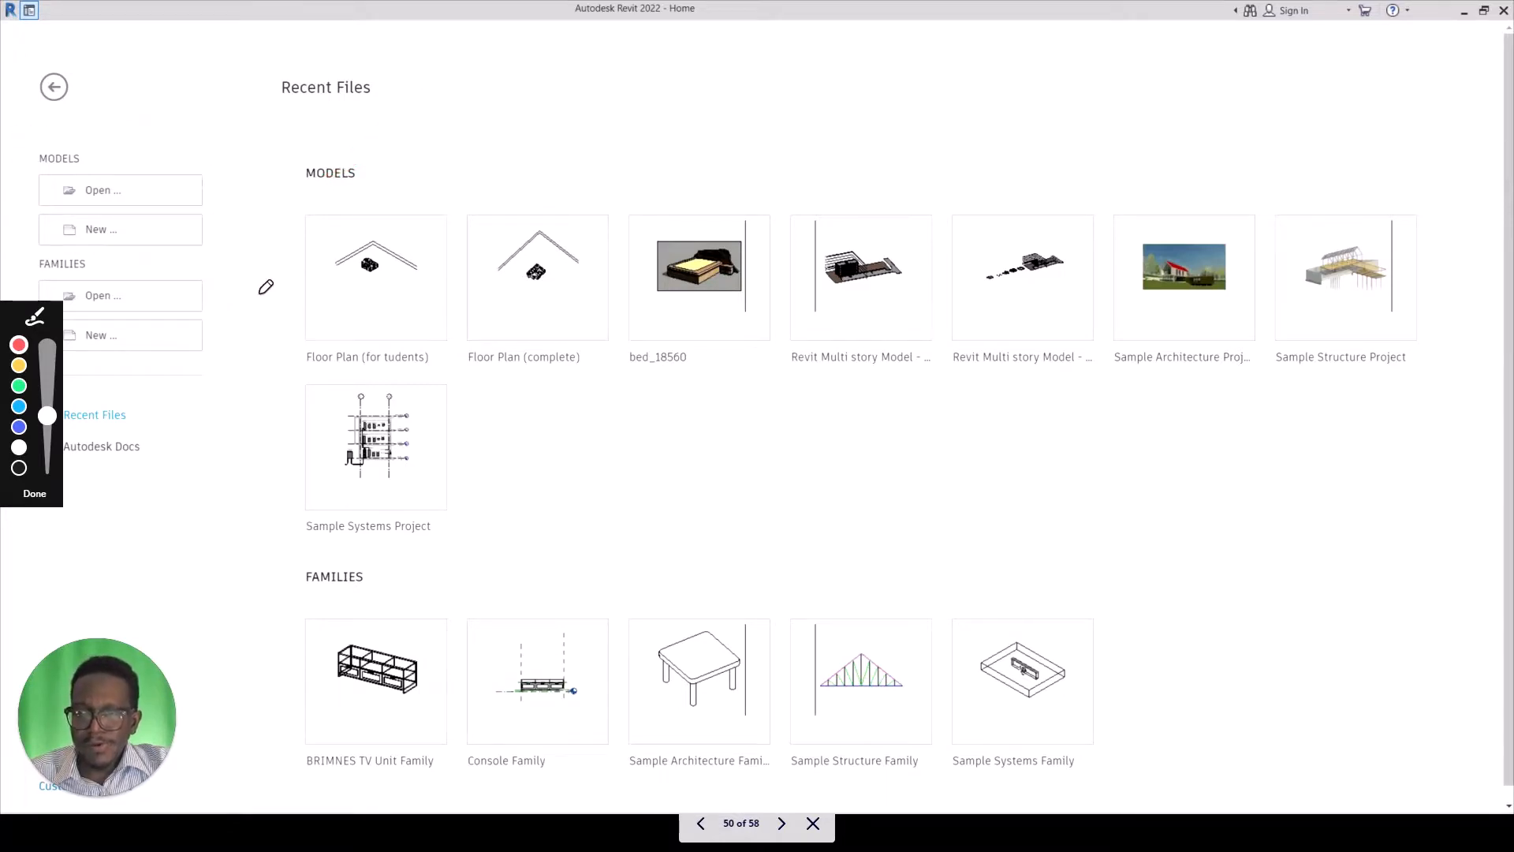
Start a new family and open the English folder of family templates
mouse_move(557, 487)
left_mouse_down()
mouse_move(509, 432)
mouse_move(240, 347)
mouse_move(220, 355)
mouse_move(230, 384)
mouse_move(250, 342)
left_mouse_up()
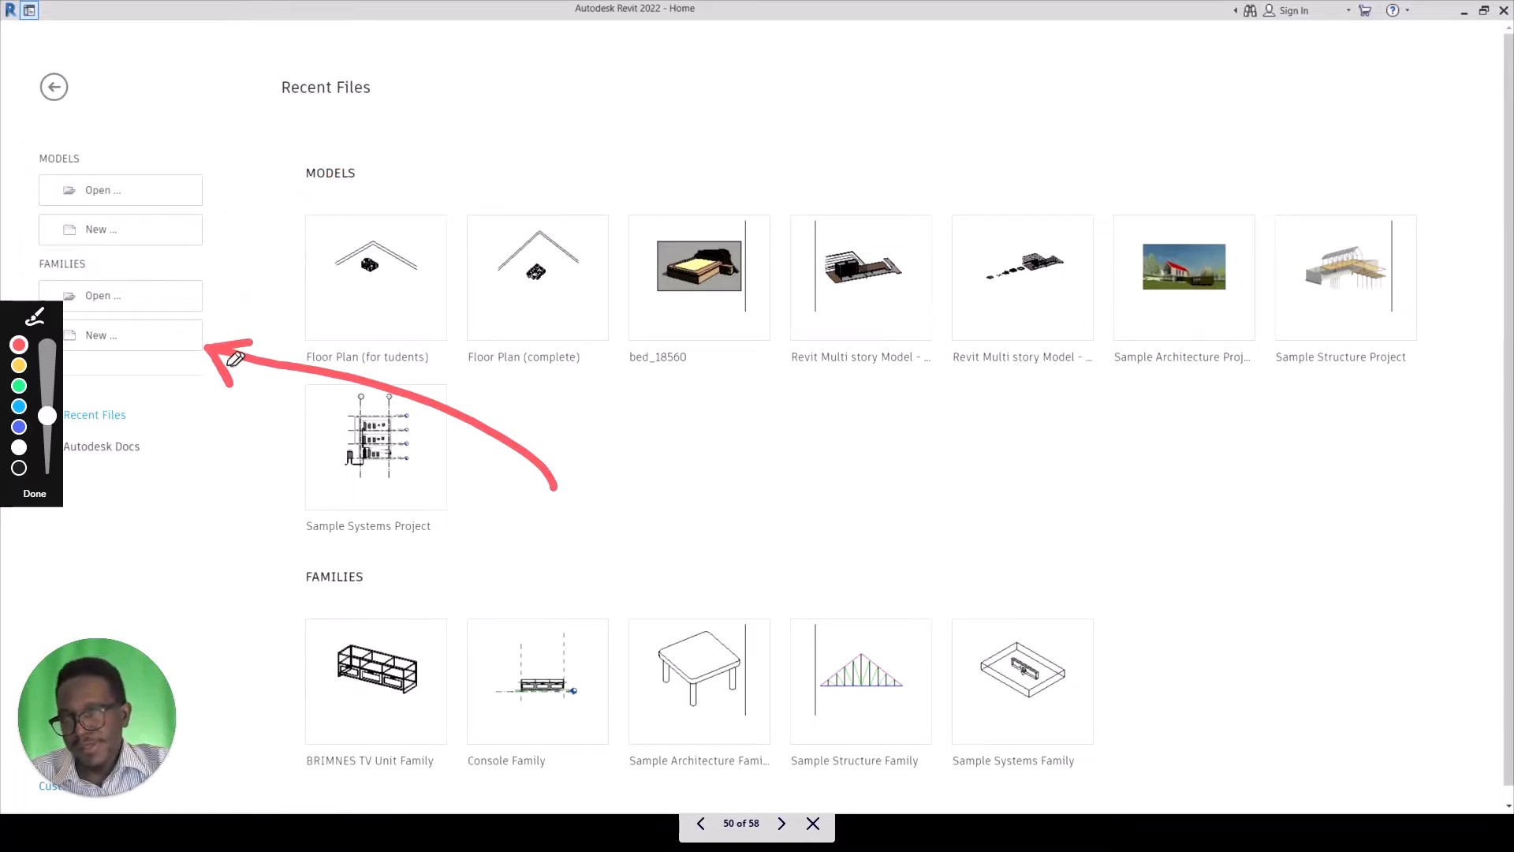
key("Escape")
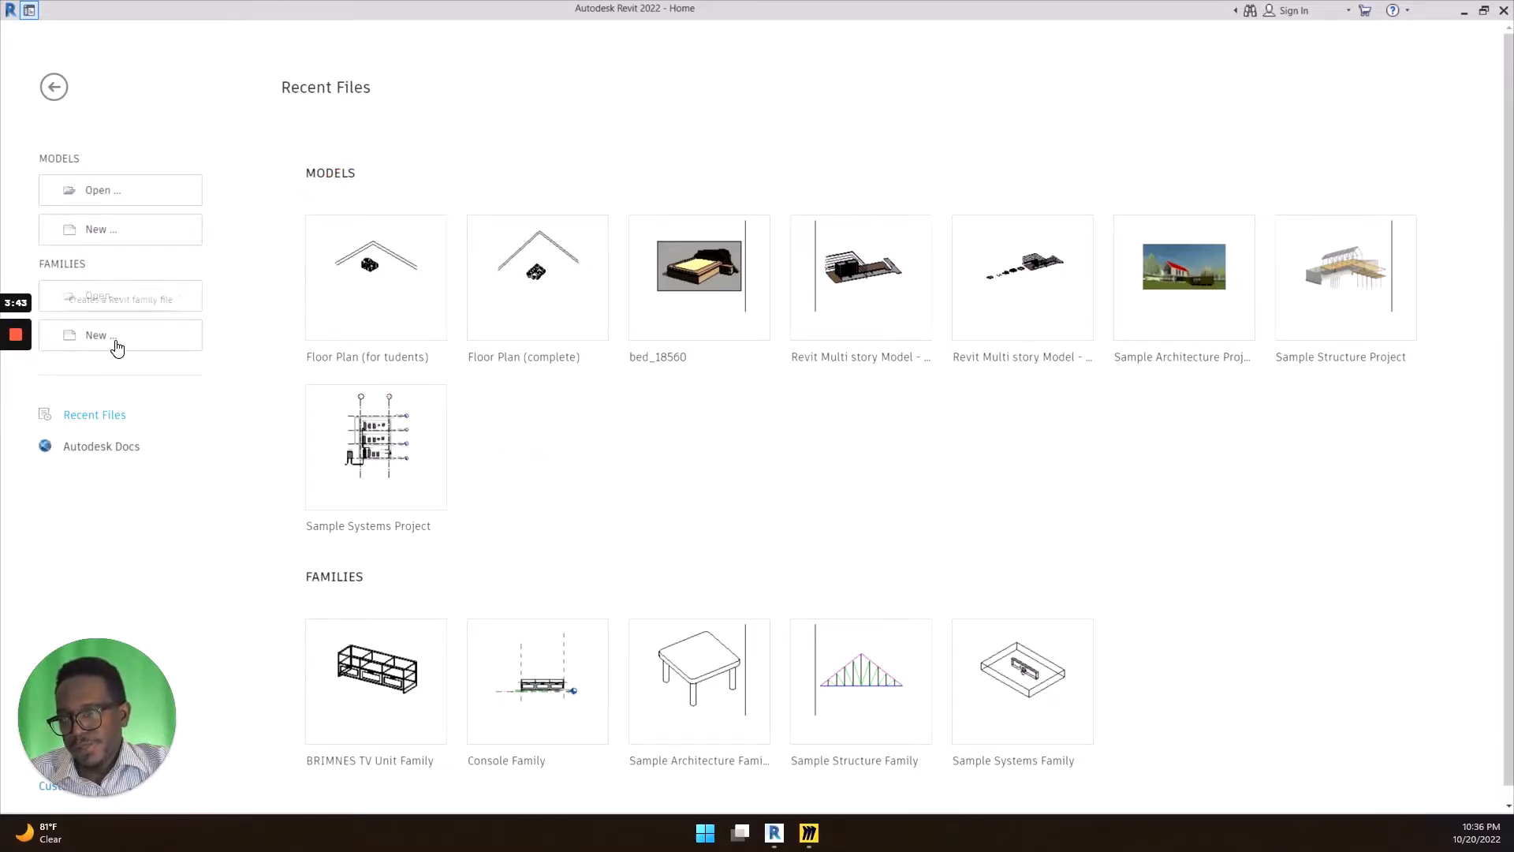
left_click(116, 343)
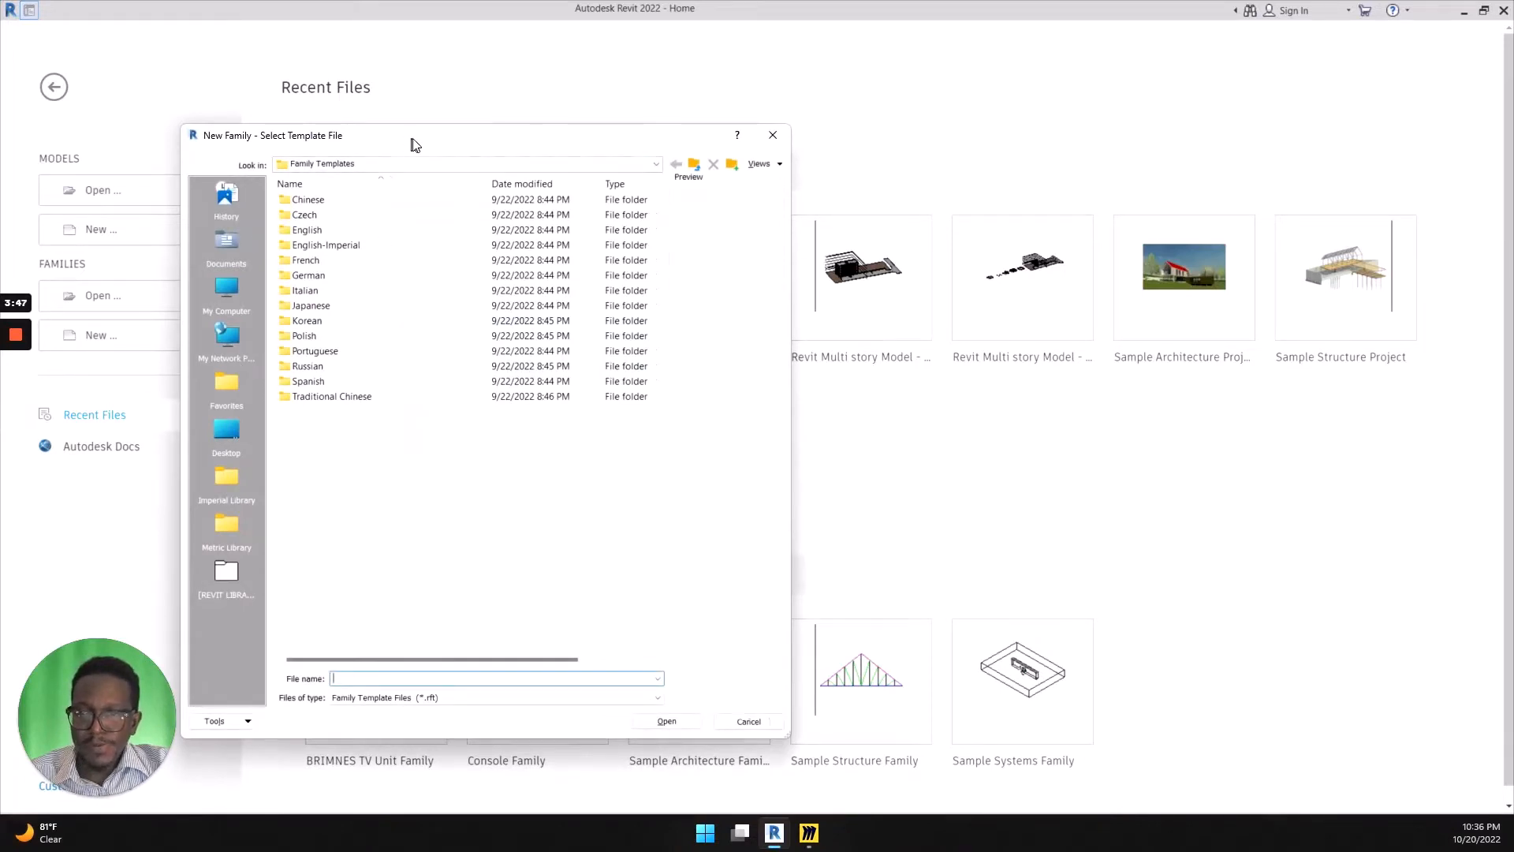
left_click_drag(409, 142, 498, 116)
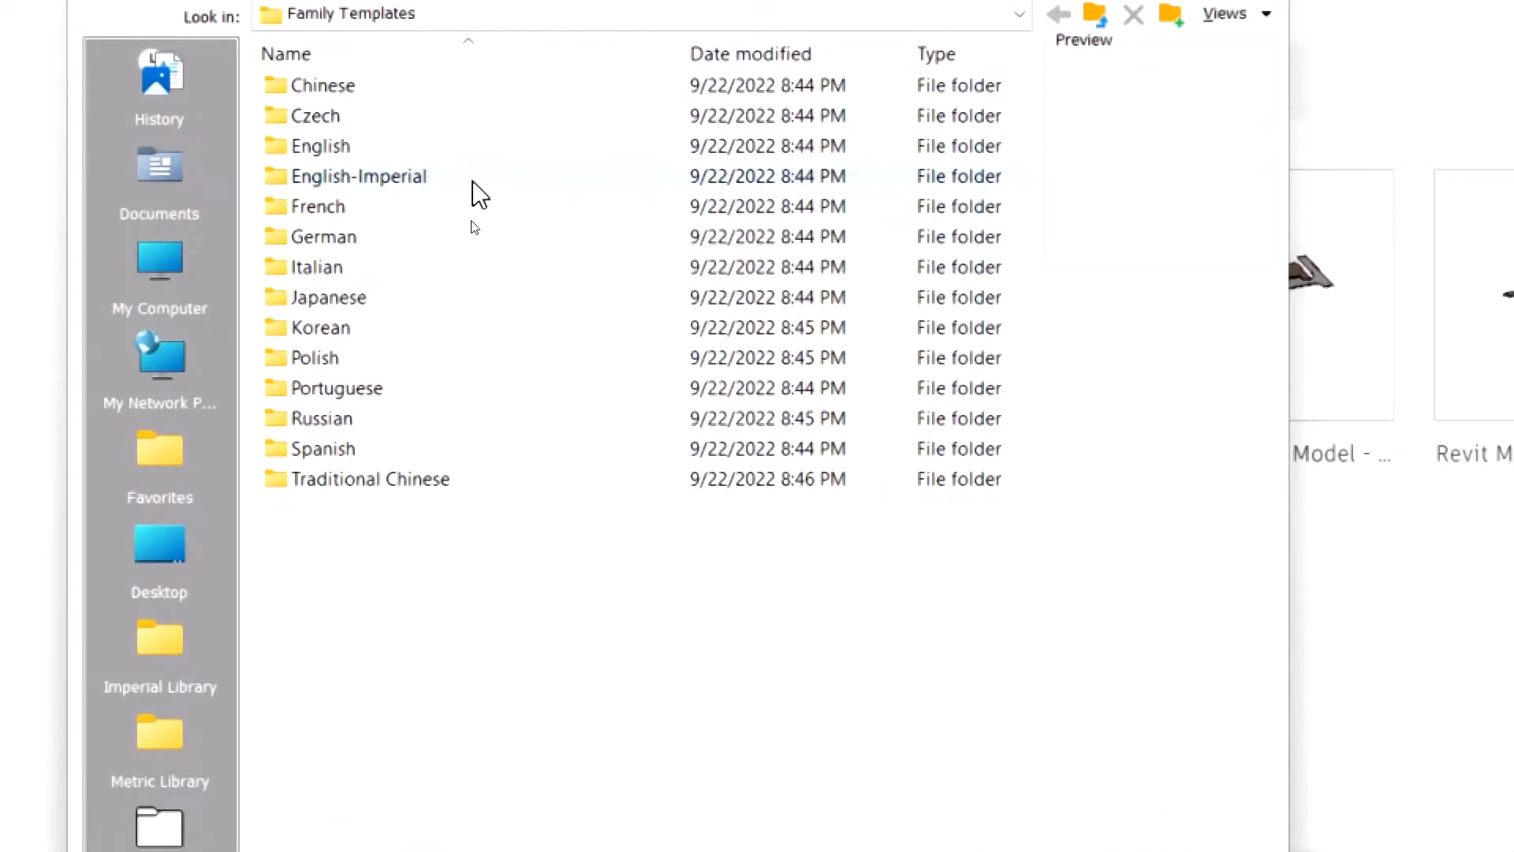
mouse_move(406, 69)
left_mouse_down()
mouse_move(533, 246)
mouse_move(518, 555)
mouse_move(217, 556)
mouse_move(212, 12)
mouse_move(456, 73)
left_mouse_up()
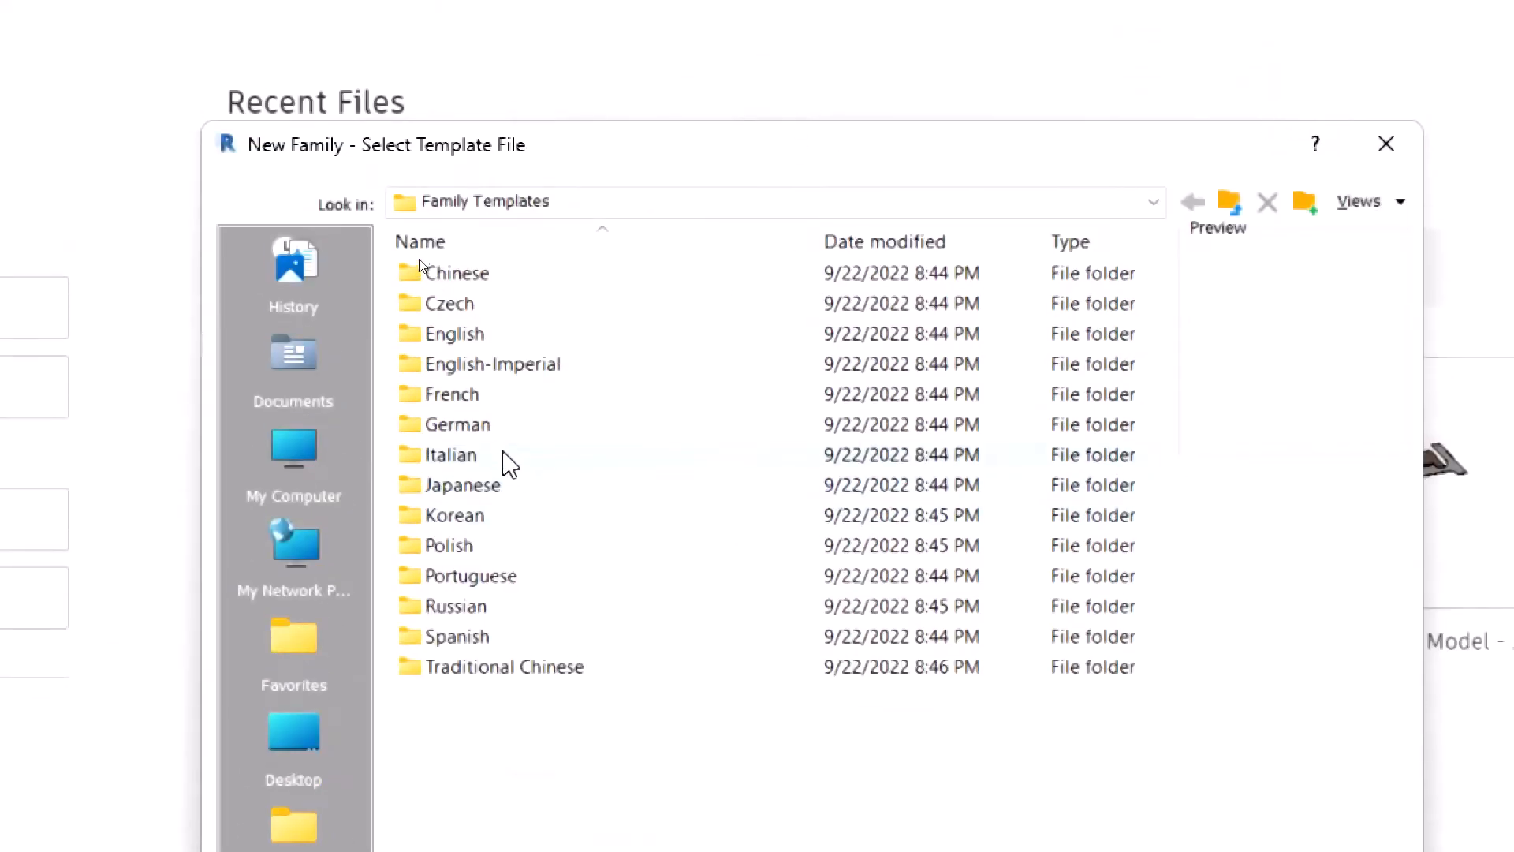
left_click(462, 335)
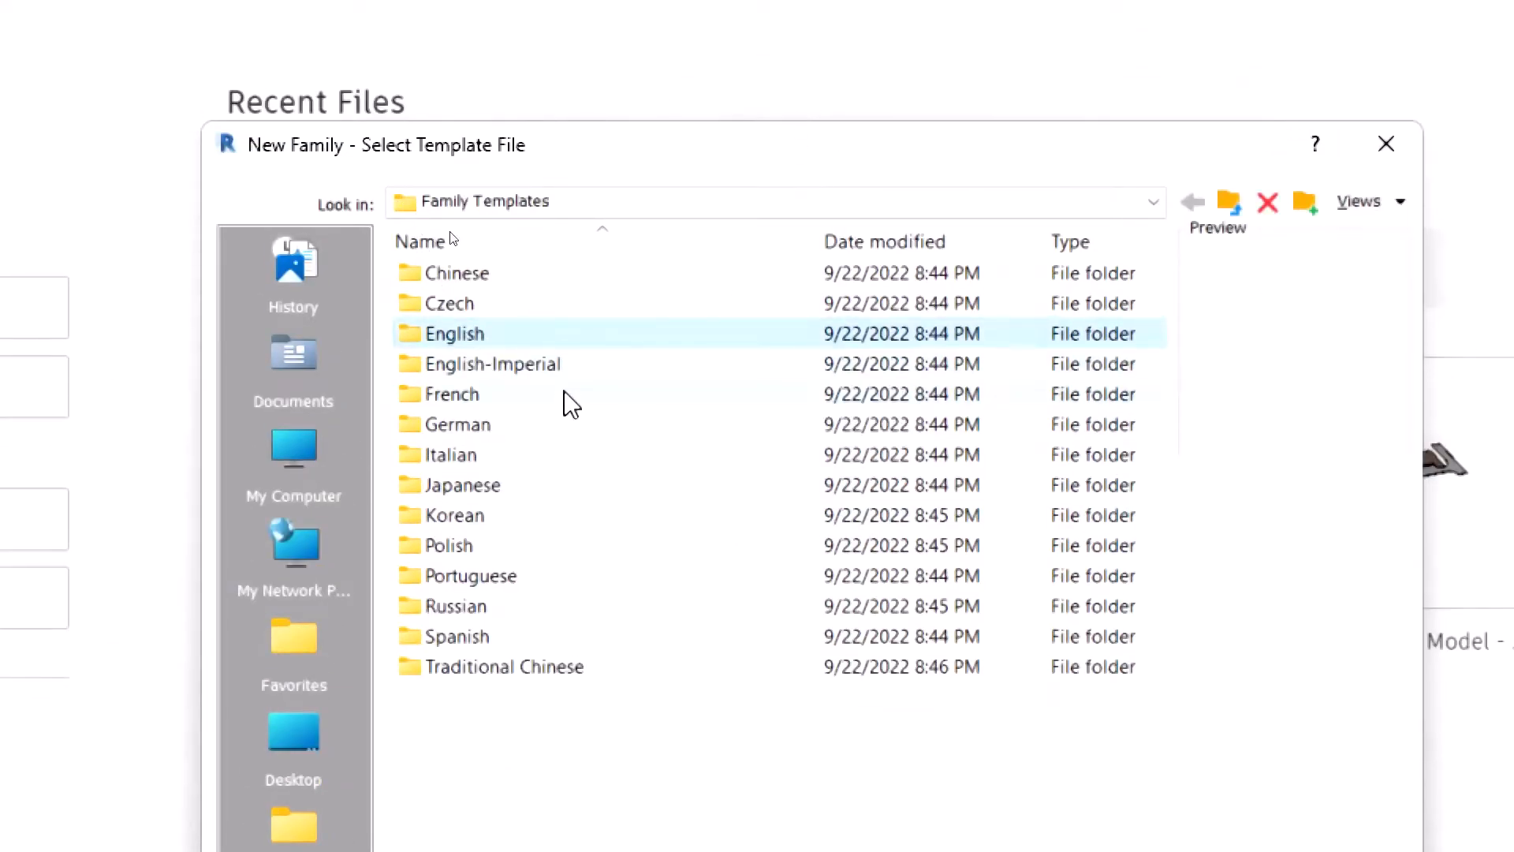
left_click(466, 365)
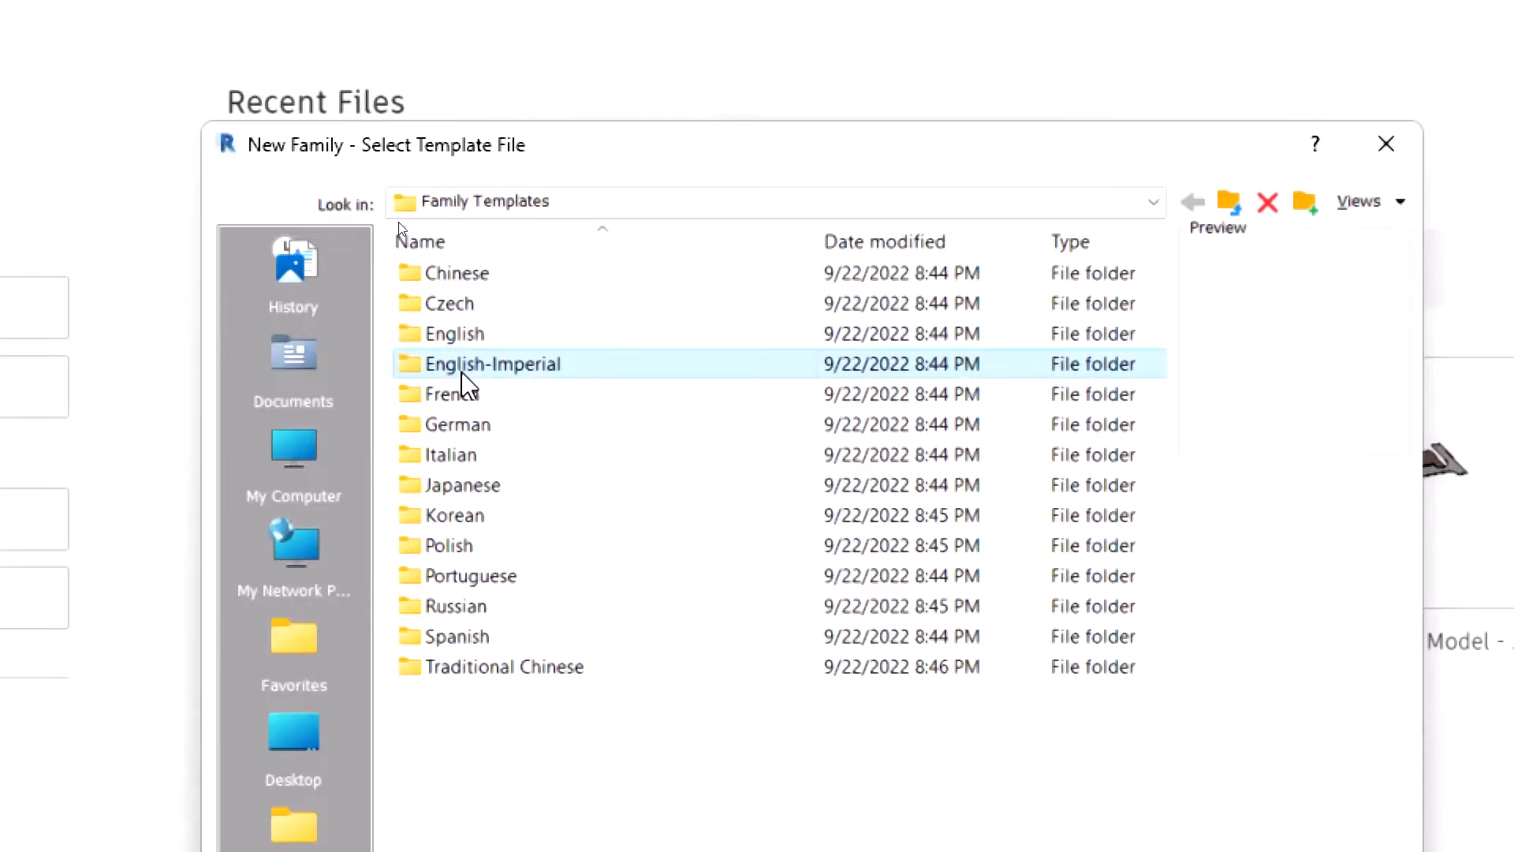
left_click(475, 339)
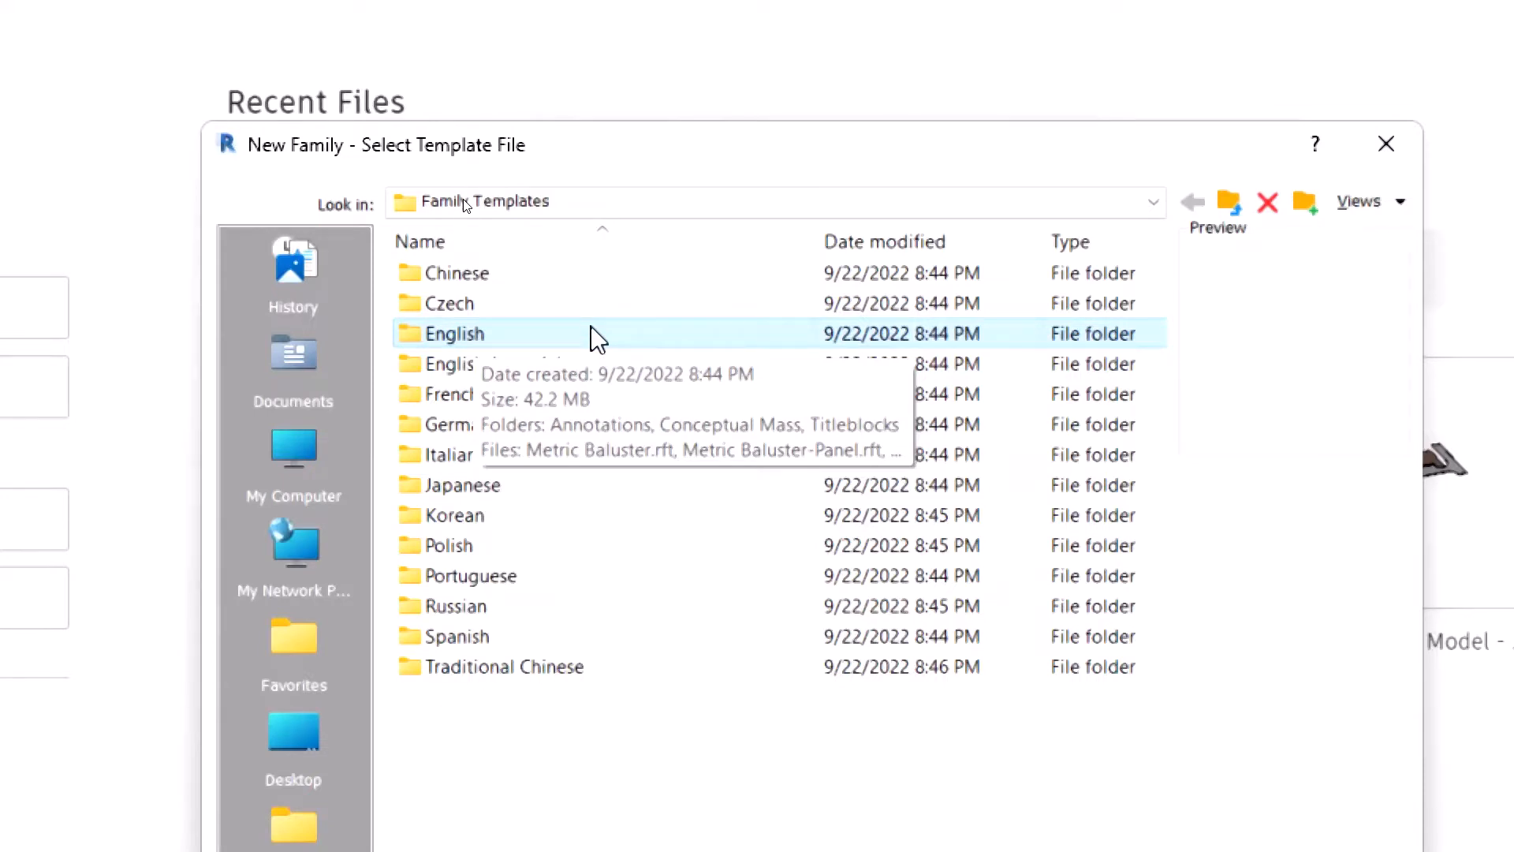
double_click(452, 333)
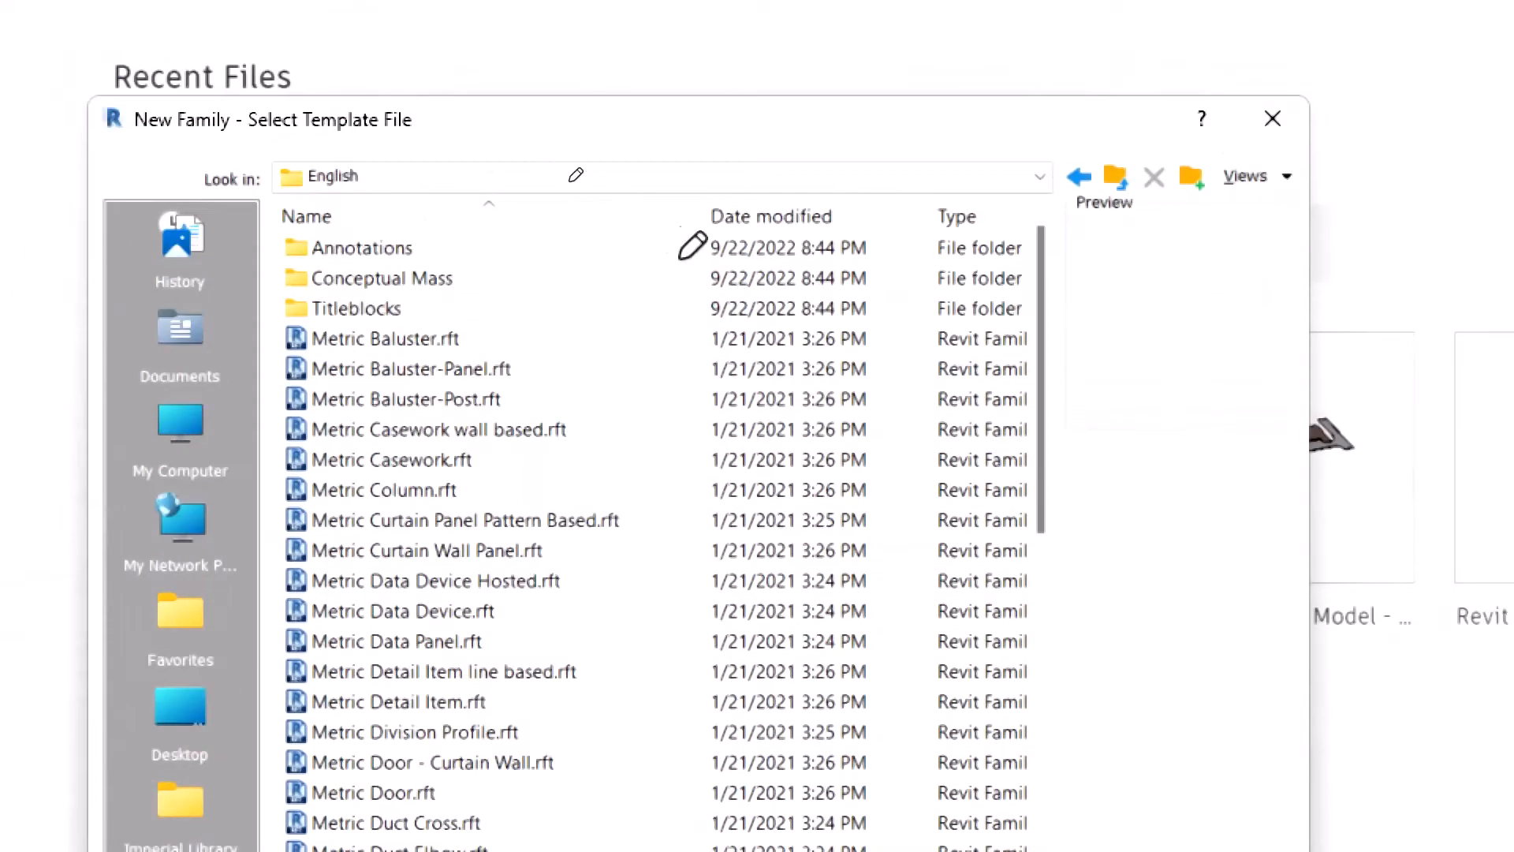
mouse_move(740, 299)
left_mouse_down()
mouse_move(593, 302)
mouse_move(422, 337)
mouse_move(503, 325)
mouse_move(422, 325)
mouse_move(497, 288)
left_mouse_up()
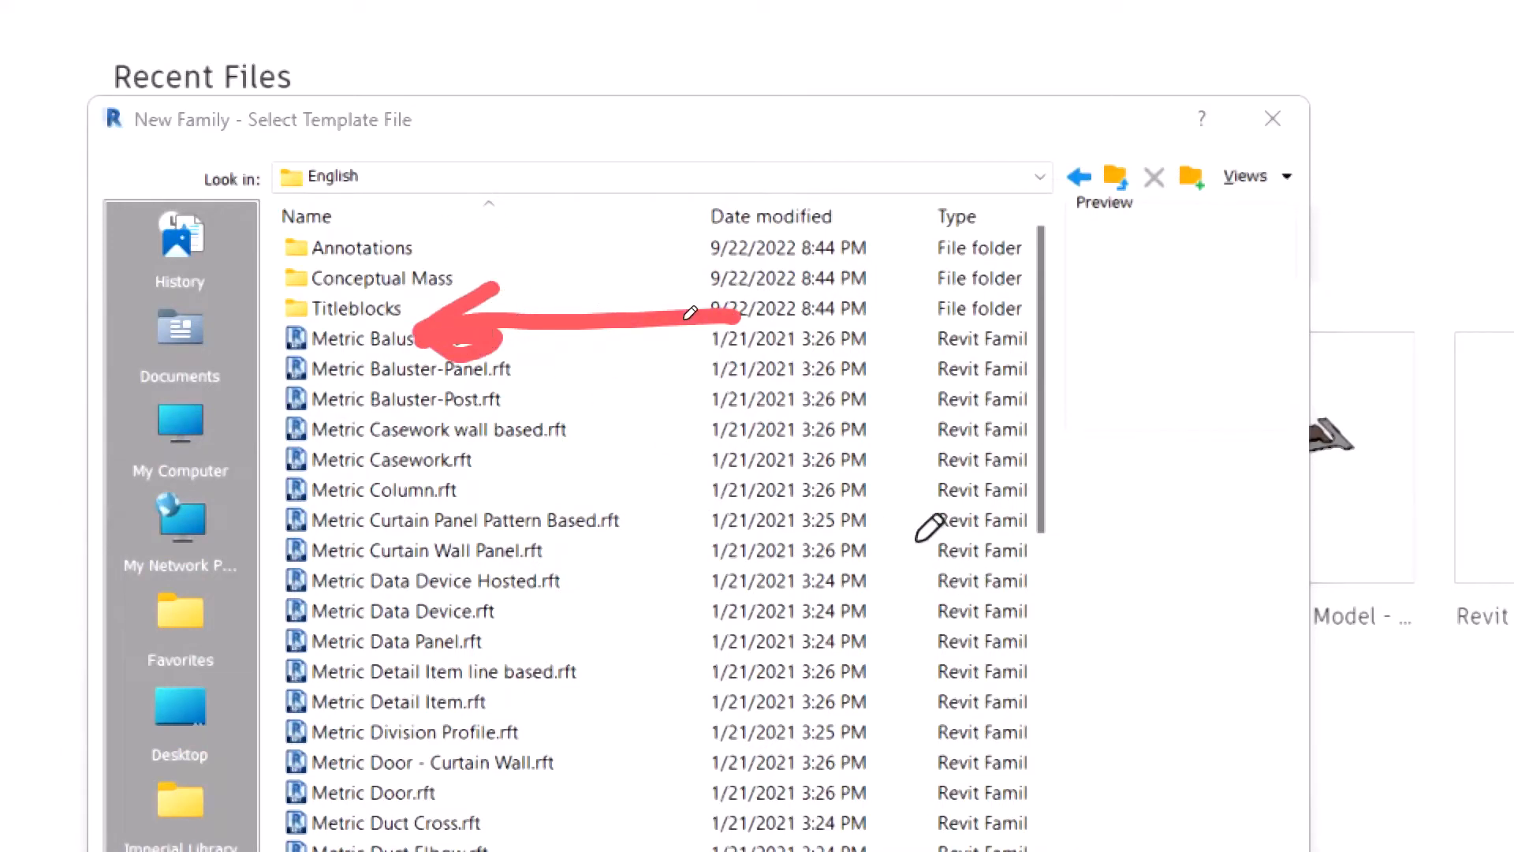
mouse_move(946, 556)
left_mouse_down()
mouse_move(902, 519)
mouse_move(490, 465)
mouse_move(505, 451)
mouse_move(473, 497)
mouse_move(544, 520)
left_mouse_up()
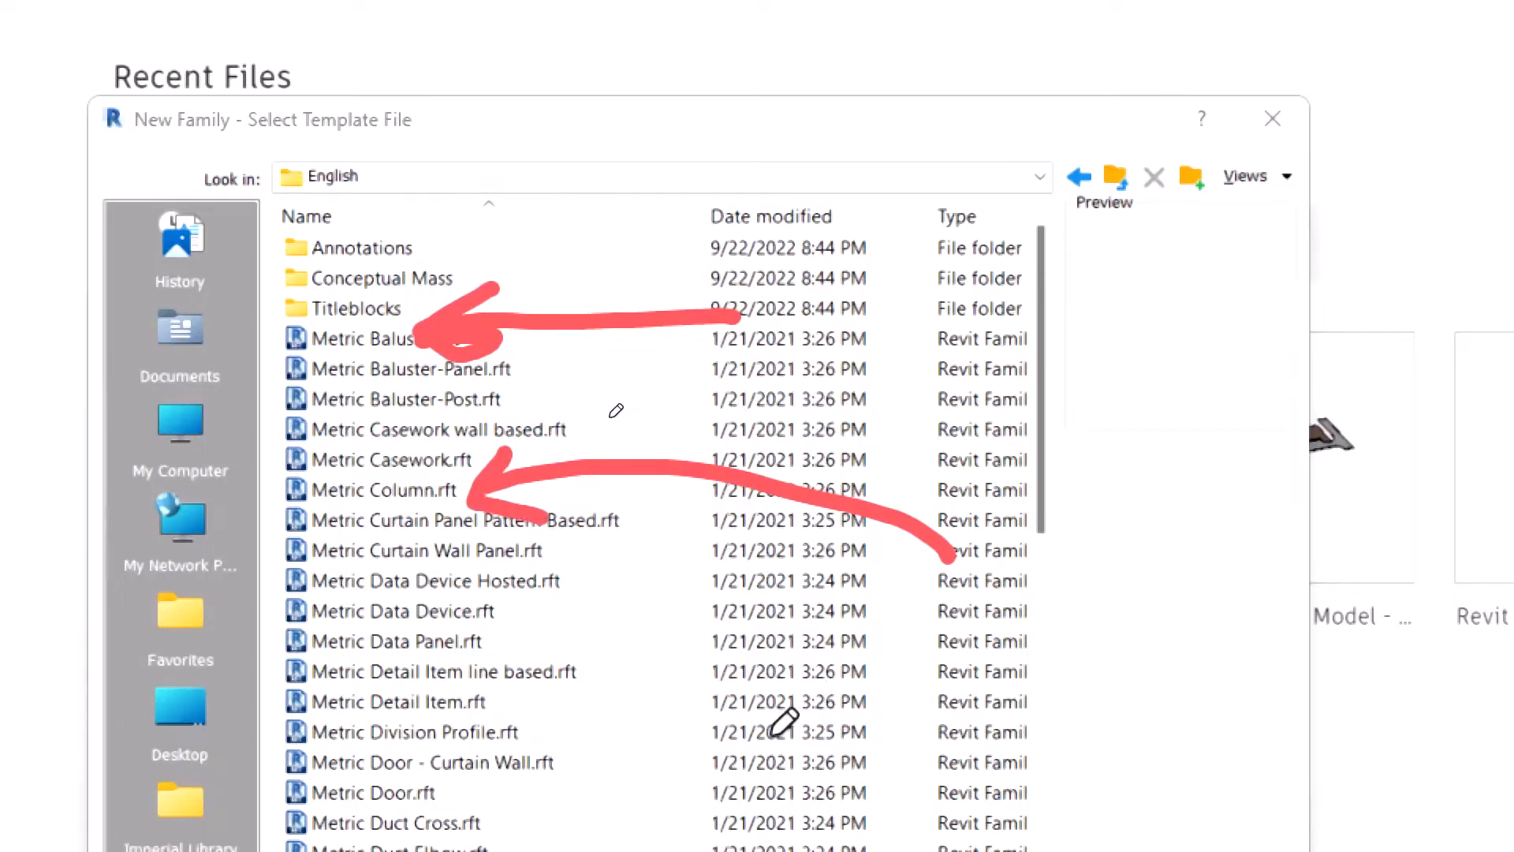
key("e")
mouse_move(773, 586)
left_mouse_down()
mouse_move(699, 721)
mouse_move(477, 781)
mouse_move(523, 720)
left_mouse_up()
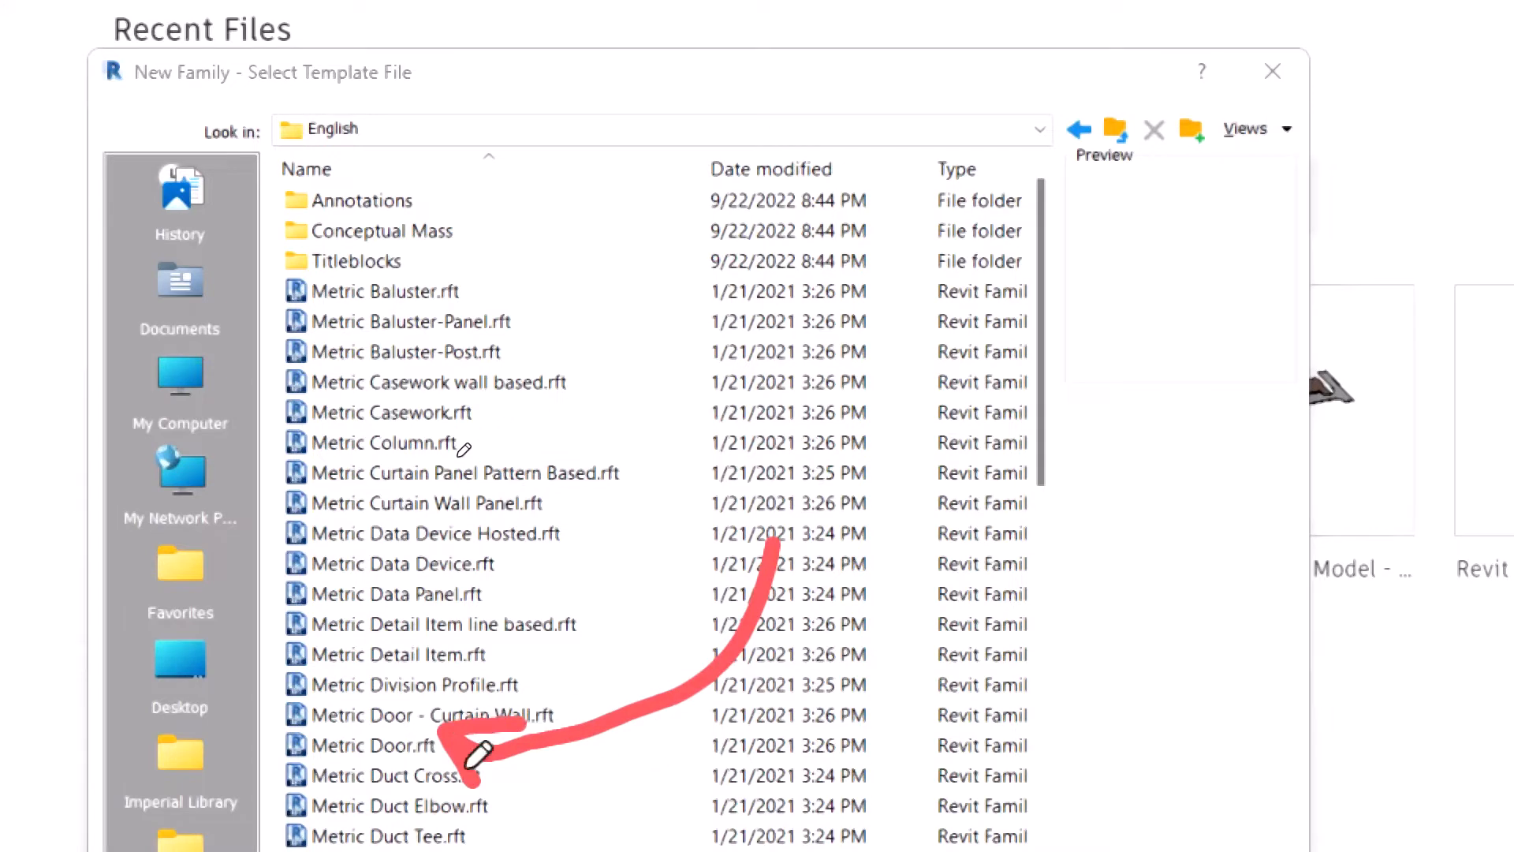
key("e")
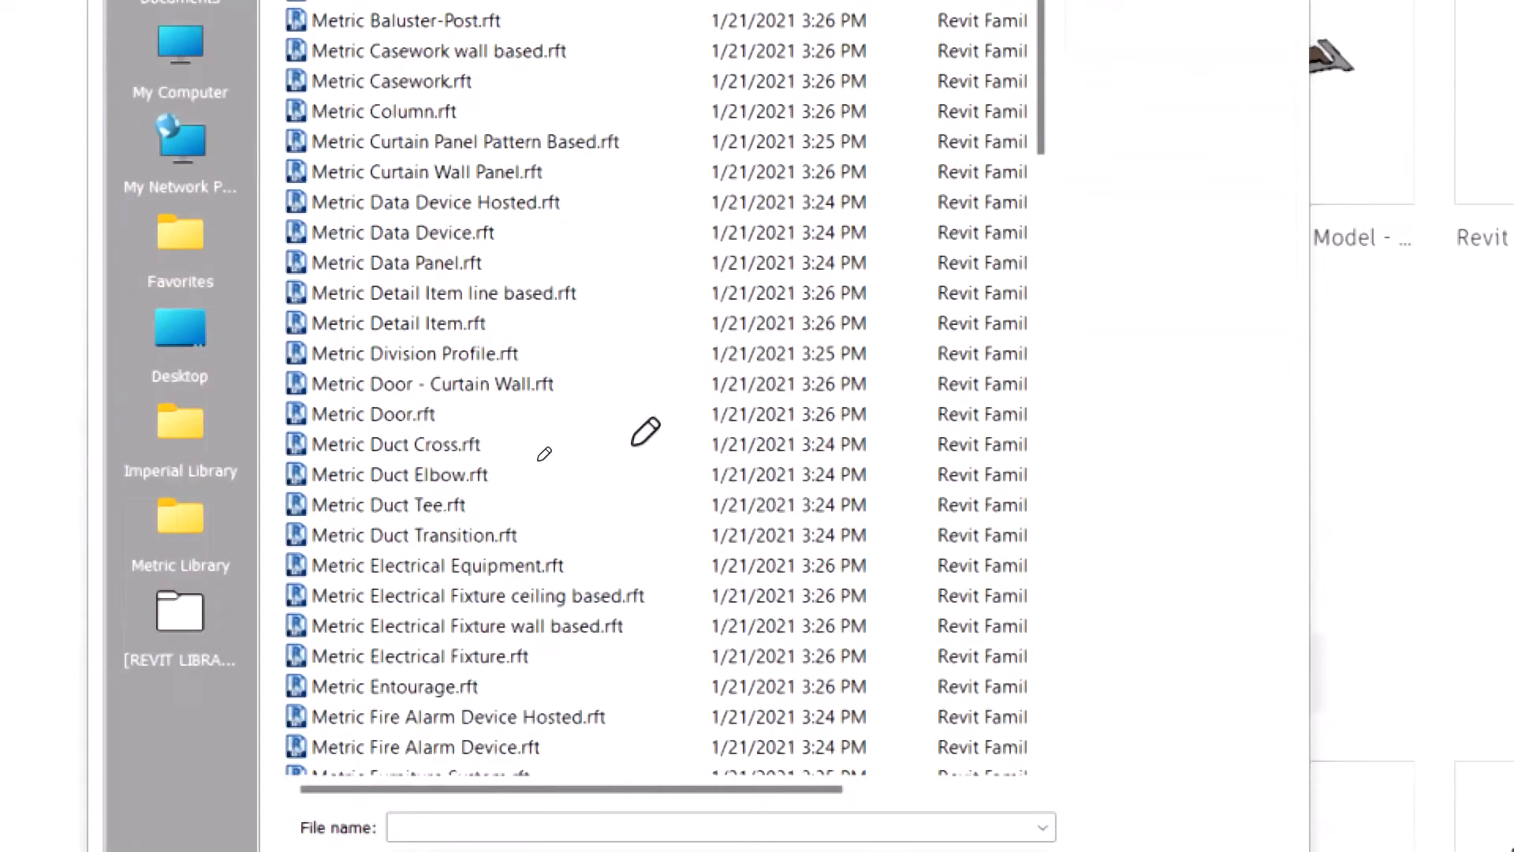
key("Escape")
Create the new family from the Metric Furniture.rft template
scroll(572, 474, "down", 8)
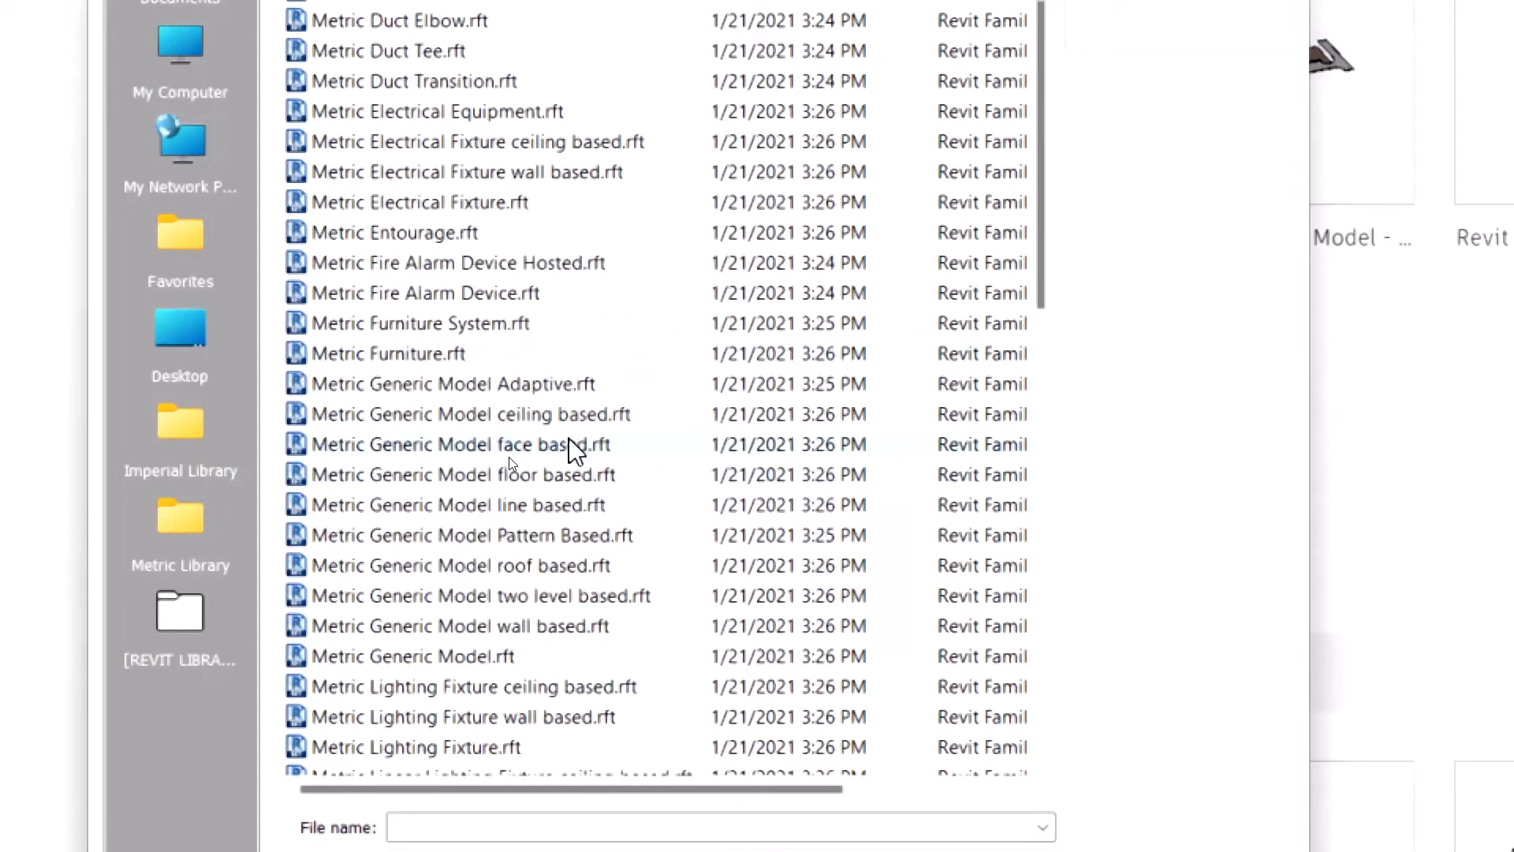
scroll(576, 449, "up", 1)
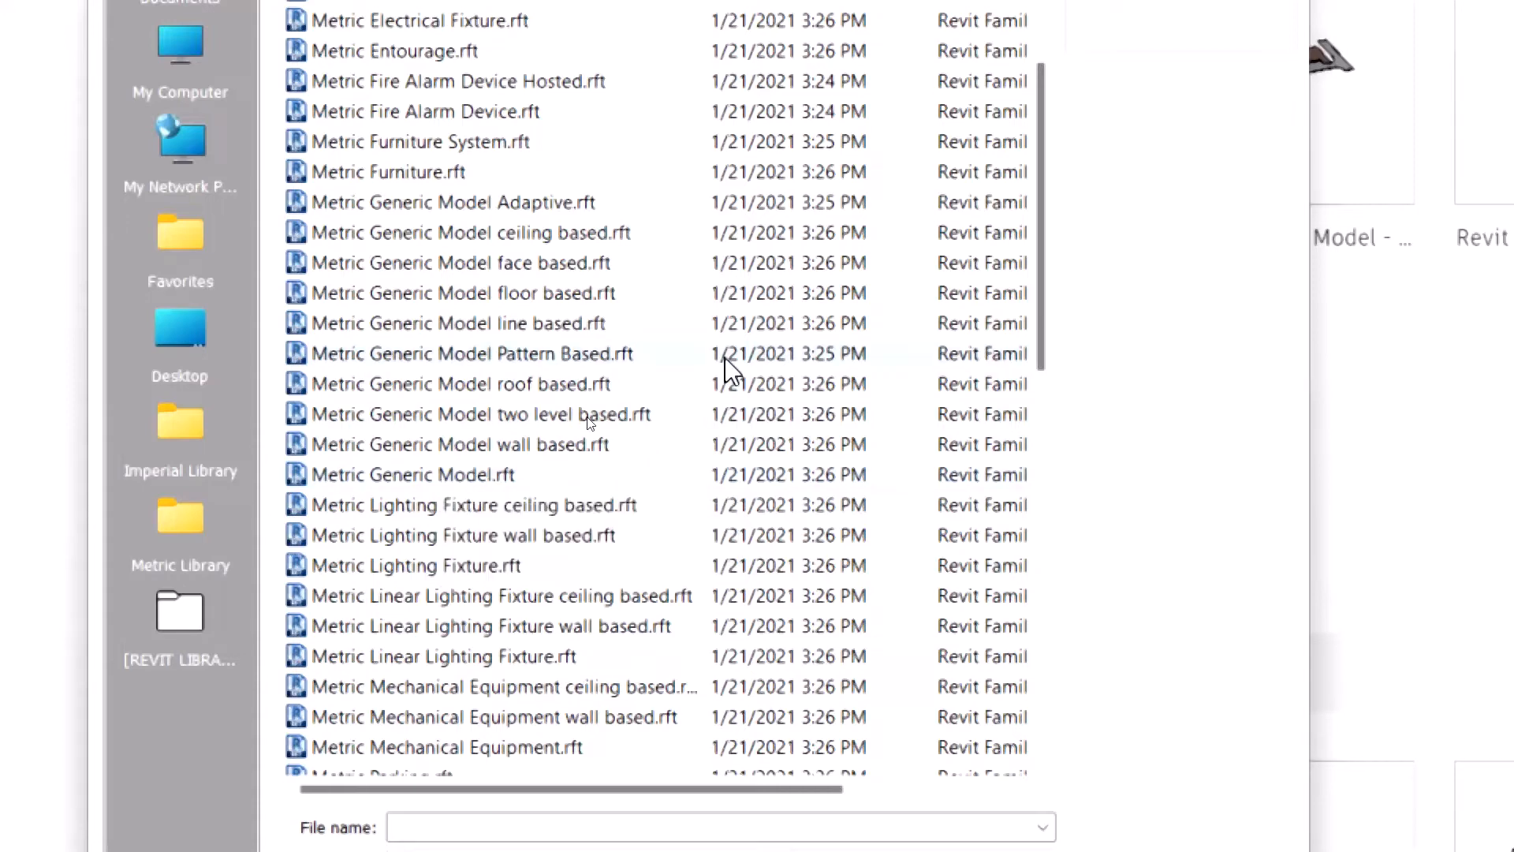
left_click(352, 180)
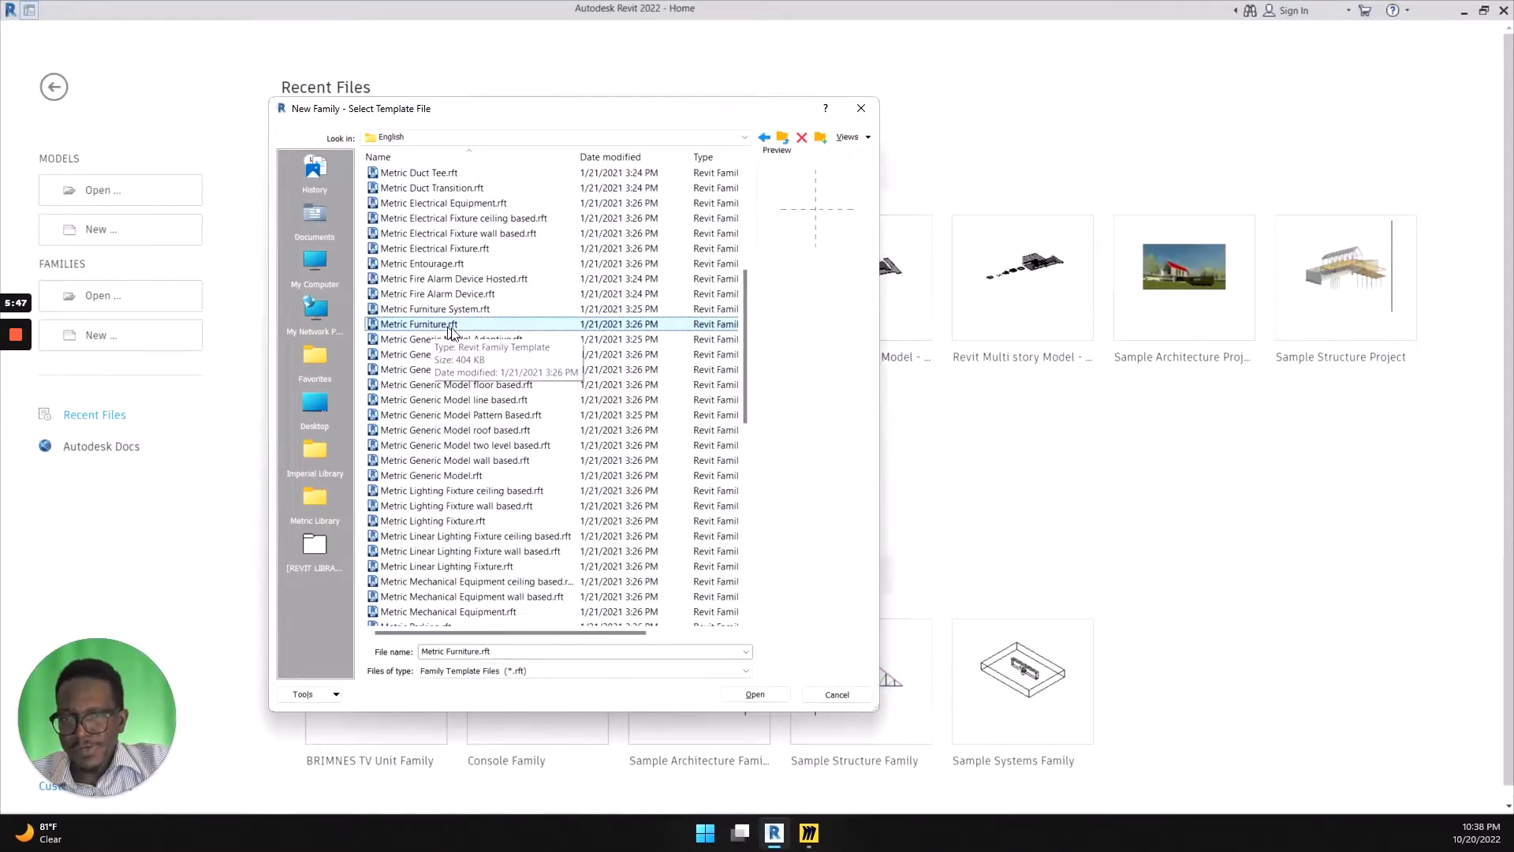
left_click(750, 695)
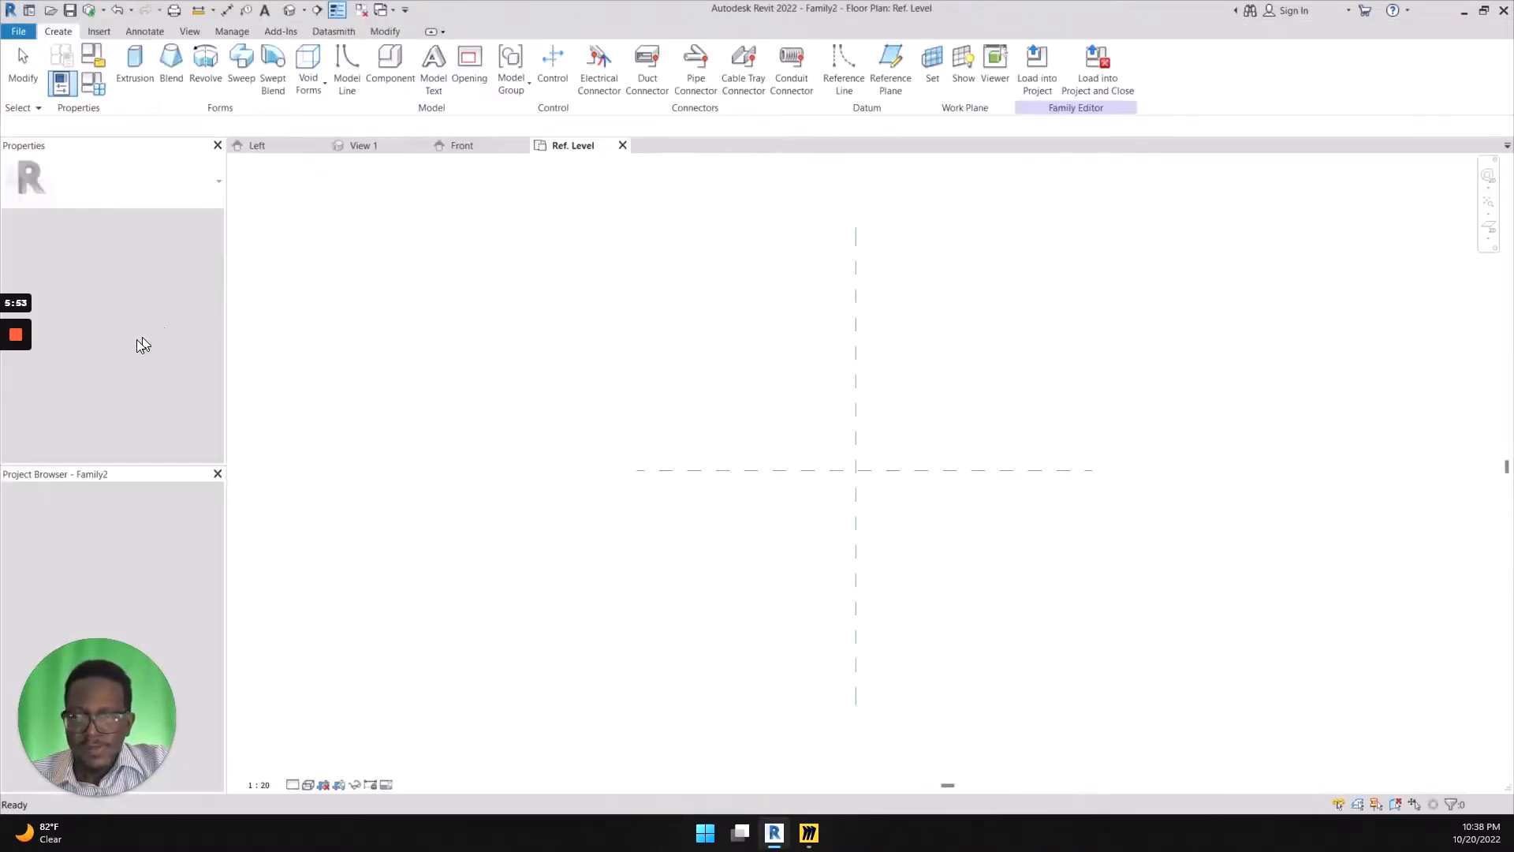
mouse_move(16, 339)
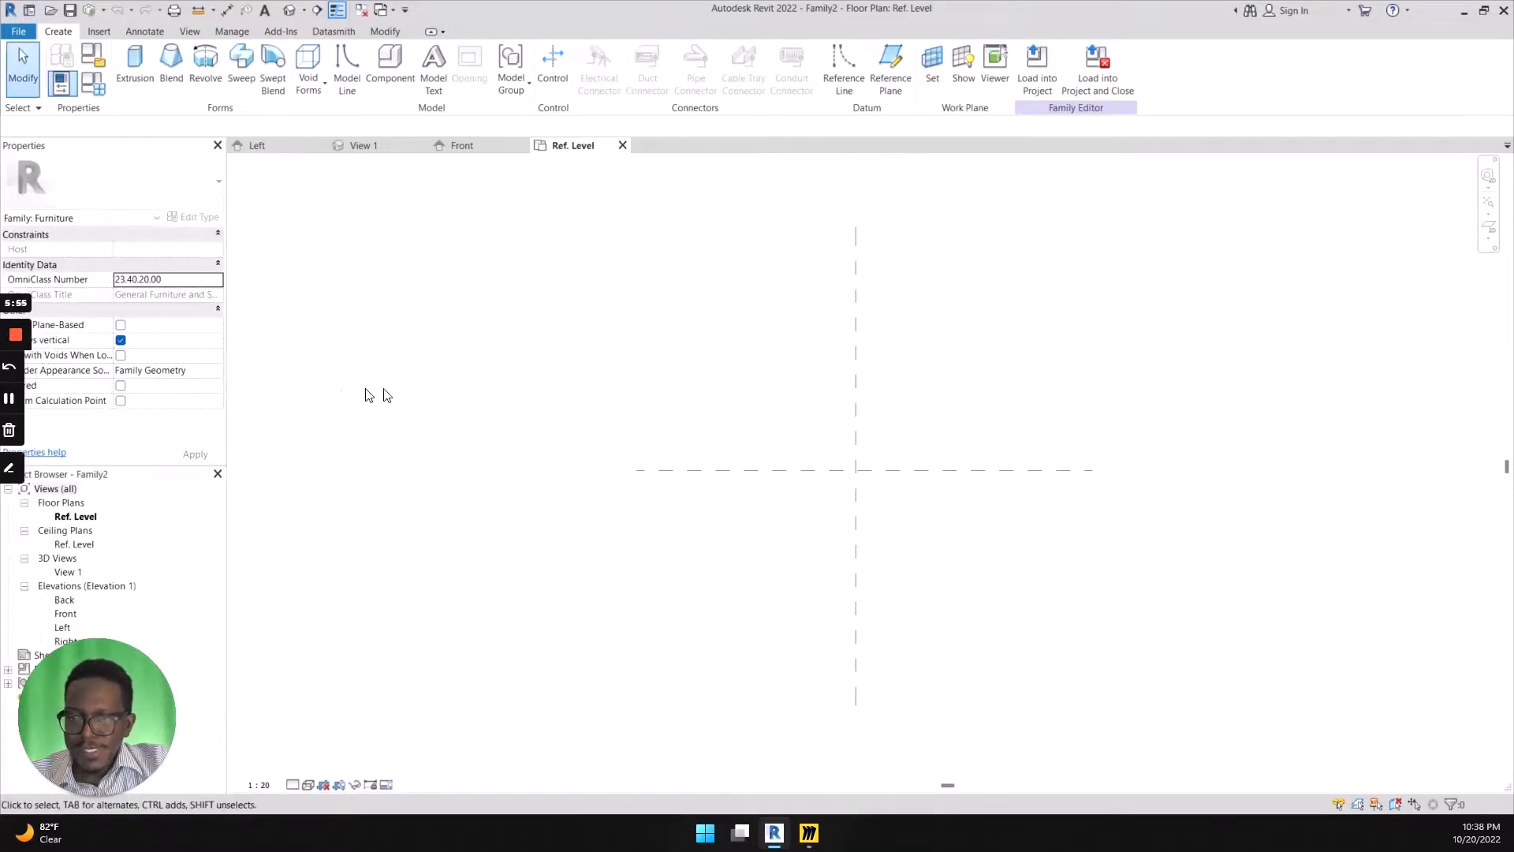
left_click_drag(124, 700, 336, 693)
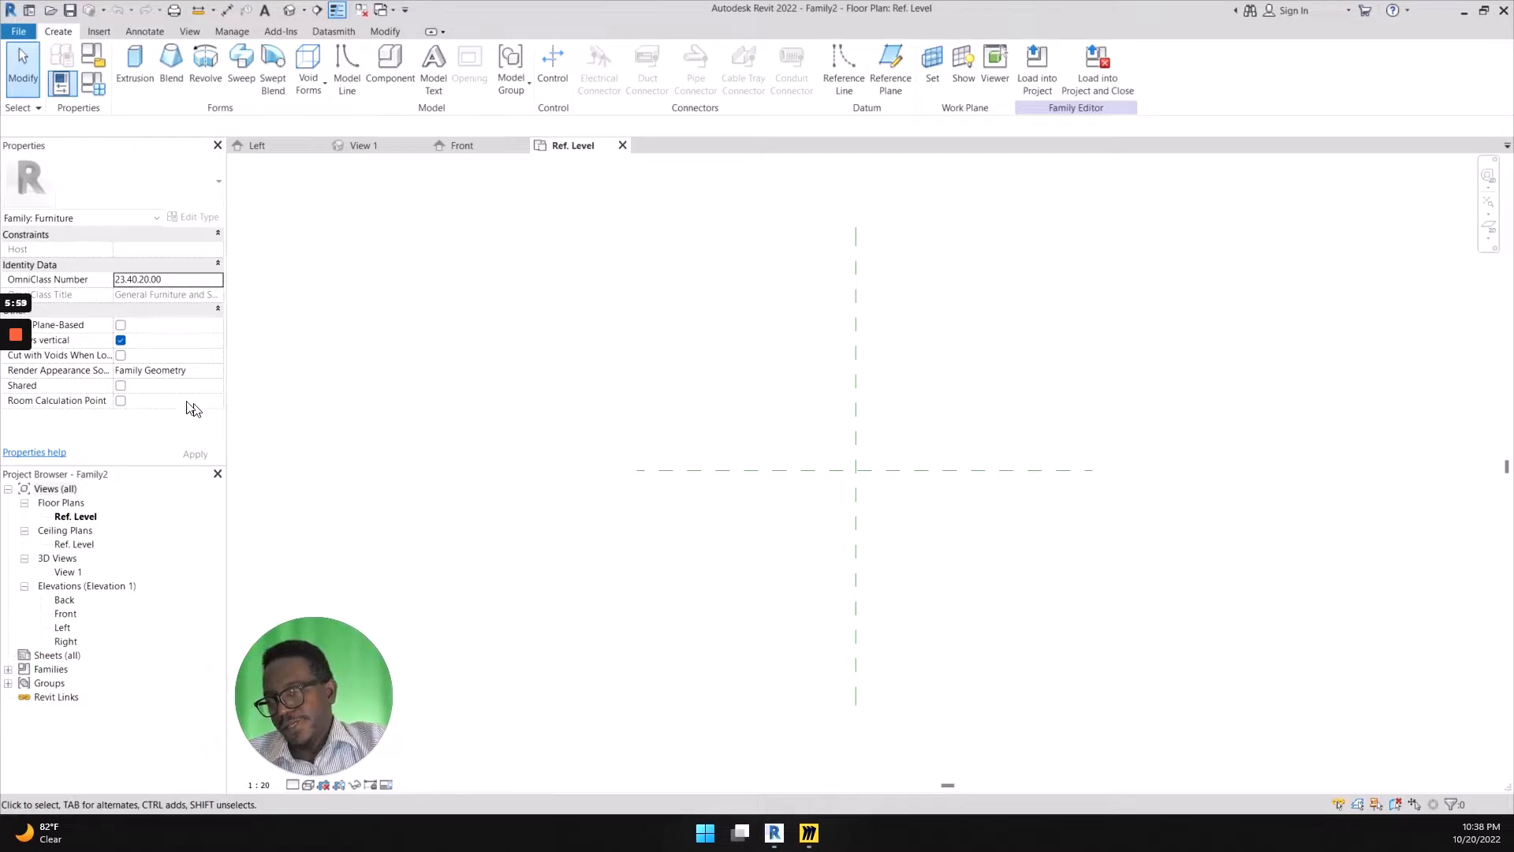
key("ctrl+shift+d")
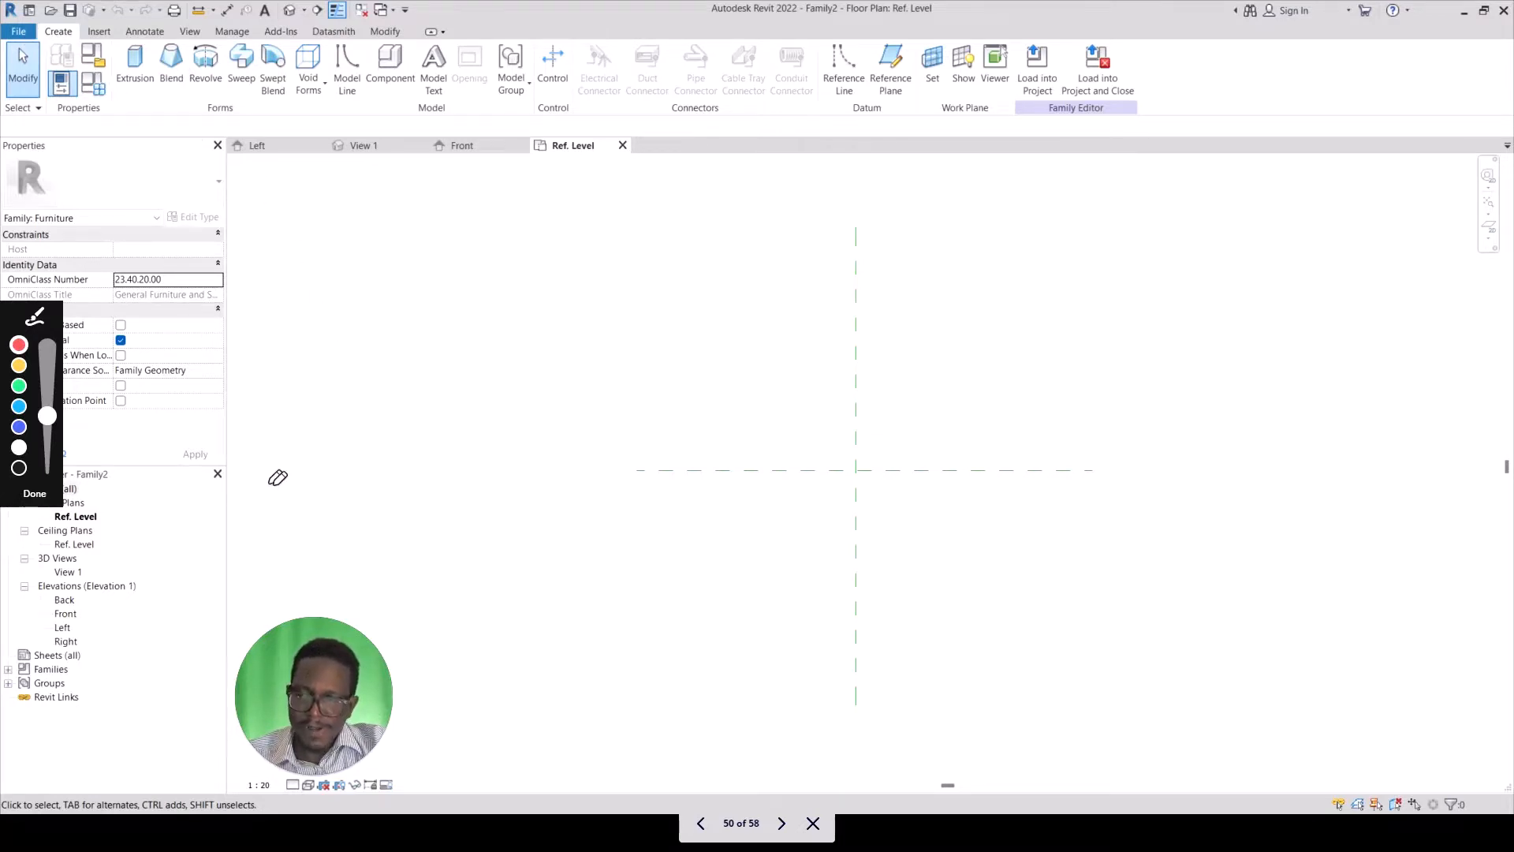
mouse_move(306, 474)
left_mouse_down()
mouse_move(16, 505)
mouse_move(24, 679)
mouse_move(189, 698)
mouse_move(224, 530)
mouse_move(217, 478)
left_mouse_up()
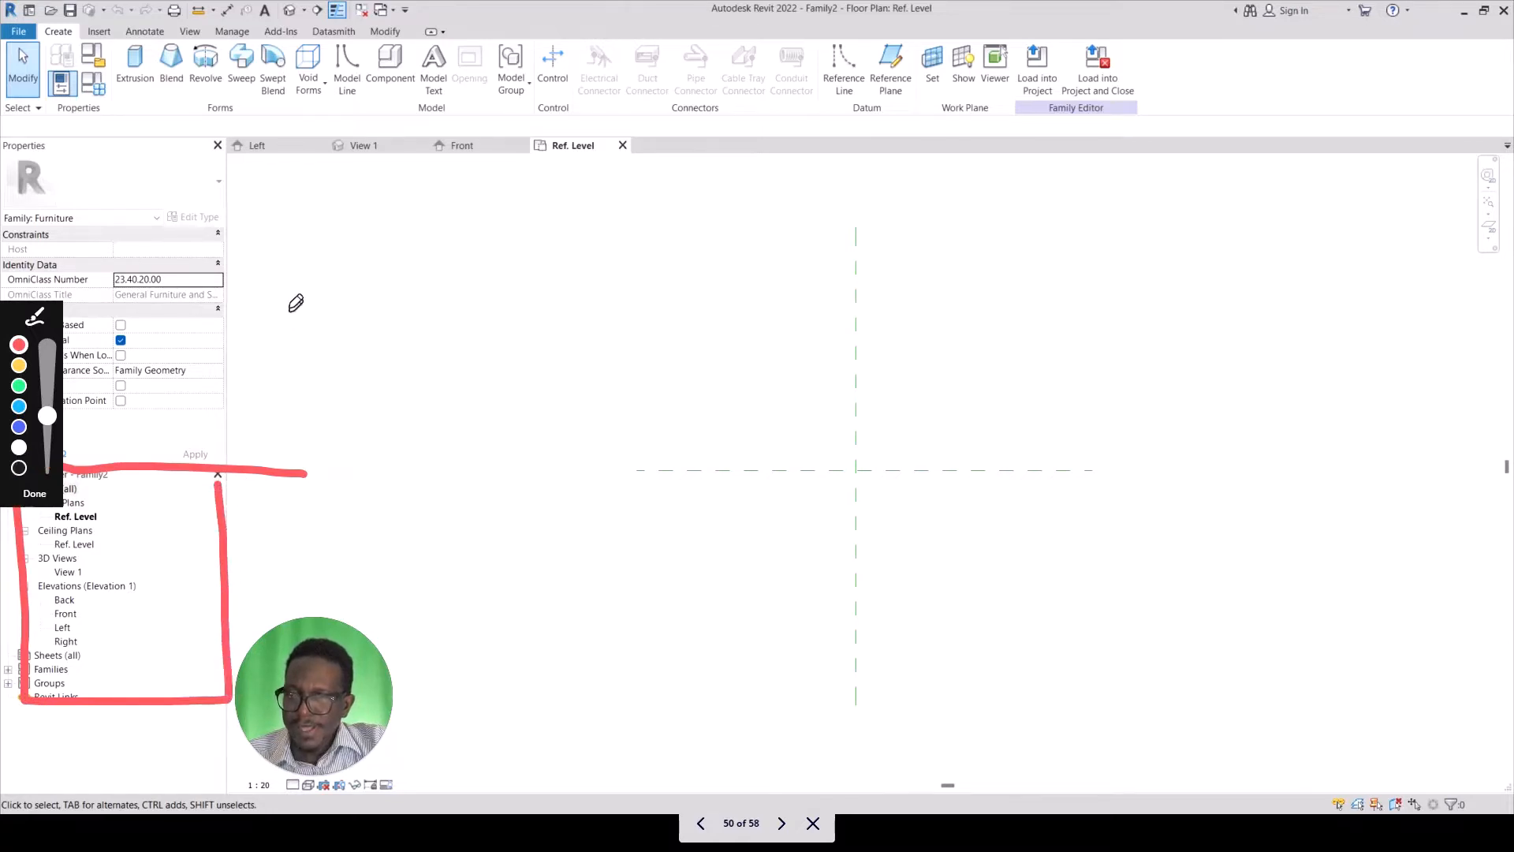
mouse_move(249, 183)
left_mouse_down()
mouse_move(2, 180)
mouse_move(3, 300)
left_mouse_up()
mouse_move(49, 408)
left_mouse_down()
mouse_move(223, 273)
mouse_move(205, 199)
left_mouse_up()
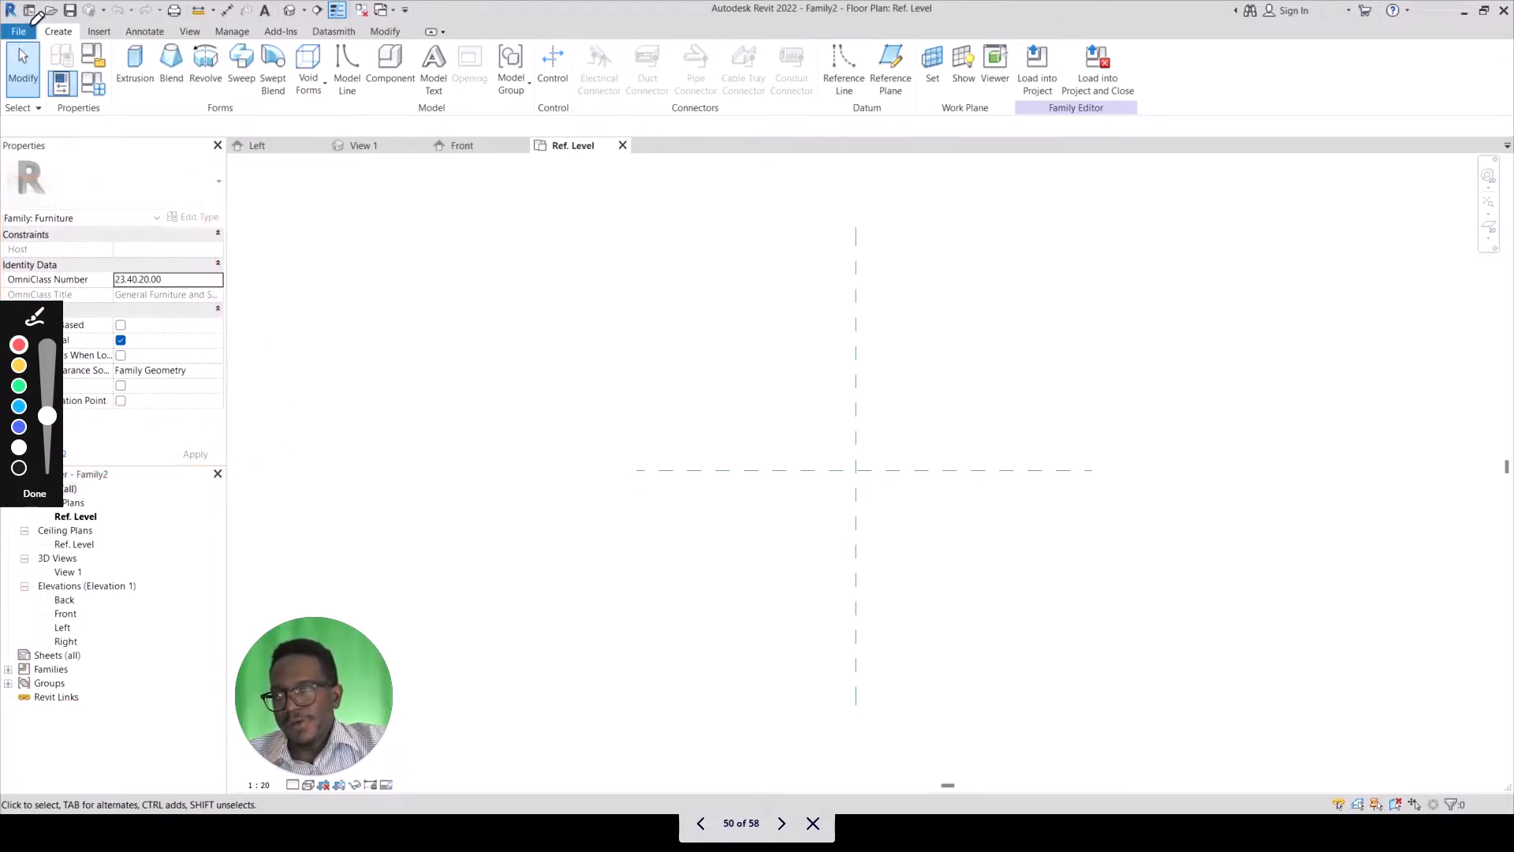
mouse_move(30, 23)
left_mouse_down()
mouse_move(22, 114)
mouse_move(584, 118)
mouse_move(563, 34)
mouse_move(63, 16)
left_mouse_up()
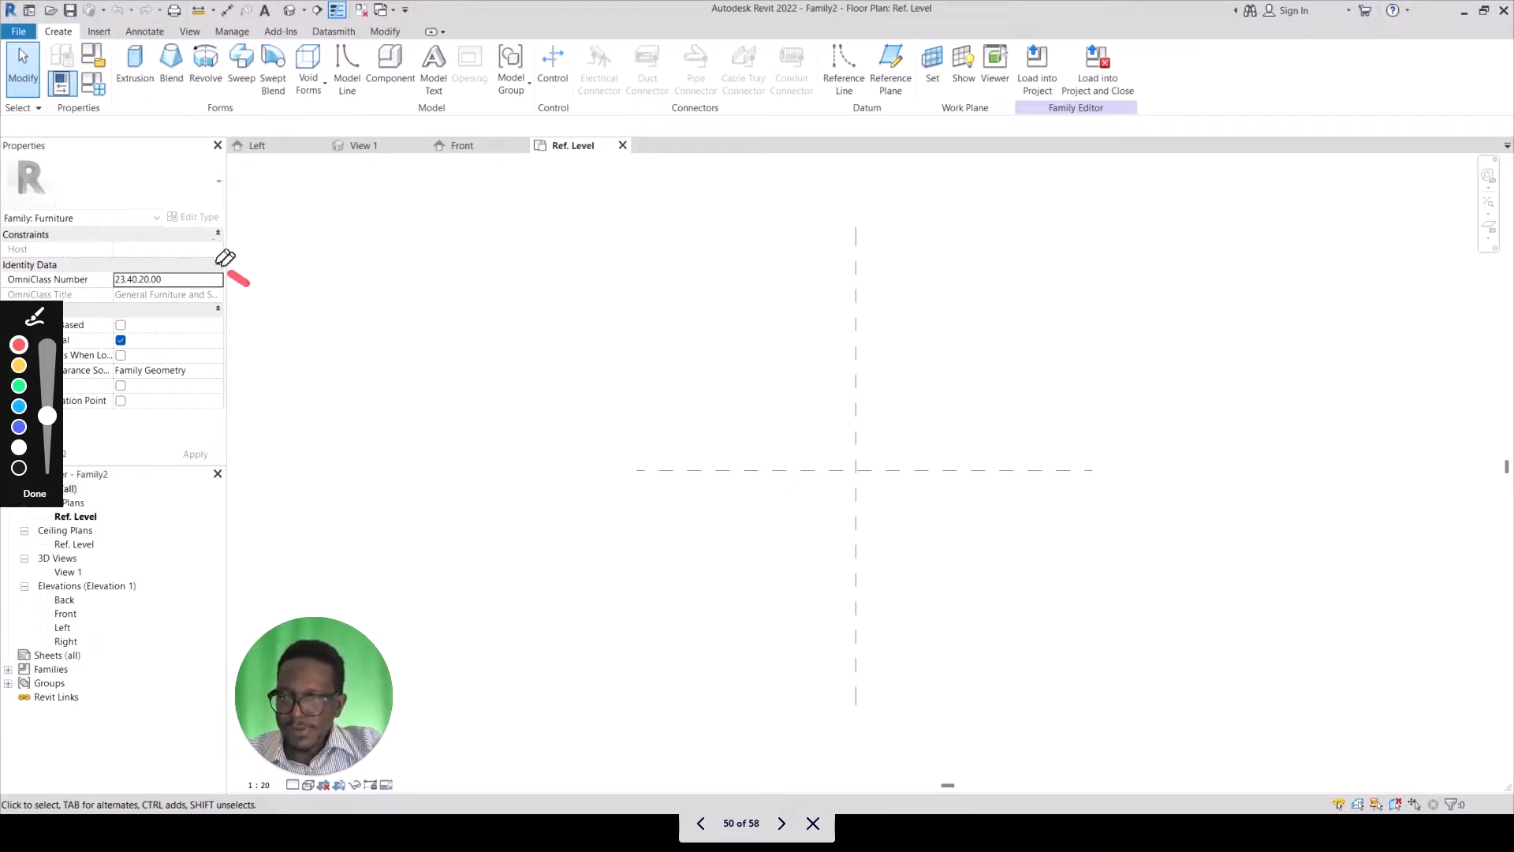
mouse_move(225, 258)
left_mouse_down()
mouse_move(73, 52)
mouse_move(106, 62)
left_mouse_up()
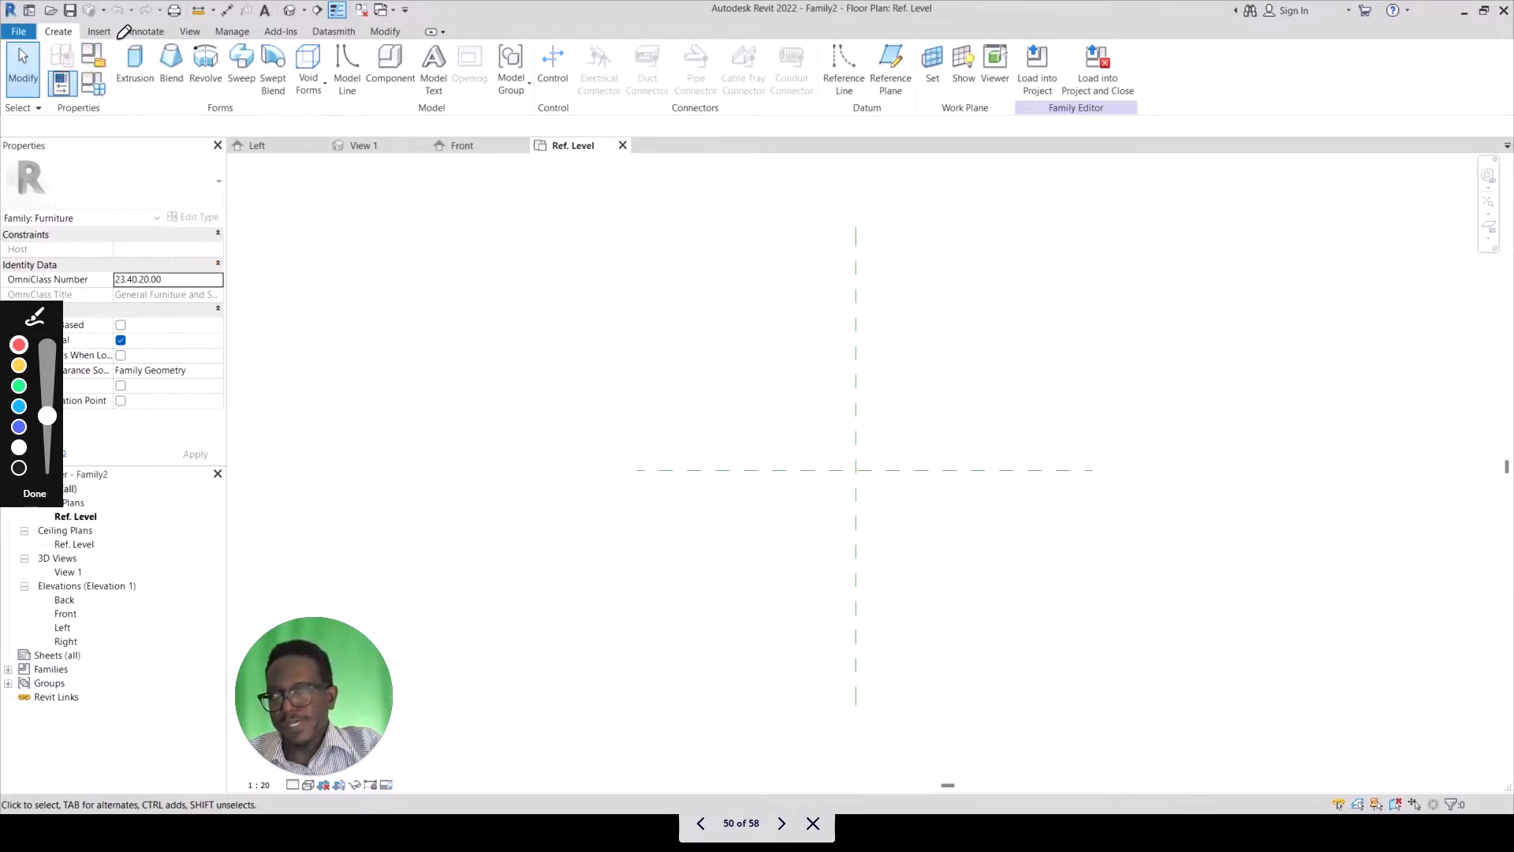
mouse_move(123, 32)
left_mouse_down()
mouse_move(101, 100)
mouse_move(305, 104)
mouse_move(304, 31)
mouse_move(125, 17)
left_mouse_up()
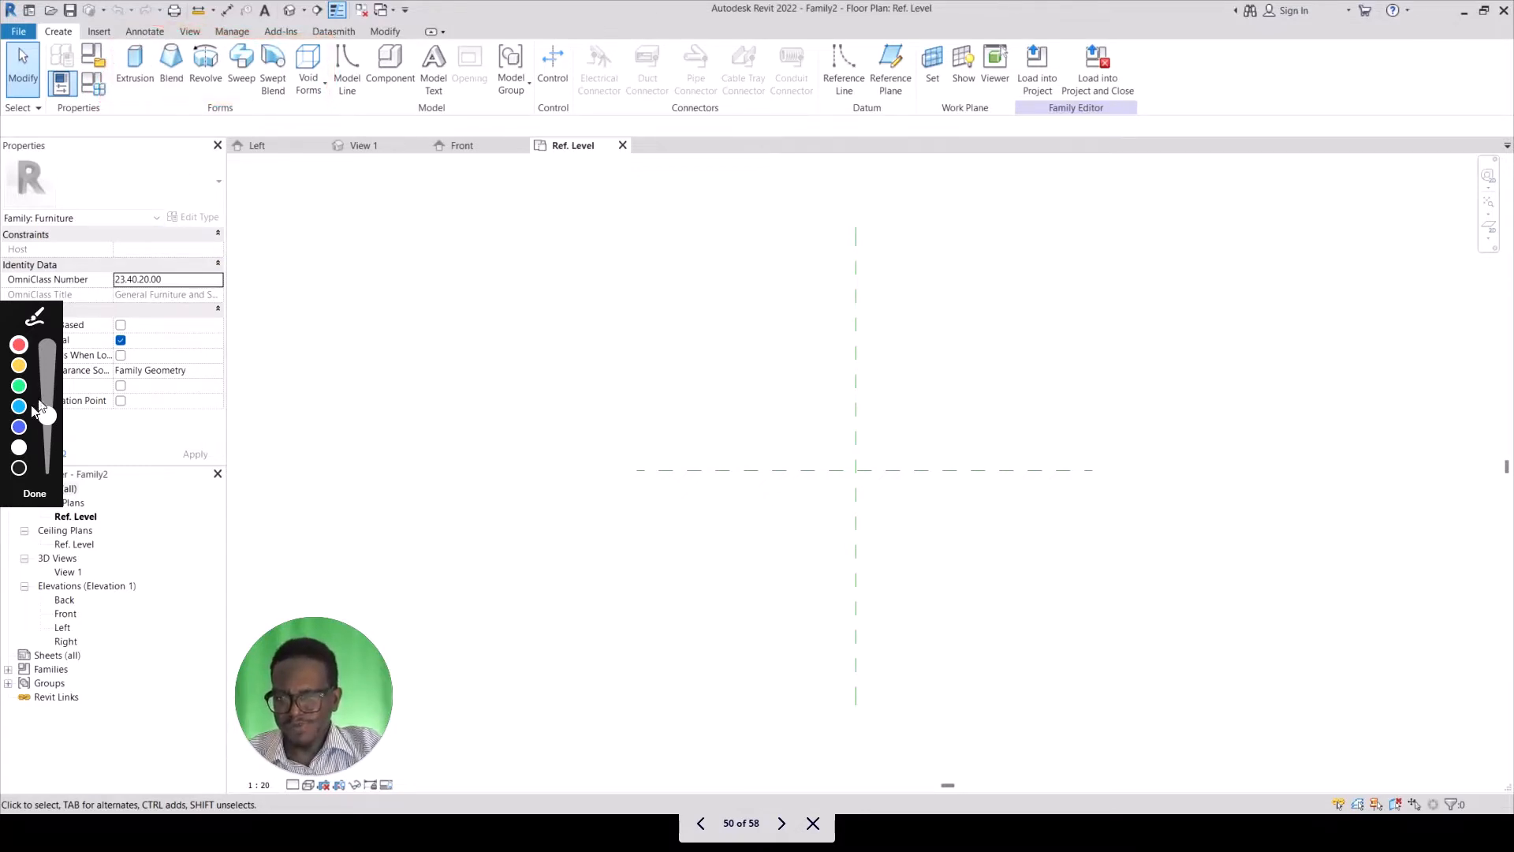
left_click(35, 495)
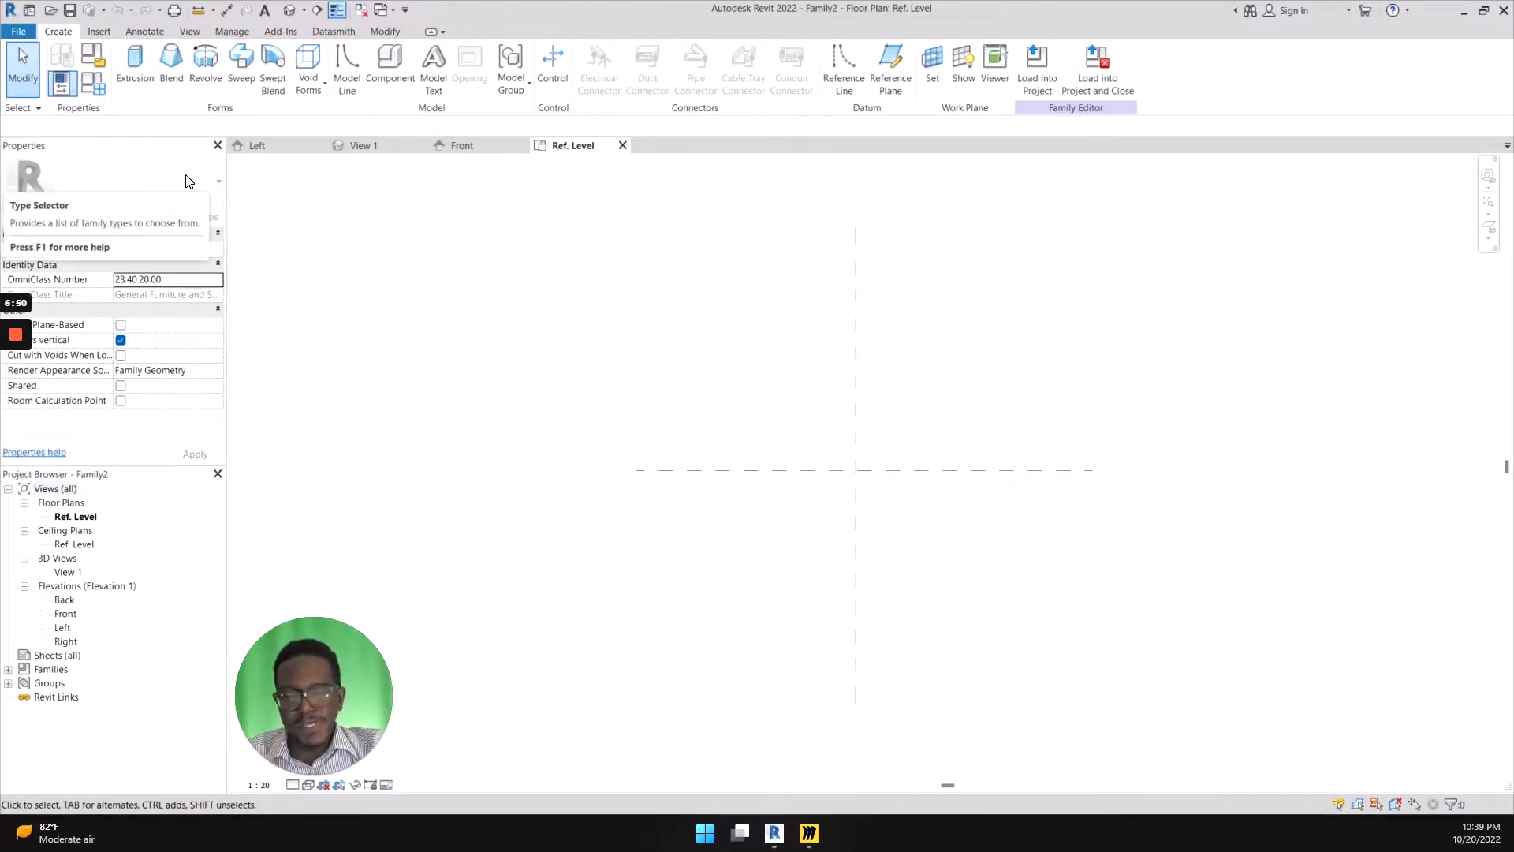
left_click_drag(300, 232, 139, 117)
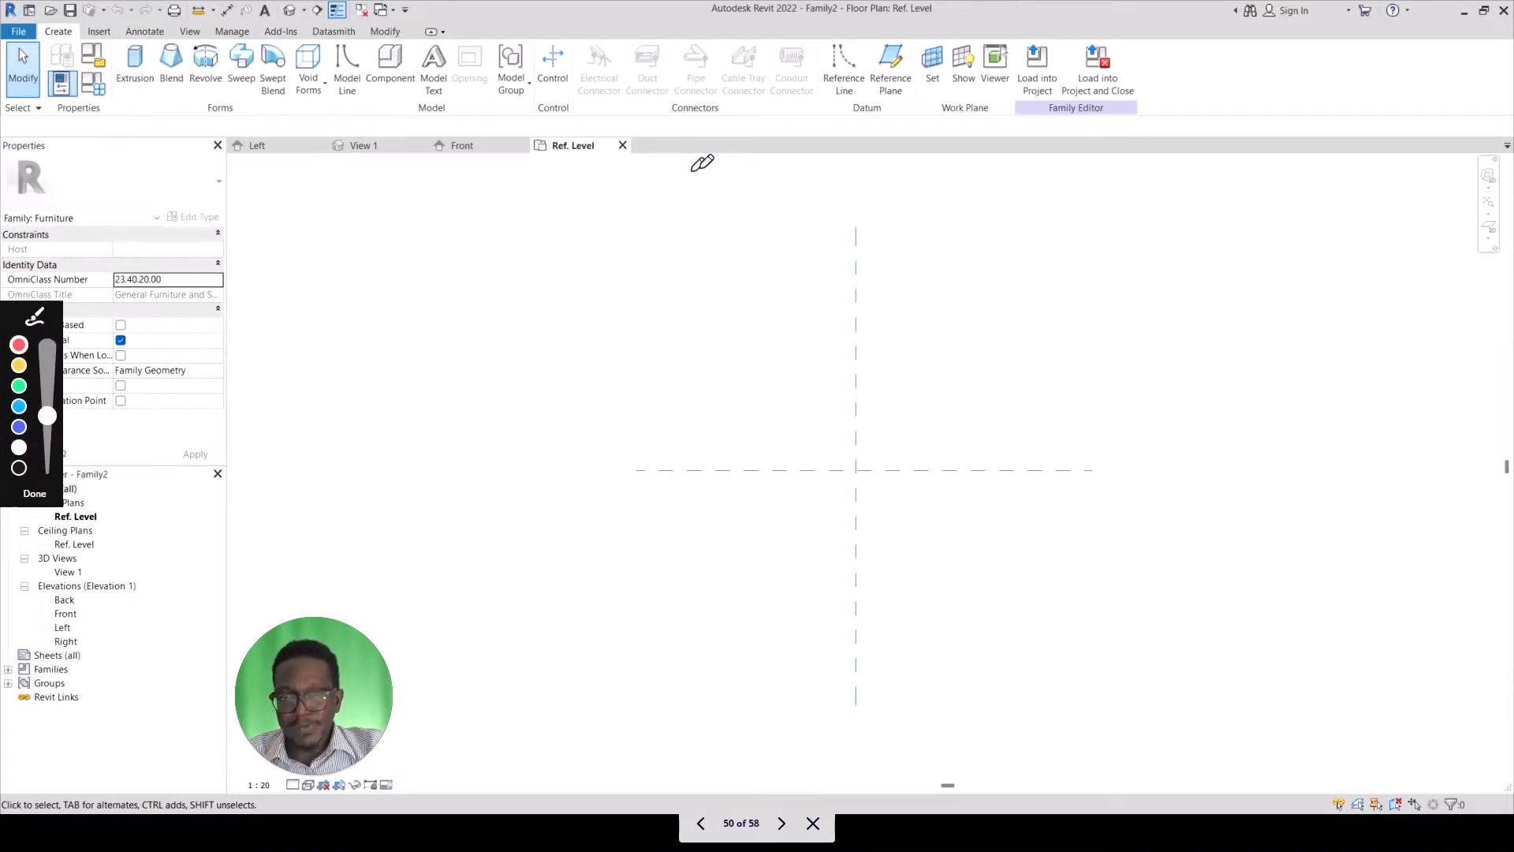
mouse_move(769, 269)
left_mouse_down()
mouse_move(857, 223)
mouse_move(894, 114)
mouse_move(874, 142)
mouse_move(892, 115)
mouse_move(909, 153)
left_mouse_up()
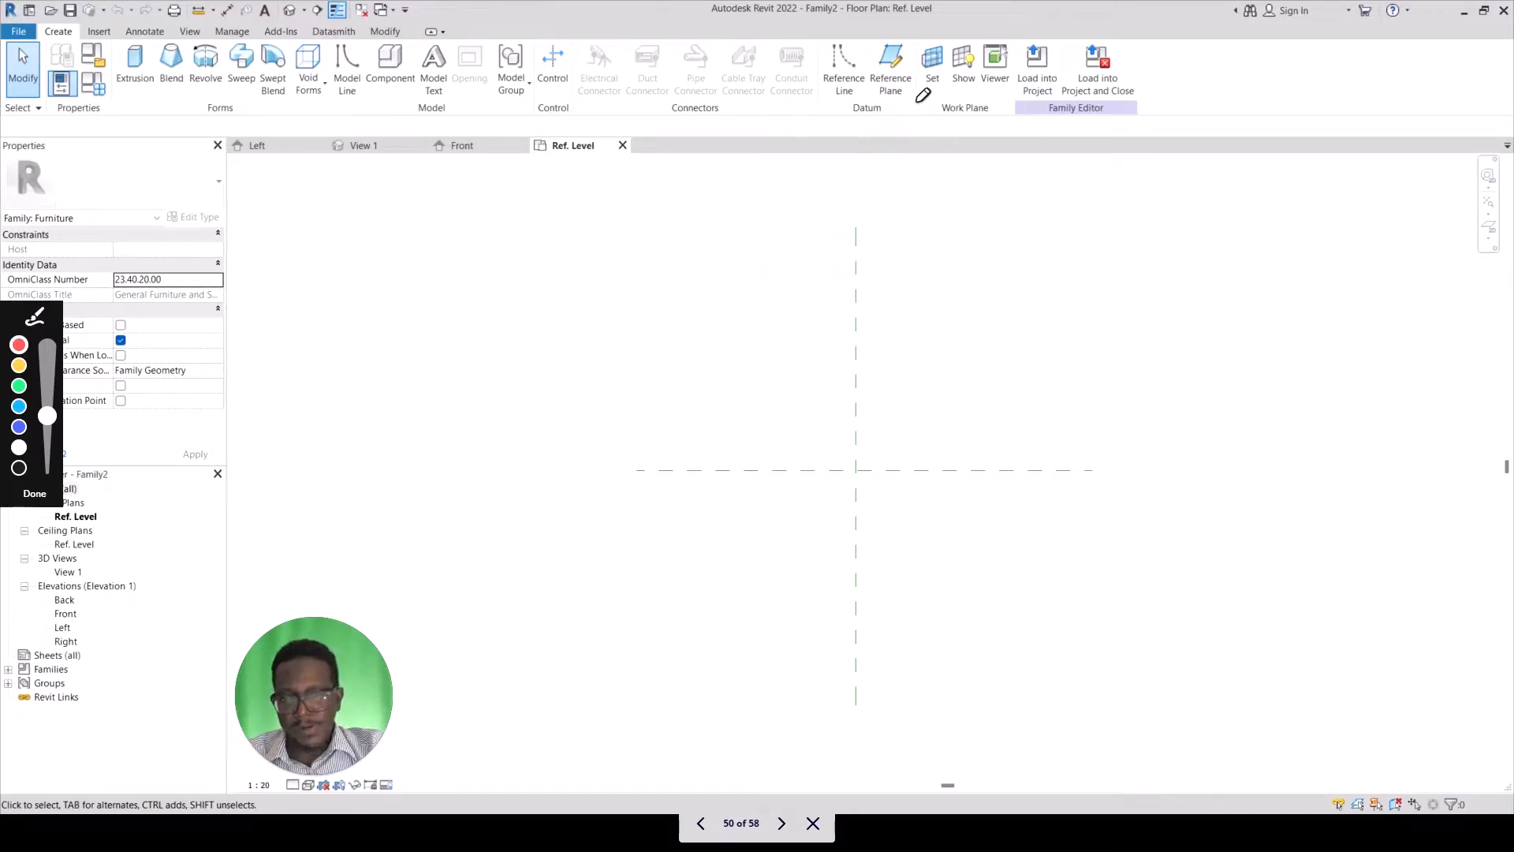
mouse_move(915, 102)
left_mouse_down()
mouse_move(1000, 101)
mouse_move(998, 20)
mouse_move(914, 25)
mouse_move(919, 104)
left_mouse_up()
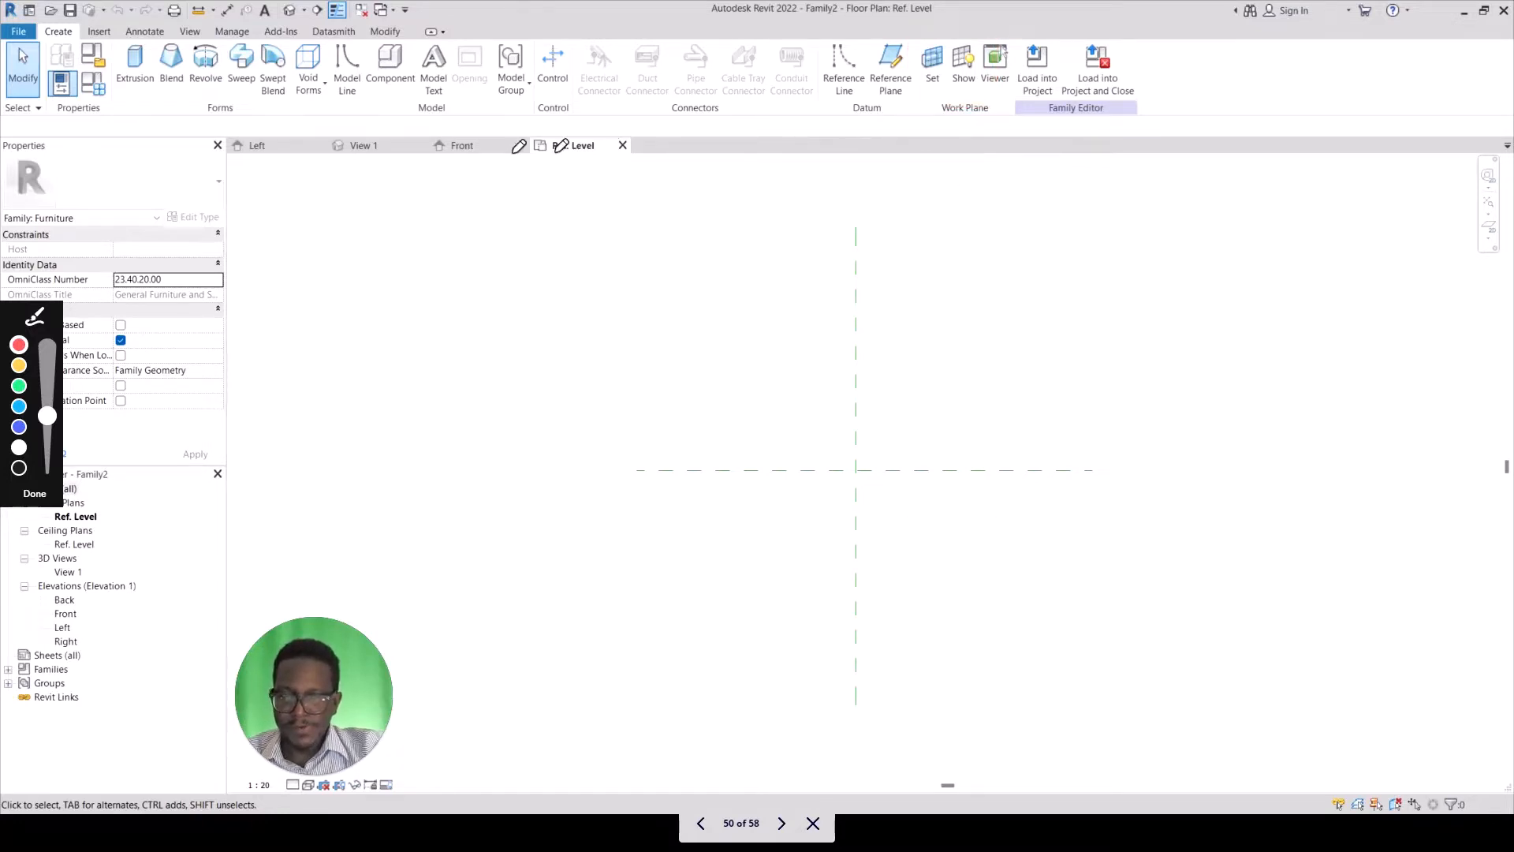
key("Escape")
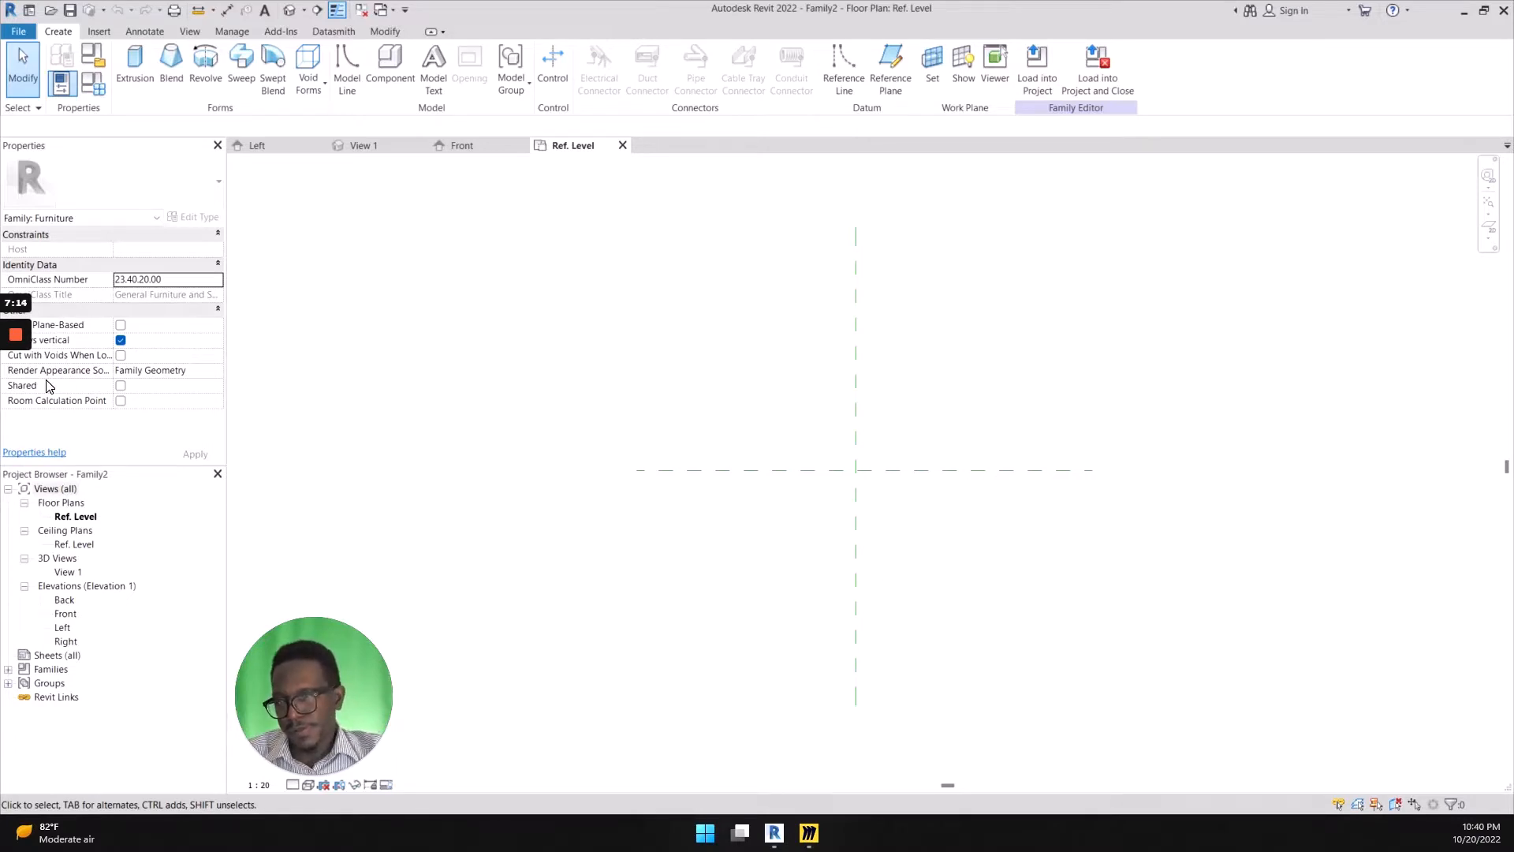
Select the vertical center reference plane in the Ref. Level plan to inspect its properties
mouse_move(4, 365)
left_click(858, 438)
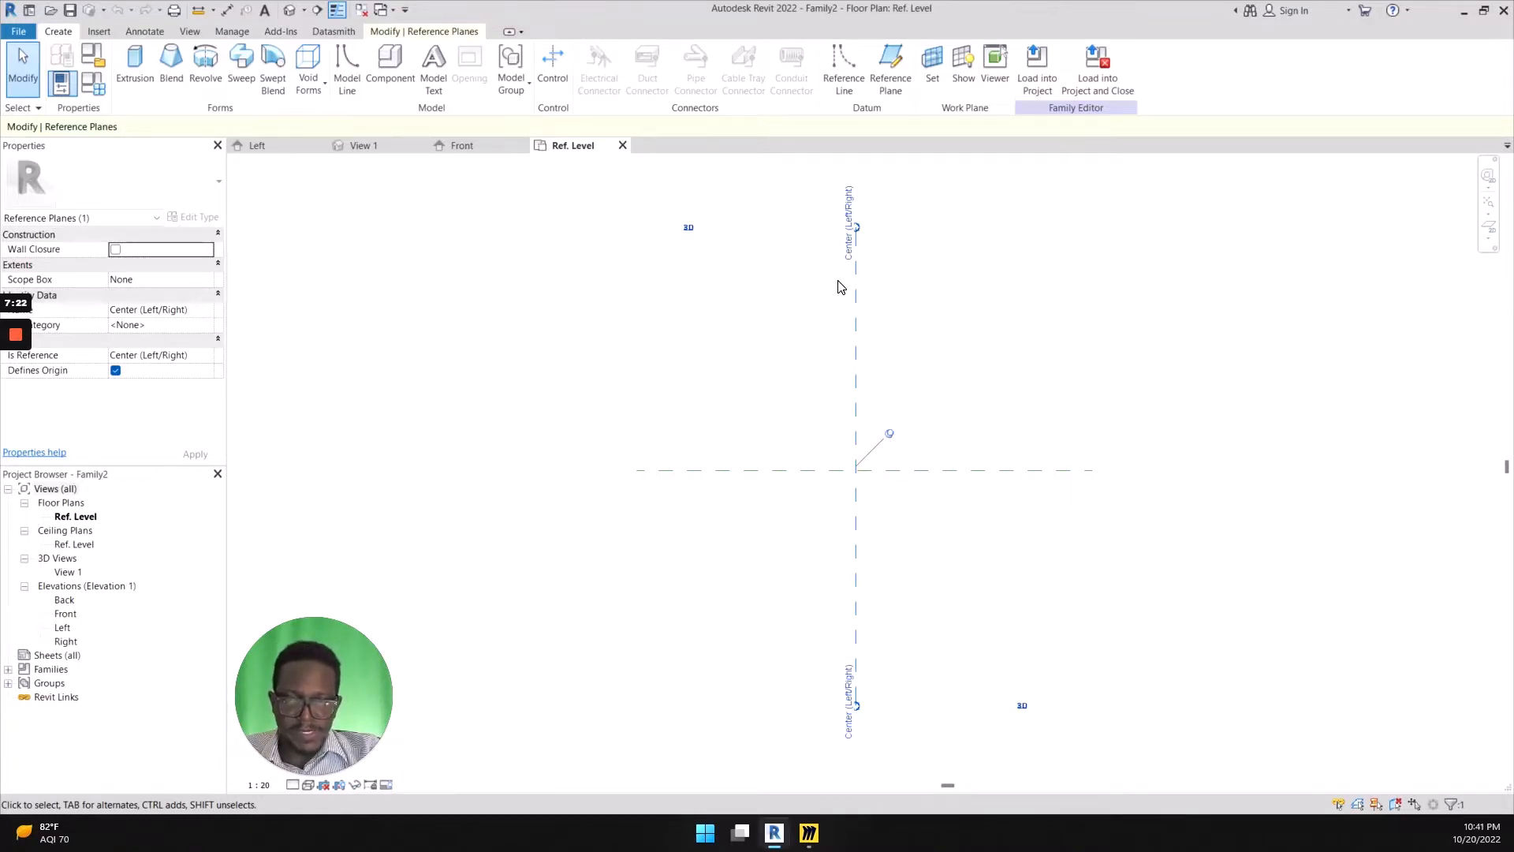
key("ctrl+shift+d")
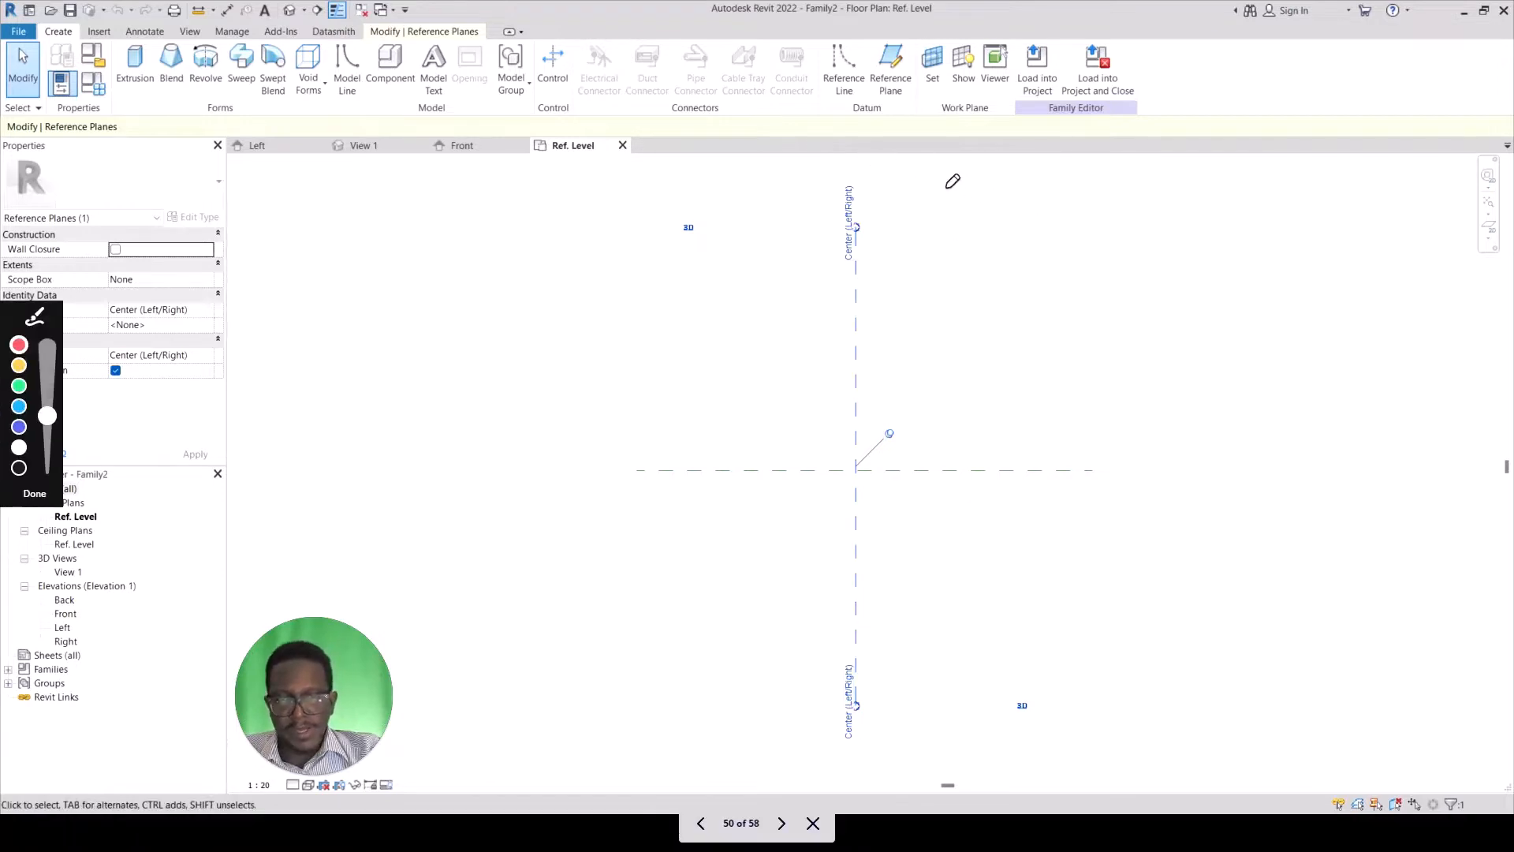
mouse_move(935, 290)
left_mouse_down()
mouse_move(908, 132)
mouse_move(880, 129)
mouse_move(900, 106)
mouse_move(930, 133)
left_mouse_up()
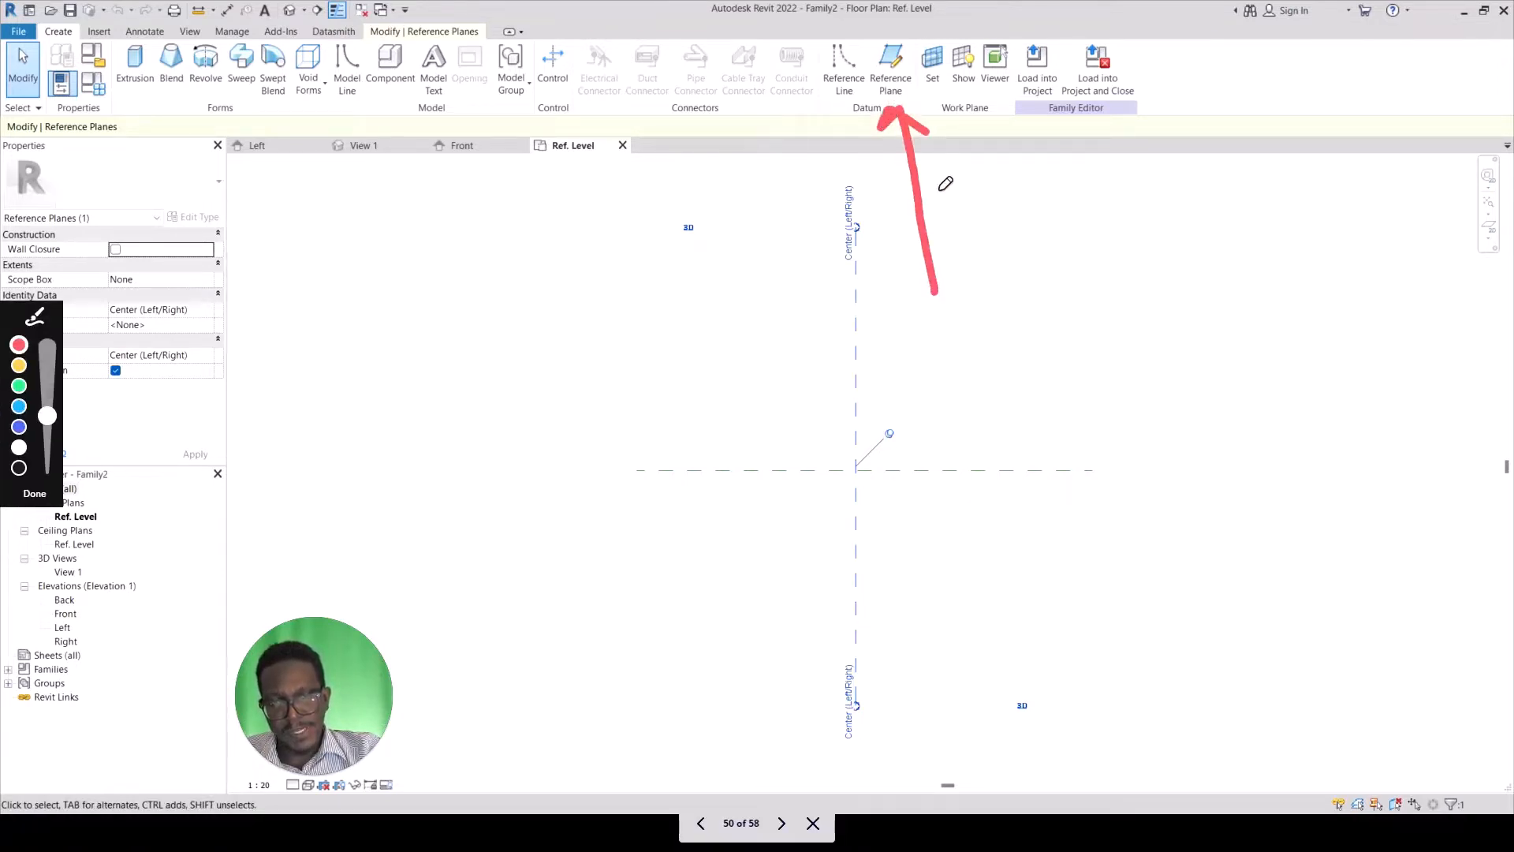
mouse_move(815, 18)
left_mouse_down()
mouse_move(814, 44)
mouse_move(900, 110)
mouse_move(925, 24)
mouse_move(787, 23)
left_mouse_up()
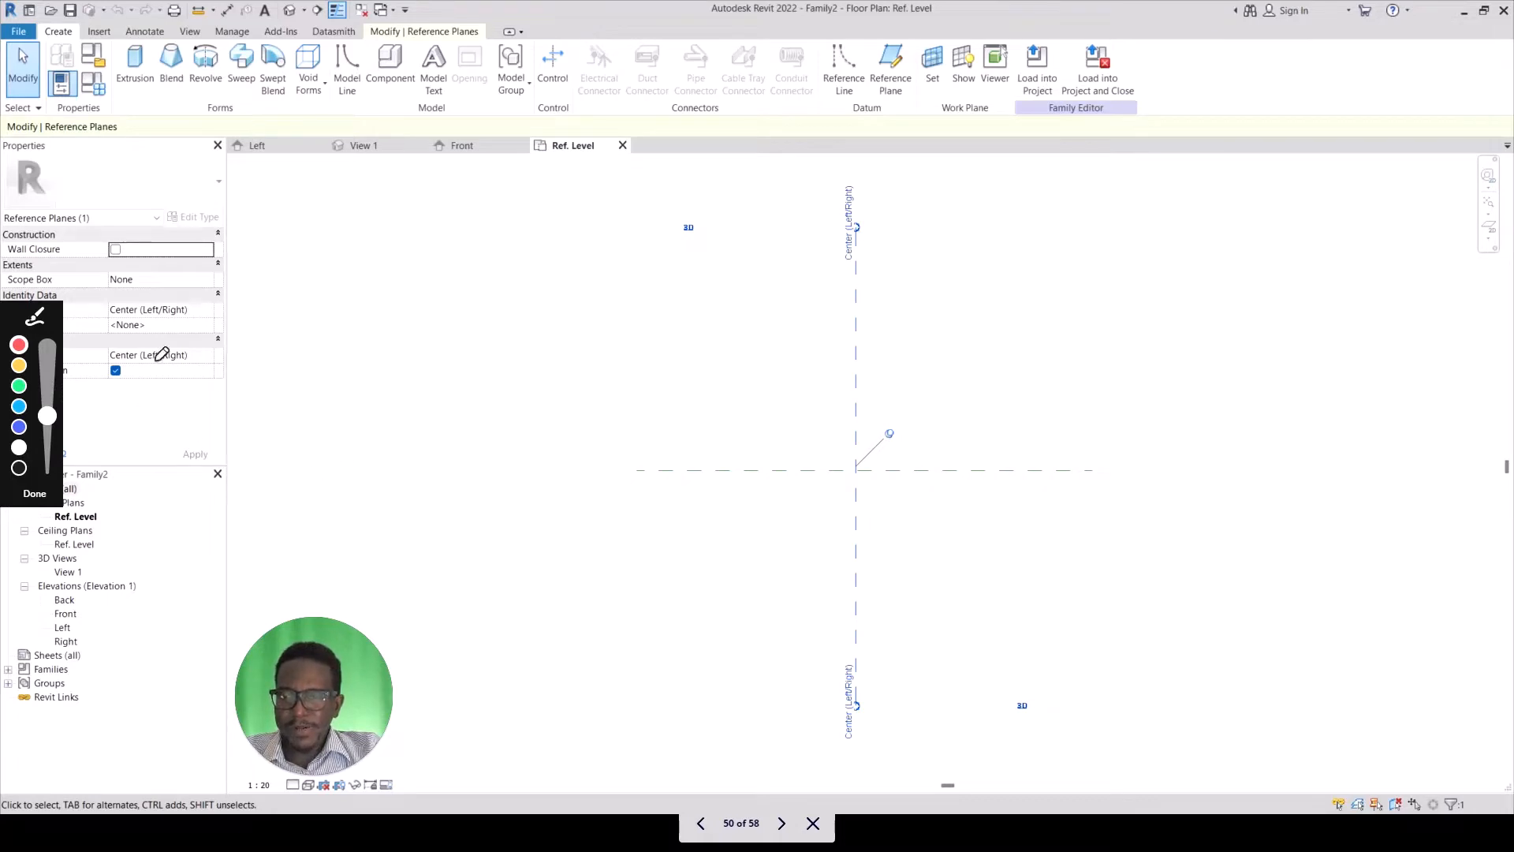
left_click(33, 494)
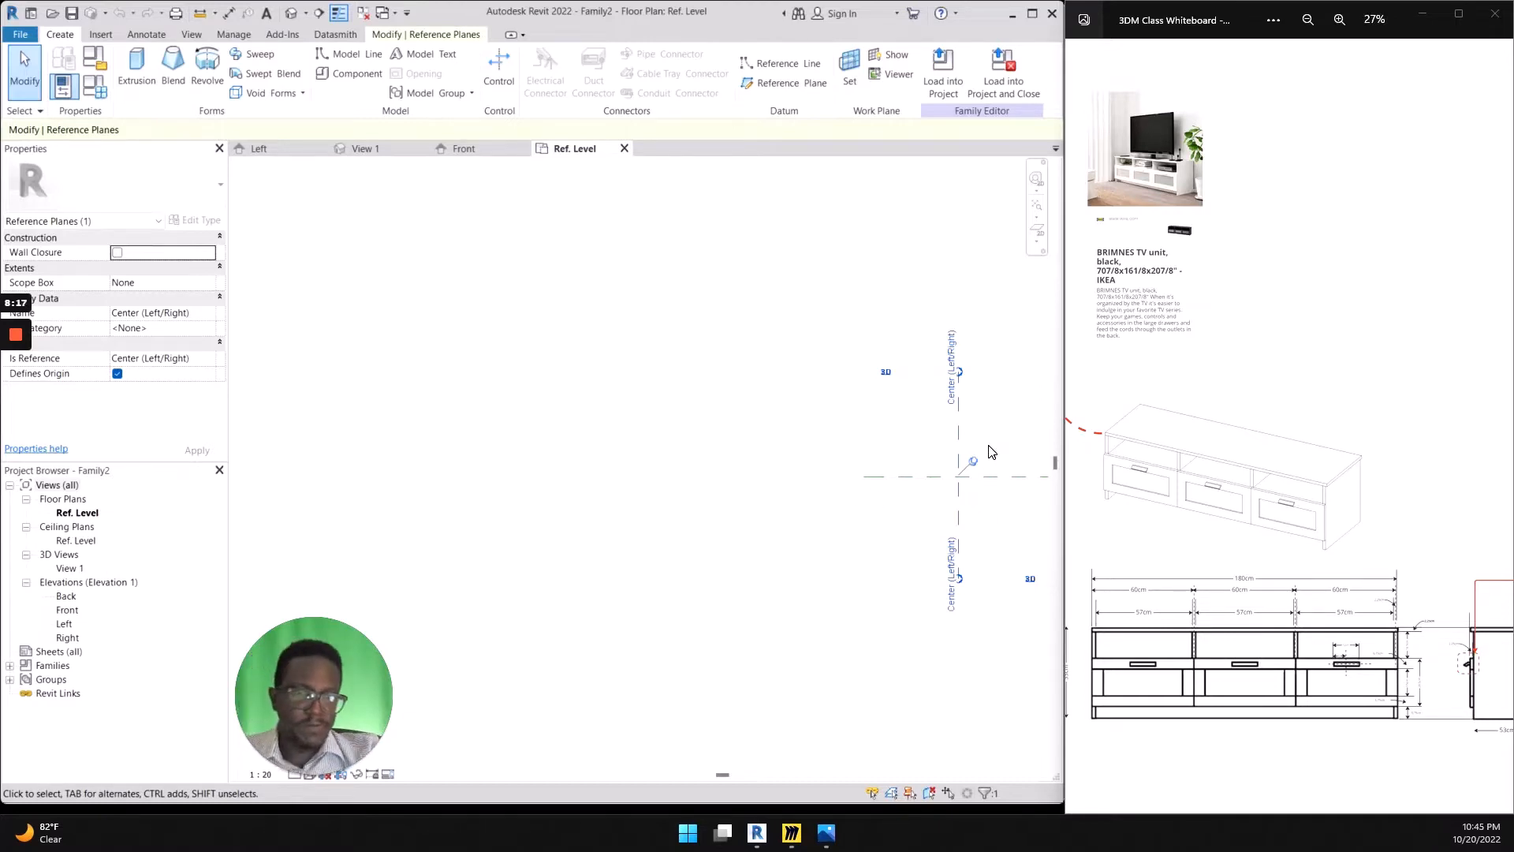
Examine the side elevation in the whiteboard reference drawing for the TV unit's depth dimension
scroll(989, 517, "up", 3)
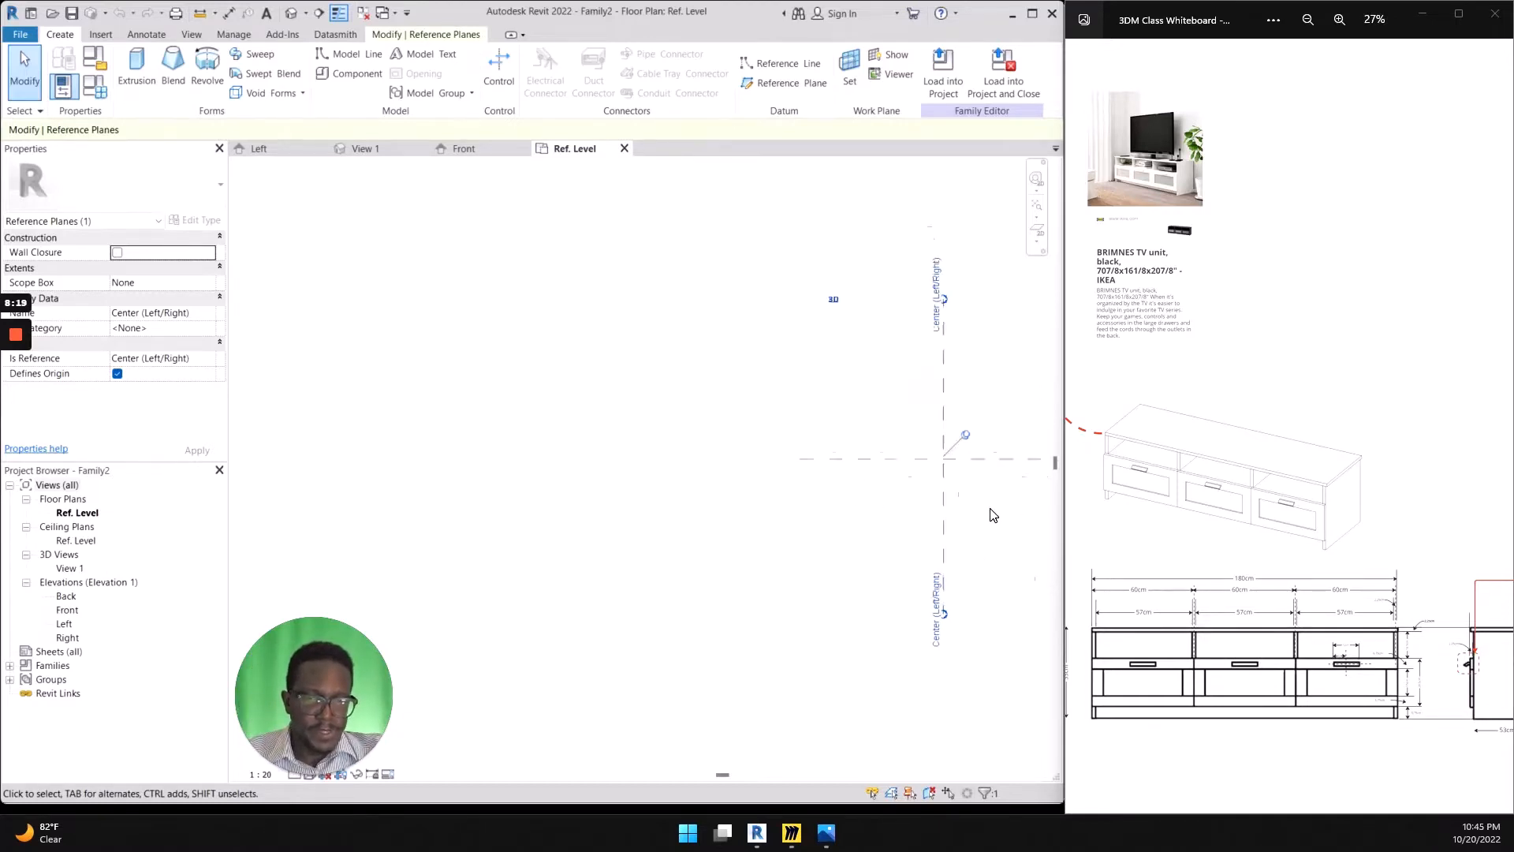
middle_click_drag(843, 537, 639, 629)
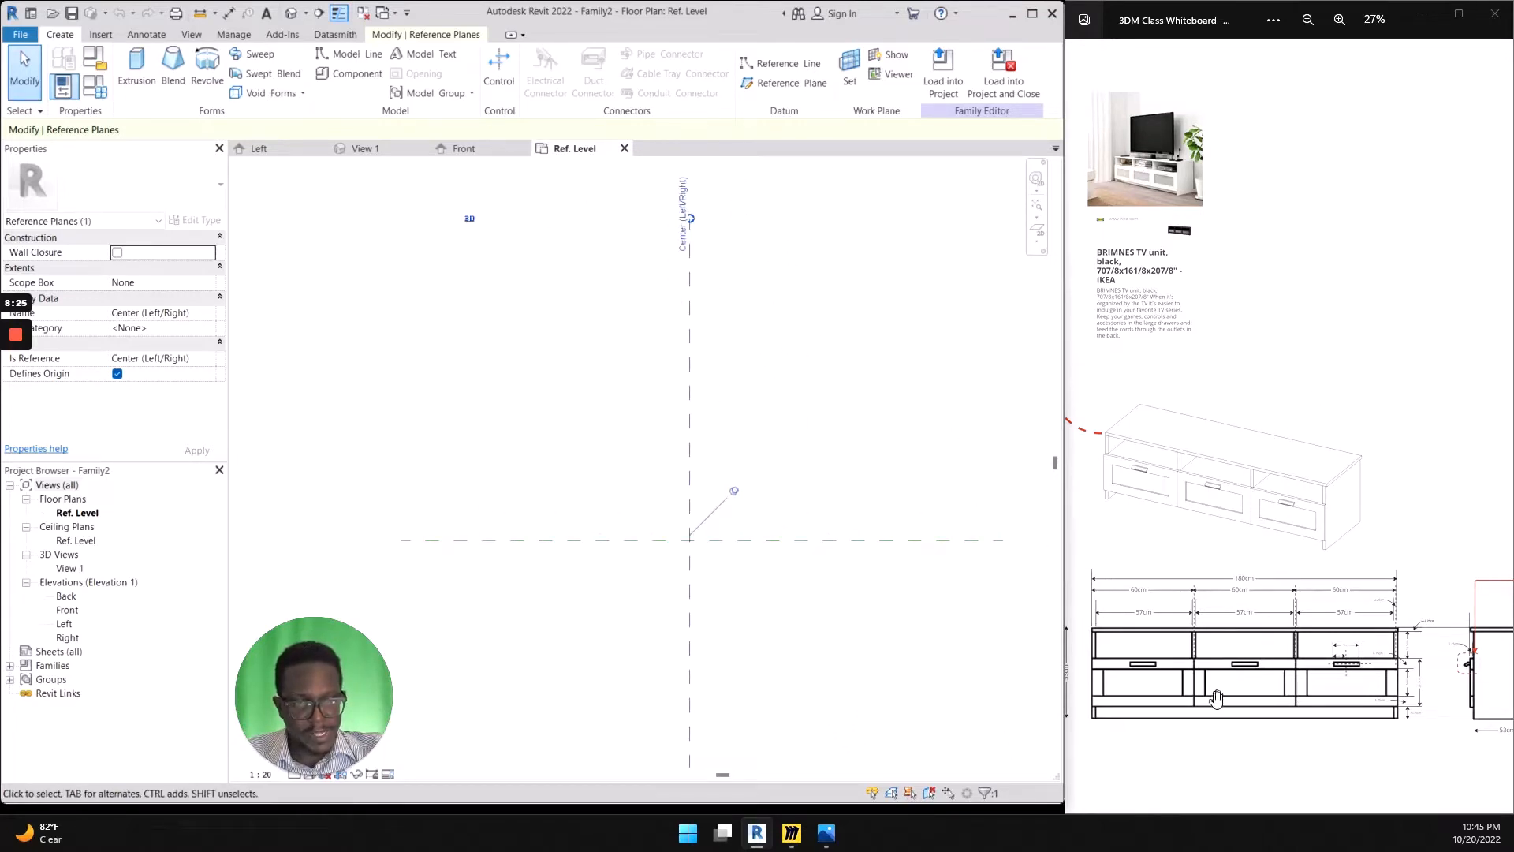
left_click_drag(1364, 693, 1262, 692)
scroll(1262, 692, "up", 5, "ctrl")
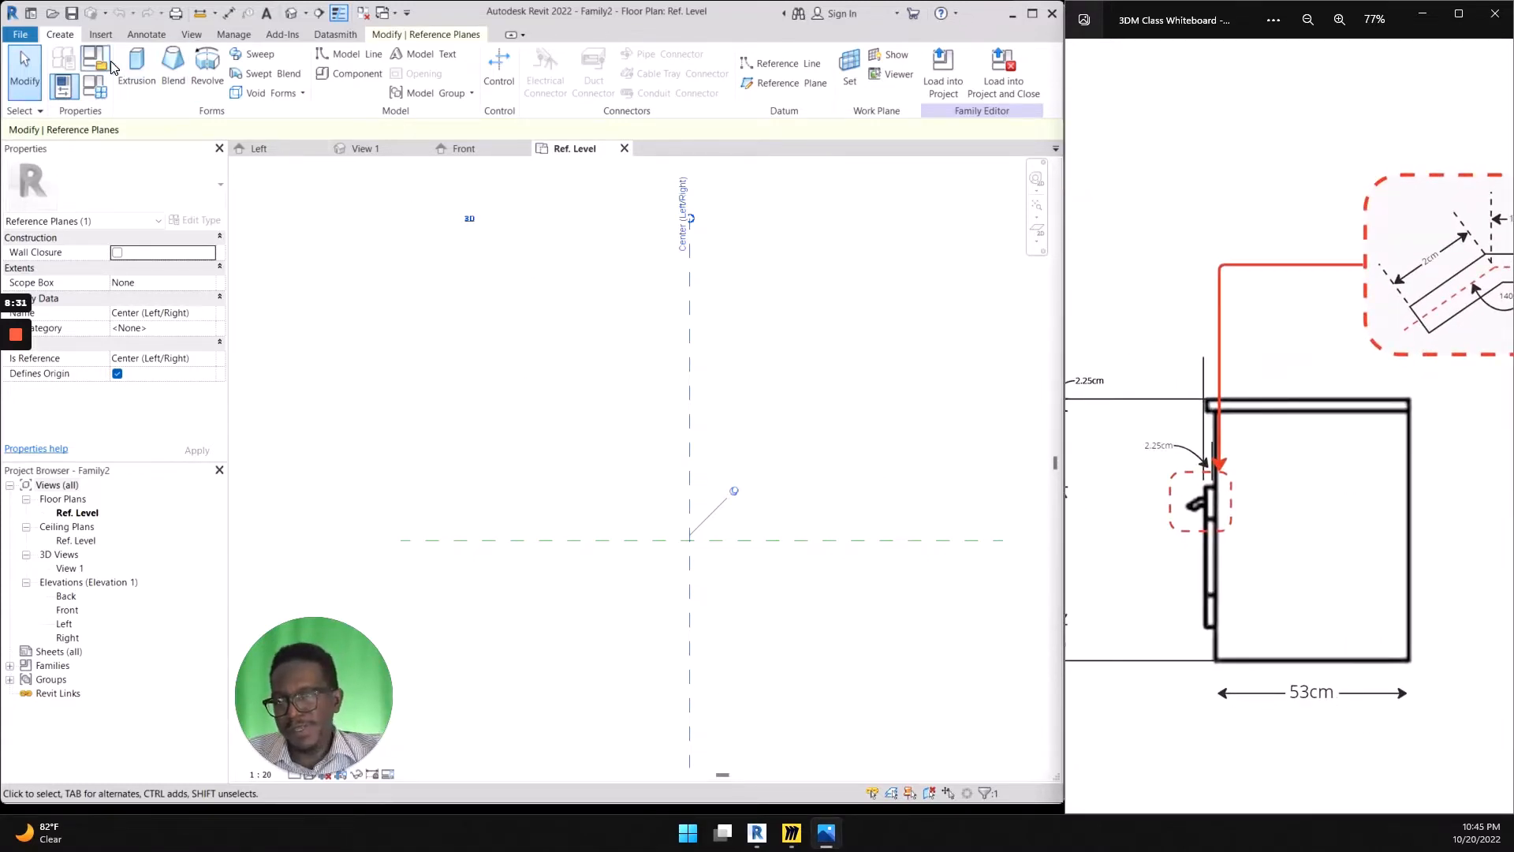
left_click(58, 45)
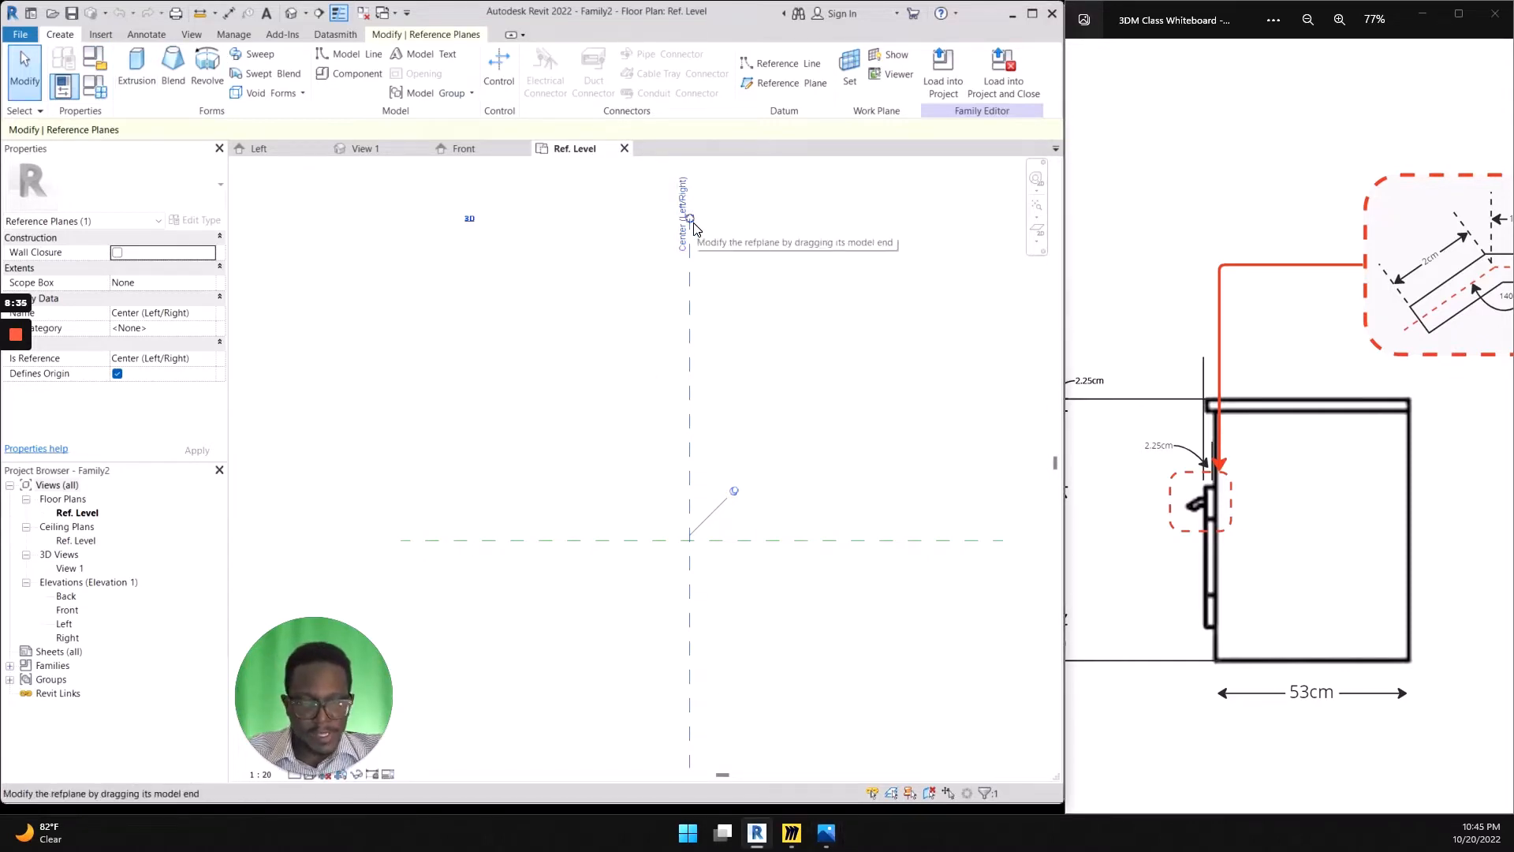
key("ctrl+shift+d")
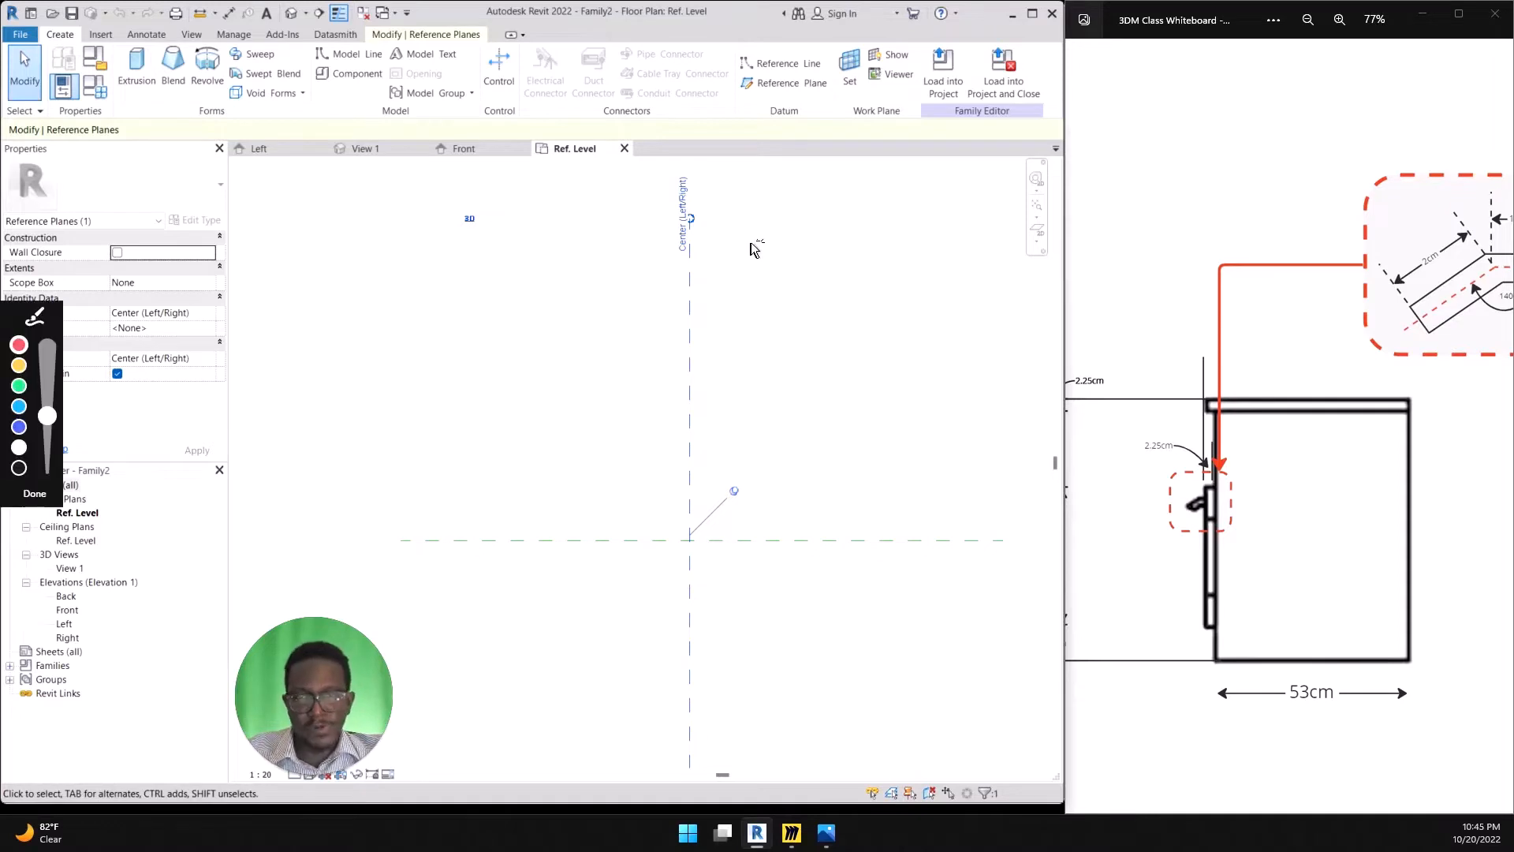
mouse_move(730, 284)
left_mouse_down()
mouse_move(781, 87)
mouse_move(761, 115)
mouse_move(795, 103)
left_mouse_up()
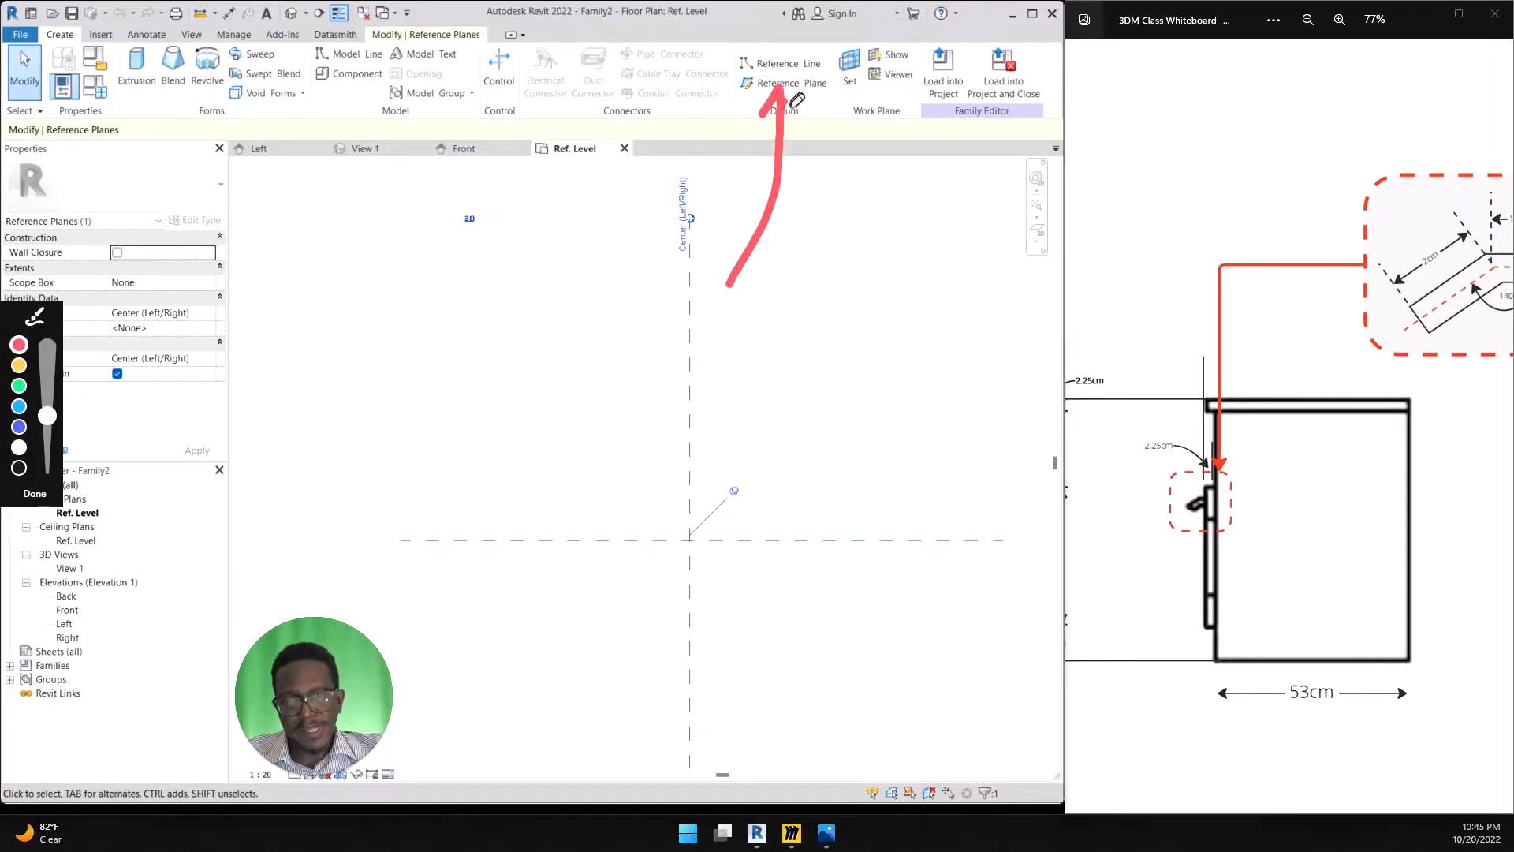
key("ctrl+shift+d")
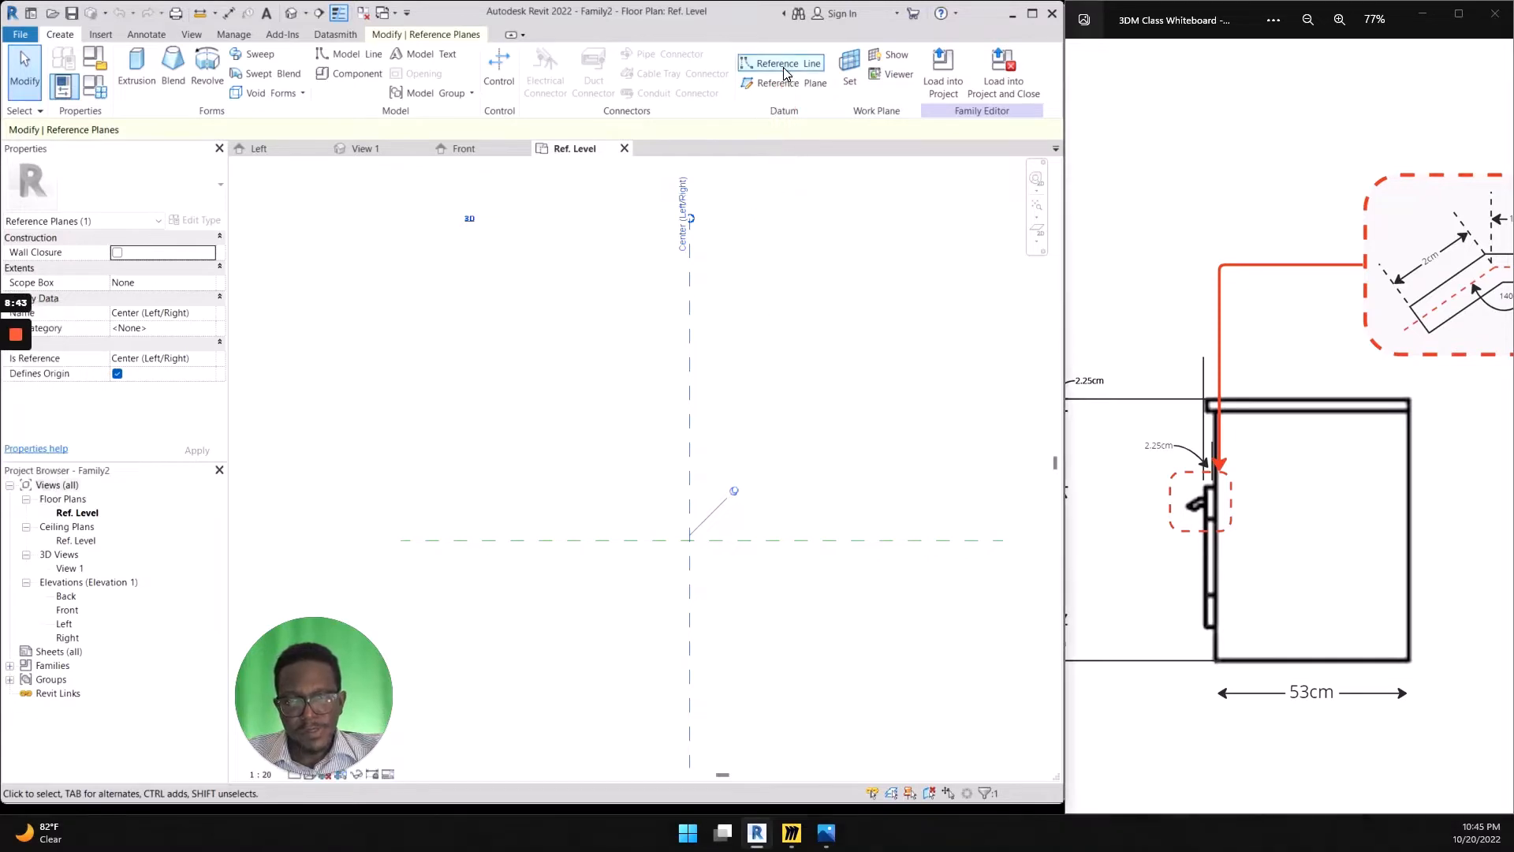
Draw a horizontal reference plane about 595 mm above the horizontal center plane and a vertical one about 1677 mm right of Center (Left/Right)
left_click(785, 83)
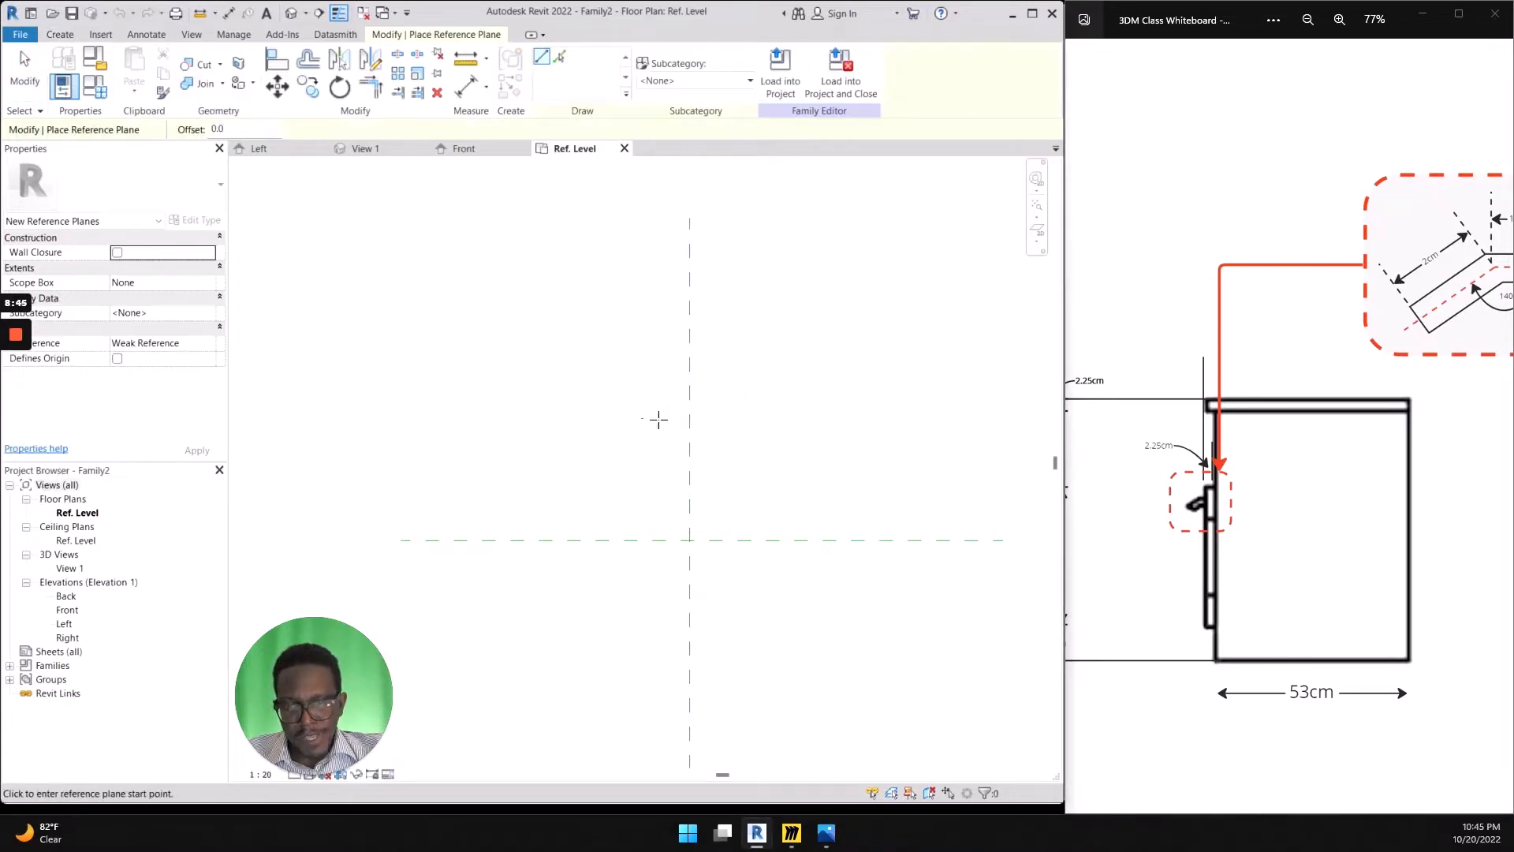
scroll(348, 408, "down", 2)
scroll(581, 440, "up", 2)
left_click(425, 386)
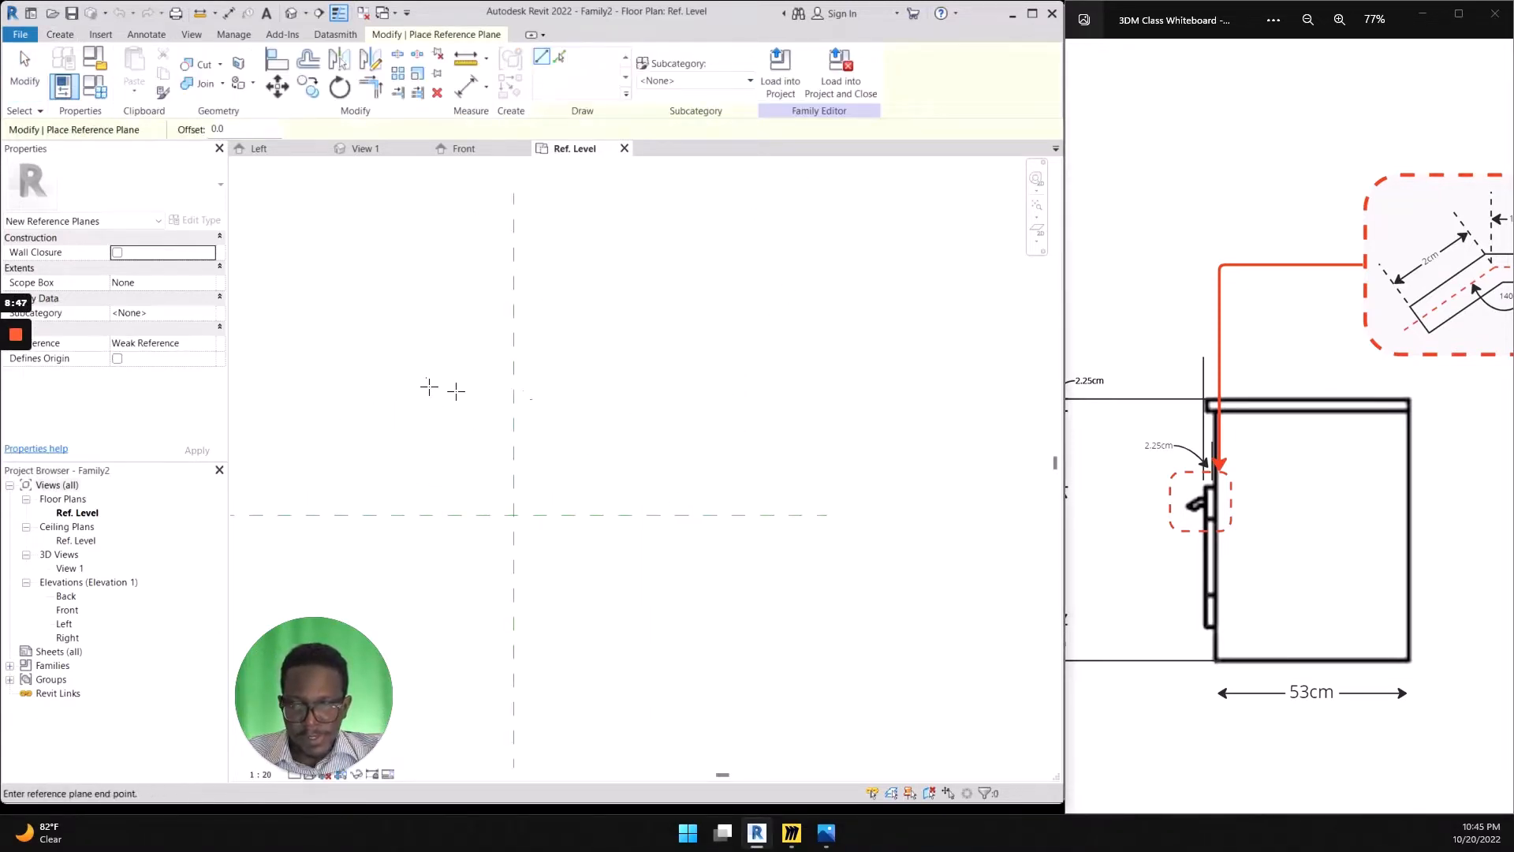
left_click(929, 385)
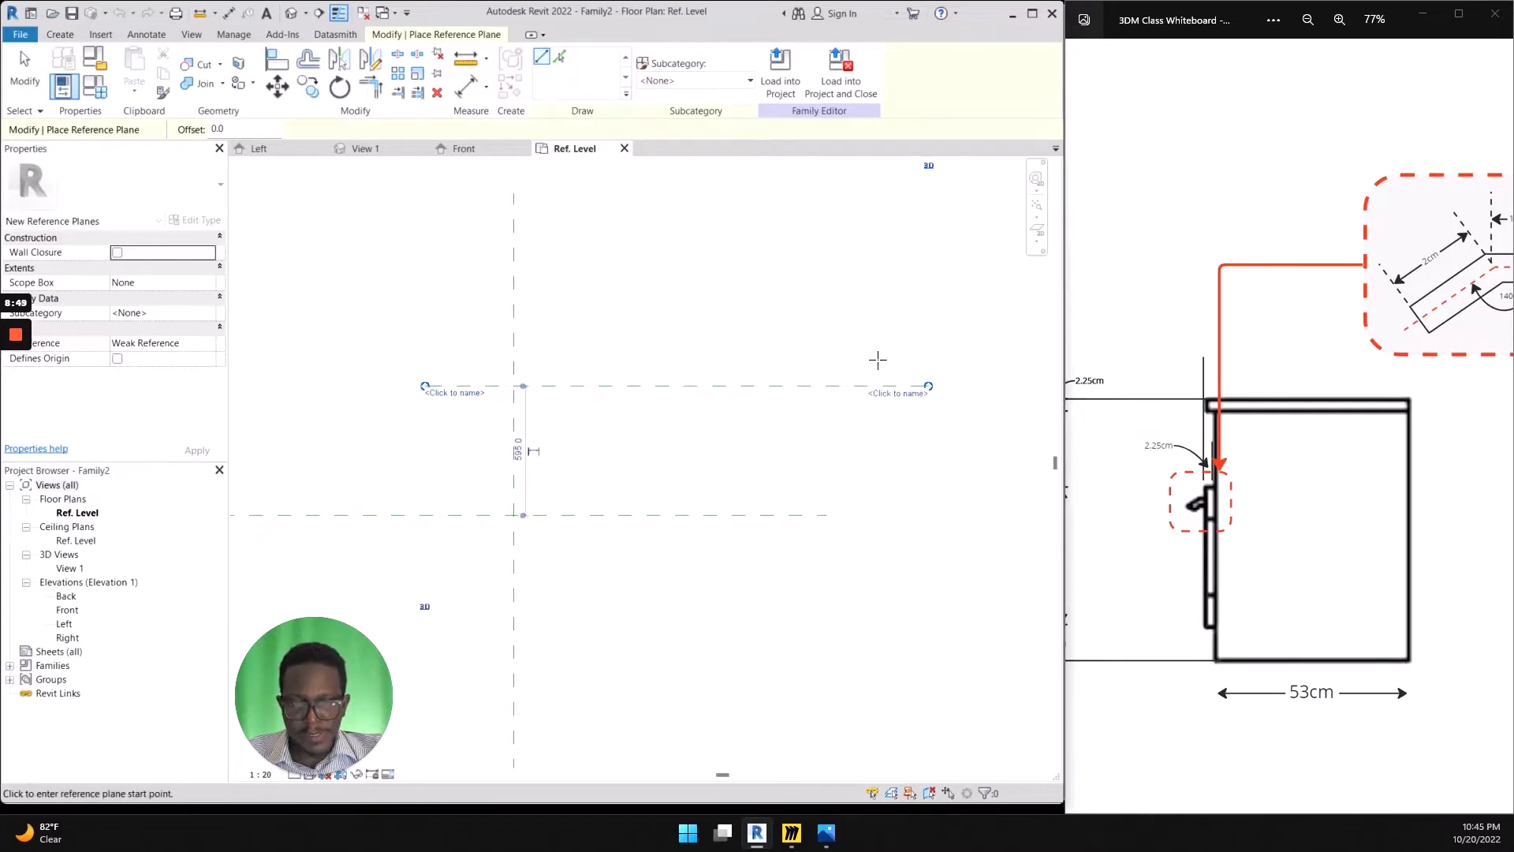
left_click(877, 599)
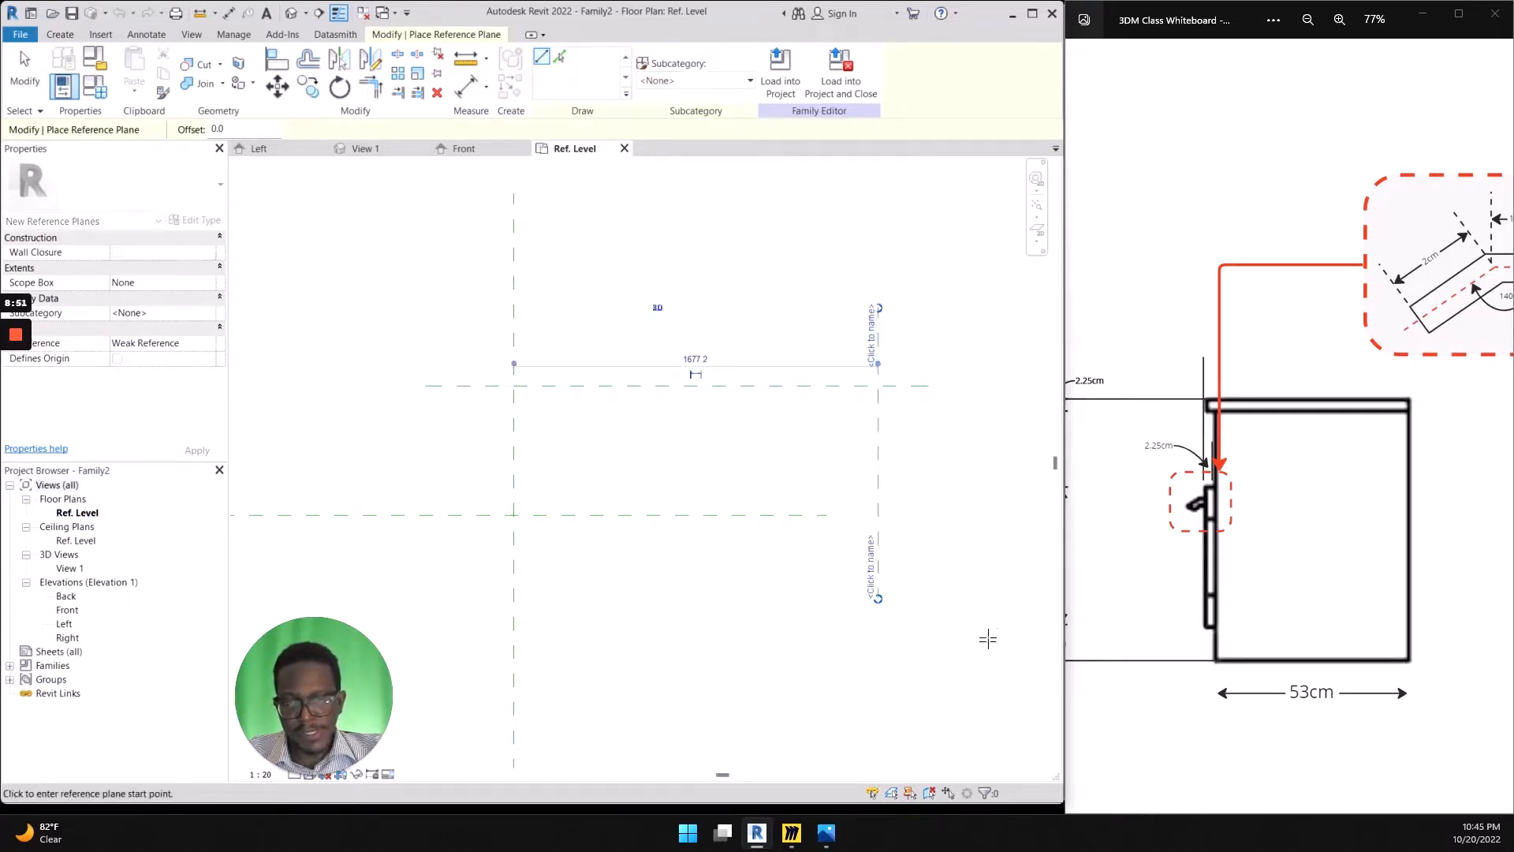
scroll(556, 423, "up", 1)
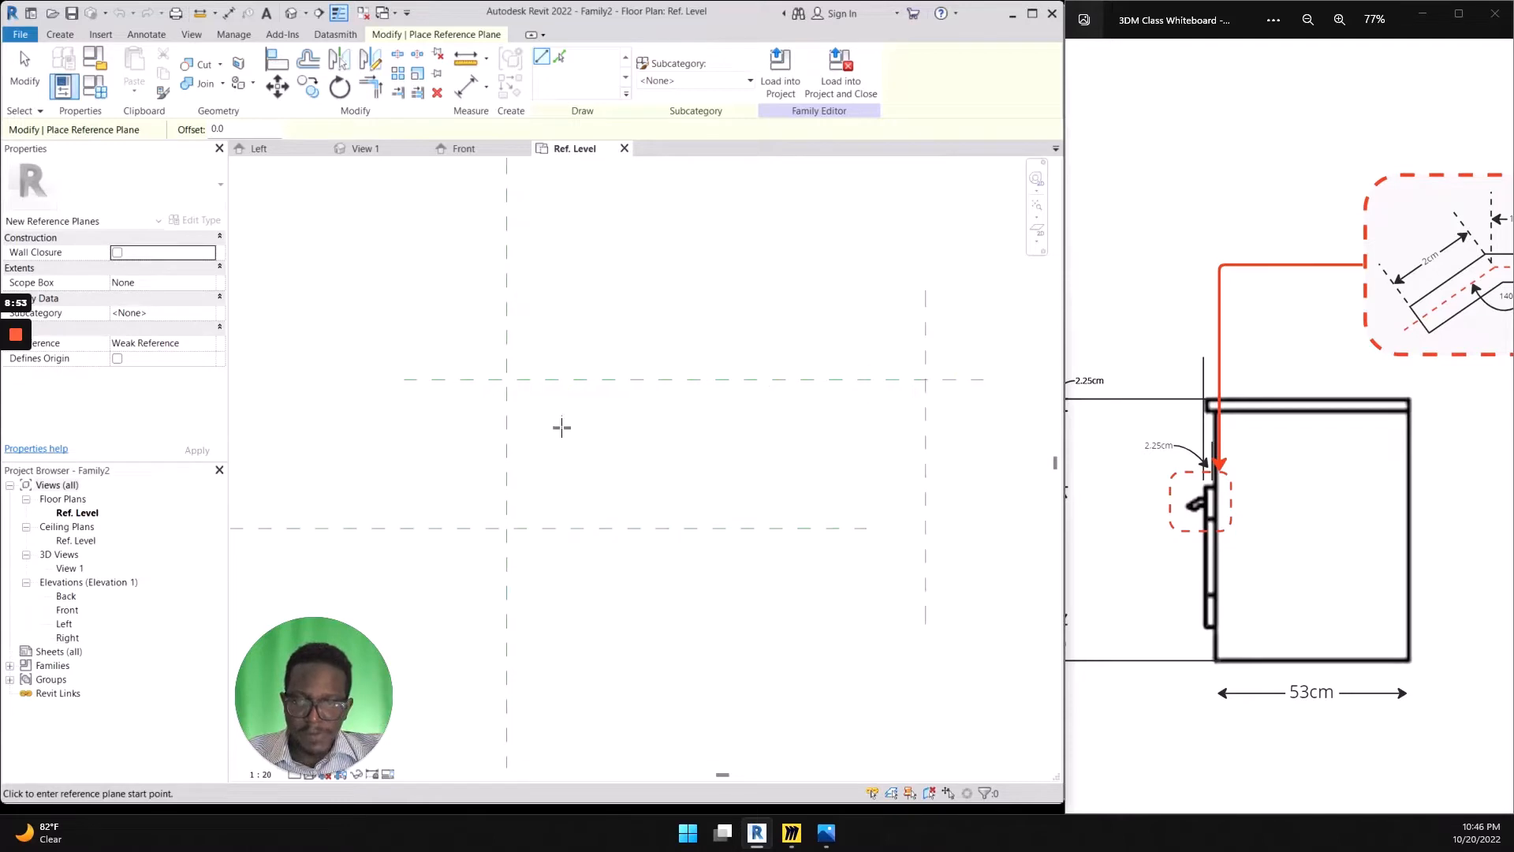
Set the distance between the upper horizontal reference plane and the horizontal center plane to 53 cm
key("Escape")
left_click(548, 381)
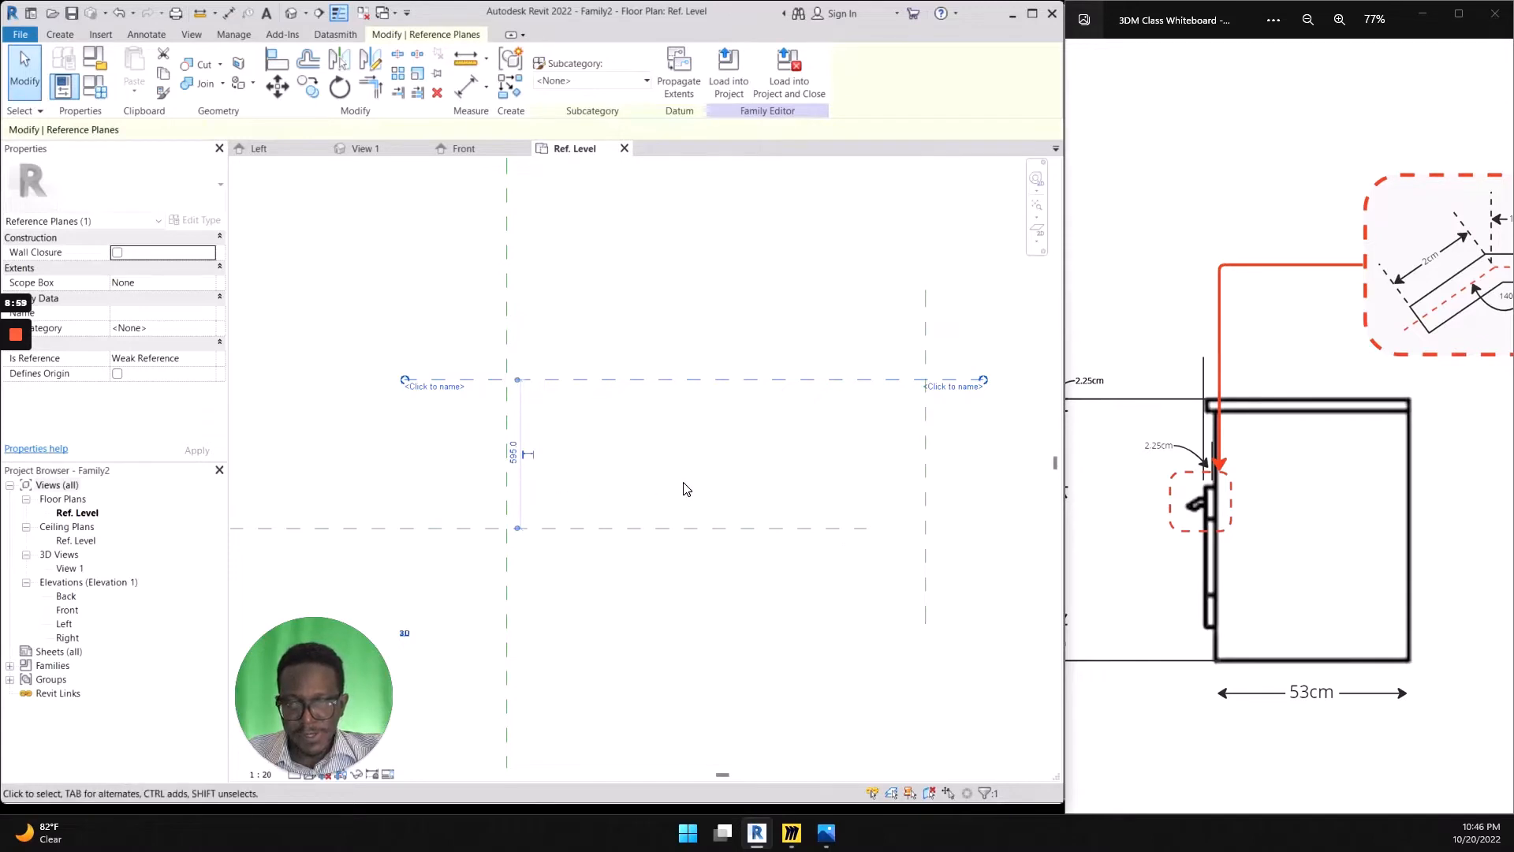
key("ctrl+shift+d")
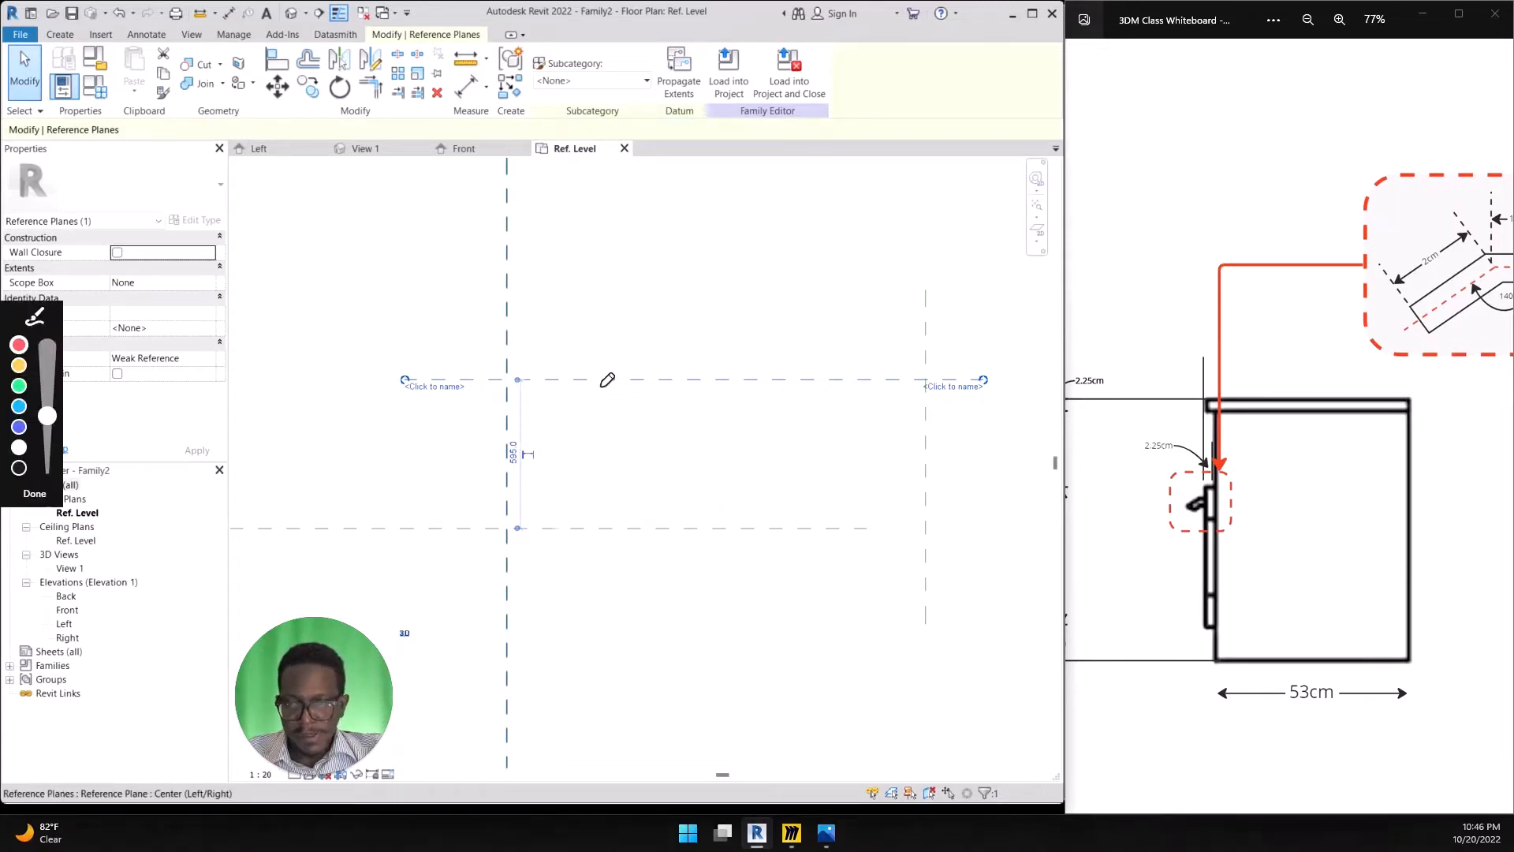
mouse_move(586, 412)
left_mouse_down()
mouse_move(604, 387)
mouse_move(618, 410)
mouse_move(601, 527)
left_mouse_up()
mouse_move(619, 474)
left_mouse_down()
mouse_move(982, 505)
mouse_move(1319, 653)
mouse_move(1297, 640)
mouse_move(1306, 651)
left_mouse_up()
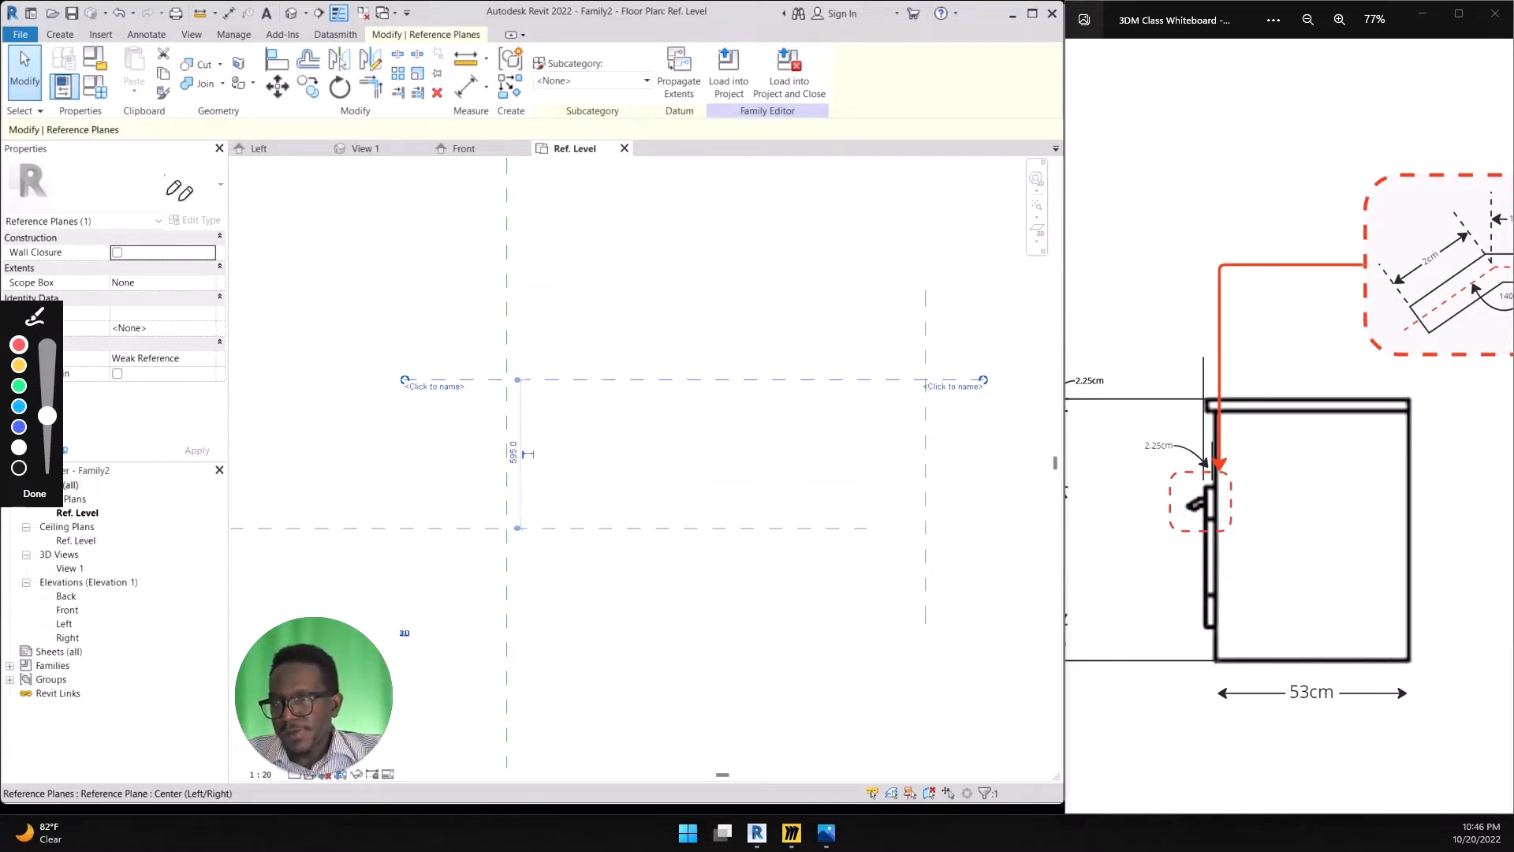
key("Escape")
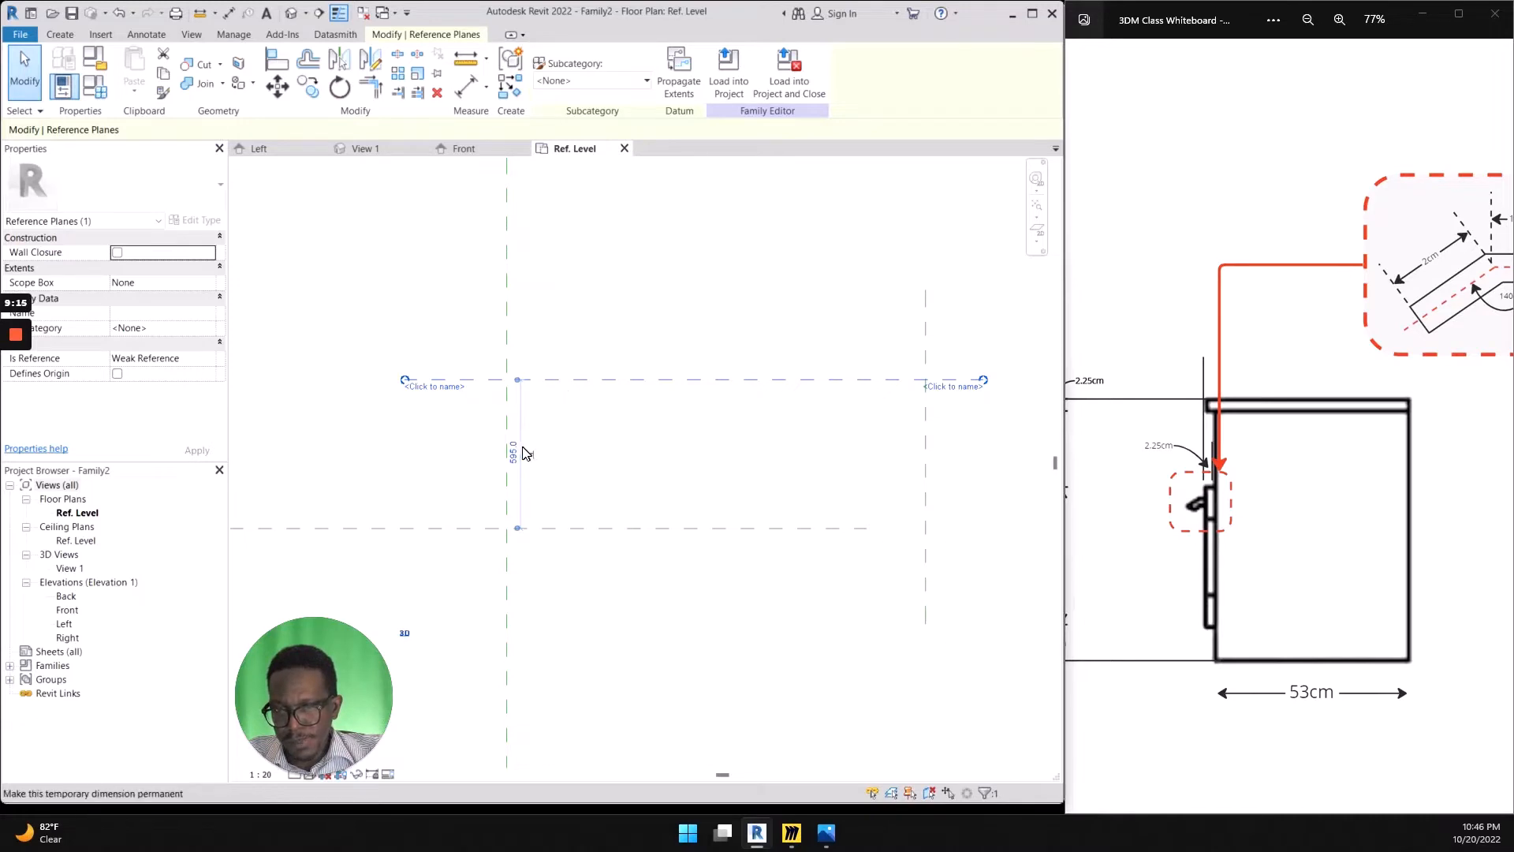
left_click(515, 452)
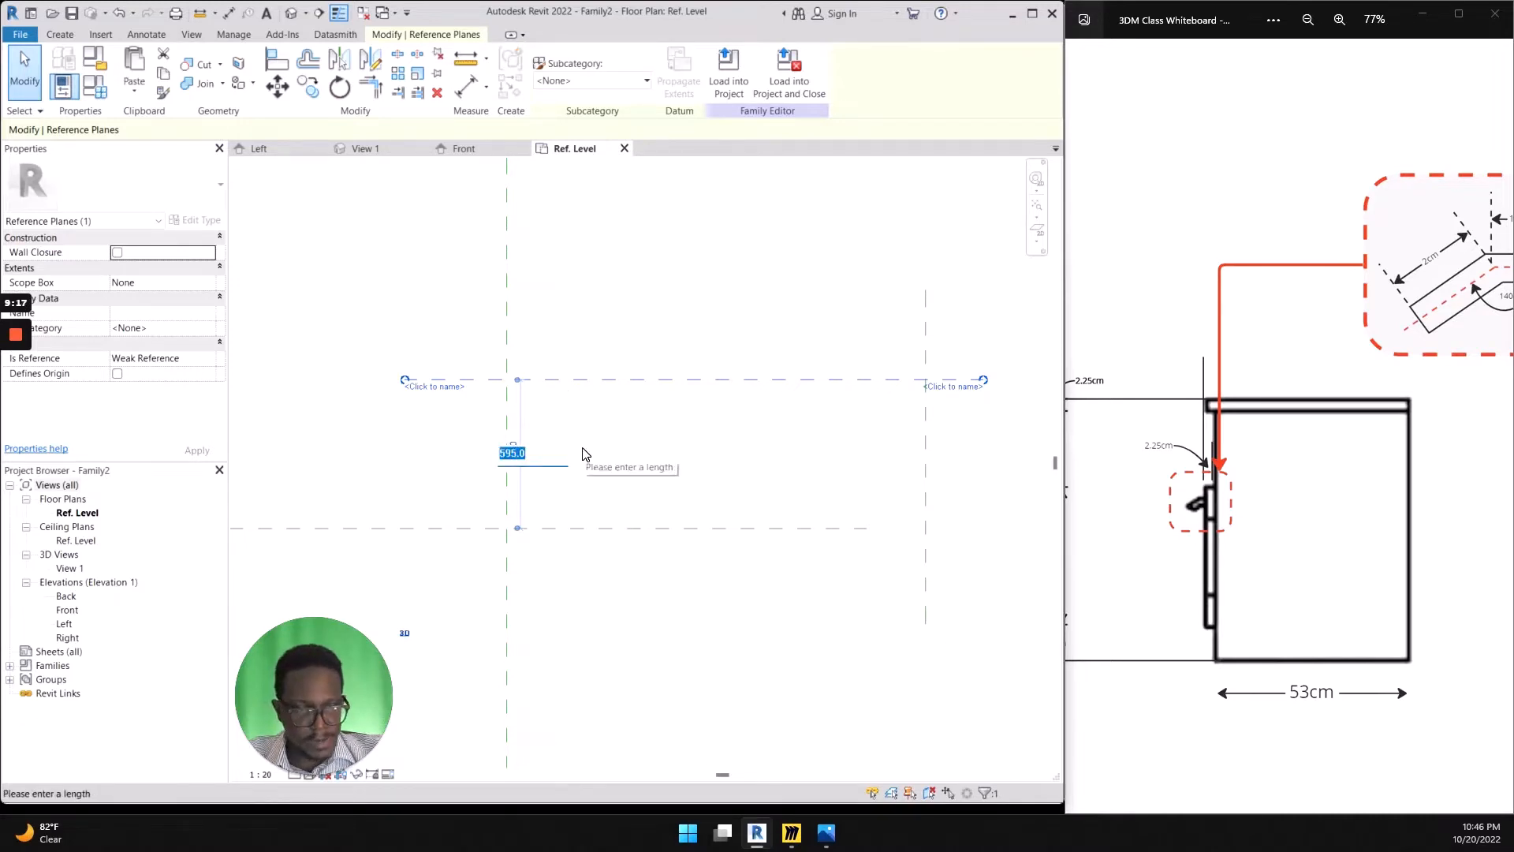
type("53cm")
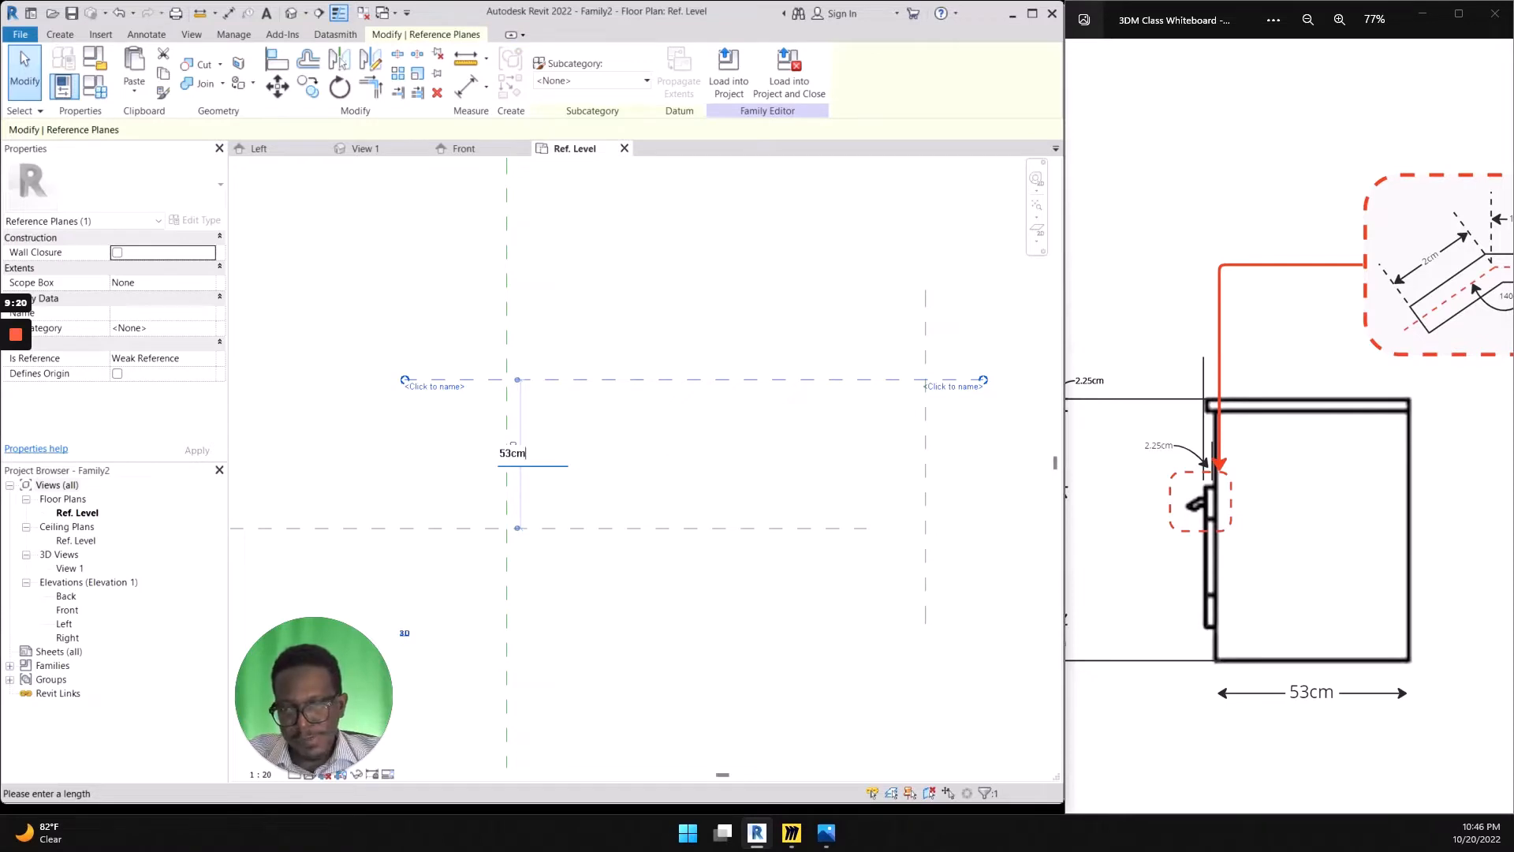
key("Return")
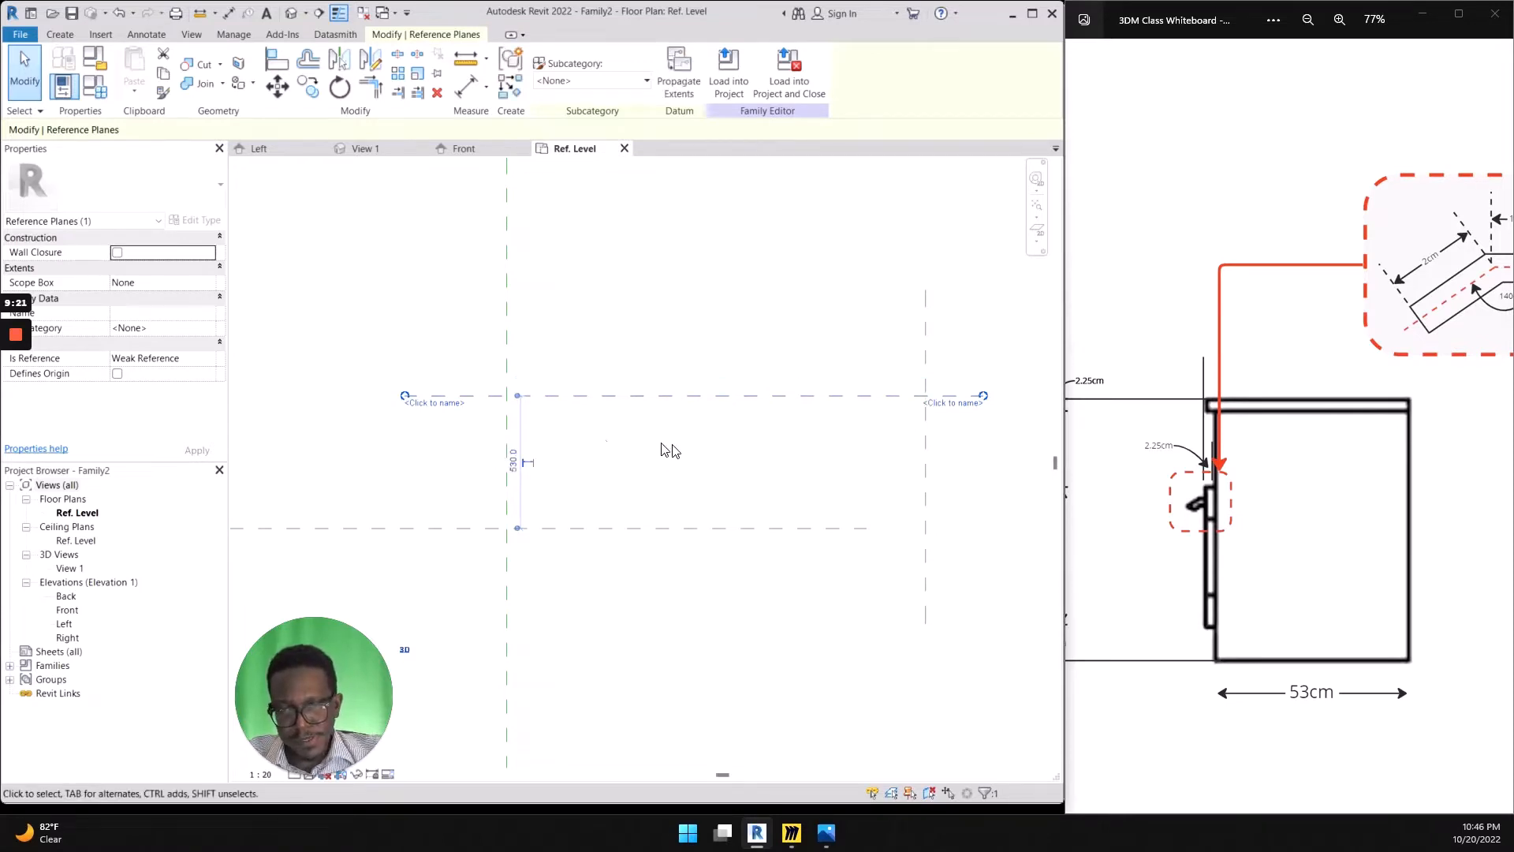
Examine the front elevation in the whiteboard reference drawing for the TV unit's overall width
scroll(1251, 496, "down", 5)
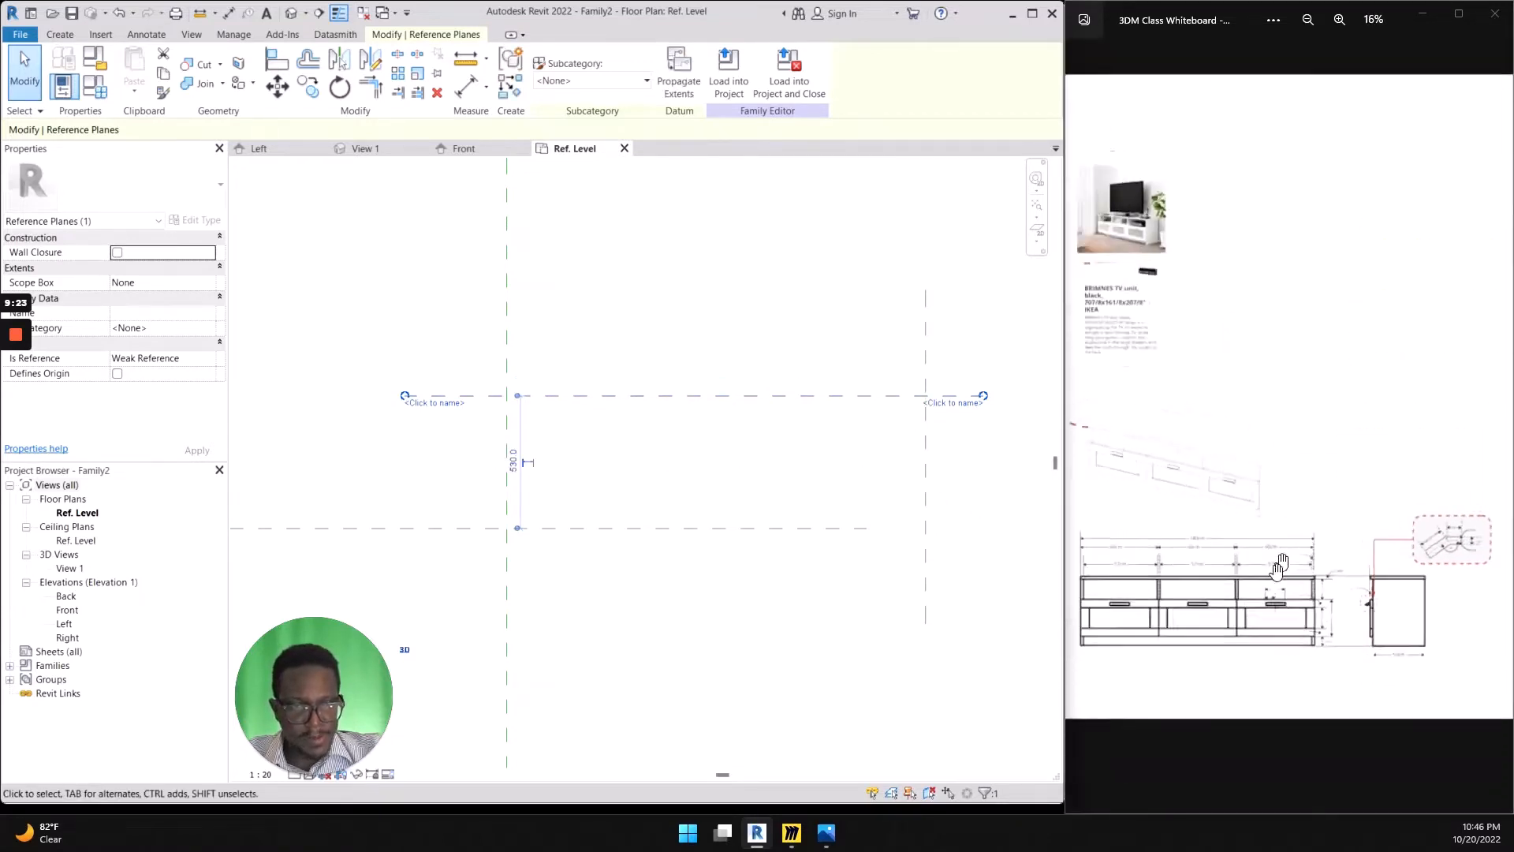
scroll(1266, 587, "up", 2)
scroll(1213, 670, "down", 2)
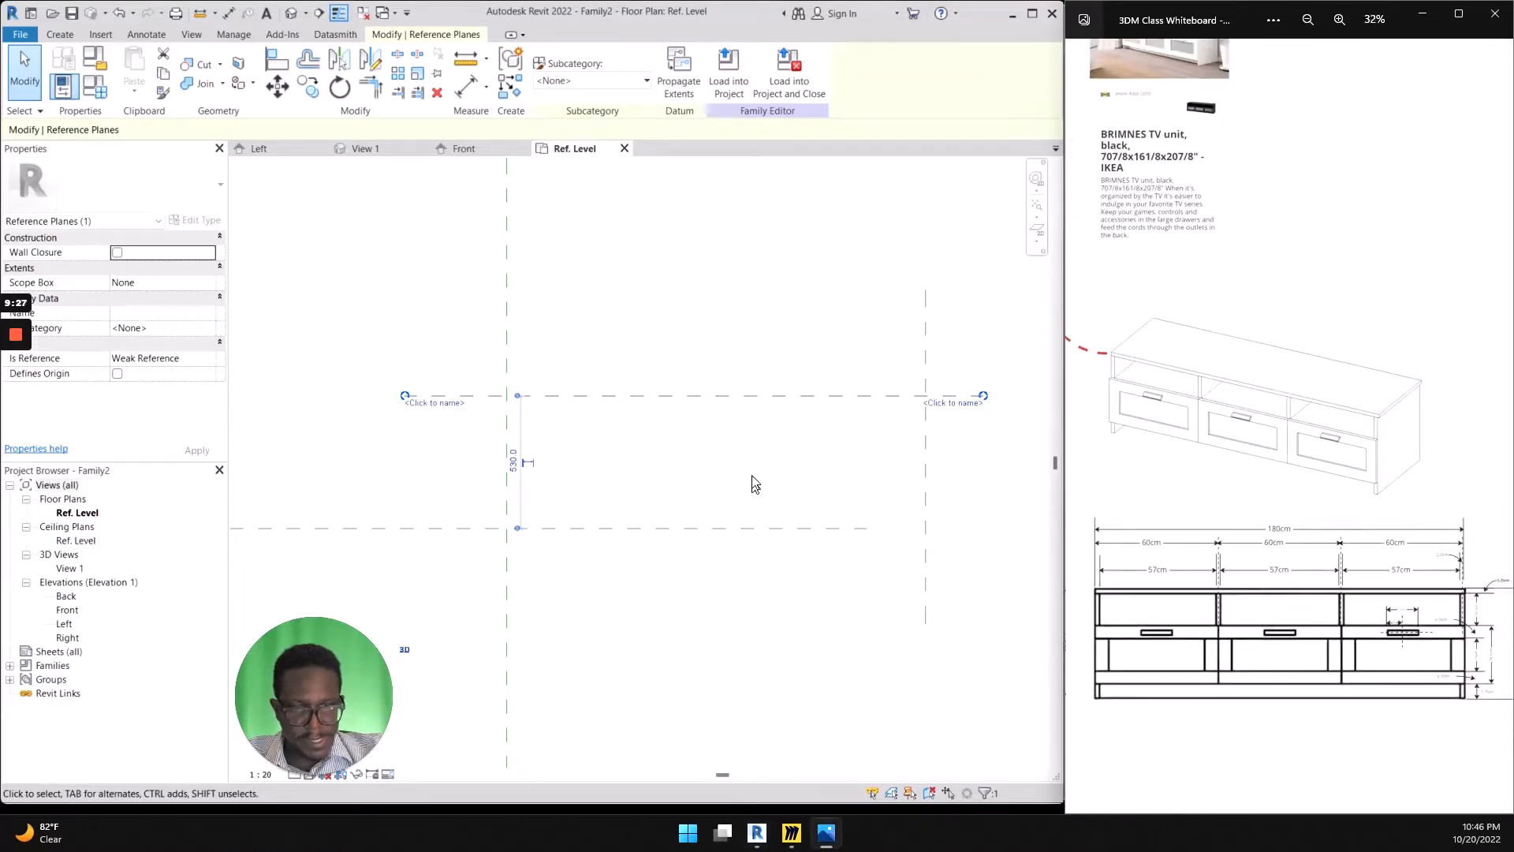
key("ctrl+shift+d")
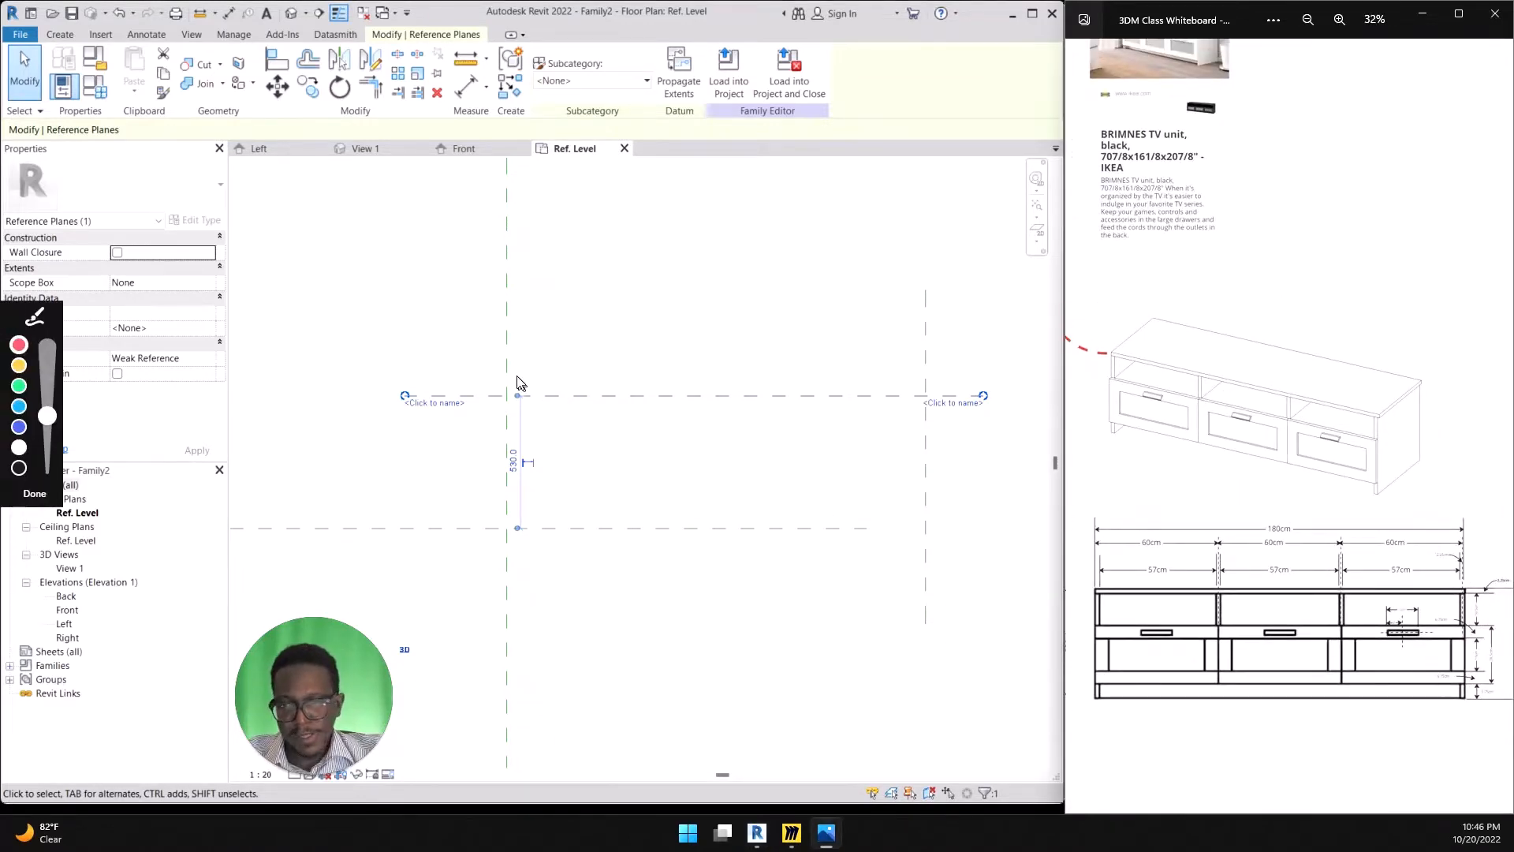
mouse_move(503, 362)
left_mouse_down()
mouse_move(556, 342)
mouse_move(540, 395)
mouse_move(645, 368)
mouse_move(935, 380)
mouse_move(887, 401)
mouse_move(939, 380)
left_mouse_up()
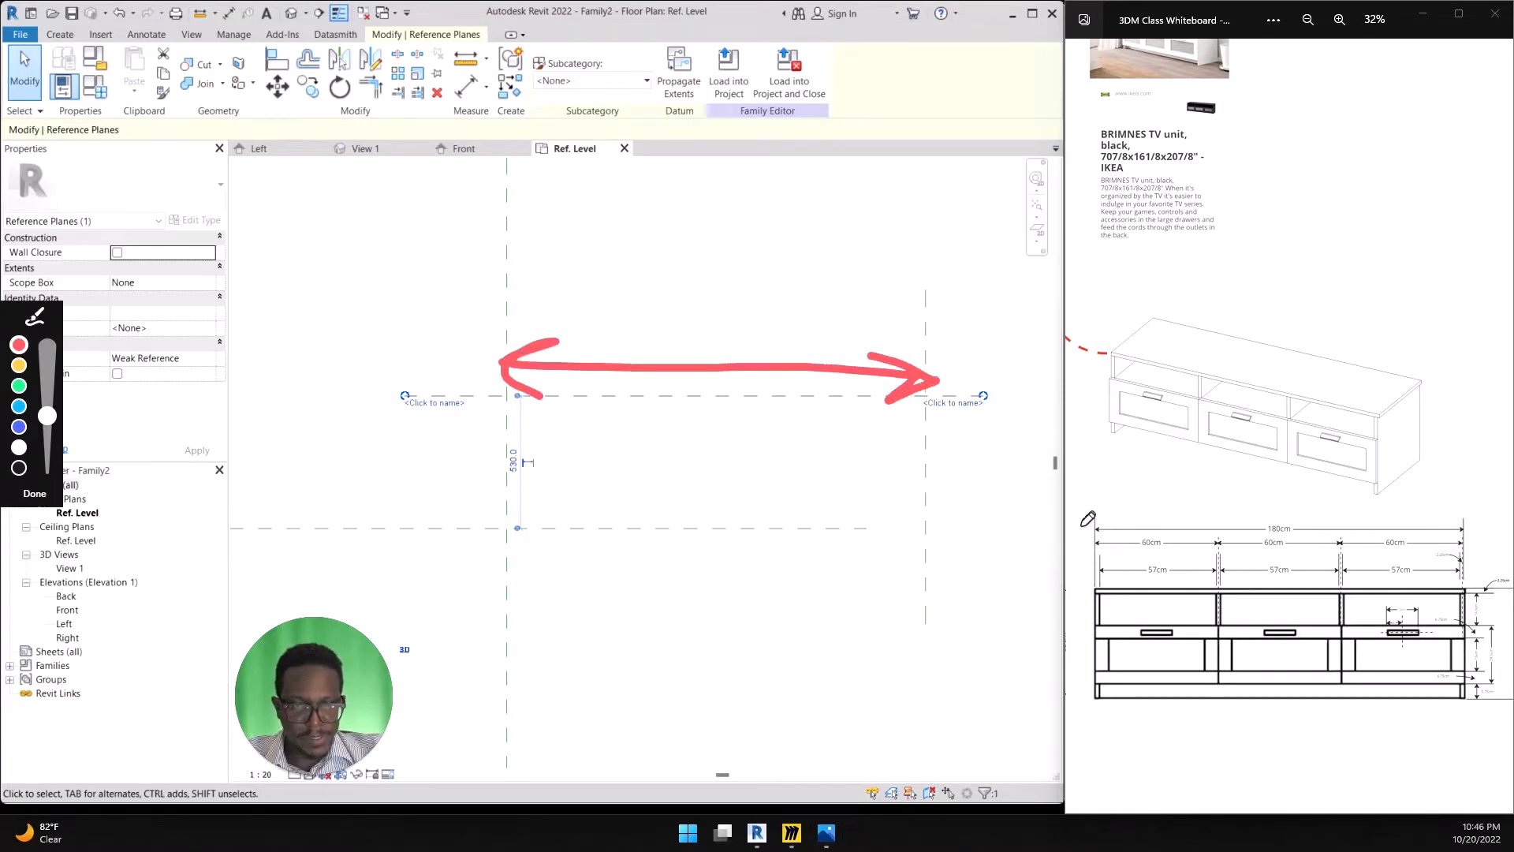
mouse_move(1115, 493)
left_mouse_down()
mouse_move(1096, 544)
mouse_move(1486, 535)
mouse_move(1333, 488)
mouse_move(1168, 511)
left_mouse_up()
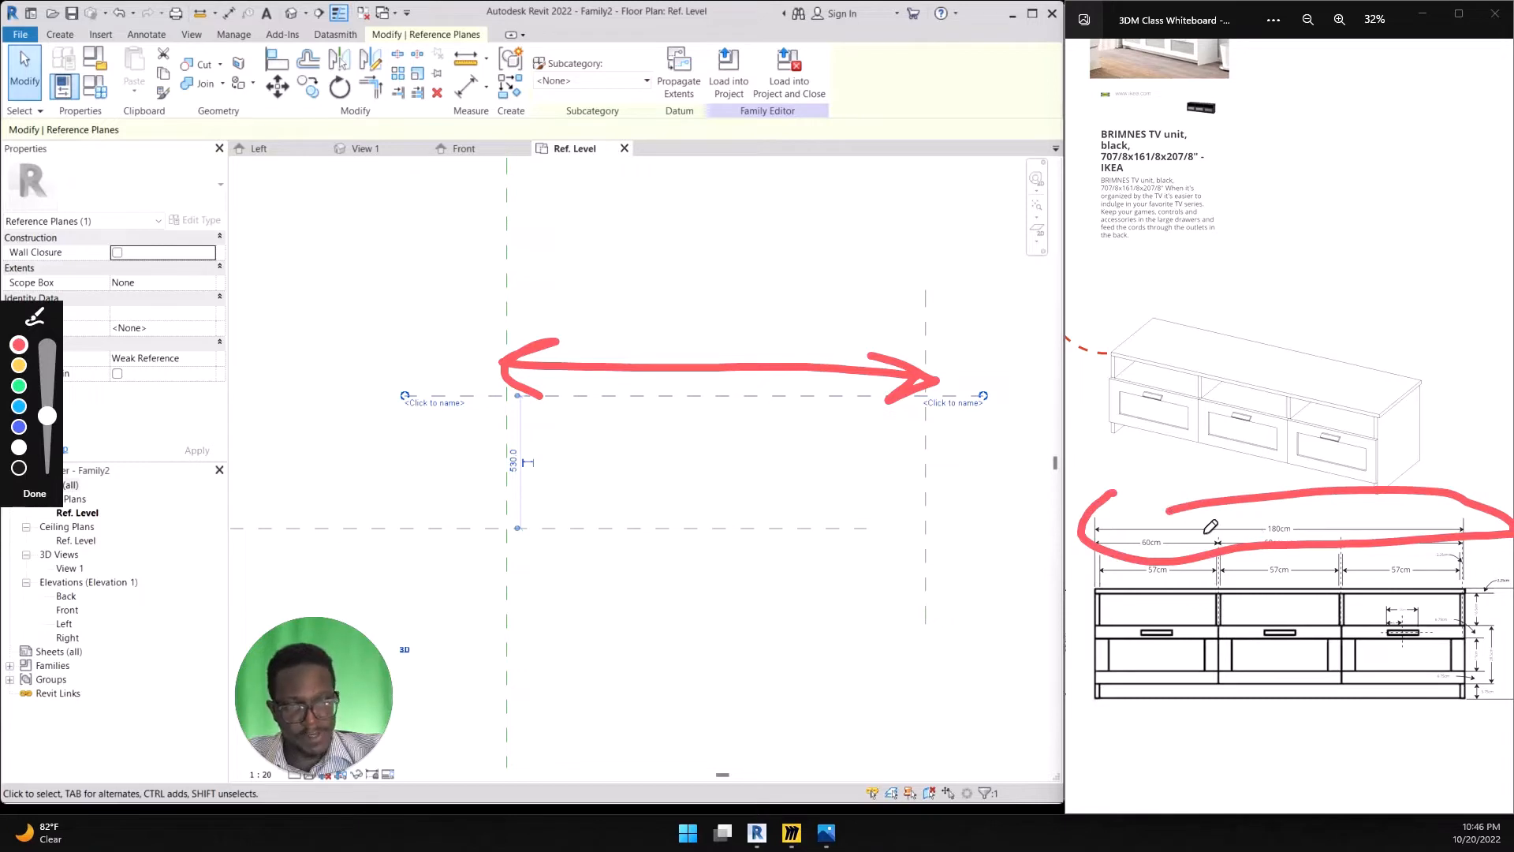
key("Escape")
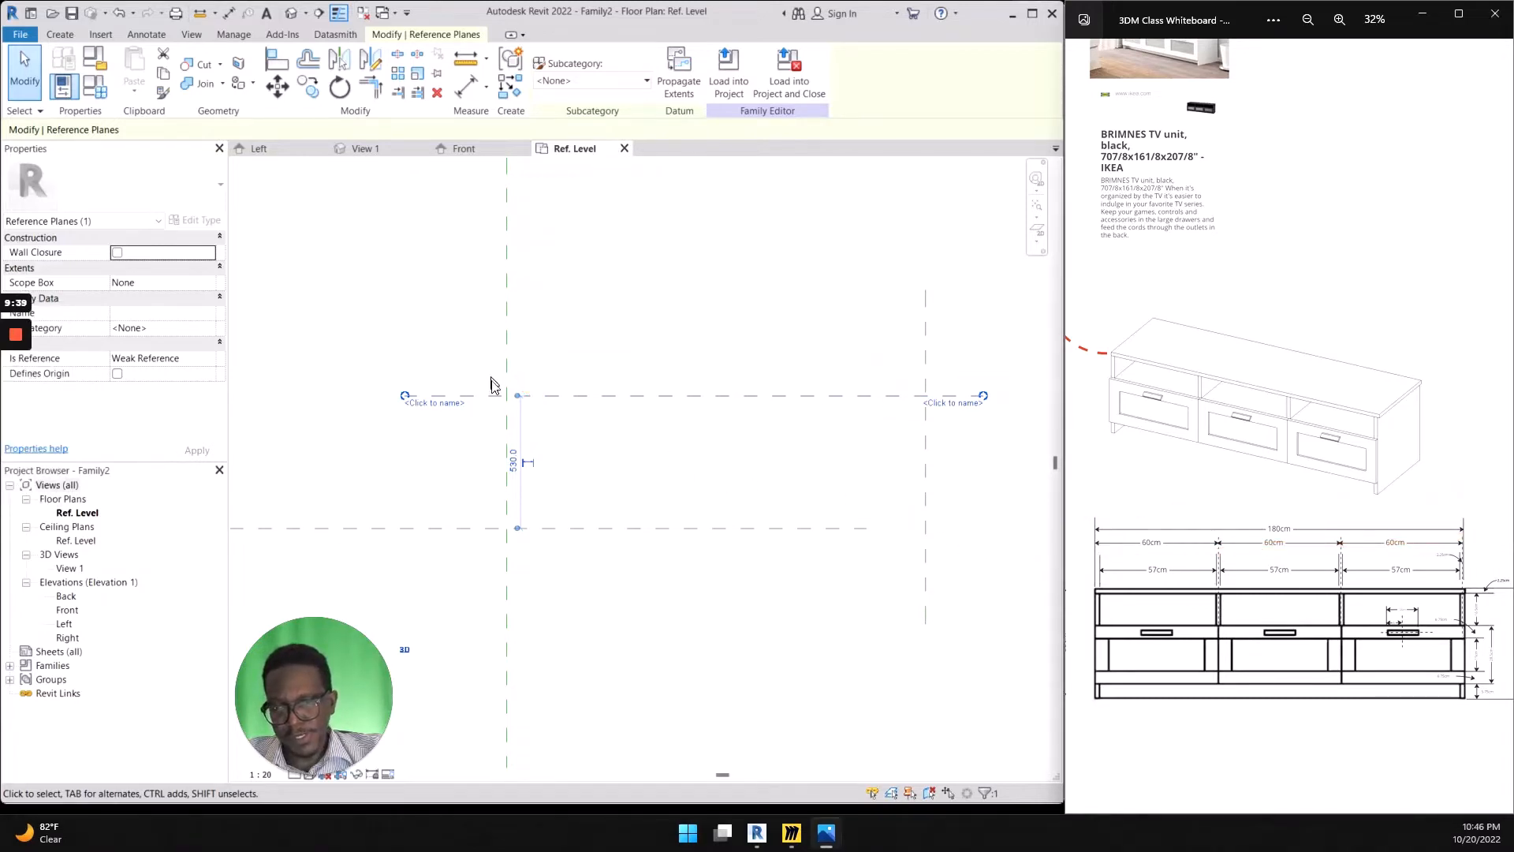
Set the distance from the Center (Left/Right) plane to the new vertical reference plane to 180 cm and clear the selection
left_click(927, 404)
left_click(728, 355)
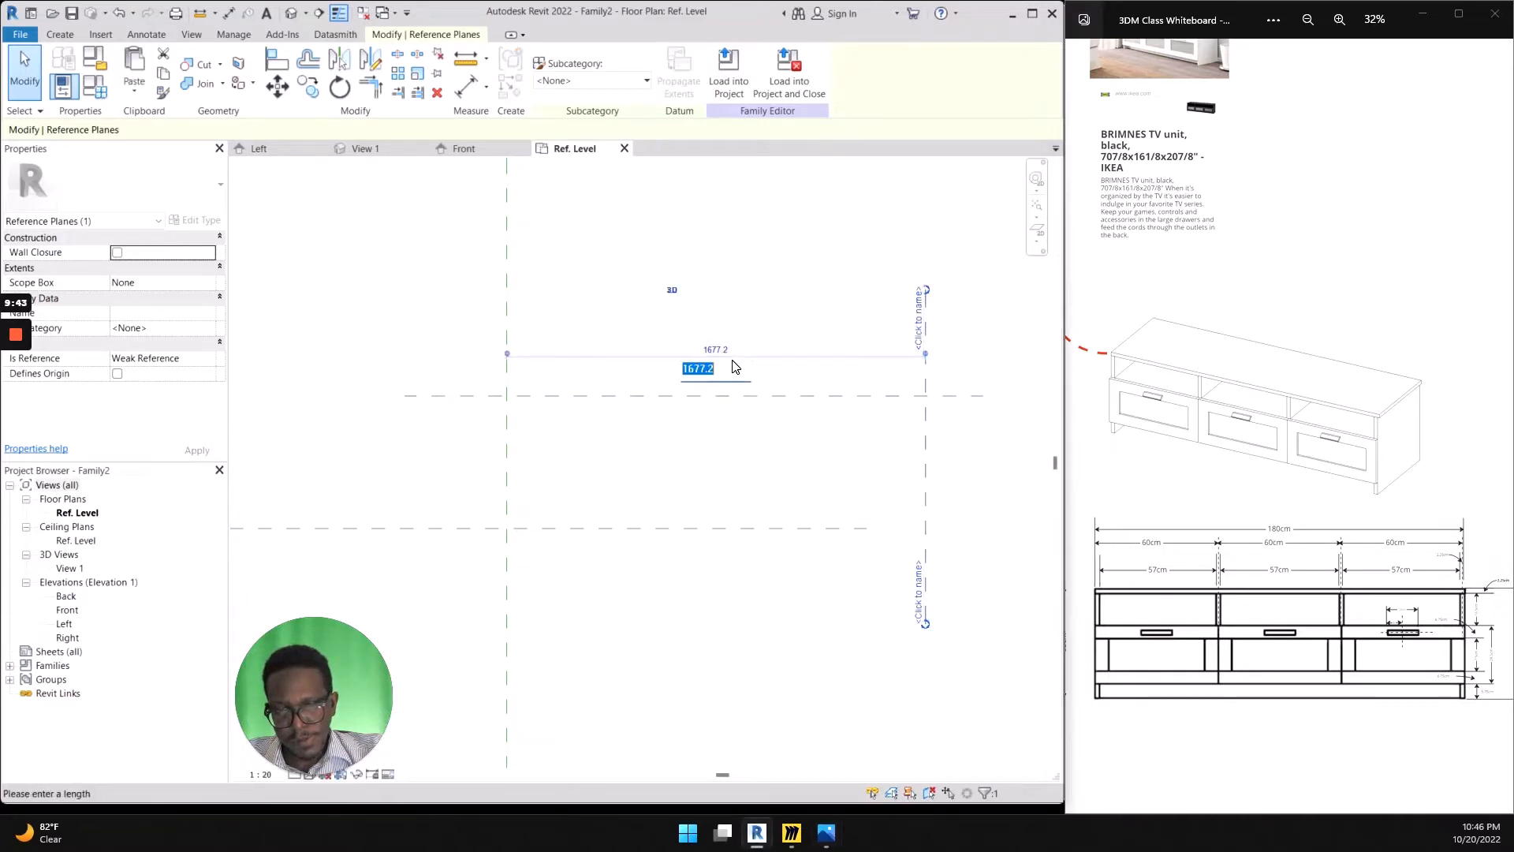
type("180")
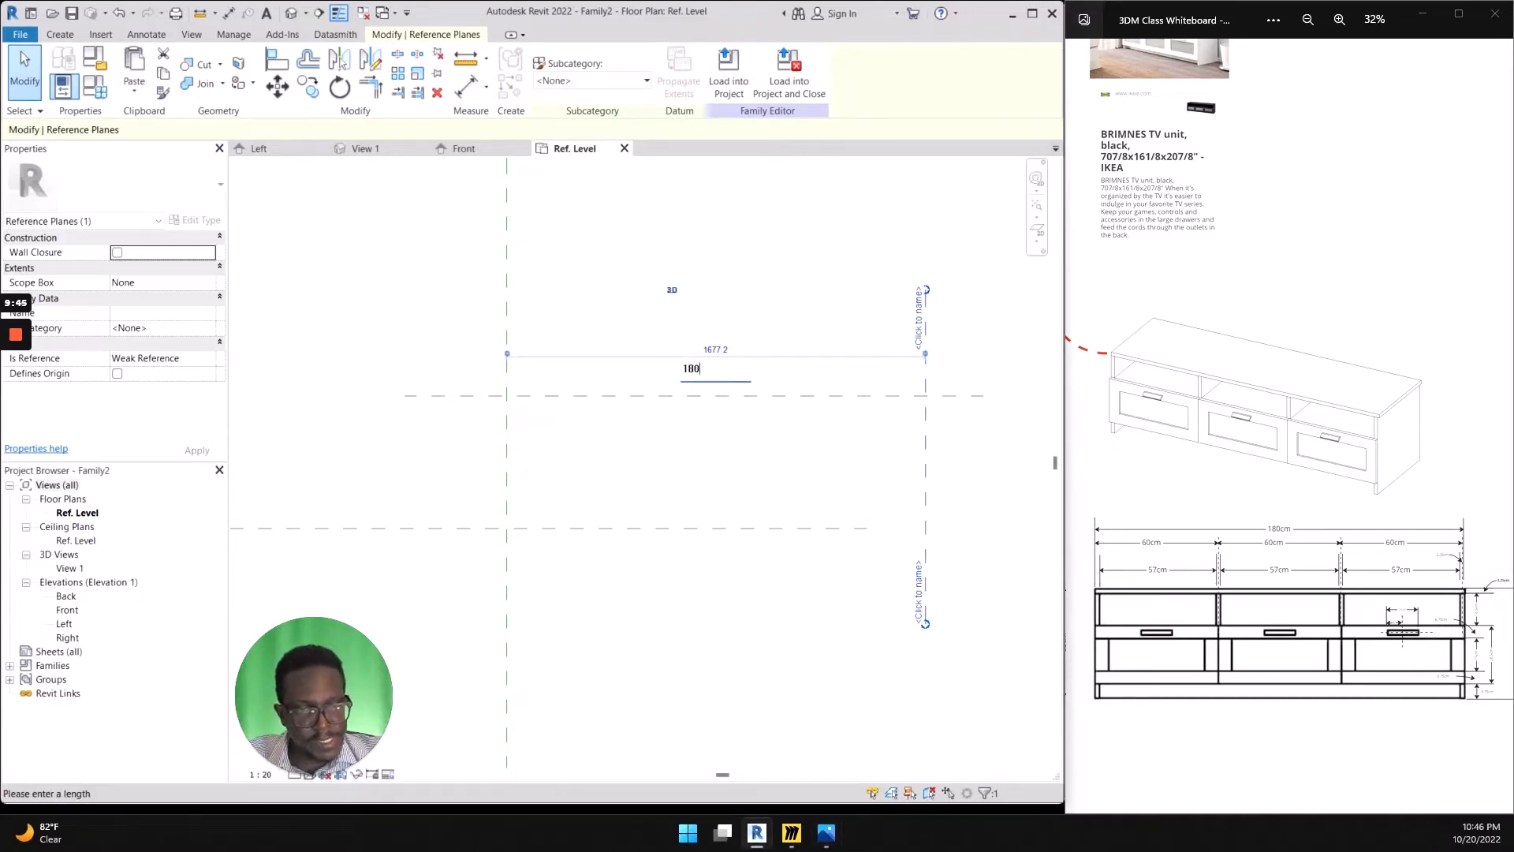
type("cm")
key("Return")
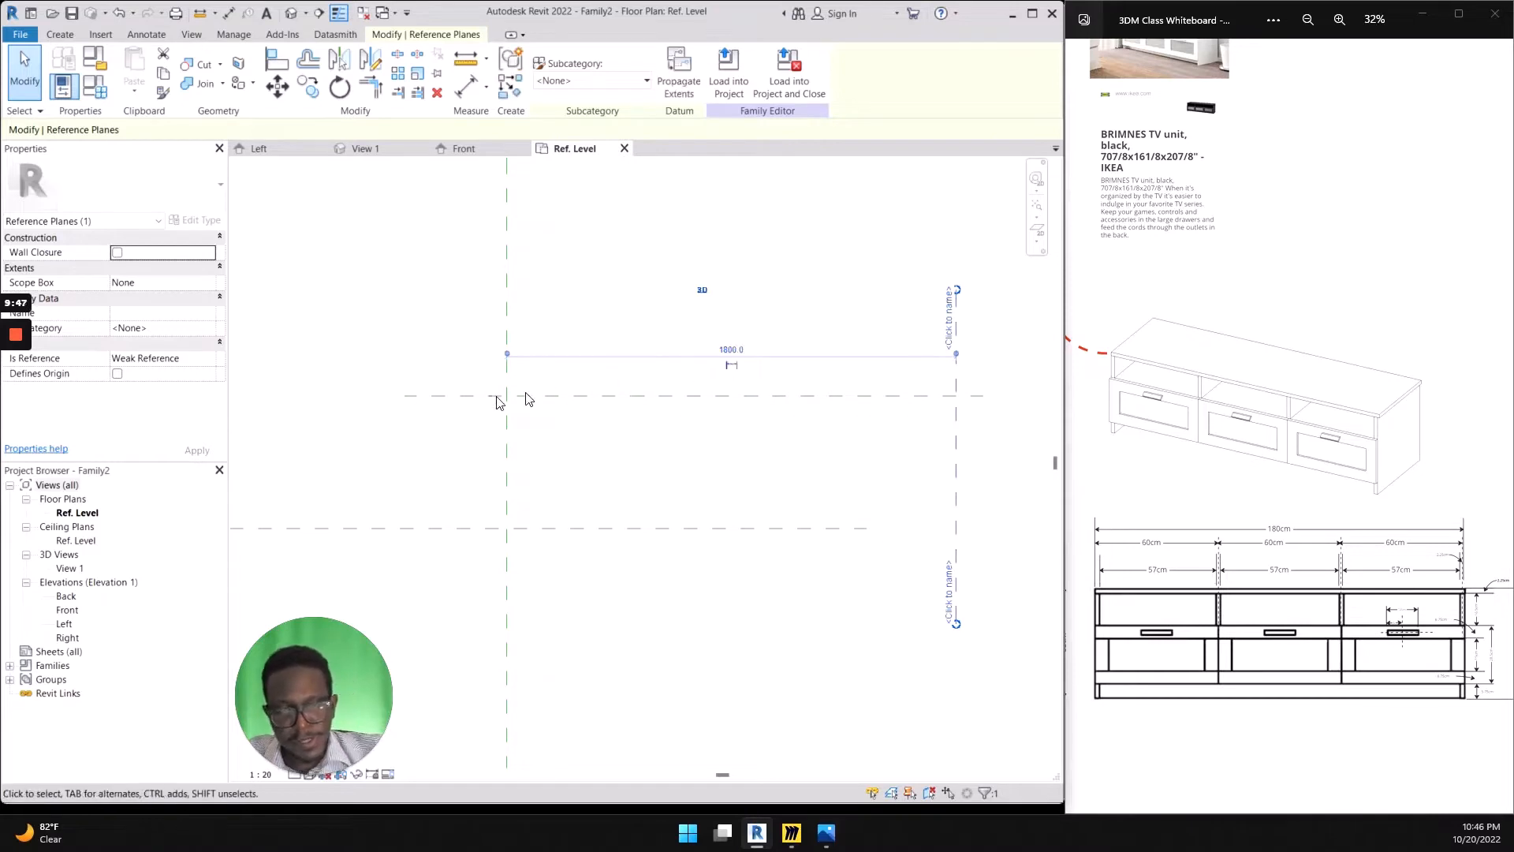
scroll(360, 382, "down", 2)
left_click(580, 550)
scroll(504, 433, "up", 2)
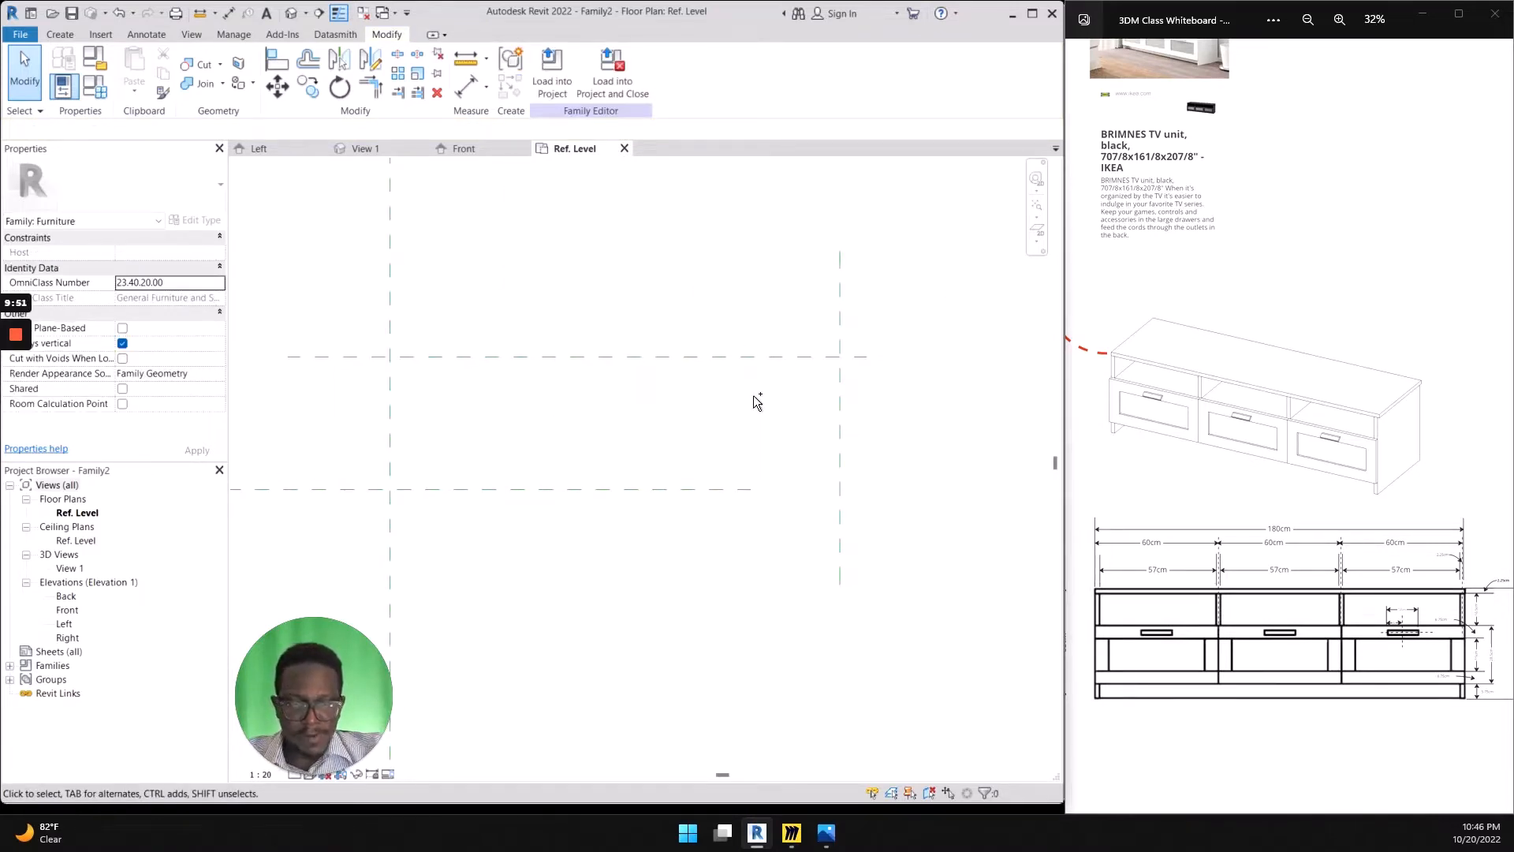
key("ctrl+shift+d")
mouse_move(839, 354)
left_mouse_down()
mouse_move(400, 334)
mouse_move(394, 479)
mouse_move(771, 510)
mouse_move(845, 476)
mouse_move(841, 355)
left_mouse_up()
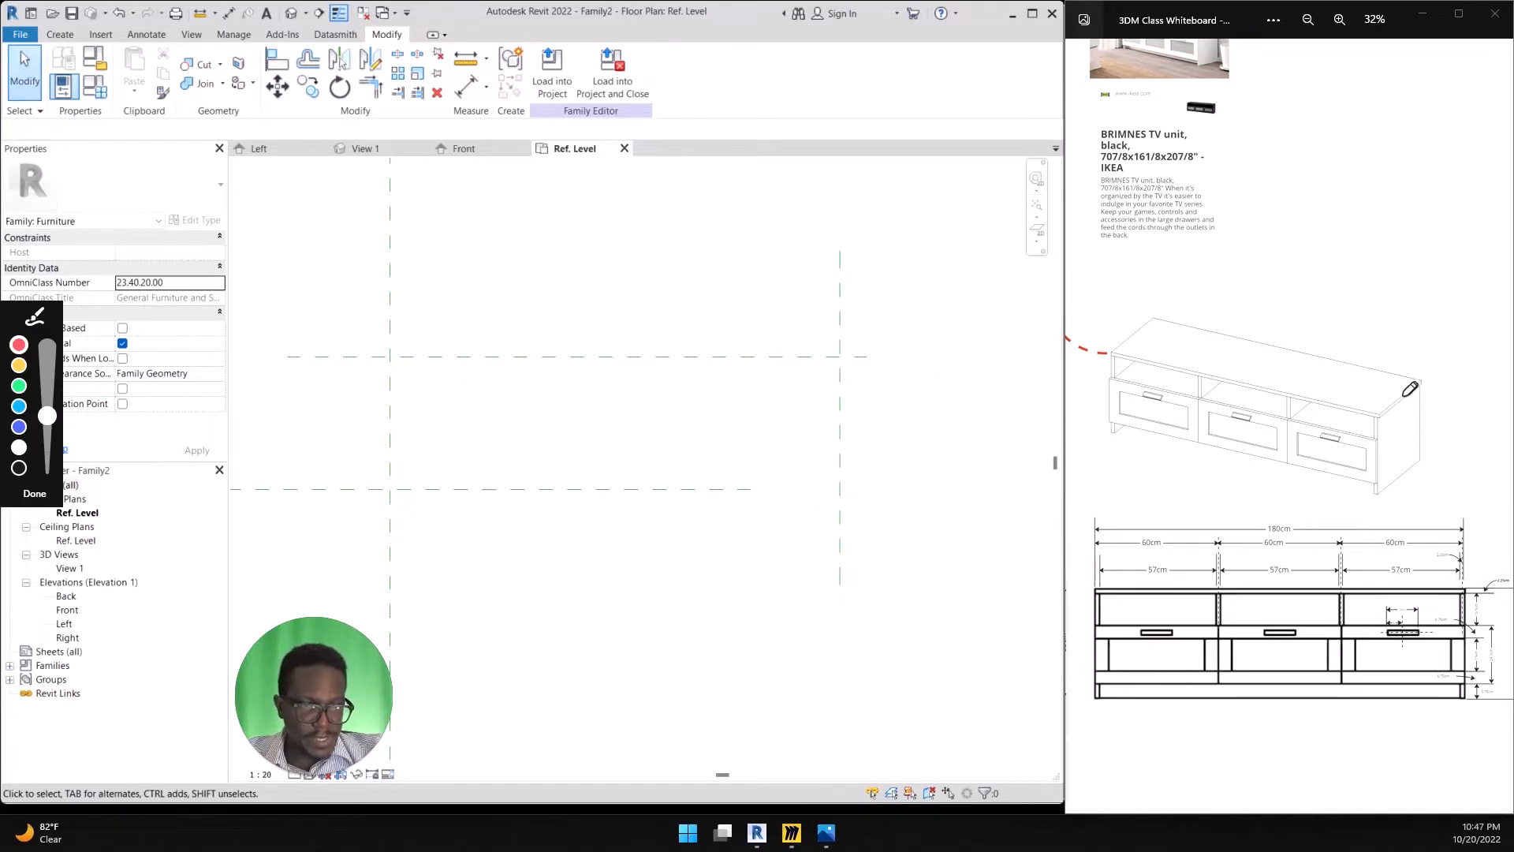
mouse_move(1437, 344)
left_mouse_down()
mouse_move(1358, 424)
mouse_move(1371, 513)
mouse_move(1442, 473)
mouse_move(1432, 350)
left_mouse_up()
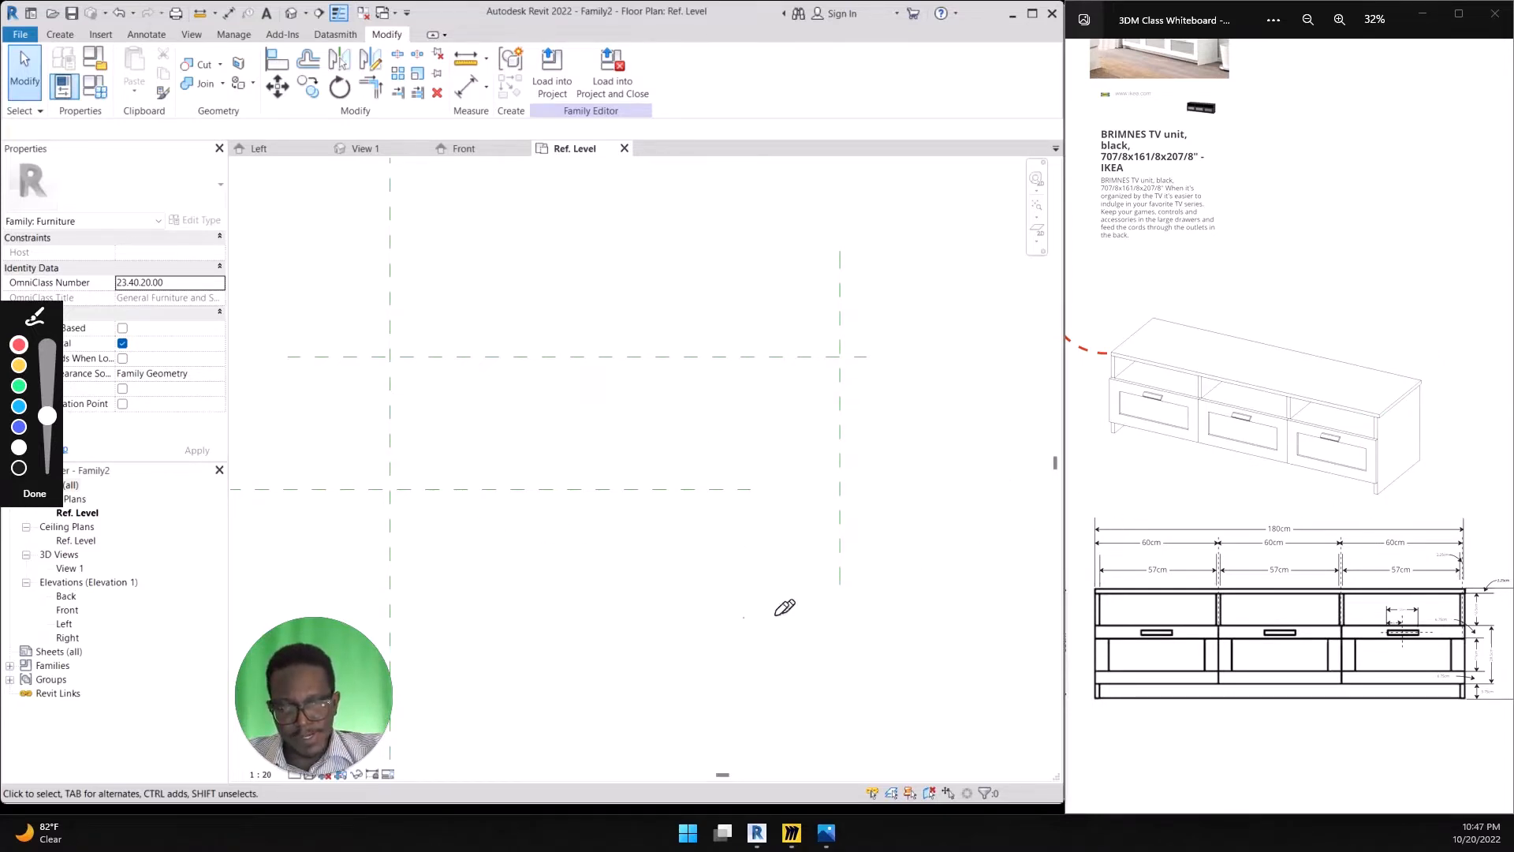
mouse_move(851, 622)
left_mouse_down()
mouse_move(663, 642)
mouse_move(585, 679)
mouse_move(820, 676)
mouse_move(857, 627)
left_mouse_up()
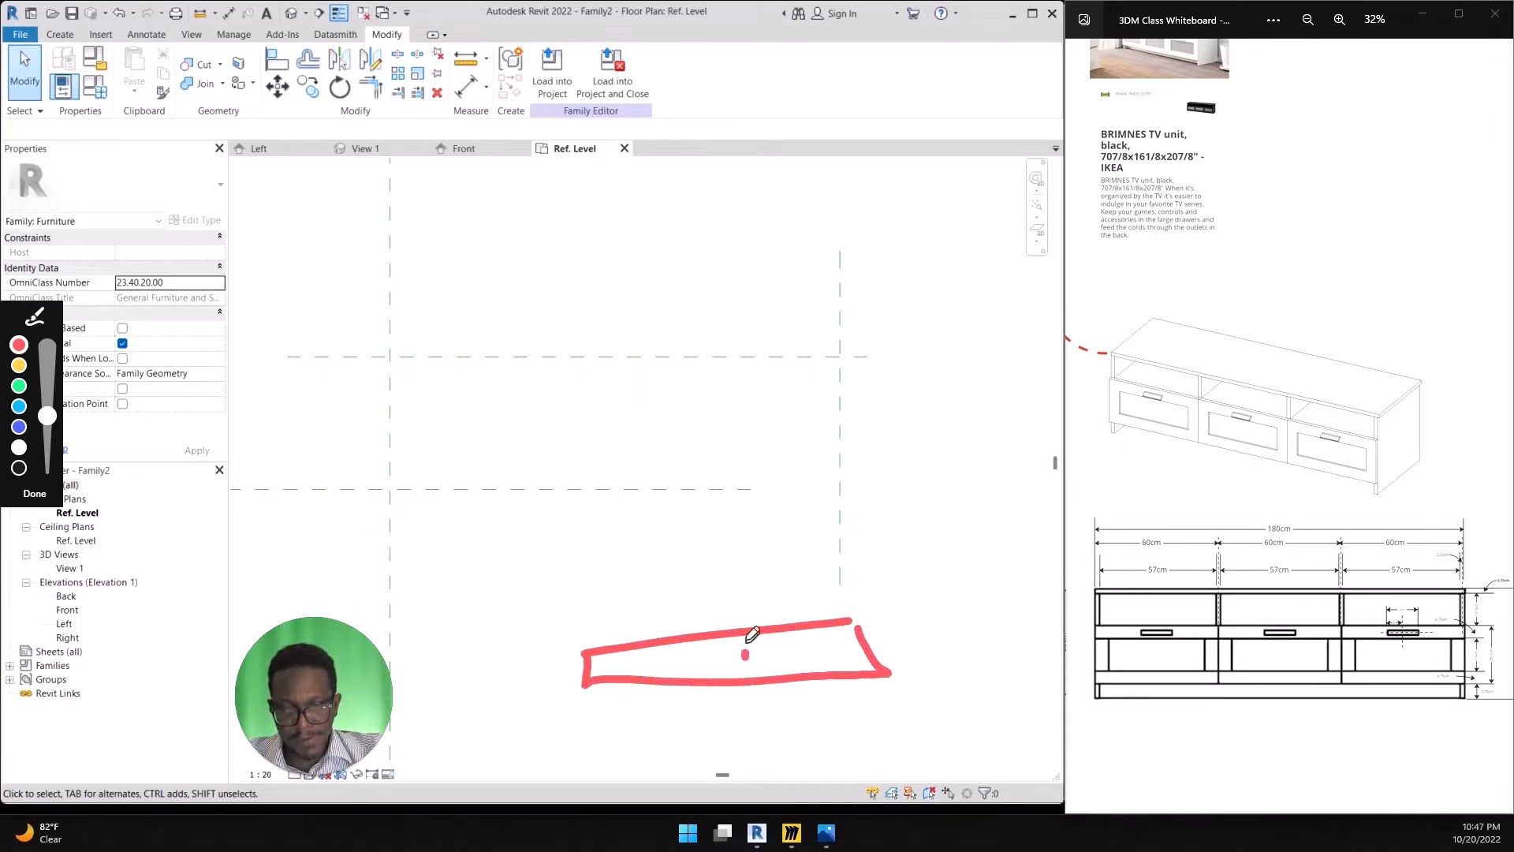
mouse_move(744, 657)
left_mouse_down()
mouse_move(721, 546)
mouse_move(788, 560)
left_mouse_up()
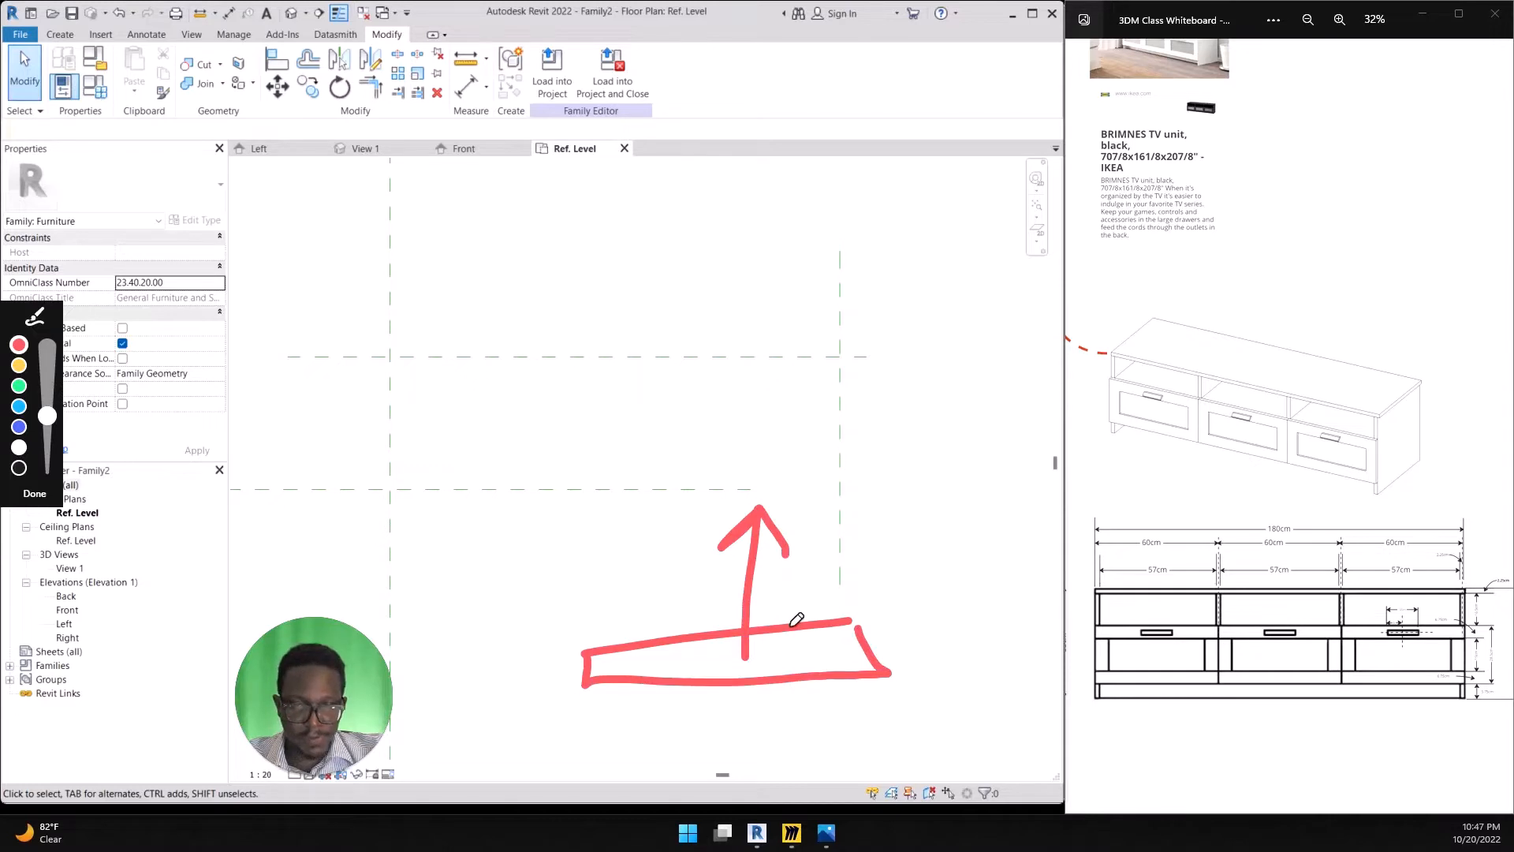
key("Escape")
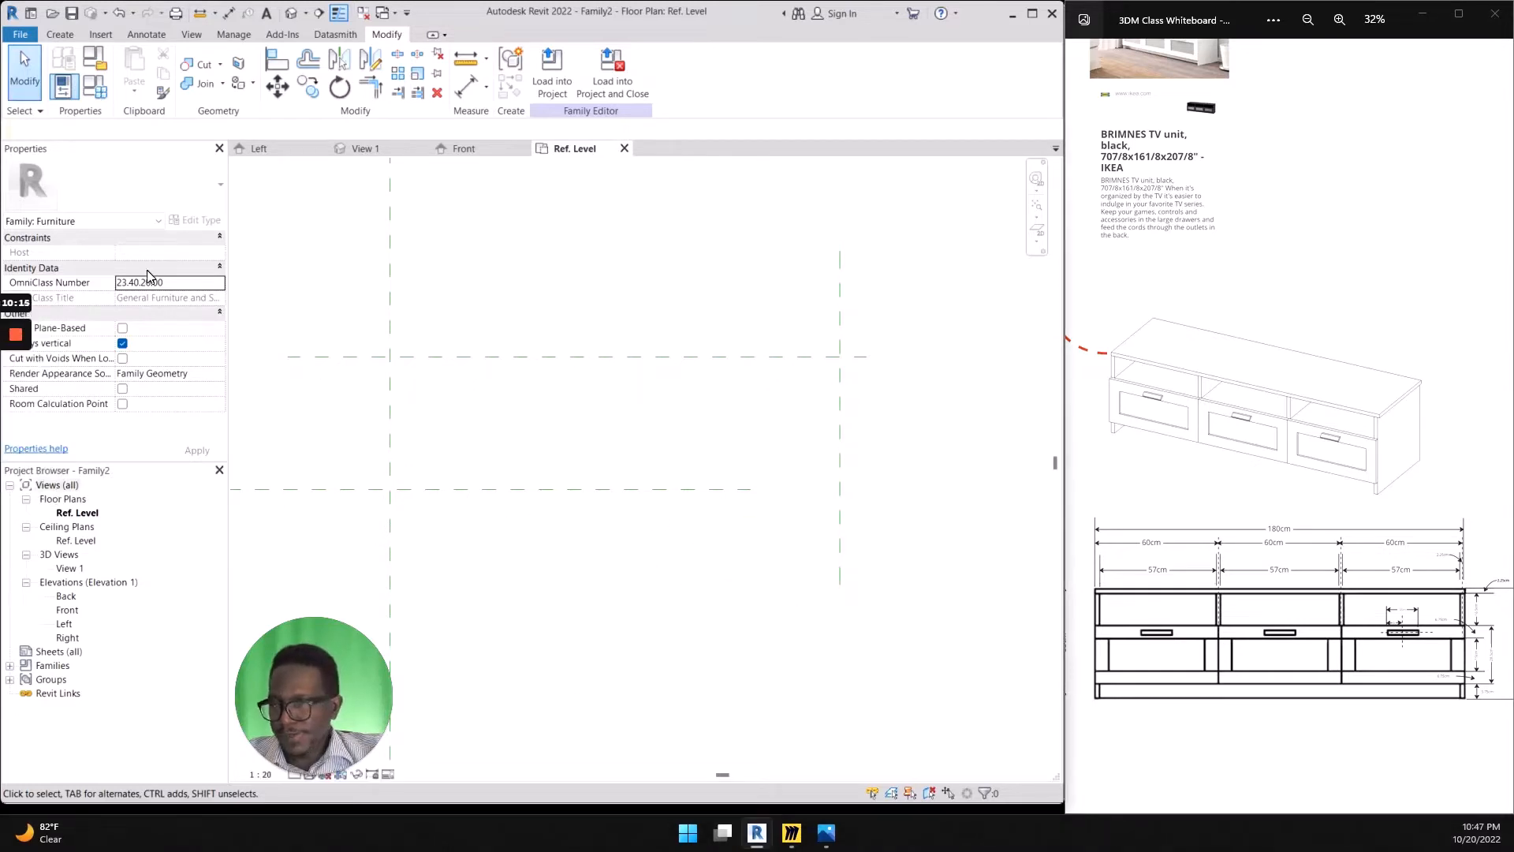
Start an extrusion and sketch a rectangle about 78 mm wide from the Center (Left/Right) plane, spanning the two horizontal reference planes
left_click(61, 34)
left_click(134, 81)
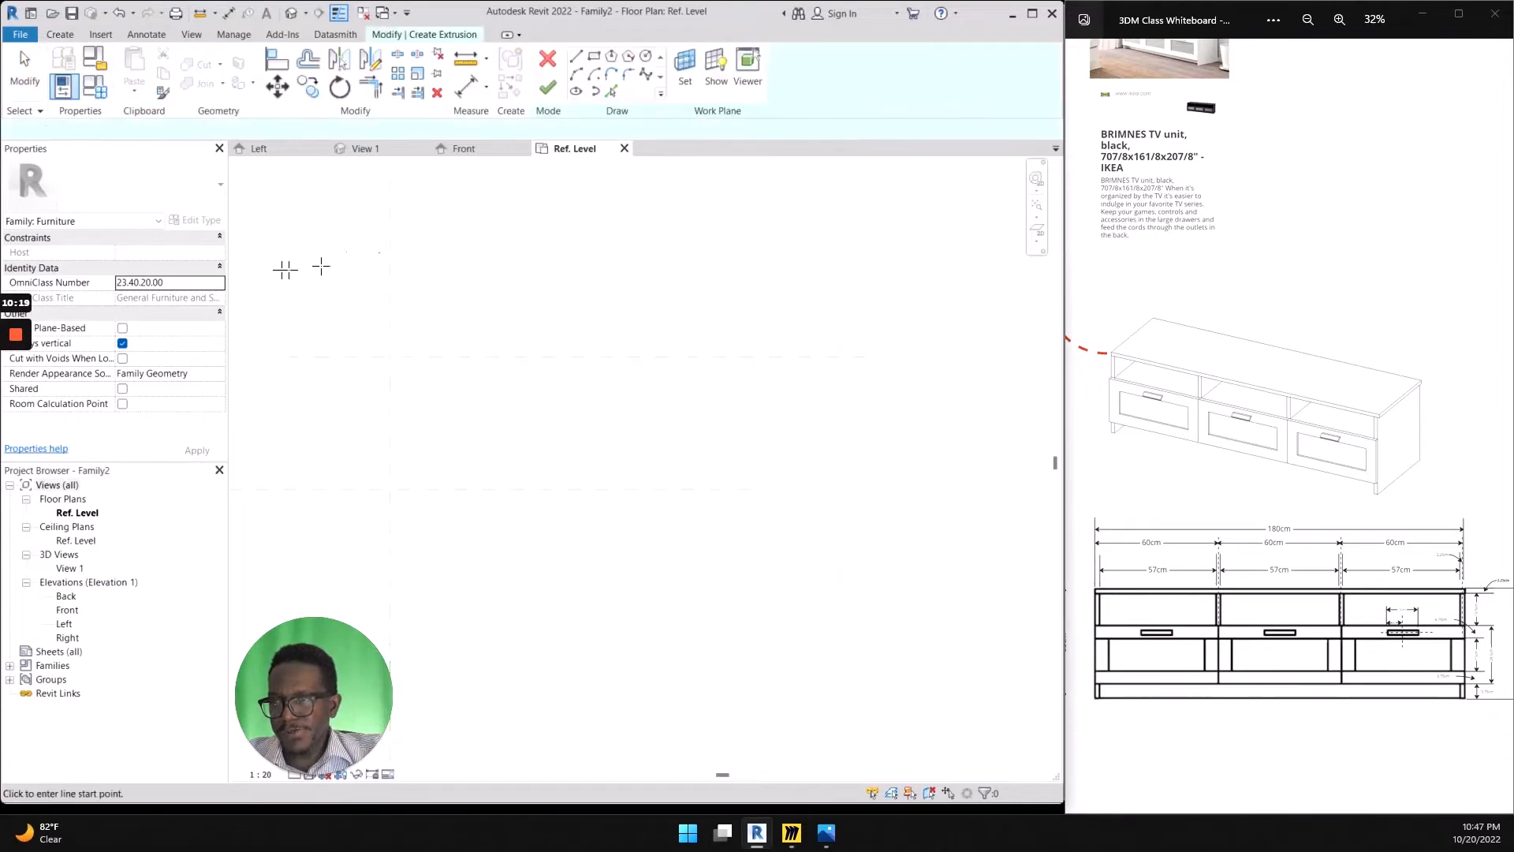
left_click(594, 58)
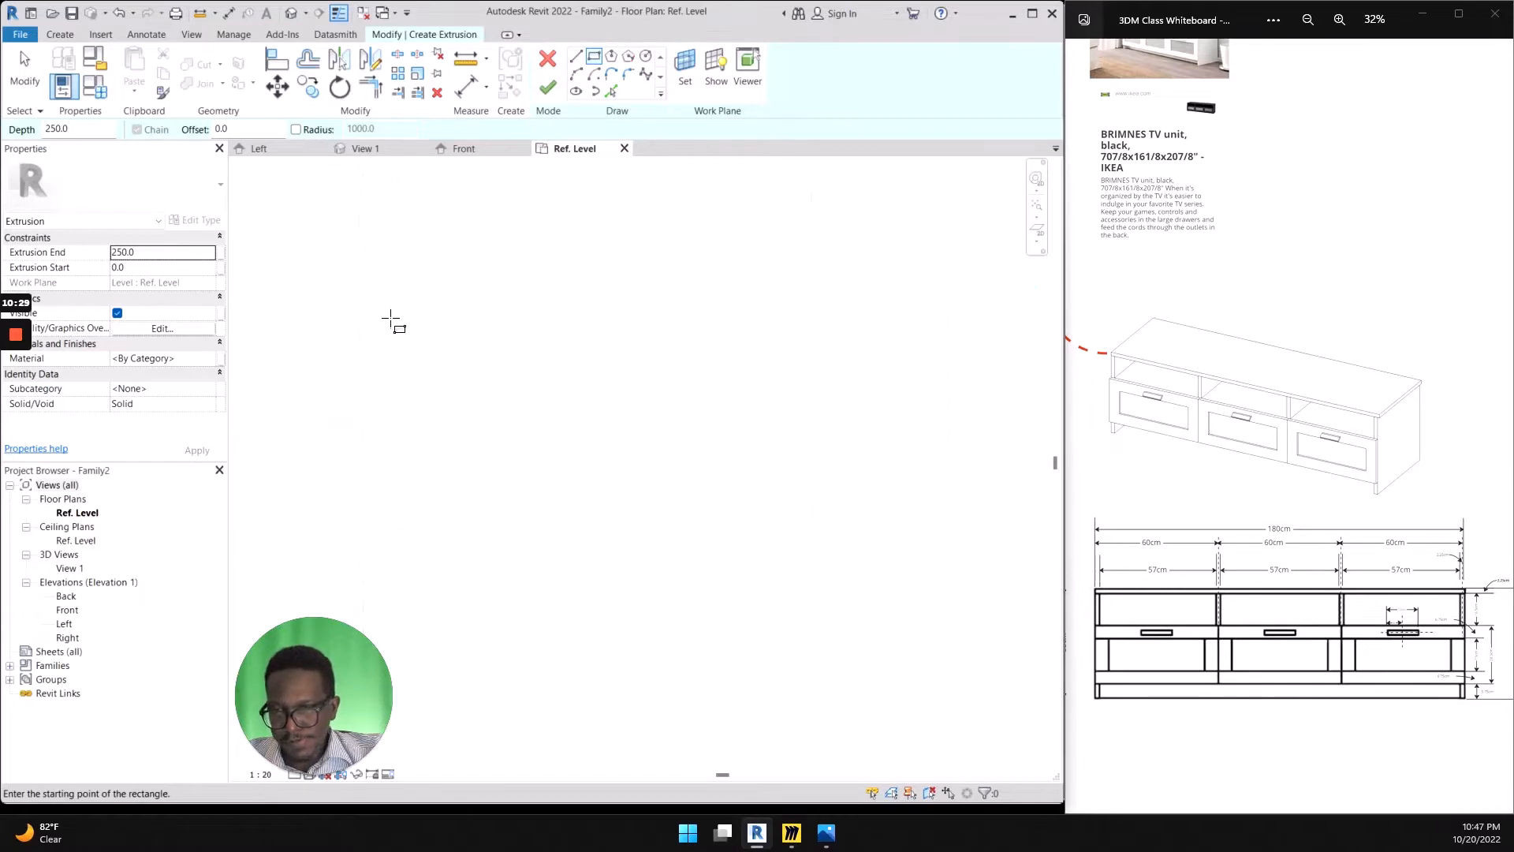
left_click(355, 285)
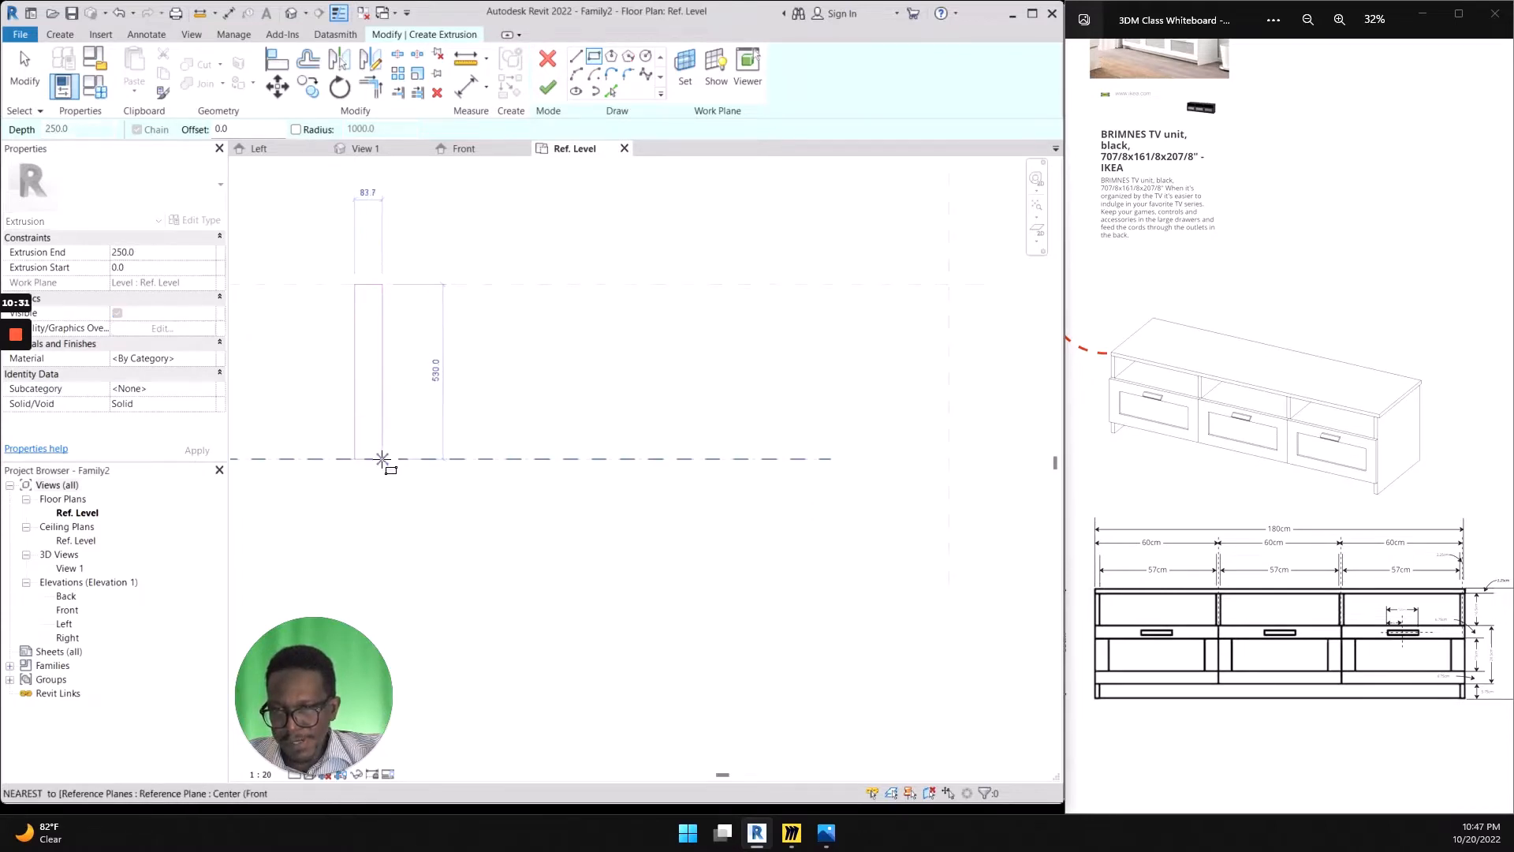
left_click(381, 458)
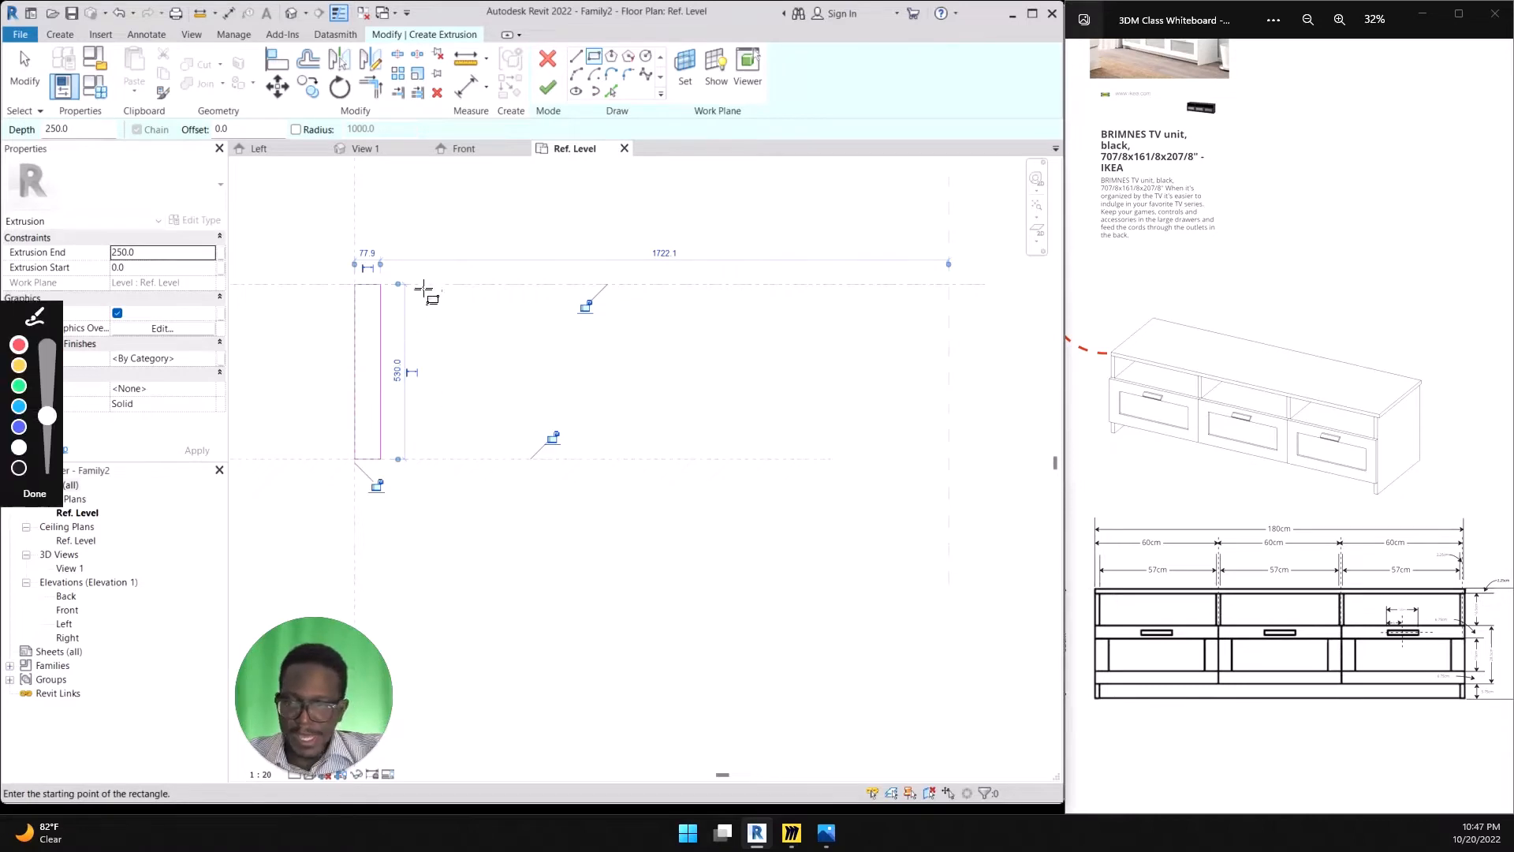
mouse_move(284, 395)
left_mouse_down()
mouse_move(422, 261)
mouse_move(307, 446)
mouse_move(283, 282)
left_mouse_up()
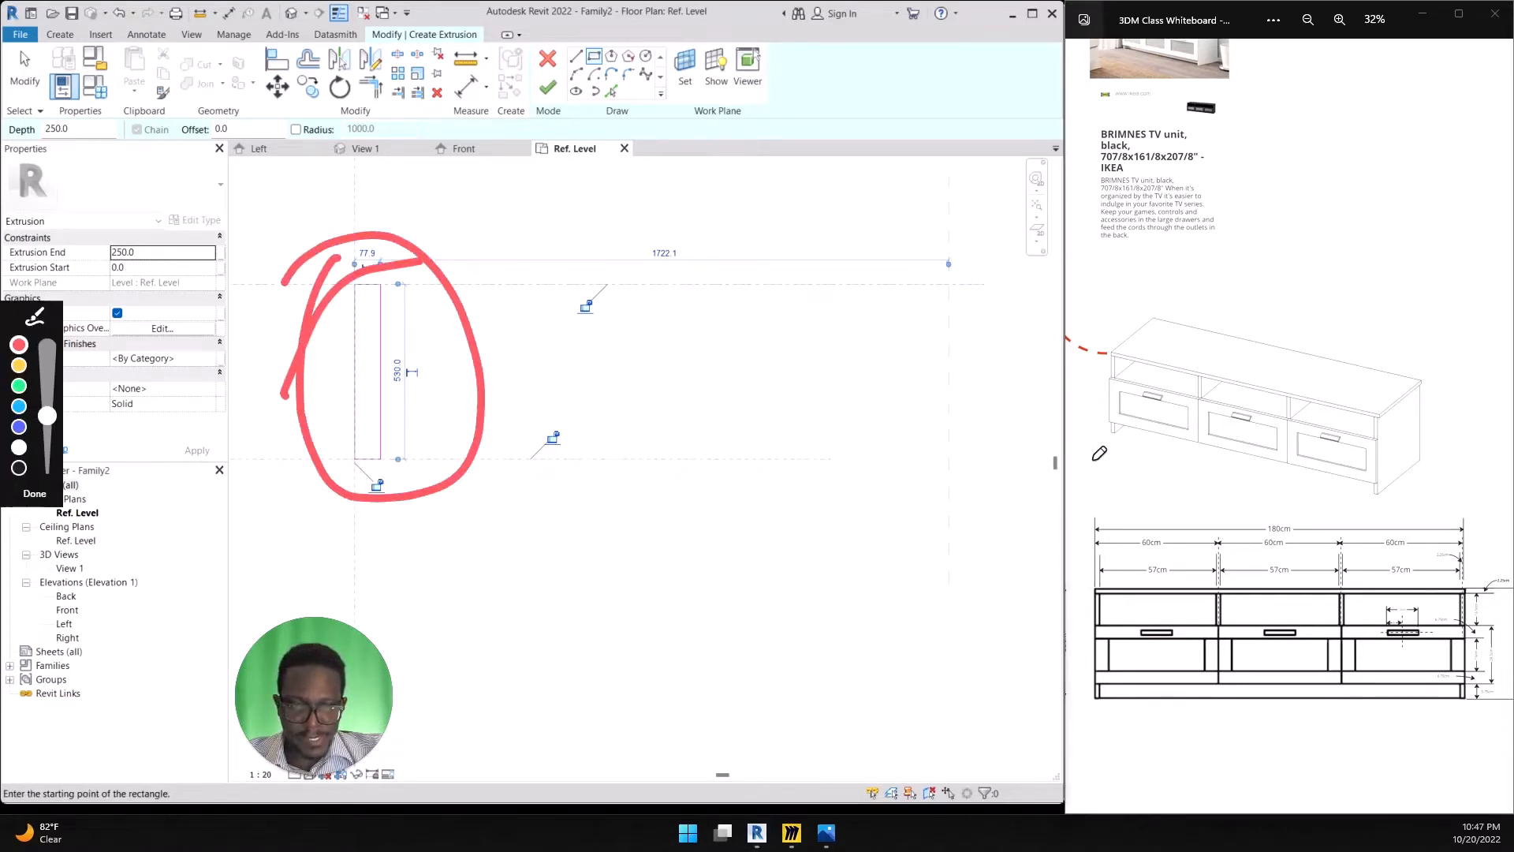
mouse_move(1094, 461)
left_mouse_down()
mouse_move(1156, 416)
mouse_move(1069, 391)
mouse_move(1112, 491)
left_mouse_up()
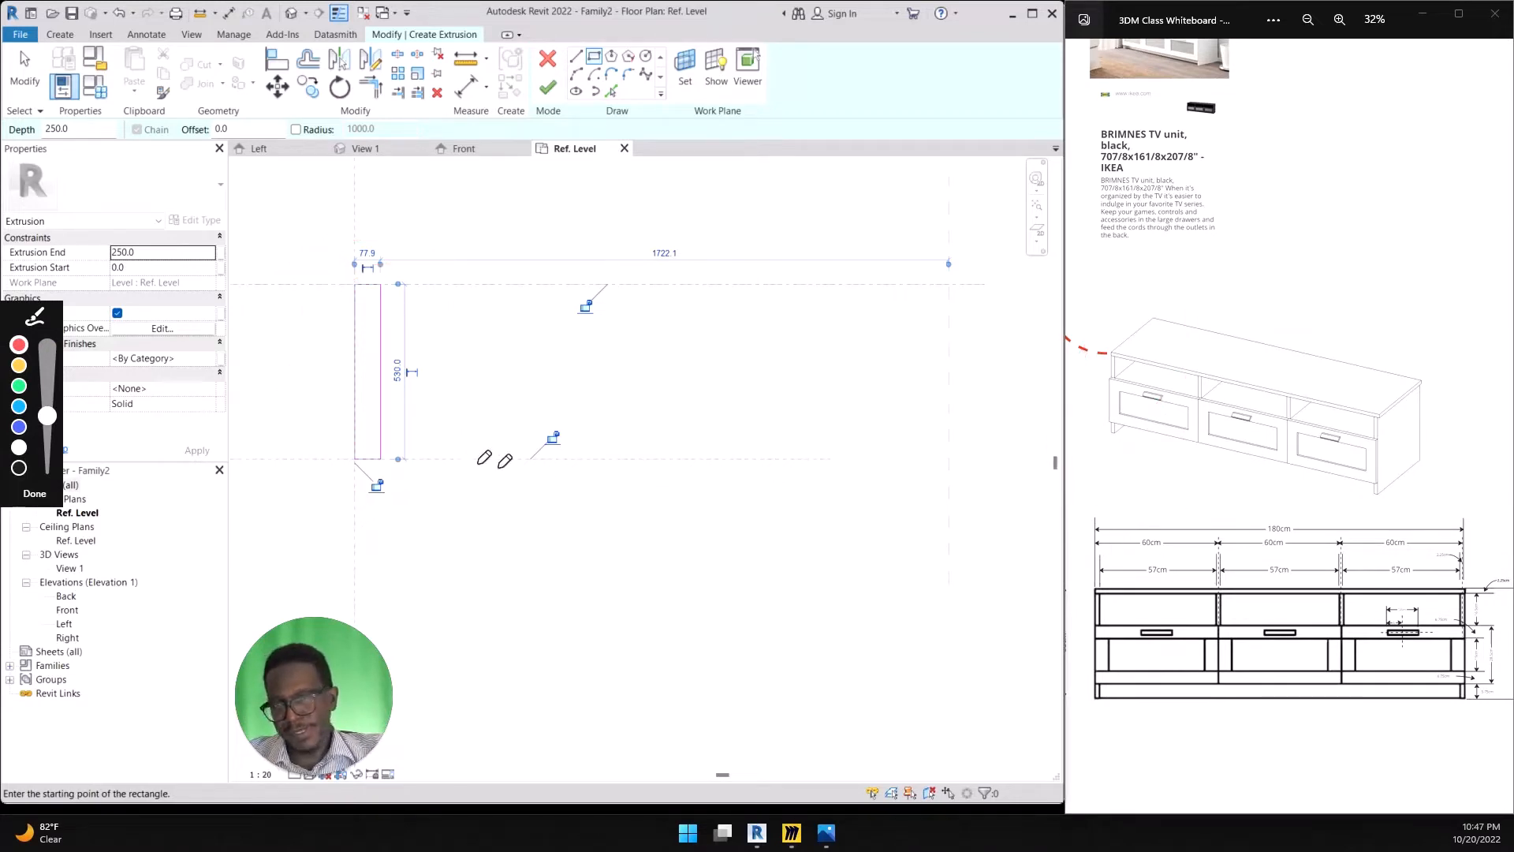
Examine the side panel thickness on the reference drawing's front elevation and leave the rectangle tool
scroll(333, 418, "up", 2)
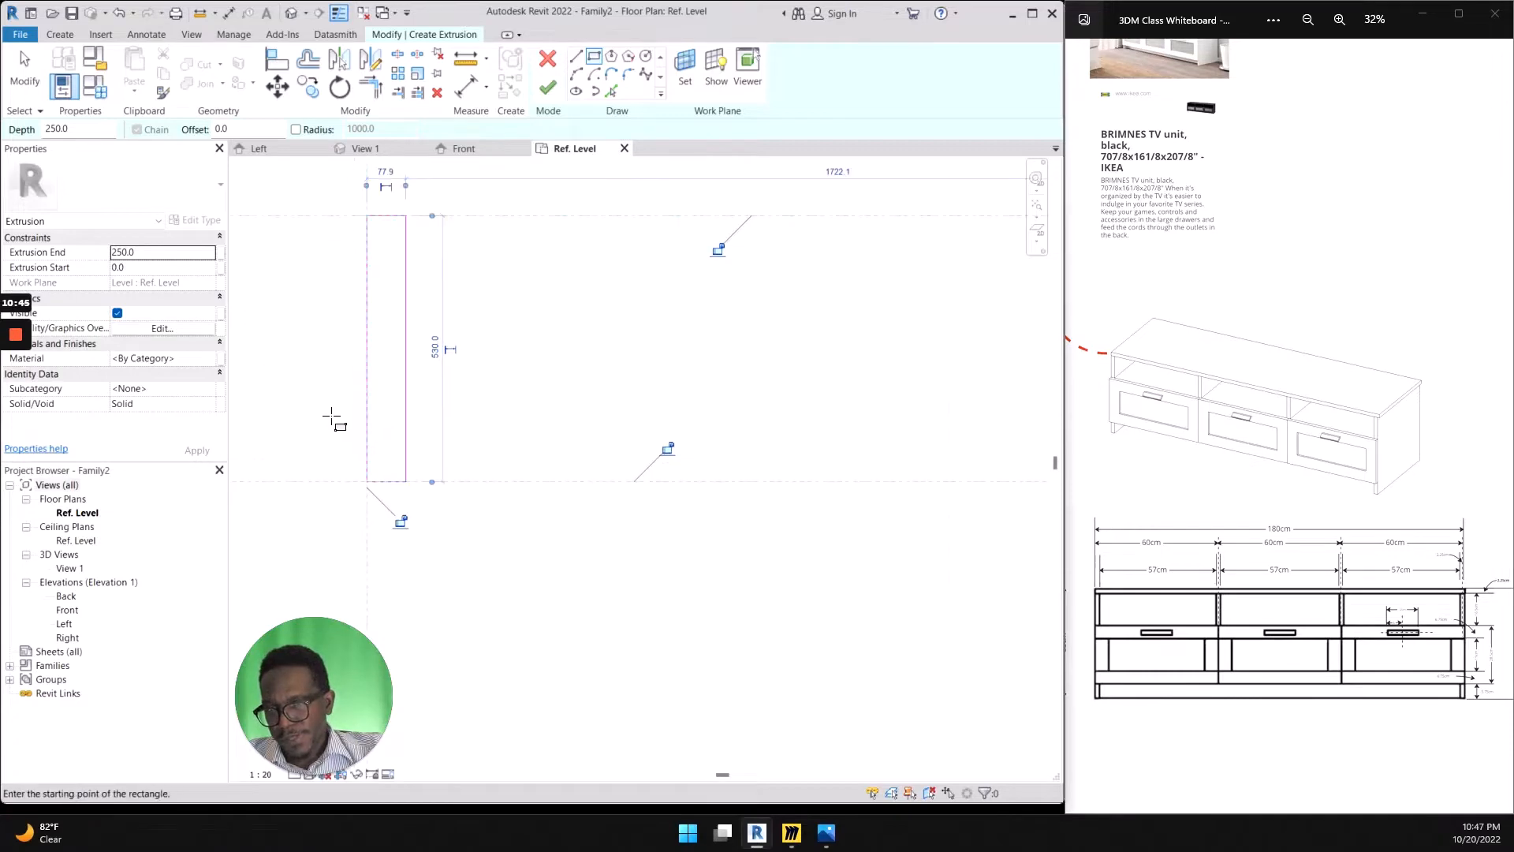
scroll(1428, 585, "up", 5)
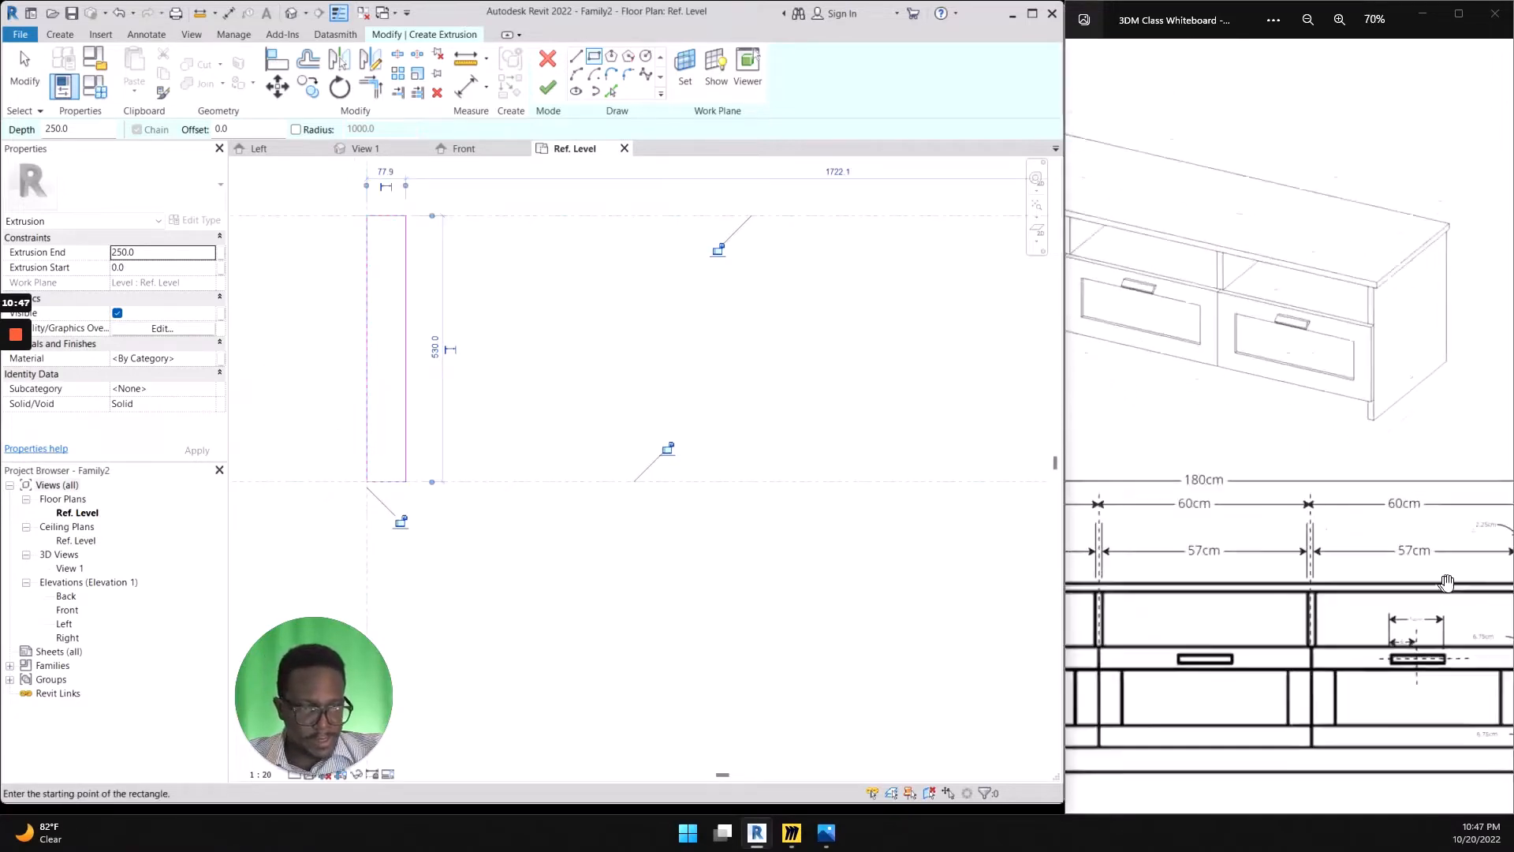
scroll(1427, 584, "up", 3)
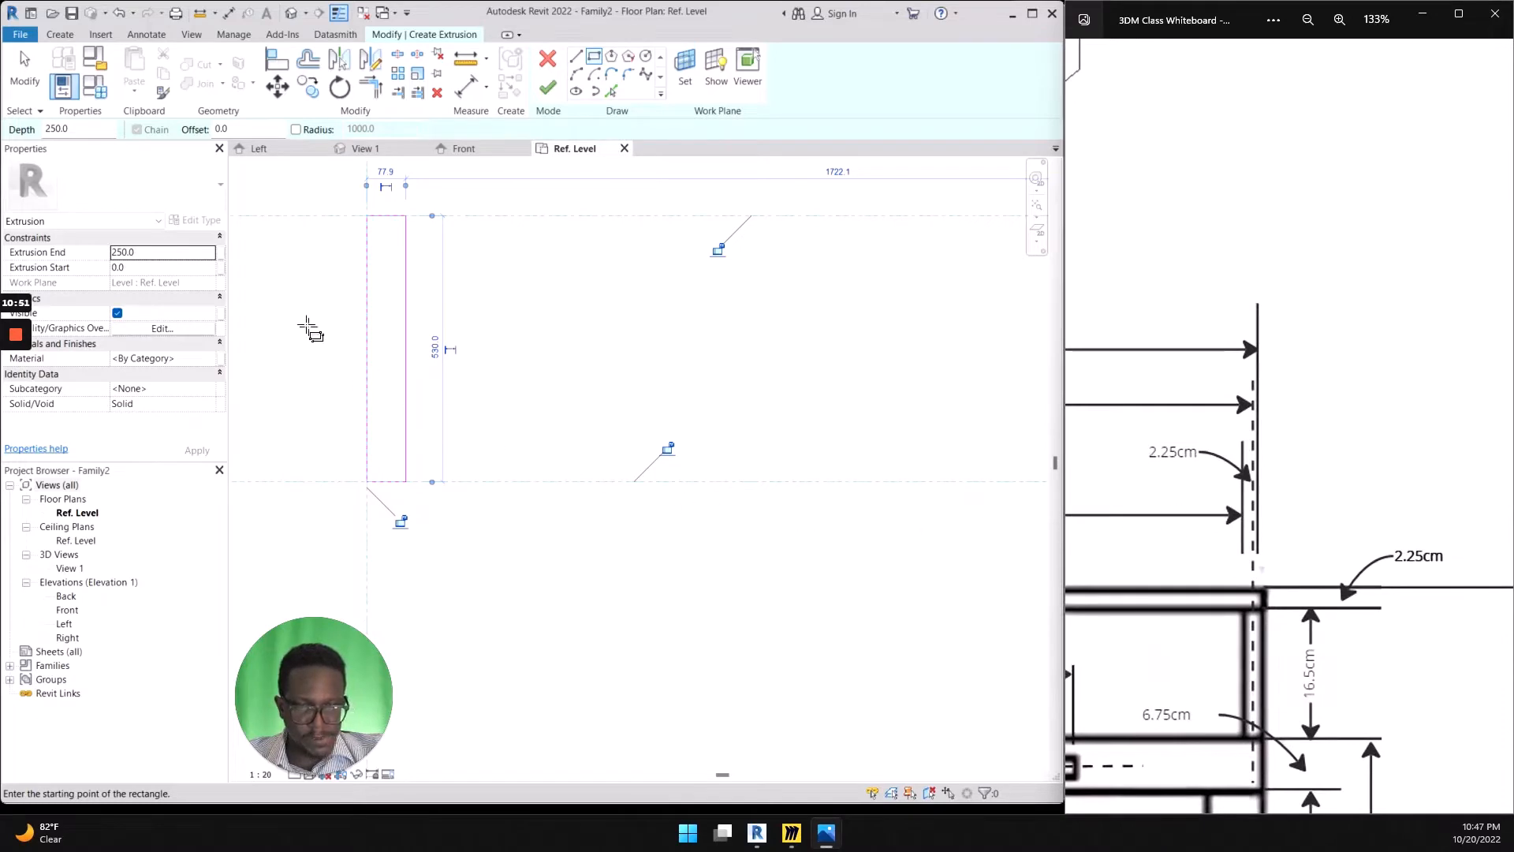
left_click(24, 67)
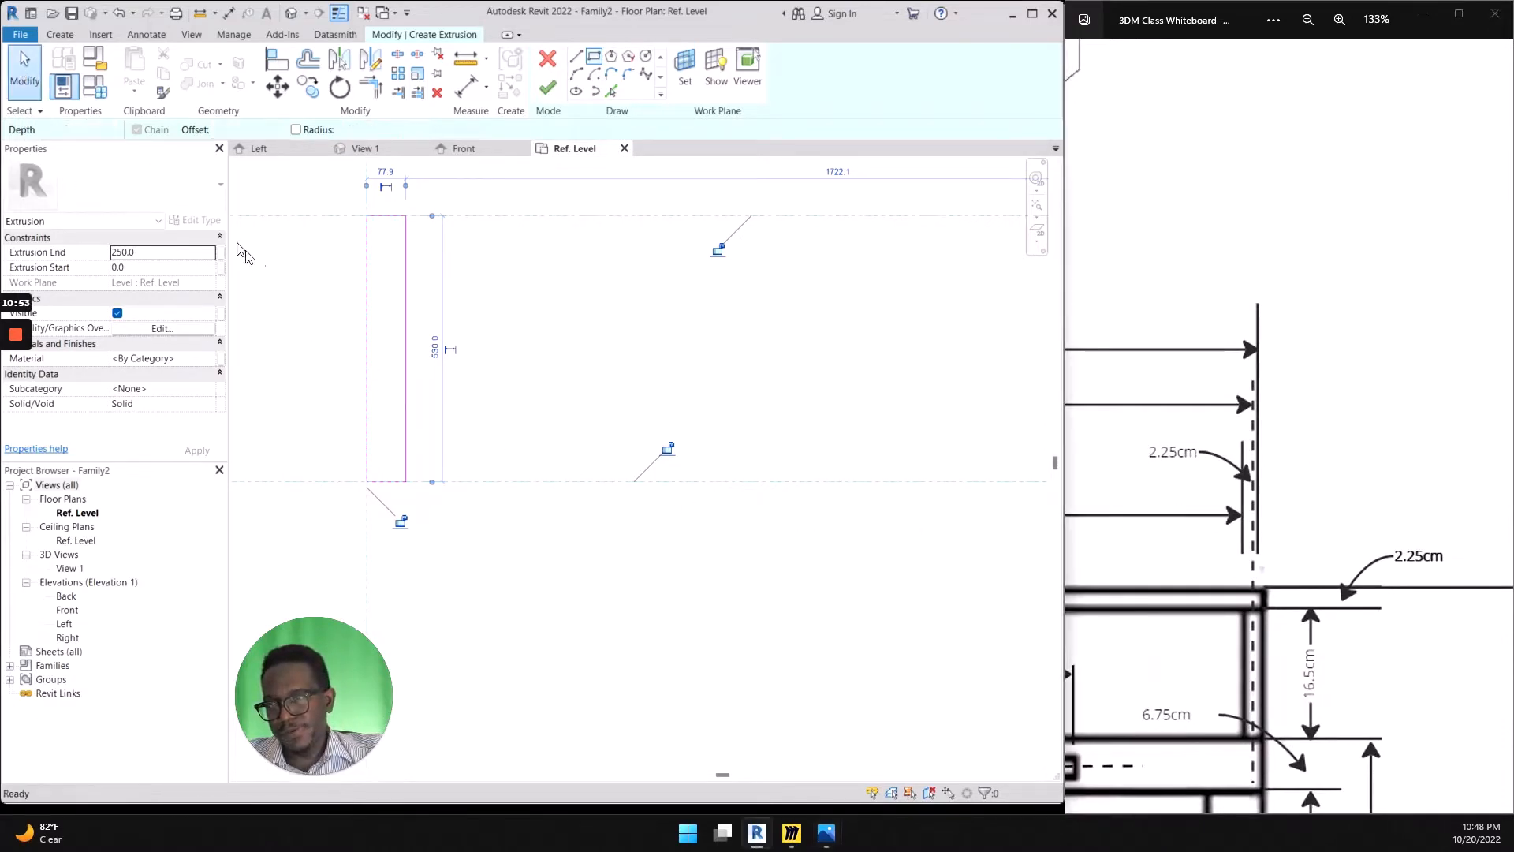
scroll(443, 271, "up", 2)
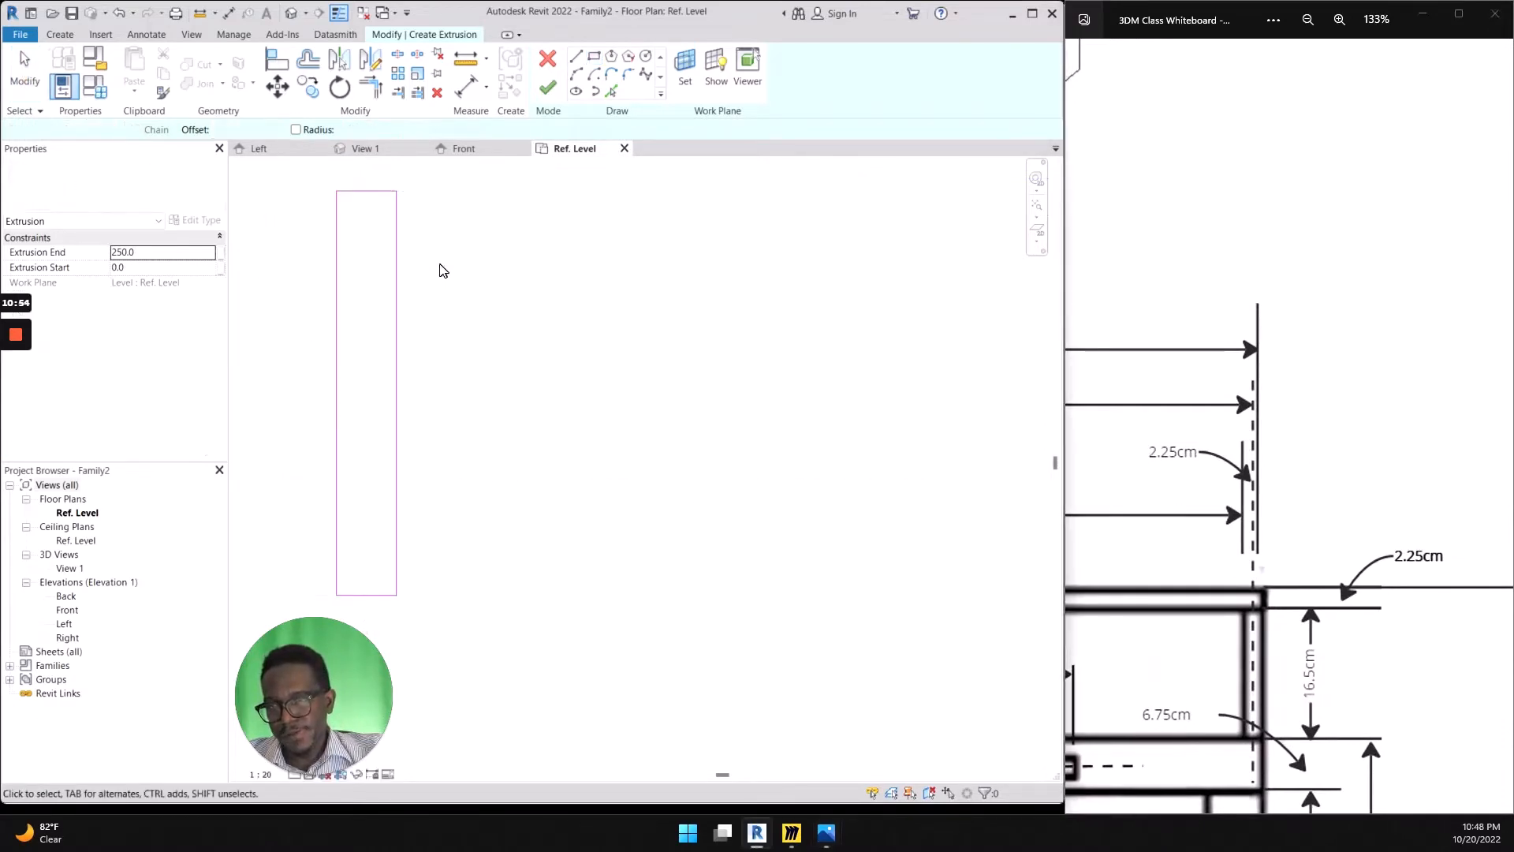
left_click(396, 293)
middle_click_drag(504, 523, 605, 450)
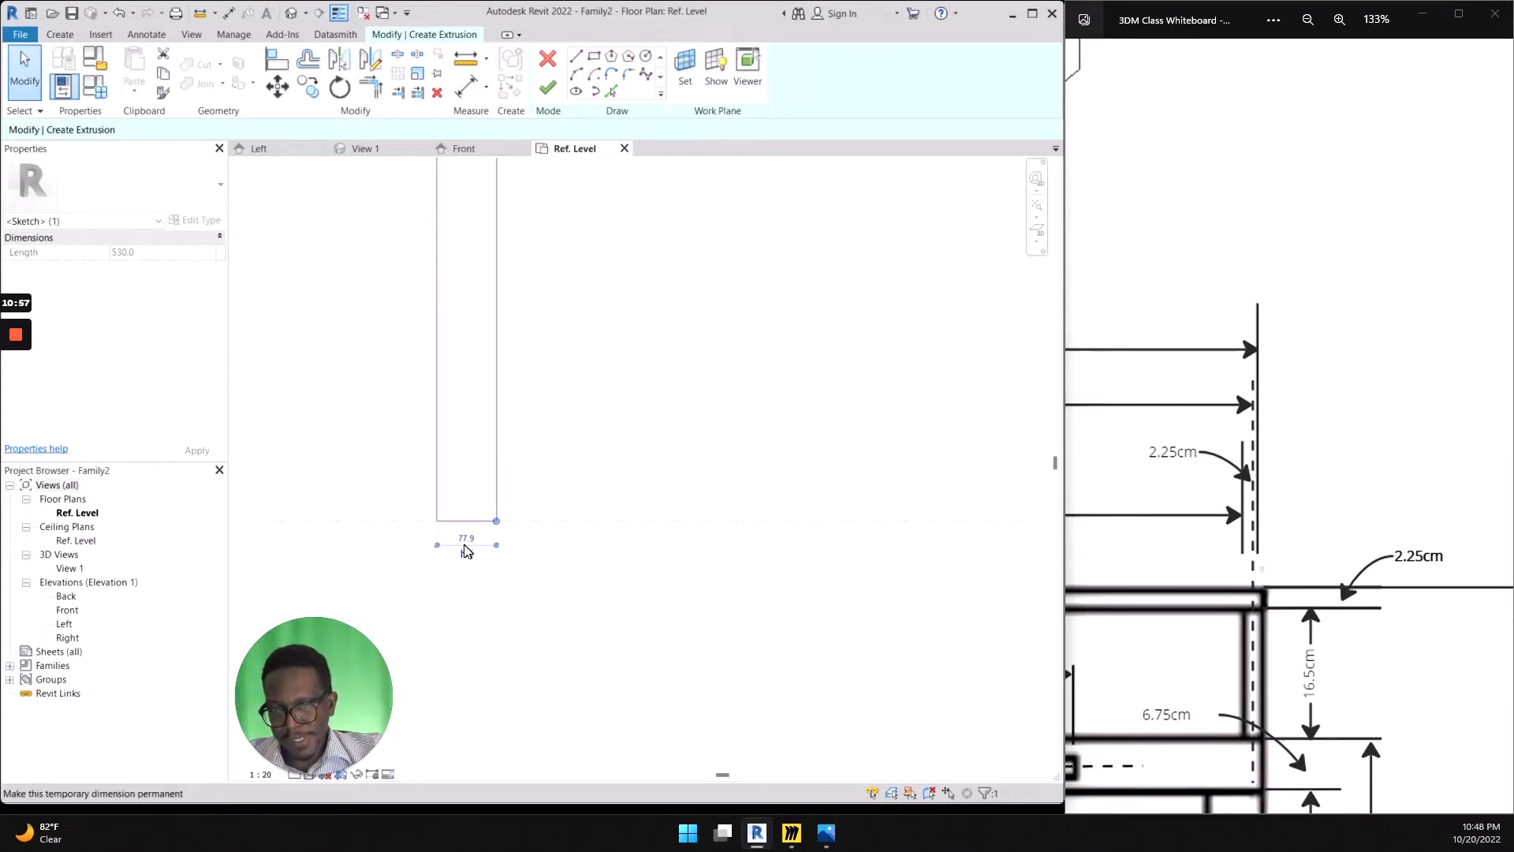
left_click(474, 521)
left_click(475, 525)
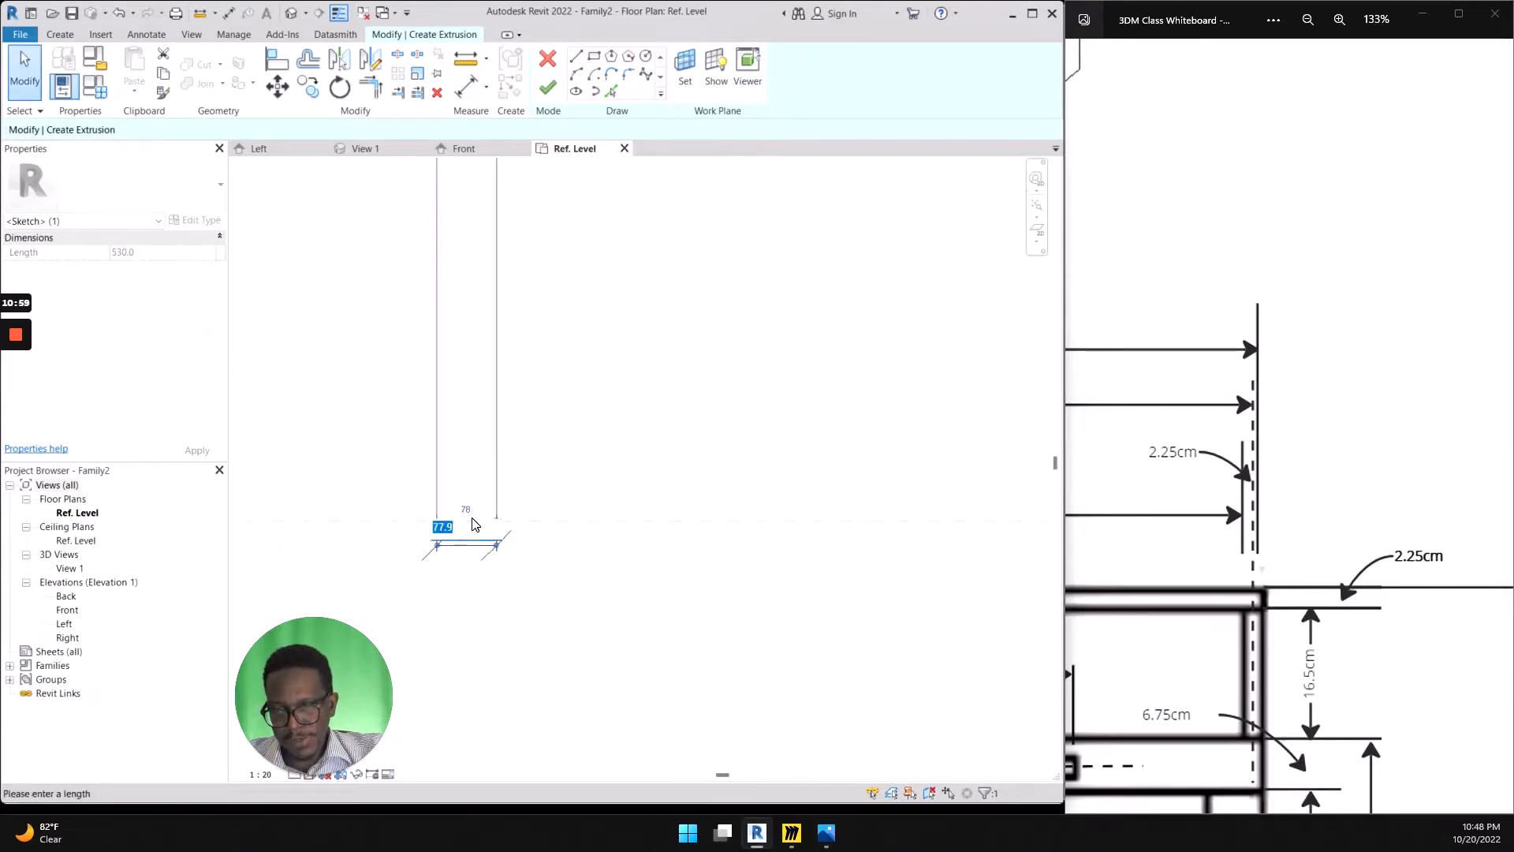
left_click(547, 565)
left_click(550, 585)
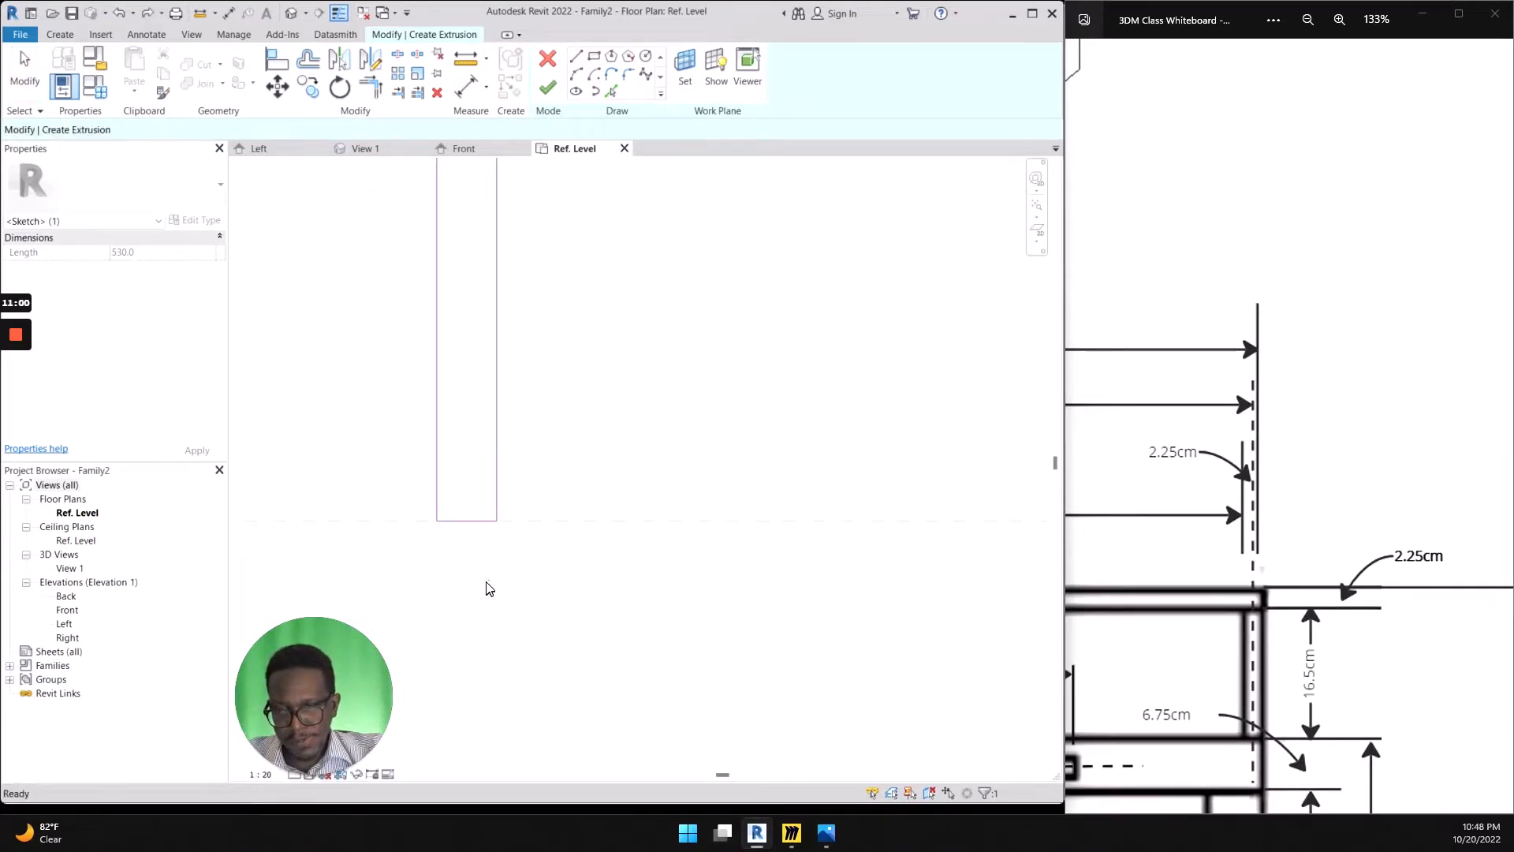
Set the width of the sketched rectangle to 2.25 cm and finish the side panel extrusion
left_click(495, 496)
left_click(472, 539)
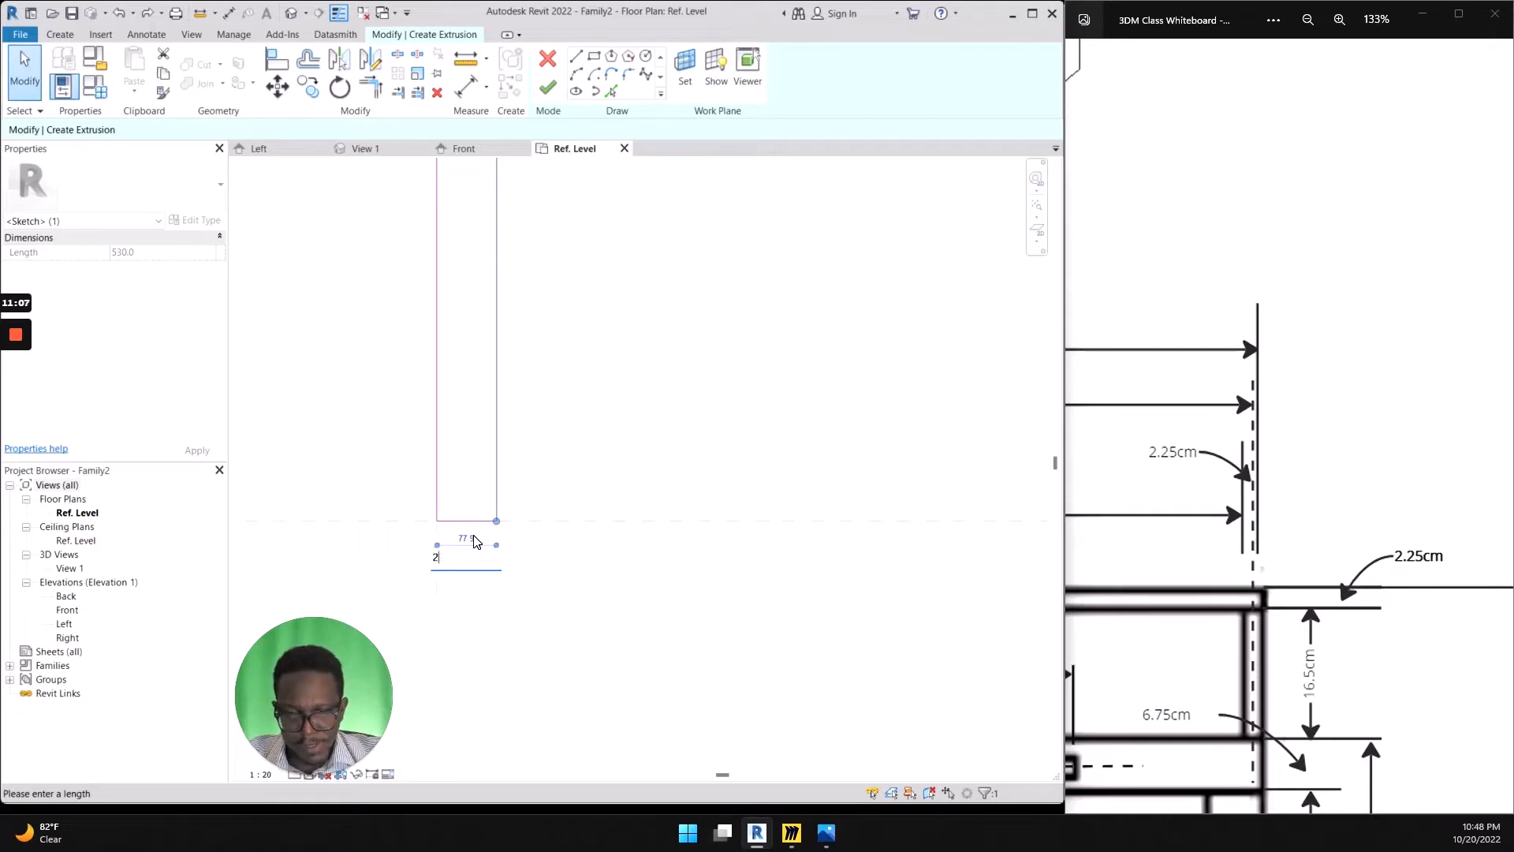
type("2.25cm")
key("Return")
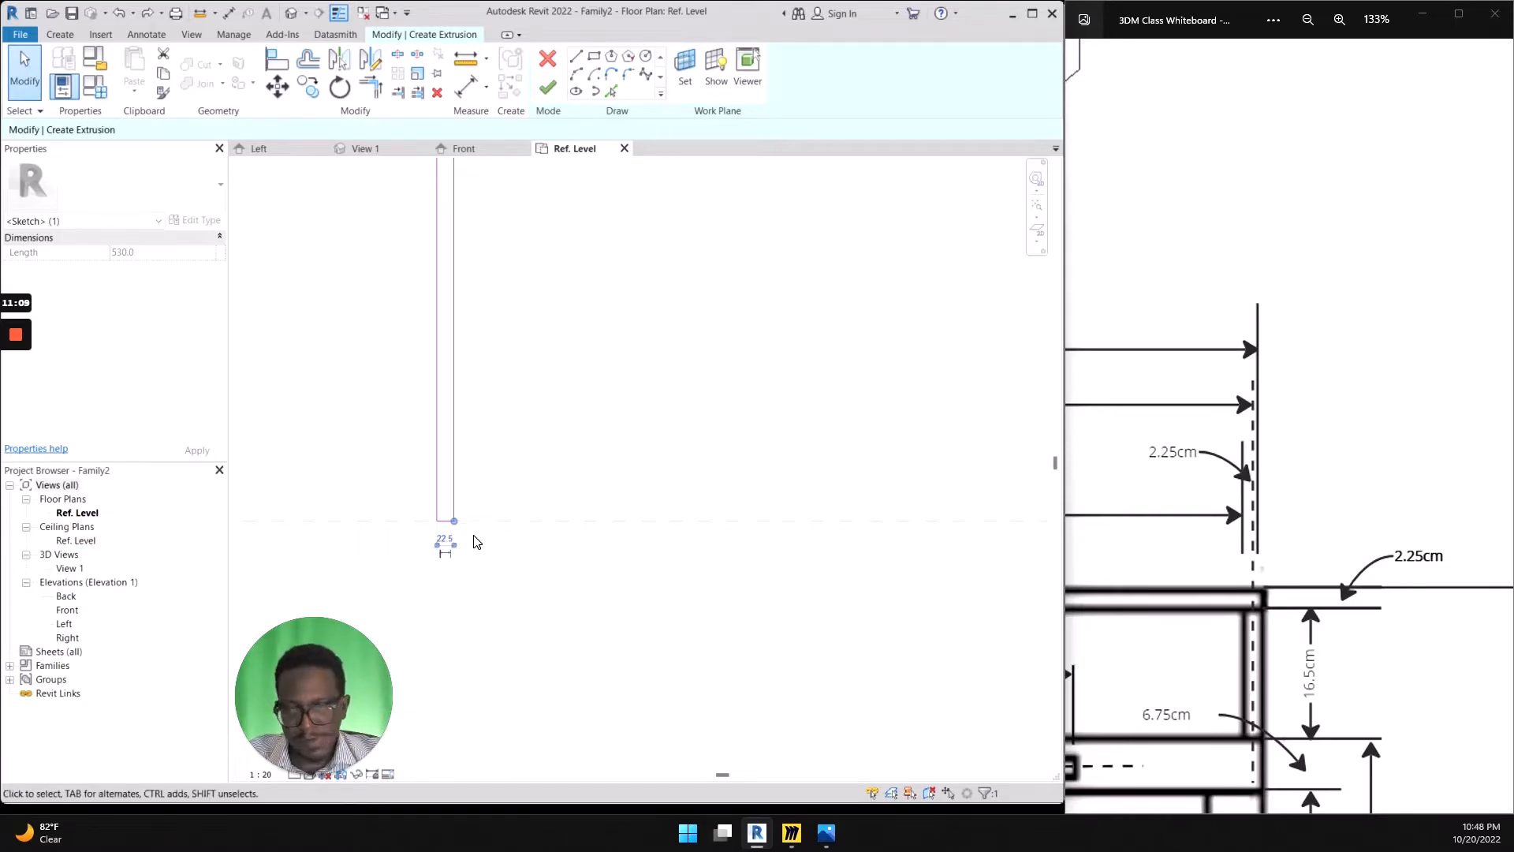
left_click(505, 548)
scroll(555, 479, "down", 5)
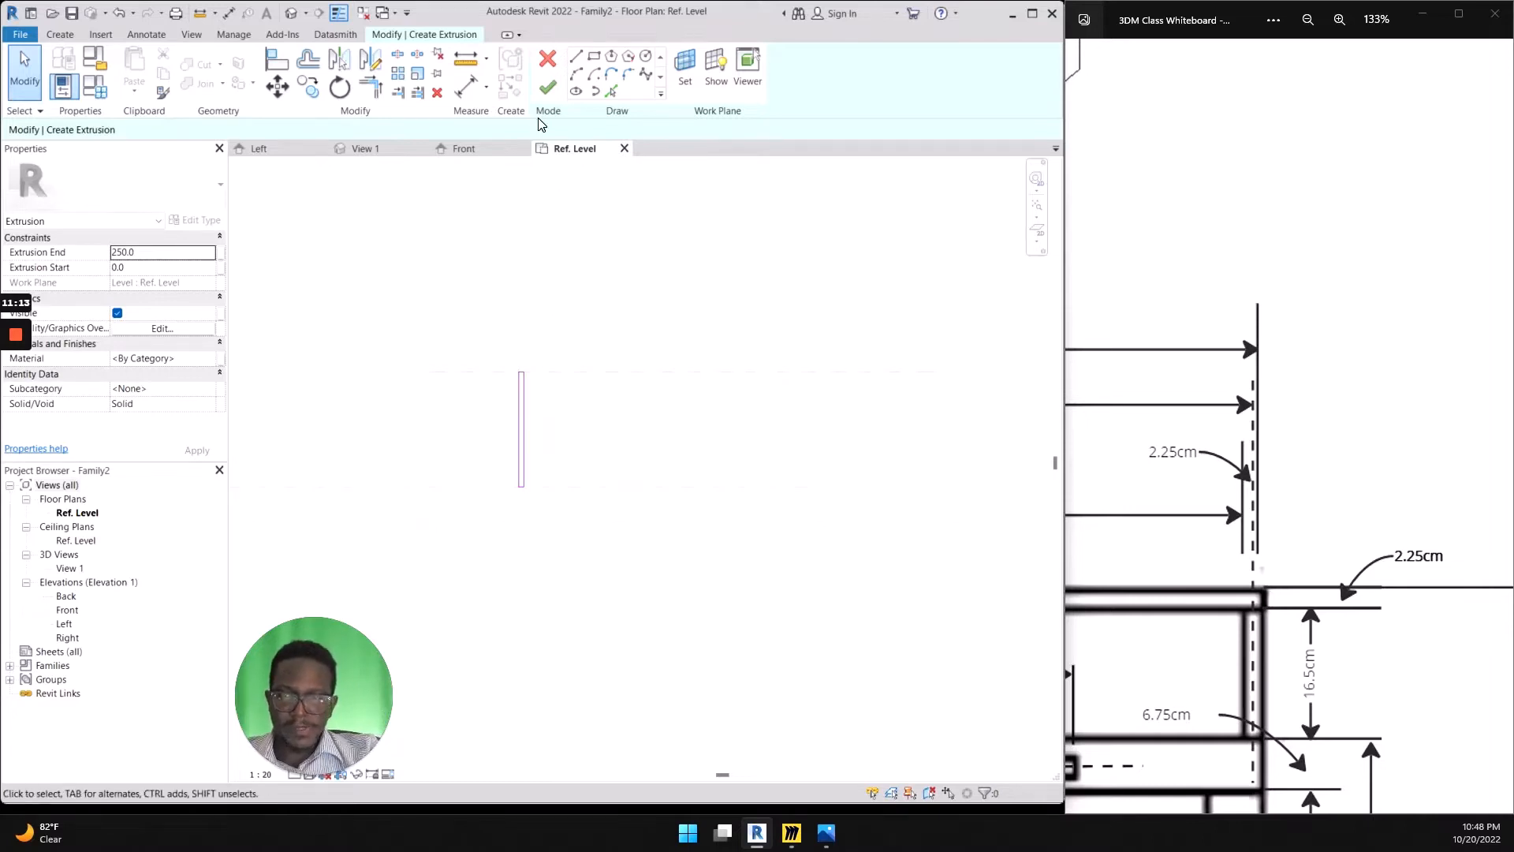
left_click(550, 92)
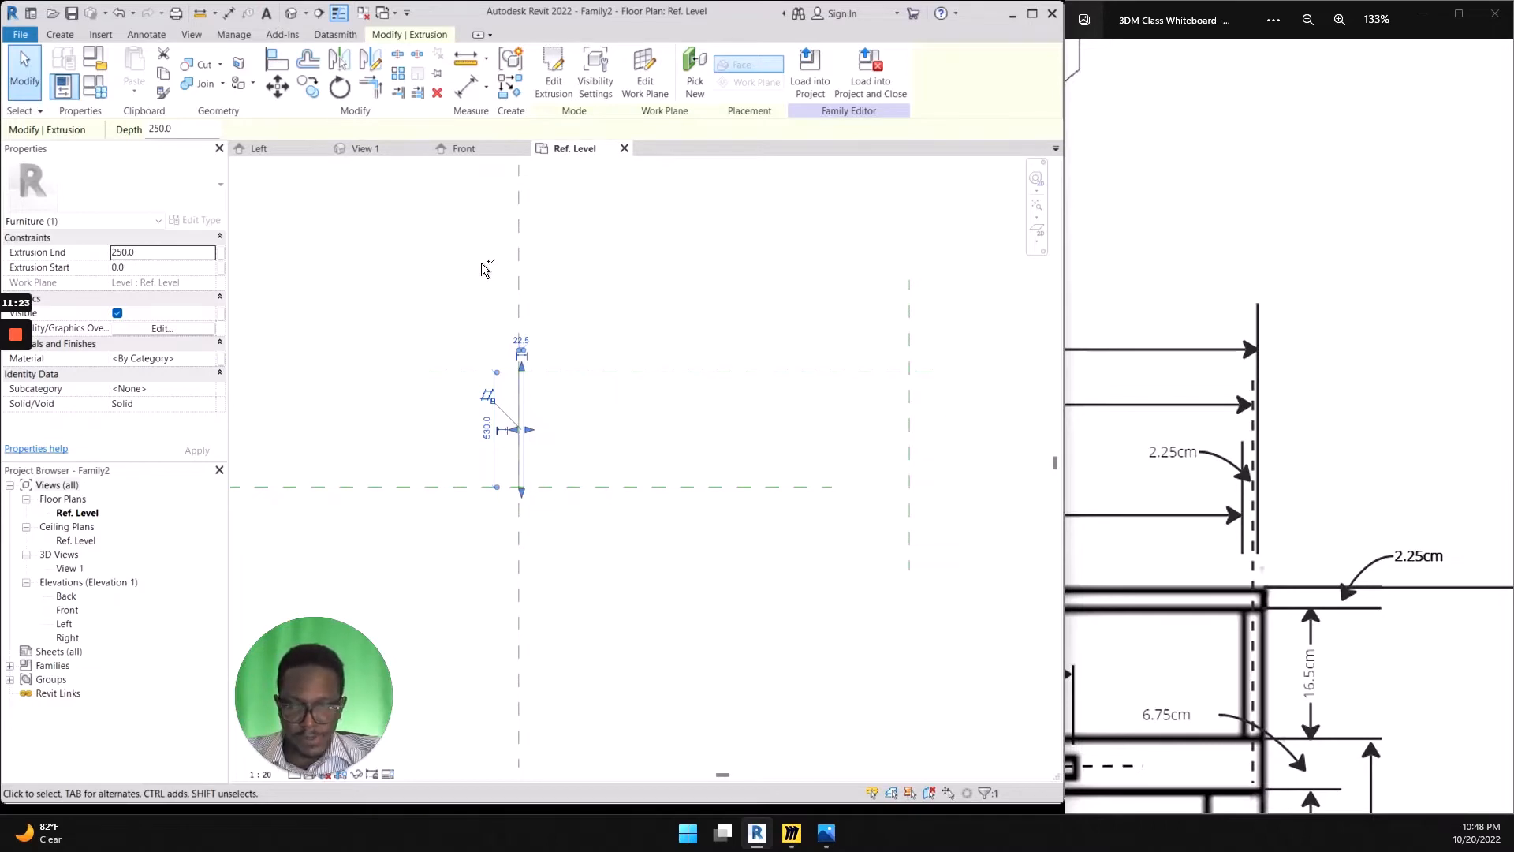
Open the default 3D view of the side panel and place it beside the Ref. Level plan
mouse_move(491, 466)
left_mouse_down()
mouse_move(454, 410)
mouse_move(355, 103)
mouse_move(282, 71)
mouse_move(272, 82)
left_mouse_up()
left_click_drag(305, 31, 371, 90)
key("Escape")
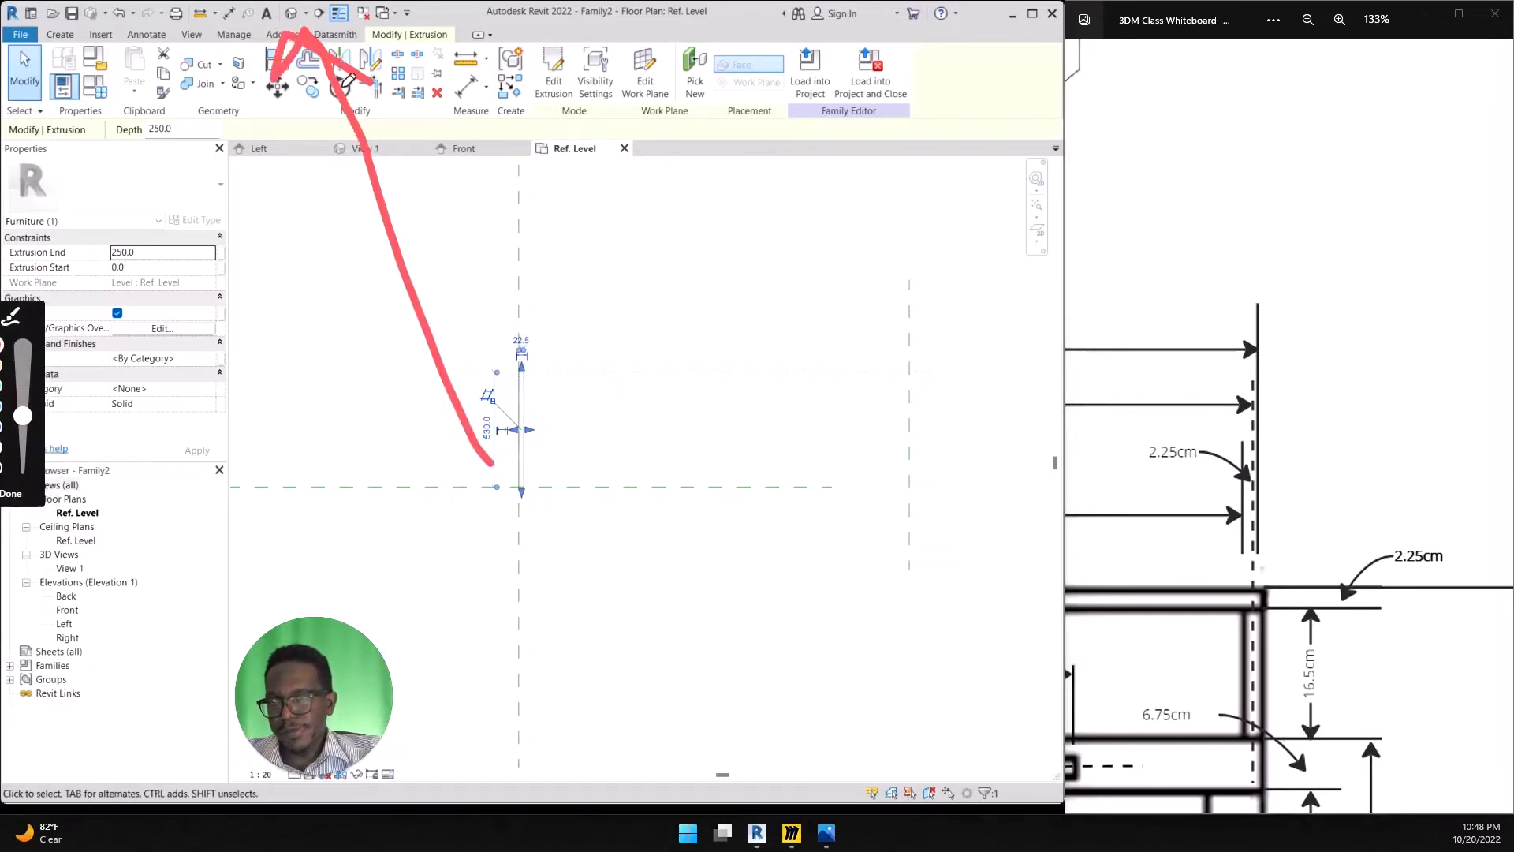
left_click(289, 15)
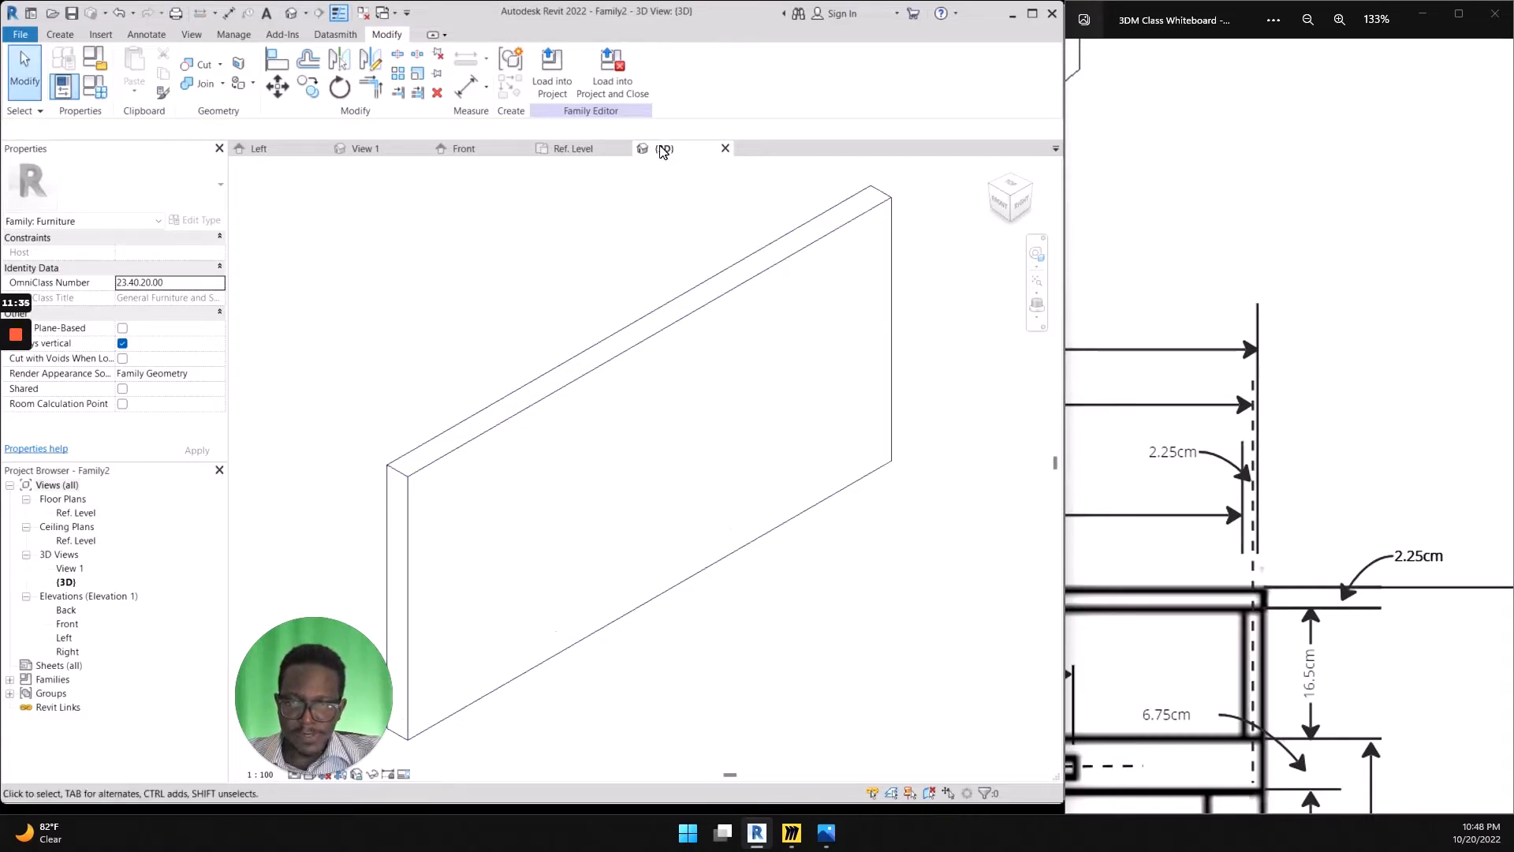
left_click_drag(662, 151, 1059, 322)
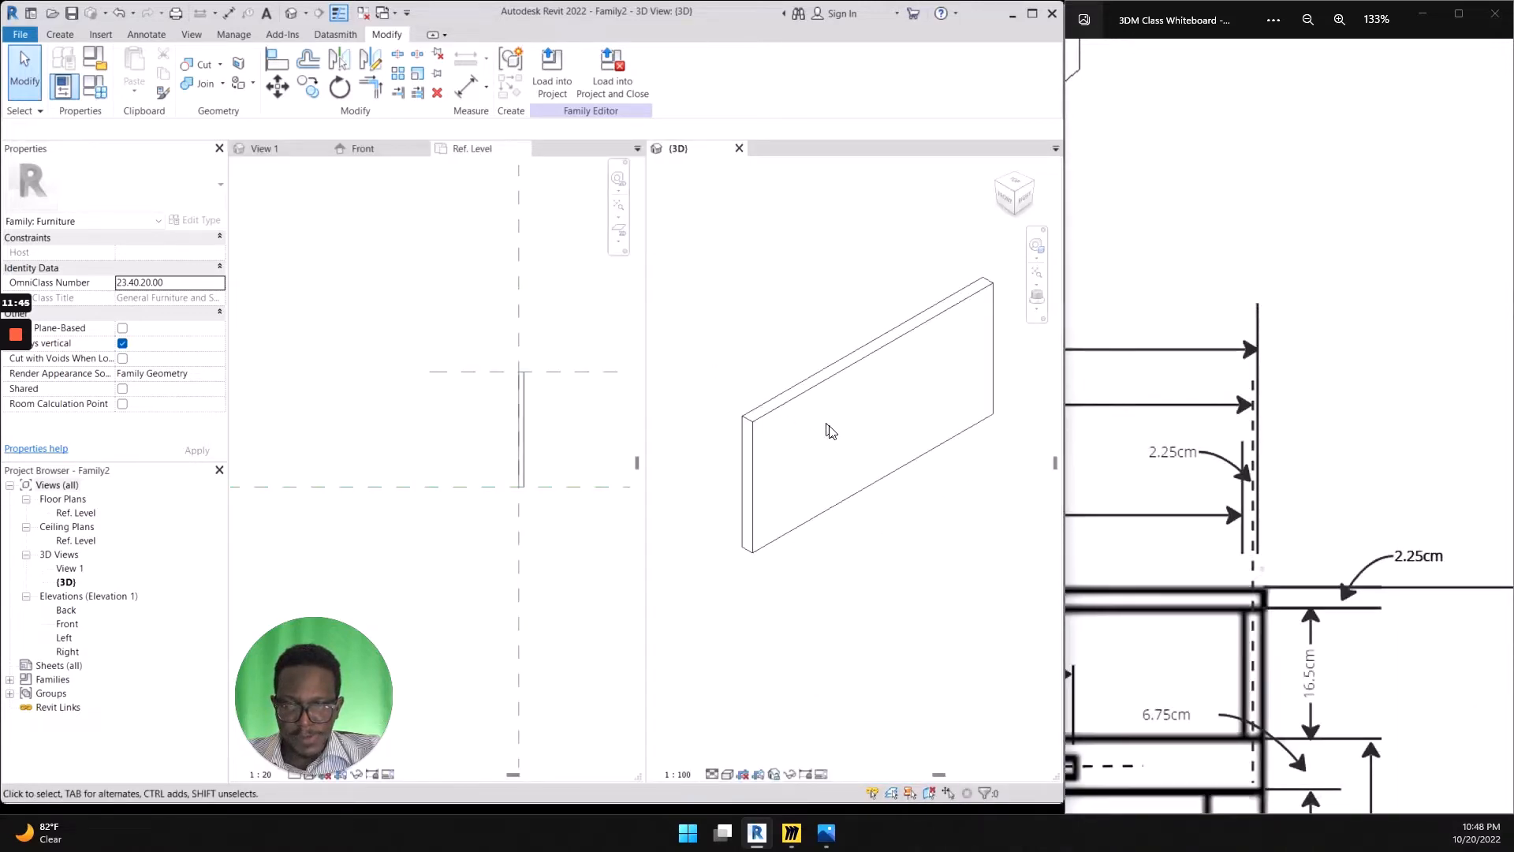
scroll(874, 392, "down", 3)
scroll(735, 462, "down", 2)
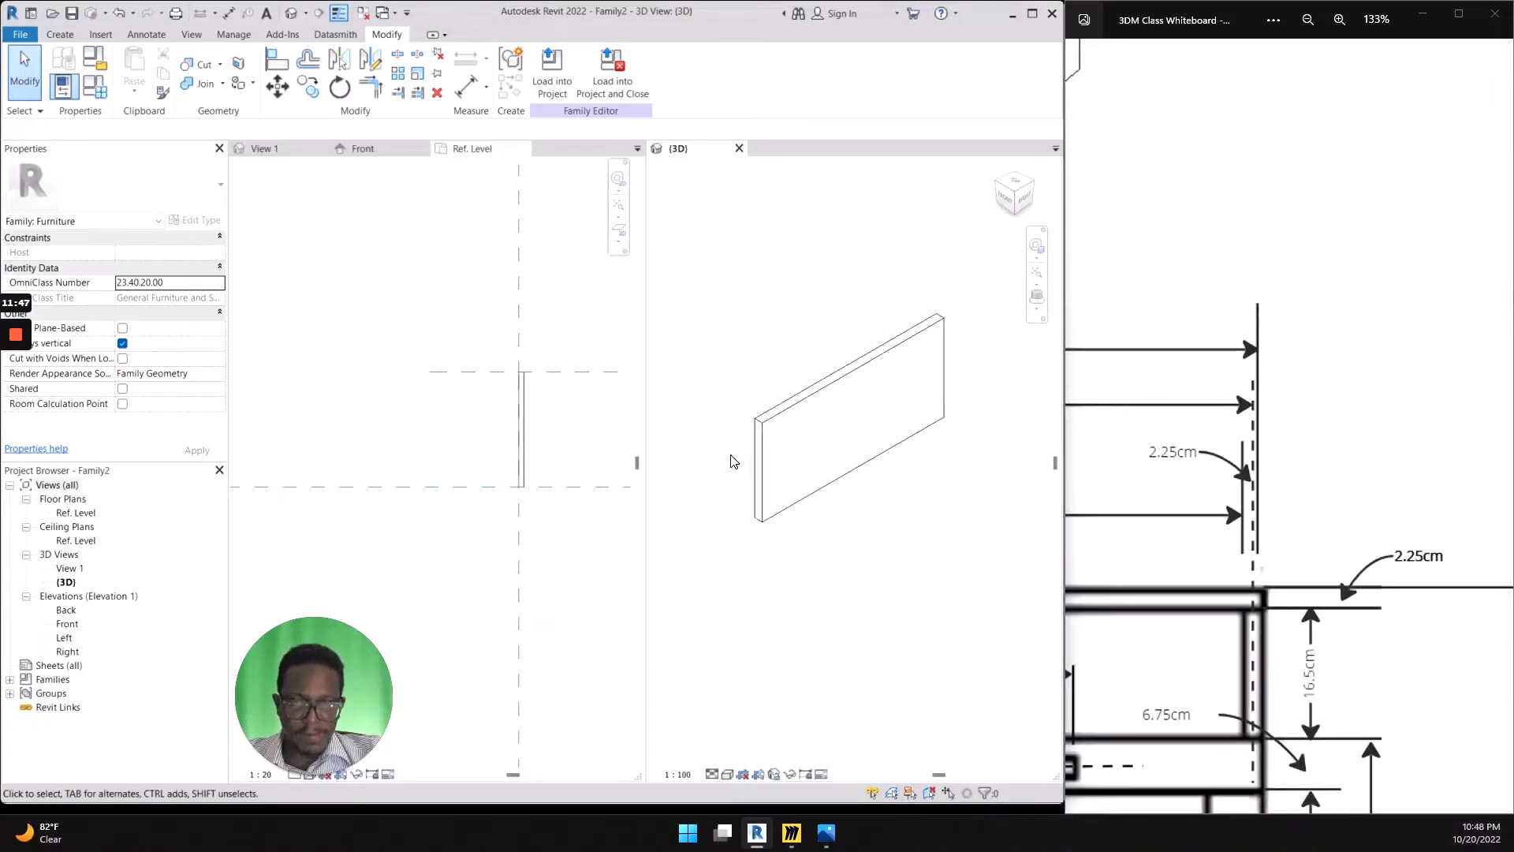
Examine the perspective and front elevation in the whiteboard reference drawing for the side panel's height dimensions
scroll(1203, 523, "down", 10)
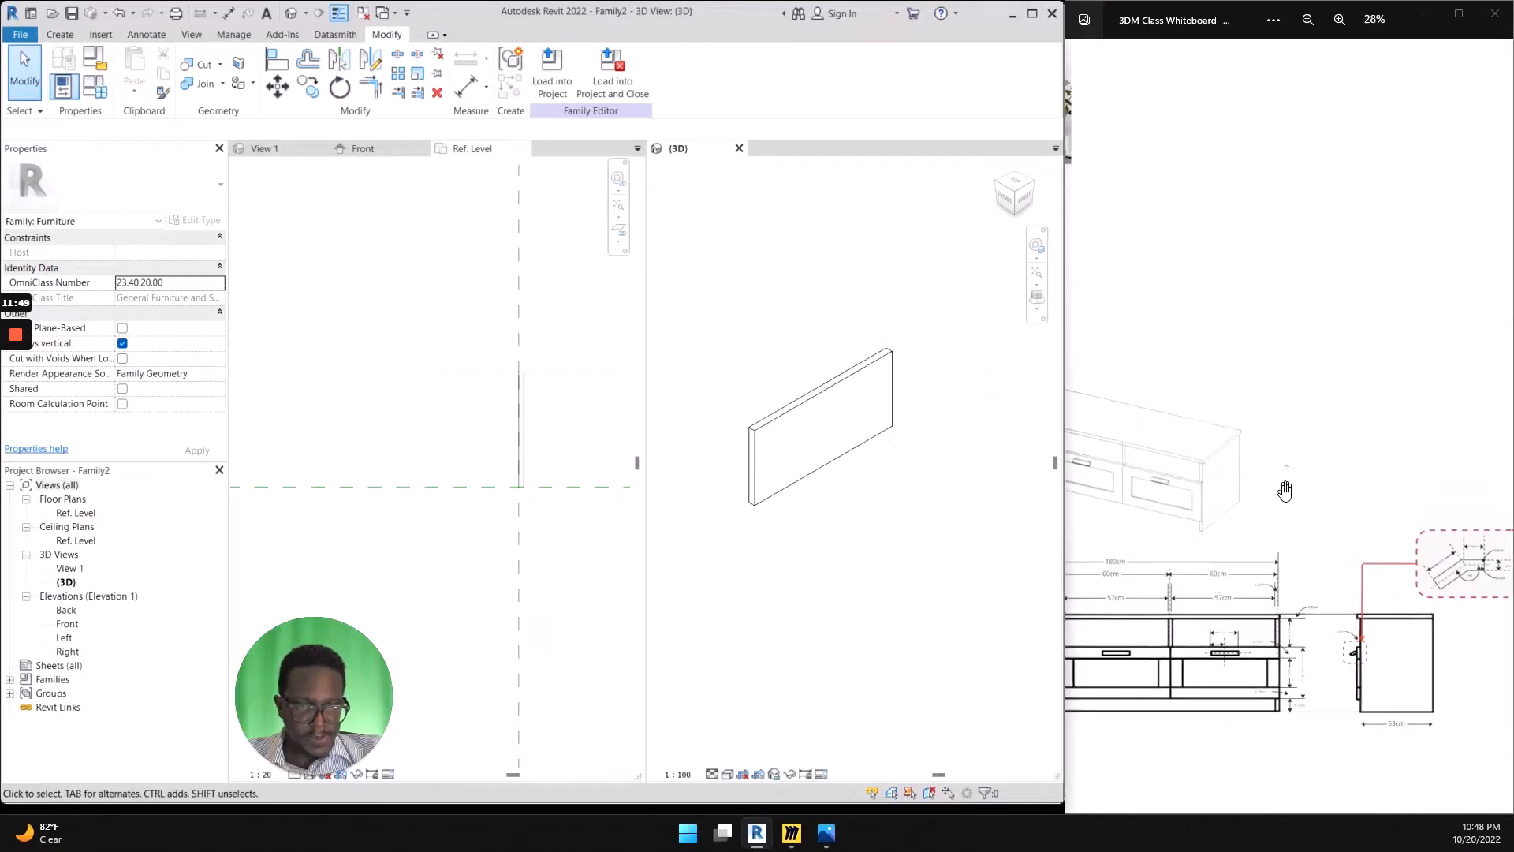
scroll(1187, 537, "up", 5)
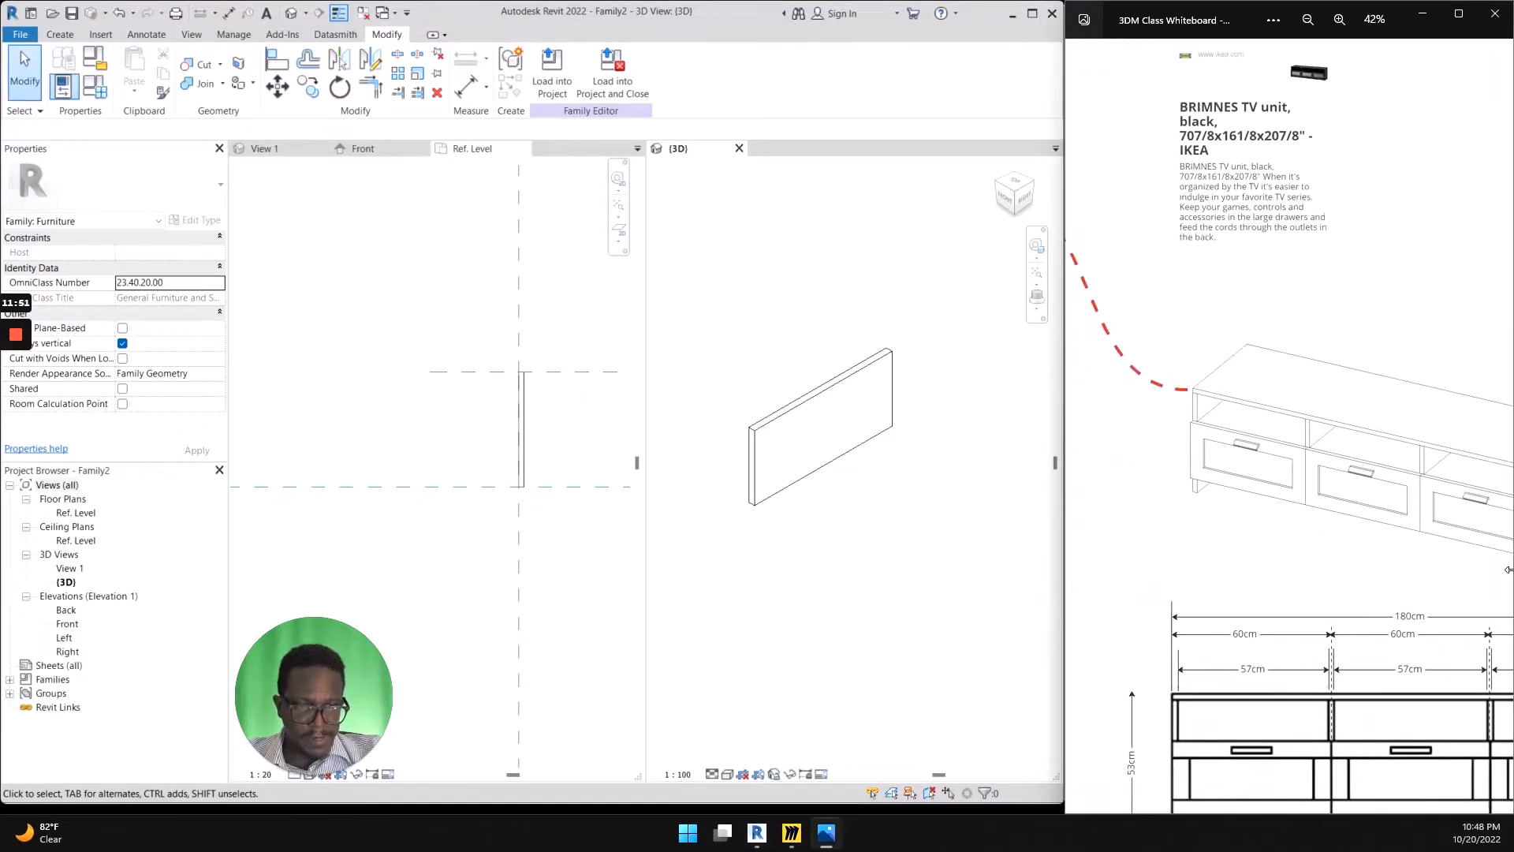
scroll(1216, 418, "up", 2)
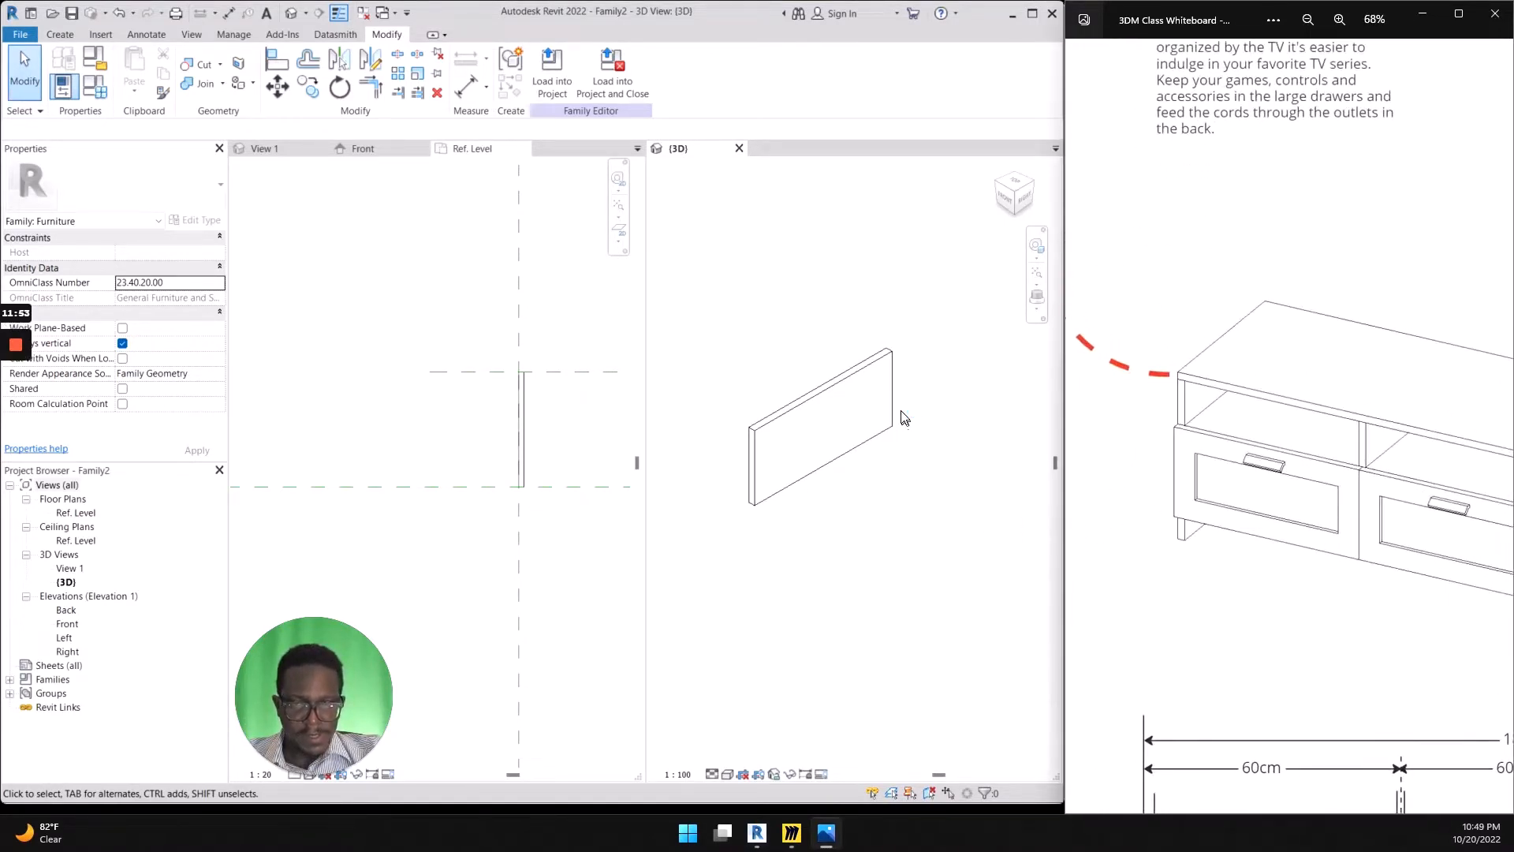
mouse_move(897, 308)
left_mouse_down()
mouse_move(907, 457)
mouse_move(764, 312)
left_mouse_up()
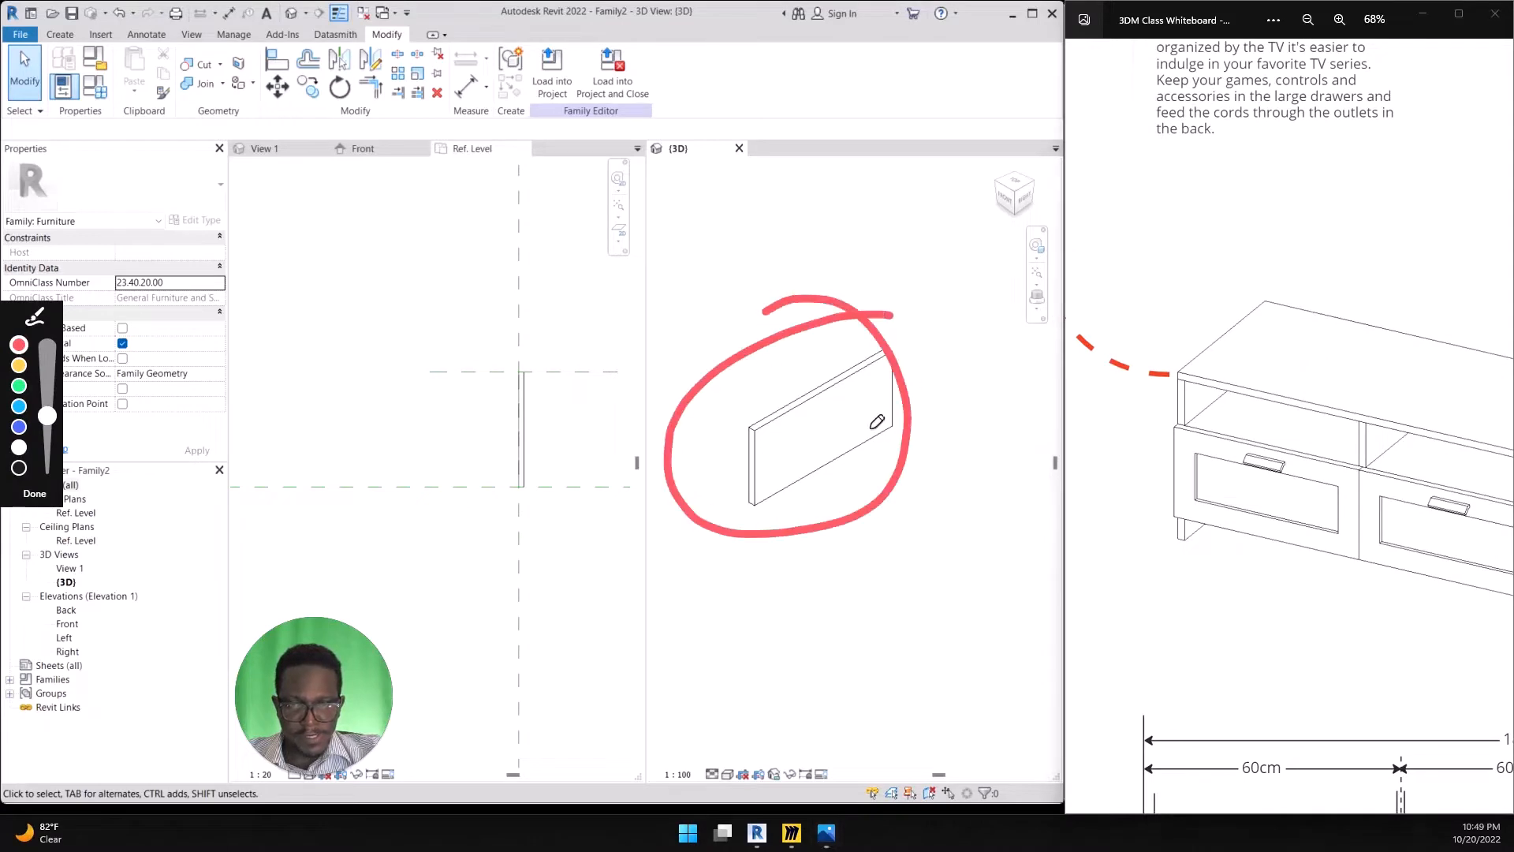
mouse_move(903, 418)
left_mouse_down()
mouse_move(1155, 387)
mouse_move(1162, 407)
mouse_move(1141, 380)
left_mouse_up()
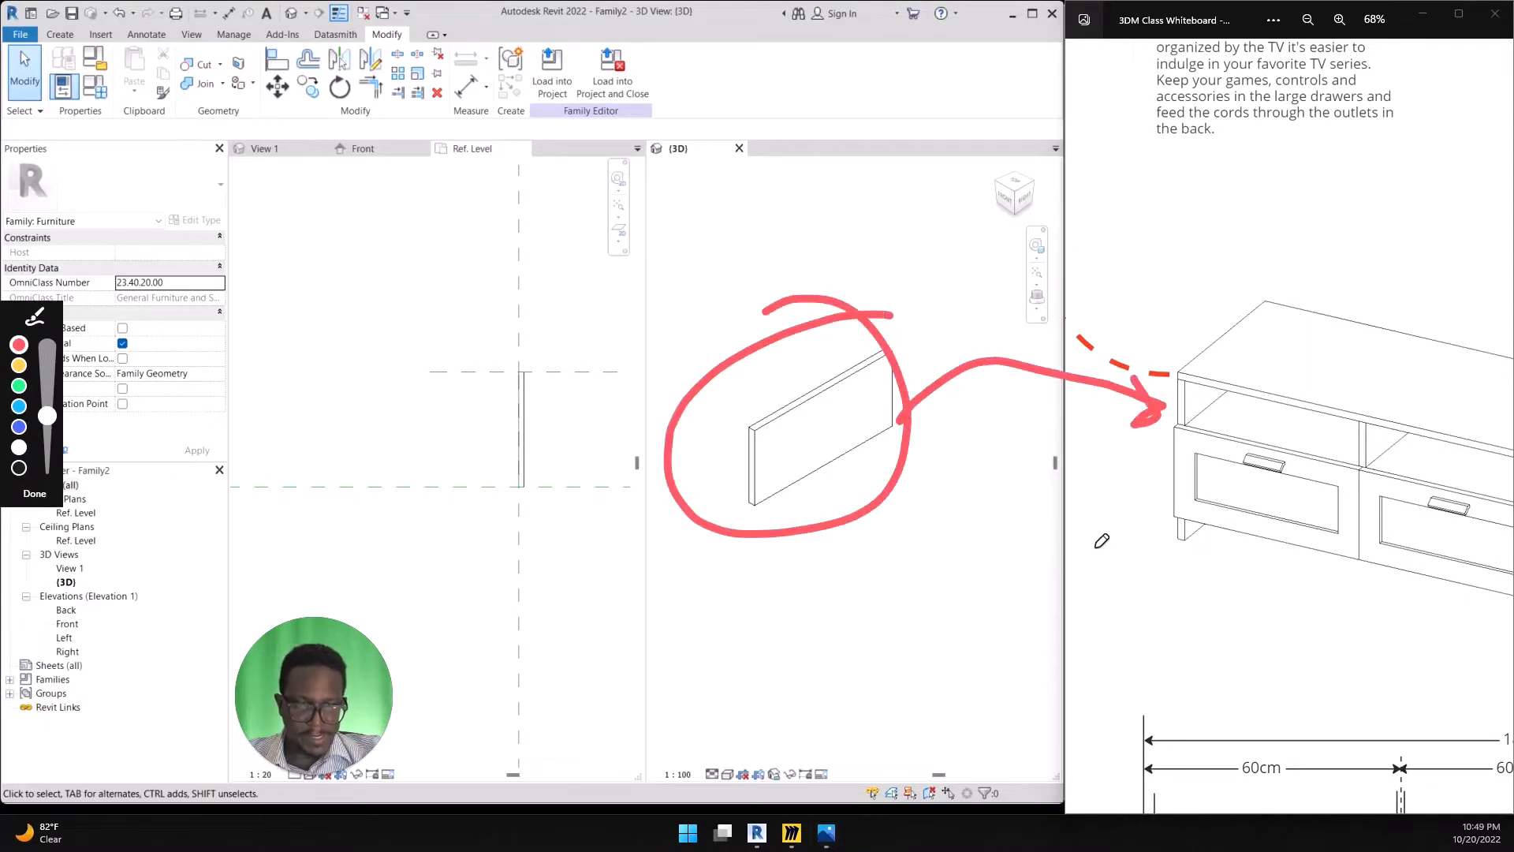
left_click_drag(1170, 538, 1104, 523)
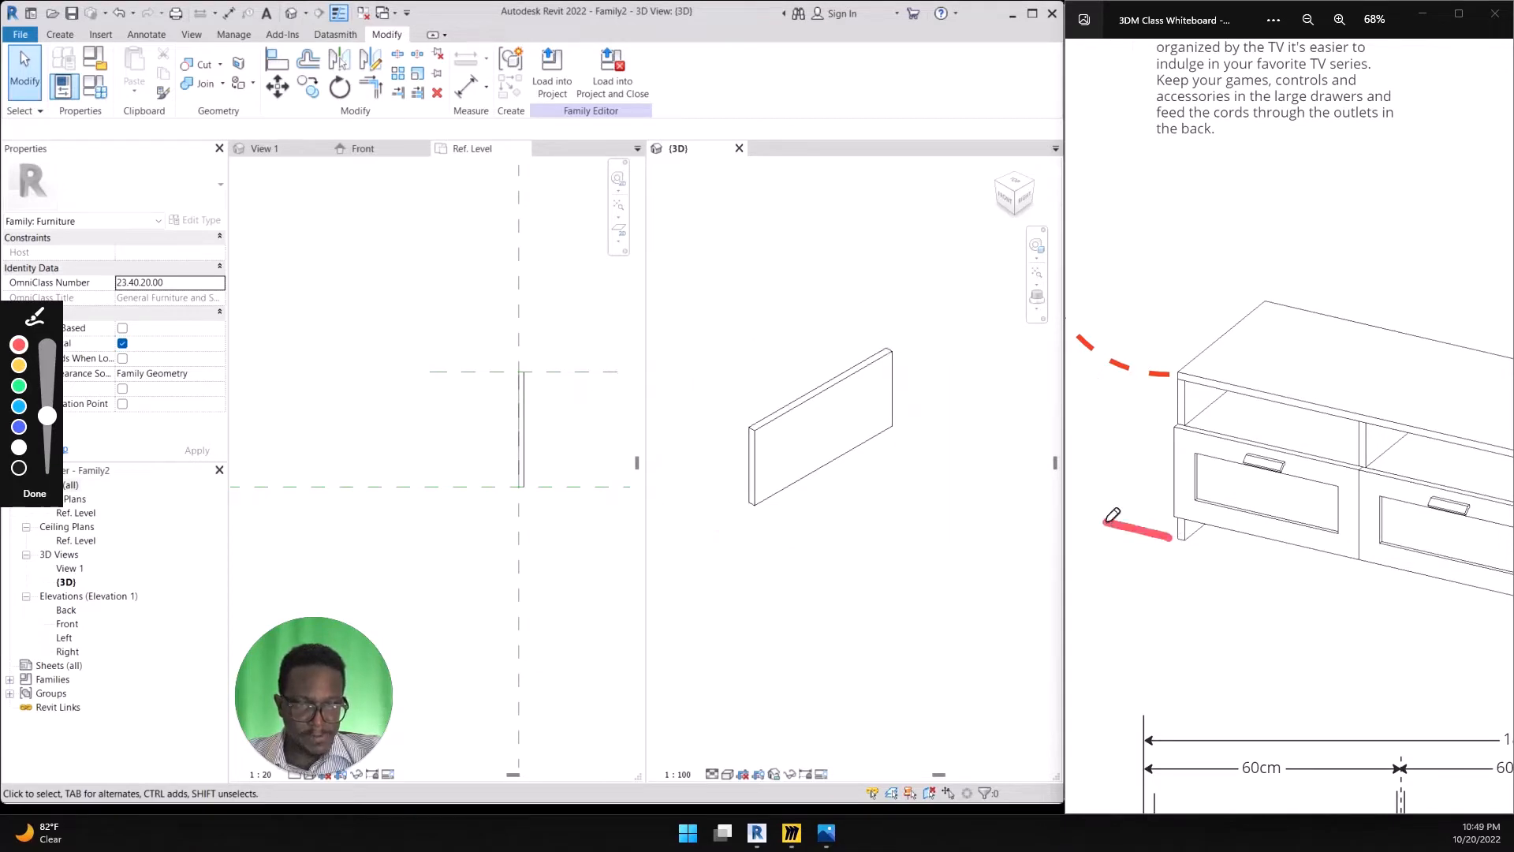
mouse_move(1166, 378)
left_mouse_down()
mouse_move(1124, 362)
mouse_move(1114, 405)
mouse_move(1149, 391)
mouse_move(1120, 541)
left_mouse_up()
left_click_drag(1120, 541, 1143, 500)
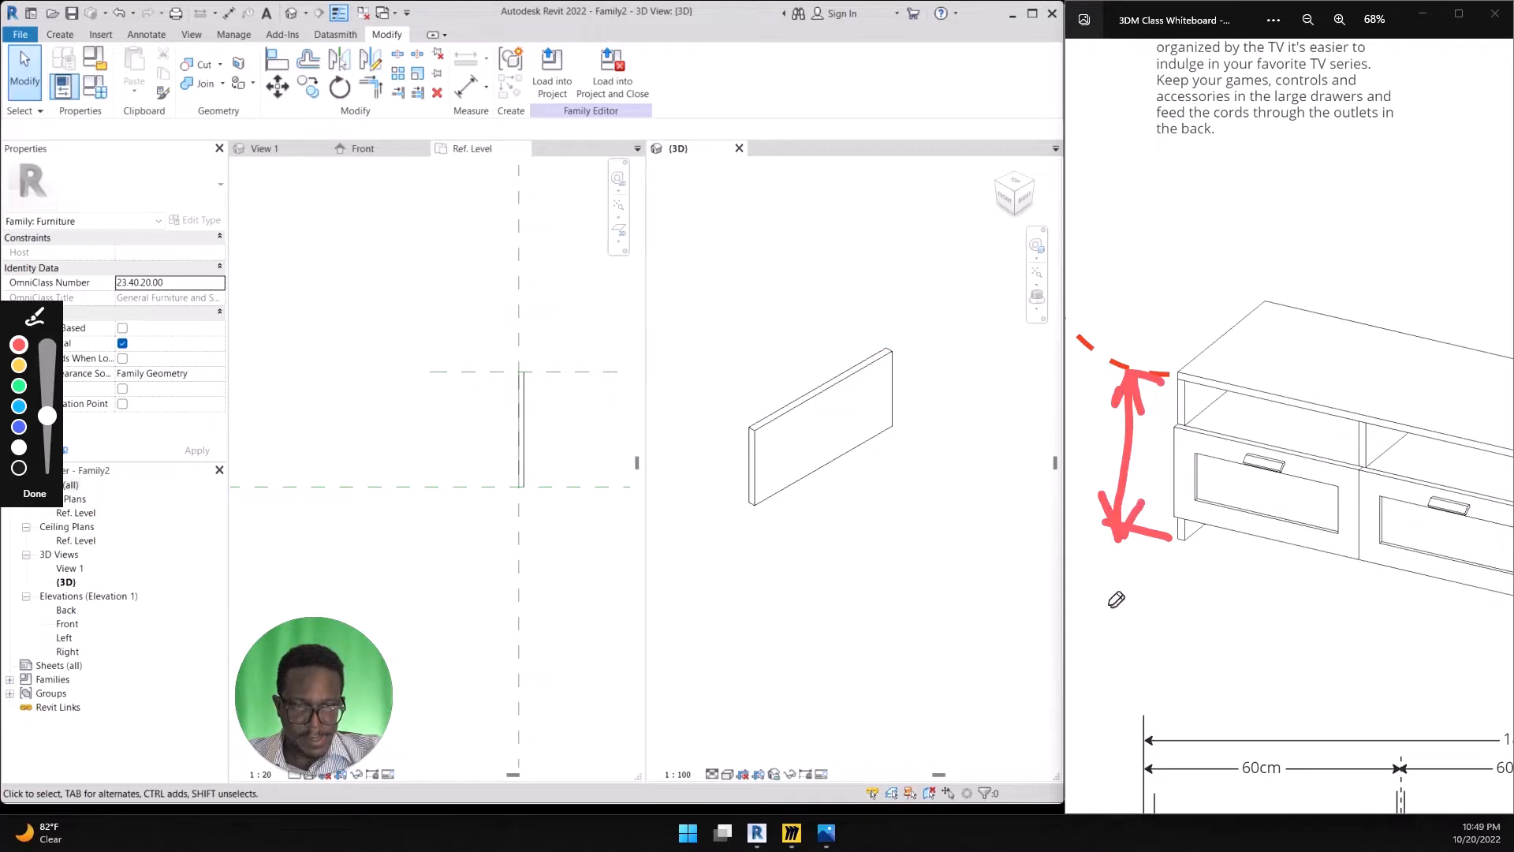
key("Escape")
scroll(1167, 390, "down", 5)
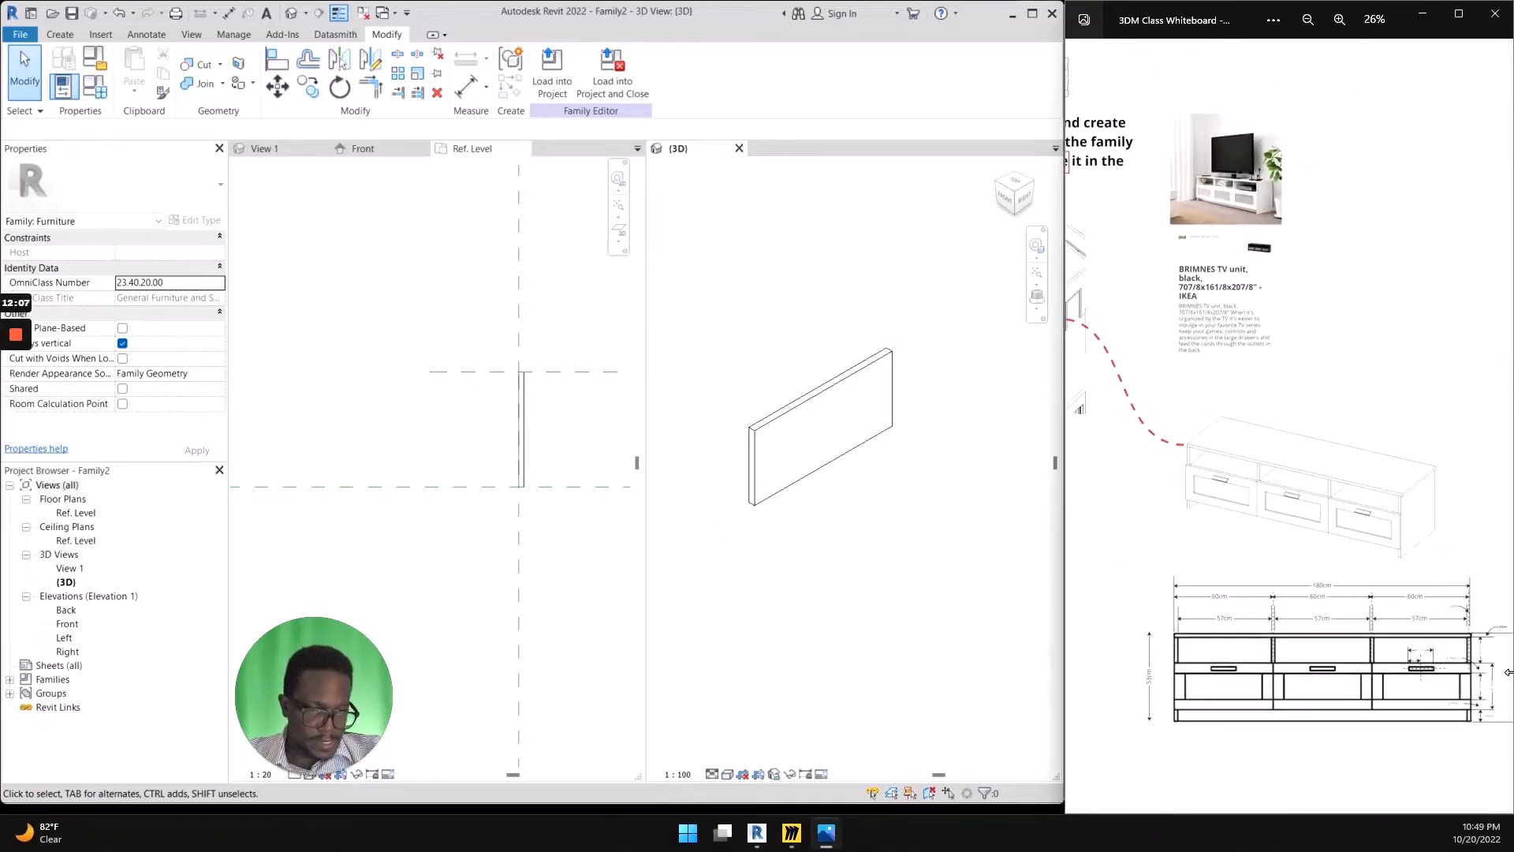
scroll(1499, 722, "up", 8)
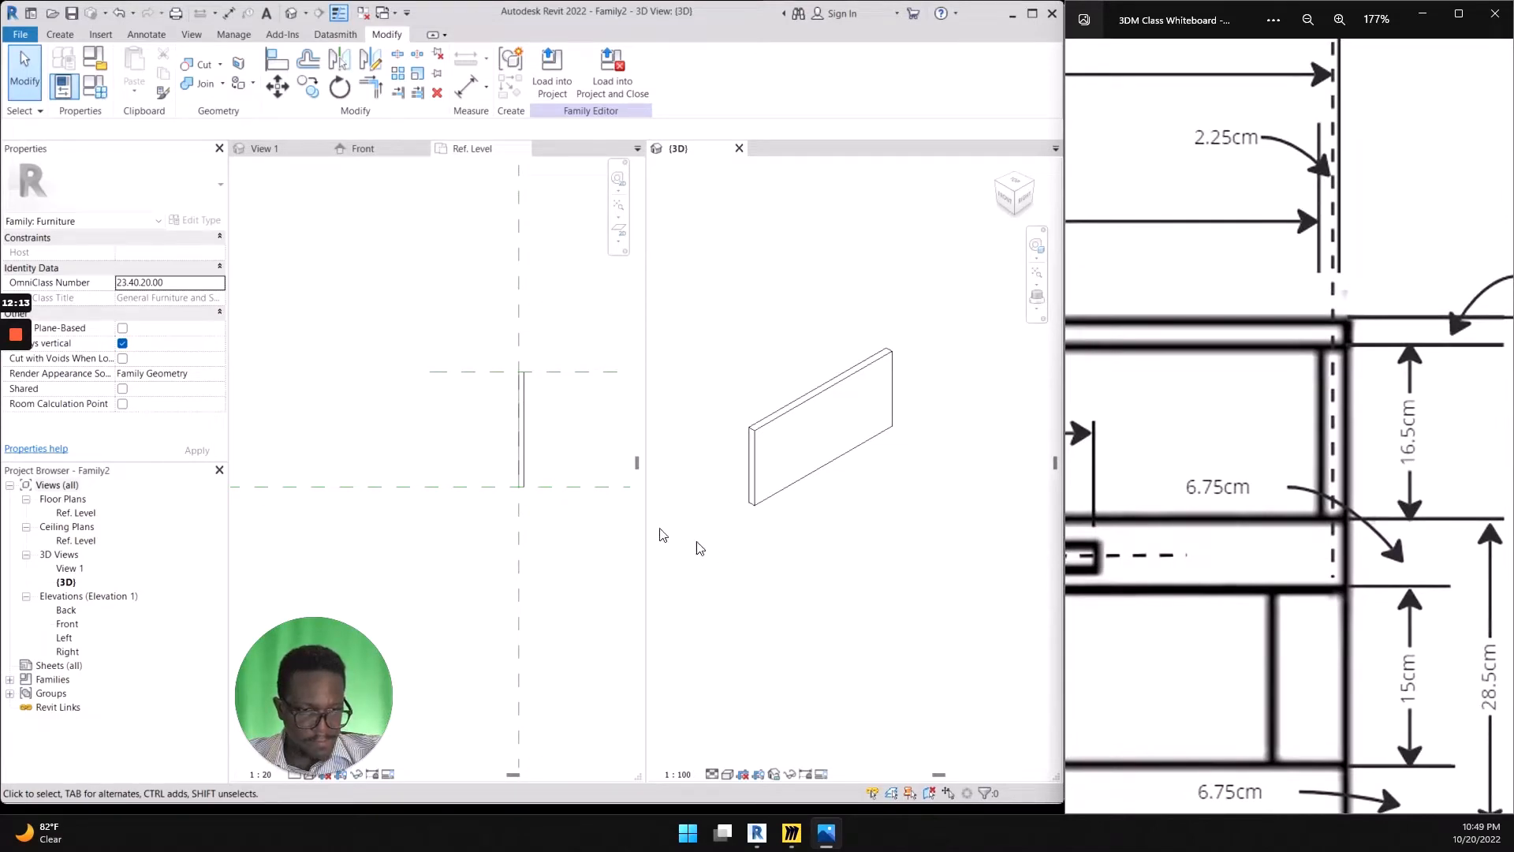
Set the side panel's extrusion end to 285 mm and deselect the panel
left_click(791, 407)
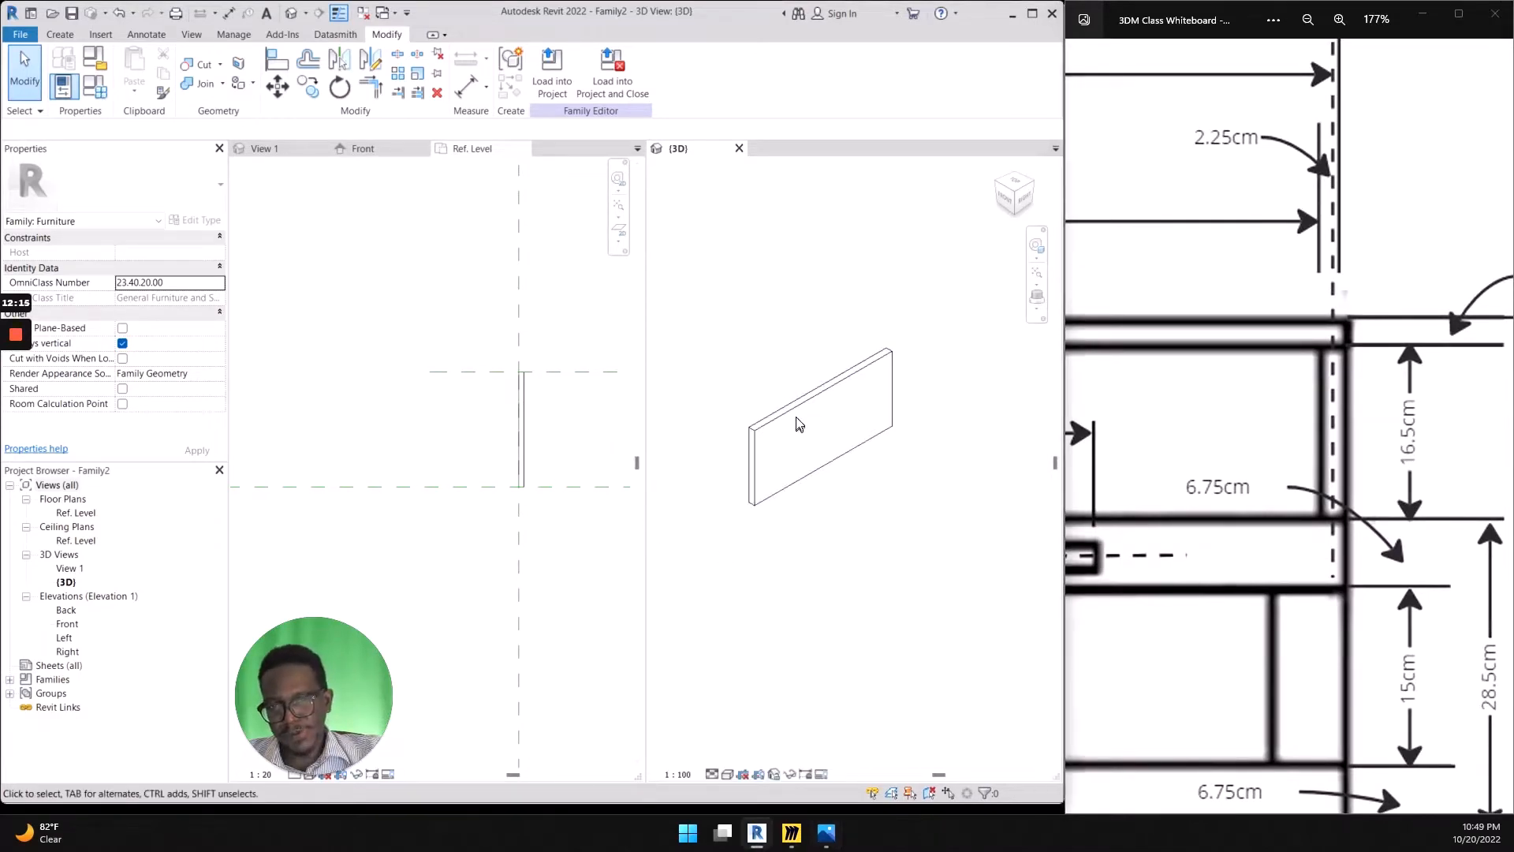
left_click(797, 419)
left_click(142, 256)
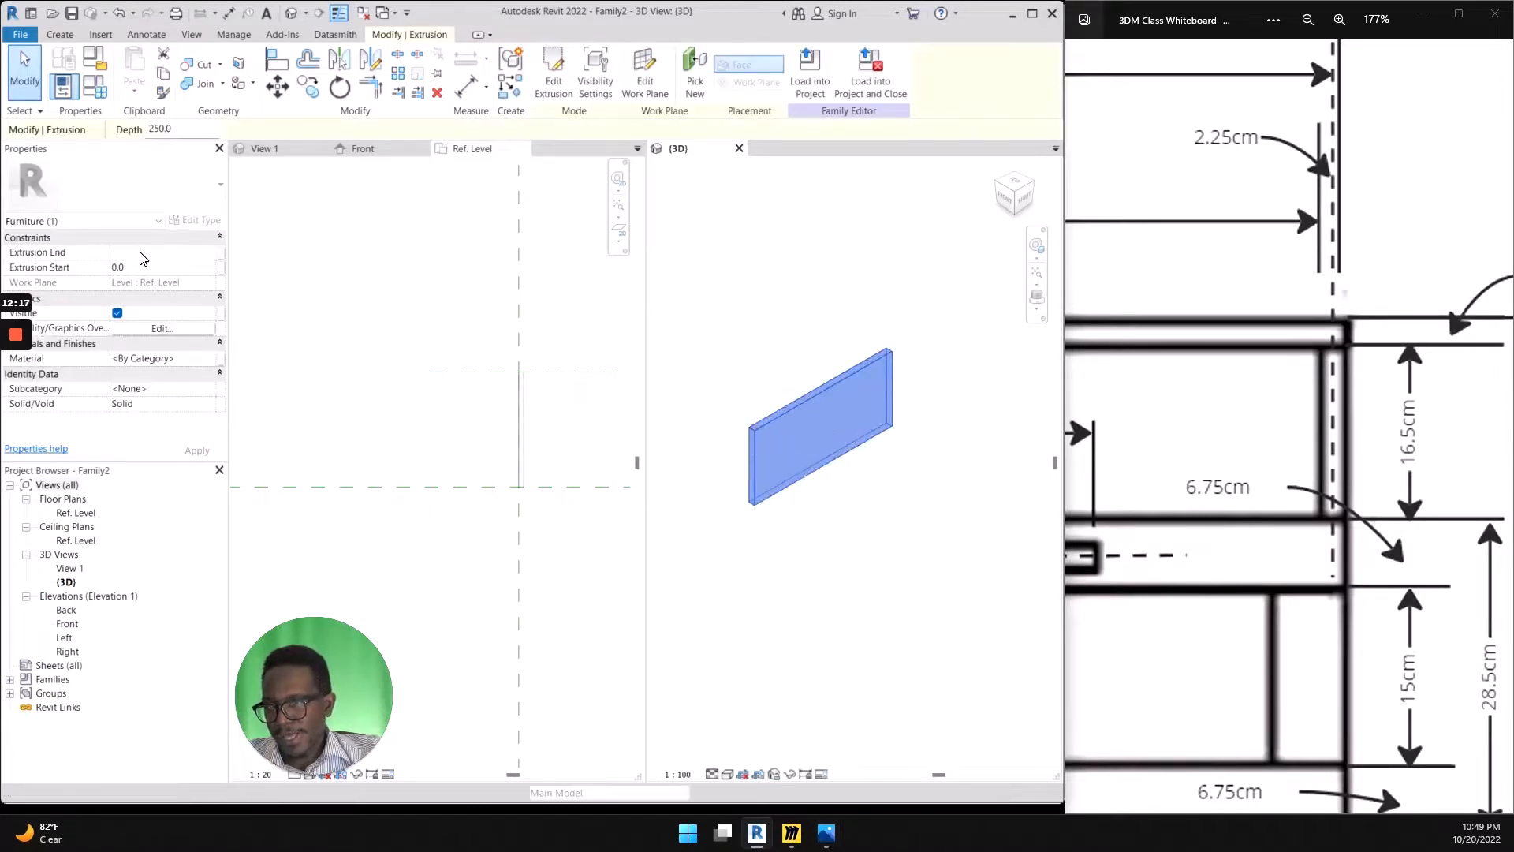
left_click_drag(140, 253, 2, 253)
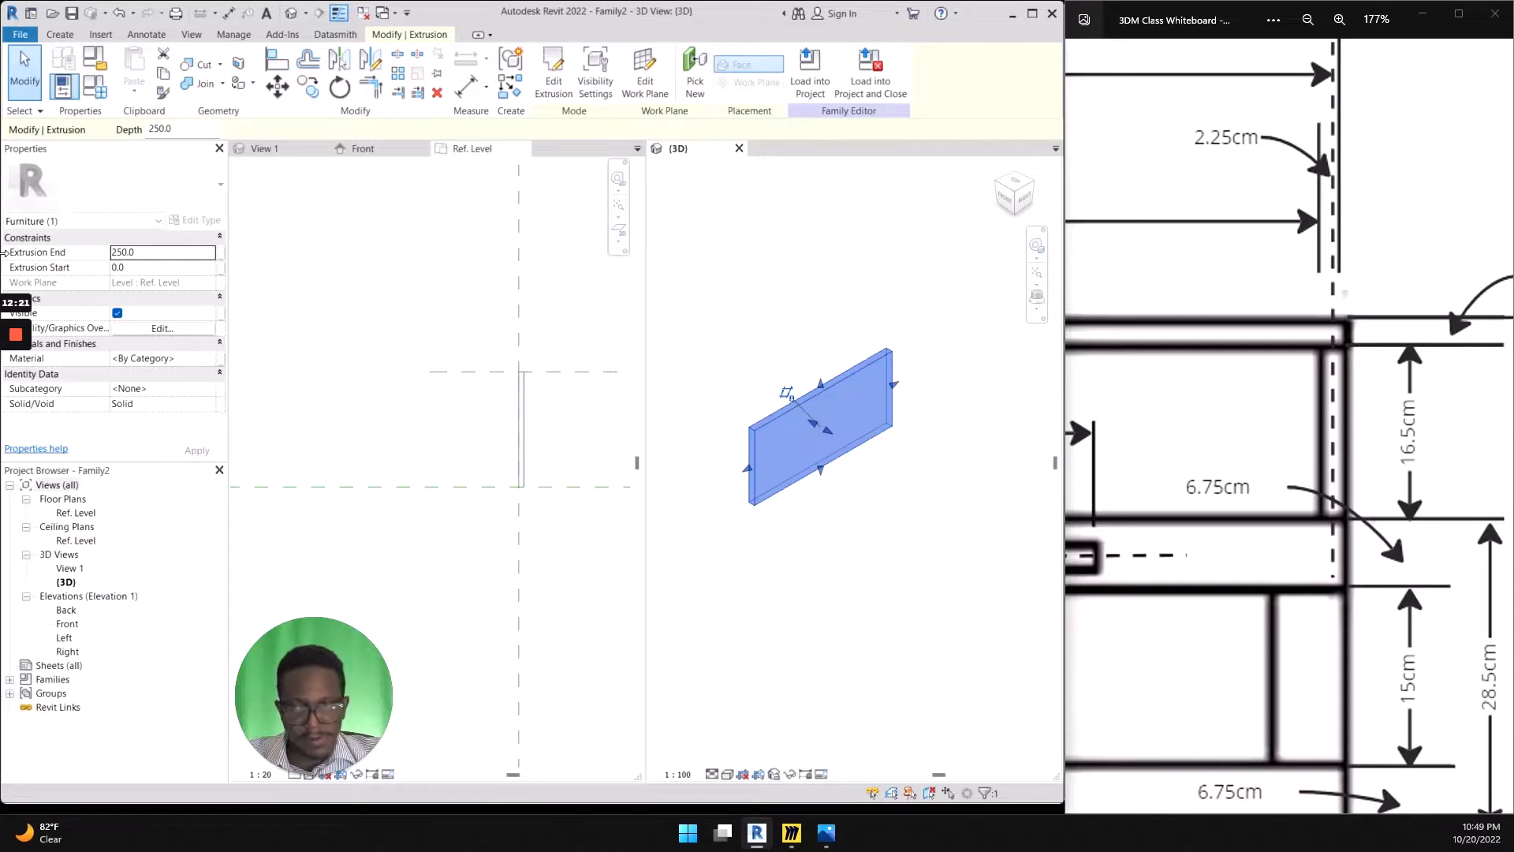
left_click(135, 243)
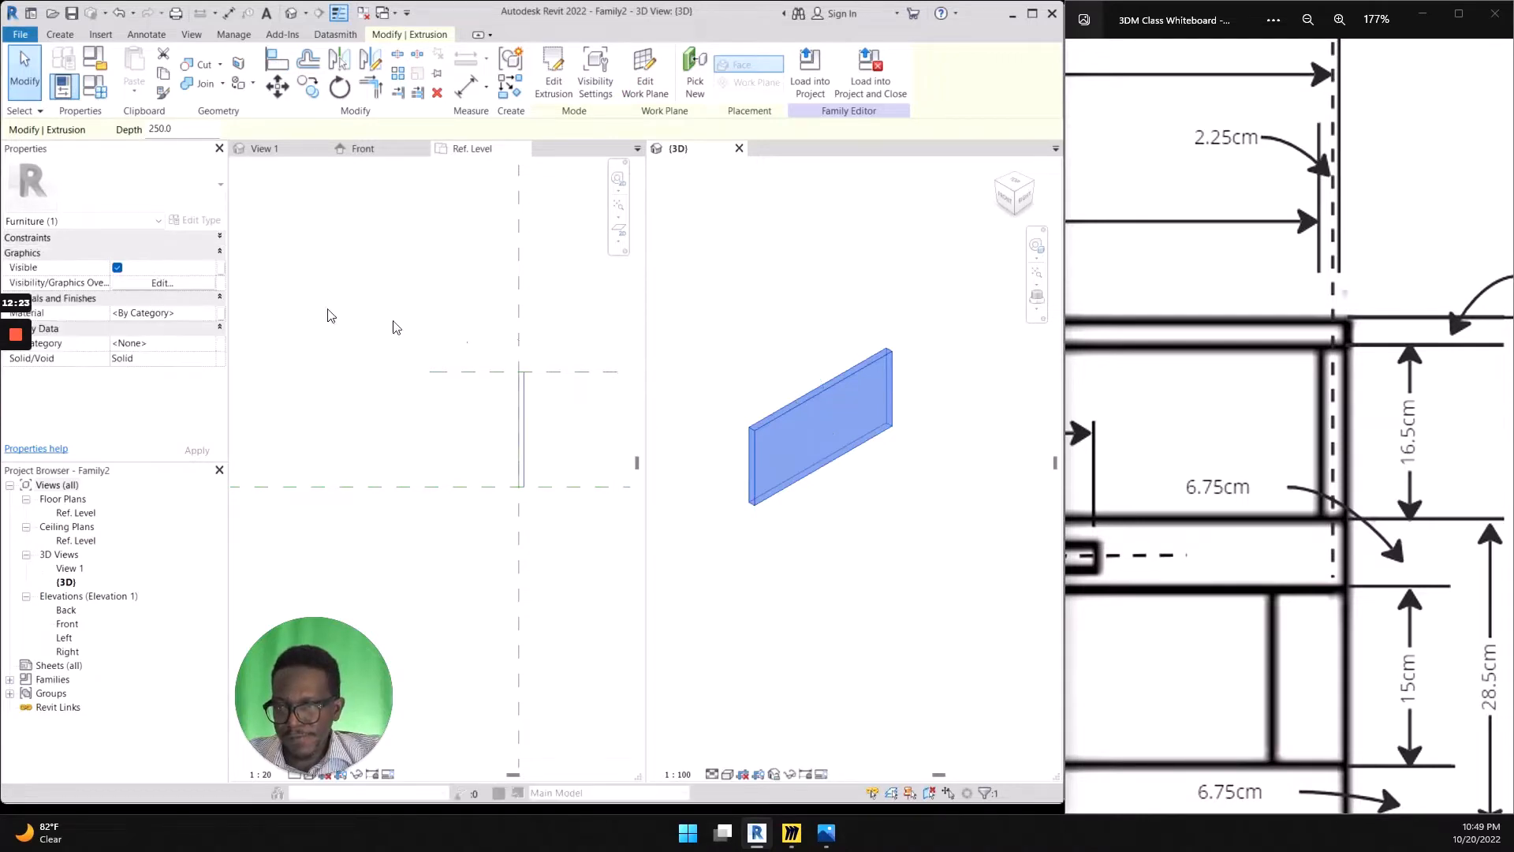
left_click(772, 407)
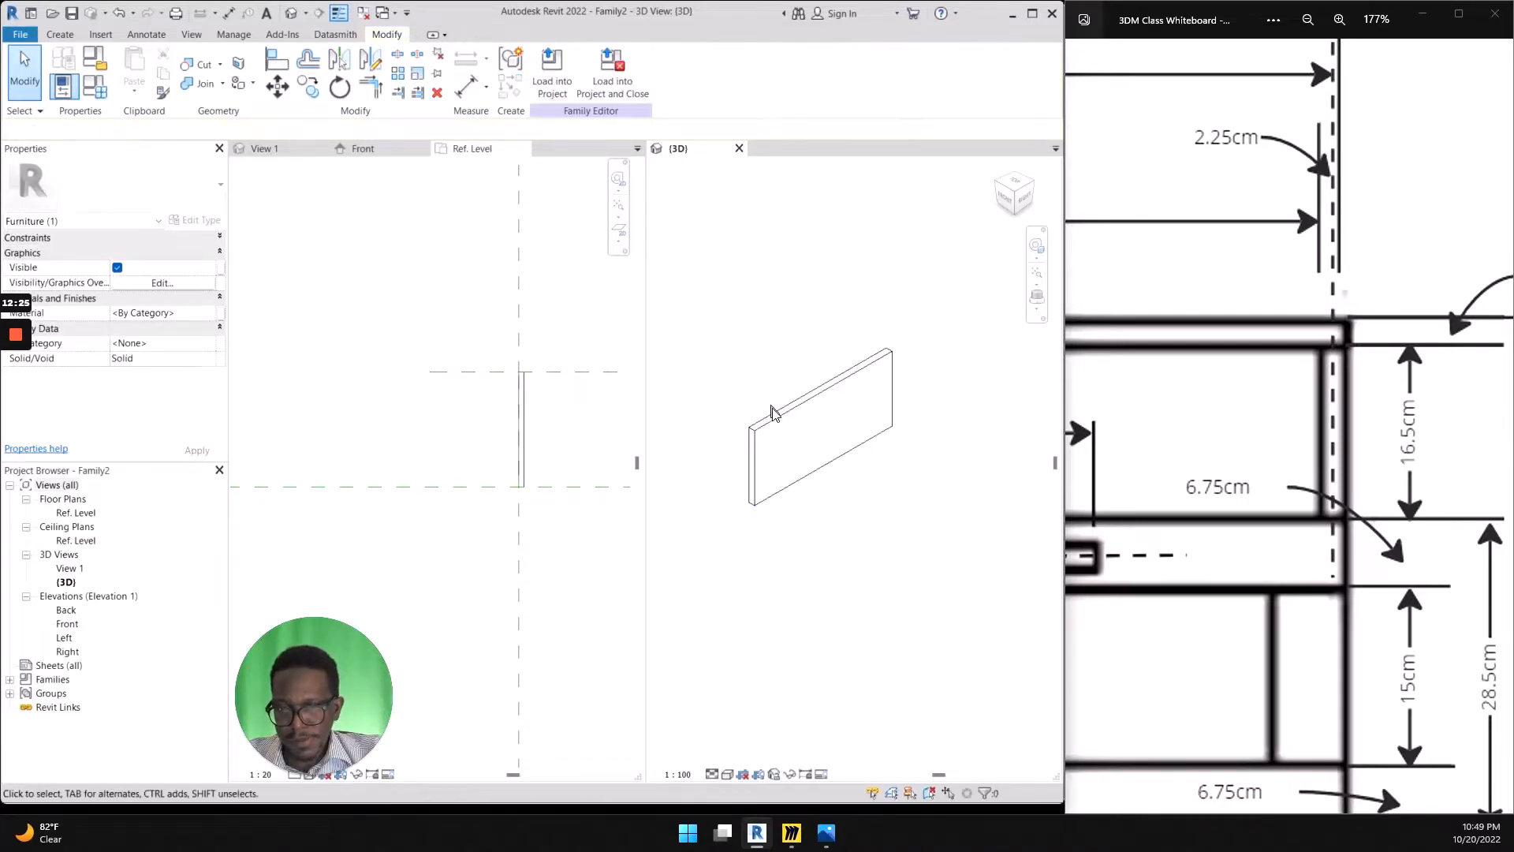
left_click(775, 406)
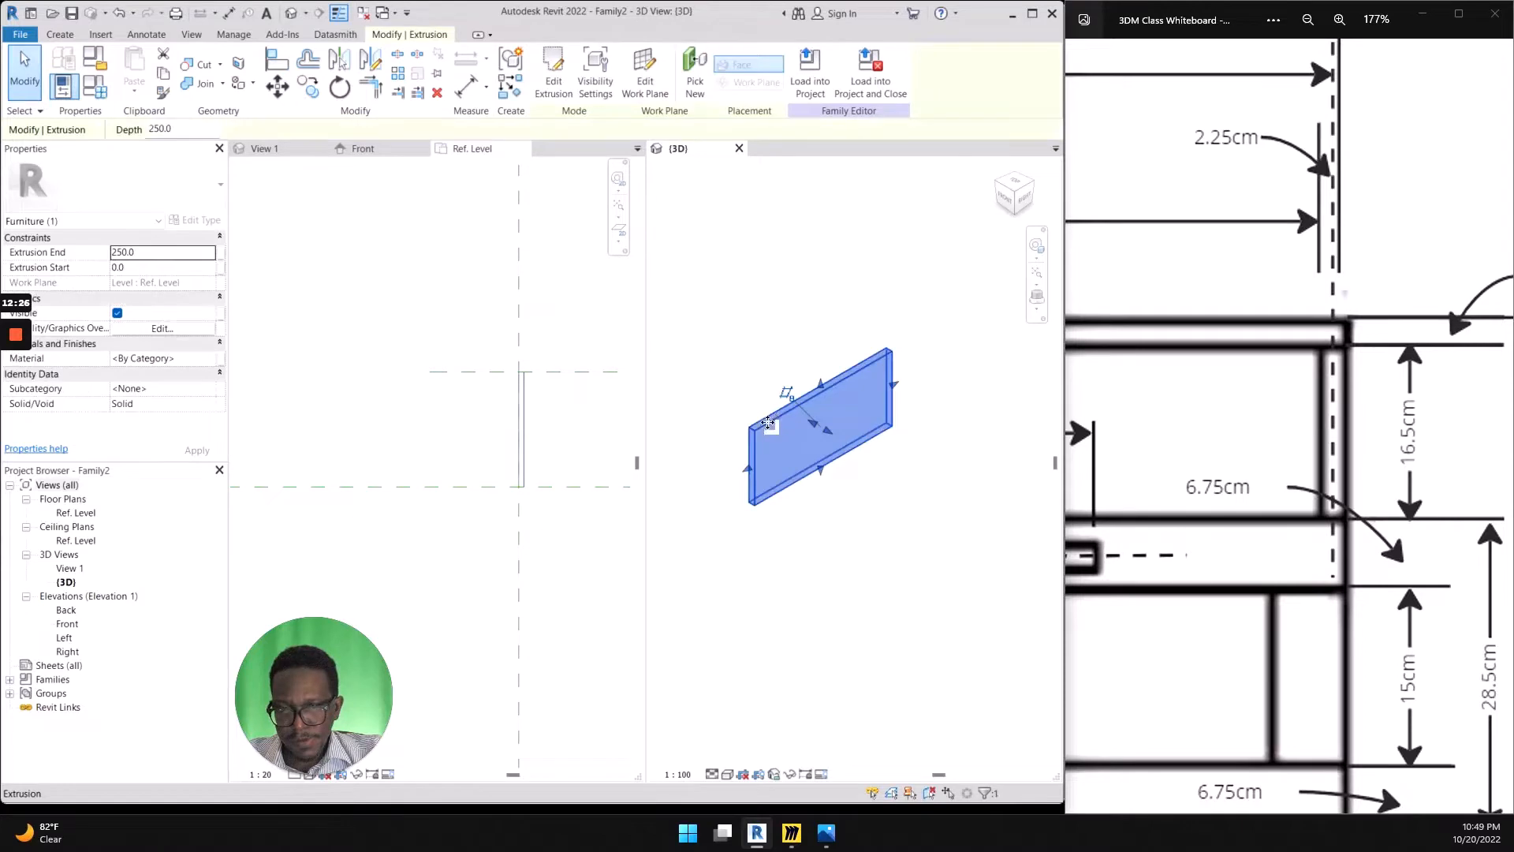
left_click(158, 254)
type("285.0")
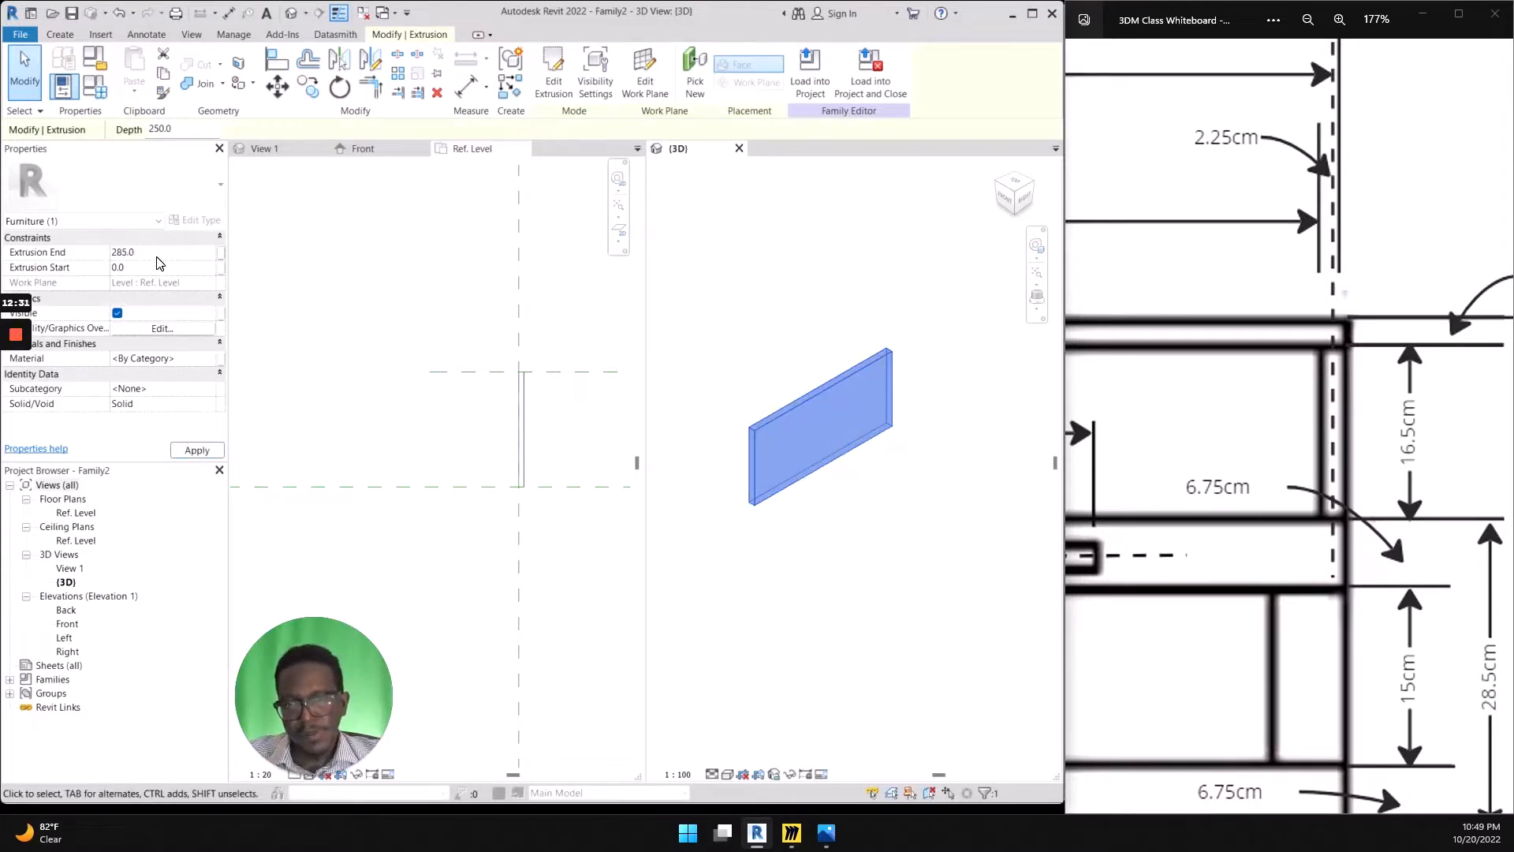
key("Return")
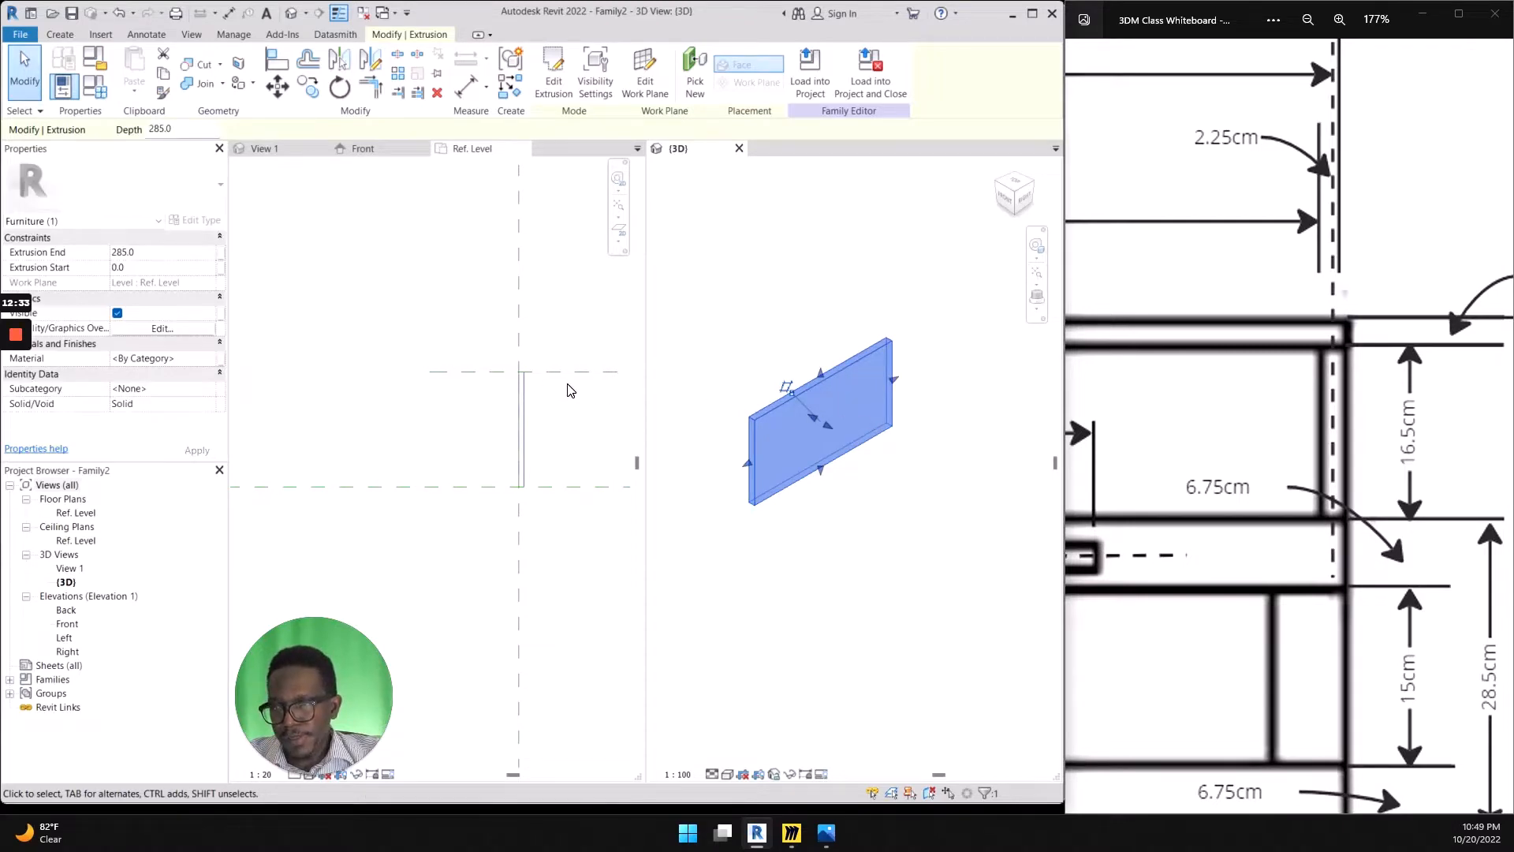
left_click(733, 341)
scroll(818, 379, "down", 3)
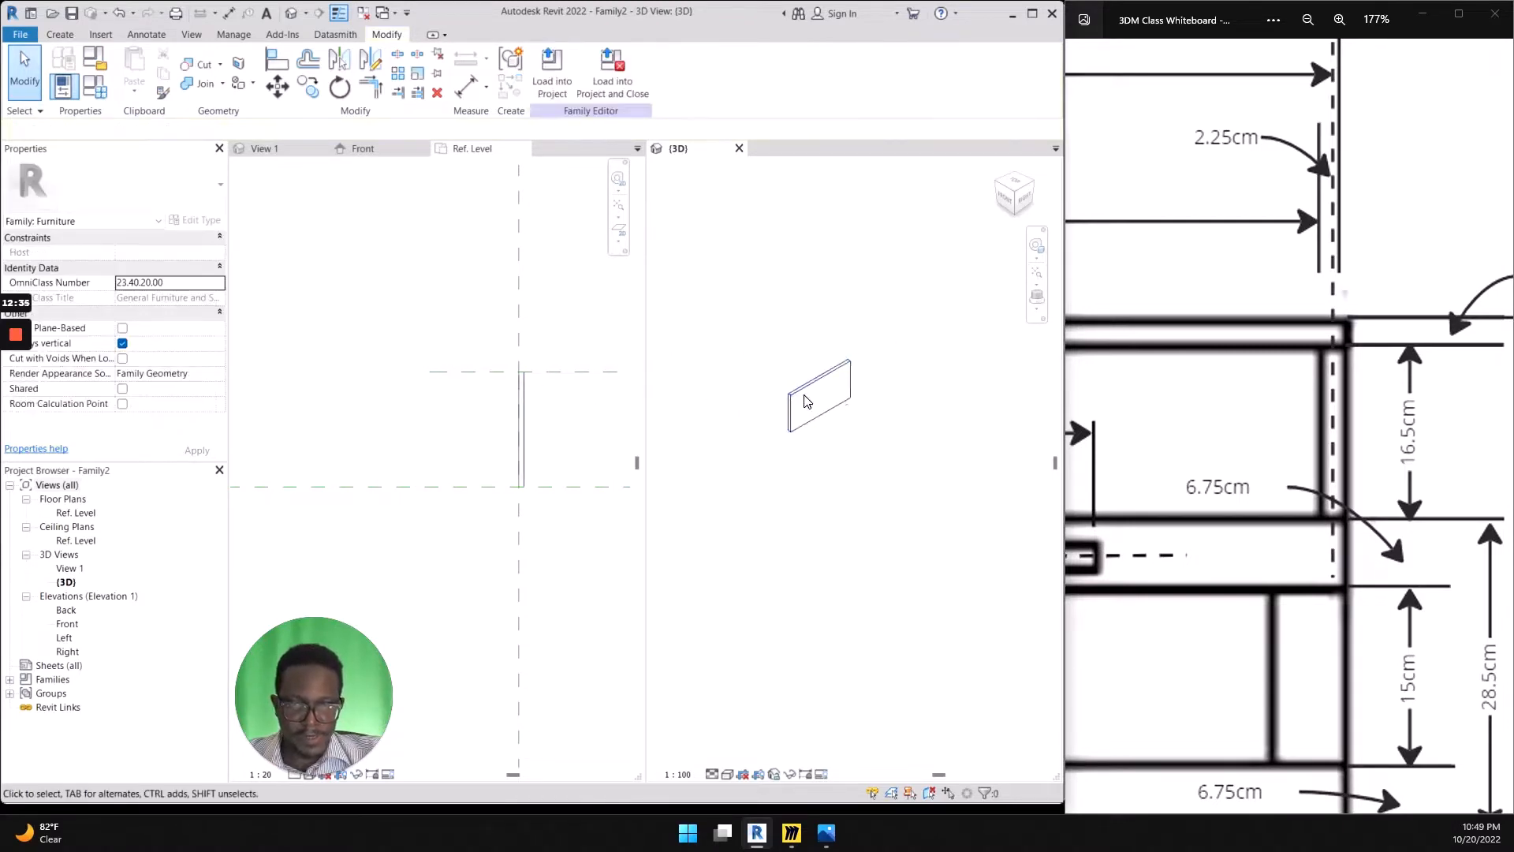
scroll(798, 399, "up", 3)
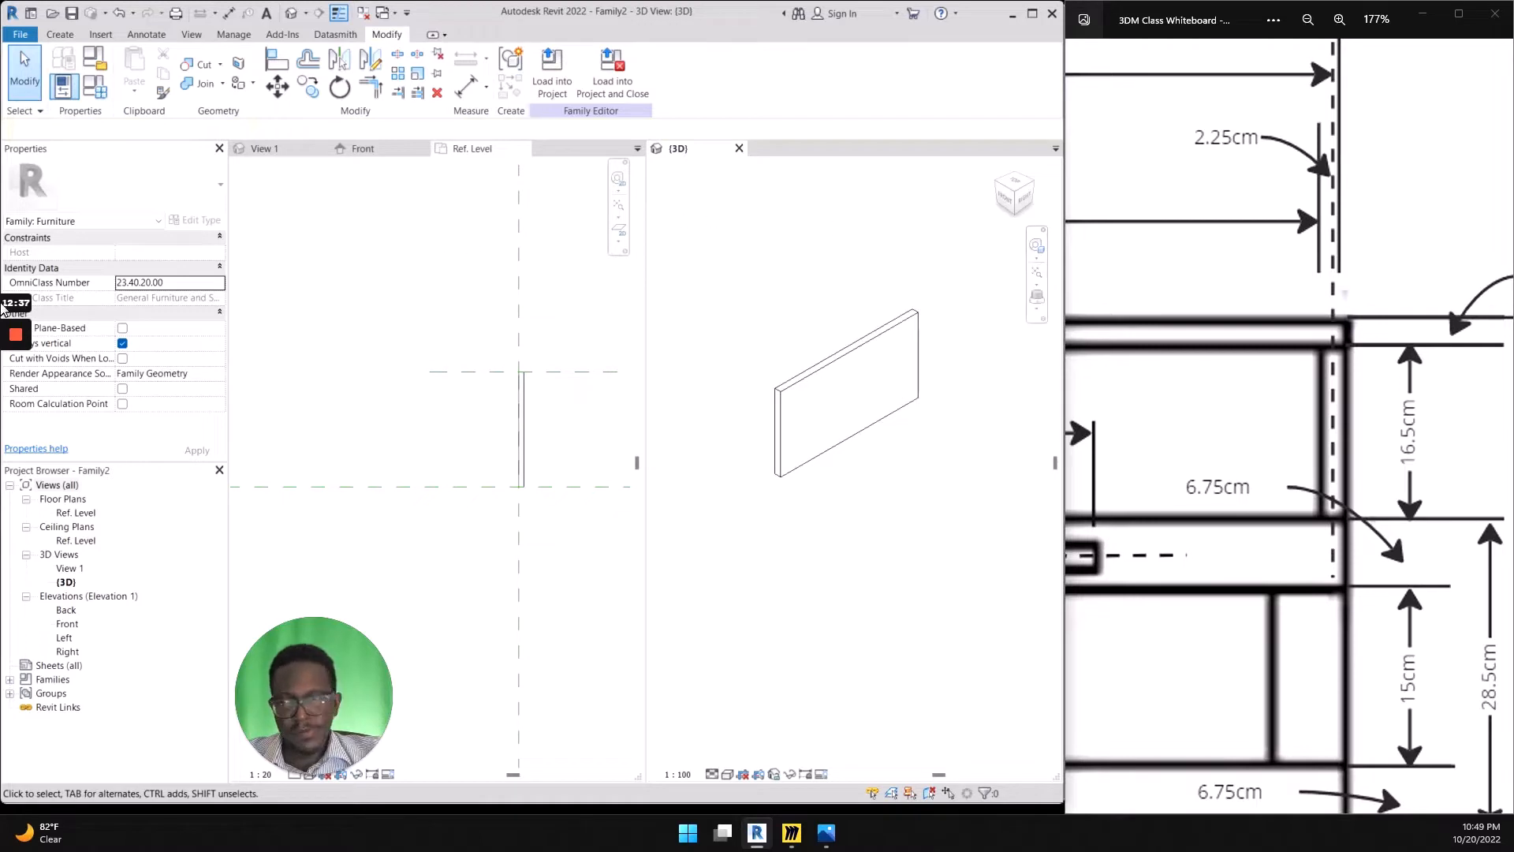
Examine the reference drawing's side and front elevations for the overall height of the side panel
left_click(11, 400)
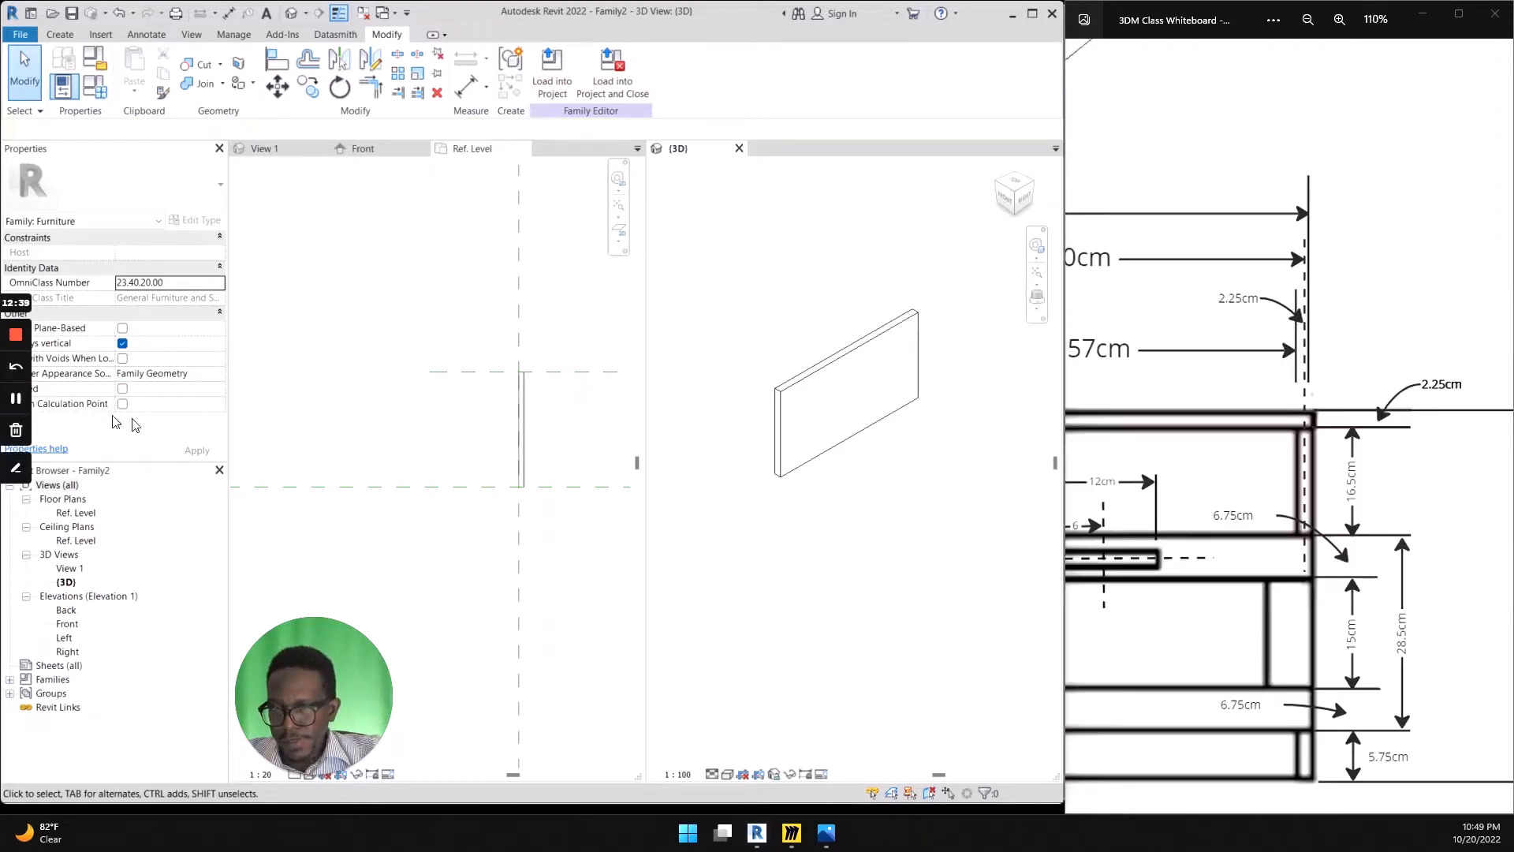
scroll(1167, 484, "down", 2)
scroll(1339, 490, "down", 5)
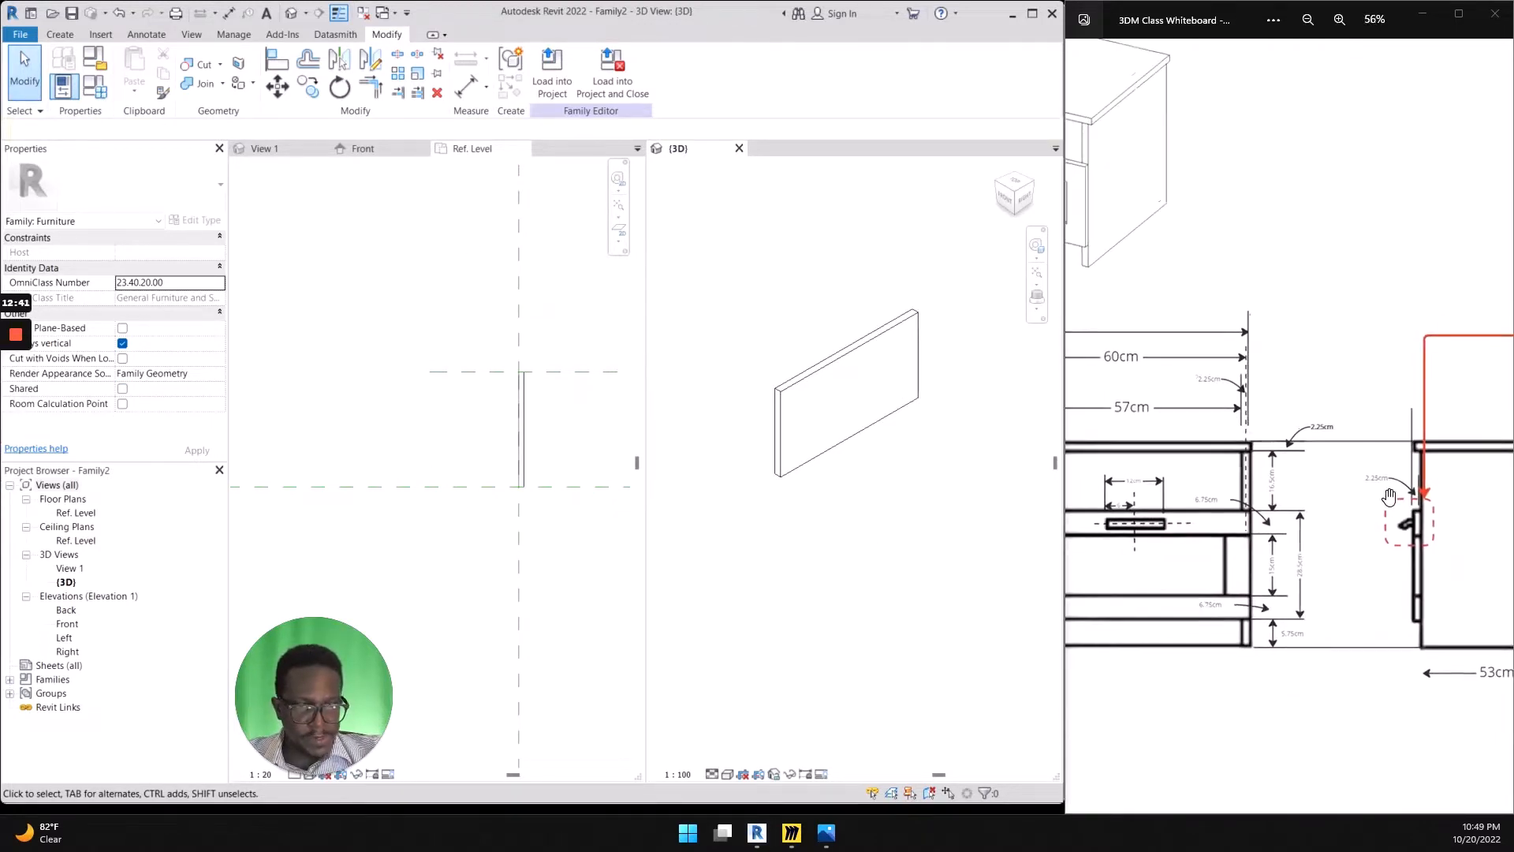
scroll(1195, 605, "up", 6)
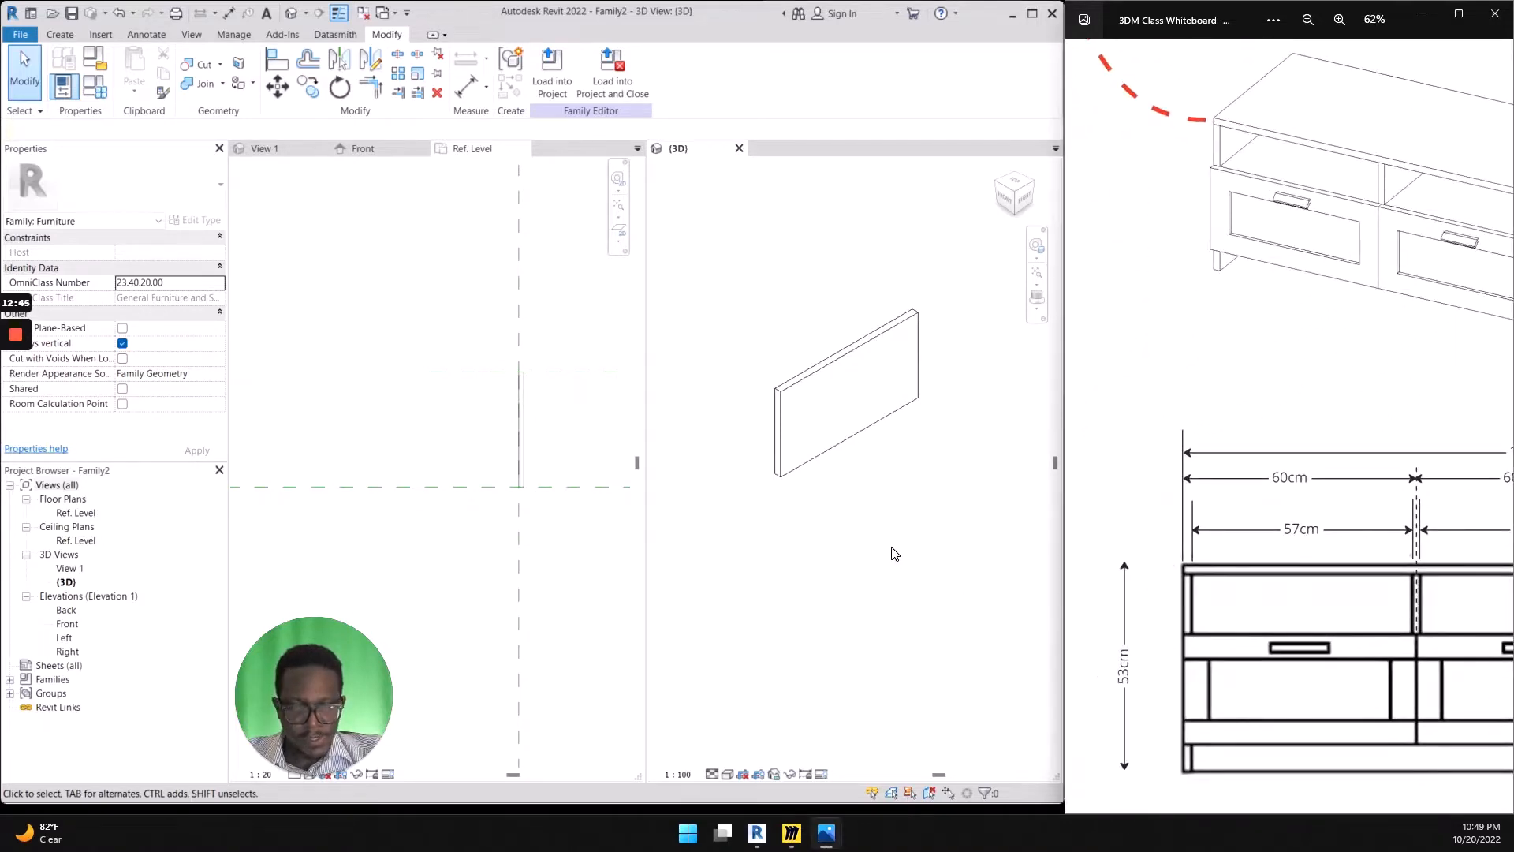
key("ctrl+shift+d")
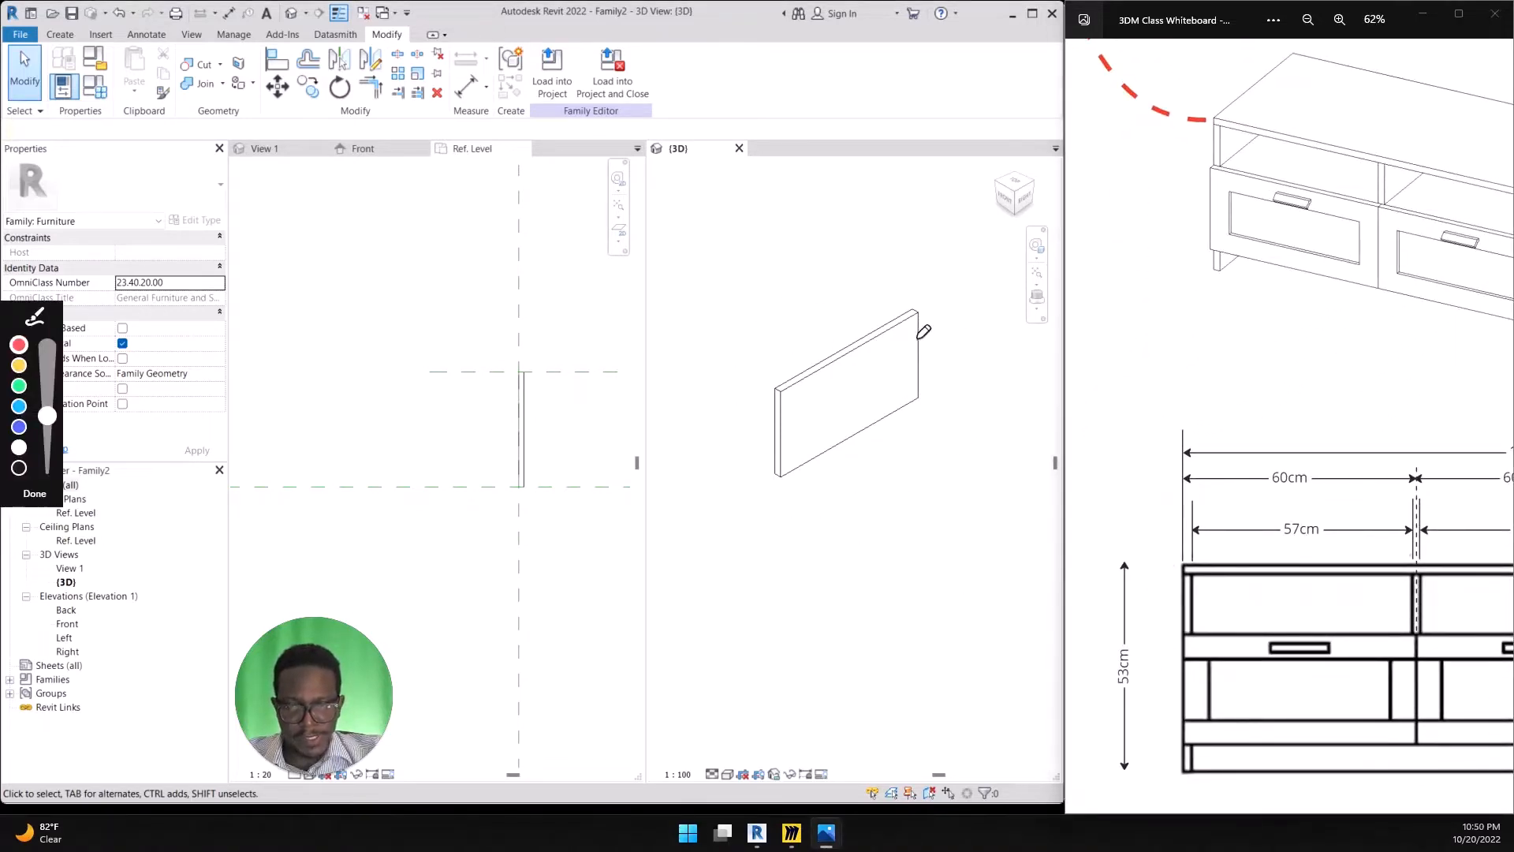
mouse_move(947, 273)
left_mouse_down()
mouse_move(652, 439)
mouse_move(781, 257)
left_mouse_up()
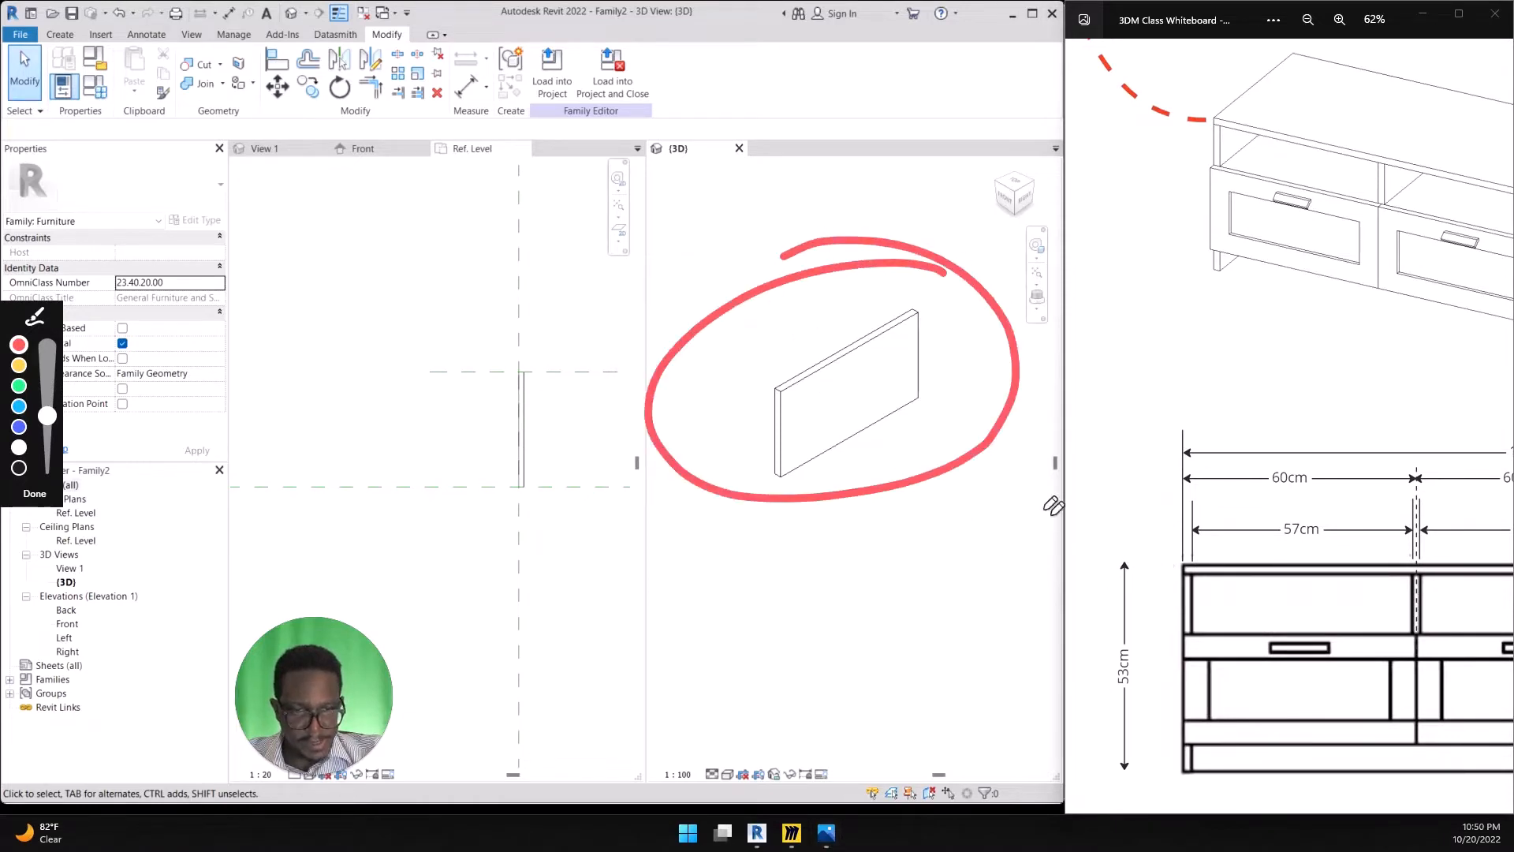
mouse_move(764, 385)
left_mouse_down()
mouse_move(693, 412)
mouse_move(719, 503)
mouse_move(759, 499)
mouse_move(812, 642)
mouse_move(1109, 678)
left_mouse_up()
mouse_move(1124, 629)
left_mouse_down()
mouse_move(1051, 649)
mouse_move(1132, 729)
left_mouse_up()
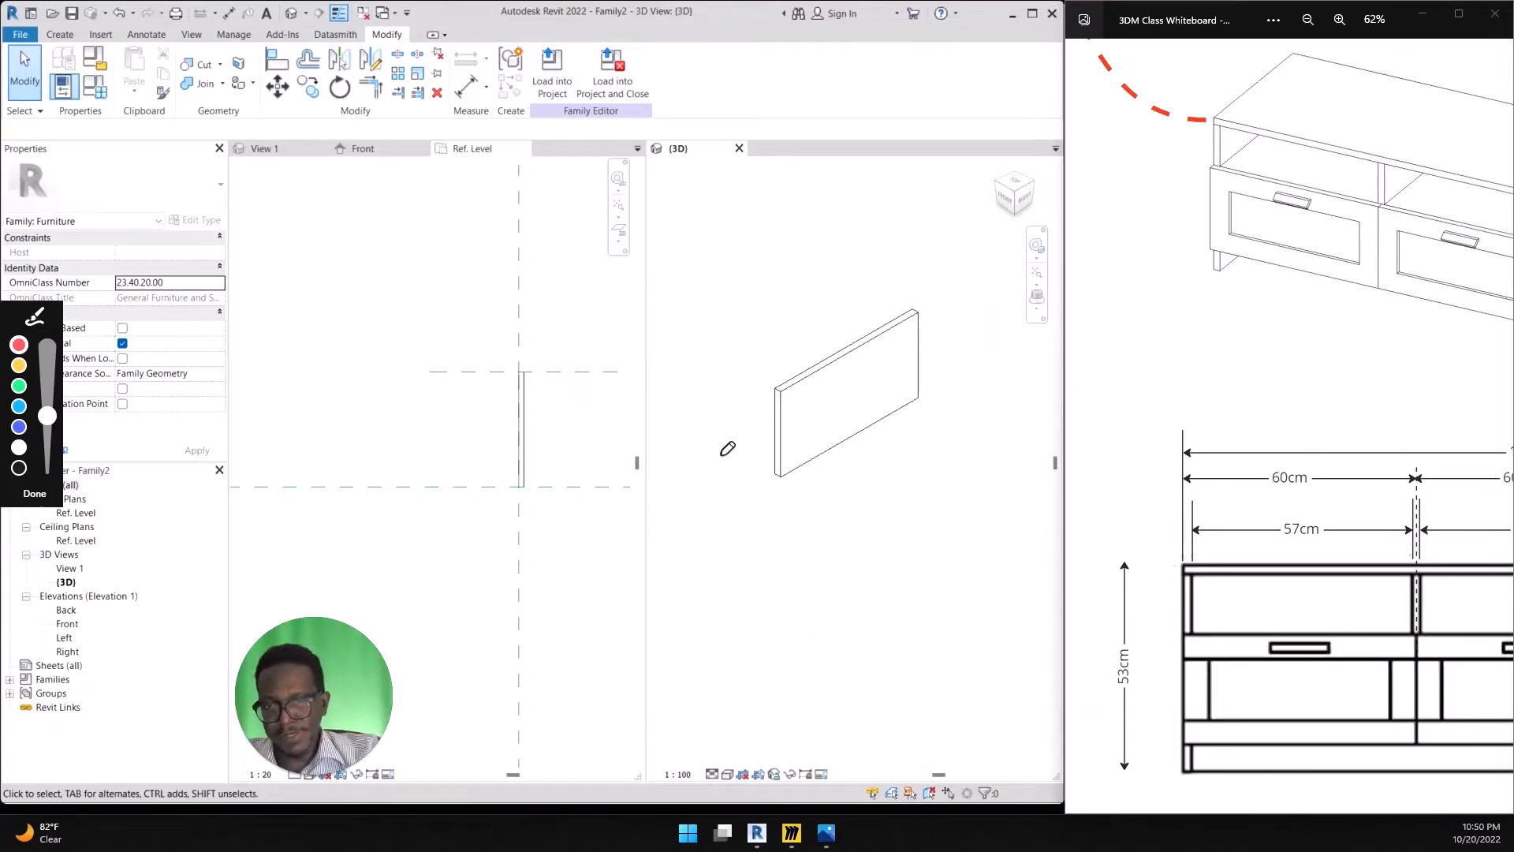
Set the side panel's extrusion end to 530 mm and deselect it in the Ref. Level plan
left_click(810, 384)
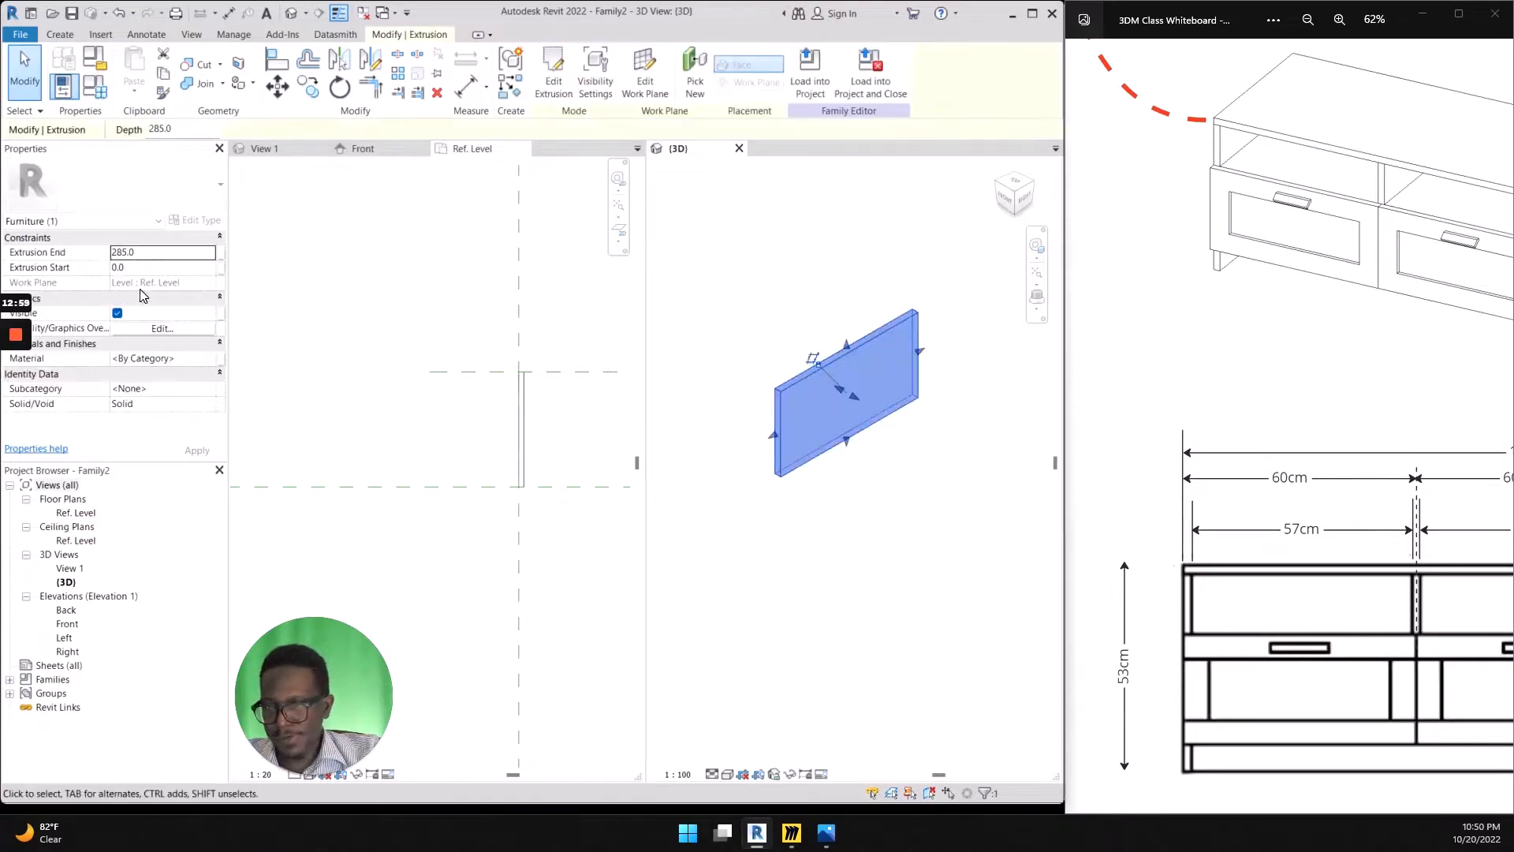
left_click(133, 252)
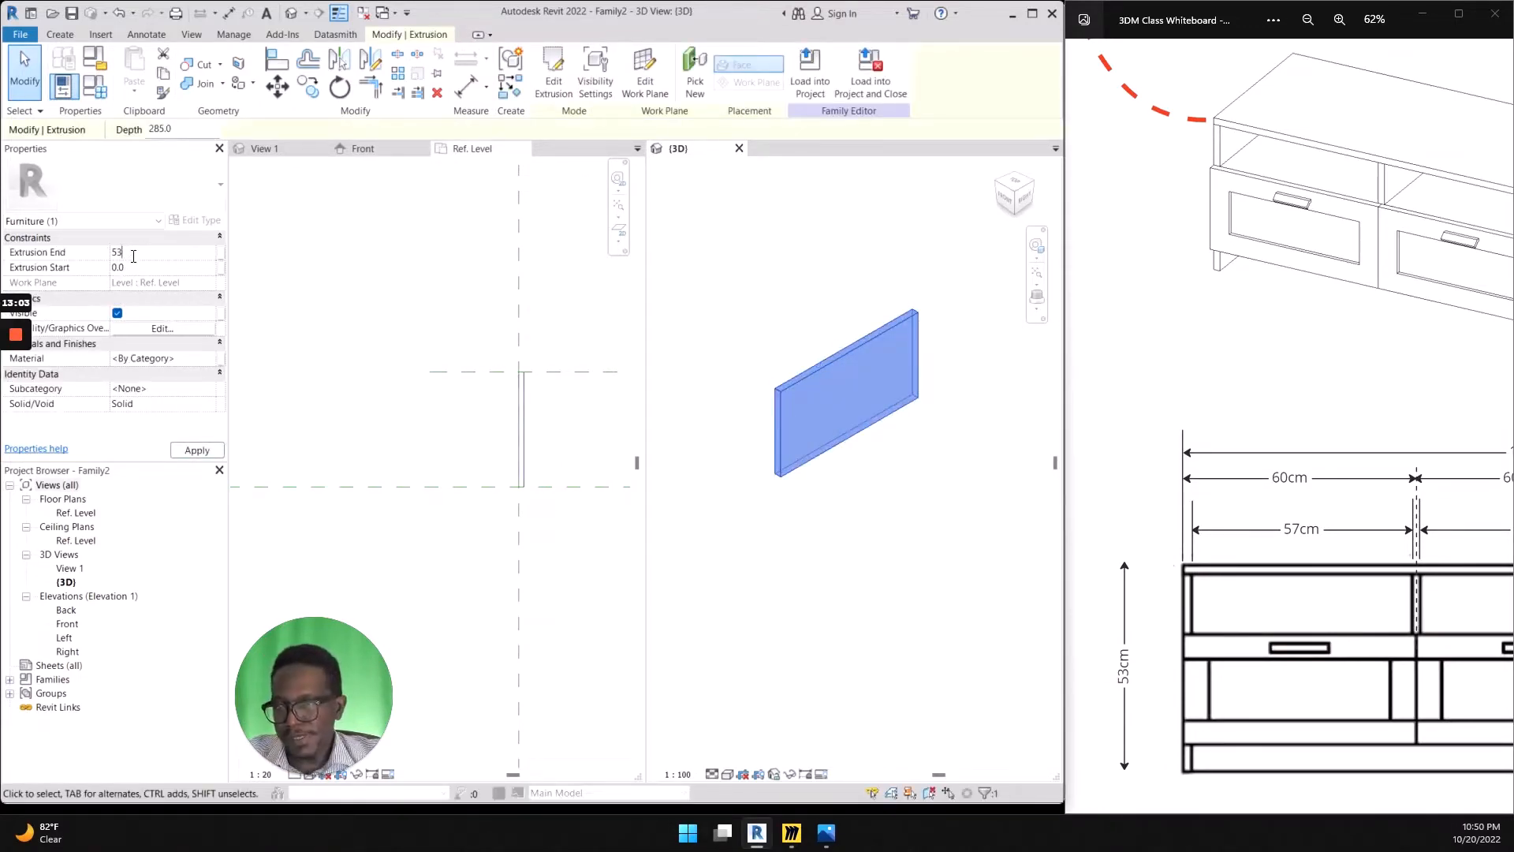
type("530.0")
key("Return")
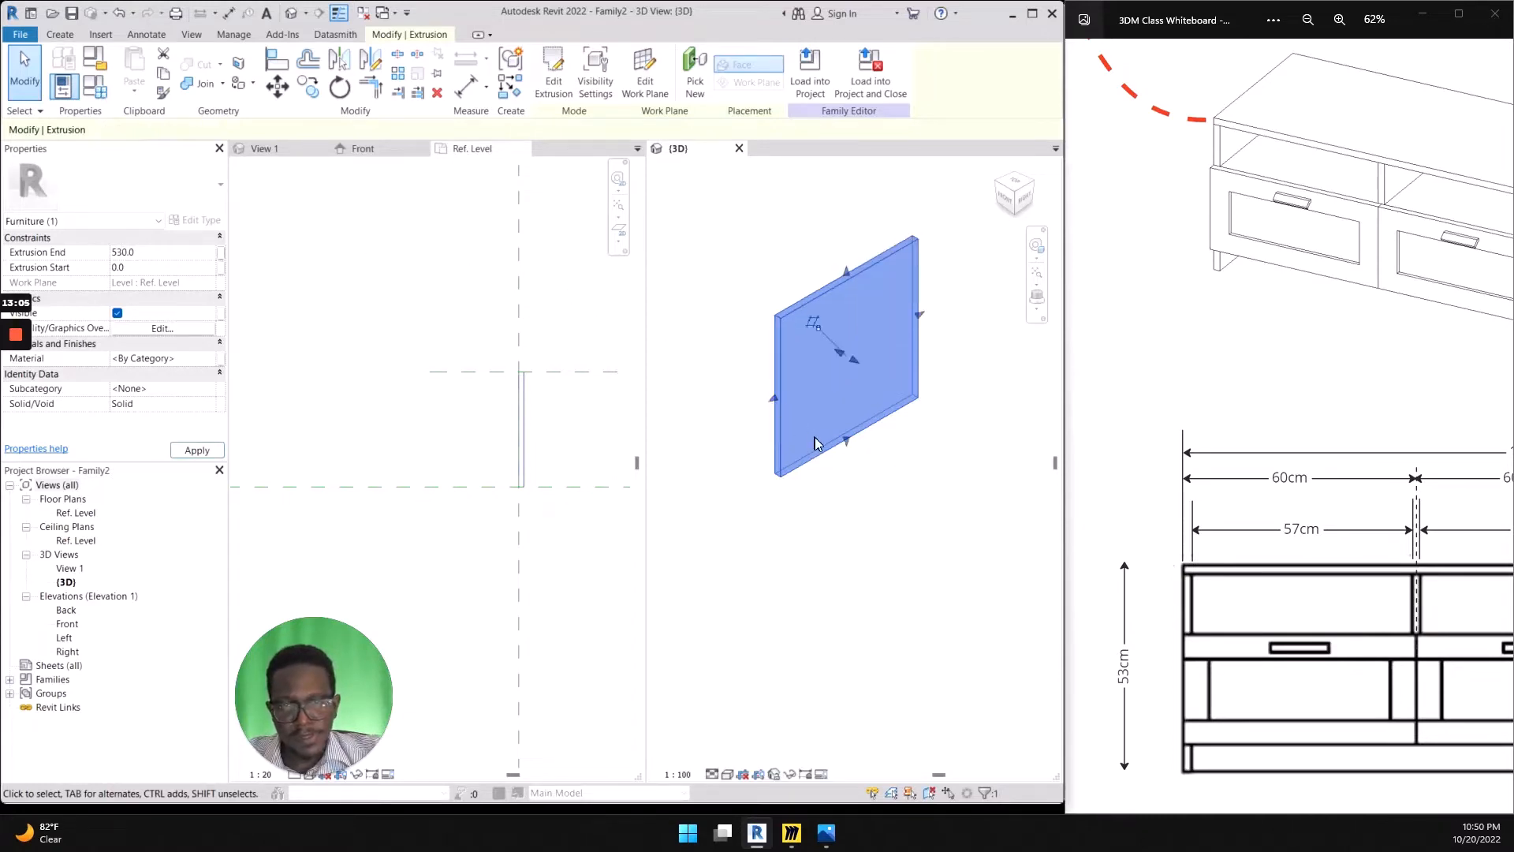
scroll(769, 543, "down", 2)
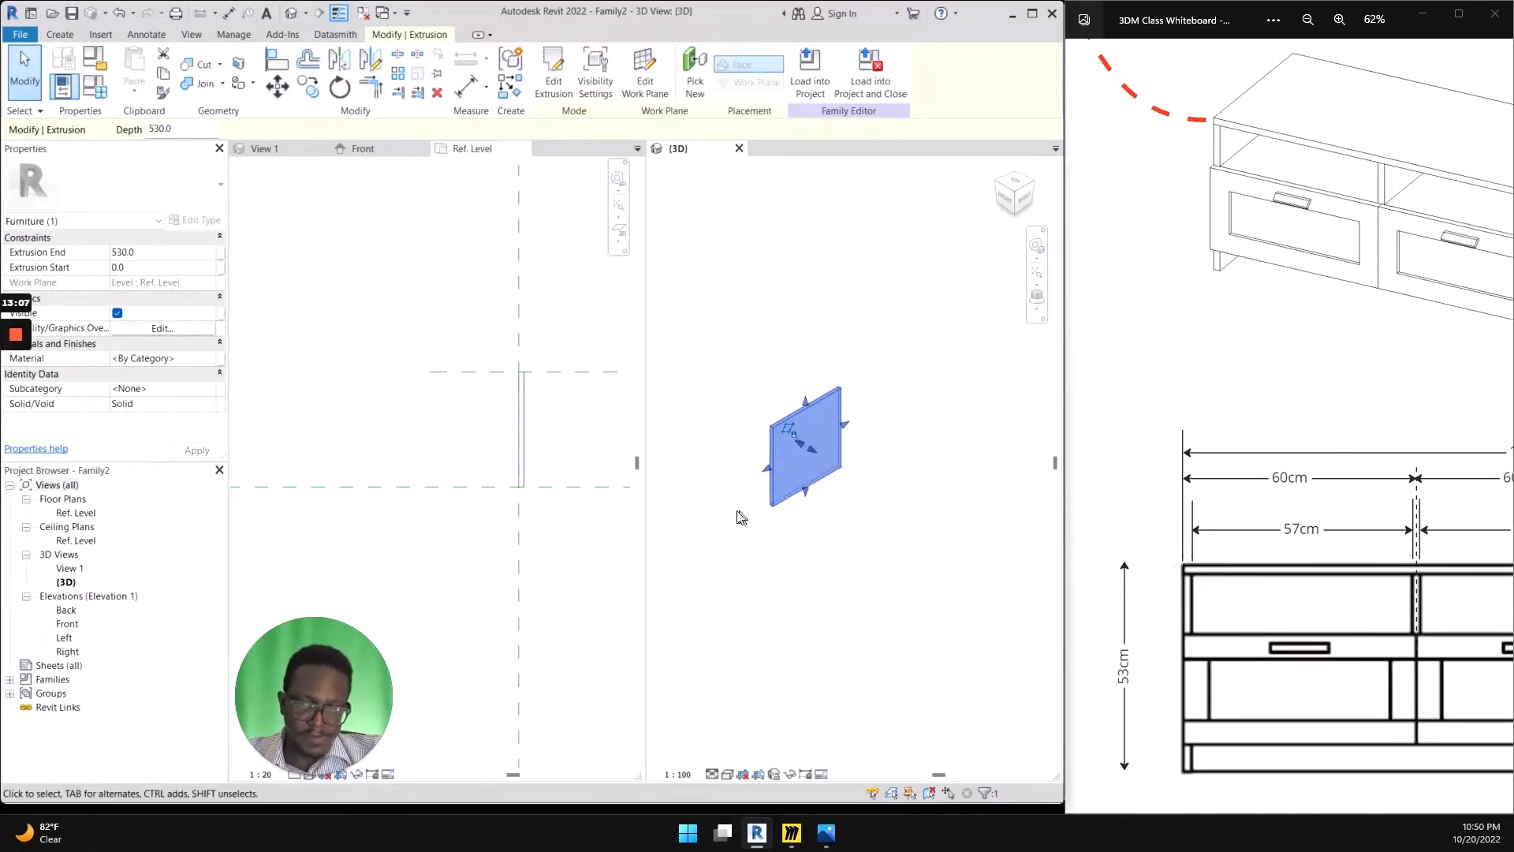
scroll(366, 420, "down", 3)
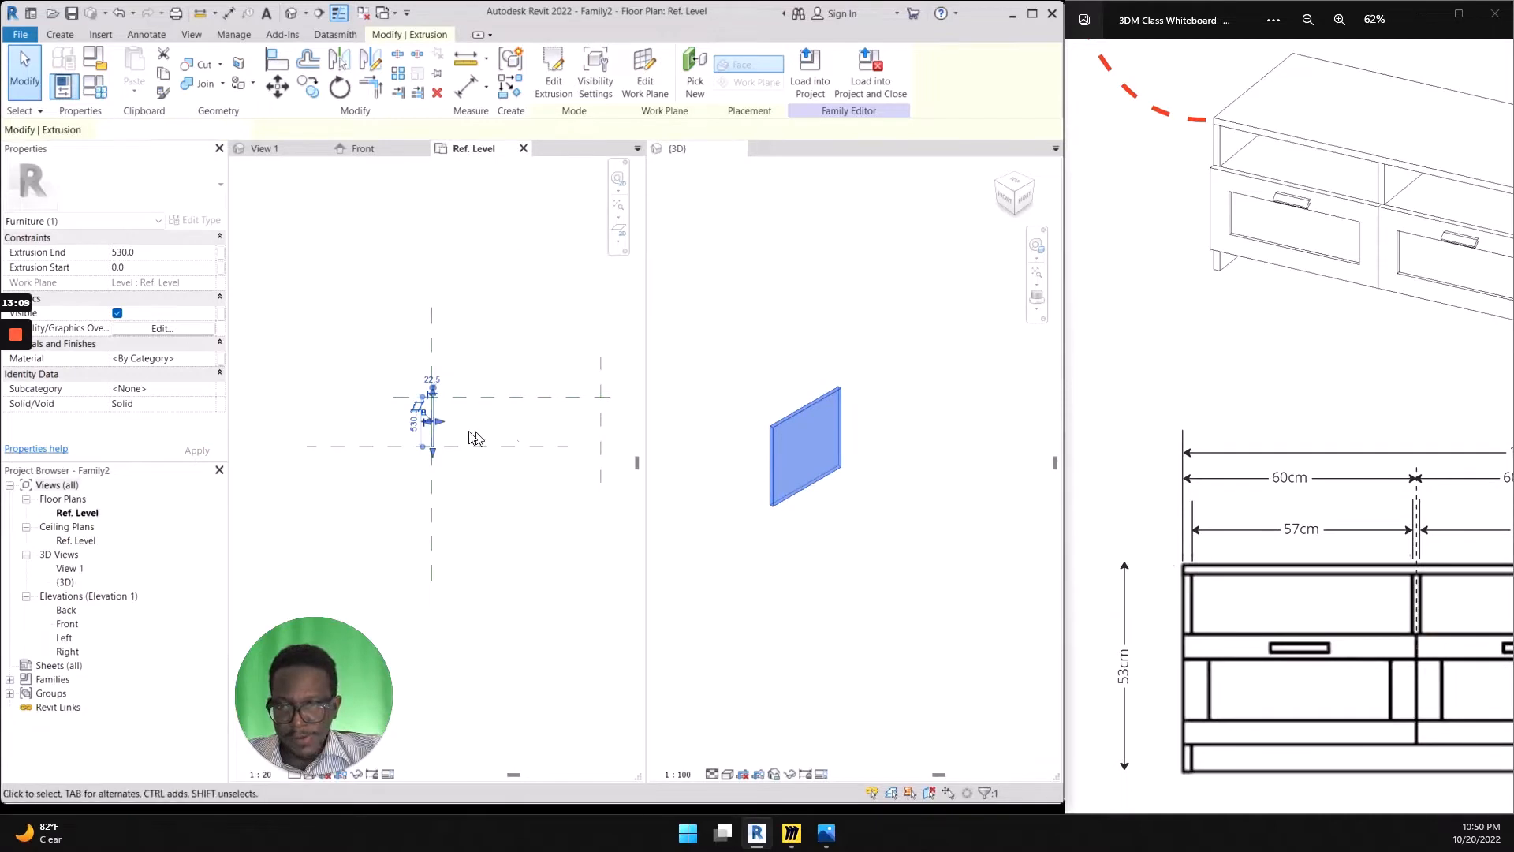
scroll(448, 437, "up", 2)
middle_click_drag(490, 517, 413, 523)
left_click(453, 552)
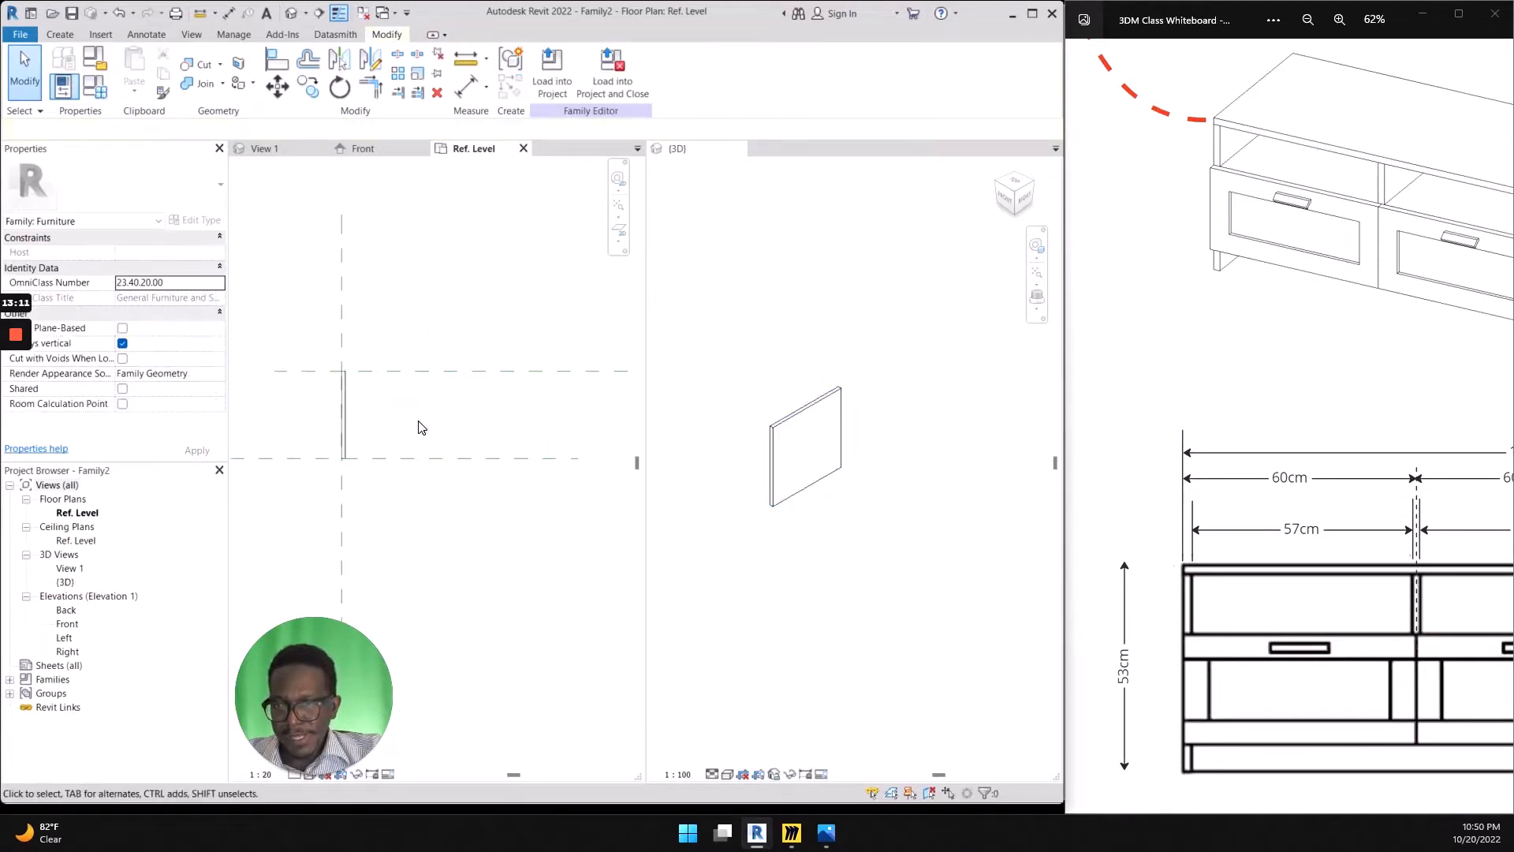
key("ctrl+shift+d")
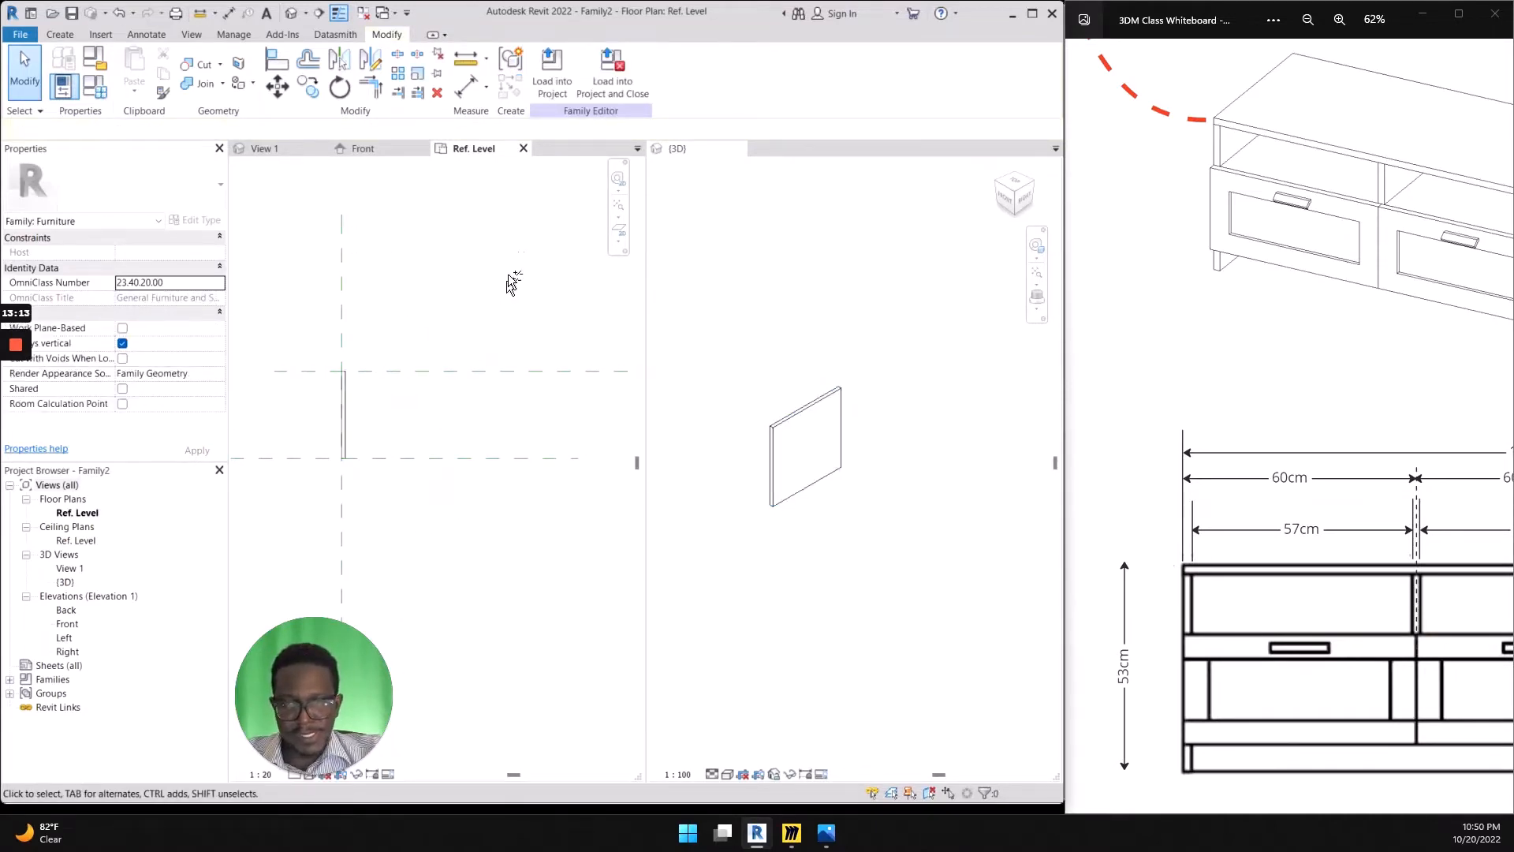
mouse_move(536, 154)
left_mouse_down()
mouse_move(392, 174)
mouse_move(454, 110)
left_mouse_up()
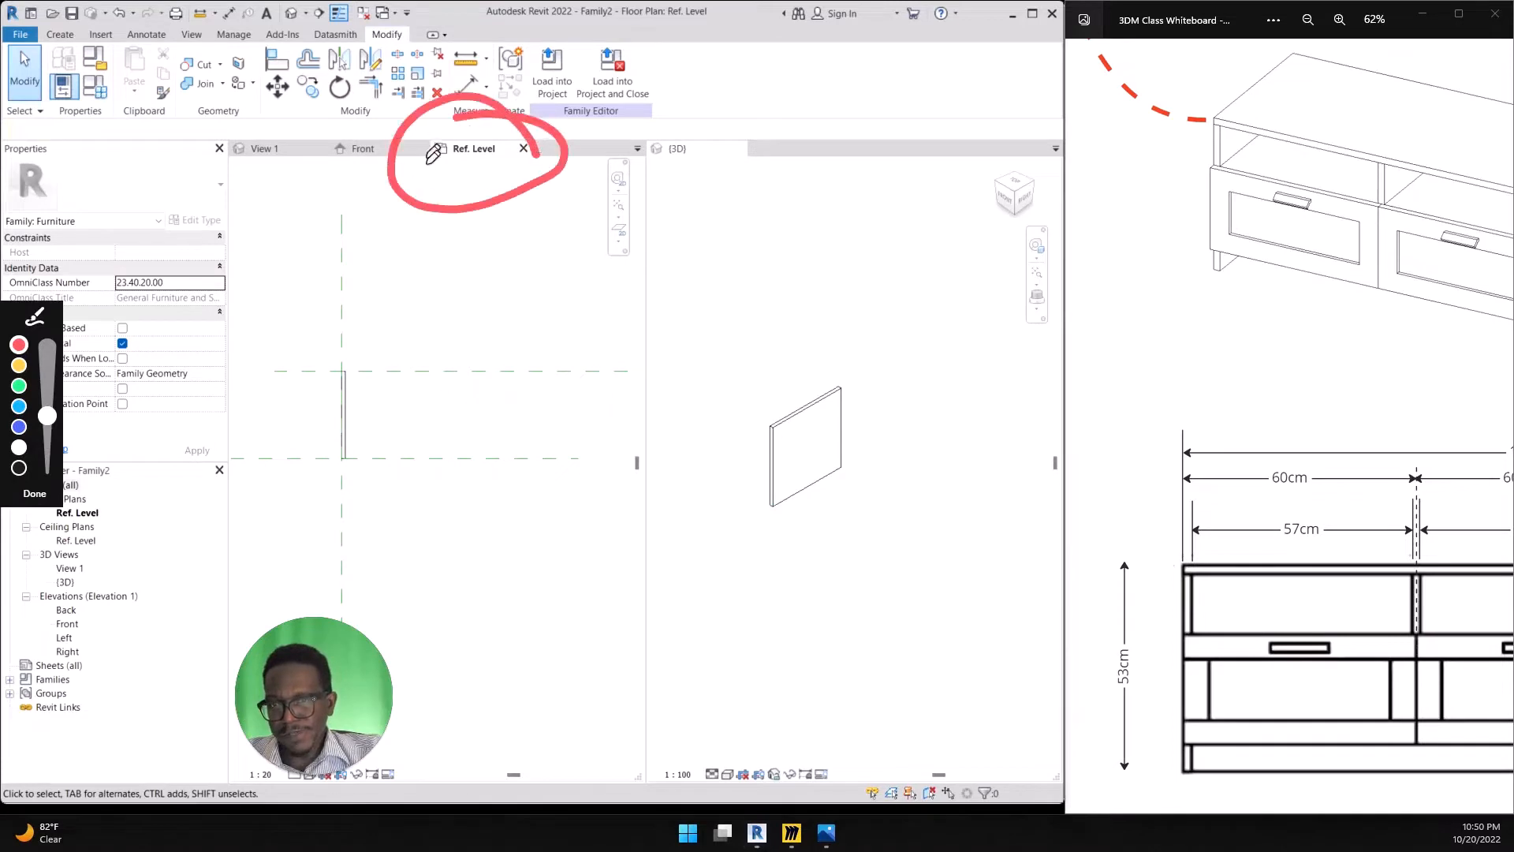
mouse_move(347, 288)
left_mouse_down()
mouse_move(175, 494)
mouse_move(119, 505)
mouse_move(157, 525)
left_mouse_up()
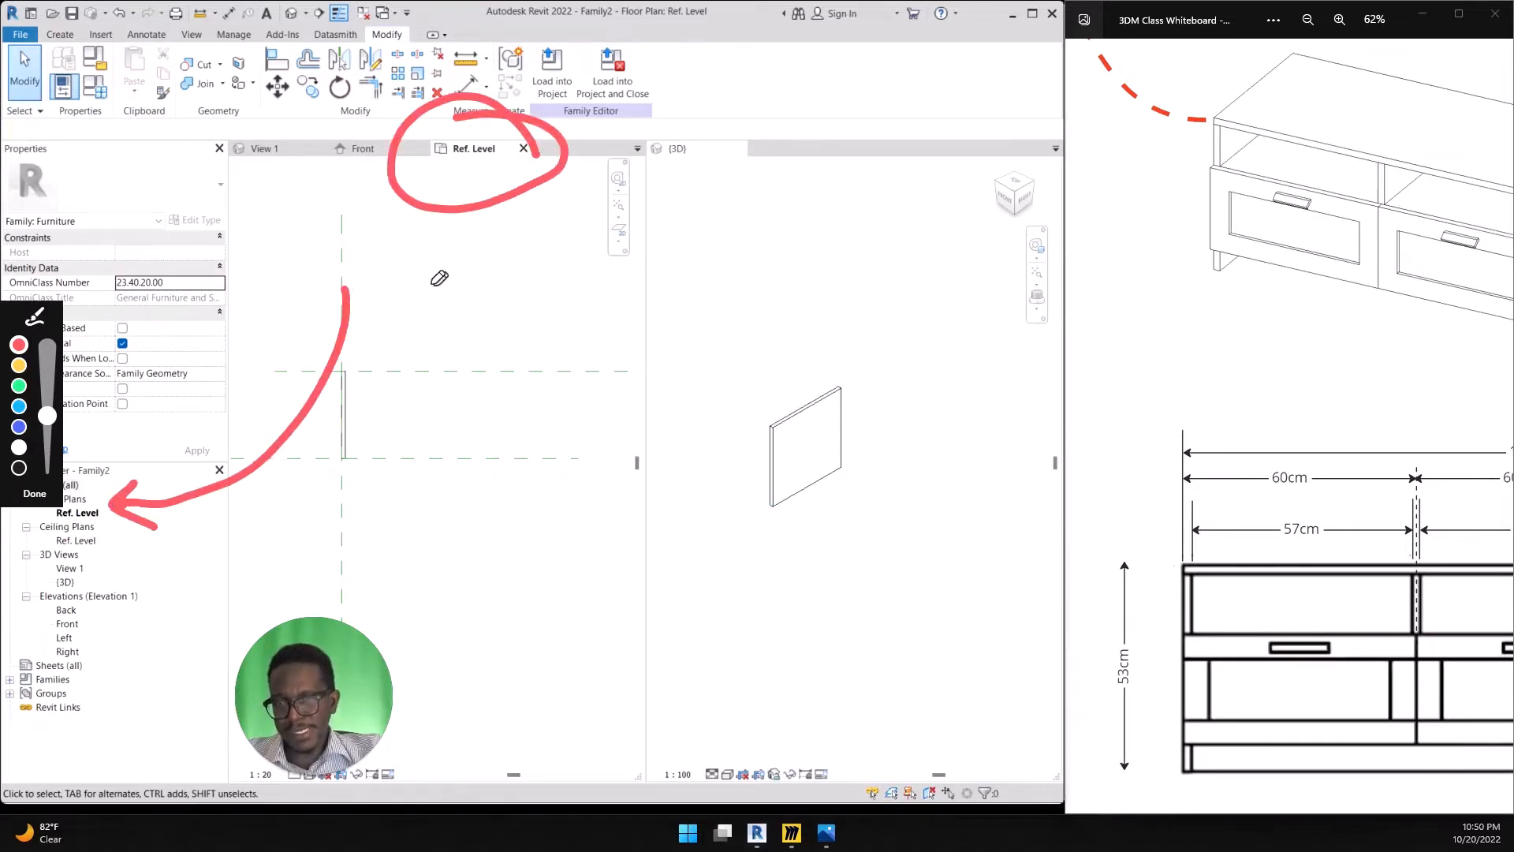
mouse_move(404, 264)
left_mouse_down()
mouse_move(423, 253)
mouse_move(410, 304)
mouse_move(455, 351)
left_mouse_up()
mouse_move(509, 309)
left_mouse_down()
mouse_move(497, 316)
mouse_move(526, 325)
mouse_move(556, 380)
left_mouse_up()
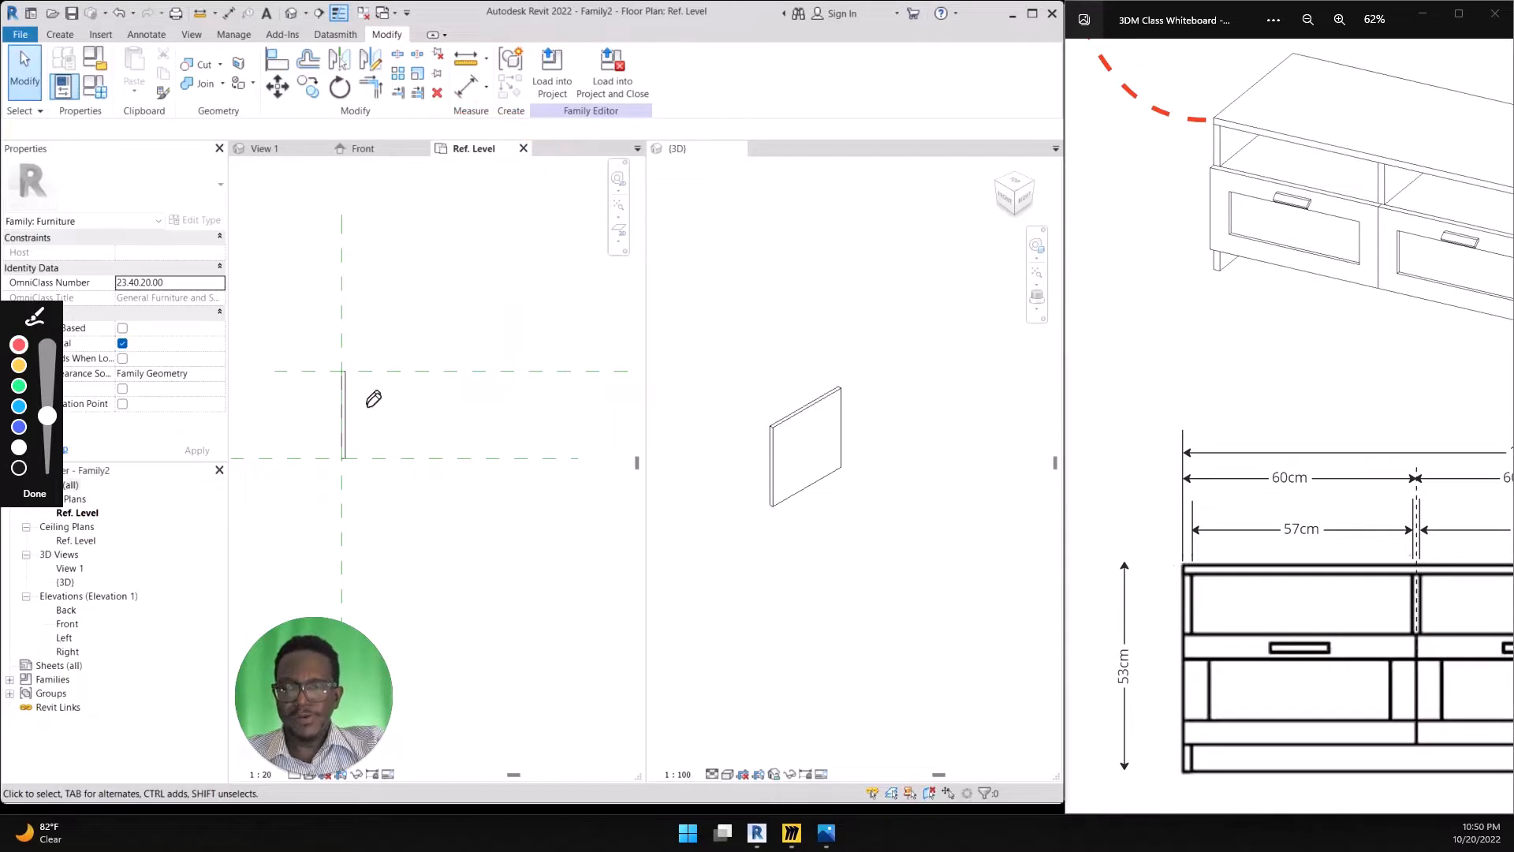
key("Escape")
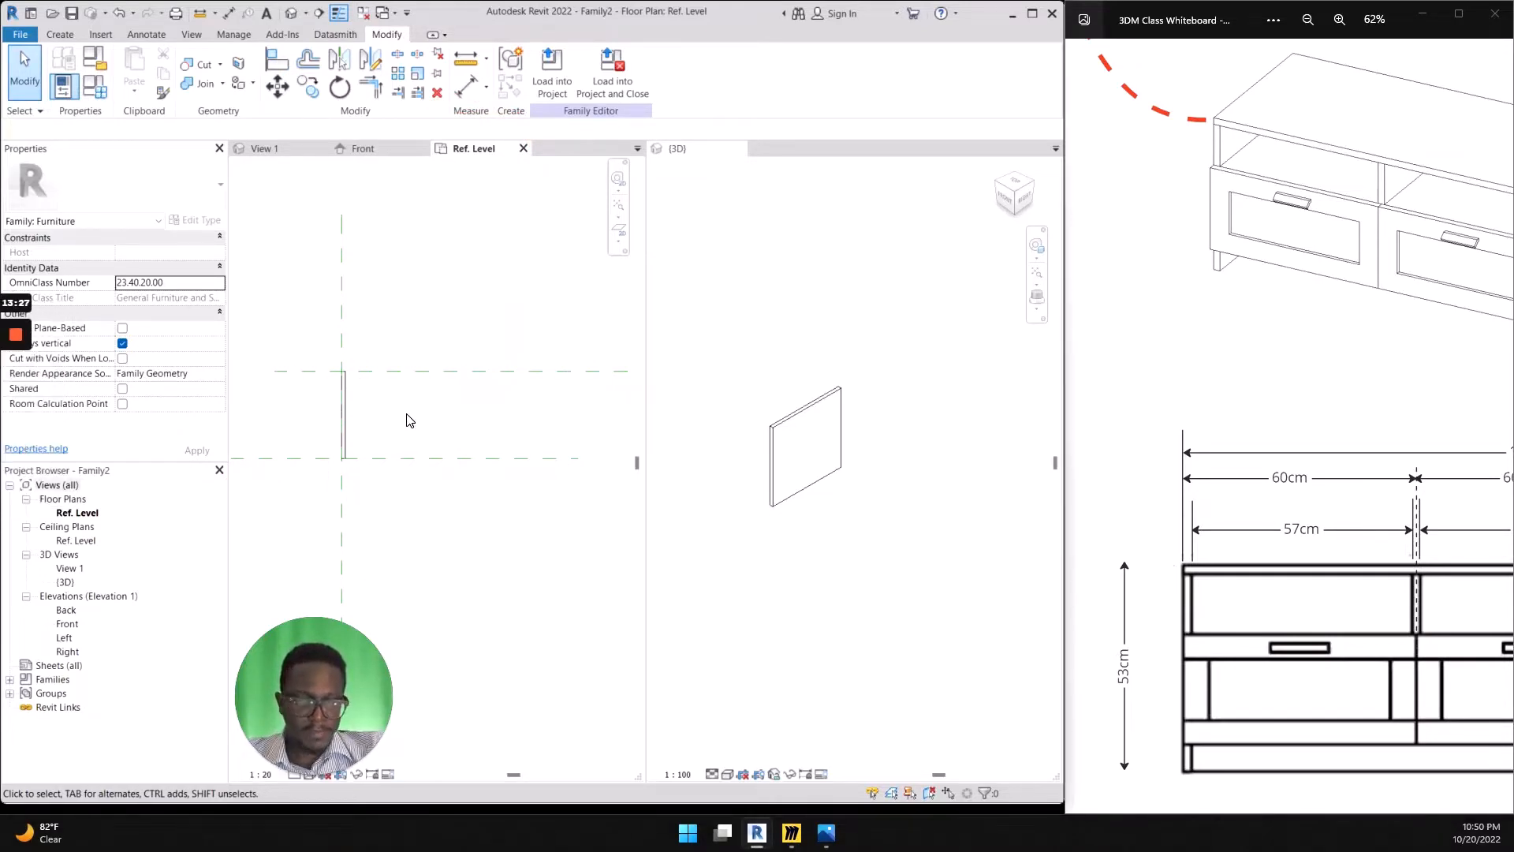
Examine the reference drawing's front elevation and perspective for the positions of the side panels at both ends of the unit
key("ctrl+shift+d")
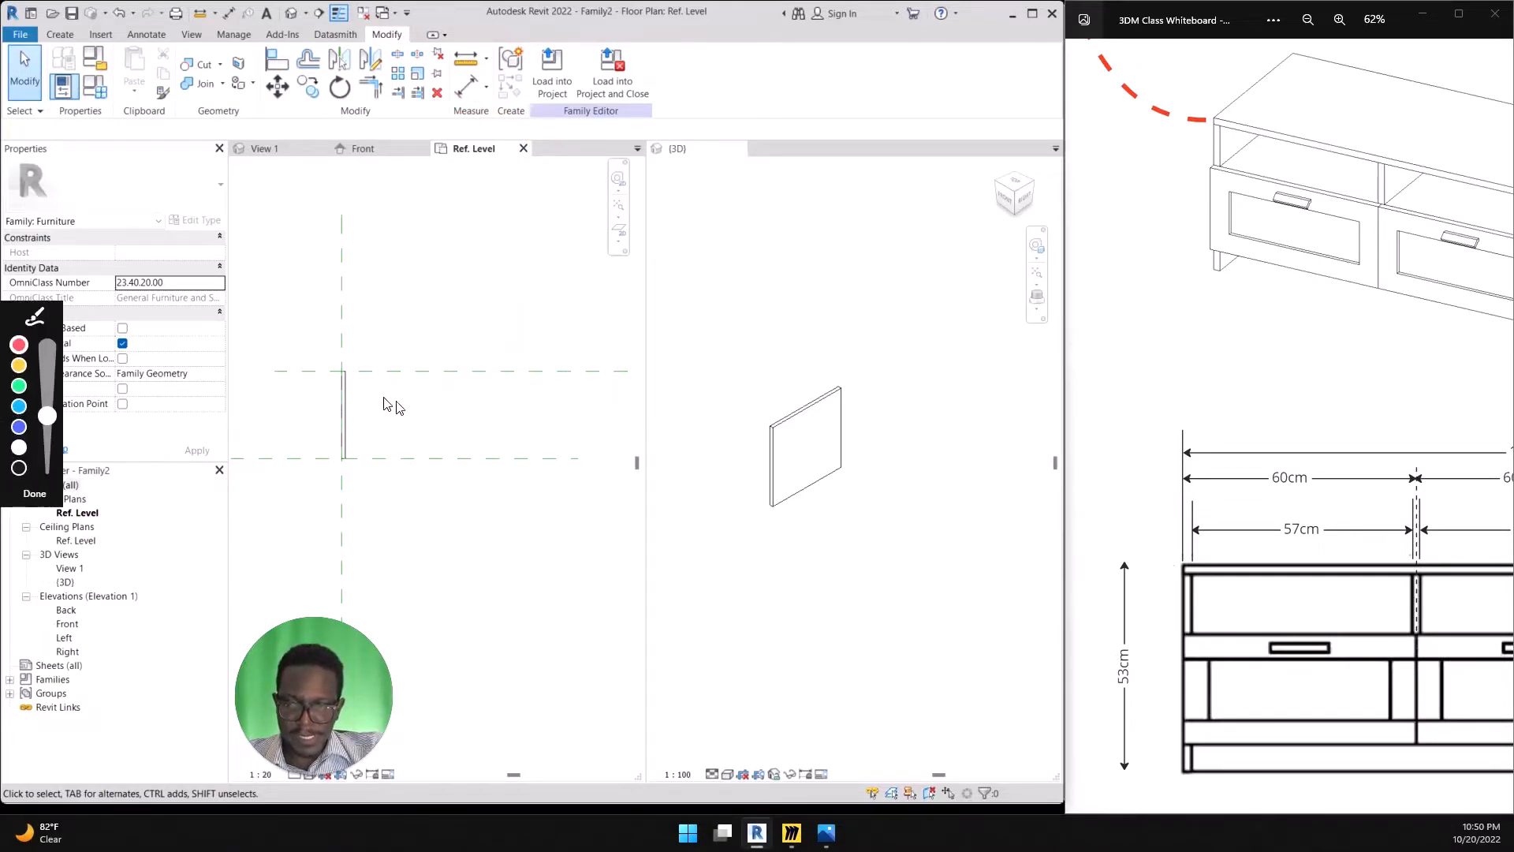
mouse_move(364, 357)
left_mouse_down()
mouse_move(323, 380)
mouse_move(364, 372)
left_mouse_up()
left_click_drag(1214, 507, 1248, 407)
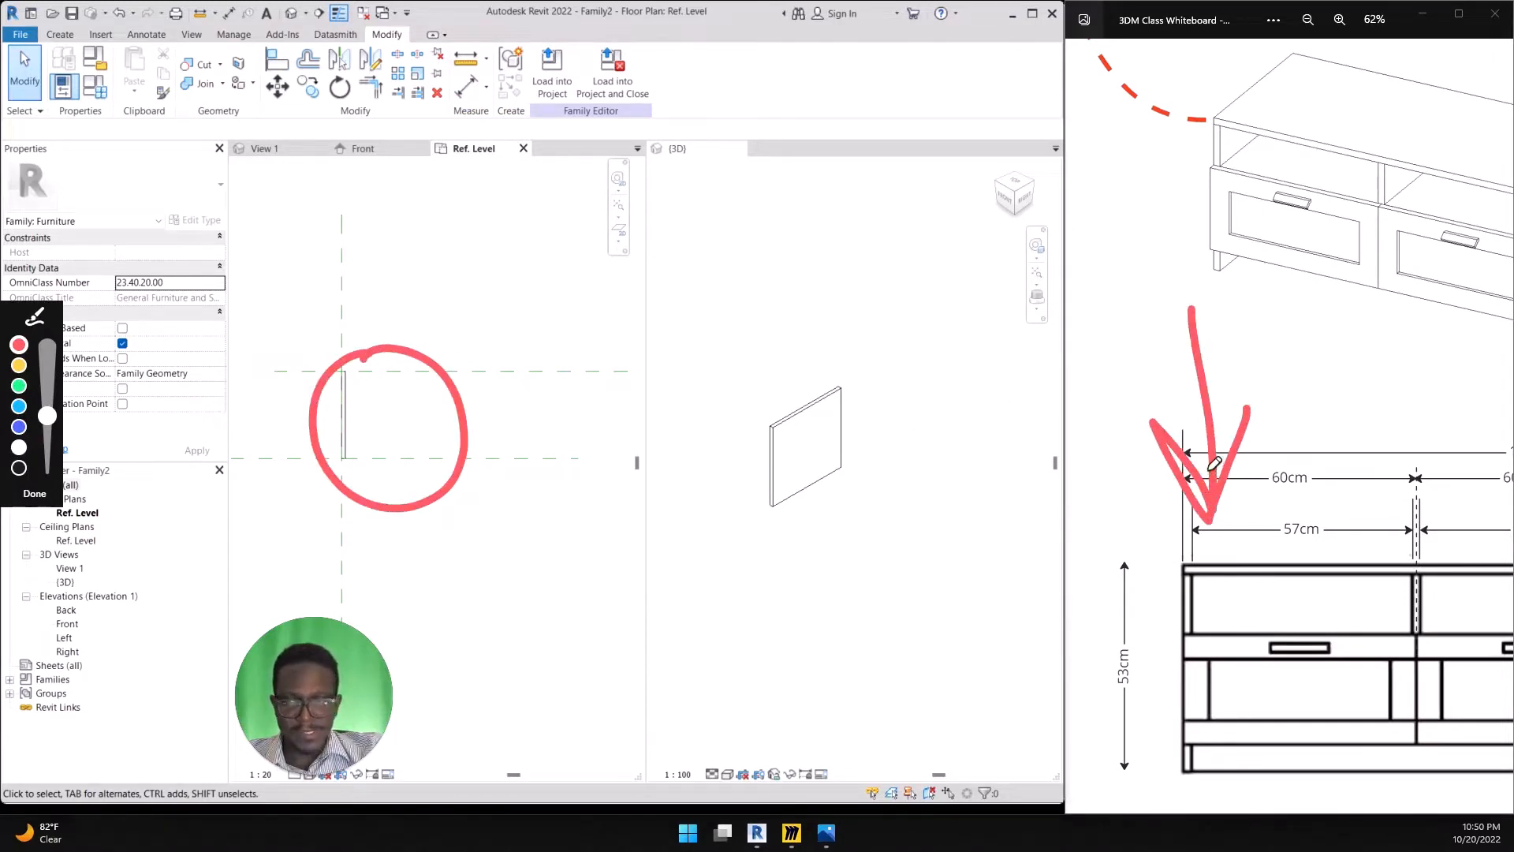
key("Escape")
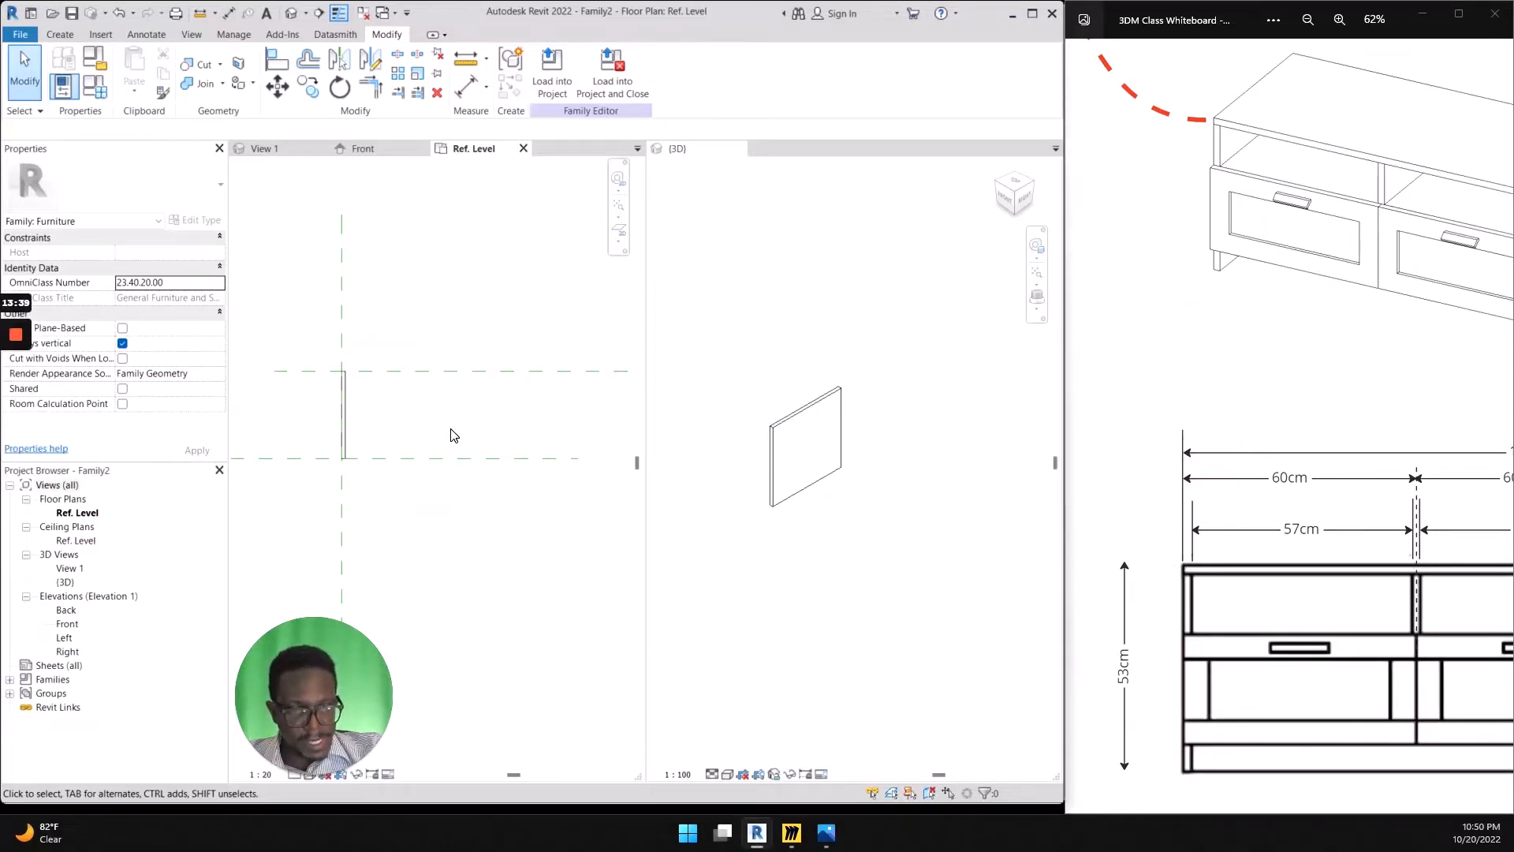
mouse_move(11, 345)
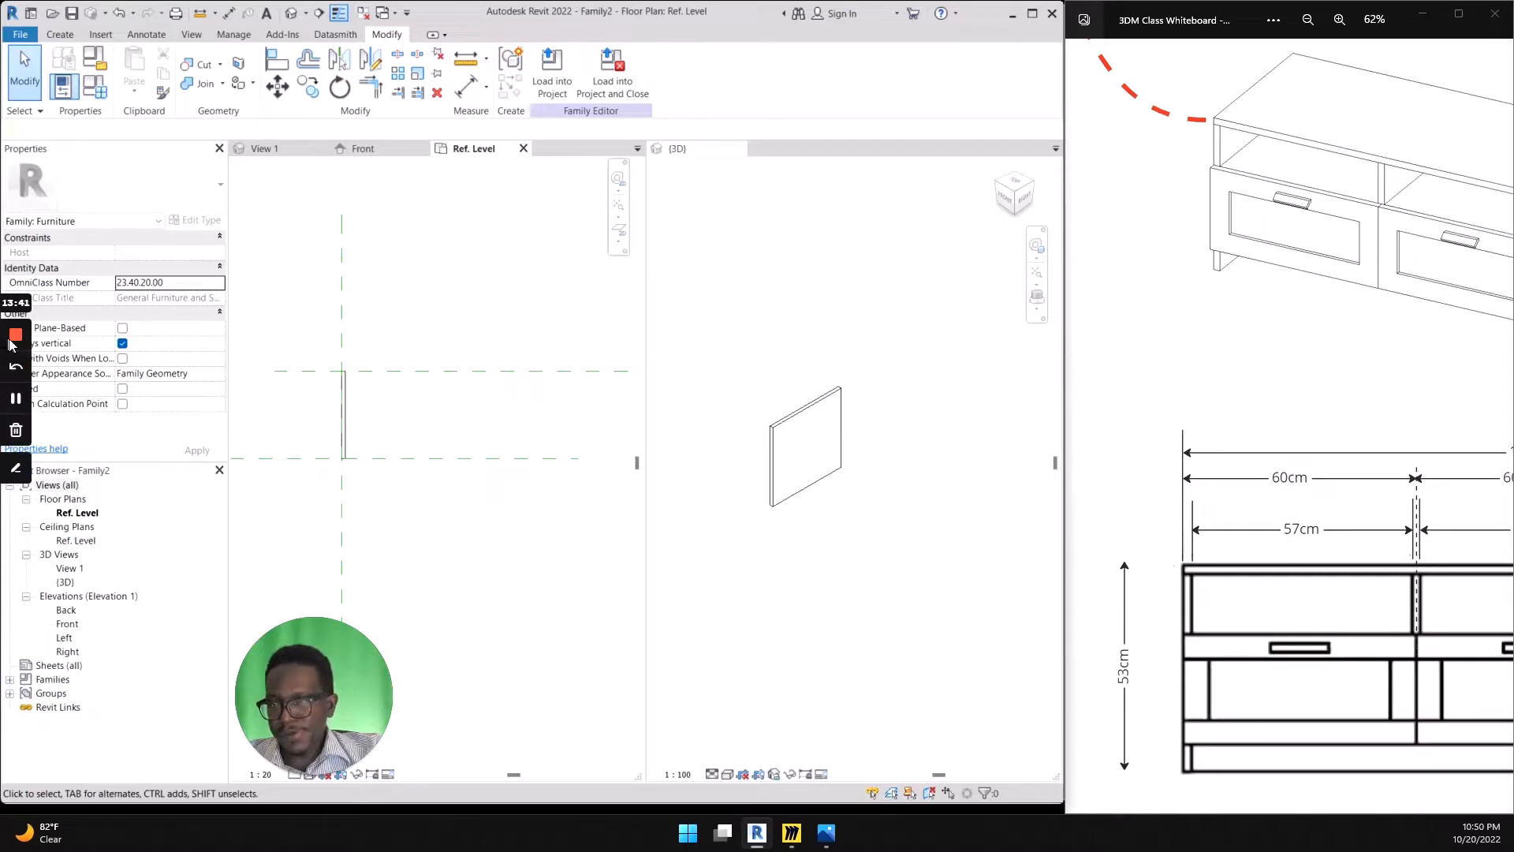
left_click(17, 404)
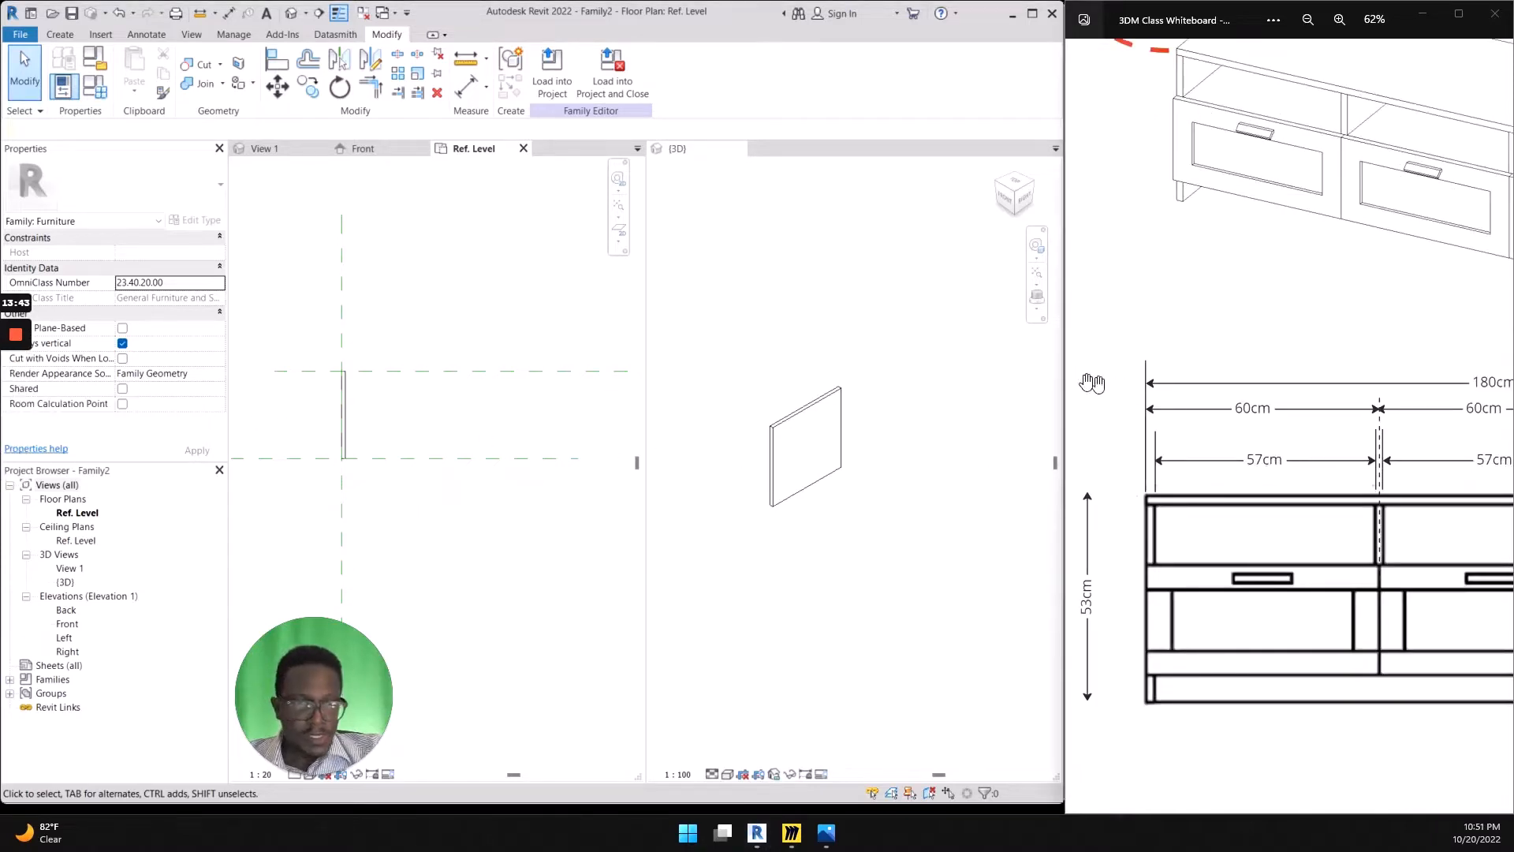
scroll(1142, 431, "down", 3)
scroll(1143, 431, "down", 1)
key("ctrl+shift+d")
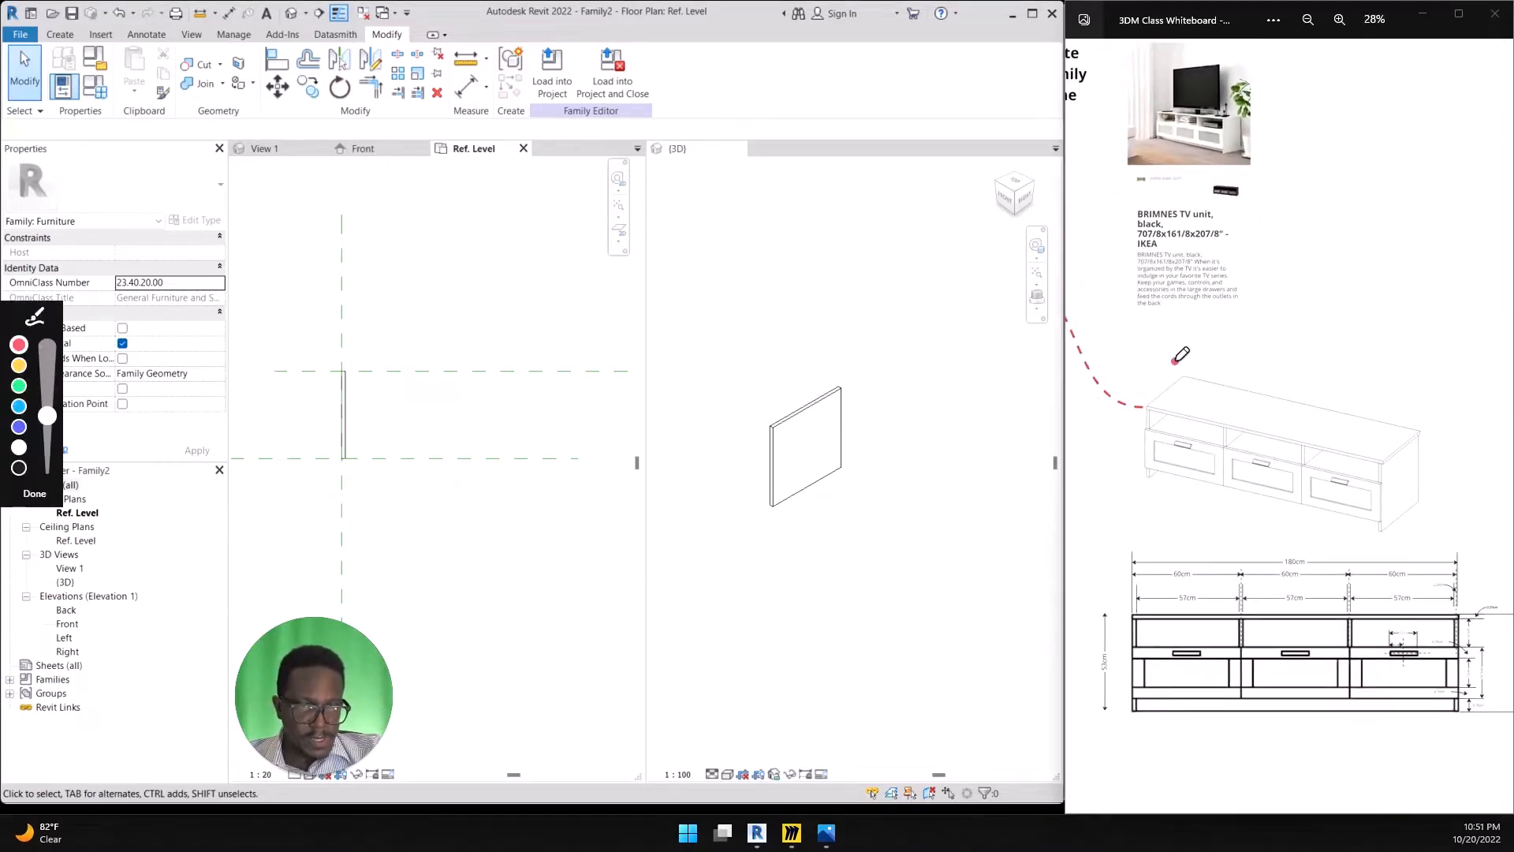
mouse_move(1175, 360)
left_mouse_down()
mouse_move(1185, 513)
mouse_move(1172, 364)
mouse_move(1226, 339)
mouse_move(1419, 407)
mouse_move(1389, 402)
mouse_move(1415, 368)
left_mouse_up()
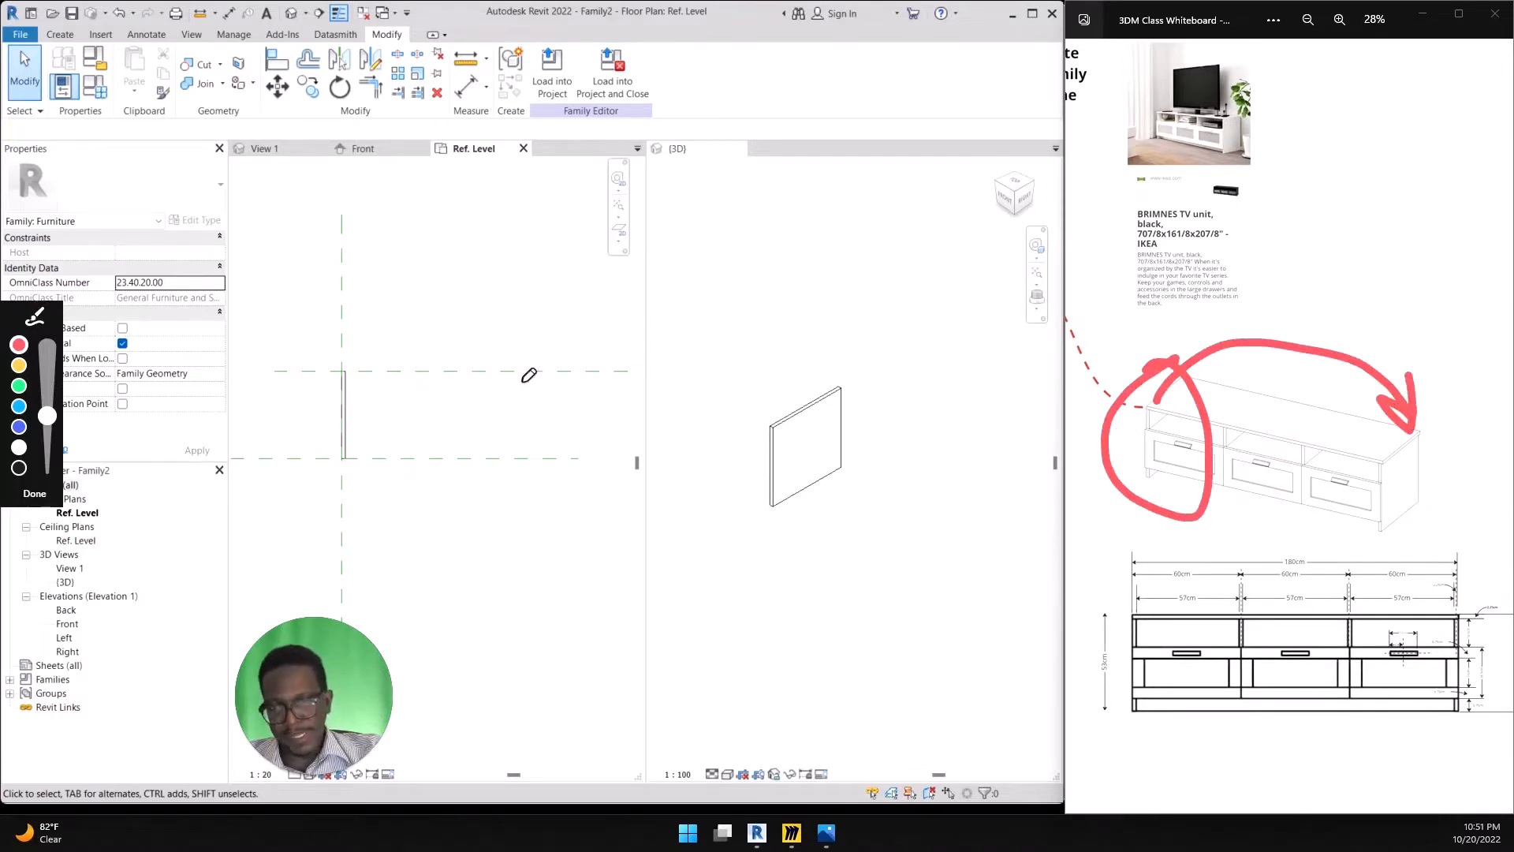
key("Escape")
scroll(365, 391, "down", 3)
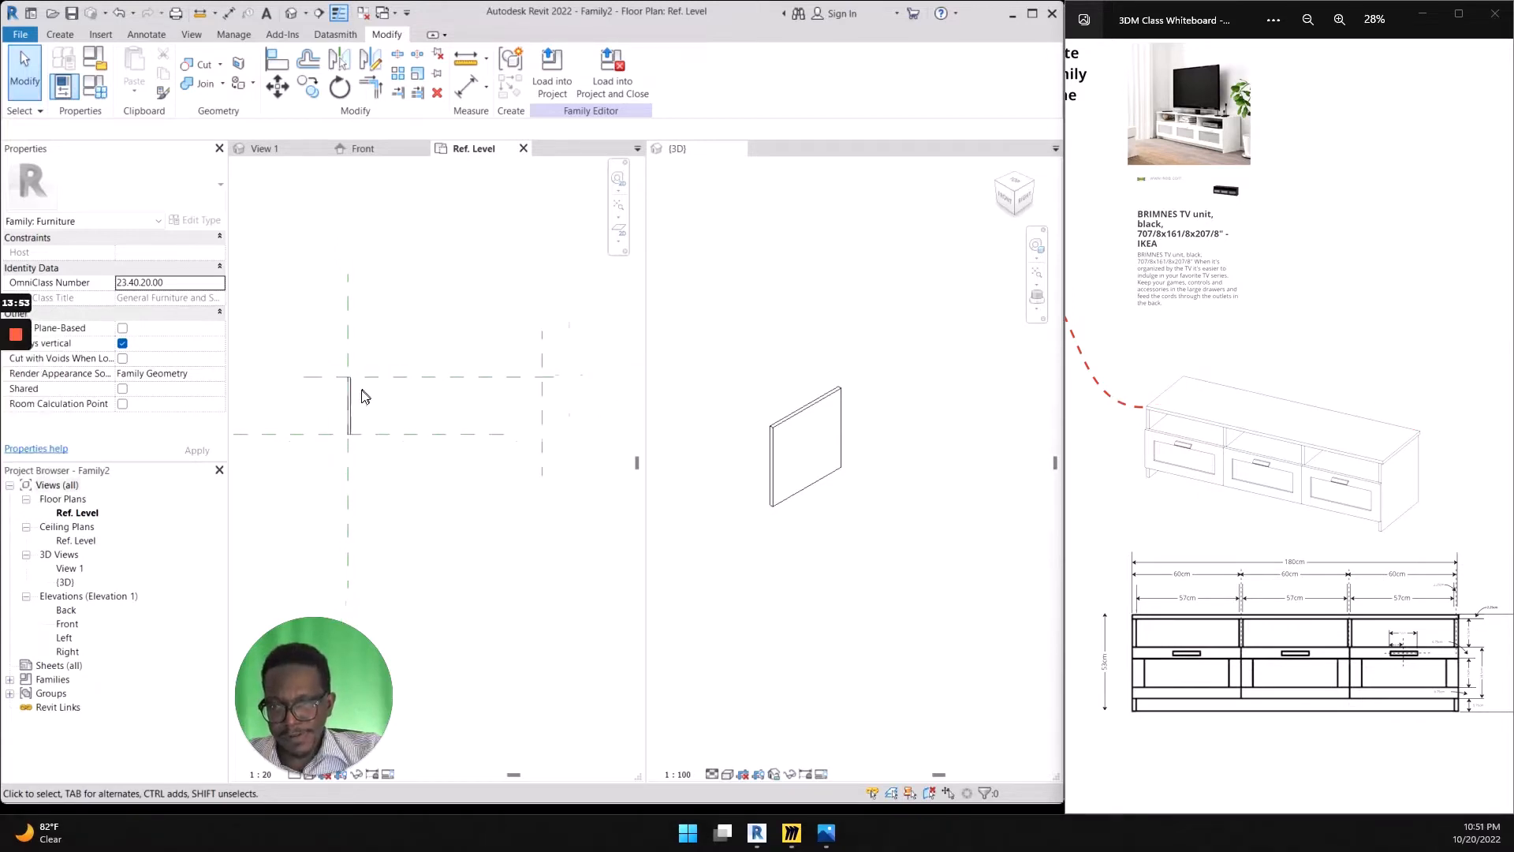
Copy the side panel in the Ref. Level plan from its back inner corner to the reference plane intersection at the unit's opposite end
scroll(353, 405, "up", 2)
scroll(352, 410, "up", 1)
left_click(354, 412)
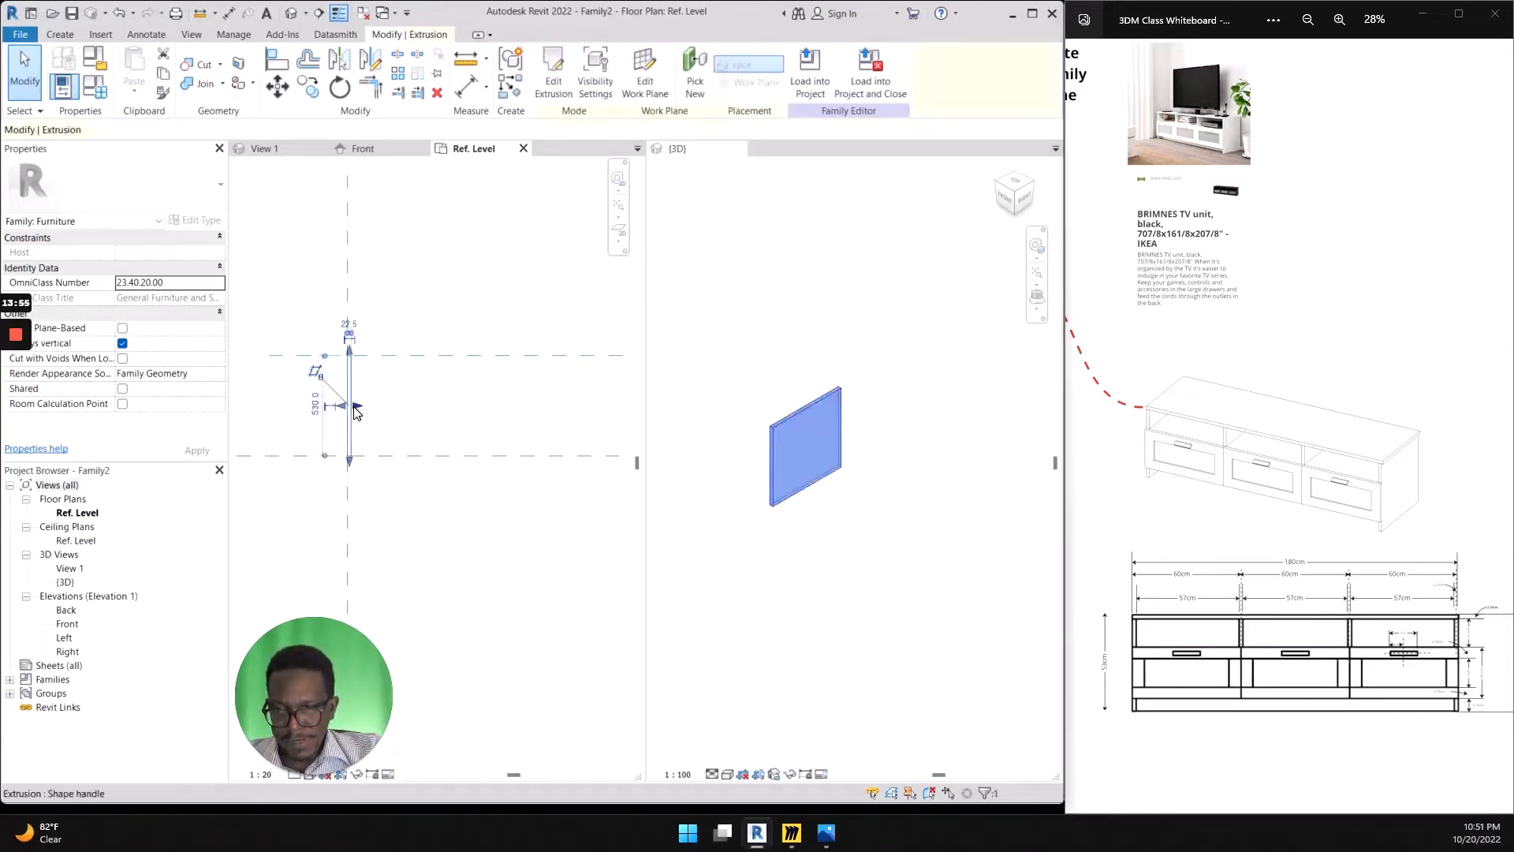
scroll(379, 389, "up", 1)
scroll(354, 380, "up", 1)
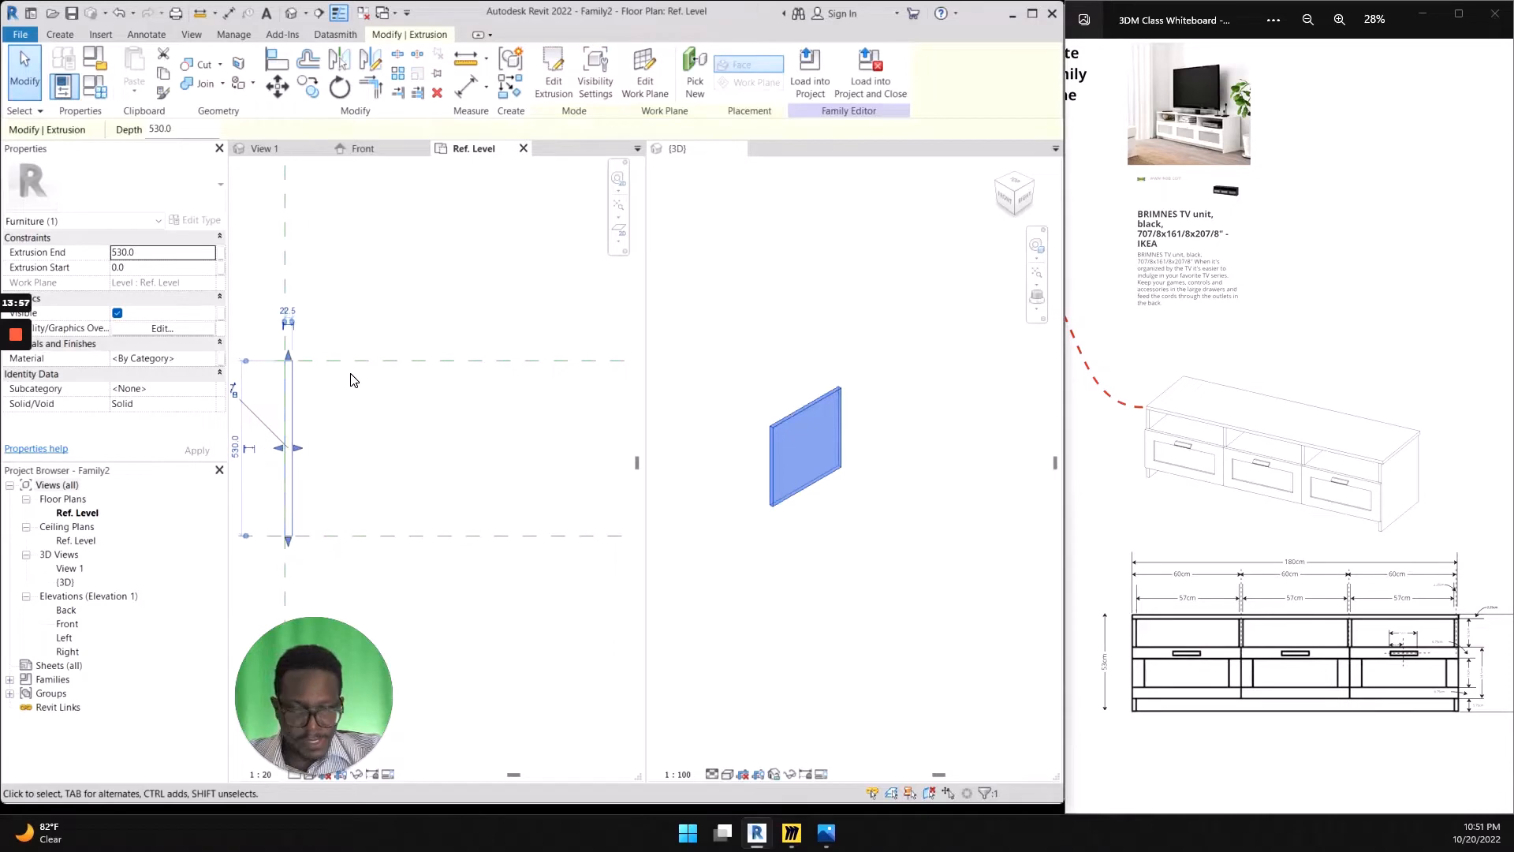
left_click(301, 90)
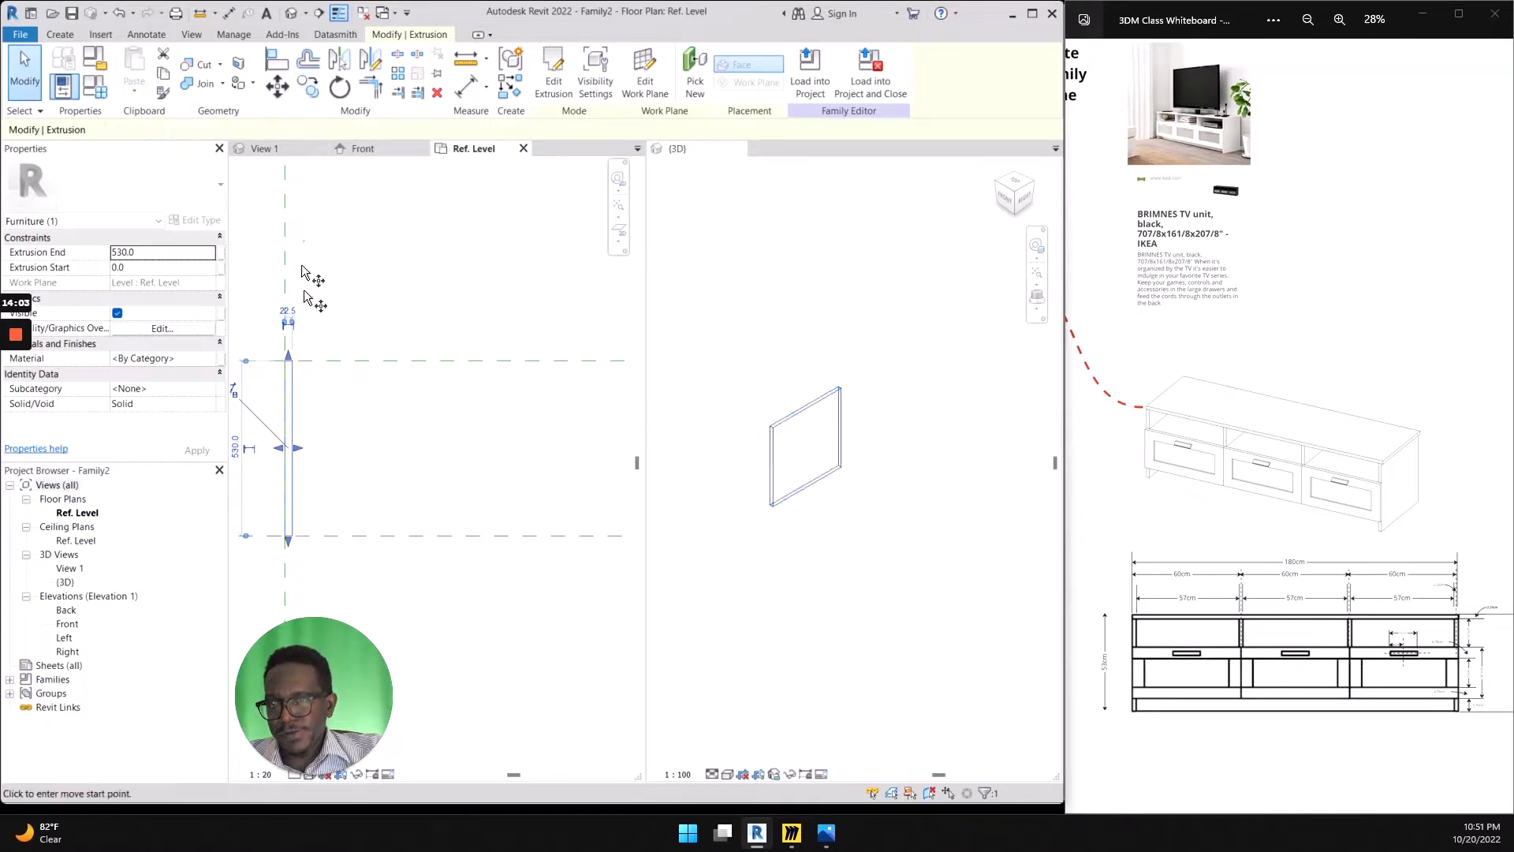
left_click(305, 369)
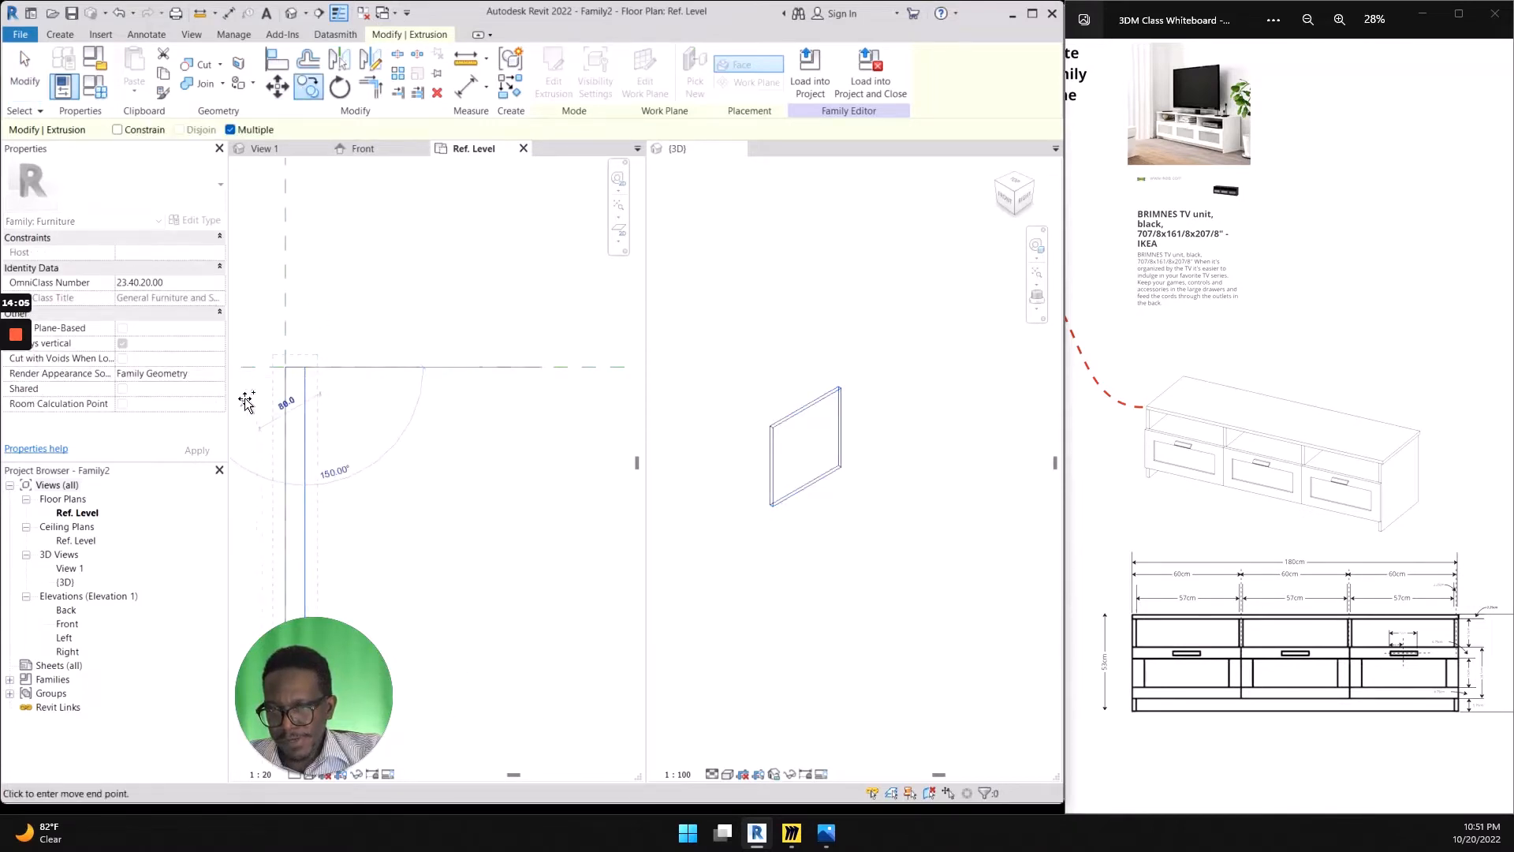
middle_click_drag(288, 399, 261, 389)
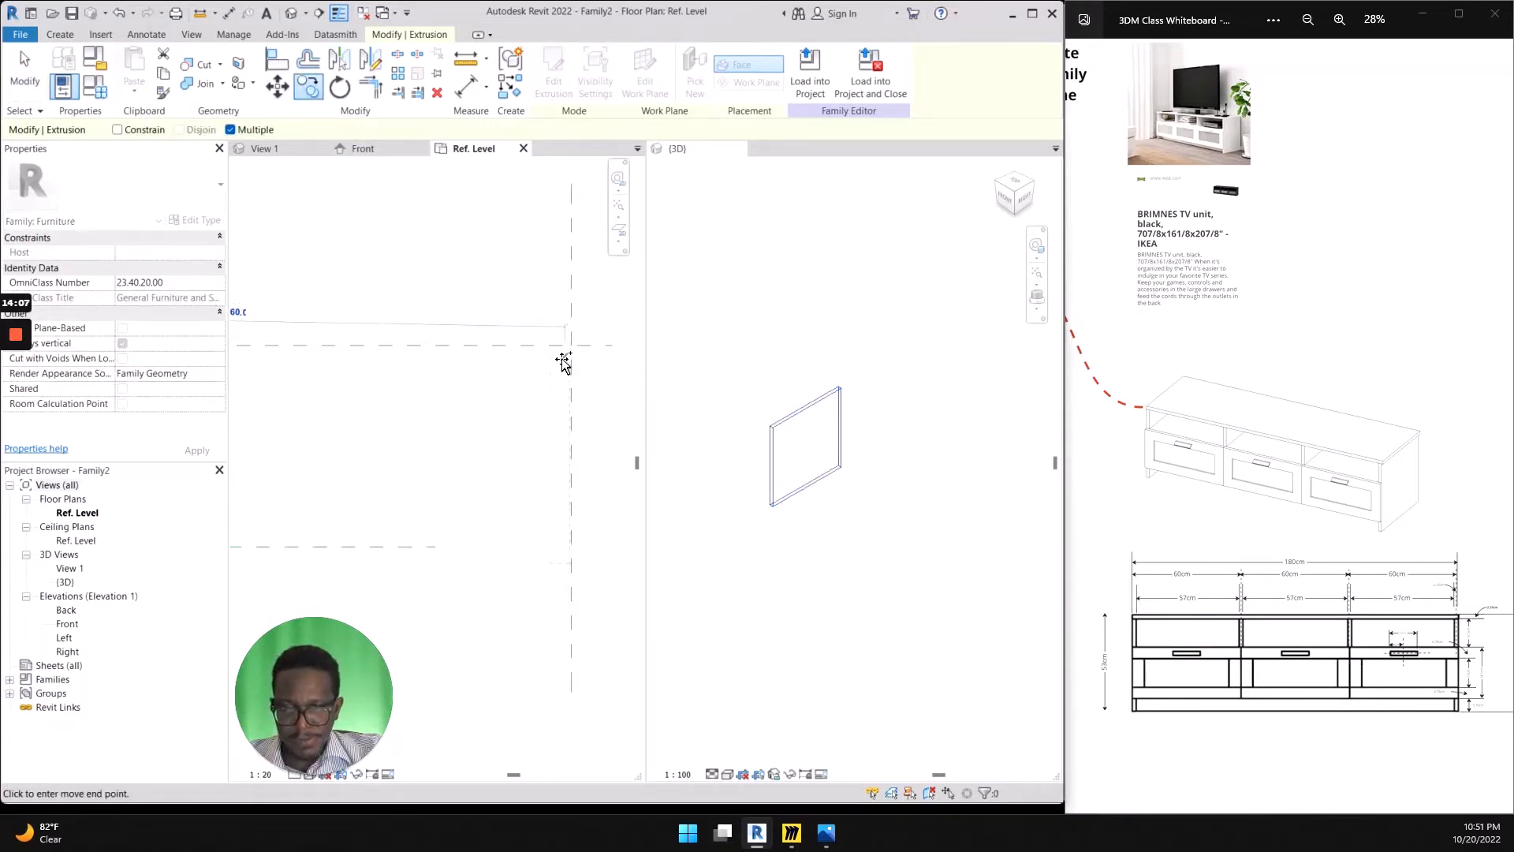
left_click(572, 345)
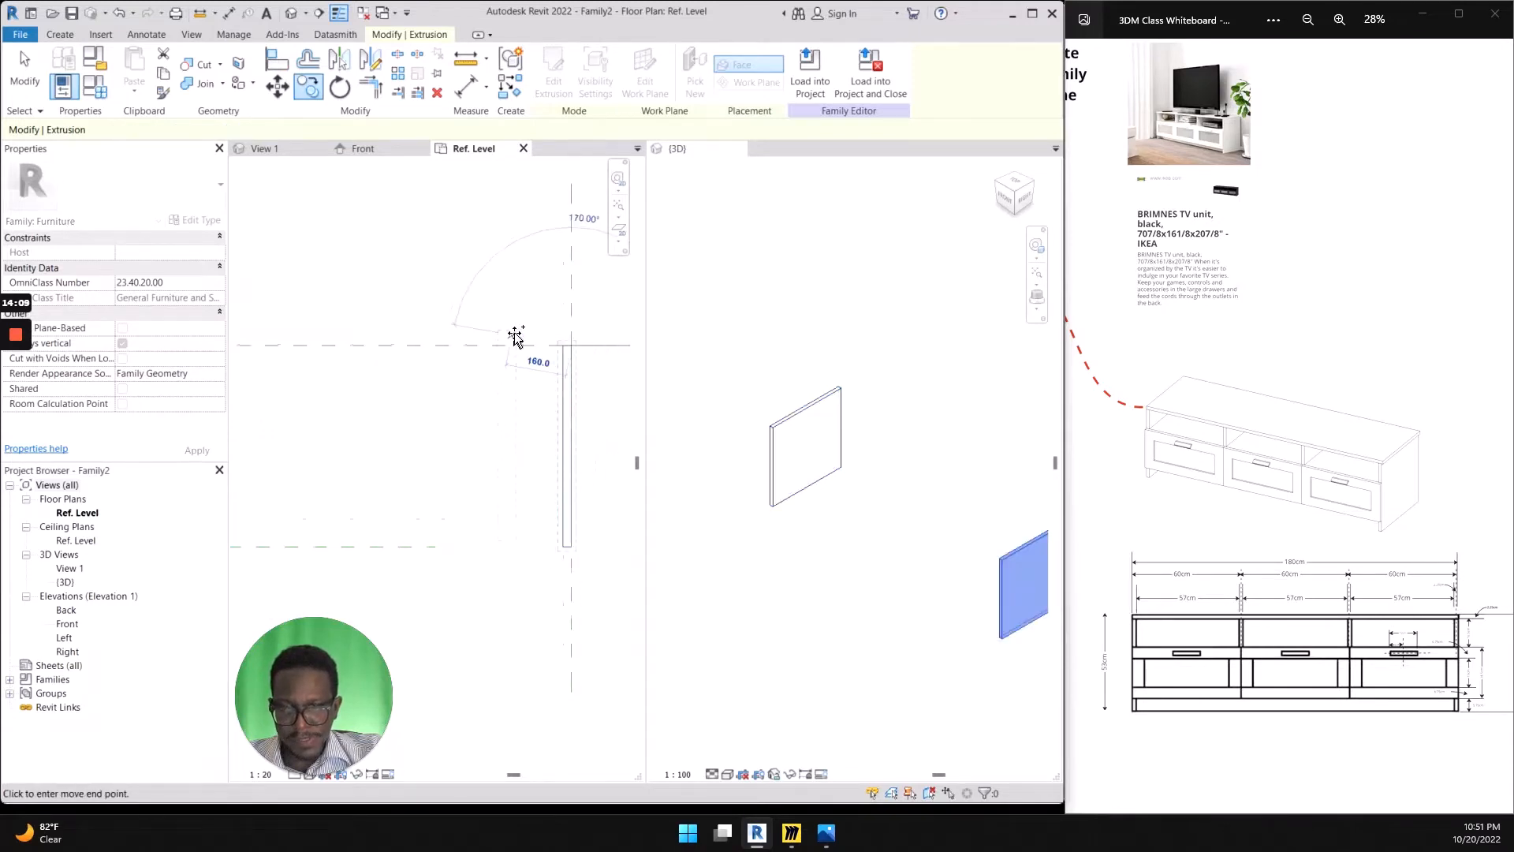
key("Escape")
key("Escape")
left_click(901, 495)
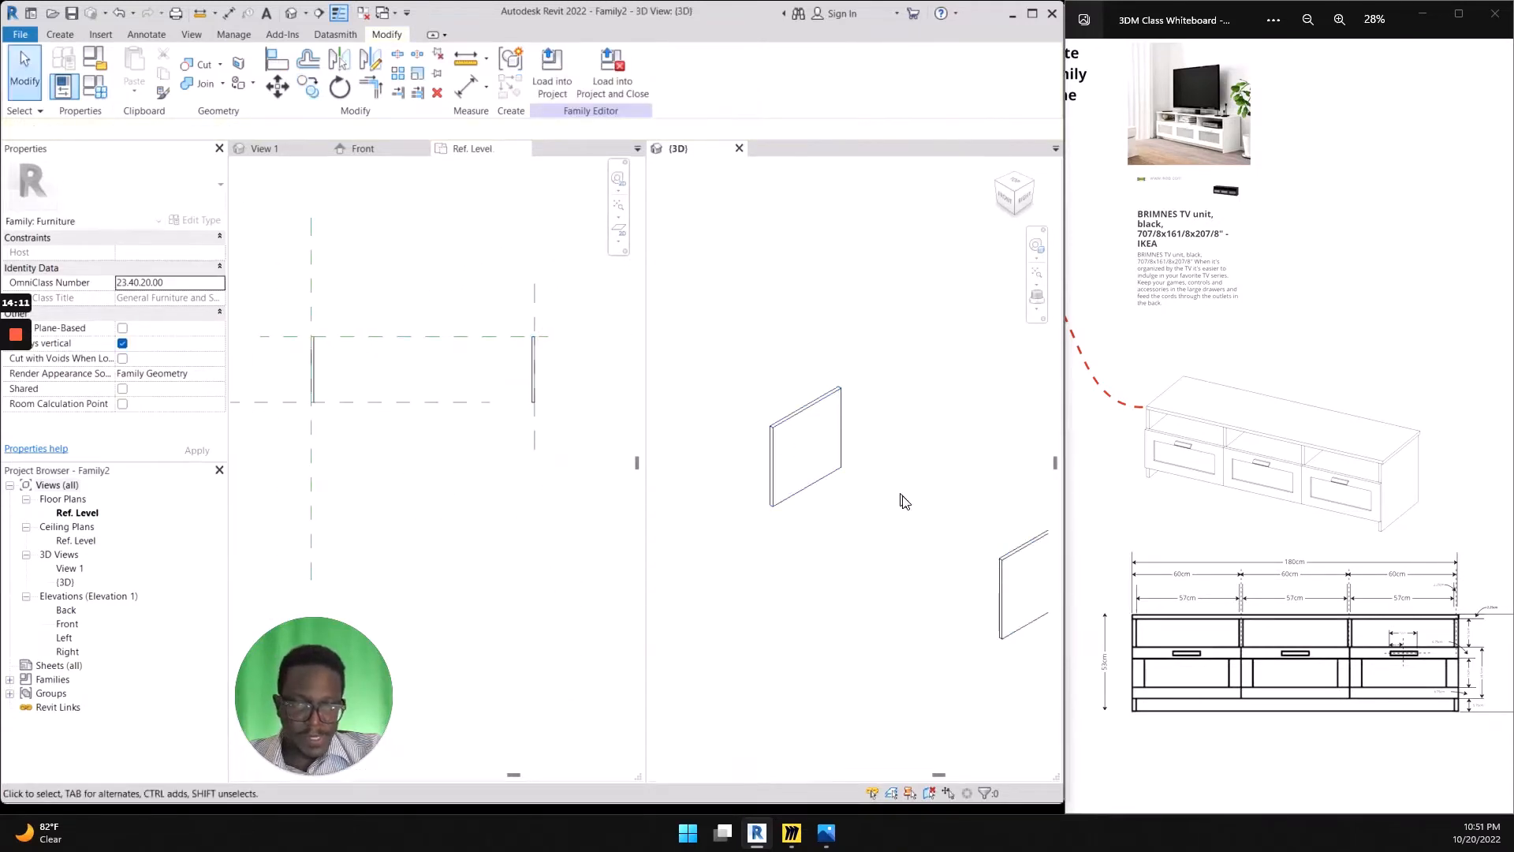
scroll(797, 464, "down", 2)
scroll(840, 473, "up", 1)
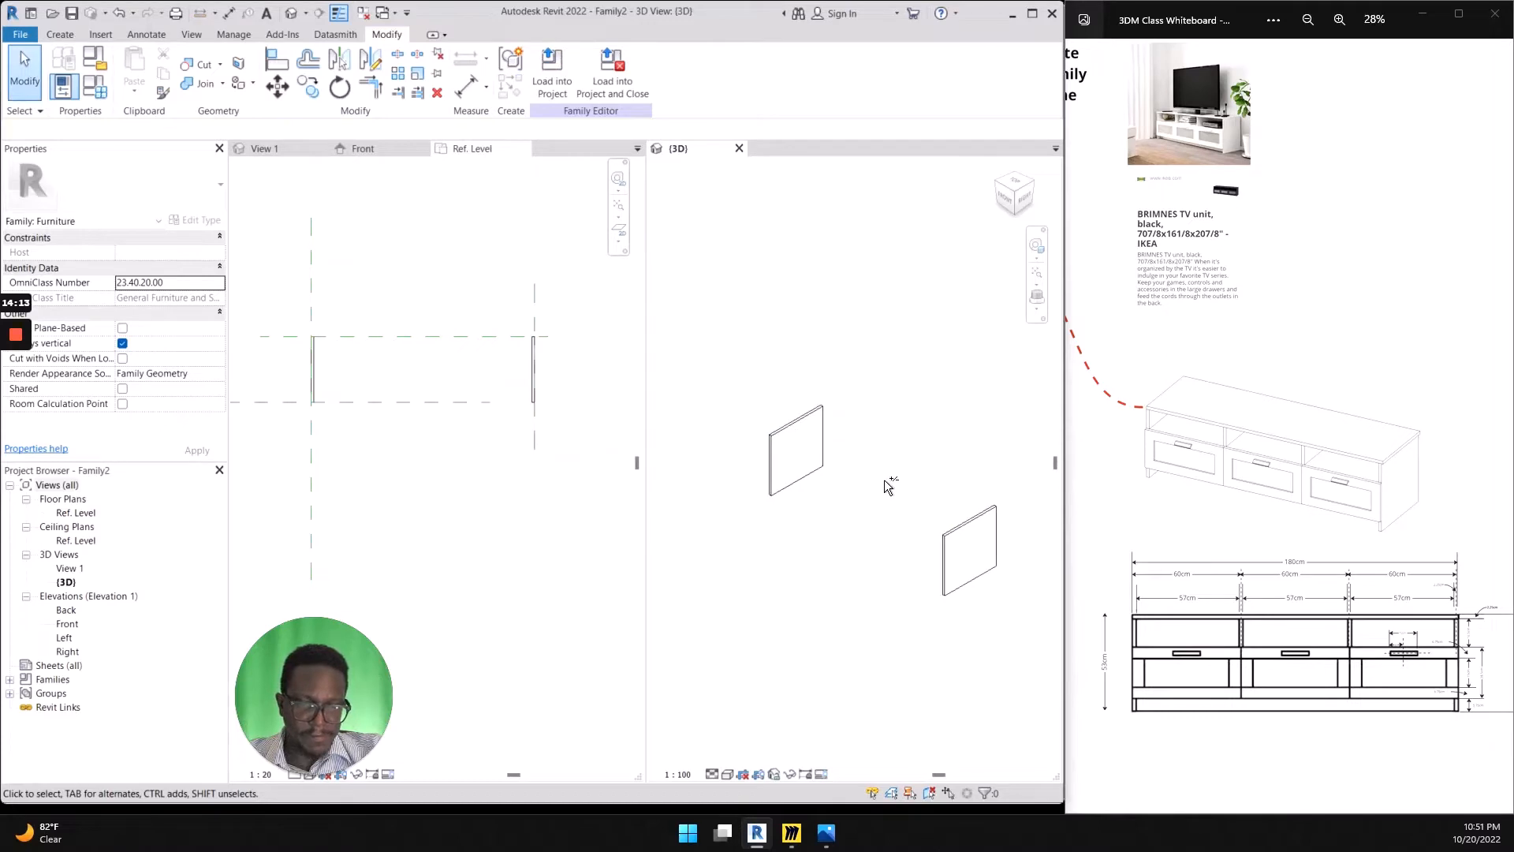
key("ctrl+shift+d")
mouse_move(840, 376)
left_mouse_down()
mouse_move(740, 505)
mouse_move(1000, 477)
mouse_move(762, 366)
left_mouse_up()
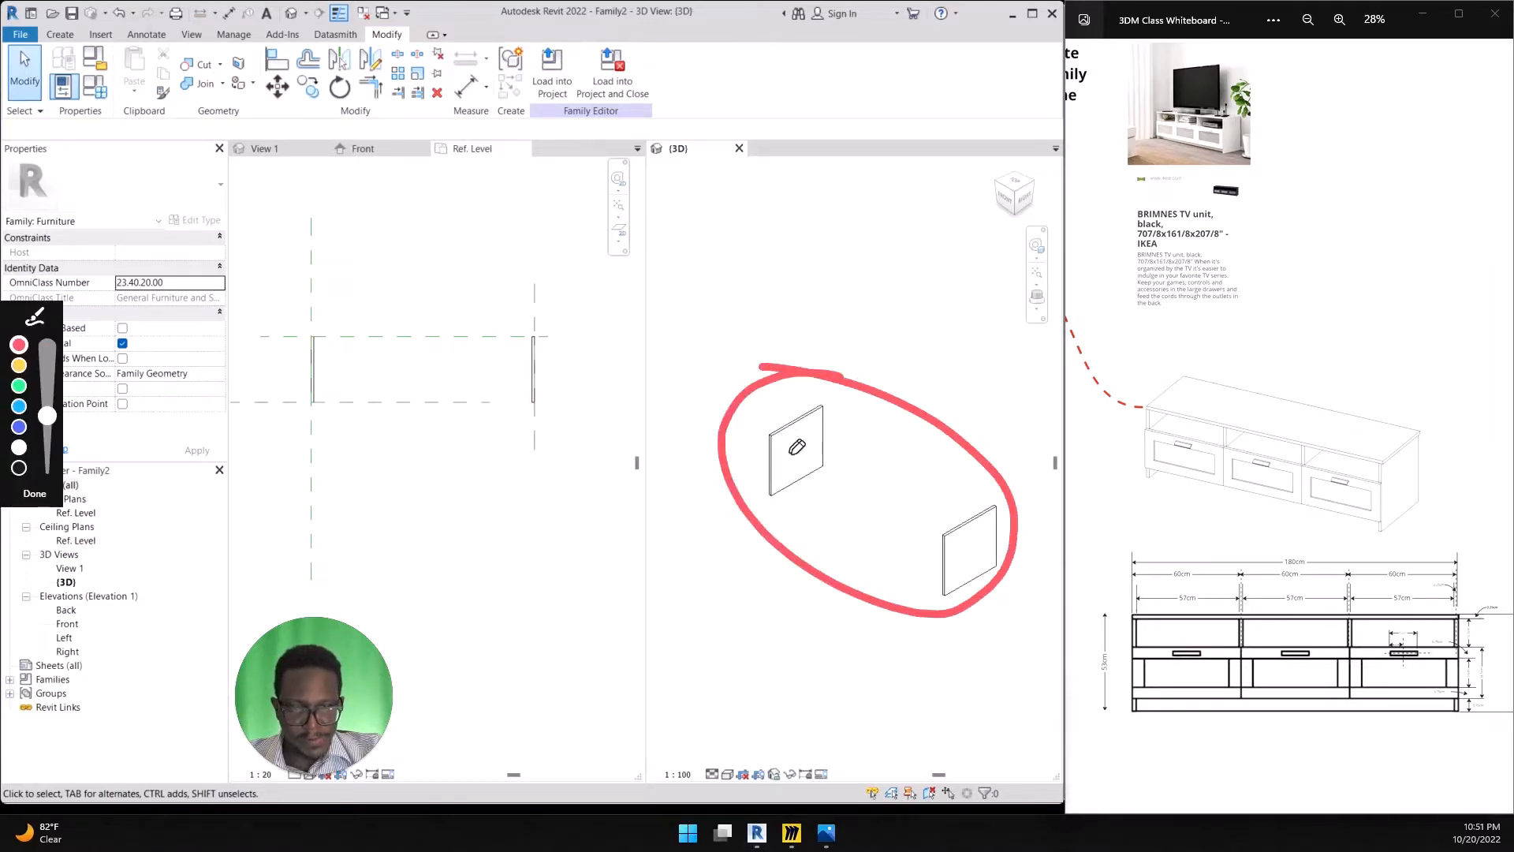
mouse_move(802, 462)
left_mouse_down()
mouse_move(905, 372)
mouse_move(1171, 411)
mouse_move(1088, 428)
mouse_move(1107, 368)
left_mouse_up()
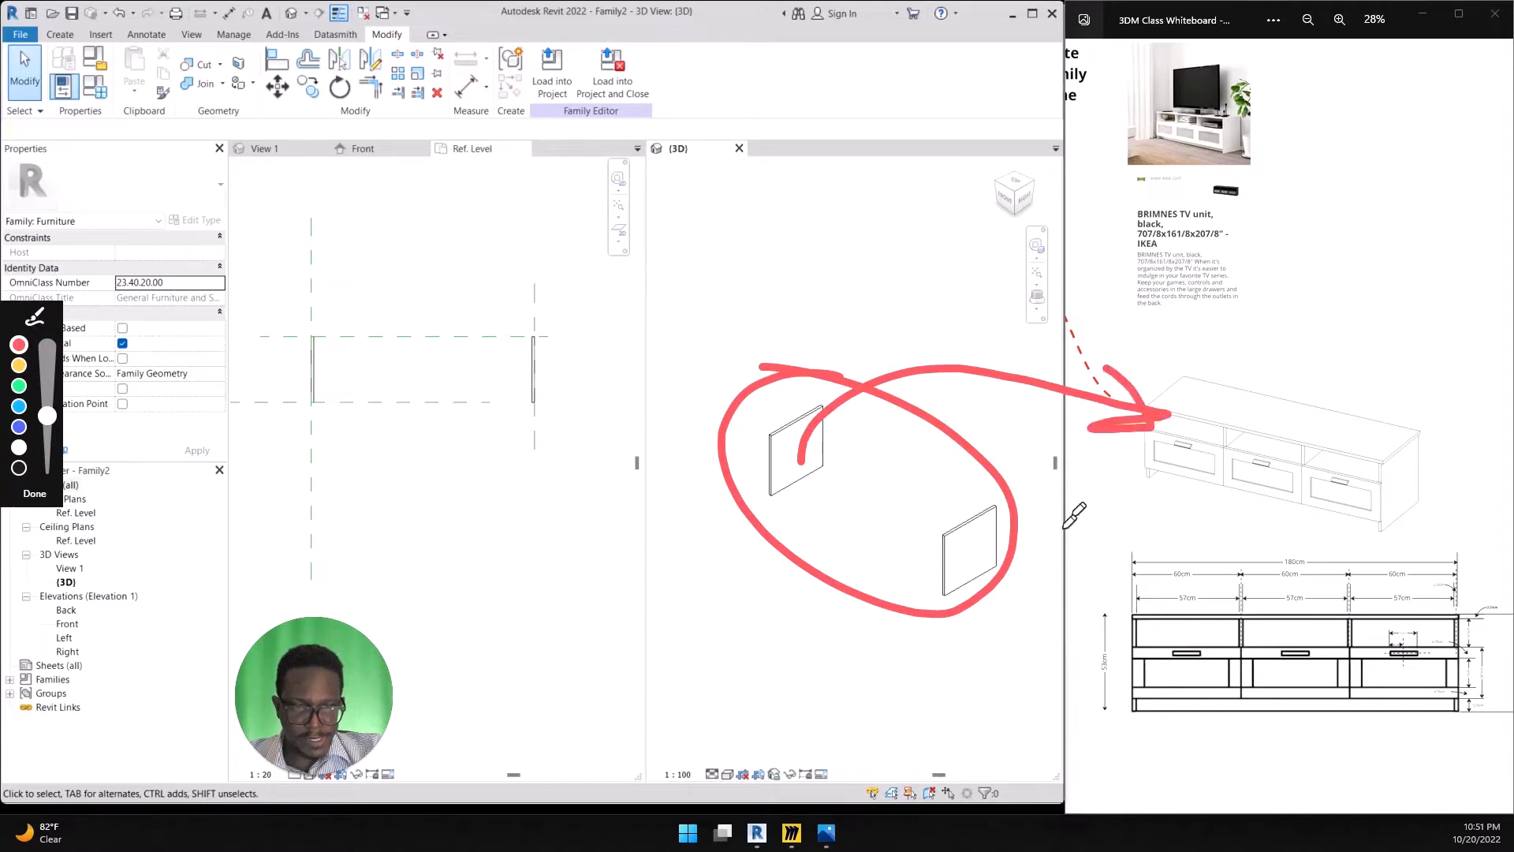
mouse_move(964, 548)
left_mouse_down()
mouse_move(1047, 574)
mouse_move(1402, 488)
mouse_move(1391, 521)
mouse_move(1416, 509)
left_mouse_up()
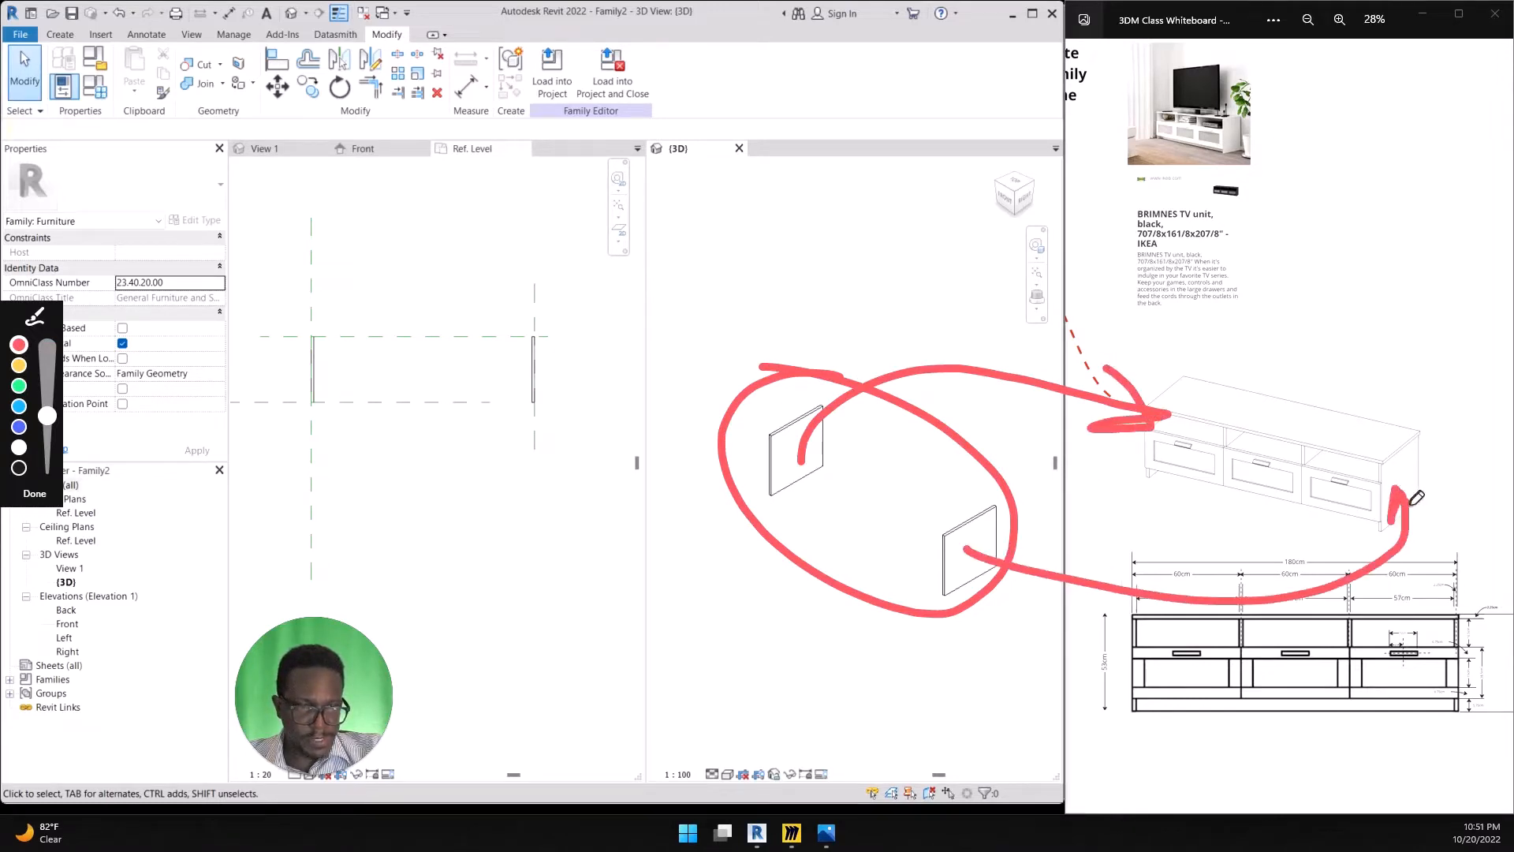
key("Escape")
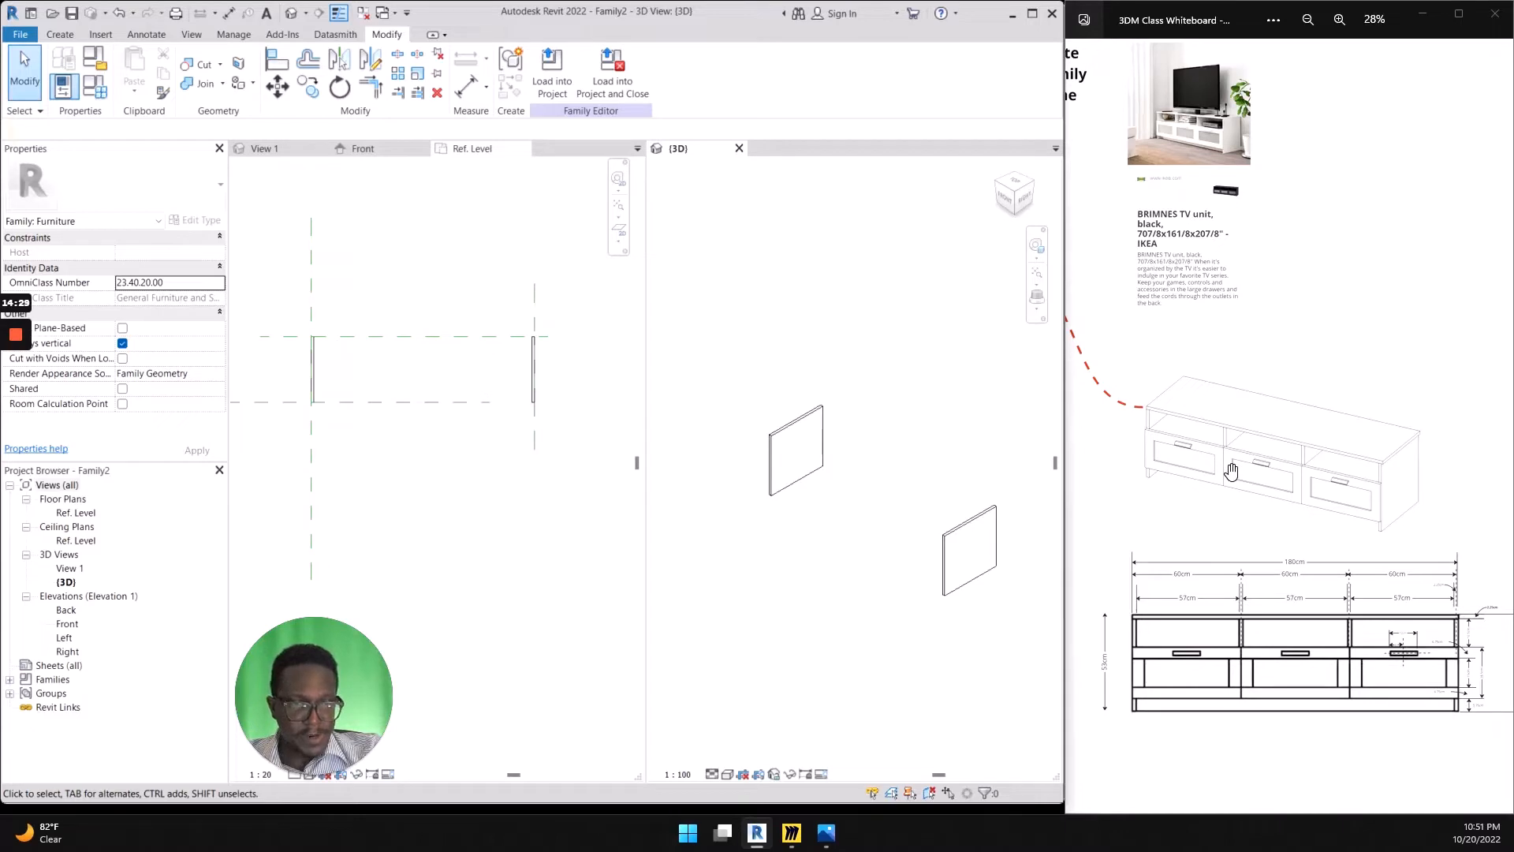
key("ctrl+shift+d")
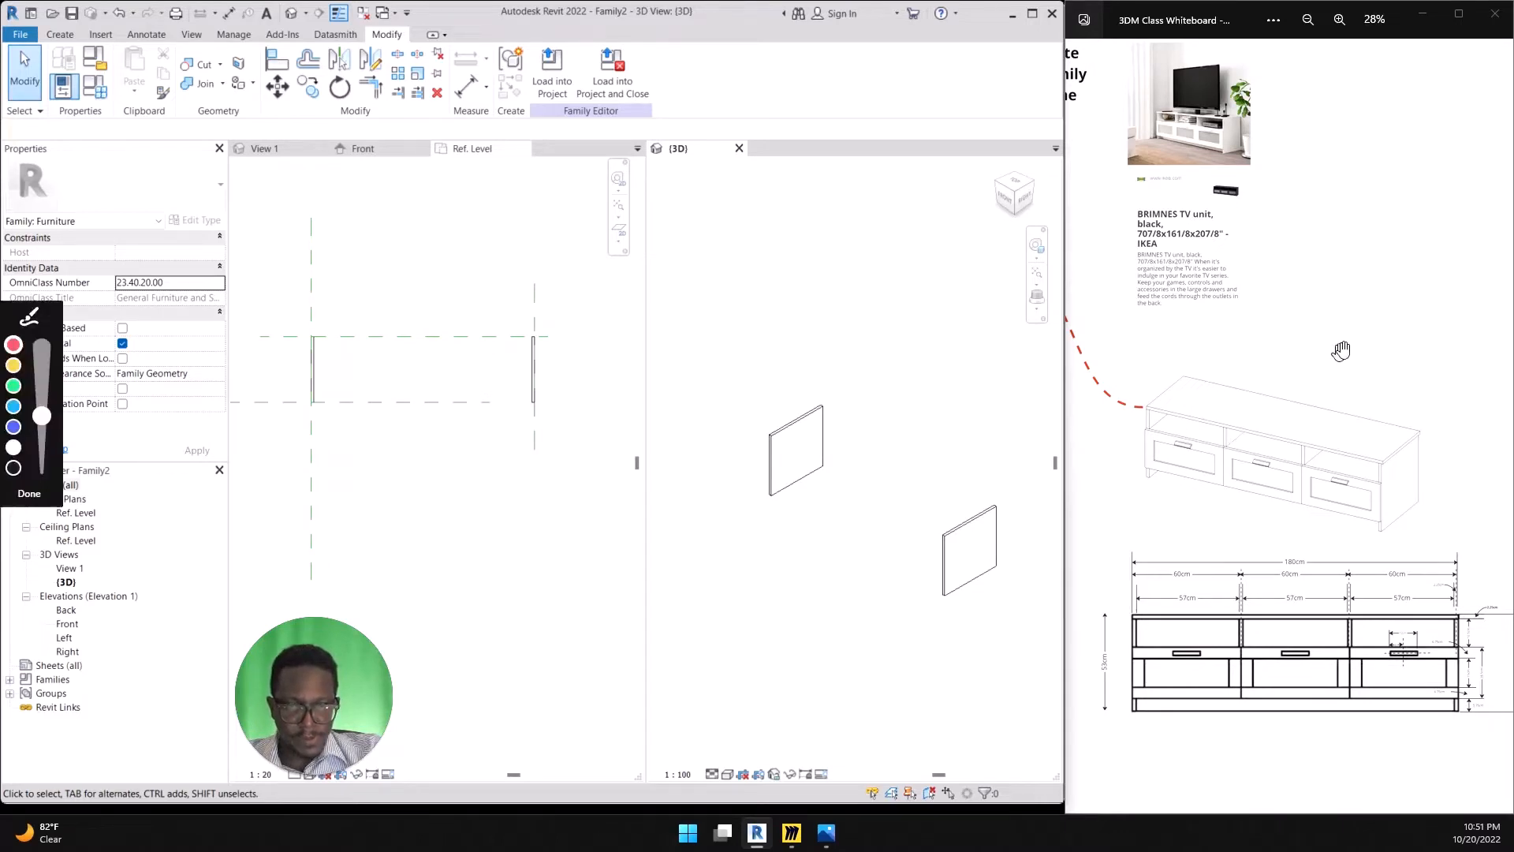
mouse_move(1363, 300)
left_mouse_down()
mouse_move(1224, 404)
mouse_move(1272, 384)
left_mouse_up()
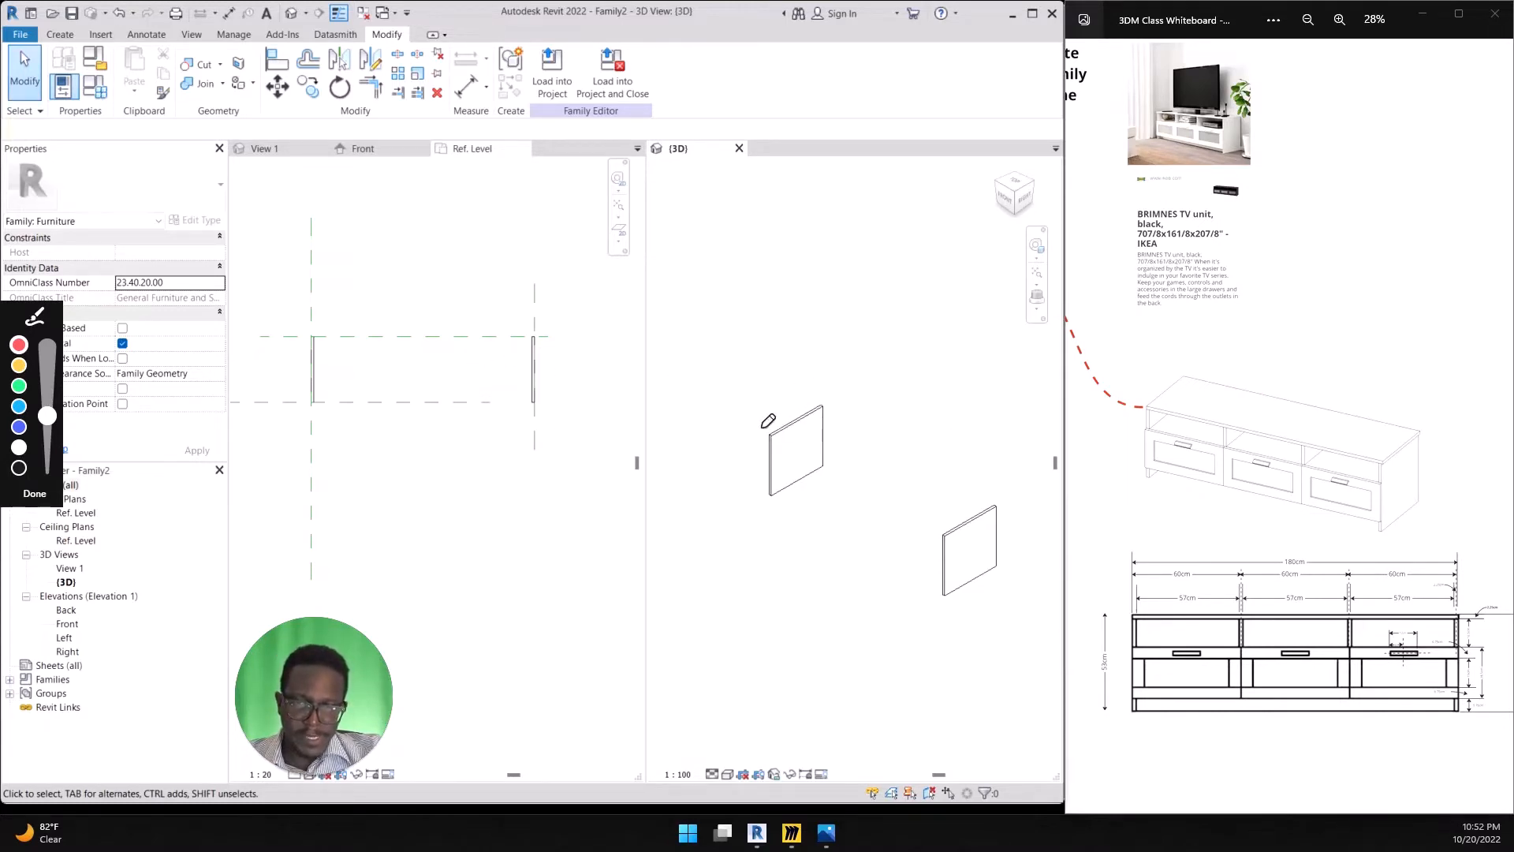
mouse_move(758, 427)
left_mouse_down()
mouse_move(936, 485)
mouse_move(962, 519)
mouse_move(1023, 487)
mouse_move(846, 401)
mouse_move(754, 427)
left_mouse_up()
mouse_move(879, 454)
left_mouse_down()
mouse_move(869, 349)
mouse_move(897, 388)
left_mouse_up()
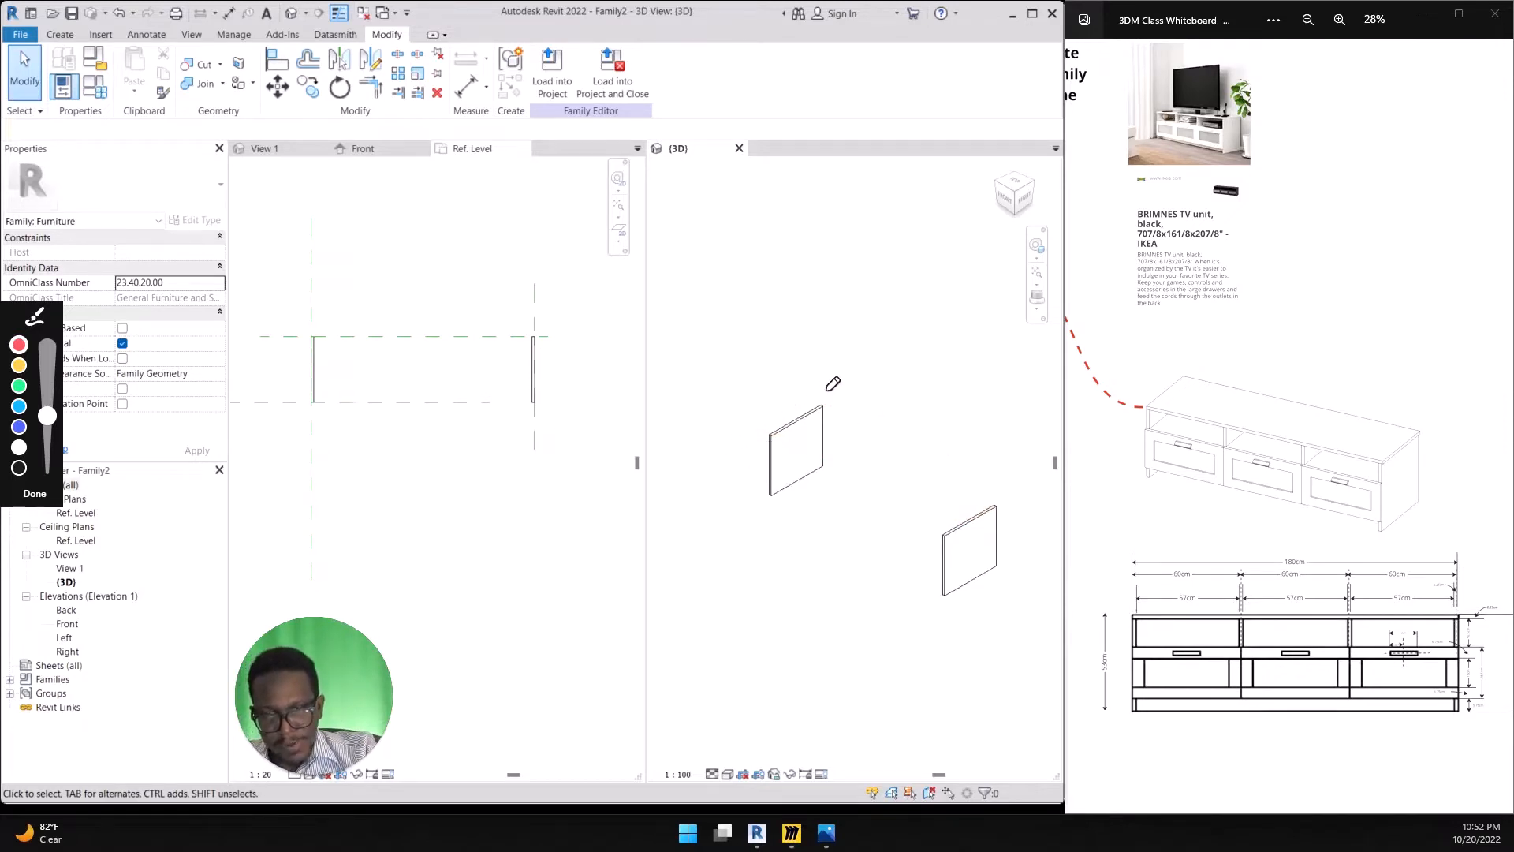
mouse_move(849, 365)
left_mouse_down()
mouse_move(702, 412)
mouse_move(907, 513)
mouse_move(1026, 527)
mouse_move(984, 444)
mouse_move(805, 345)
left_mouse_up()
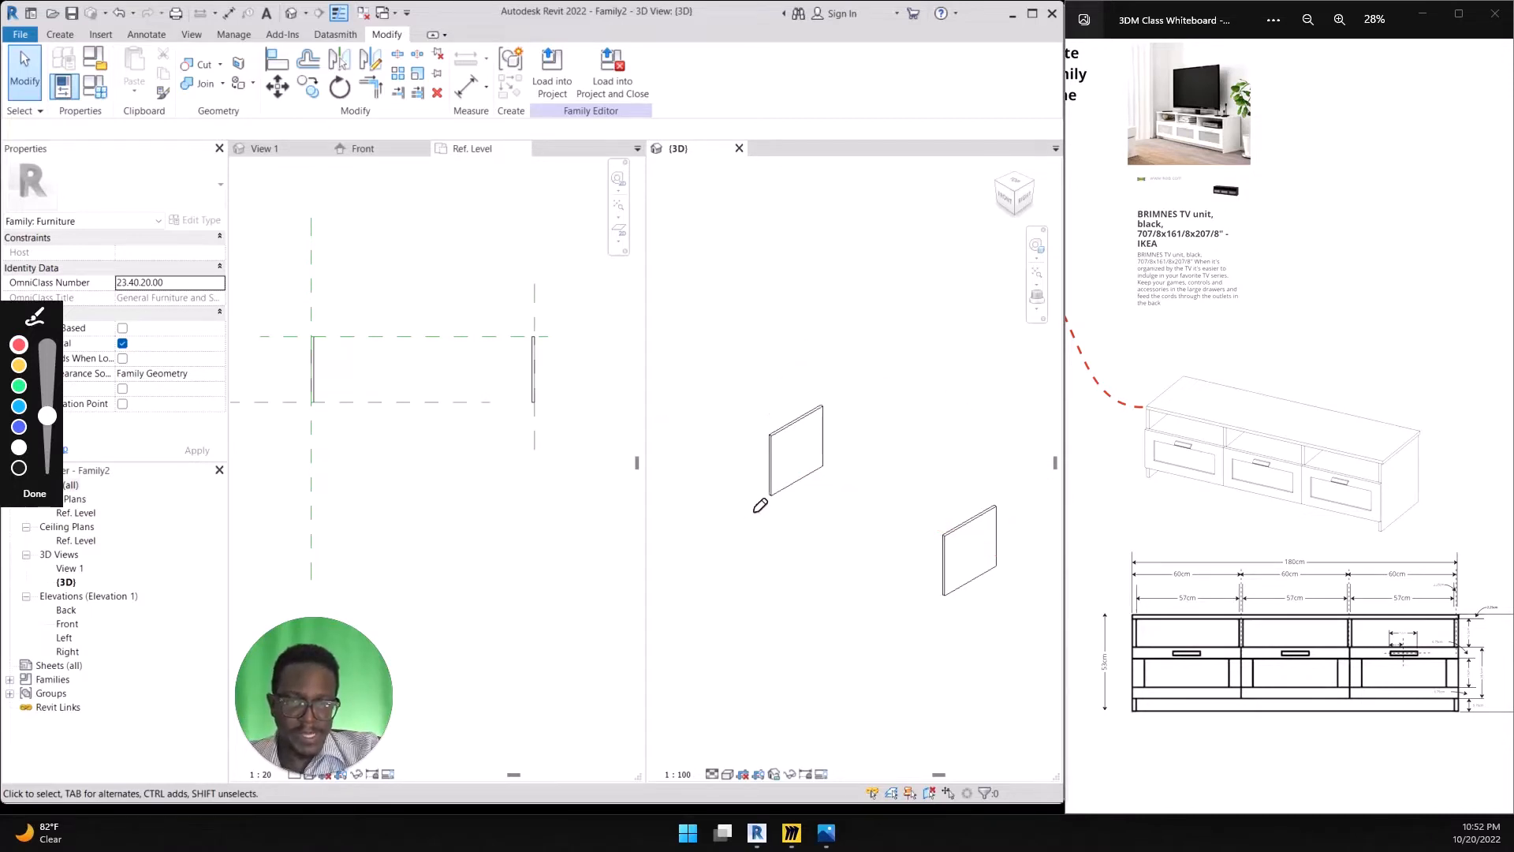
mouse_move(712, 485)
left_mouse_down()
mouse_move(943, 611)
mouse_move(1022, 552)
mouse_move(818, 440)
mouse_move(707, 469)
mouse_move(781, 498)
mouse_move(821, 478)
mouse_move(824, 456)
mouse_move(748, 475)
mouse_move(803, 501)
mouse_move(797, 389)
mouse_move(811, 432)
left_mouse_up()
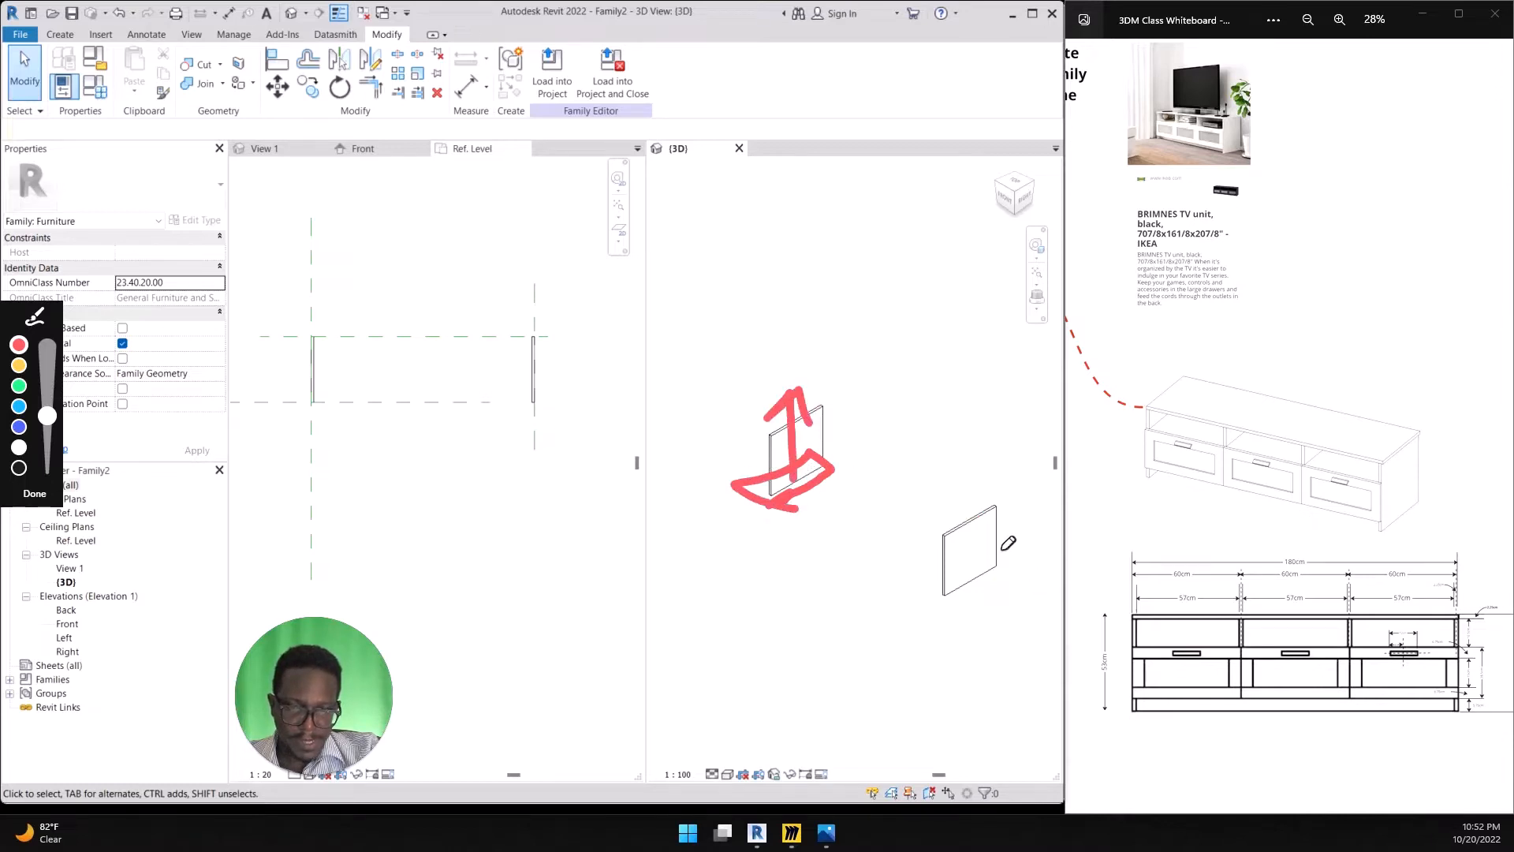
mouse_move(1008, 543)
left_mouse_down()
mouse_move(908, 588)
mouse_move(966, 609)
mouse_move(1026, 575)
mouse_move(1004, 541)
mouse_move(947, 520)
mouse_move(996, 519)
left_mouse_up()
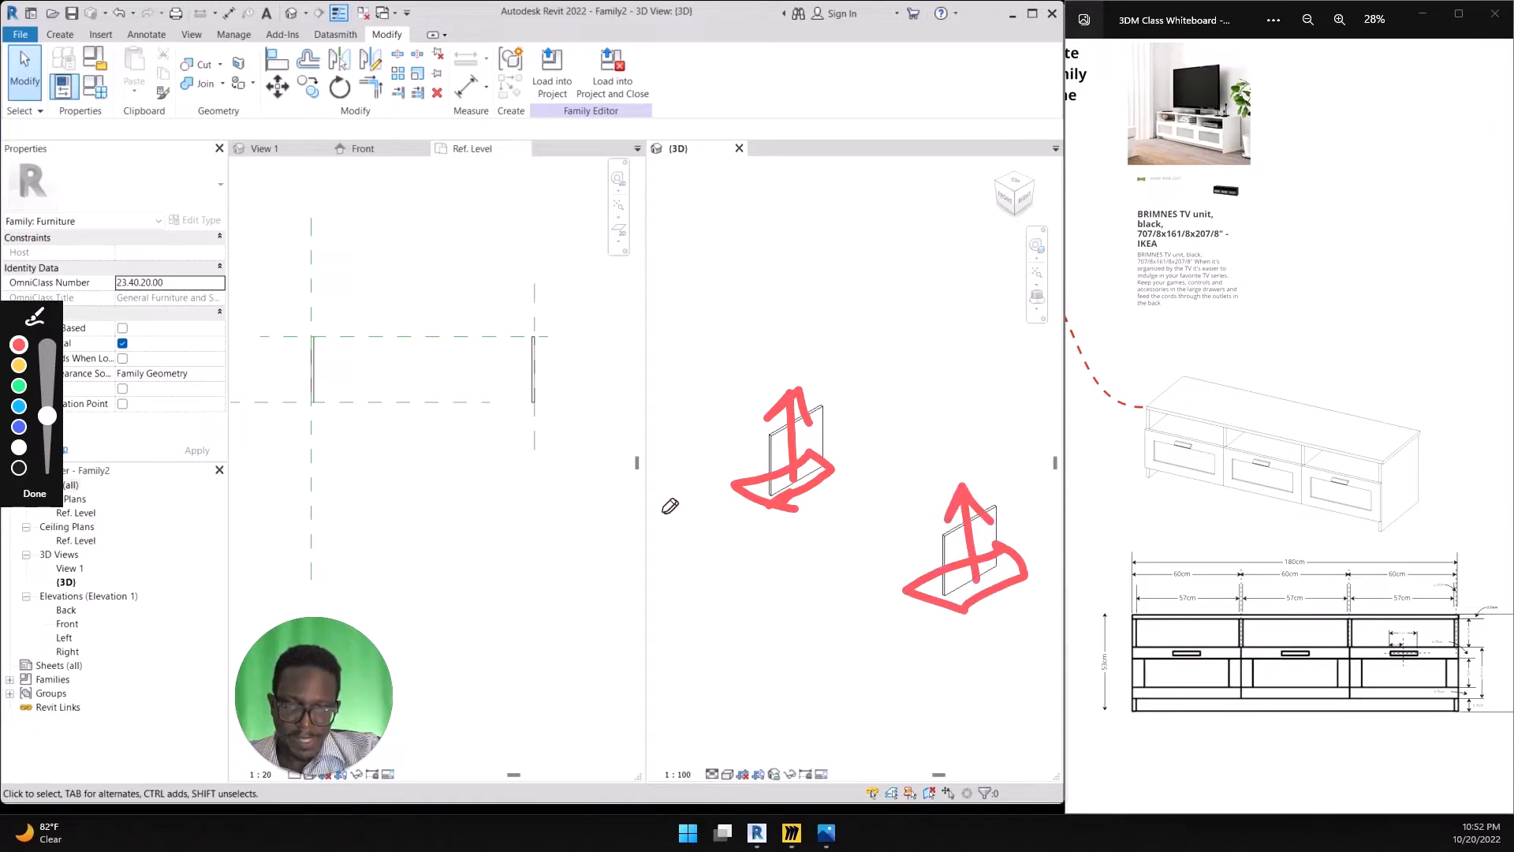
mouse_move(672, 514)
left_mouse_down()
mouse_move(883, 603)
mouse_move(1049, 619)
mouse_move(1109, 537)
mouse_move(868, 394)
mouse_move(801, 382)
mouse_move(672, 471)
left_mouse_up()
left_click_drag(895, 409, 722, 564)
left_click_drag(955, 457, 824, 575)
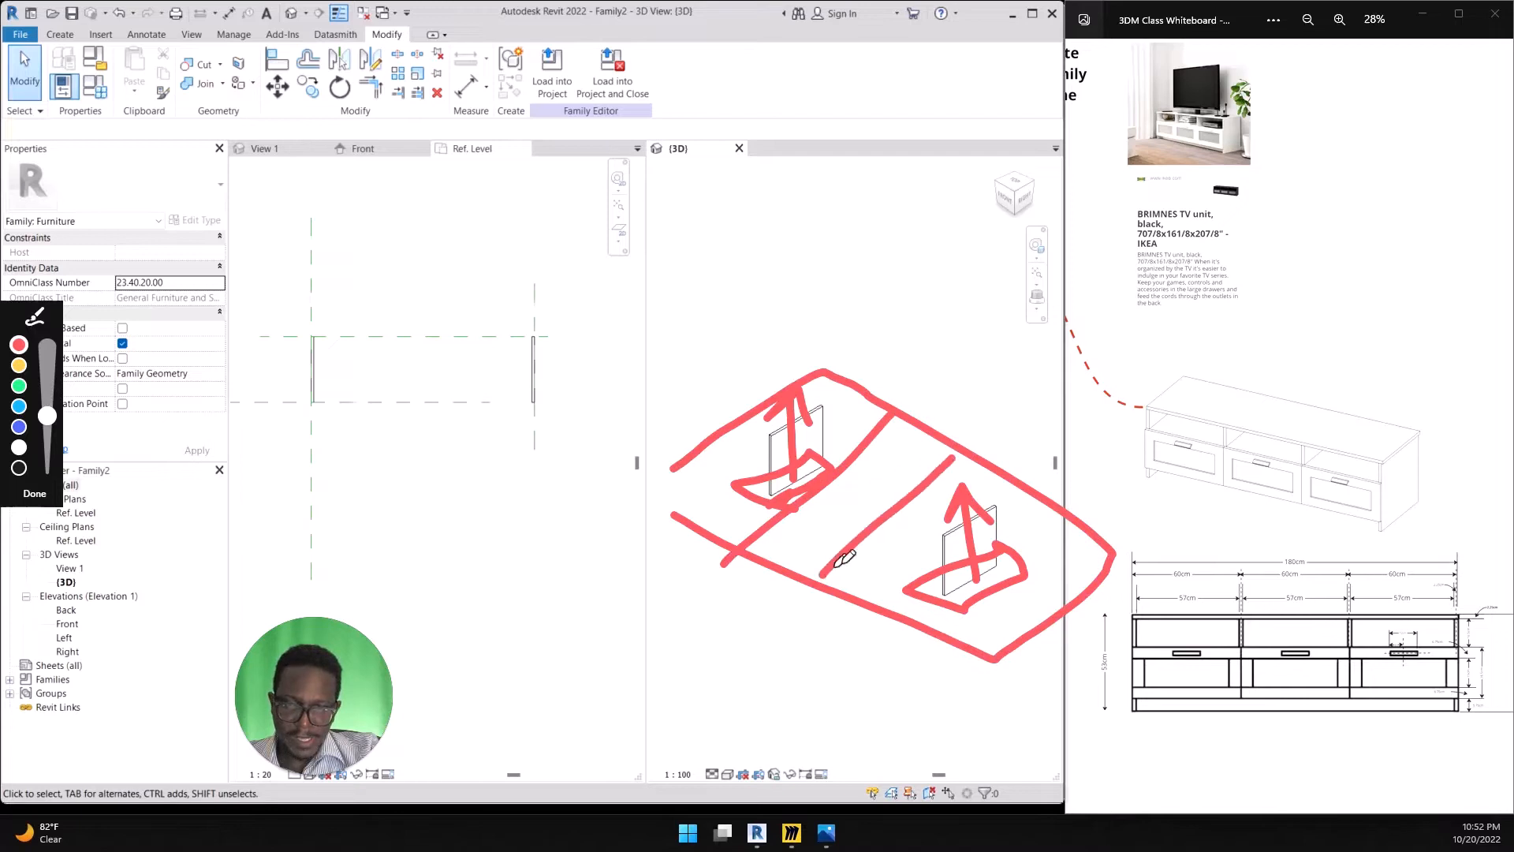
left_click_drag(1025, 477, 837, 606)
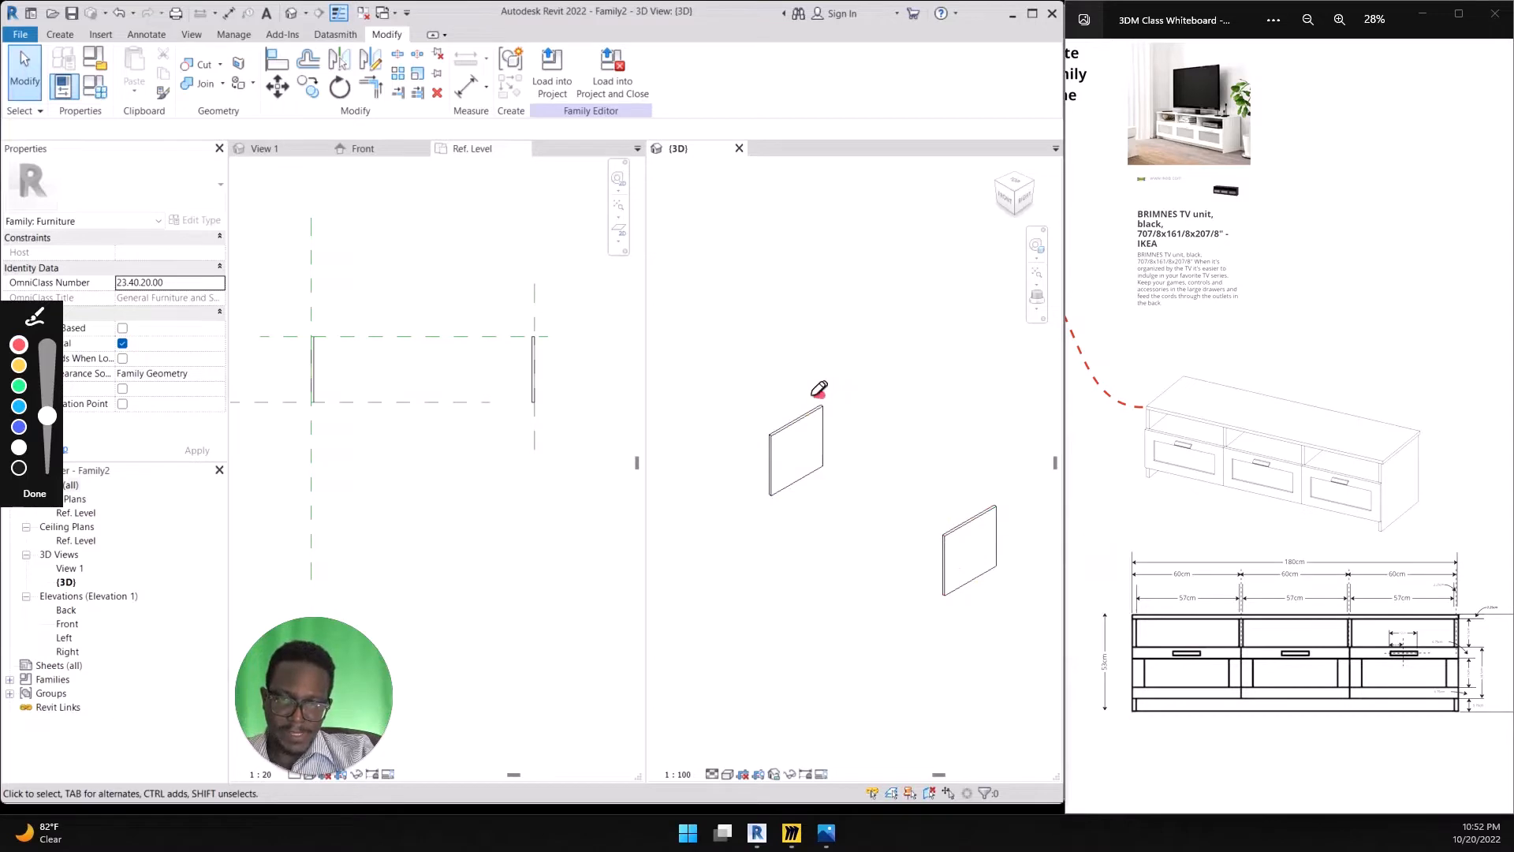
mouse_move(816, 395)
left_mouse_down()
mouse_move(868, 417)
mouse_move(781, 419)
left_mouse_up()
mouse_move(974, 492)
left_mouse_down()
mouse_move(1012, 483)
mouse_move(919, 477)
mouse_move(1146, 354)
mouse_move(1251, 425)
left_mouse_up()
mouse_move(1137, 401)
left_mouse_down()
mouse_move(1254, 426)
mouse_move(1238, 362)
left_mouse_up()
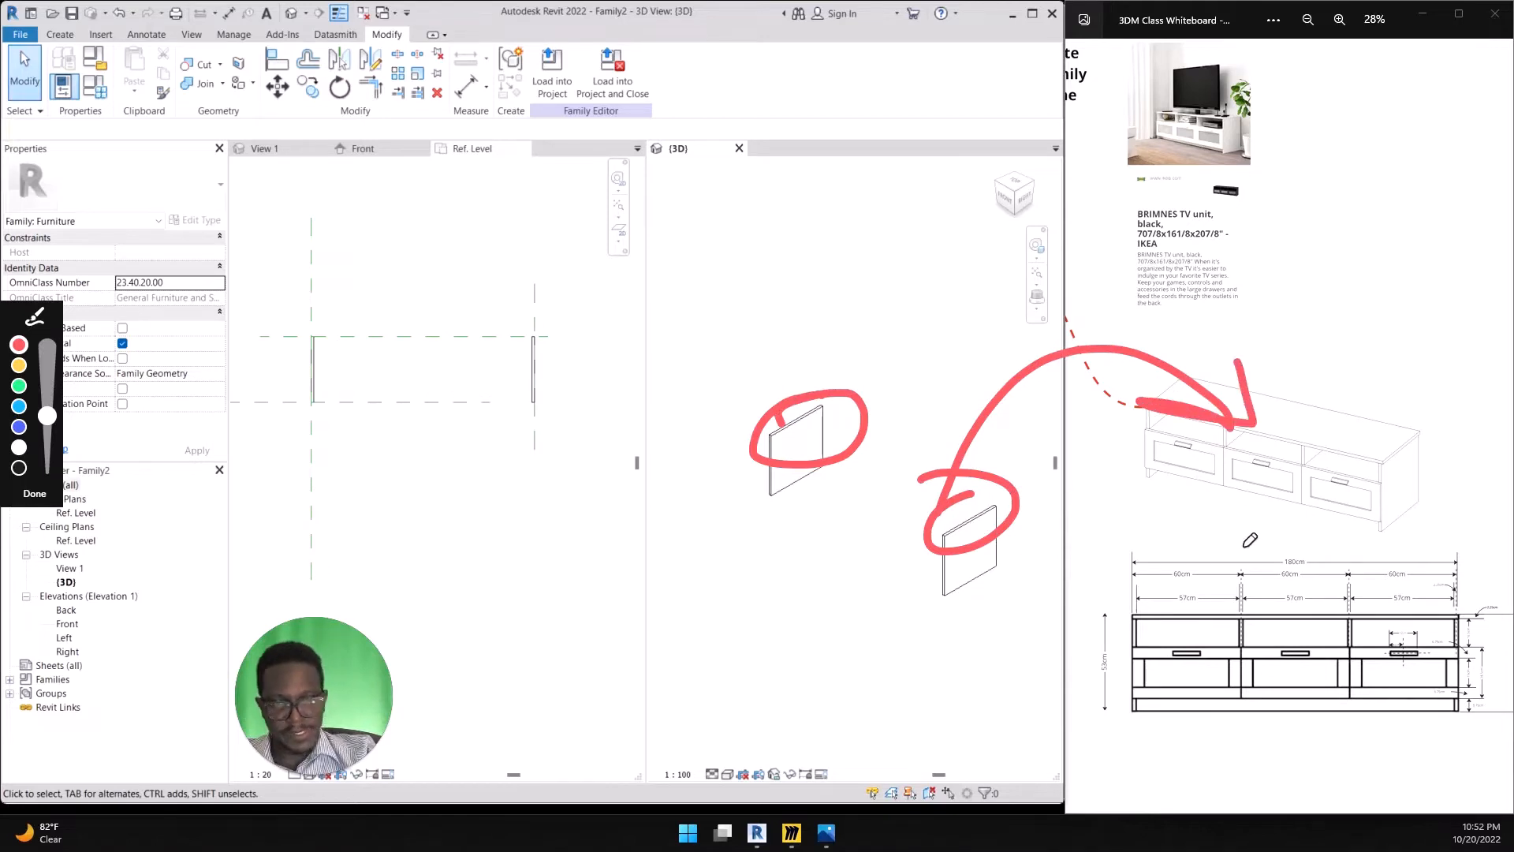
key("Escape")
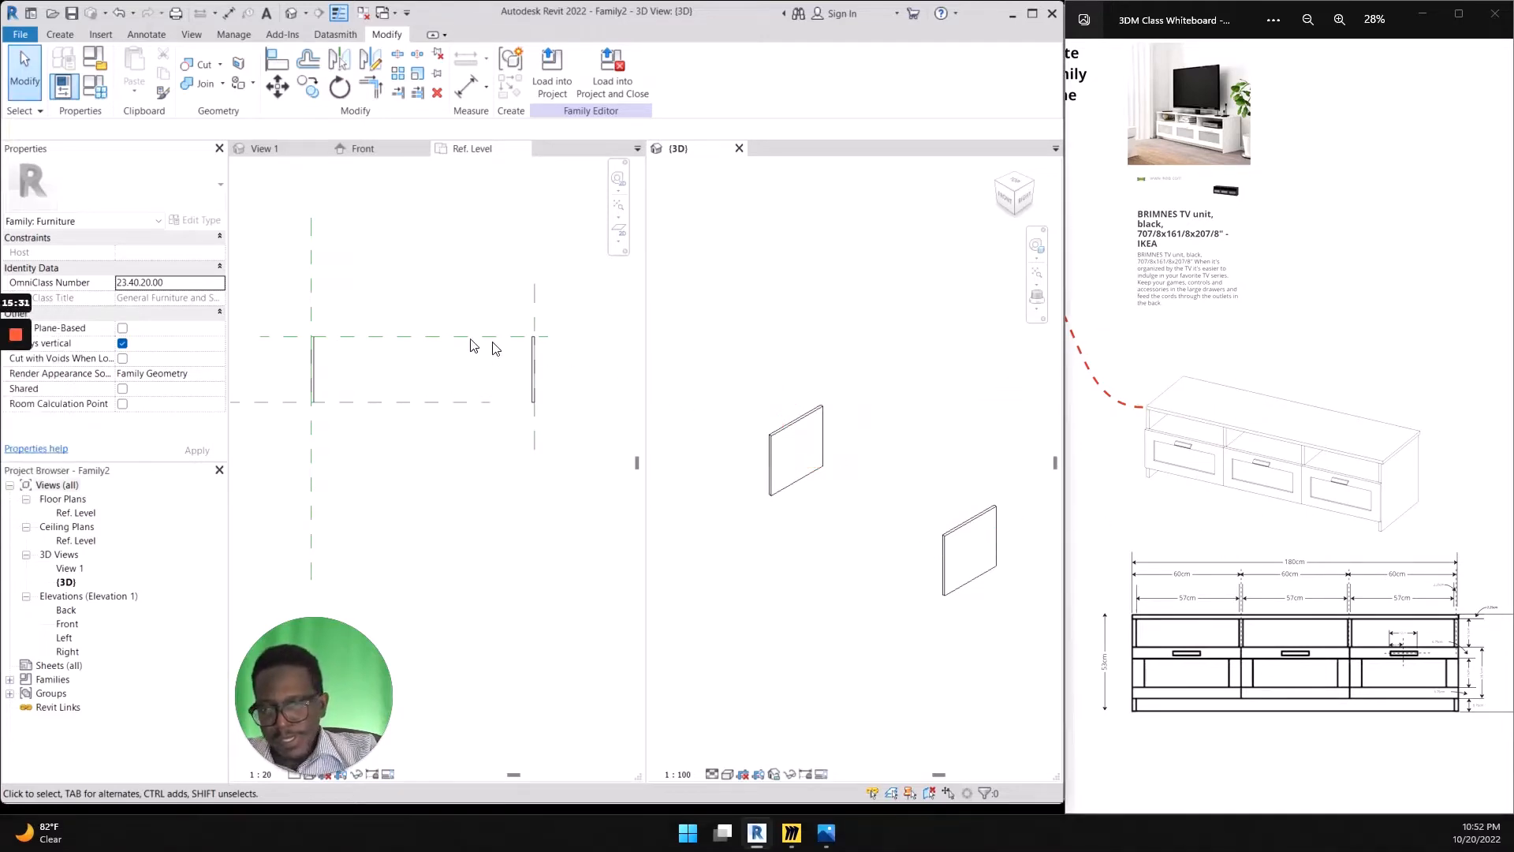
scroll(462, 356, "down", 1)
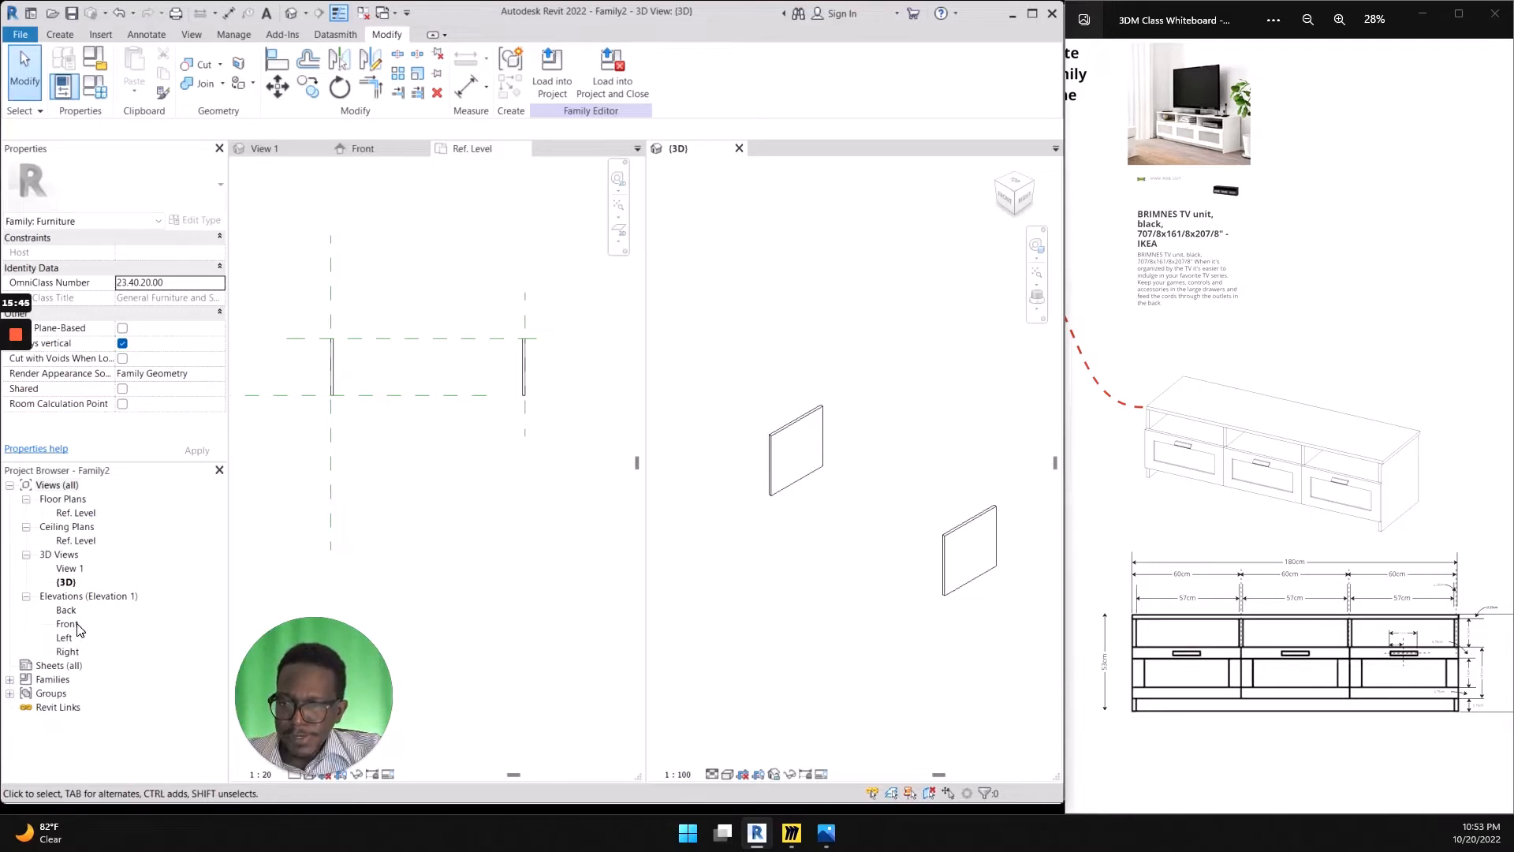
key("ctrl+shift+d")
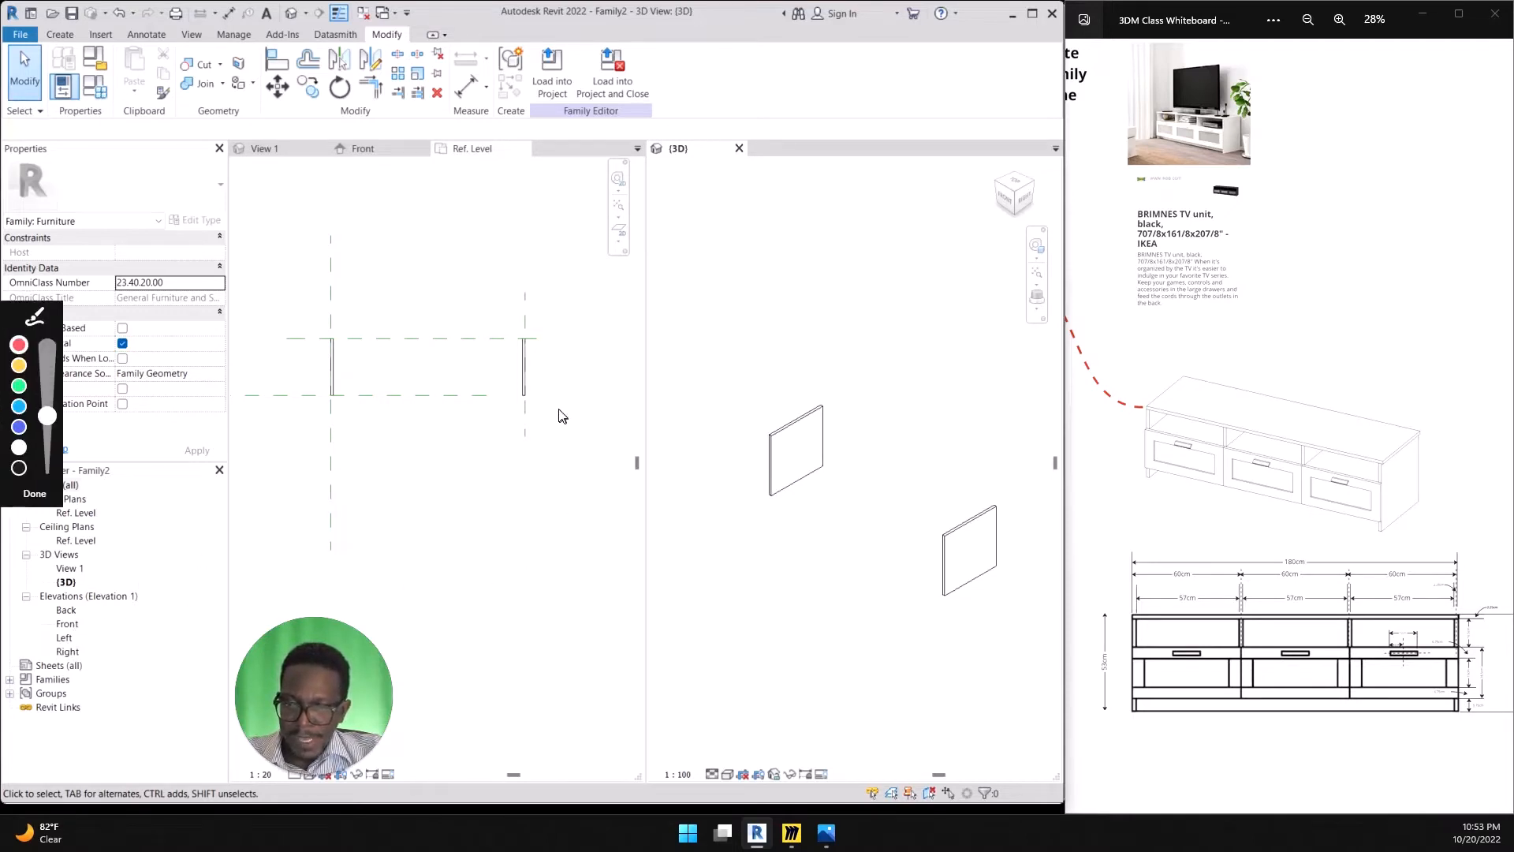
mouse_move(512, 308)
left_mouse_down()
mouse_move(260, 565)
mouse_move(119, 610)
mouse_move(135, 618)
mouse_move(118, 609)
left_mouse_up()
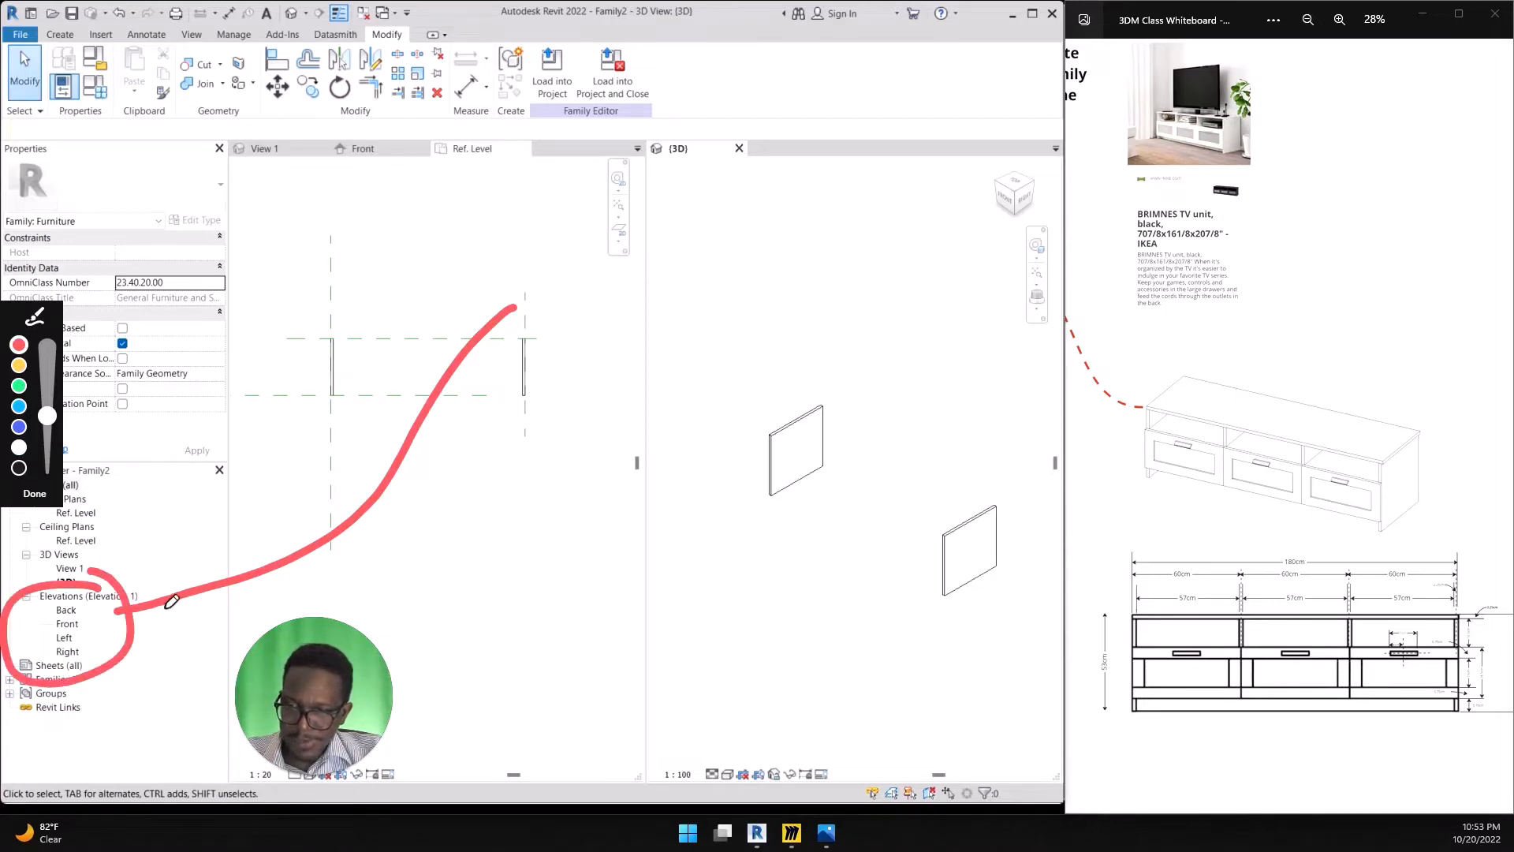
key("ctrl+shift+d")
Open the Front elevation view and frame both side panels in it
double_click(68, 624)
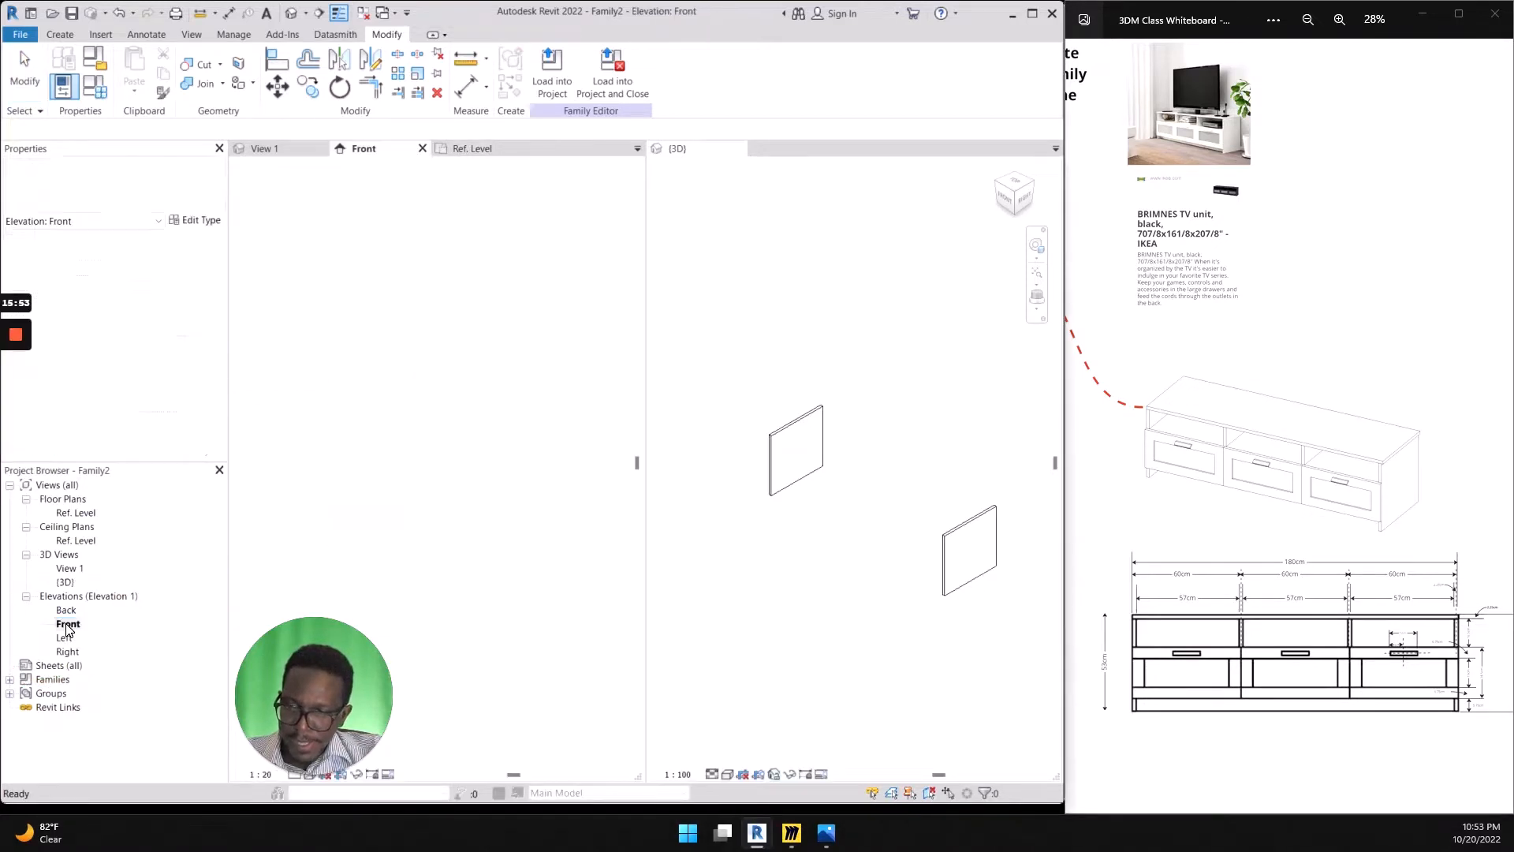
scroll(347, 423, "down", 1)
scroll(402, 548, "up", 2)
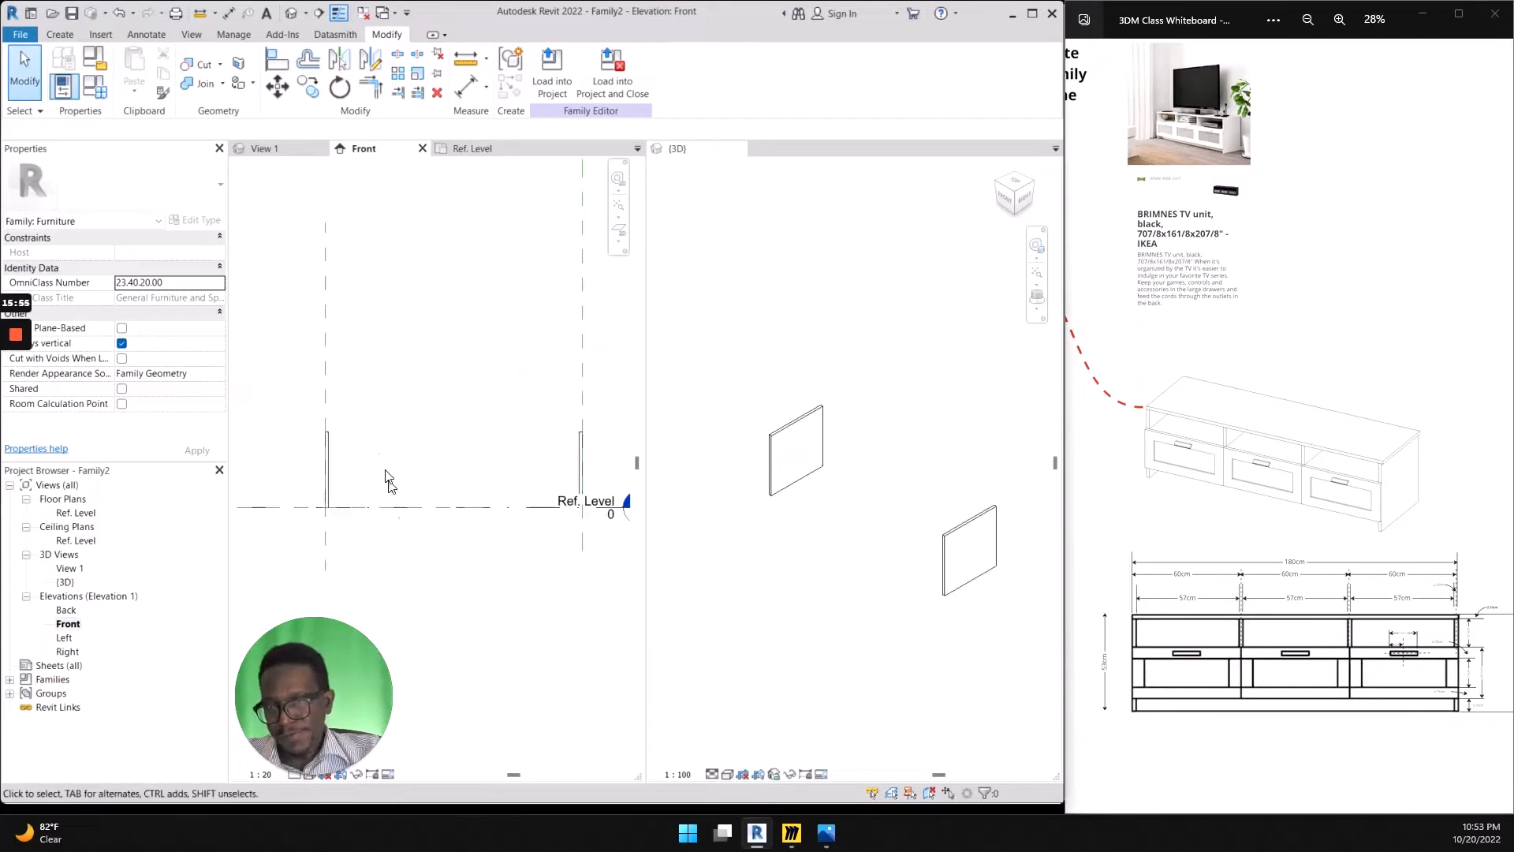
left_click(60, 33)
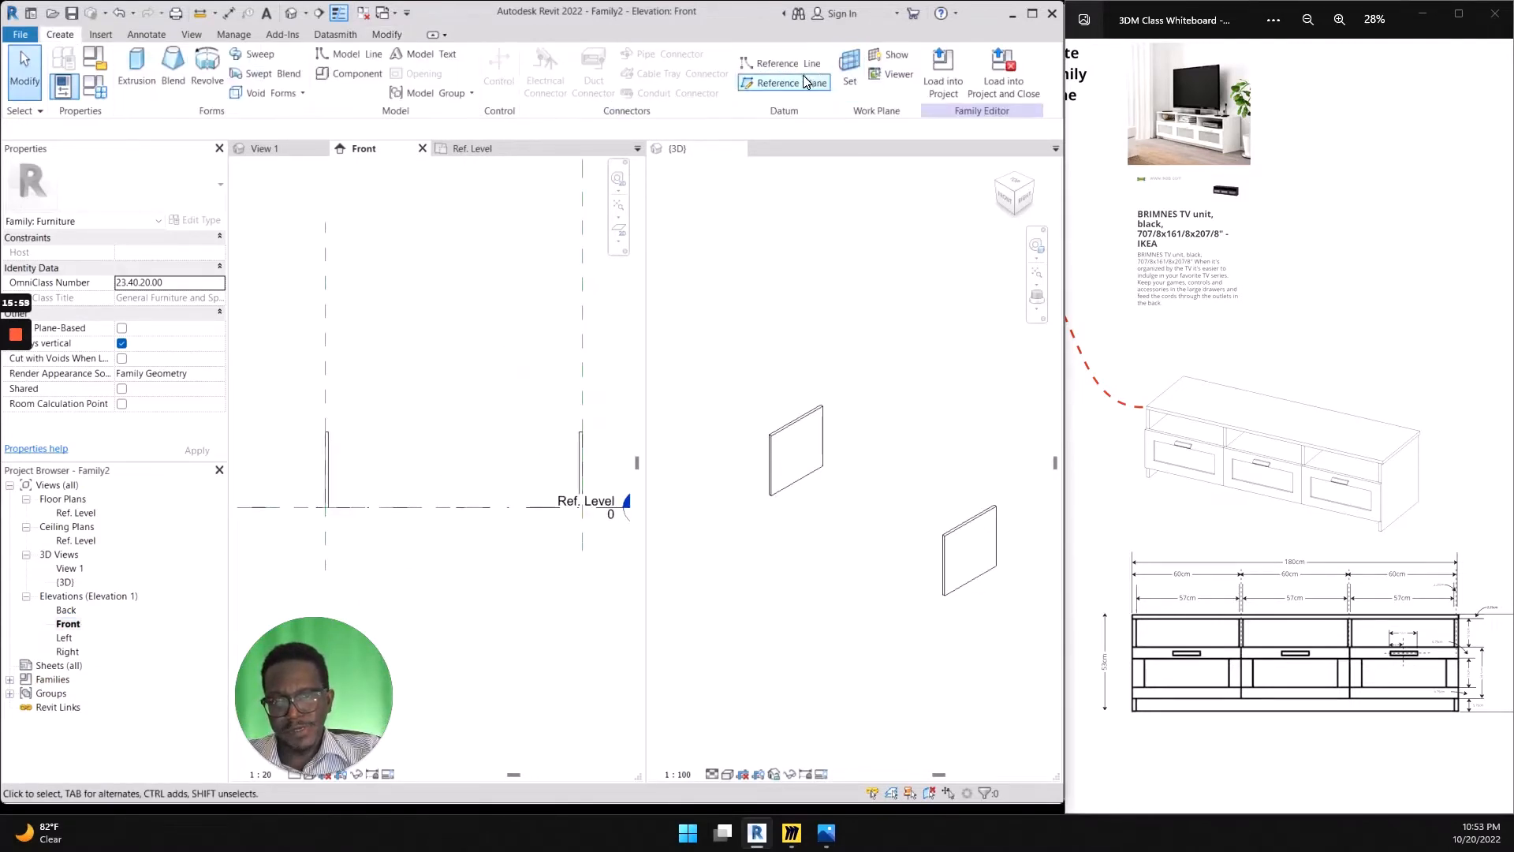
Orient the 3D view to the front so that both side panels are seen face-on
scroll(781, 488, "down", 4)
scroll(817, 507, "up", 5)
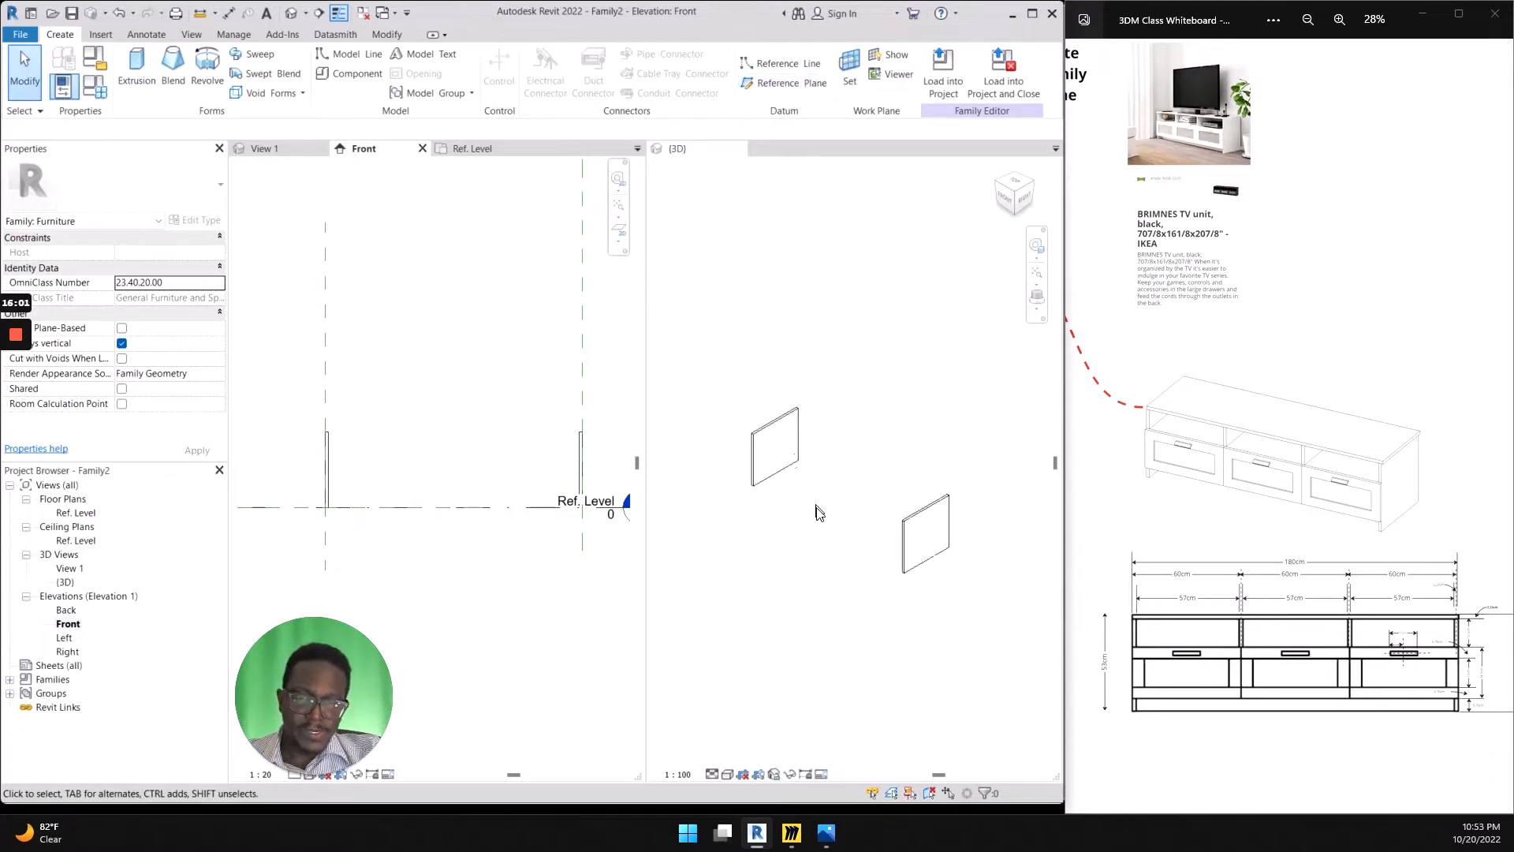
left_click(1005, 200)
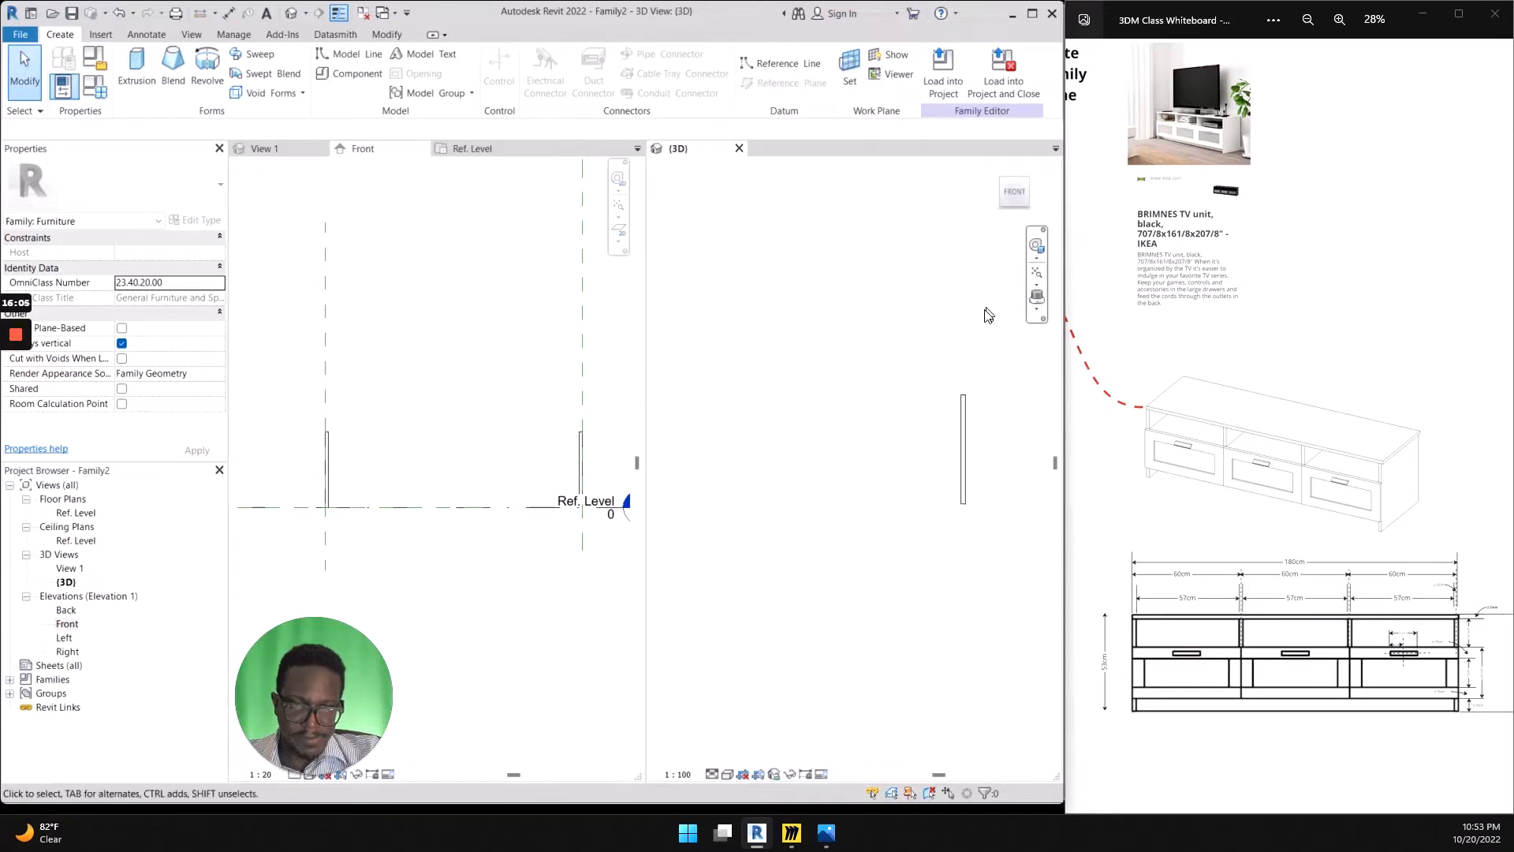
scroll(935, 340, "down", 2)
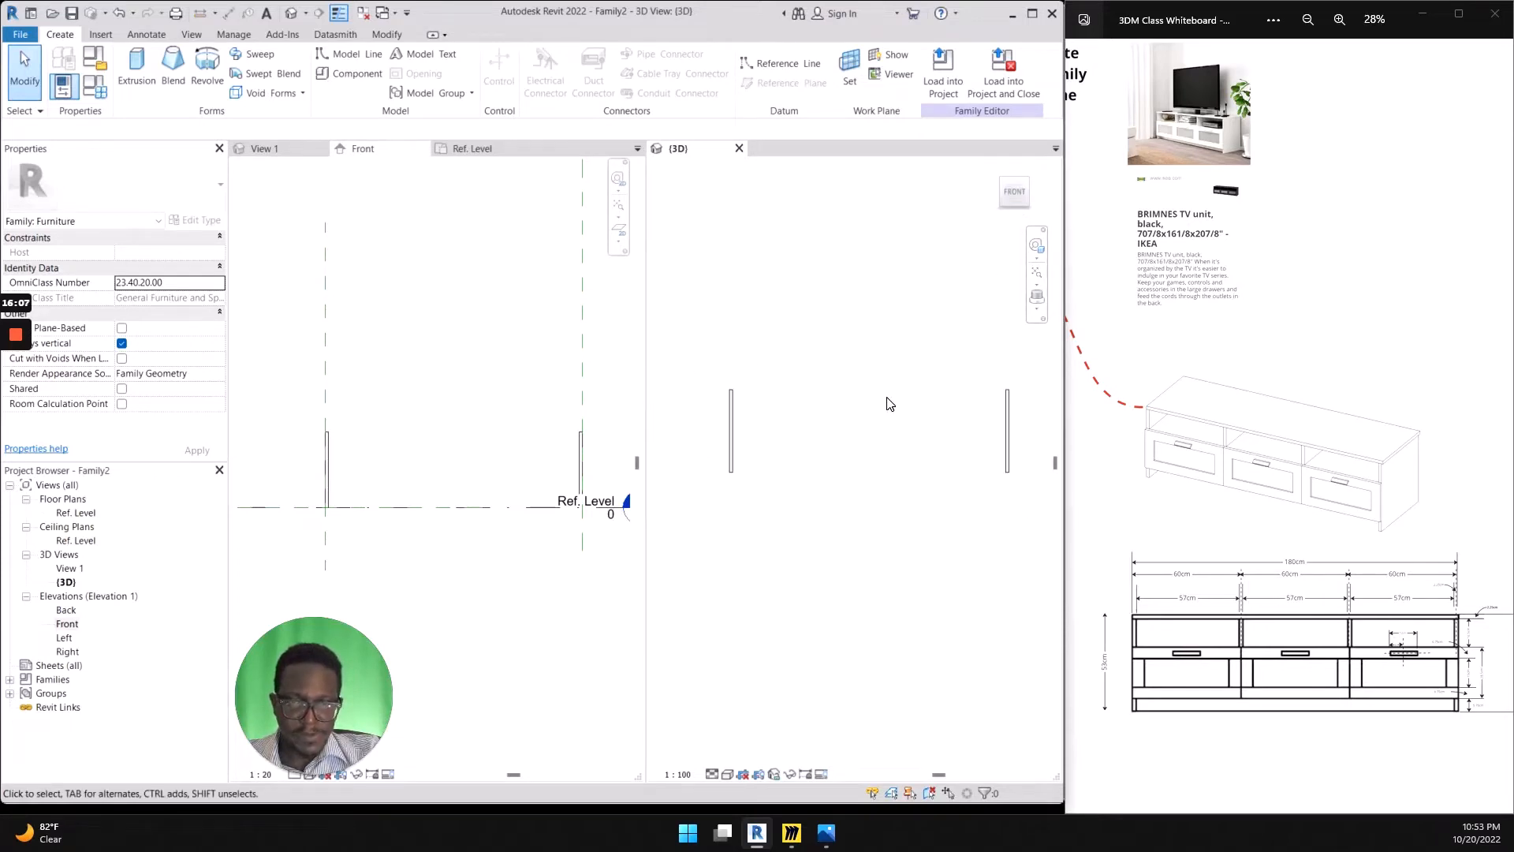
key("ctrl+shift+d")
mouse_move(818, 298)
left_mouse_down()
mouse_move(773, 99)
mouse_move(742, 132)
mouse_move(791, 128)
left_mouse_up()
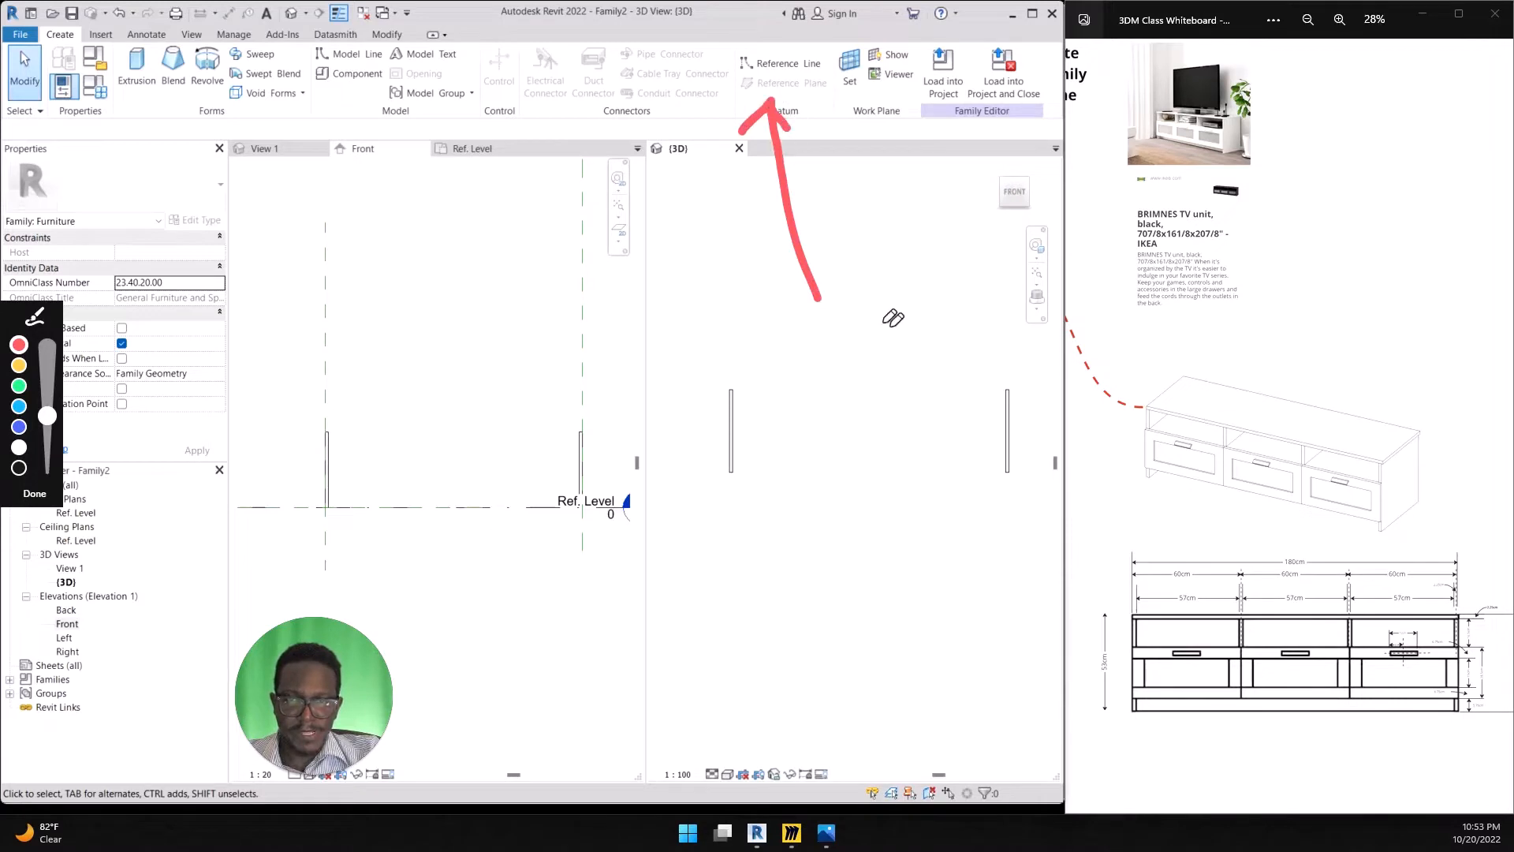
mouse_move(1039, 175)
left_mouse_down()
mouse_move(1044, 148)
mouse_move(948, 153)
left_mouse_up()
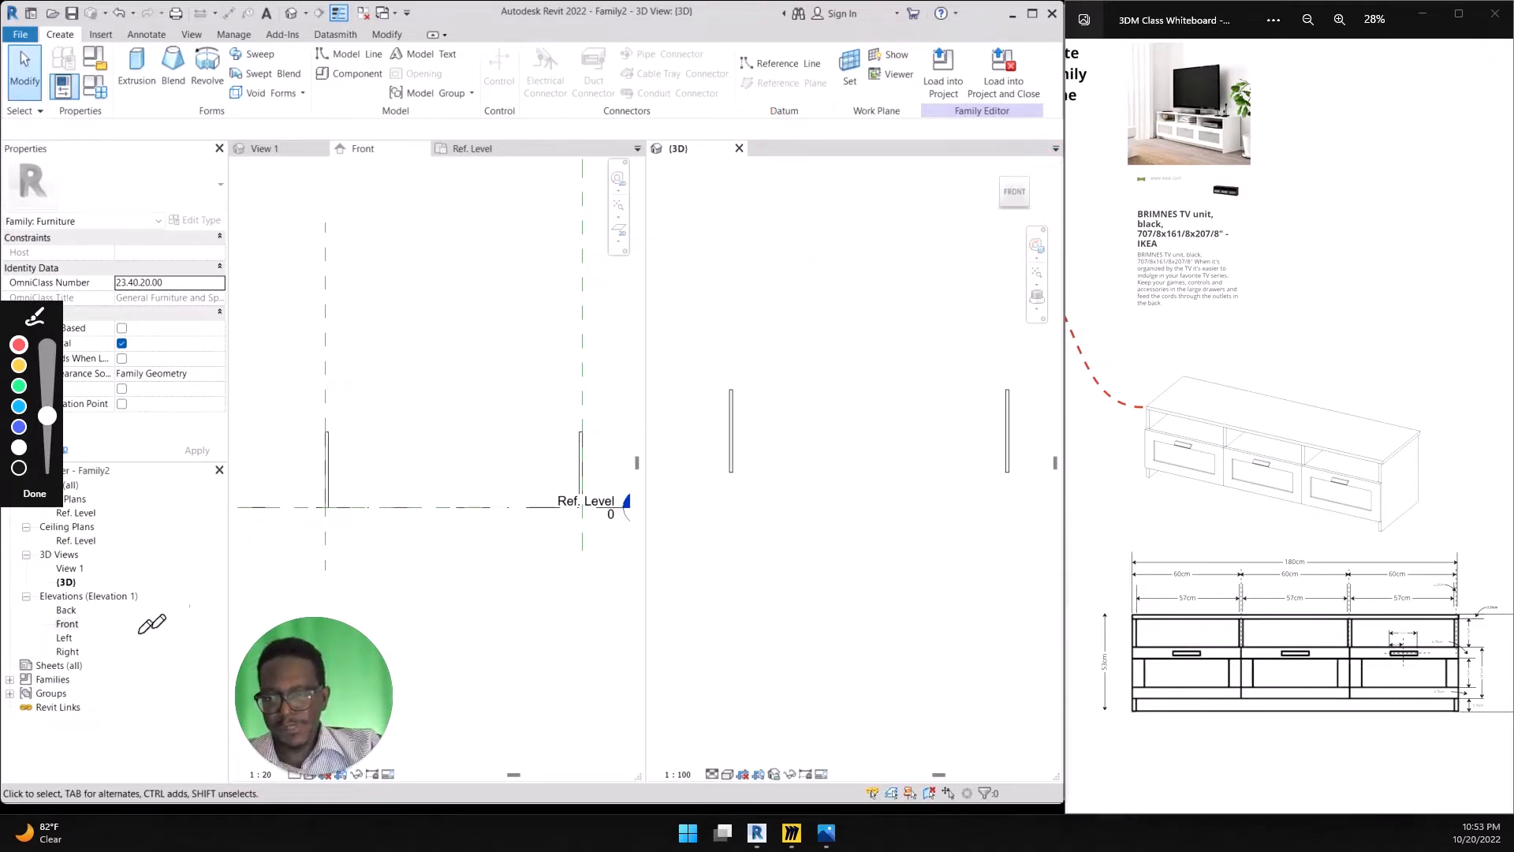
mouse_move(117, 603)
left_mouse_down()
mouse_move(67, 698)
mouse_move(114, 670)
left_mouse_up()
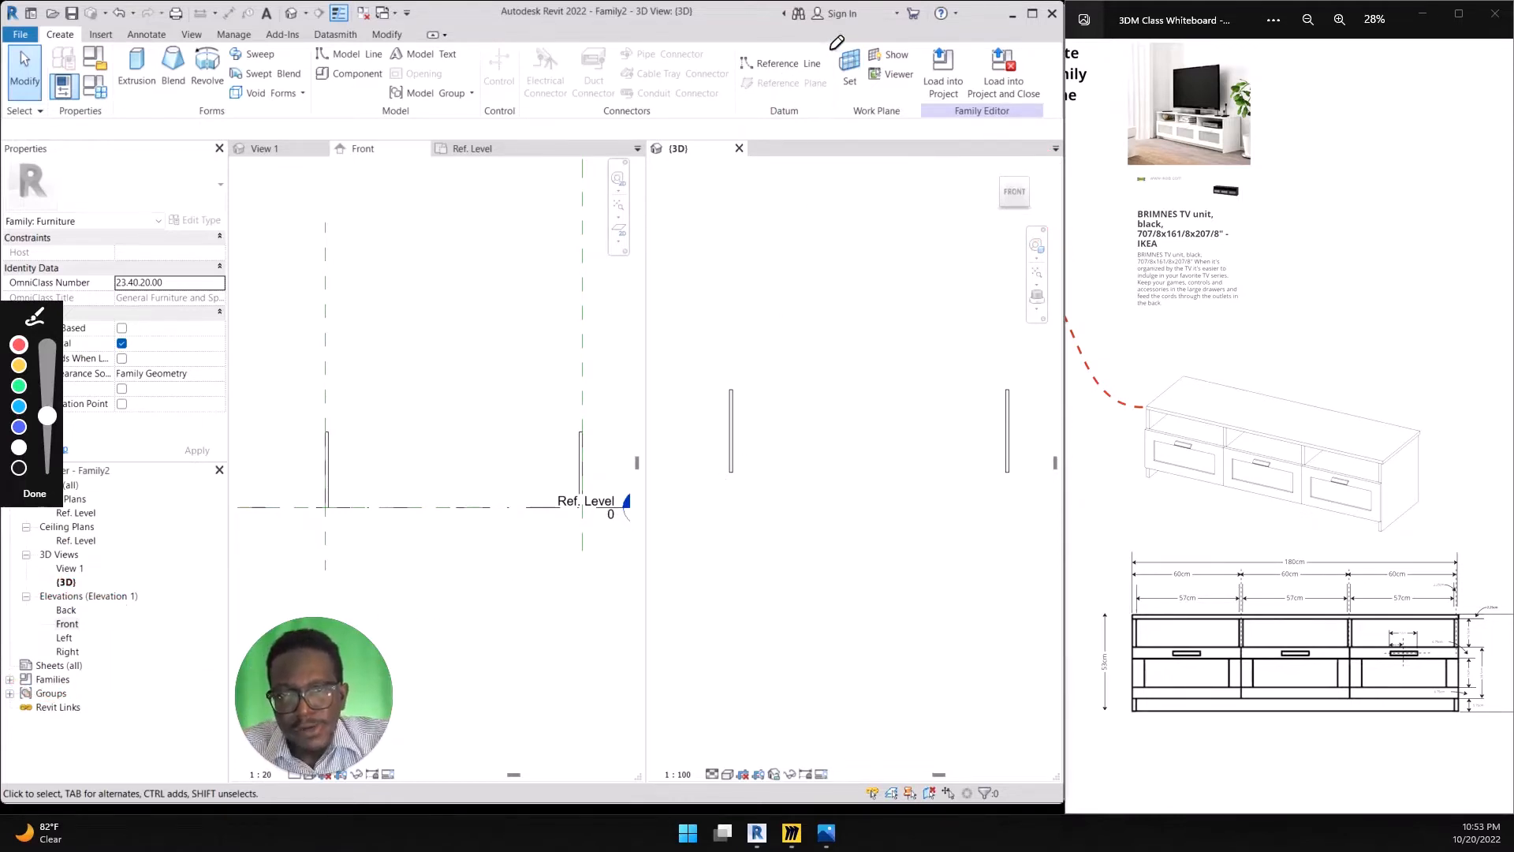
mouse_move(835, 47)
left_mouse_down()
mouse_move(738, 33)
mouse_move(753, 32)
left_mouse_up()
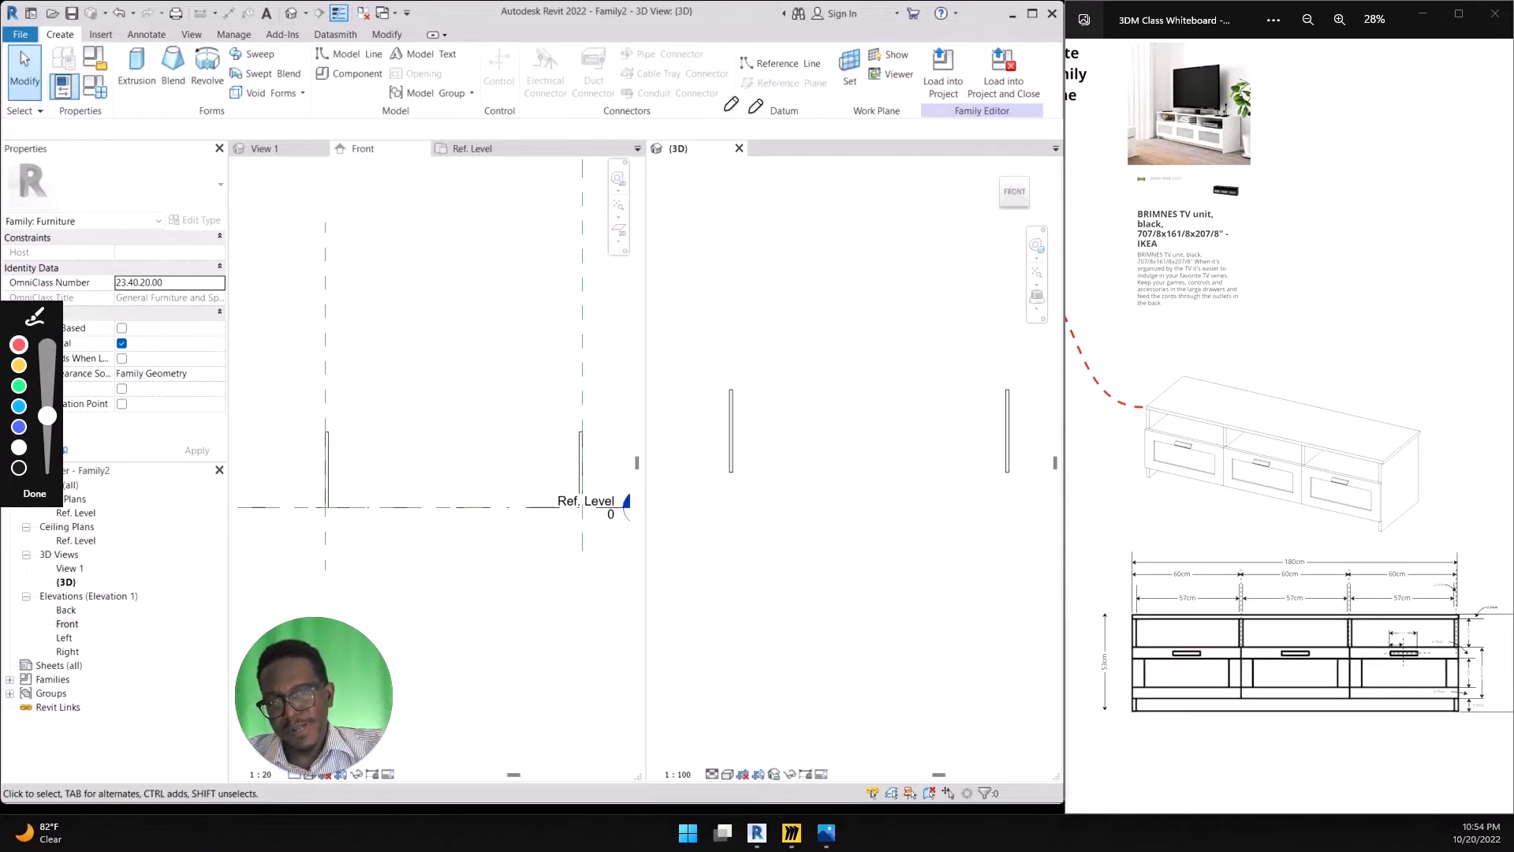
Return the 3D view to an isometric corner orientation and frame both side panels in the Front elevation
key("Escape")
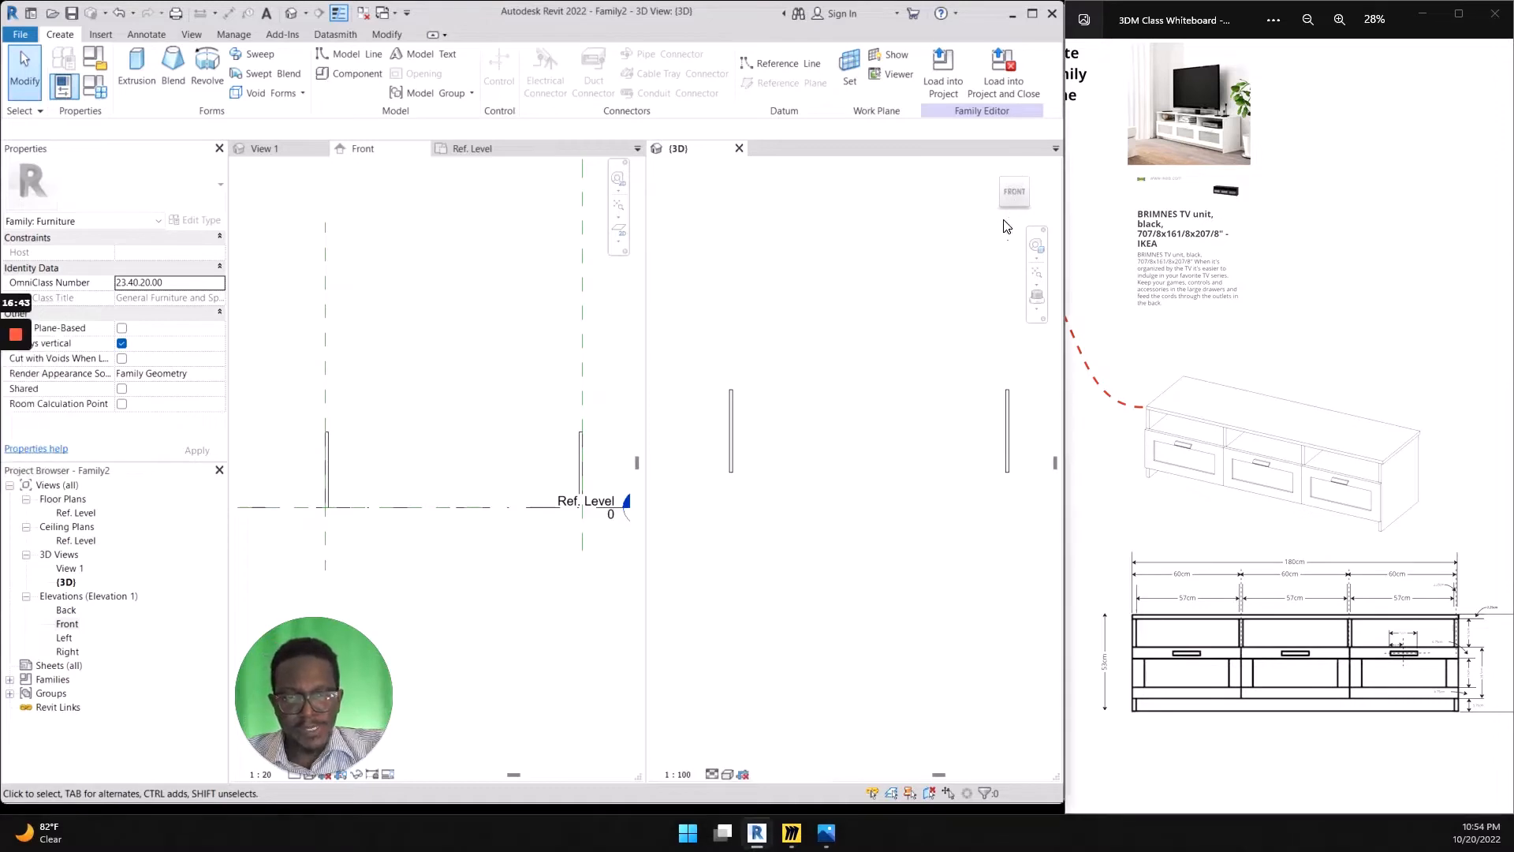
left_click(1028, 180)
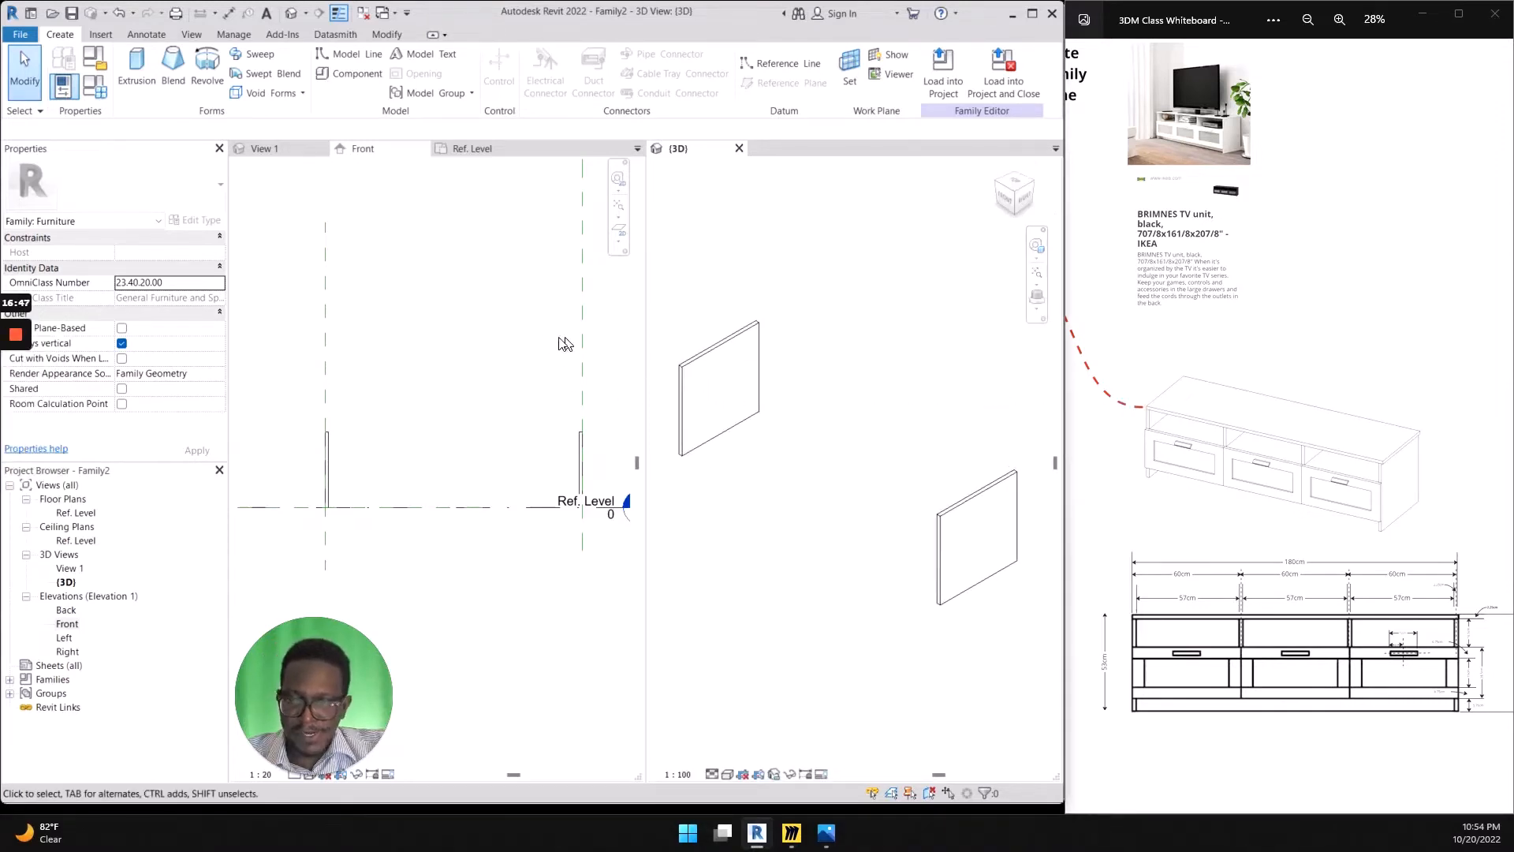
scroll(449, 347, "down", 2)
scroll(378, 418, "up", 3)
scroll(277, 387, "down", 2)
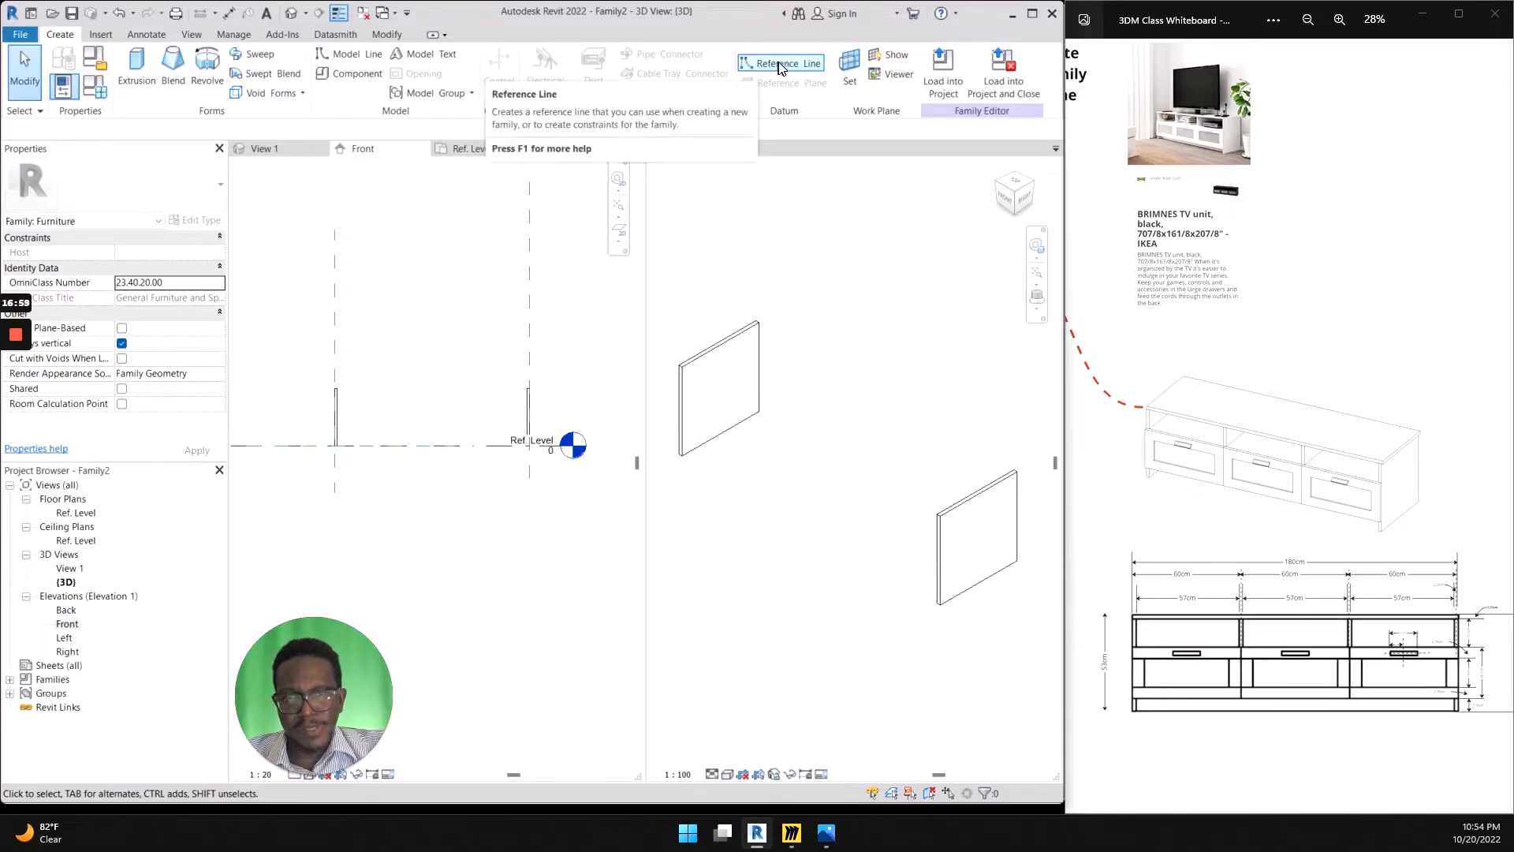
Draw a horizontal reference plane along the top edges of both side panels in the Front elevation
left_click(426, 310)
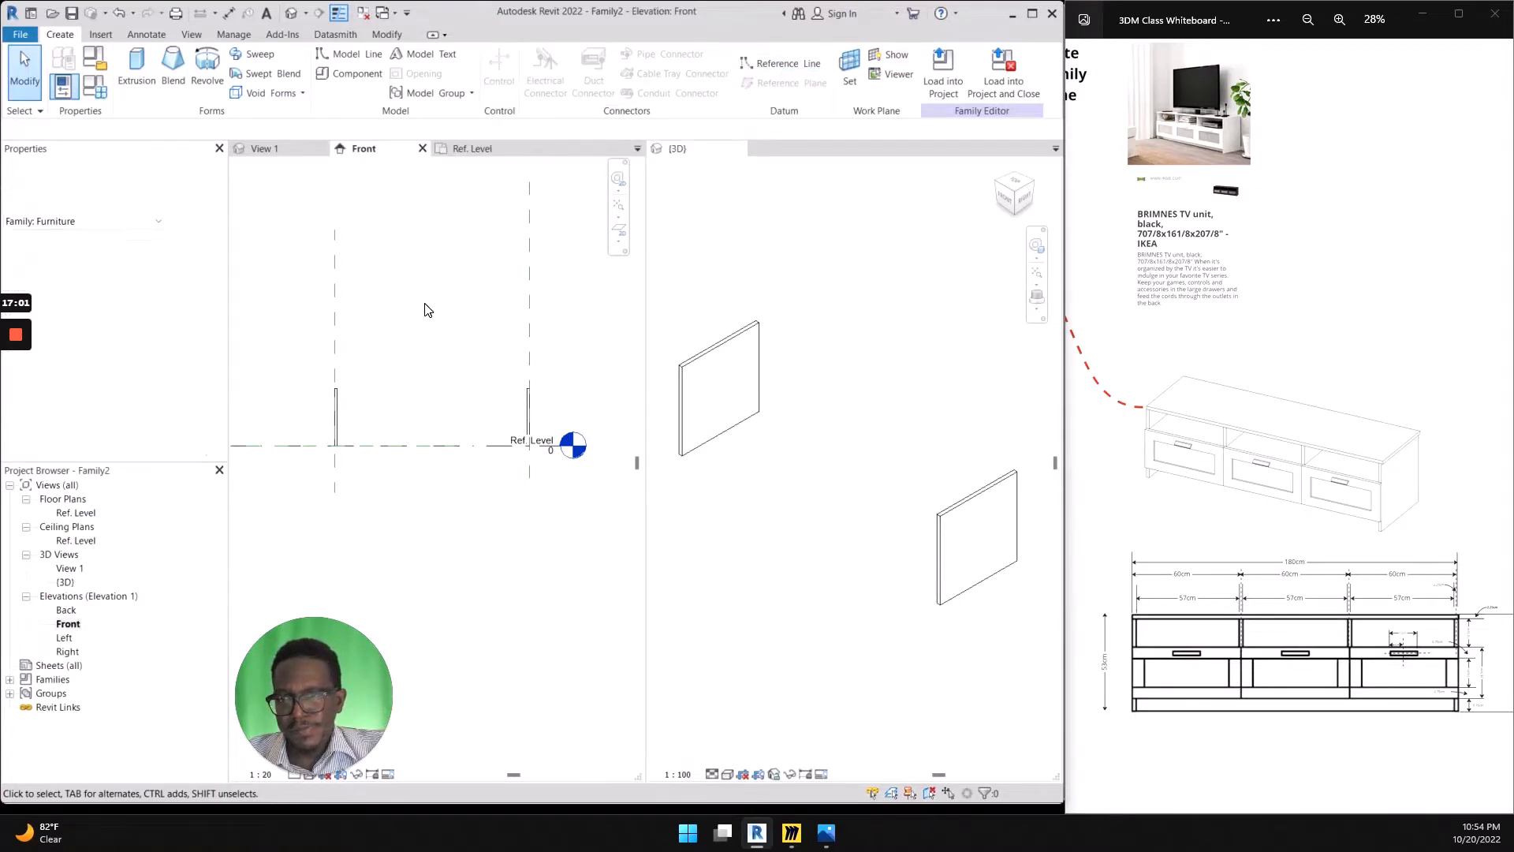
left_click(812, 82)
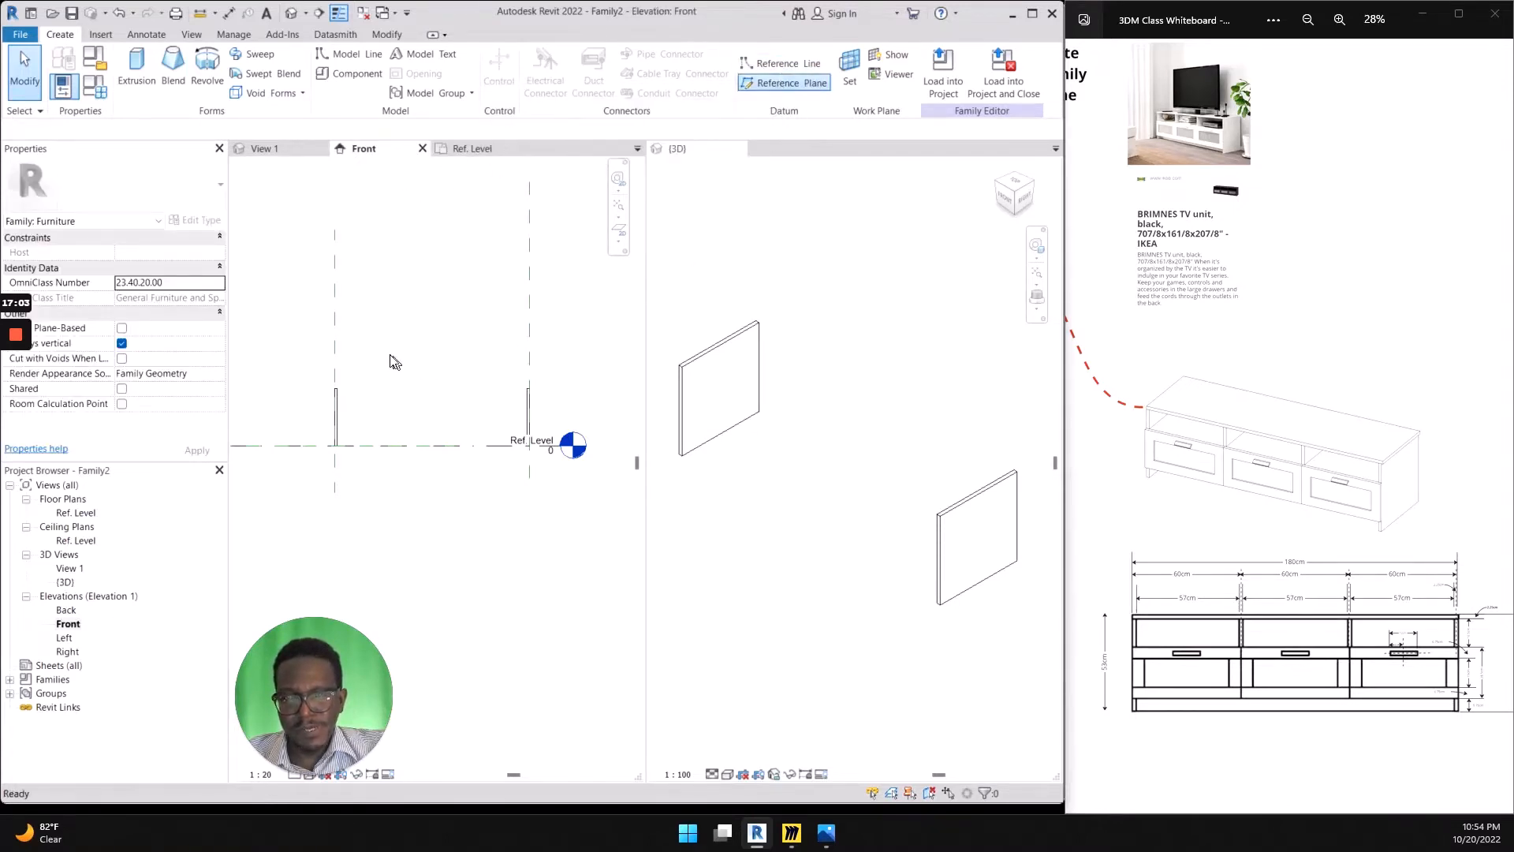
left_click(332, 386)
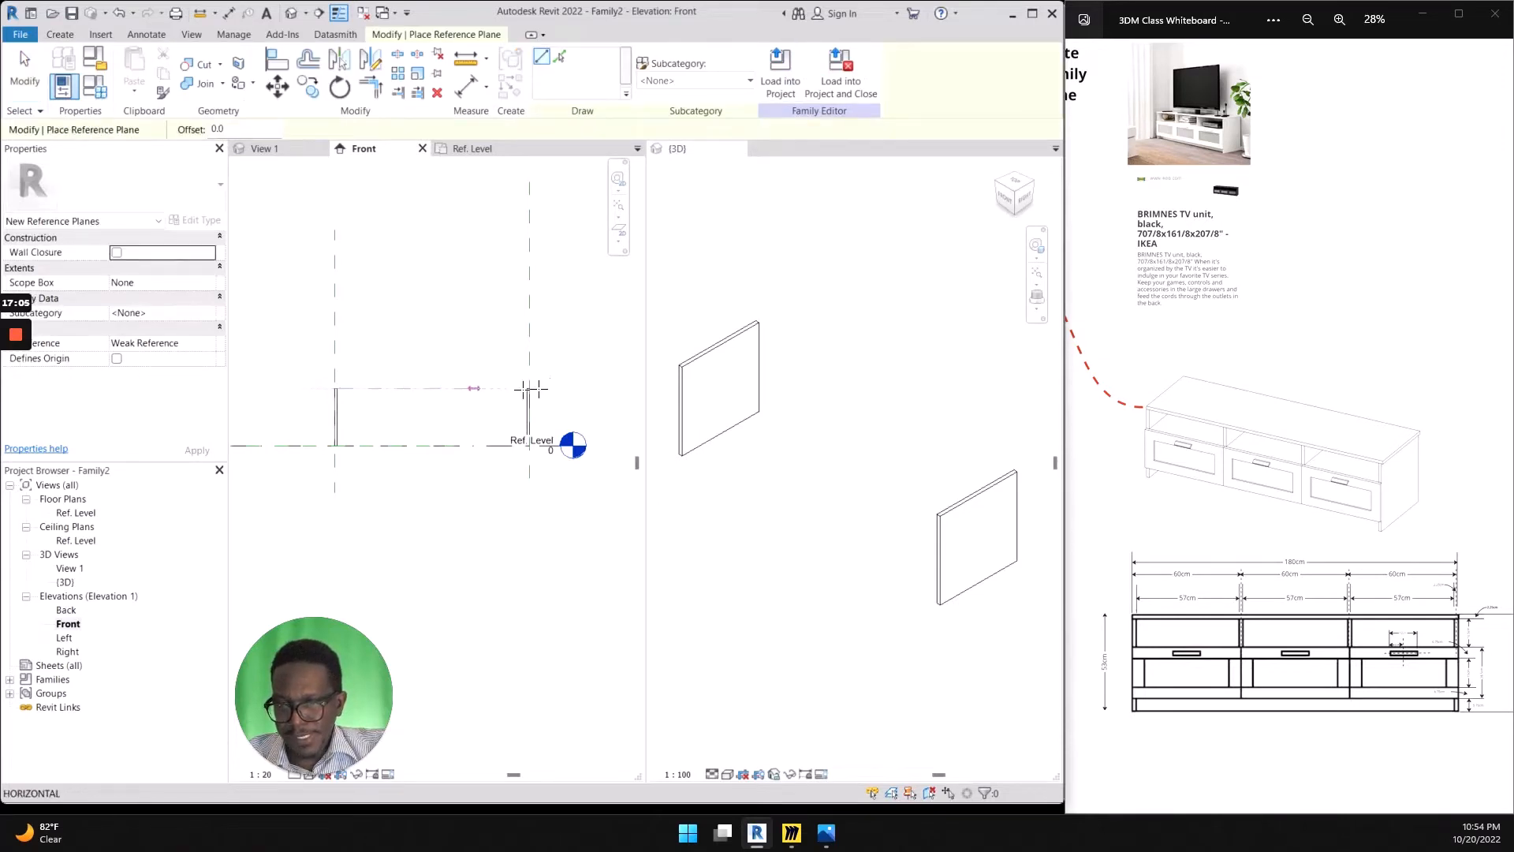
left_click(575, 386)
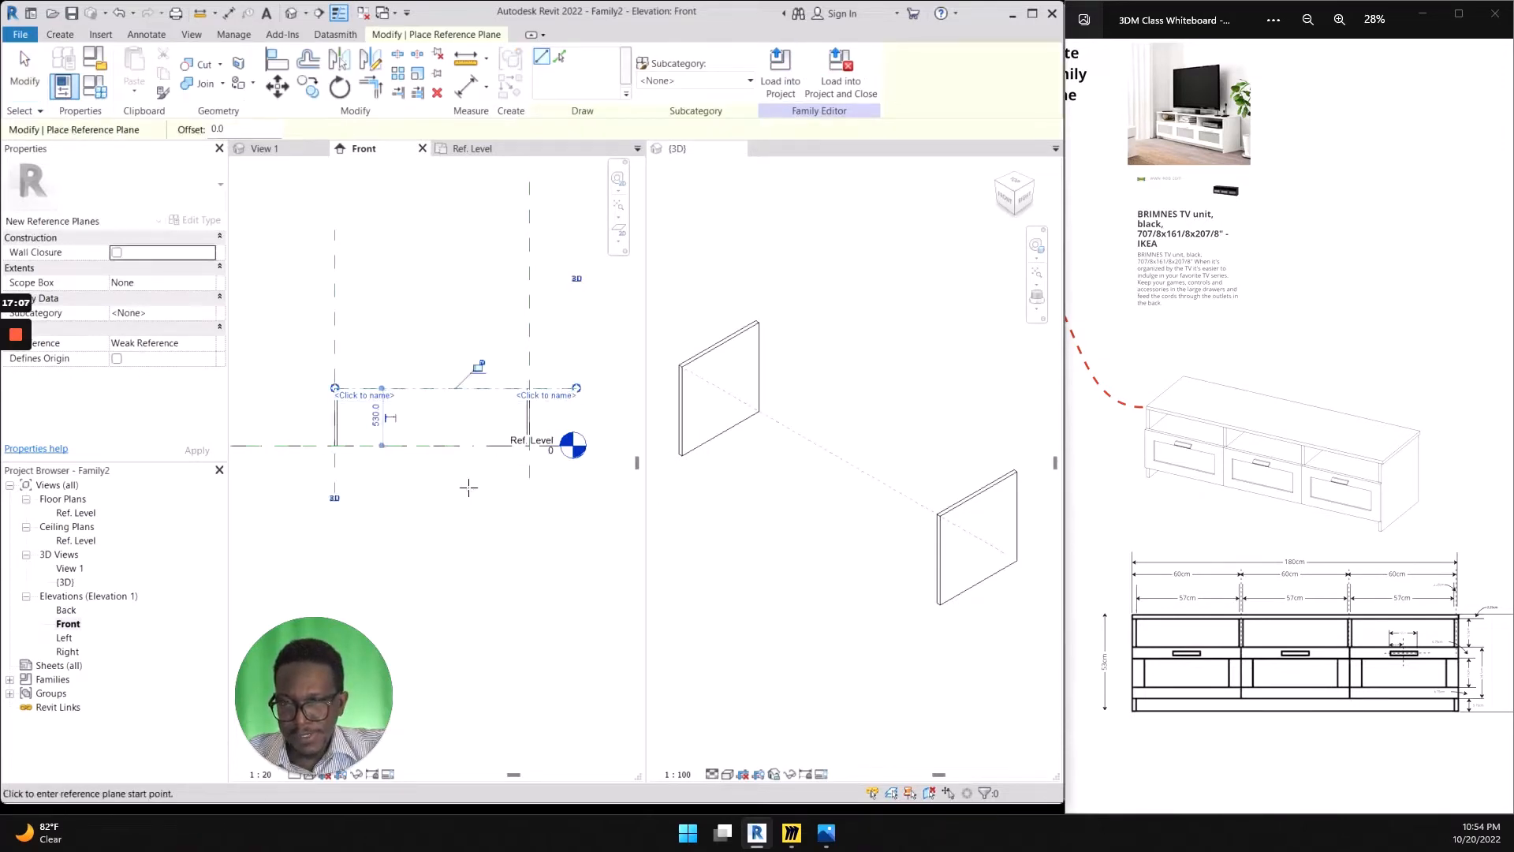
scroll(297, 387, "up", 3)
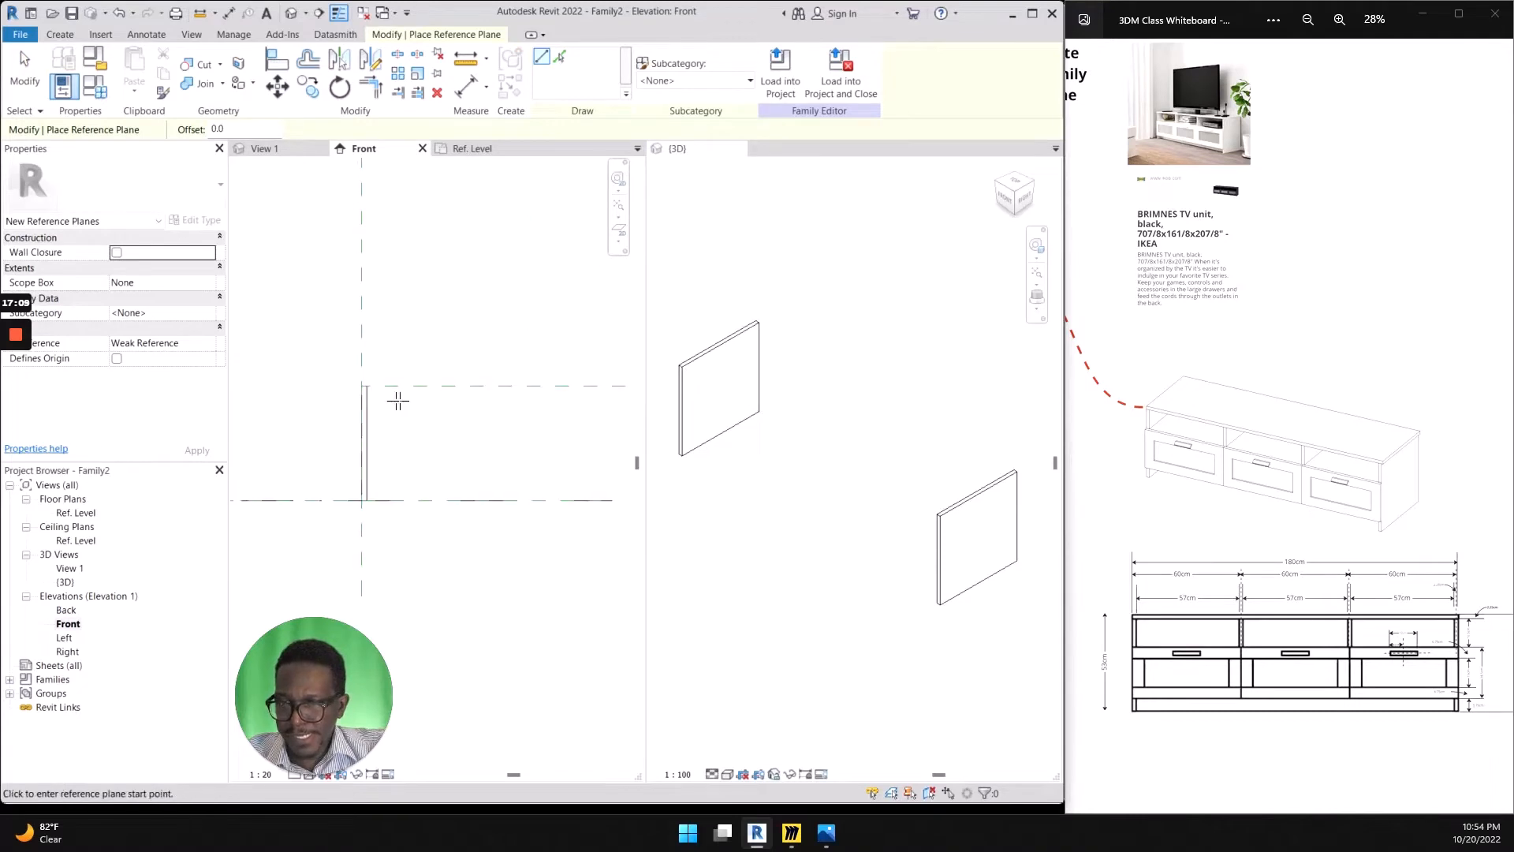
key("Escape")
key("Escape")
Extend the new horizontal reference plane outward past the left side panel and name it Top of console
left_click(412, 387)
left_click_drag(362, 386, 267, 385)
scroll(458, 376, "down", 2)
scroll(359, 418, "up", 3)
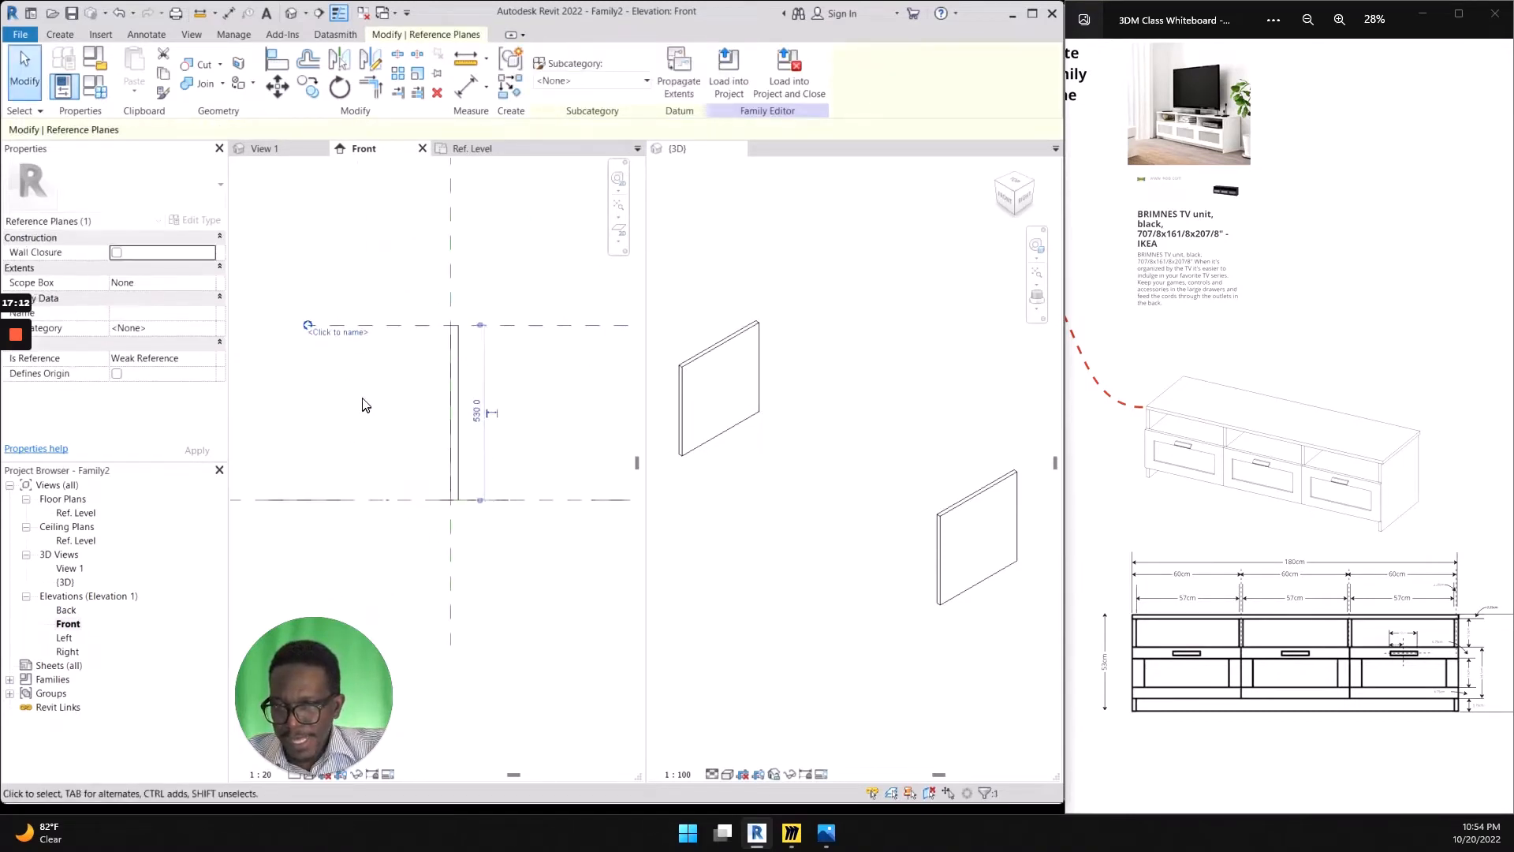
left_click(344, 337)
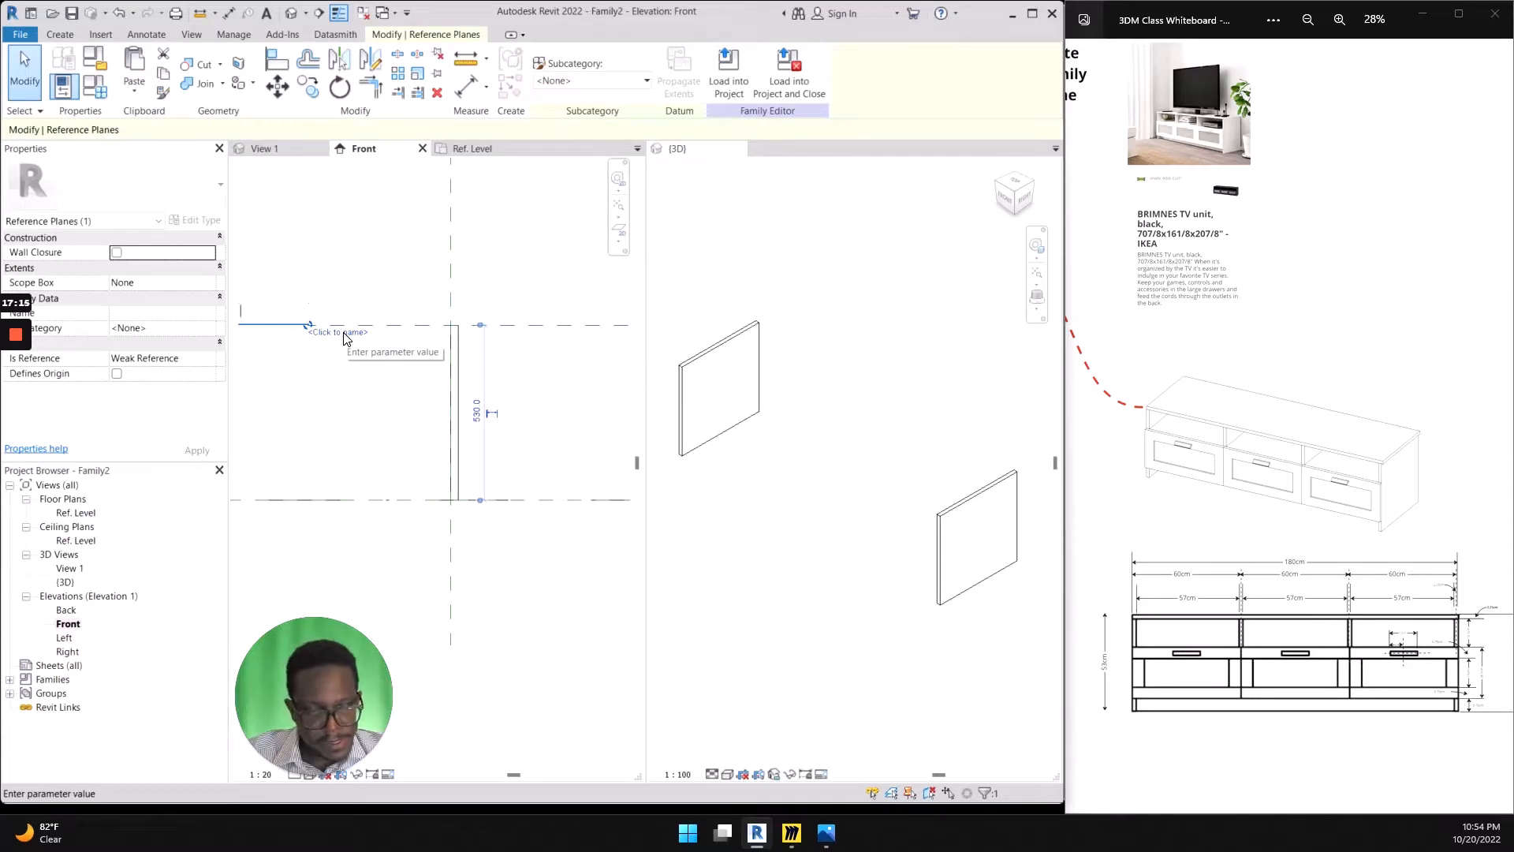
type("Top")
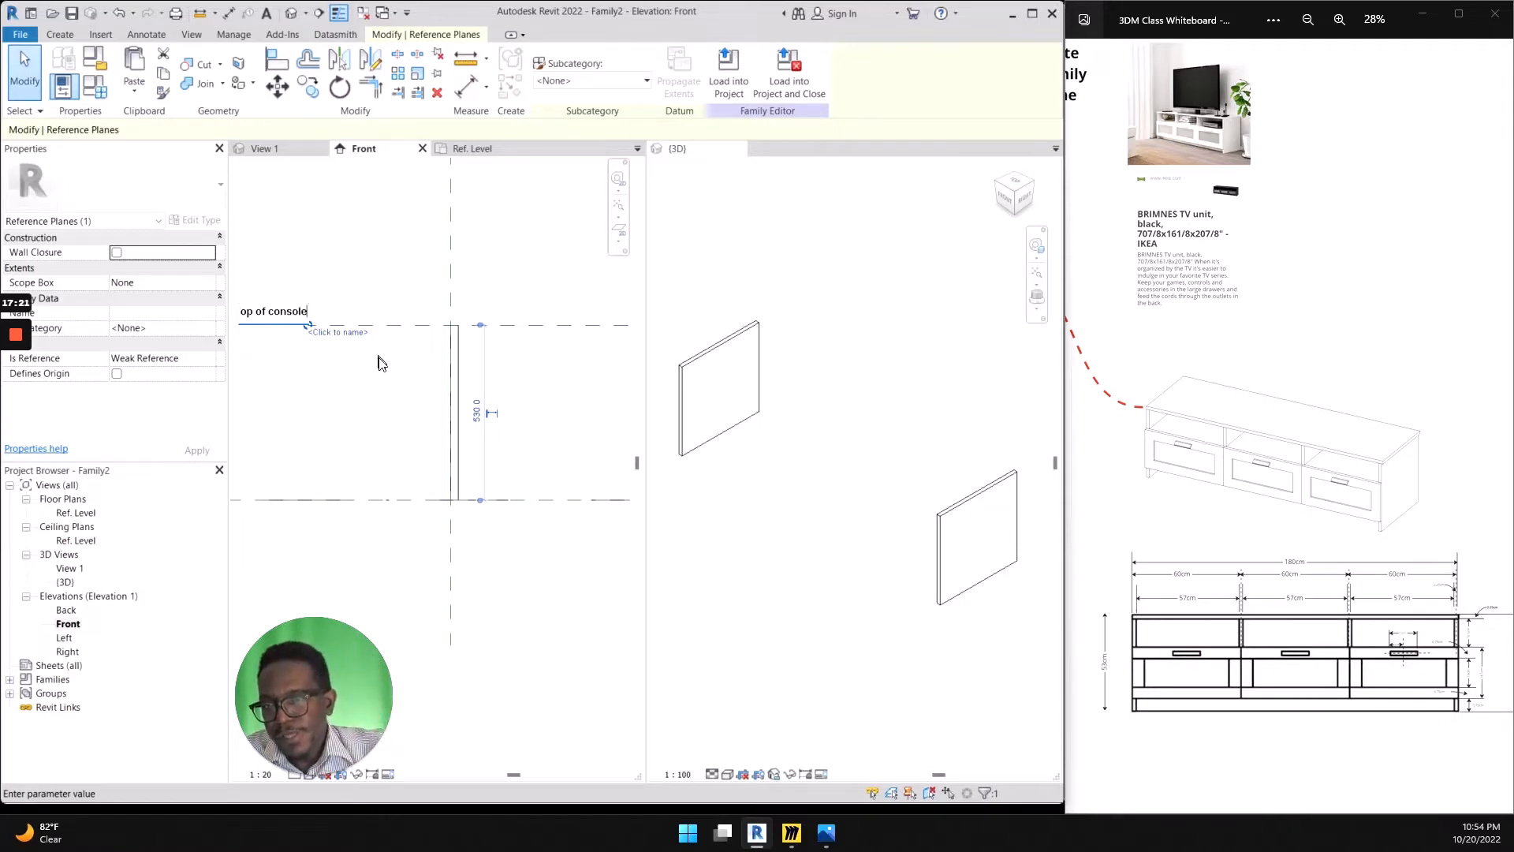
key("Return")
Lengthen both ends of the Top of console reference plane farther beyond the side panels
scroll(417, 369, "down", 4)
scroll(359, 347, "up", 3)
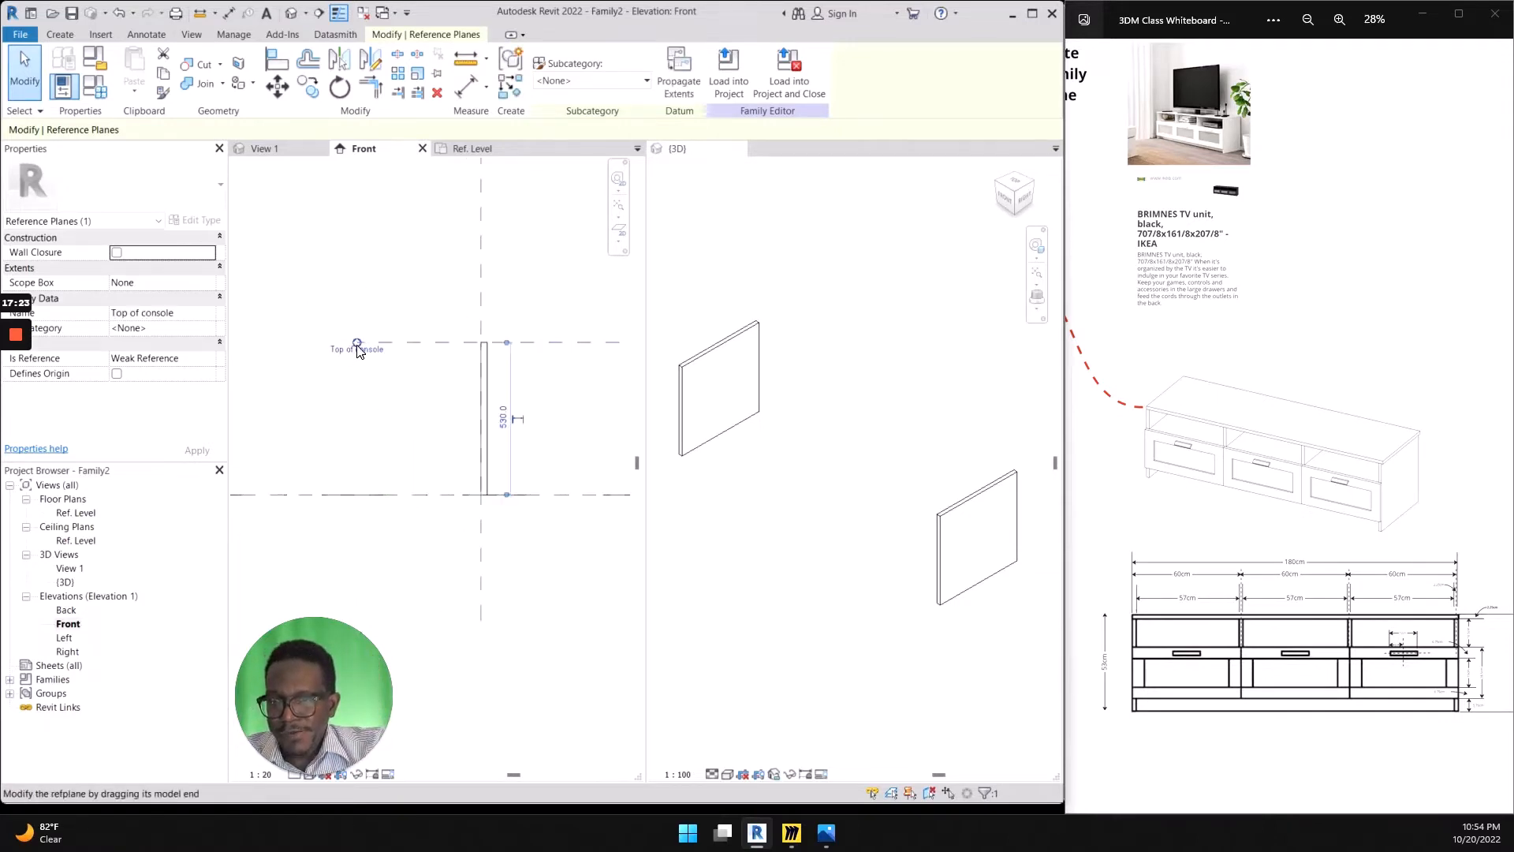
left_click_drag(357, 343, 307, 343)
scroll(293, 329, "down", 4)
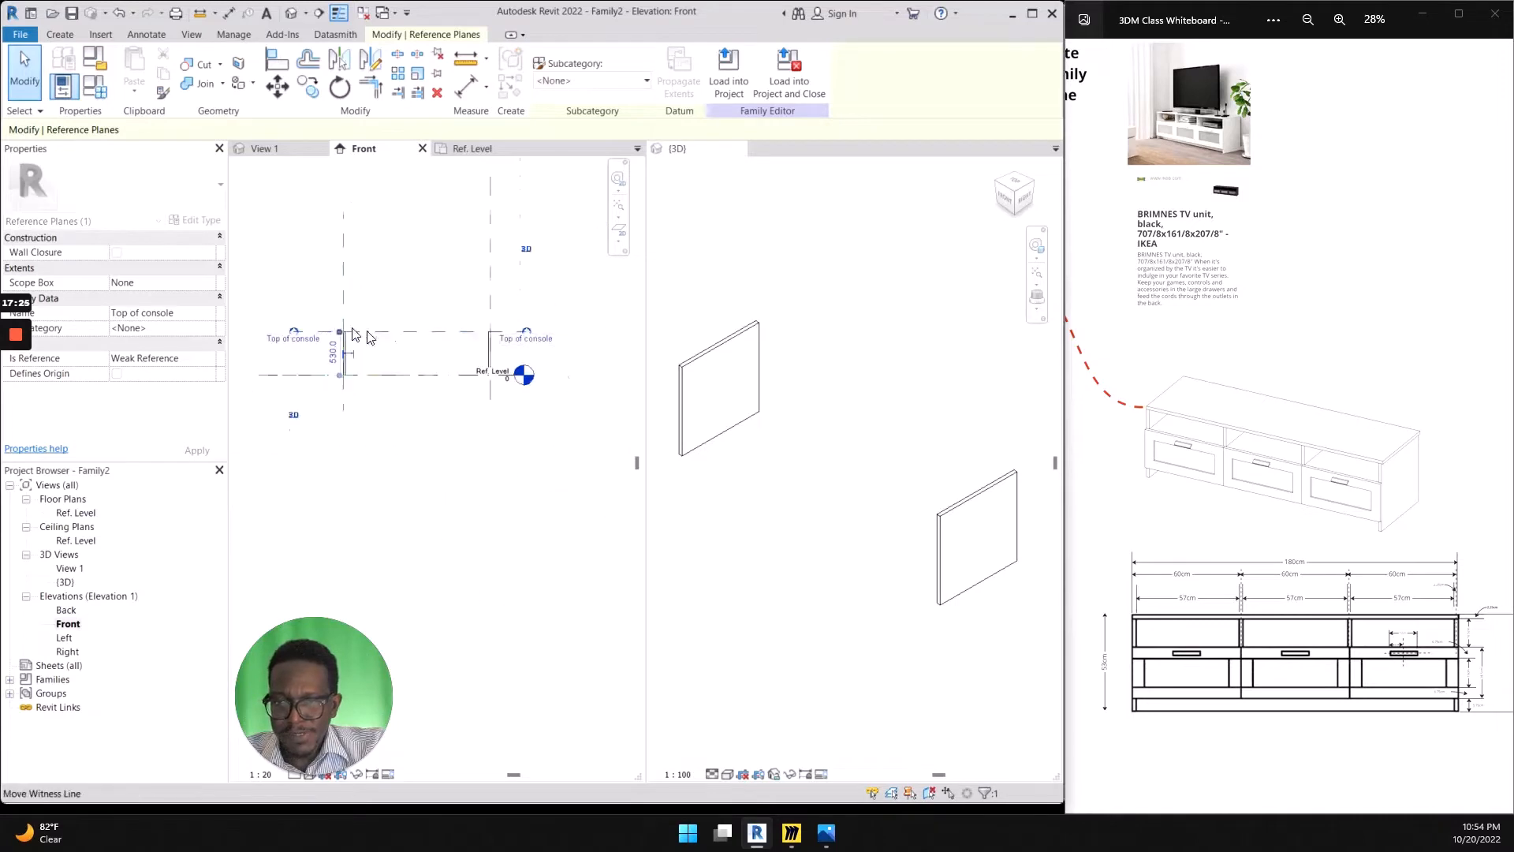
scroll(443, 318, "up", 3)
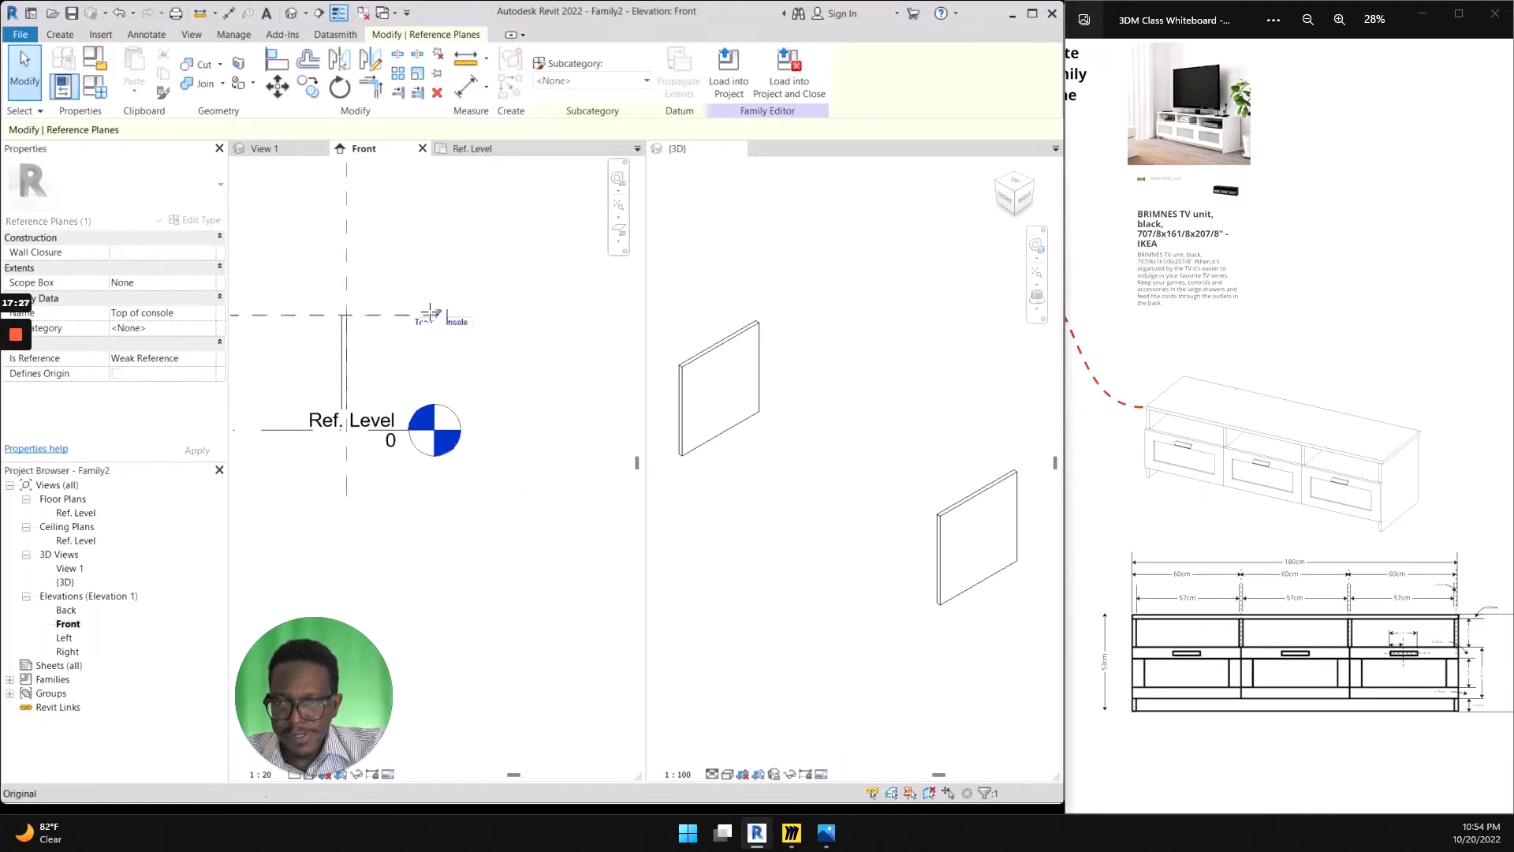
left_click_drag(430, 312, 443, 314)
scroll(612, 335, "down", 5)
scroll(458, 338, "up", 3)
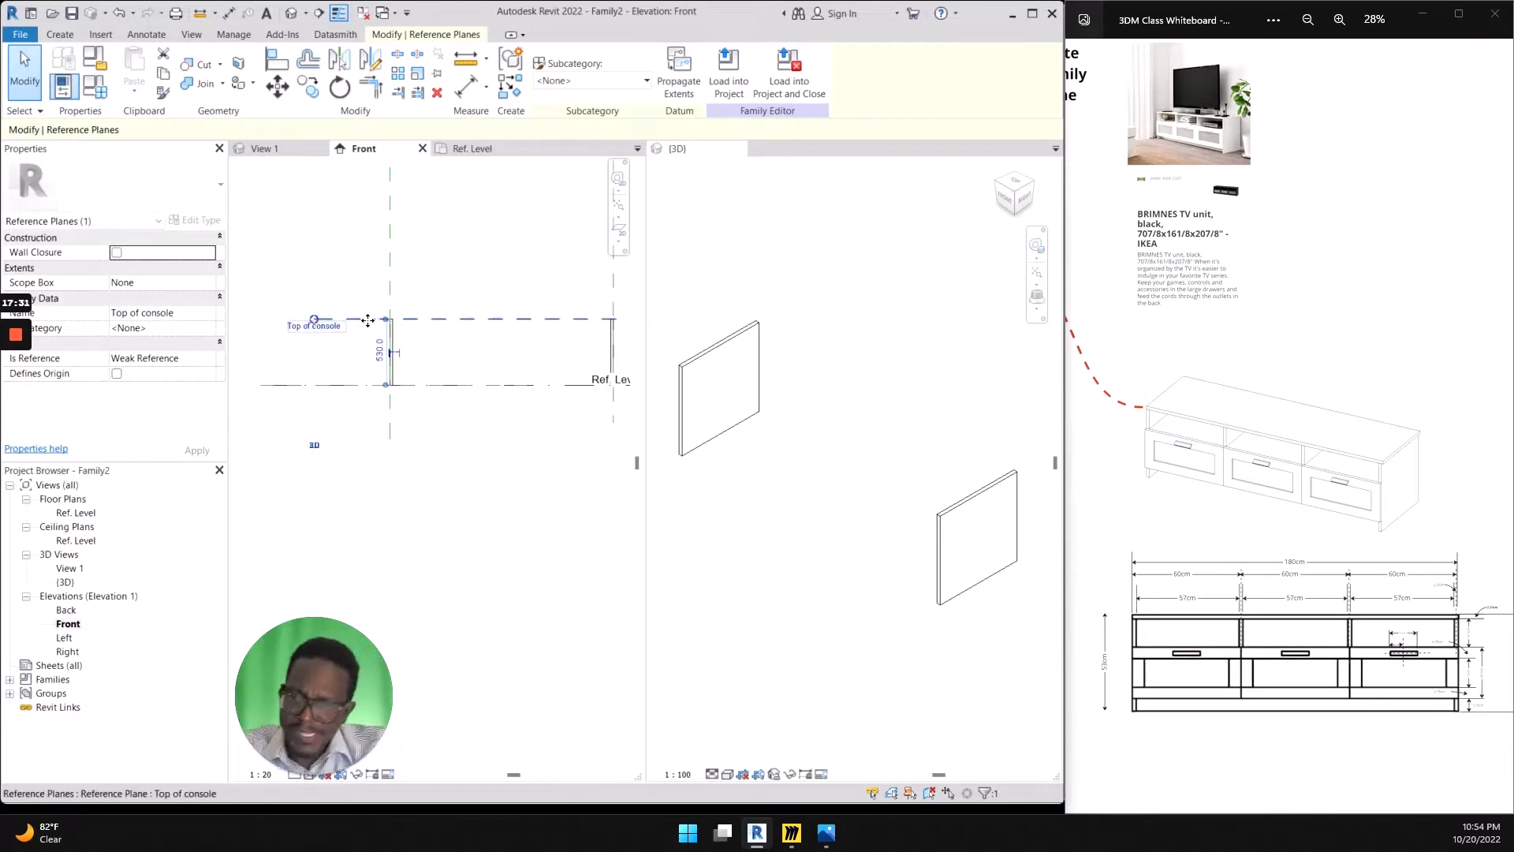
scroll(416, 340, "down", 1)
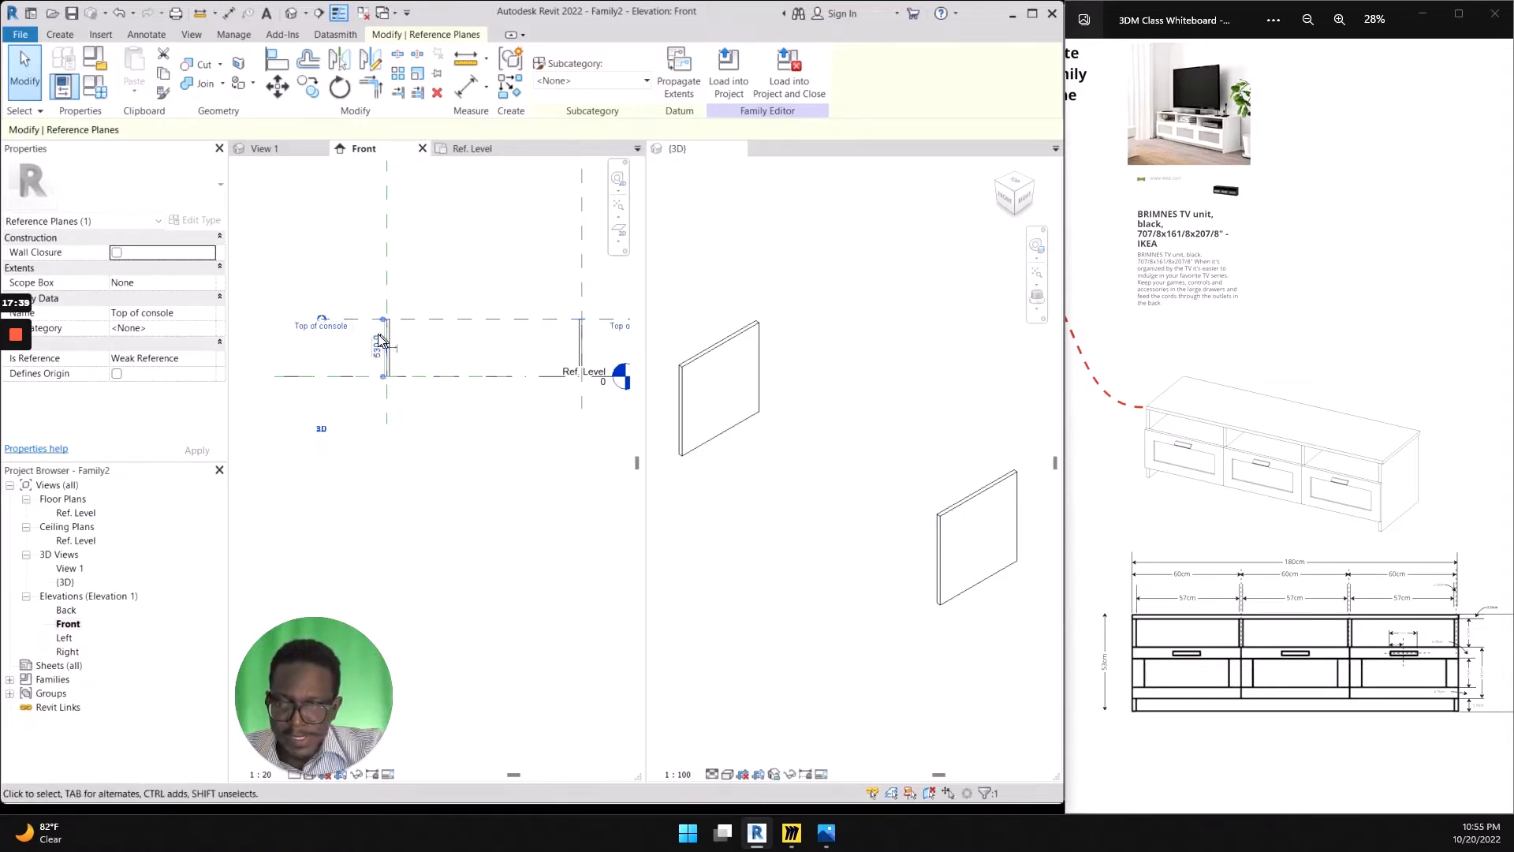
Examine the top of the left side panel where the Top of console plane crosses the Center (Left/Right) reference plane
scroll(387, 332, "up", 4)
scroll(424, 312, "up", 3)
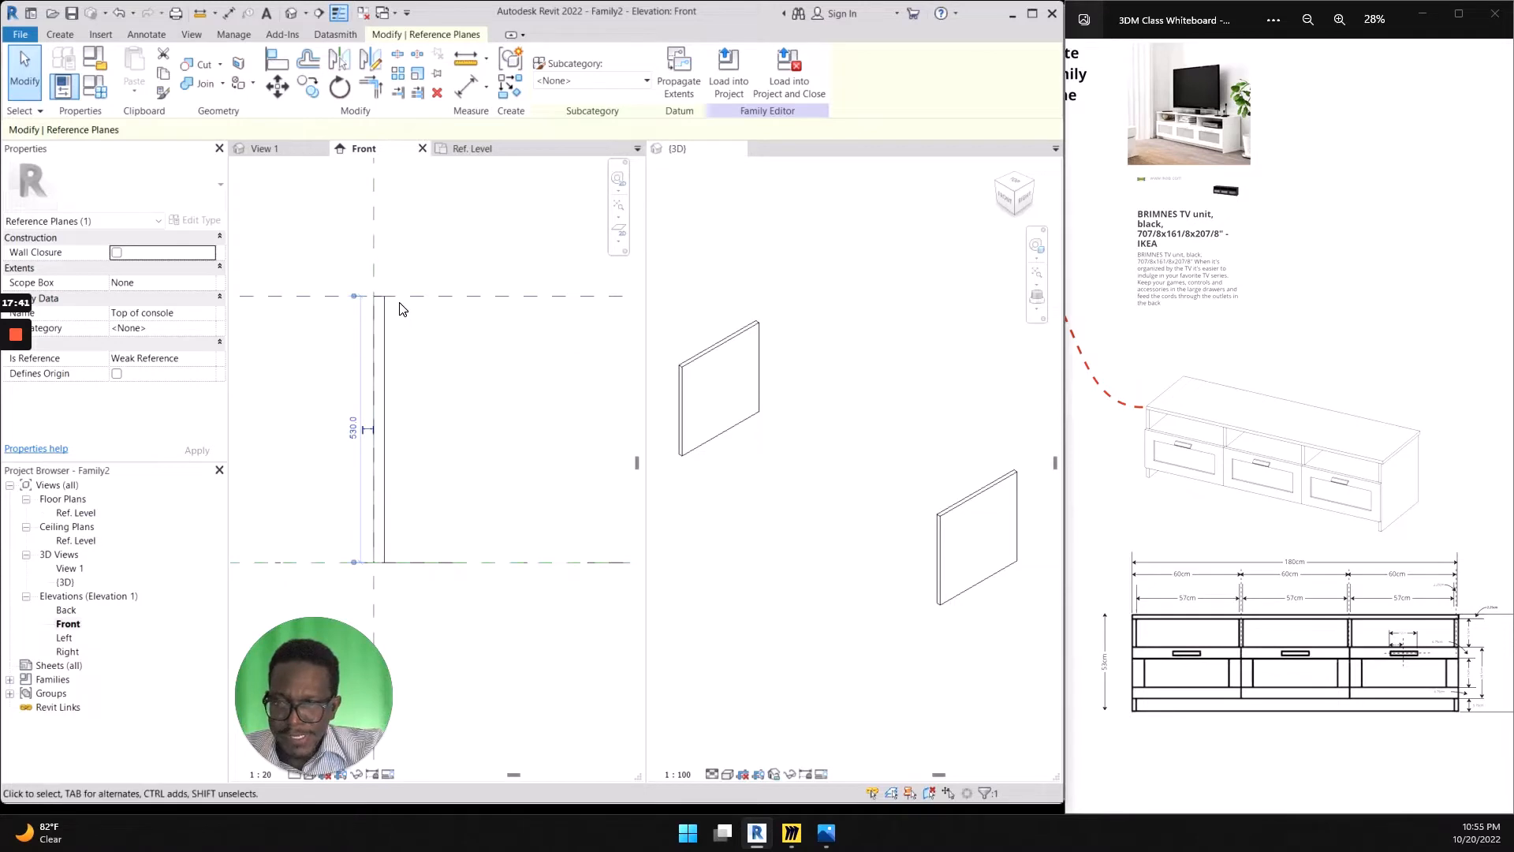
scroll(389, 284, "up", 3)
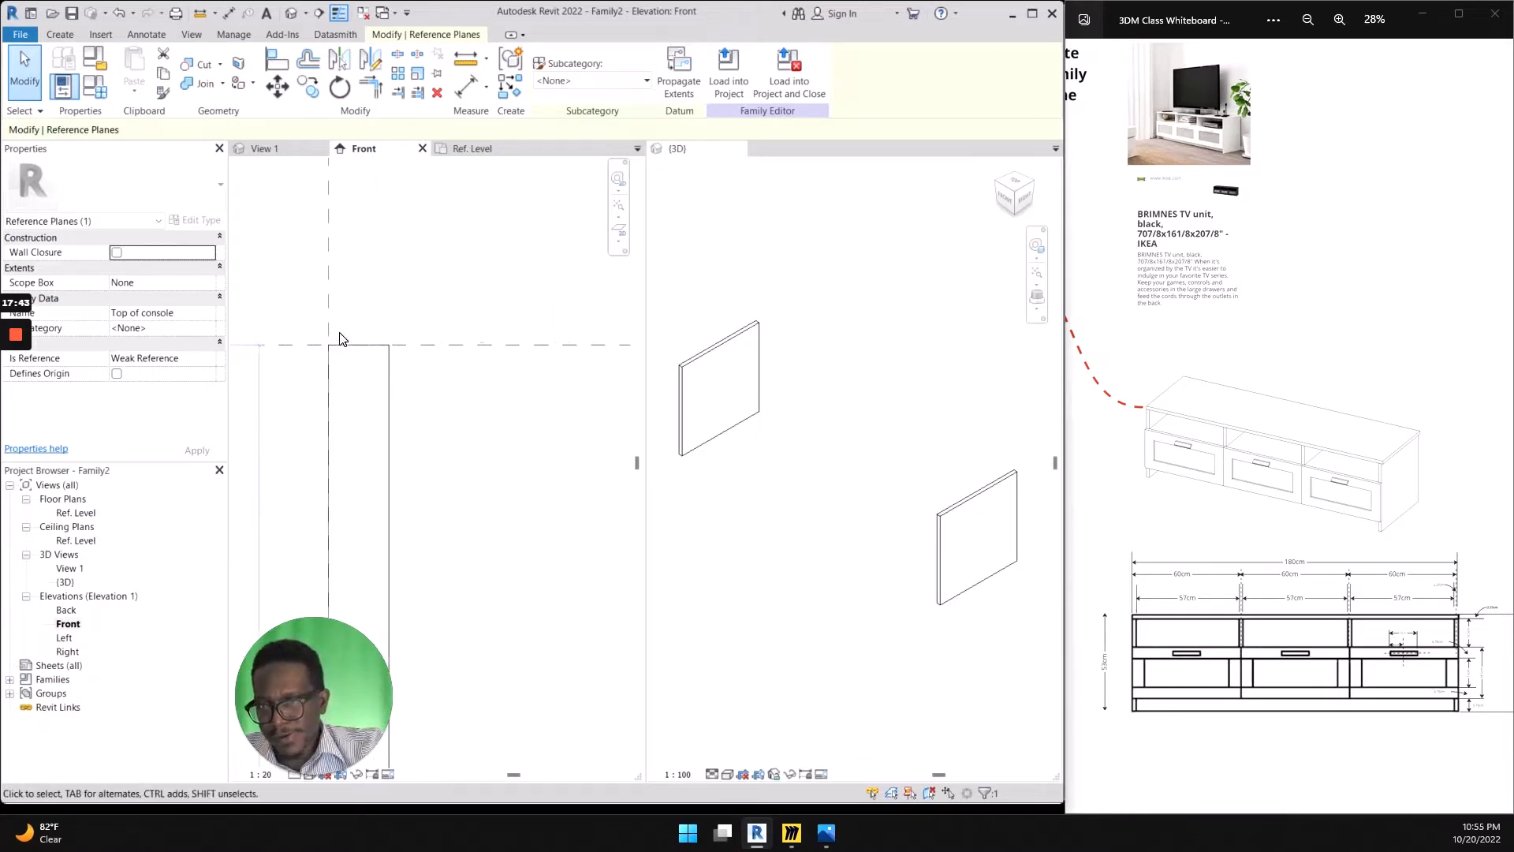
middle_click_drag(341, 338, 364, 402)
left_click(457, 314)
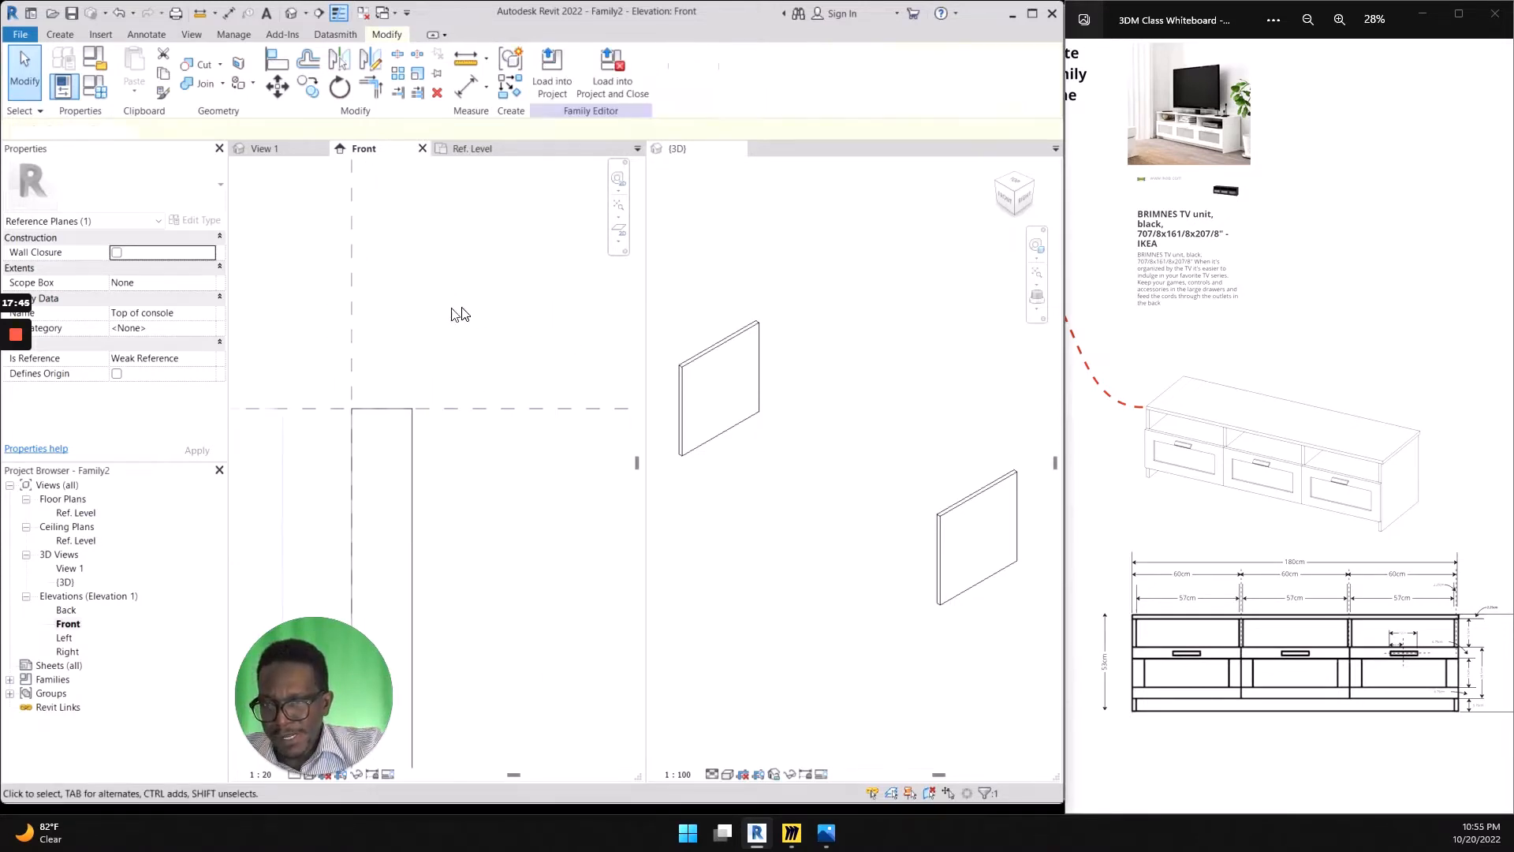
left_click(351, 311)
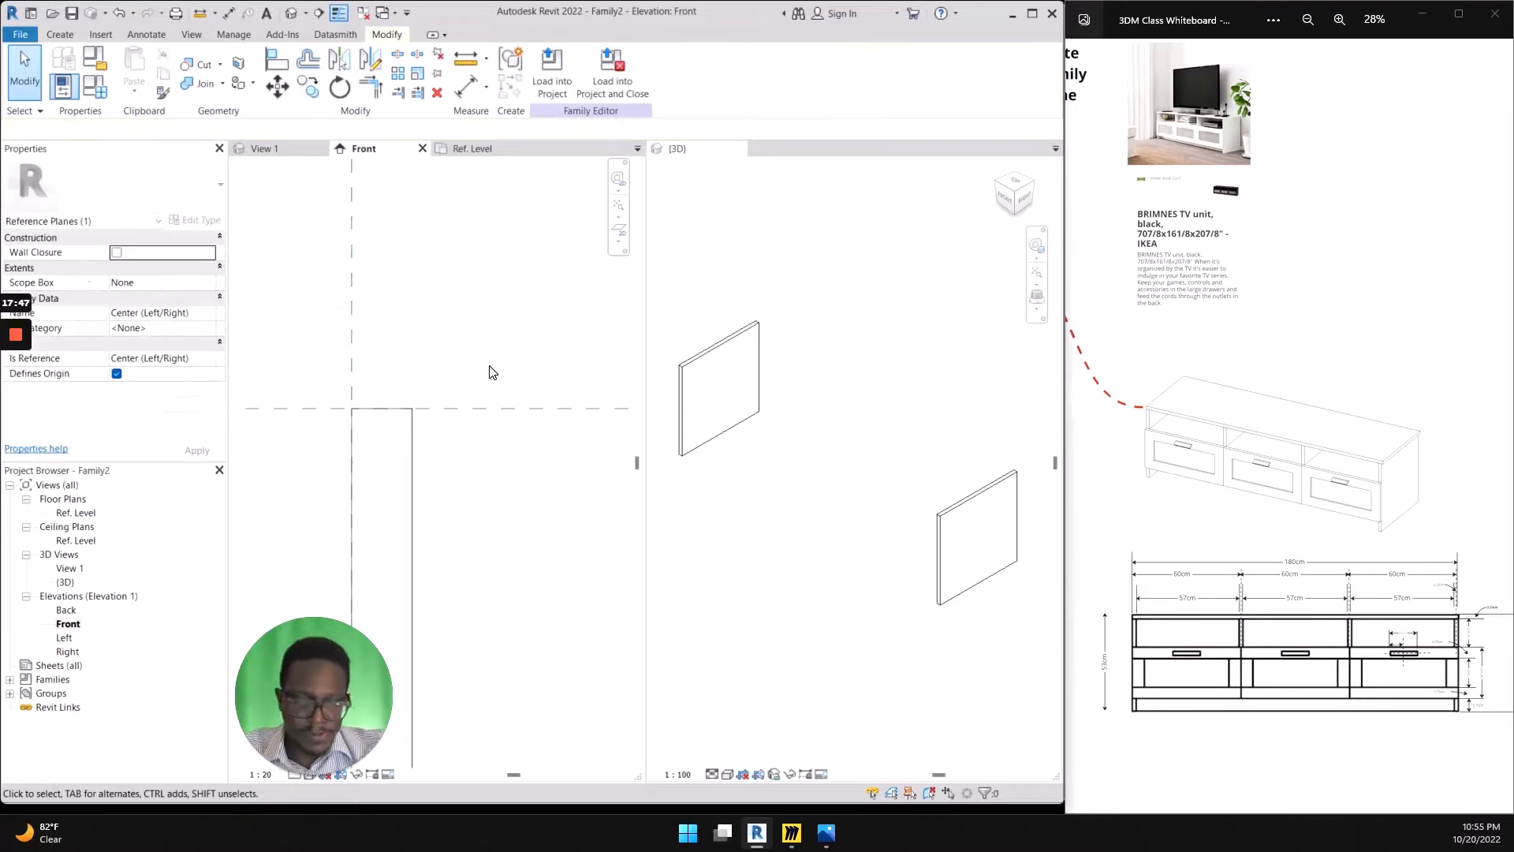
left_click(505, 390)
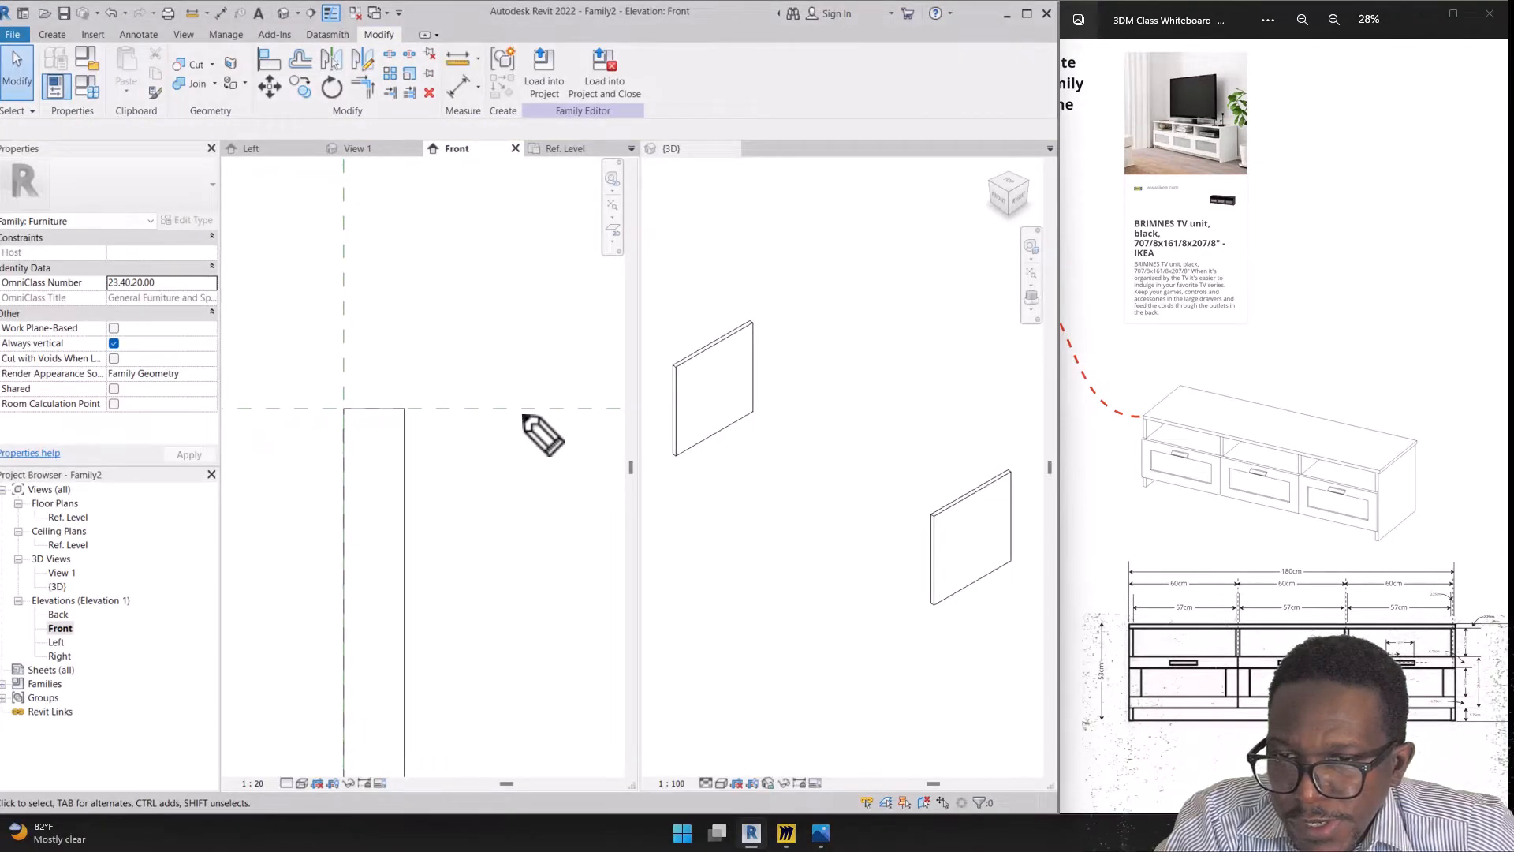
mouse_move(526, 414)
left_mouse_down()
mouse_move(331, 411)
mouse_move(344, 484)
mouse_move(527, 483)
left_mouse_up()
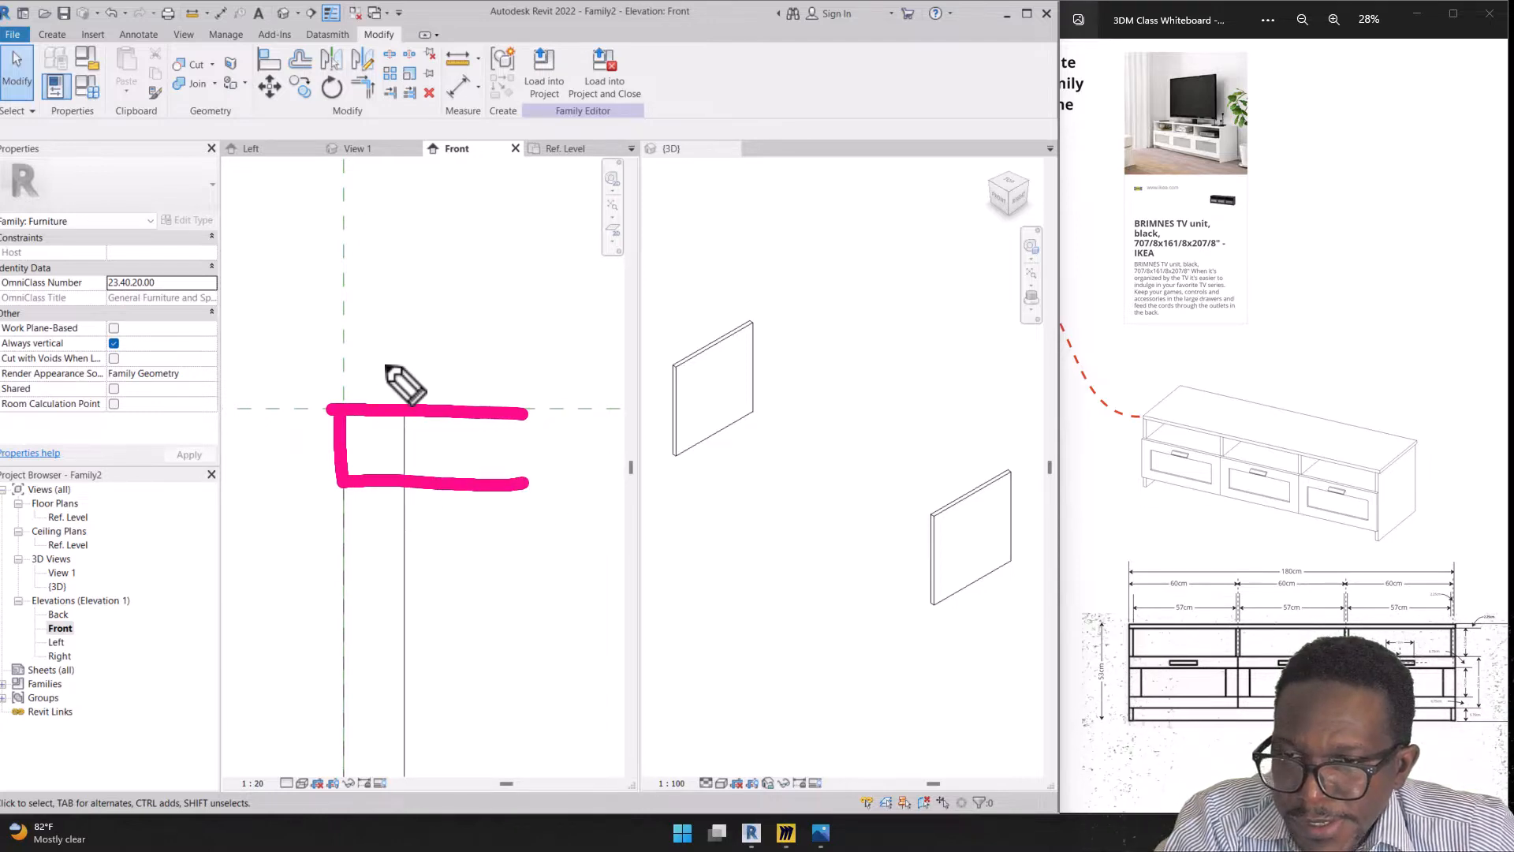
key("e")
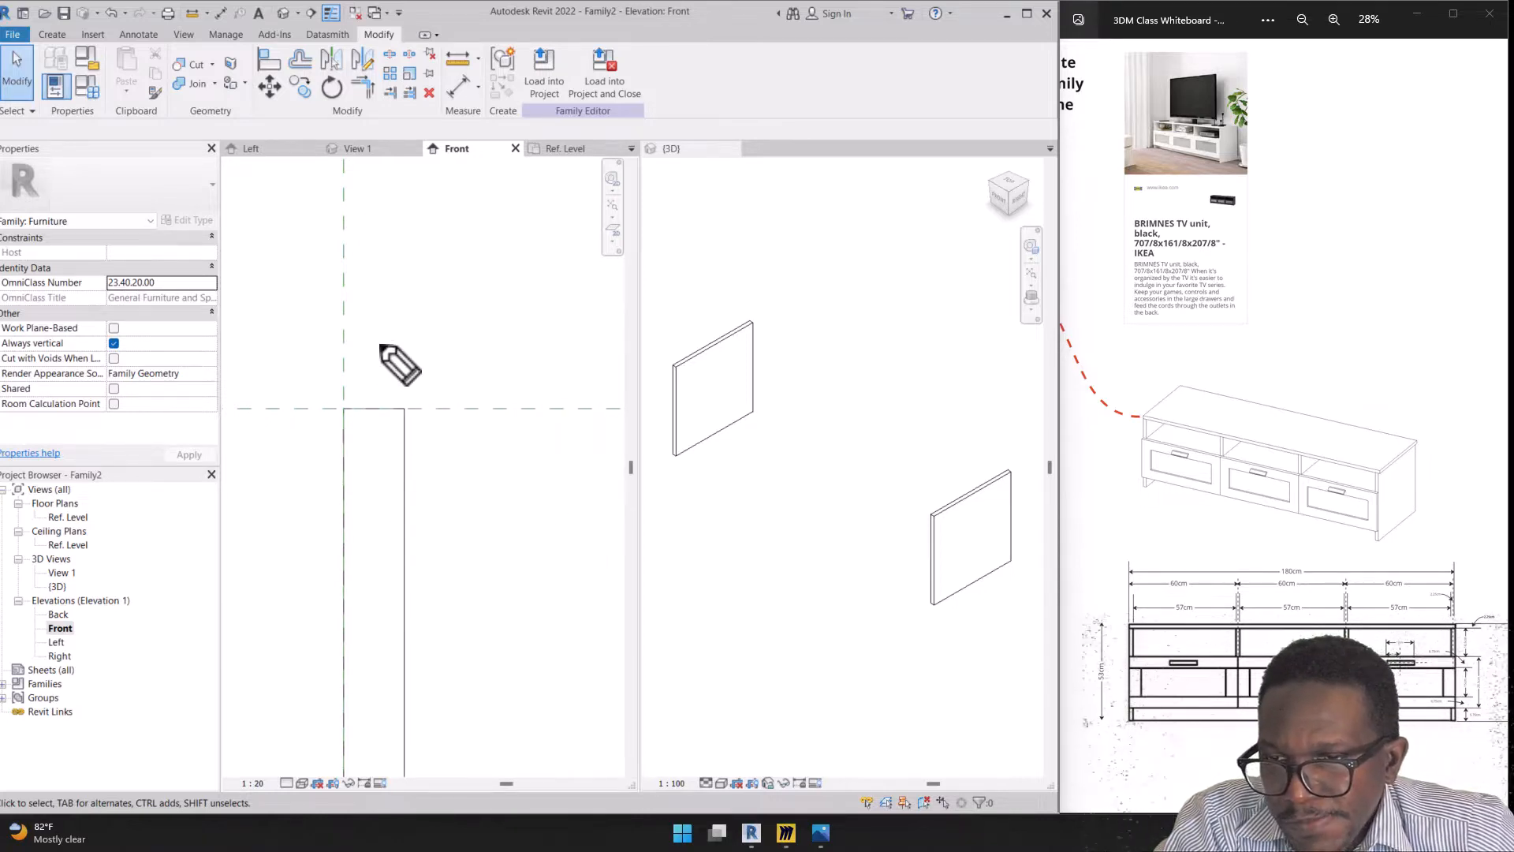
left_click_drag(381, 332, 378, 414)
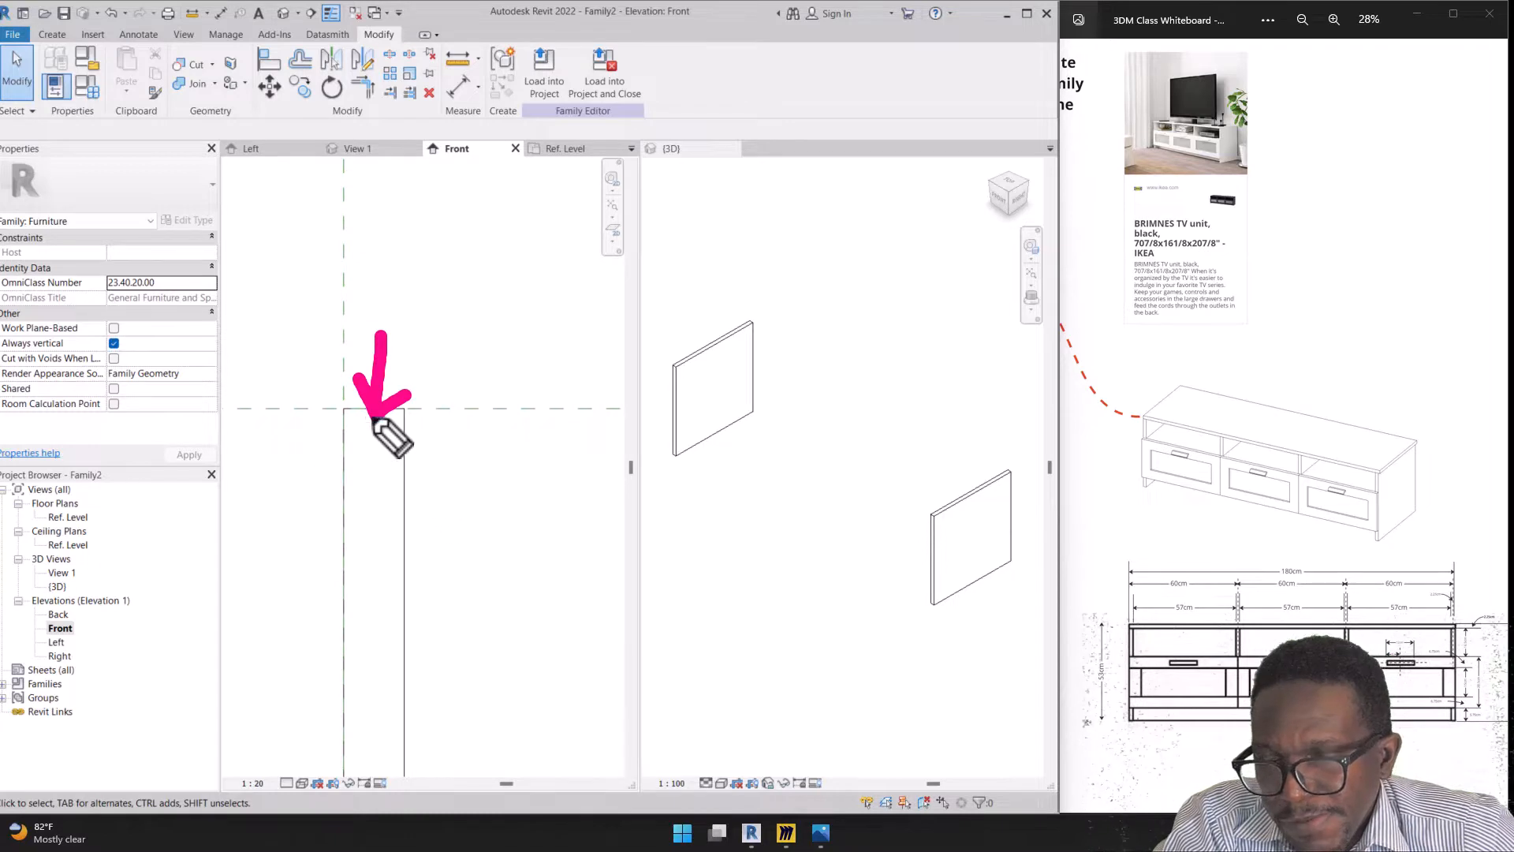
key("e")
Select the Top of console reference plane in the Front elevation and check its name and extent beyond the left panel
scroll(472, 399, "down", 7)
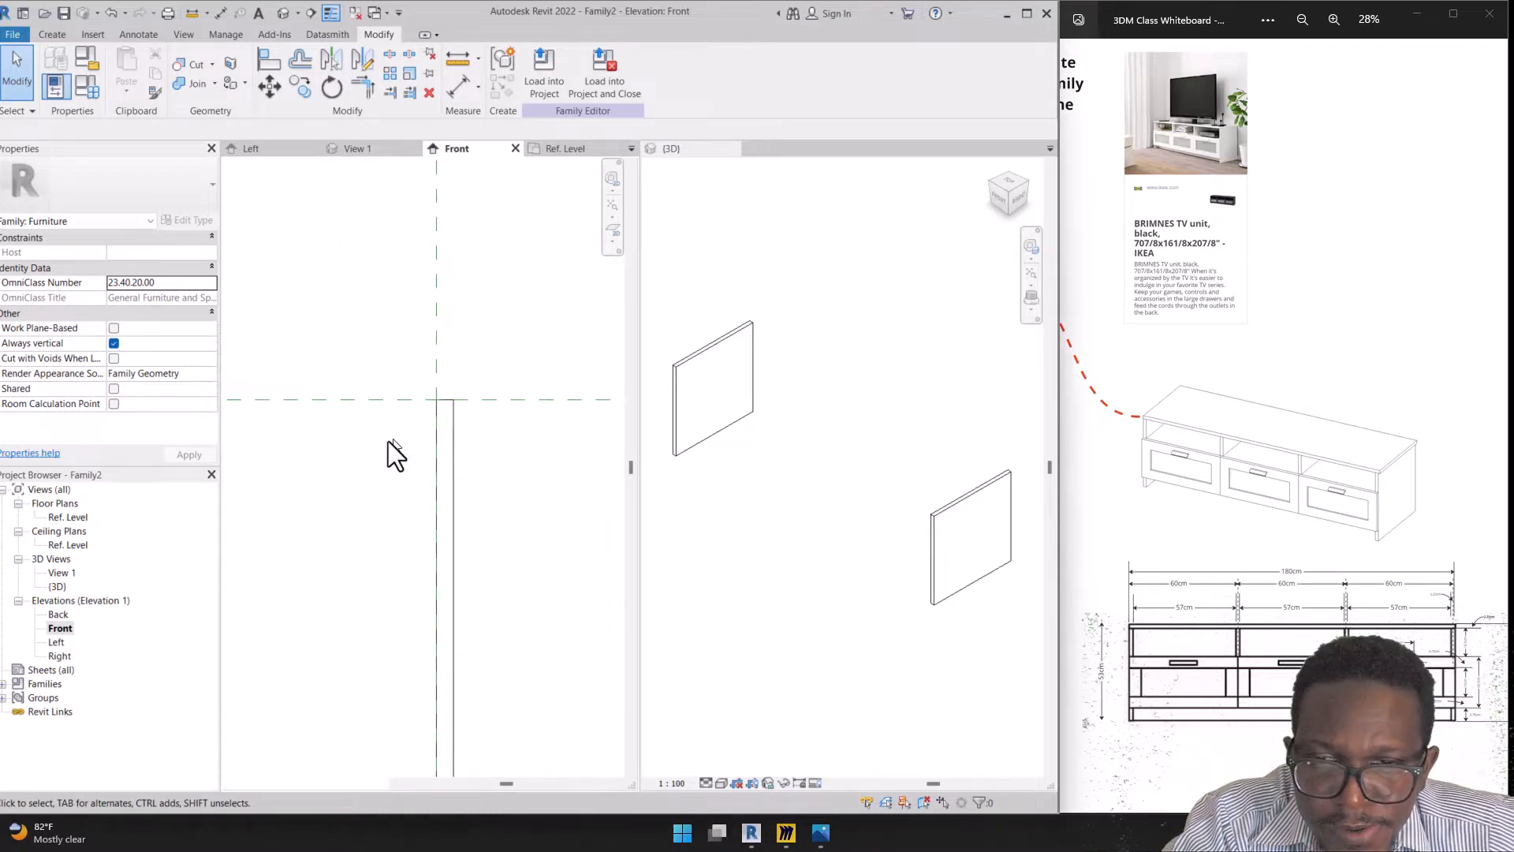
middle_click_drag(559, 389, 399, 391)
scroll(351, 390, "down", 3)
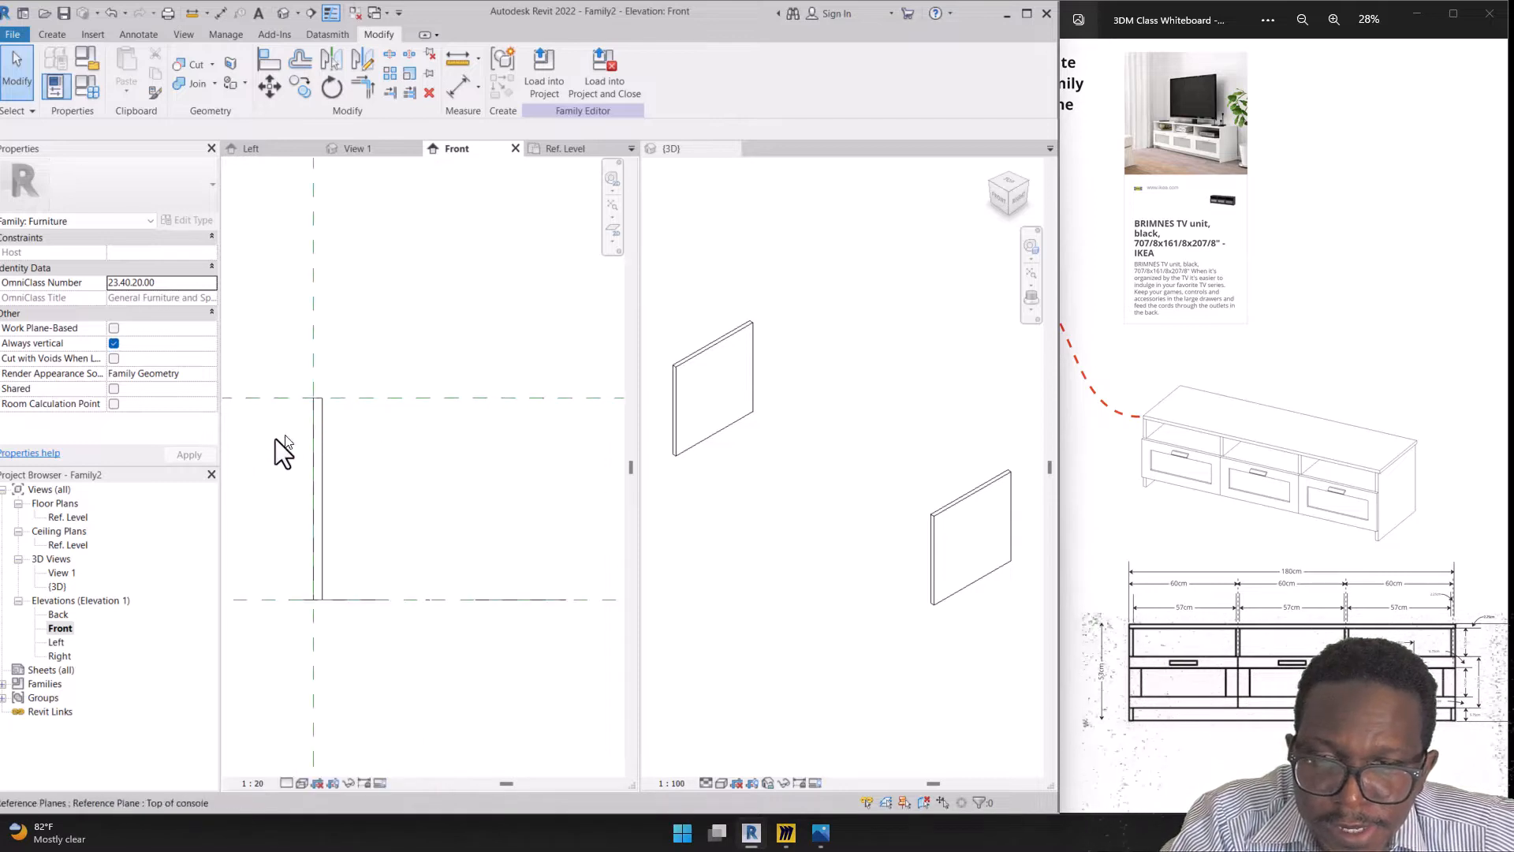
scroll(268, 430, "up", 1)
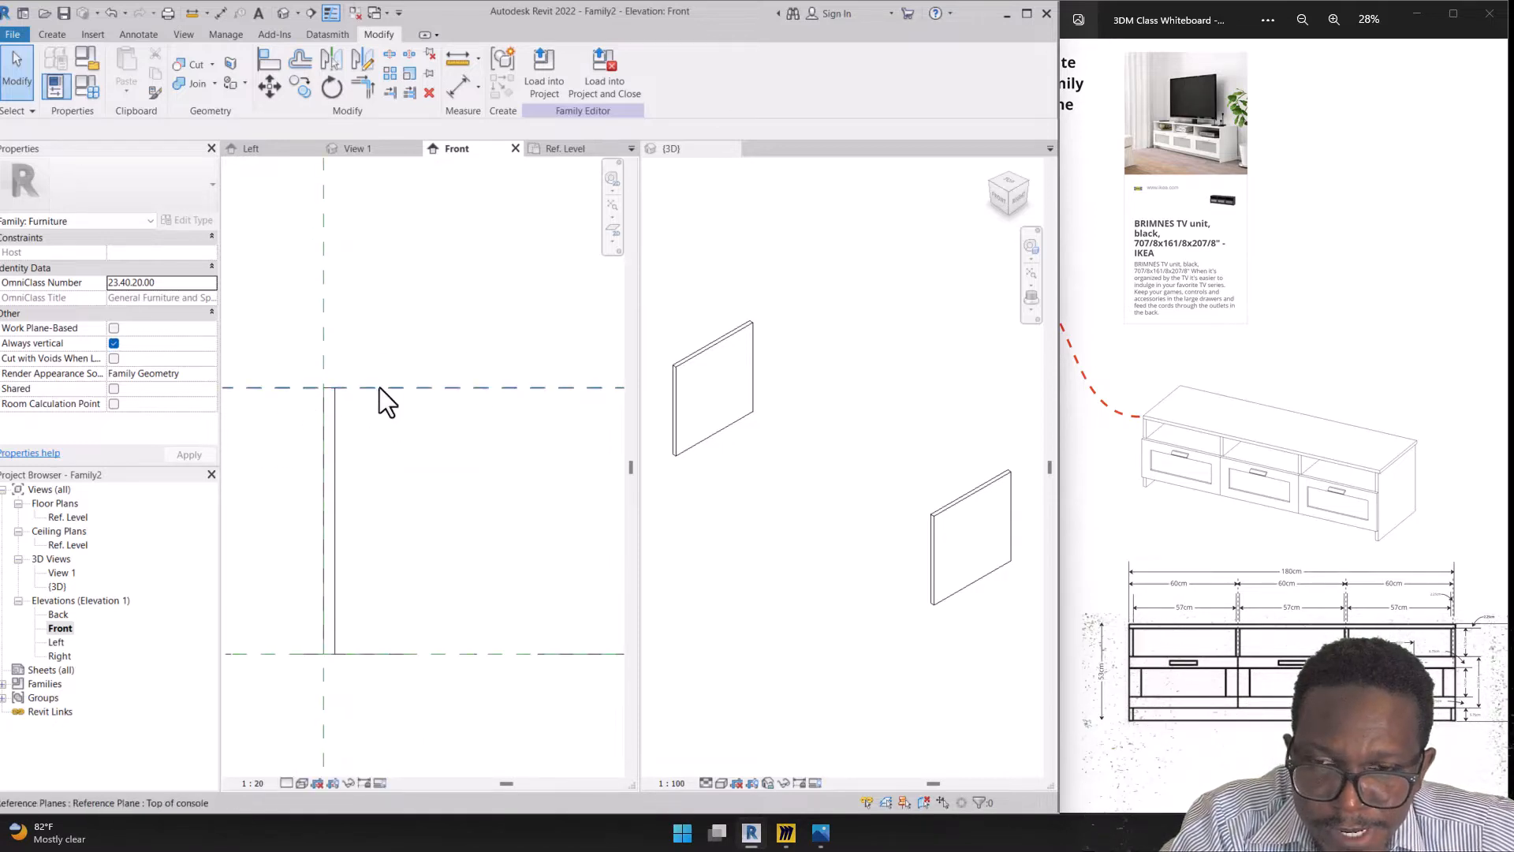
scroll(380, 395, "down", 2)
scroll(378, 401, "down", 3)
scroll(278, 405, "up", 4)
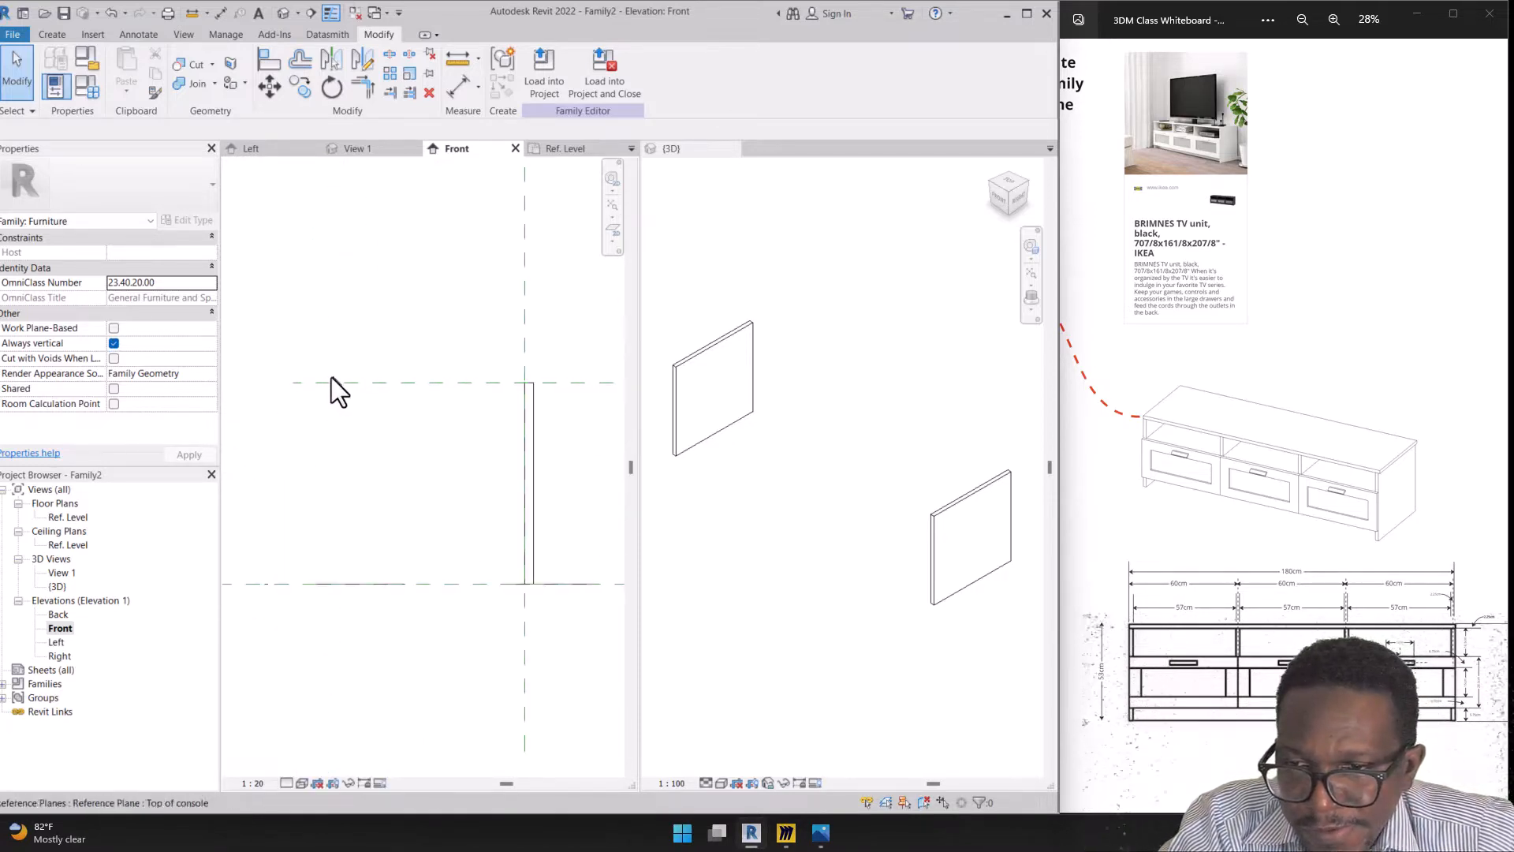
left_click(362, 384)
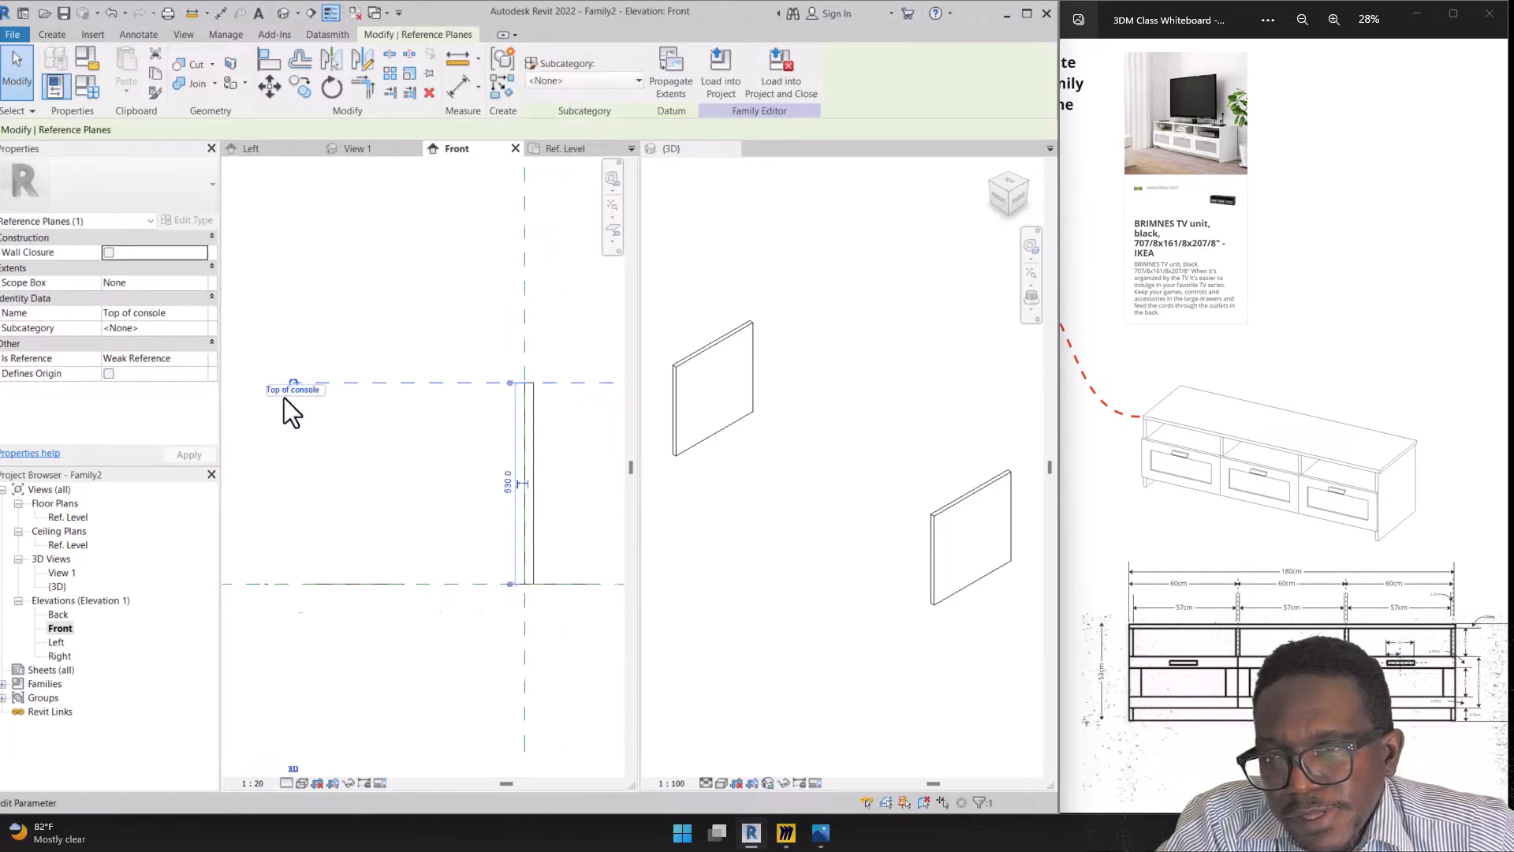
scroll(284, 397, "up", 3)
scroll(359, 331, "down", 2)
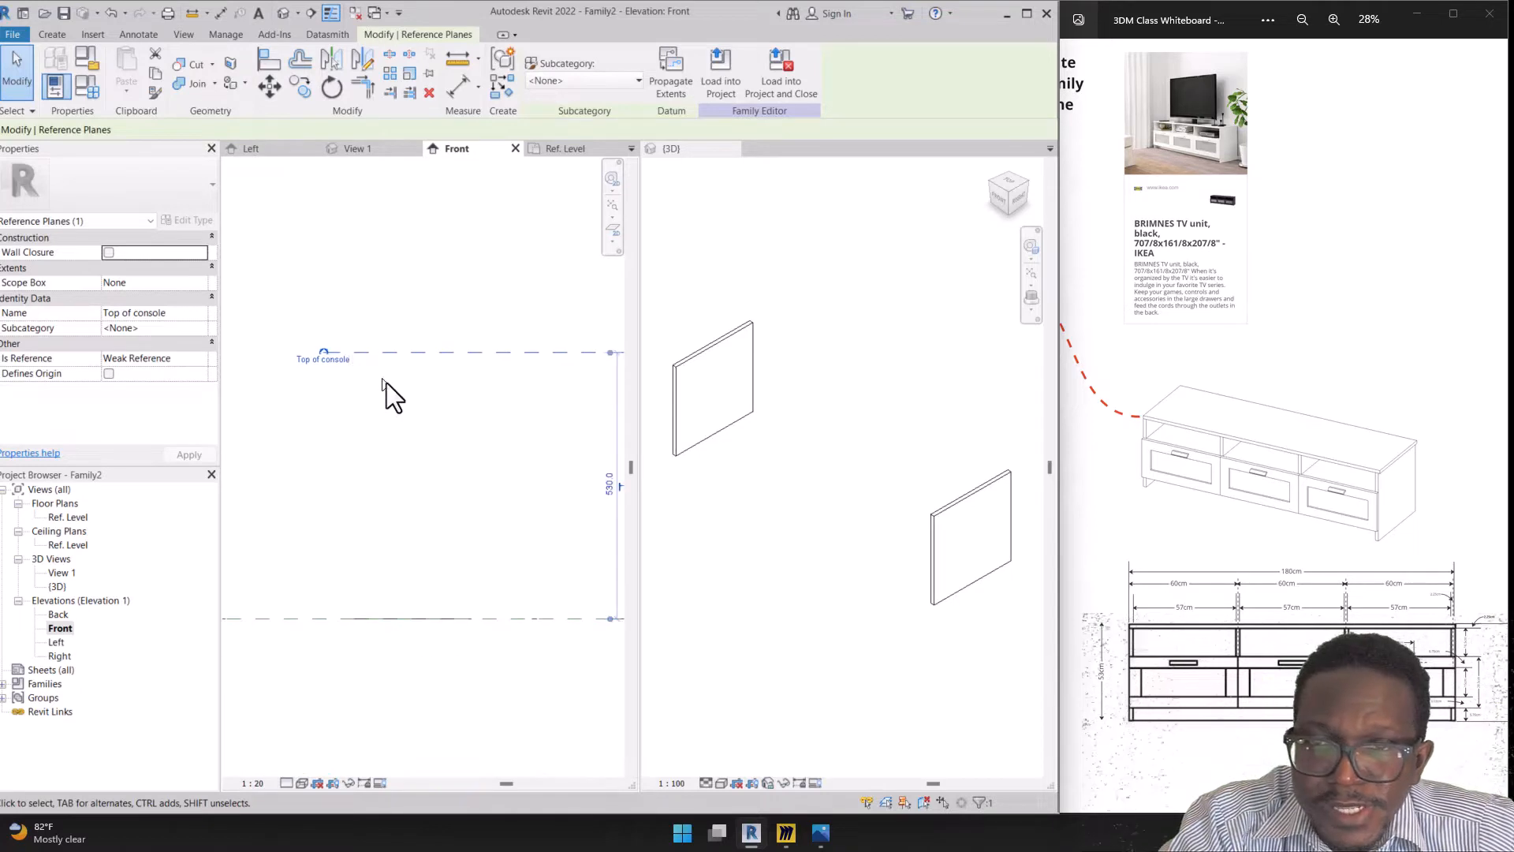
scroll(323, 371, "down", 2)
scroll(328, 371, "up", 1)
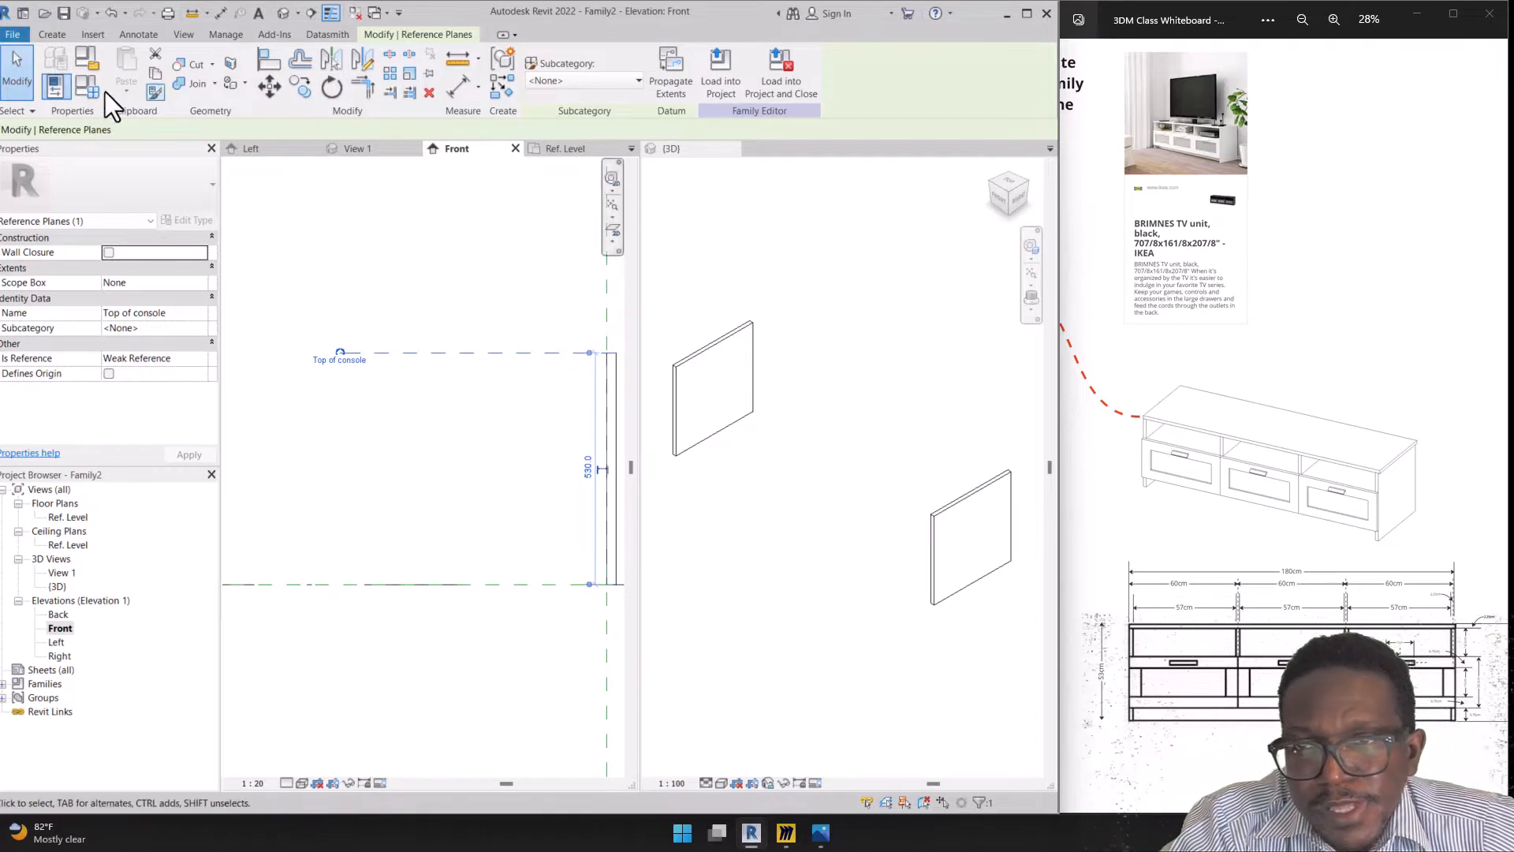
Show the active work plane in the Front elevation and save the family as Console Creation.rfa
left_click(54, 35)
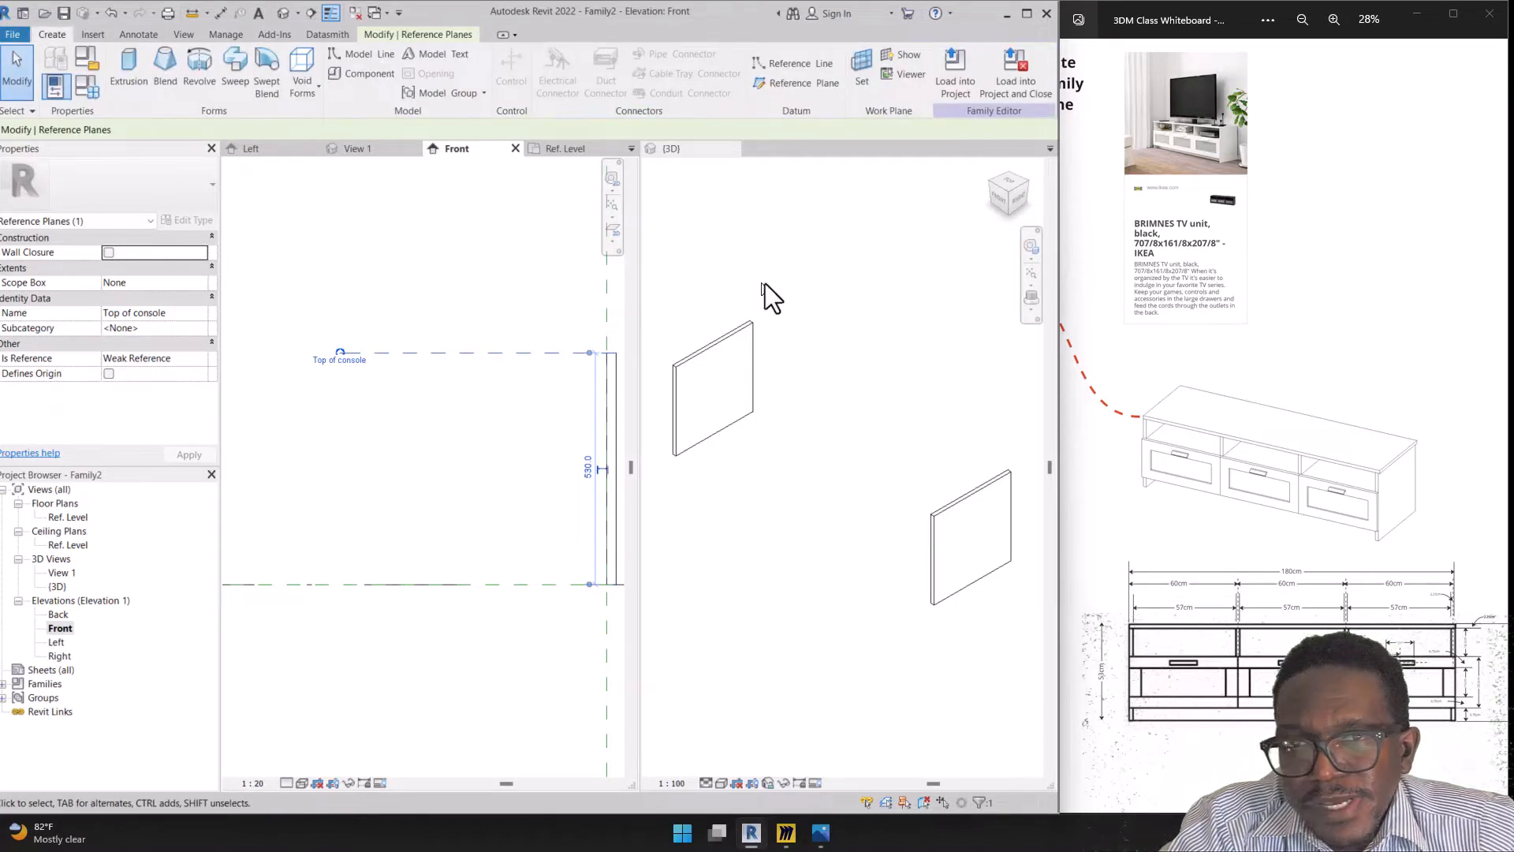
mouse_move(943, 35)
left_mouse_down()
mouse_move(842, 108)
mouse_move(862, 26)
left_mouse_up()
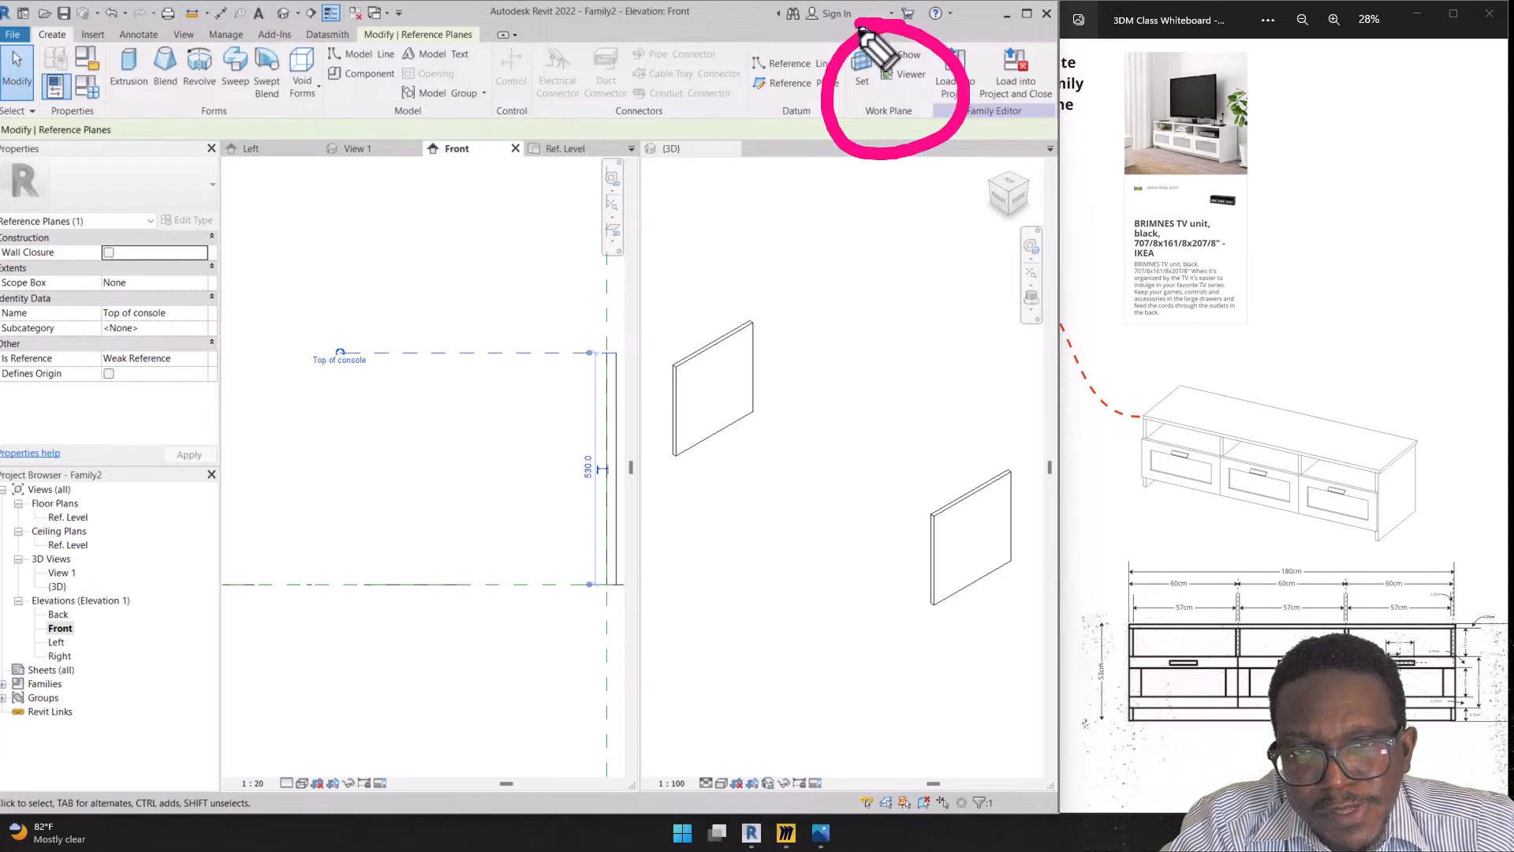
left_click(903, 74)
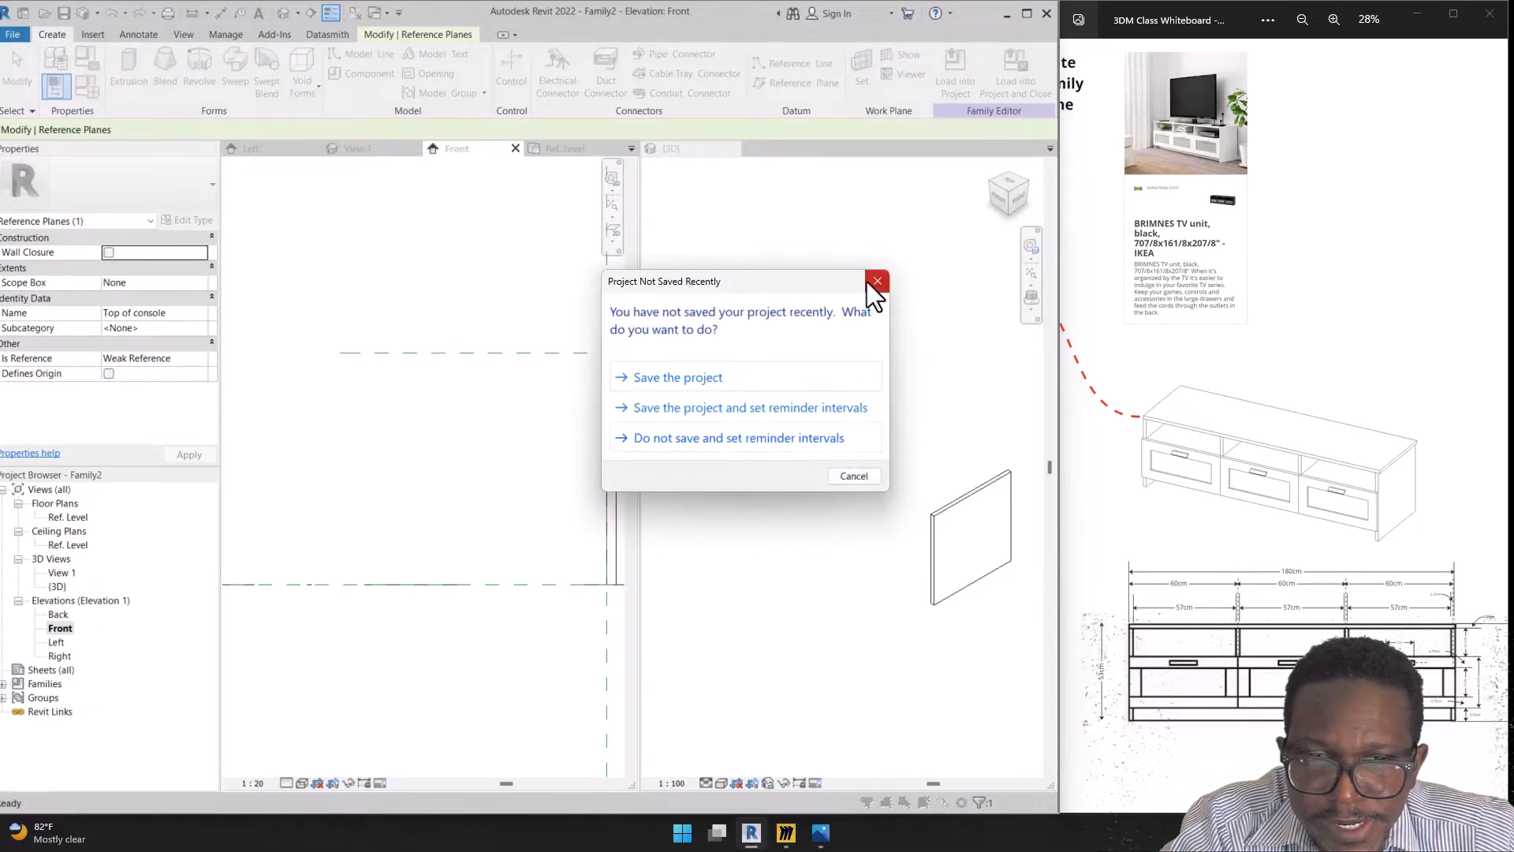
left_click(678, 378)
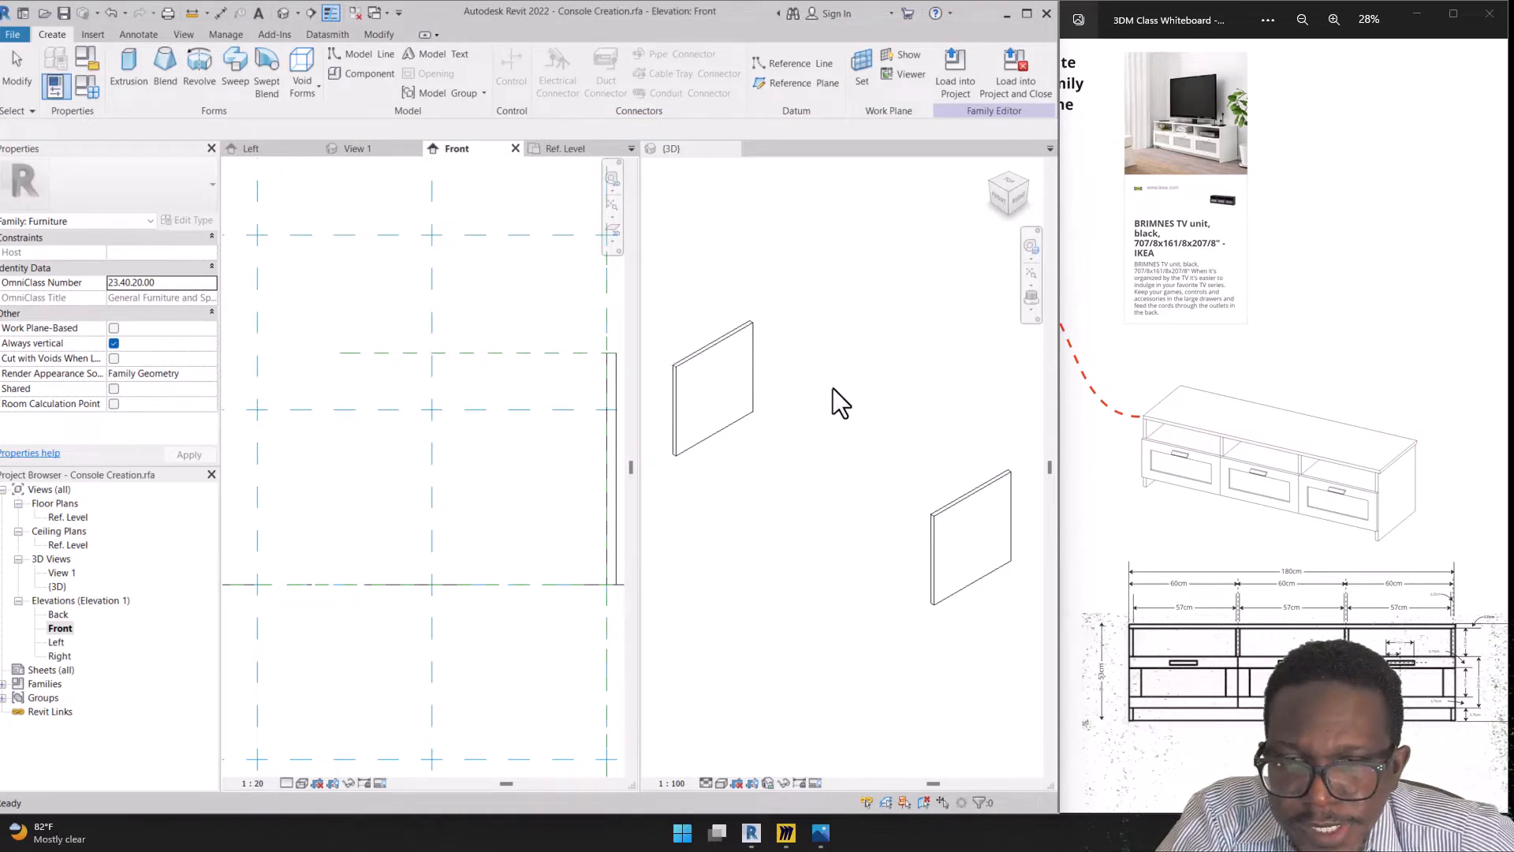
Show the active work plane in the 3D view and check how it lies relative to the two side panels
left_click(791, 286)
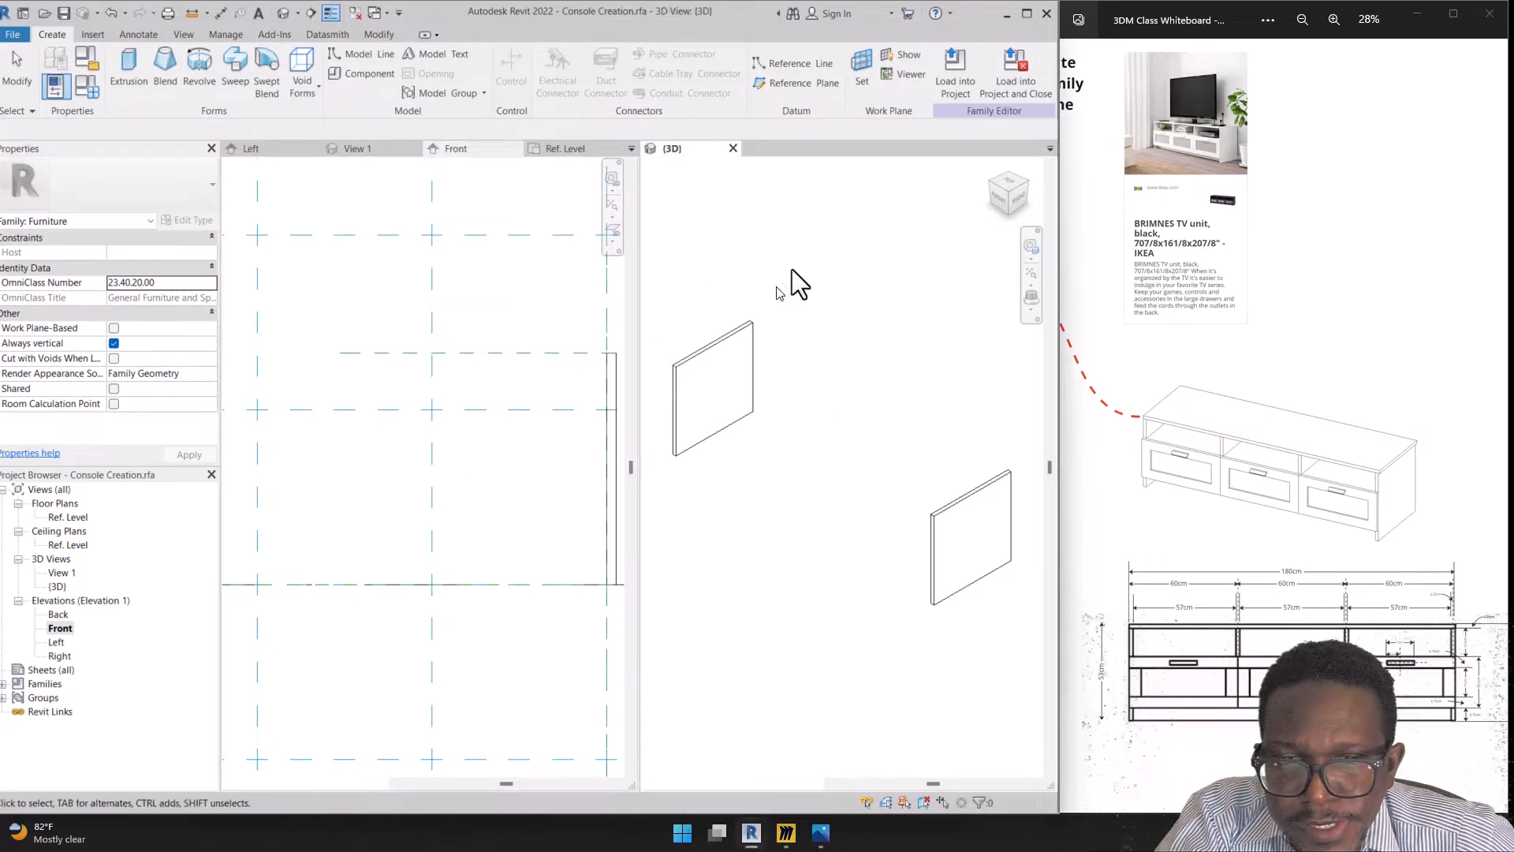
left_click(900, 57)
scroll(835, 414, "down", 2)
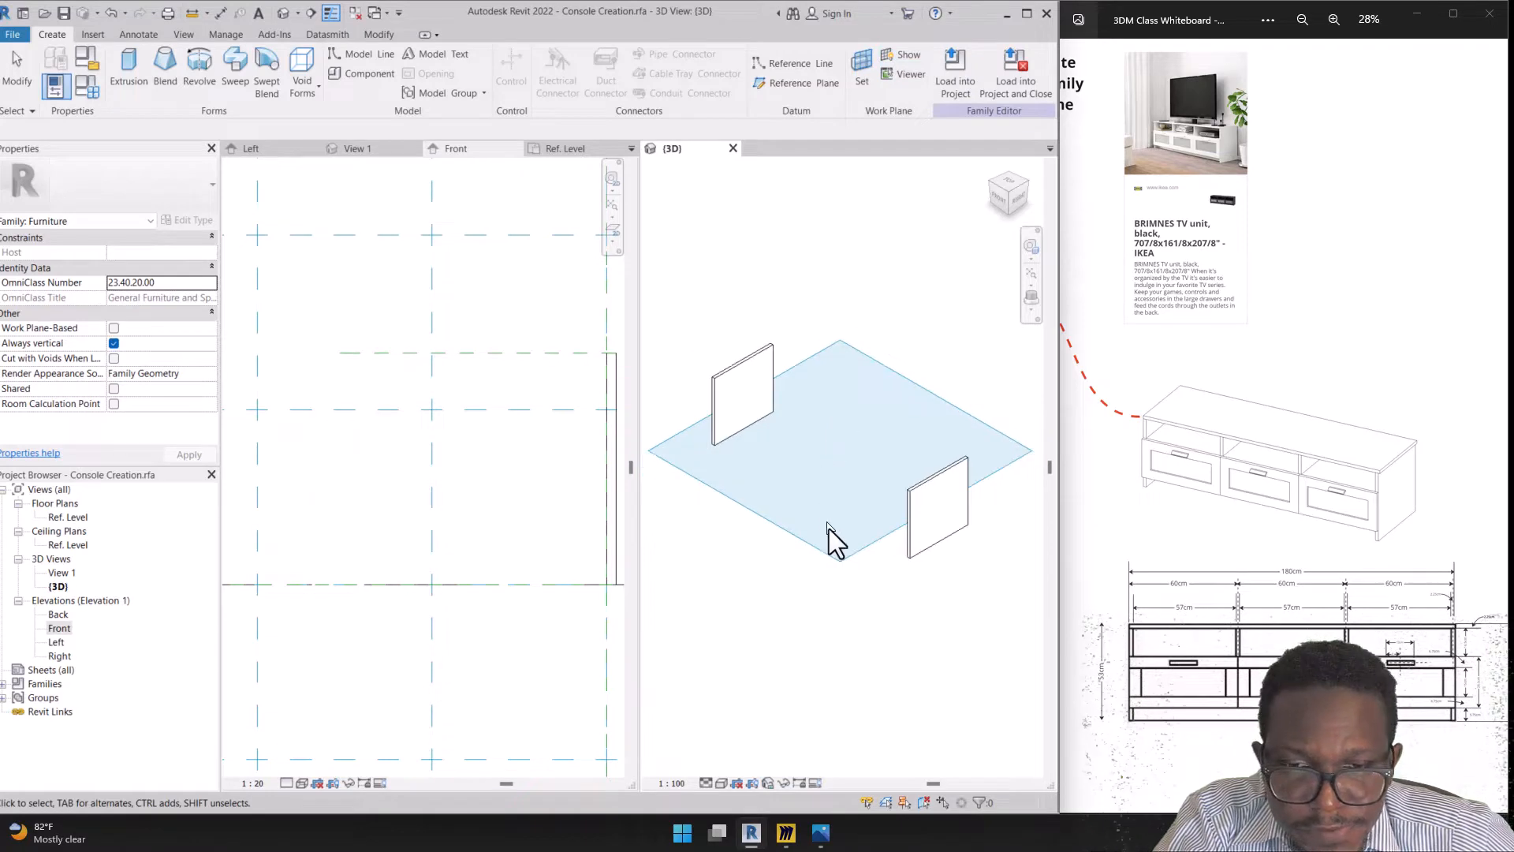
mouse_move(947, 290)
left_mouse_down()
mouse_move(872, 418)
mouse_move(891, 385)
left_mouse_up()
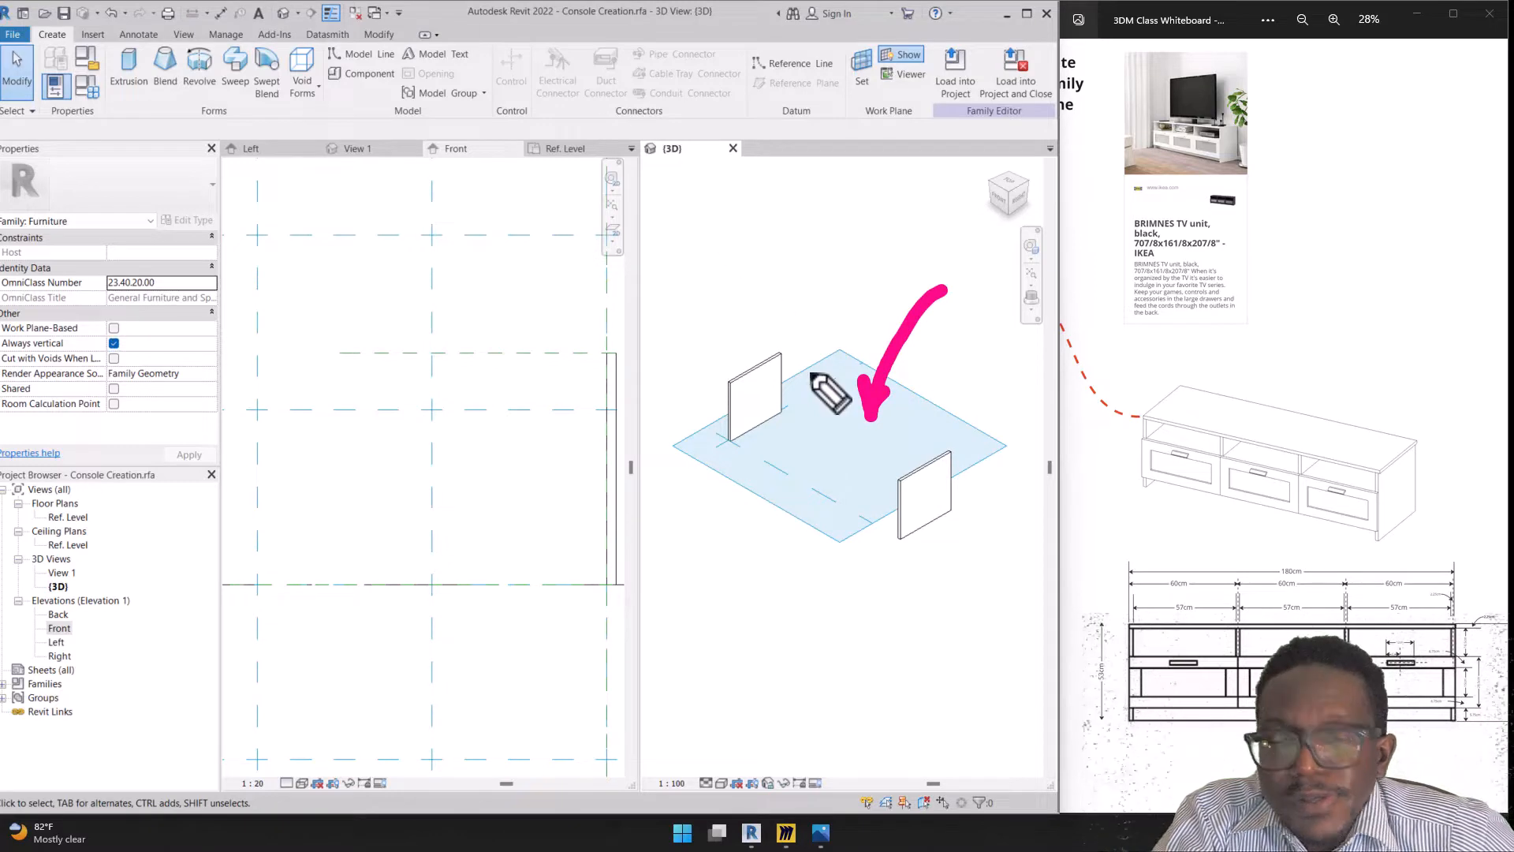
key("ctrl+shift+5")
left_click_drag(840, 272, 899, 455)
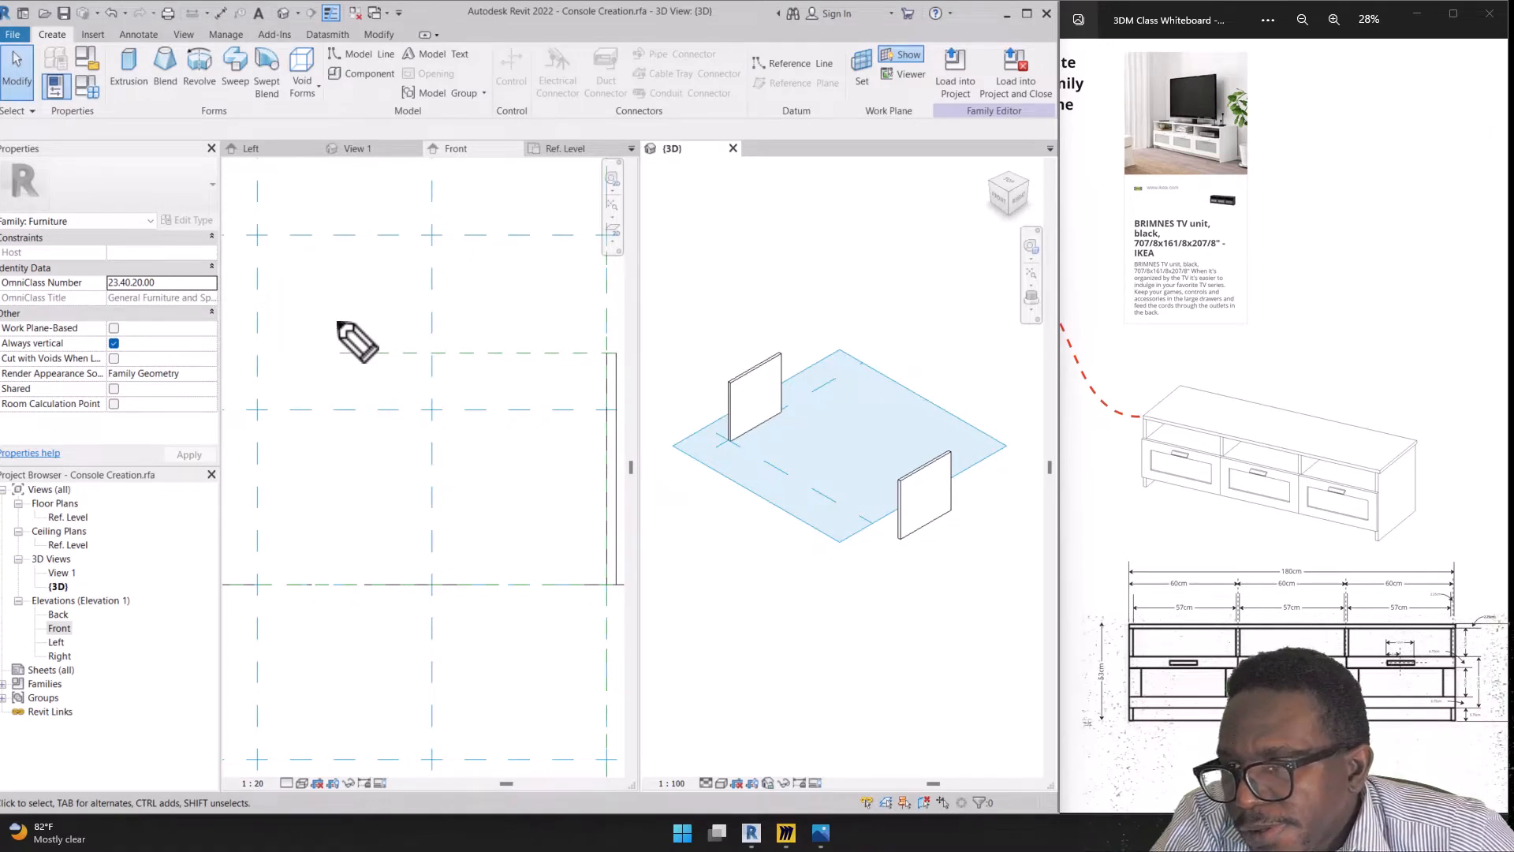
key("ctrl+shift+2")
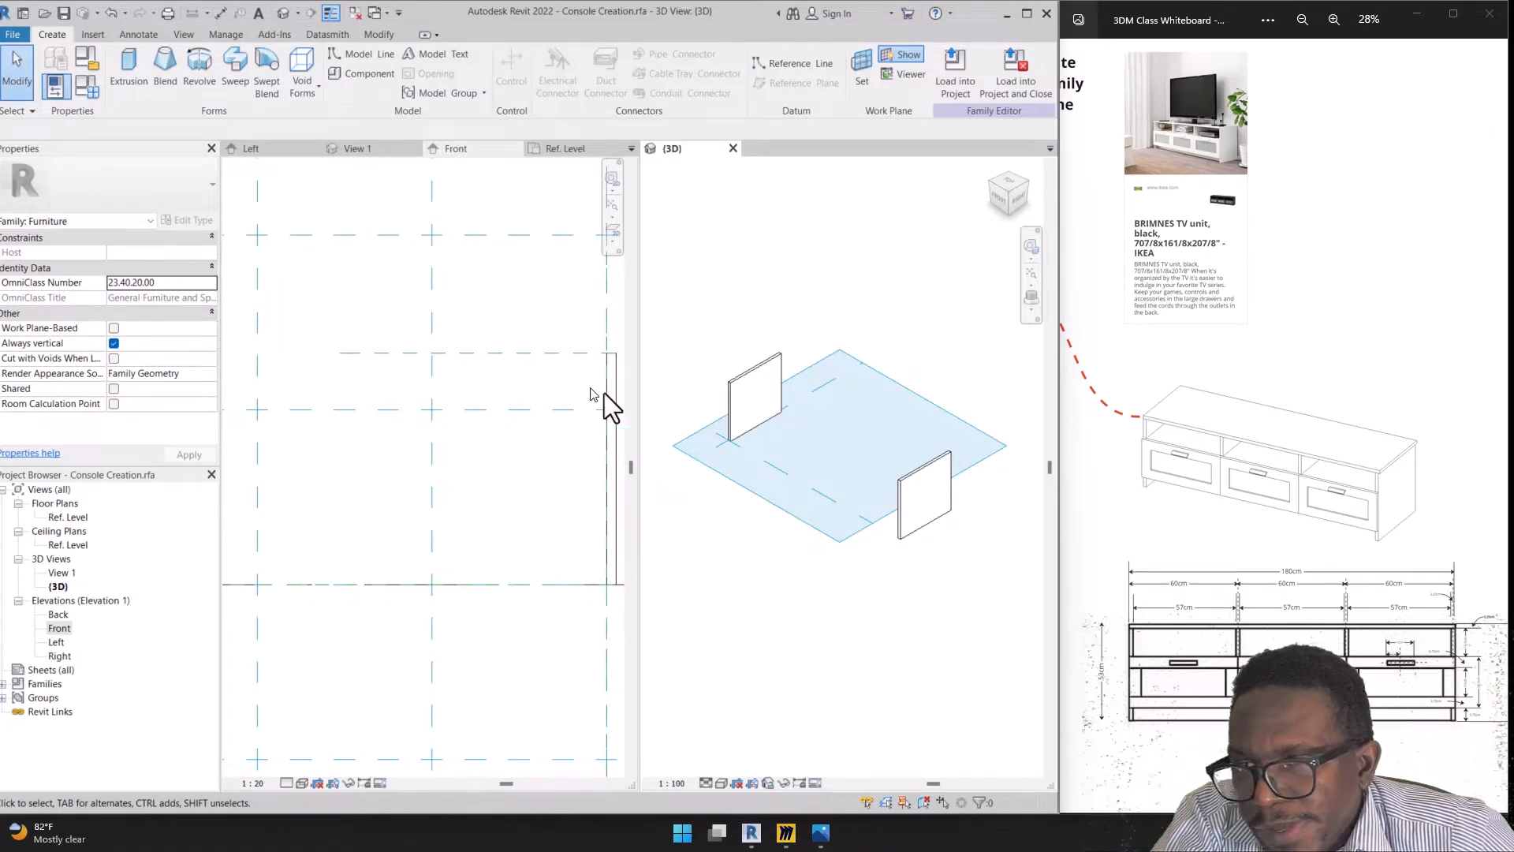
Set the work plane grid spacing to 500 in the 3D view
left_click(726, 485)
key("ctrl+shift+1")
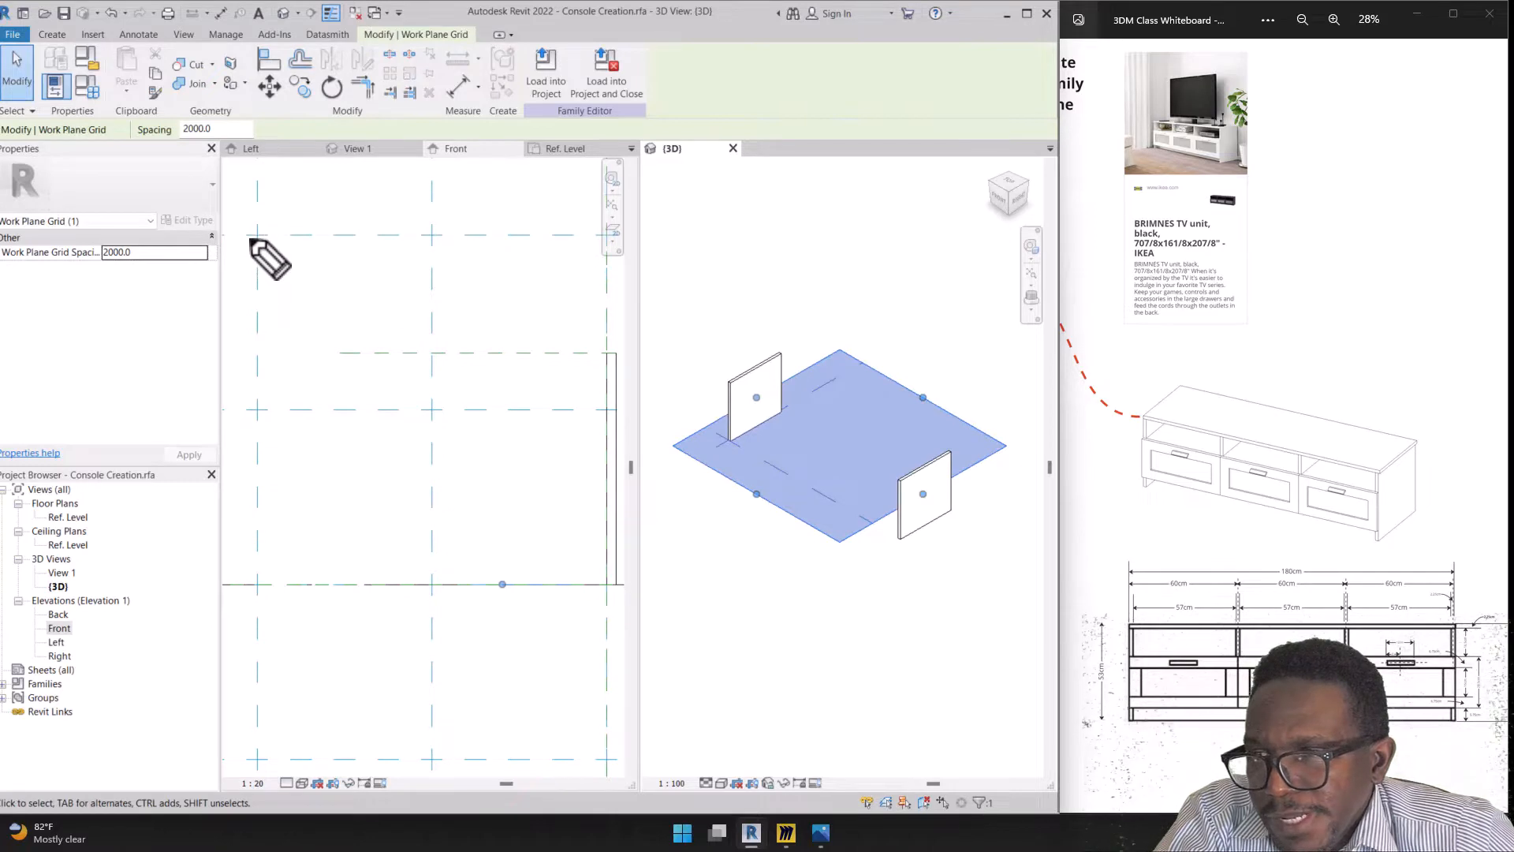
mouse_move(249, 235)
left_mouse_down()
mouse_move(95, 236)
mouse_move(189, 211)
mouse_move(80, 195)
left_mouse_up()
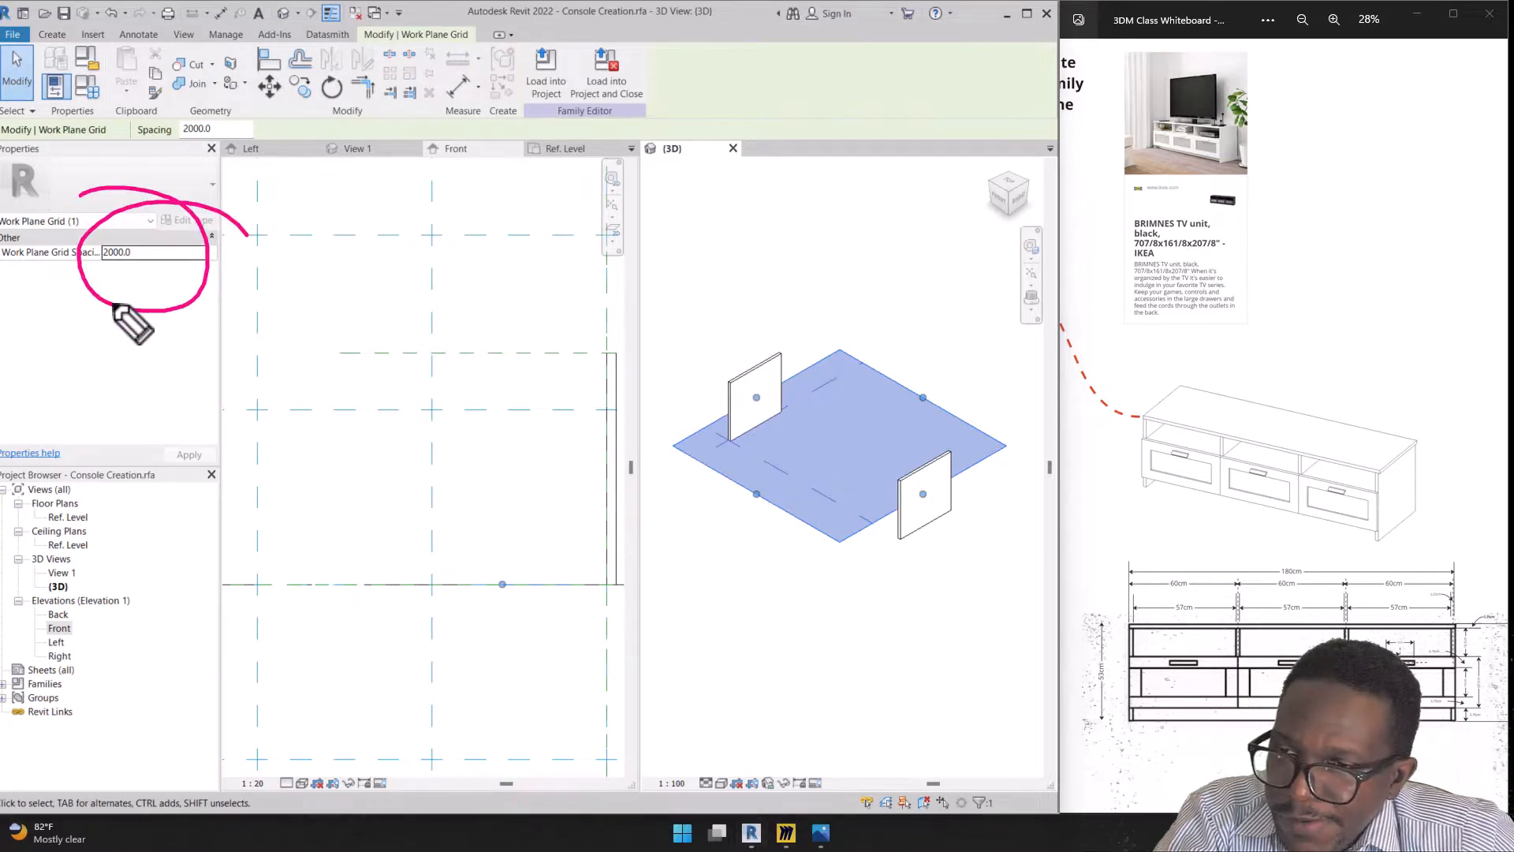
key("ctrl+shift+2")
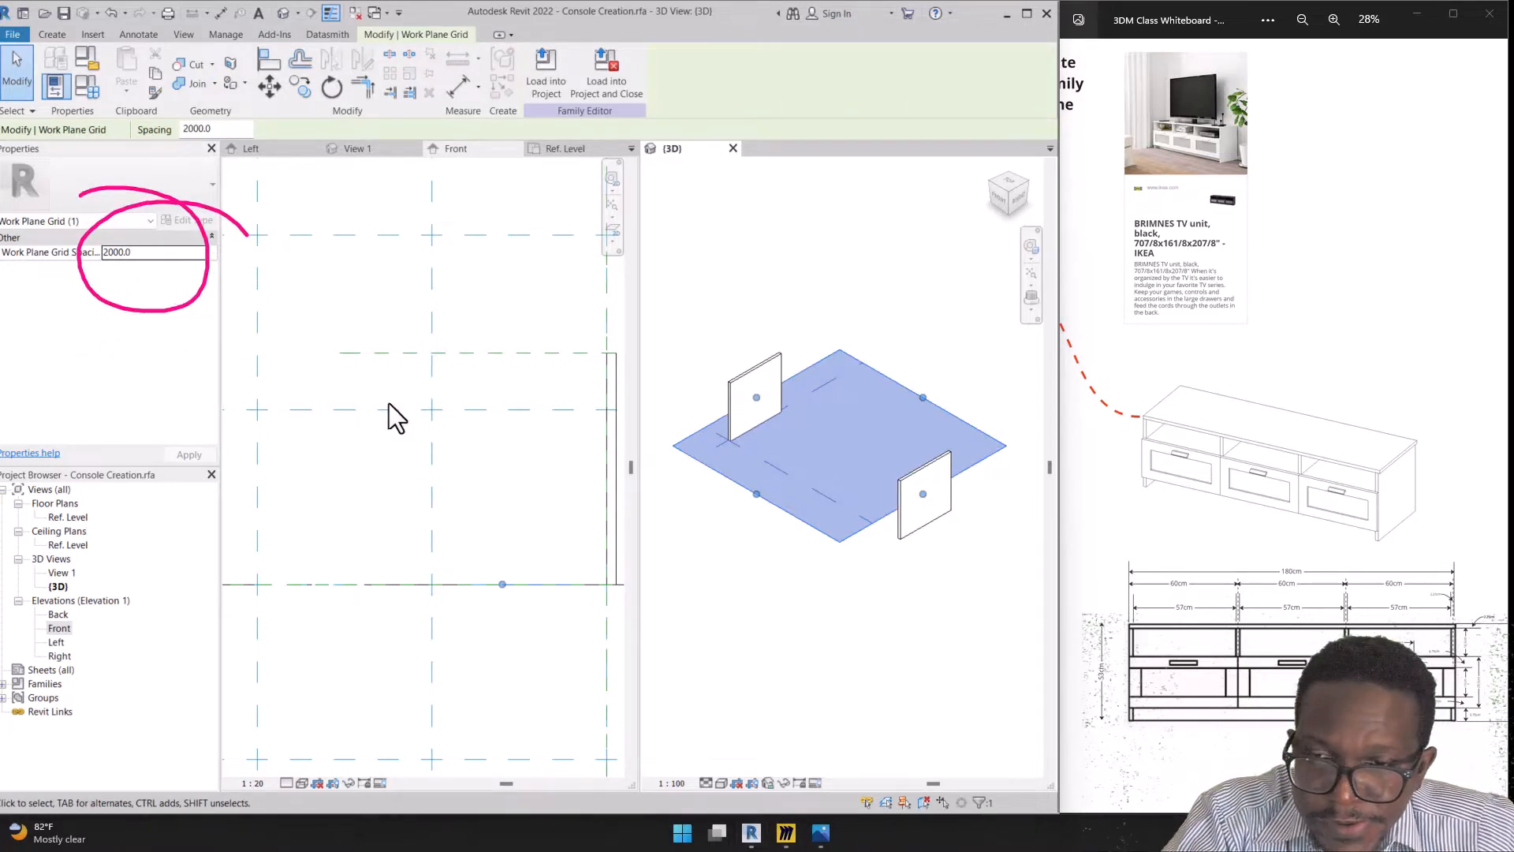
left_click(139, 256)
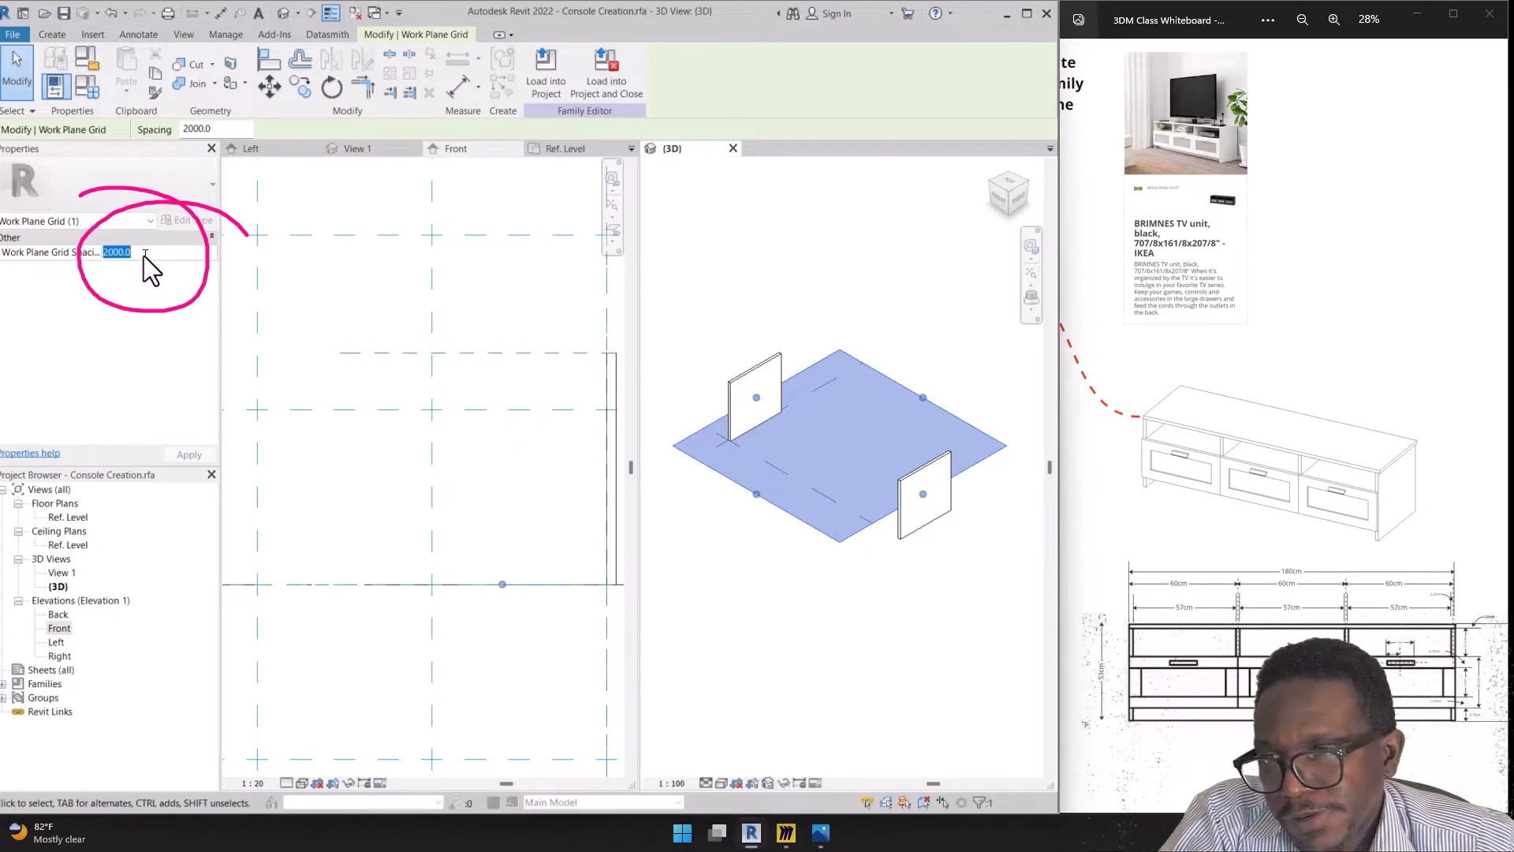
type("500.0")
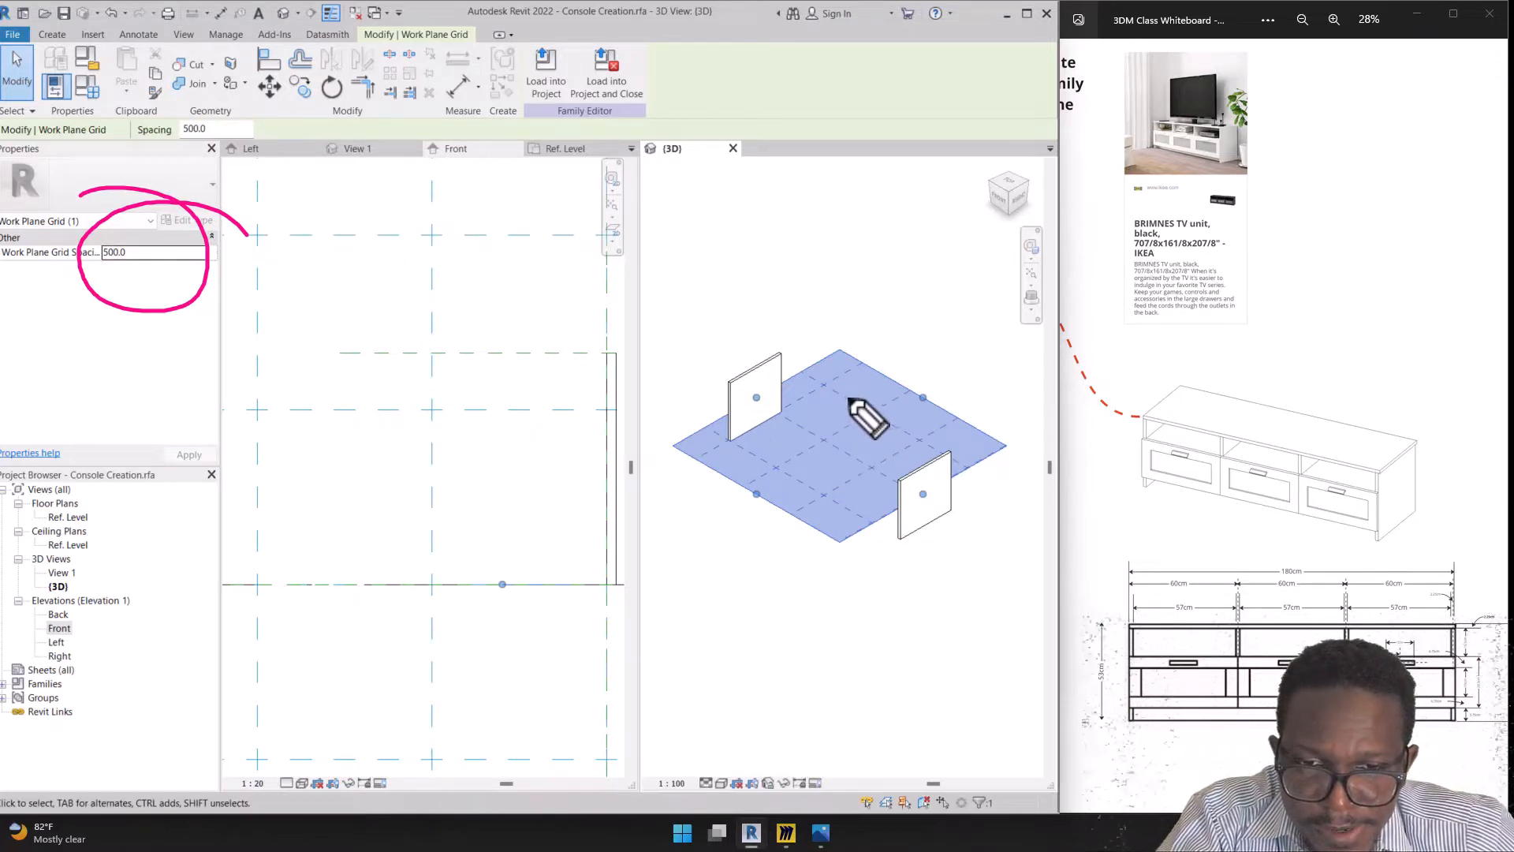
mouse_move(850, 397)
left_mouse_down()
mouse_move(810, 437)
mouse_move(838, 409)
mouse_move(822, 400)
left_mouse_up()
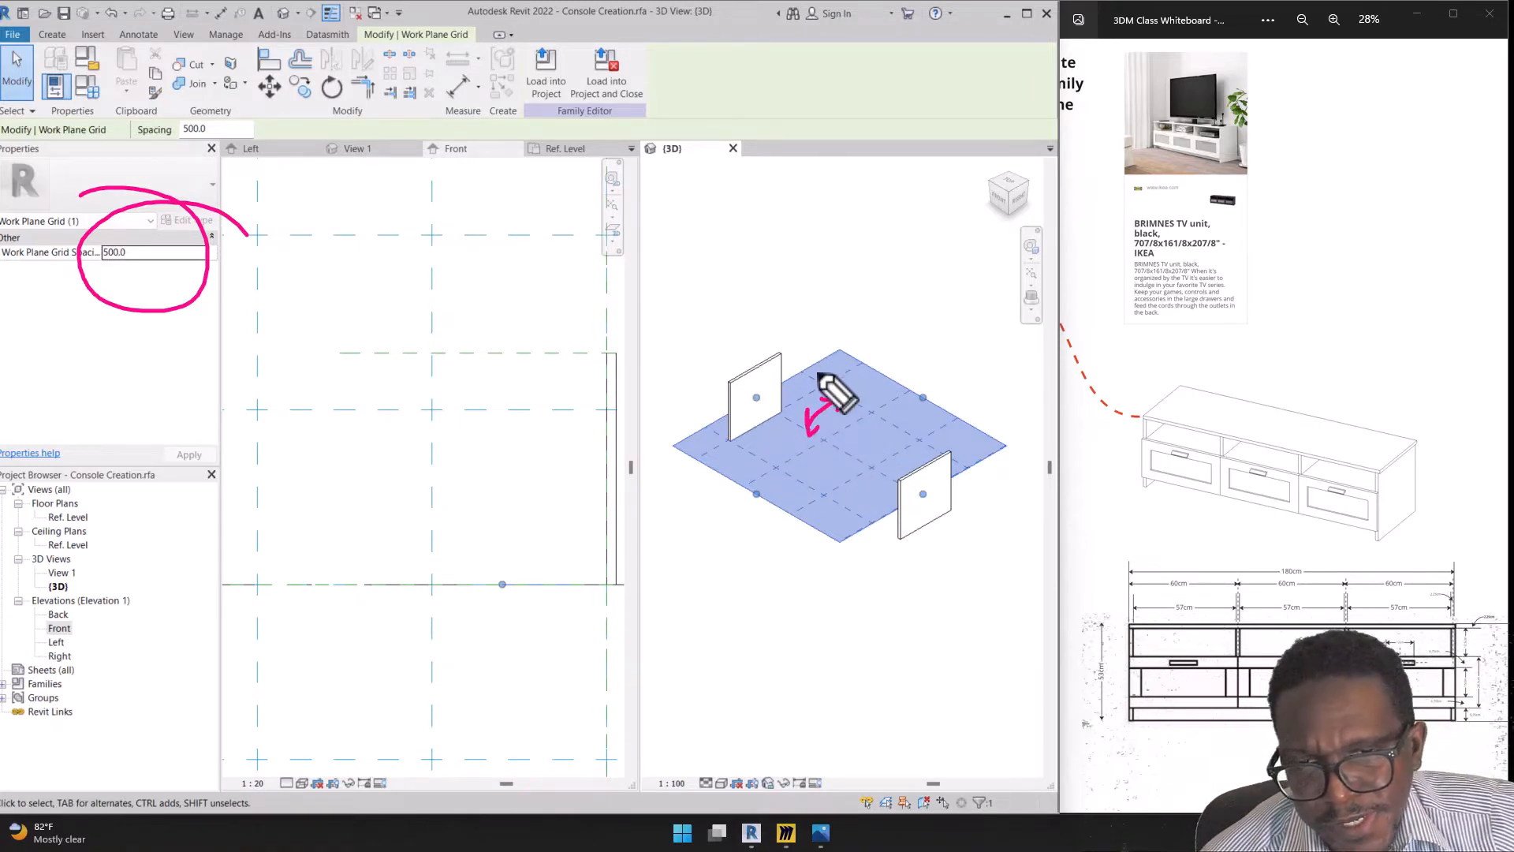
left_click_drag(818, 373, 822, 475)
left_click_drag(186, 389, 181, 269)
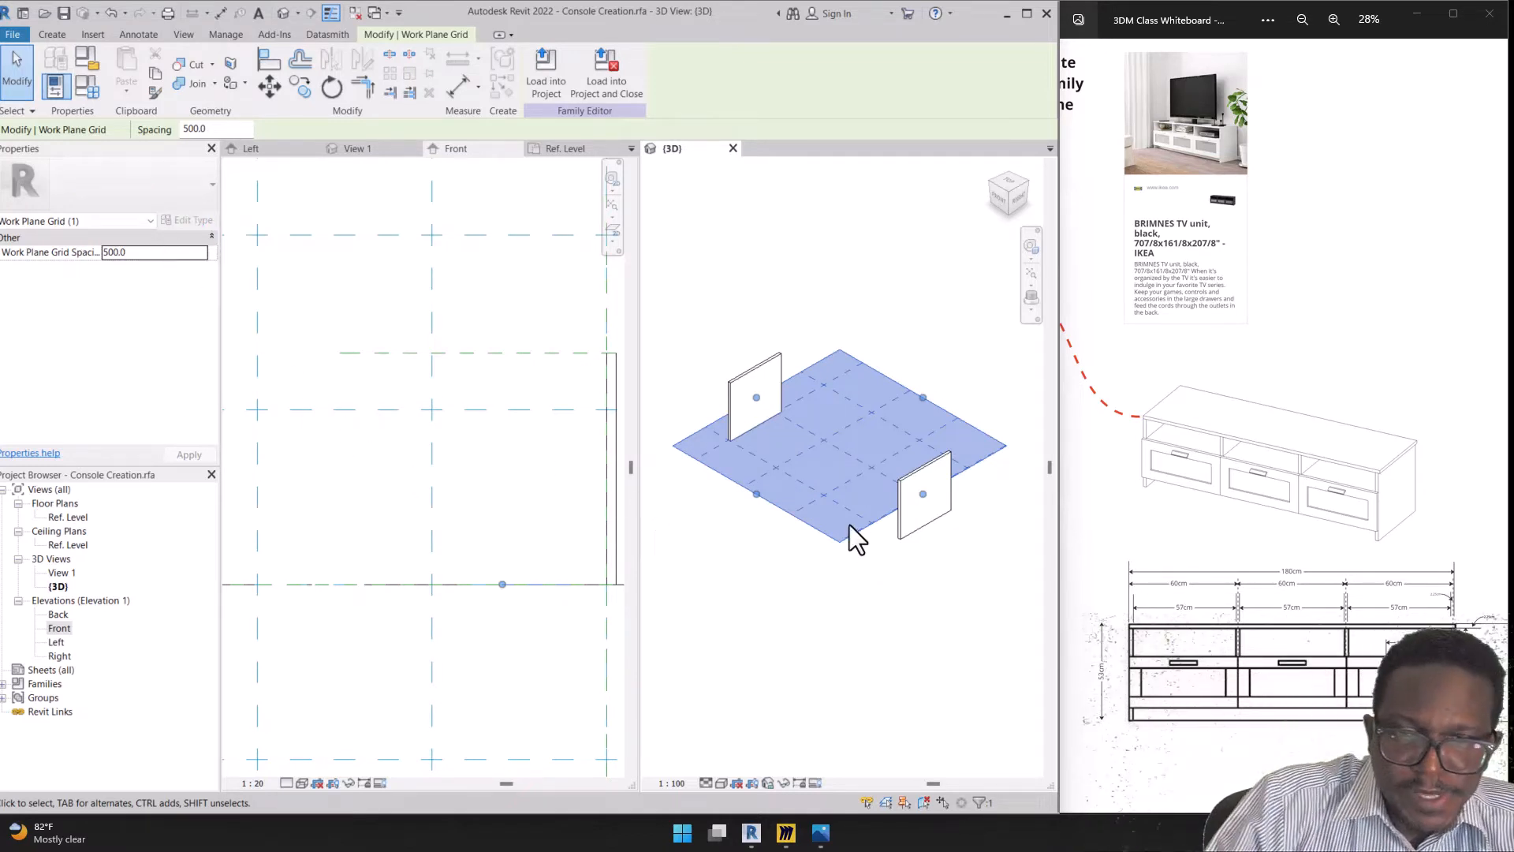
scroll(746, 413, "up", 3)
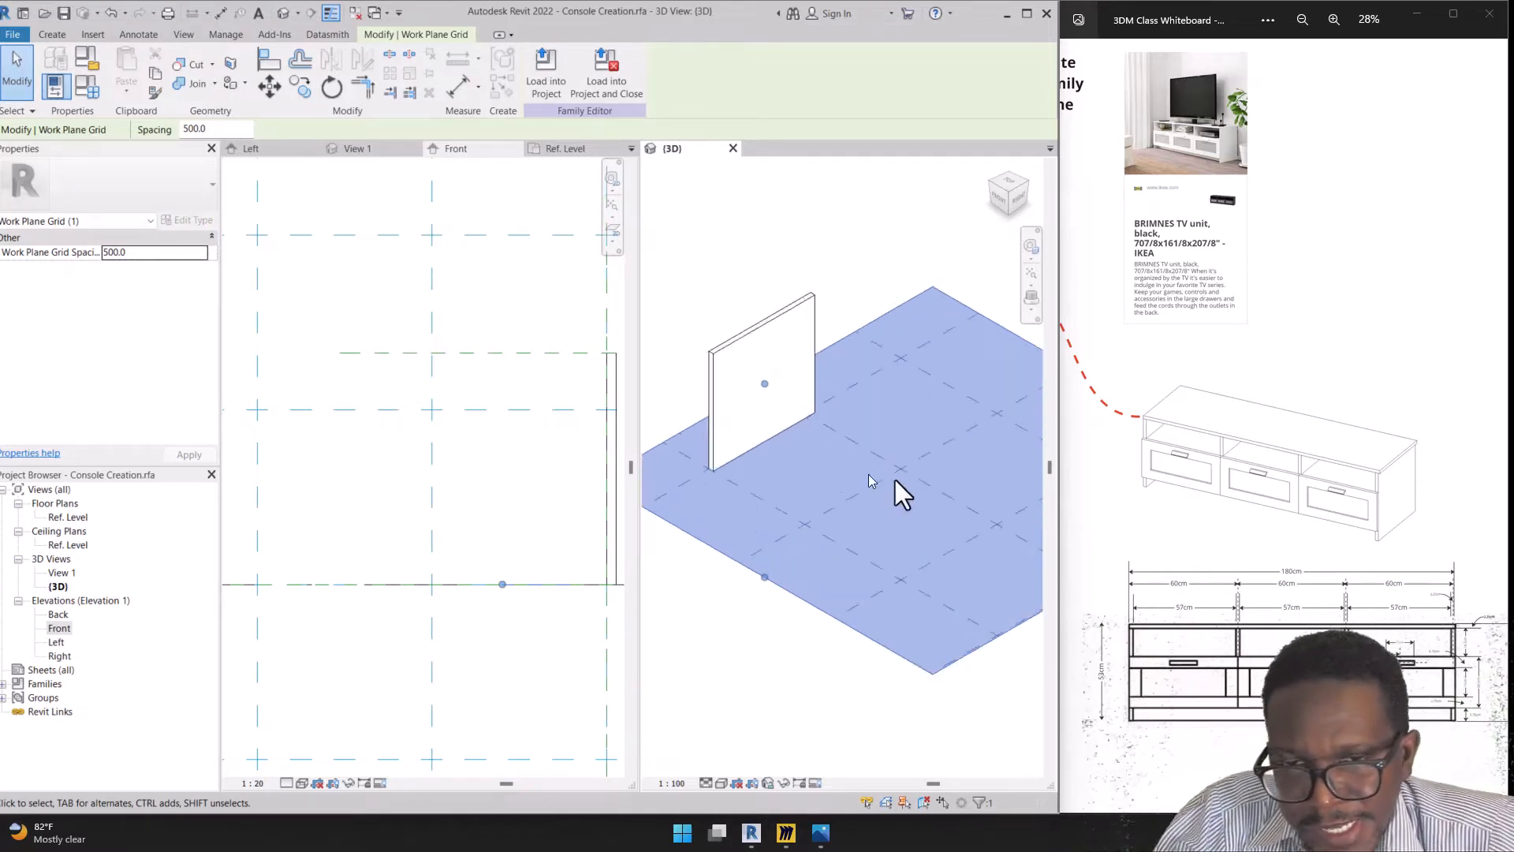
scroll(728, 517, "down", 2)
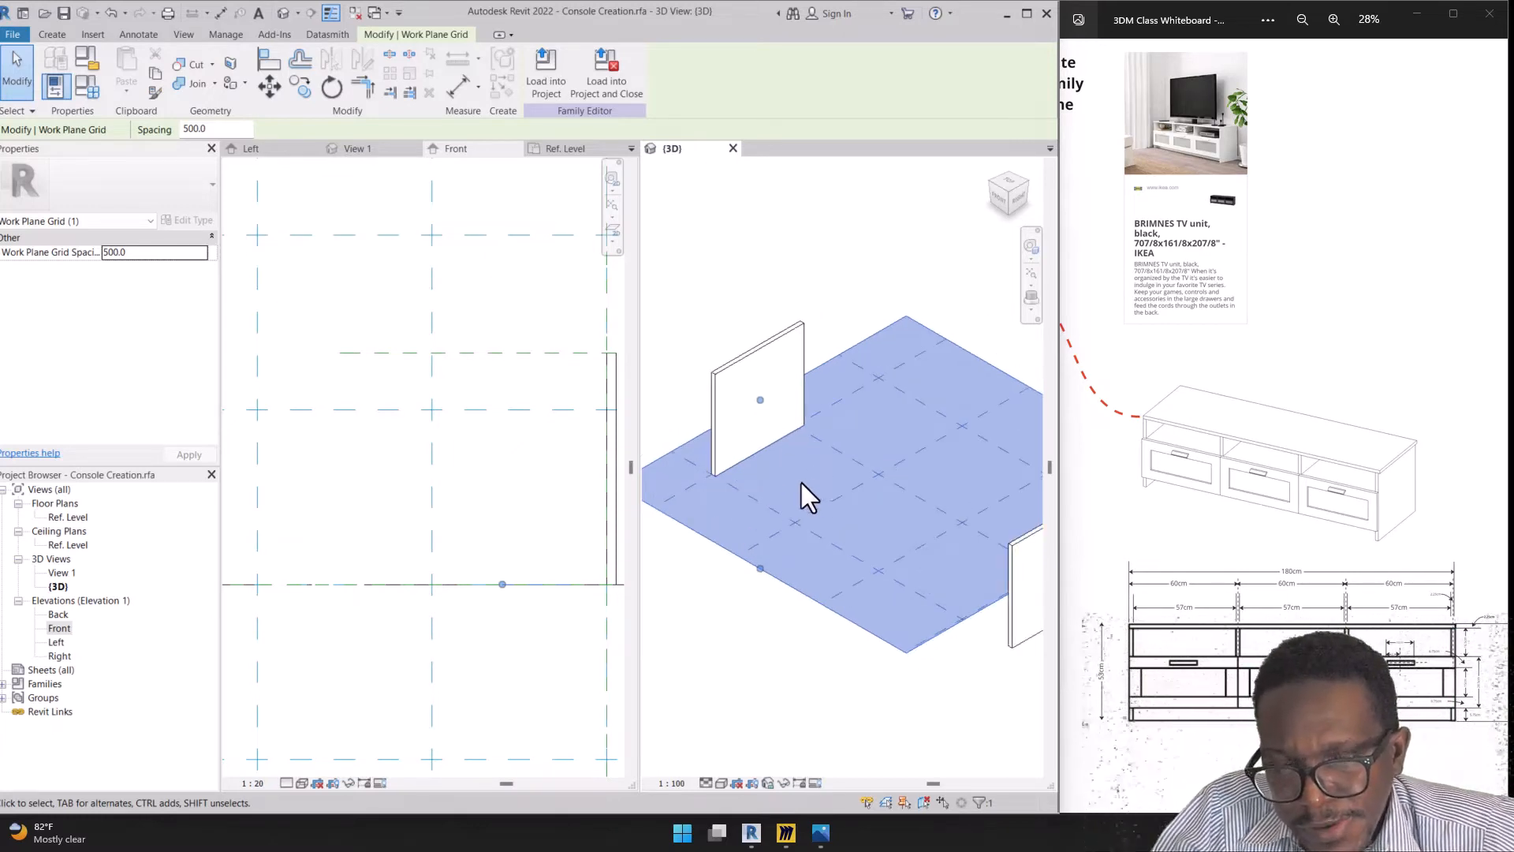
scroll(756, 424, "down", 1)
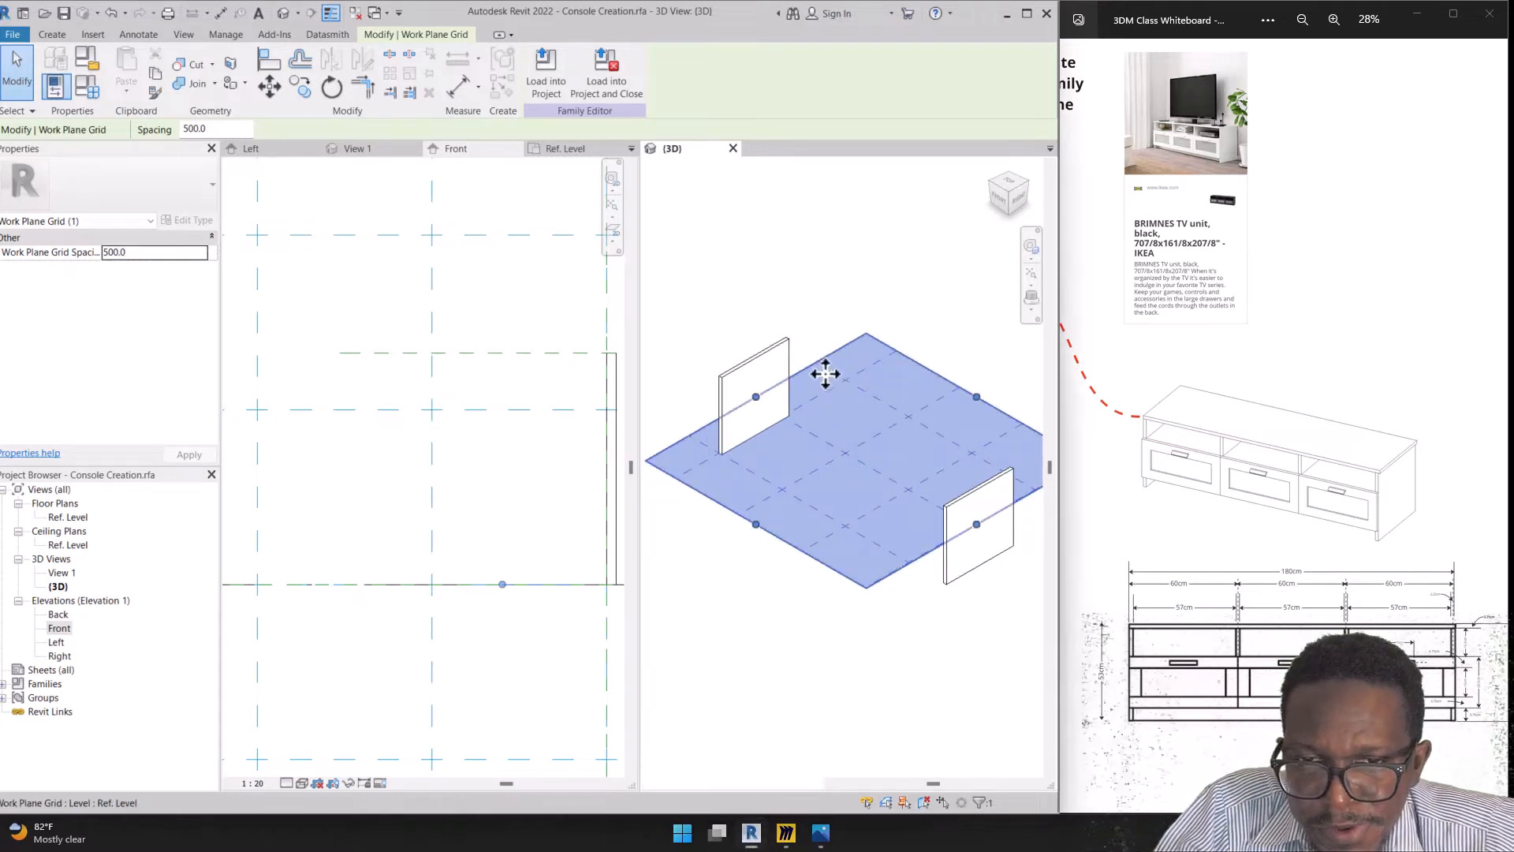
left_click(744, 298)
left_click(824, 363)
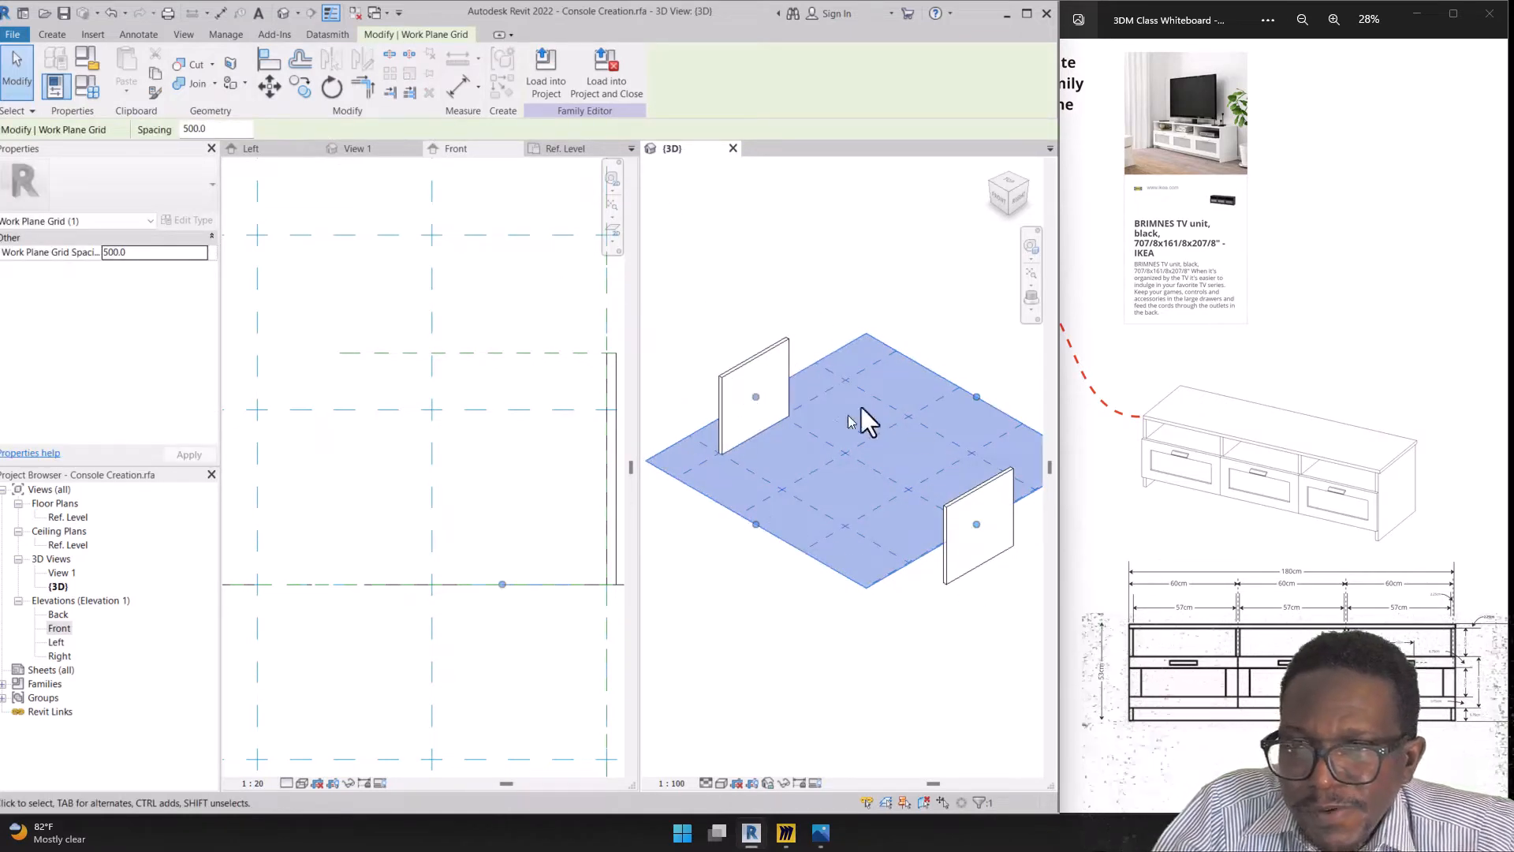
Set the 3D view's work plane by name to Reference Plane : Top of console
left_click(64, 38)
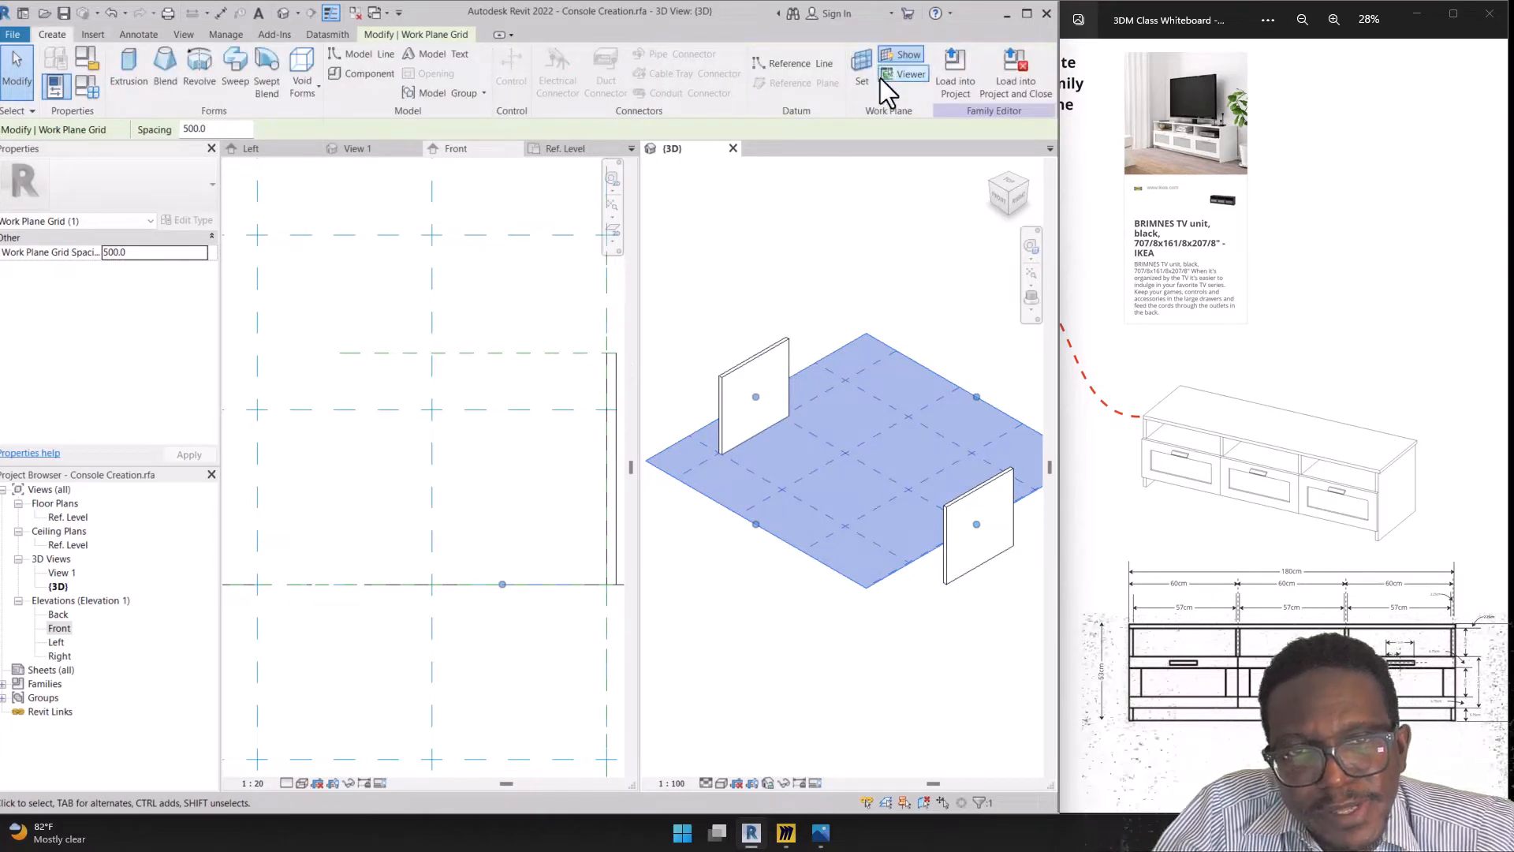
key("Escape")
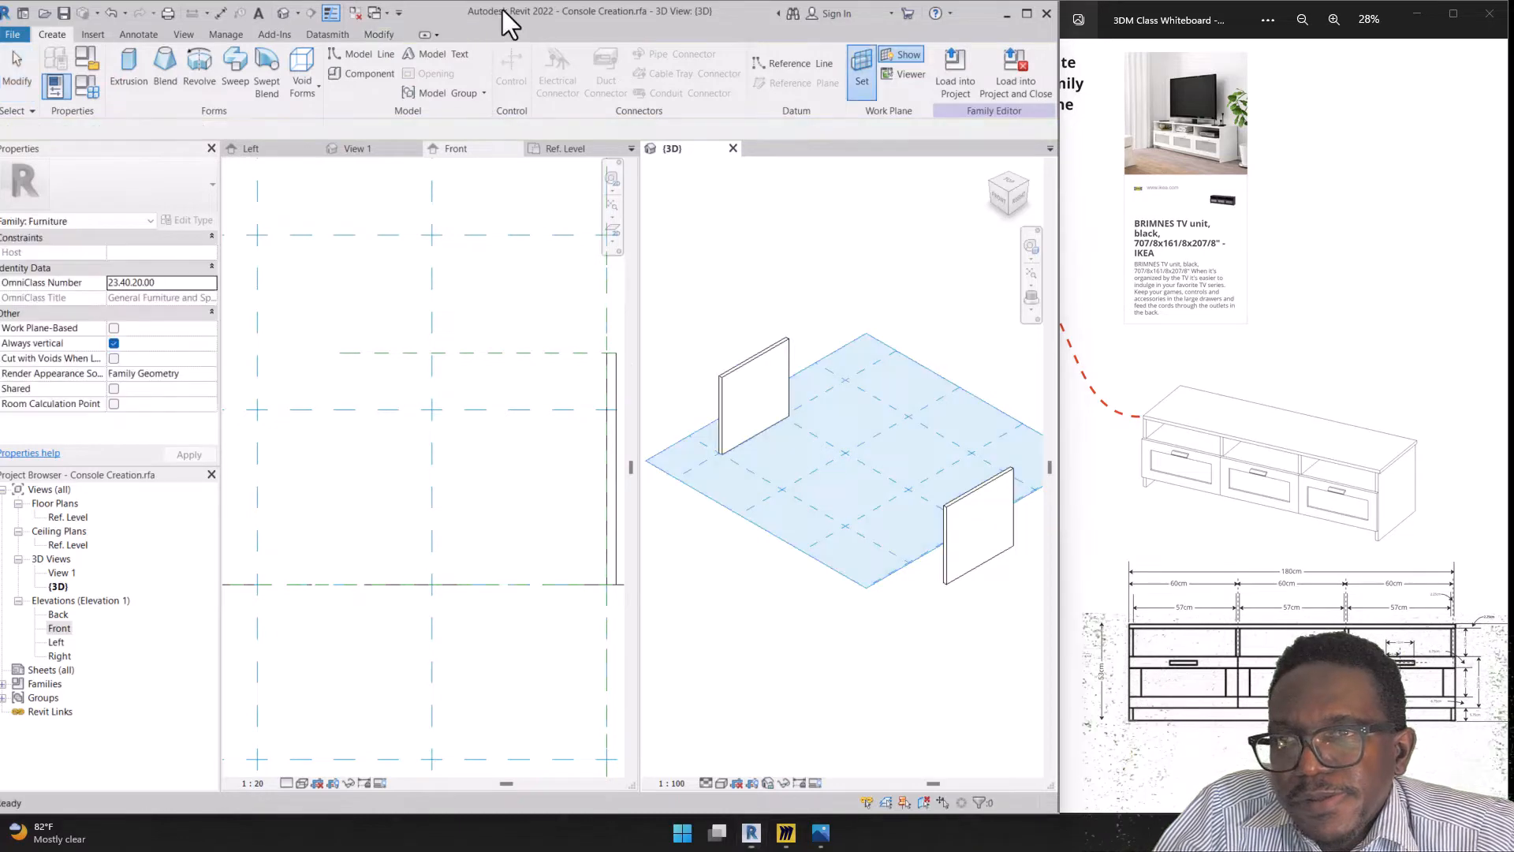
key("Escape")
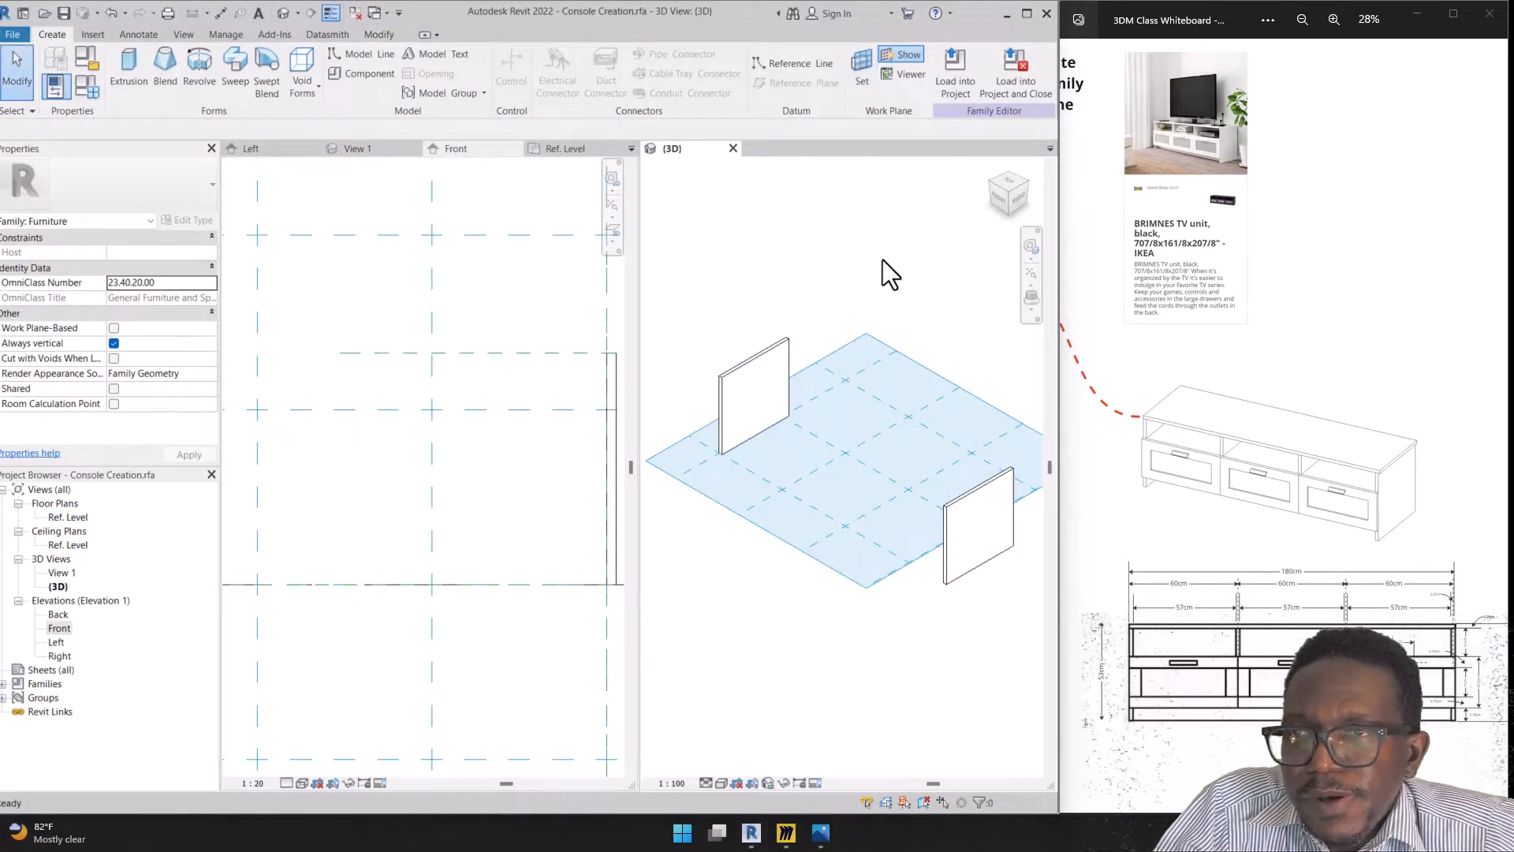
left_click(858, 81)
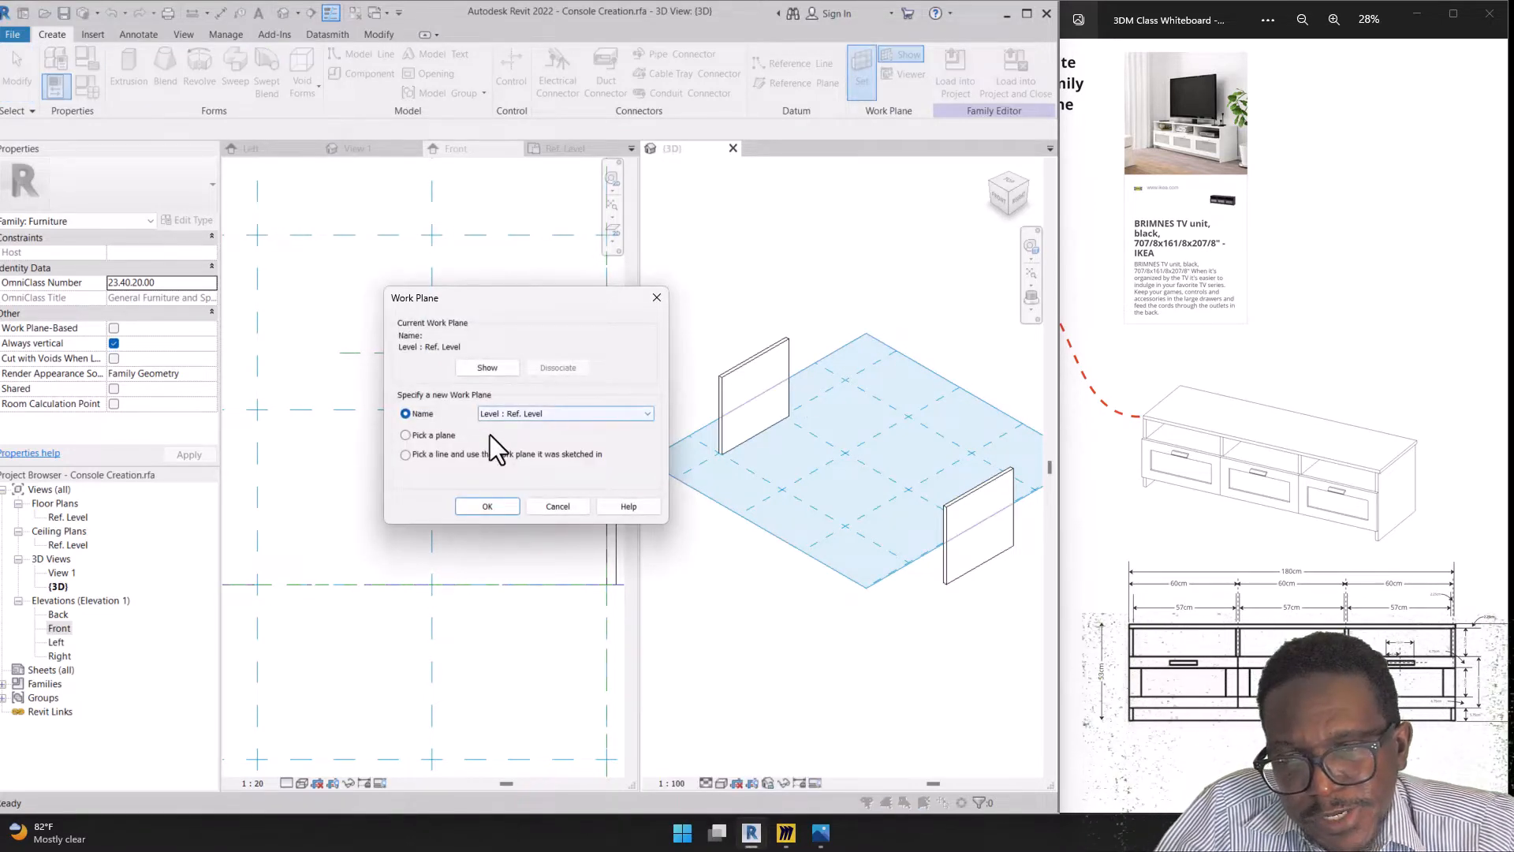
left_click(505, 414)
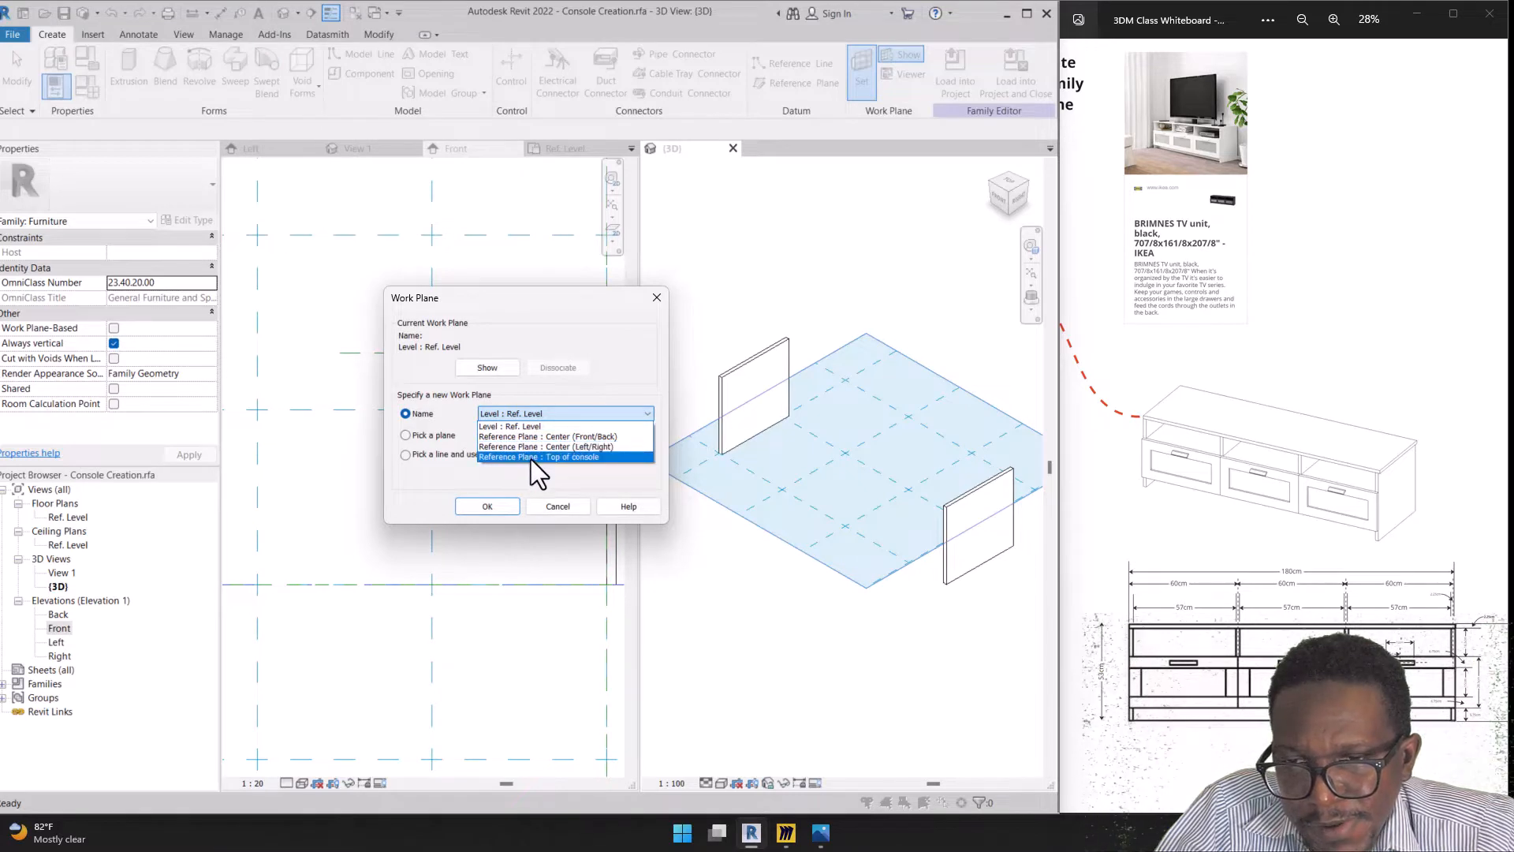
left_click(533, 458)
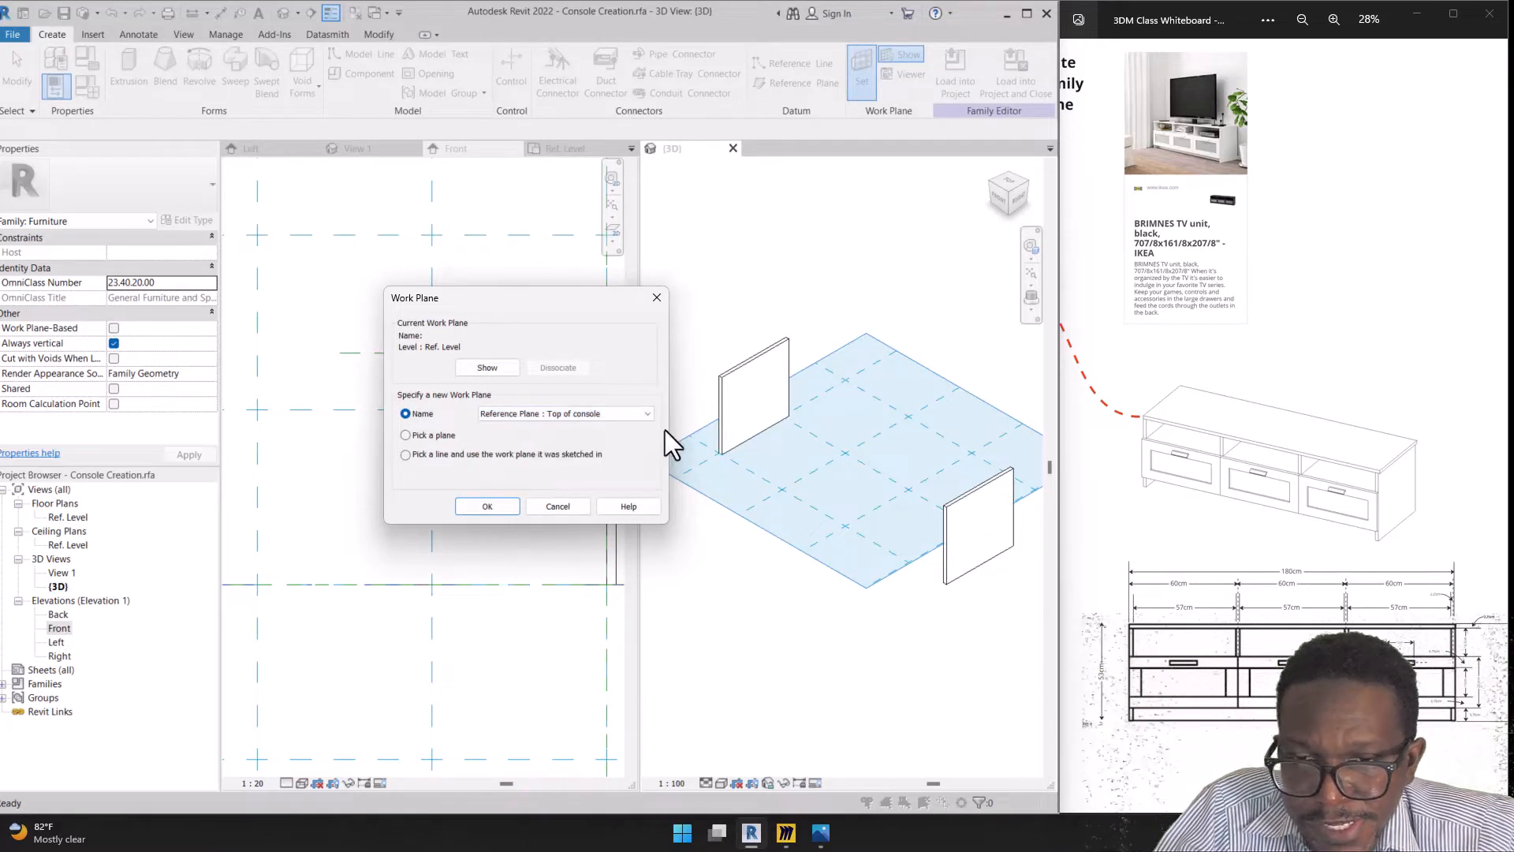
left_click(488, 512)
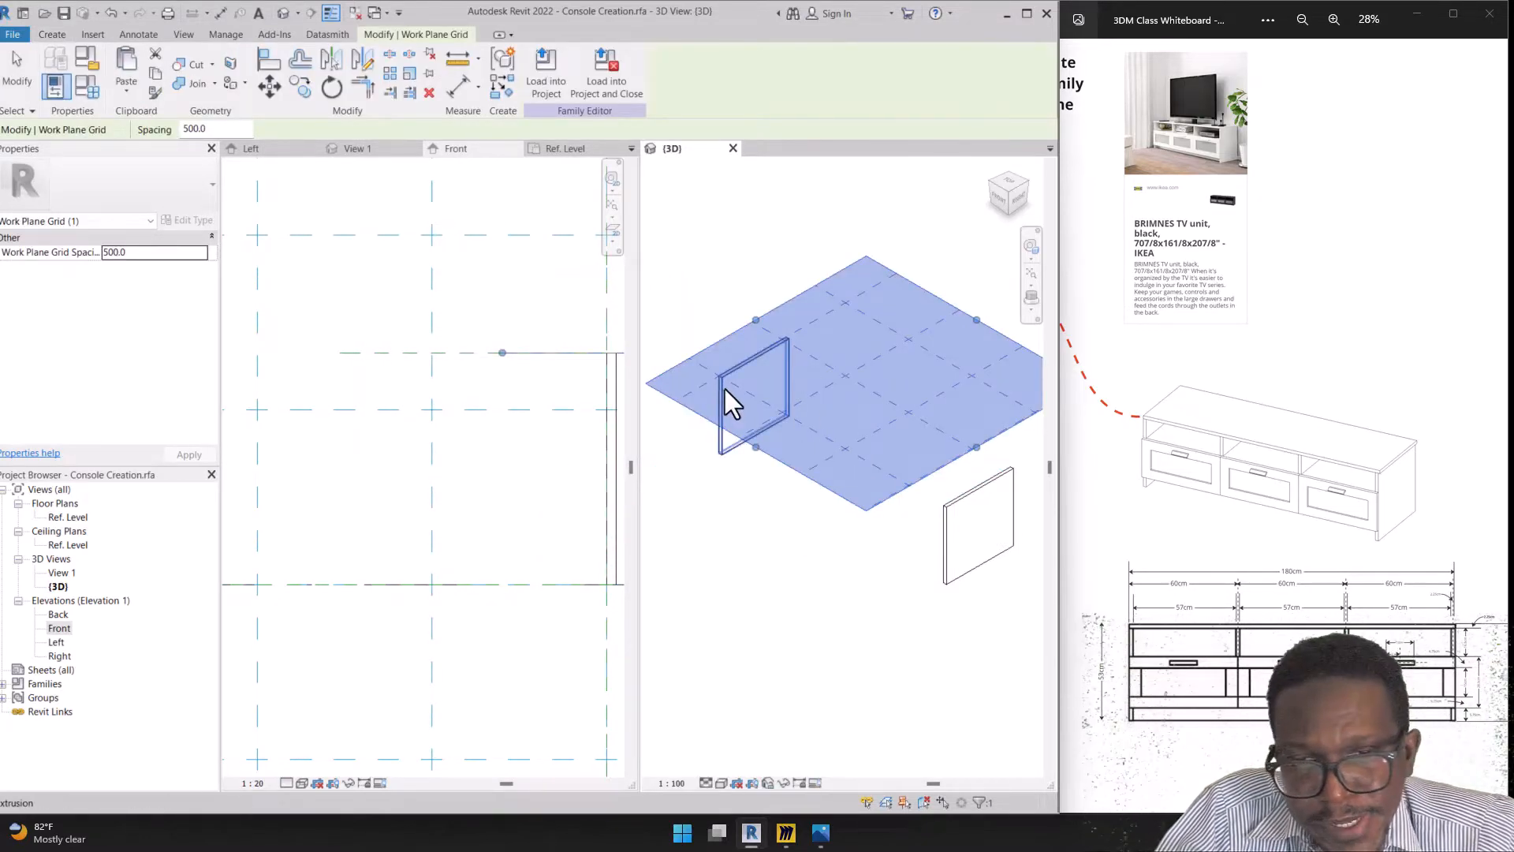
Stretch the Top of console work plane grid in the 3D view so it extends past both side panels
left_click(703, 356)
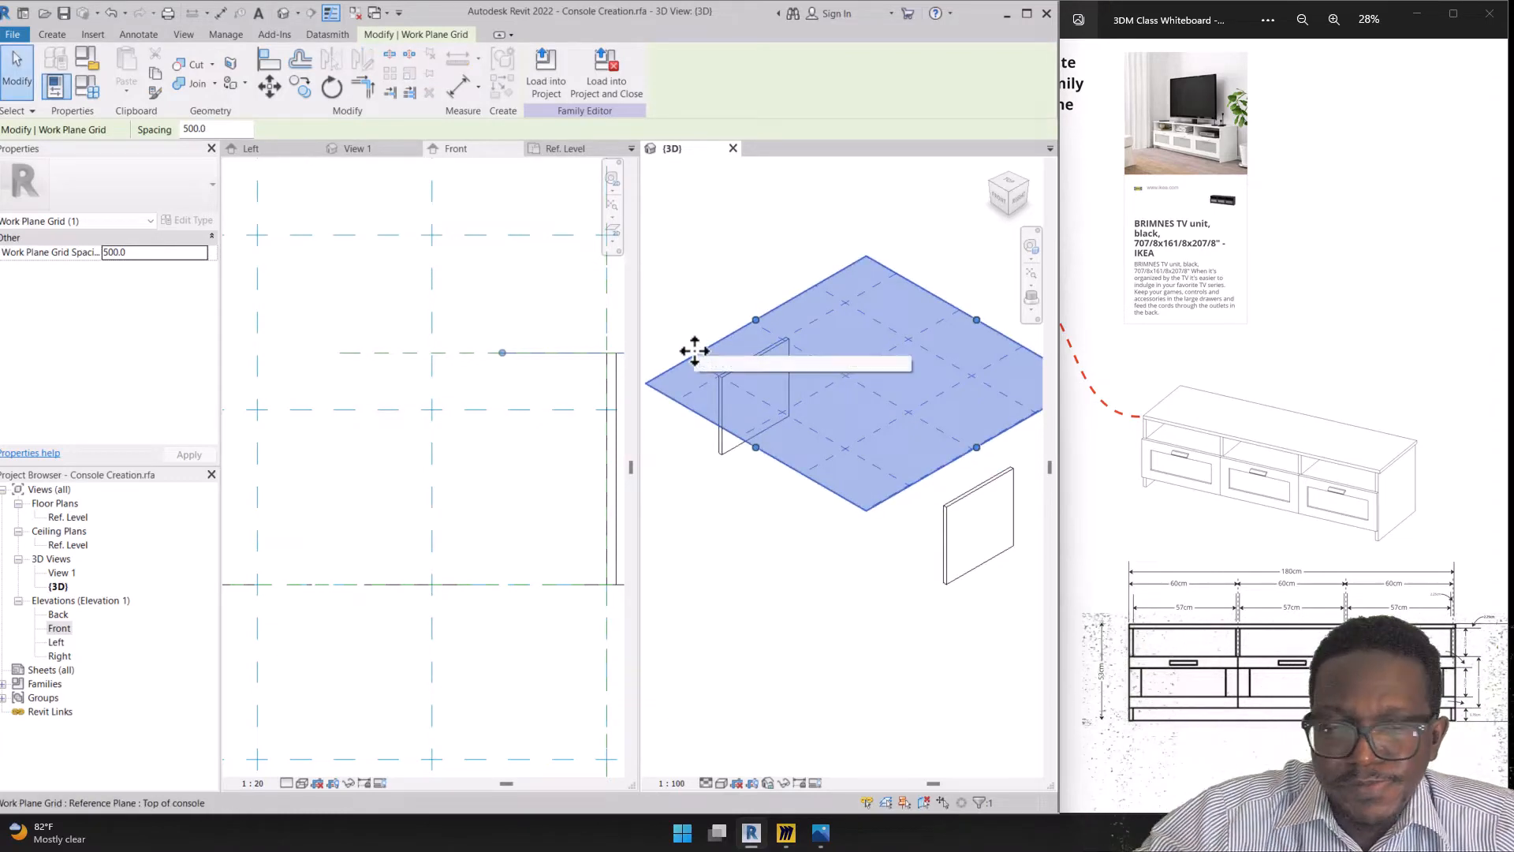
middle_click_drag(696, 345, 772, 375, "shift")
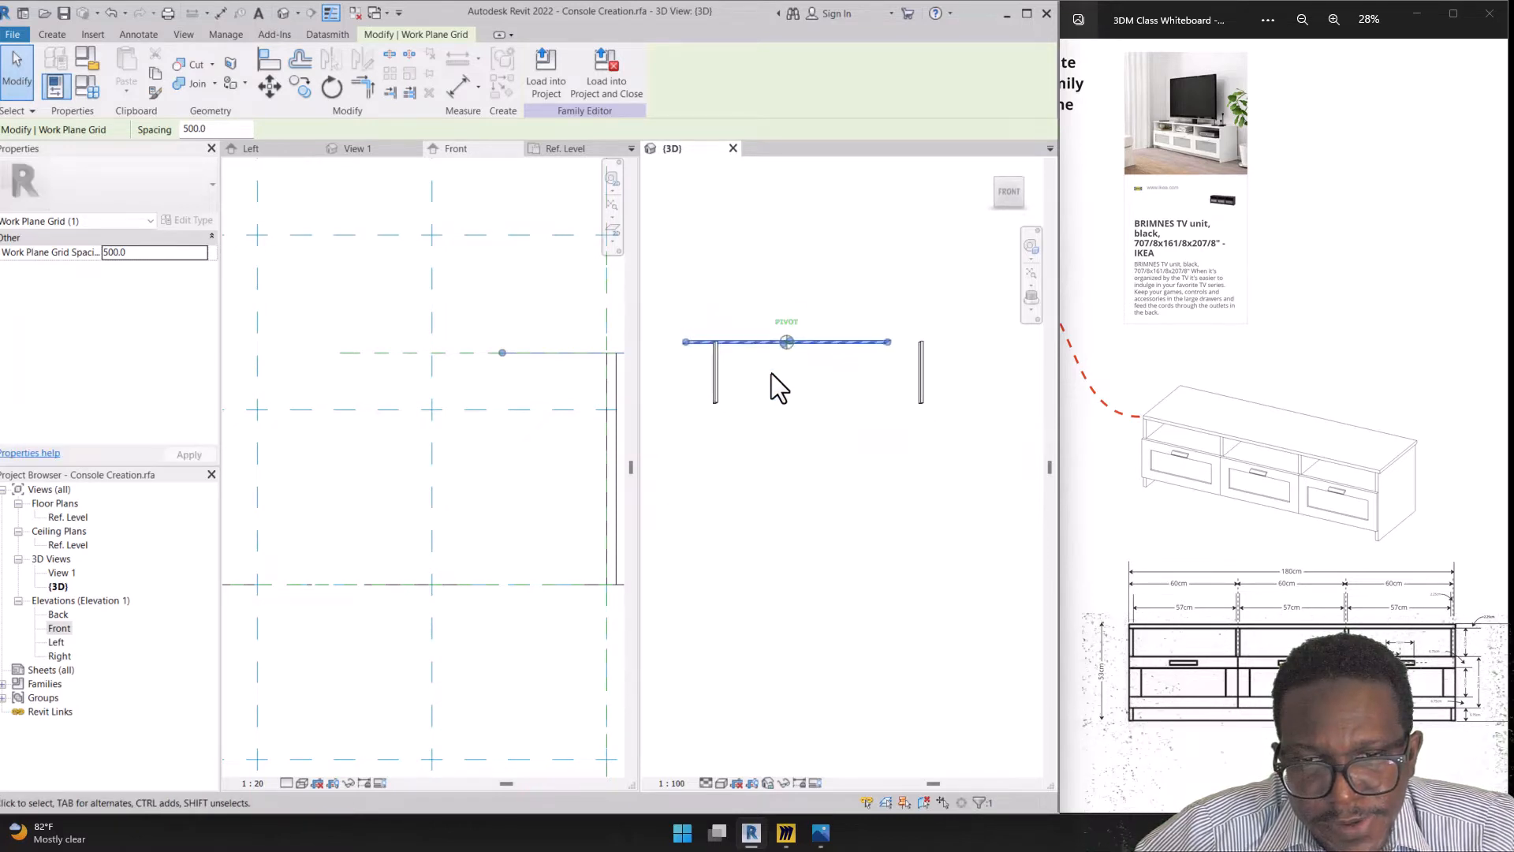
mouse_move(773, 373)
middle_mouse_down("shift")
mouse_move(889, 371)
mouse_move(896, 344)
middle_mouse_up("shift")
left_click_drag(896, 344, 996, 343)
mouse_move(909, 361)
middle_mouse_down("shift")
mouse_move(920, 382)
mouse_move(930, 354)
middle_mouse_up("shift")
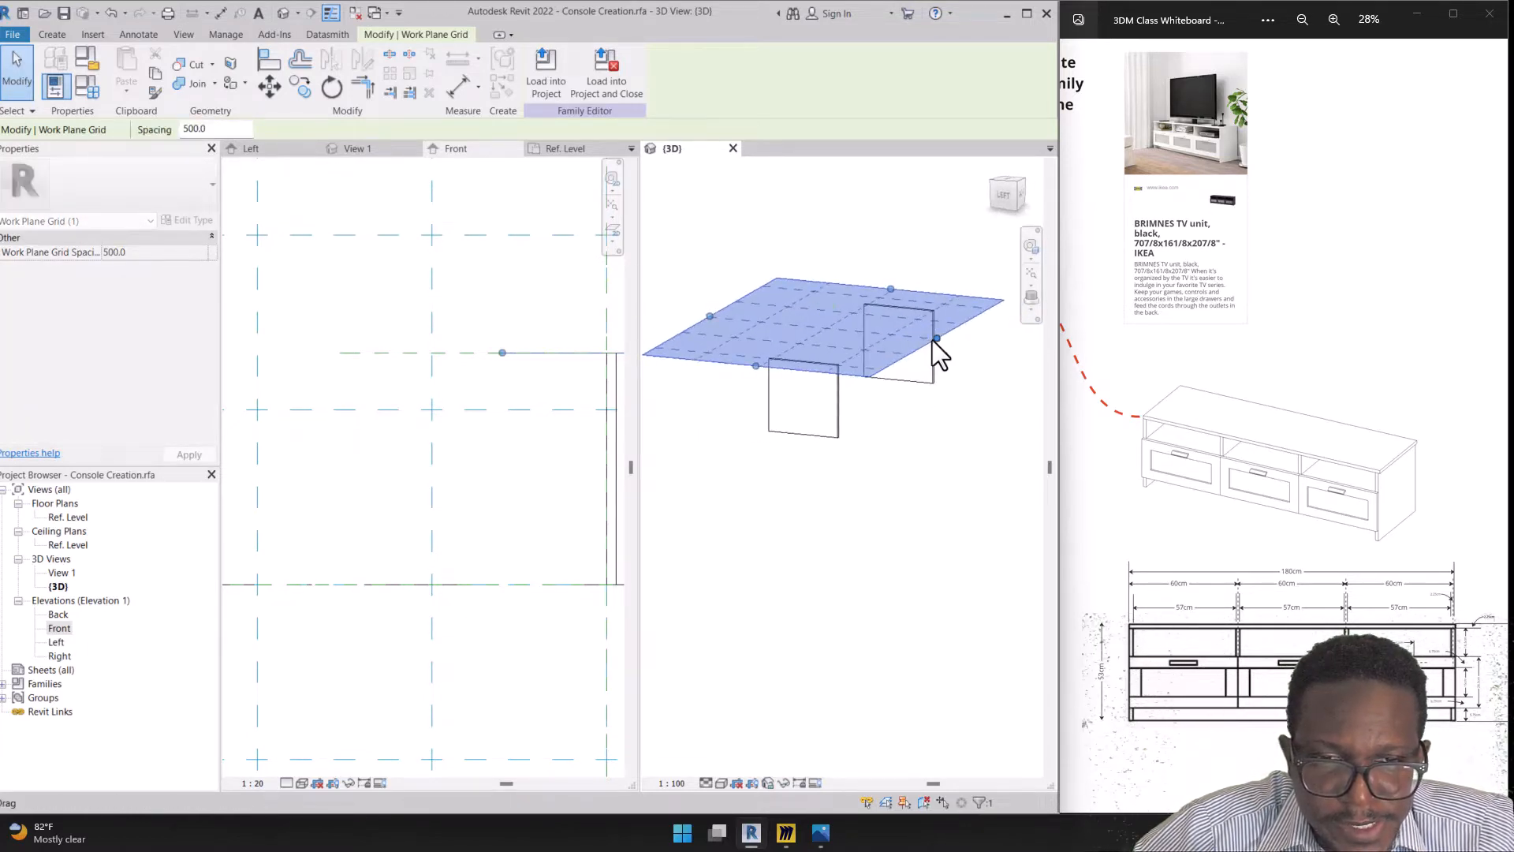
left_click_drag(935, 338, 963, 355)
middle_click_drag(963, 355, 738, 408, "shift")
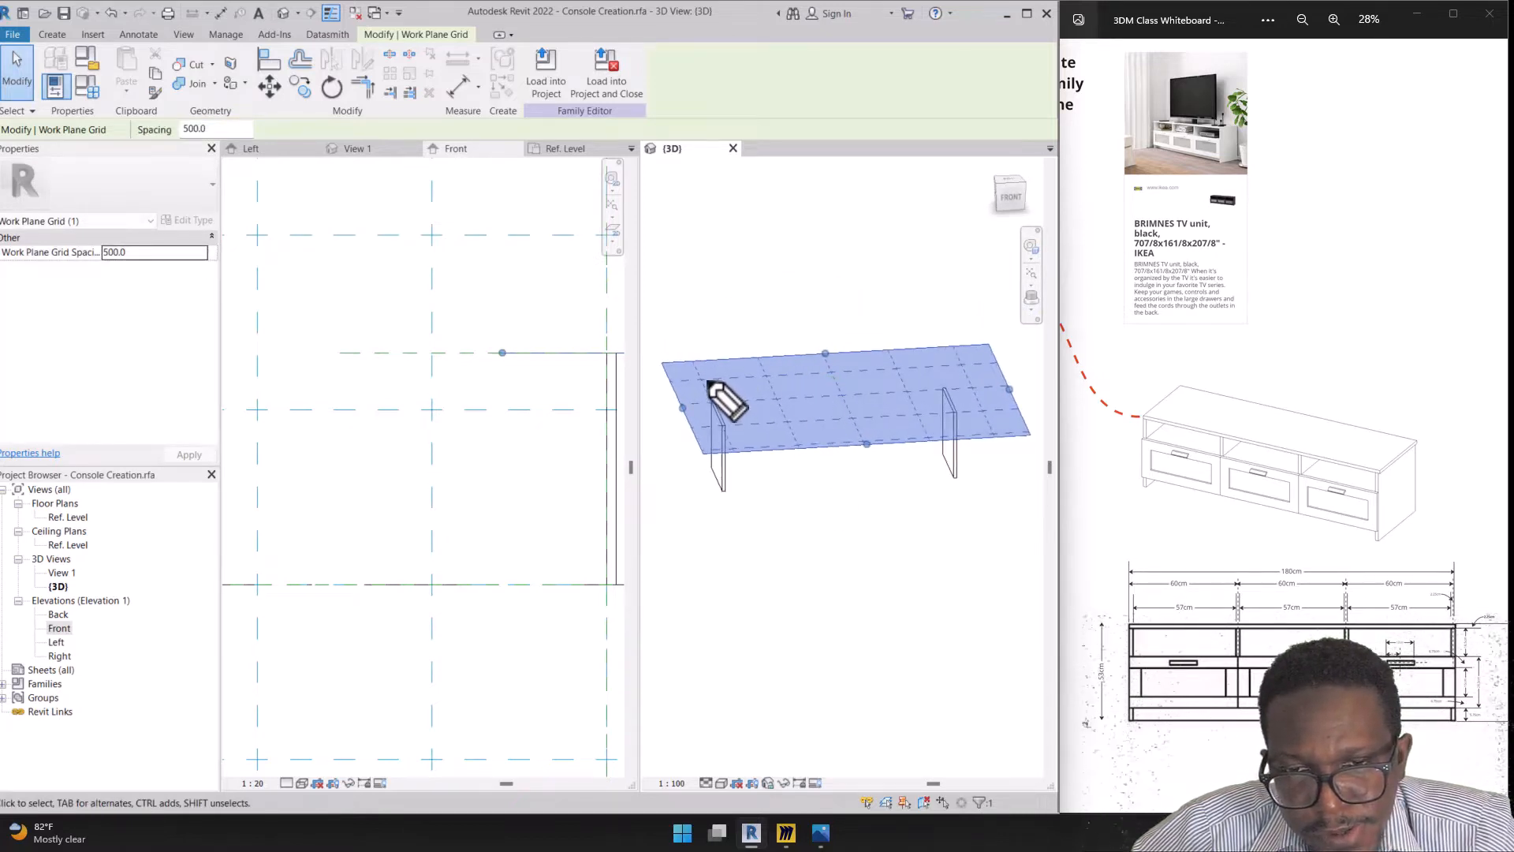
mouse_move(708, 381)
left_mouse_down()
mouse_move(726, 438)
mouse_move(977, 412)
mouse_move(963, 367)
mouse_move(712, 380)
left_mouse_up()
mouse_move(835, 410)
left_mouse_down()
mouse_move(820, 324)
mouse_move(847, 340)
mouse_move(804, 464)
left_mouse_up()
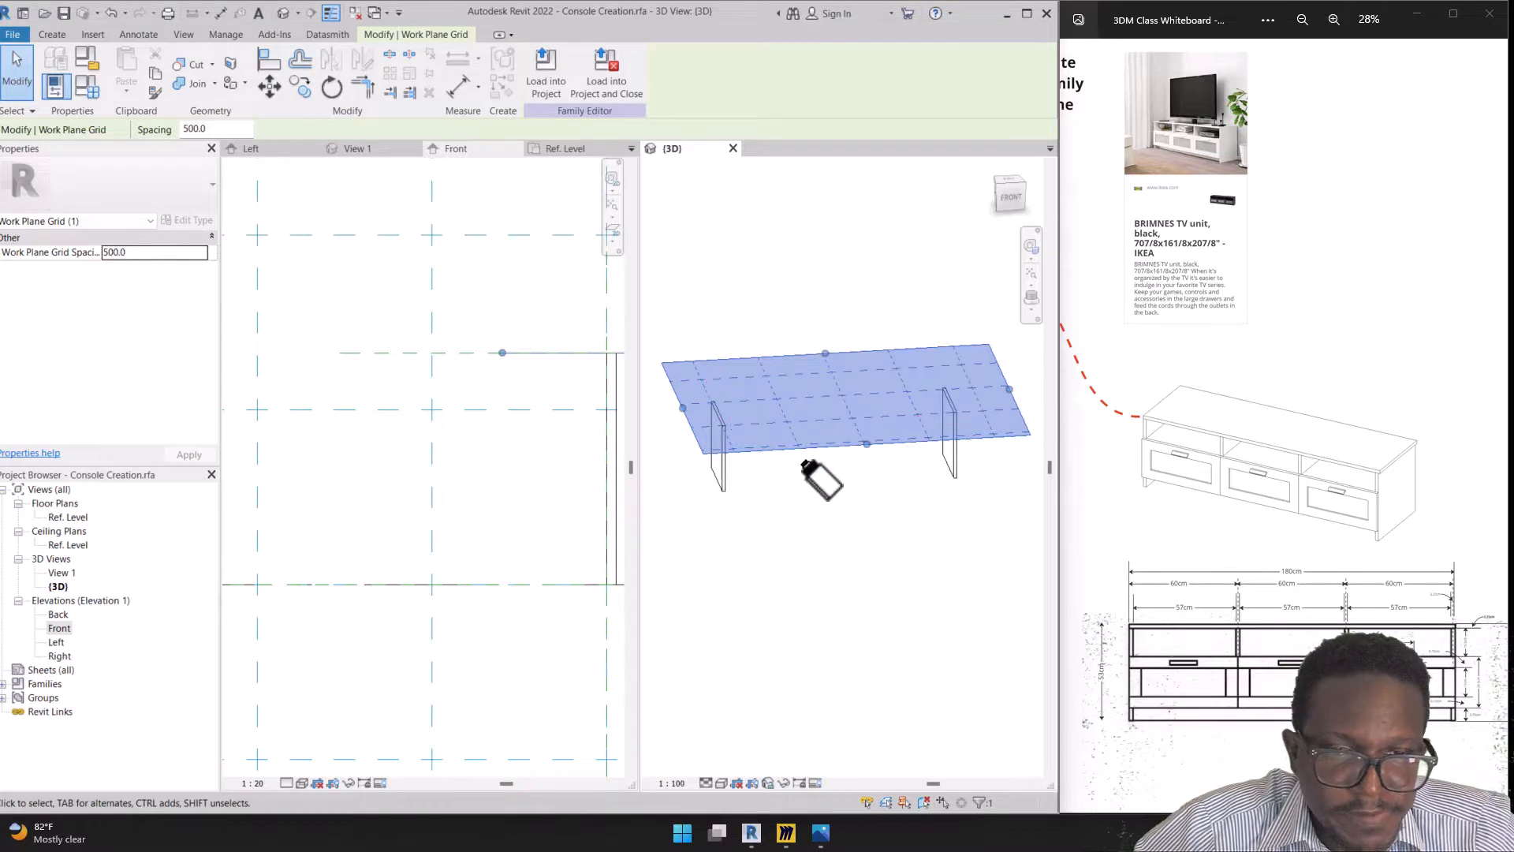
Check the stretched work plane grid against both side panels in the Front elevation
scroll(743, 467, "down", 2)
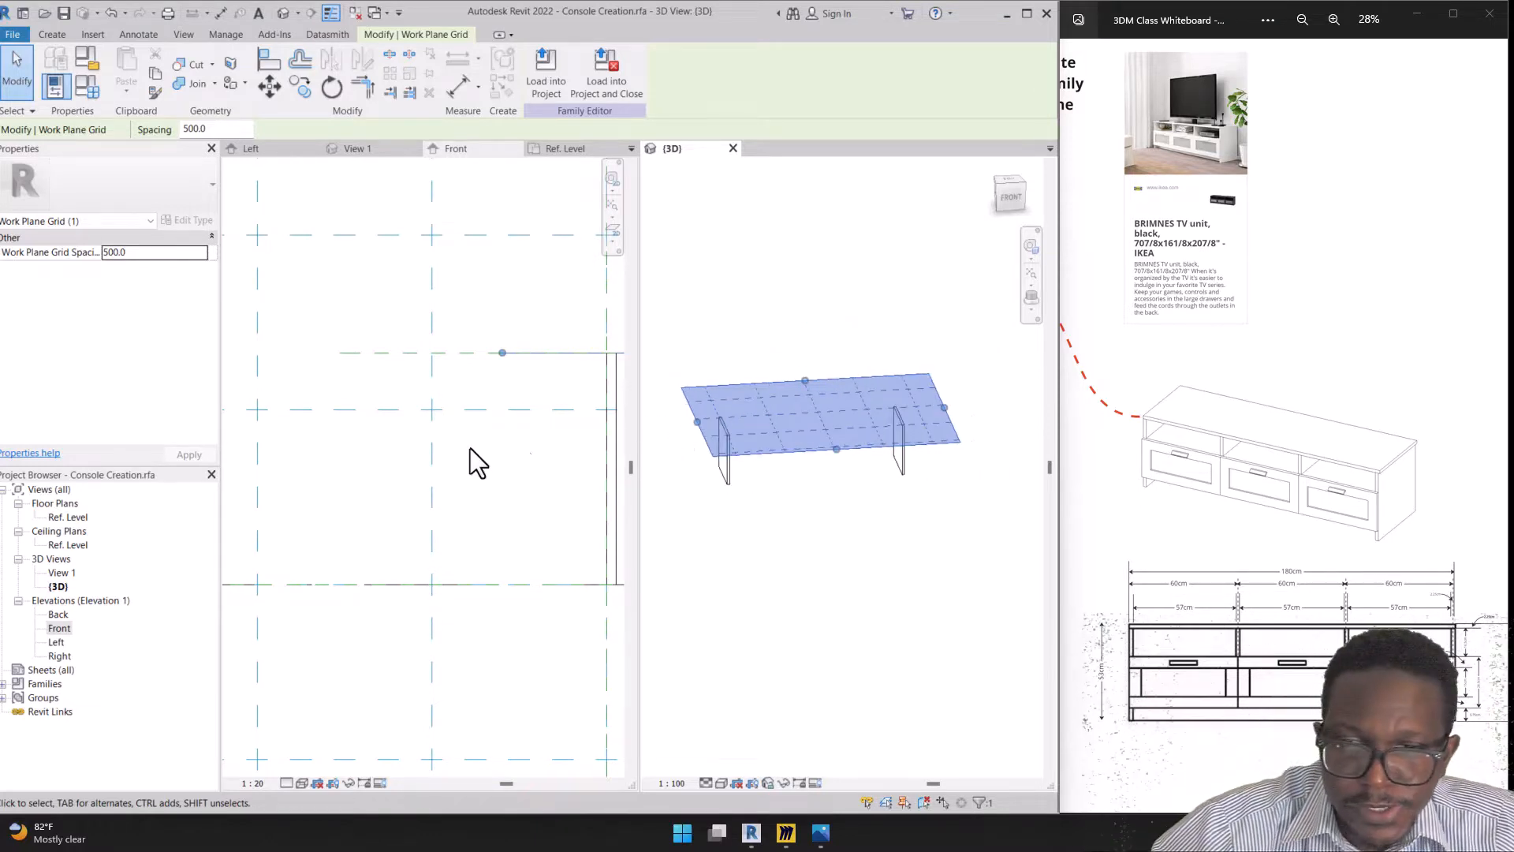
scroll(499, 418, "down", 3)
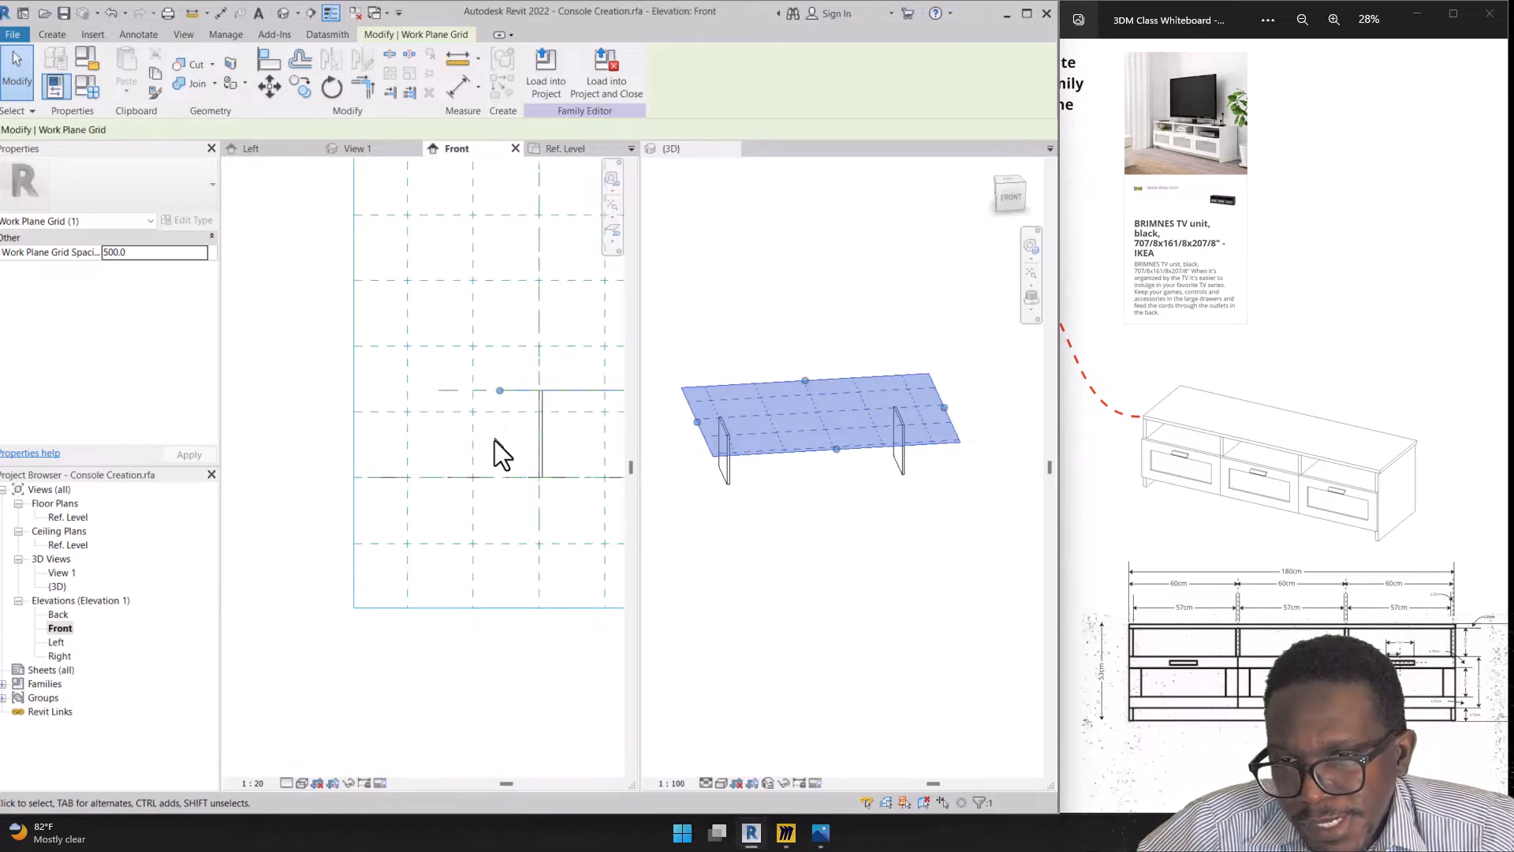
scroll(500, 447, "down", 1)
middle_click_drag(509, 468, 383, 483)
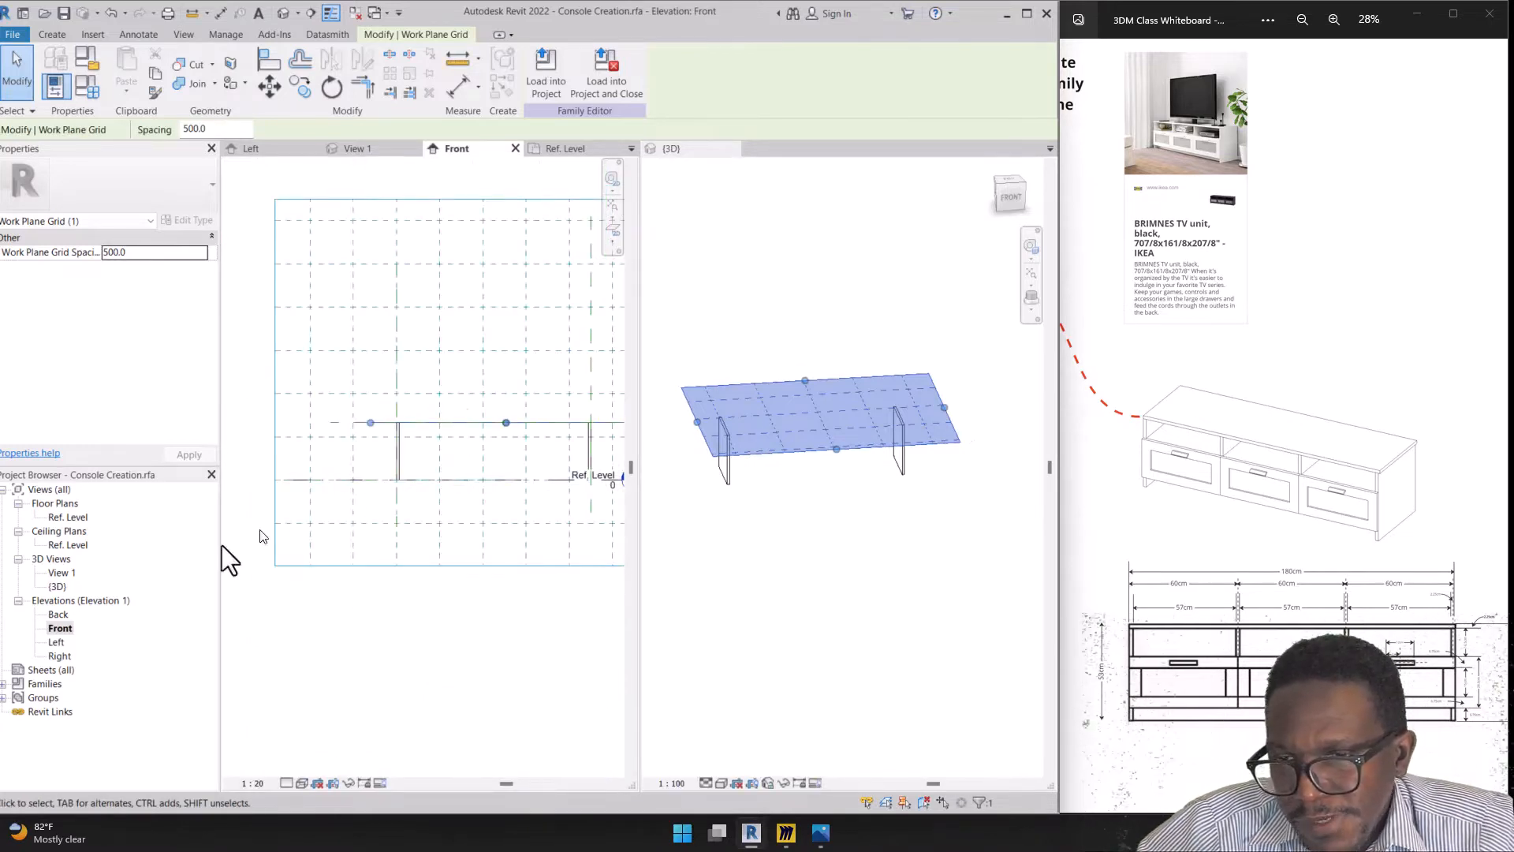
Open the Ref. Level floor plan and hide the work plane grid in it
double_click(65, 519)
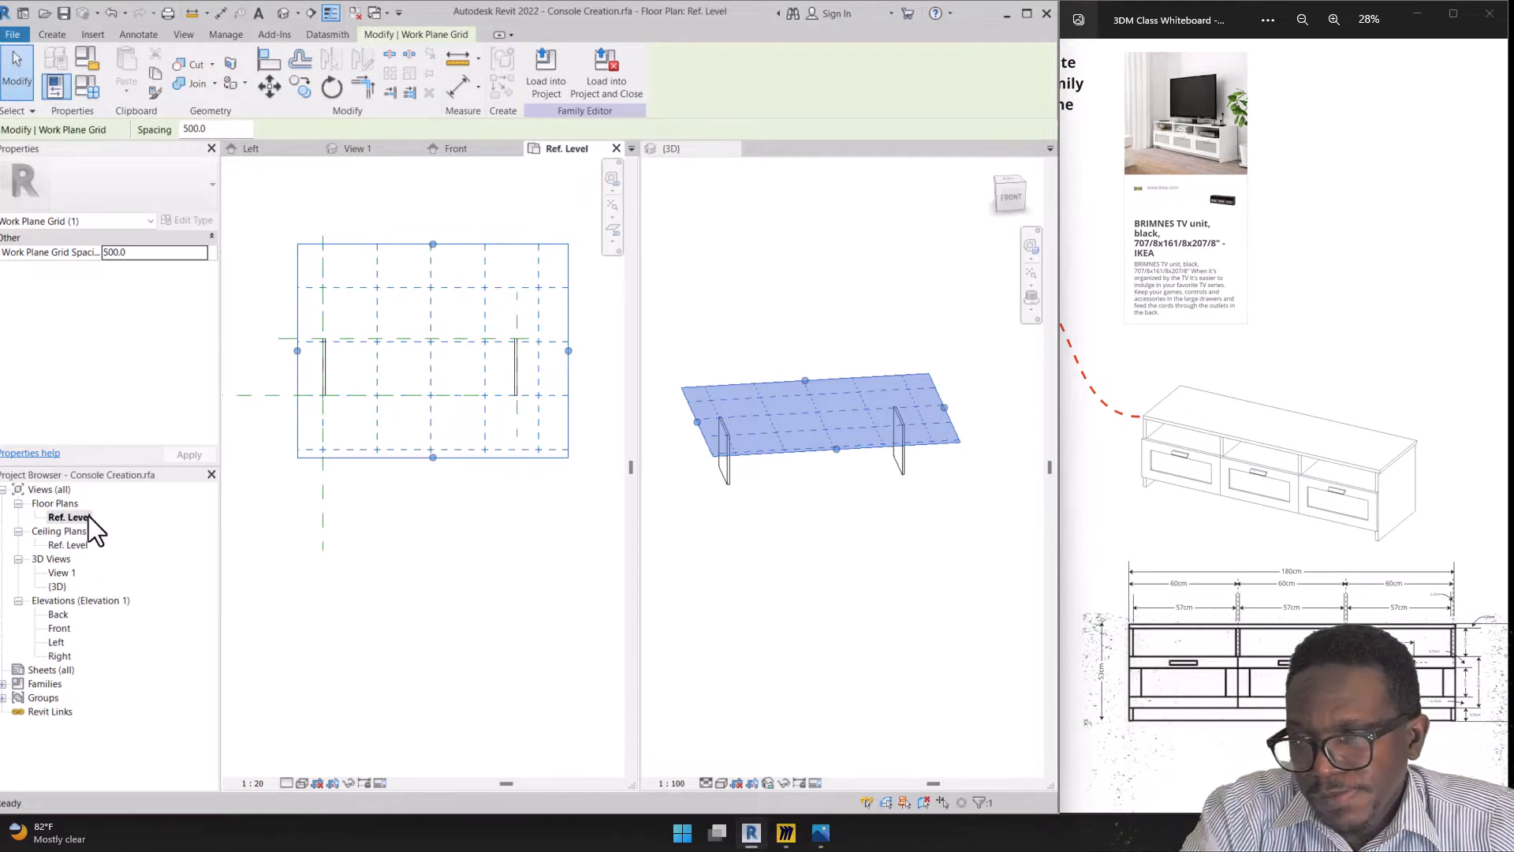
scroll(320, 395, "up", 3)
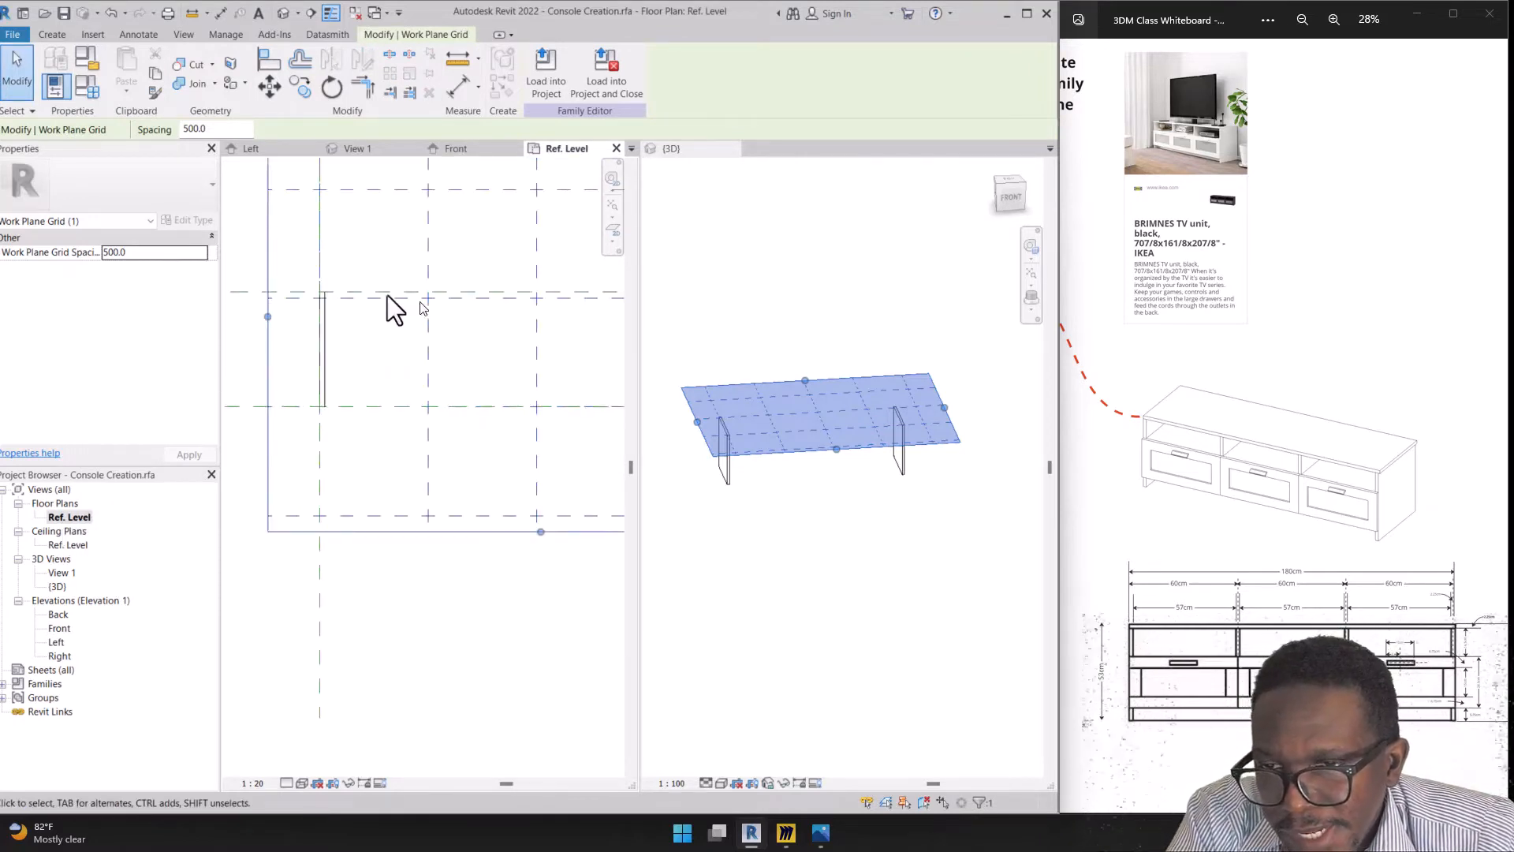
middle_click_drag(356, 358, 313, 316)
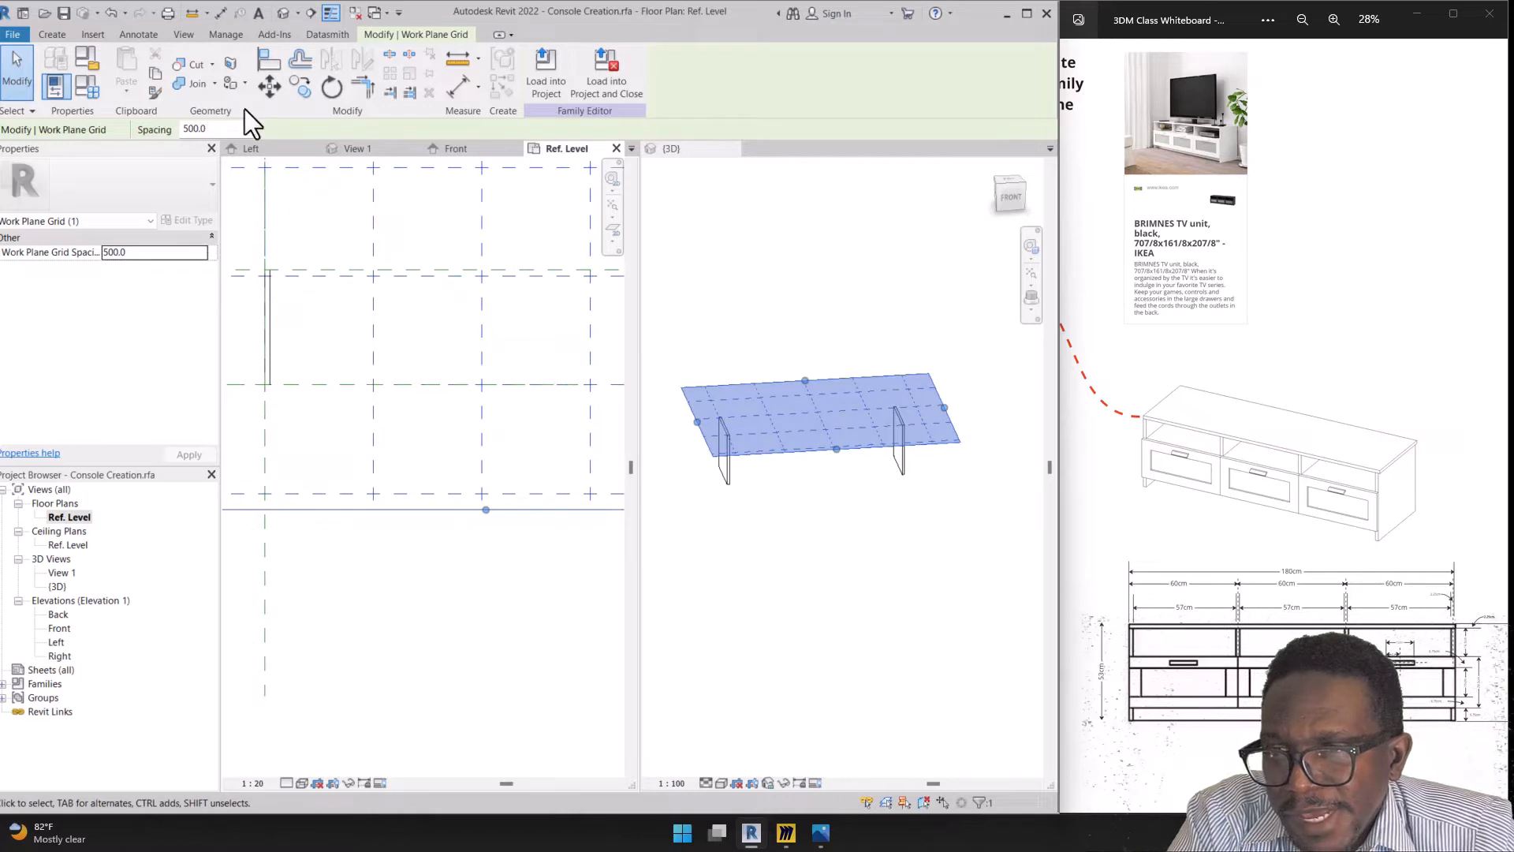
left_click(57, 36)
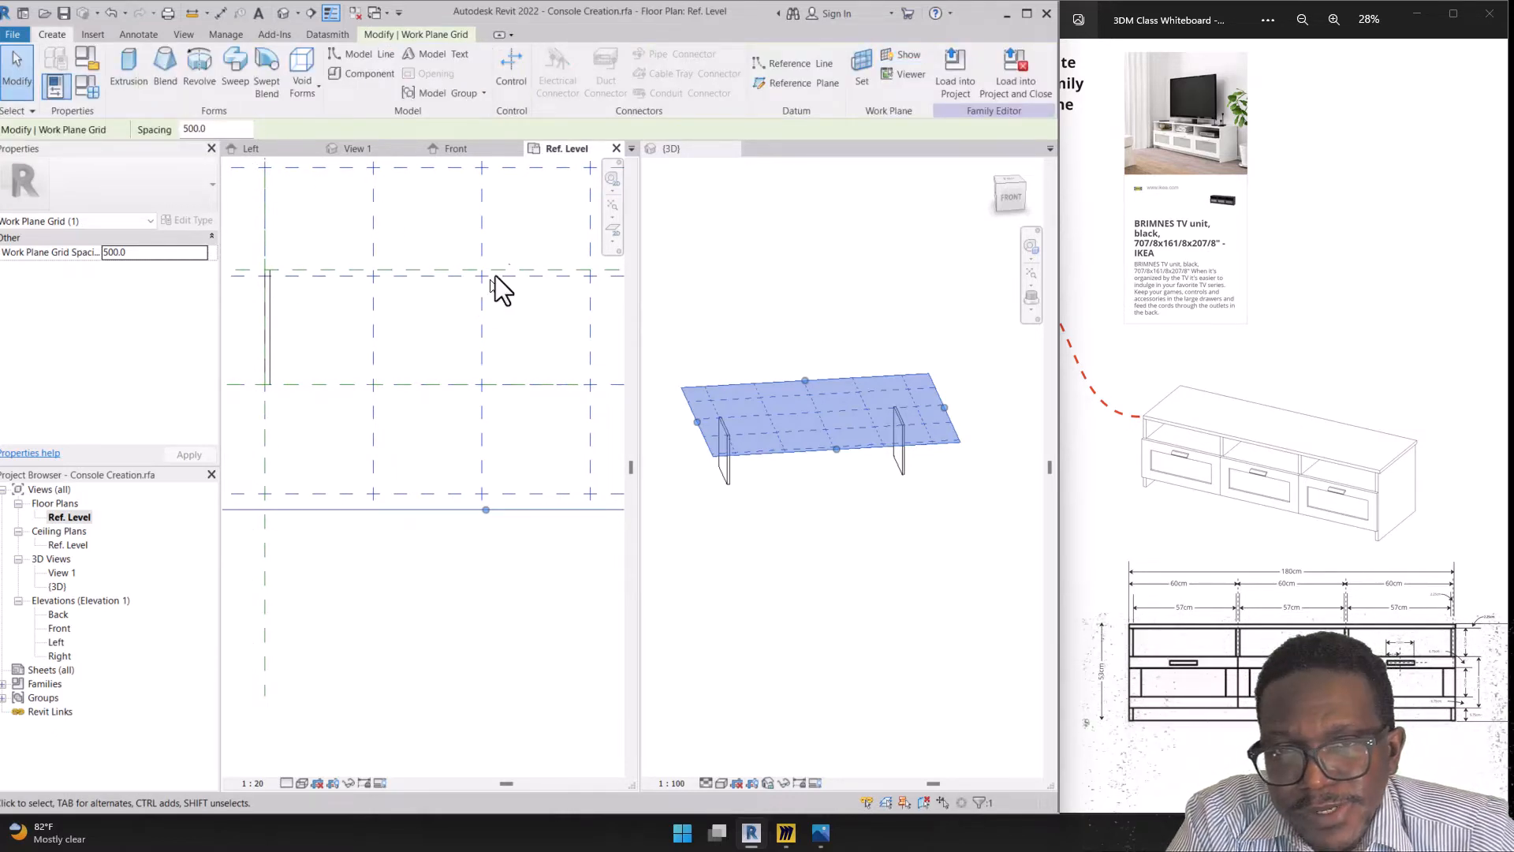
left_click(522, 273)
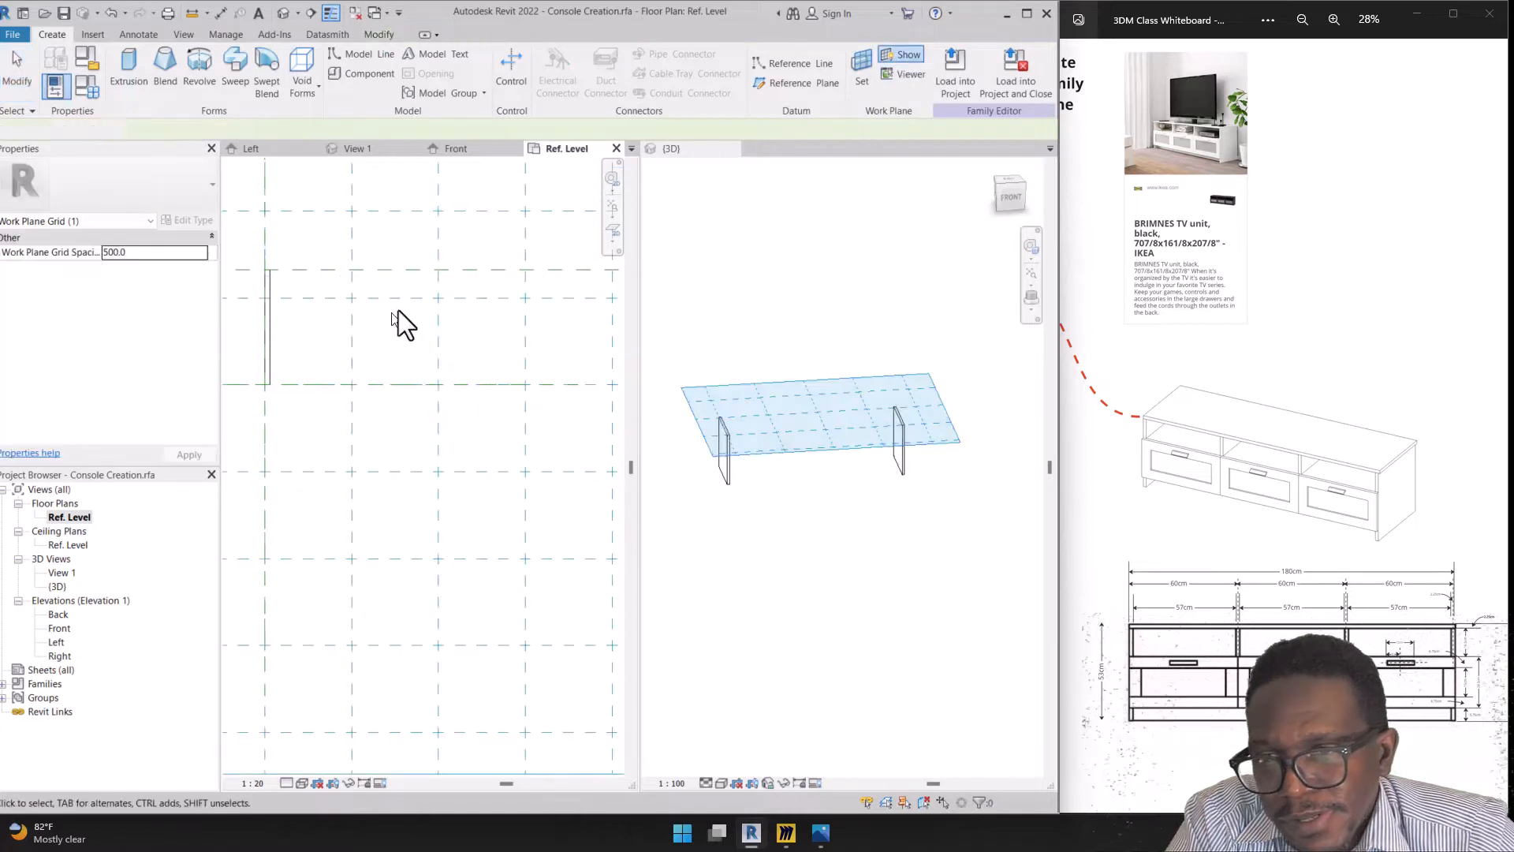
left_click(901, 54)
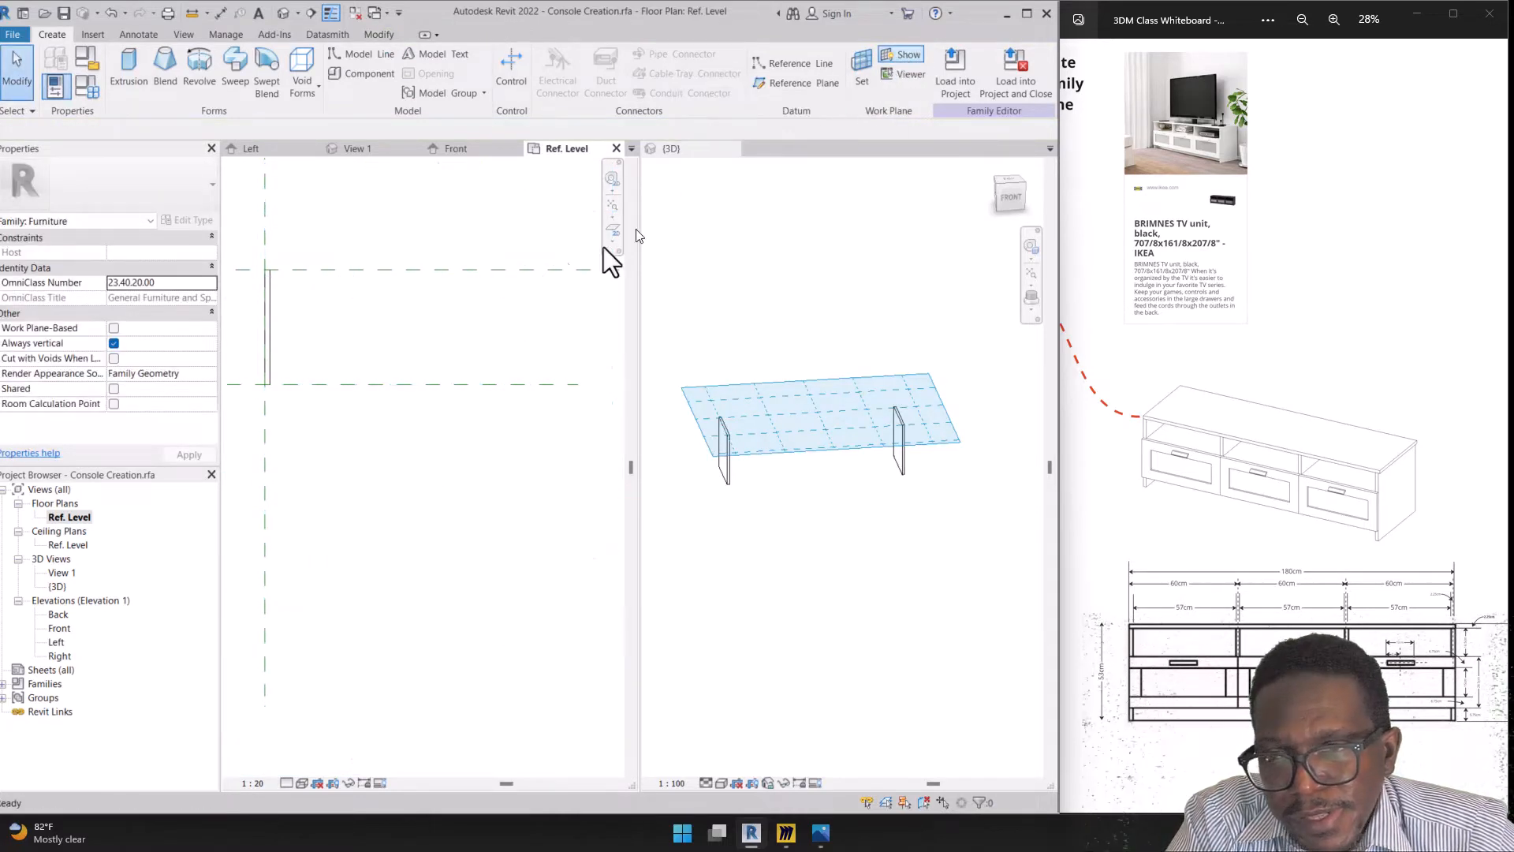
scroll(418, 310, "down", 2)
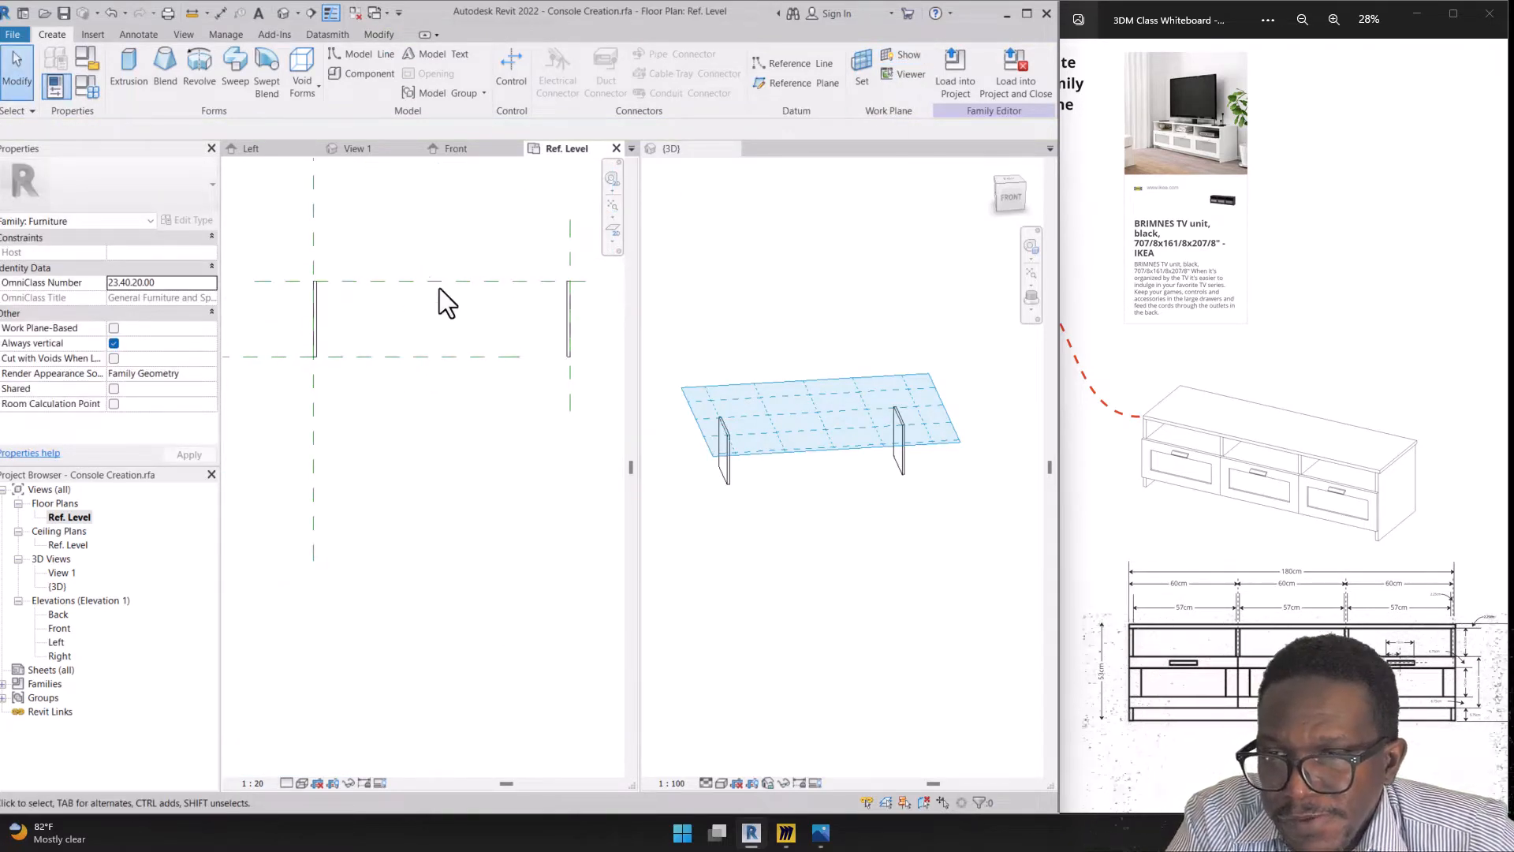
Start an extrusion and sketch a rectangle of 1800 by 530 mm spanning the outer corners of both side panels
left_click(126, 59)
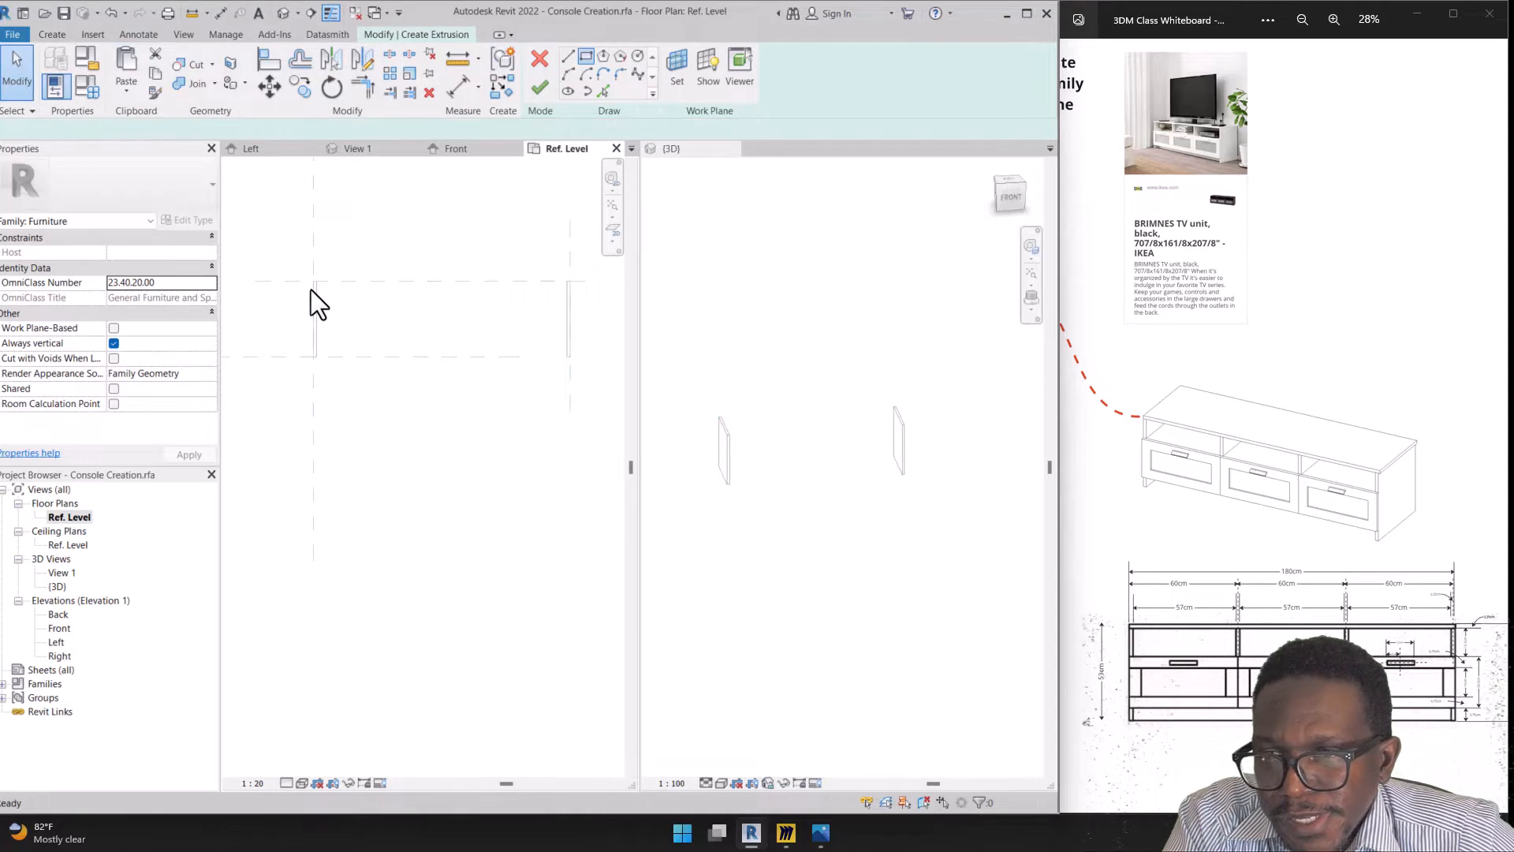
scroll(312, 296, "up", 2)
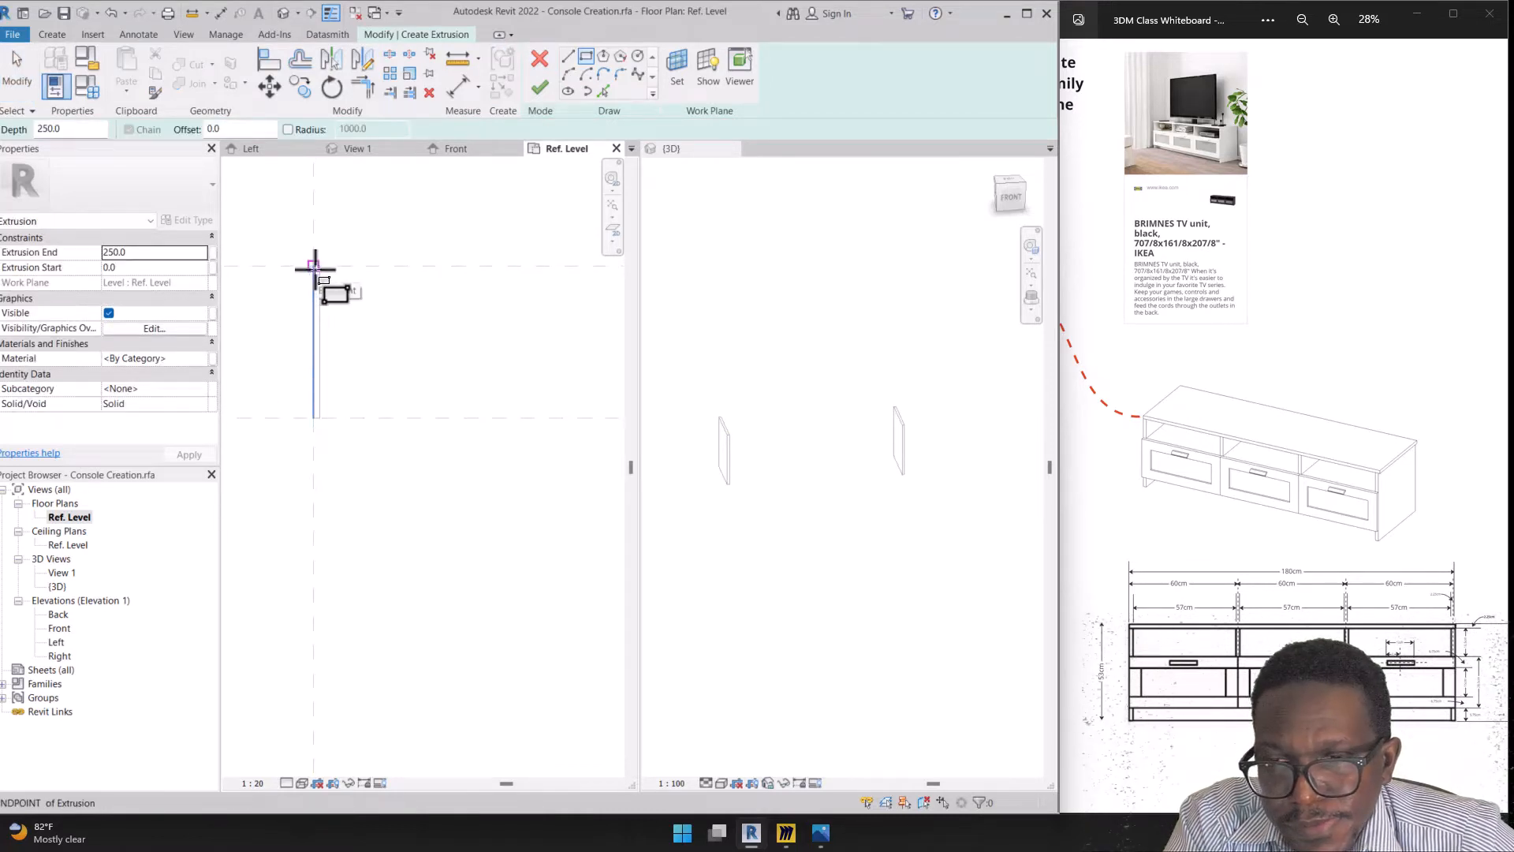
left_click(315, 268)
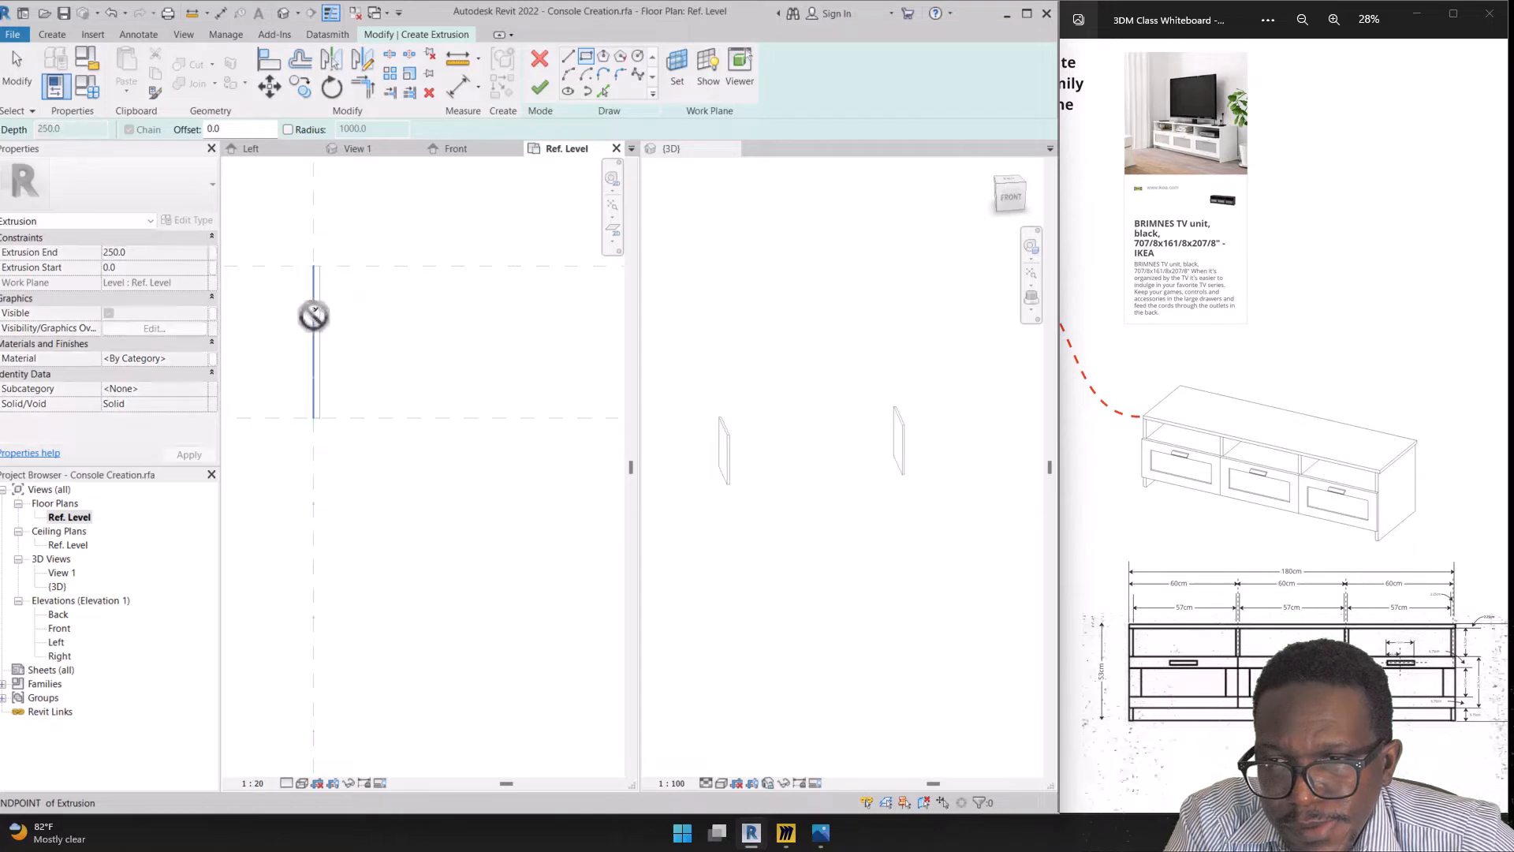
scroll(361, 347, "down", 2)
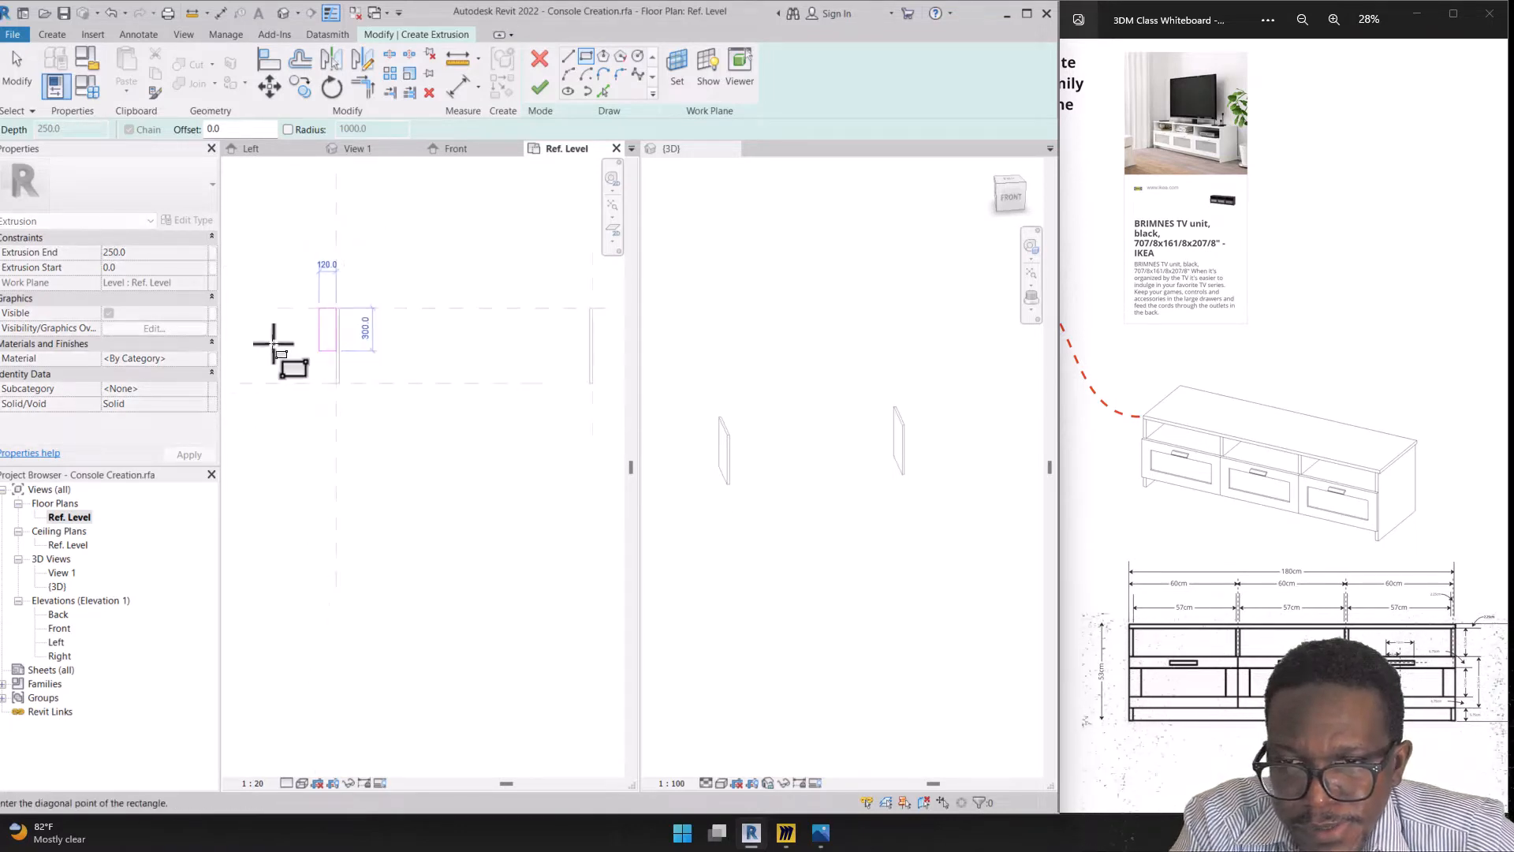
scroll(552, 399, "up", 1)
left_click(535, 368)
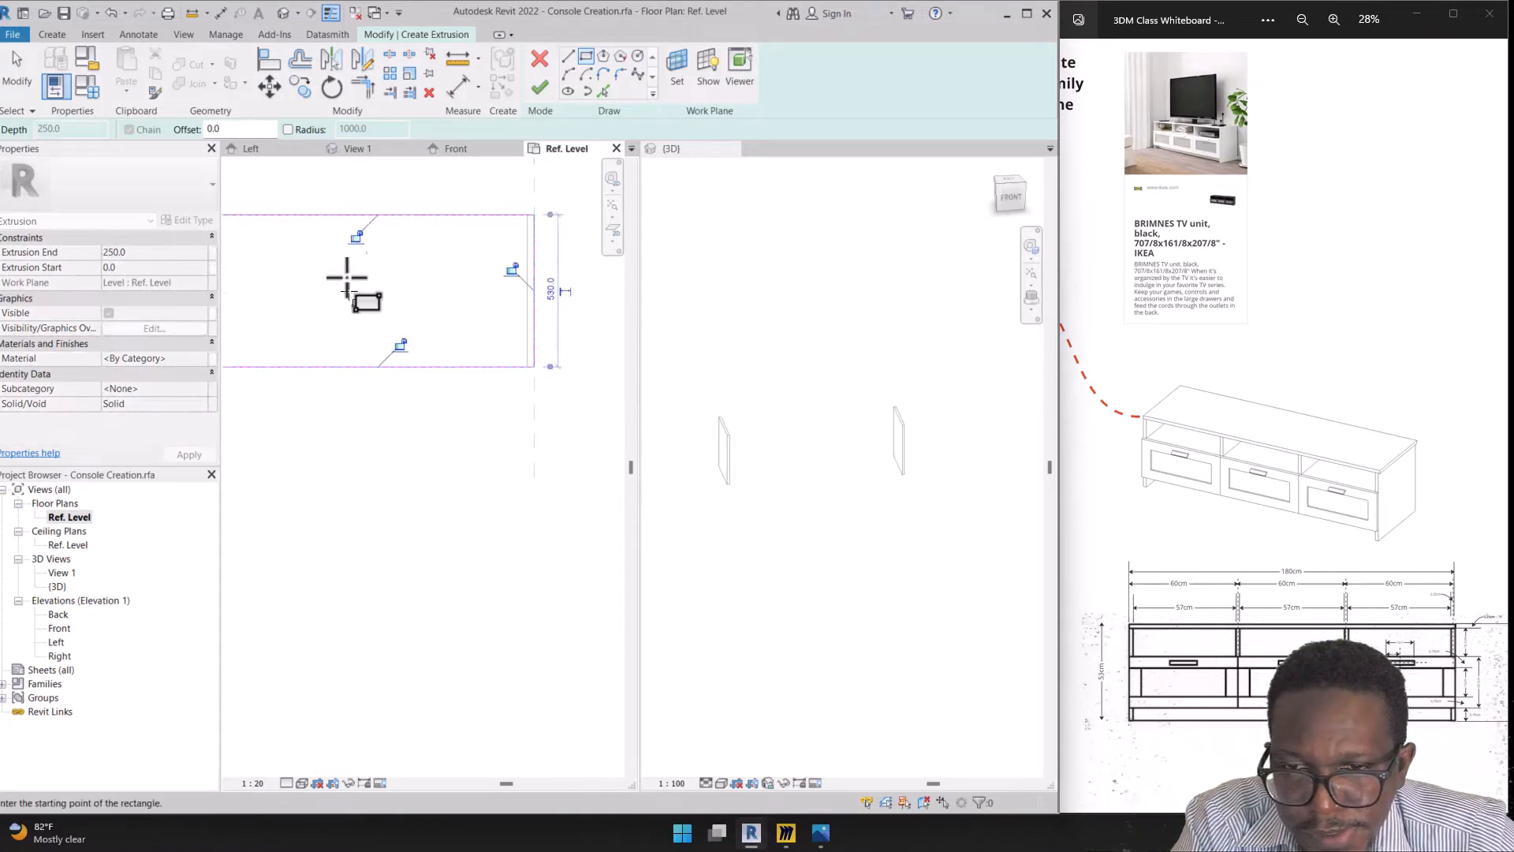
Look up the top panel's thickness on the reference drawing, set the extrusion end to 2.25cm and finish the extrusion
left_click(139, 257)
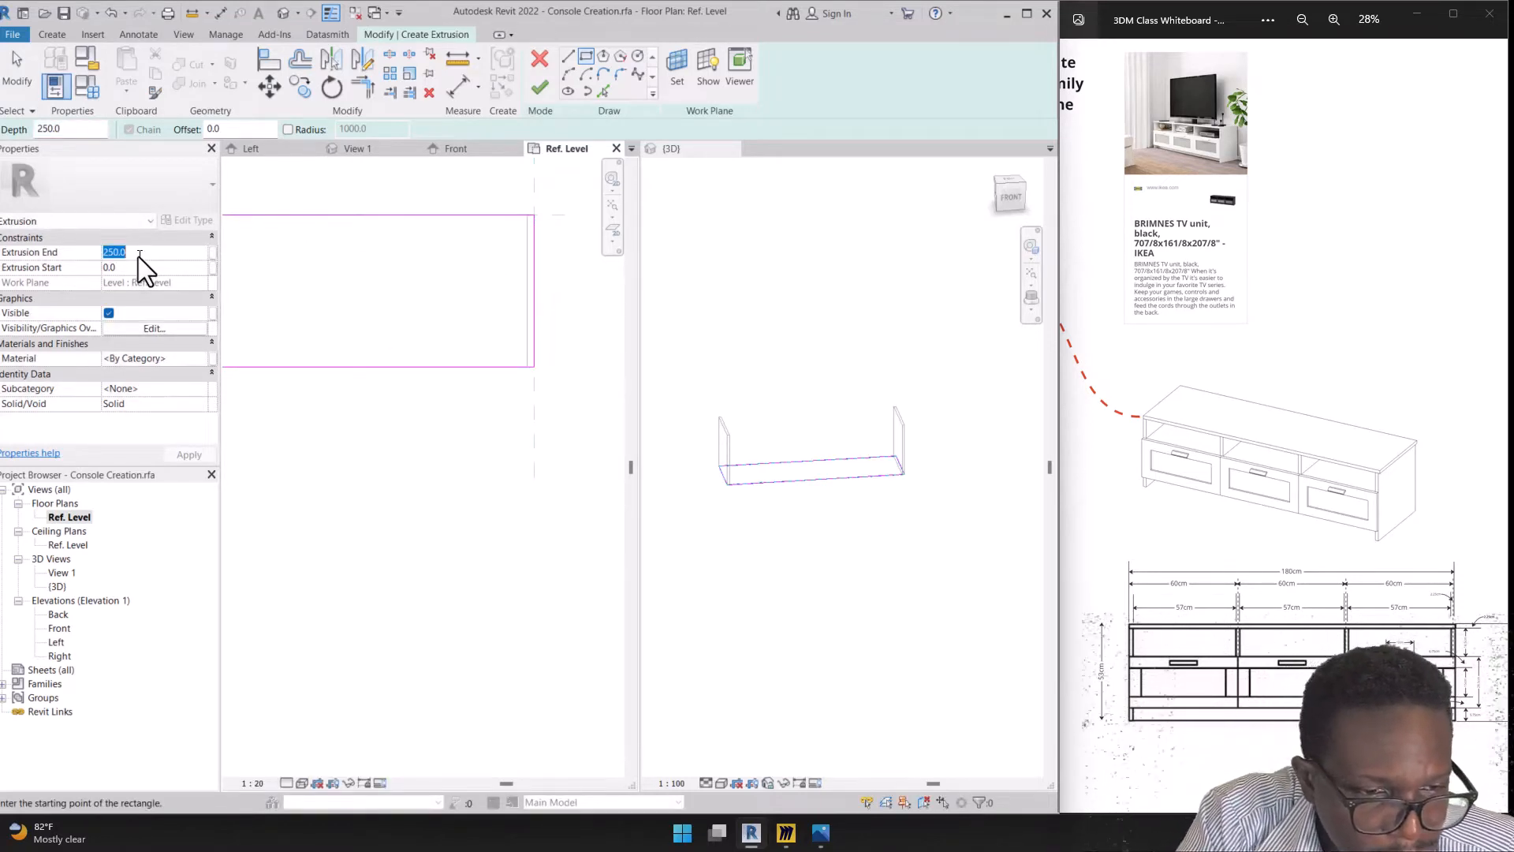
scroll(1487, 642, "up", 10, "ctrl")
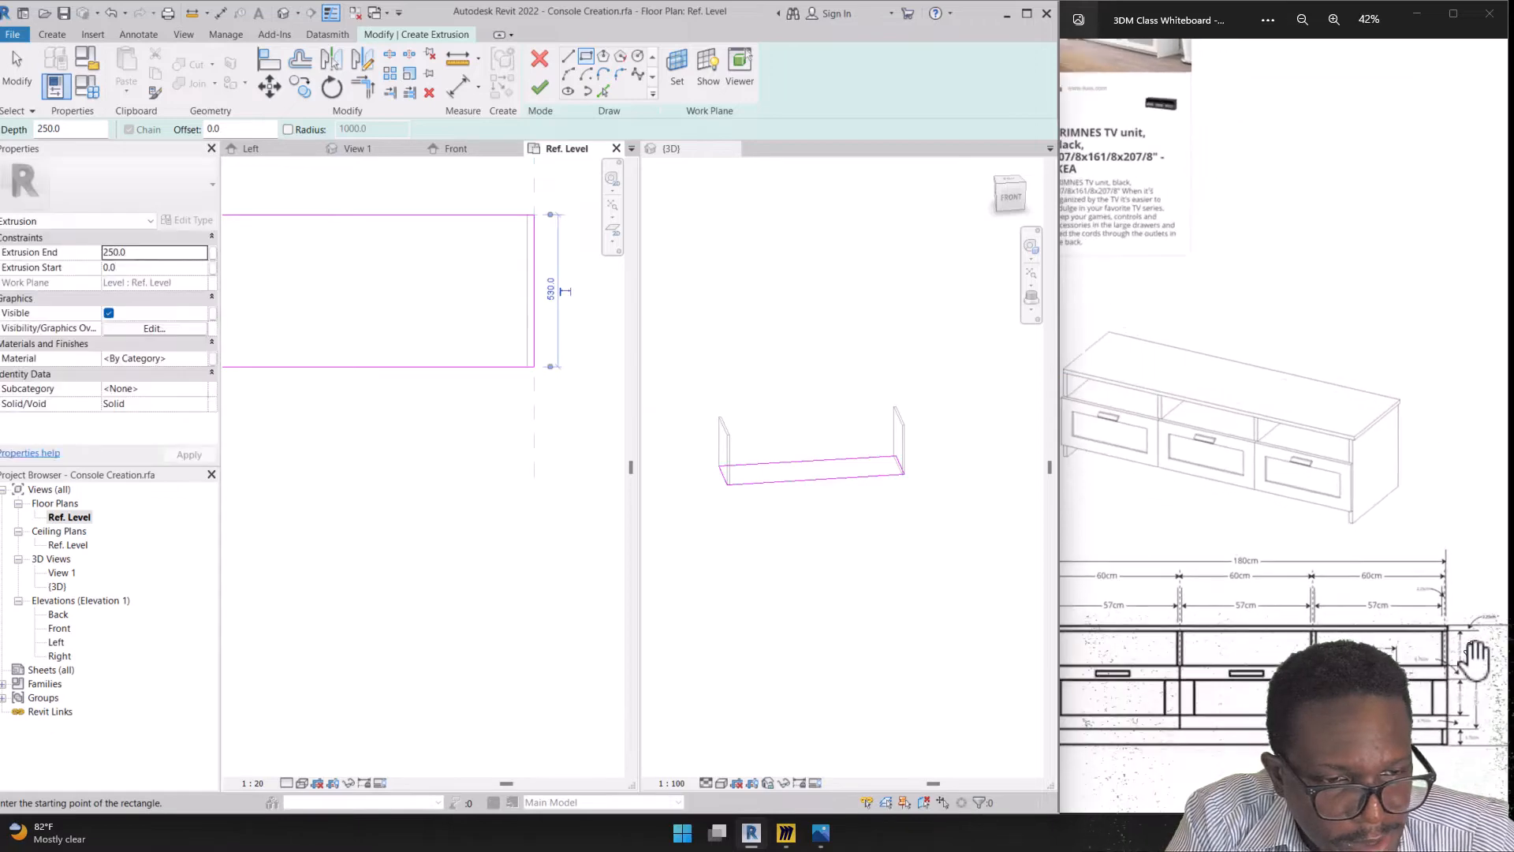
scroll(1484, 643, "up", 1)
left_click_drag(1484, 643, 1330, 525)
left_click_drag(1420, 557, 1339, 534)
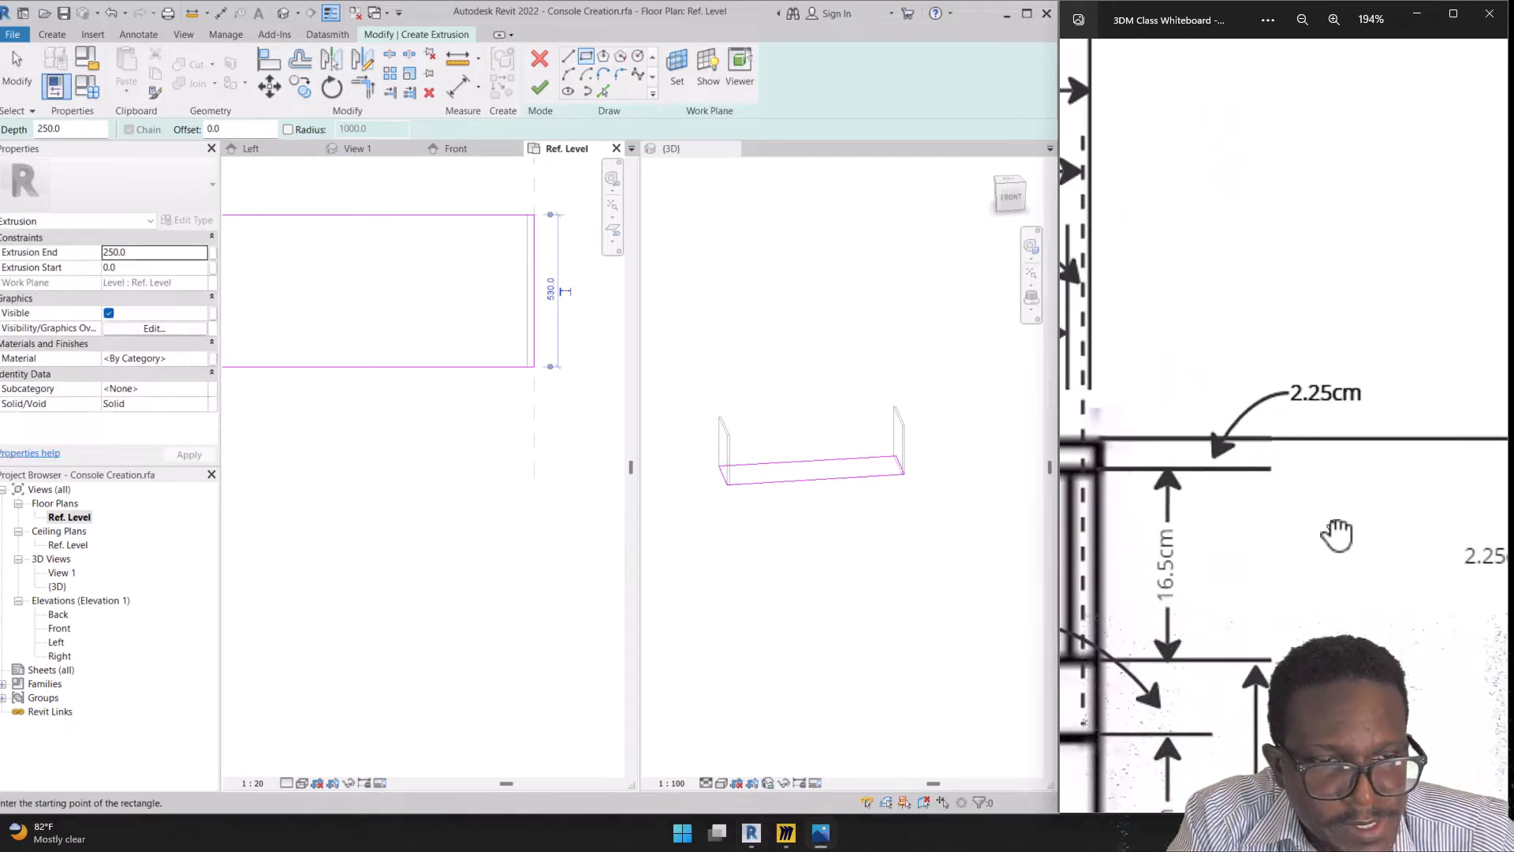
left_click(144, 253)
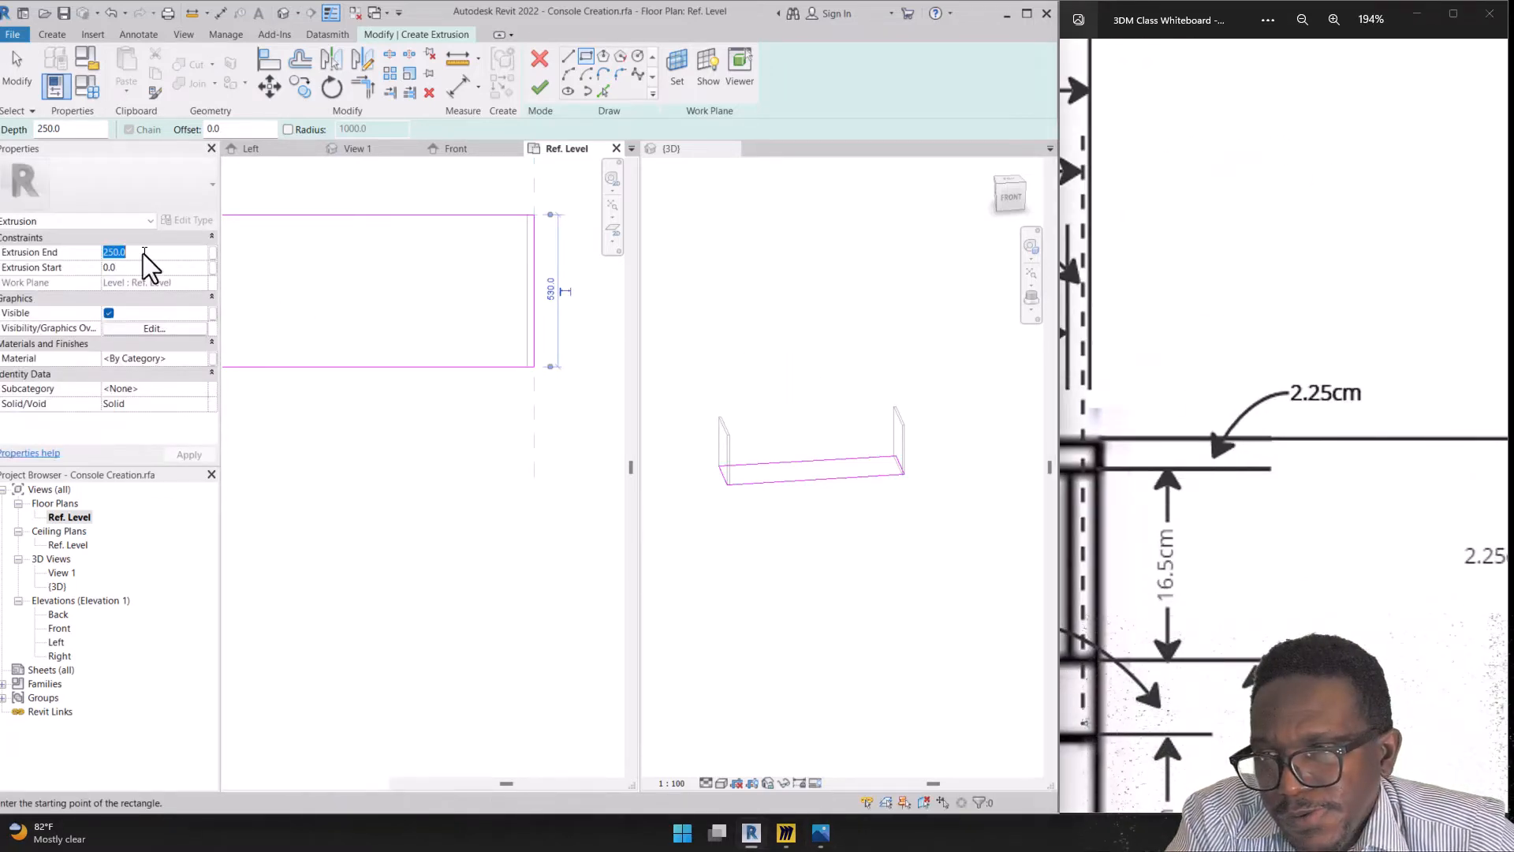
type("2.25cm")
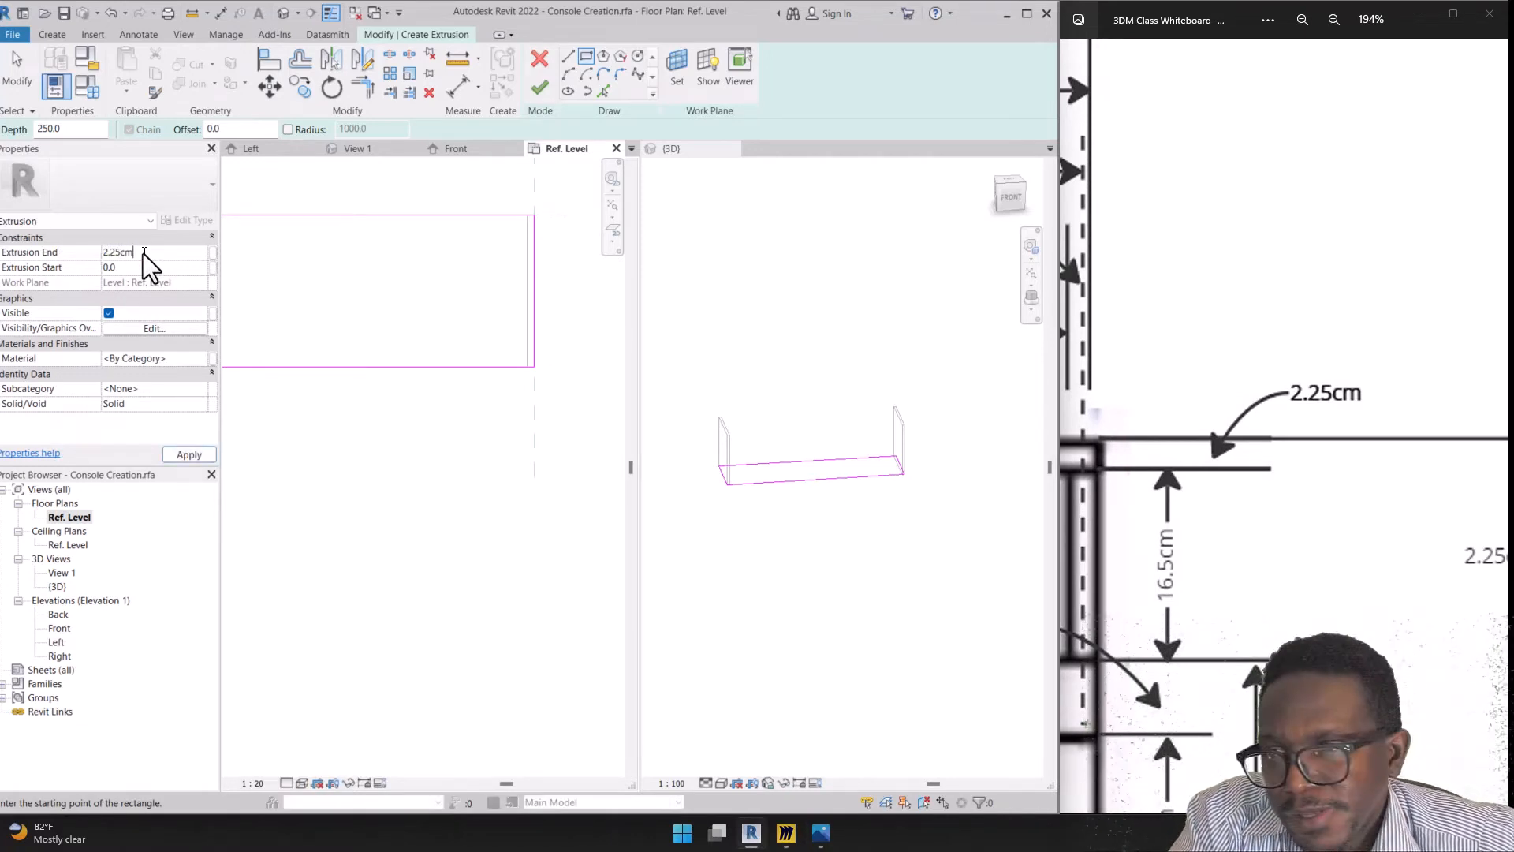
key("Escape")
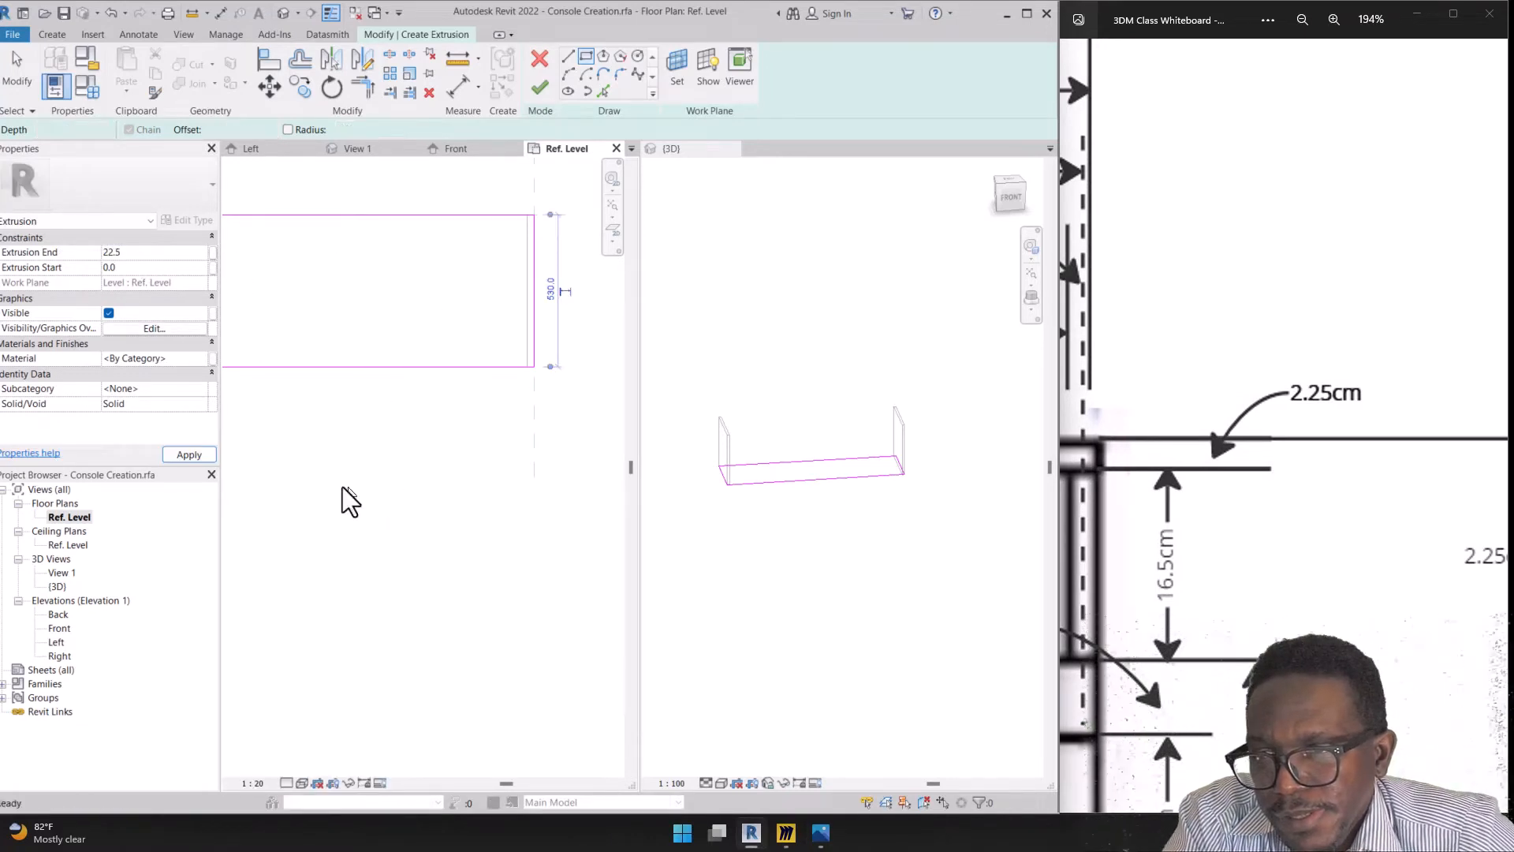
left_click(206, 455)
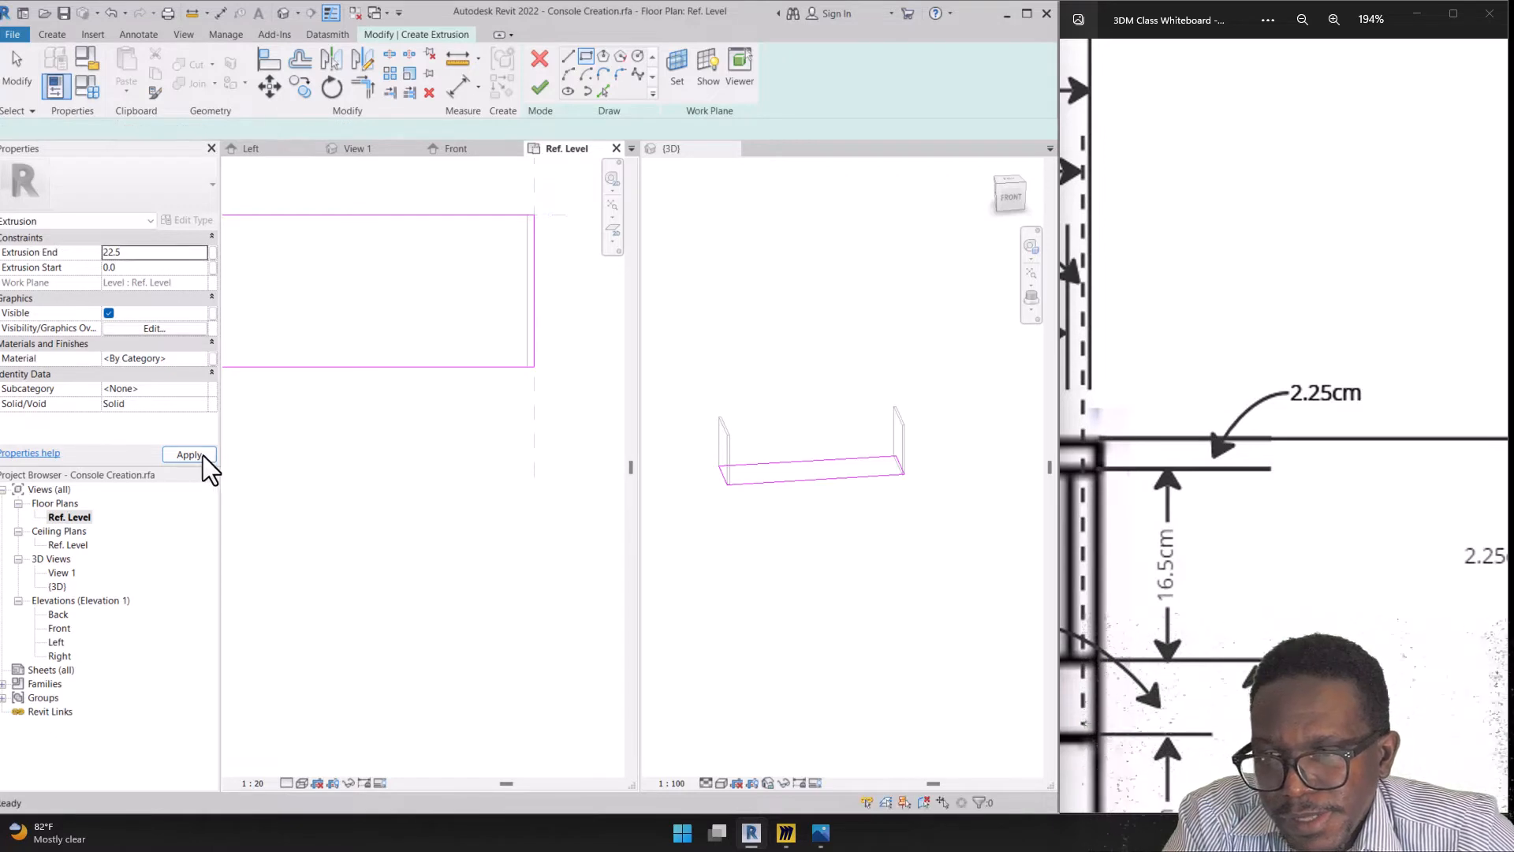
left_click(541, 95)
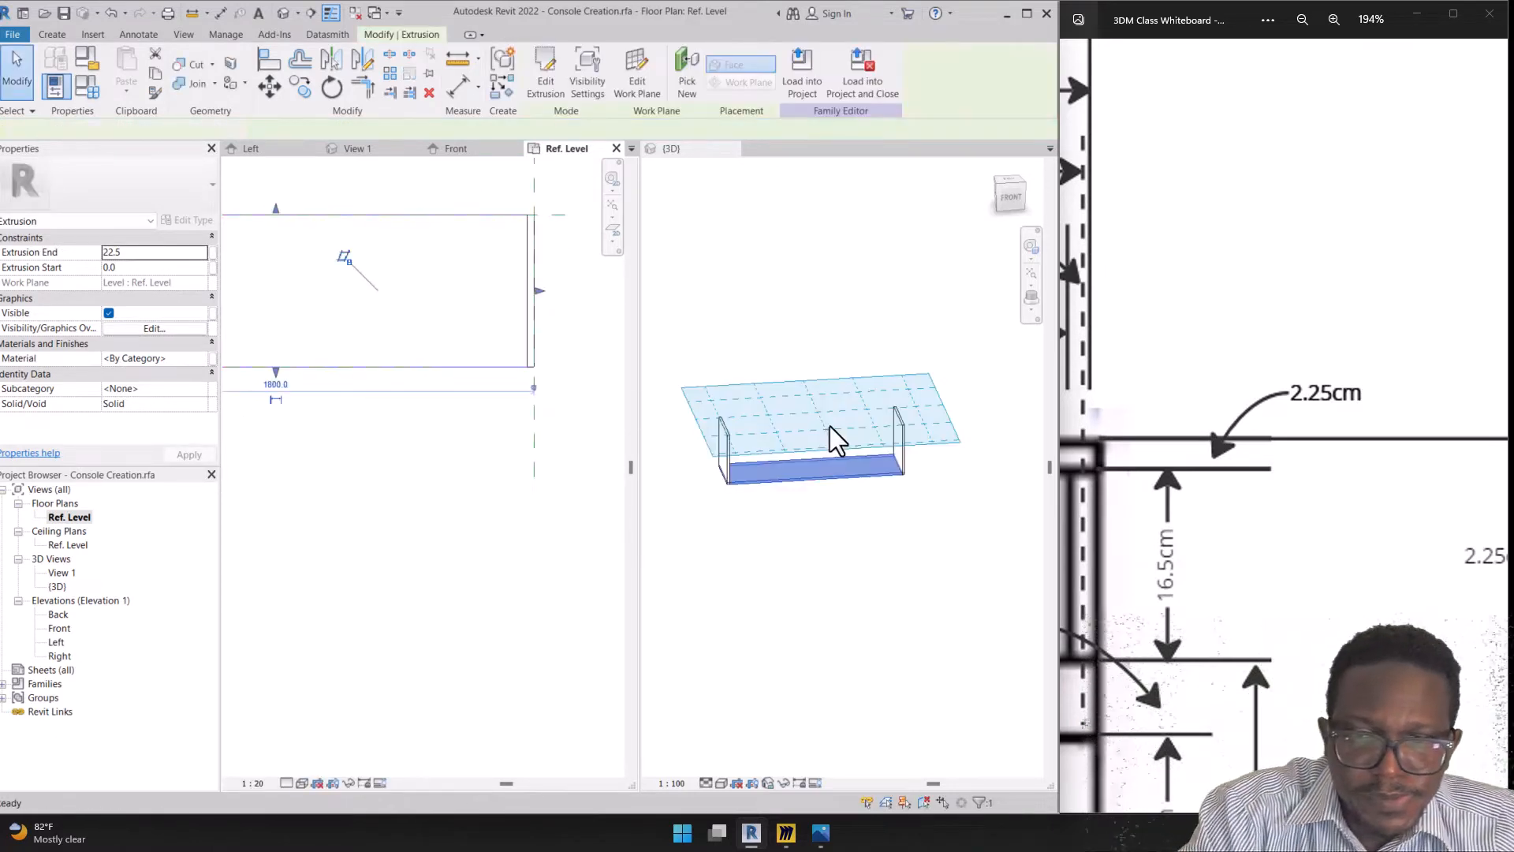
Reassign the new panel extrusion's work plane by name to Reference Plane : Top of console
scroll(749, 473, "up", 3)
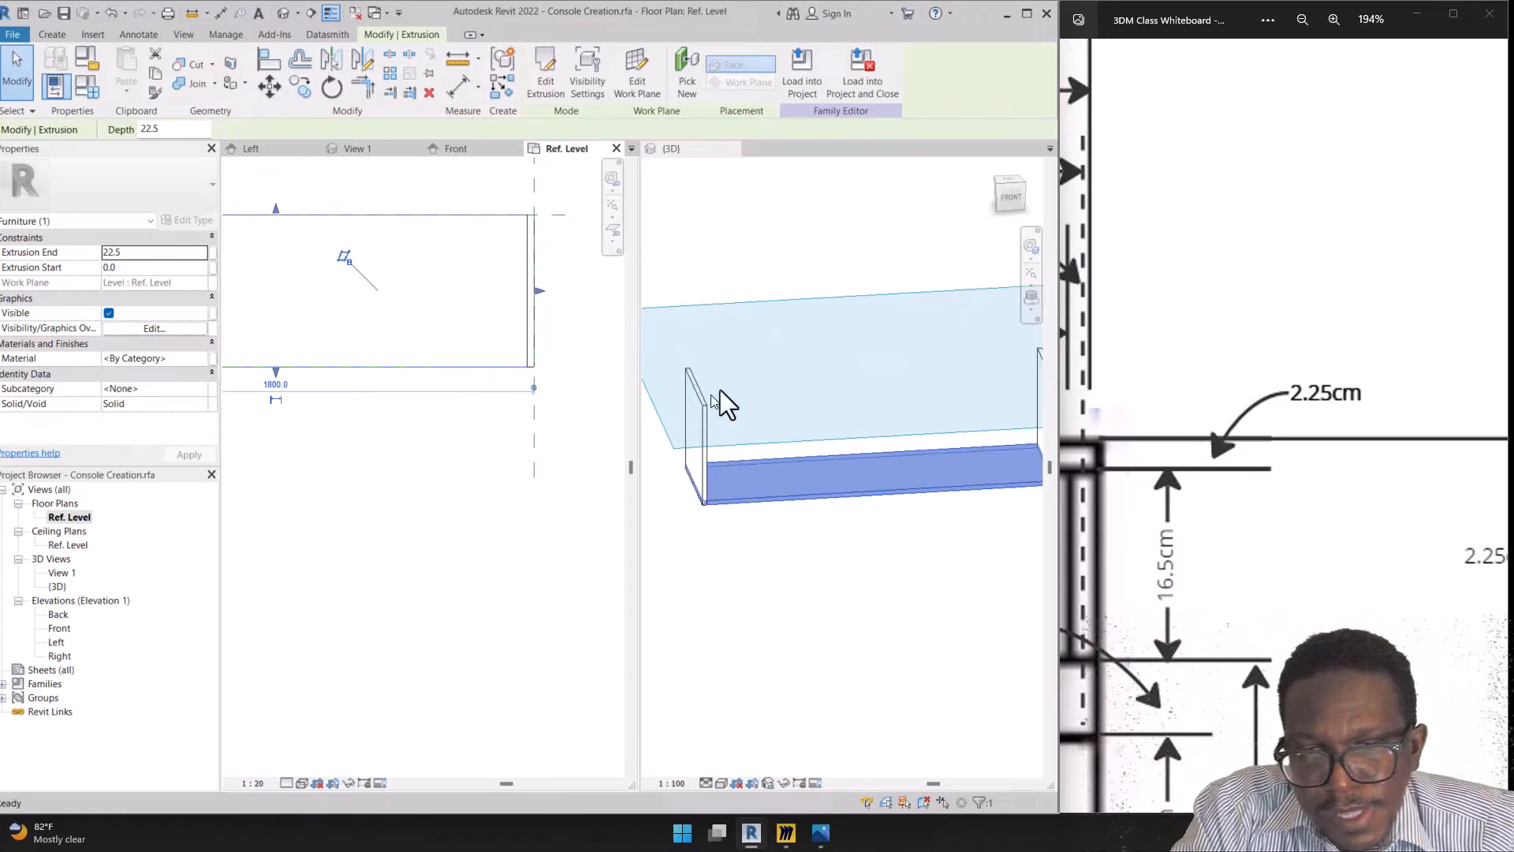
scroll(694, 412, "up", 1)
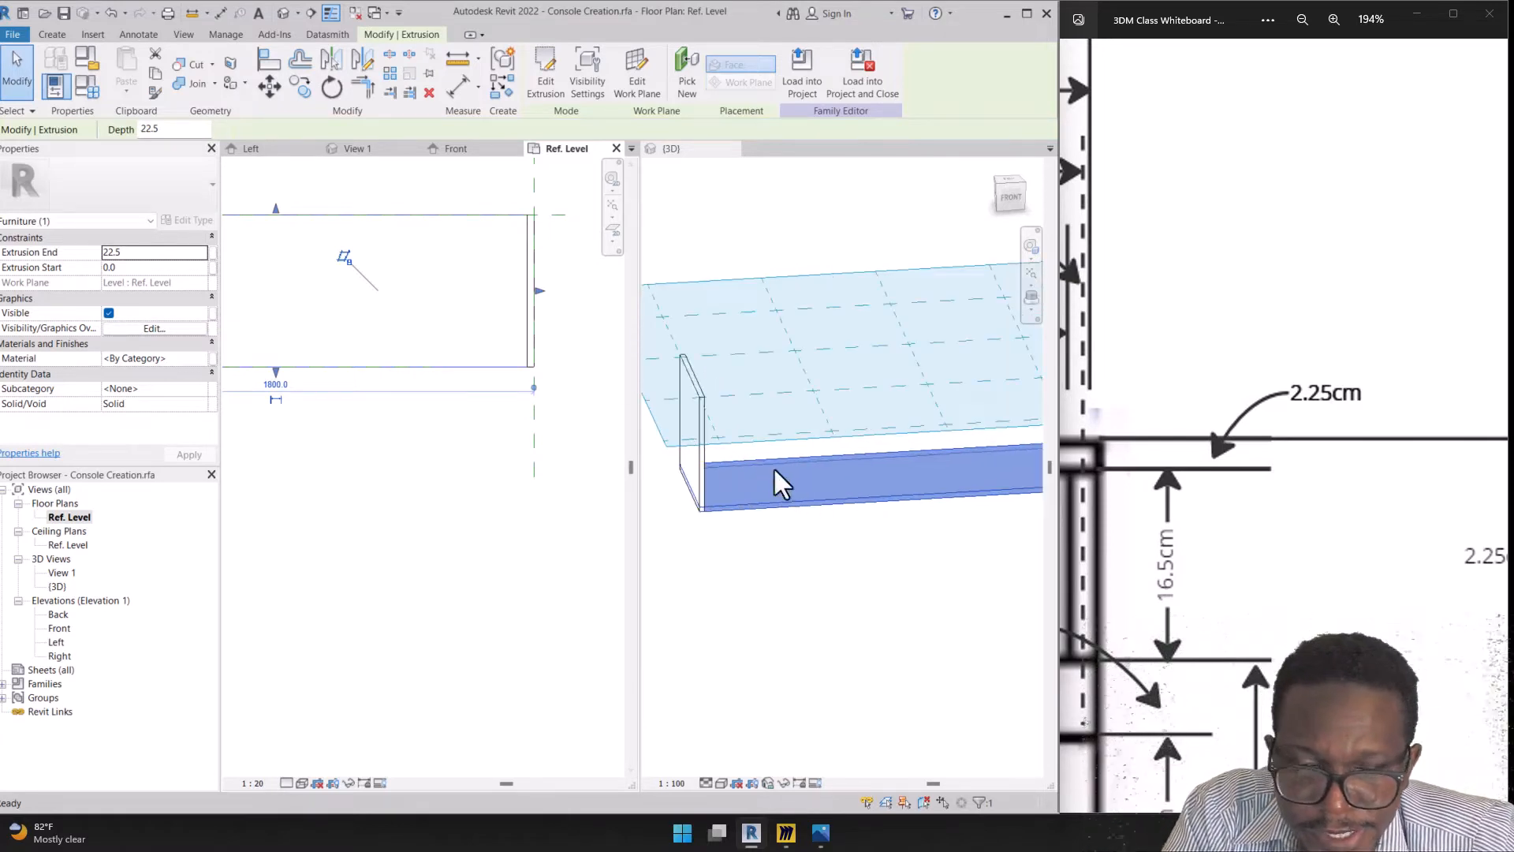
left_click(759, 516)
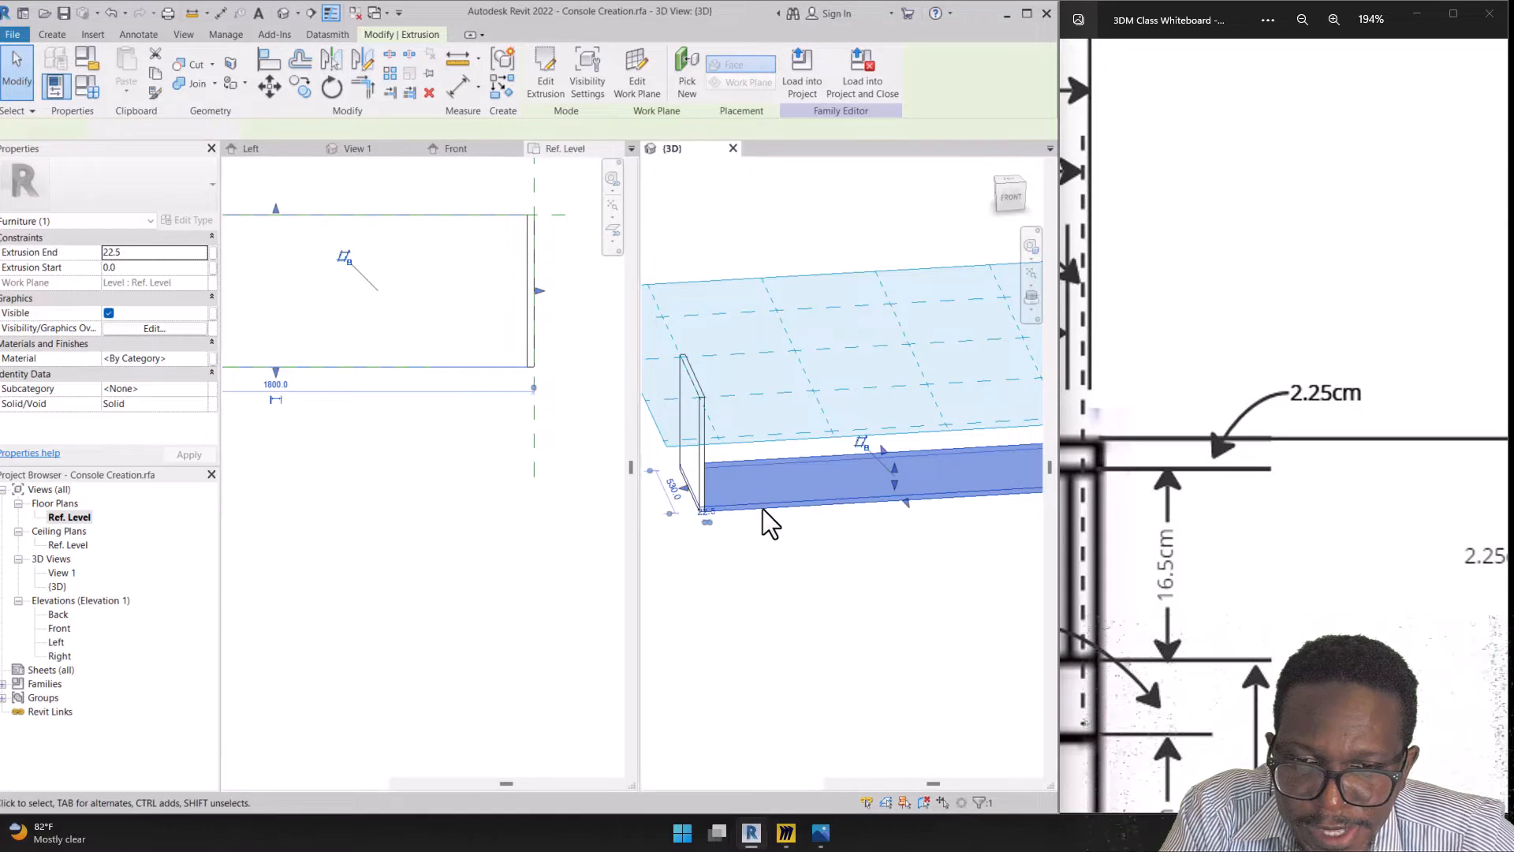
left_click(769, 566)
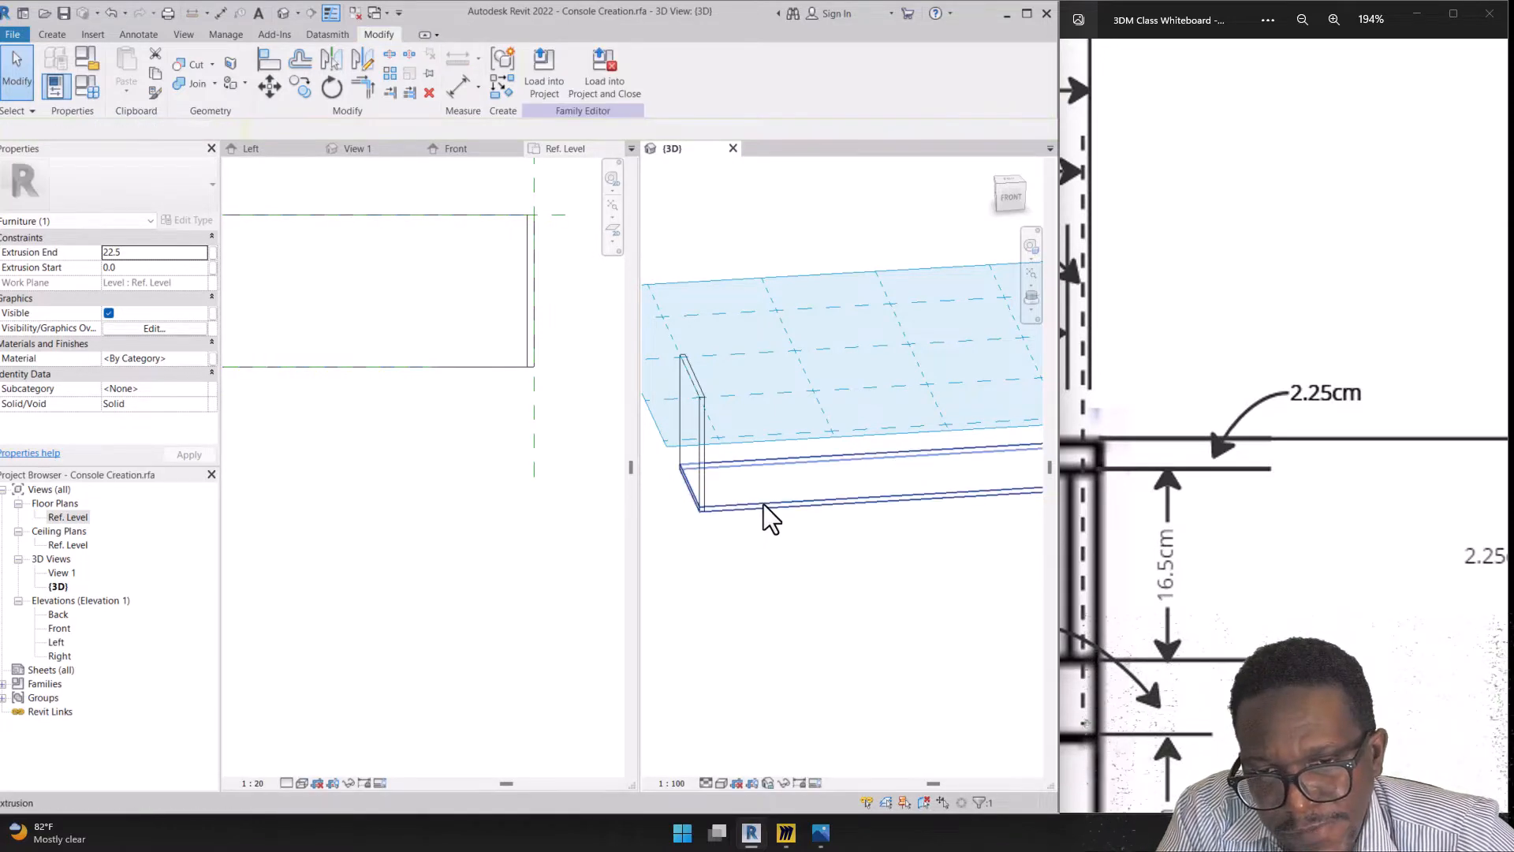
left_click(764, 505)
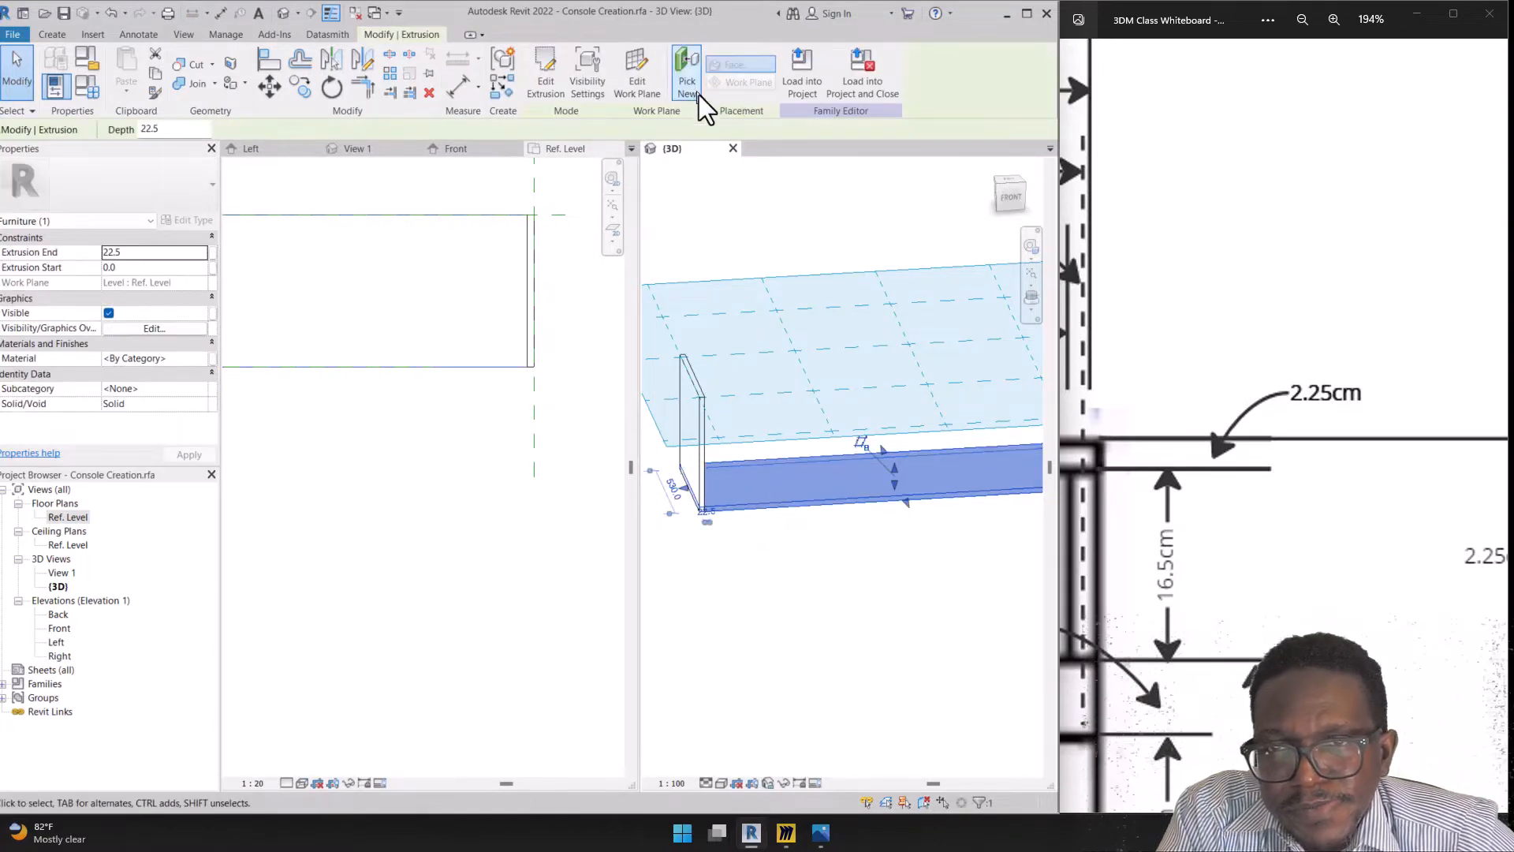
left_click(642, 86)
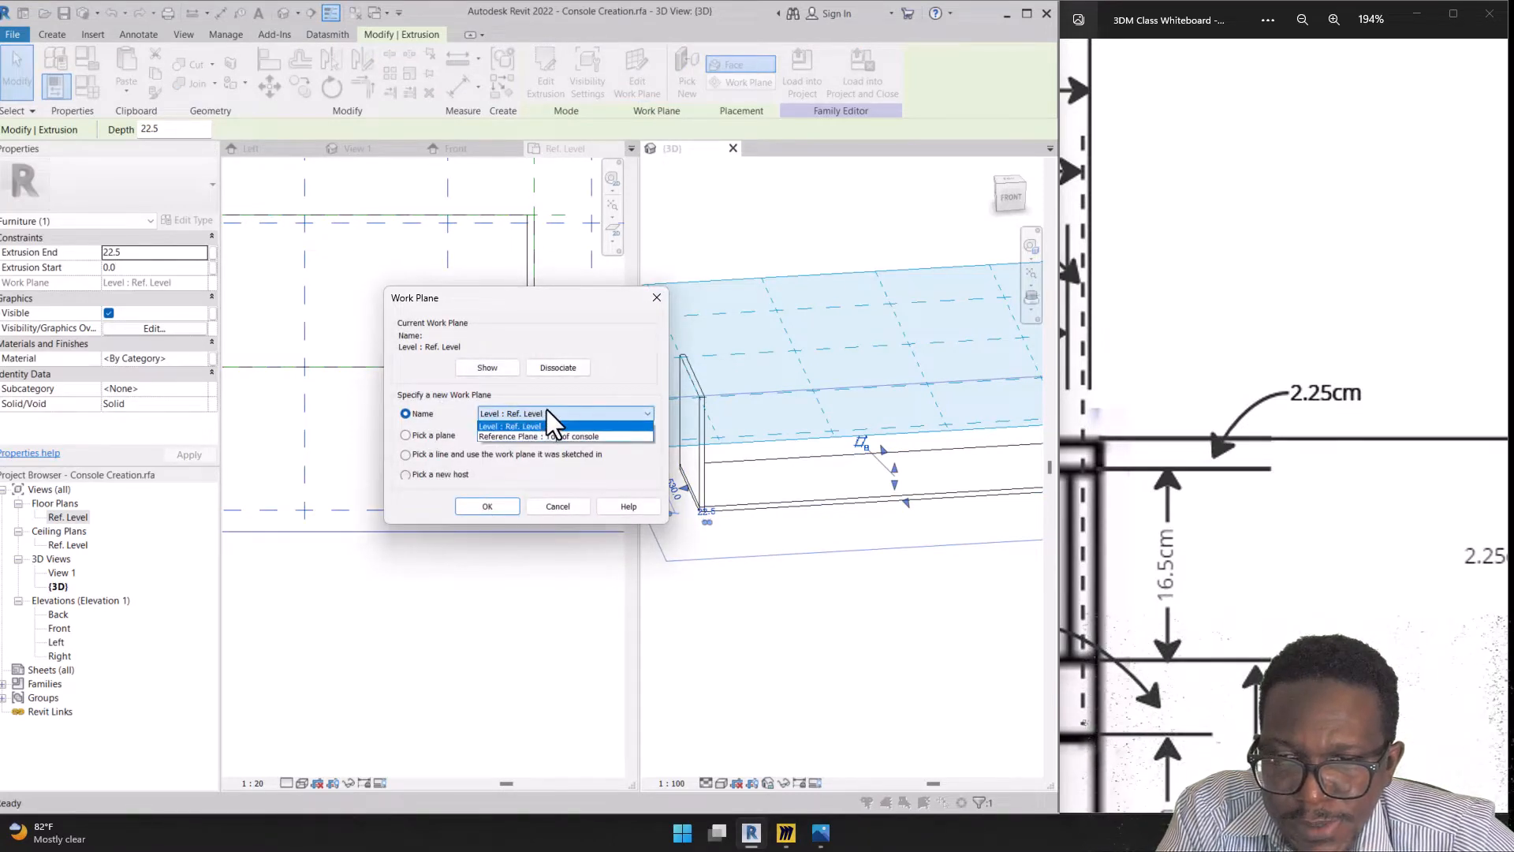
left_click(561, 435)
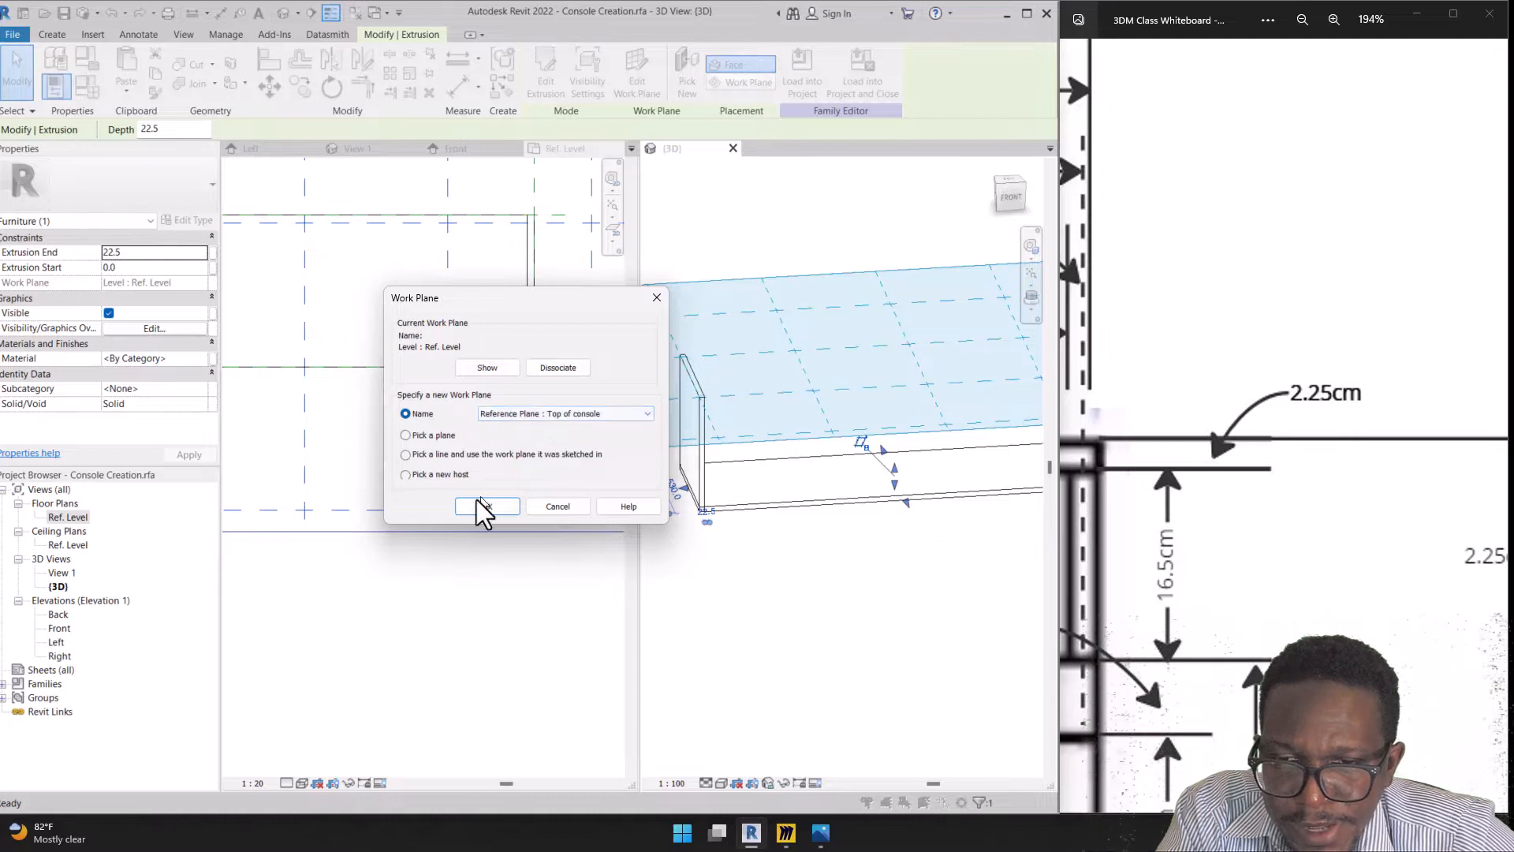
left_click(487, 506)
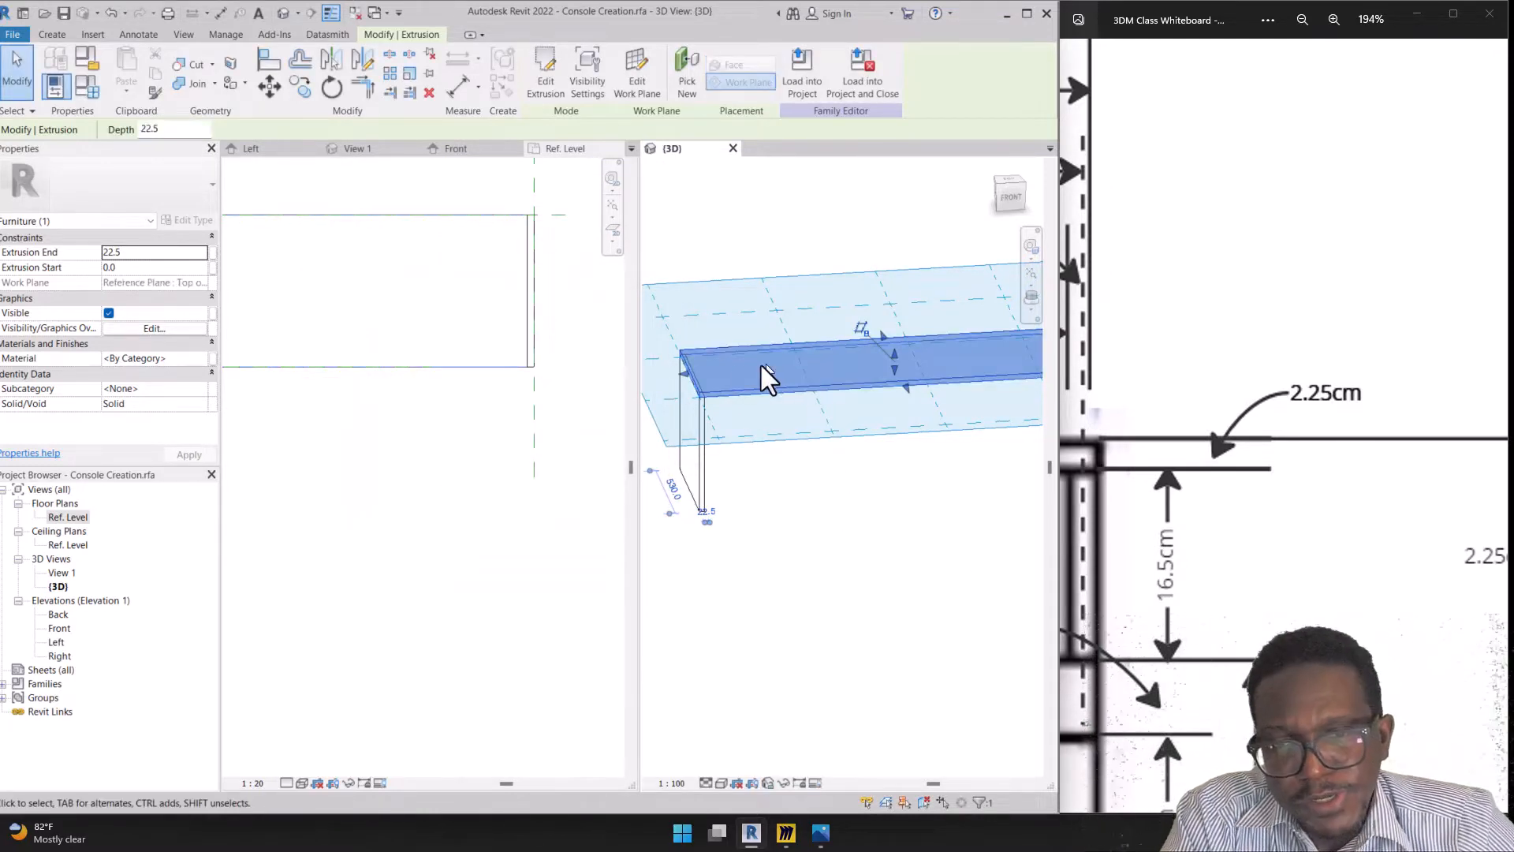
Examine the top panel's position against the side panel and the Top of console reference plane in the 3D view and Front elevation
scroll(717, 377, "up", 2)
scroll(718, 377, "up", 1)
scroll(719, 374, "down", 3)
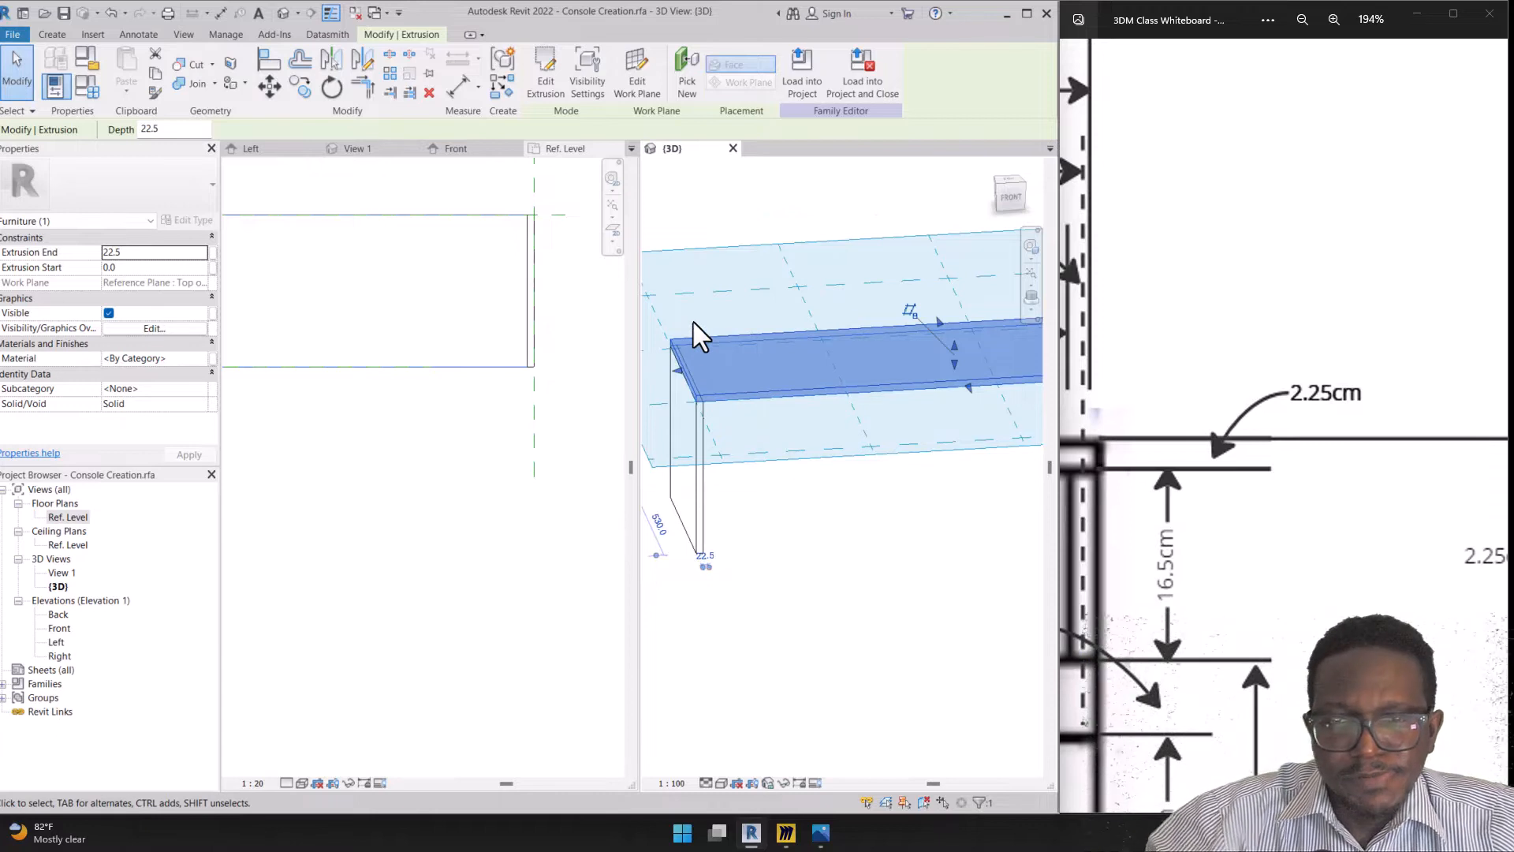
middle_click_drag(730, 431, 777, 395)
scroll(481, 379, "down", 3)
left_click(406, 407)
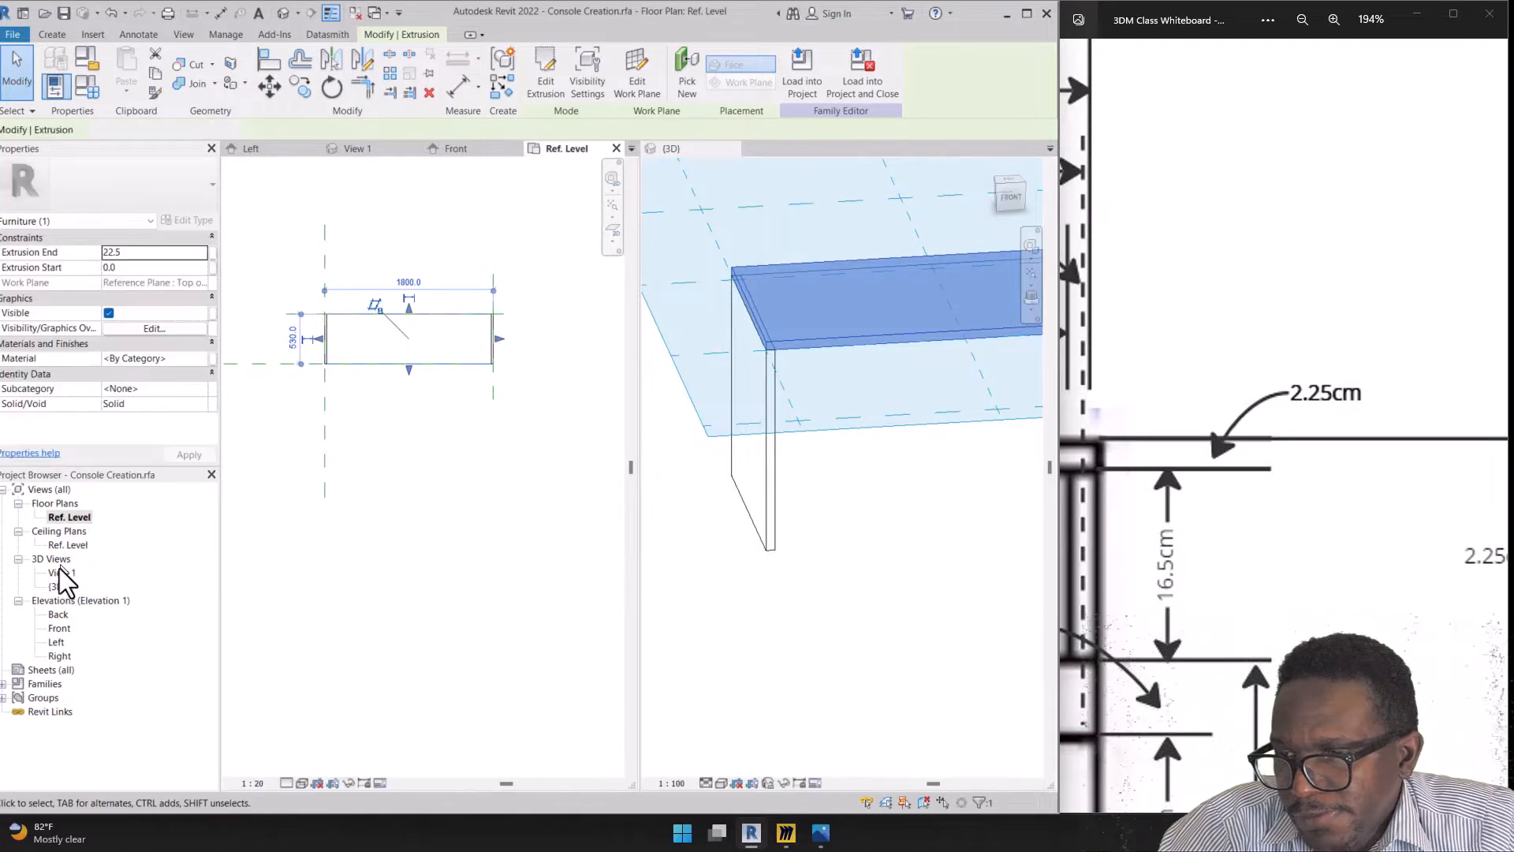
double_click(59, 630)
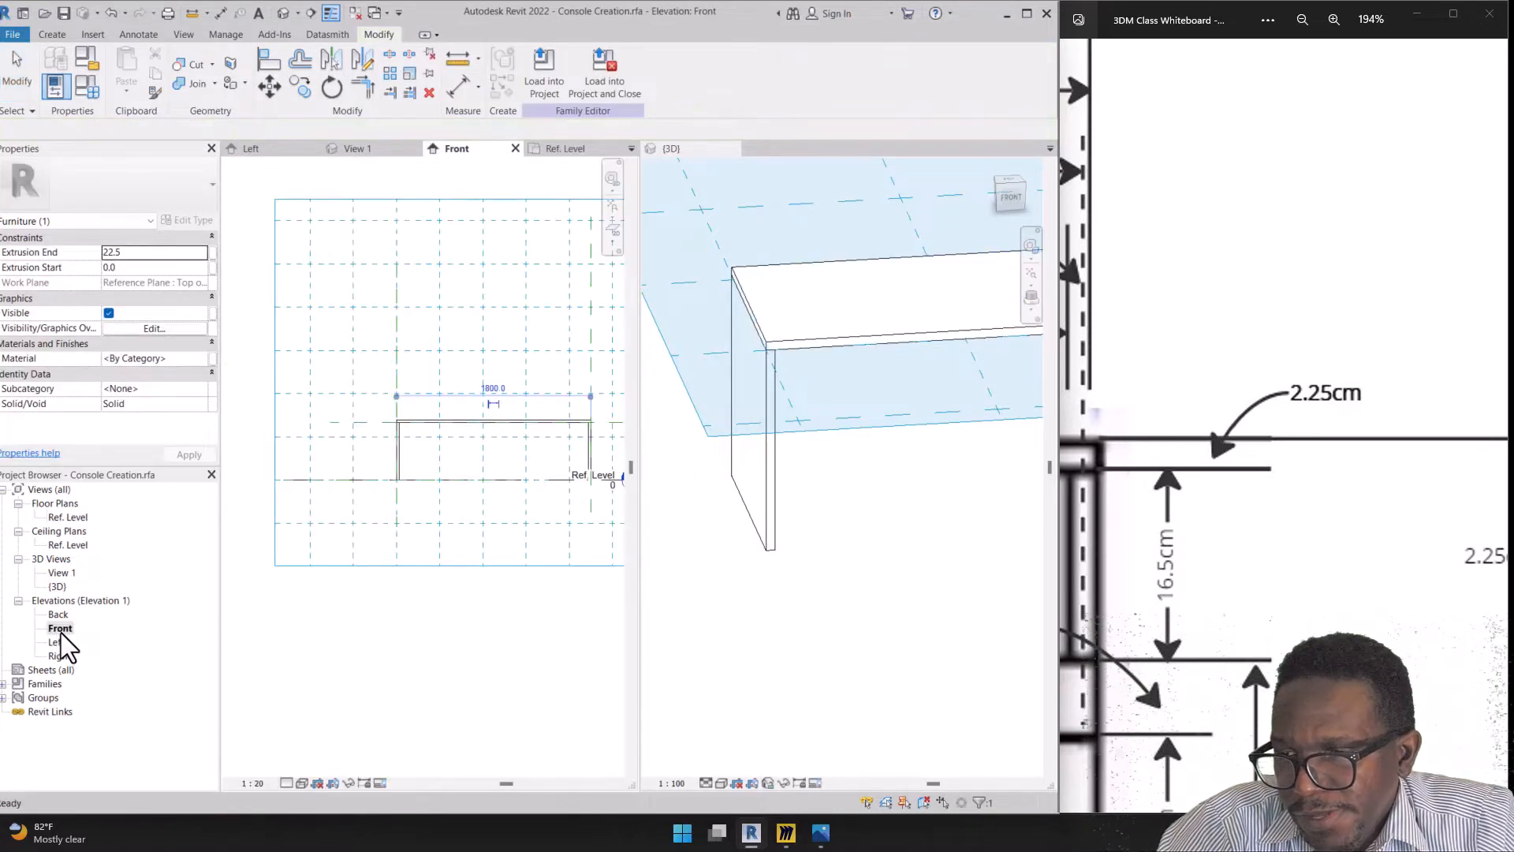
scroll(378, 472, "up", 3)
scroll(440, 365, "up", 2)
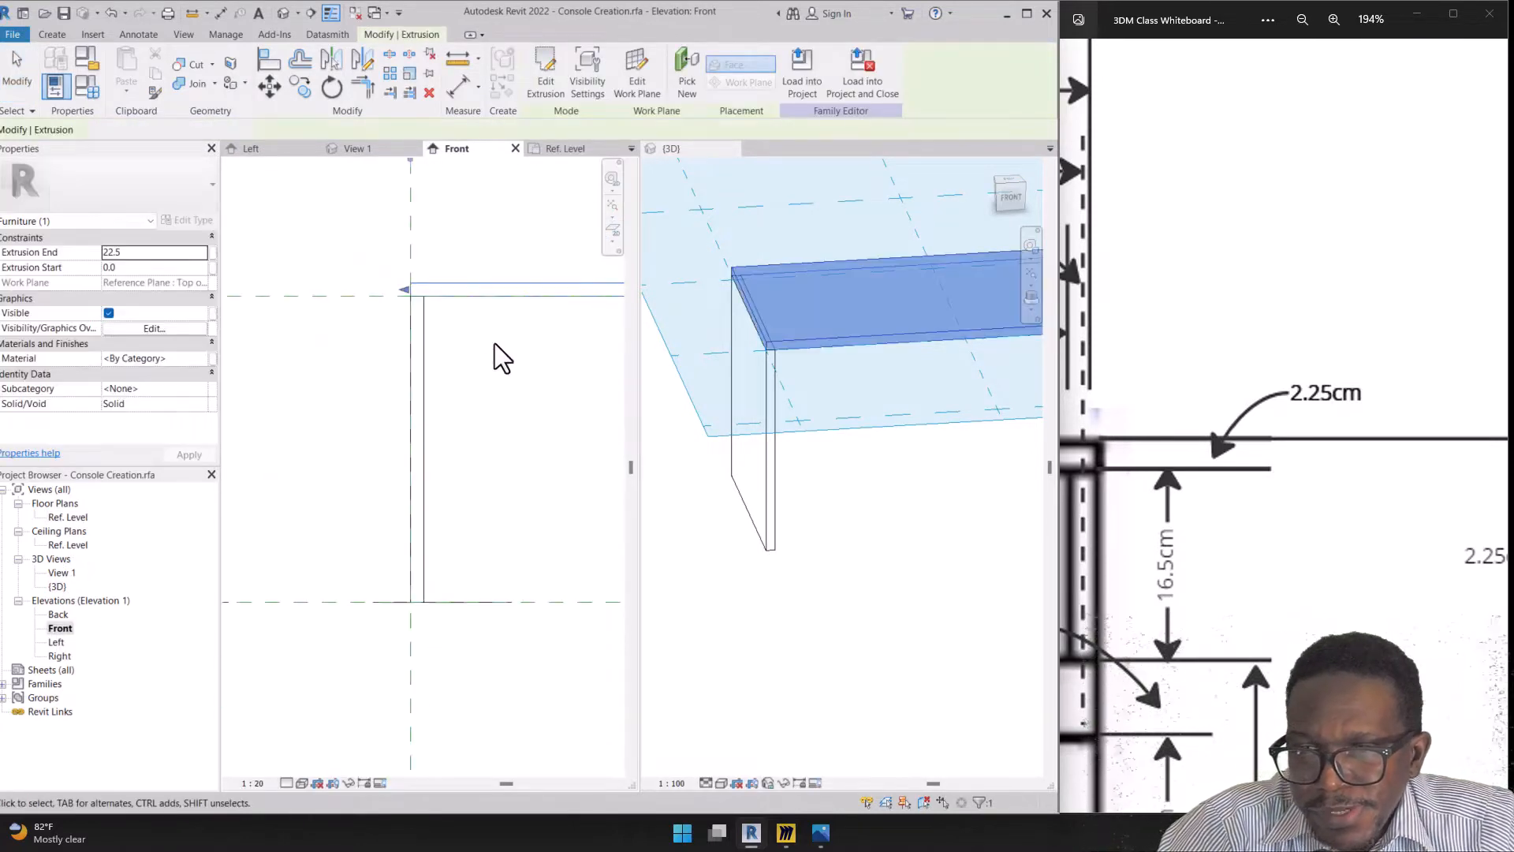
scroll(419, 281, "up", 2)
left_click(451, 306)
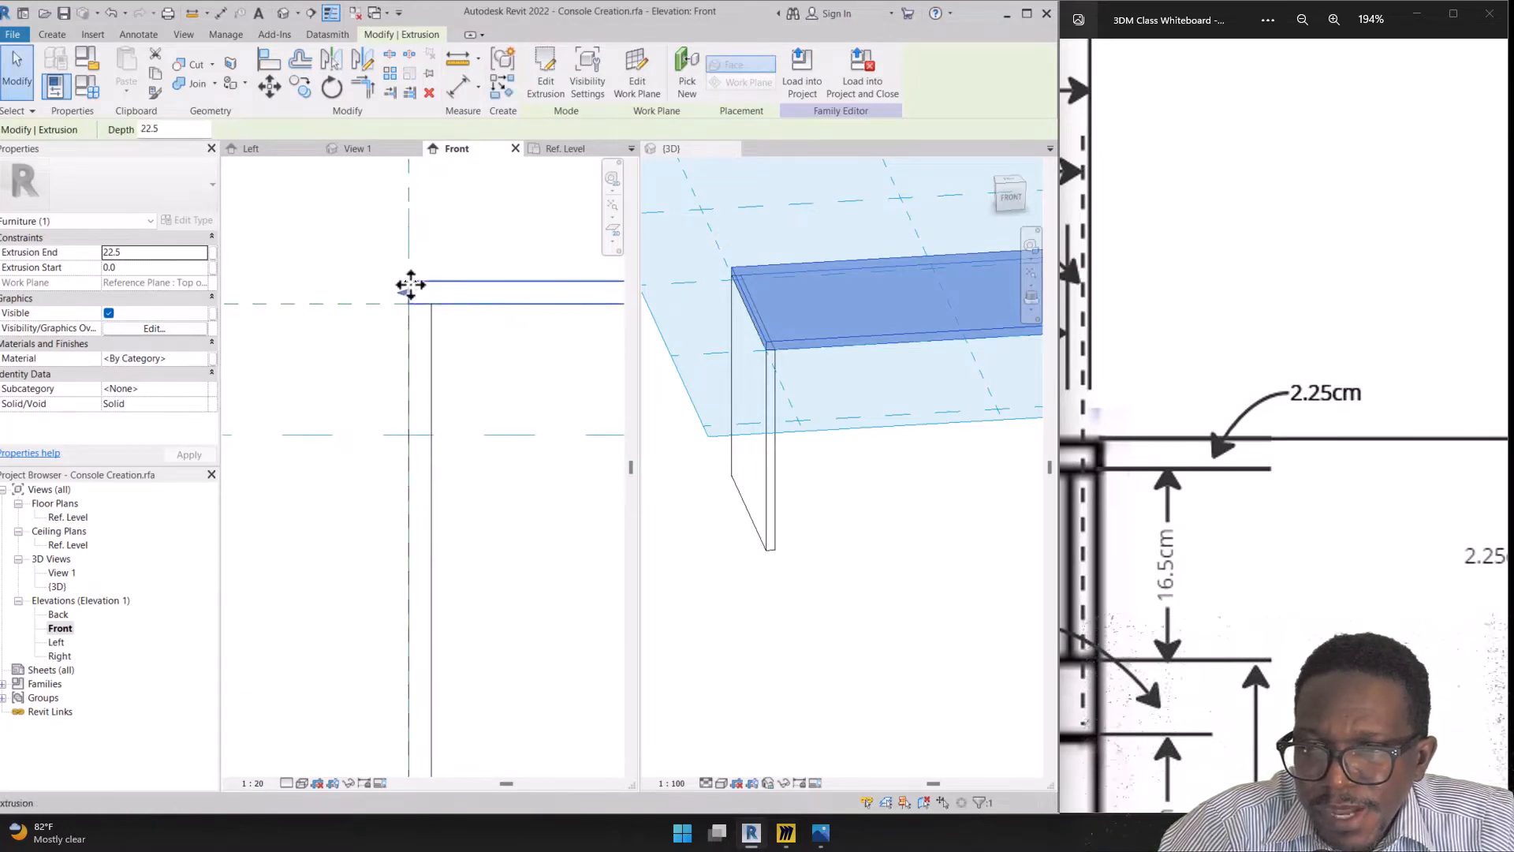
scroll(367, 325, "down", 1)
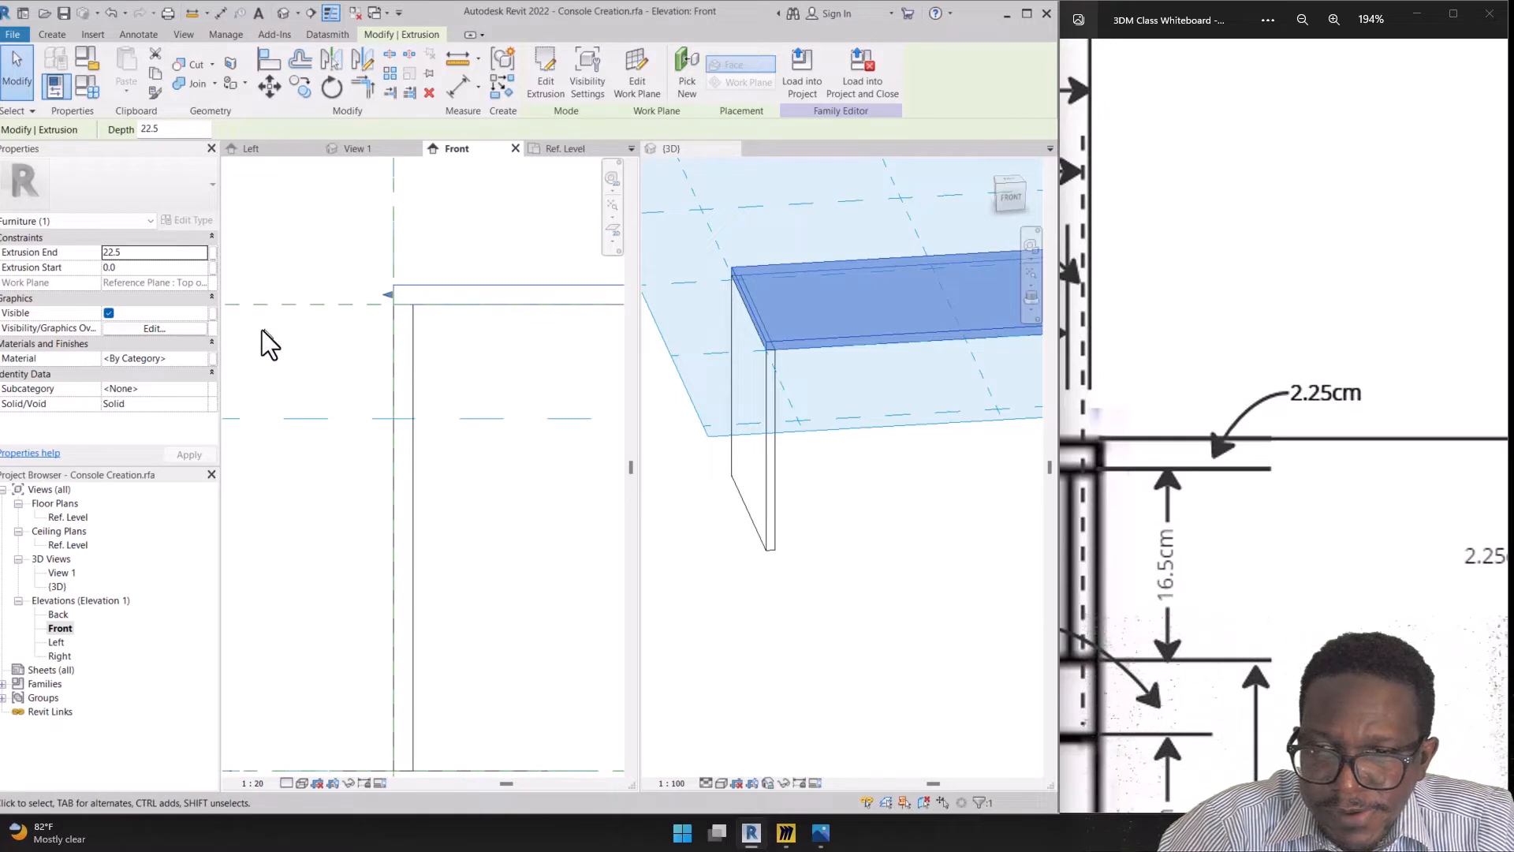
left_click(363, 302)
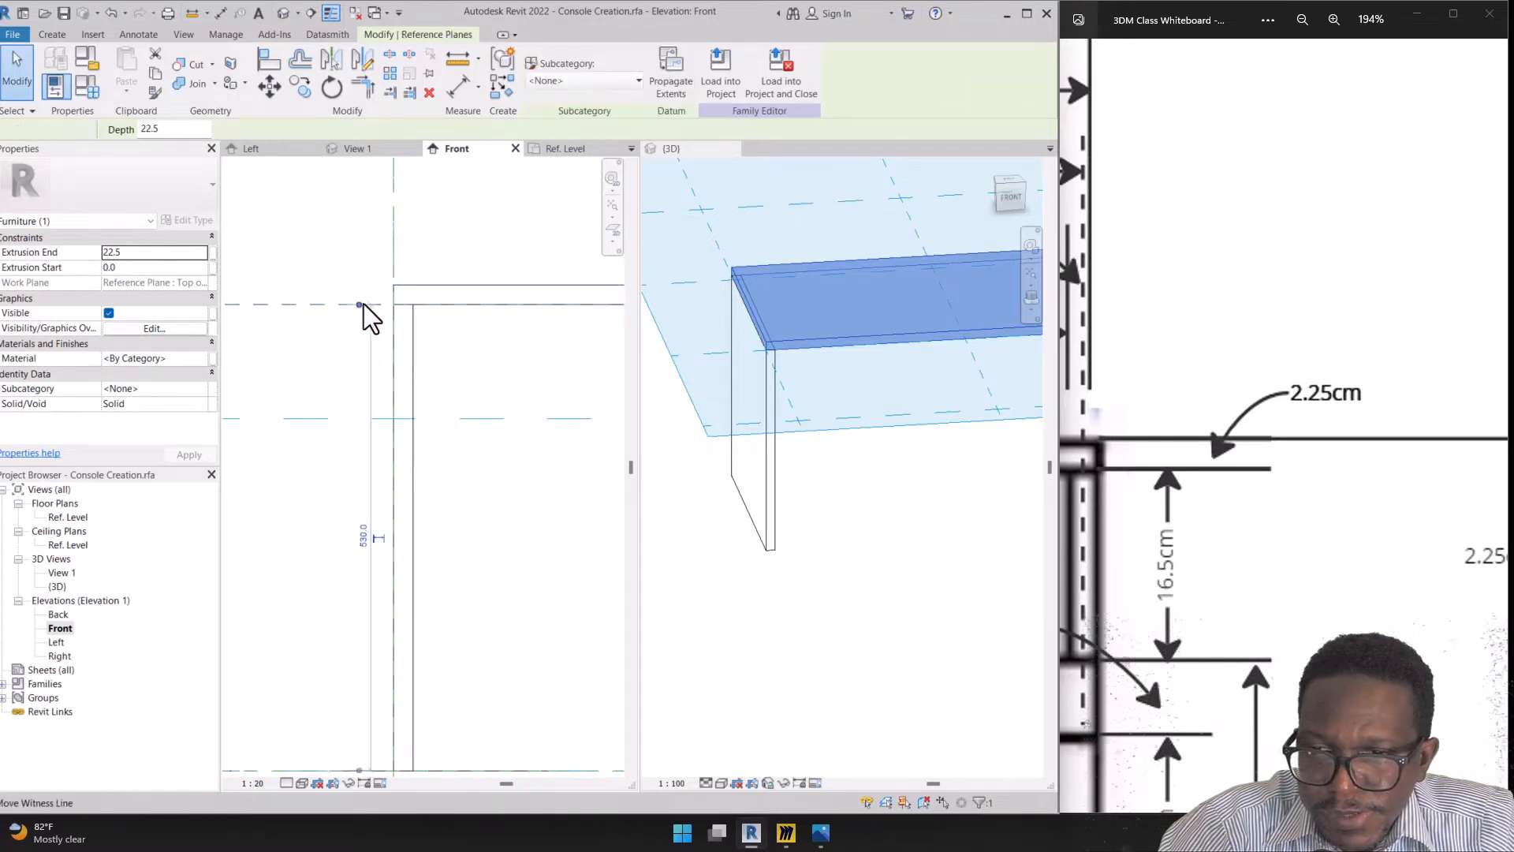
Deselect the Top of console reference plane and turn off the work plane display in the Front elevation
scroll(352, 309, "down", 3)
scroll(301, 320, "up", 4)
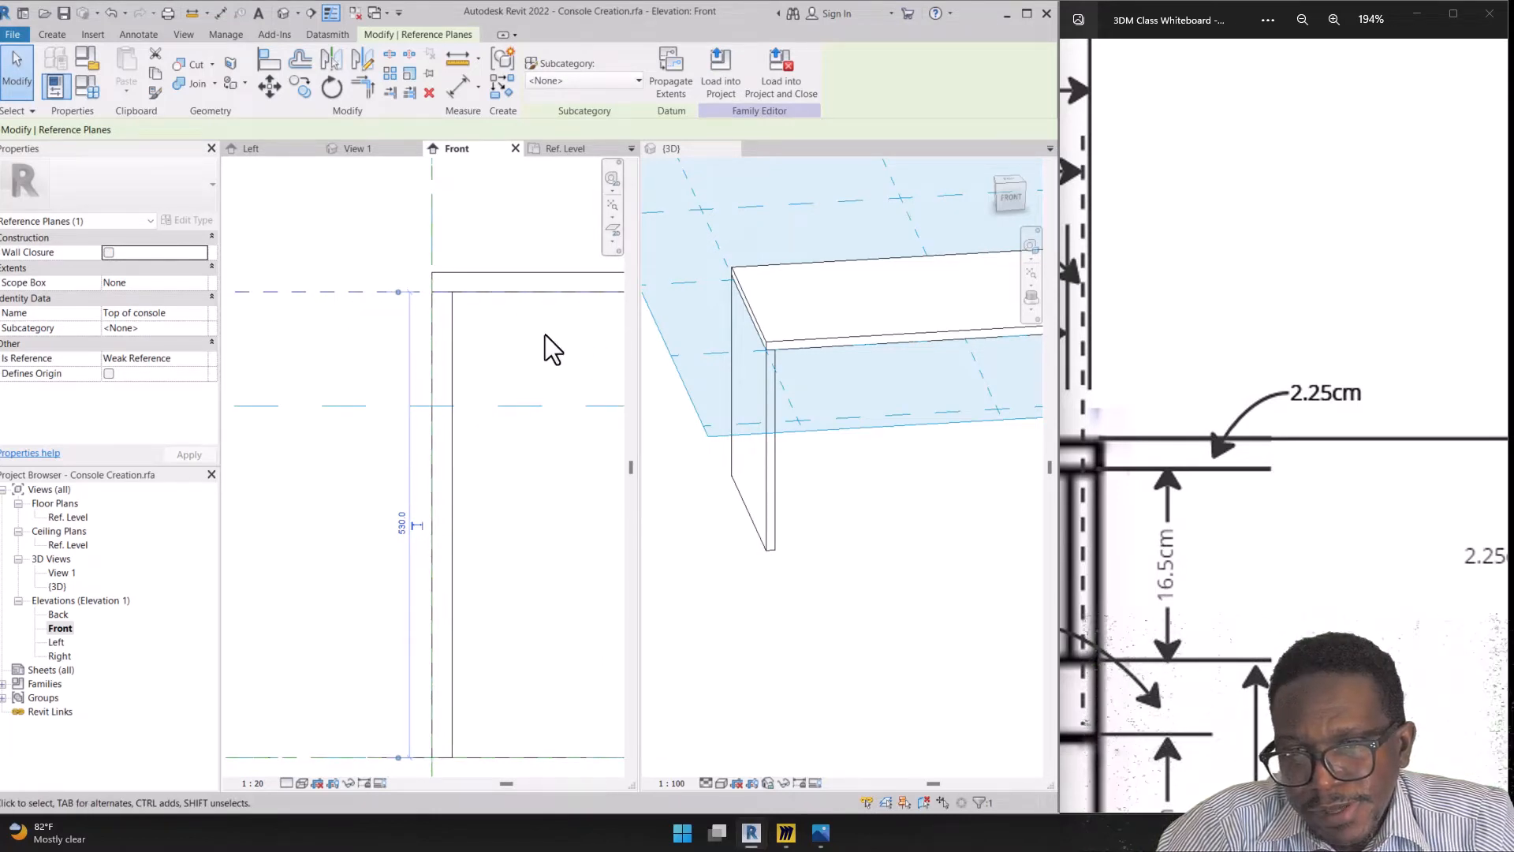
scroll(410, 341, "down", 3)
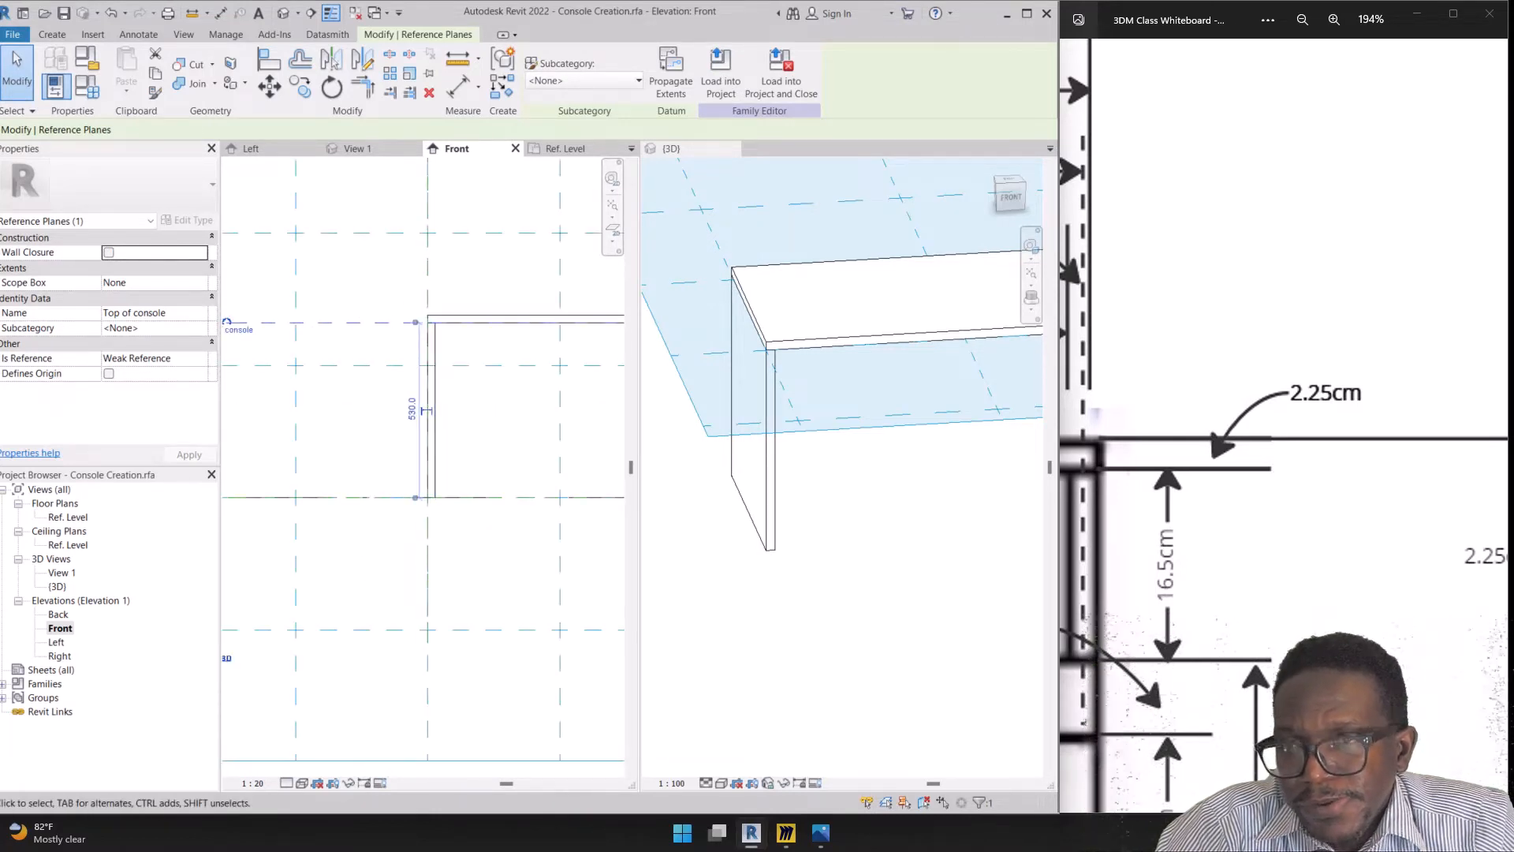
left_click(472, 243)
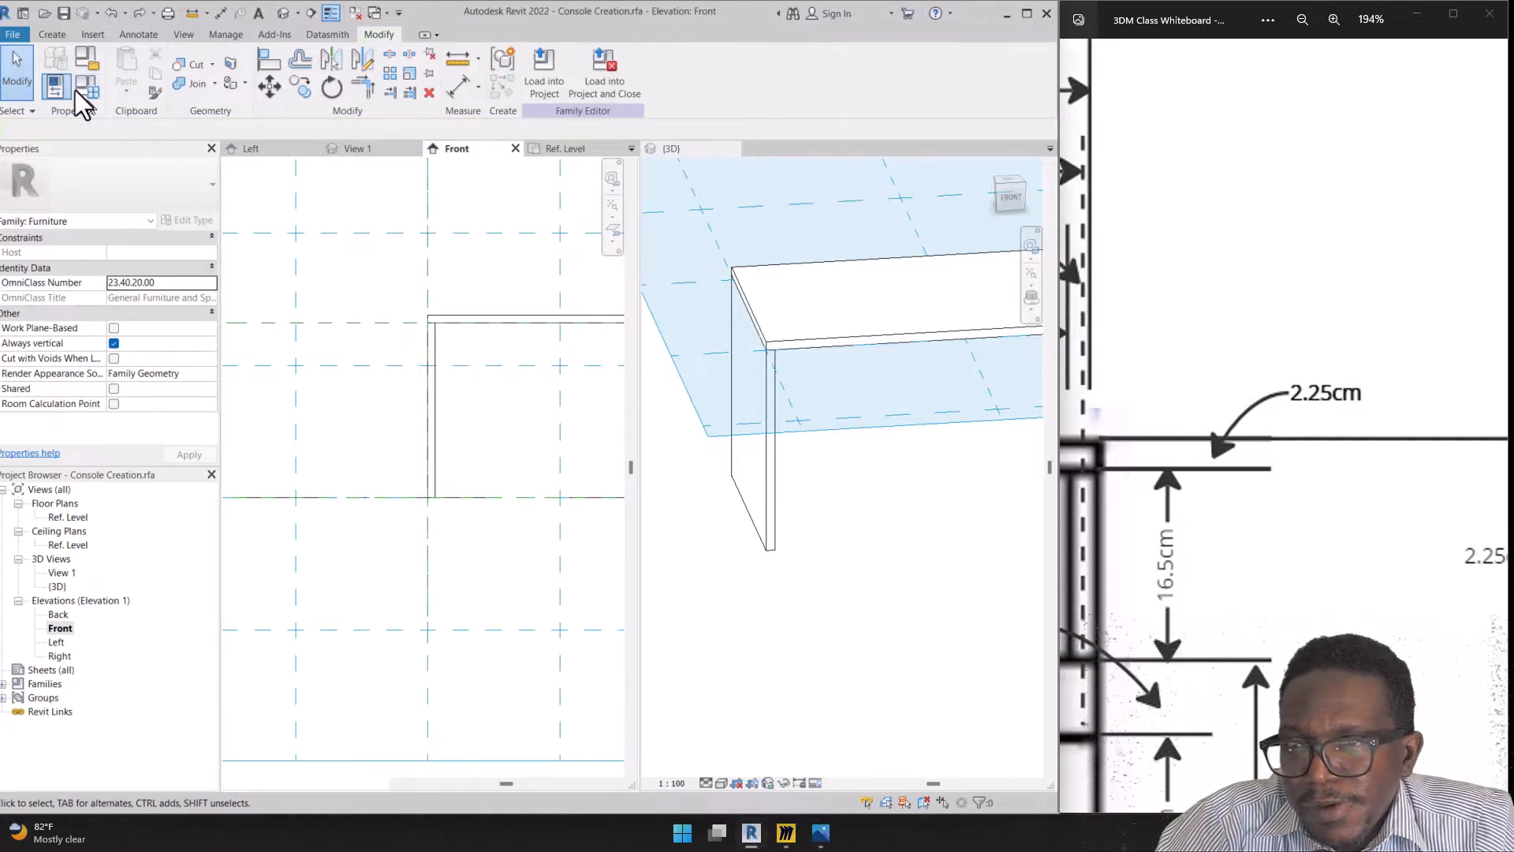
left_click(52, 34)
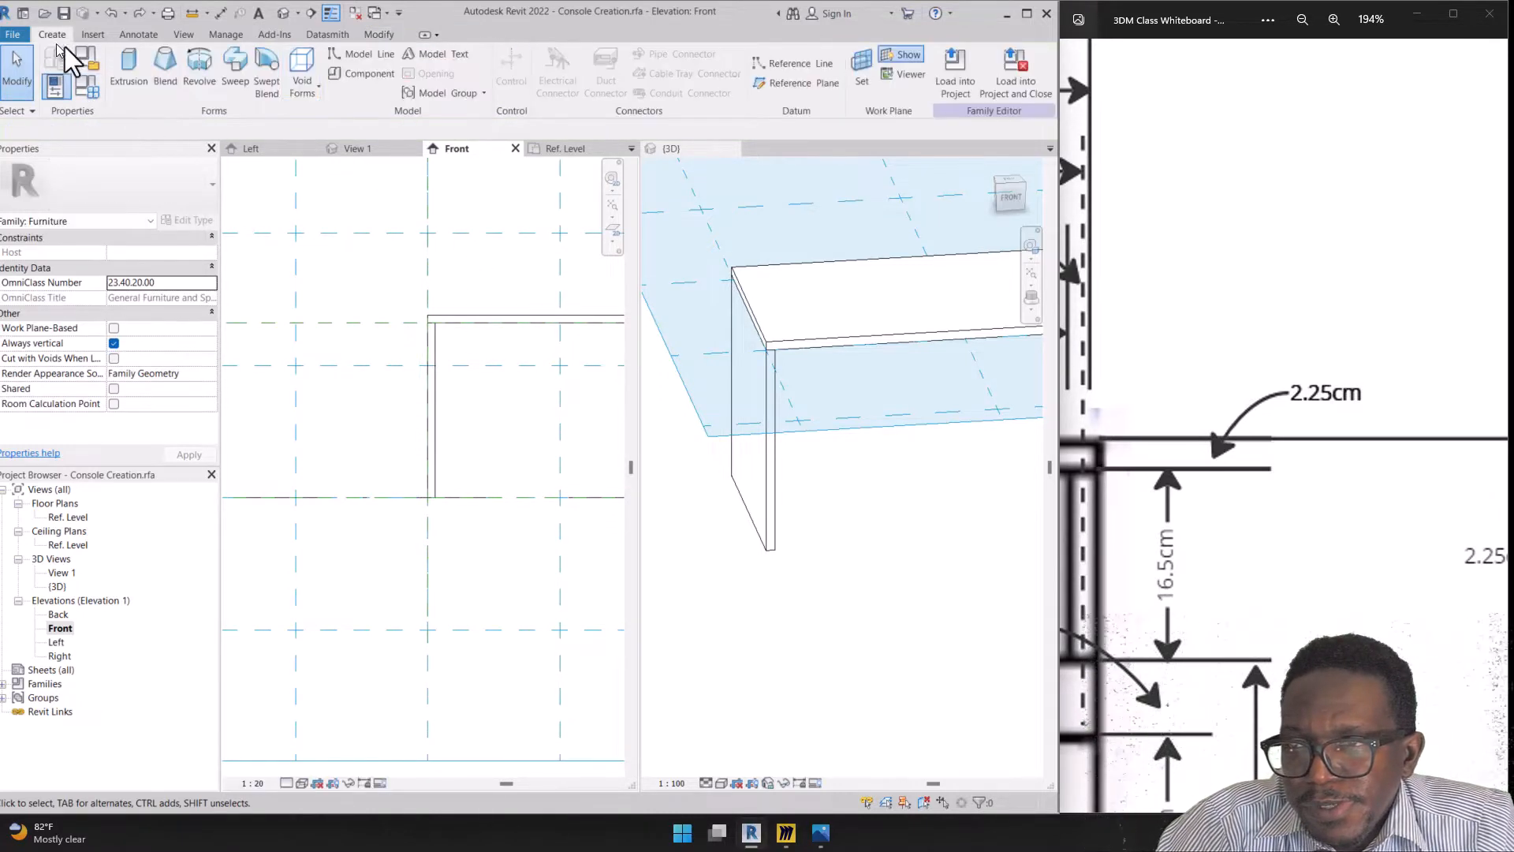
left_click(900, 57)
scroll(420, 329, "up", 2)
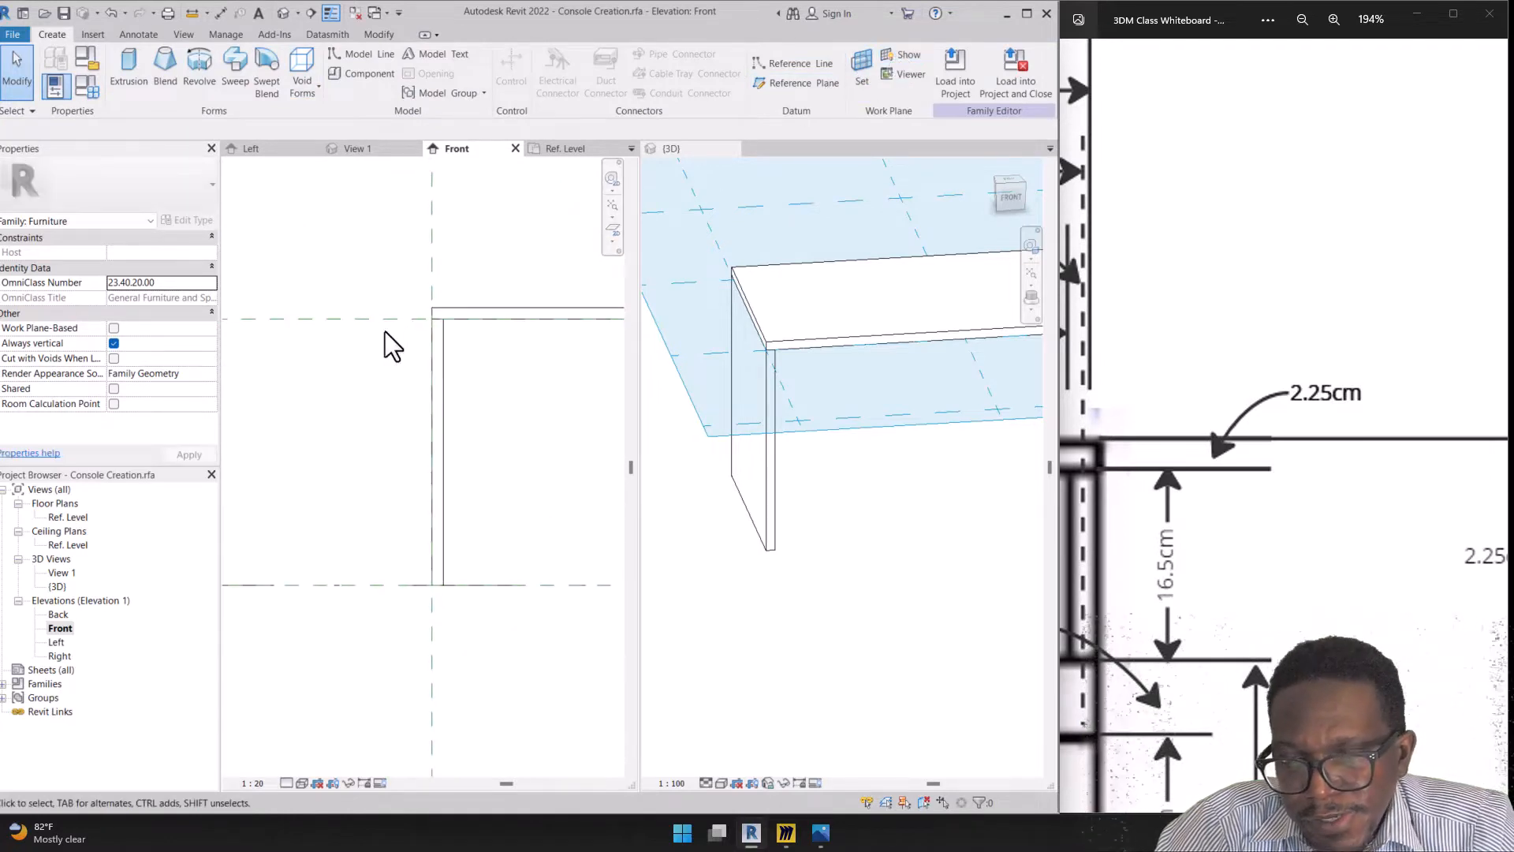
Move the Top of console reference plane down to 340 mm and up to 630 mm to test whether the side panels follow
middle_click_drag(445, 324, 367, 341)
key("r")
key("p")
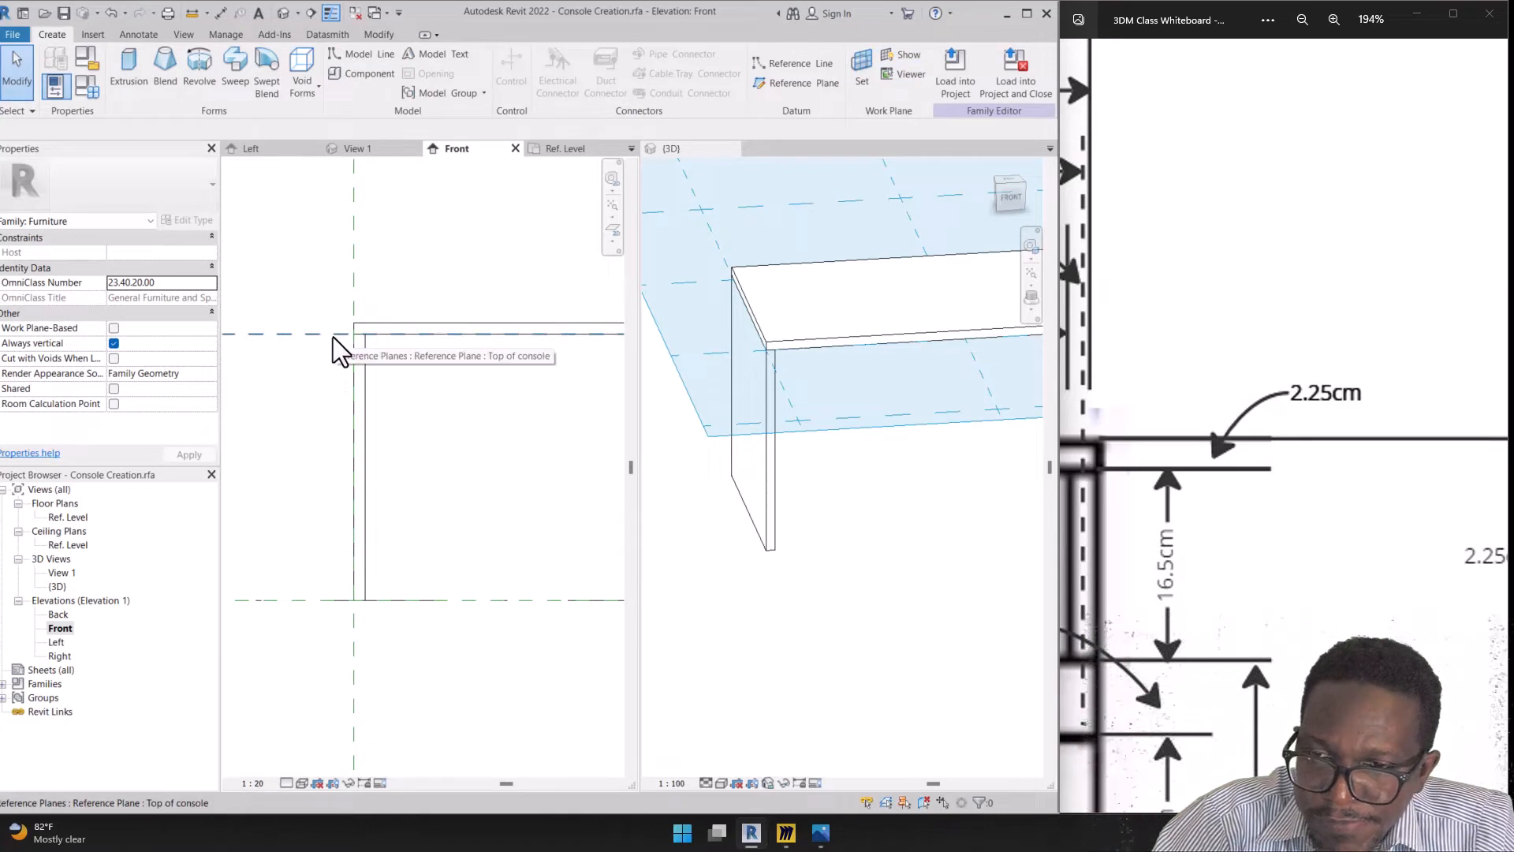
left_click_drag(333, 338, 314, 430)
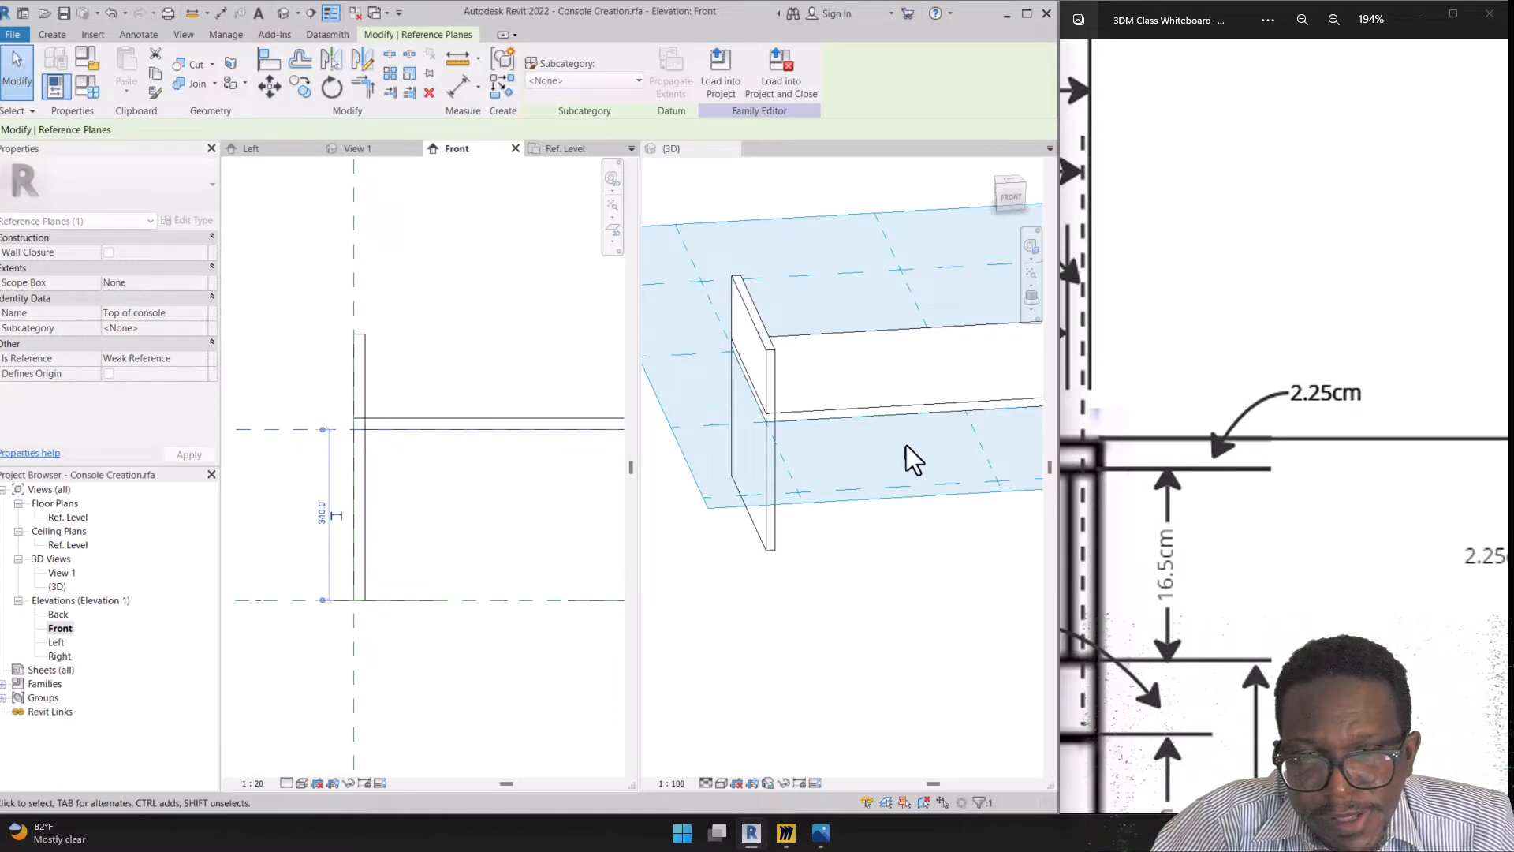
left_click_drag(294, 429, 289, 292)
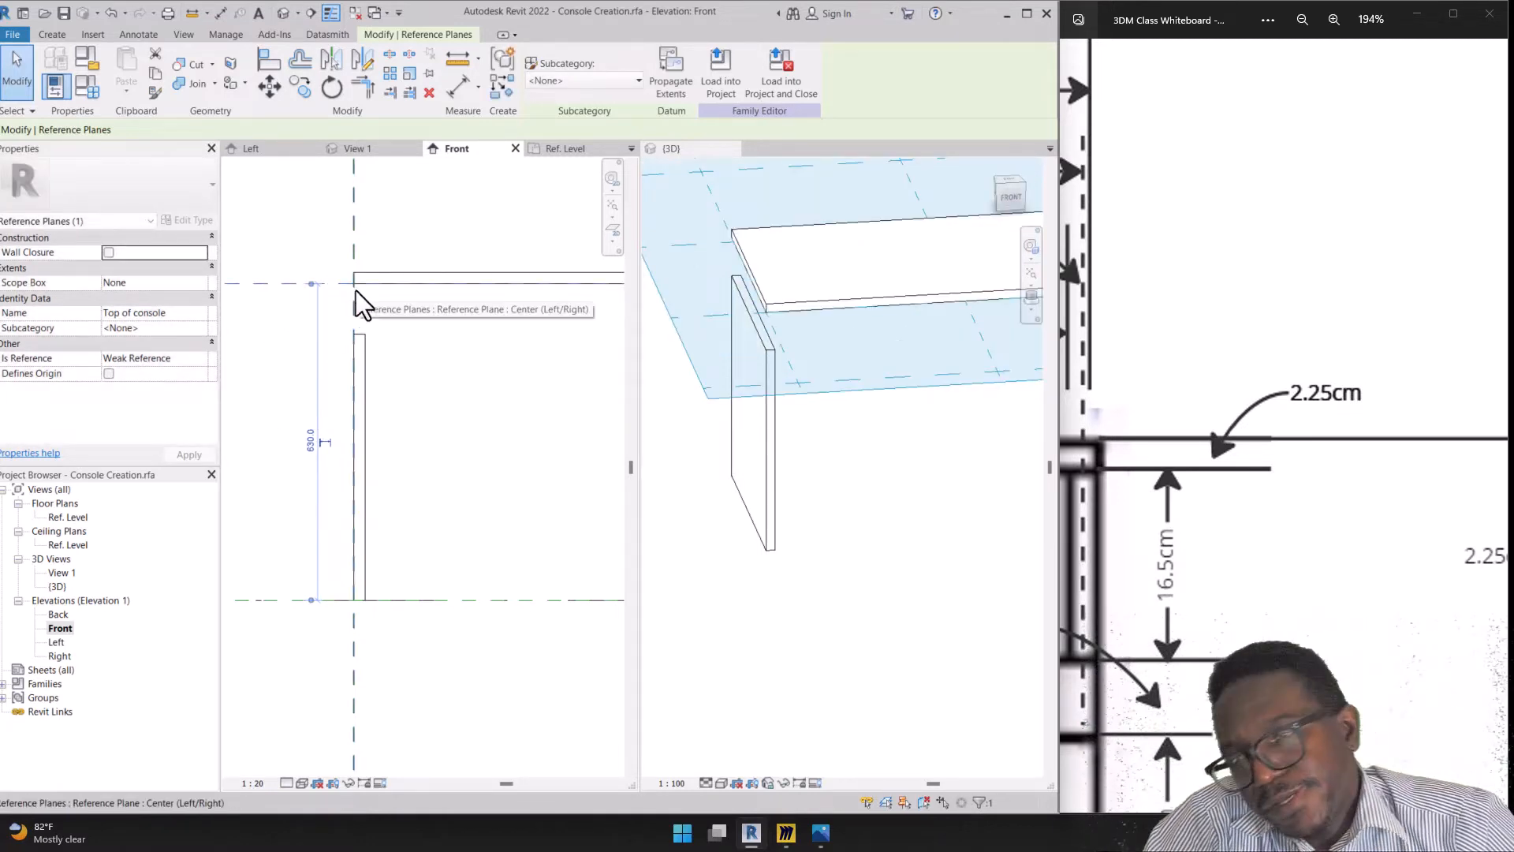
scroll(291, 273, "down", 3)
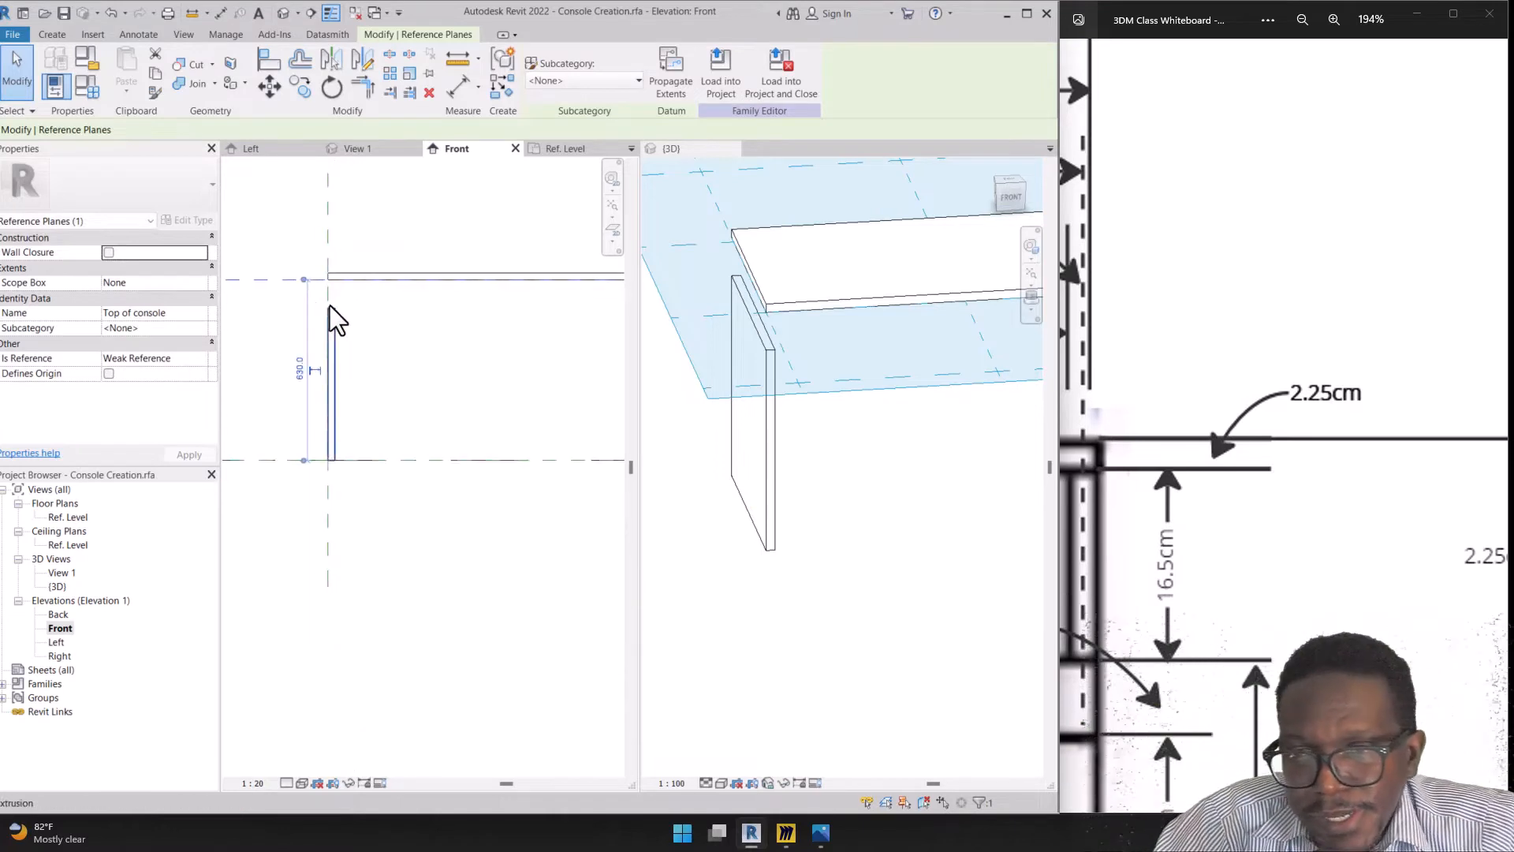
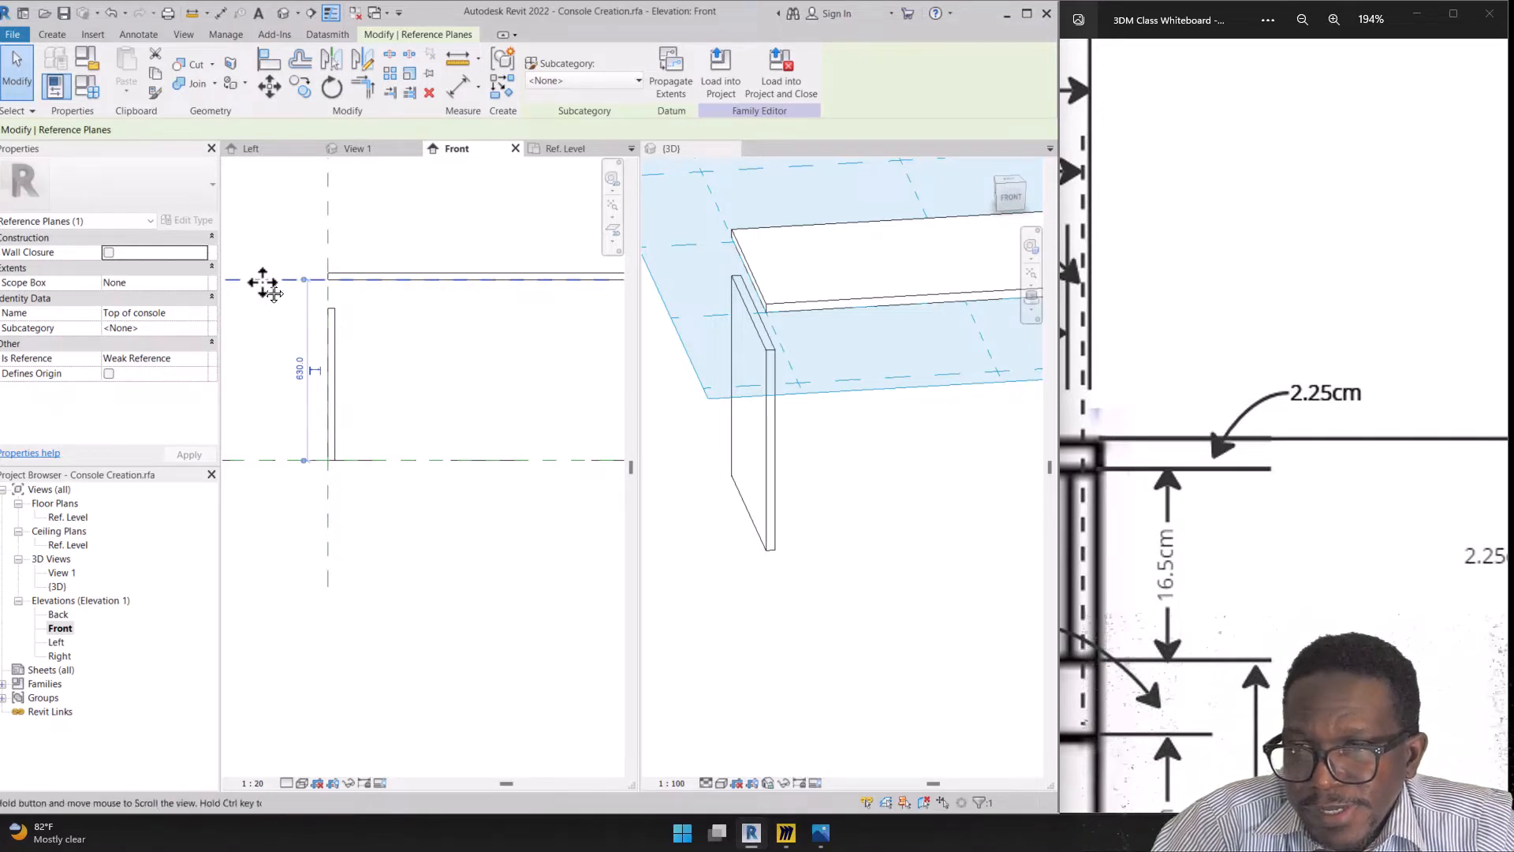
middle_click_drag(263, 284, 304, 339)
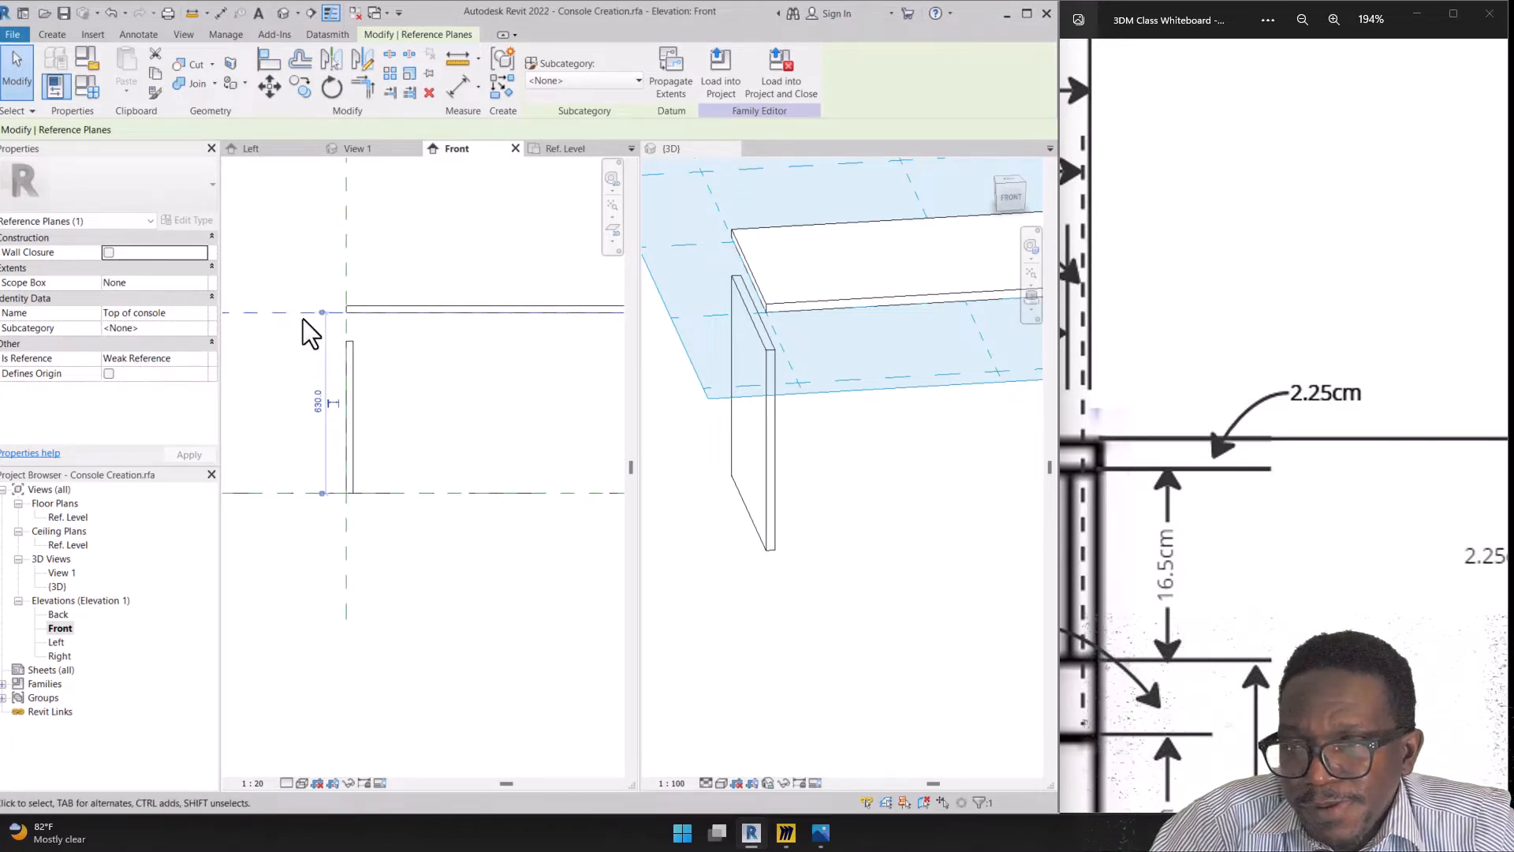
scroll(339, 319, "up", 4)
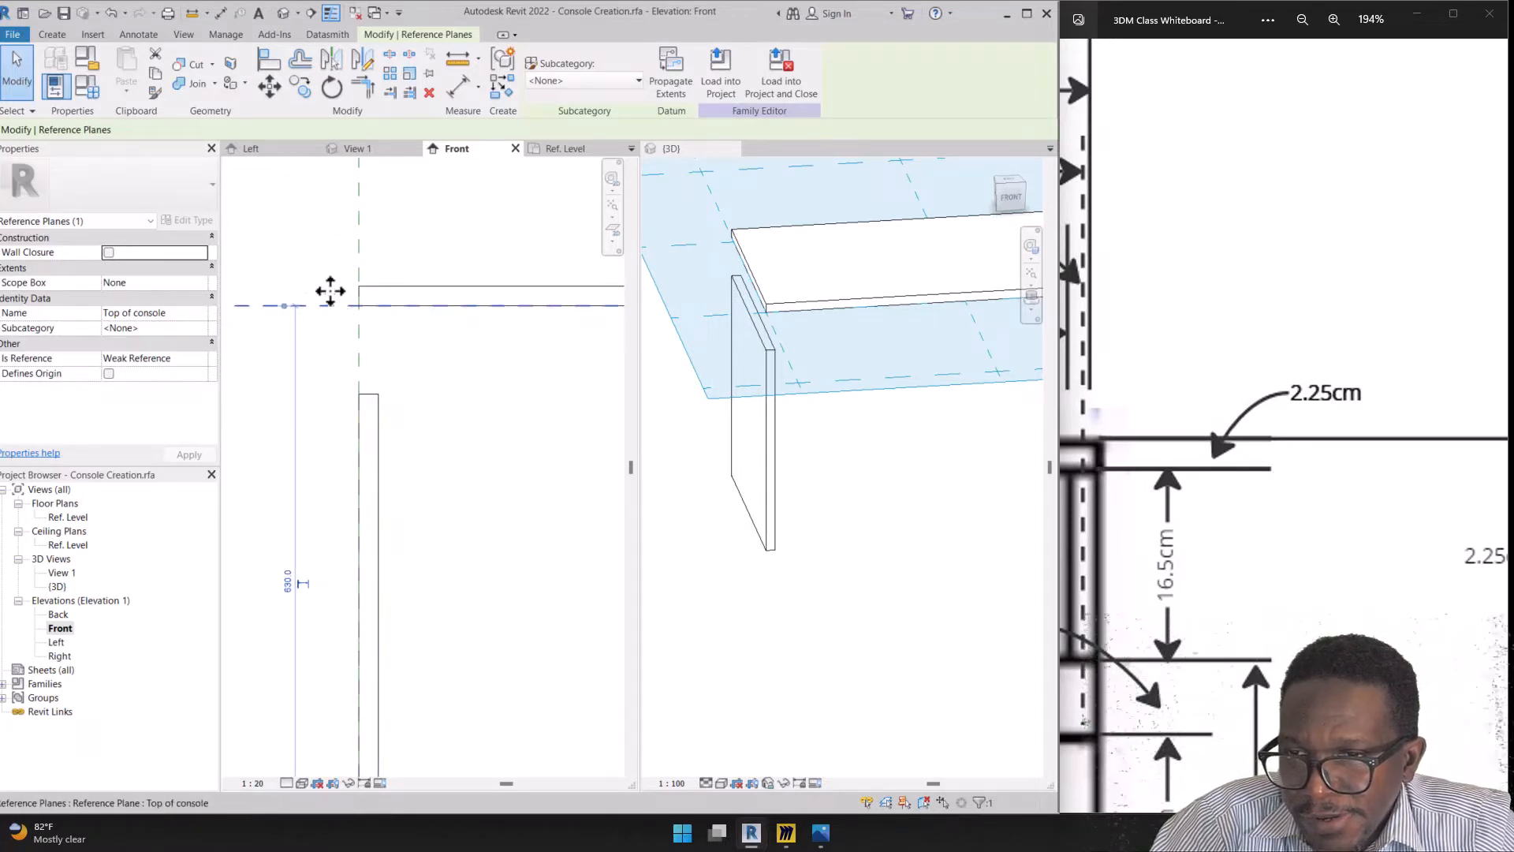
Lower the Top of console plane to about 576 mm, stretch the left side panel's top edge up to it and lock the alignment
left_click_drag(329, 304, 331, 377)
left_click_drag(331, 359, 362, 412)
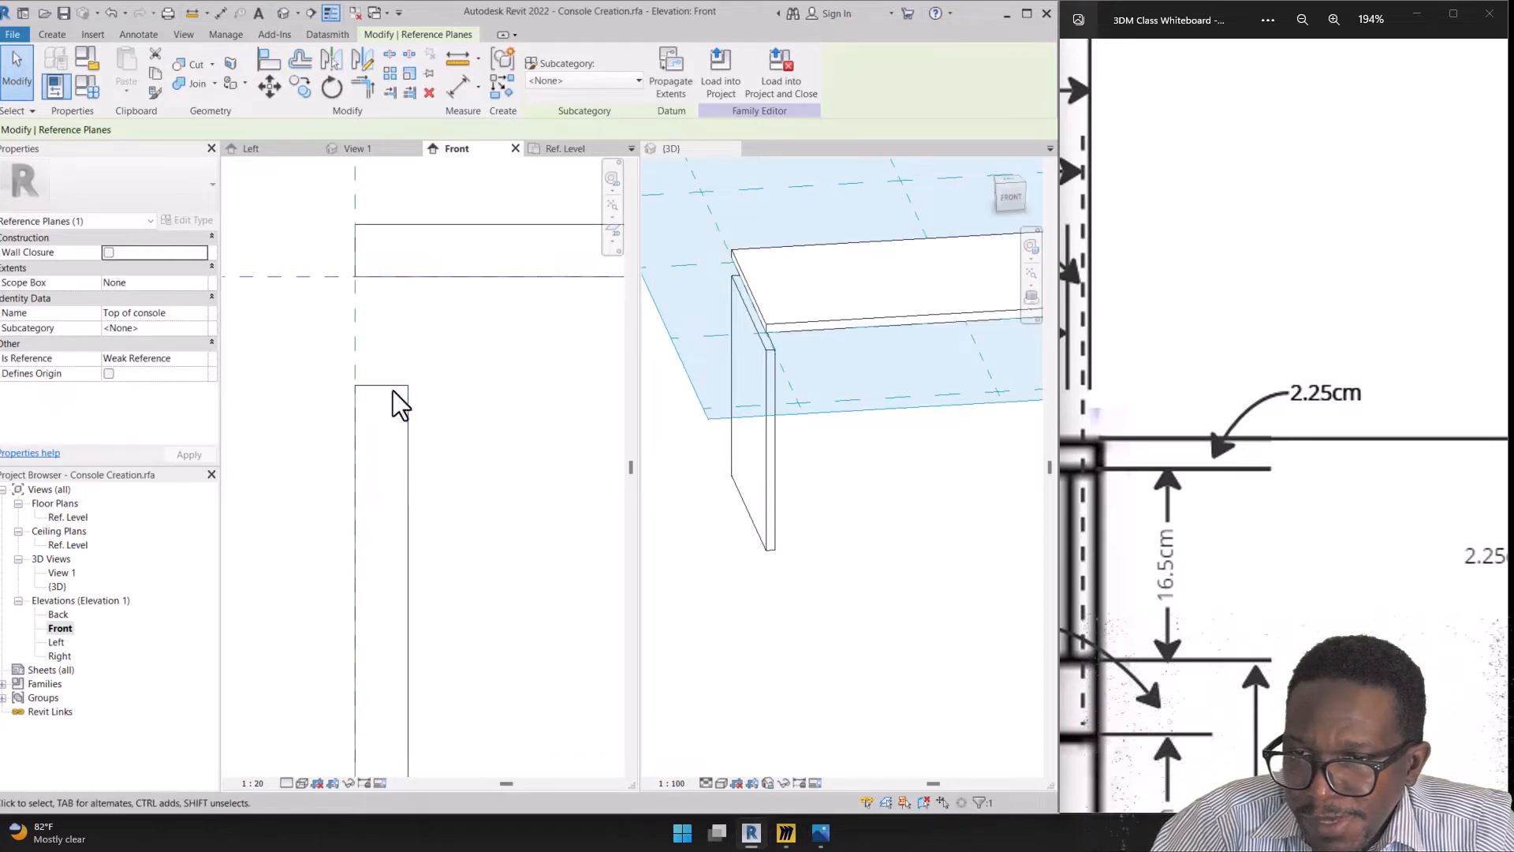
left_click(394, 386)
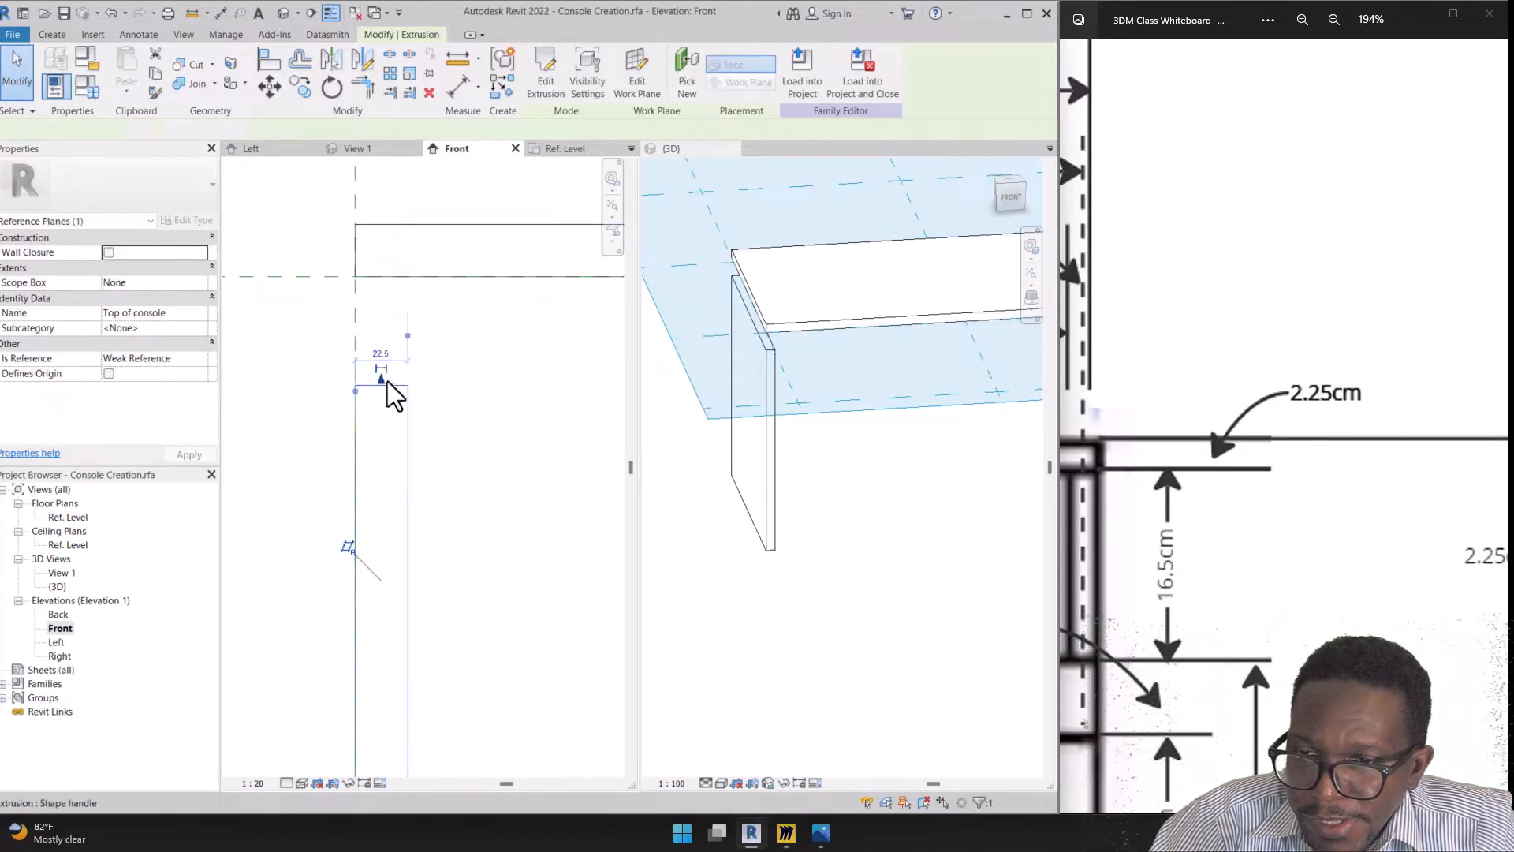
left_click(389, 394)
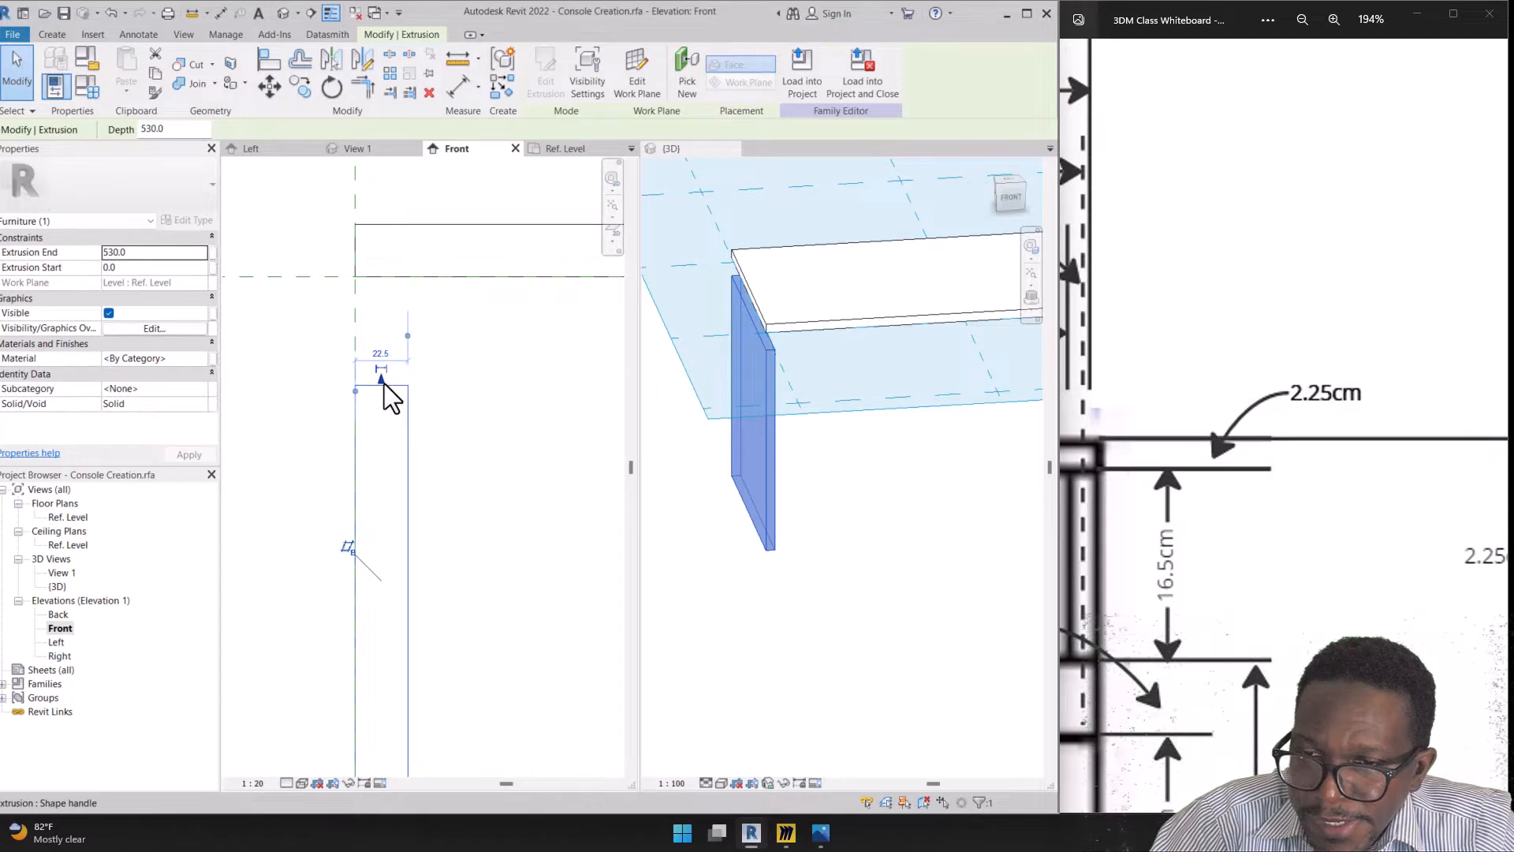
left_click_drag(382, 381, 316, 283)
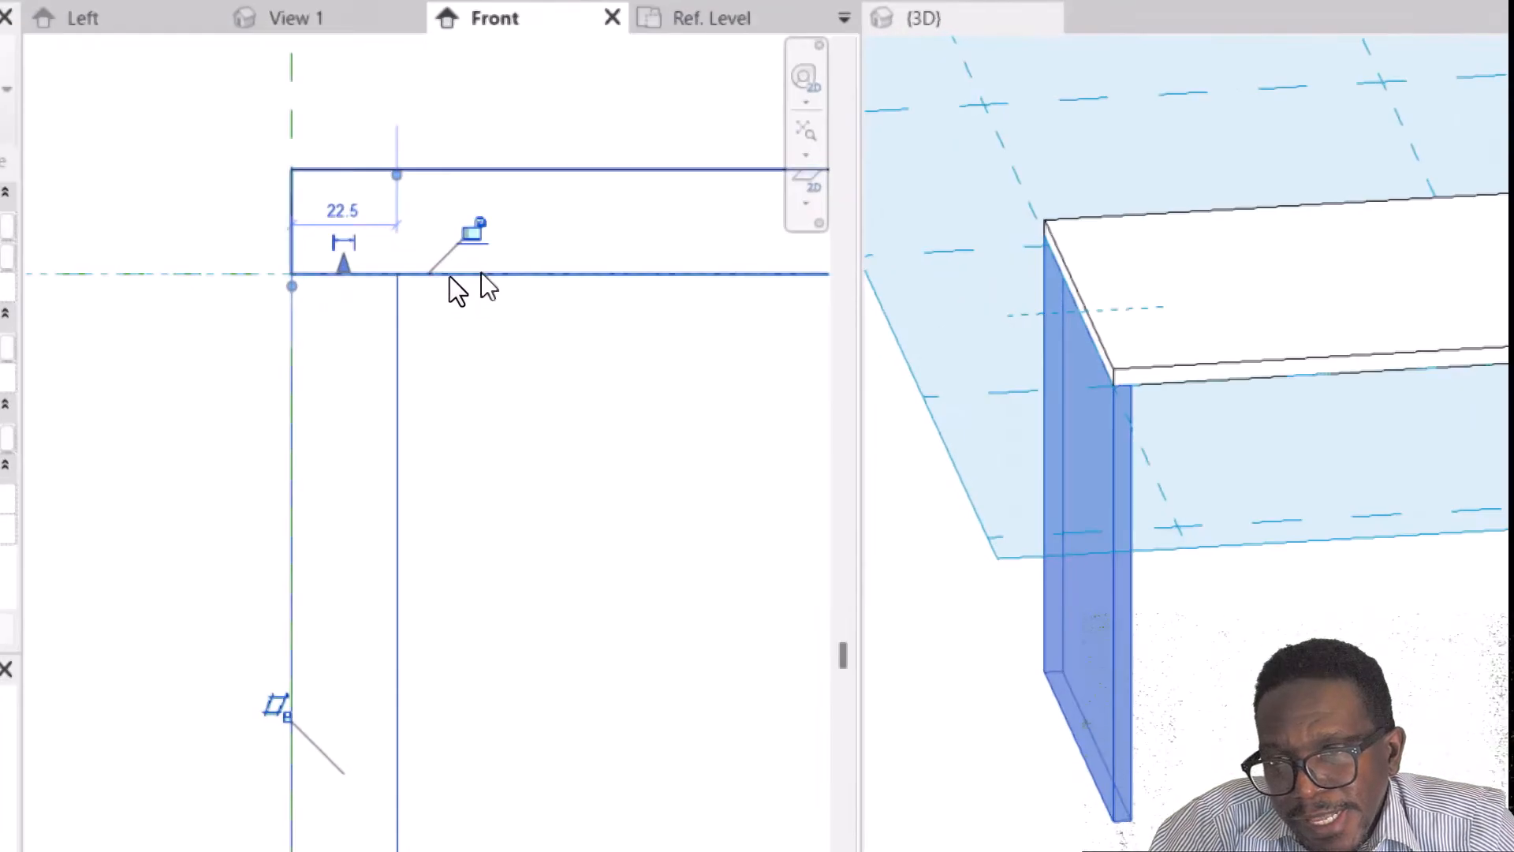
key("ctrl+2")
mouse_move(465, 55)
left_mouse_down()
mouse_move(338, 244)
mouse_move(324, 153)
left_mouse_up()
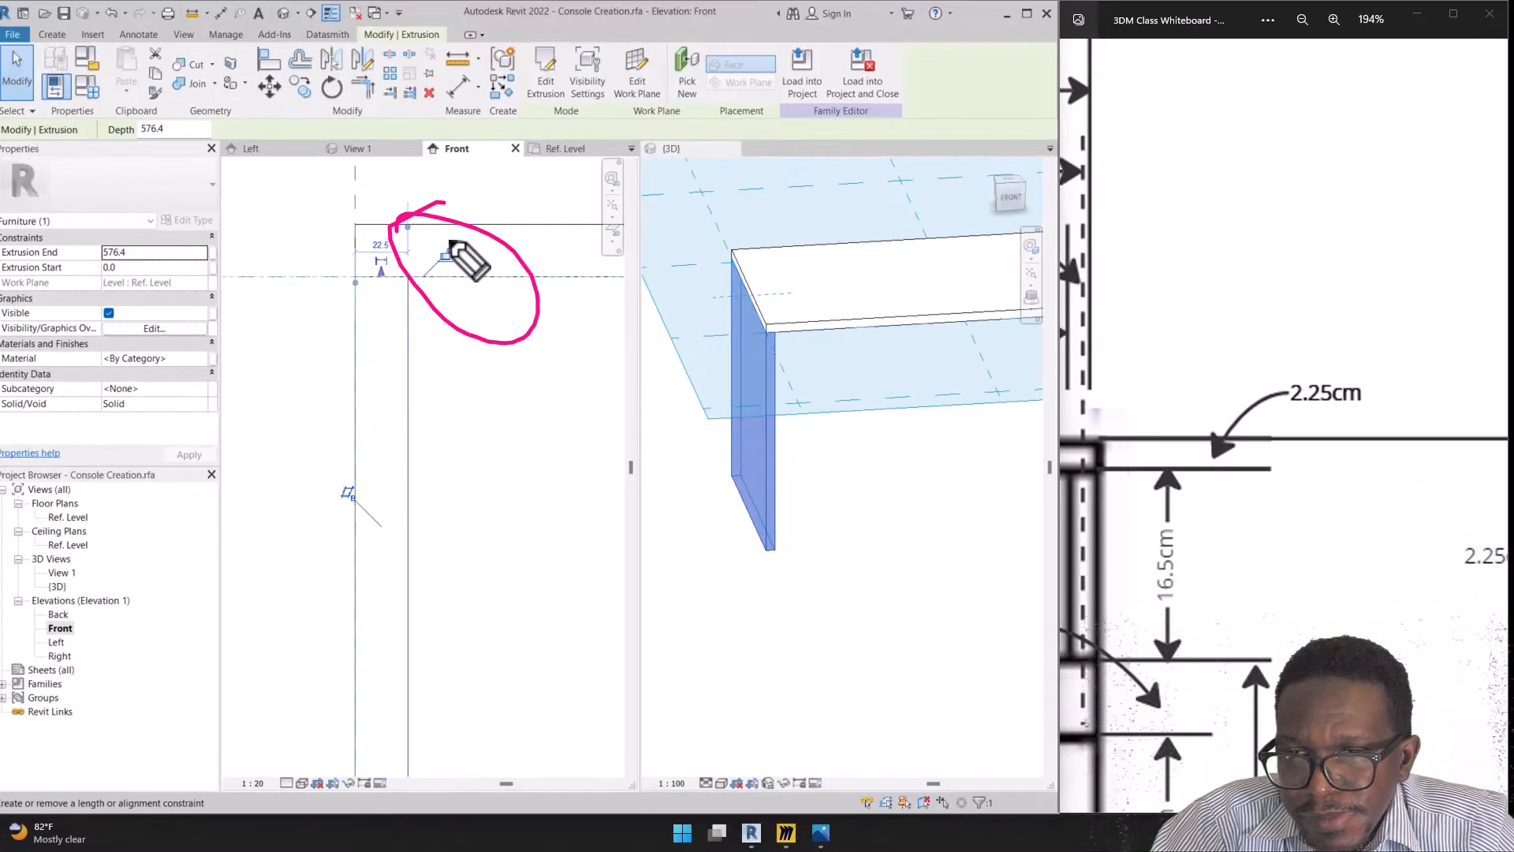
key("ctrl+shift+5")
left_click(452, 224)
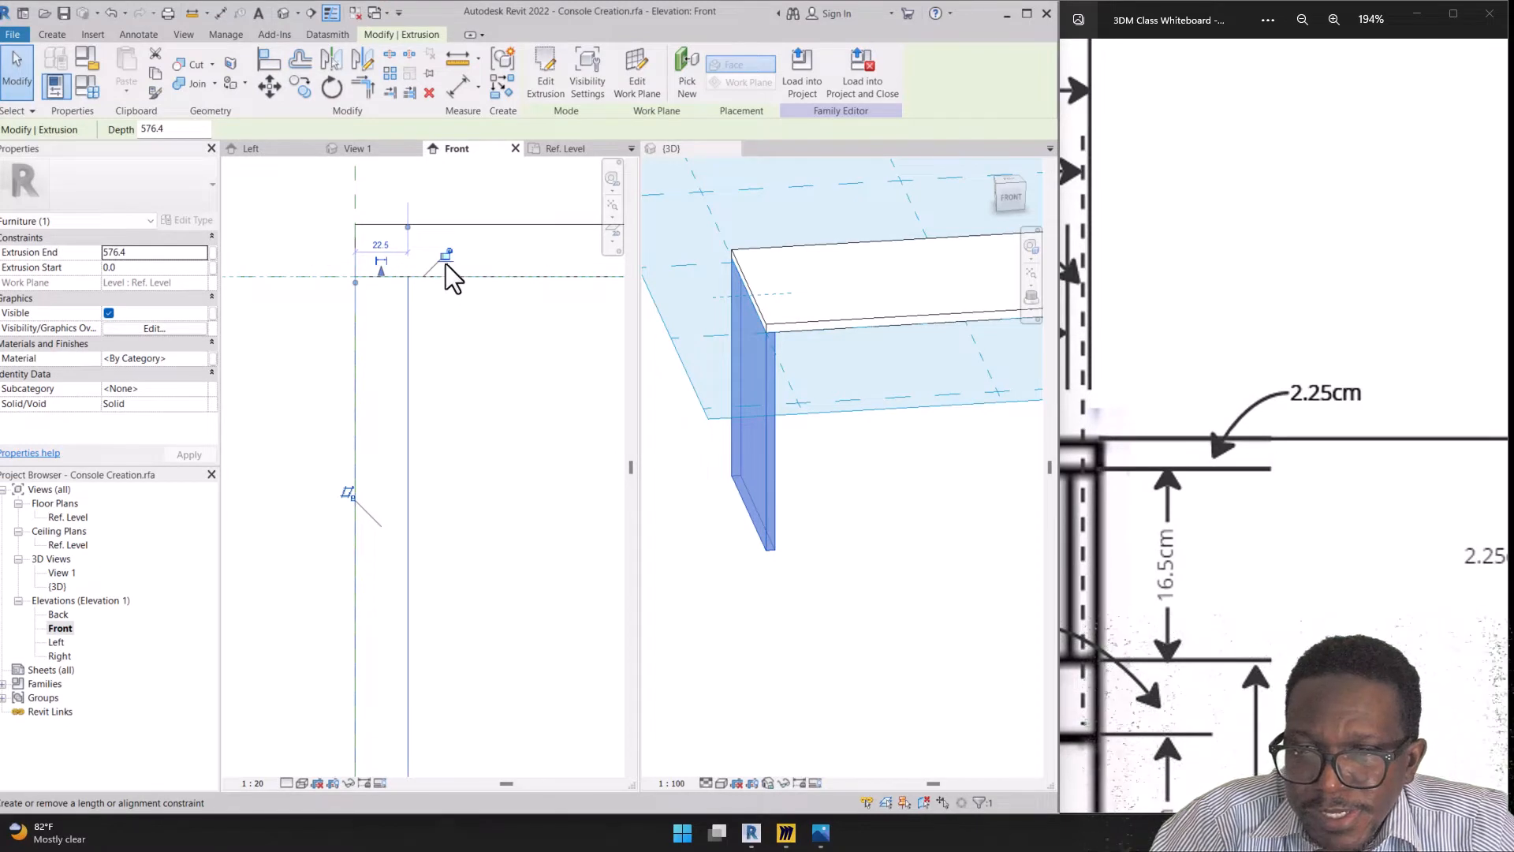
left_click(447, 253)
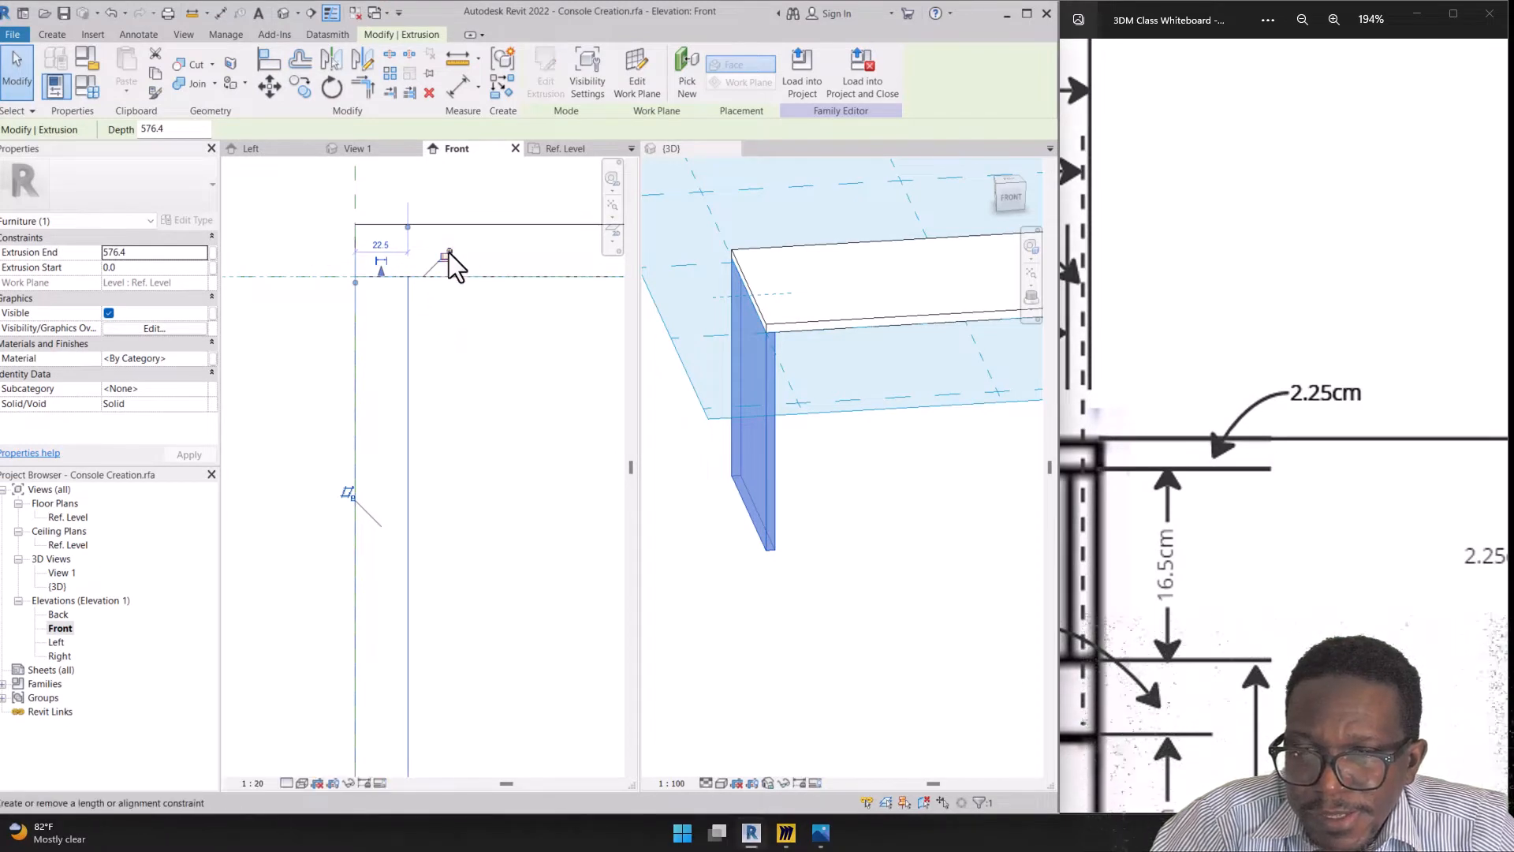
Stretch the right side panel's top edge to the Top of console reference plane and lock the alignment
scroll(343, 294, "down", 6)
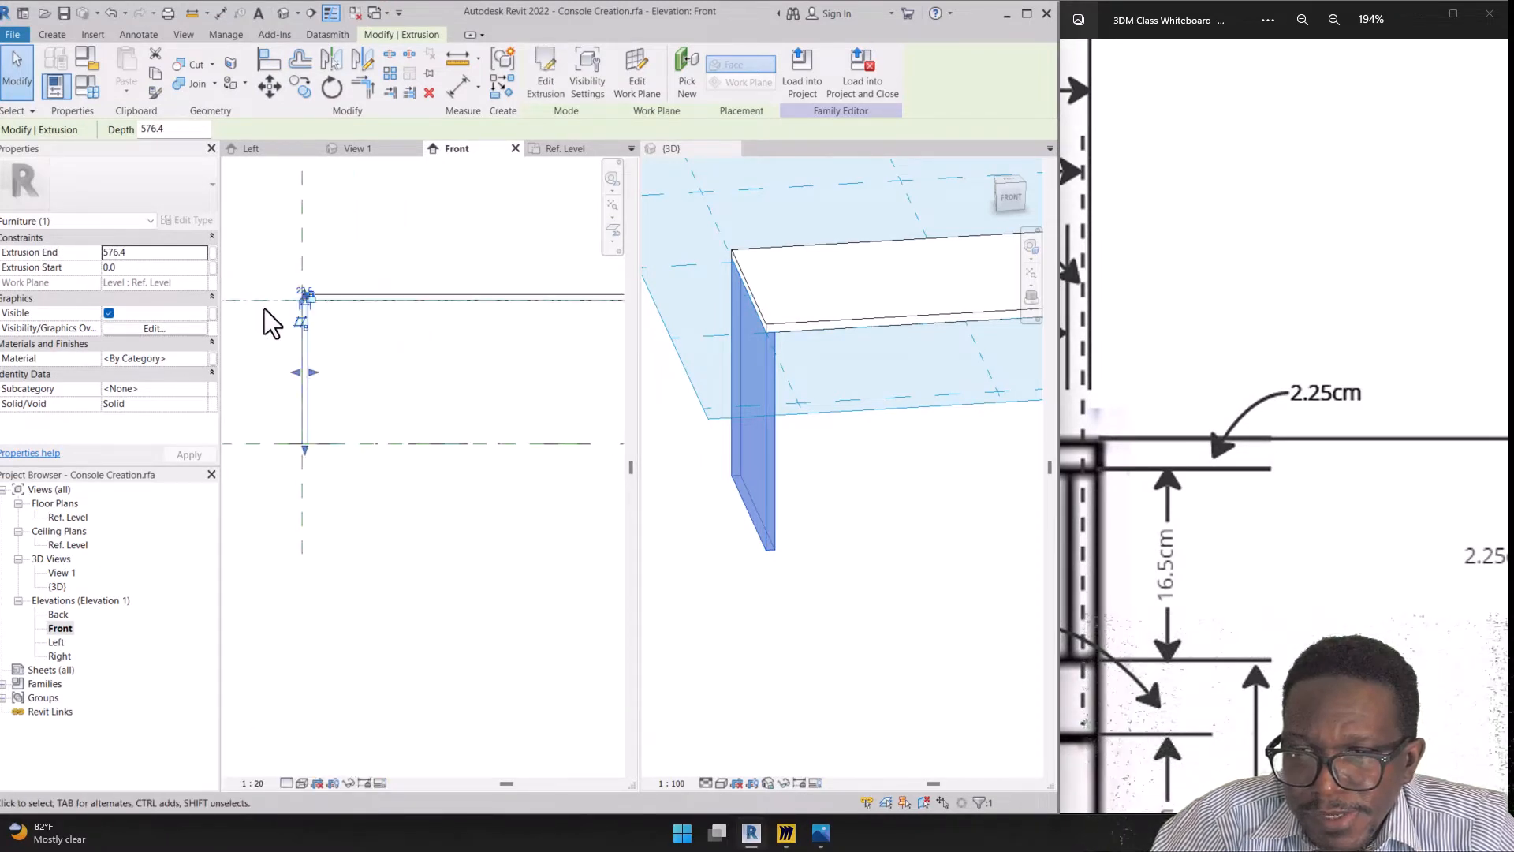
middle_click_drag(496, 390, 149, 404)
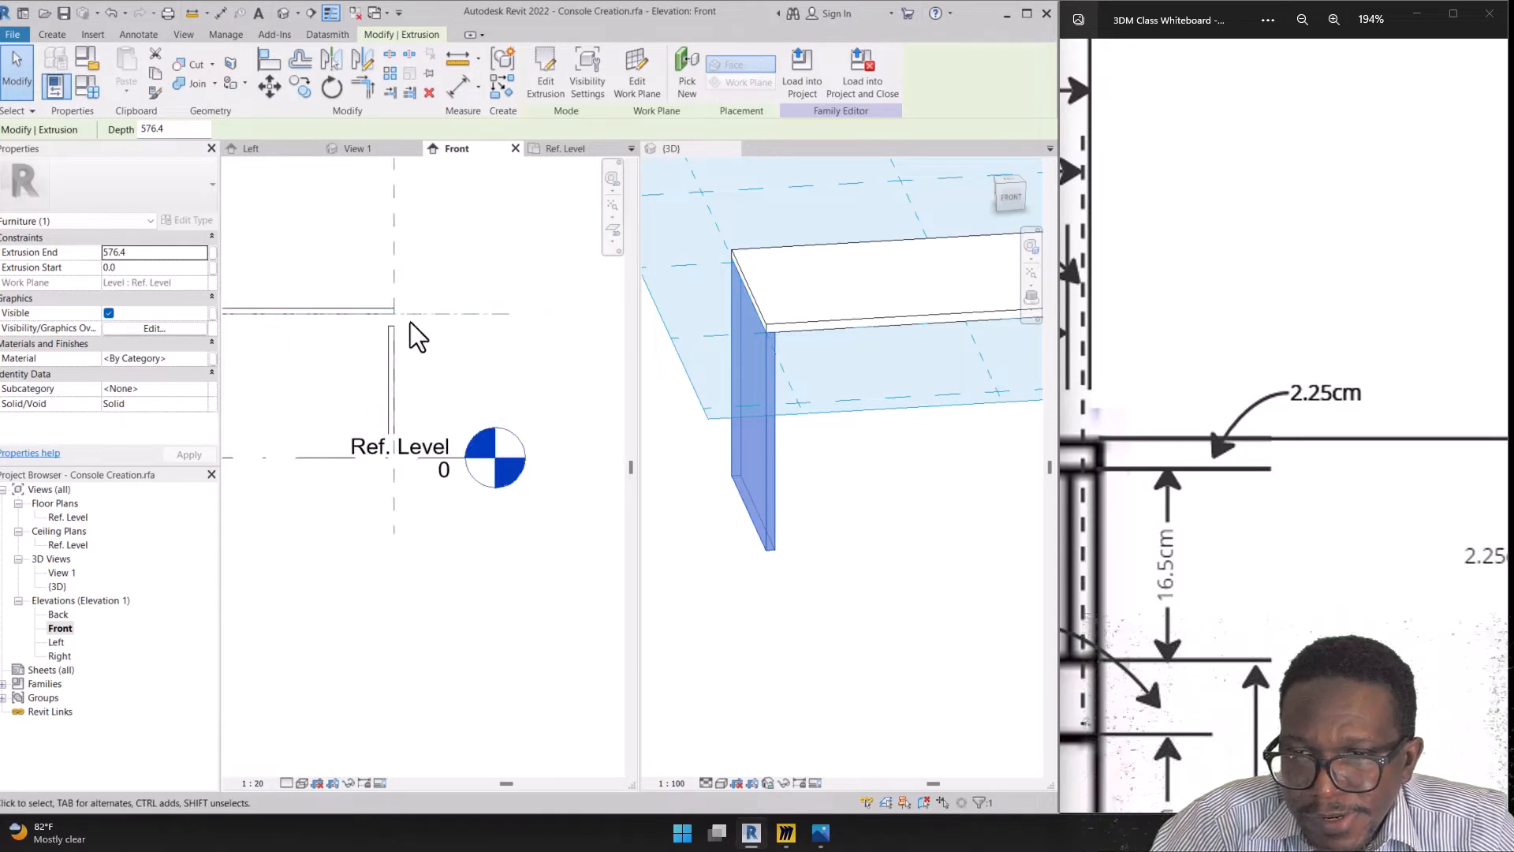
scroll(381, 331, "up", 6)
left_click(483, 290)
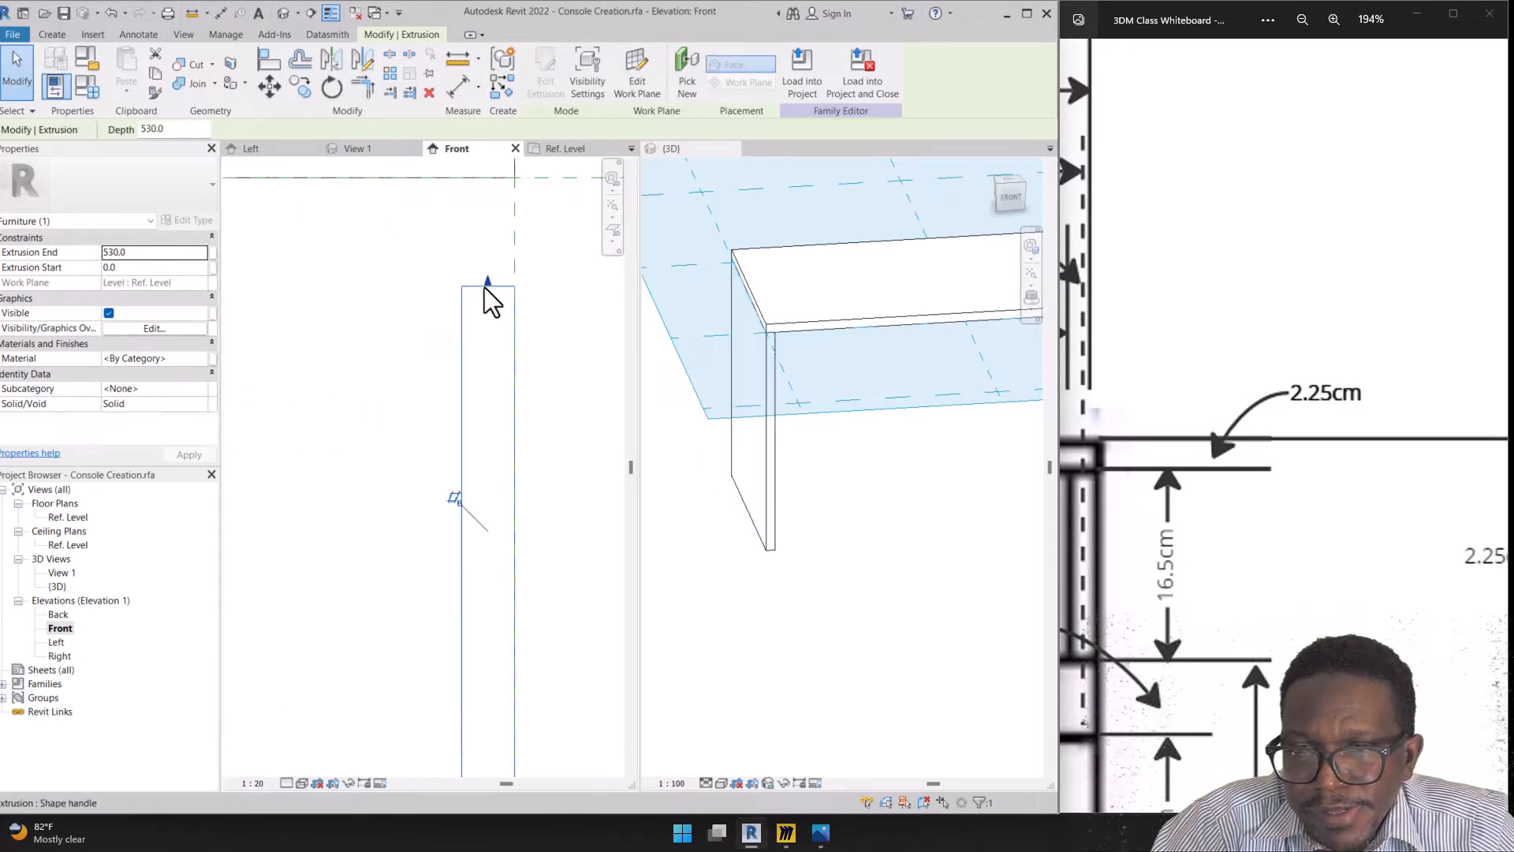
left_click_drag(485, 287, 518, 179)
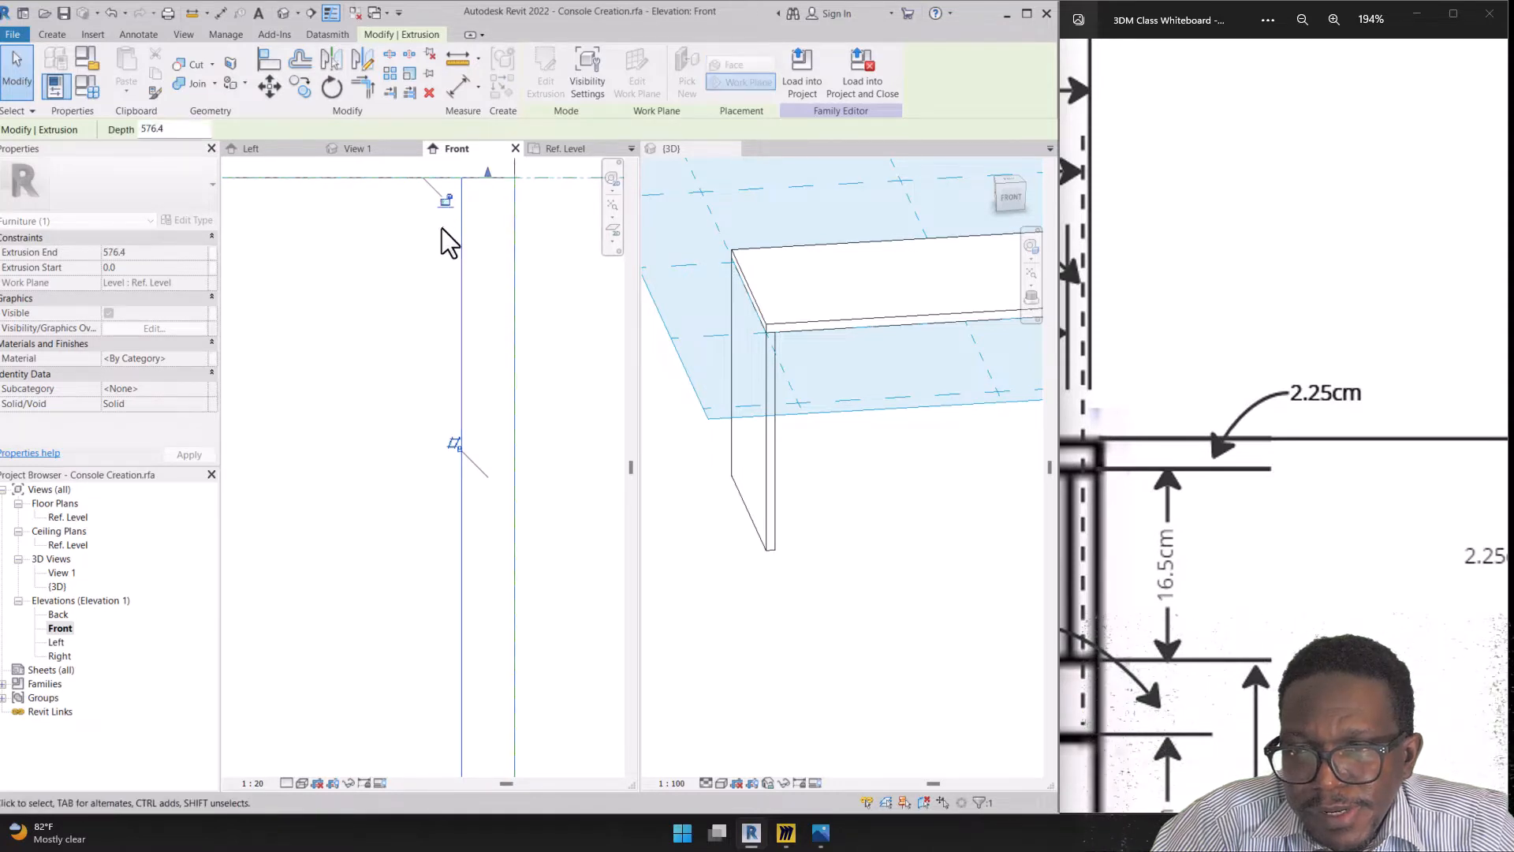
left_click(445, 200)
left_click(432, 323)
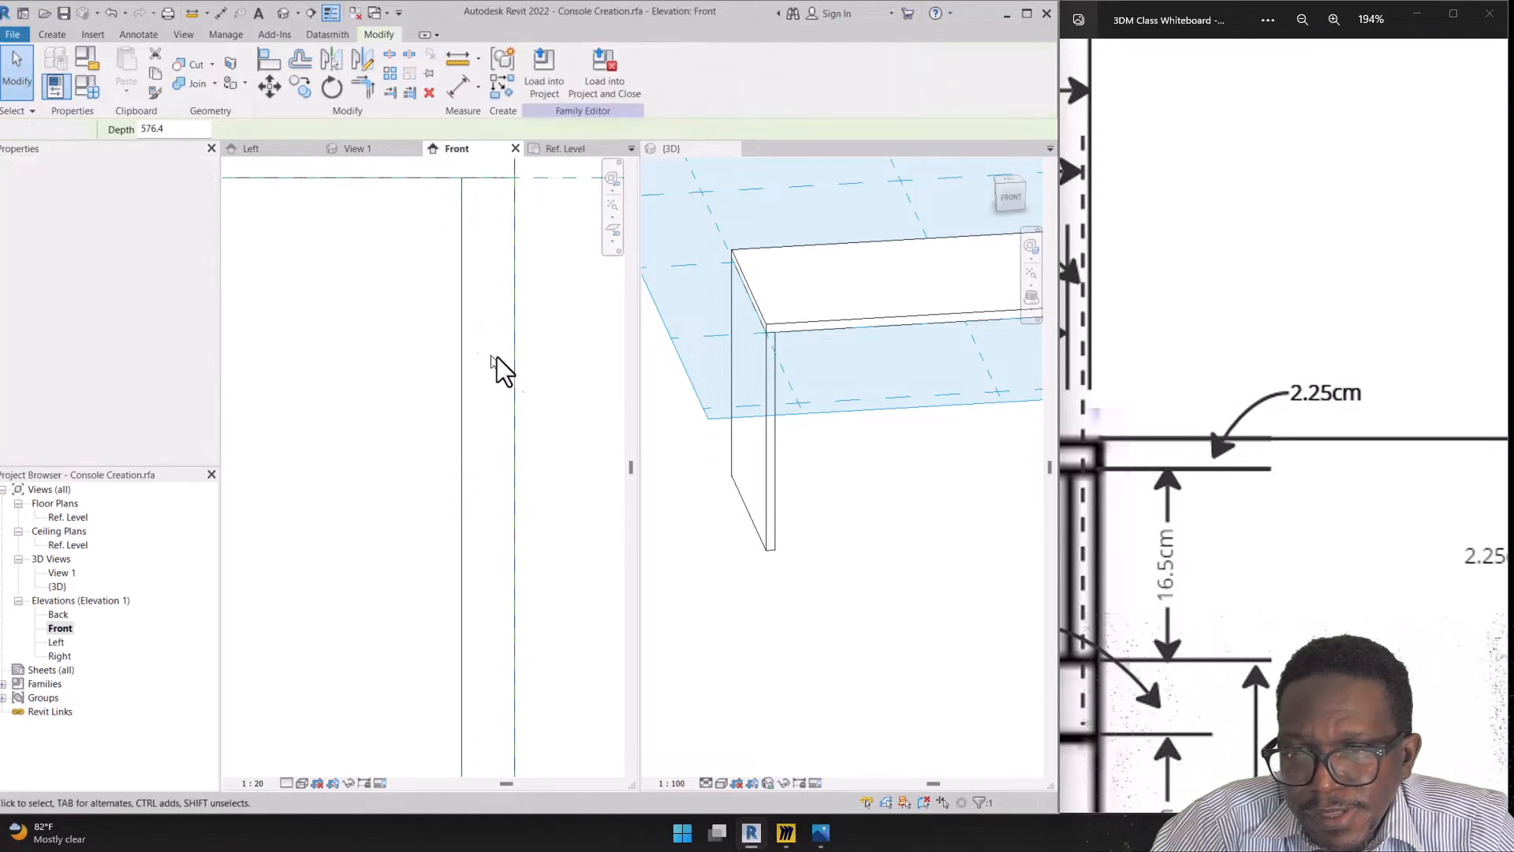
Test the locked side panels by moving the Top of console reference plane down to 375 mm and up to 605 mm
scroll(514, 362, "down", 6)
middle_click_drag(547, 427, 584, 404)
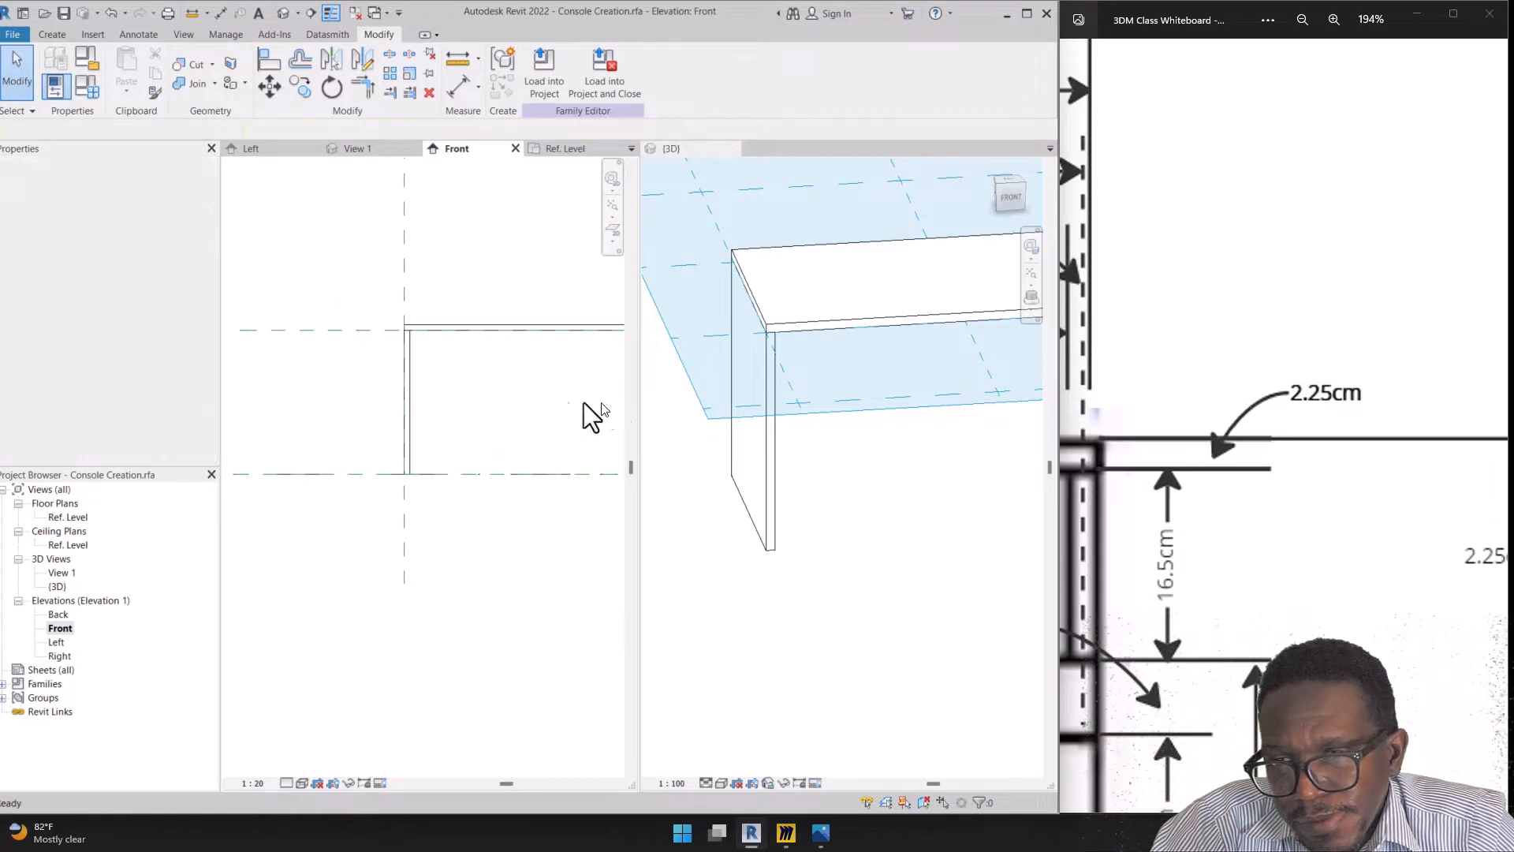
scroll(423, 355, "up", 3)
left_click_drag(354, 293, 353, 407)
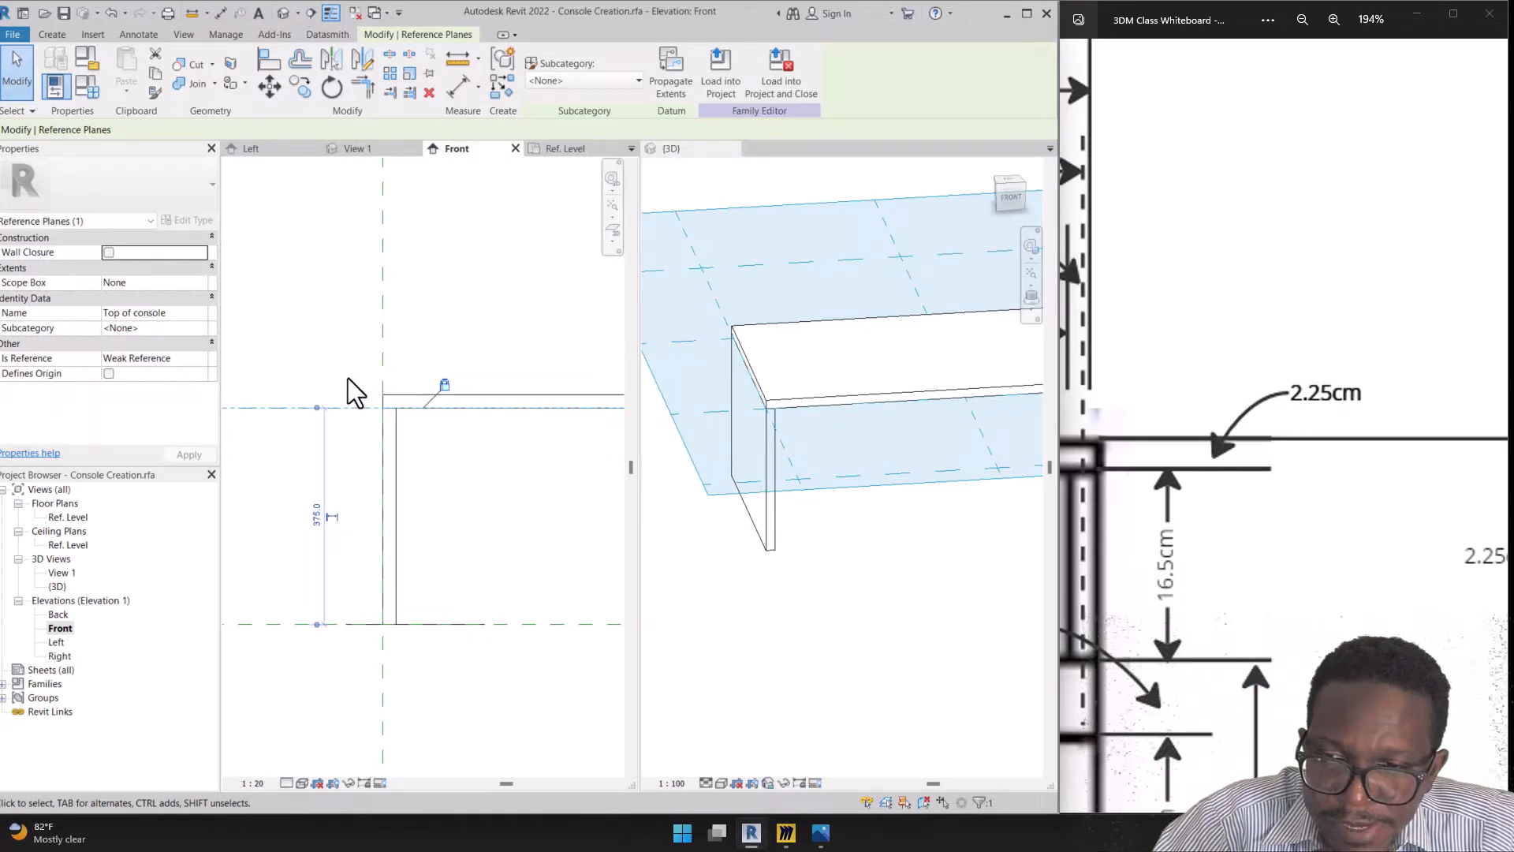
left_click_drag(341, 409, 348, 275)
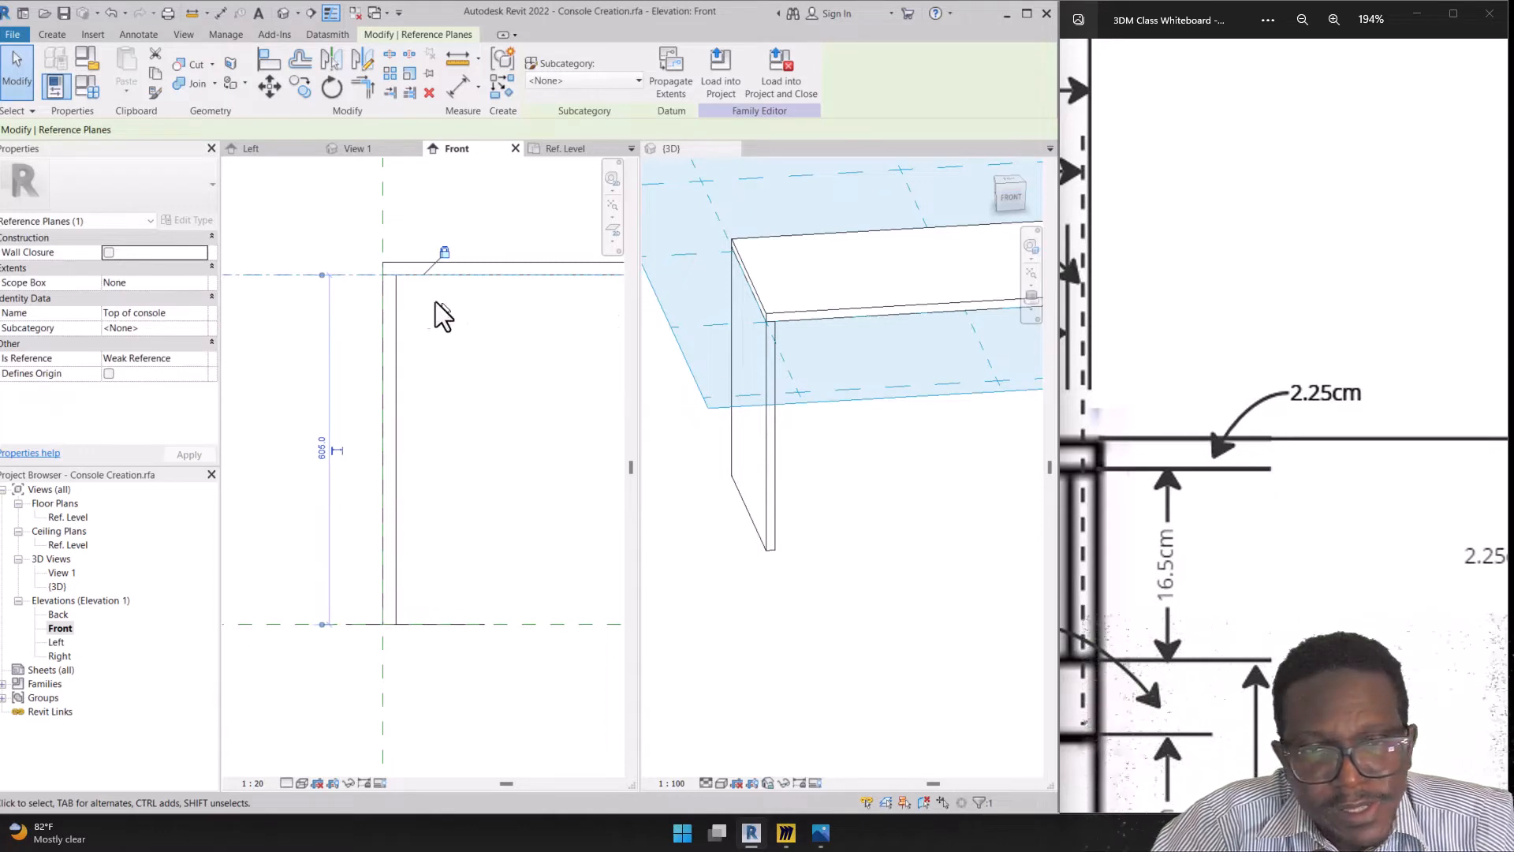
key("Escape")
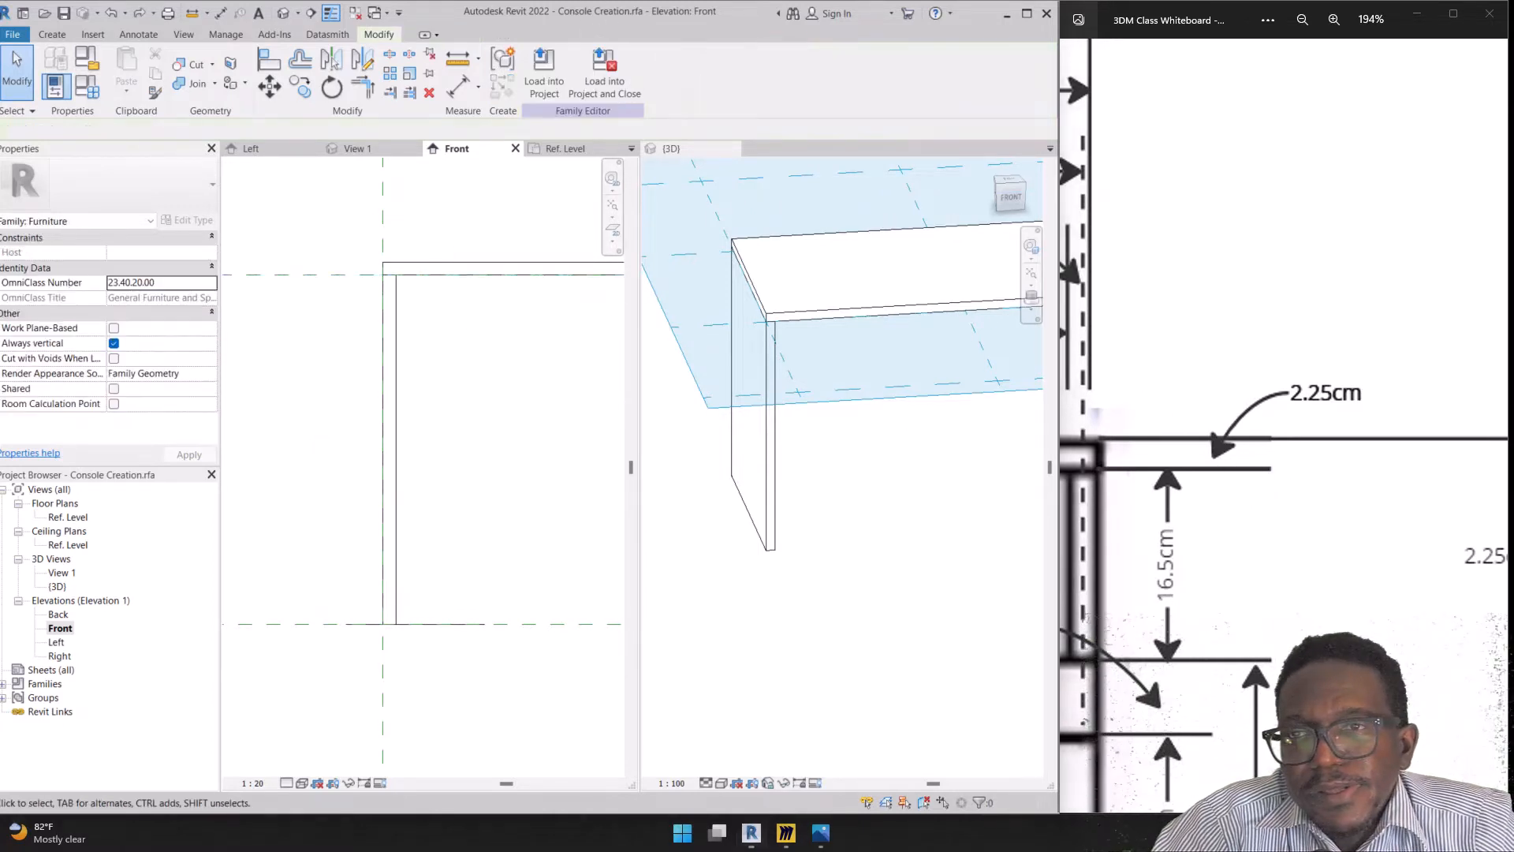
Test the locked side panels and tabletop by moving the Top of console reference plane down to 545 mm and up to 555 mm
left_click(349, 276)
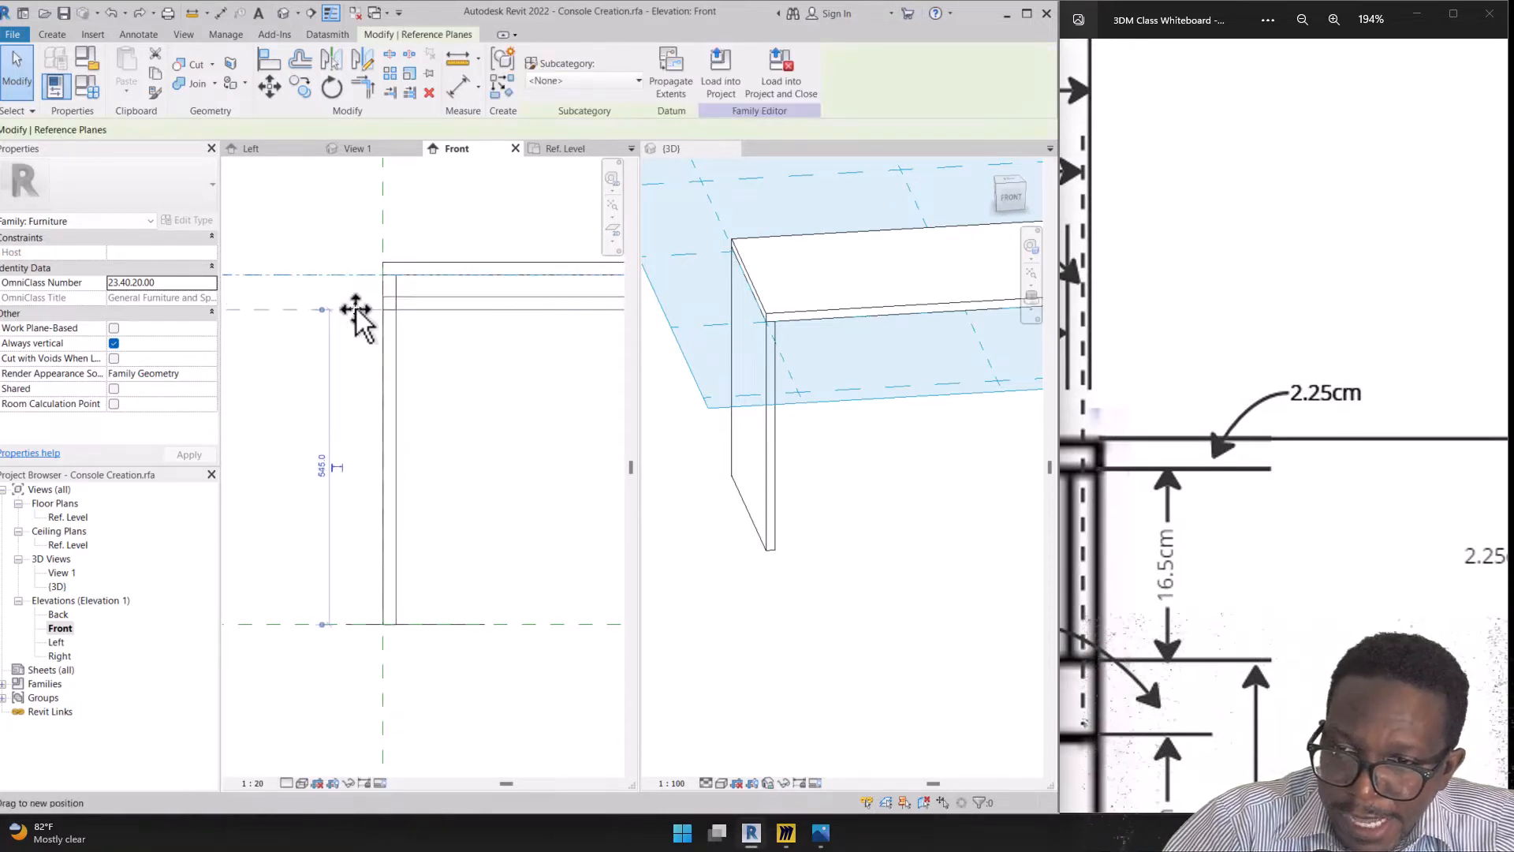
scroll(508, 320, "down", 1)
scroll(497, 328, "down", 1)
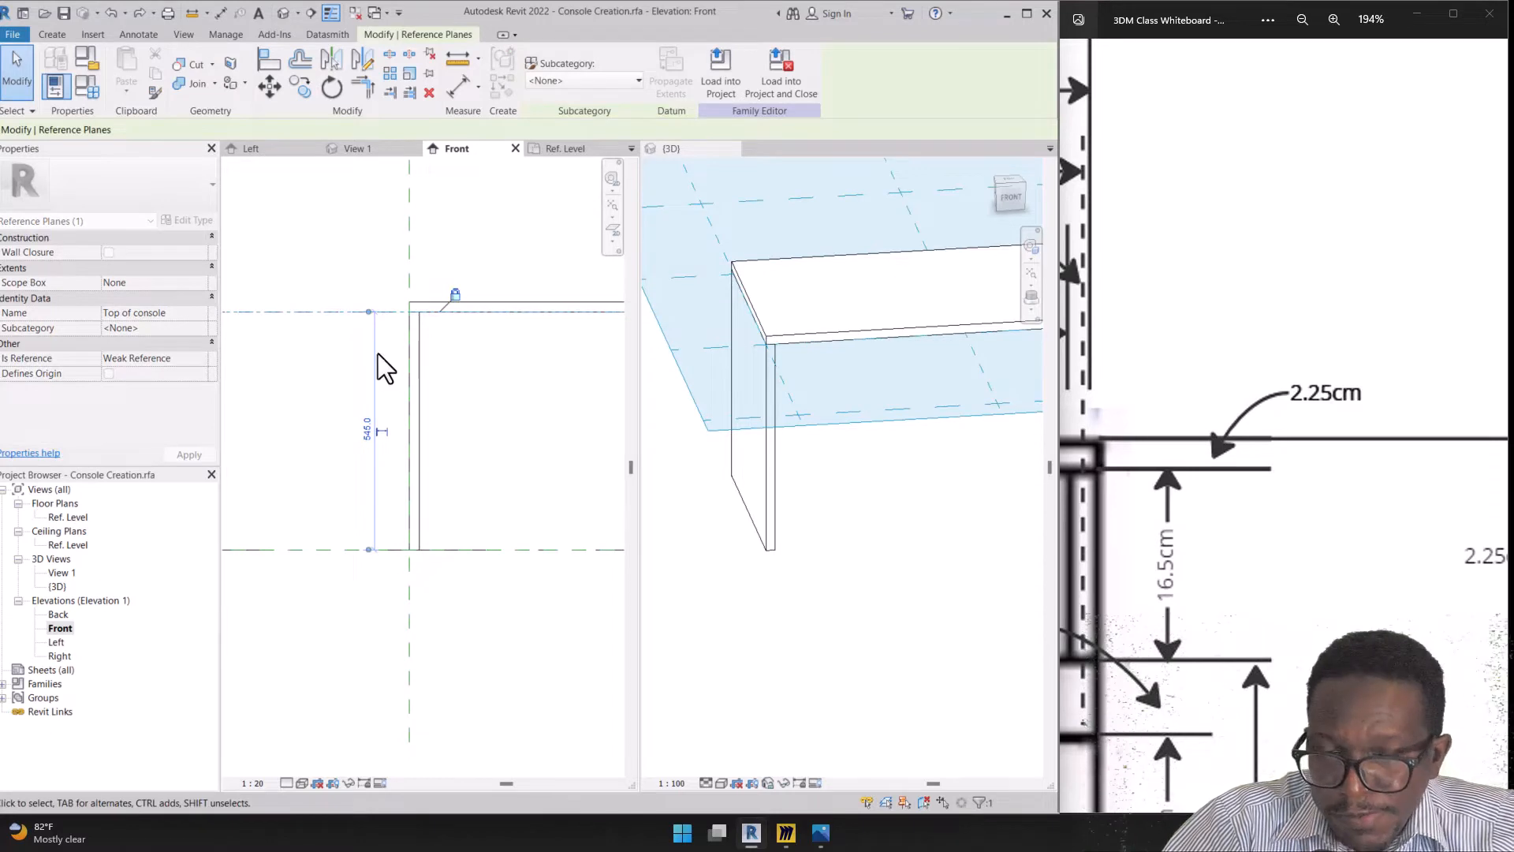
middle_click_drag(385, 368, 619, 380)
scroll(270, 324, "up", 3)
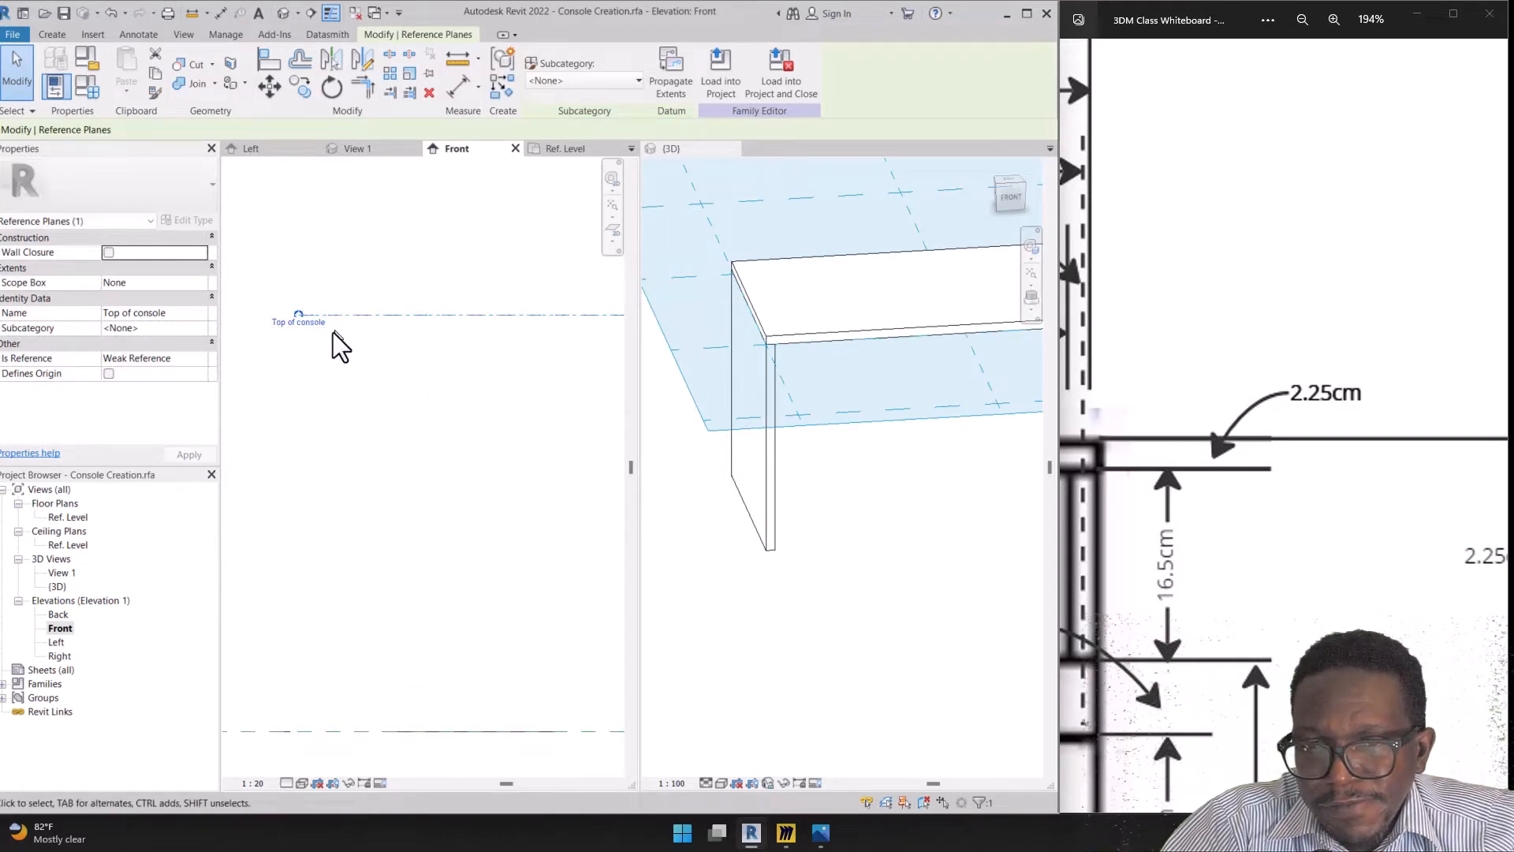
middle_click_drag(427, 356, 220, 360)
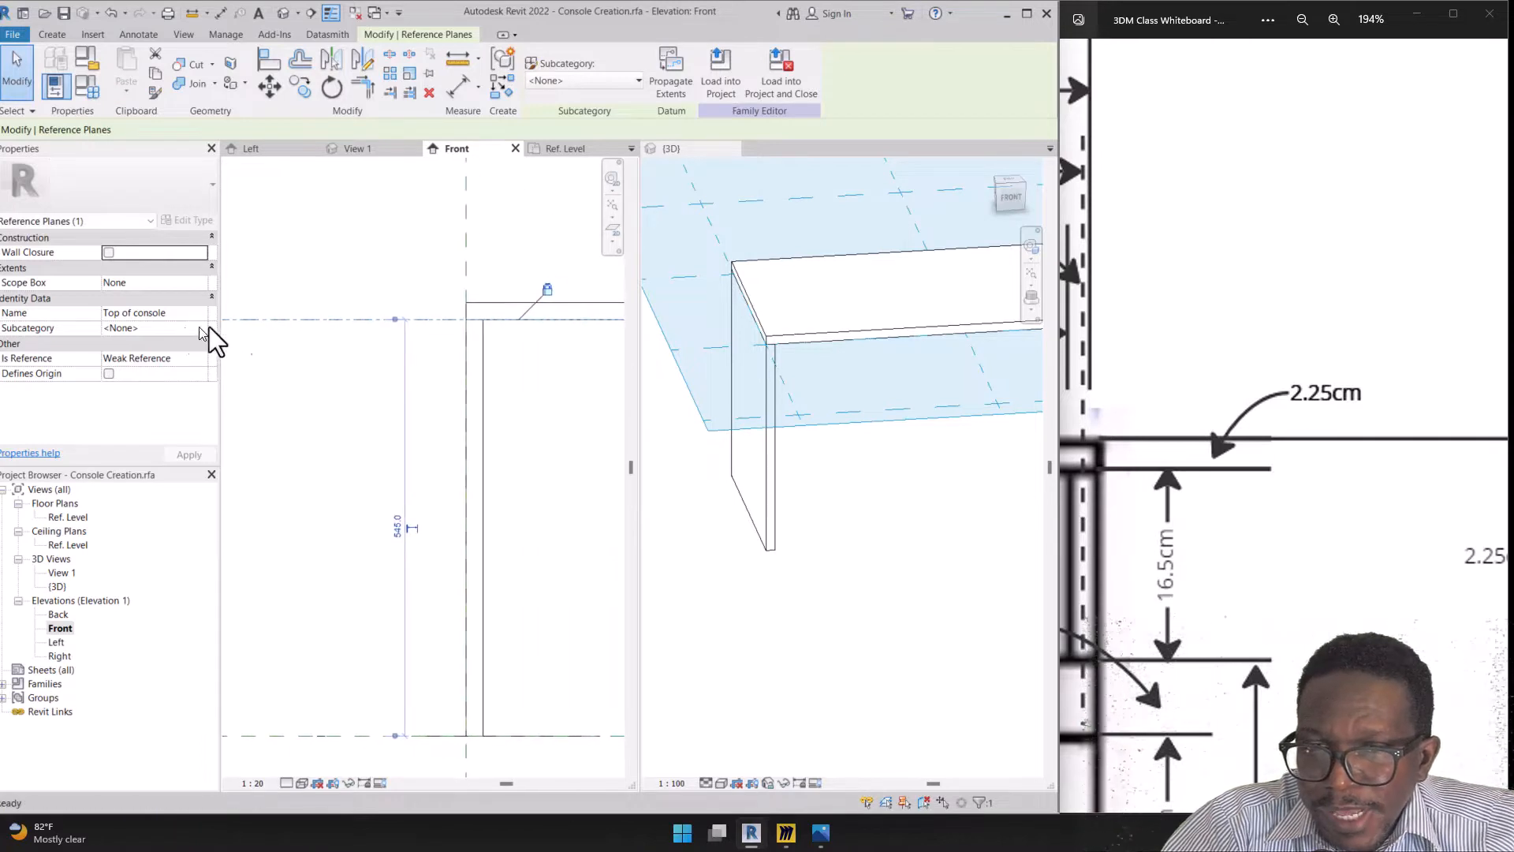
scroll(505, 326, "up", 4)
scroll(443, 289, "down", 2)
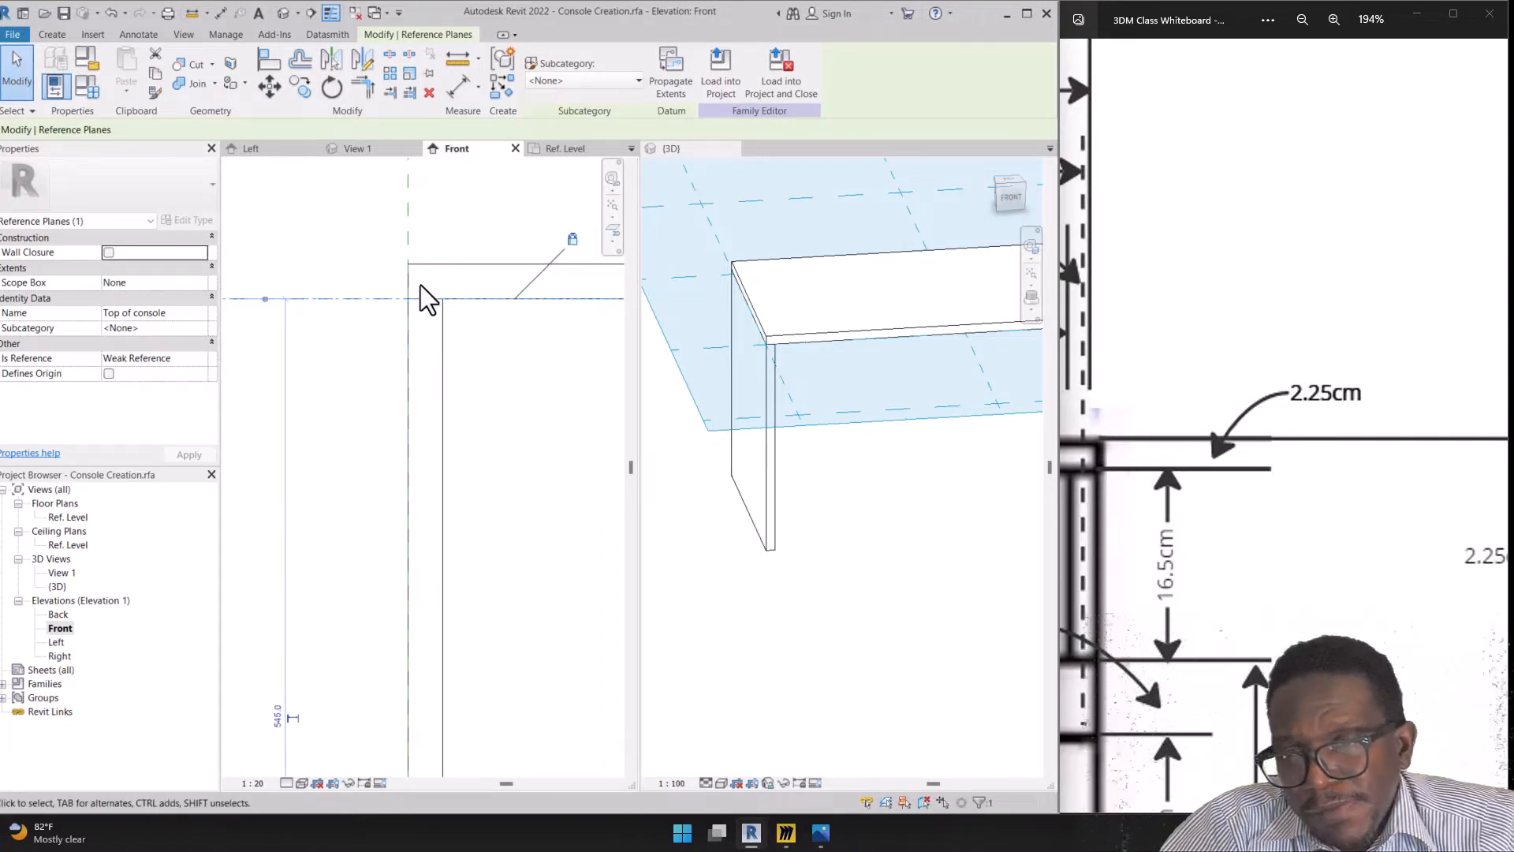
scroll(418, 289, "down", 2)
scroll(418, 296, "down", 2)
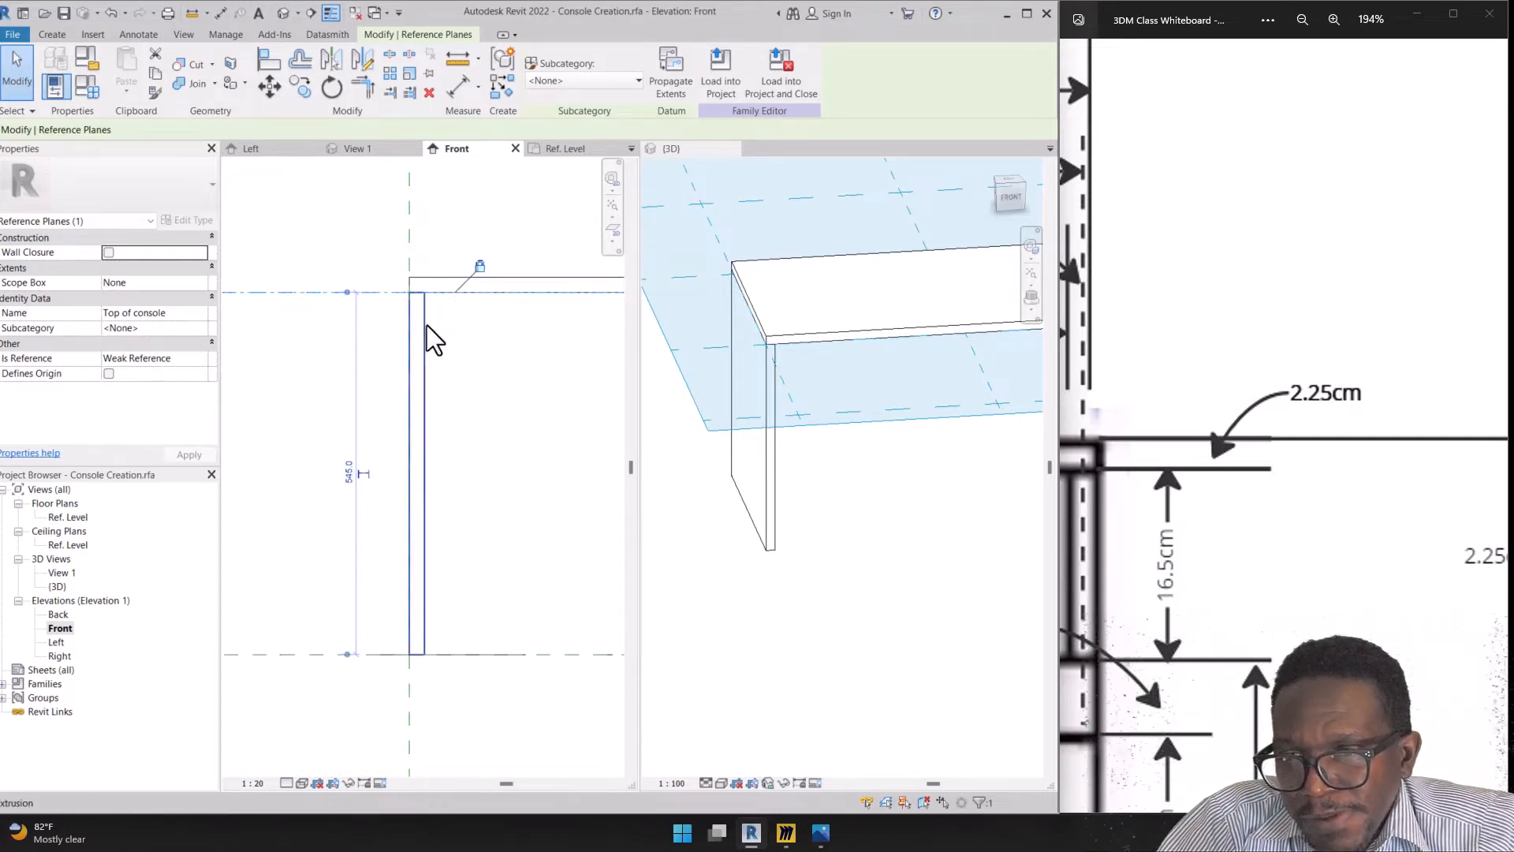
mouse_move(314, 297)
left_mouse_down()
mouse_move(309, 374)
mouse_move(319, 286)
left_mouse_up()
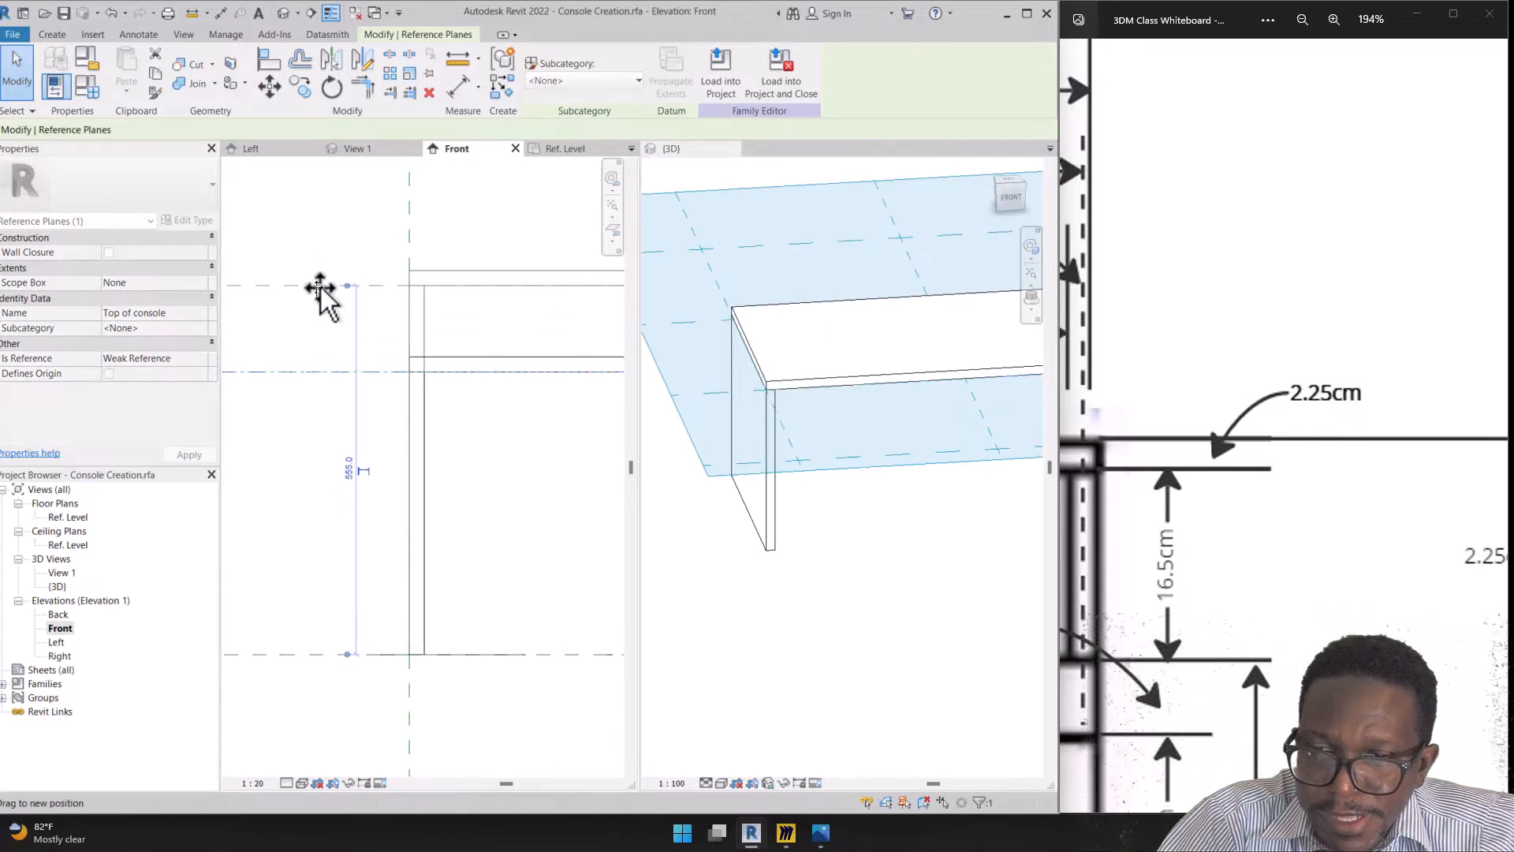
middle_click_drag(511, 291, 416, 349)
left_click(423, 257)
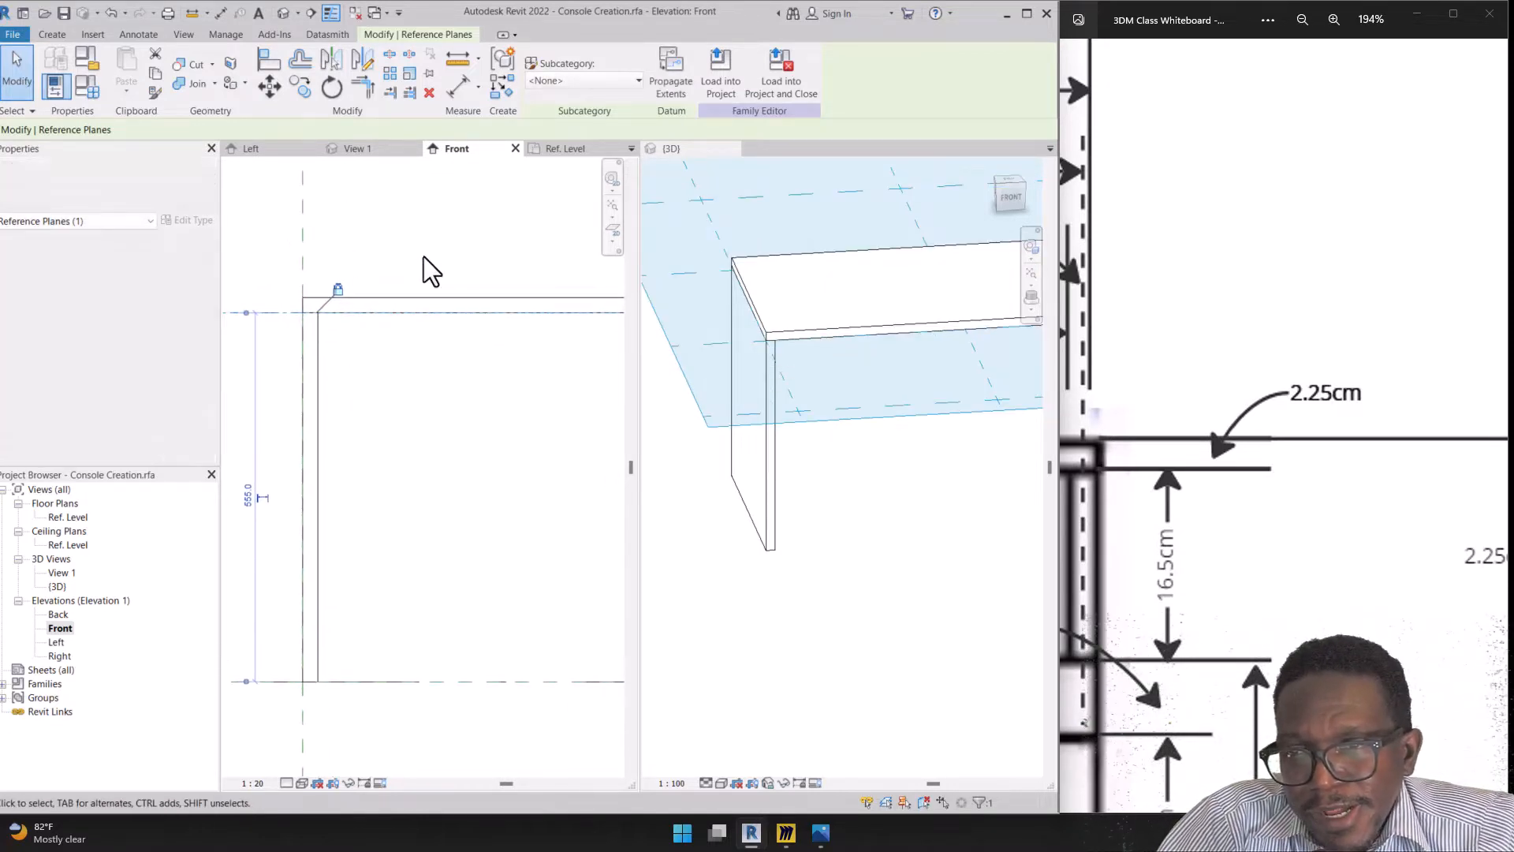
Select the tabletop extrusion in the Front elevation and examine its work plane association marker
left_click(405, 300)
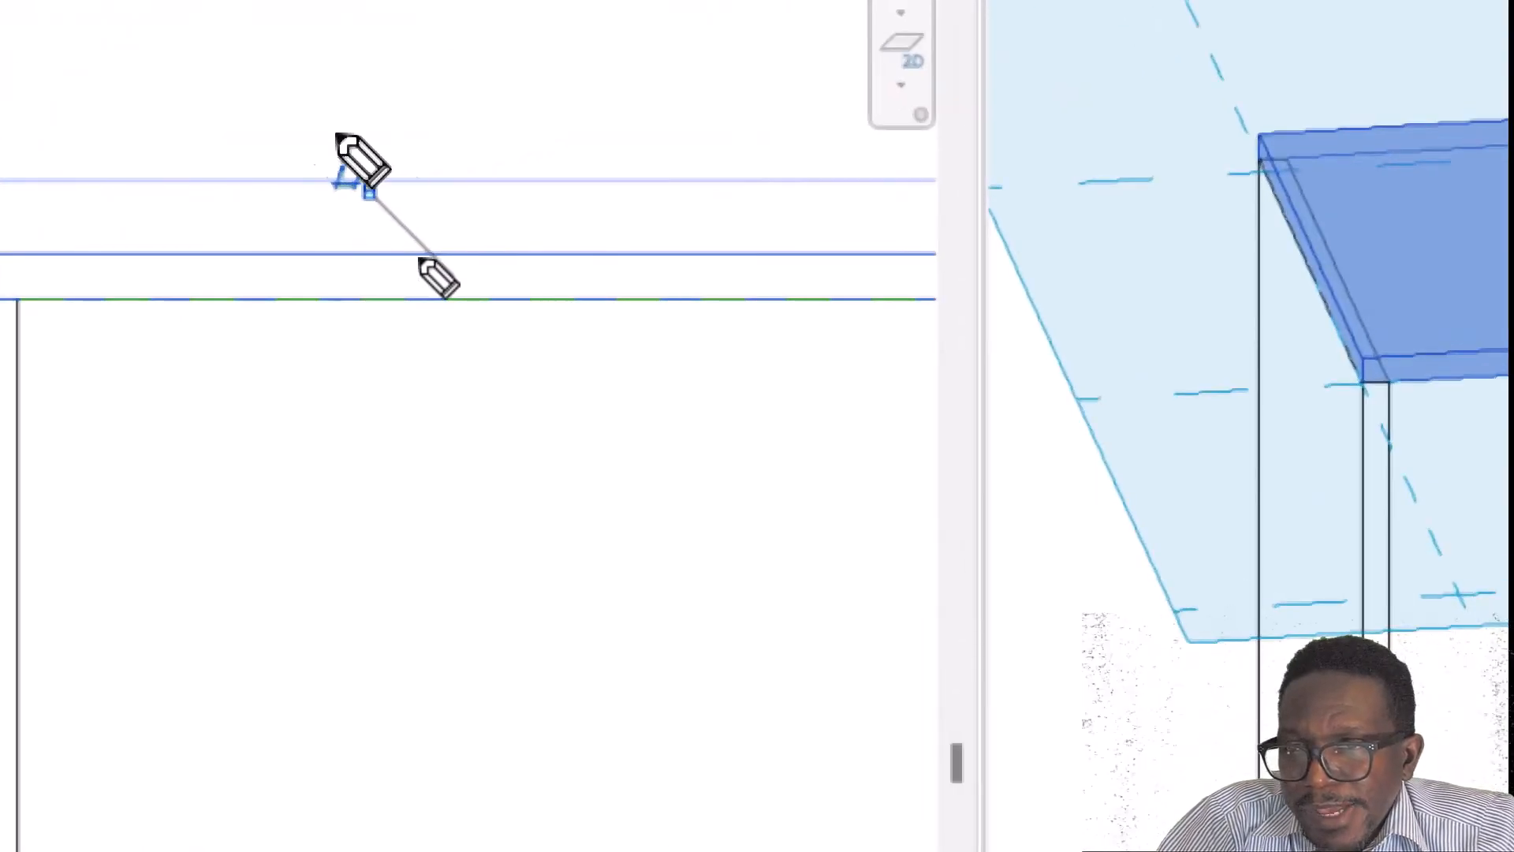
mouse_move(312, 42)
left_mouse_down()
mouse_move(251, 237)
mouse_move(264, 78)
mouse_move(248, 109)
left_mouse_up()
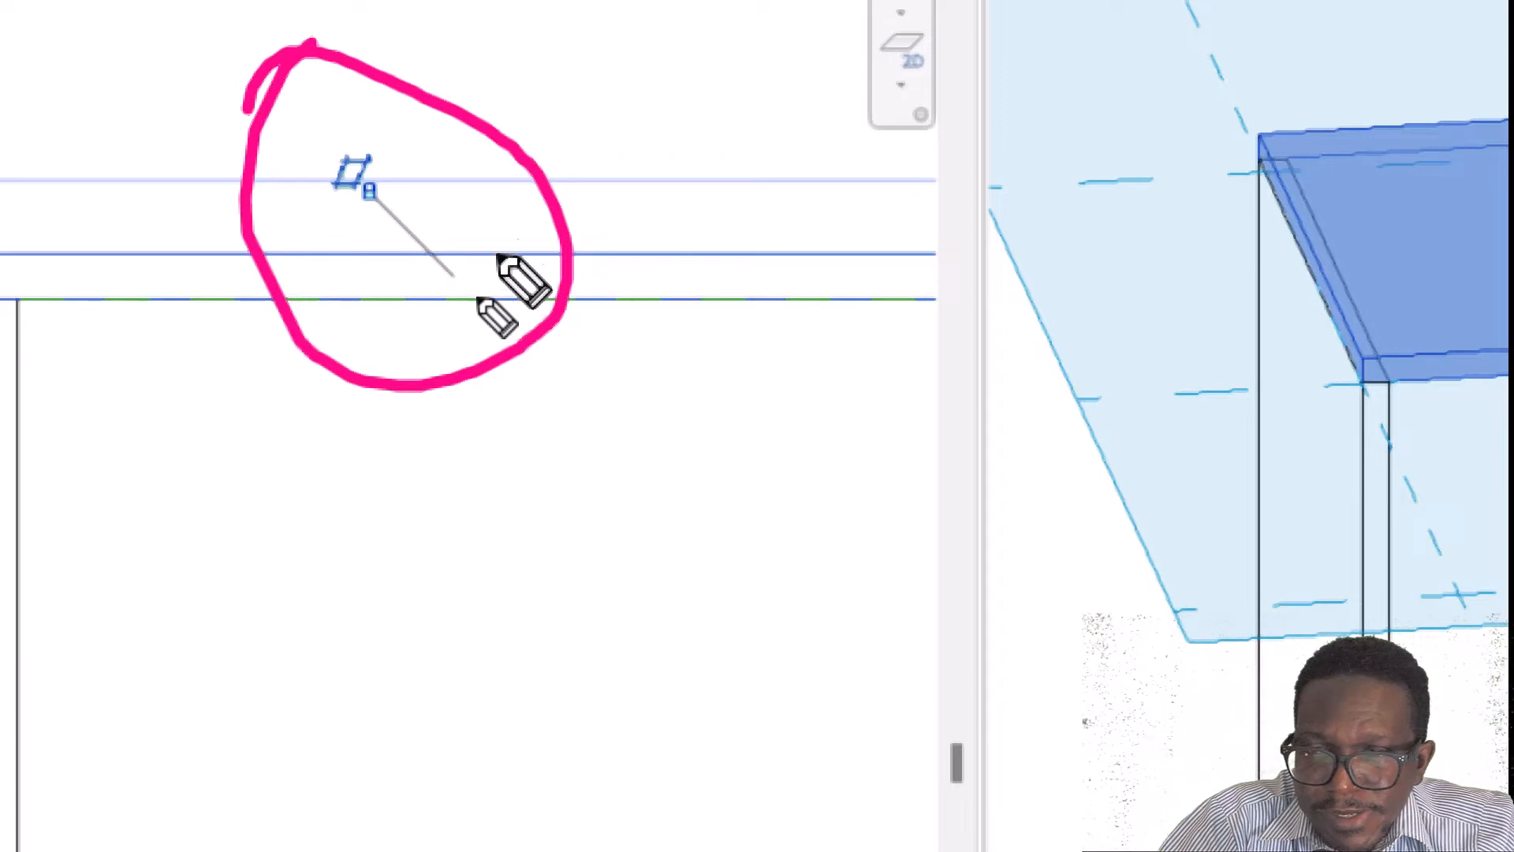
key("Escape")
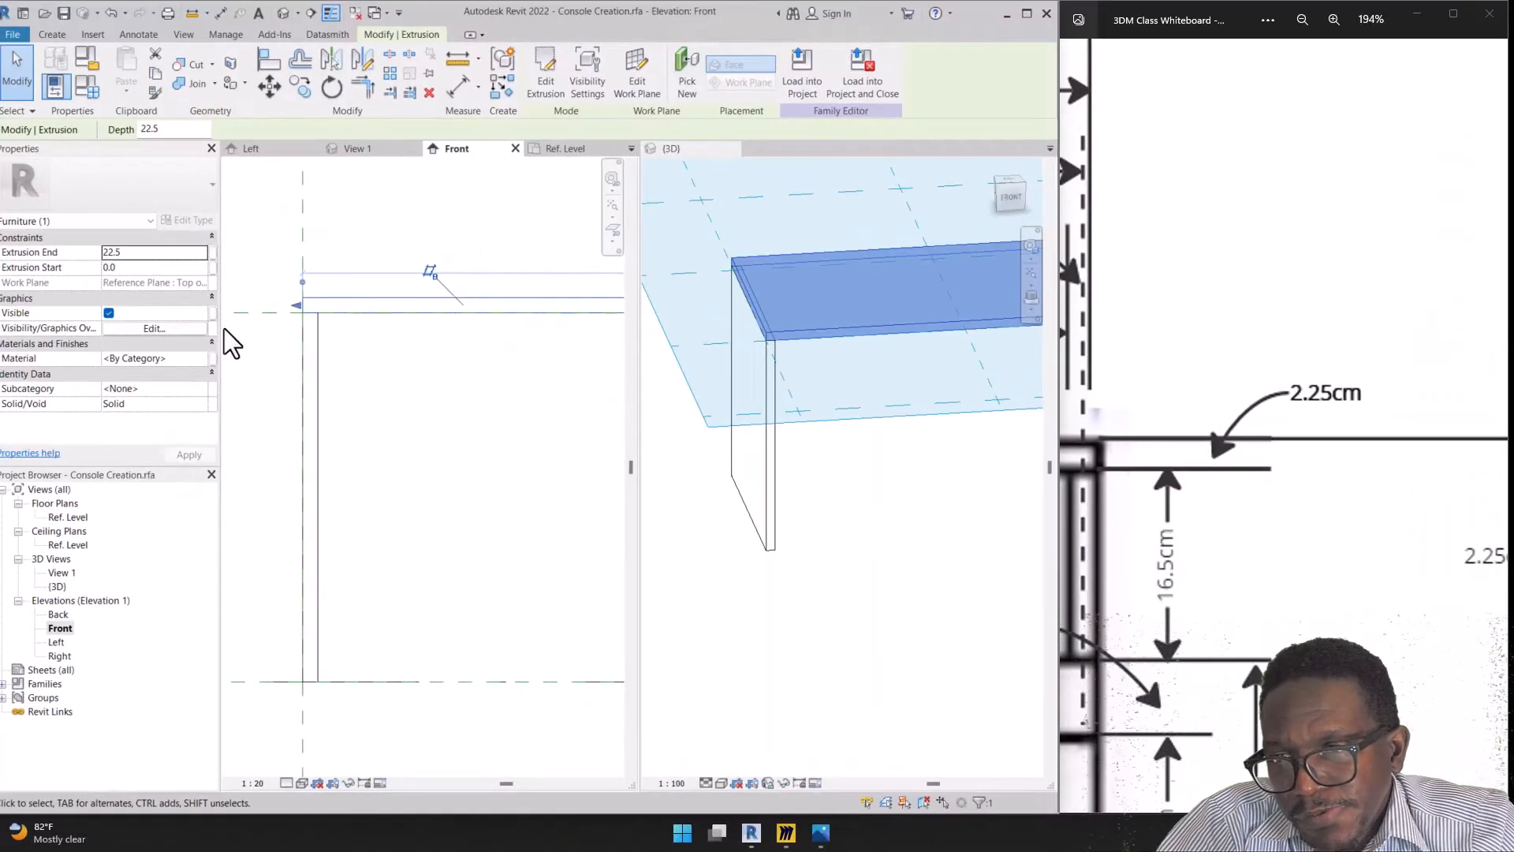
scroll(261, 258, "up", 4)
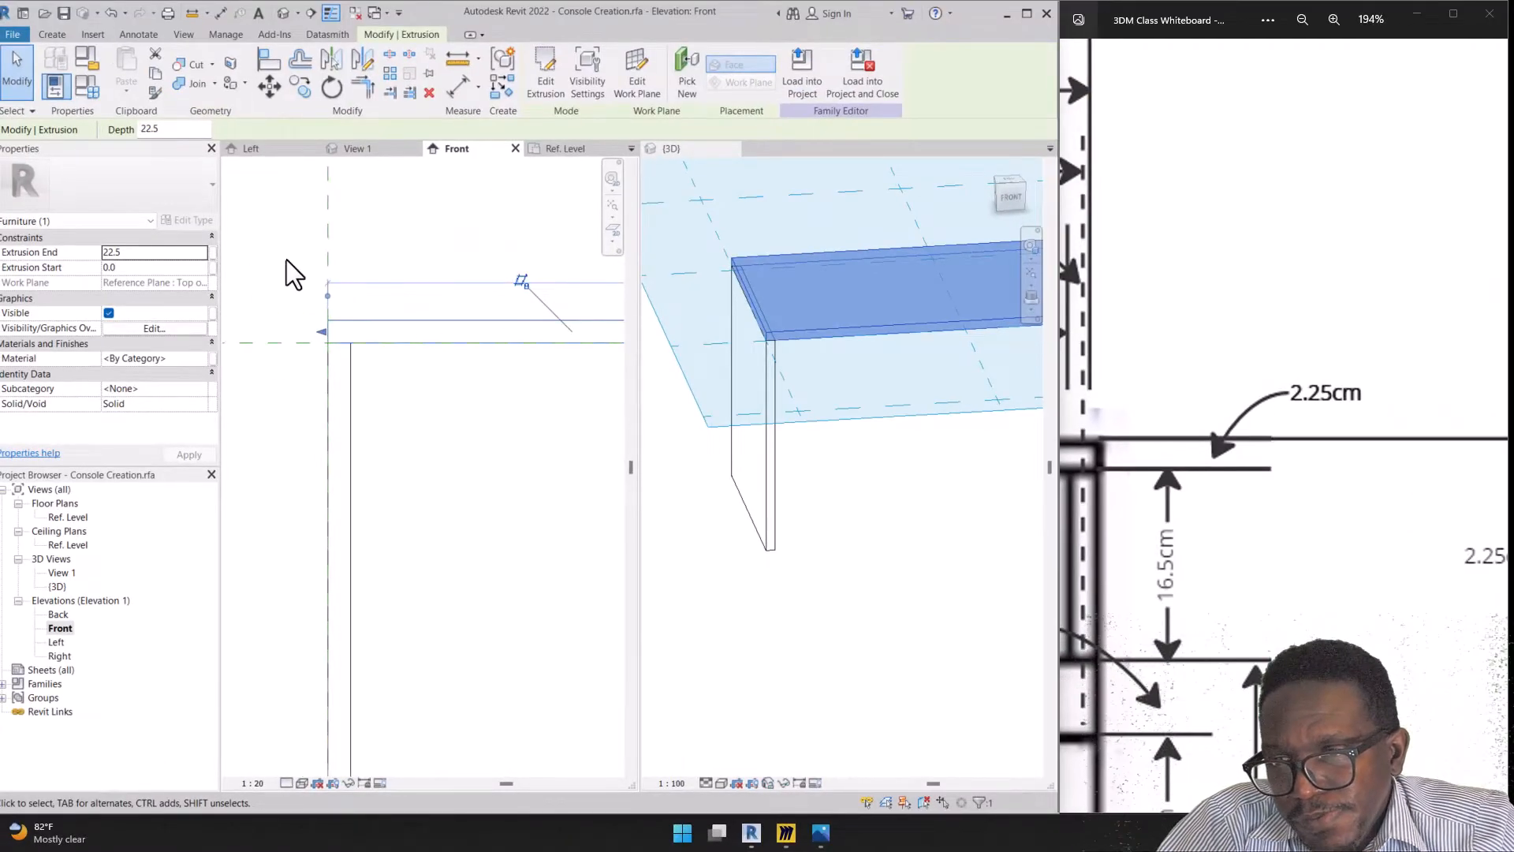
scroll(352, 309, "down", 2)
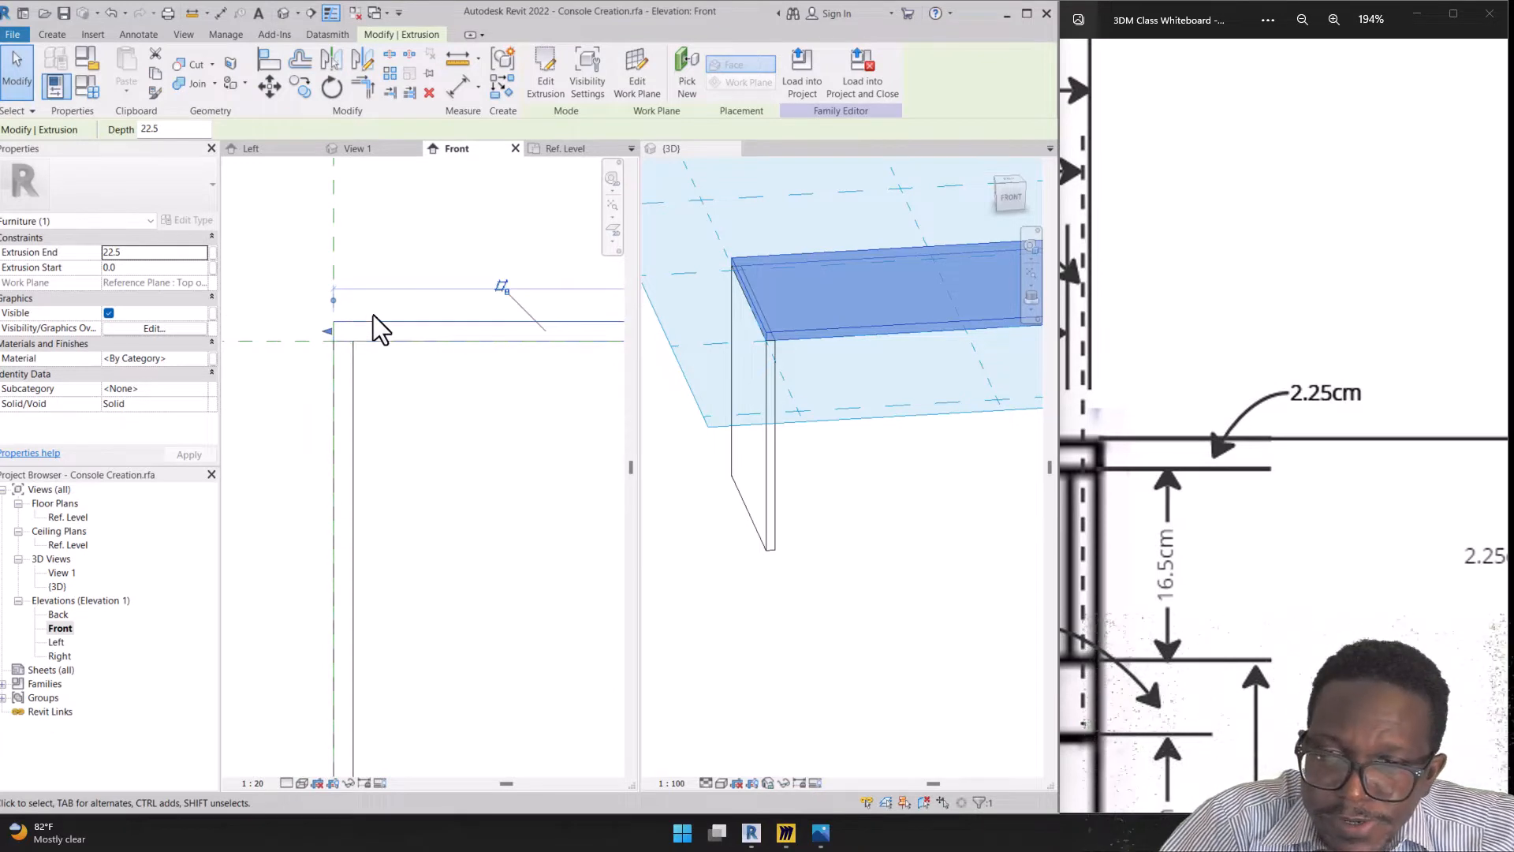
key("ctrl+2")
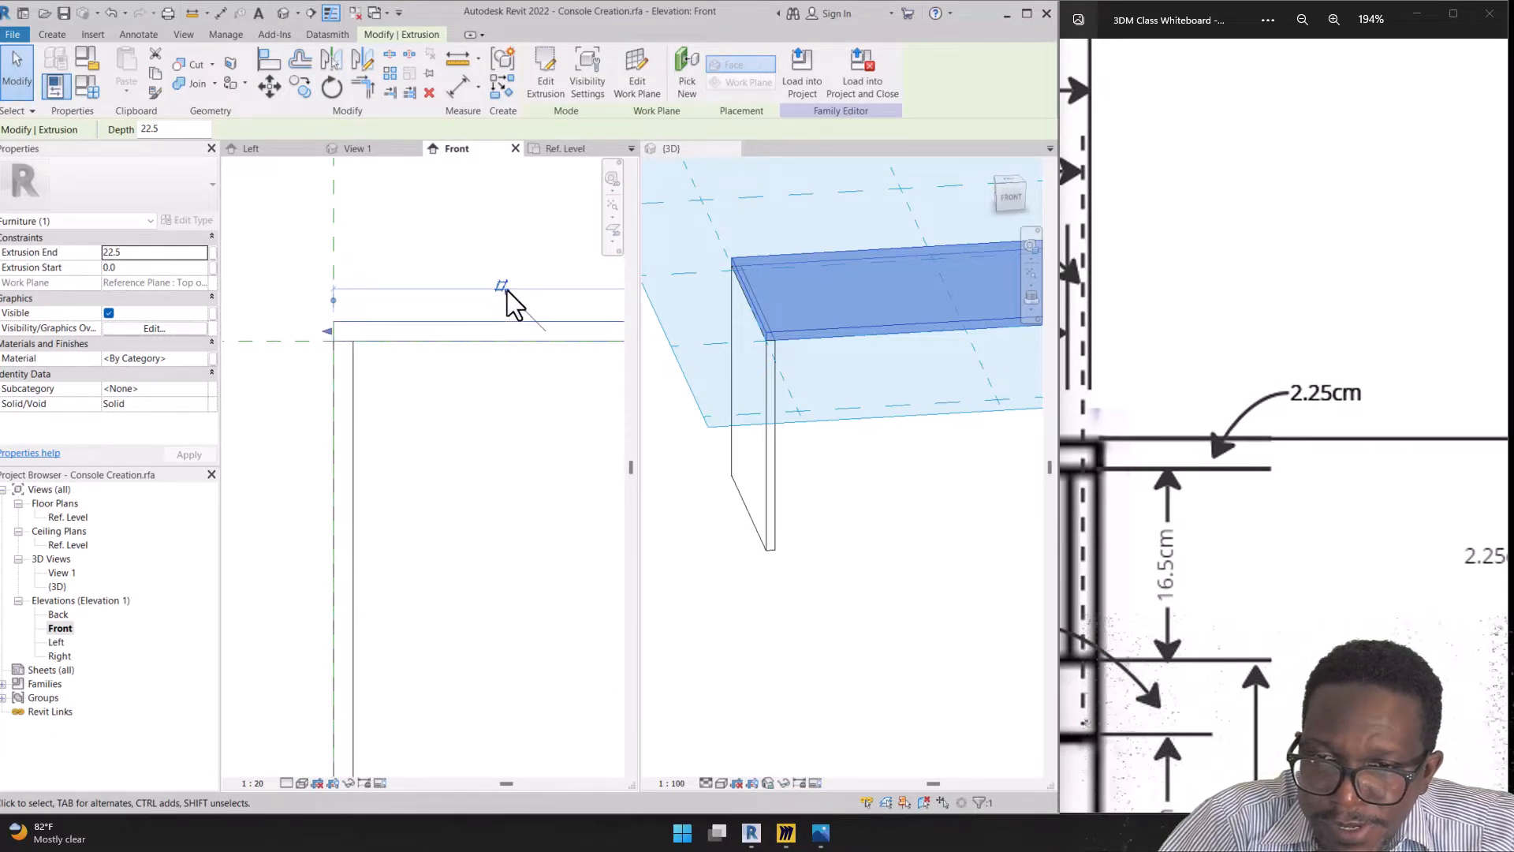
left_click(476, 385)
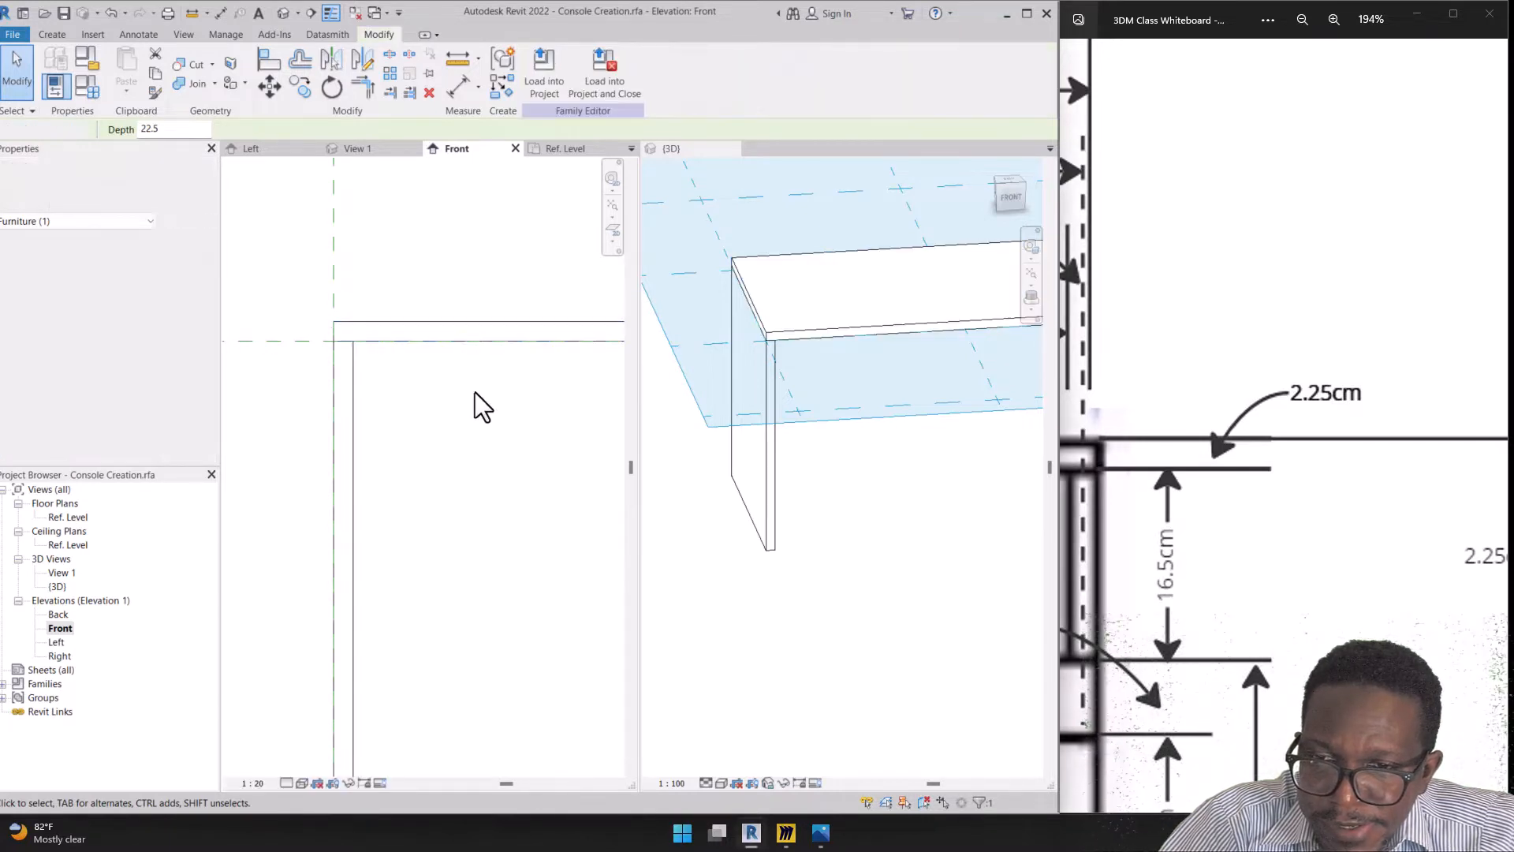
Dissociate the tabletop extrusion from its Top of console work plane
left_click(509, 324)
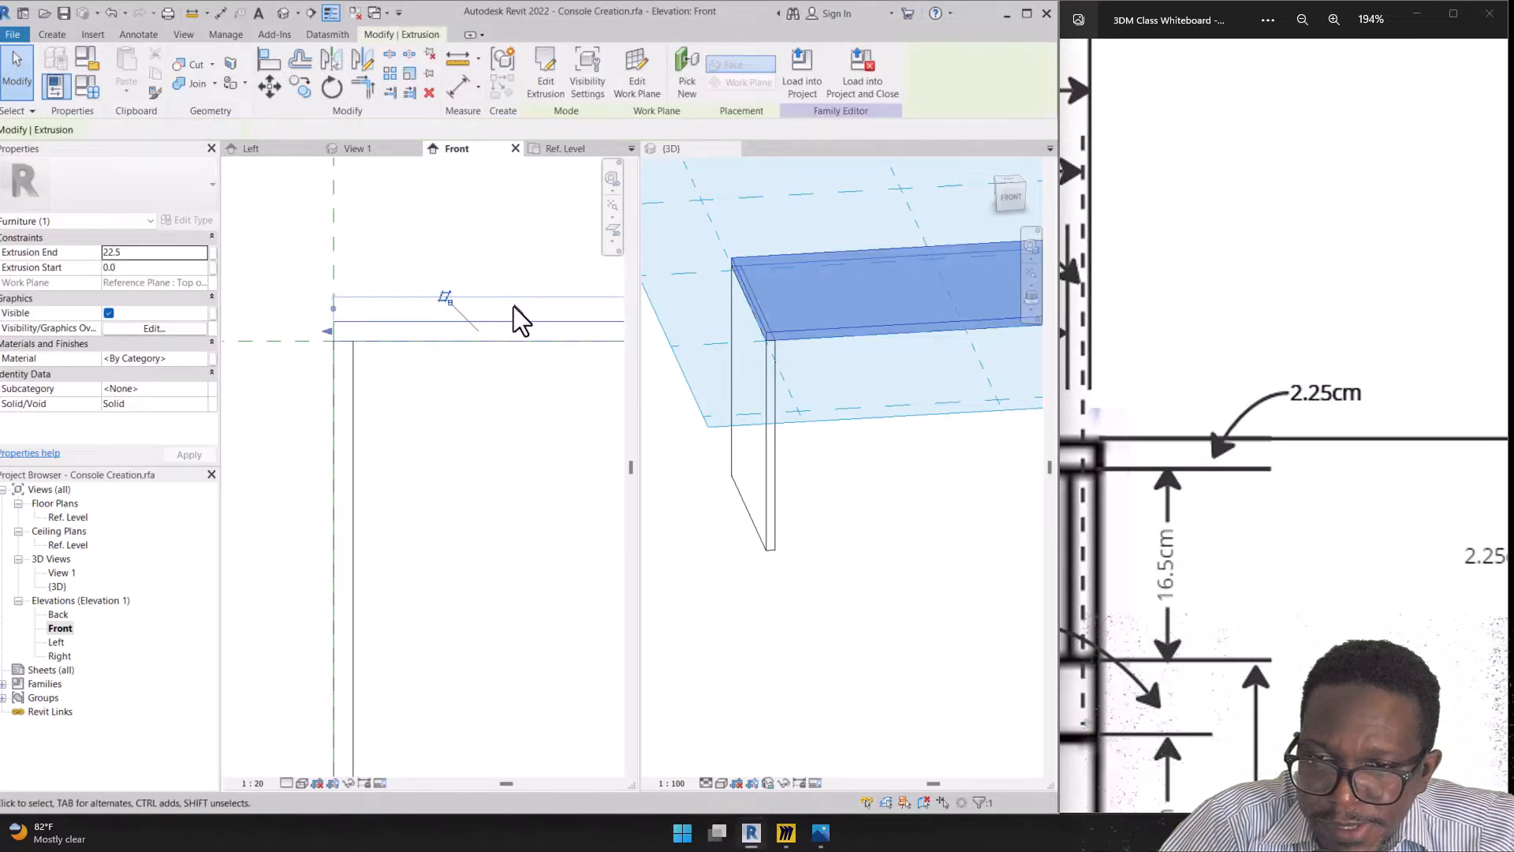
left_click(450, 300)
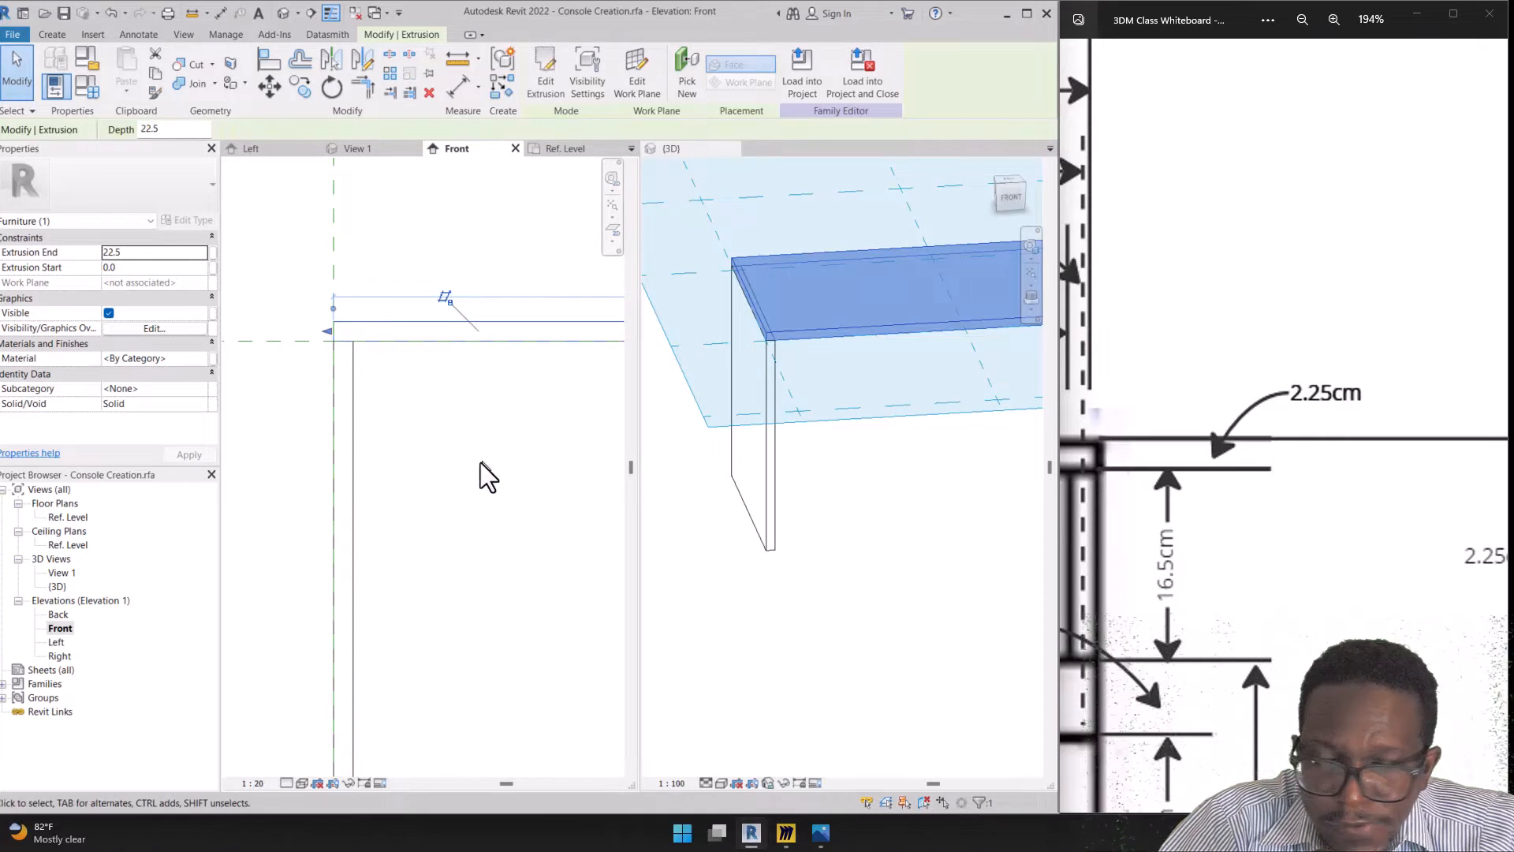
scroll(480, 462, "down", 1)
left_click(277, 388)
Test the dissociated tabletop by moving the Top of console reference plane about 157 mm below it and up to 102.5 mm below it
left_click(294, 359)
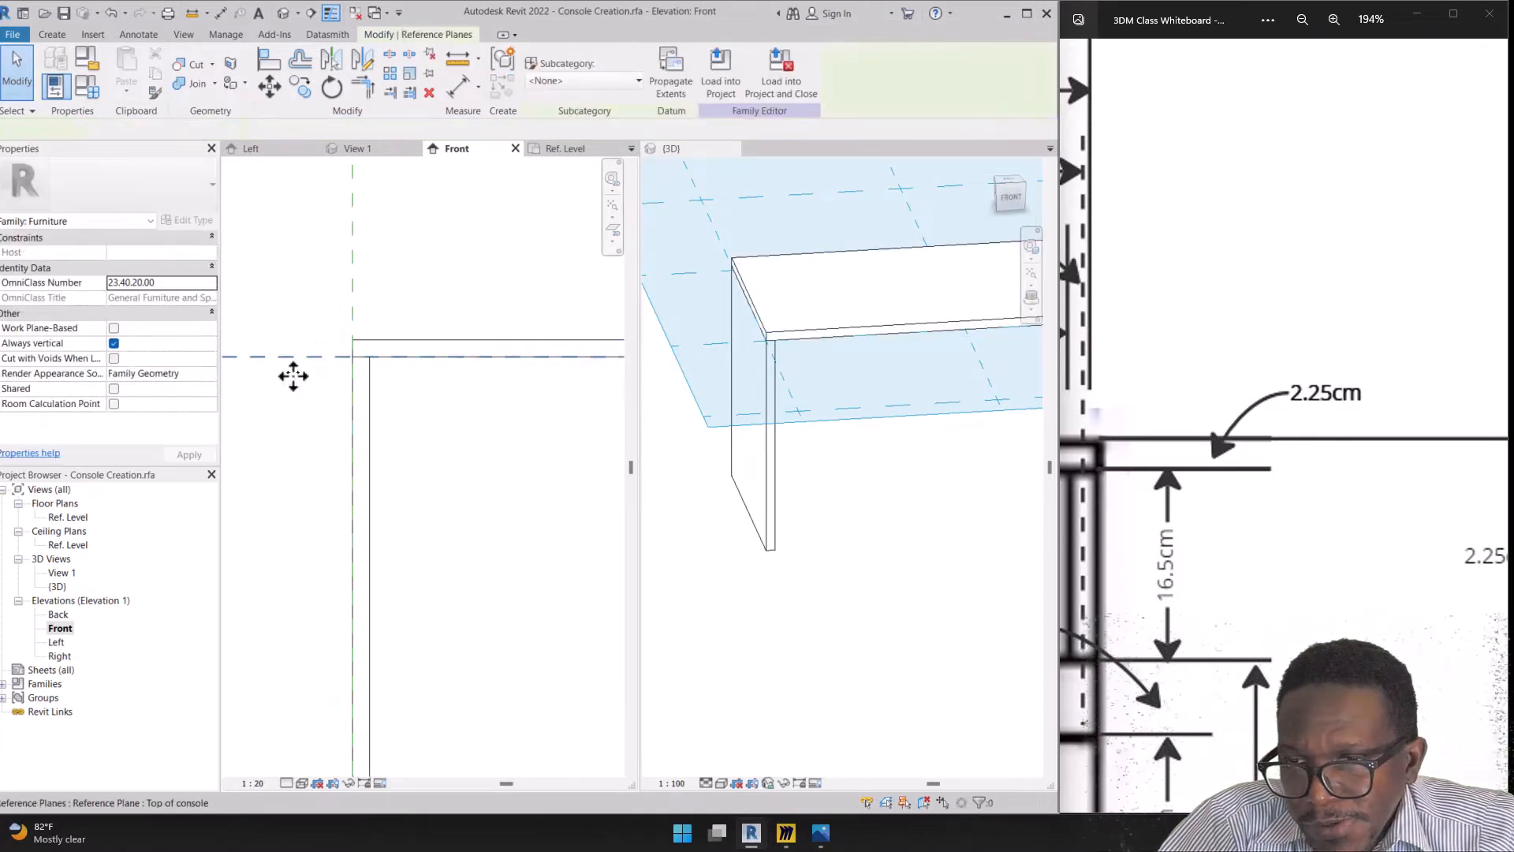
left_click_drag(293, 358, 299, 478)
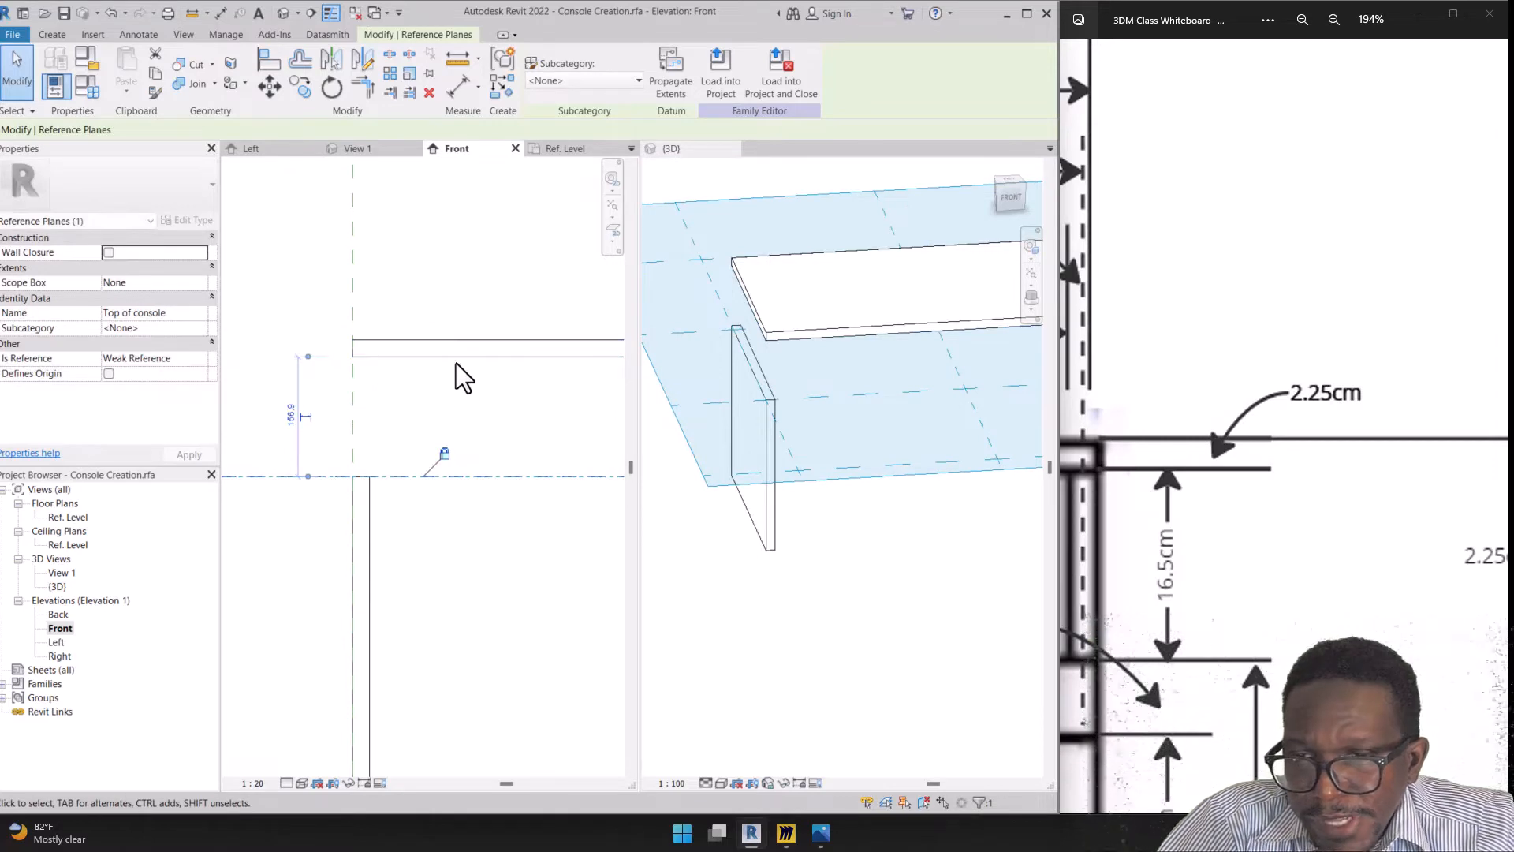
left_click_drag(274, 475, 306, 435)
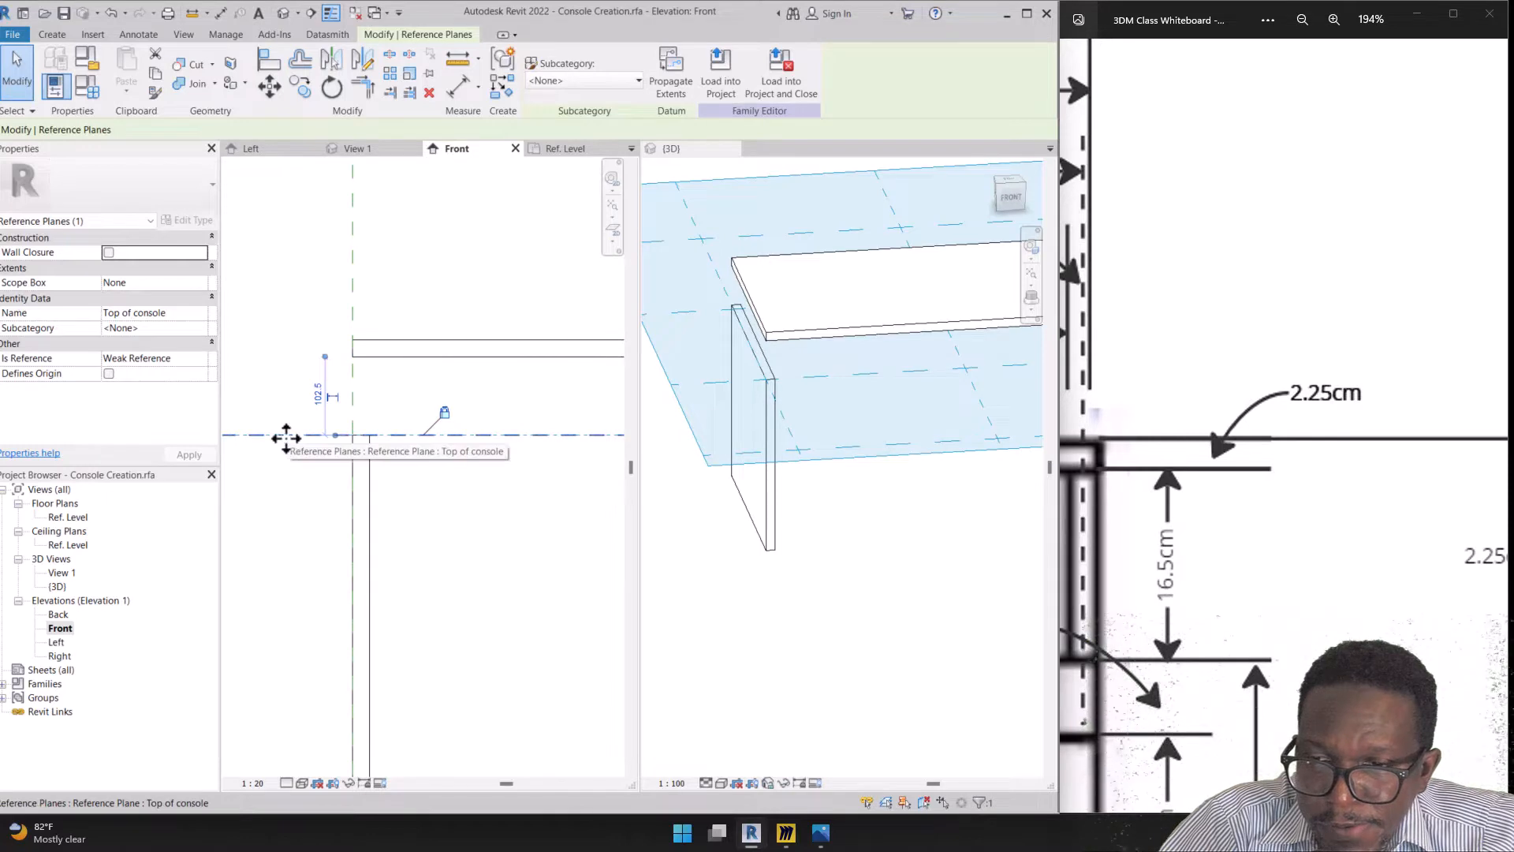
Try moving the Top of console reference plane up and down to test the leg's attachment, and undo the last move
left_click_drag(286, 437, 297, 399)
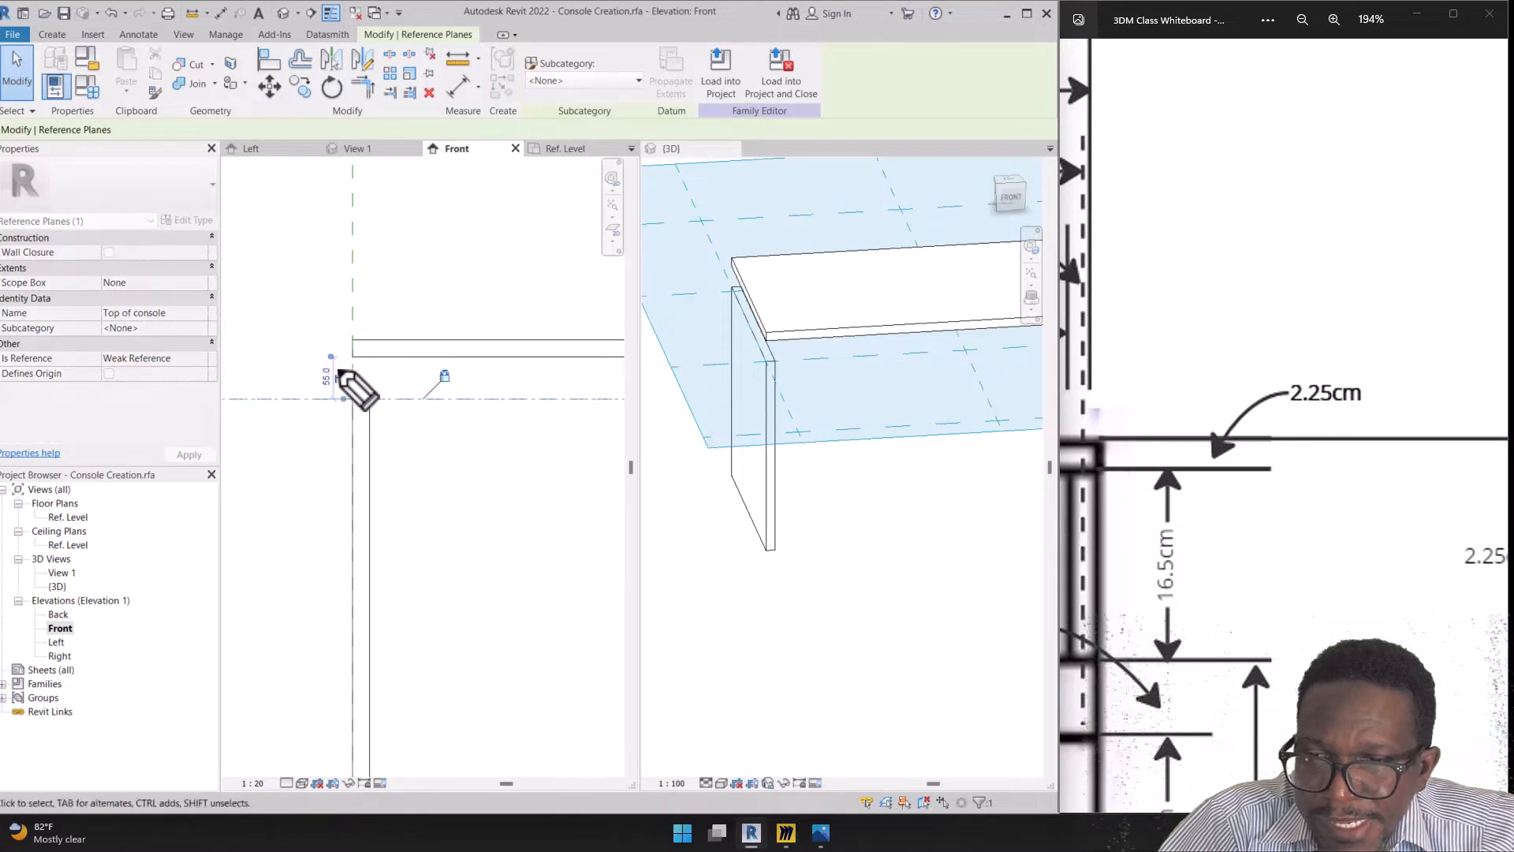
mouse_move(411, 338)
left_mouse_down()
mouse_move(405, 306)
mouse_move(328, 261)
mouse_move(280, 310)
mouse_move(259, 398)
mouse_move(271, 384)
left_mouse_up()
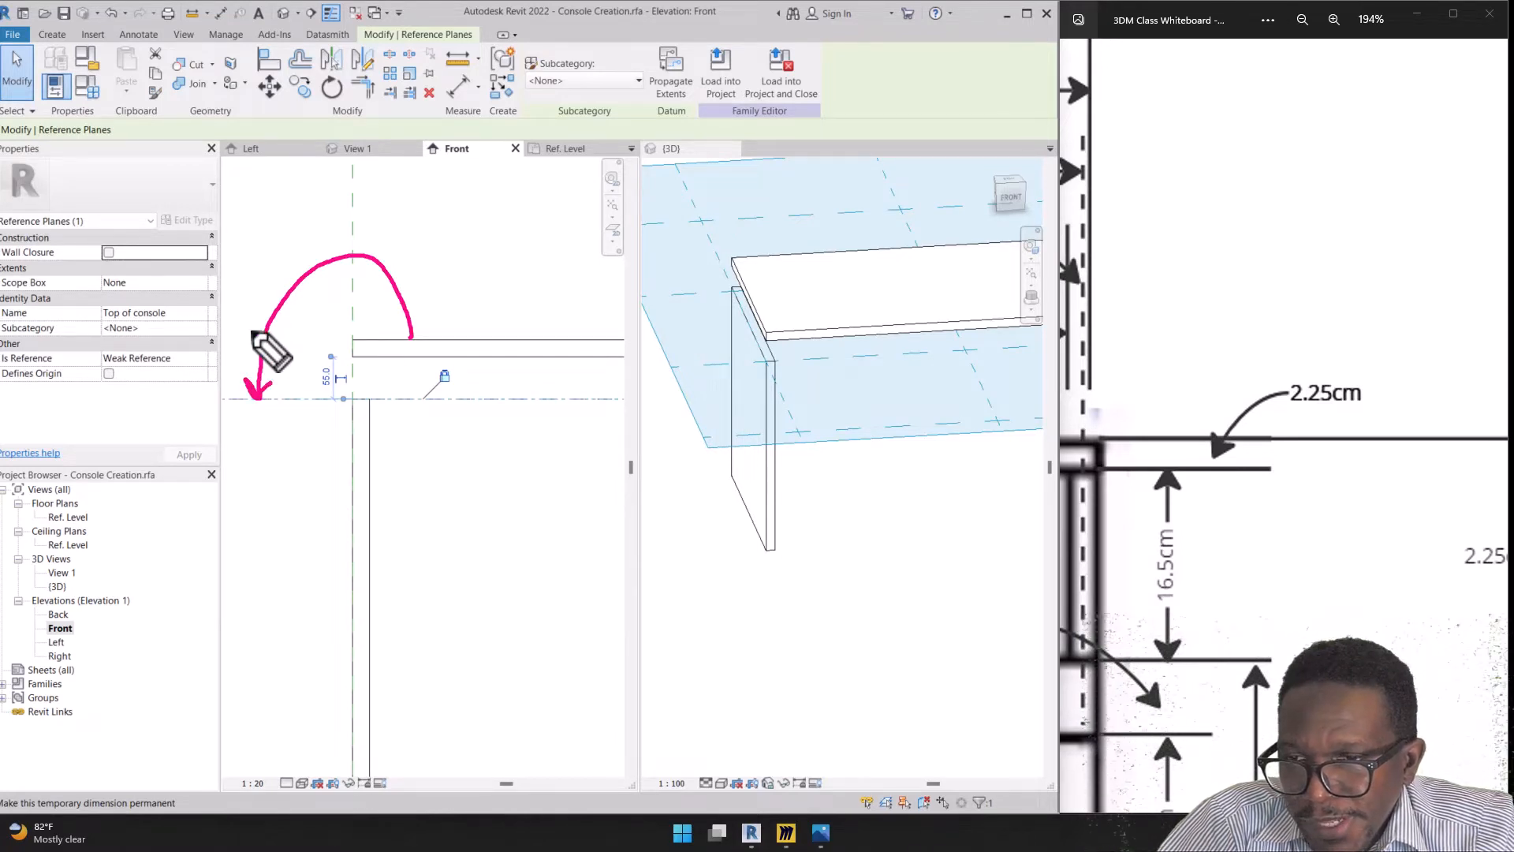
right_click_drag(250, 313, 270, 436)
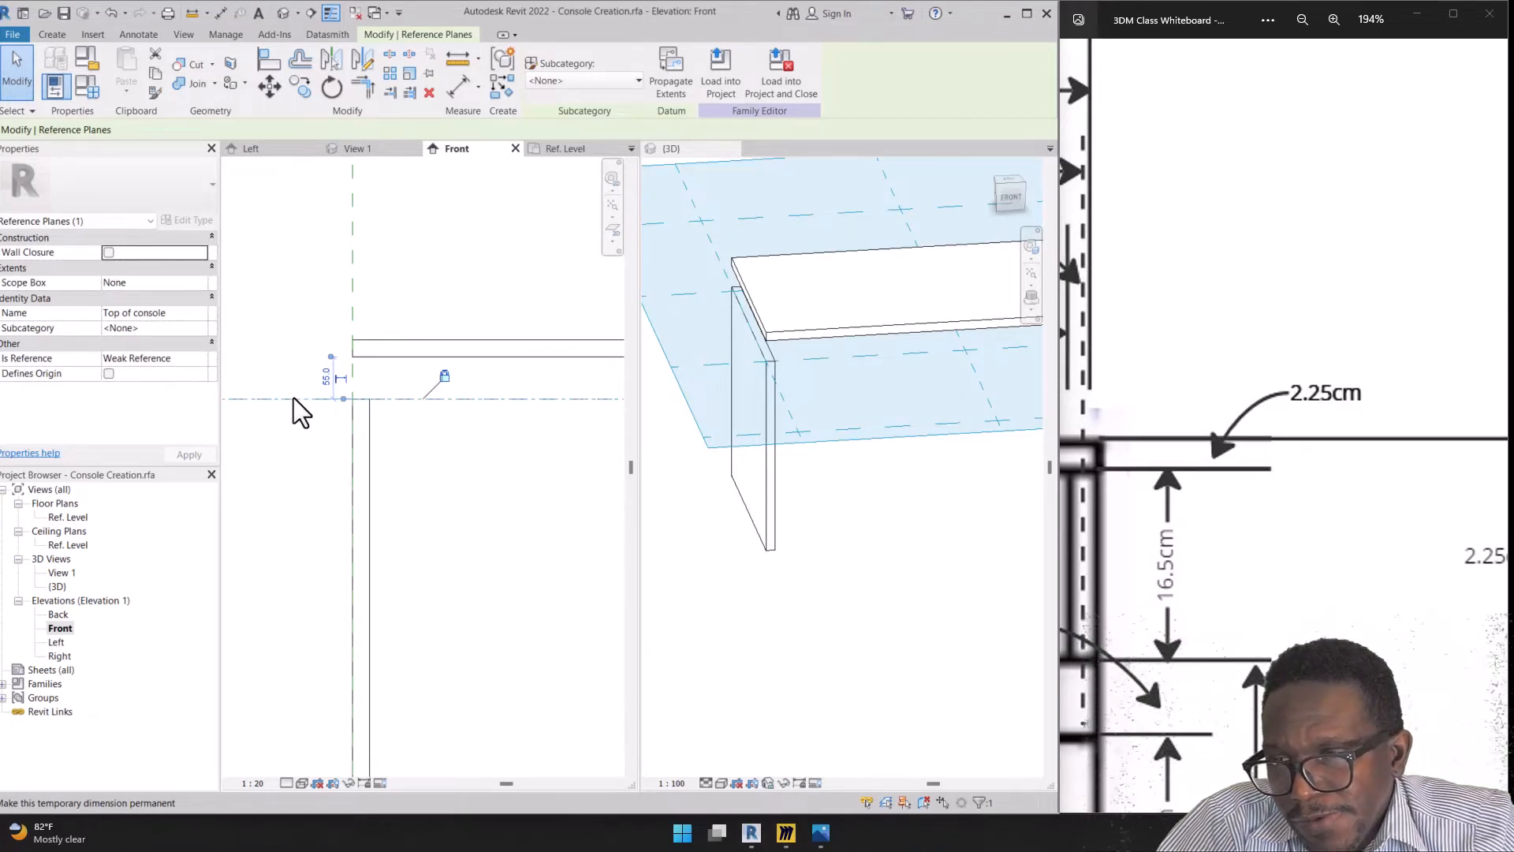
left_click_drag(305, 399, 315, 344)
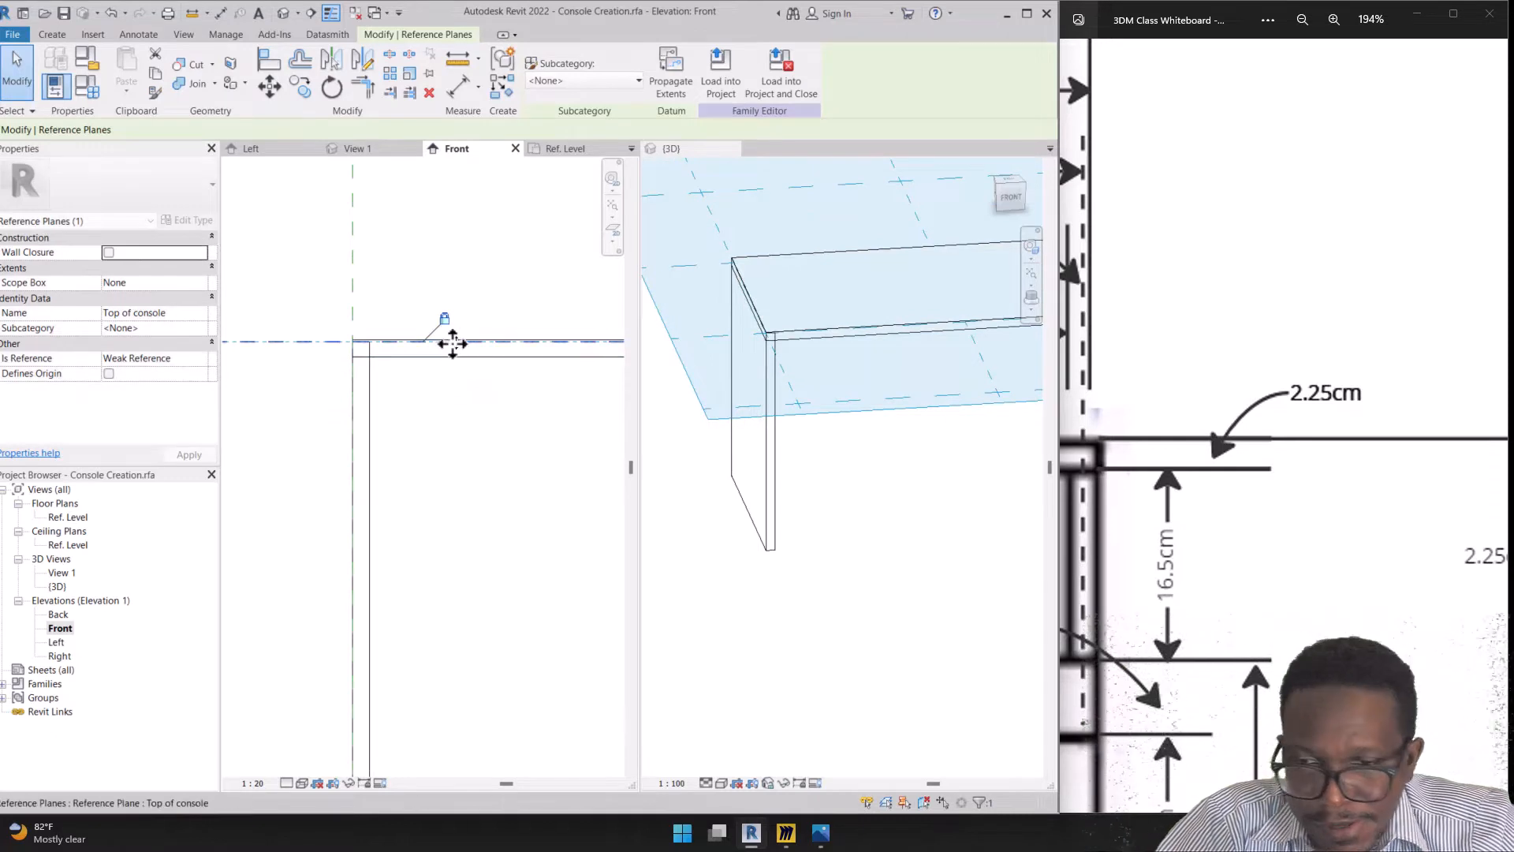
left_click_drag(329, 344, 295, 387)
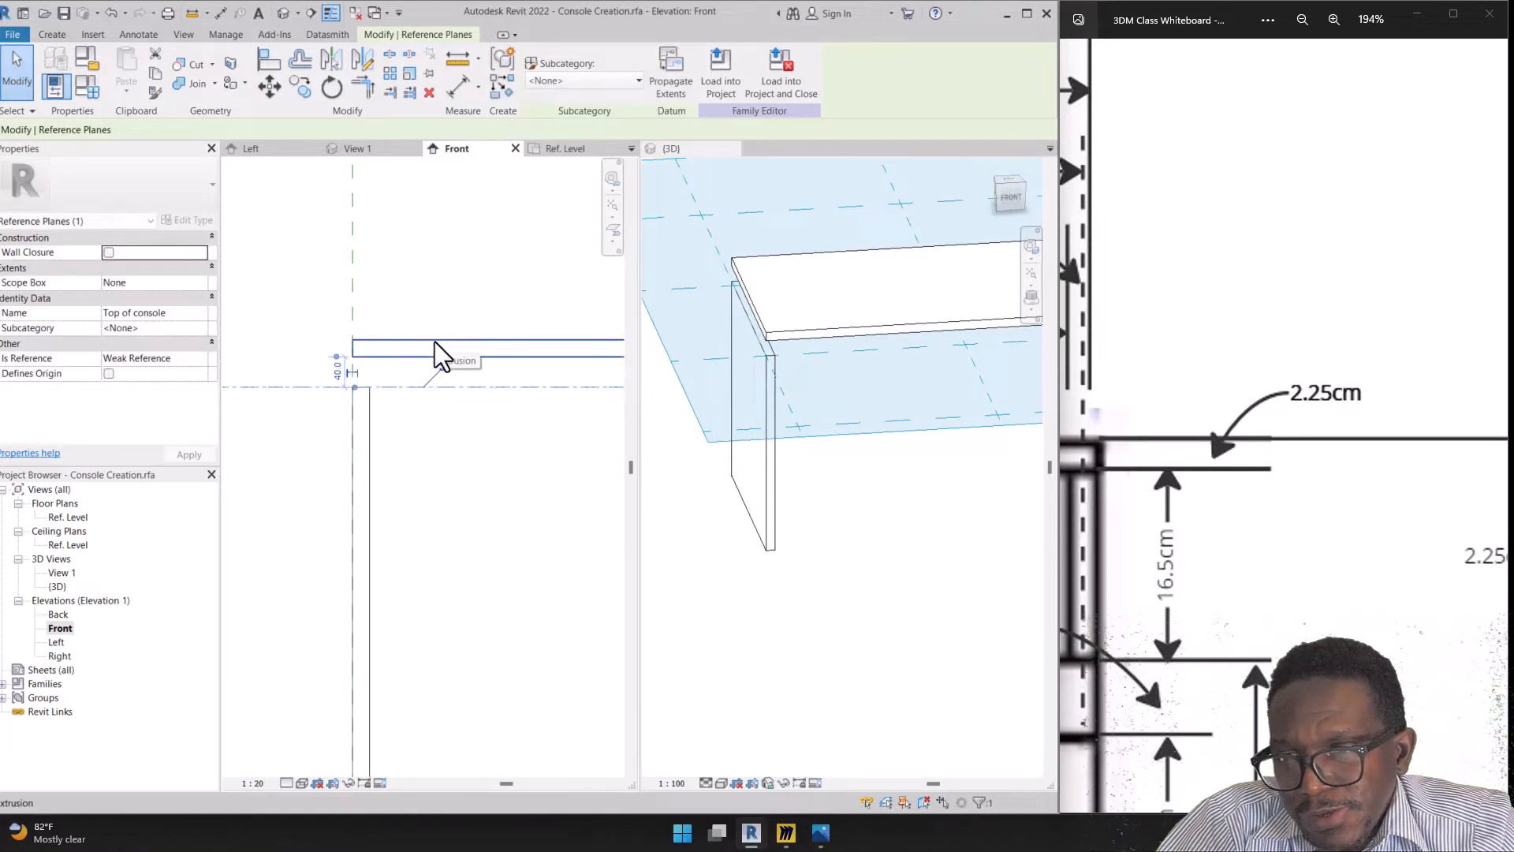
key("ctrl+z")
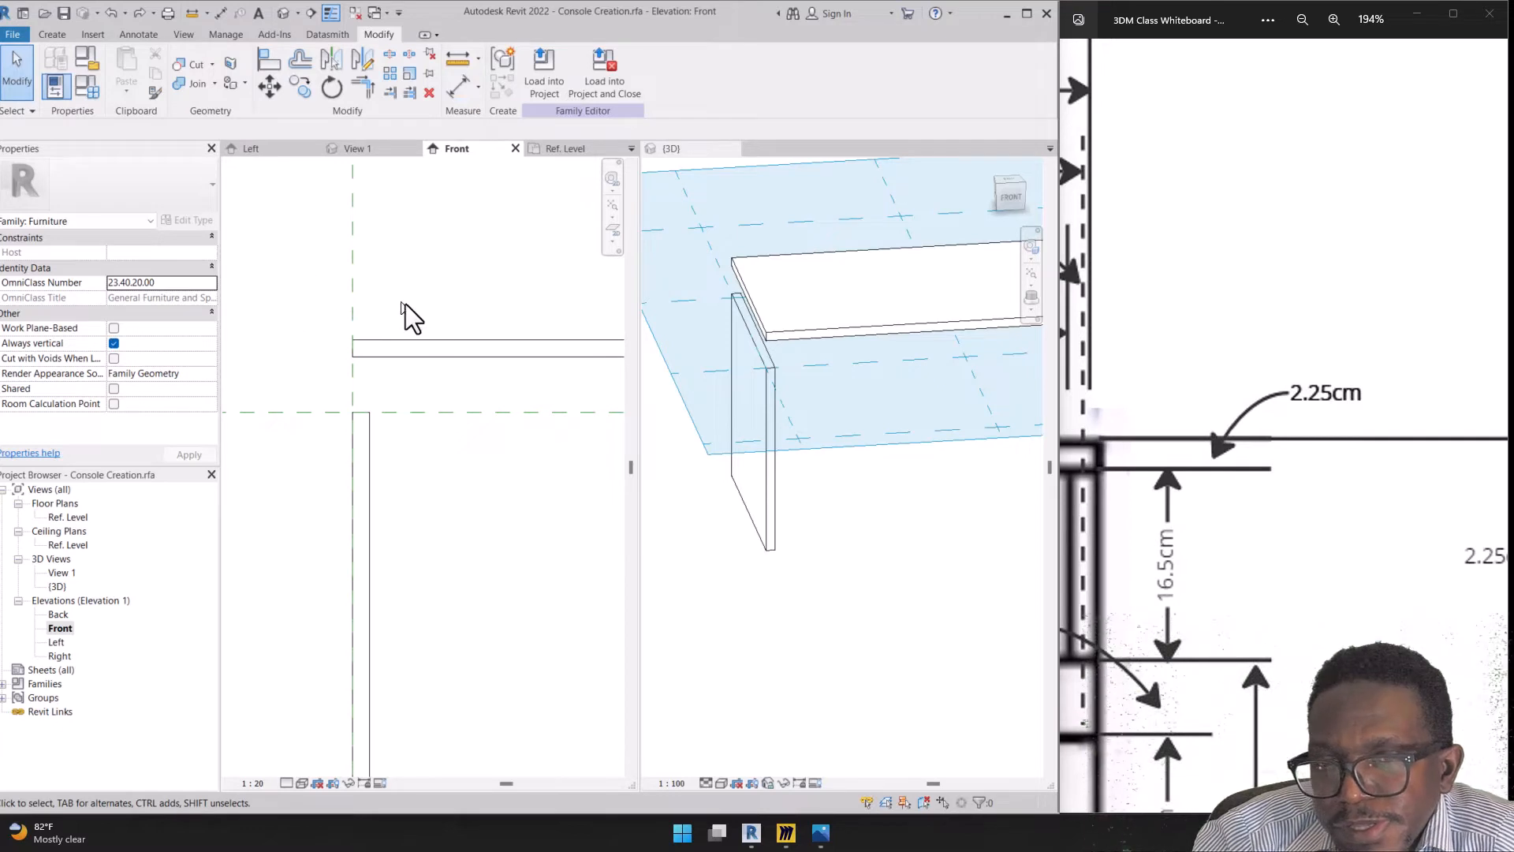
Set the tabletop extrusion's work plane to Reference Plane : Top of console
scroll(331, 386, "down", 1)
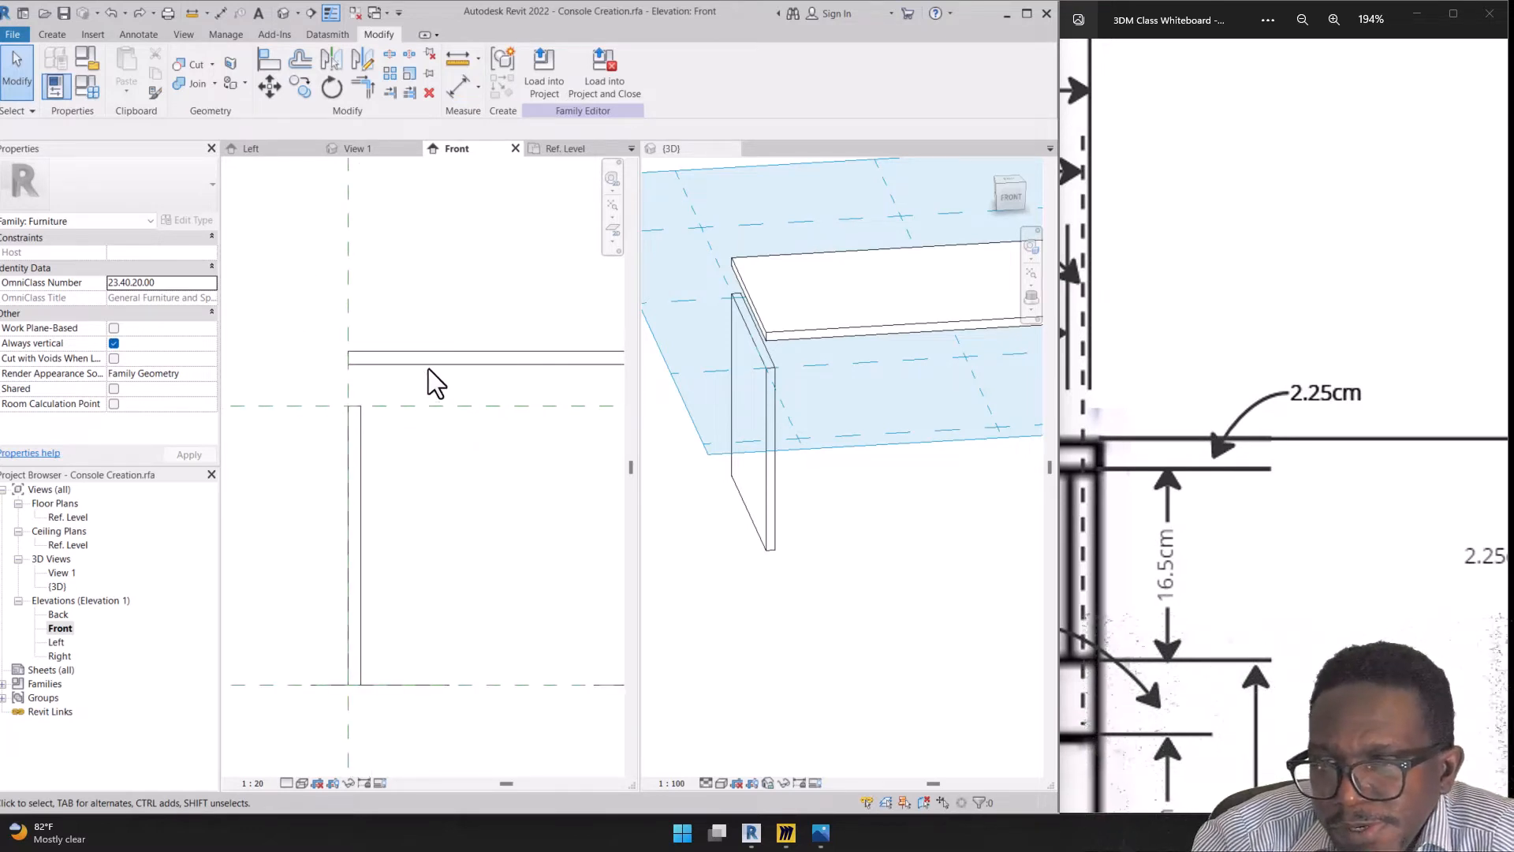
scroll(250, 425, "up", 1)
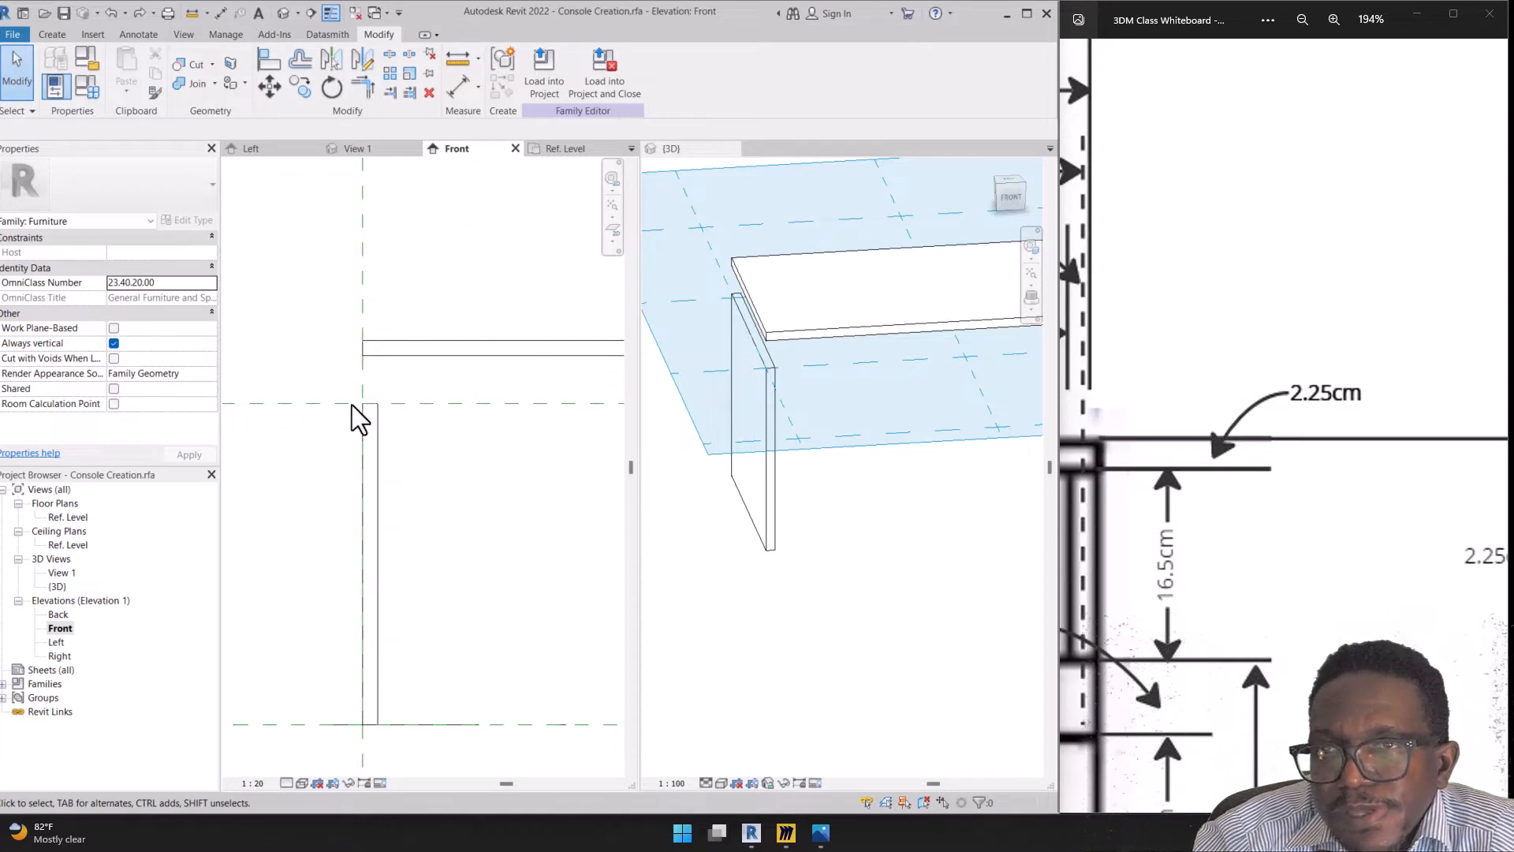
left_click(420, 355)
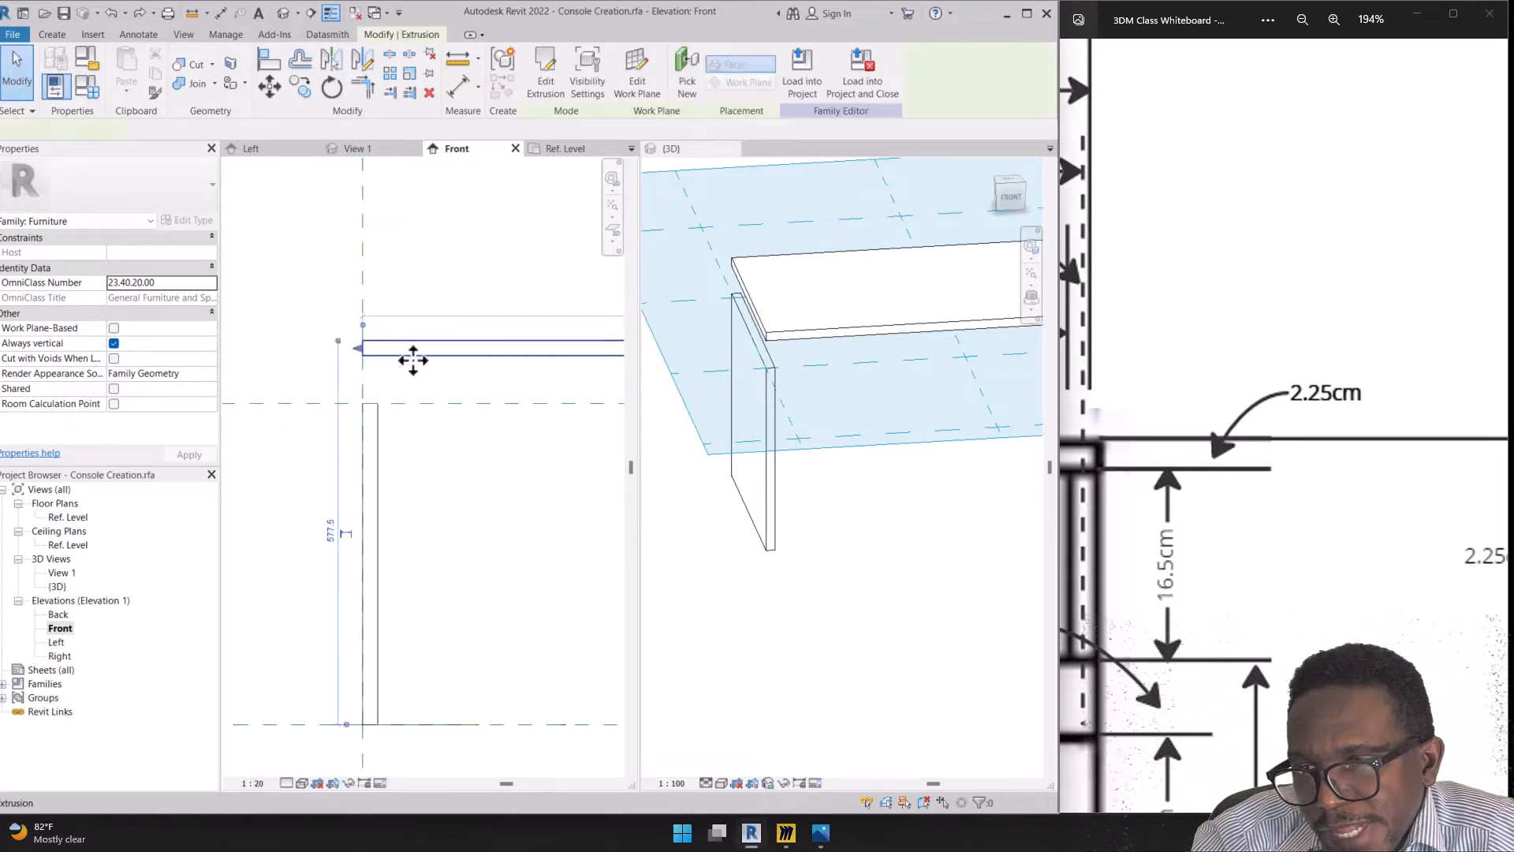
scroll(241, 377, "down", 4)
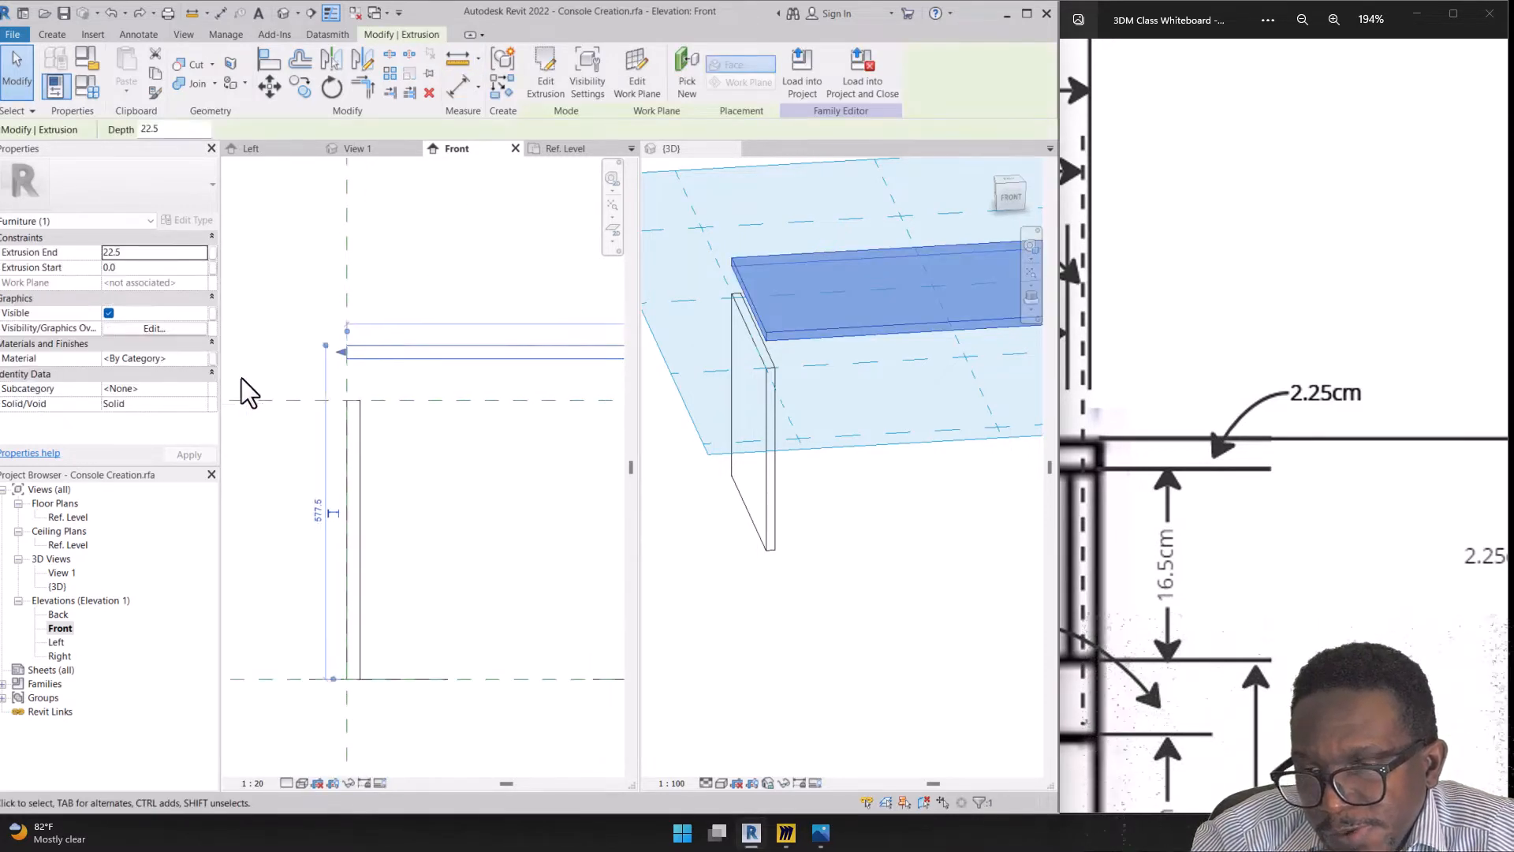
scroll(296, 382, "up", 5)
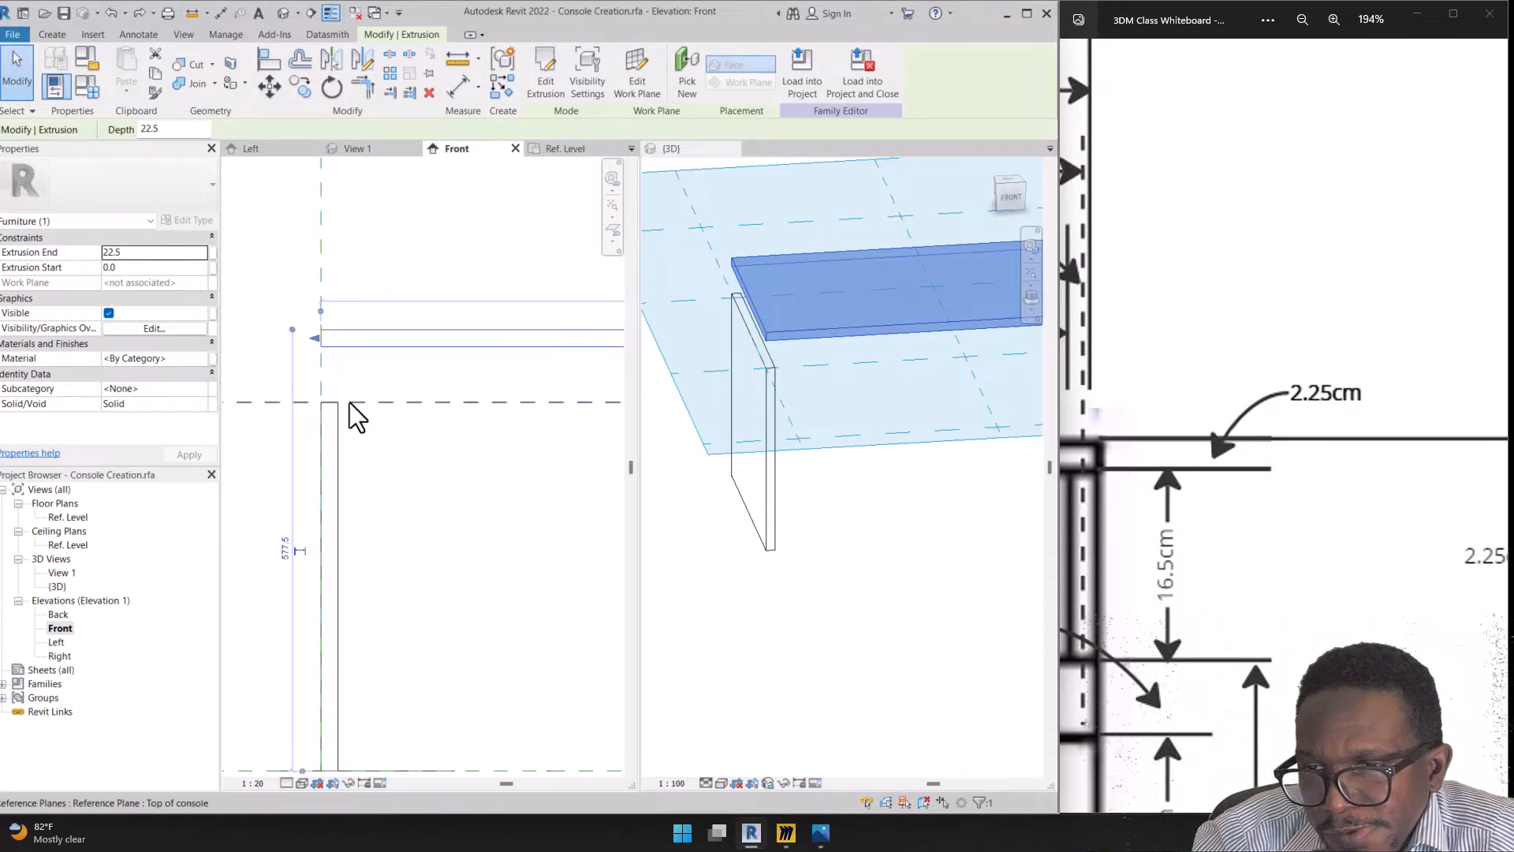
left_click(451, 454)
left_click(392, 331)
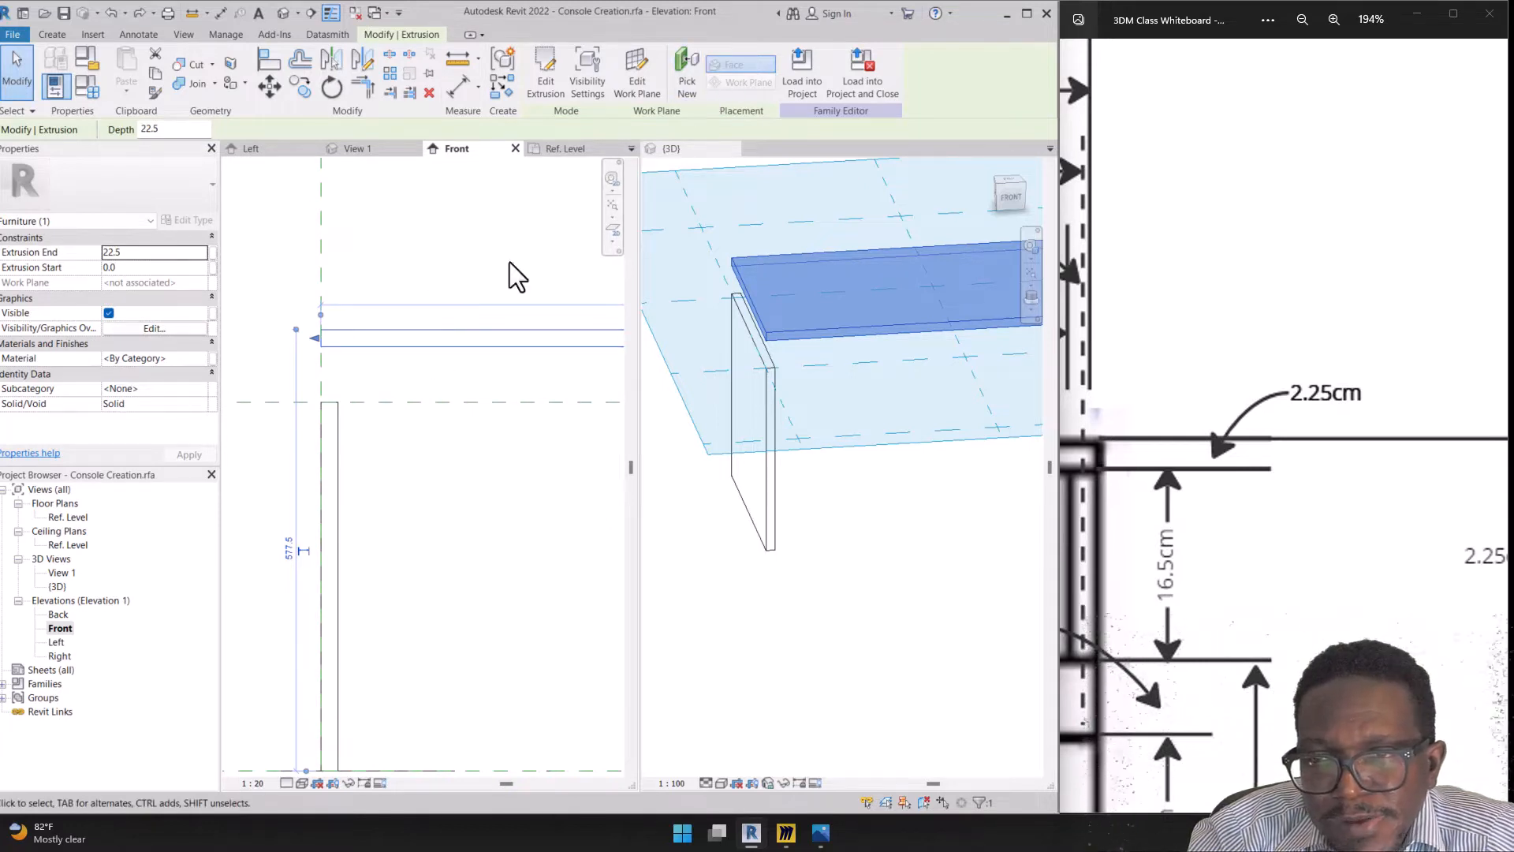
left_click(638, 83)
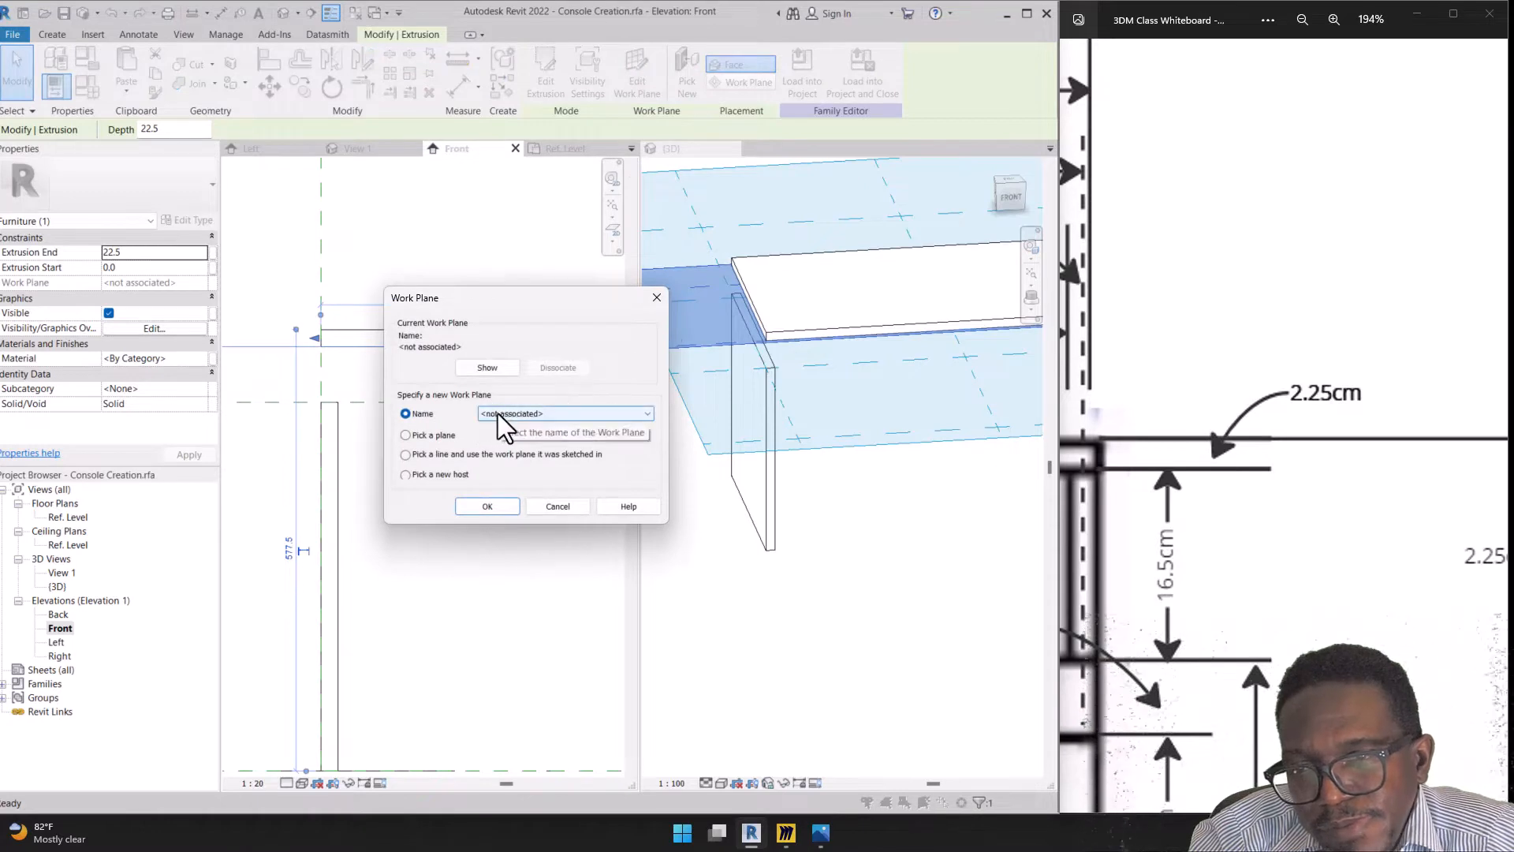
left_click(505, 413)
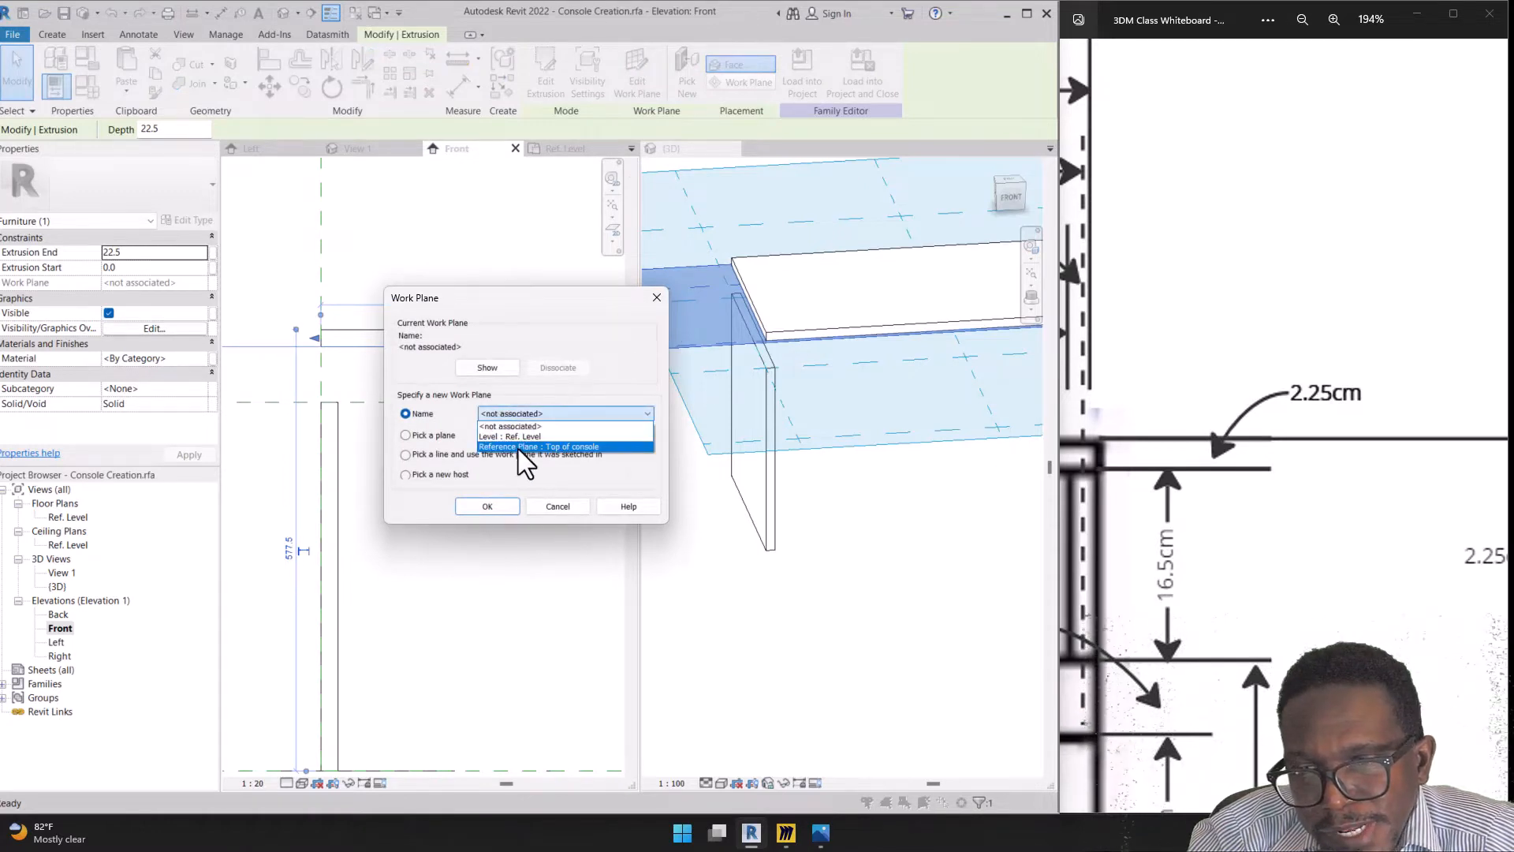
left_click(525, 445)
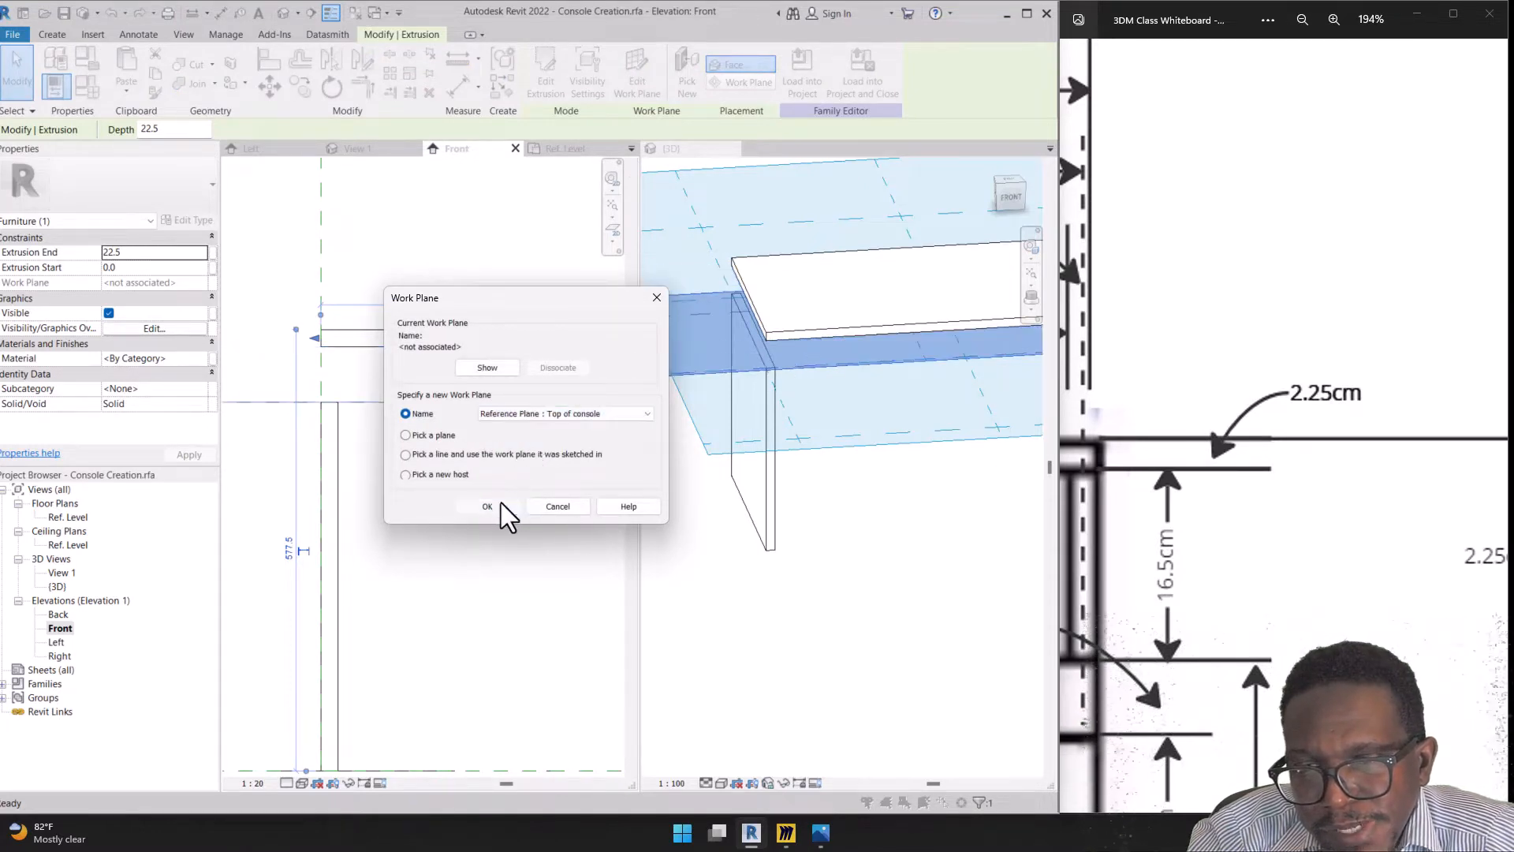
left_click(500, 505)
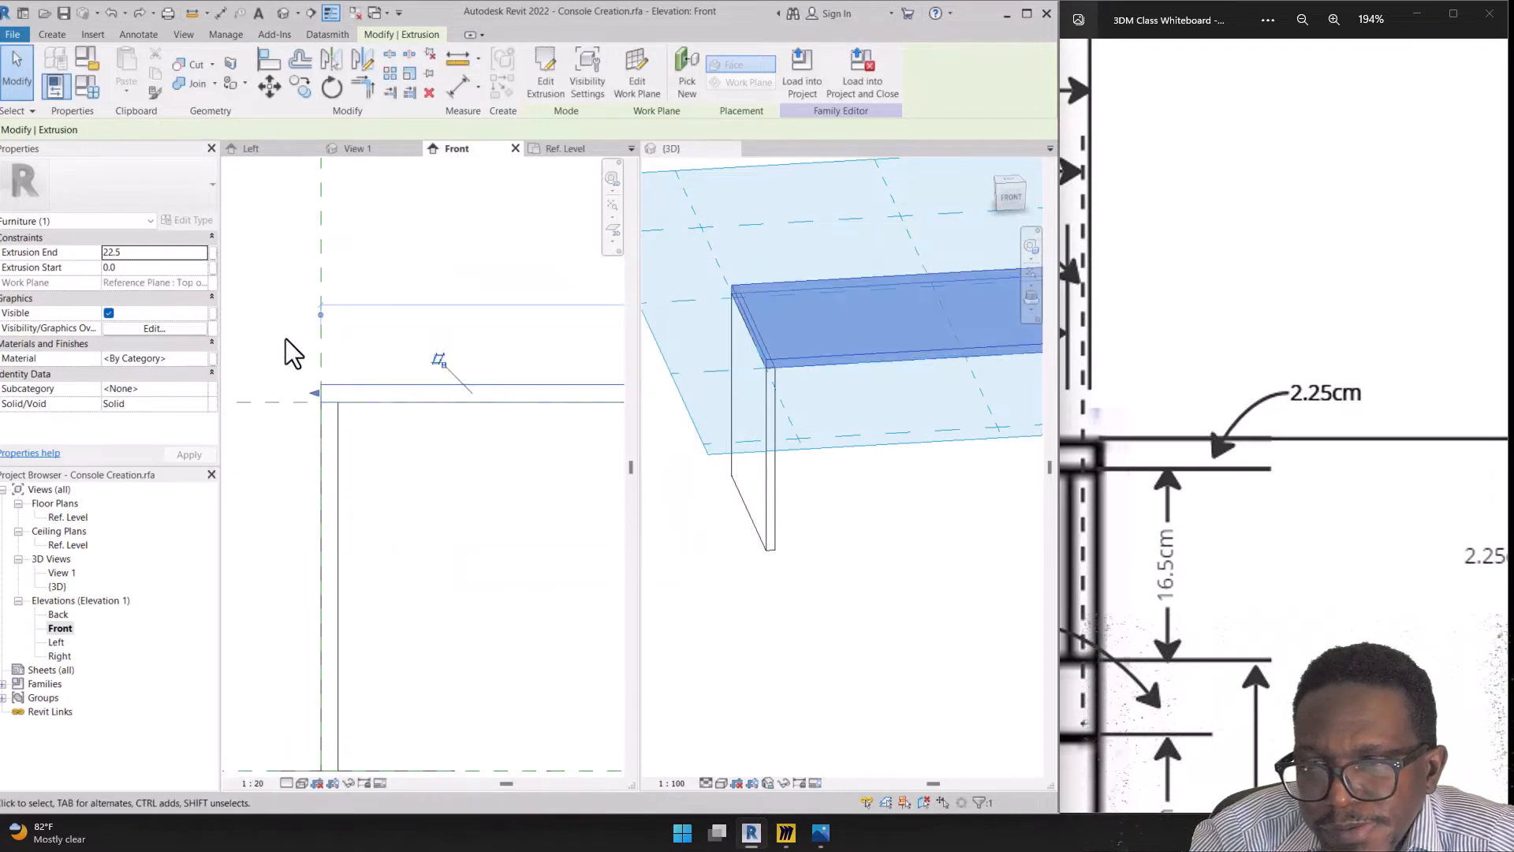
Set the tabletop's Extrusion End to -22.5 so it extrudes below the Top of console plane
scroll(429, 410, "up", 1)
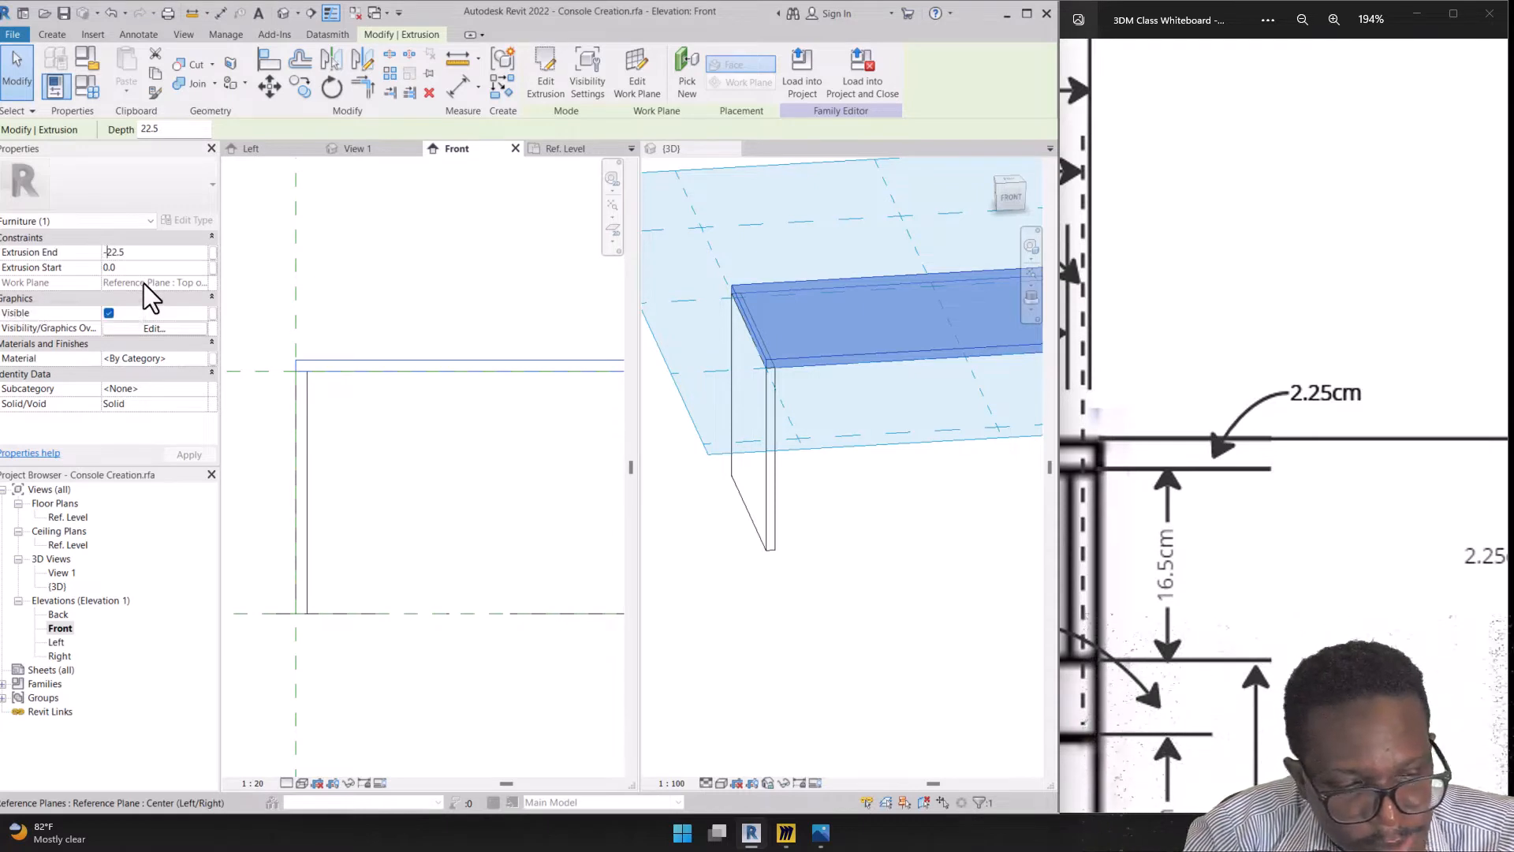
type("-")
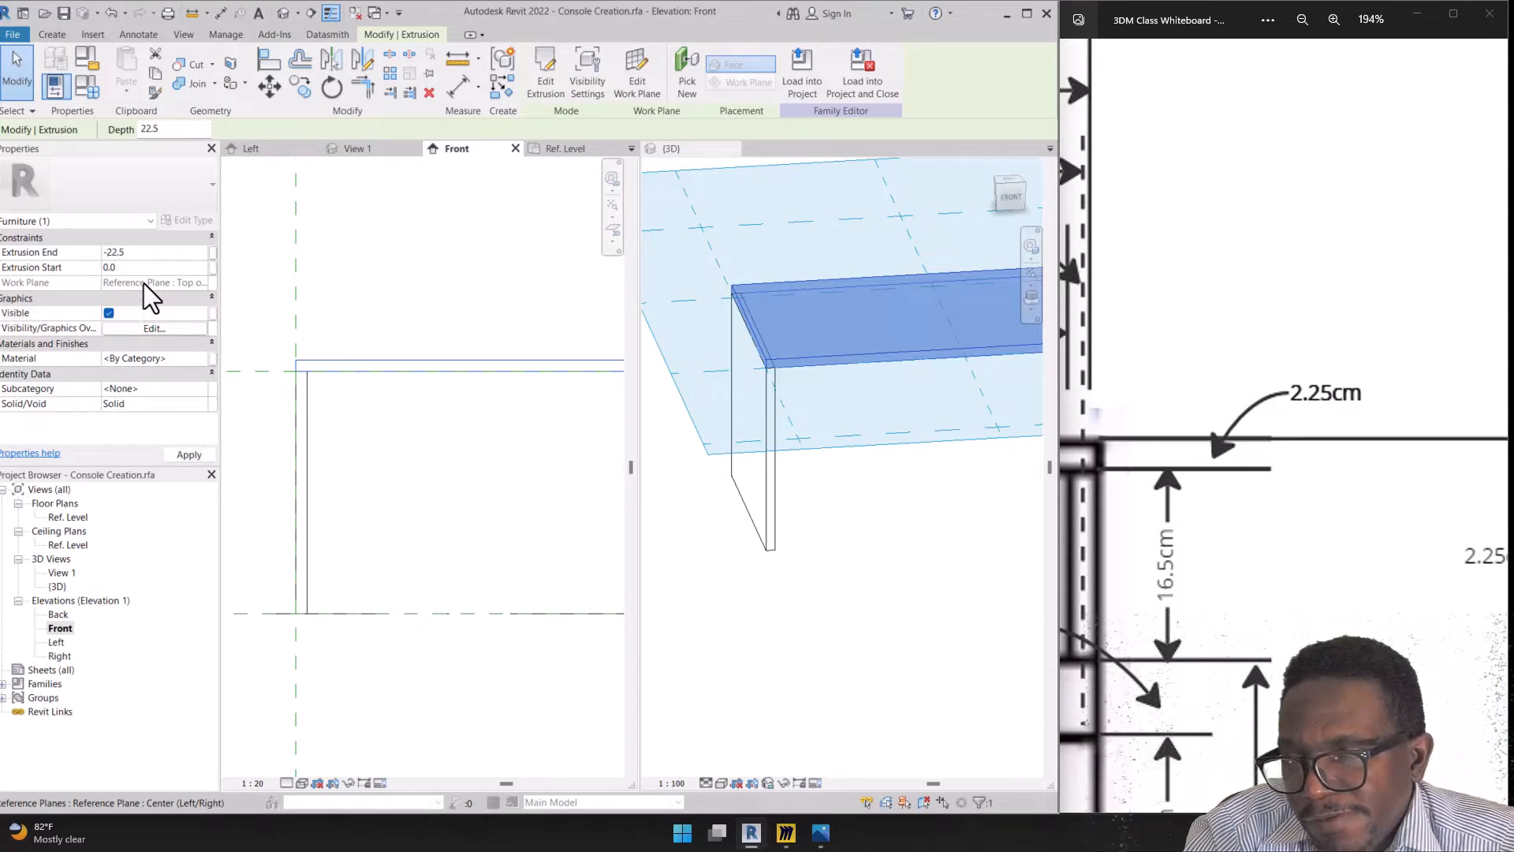
key("Return")
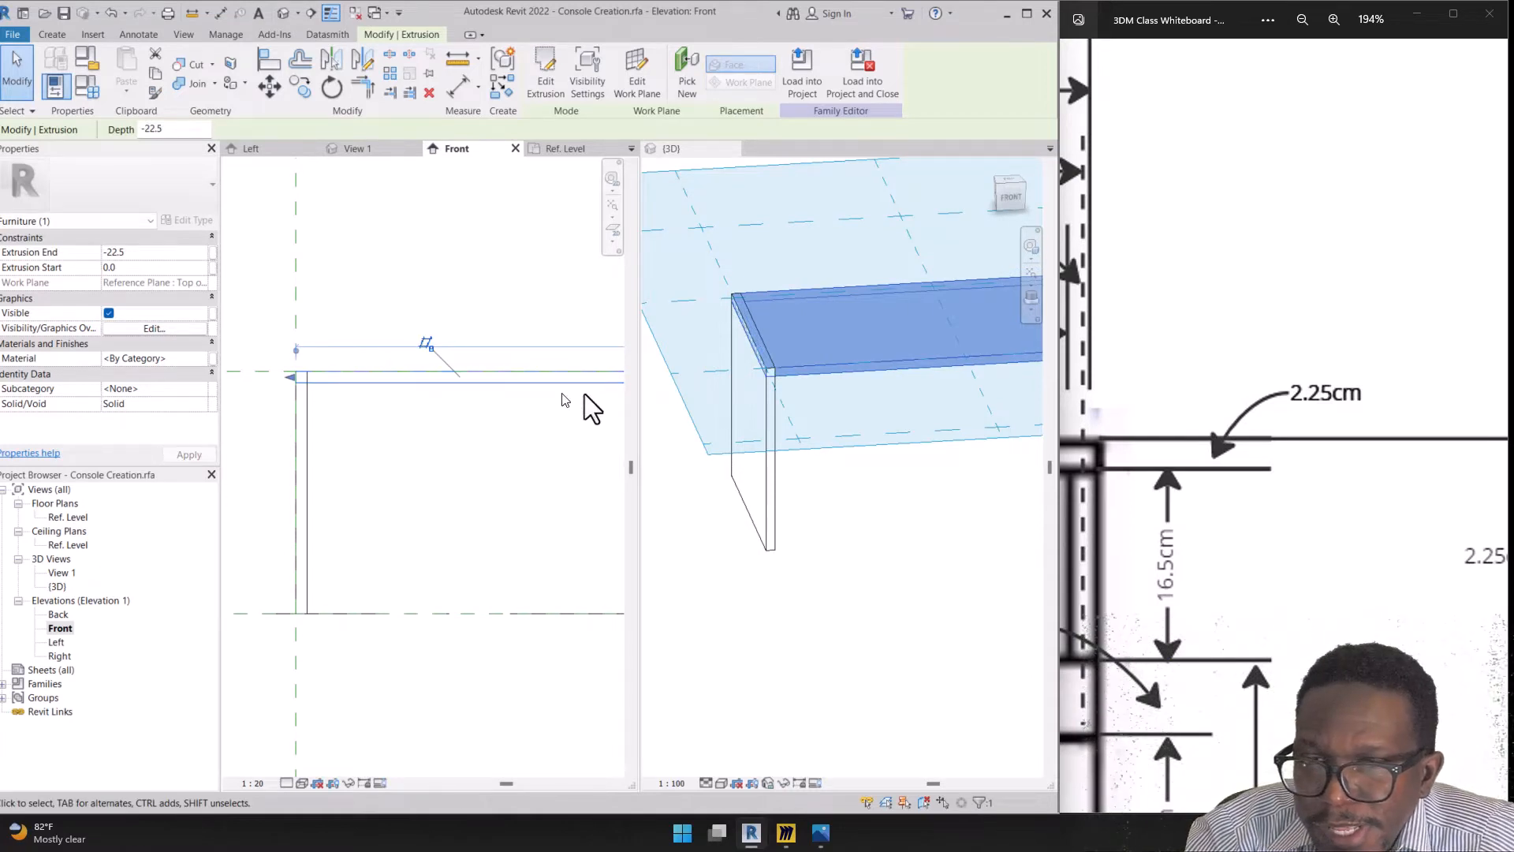
scroll(787, 368, "up", 4)
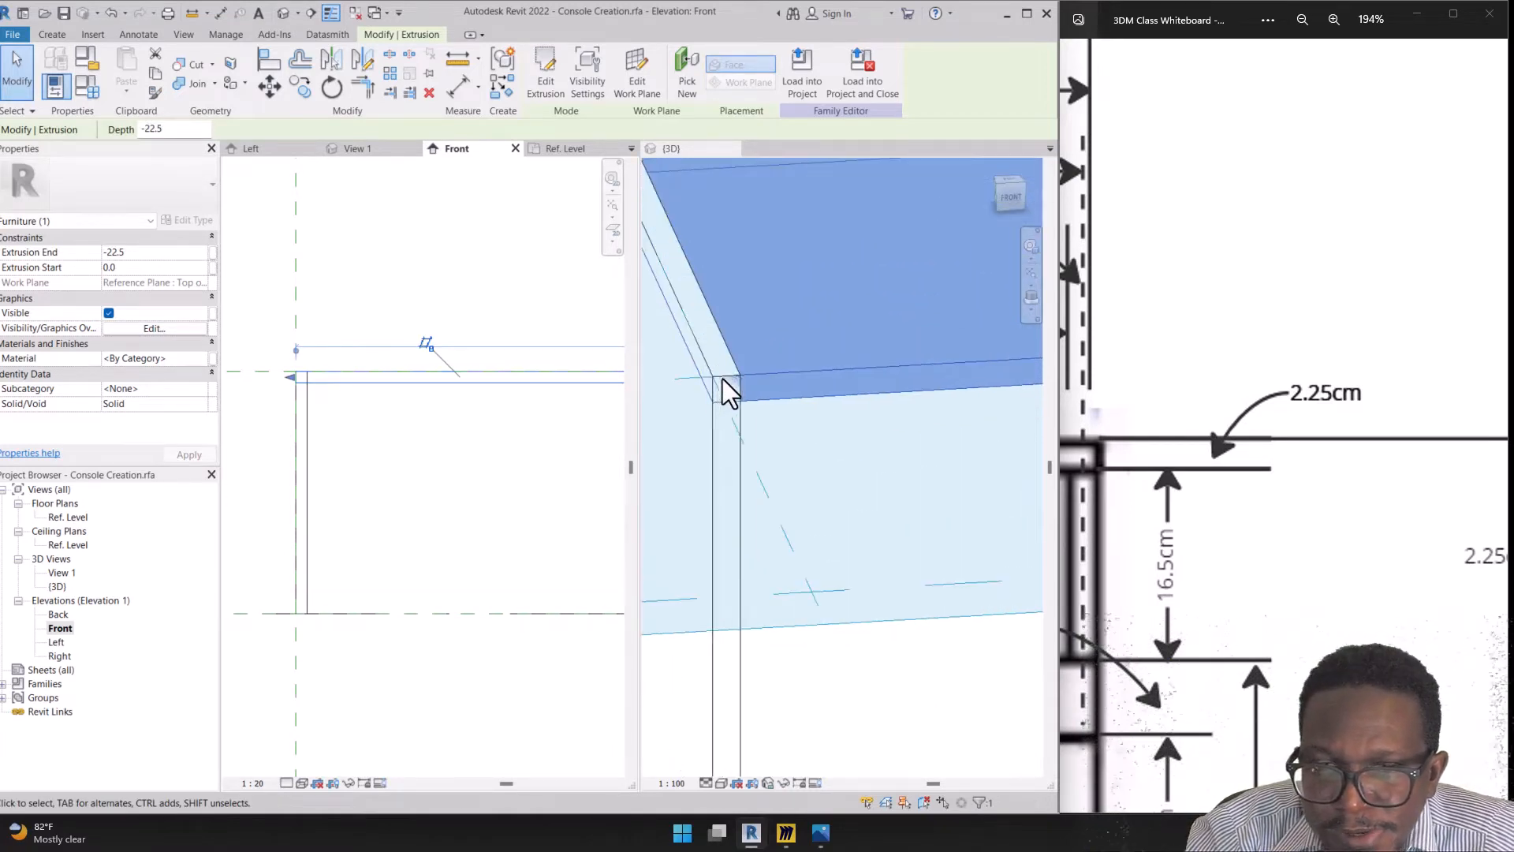
scroll(714, 392, "up", 1)
left_click(320, 430)
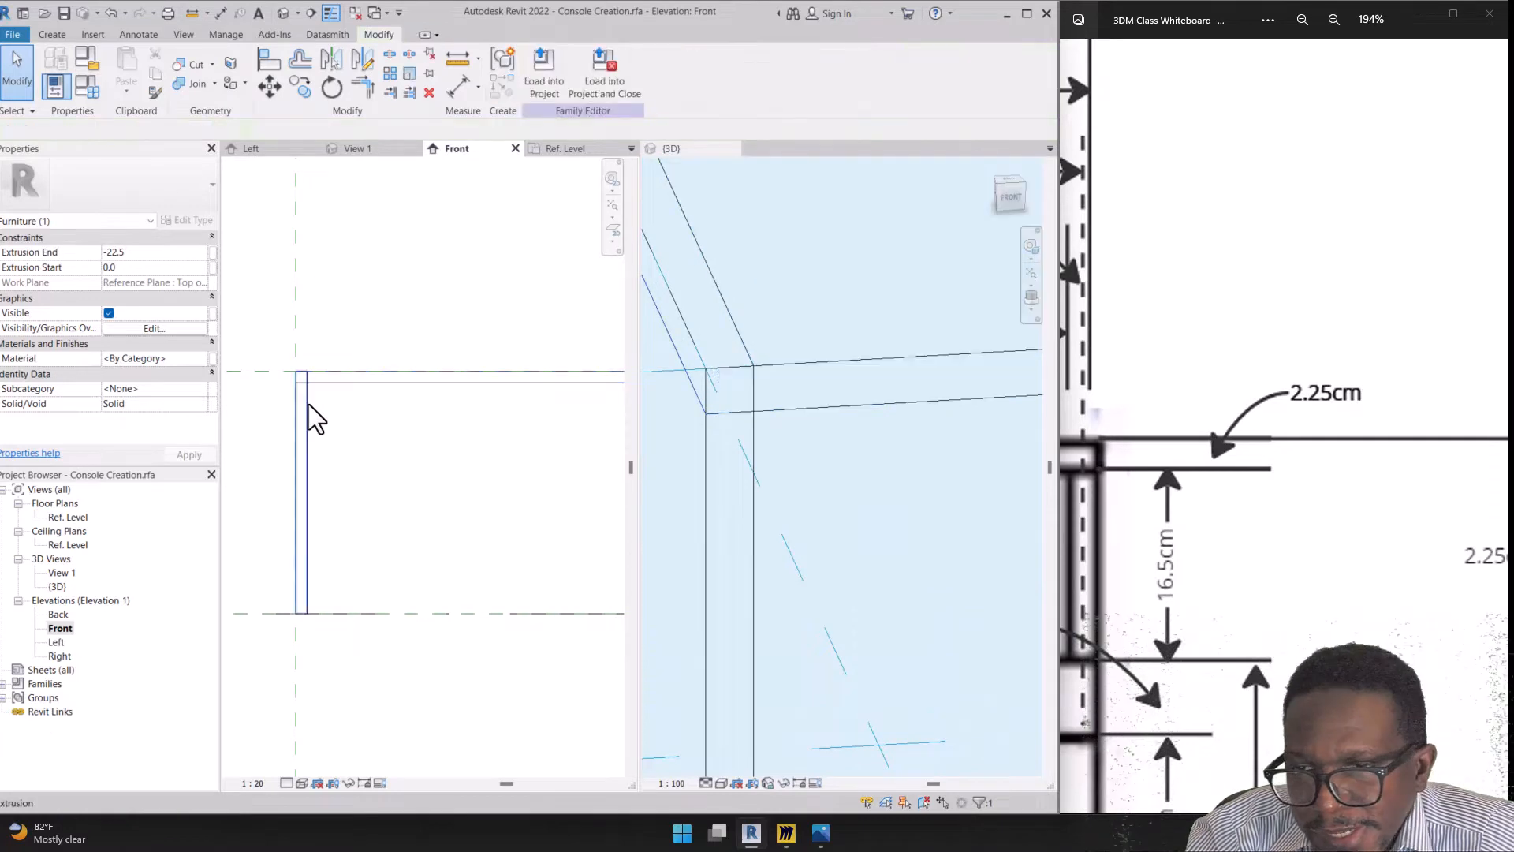
Raise the Top of console reference plane to about 540 mm above Ref. Level
scroll(308, 400, "up", 3)
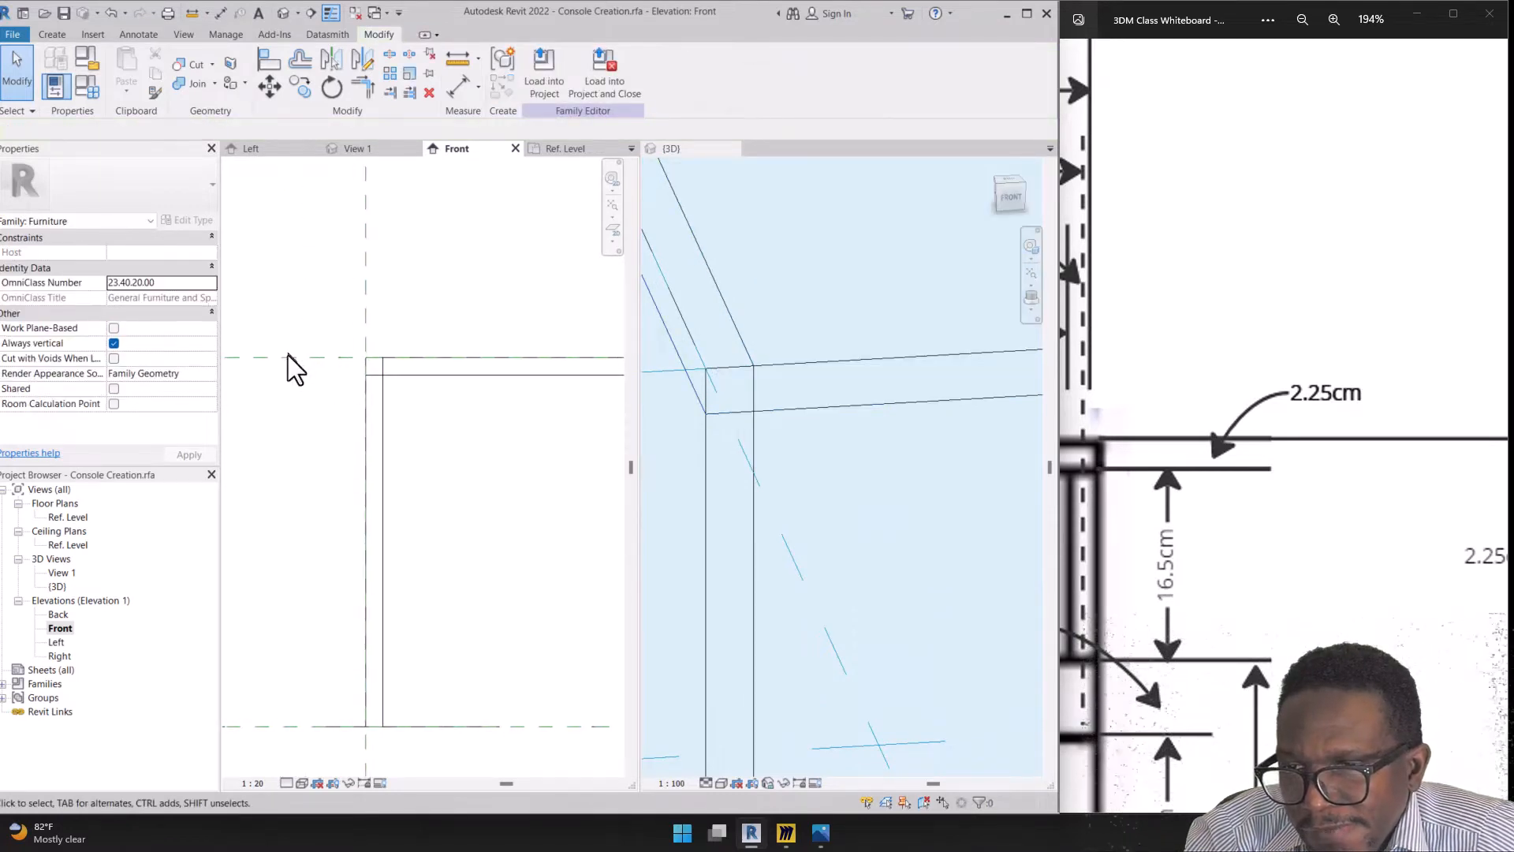
left_click_drag(290, 359, 308, 313)
scroll(358, 322, "up", 3)
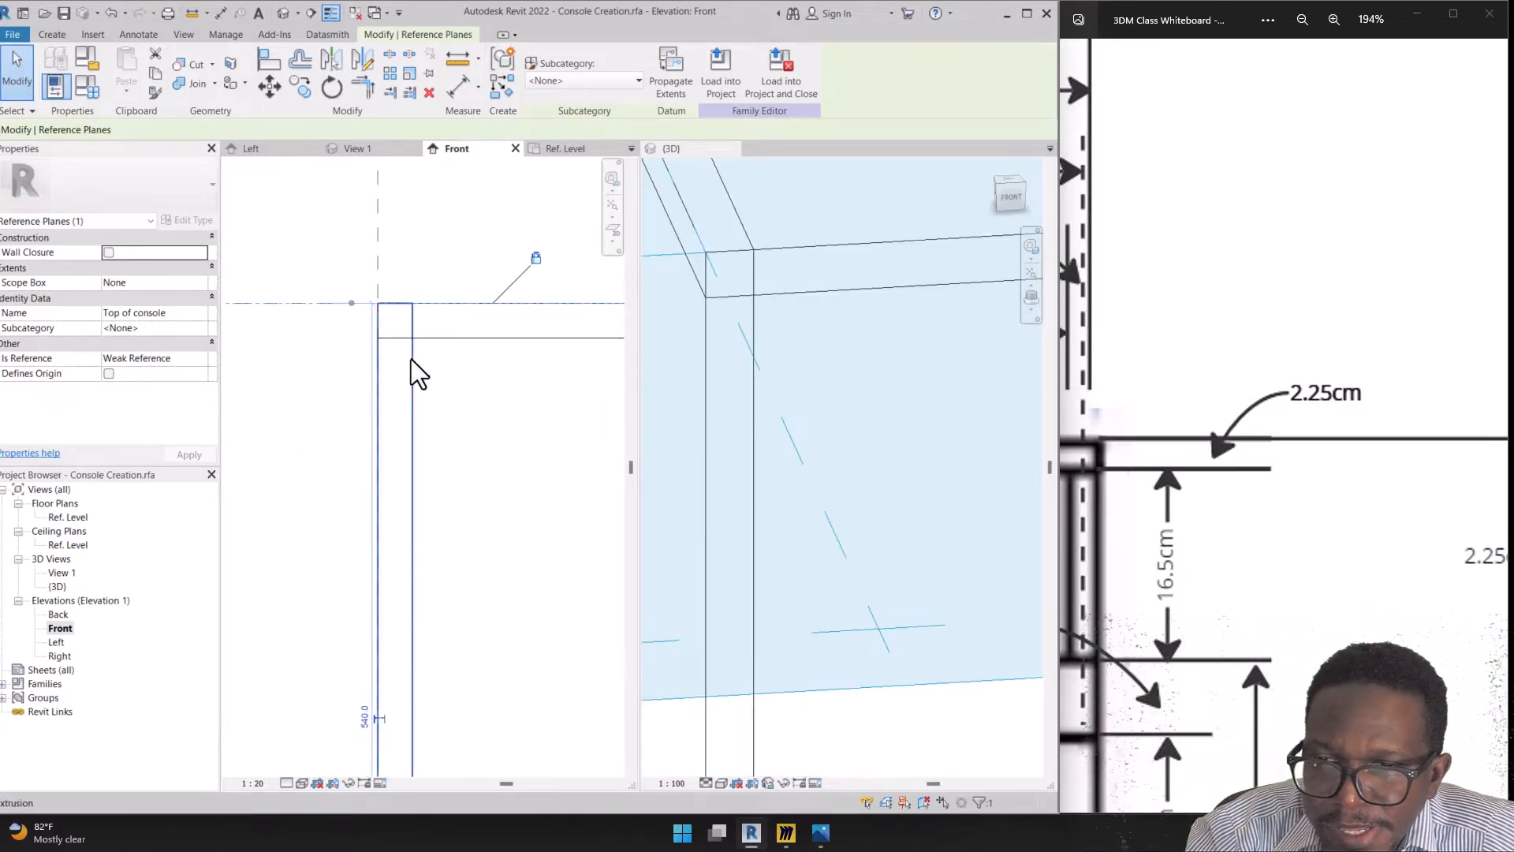
Try to lower the leg's top end while it is locked to the Top of console plane, and return it
left_click(410, 358)
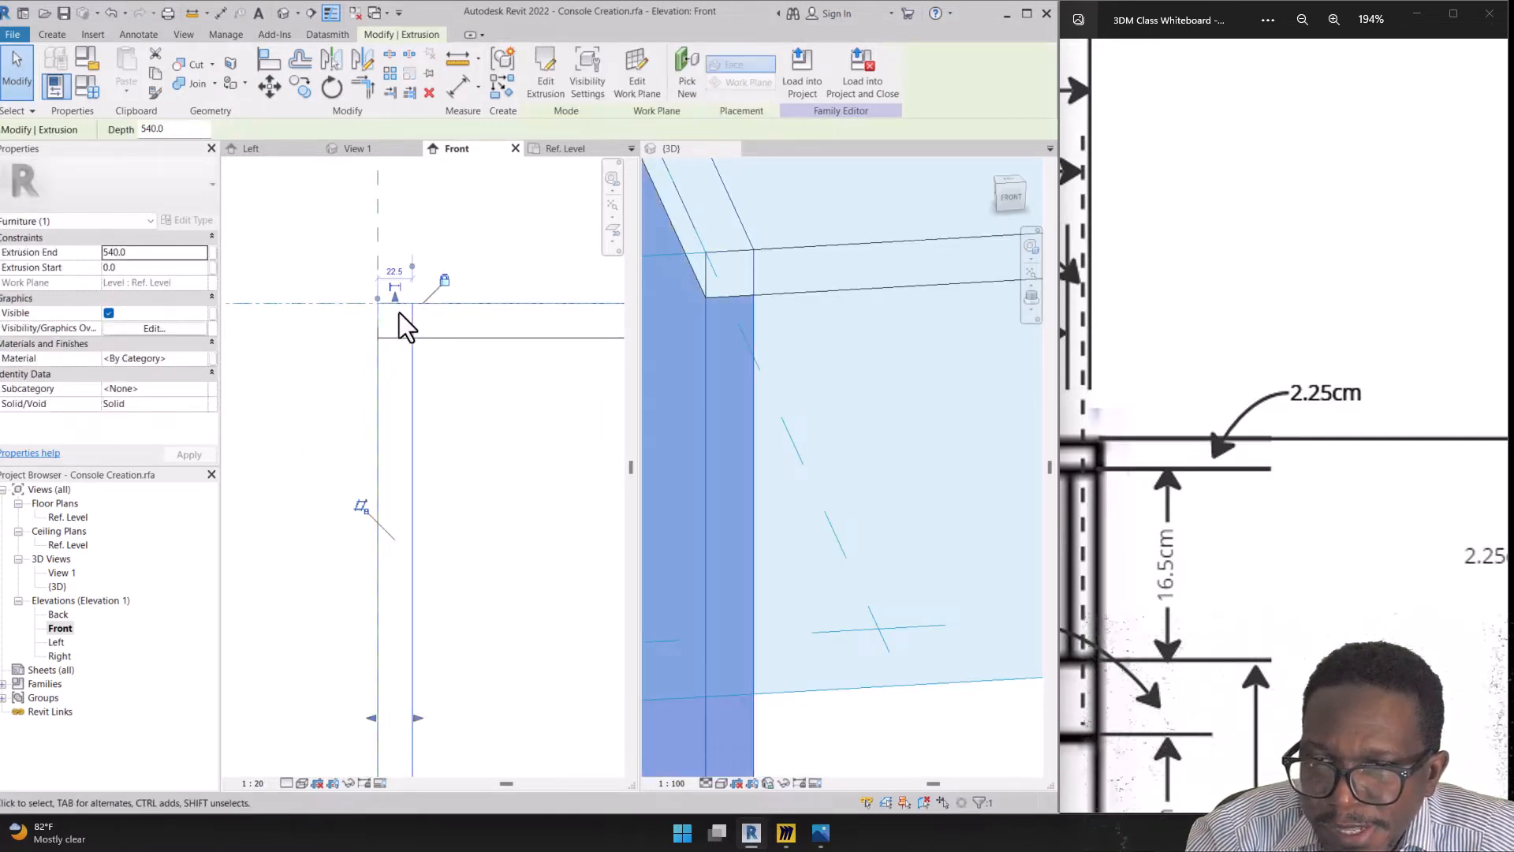
left_click_drag(394, 299, 399, 401)
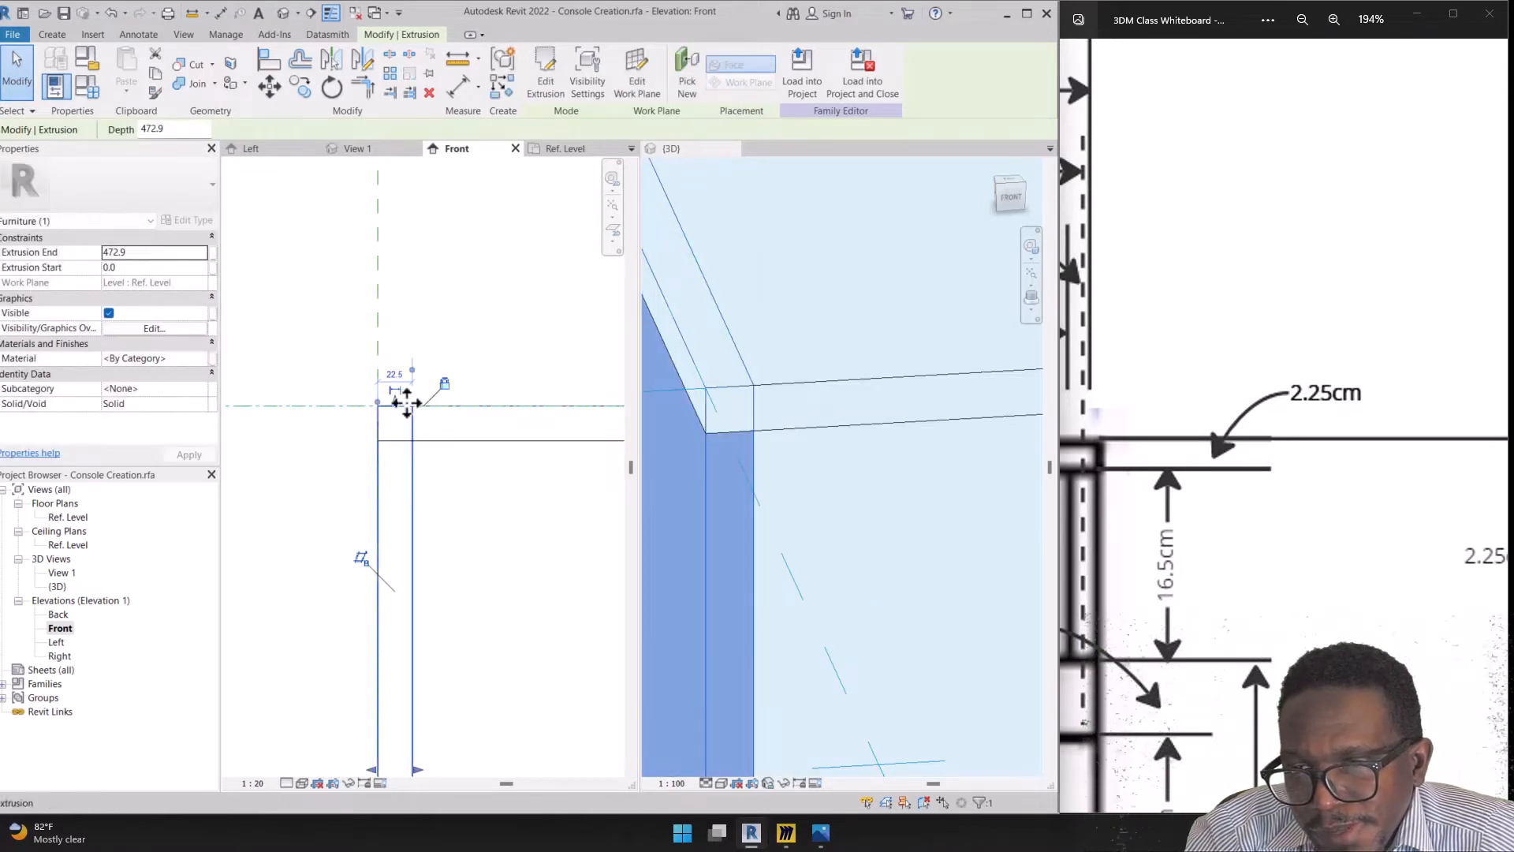
left_click(408, 337)
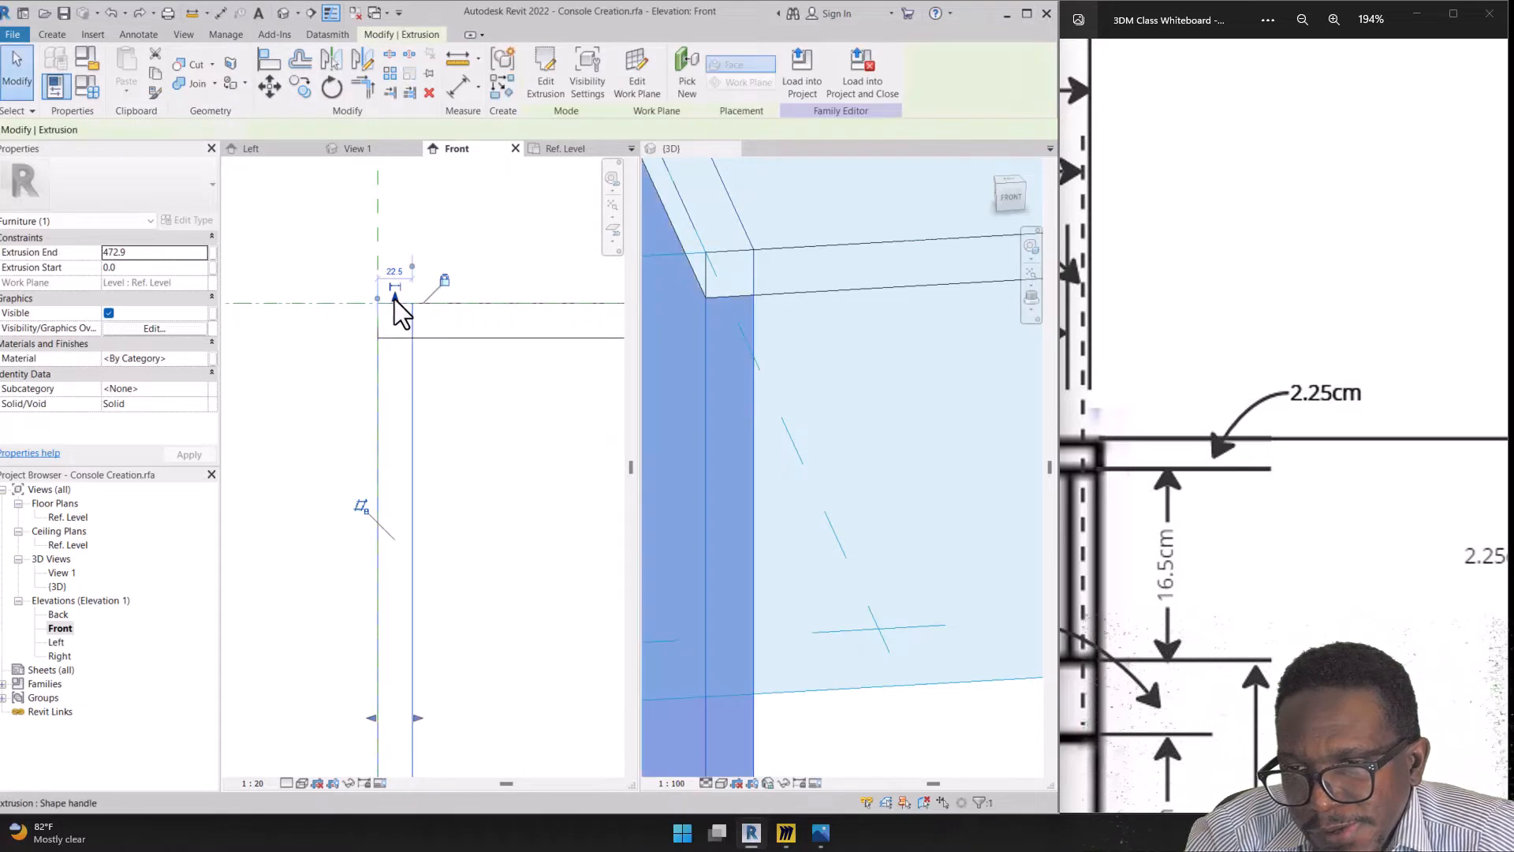
Unlock the leg's top end from the Top of console reference plane
left_click(424, 425)
left_click(414, 423)
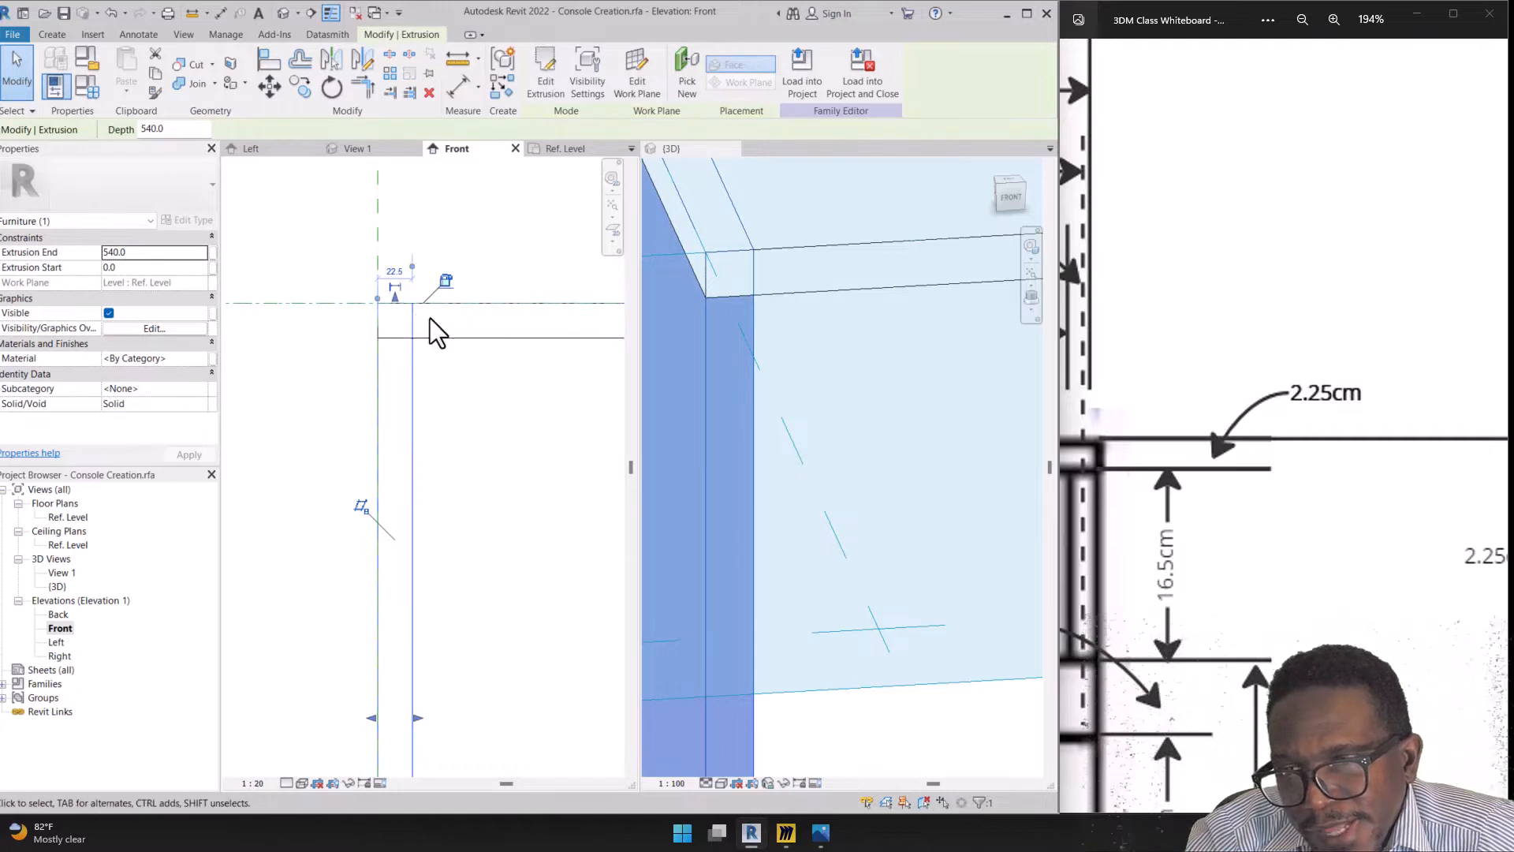
left_click(395, 296)
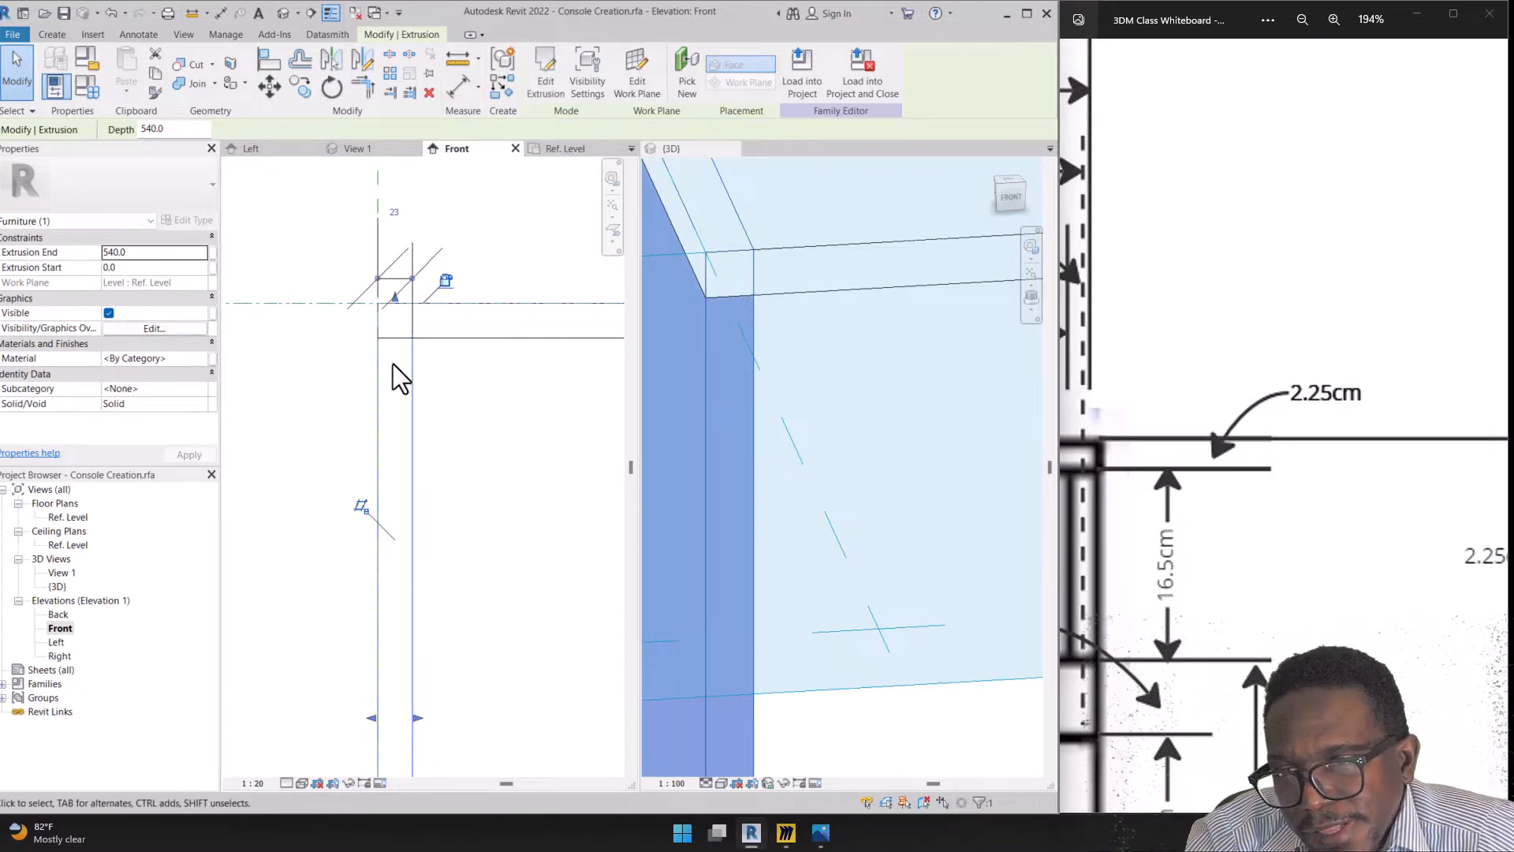
left_click(456, 380)
scroll(439, 380, "up", 1)
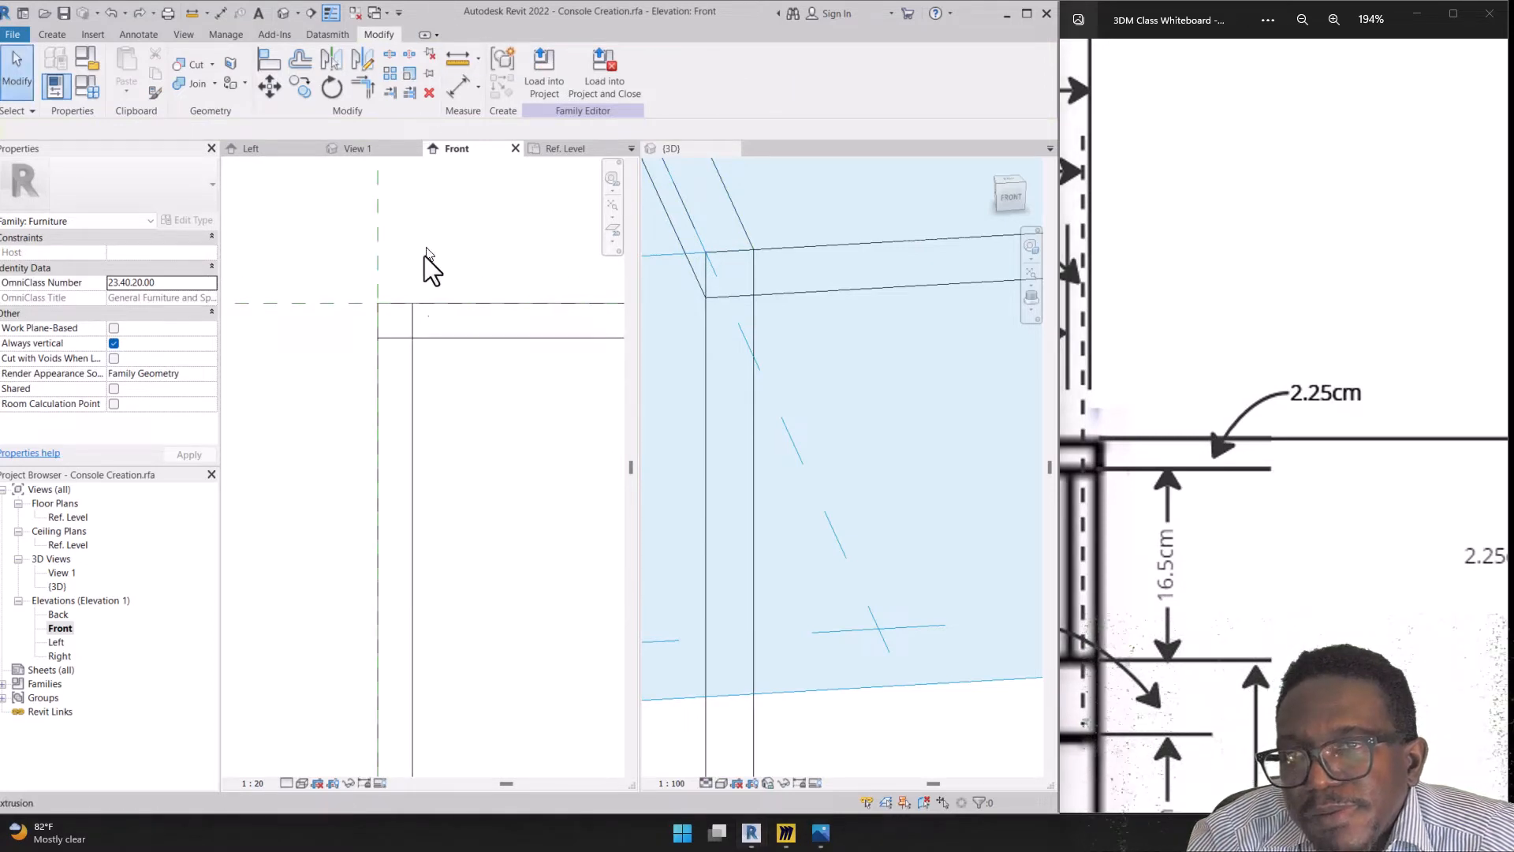
Shorten the leg to 517.5 mm so its top meets the tabletop's underside, and lock the two together
left_click(411, 366)
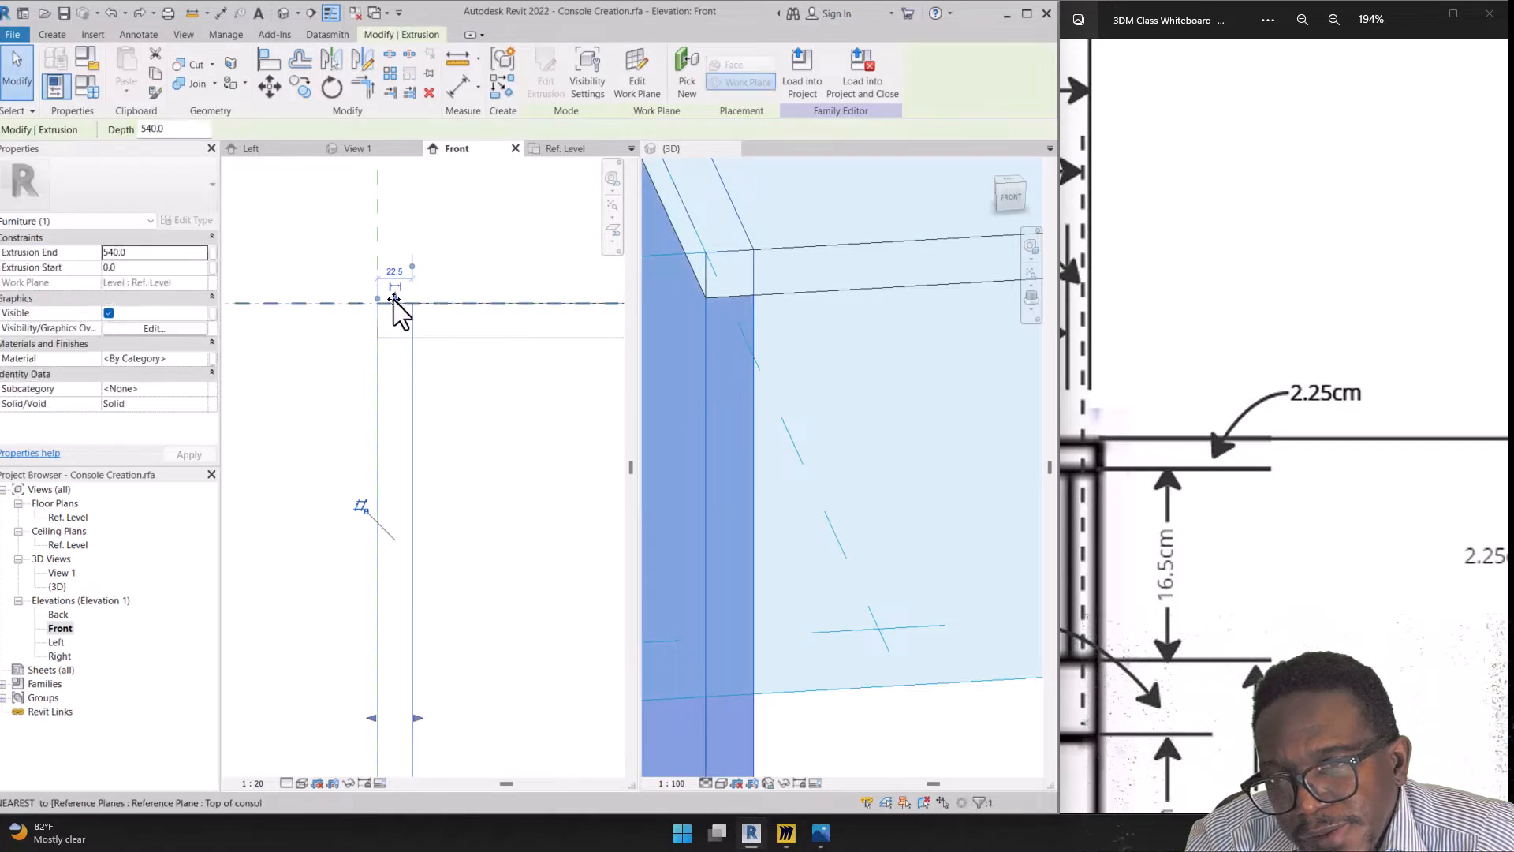
left_click_drag(394, 297, 392, 380)
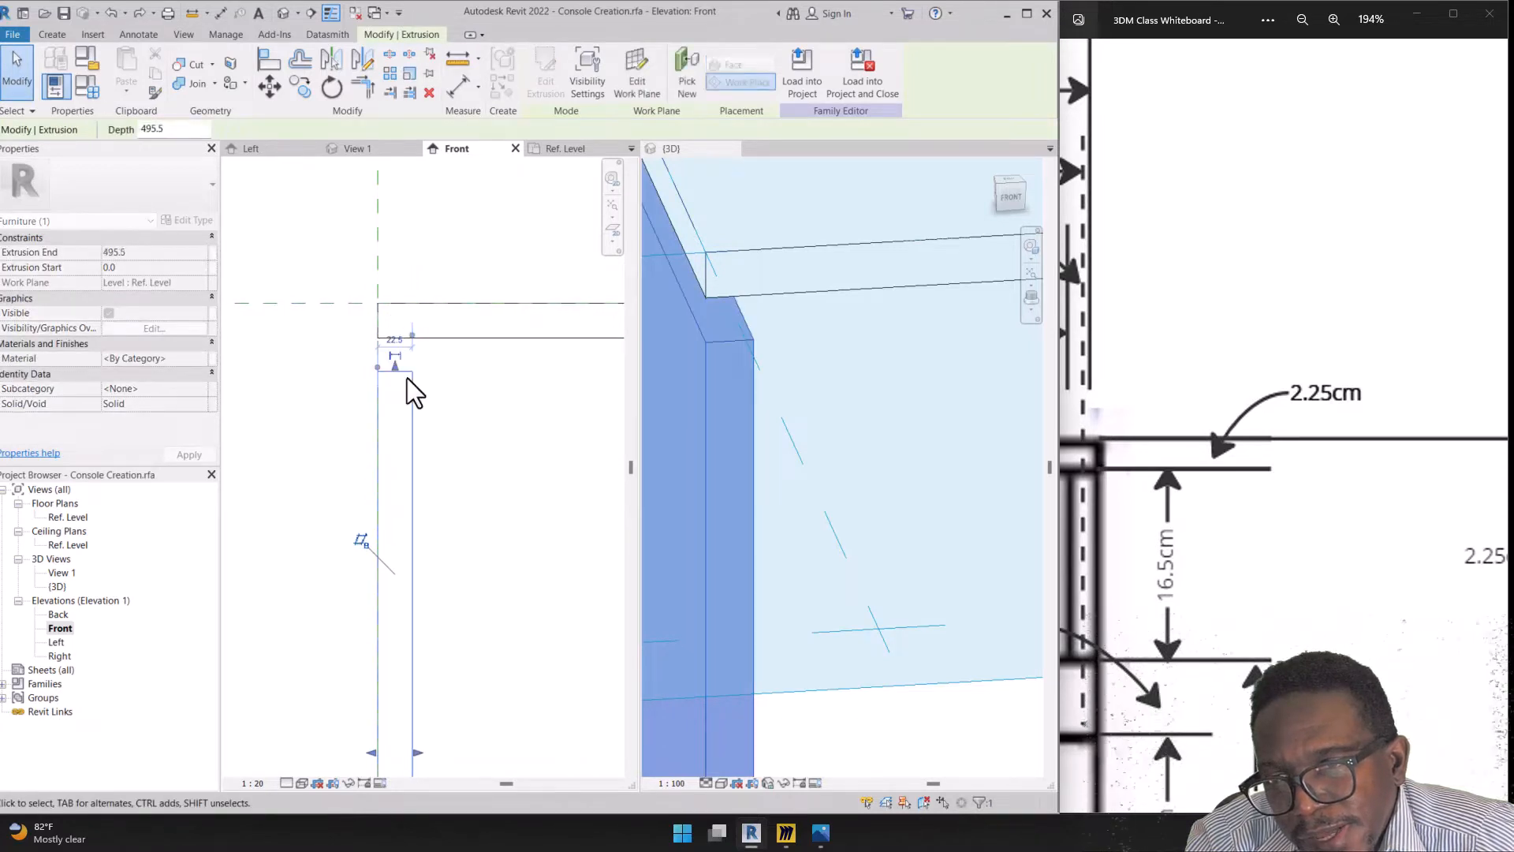
left_click(429, 392)
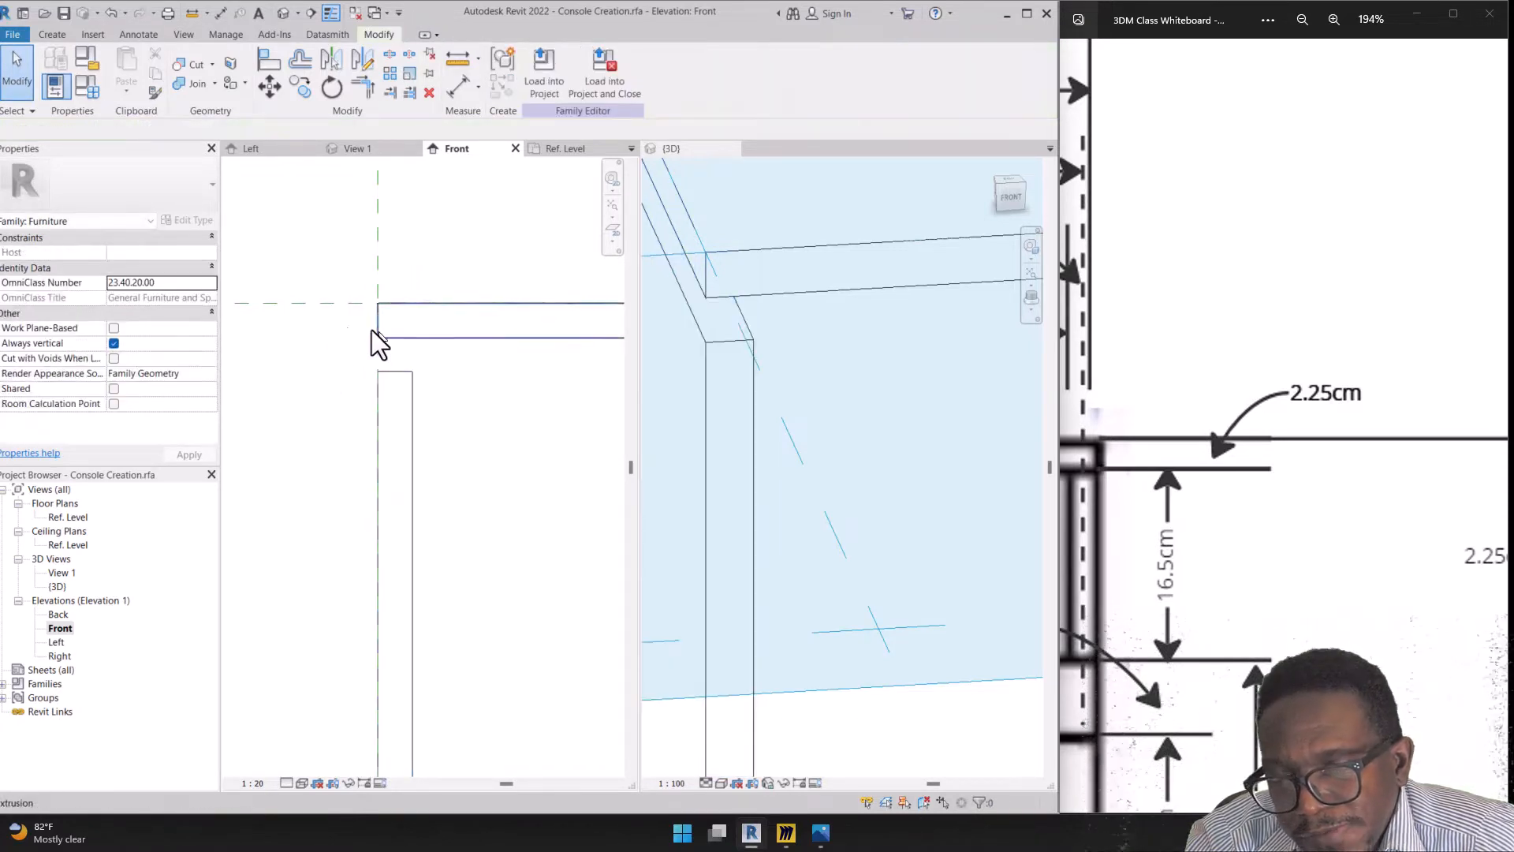
left_click(398, 384)
left_click_drag(396, 365, 396, 341)
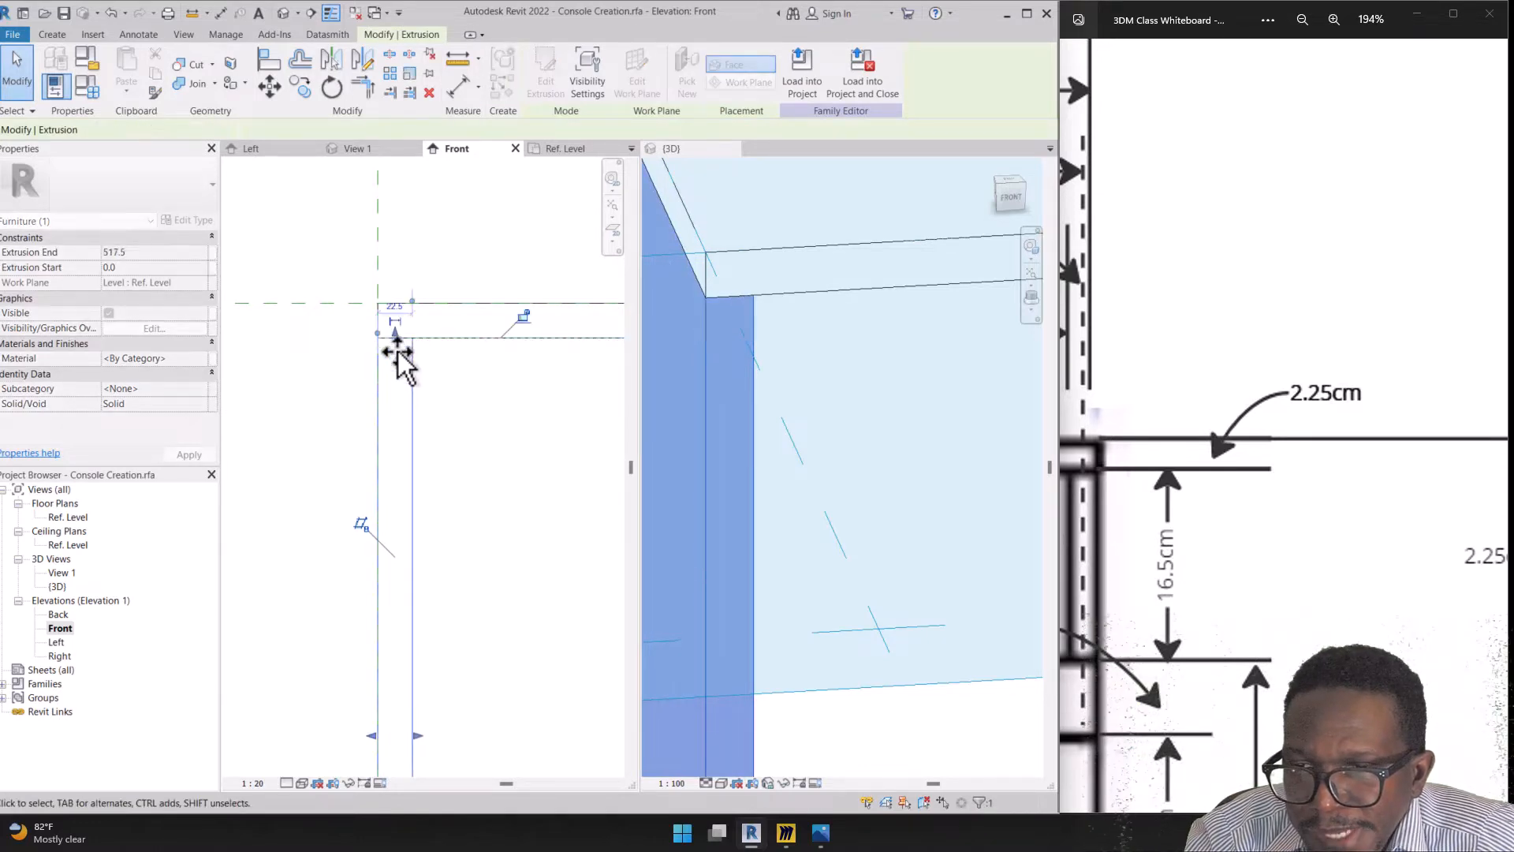
left_click(522, 314)
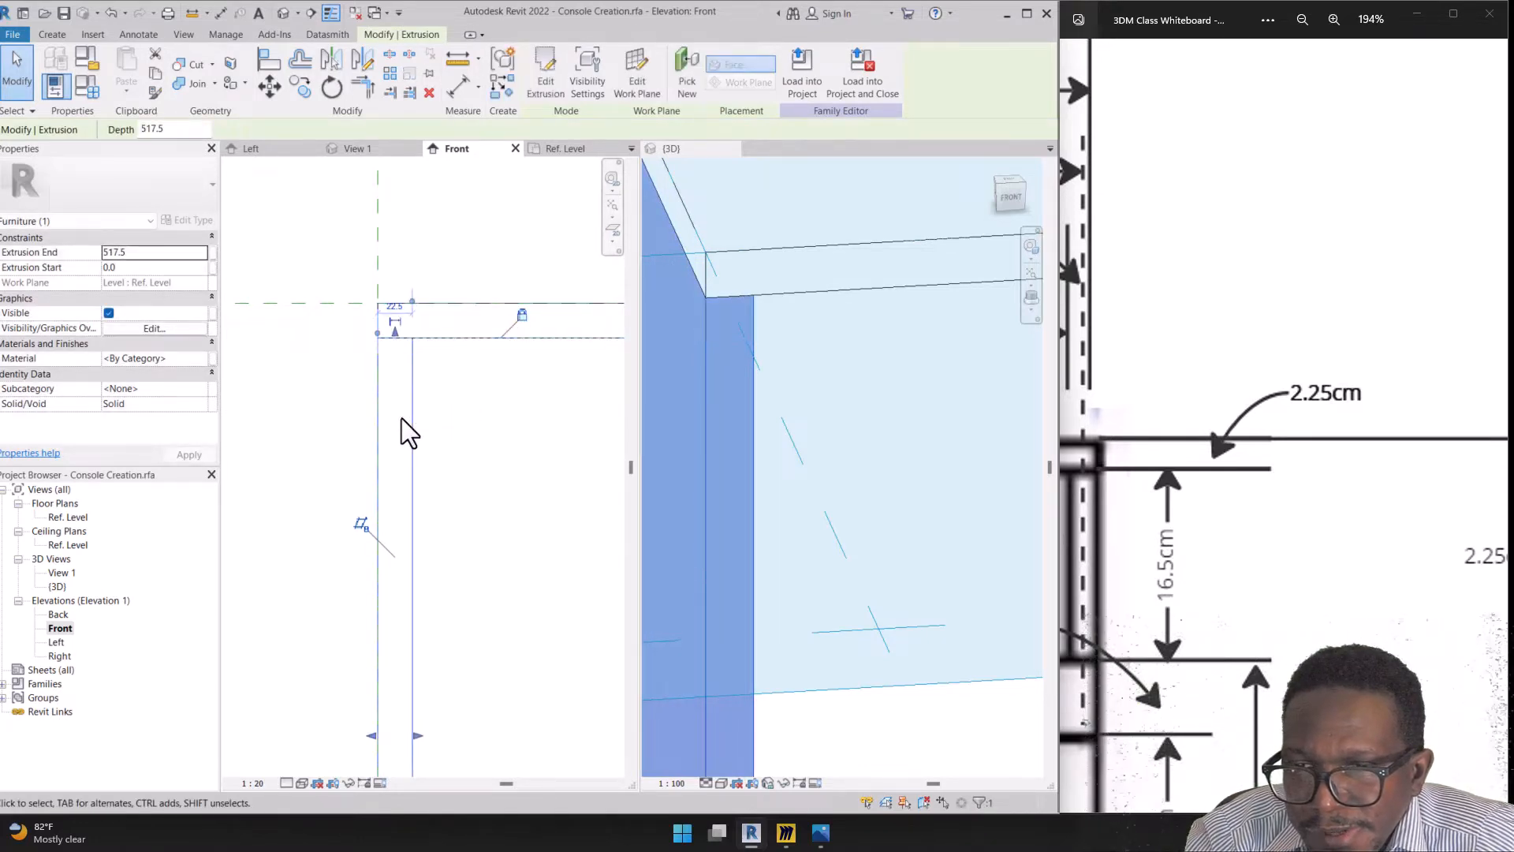
scroll(313, 349, "down", 8)
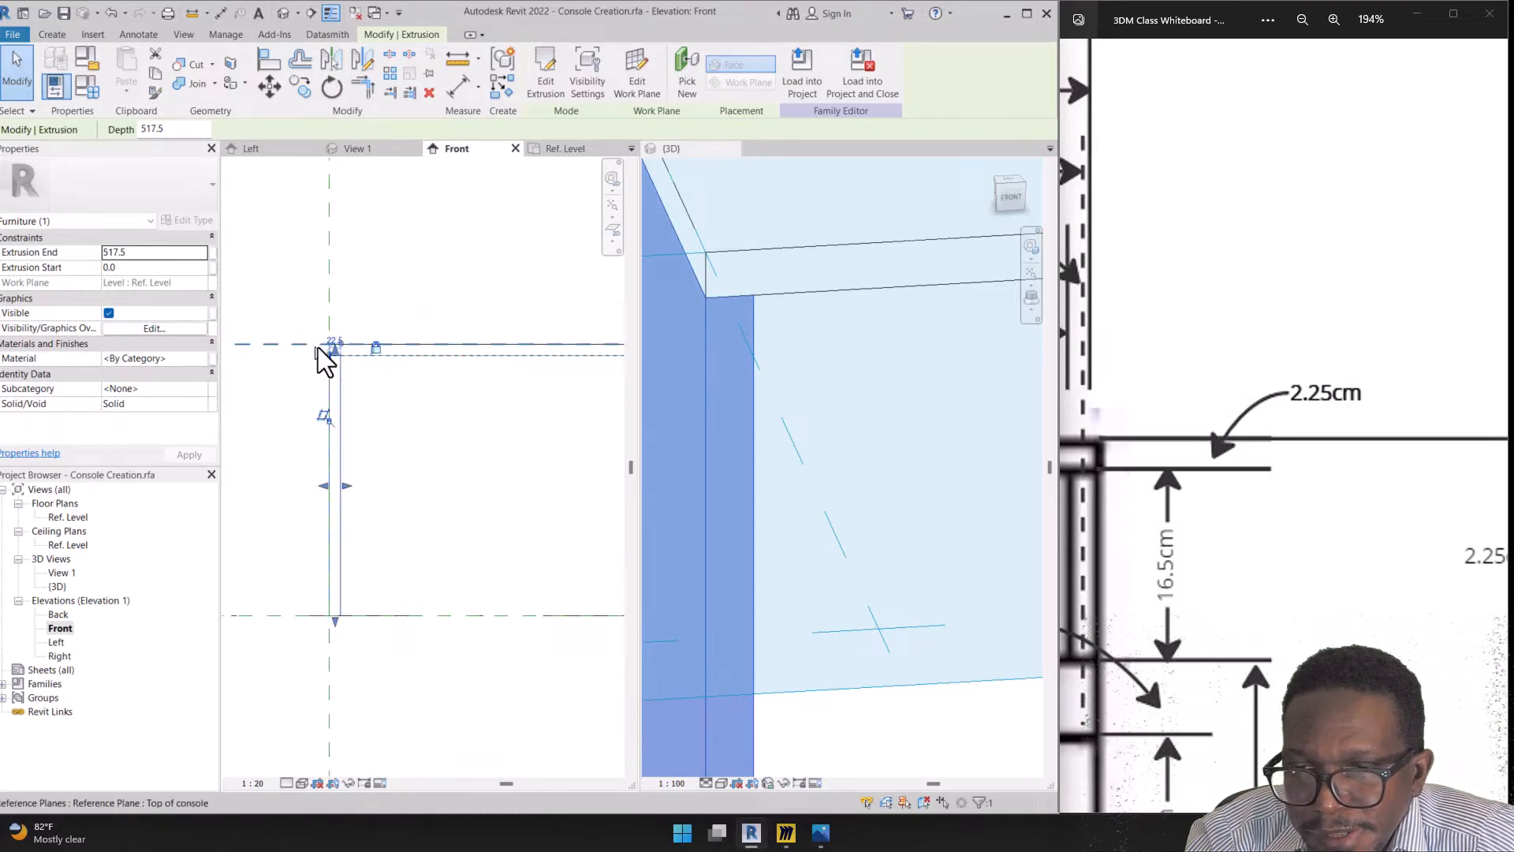
Shorten the opposite leg to 517.5 mm so its top meets the tabletop's underside, and lock the two together
scroll(483, 381, "up", 3)
scroll(576, 391, "up", 2)
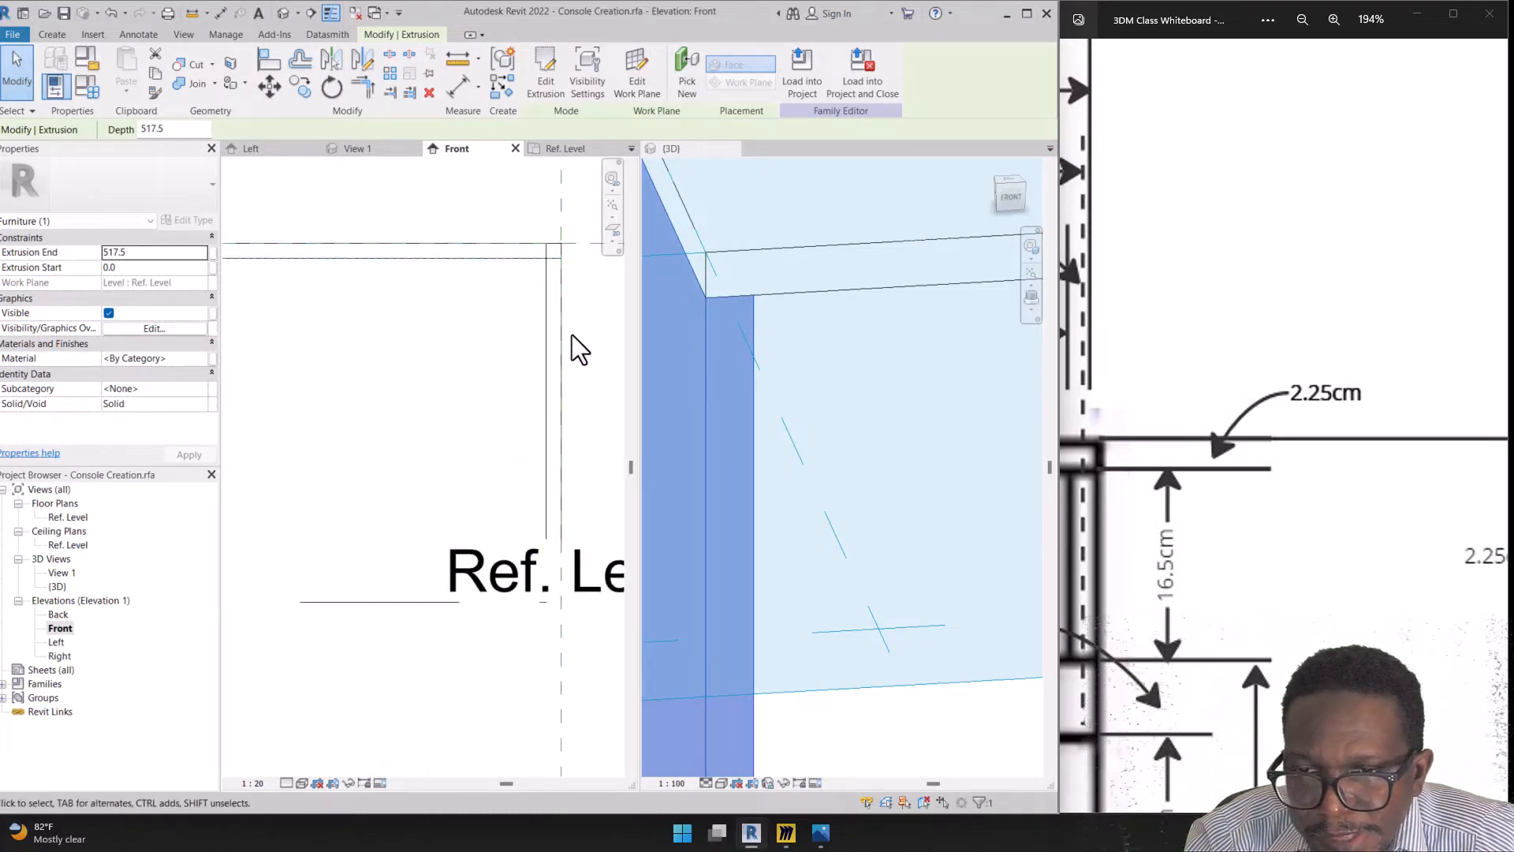
scroll(581, 210, "up", 2)
middle_click_drag(581, 210, 483, 281)
left_click(426, 351)
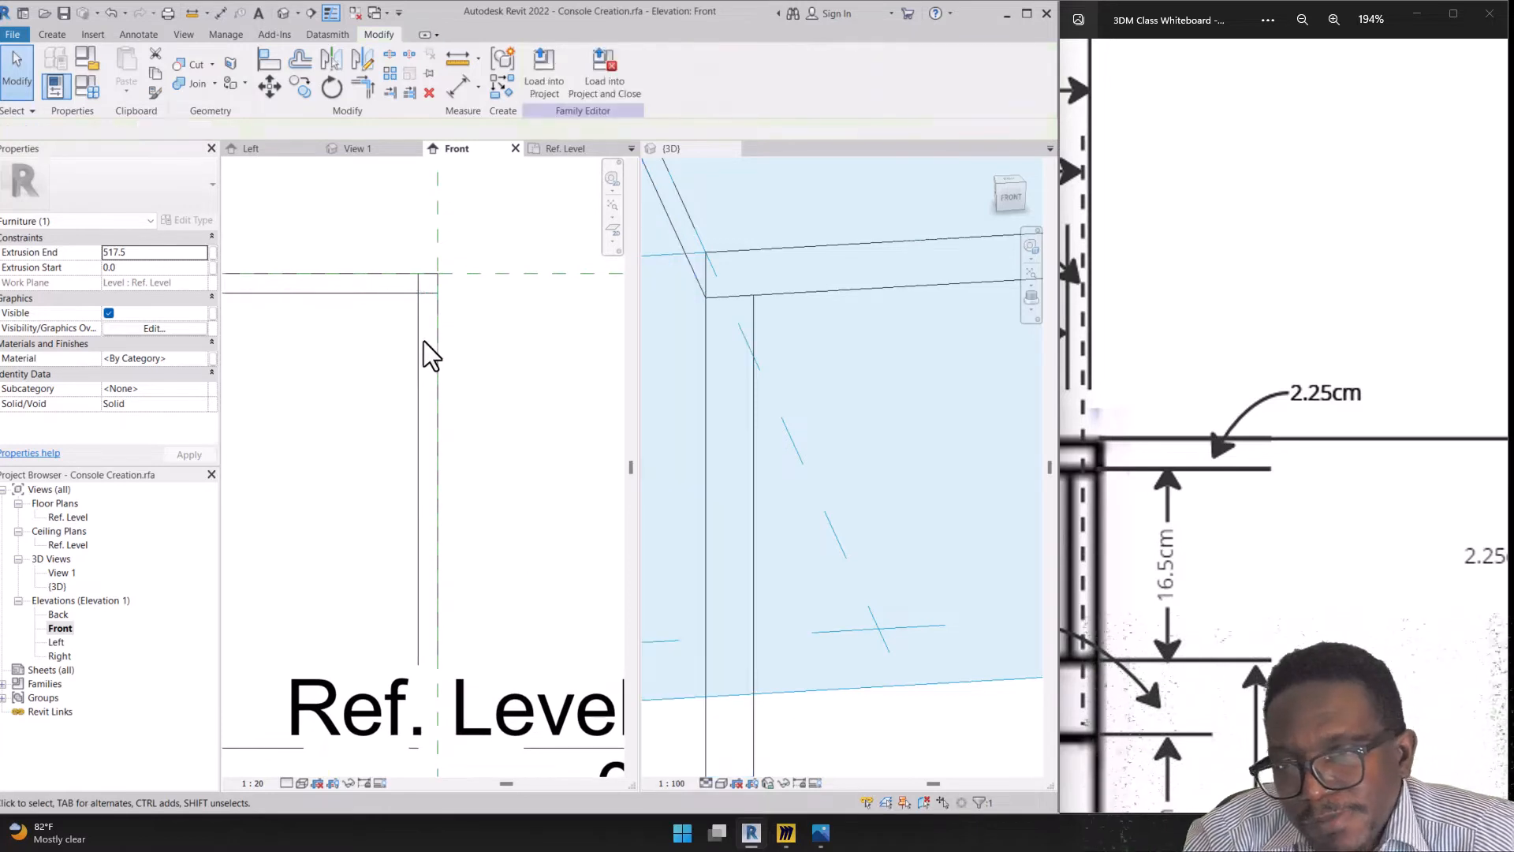
left_click(433, 328)
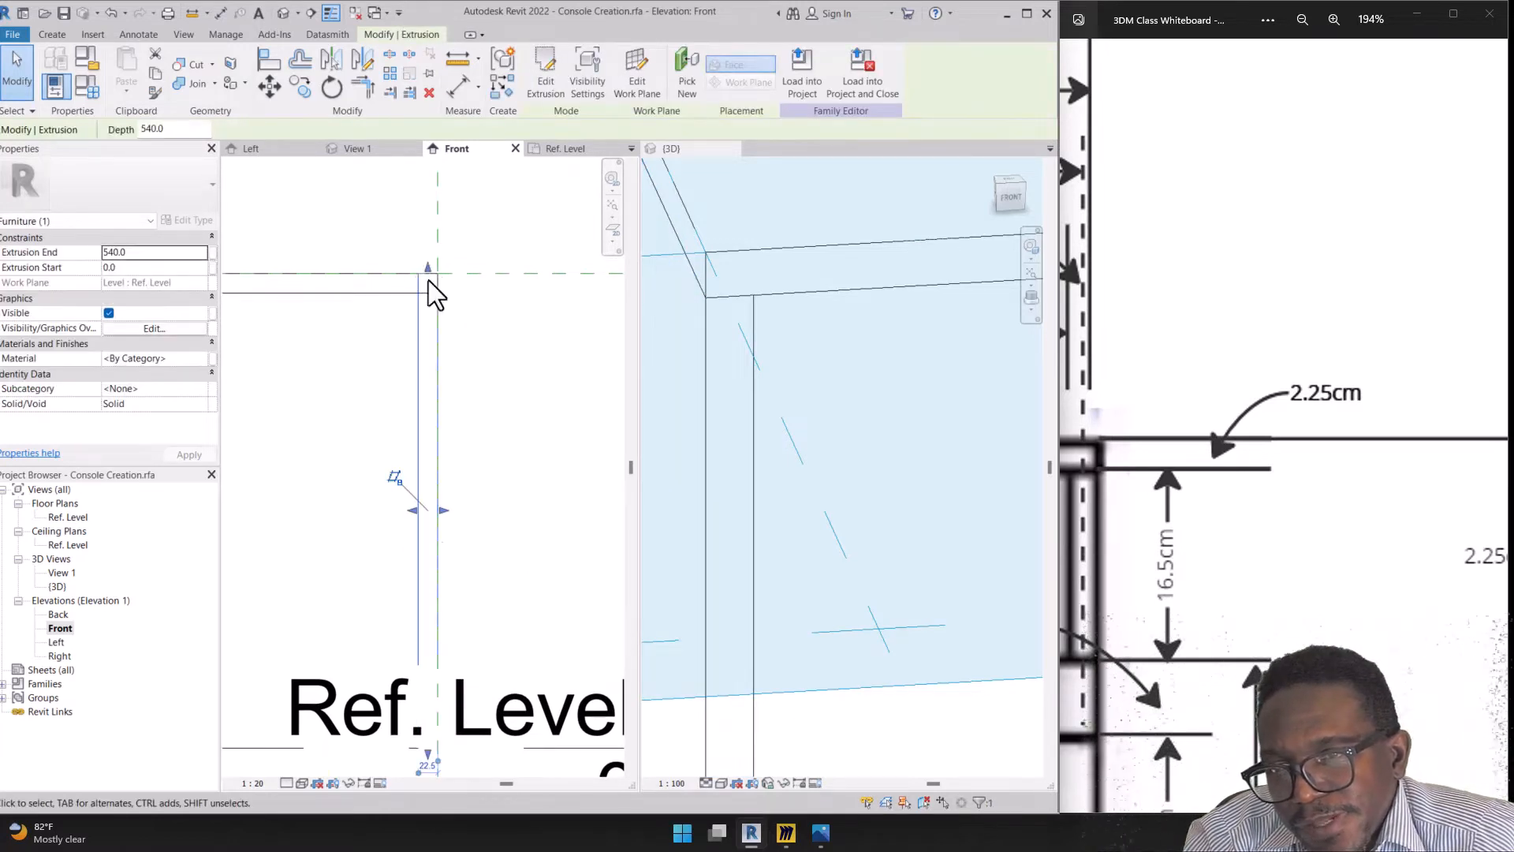
scroll(432, 284, "up", 3)
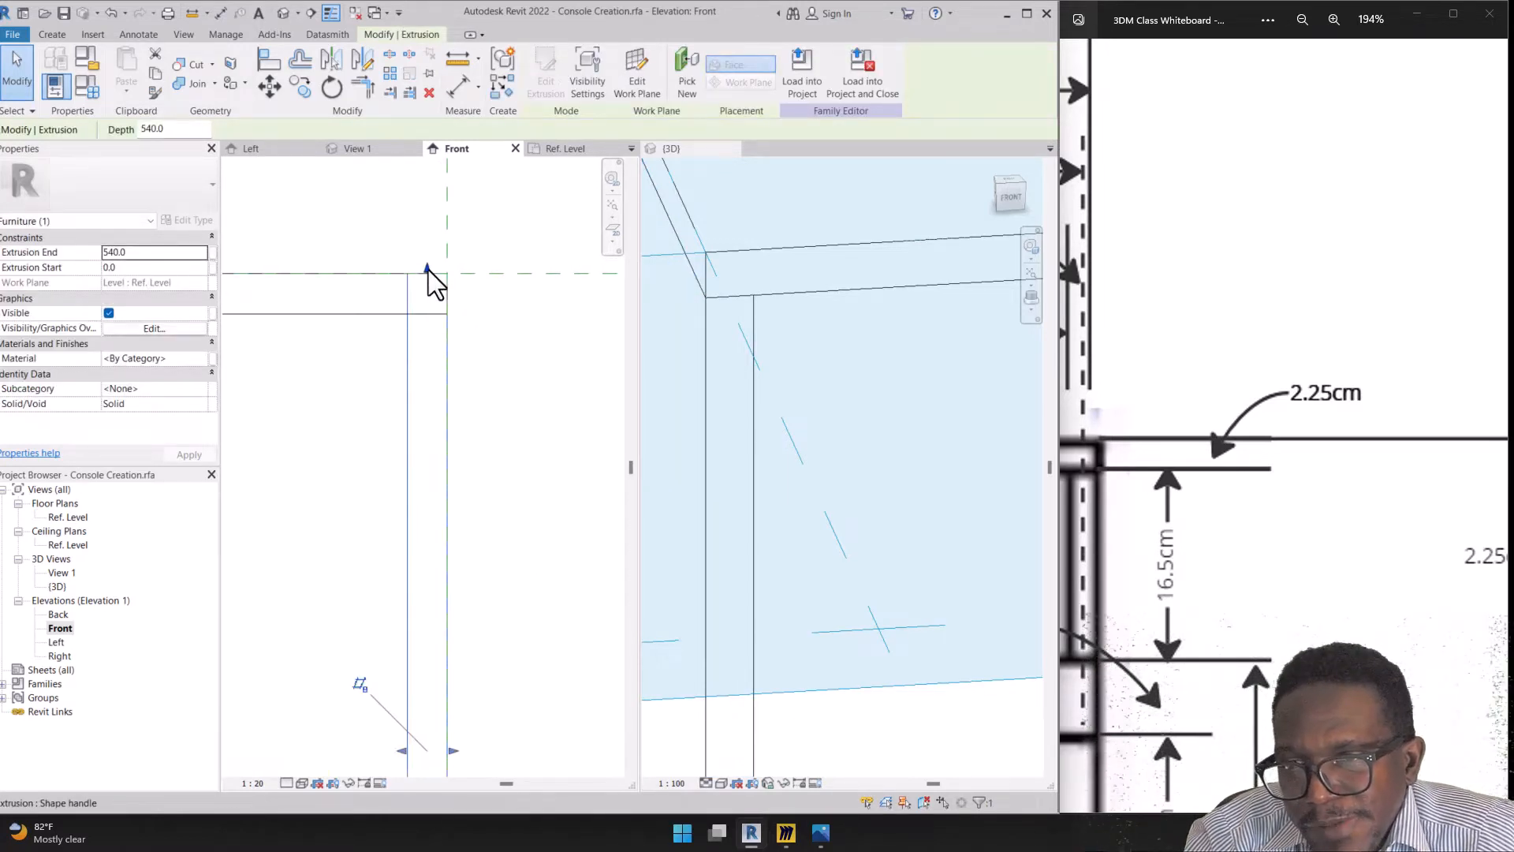
scroll(414, 341, "down", 4)
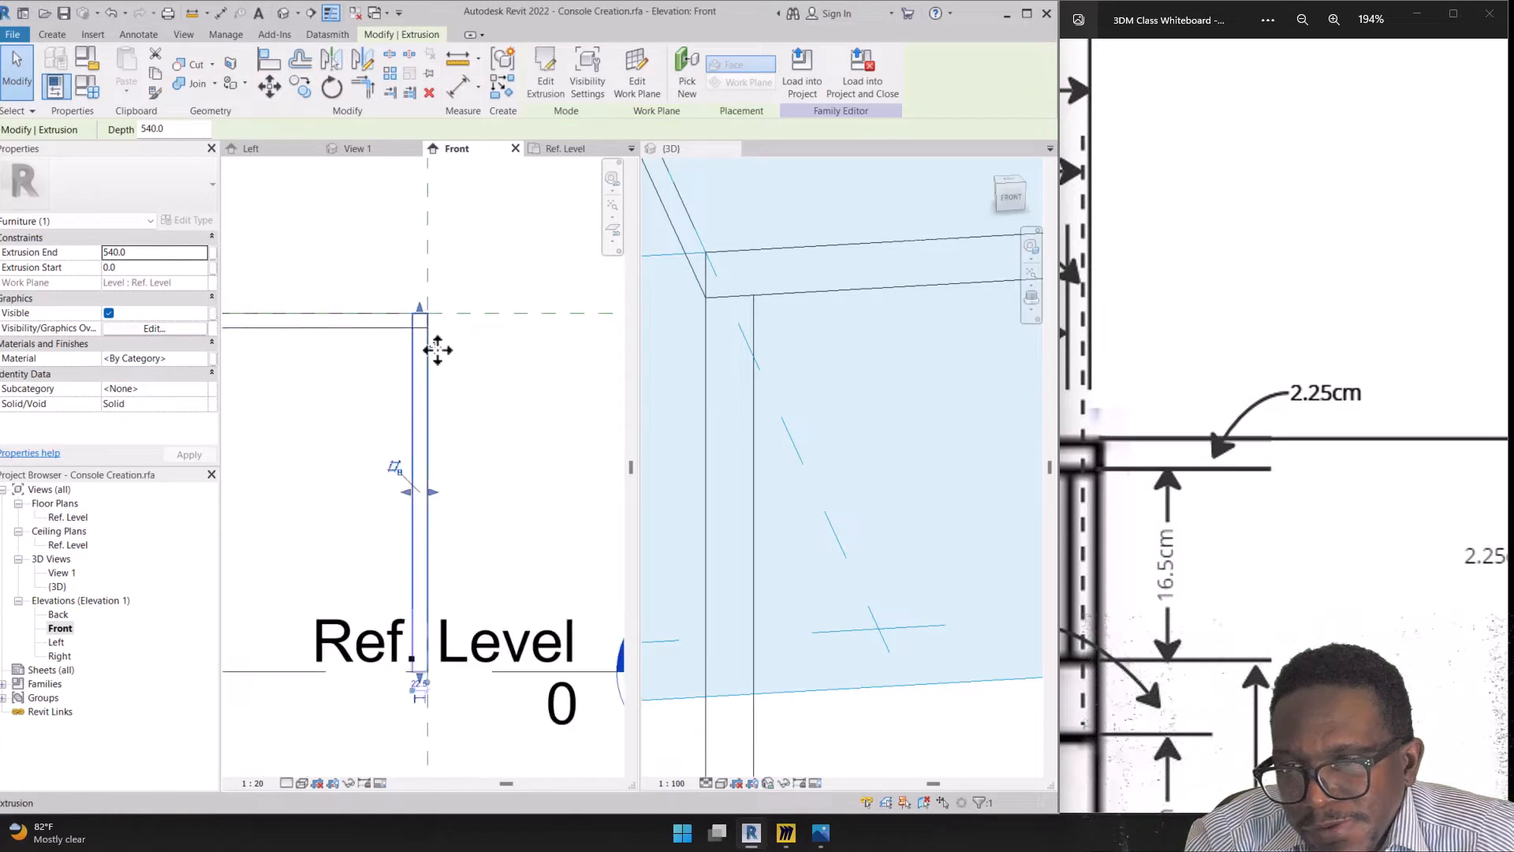
left_click(490, 407)
left_click(411, 358)
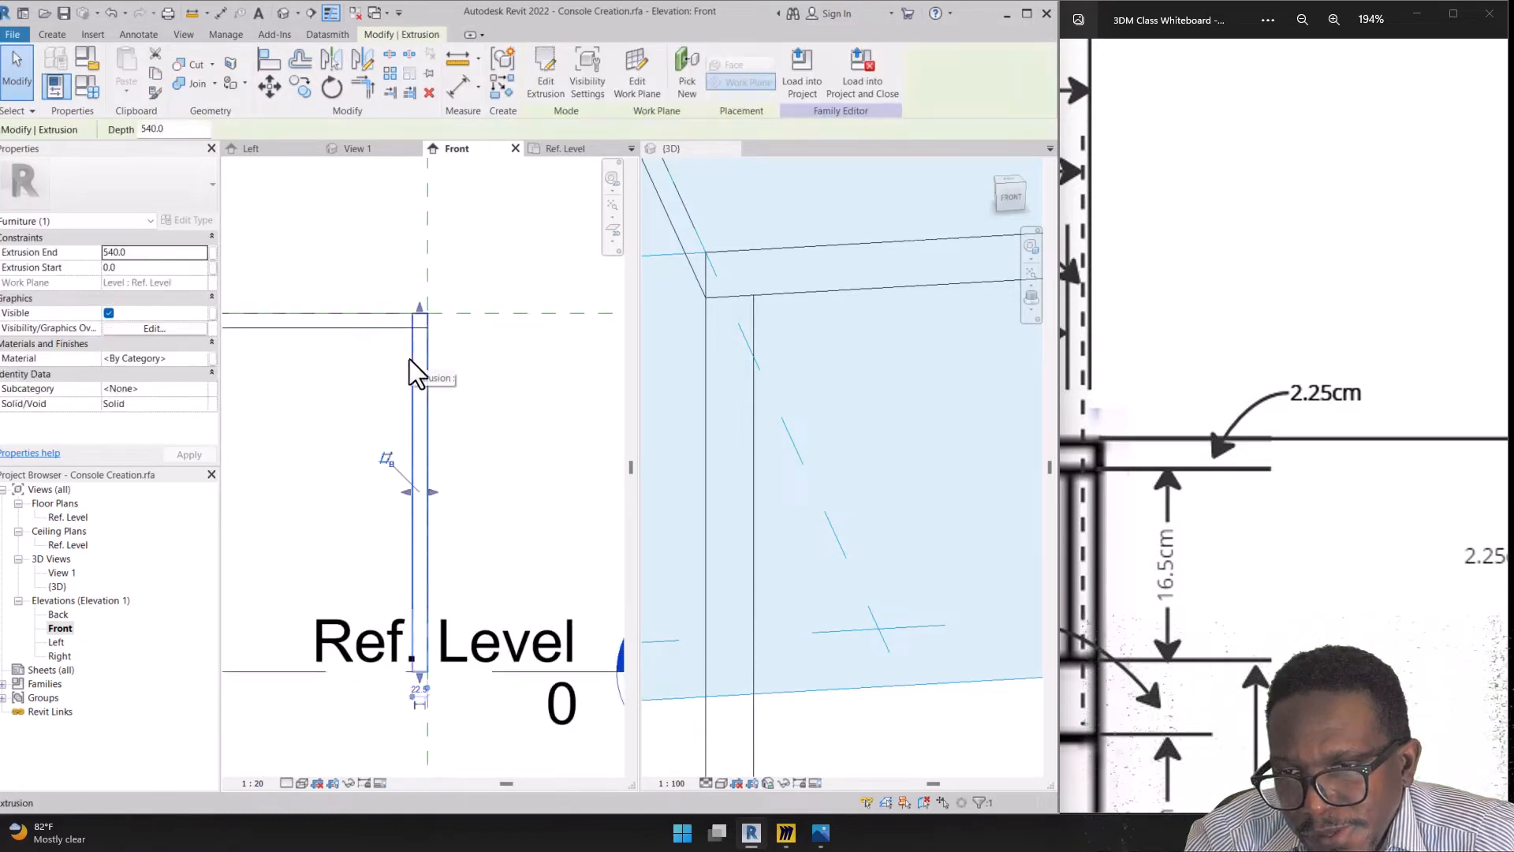
scroll(421, 299, "up", 3)
left_click_drag(415, 335, 423, 399)
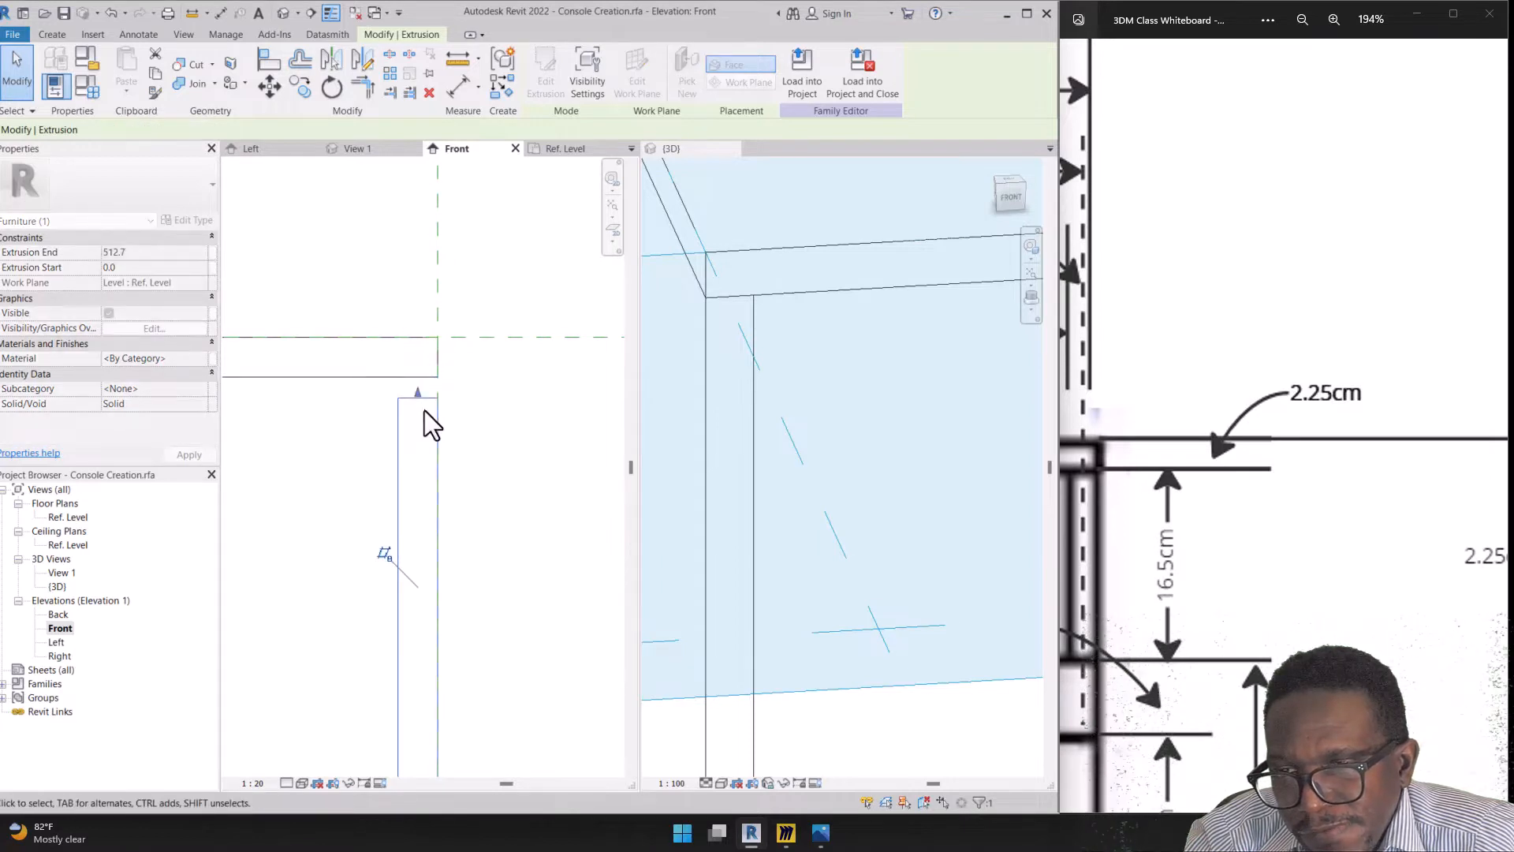
scroll(411, 409, "up", 1)
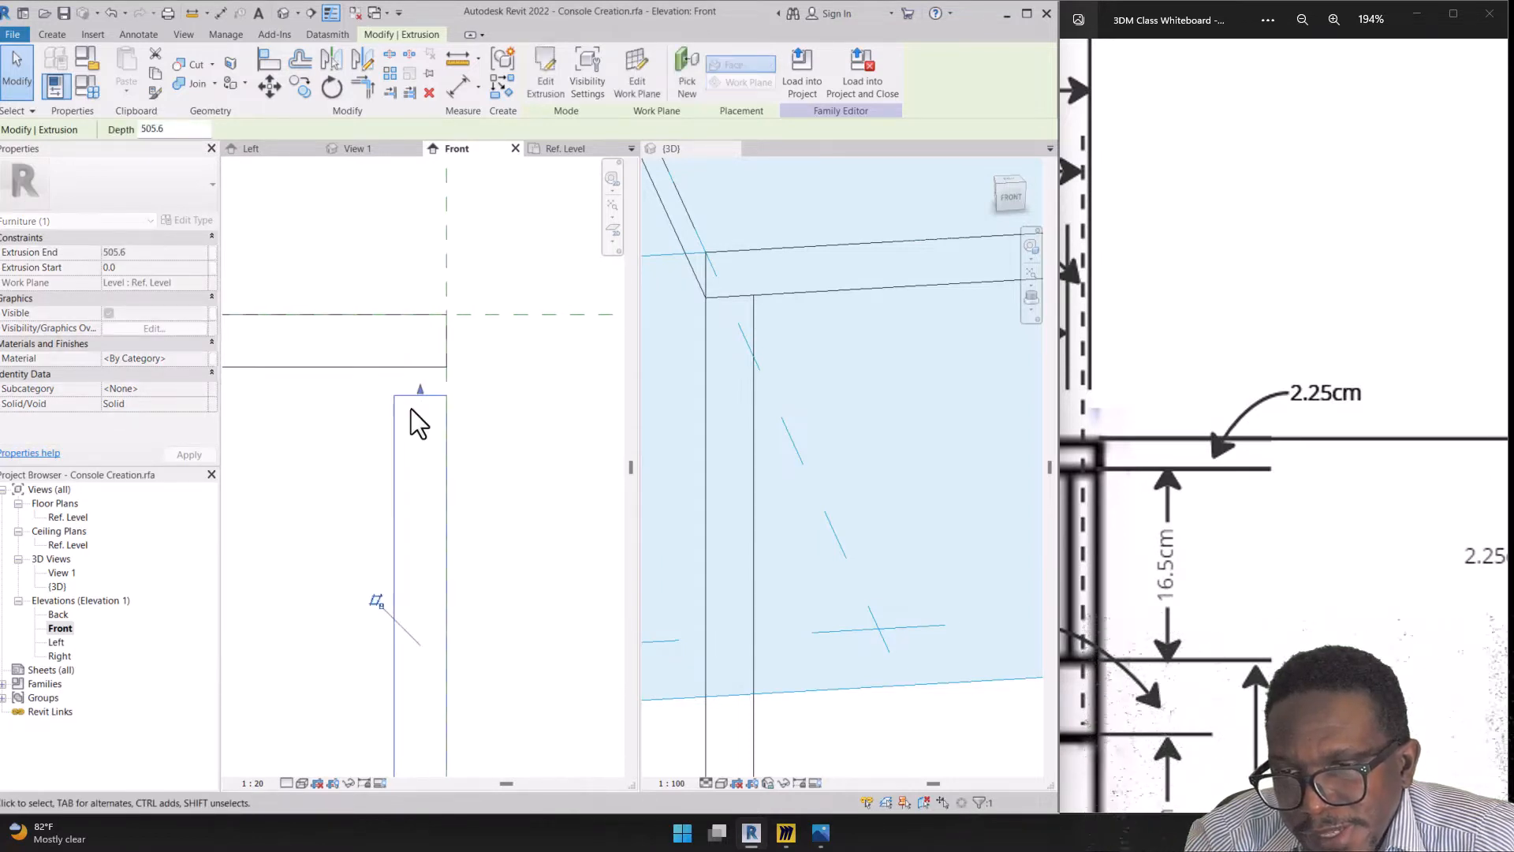
left_click_drag(419, 392, 423, 369)
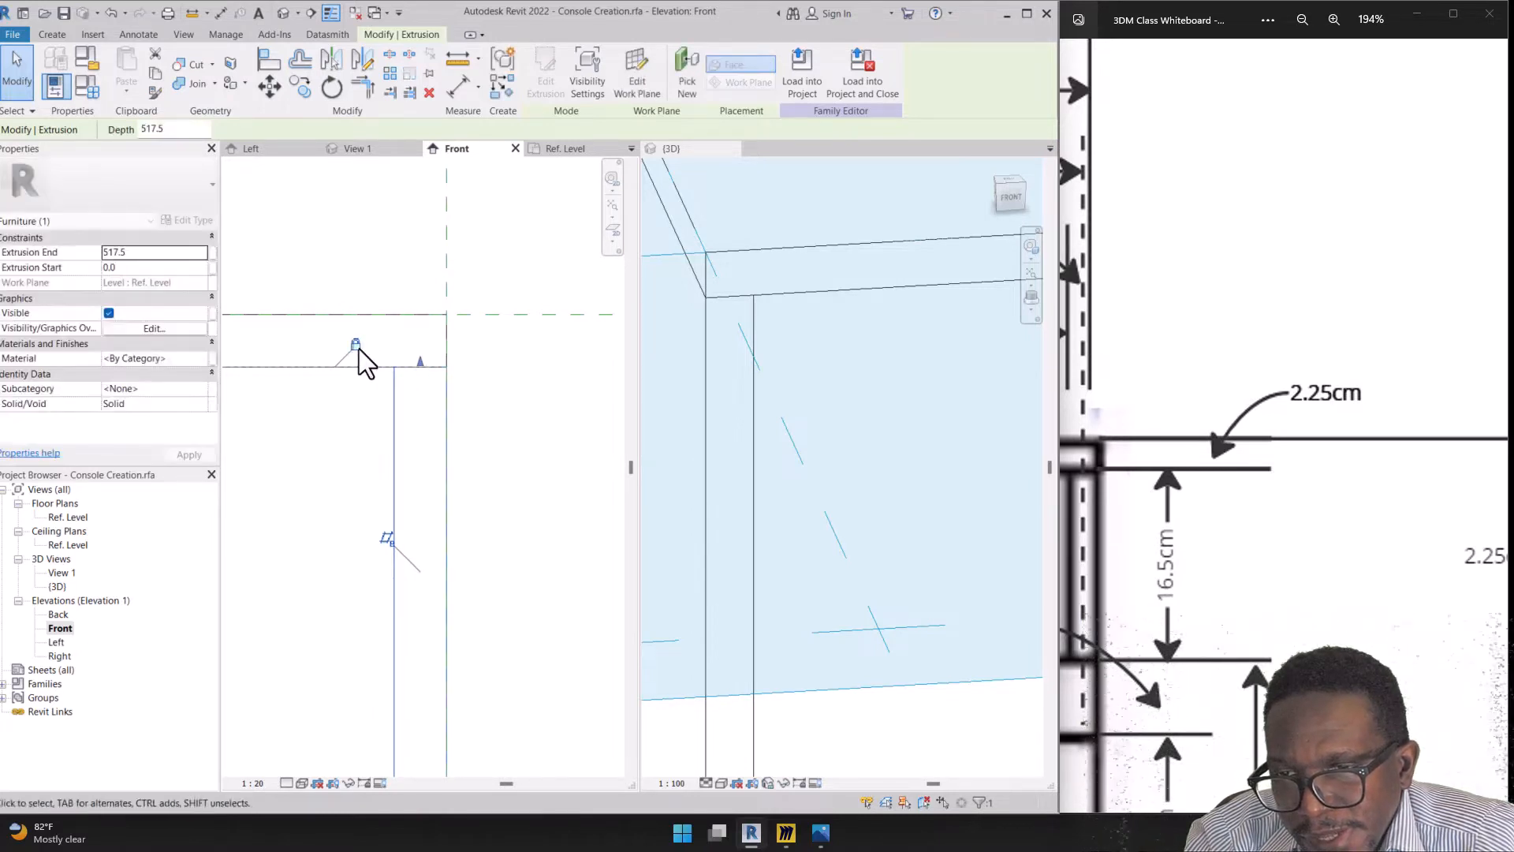
left_click(381, 435)
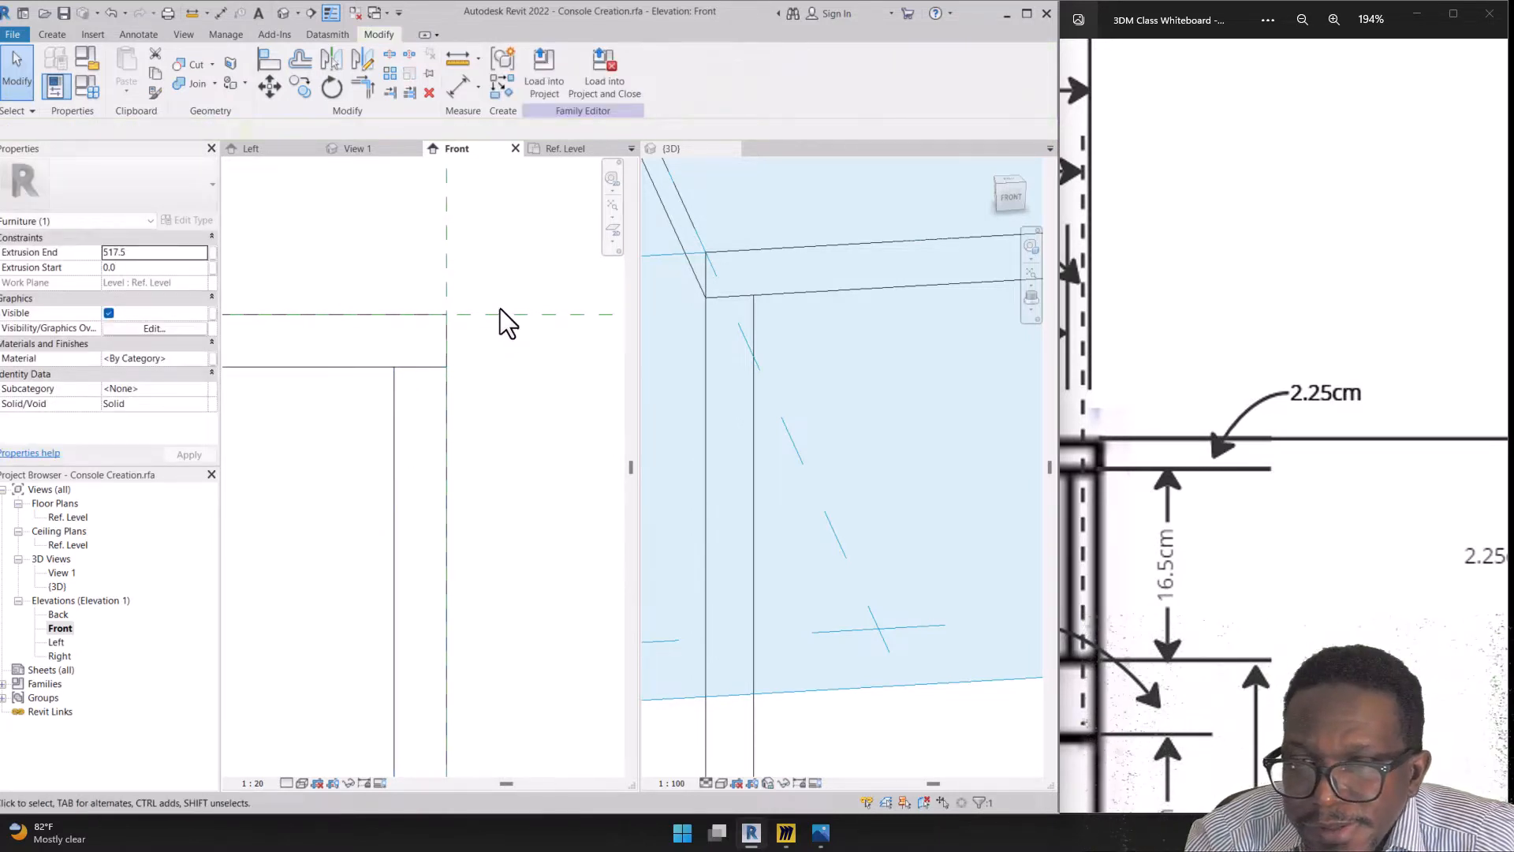
Lower the Top of console reference plane to about 460 mm above Ref. Level to test the legs' constraints
mouse_move(500, 320)
left_mouse_down()
mouse_move(490, 450)
mouse_move(486, 330)
left_mouse_up()
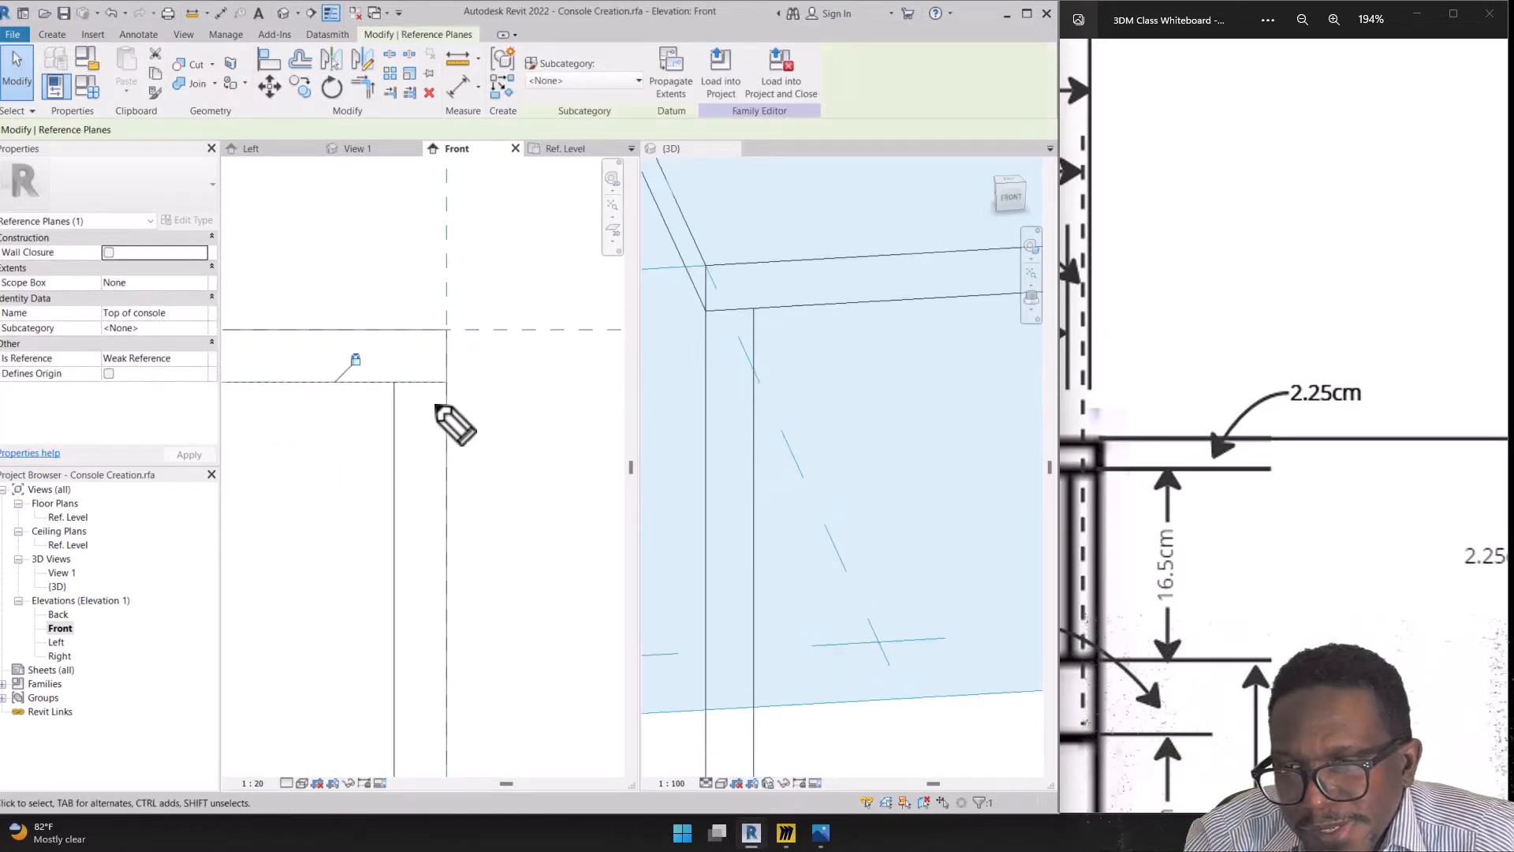
left_click(436, 379)
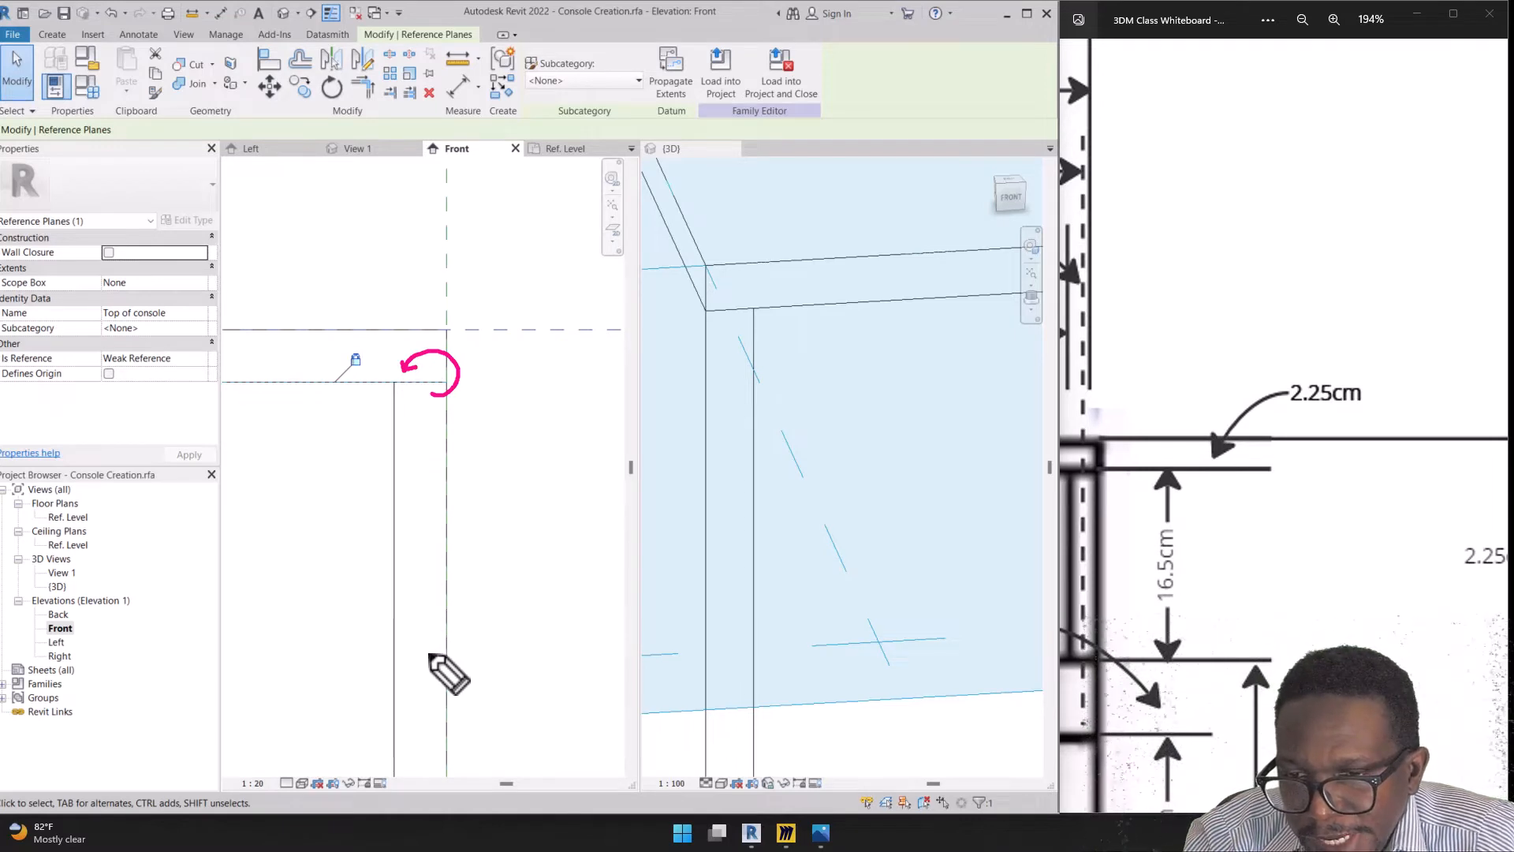
mouse_move(435, 656)
left_mouse_down()
mouse_move(494, 599)
mouse_move(513, 516)
mouse_move(495, 467)
mouse_move(512, 293)
mouse_move(461, 252)
left_mouse_up()
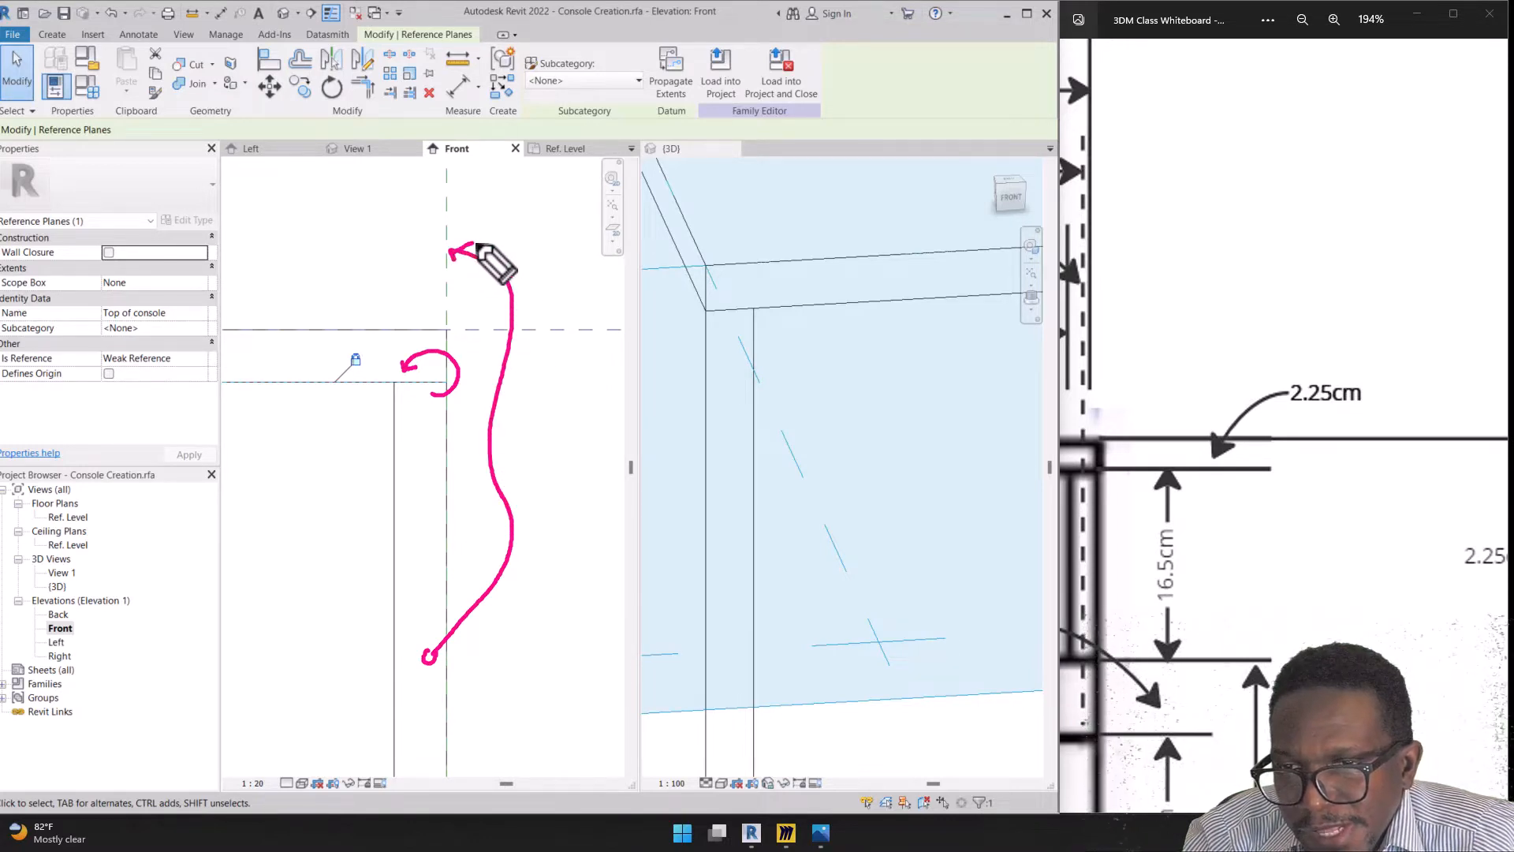
key("ctrl+shift+5")
left_click_drag(454, 236, 426, 443)
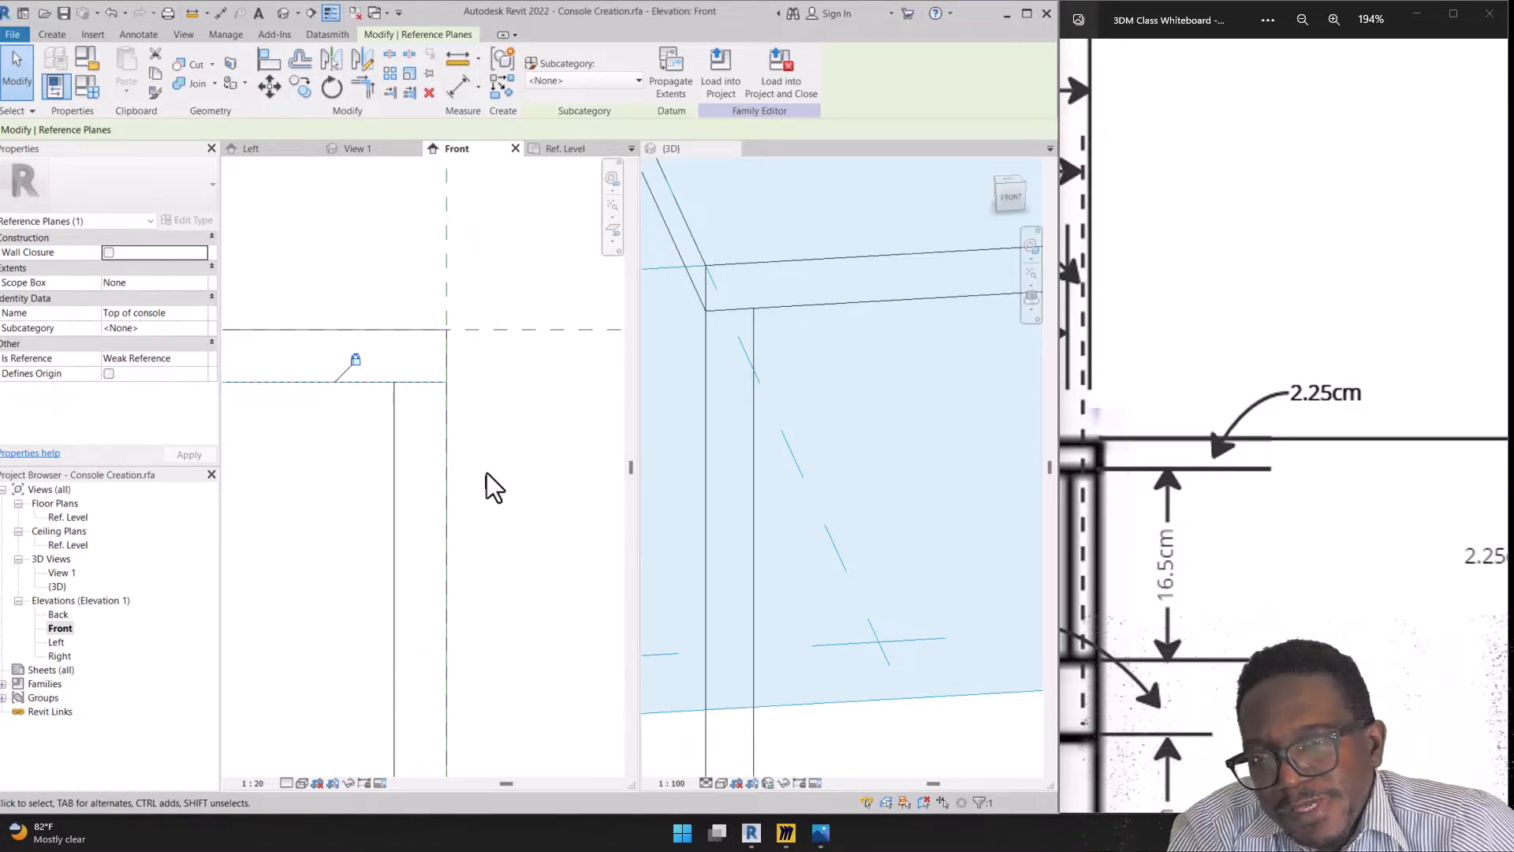
scroll(494, 487, "down", 3)
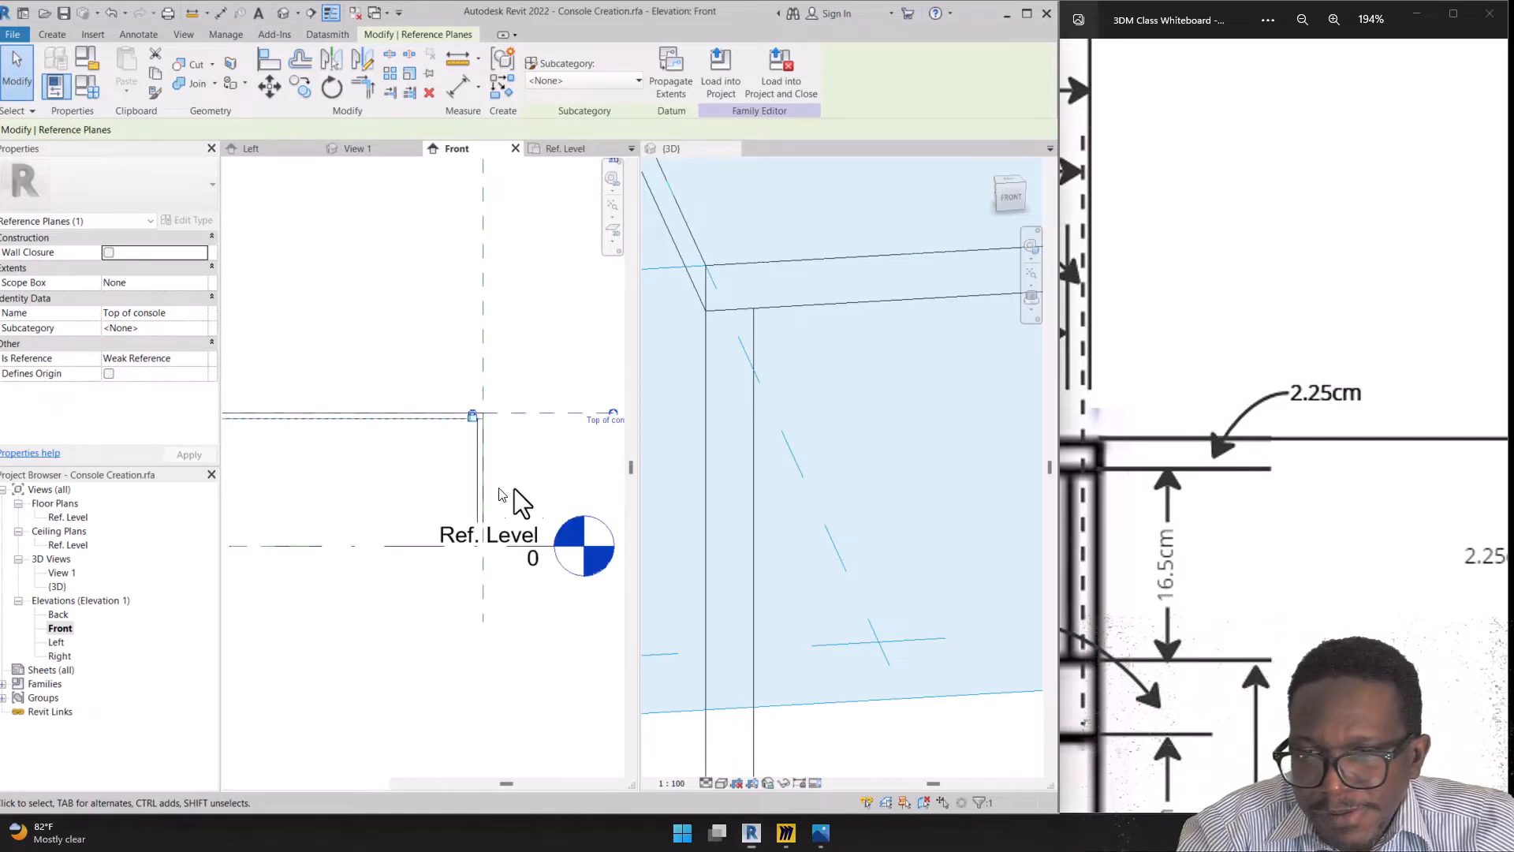
middle_click_drag(368, 489, 508, 450)
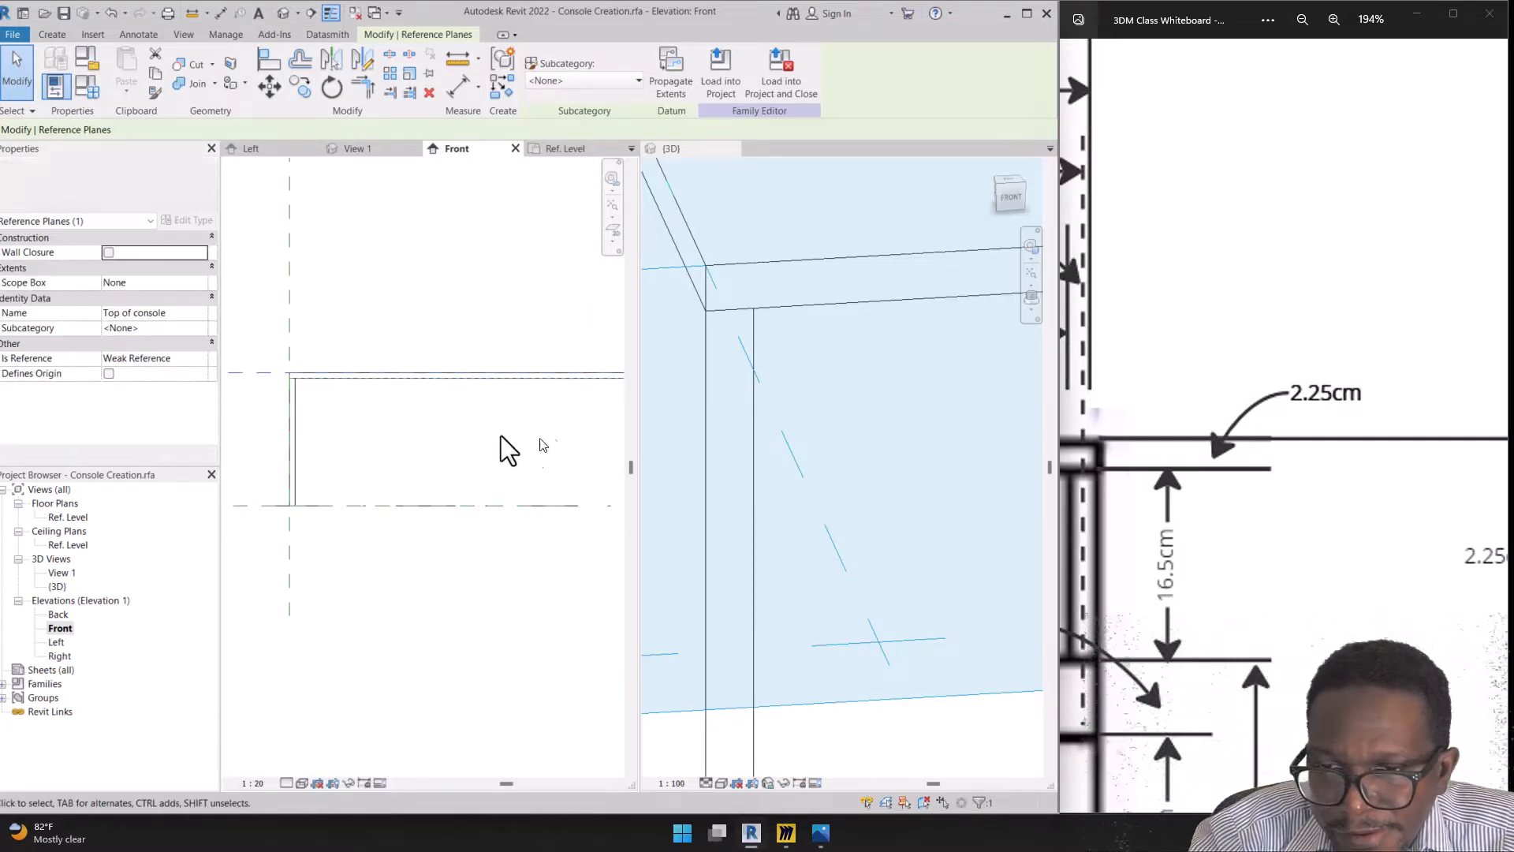
scroll(282, 377, "up", 3)
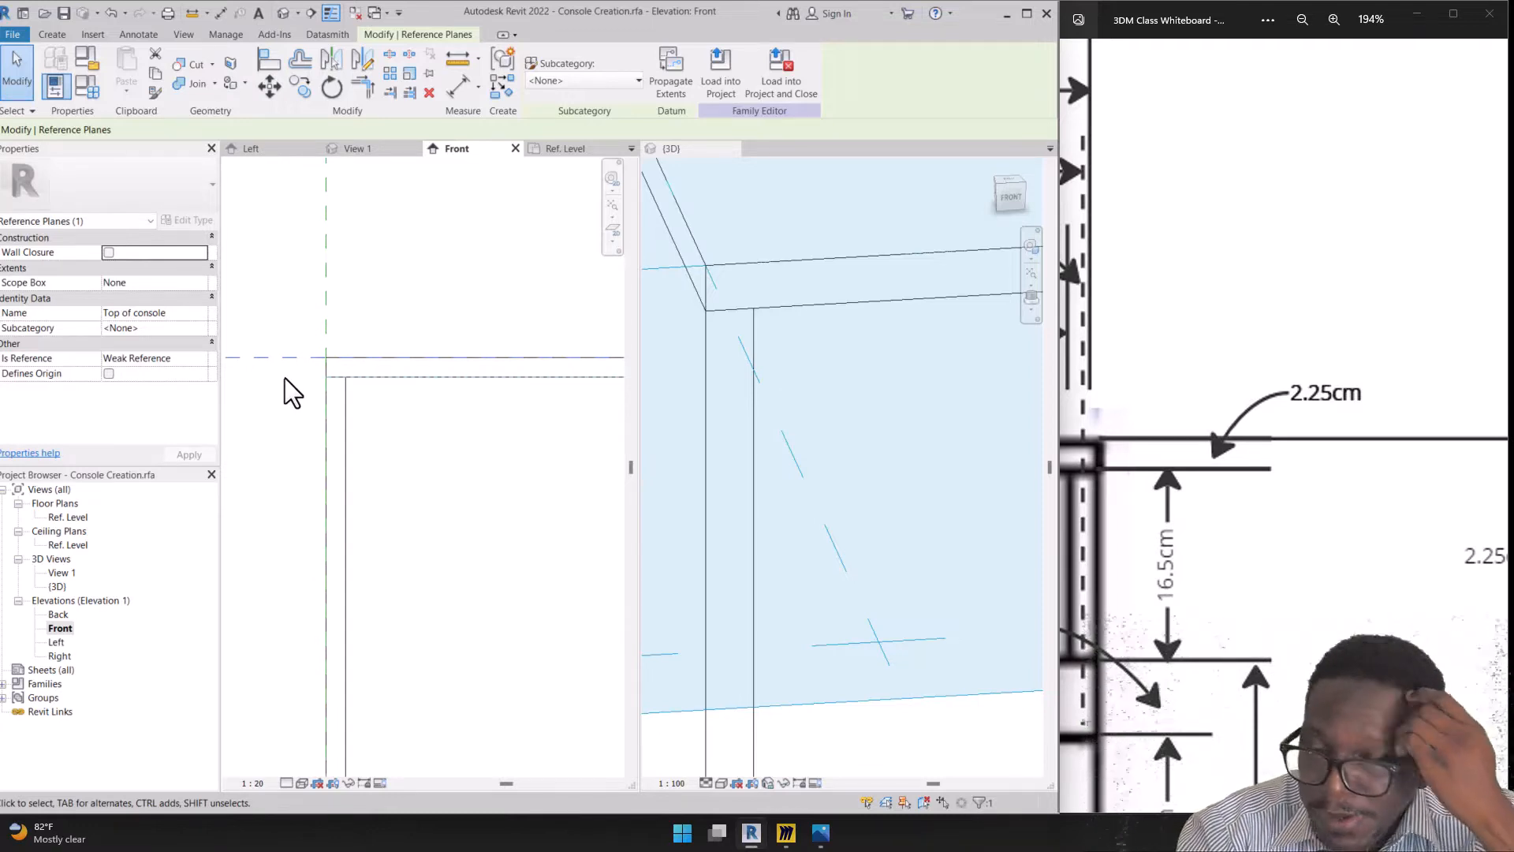
scroll(532, 448, "down", 2)
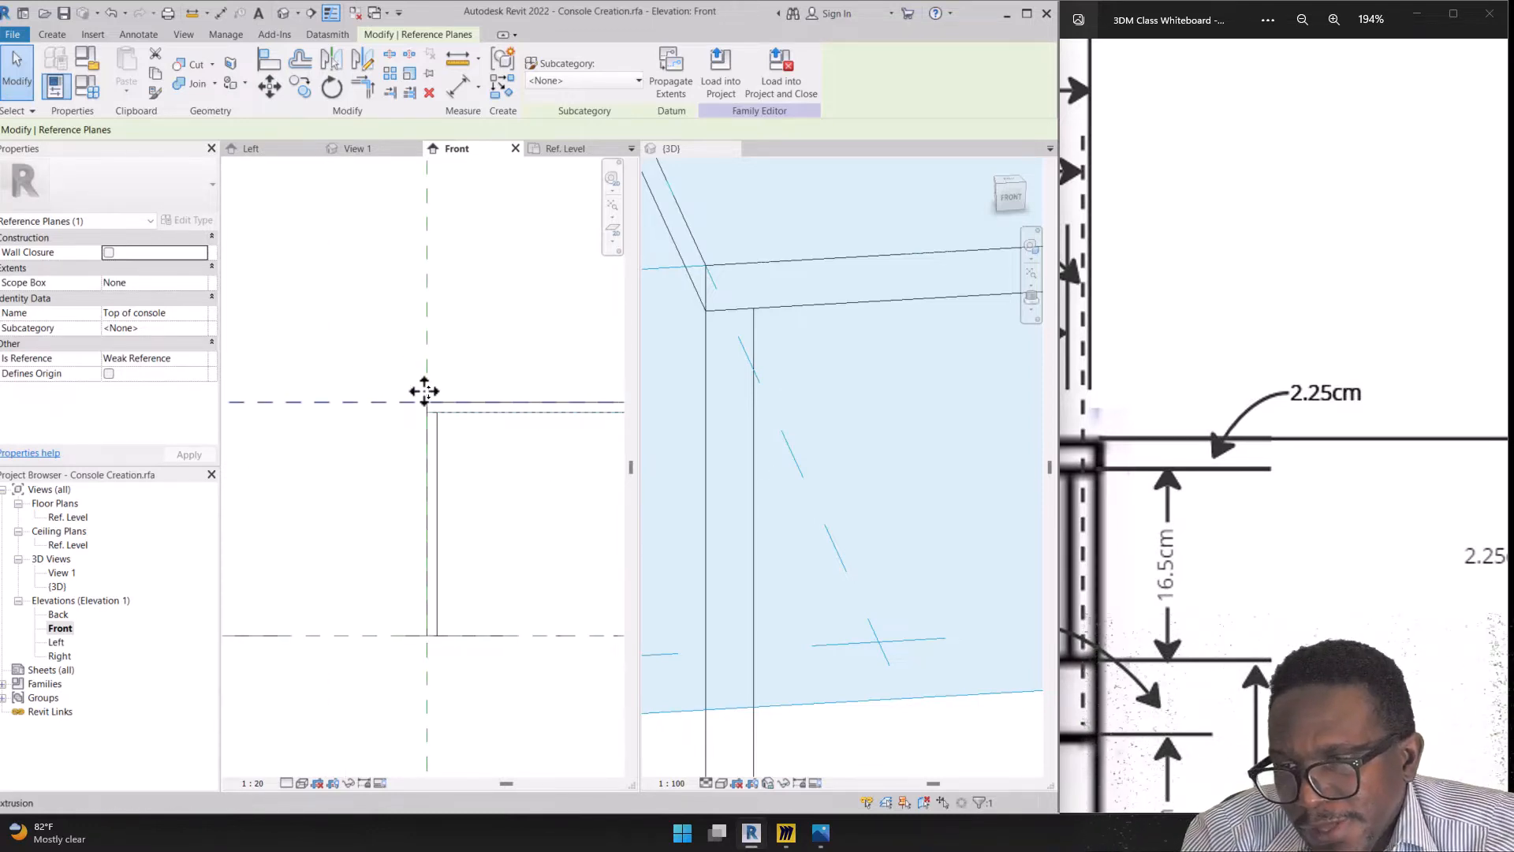
scroll(449, 474, "up", 2)
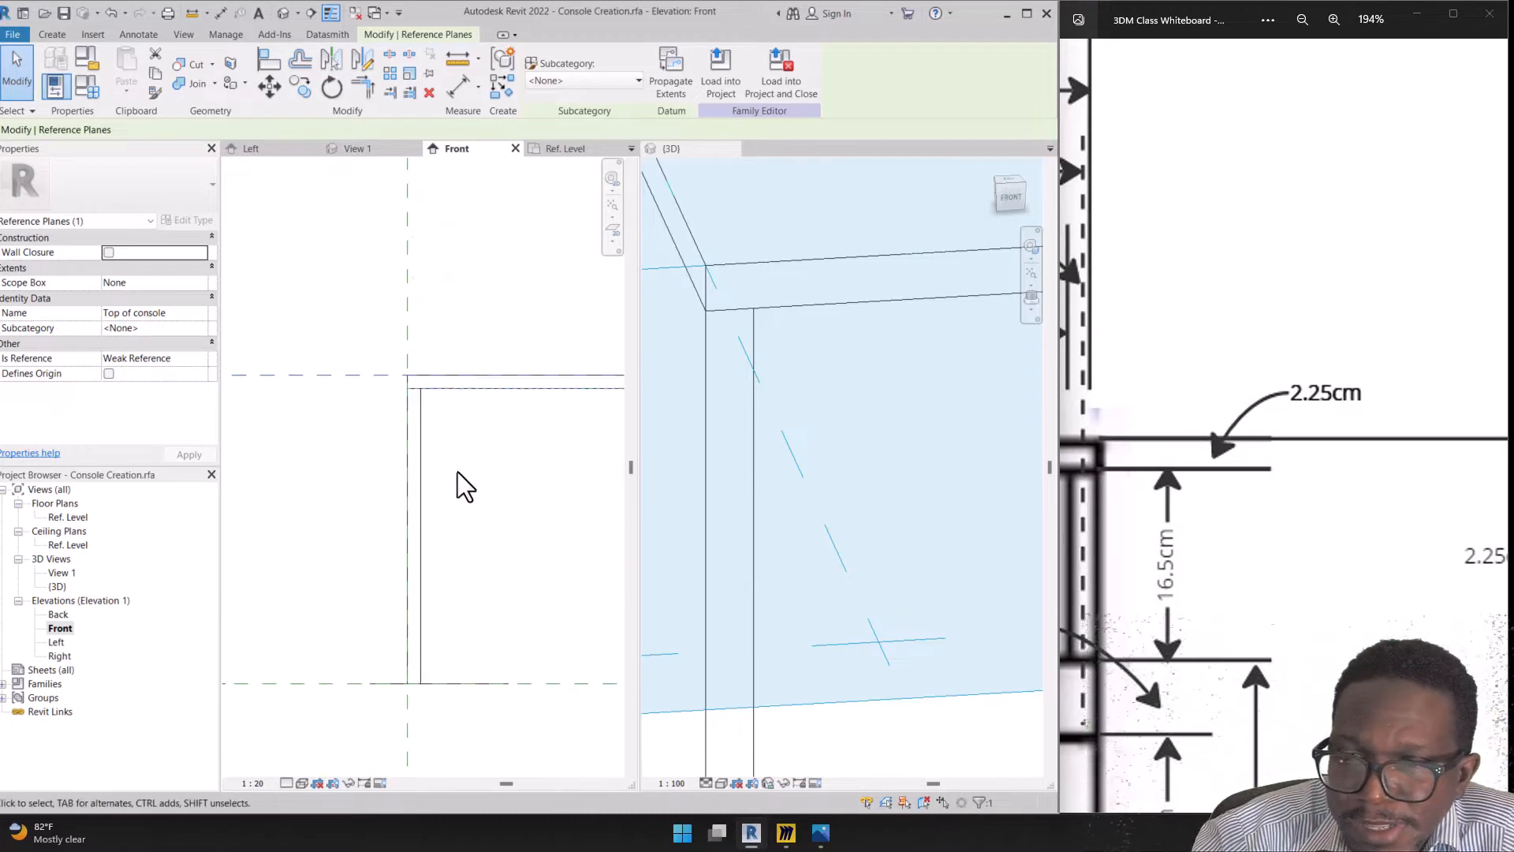
scroll(431, 440, "down", 1)
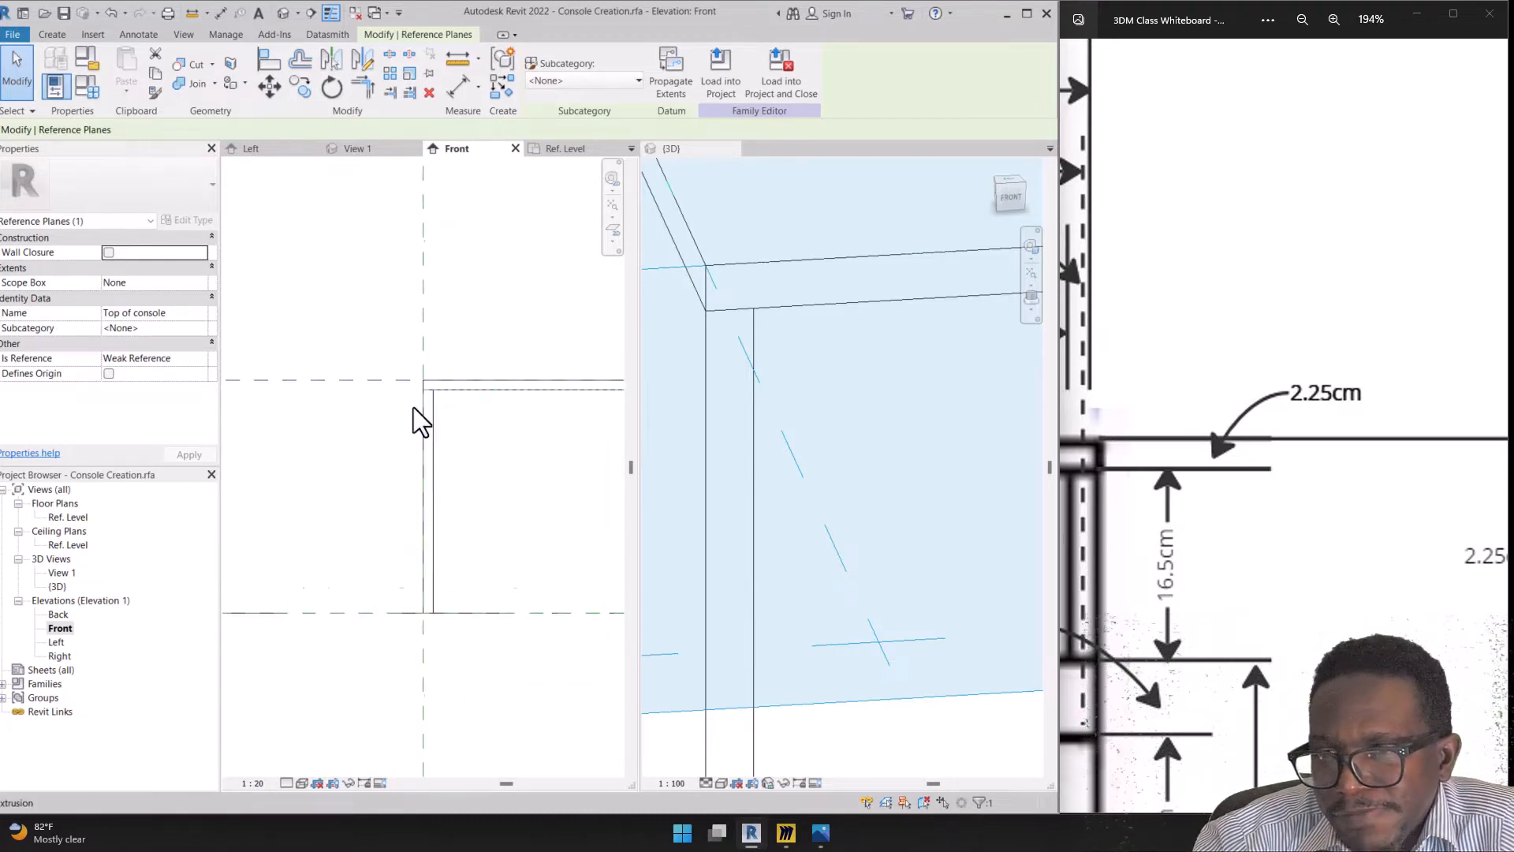
left_click_drag(382, 379, 331, 372)
scroll(360, 400, "down", 1)
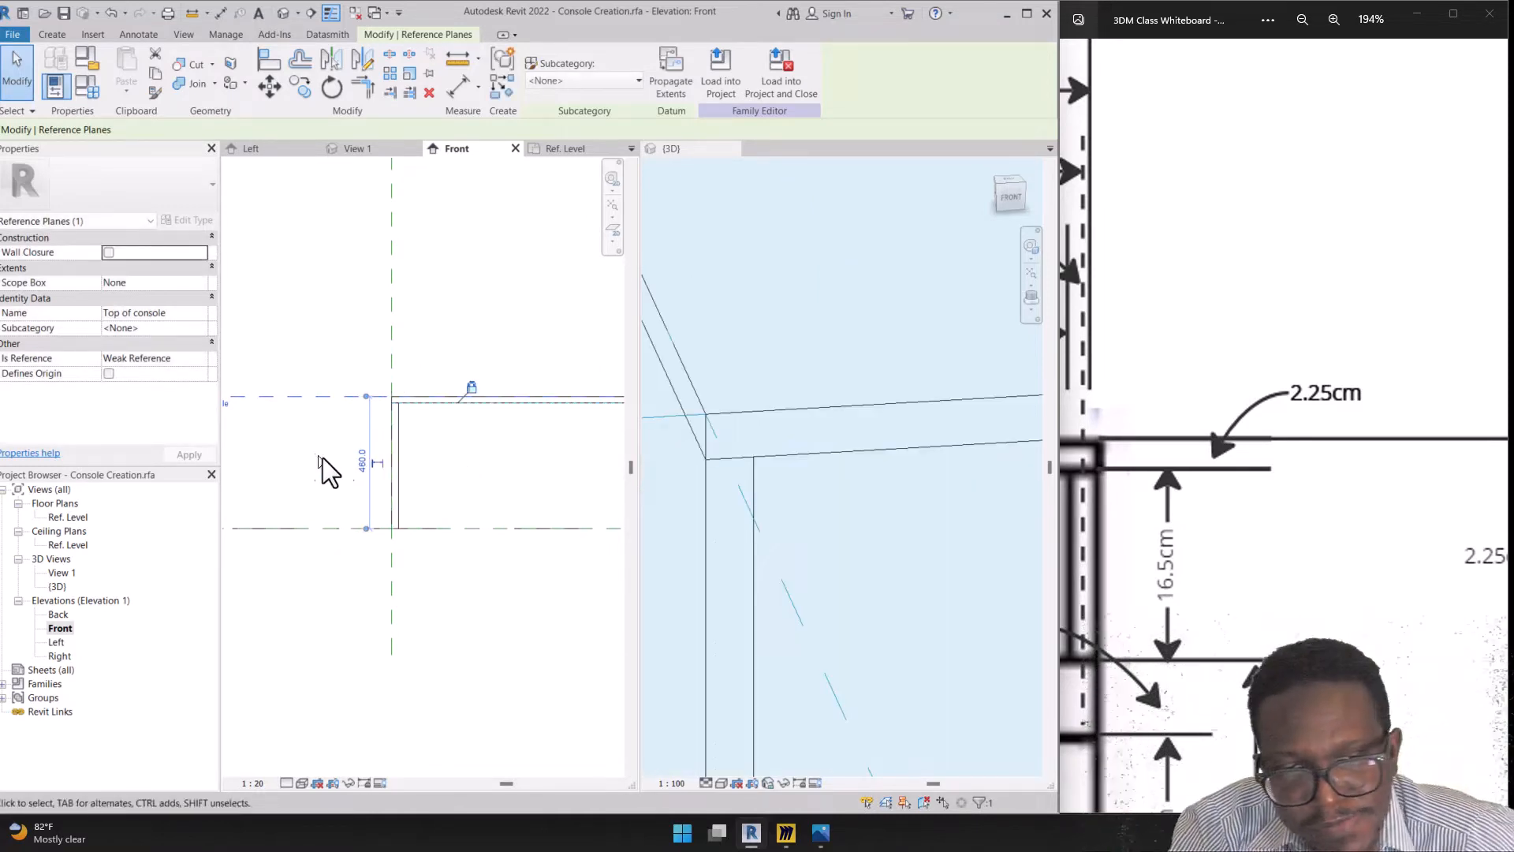
Set the Top of console reference plane's height above Ref. Level to 530 mm, following the reference drawing's 53 cm
scroll(1193, 489, "down", 10)
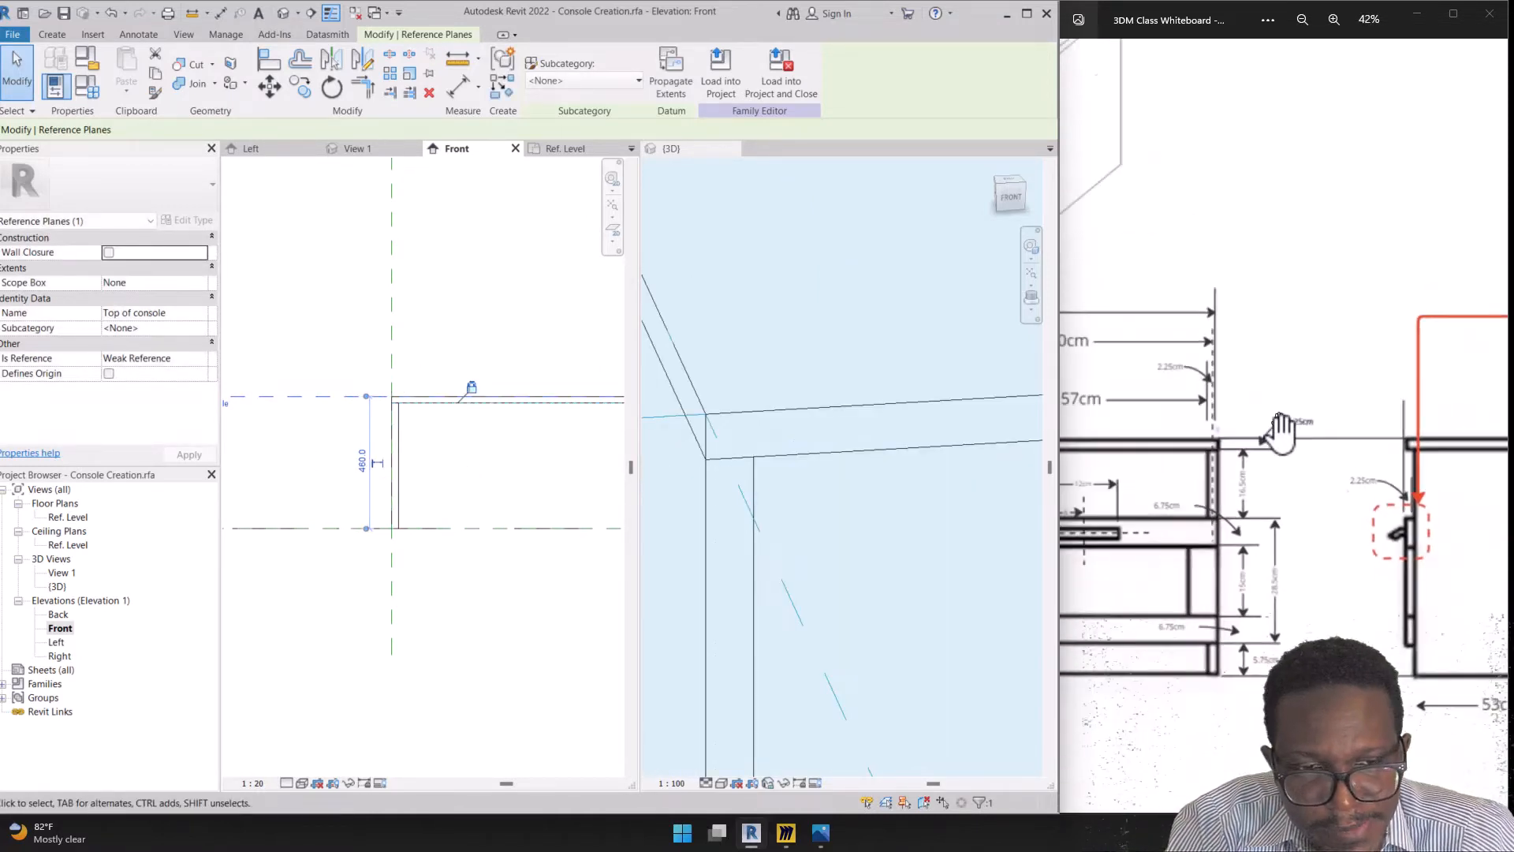
scroll(1199, 678, "up", 6)
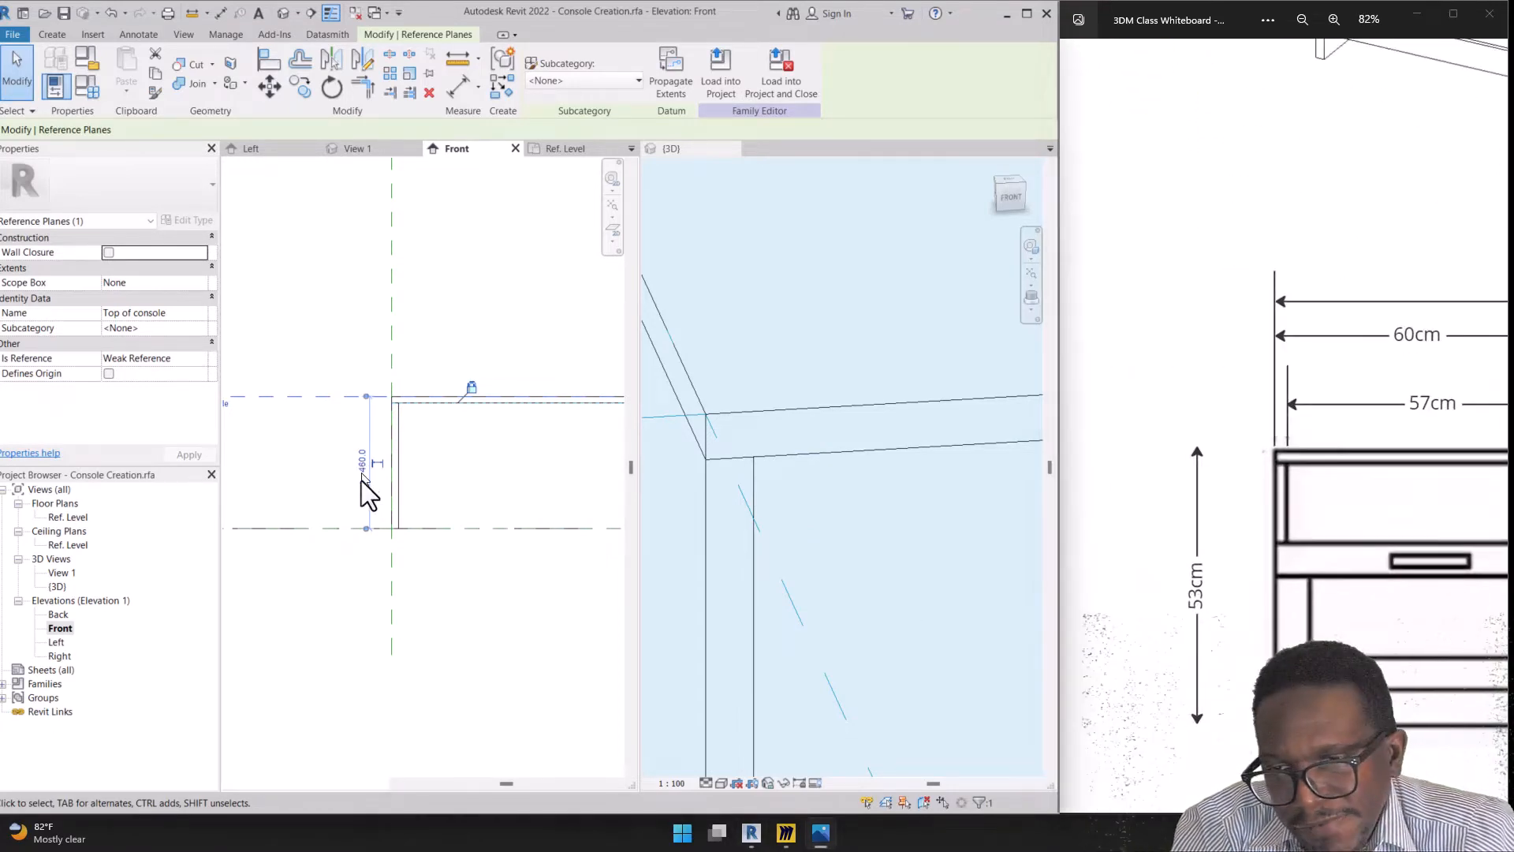
left_click(359, 464)
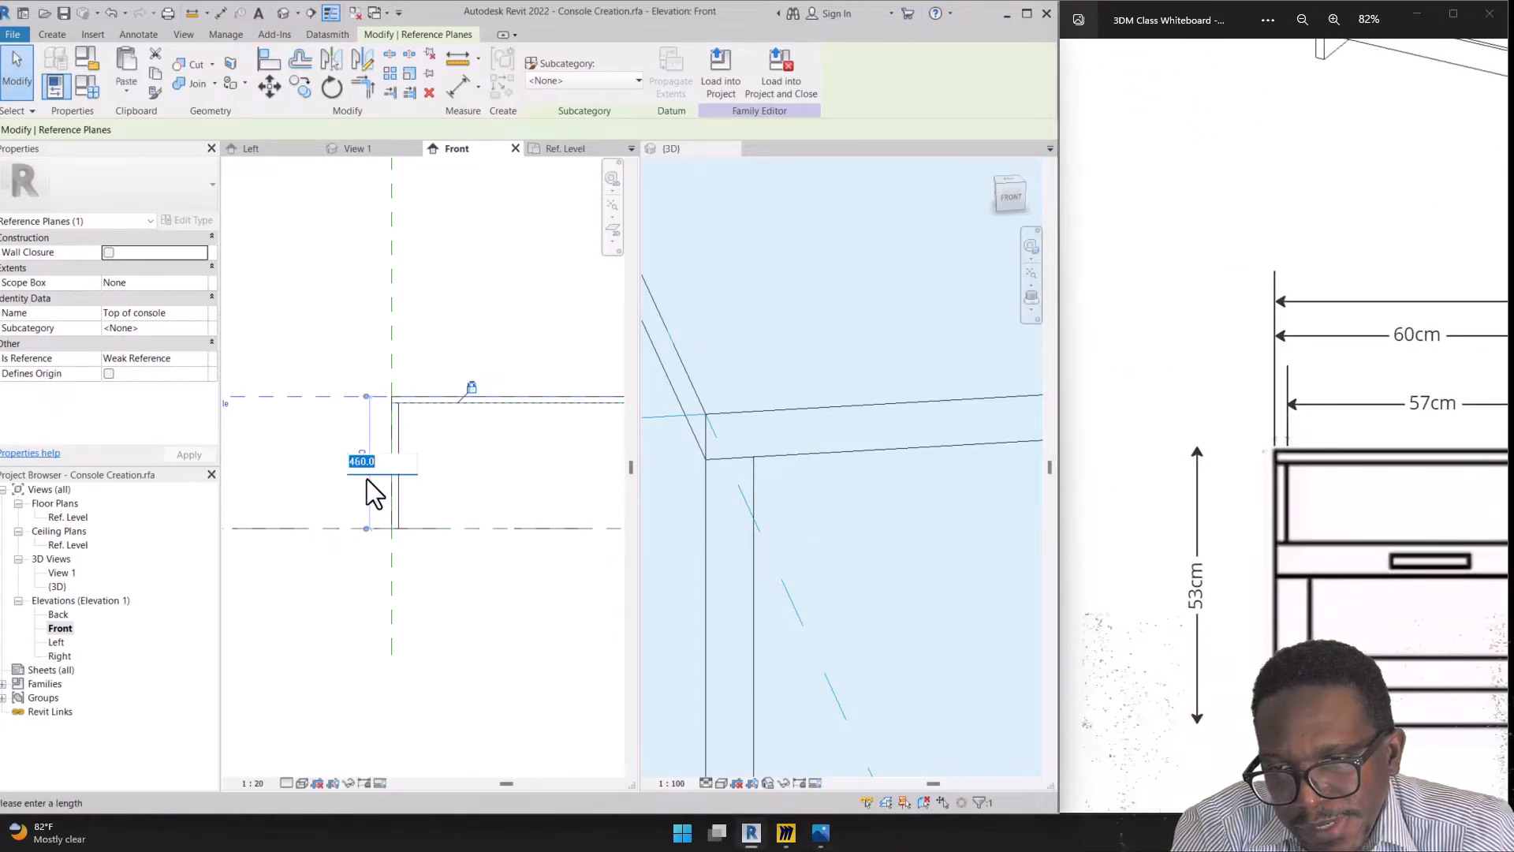
type("53")
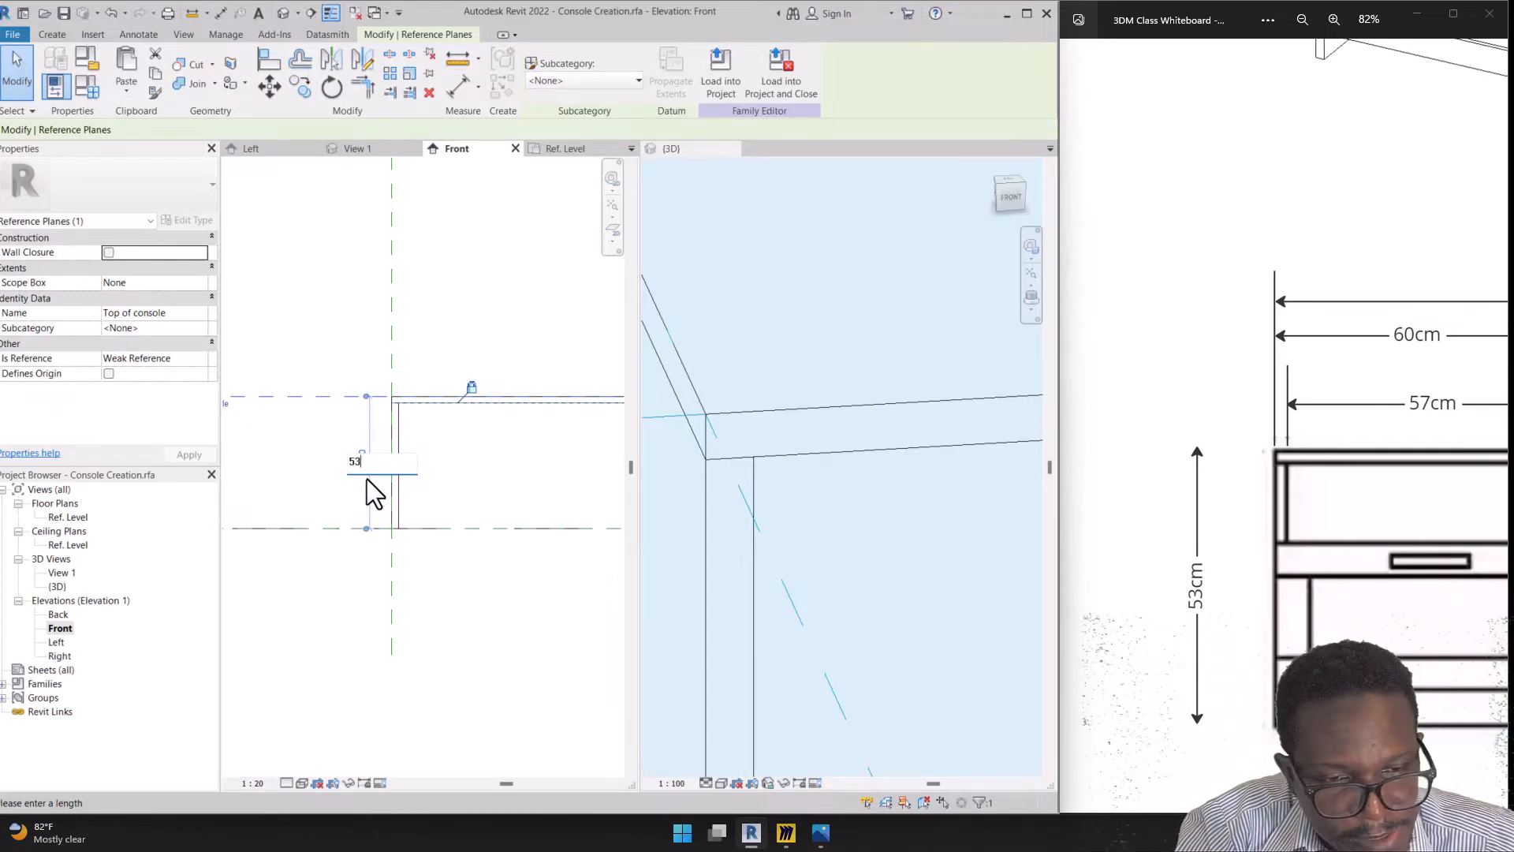
key("Return")
key("Escape")
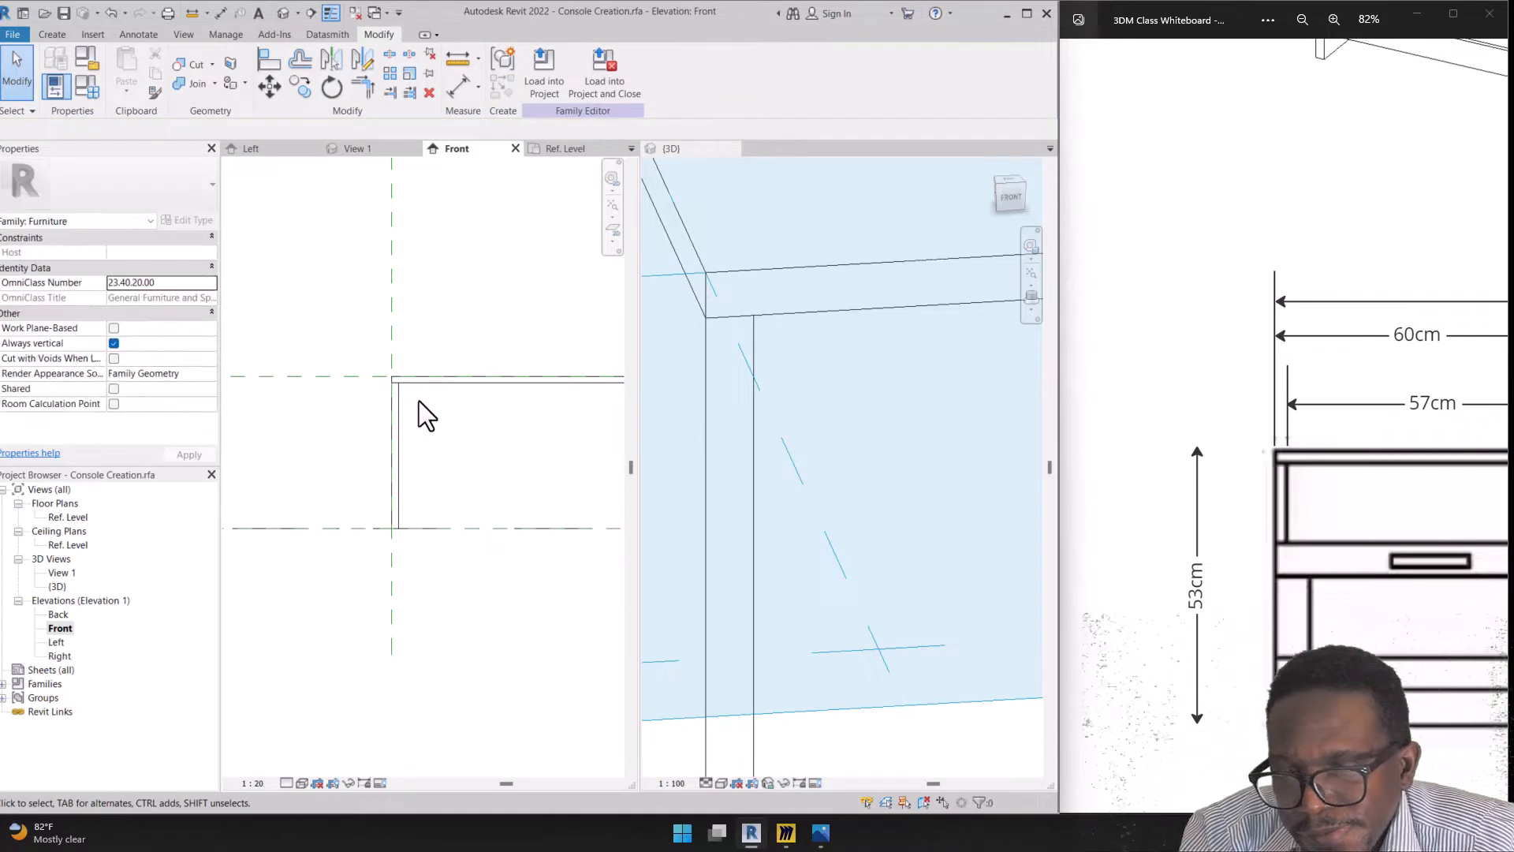
Bring the console into view in the 3D view and hide the active work plane grid
scroll(340, 401, "down", 1)
scroll(341, 407, "down", 3)
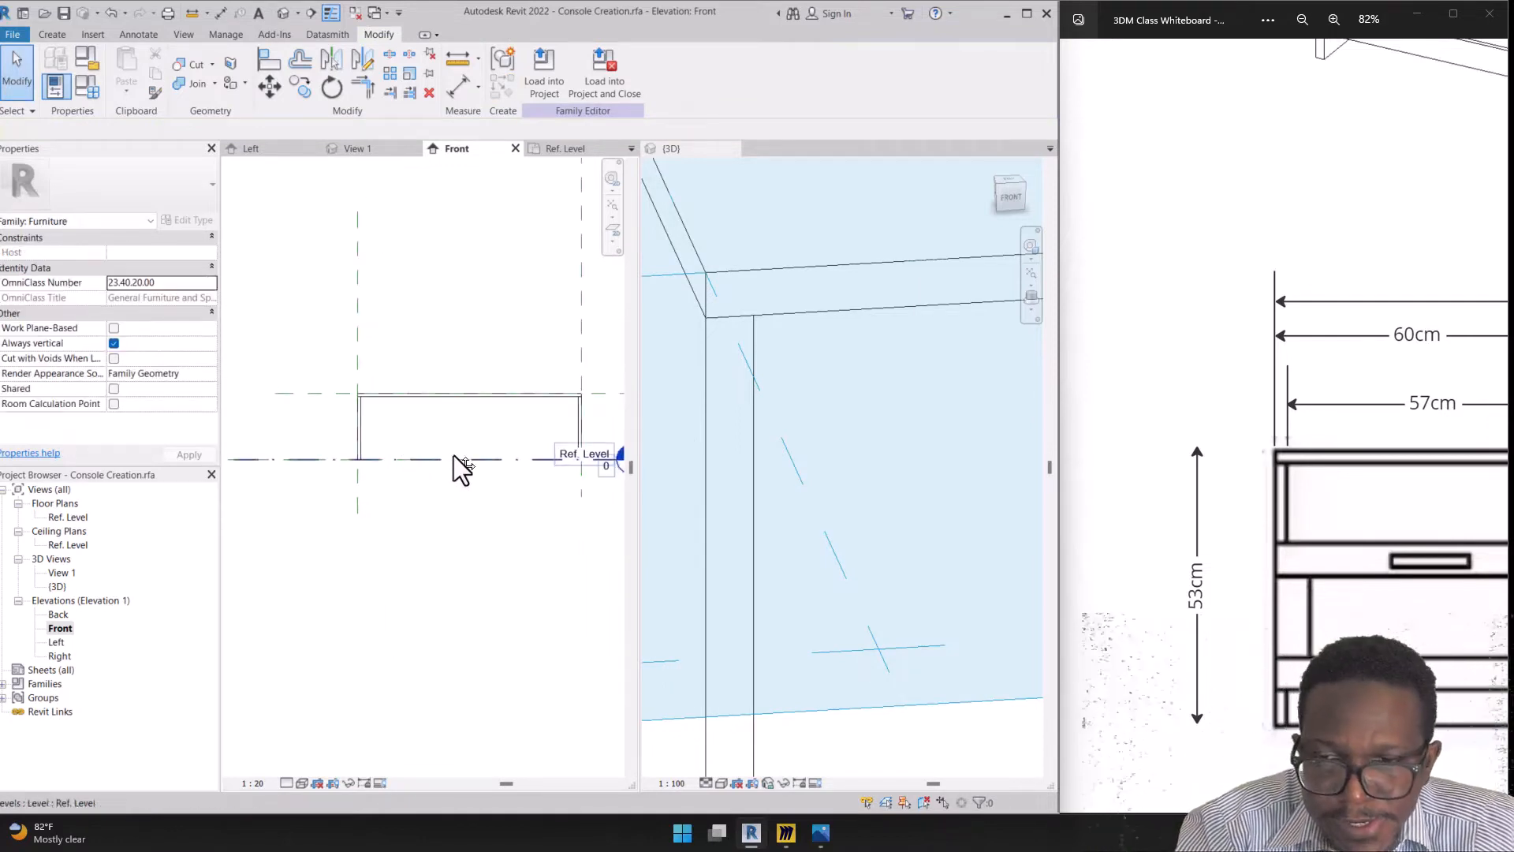
middle_click_drag(453, 456, 397, 456)
scroll(232, 469, "up", 2)
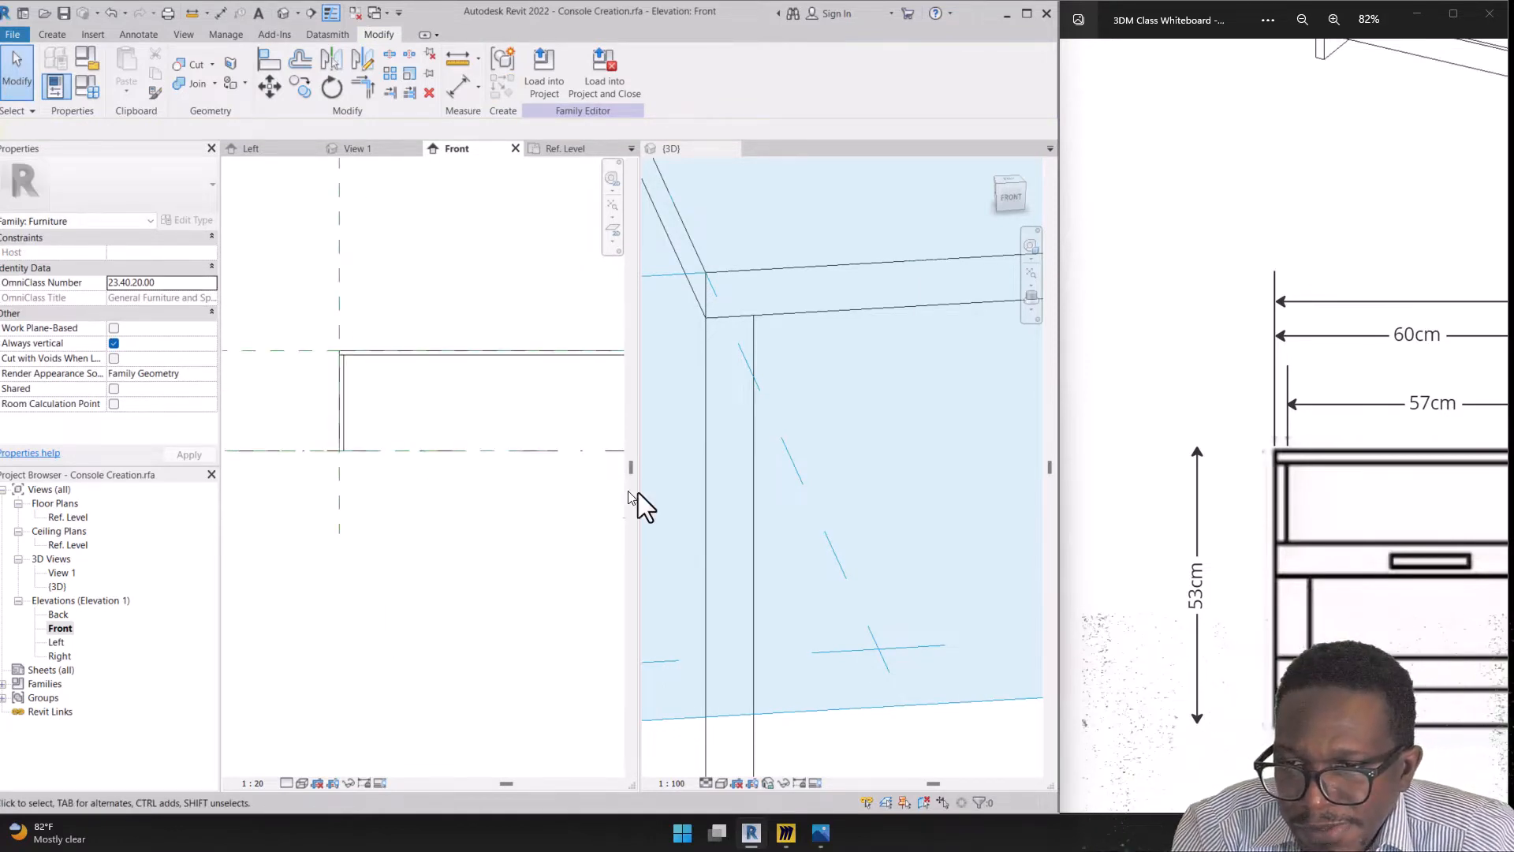
scroll(769, 509, "down", 5)
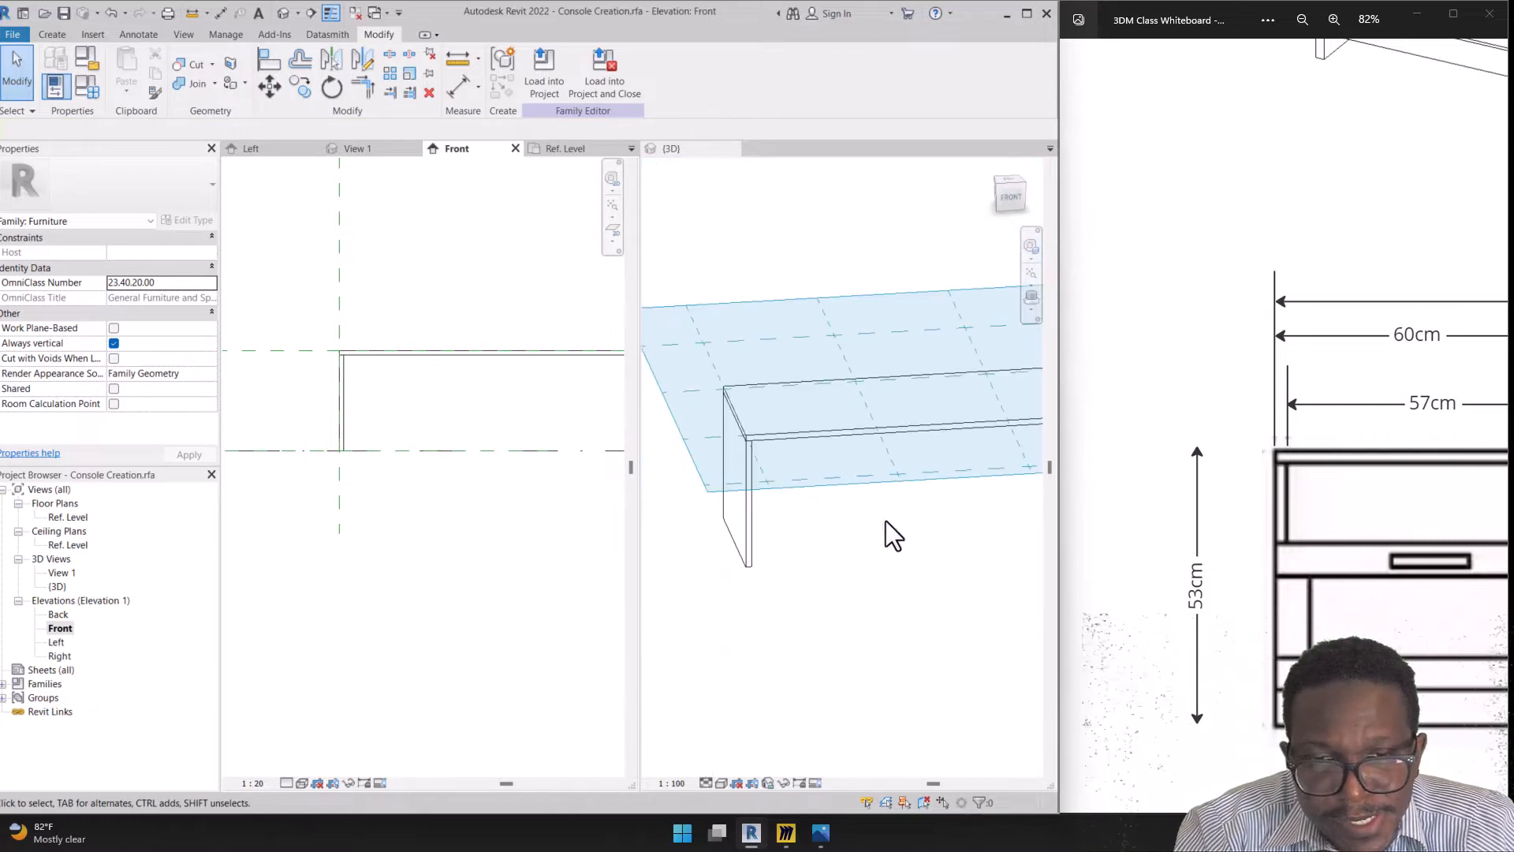
middle_click_drag(789, 504, 713, 525)
left_click(53, 35)
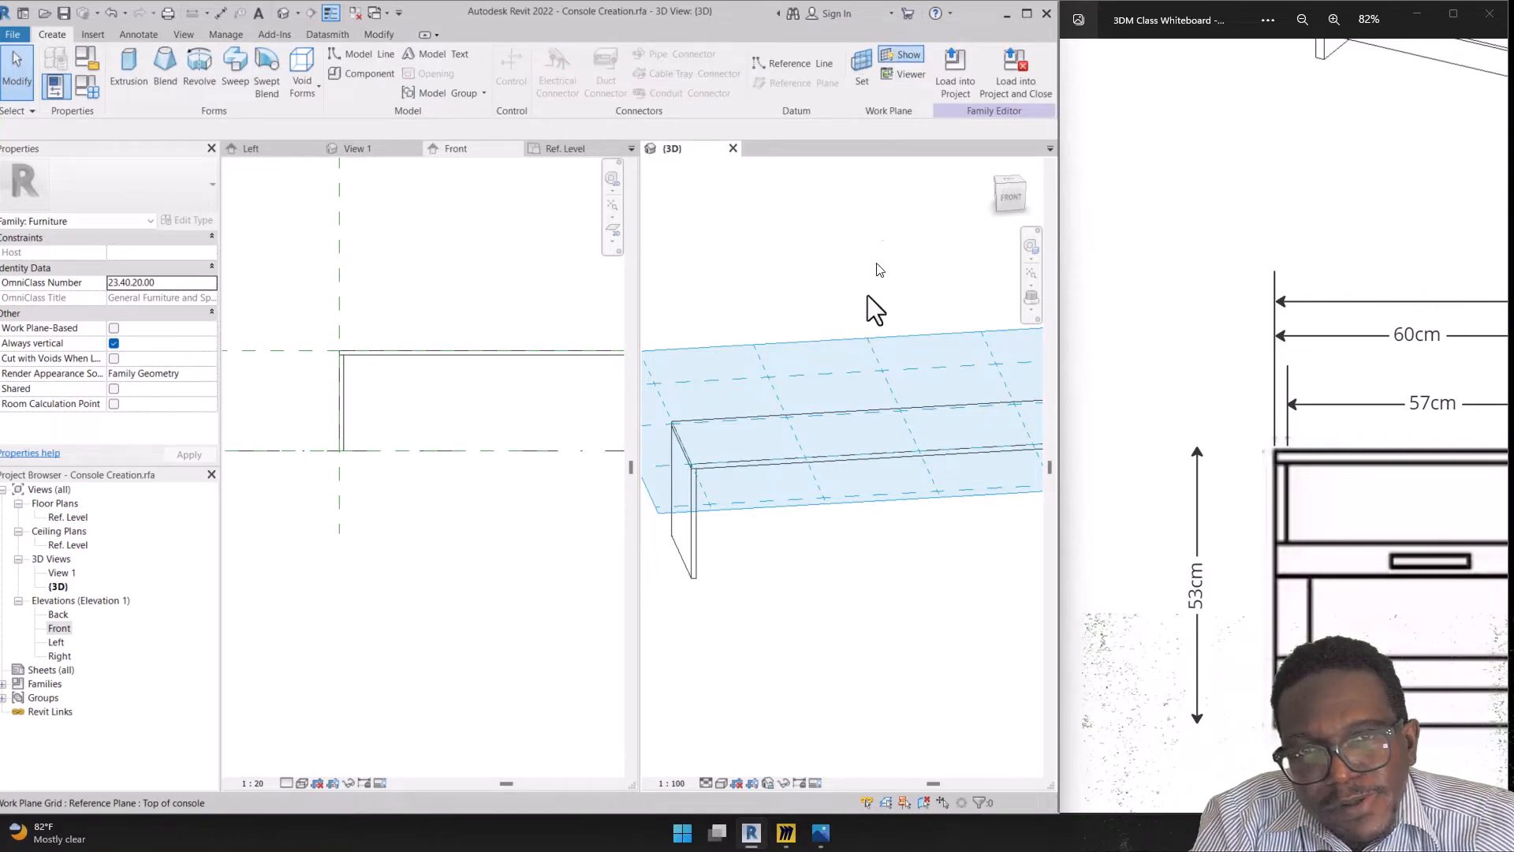
Examine the whole console model in 3D and compare it with the BRIMNES TV unit reference drawing
mouse_move(811, 429)
middle_mouse_down("shift")
mouse_move(776, 430)
mouse_move(834, 380)
mouse_move(868, 451)
middle_mouse_up("shift")
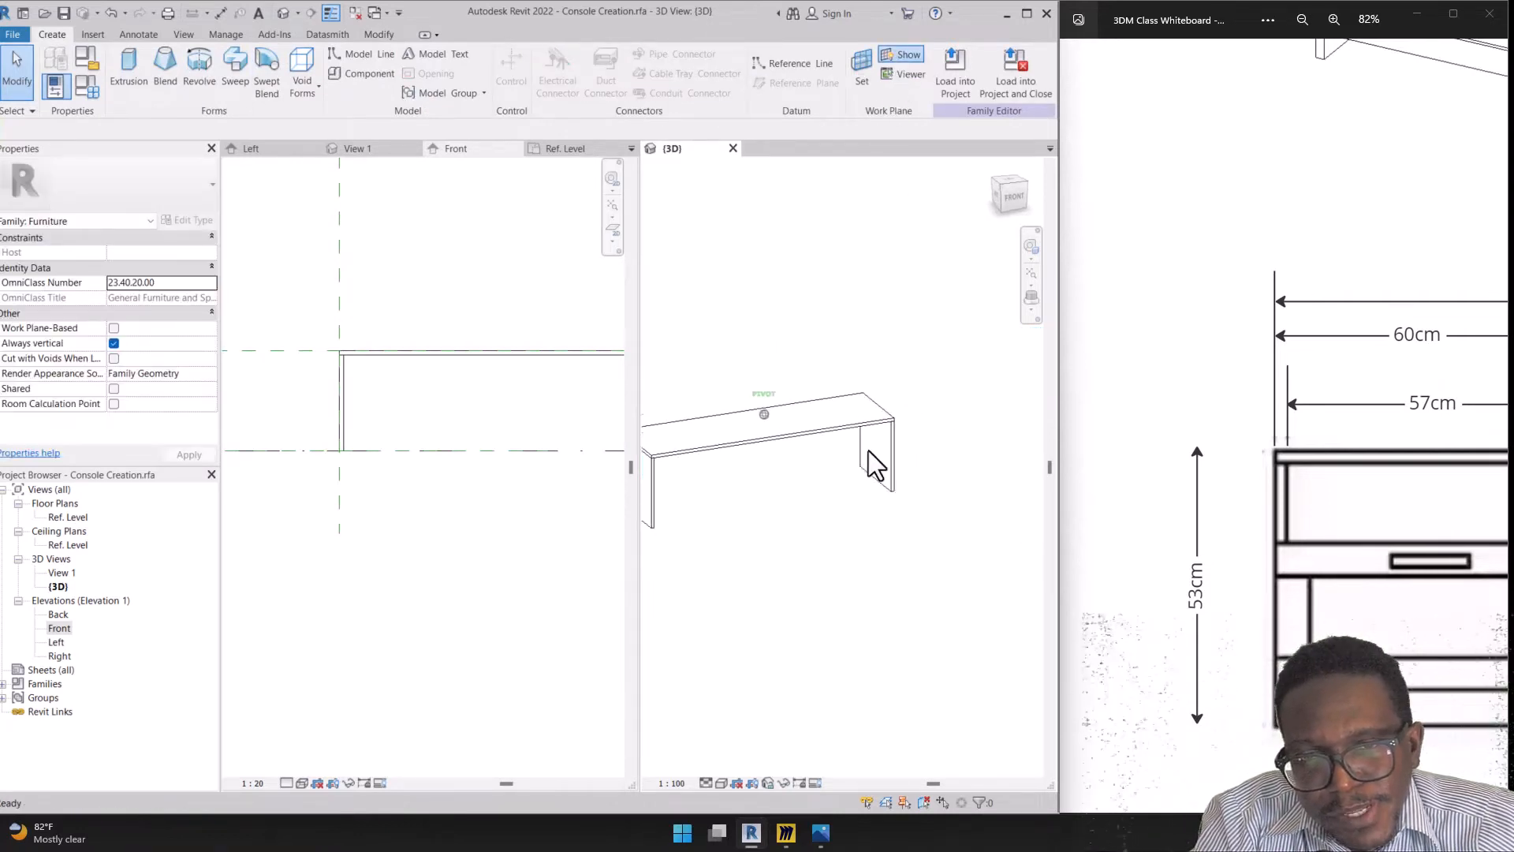
scroll(868, 451, "down", 2)
scroll(1207, 446, "down", 1)
scroll(1211, 444, "down", 3)
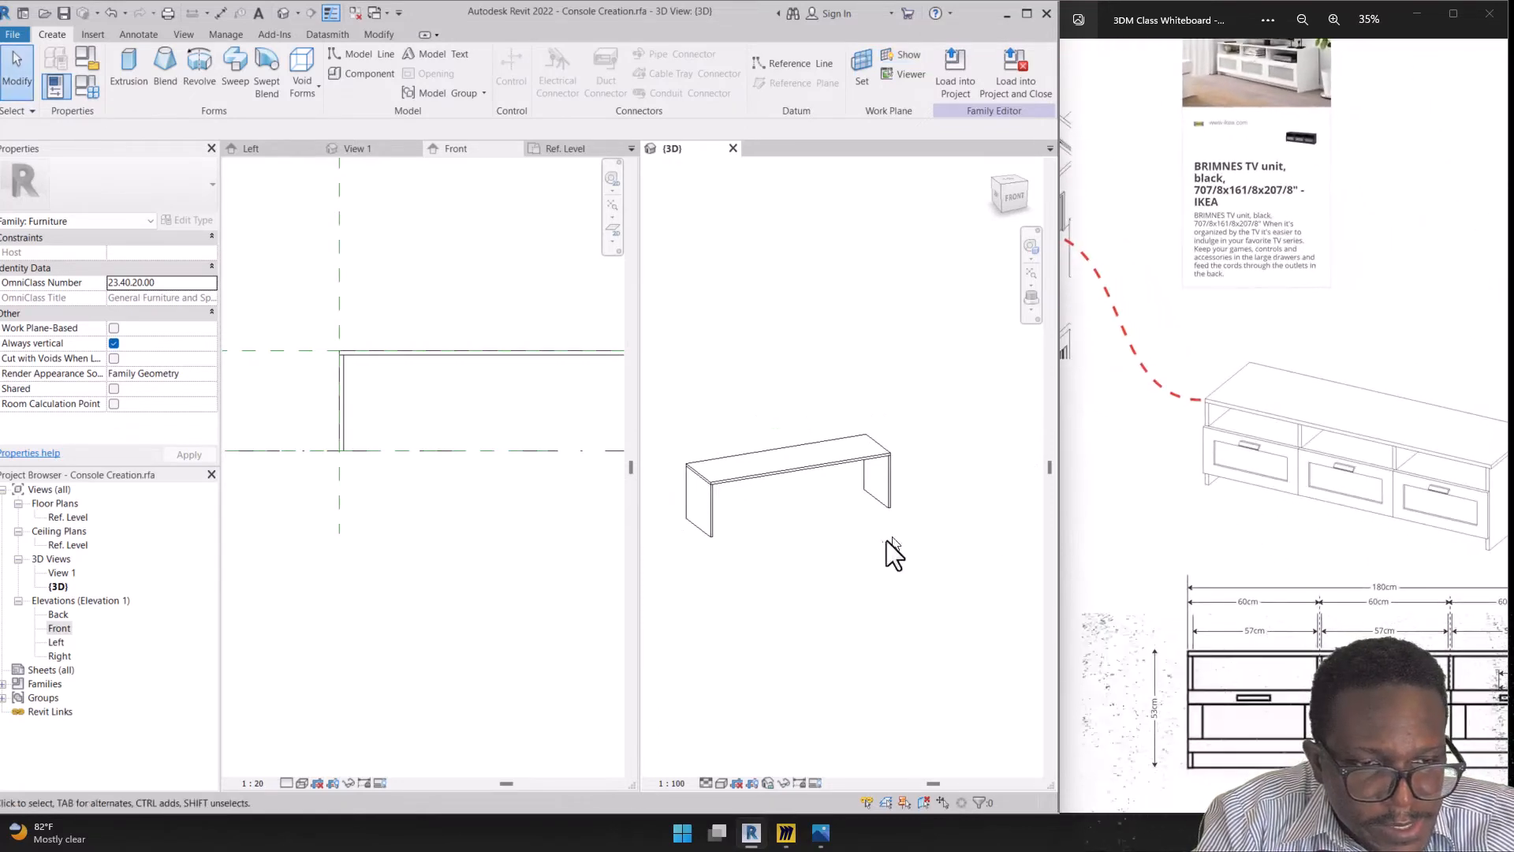
mouse_move(703, 517)
left_mouse_down()
mouse_move(886, 489)
mouse_move(674, 505)
left_mouse_up()
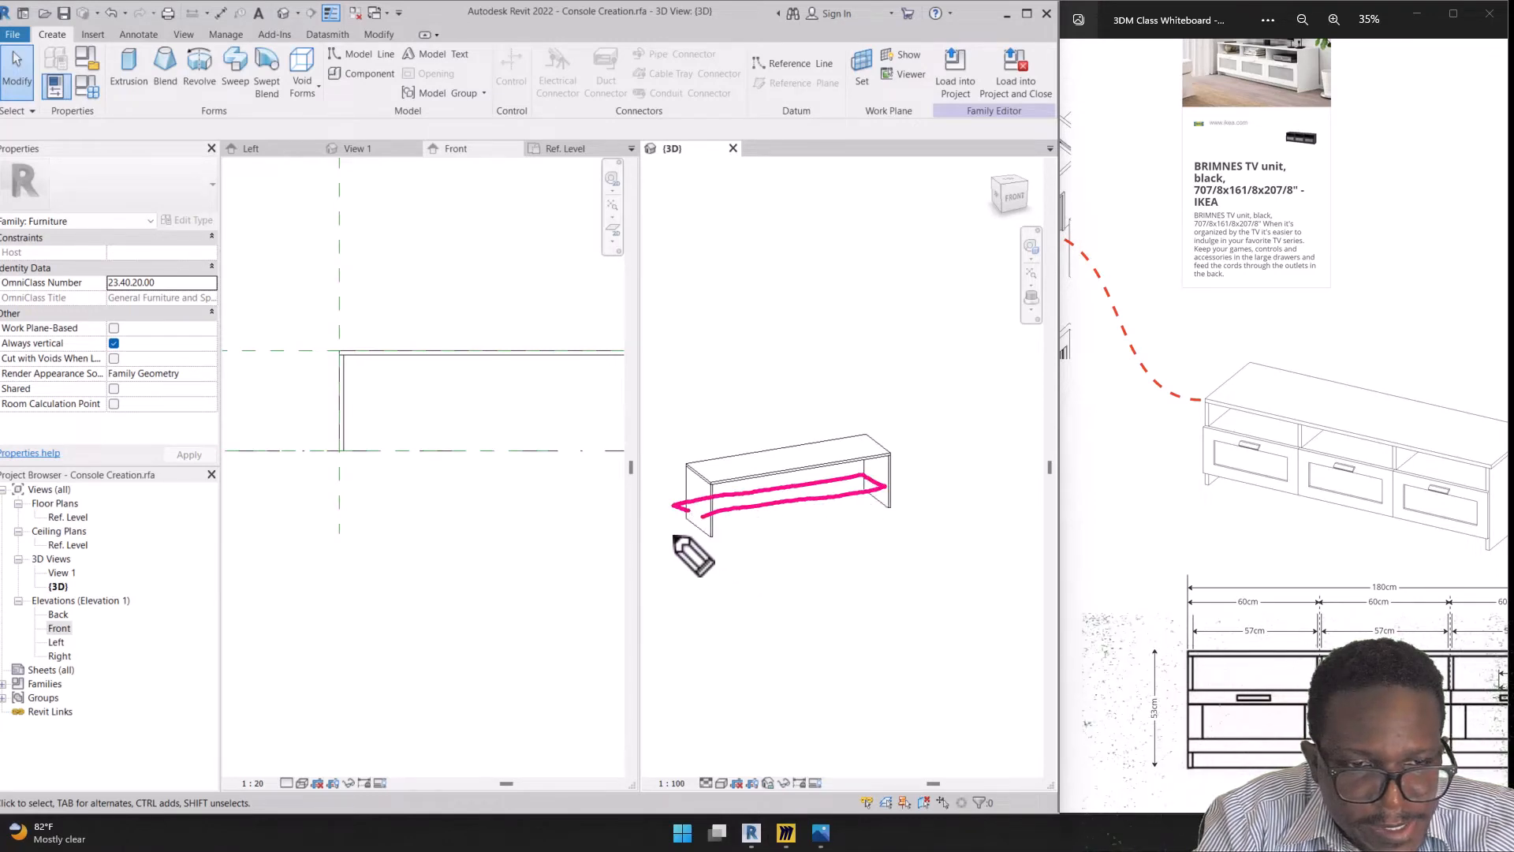
mouse_move(683, 524)
left_mouse_down()
mouse_move(879, 513)
mouse_move(889, 537)
mouse_move(866, 552)
mouse_move(1085, 527)
mouse_move(1210, 418)
left_mouse_up()
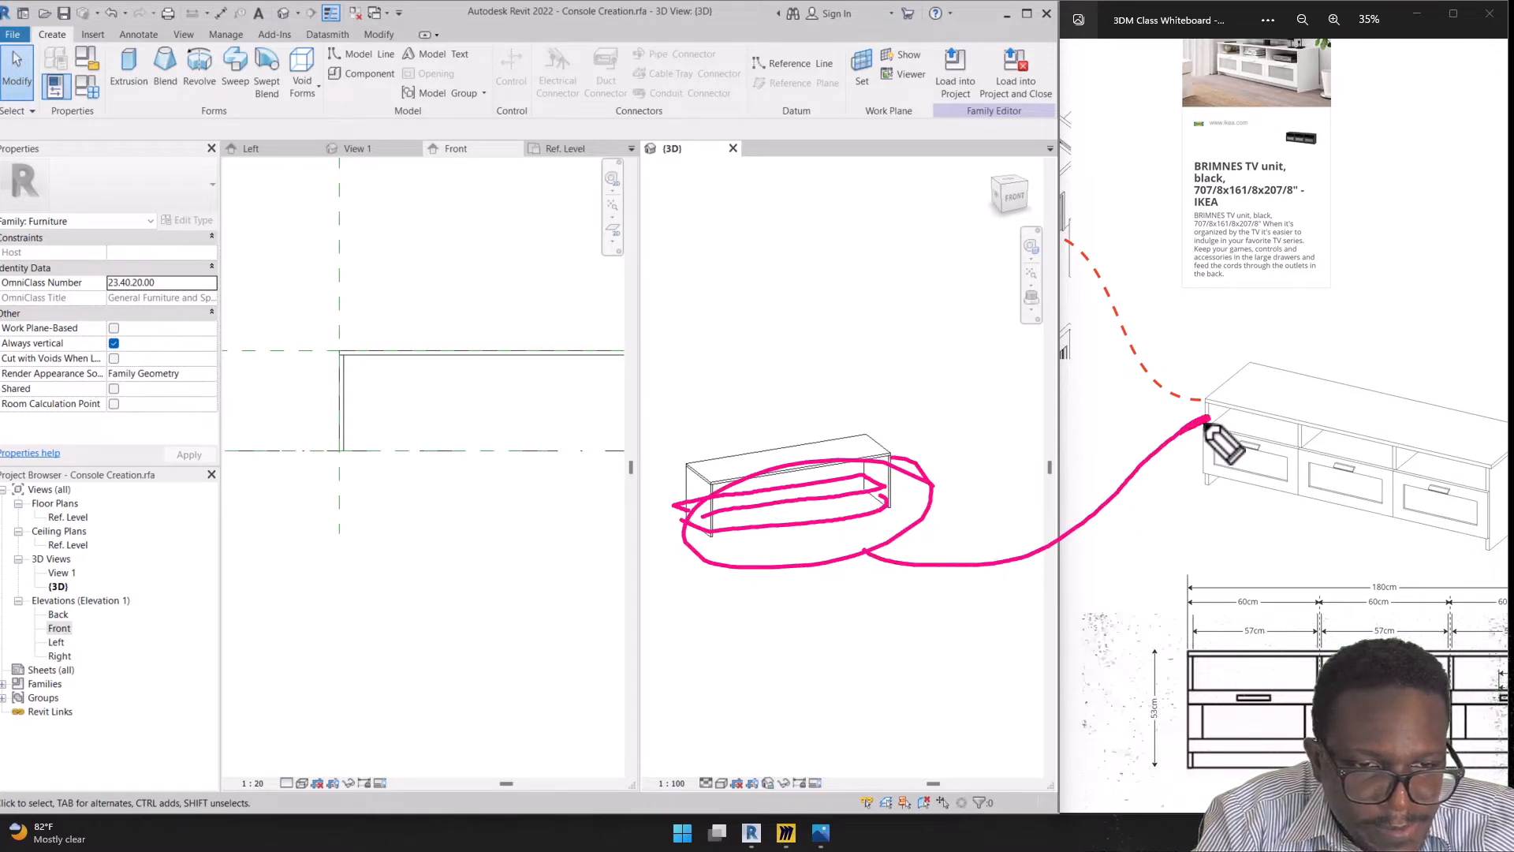
mouse_move(1081, 522)
left_mouse_down()
mouse_move(1120, 524)
mouse_move(1234, 482)
left_mouse_up()
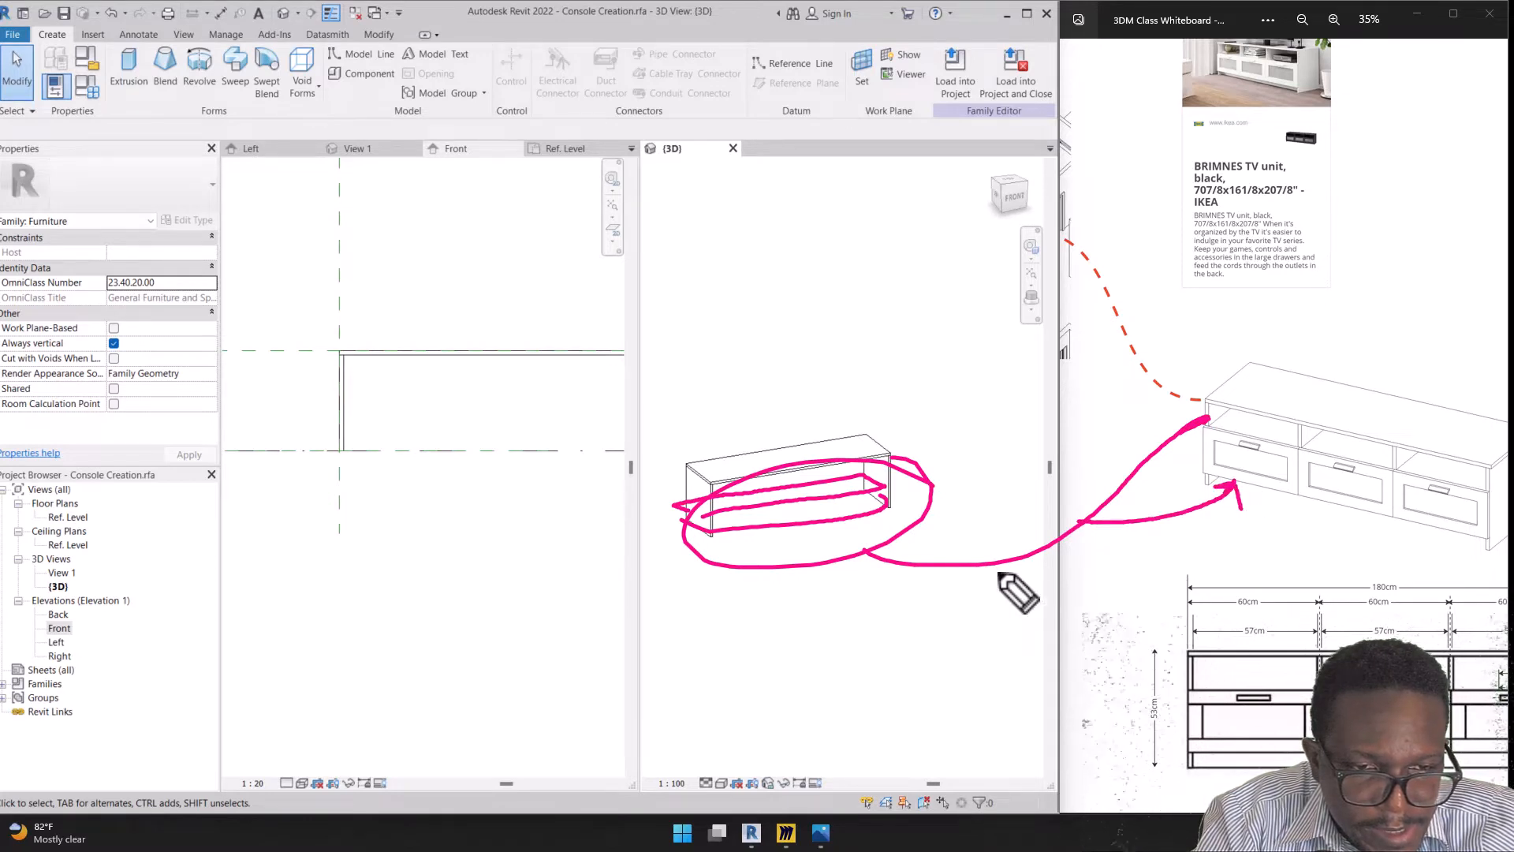
Show the active work plane grid at the tabletop level in the 3D view and compare the console with the reference drawing
left_click_drag(1097, 540, 818, 518)
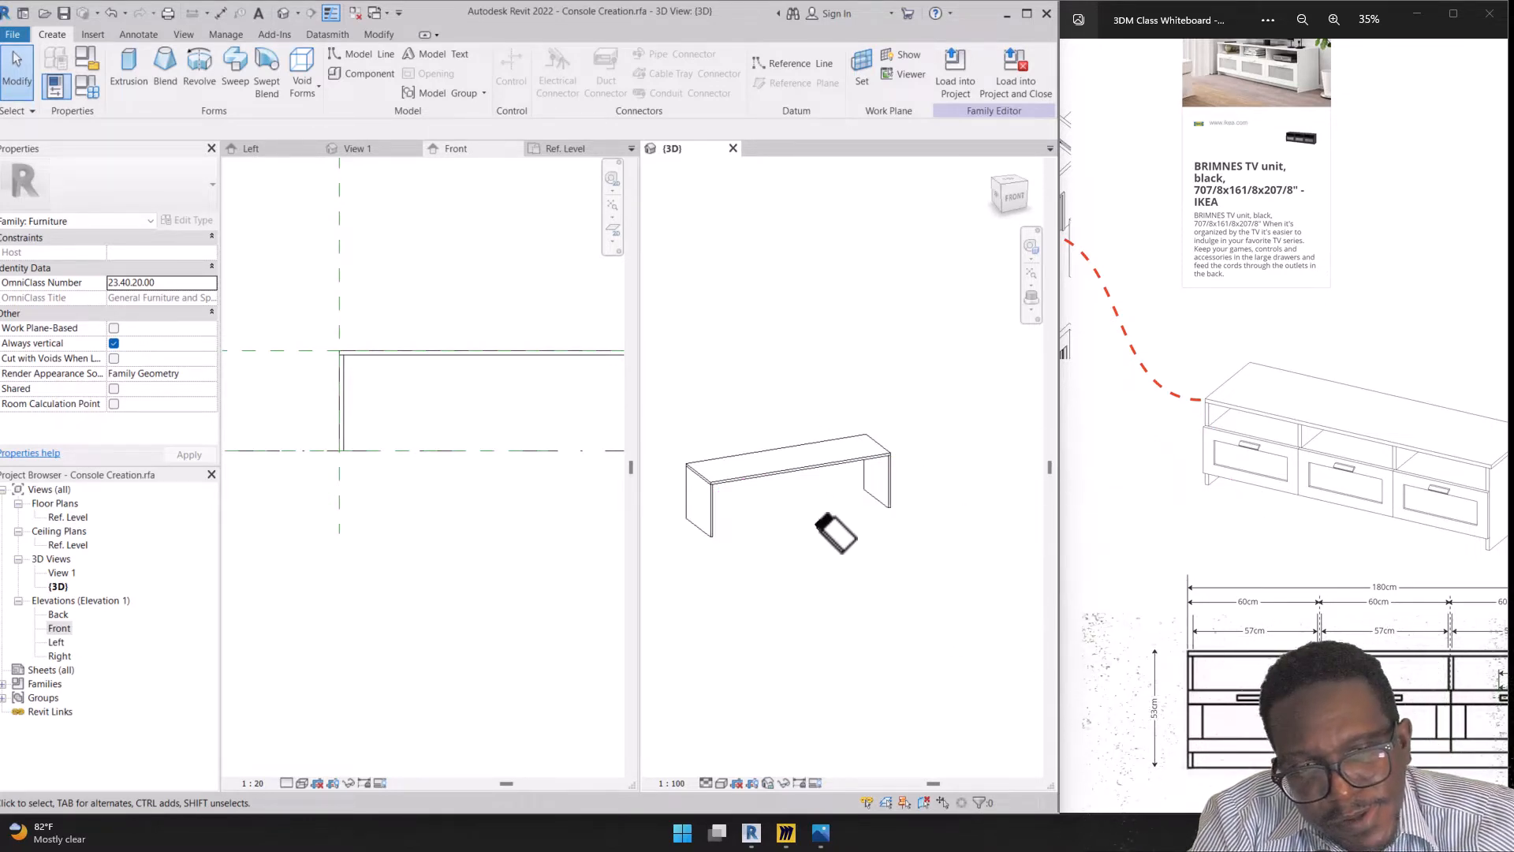
scroll(694, 503, "up", 3)
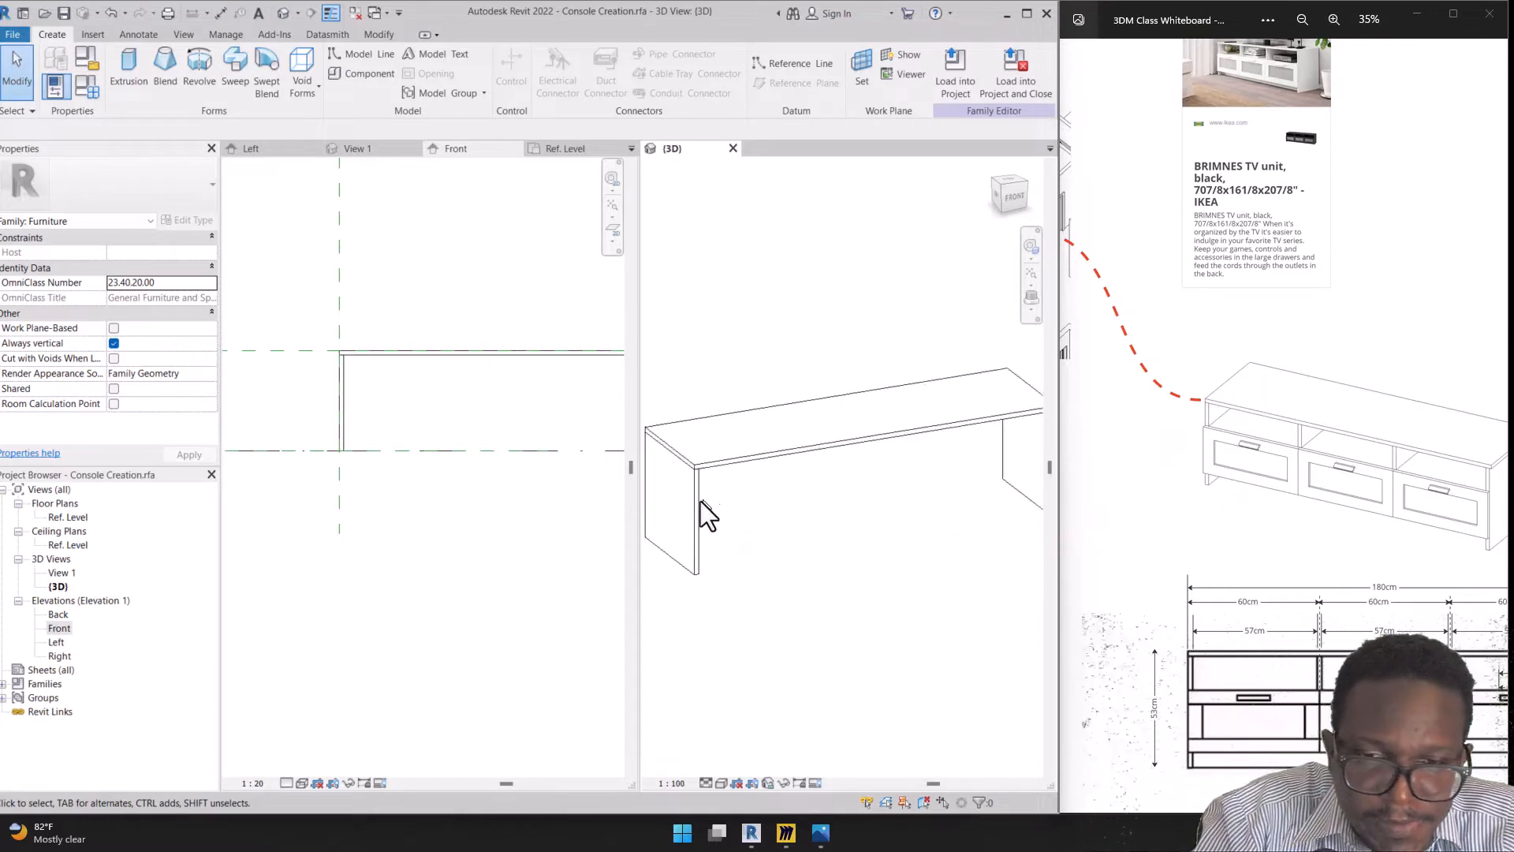
scroll(623, 525, "down", 1)
scroll(749, 537, "down", 2)
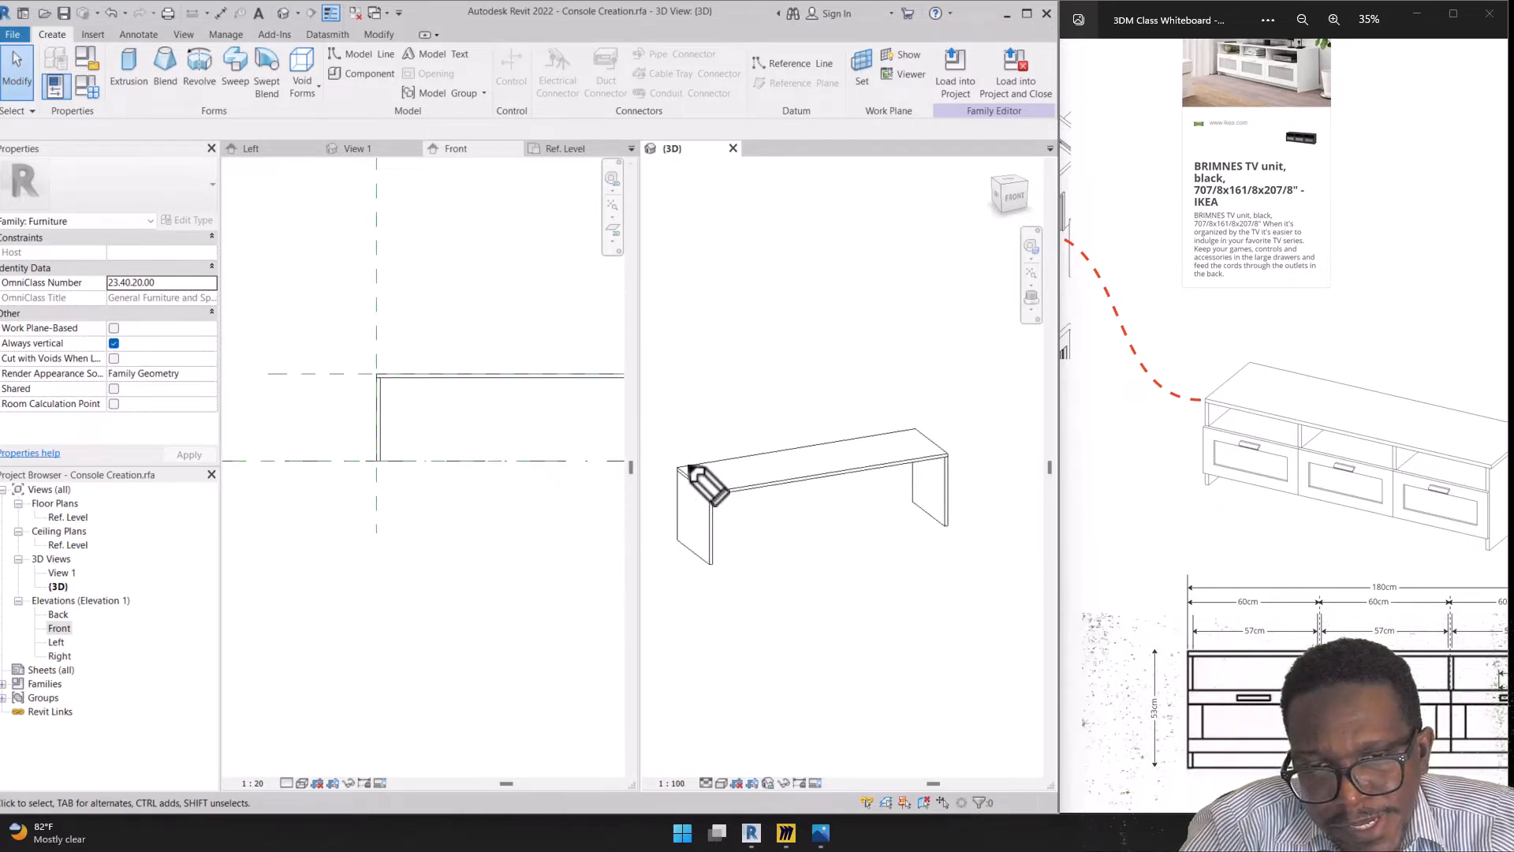
mouse_move(828, 430)
left_mouse_down()
mouse_move(676, 439)
mouse_move(647, 456)
mouse_move(714, 514)
mouse_move(1016, 467)
mouse_move(791, 416)
left_mouse_up()
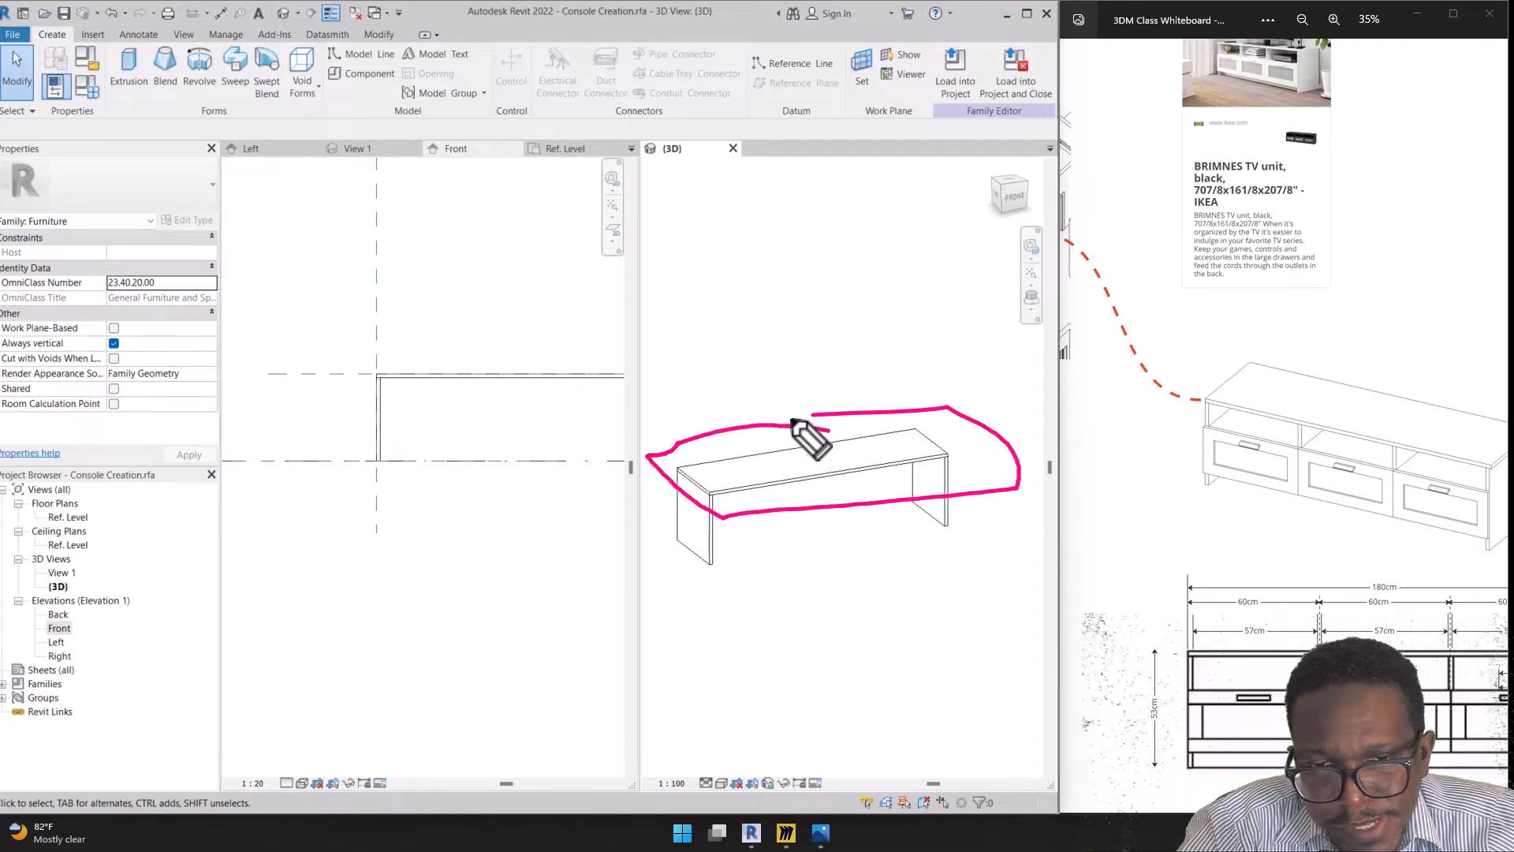
left_click_drag(800, 365, 799, 574)
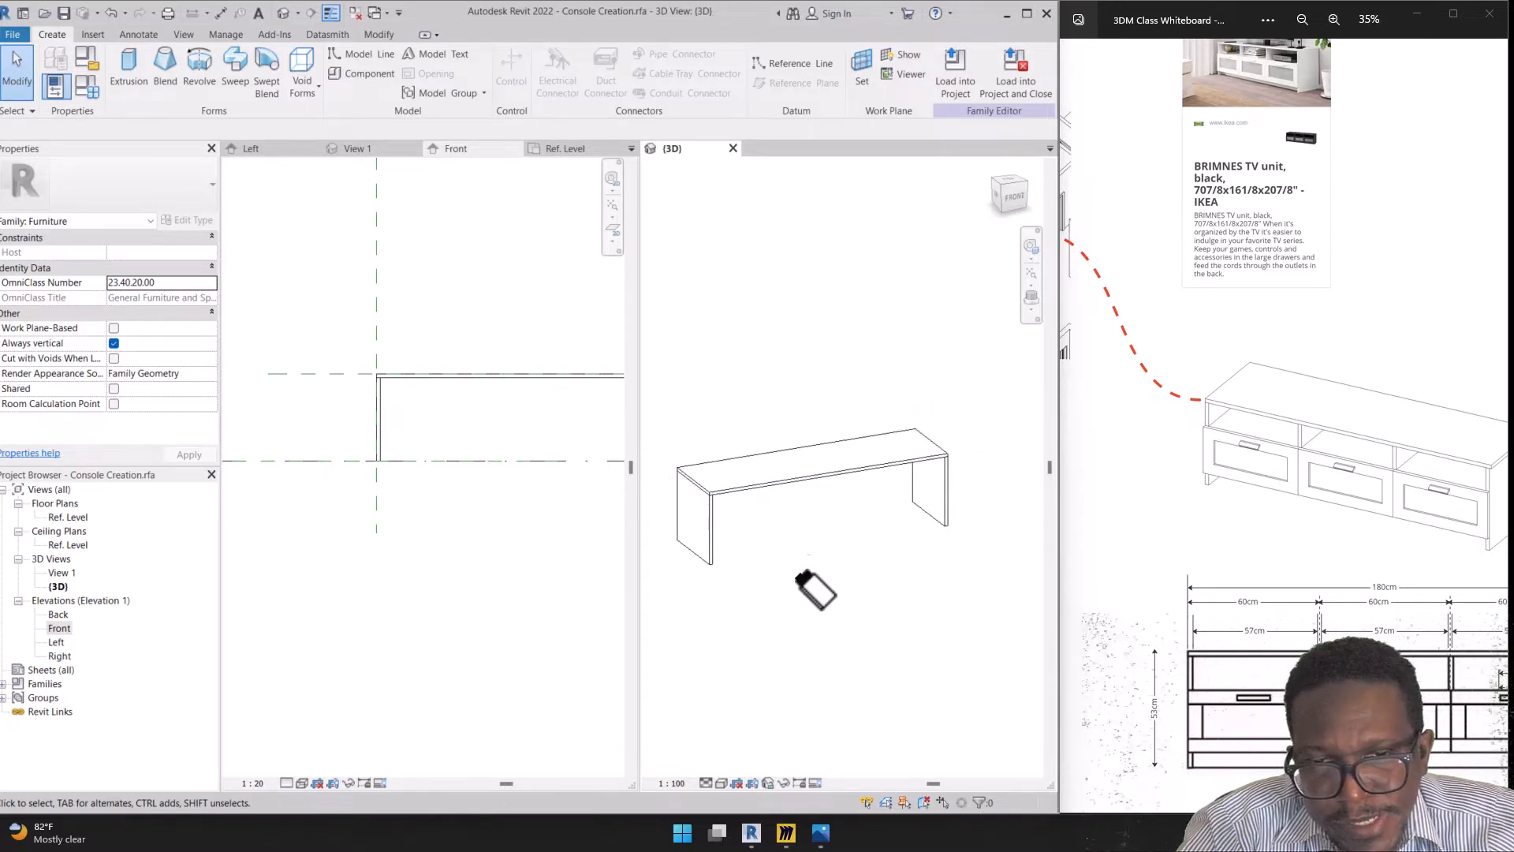
left_click(859, 59)
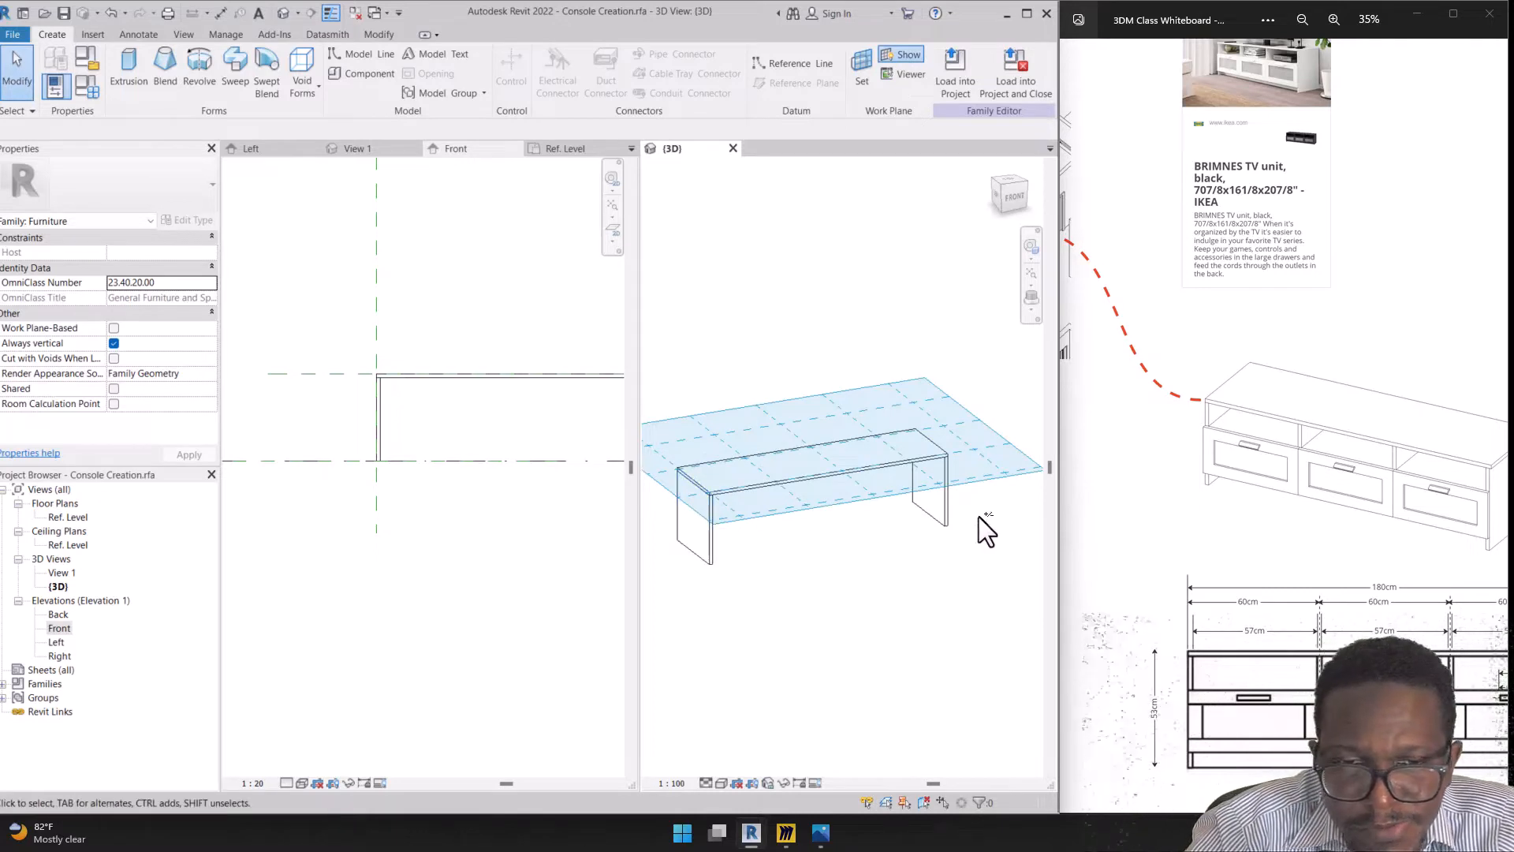
mouse_move(974, 446)
left_mouse_down()
mouse_move(1034, 391)
mouse_move(1246, 435)
mouse_move(1254, 417)
left_mouse_up()
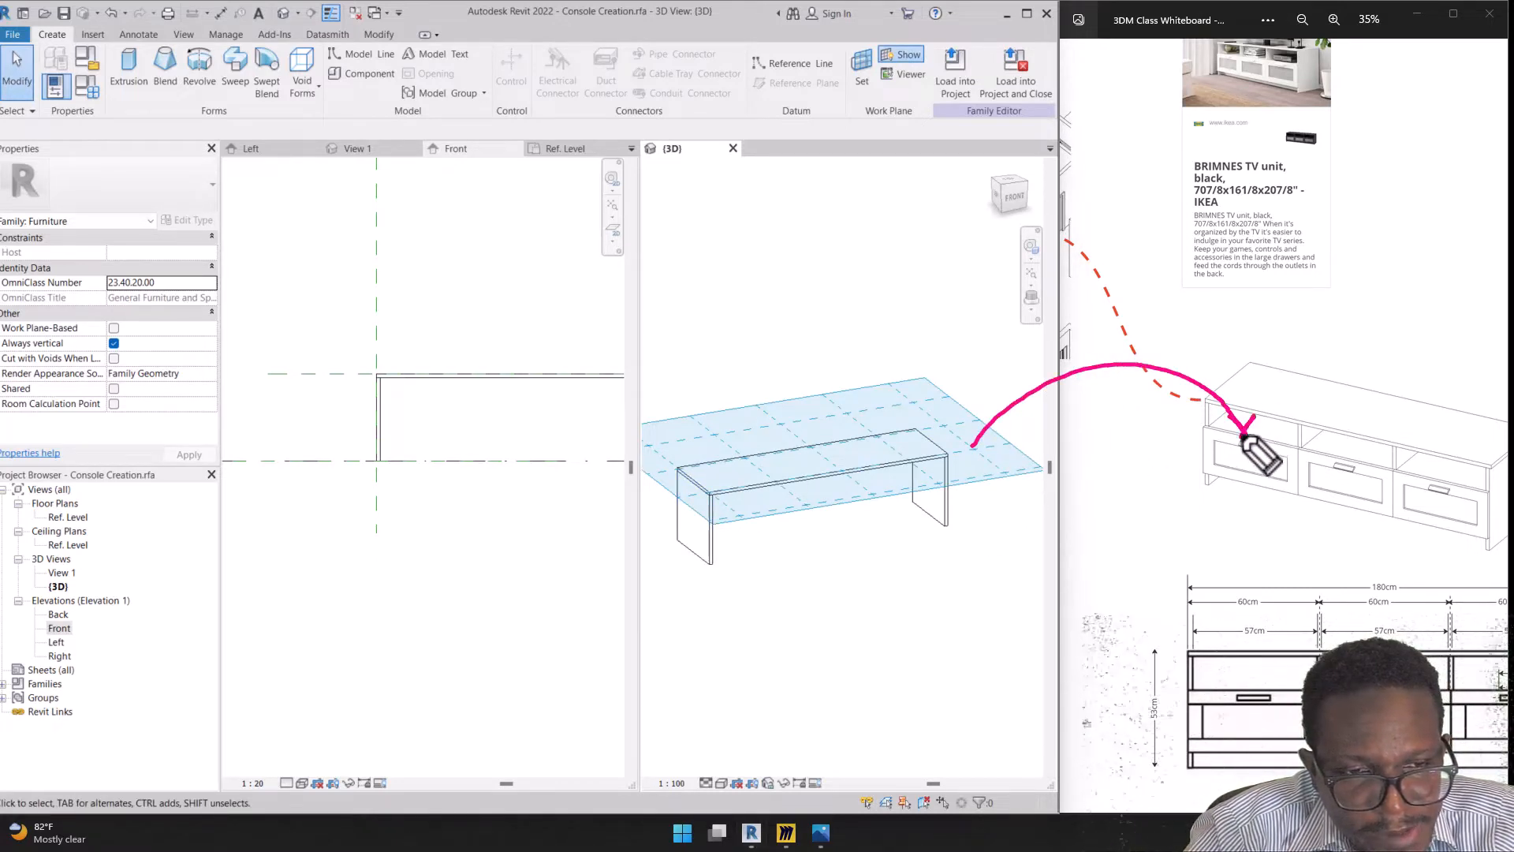
left_click(1258, 432)
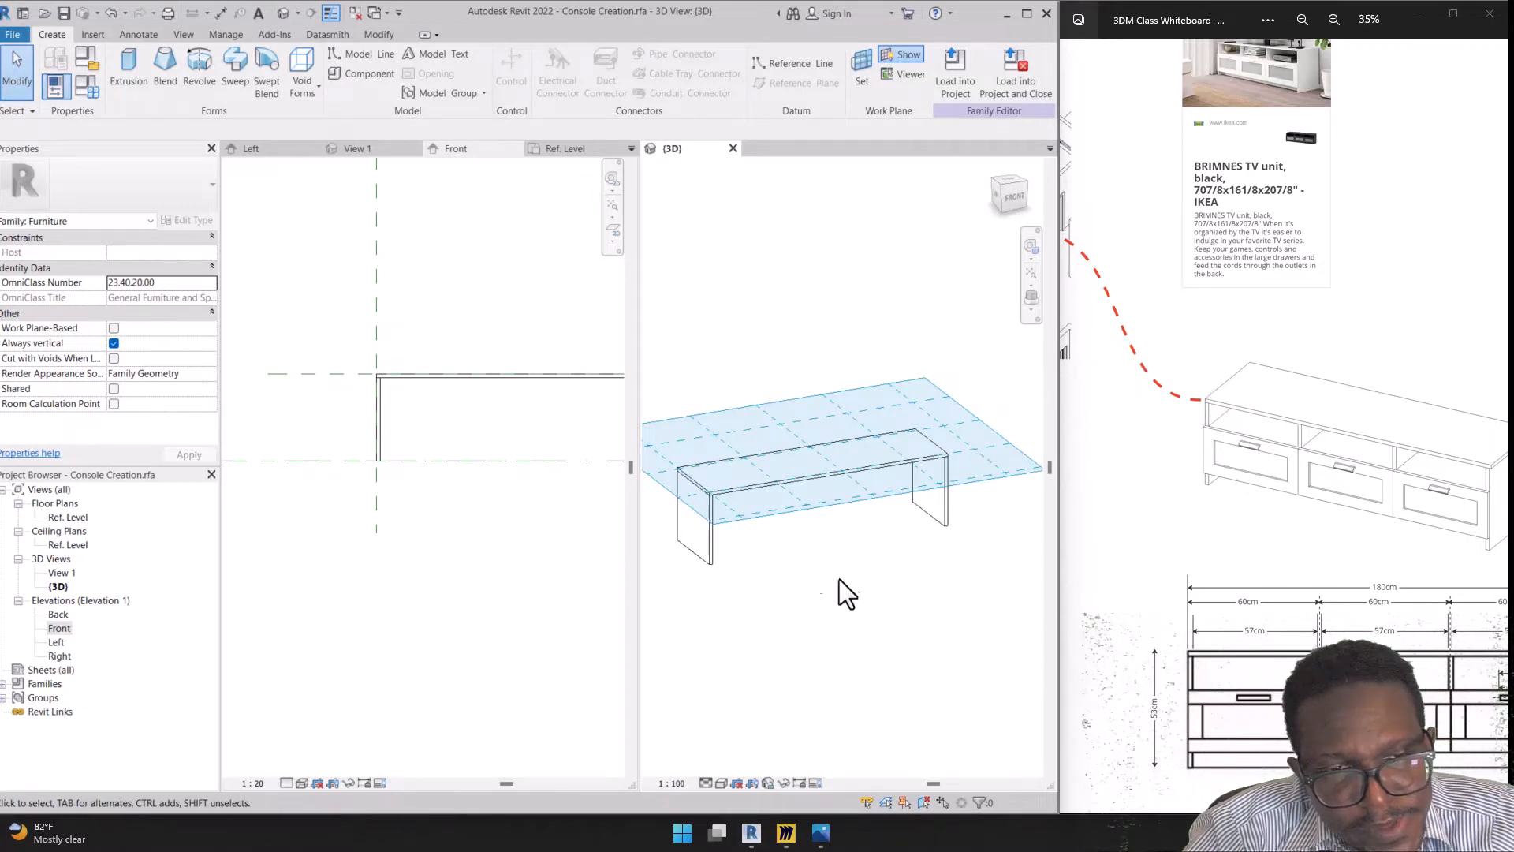
scroll(323, 415, "down", 1)
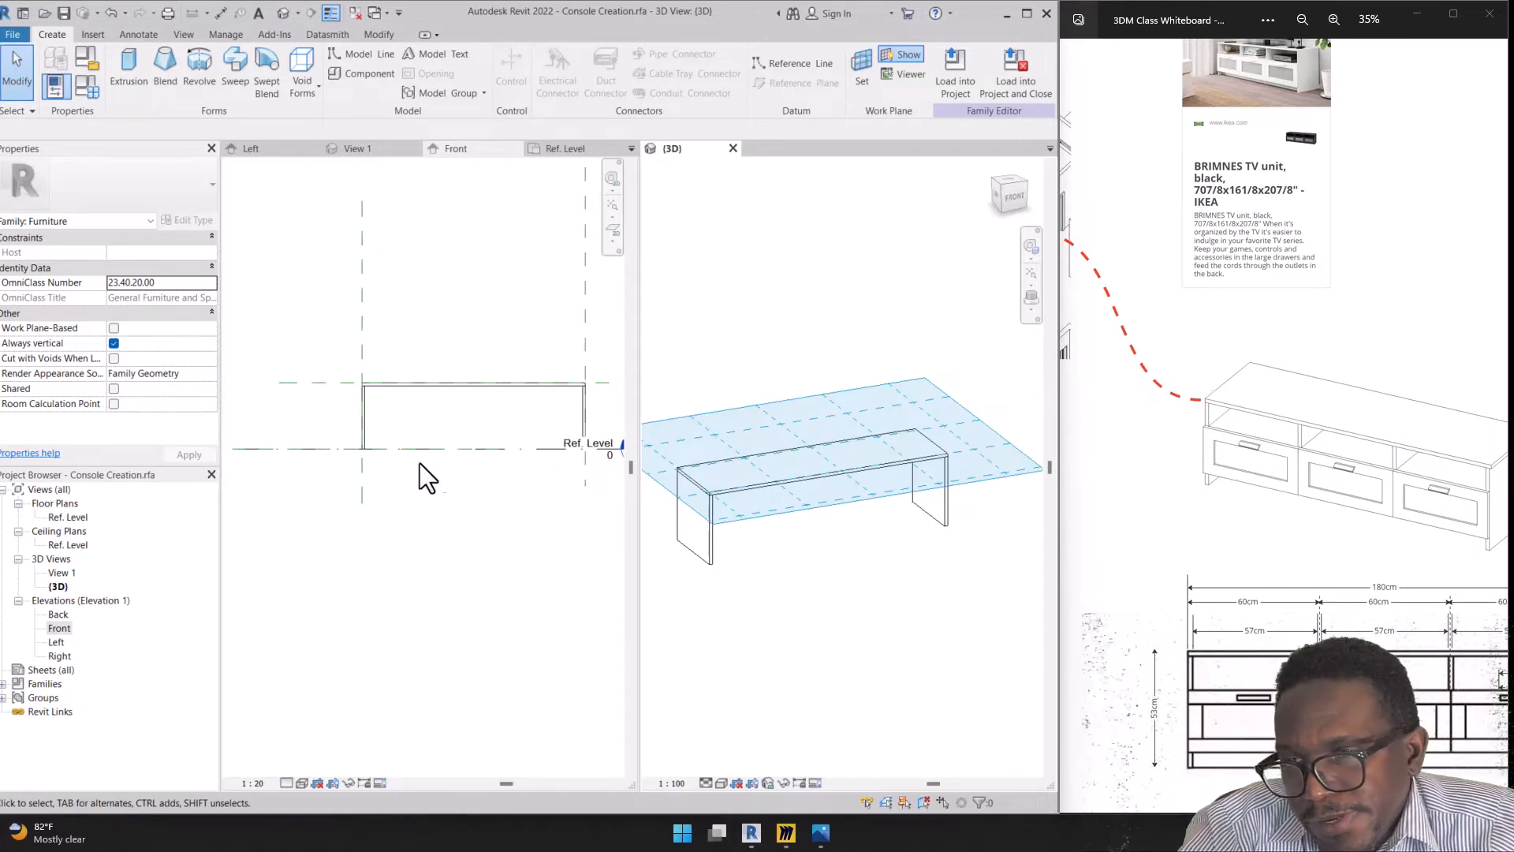
scroll(420, 464, "up", 1)
middle_click_drag(402, 466, 375, 493)
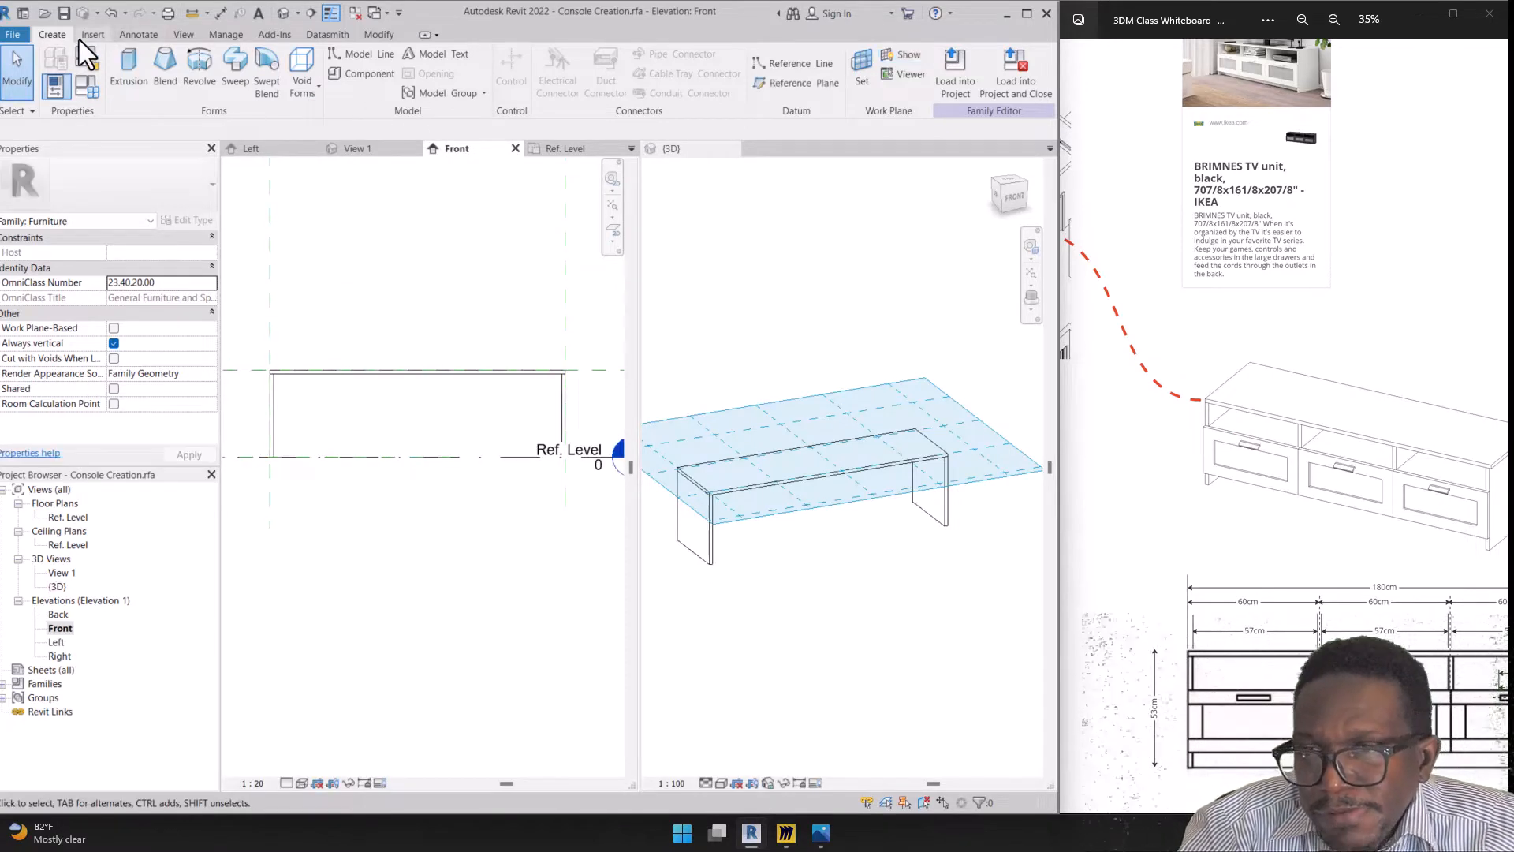
left_click(789, 83)
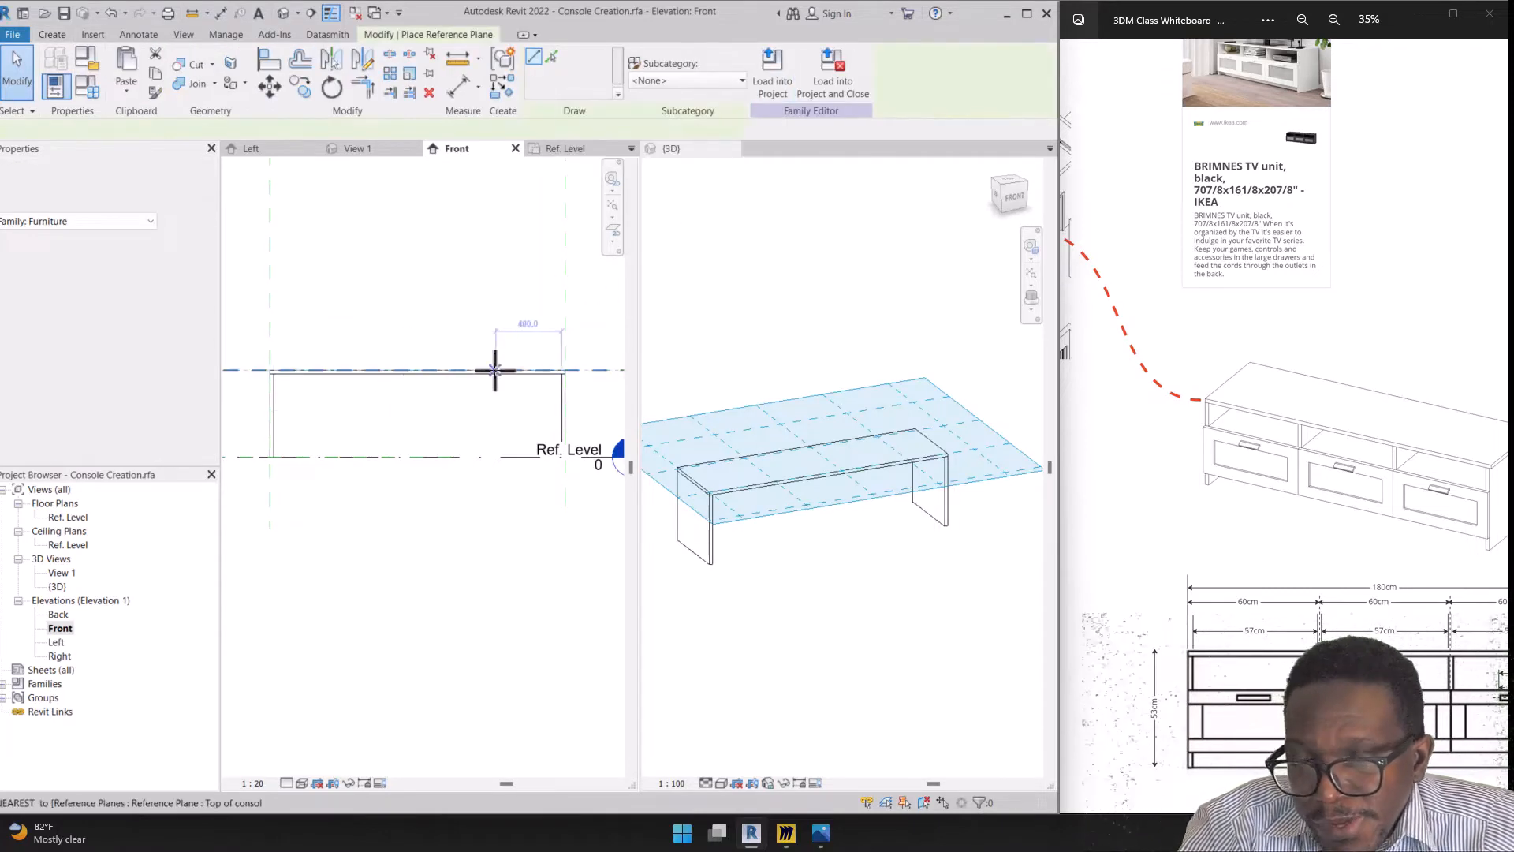
scroll(496, 367, "down", 1)
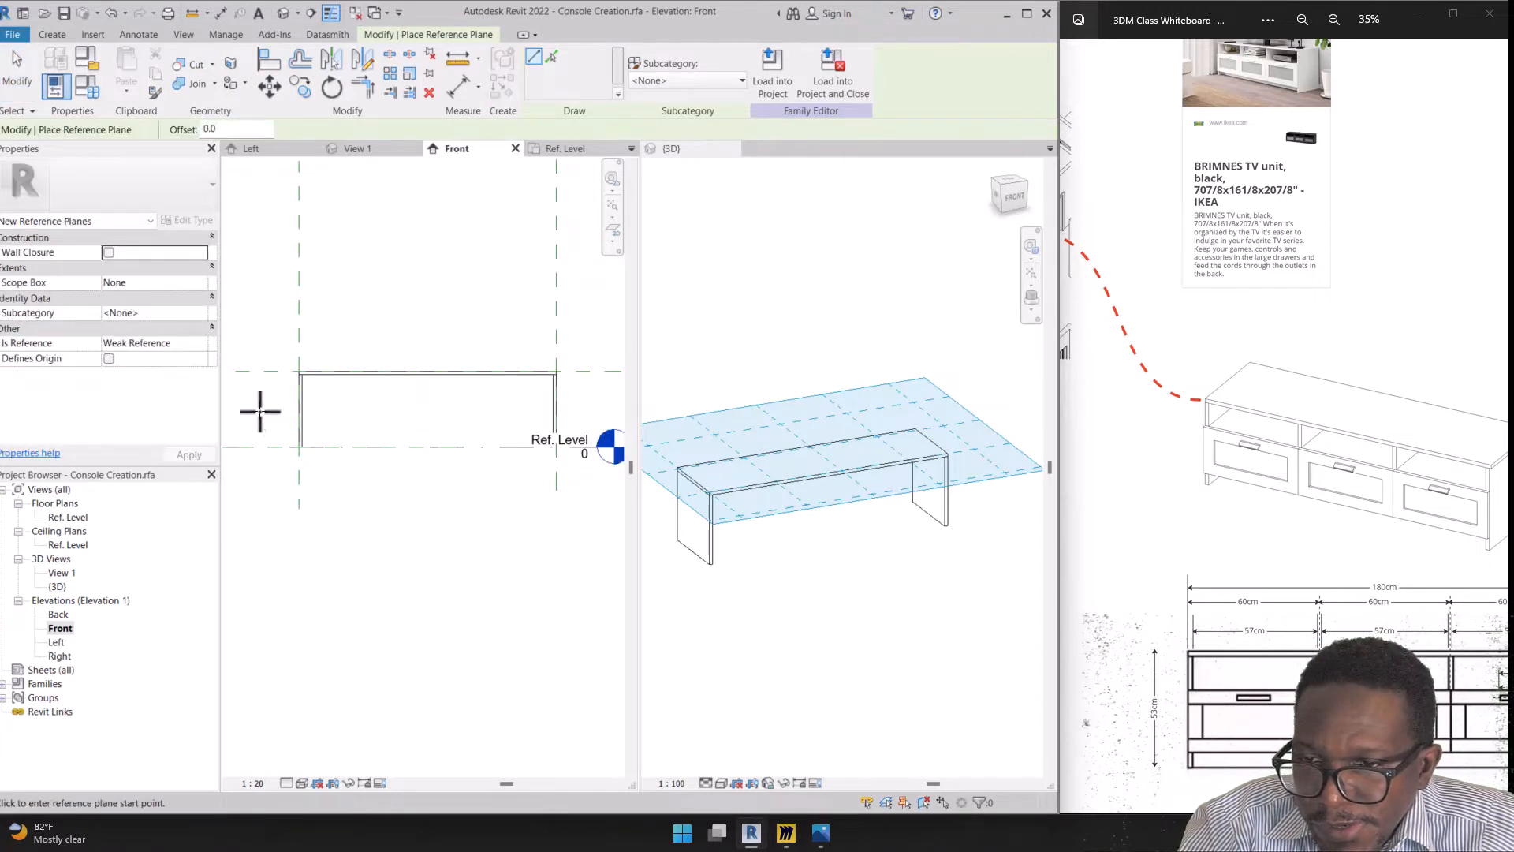
Dock the 3D view beneath the Front elevation and frame the whole console in it
left_click(680, 150)
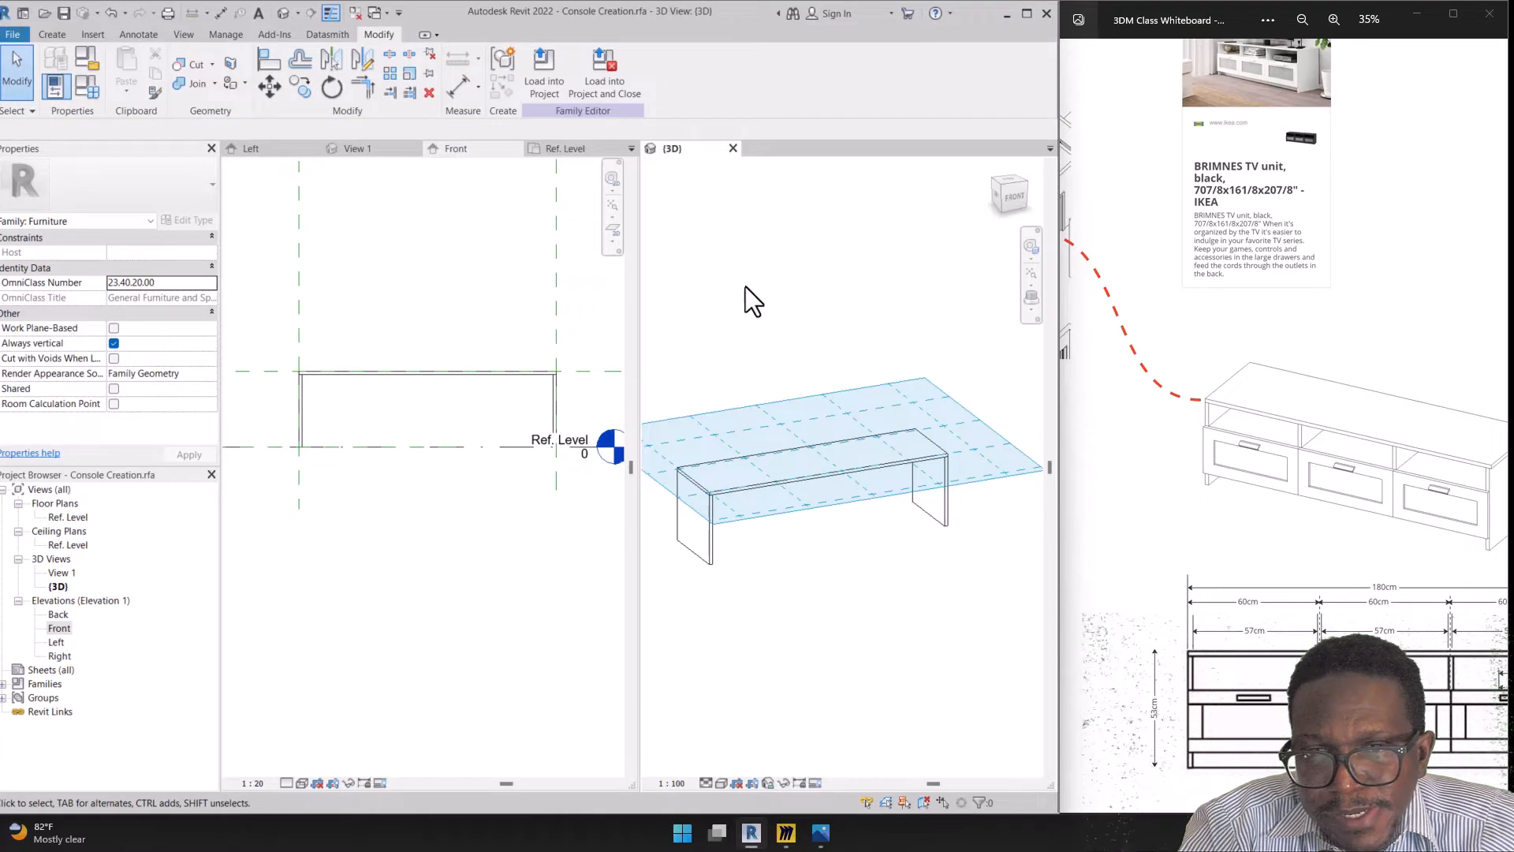
left_click_drag(676, 160, 596, 787)
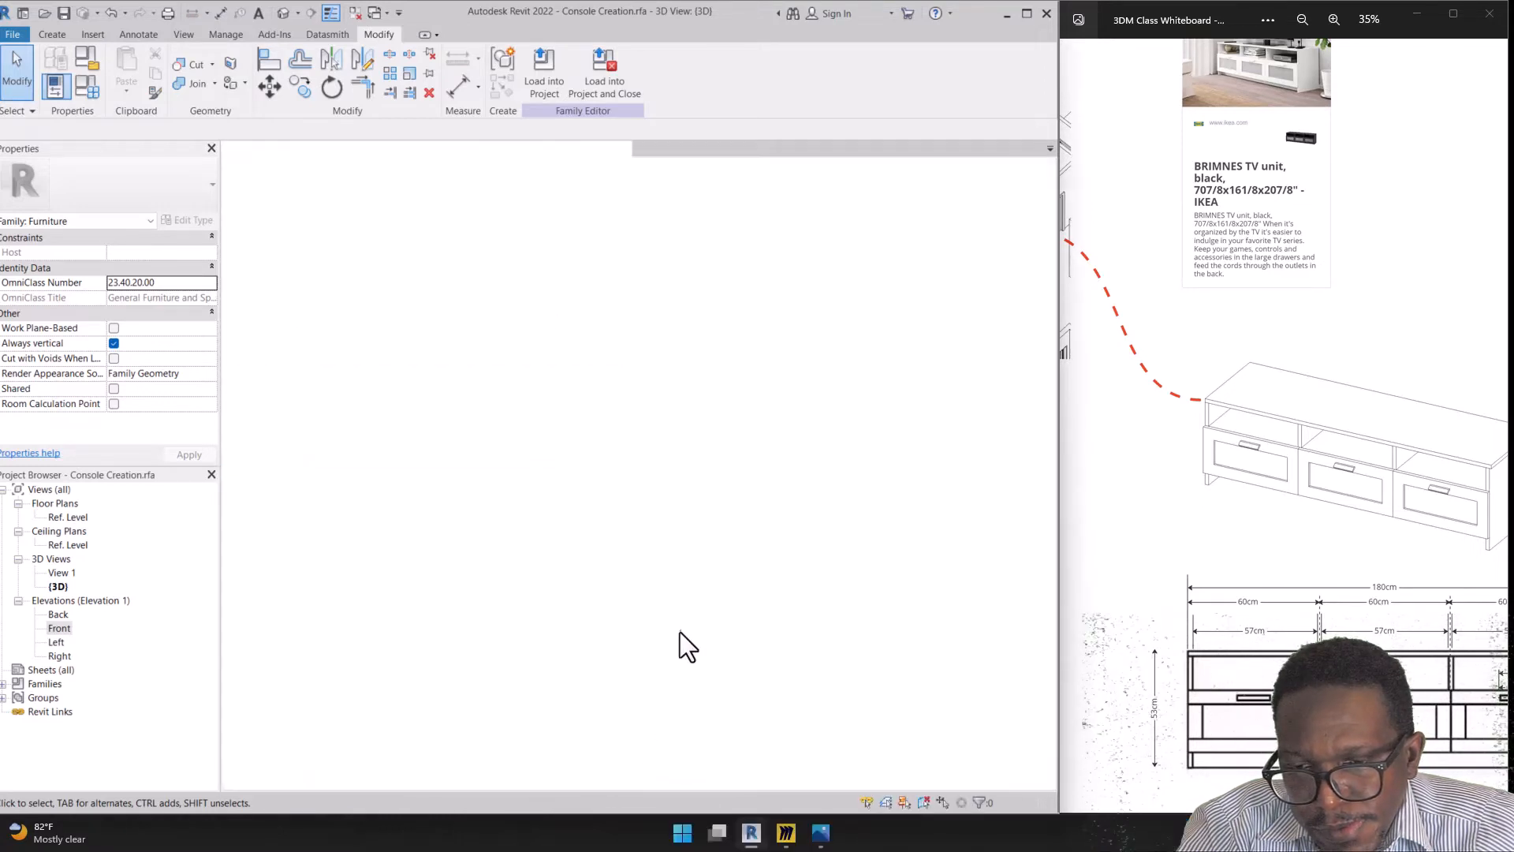
scroll(583, 624, "down", 3)
scroll(502, 717, "up", 2)
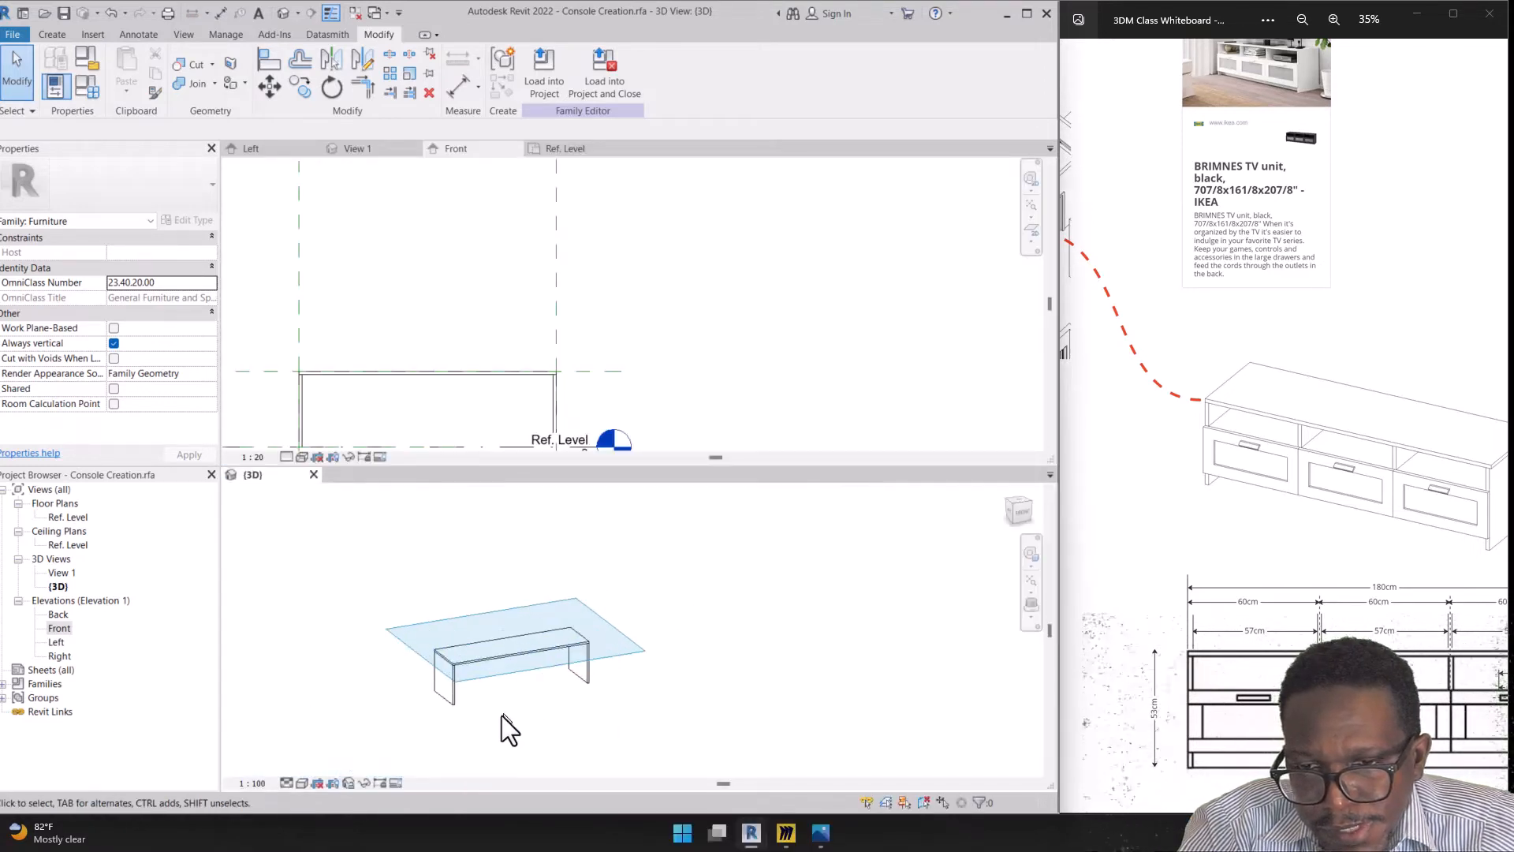
scroll(497, 674, "up", 2)
scroll(557, 580, "up", 1)
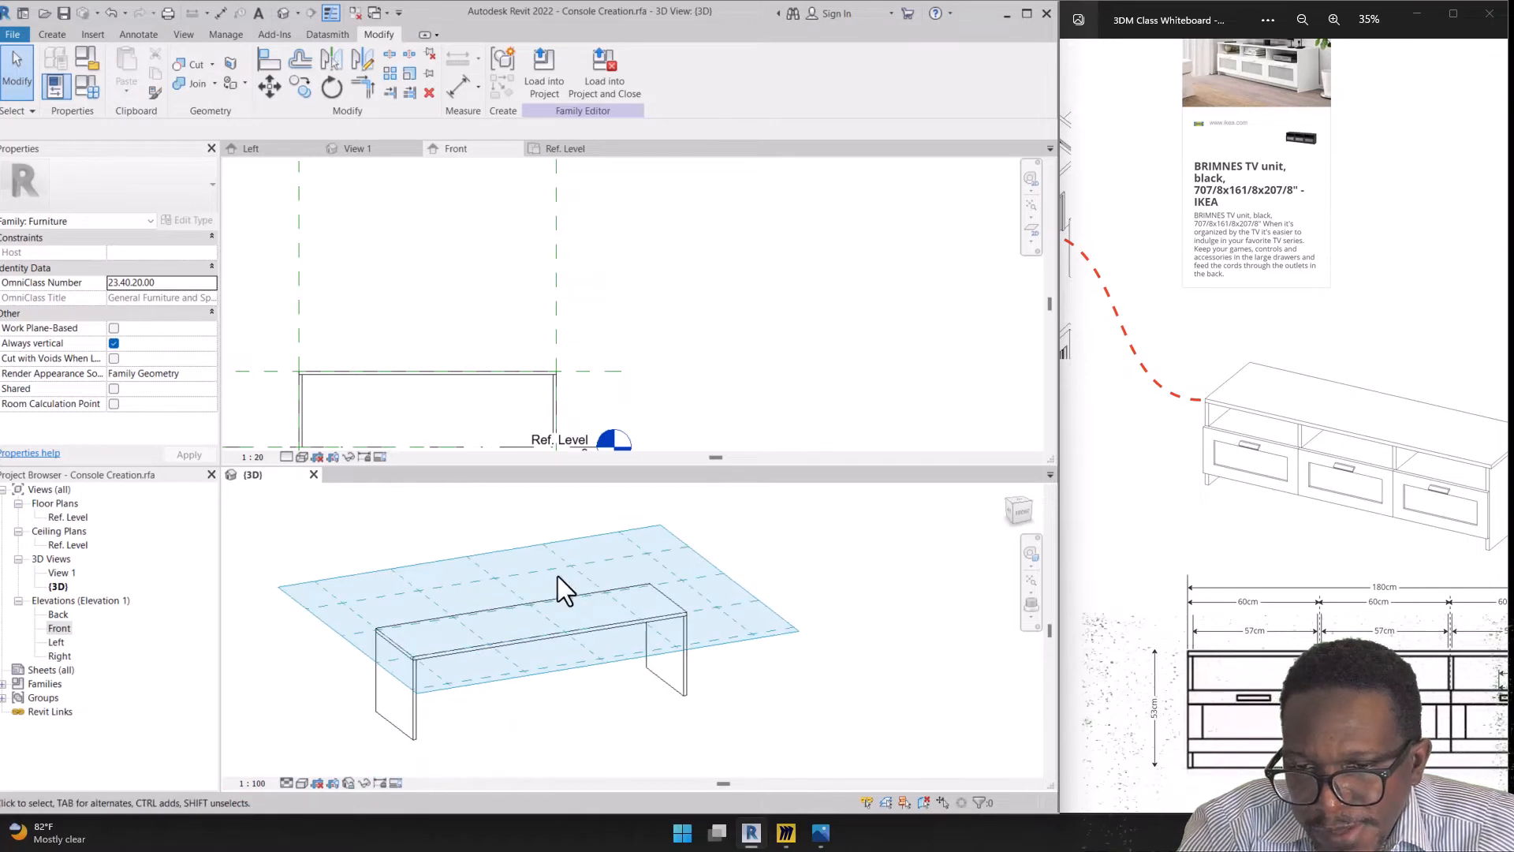
Draw two horizontal reference planes across the console in the Front elevation, about 270 mm above Ref. Level and about 182 mm below that
left_click(654, 337)
middle_click_drag(698, 323, 903, 255)
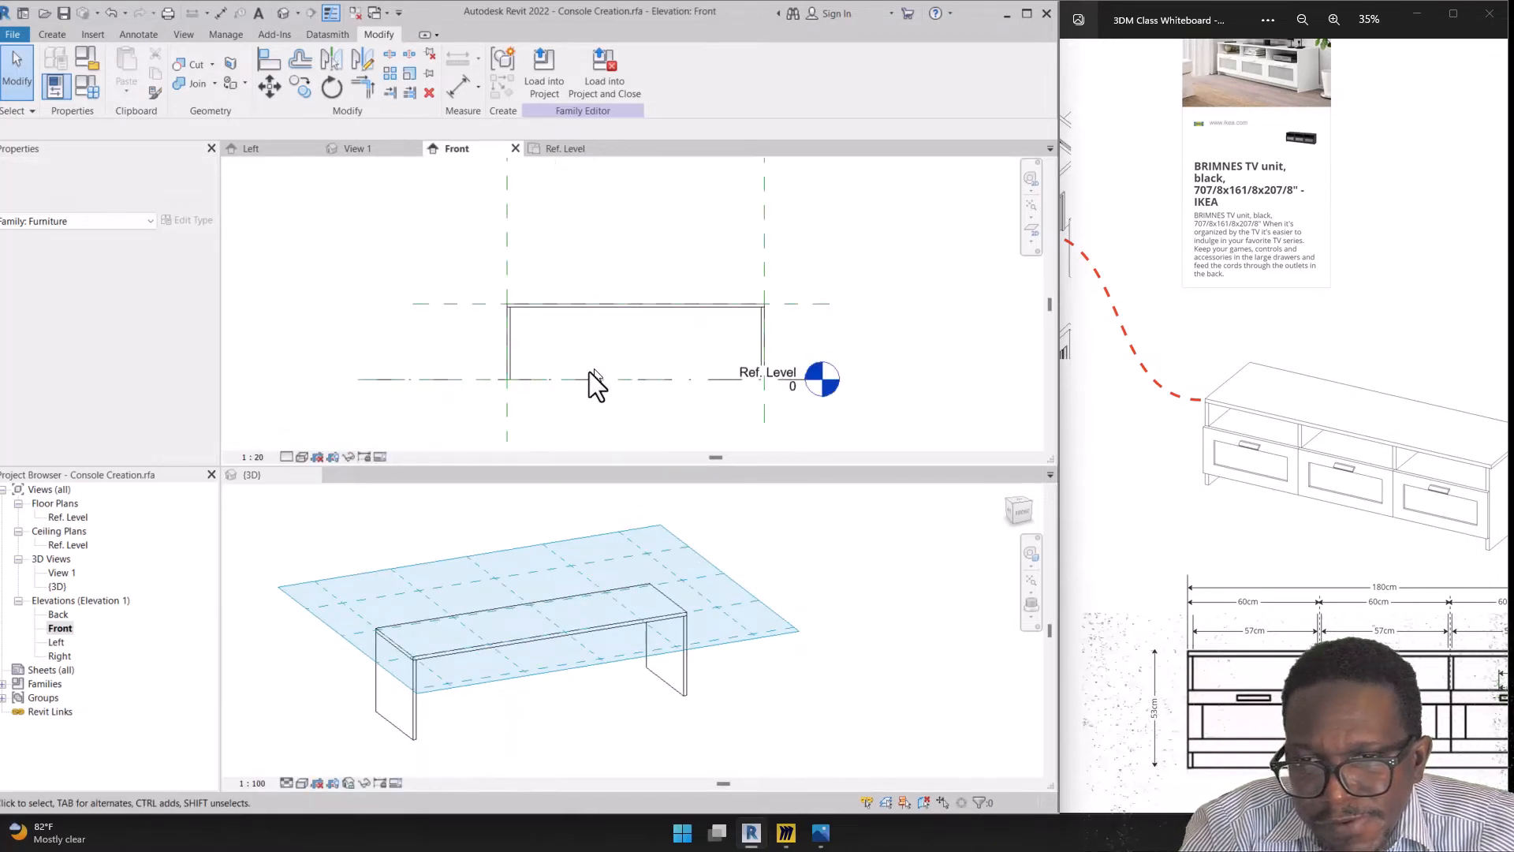
scroll(600, 362, "up", 2)
middle_click_drag(562, 410, 563, 389)
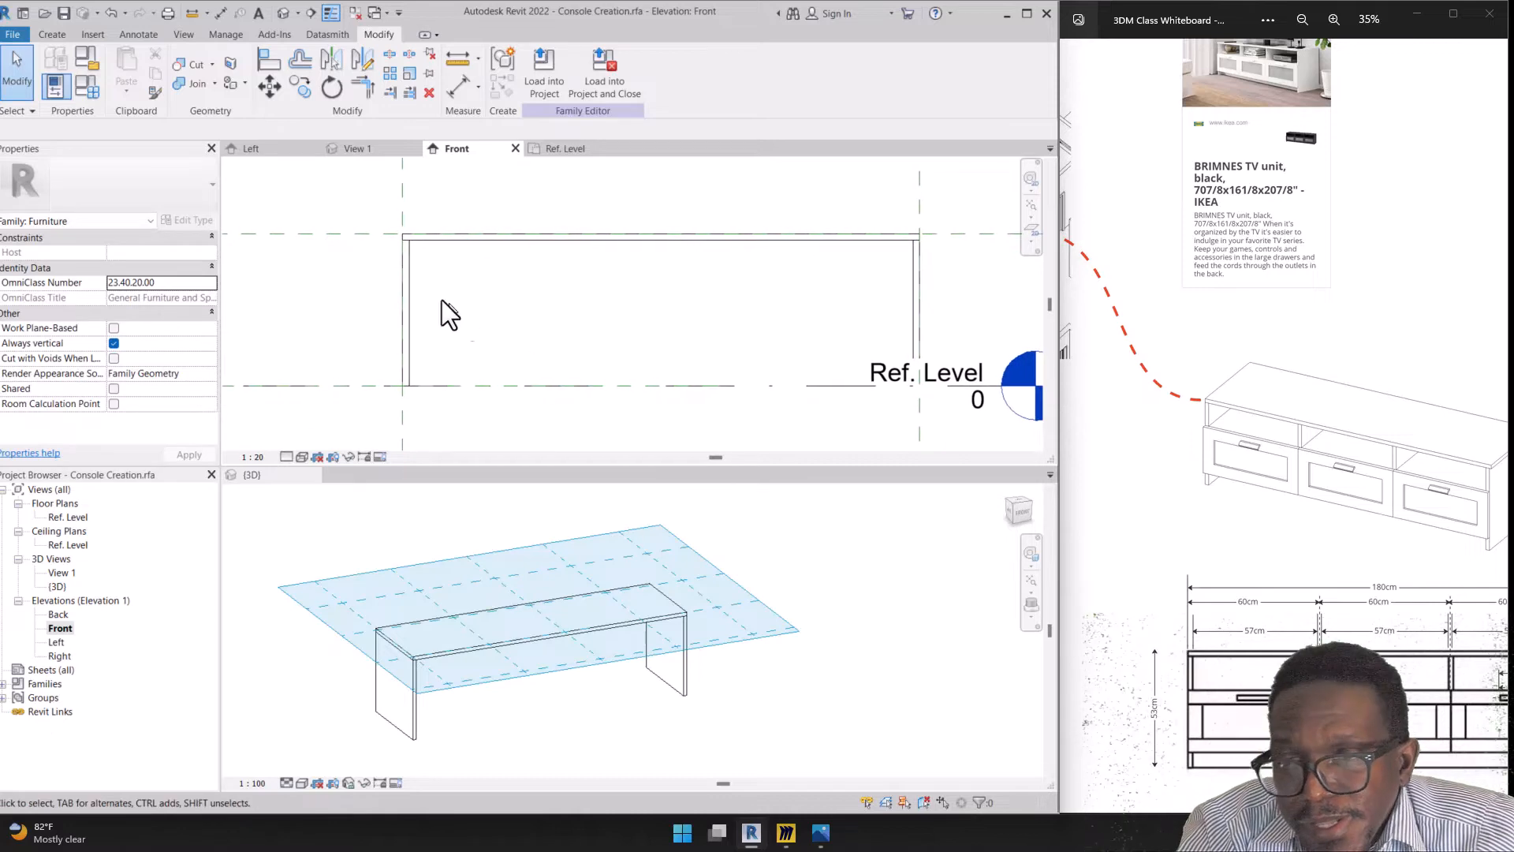
scroll(363, 268, "down", 1)
left_click(52, 34)
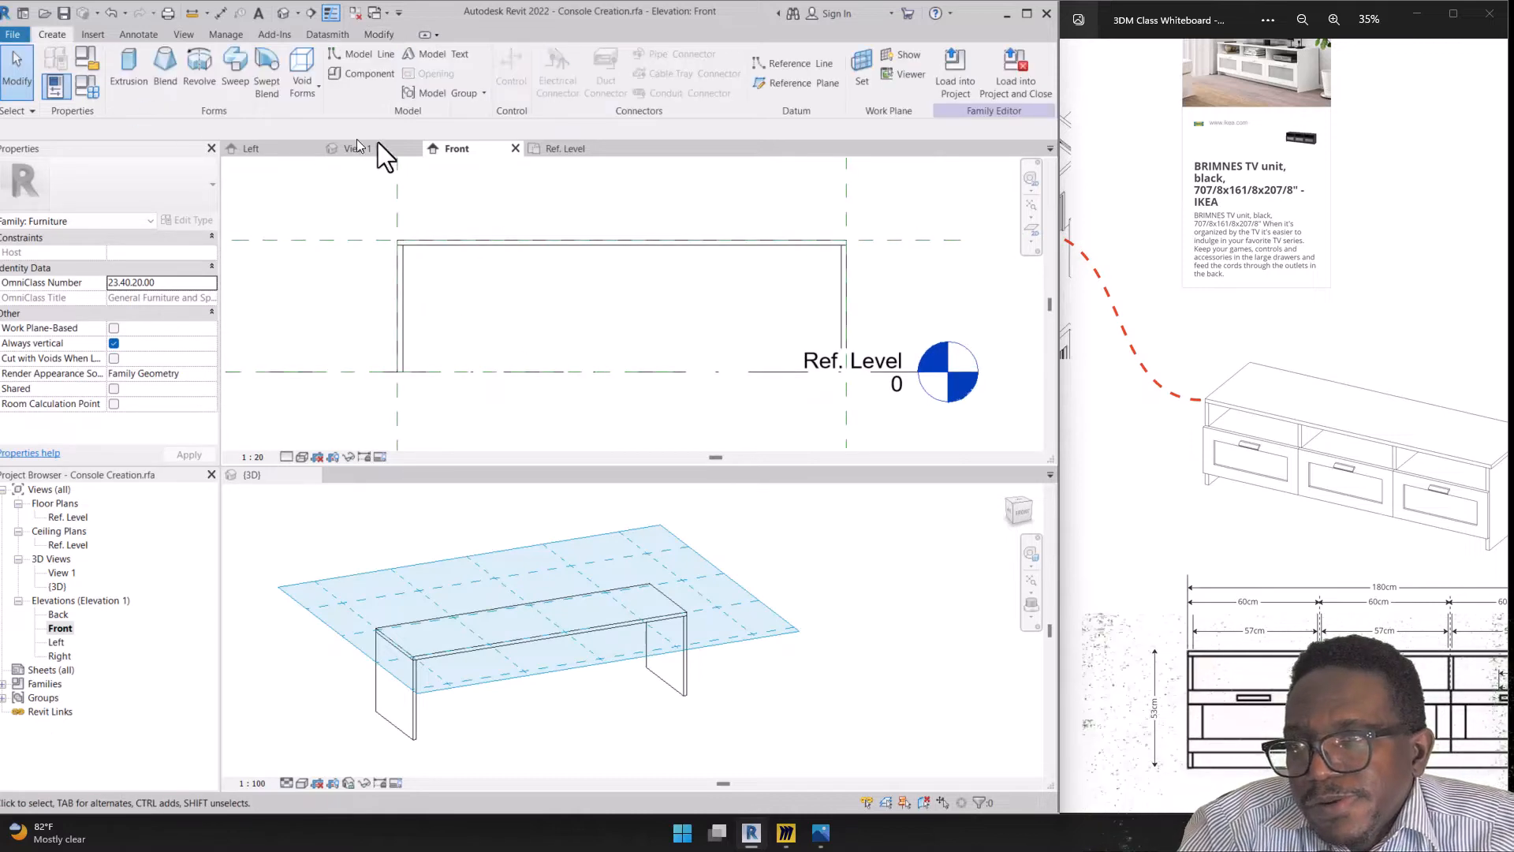
left_click(797, 83)
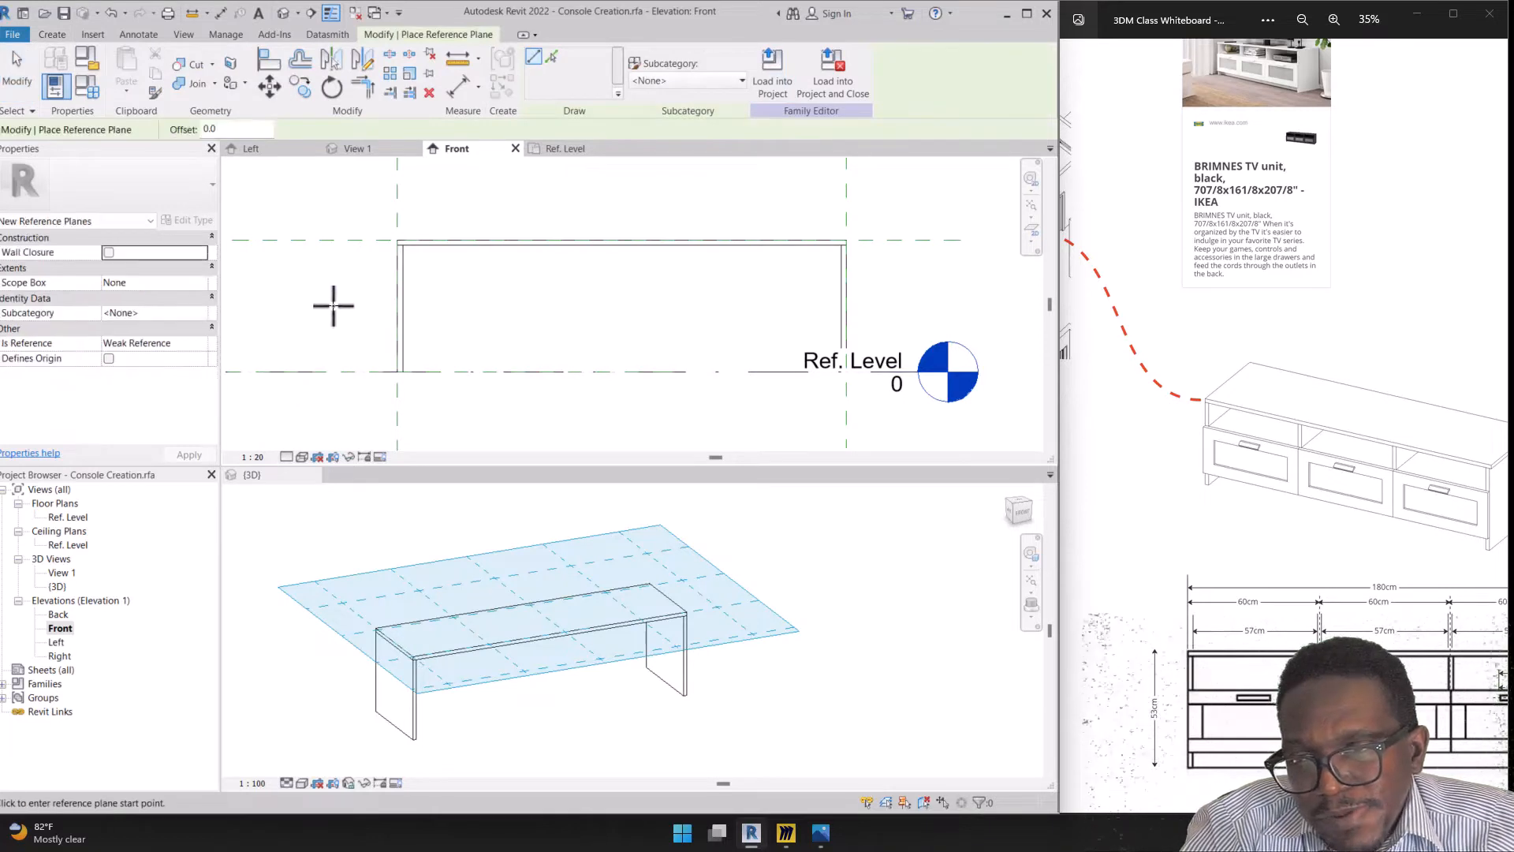
left_click(302, 304)
left_click(907, 304)
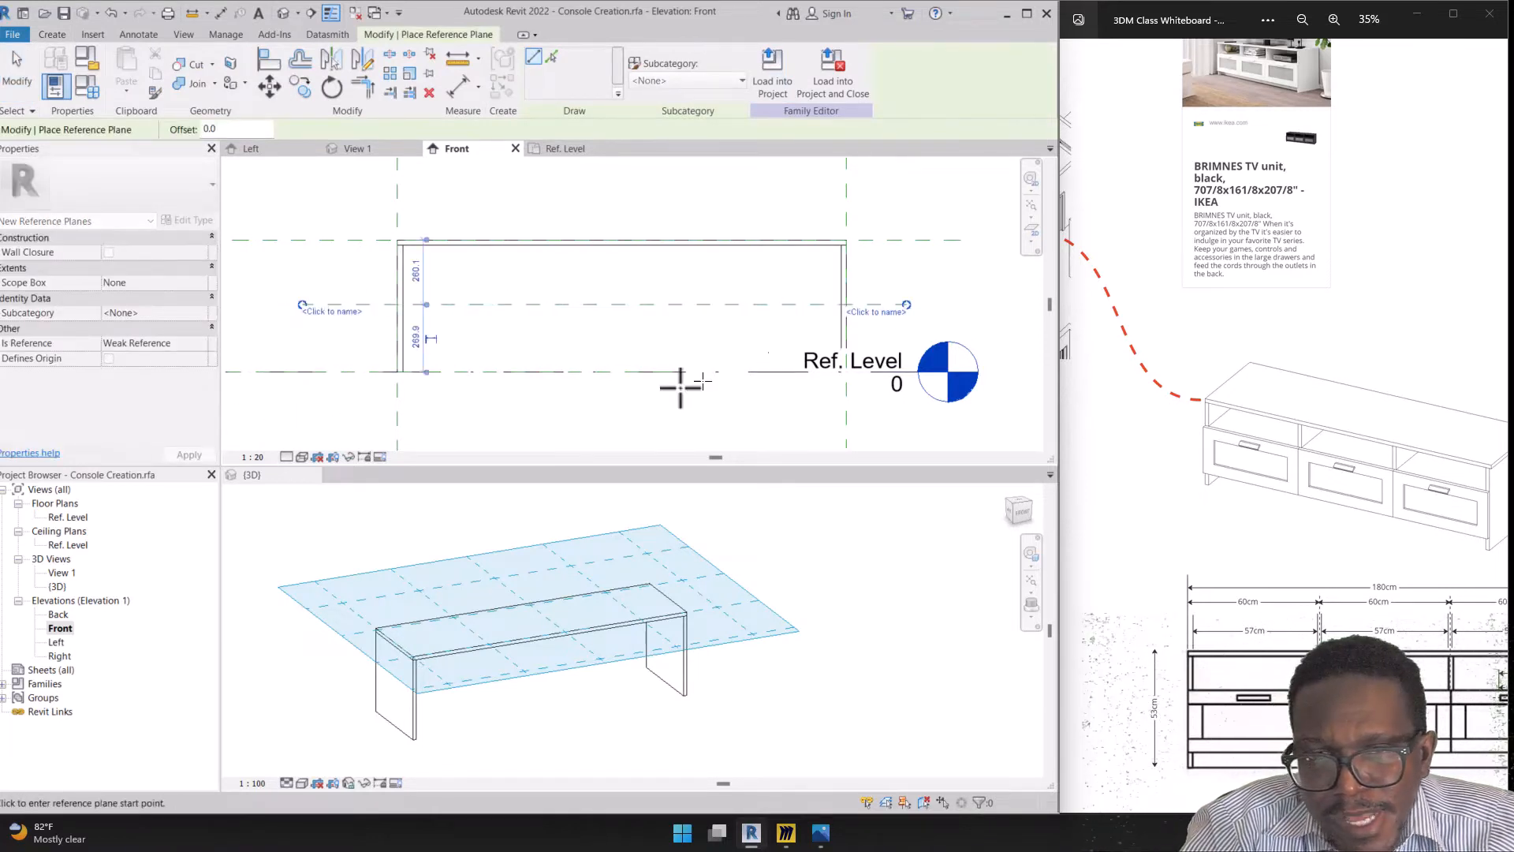
left_click(305, 349)
left_click(891, 350)
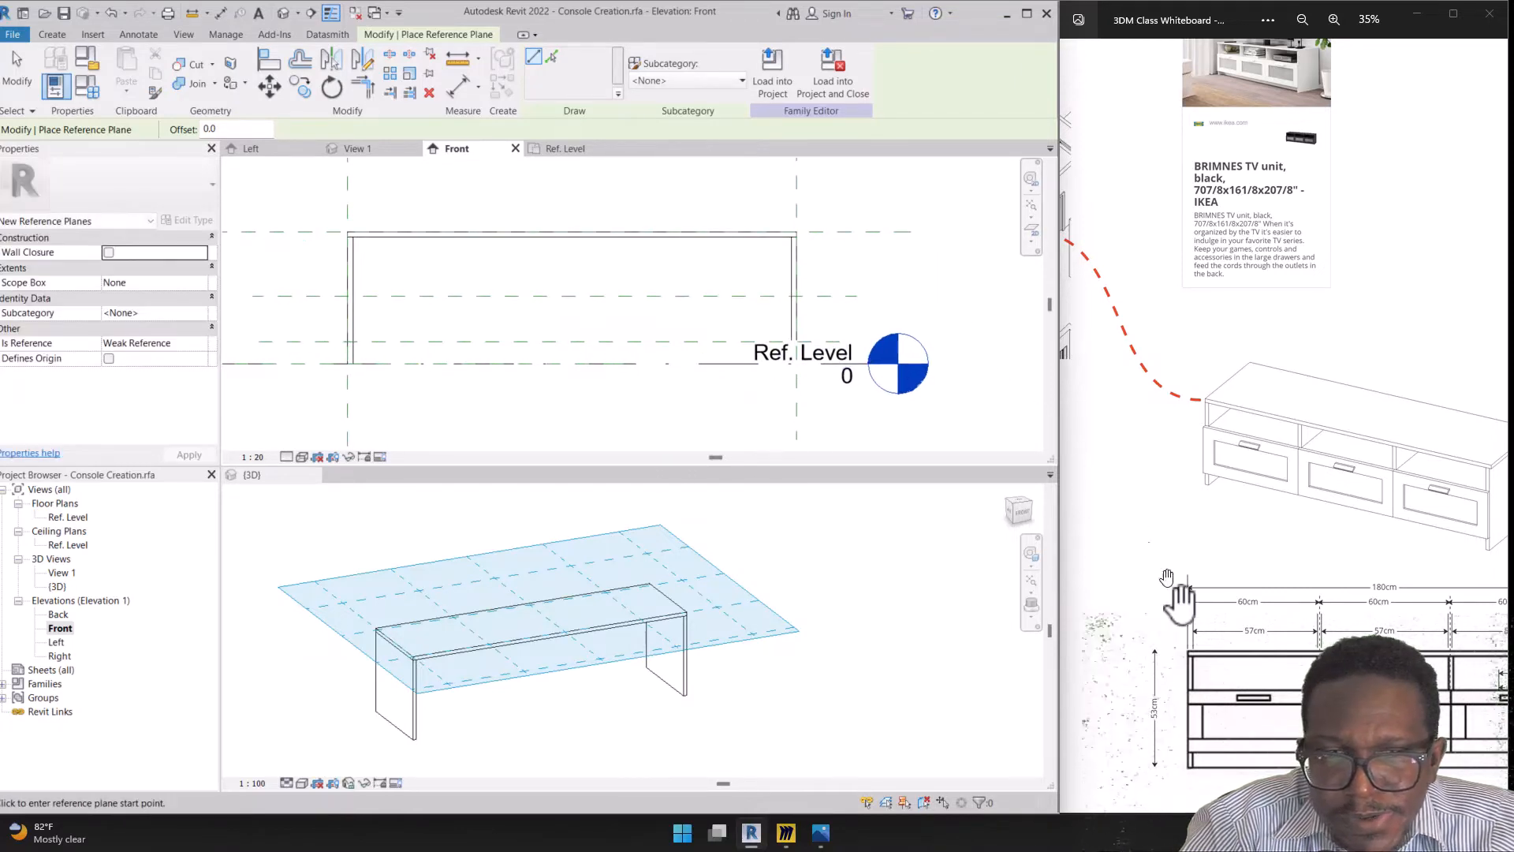
Compare the two new horizontal reference planes with the upper and lower edges of the drawer section in the reference elevation
scroll(1165, 447, "down", 2)
scroll(1207, 674, "up", 3)
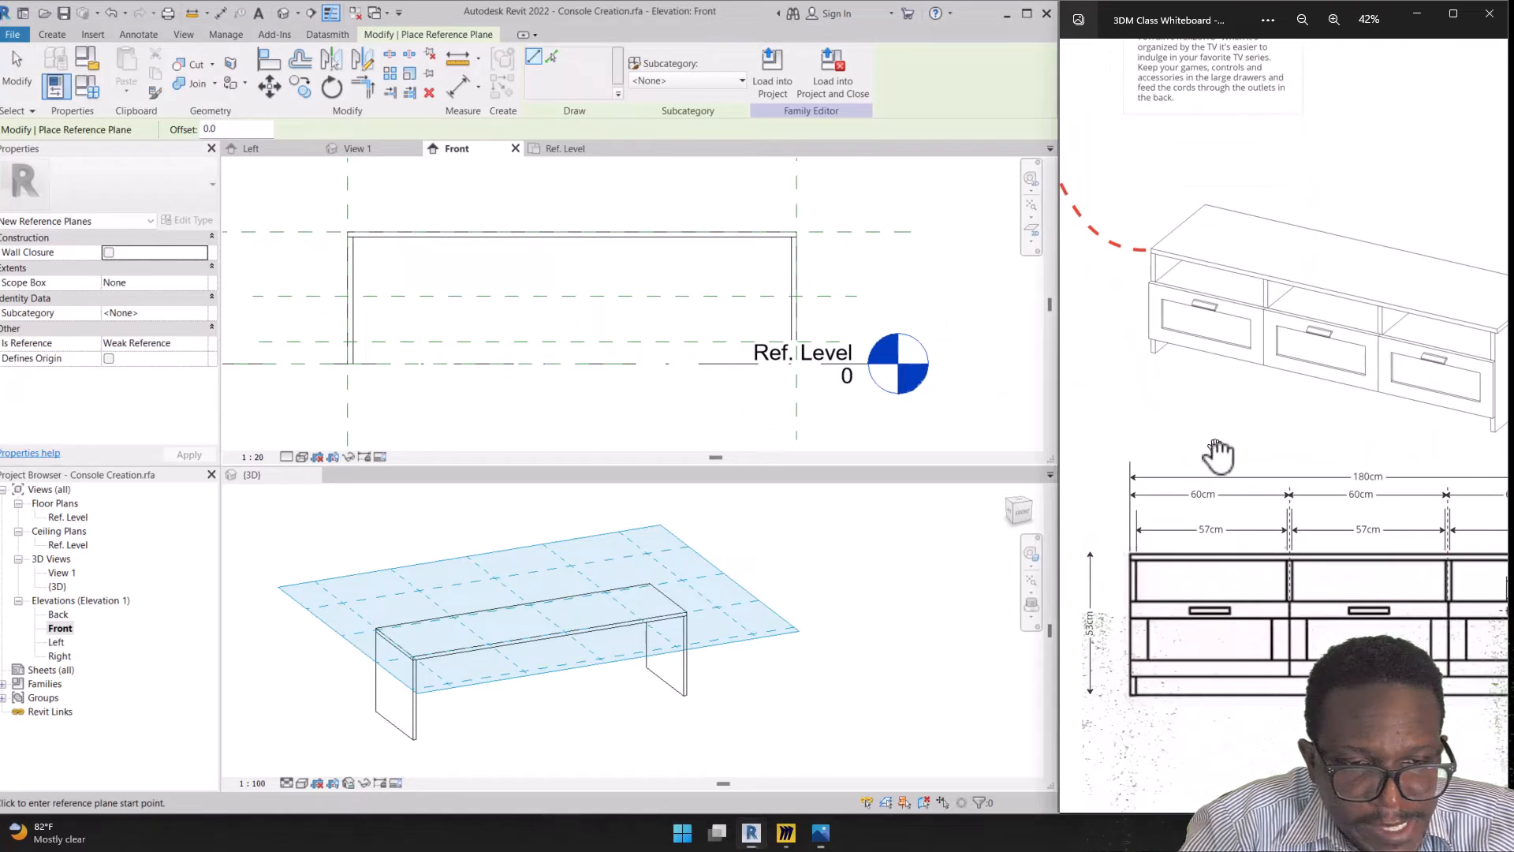
left_click_drag(1219, 456, 1180, 328)
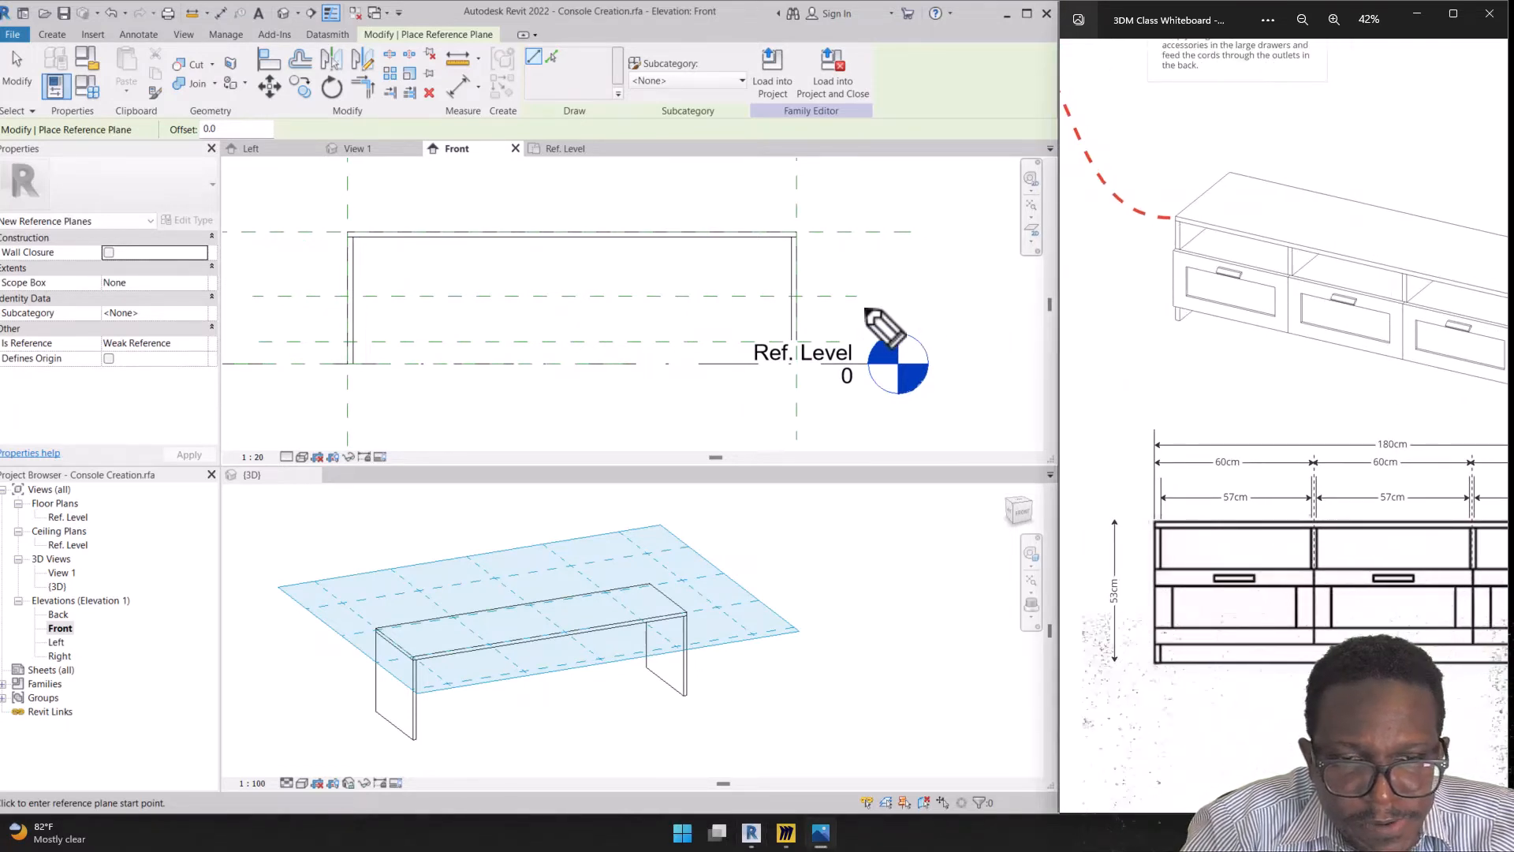
mouse_move(856, 299)
left_mouse_down()
mouse_move(1066, 410)
mouse_move(1115, 550)
left_mouse_up()
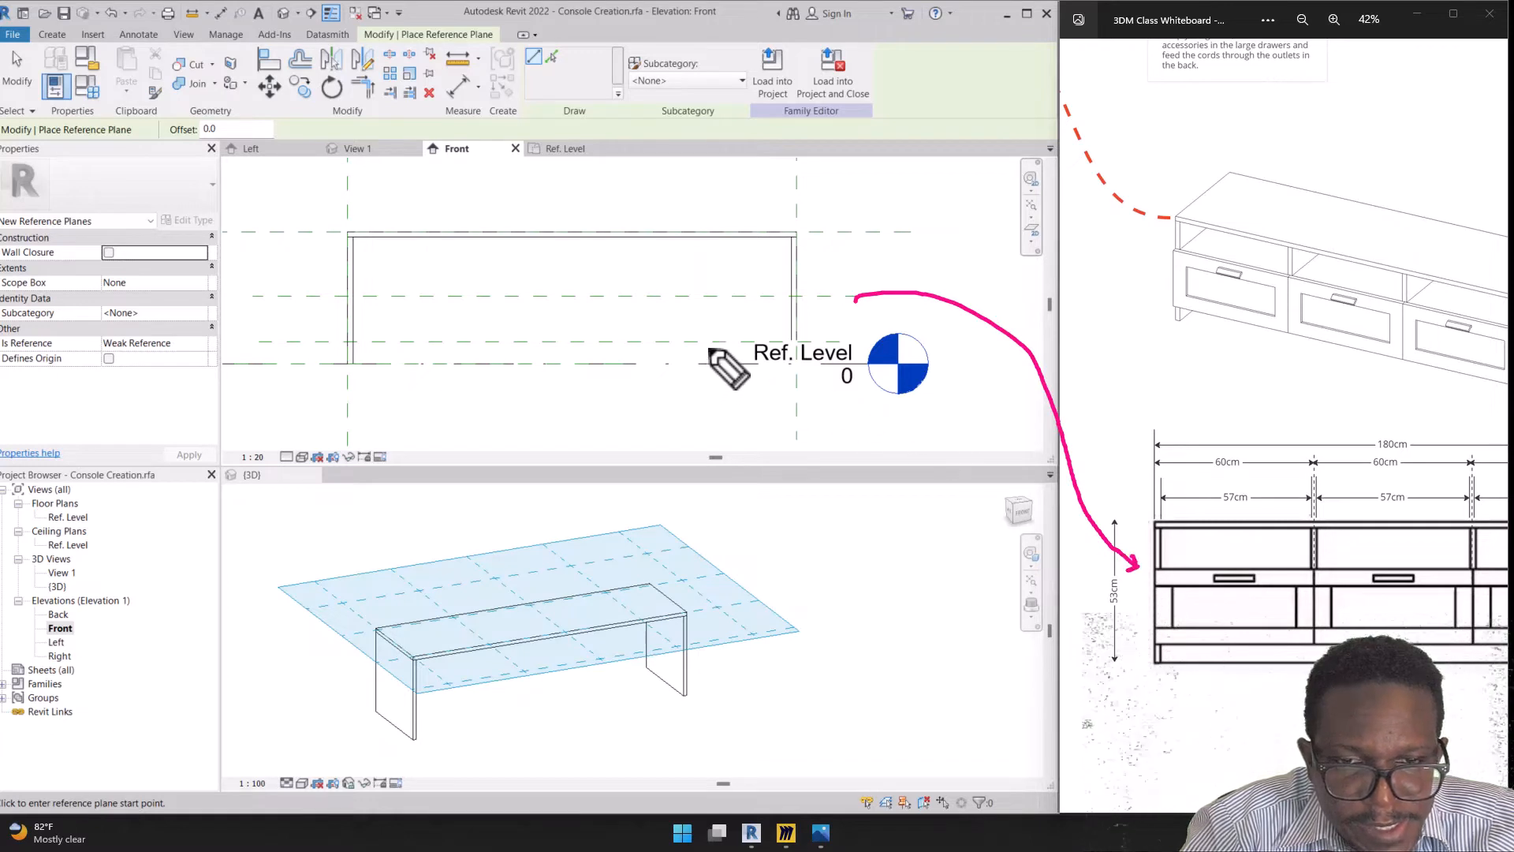
mouse_move(708, 347)
left_mouse_down()
mouse_move(734, 534)
mouse_move(1035, 698)
left_mouse_up()
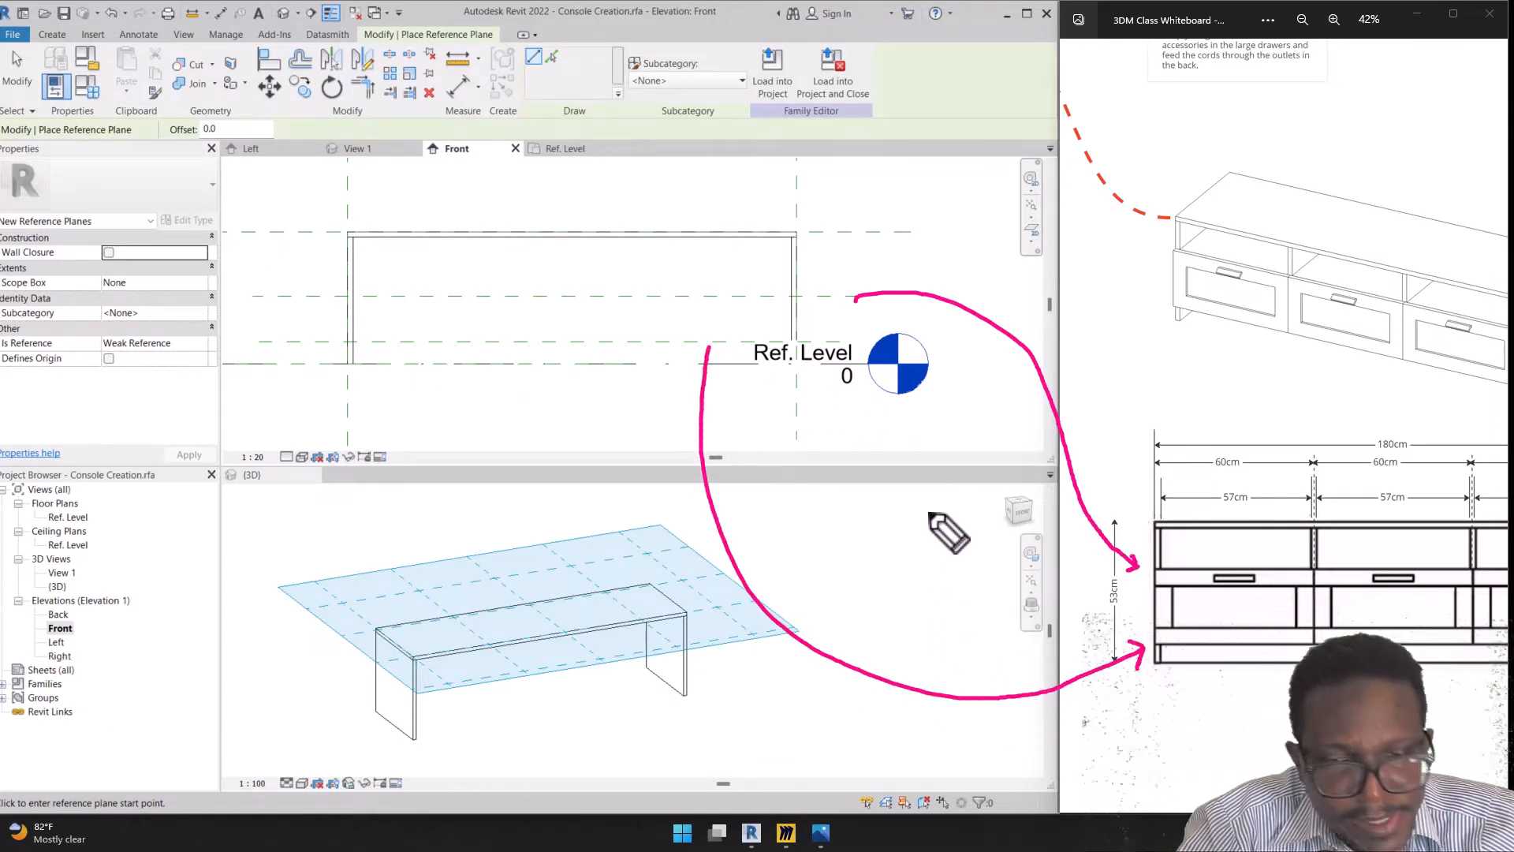
key("ctrl+shift+5")
mouse_move(917, 683)
left_mouse_down()
mouse_move(1022, 490)
mouse_move(1059, 568)
left_mouse_up()
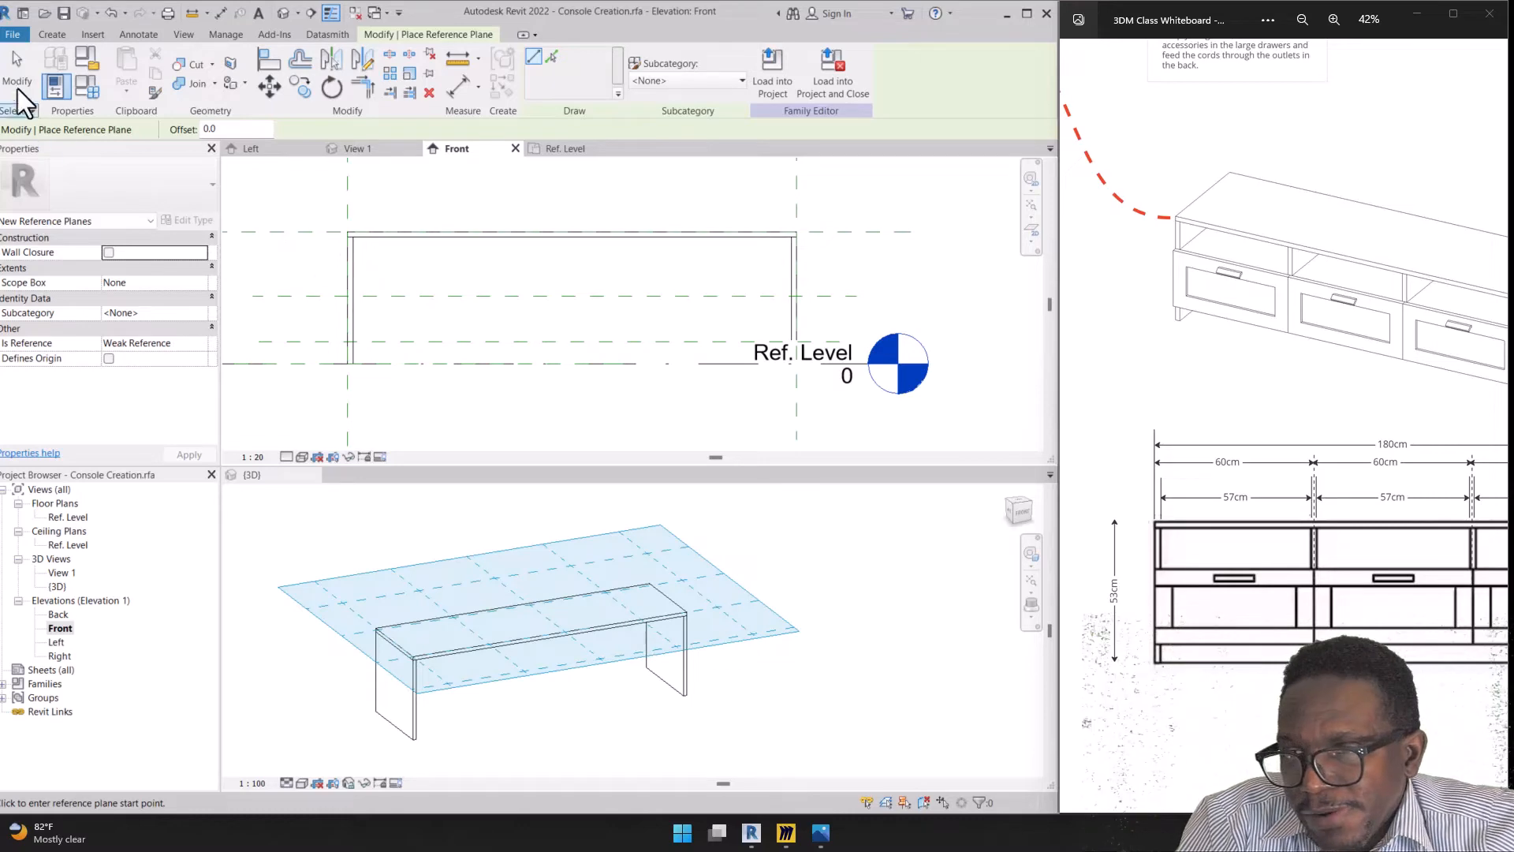
Select the upper new reference plane and examine the reference drawing's vertical dimension between the tabletop's underside and the drawer section
key("Escape")
left_click(450, 297)
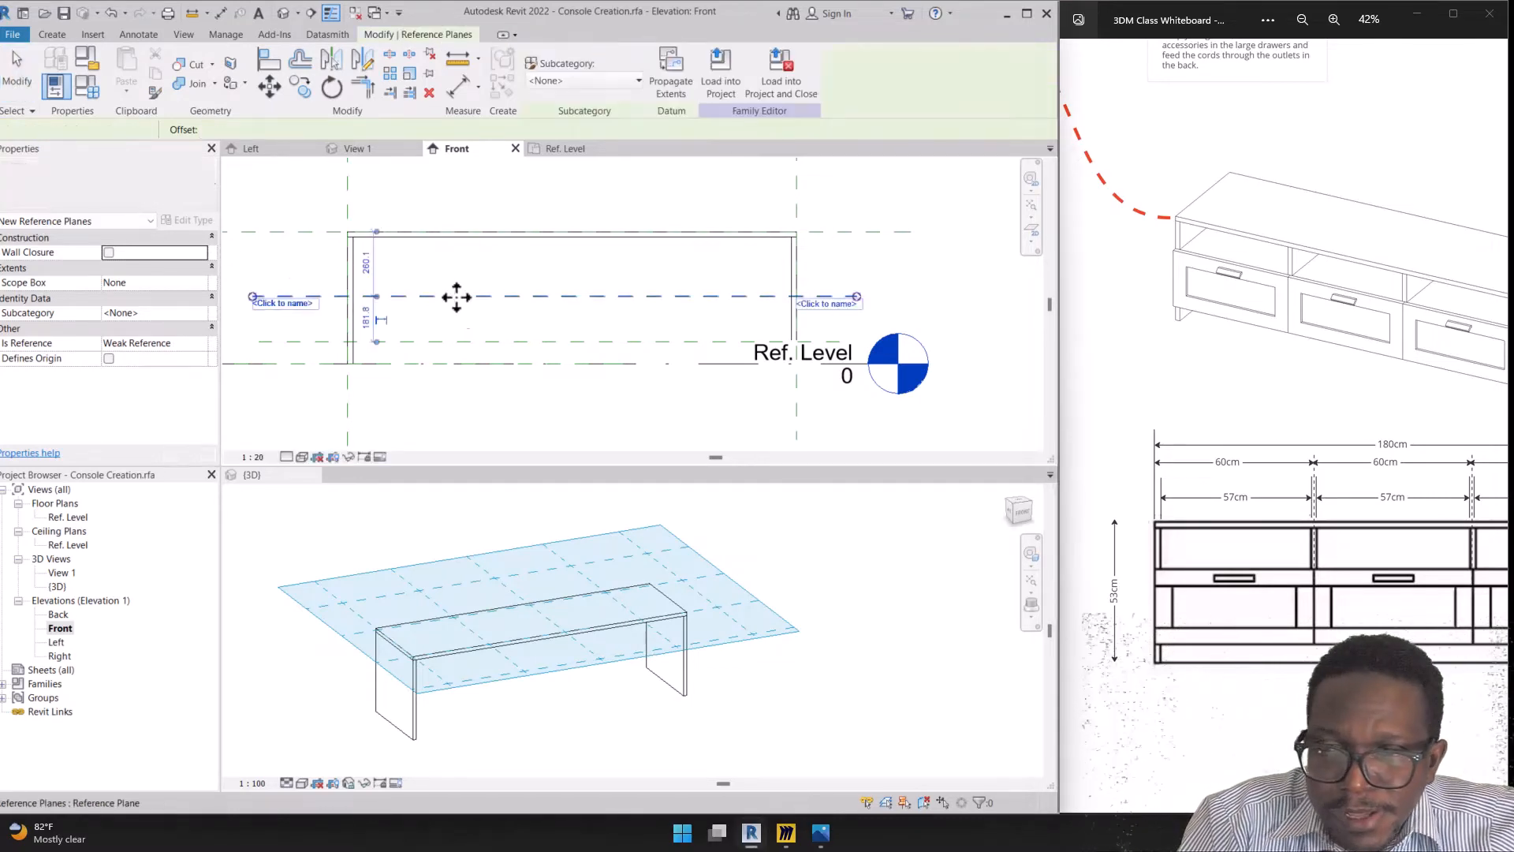
scroll(1156, 450, "down", 3)
scroll(1481, 660, "up", 4)
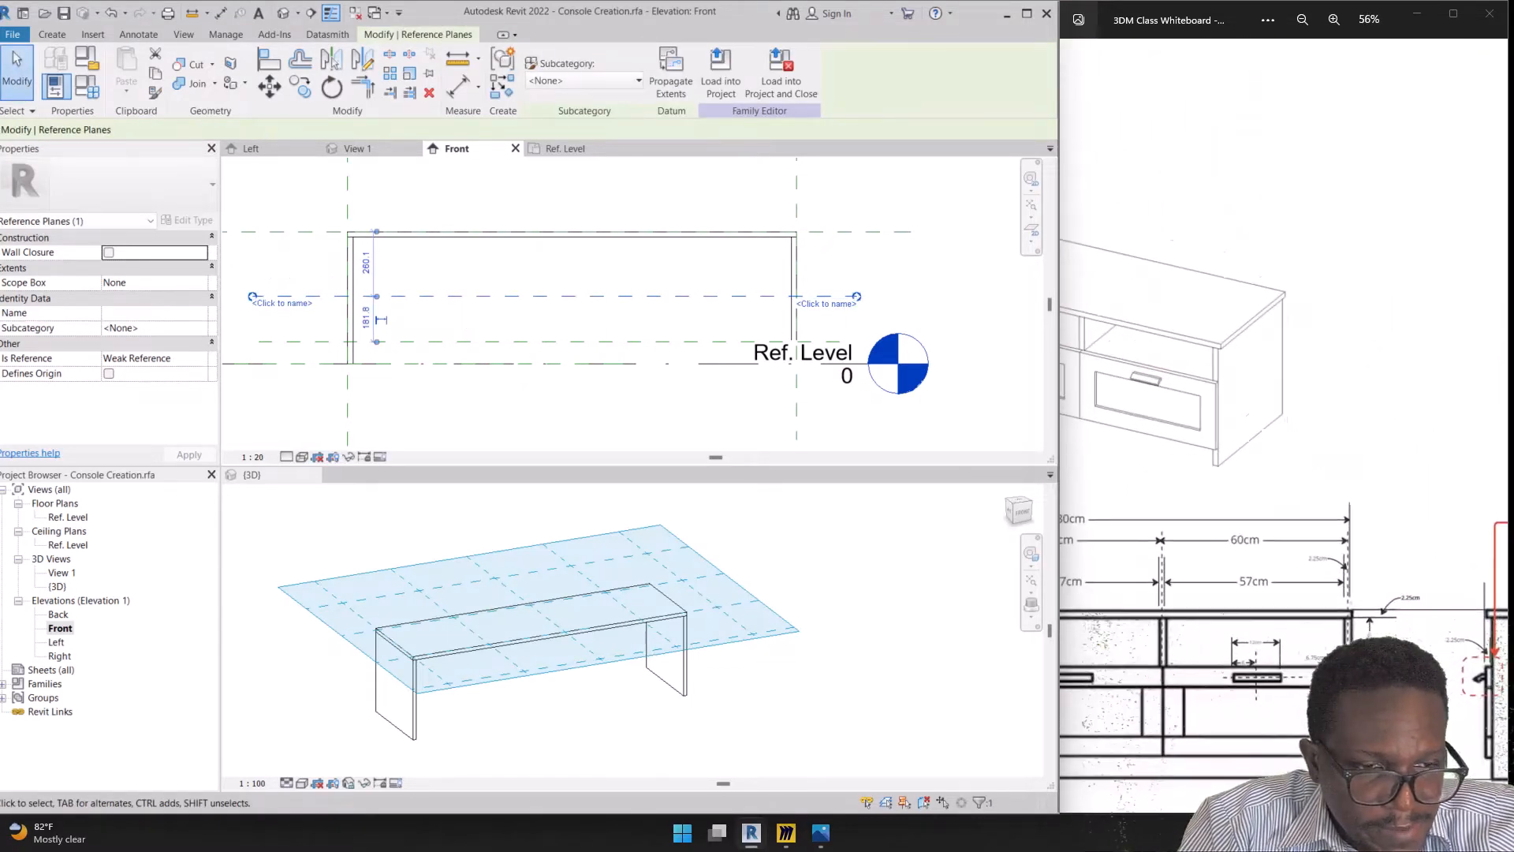
scroll(1377, 619, "up", 8)
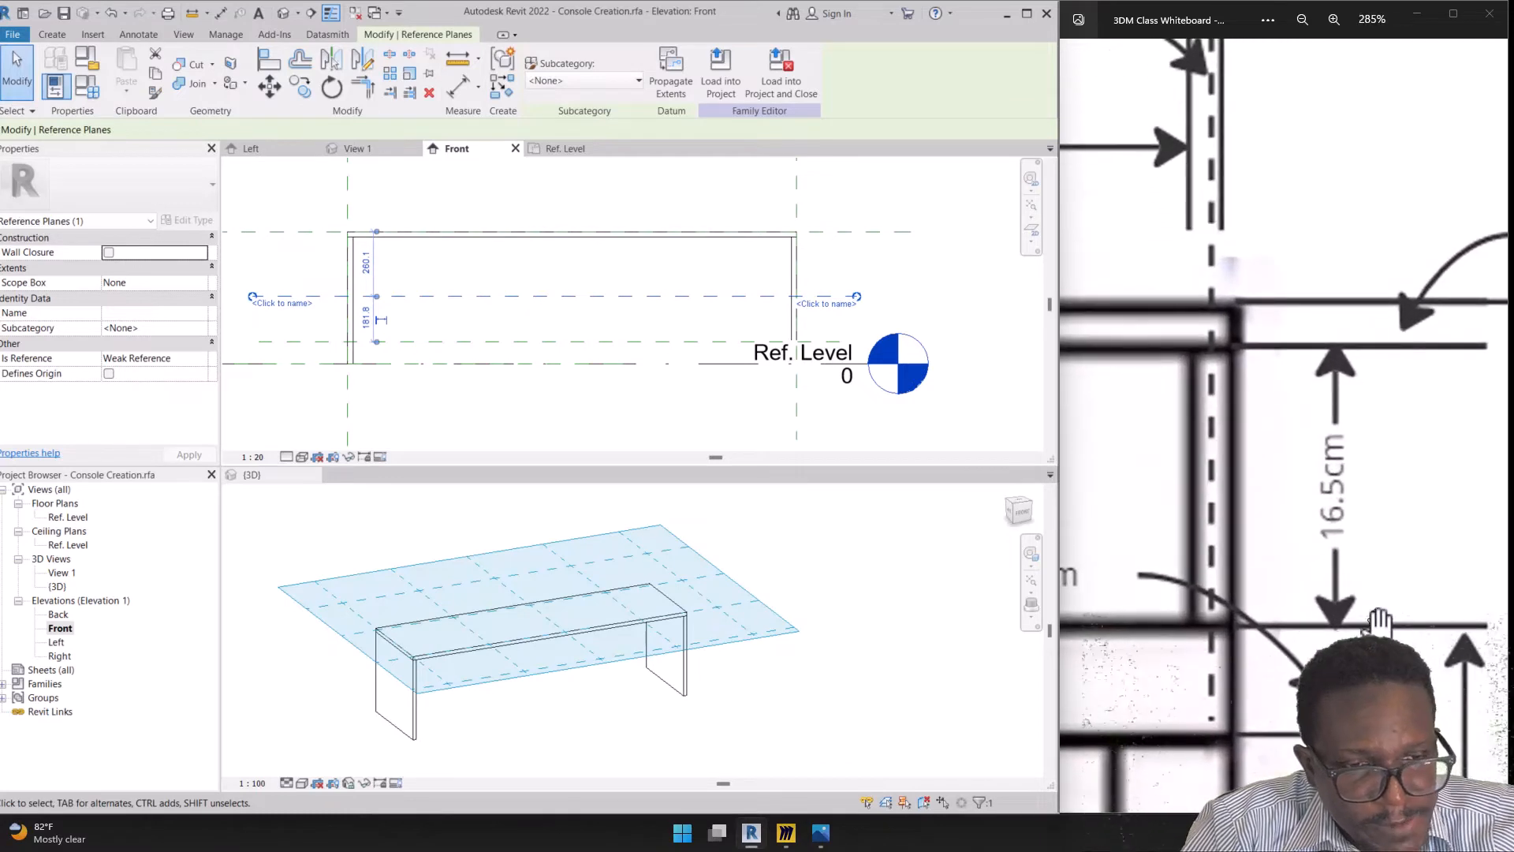
scroll(1378, 623, "down", 1)
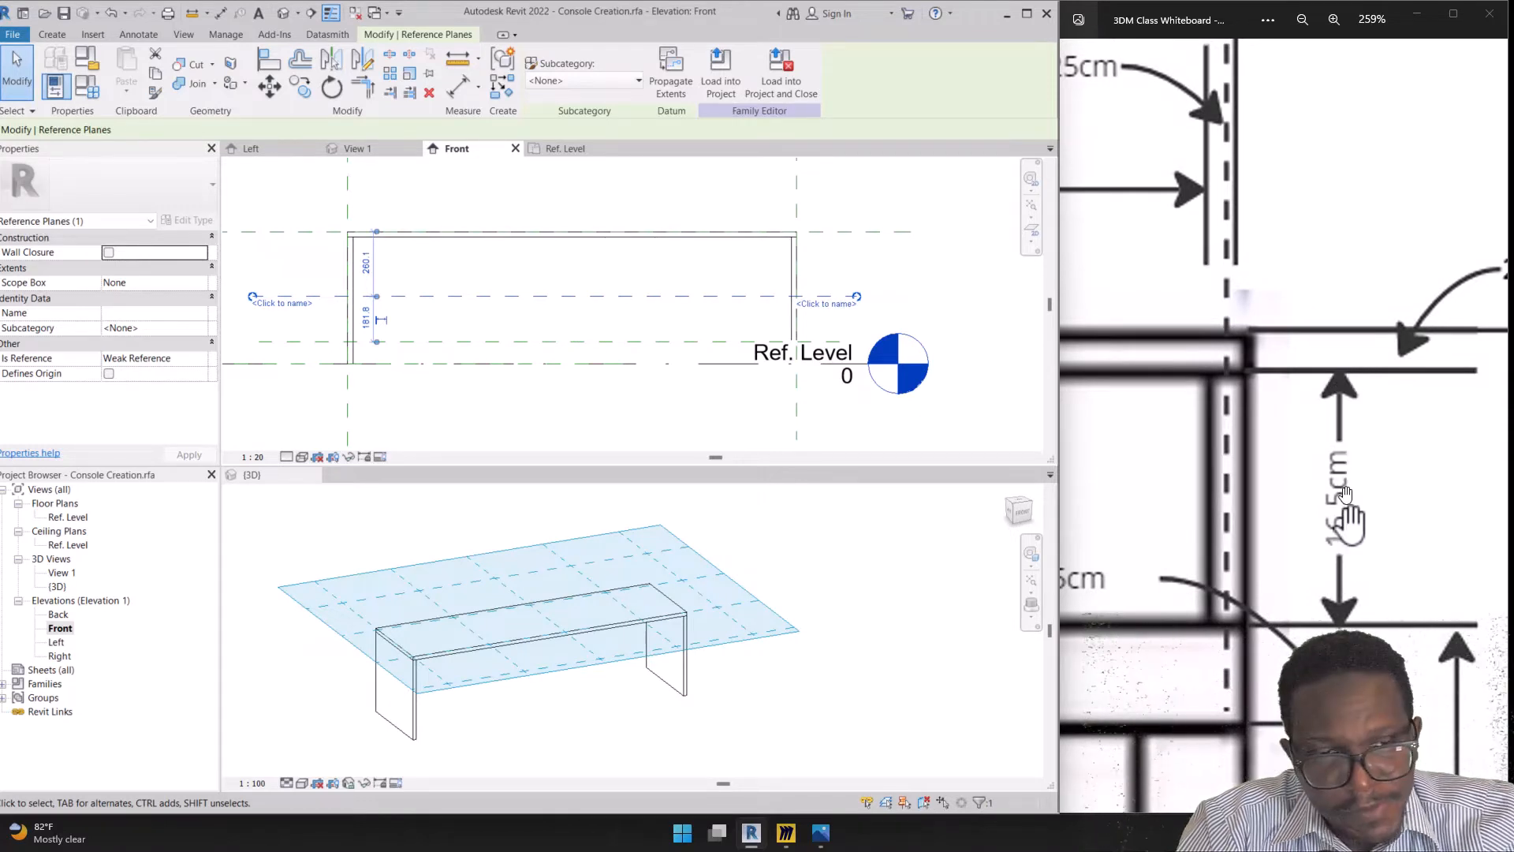
Draw a horizontal reference plane along the underside of the tabletop in the Front elevation, running past the console's left leg
scroll(729, 329, "down", 2)
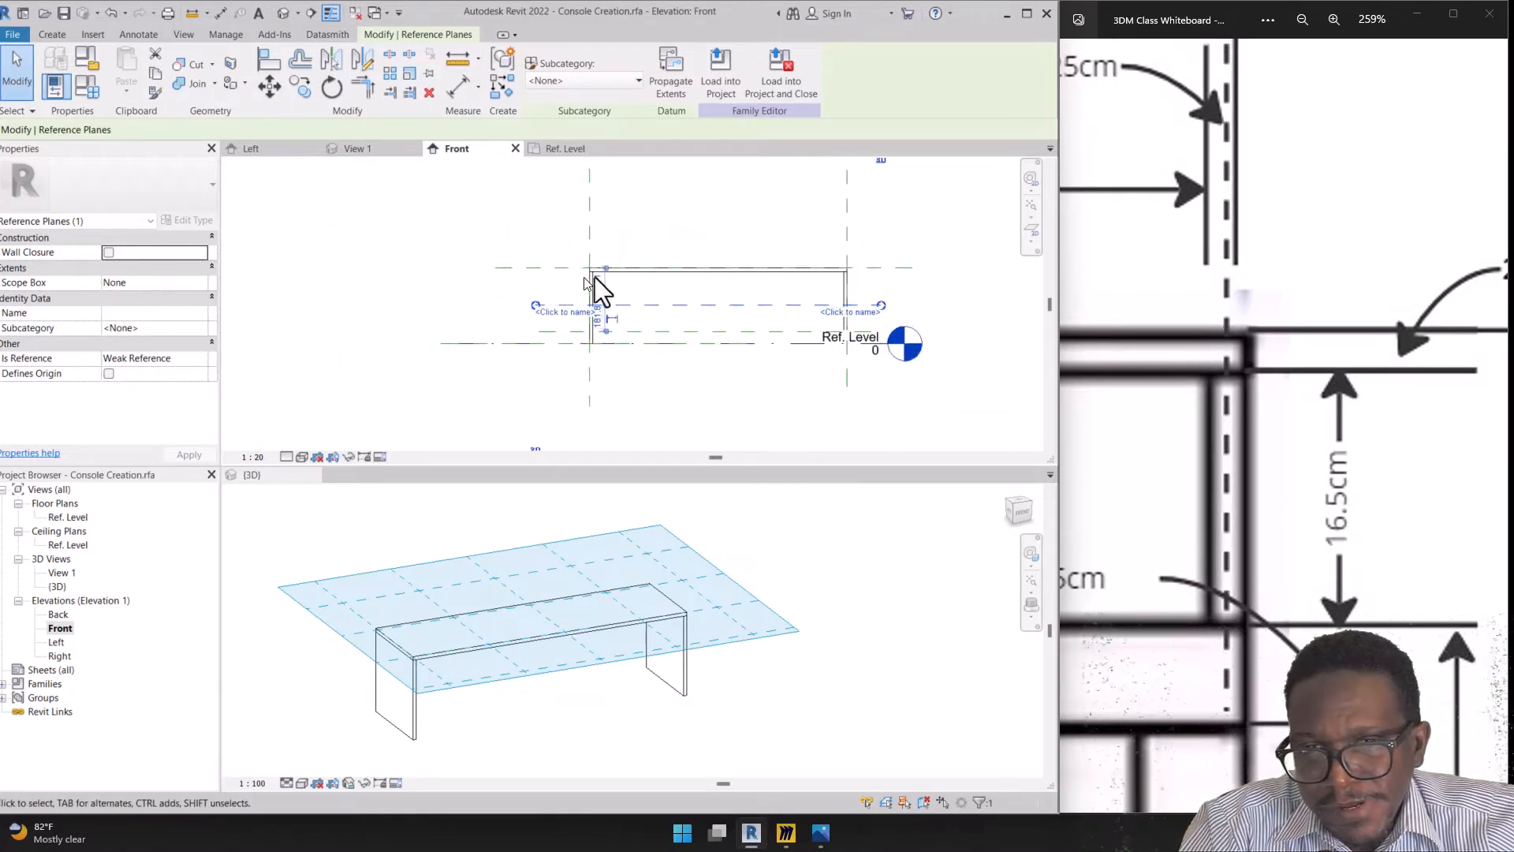
scroll(595, 276, "up", 3)
scroll(565, 328, "down", 2)
middle_click_drag(747, 386, 581, 381)
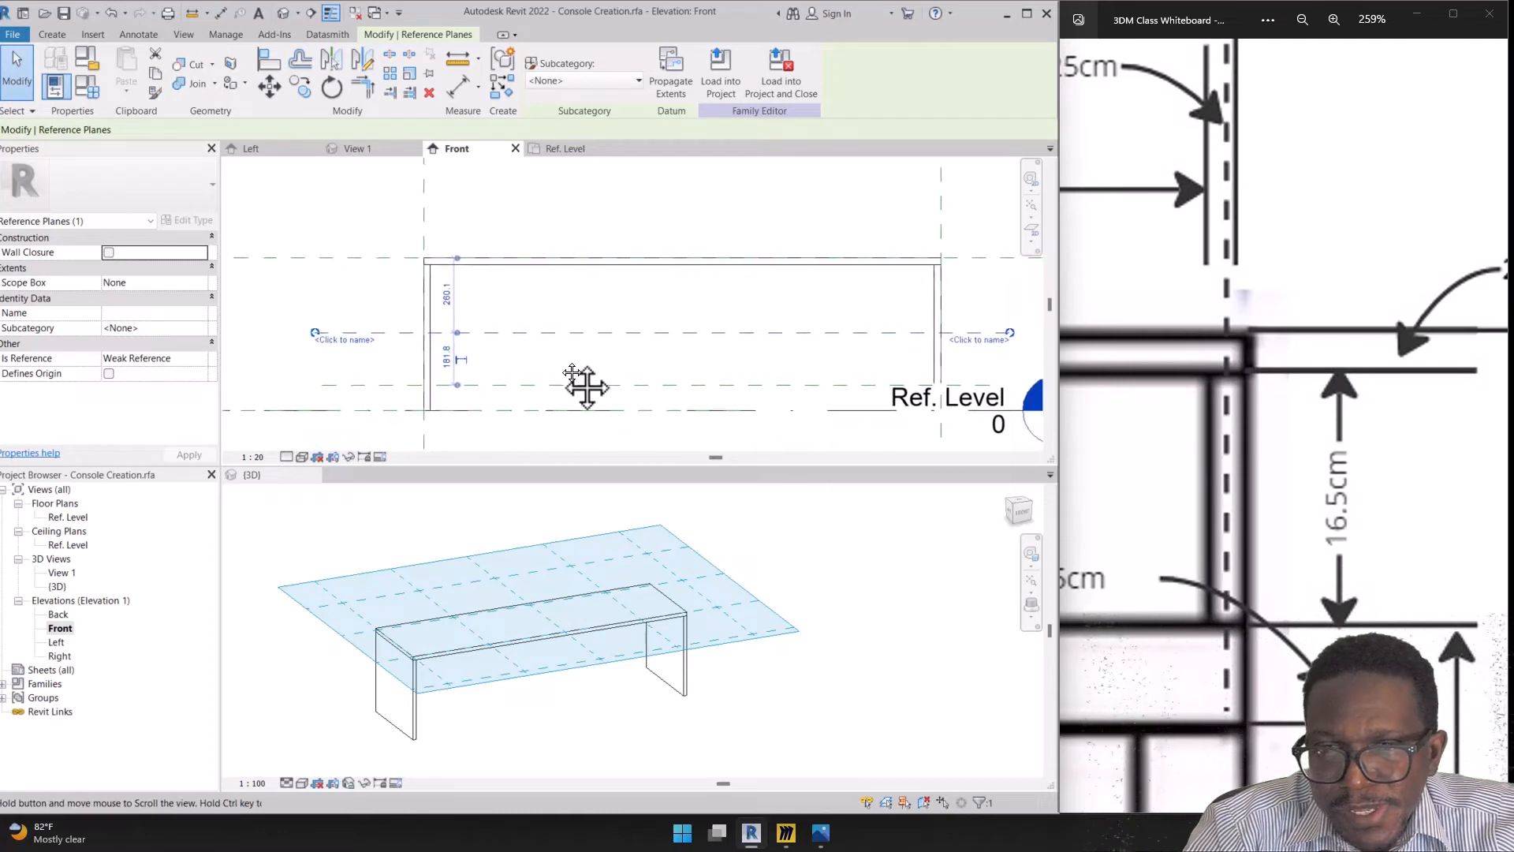
left_click(52, 34)
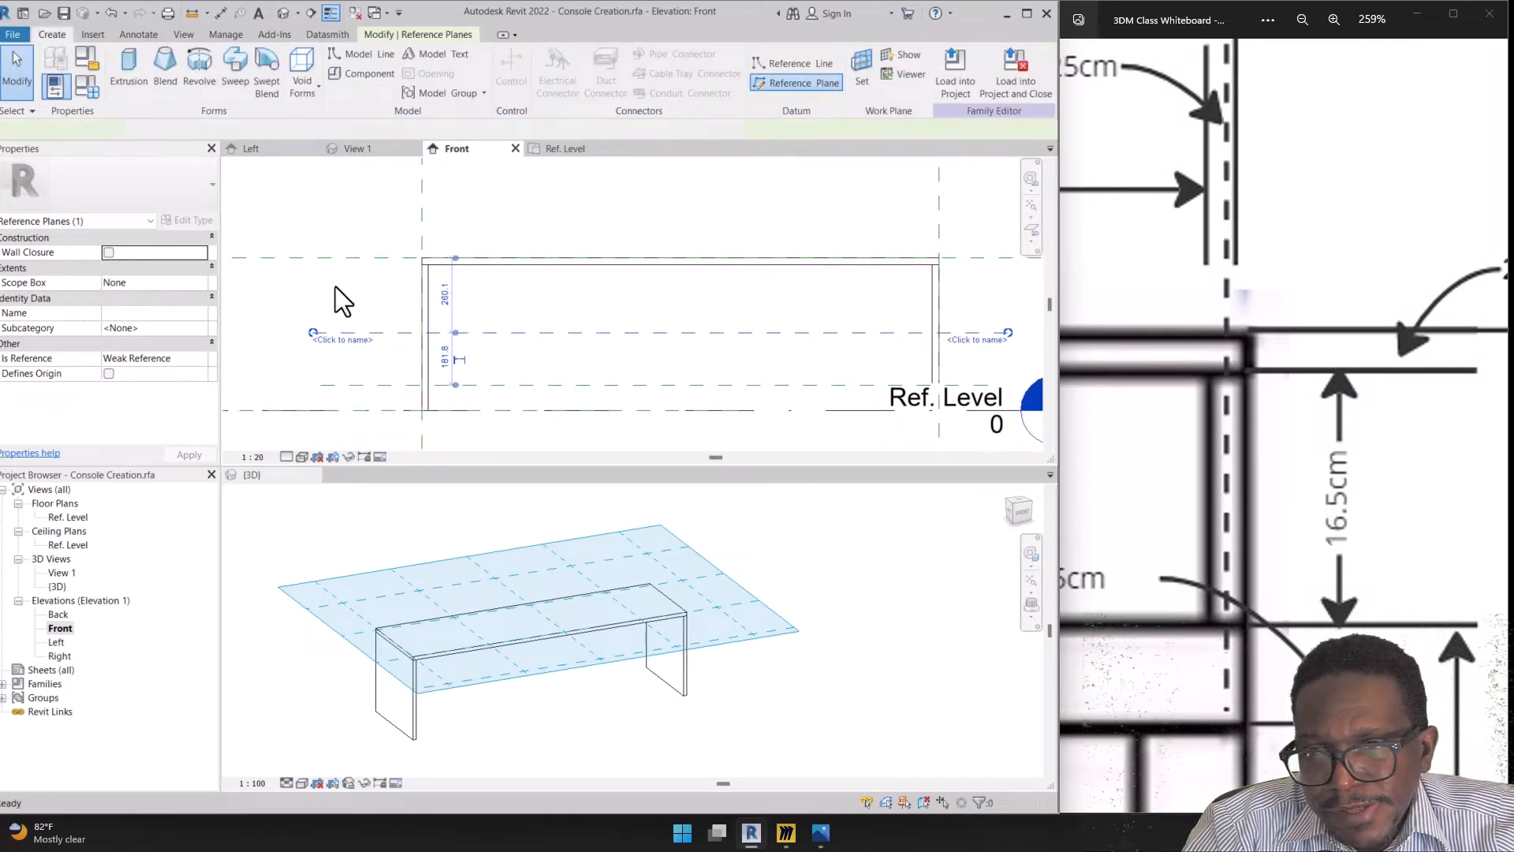
scroll(426, 261, "up", 2)
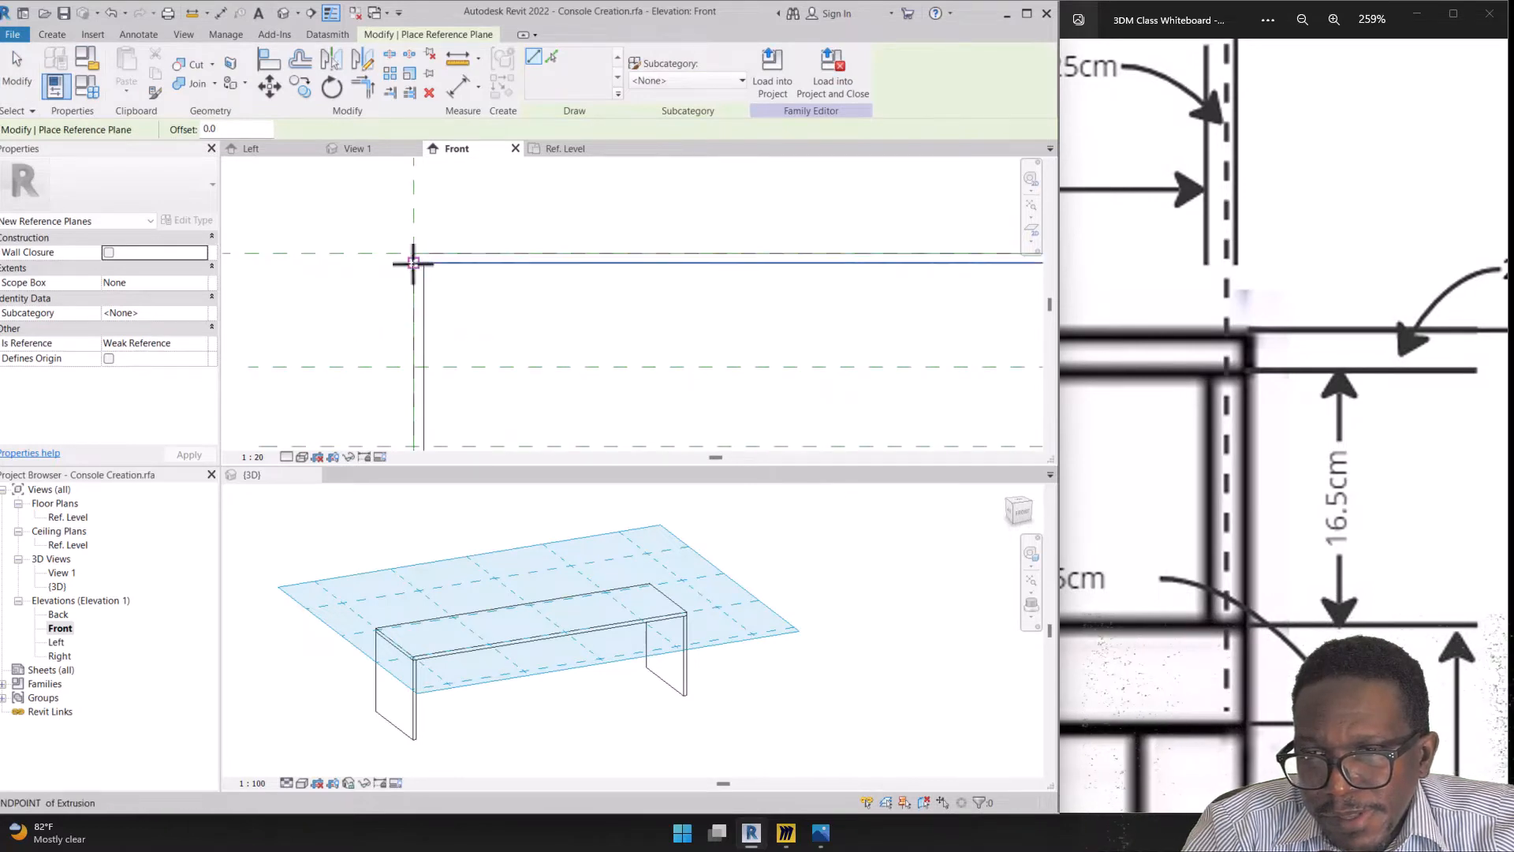
scroll(385, 281, "down", 2)
scroll(755, 296, "up", 2)
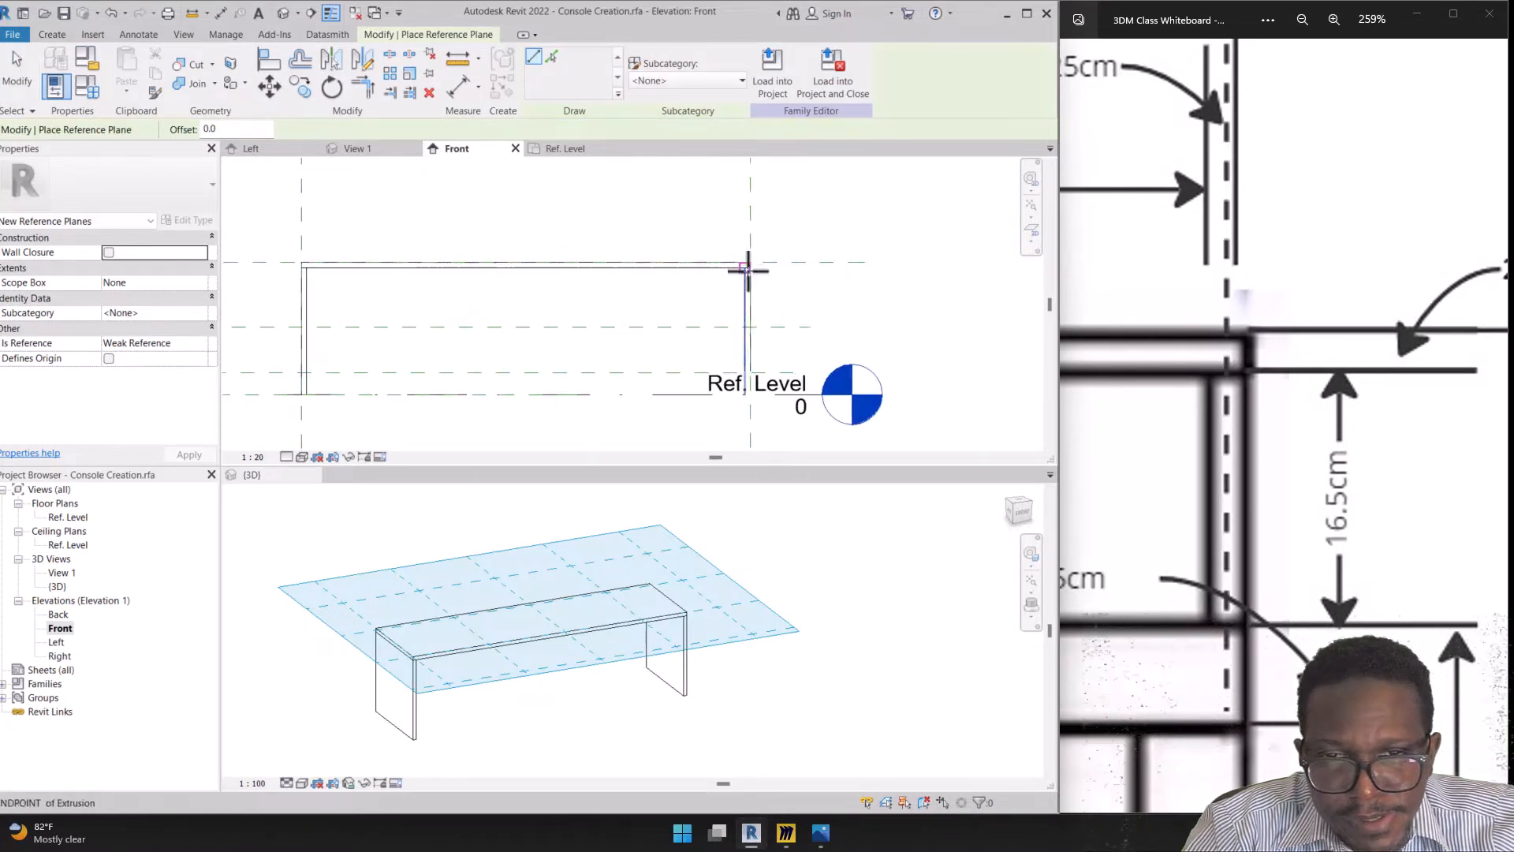
left_click(746, 269)
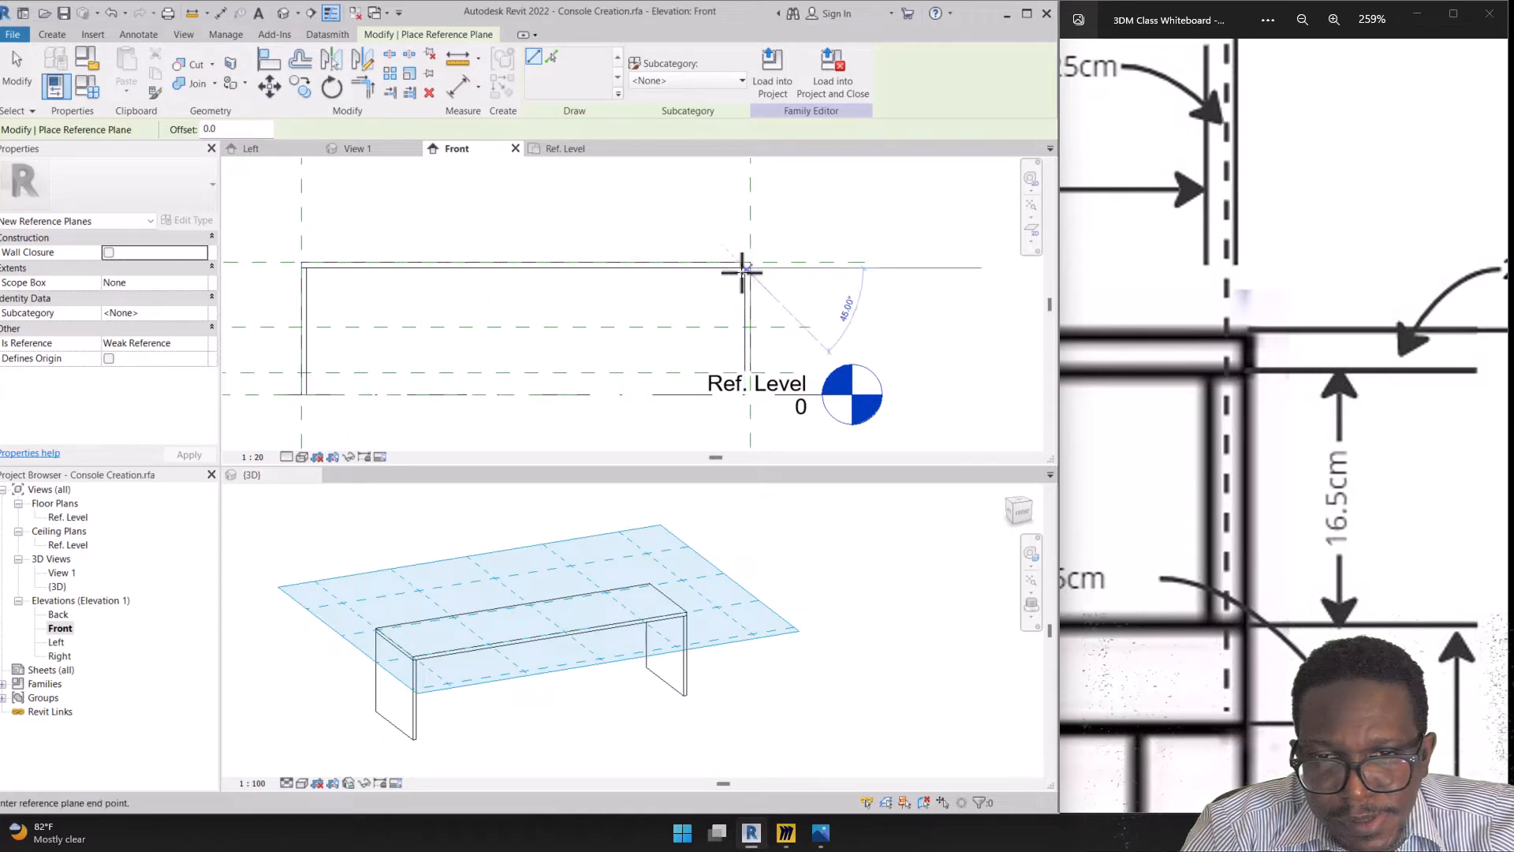
scroll(897, 345, "down", 1)
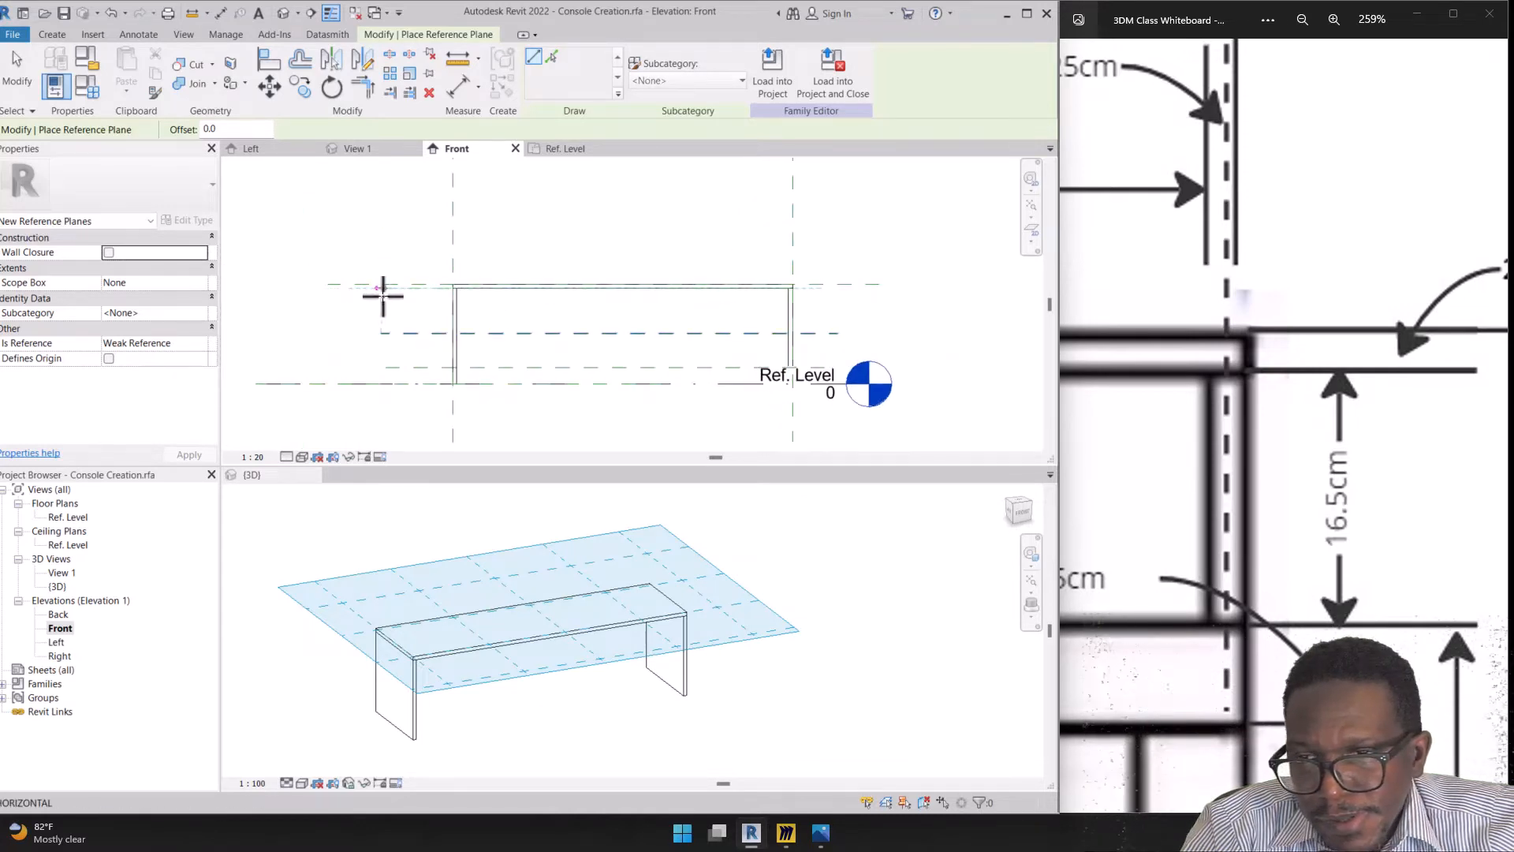
left_click(385, 289)
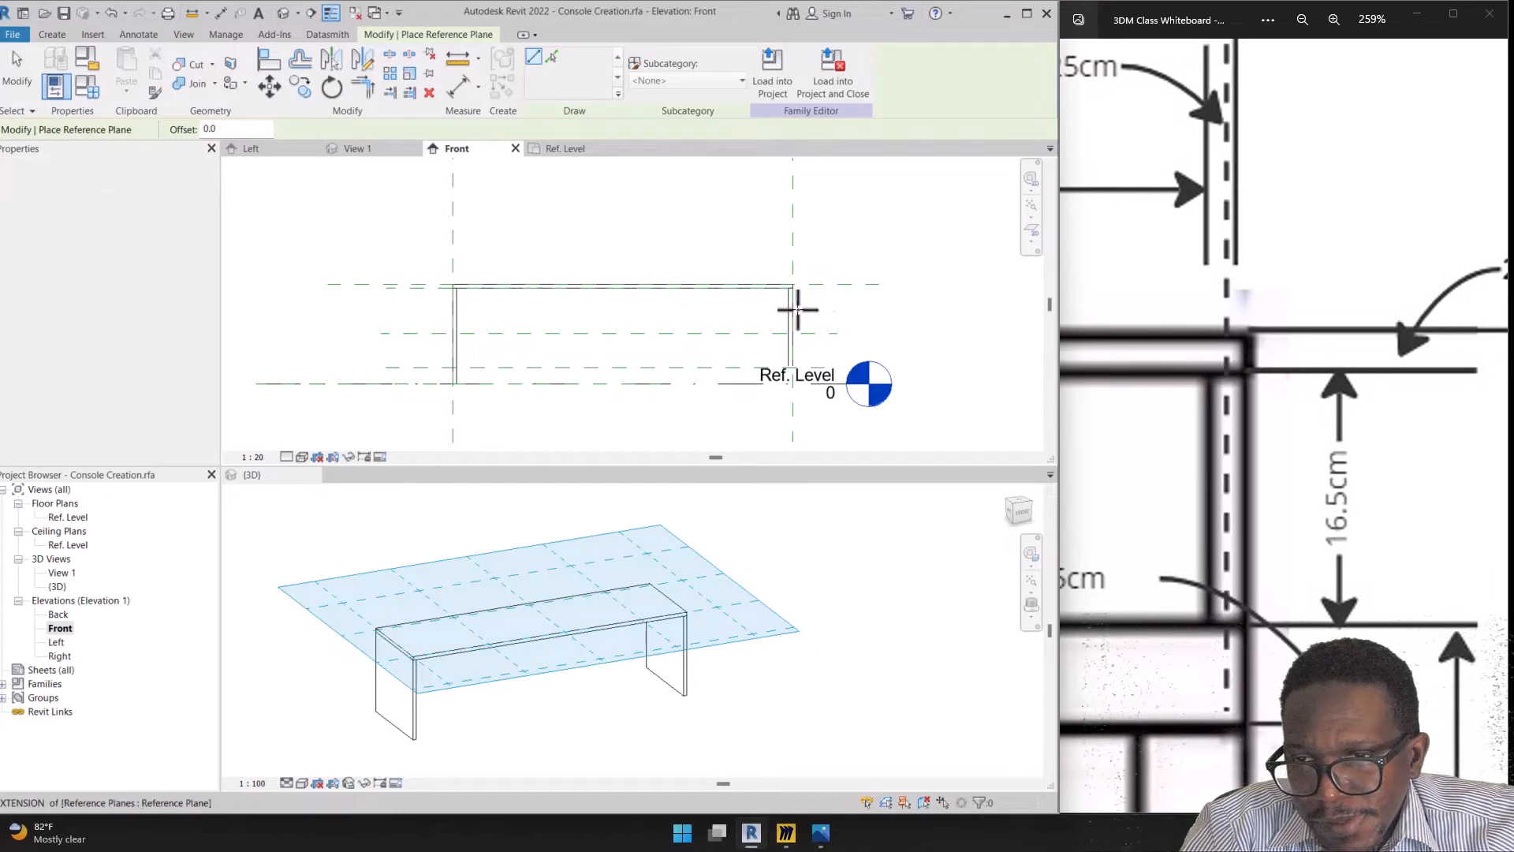
key("Escape")
key("Escape")
Extend the right end of the tabletop-underside reference plane beyond the console's right leg
scroll(778, 315, "up", 2)
left_click(262, 275)
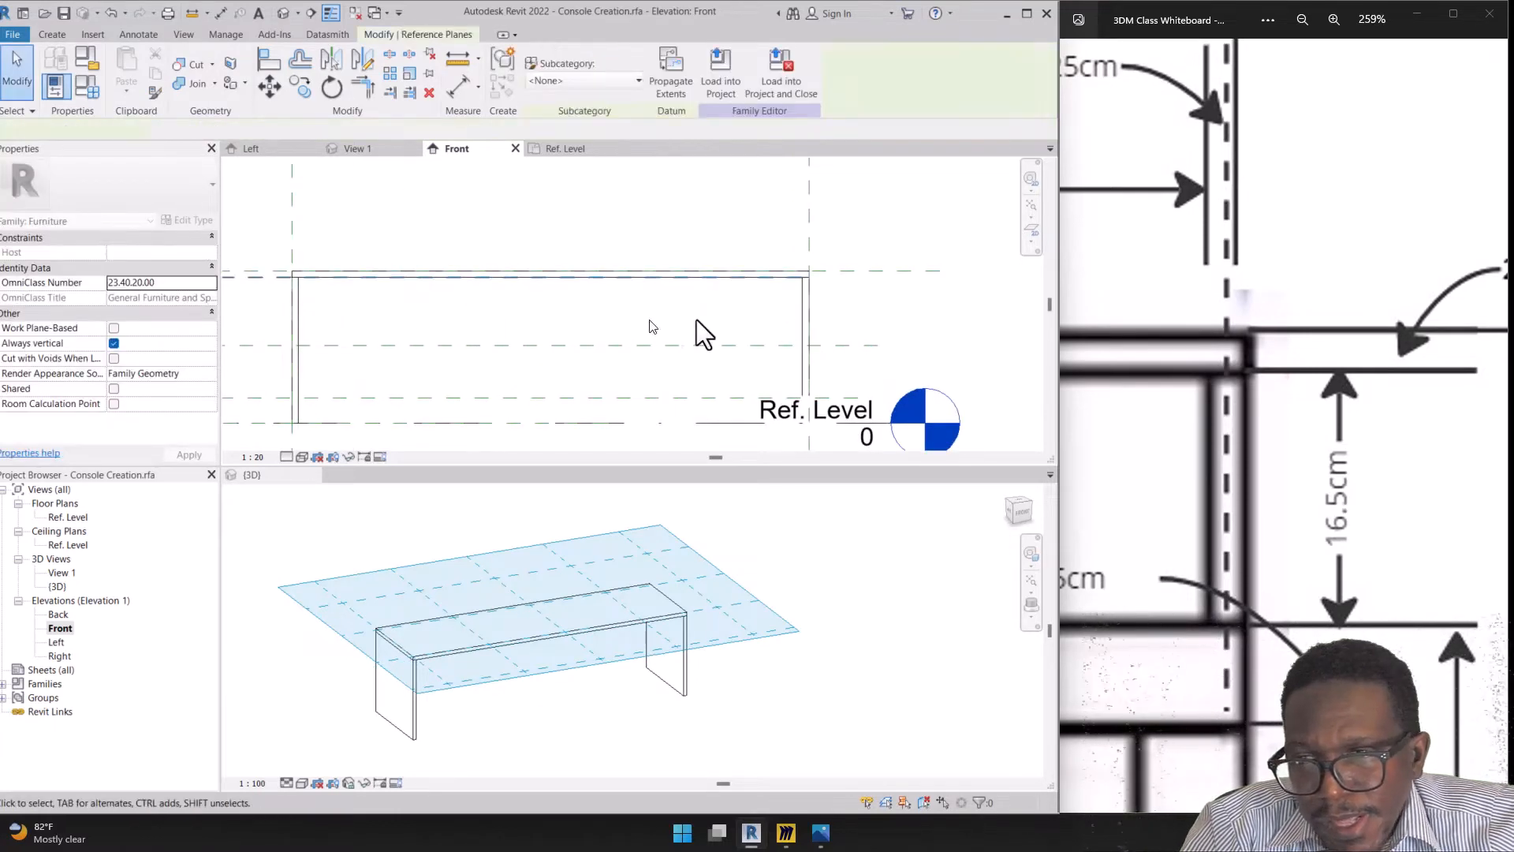
left_click_drag(802, 280, 892, 285)
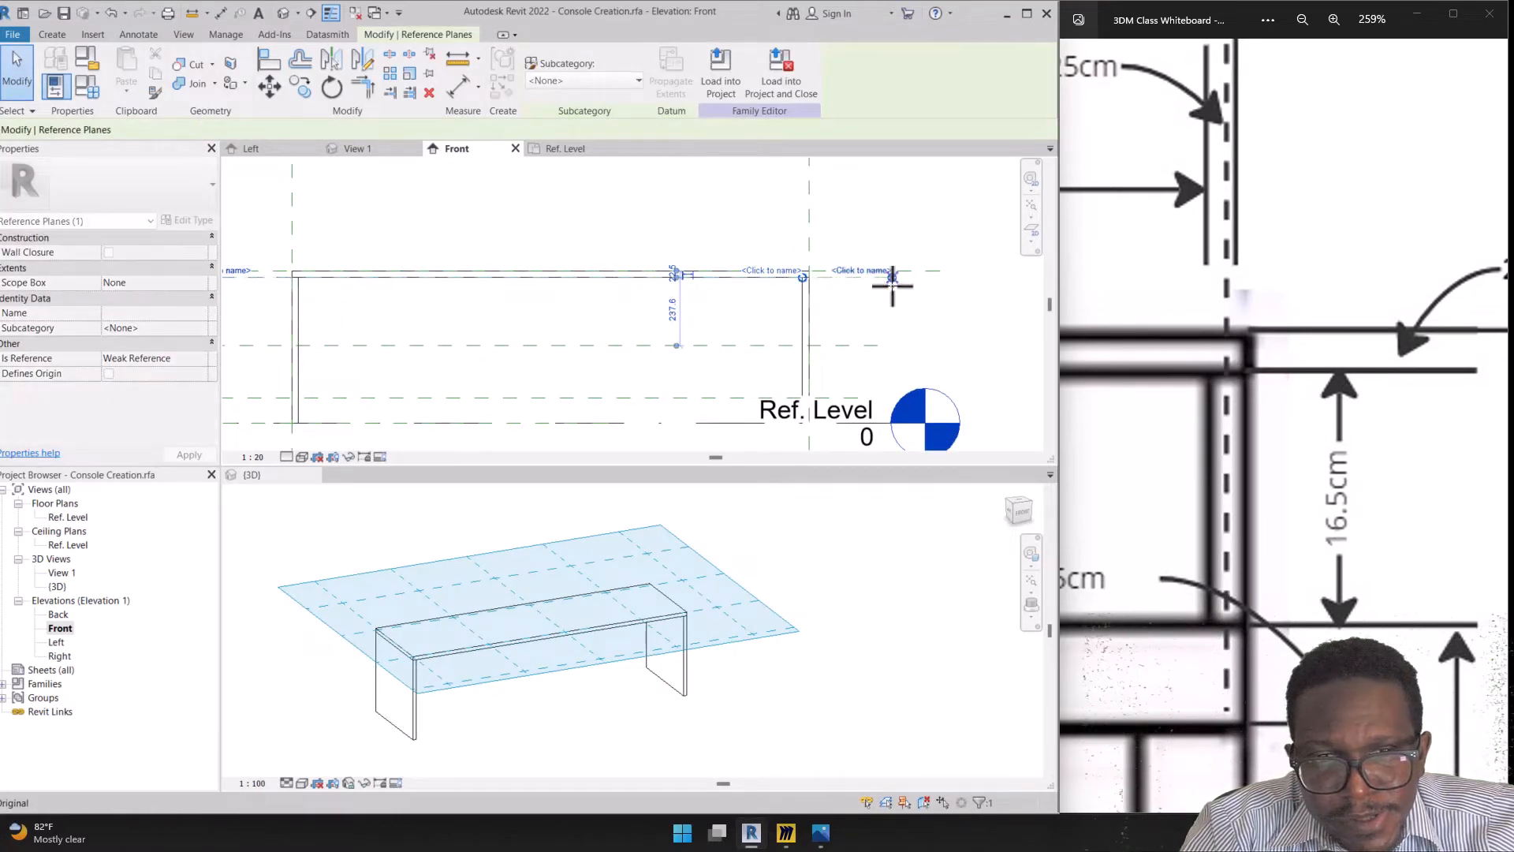
Try the 1:50 and 1:2 view scales in the Front elevation
scroll(872, 415, "up", 2)
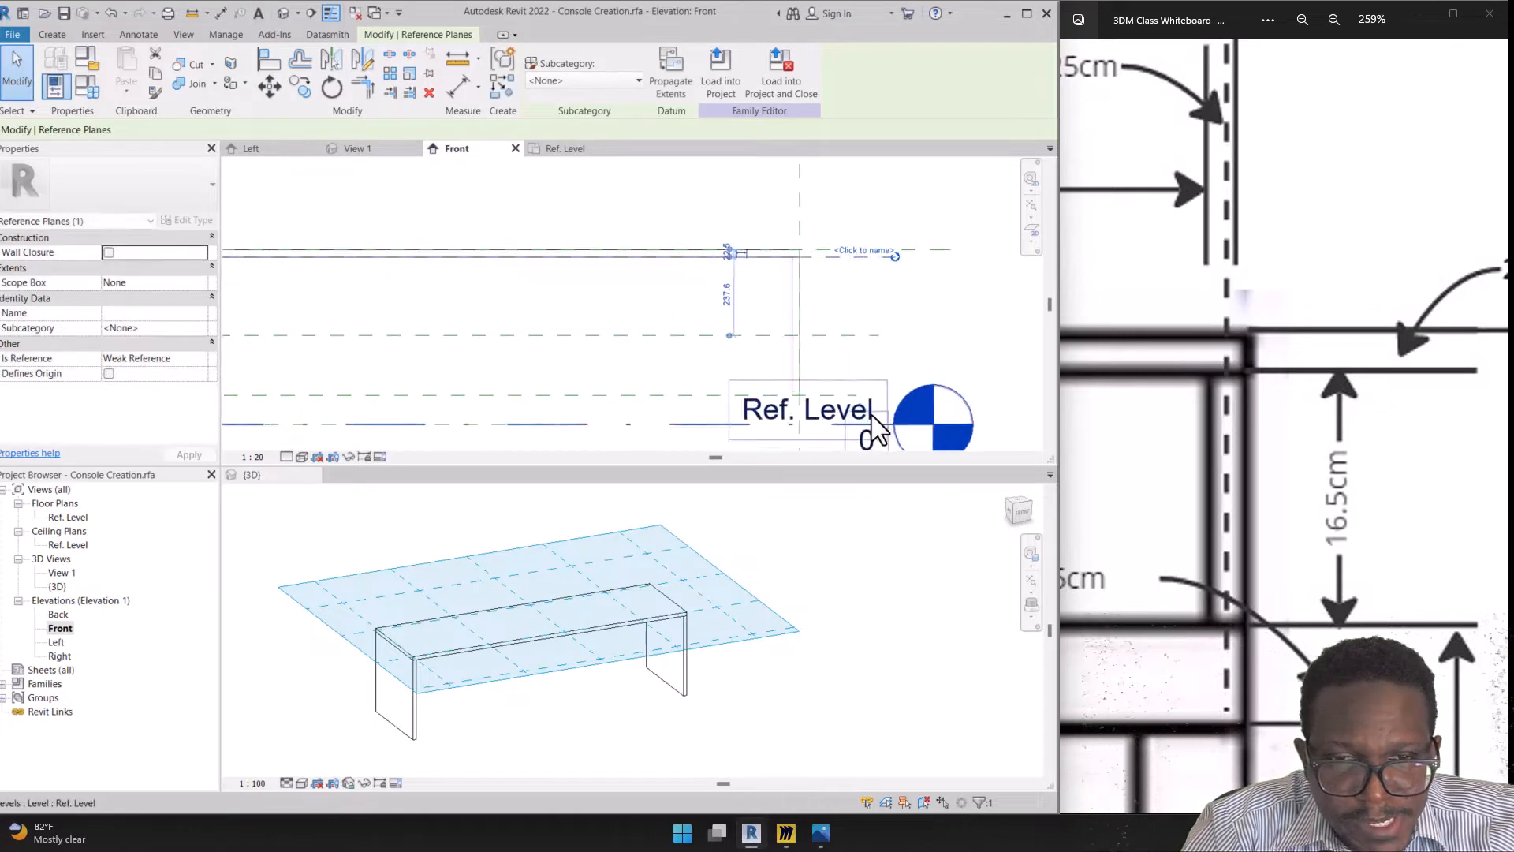
middle_click_drag(880, 415, 844, 323)
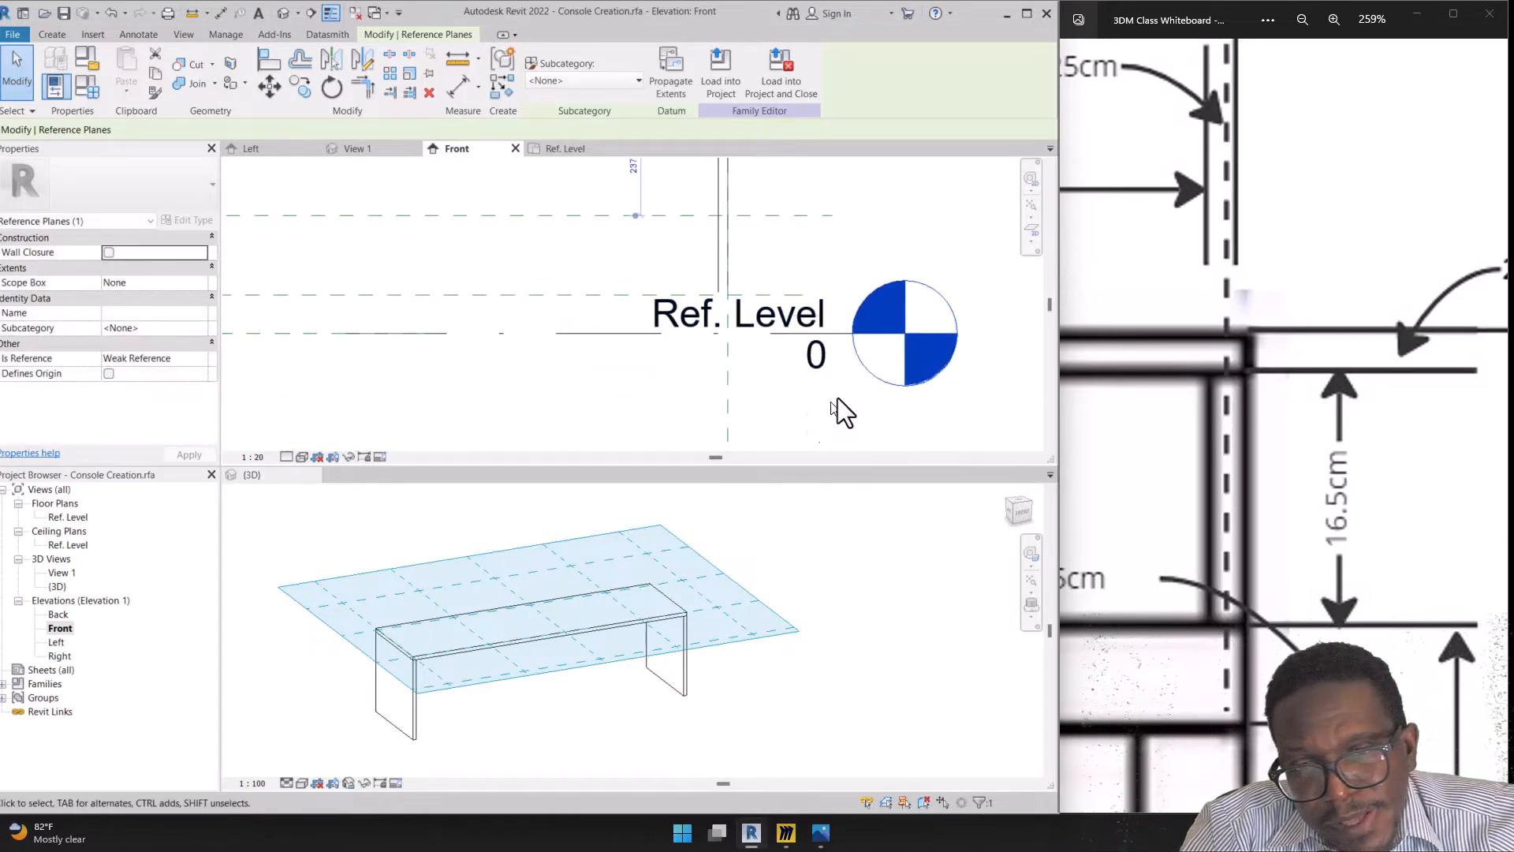
scroll(765, 312, "down", 3)
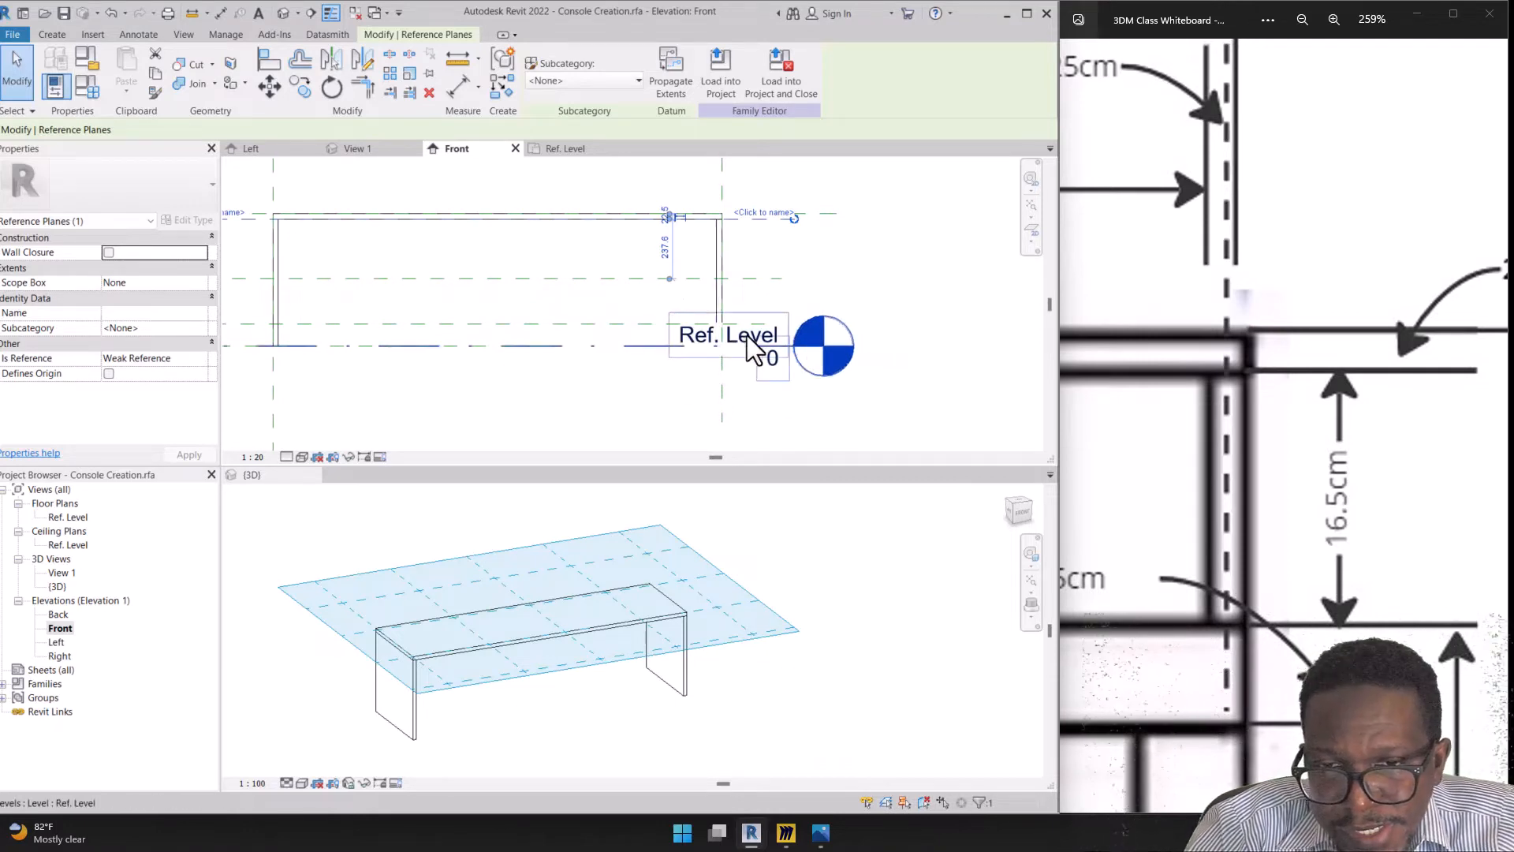
left_click(257, 459)
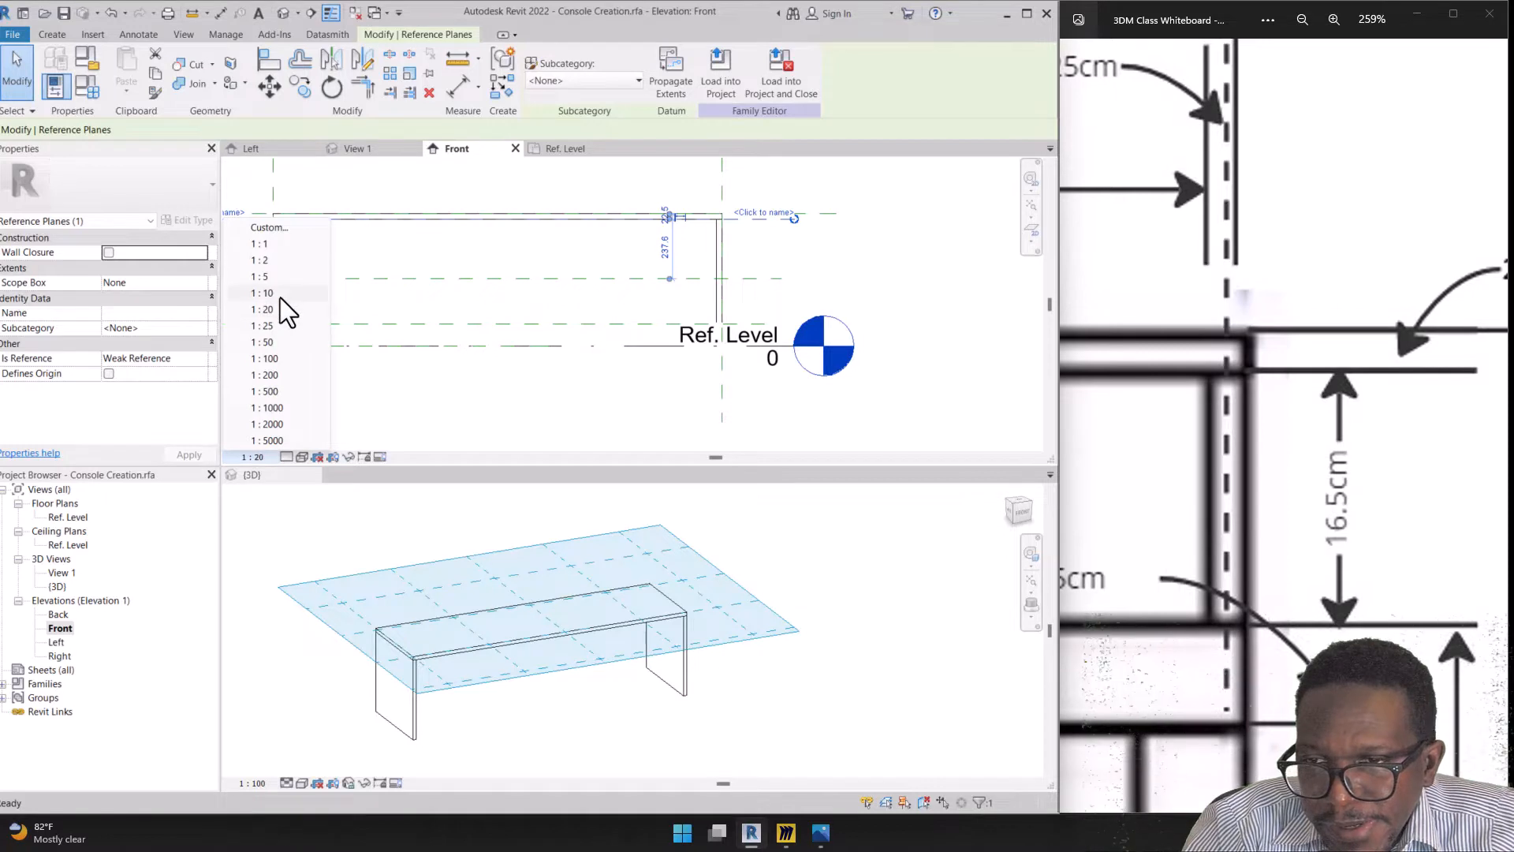
left_click(279, 346)
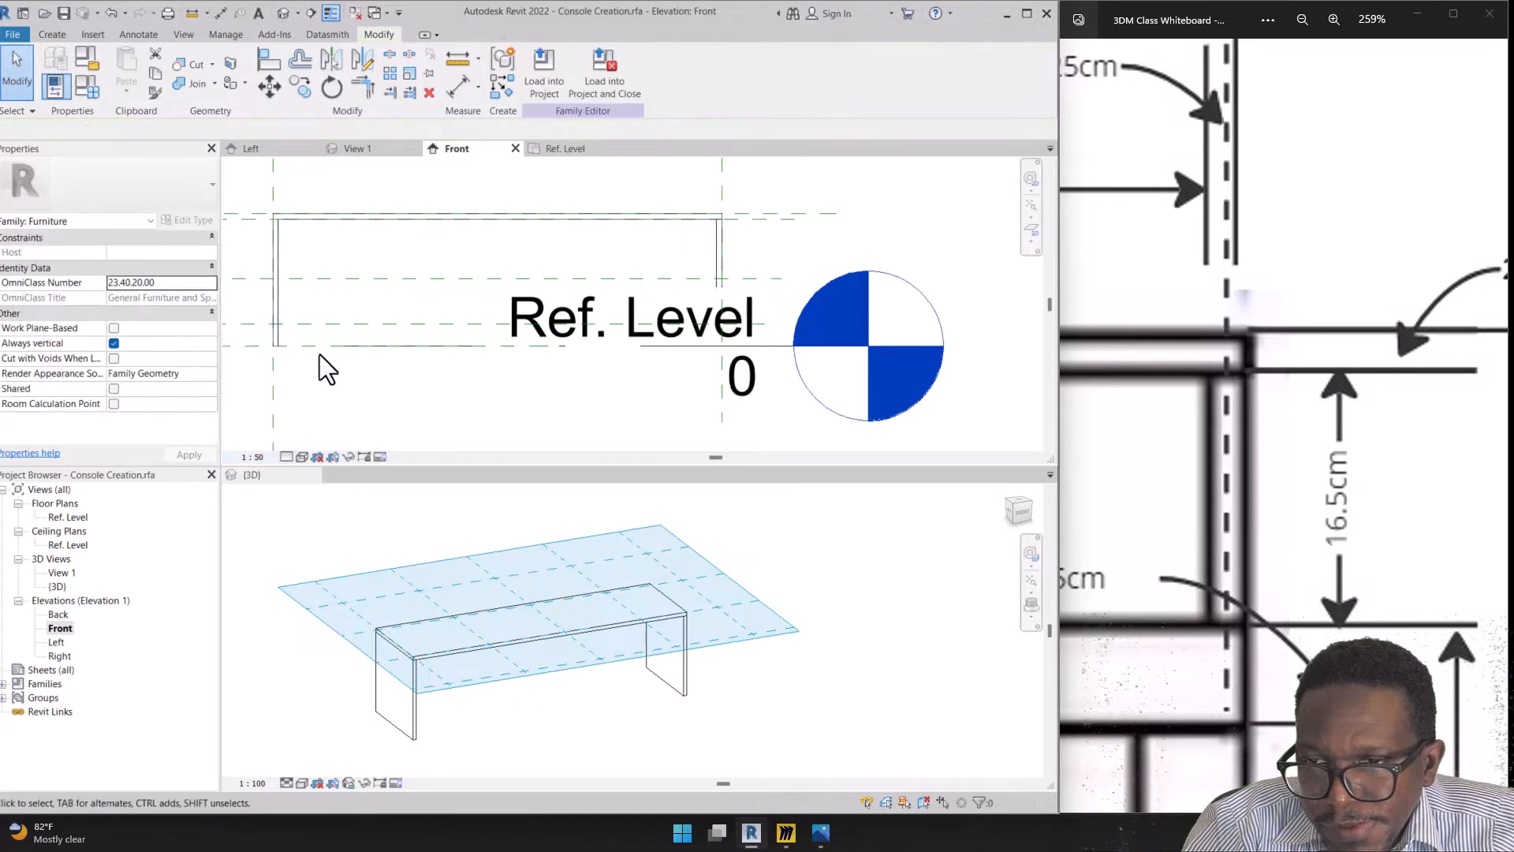
left_click(257, 456)
left_click(273, 261)
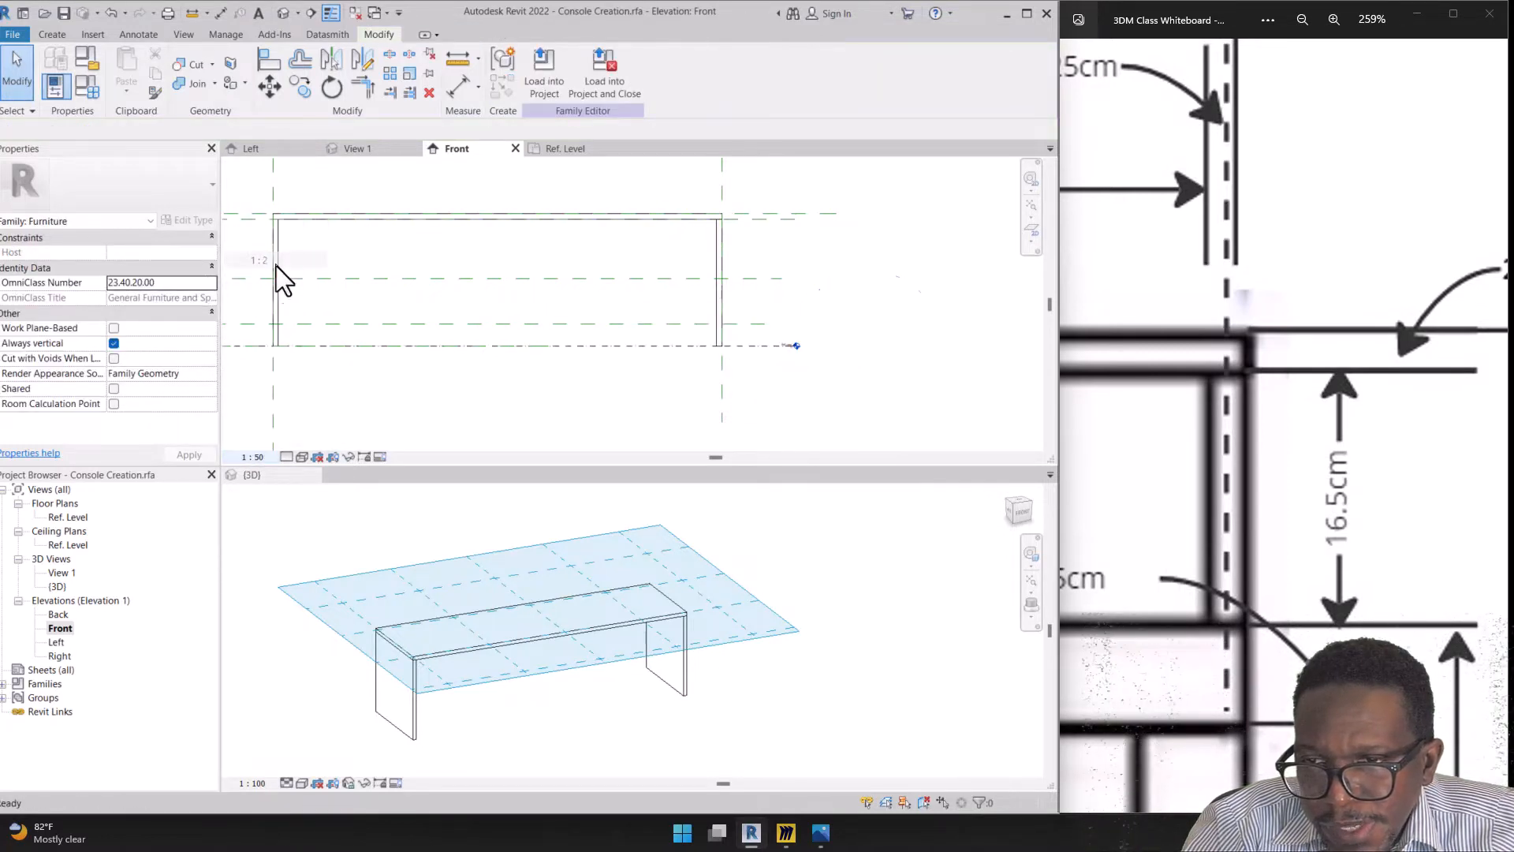
Set the Front elevation's view scale to 1:10
left_click(251, 458)
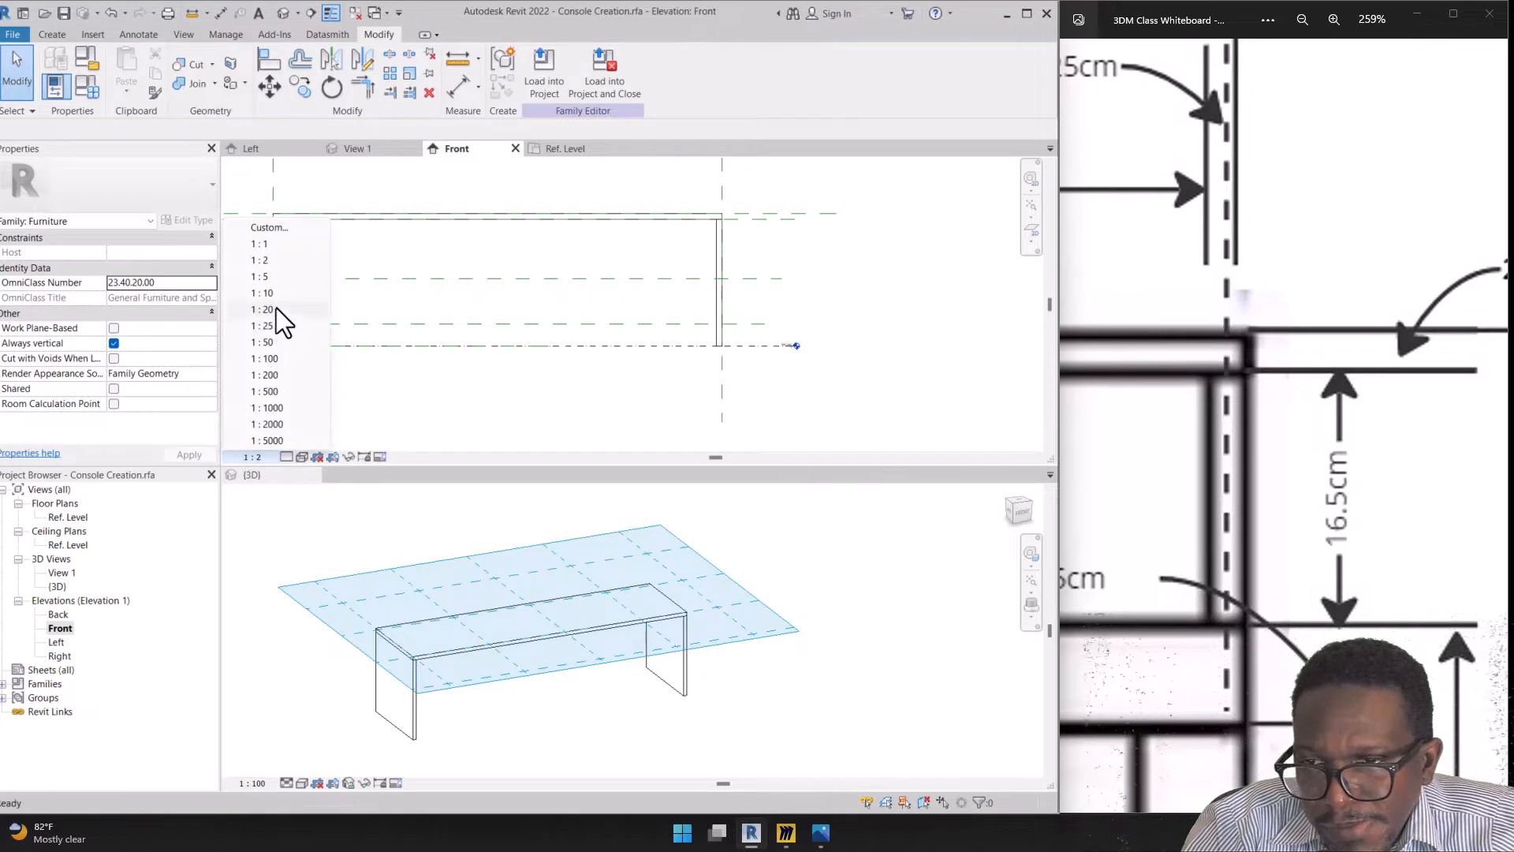
left_click(276, 296)
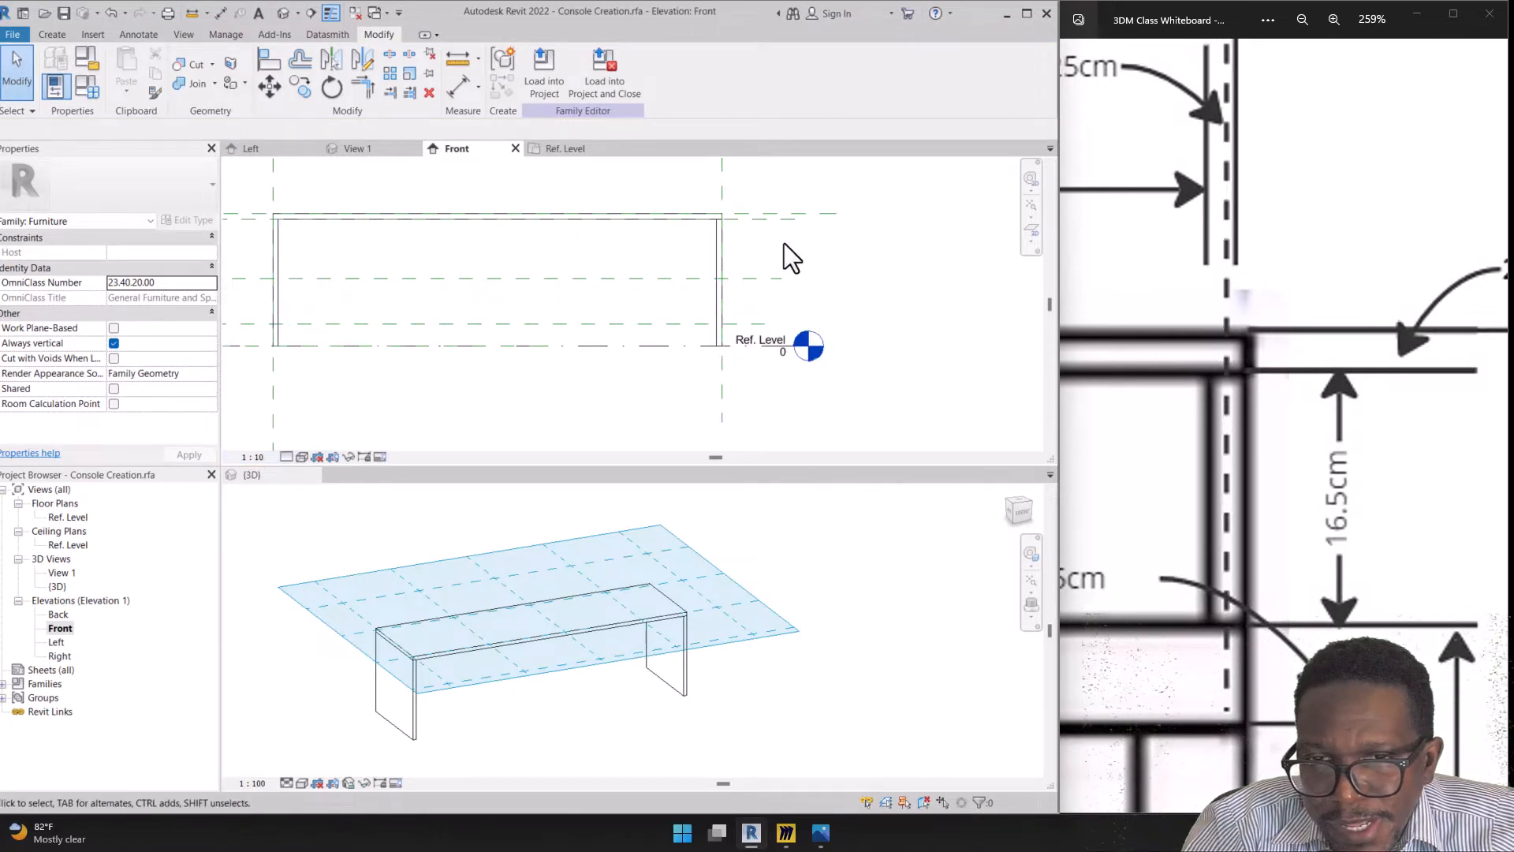
Extend the lowest horizontal reference plane's right end to line up with the end of the plane above it
scroll(784, 243, "up", 3)
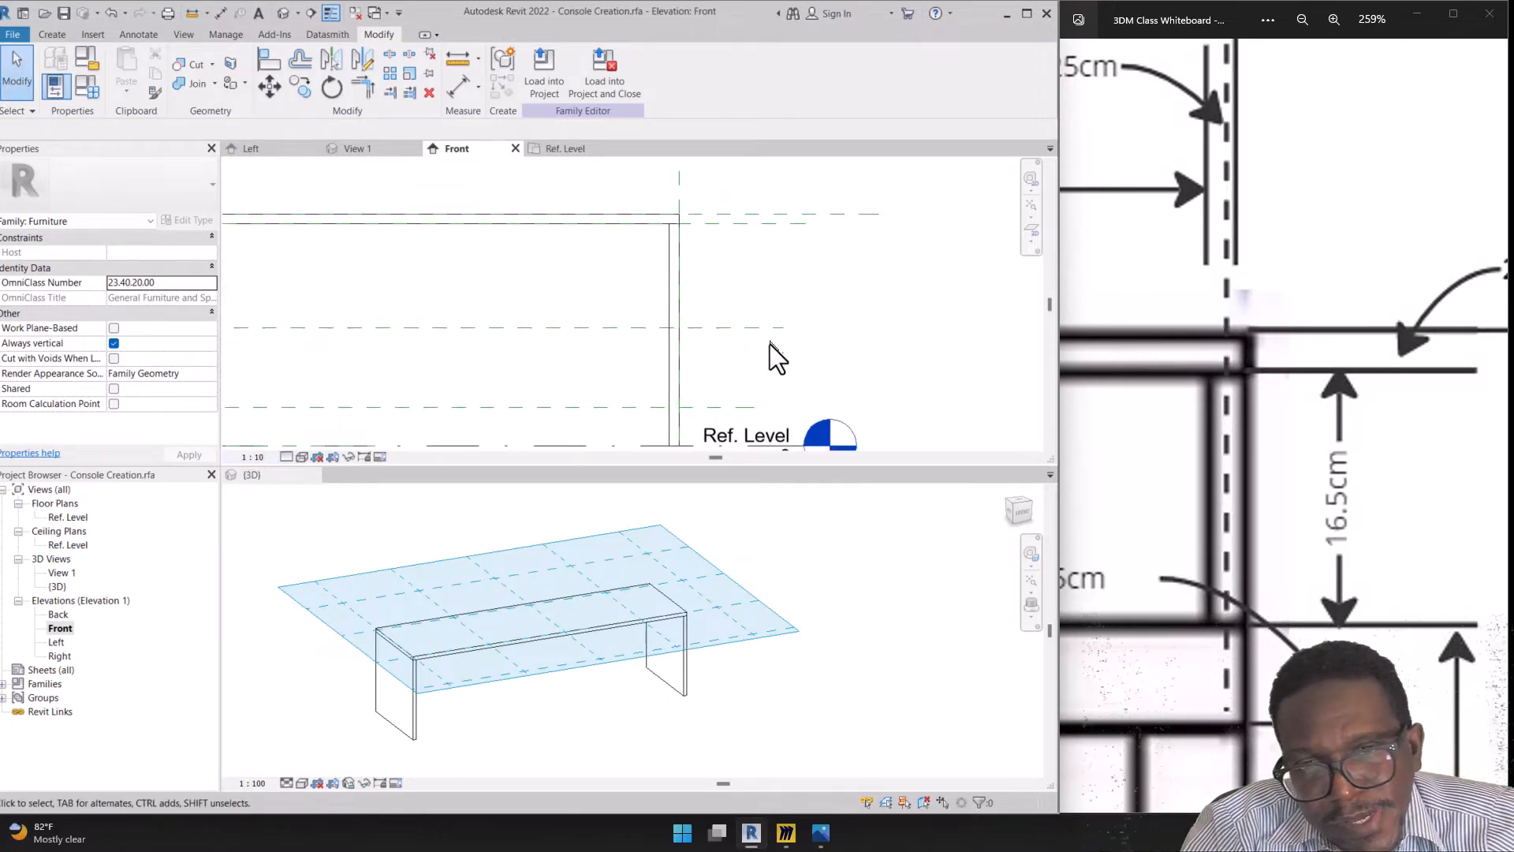
scroll(762, 379, "down", 1)
middle_click_drag(754, 416, 770, 342)
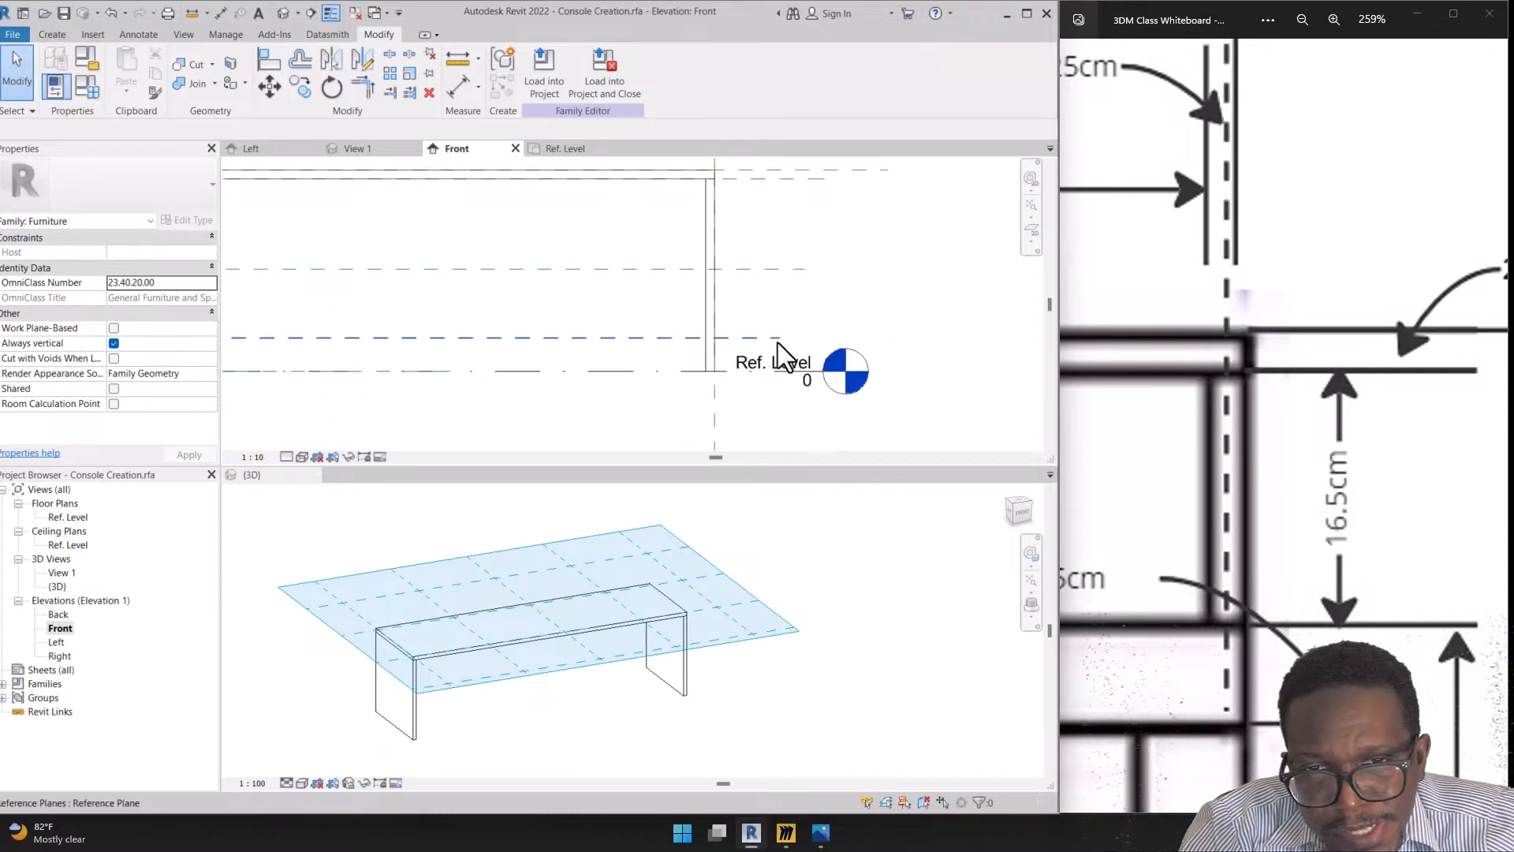
left_click(778, 340)
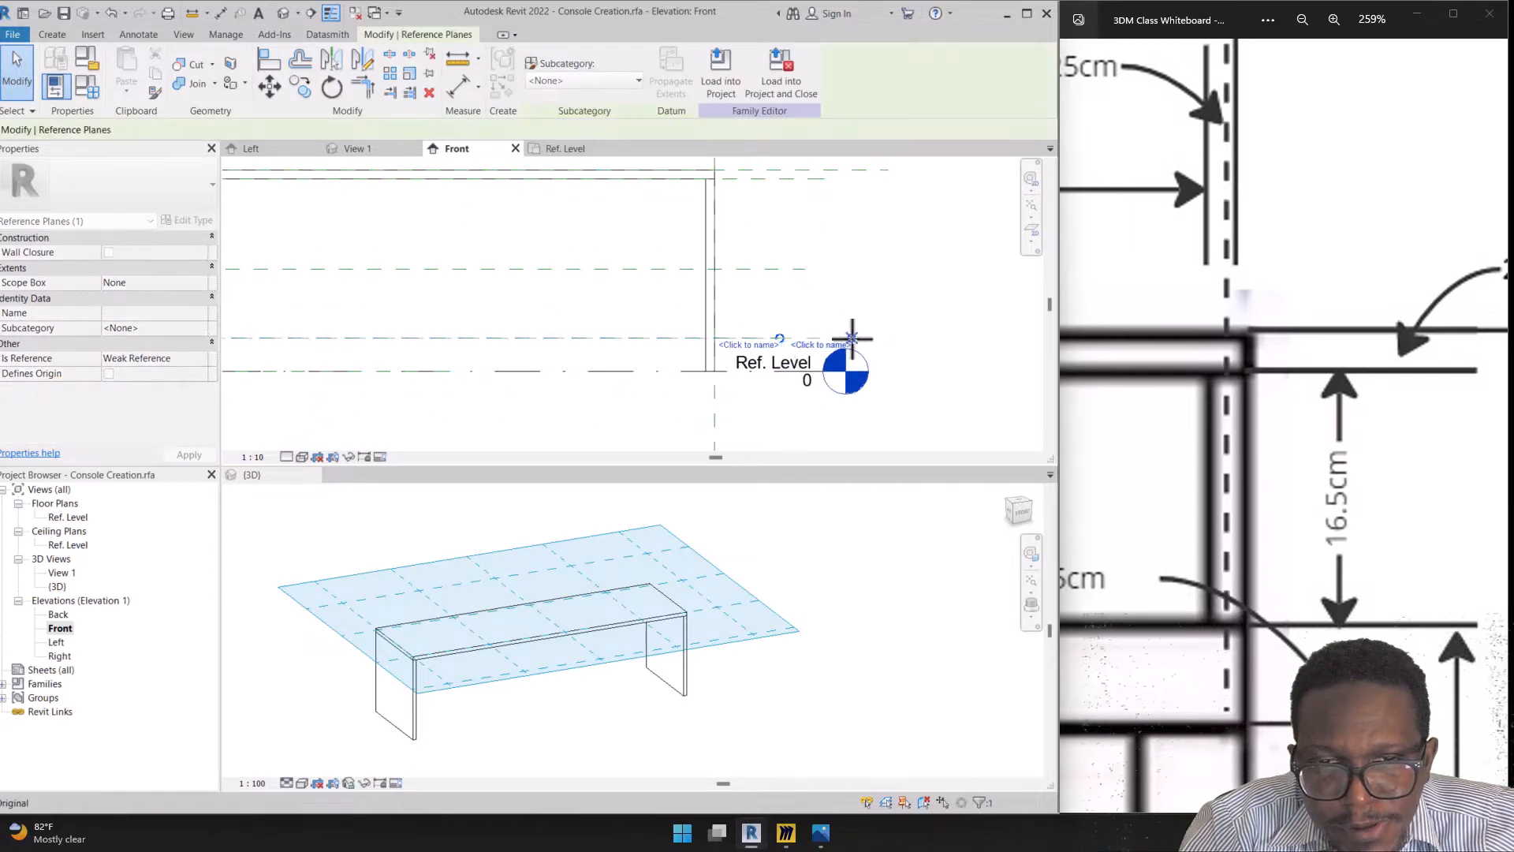
left_click_drag(852, 338, 806, 338)
Shorten the right ends of the tabletop-underside and Top of console reference planes to line up with the planes below
scroll(821, 190, "up", 1)
middle_click_drag(821, 189, 824, 209)
left_click(825, 199)
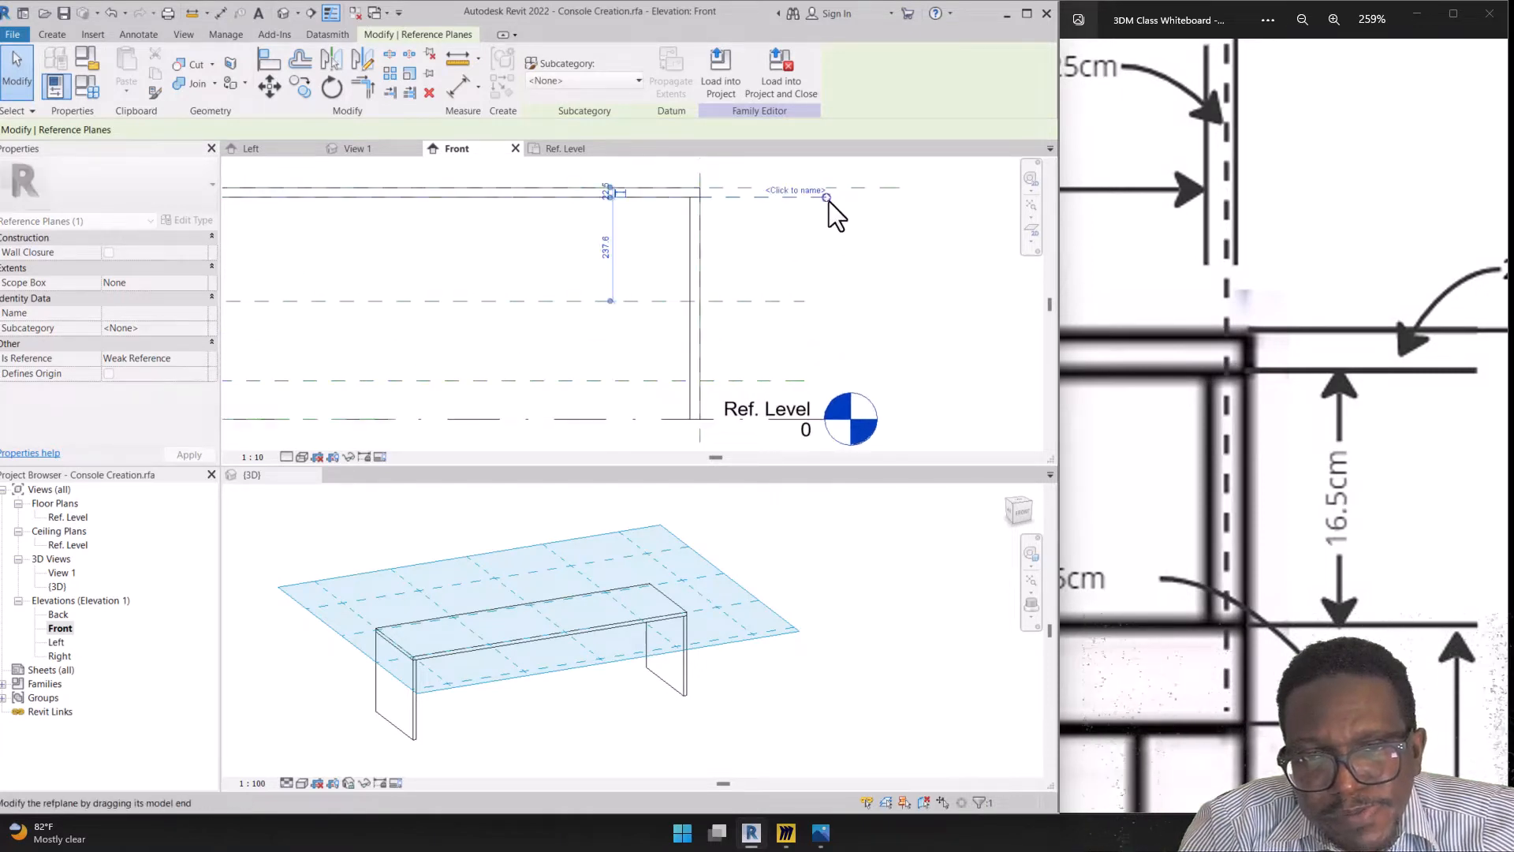
left_click_drag(826, 198, 805, 198)
left_click(875, 195)
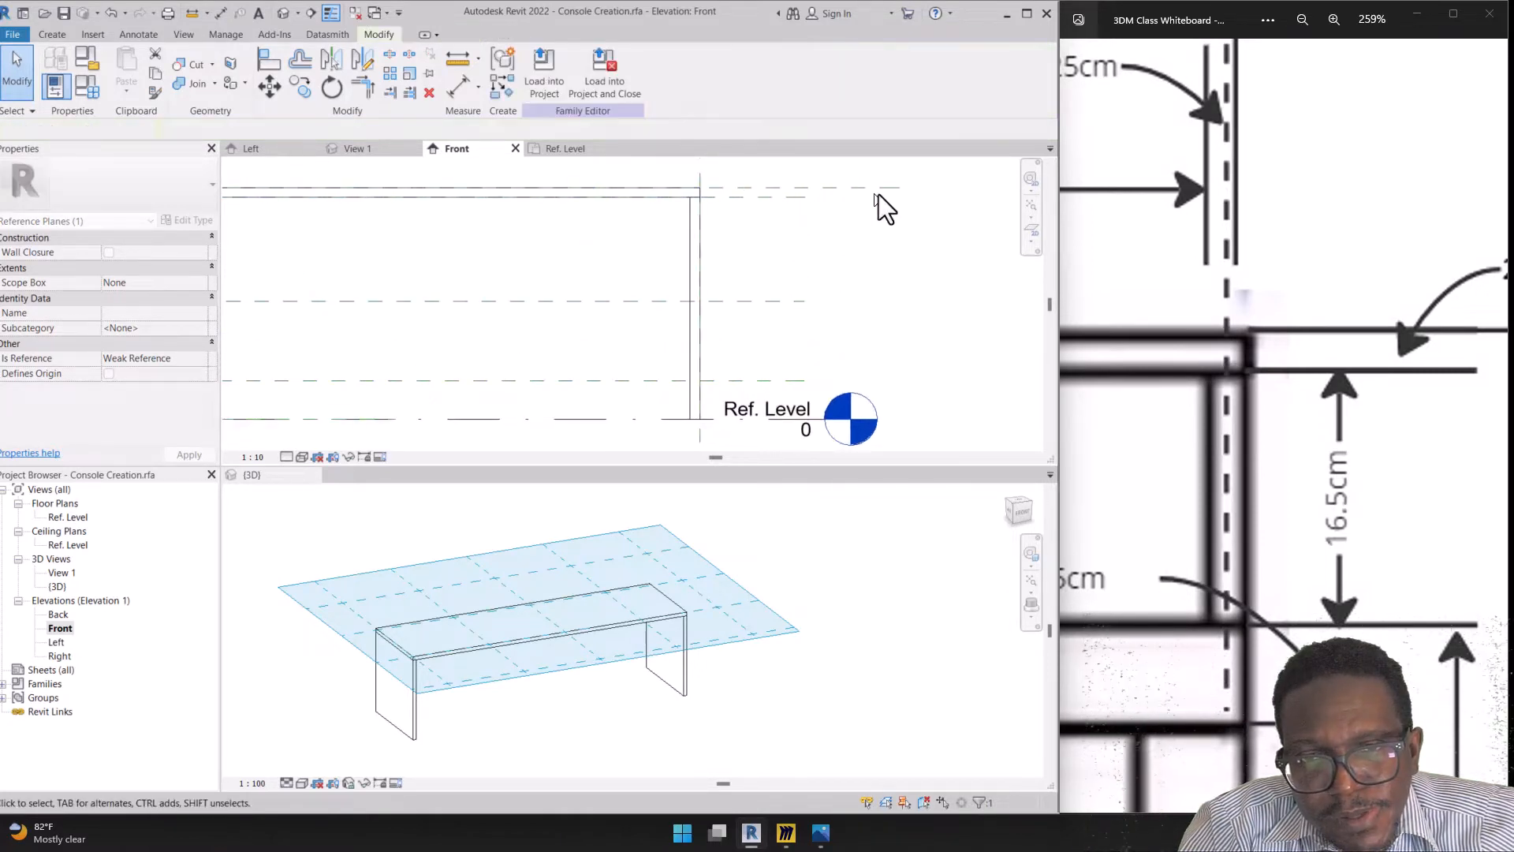
left_click(880, 190)
left_click_drag(900, 188, 806, 192)
left_click(902, 286)
Align the left ends of the Top of console plane and the upper inner reference plane with the other horizontal planes
scroll(906, 297, "down", 3)
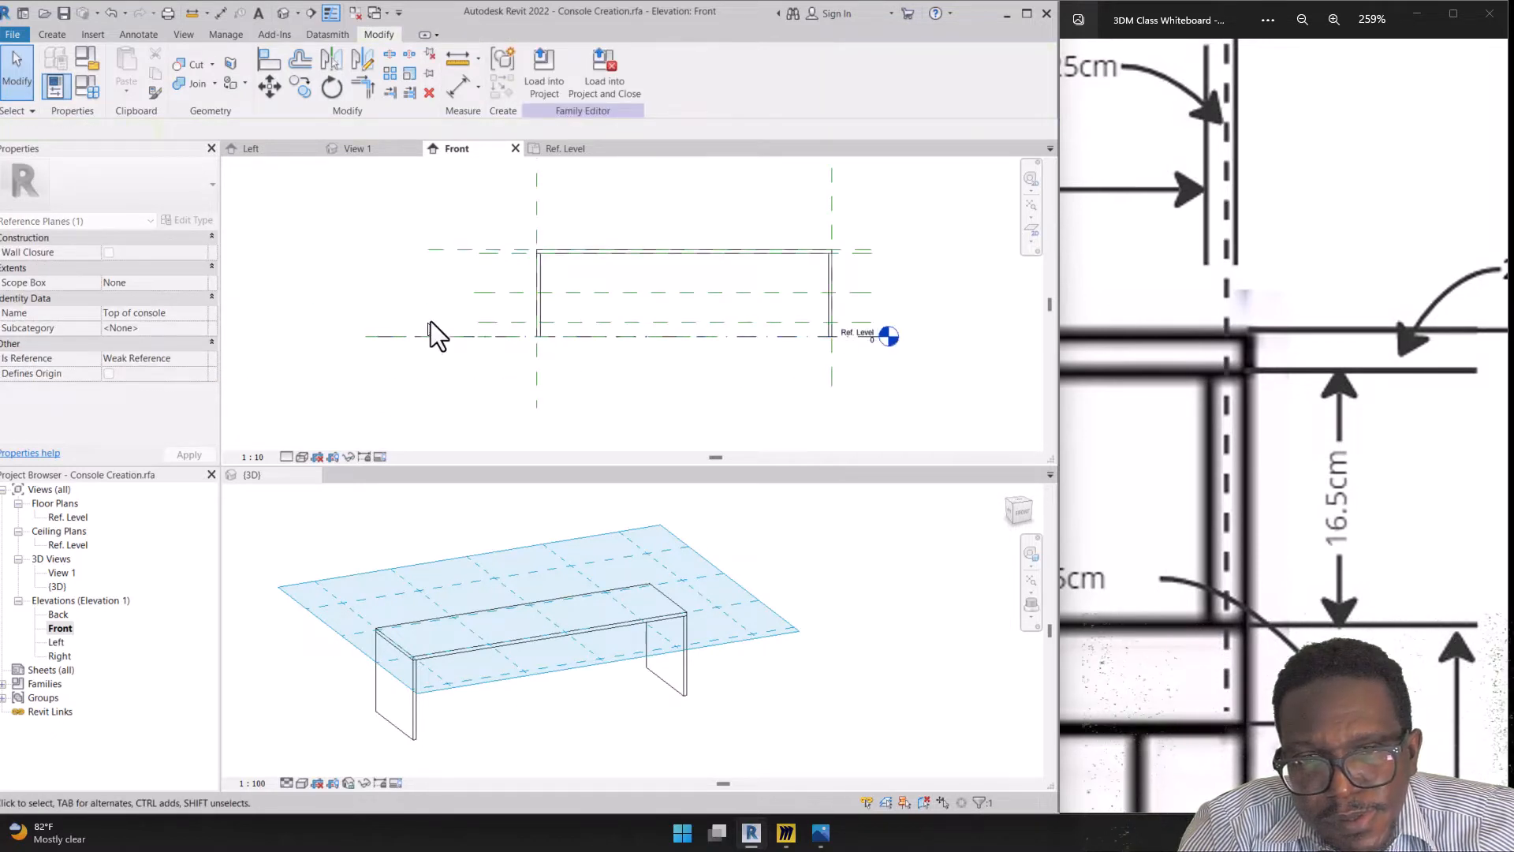
scroll(461, 311, "up", 2)
left_click(498, 186)
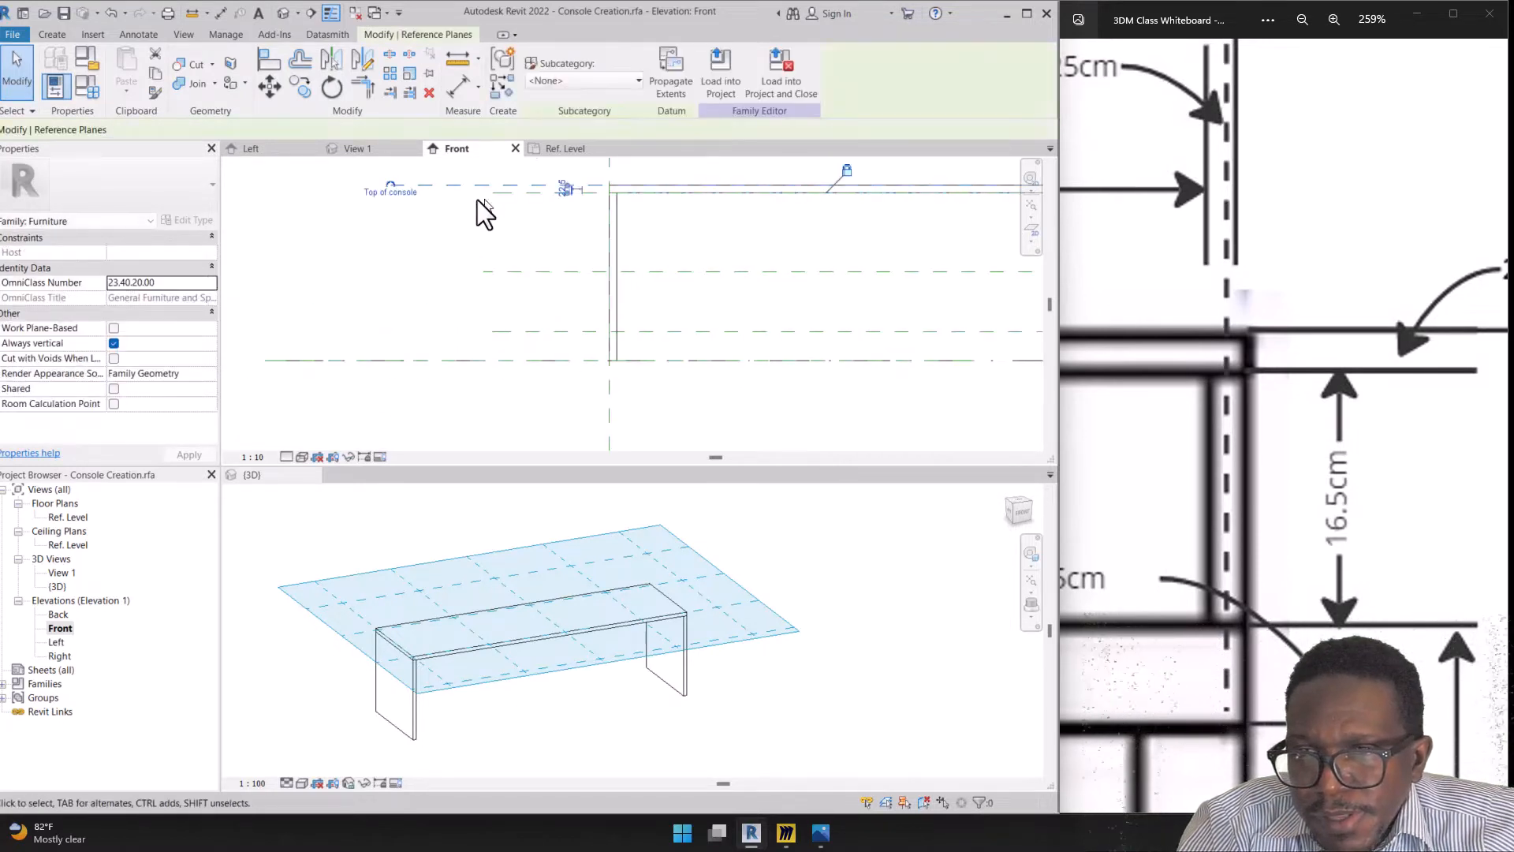
left_click_drag(391, 188, 492, 272)
left_click(523, 273)
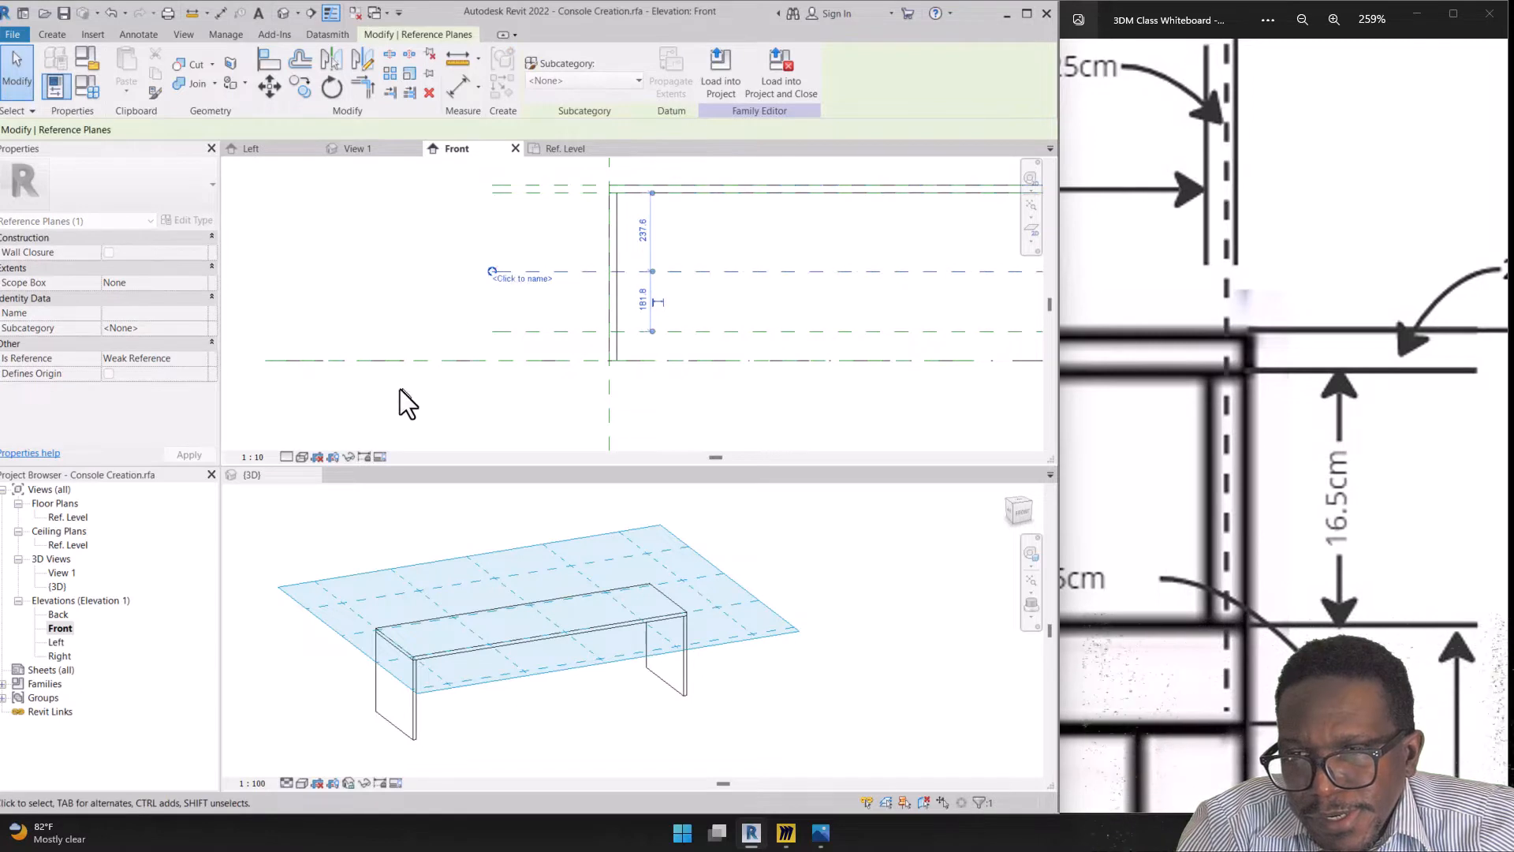
Inspect Ref. Level and the left end of the reference plane along the tabletop's underside
left_click(347, 362)
scroll(534, 273, "down", 2)
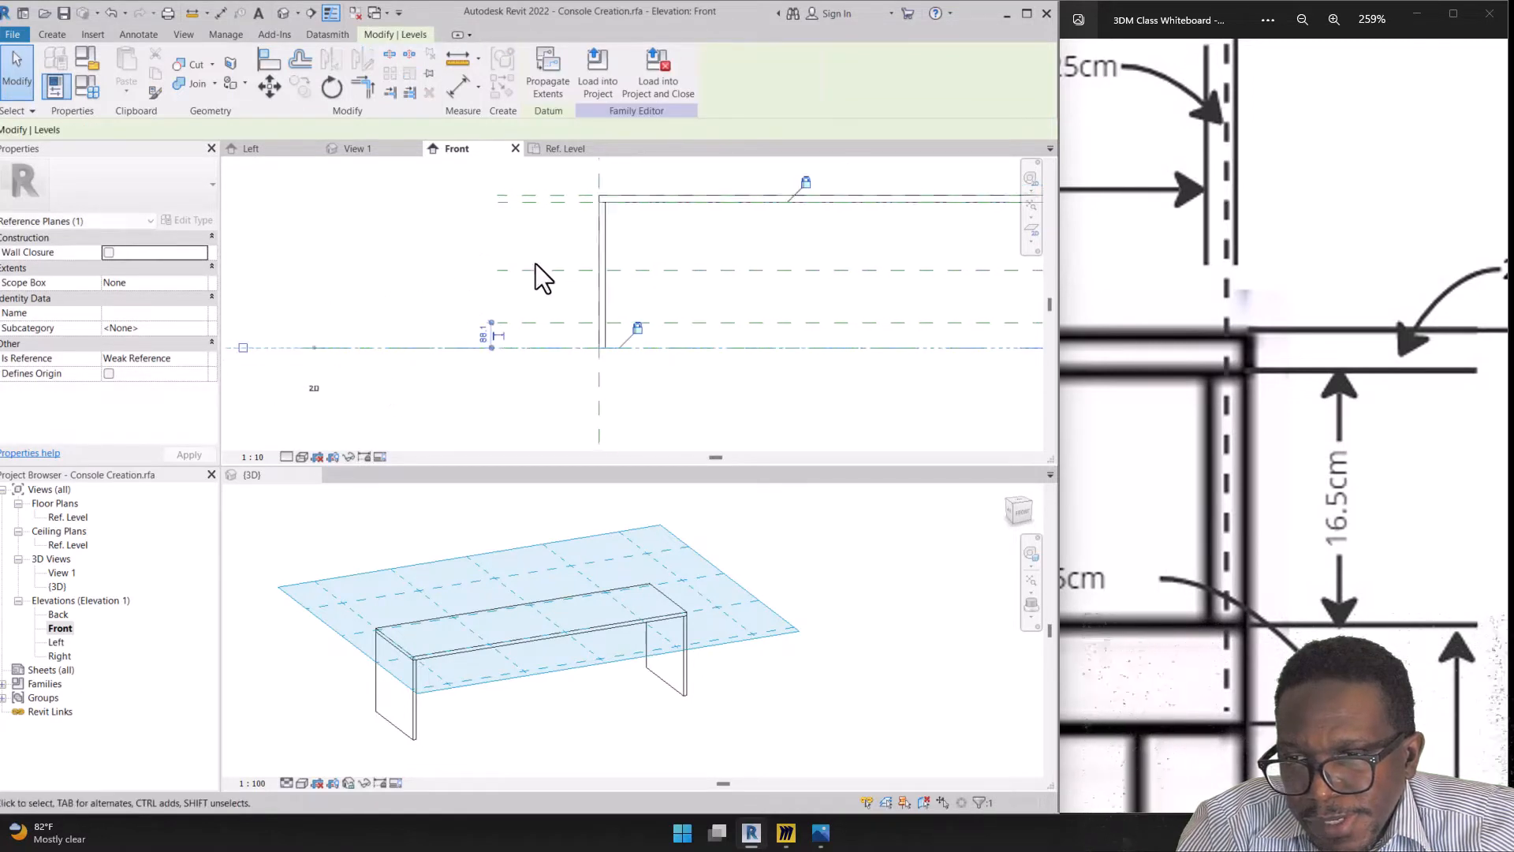
middle_click_drag(789, 358, 530, 385)
scroll(293, 250, "up", 3)
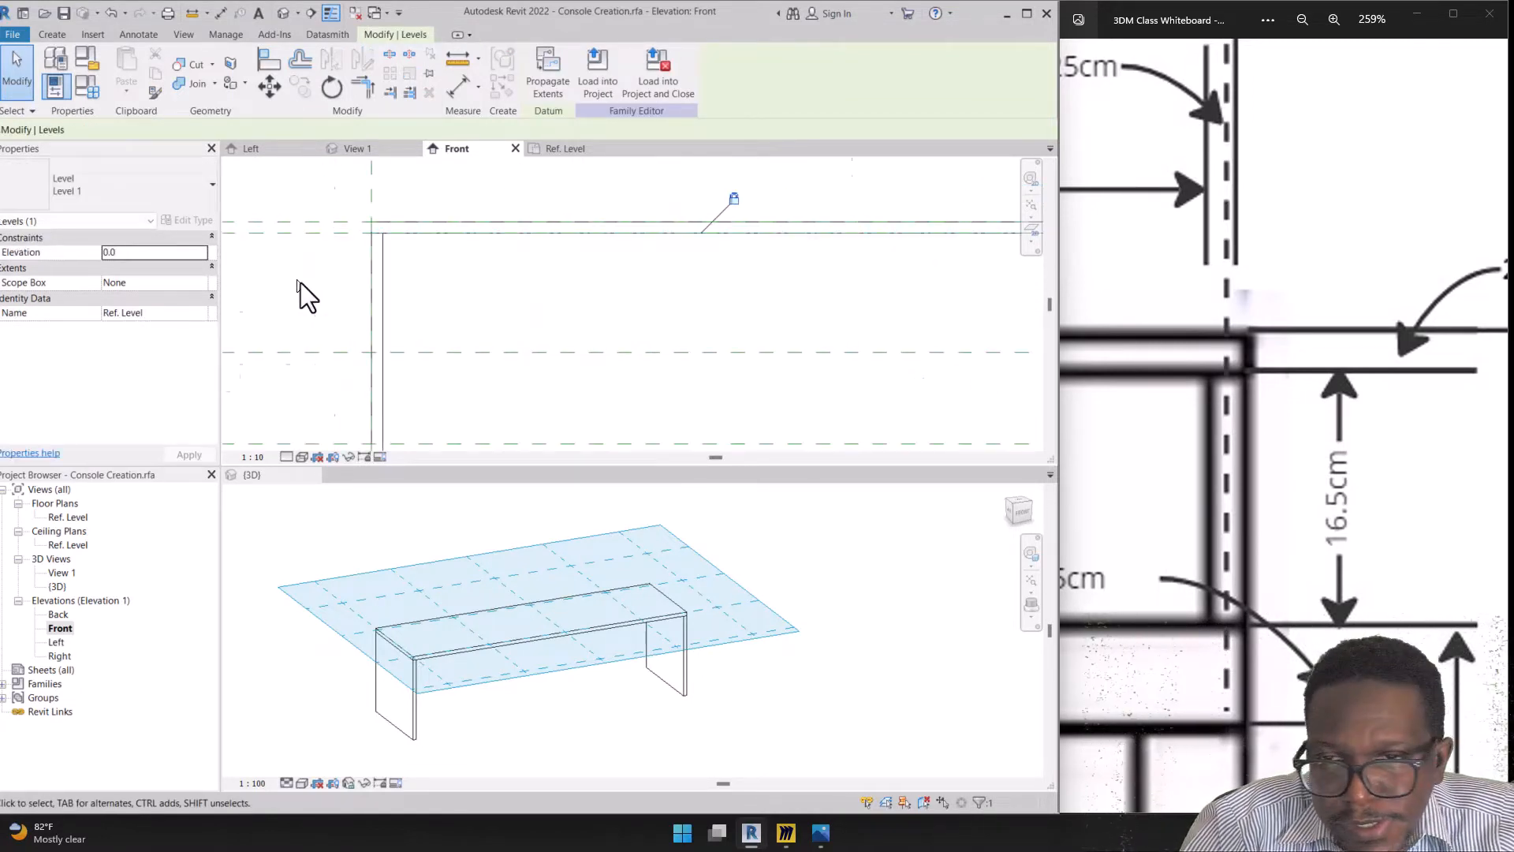
key("Escape")
left_click(348, 233)
middle_click_drag(379, 280, 632, 270)
scroll(490, 218, "up", 3)
left_click(474, 229)
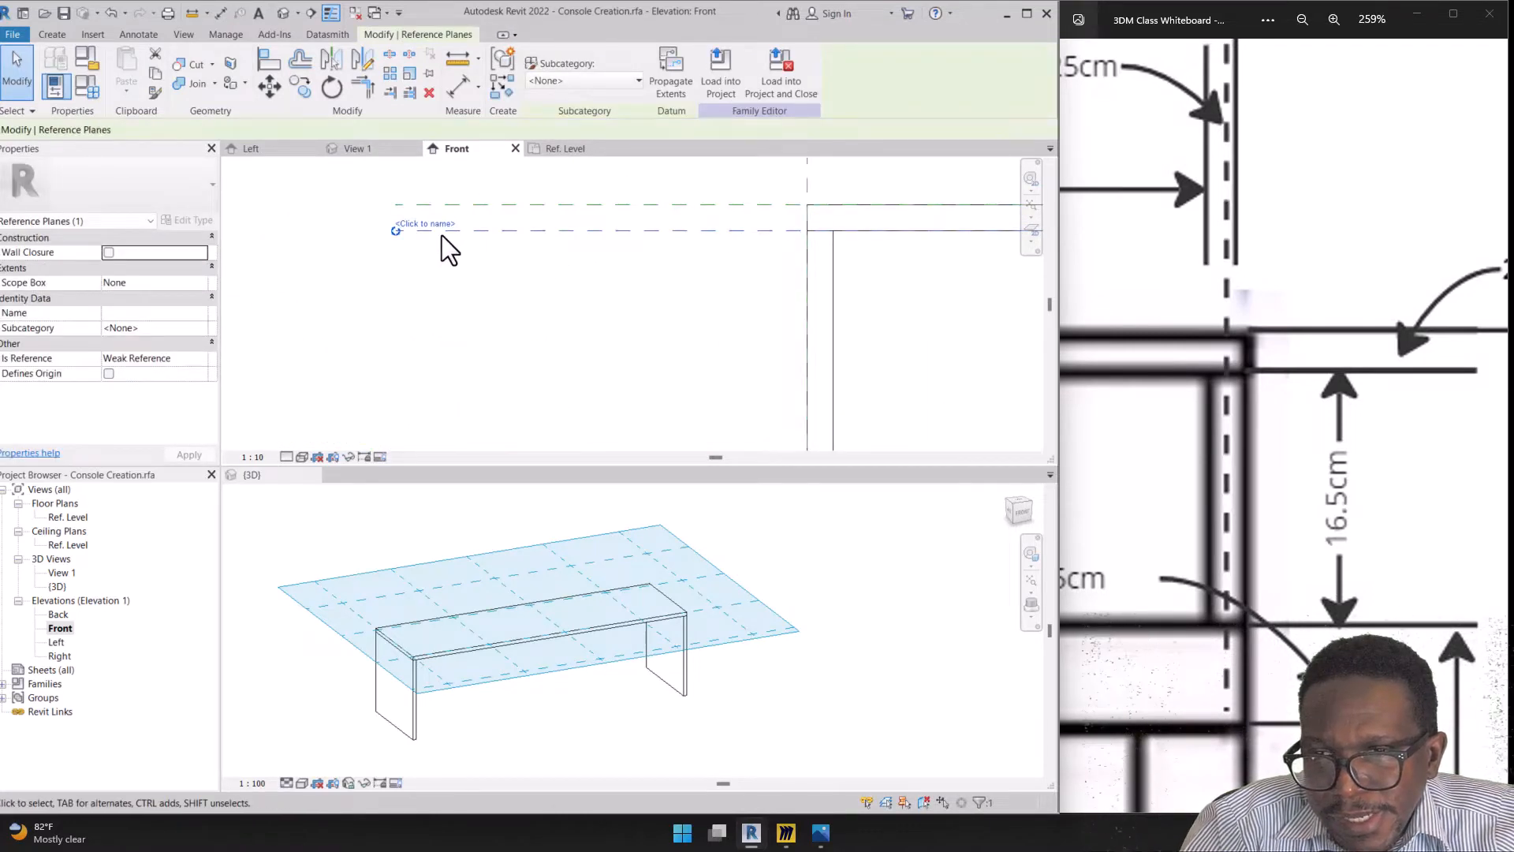
scroll(432, 229, "down", 4)
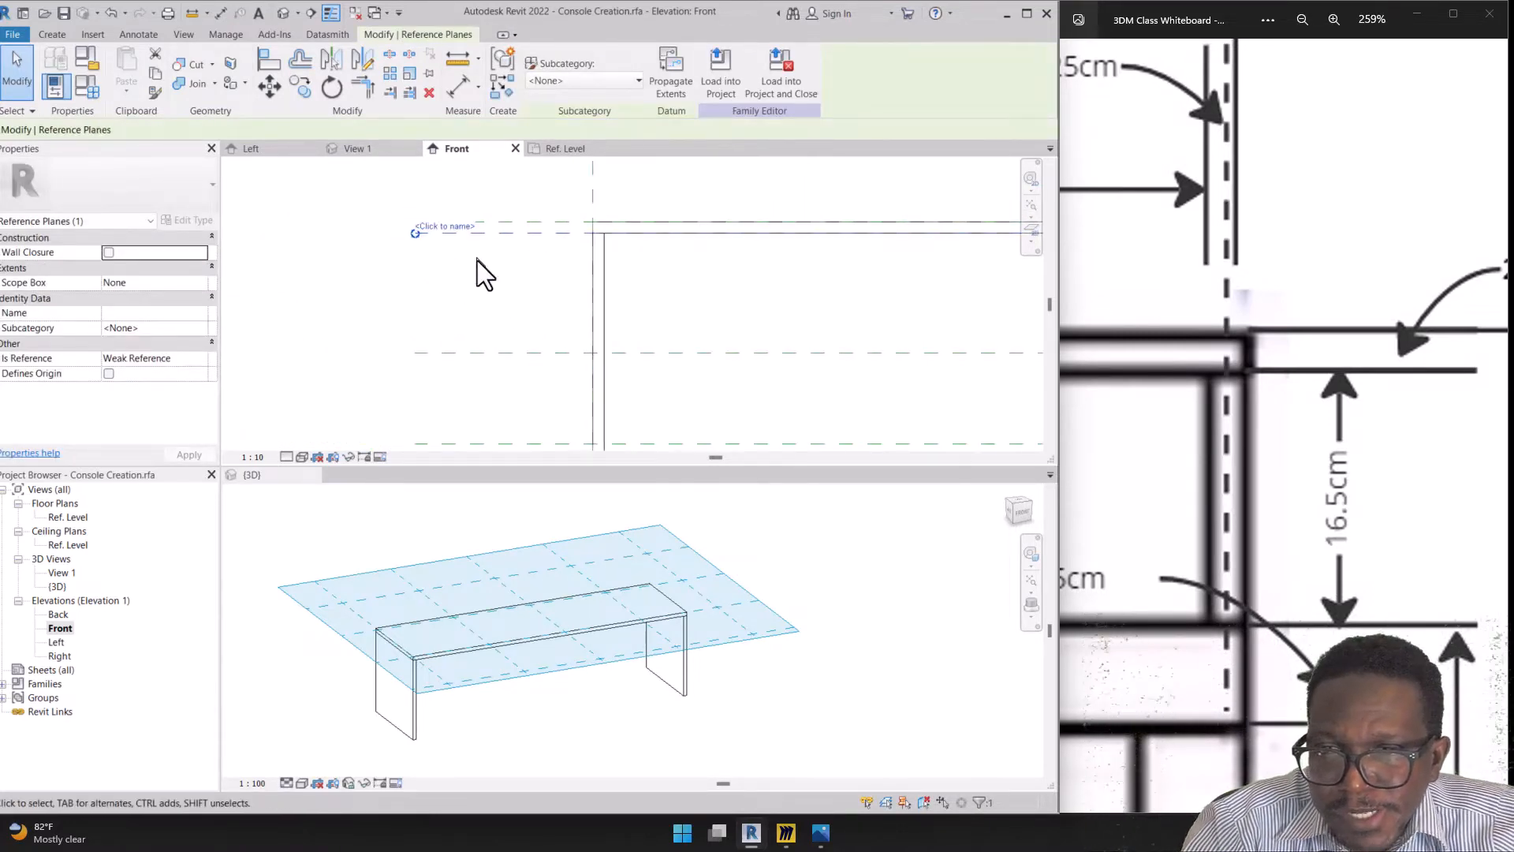
scroll(536, 294, "down", 2)
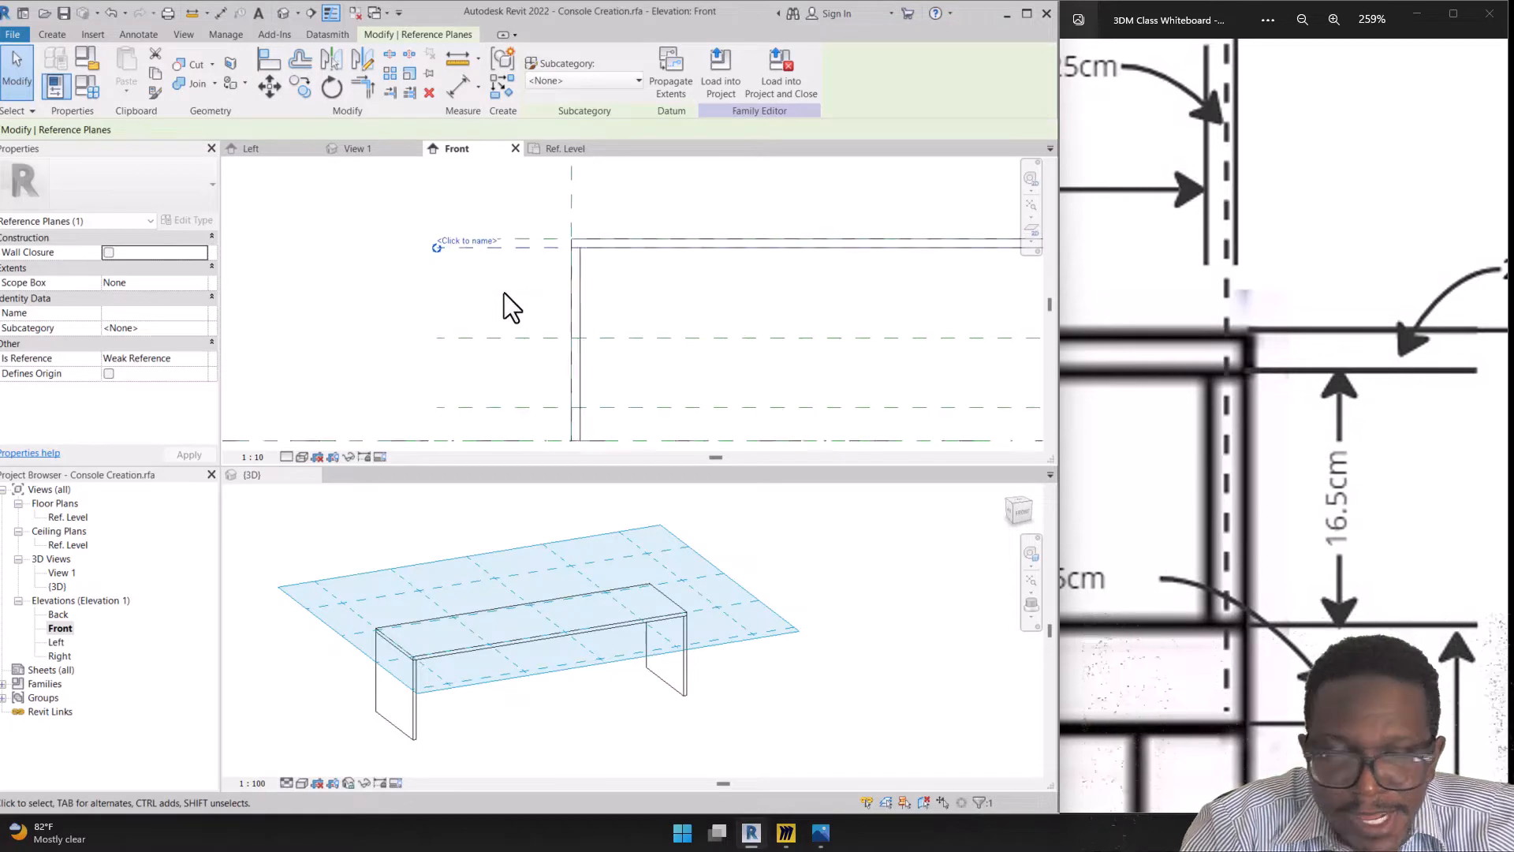
Set the upper inner reference plane 16.5 cm below the reference plane at the tabletop's underside
left_click(518, 334)
scroll(606, 303, "up", 3)
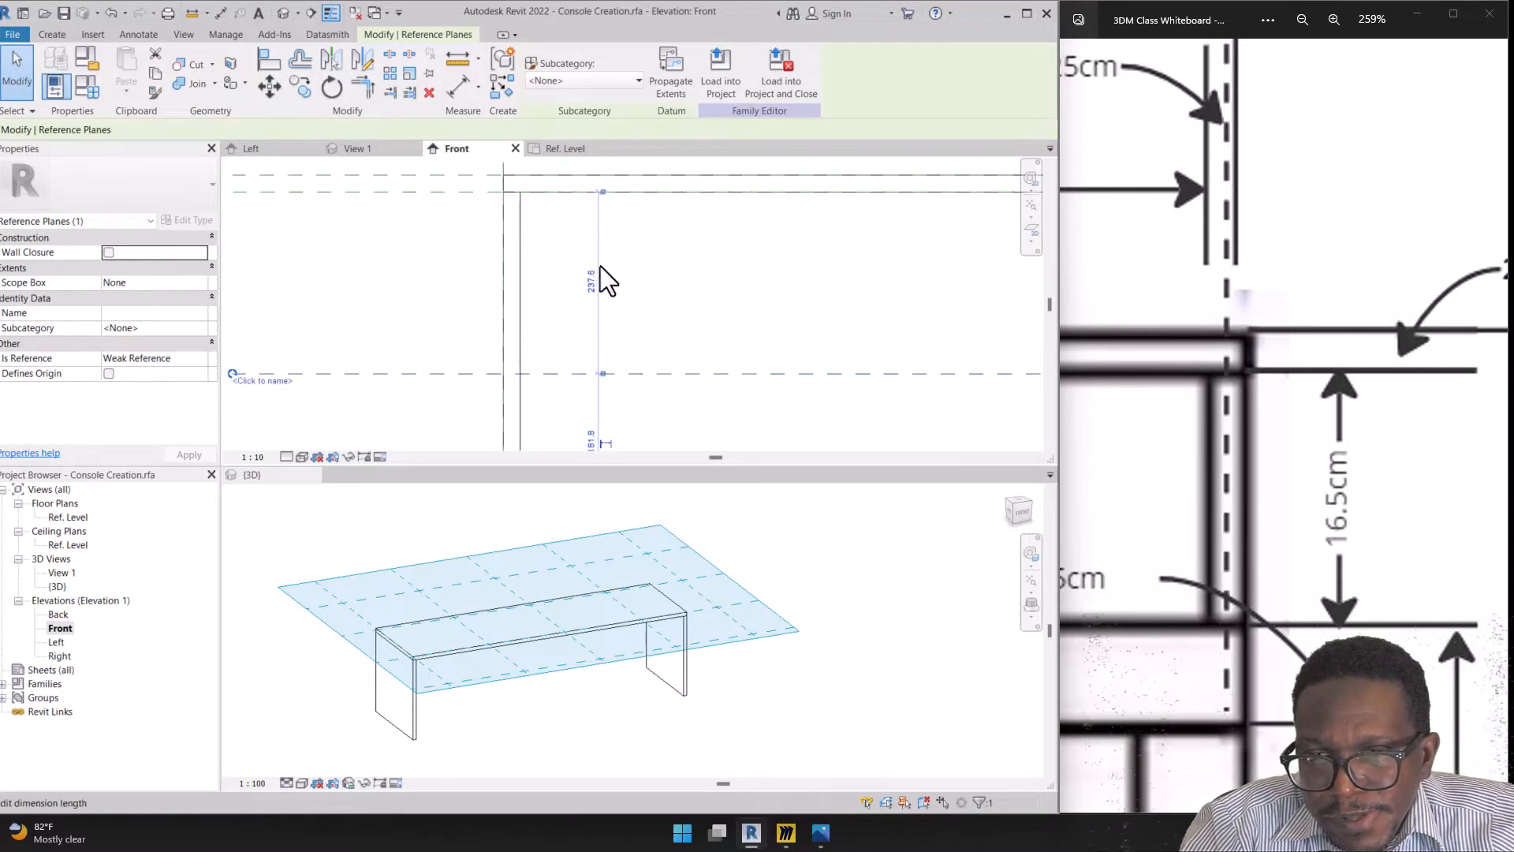
left_click(593, 288)
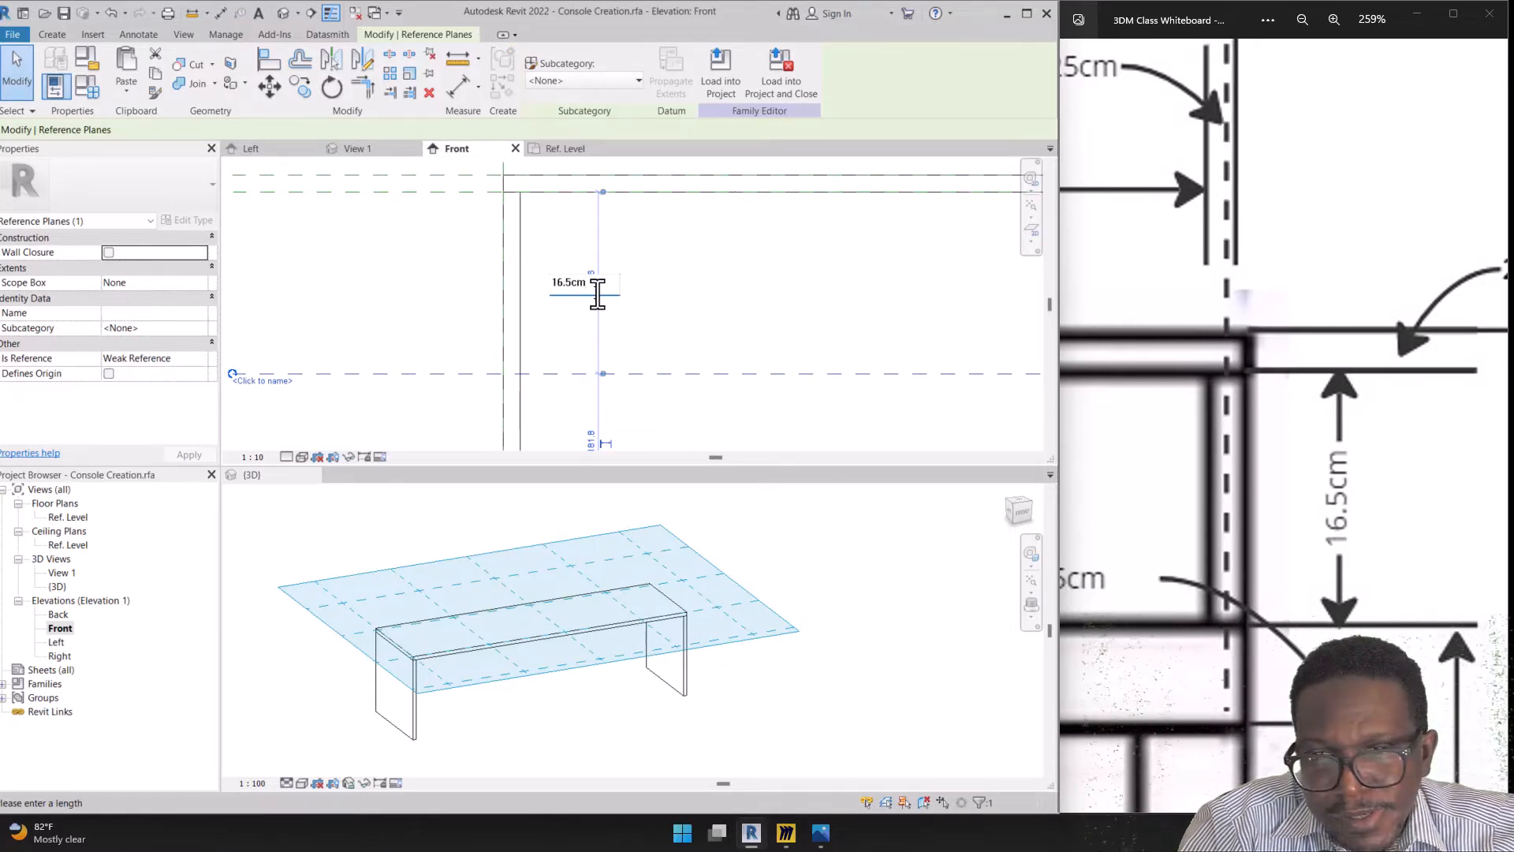
key("Return")
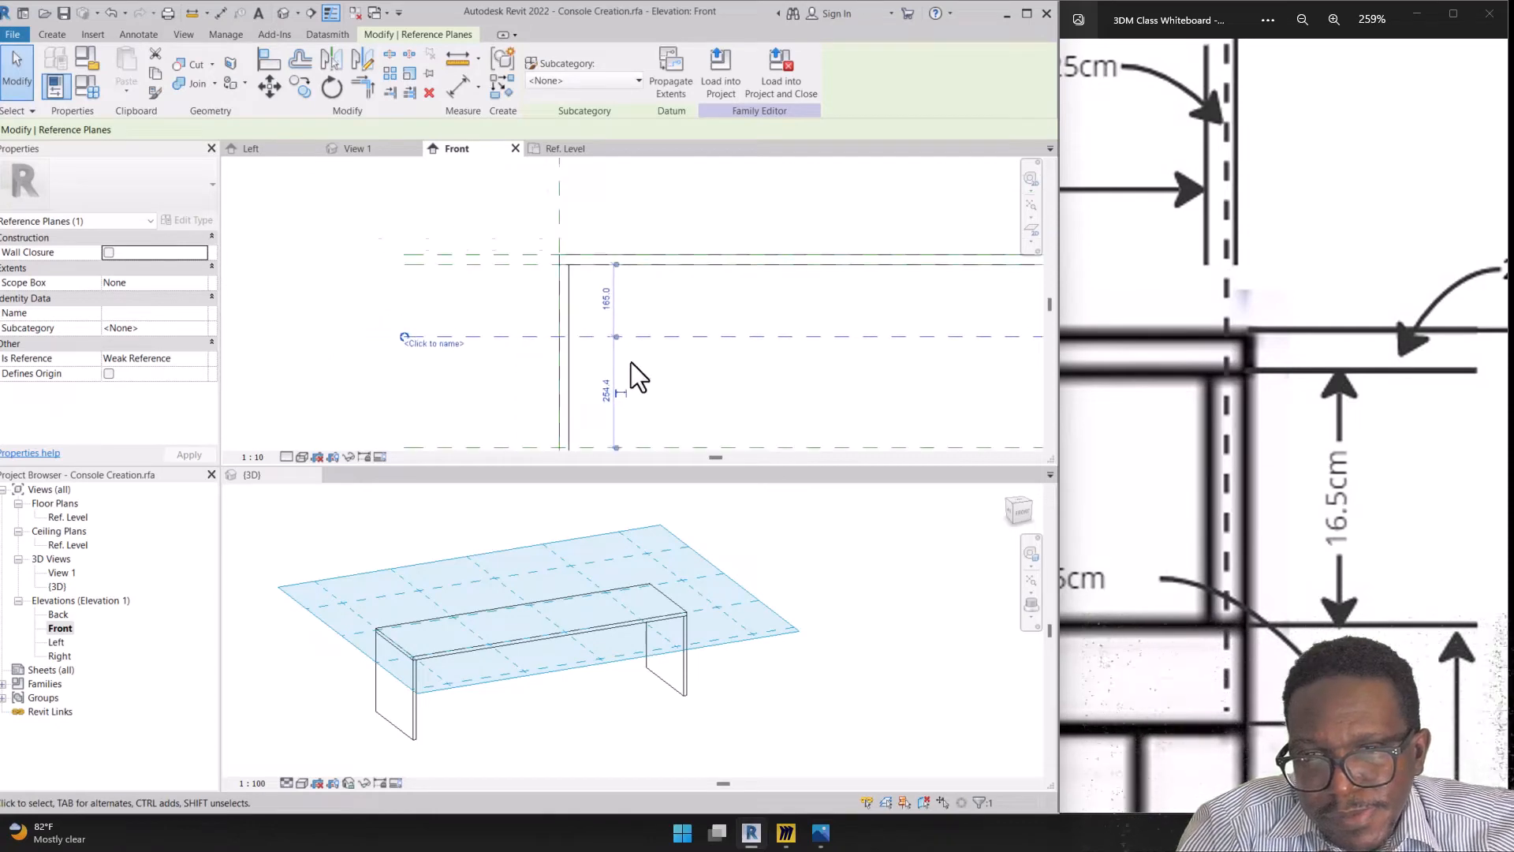
middle_click_drag(669, 402, 636, 308)
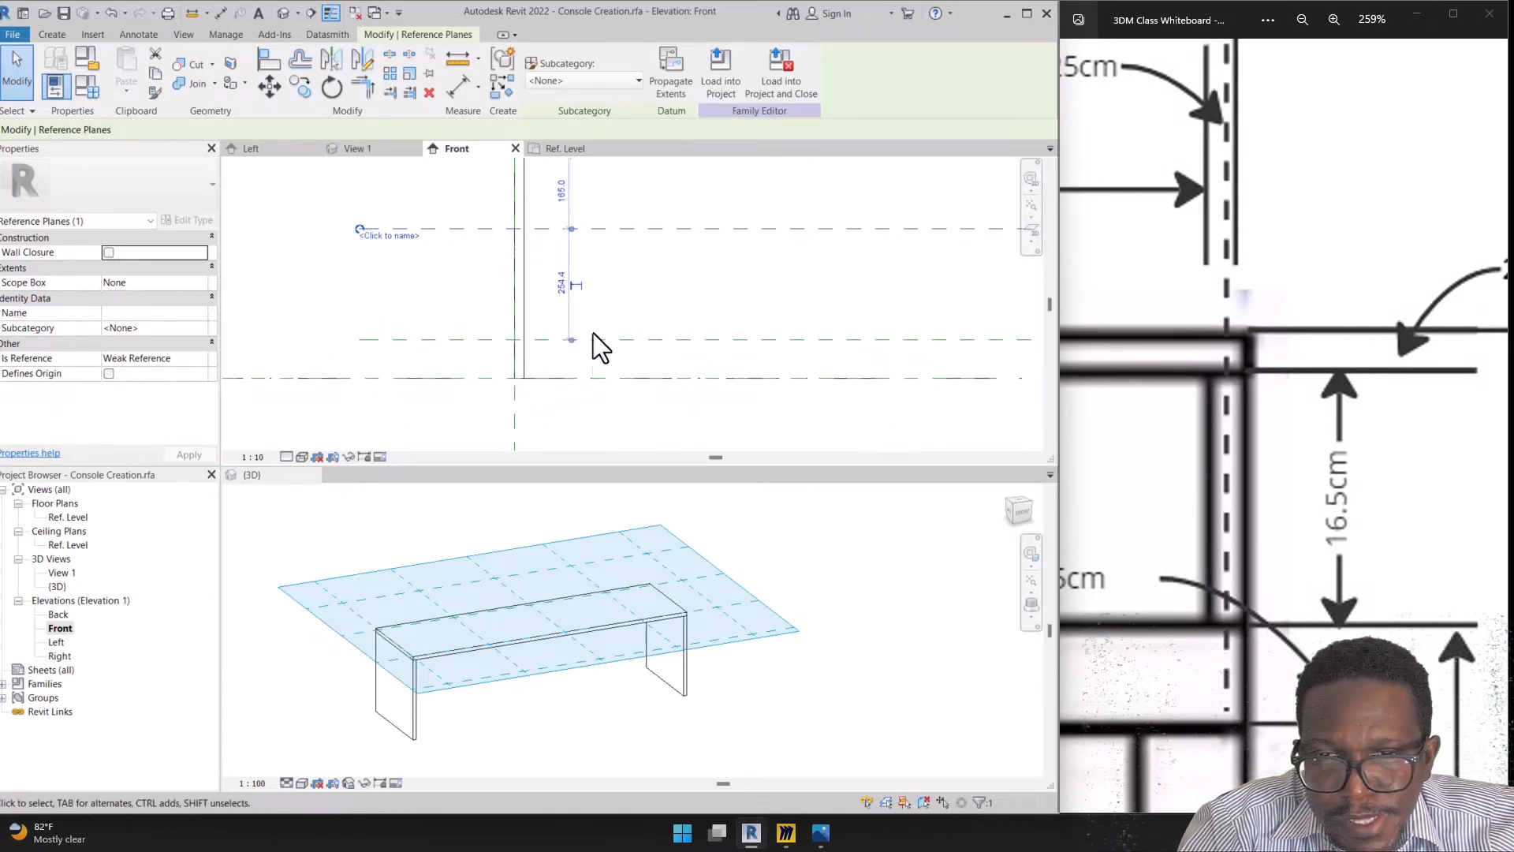
Set the lower inner reference plane 28.5 cm below the upper inner reference plane
scroll(1363, 387, "down", 3)
left_click_drag(1363, 702, 1321, 562)
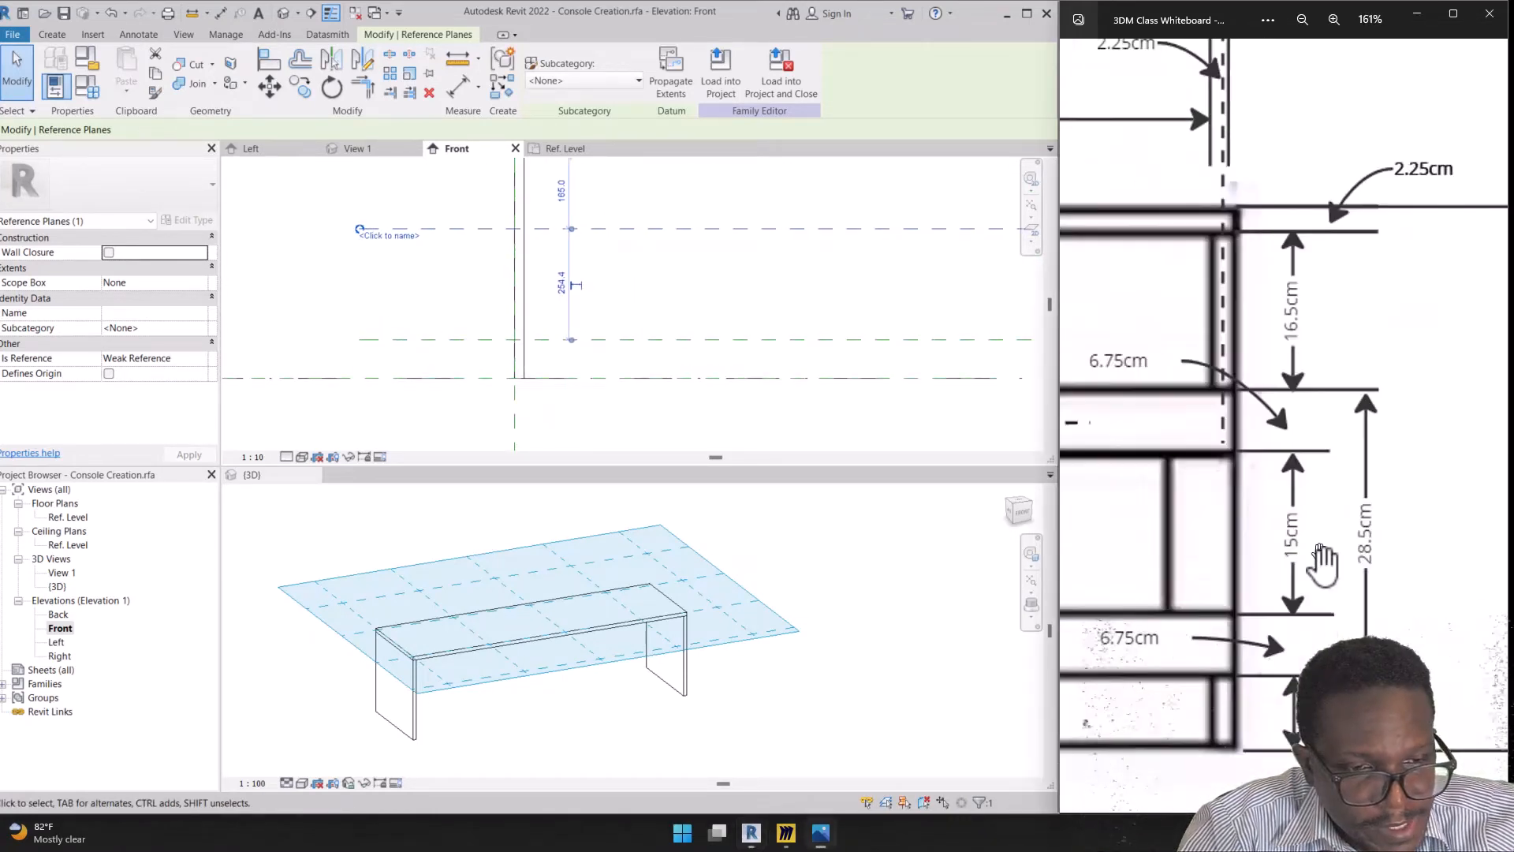
scroll(1323, 556, "up", 1)
left_click_drag(1366, 615, 1362, 494)
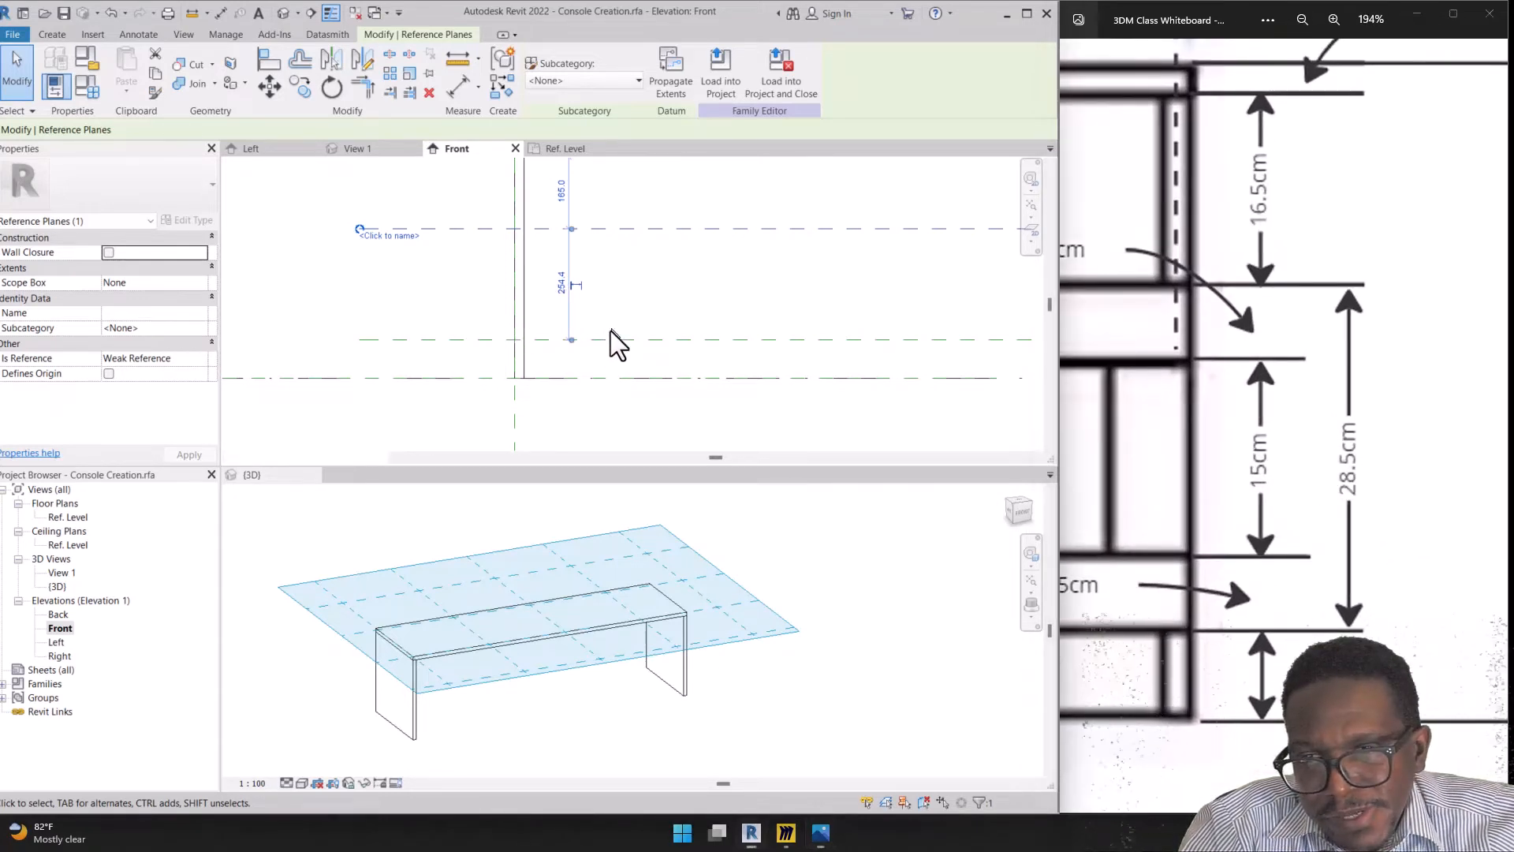
left_click(590, 340)
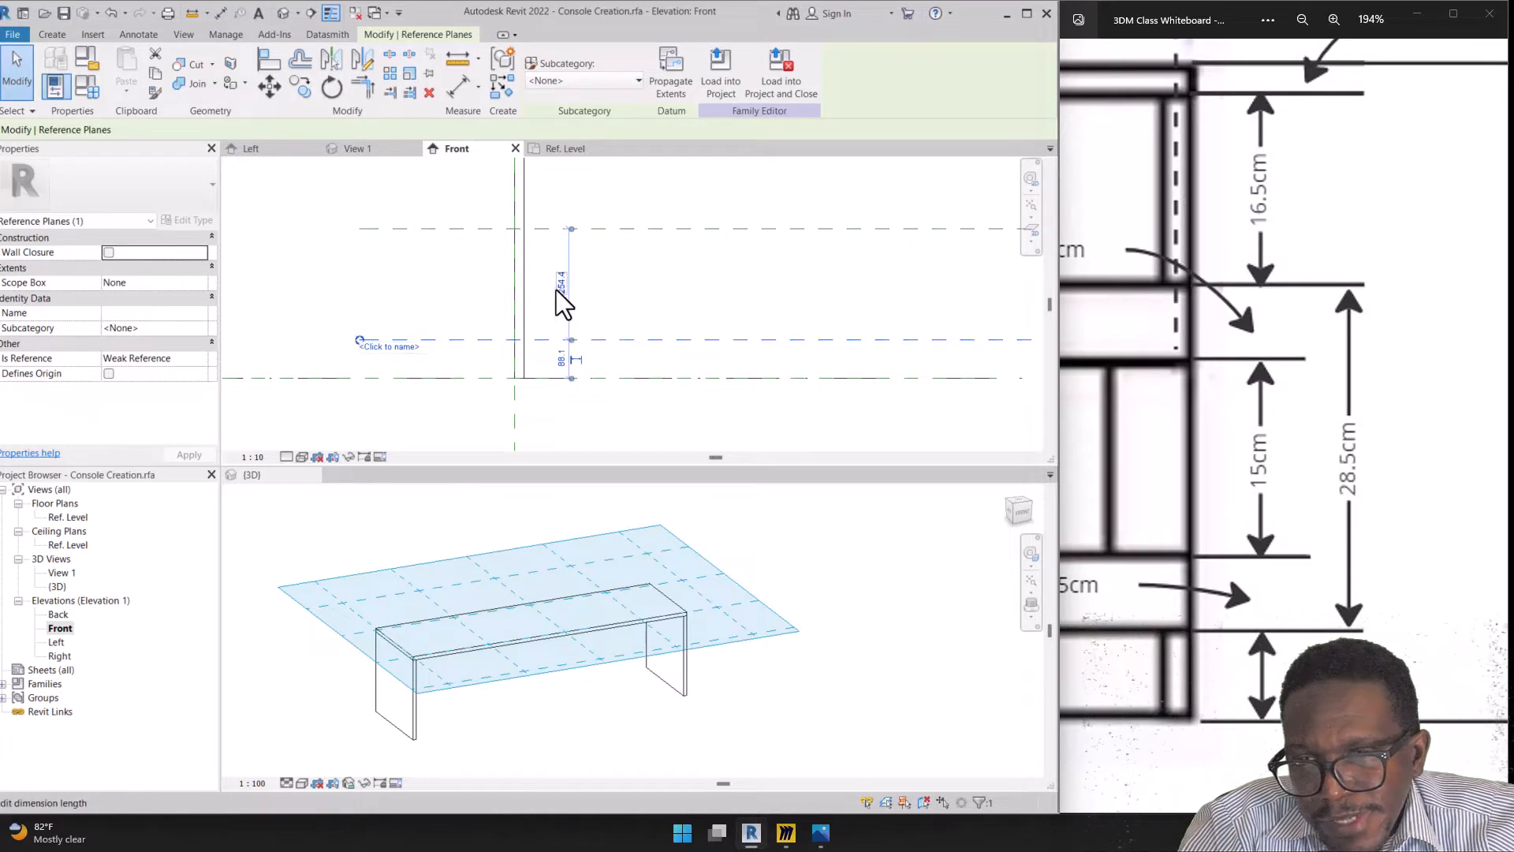
left_click(561, 283)
type("28.5cm")
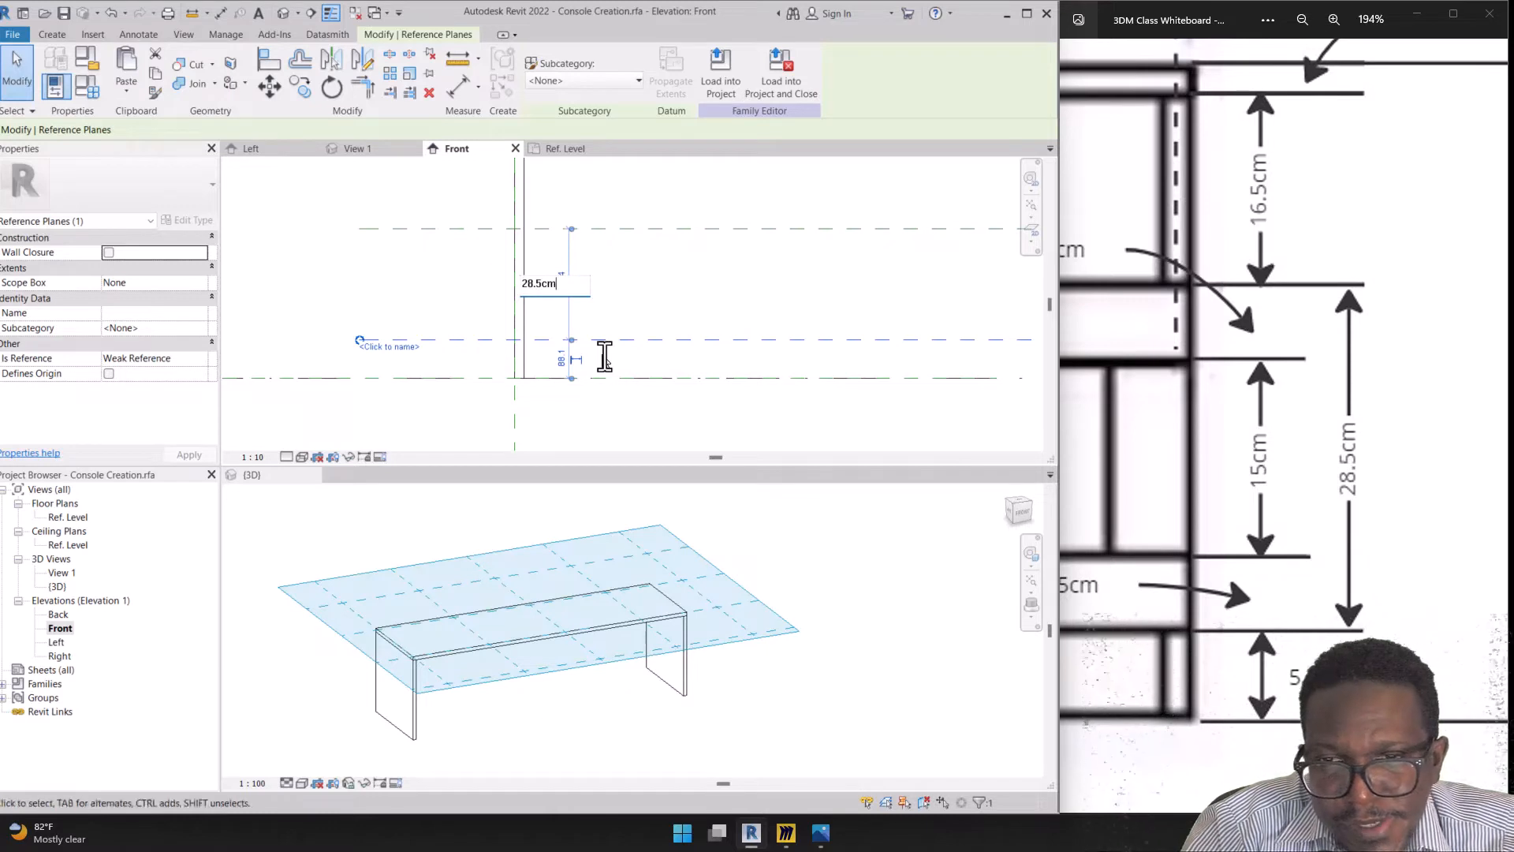
key("Return")
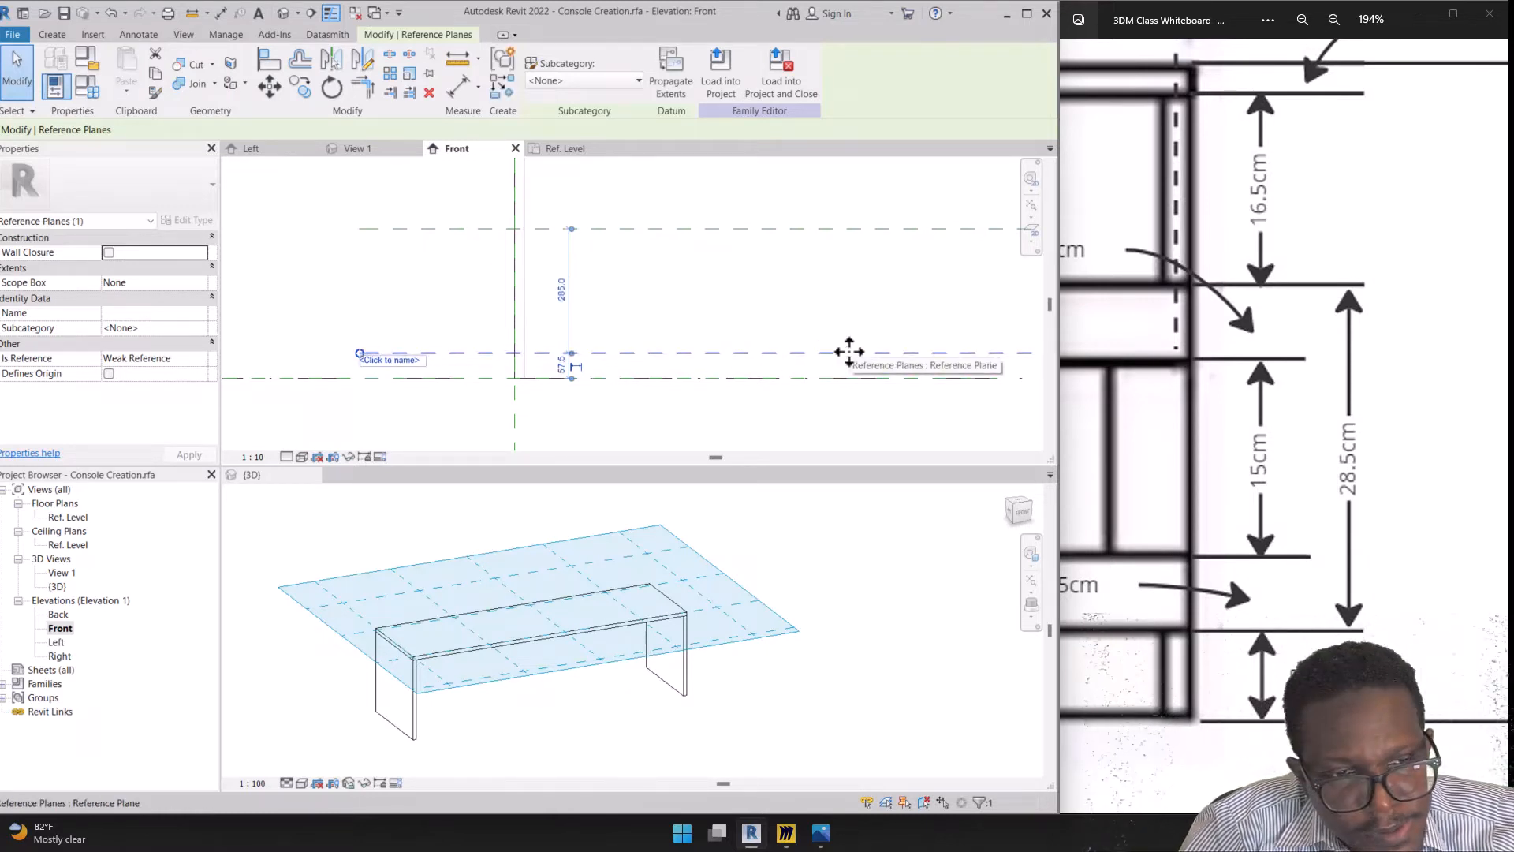
left_click(347, 195)
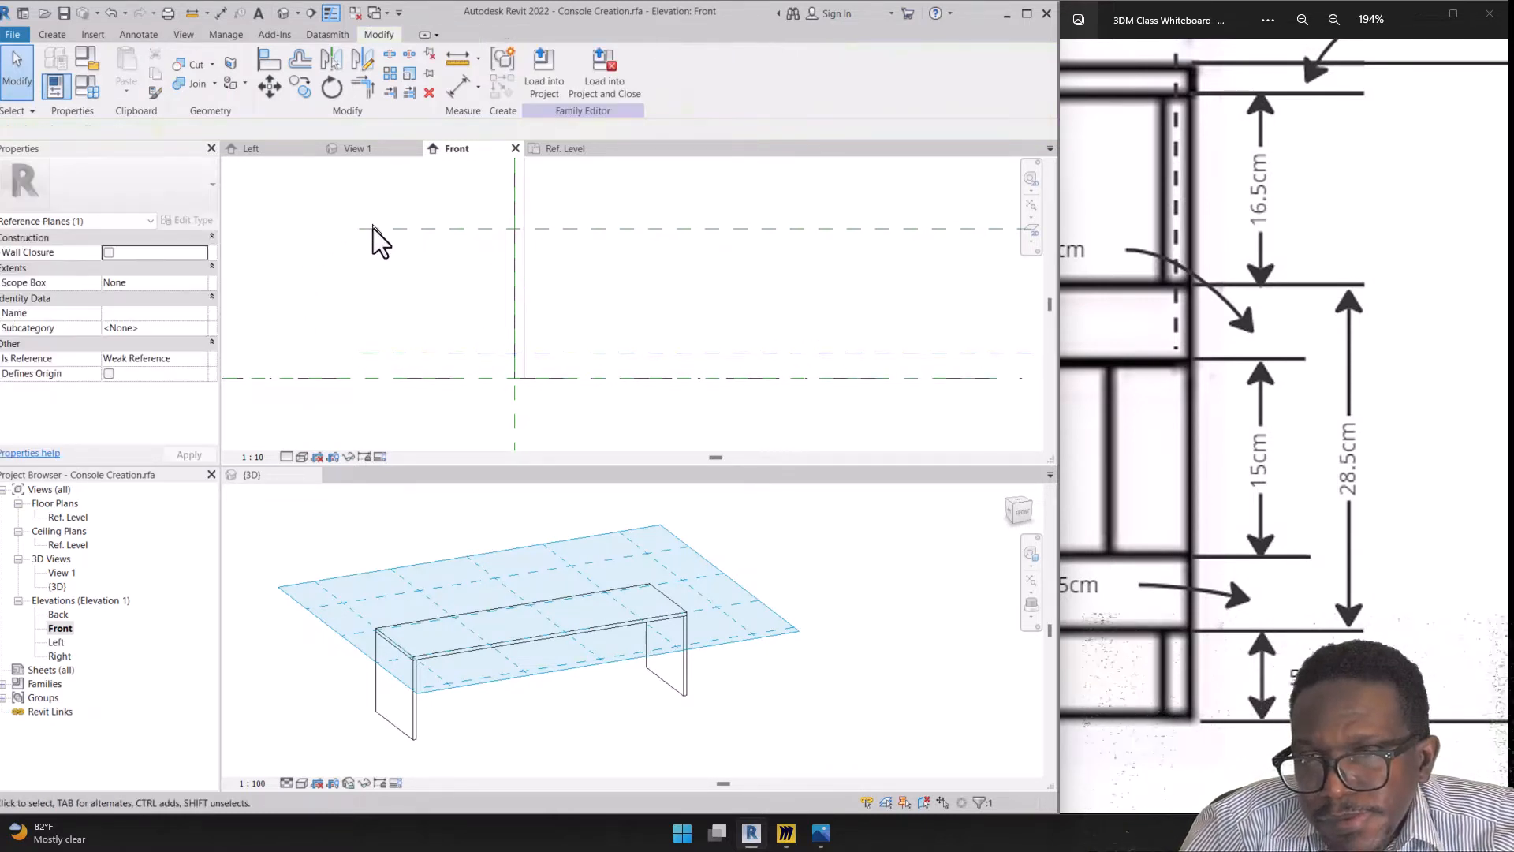
scroll(421, 345, "down", 2)
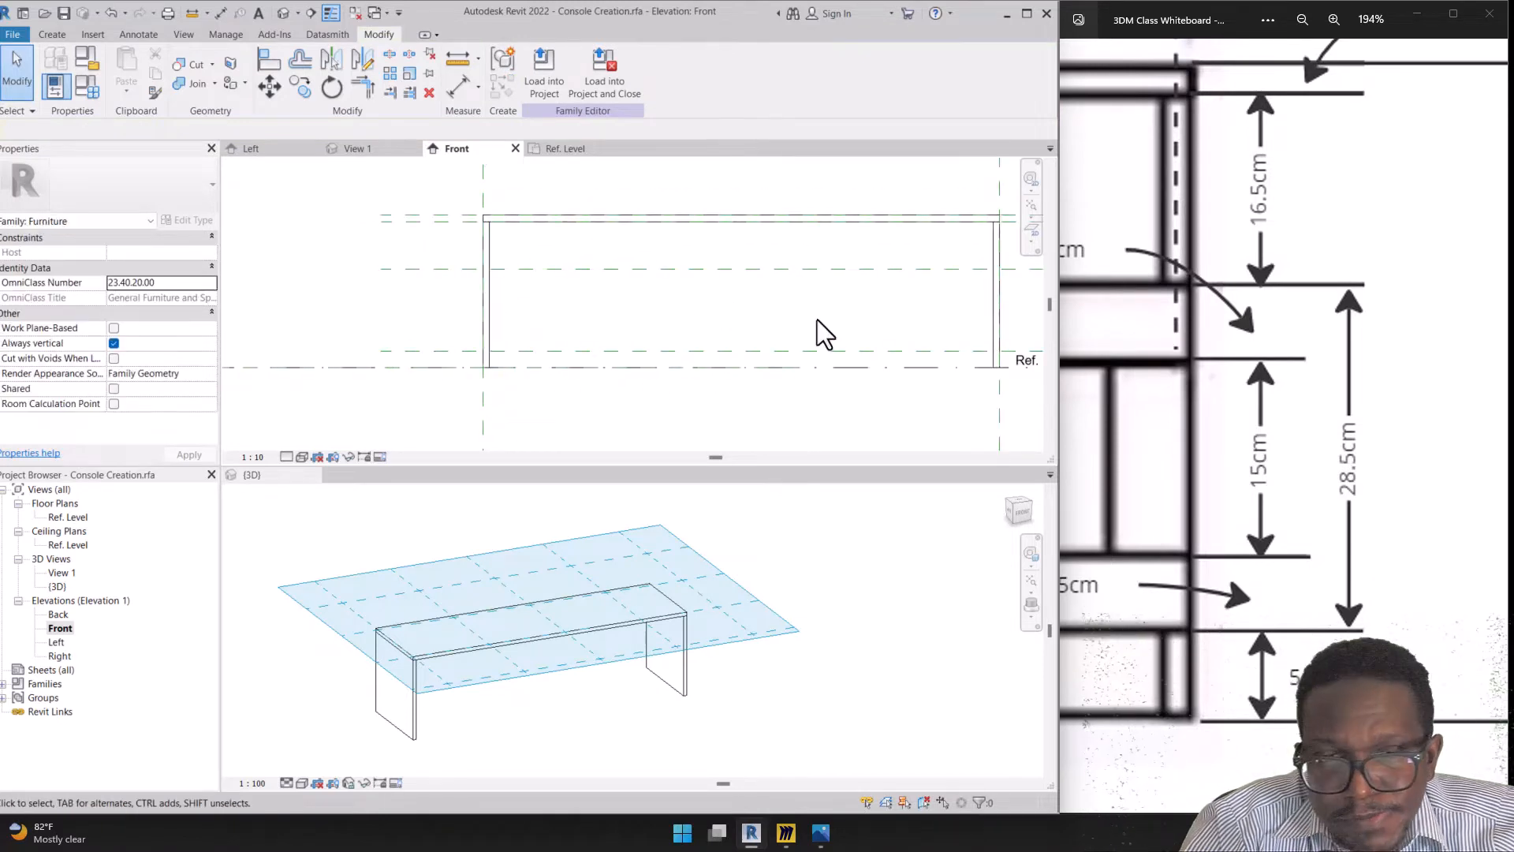
middle_click_drag(817, 319, 737, 338)
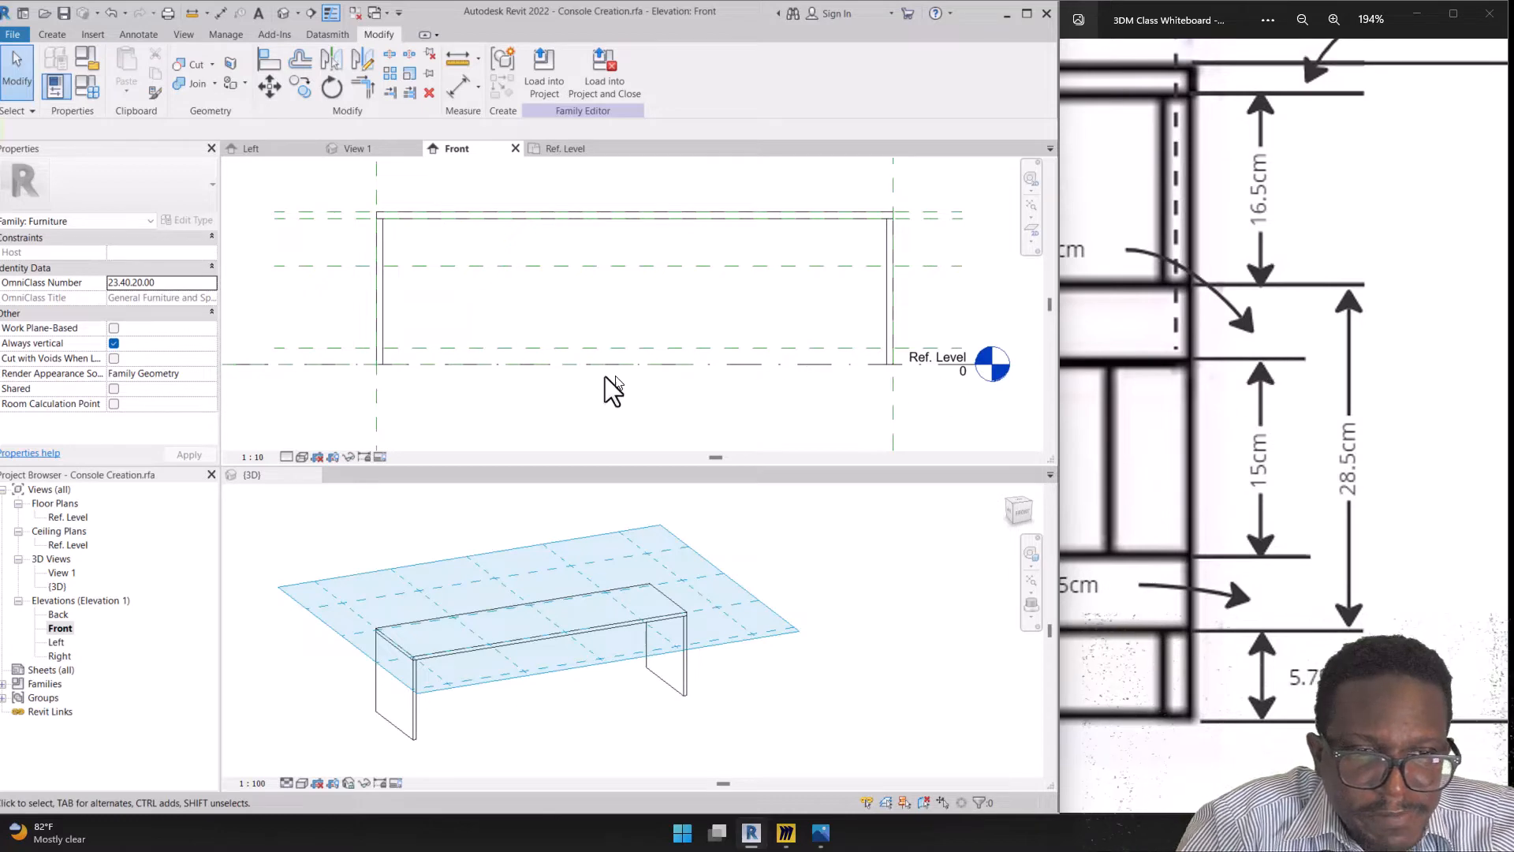
mouse_move(517, 362)
middle_mouse_down()
mouse_move(551, 334)
mouse_move(514, 347)
middle_mouse_up()
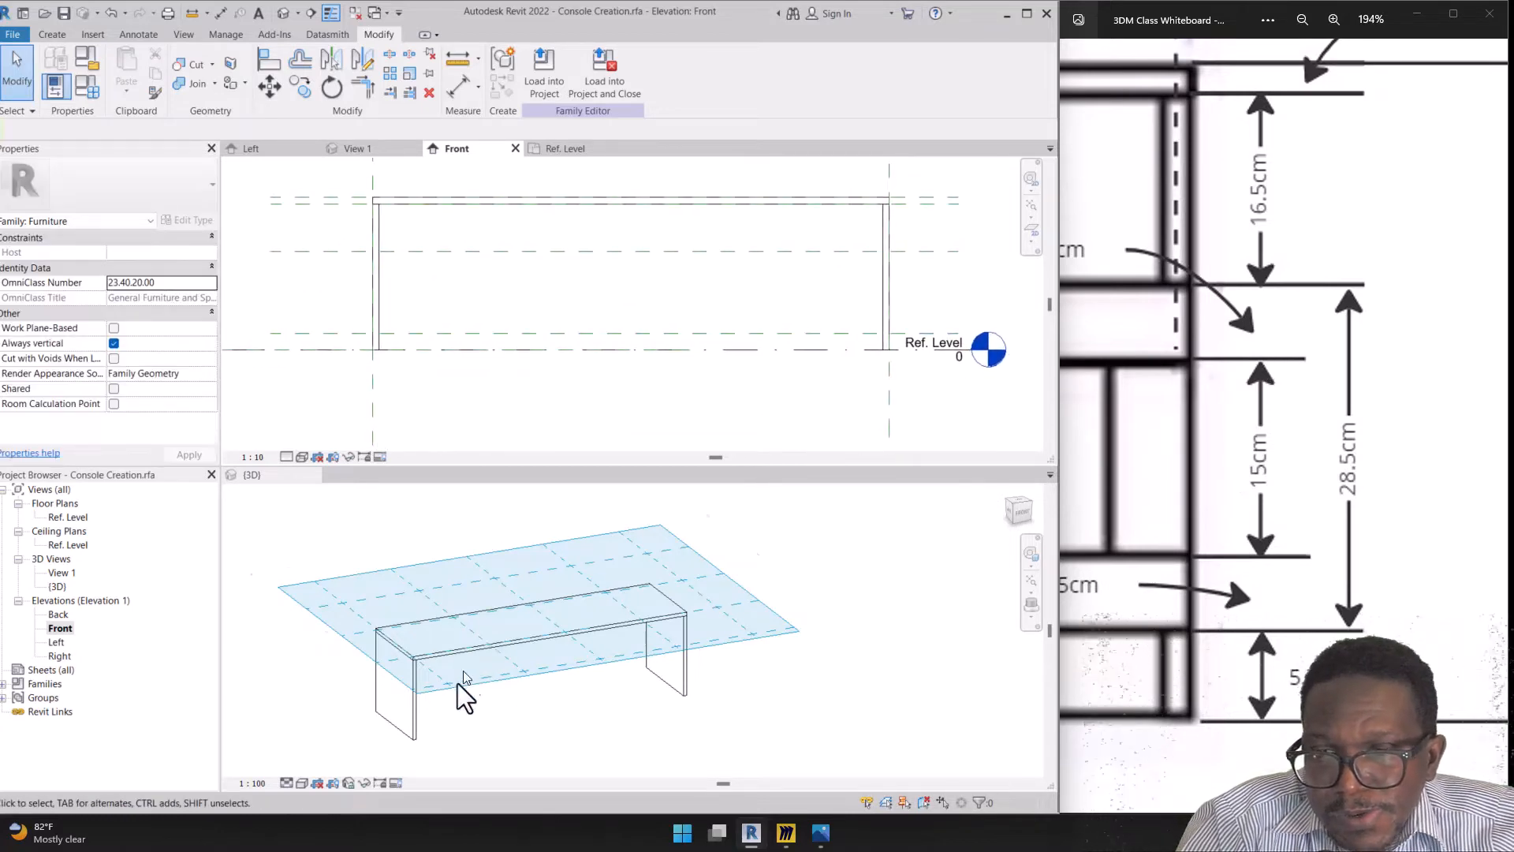
scroll(464, 677, "up", 3)
left_click(447, 706)
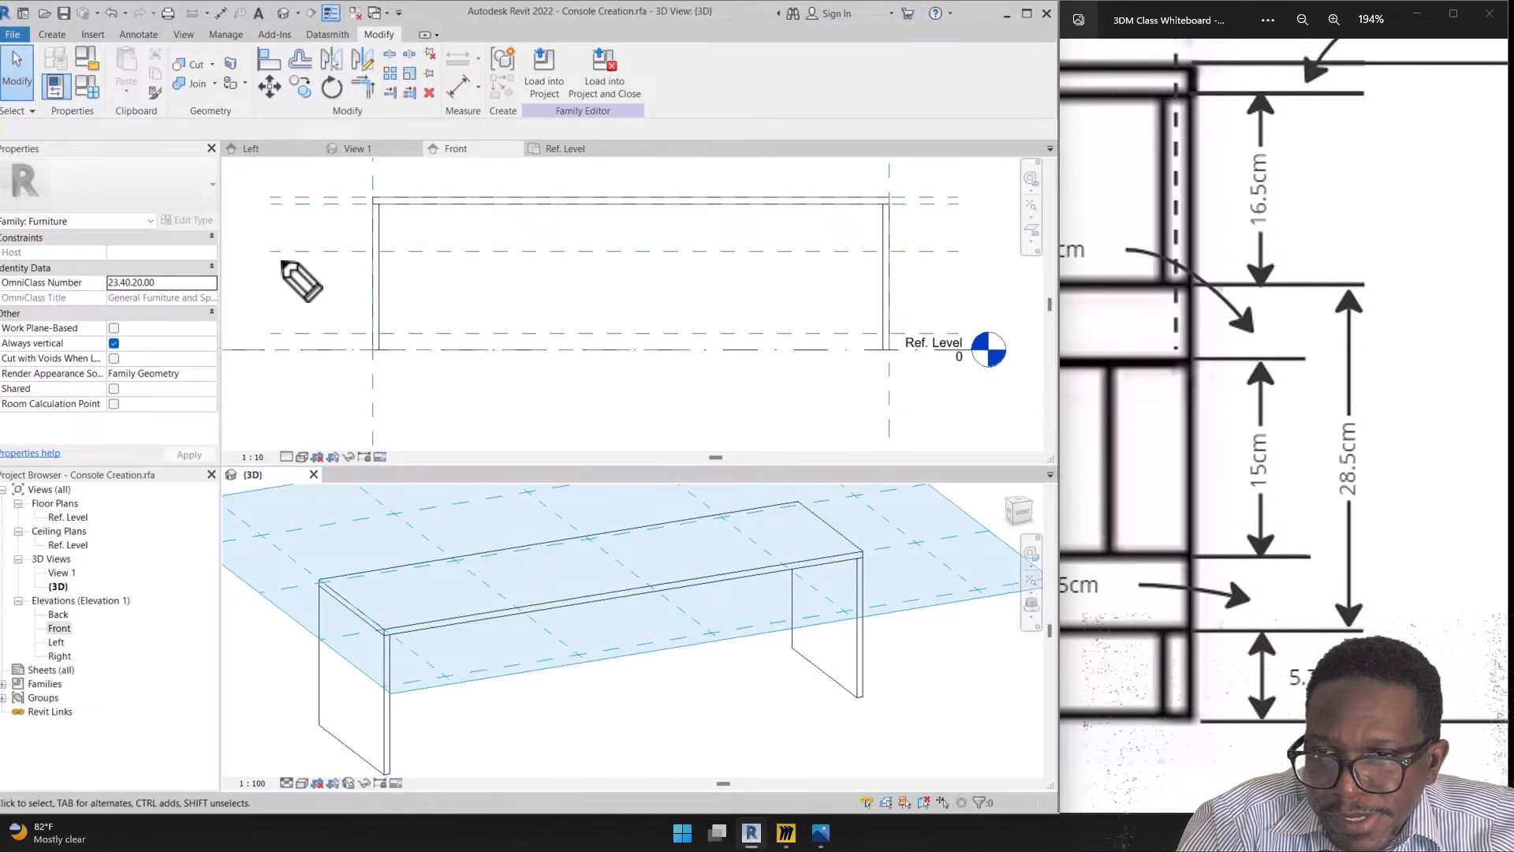
mouse_move(294, 331)
left_mouse_down()
mouse_move(338, 254)
mouse_move(347, 275)
mouse_move(892, 278)
mouse_move(676, 243)
mouse_move(425, 249)
left_mouse_up()
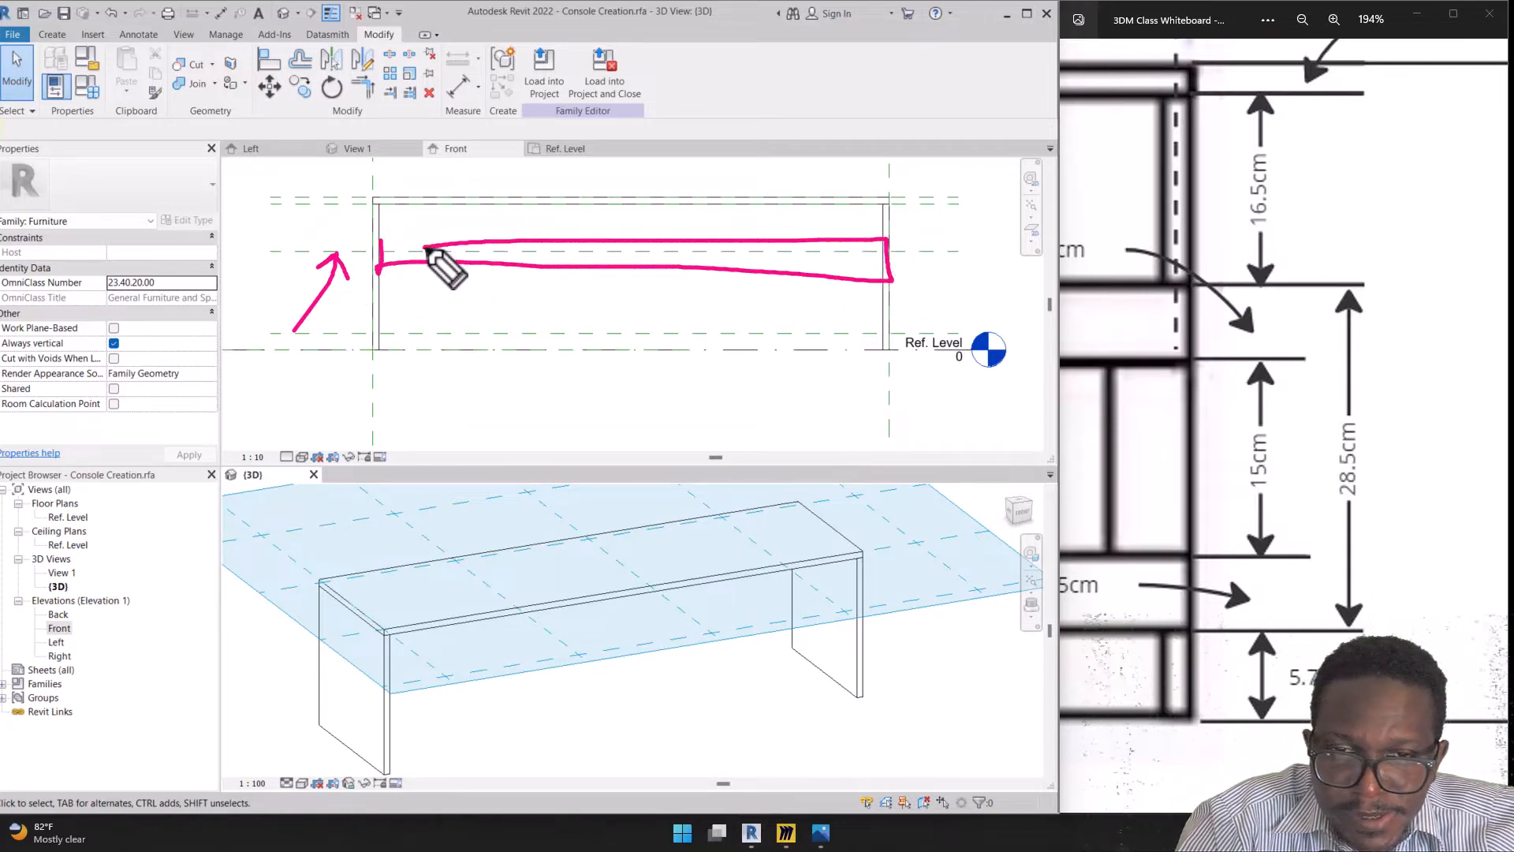
mouse_move(821, 259)
left_mouse_down()
mouse_move(1075, 262)
mouse_move(1073, 291)
mouse_move(1103, 263)
mouse_move(737, 277)
left_mouse_up()
key("ctrl+shift+5")
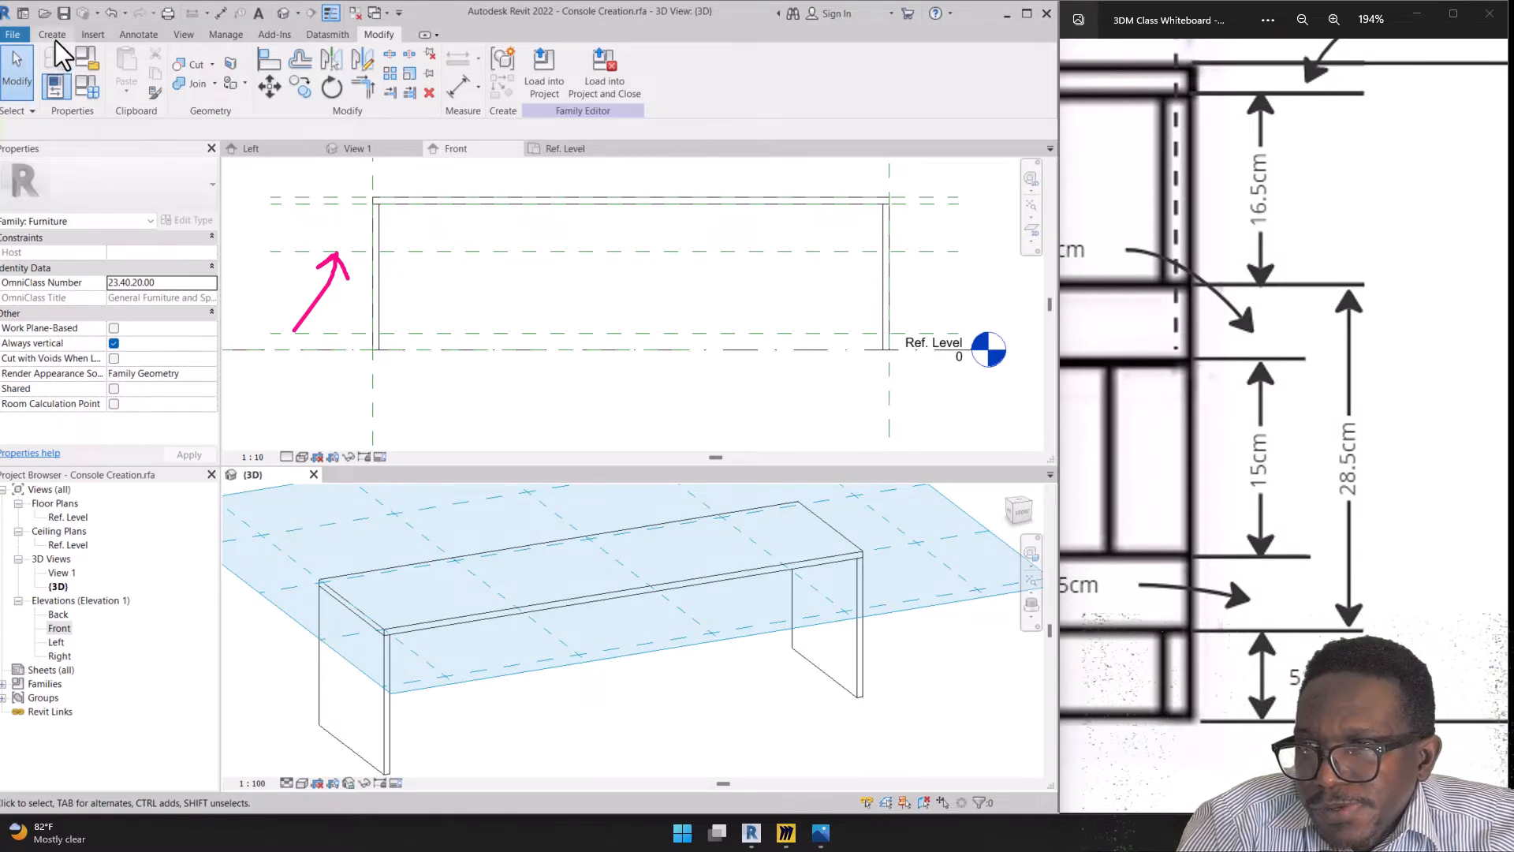
left_click(259, 594)
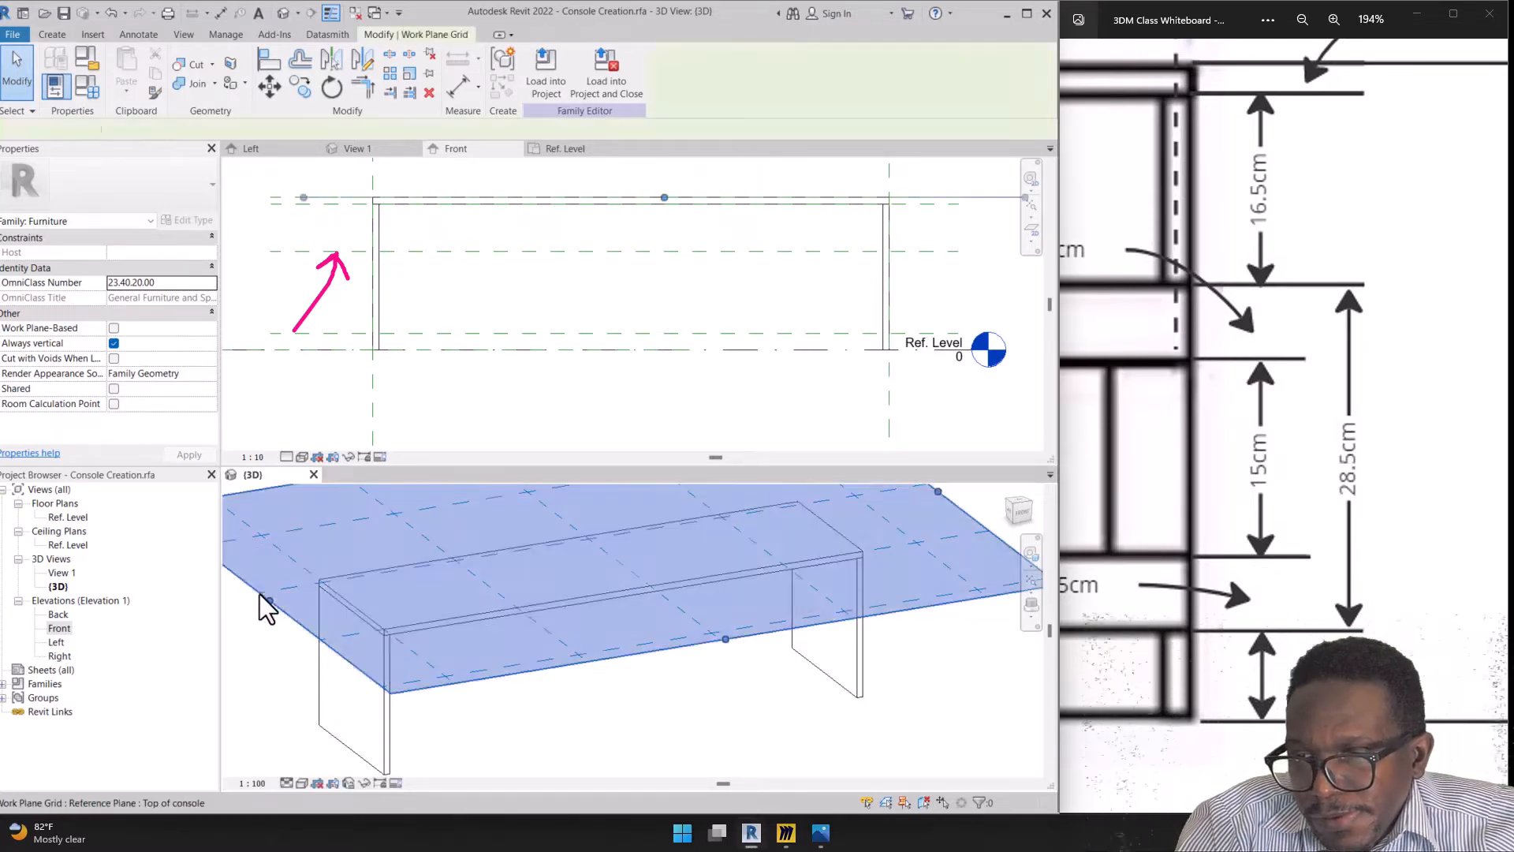
left_click(53, 34)
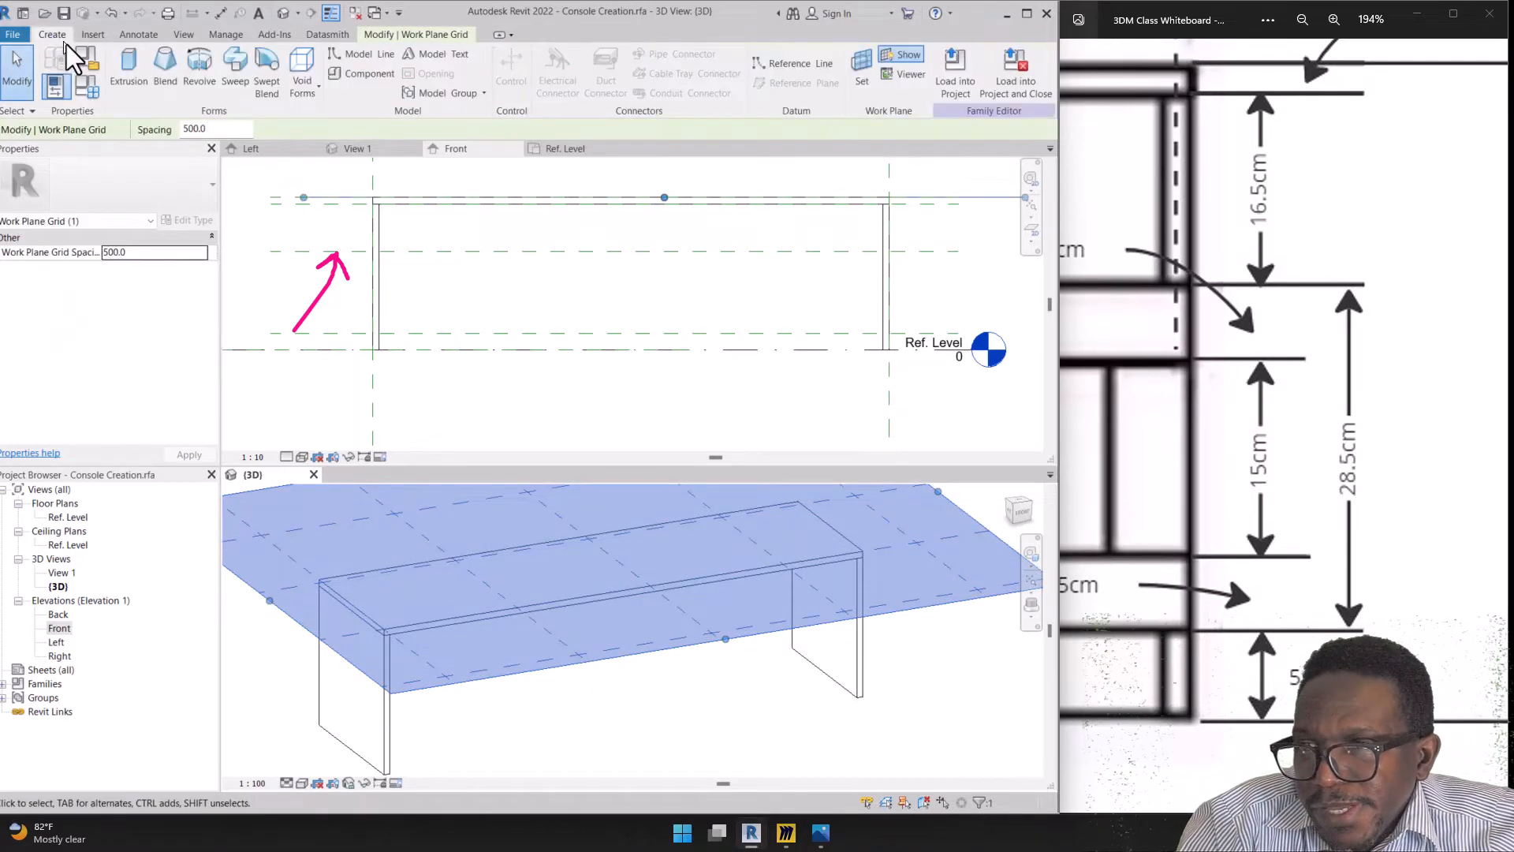
left_click(128, 71)
left_click(510, 182)
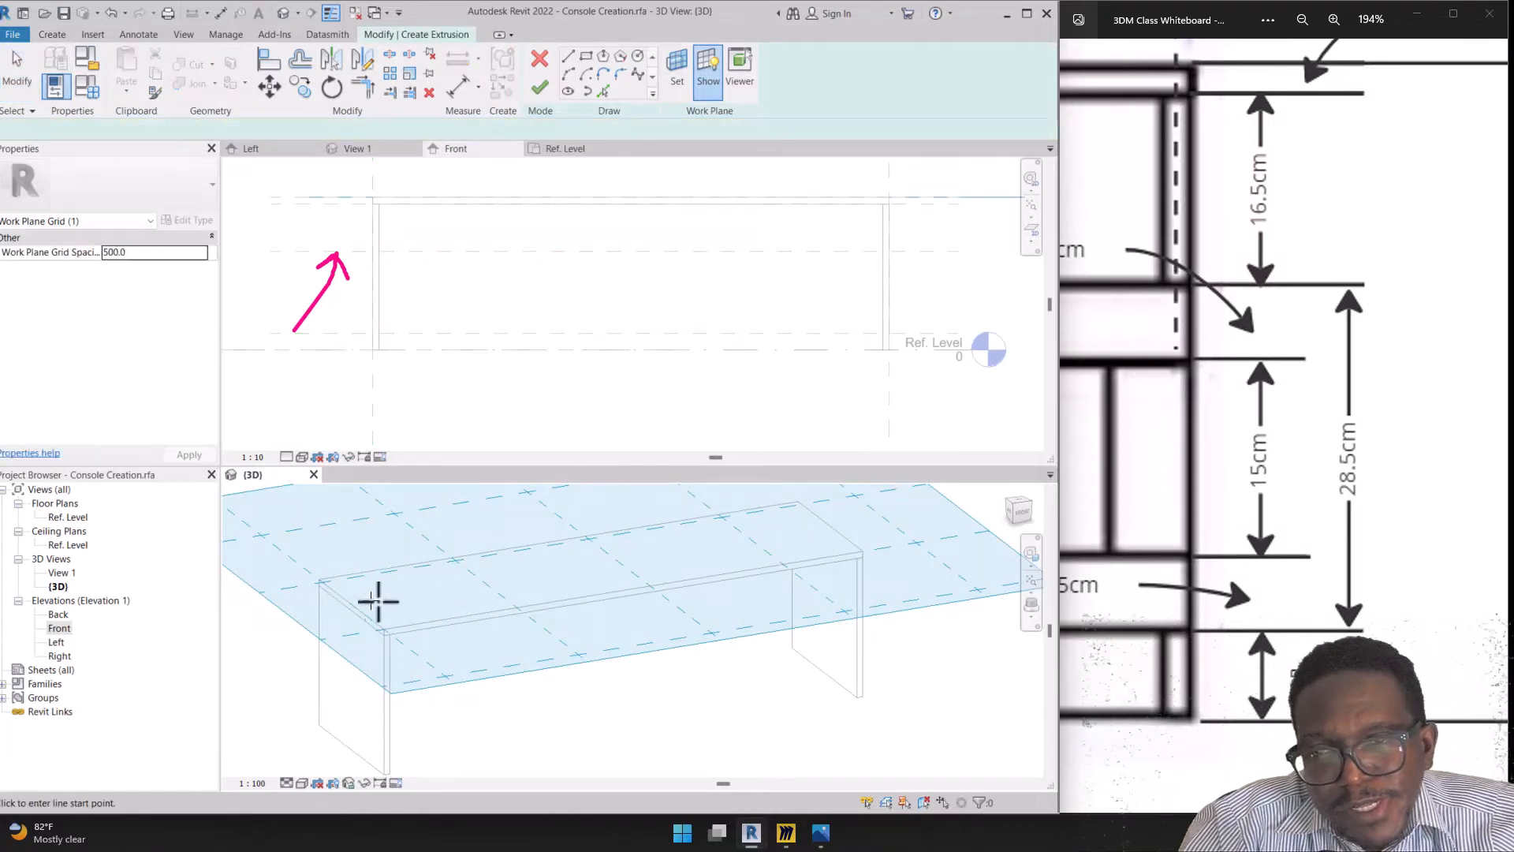
left_click(680, 85)
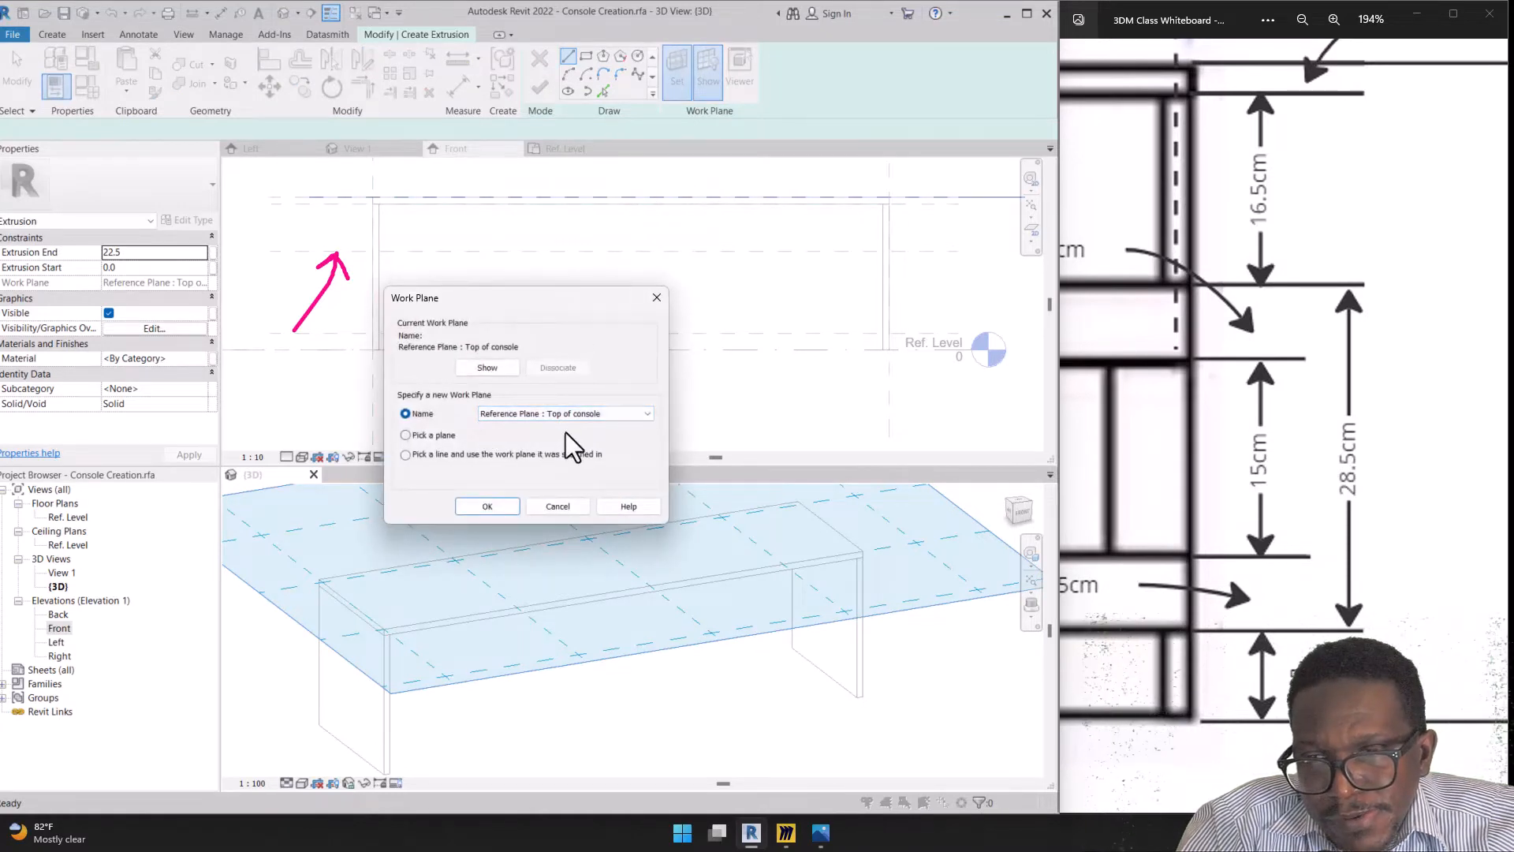
left_click(577, 414)
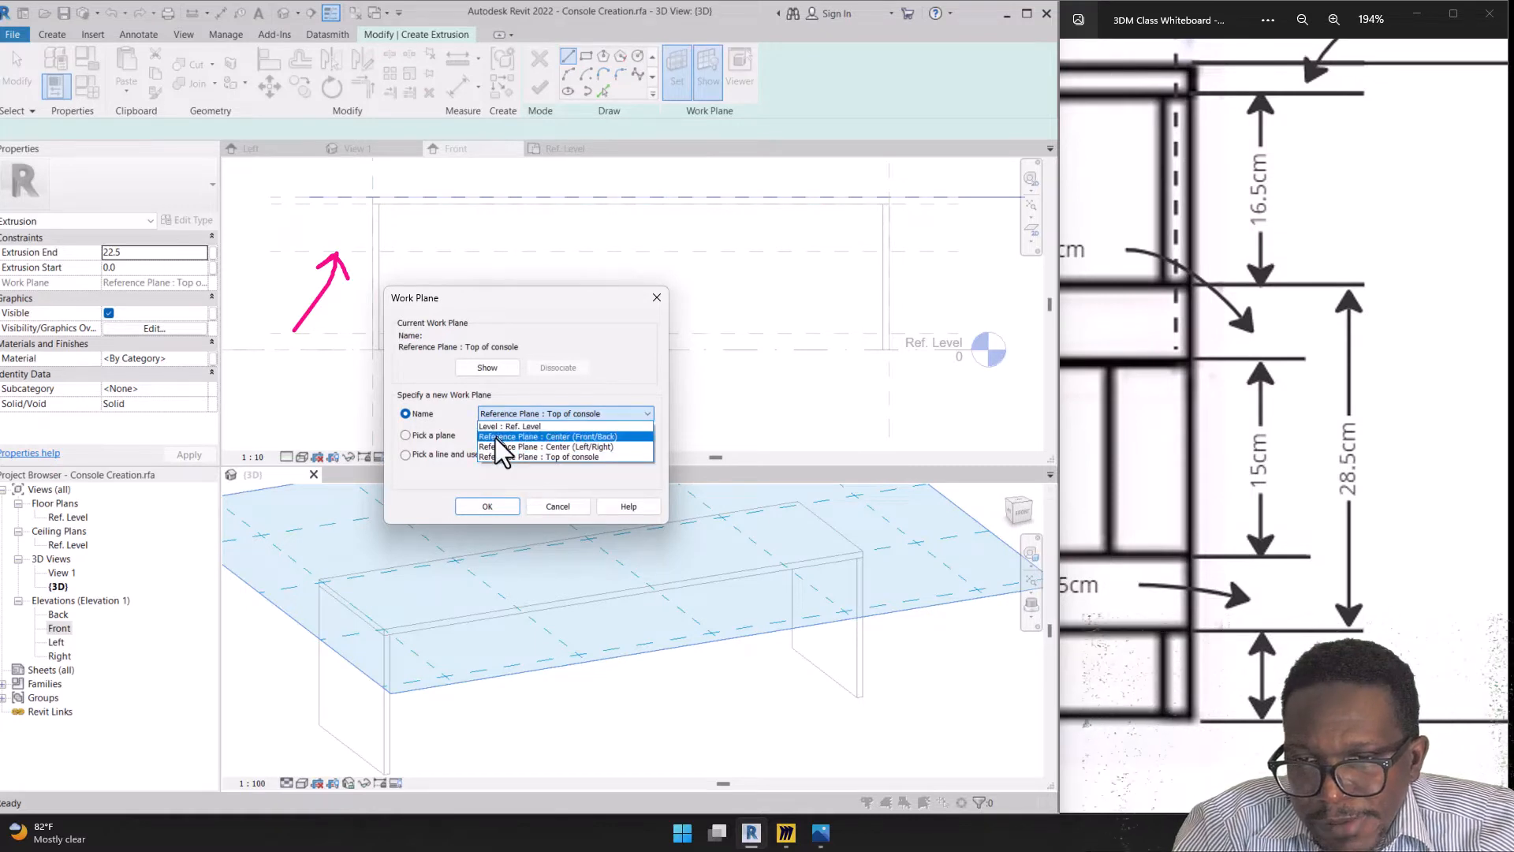
left_click(587, 457)
key("Return")
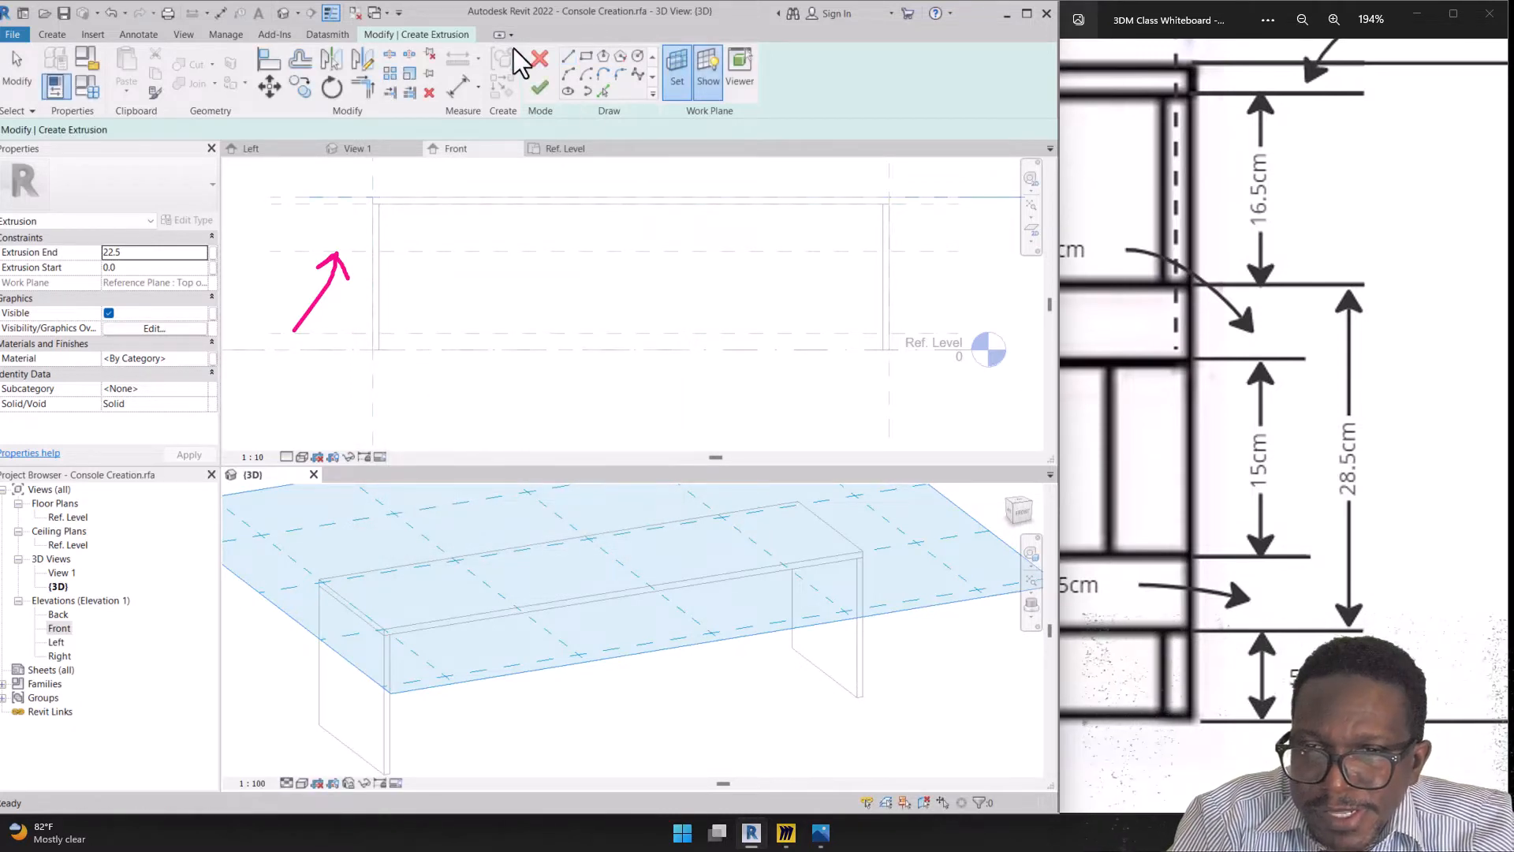
left_click(540, 85)
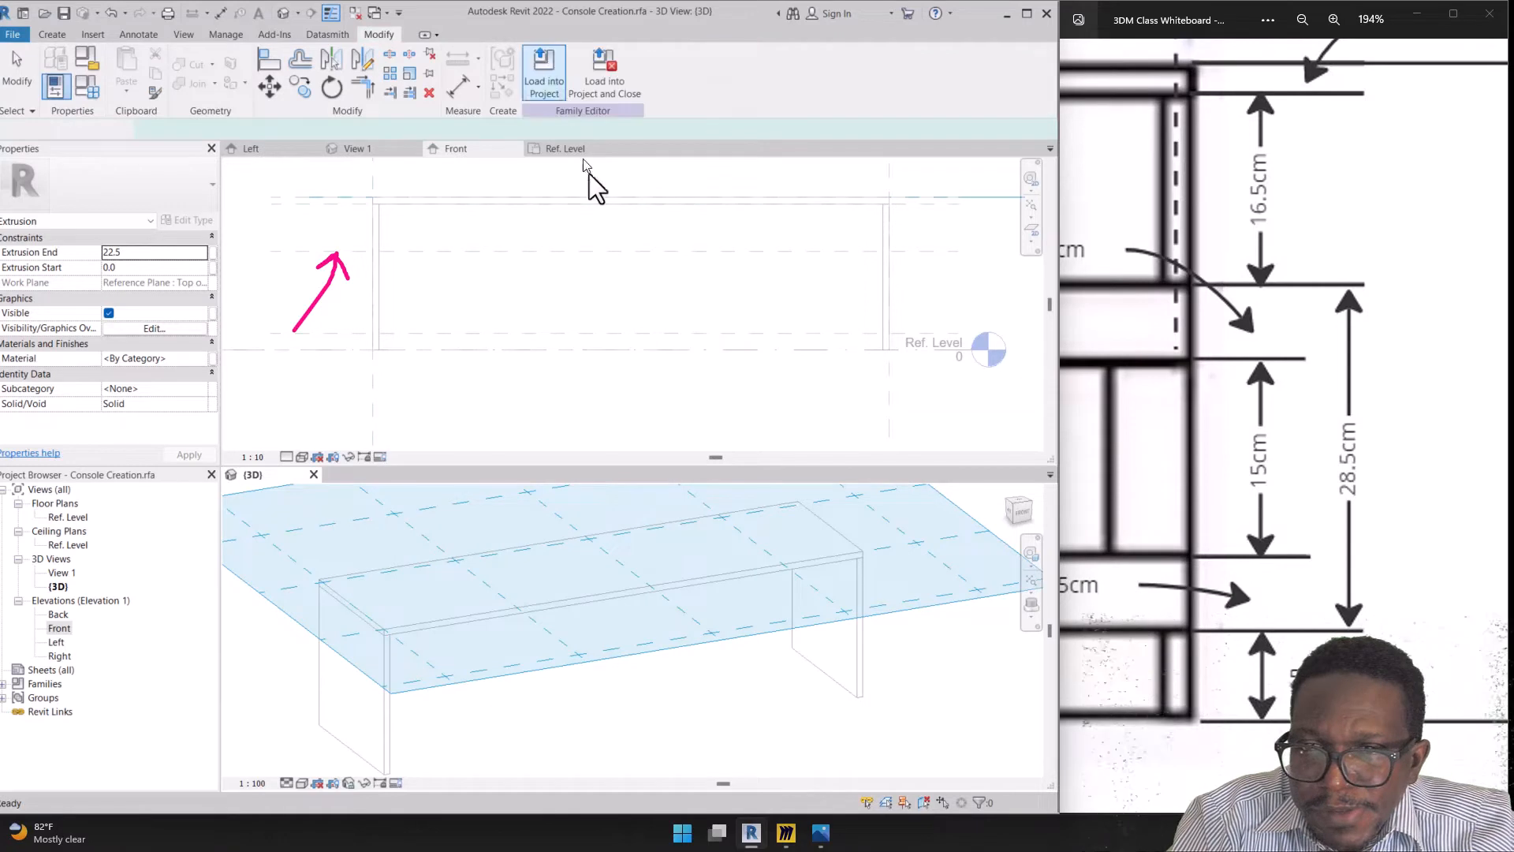
Name the upper inner reference plane "inside shelf top" in the Front elevation
left_click(426, 265)
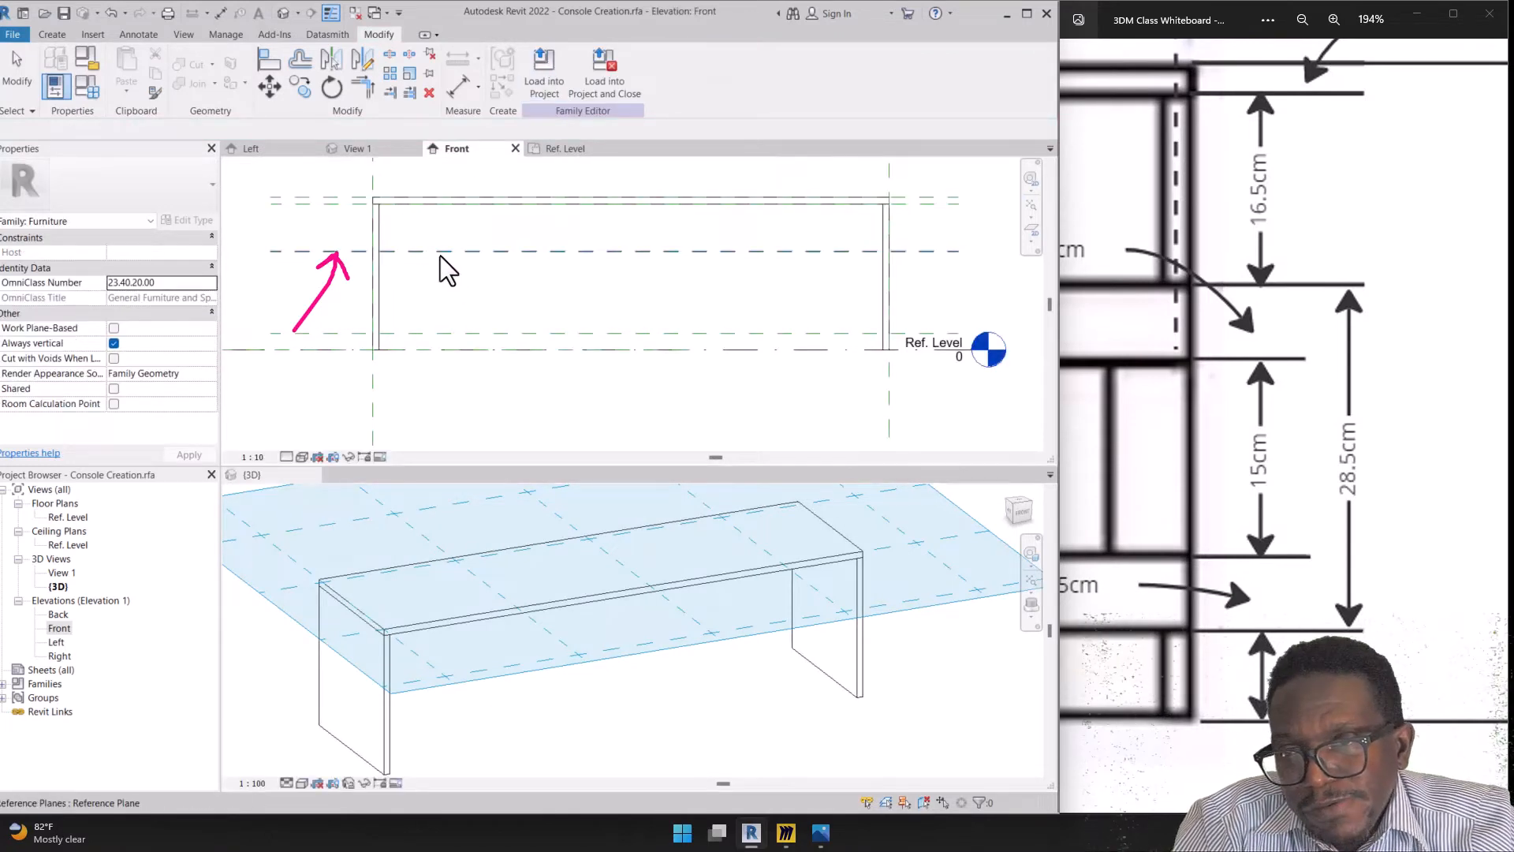
left_click(441, 252)
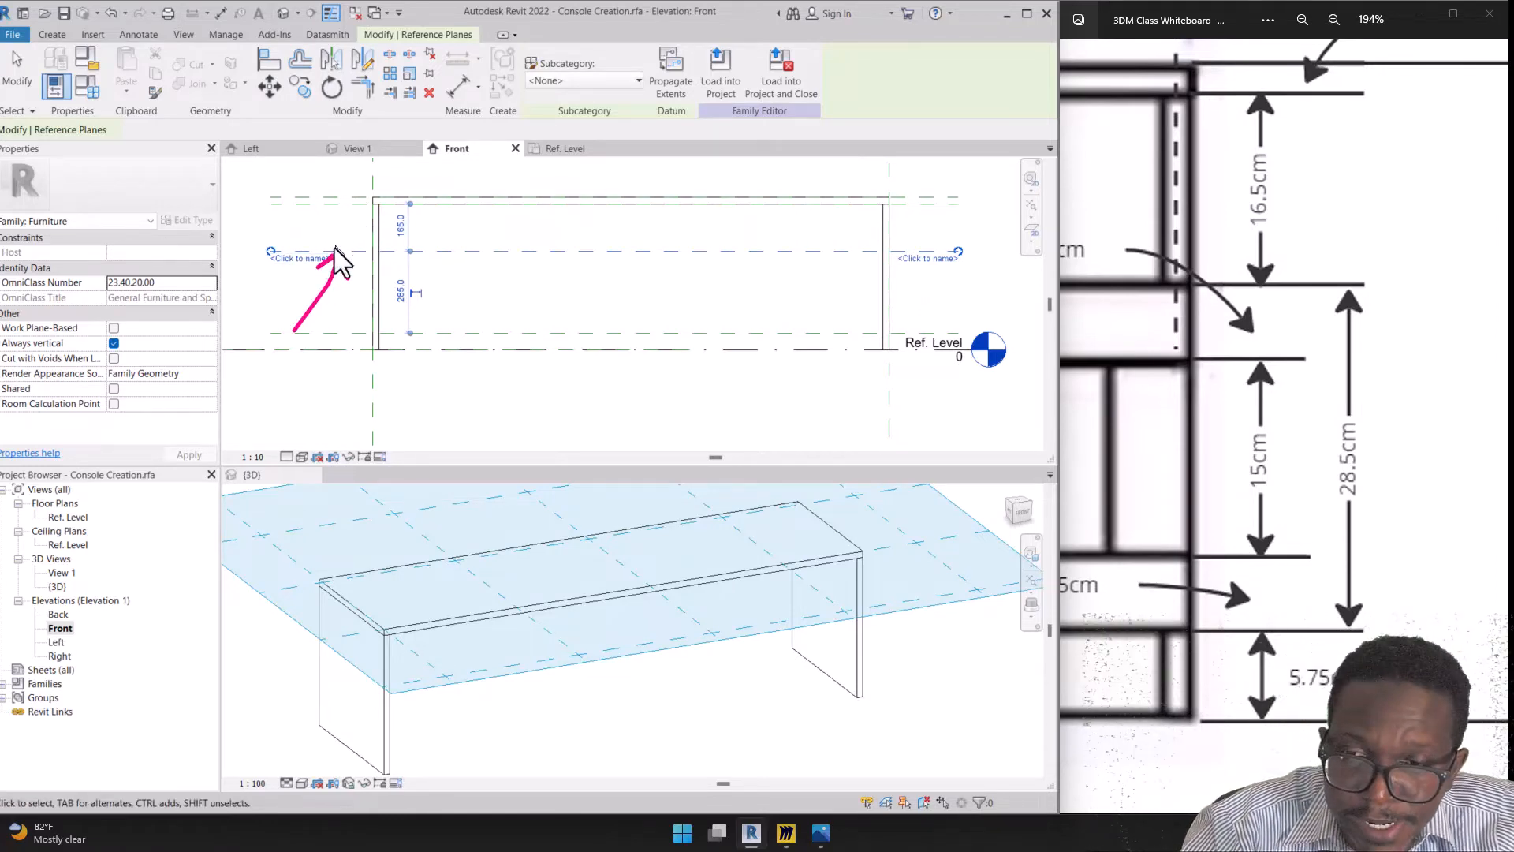
left_click(291, 262)
left_click(291, 263)
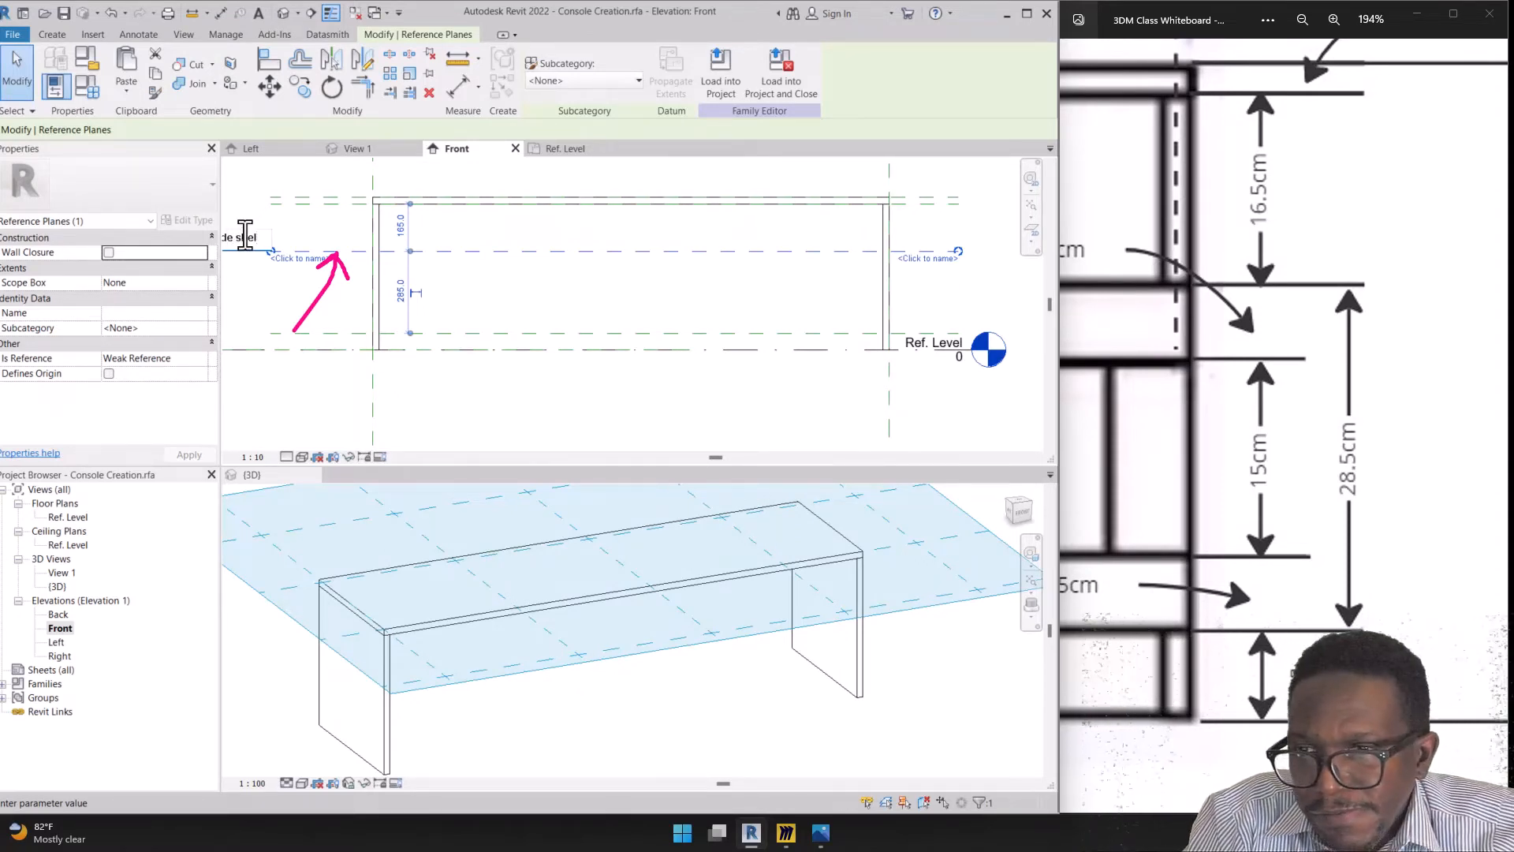
type("f top")
key("Return")
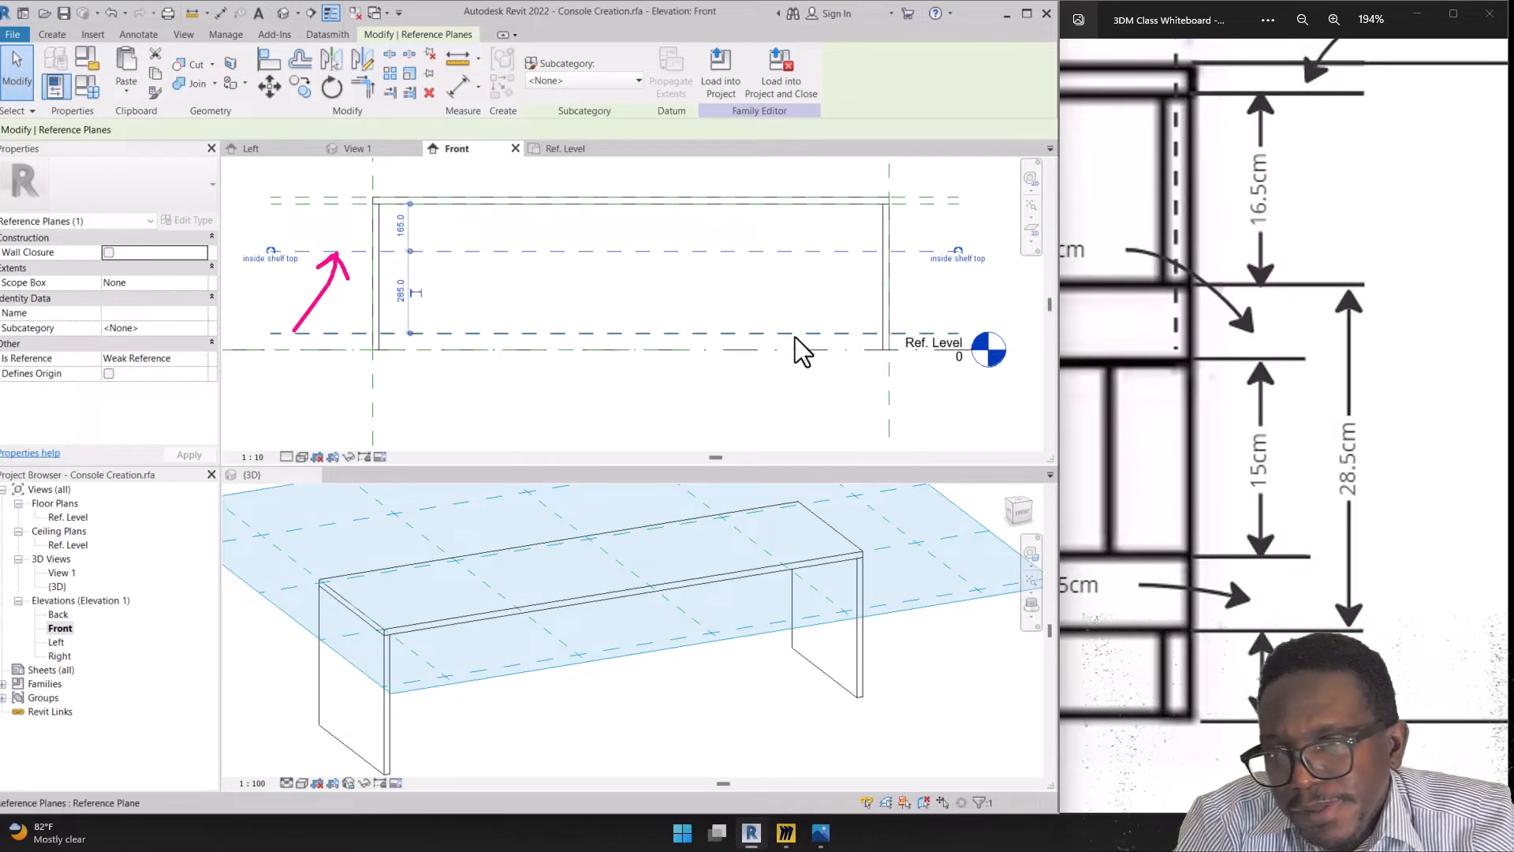
Name the lower inner reference plane, just above Ref. Level, "base bottom"
scroll(795, 338, "down", 3)
scroll(484, 317, "up", 4)
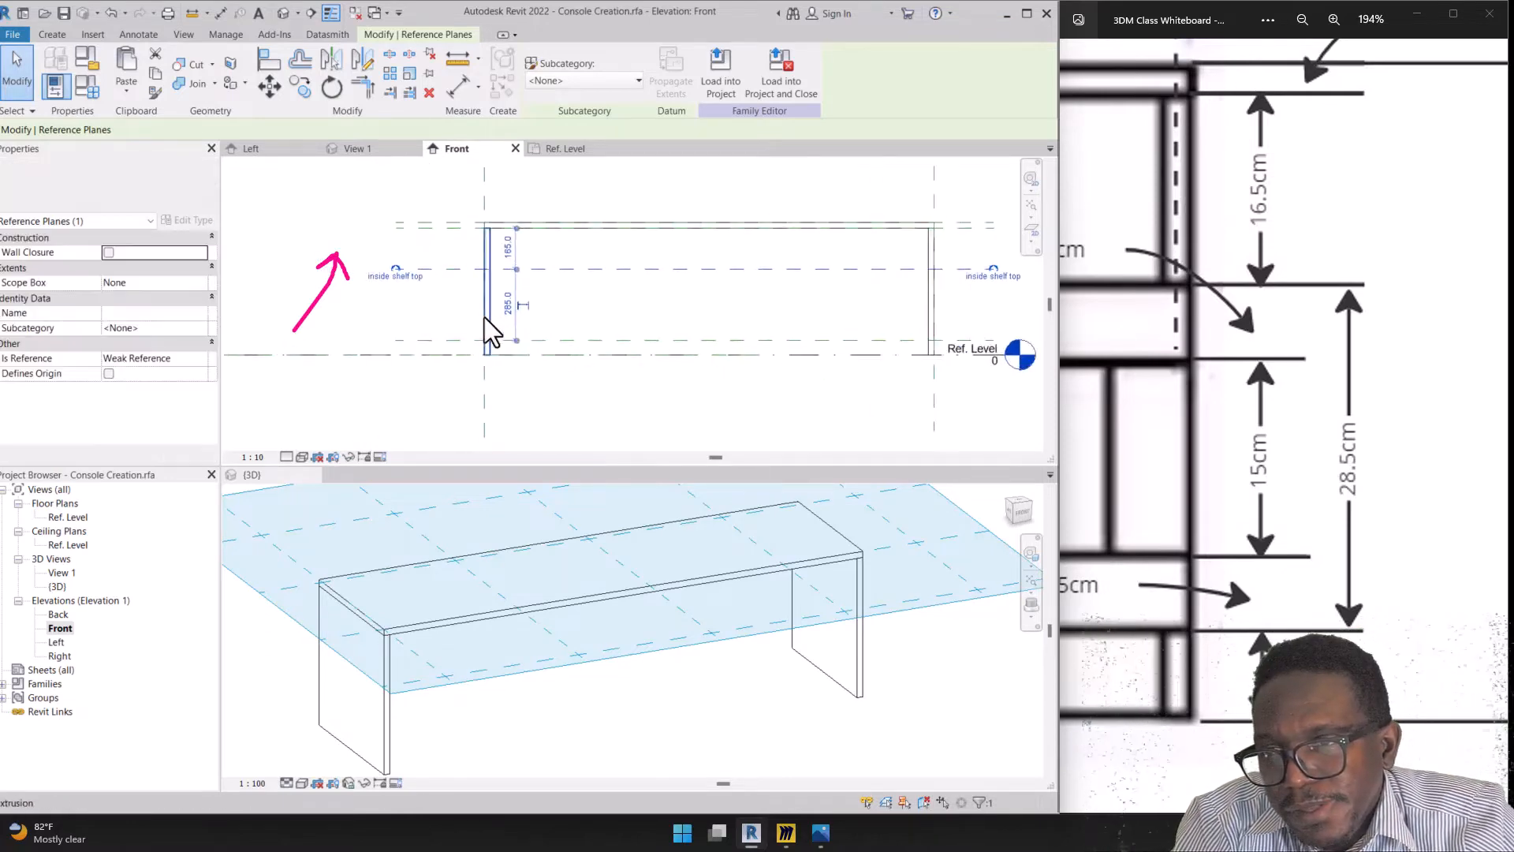
left_click(437, 352)
left_click(403, 359)
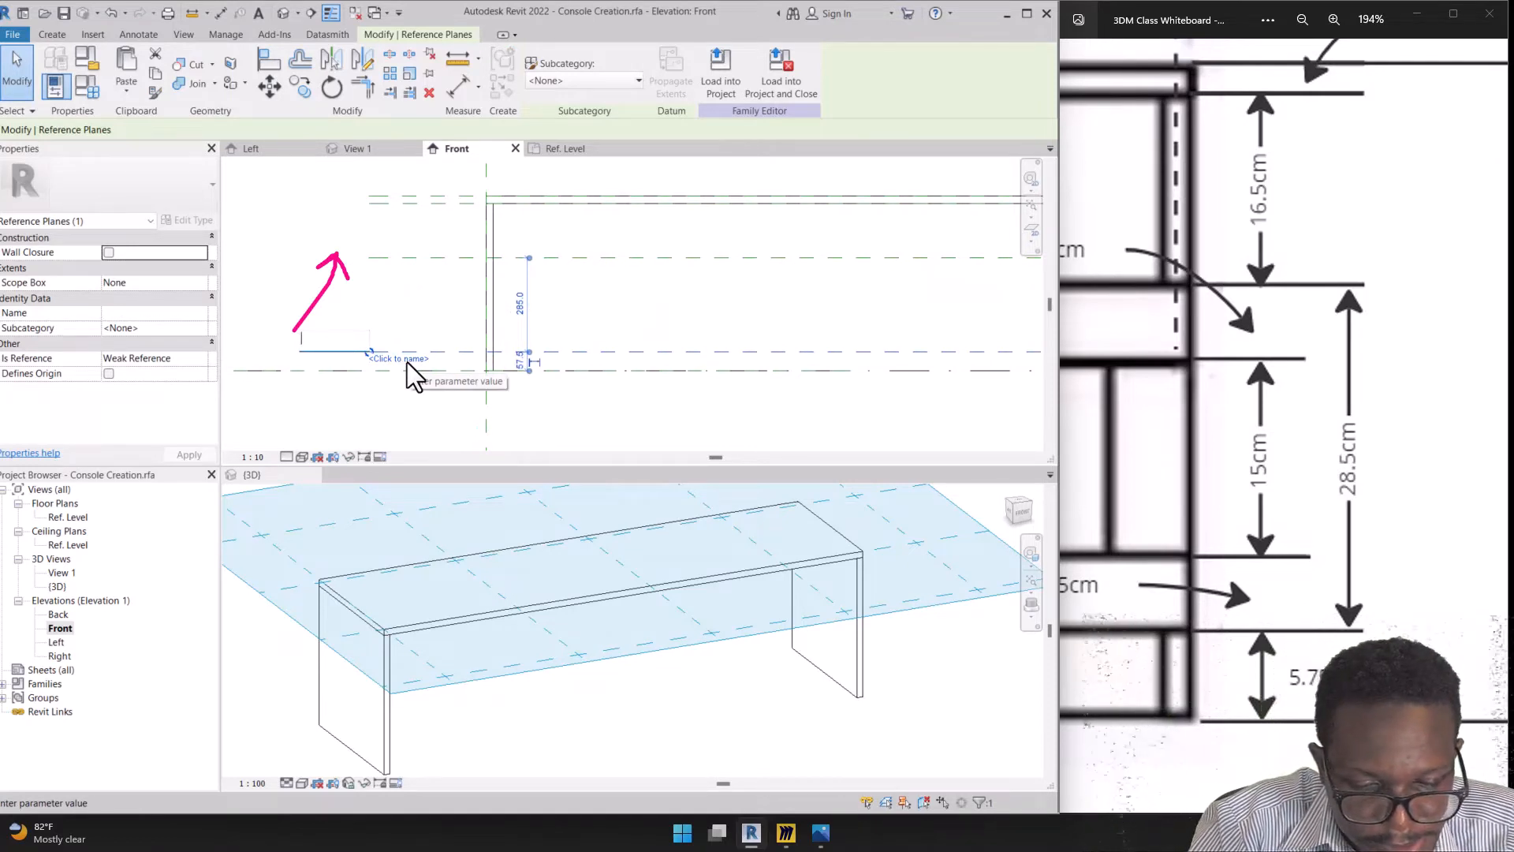
type("base")
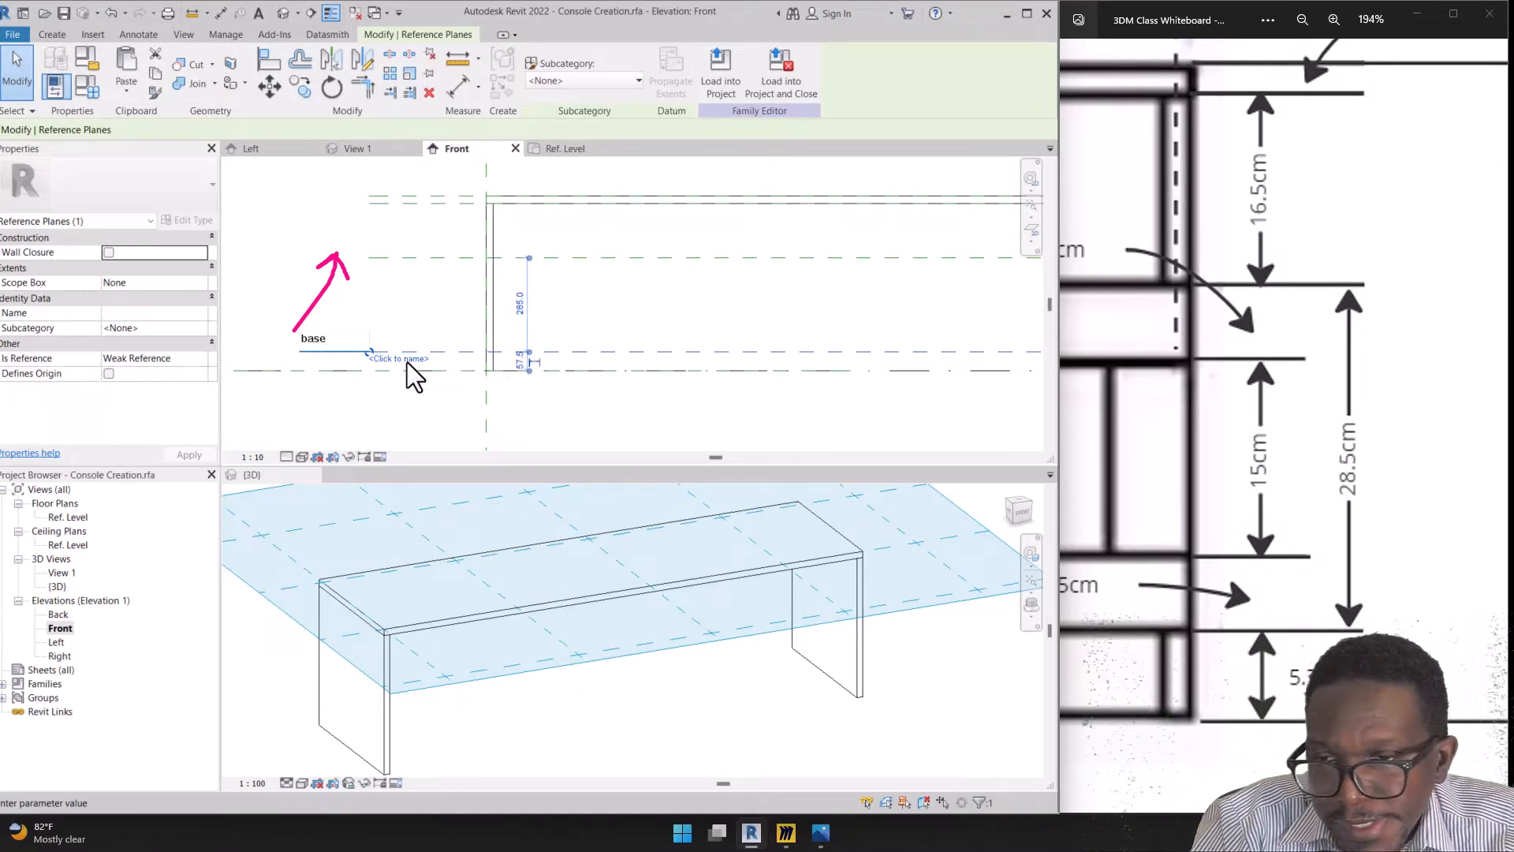
type(" botton")
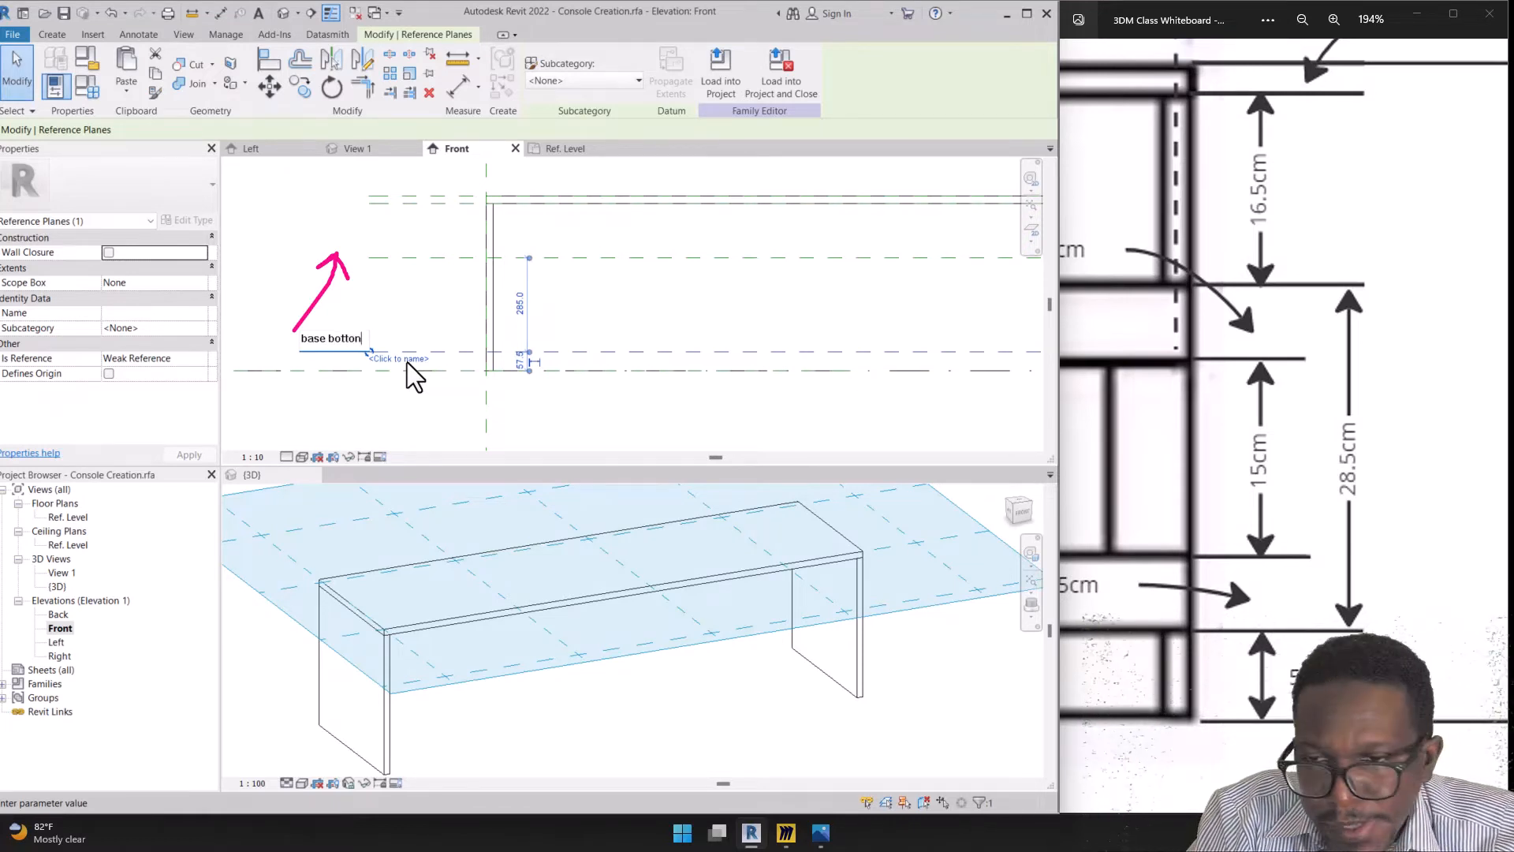
key("BackSpace")
type("m")
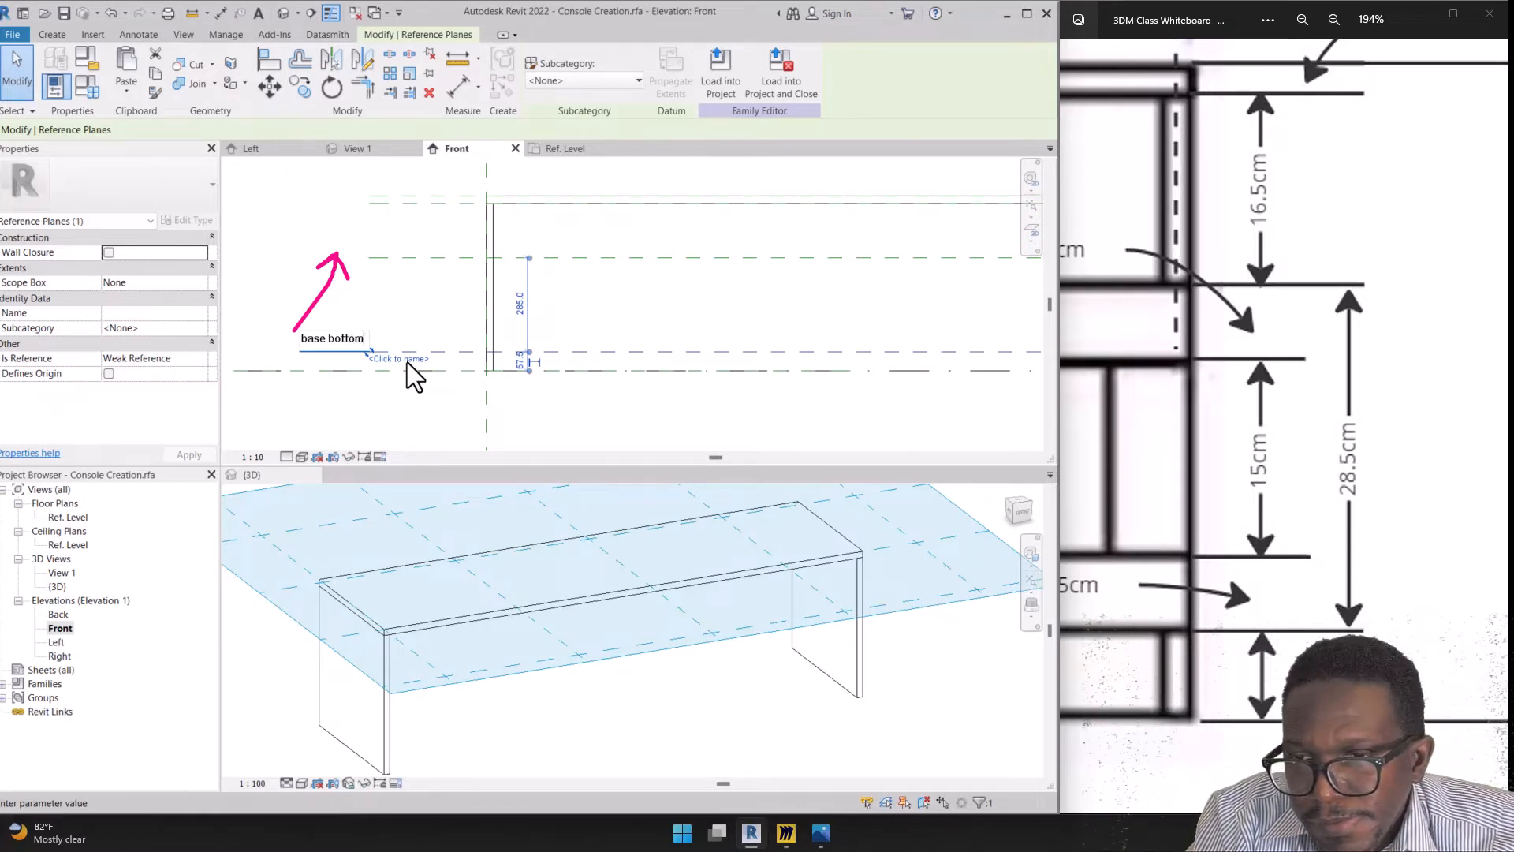
key("Return")
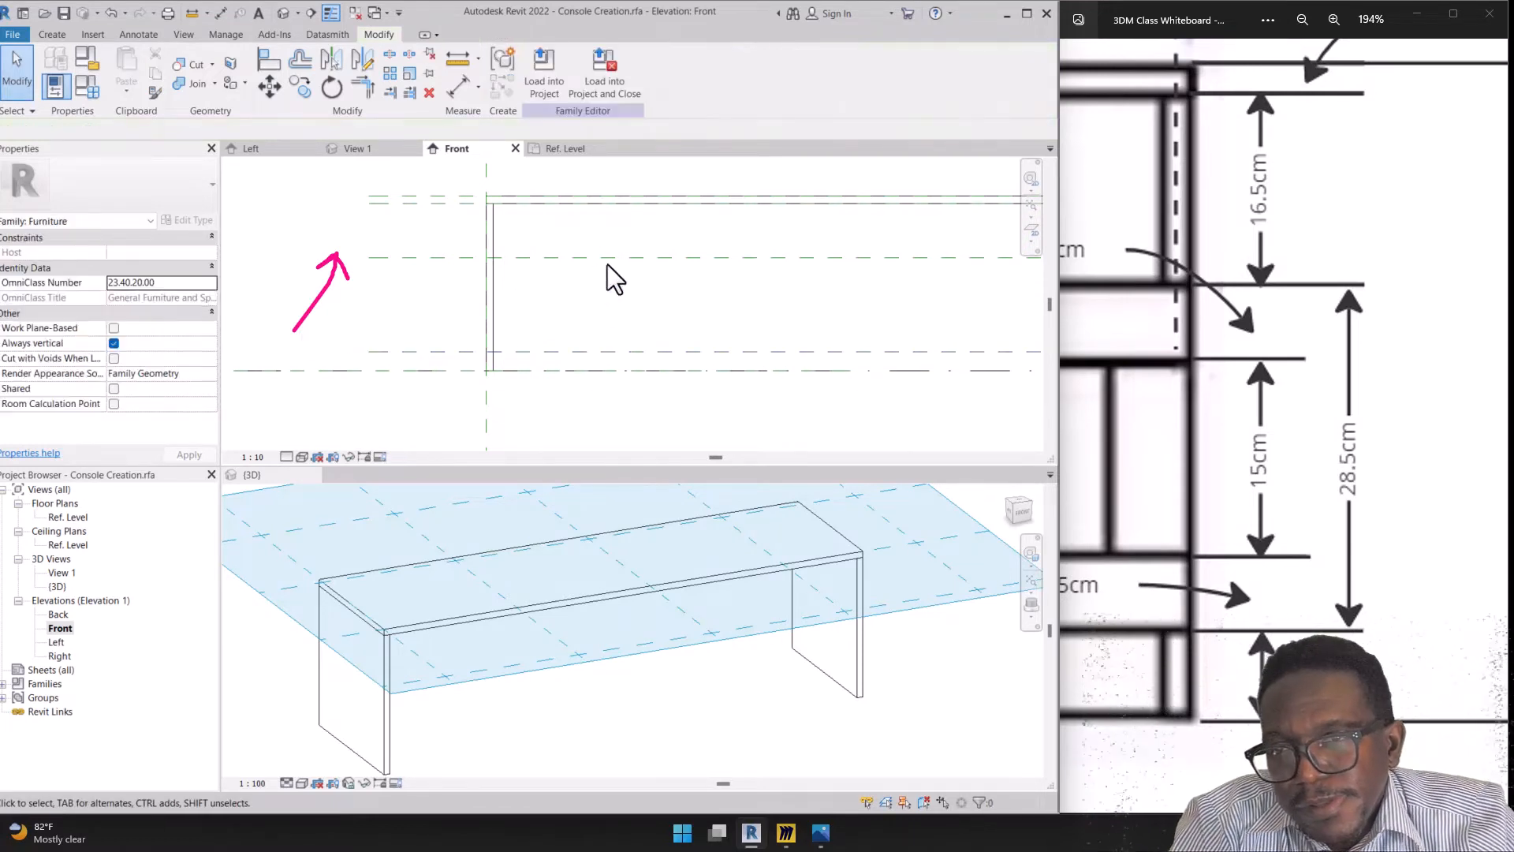
Start an extrusion on the "inside shelf top" reference plane, opening the {3D} view for sketching and showing the work plane
left_click(612, 258)
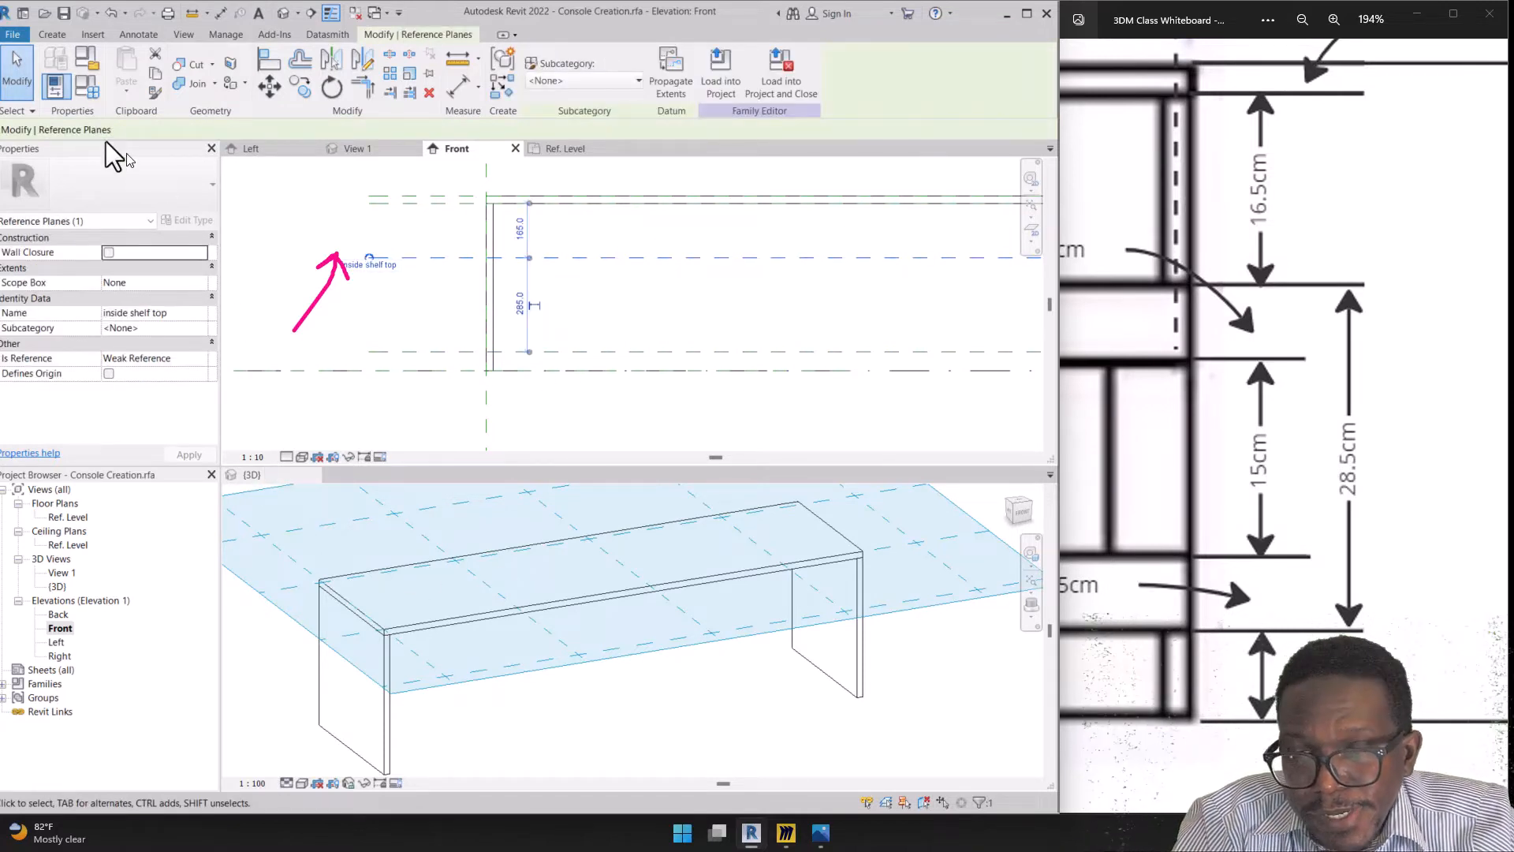
left_click(54, 36)
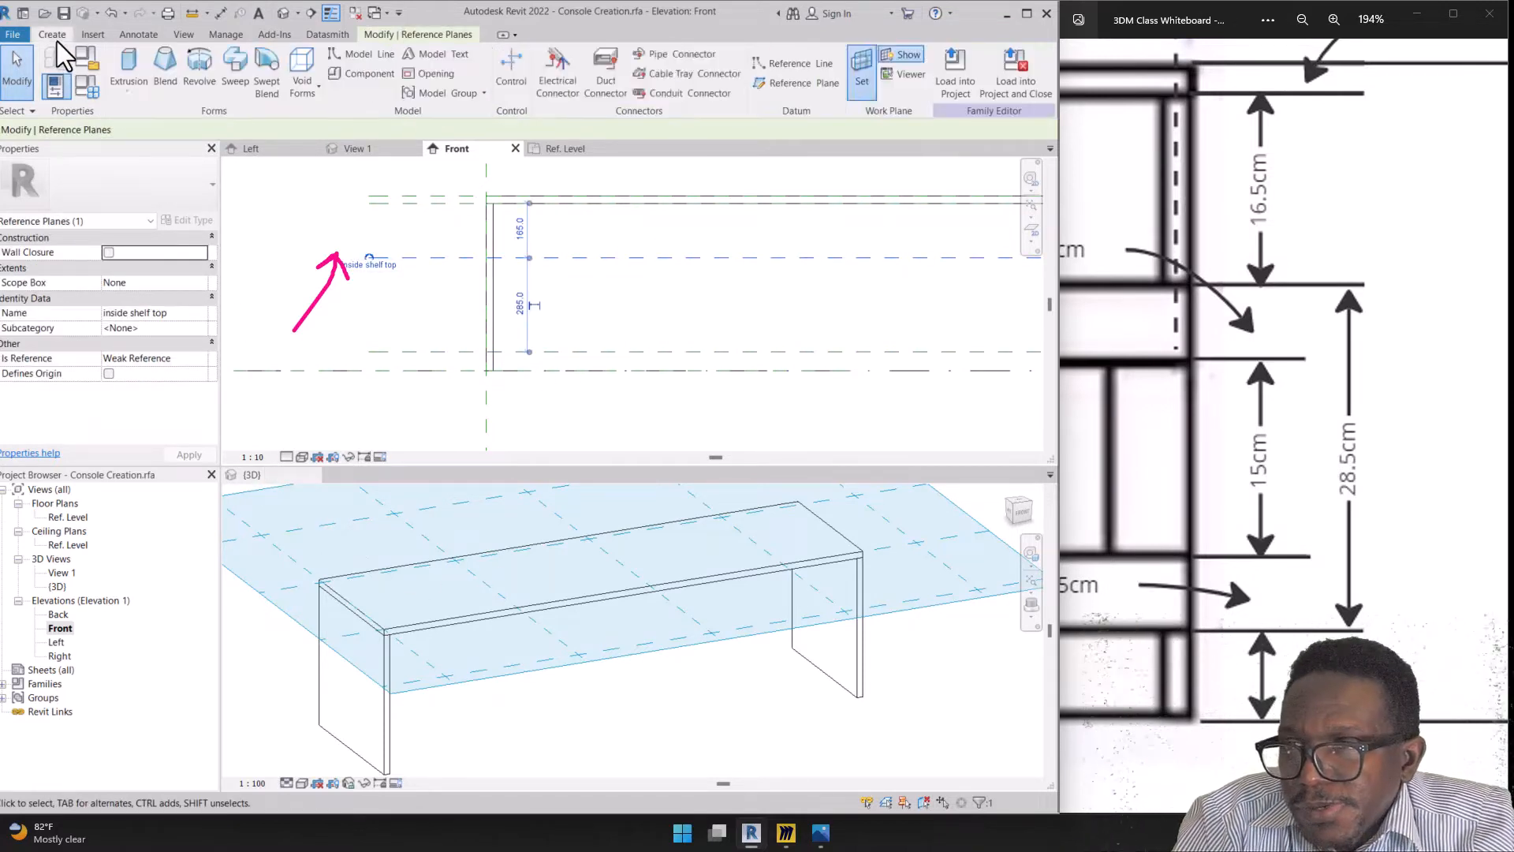
left_click(134, 68)
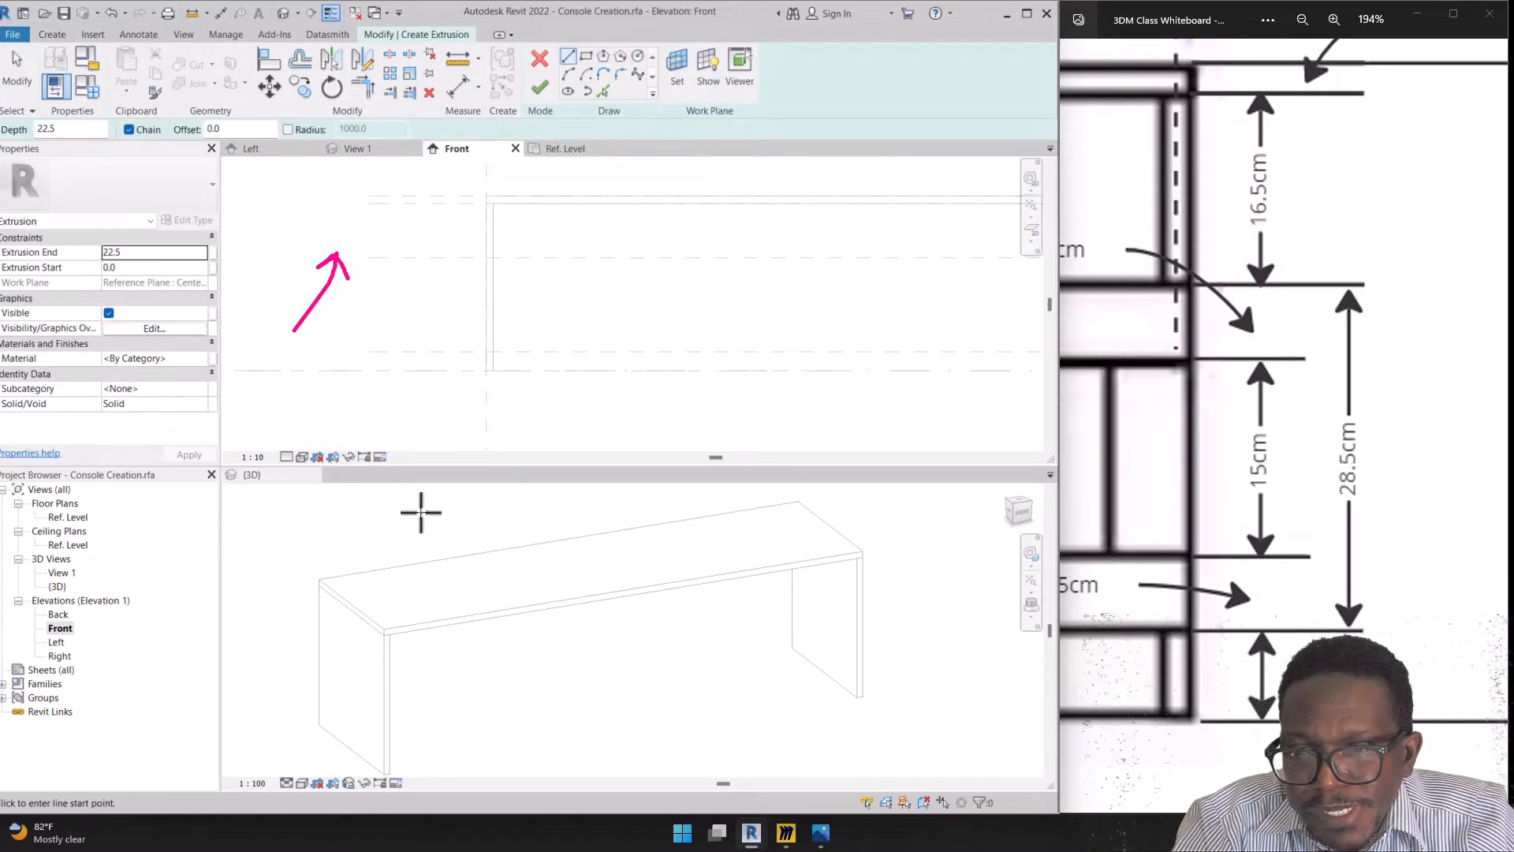
left_click(683, 68)
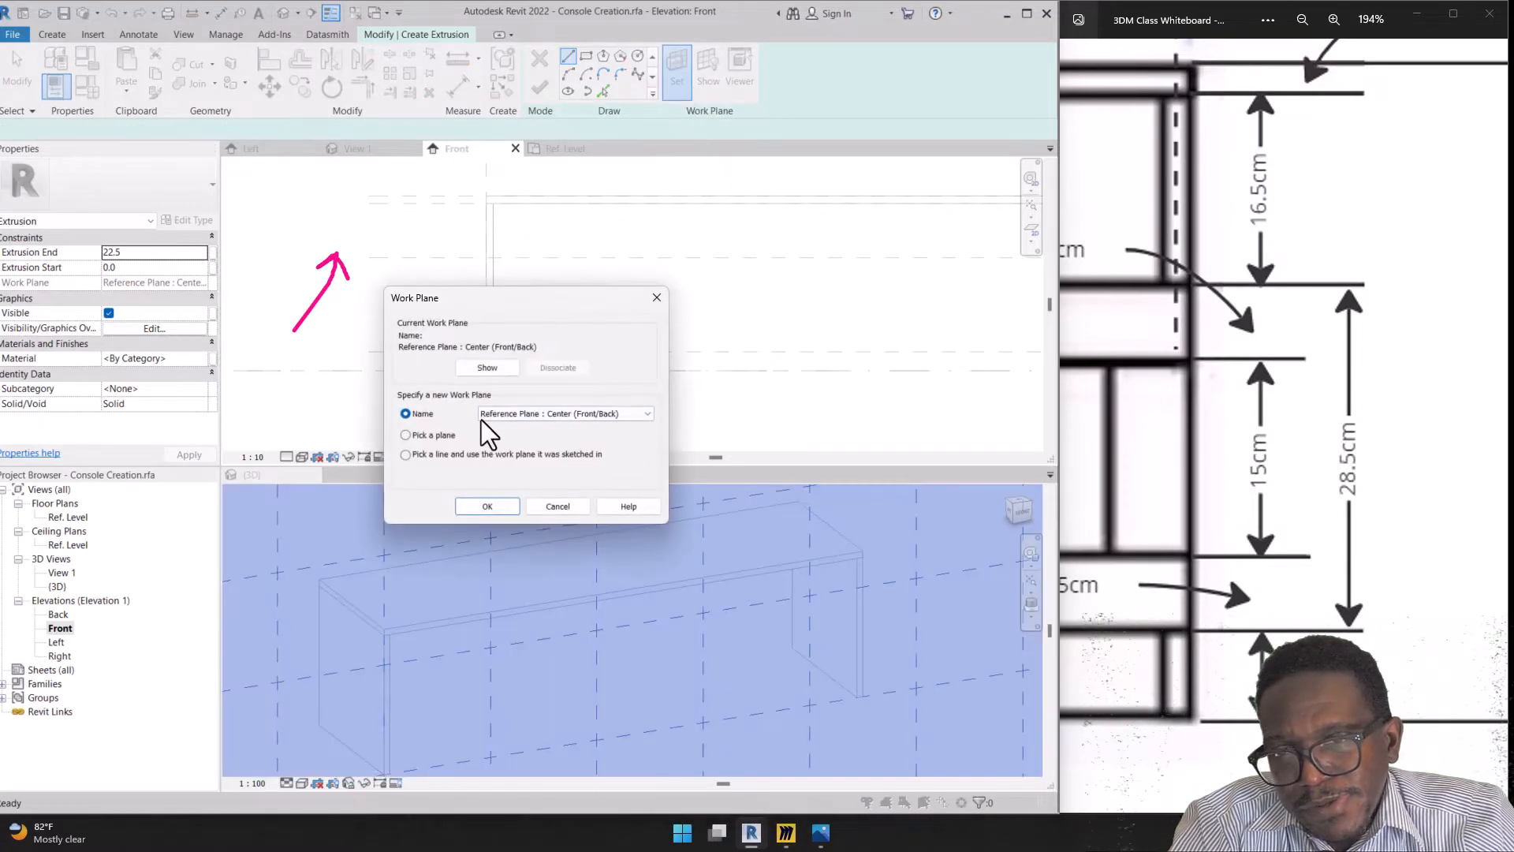
left_click(531, 411)
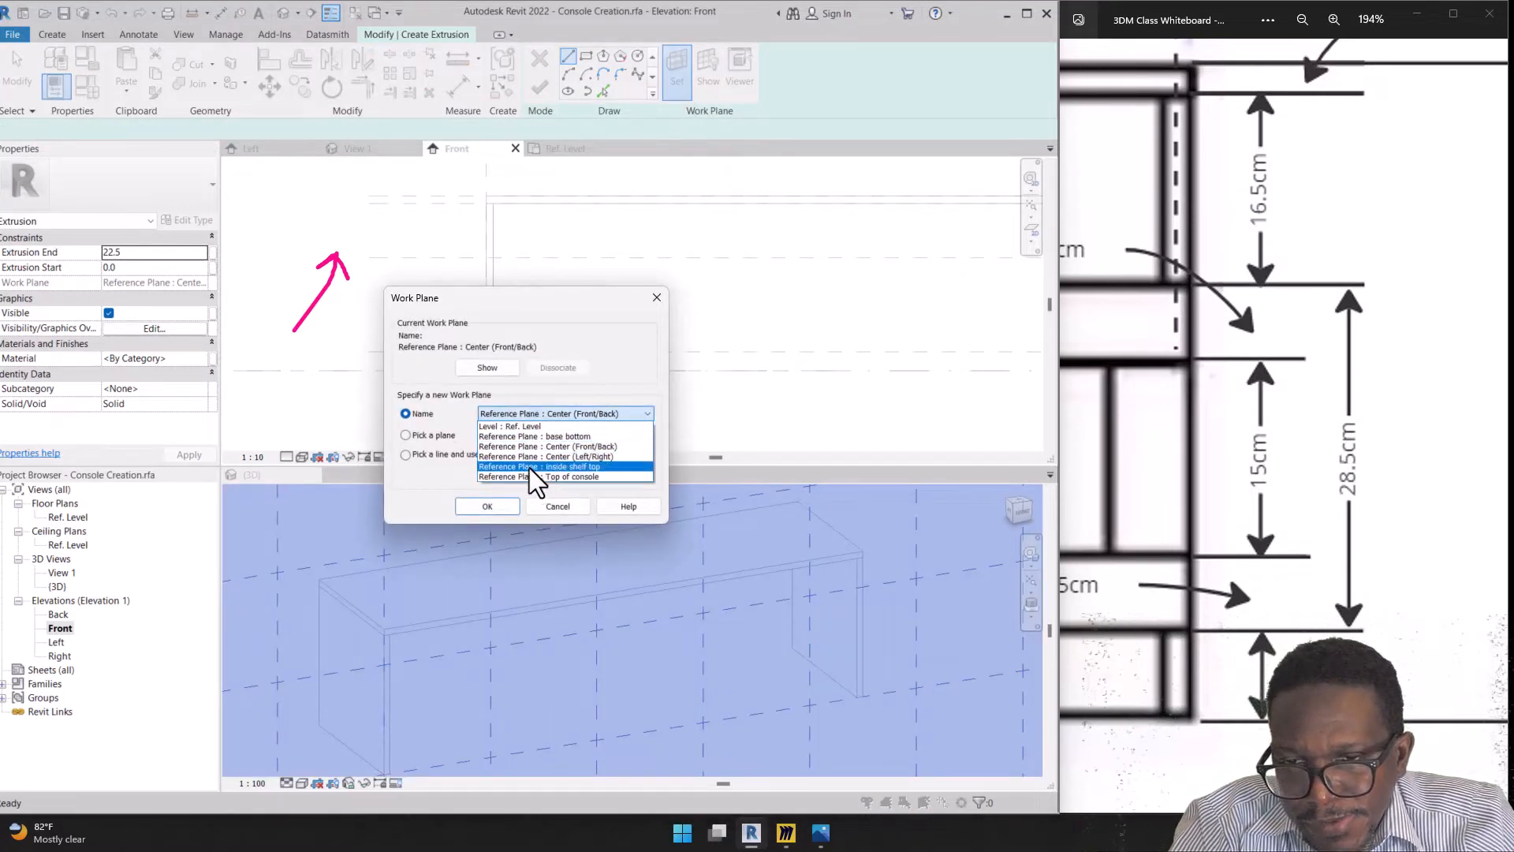
left_click(573, 466)
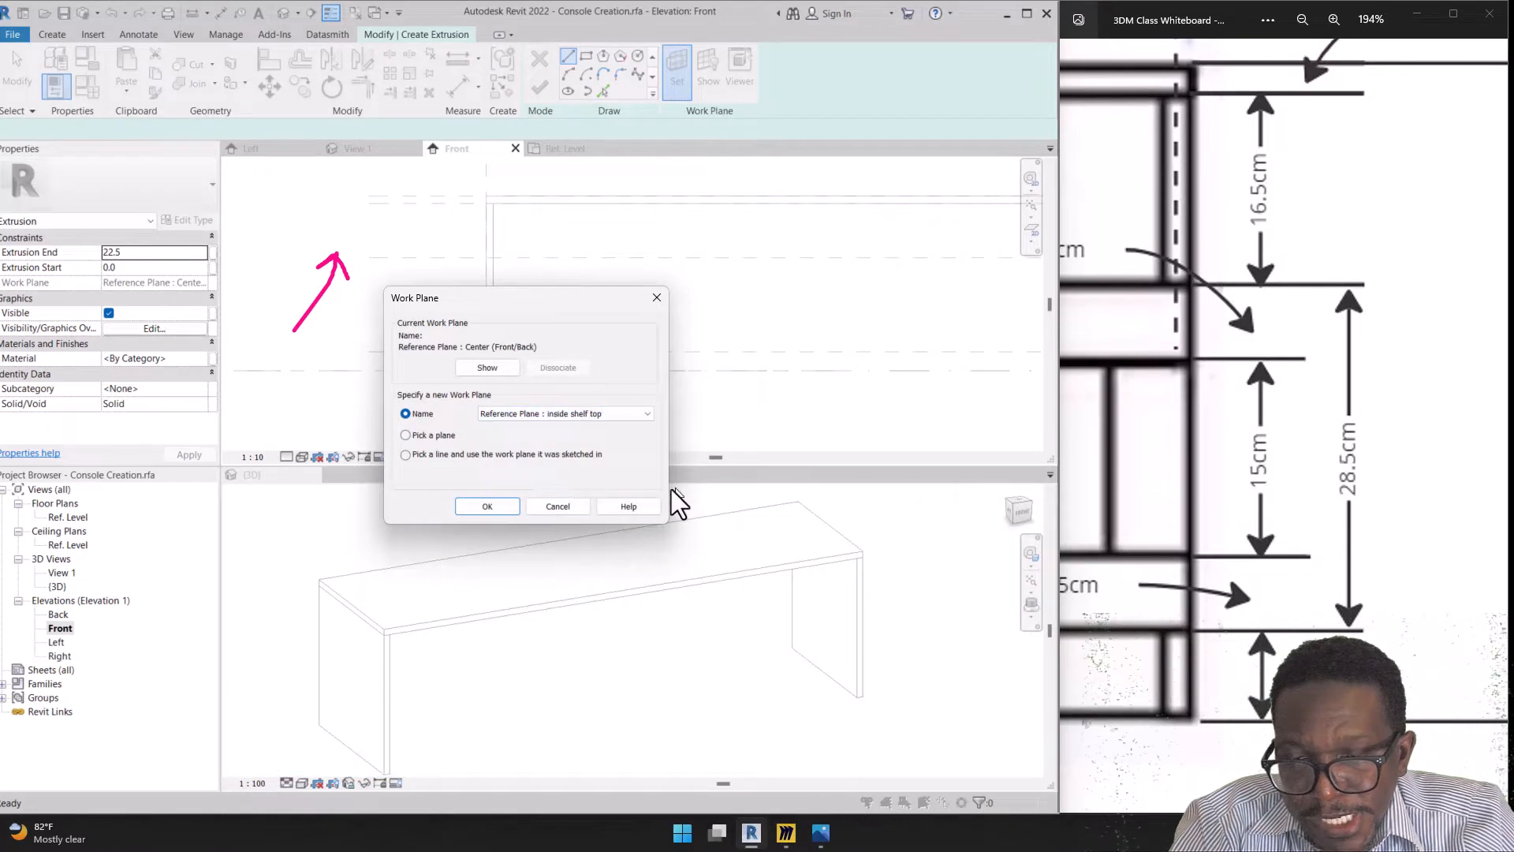
left_click(492, 511)
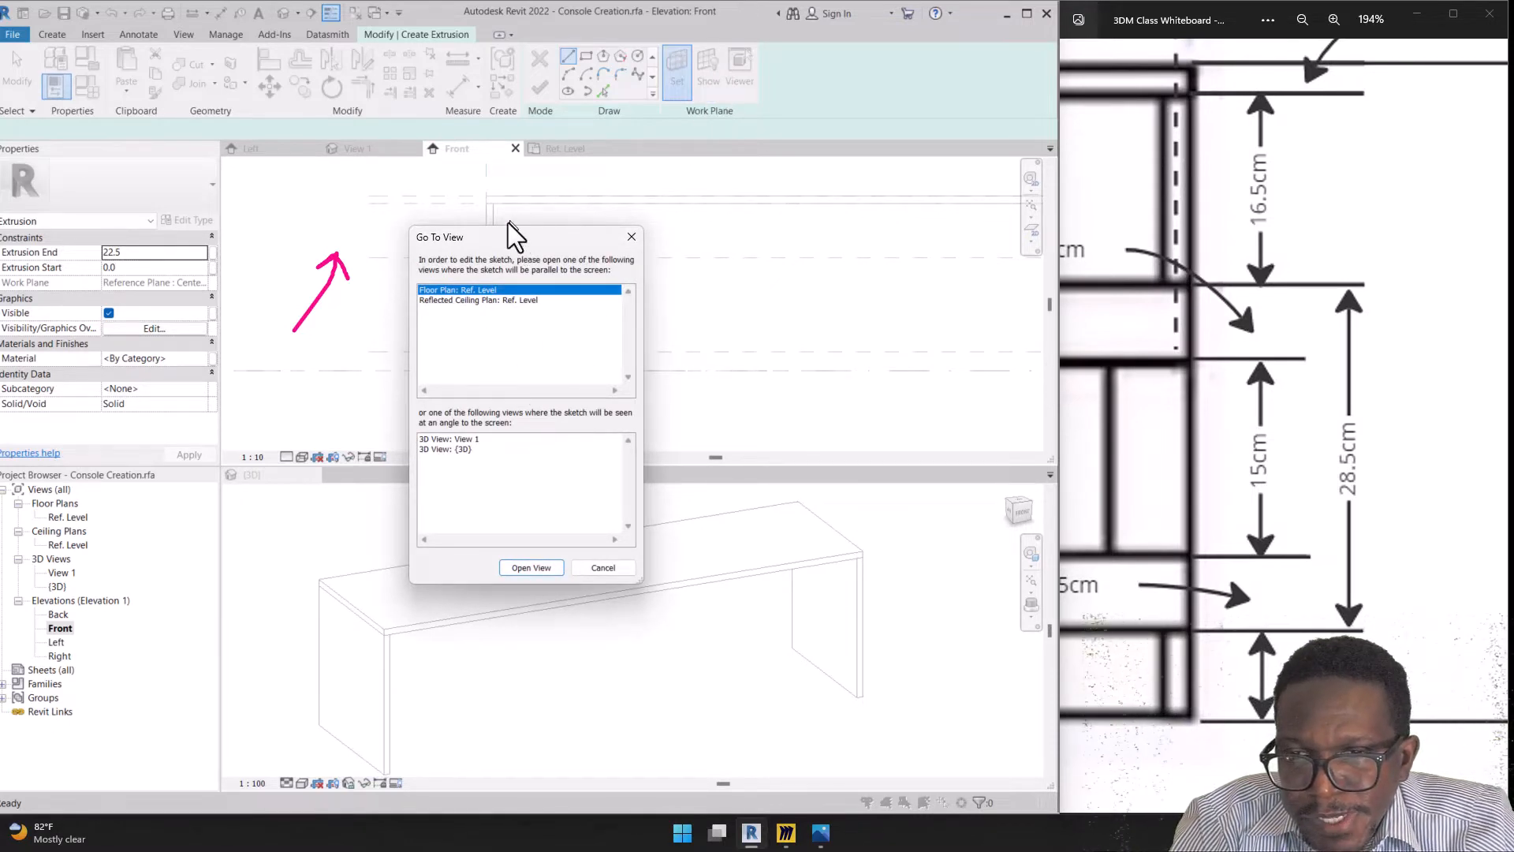
left_click(462, 449)
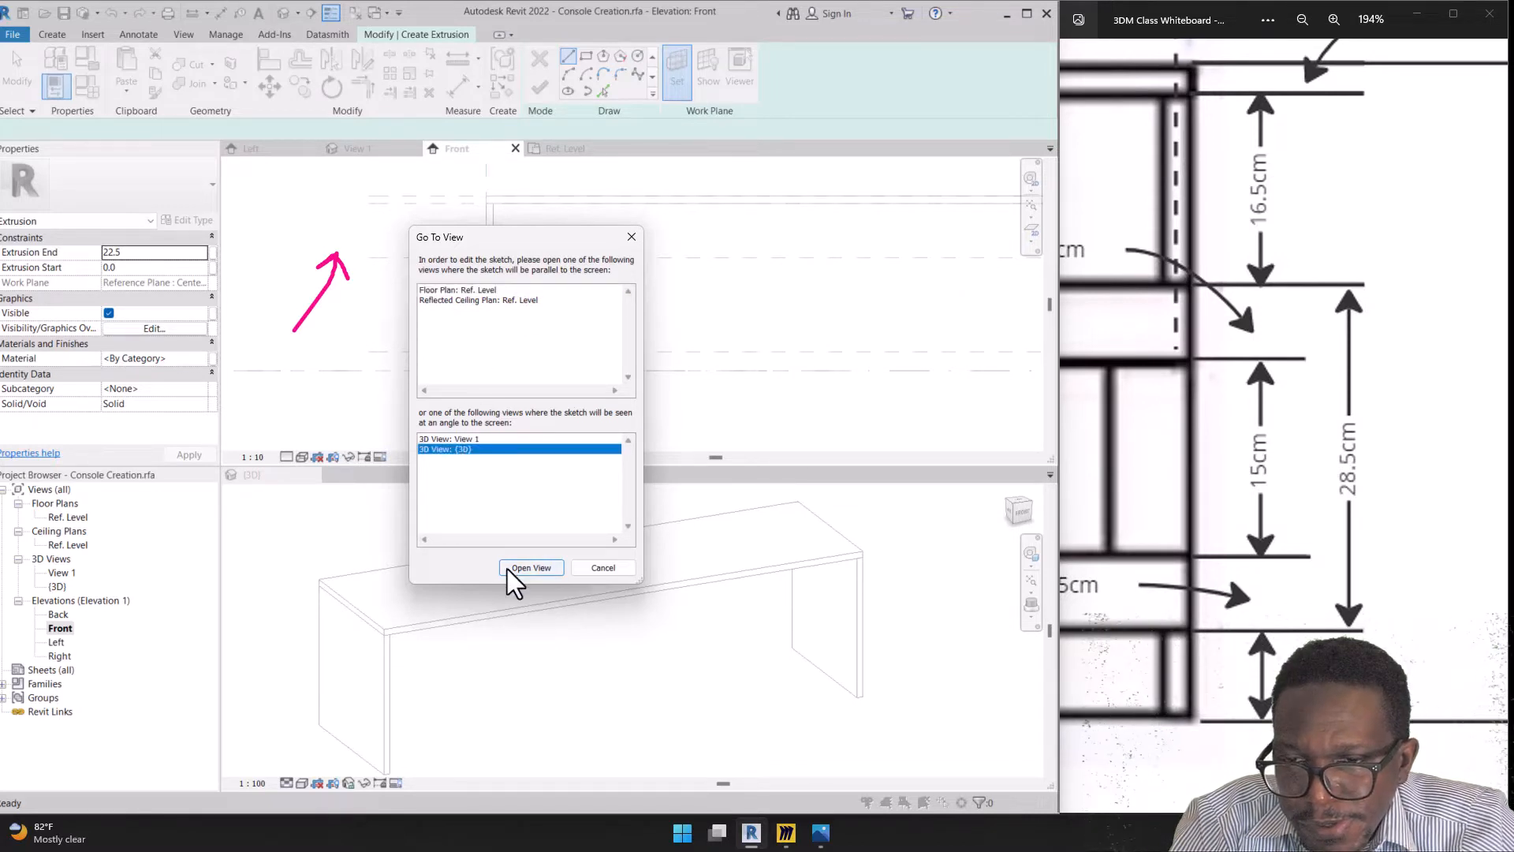
left_click(535, 567)
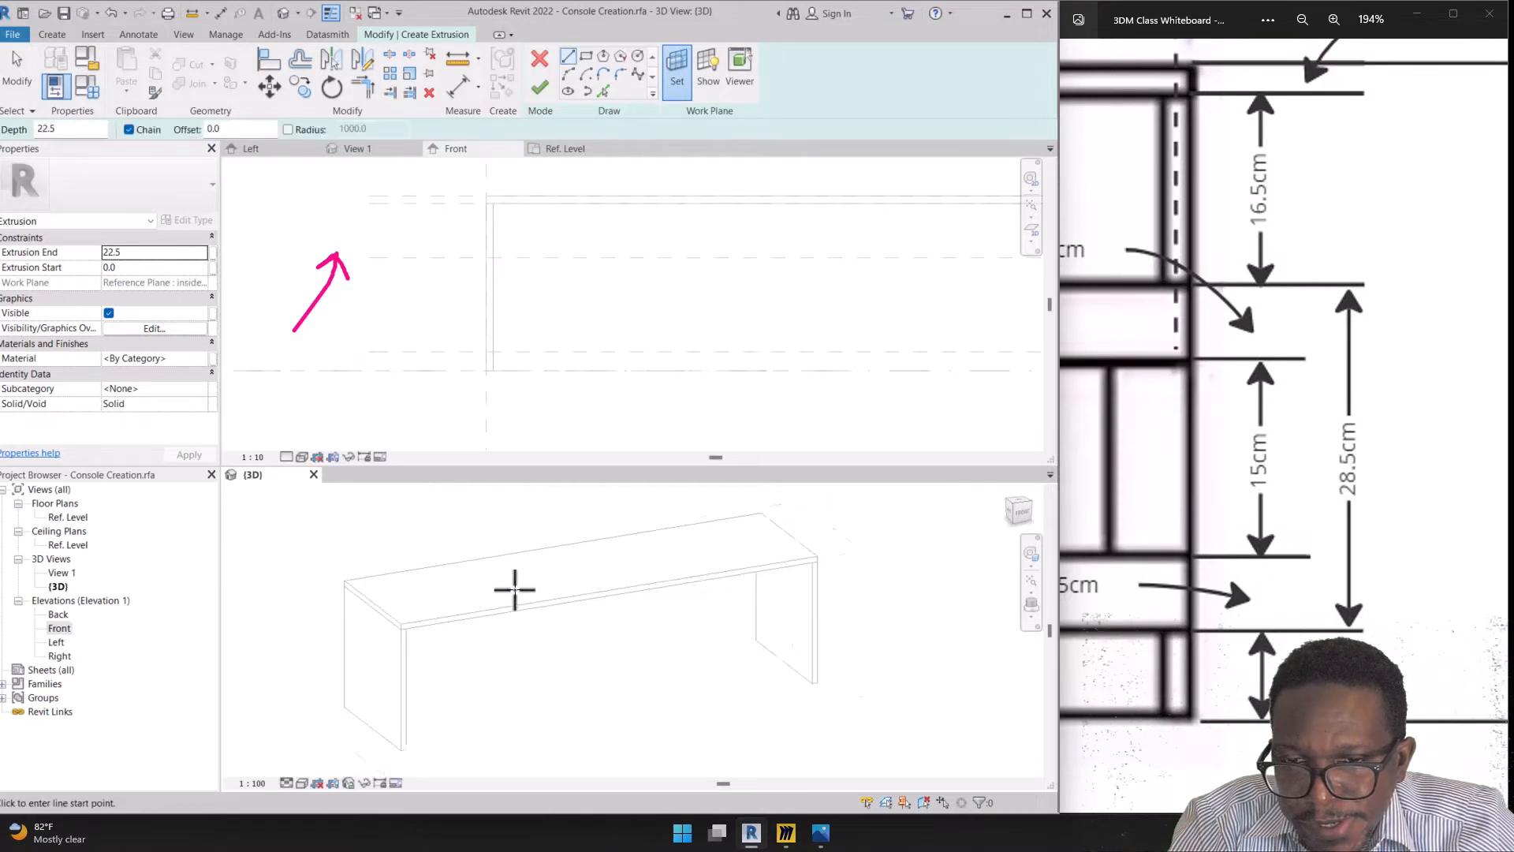
scroll(515, 589, "down", 1)
left_click(714, 74)
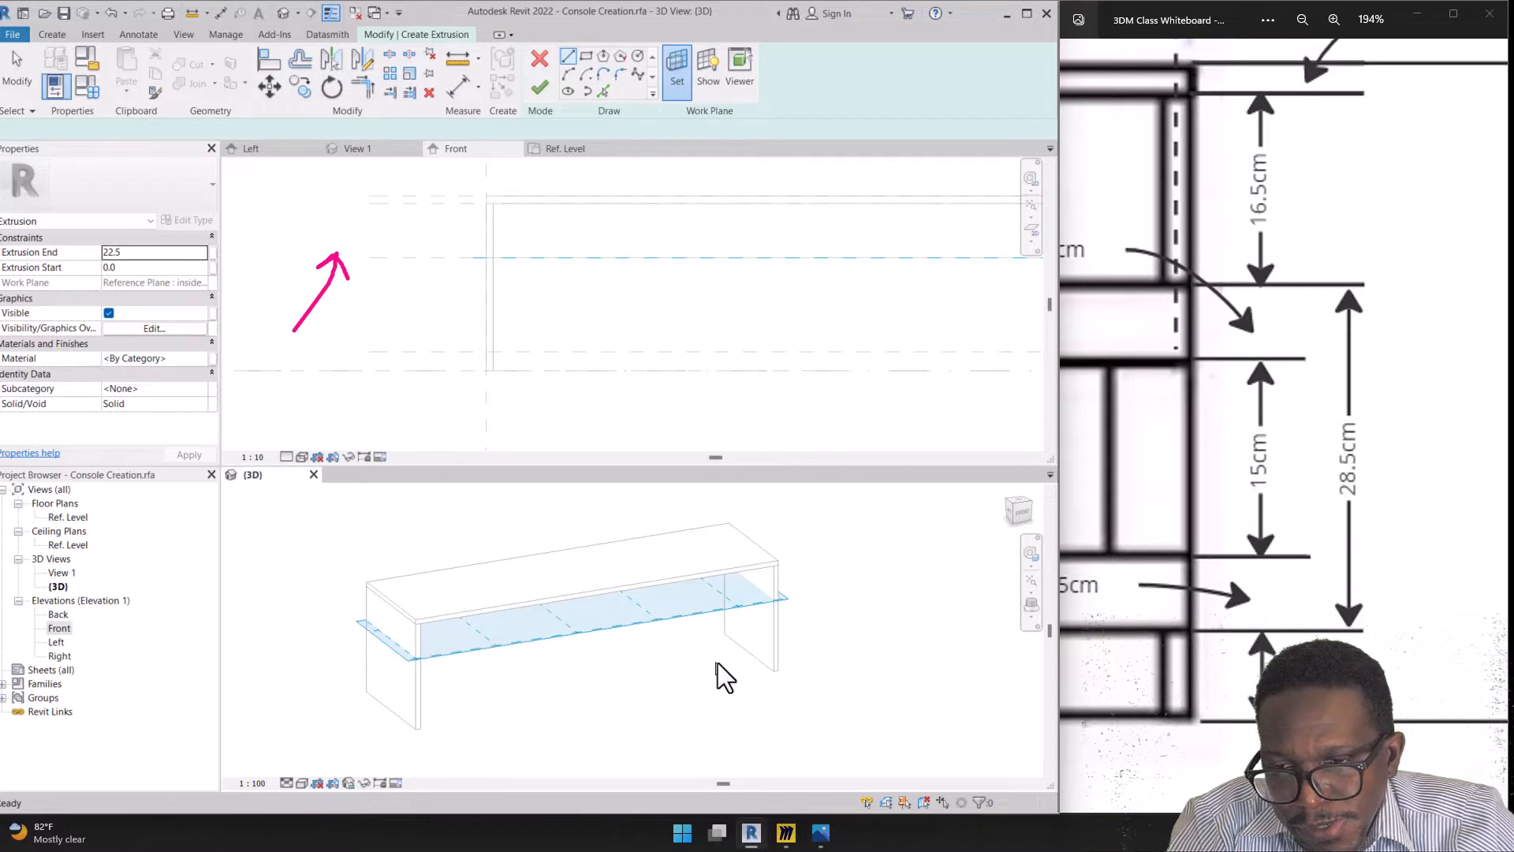
mouse_move(852, 611)
left_mouse_down()
mouse_move(746, 564)
mouse_move(505, 704)
mouse_move(573, 571)
left_mouse_up()
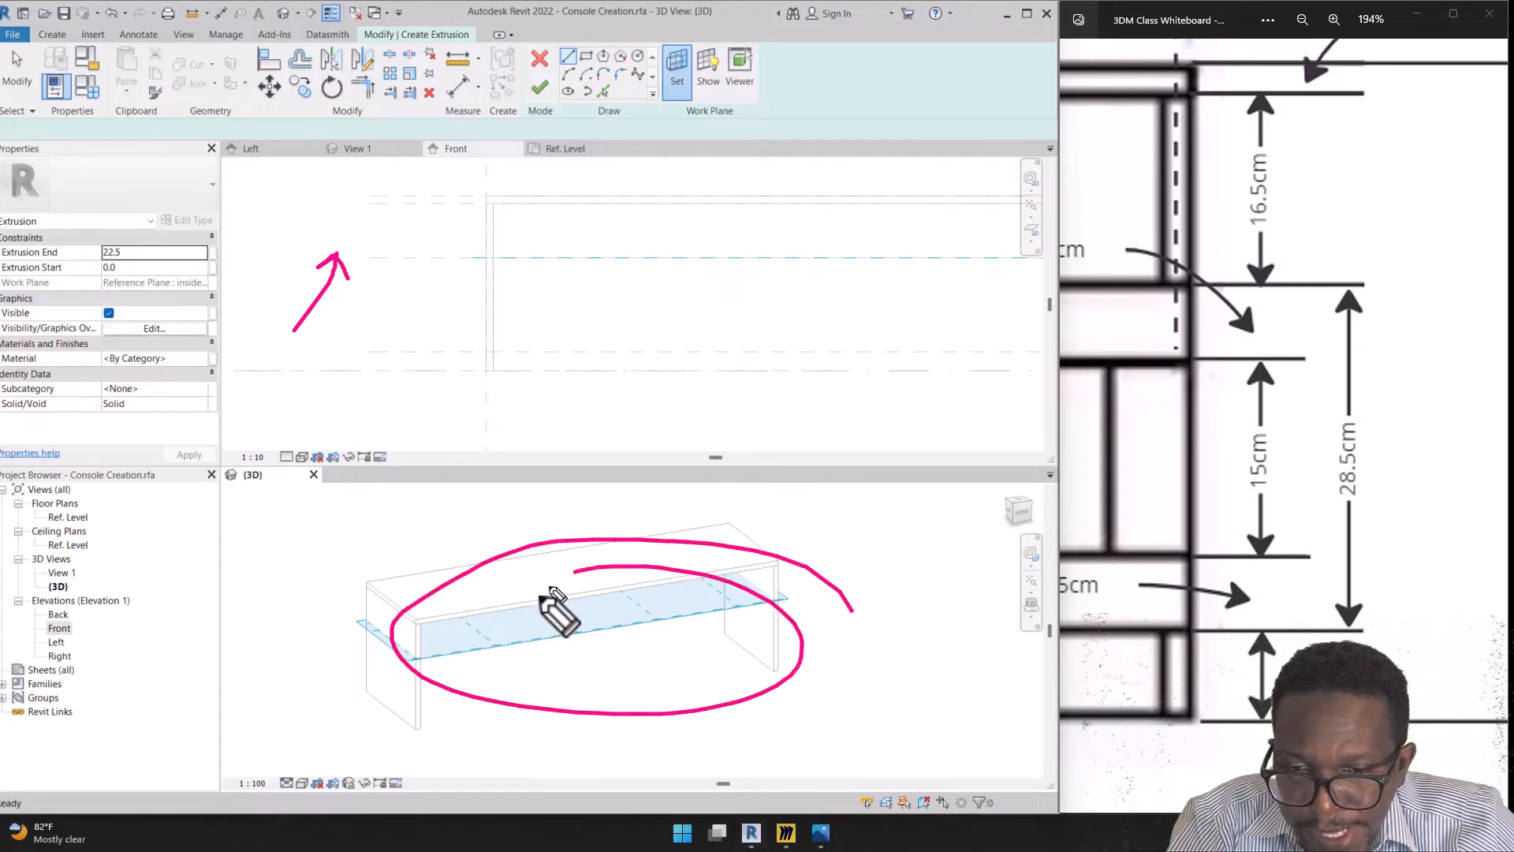
mouse_move(511, 619)
left_mouse_down()
mouse_move(426, 341)
mouse_move(428, 268)
mouse_move(410, 284)
mouse_move(439, 291)
left_mouse_up()
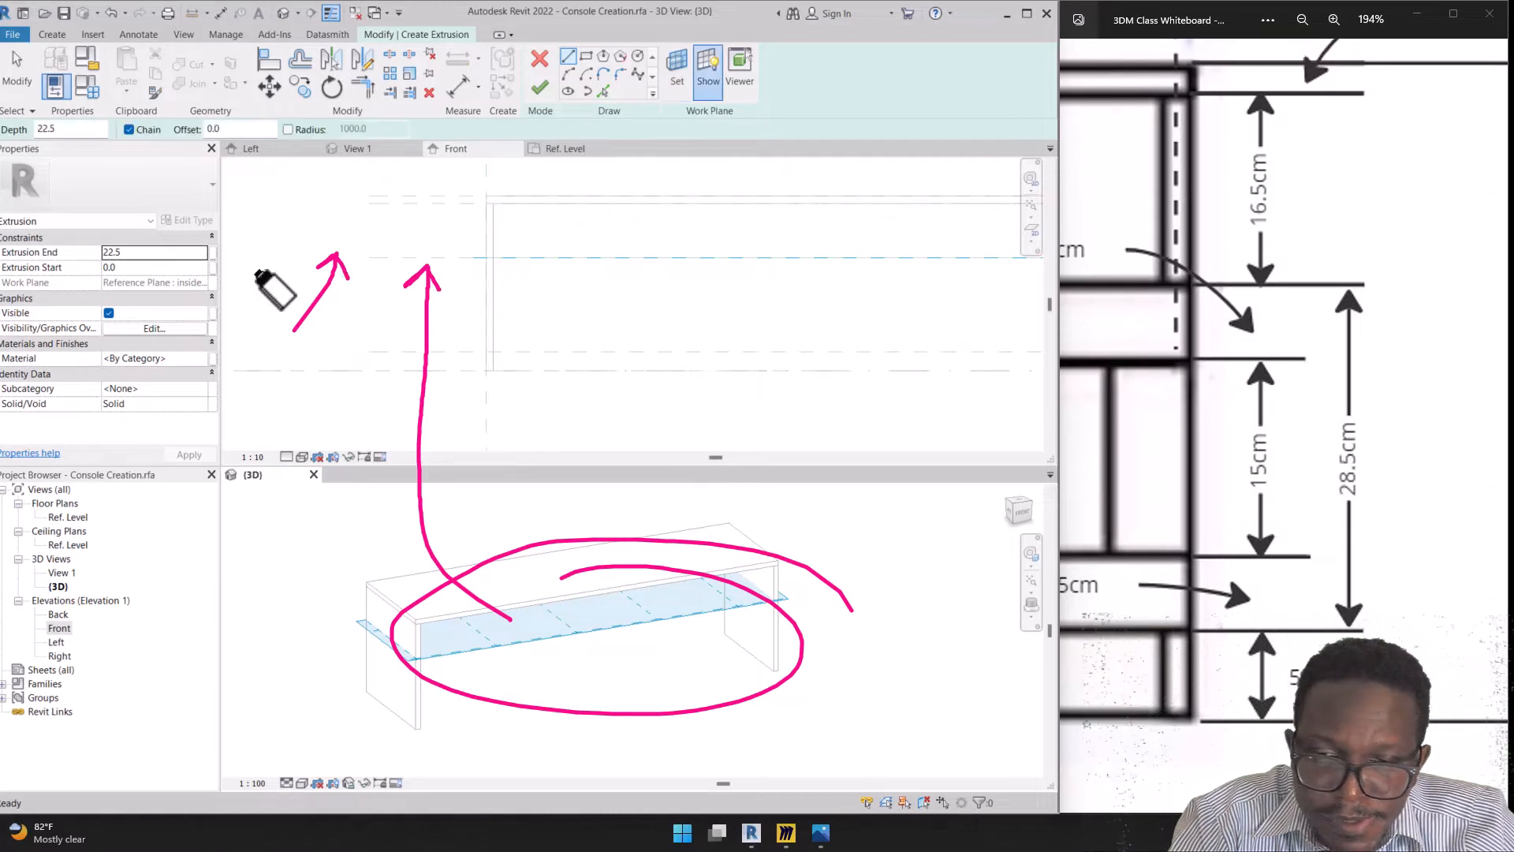
mouse_move(256, 272)
left_mouse_down()
mouse_move(487, 428)
mouse_move(780, 673)
left_mouse_up()
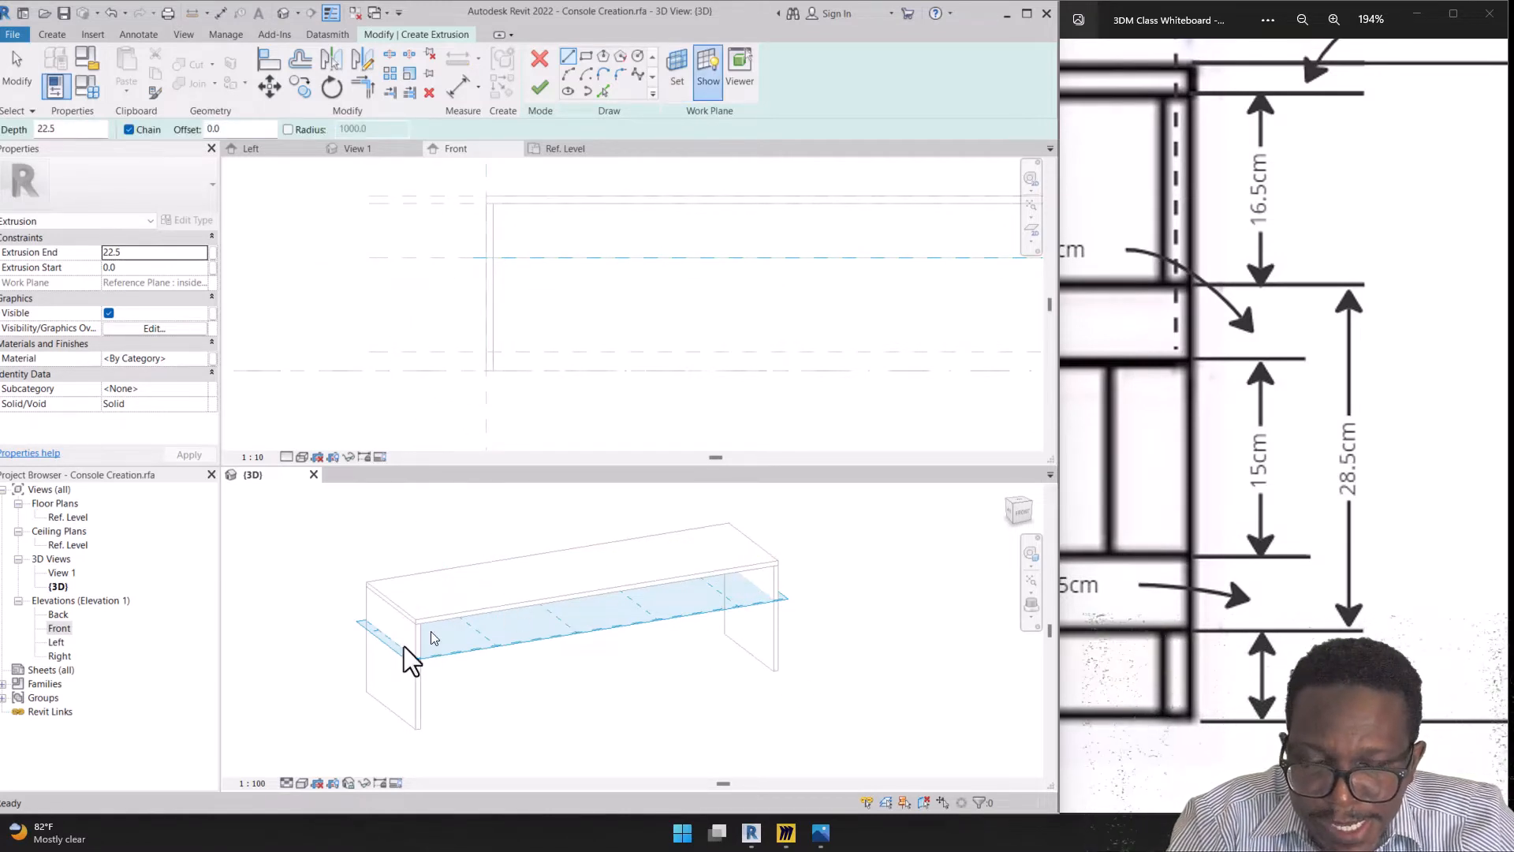
Sketch a rectangle about 1060 mm long on the inside shelf plane, between the two side panels
scroll(418, 666, "up", 2)
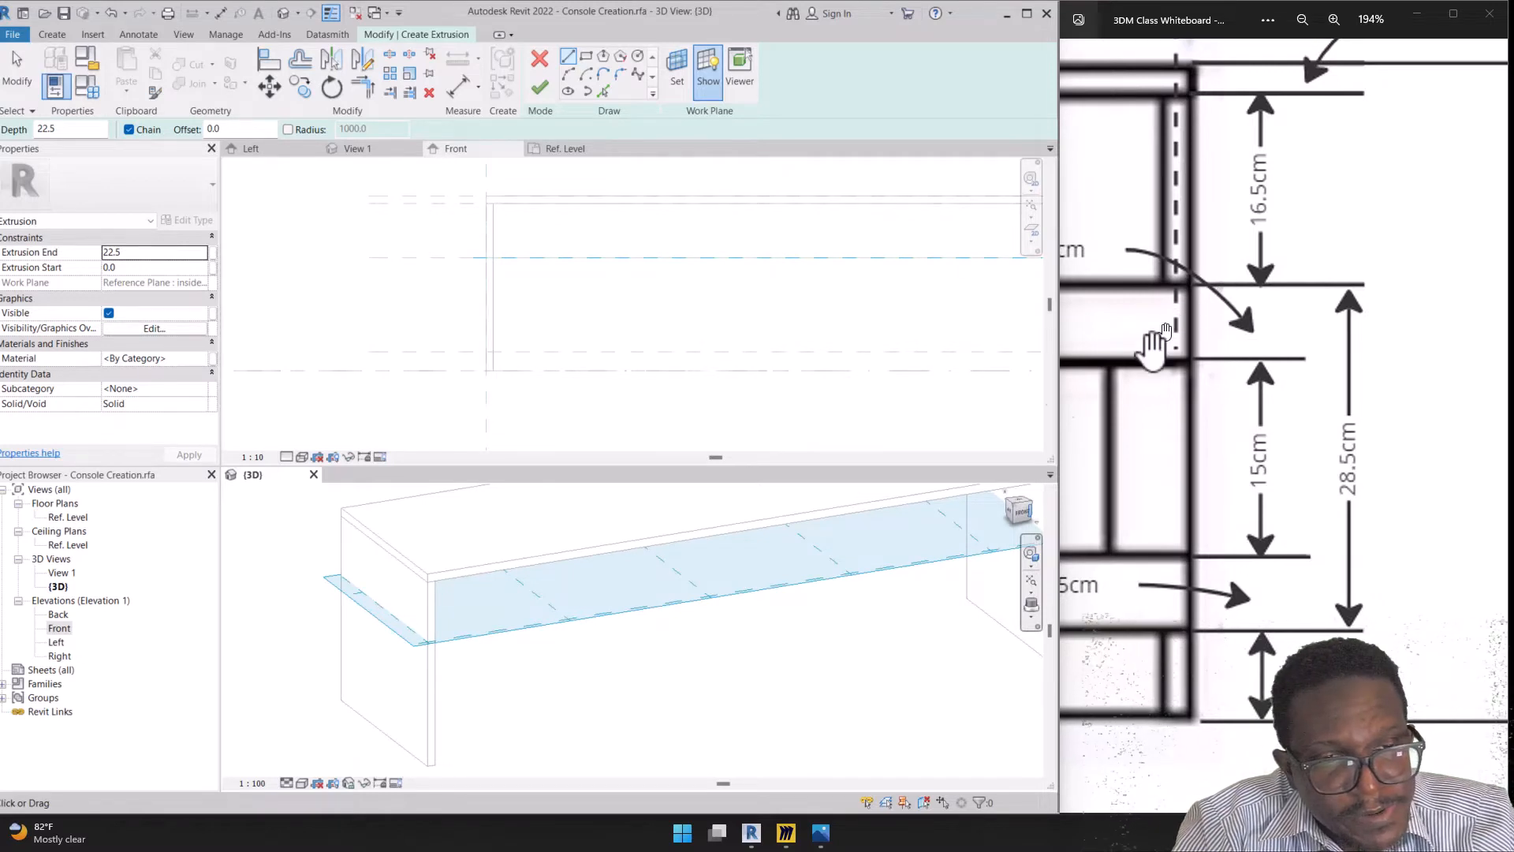
left_click(586, 58)
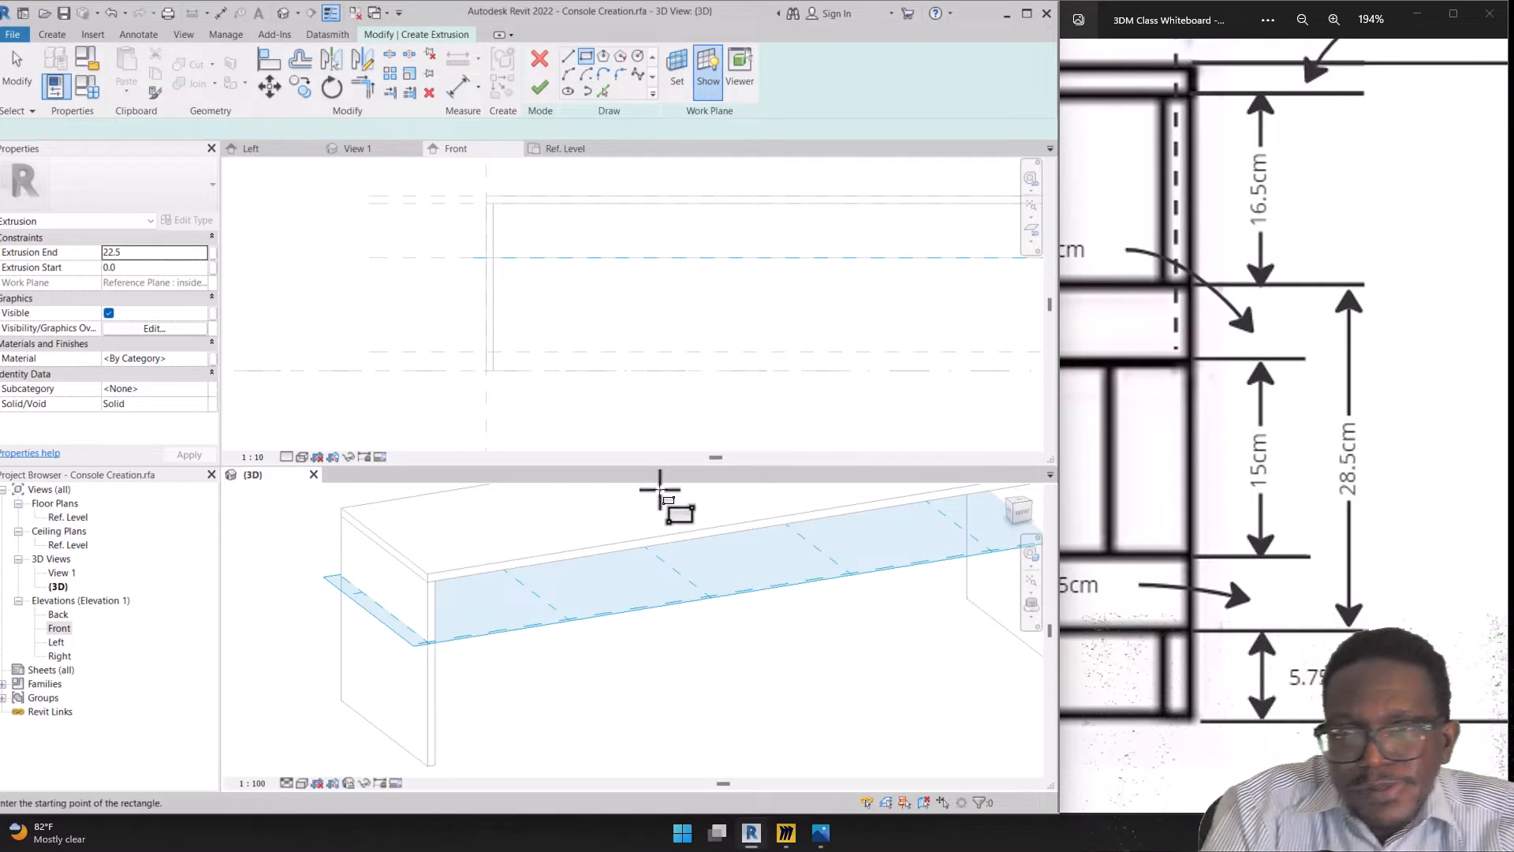
scroll(660, 497, "down", 1)
mouse_move(661, 497)
middle_mouse_down("shift")
mouse_move(660, 514)
mouse_move(575, 507)
mouse_move(464, 541)
middle_mouse_up("shift")
scroll(389, 550, "up", 3)
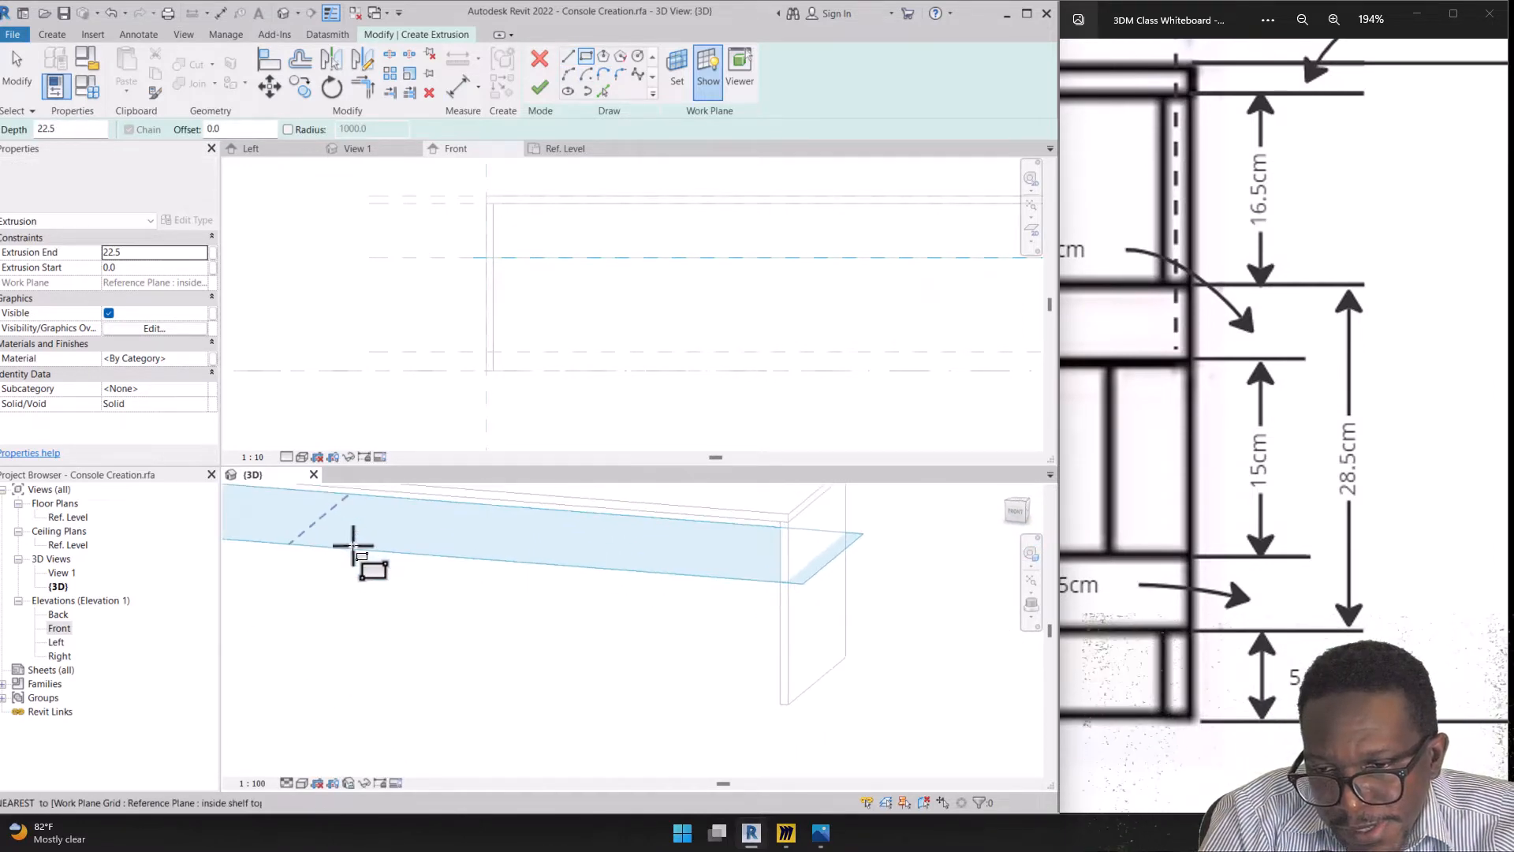
middle_click_drag(353, 546, 500, 652, "shift")
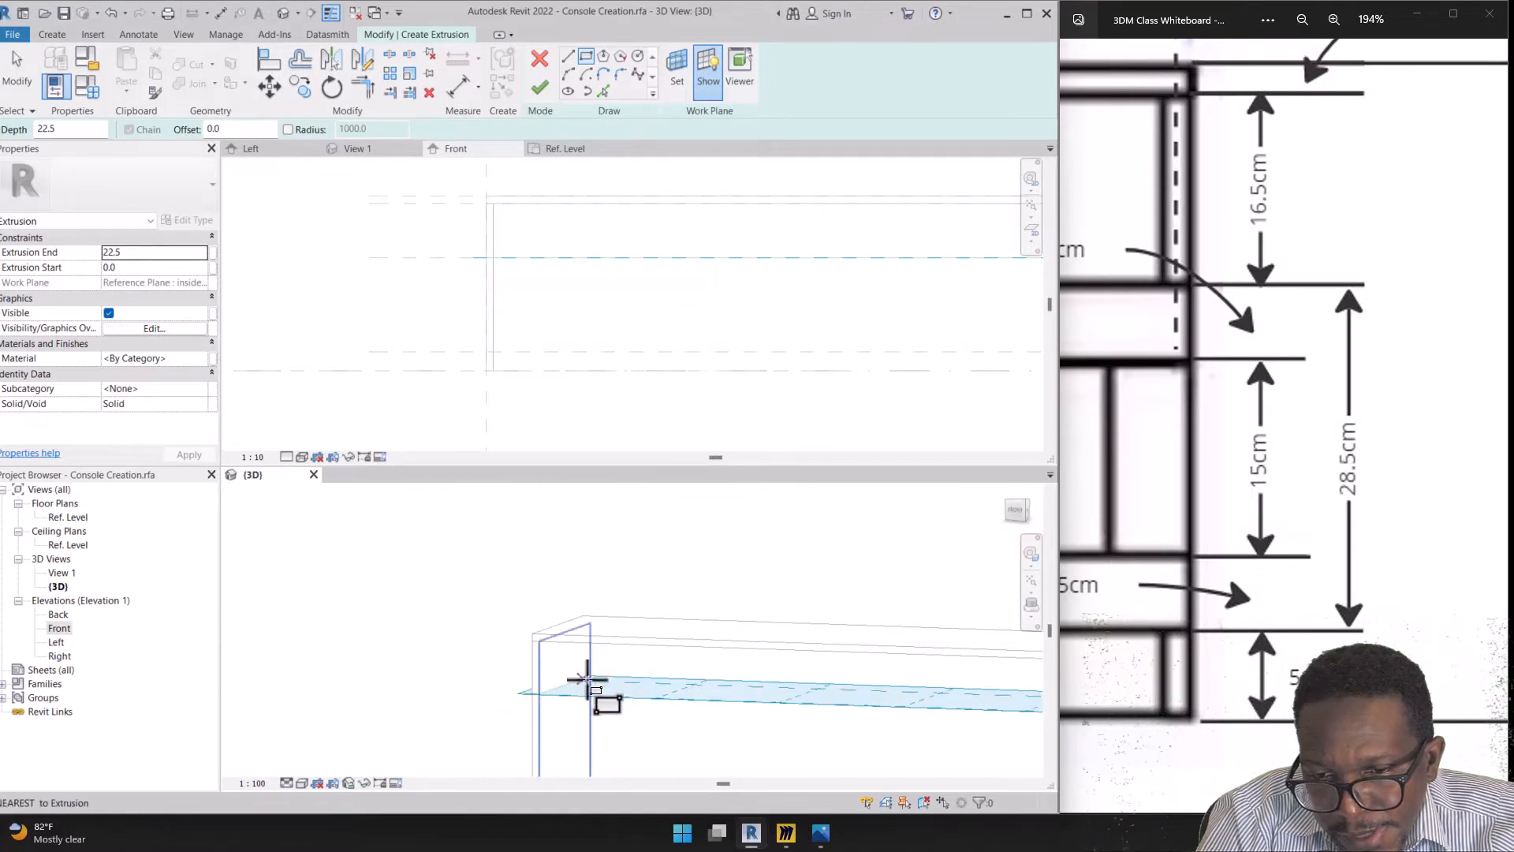
scroll(653, 688, "down", 3)
middle_click_drag(877, 702, 696, 689)
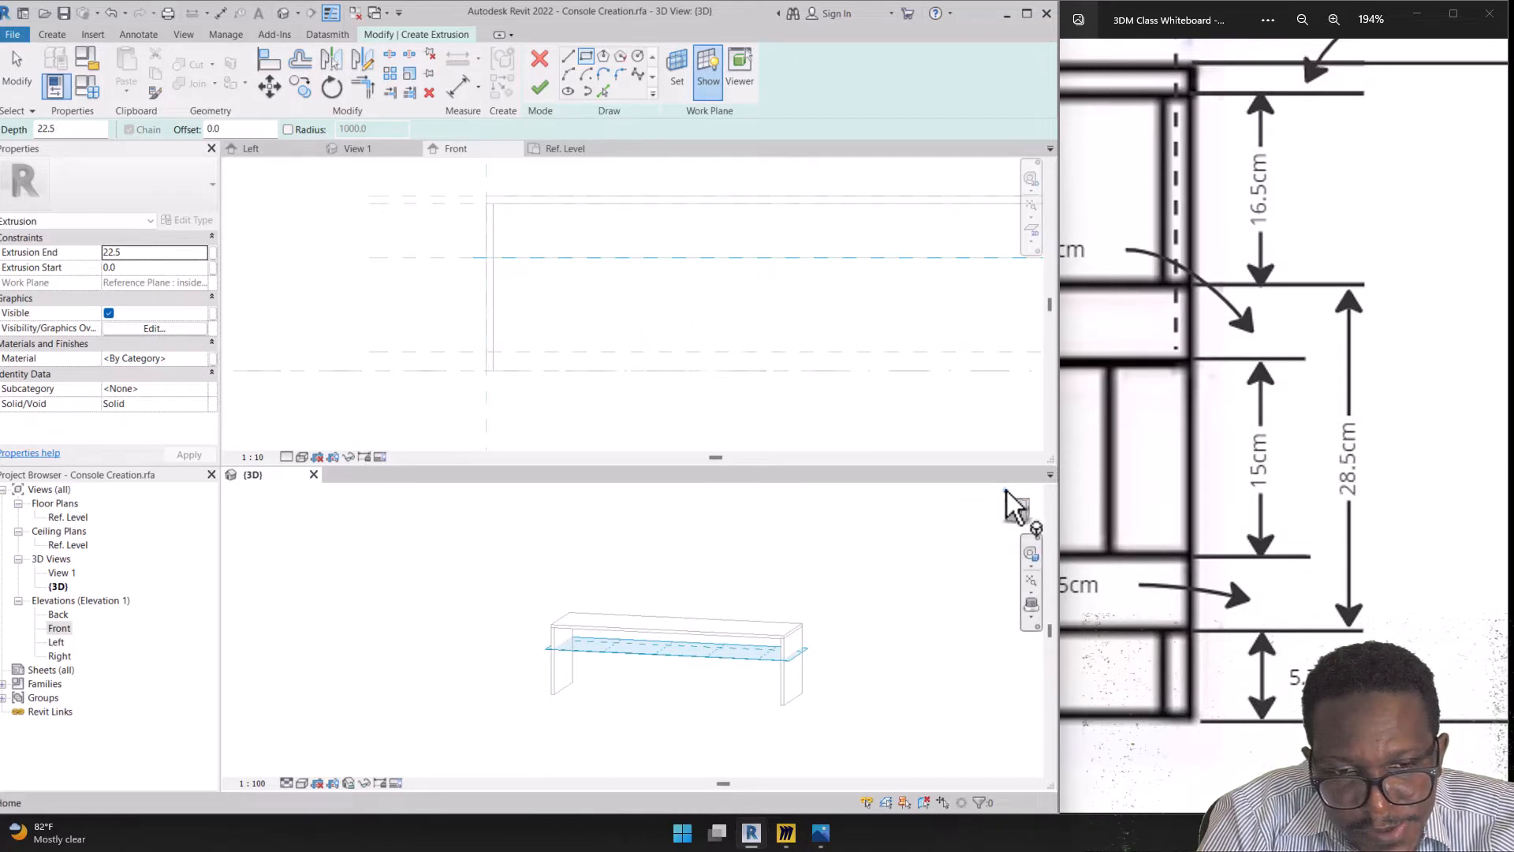
left_click_drag(1008, 507, 834, 694)
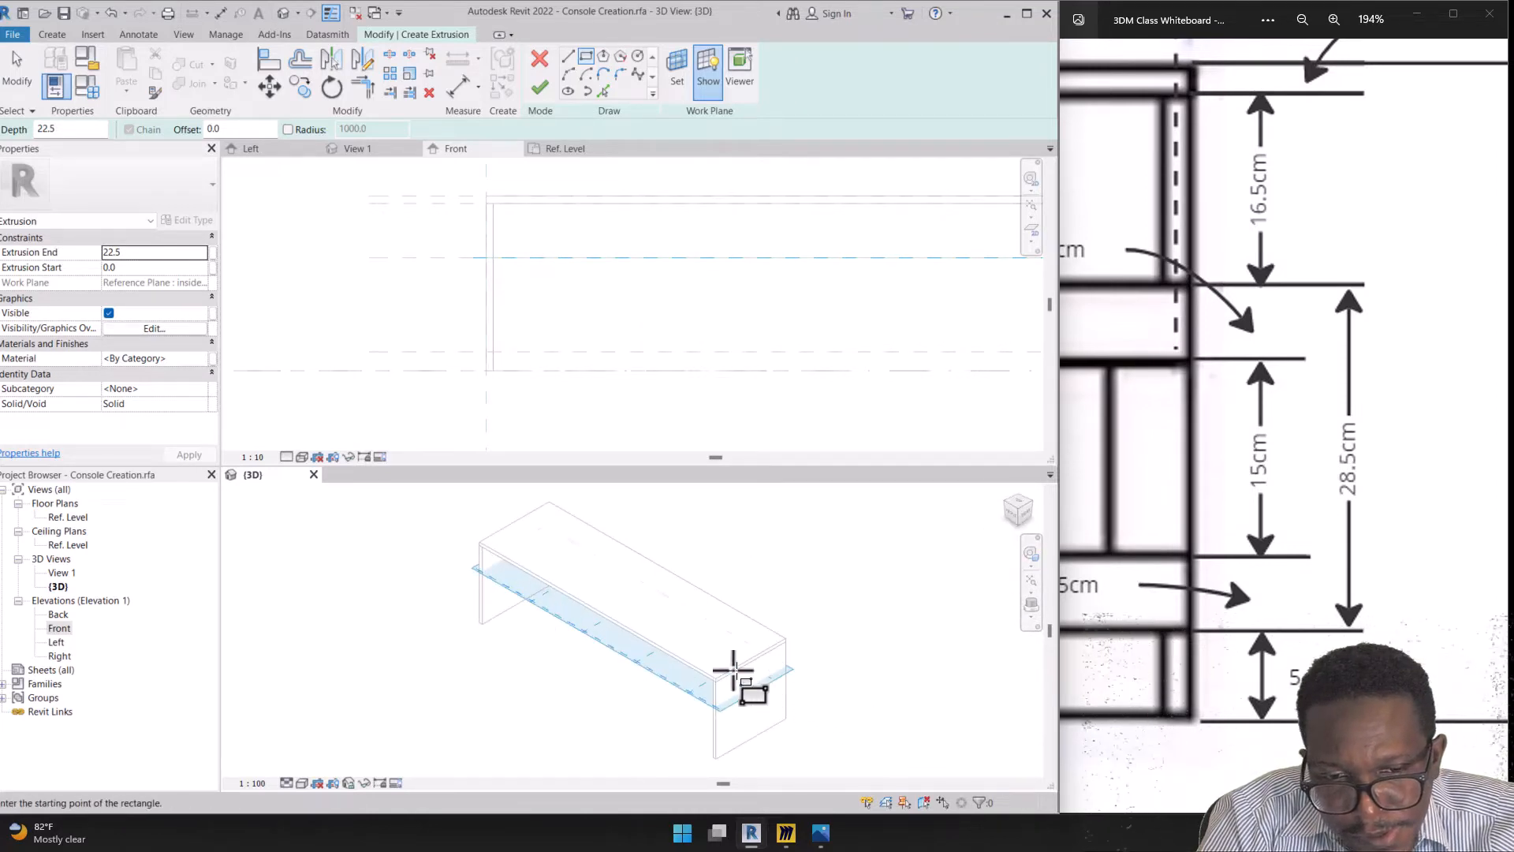
middle_click_drag(733, 670, 572, 623, "shift")
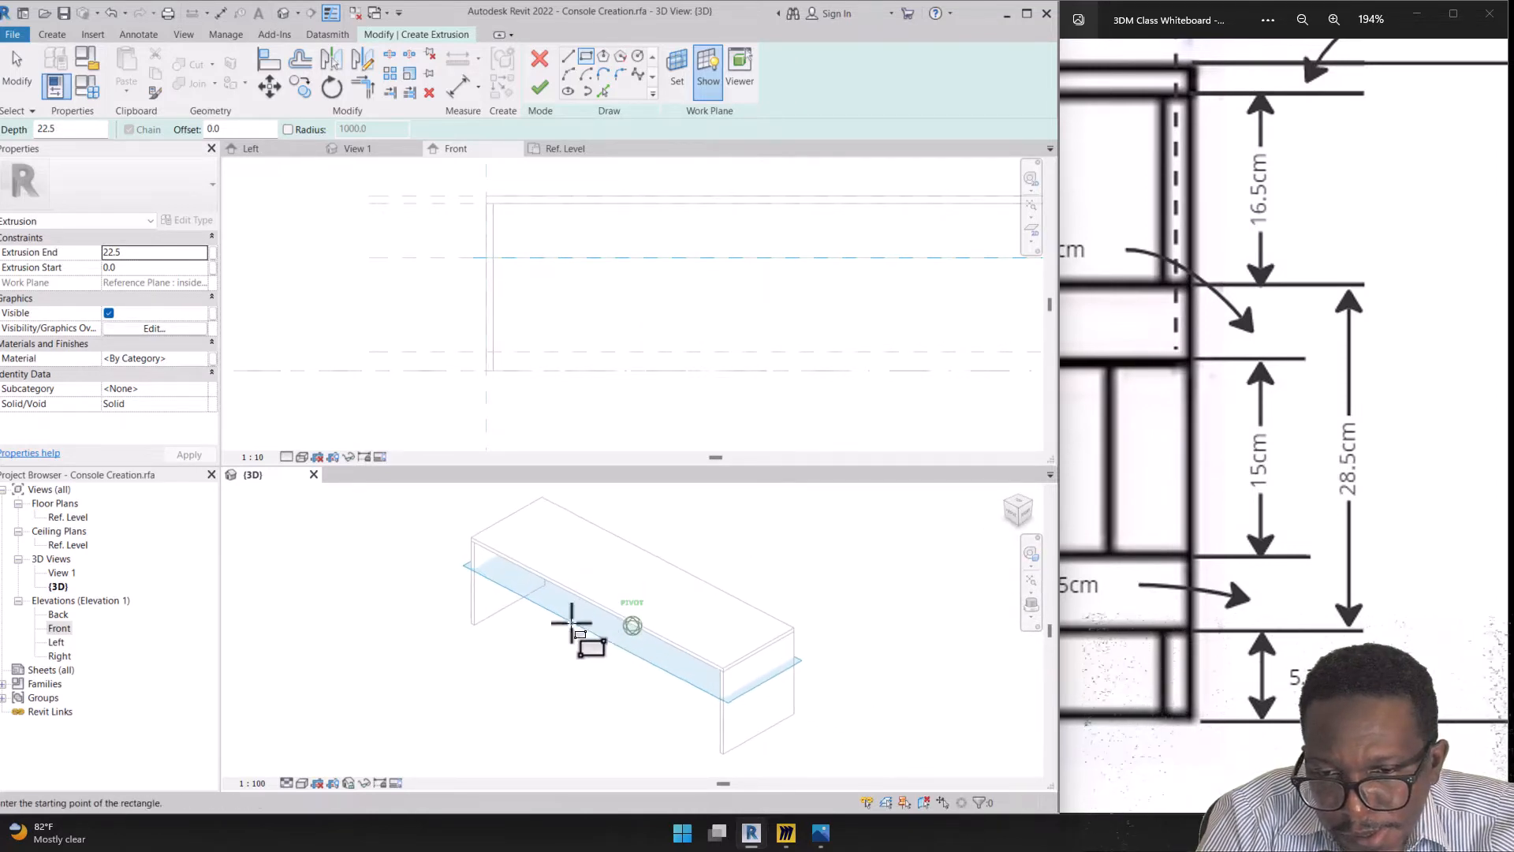
left_click(531, 591)
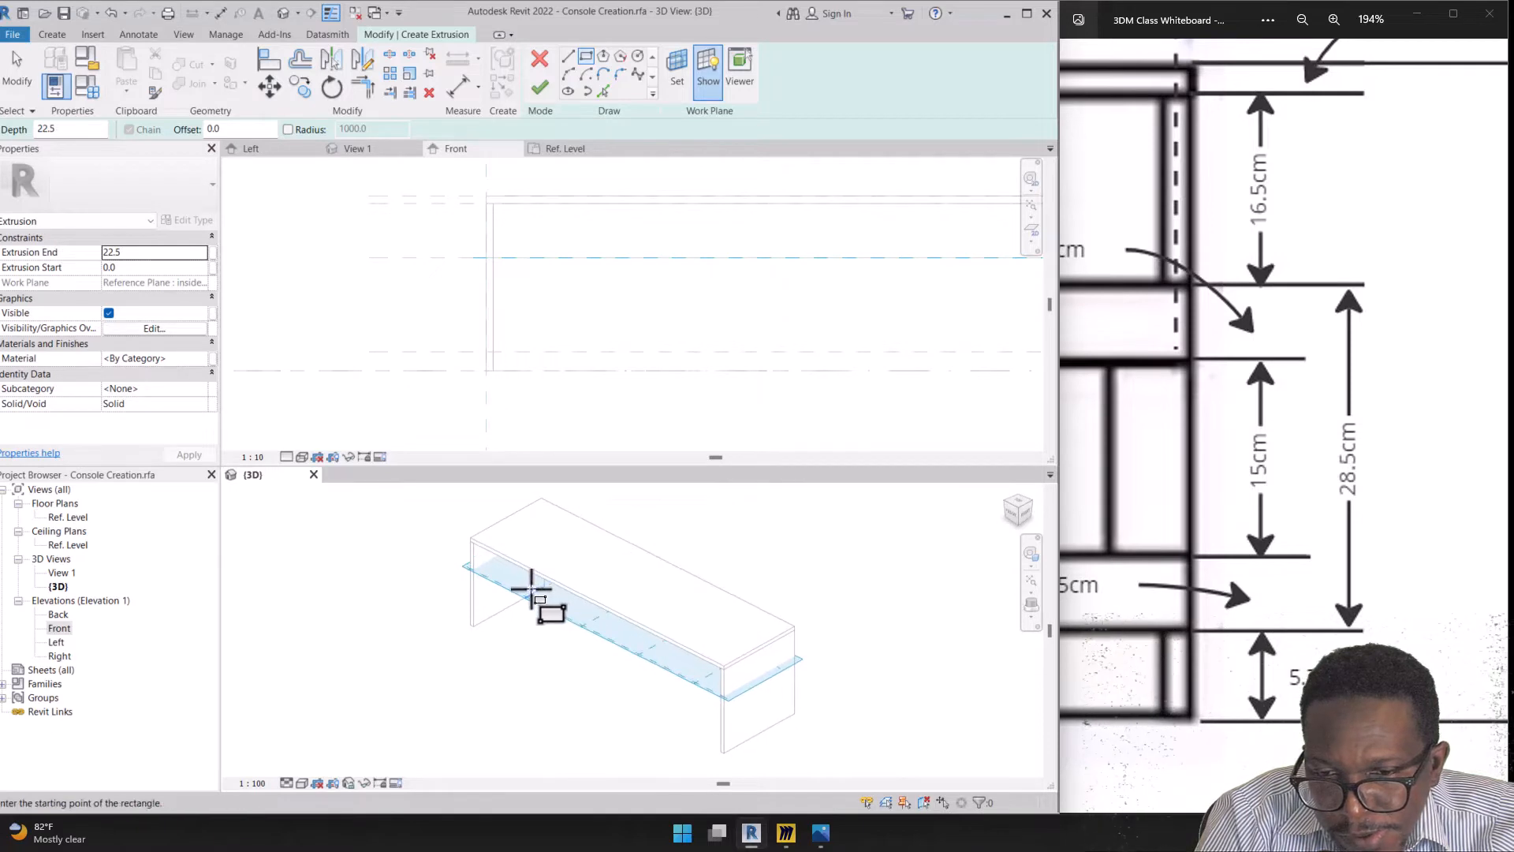
left_click(745, 631)
Align the rectangle's short edges with the side panels' inner faces and its front edge with the panels' front face
mouse_move(708, 688)
middle_mouse_down("shift")
mouse_move(739, 688)
mouse_move(735, 667)
middle_mouse_up("shift")
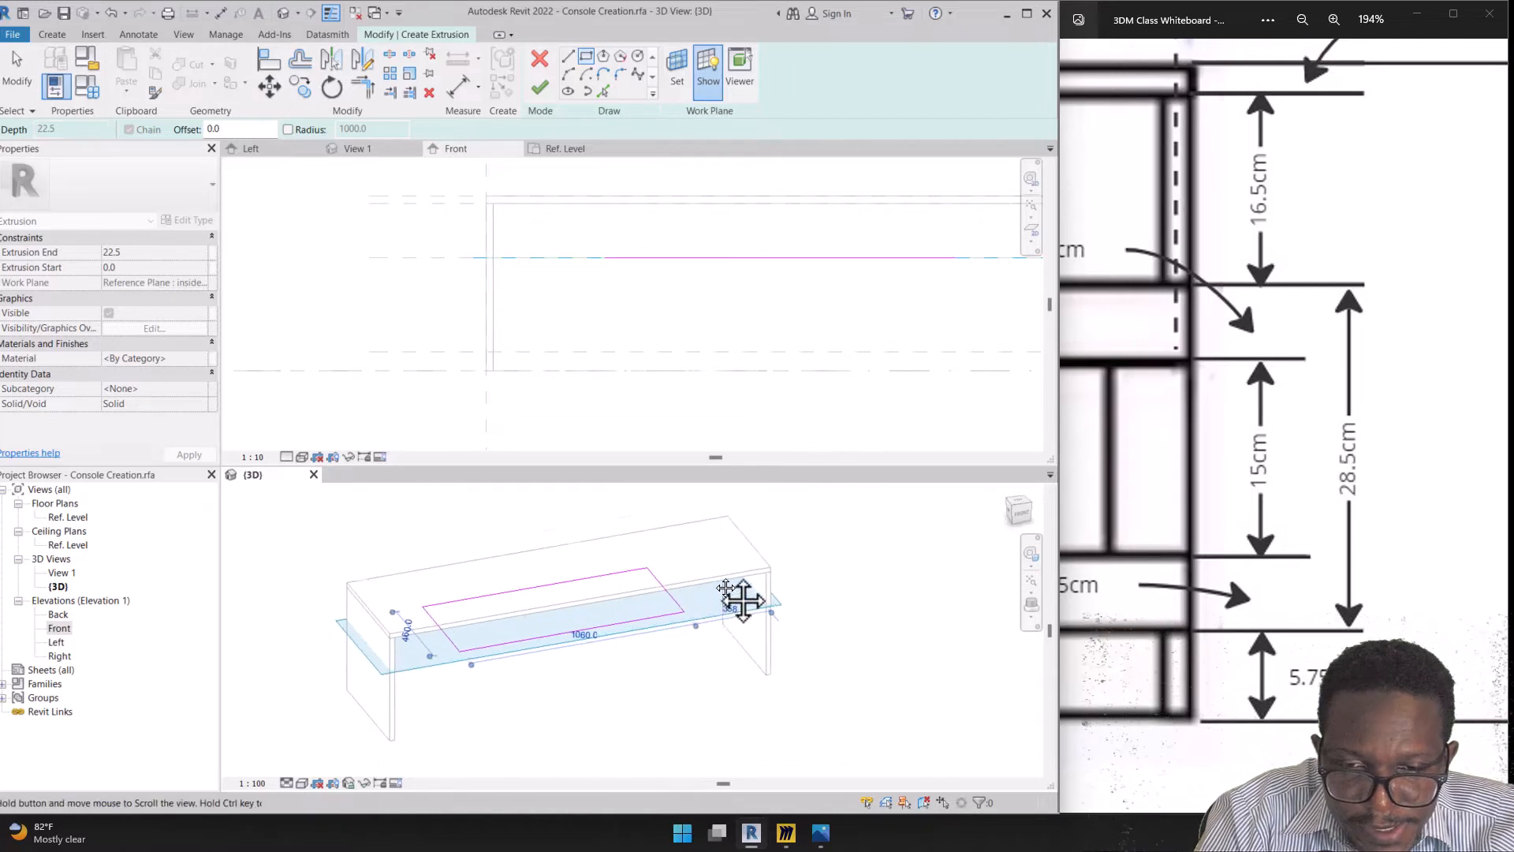
scroll(702, 603, "up", 4)
mouse_move(700, 611)
middle_mouse_down("shift")
mouse_move(758, 615)
mouse_move(750, 676)
mouse_move(734, 663)
mouse_move(750, 659)
middle_mouse_up("shift")
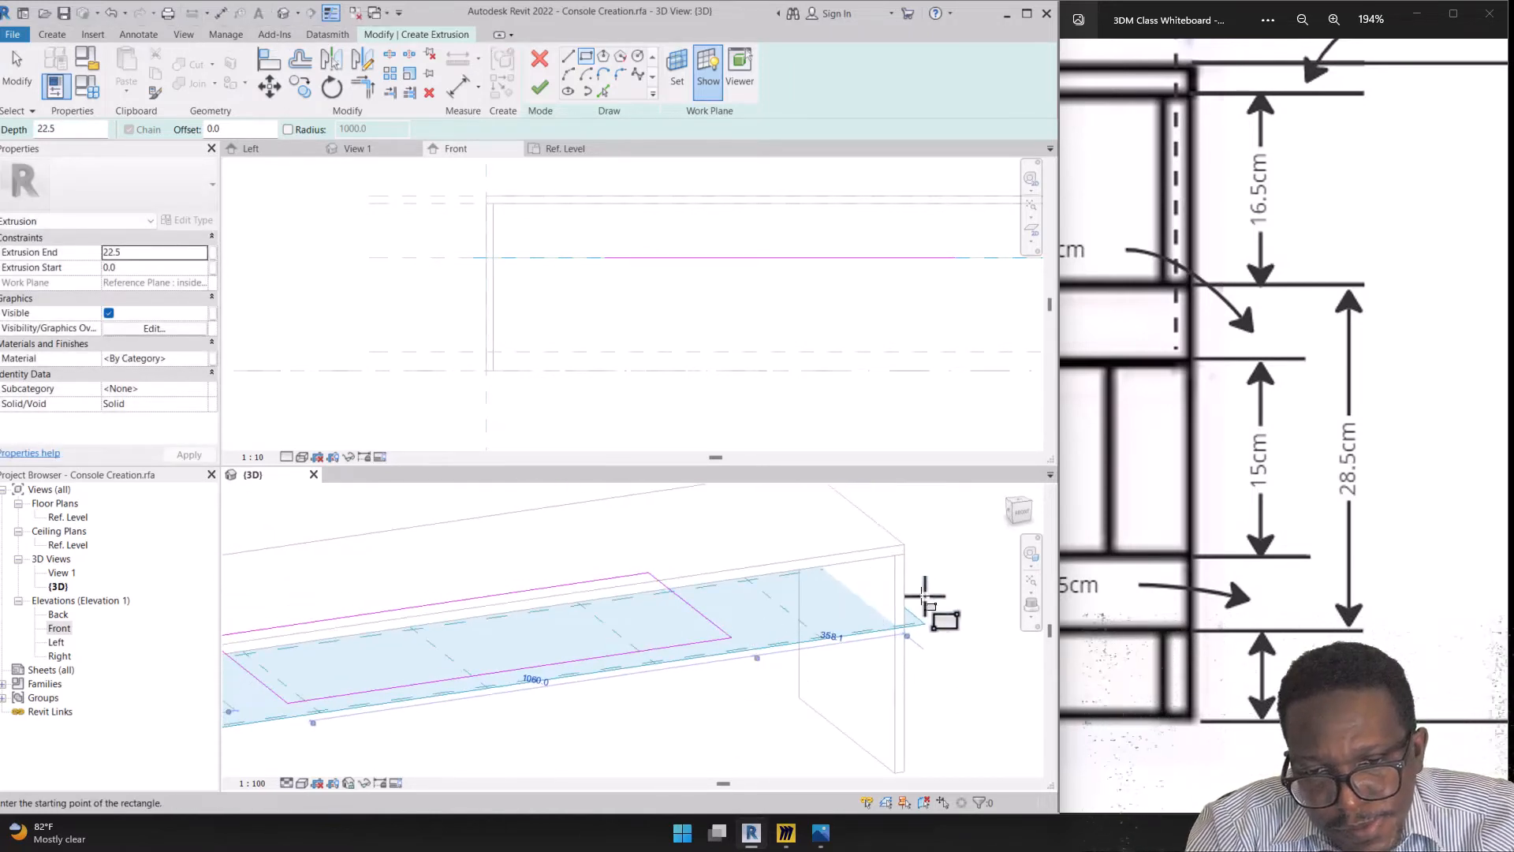
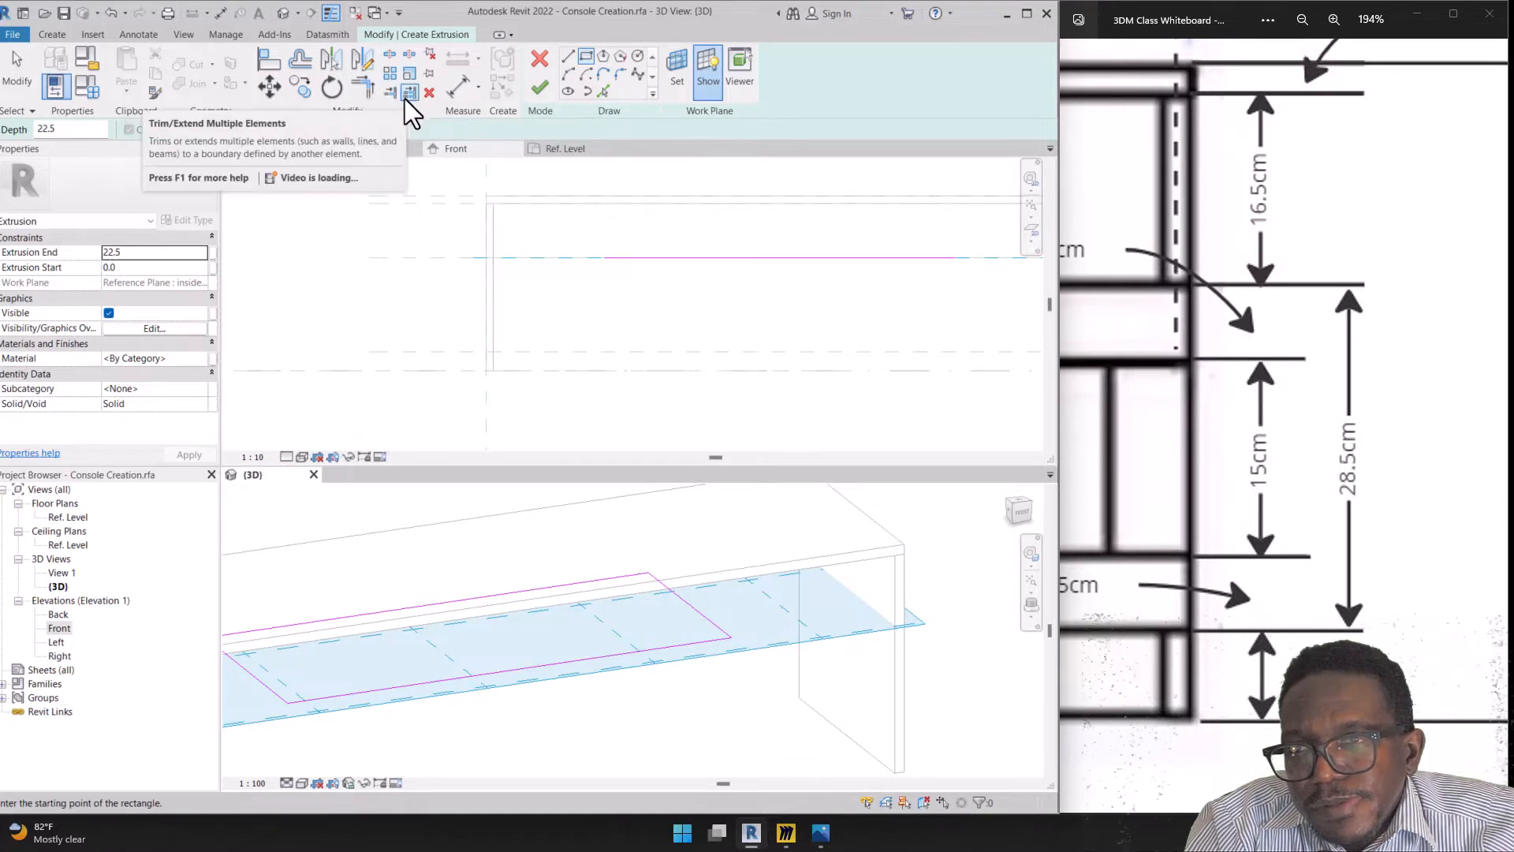
left_click(265, 60)
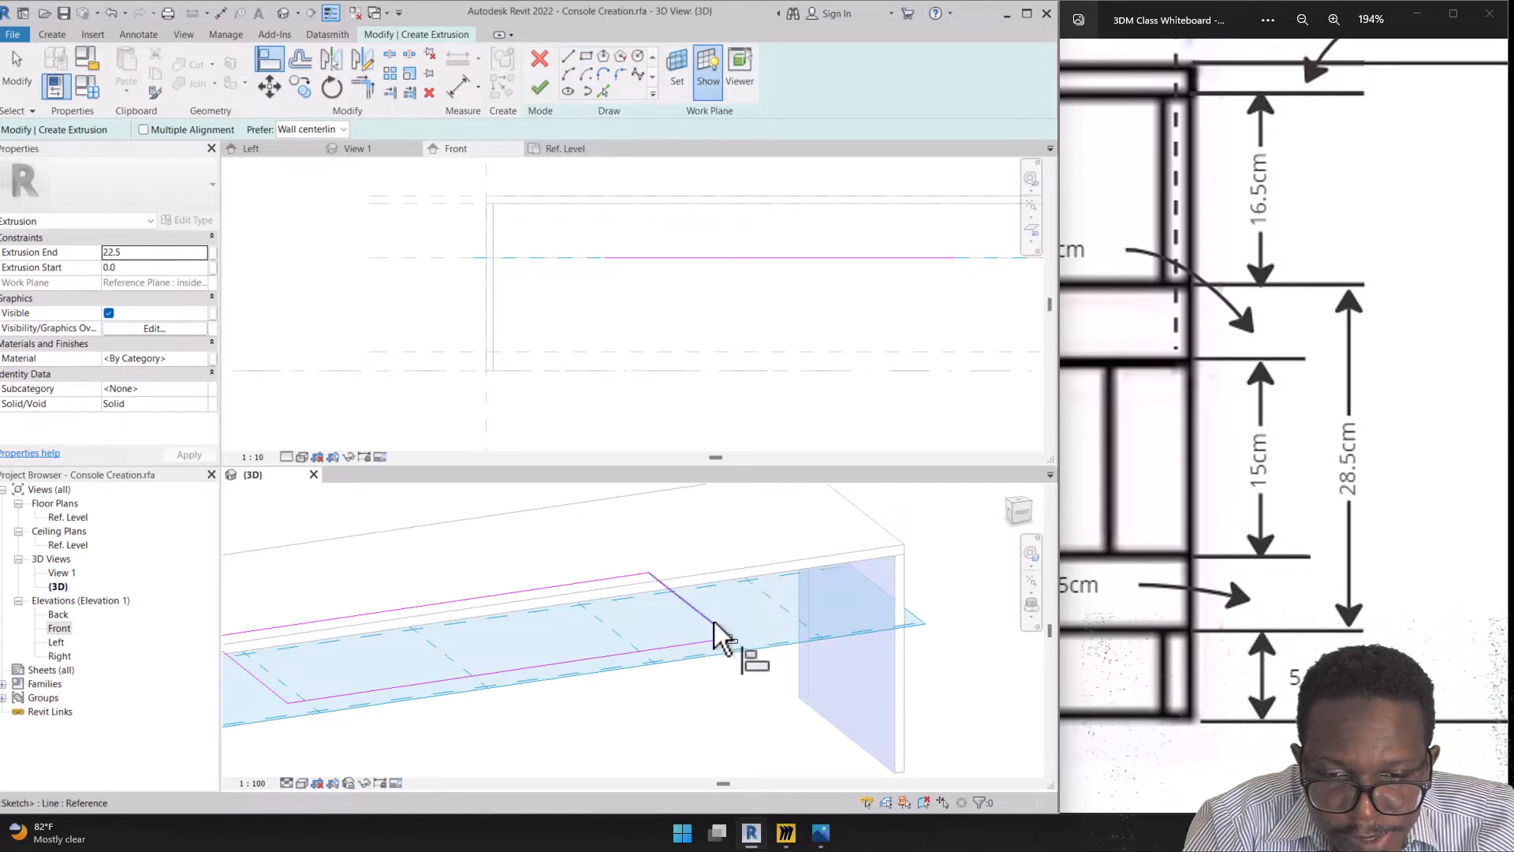
mouse_move(714, 622)
middle_mouse_down("shift")
mouse_move(931, 616)
mouse_move(915, 604)
mouse_move(937, 675)
middle_mouse_up("shift")
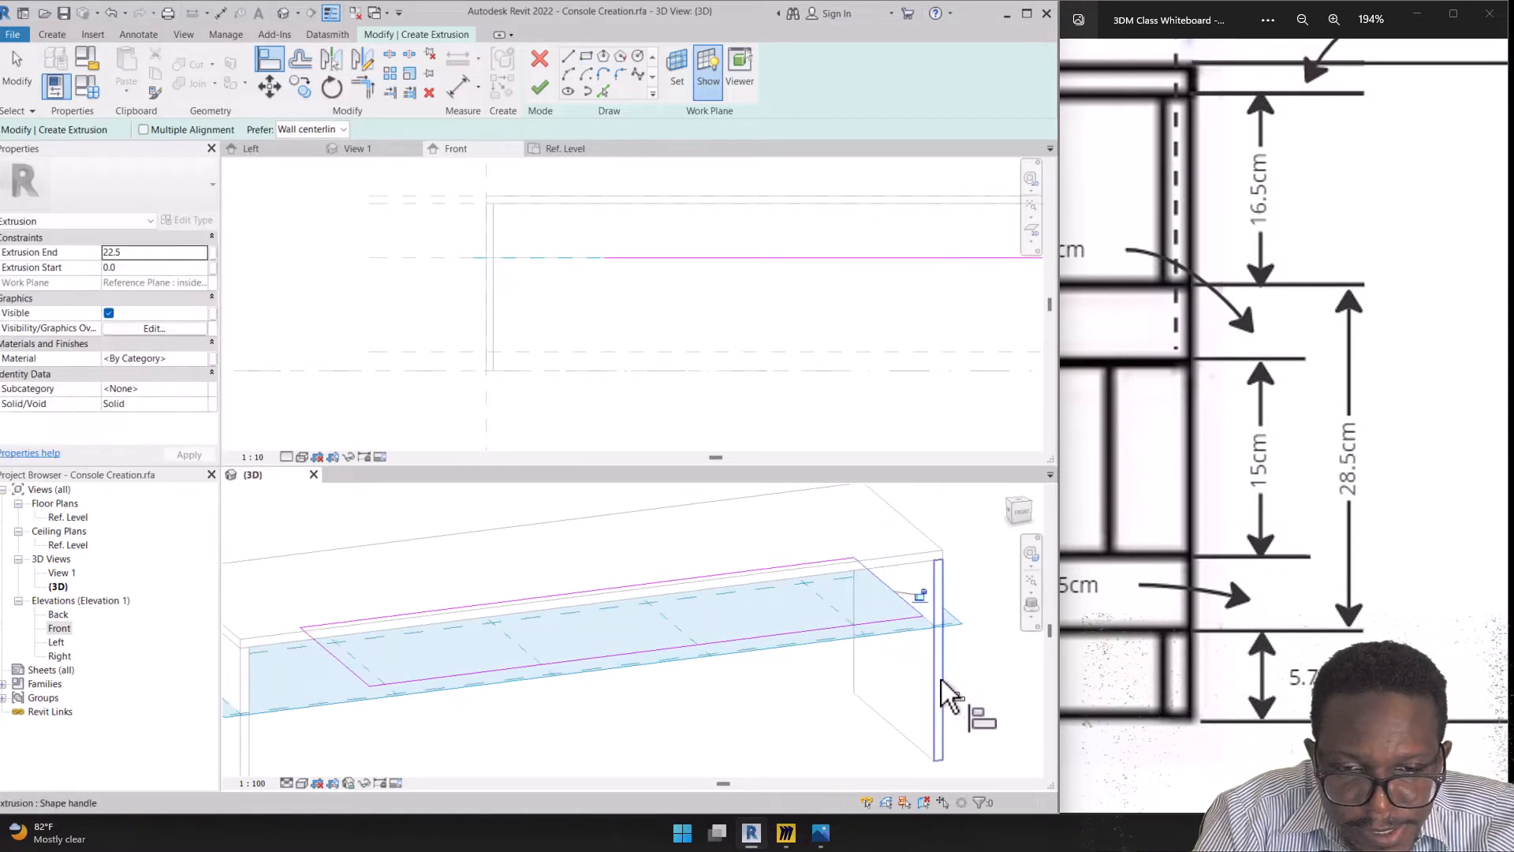
left_click(882, 629)
middle_click_drag(695, 655, 429, 652, "shift")
left_click(424, 672)
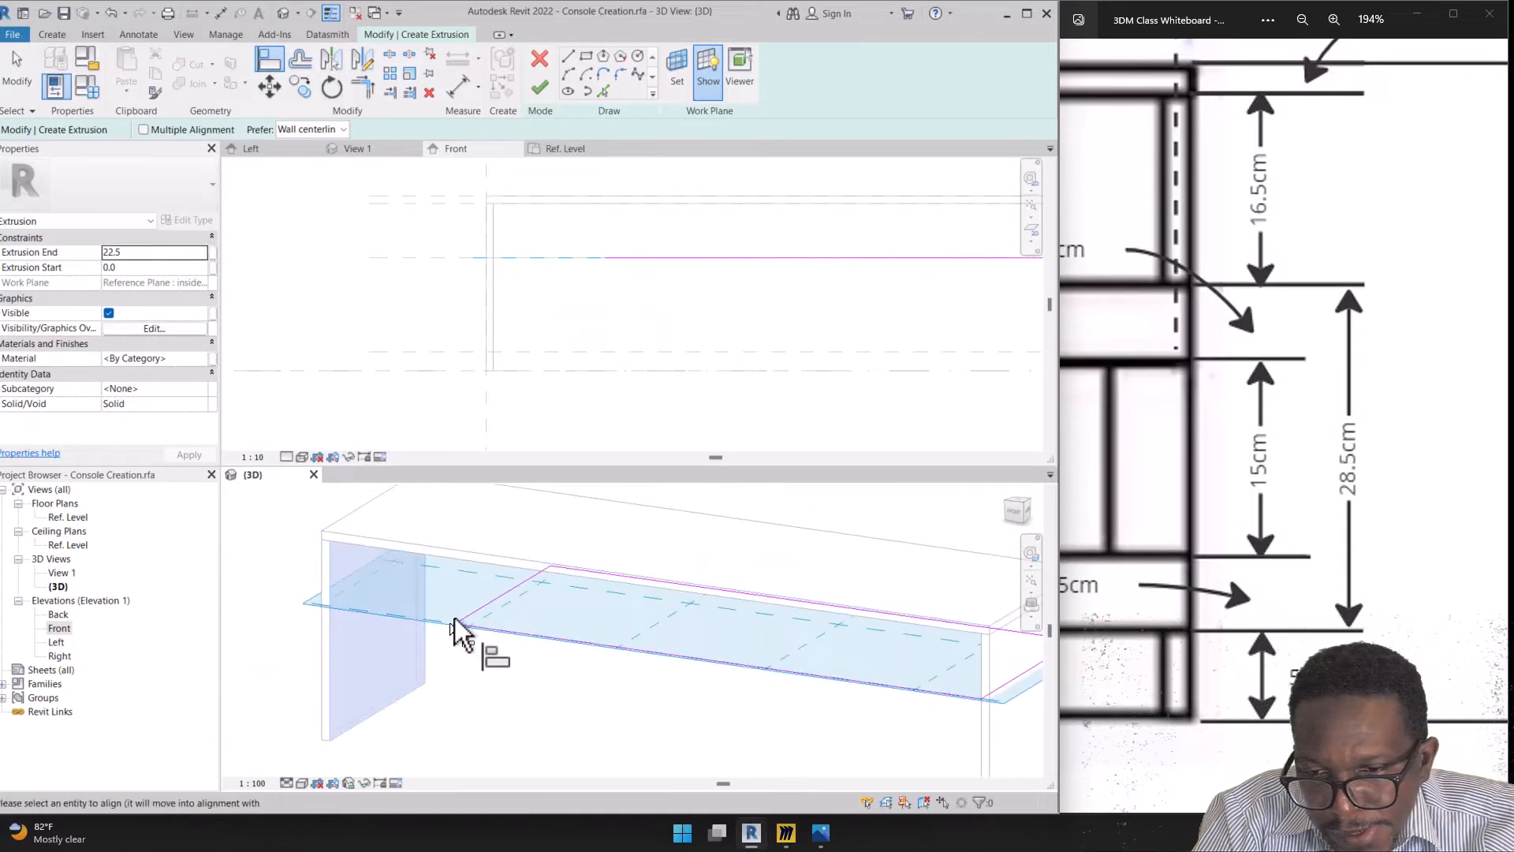
left_click(489, 605)
mouse_move(744, 672)
middle_mouse_down("shift")
mouse_move(528, 650)
mouse_move(607, 650)
mouse_move(614, 597)
middle_mouse_up("shift")
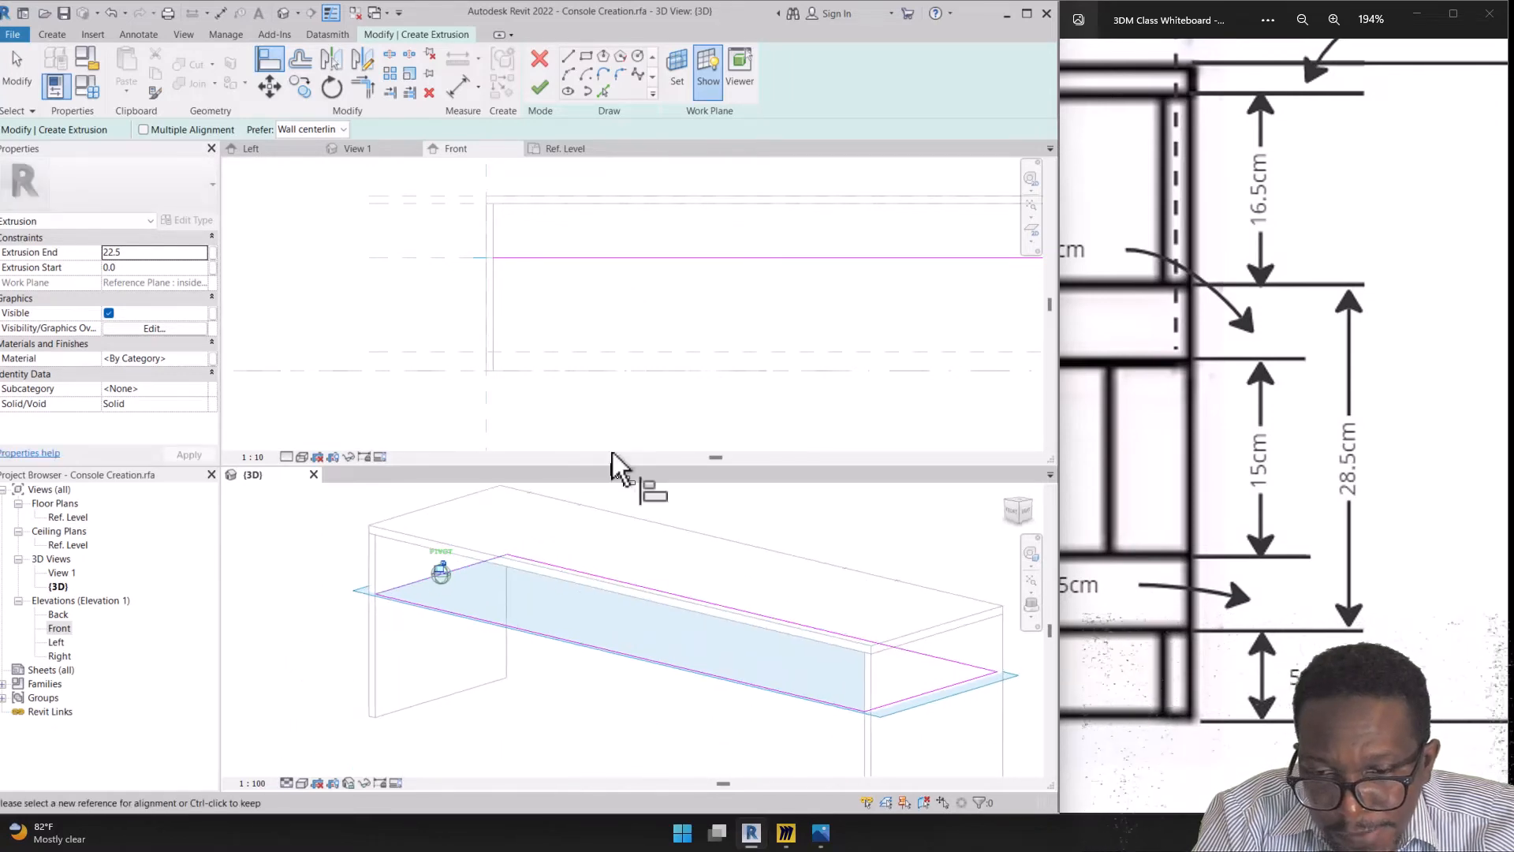
Set the inside shelf's extrusion end to -22.5 mm and finish the extrusion
left_click(130, 252)
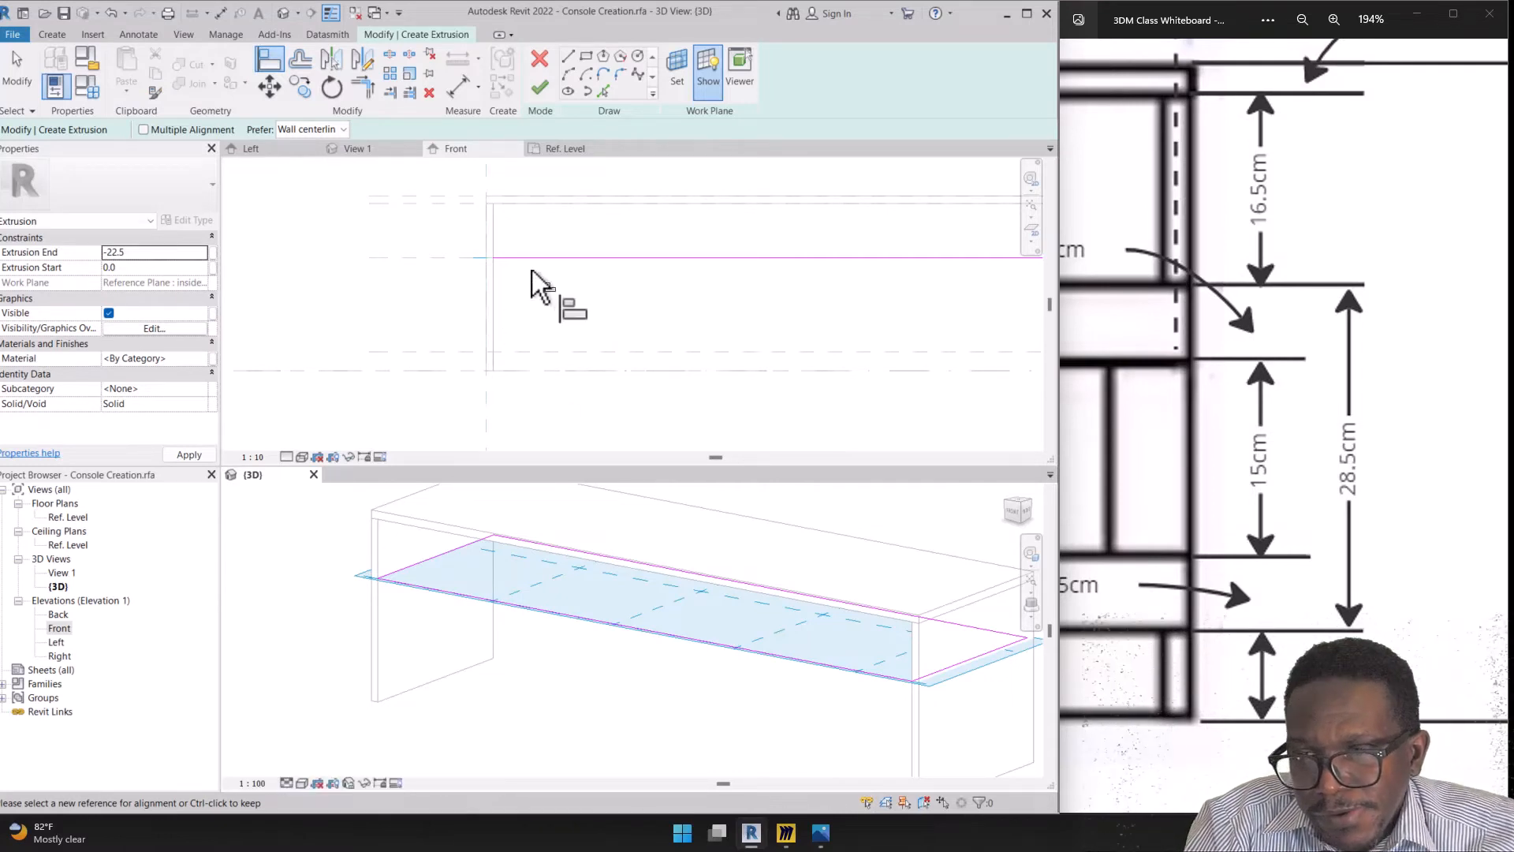
left_click(540, 89)
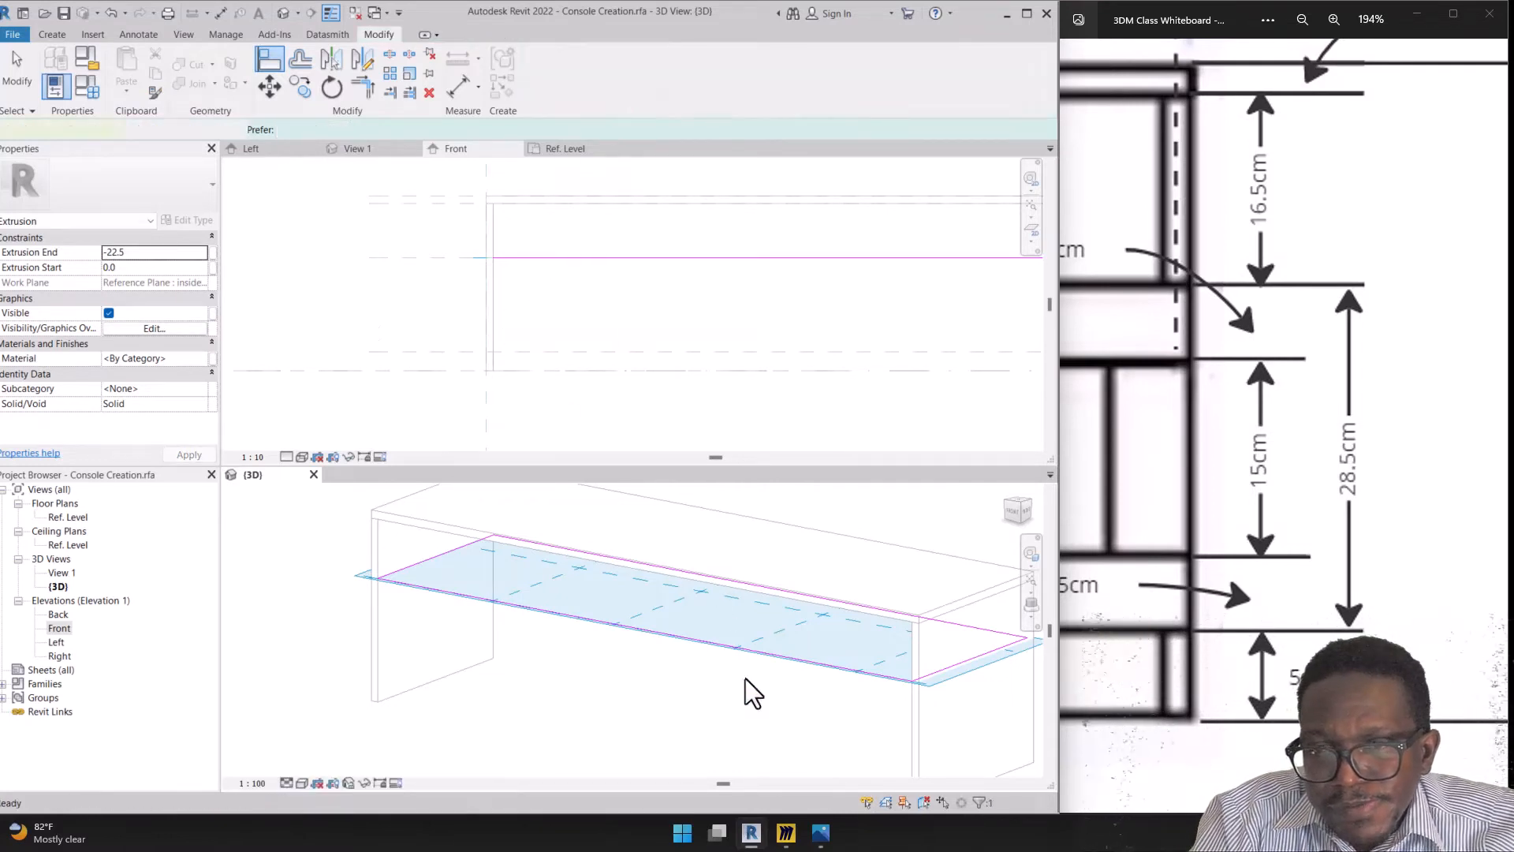
scroll(614, 614, "down", 3)
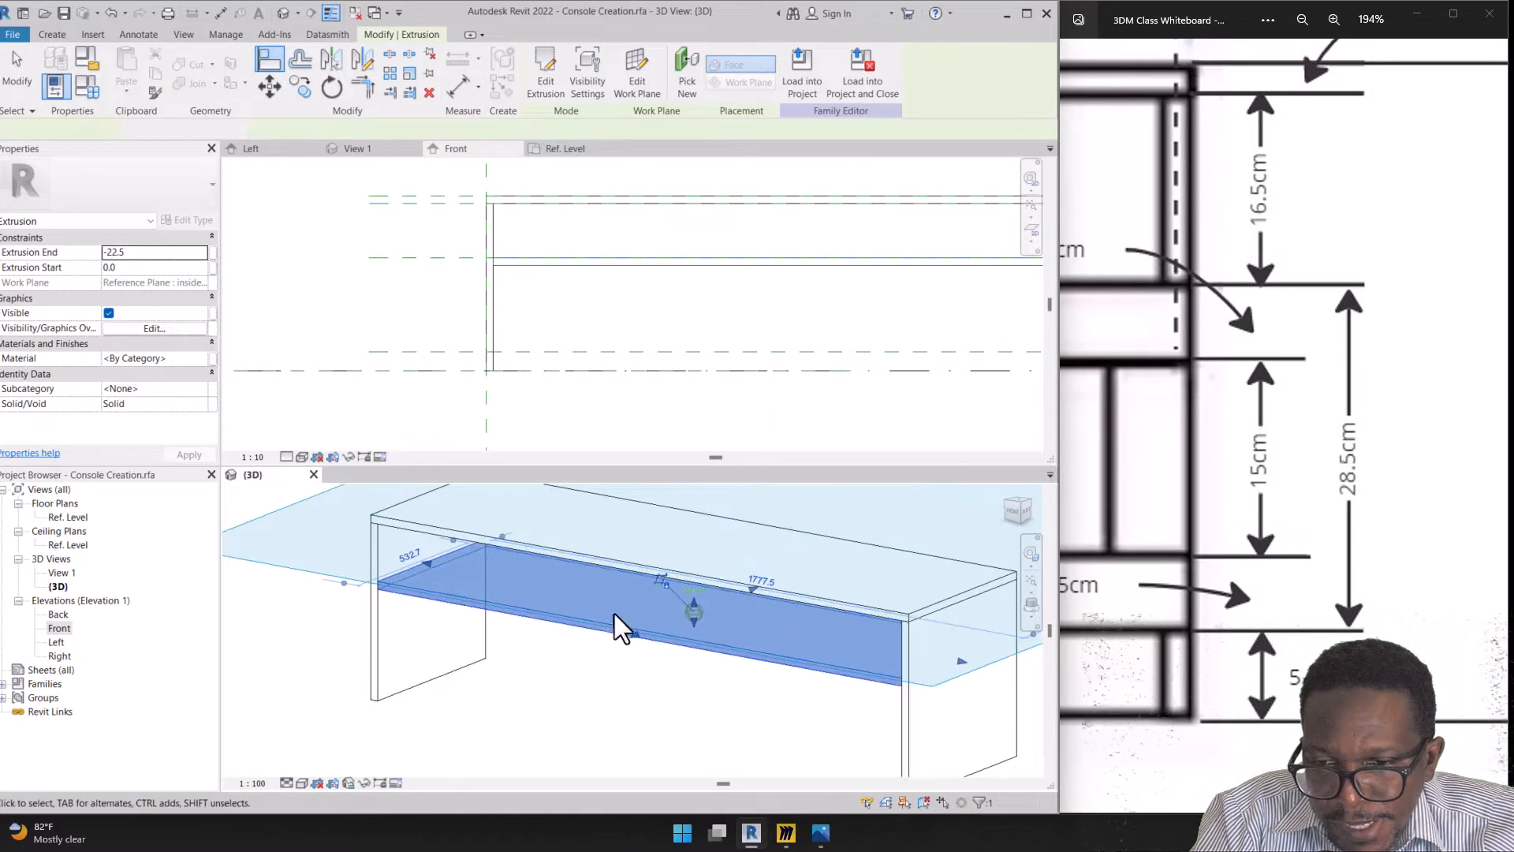
middle_click_drag(614, 614, 628, 612, "shift")
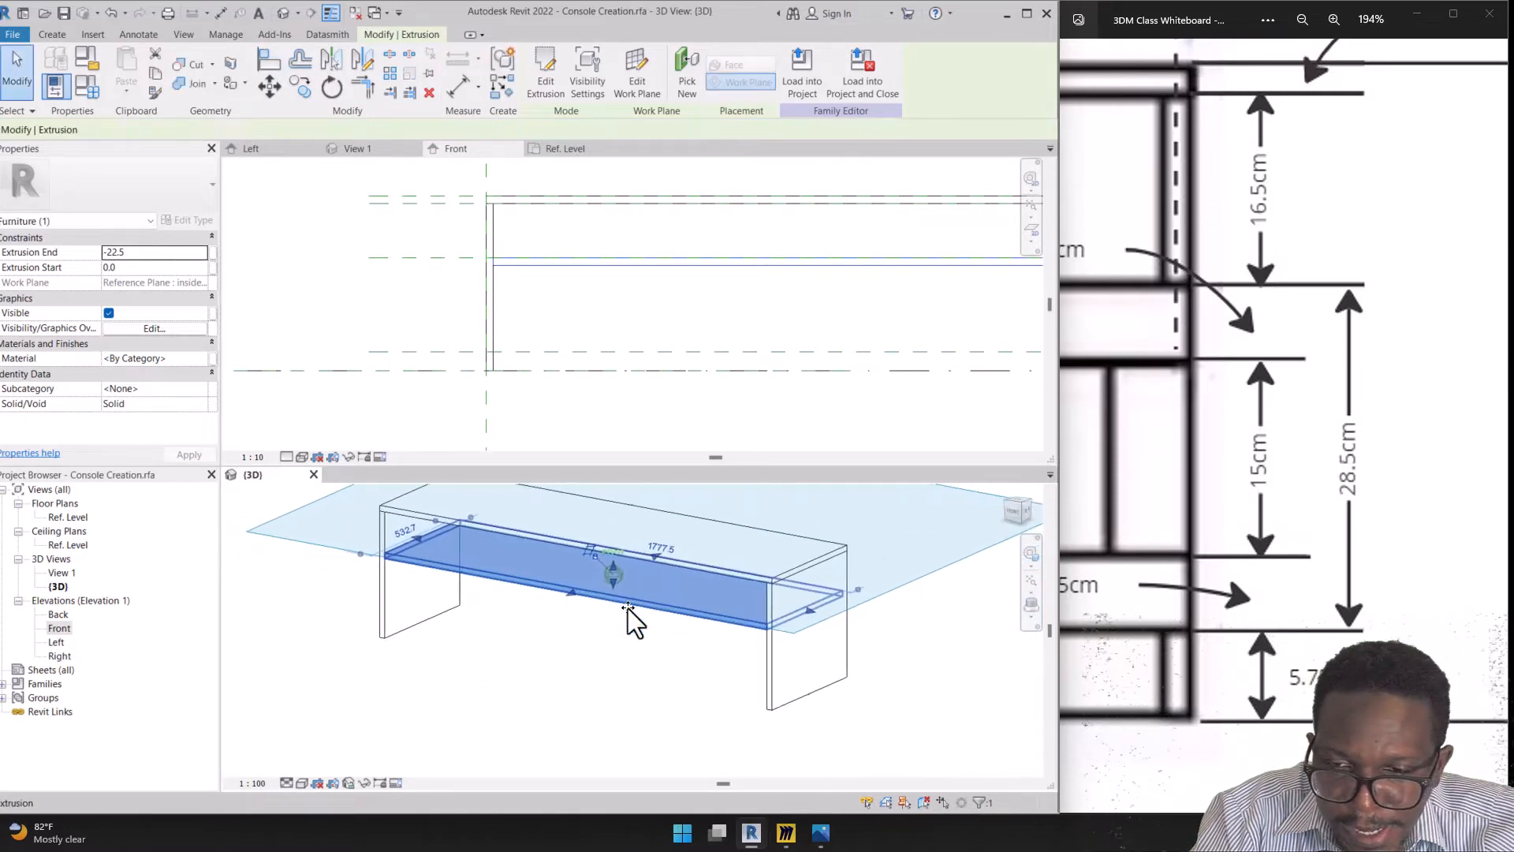
left_click(308, 567)
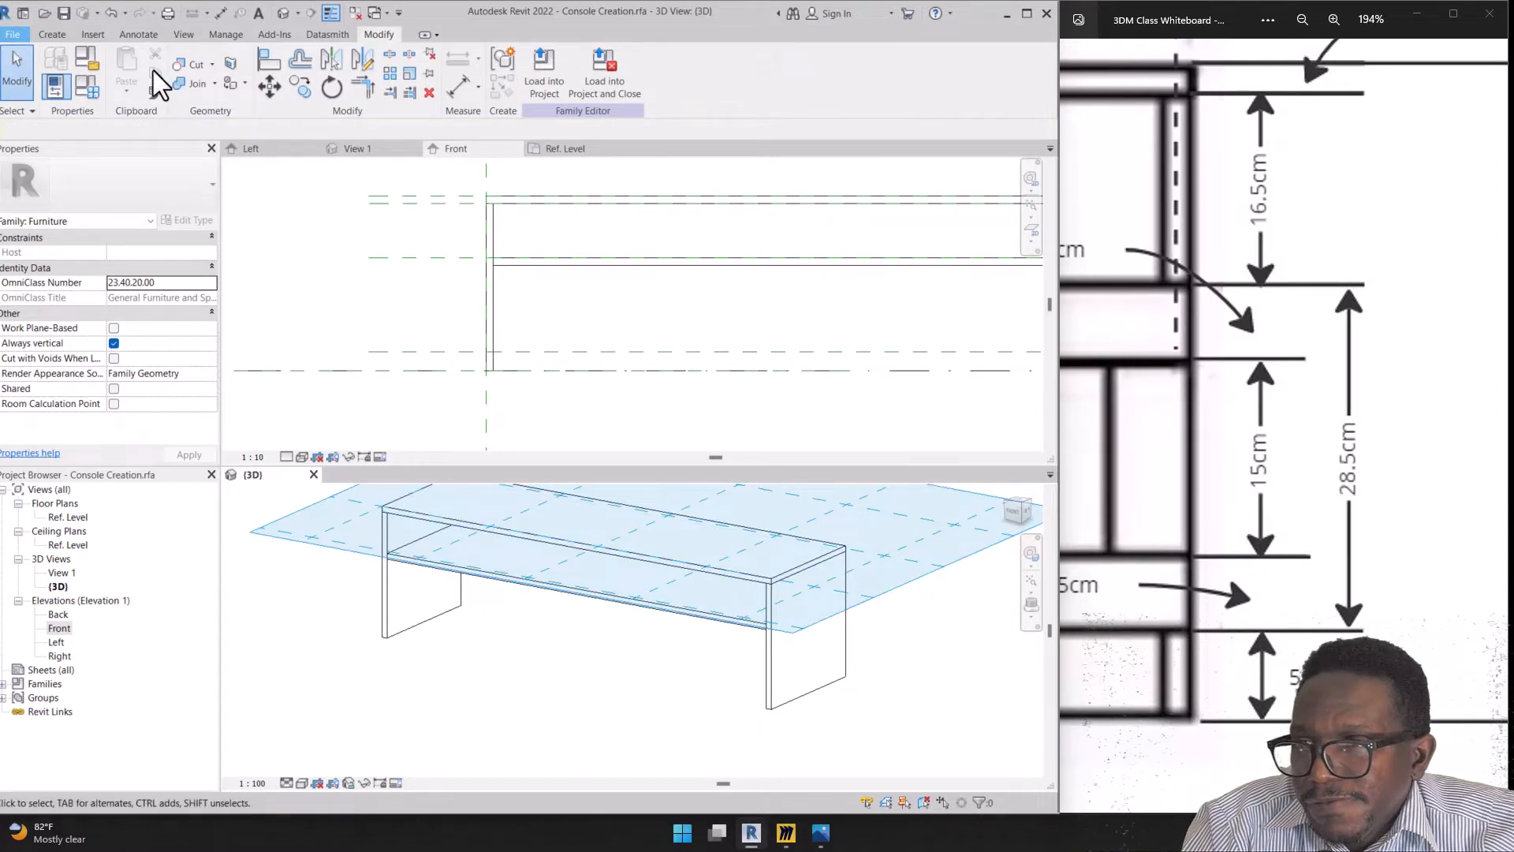
Start a new extrusion and set its work plane to the "base bottom" reference plane
left_click(13, 34)
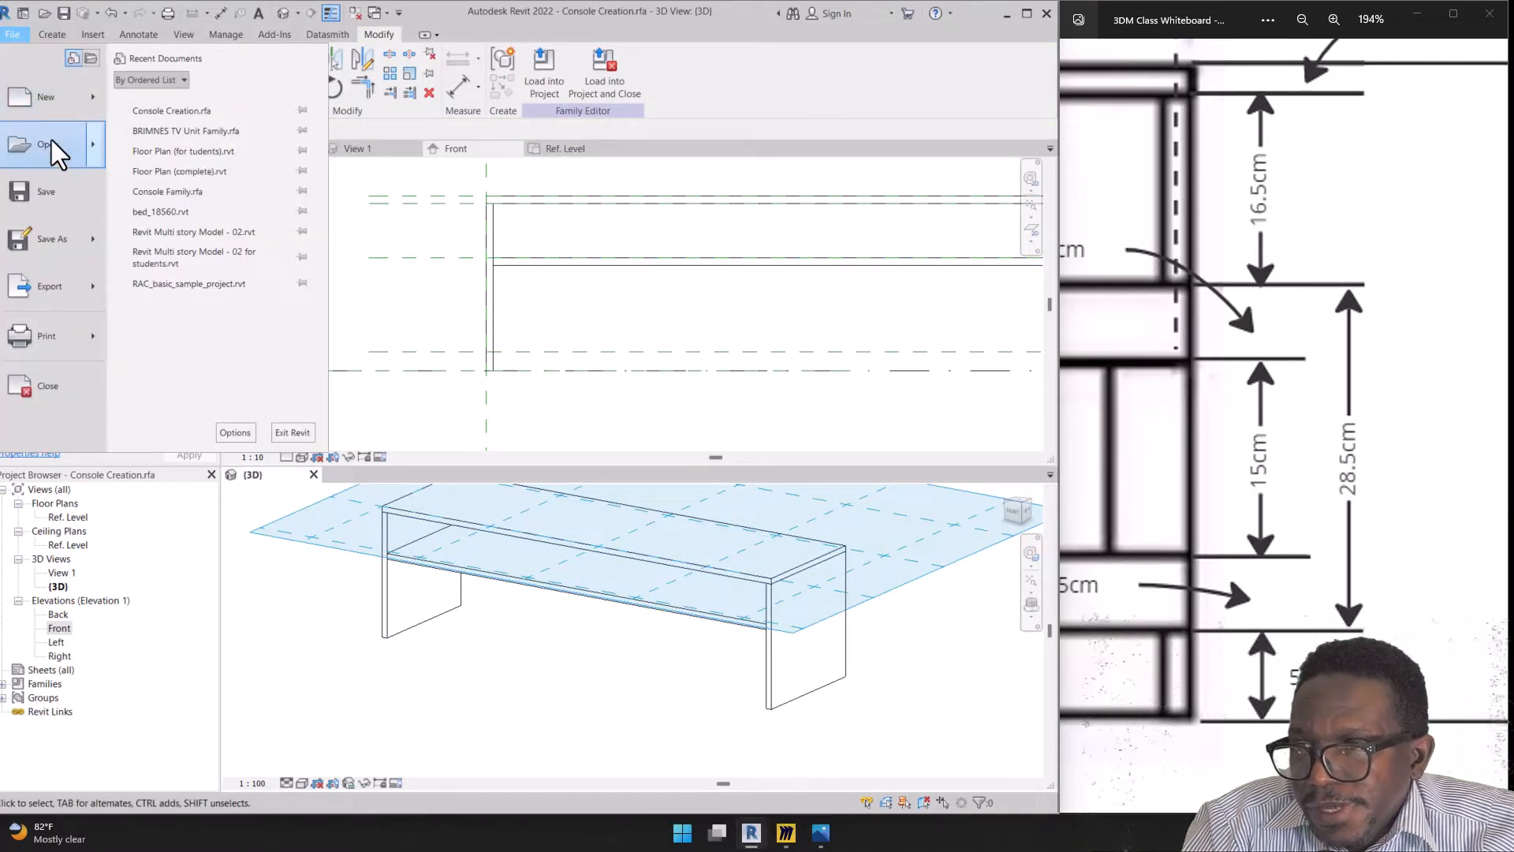
left_click(55, 39)
left_click(52, 40)
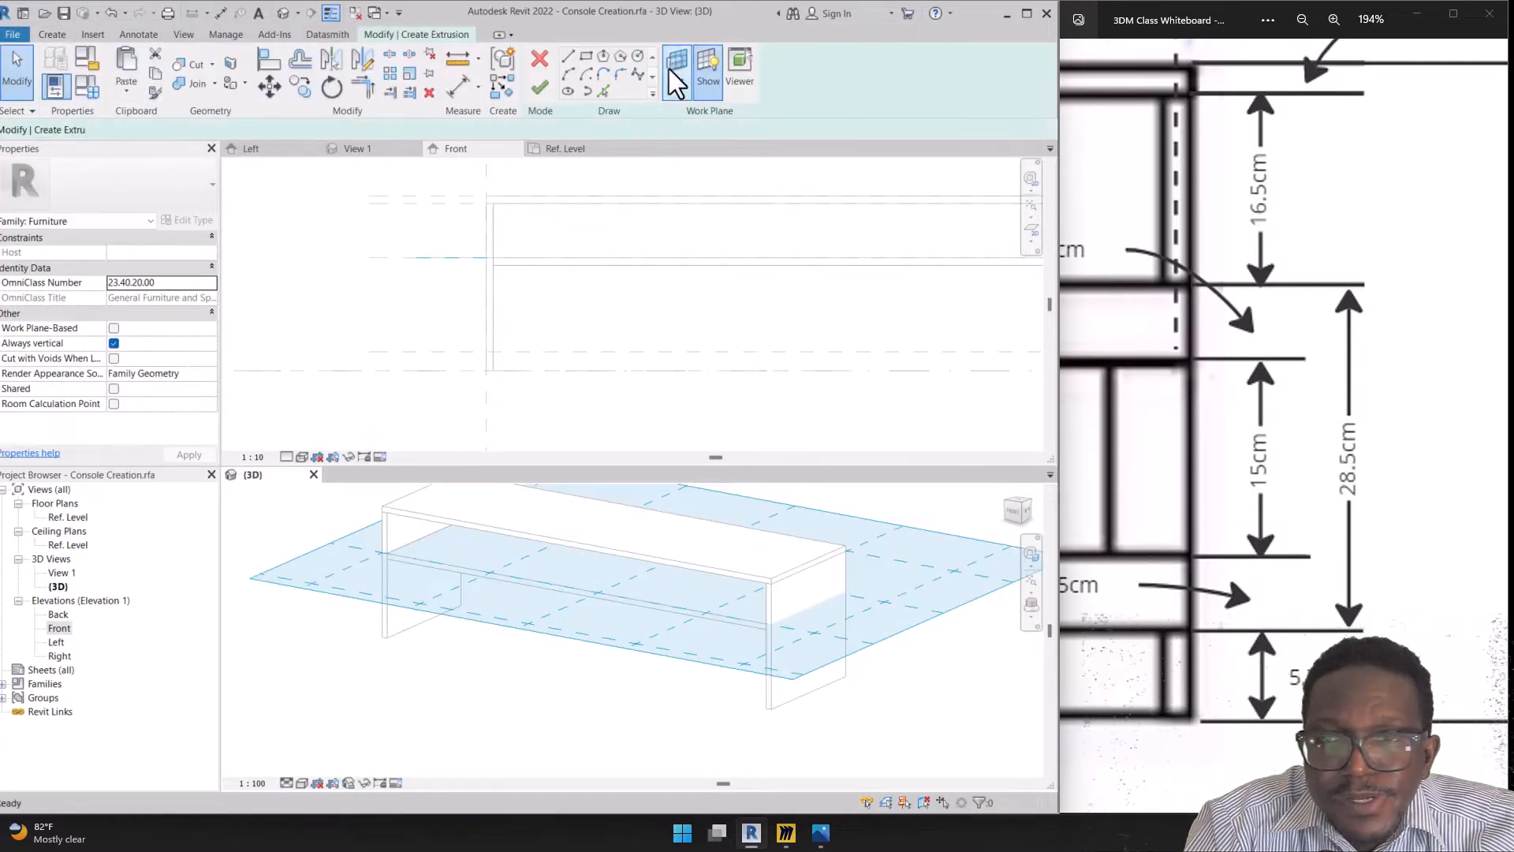
left_click(676, 74)
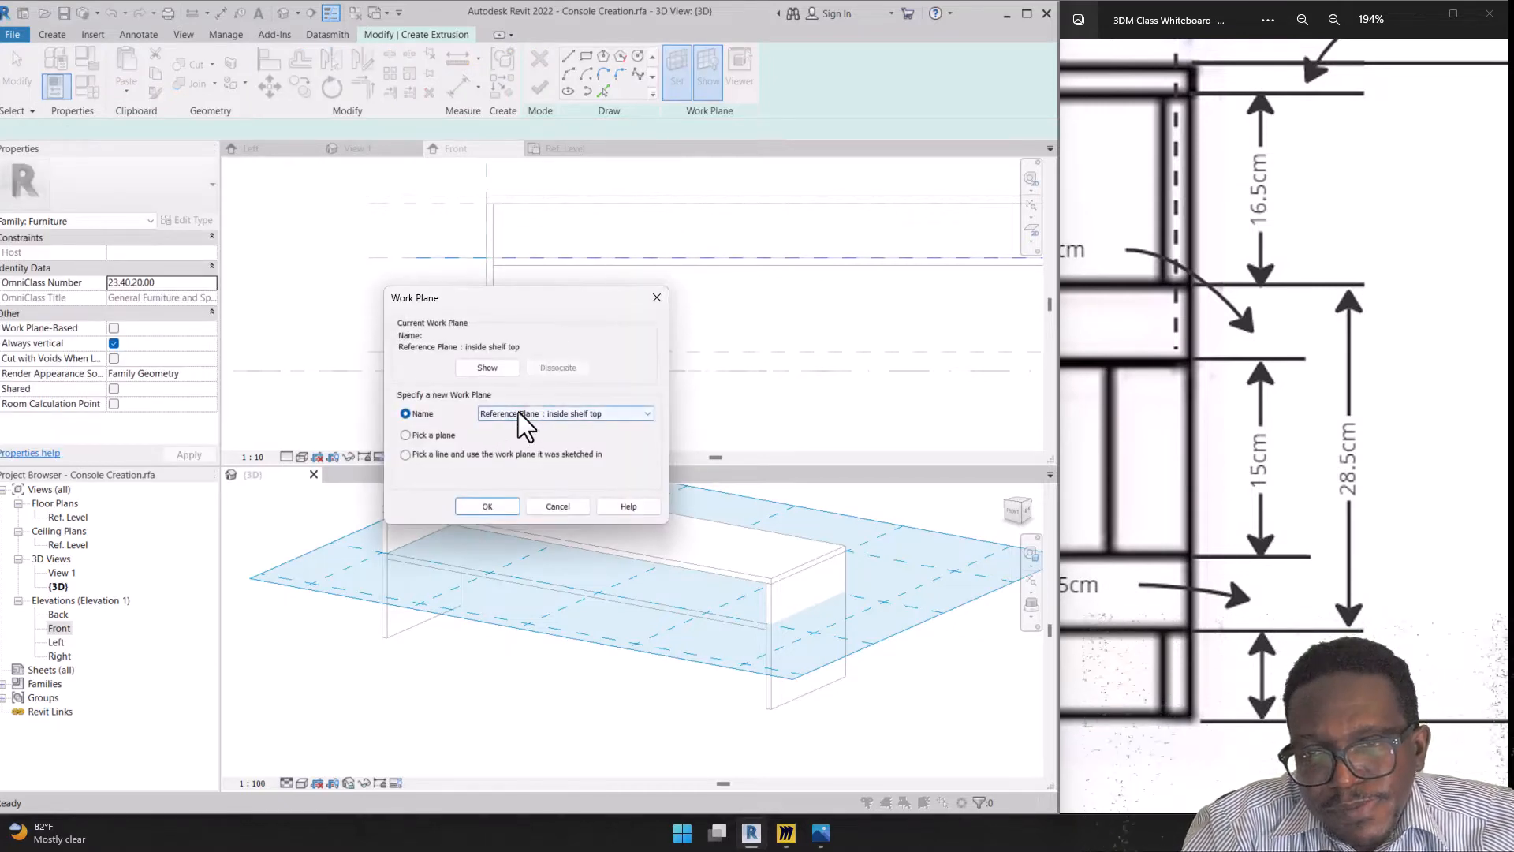
left_click(527, 412)
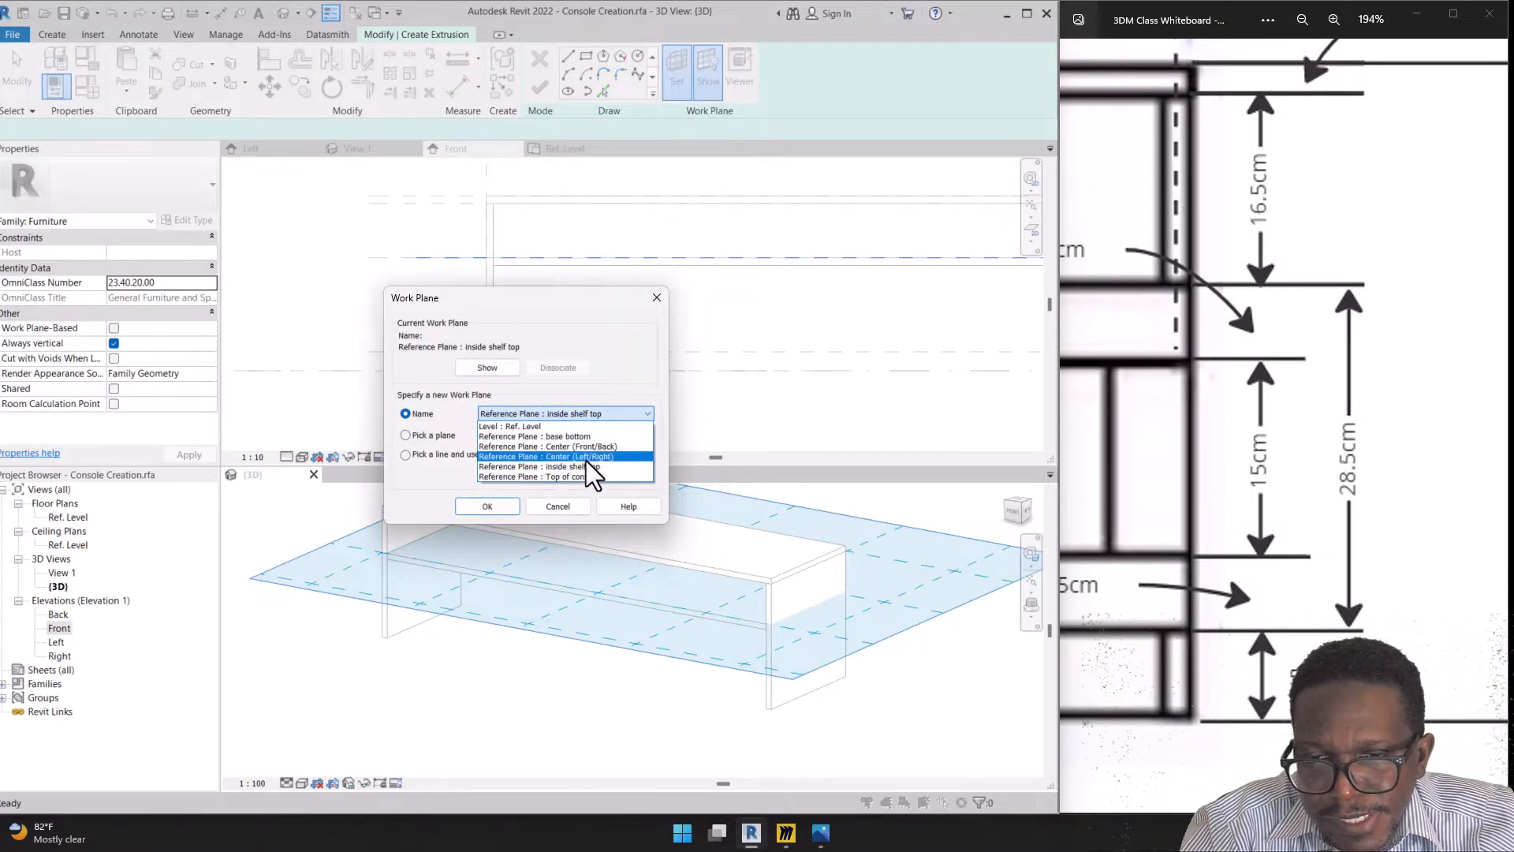
left_click(590, 437)
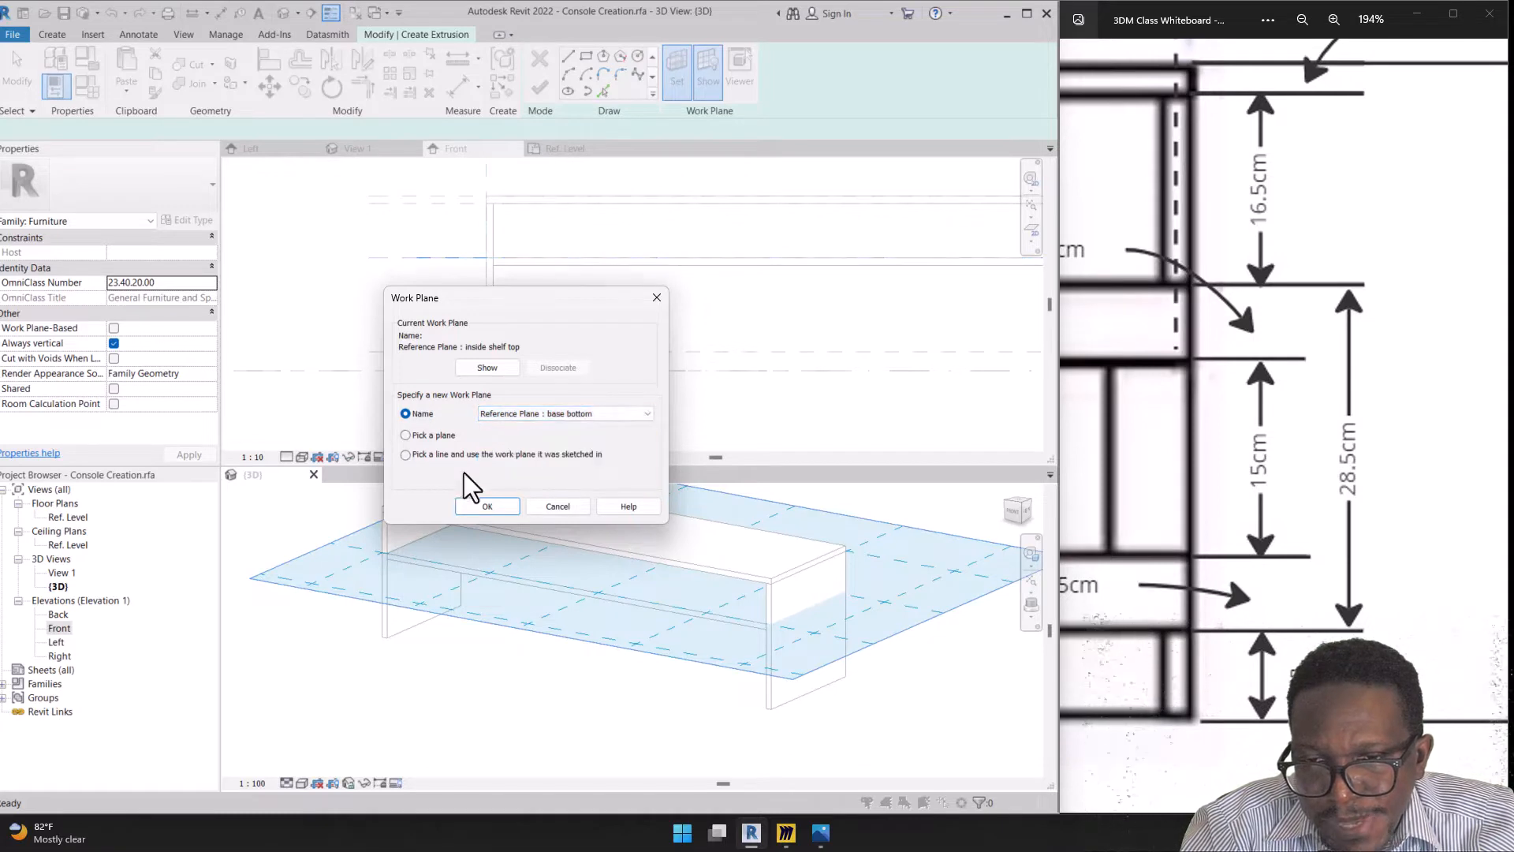
left_click(487, 507)
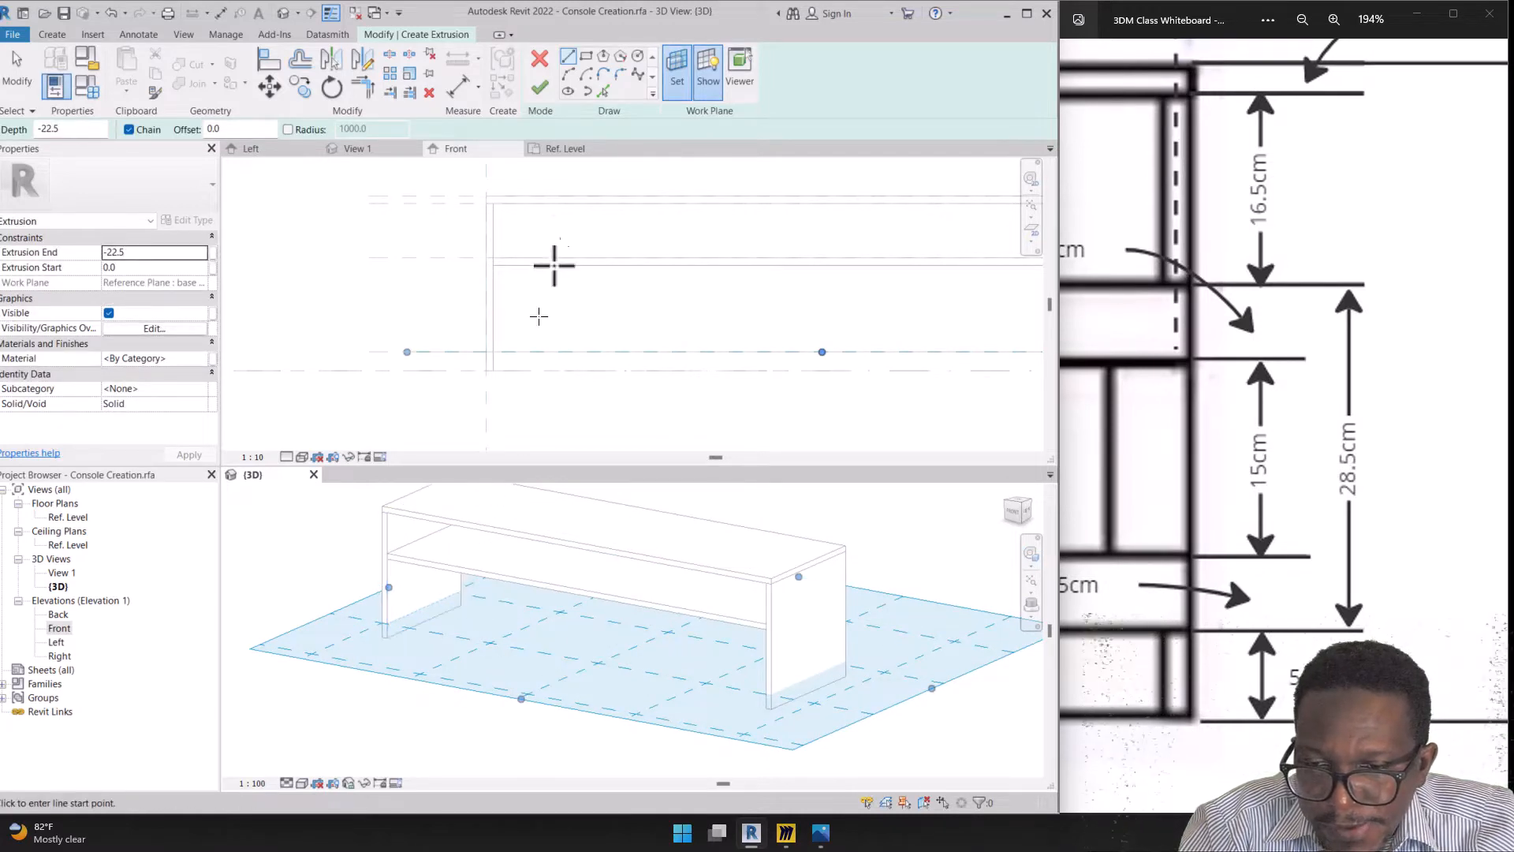
Sketch a rectangle on the base bottom plane between the two side panels in the 3D view
left_click(586, 56)
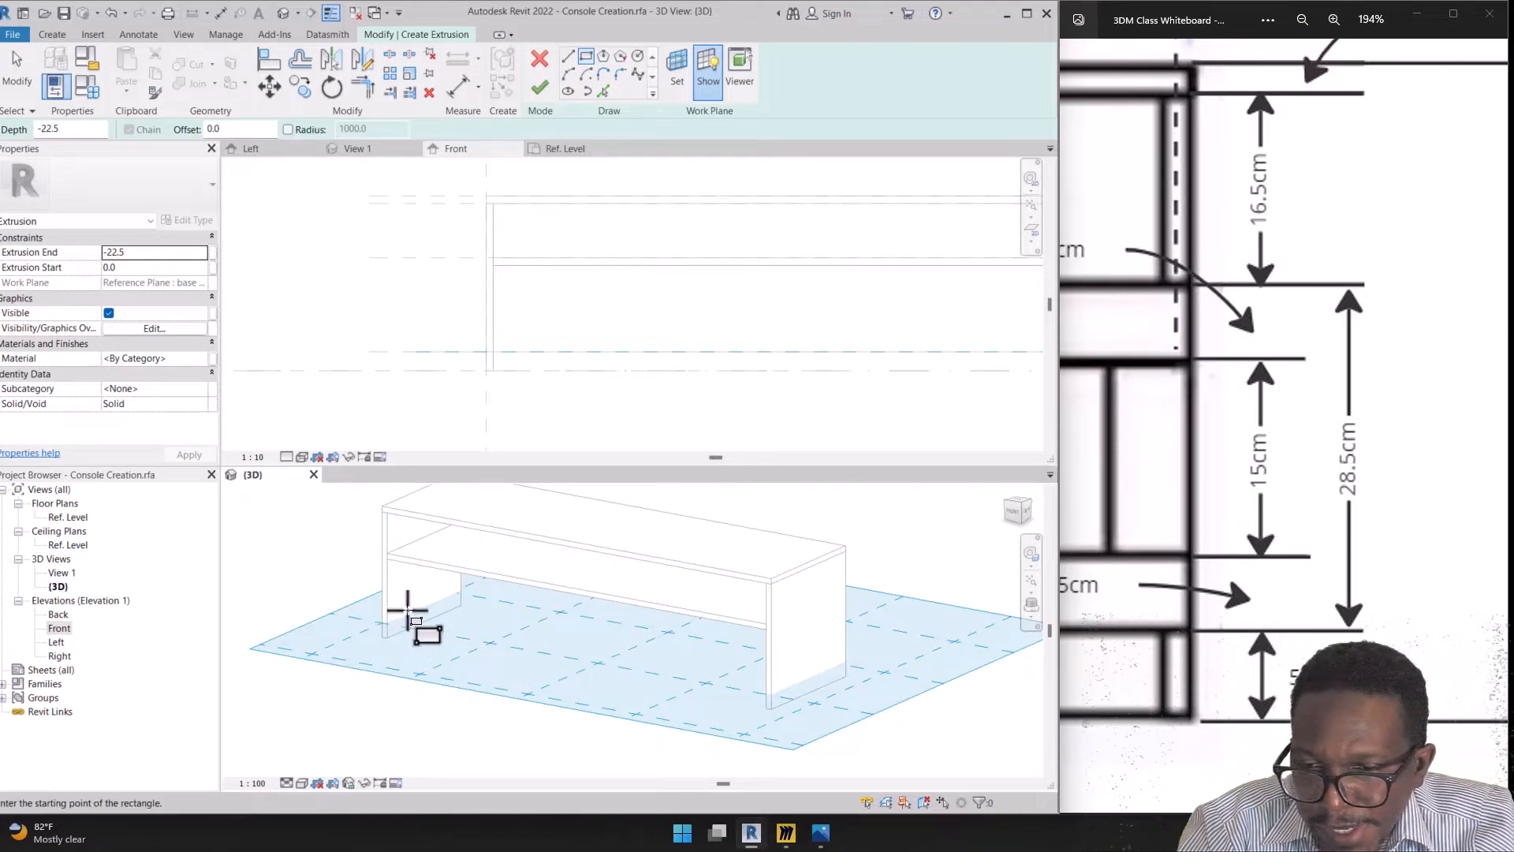
left_click(490, 609)
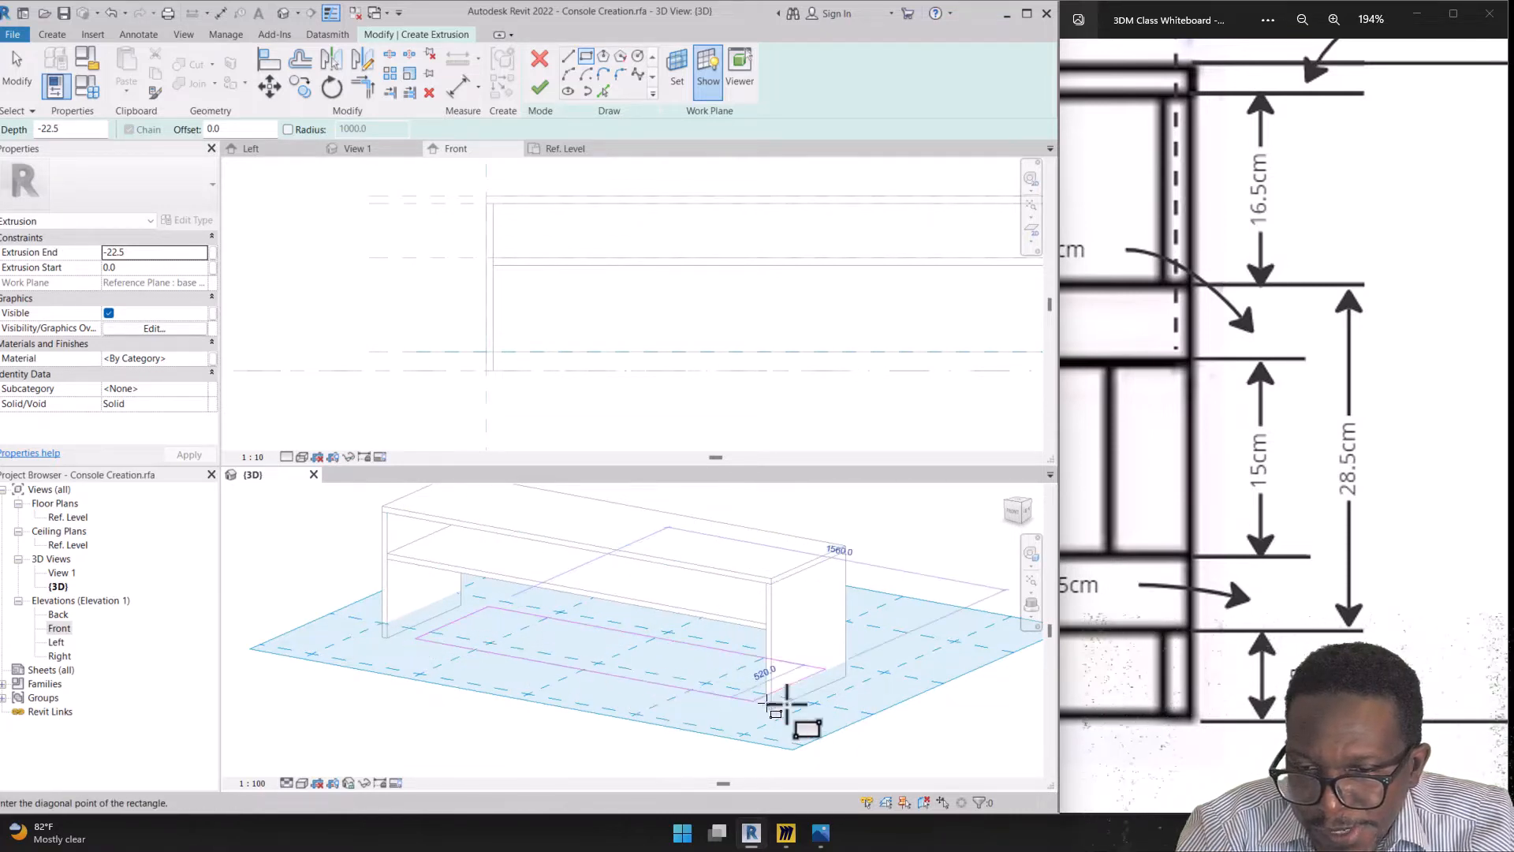
left_click(723, 677)
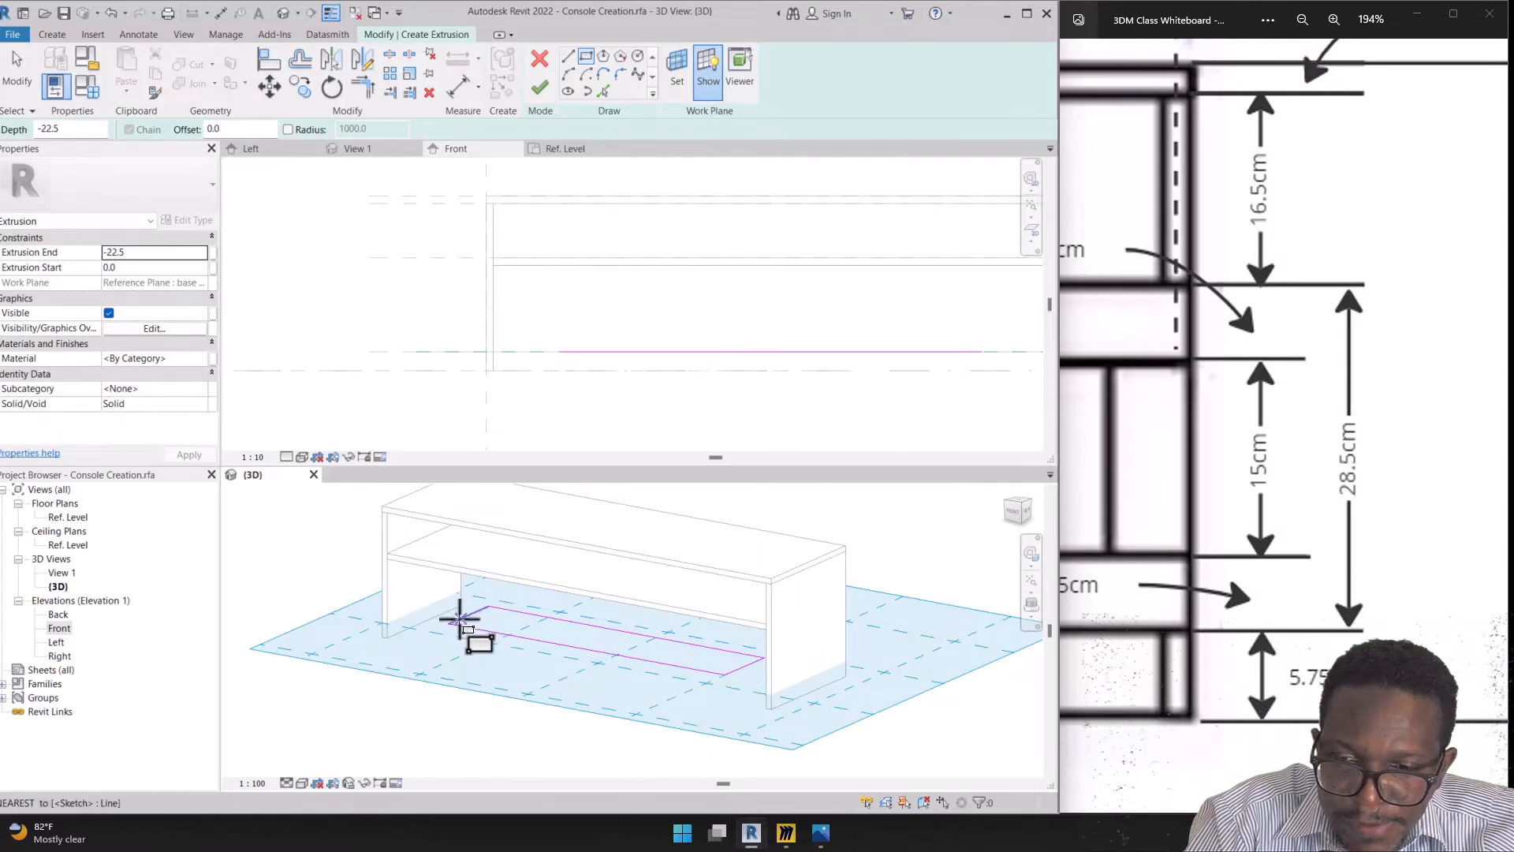
Align the base rectangle's left edge with the left side panel's inner face and its rear edge with the panel's back face
key("Escape")
key("a")
key("l")
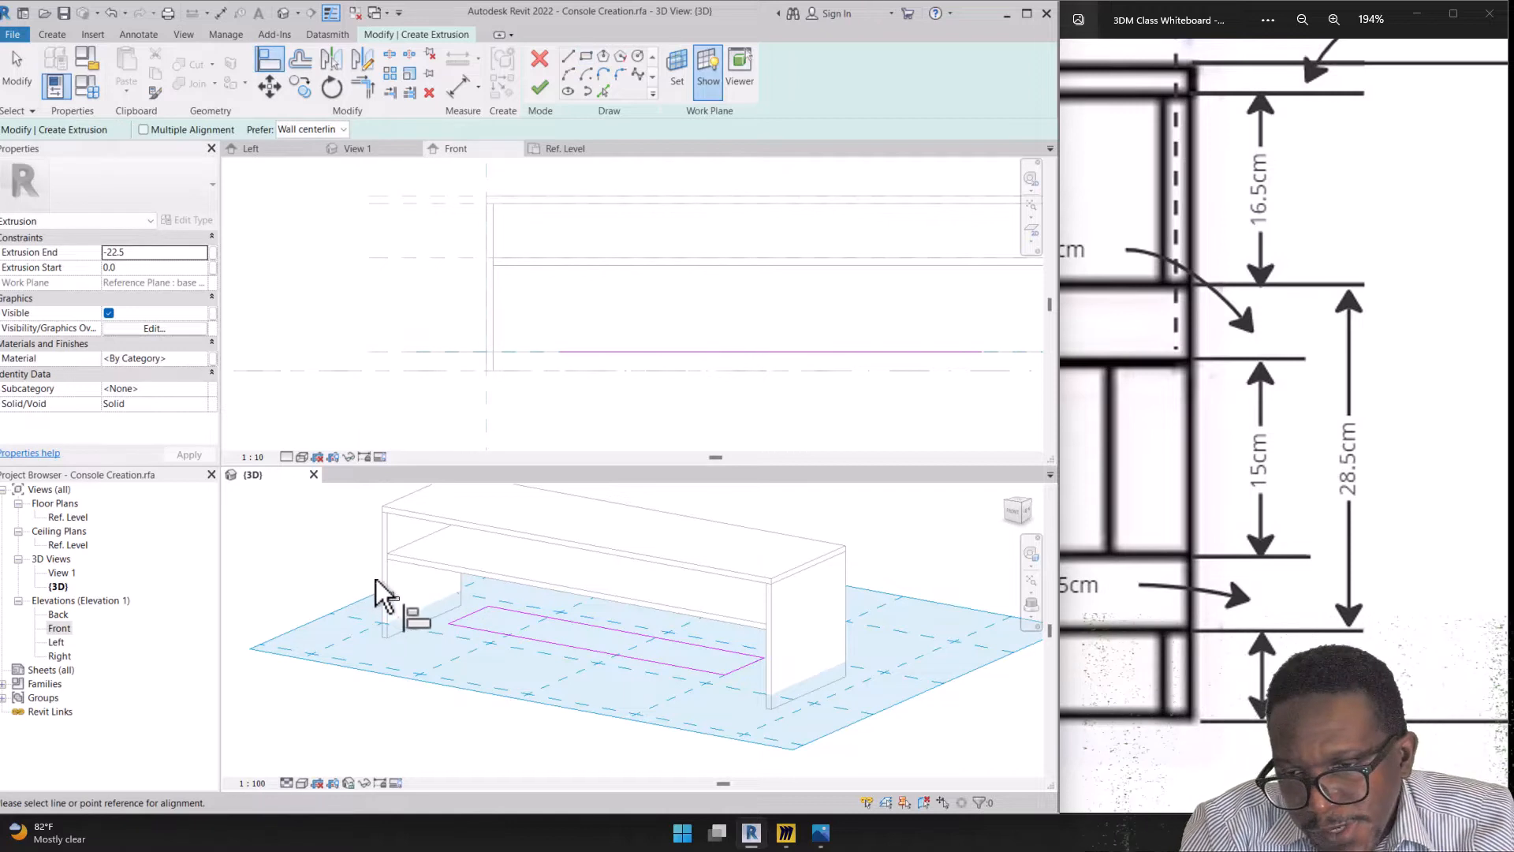
left_click(425, 611)
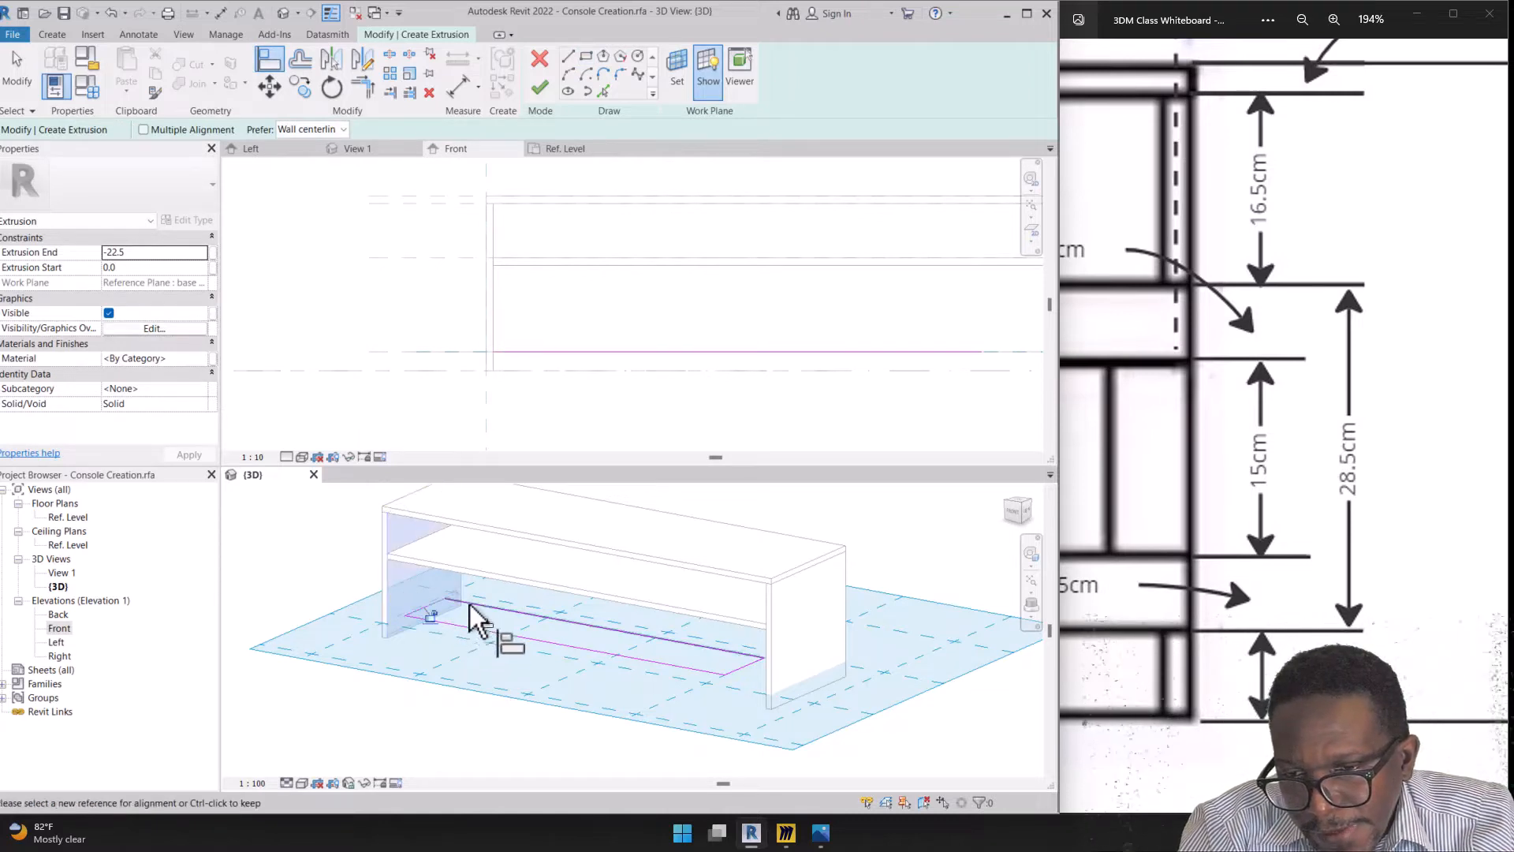
left_click(461, 584)
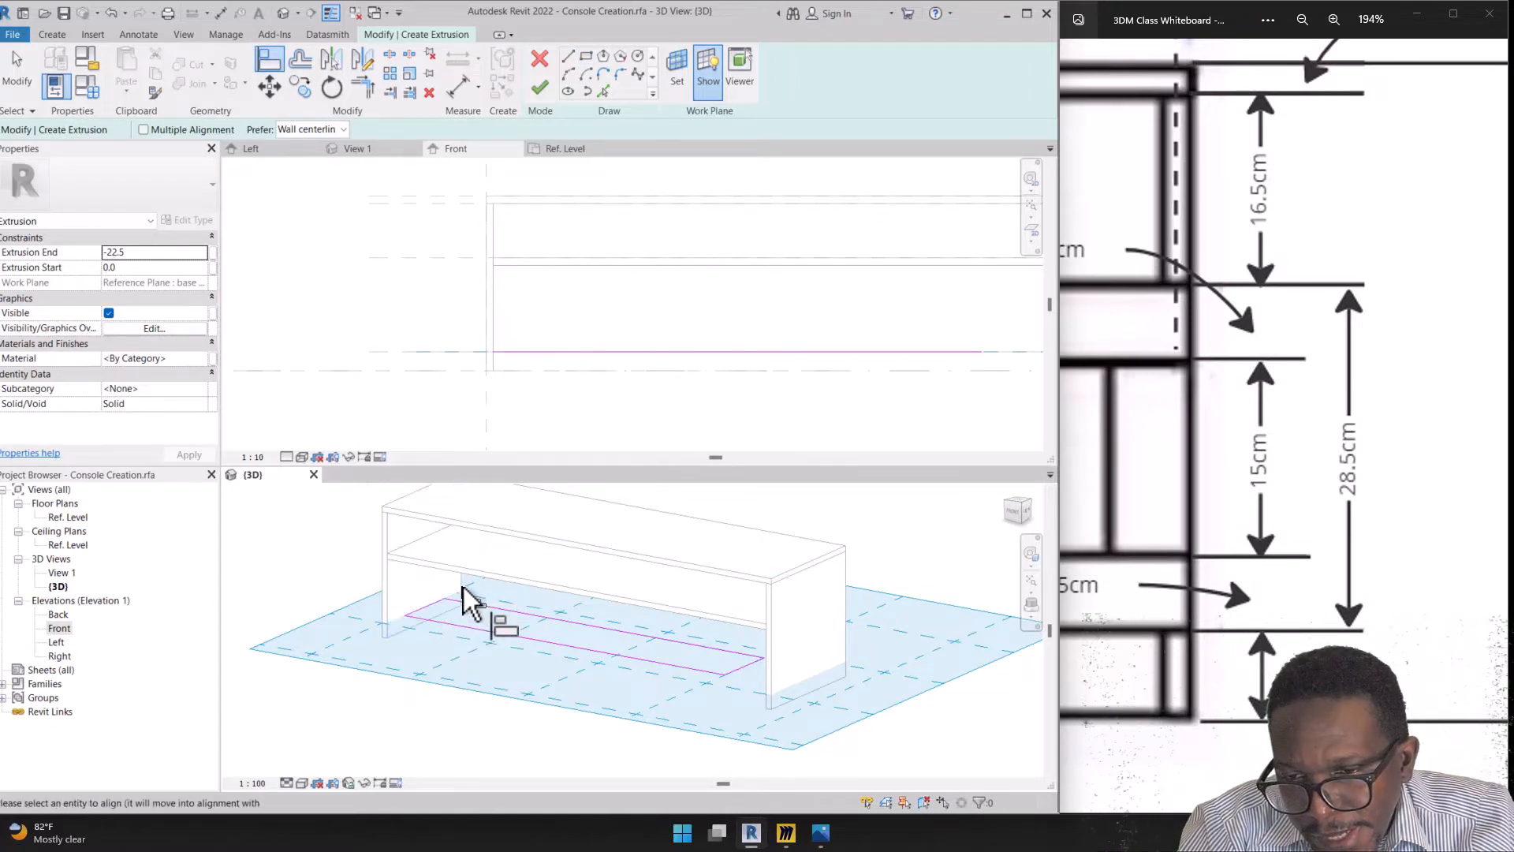
left_click(476, 604)
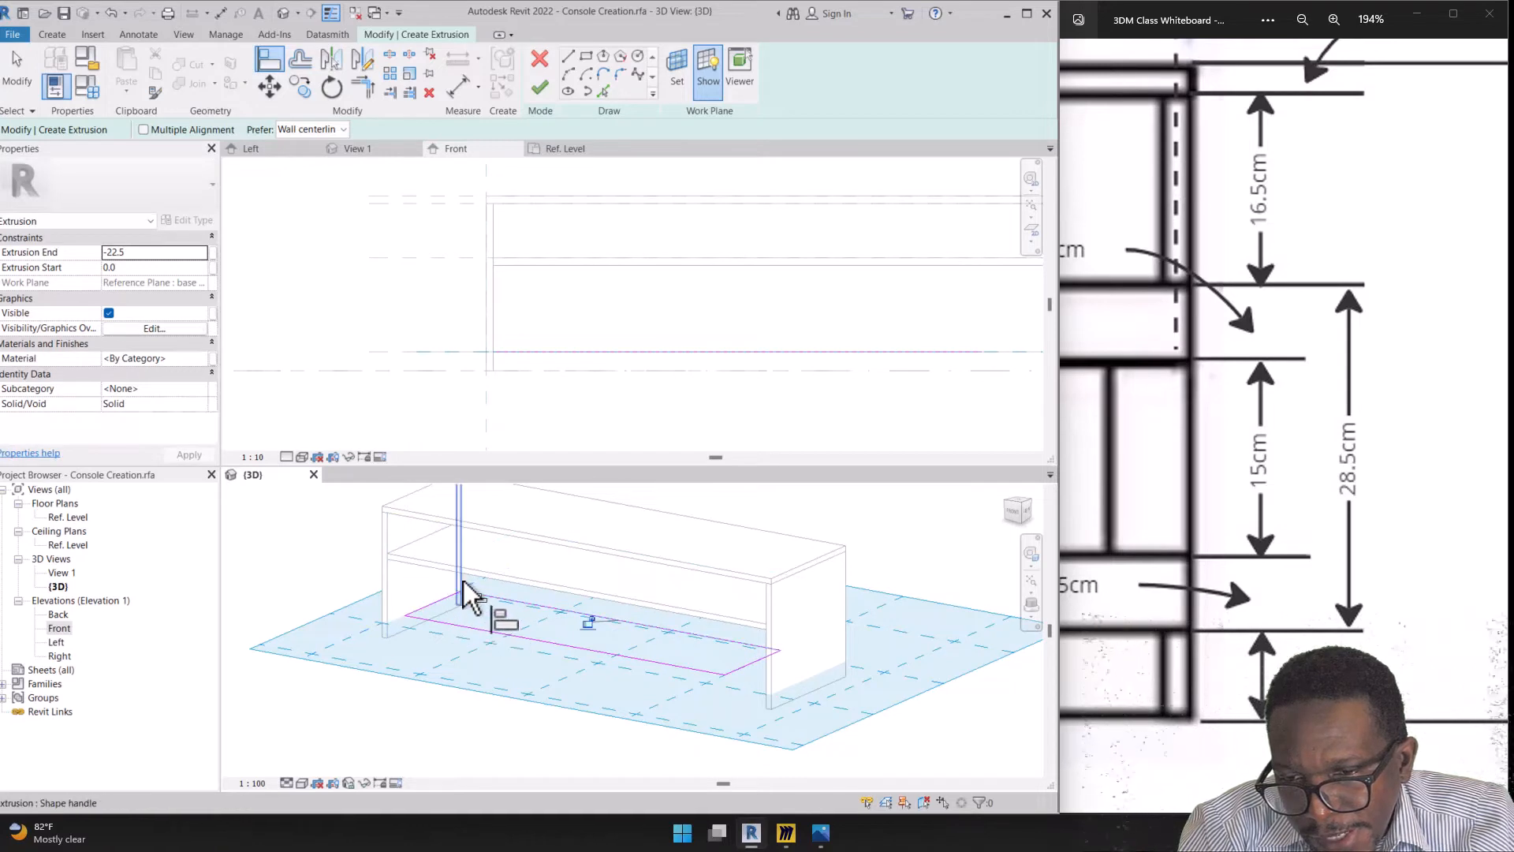
Align the base rectangle's front edge with the side panel's front face and its right edge with the right panel's inner face
left_click(390, 608)
left_click(426, 625)
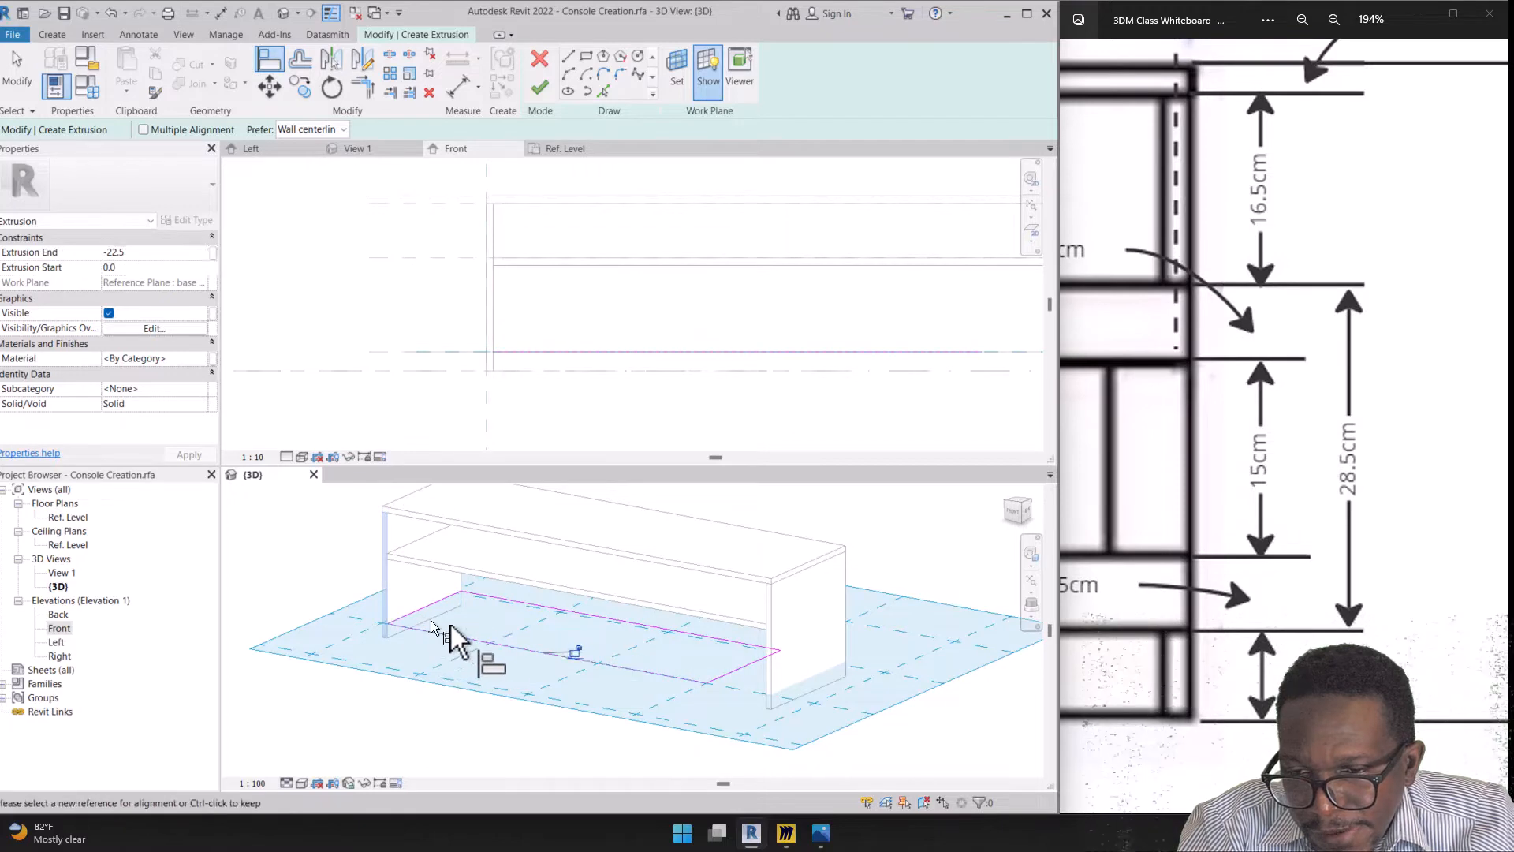
left_click(768, 669)
key("Escape")
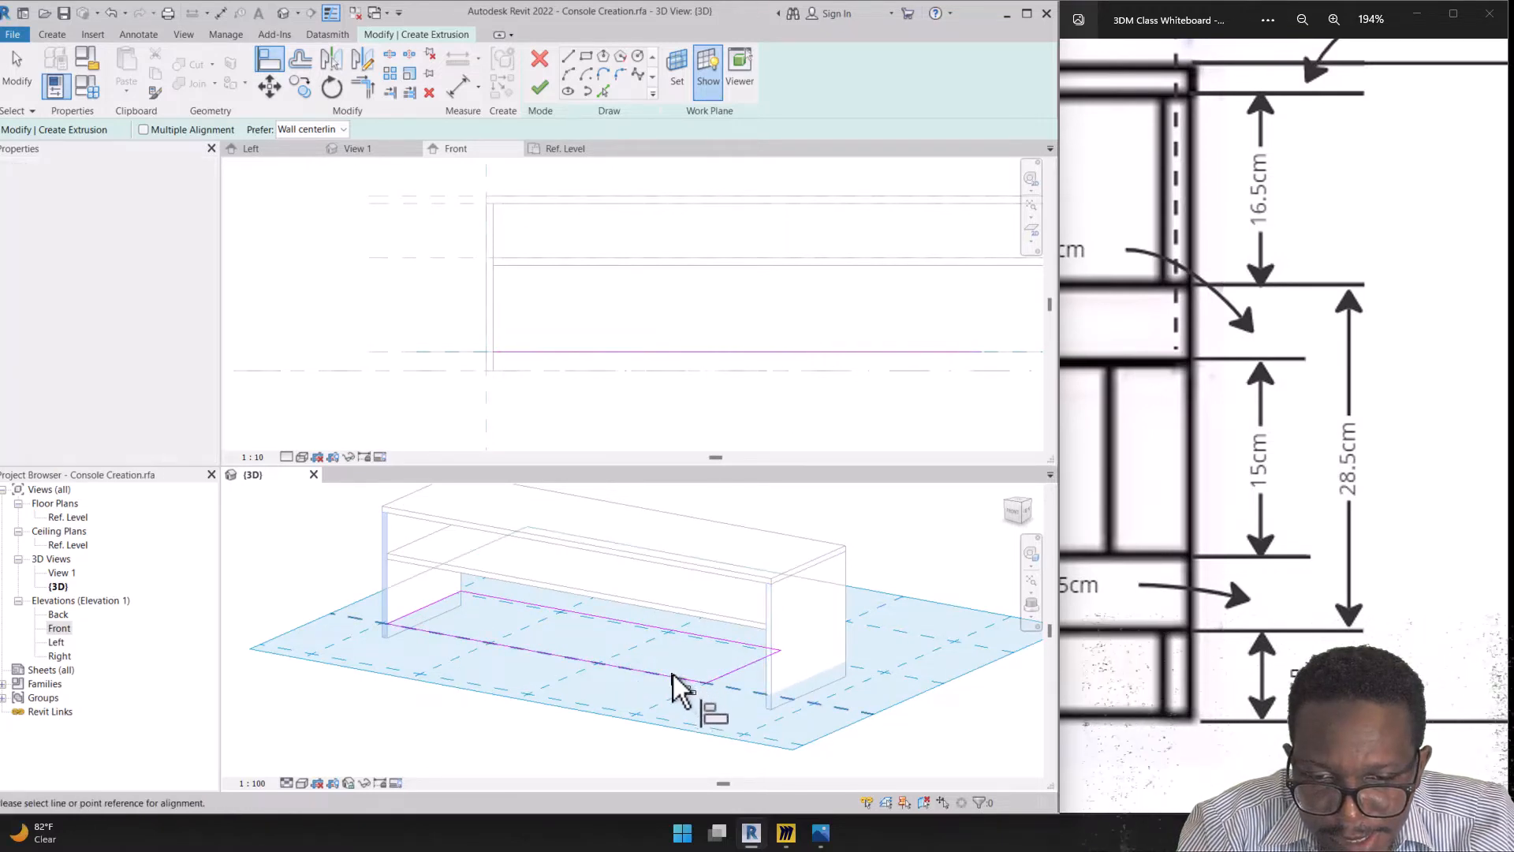
left_click(751, 679)
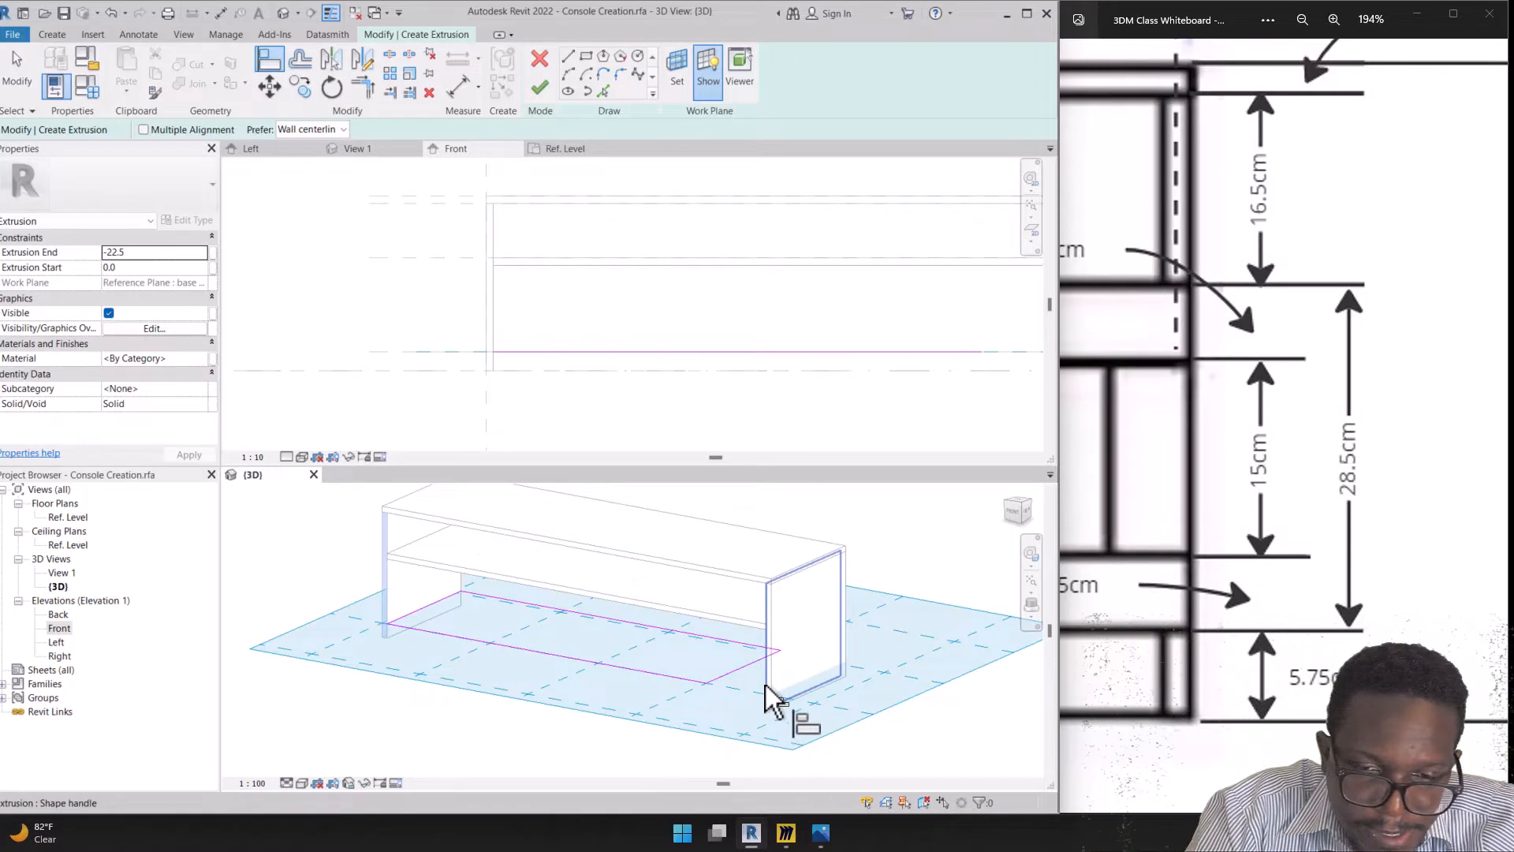
left_click(765, 684)
left_click(747, 669)
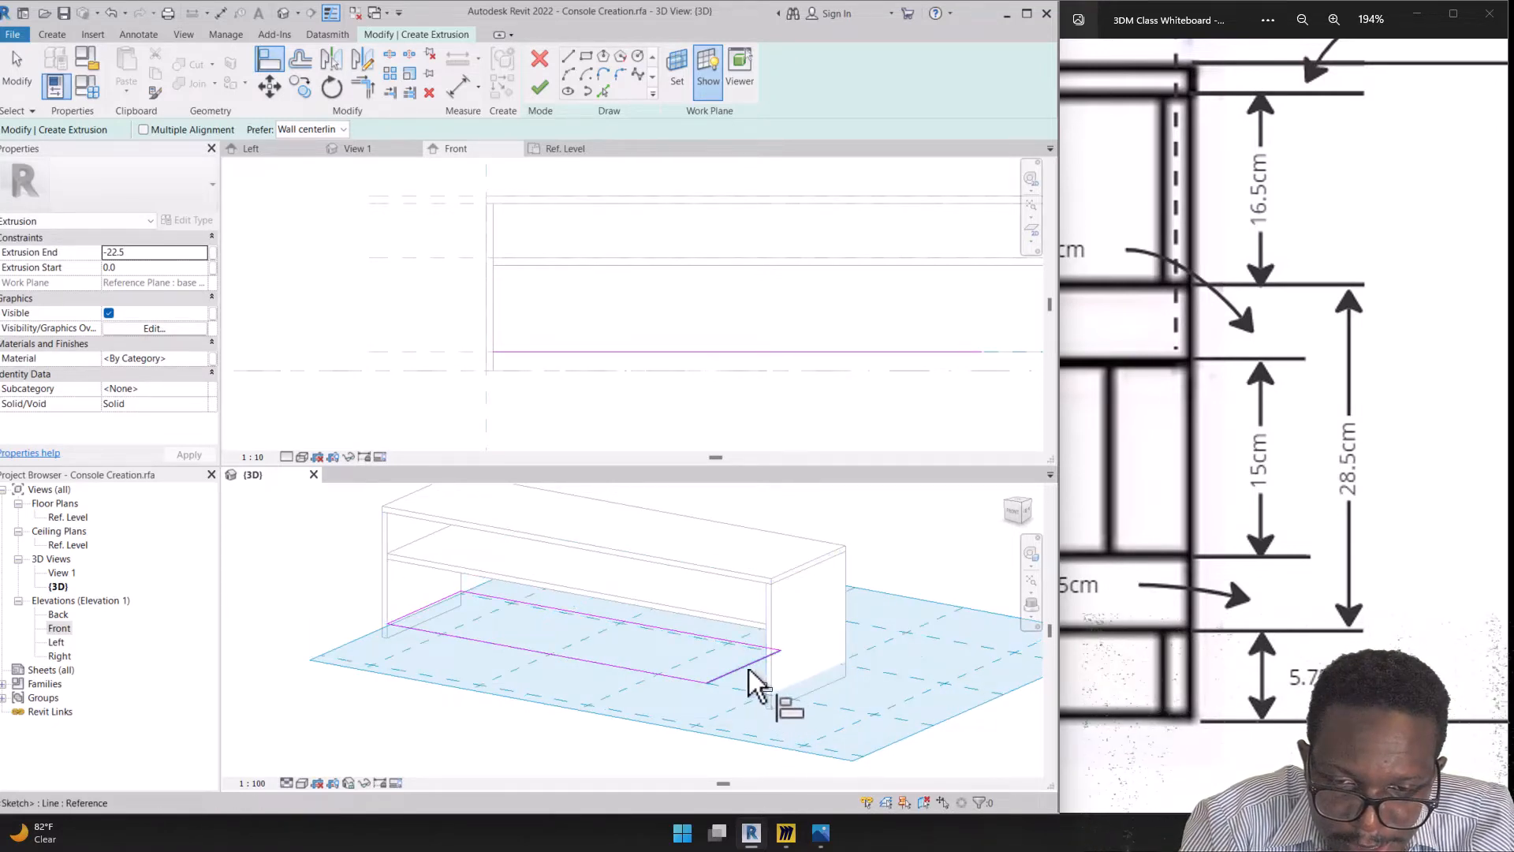
left_click(749, 669)
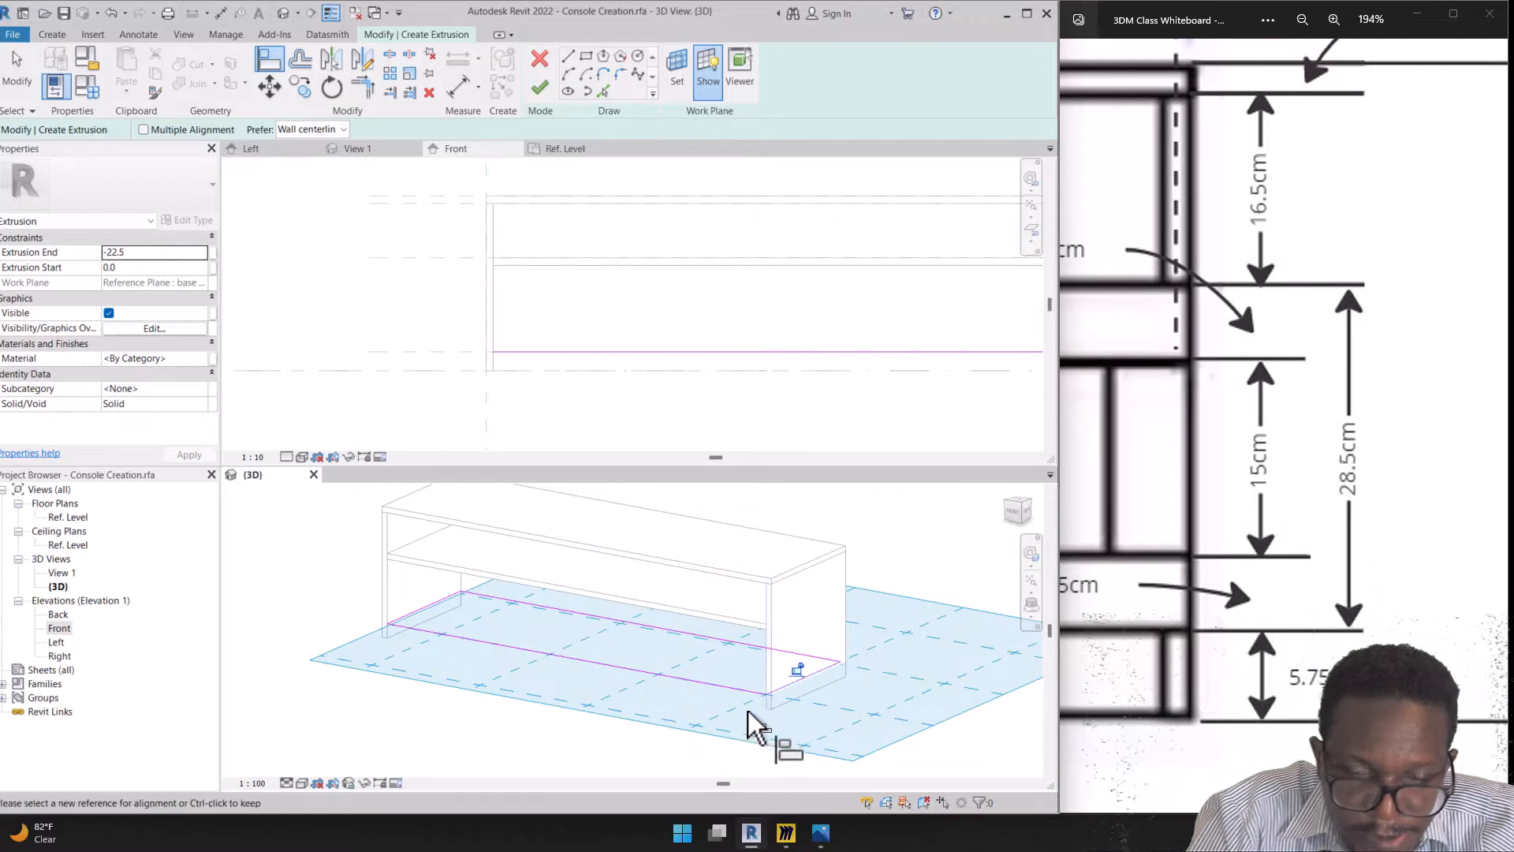
middle_click_drag(749, 711, 751, 694, "shift")
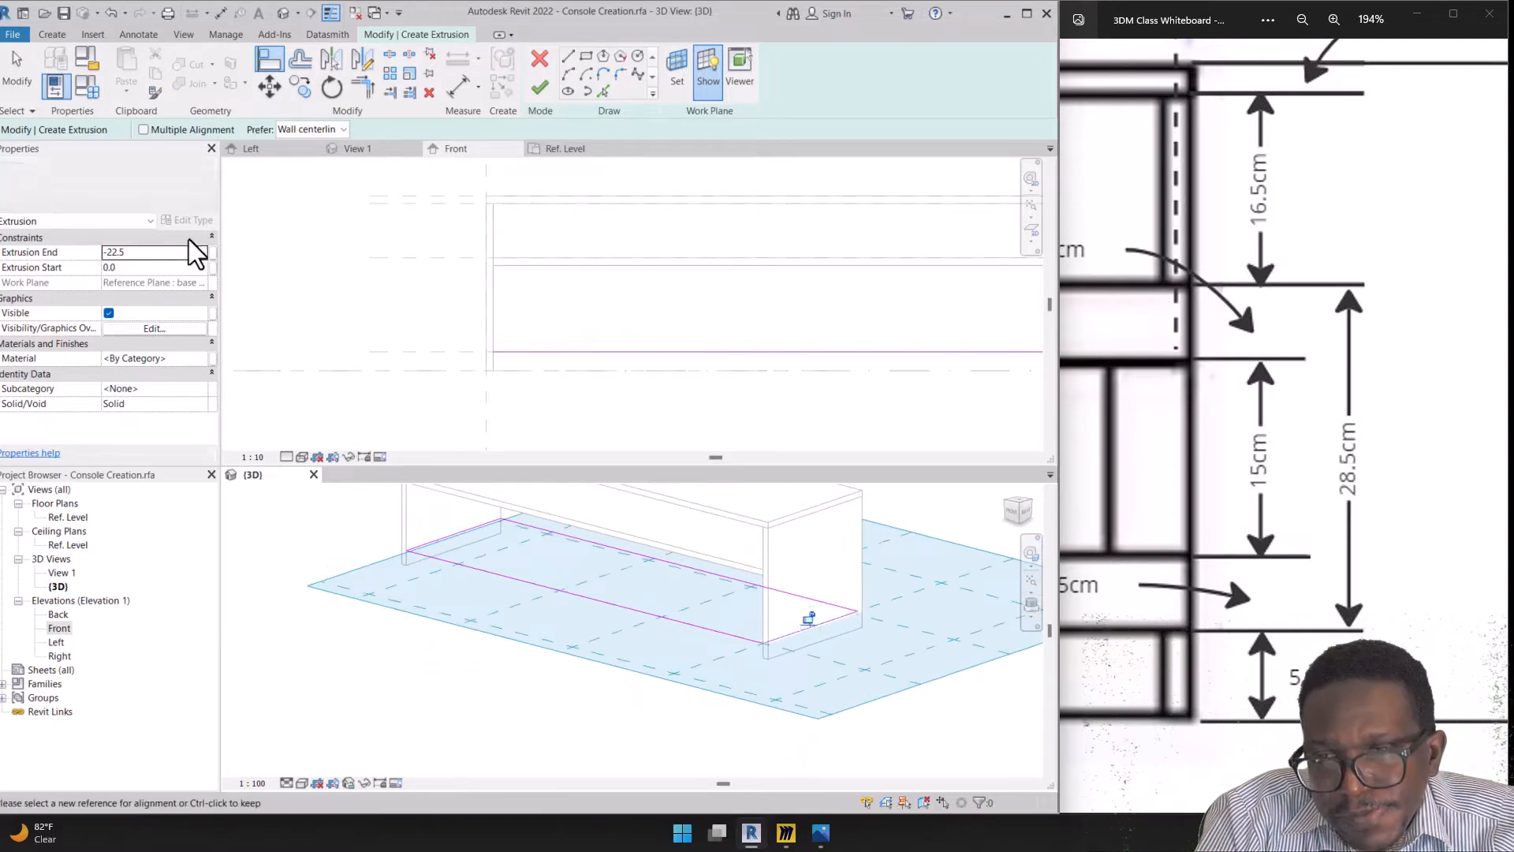
Set the base board's extrusion end to 22.5 mm and finish the extrusion
left_click(110, 253)
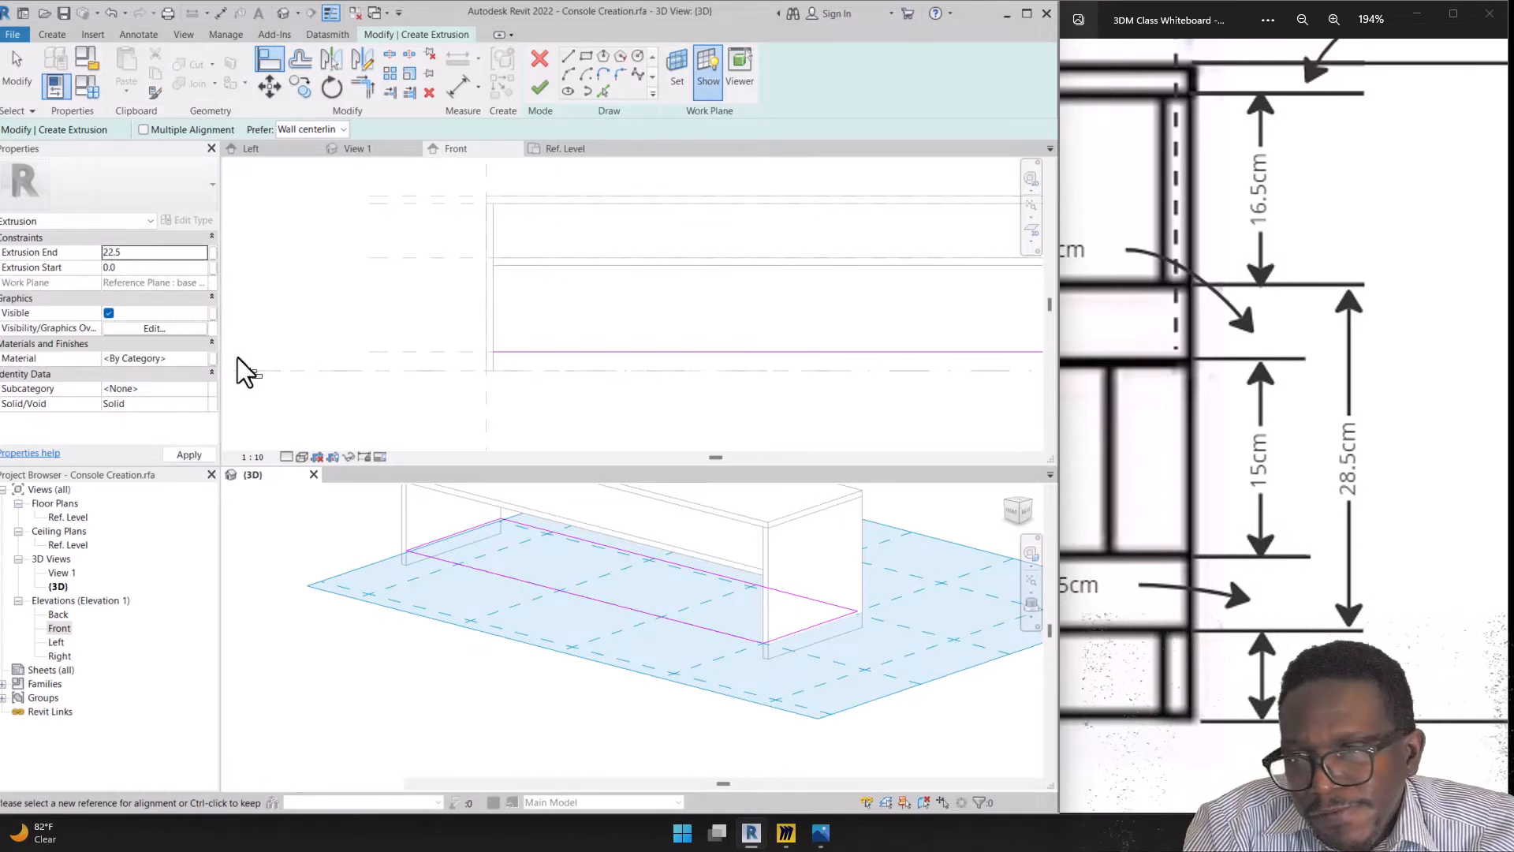
key("Escape")
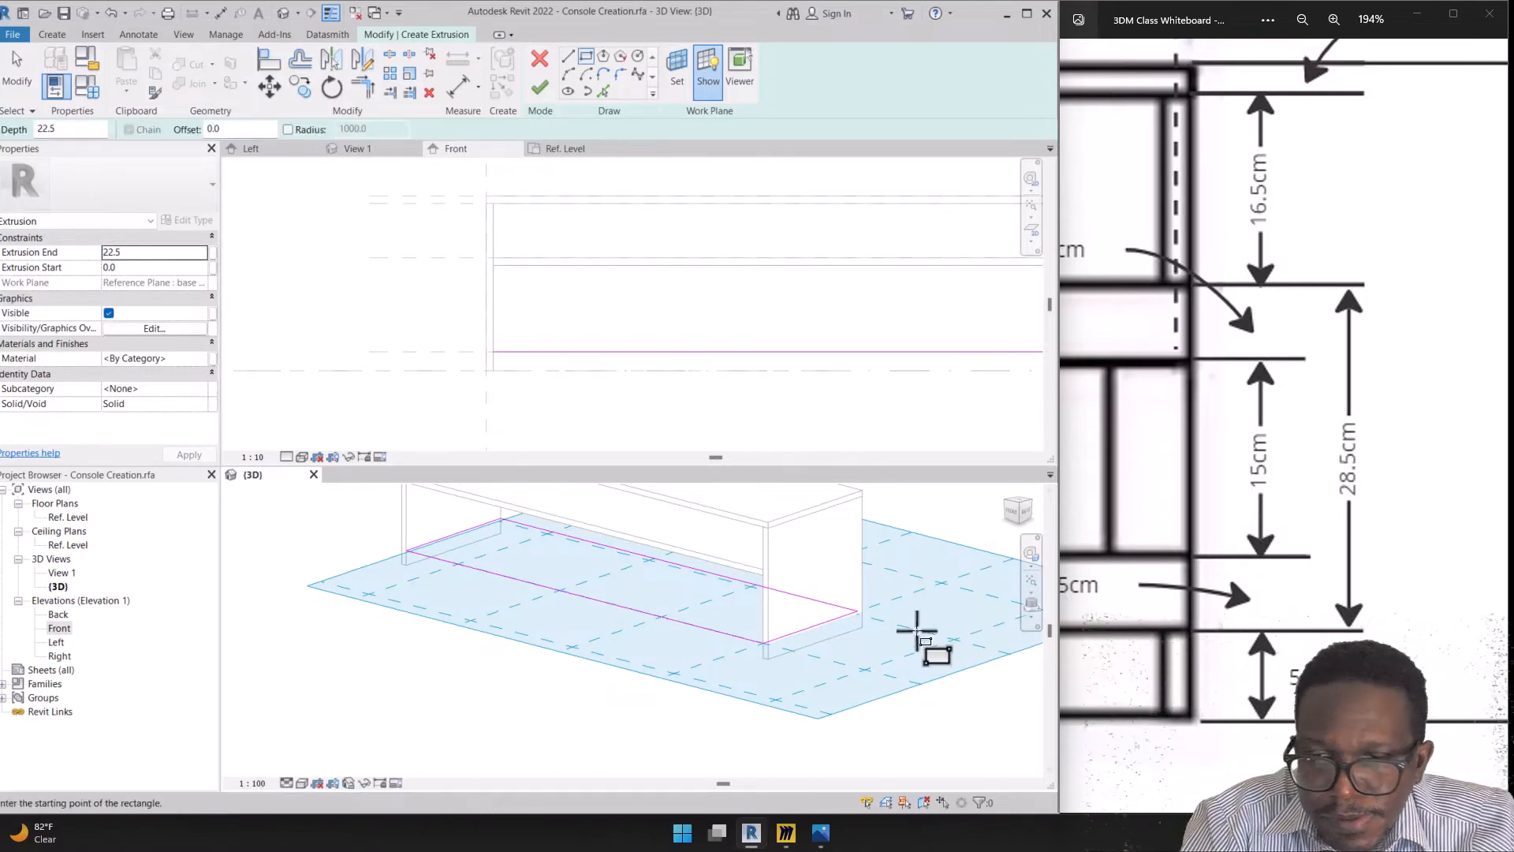
left_click(539, 88)
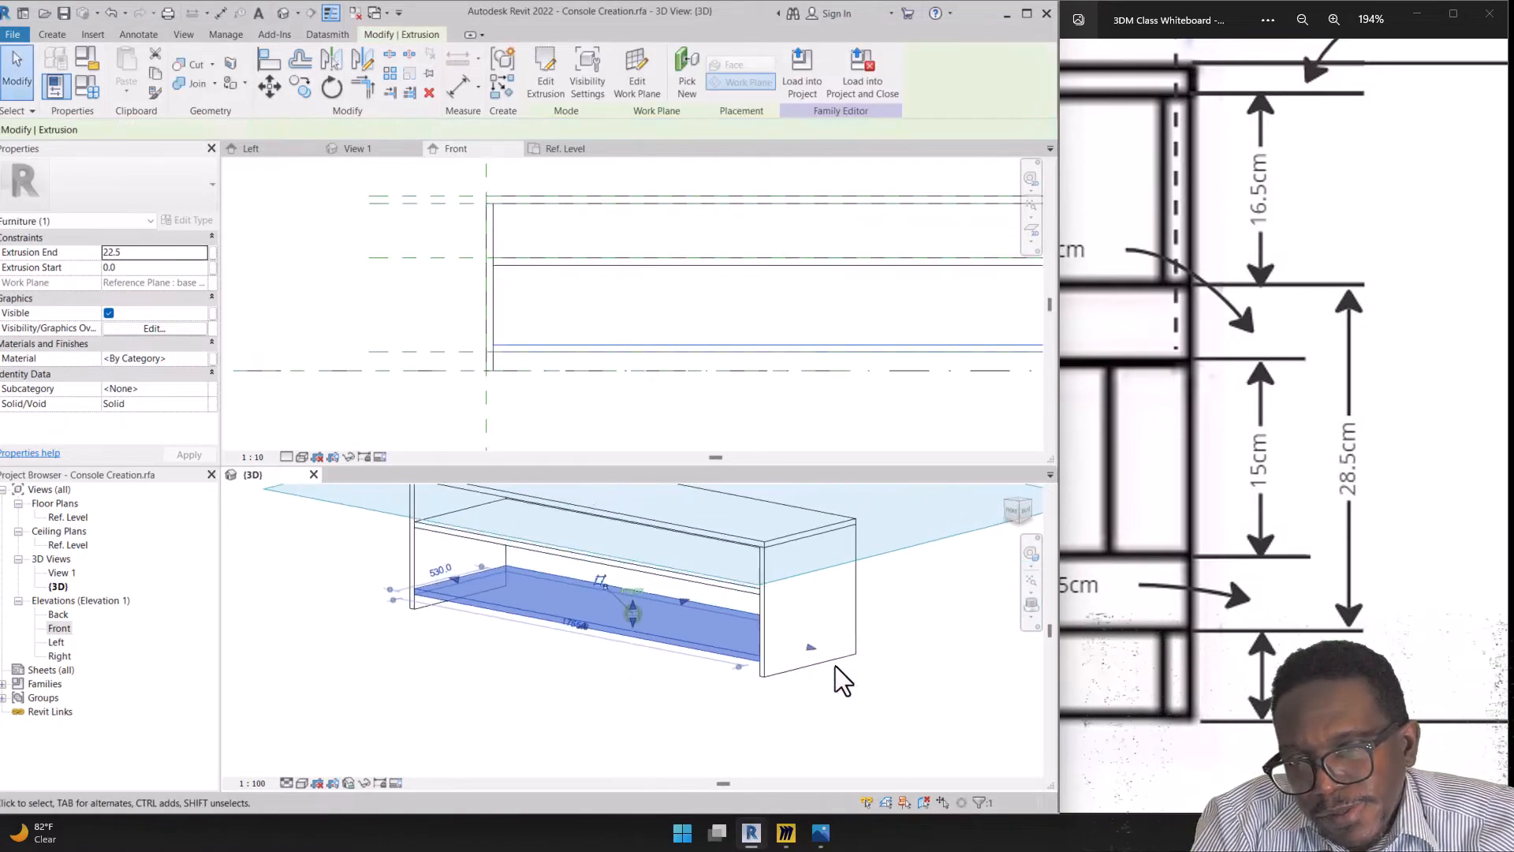
Examine the spacing of the vertical dividers in the reference drawing's front elevation and compare it with the console model
middle_click_drag(836, 665, 475, 609, "shift")
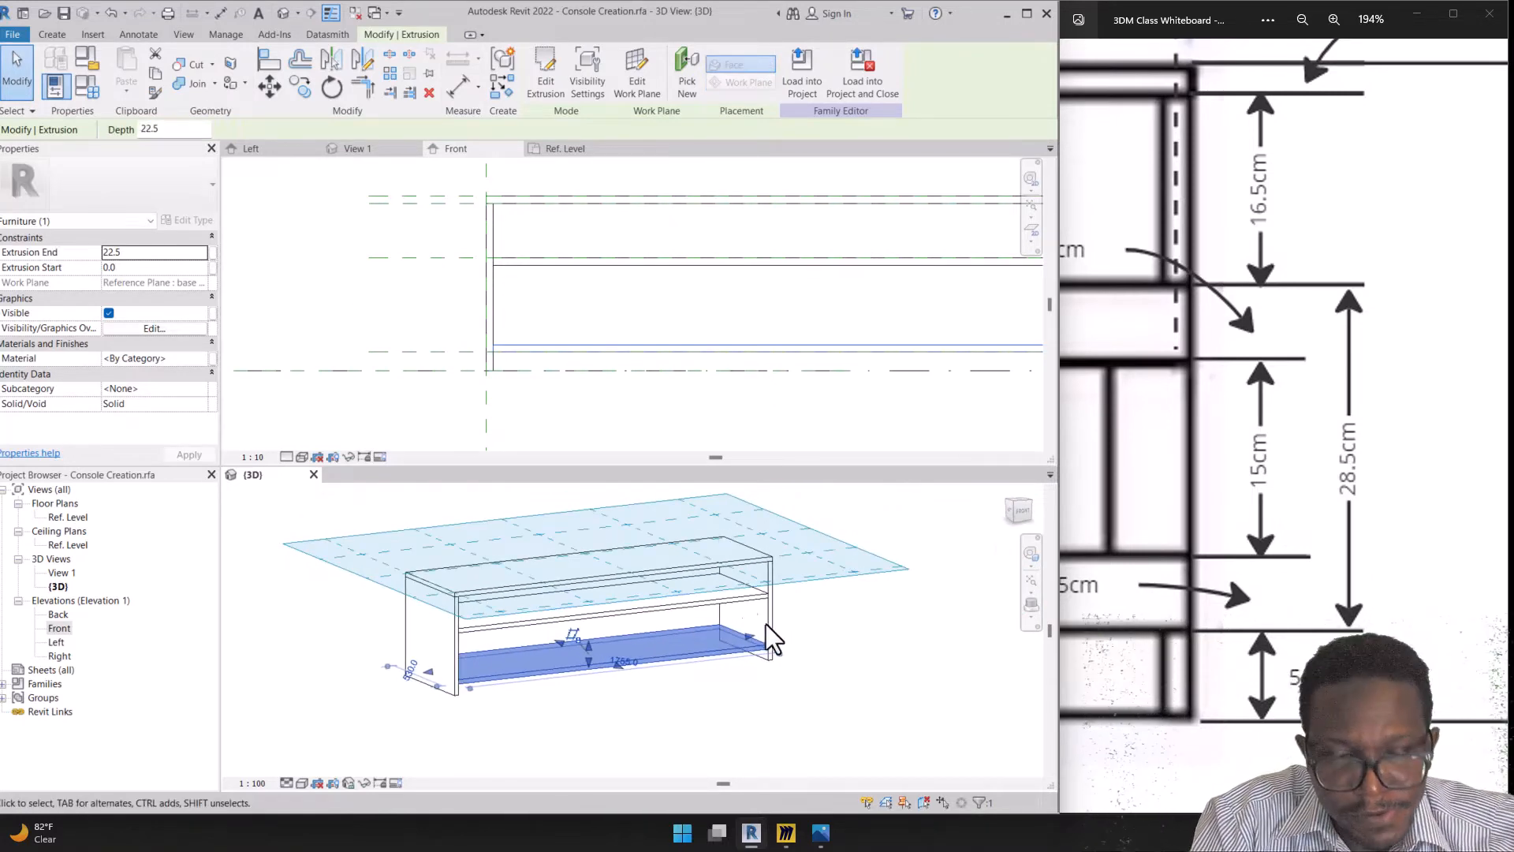
scroll(1270, 297, "down", 3)
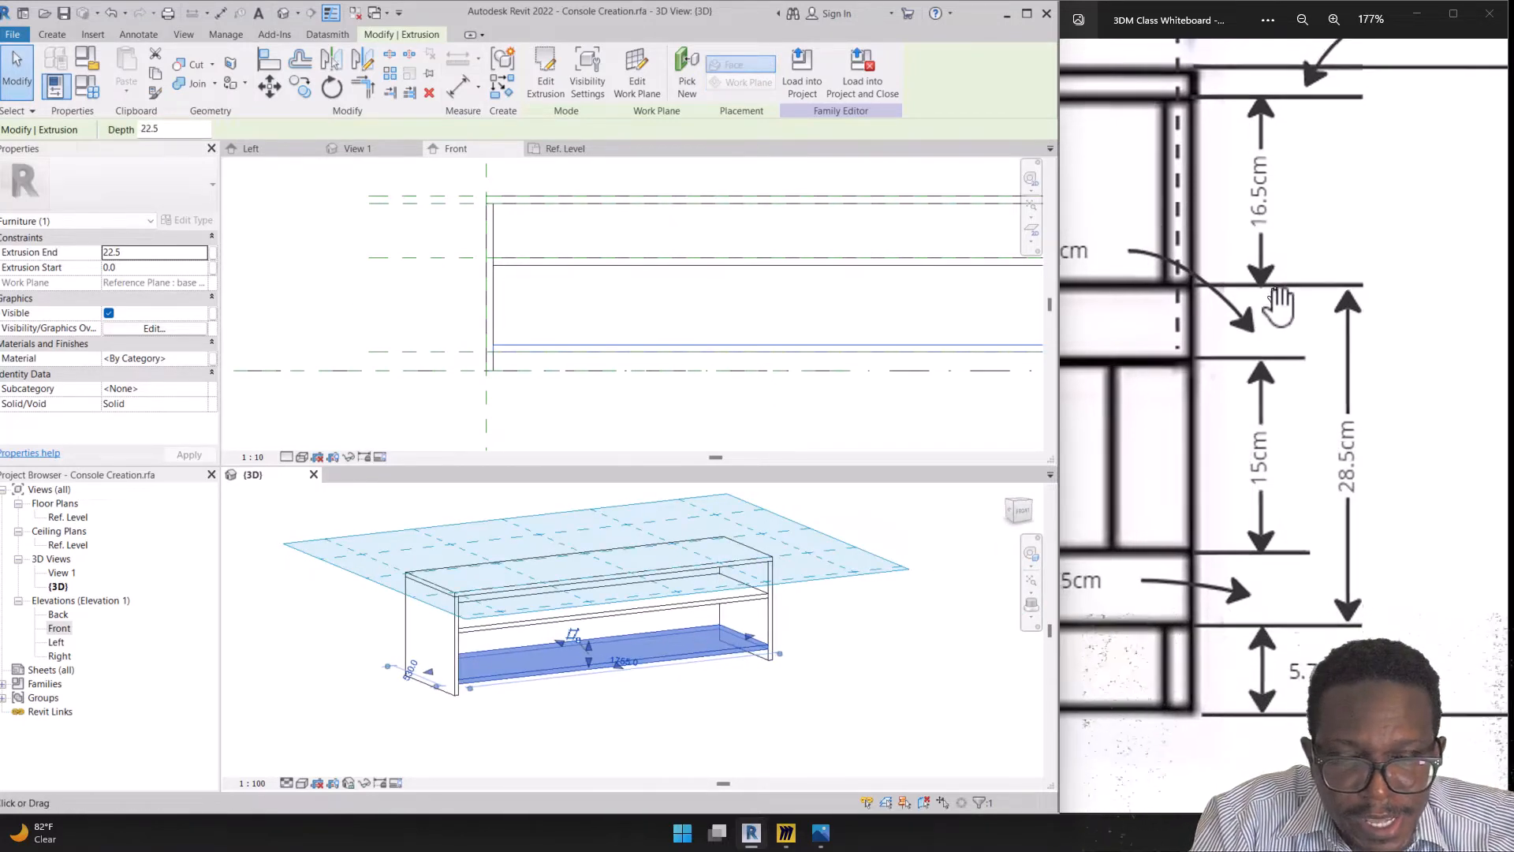
scroll(1282, 303, "down", 5)
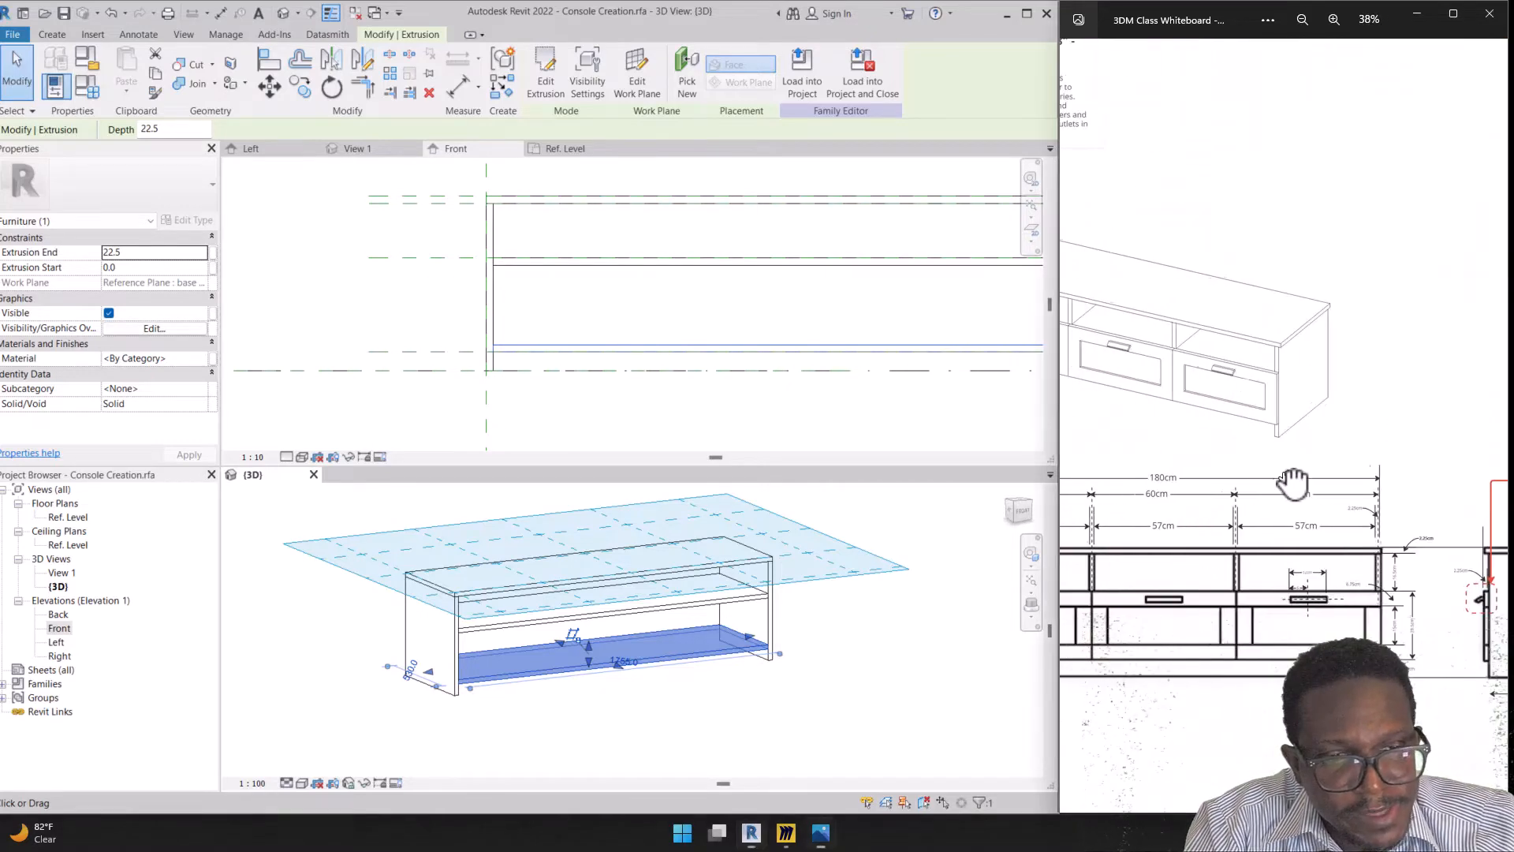
left_click_drag(1325, 438, 1347, 425)
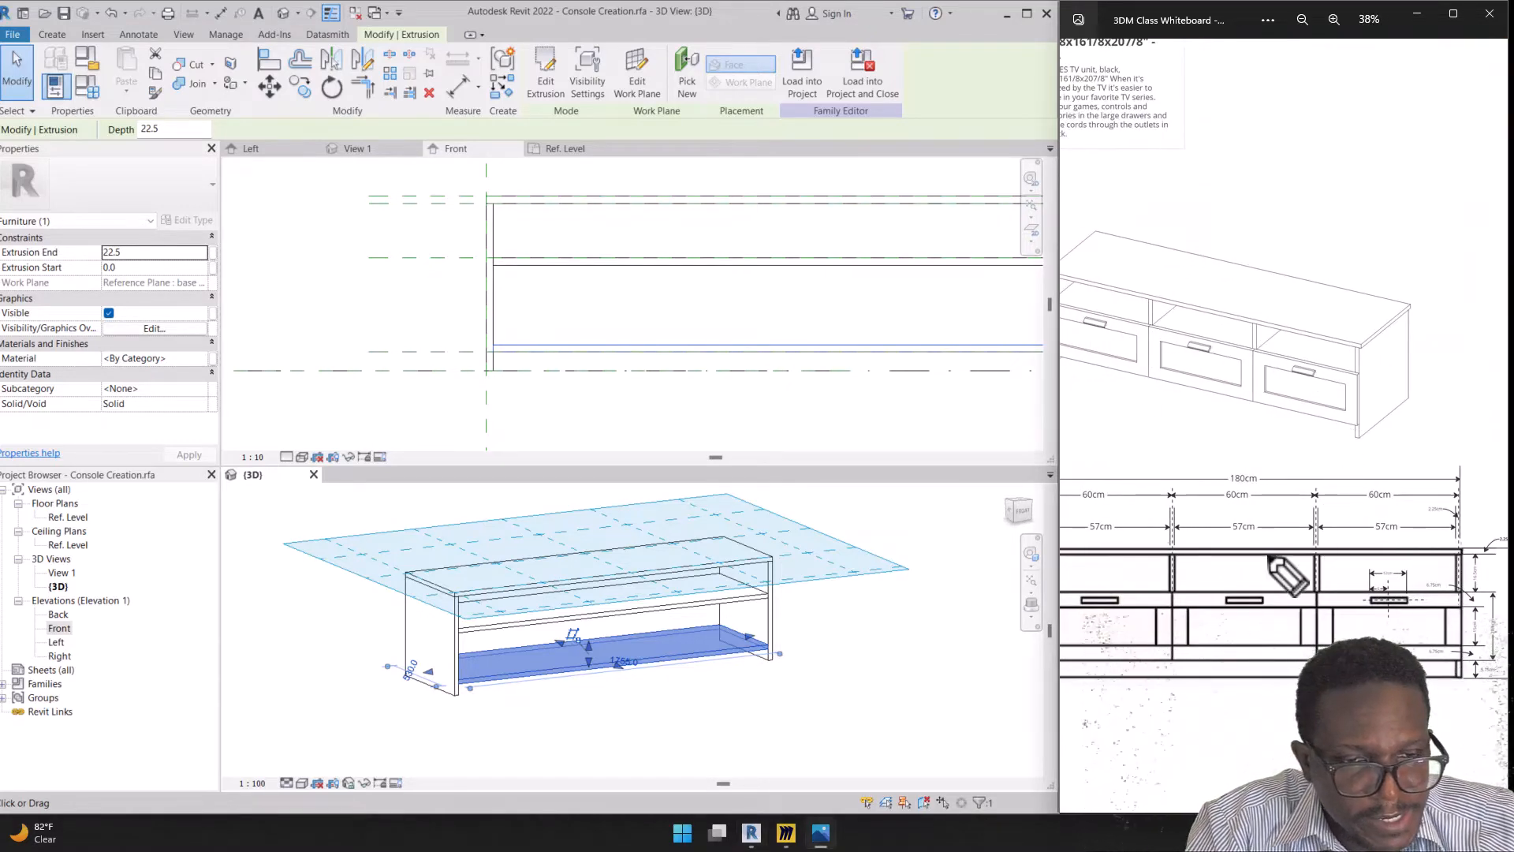
mouse_move(1280, 505)
left_mouse_down()
mouse_move(1219, 619)
mouse_move(1199, 558)
left_mouse_up()
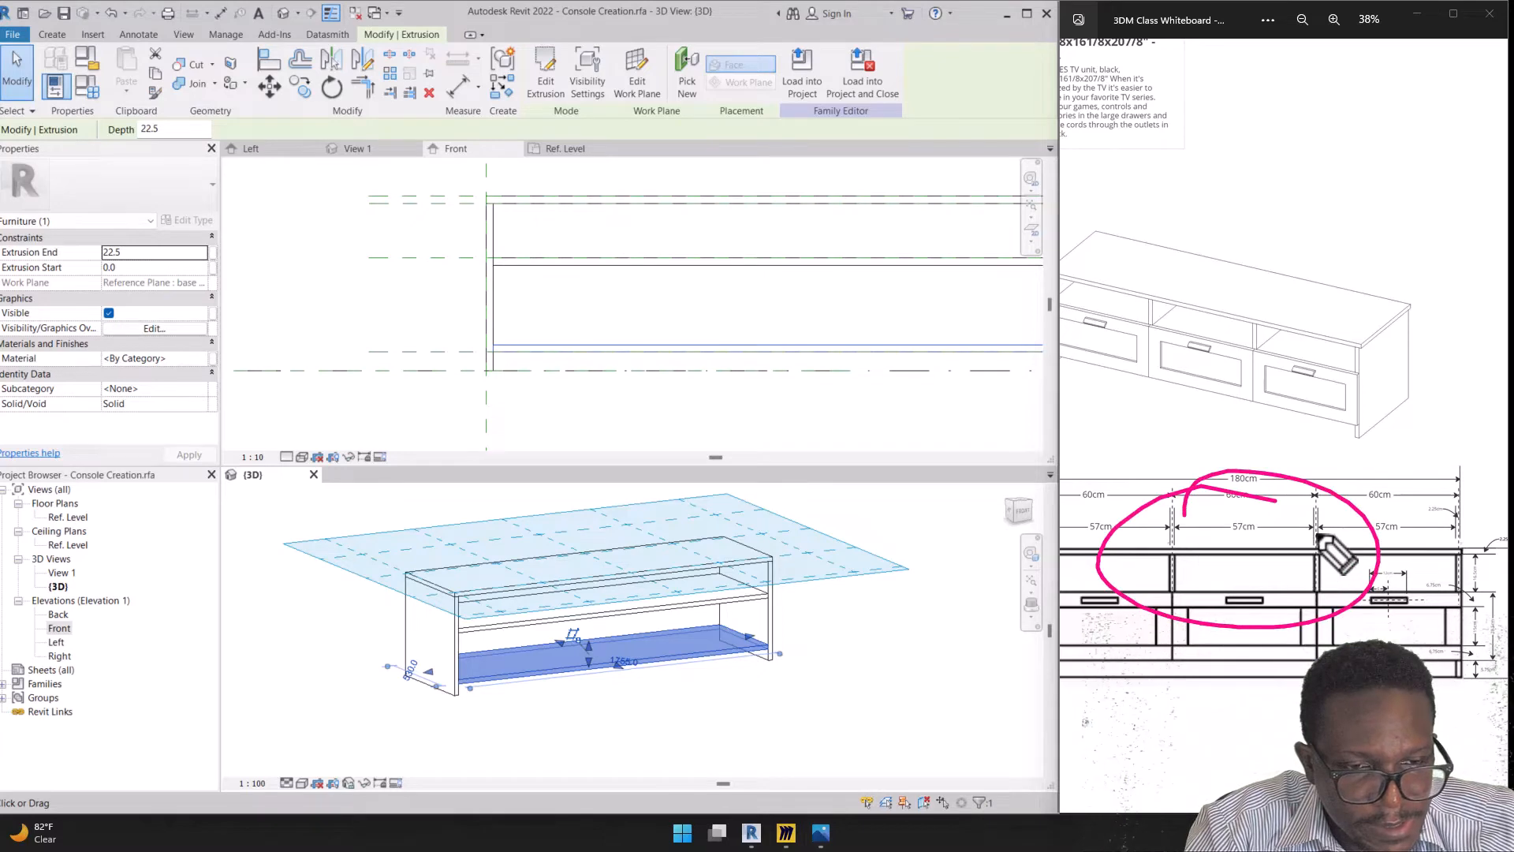
key("ctrl+shift+5")
left_click_drag(1251, 393, 1238, 559)
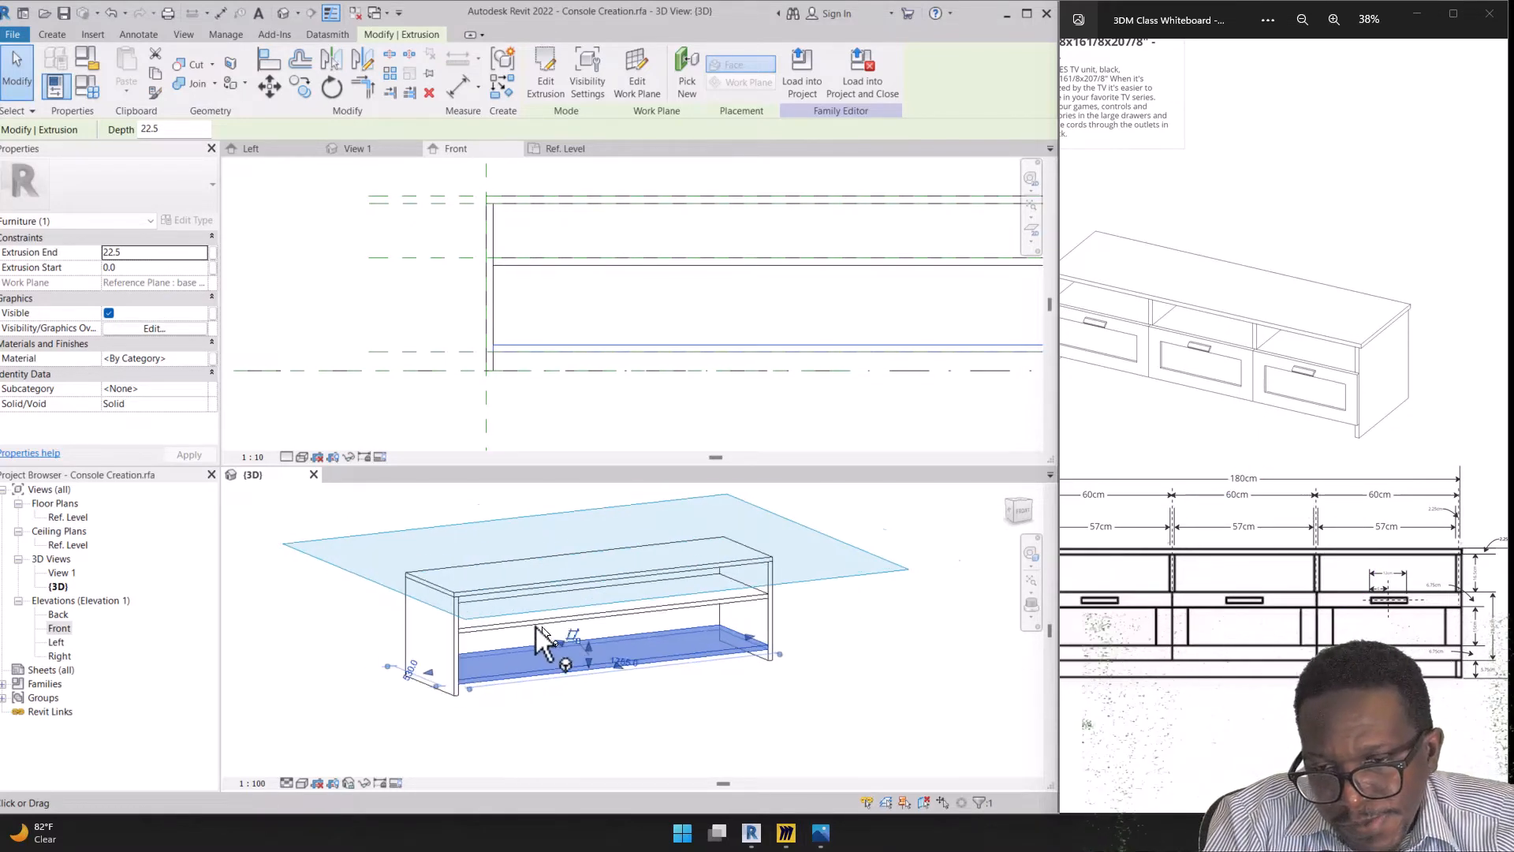
scroll(536, 627, "up", 4)
scroll(457, 630, "down", 1)
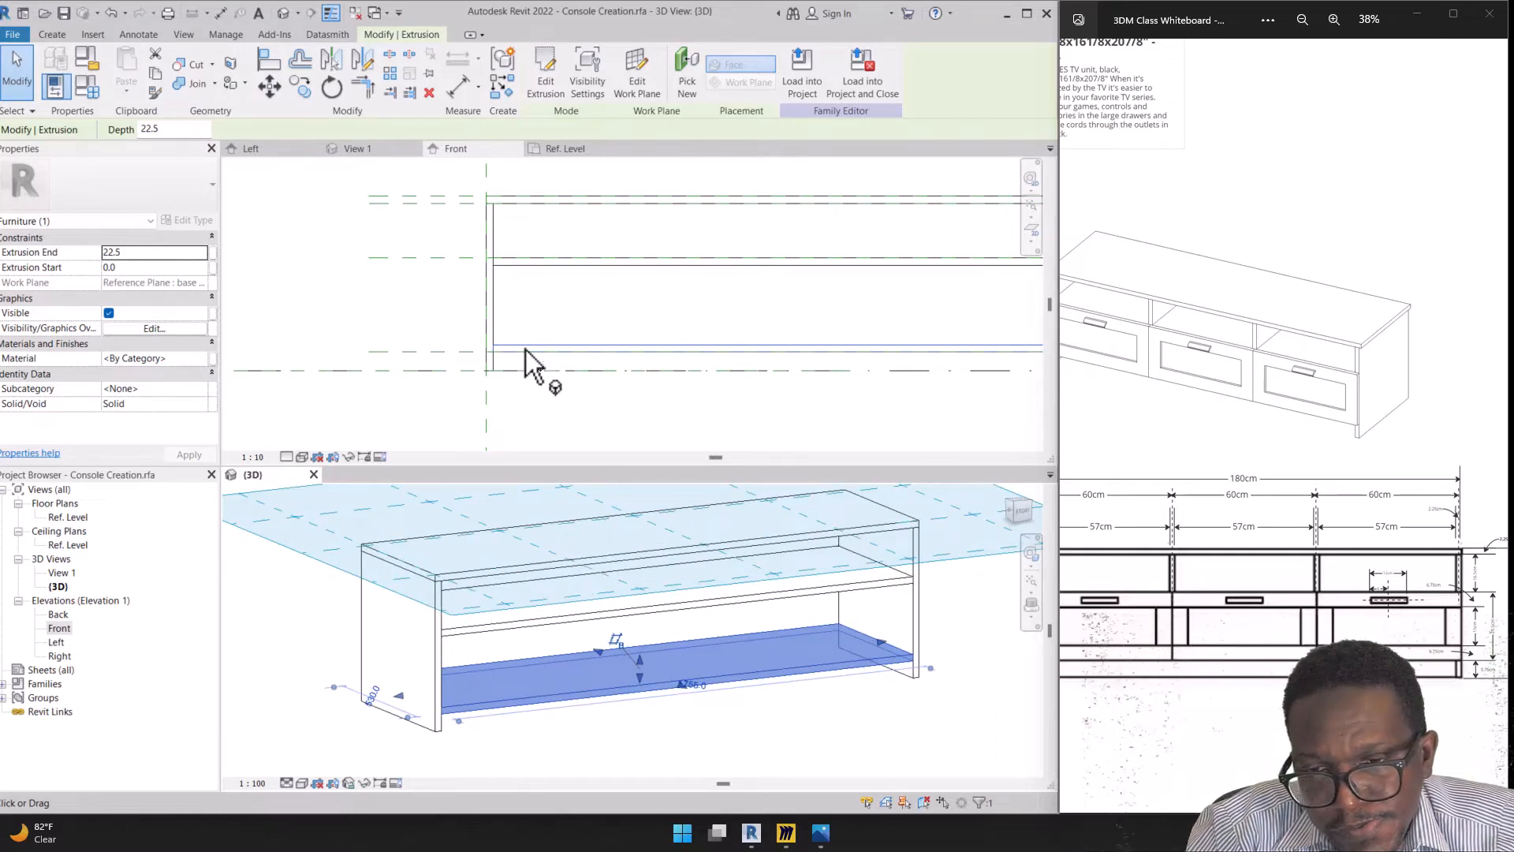
Draw two vertical reference planes through the console in the front elevation, dividing it into three bays
scroll(544, 323, "down", 2)
left_click(631, 230)
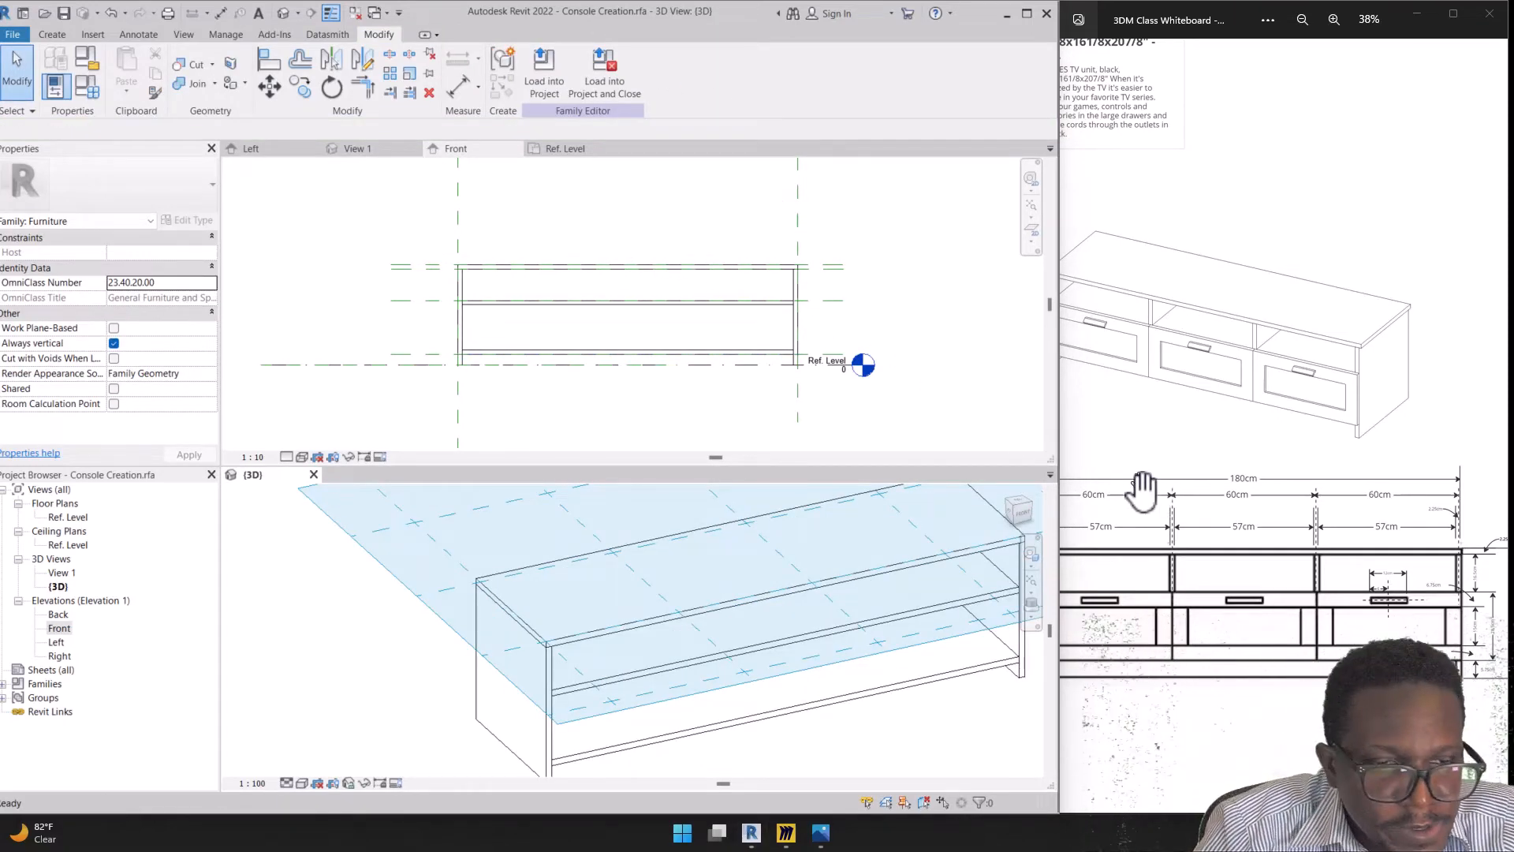
left_click(62, 36)
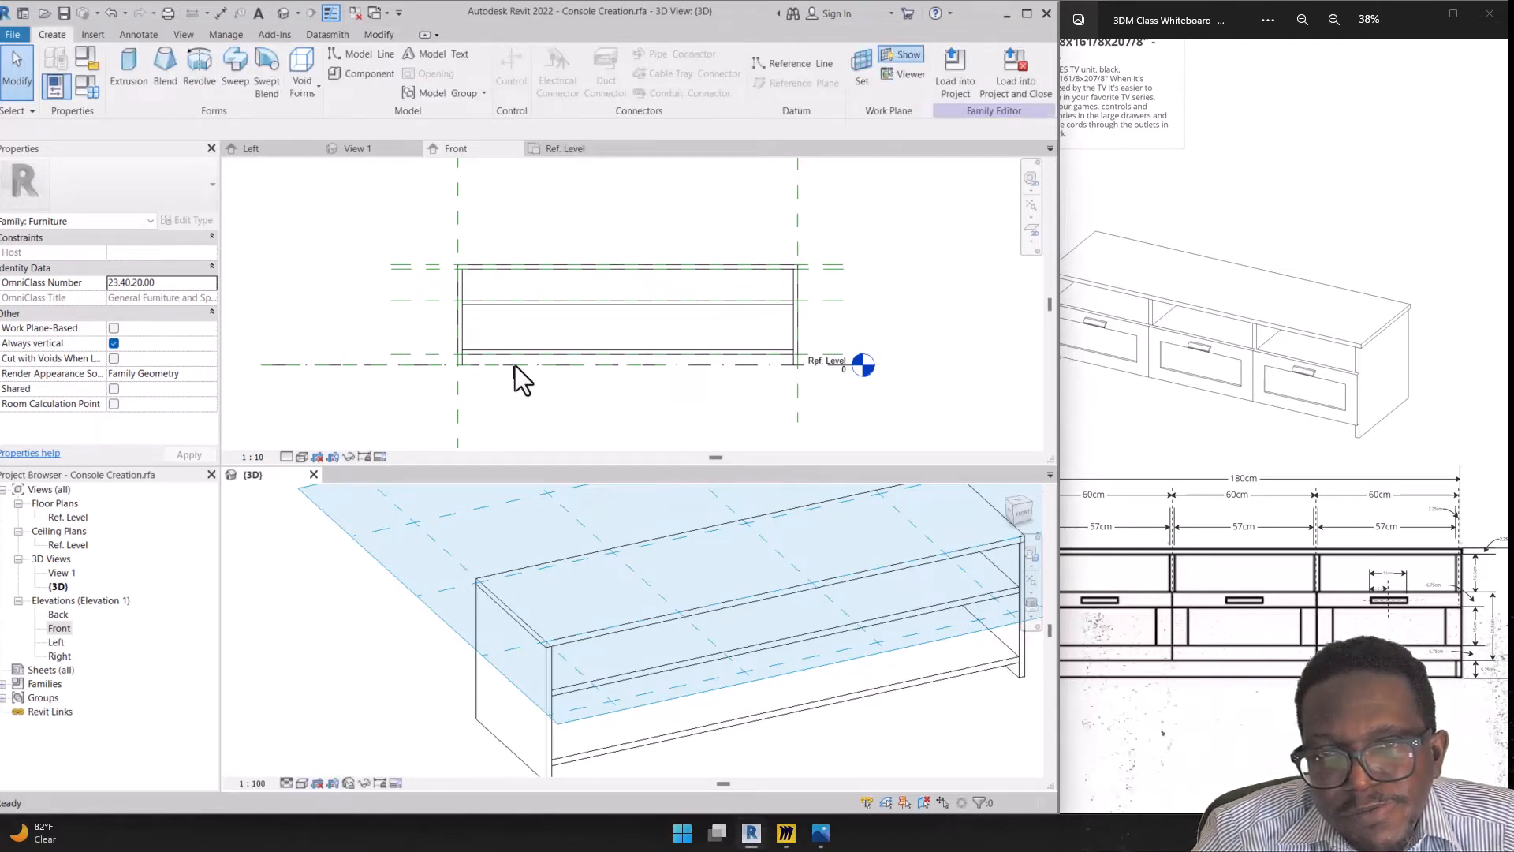
left_click(478, 150)
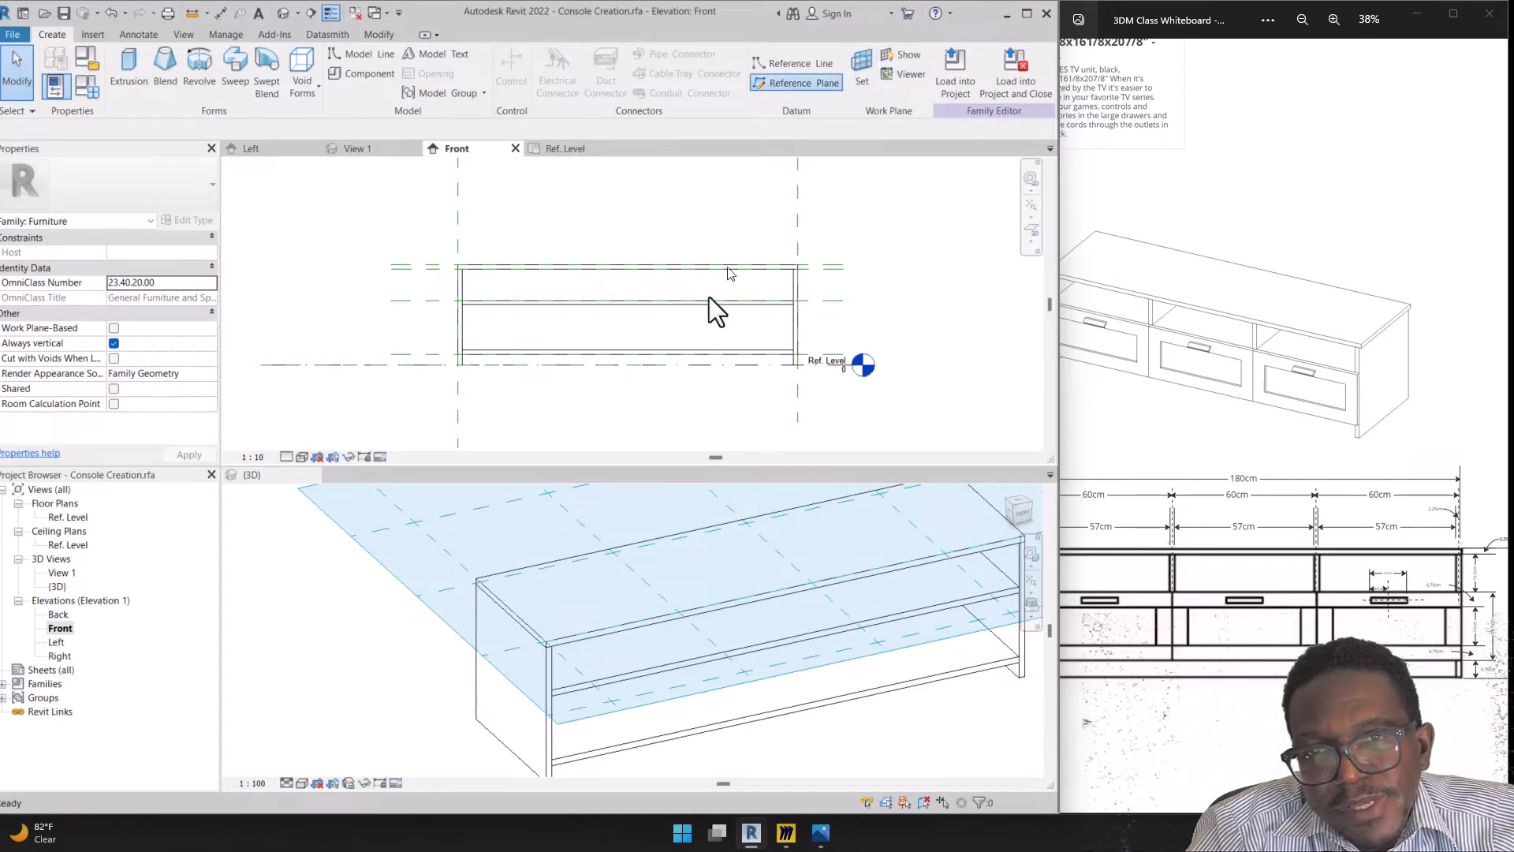
key("r")
key("p")
left_click(579, 198)
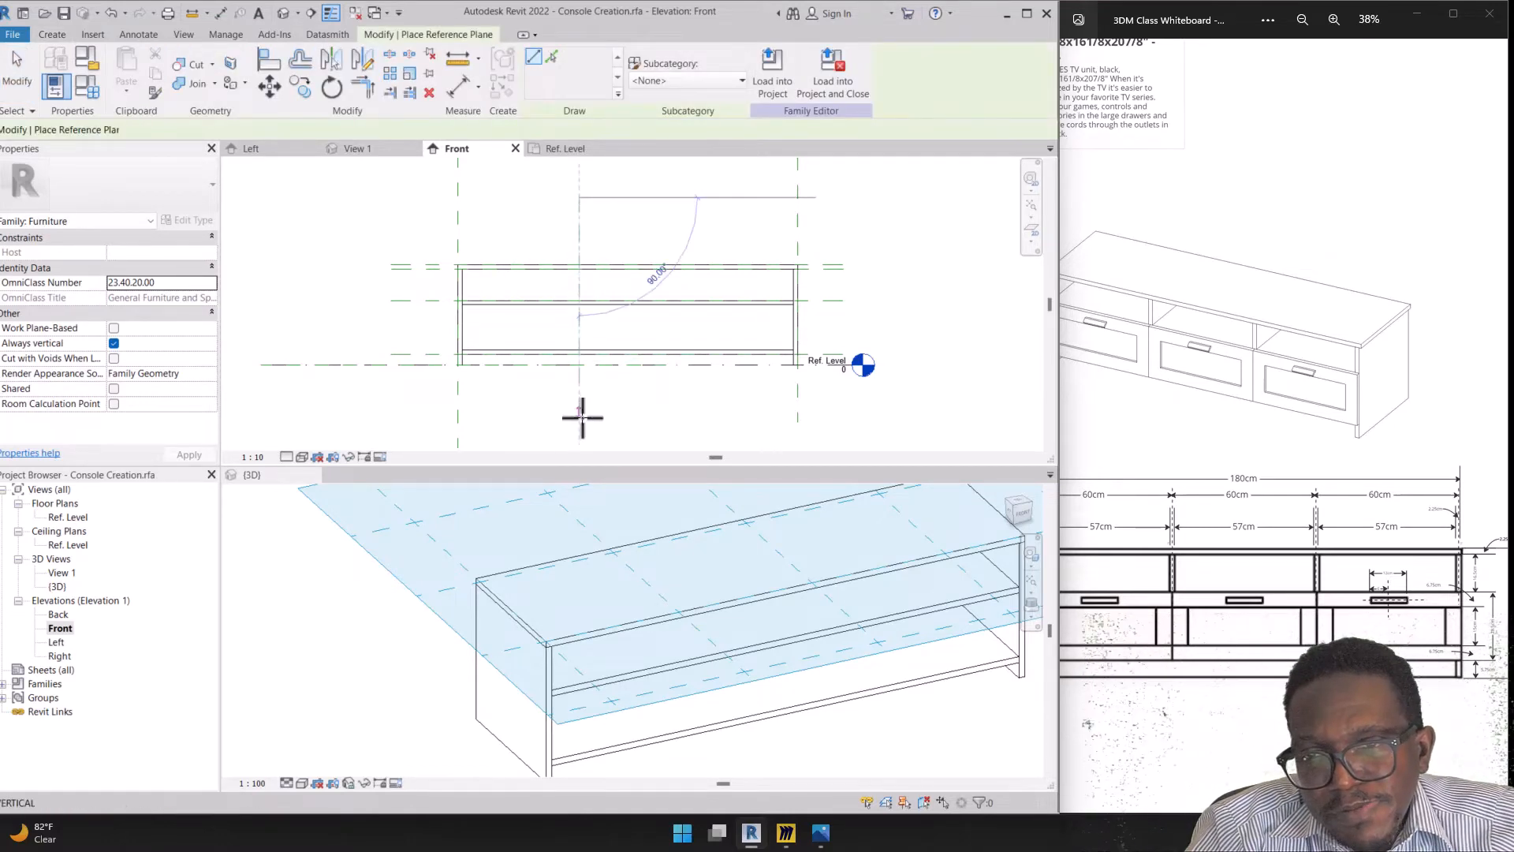
left_click(581, 418)
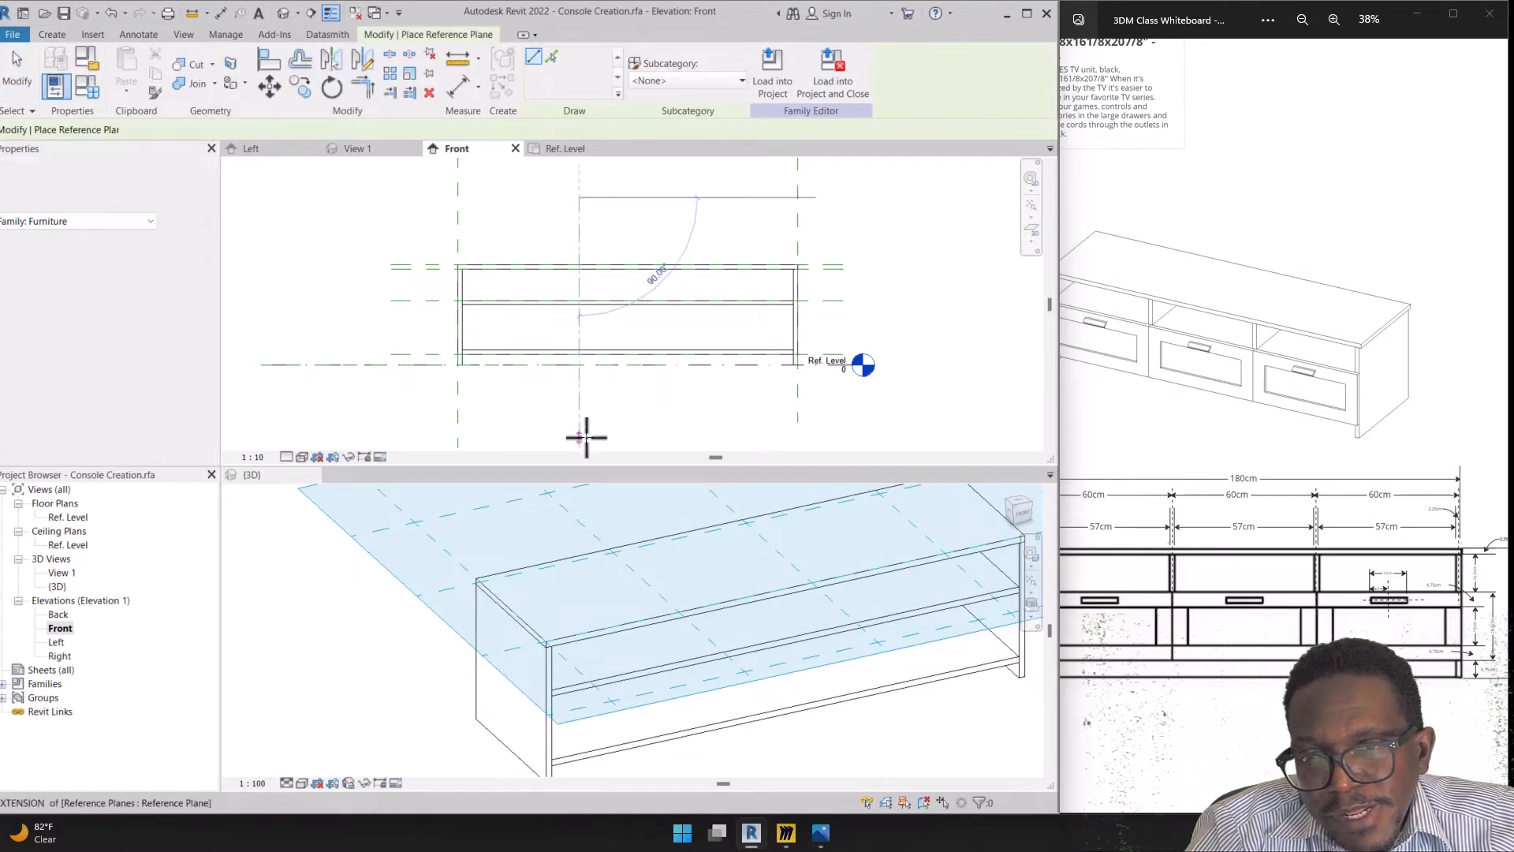
left_click(691, 190)
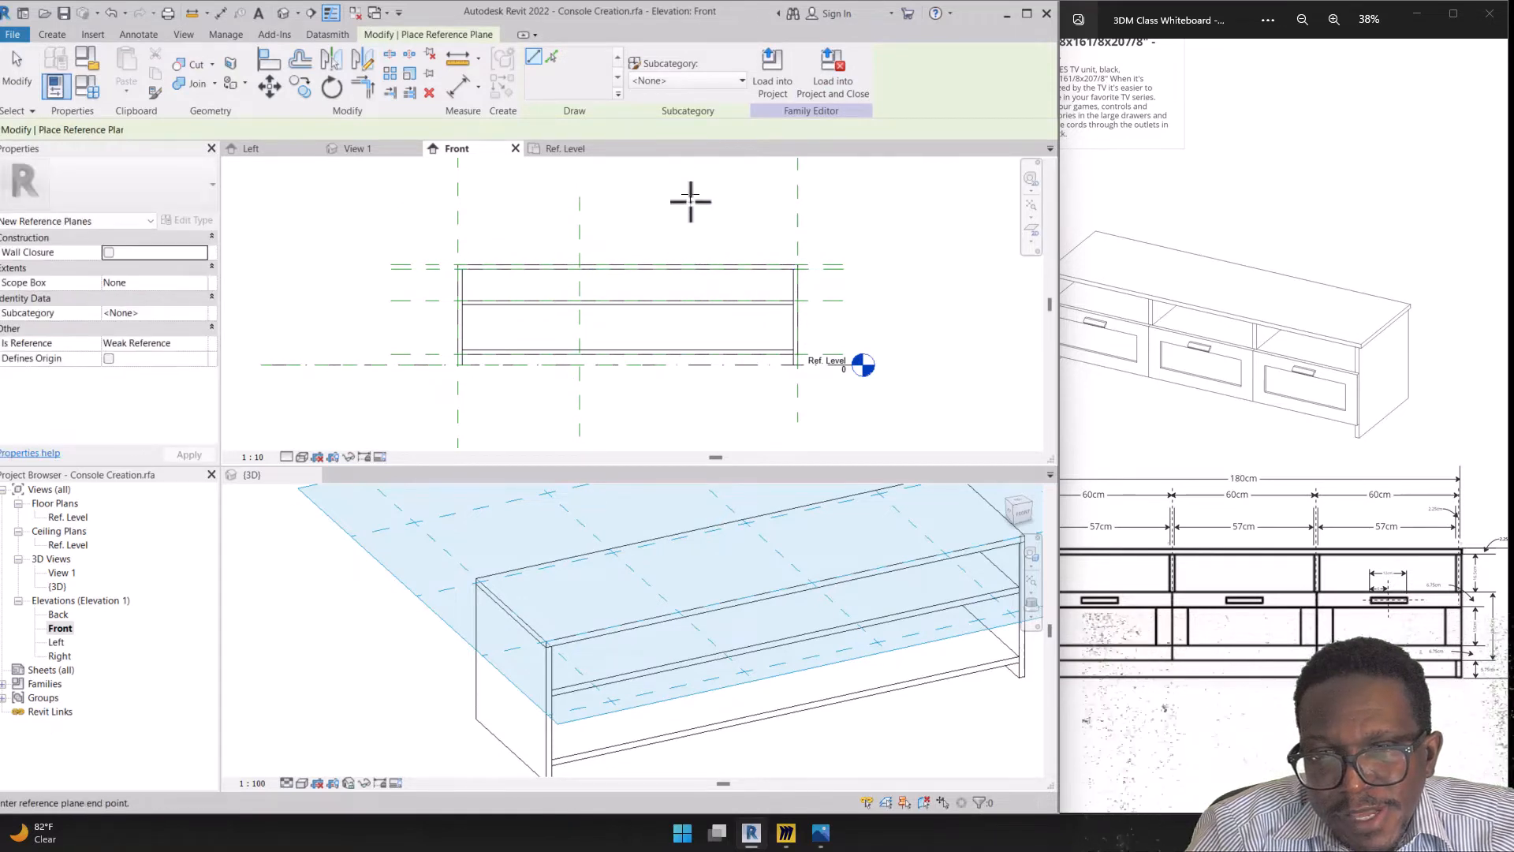
left_click(686, 426)
scroll(507, 262, "up", 2)
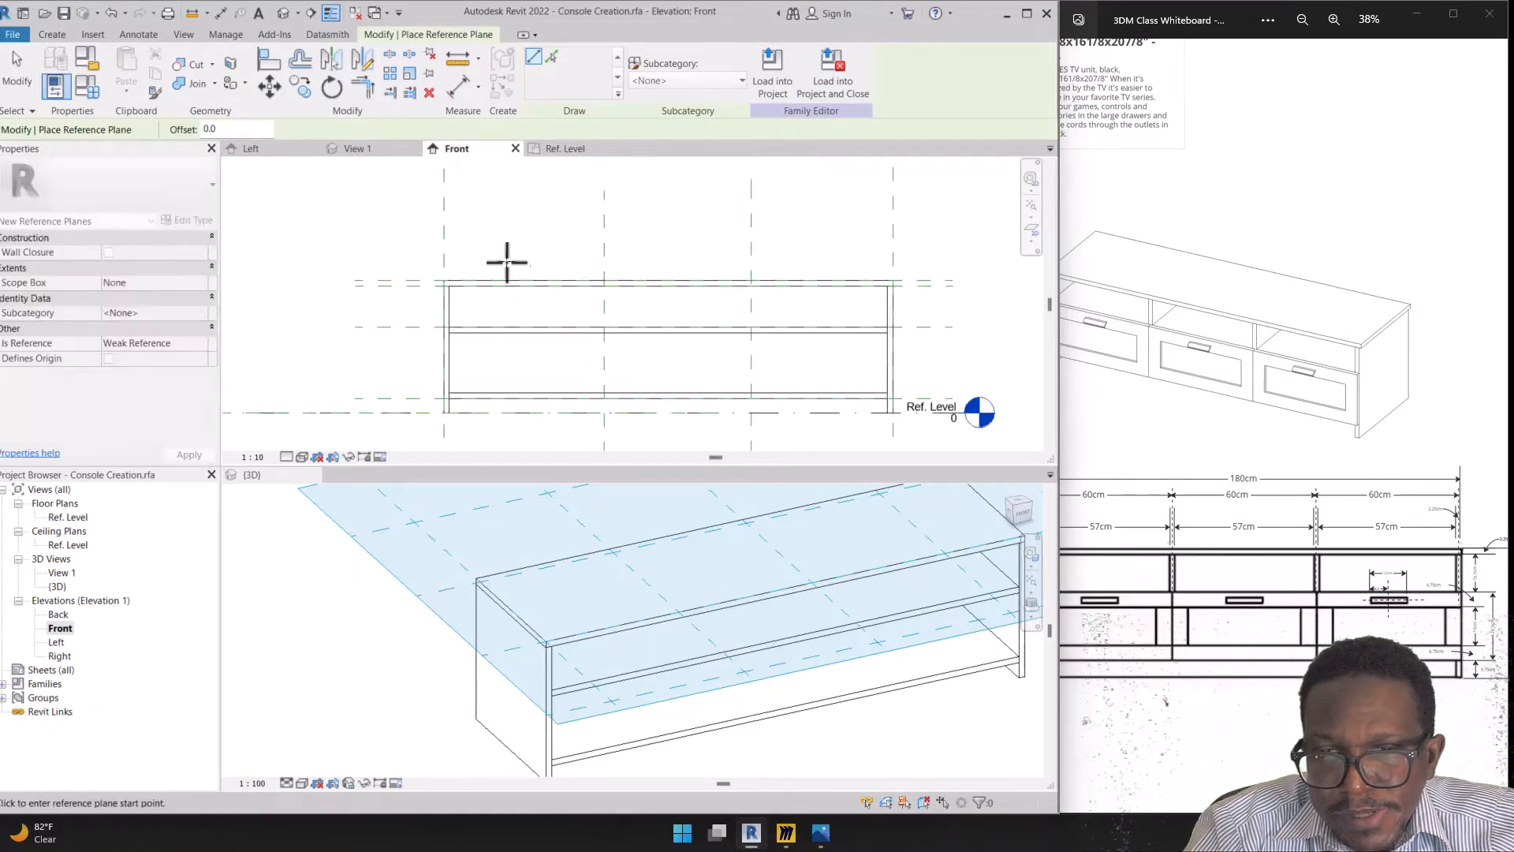
scroll(593, 257, "down", 2)
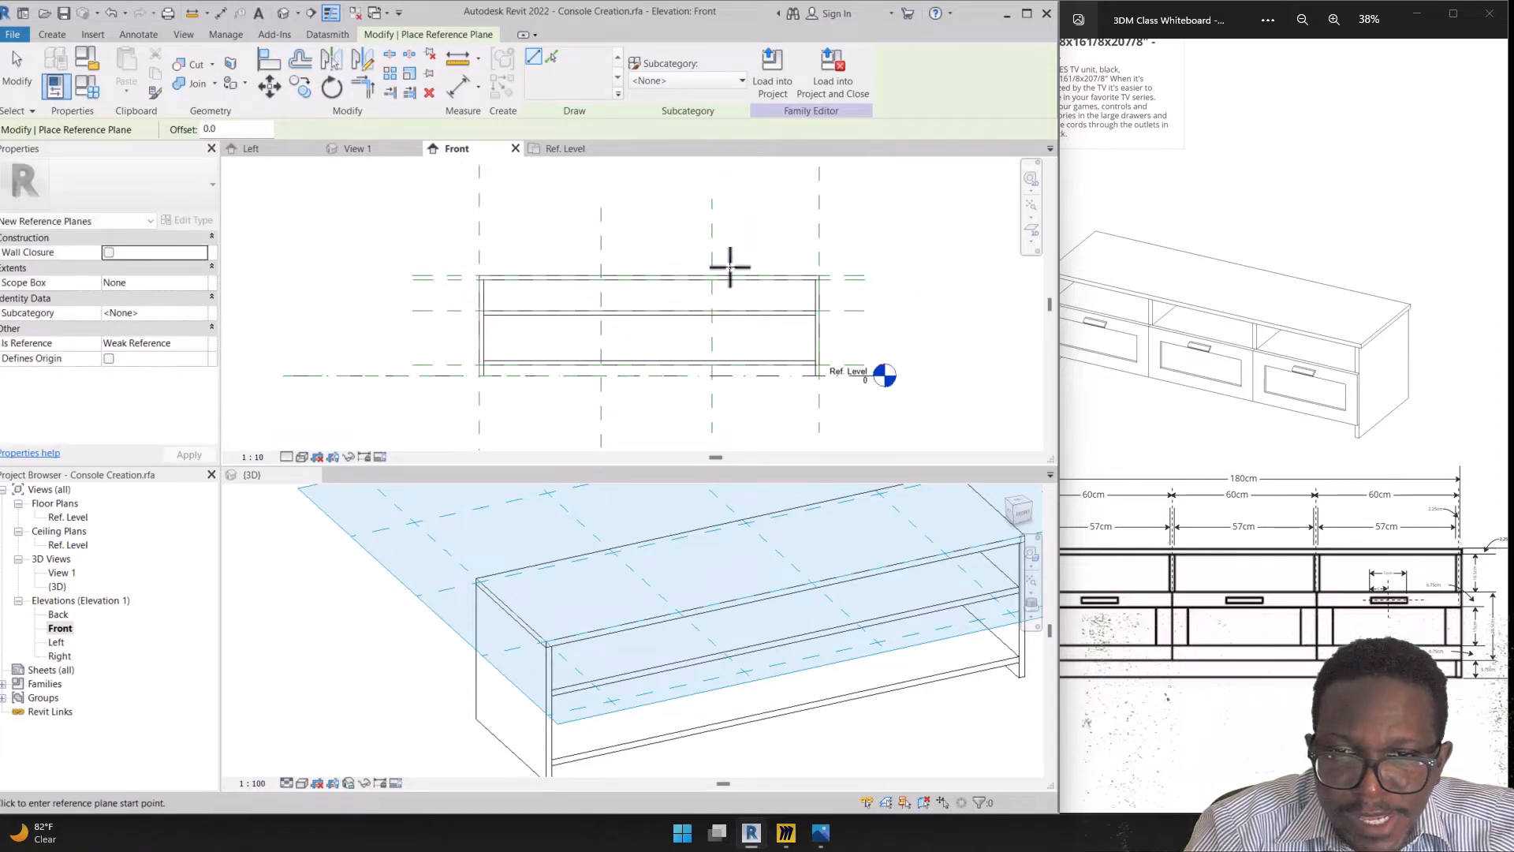
Compare the three bay widths in the reference drawing's front elevation with the spacing of the console's vertical reference planes
left_click_drag(1211, 547, 1240, 348)
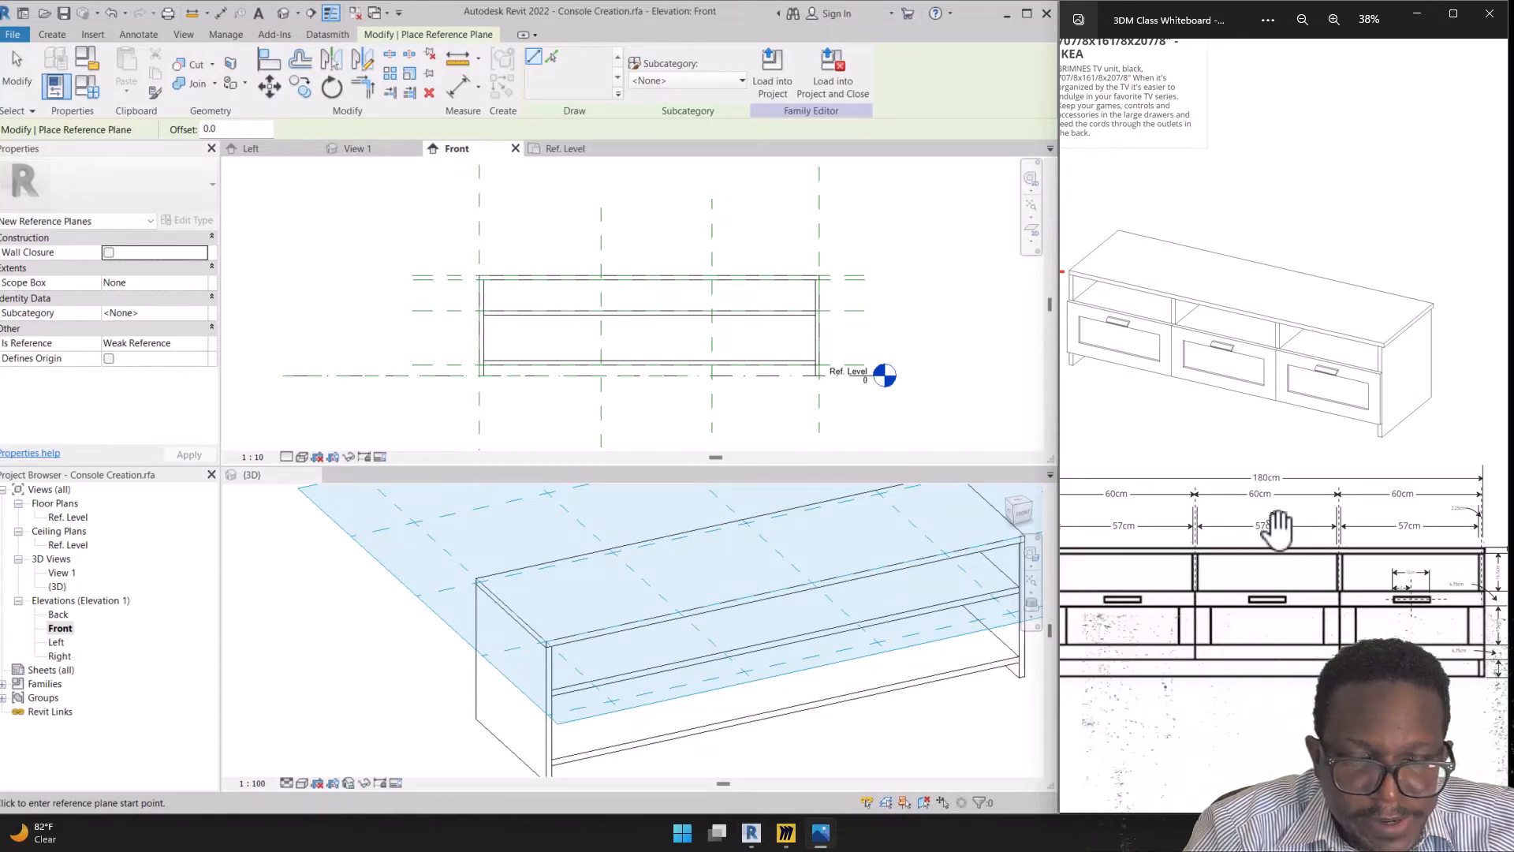
mouse_move(1158, 522)
left_mouse_down()
mouse_move(1153, 542)
mouse_move(1154, 492)
left_mouse_up()
mouse_move(1257, 502)
left_mouse_down()
mouse_move(1266, 552)
mouse_move(1260, 502)
left_mouse_up()
left_click_drag(1418, 495, 1414, 562)
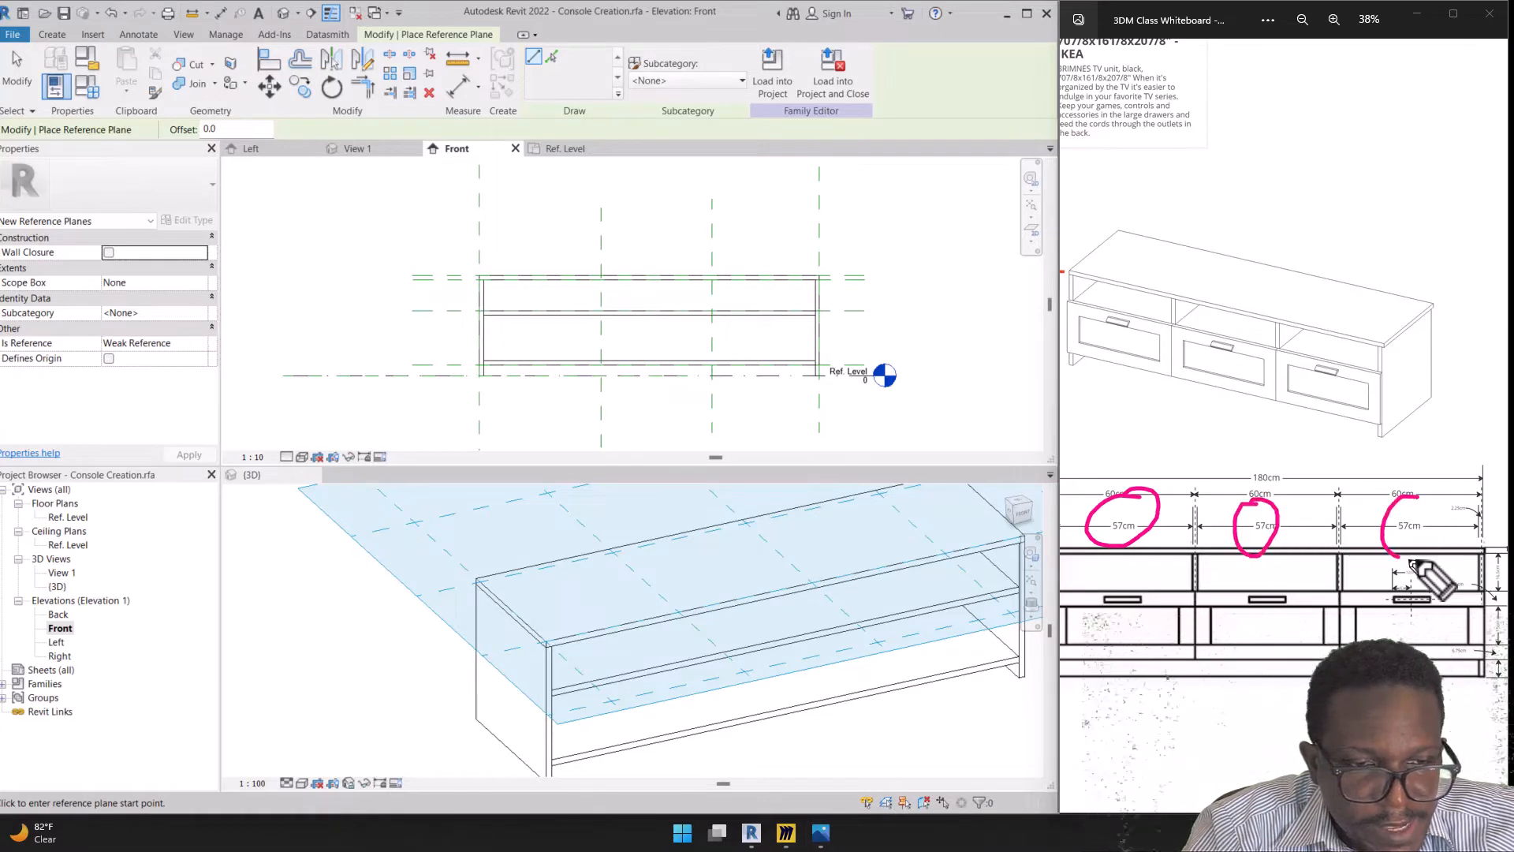
key("ctrl+shift+5")
left_click_drag(1131, 476, 1434, 527)
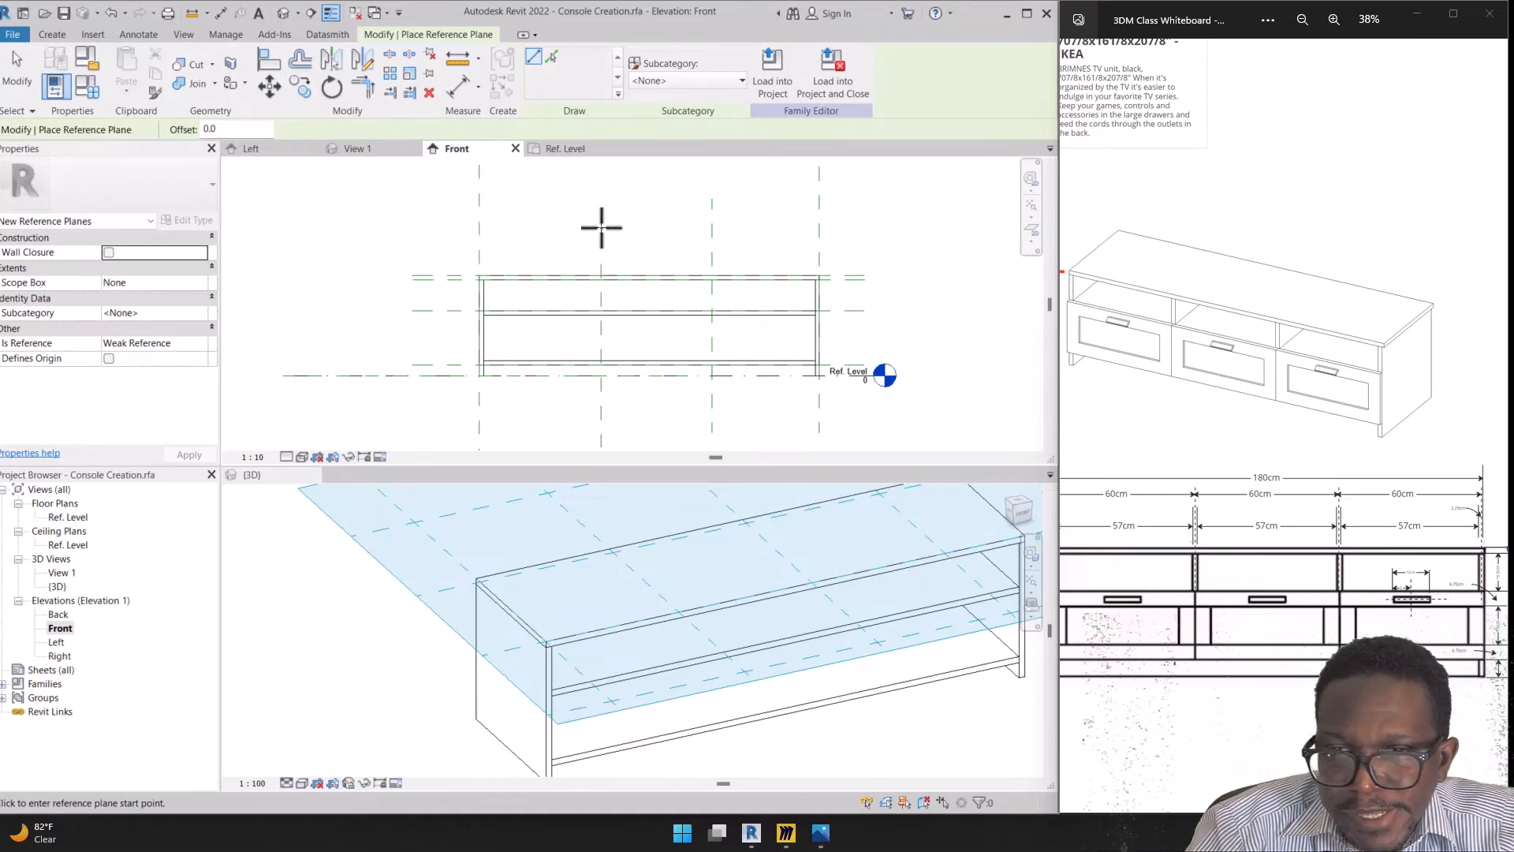
mouse_move(491, 237)
left_mouse_down()
mouse_move(597, 231)
mouse_move(712, 251)
mouse_move(810, 238)
left_mouse_up()
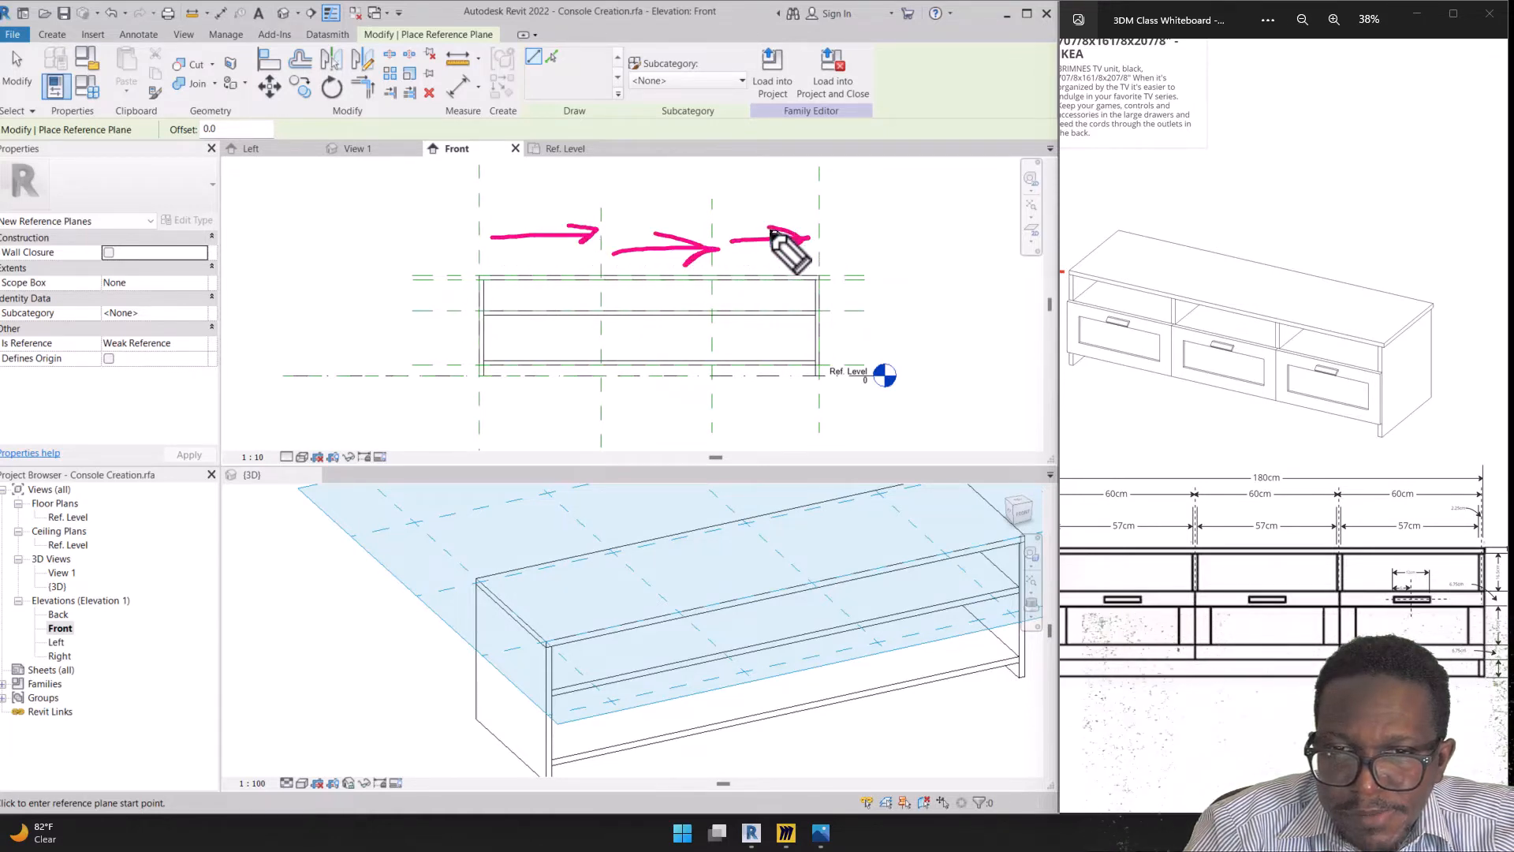
mouse_move(593, 197)
left_mouse_down()
mouse_move(669, 288)
mouse_move(808, 285)
left_mouse_up()
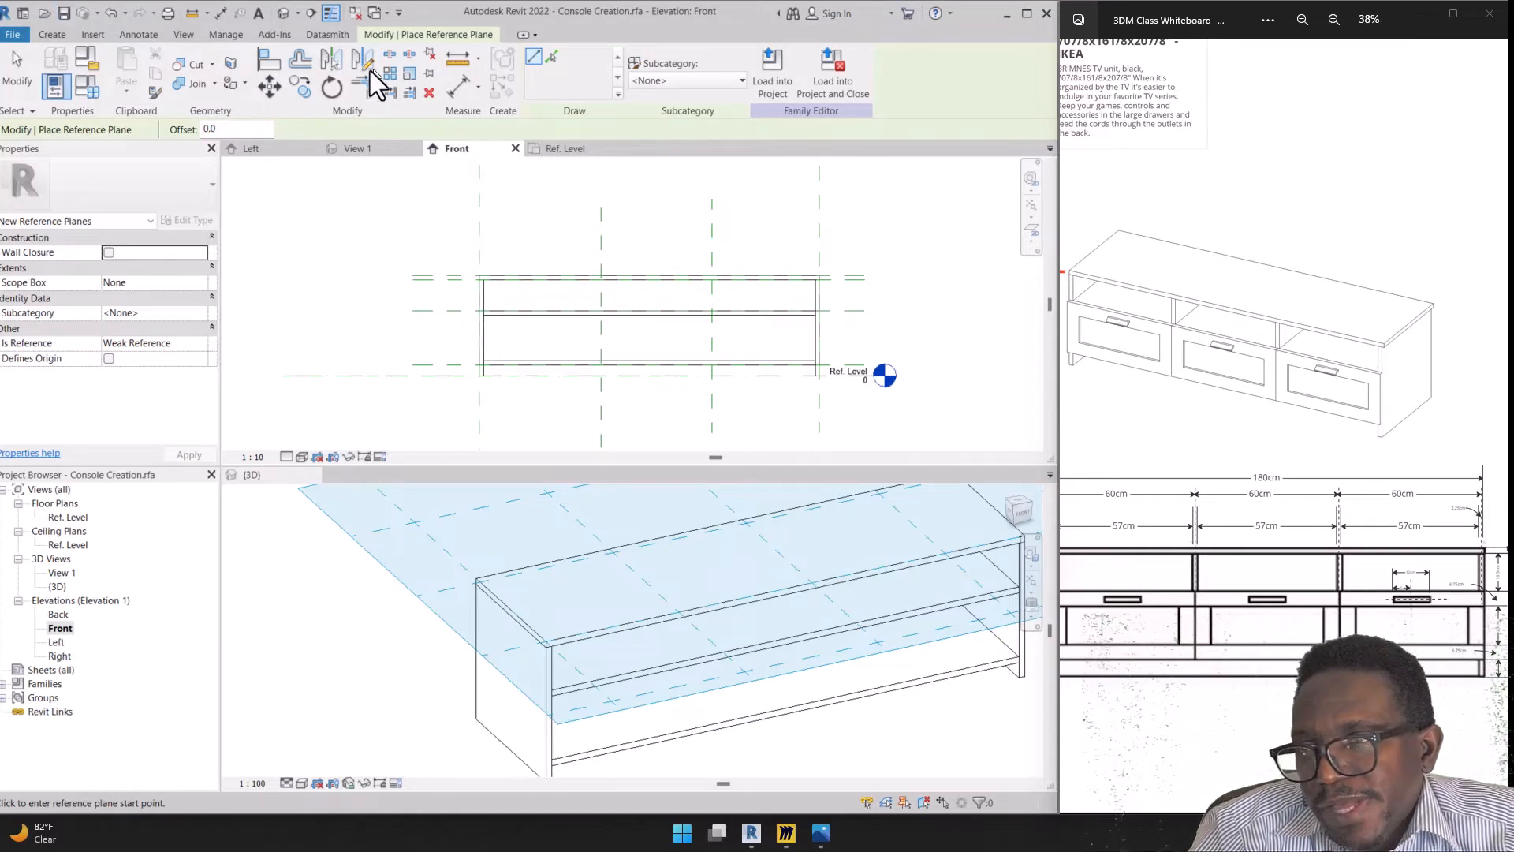
Place a continuous aligned dimension across the four vertical reference planes, positioned above the console in the front elevation
left_click(53, 32)
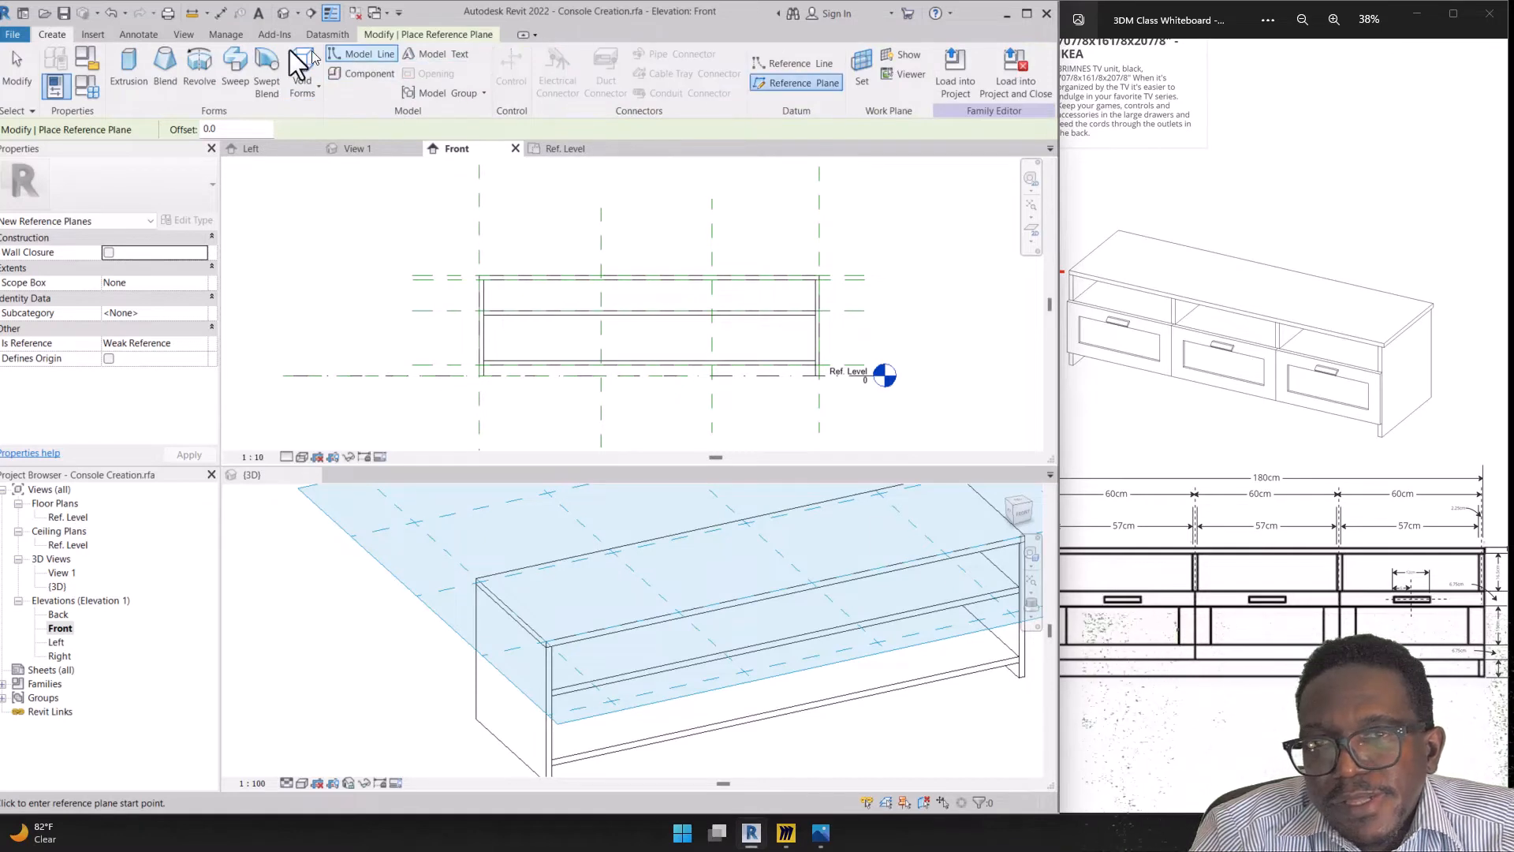
left_click(120, 40)
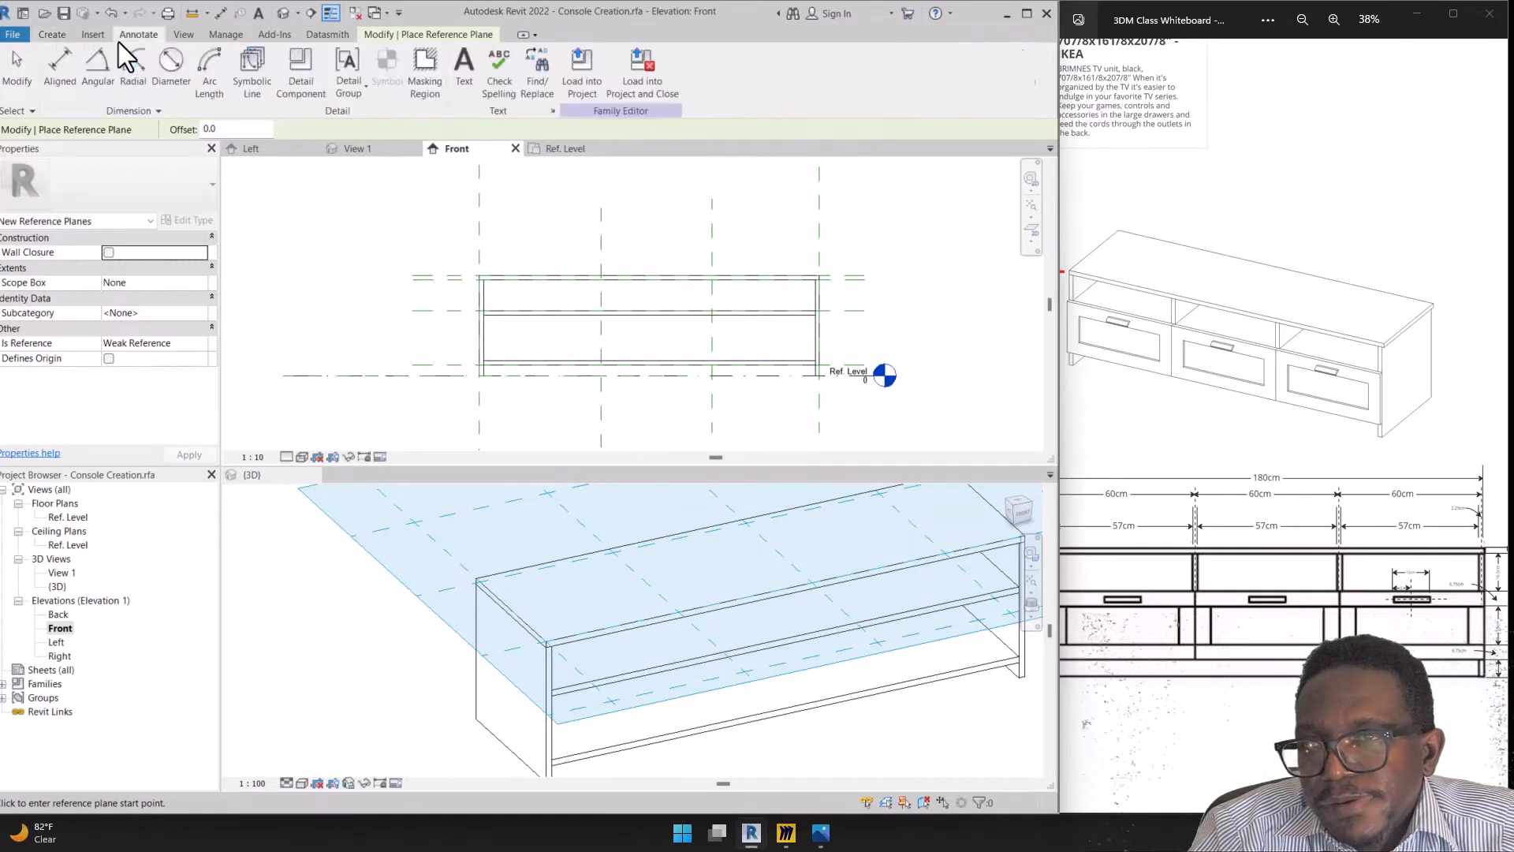
left_click(62, 62)
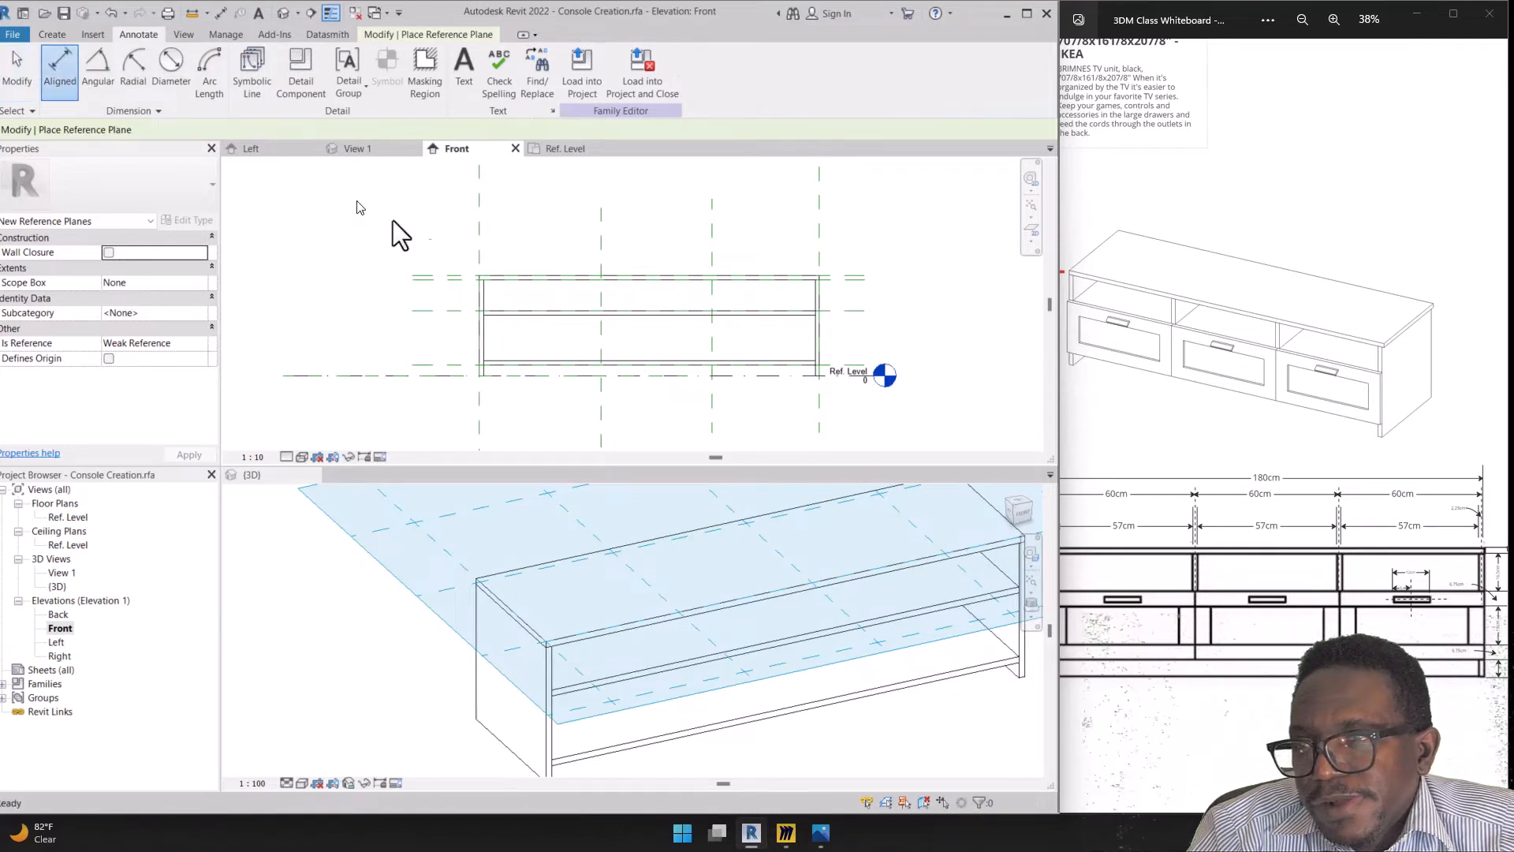
left_click(481, 249)
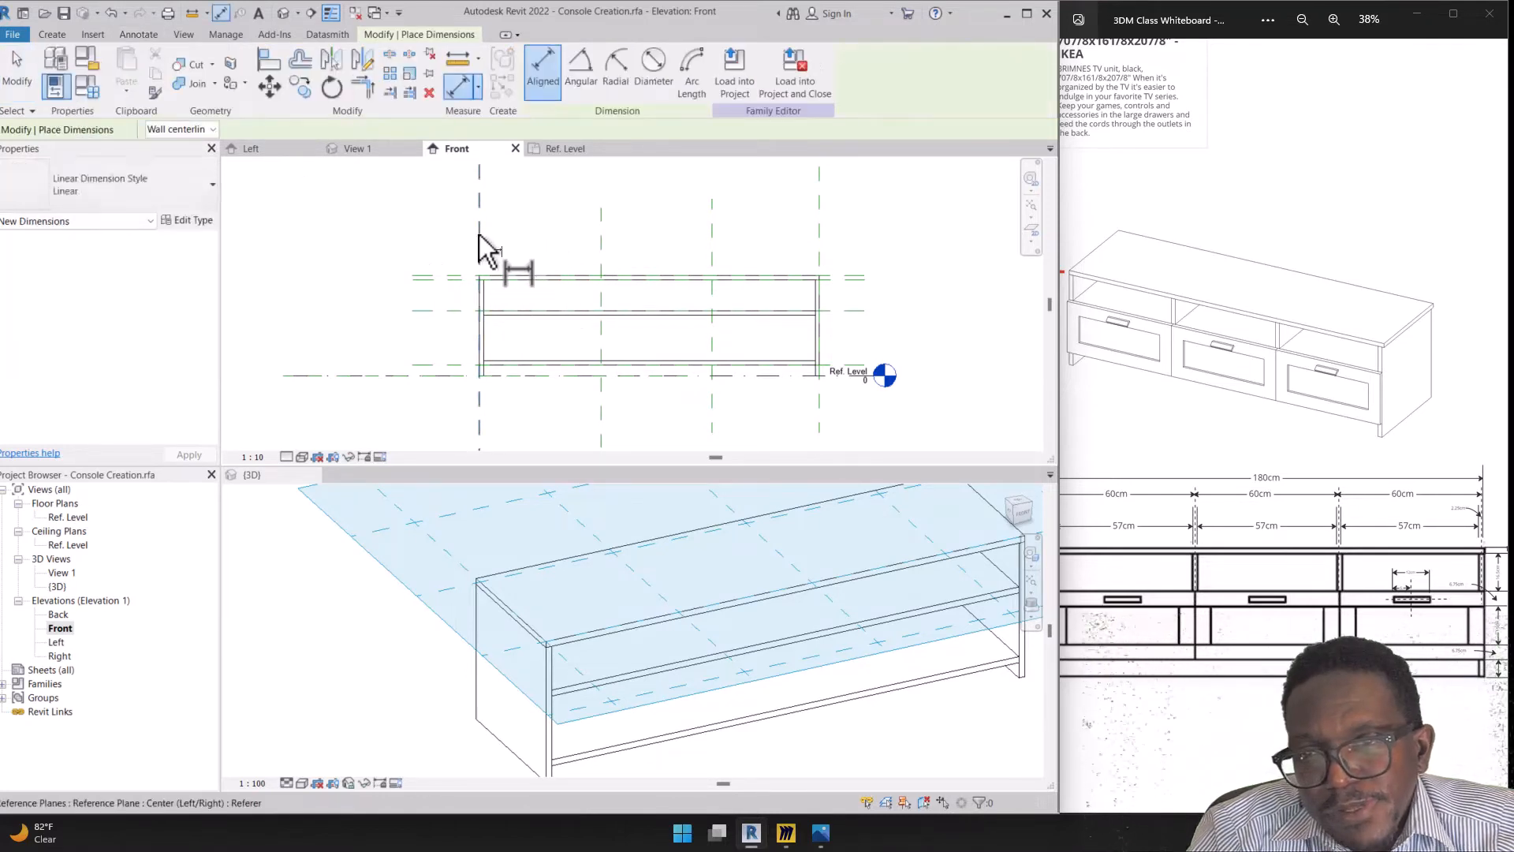
left_click(601, 237)
left_click(714, 259)
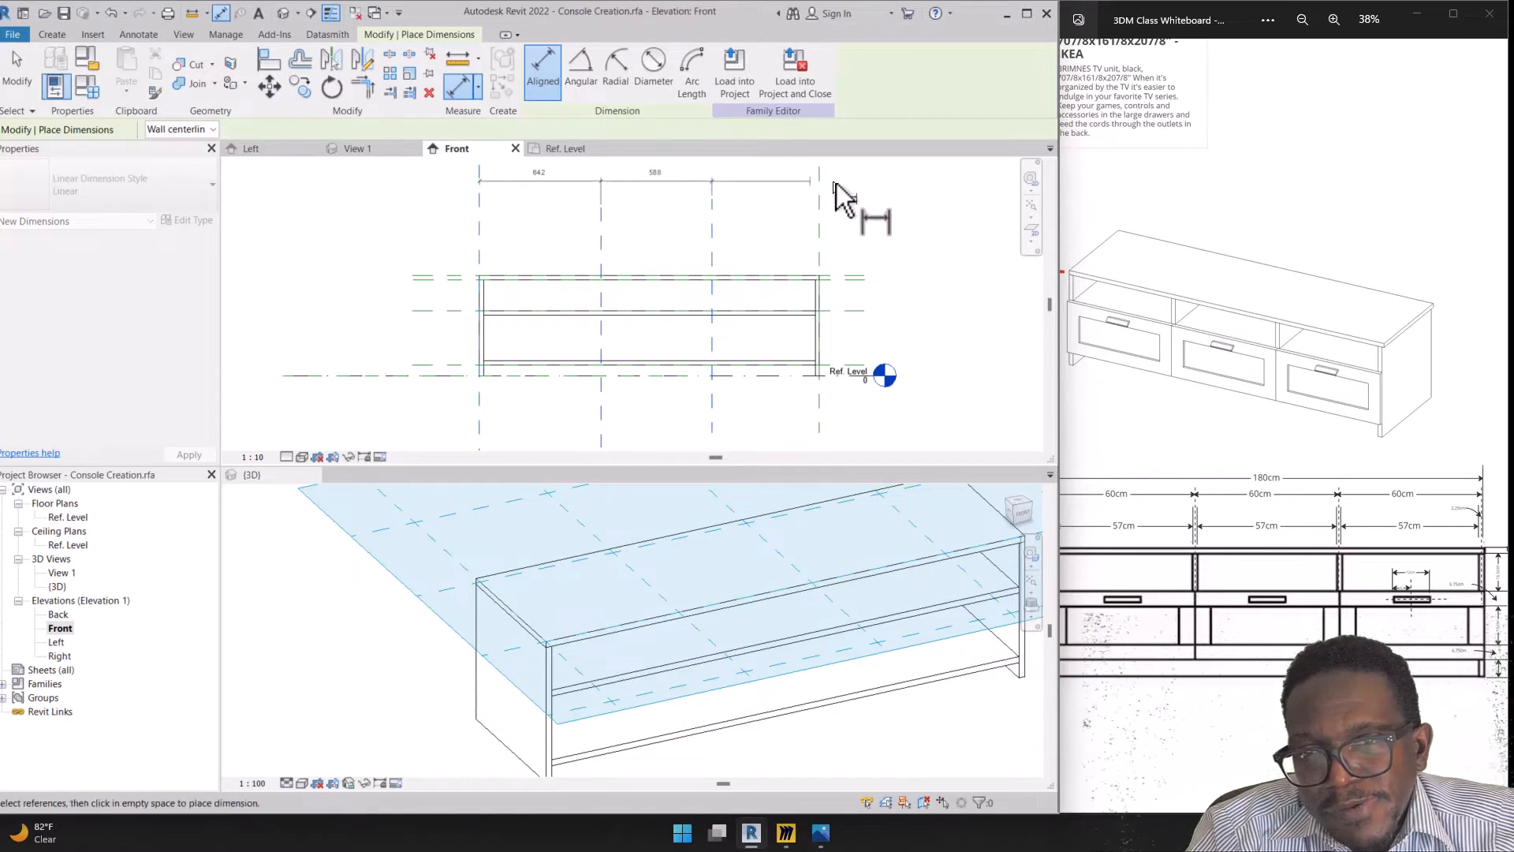
left_click(821, 268)
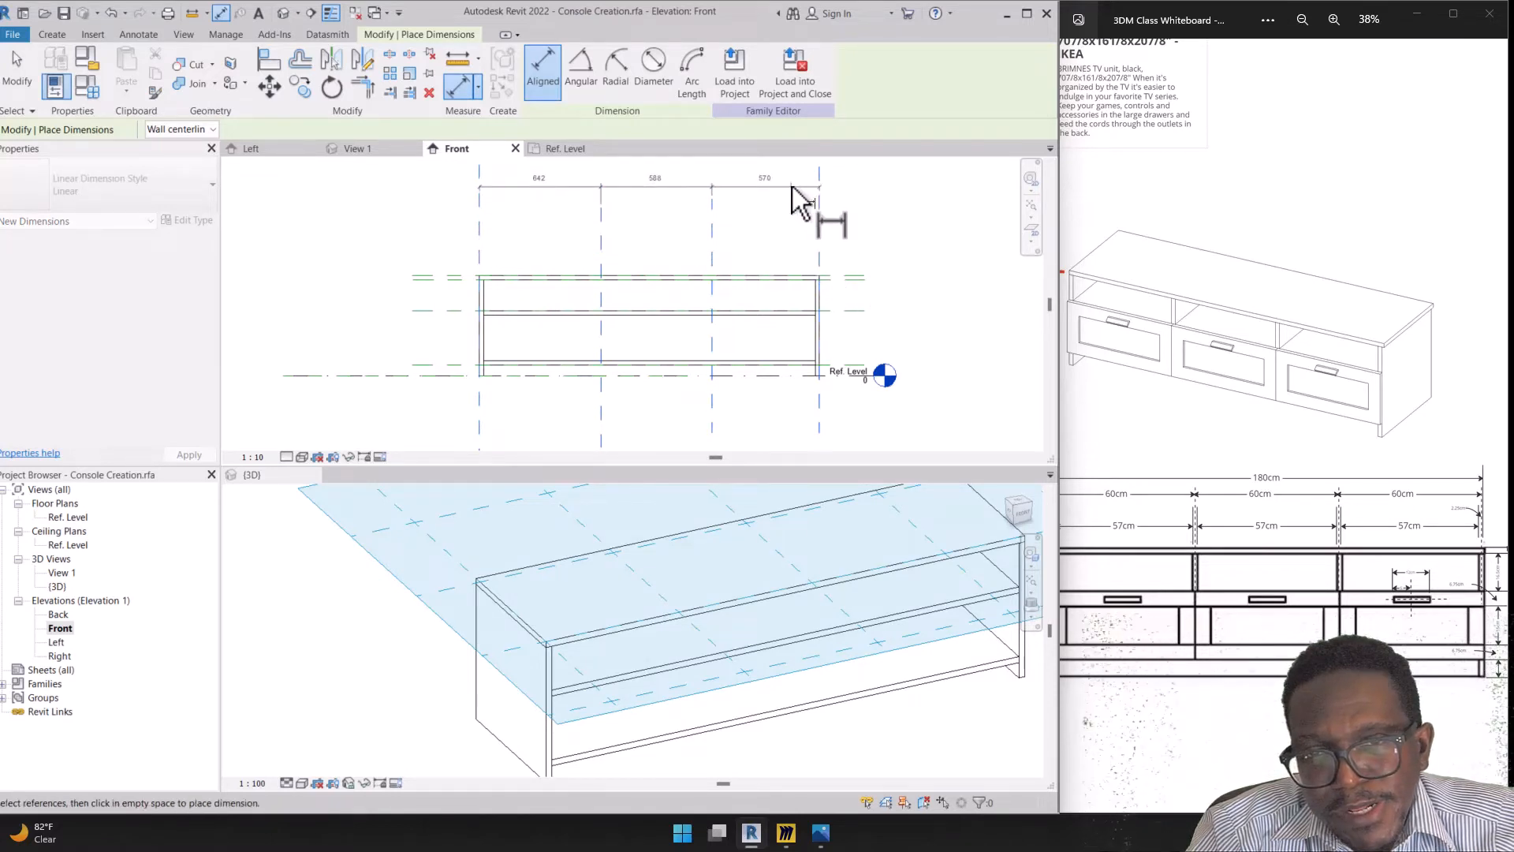
left_click(792, 180)
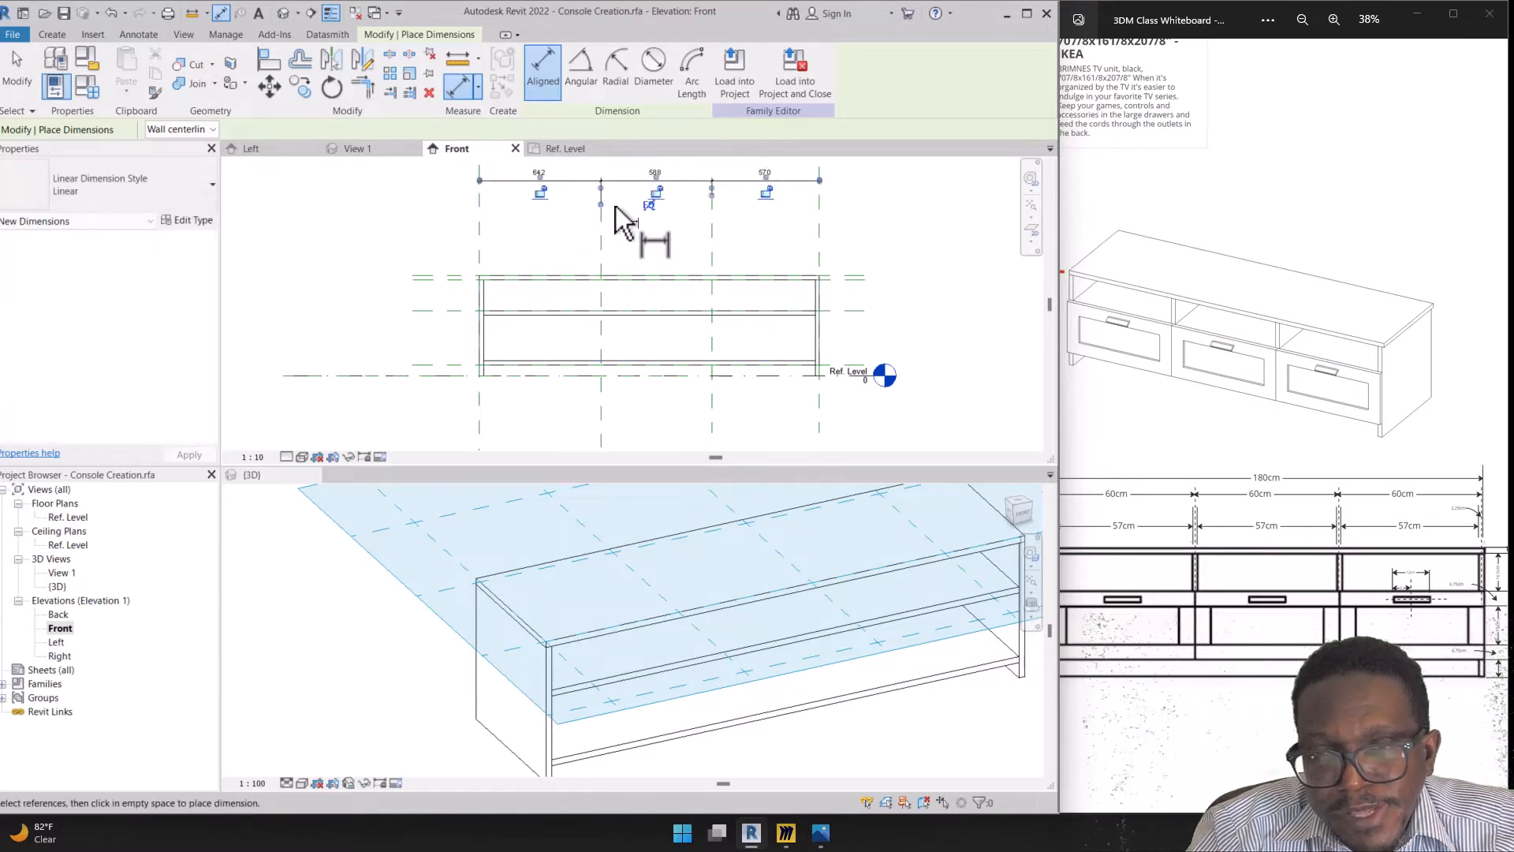
Apply the EQ constraint to the dimension chain so the three bays between the vertical reference planes are equal
scroll(654, 308, "up", 3)
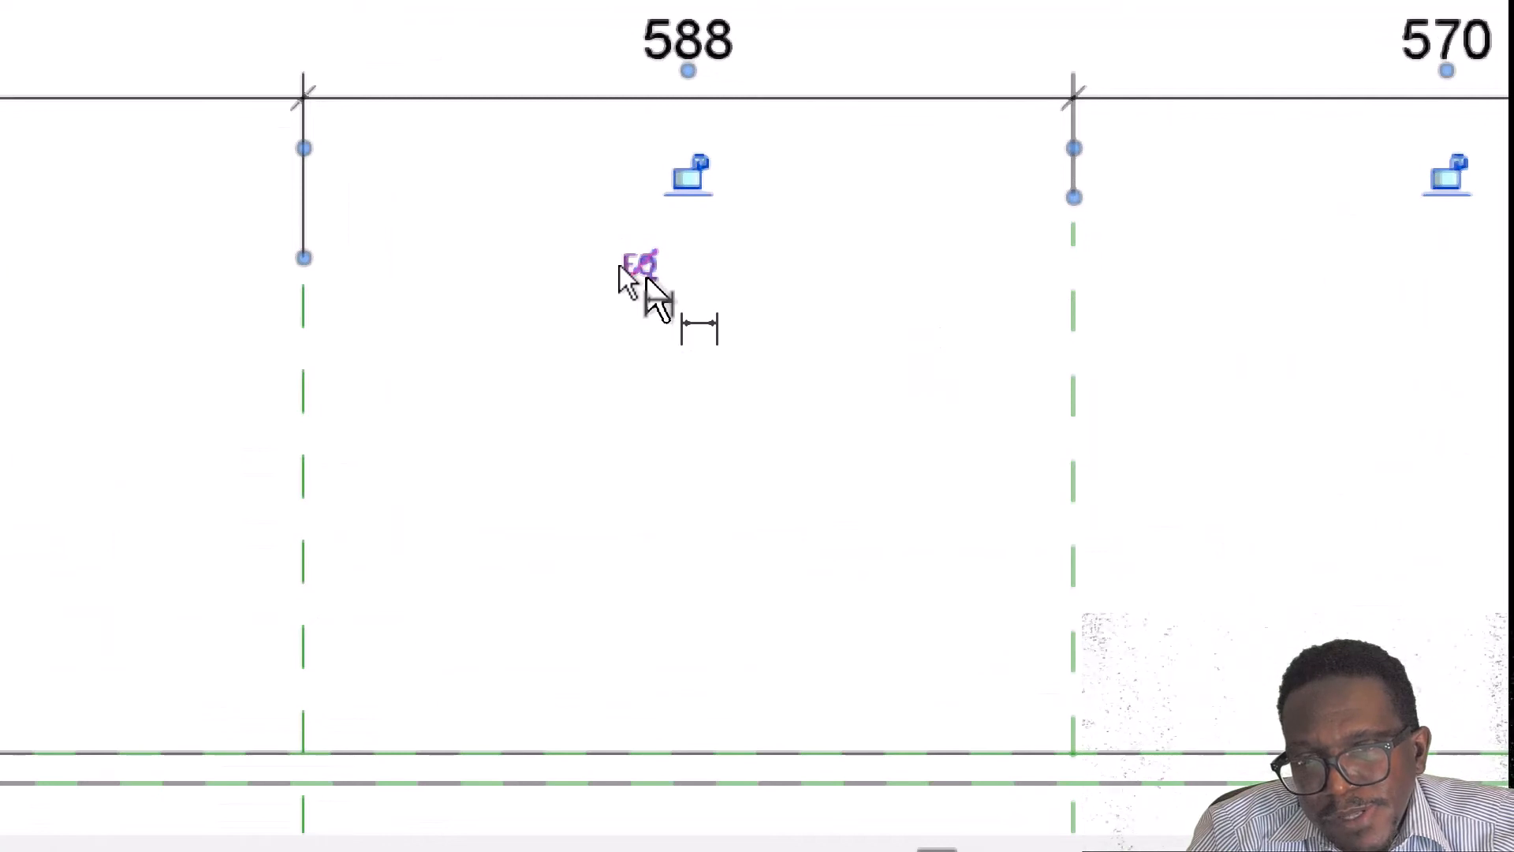
left_click(631, 265)
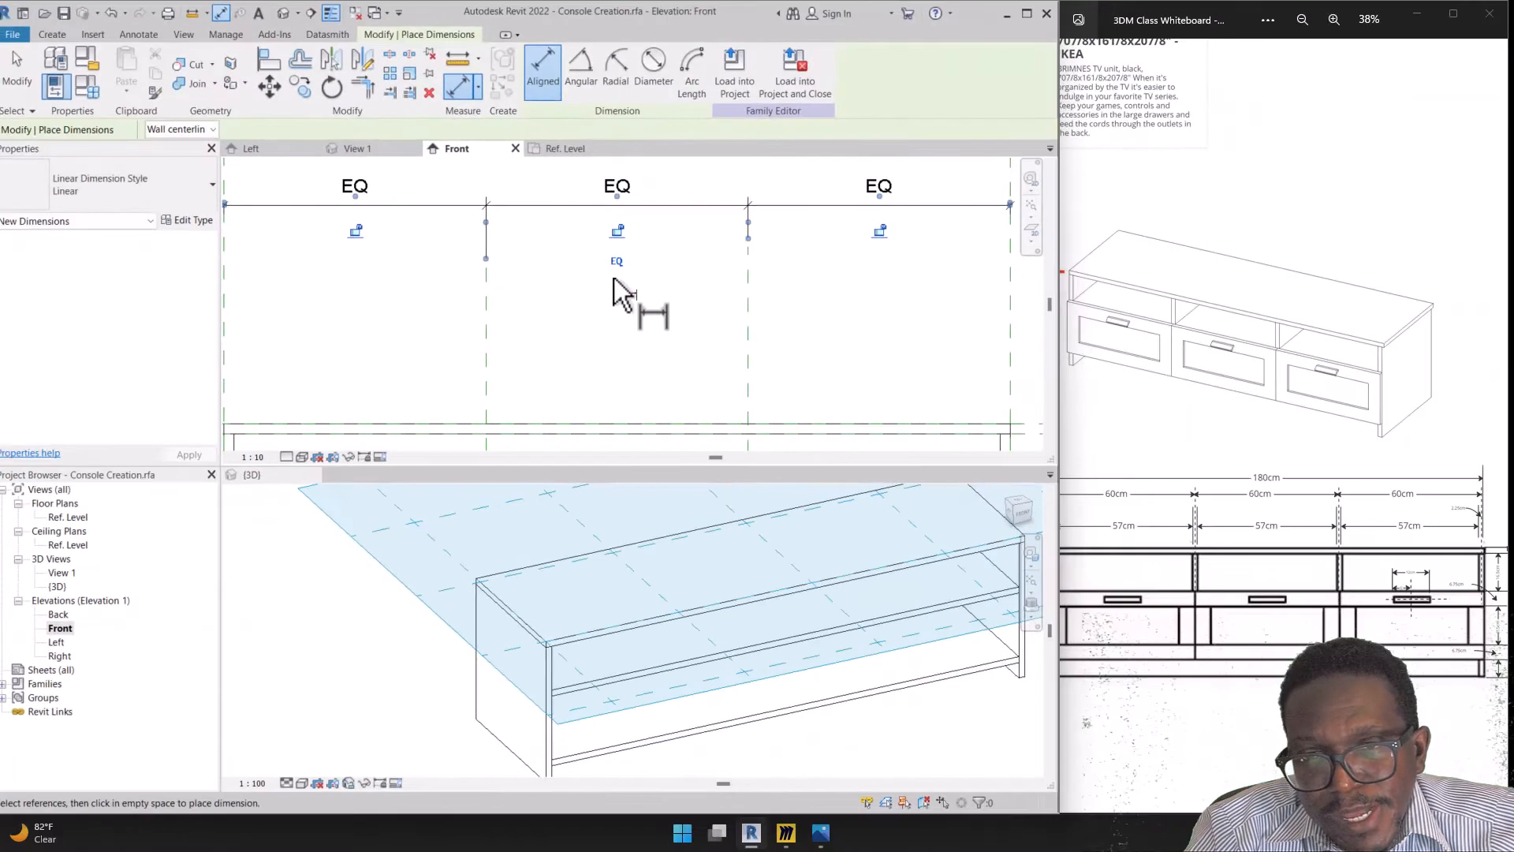
scroll(730, 325, "down", 3)
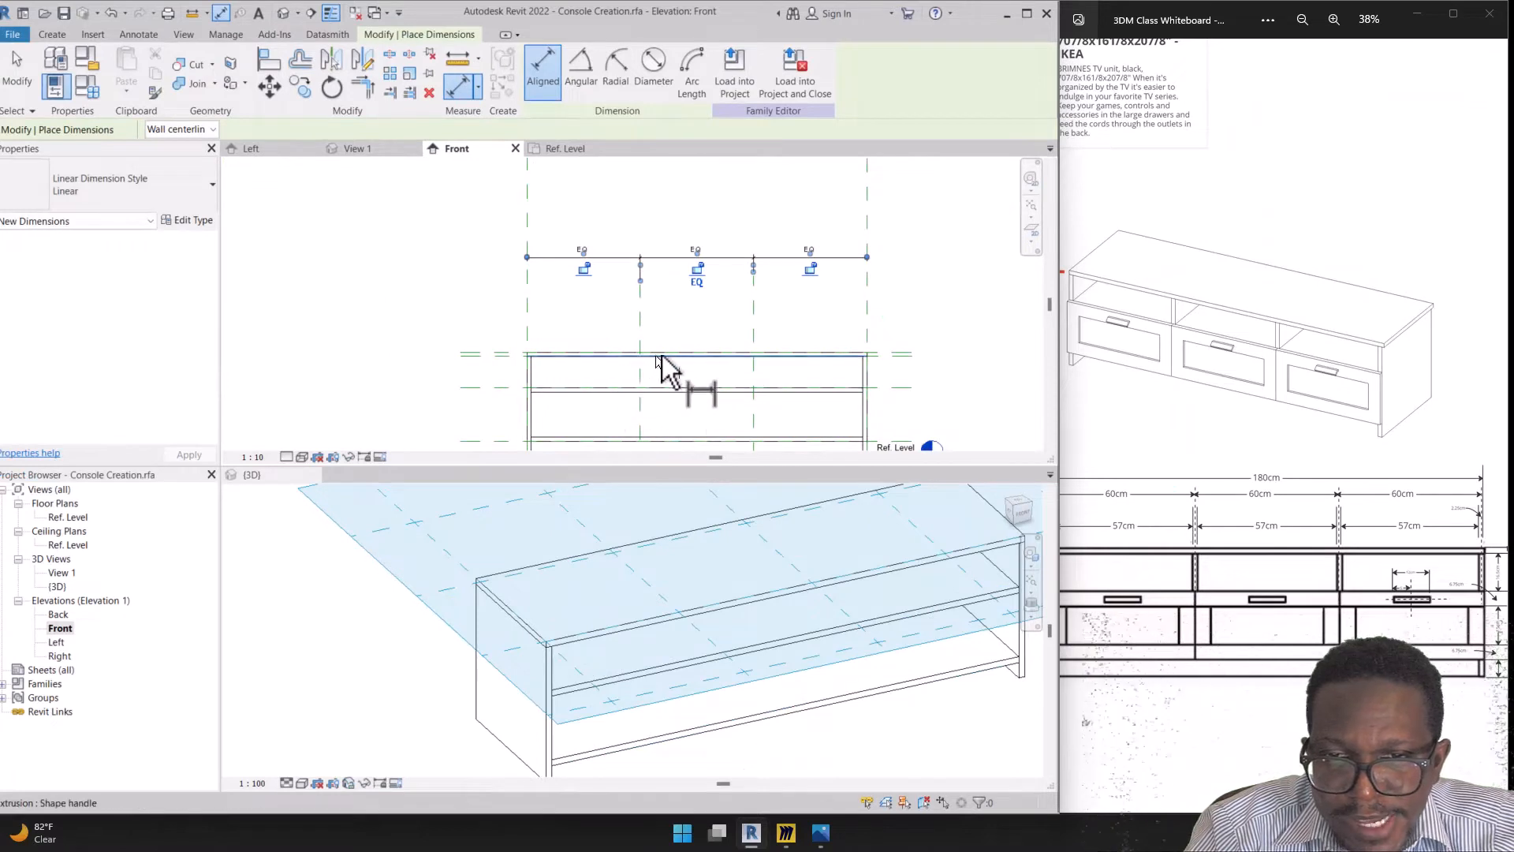
scroll(688, 254, "up", 2)
scroll(540, 275, "down", 1)
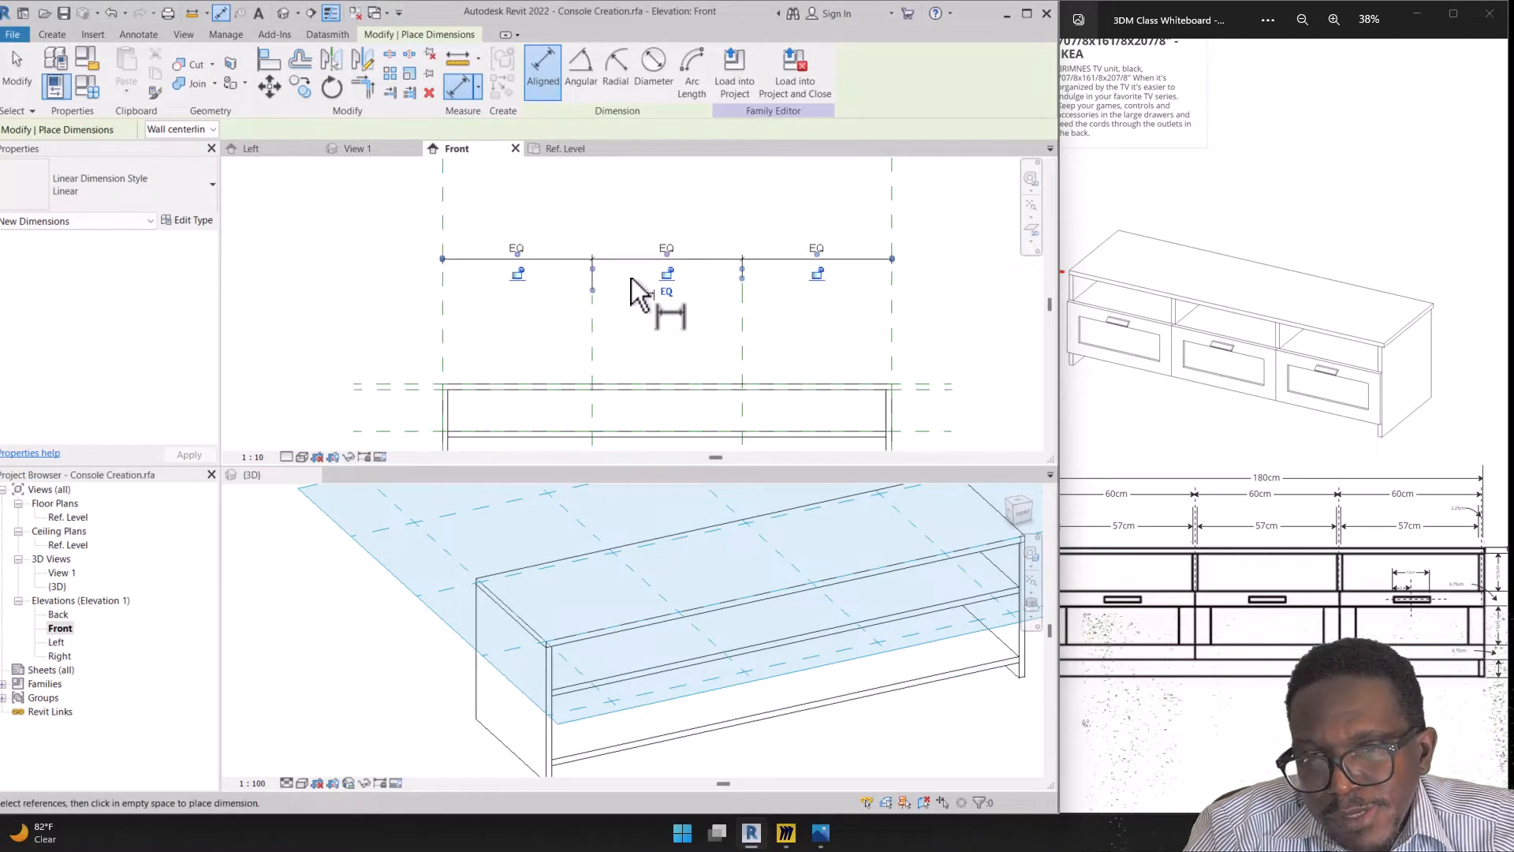
mouse_move(535, 215)
left_mouse_down()
mouse_move(575, 245)
mouse_move(552, 215)
left_mouse_up()
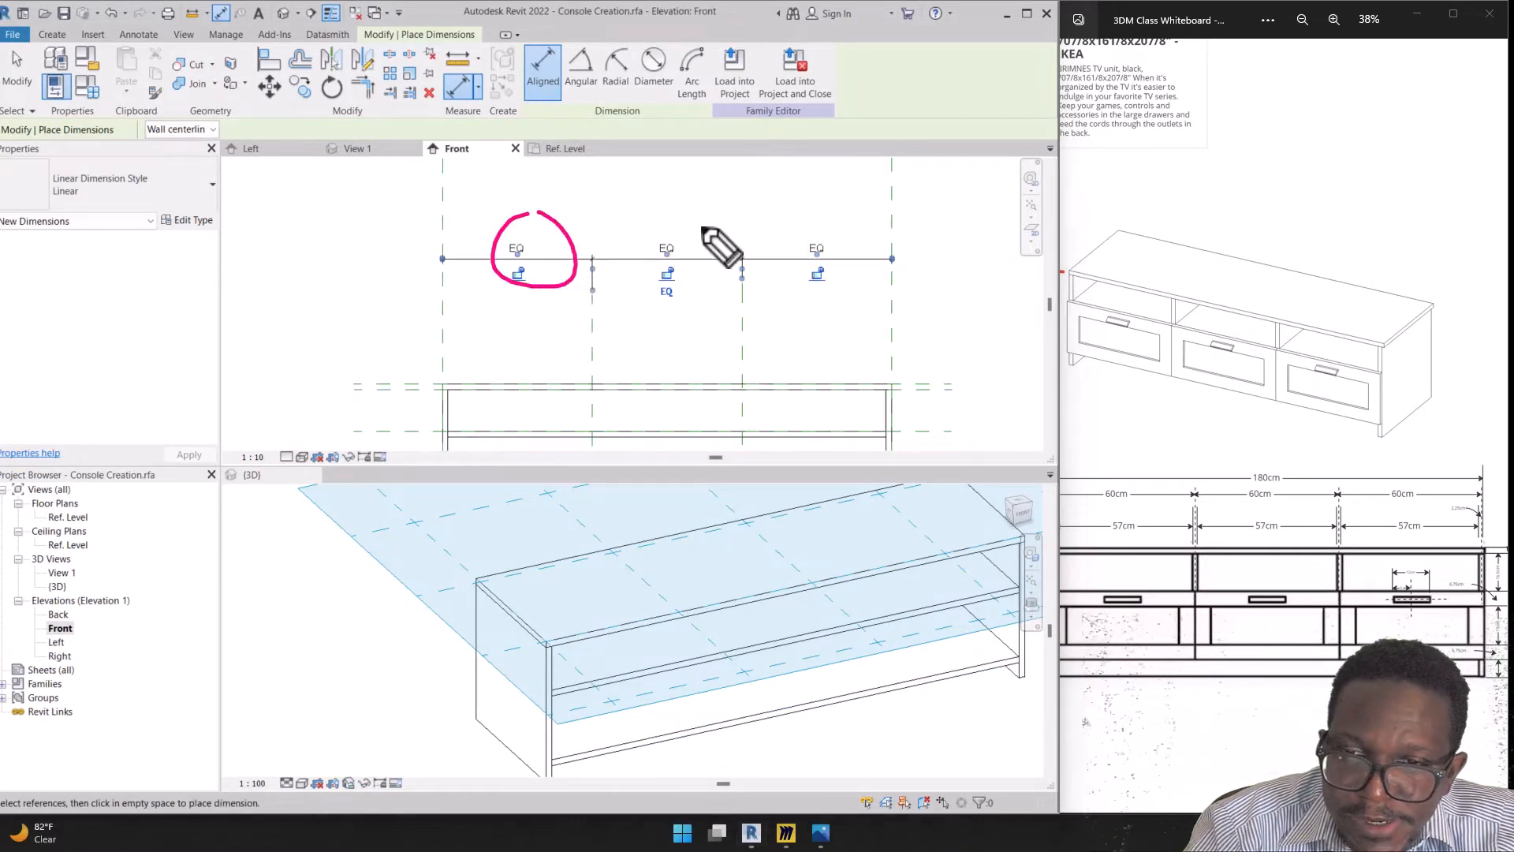
mouse_move(686, 218)
left_mouse_down()
mouse_move(732, 268)
mouse_move(698, 223)
left_mouse_up()
mouse_move(800, 218)
left_mouse_down()
mouse_move(845, 259)
mouse_move(798, 216)
left_mouse_up()
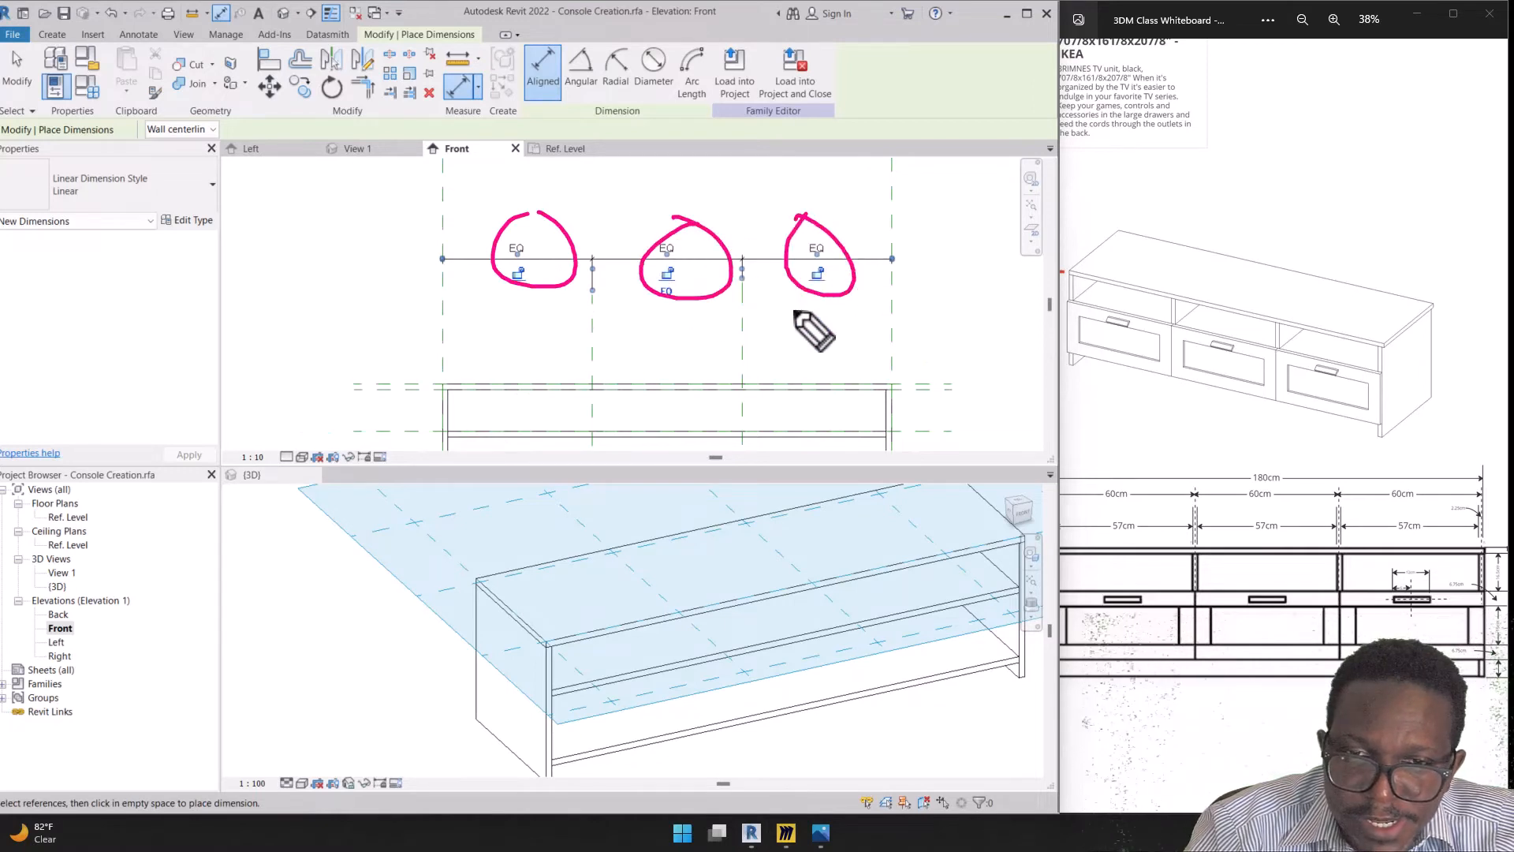
mouse_move(545, 204)
right_mouse_down()
mouse_move(529, 246)
mouse_move(852, 282)
right_mouse_up()
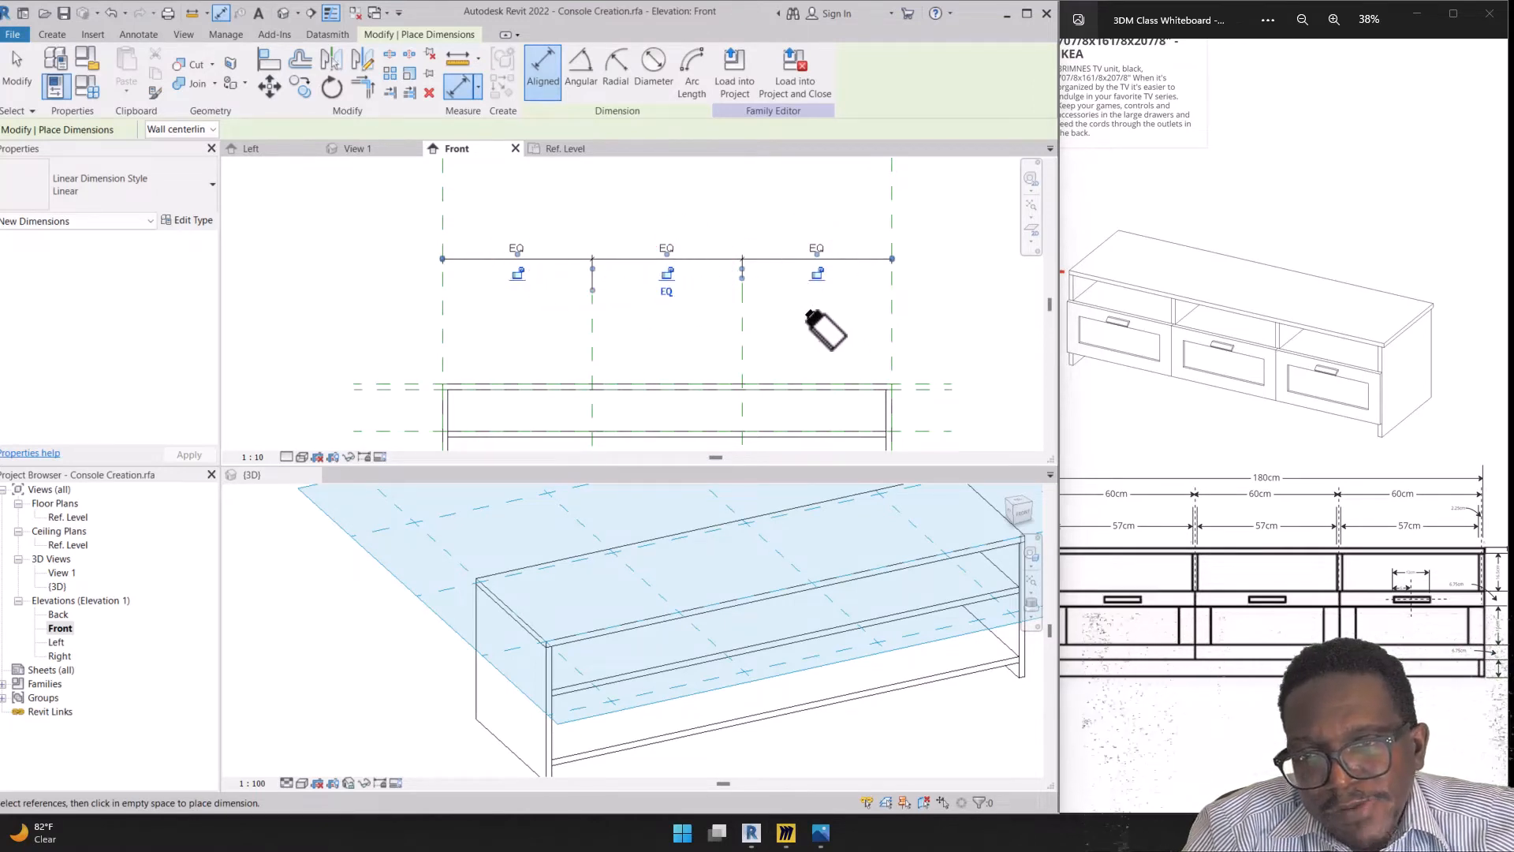
Finish dimensioning and test the equal spacing by moving the console's right-end reference plane outward to widen the unit
scroll(619, 347, "down", 3)
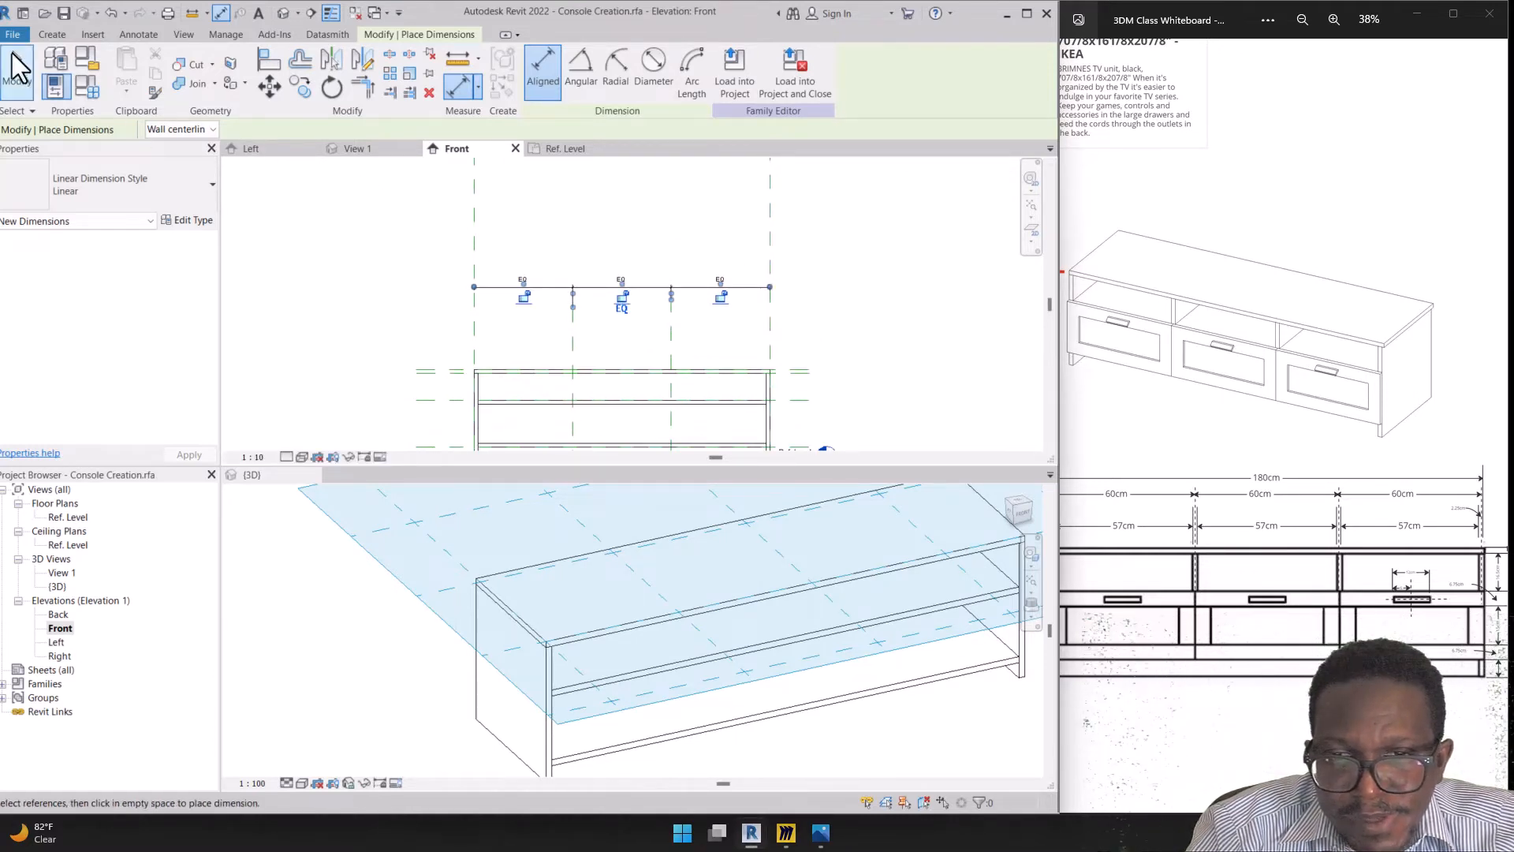
left_click(13, 57)
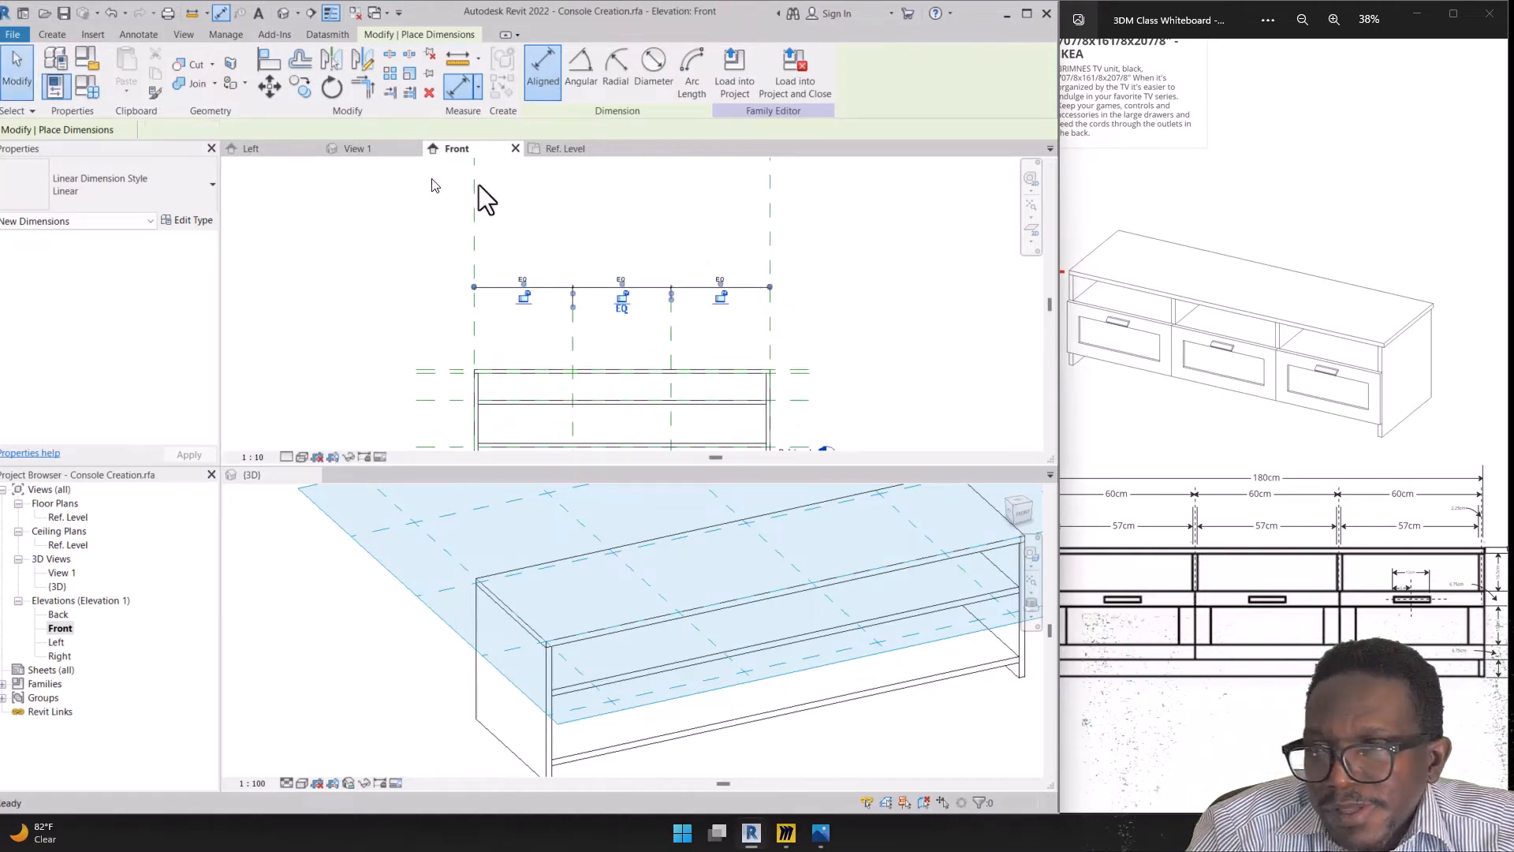
left_click(769, 245)
middle_click_drag(778, 291, 872, 247)
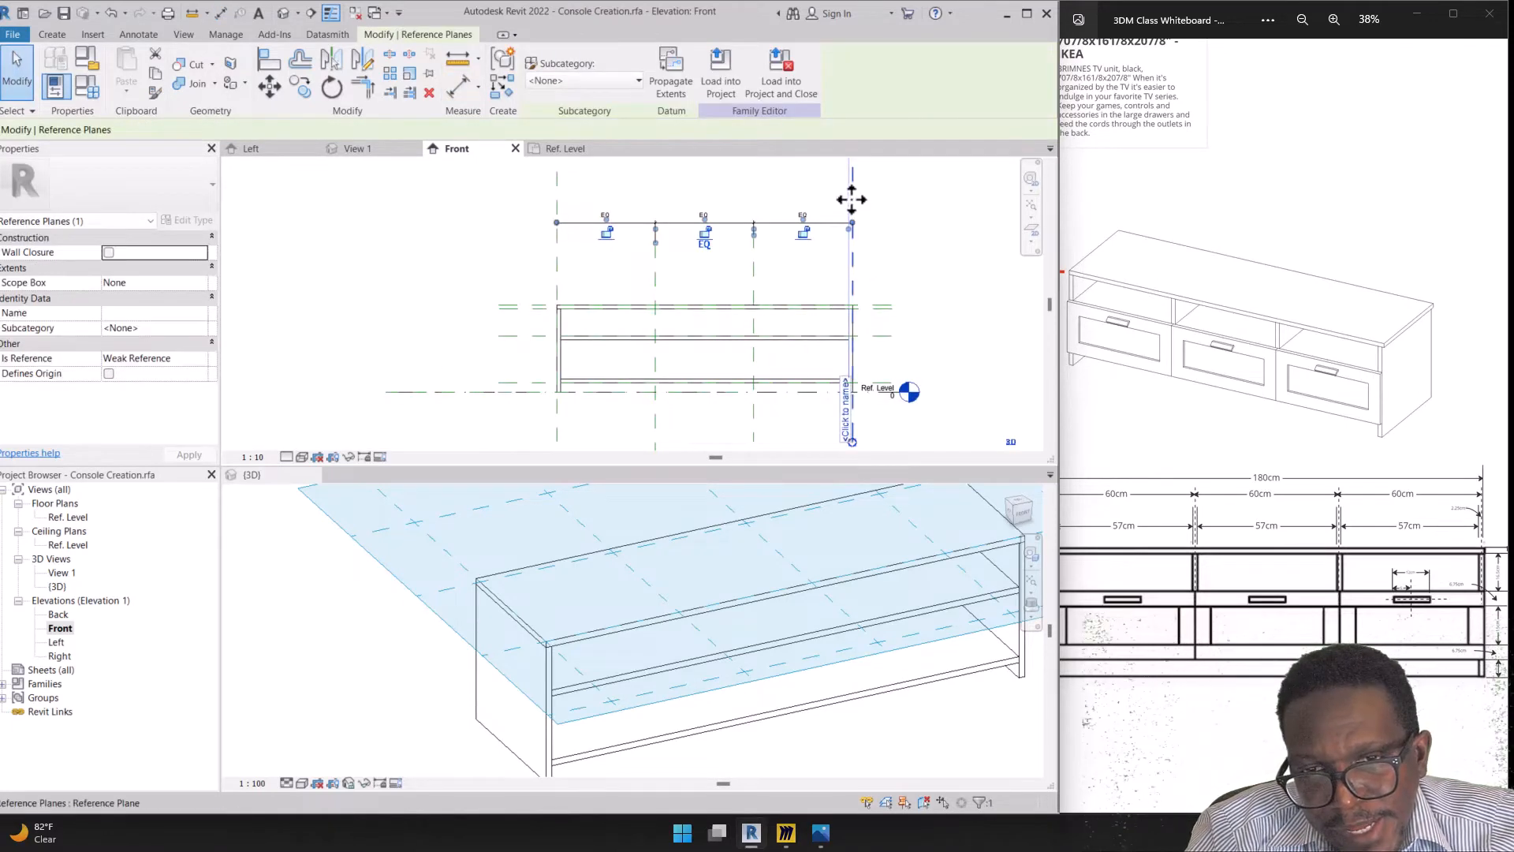
left_click_drag(852, 200, 957, 237, "ctrl")
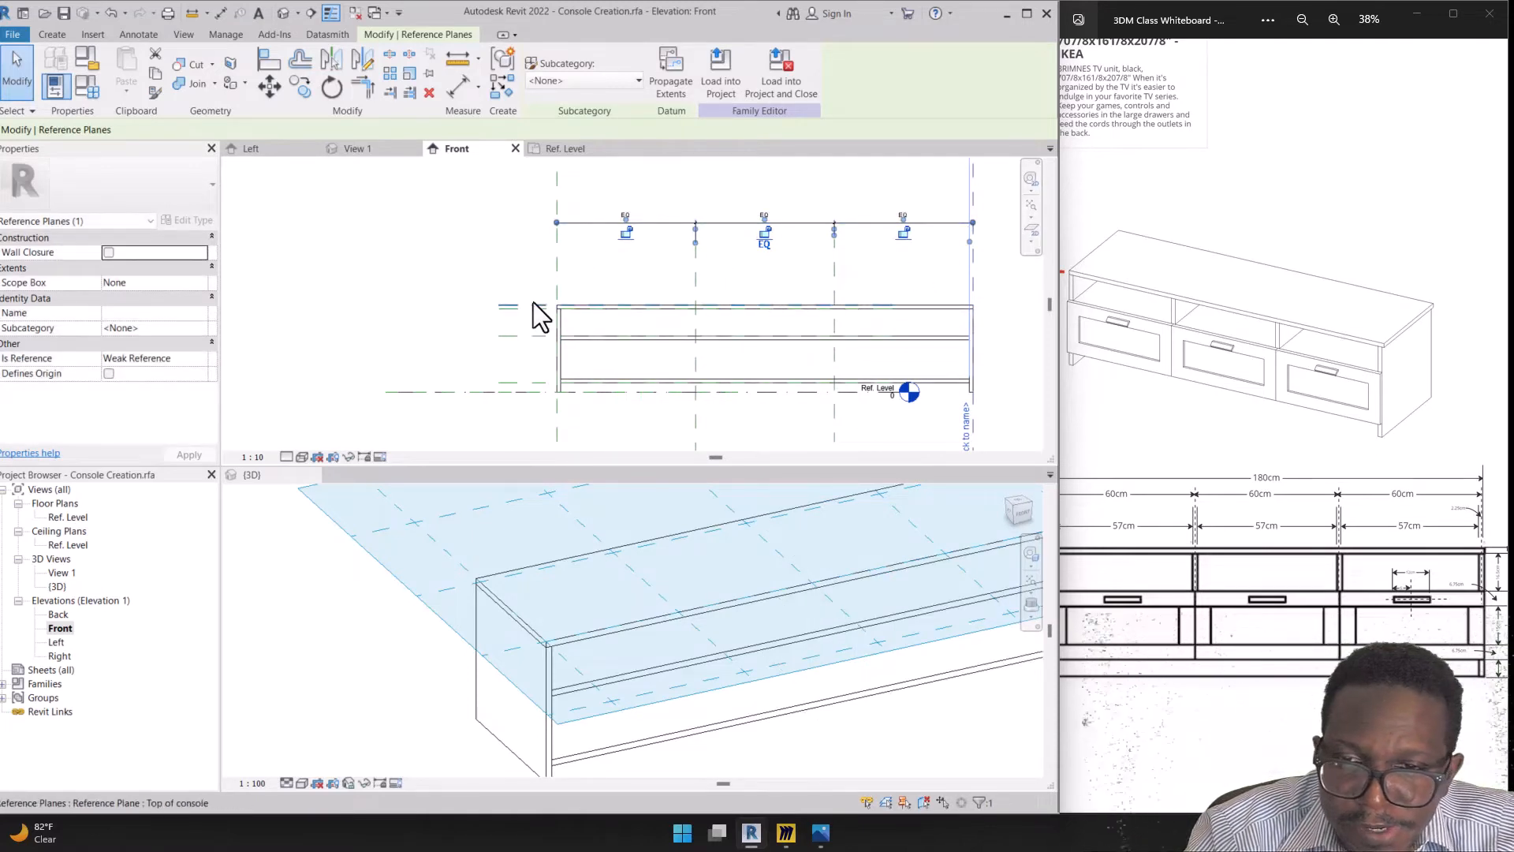
Try raising the reference planes at the console's top, then undo these moves and the test widening
left_click_drag(533, 308, 535, 245)
key("ctrl+z")
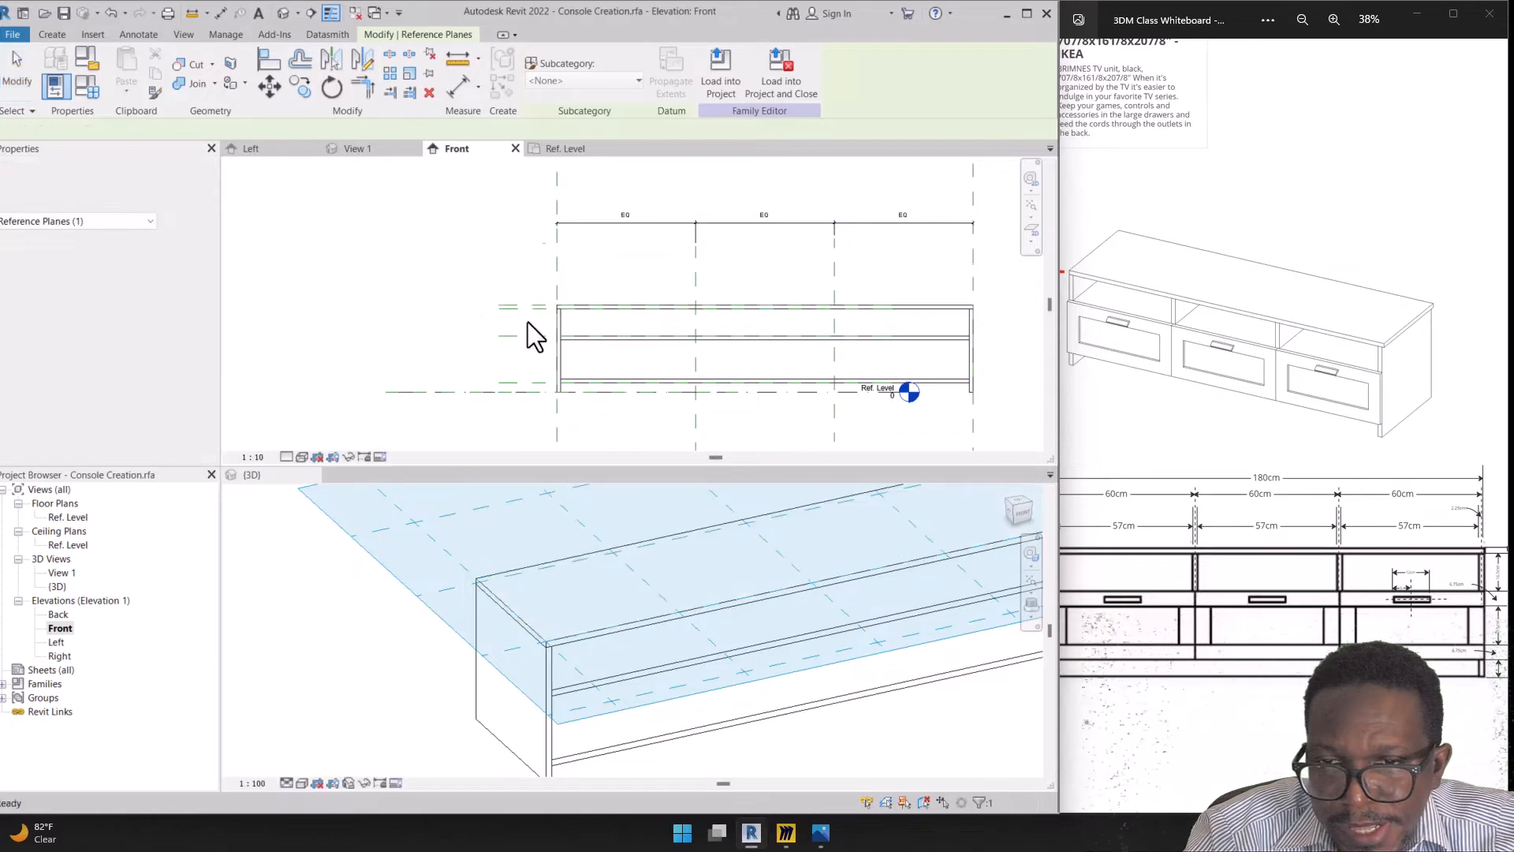
left_click_drag(524, 311, 526, 258)
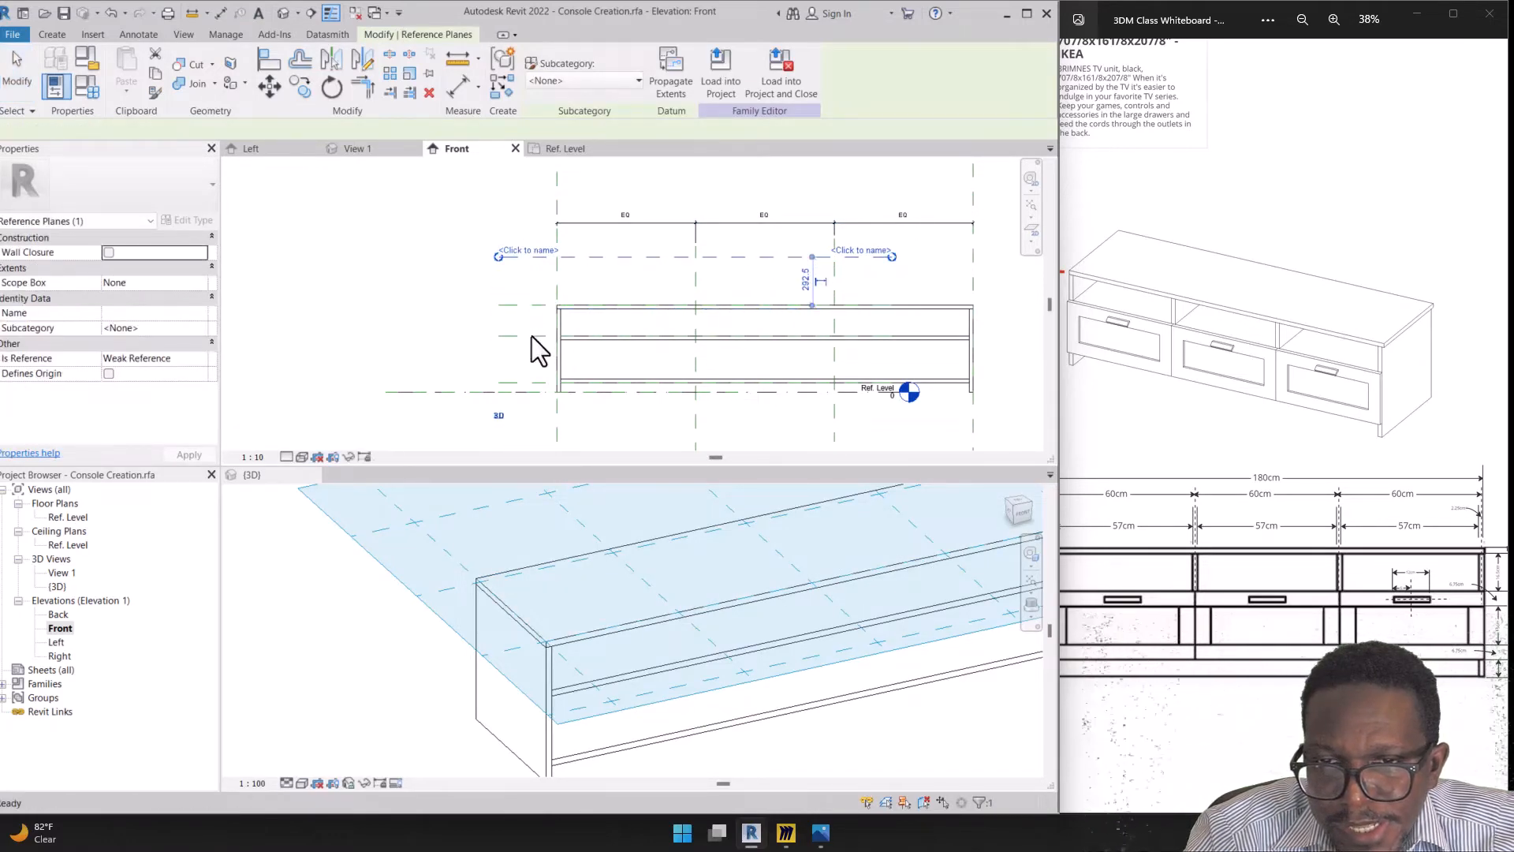
key("ctrl+z")
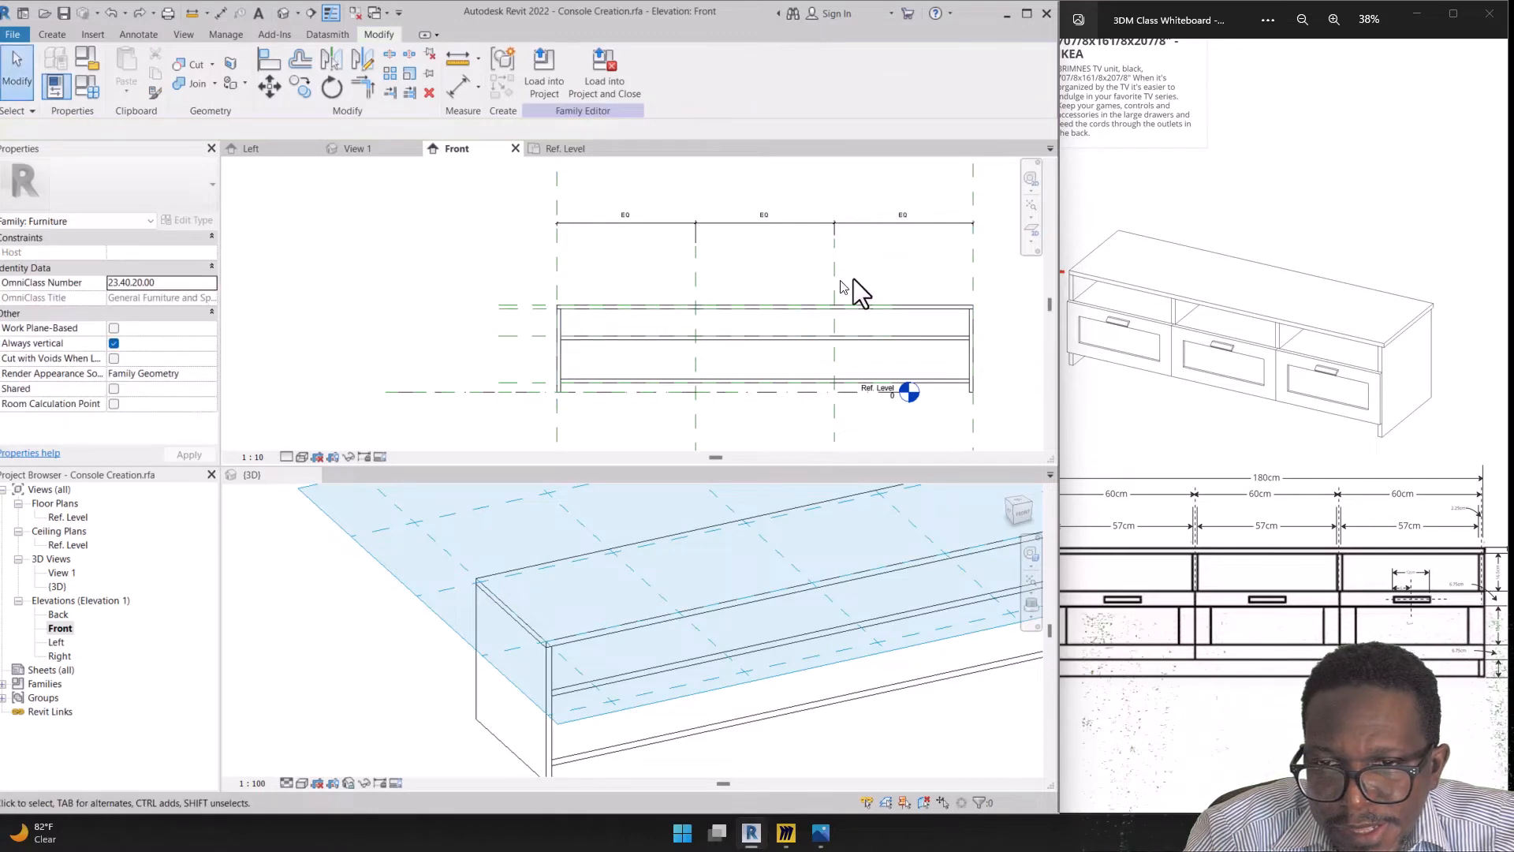
key("ctrl+z")
key("ctrl+z")
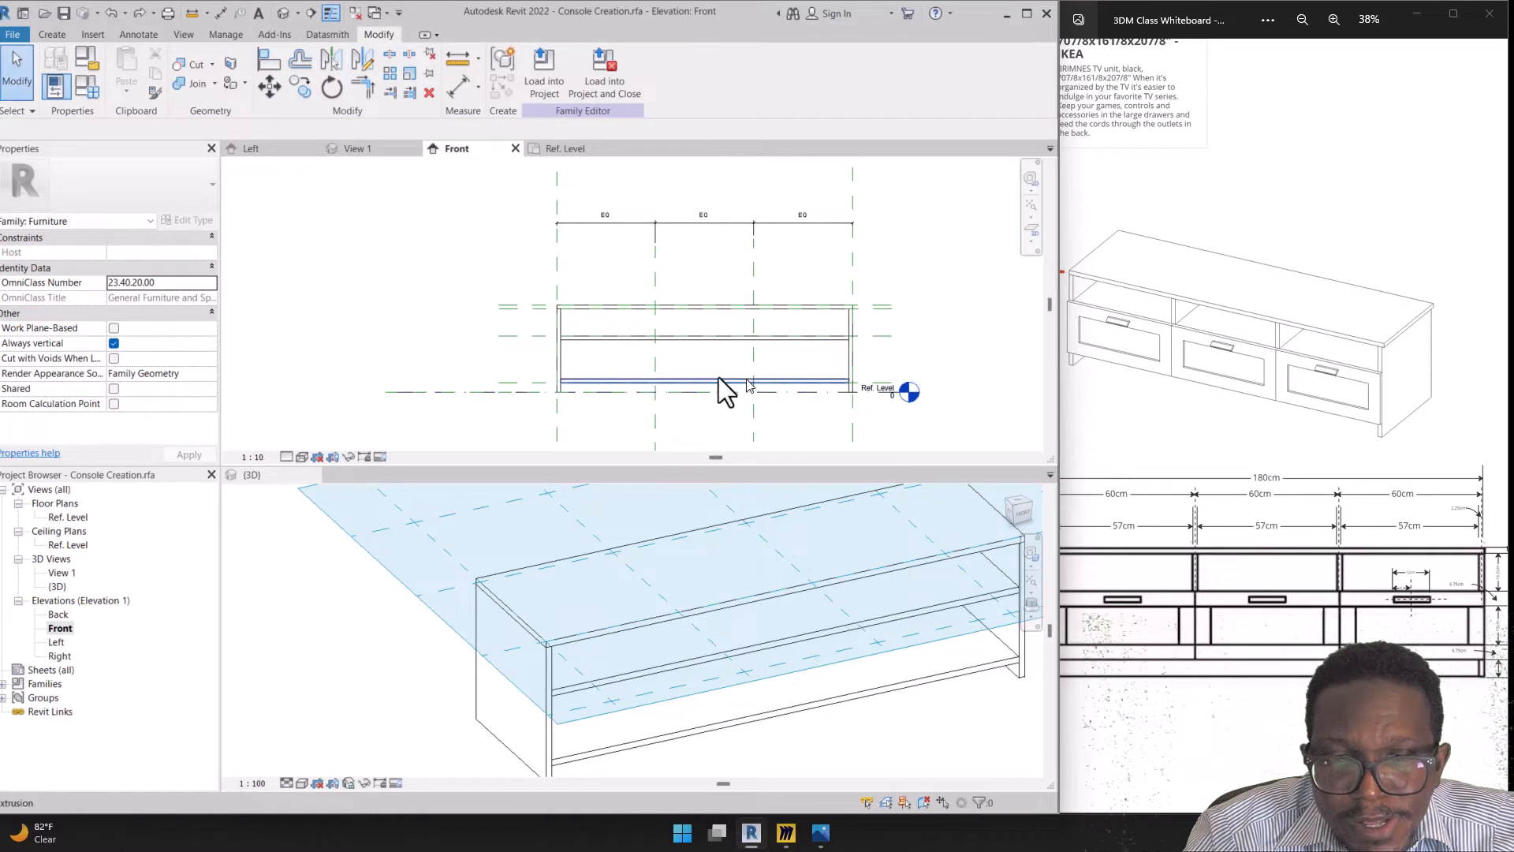
Examine the console's top panel and the two reference planes along its upper and lower faces in the front elevation
scroll(558, 337, "up", 3)
left_click(496, 278)
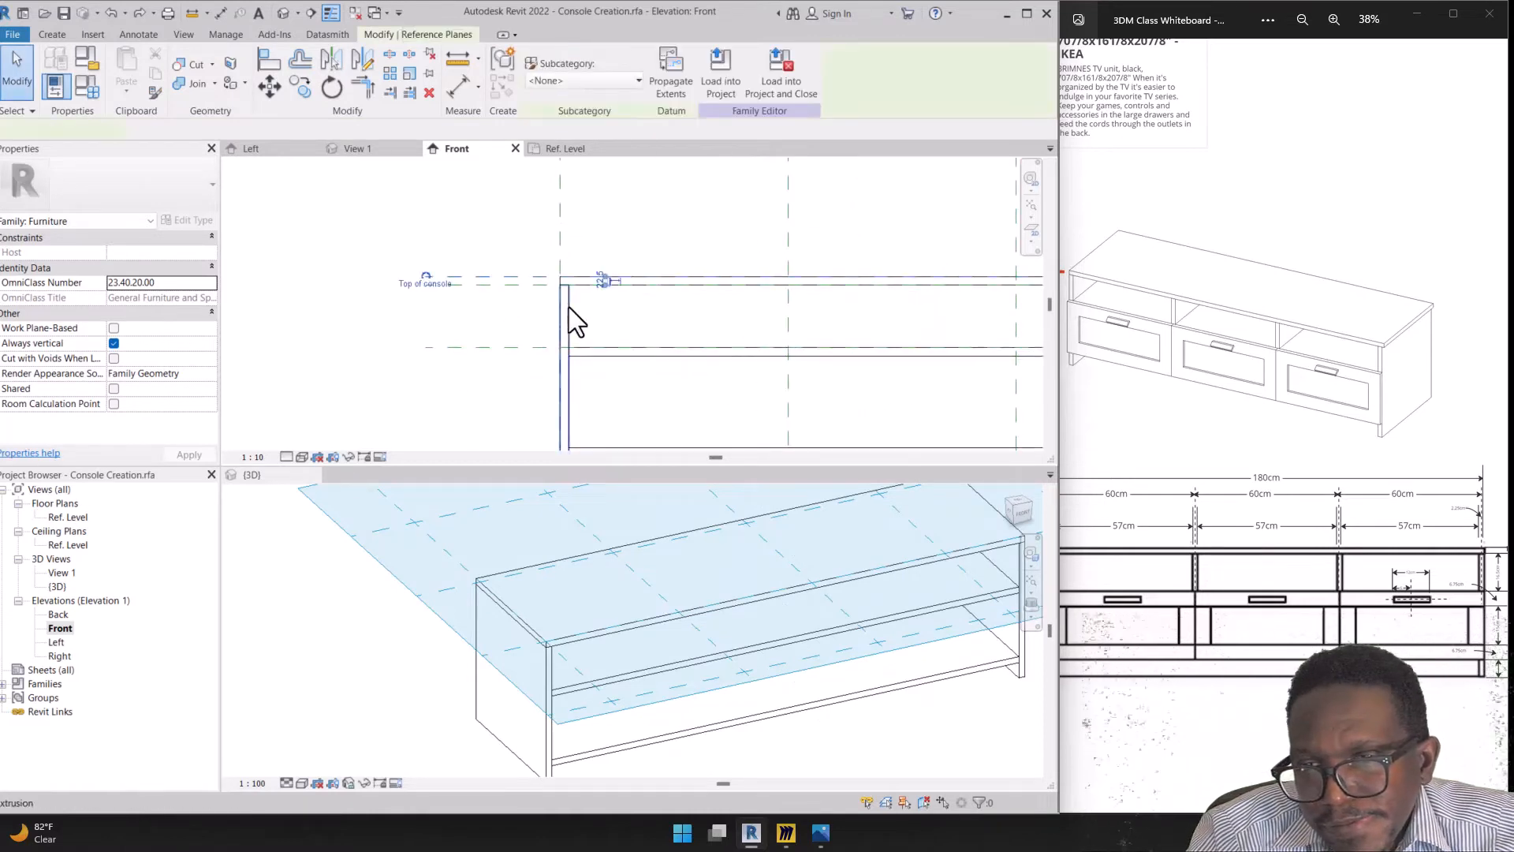
scroll(615, 284, "up", 3)
scroll(619, 299, "up", 1)
key("Escape")
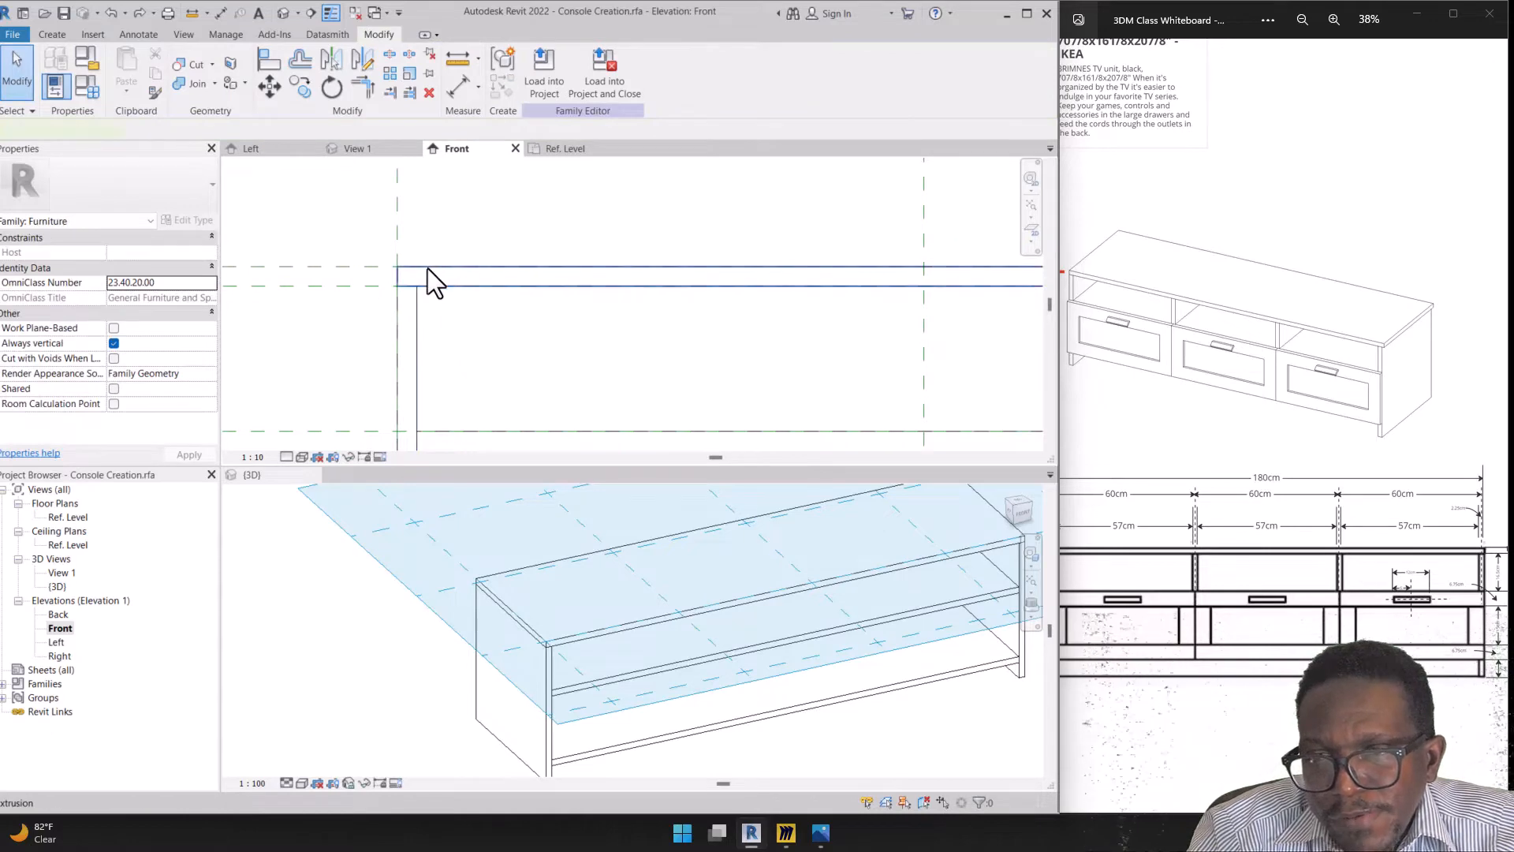
left_click(427, 268)
scroll(509, 295, "down", 2)
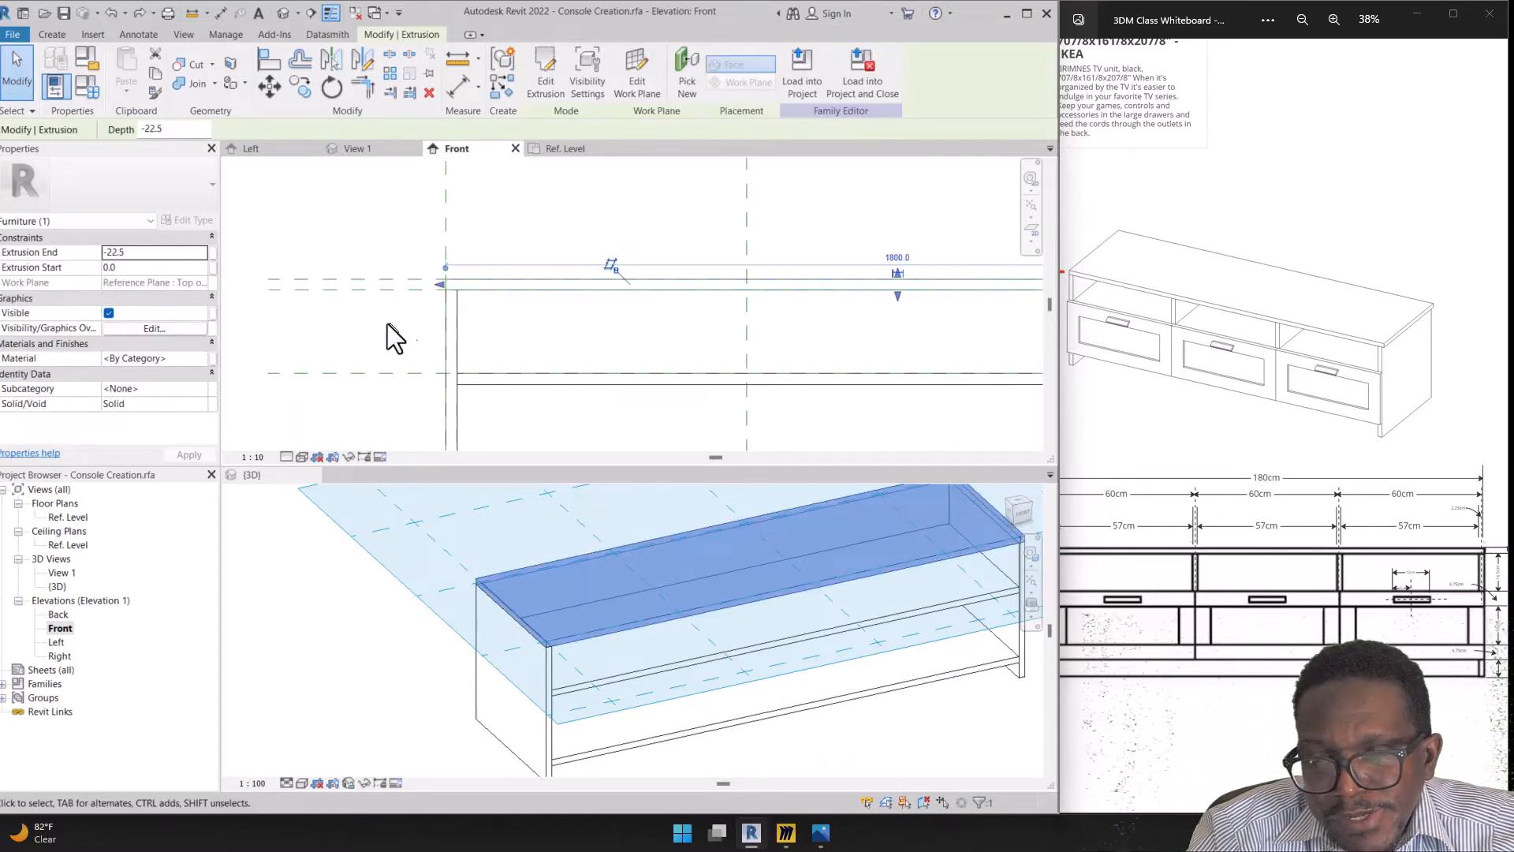
scroll(347, 310, "up", 1)
key("Escape")
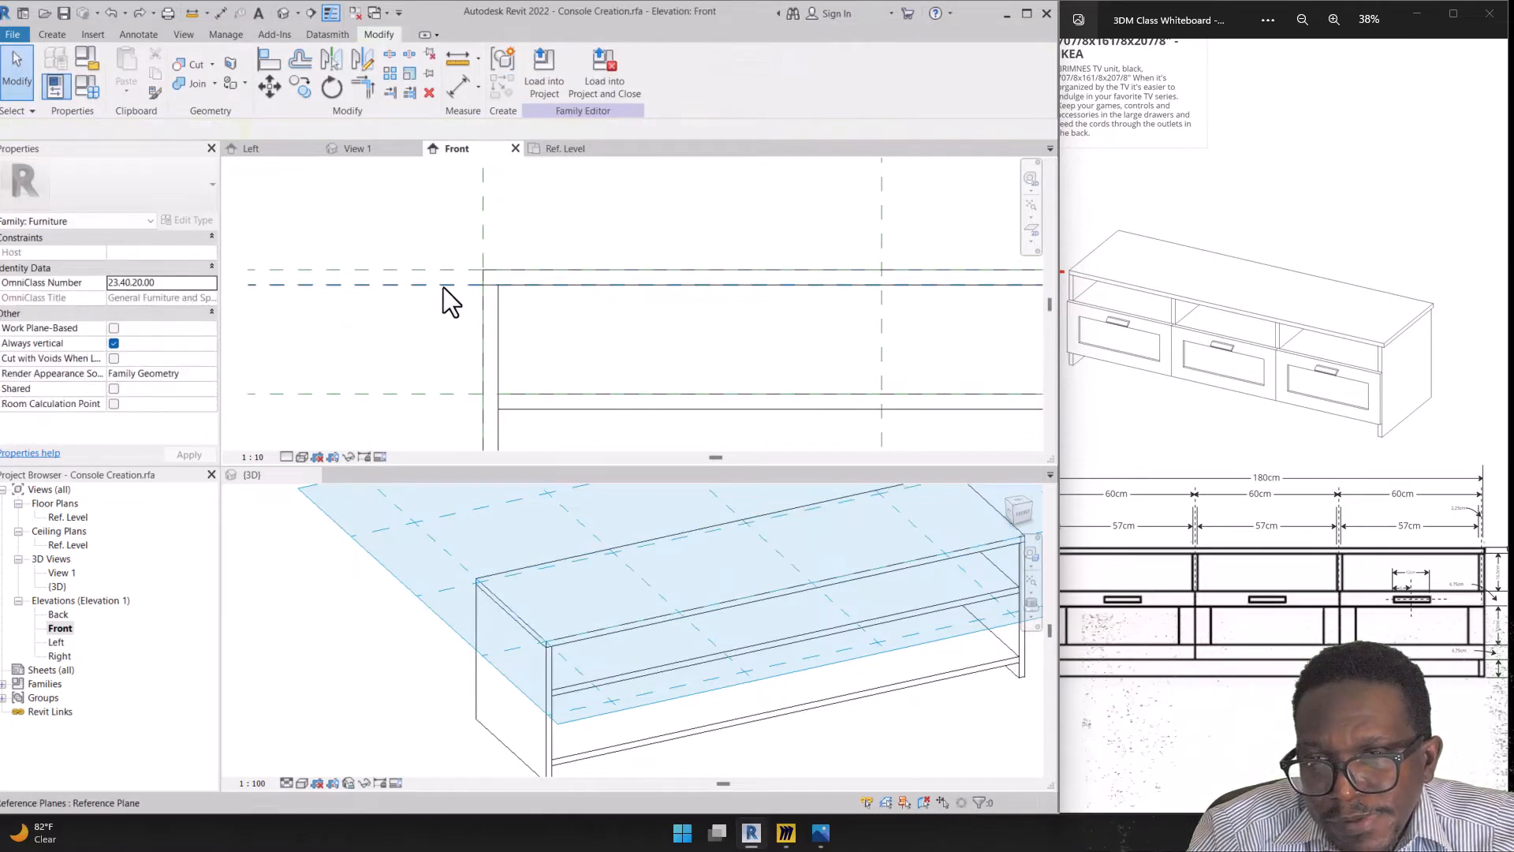
left_click(443, 286)
scroll(305, 284, "up", 2)
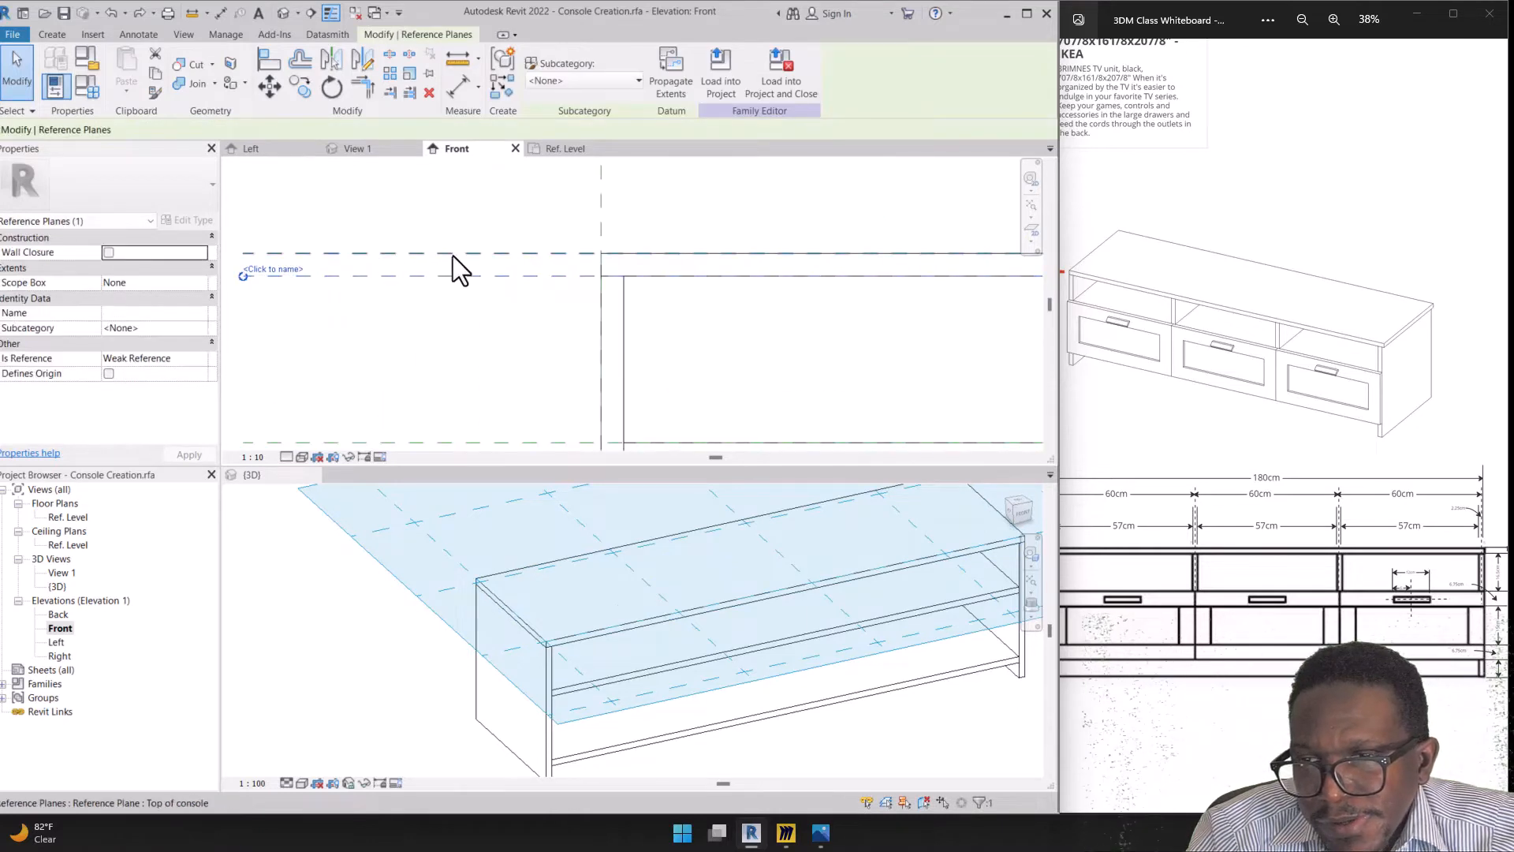
Try raising the Top of console reference plane to about 75 mm above the plane beneath it, then undo the move
left_click(453, 256)
middle_click_drag(420, 262, 523, 291)
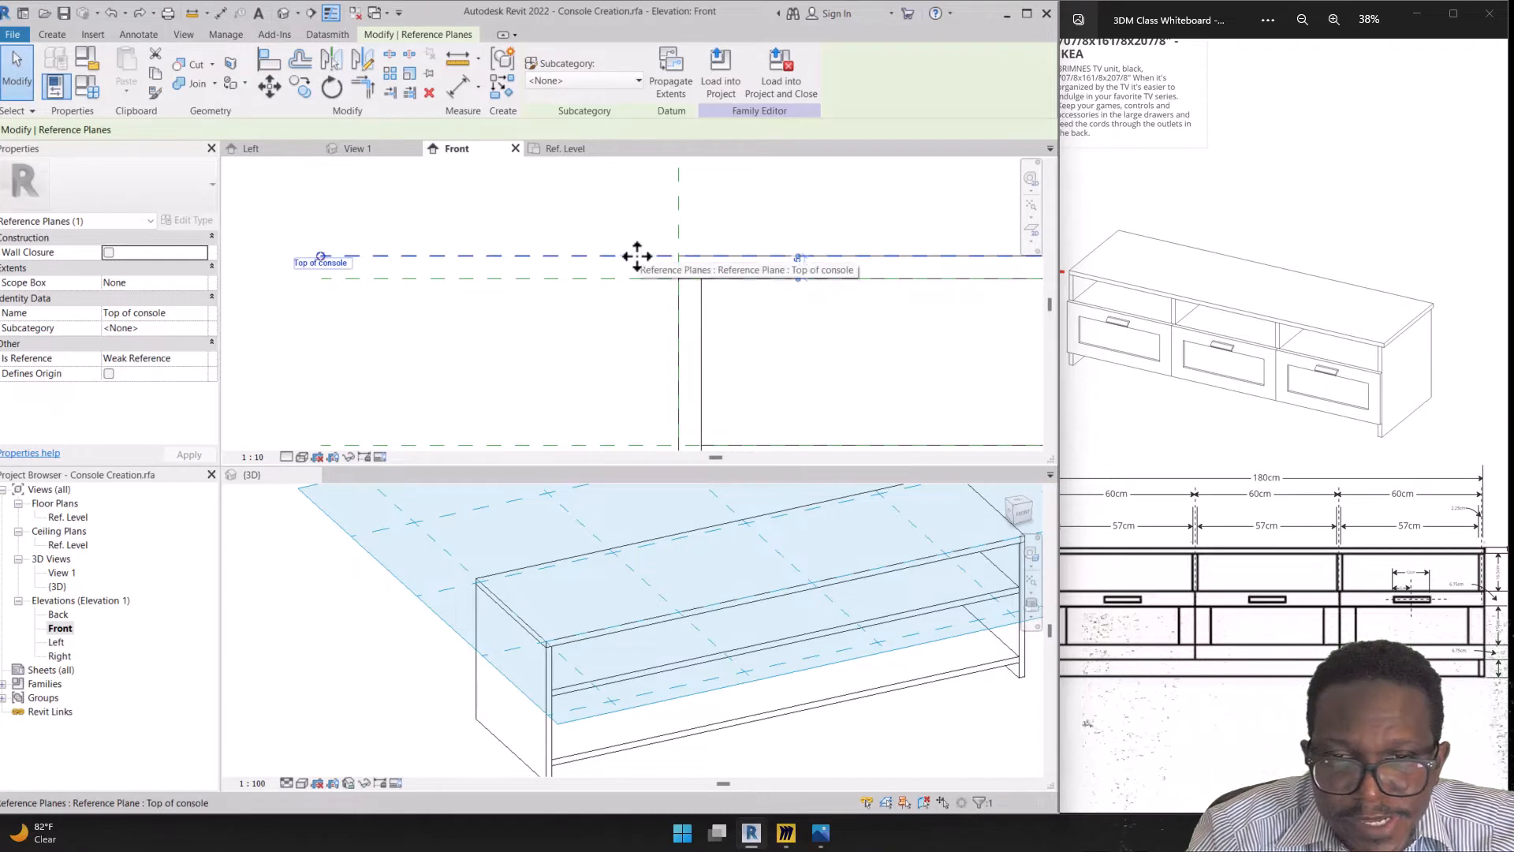
left_click_drag(638, 256, 636, 204, "ctrl")
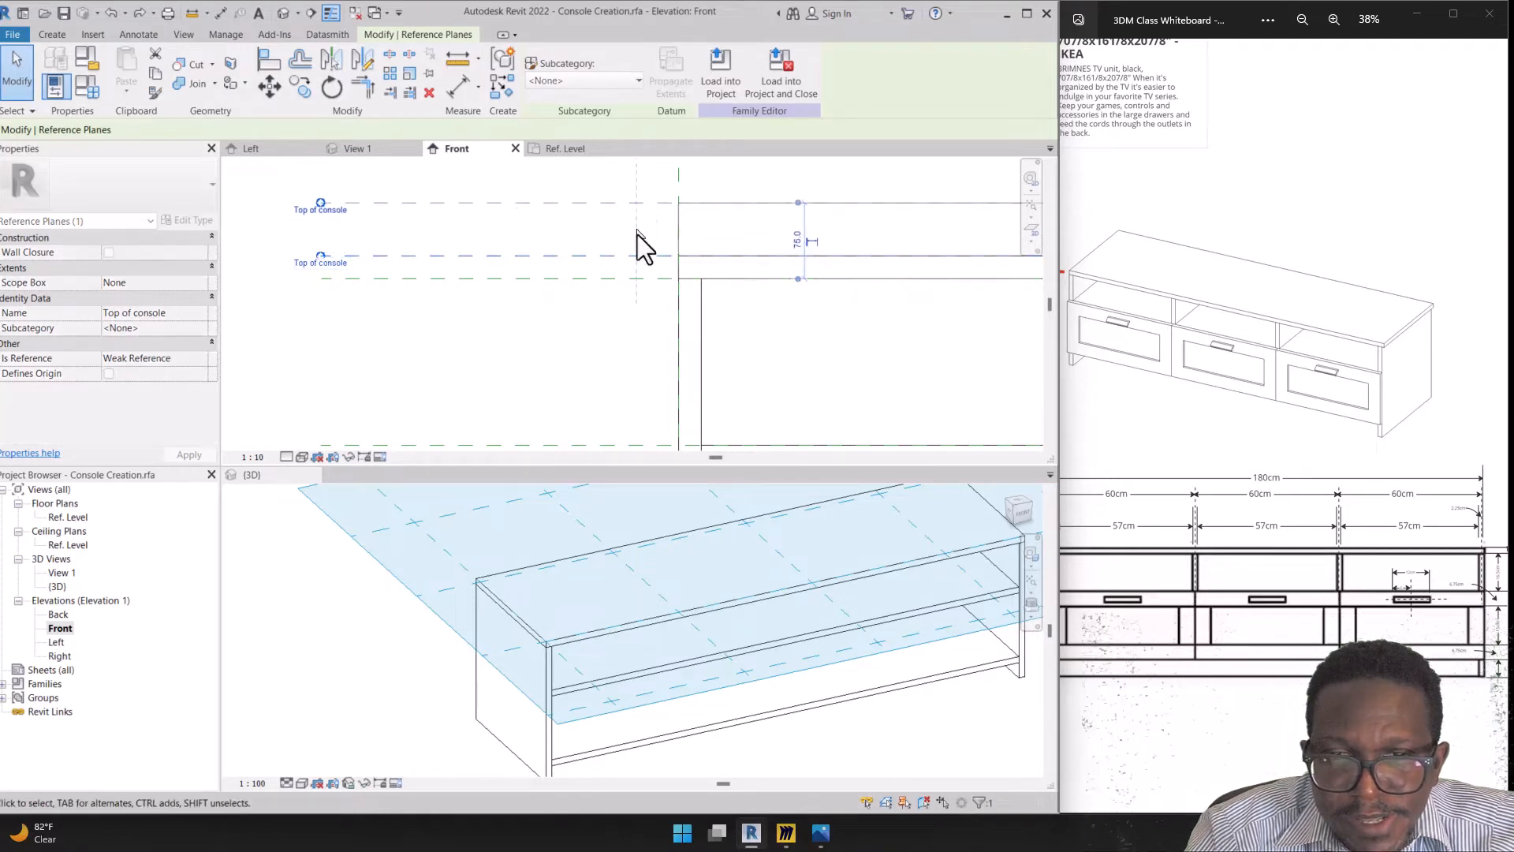
scroll(714, 292, "down", 1)
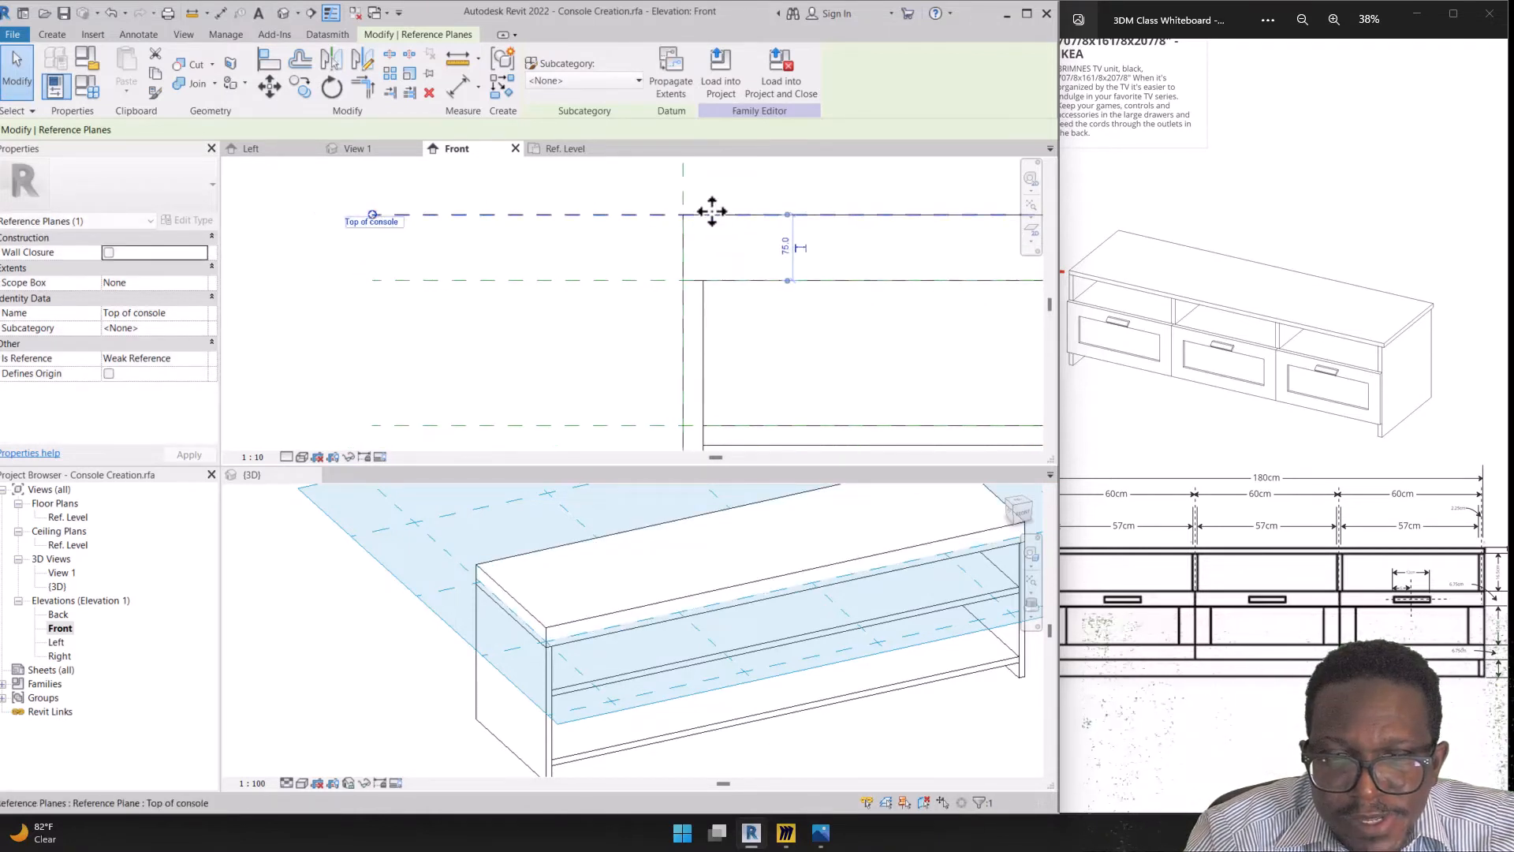
scroll(708, 295, "up", 1)
key("ctrl+z")
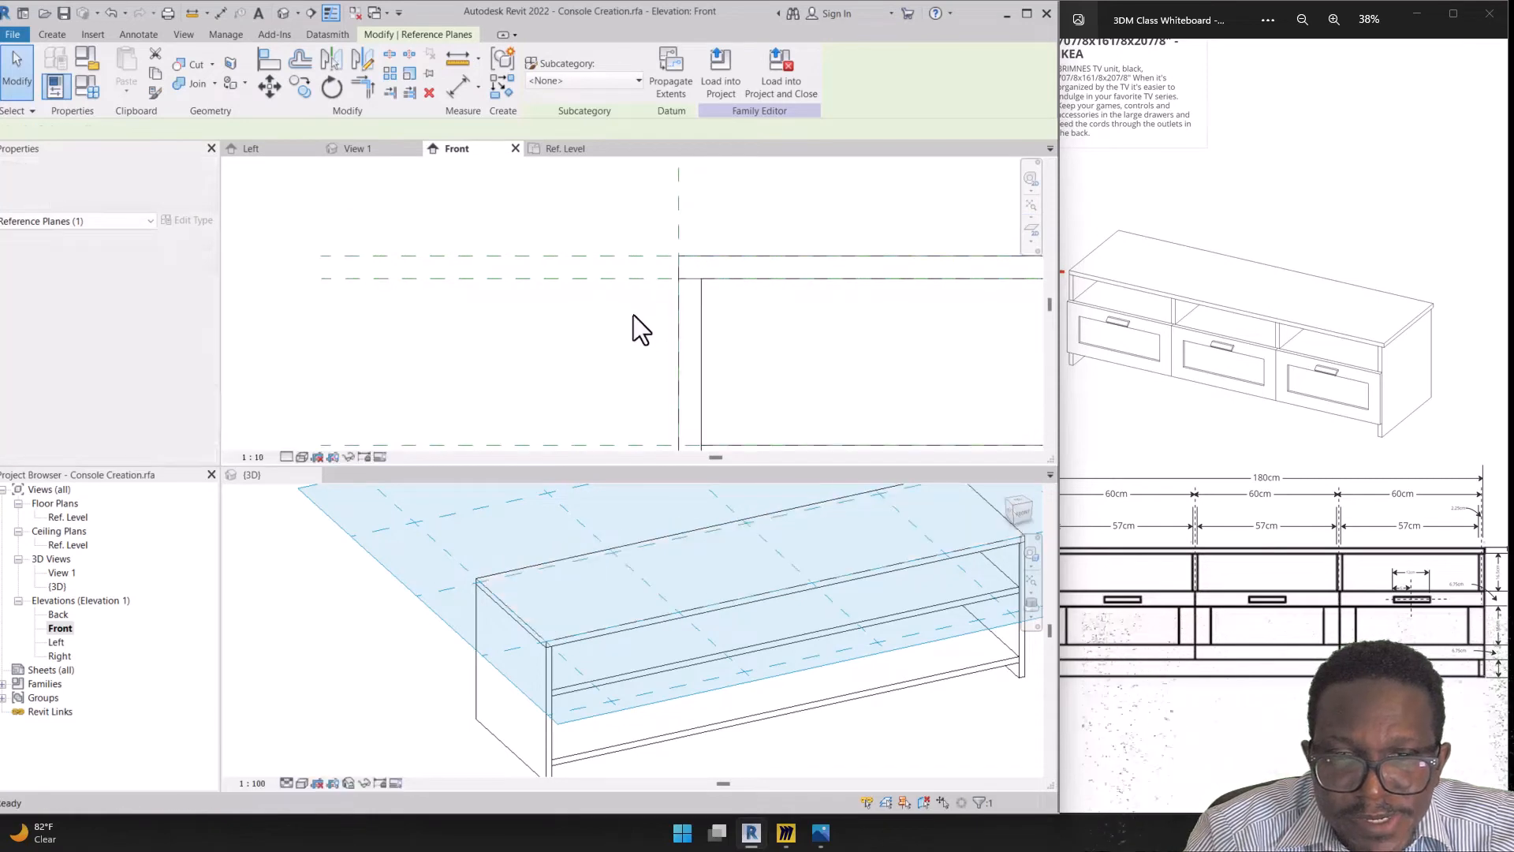
Try lowering the unnamed reference plane along the top panel's underside, then undo the move
left_click(555, 278)
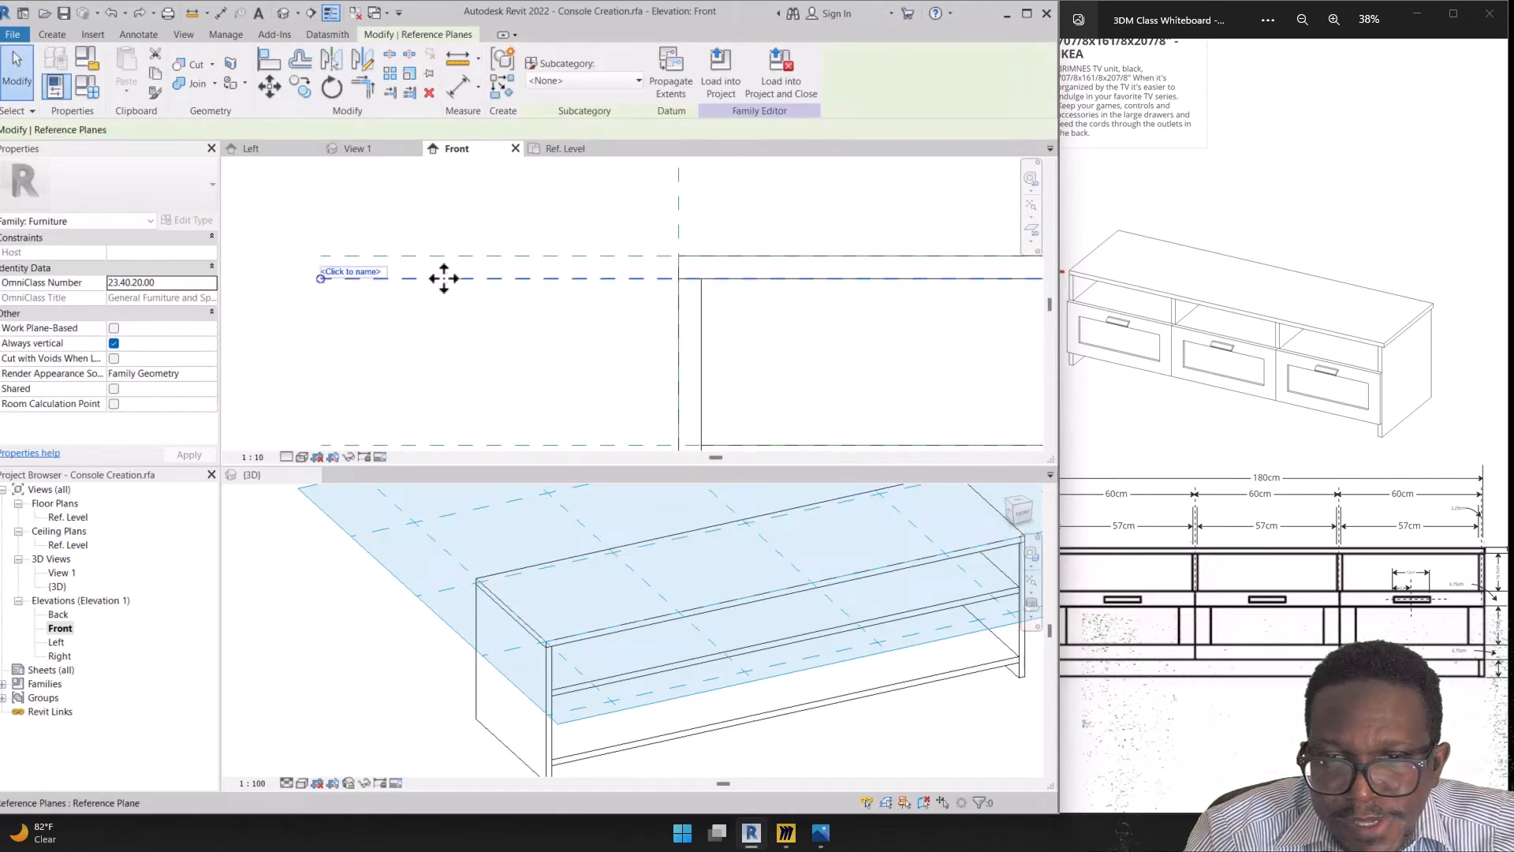
left_click_drag(568, 298, 576, 352)
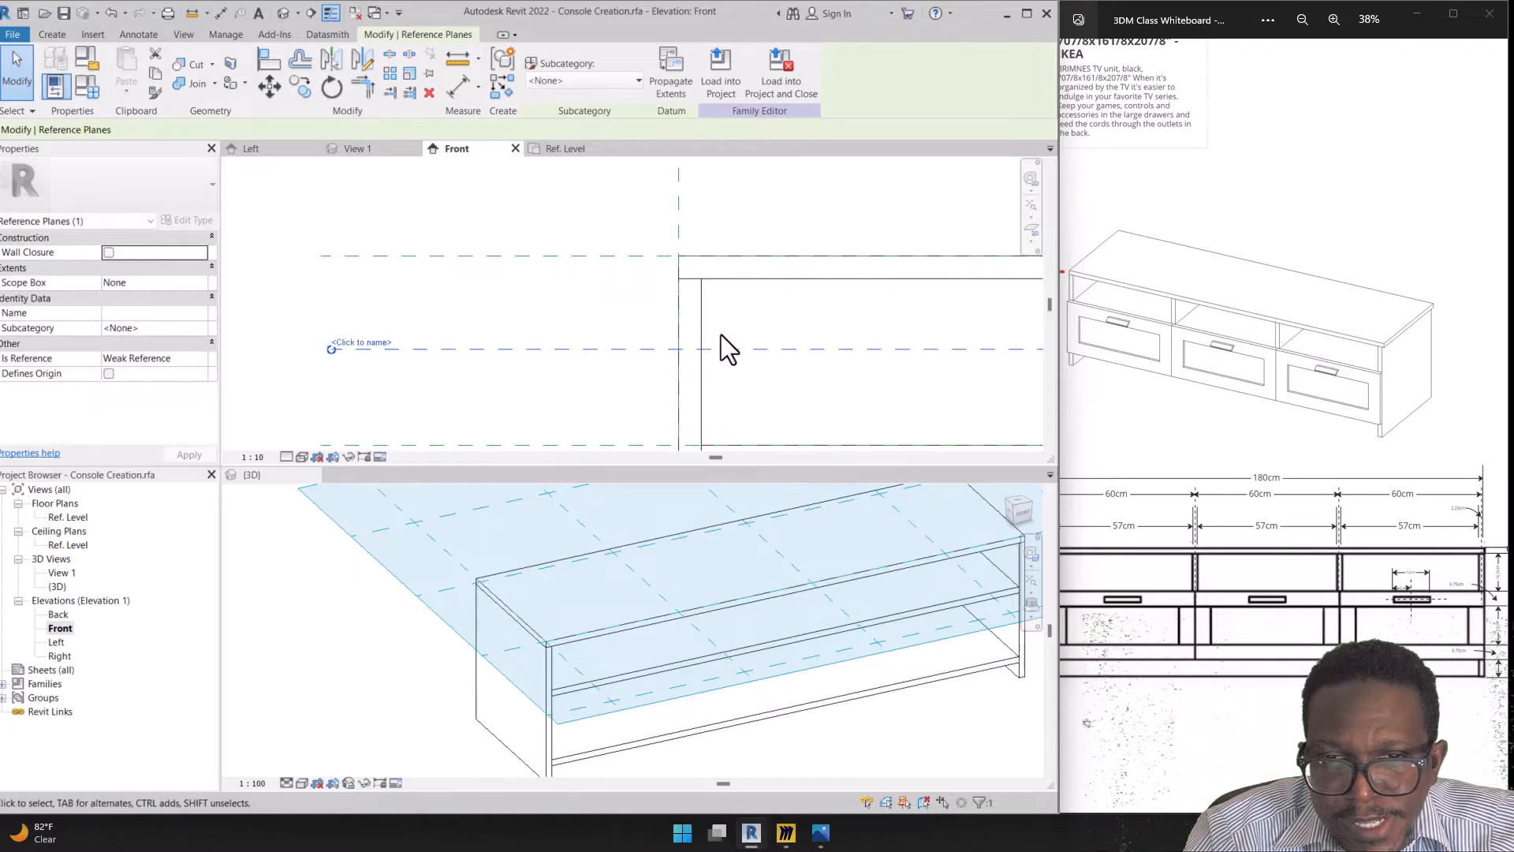
key("ctrl+z")
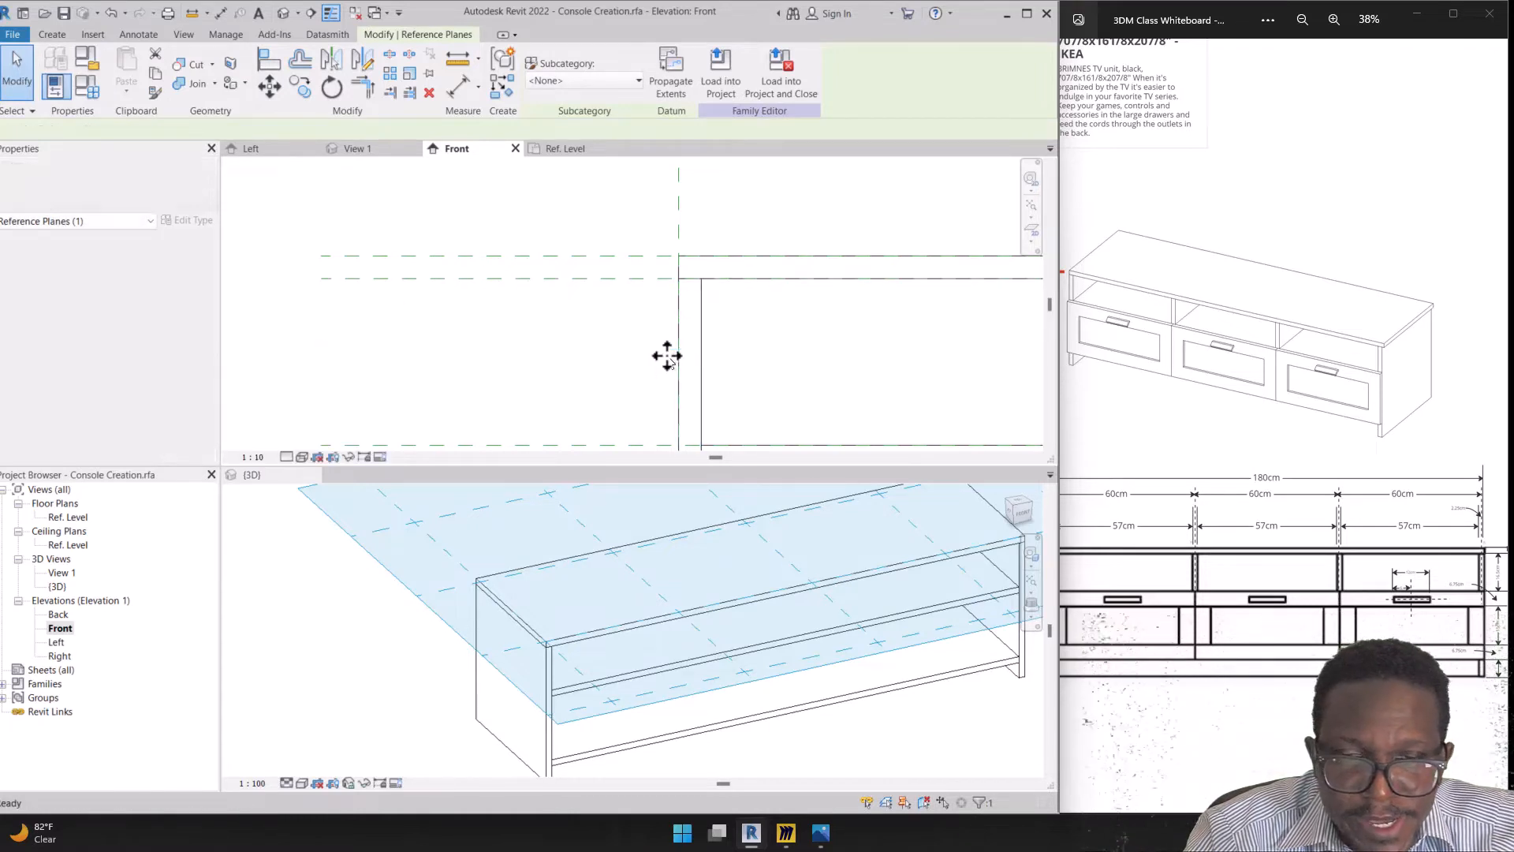
Test the equal spacing by moving the console's right-end reference plane inward, then undo the move
scroll(491, 338, "down", 5)
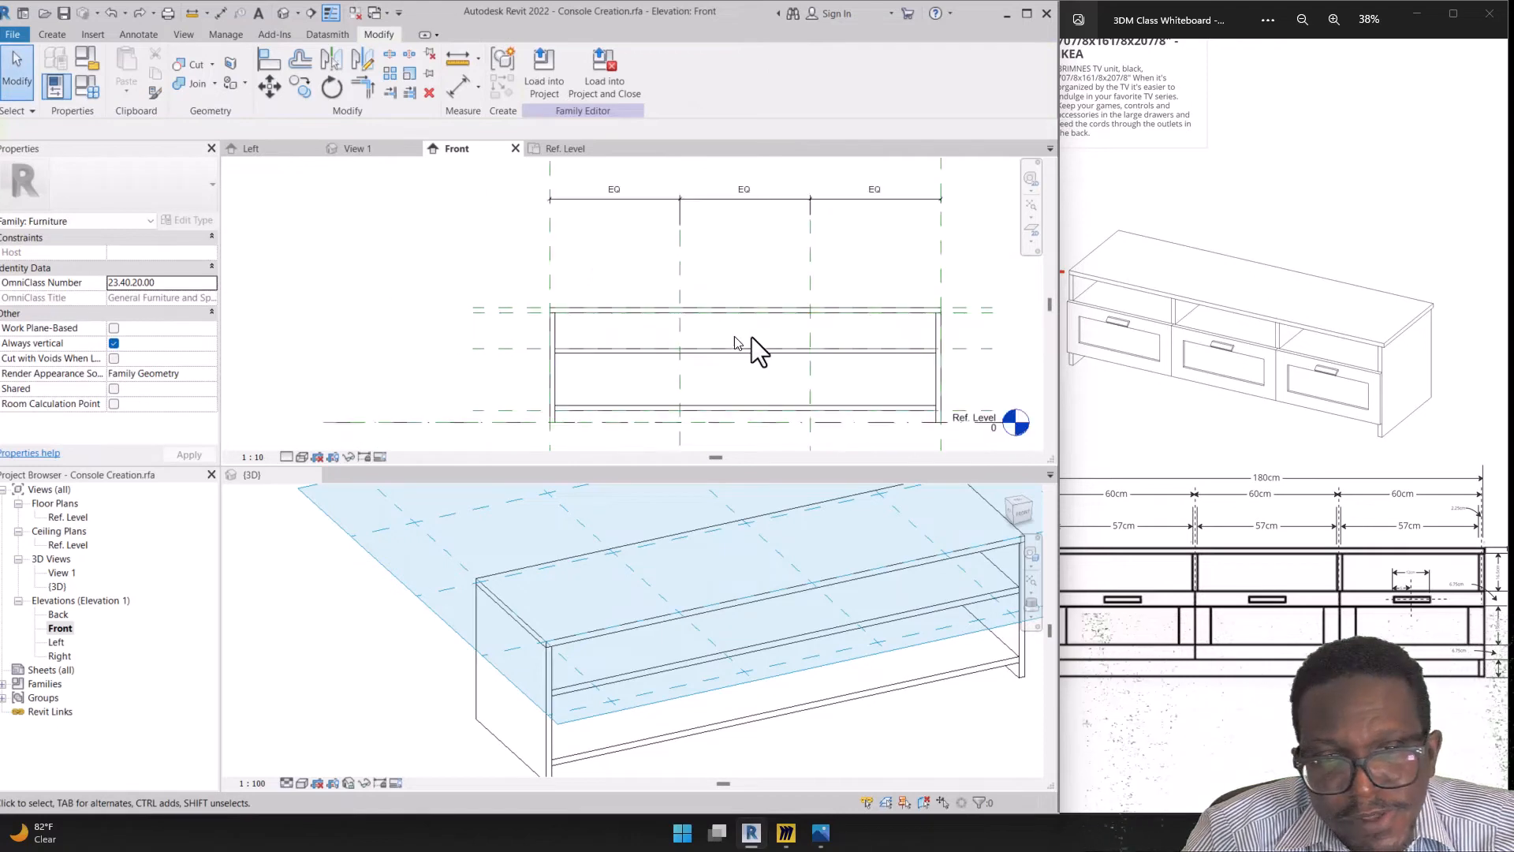
scroll(916, 323, "up", 1)
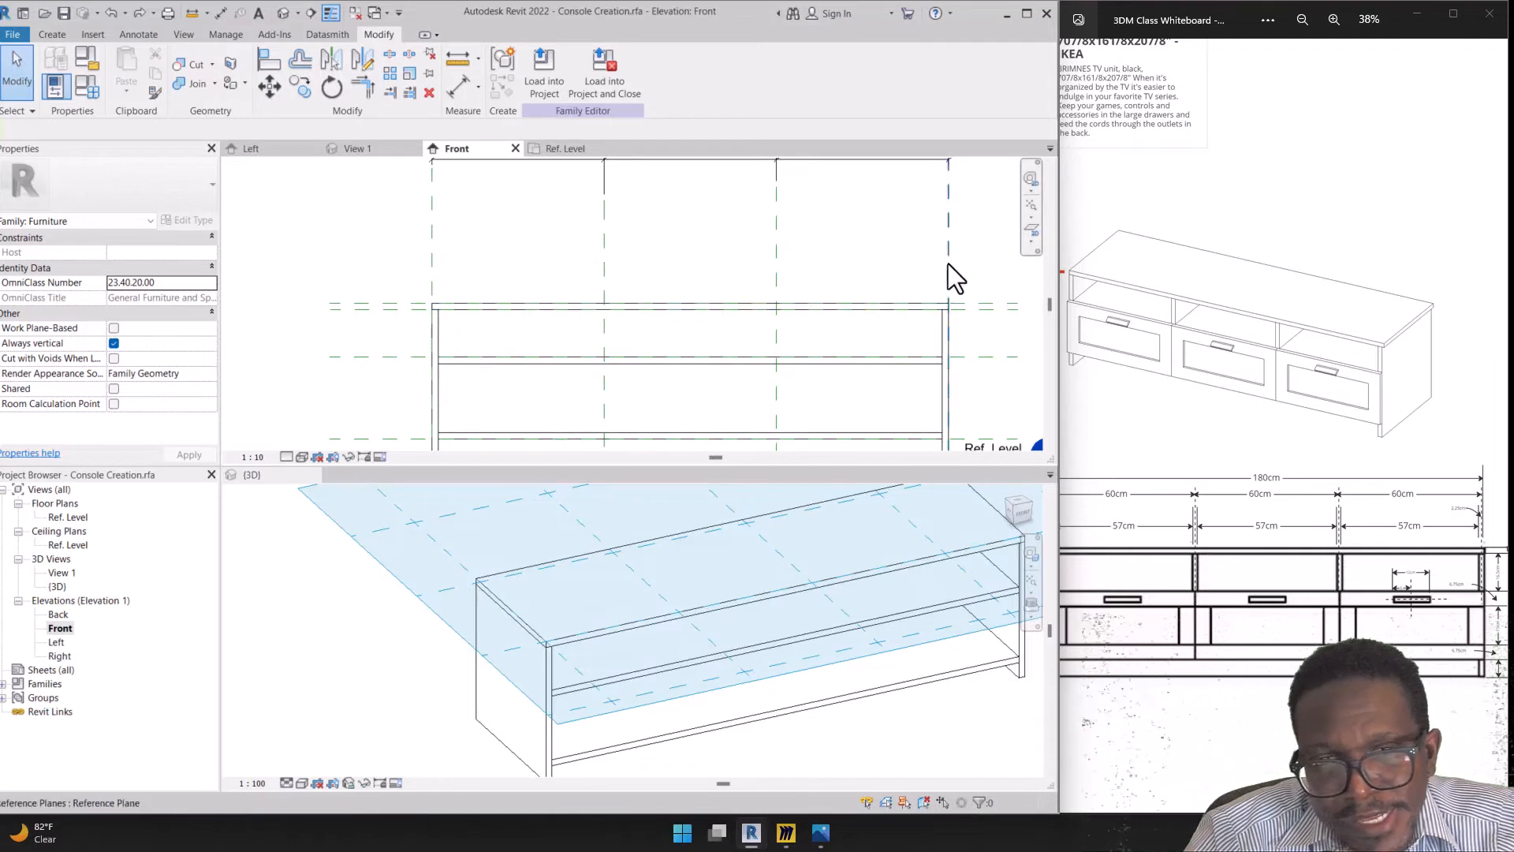
left_click_drag(948, 263, 906, 268)
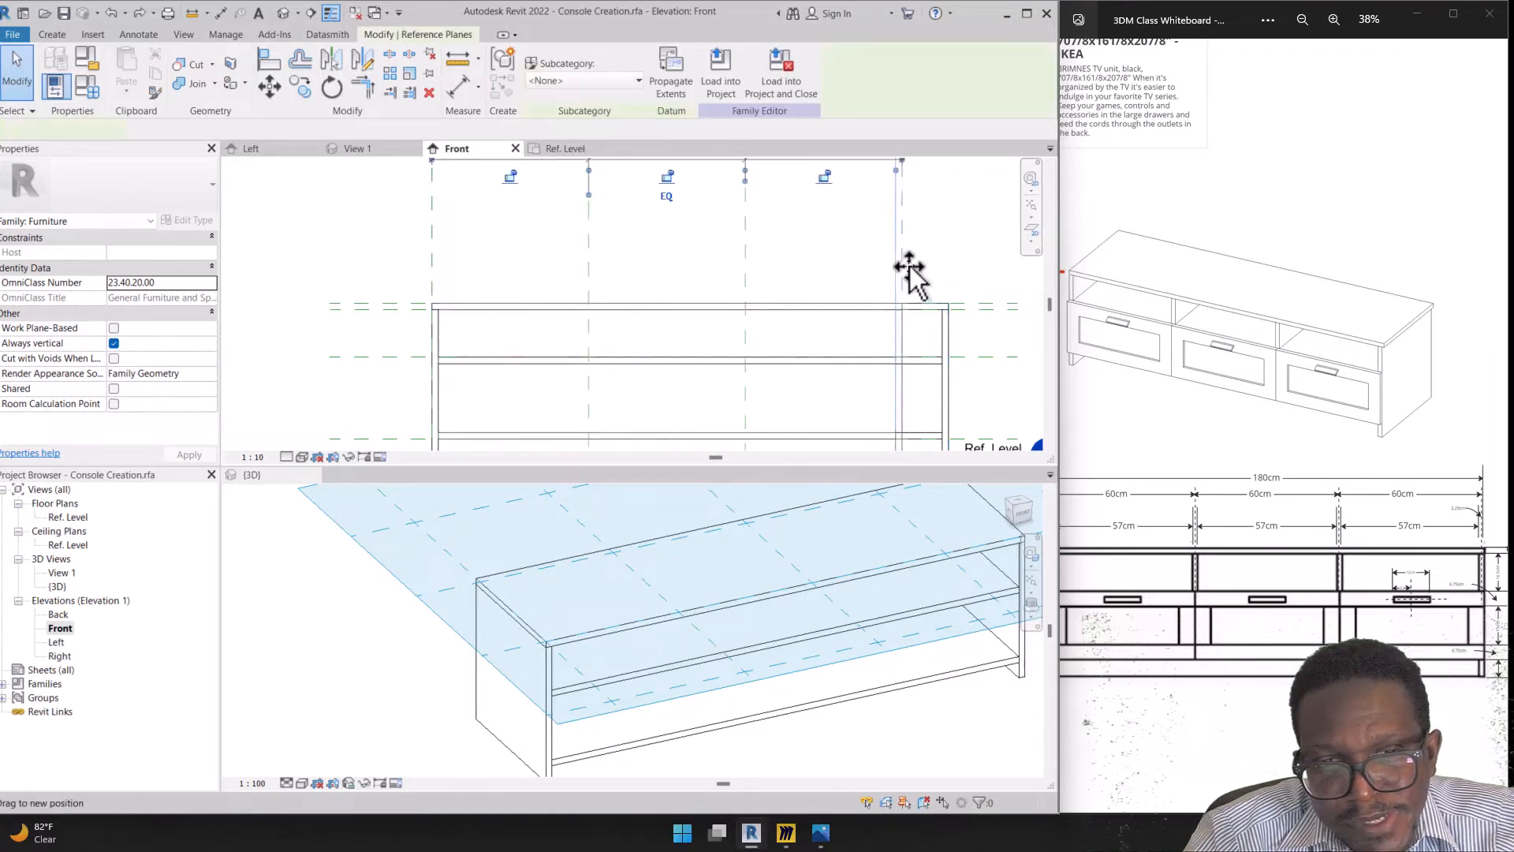
middle_click_drag(838, 257, 851, 359)
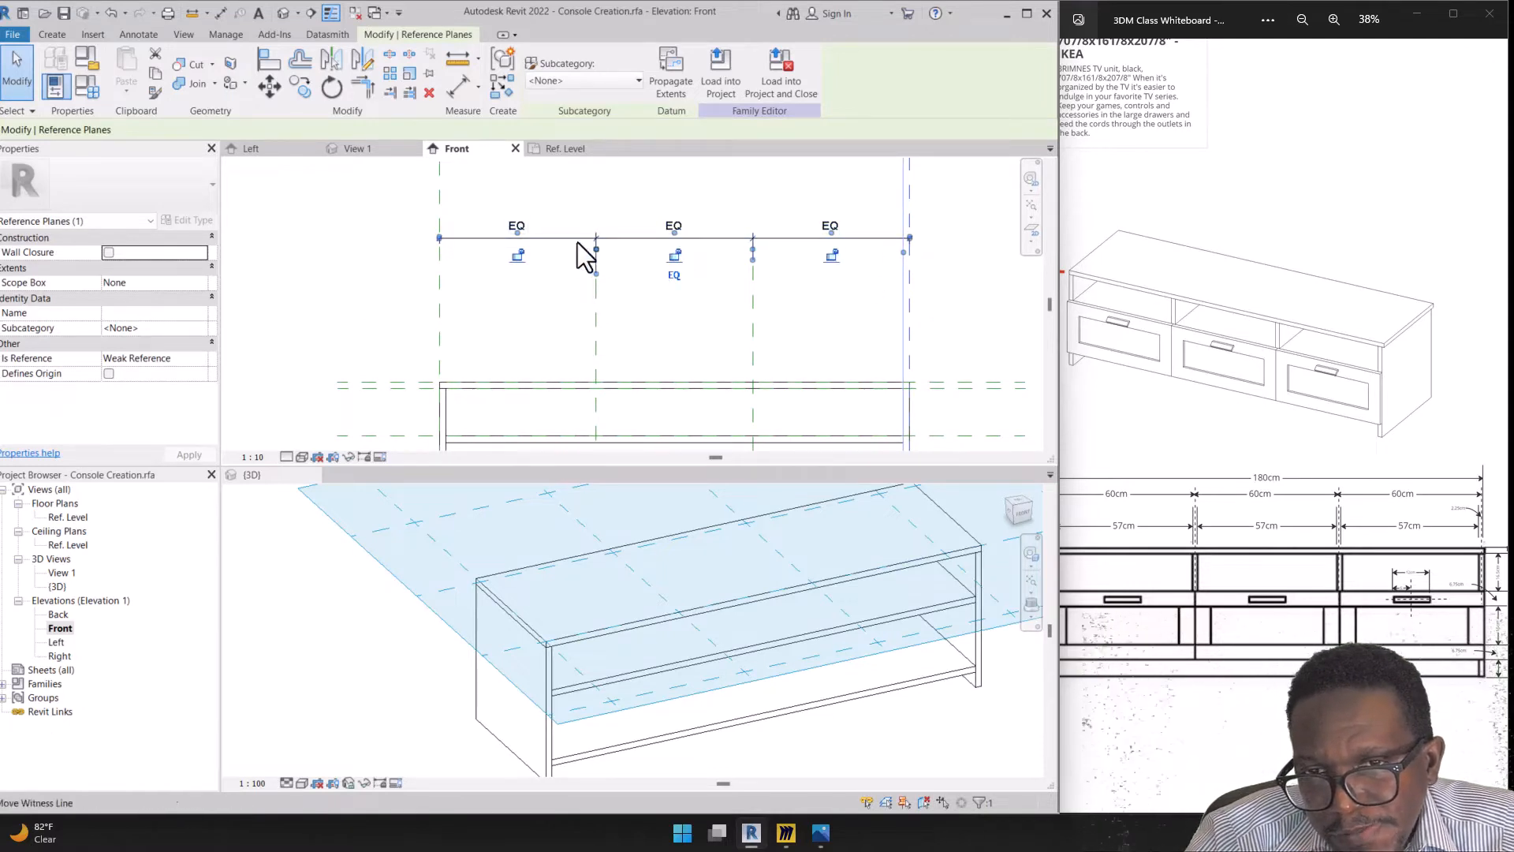
key("ctrl+z")
left_click(863, 268)
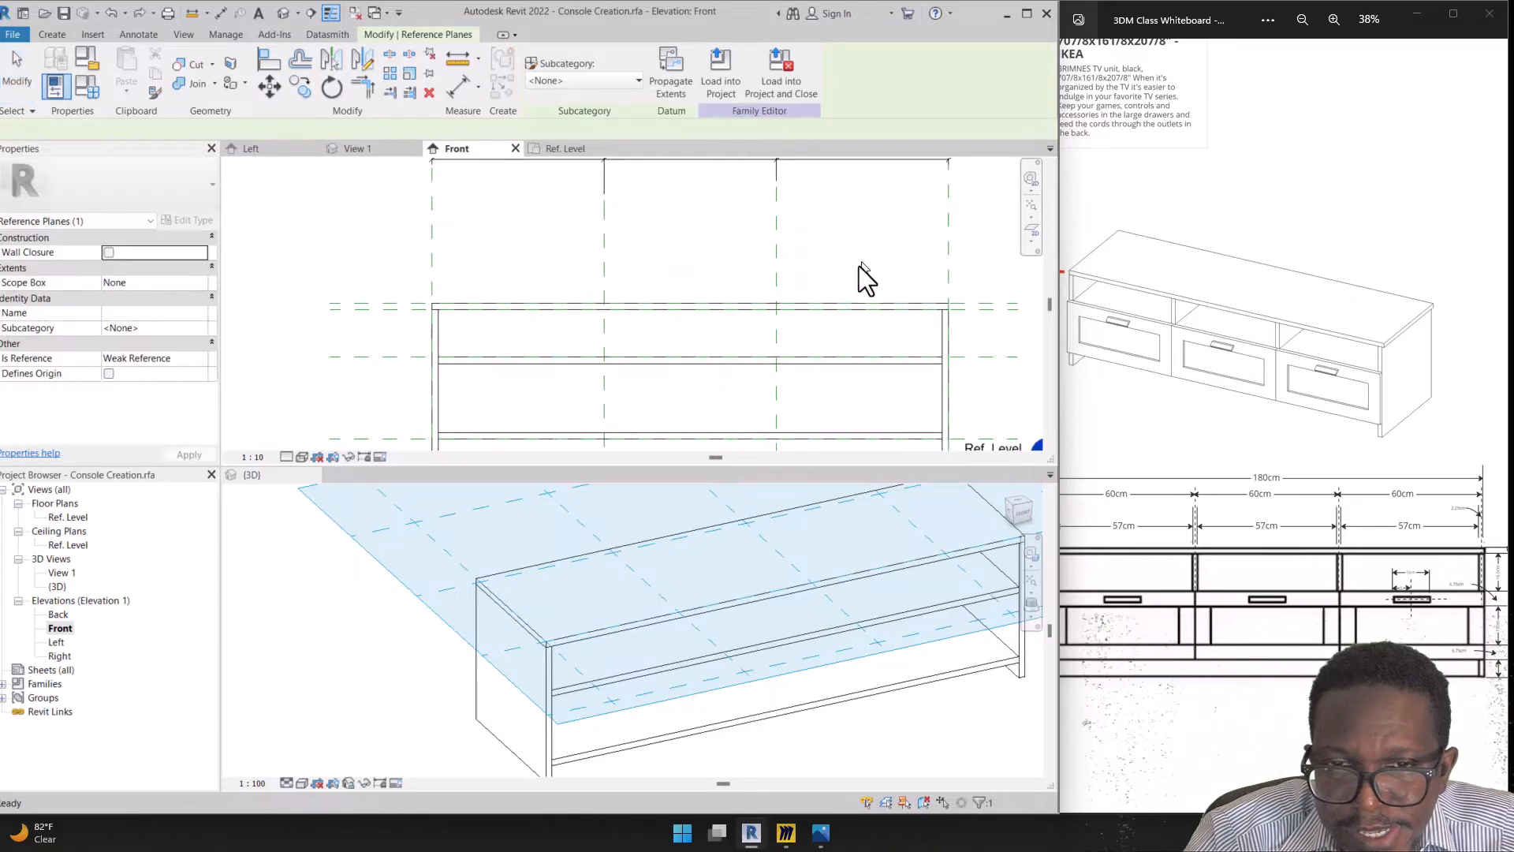
Name the left of the two inner vertical reference planes "center 1"
scroll(856, 297, "down", 2)
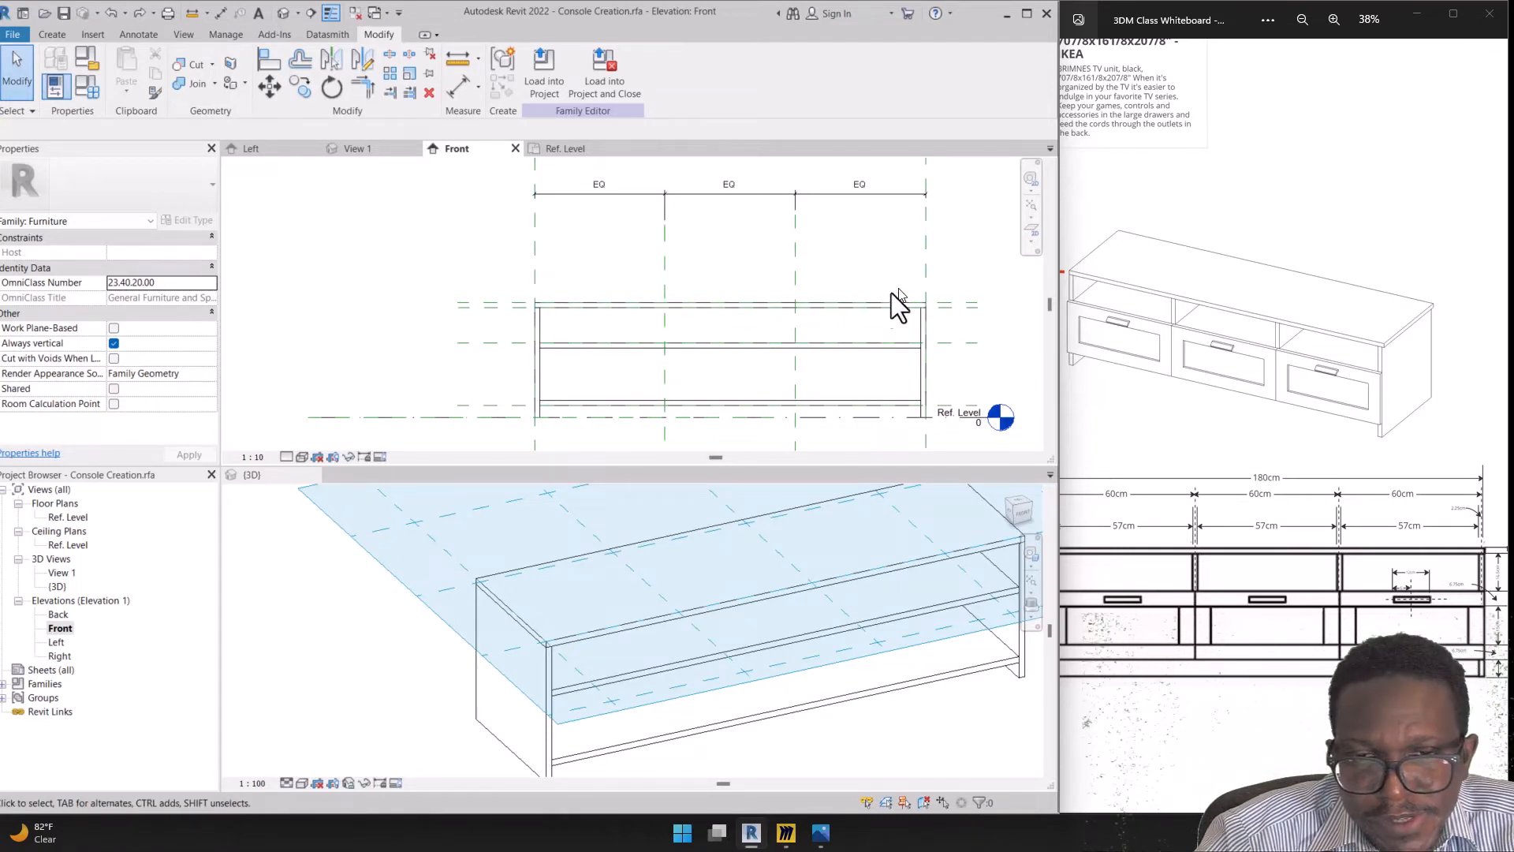
scroll(689, 363, "up", 5)
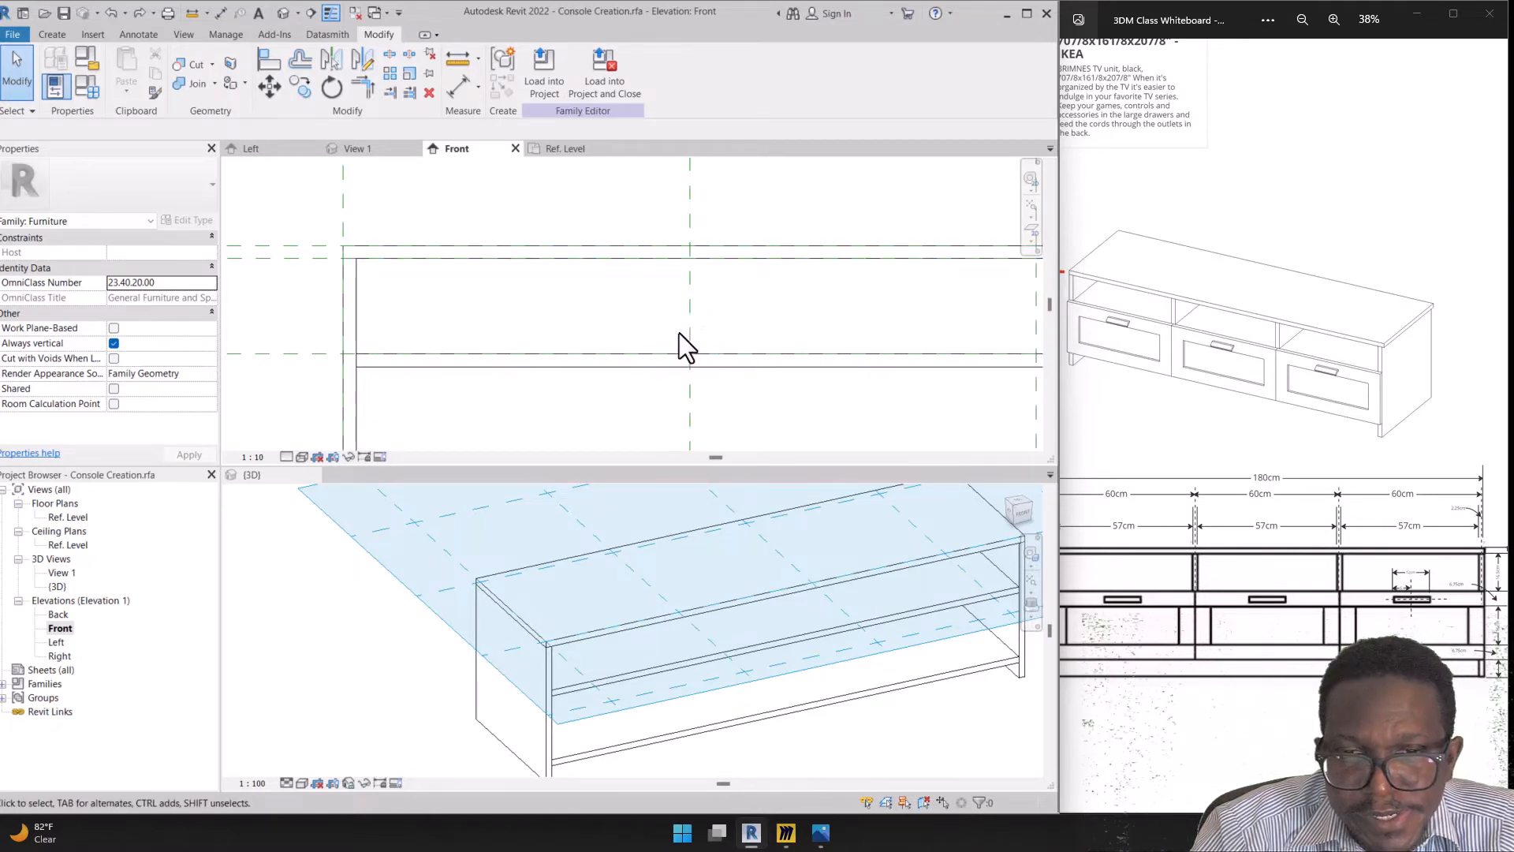
scroll(679, 333, "down", 2)
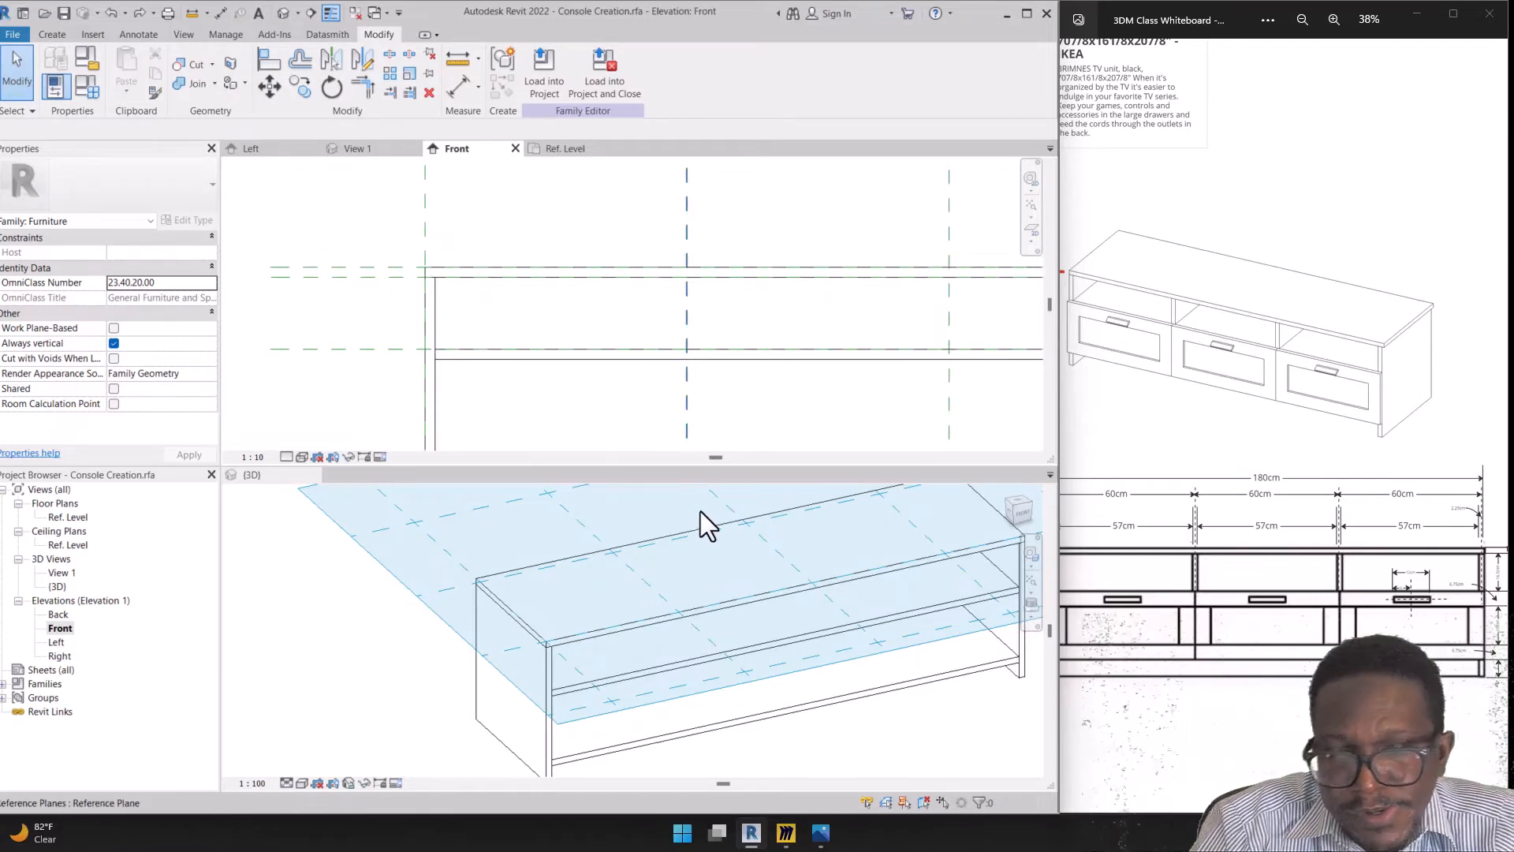
scroll(635, 387, "down", 3)
scroll(674, 300, "up", 1)
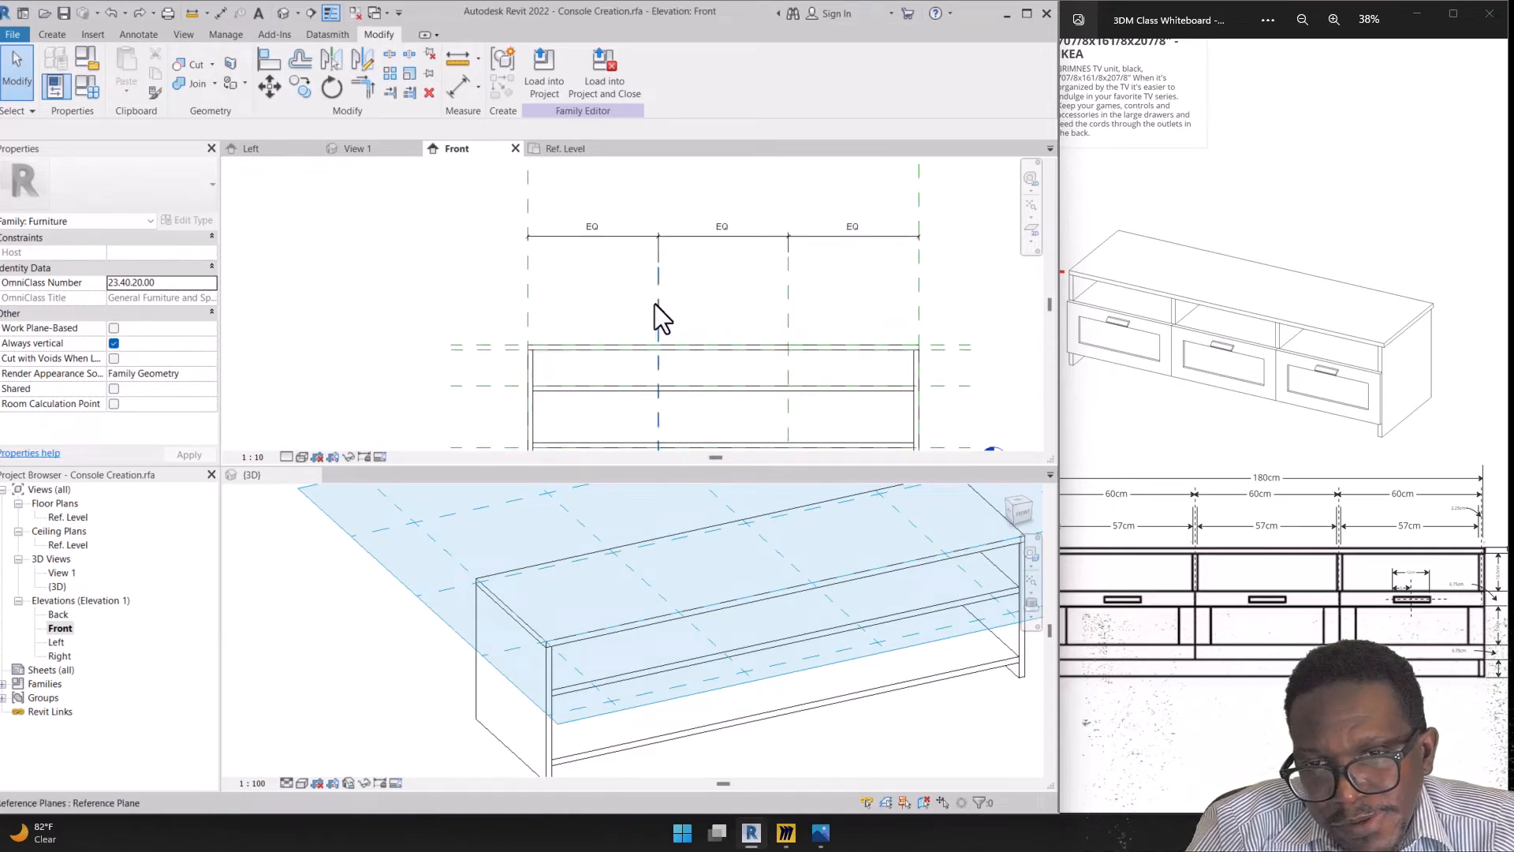
left_click(656, 304)
scroll(651, 319, "up", 2)
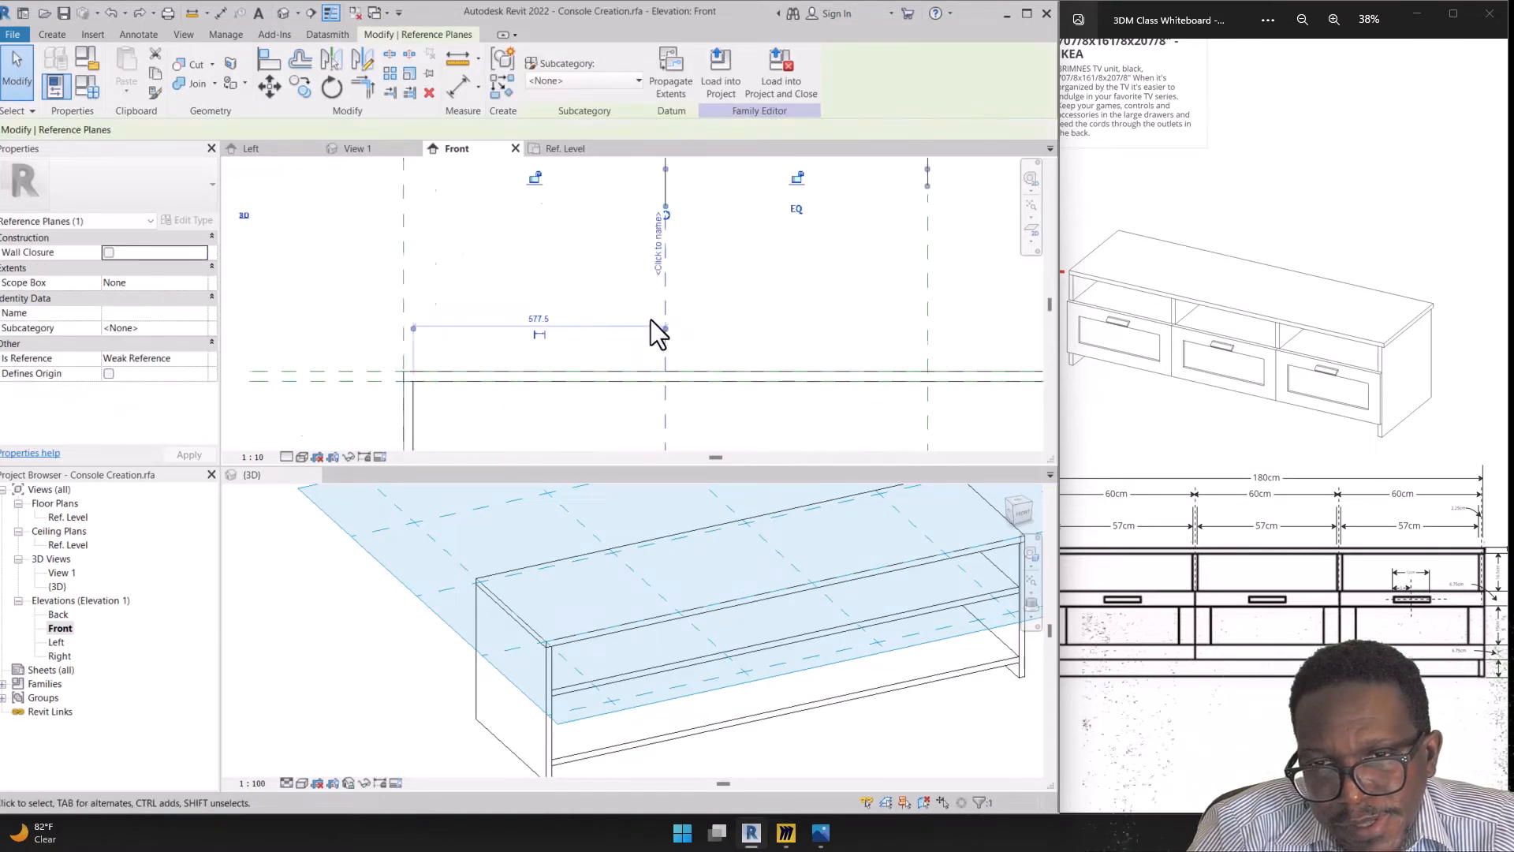
left_click(661, 258)
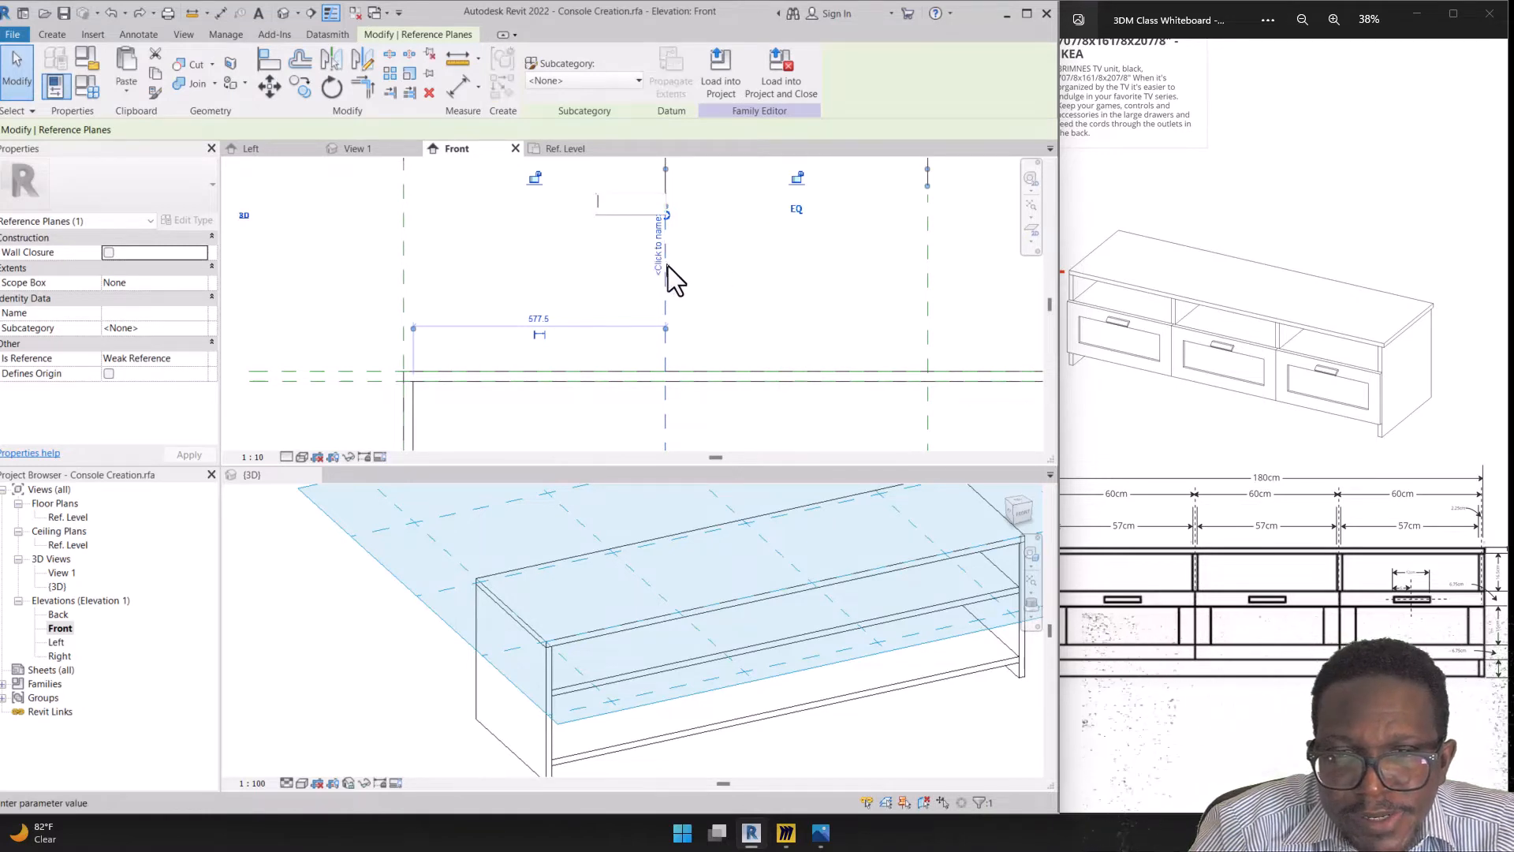
type("center 1")
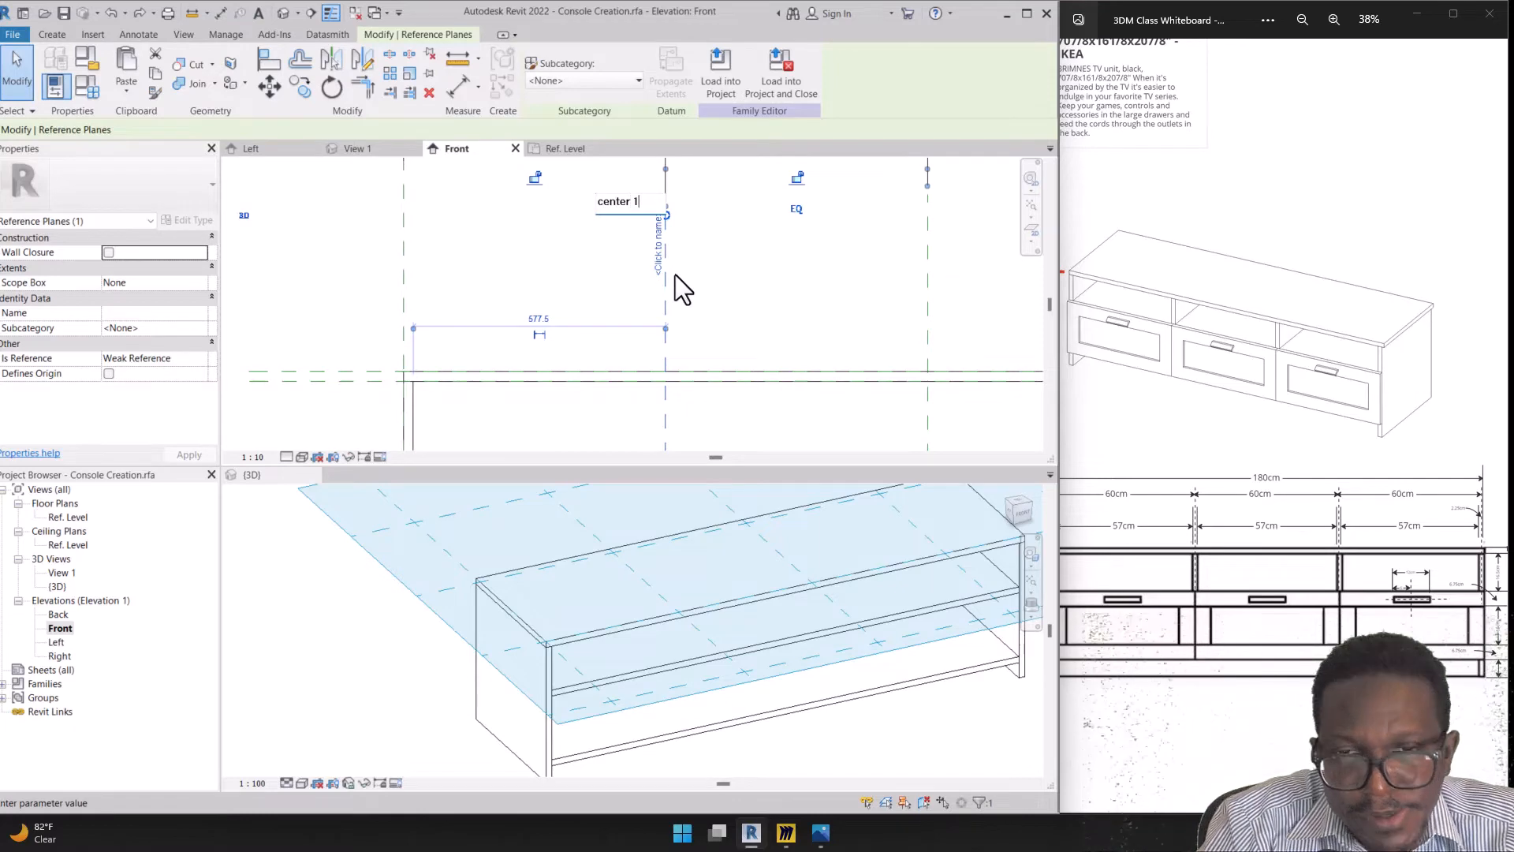
key("Return")
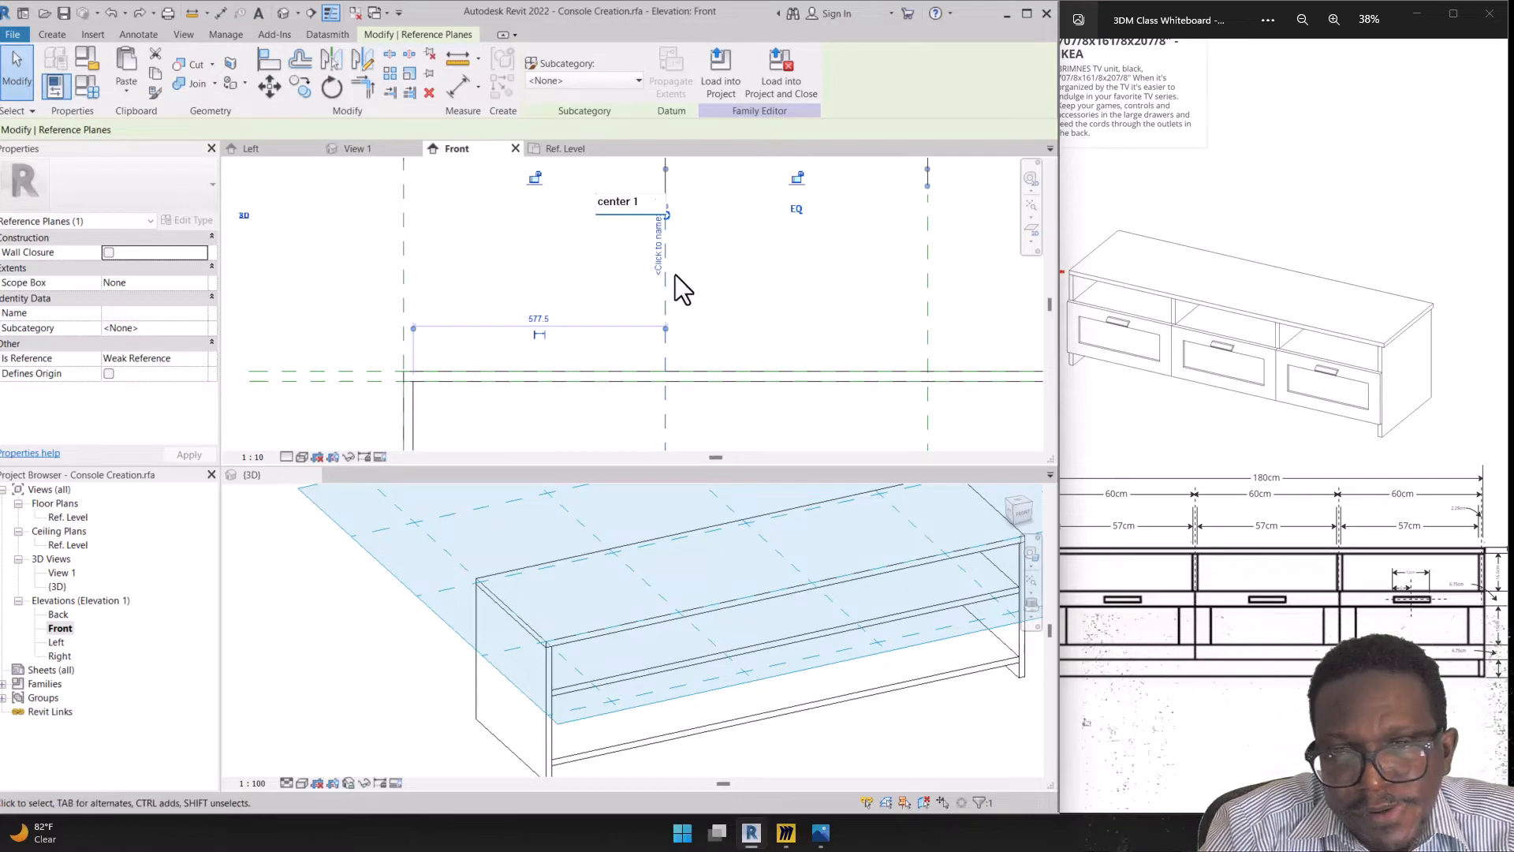
key("Escape")
Name the right of the two inner vertical reference planes "center 2"
left_click(927, 307)
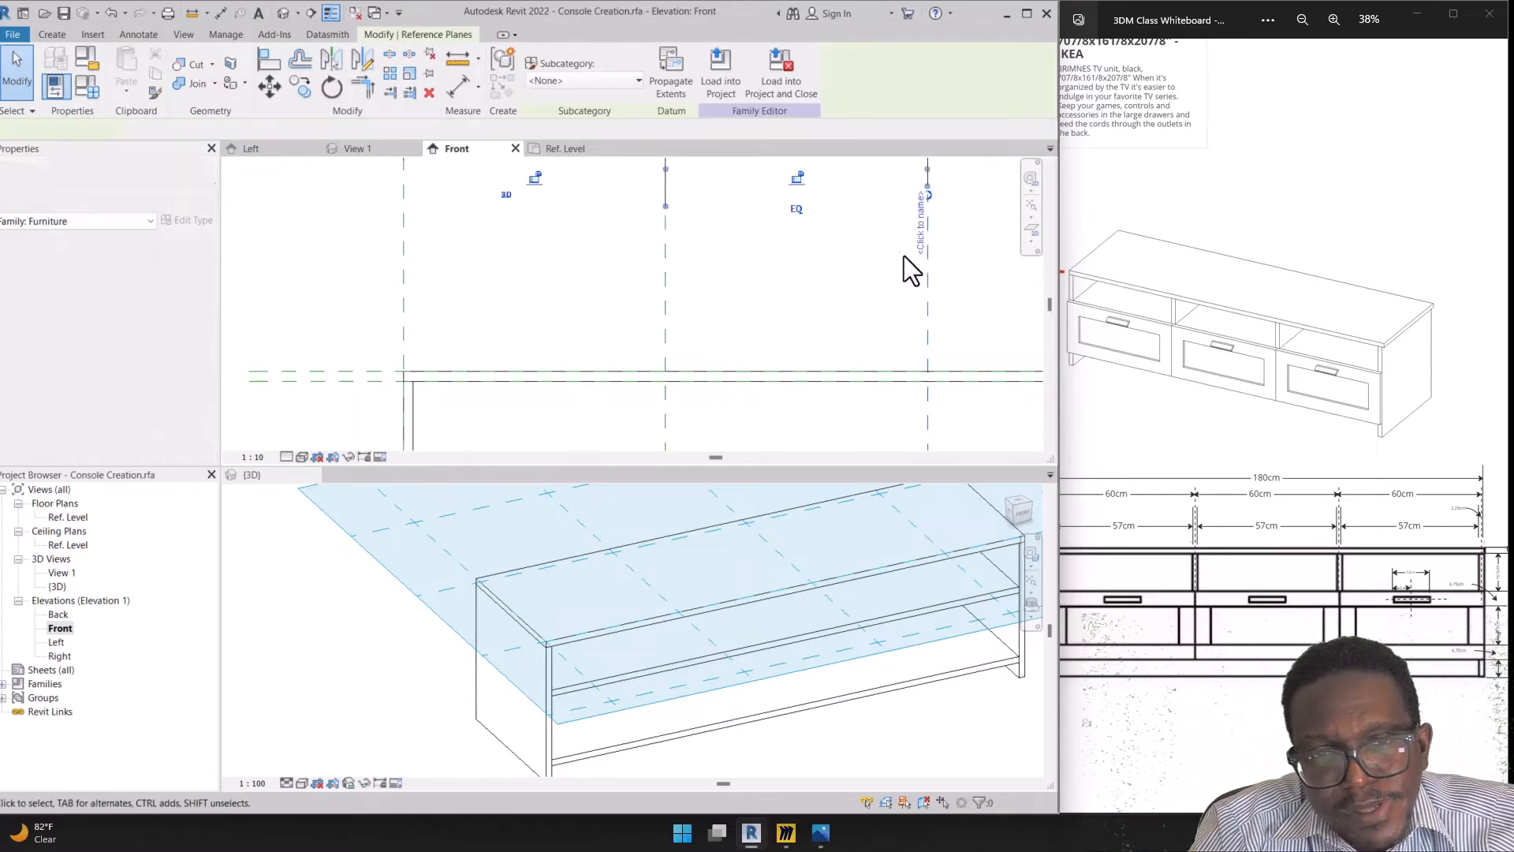
left_click(930, 235)
type("ce")
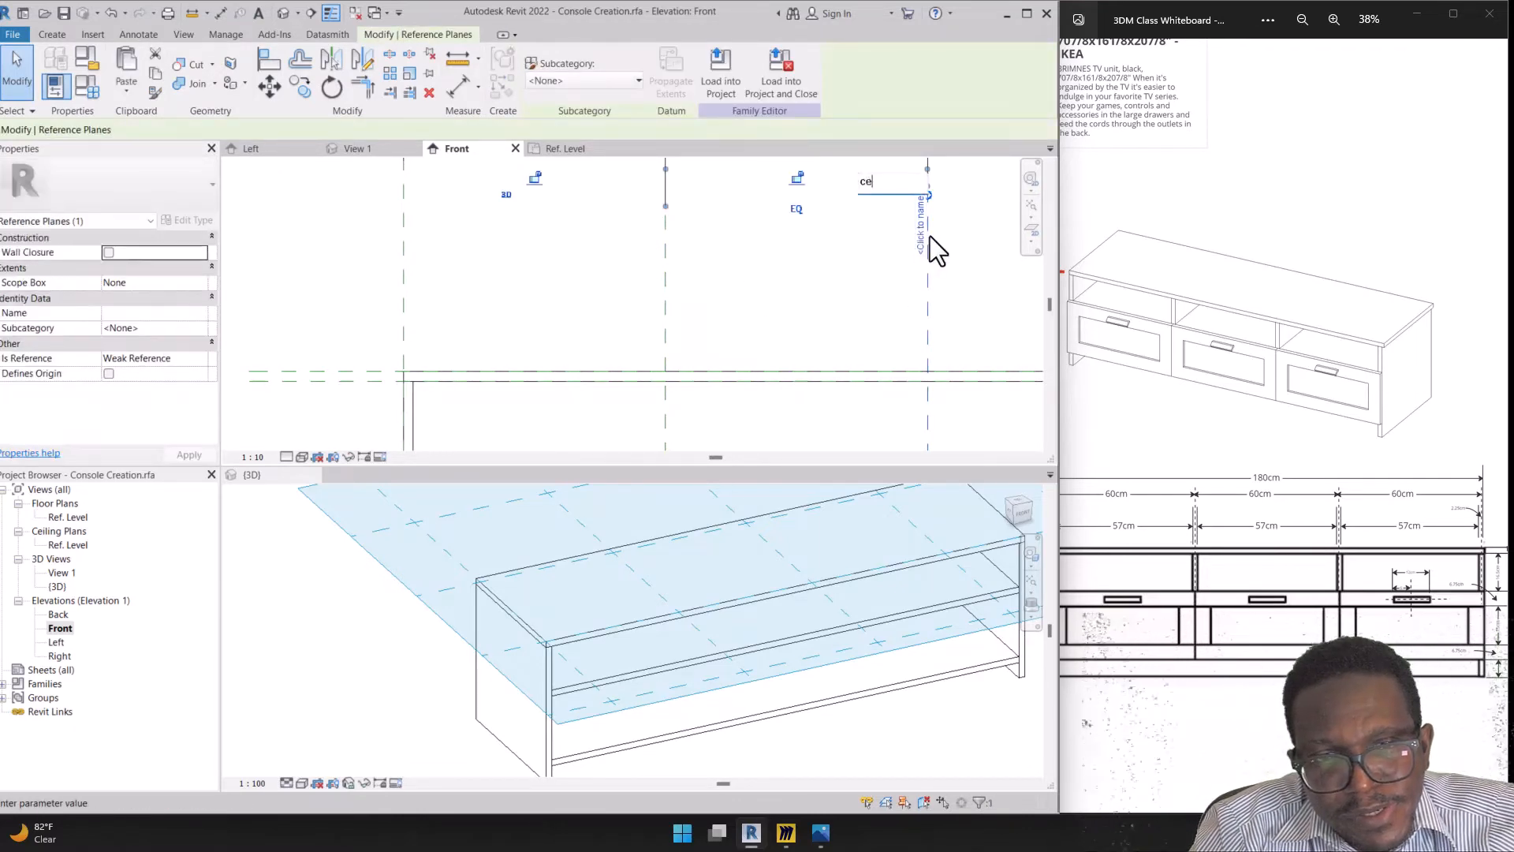
type("nter 2")
key("Return")
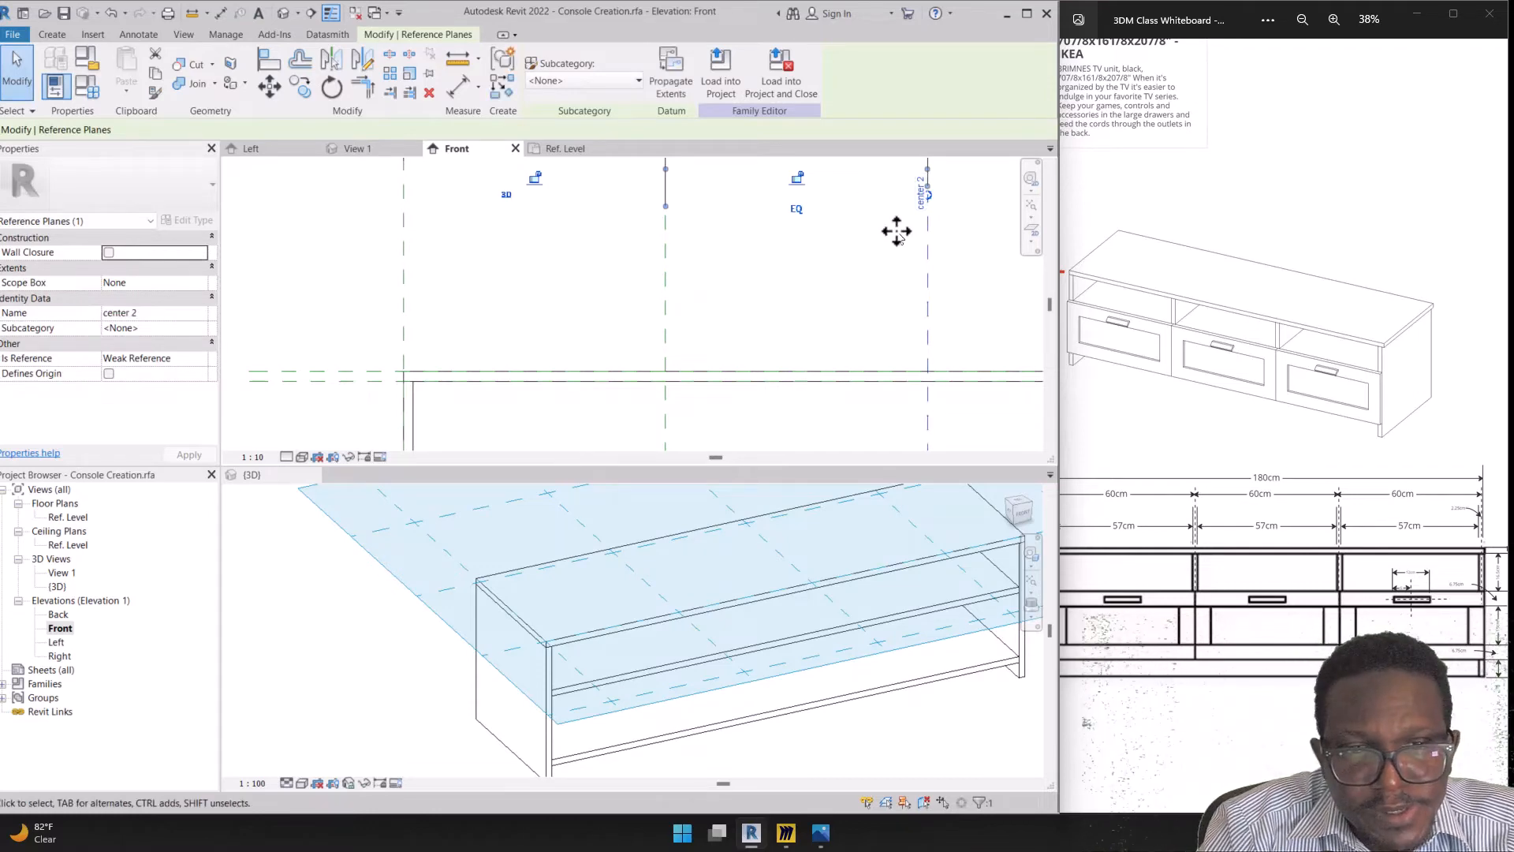
key("Escape")
scroll(701, 326, "down", 3)
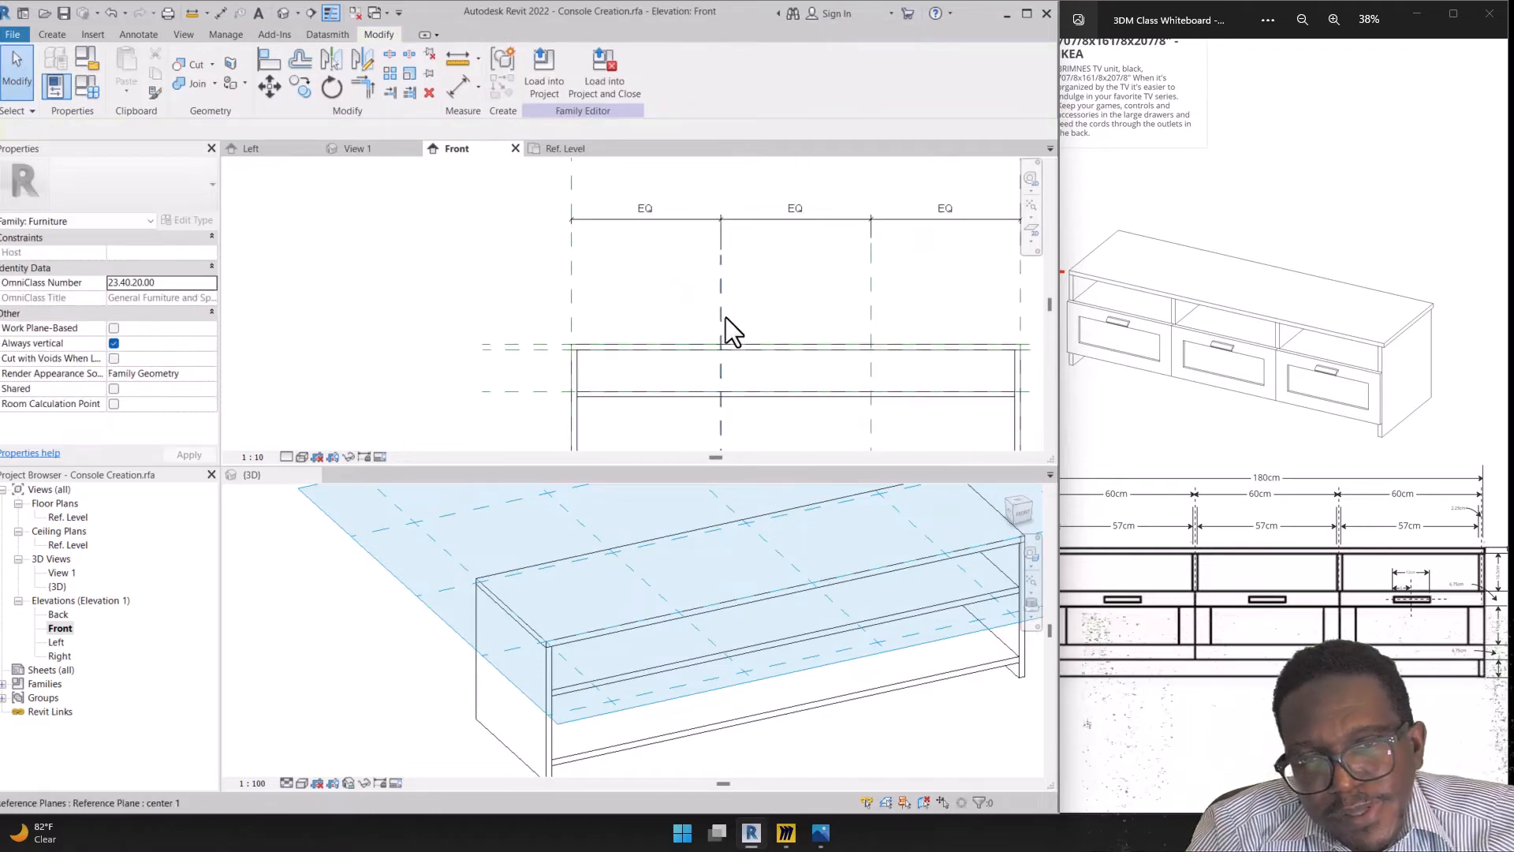
Start a solid extrusion and set its work plane to the reference plane "center 1"
left_click(47, 35)
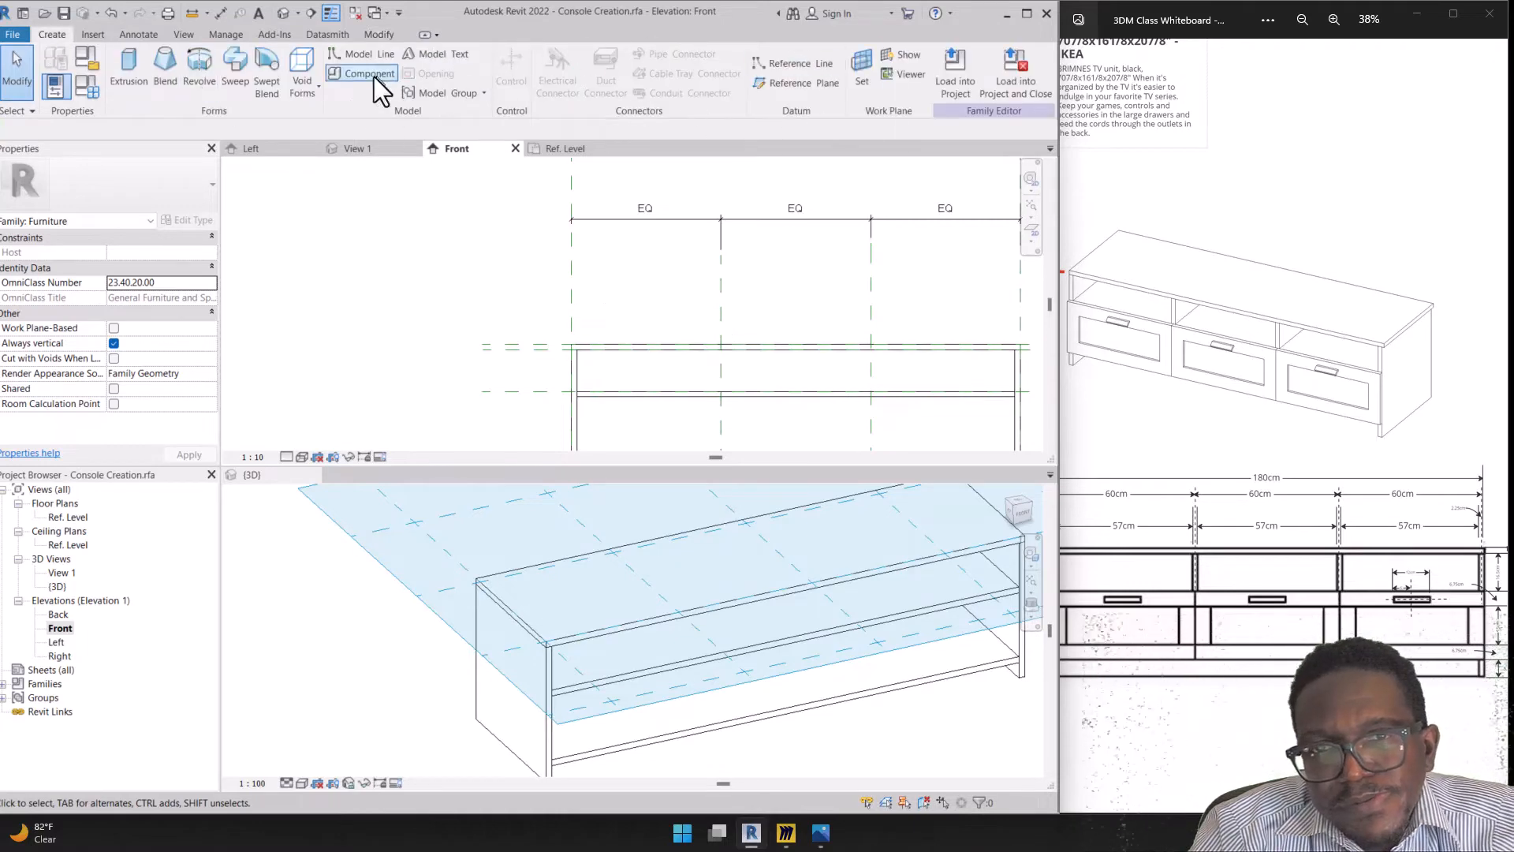
left_click(118, 77)
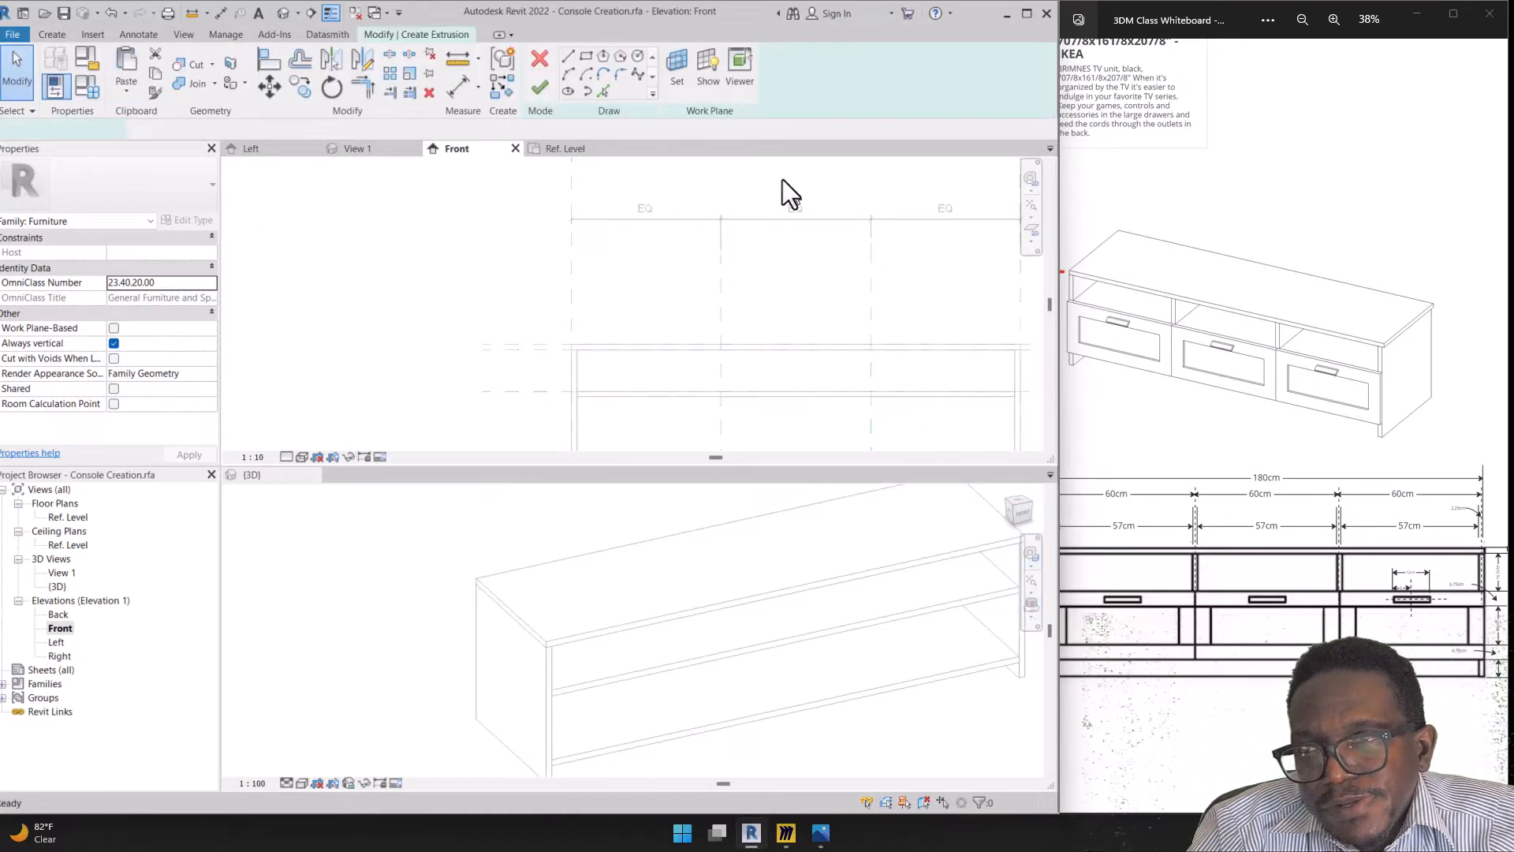
left_click(702, 77)
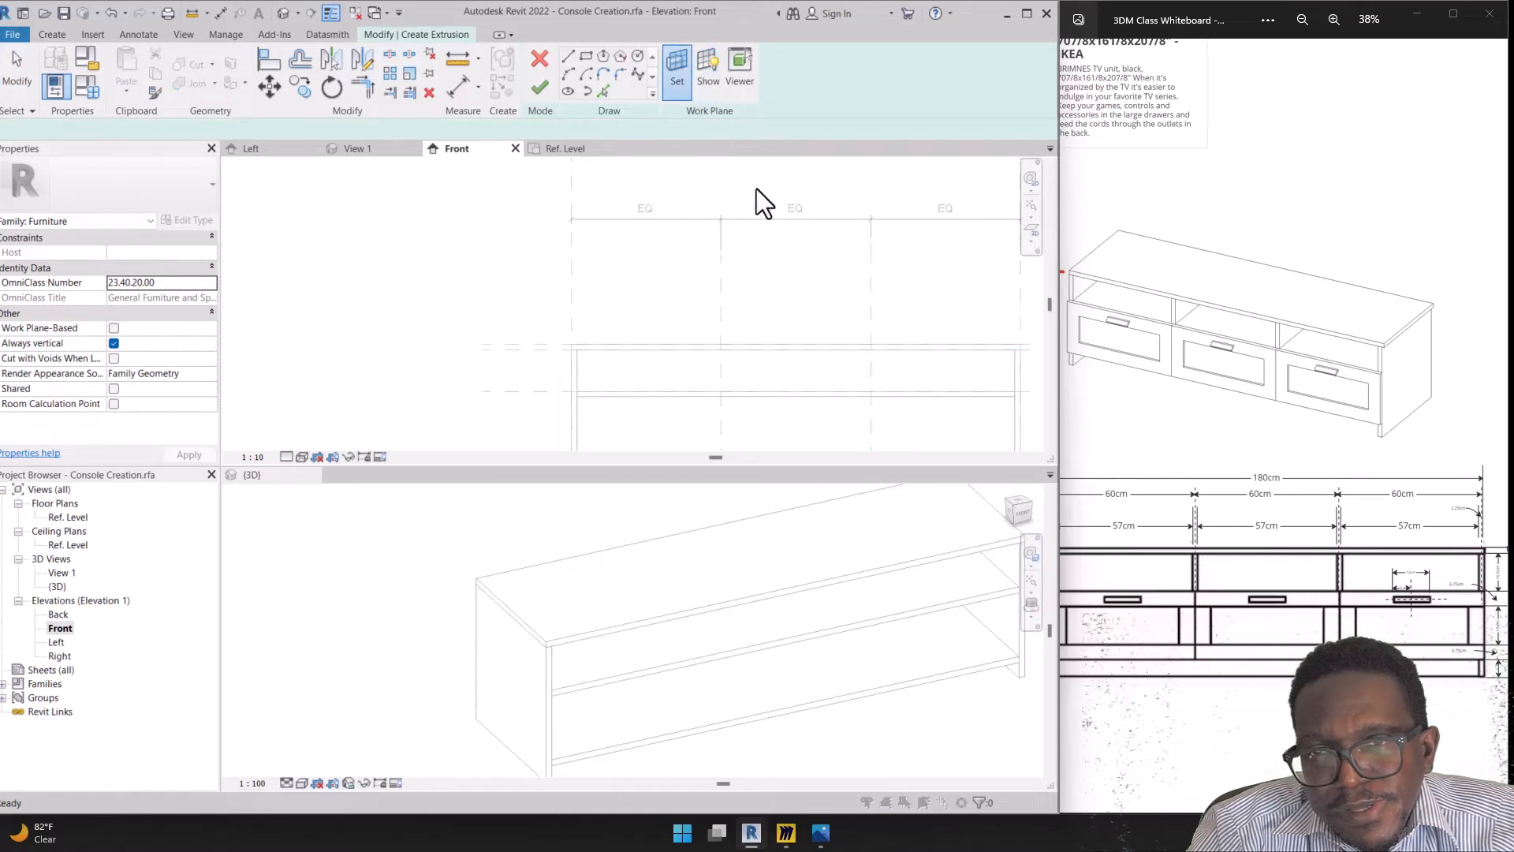
left_click(677, 71)
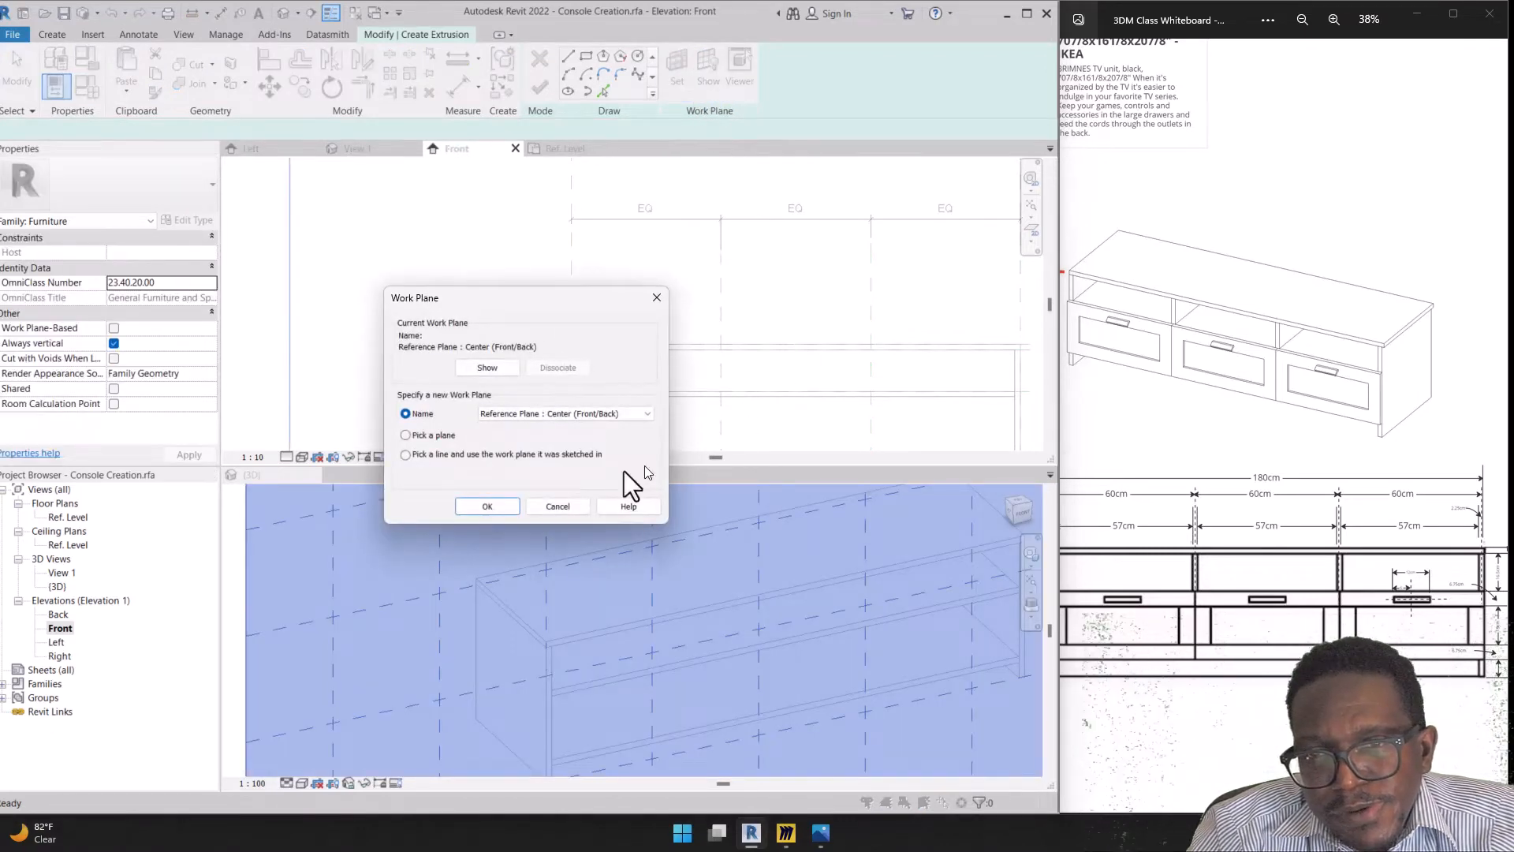
left_click(525, 414)
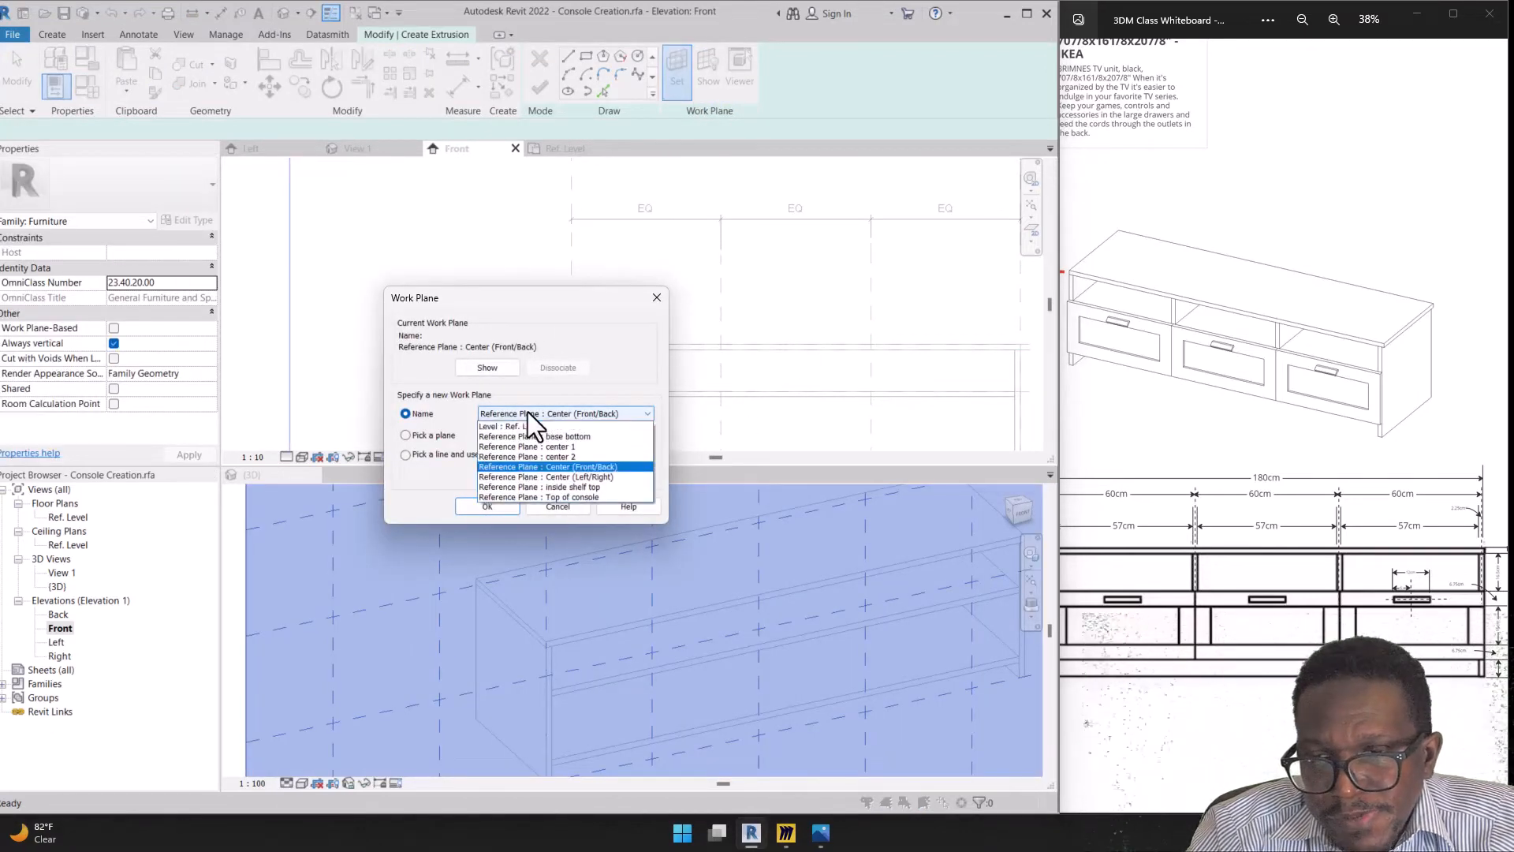
left_click(551, 451)
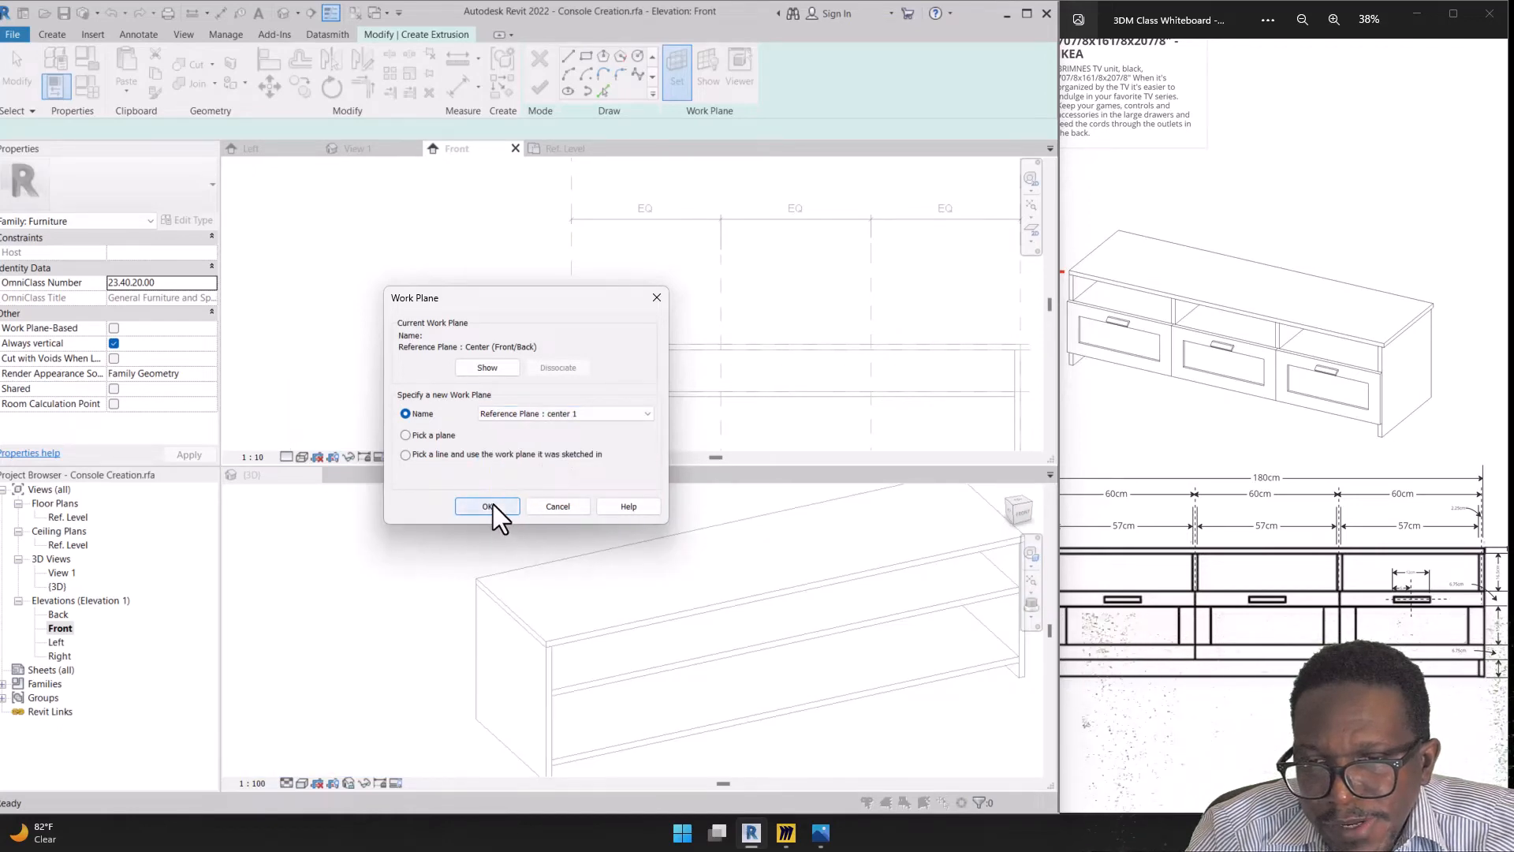
left_click(494, 505)
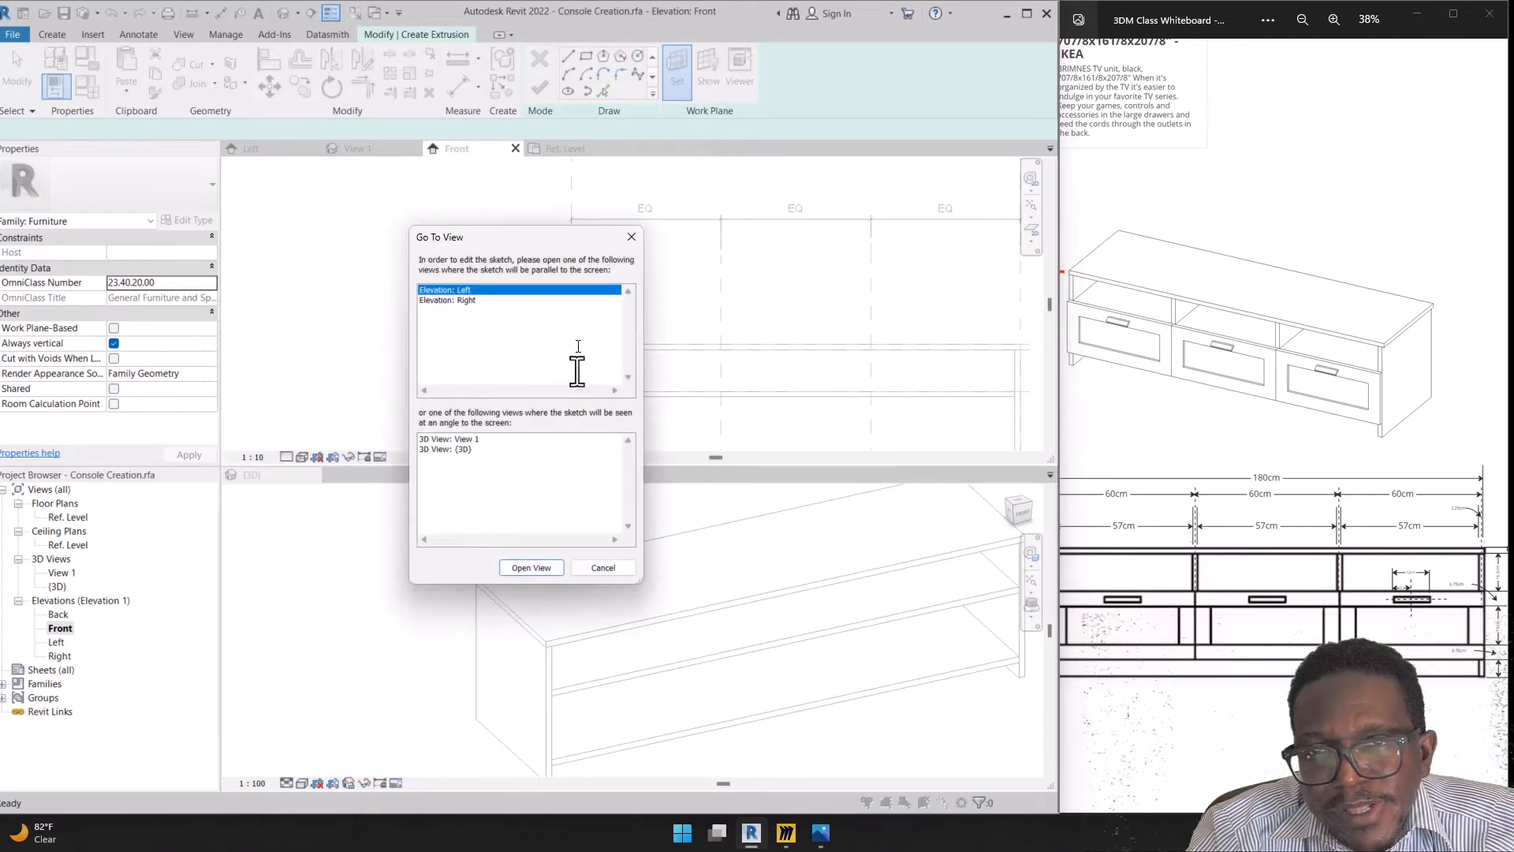
Open the {3D} view for the extrusion sketch and show the active work plane
left_click(462, 449)
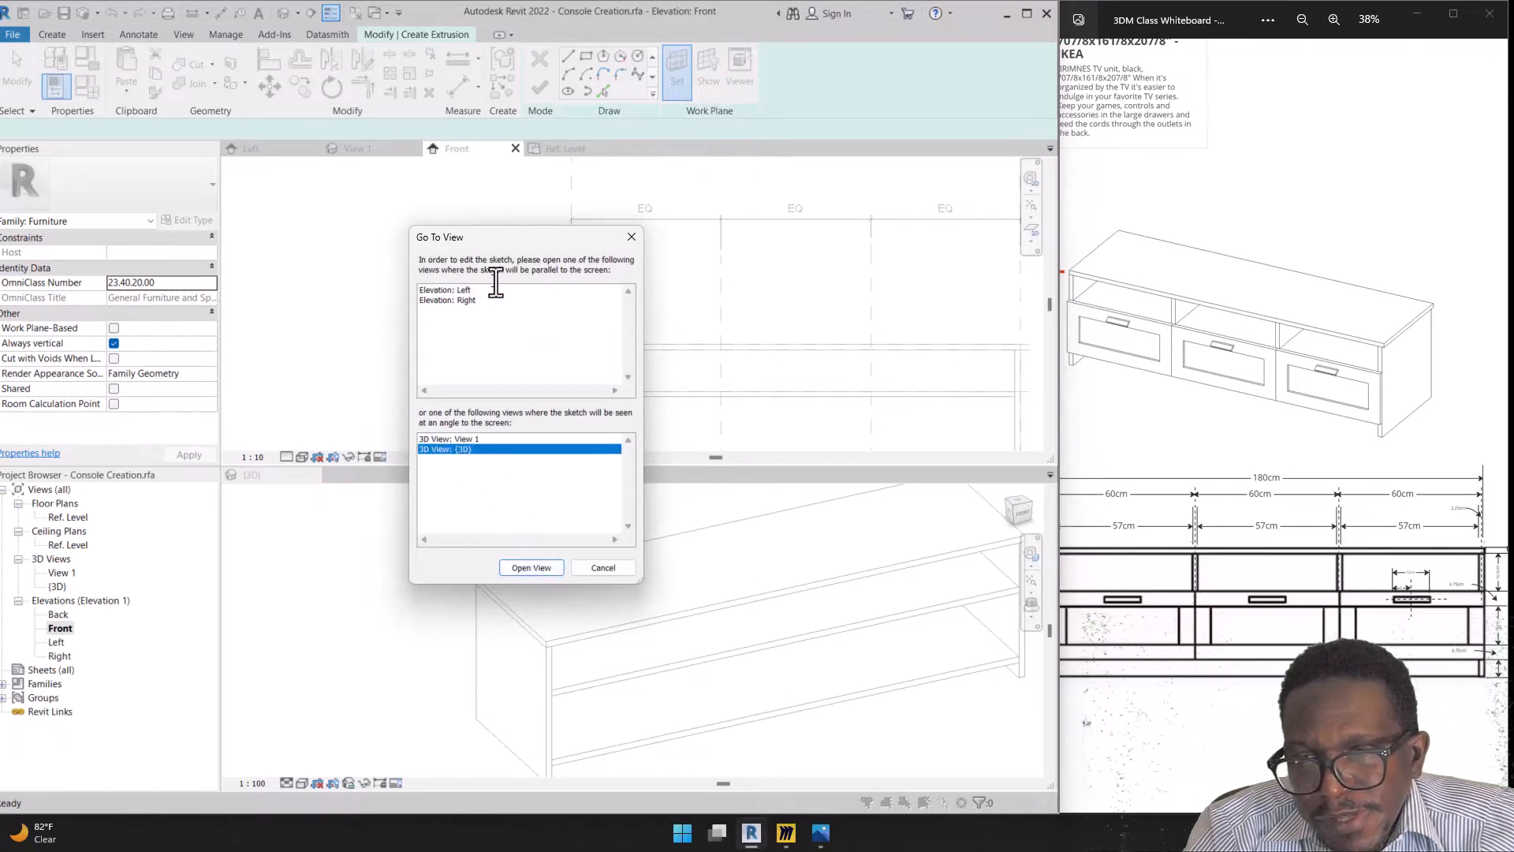
left_click_drag(521, 244, 343, 244)
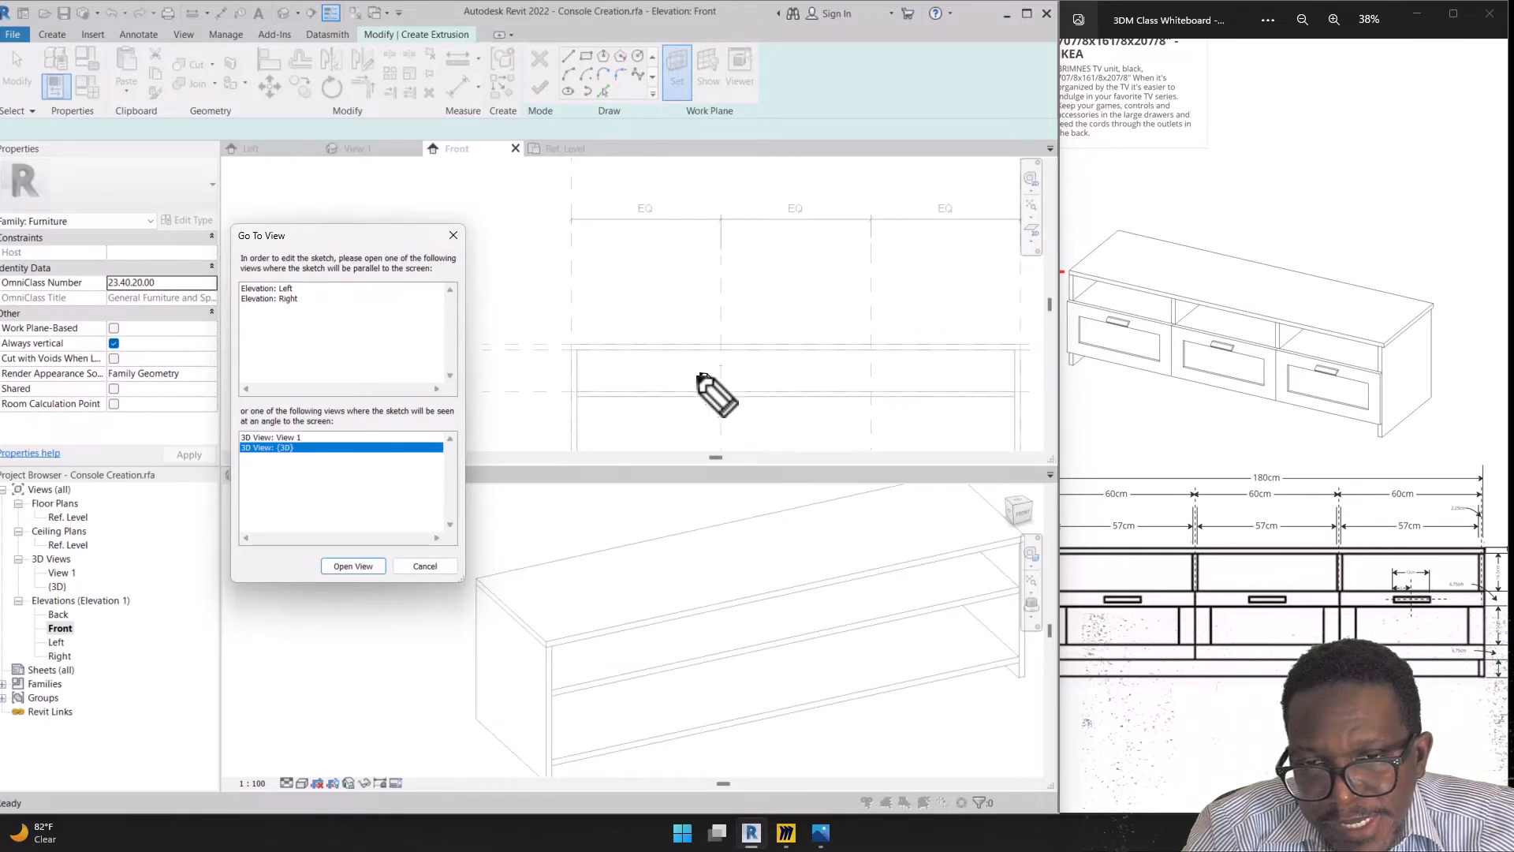
double_click(298, 451)
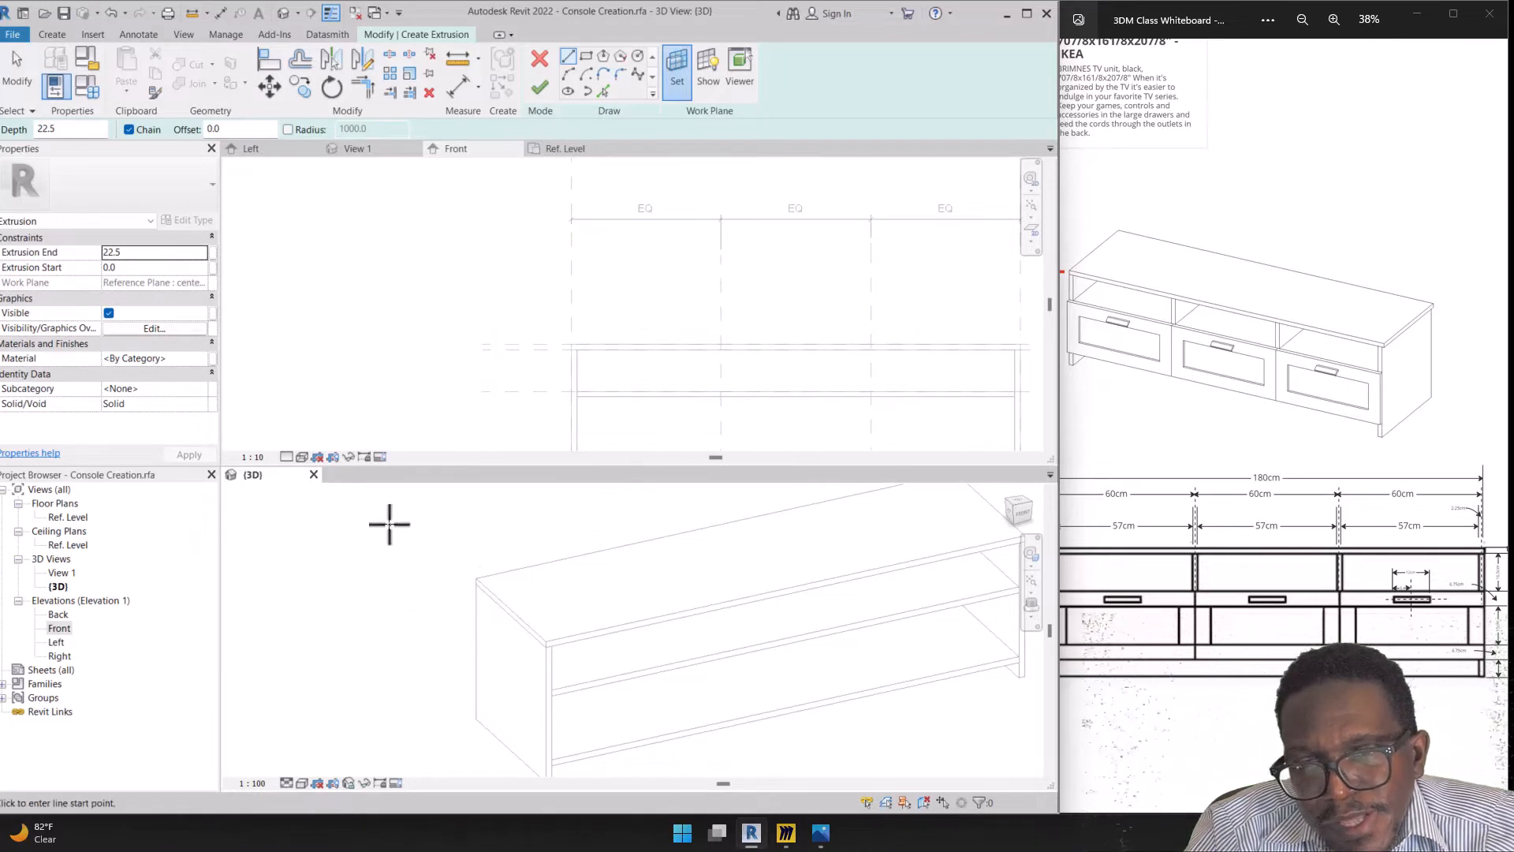
left_click(713, 68)
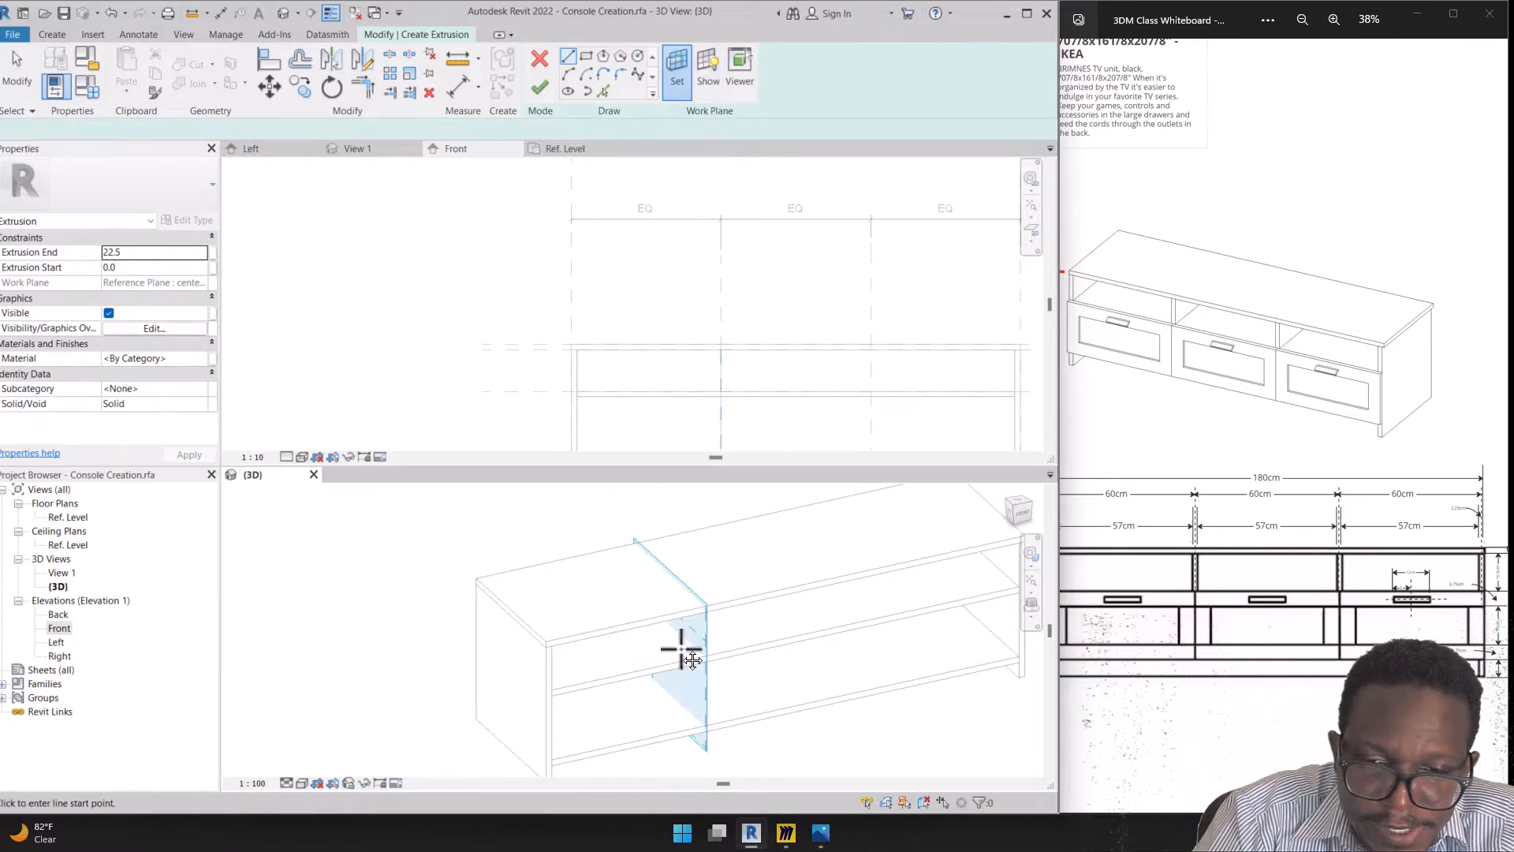
middle_click_drag(689, 642, 673, 581, "shift")
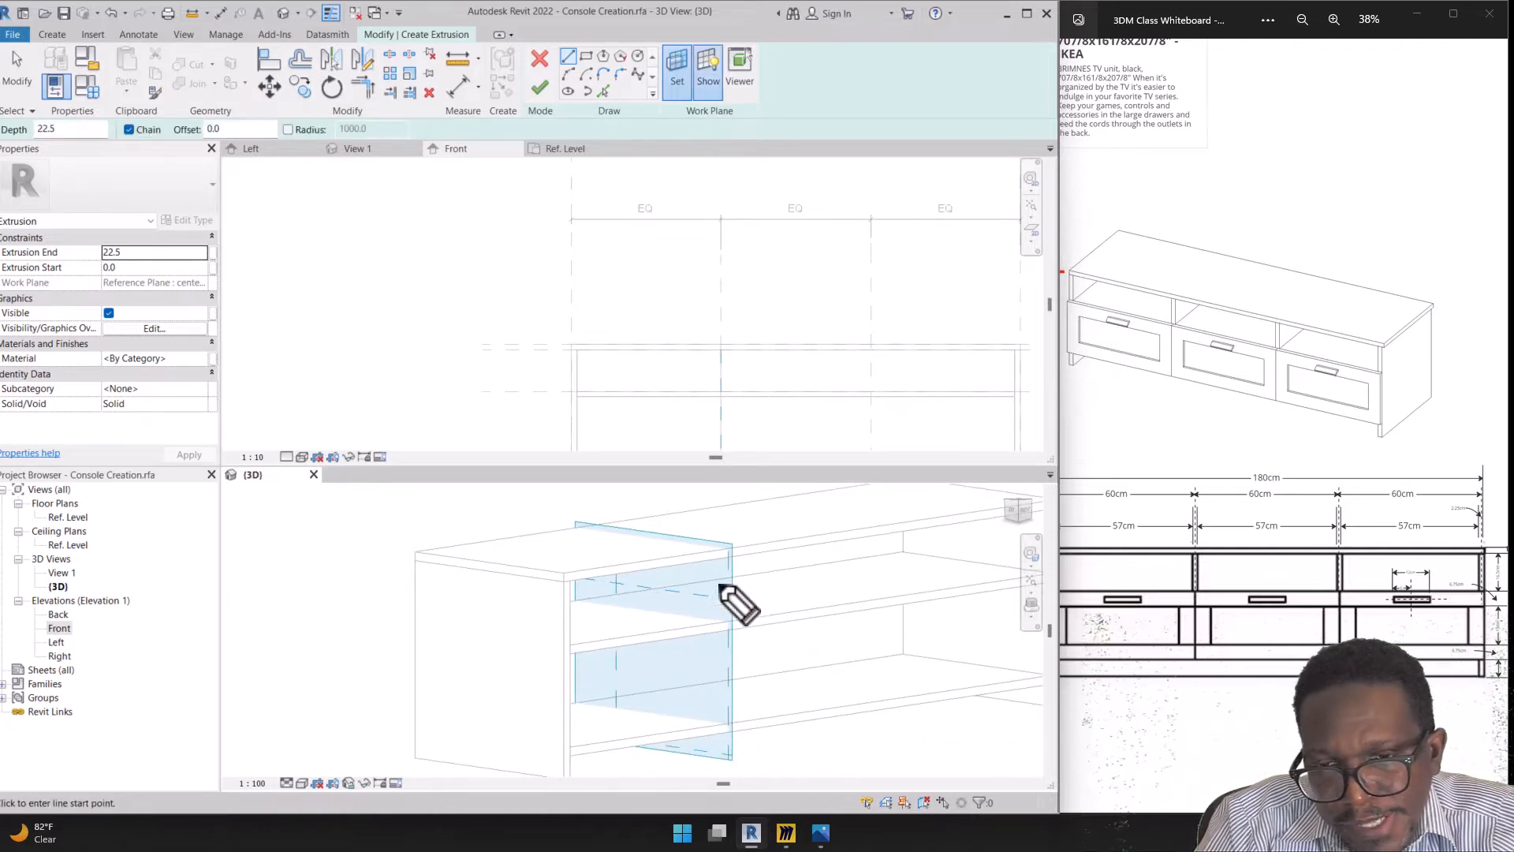
mouse_move(706, 580)
left_mouse_down()
mouse_move(852, 412)
mouse_move(729, 322)
mouse_move(735, 343)
mouse_move(765, 318)
left_mouse_up()
key("e")
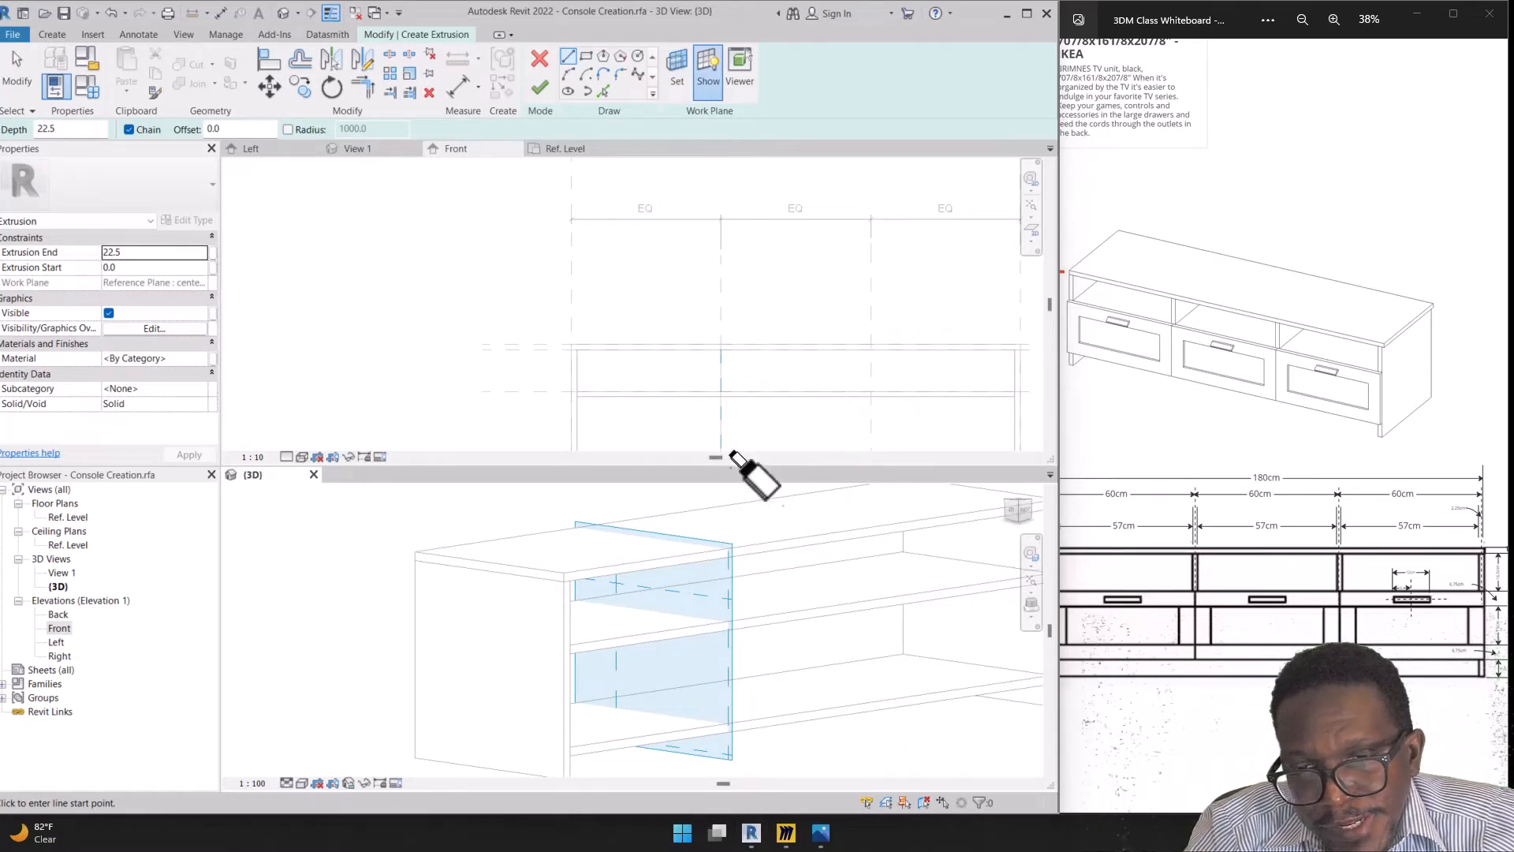
key("Escape")
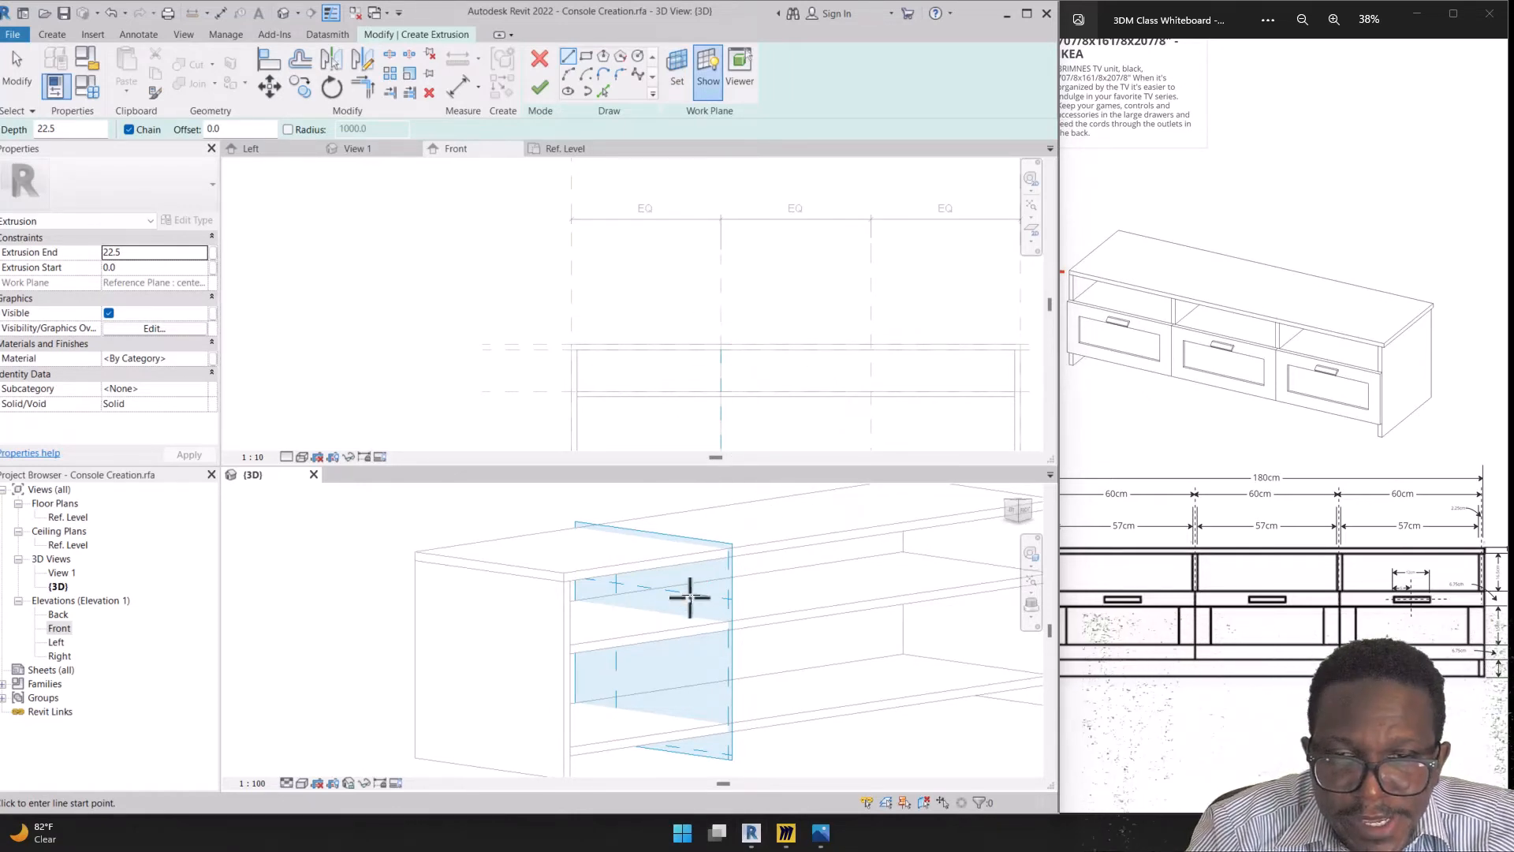
Sketch a rectangle on the "center 1" work plane, roughly across the open compartment beneath the top panel
scroll(670, 611, "up", 2)
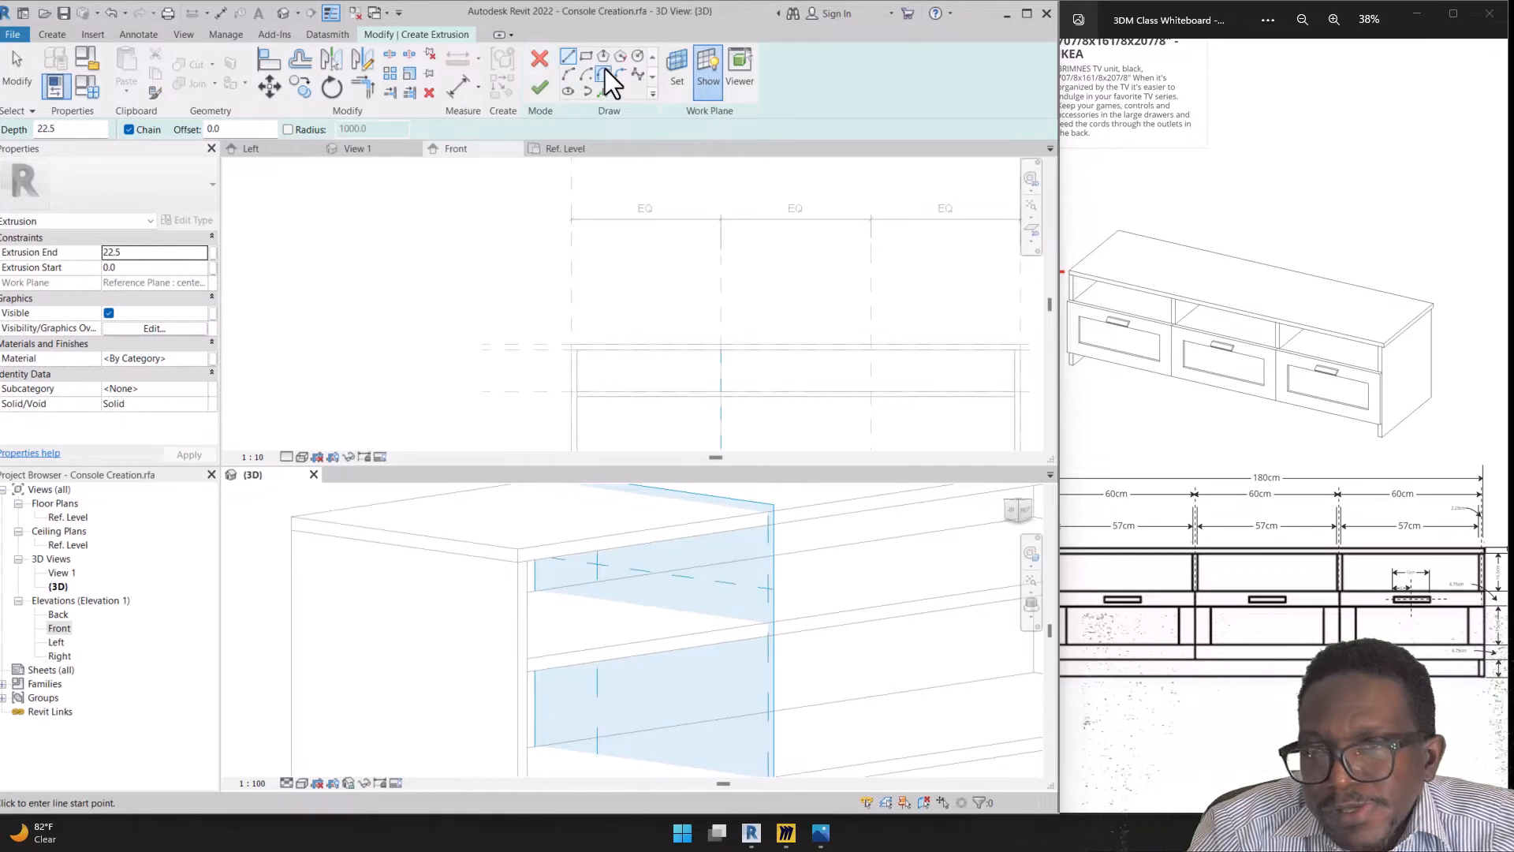
left_click(588, 56)
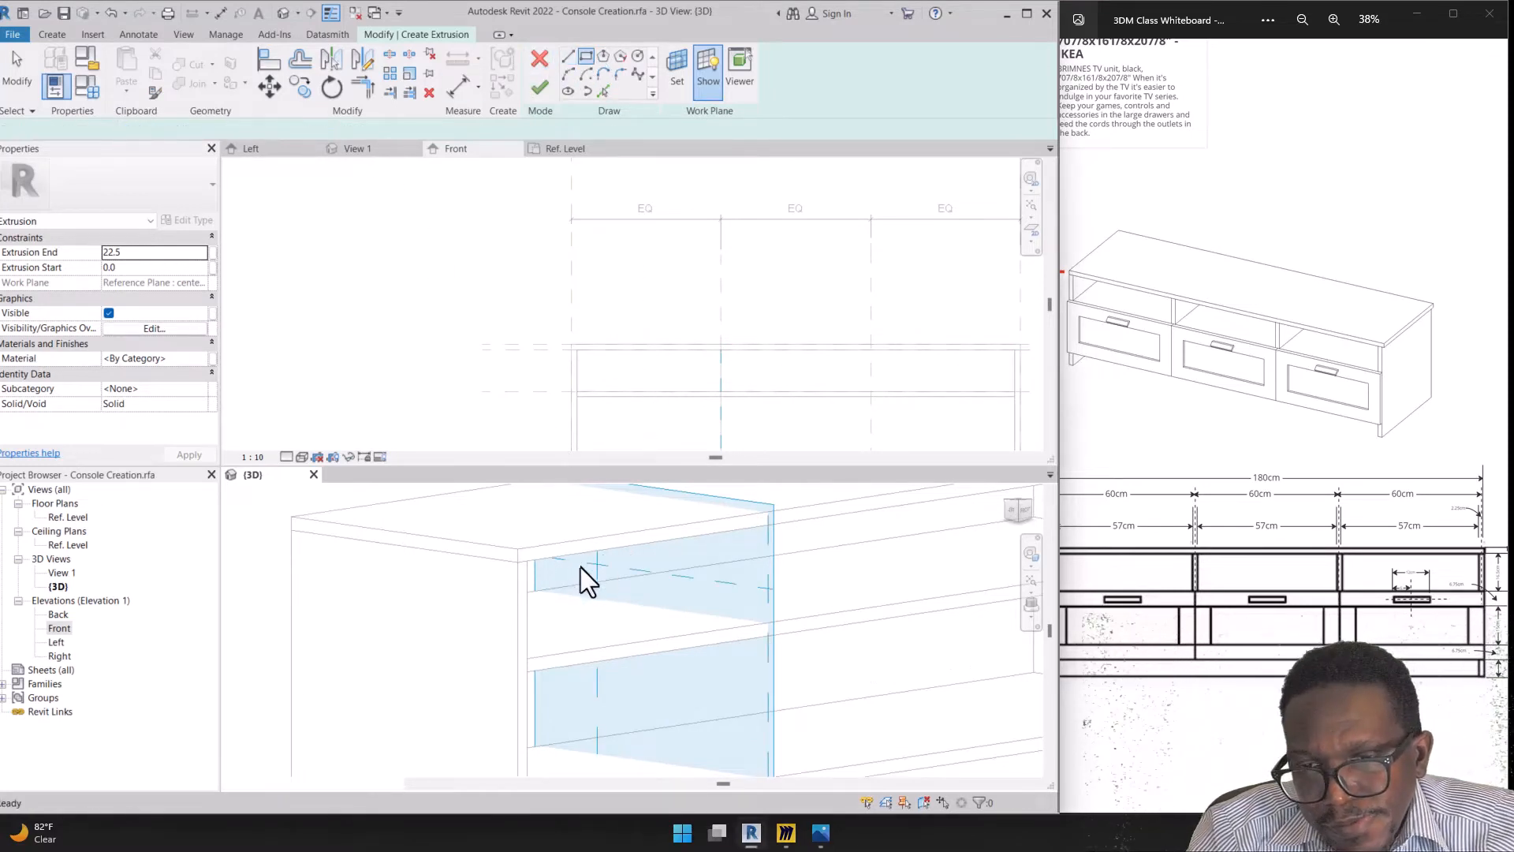
left_click(550, 558)
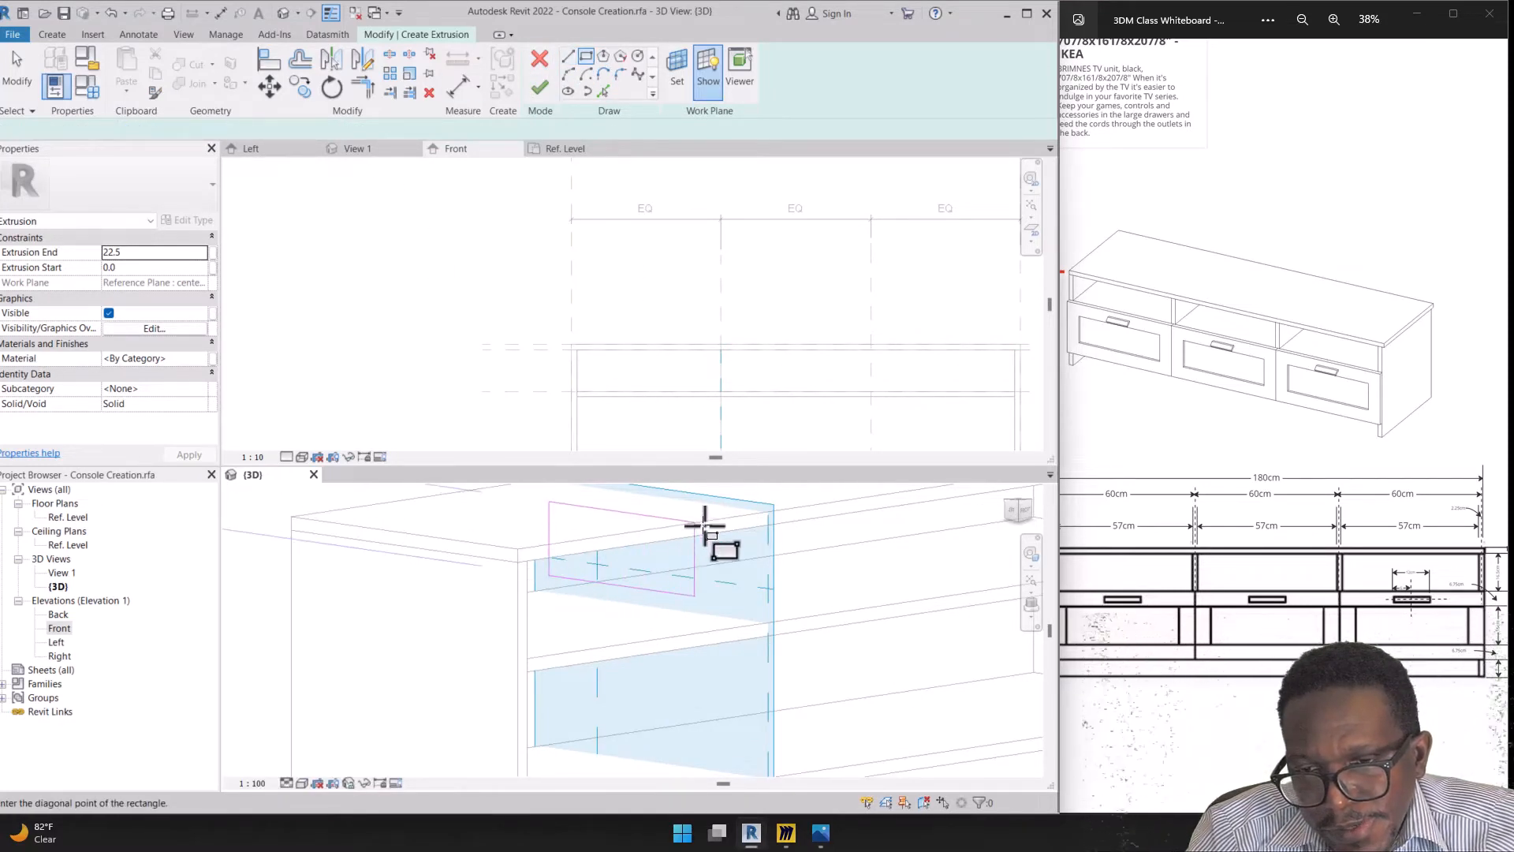
left_click(749, 562)
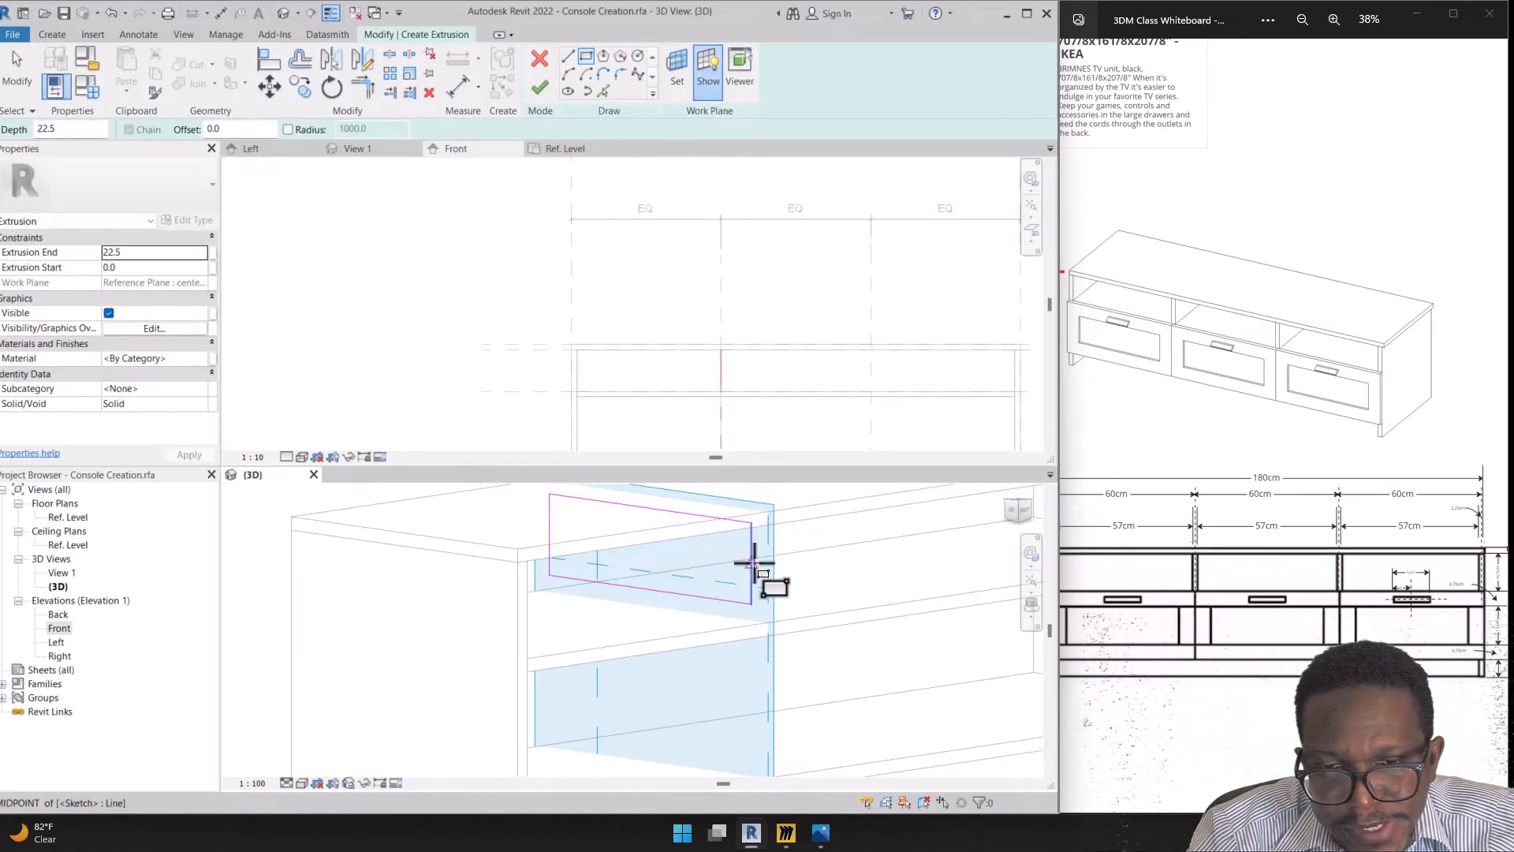
Align the rectangle's top edge with the top panel's underside and its front edge with the panel's front face
key("a")
key("l")
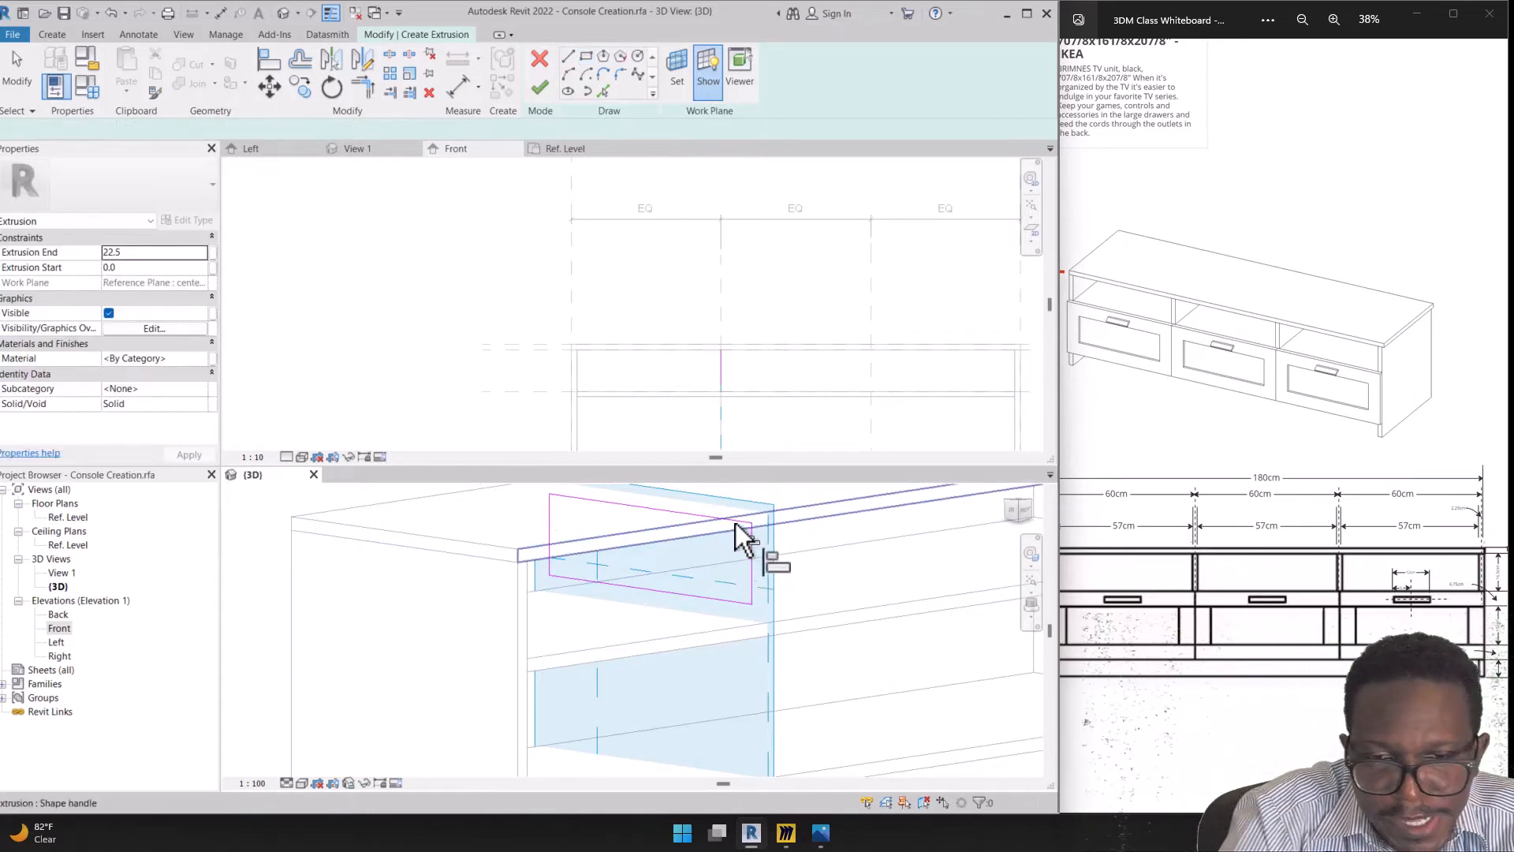
left_click(720, 533)
key("Escape")
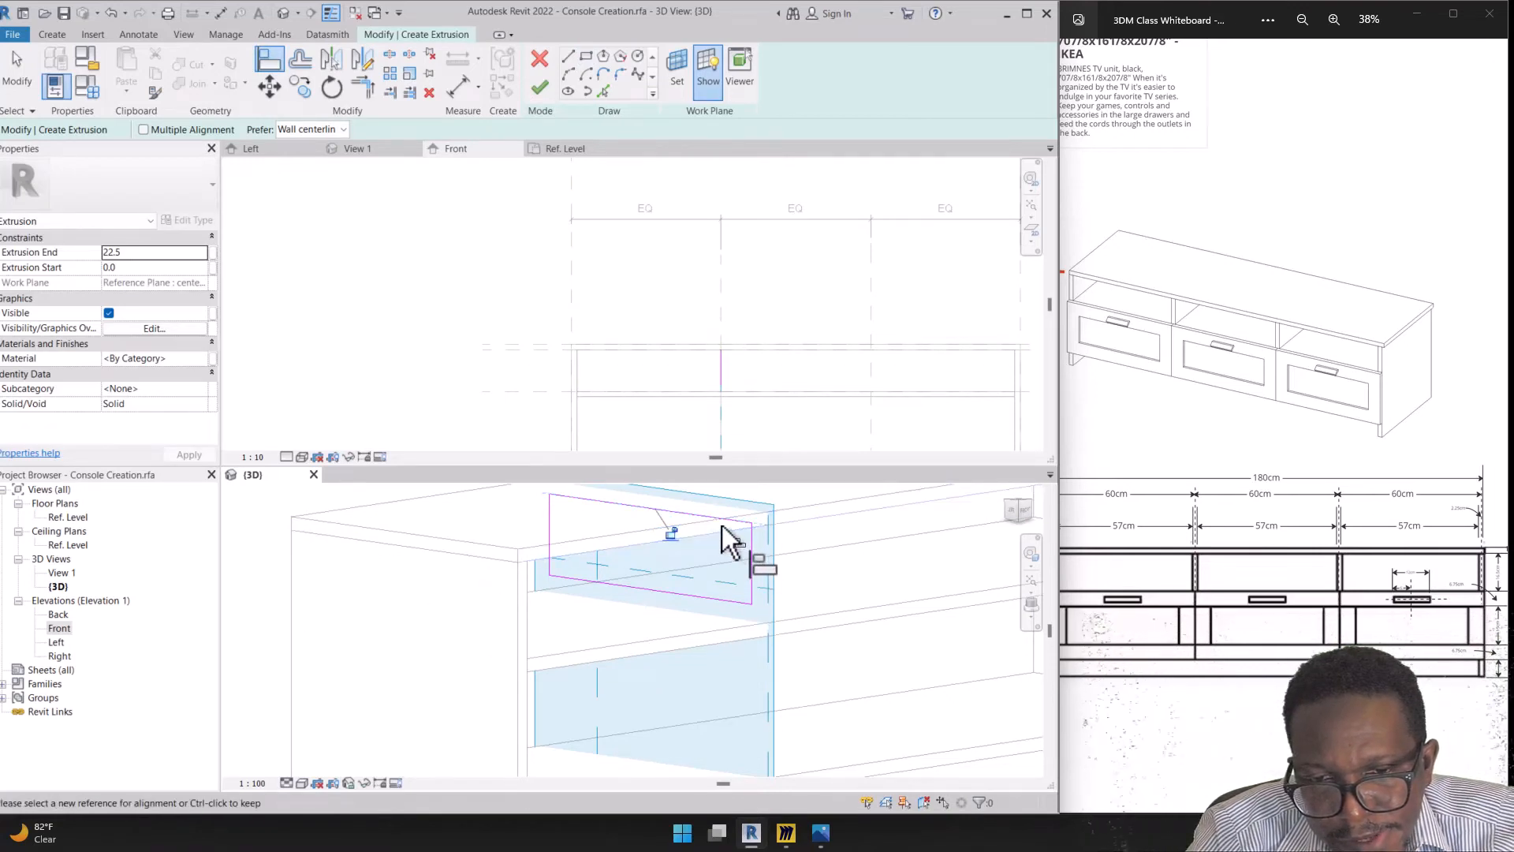
left_click(719, 528)
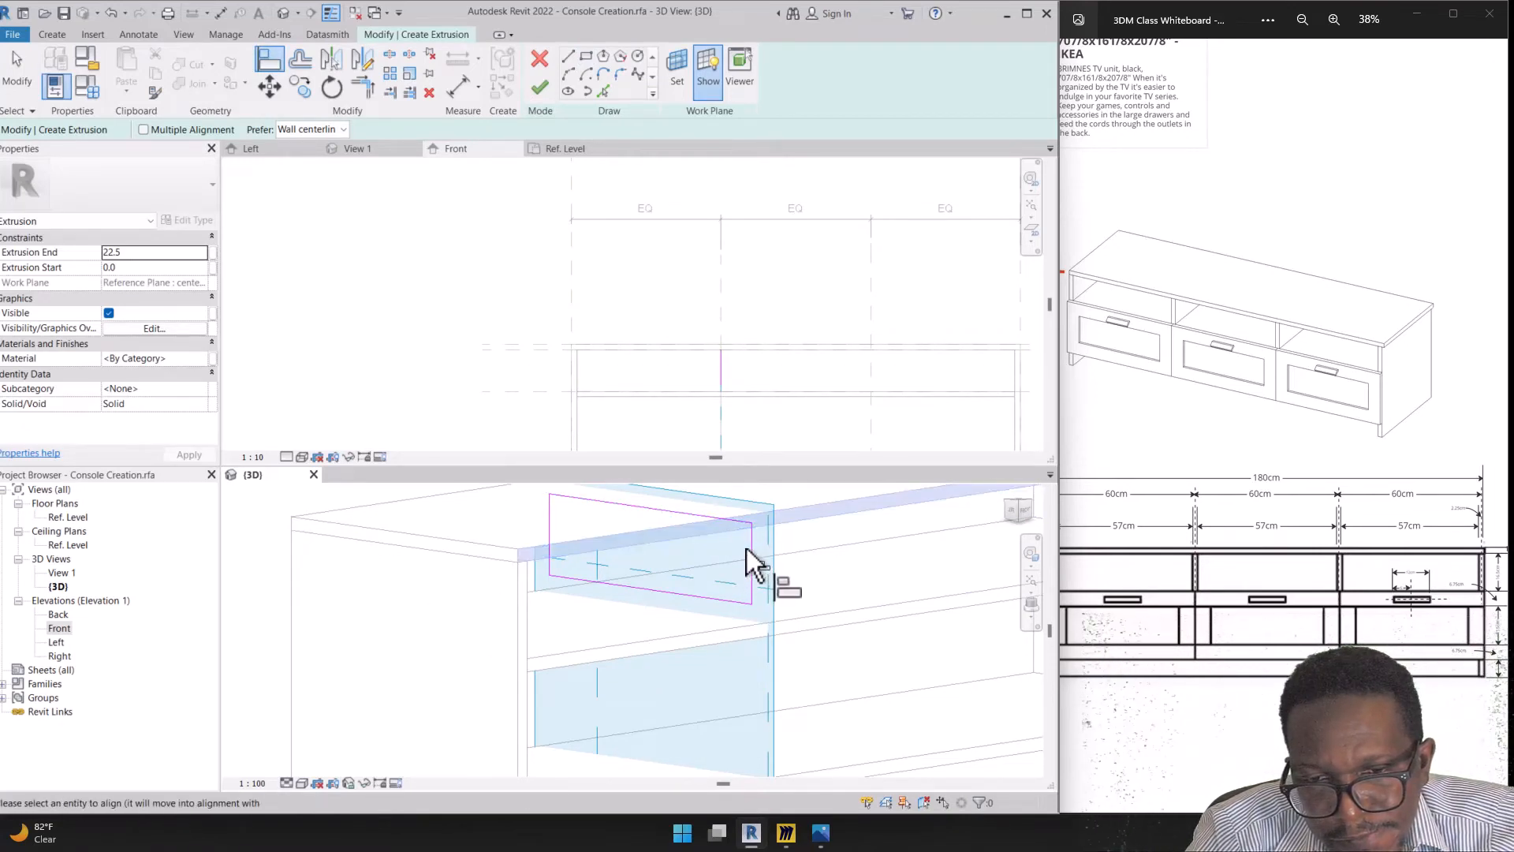
left_click(750, 550)
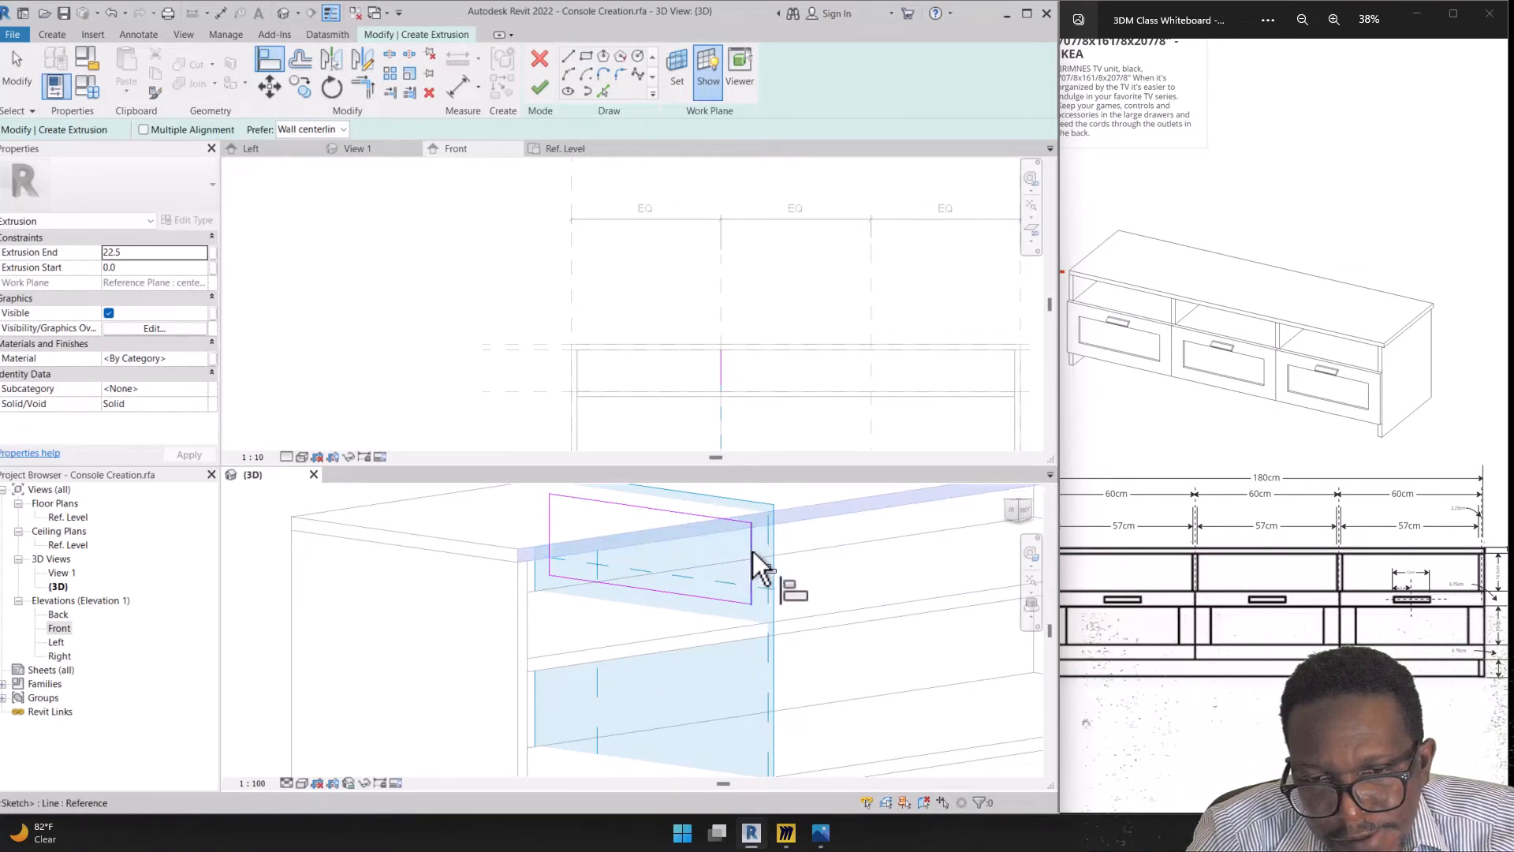
Align the rectangle's bottom edge with the inner shelf and its rear edge with the console's back, then finish the 22.5-deep divider extrusion
left_click(672, 622)
left_click(680, 593)
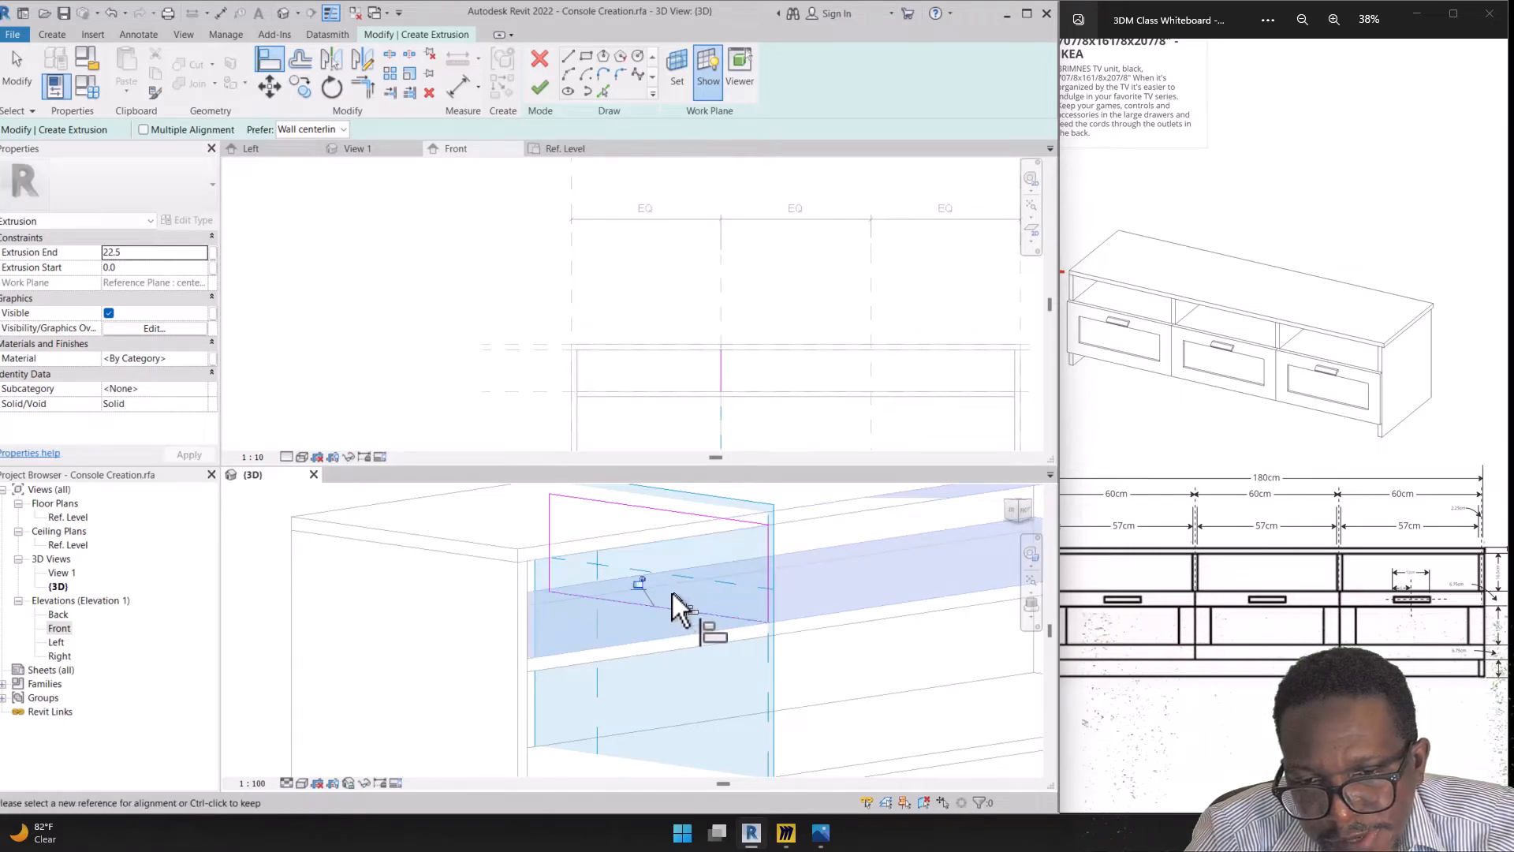
middle_click_drag(500, 490, 500, 514)
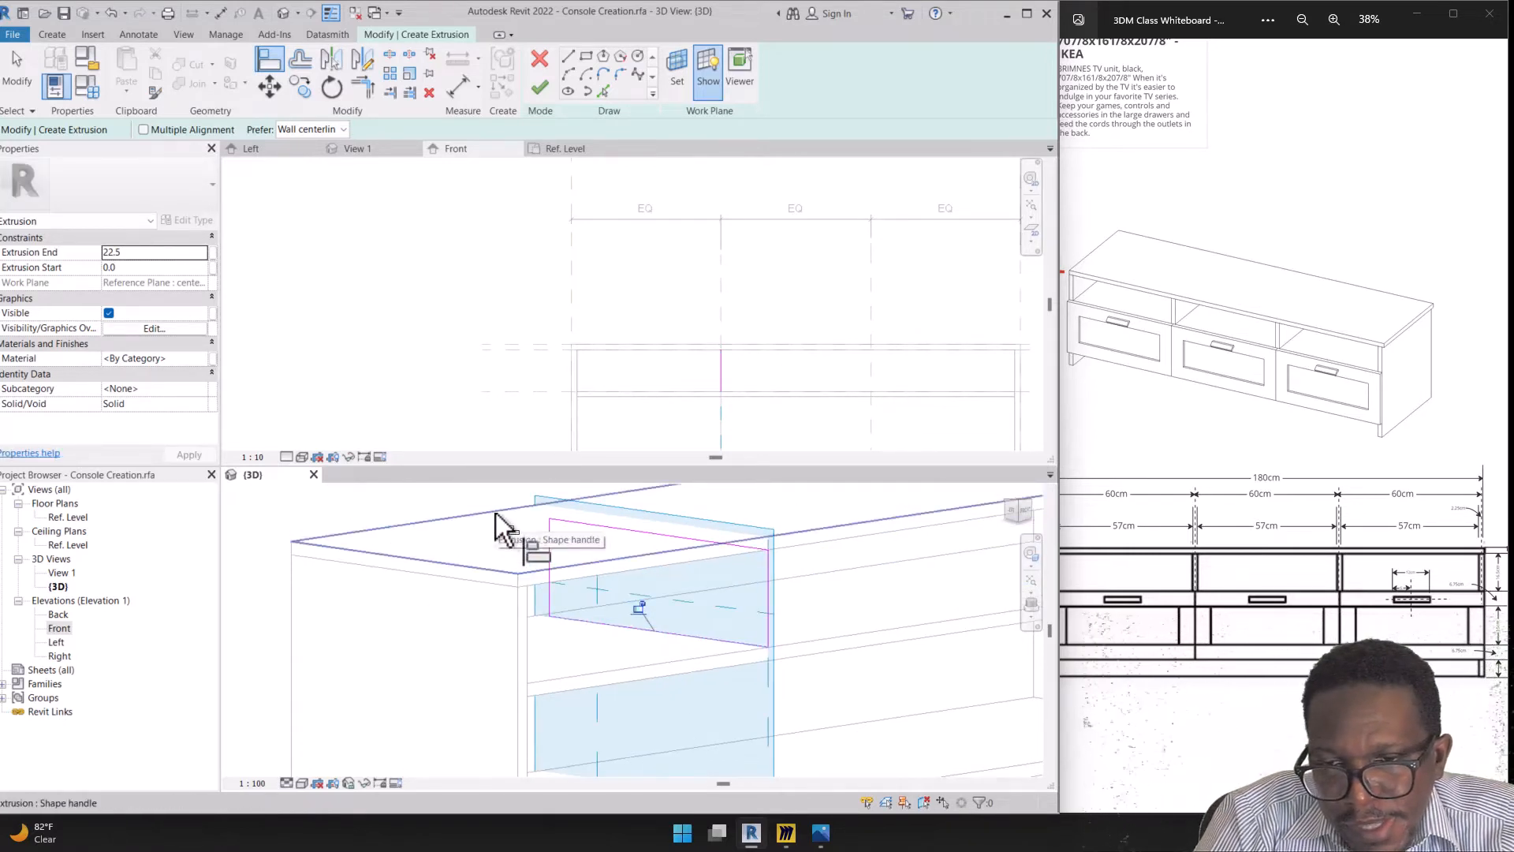
left_click(548, 559)
middle_click_drag(783, 609, 754, 589, "shift")
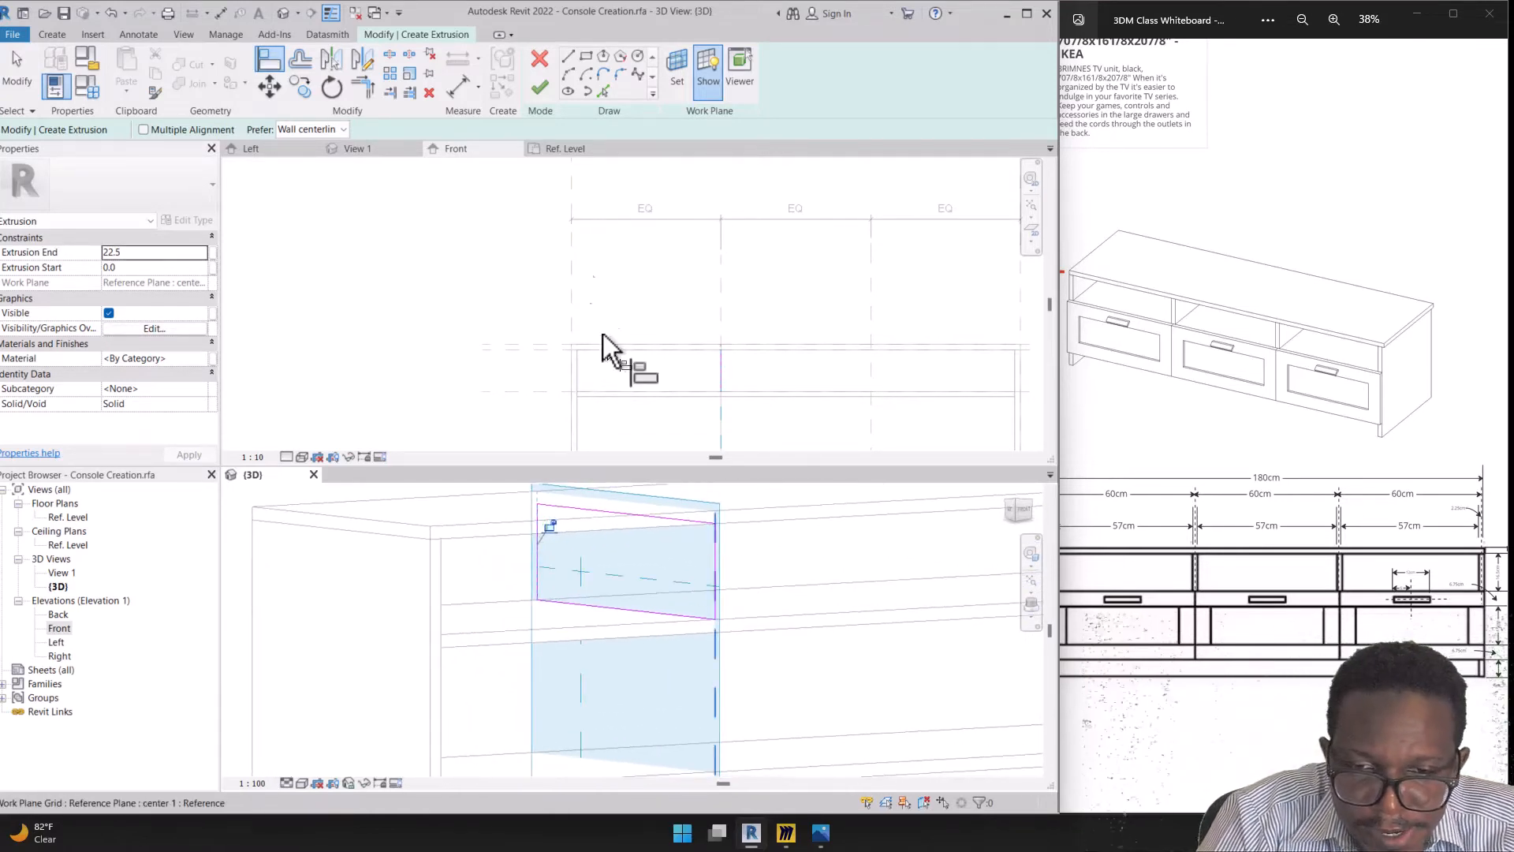
left_click(541, 90)
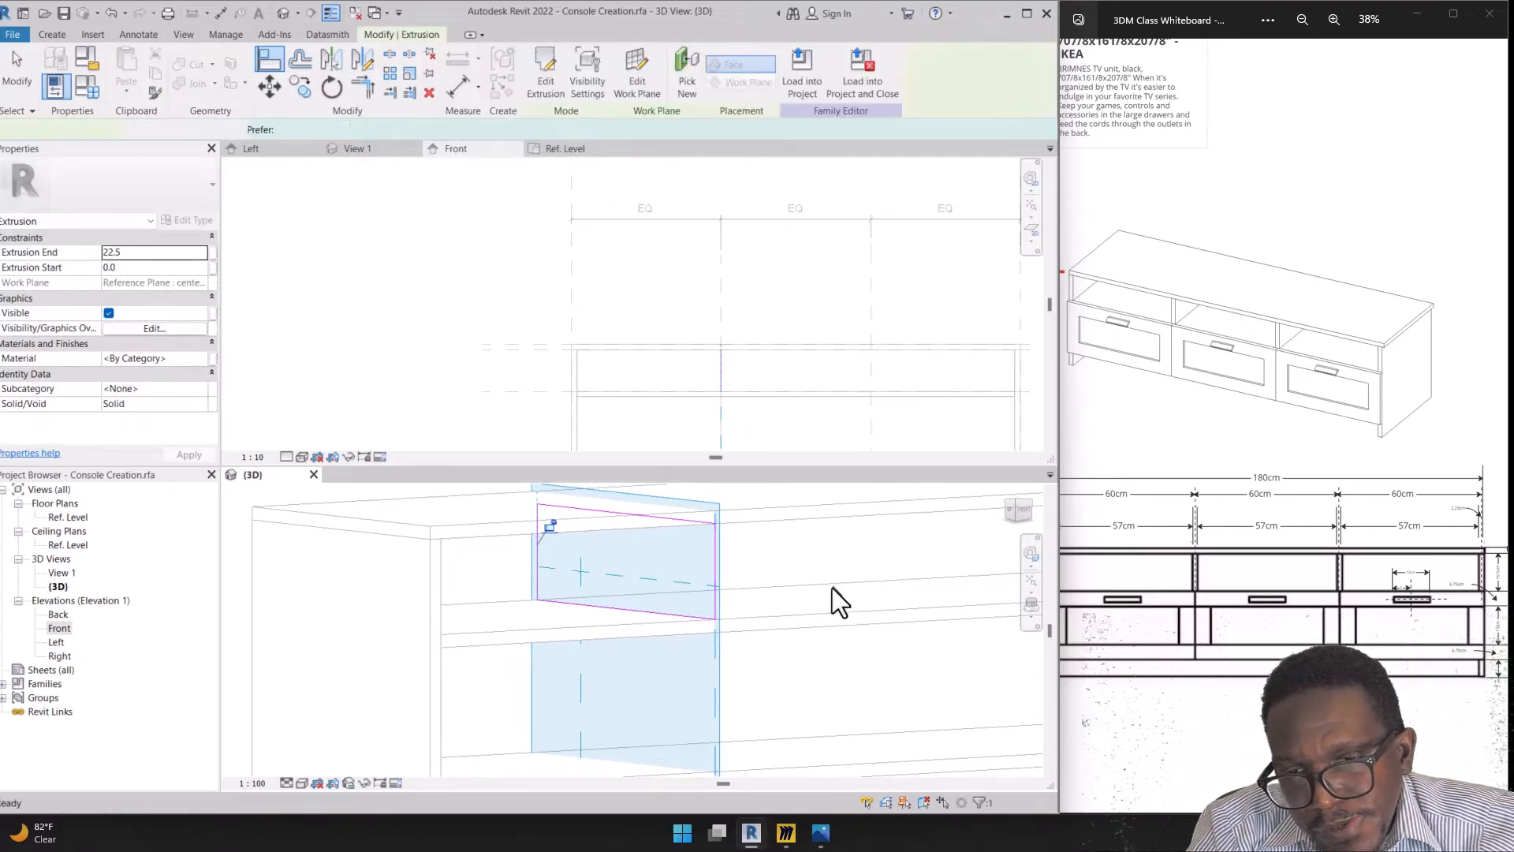
middle_click_drag(702, 595, 693, 595, "shift")
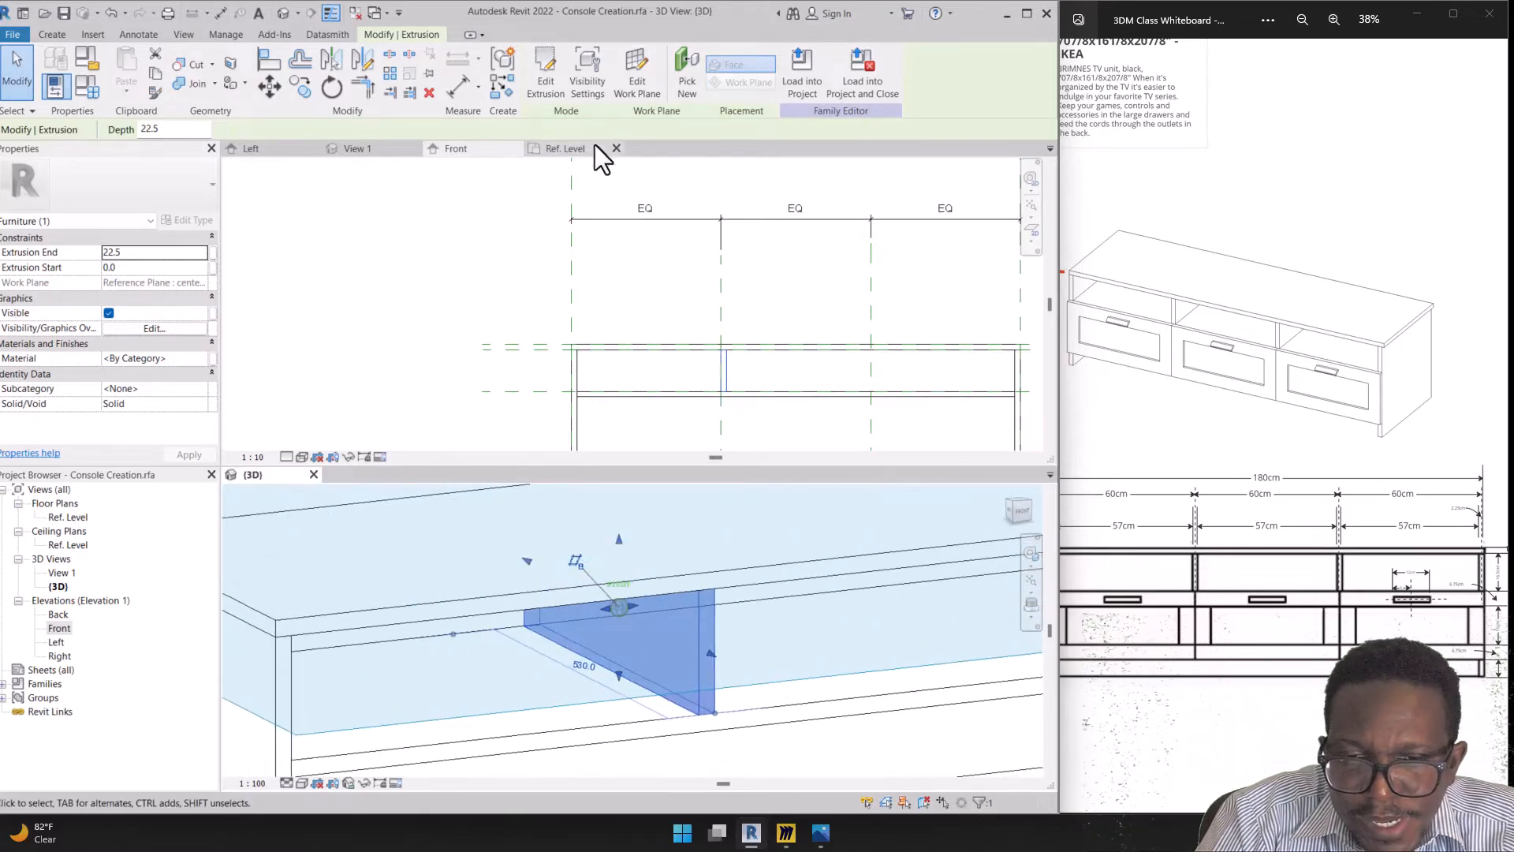
Open the work plane settings of the new vertical divider
left_click(635, 68)
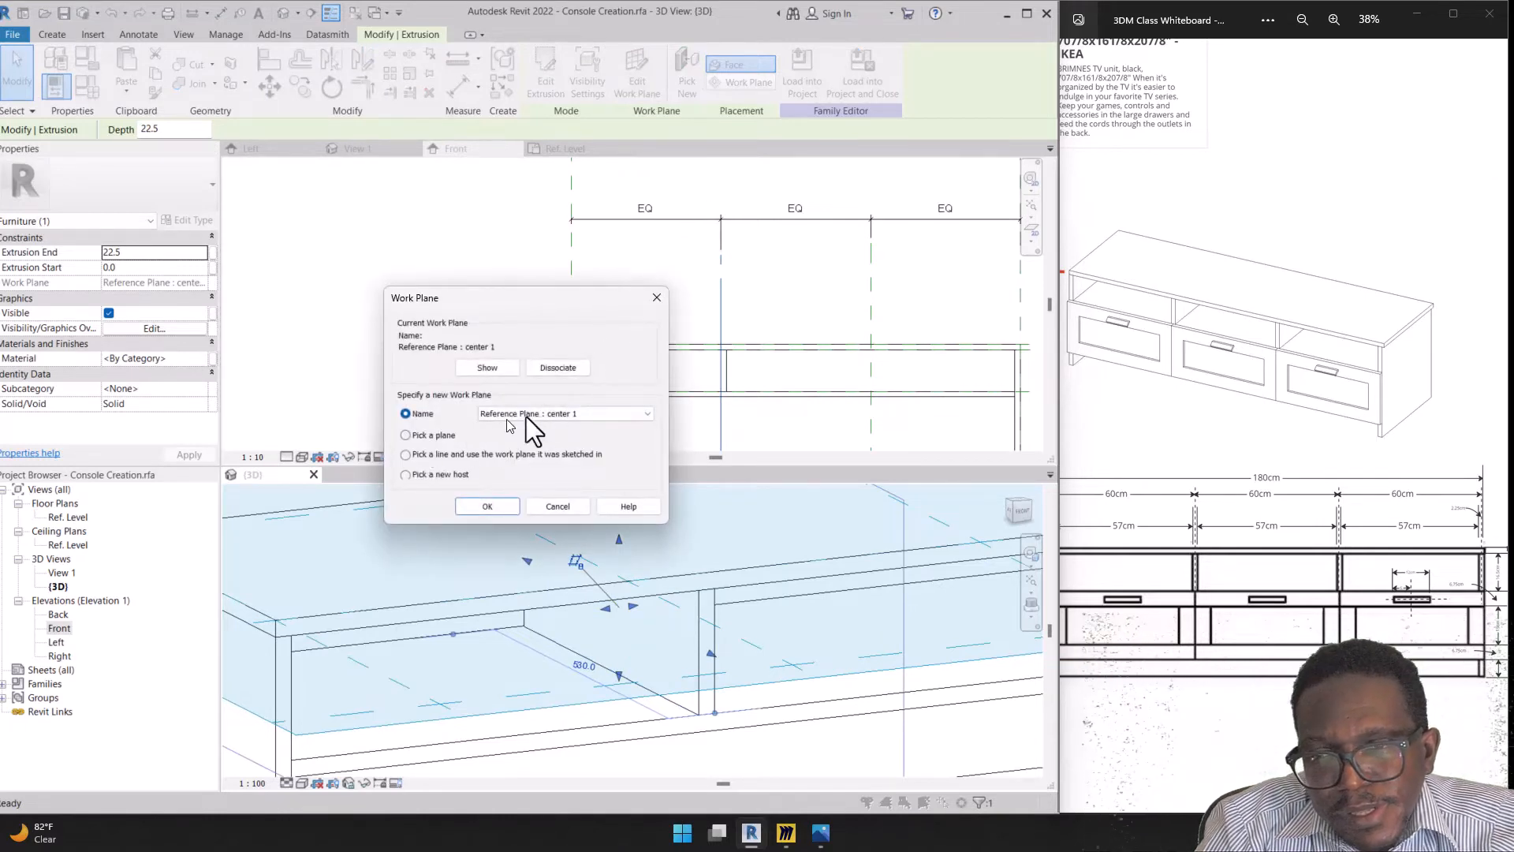
left_click(527, 415)
left_click(552, 425)
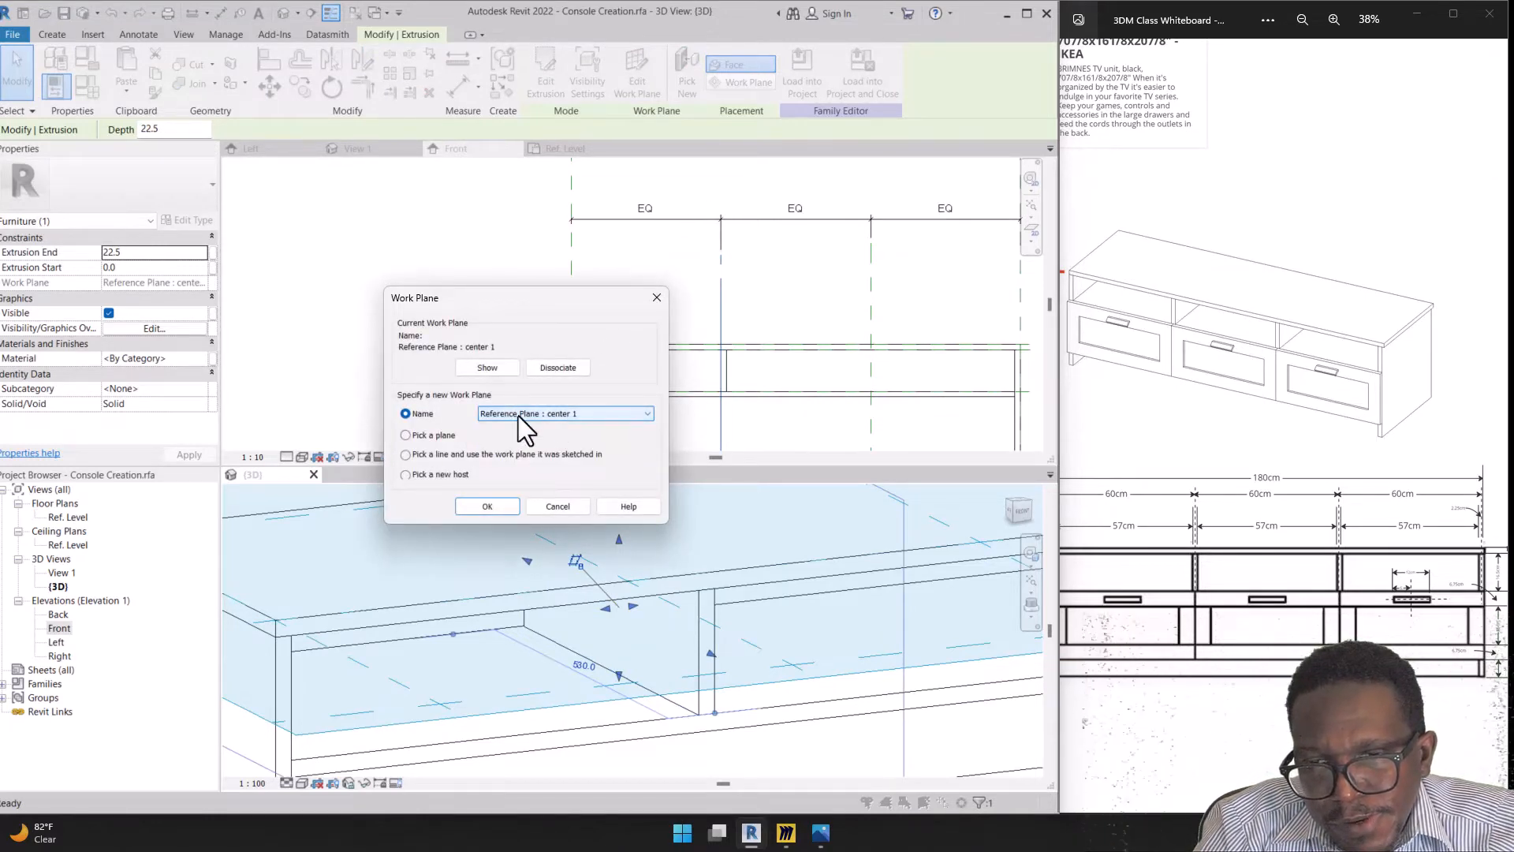
left_click(581, 506)
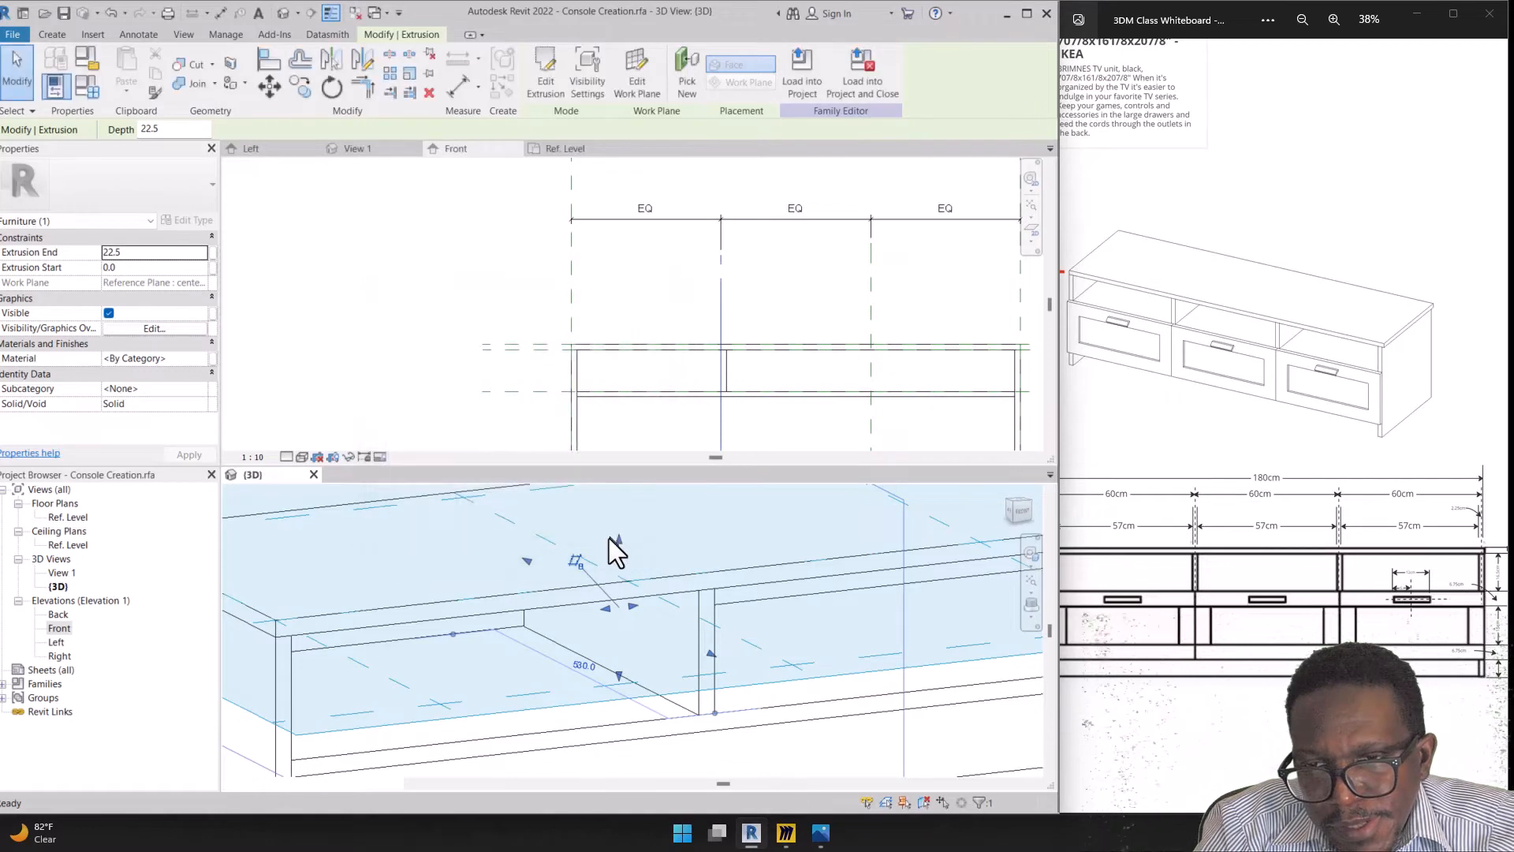
key("Escape")
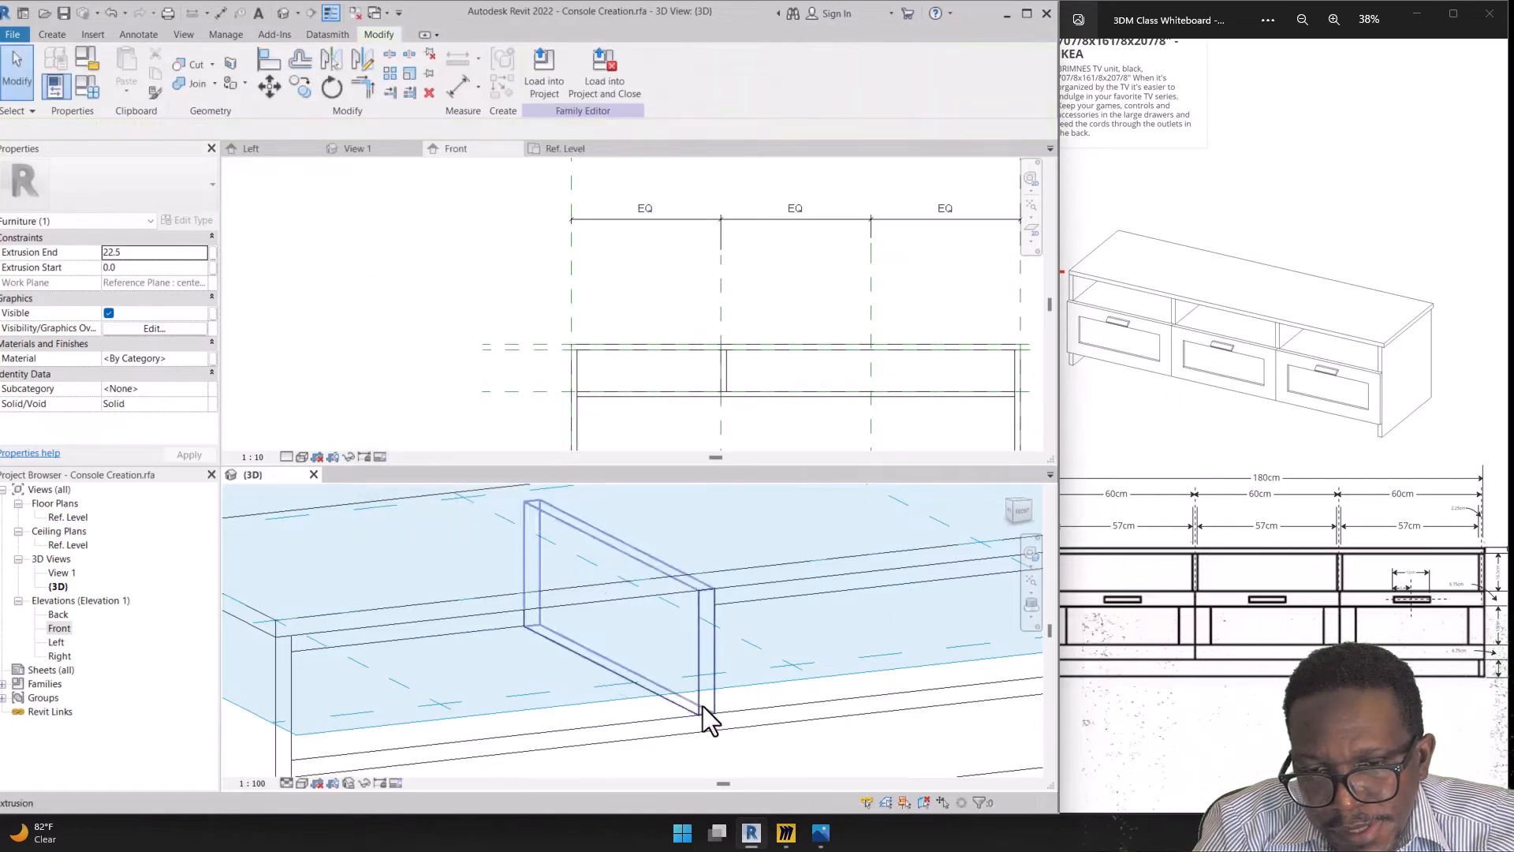
Check which work plane the shelf divider extrusion is hosted on and show that plane in the 3D view
left_click(711, 704)
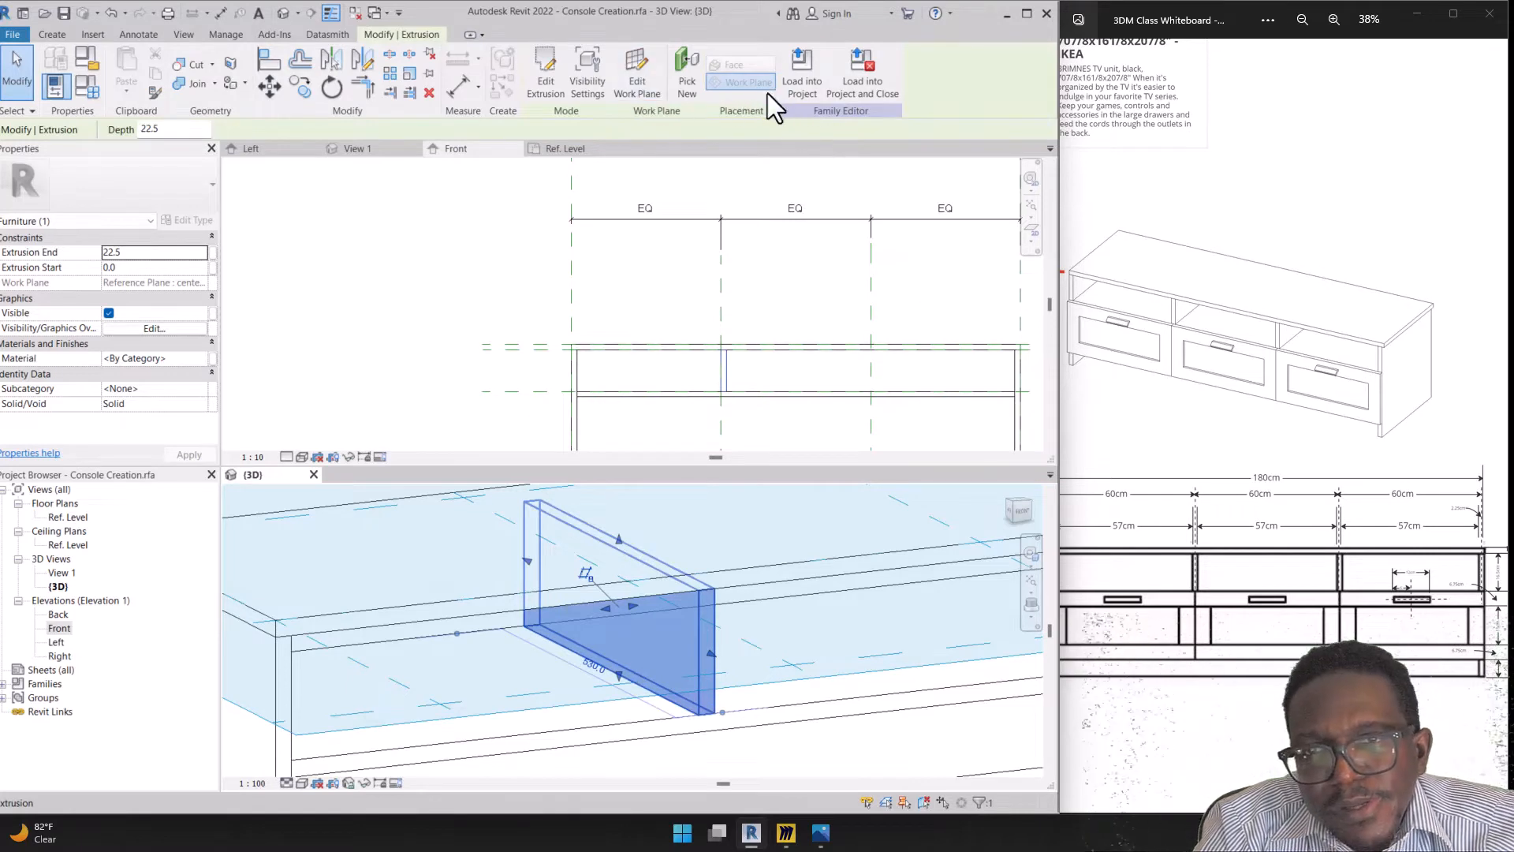
left_click(636, 89)
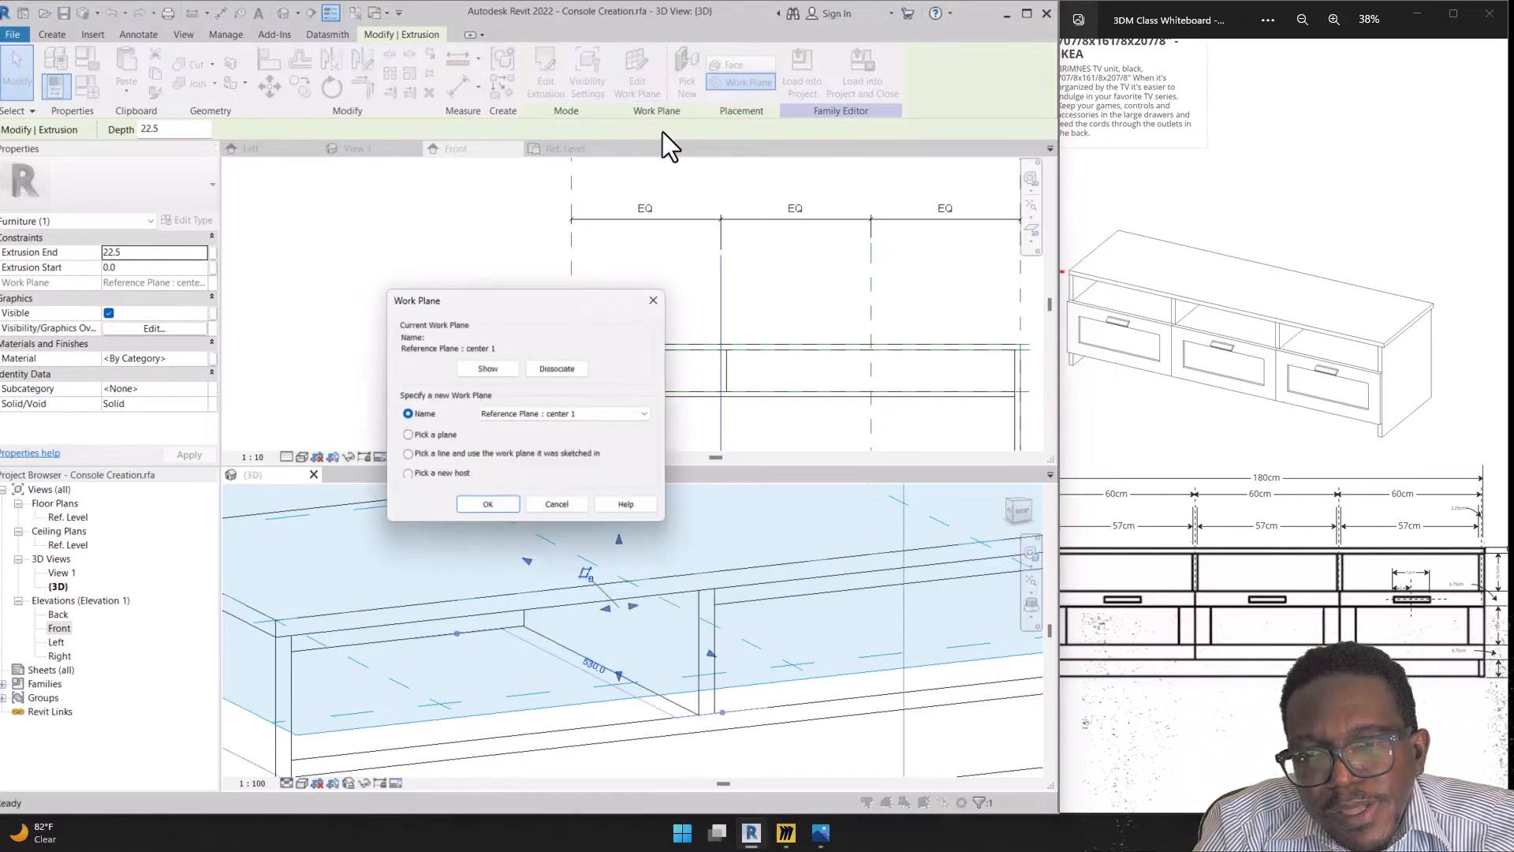
left_click(572, 416)
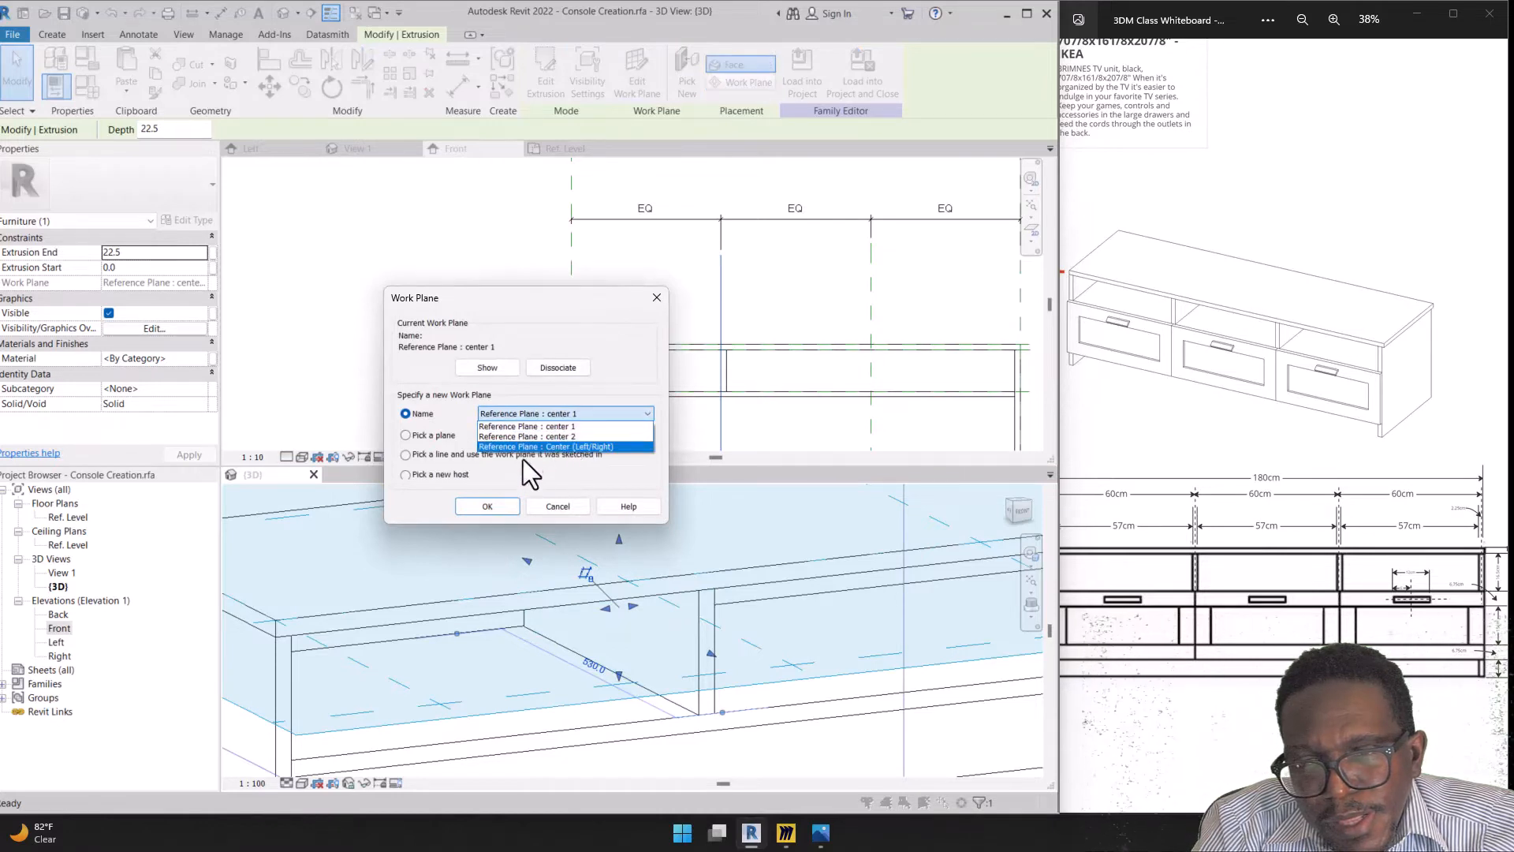
left_click(508, 367)
left_click(508, 367)
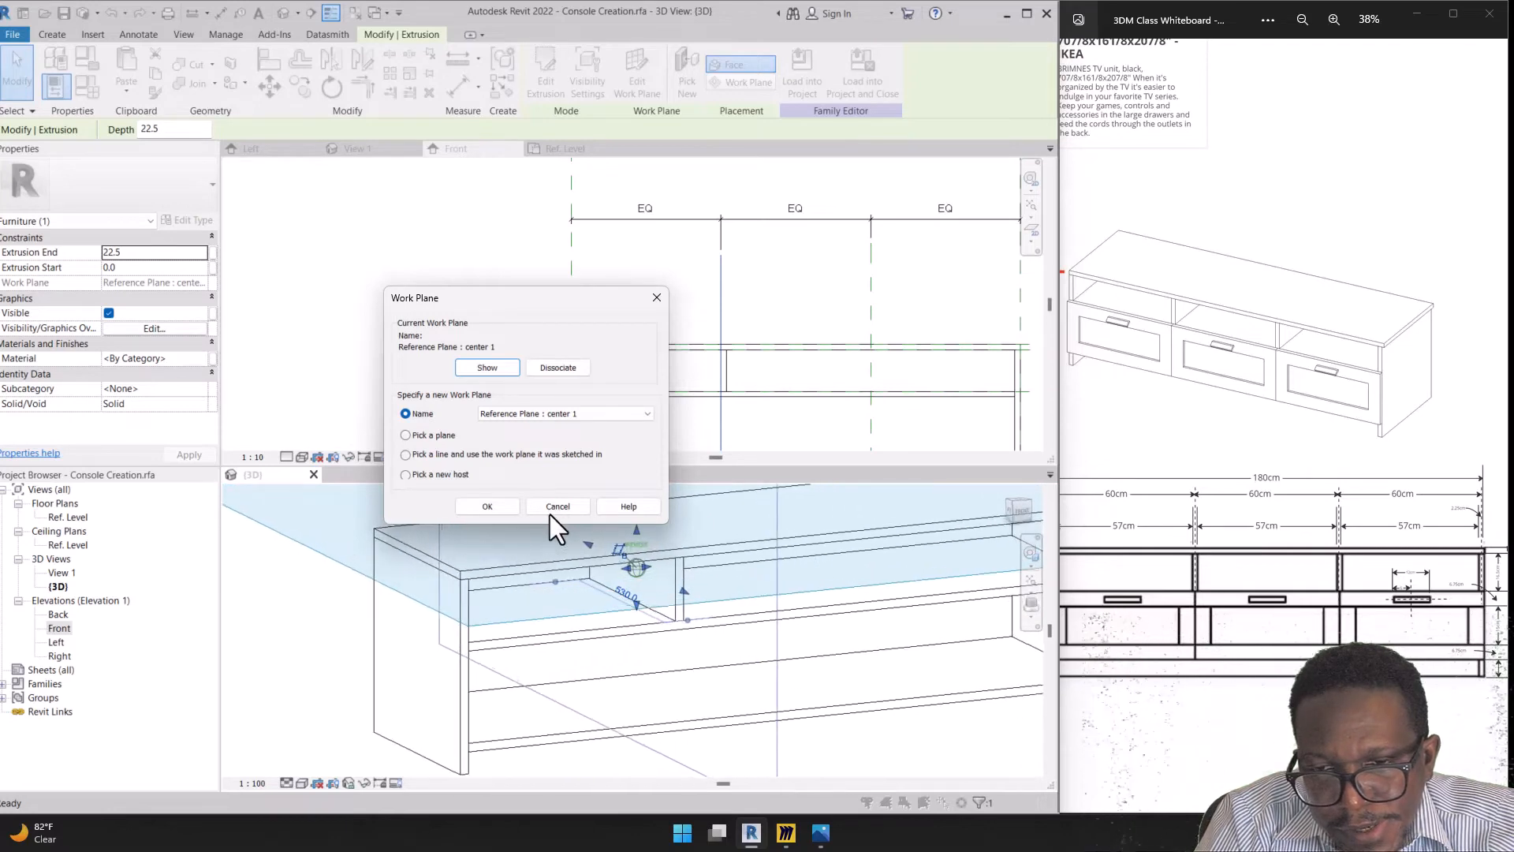
left_click(499, 512)
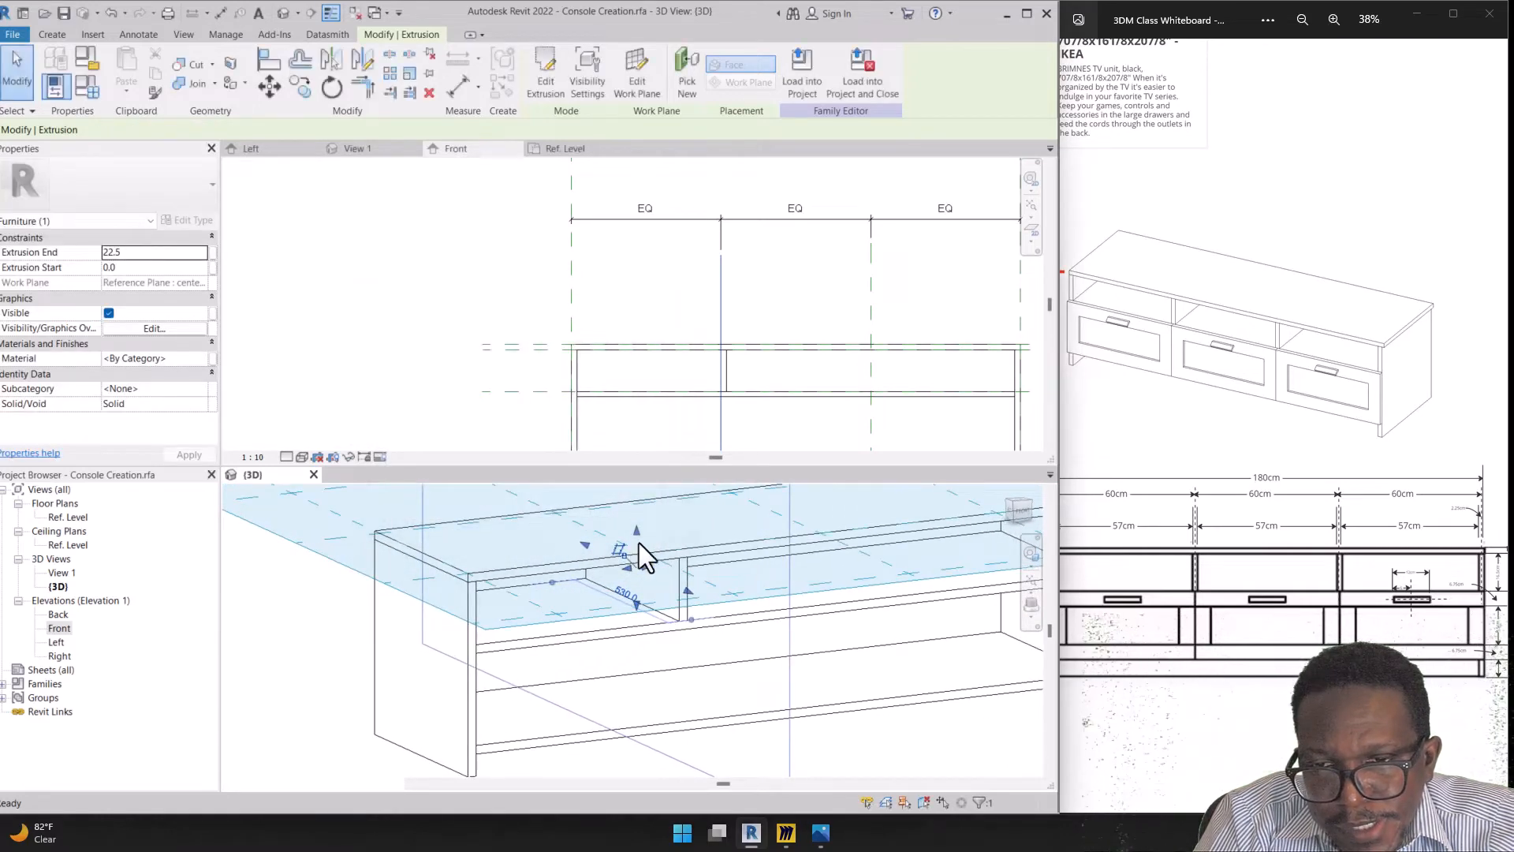
Set the active work plane to Reference Plane : center 1
middle_click_drag(685, 614, 324, 570, "shift")
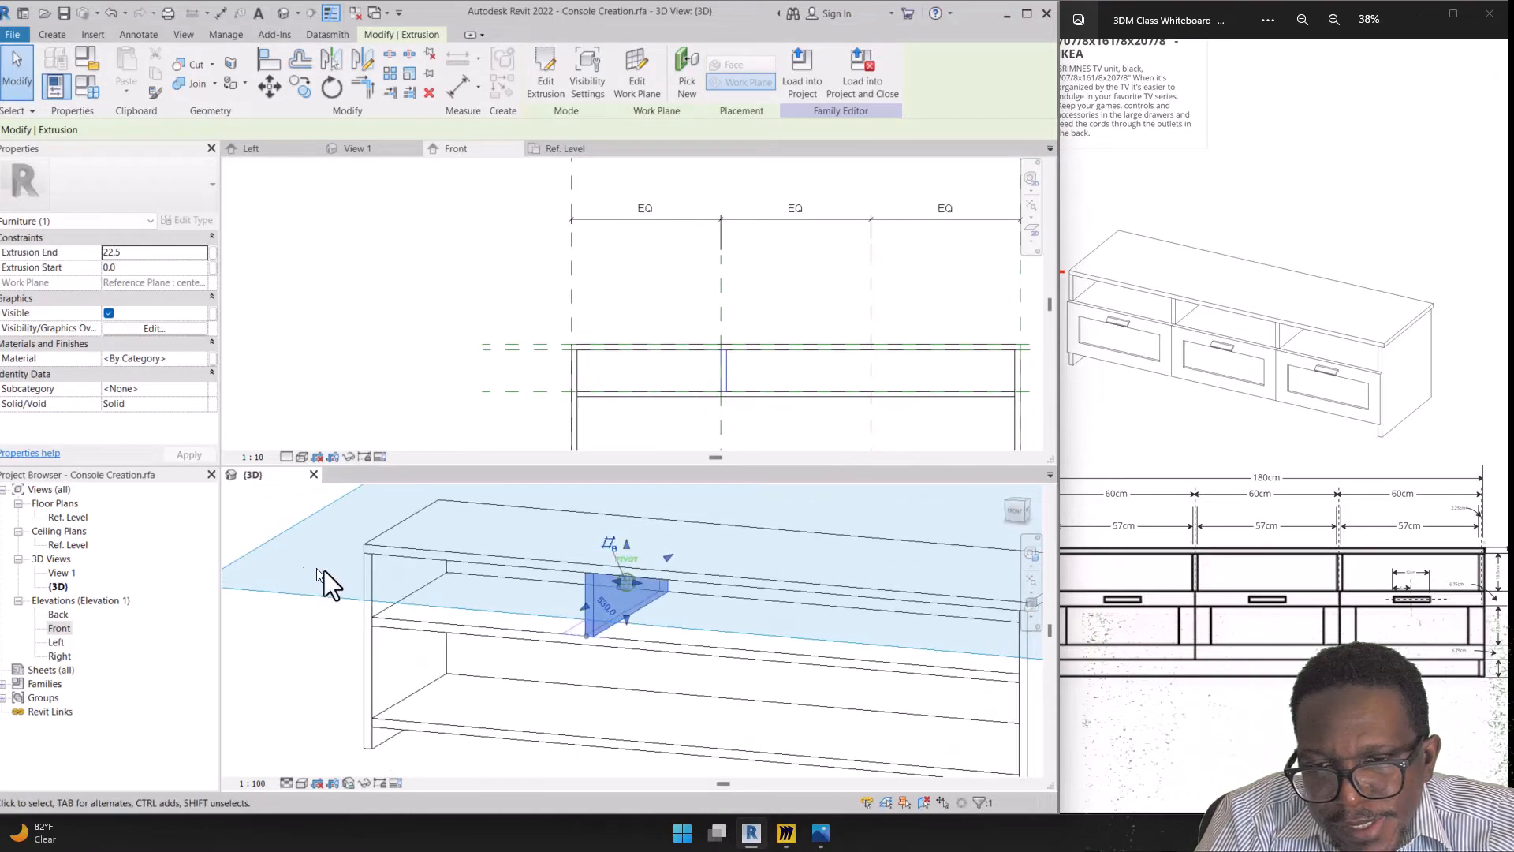
middle_click_drag(267, 652, 263, 655, "shift")
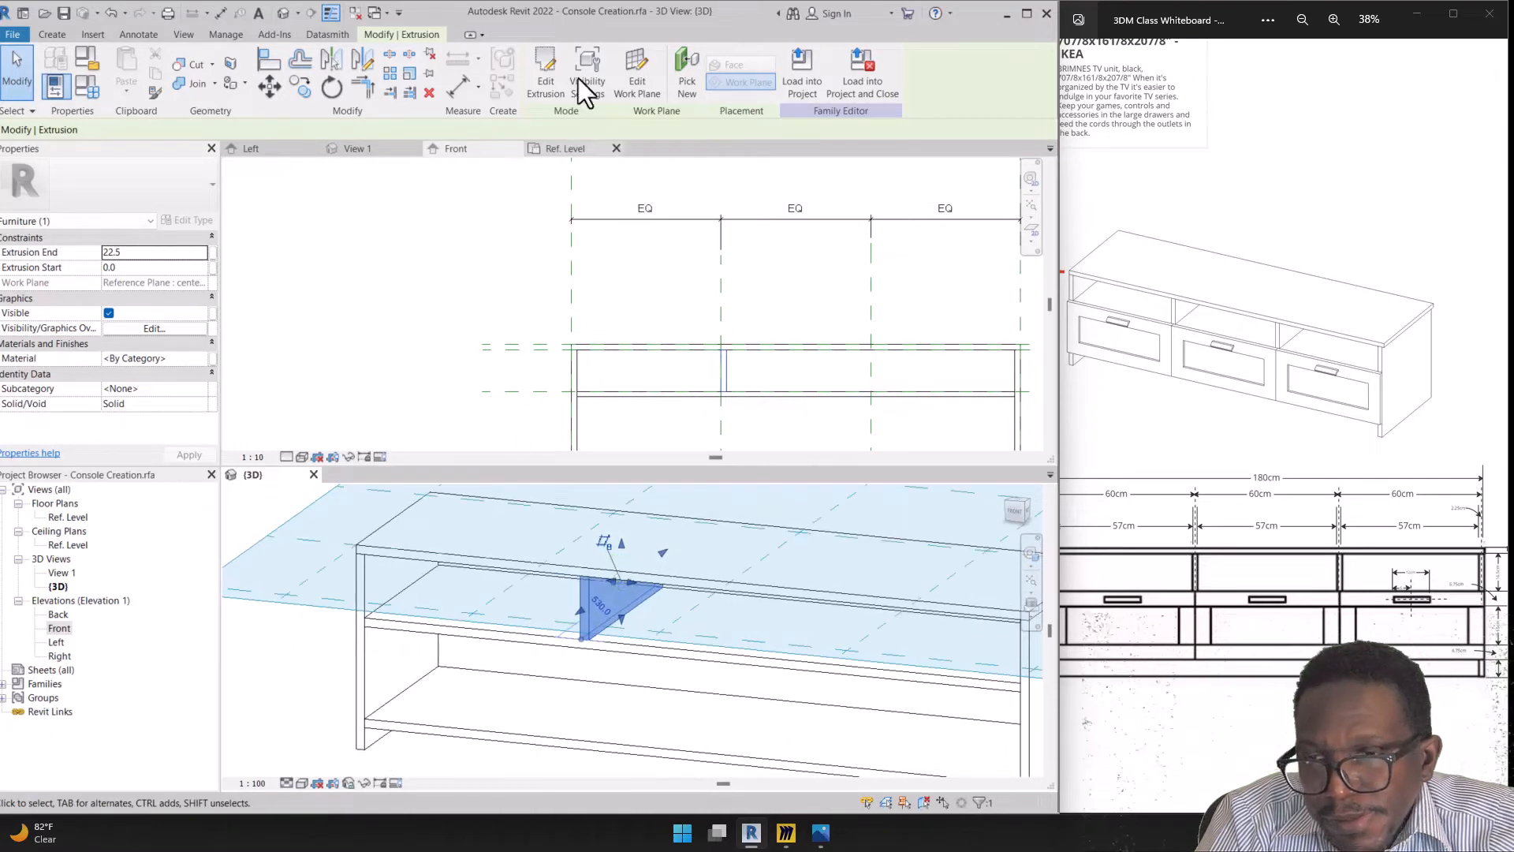
left_click(513, 627)
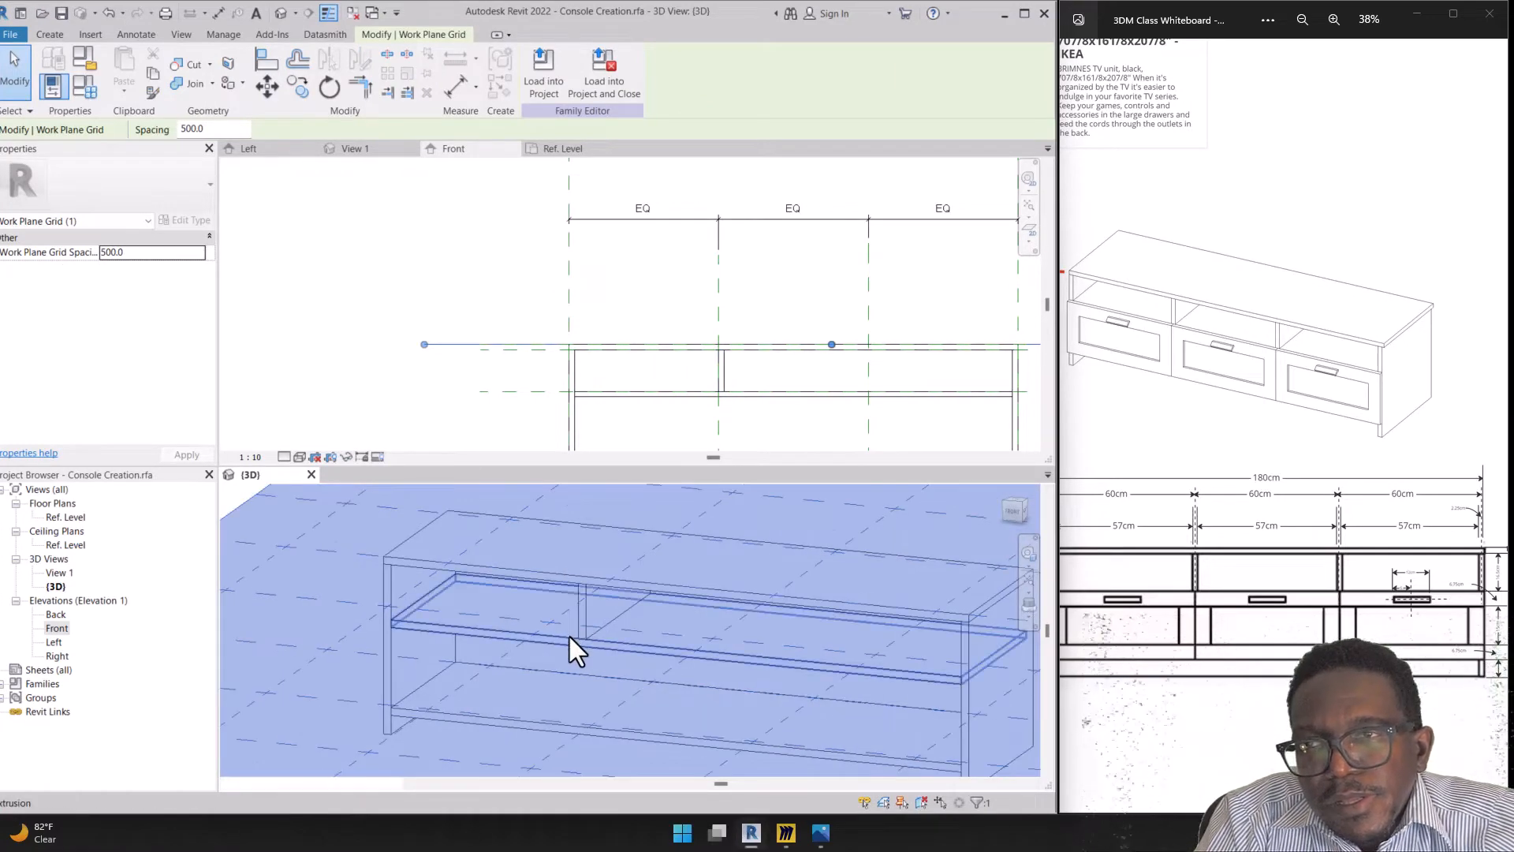
middle_click_drag(569, 636, 792, 595, "shift")
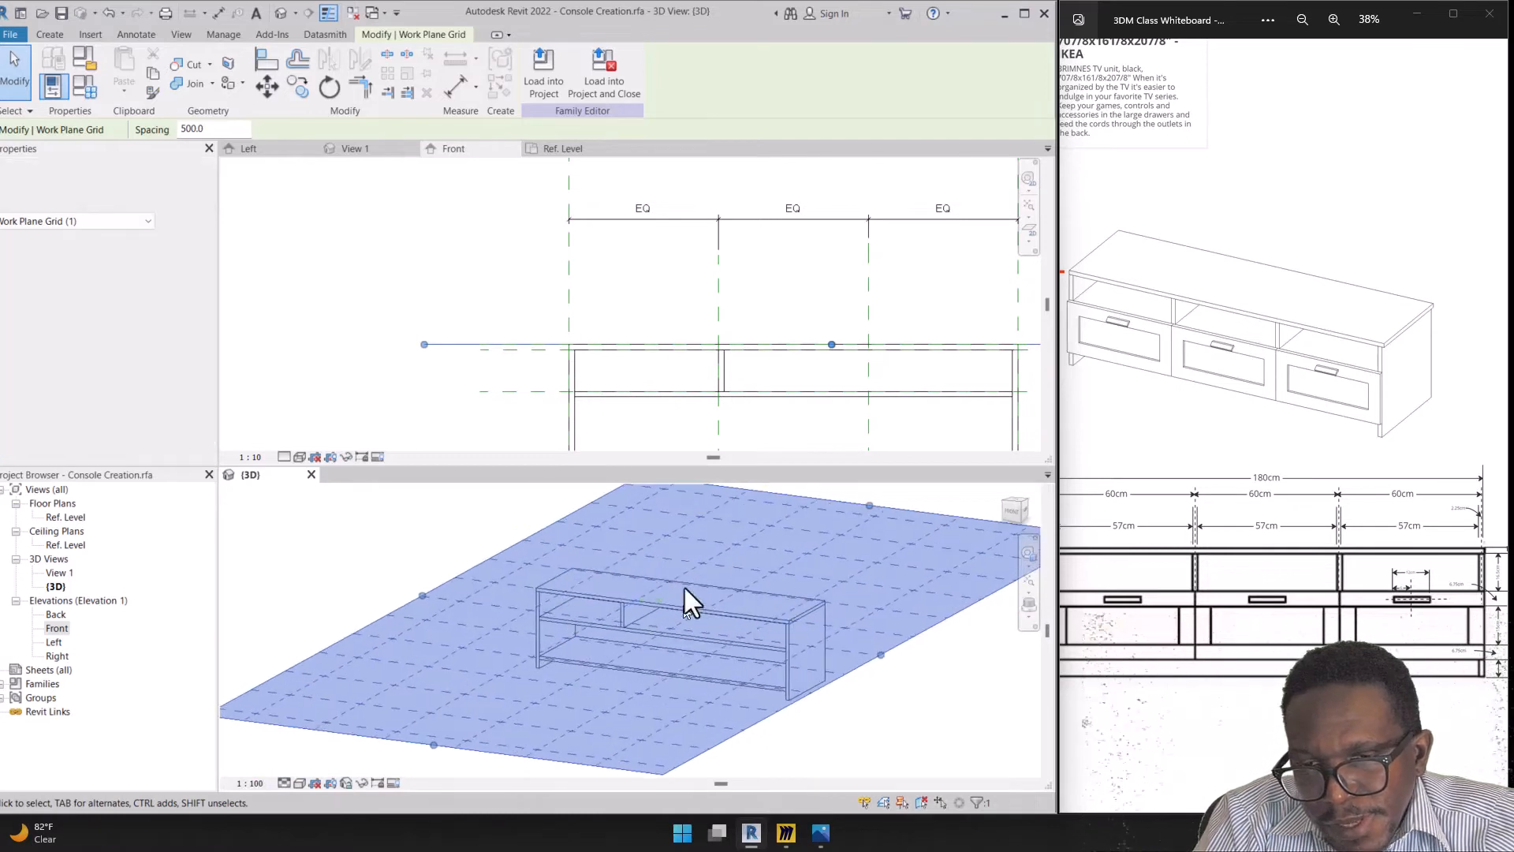
left_click(51, 35)
left_click(854, 75)
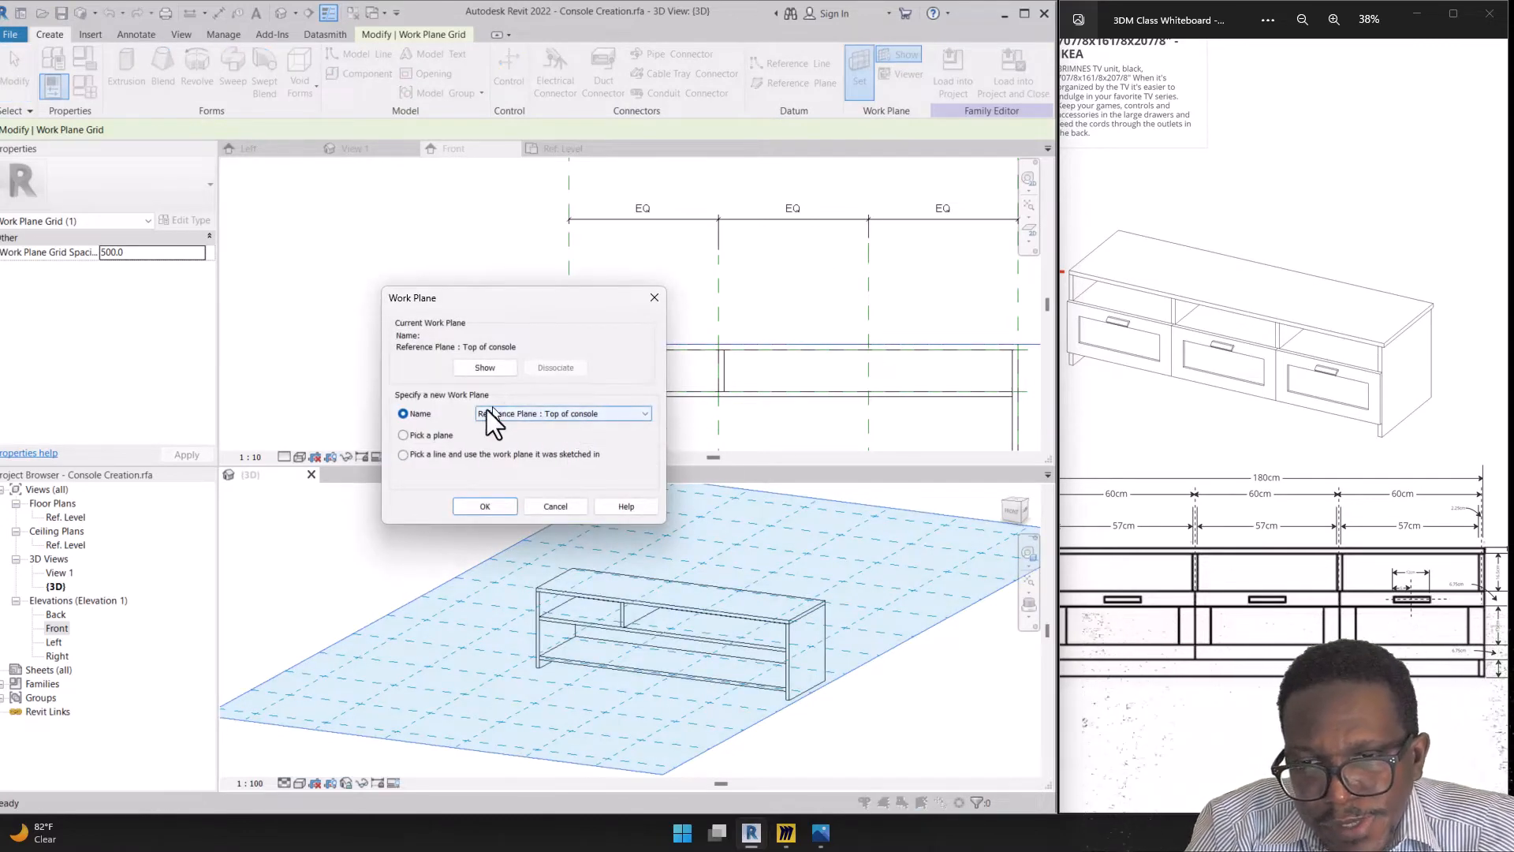
left_click(541, 414)
left_click(547, 447)
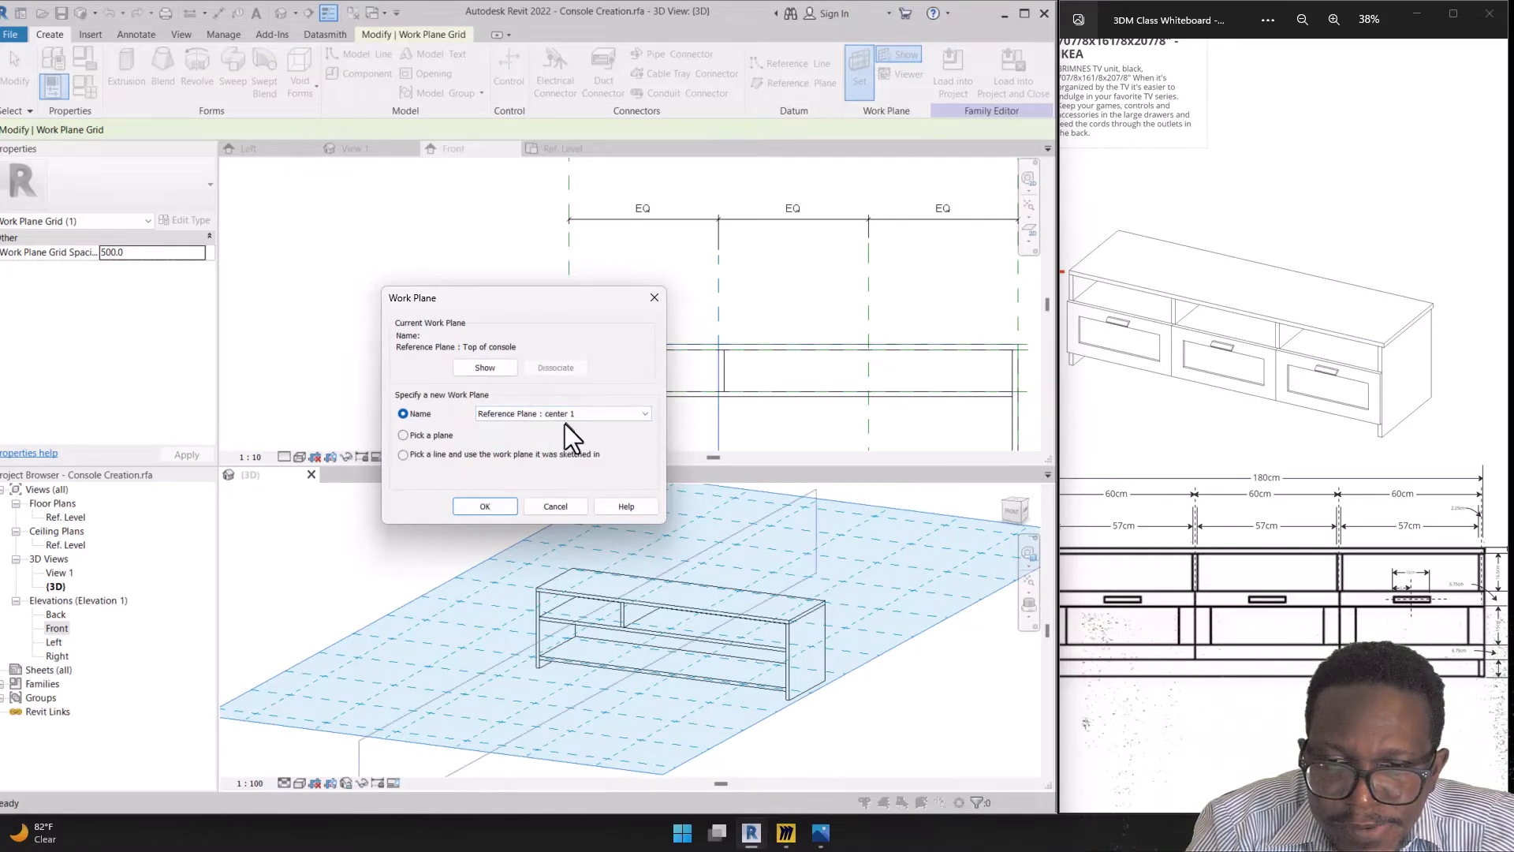
left_click(485, 506)
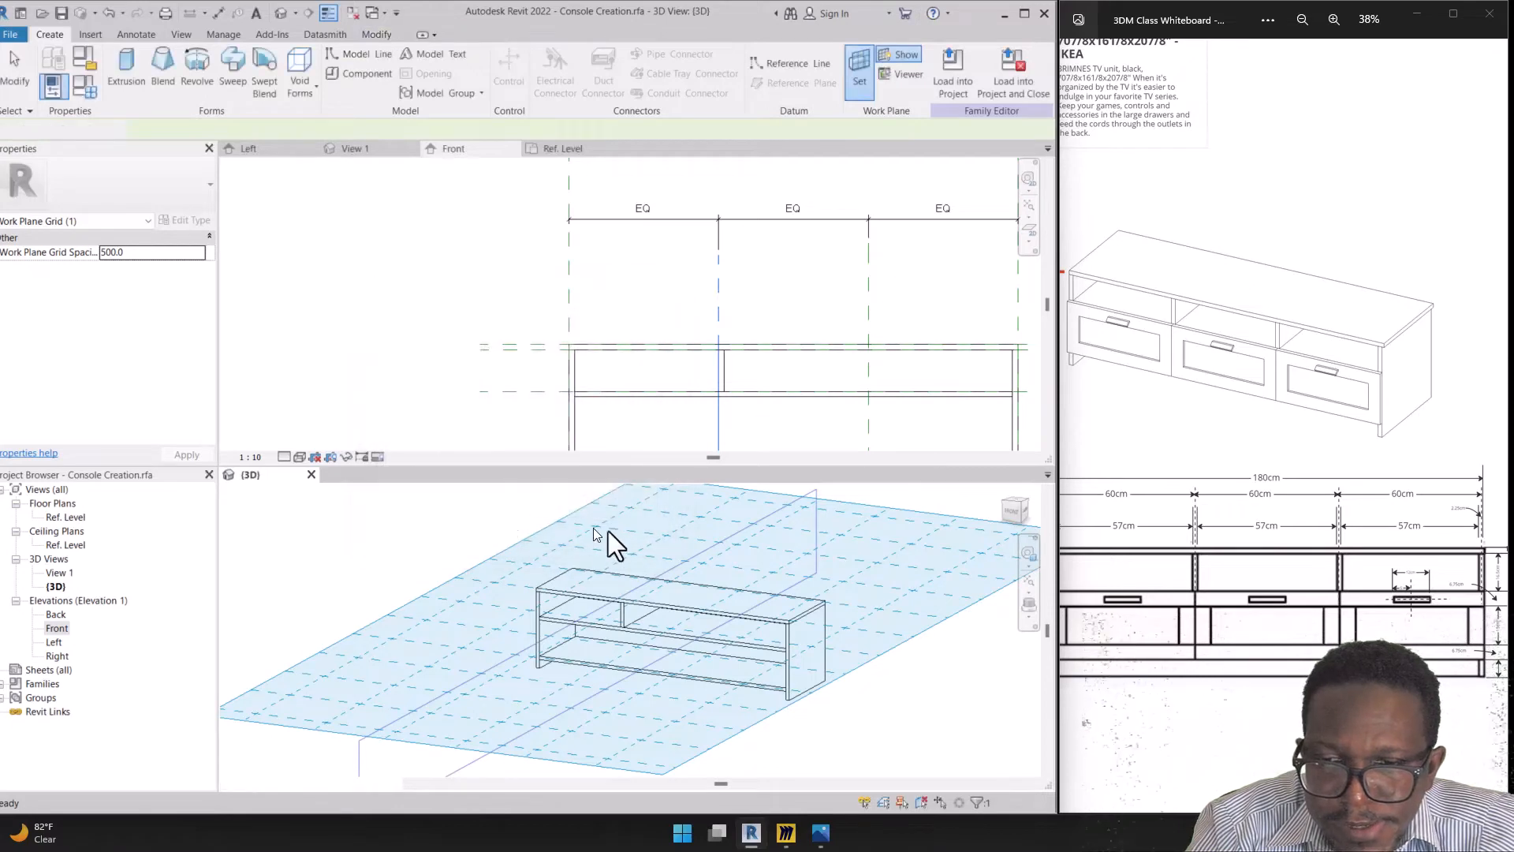
Examine how the shelf divider sits relative to the center 1 reference plane in the 3D and front views
middle_click_drag(643, 585, 568, 602, "shift")
scroll(636, 579, "up", 3)
scroll(627, 589, "up", 2)
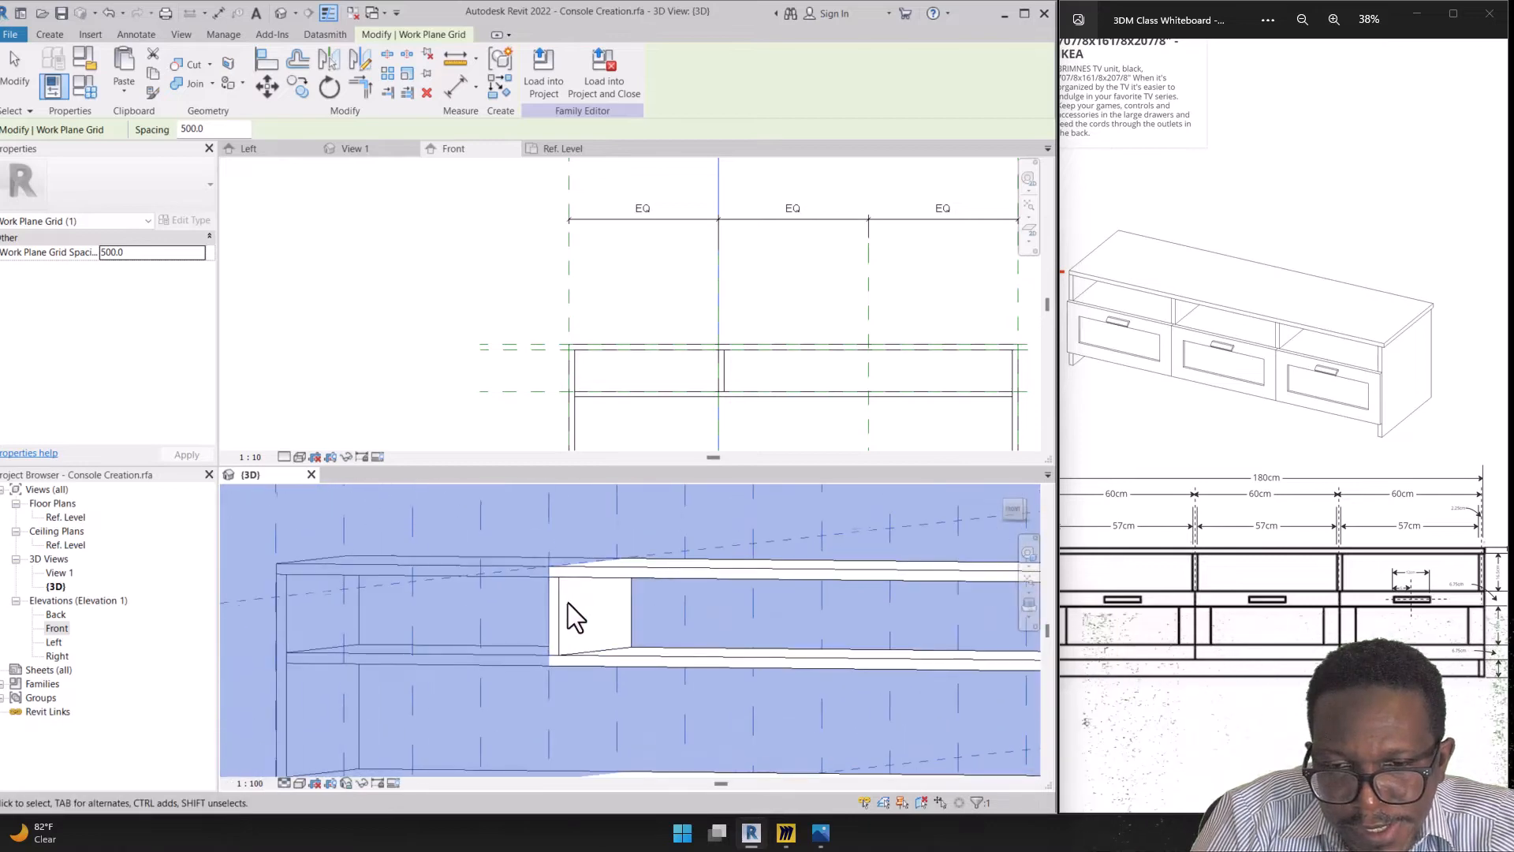
scroll(423, 262, "down", 3)
scroll(587, 305, "up", 5)
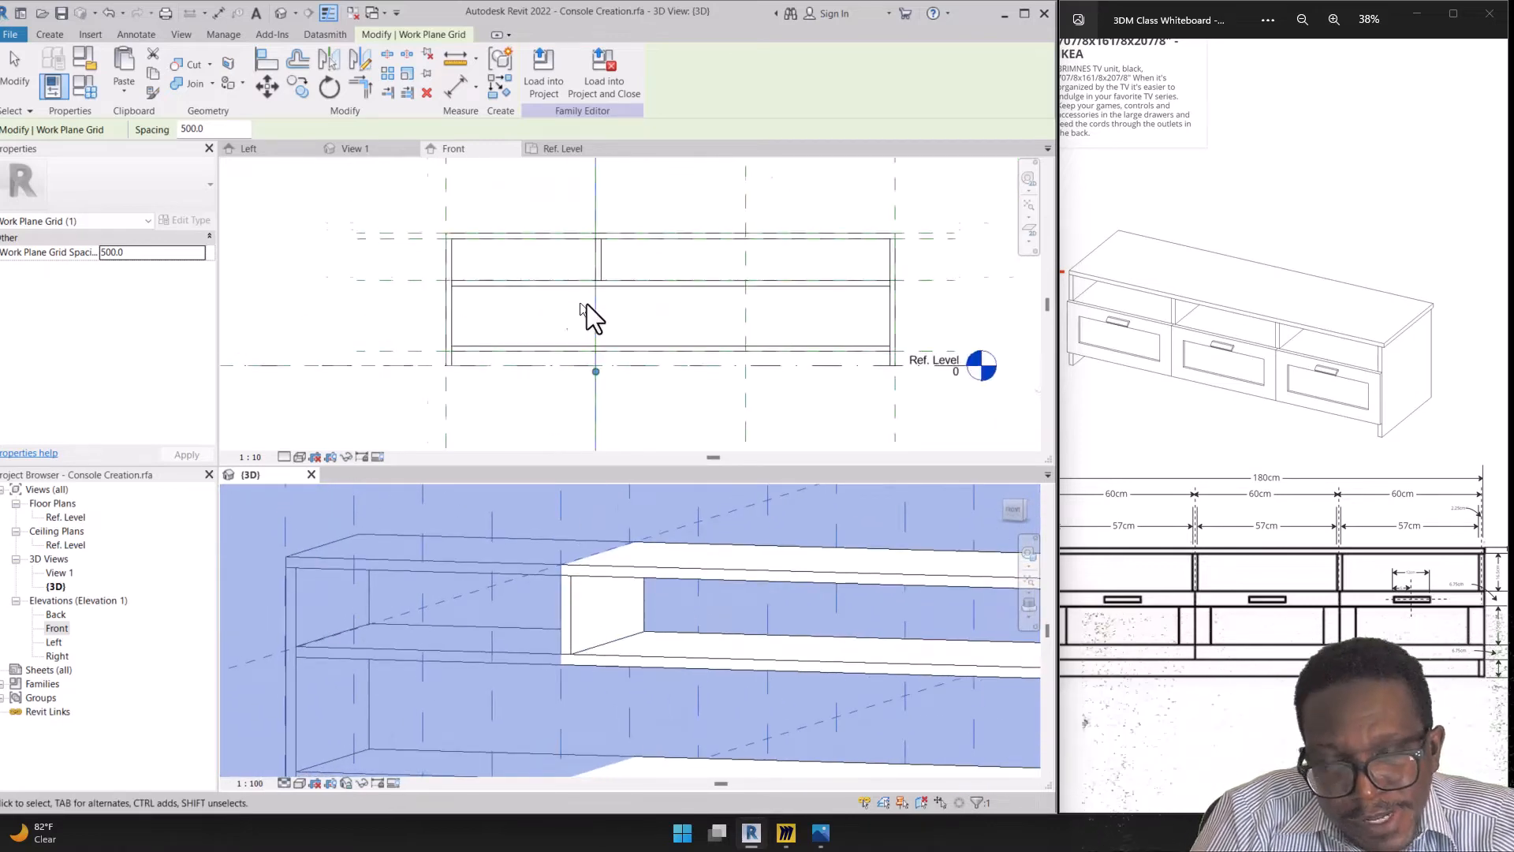
key("ctrl+2")
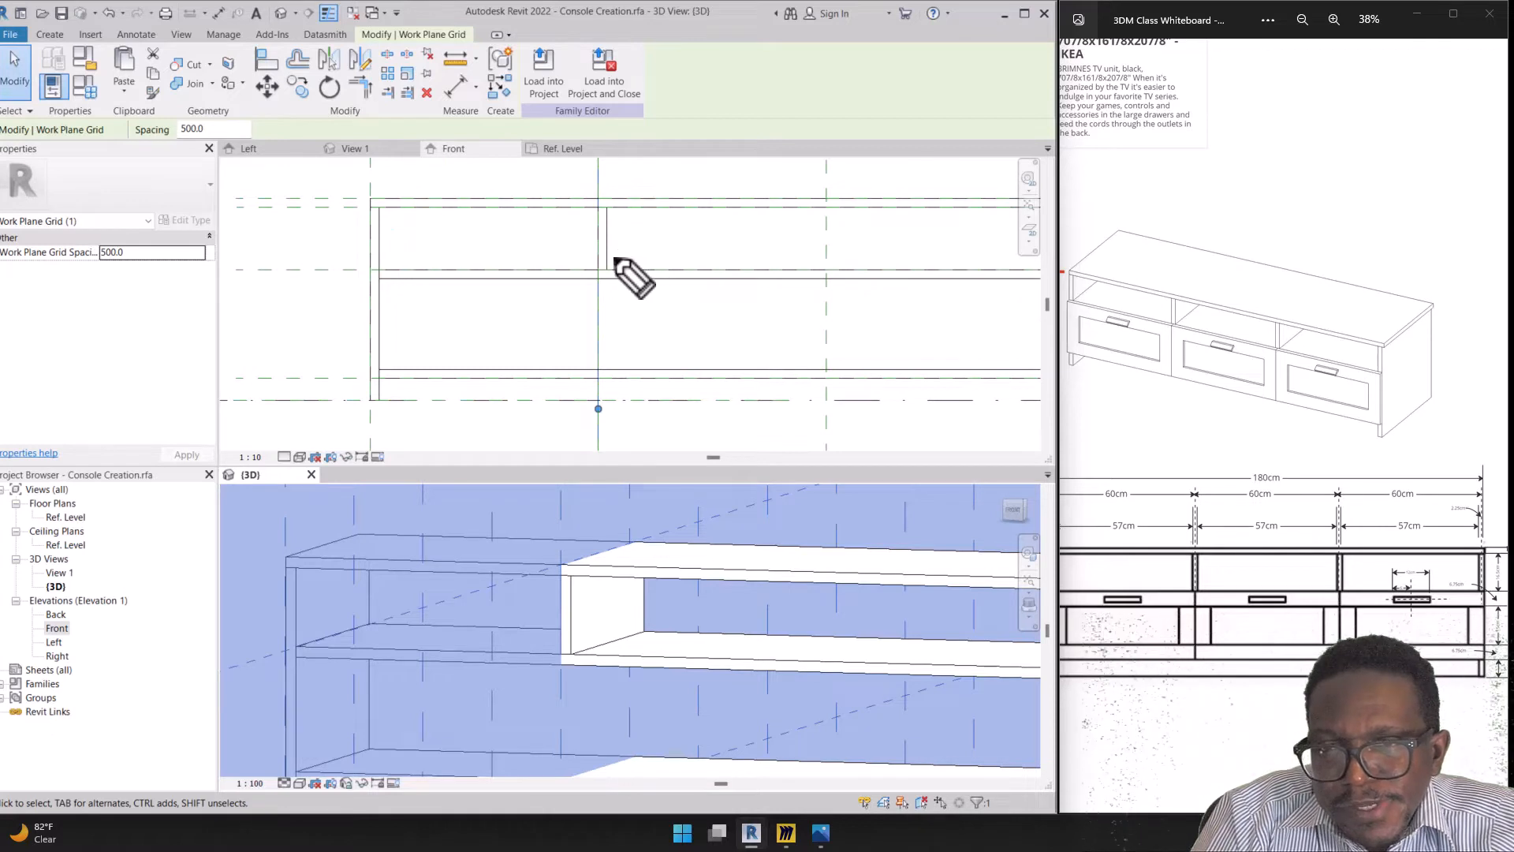
left_click_drag(631, 186, 585, 184)
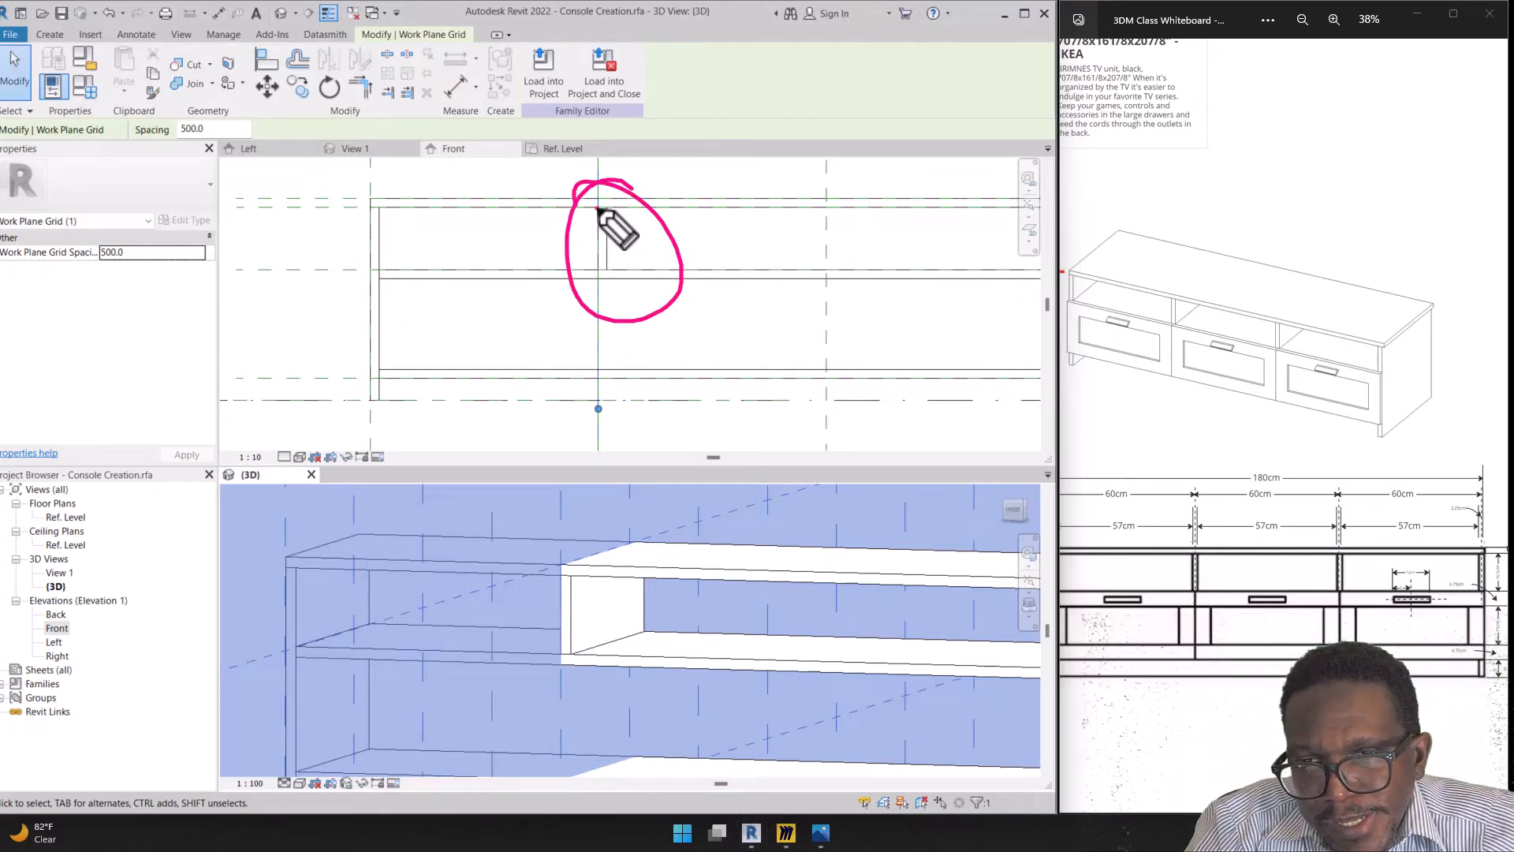
left_click_drag(597, 208, 593, 257)
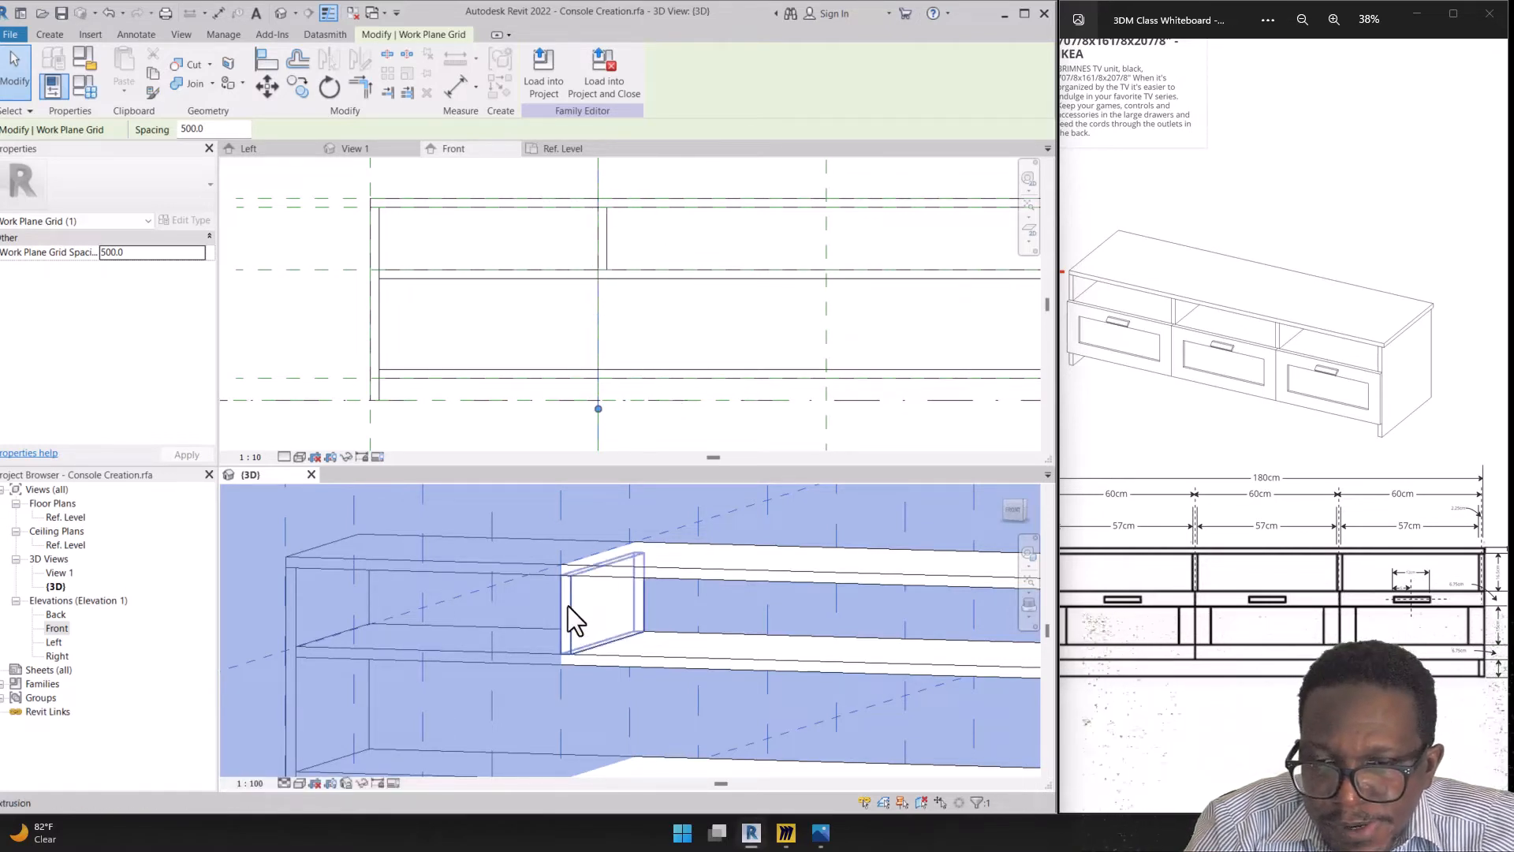
Select the shelf divider extrusion and work out 22.5 ÷ 2 in Calculator for half its thickness
left_click(573, 621)
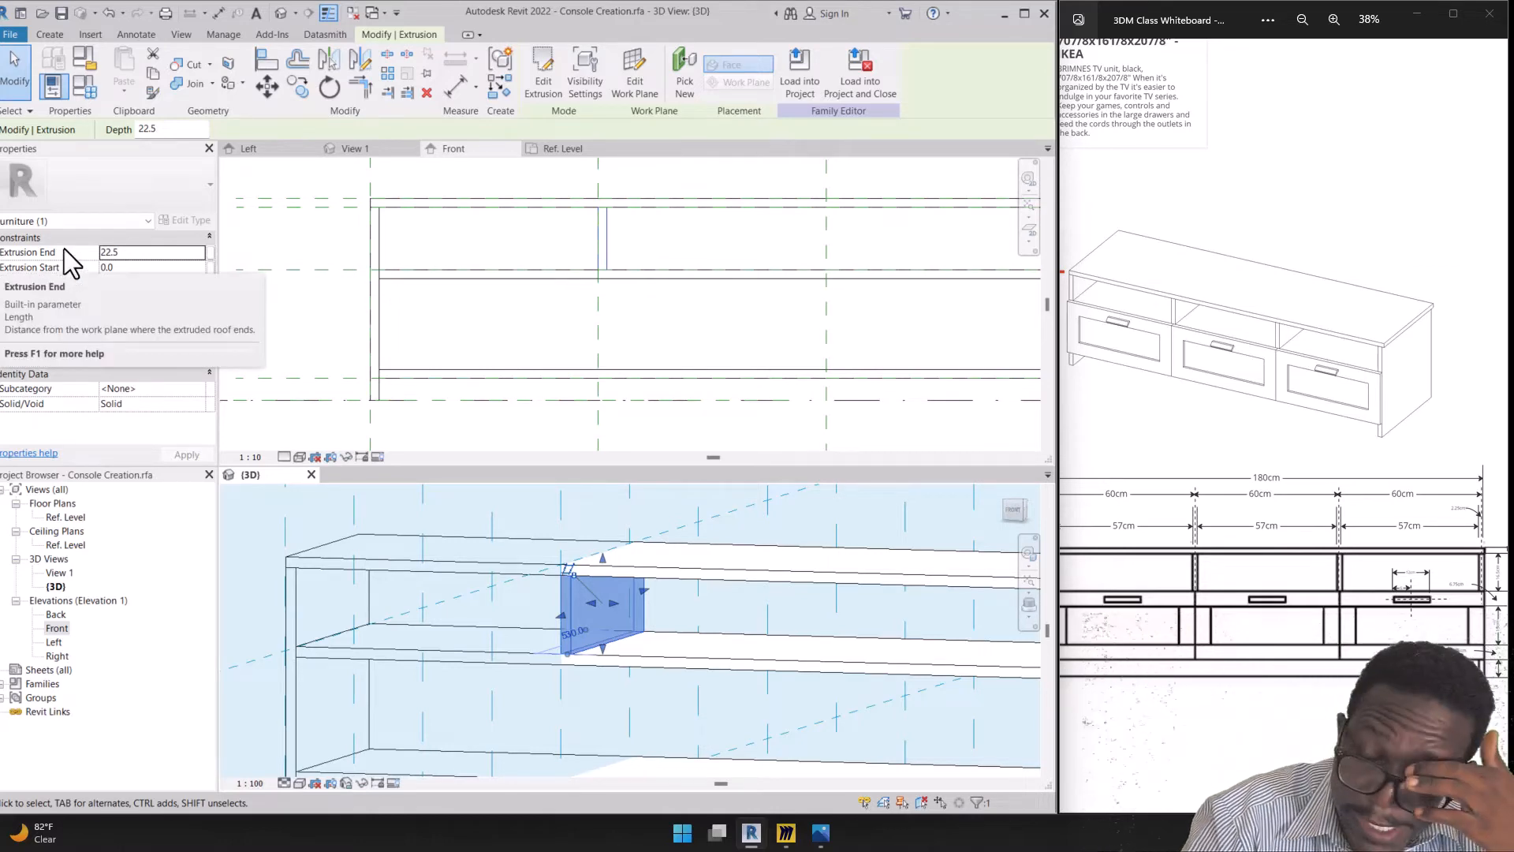
double_click(126, 253)
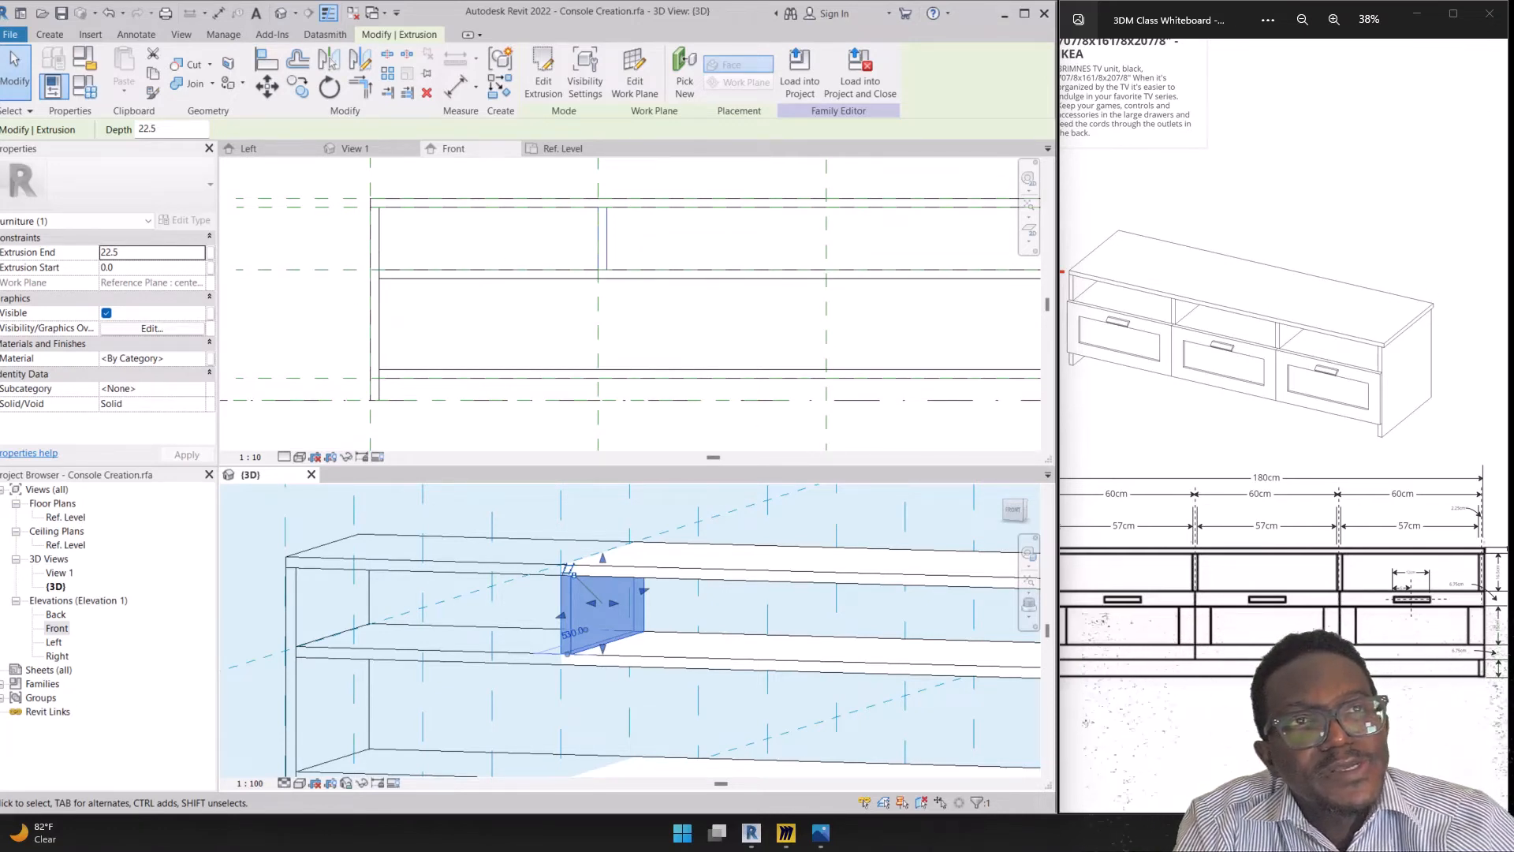
left_click_drag(1207, 0, 493, 240)
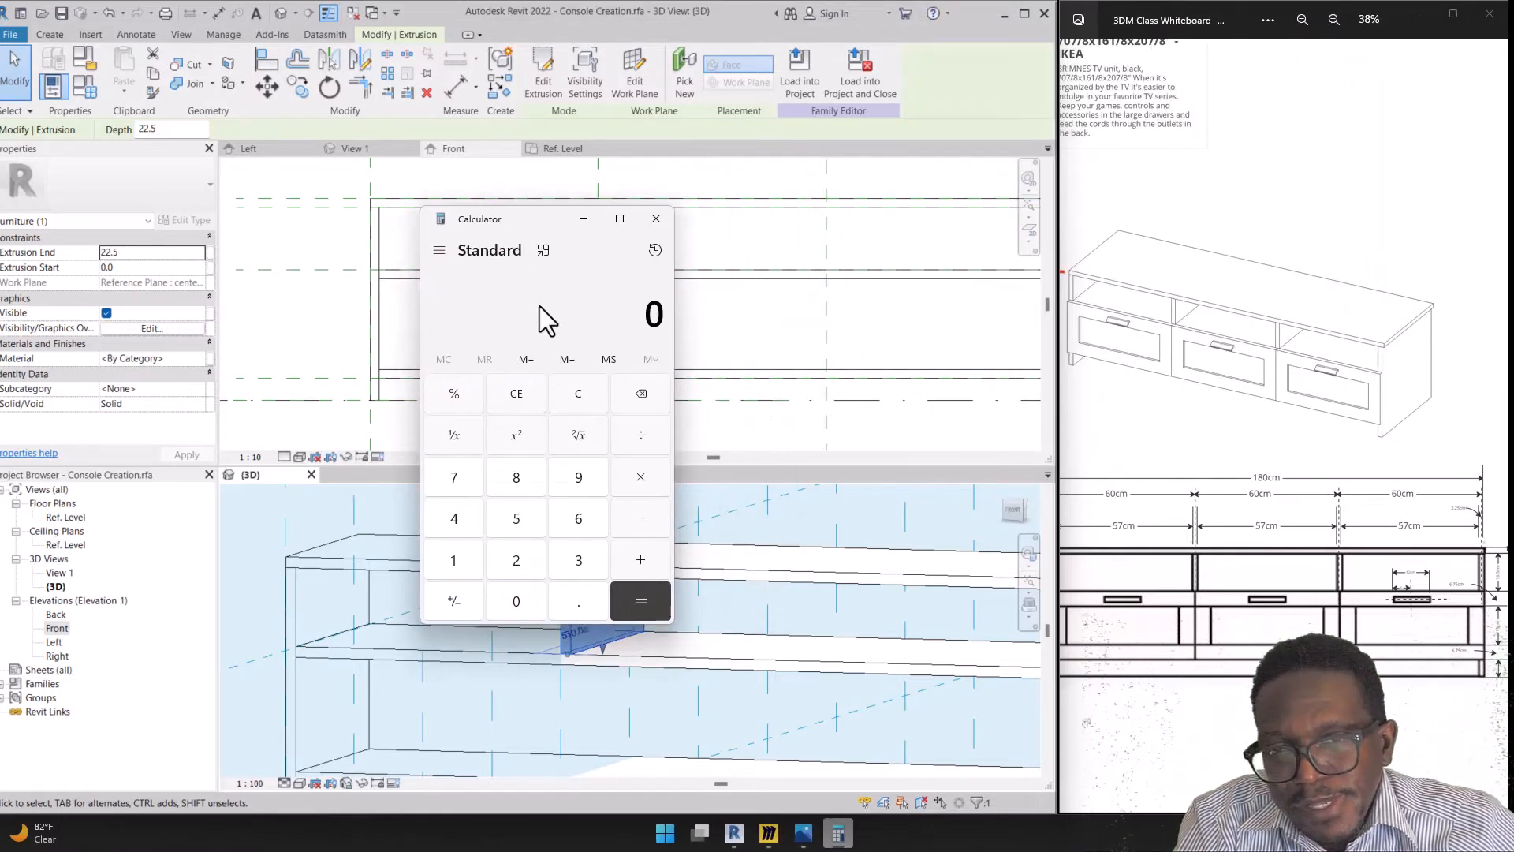
type("22")
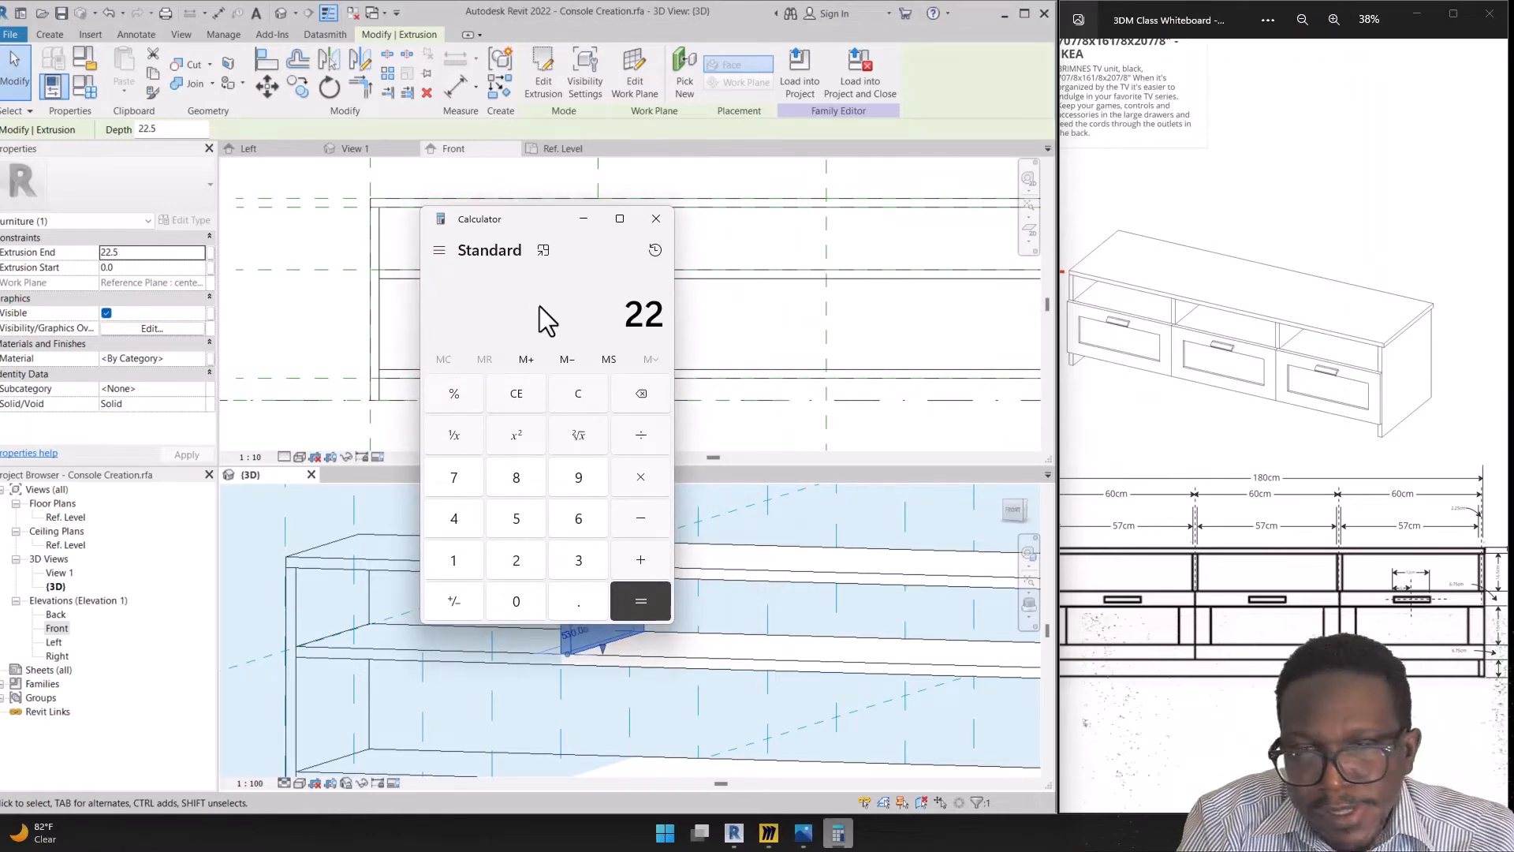
type(".5")
type("/2")
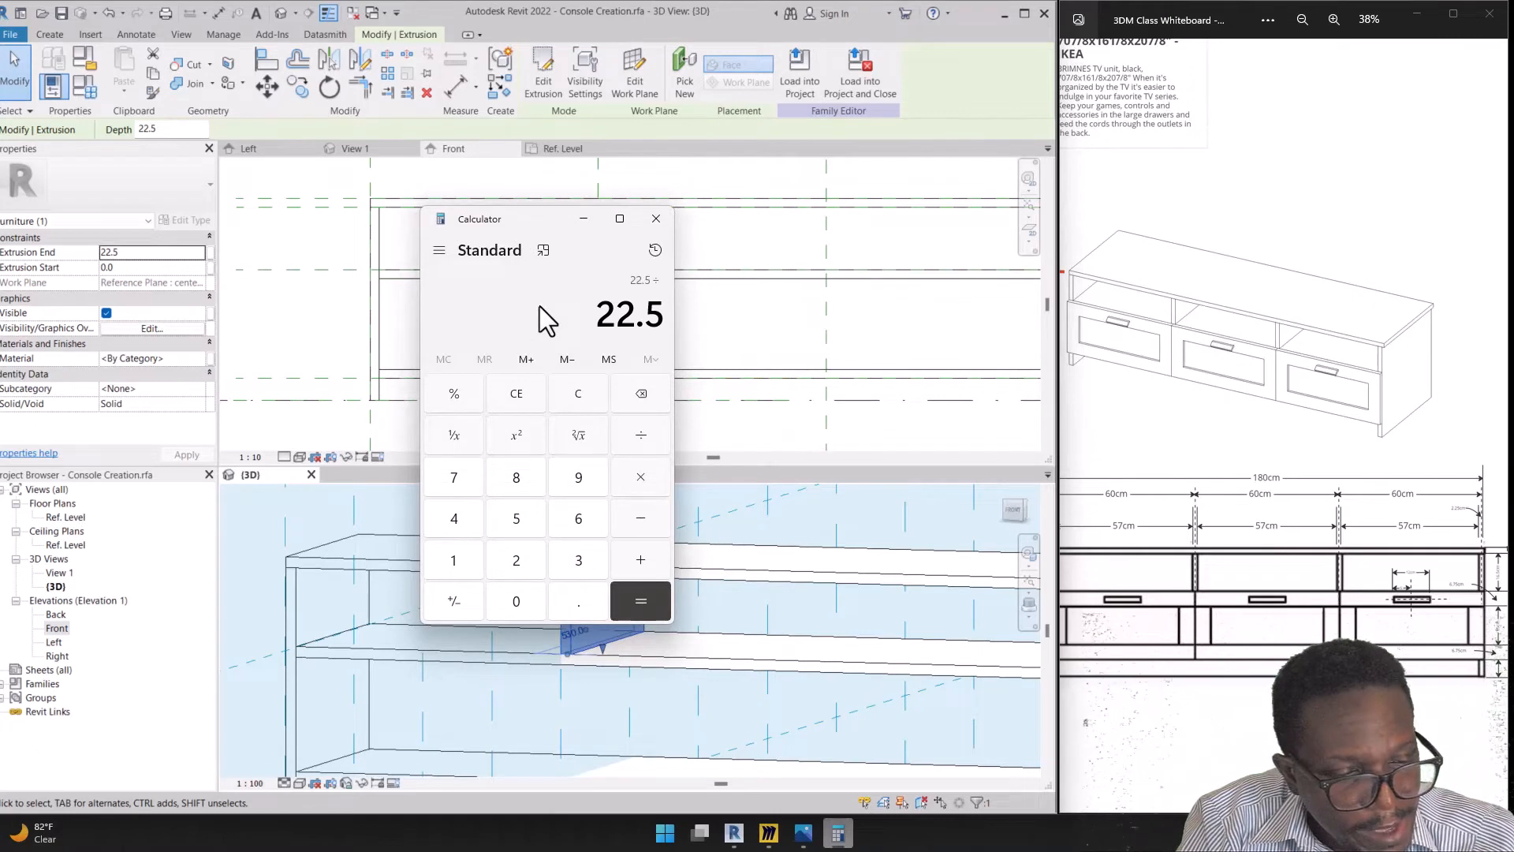
key("Return")
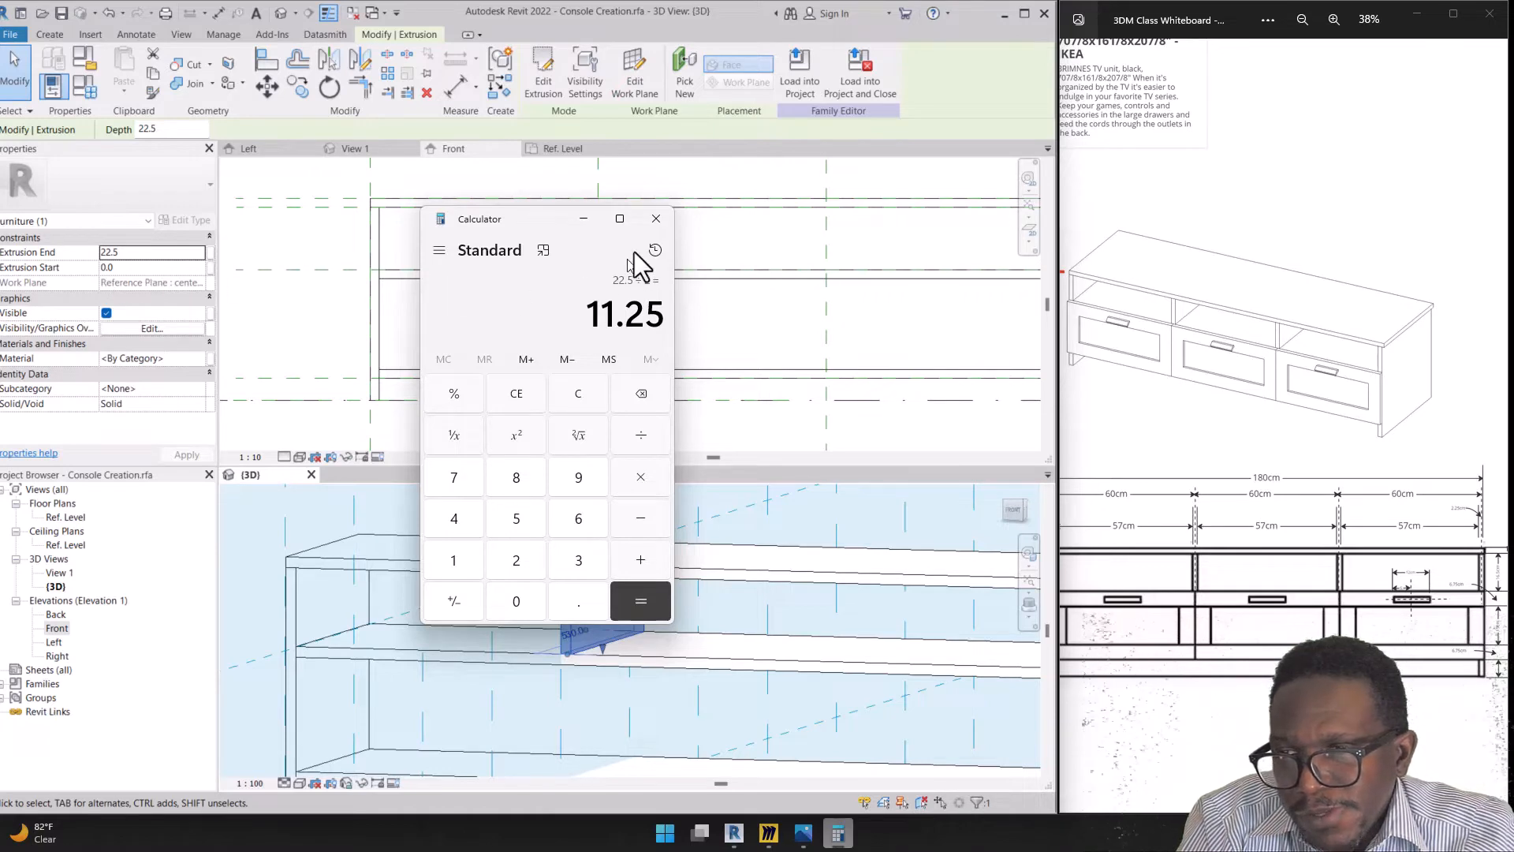
left_click_drag(519, 219, 260, 0)
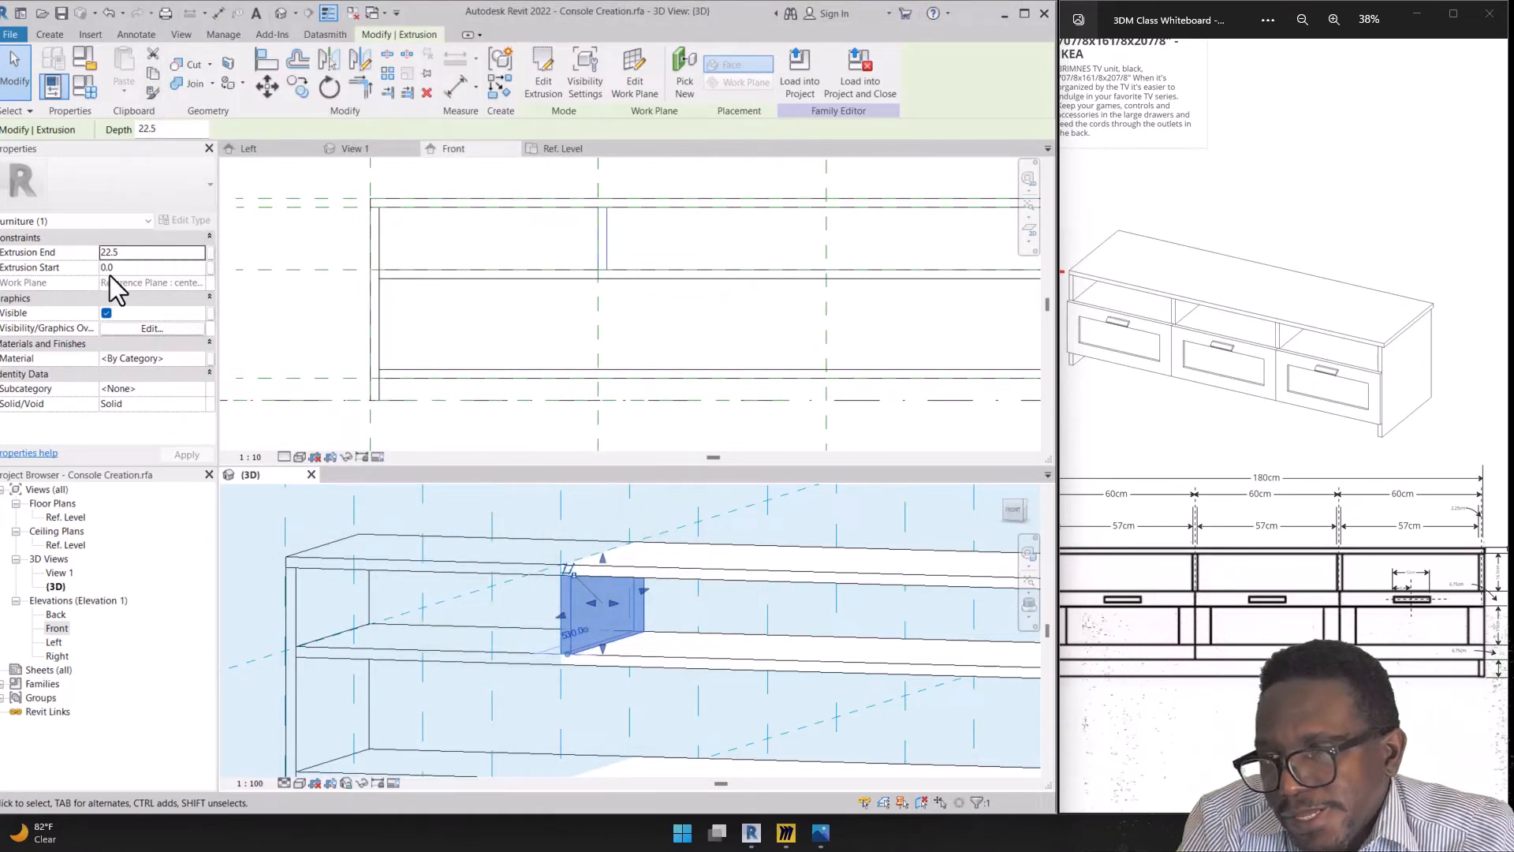
Set the divider's extrusion end to 11.3 and its extrusion start to -11.3 to centre it on reference plane center 1
left_click(106, 253)
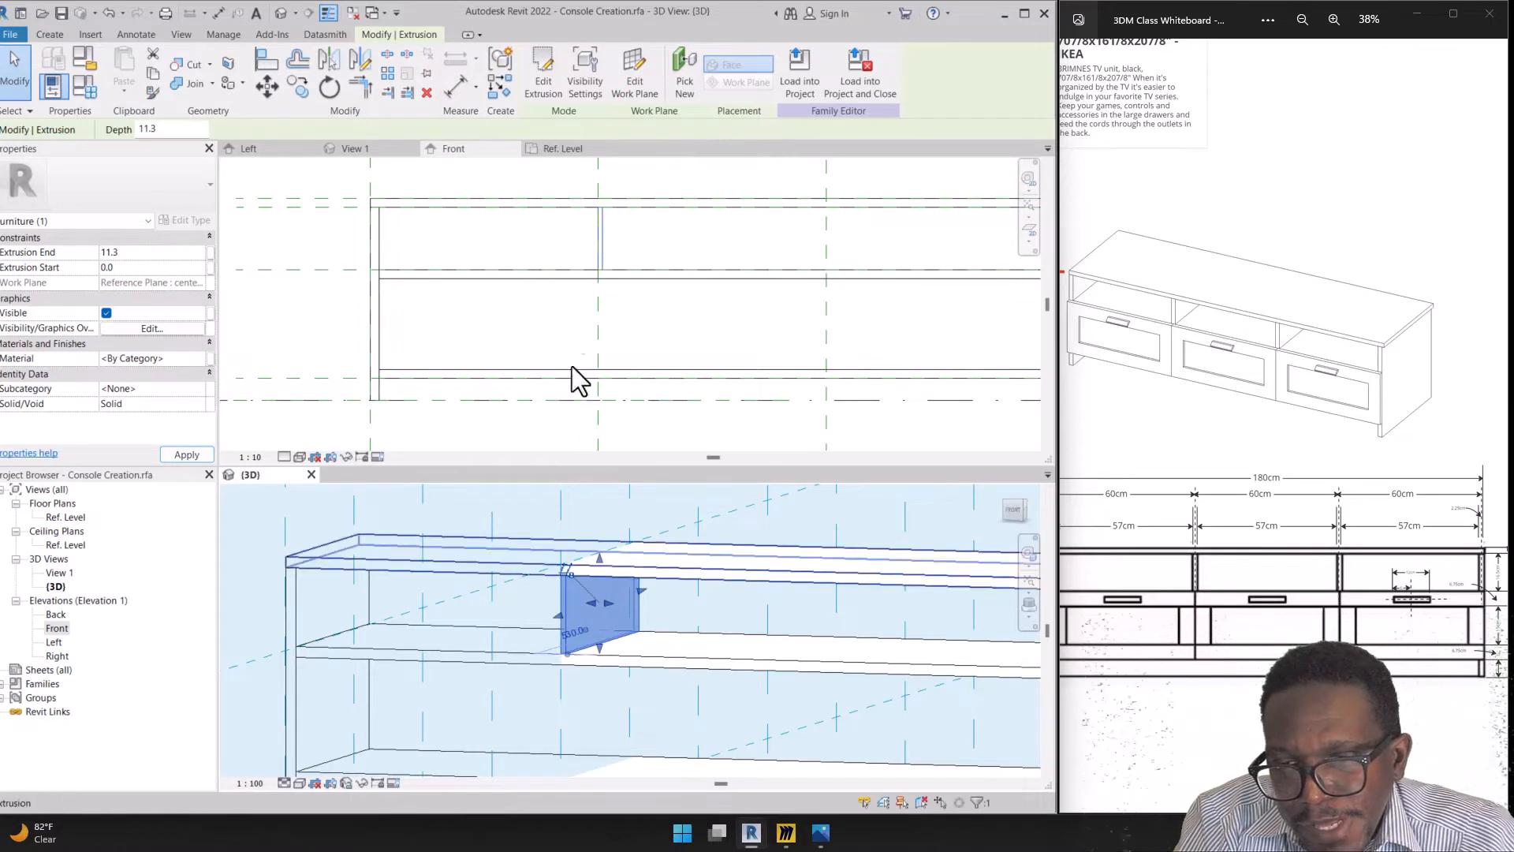
scroll(601, 199, "up", 3)
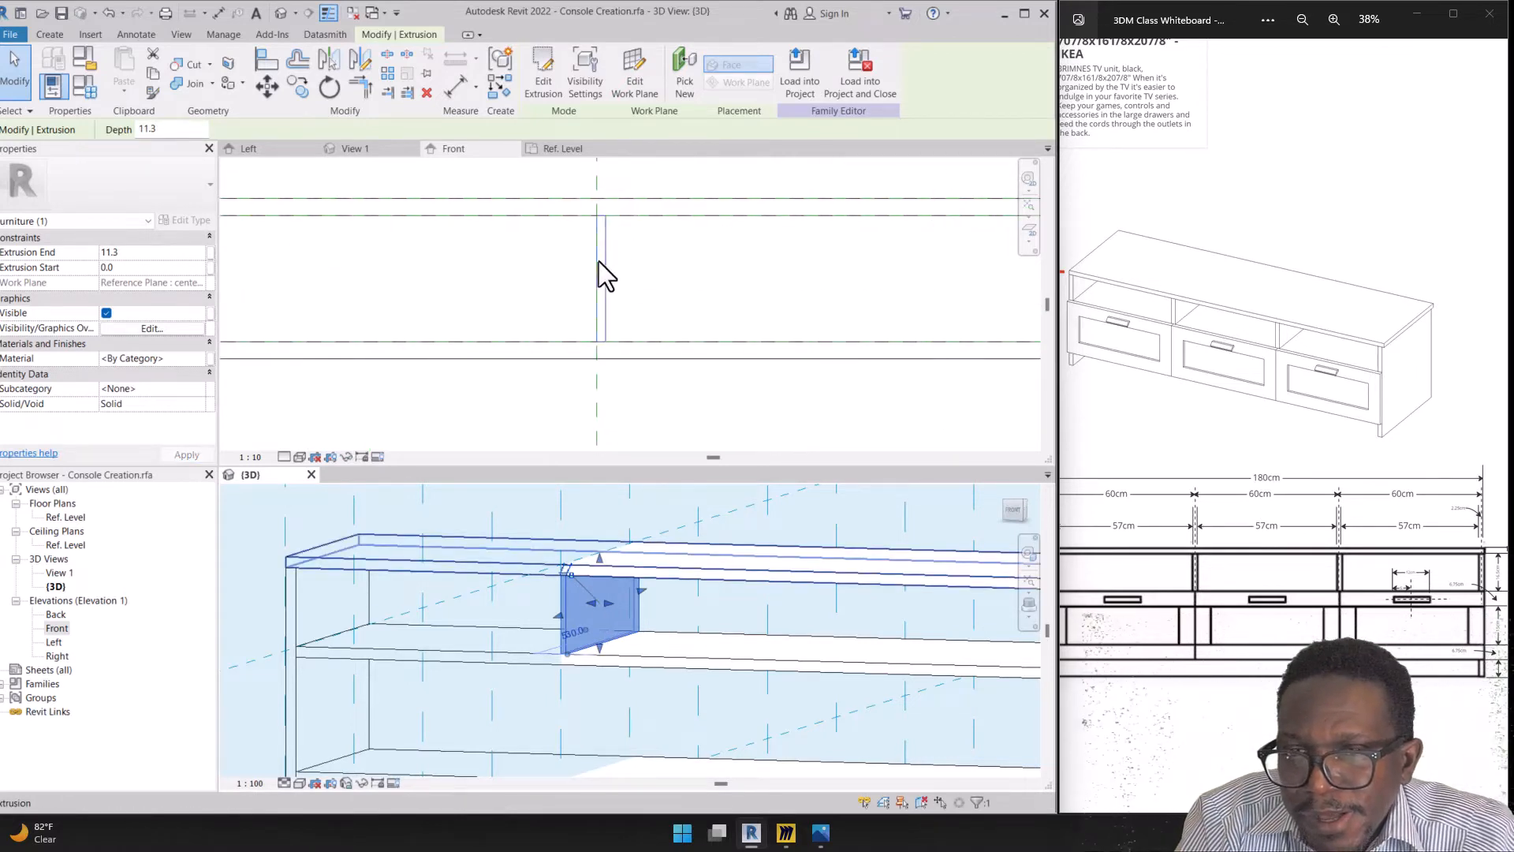
left_click(127, 267)
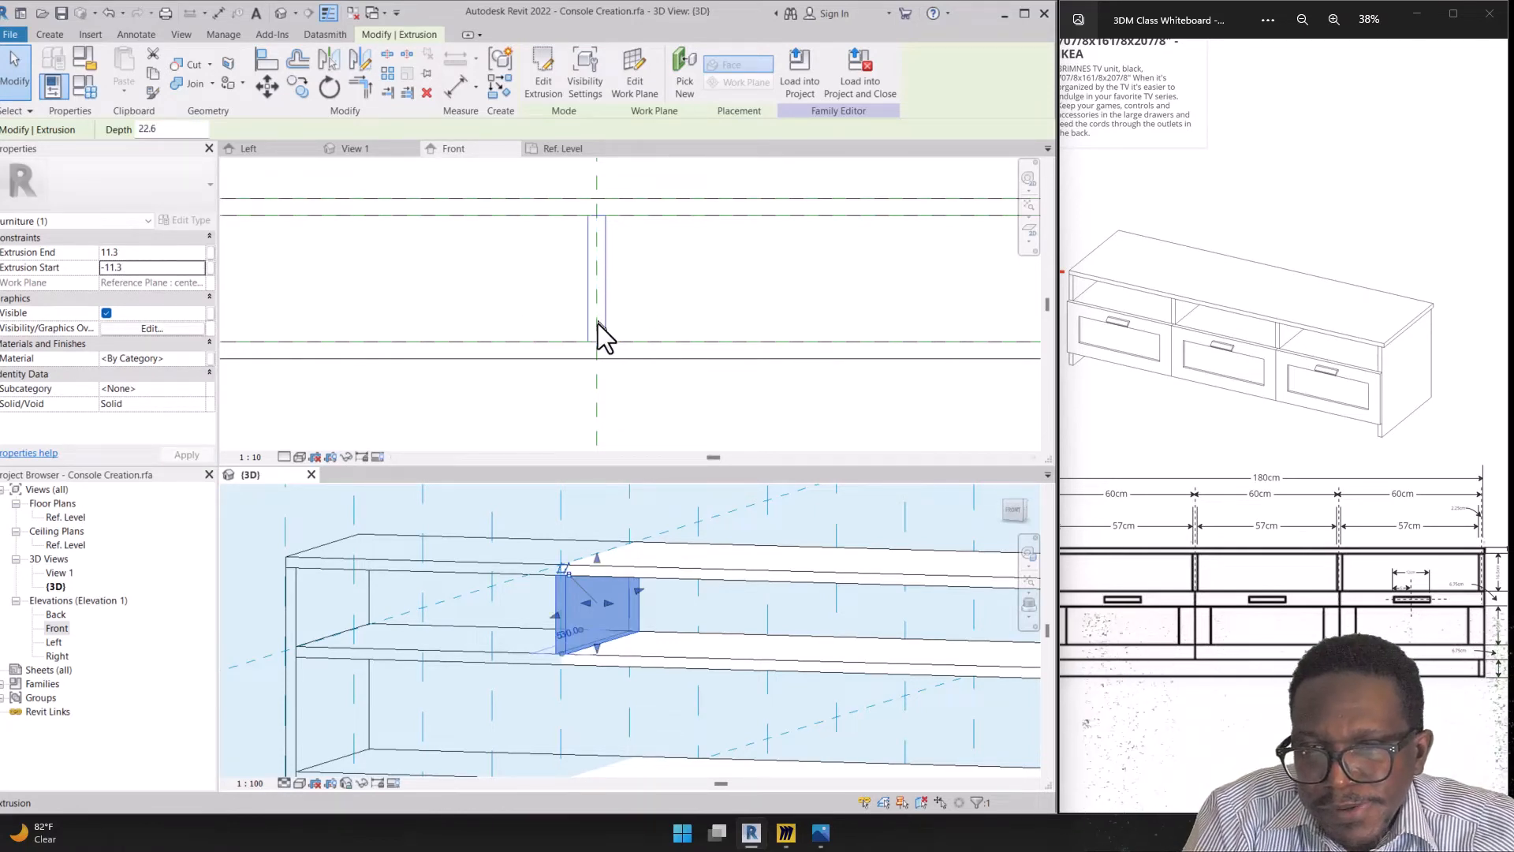
scroll(603, 323, "down", 5)
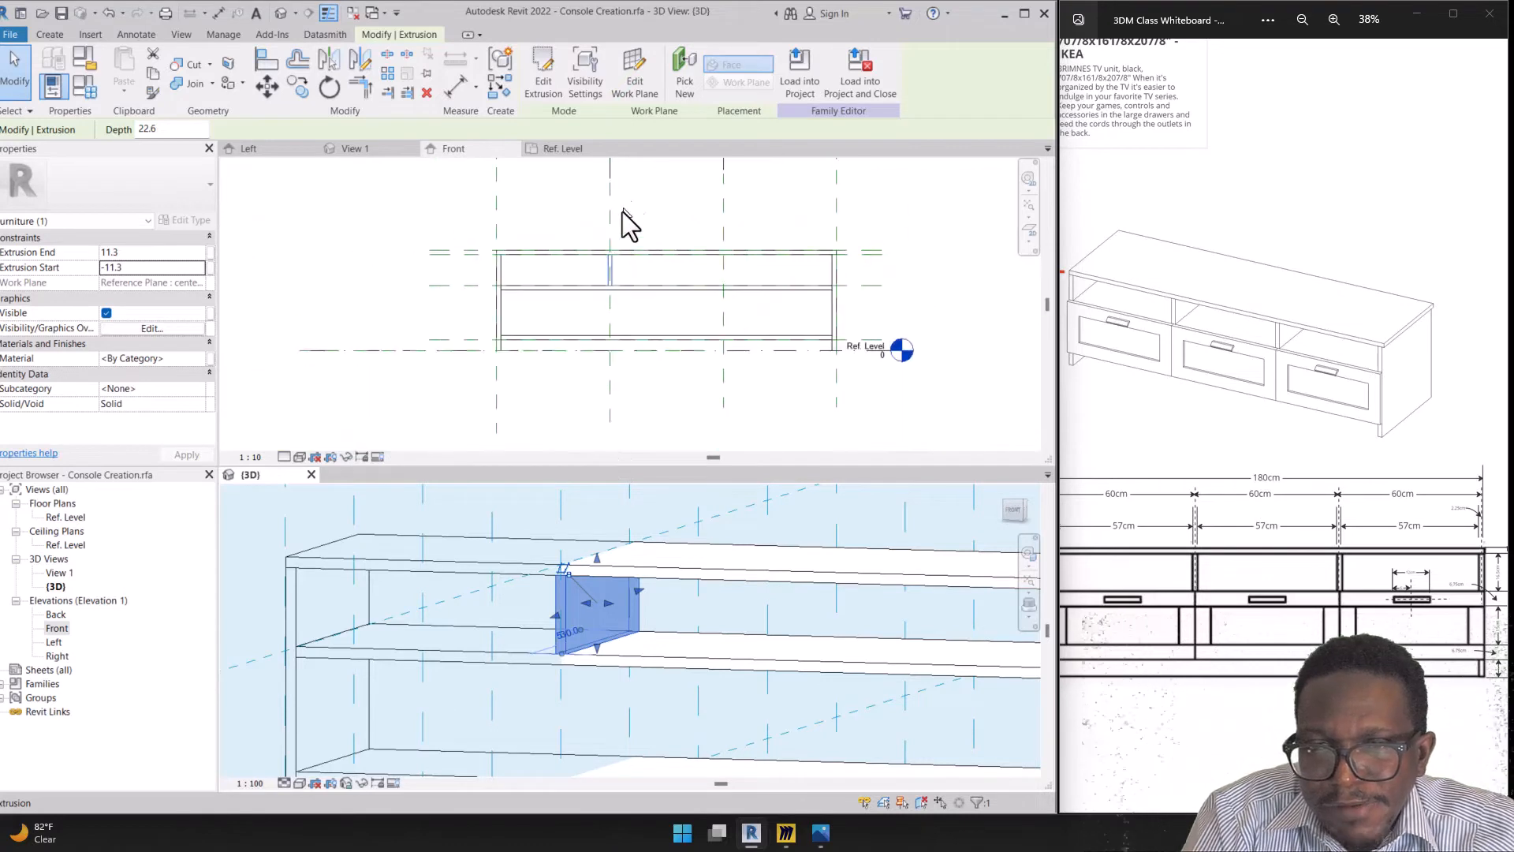
Flex the console in the front elevation by moving reference plane center 1 to about 400 from the left side panel
left_click(627, 237)
scroll(629, 212, "up", 1)
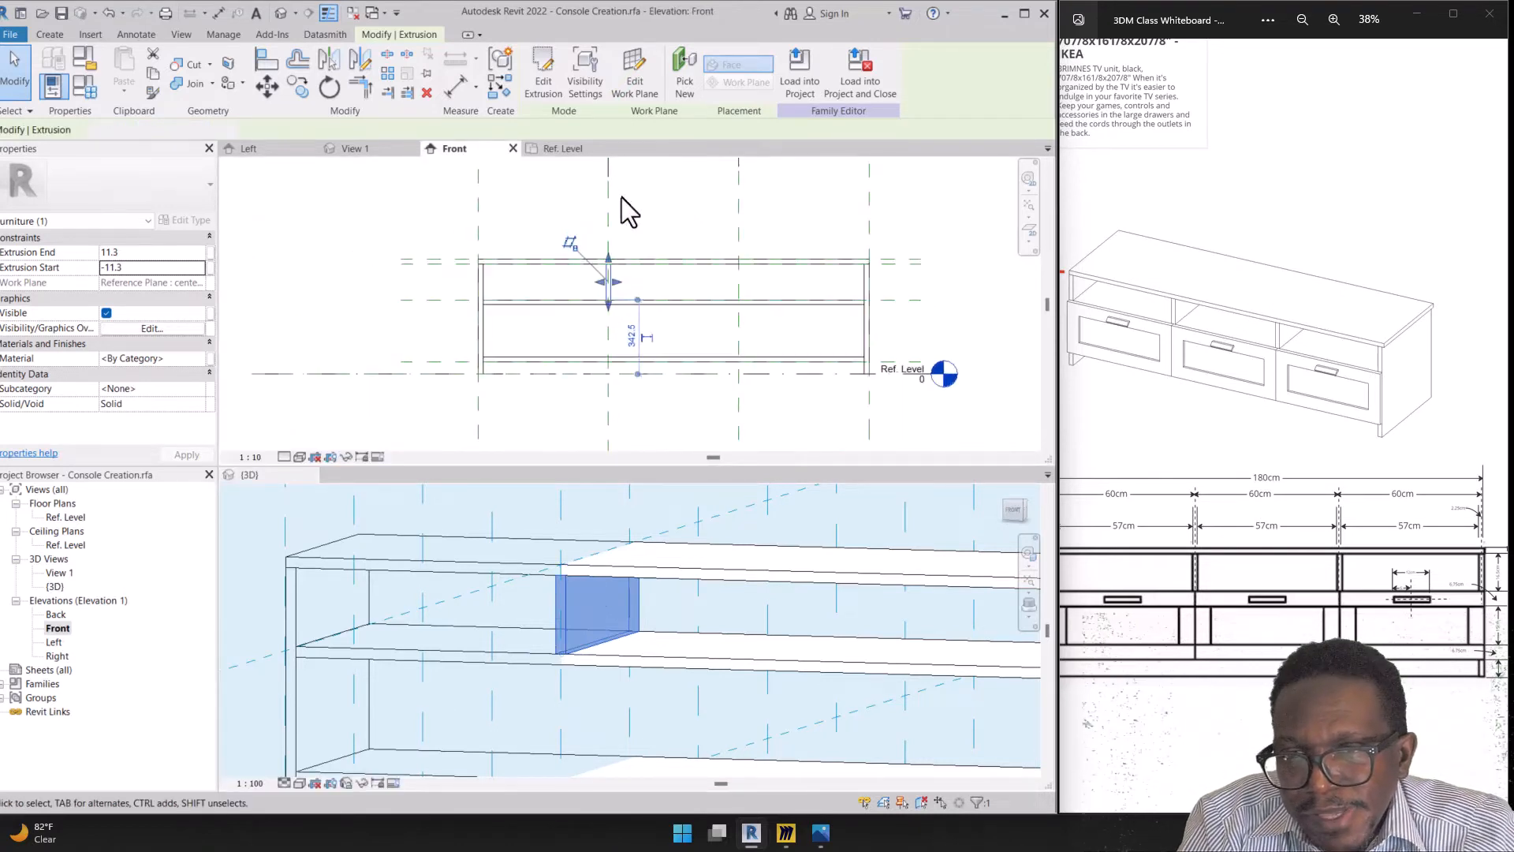
middle_click_drag(620, 210, 614, 297)
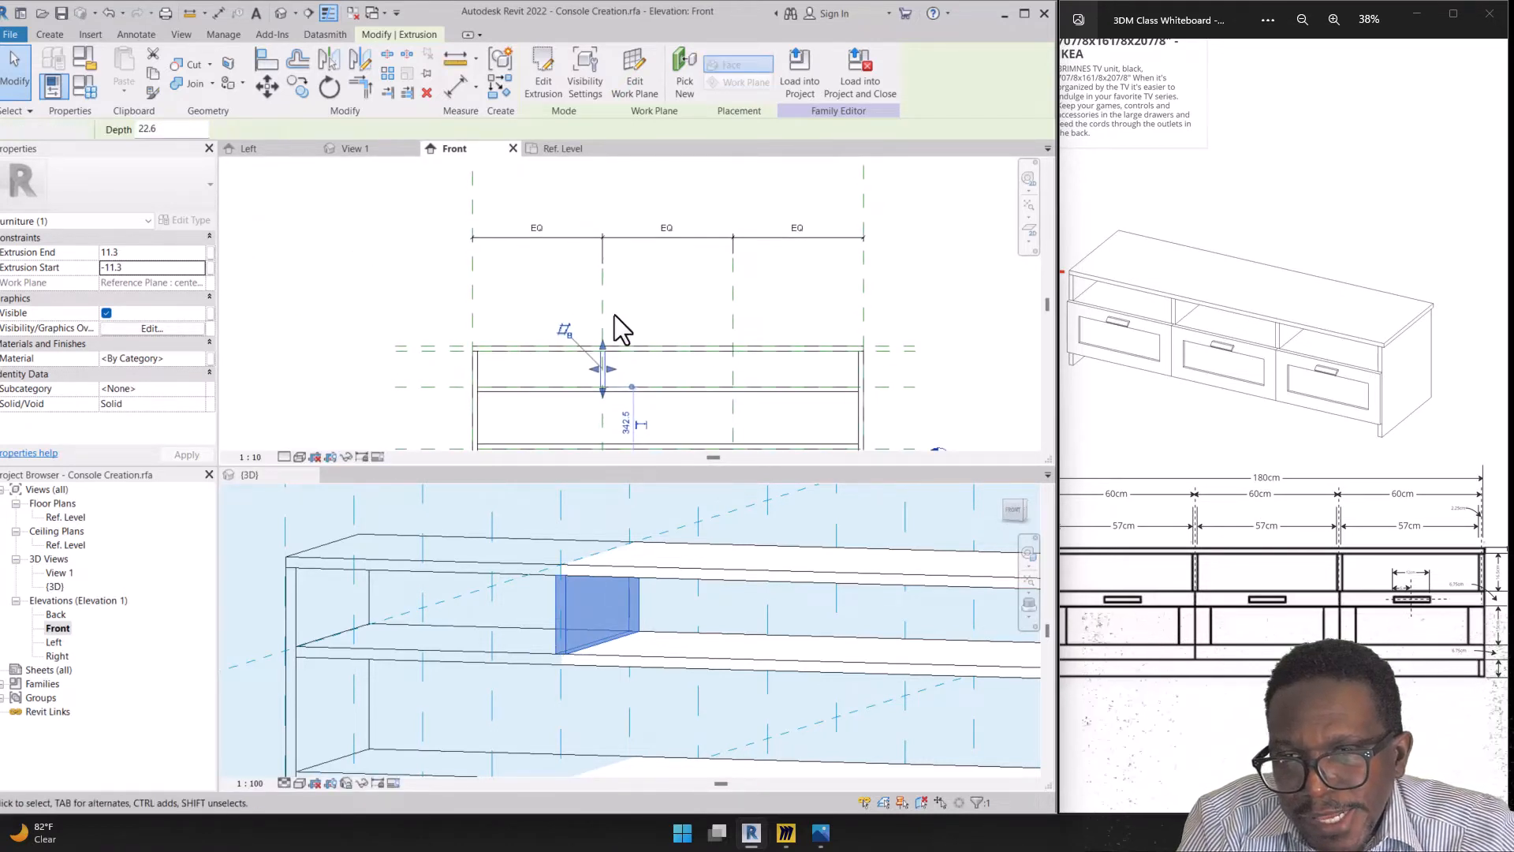
left_click(621, 329)
left_click(603, 315)
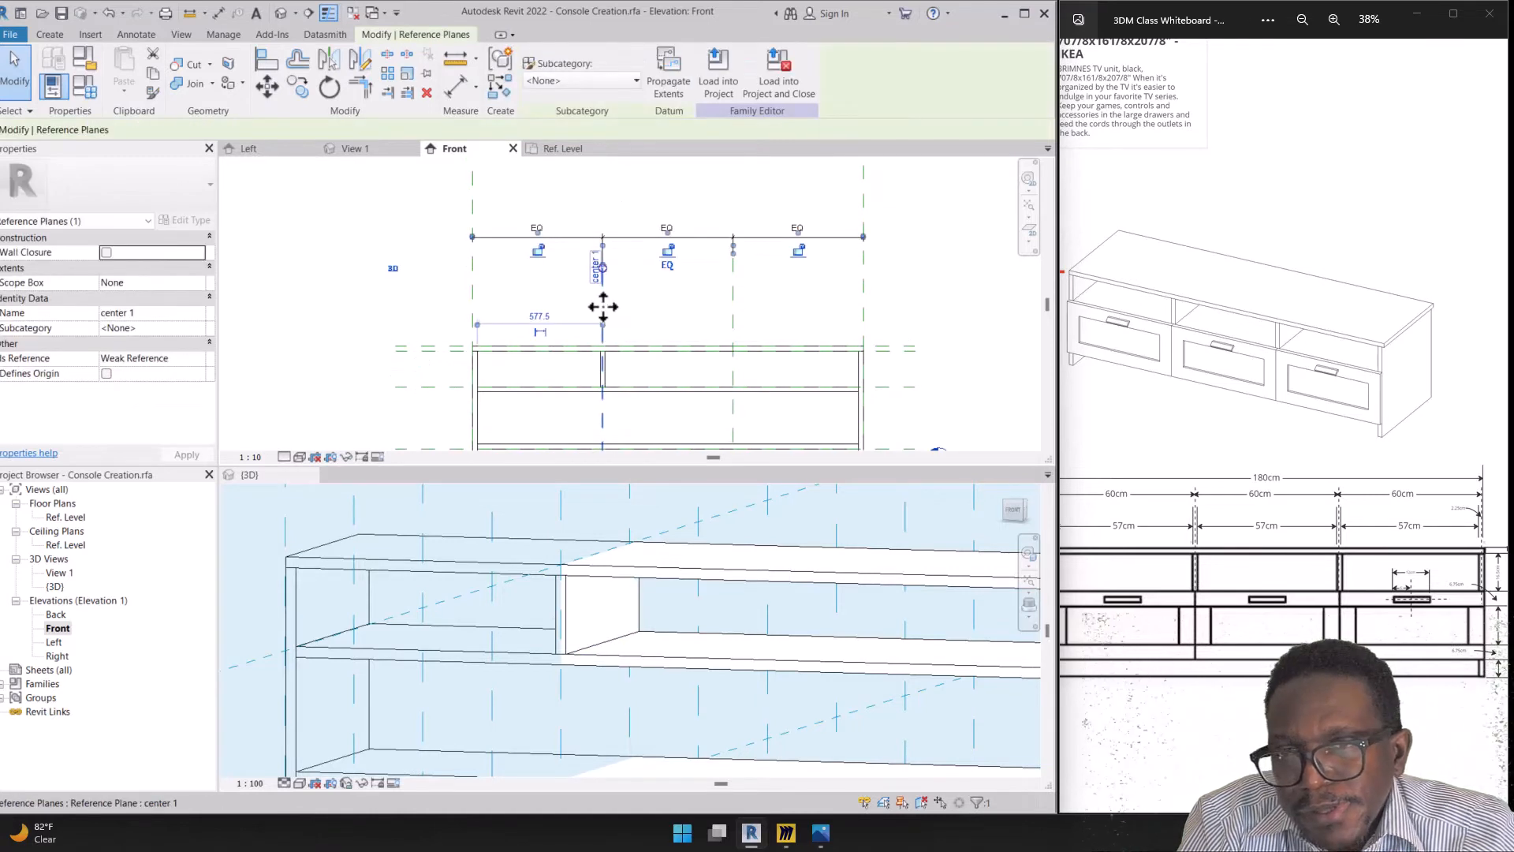
left_click_drag(638, 306, 577, 300)
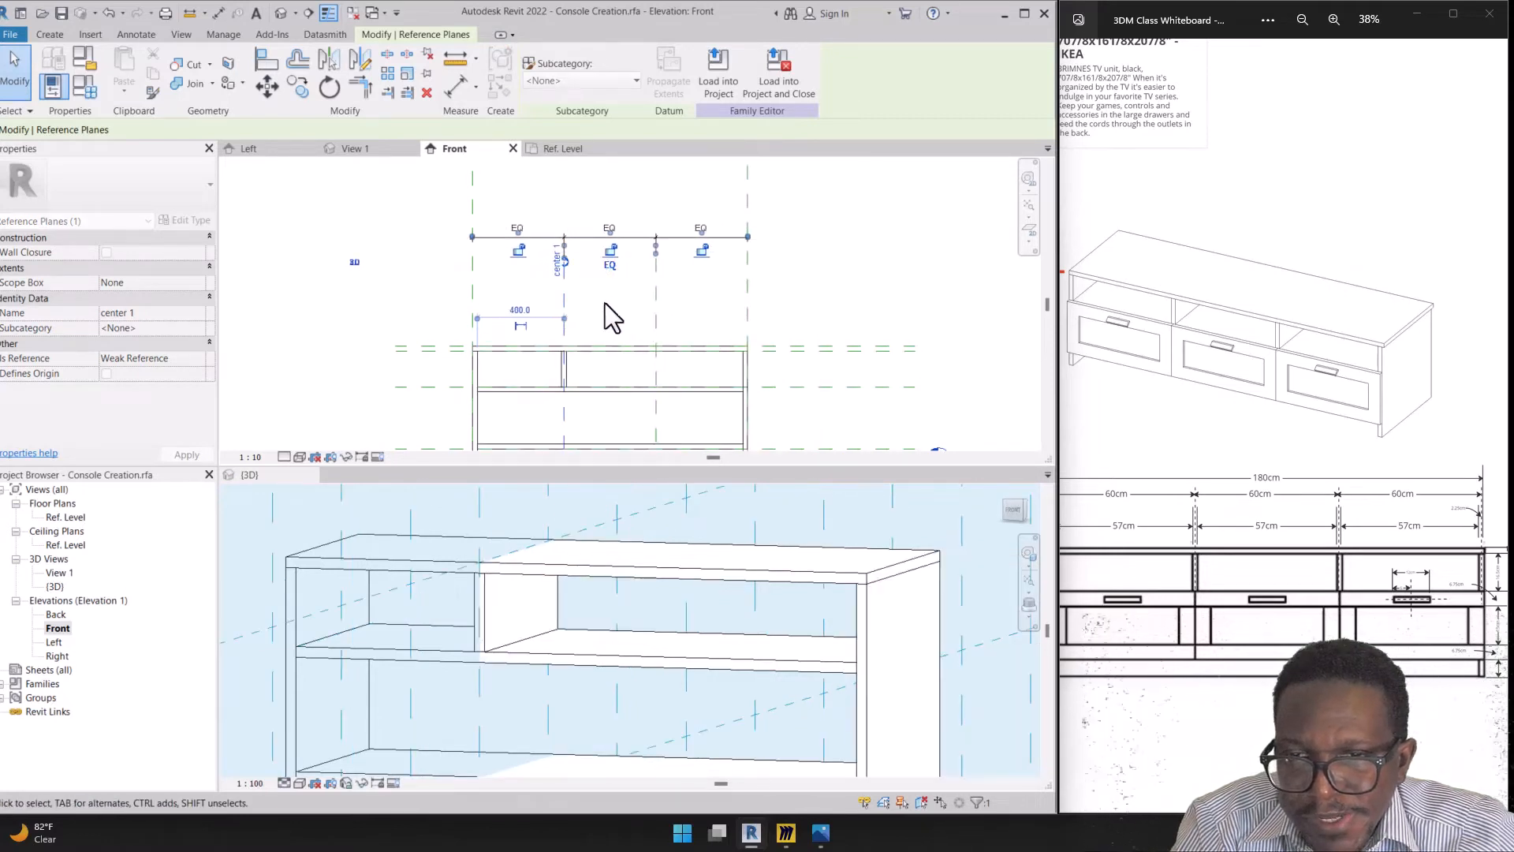
Undo the last move of reference plane center 1 and check the restored console in the 3D view
key("ctrl+z")
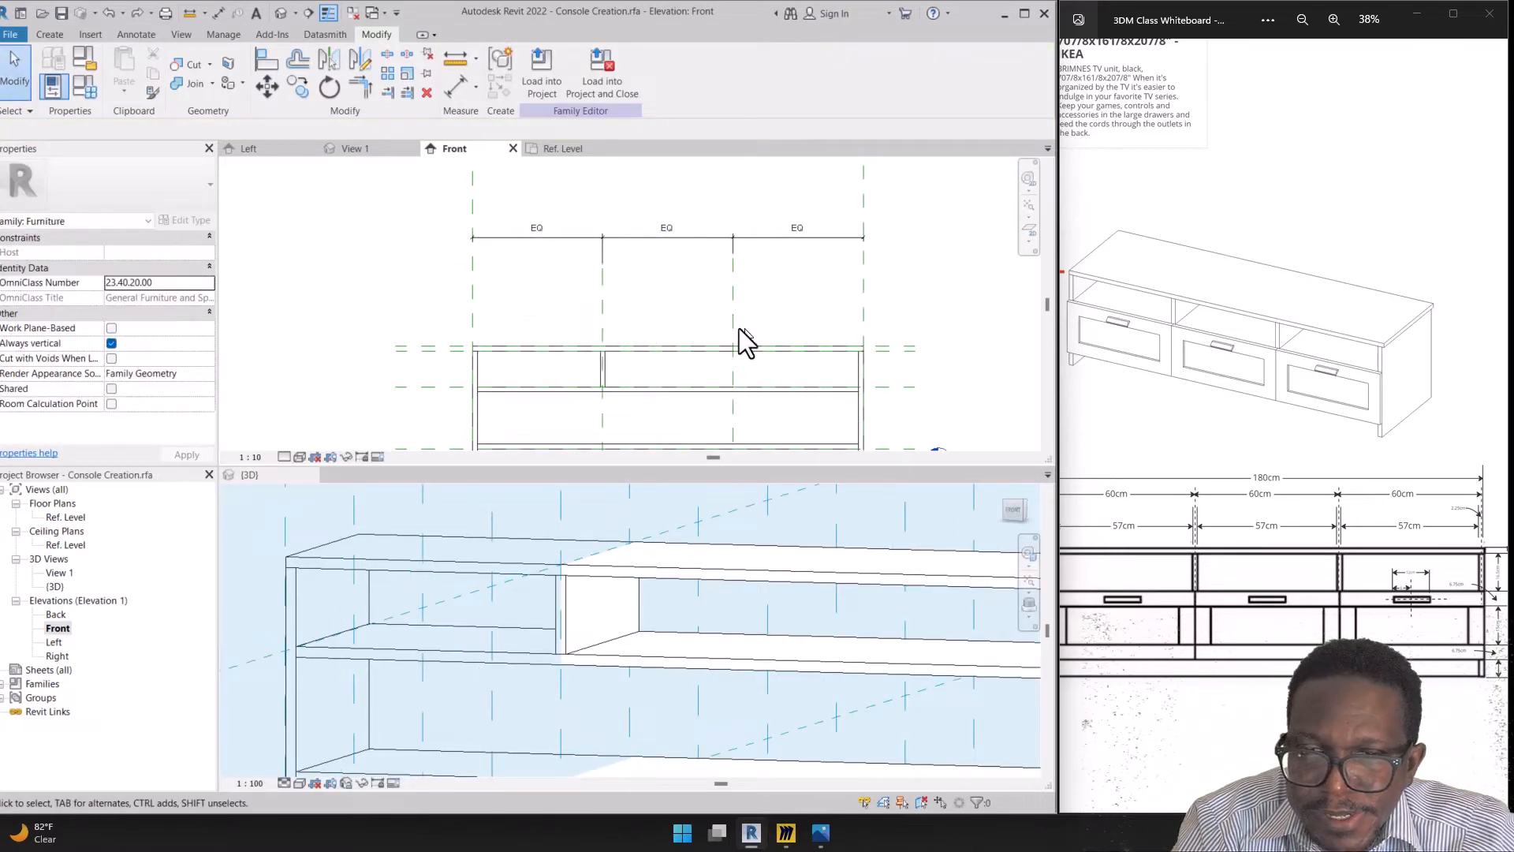
scroll(623, 401, "up", 3)
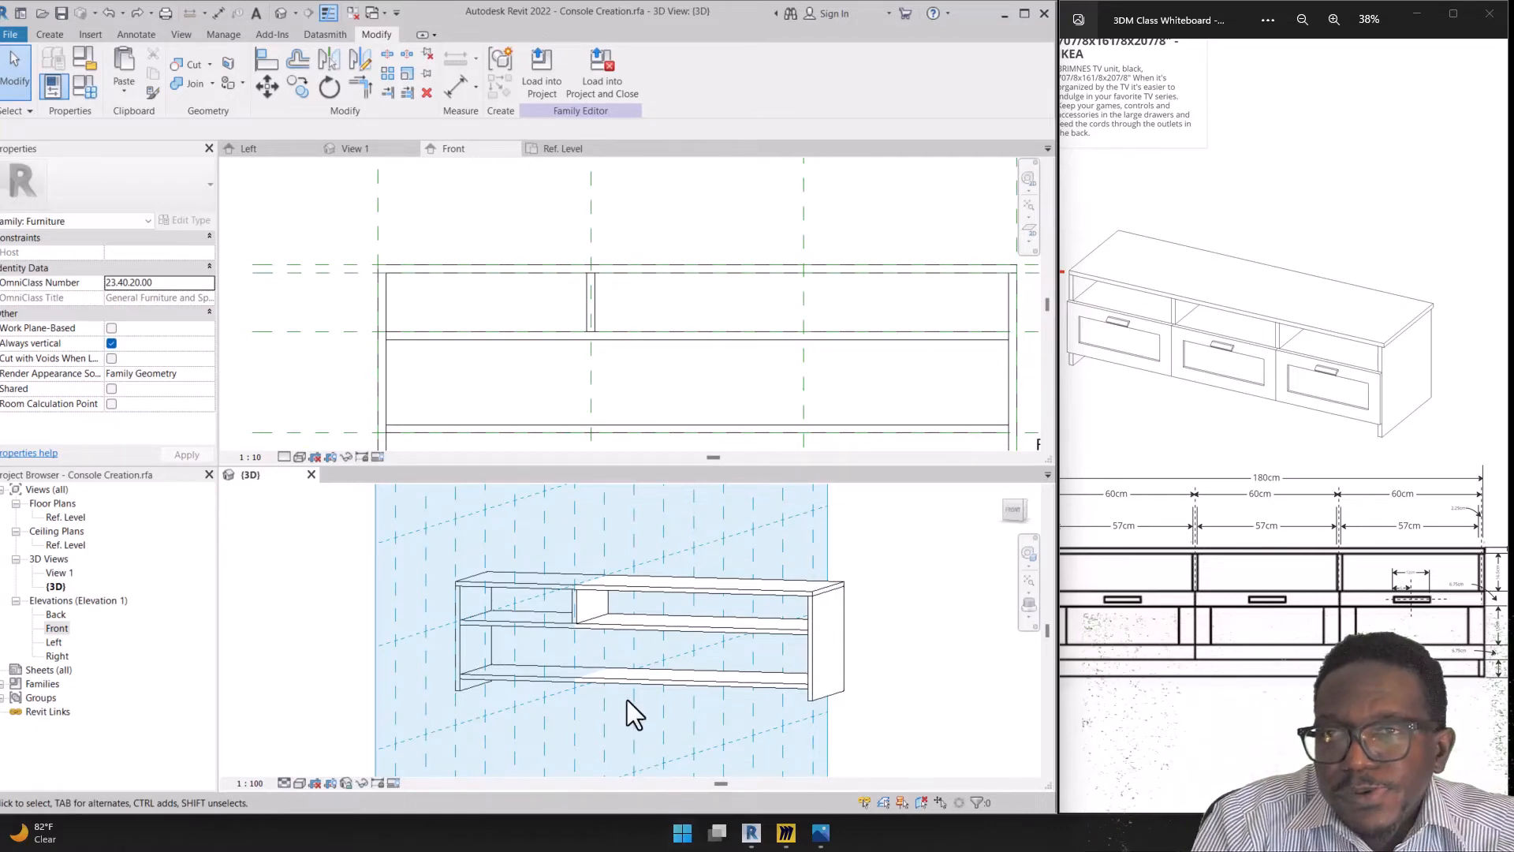
scroll(598, 599, "down", 1)
scroll(597, 607, "up", 5)
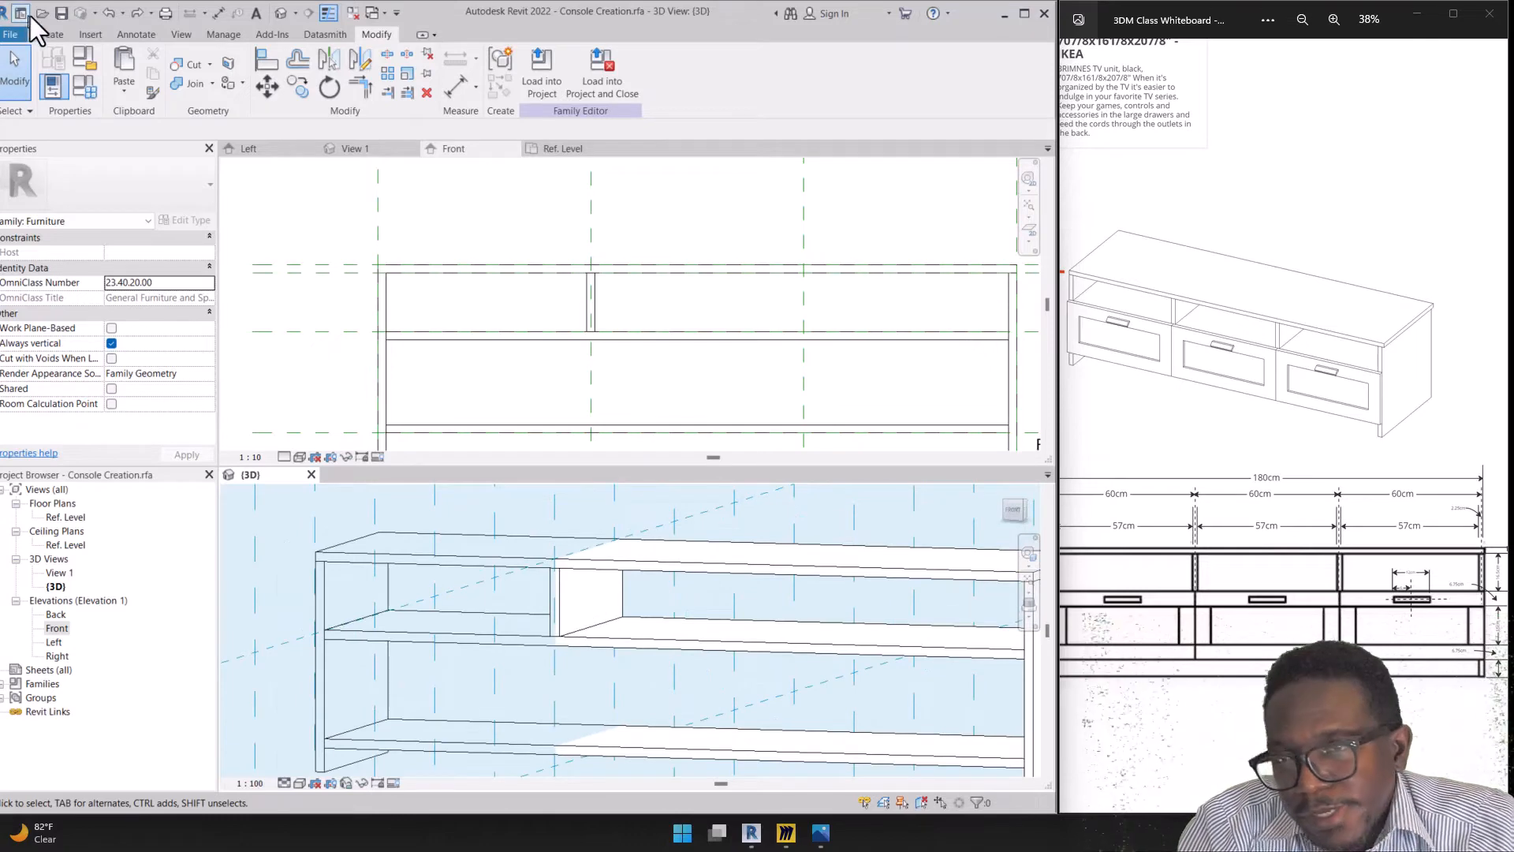
scroll(538, 643, "down", 4)
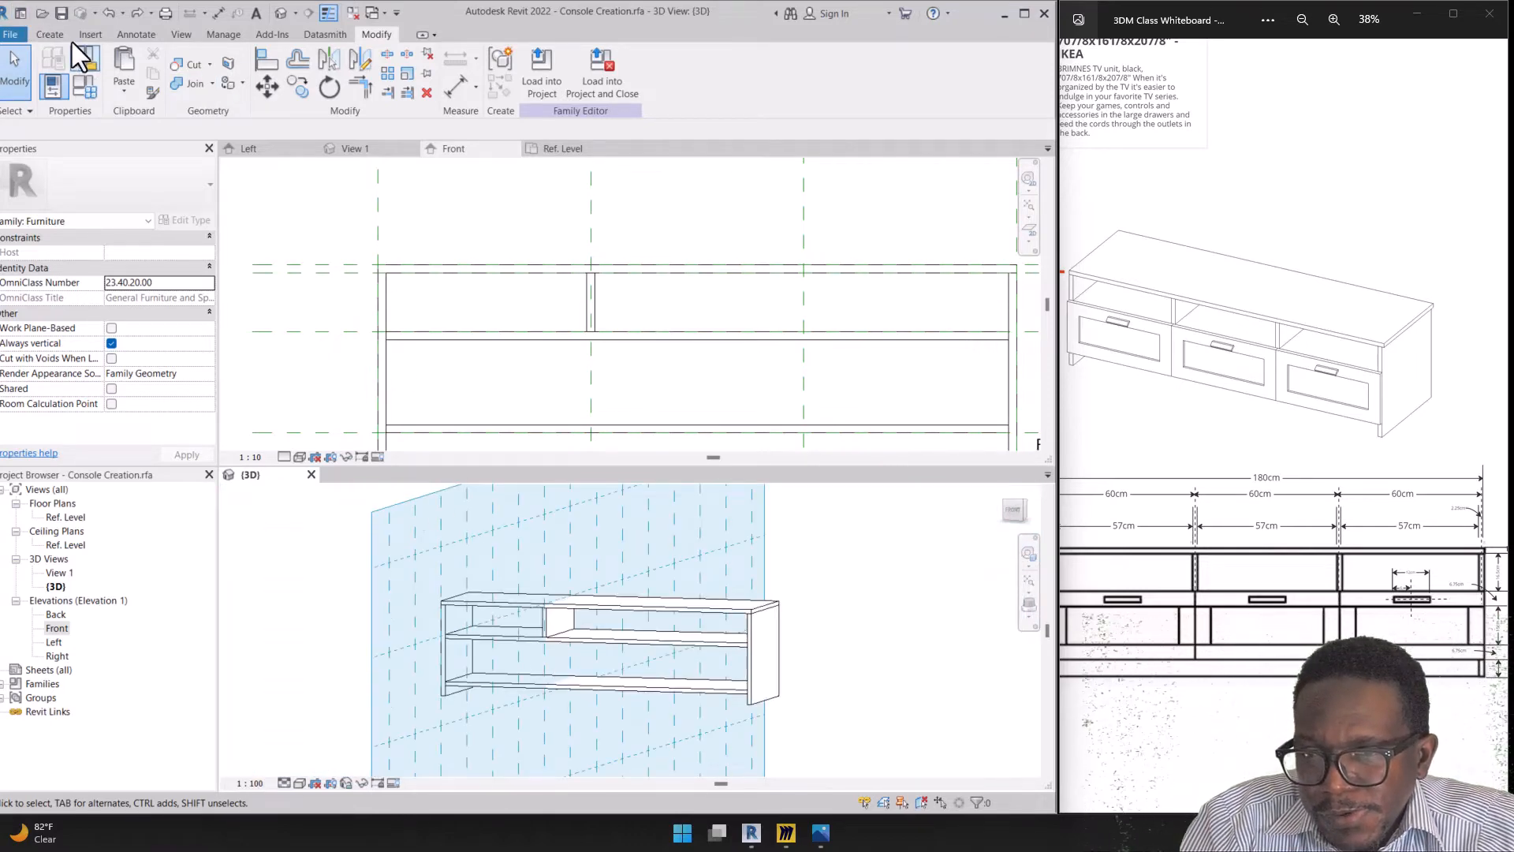
Set the work plane to the named reference plane center 2 for the second shelf divider
left_click(50, 34)
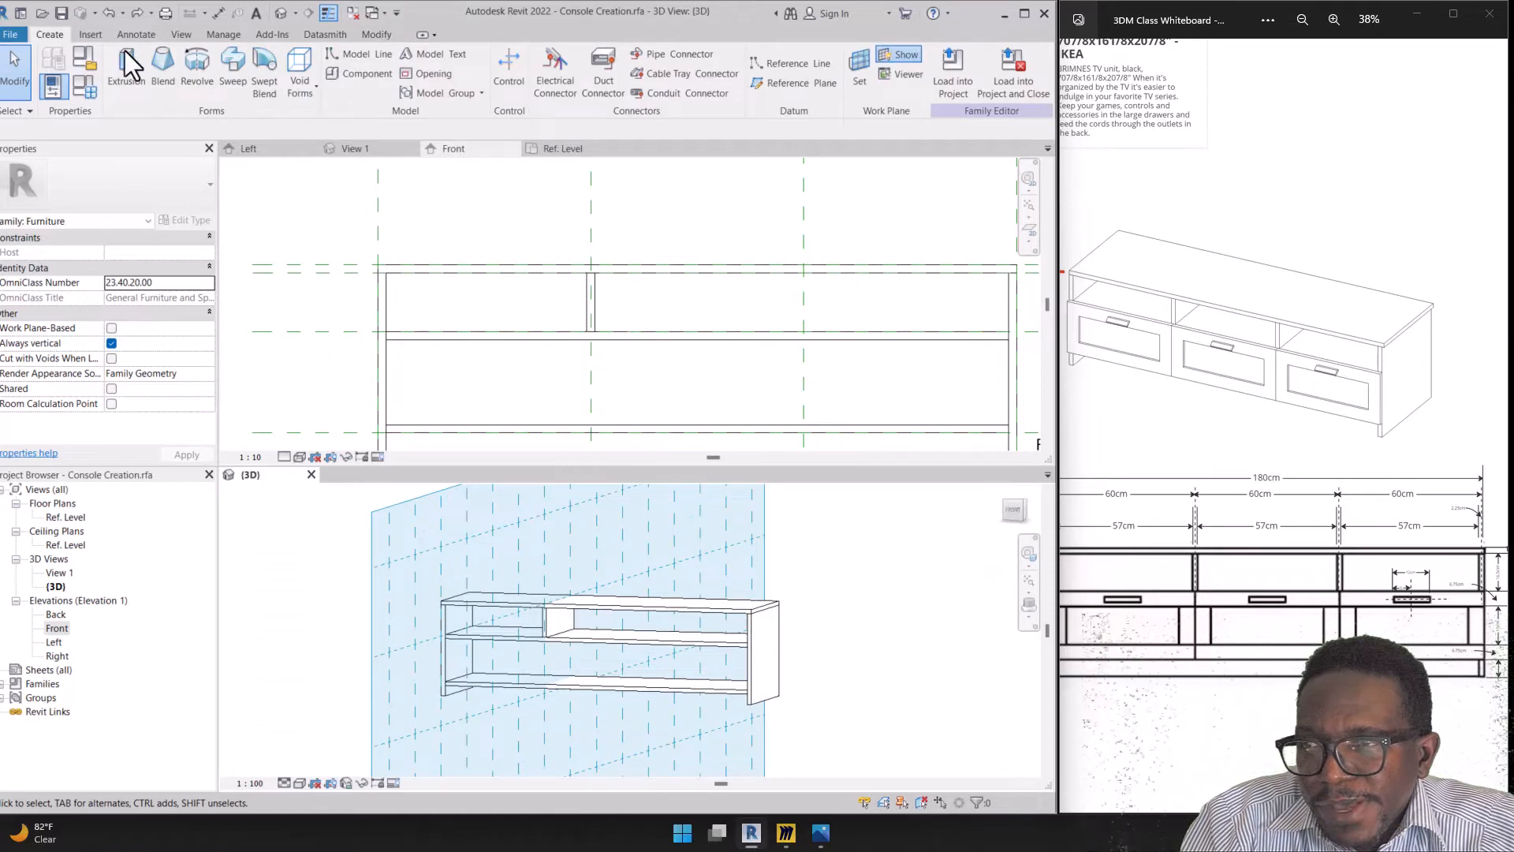
left_click(852, 71)
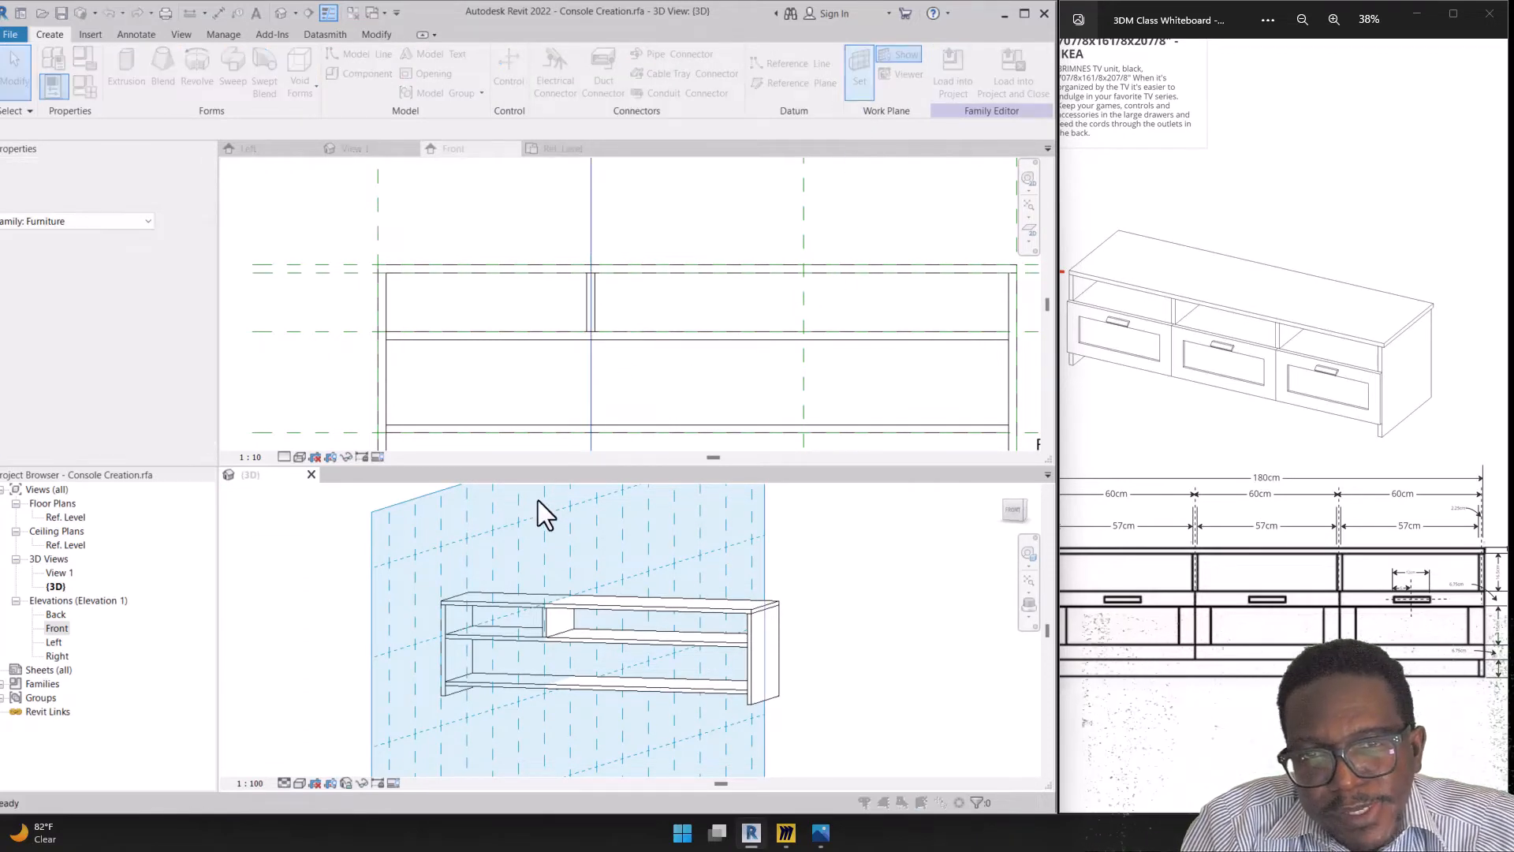
left_click(556, 414)
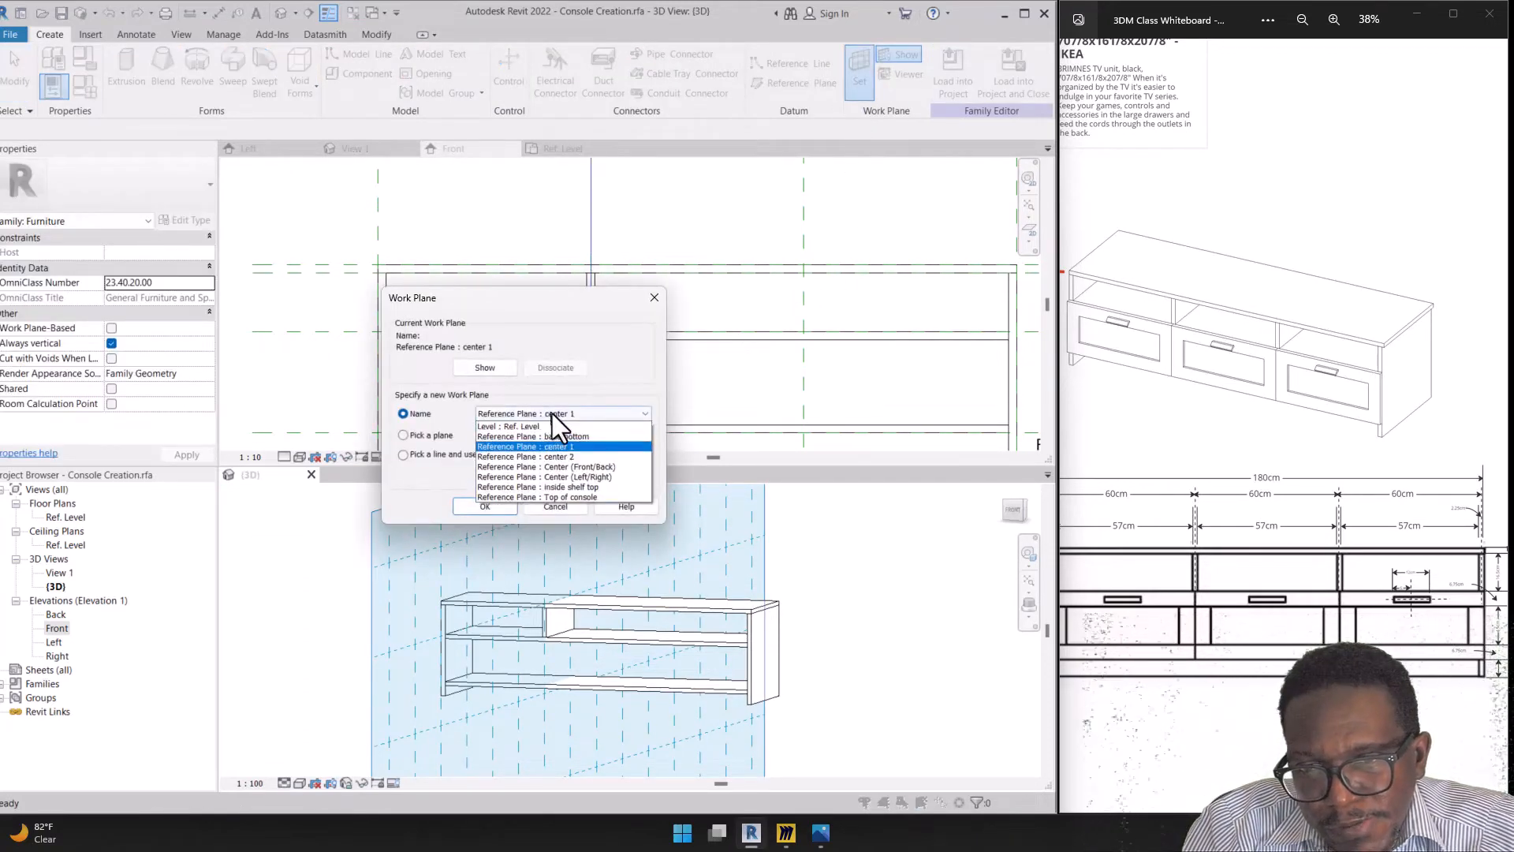
left_click(563, 456)
left_click(498, 508)
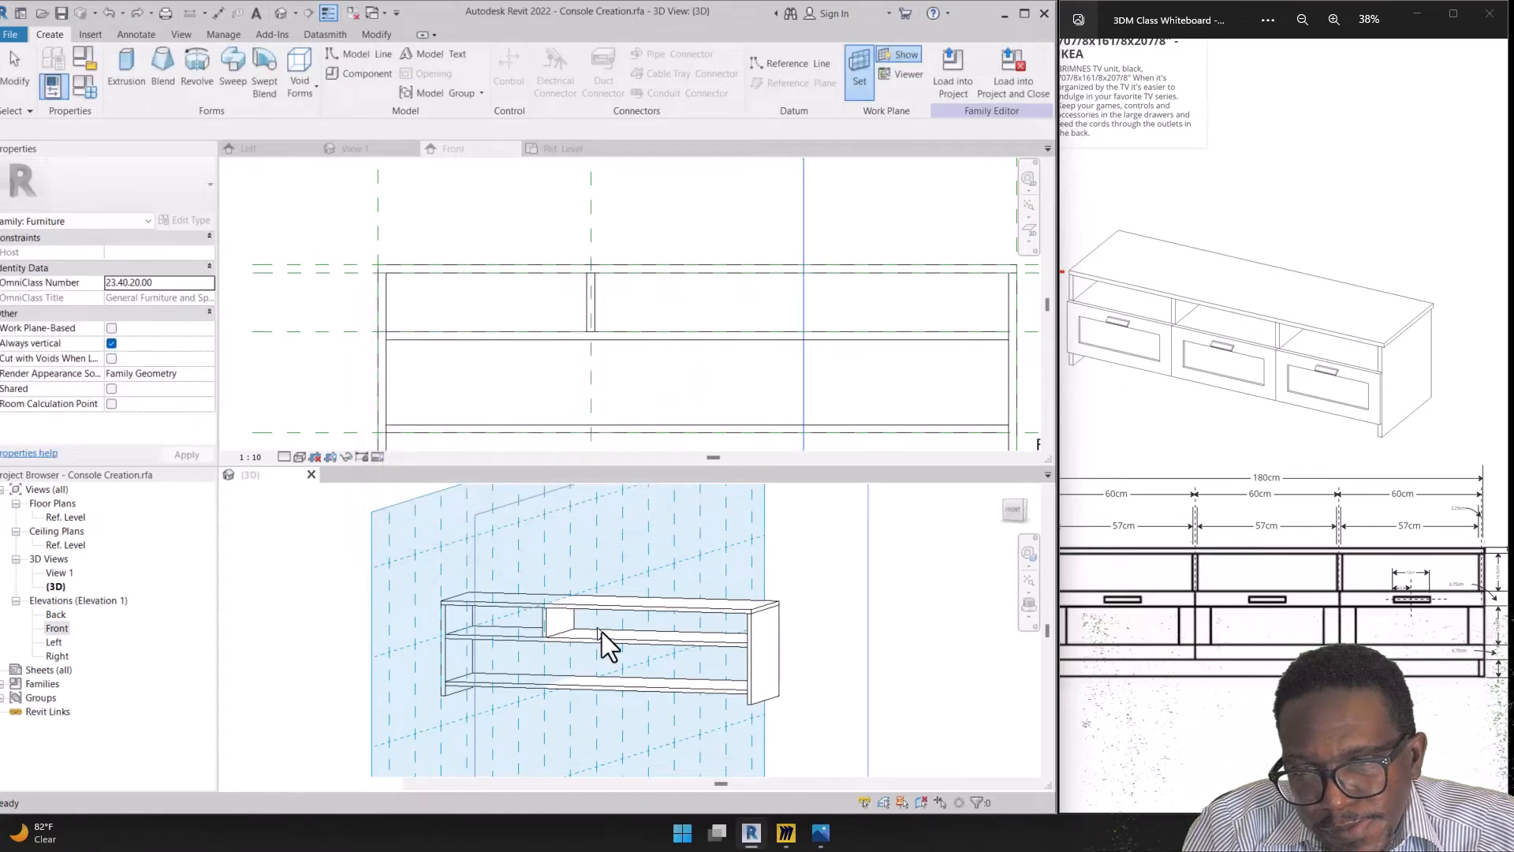
left_click(670, 669)
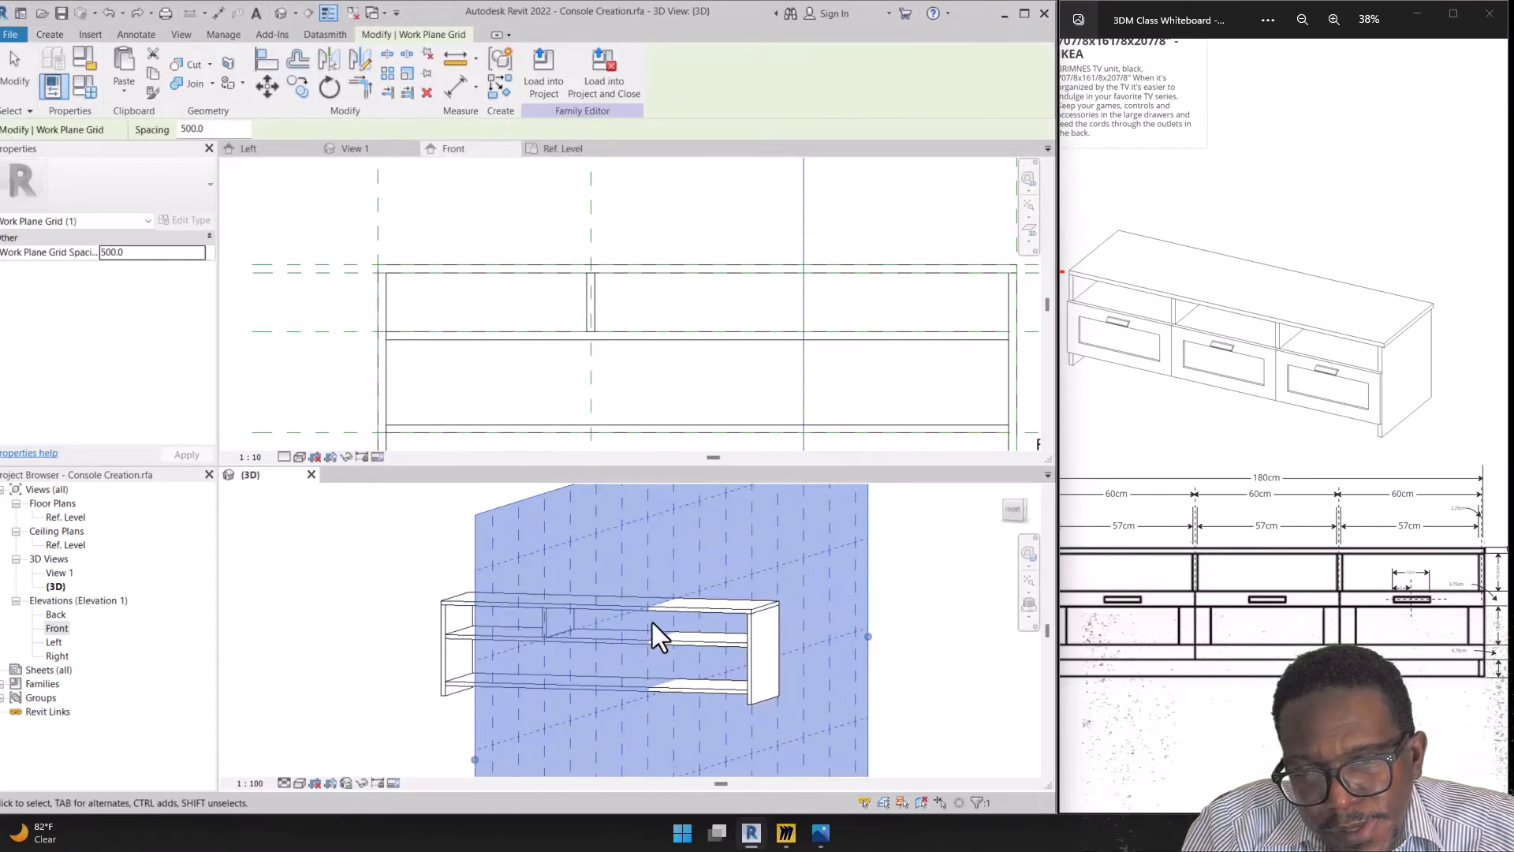
scroll(652, 621, "up", 3)
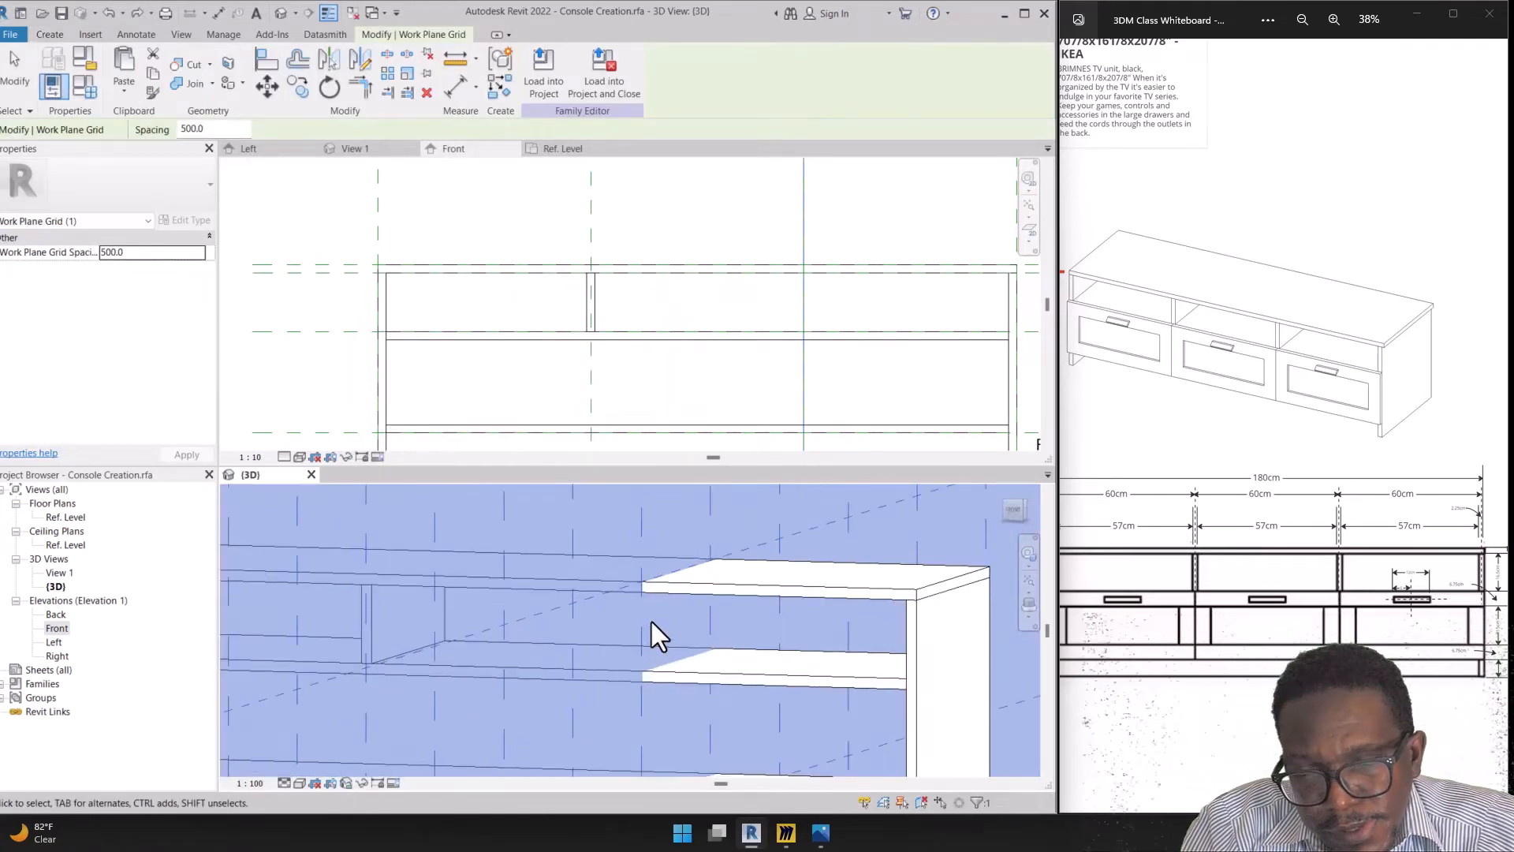
Start an extrusion and sketch a rectangle about 533 by 165 on center 2, between the top panel's underside and the inside shelf
left_click(52, 34)
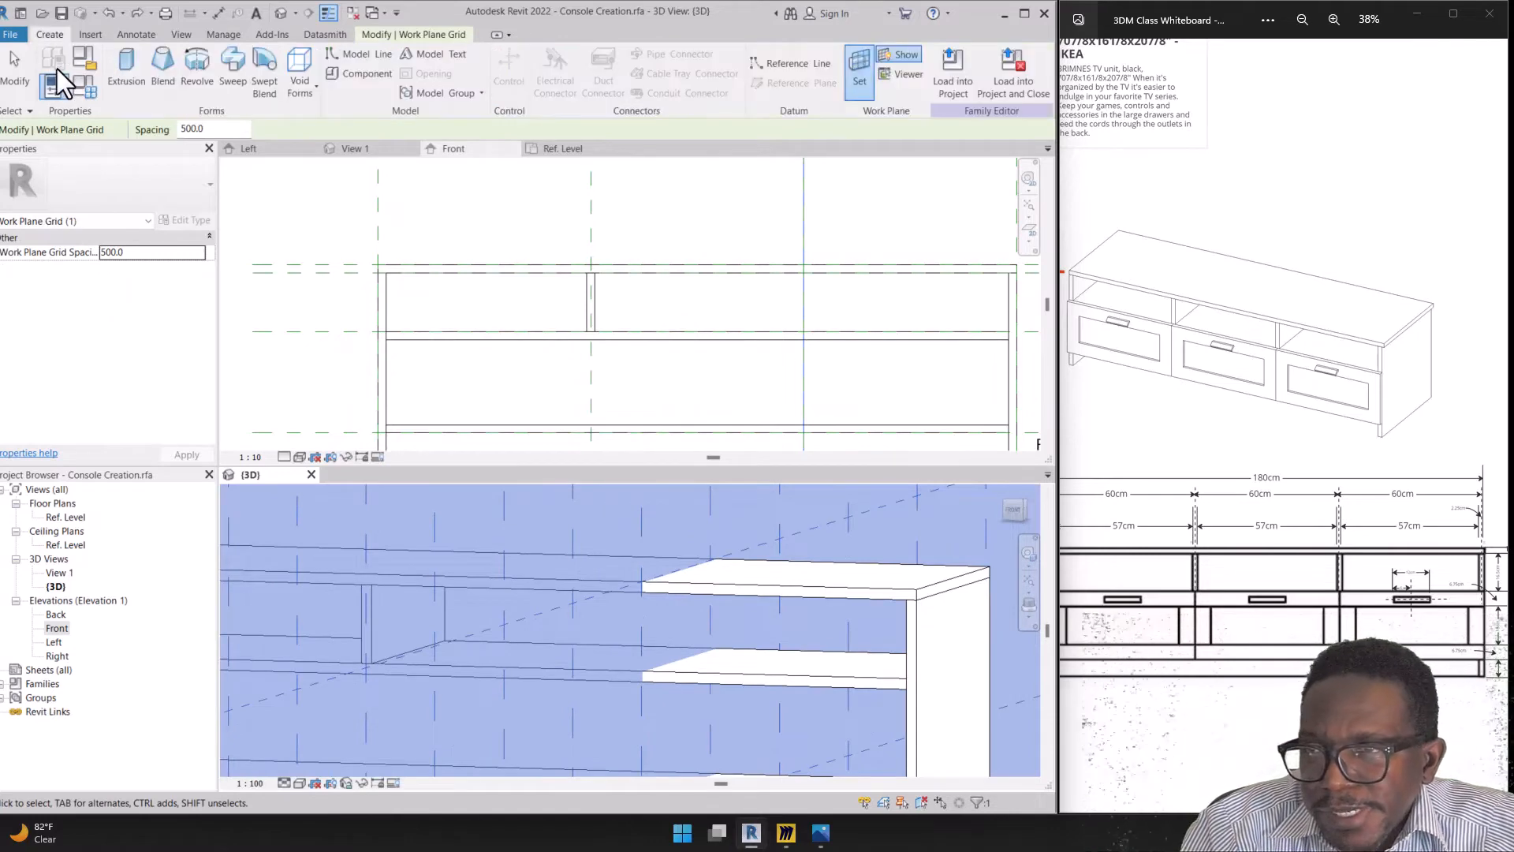
left_click(123, 70)
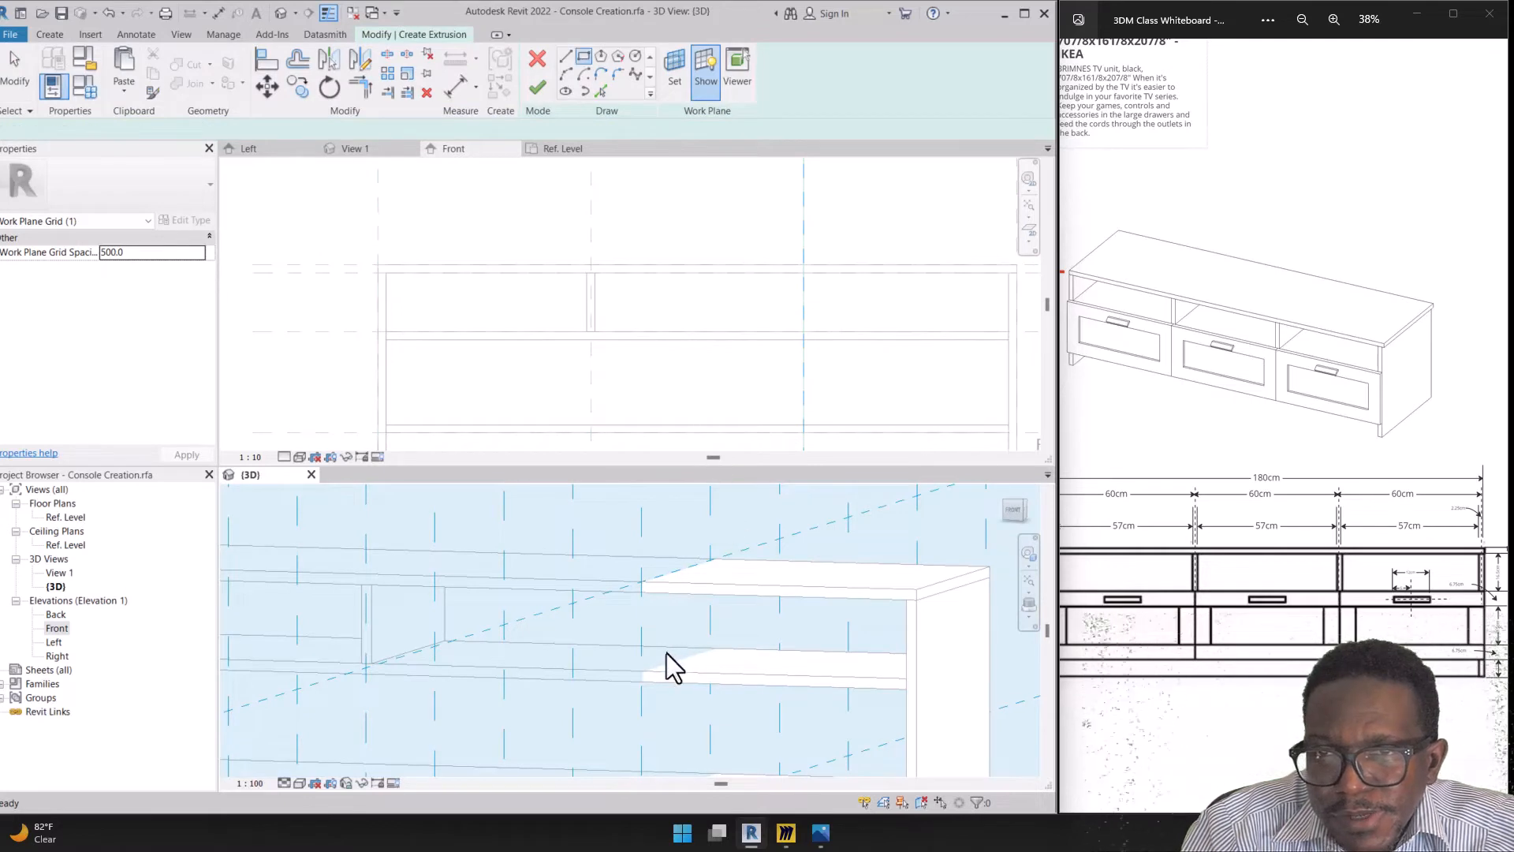
scroll(652, 609, "up", 2)
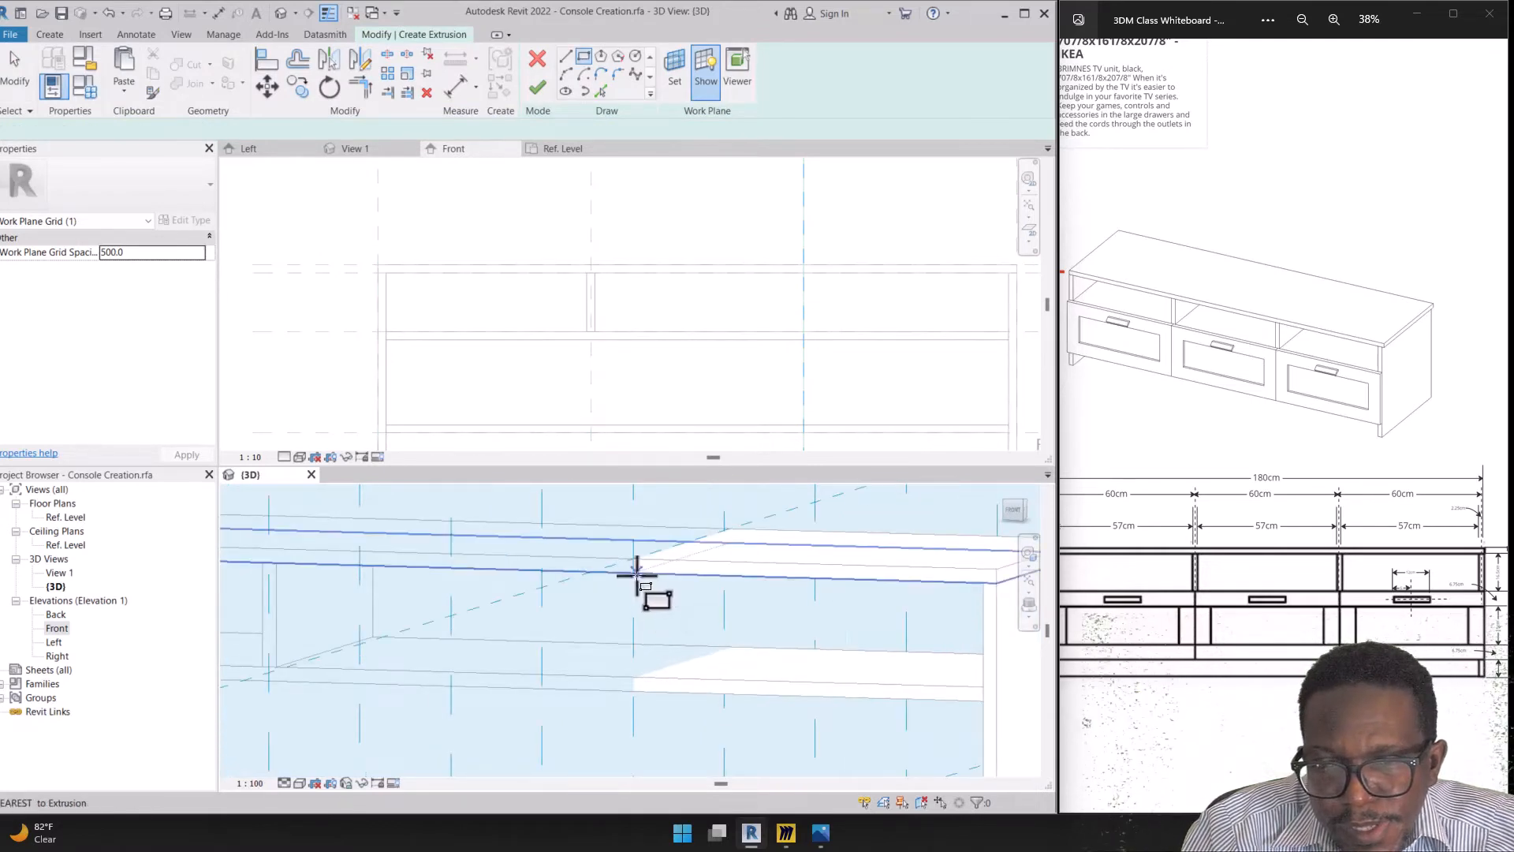
left_click(635, 575)
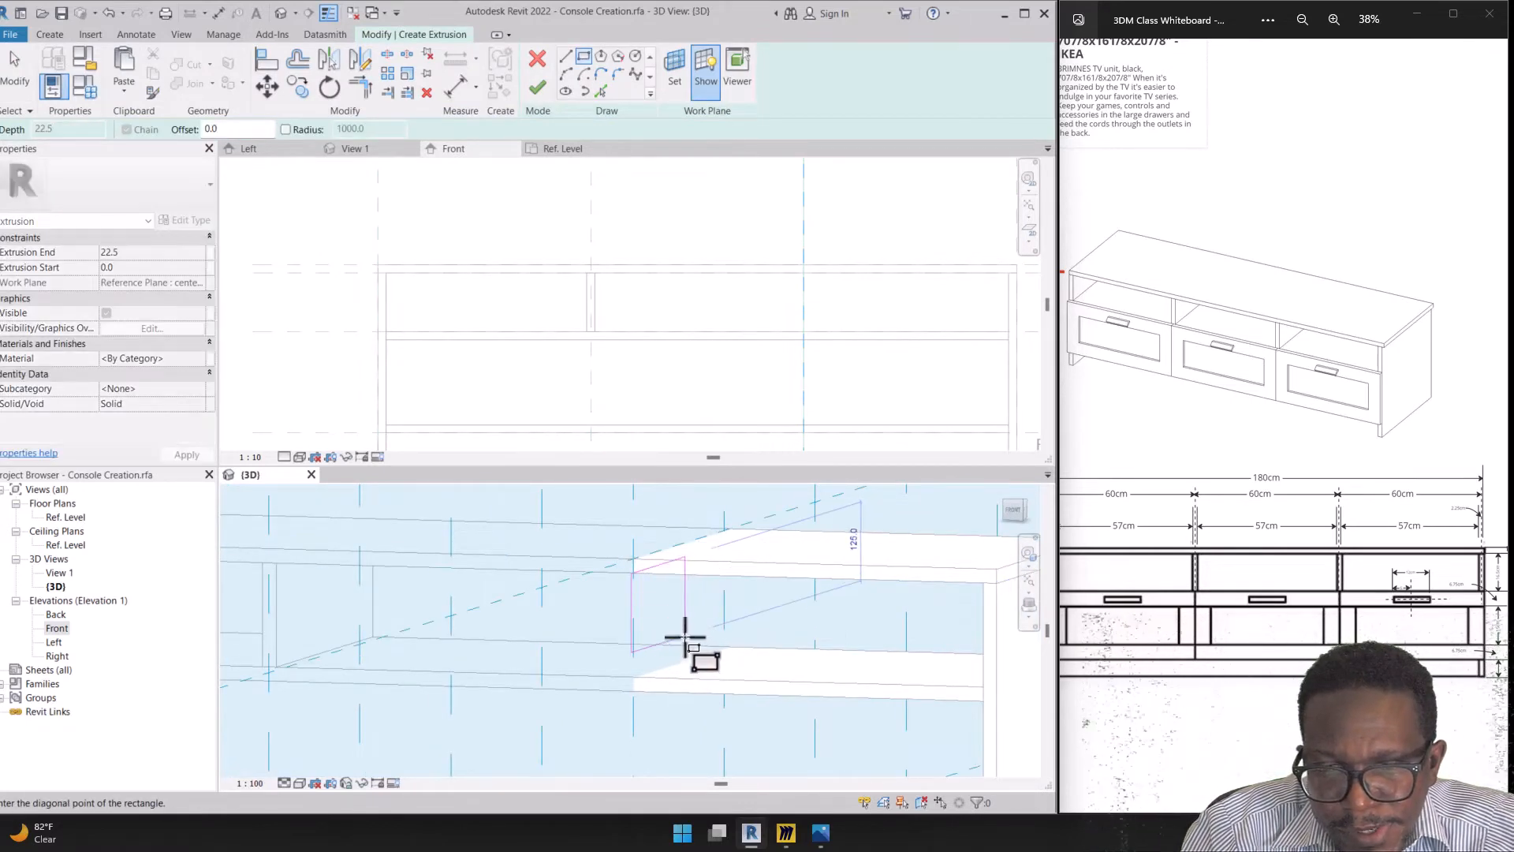
key("Escape")
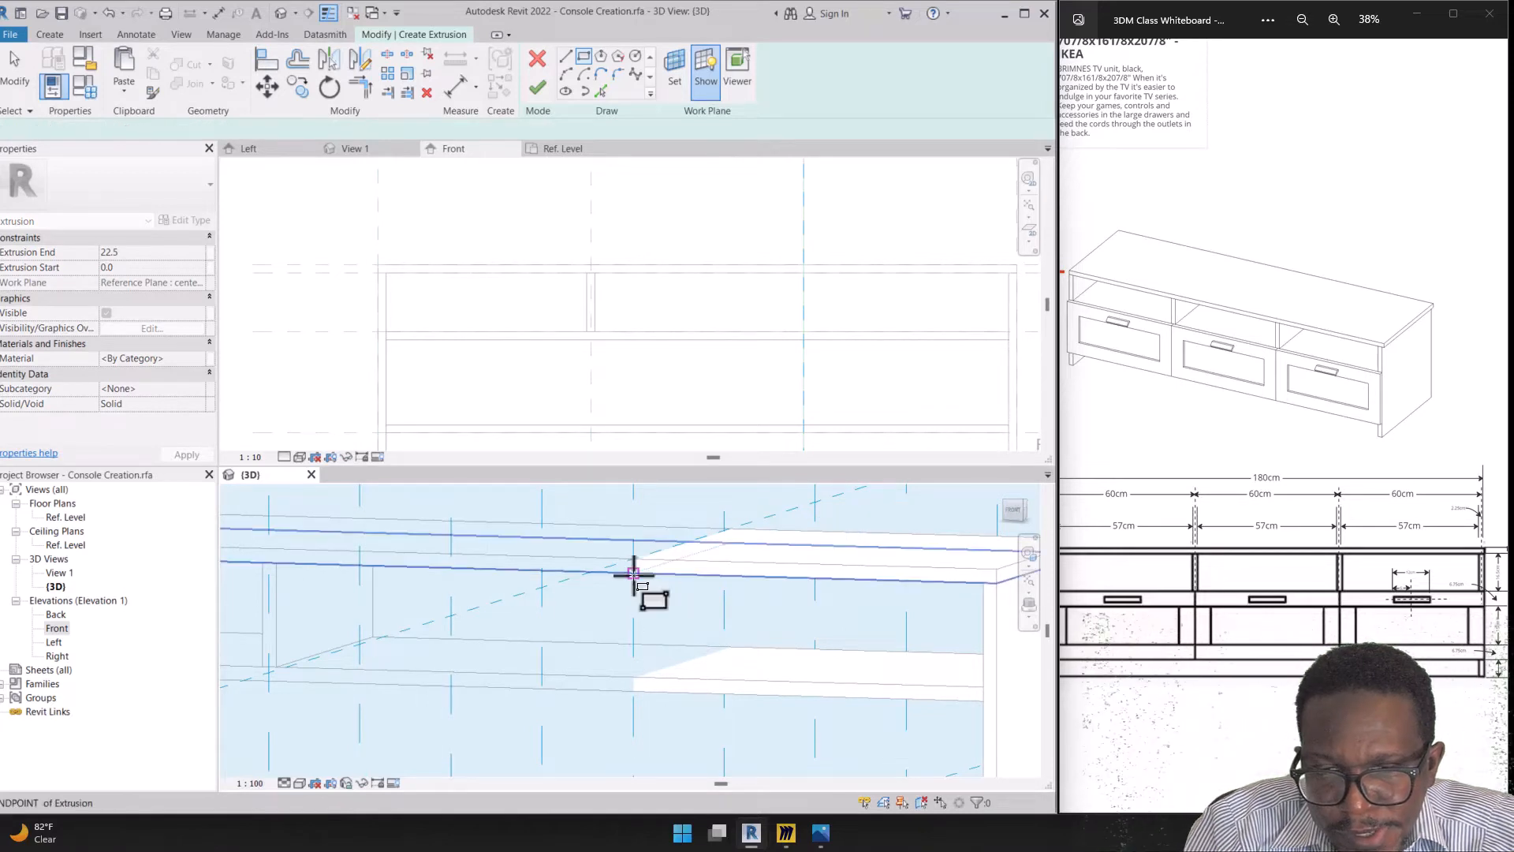
left_click(633, 575)
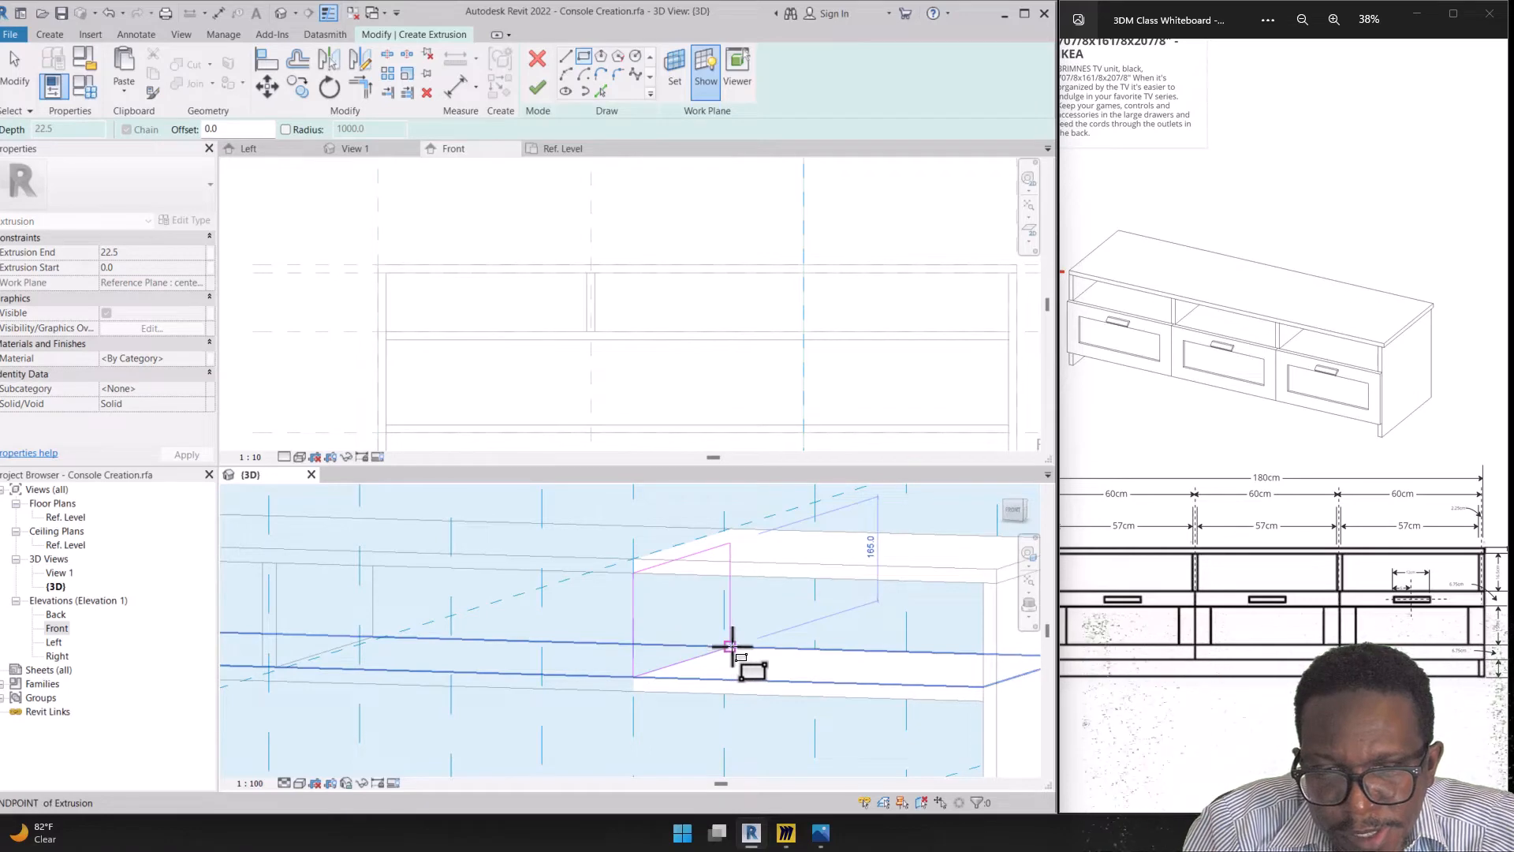
left_click(732, 647)
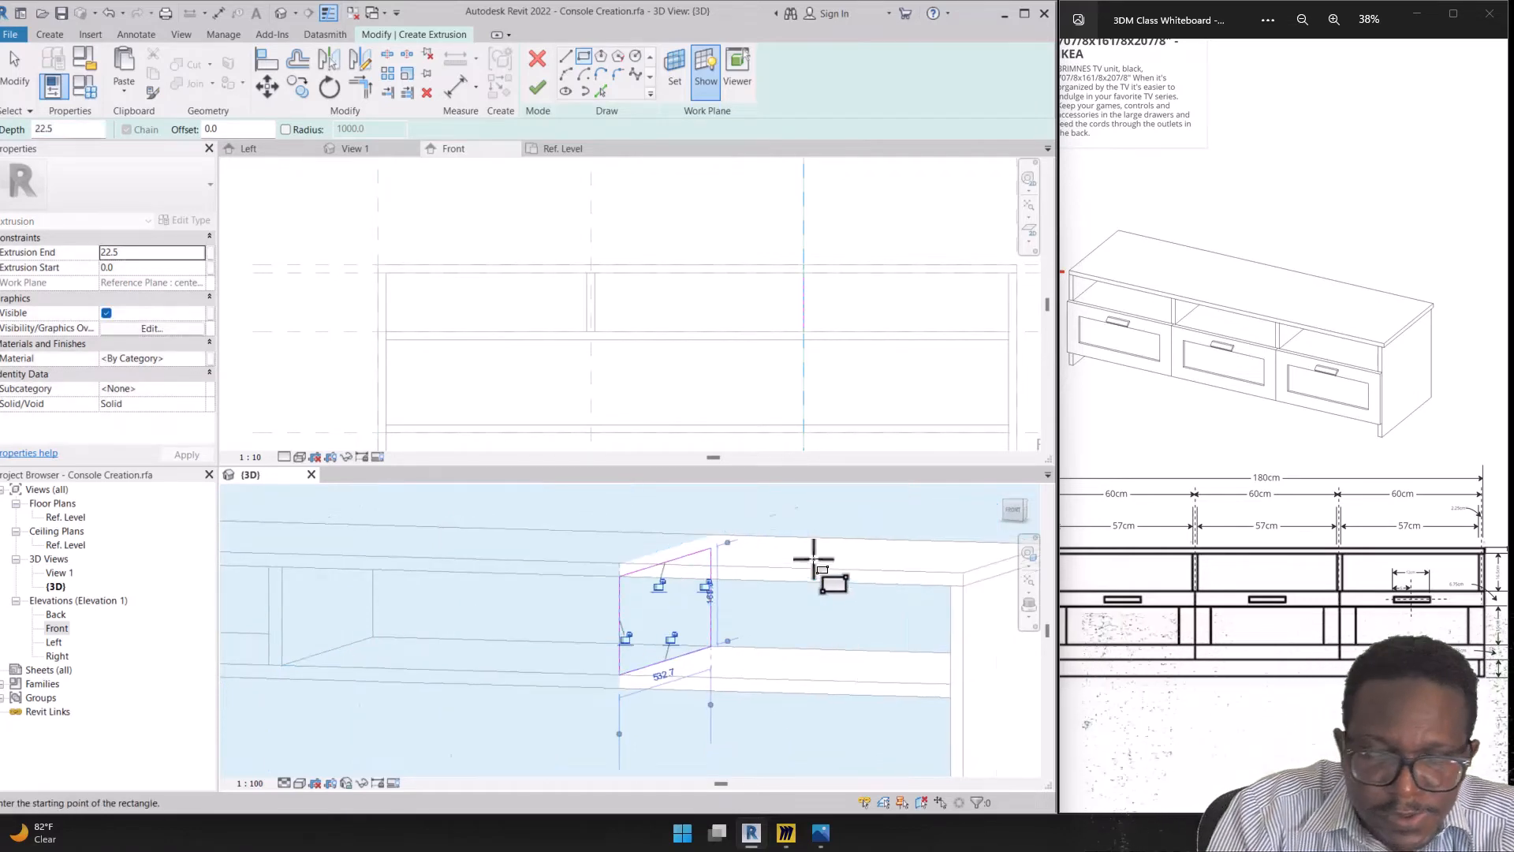
Set the second divider's extrusion end to 11.3 and extrusion start to -11.3, and finish the extrusion
scroll(814, 560, "down", 2)
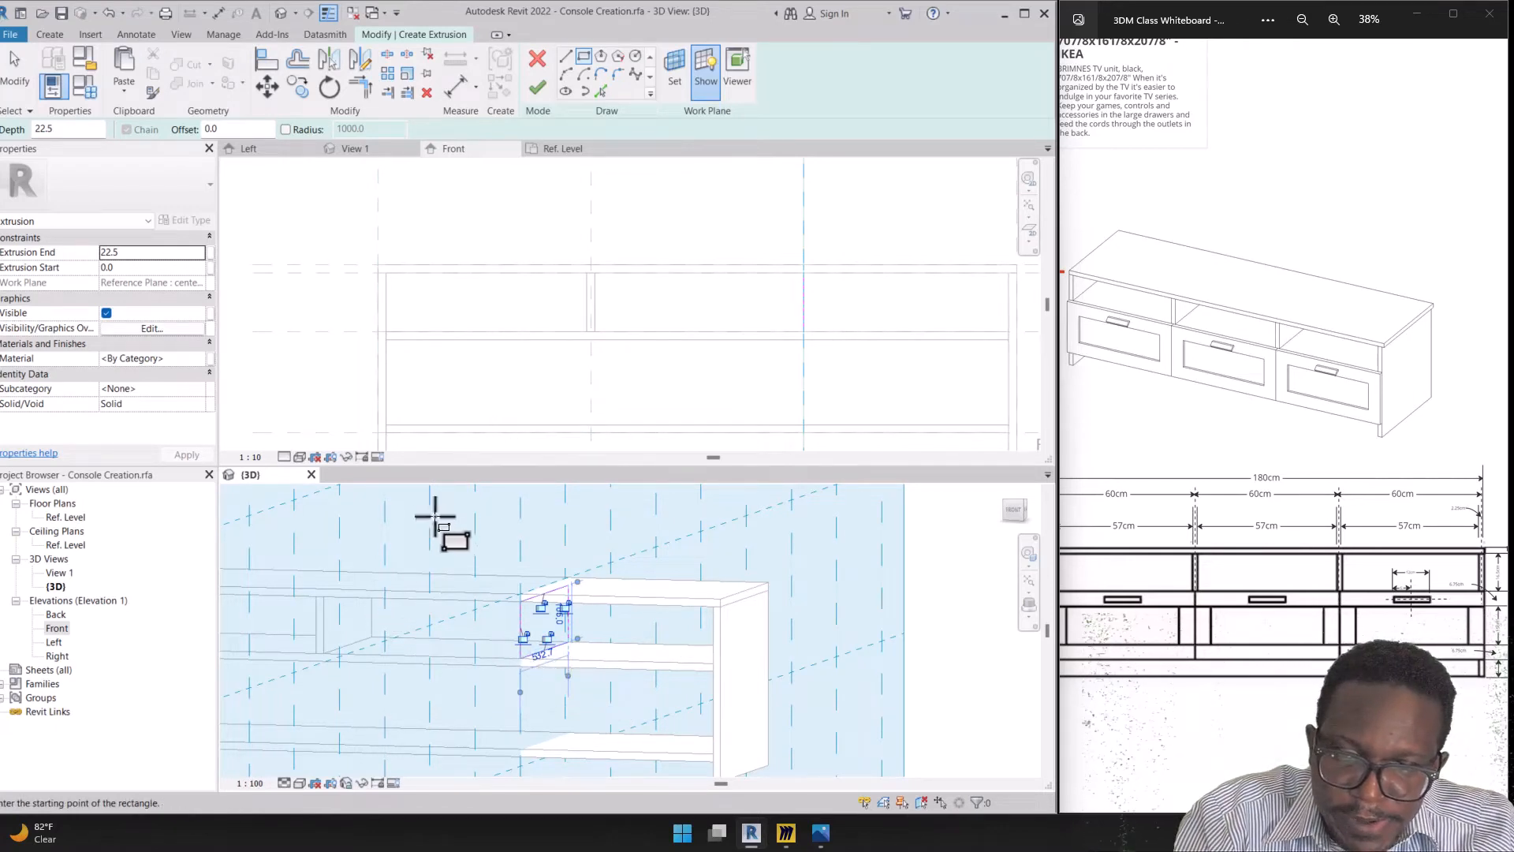
scroll(562, 640, "down", 3)
scroll(503, 625, "up", 2)
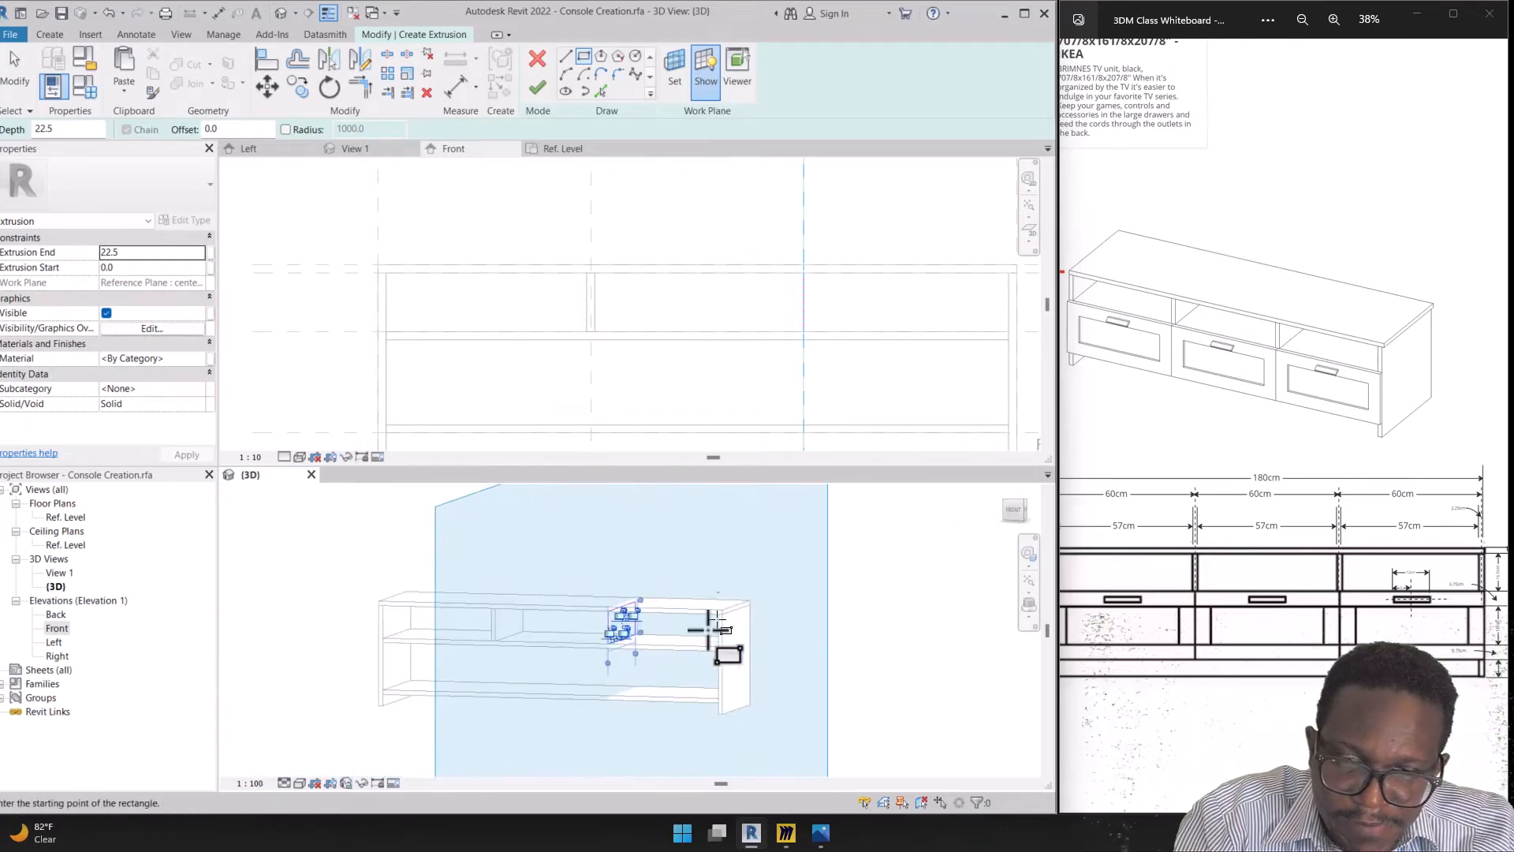
scroll(588, 608, "up", 2)
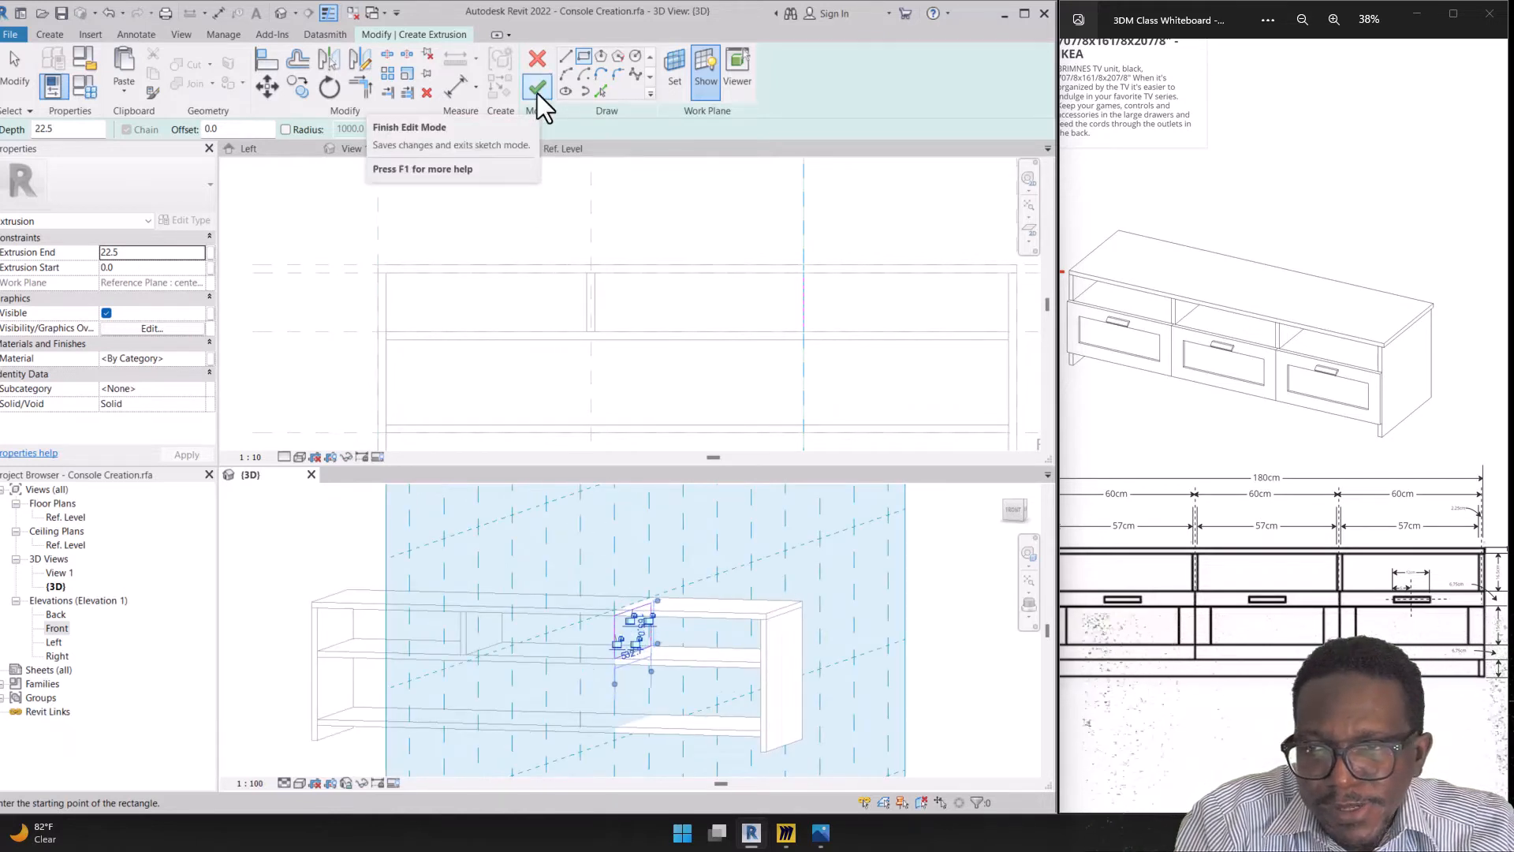
left_click(139, 257)
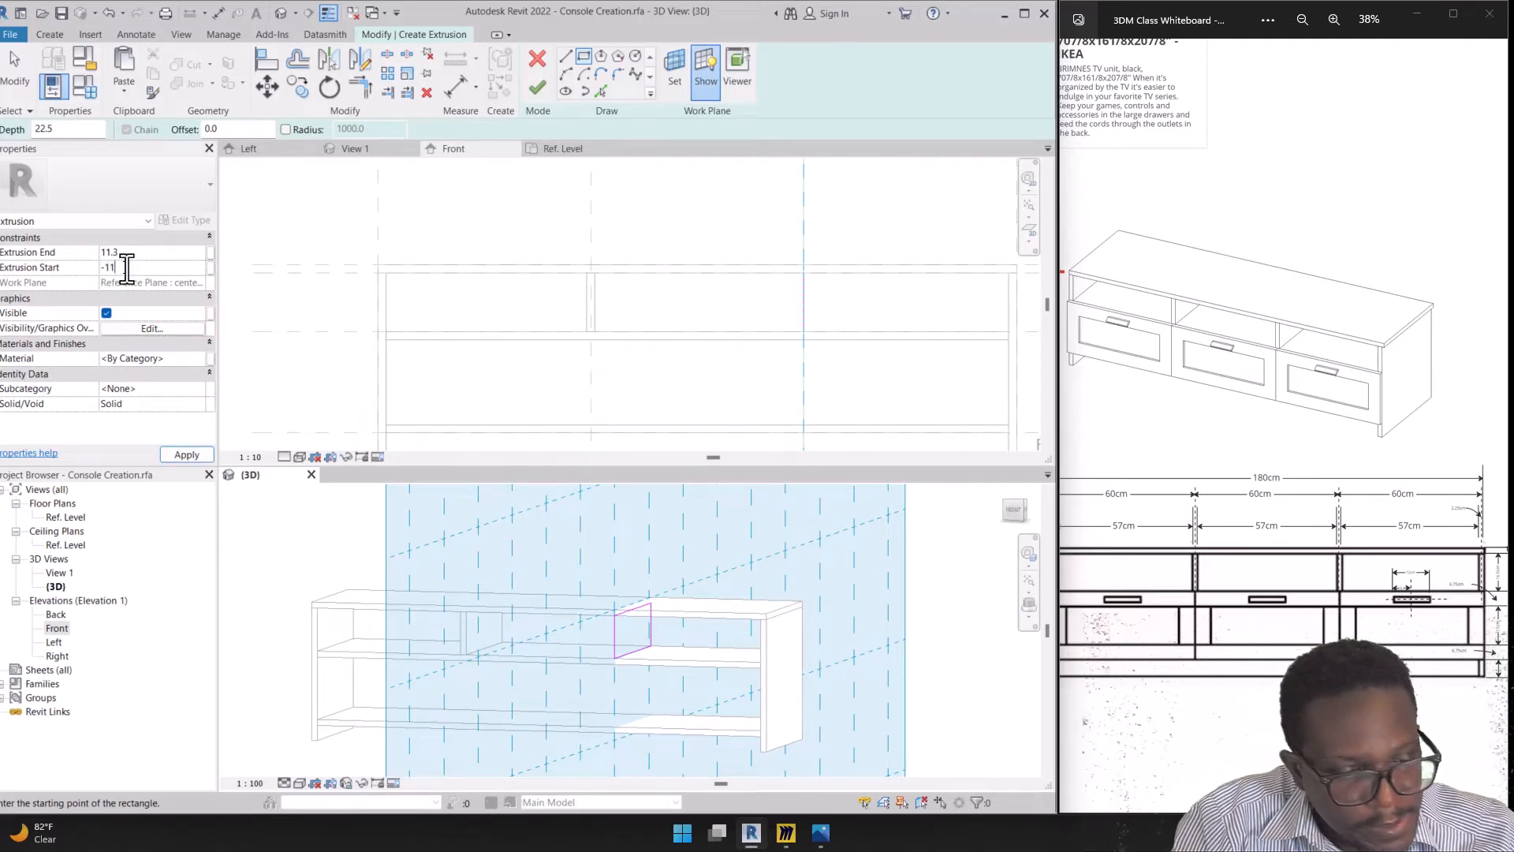
left_click(194, 459)
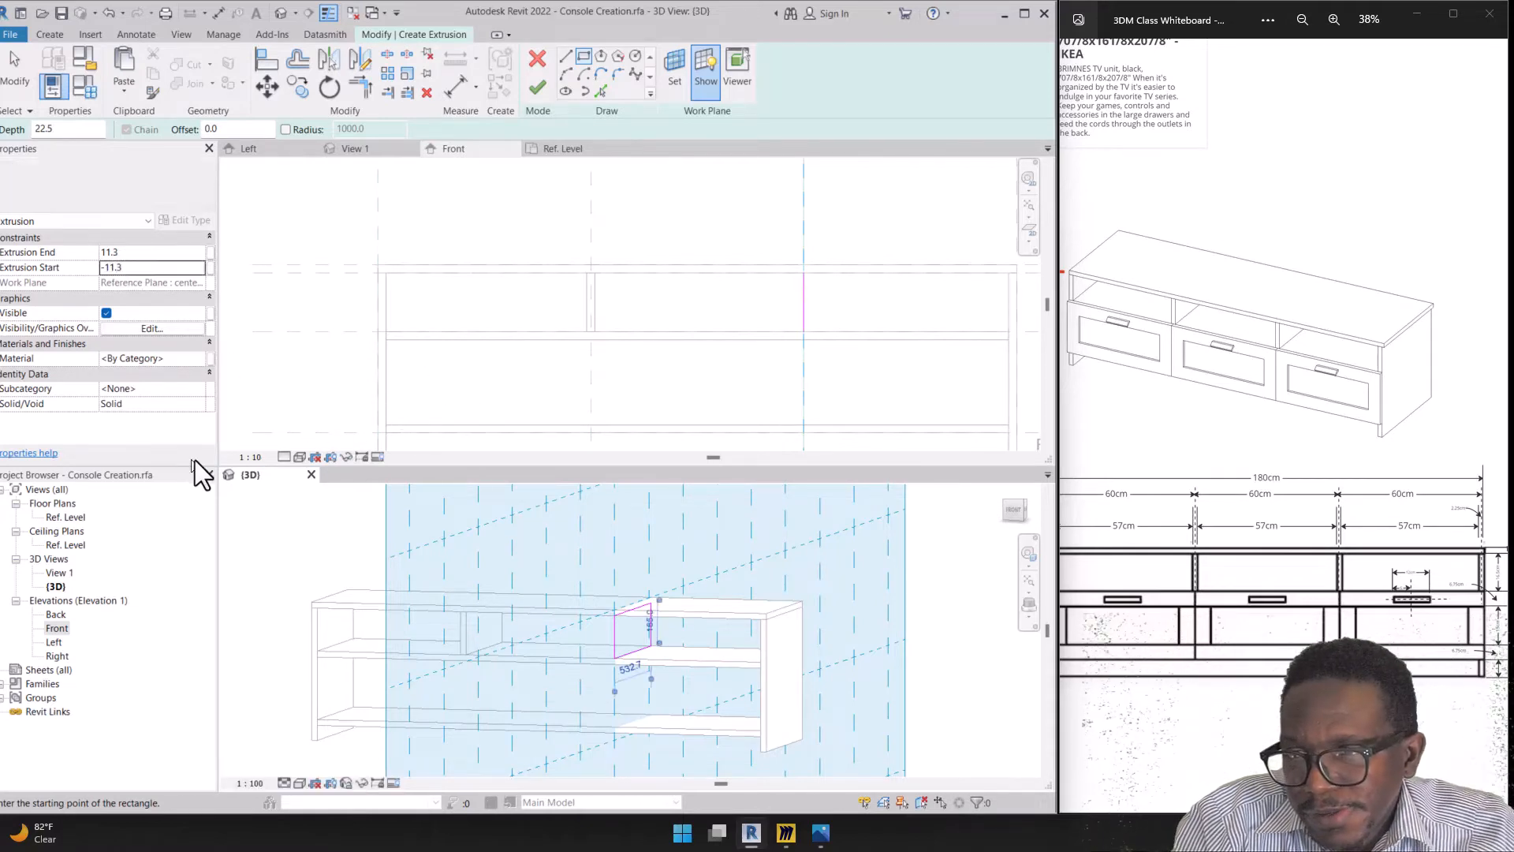
left_click(533, 88)
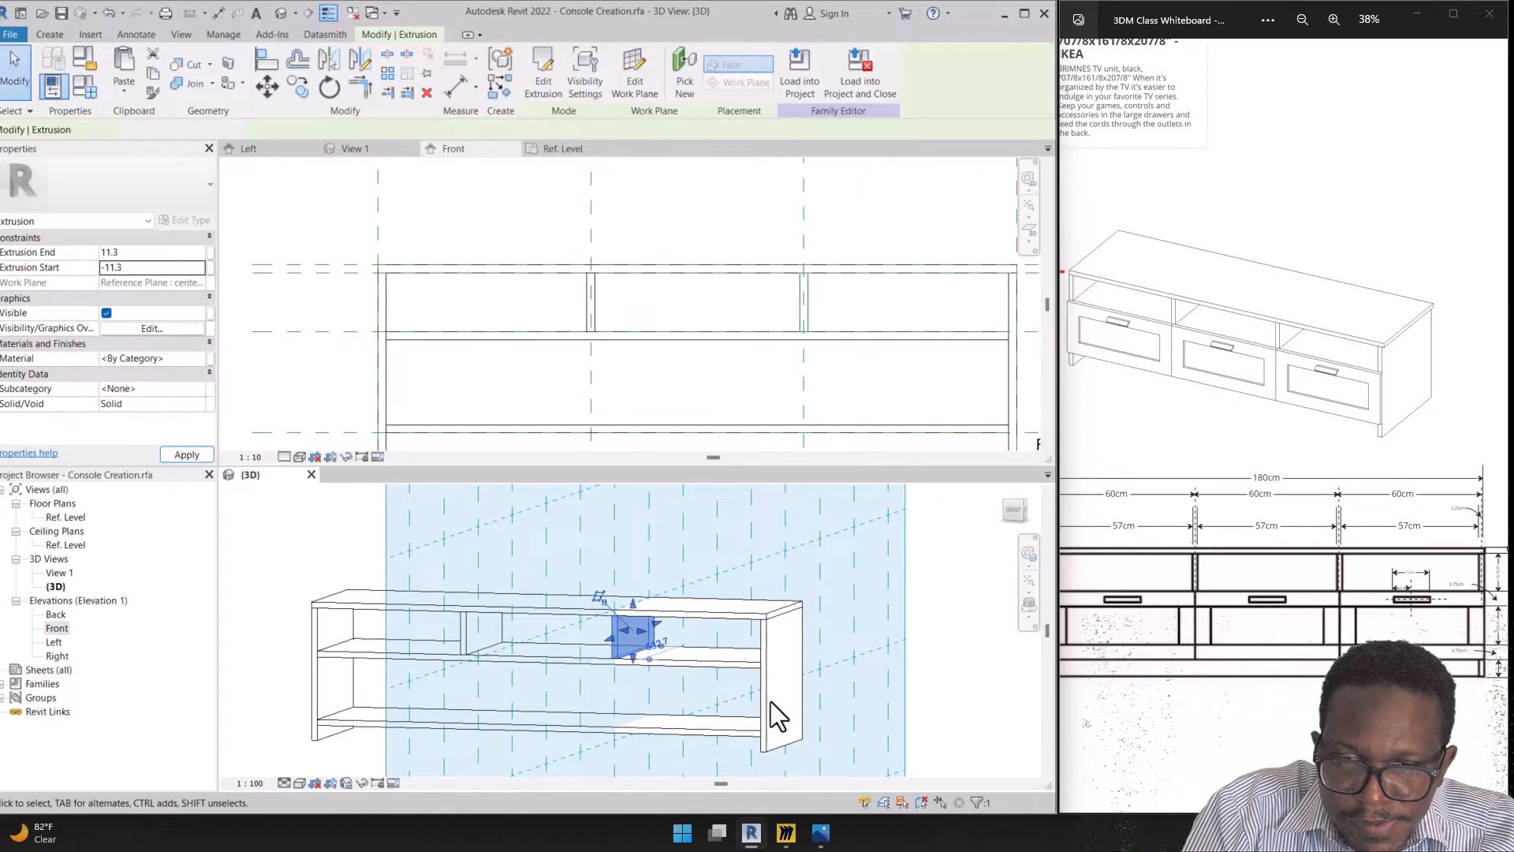
left_click(597, 618)
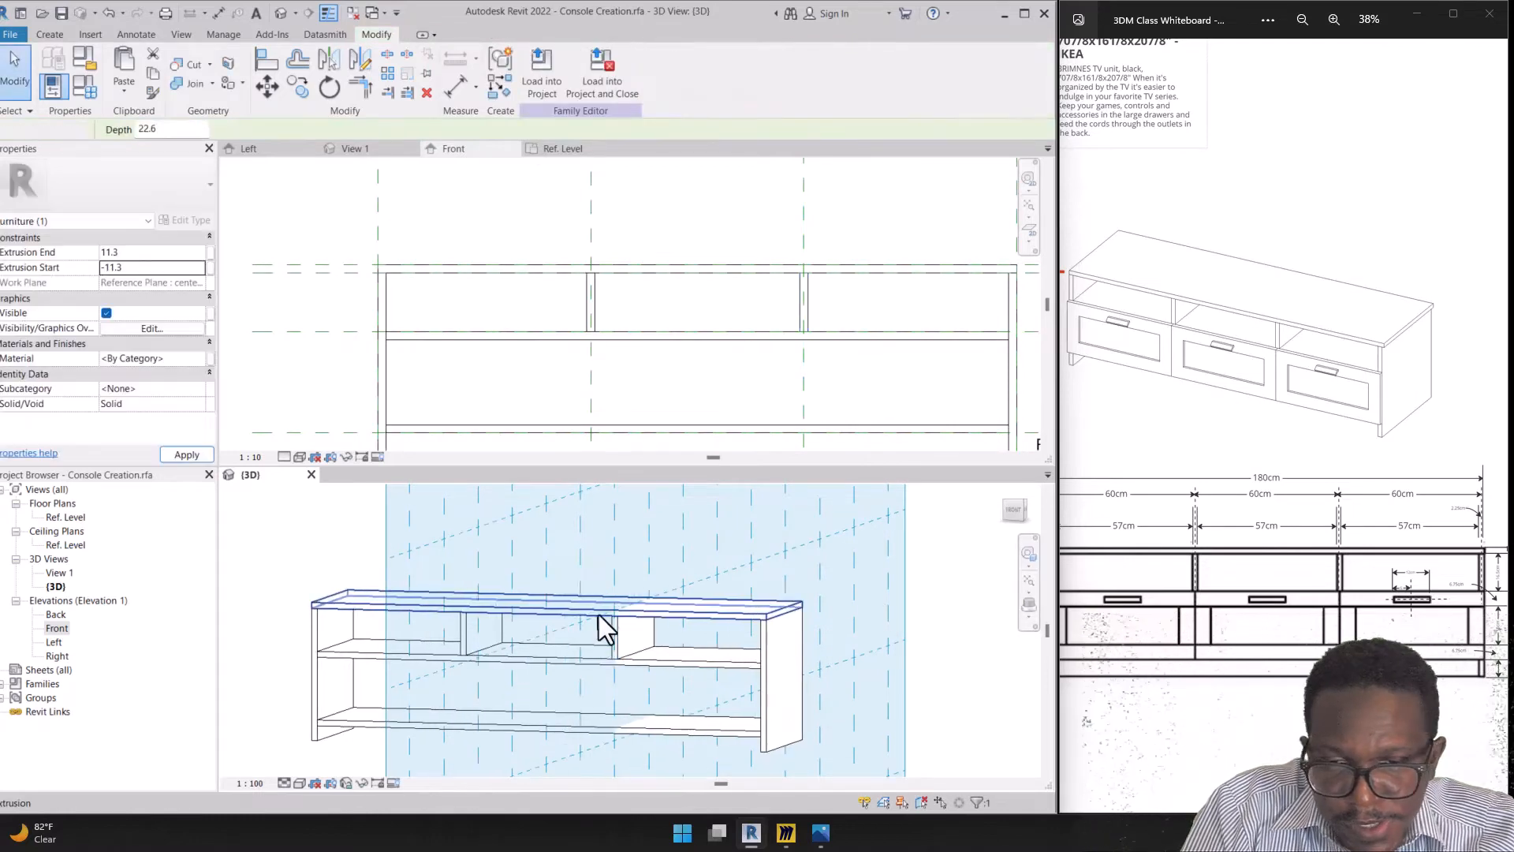
Flex the console in the front elevation by moving reference plane center 2 to about 466 from the right side, and undo the move
scroll(612, 314, "down", 3)
scroll(683, 286, "up", 2)
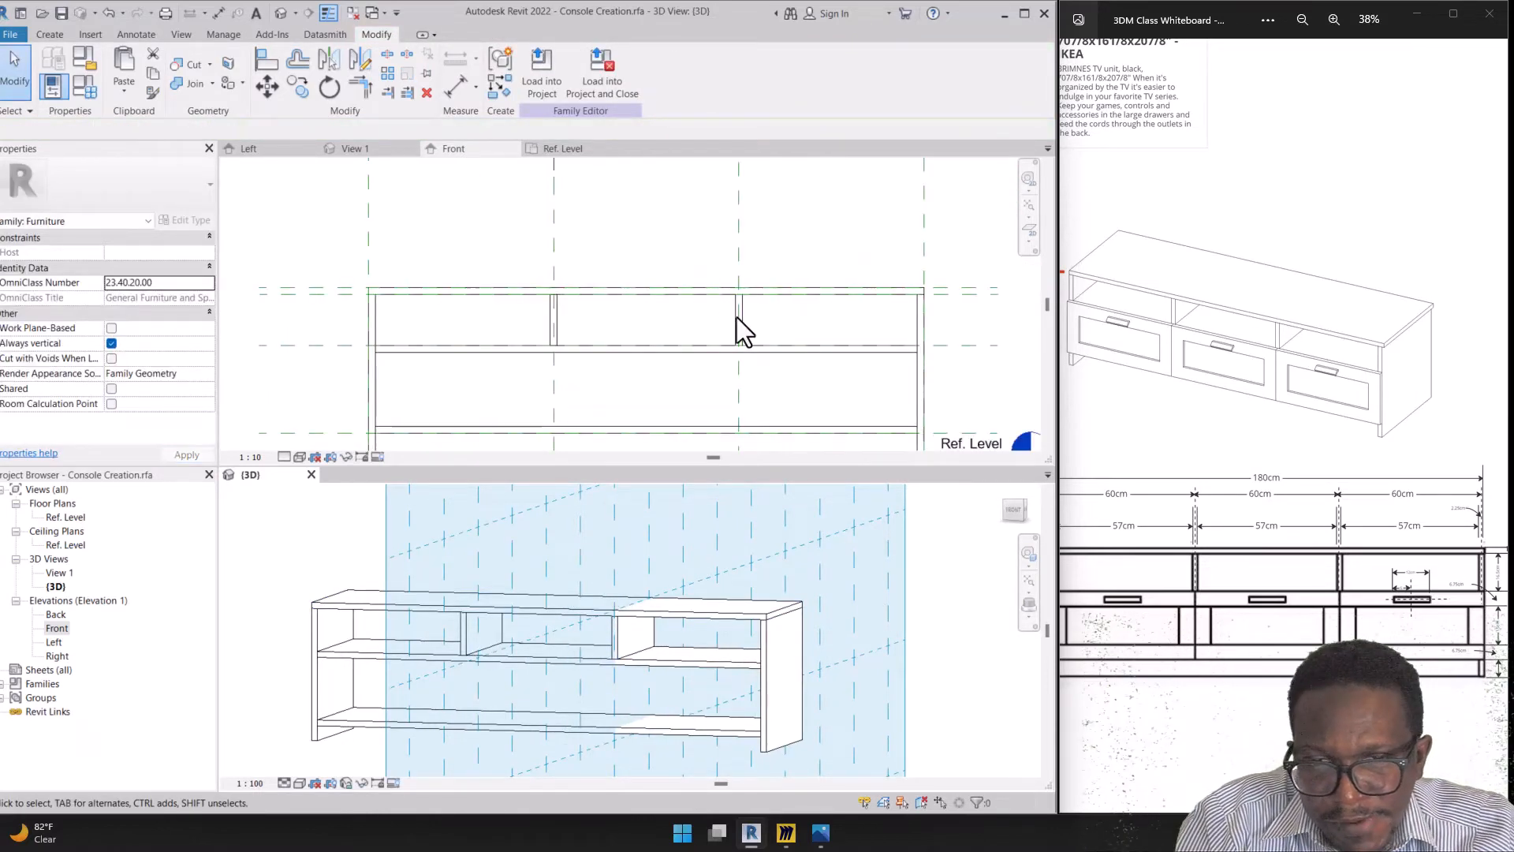
scroll(737, 257, "up", 1)
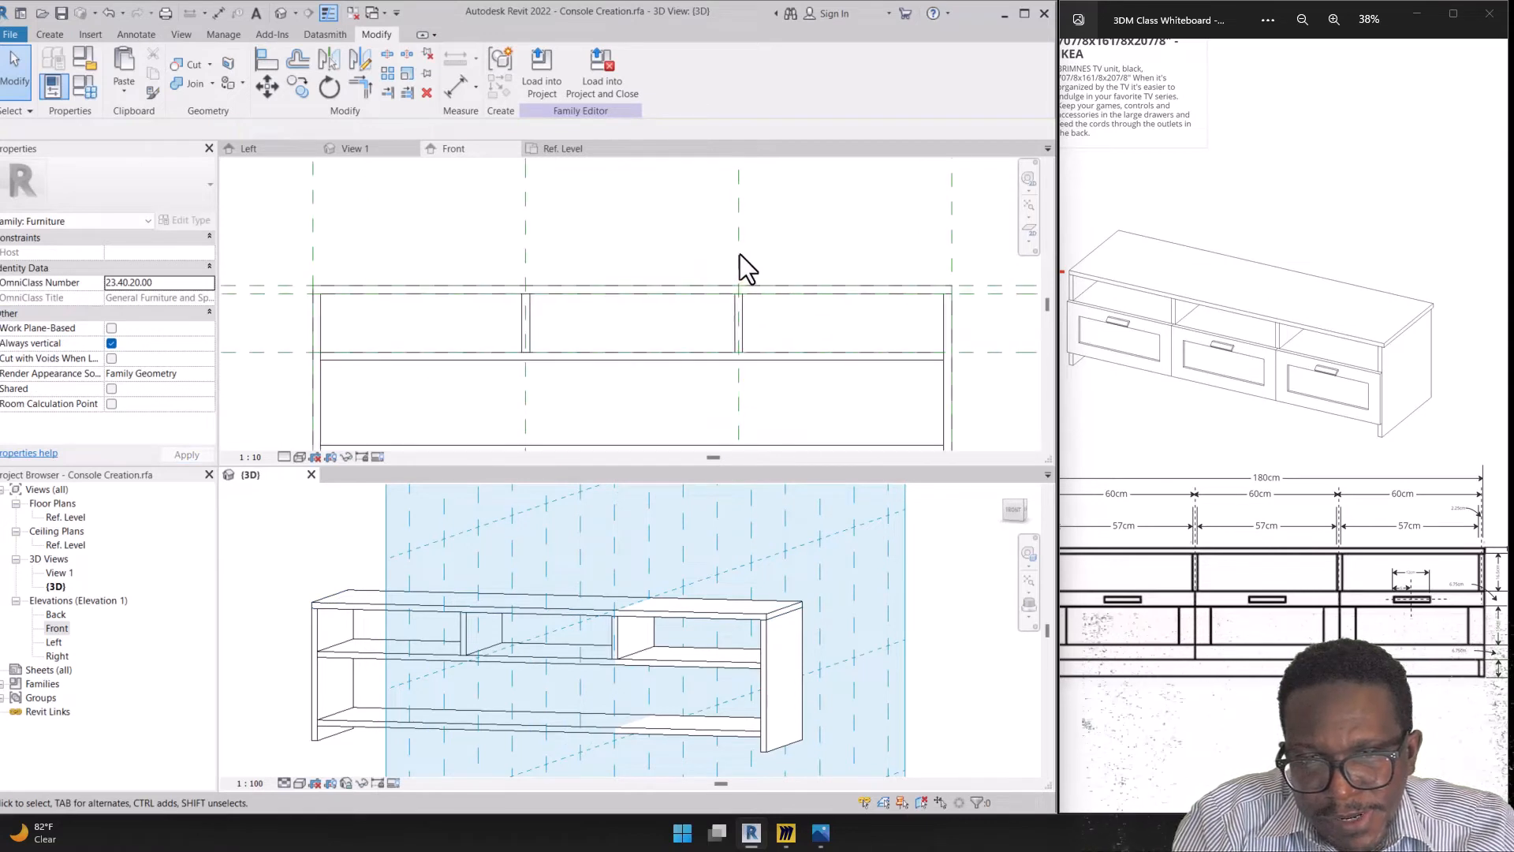
left_click(736, 267)
scroll(736, 251, "down", 1)
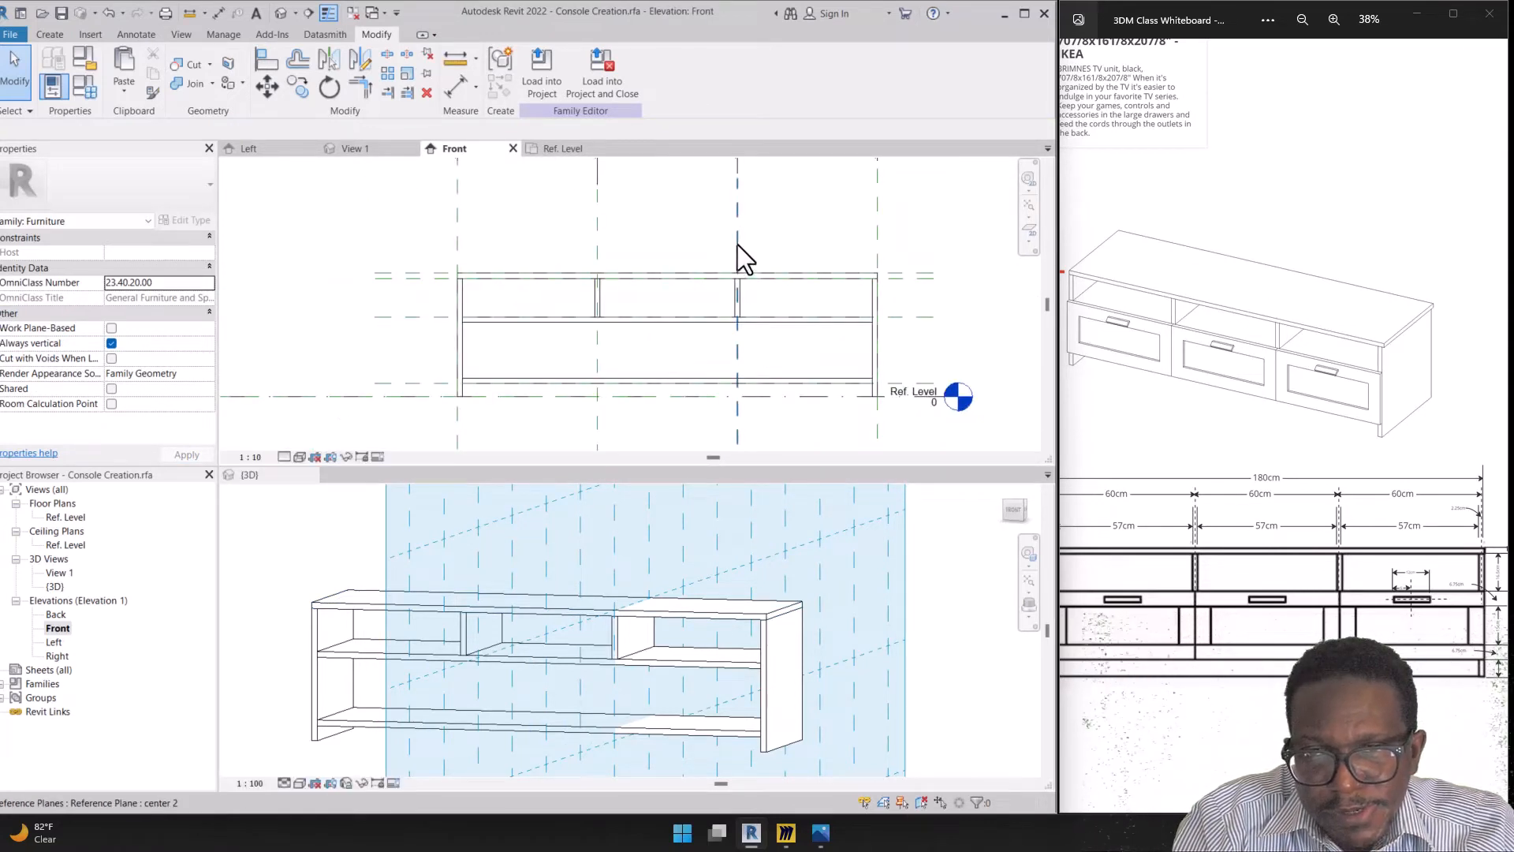
left_click(738, 249)
left_click_drag(795, 250, 687, 255)
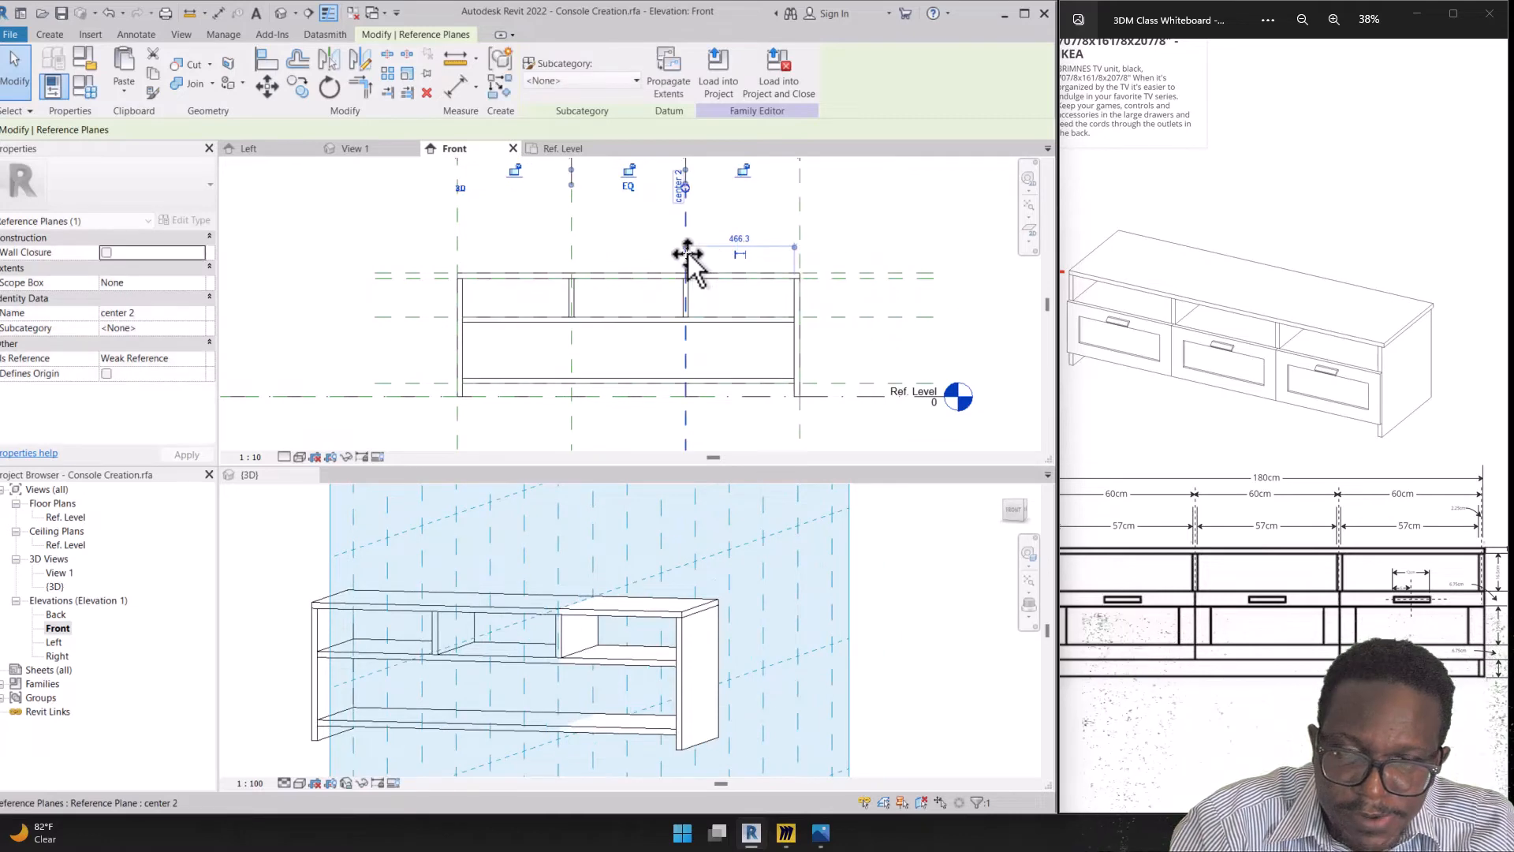
key("ctrl+z")
Examine the equal spacing and position of both shelf dividers in the front elevation
scroll(777, 300, "down", 3)
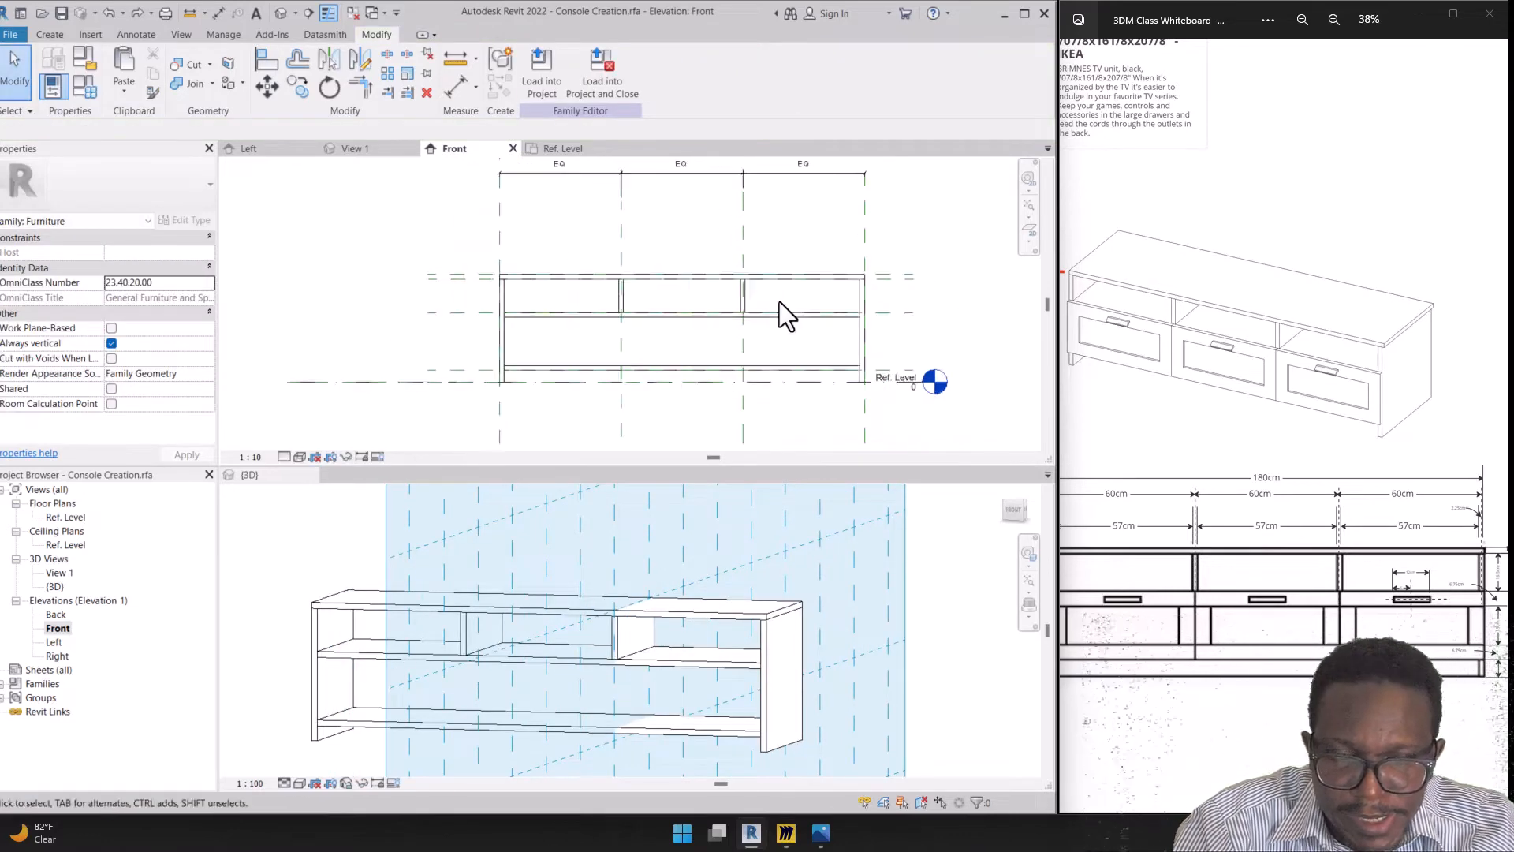
scroll(718, 200, "up", 4)
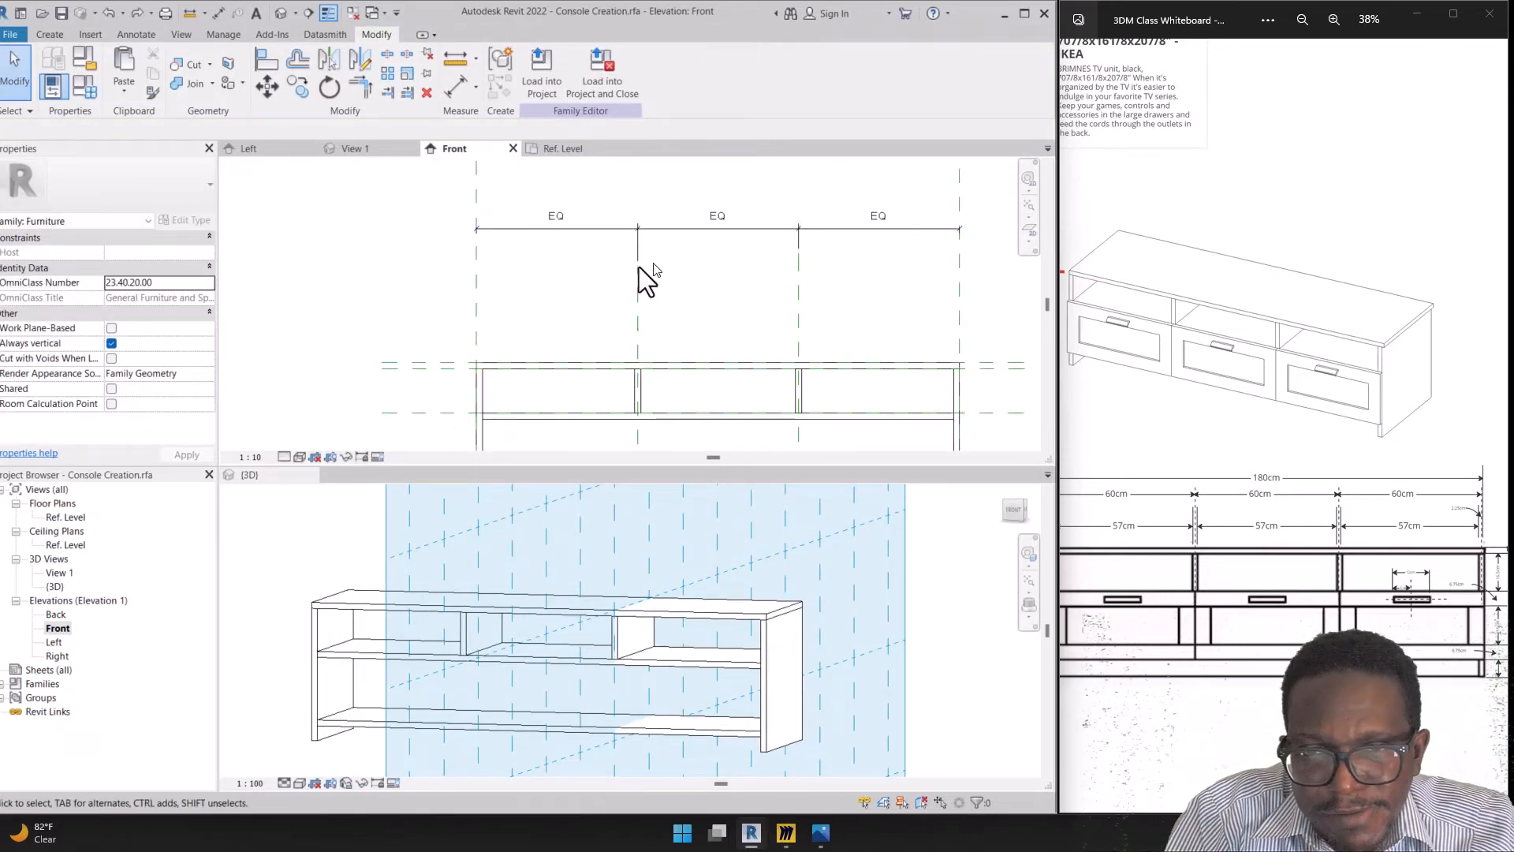
scroll(619, 272, "down", 1)
middle_click_drag(615, 376, 581, 249)
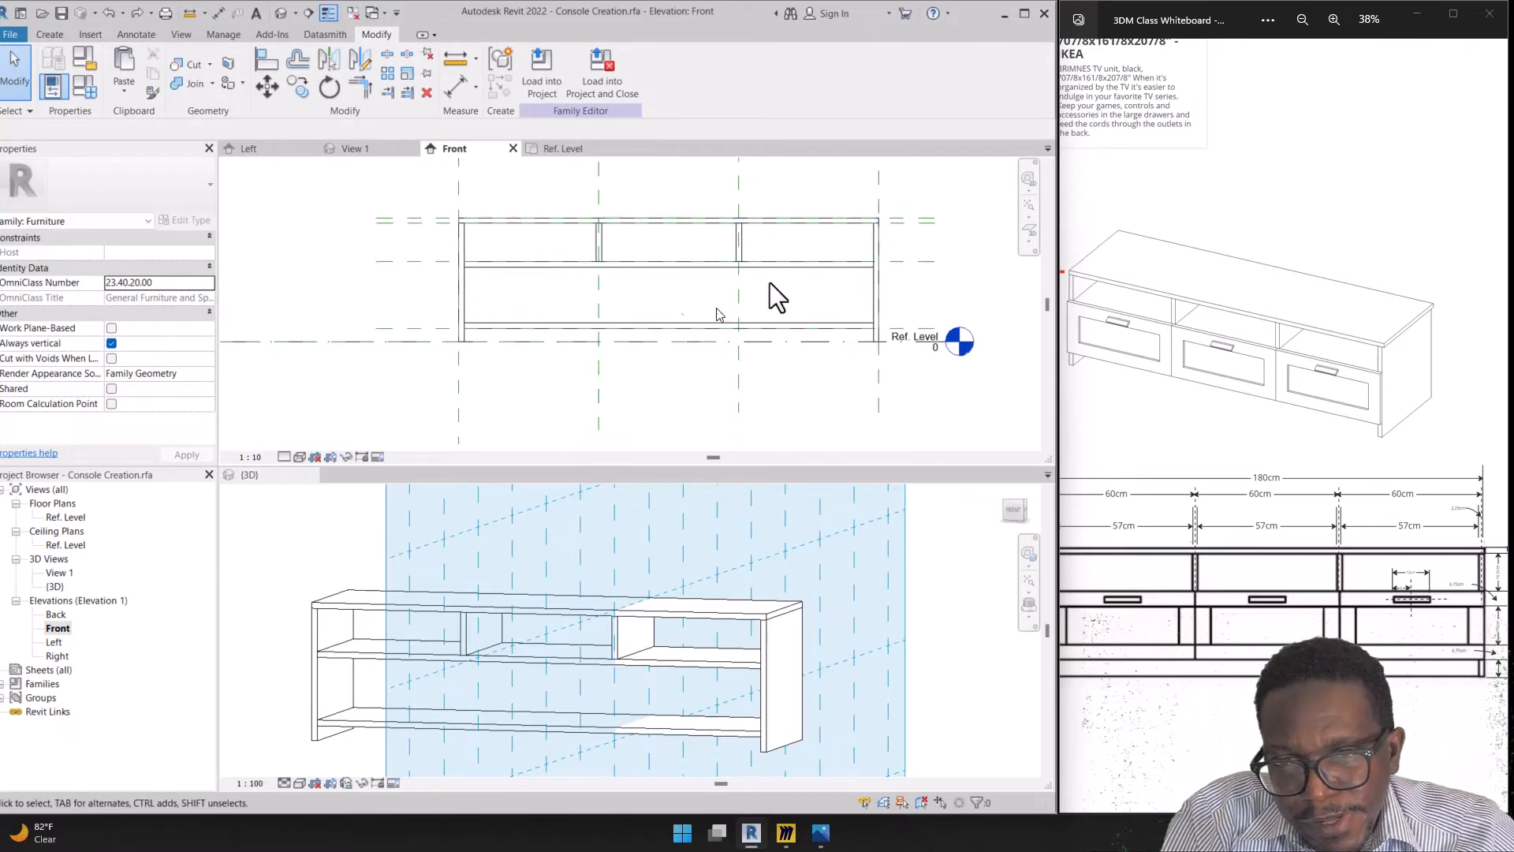
scroll(943, 221, "up", 2)
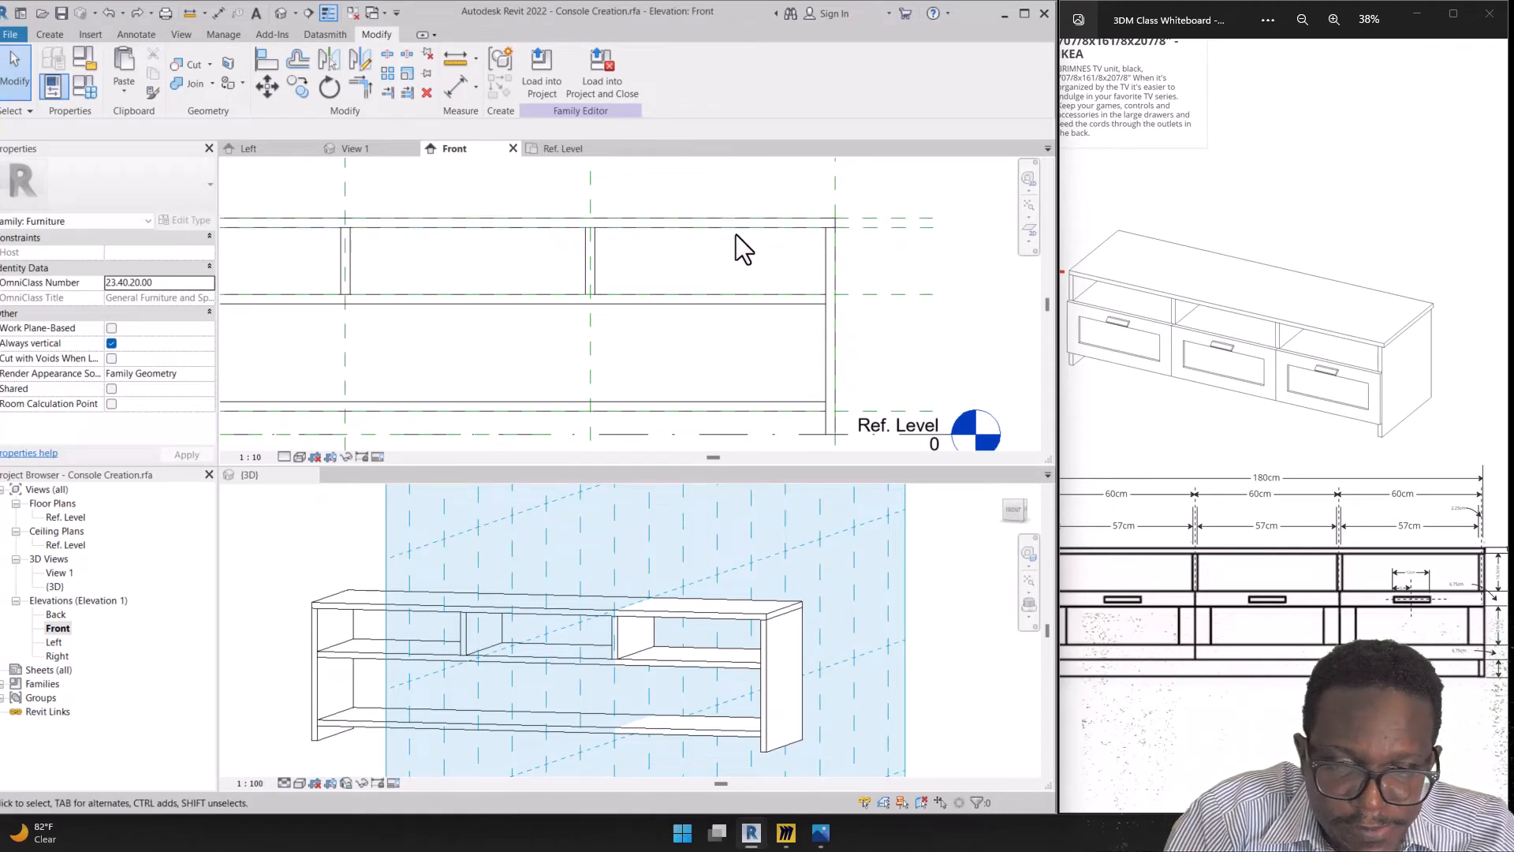
scroll(724, 257, "down", 3)
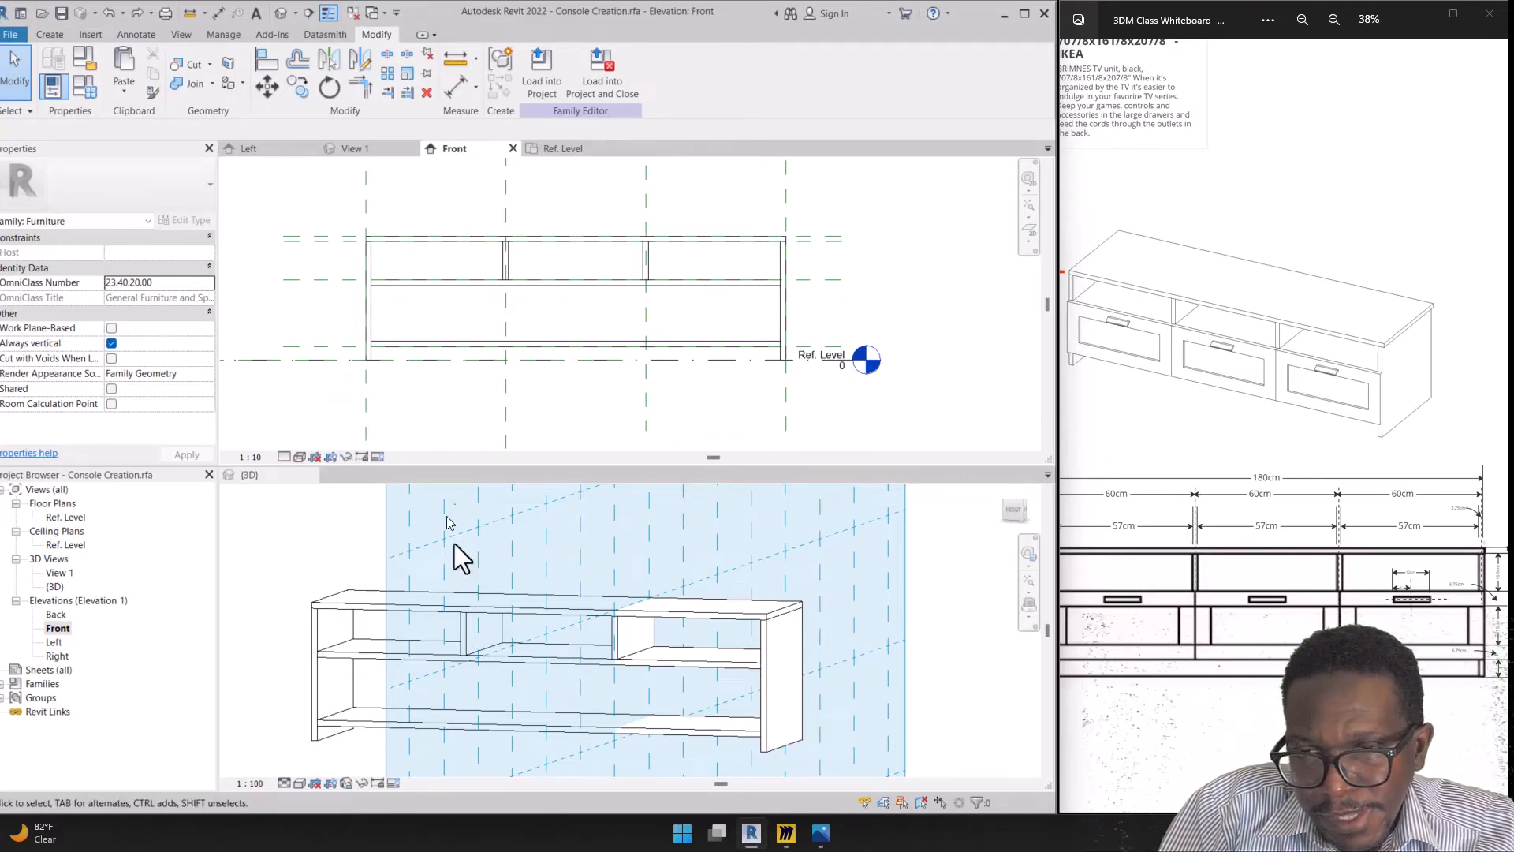
Inspect the console's dividers, shelves and open back from several angles in the 3D view
left_click(470, 700)
mouse_move(404, 666)
middle_mouse_down("shift")
mouse_move(398, 626)
mouse_move(595, 676)
mouse_move(913, 584)
mouse_move(694, 620)
middle_mouse_up("shift")
scroll(717, 622, "up", 4)
scroll(732, 614, "down", 2)
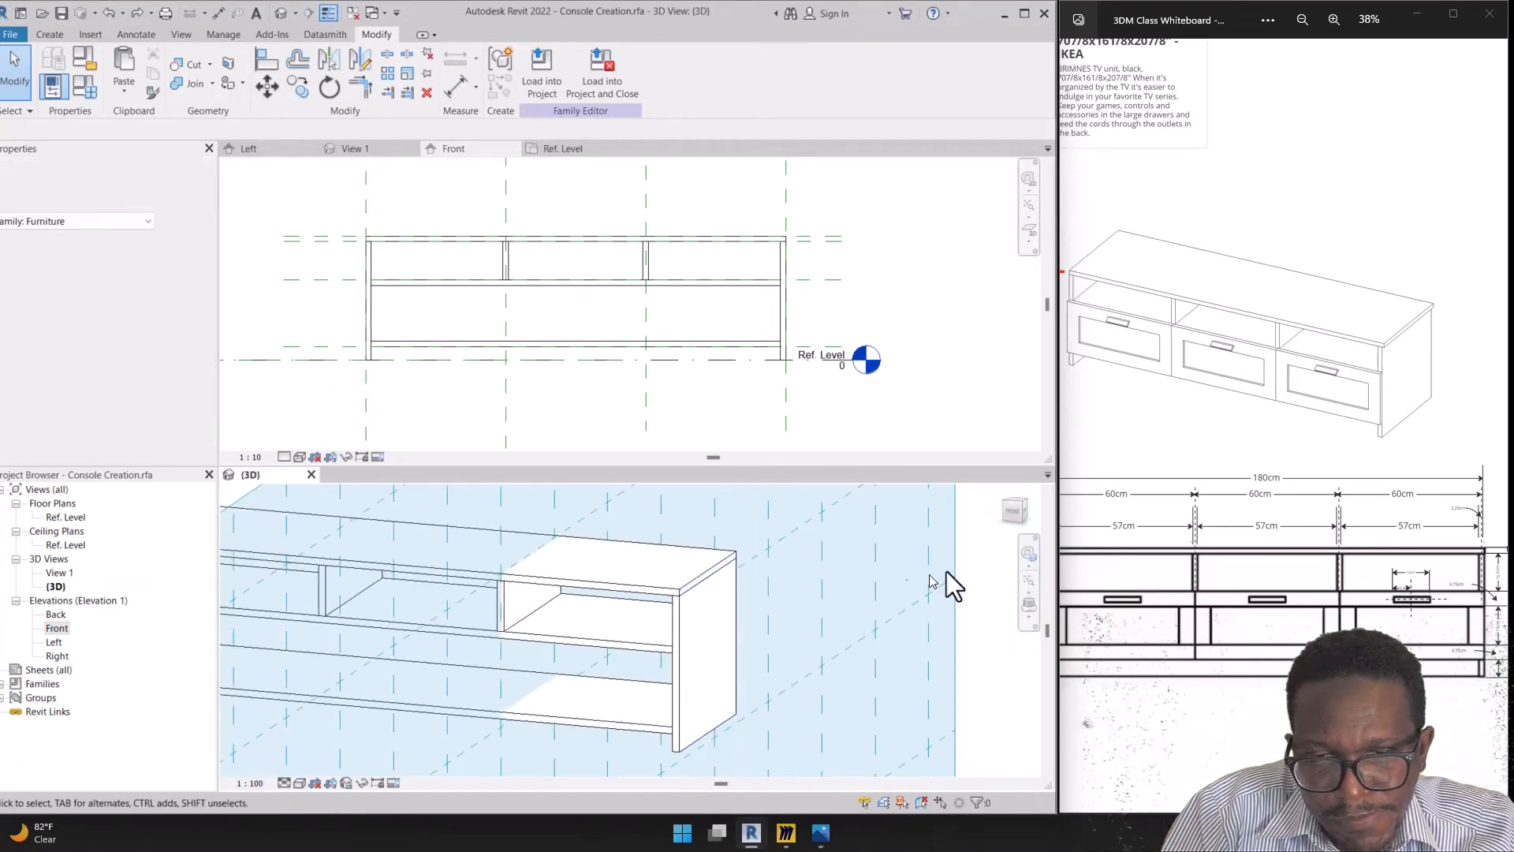
left_click(1026, 526)
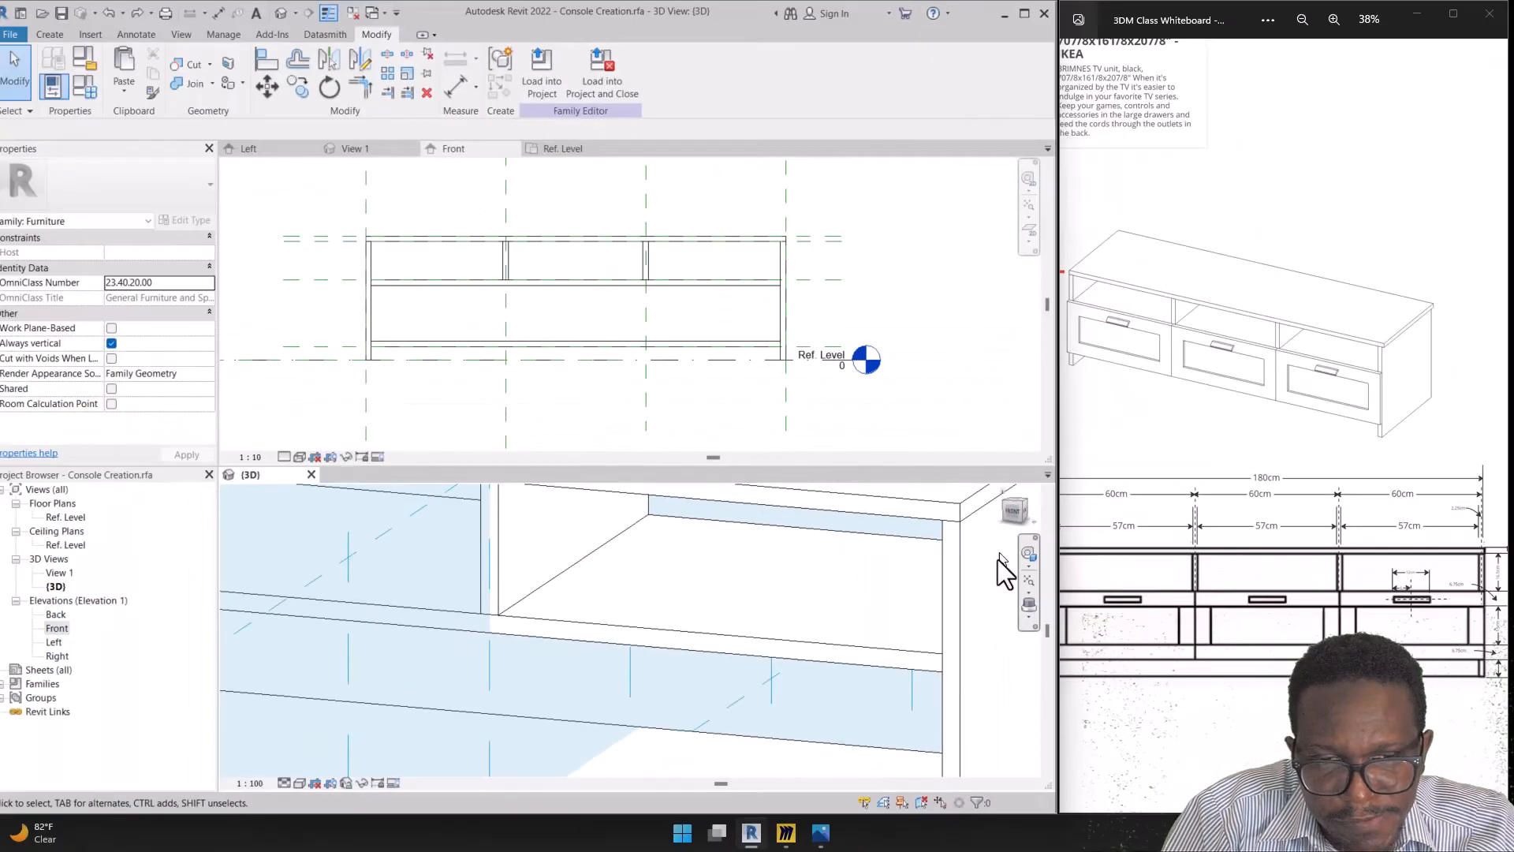
middle_click_drag(749, 657, 715, 660, "shift")
scroll(716, 660, "down", 6)
scroll(716, 660, "down", 3)
scroll(588, 704, "up", 3)
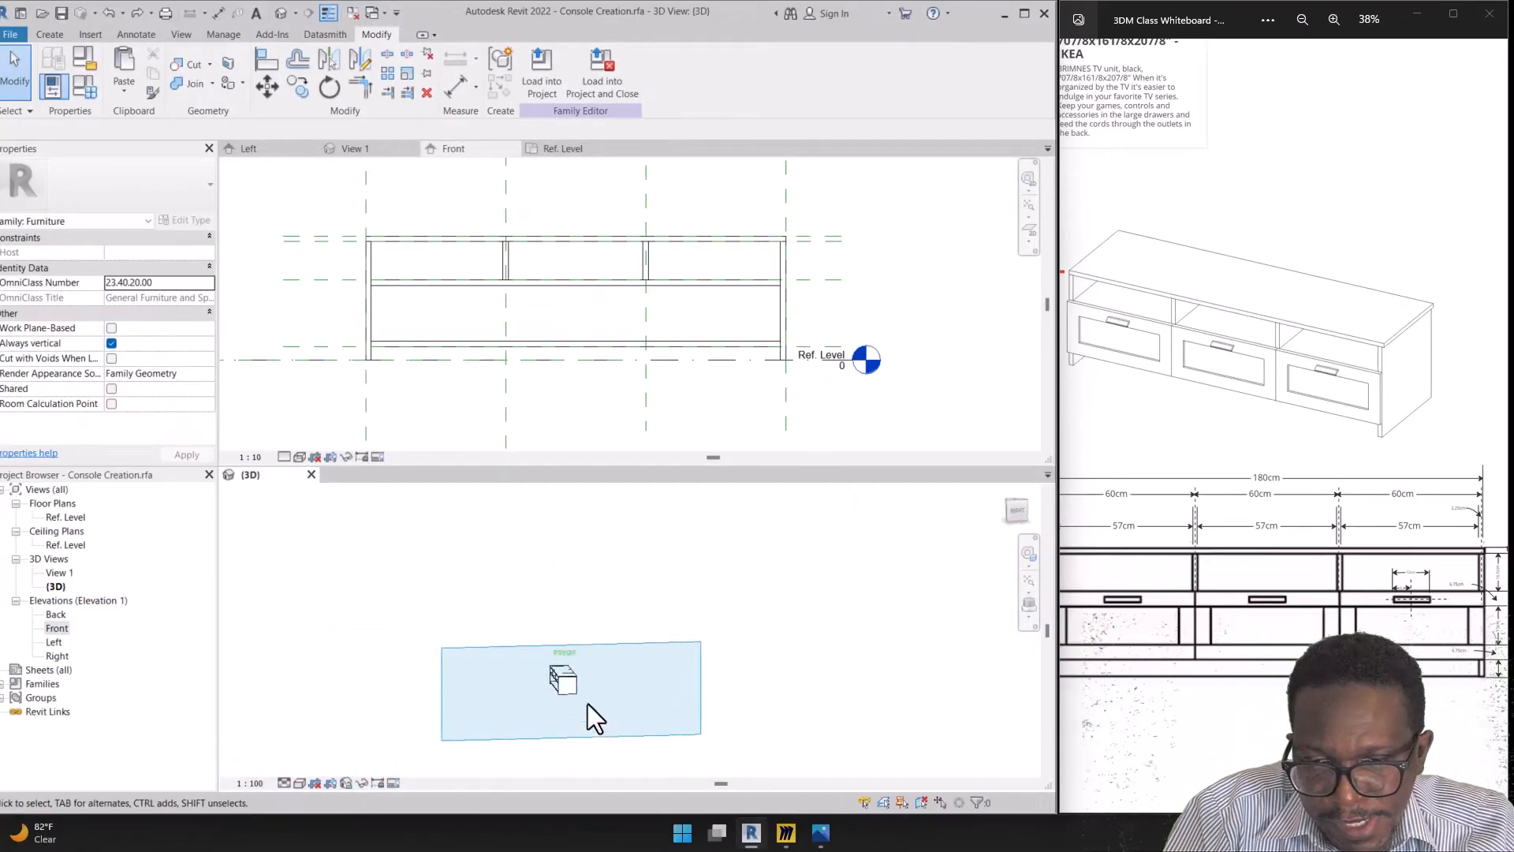
scroll(589, 704, "up", 8)
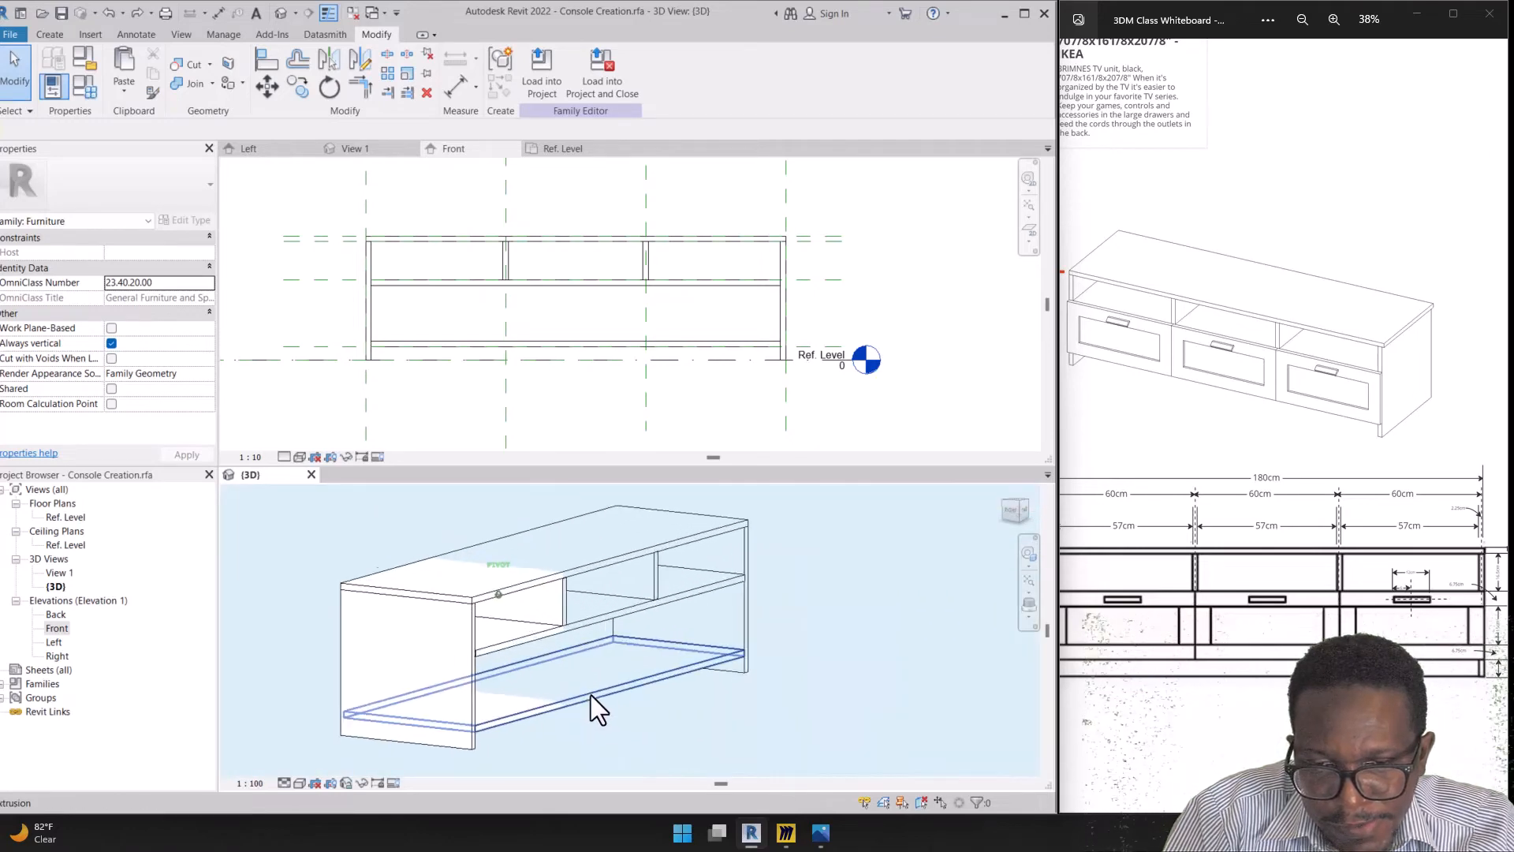
scroll(590, 675, "down", 2)
middle_click_drag(580, 586, 642, 627, "shift")
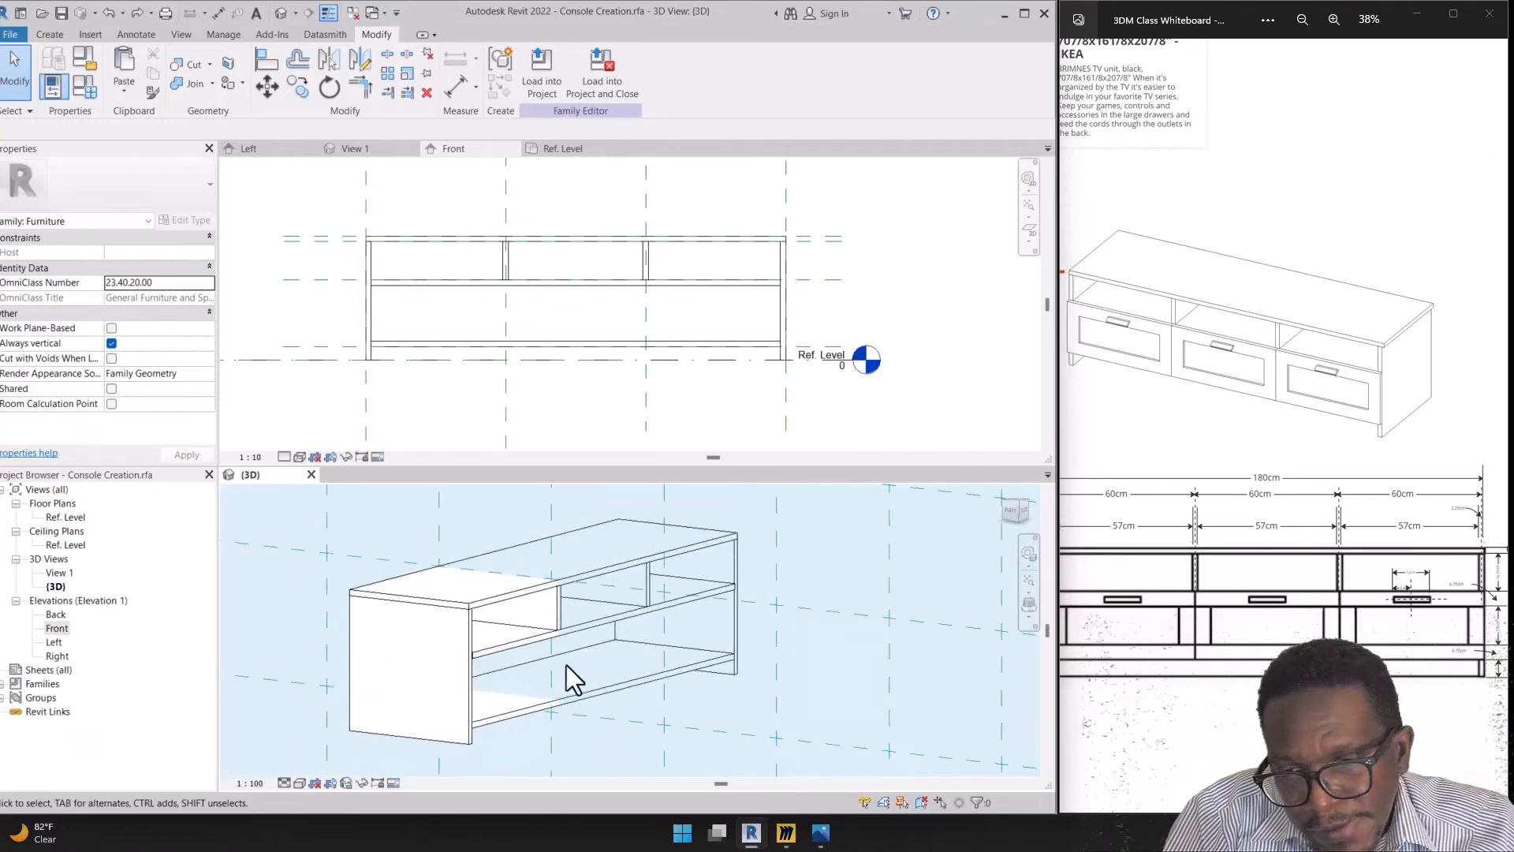
Open the Ref. Level floor plan and check the unnamed reference plane running along the console's back edge
double_click(75, 519)
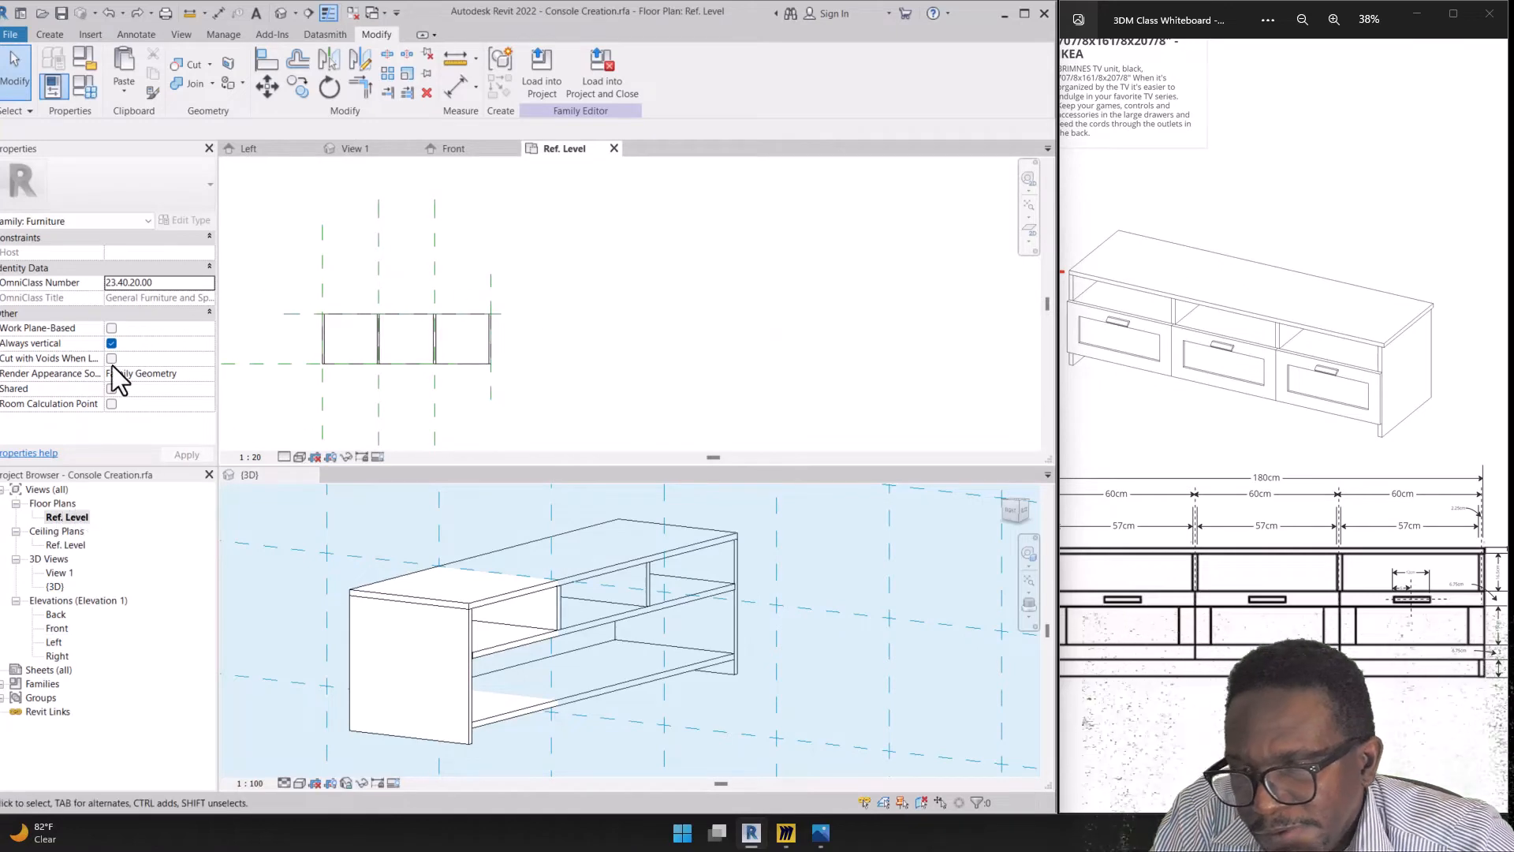
scroll(319, 366, "up", 3)
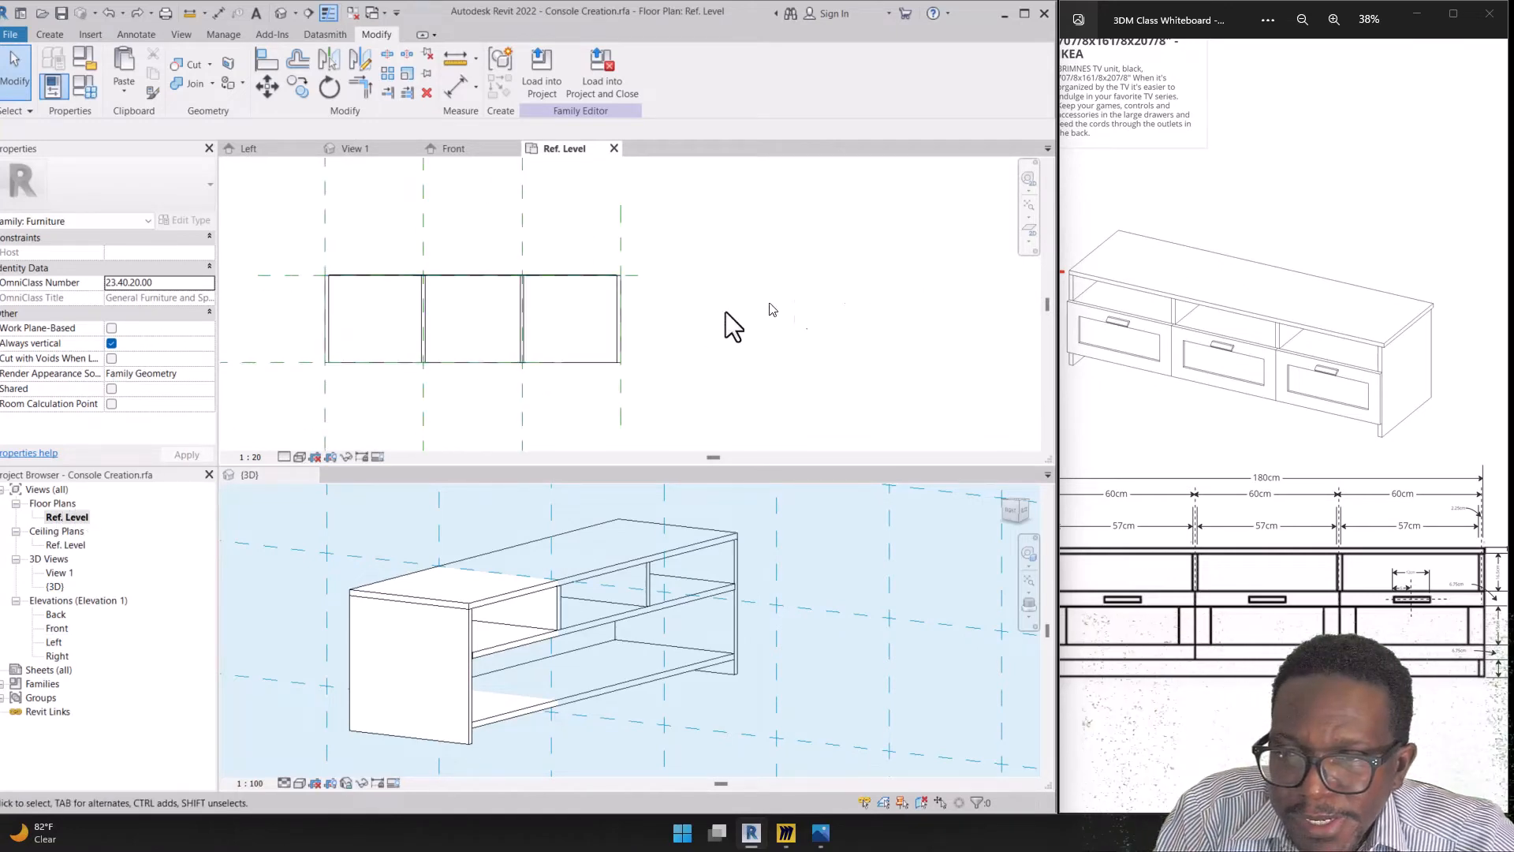
left_click(280, 275)
scroll(382, 271, "up", 1)
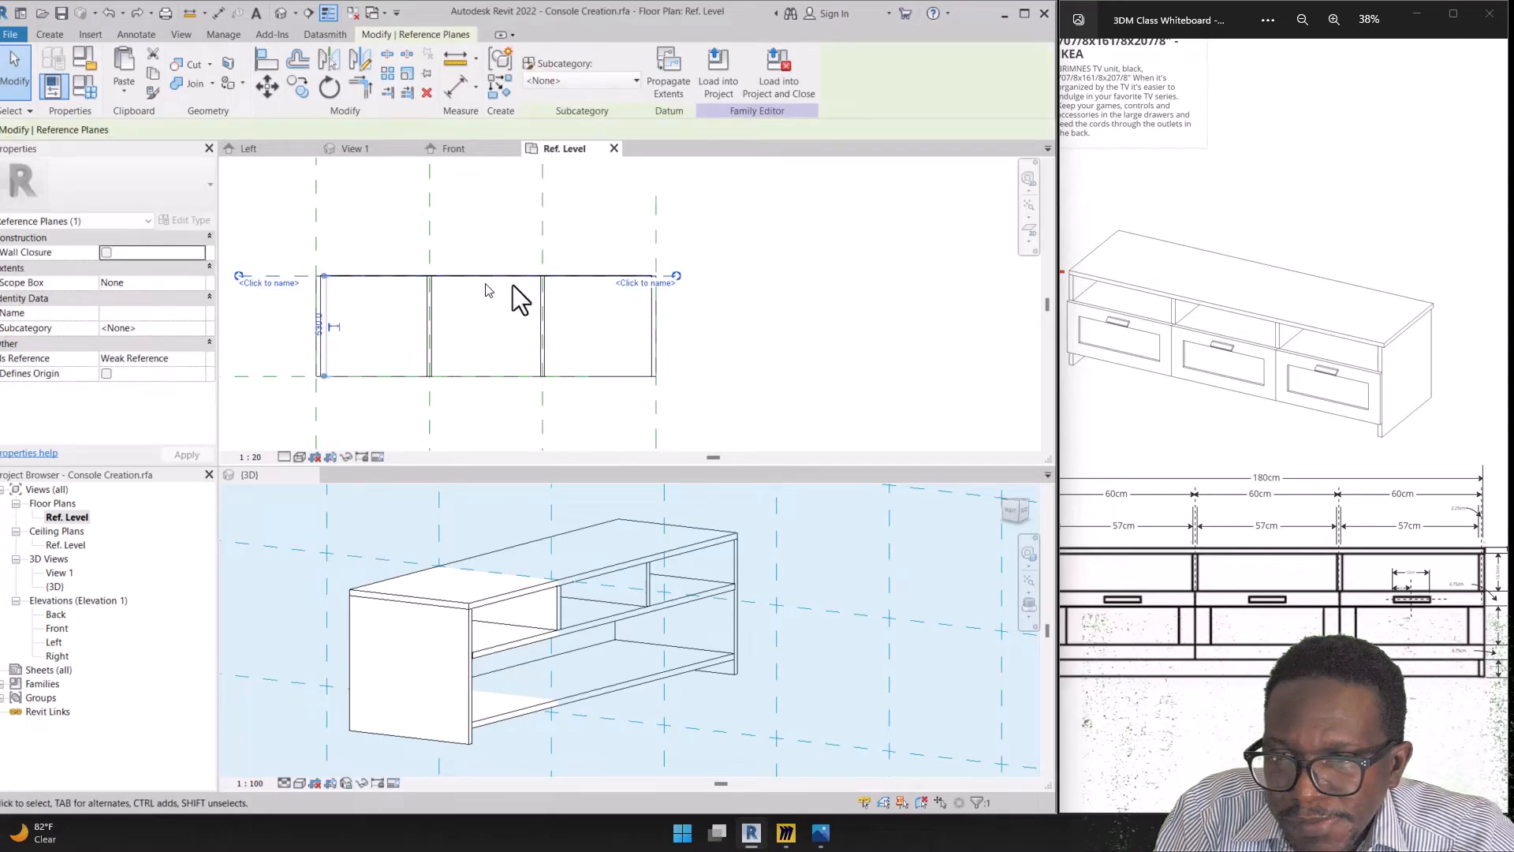
scroll(745, 295, "down", 3)
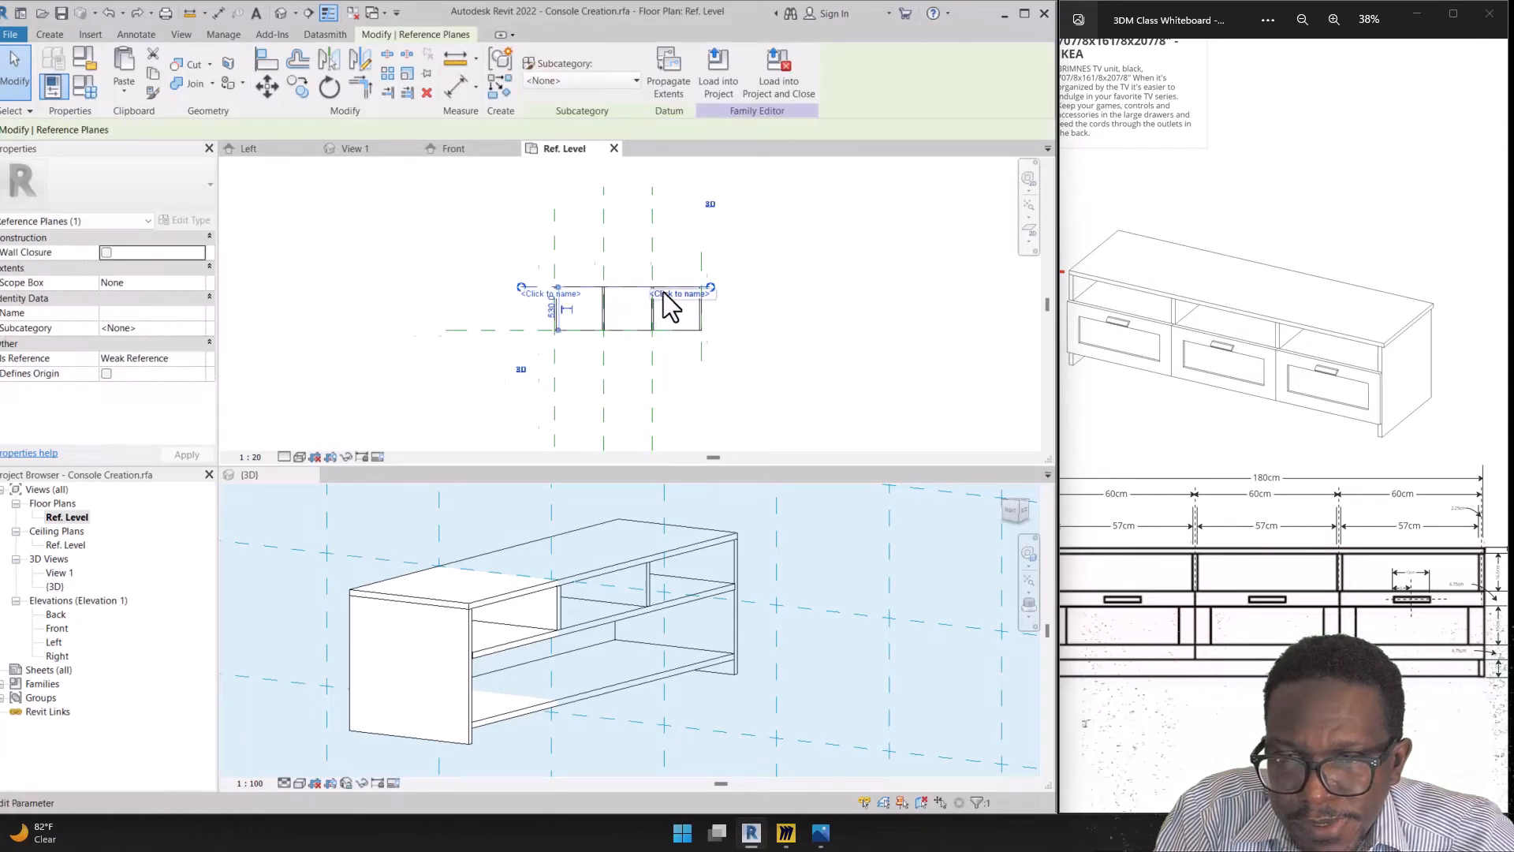
scroll(666, 304, "up", 2)
left_click(767, 236)
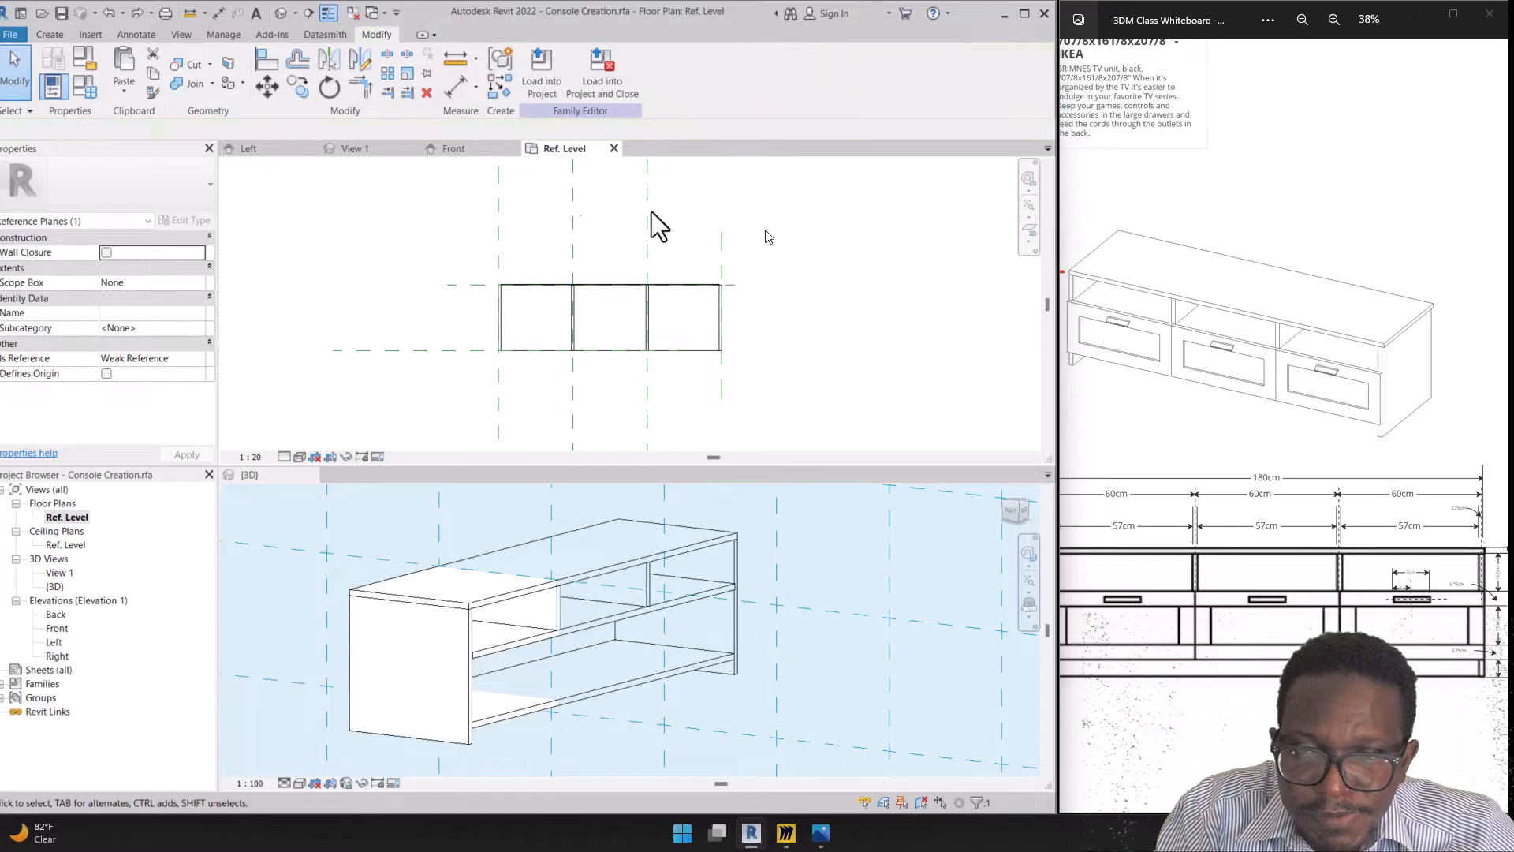
left_click(48, 37)
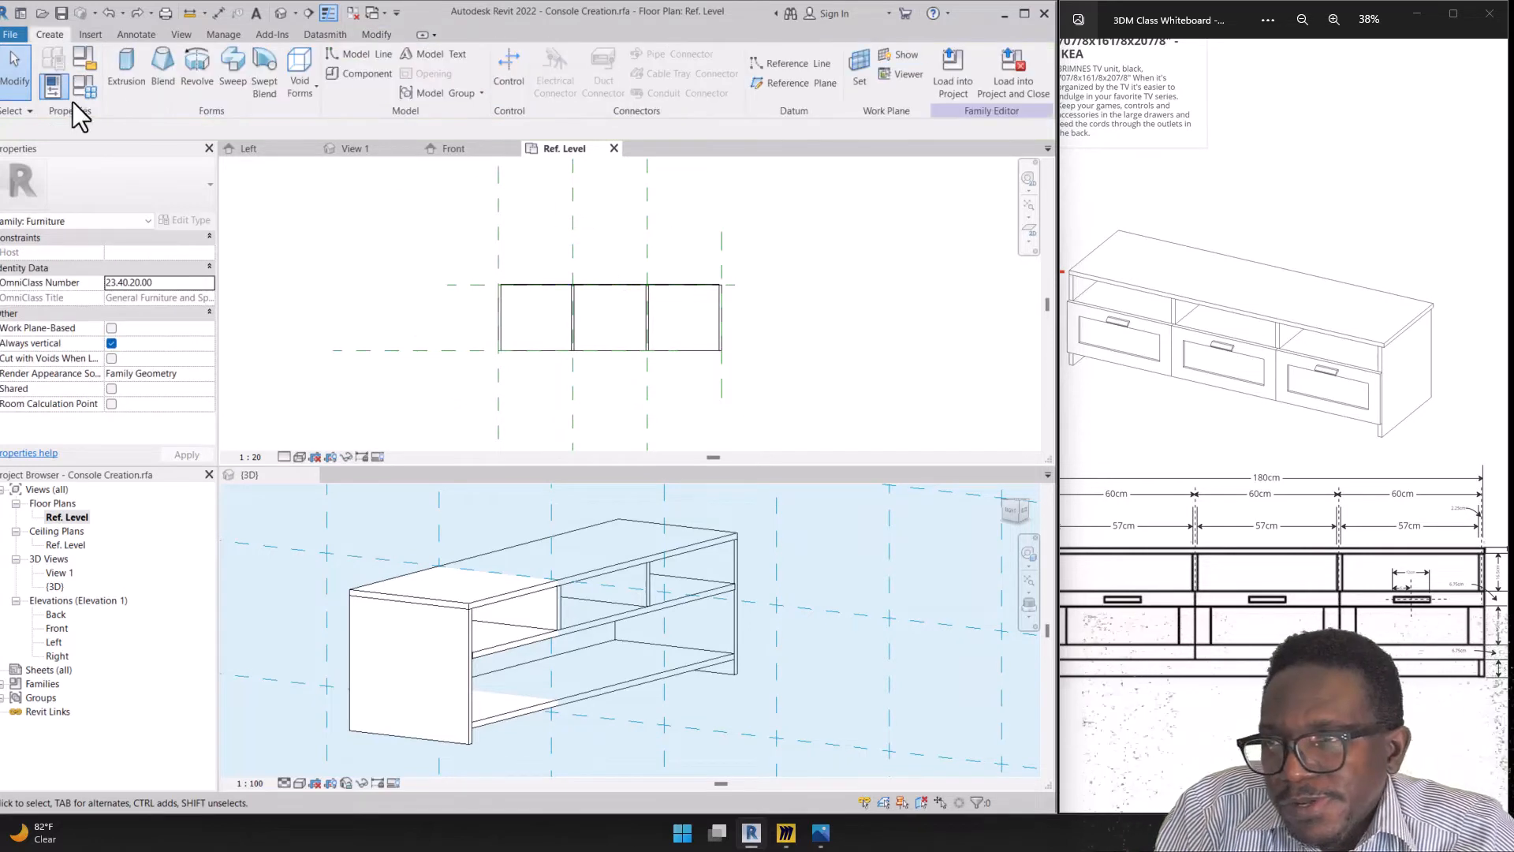
left_click(855, 63)
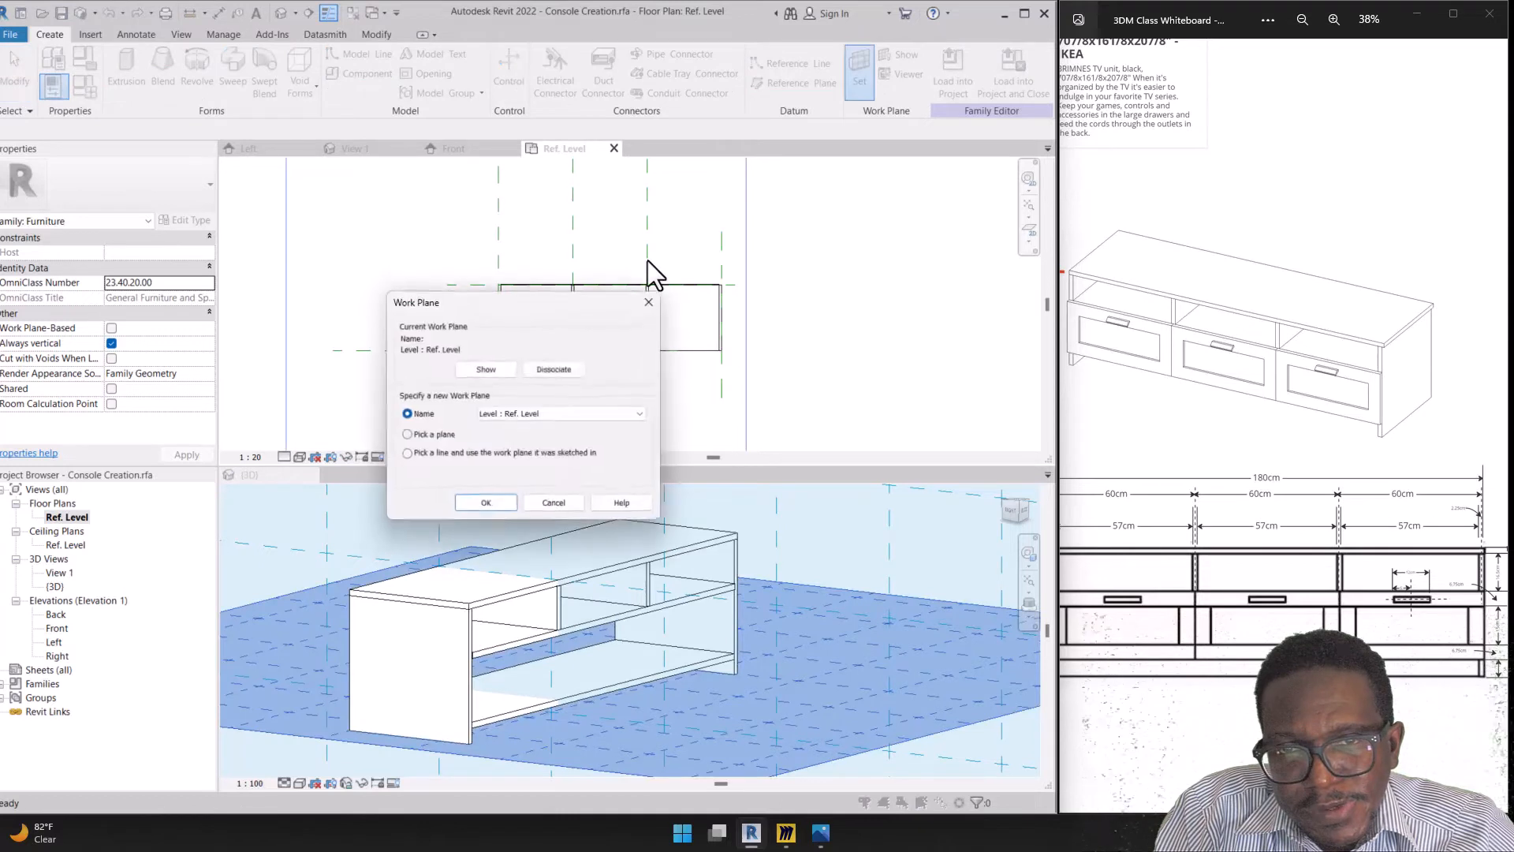
left_click(549, 412)
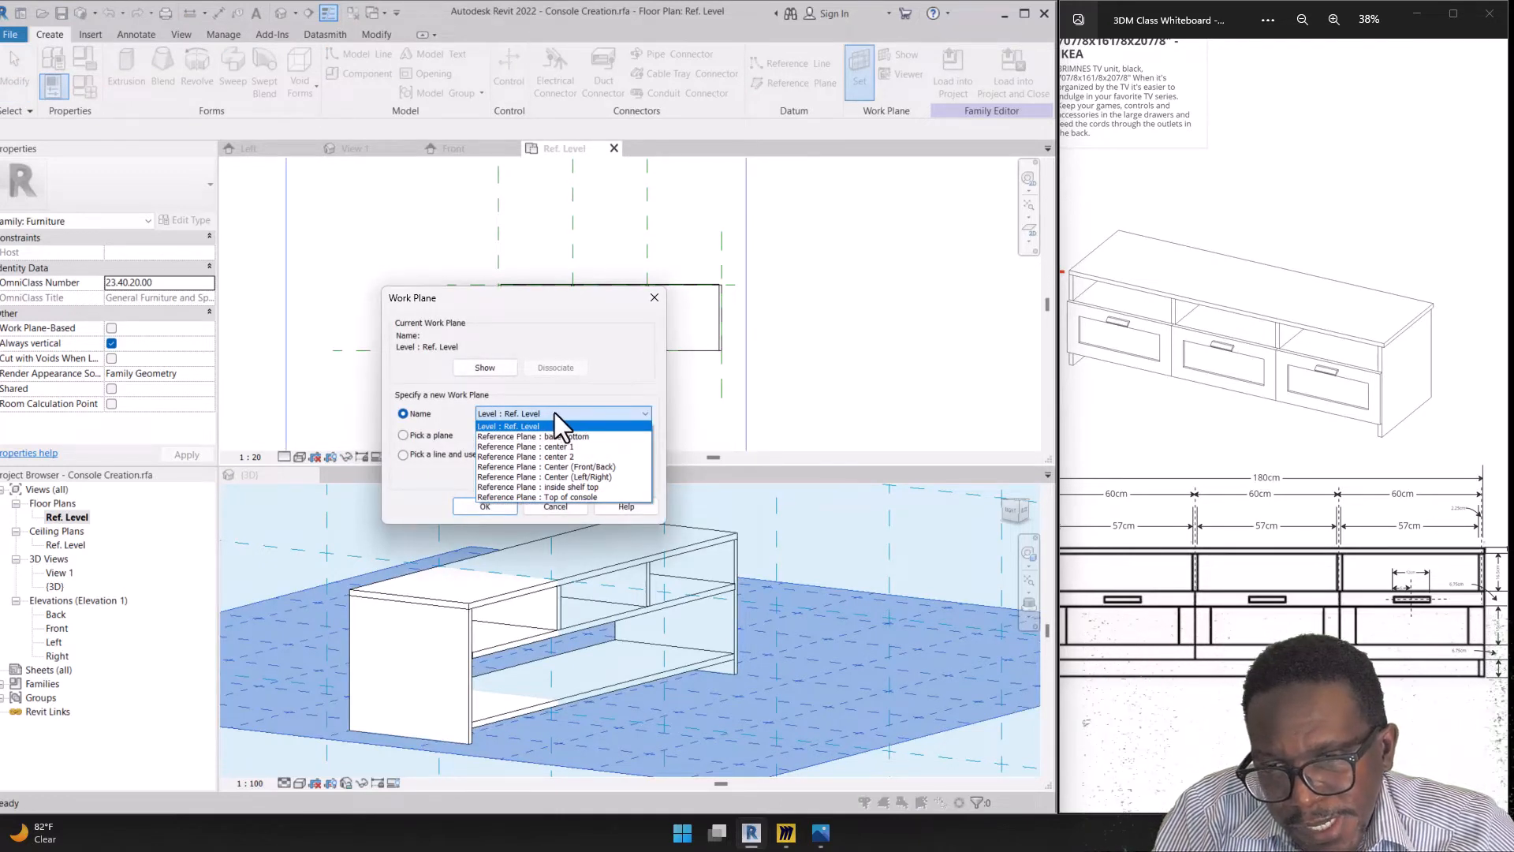
left_click(556, 413)
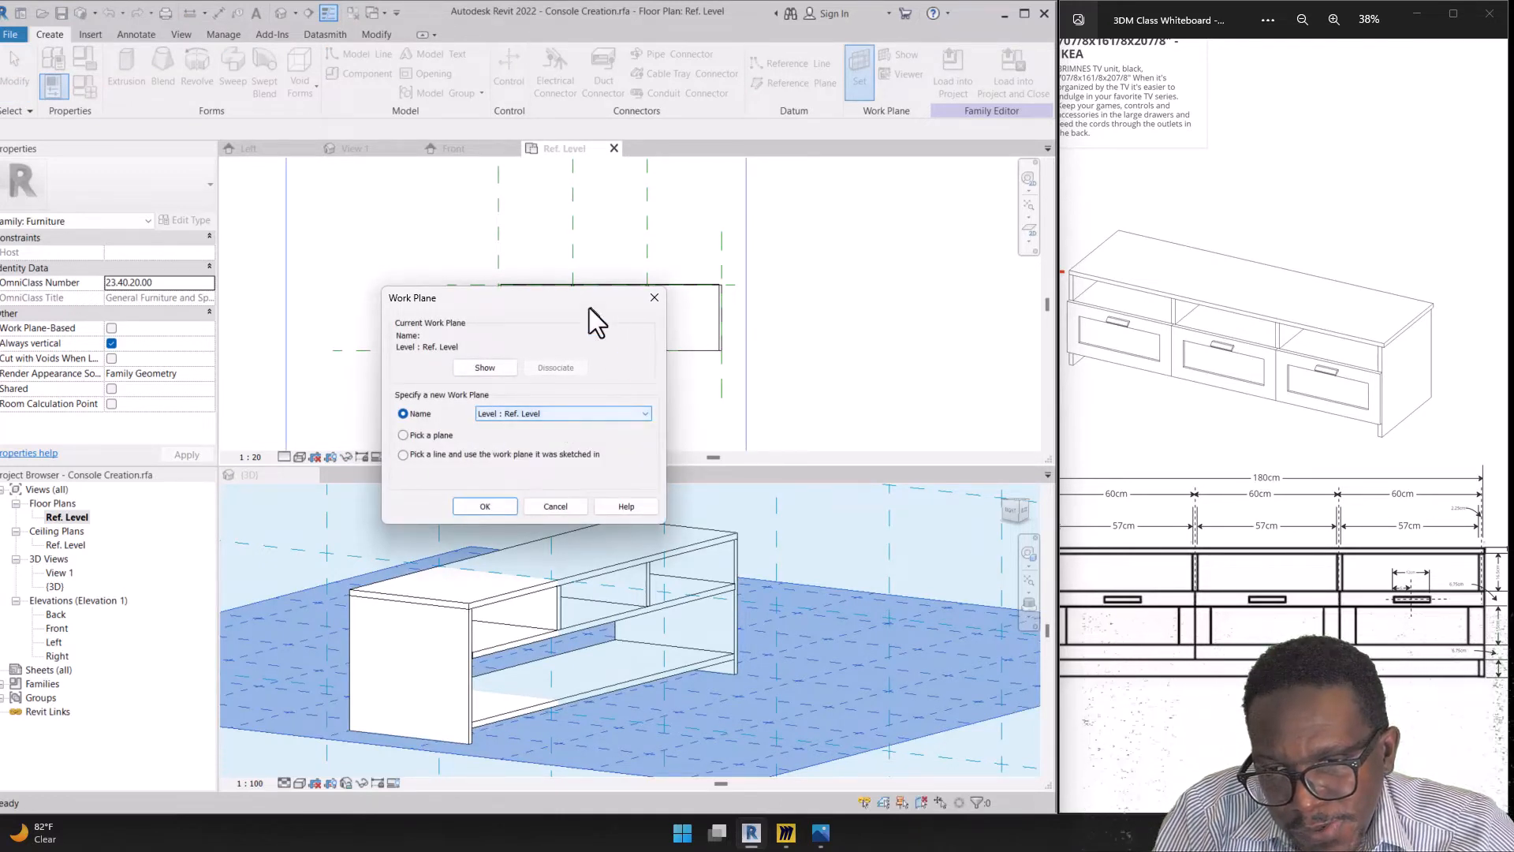
key("Return")
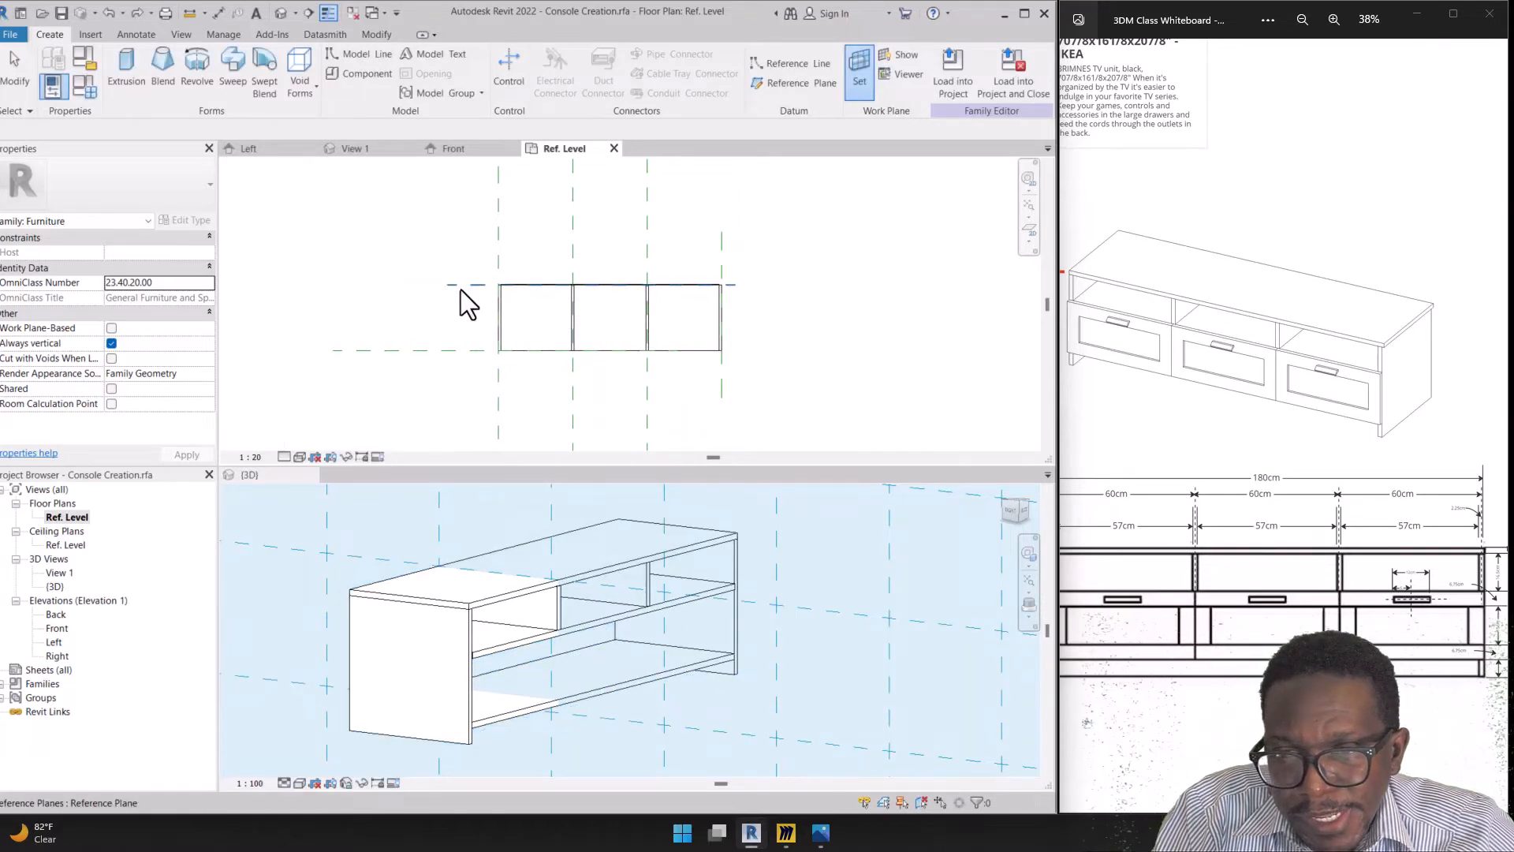
Name the reference plane along the console's back edge "back" in the floor plan
left_click(460, 290)
scroll(462, 290, "up", 3)
left_click(461, 285)
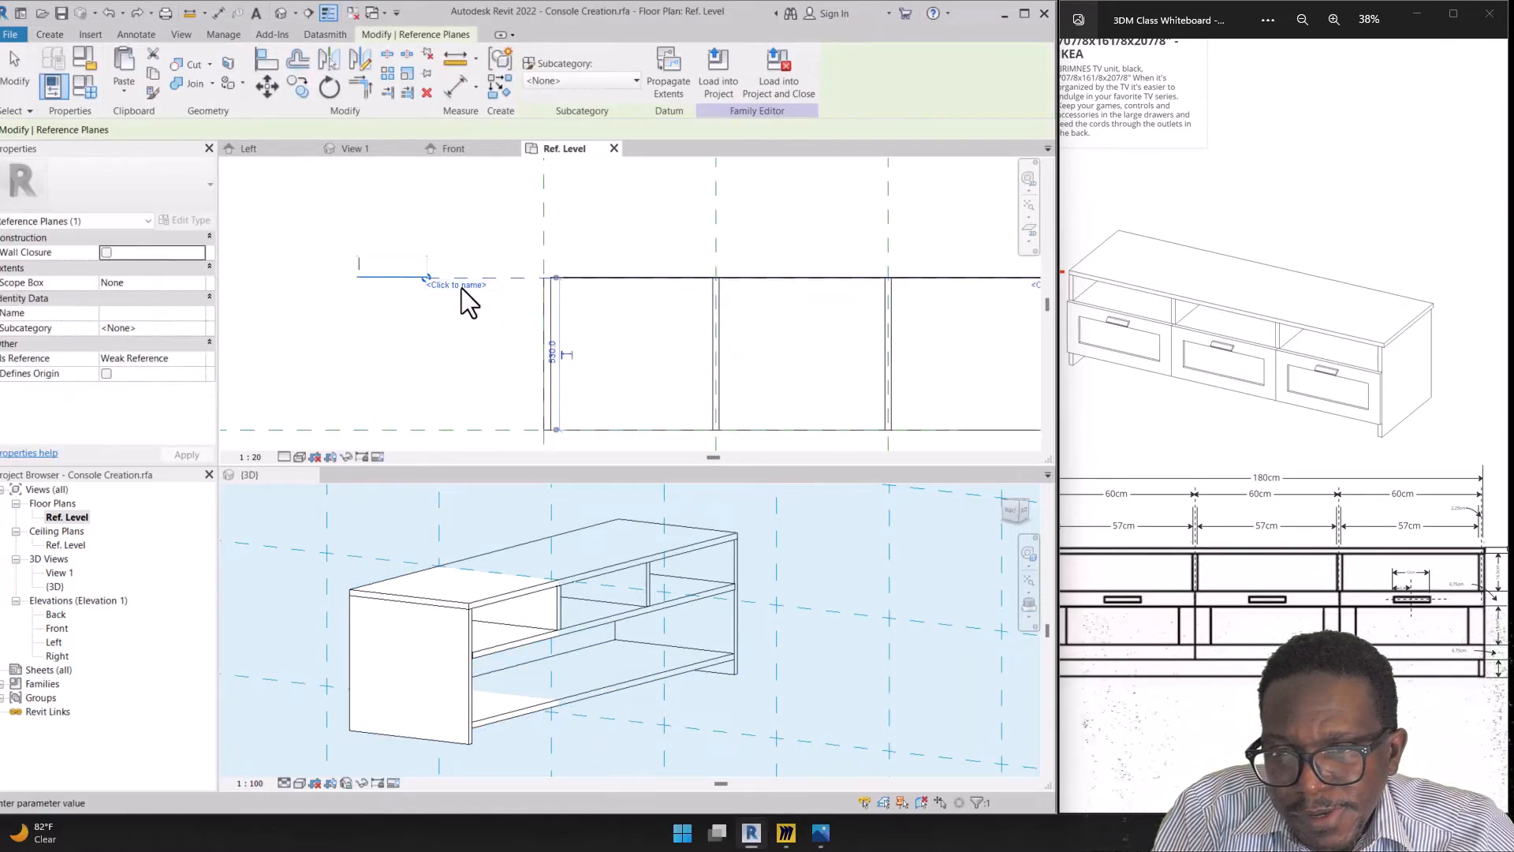
type("k")
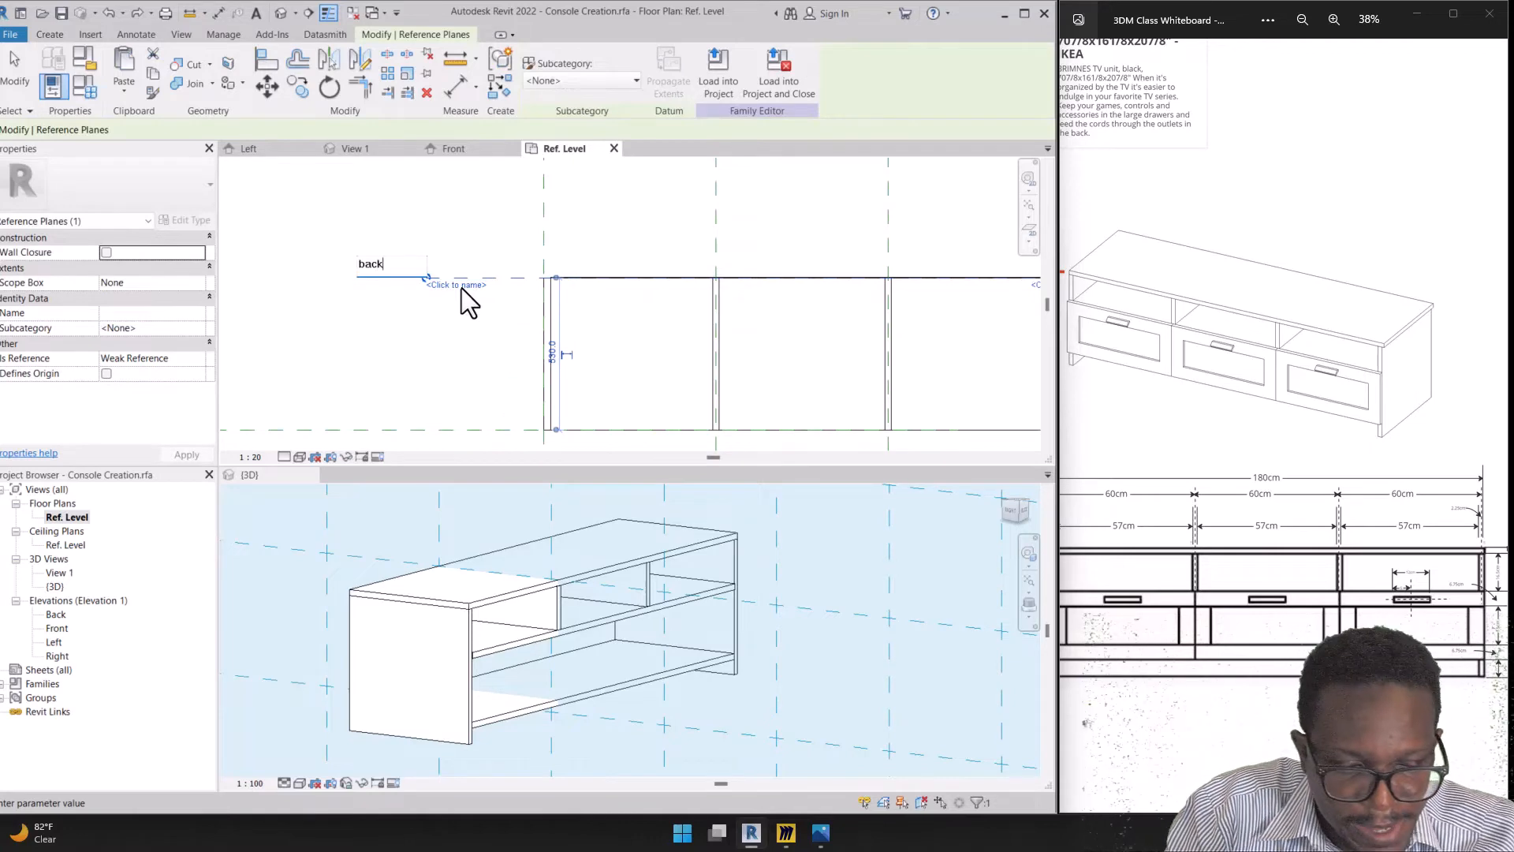
key("Return")
key("Escape")
key("Escape")
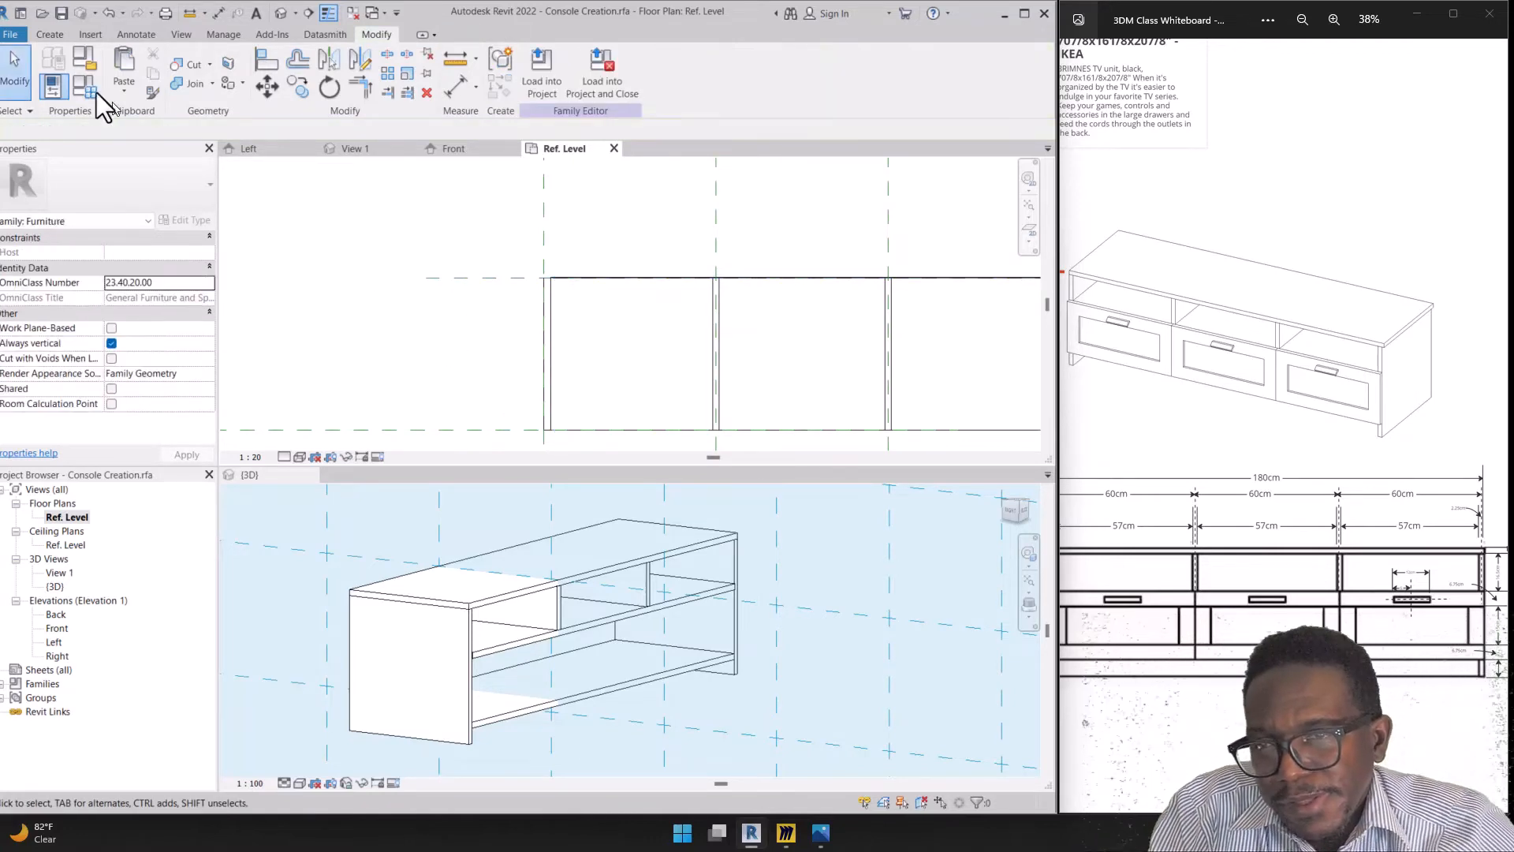
Set the work plane to the named reference plane back and open the {3D} view for sketching on it
left_click(50, 36)
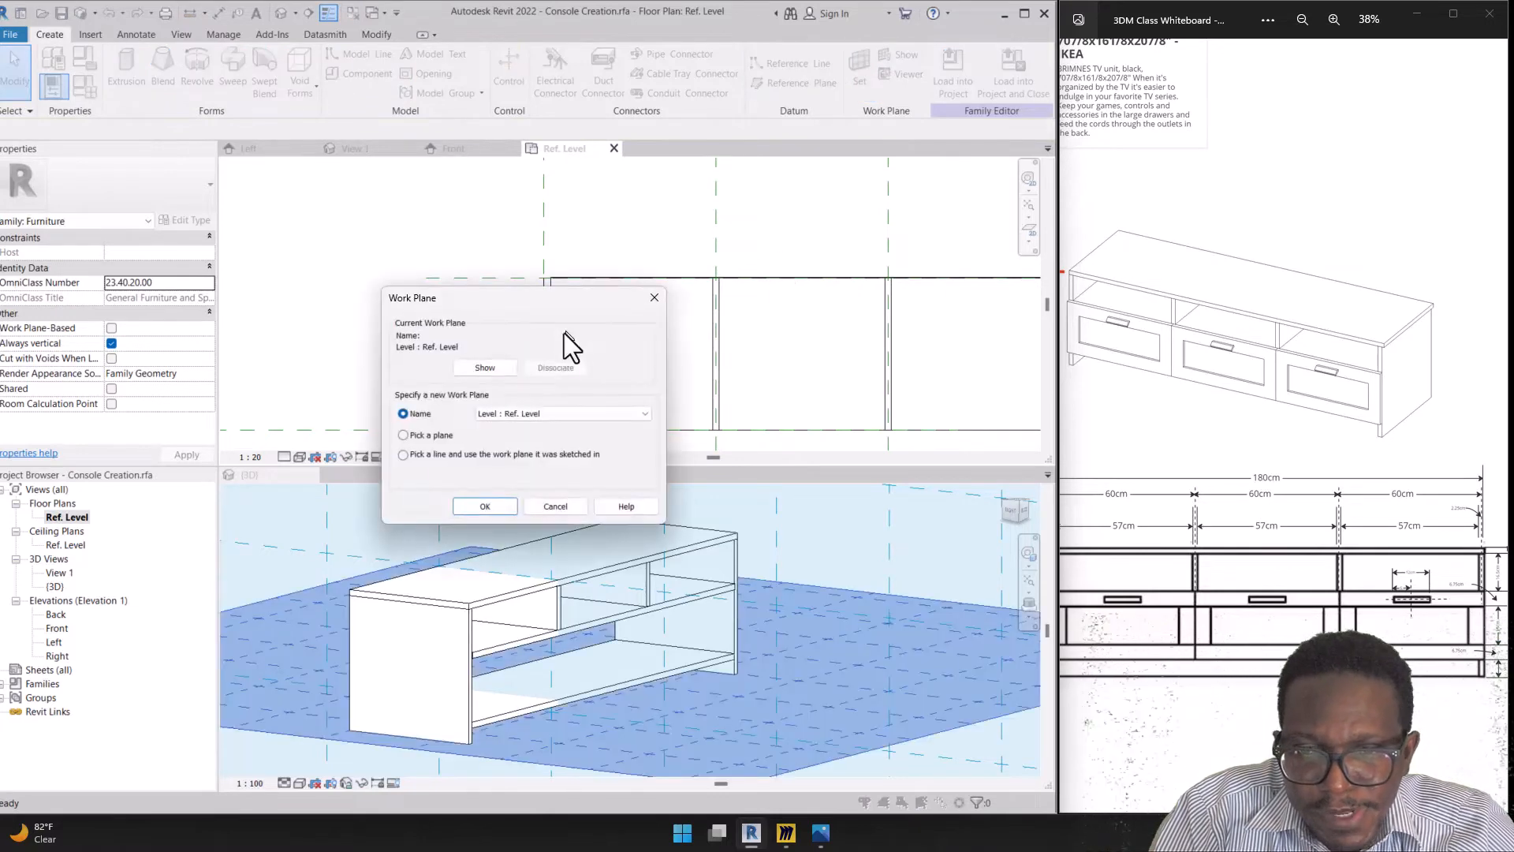
left_click(513, 414)
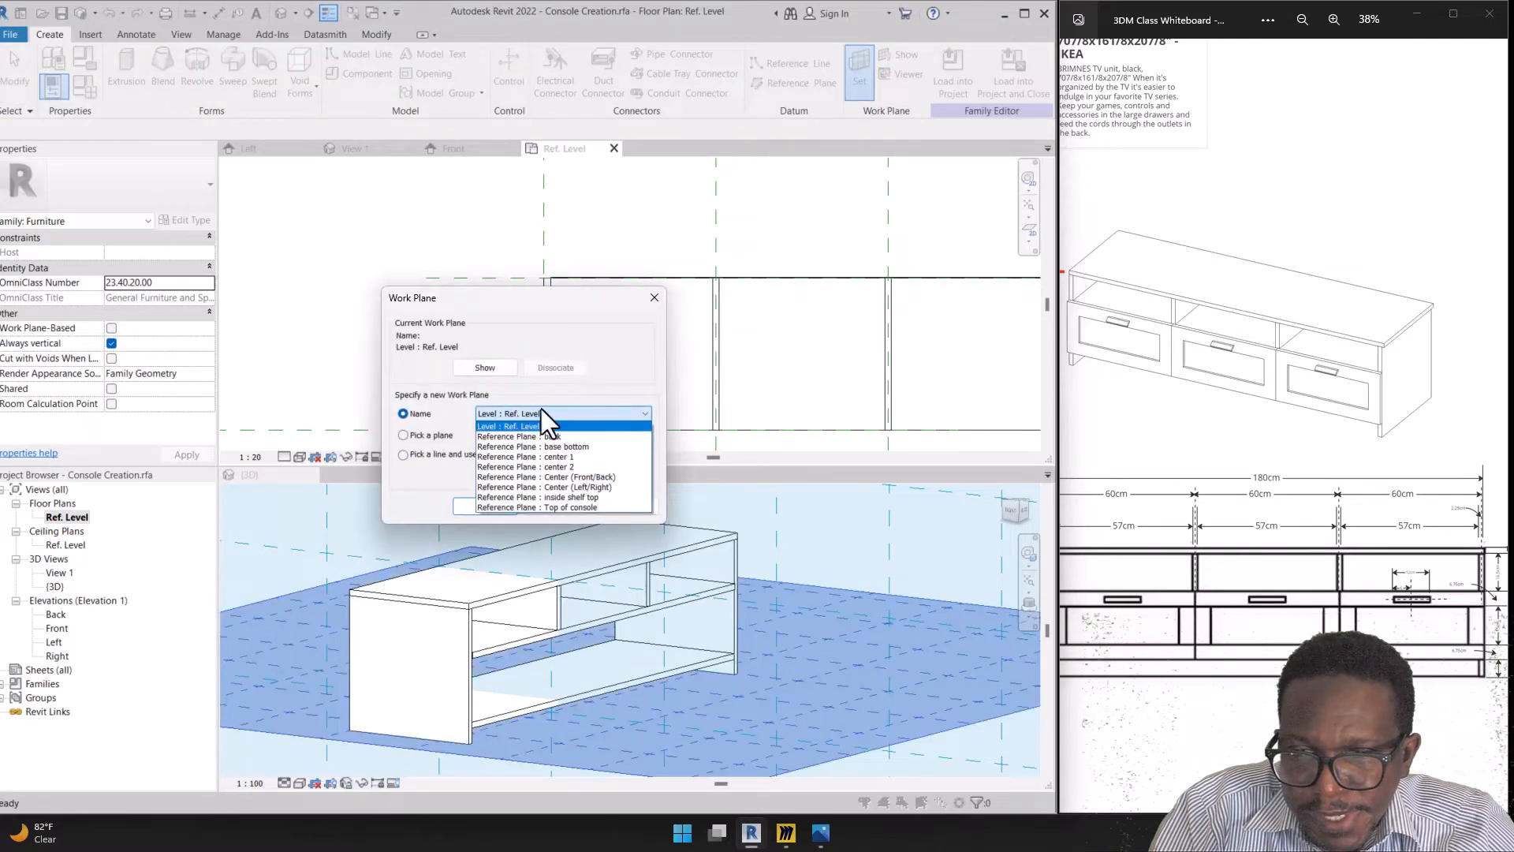
left_click(551, 437)
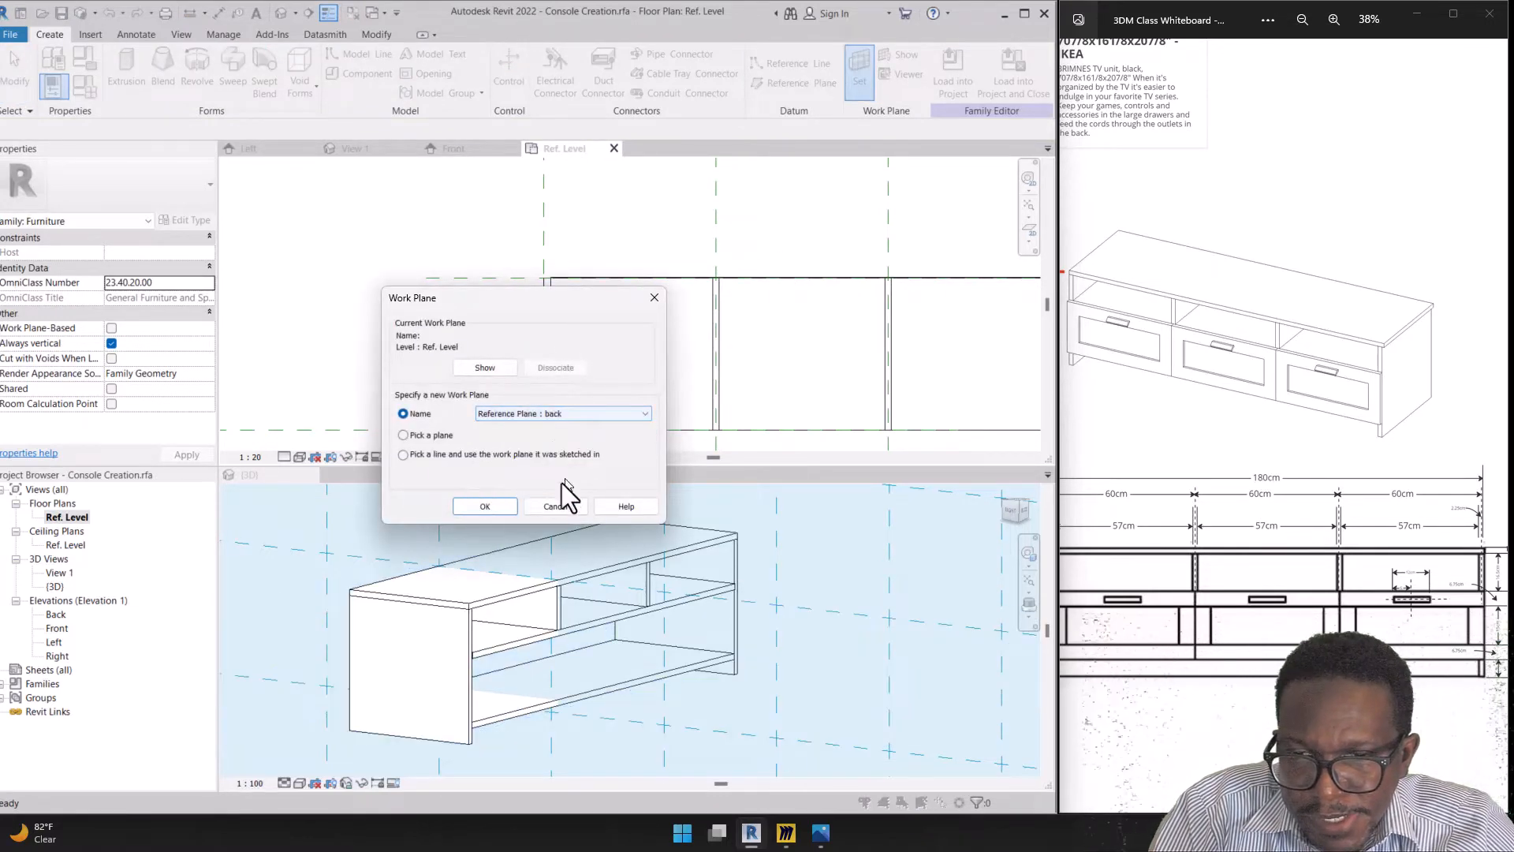
left_click(499, 509)
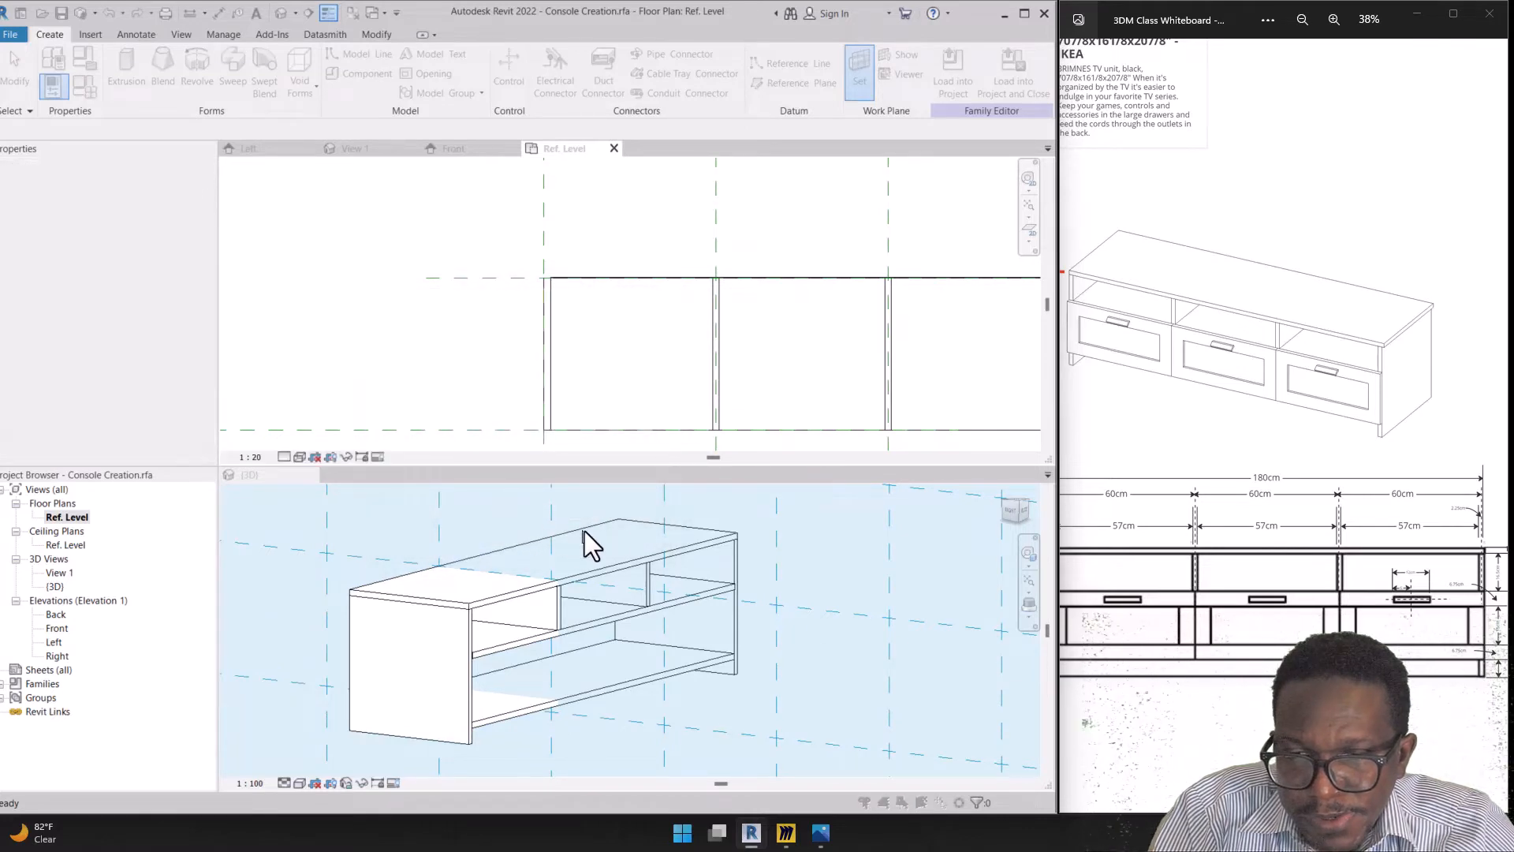
left_click(258, 447)
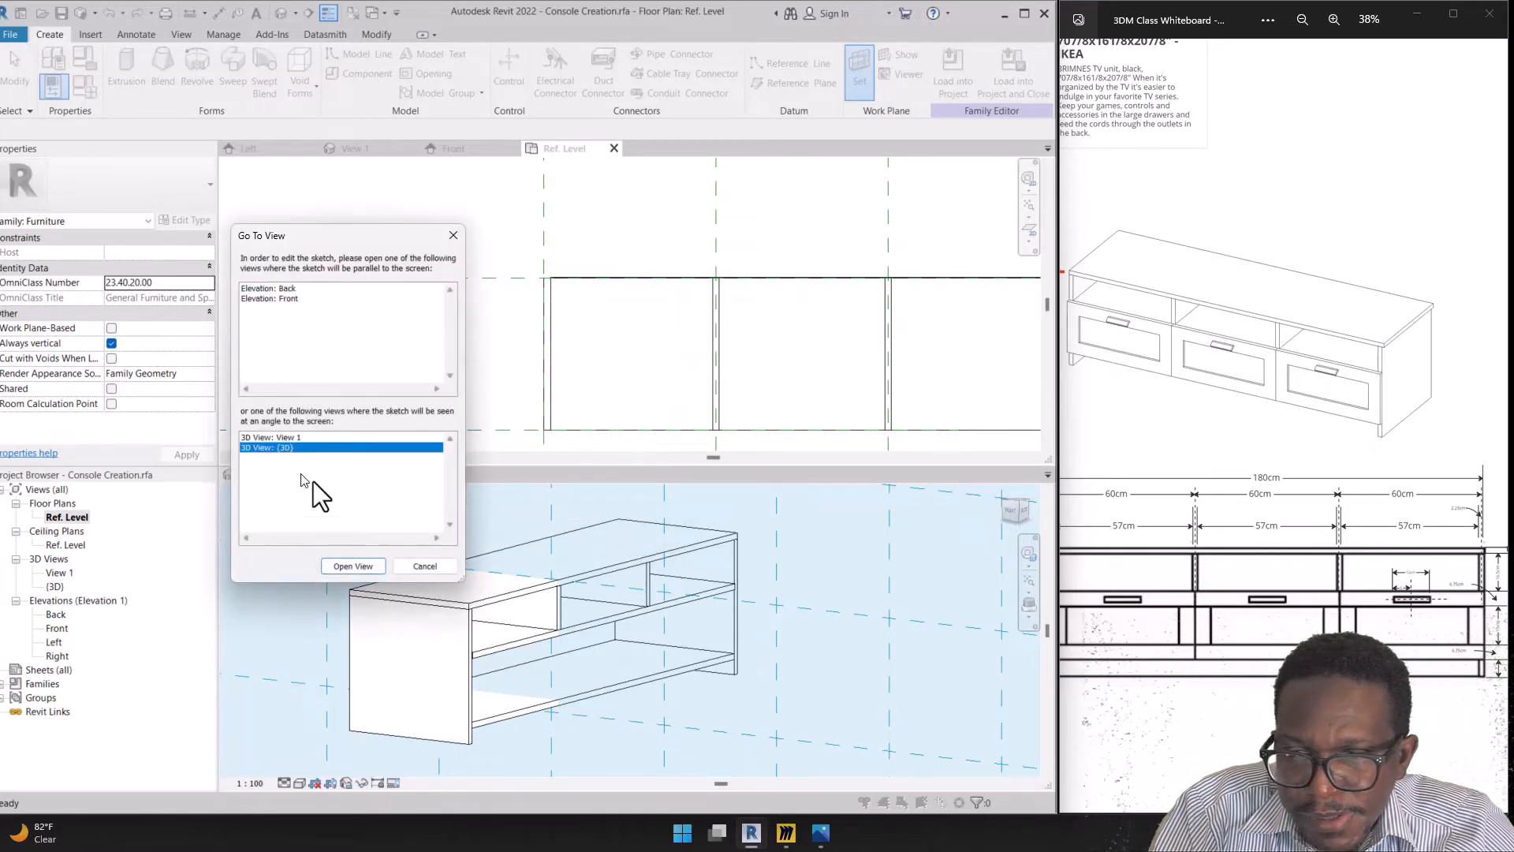
left_click(372, 566)
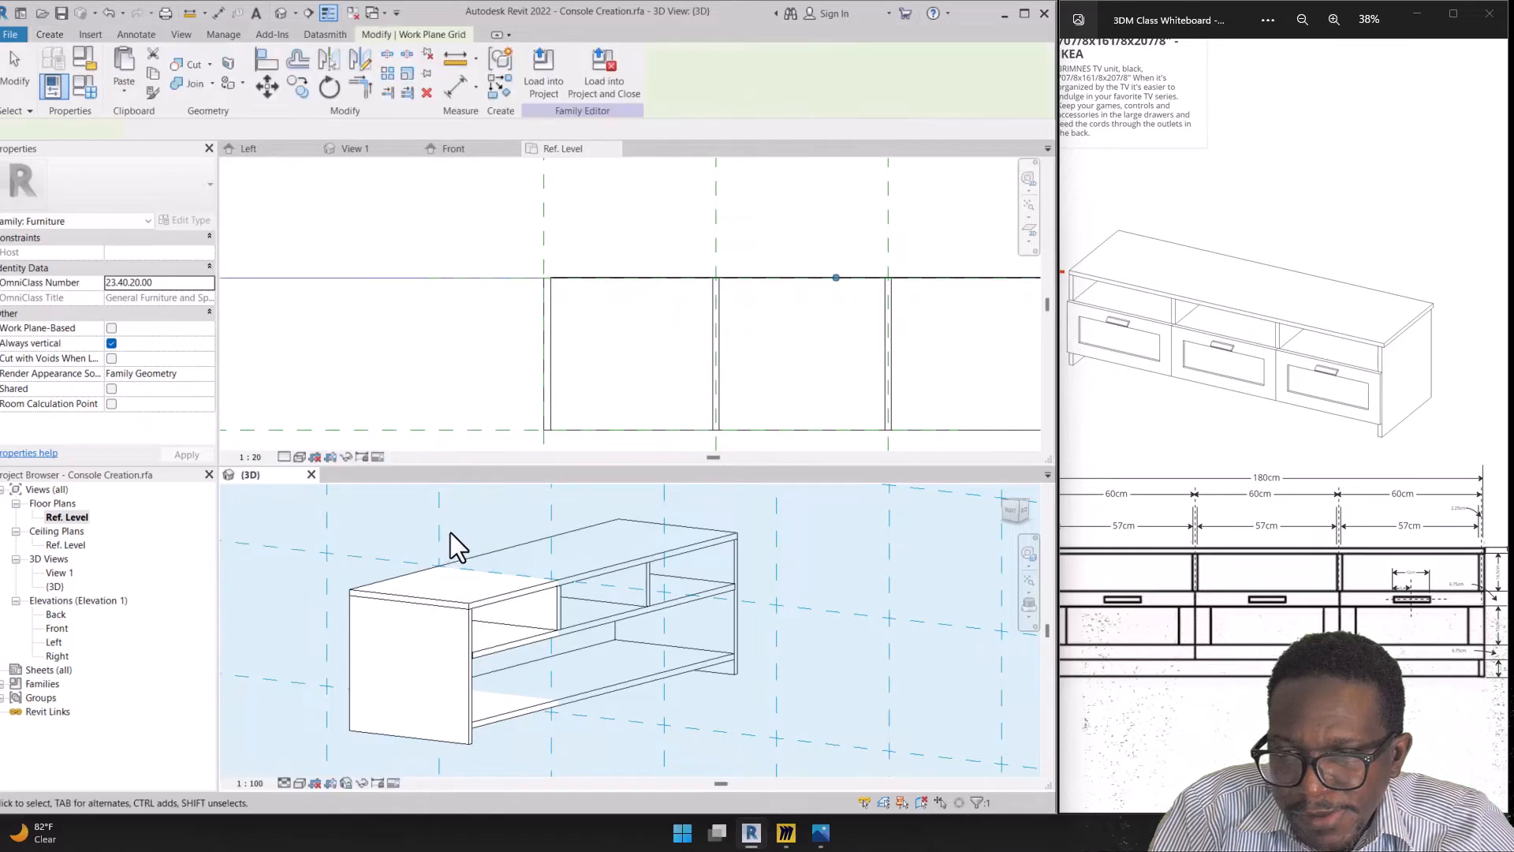
Start an extrusion on the back plane and sketch a rectangle across the console's open back, from the top panel down to the bottom shelf
left_click(577, 538)
mouse_move(693, 573)
middle_mouse_down("shift")
mouse_move(703, 591)
mouse_move(589, 612)
mouse_move(551, 659)
mouse_move(466, 652)
mouse_move(551, 666)
mouse_move(557, 642)
mouse_move(603, 650)
mouse_move(574, 646)
middle_mouse_up("shift")
scroll(517, 639, "up", 5)
scroll(493, 632, "down", 5)
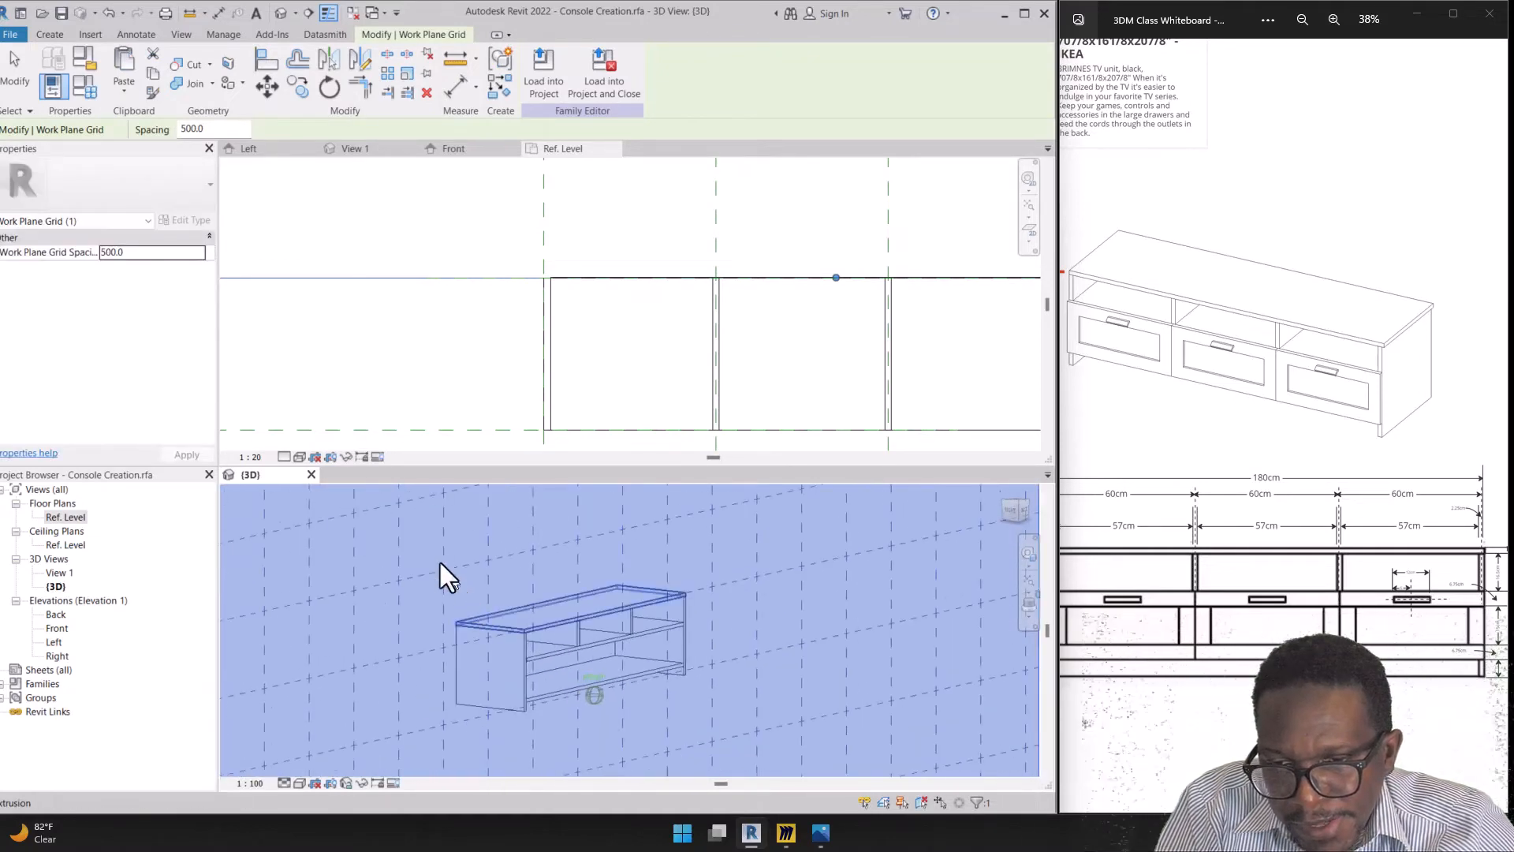
left_click(57, 34)
left_click(142, 64)
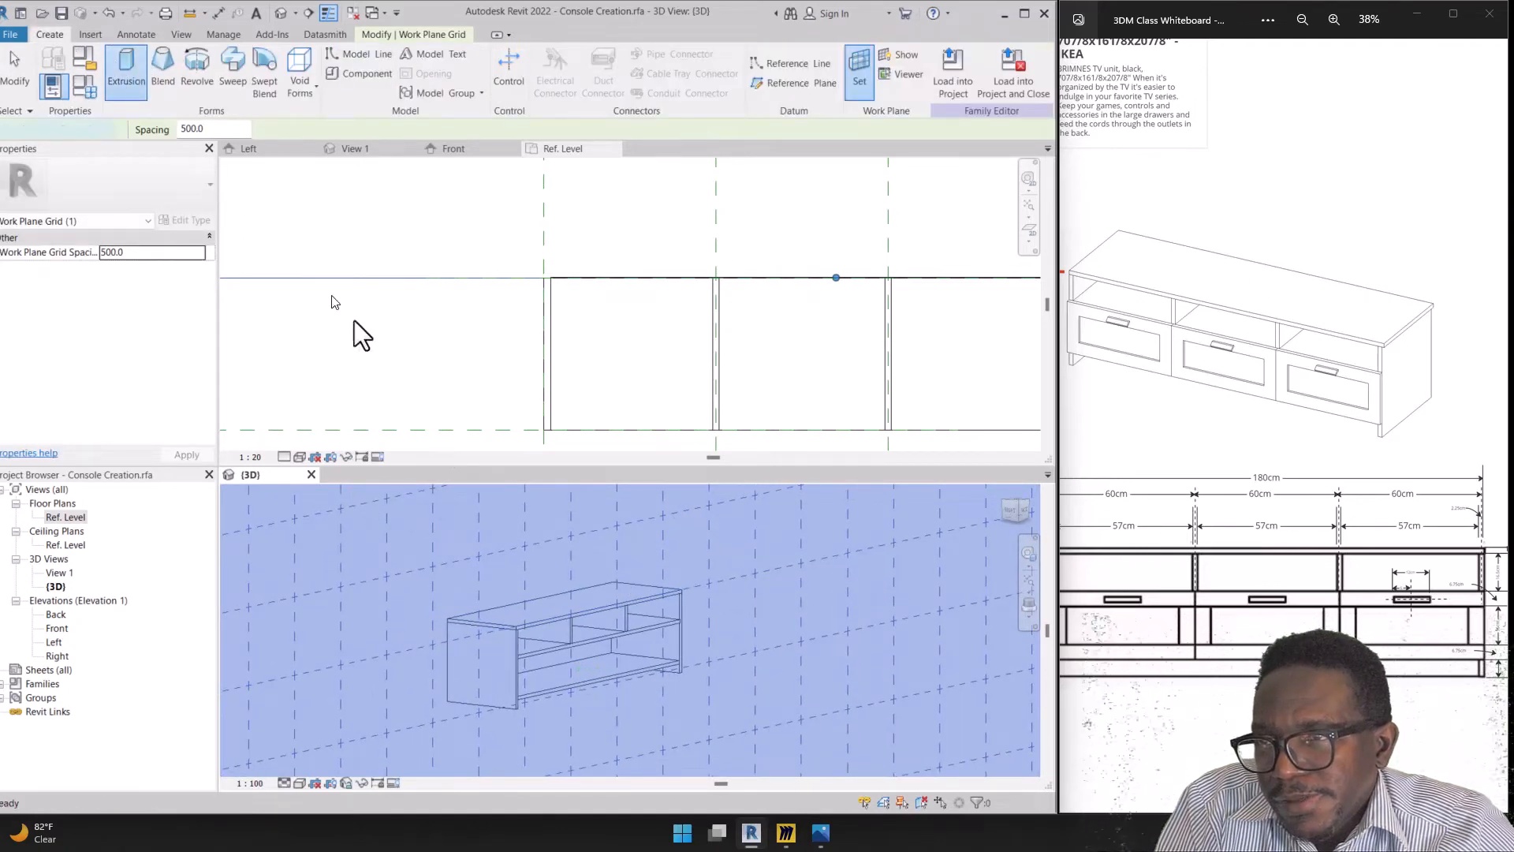
left_click(584, 56)
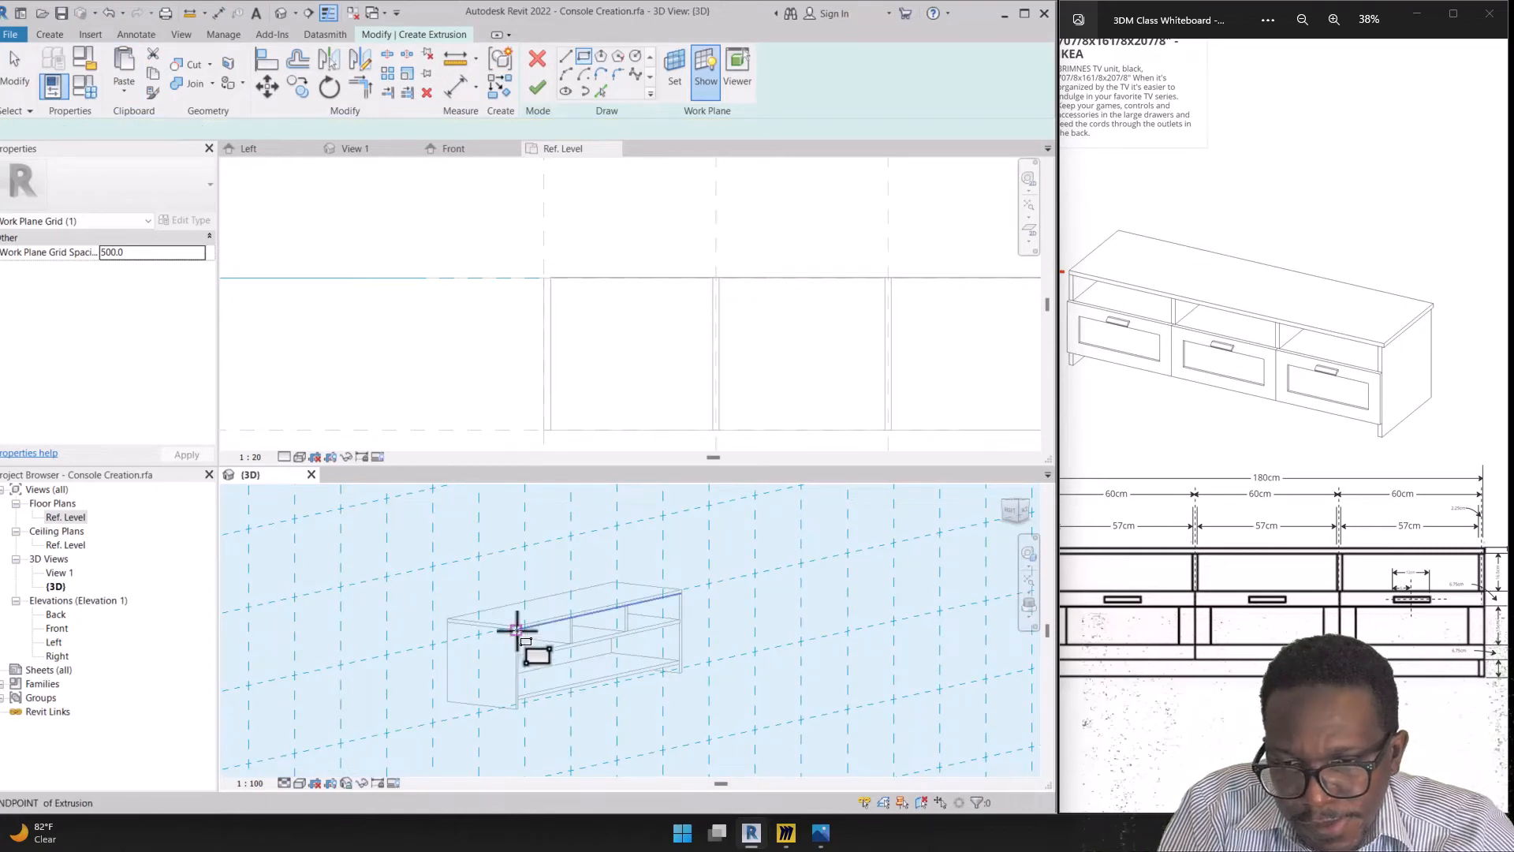
scroll(513, 627, "up", 4)
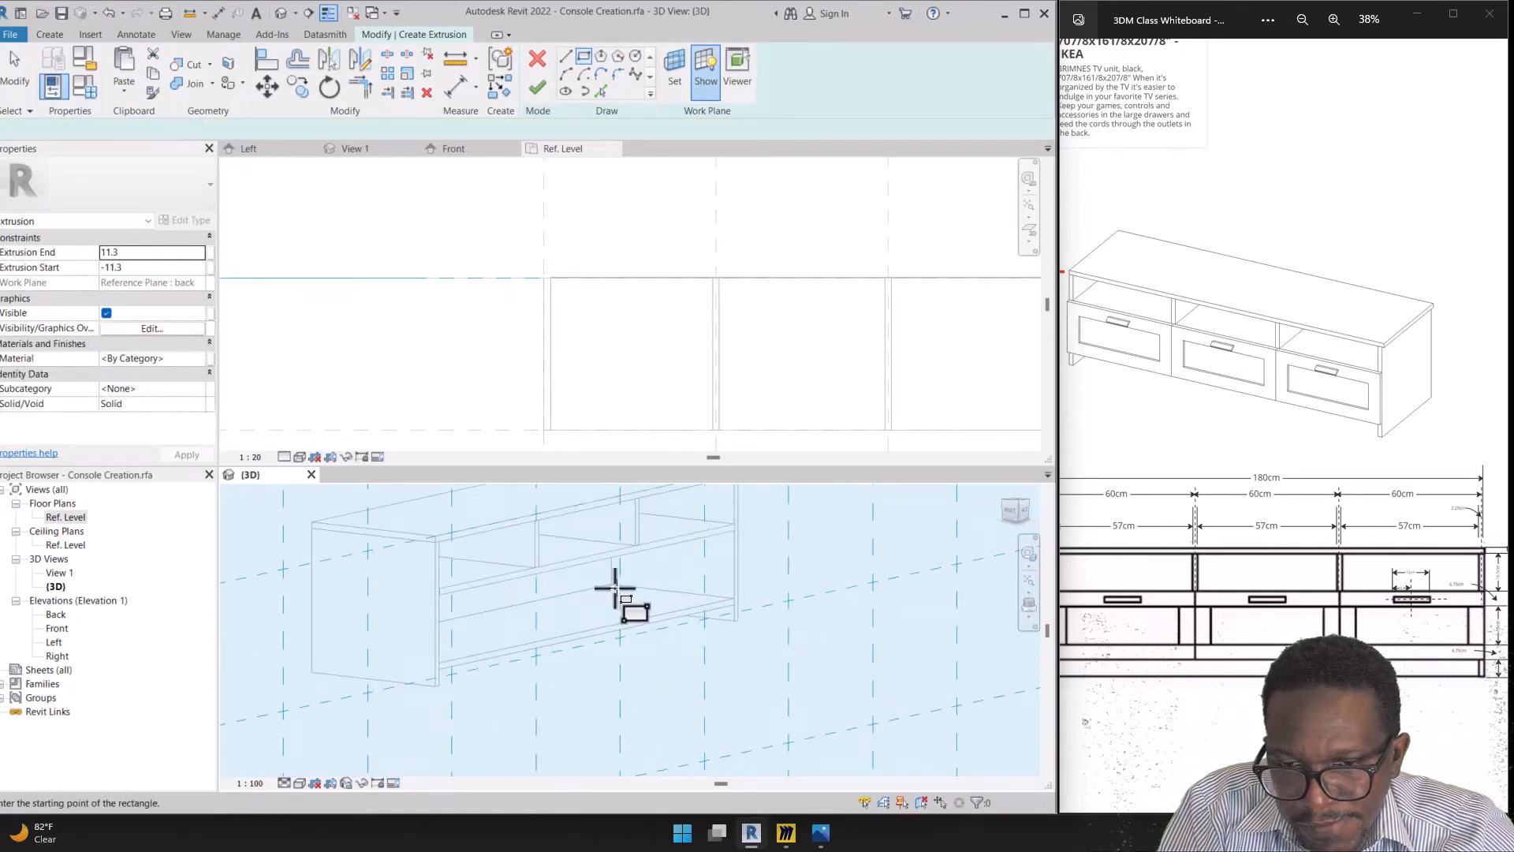
left_click(435, 539)
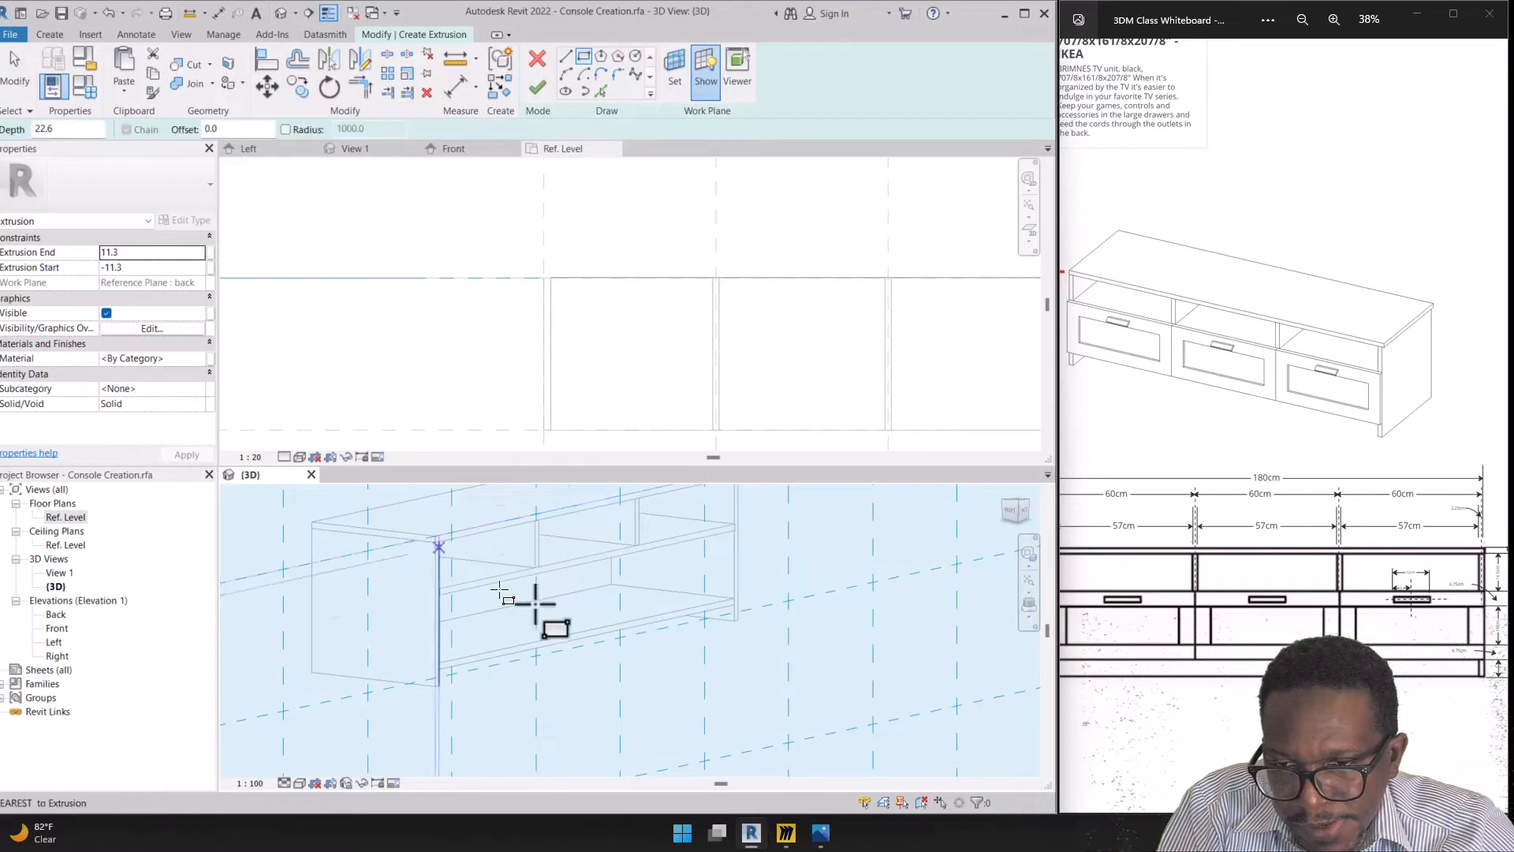
left_click(741, 607)
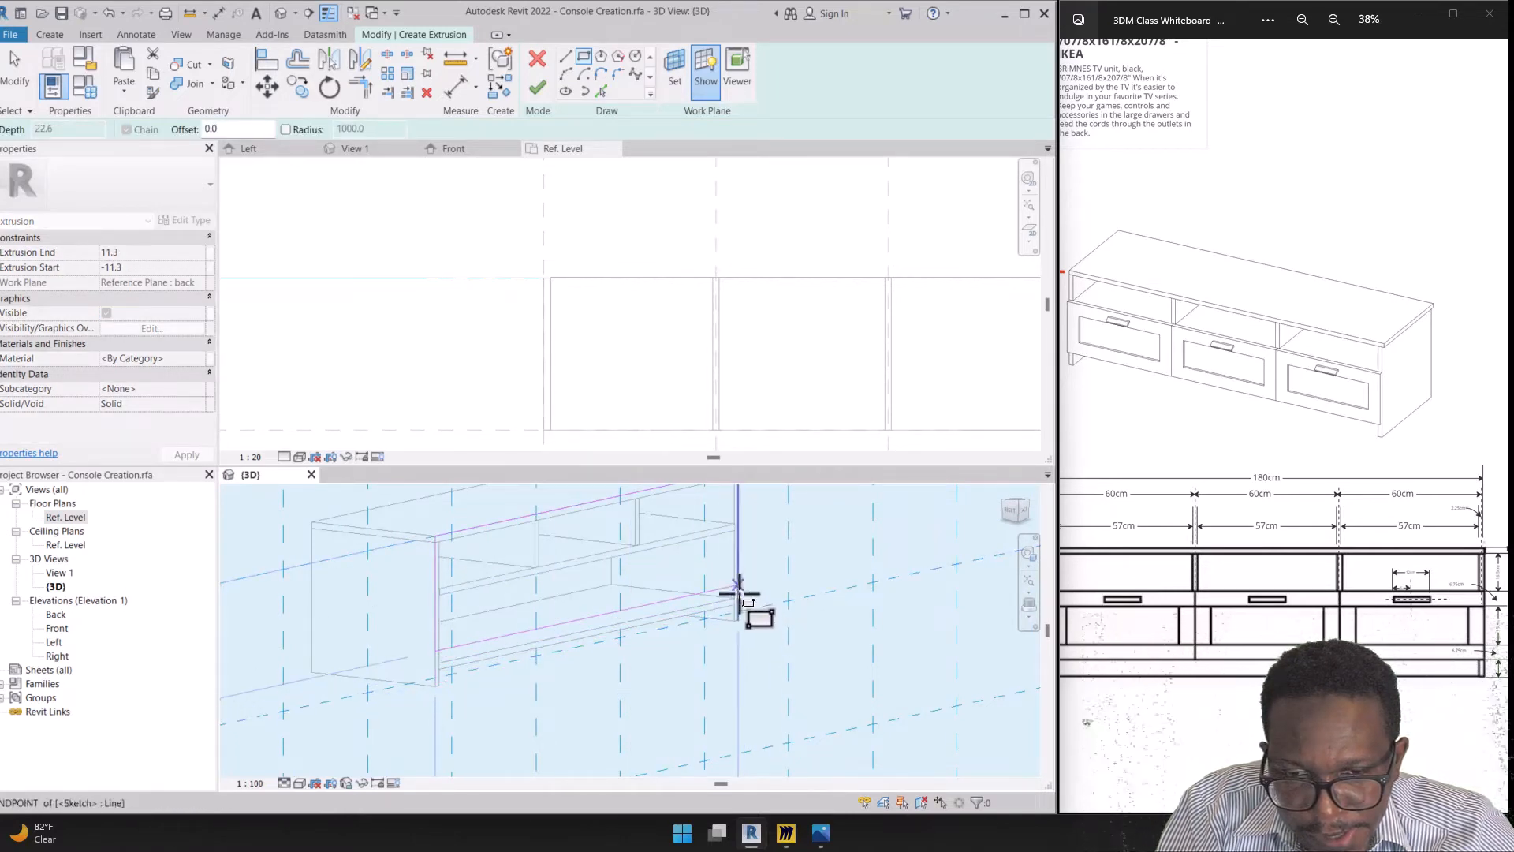
Complete the back panel rectangle and align its lower sketch line with the bottom shelf's underside
left_click(739, 594)
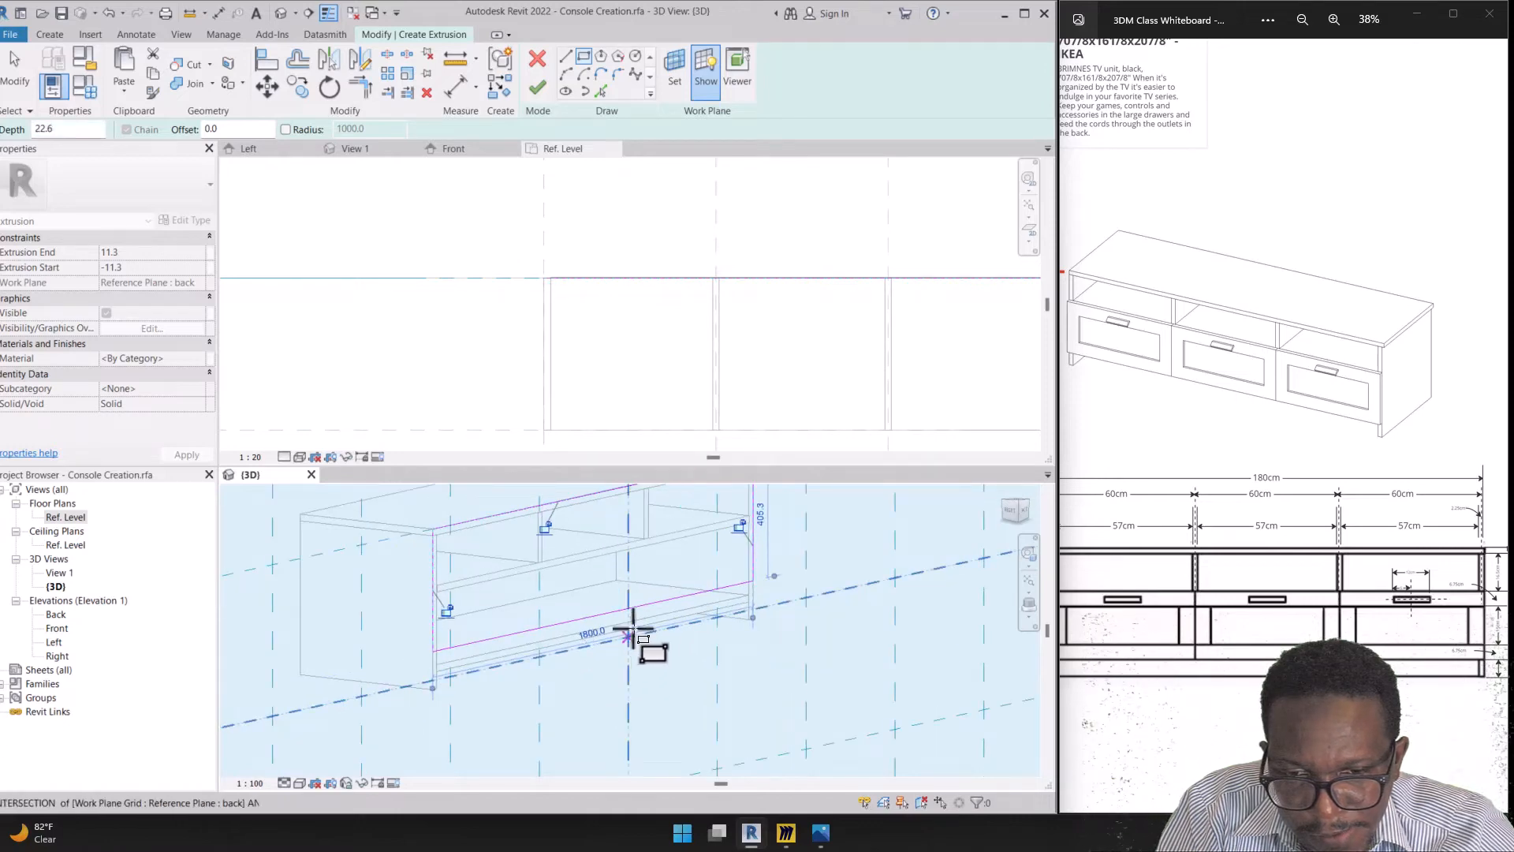
key("Escape")
key("a")
key("l")
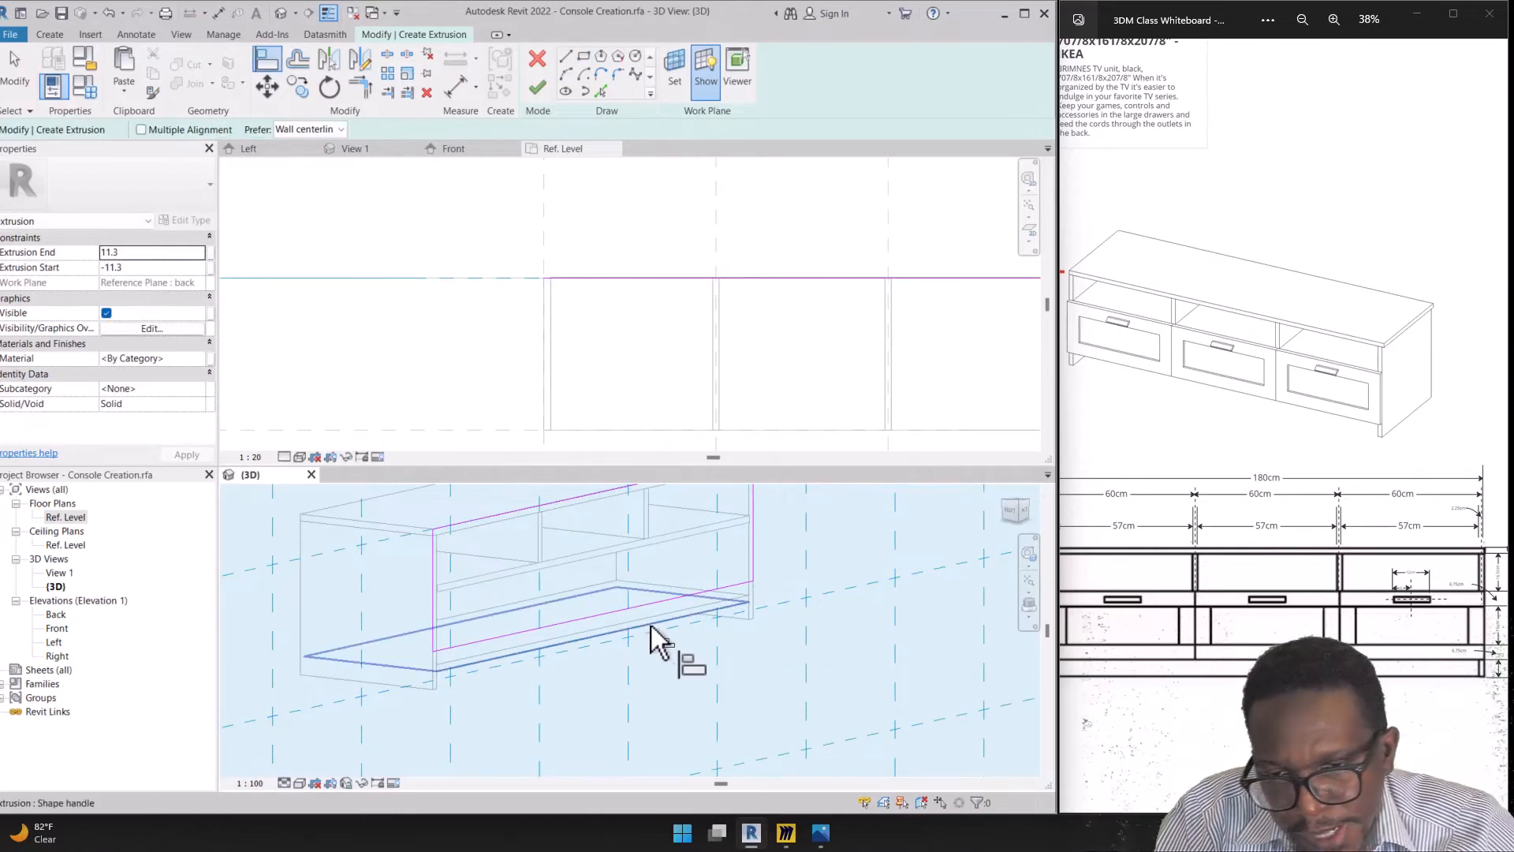
left_click(651, 627)
left_click(651, 603)
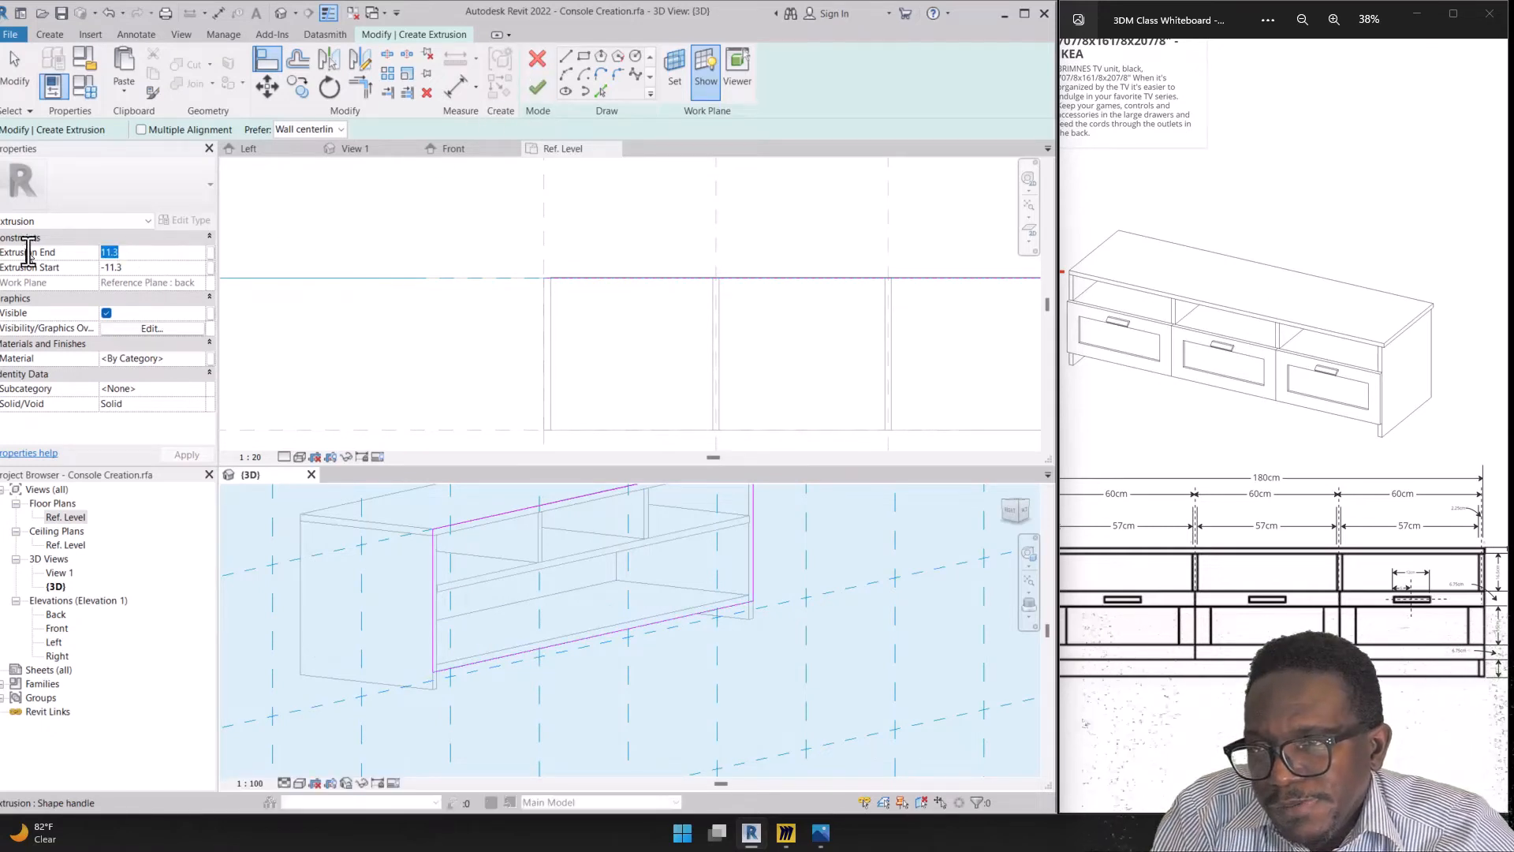
Finish the back panel extrusion with Extrusion End set to 22.5 and Extrusion Start set to 0
type("22.5")
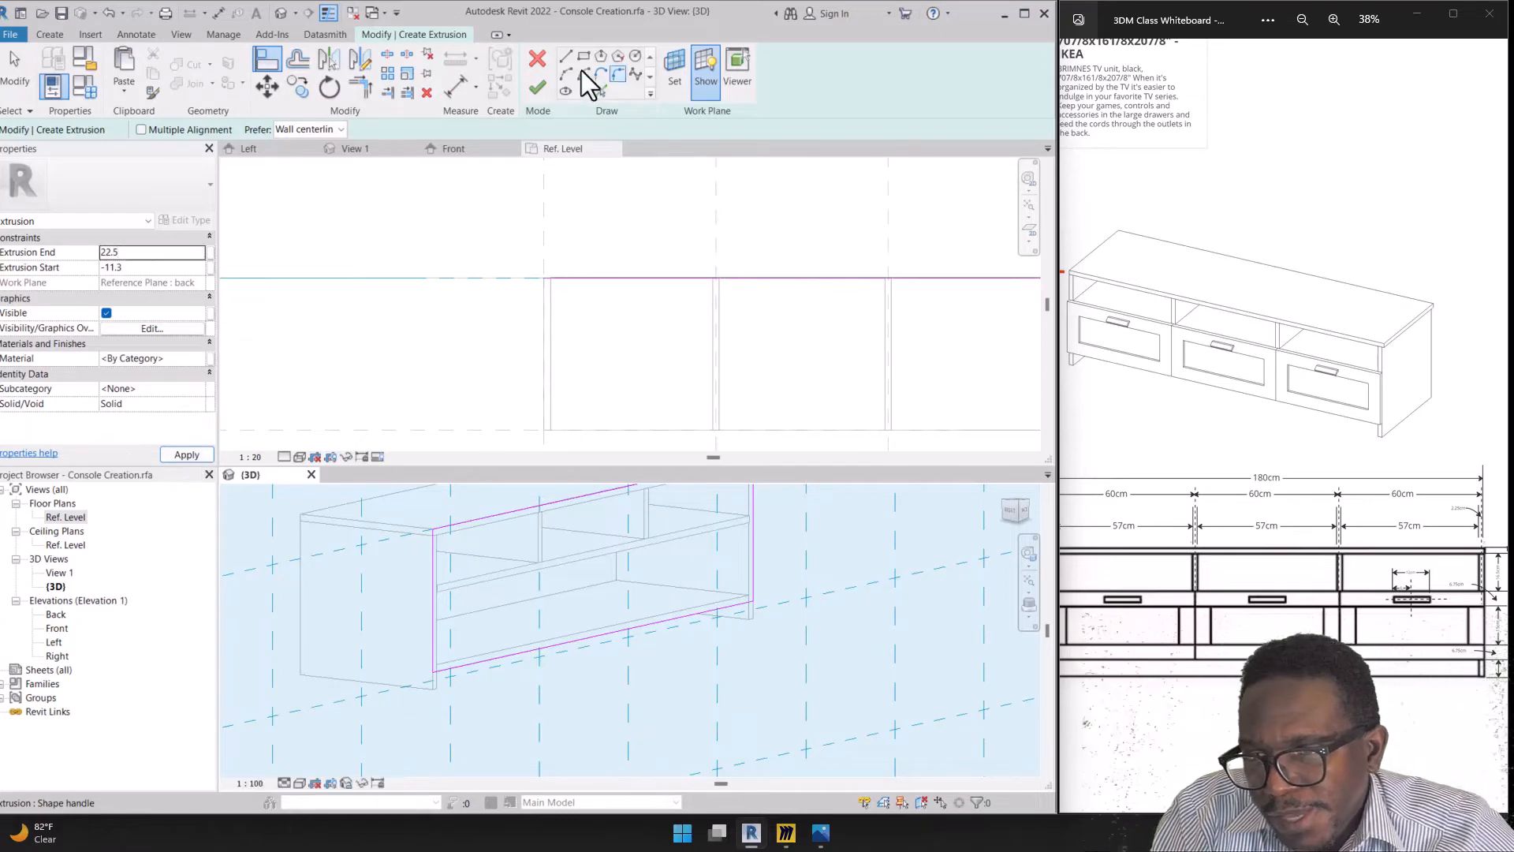
left_click(540, 87)
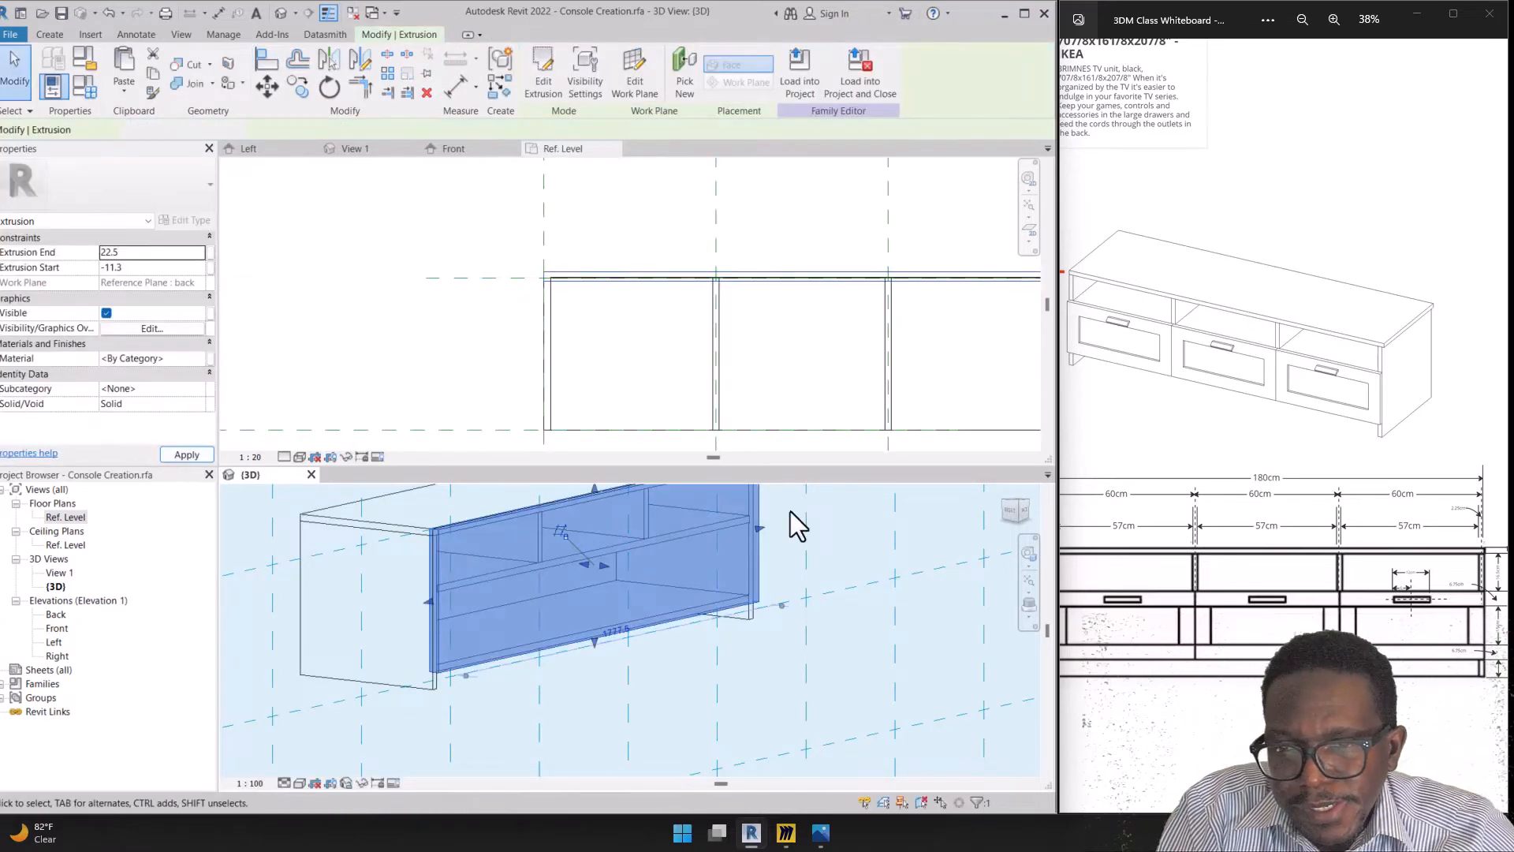
scroll(546, 652, "up", 3)
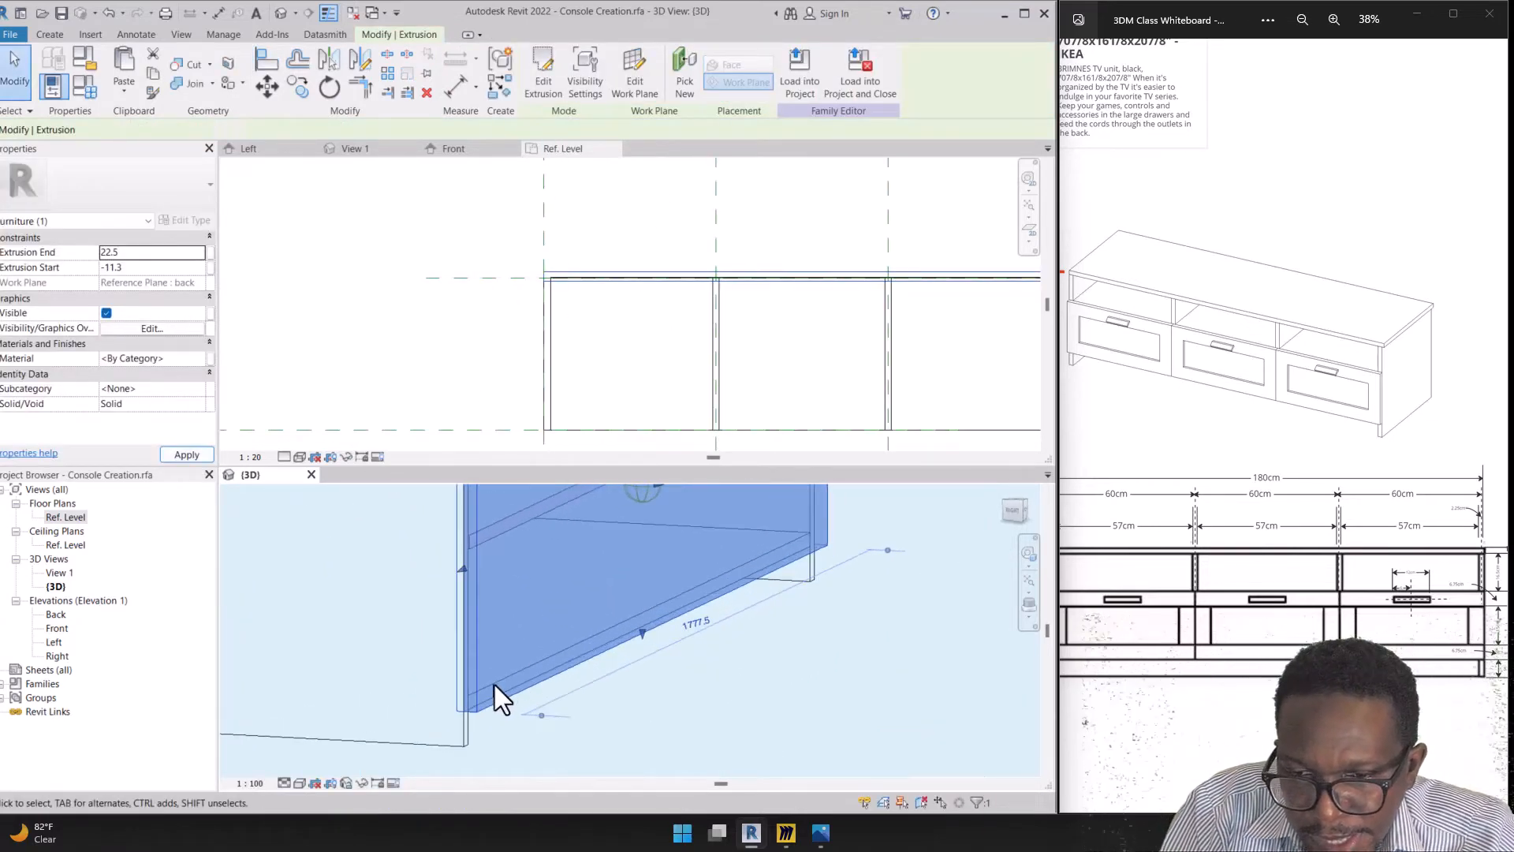
middle_click_drag(495, 685, 555, 653, "shift")
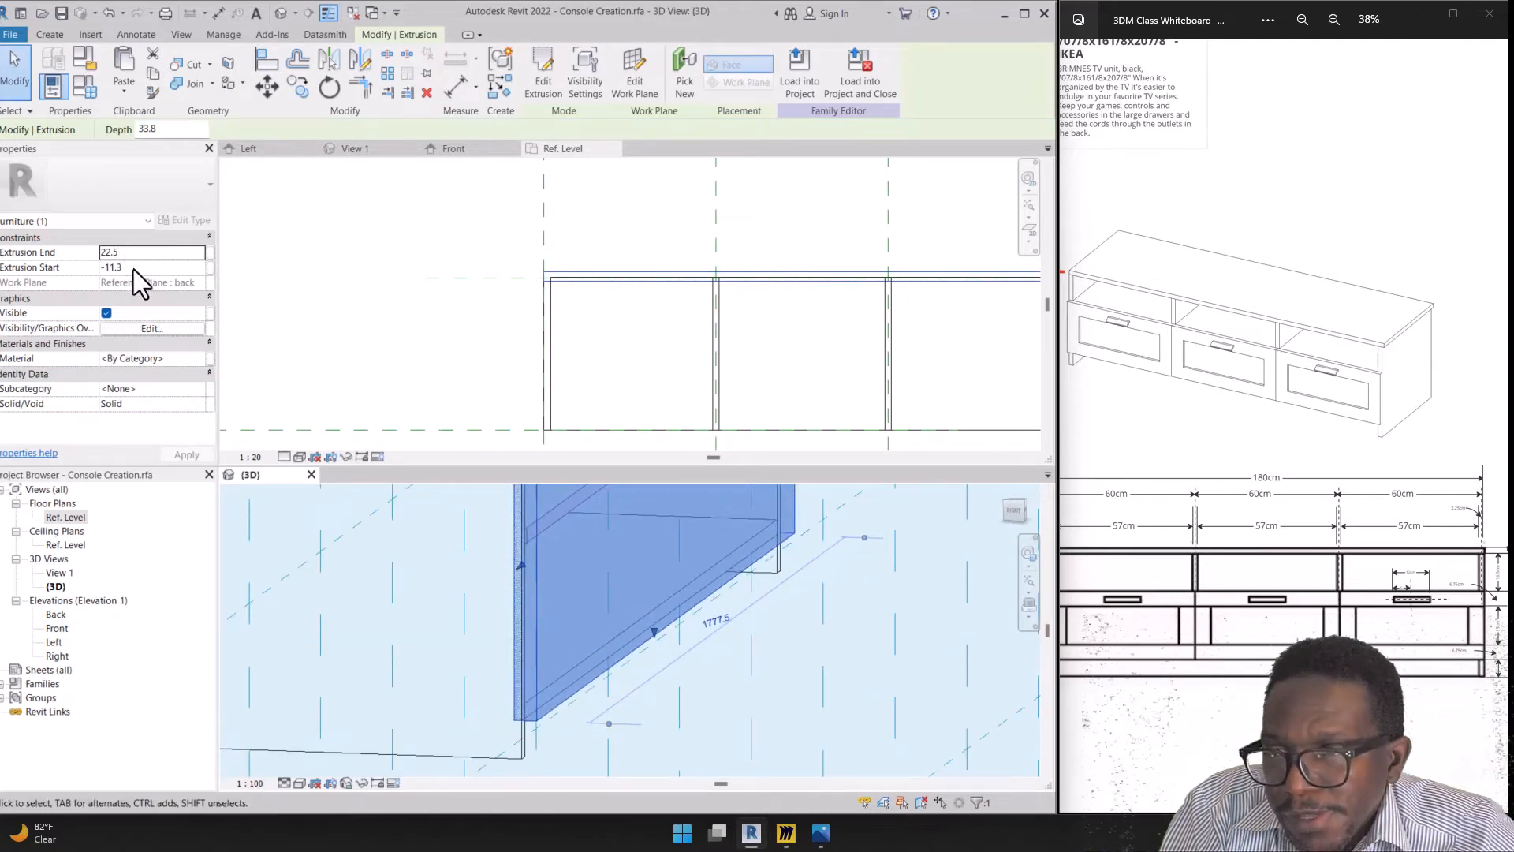
left_click(157, 268)
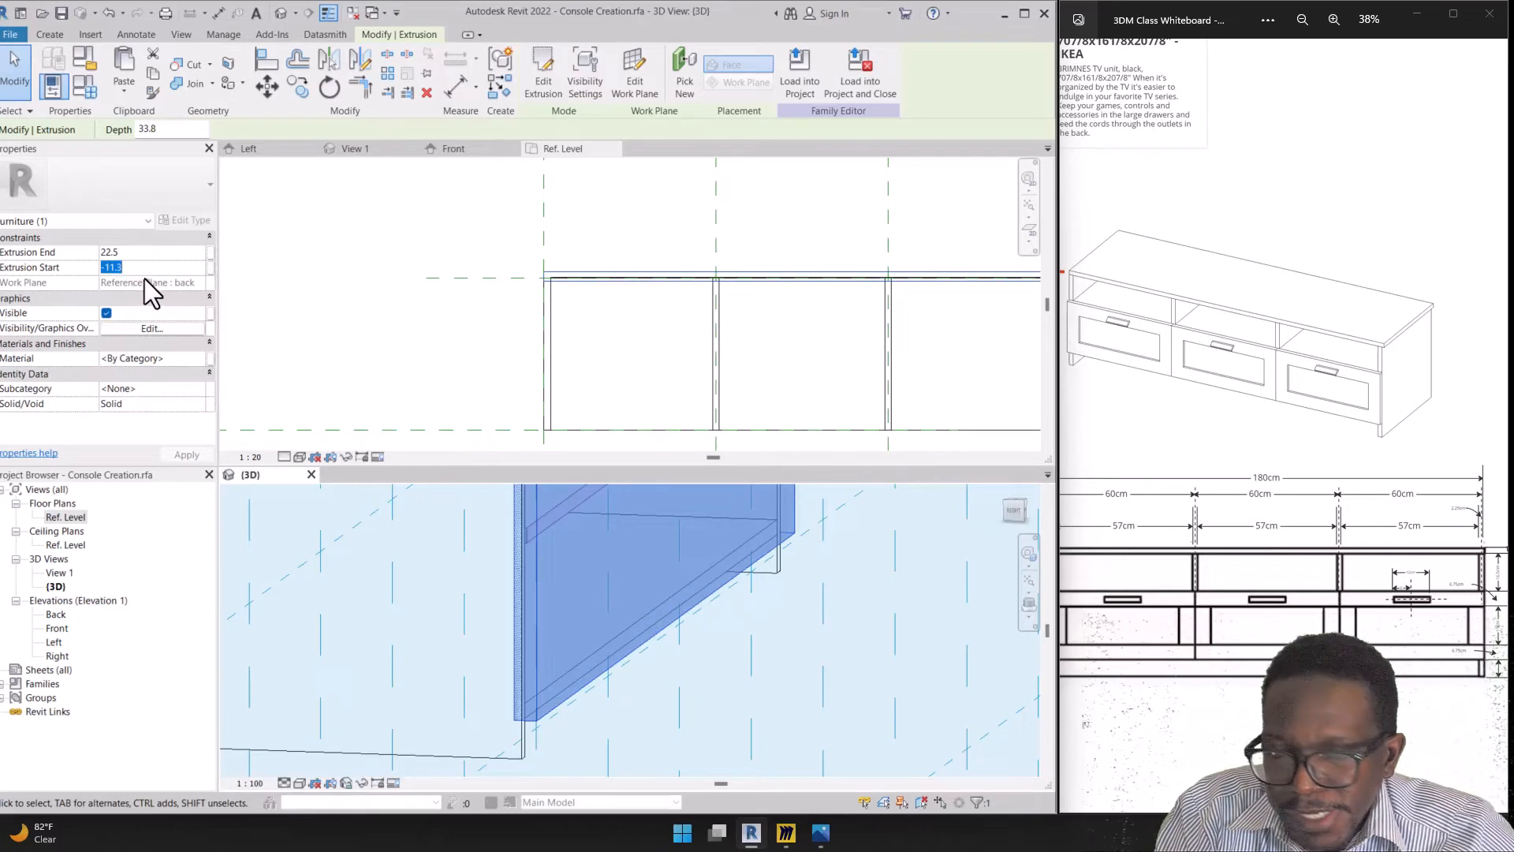
type("0")
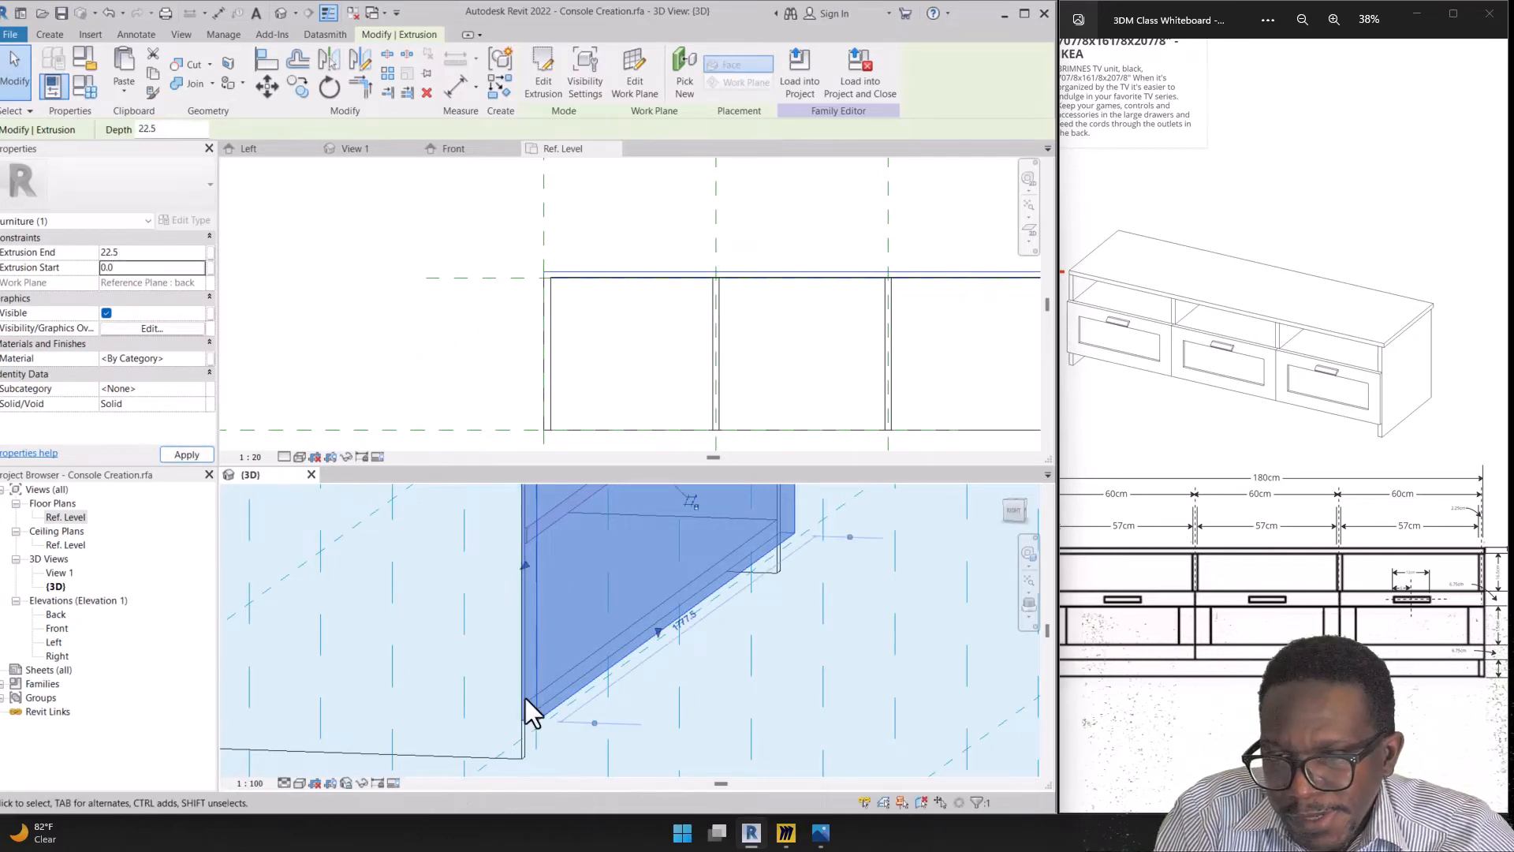
left_click(552, 436)
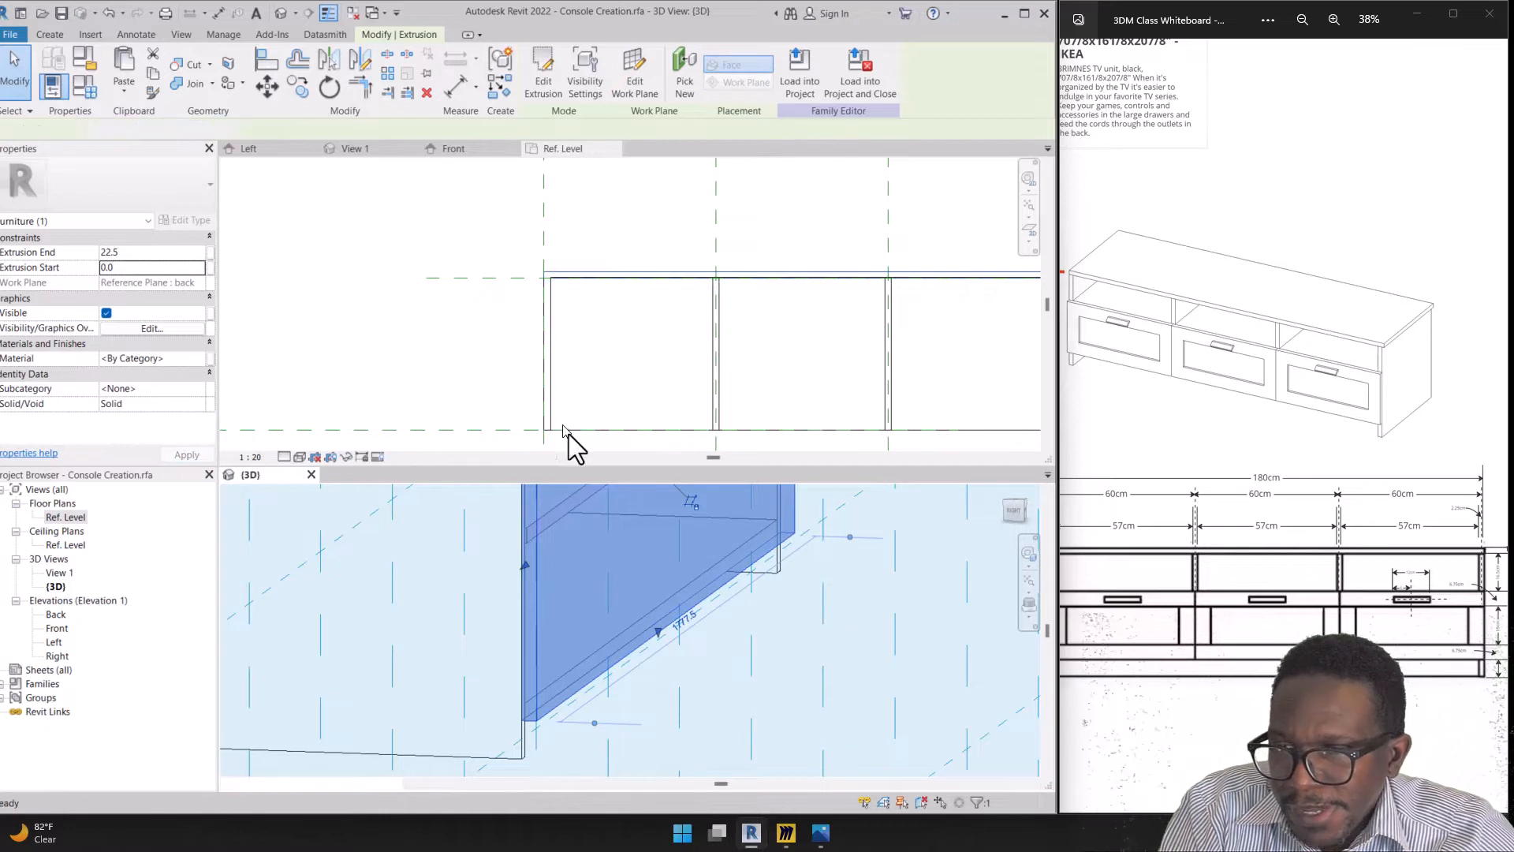
Examine the back panel from the front, side and rear to check which side of the back plane it occupies
left_click(741, 653)
scroll(741, 653, "down", 5)
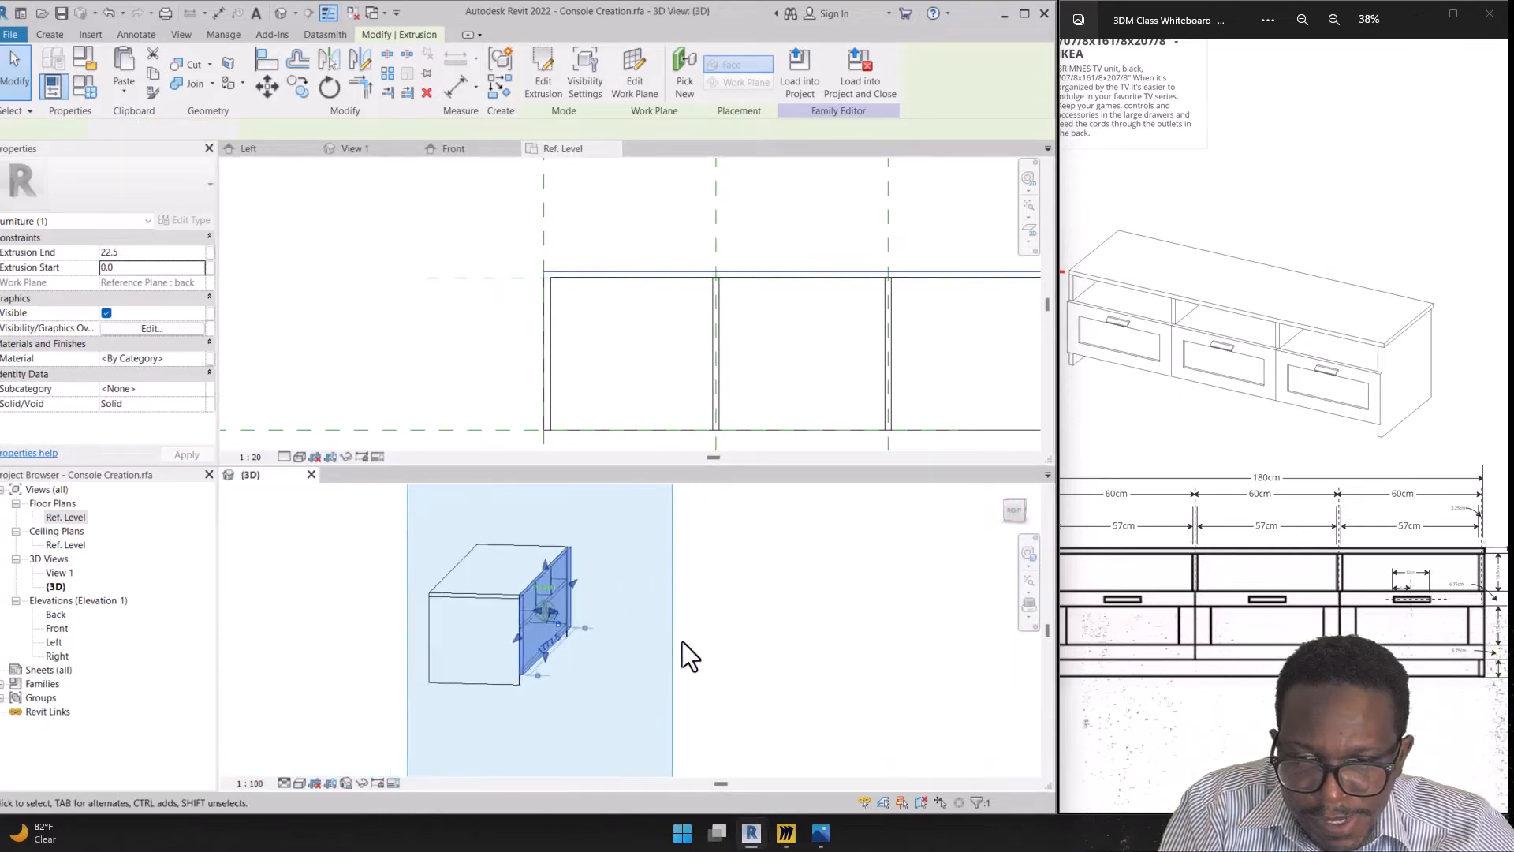
middle_click_drag(680, 642, 230, 635, "shift")
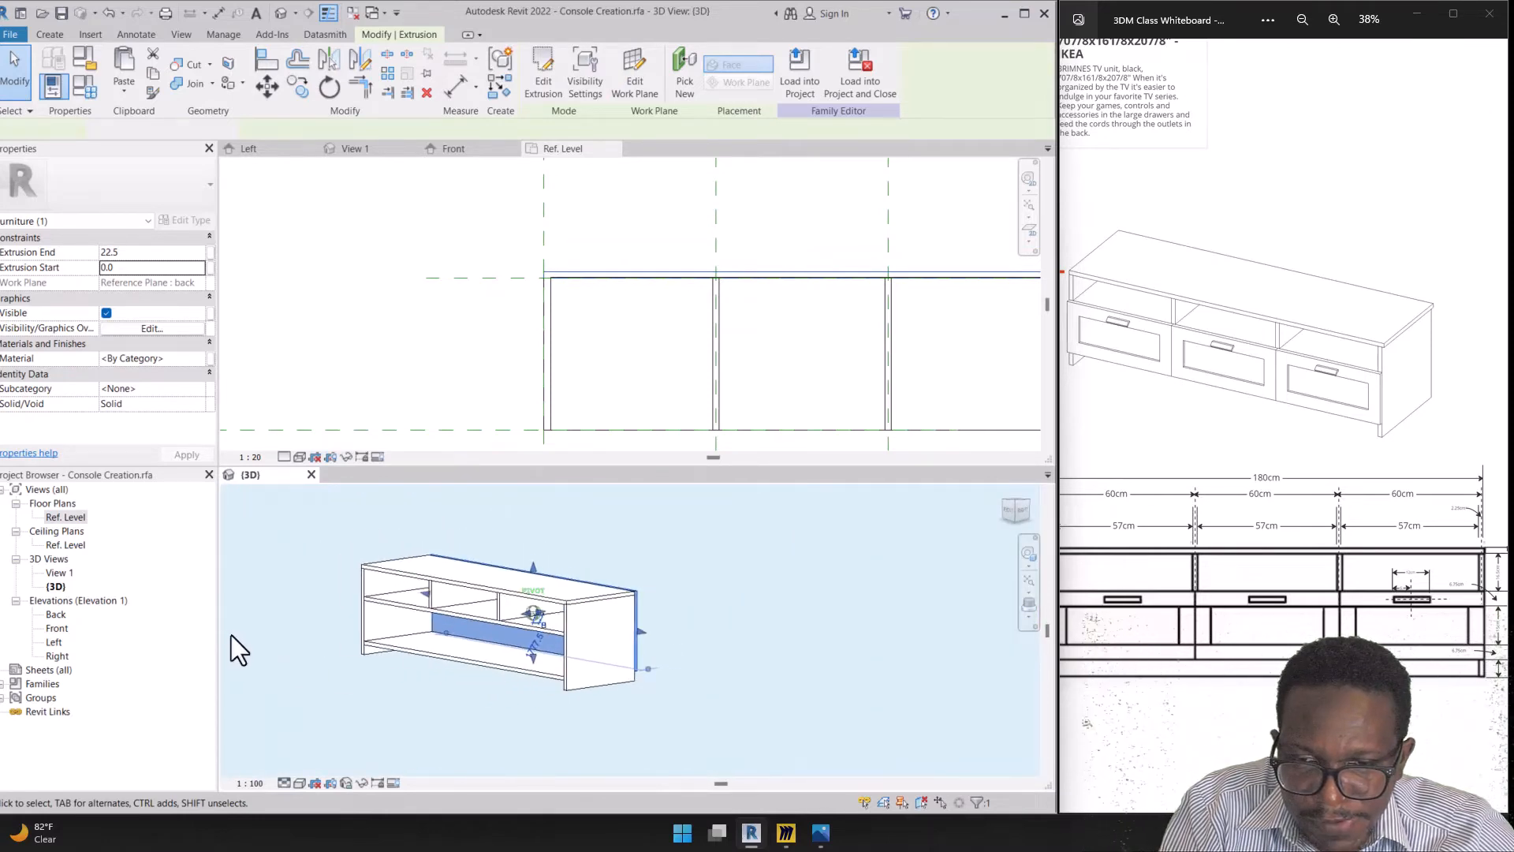
scroll(230, 635, "down", 5)
left_click(308, 638)
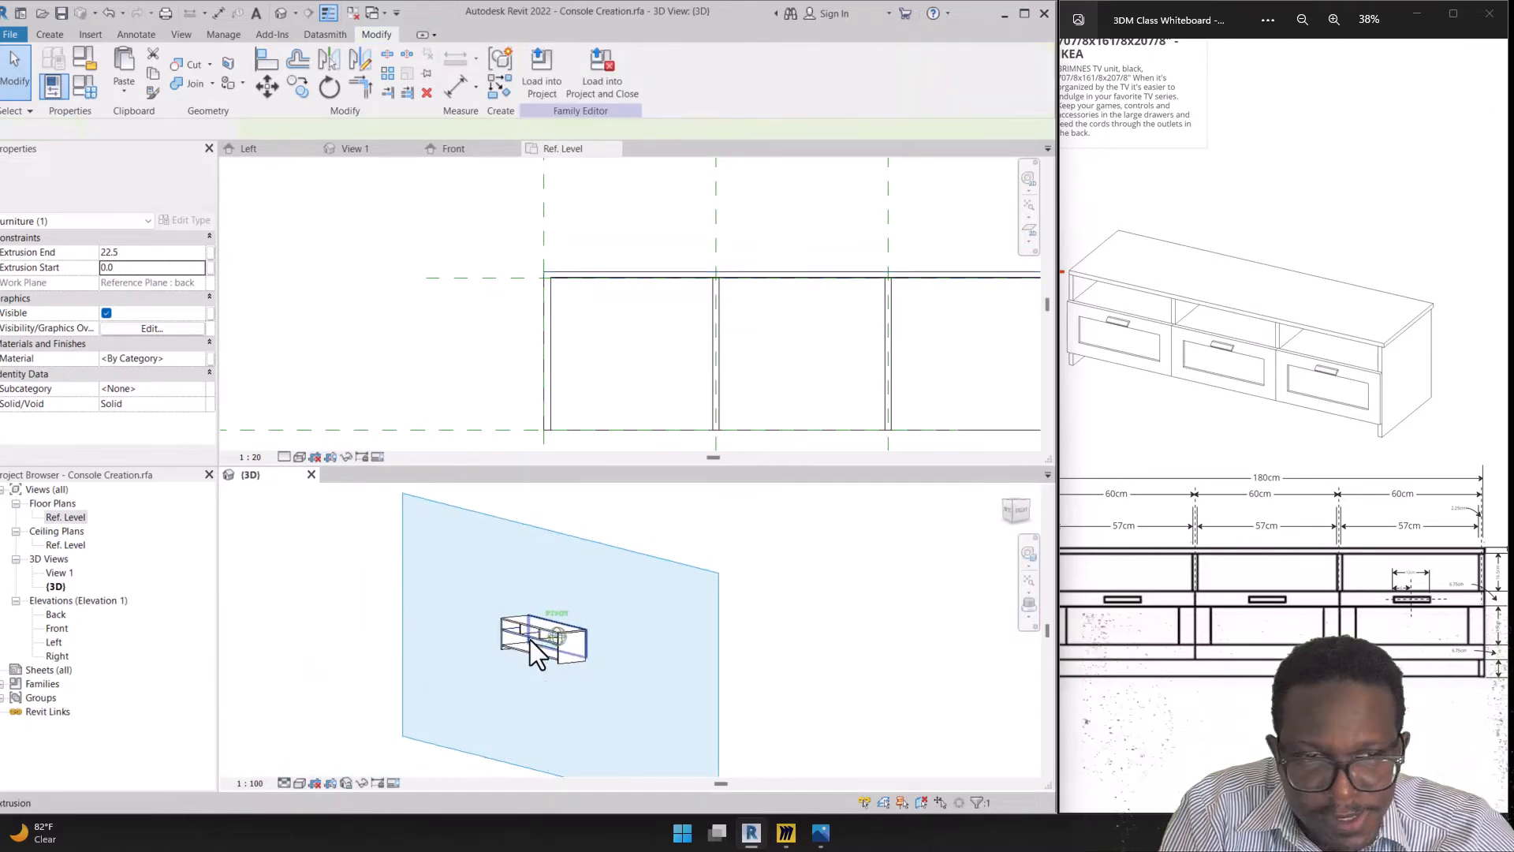
middle_click_drag(530, 641, 561, 640, "shift")
scroll(560, 641, "up", 4)
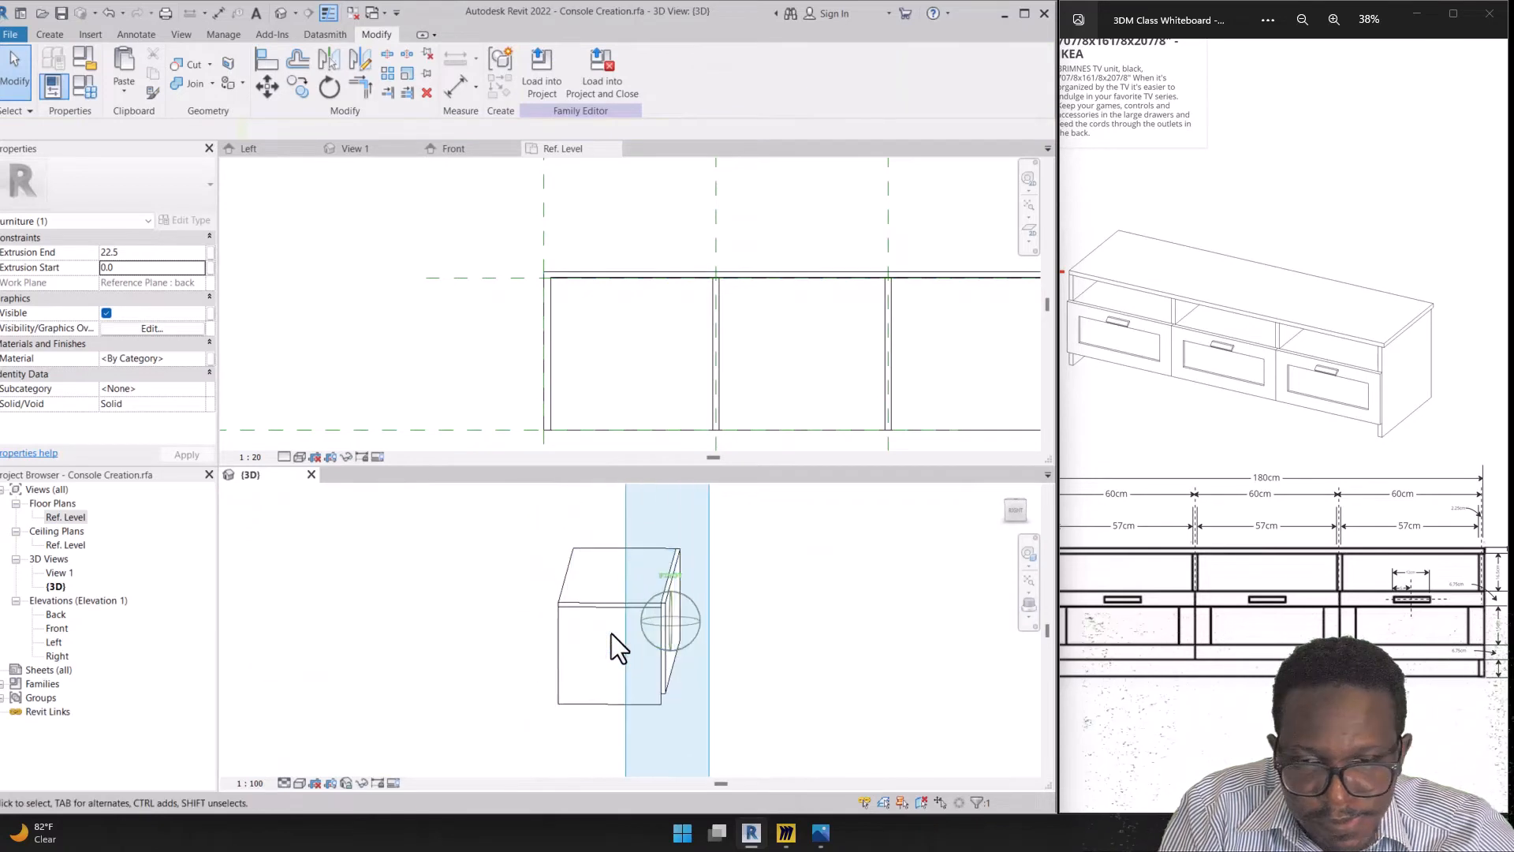
scroll(612, 633, "up", 4)
scroll(655, 642, "down", 2)
mouse_move(656, 641)
middle_mouse_down("shift")
mouse_move(715, 579)
mouse_move(495, 531)
middle_mouse_up("shift")
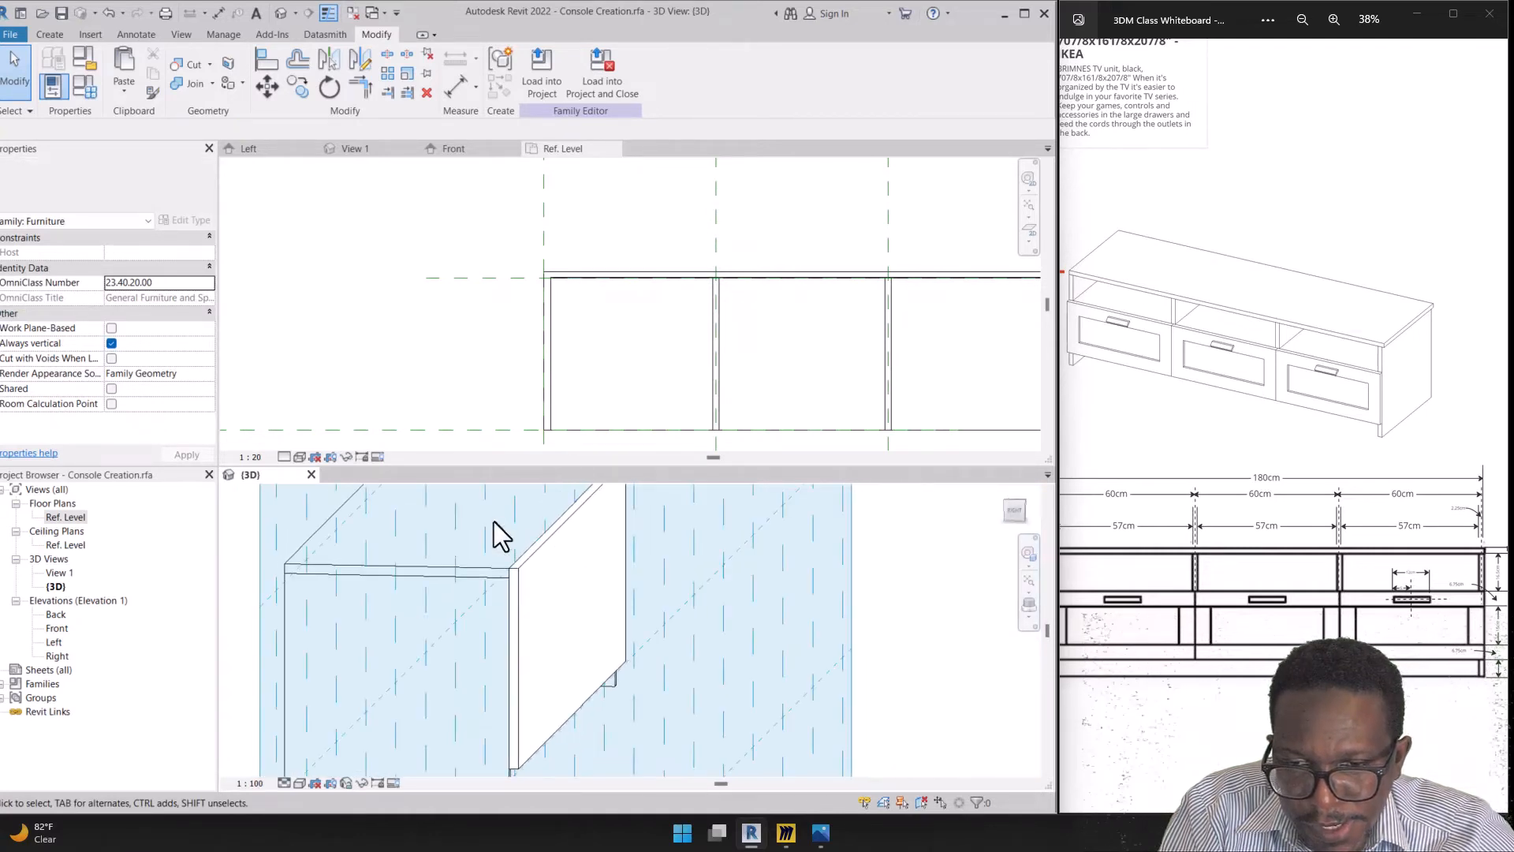
Set the back panel's Extrusion End to -22.5 so it extrudes into the console
left_click(519, 580)
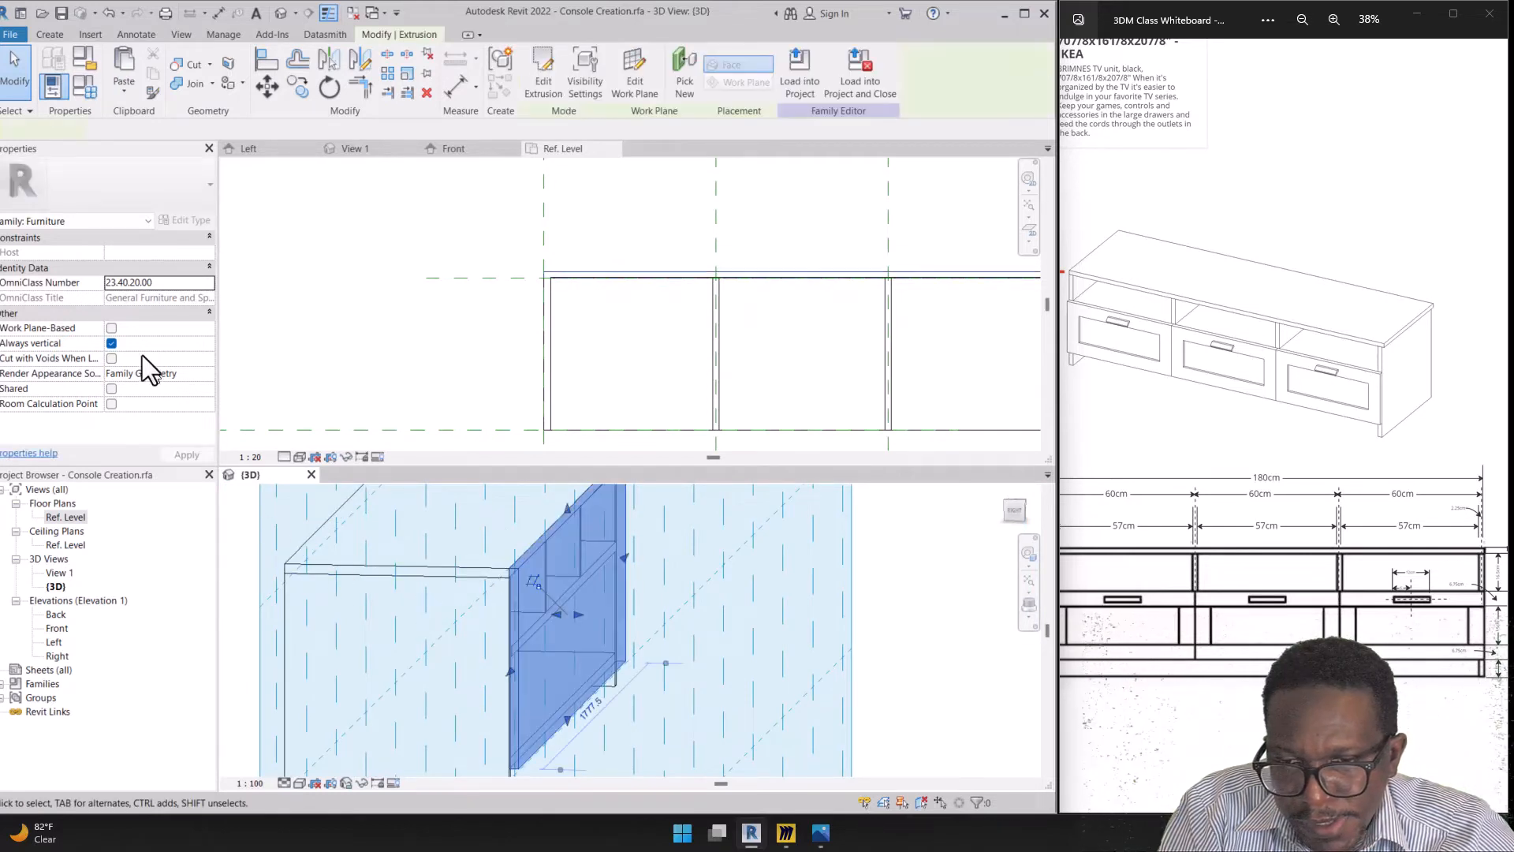
left_click(106, 253)
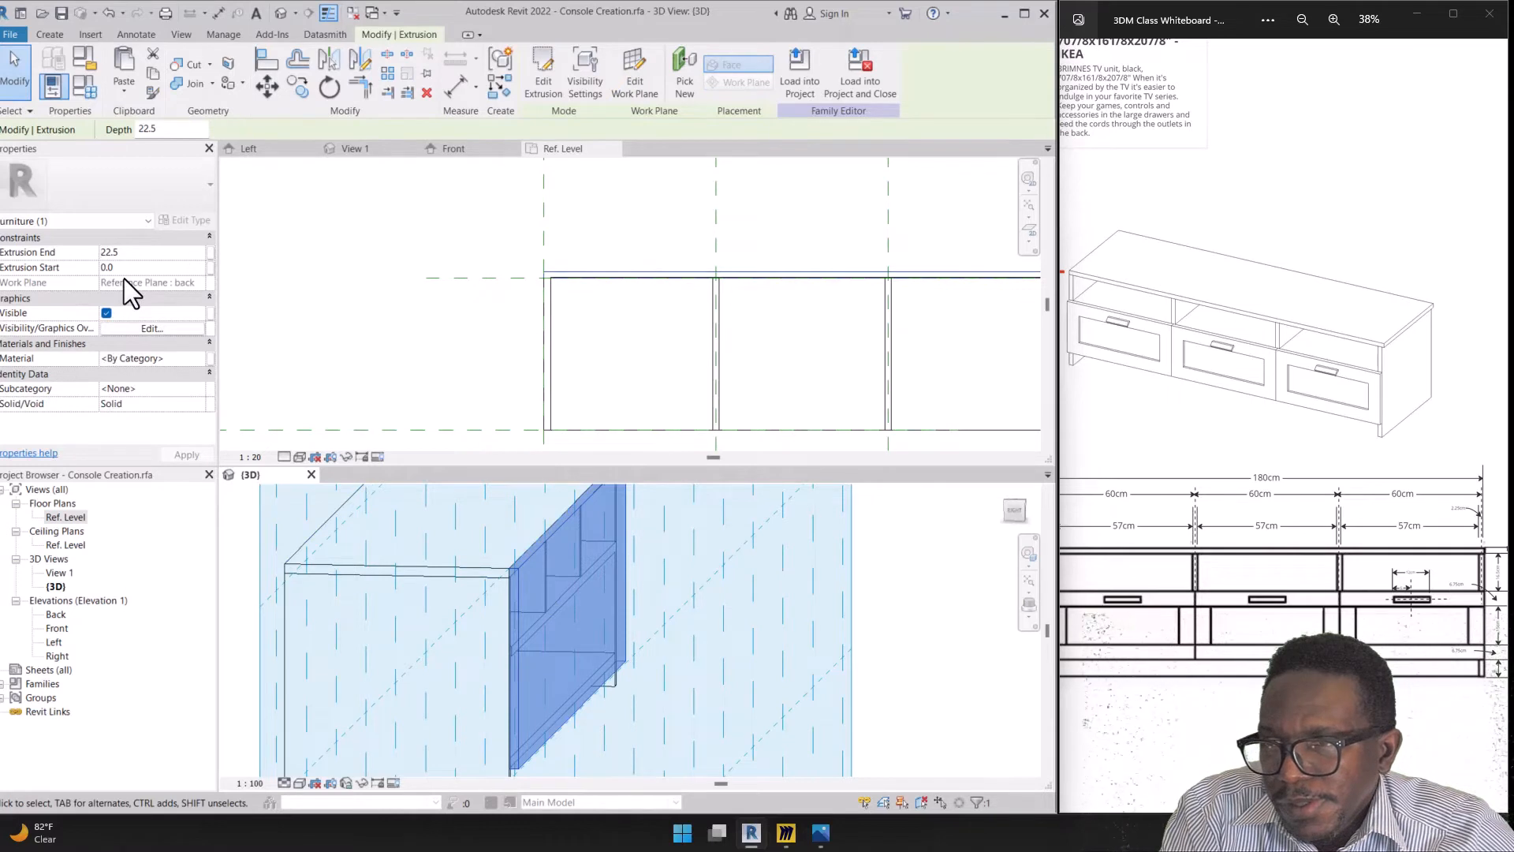
type("-")
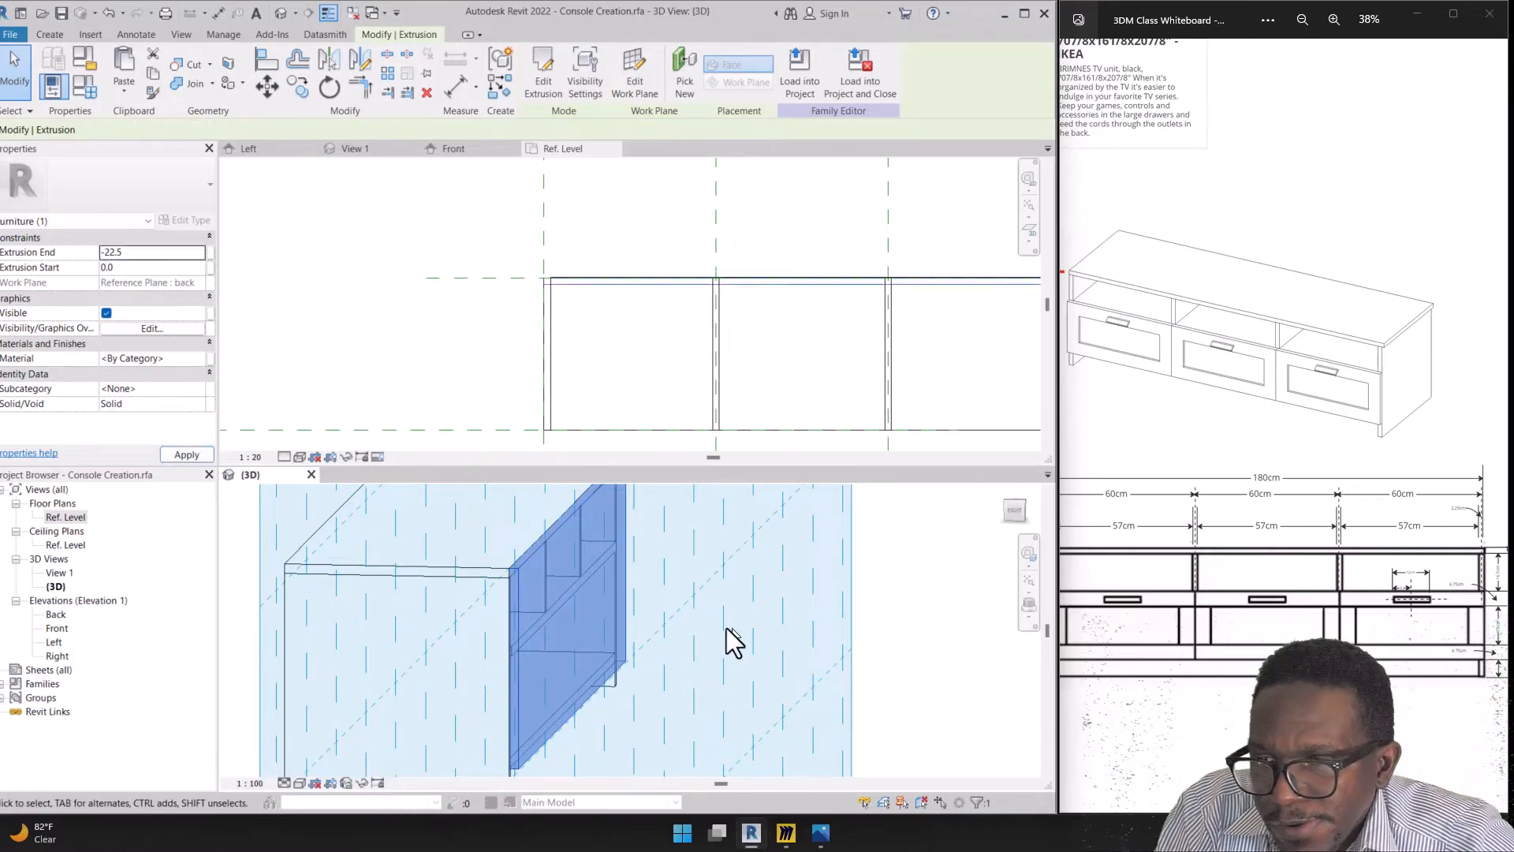
left_click(563, 588)
scroll(563, 588, "up", 5)
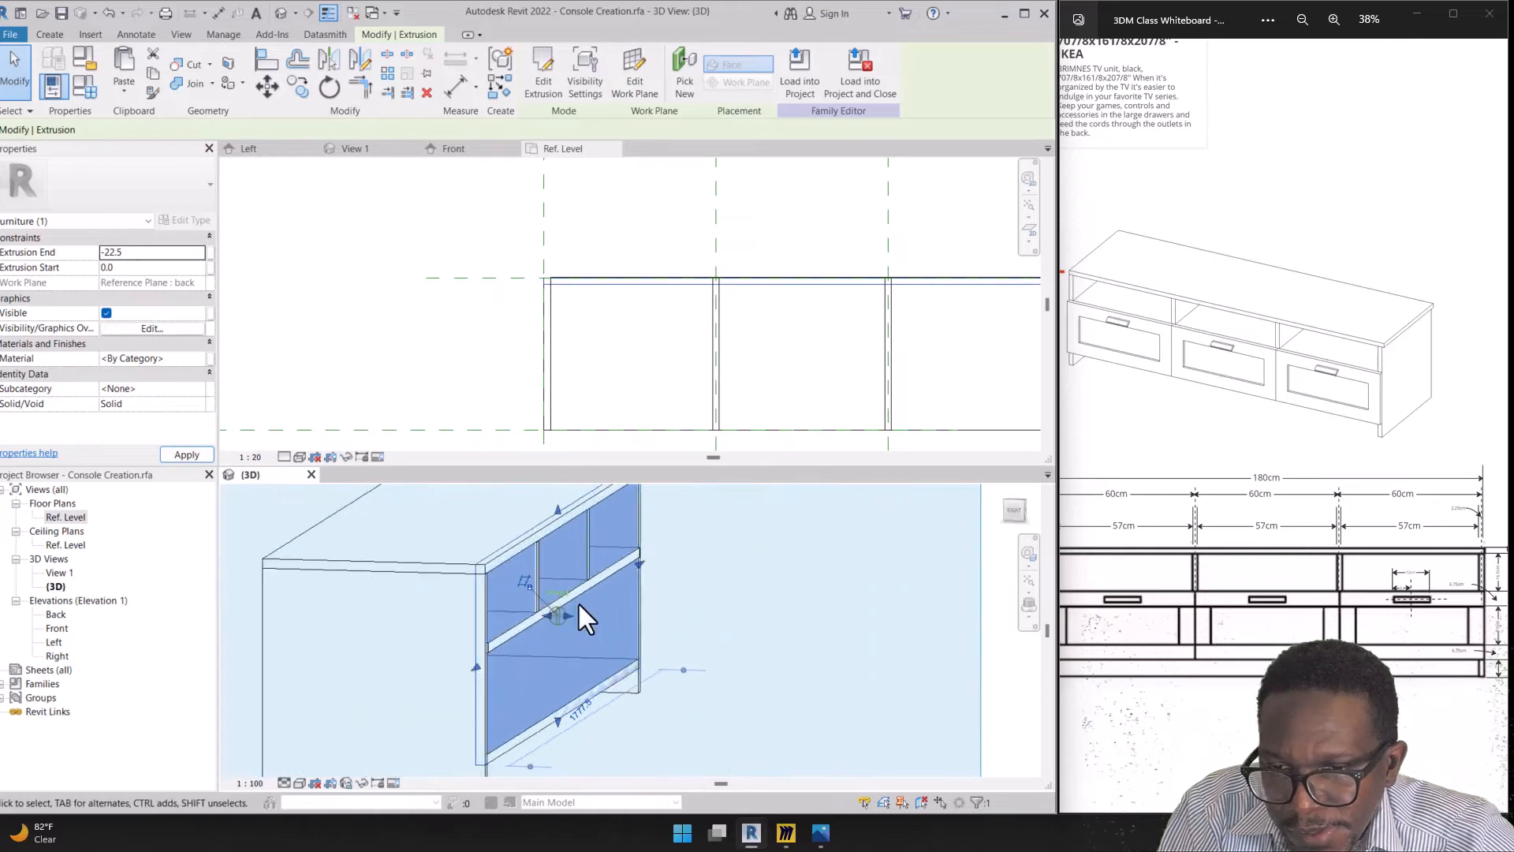
Edit the back panel's sketch and align its edges with the inner faces of the side, top and bottom panels
left_click(534, 74)
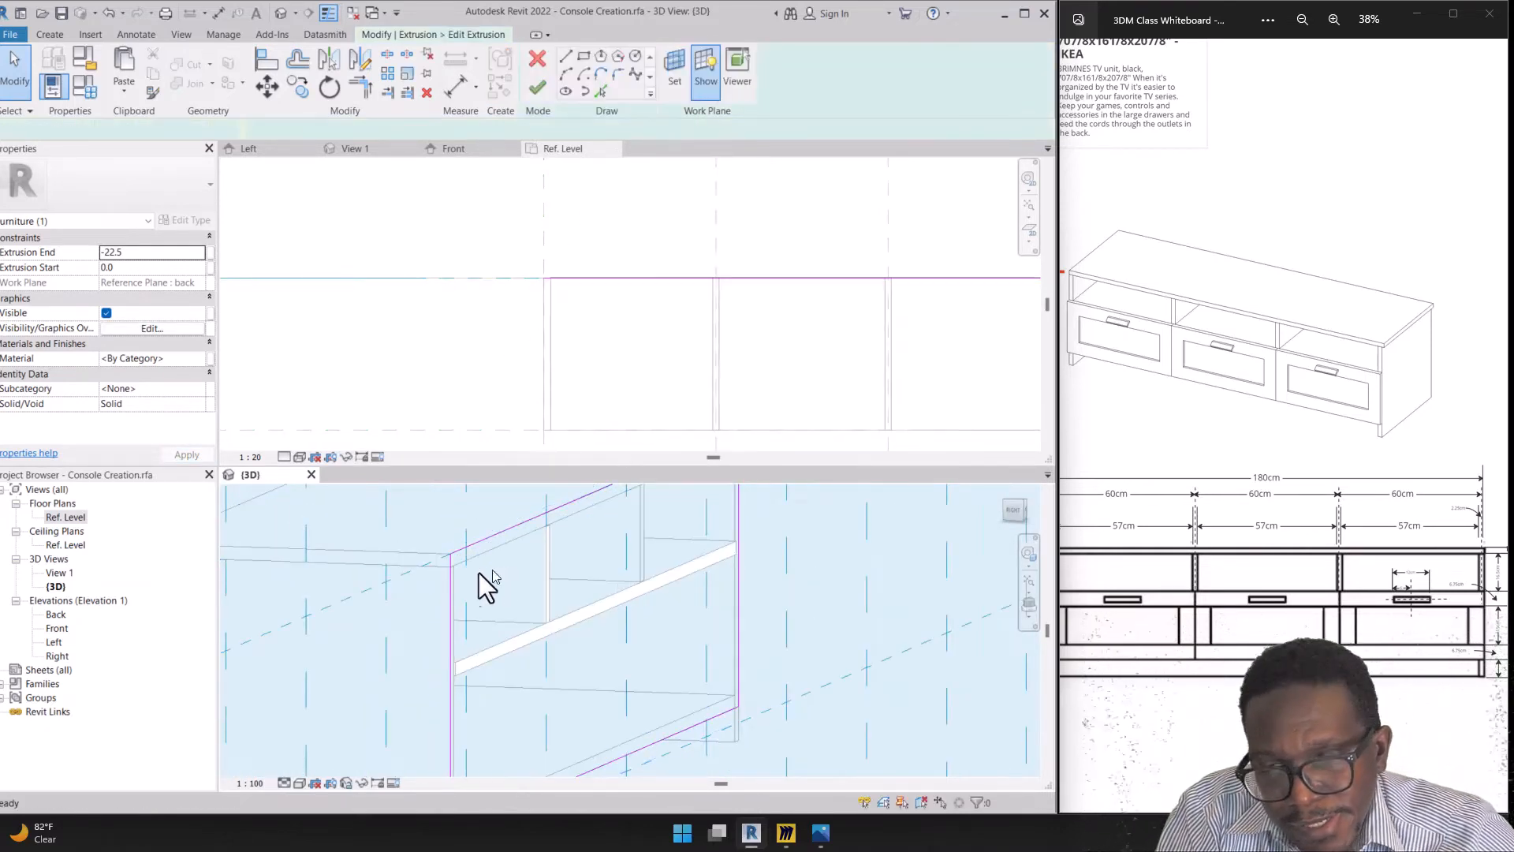
scroll(456, 619, "down", 3)
scroll(456, 619, "up", 6)
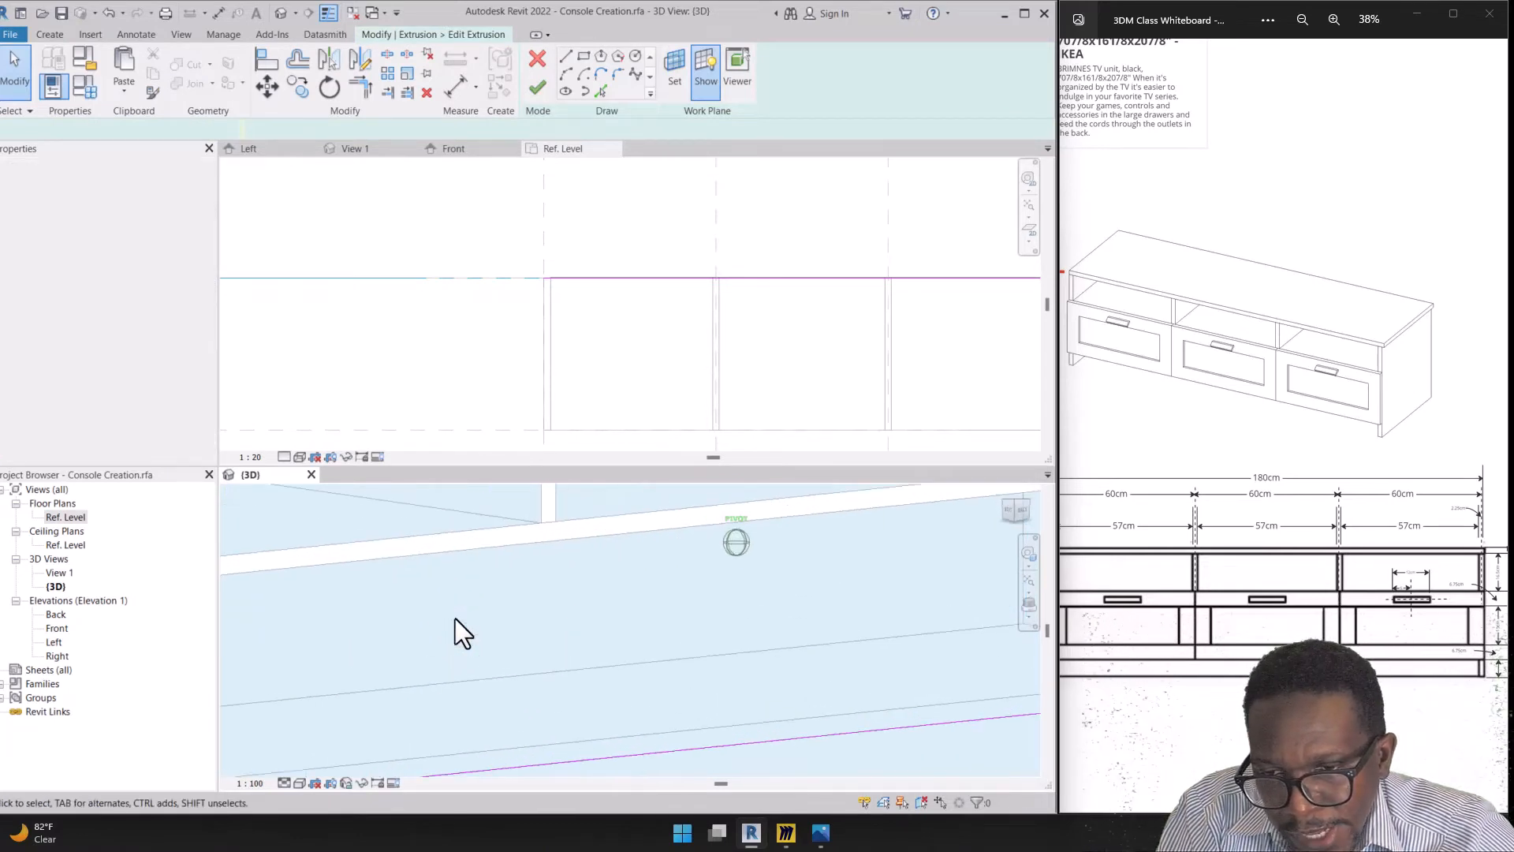
scroll(456, 618, "down", 5)
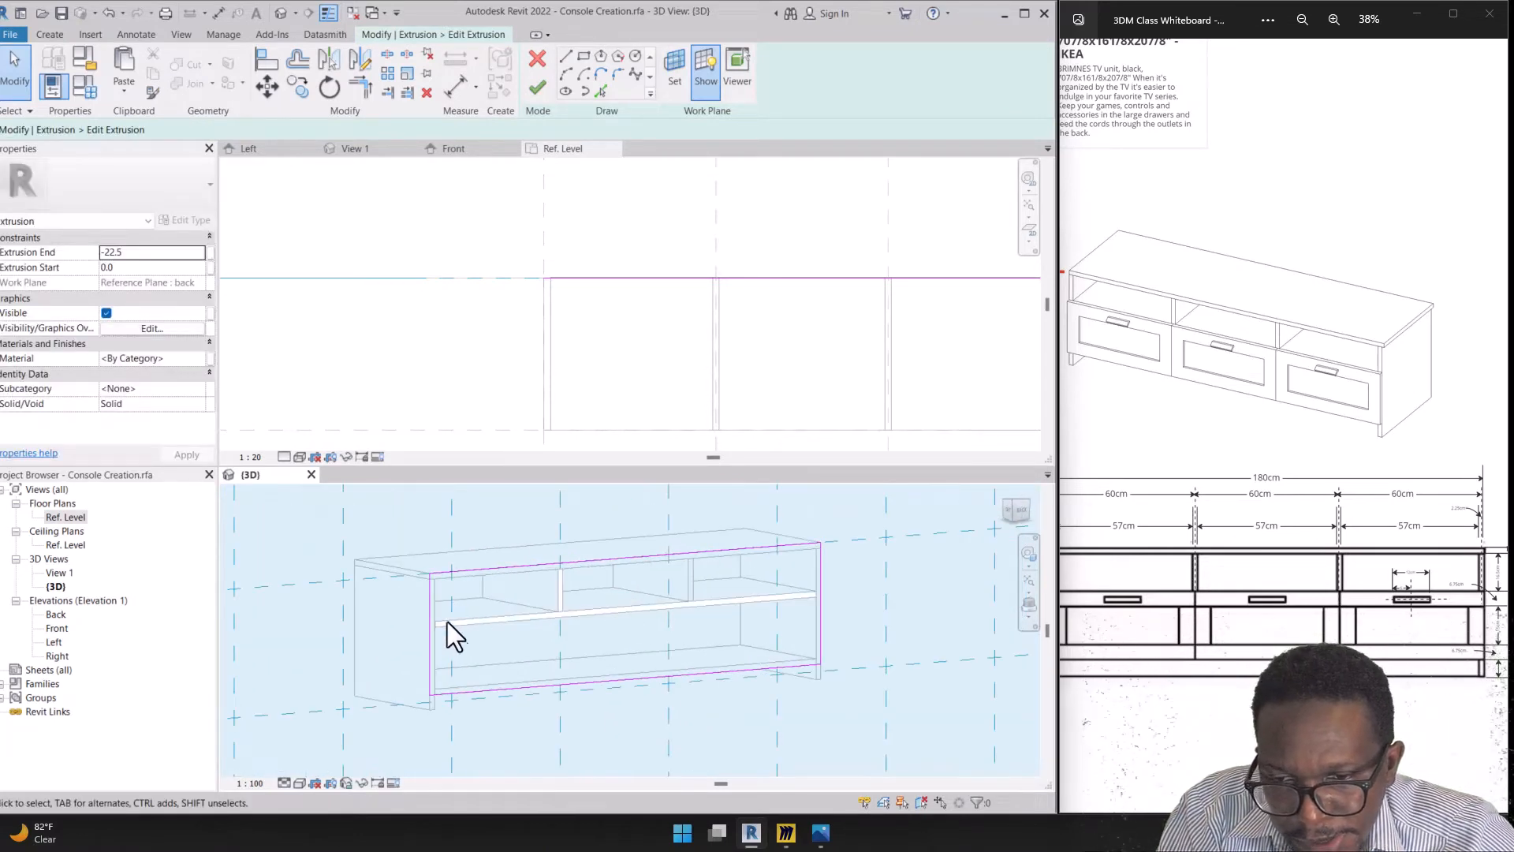
key("a")
key("l")
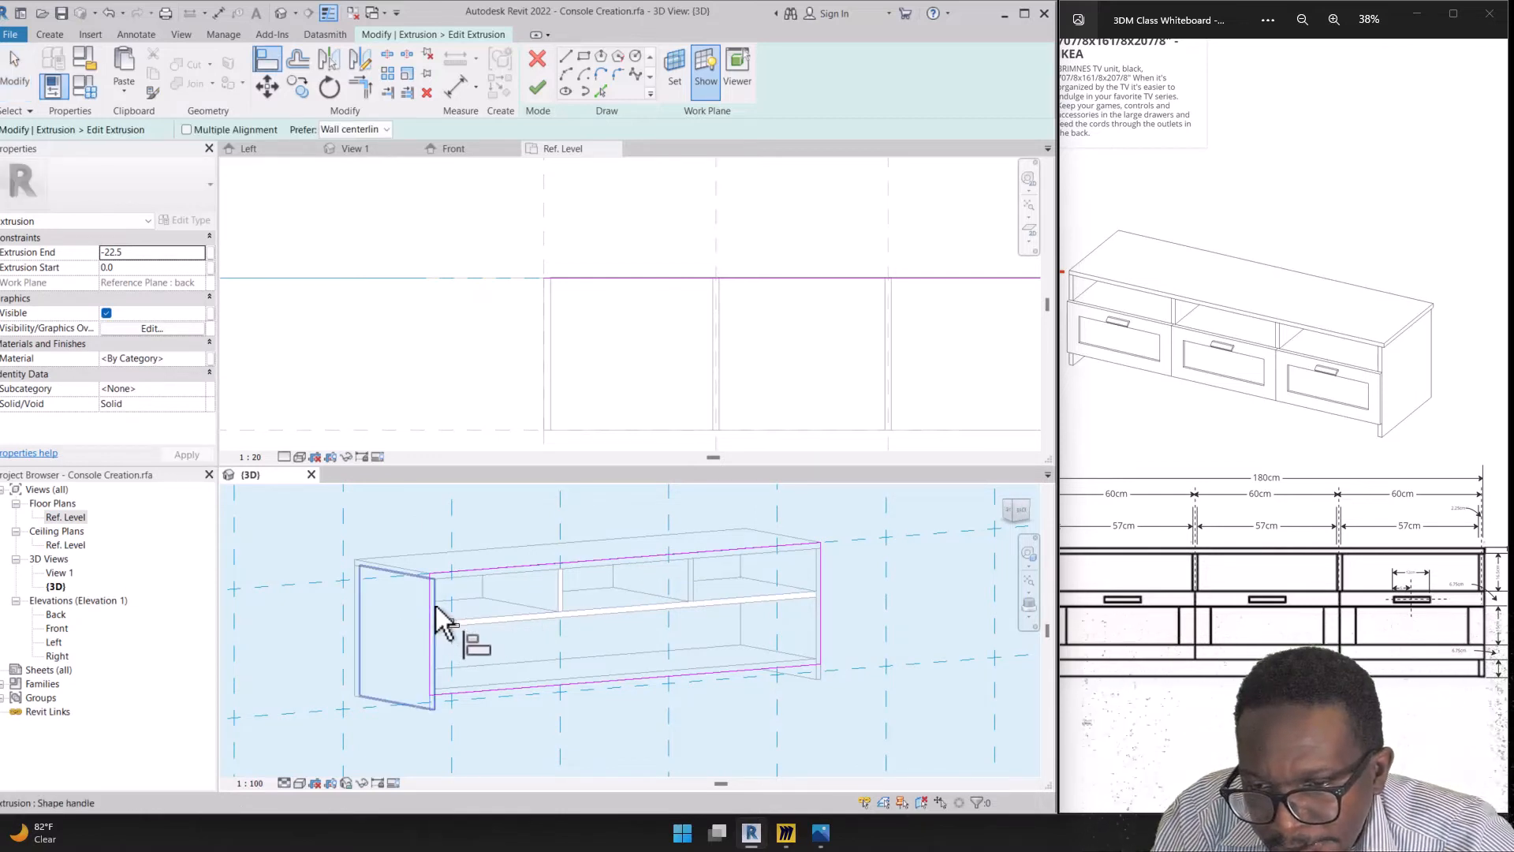
left_click(432, 618)
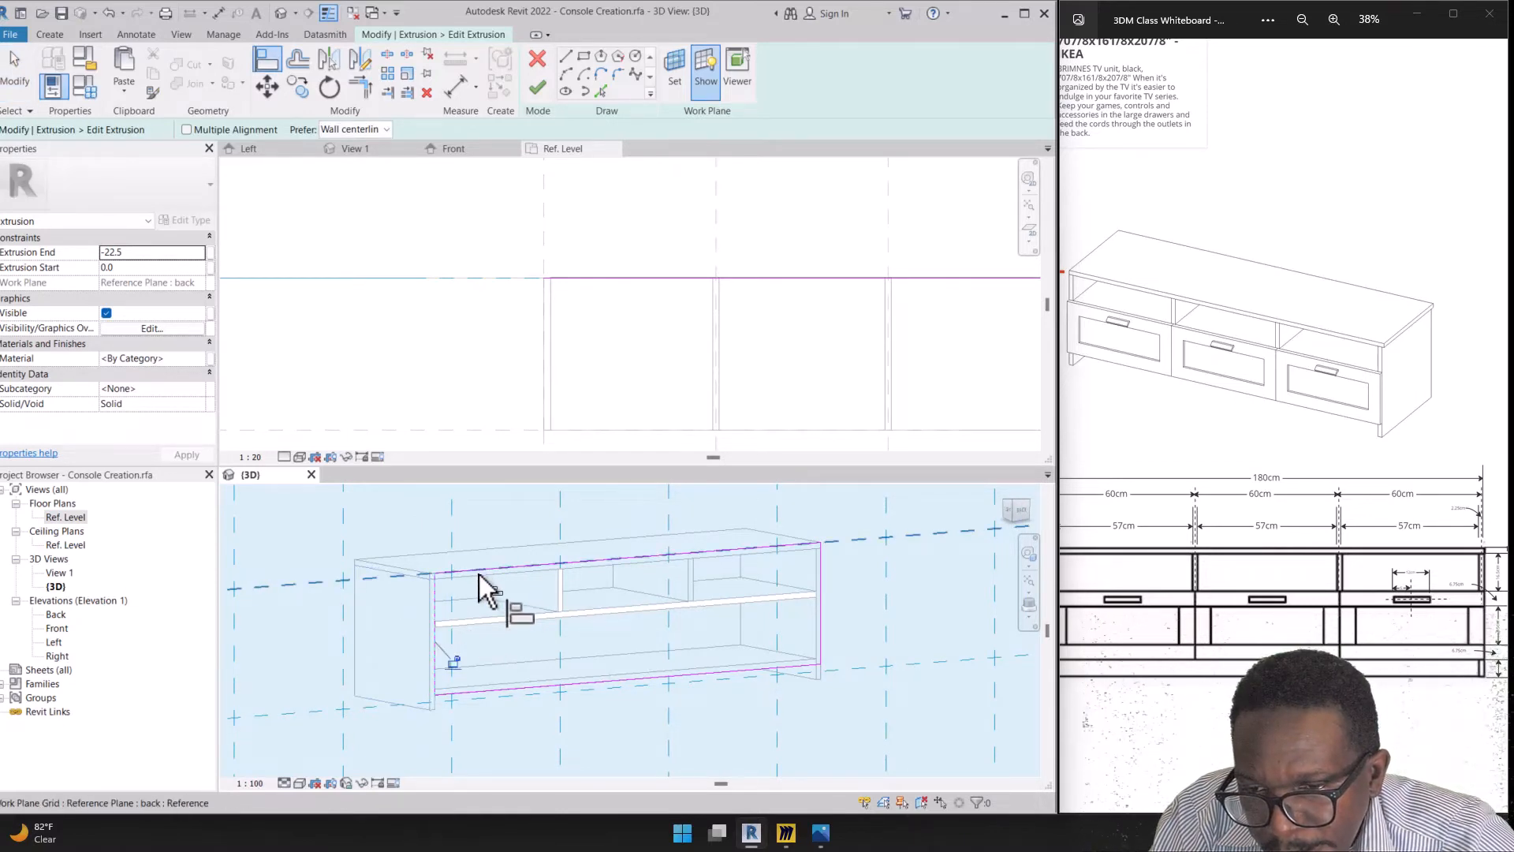
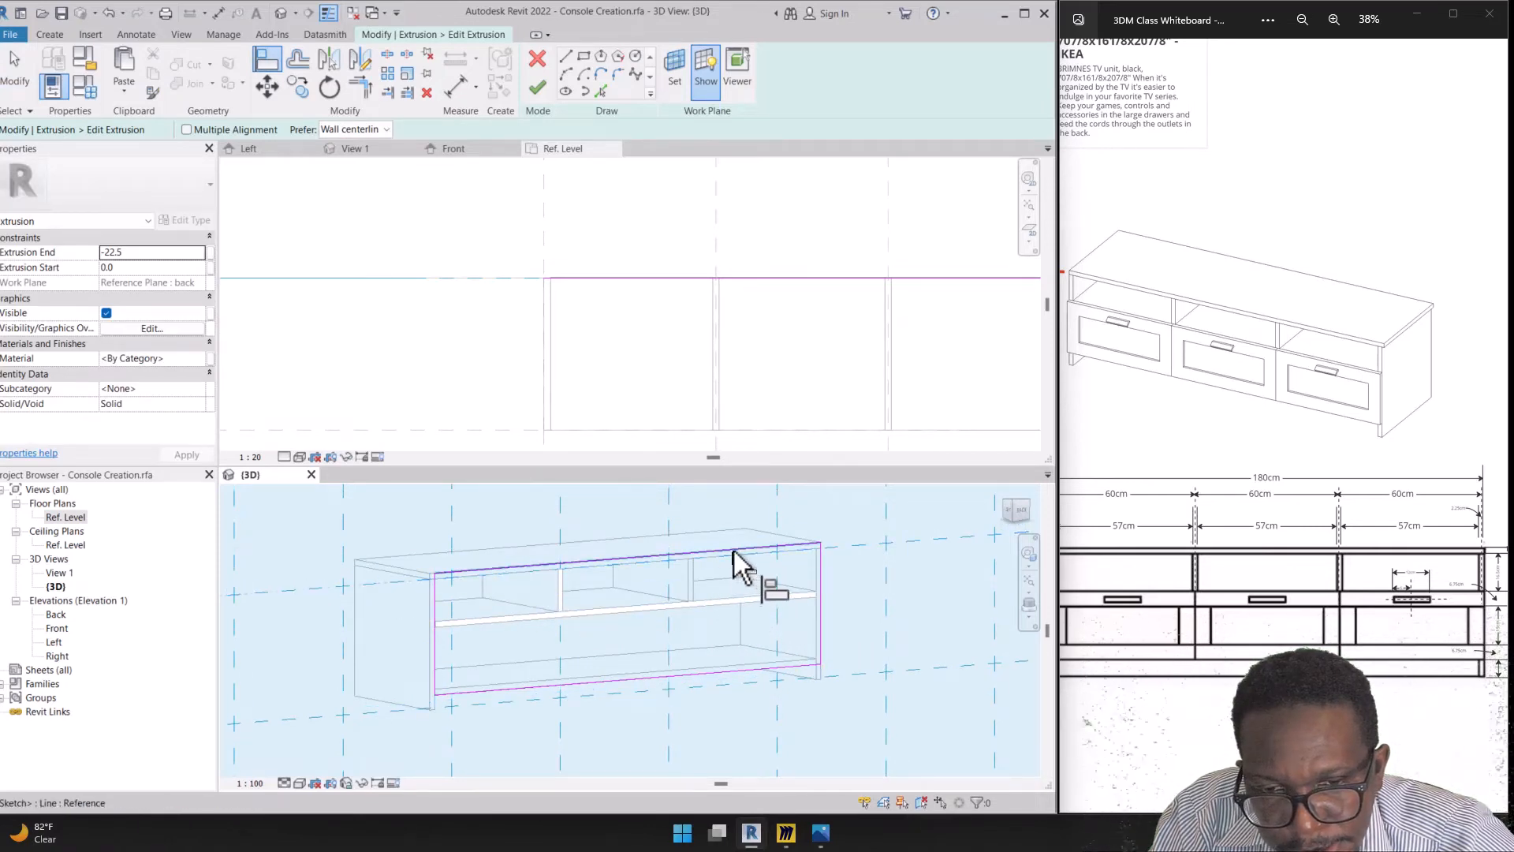
left_click(817, 575)
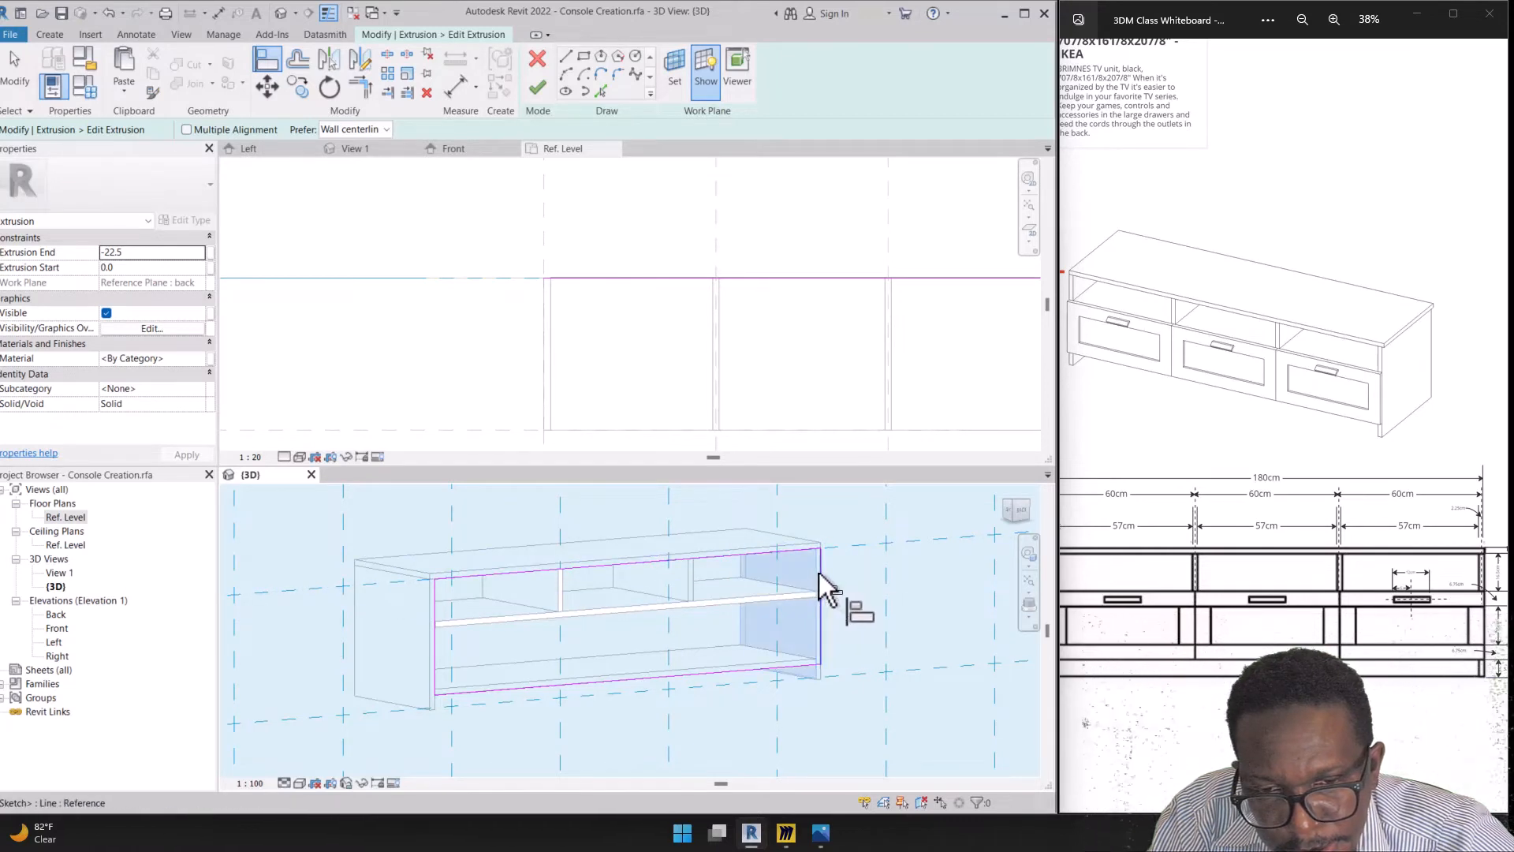
left_click(735, 670)
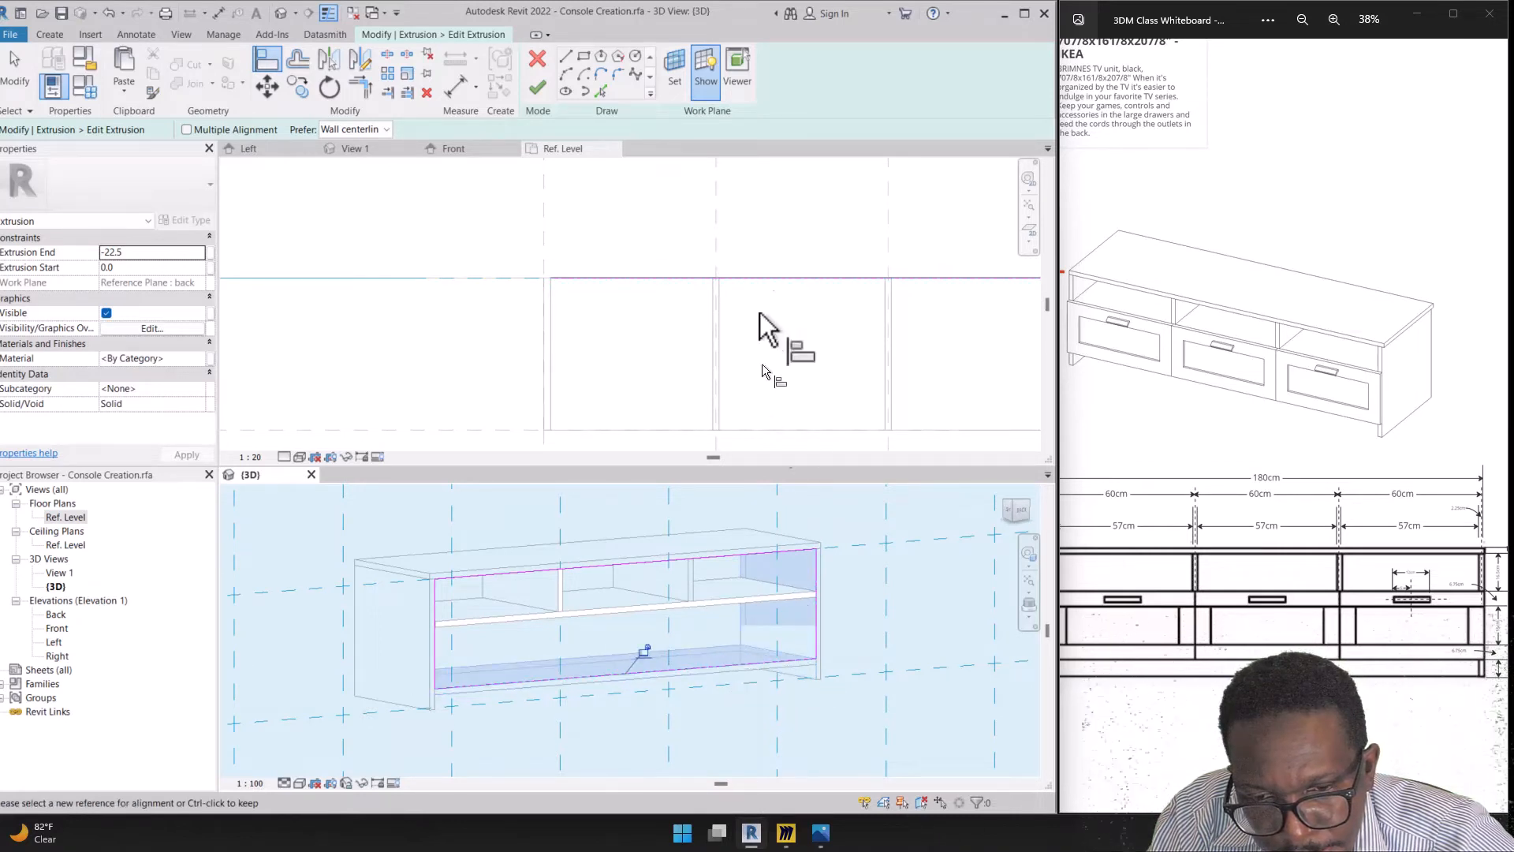
left_click(533, 87)
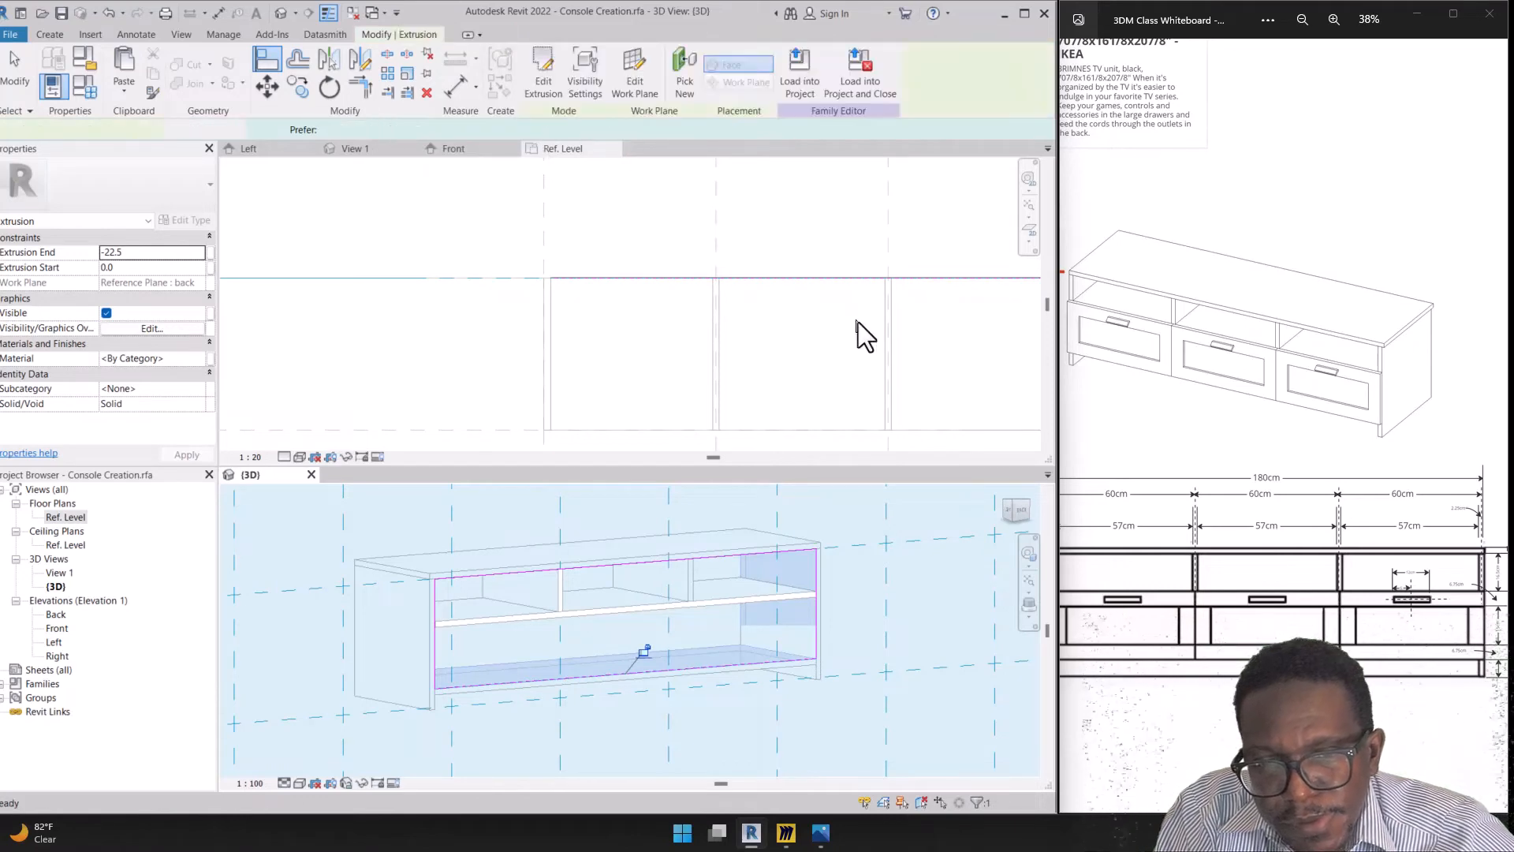
Inspect from the front how the dividers and middle shelf meet the new back panel
scroll(640, 598, "up", 1)
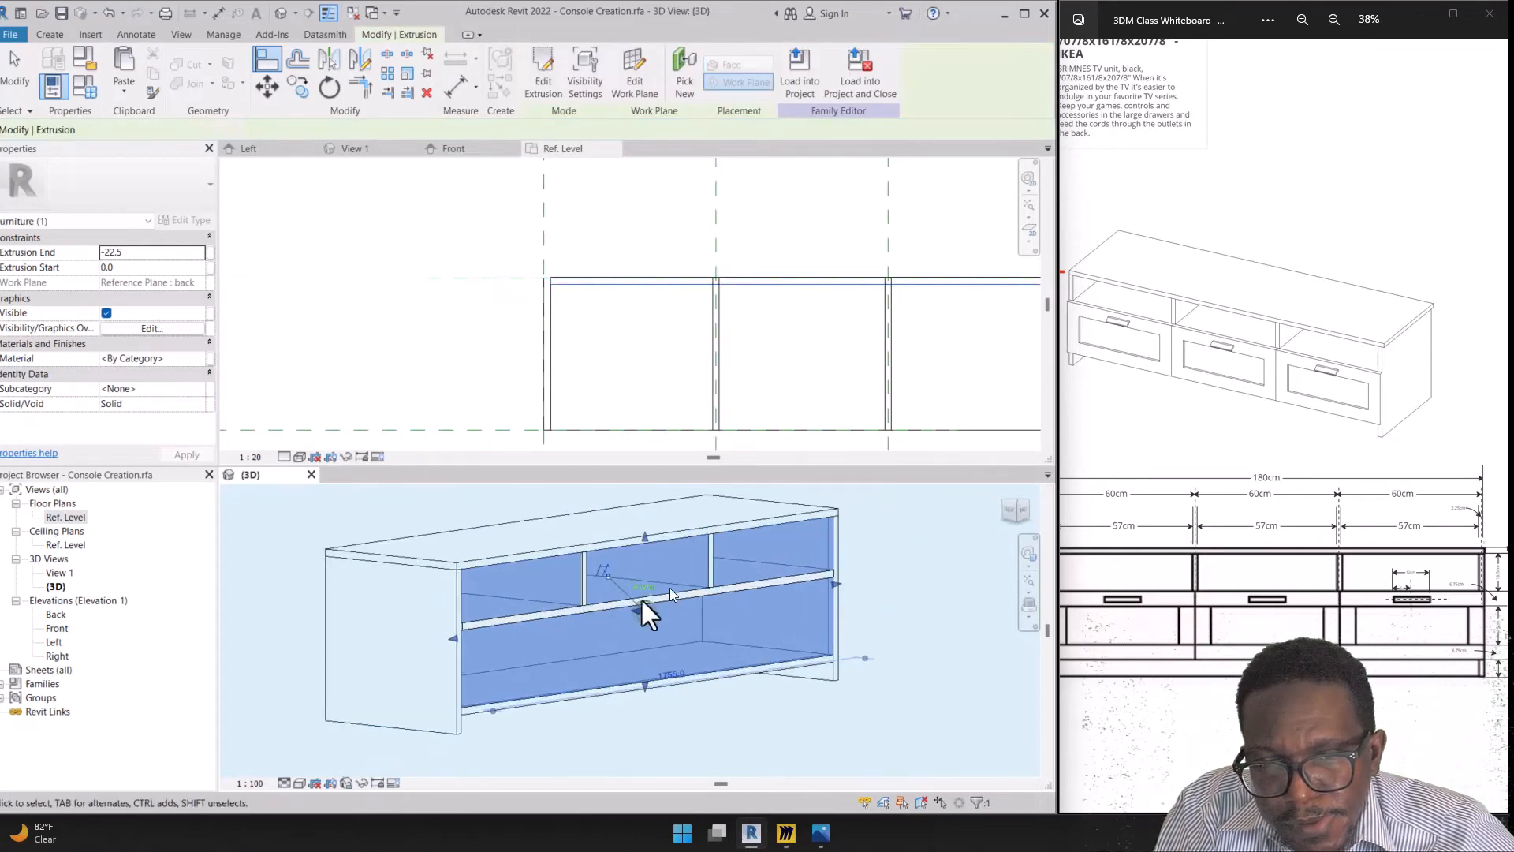
middle_click_drag(641, 598, 496, 699, "shift")
left_click(549, 712)
middle_click_drag(617, 735, 586, 642, "shift")
scroll(586, 641, "up", 2)
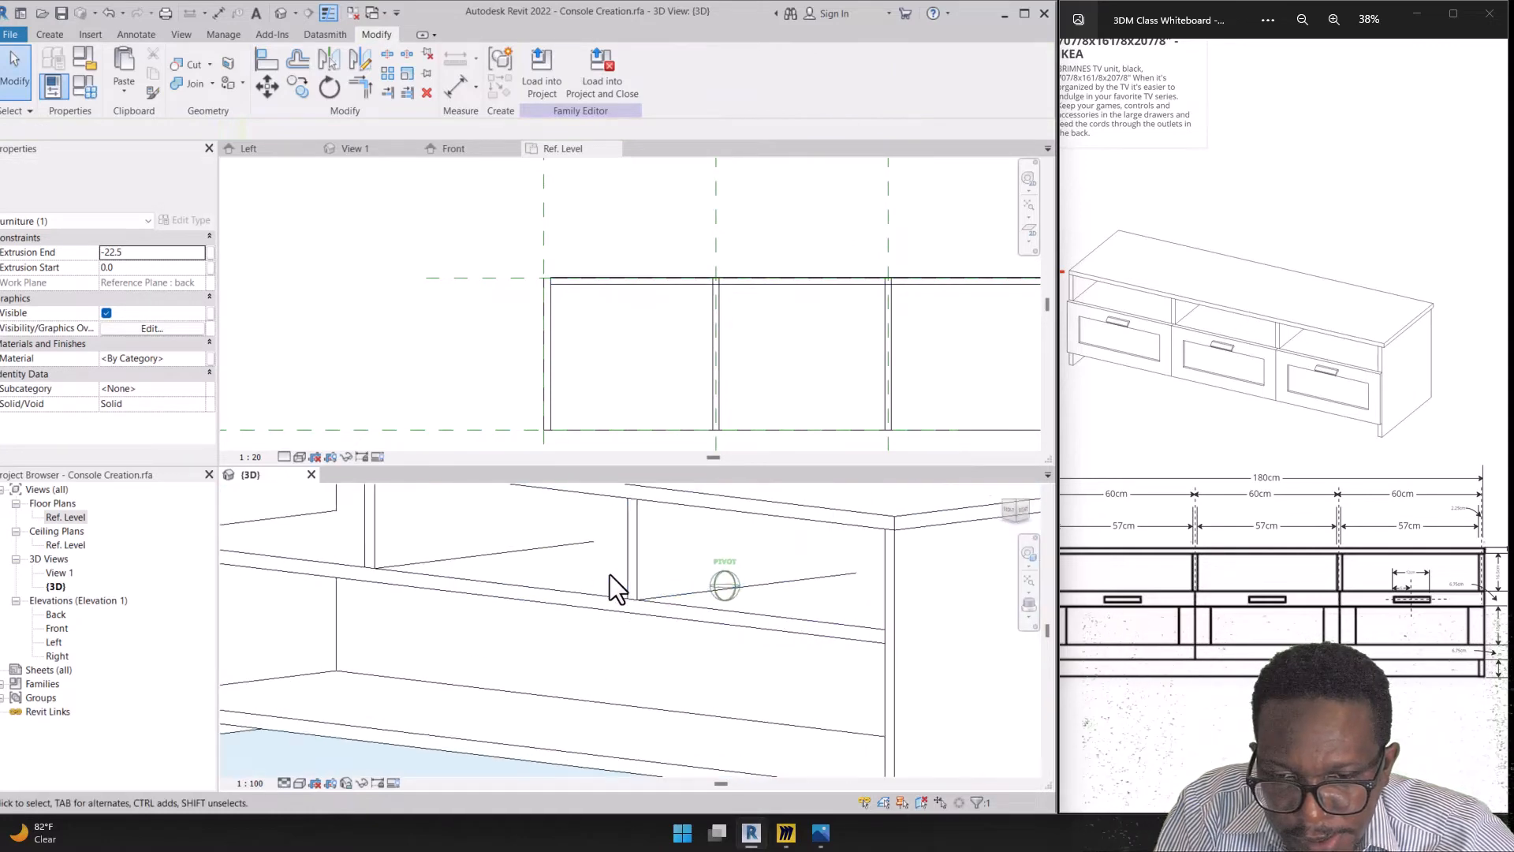
scroll(509, 549, "down", 1)
left_click(492, 592)
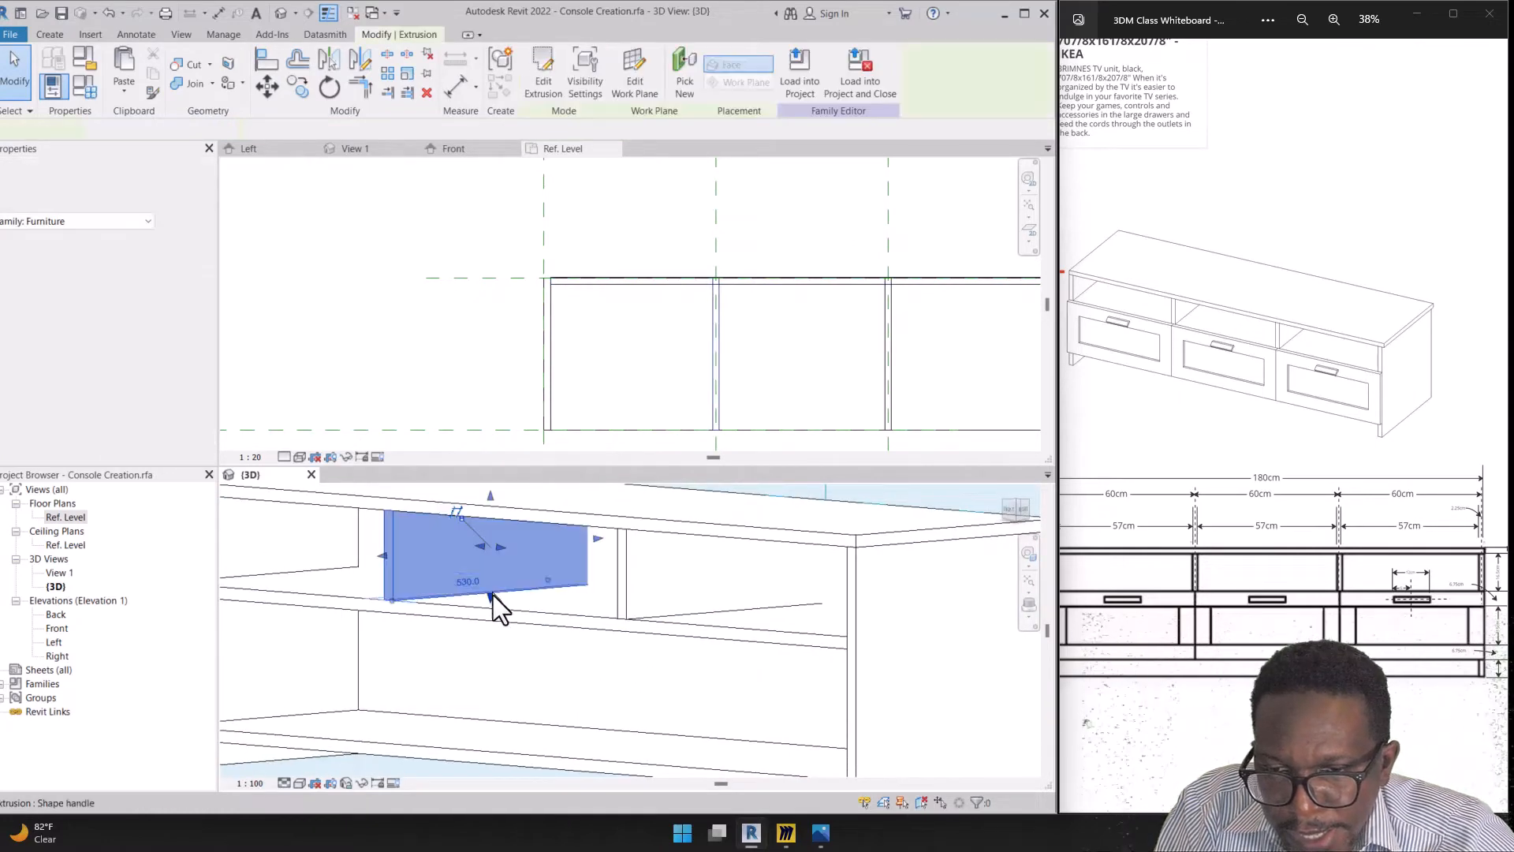
mouse_move(597, 623)
middle_mouse_down("shift")
mouse_move(602, 609)
mouse_move(656, 640)
mouse_move(667, 707)
middle_mouse_up("shift")
scroll(600, 621, "up", 1)
scroll(627, 586, "down", 1)
scroll(661, 600, "up", 3)
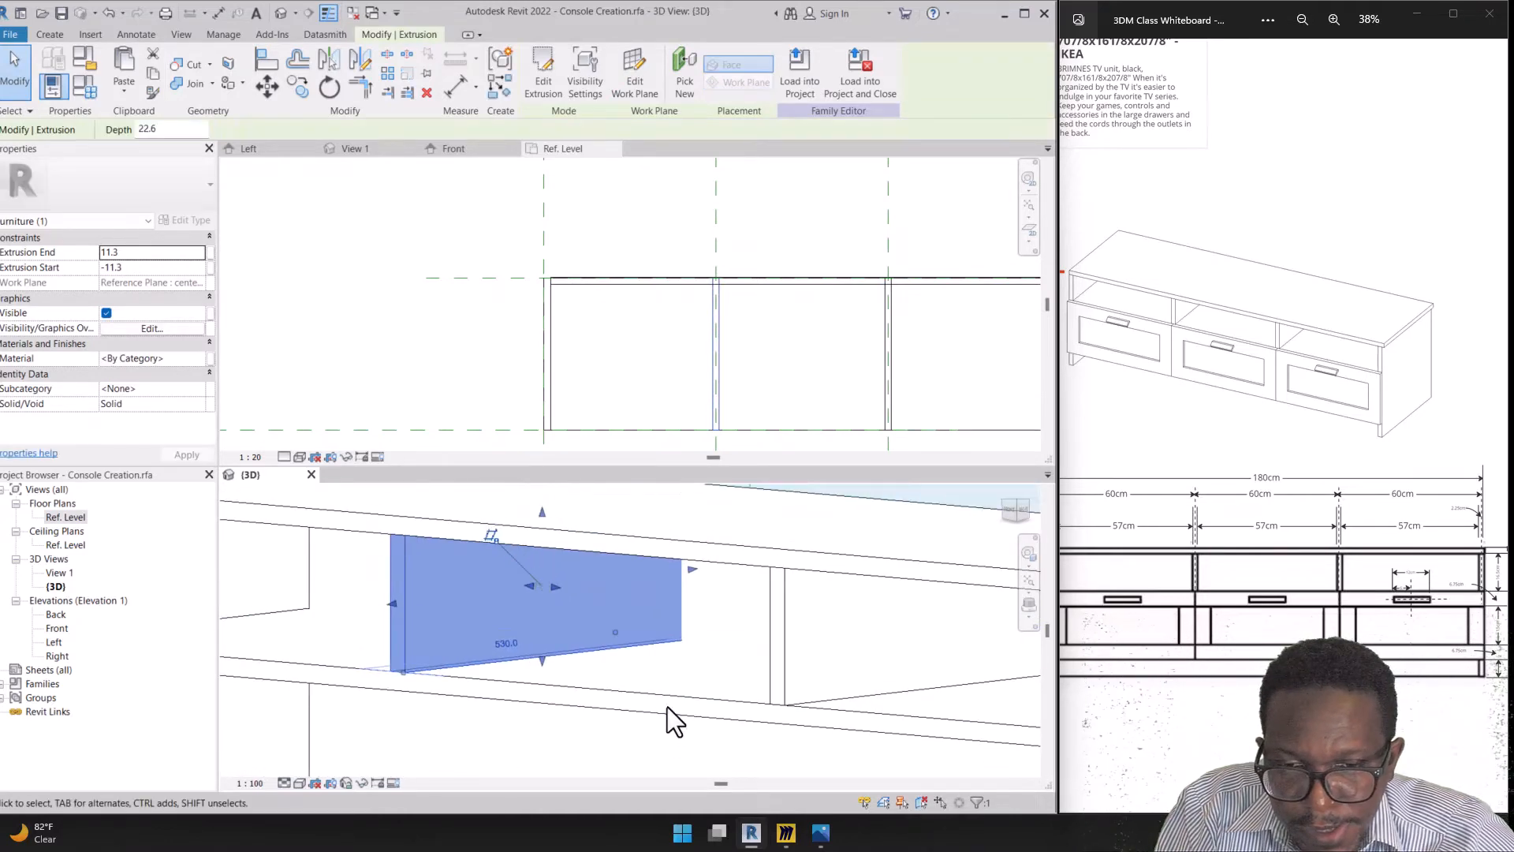
Edit the middle shelf's extrusion sketch and move its rear line forward, clear of the back panel
left_click(674, 696)
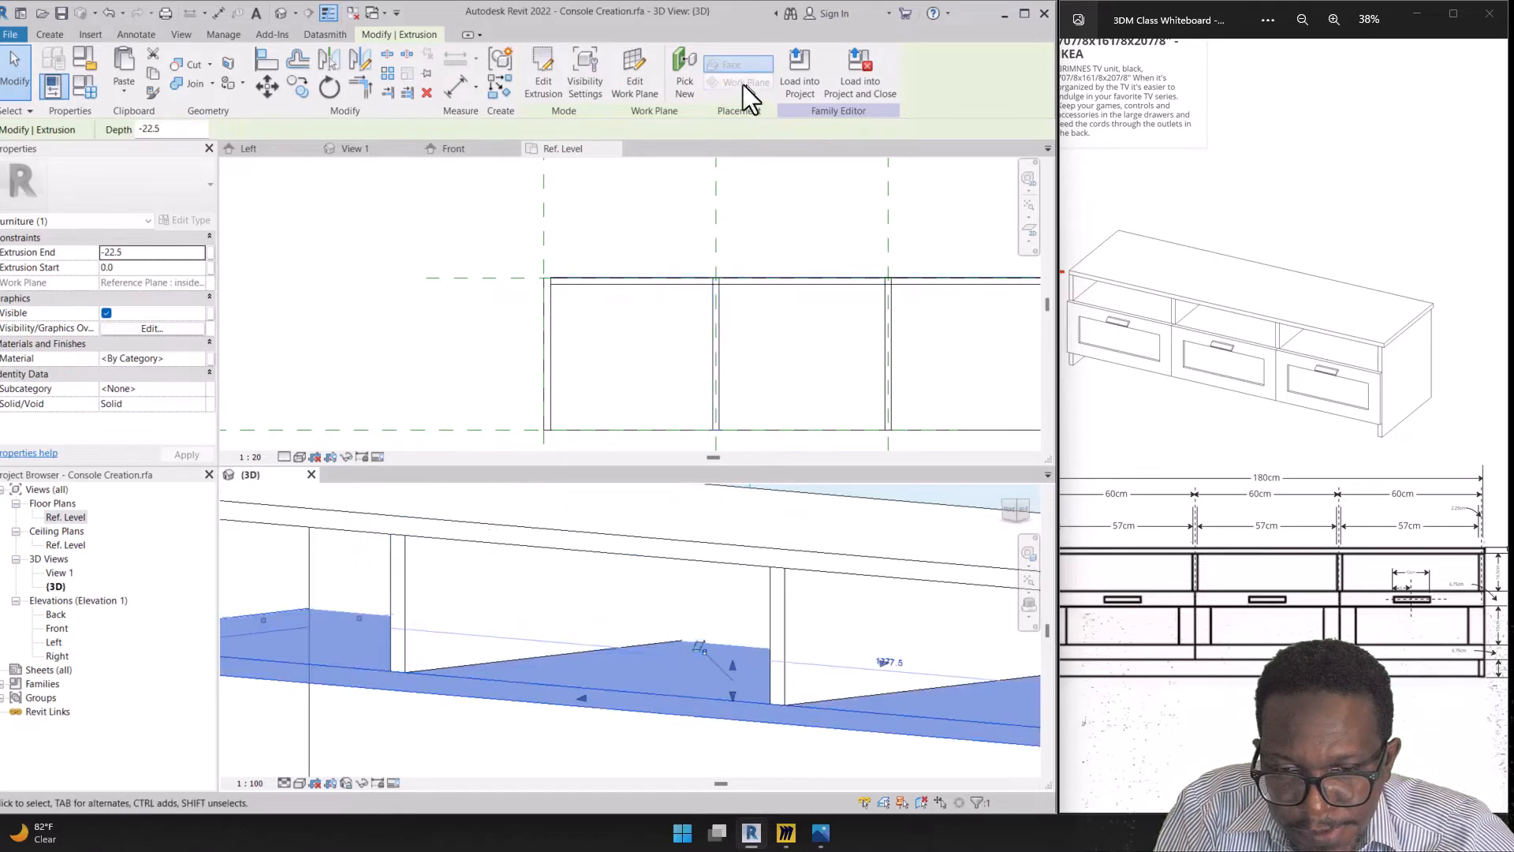
left_click(548, 75)
middle_click_drag(740, 565, 708, 602, "shift")
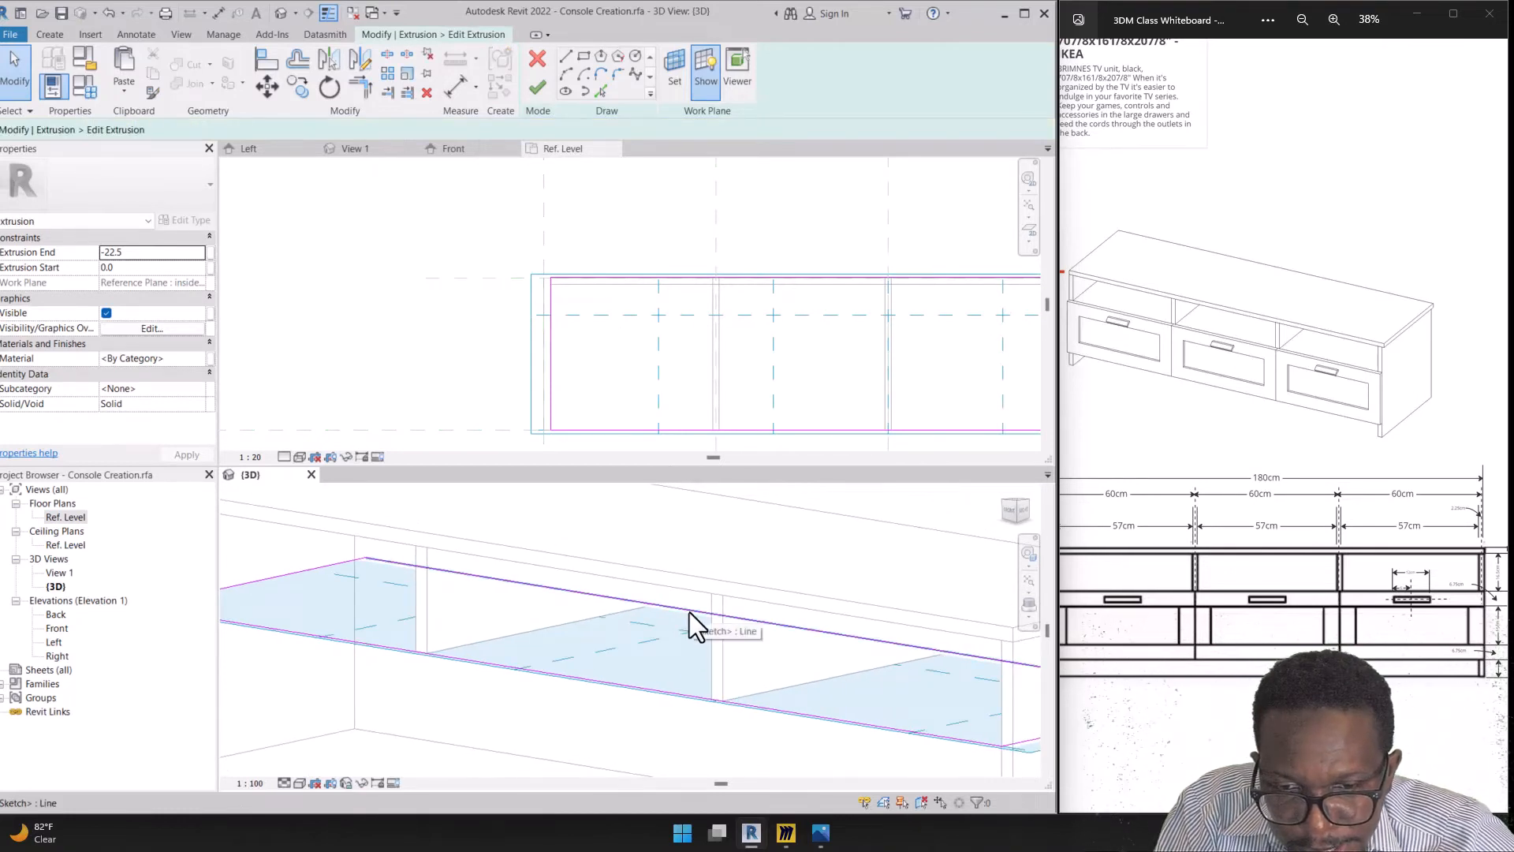
left_click(691, 615)
left_click_drag(669, 629, 612, 648)
middle_click_drag(655, 633, 668, 618, "shift")
key("l")
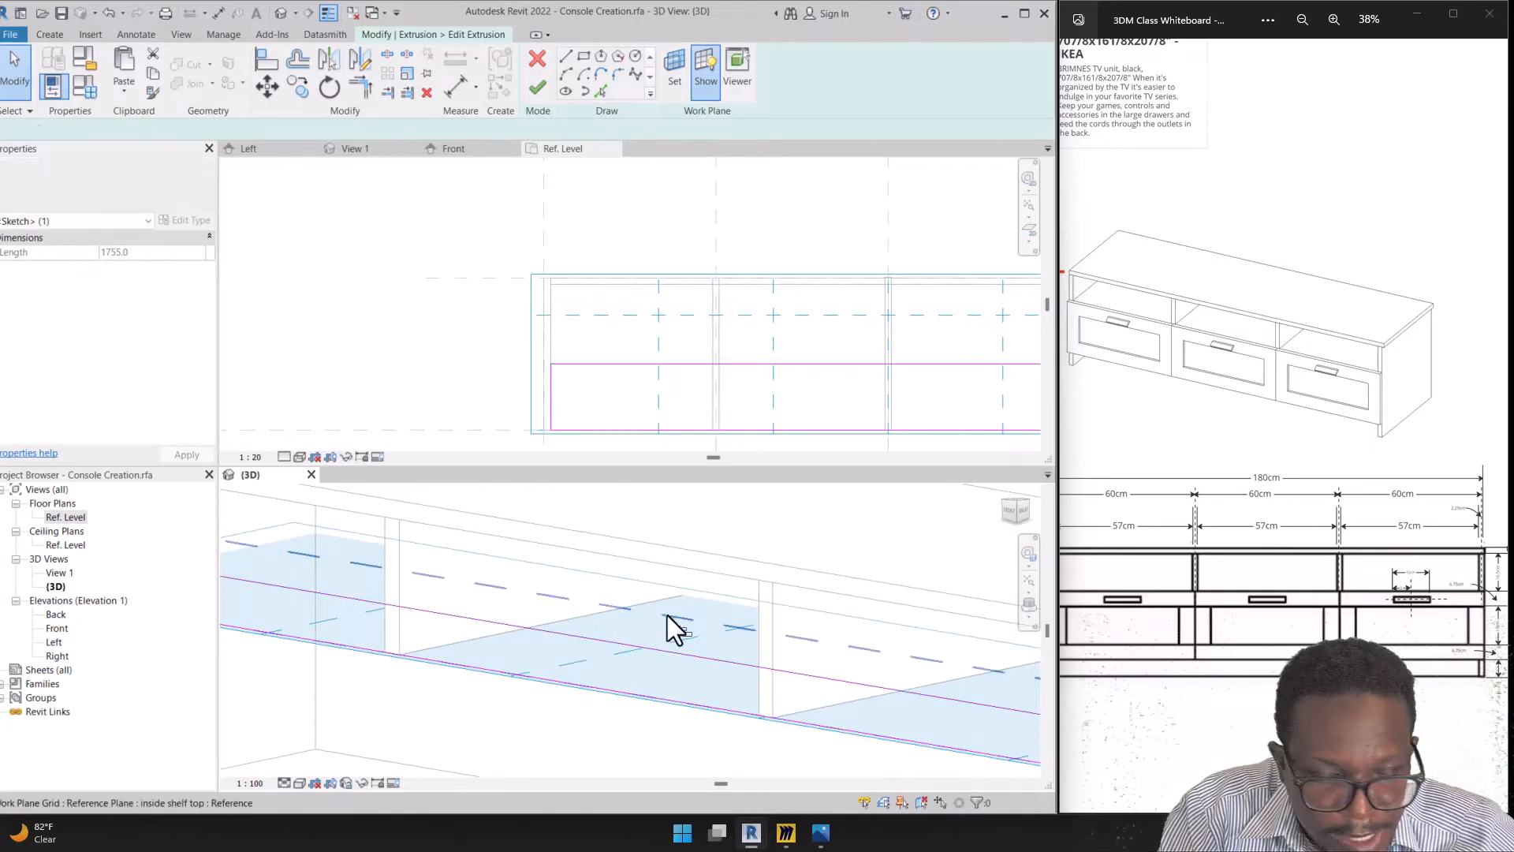
Align the middle shelf's rear sketch line with the back panel's front face and finish the sketch
mouse_move(715, 576)
middle_mouse_down("shift")
mouse_move(769, 595)
mouse_move(896, 533)
mouse_move(948, 703)
mouse_move(884, 624)
mouse_move(888, 604)
mouse_move(773, 569)
mouse_move(693, 609)
mouse_move(710, 627)
middle_mouse_up("shift")
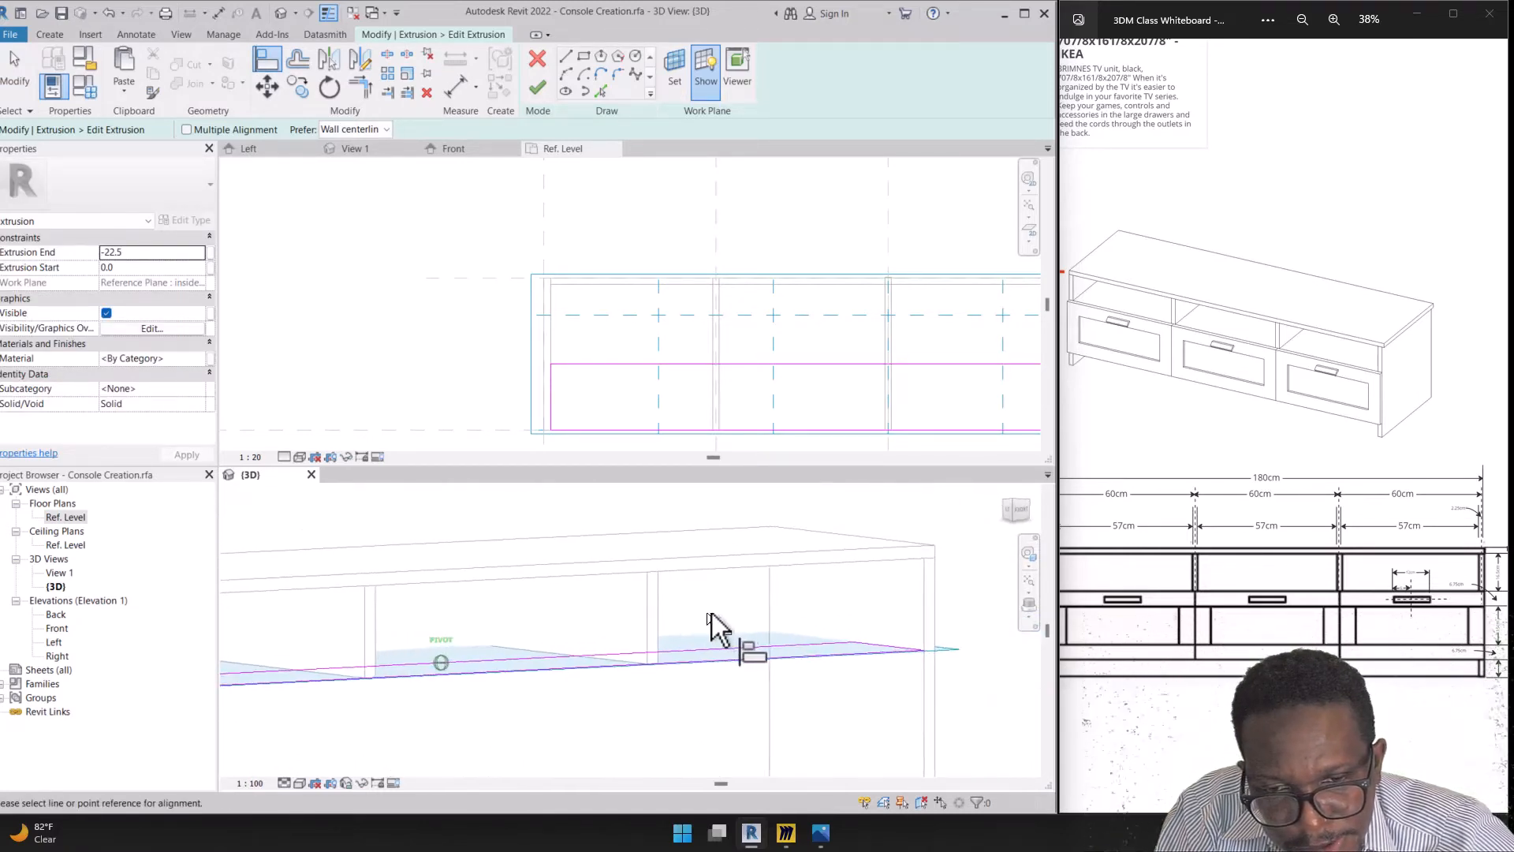
left_click(769, 632)
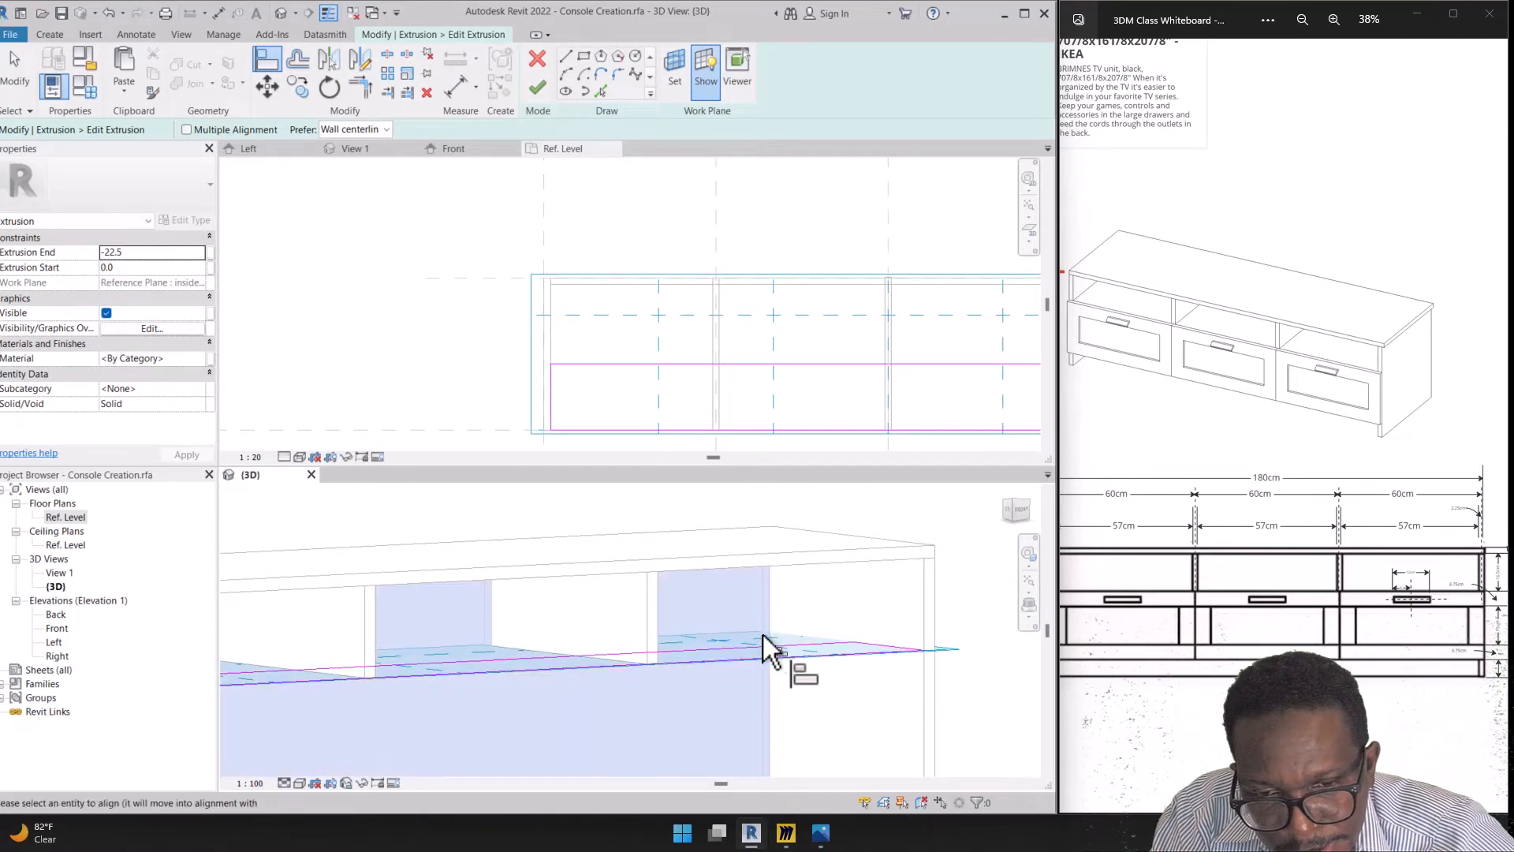
left_click(758, 648)
middle_click_drag(764, 667, 734, 665, "shift")
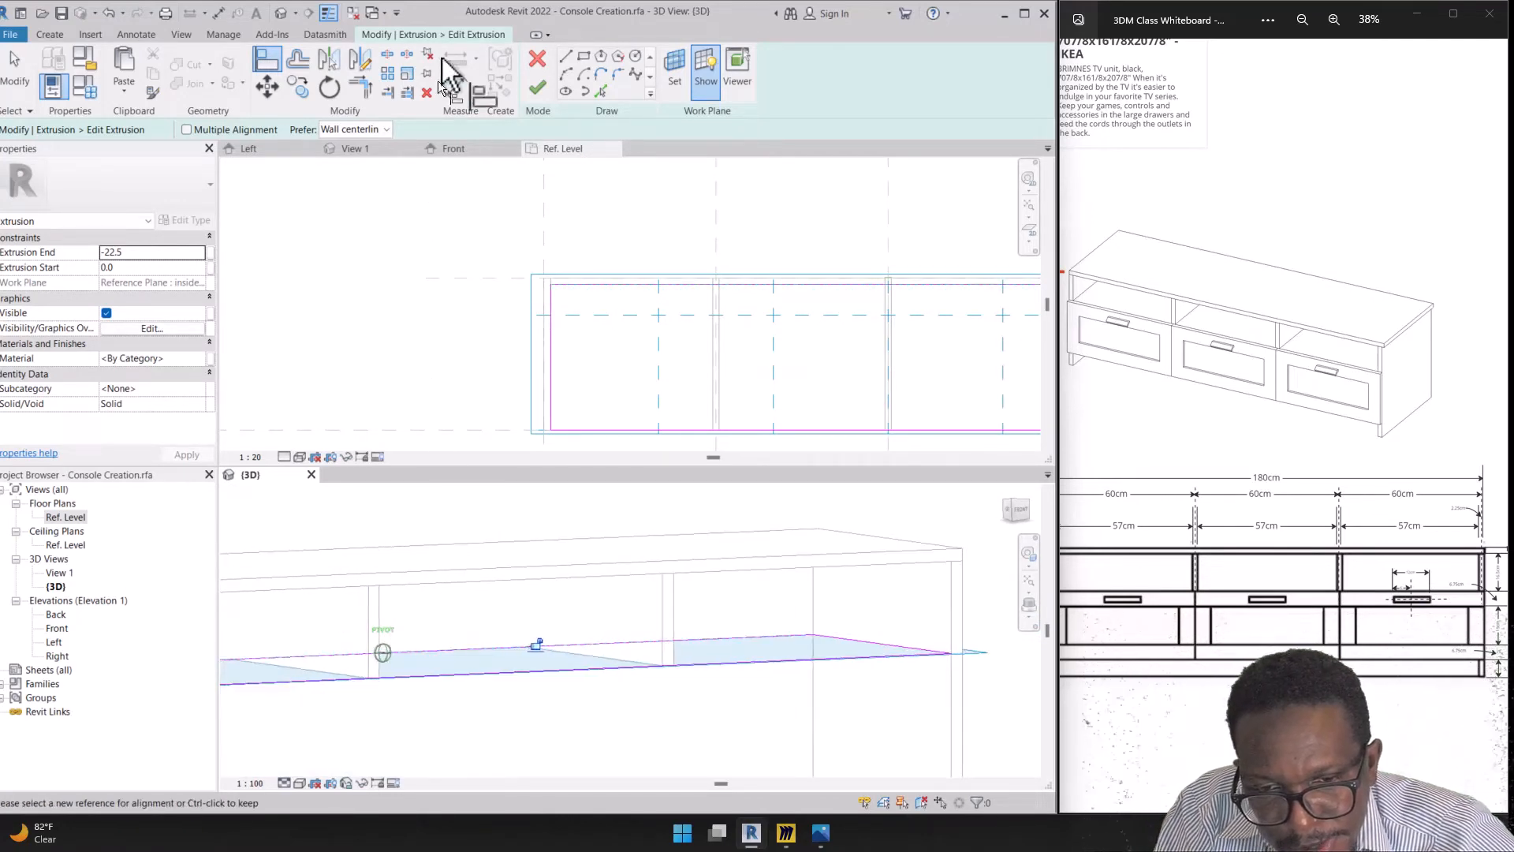
left_click(541, 90)
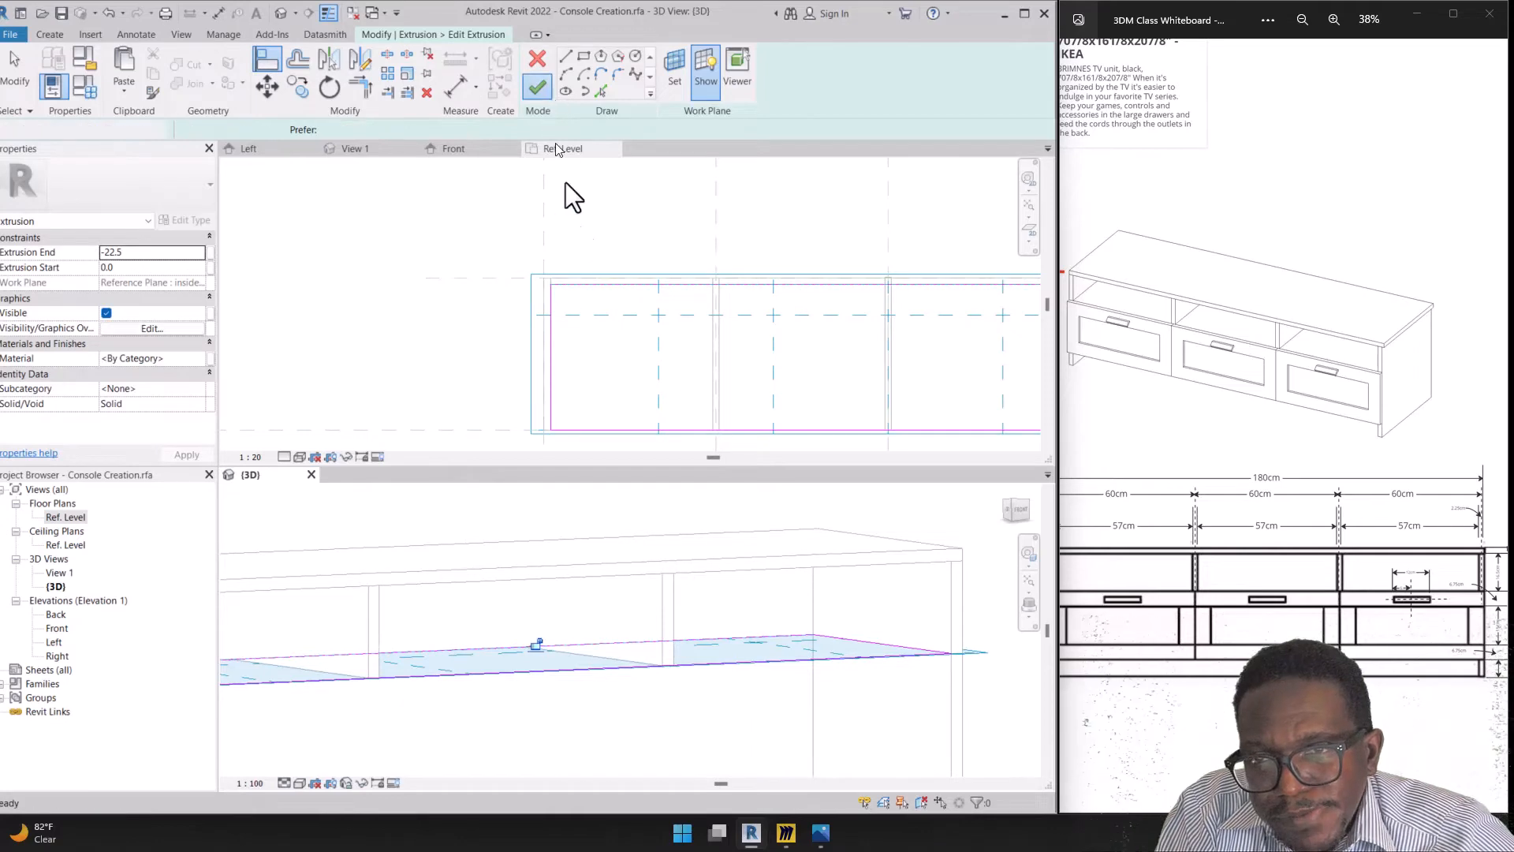
Shorten the first divider by stretching its rear edge forward to the back panel's front face
middle_click_drag(721, 639, 377, 653, "shift")
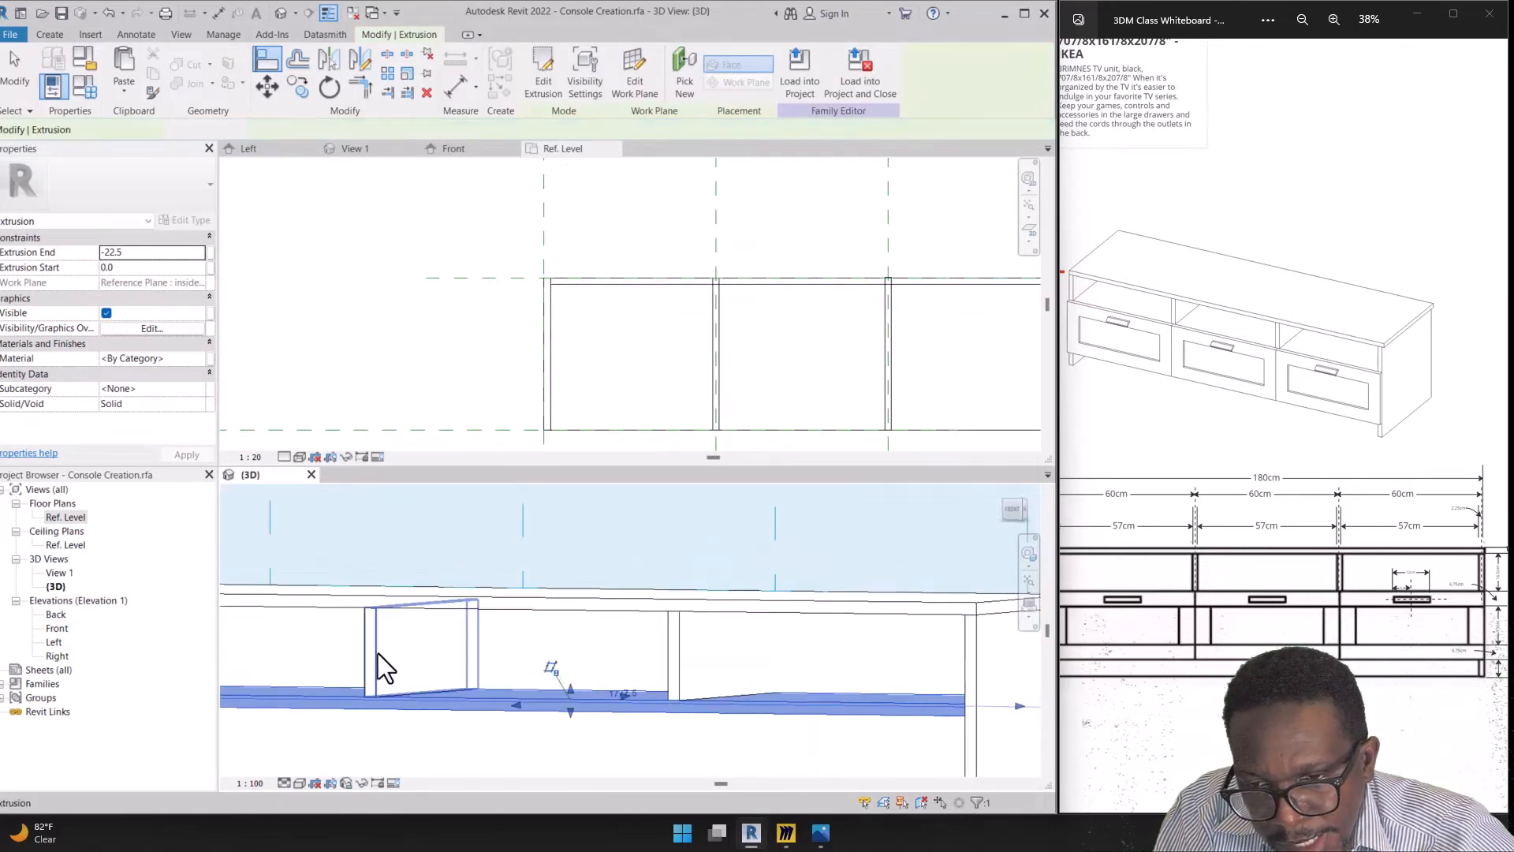
key("Escape")
left_click(379, 677)
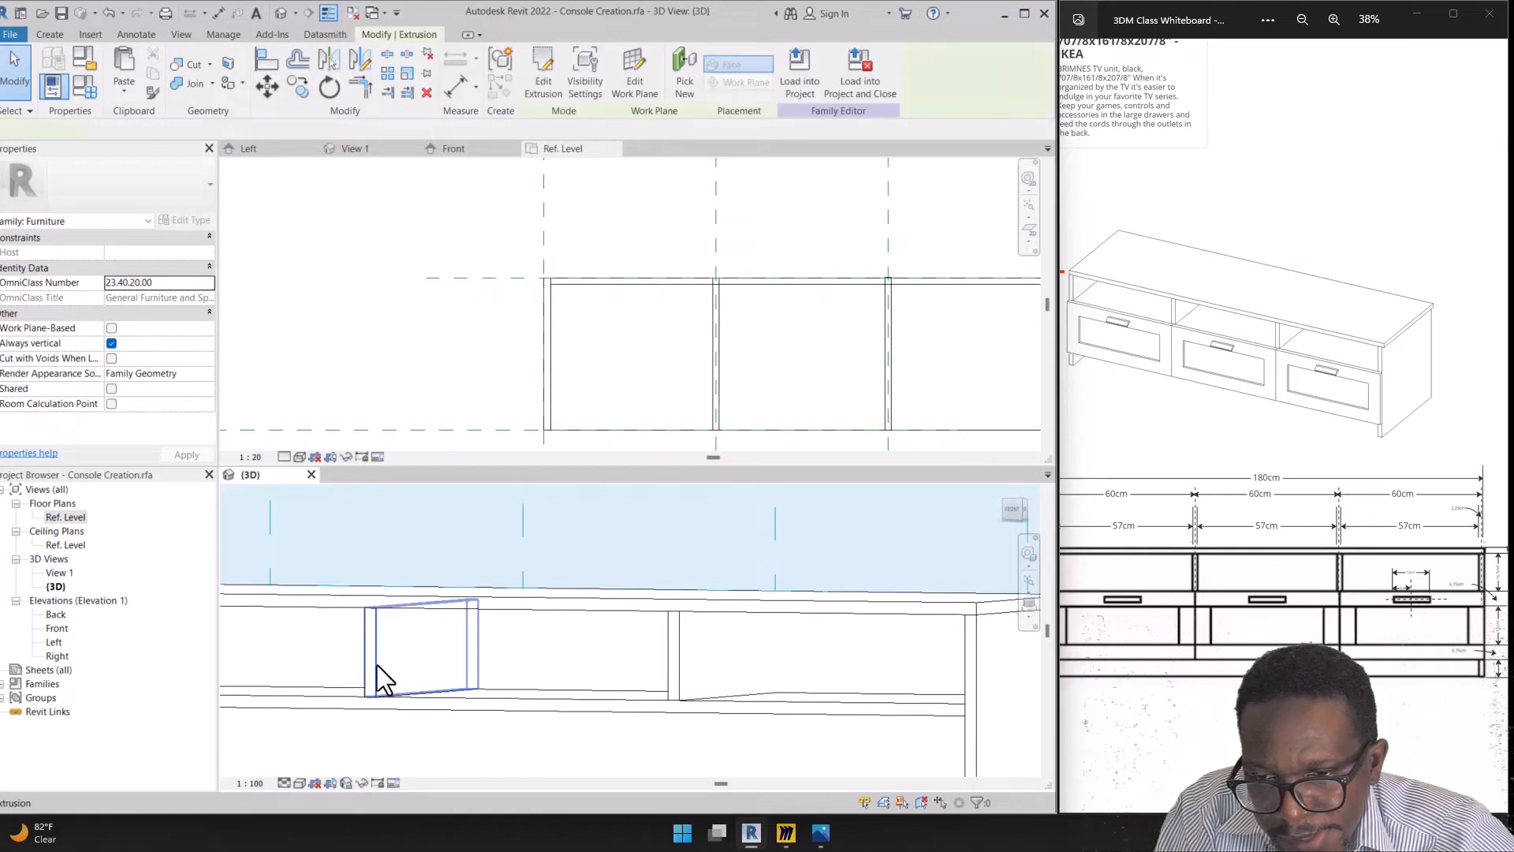
middle_click_drag(550, 665, 534, 662, "shift")
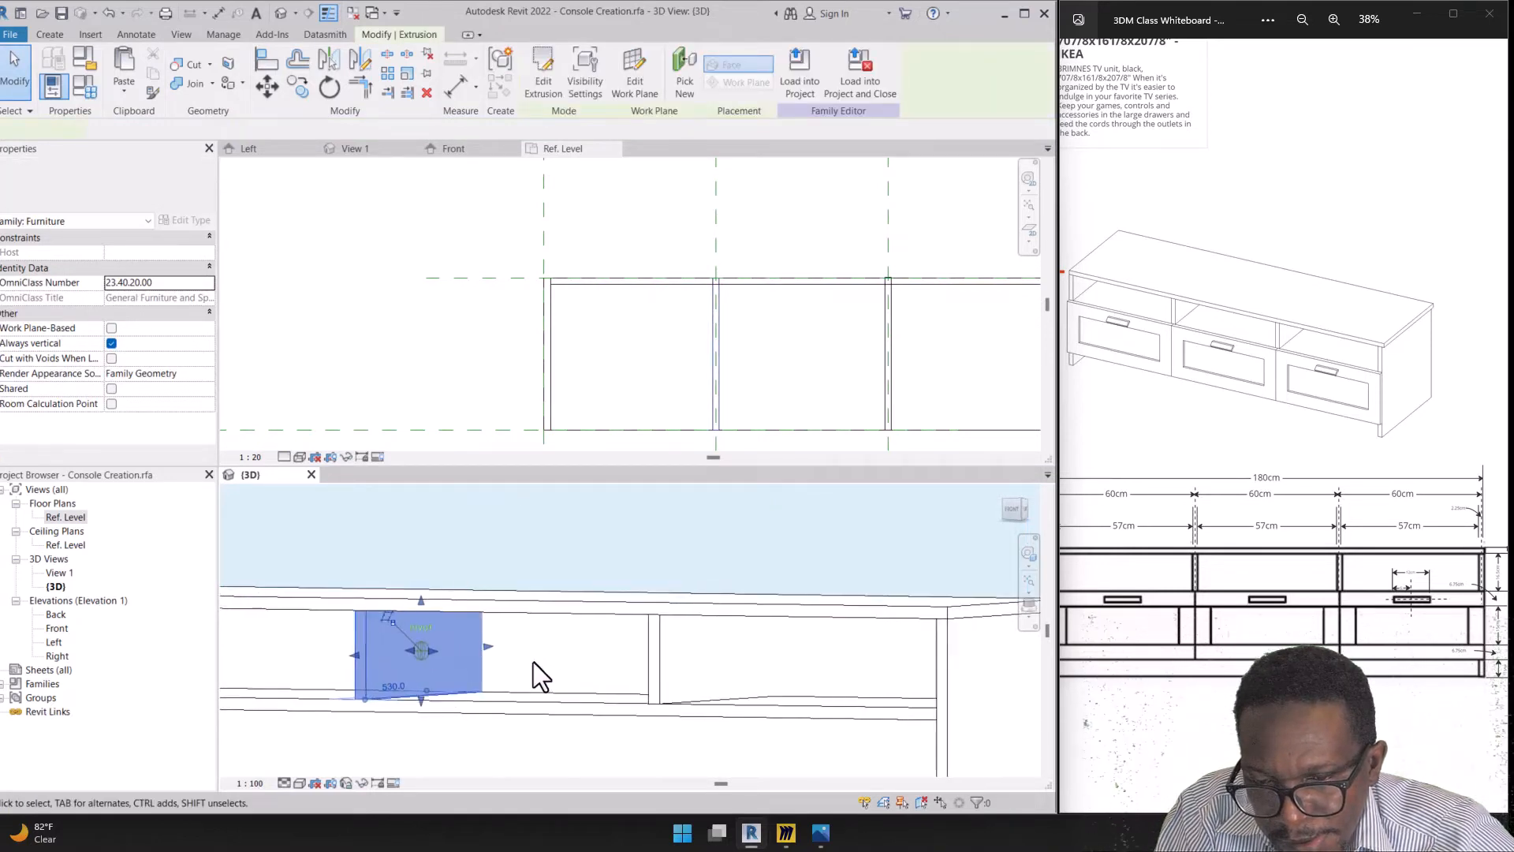
left_click_drag(491, 649, 461, 656)
middle_click_drag(460, 656, 500, 661, "shift")
left_click_drag(493, 649, 516, 646)
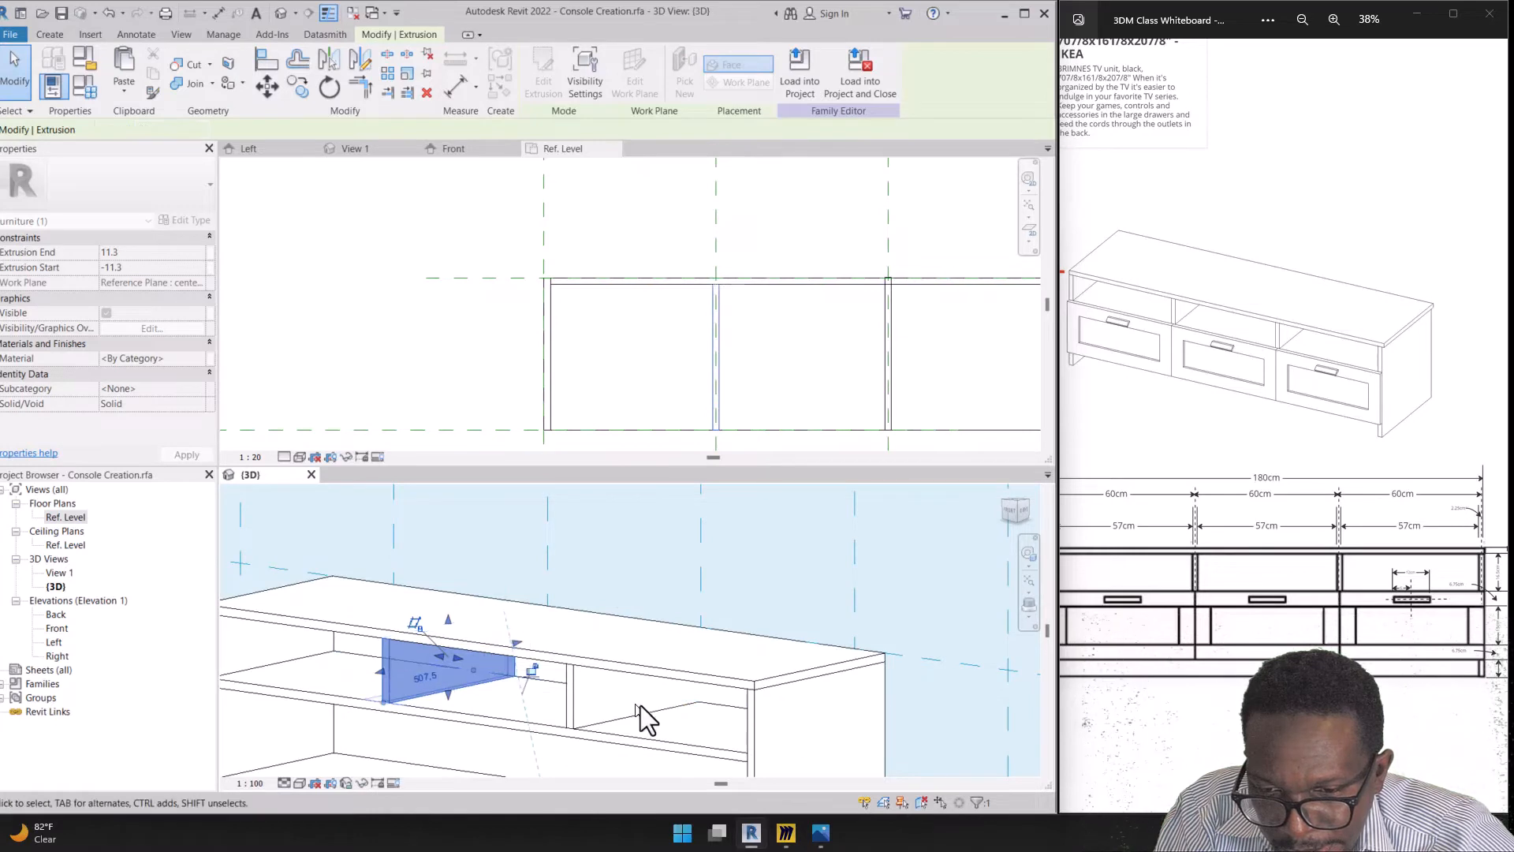
Shorten the second divider in the same way so its rear edge ends at the back panel's front face
left_click(575, 717)
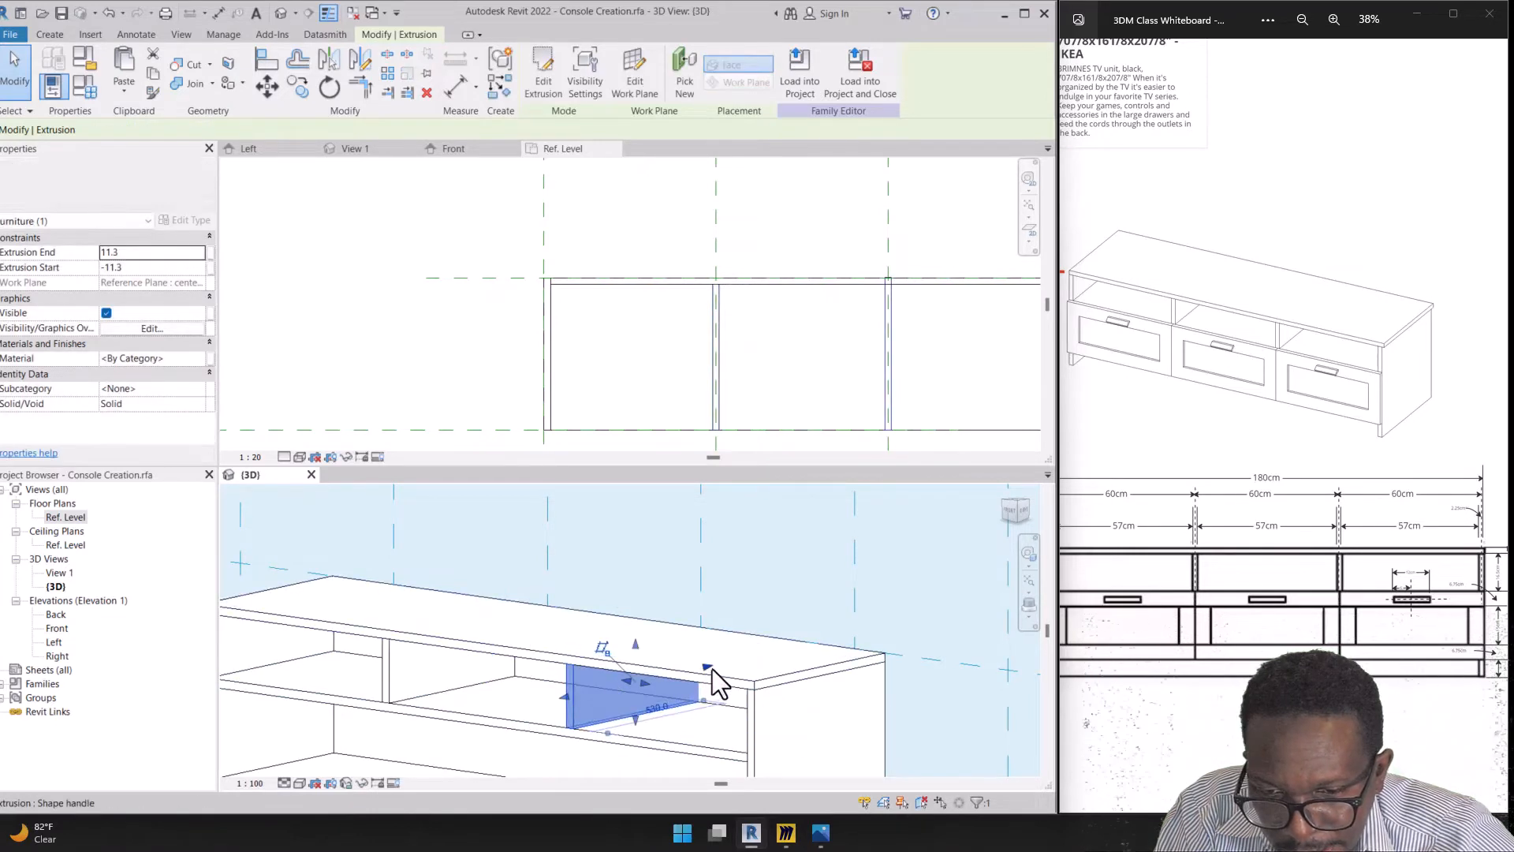
mouse_move(707, 669)
left_mouse_down()
mouse_move(676, 683)
mouse_move(699, 686)
left_mouse_up()
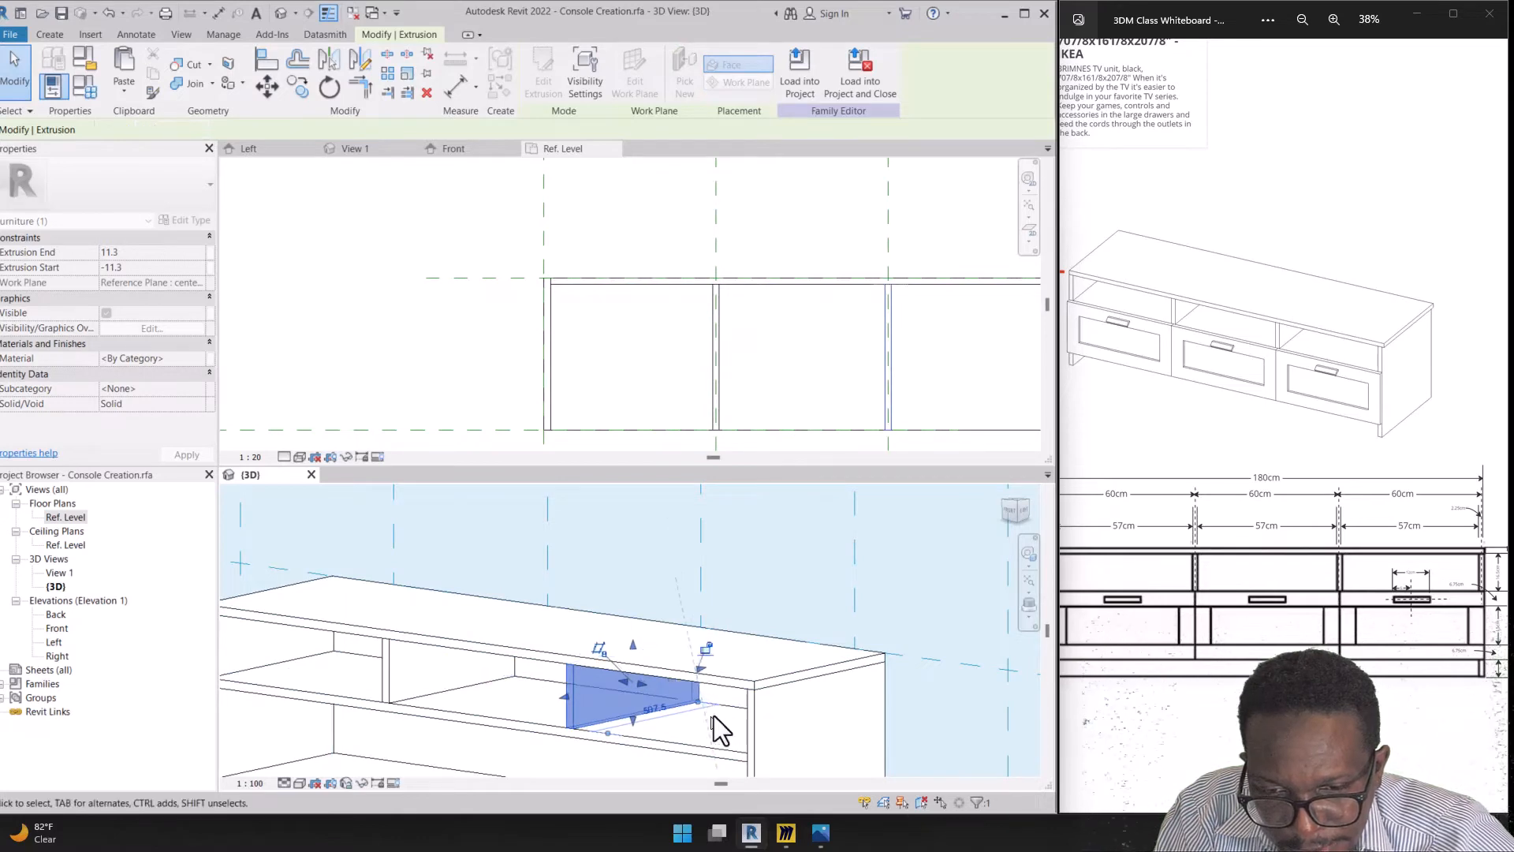
scroll(720, 709, "down", 3)
scroll(633, 641, "up", 2)
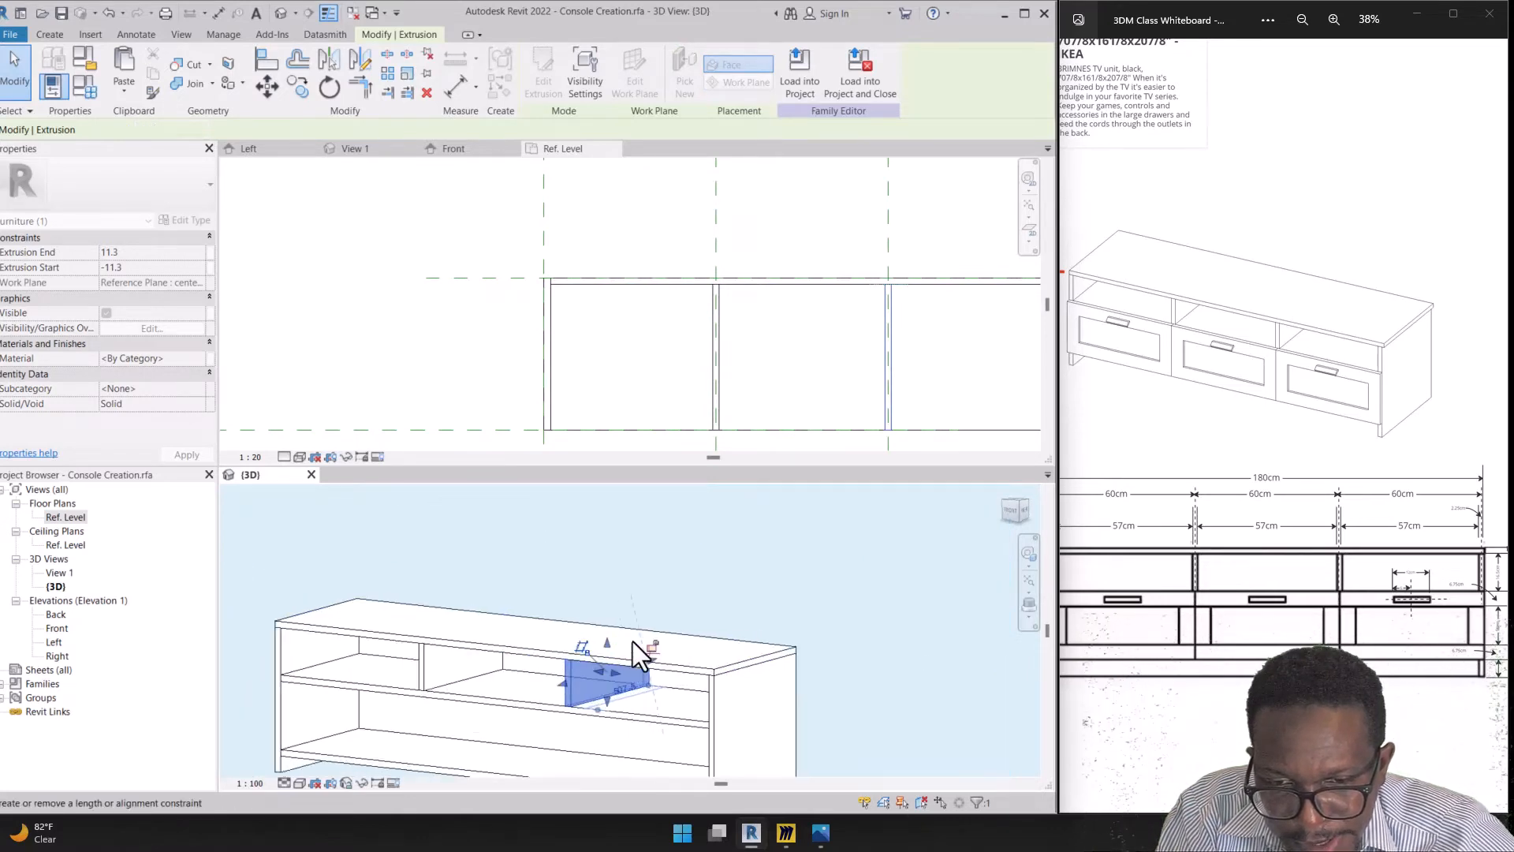
middle_click_drag(632, 642, 679, 617, "shift")
scroll(633, 642, "down", 2)
left_click(755, 625)
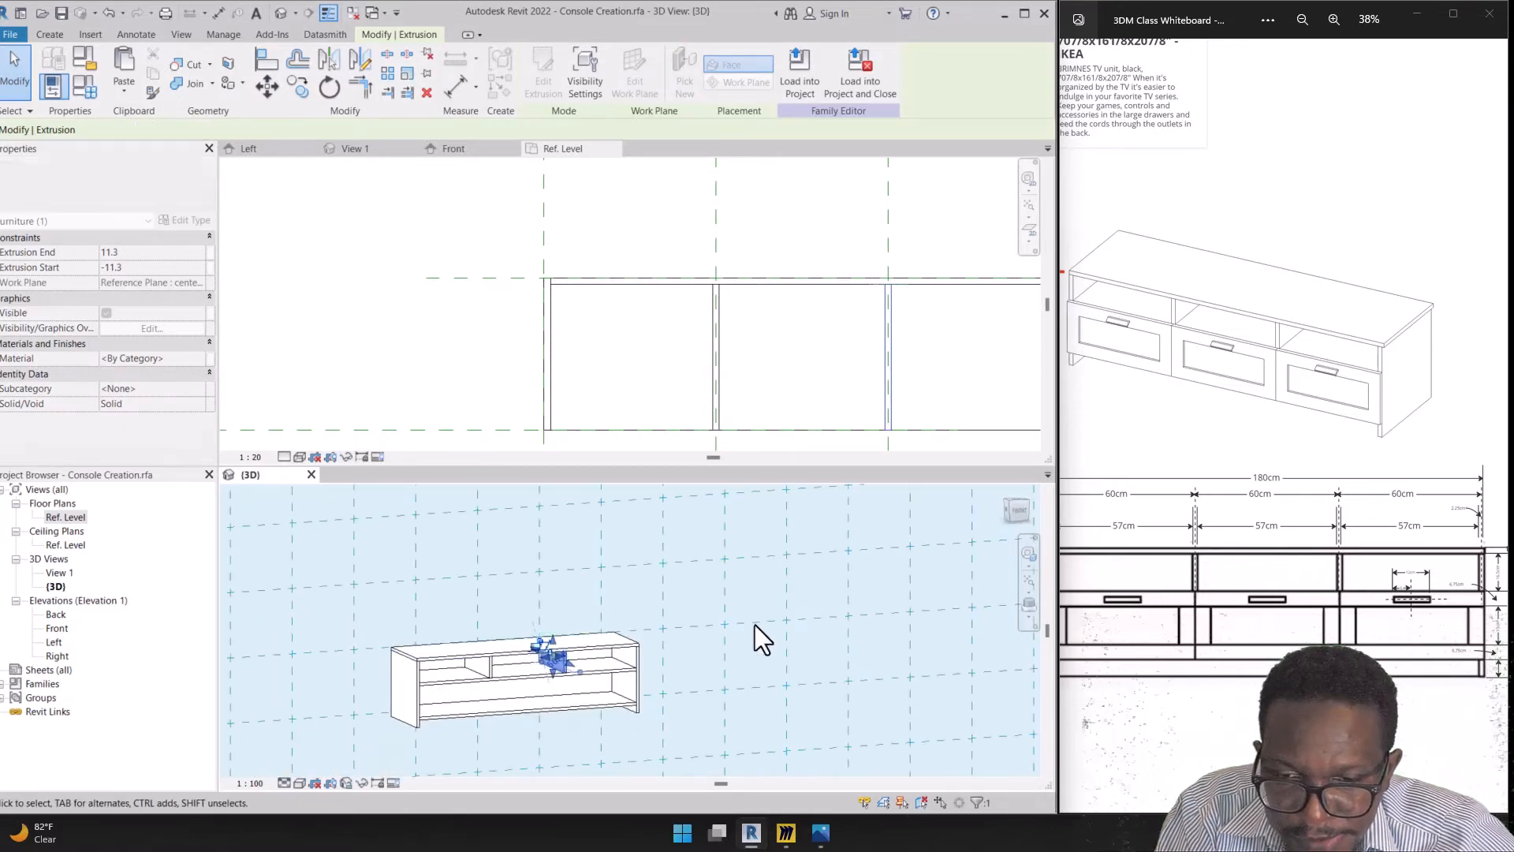
Inspect the whole console in 3D to check how the shelves and dividers fit the back panel
middle_click_drag(517, 669, 517, 669, "shift")
scroll(517, 669, "up", 5)
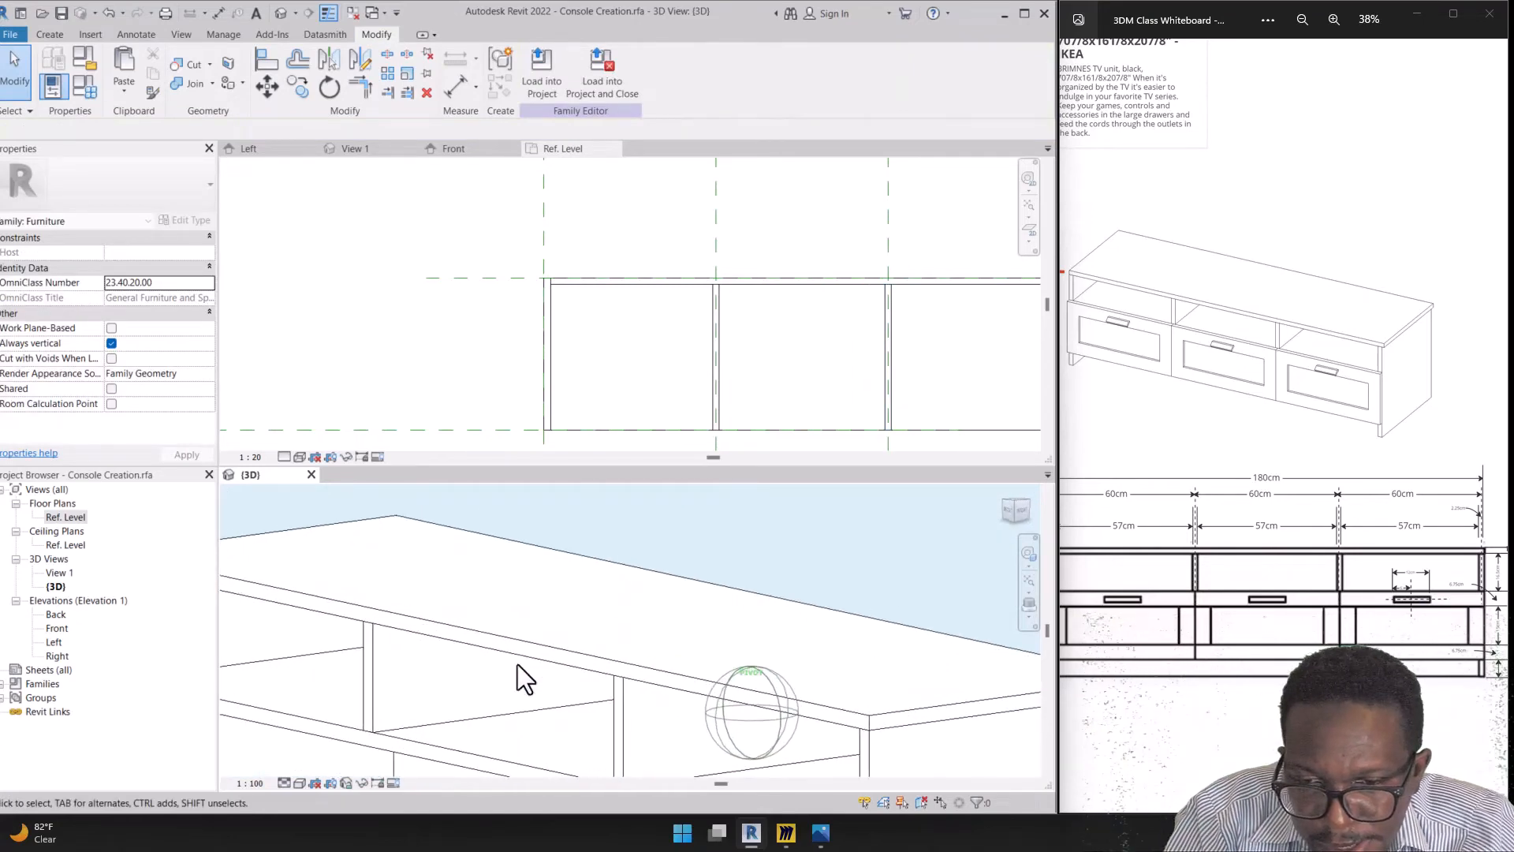
scroll(517, 664, "down", 7)
scroll(518, 656, "up", 4)
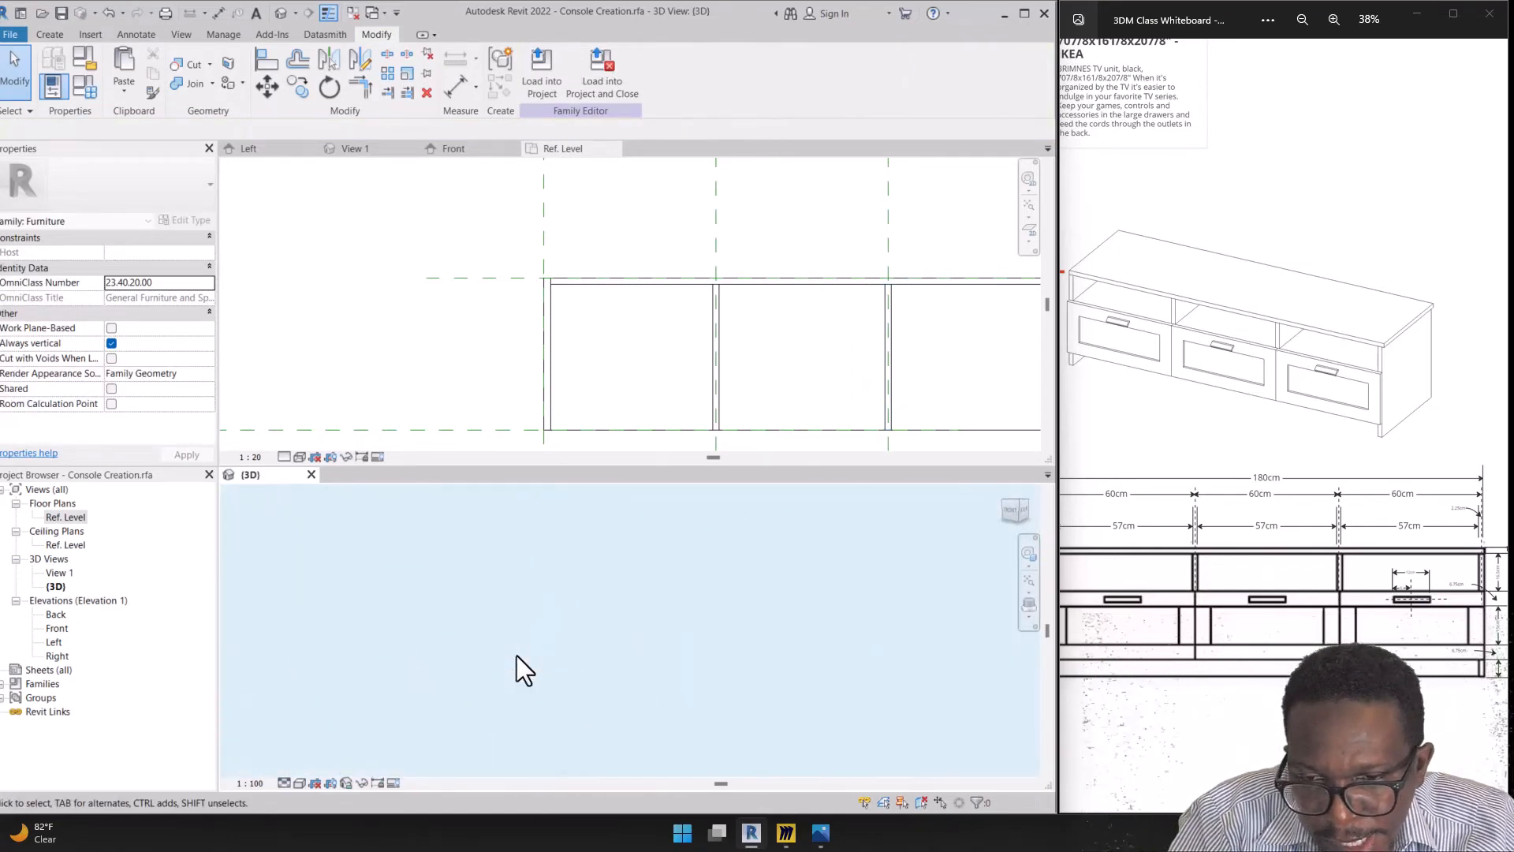
scroll(517, 655, "down", 5)
scroll(517, 656, "up", 3)
scroll(518, 656, "down", 1)
middle_click_drag(517, 655, 514, 656, "shift")
scroll(454, 669, "up", 2)
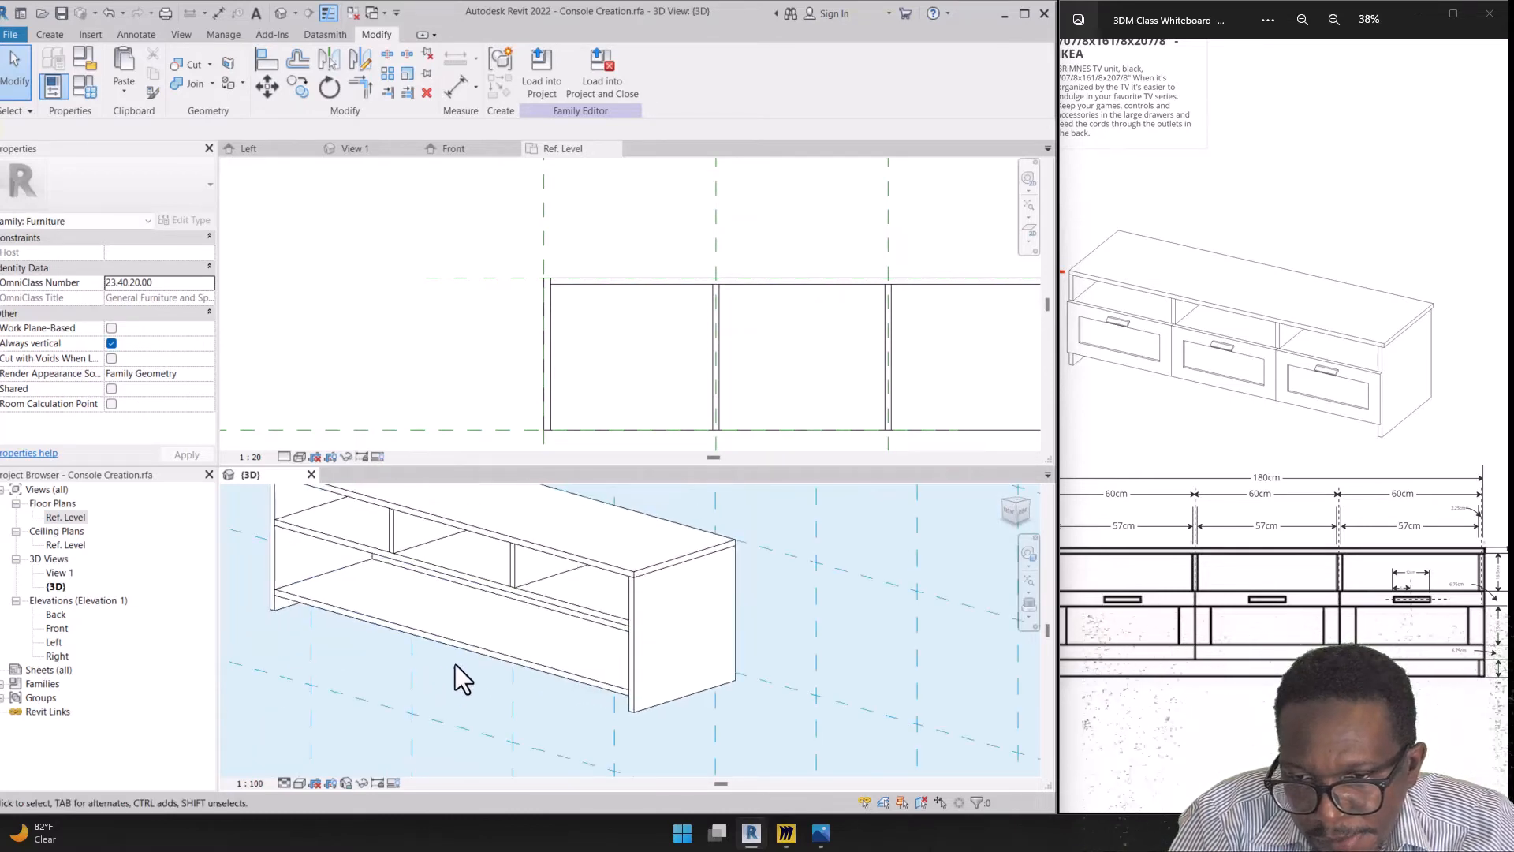
scroll(456, 659, "down", 3)
scroll(455, 655, "up", 4)
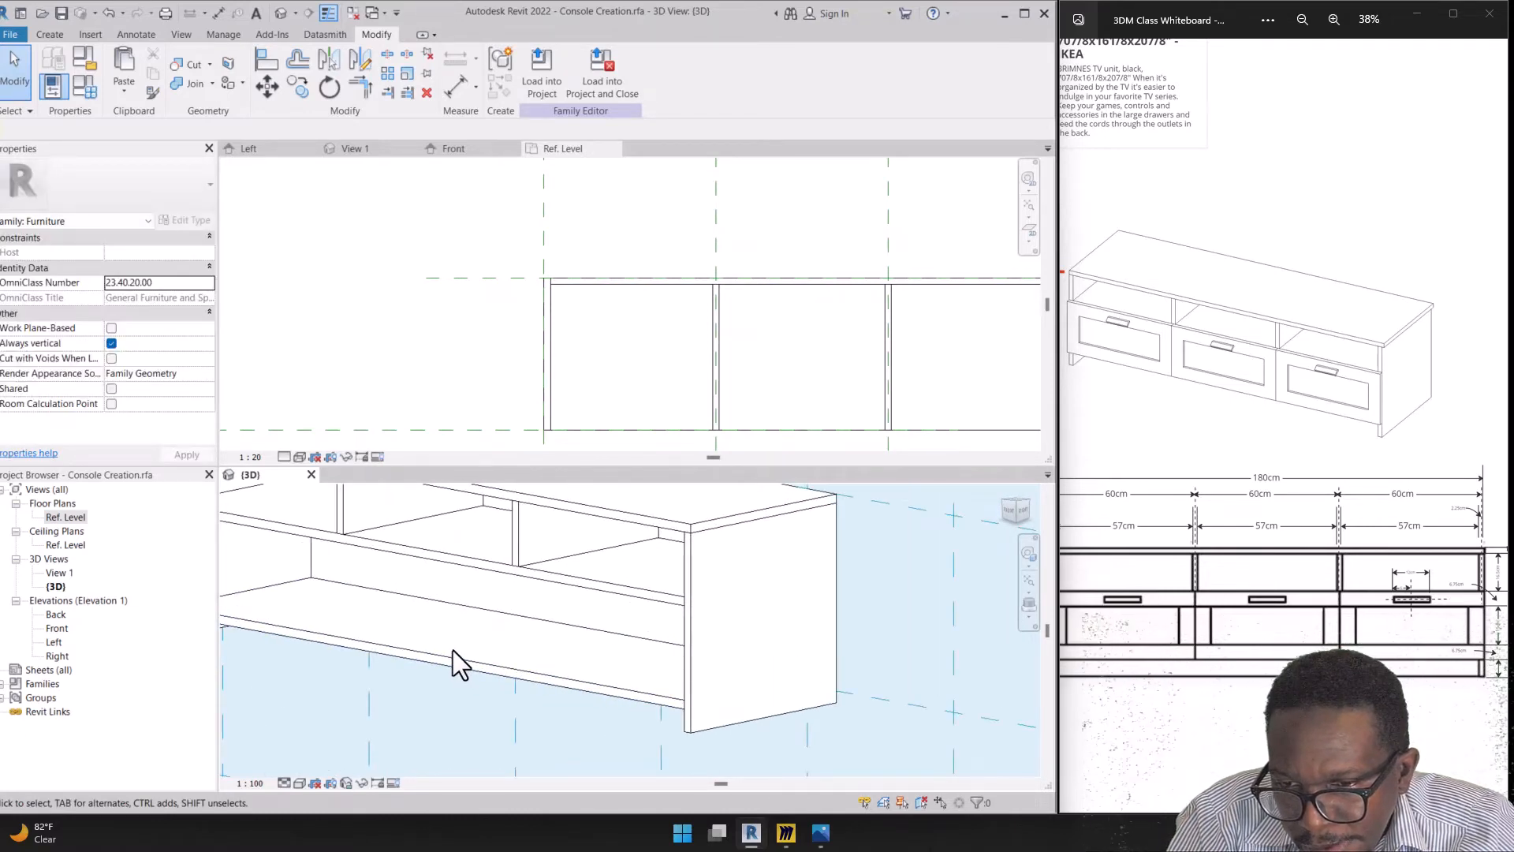
scroll(453, 650, "down", 3)
scroll(452, 650, "up", 2)
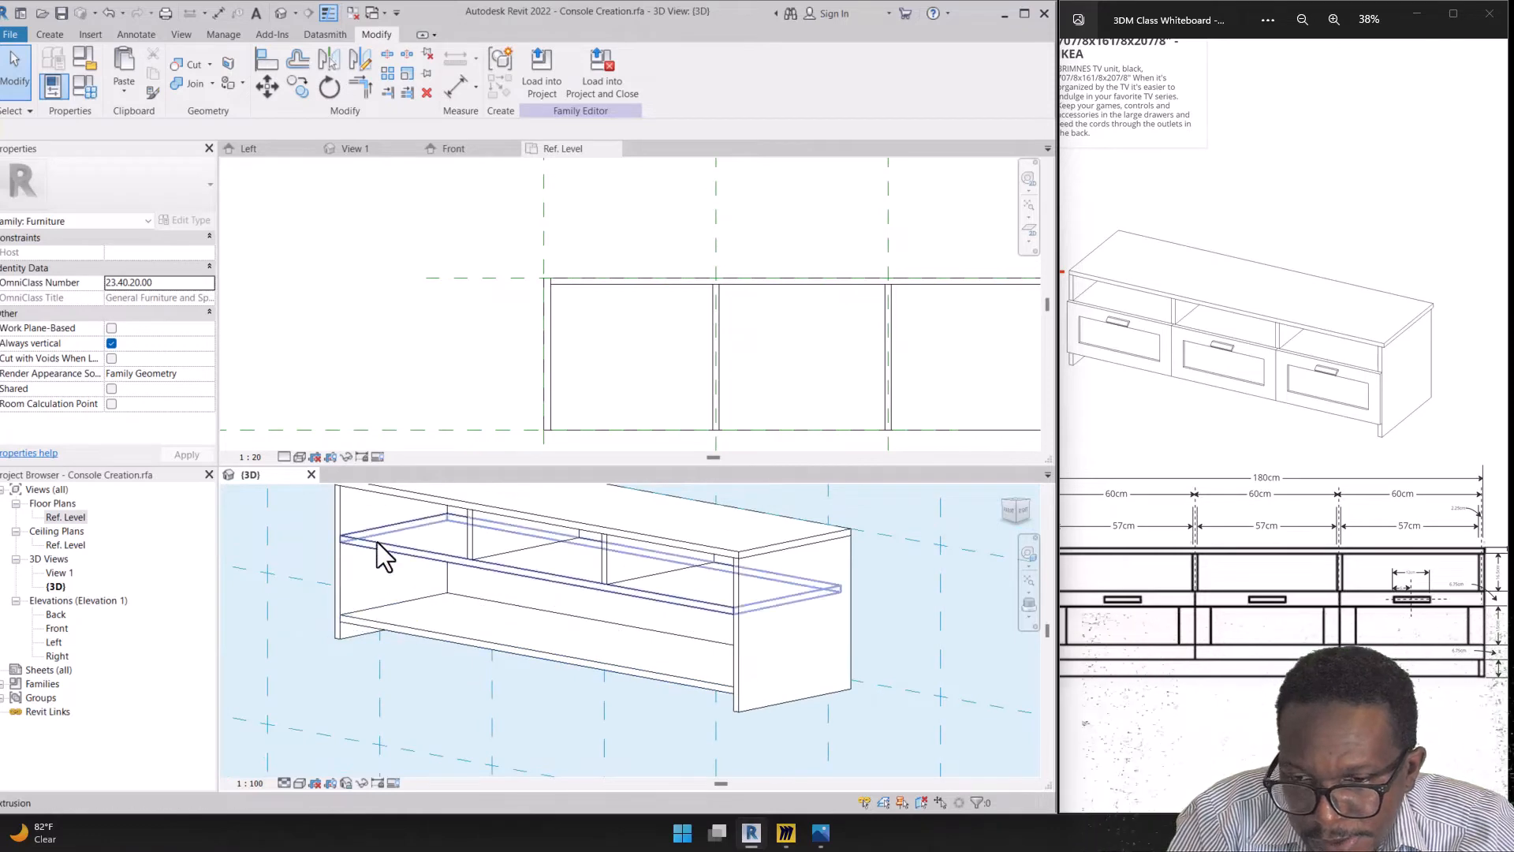
middle_click_drag(380, 541, 380, 552)
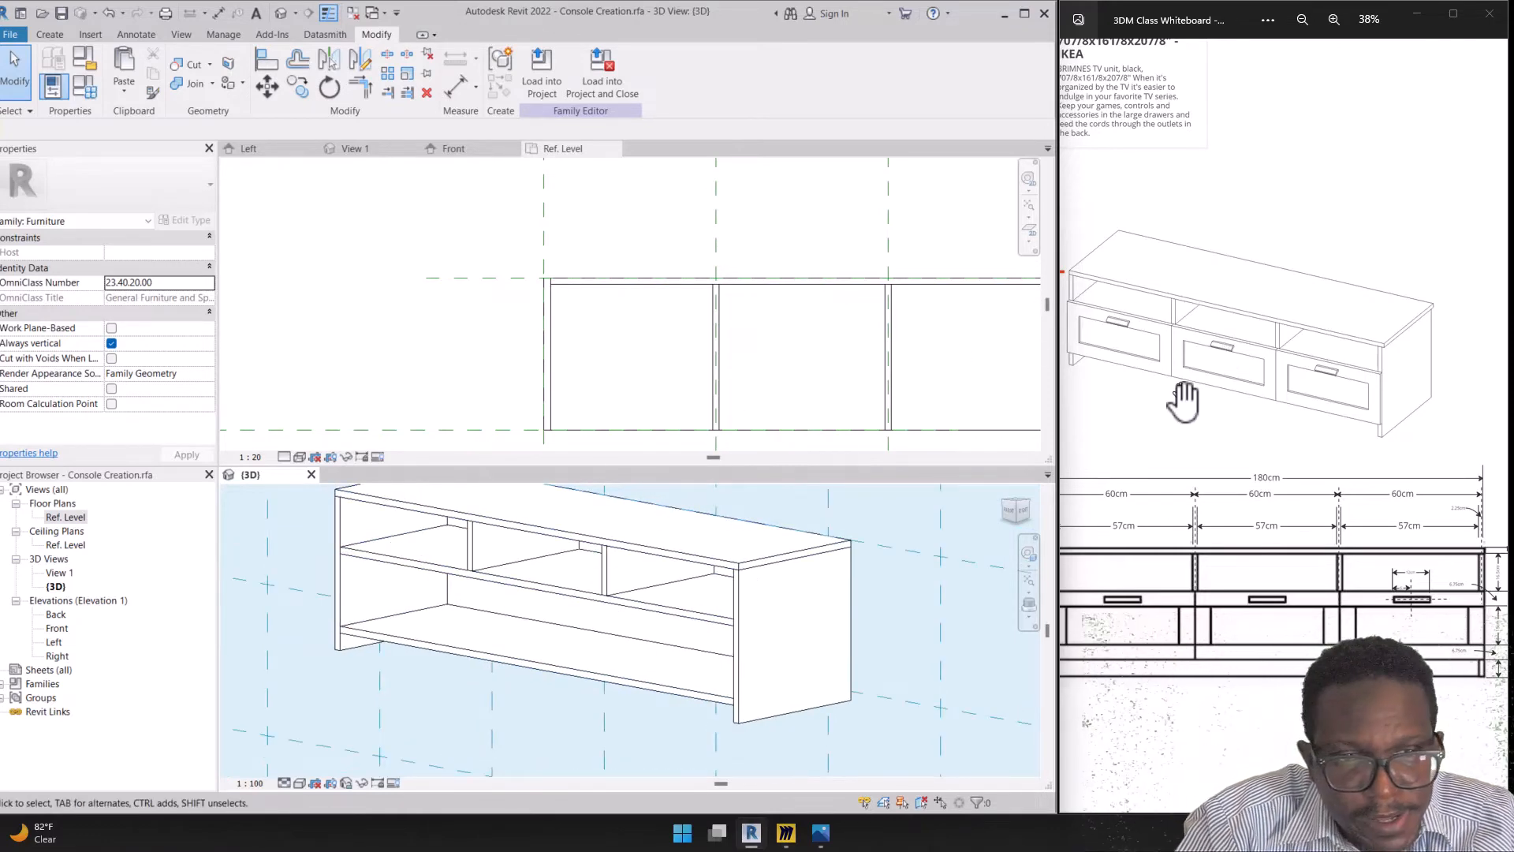
Examine the drawer layout and drawer-front dimensions in the reference drawing on the whiteboard
scroll(1291, 413, "down", 3)
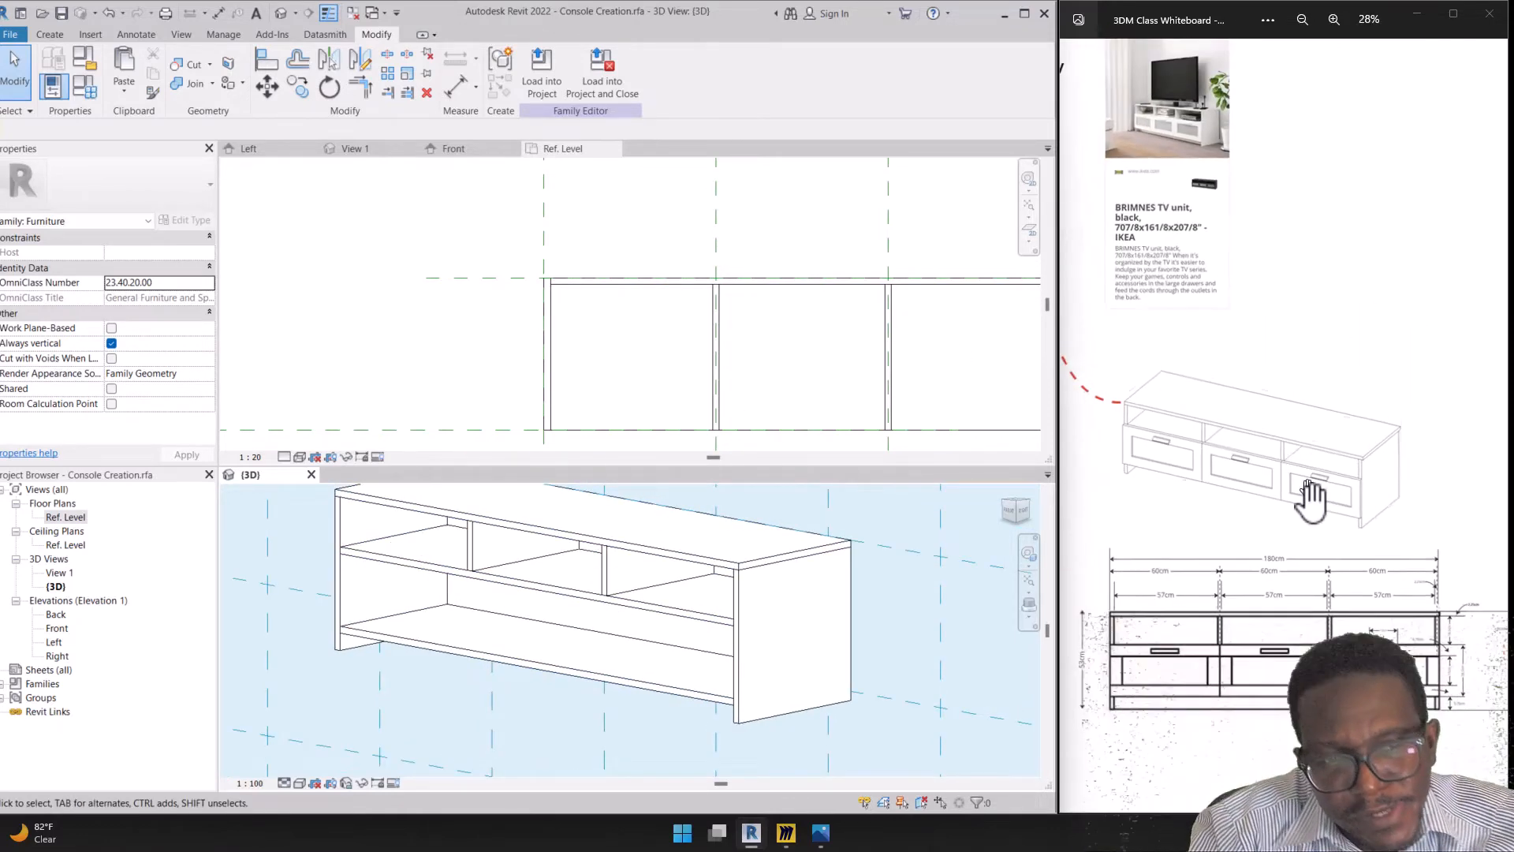
scroll(1312, 500, "up", 2)
scroll(1371, 641, "up", 4)
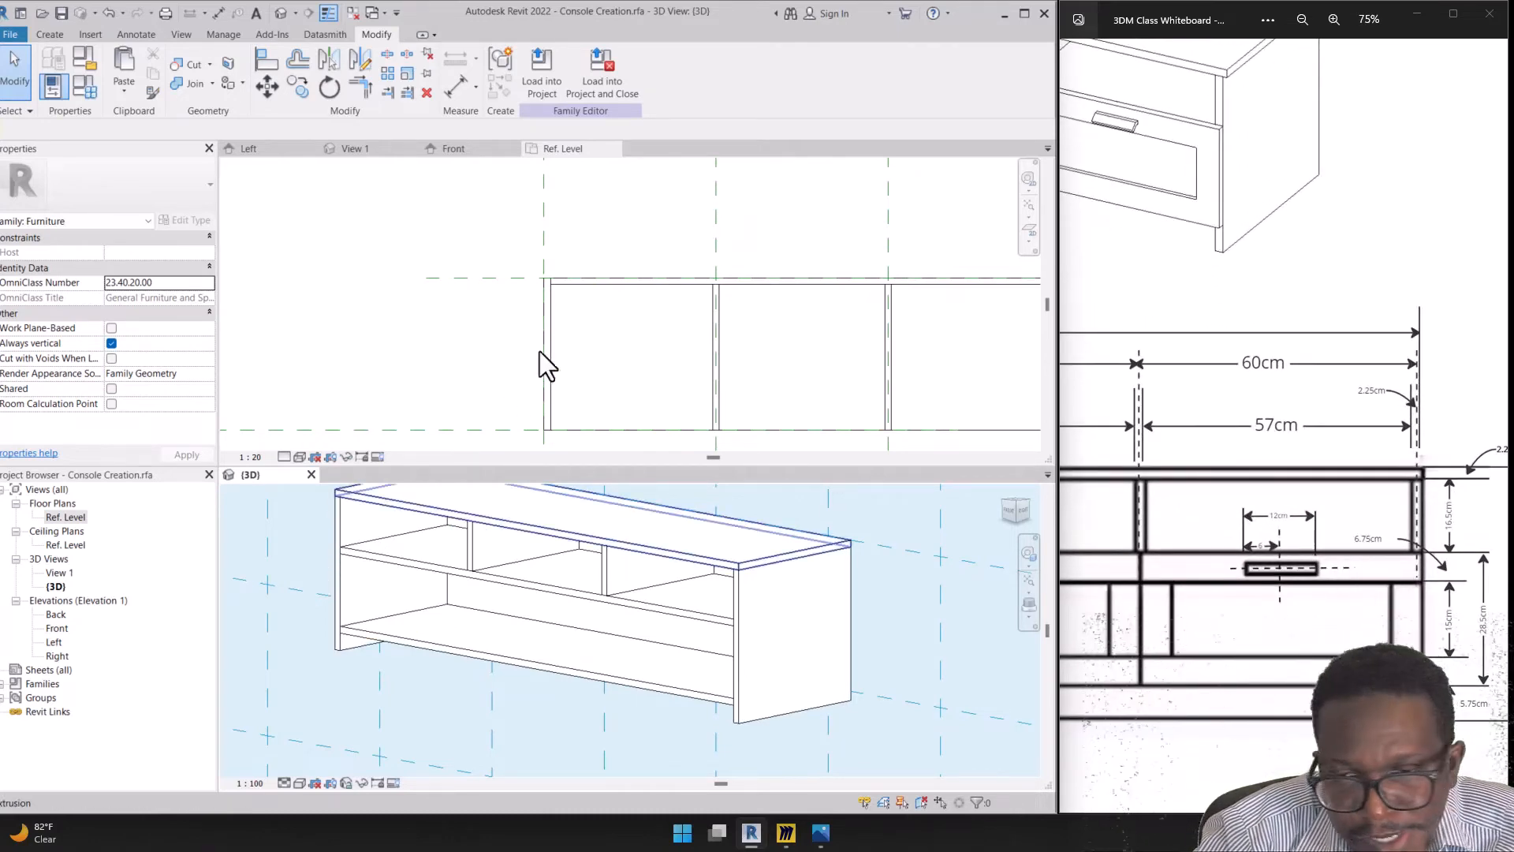
Open the Front elevation and frame the compartments above and below the middle shelf
left_click(368, 317)
scroll(434, 230, "down", 2)
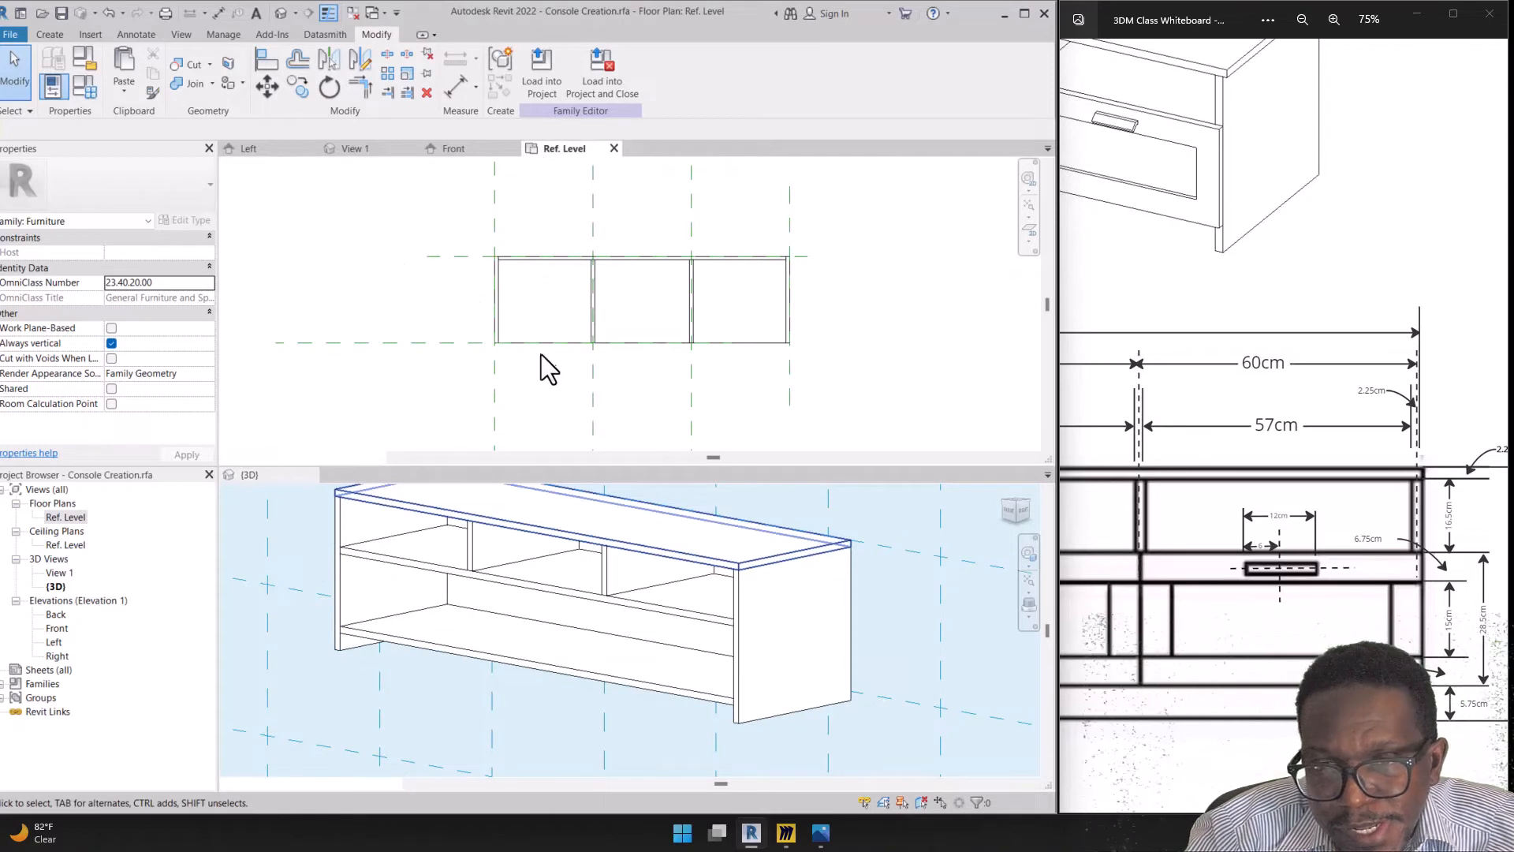
scroll(548, 368, "up", 1)
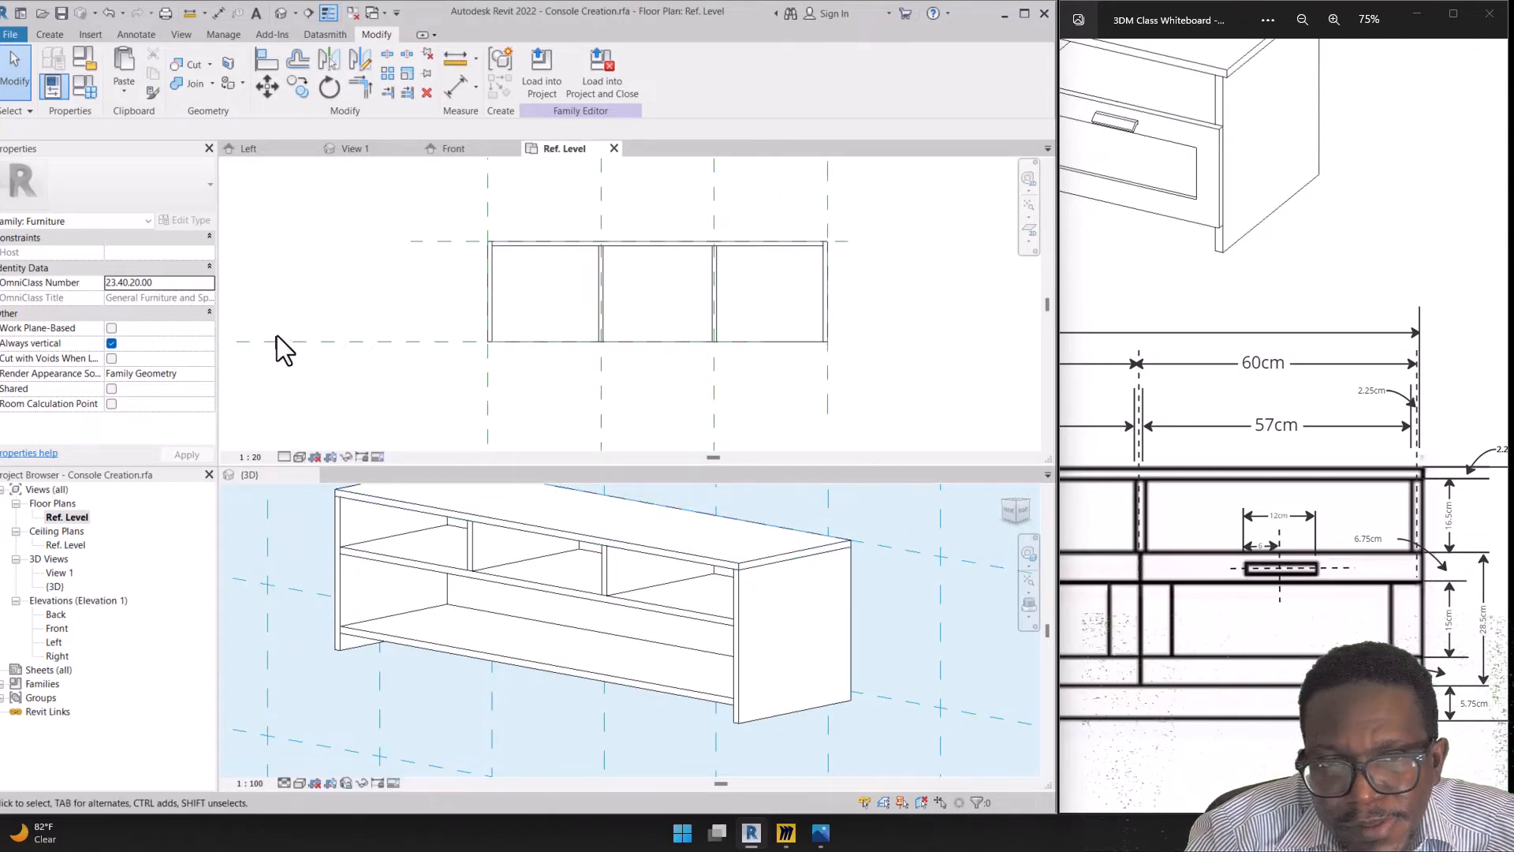
left_click(55, 629)
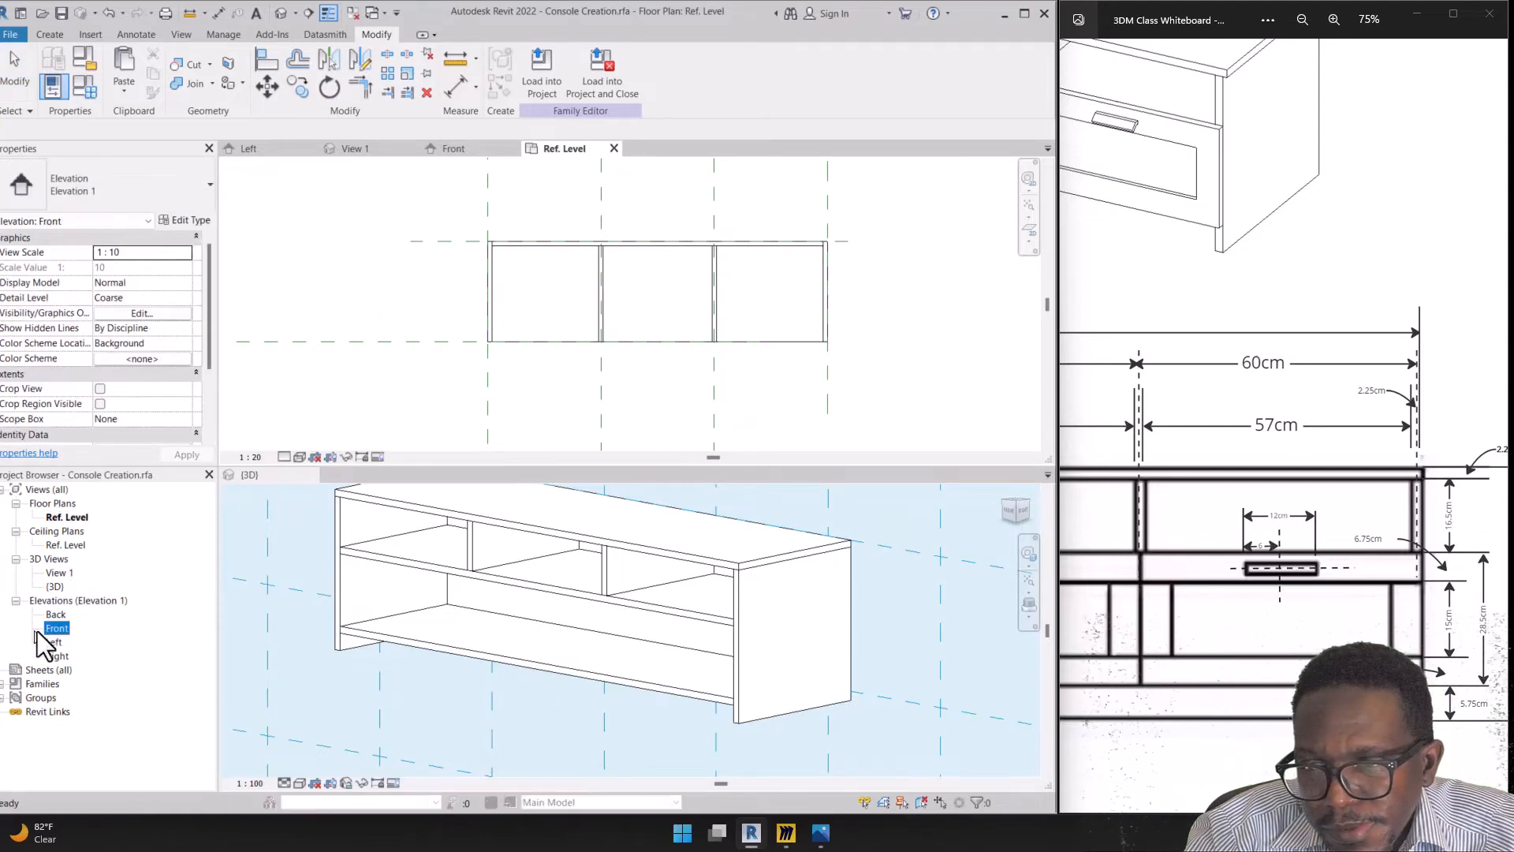
double_click(53, 629)
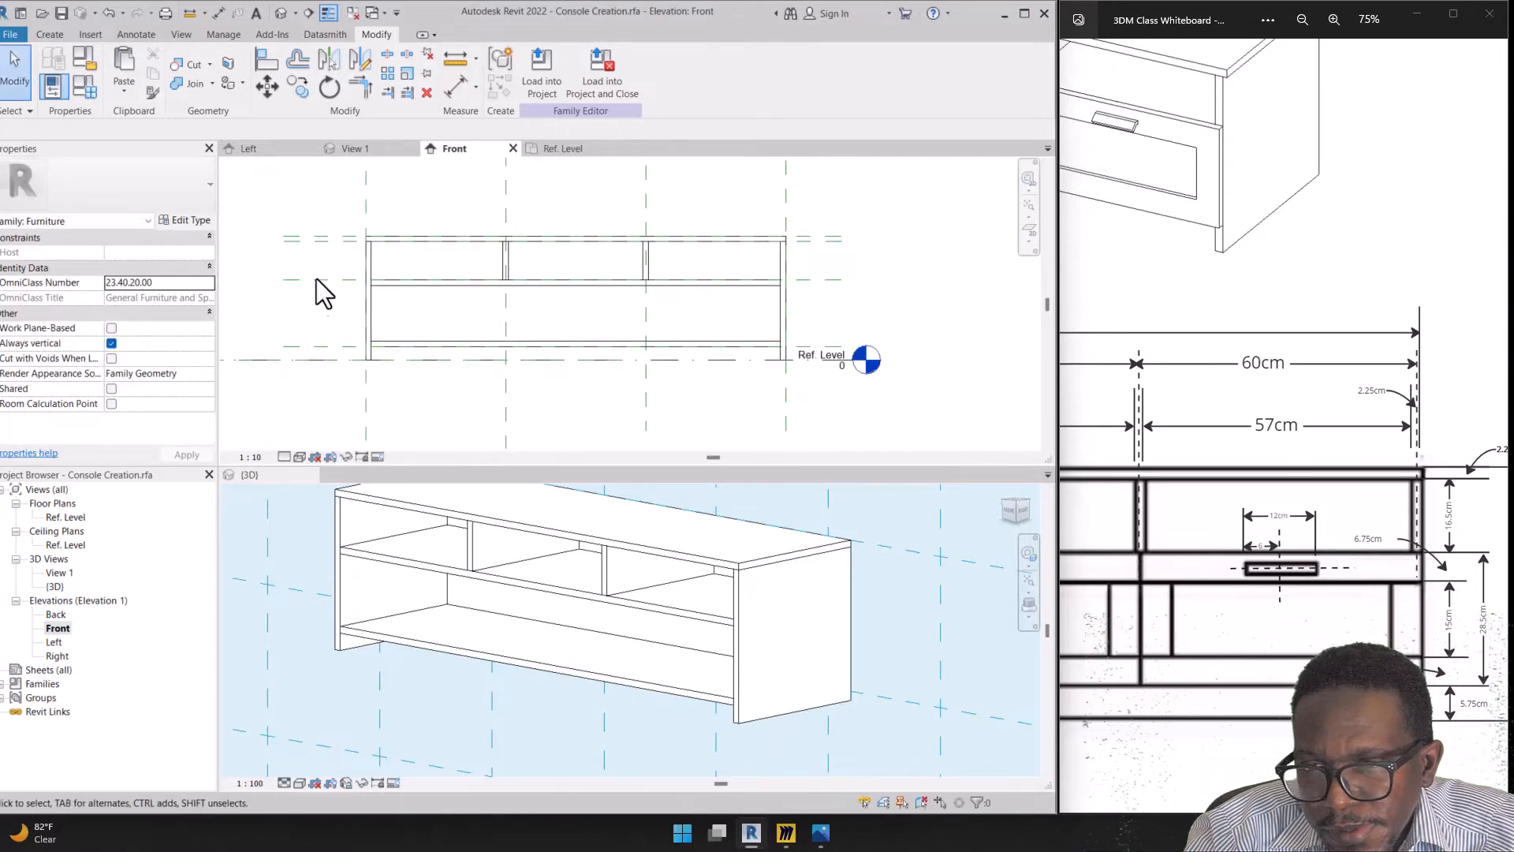
scroll(315, 282, "up", 1)
scroll(315, 290, "up", 1)
scroll(580, 347, "up", 1)
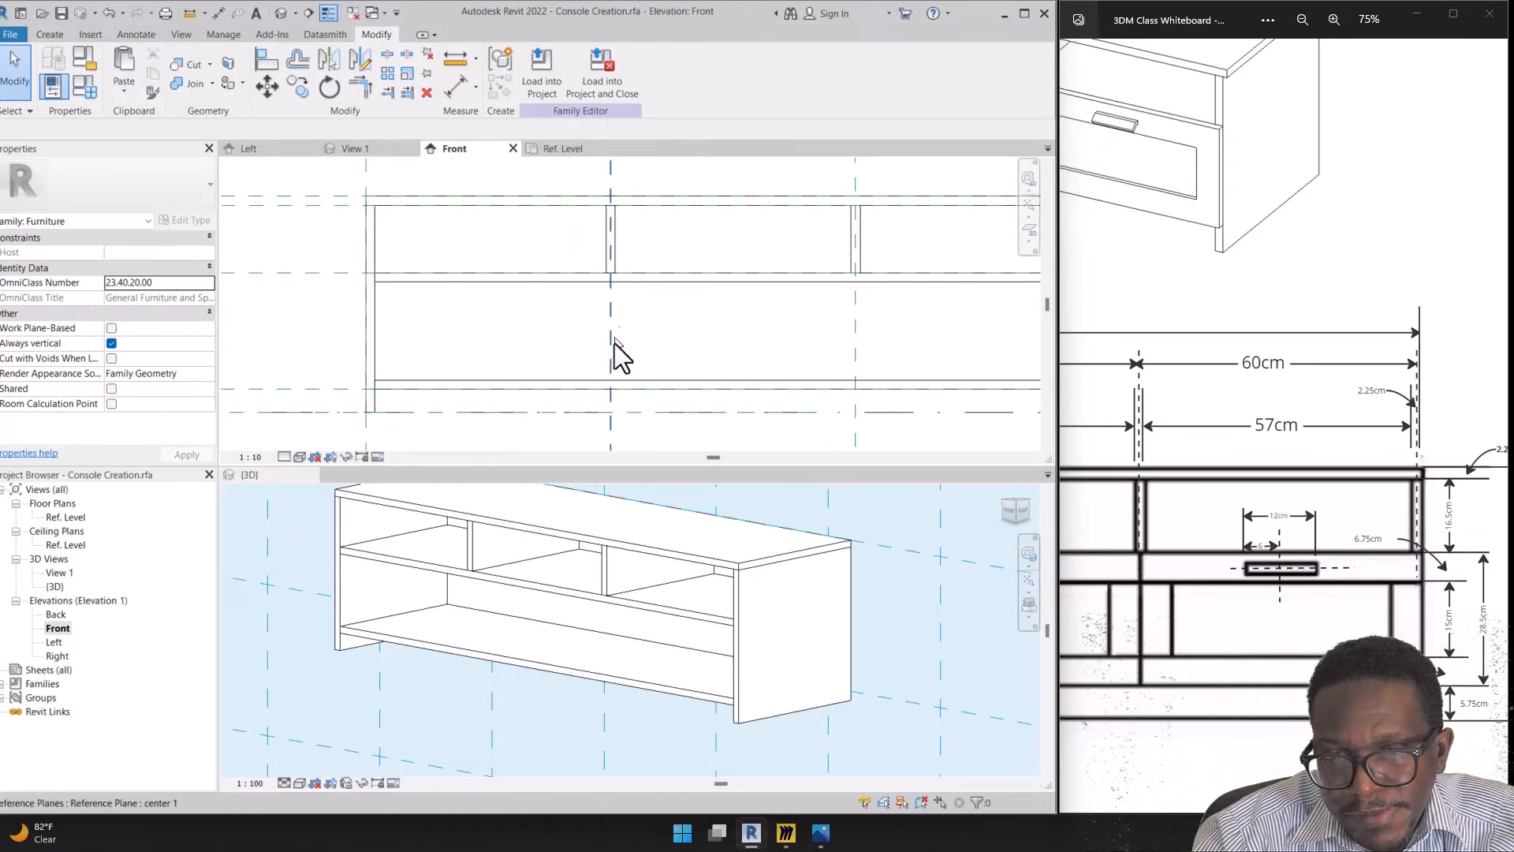
scroll(614, 381, "down", 1)
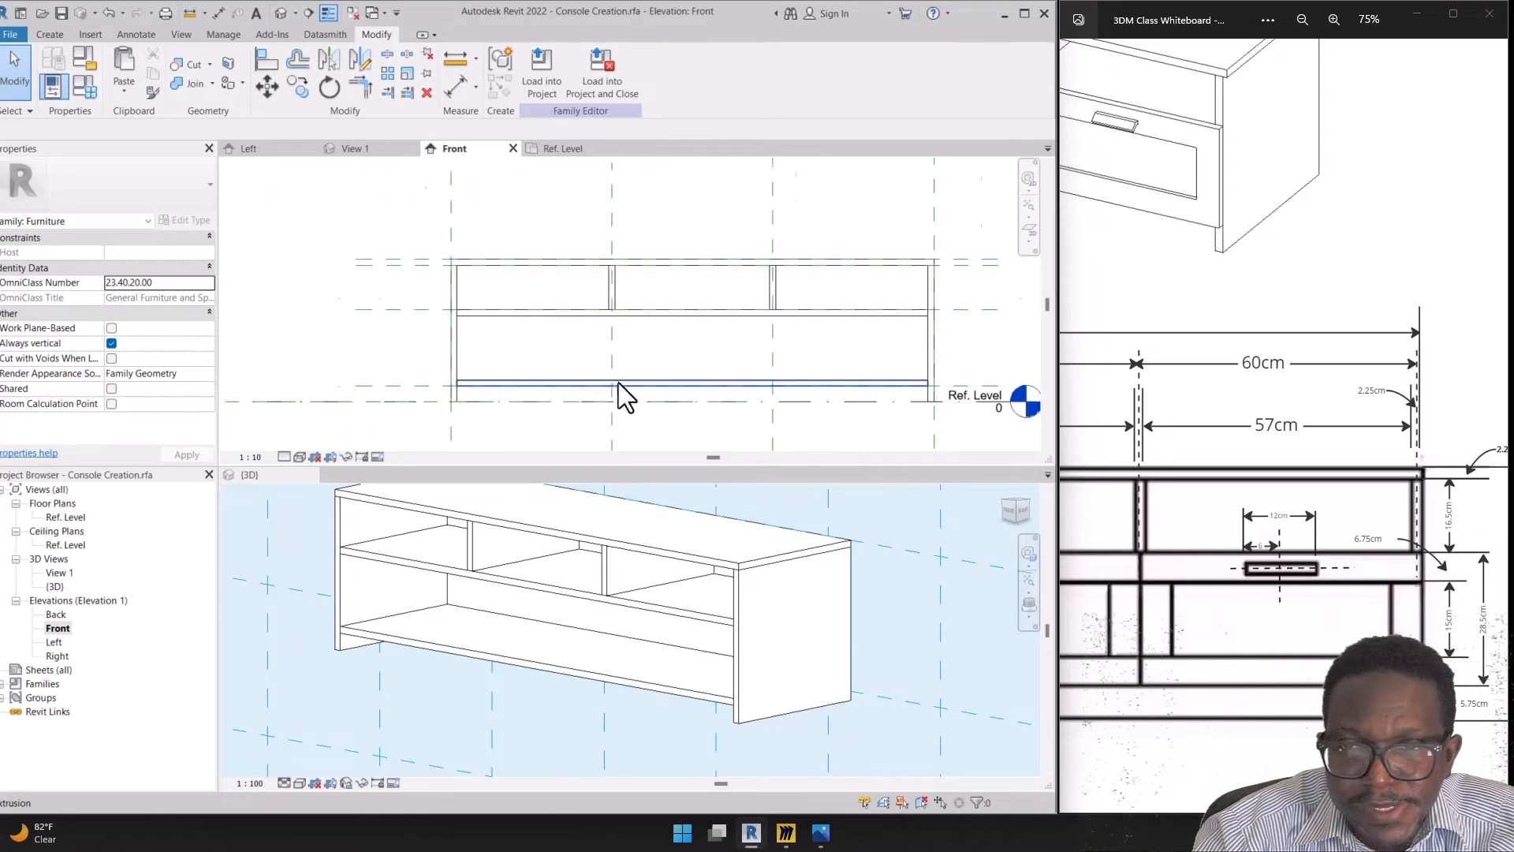
Draw a vertical reference plane along the first divider's right face, from its midpoint down past the Ref. Level
left_click(54, 37)
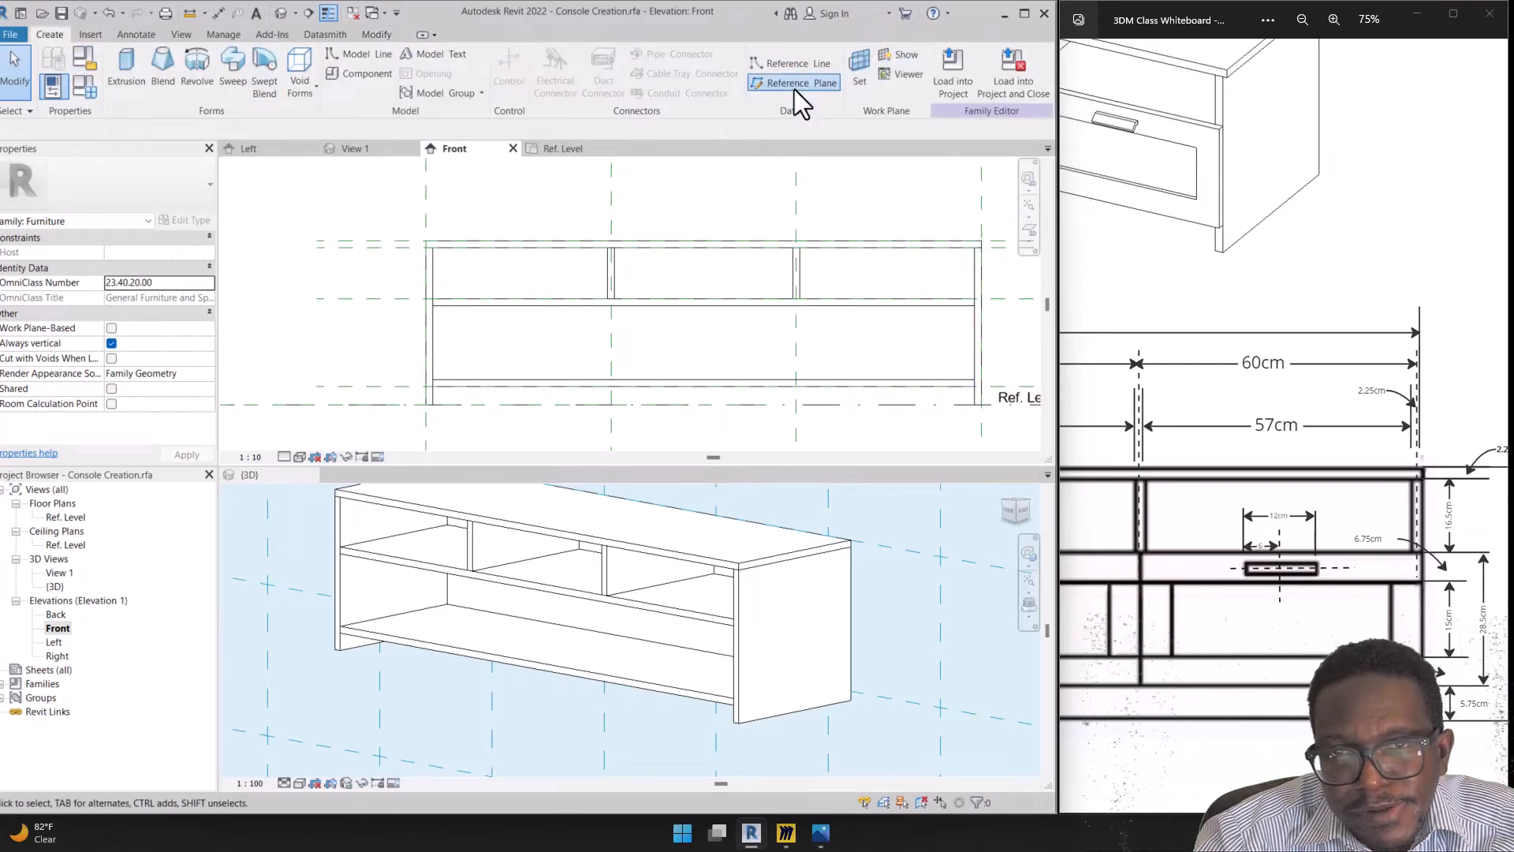
key("r")
key("p")
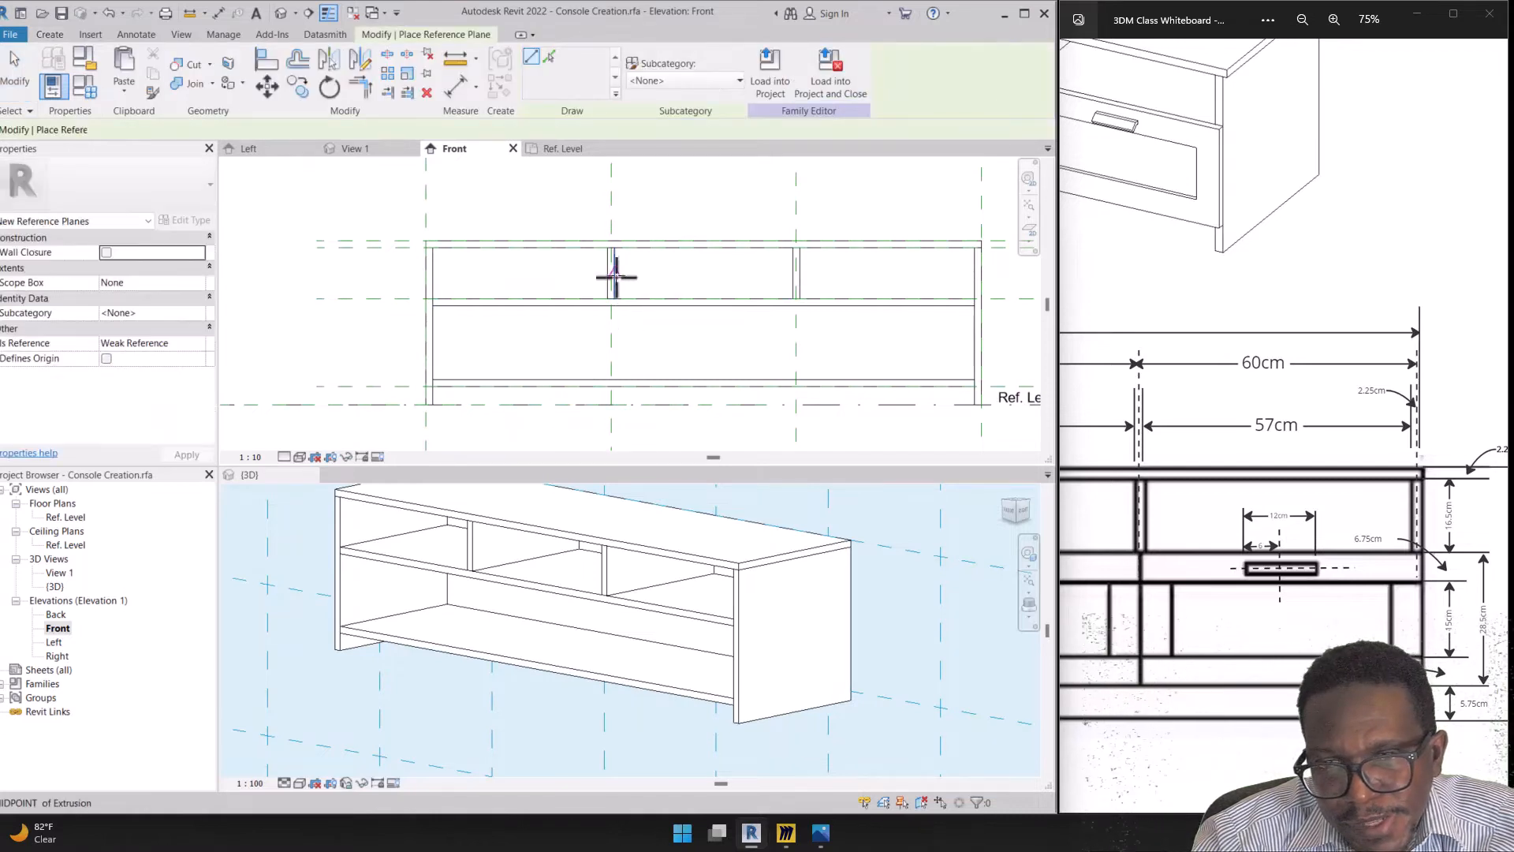
left_click(614, 273)
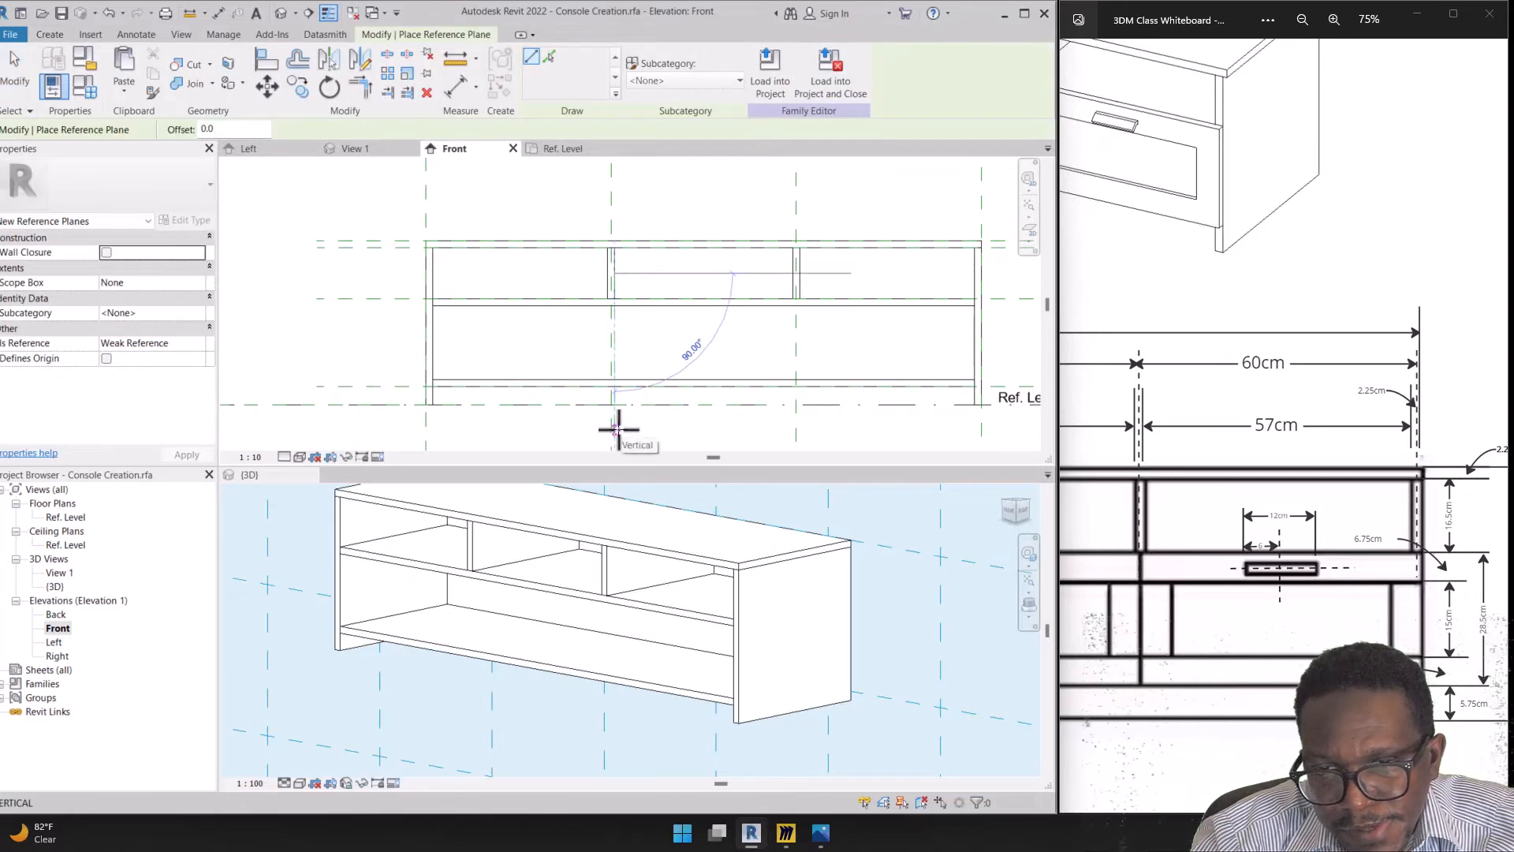
left_click(615, 420)
scroll(617, 423, "up", 2)
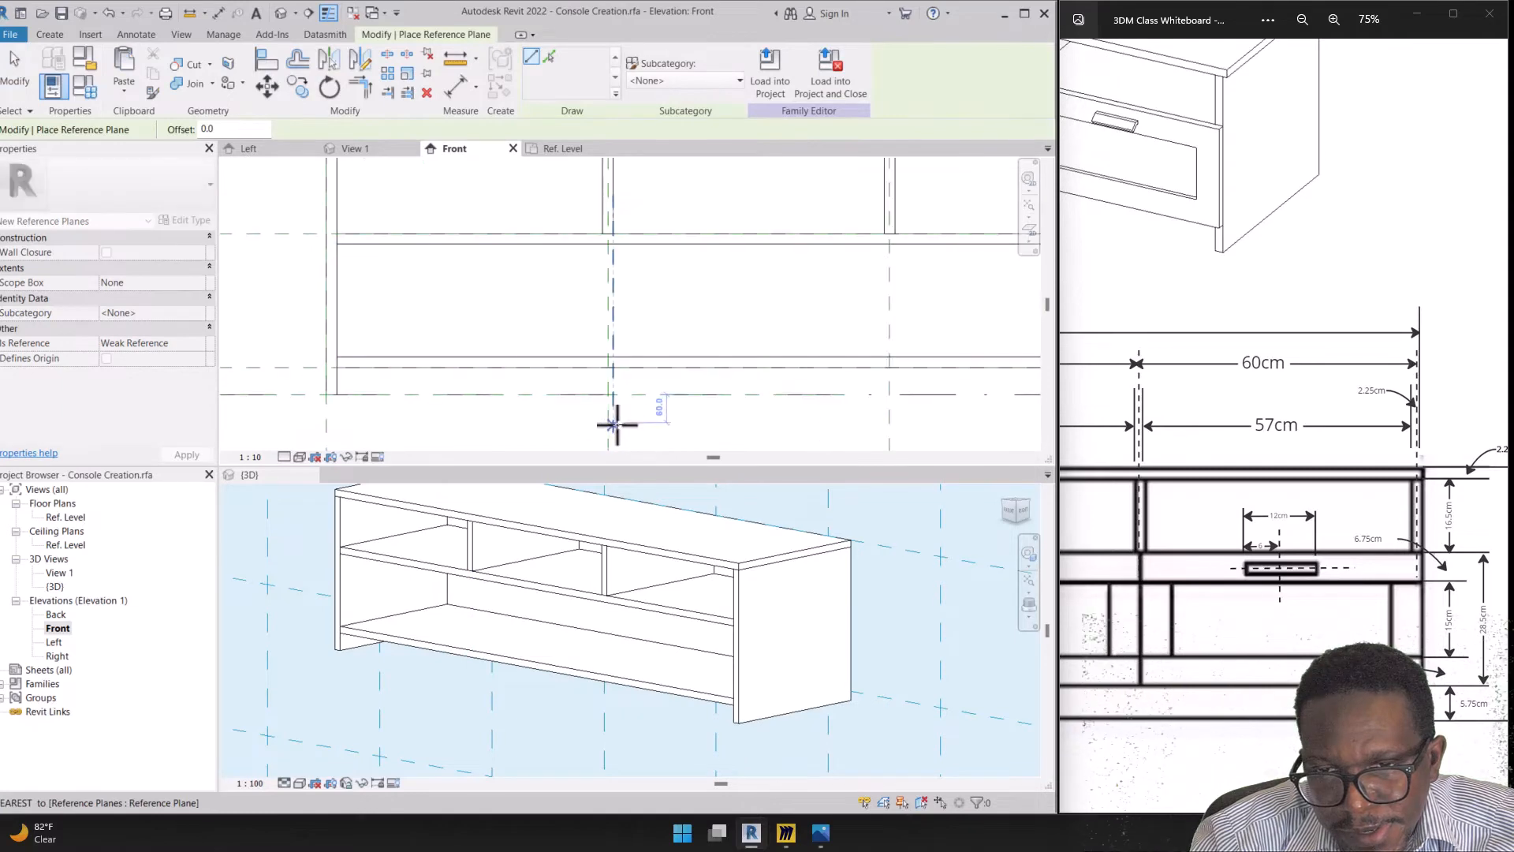
middle_click_drag(655, 332, 794, 392)
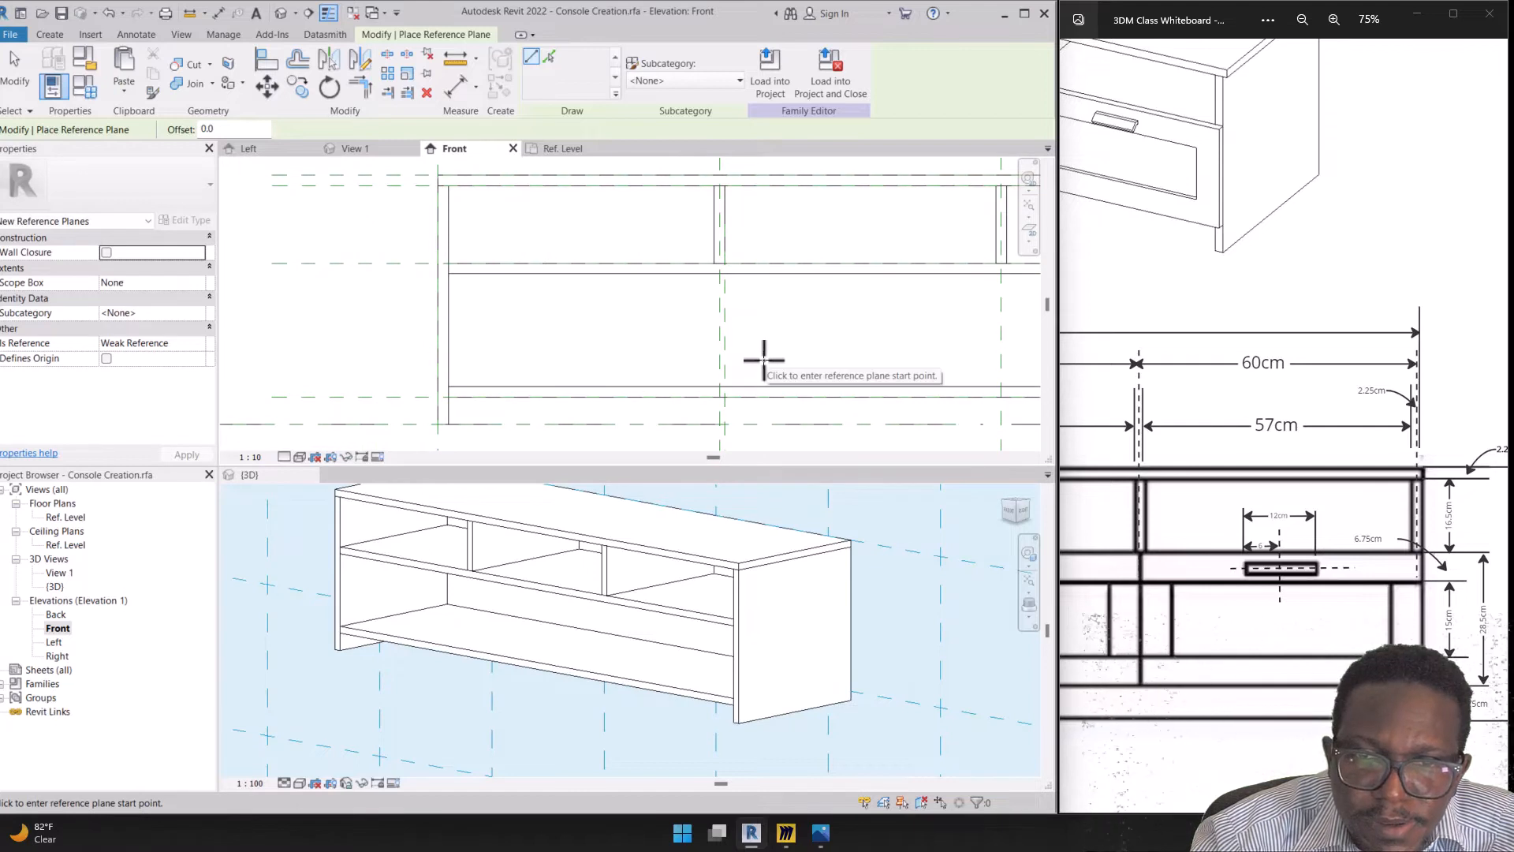
key("Escape")
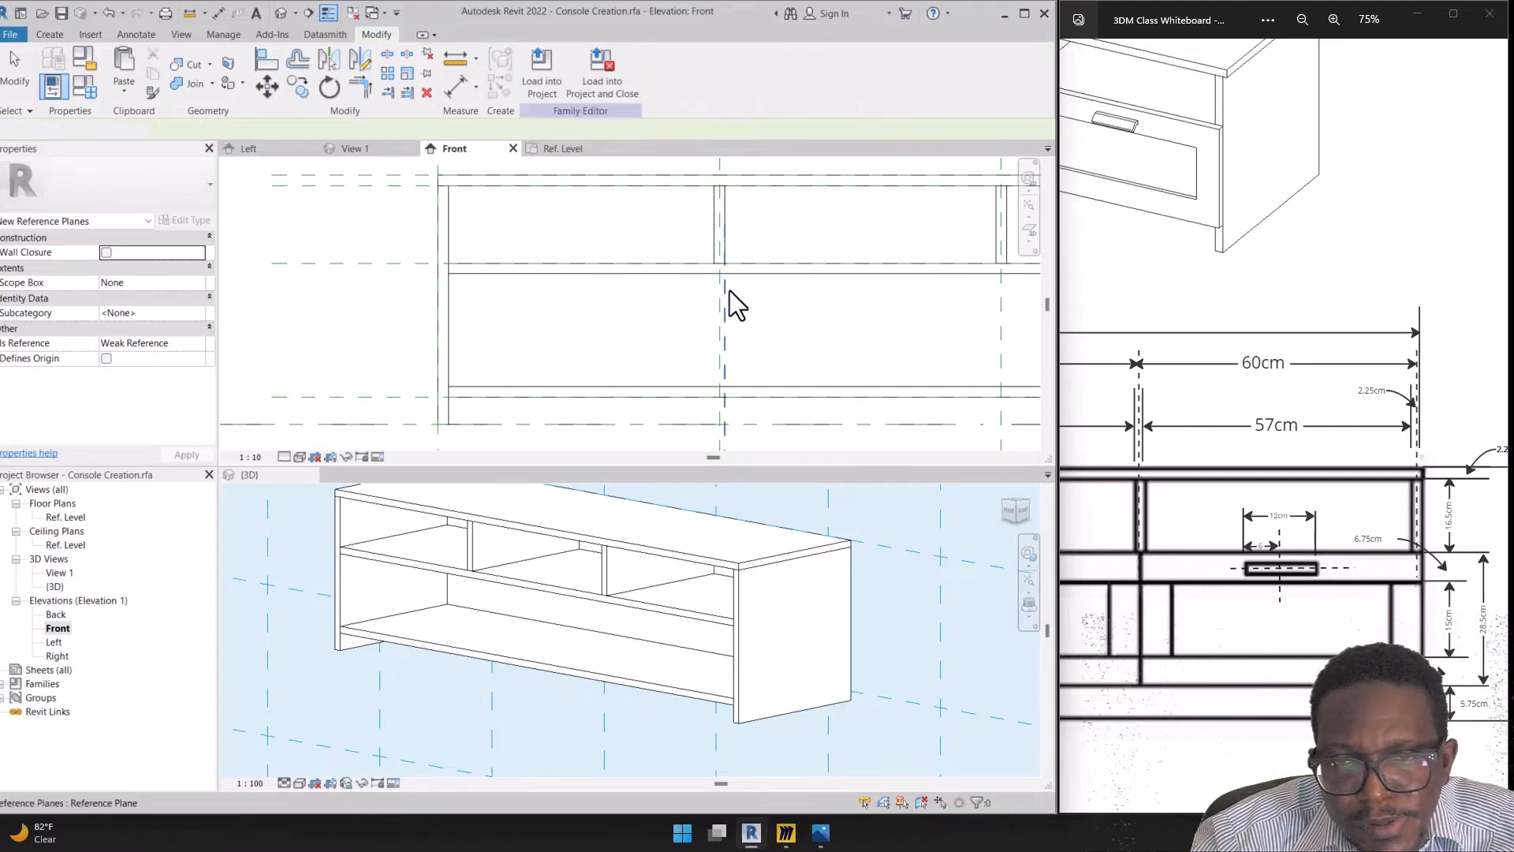
Discard the vertical reference plane drawn along the first divider's right face
left_click(725, 285)
key("Escape")
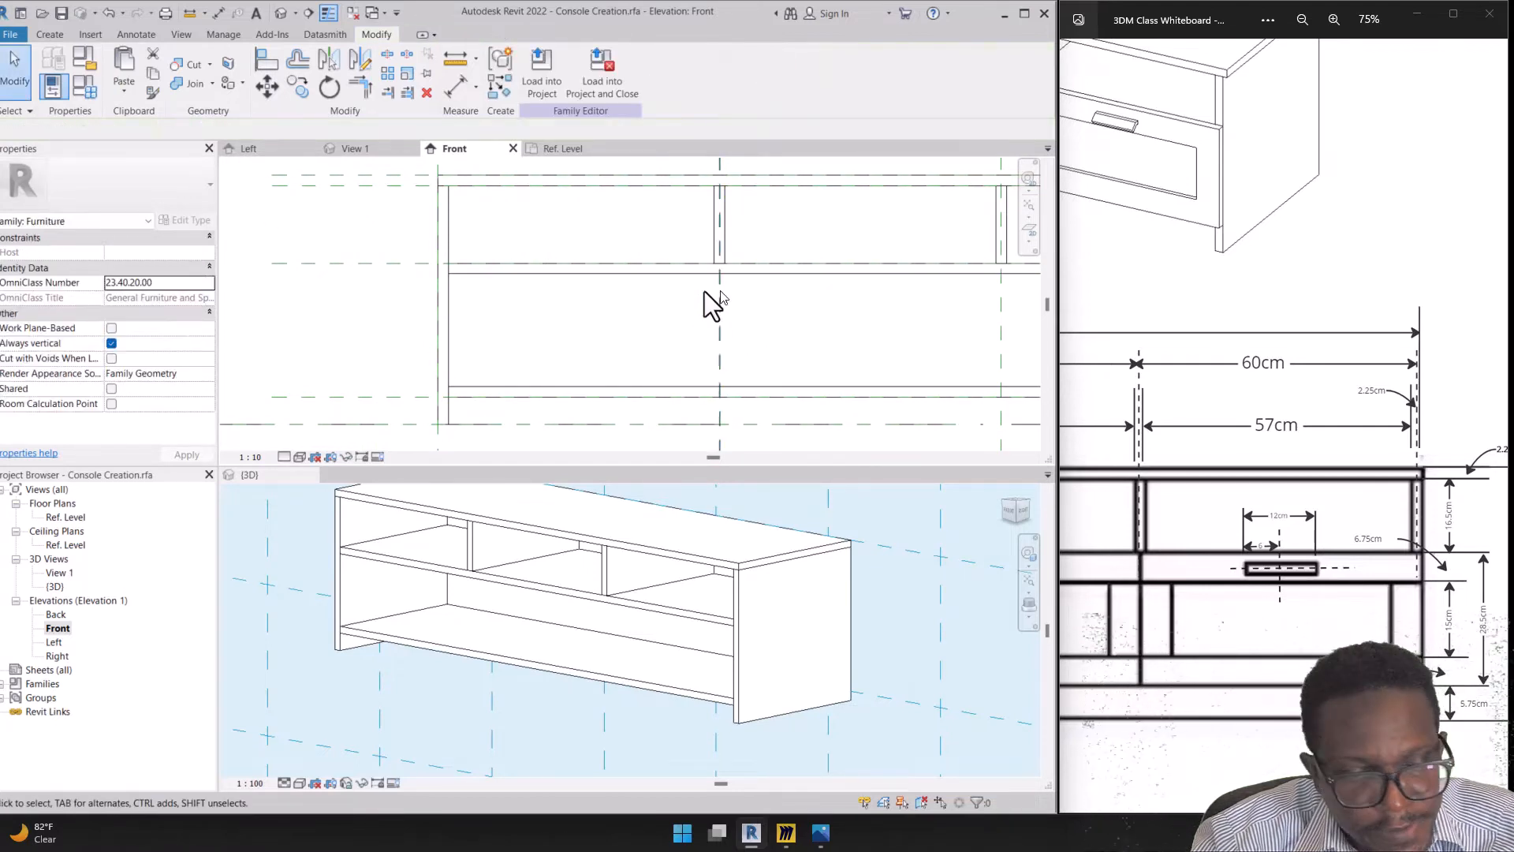
middle_click_drag(658, 383, 632, 382)
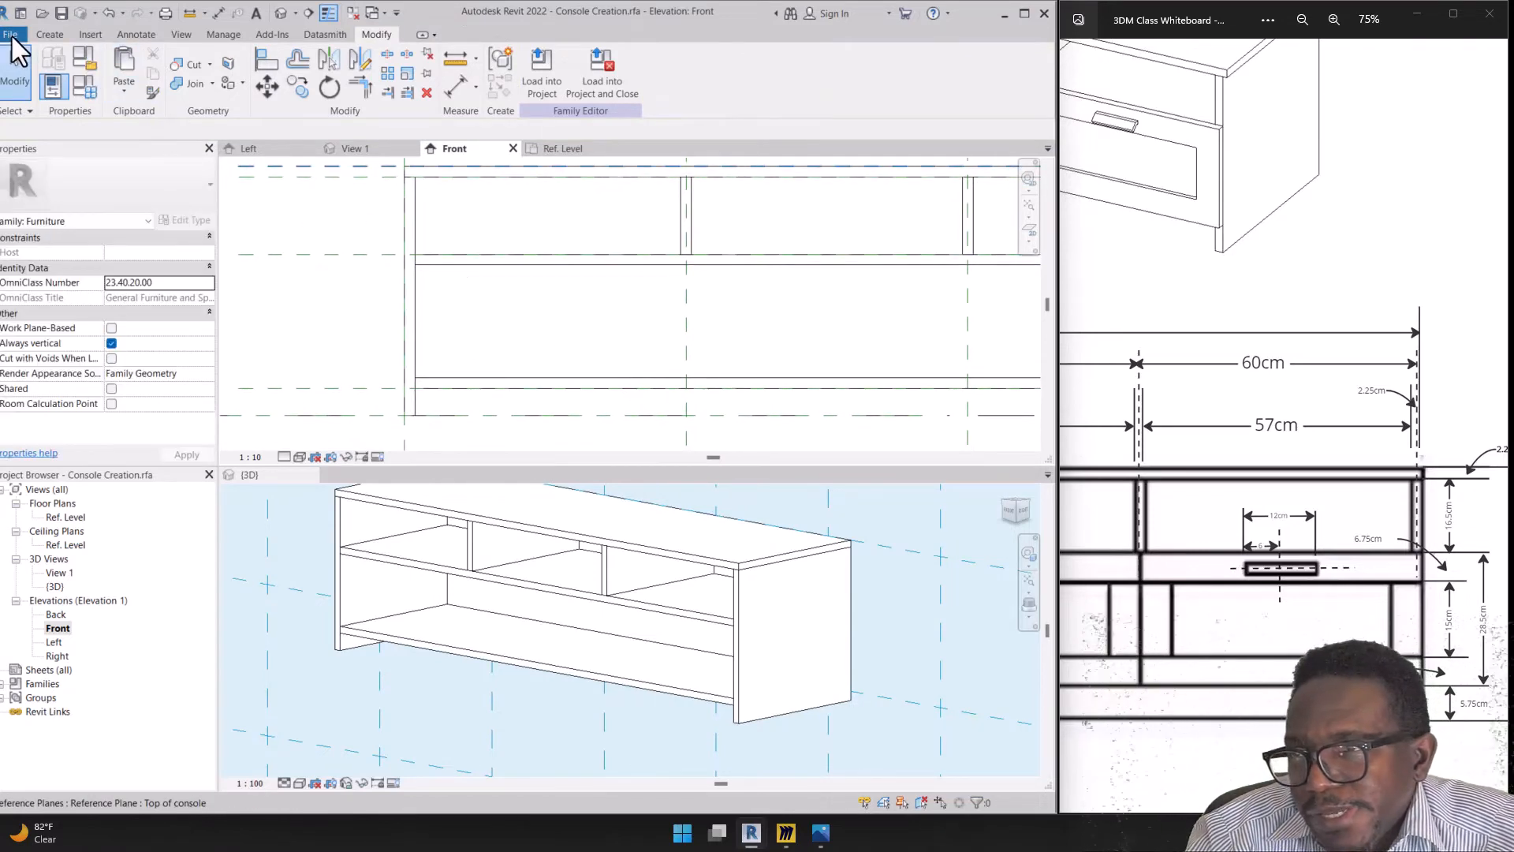
scroll(694, 582, "down", 3)
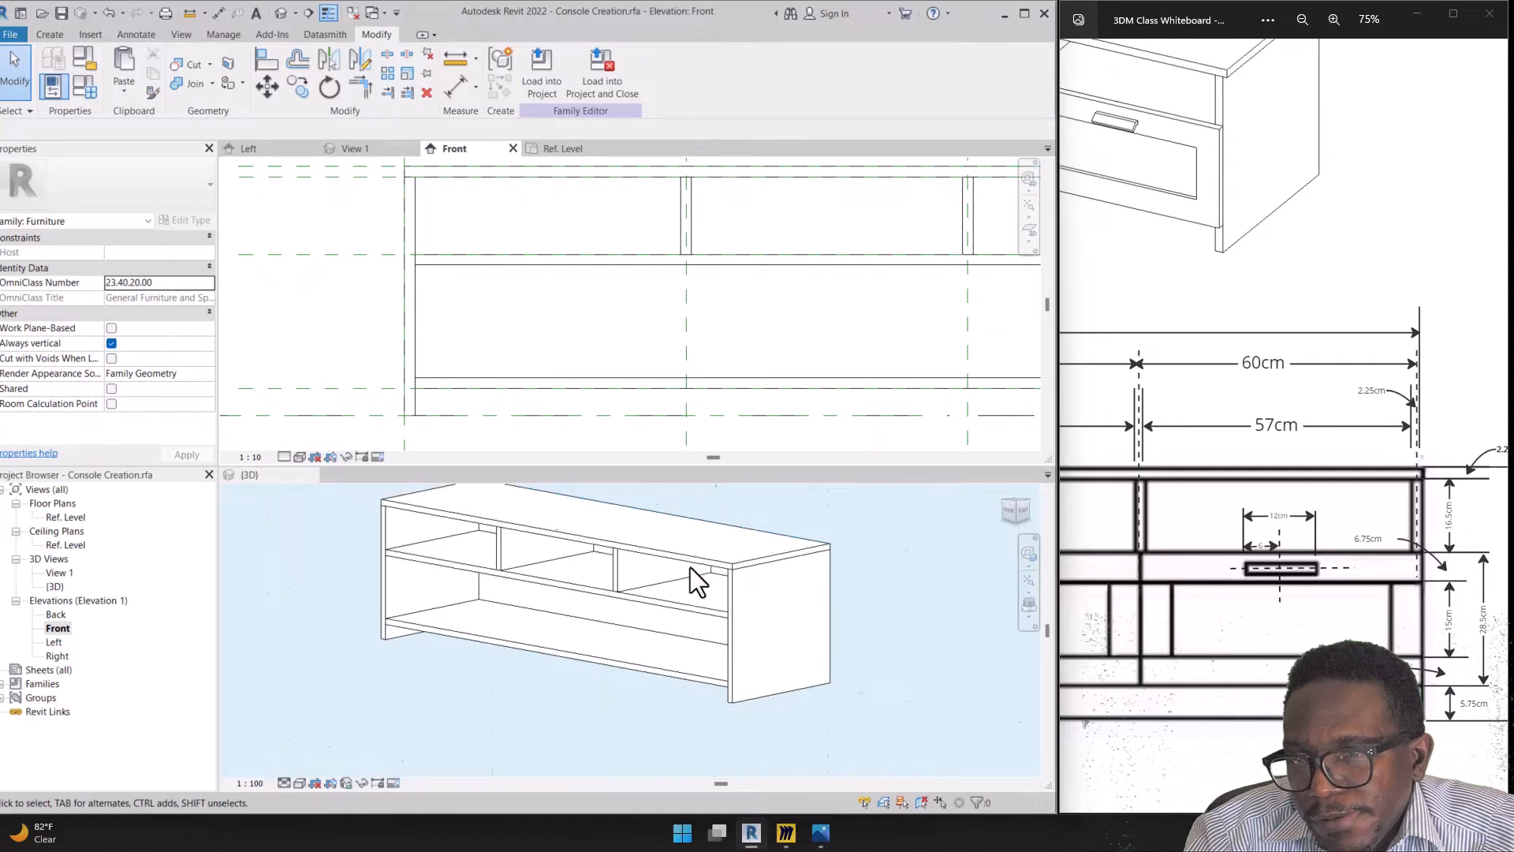
scroll(712, 535, "up", 2)
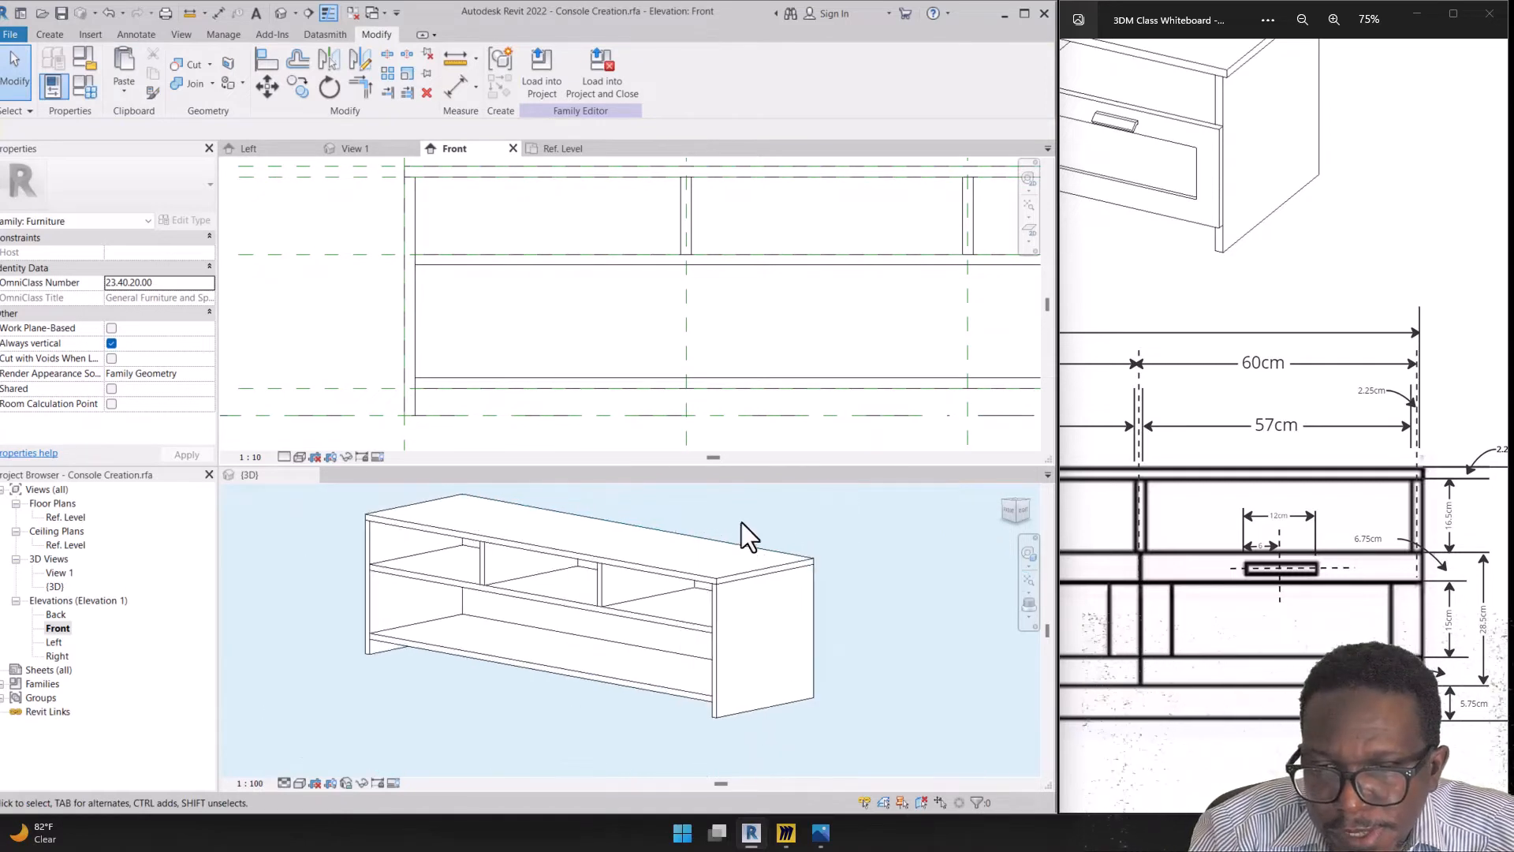
Set the work plane to Reference Plane : Center (Front/Back)
left_click(50, 35)
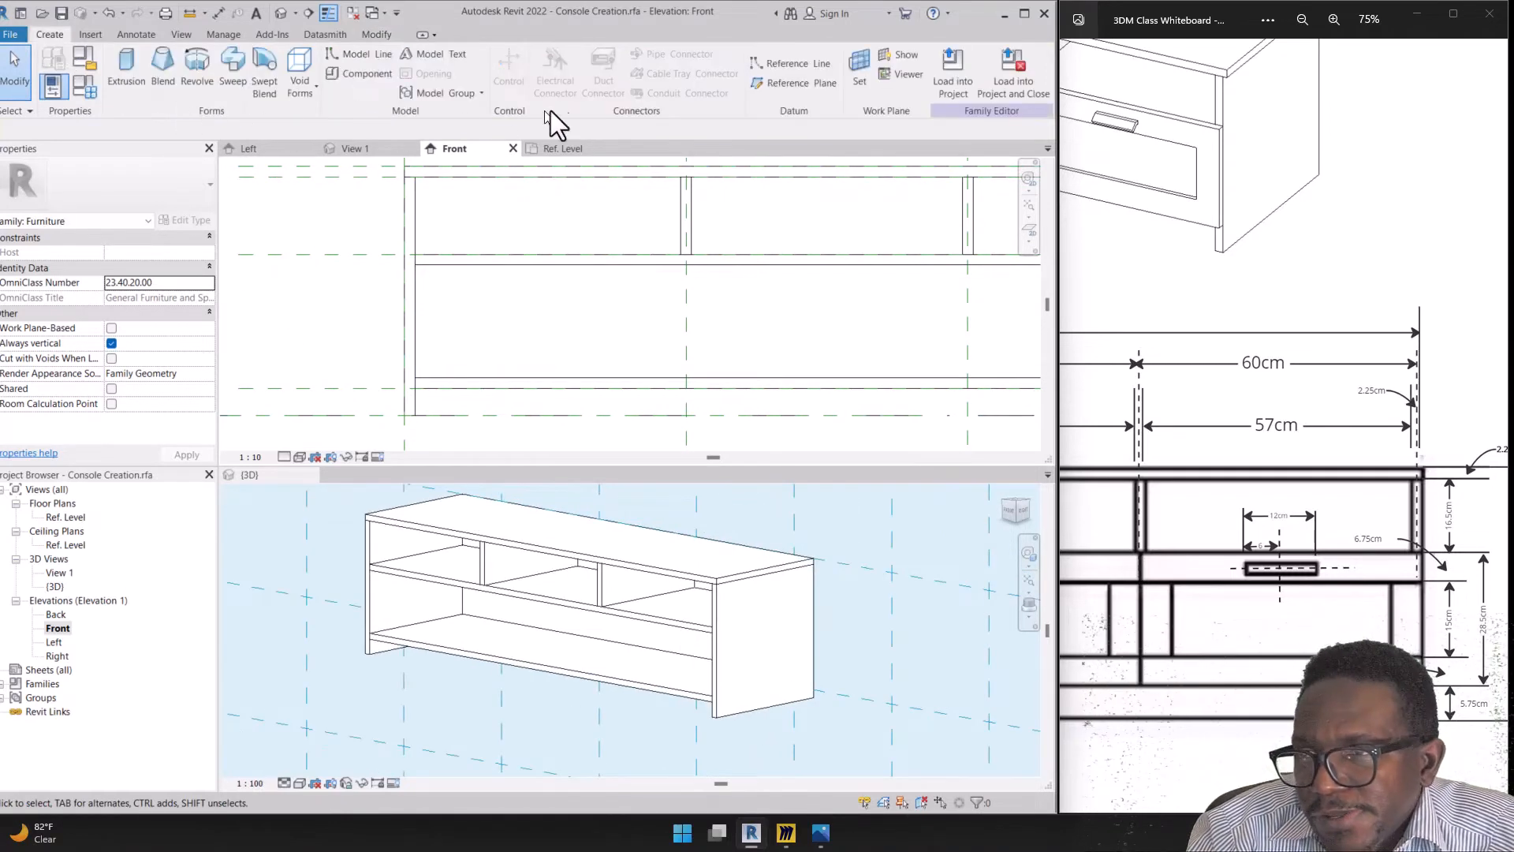
left_click(859, 79)
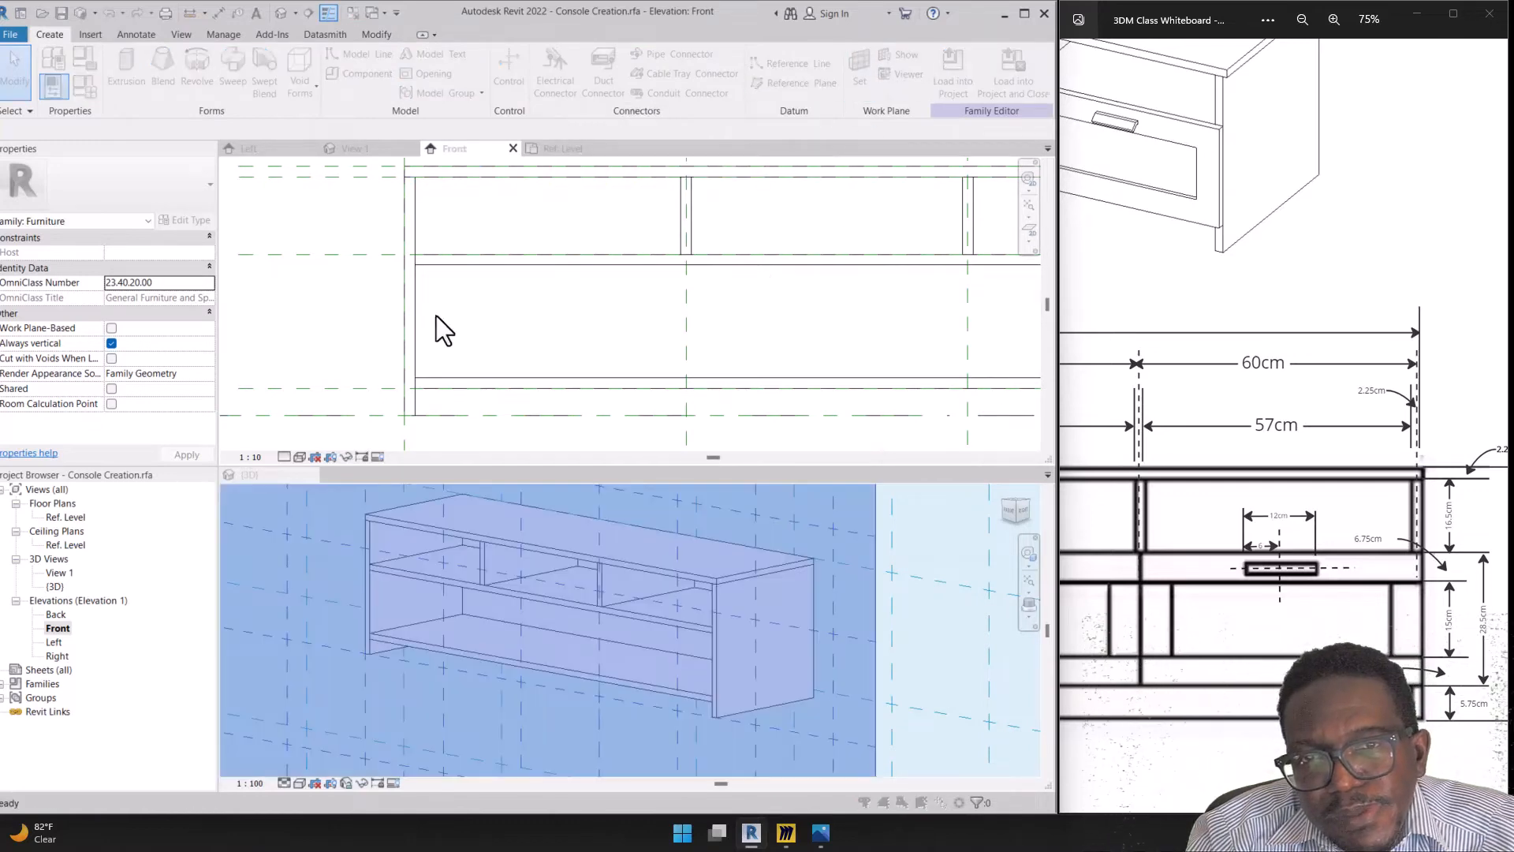
left_click(534, 414)
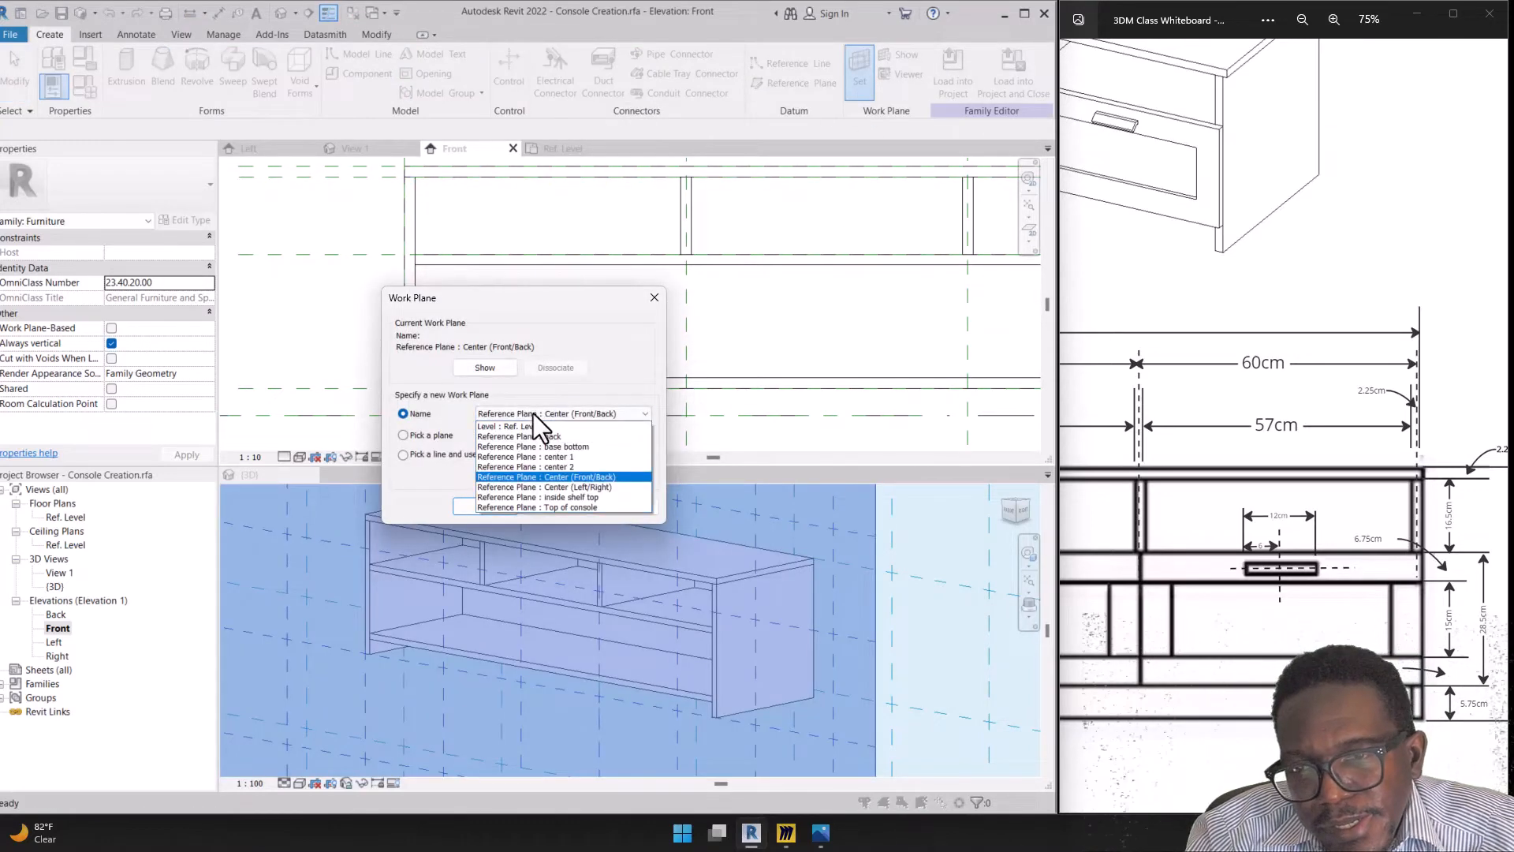
left_click(604, 478)
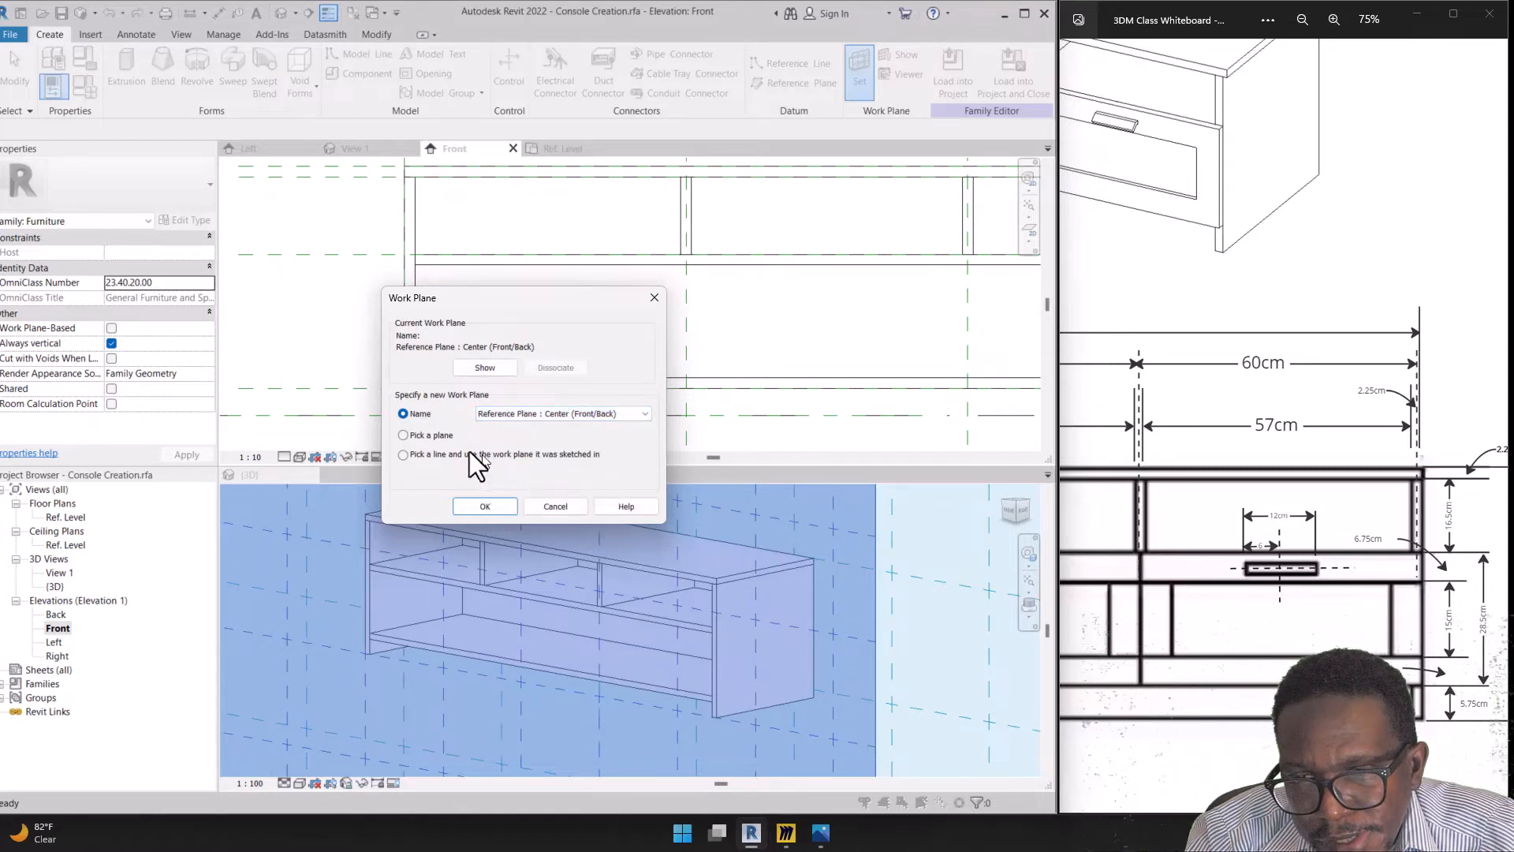
left_click(505, 512)
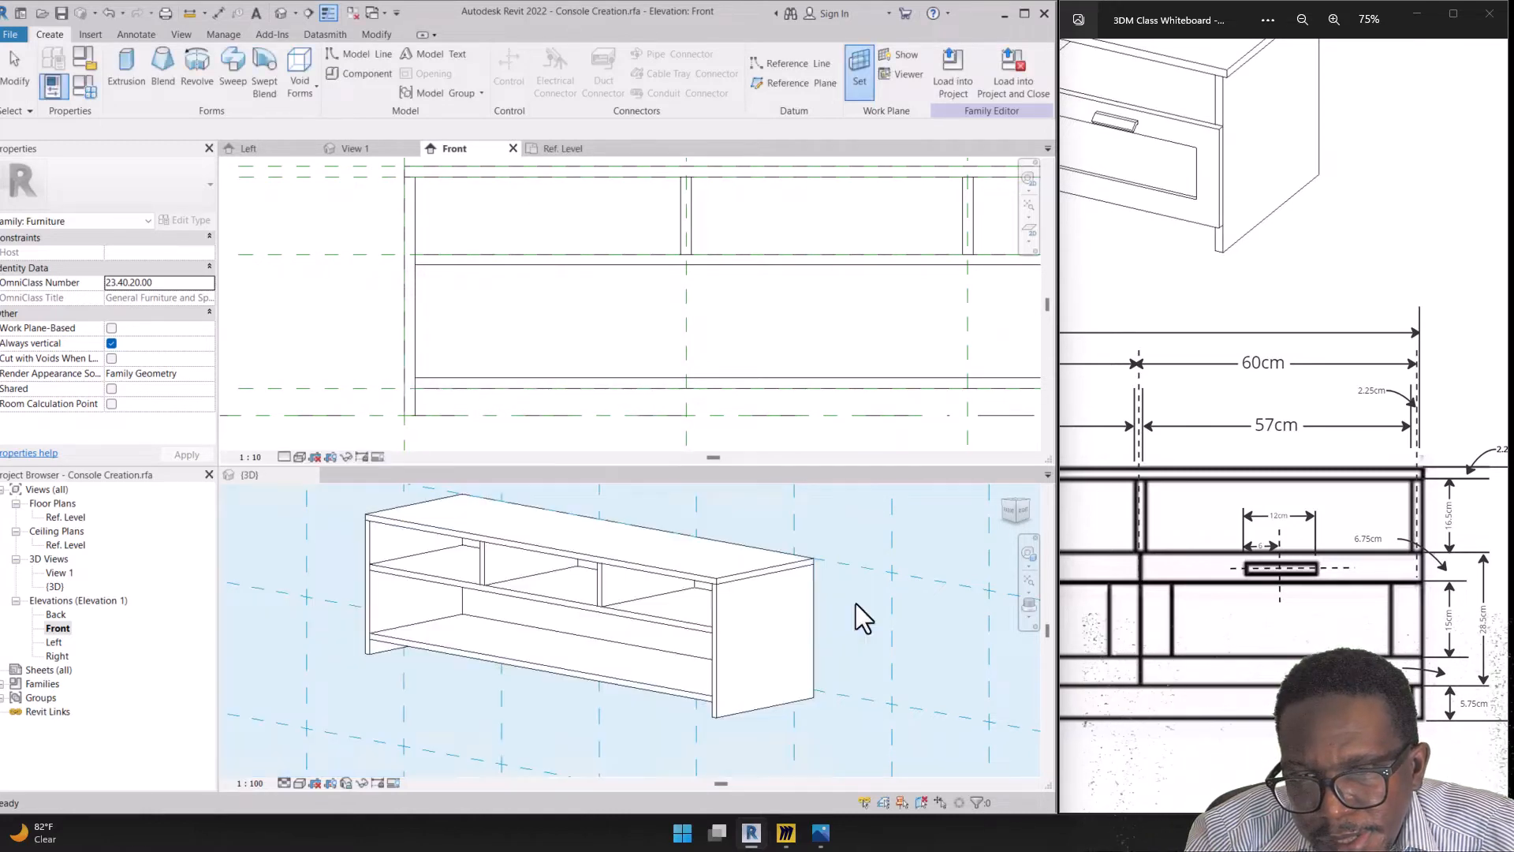
Examine the work plane grid in 3D to check where it lies relative to the console
left_click(598, 513)
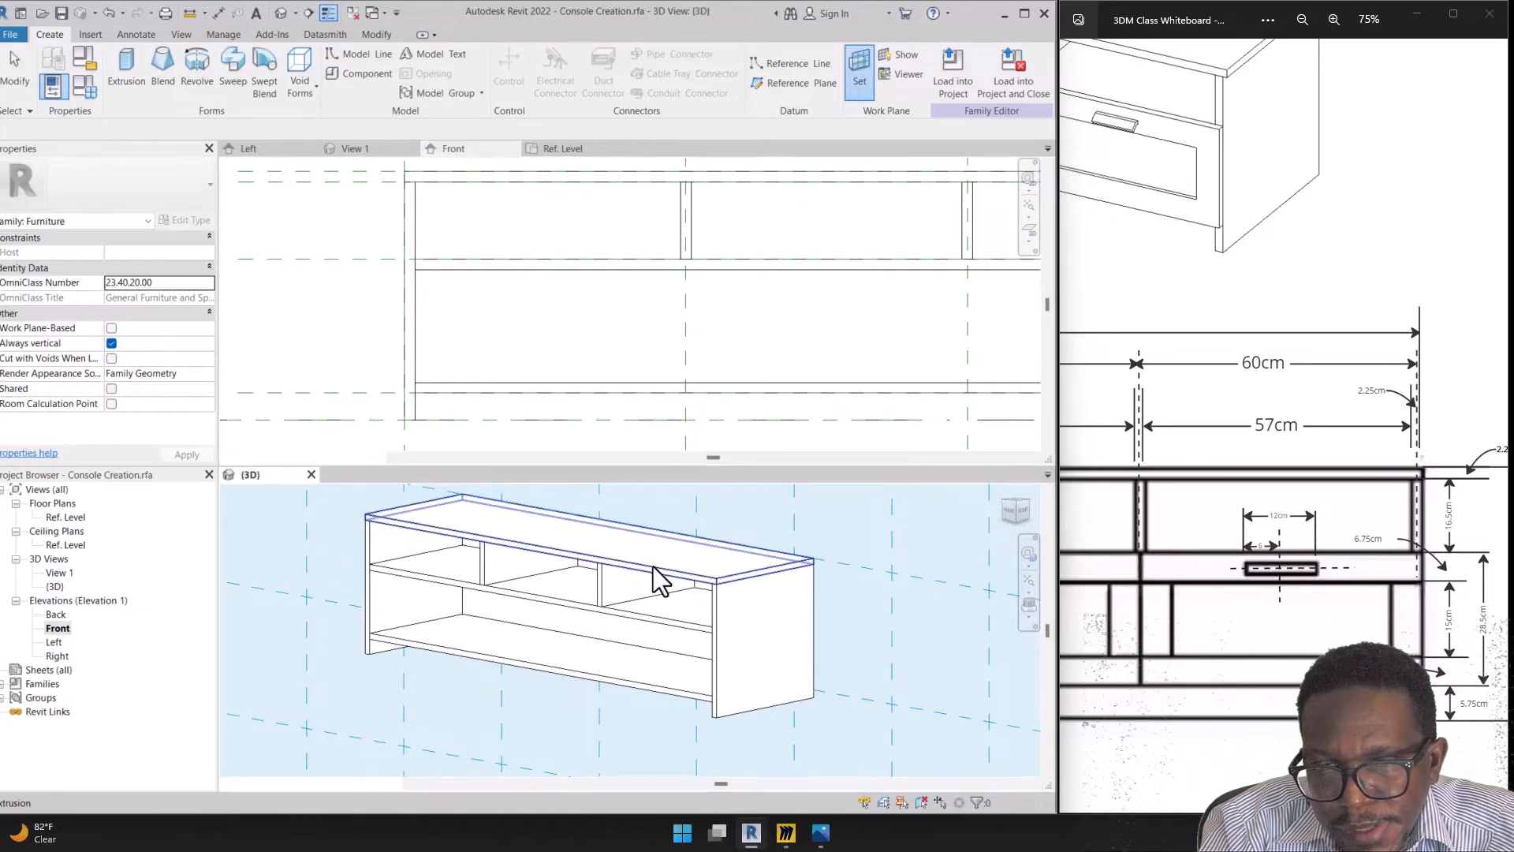
scroll(653, 568, "down", 3)
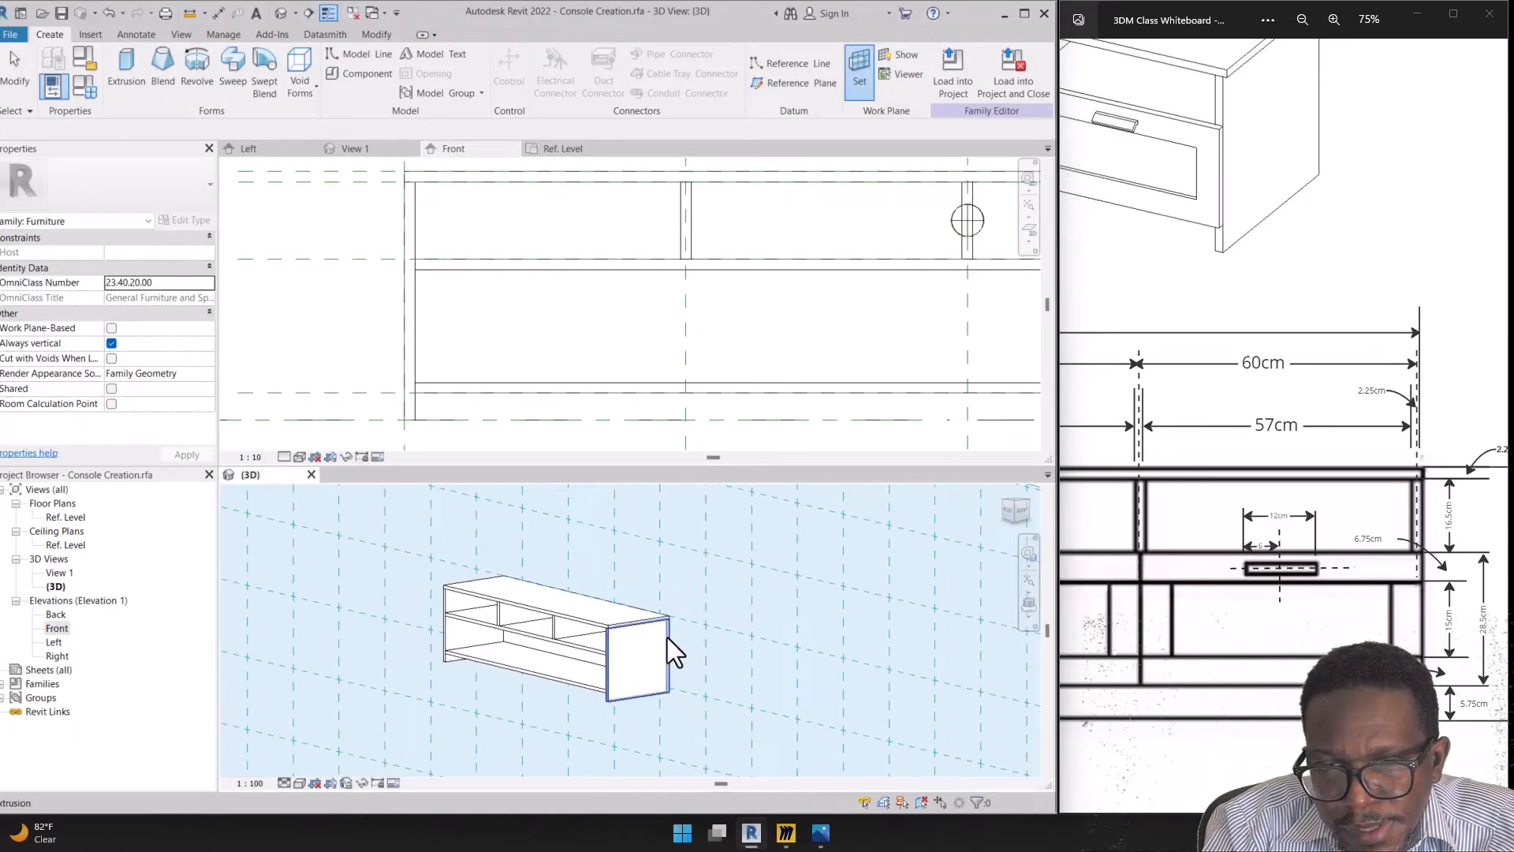
left_click(16, 39)
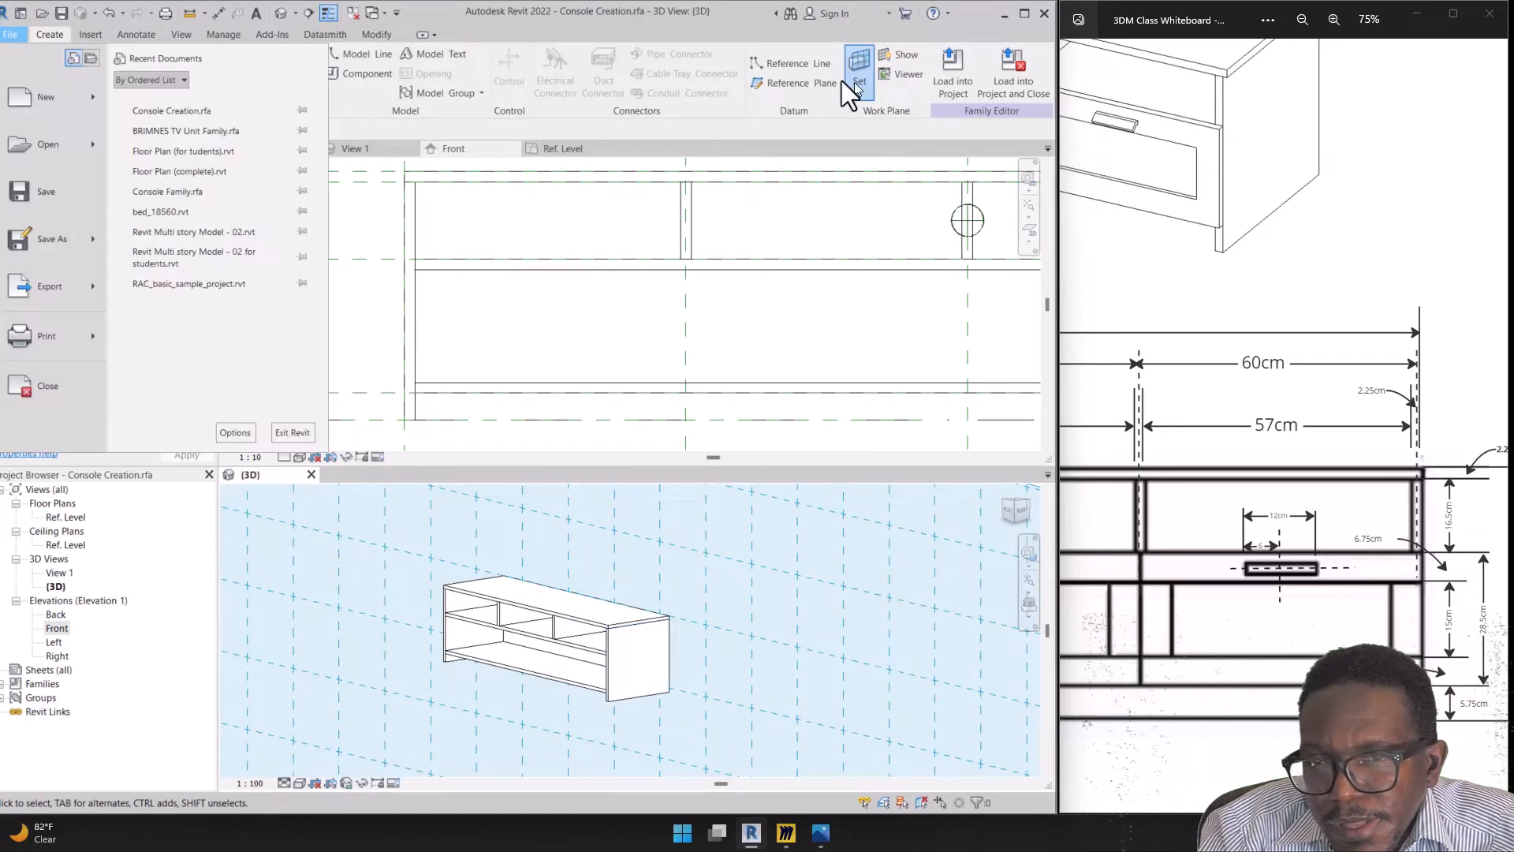
left_click(876, 96)
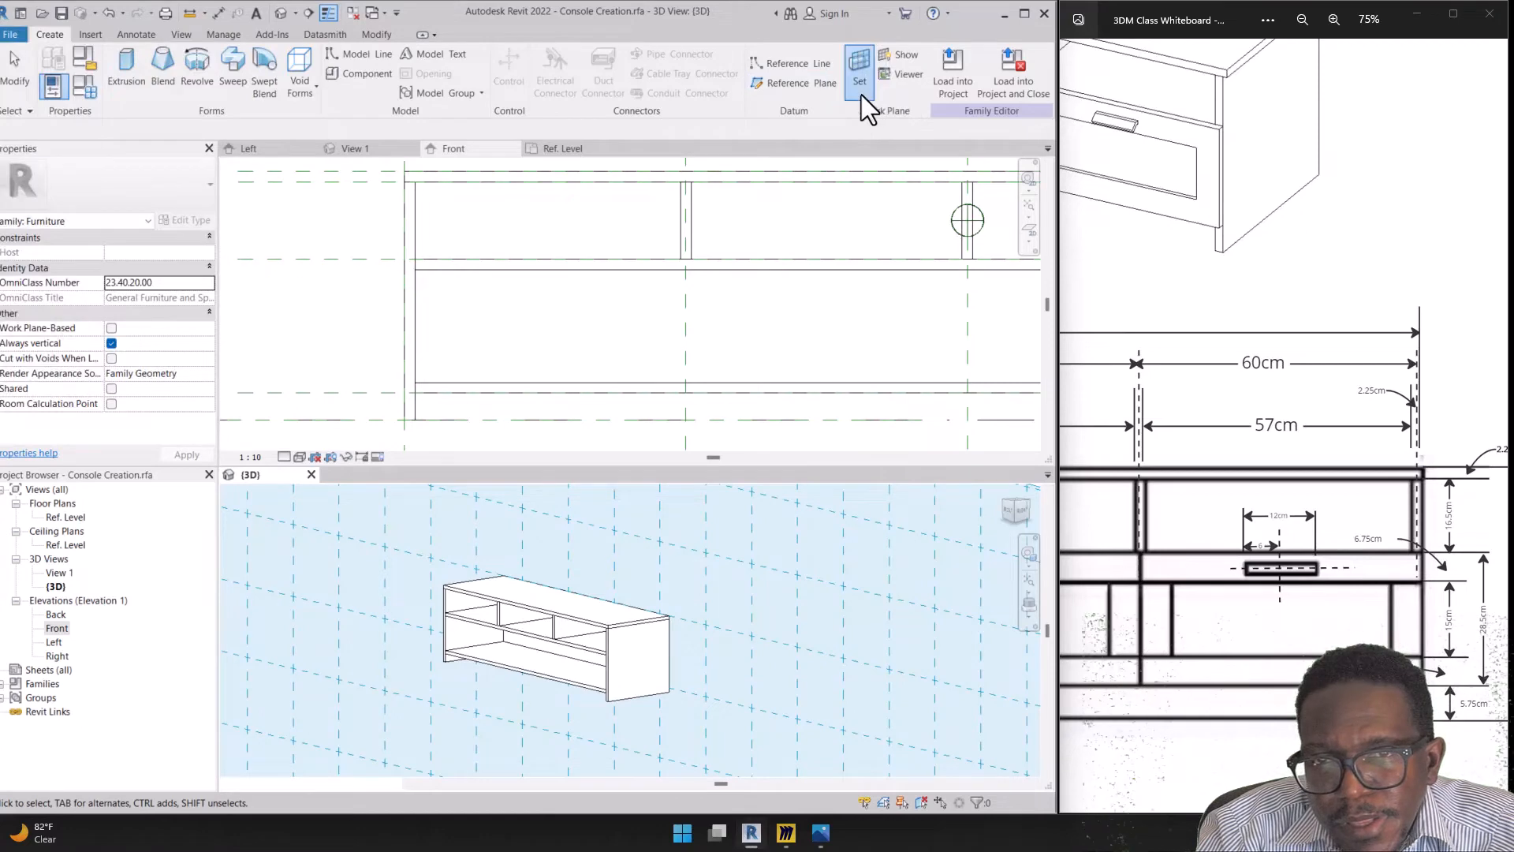
left_click(862, 95)
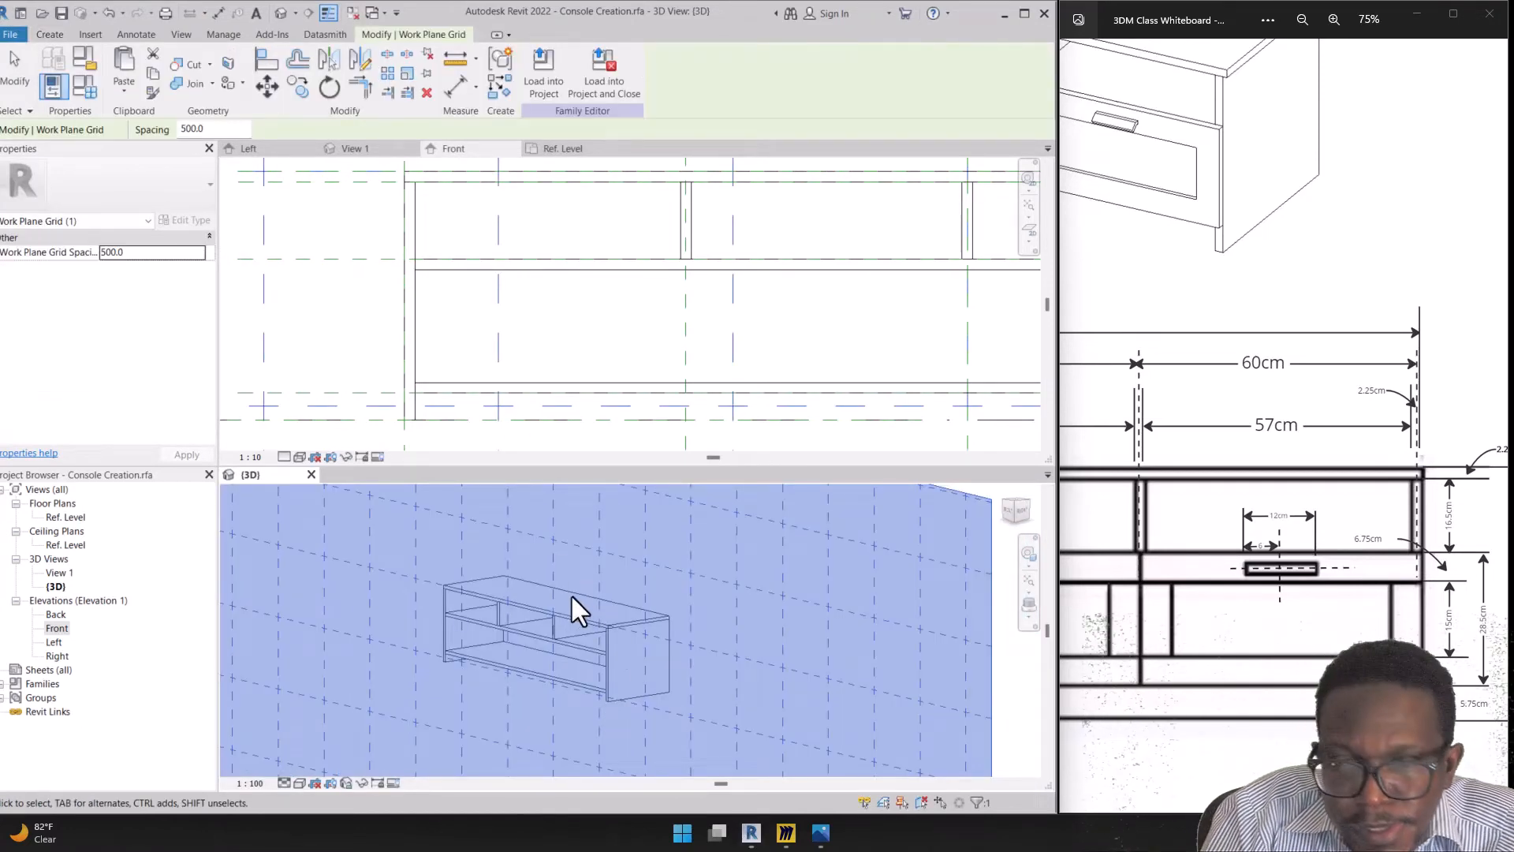
scroll(527, 597, "down", 2)
scroll(538, 611, "down", 1)
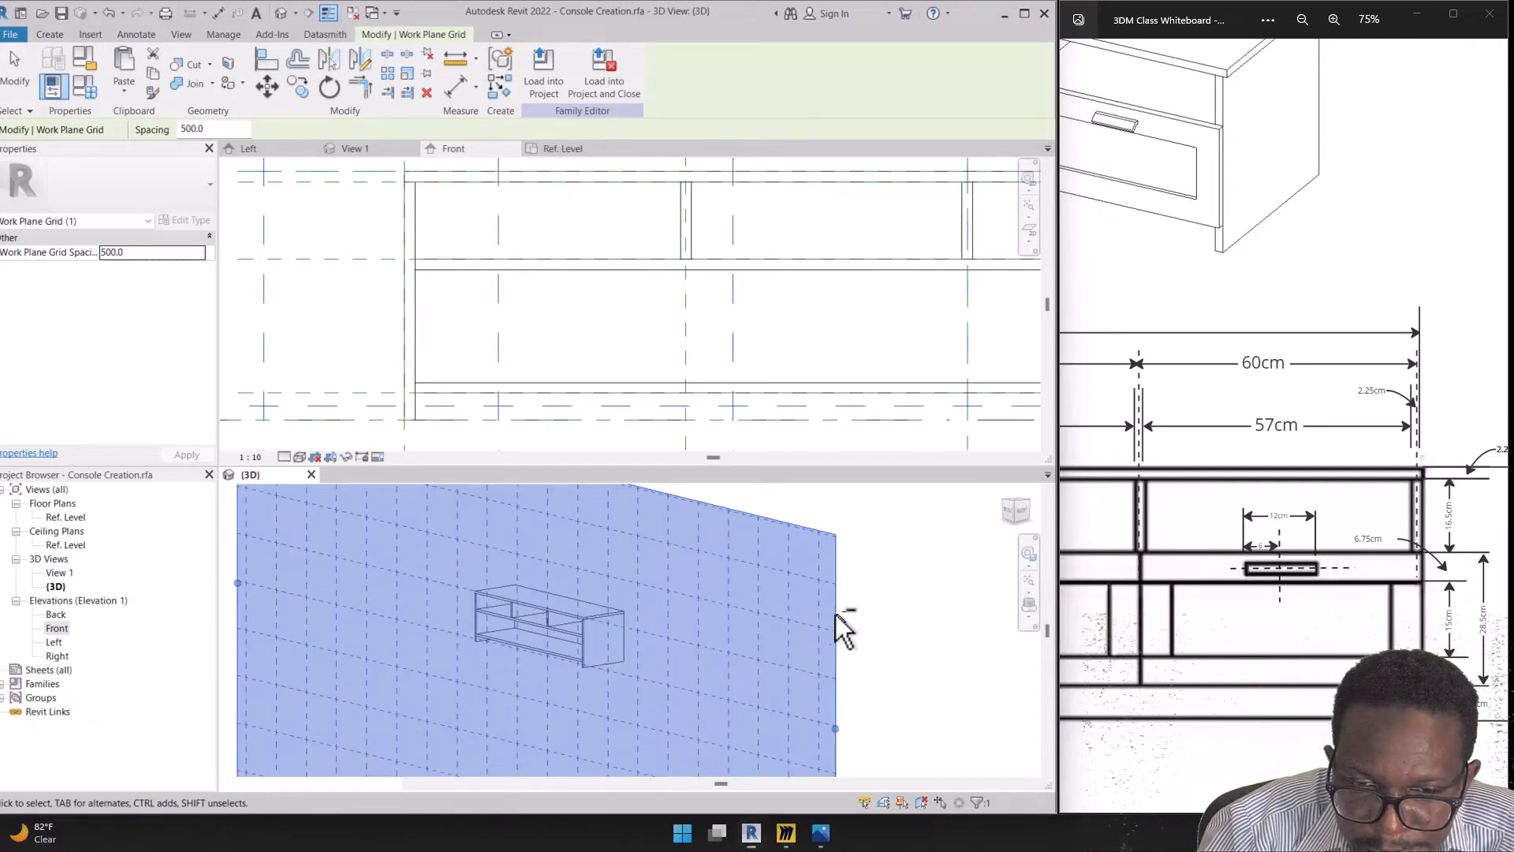
middle_click_drag(779, 643, 490, 619, "shift")
scroll(426, 619, "up", 3)
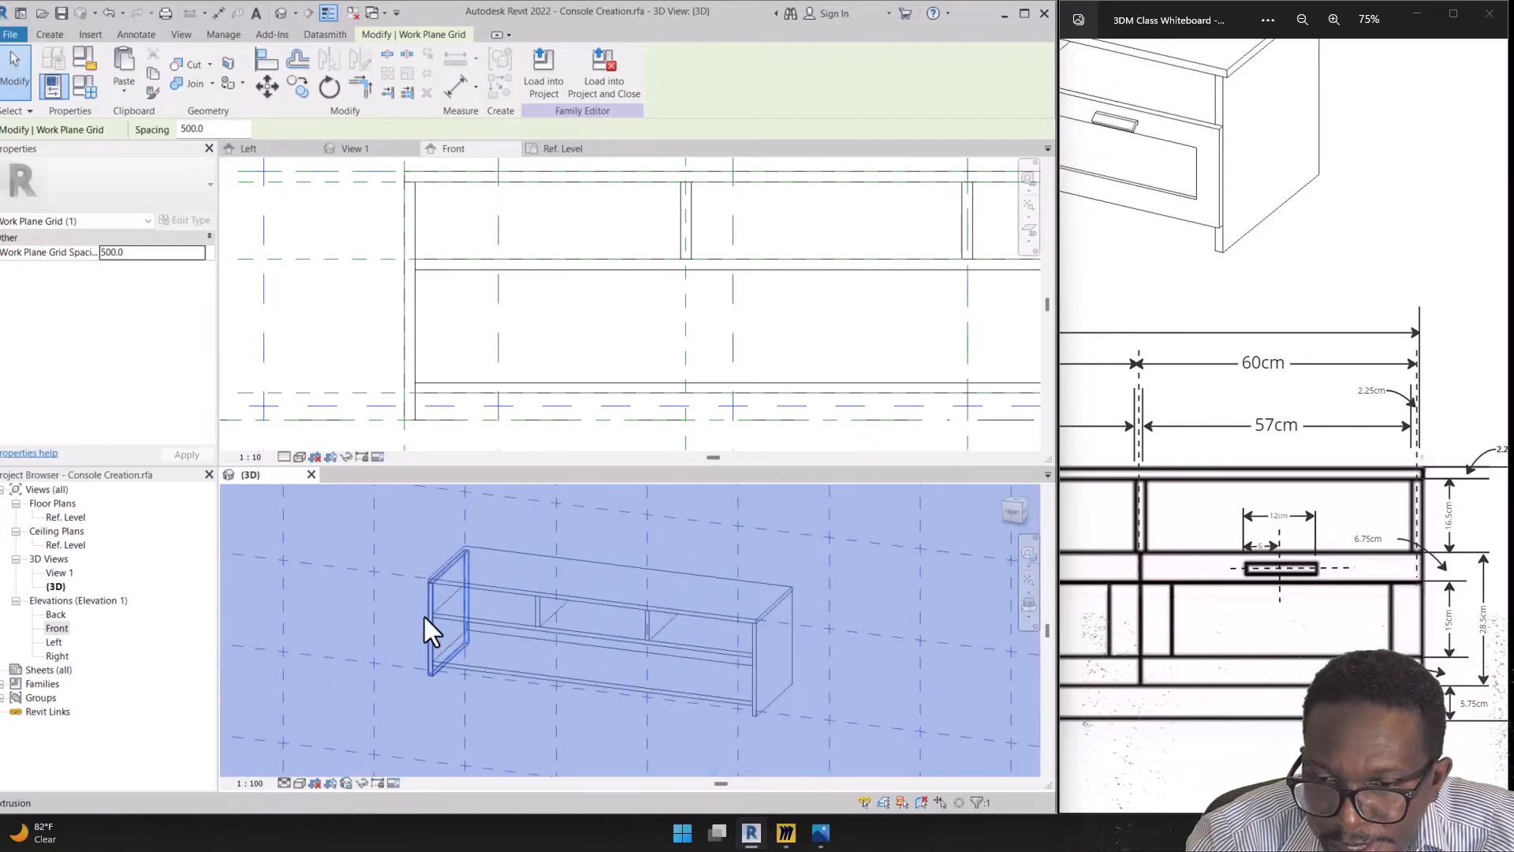
left_click(392, 326)
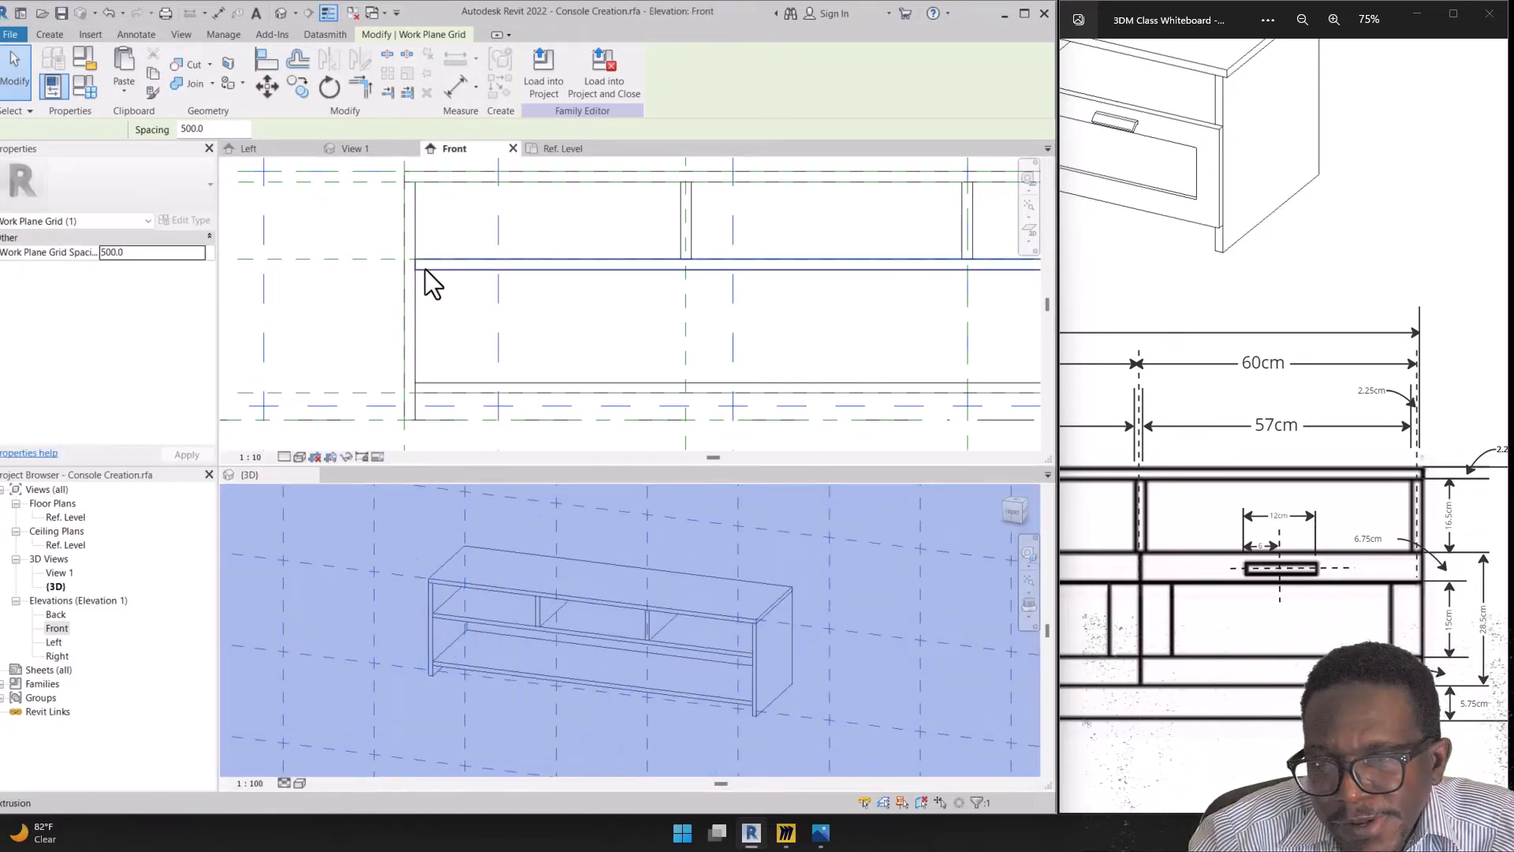
Start an extrusion and sketch a 600 by 342.5 mm rectangle in Front elevation, from the console's left edge at the middle shelf's top to the first divider's centreline at Ref. Level
left_click(46, 36)
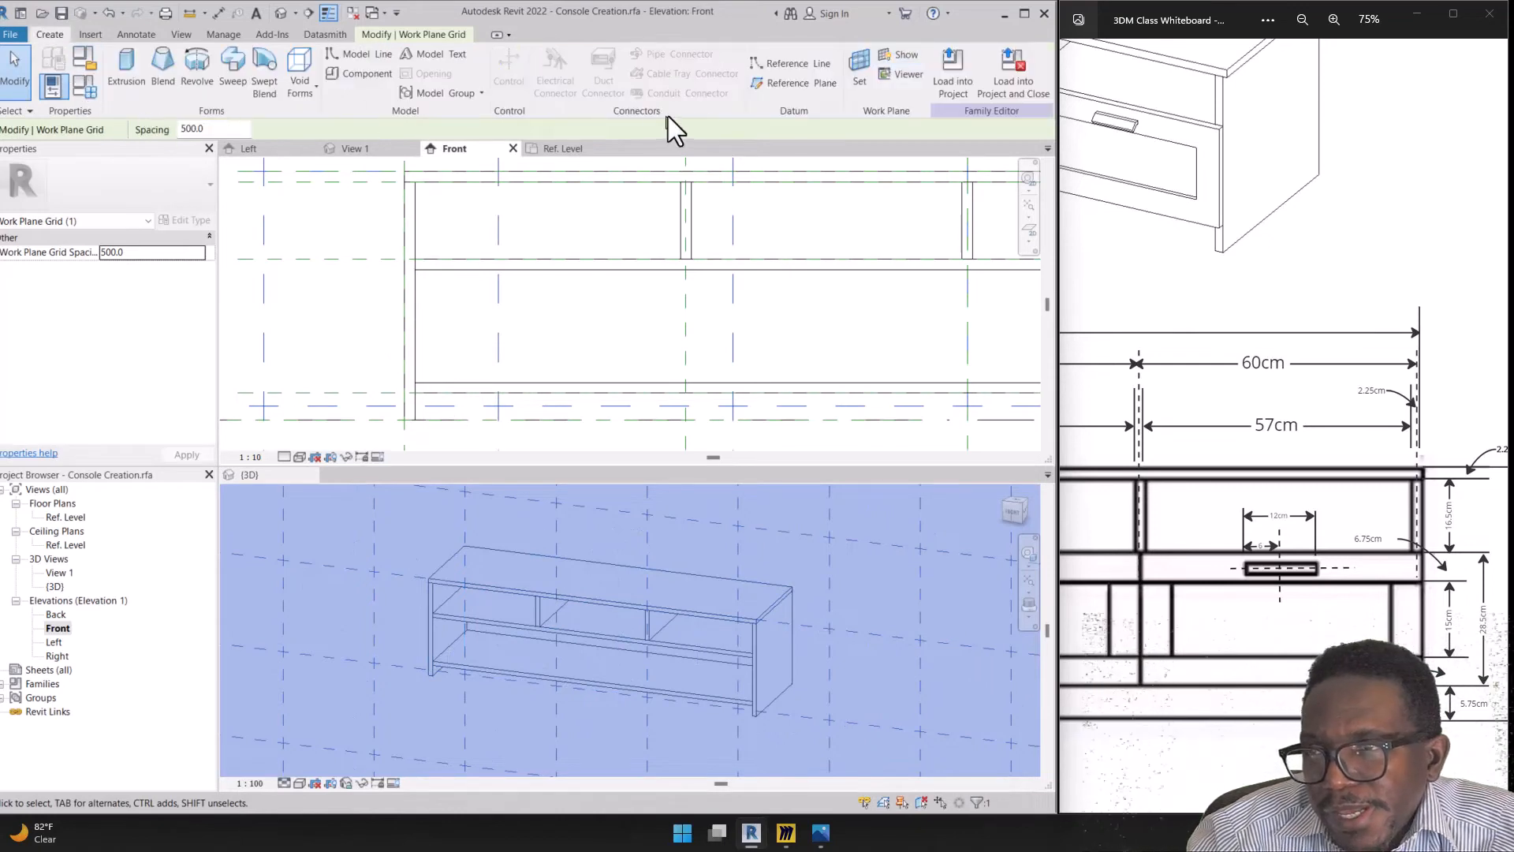
left_click(130, 73)
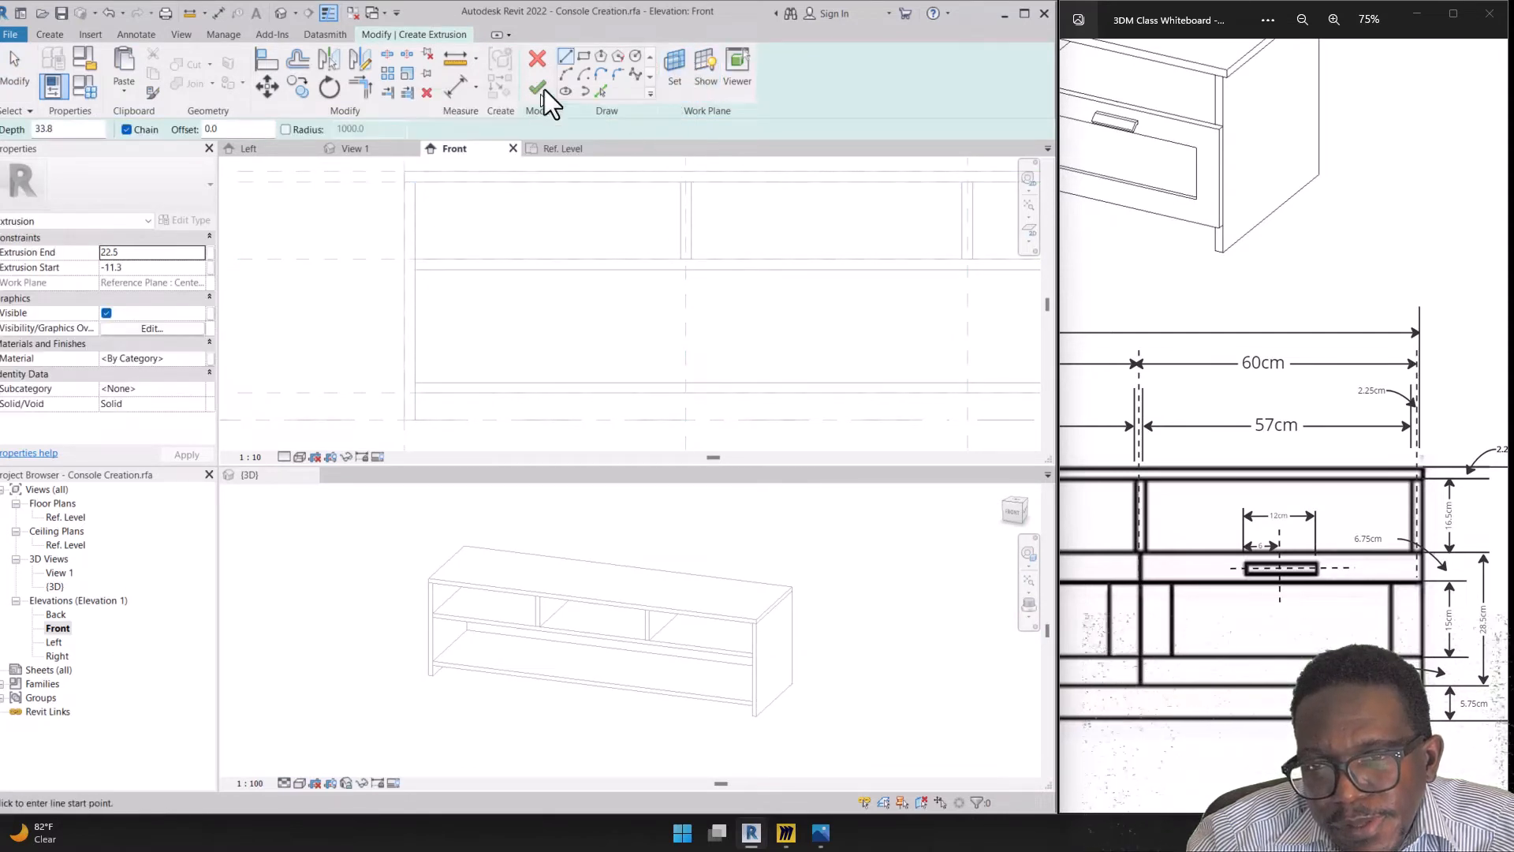
left_click(712, 68)
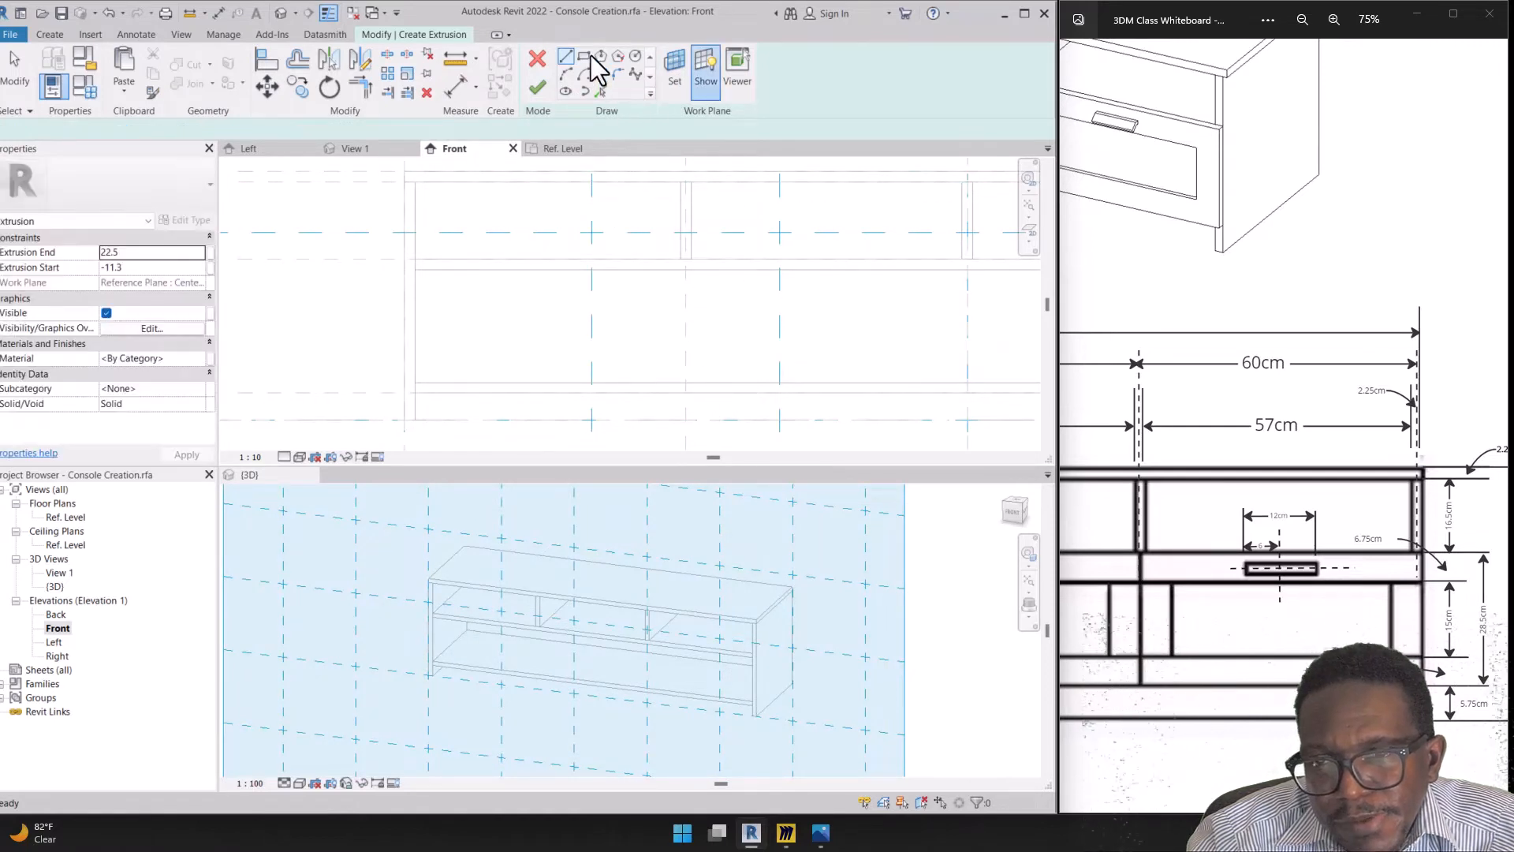
left_click(585, 59)
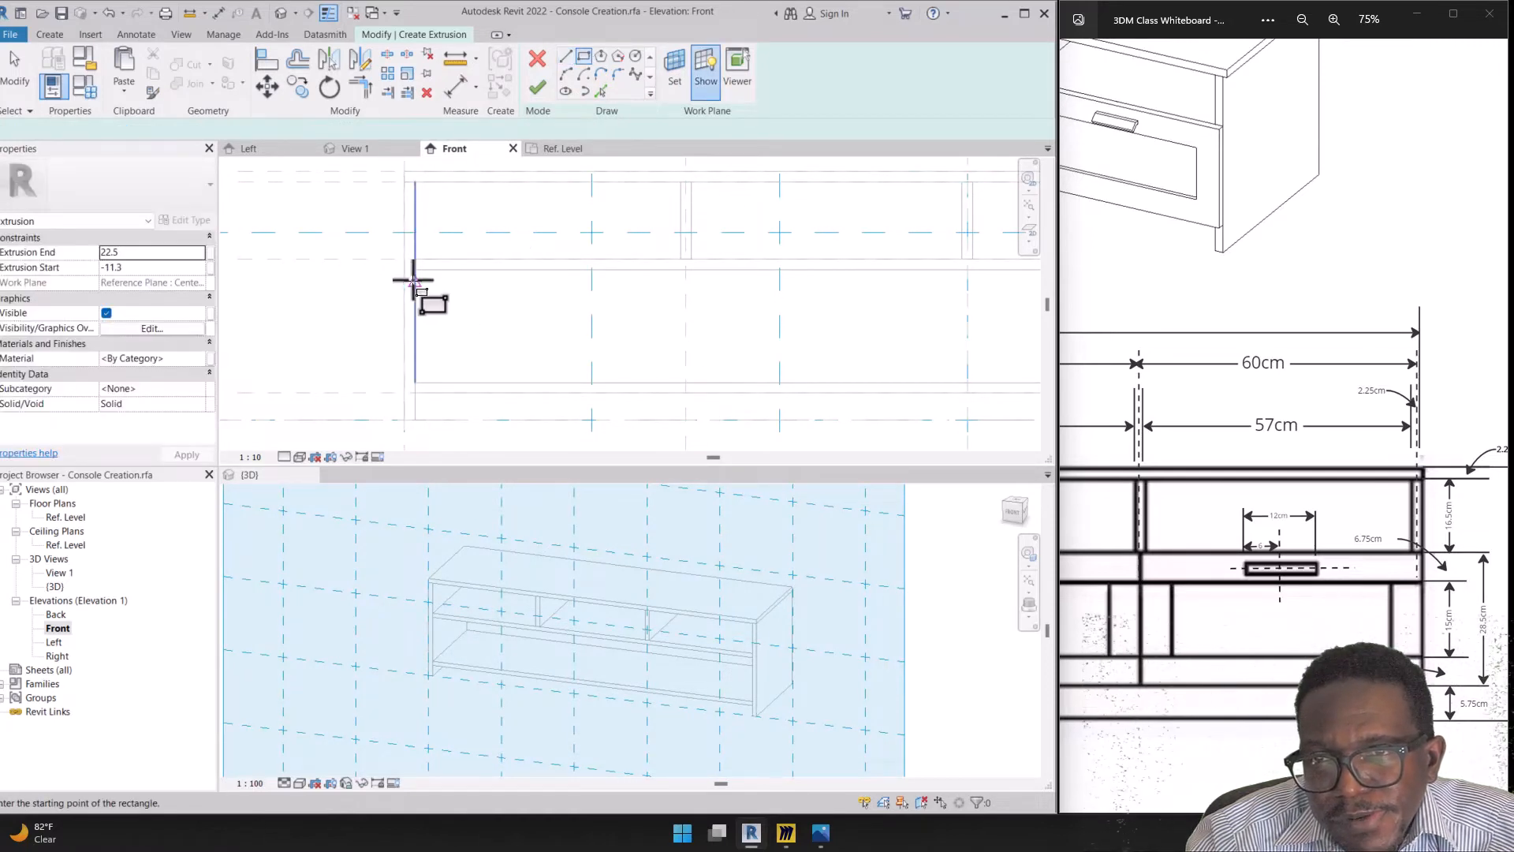
left_click(404, 259)
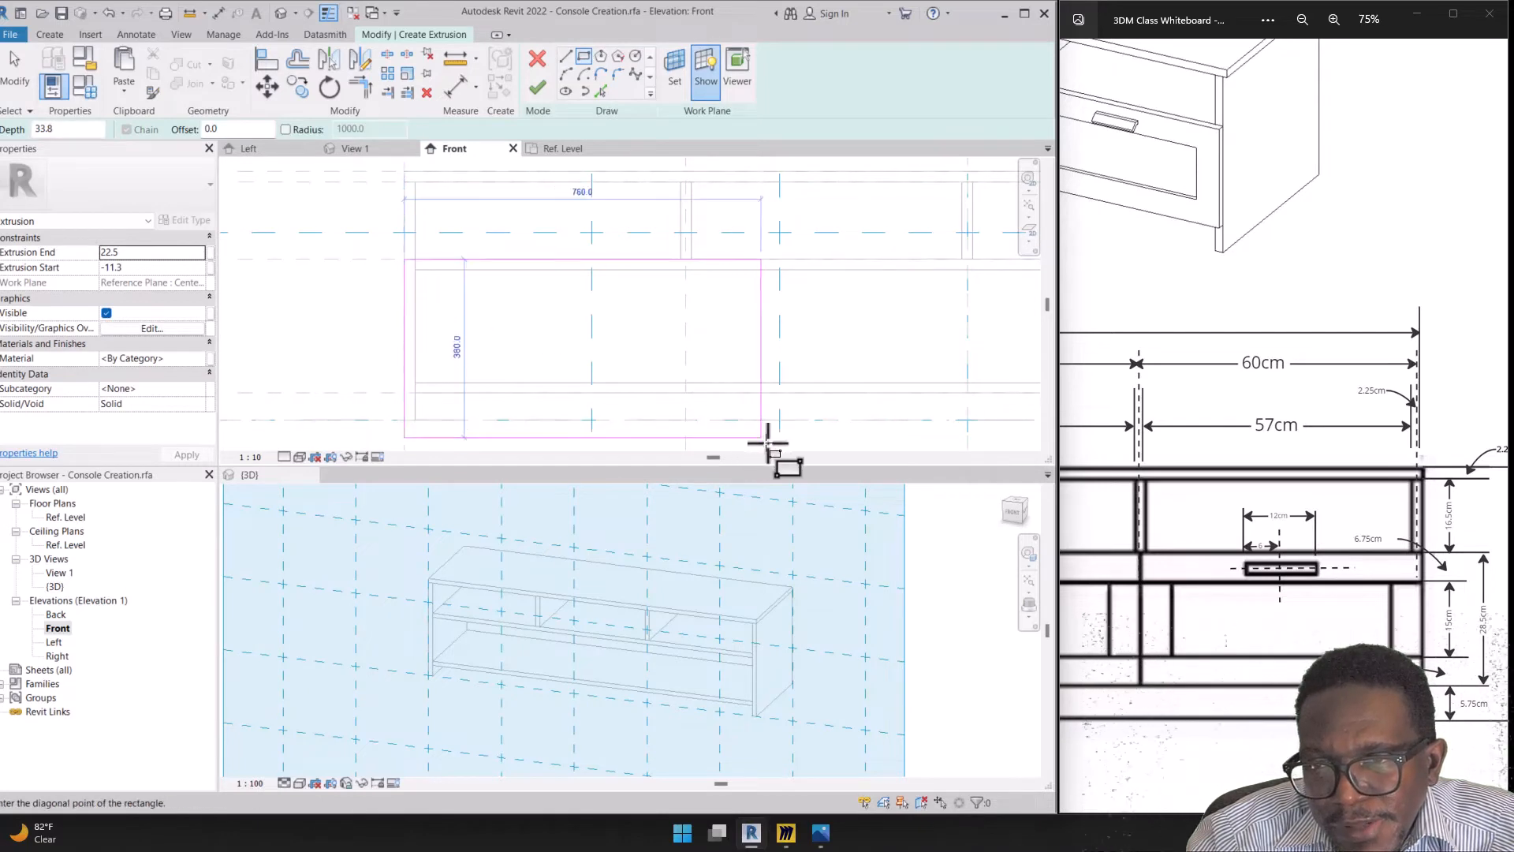
left_click(779, 419)
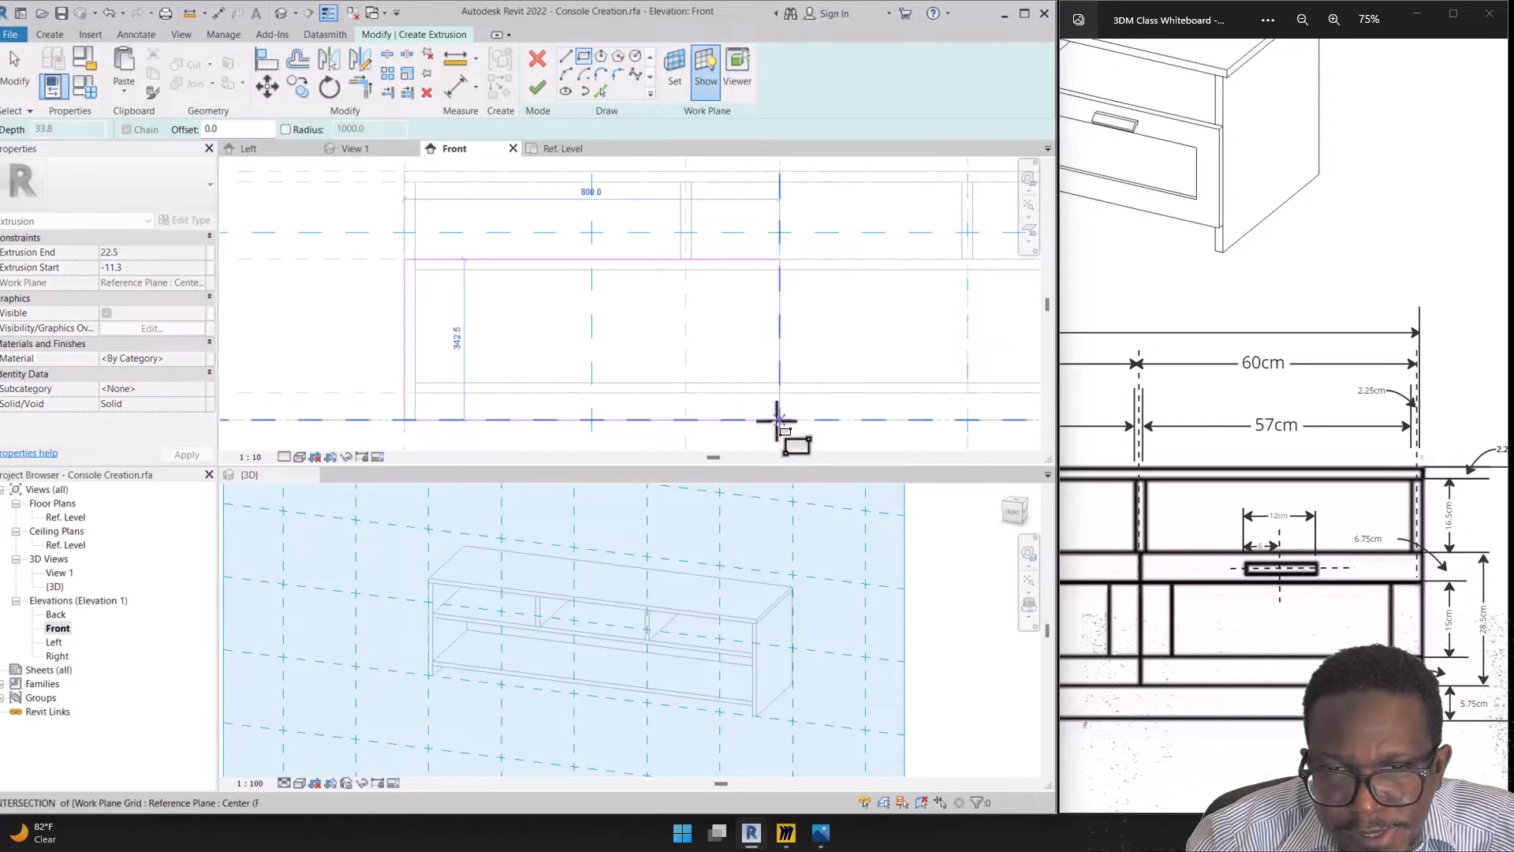
left_click(685, 420)
scroll(435, 386, "up", 1)
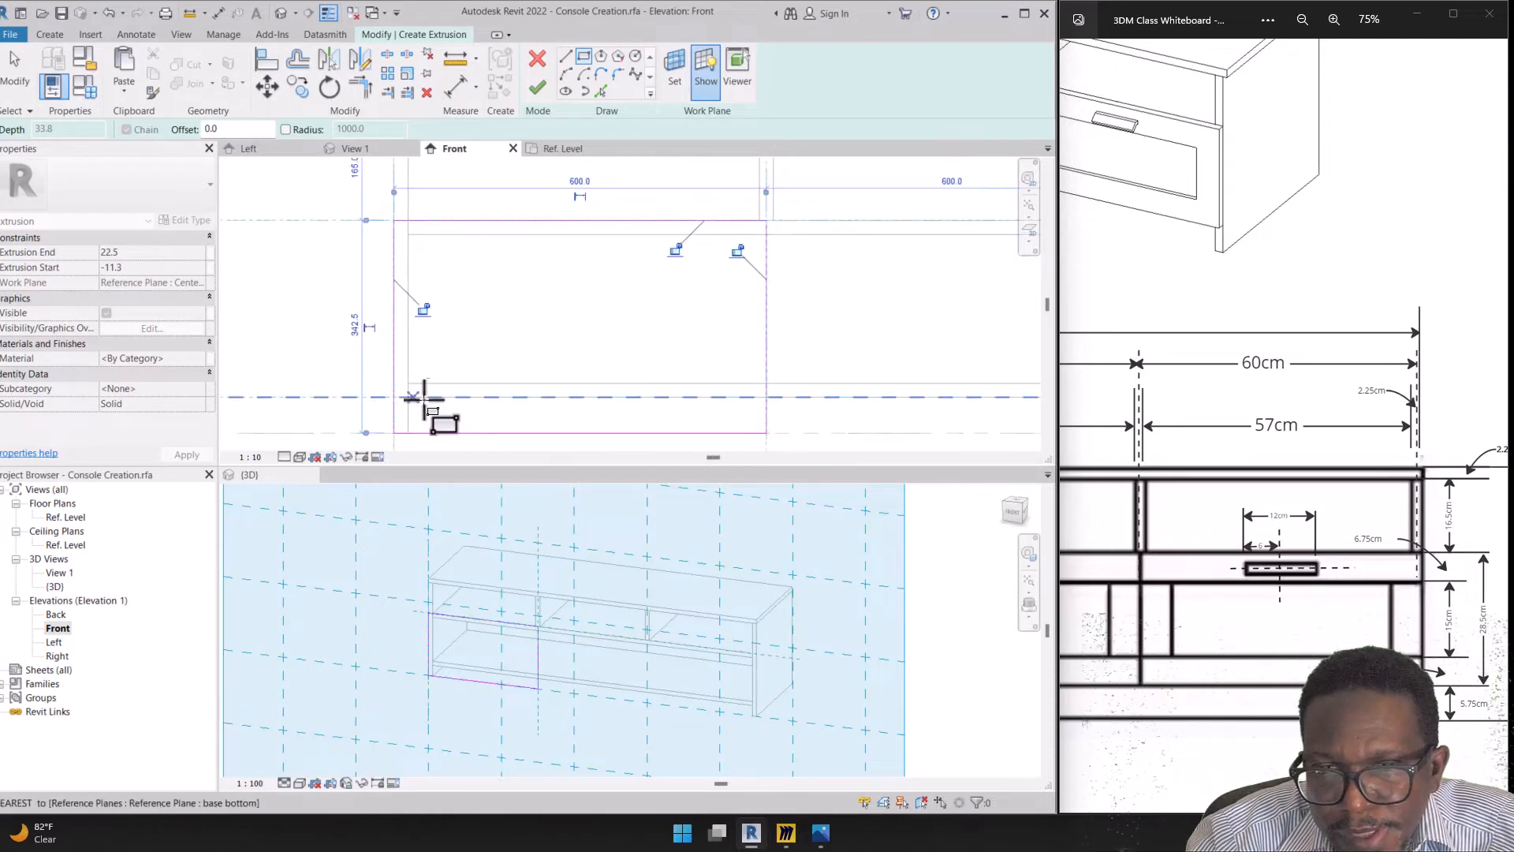
mouse_move(402, 379)
middle_mouse_down()
mouse_move(405, 426)
mouse_move(402, 365)
middle_mouse_up()
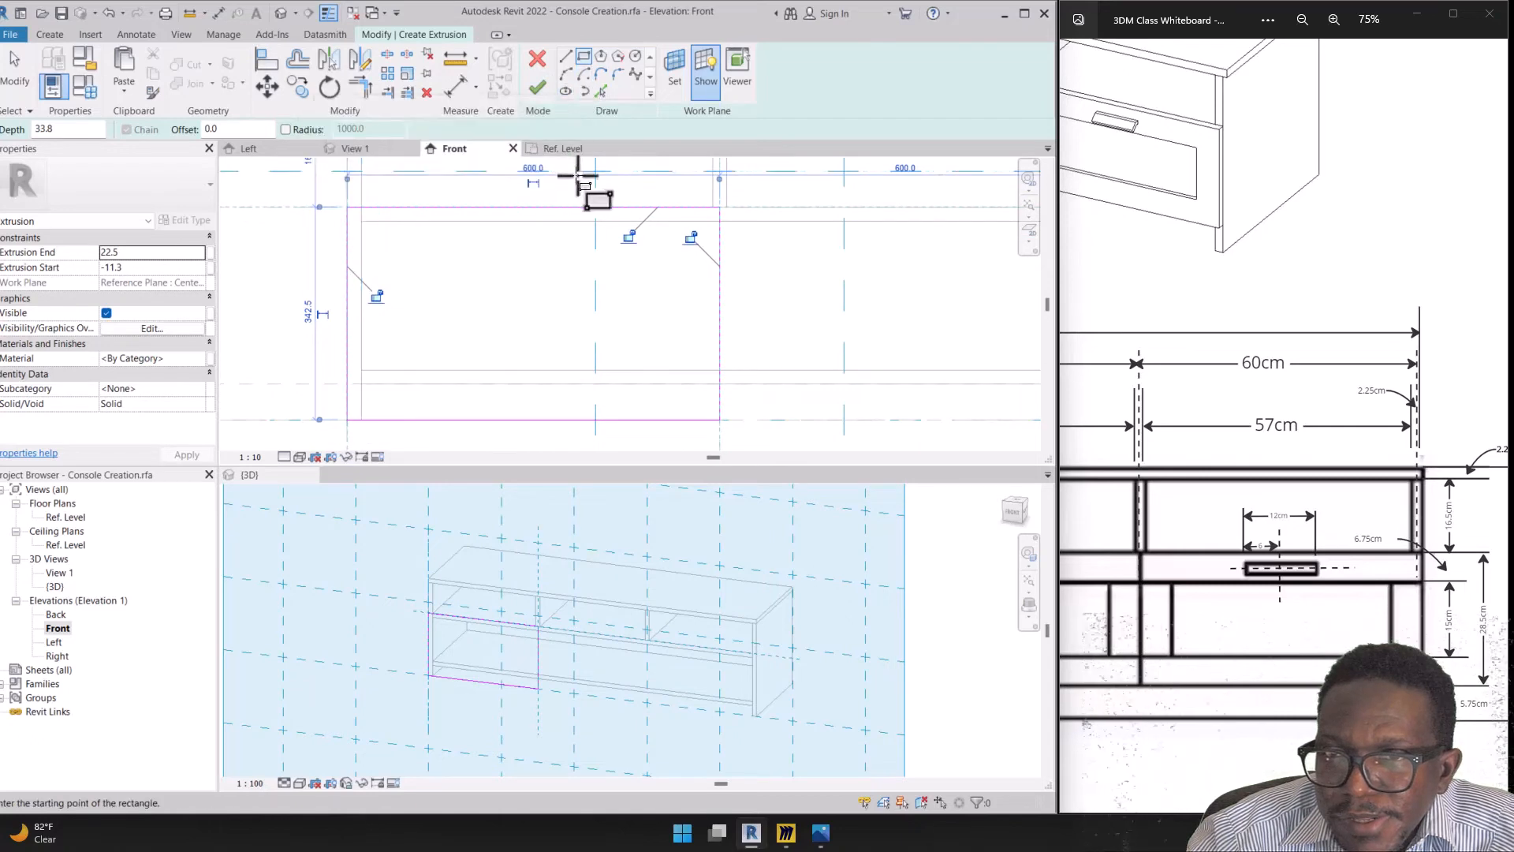
middle_click_drag(726, 303, 725, 328)
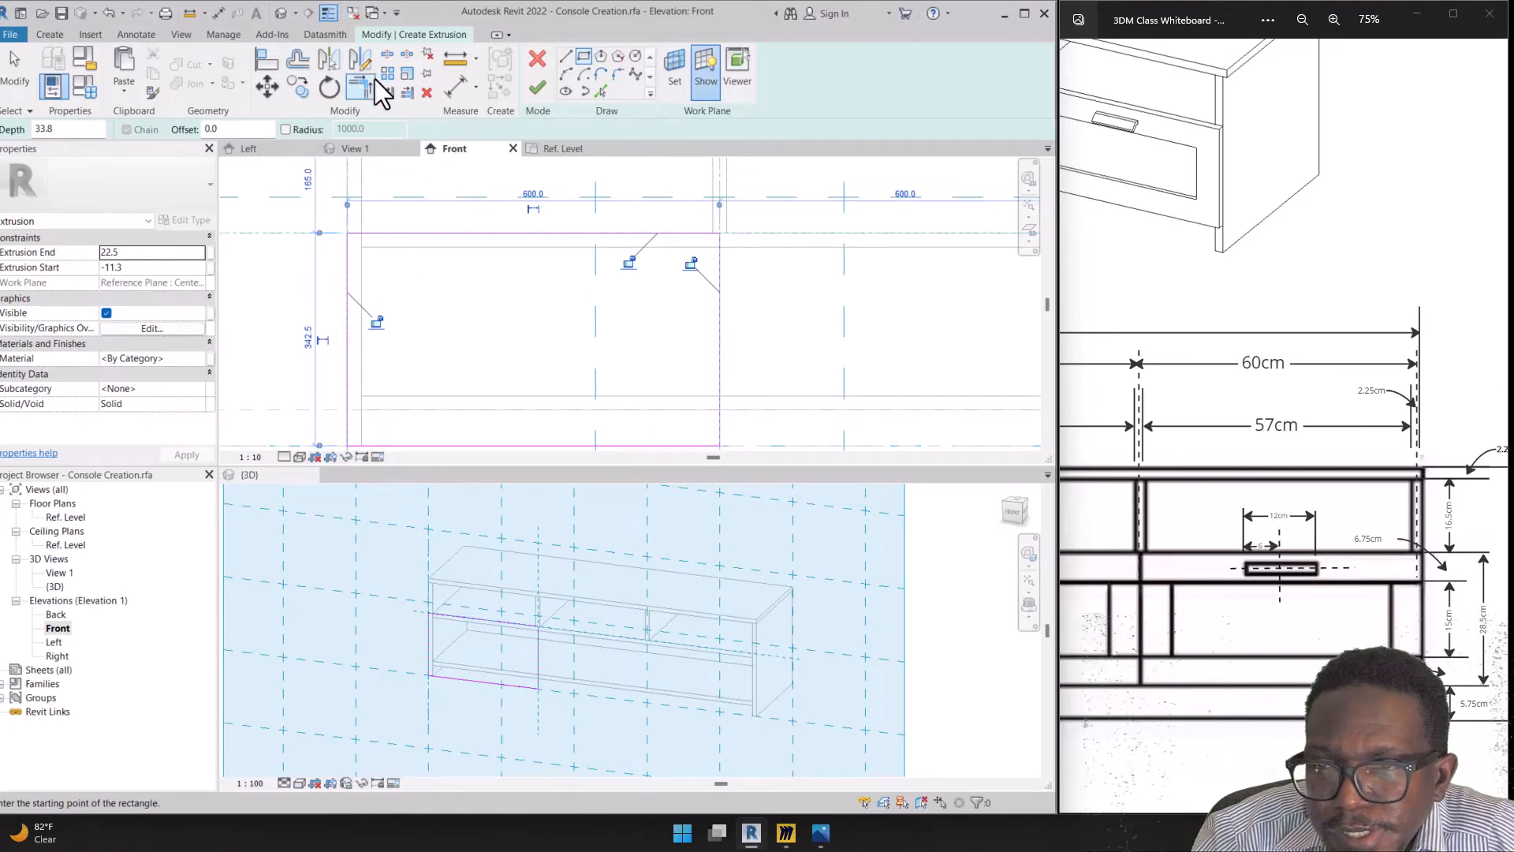
Offset copies of all four rectangle edges inward by 67.5 mm, matching the frame width in the reference drawing
left_click(298, 62)
scroll(1483, 600, "up", 3, "ctrl")
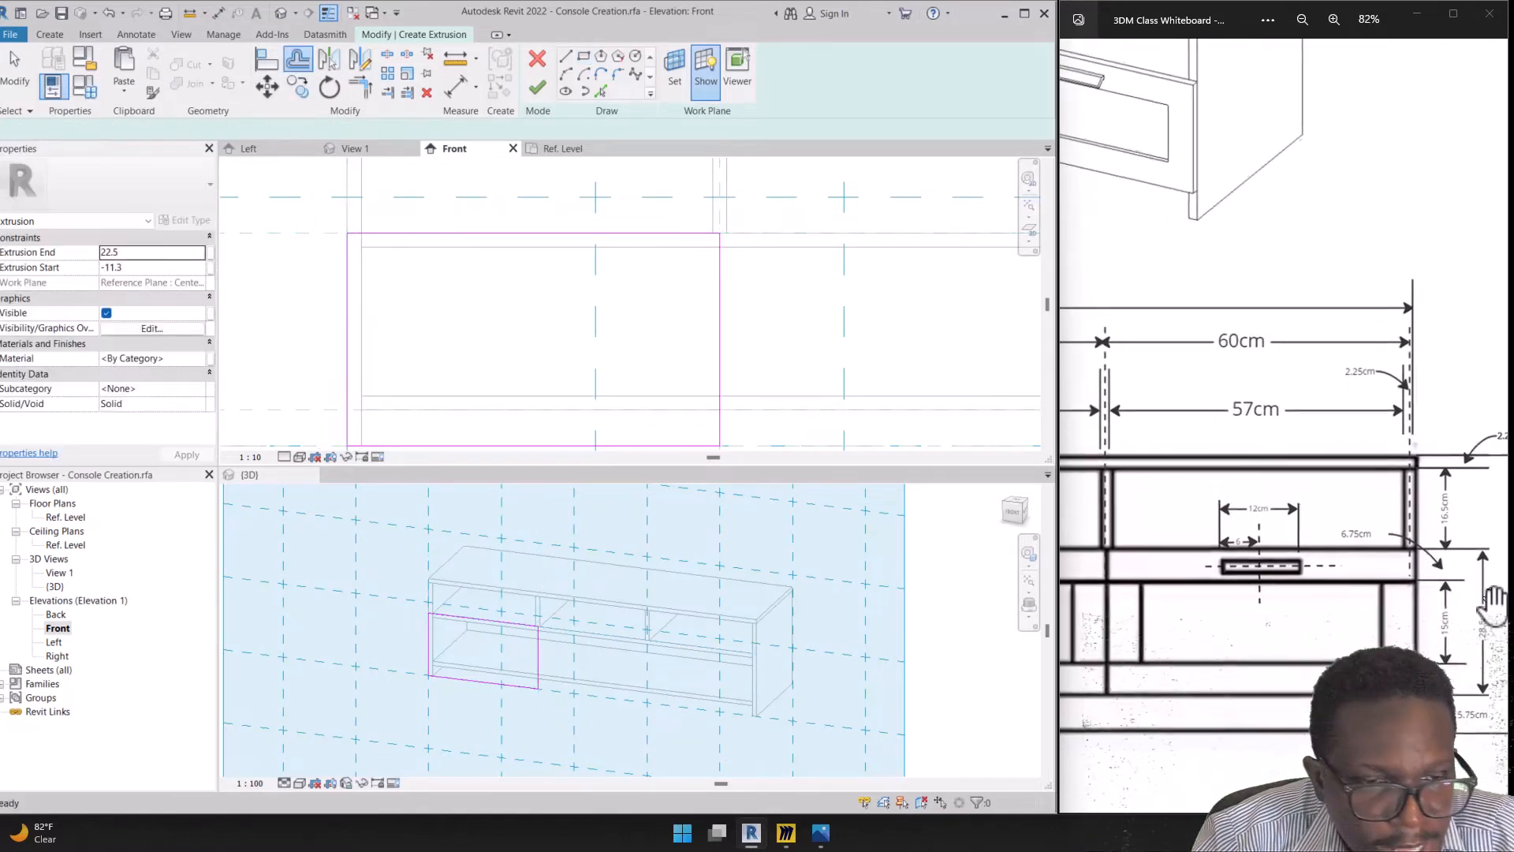
scroll(1314, 540, "up", 3, "ctrl")
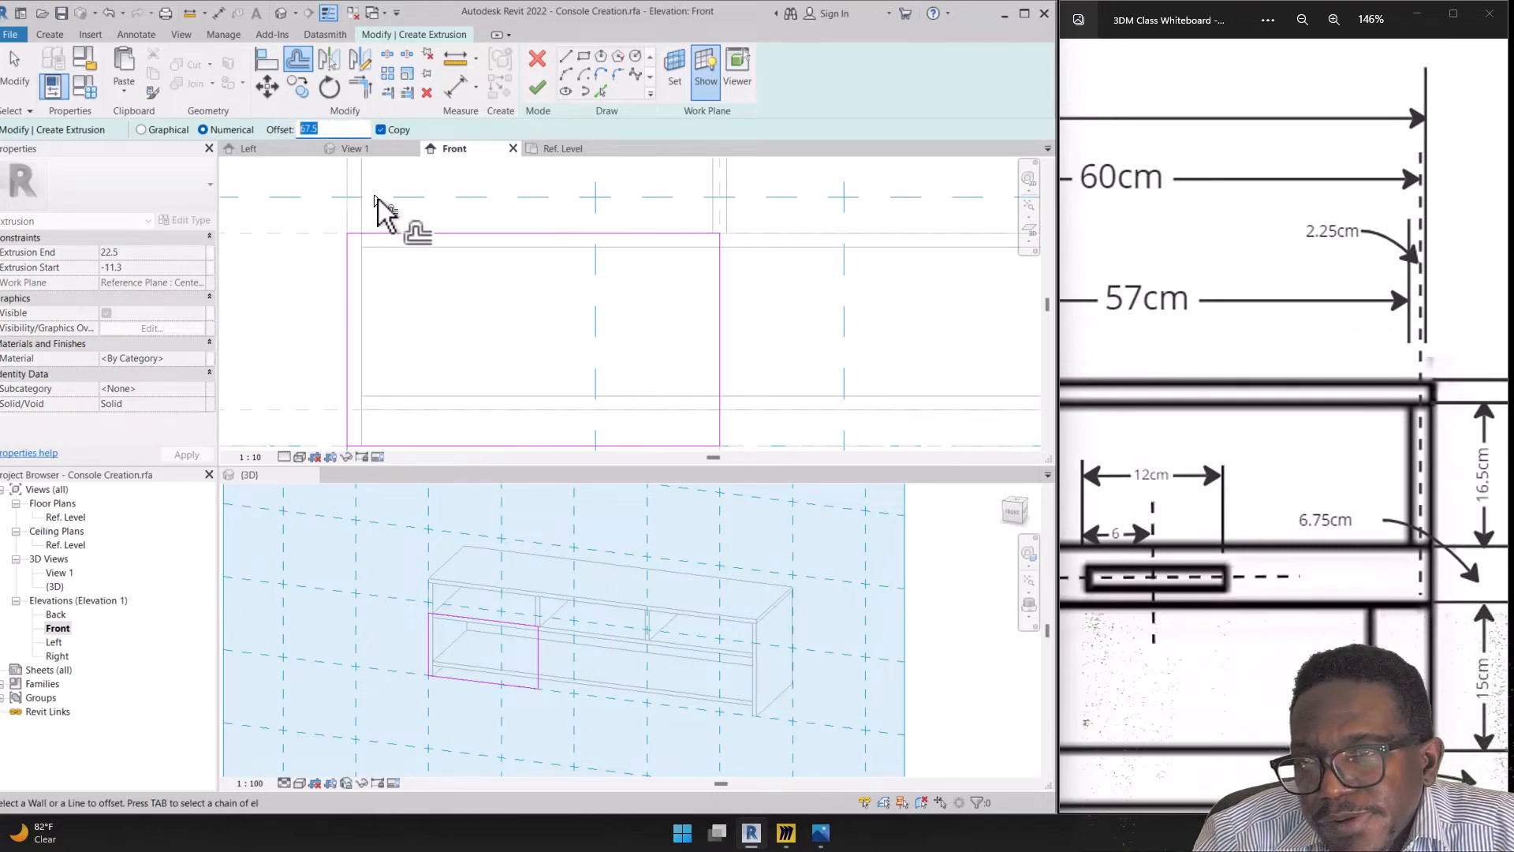
left_click(416, 240)
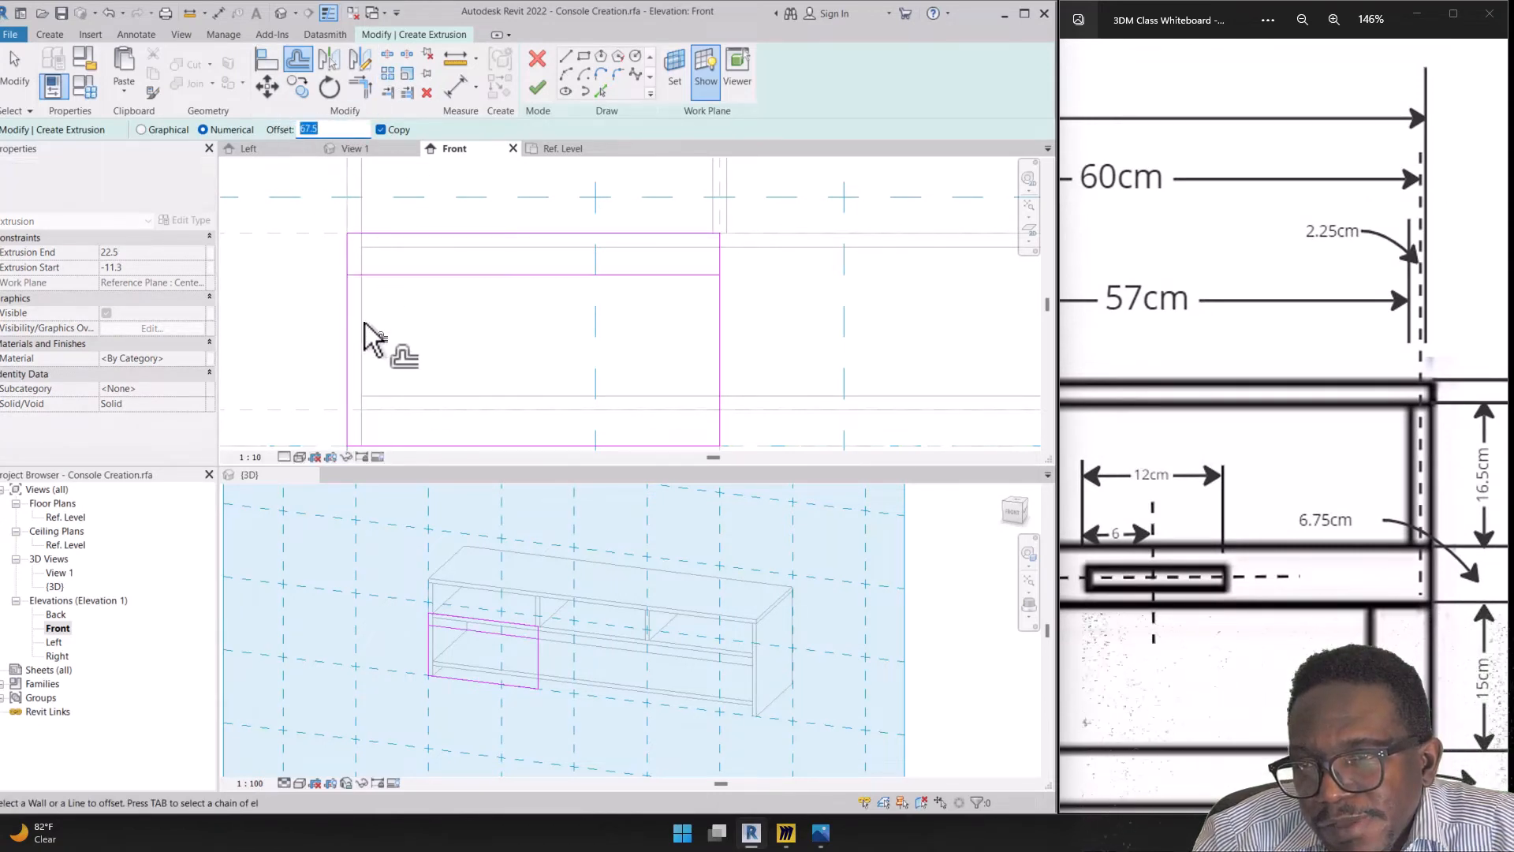
left_click(351, 348)
scroll(476, 315, "down", 2)
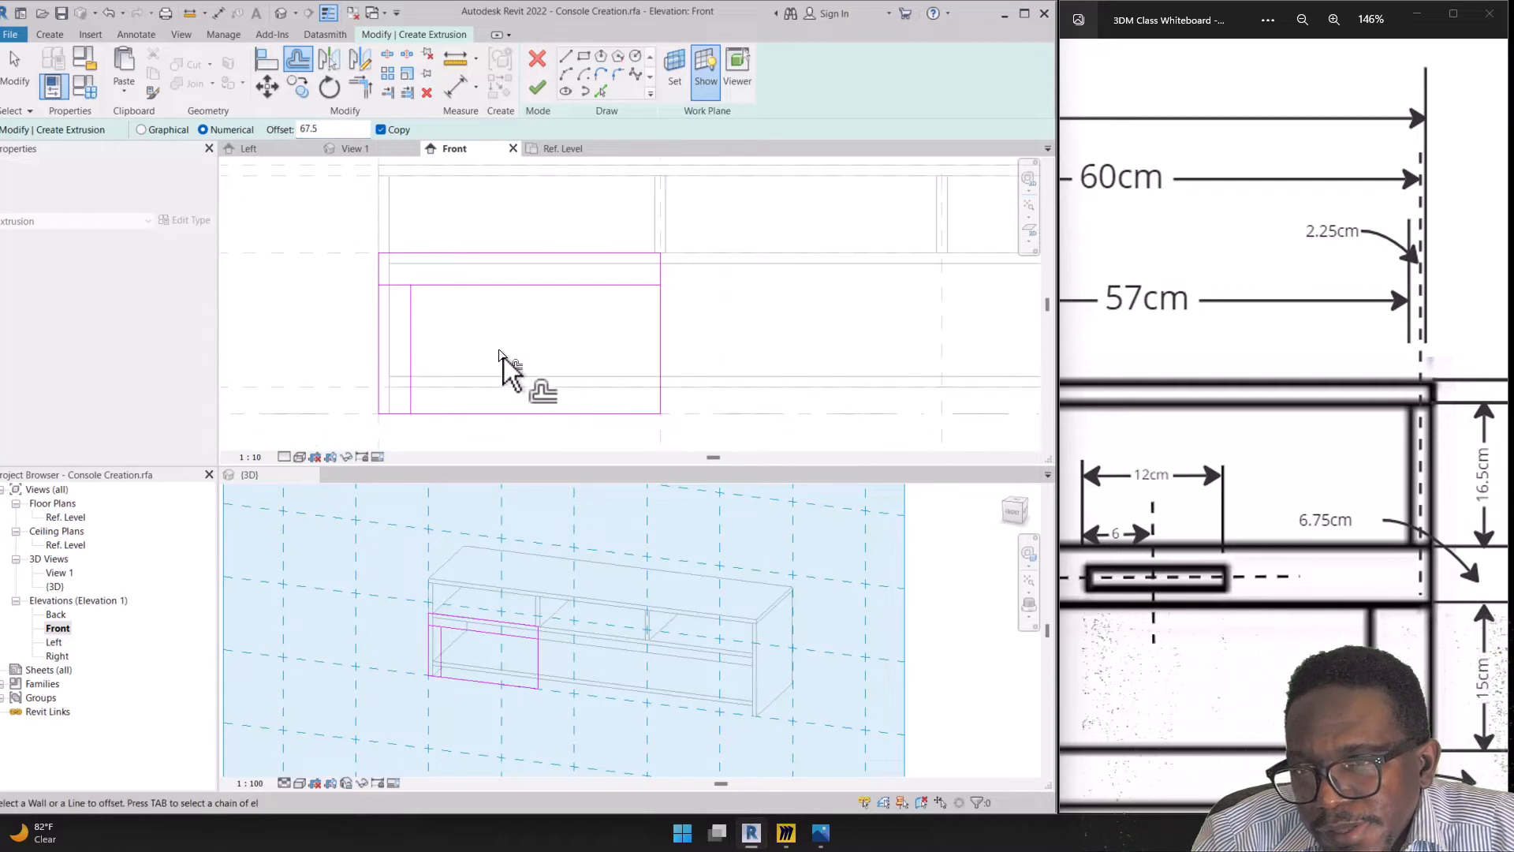
left_click(530, 418)
left_click(660, 339)
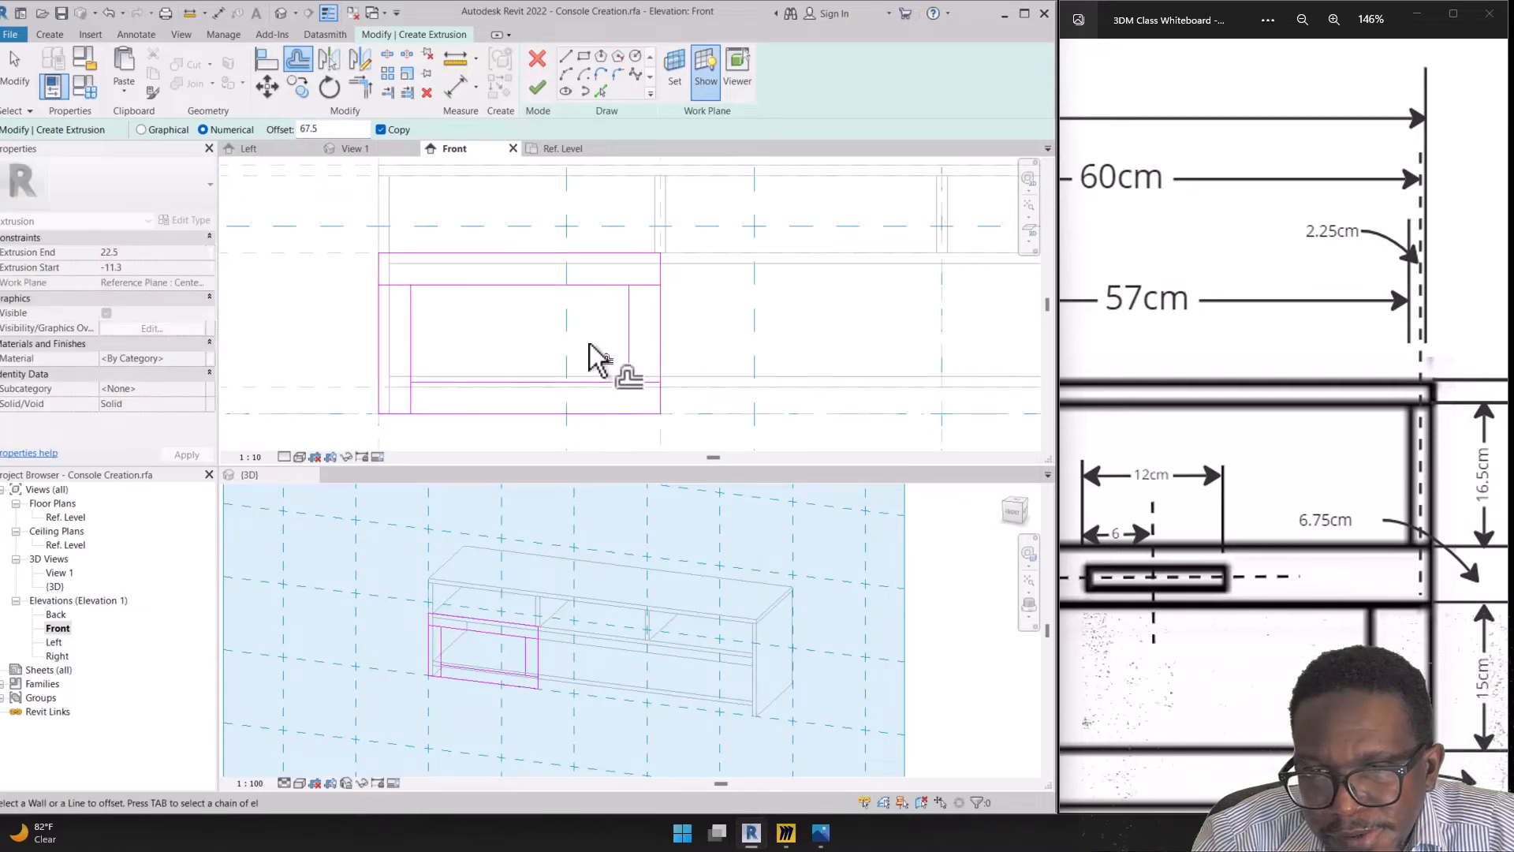
Trim the offset lines to corners so they form a closed inner rectangle, and finish the drawer frame extrusion
scroll(500, 247, "up", 2)
left_click(366, 86)
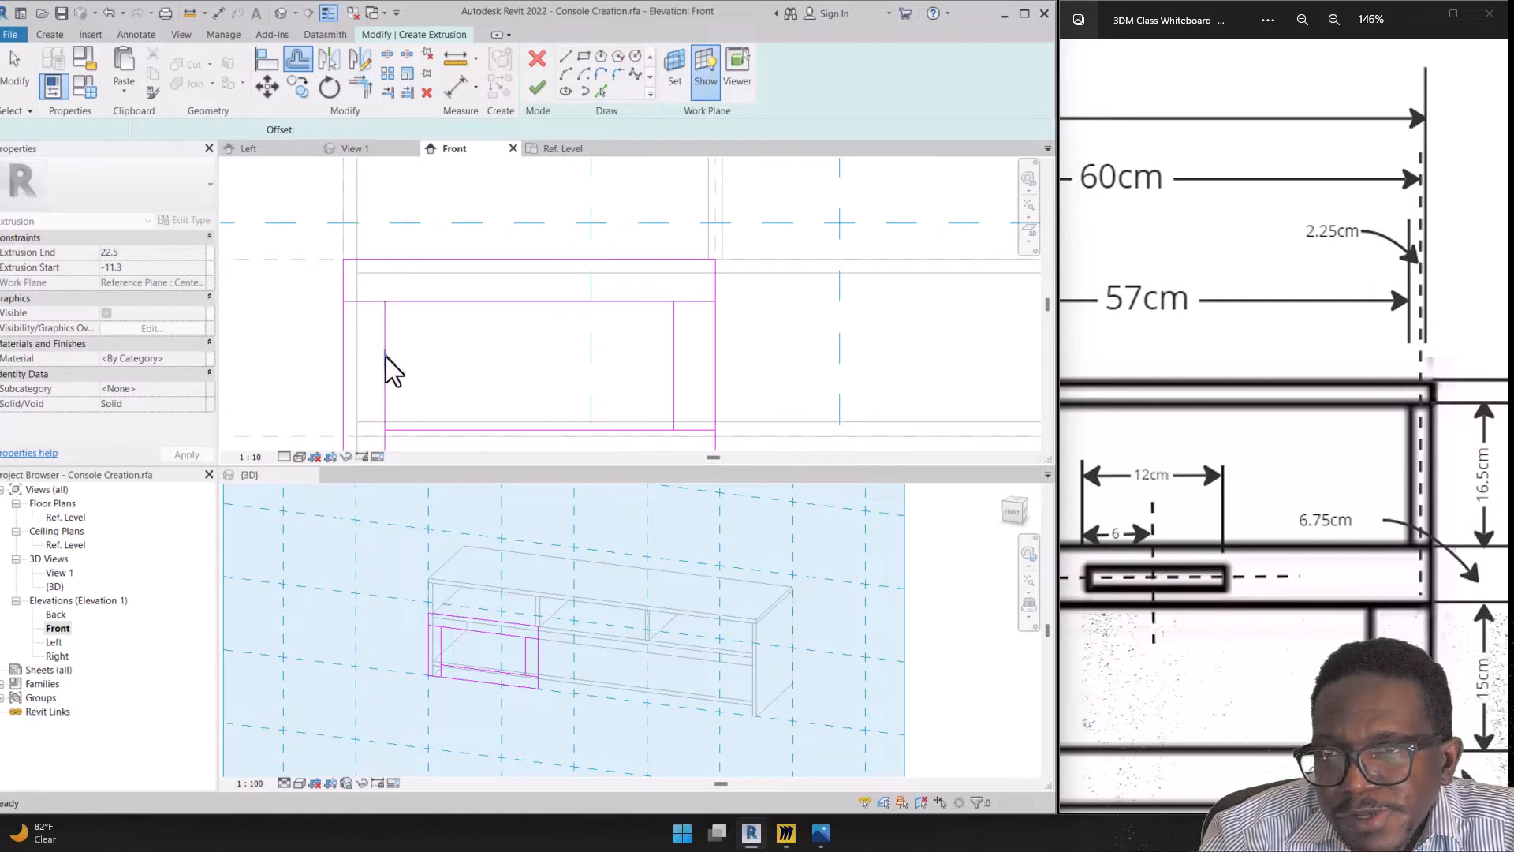
left_click(674, 322)
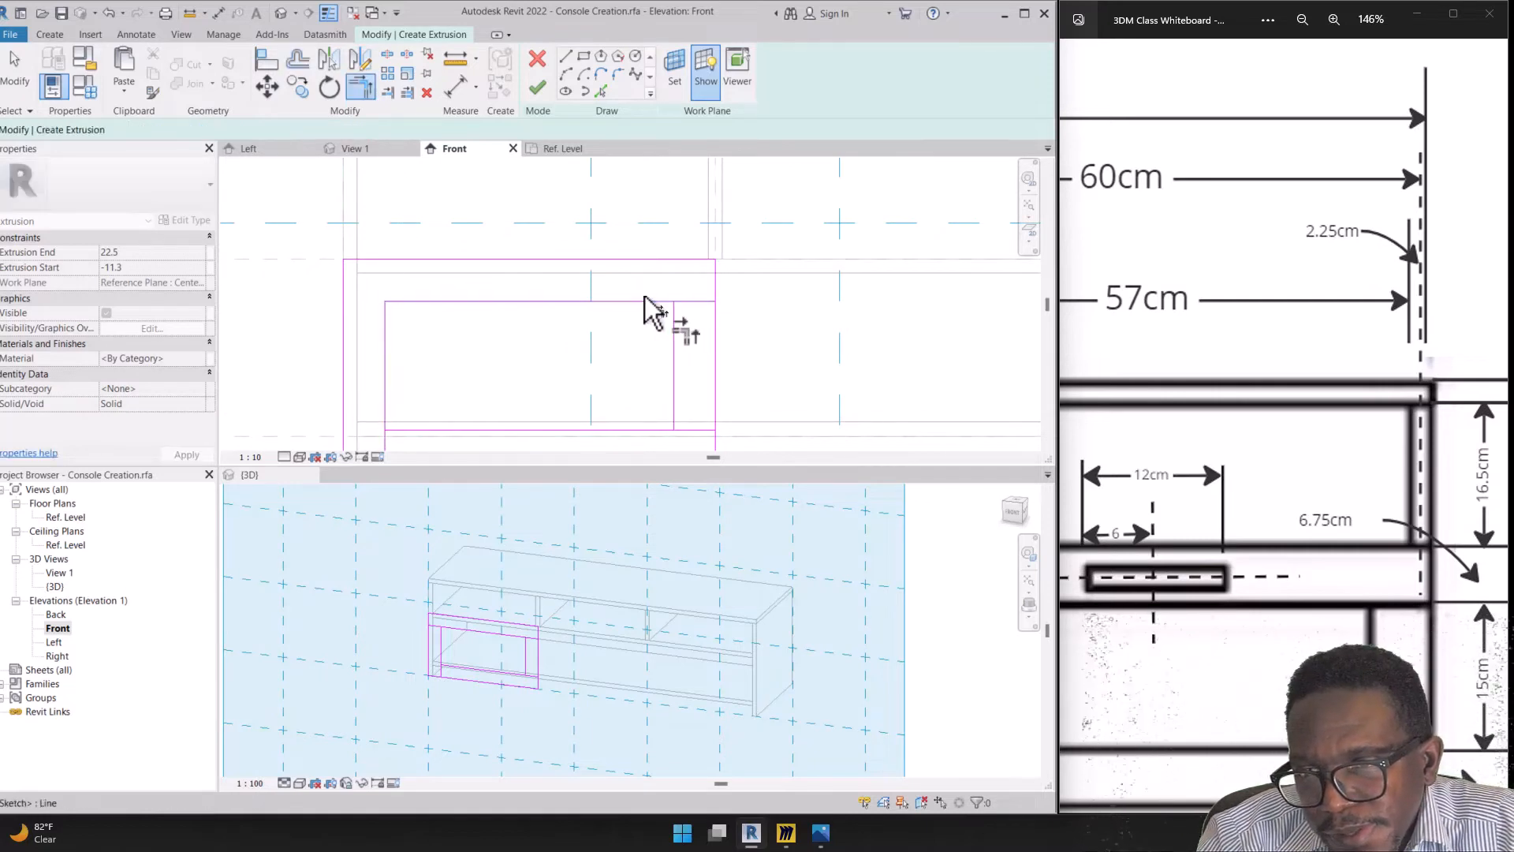
left_click(644, 300)
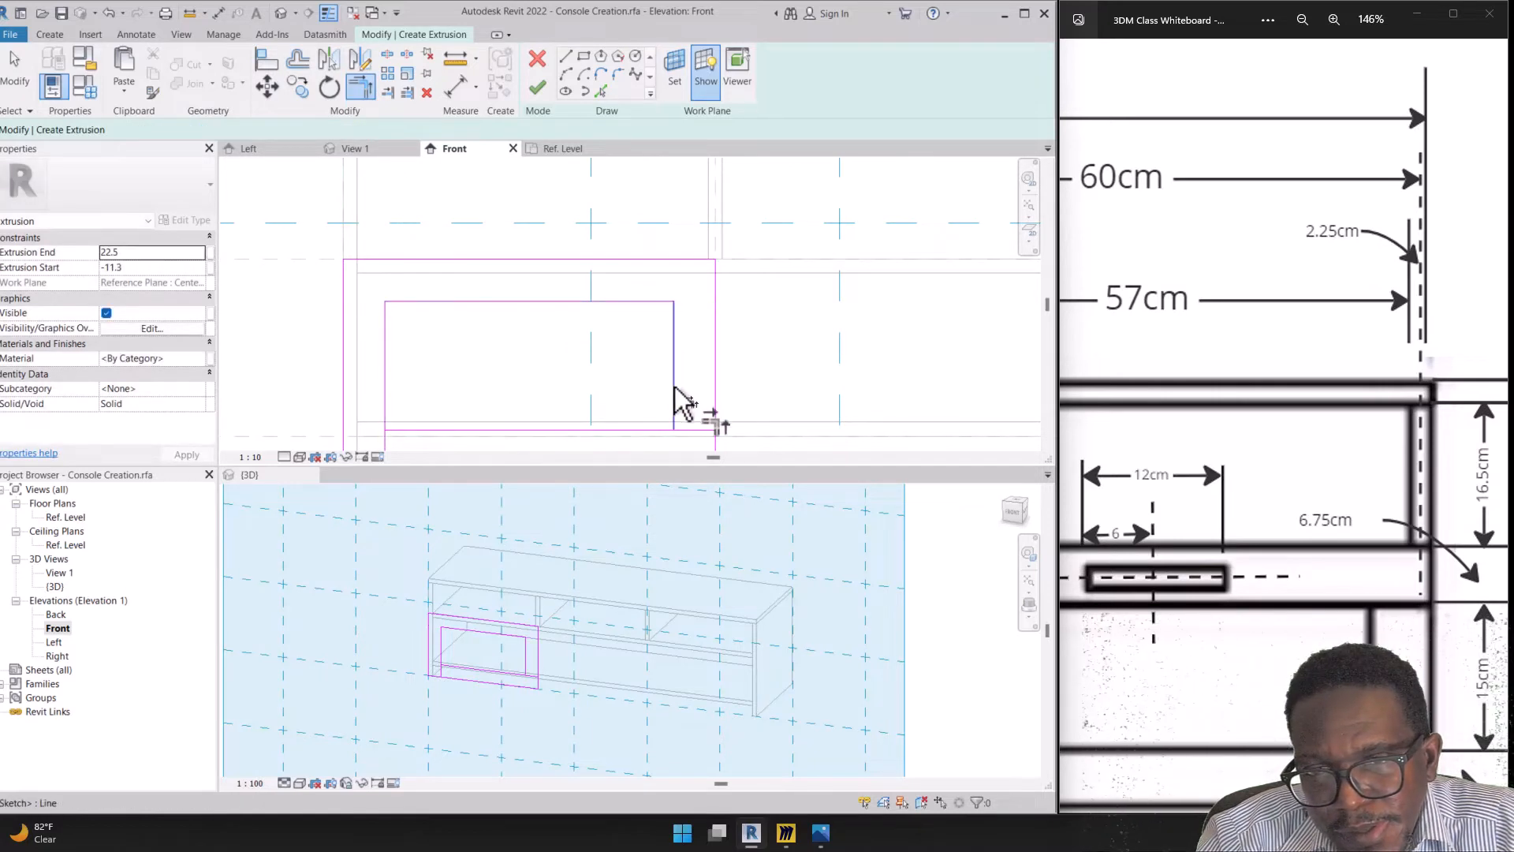
left_click(664, 431)
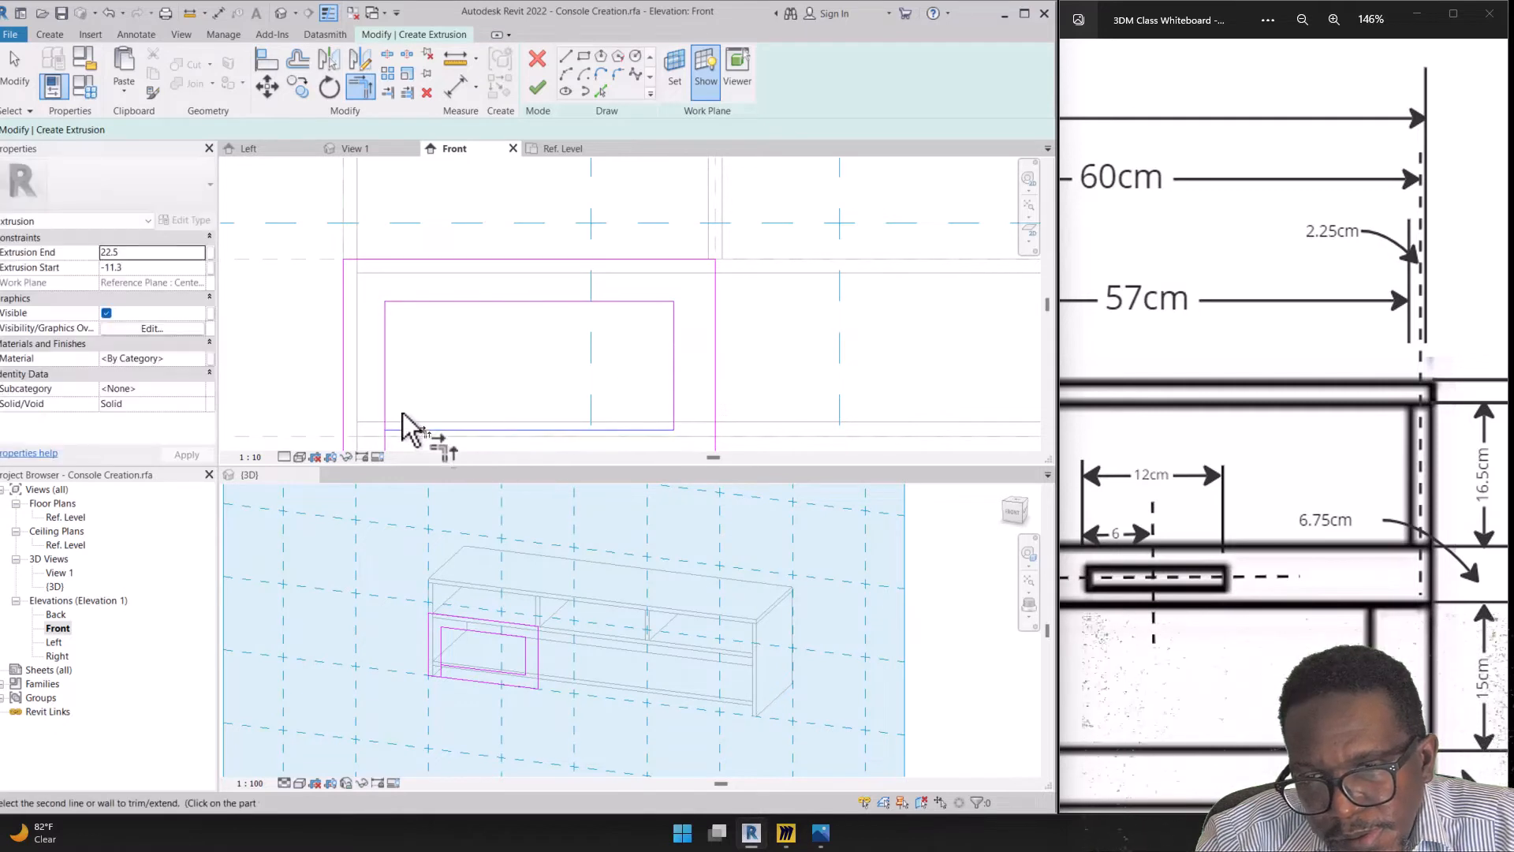
scroll(490, 314, "down", 2)
scroll(510, 395, "up", 1)
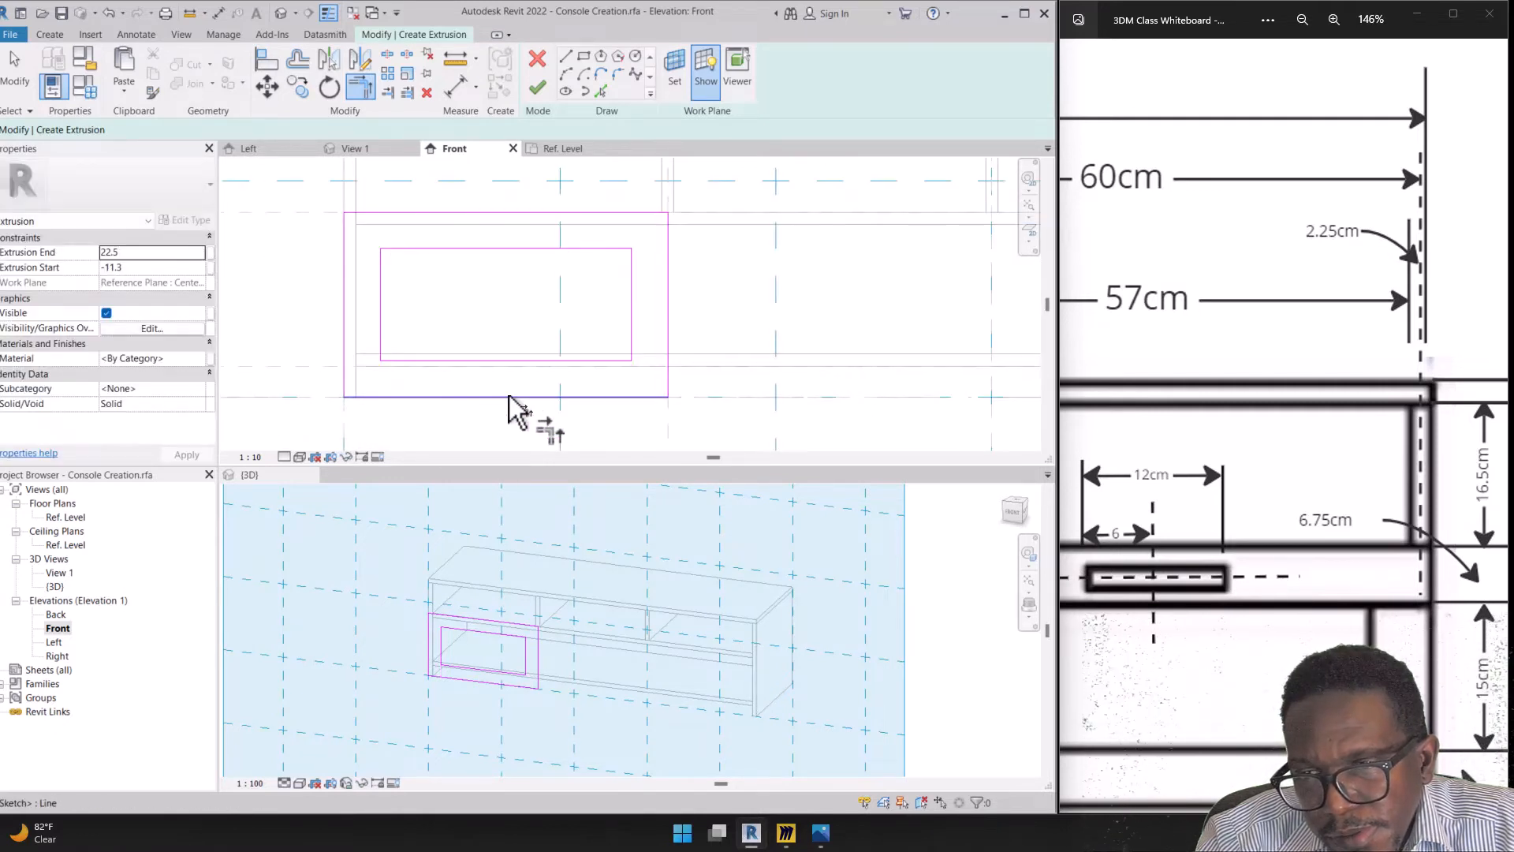
left_click(536, 87)
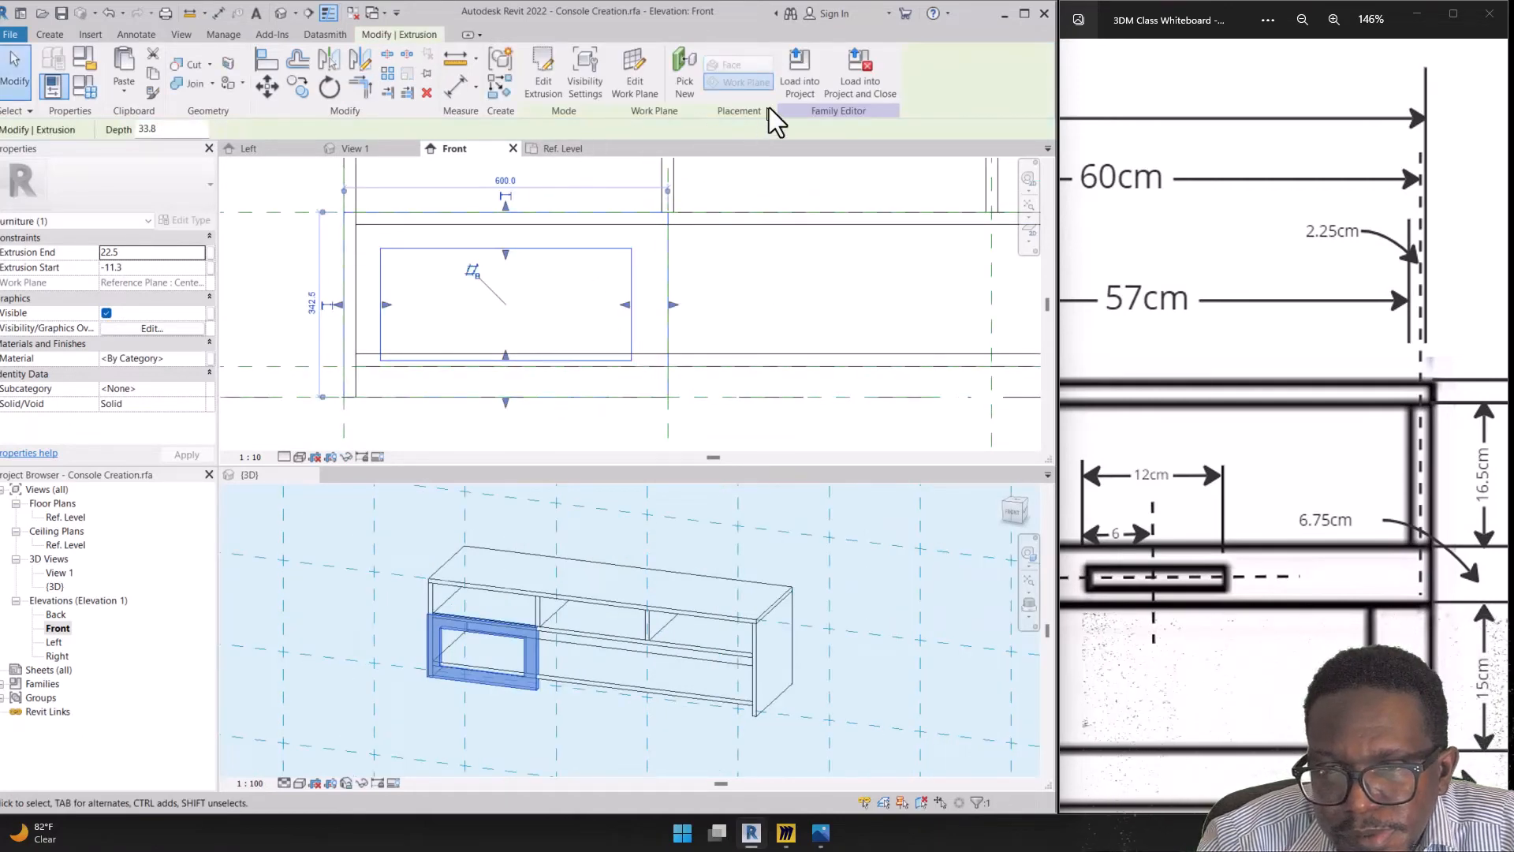
Reopen the frame's sketch, delete the inner rectangle's bottom line, and move the outer bottom edge up to the bottom shelf's underside
left_click(535, 79)
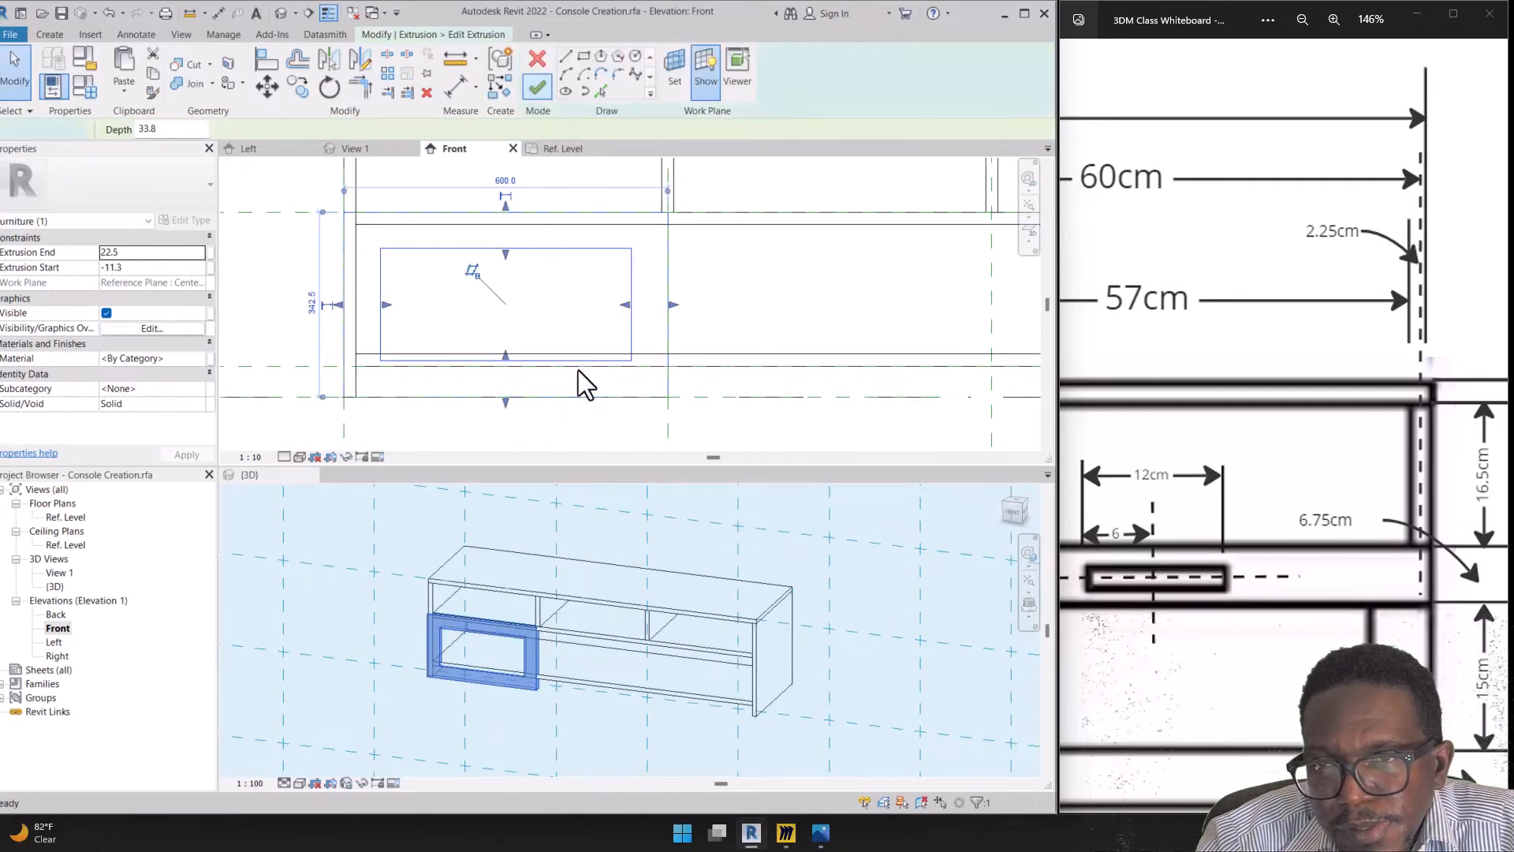
scroll(434, 366, "up", 2)
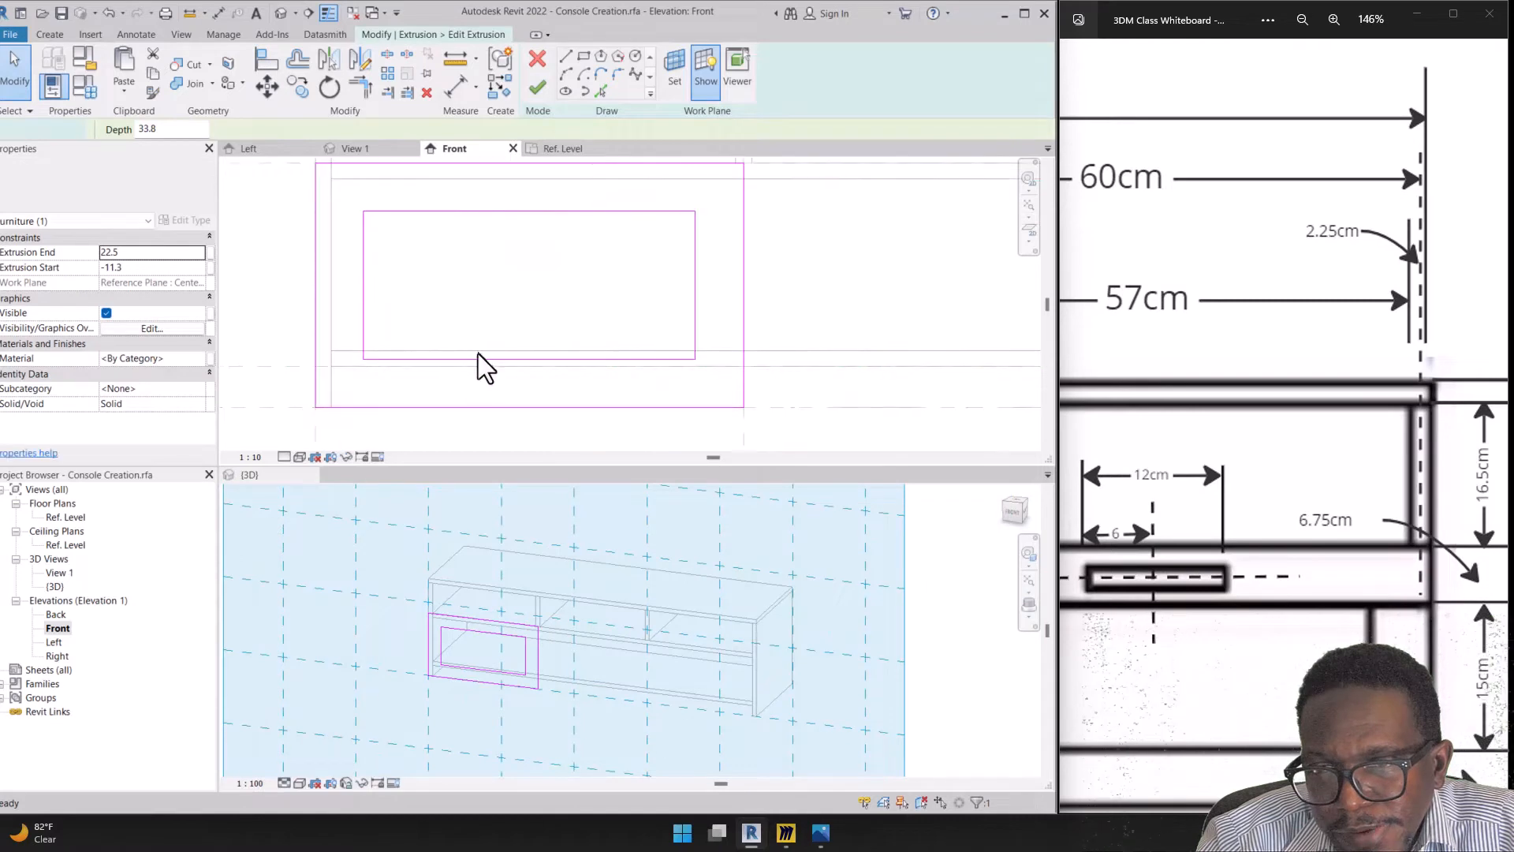
key("Escape")
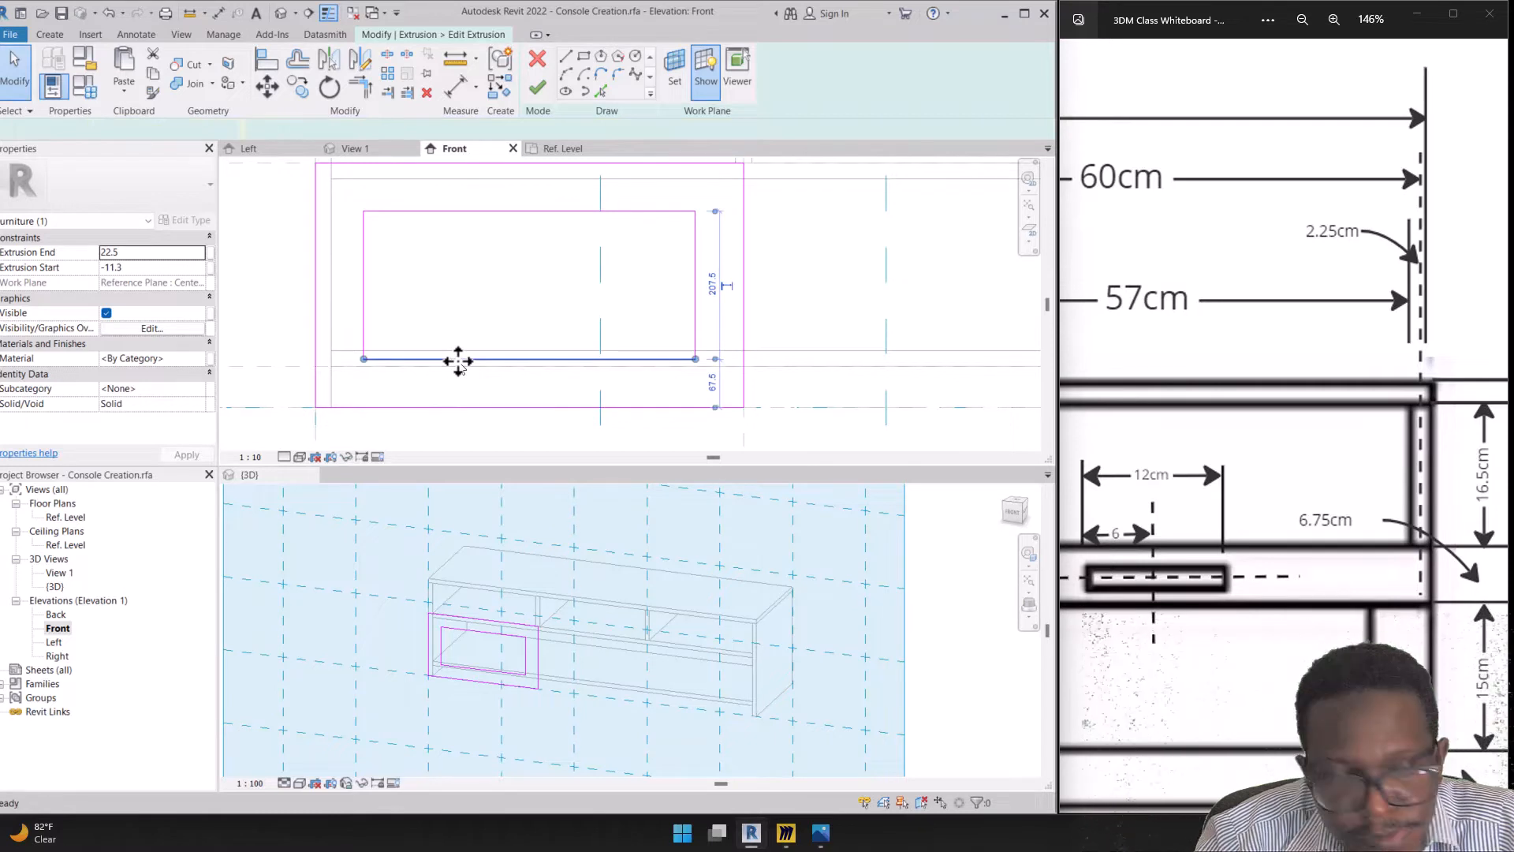
key("Delete")
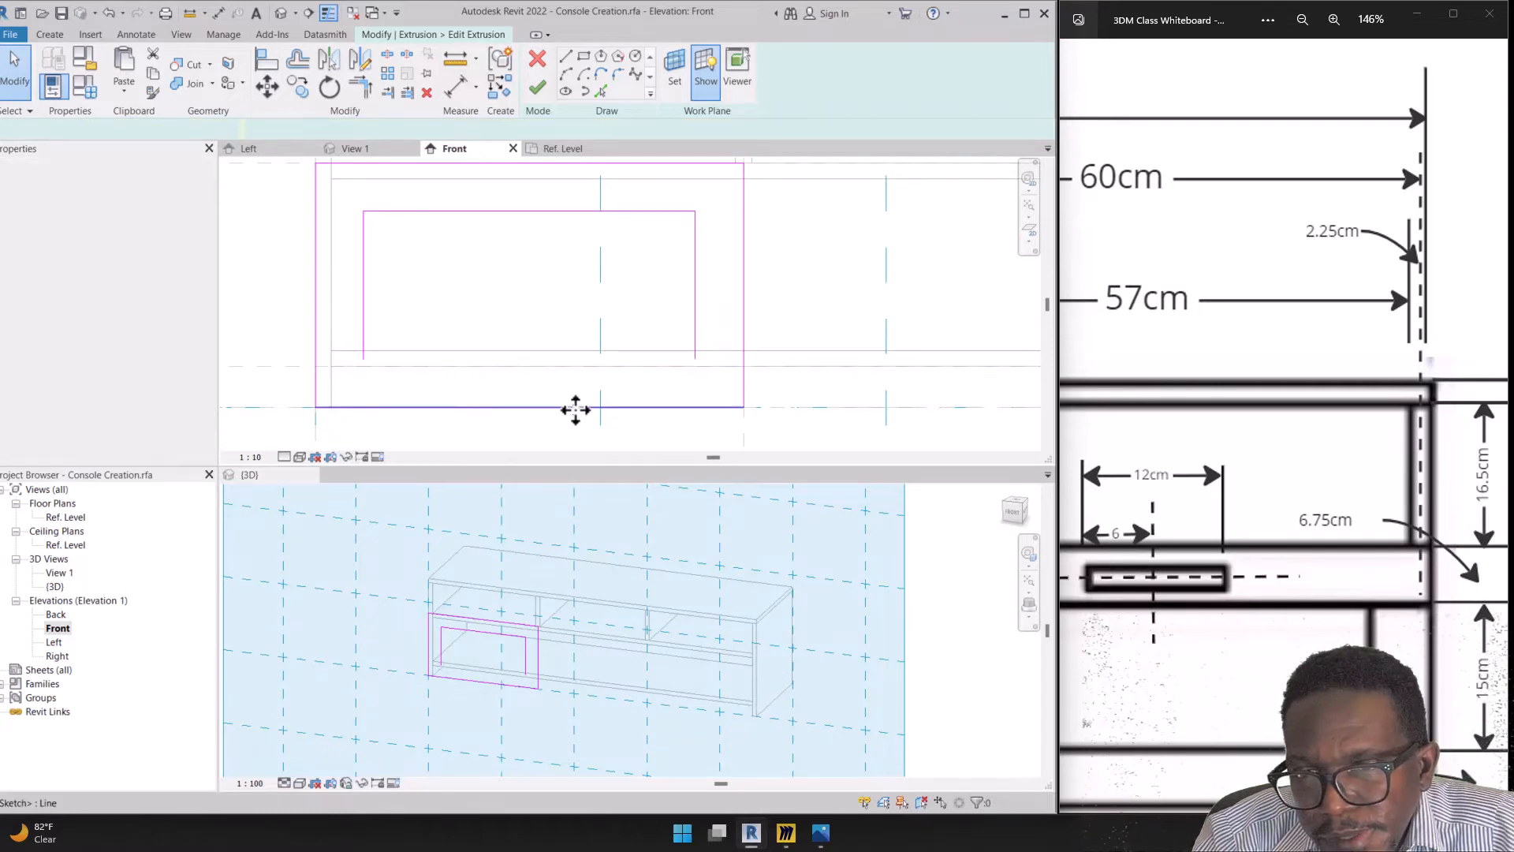
mouse_move(576, 409)
left_mouse_down()
mouse_move(588, 355)
mouse_move(582, 366)
left_mouse_up()
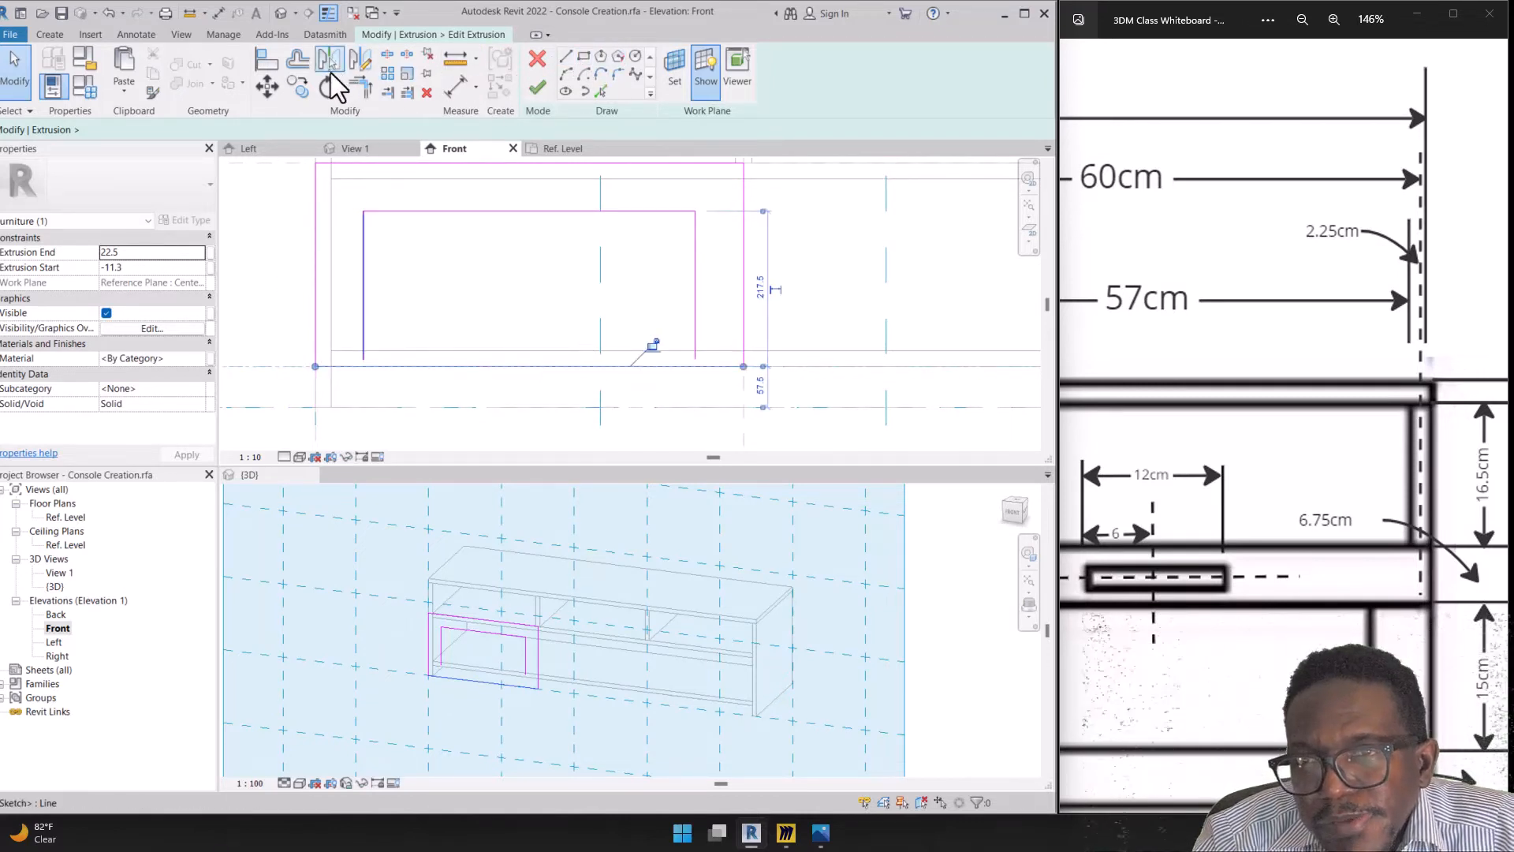
Offset a copy of the outer bottom edge 67.5 mm upward, trim it with both inner side lines, and finish the frame sketch
left_click(297, 60)
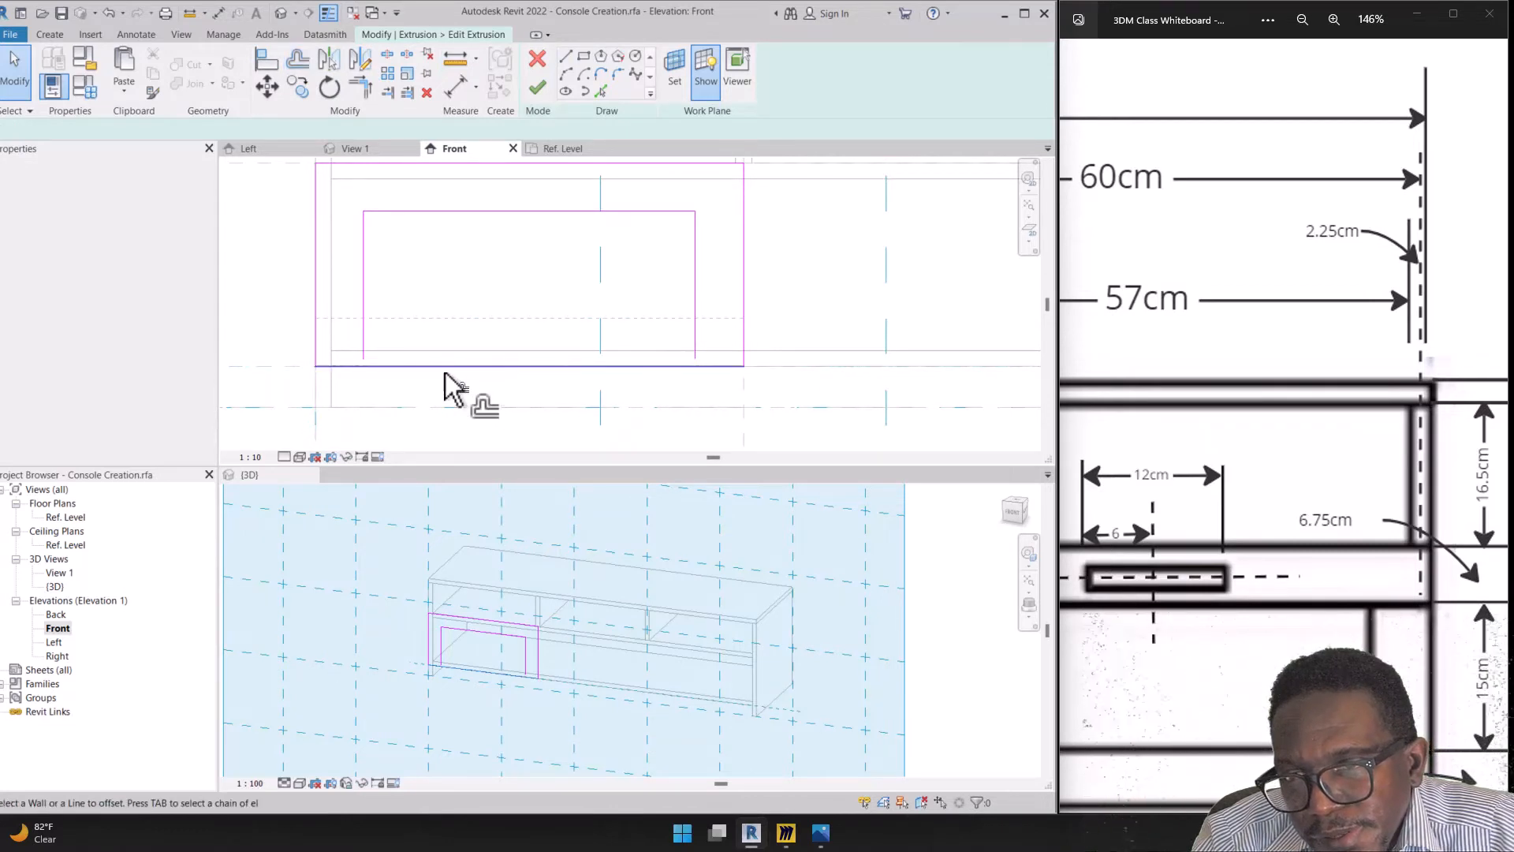
left_click(605, 277)
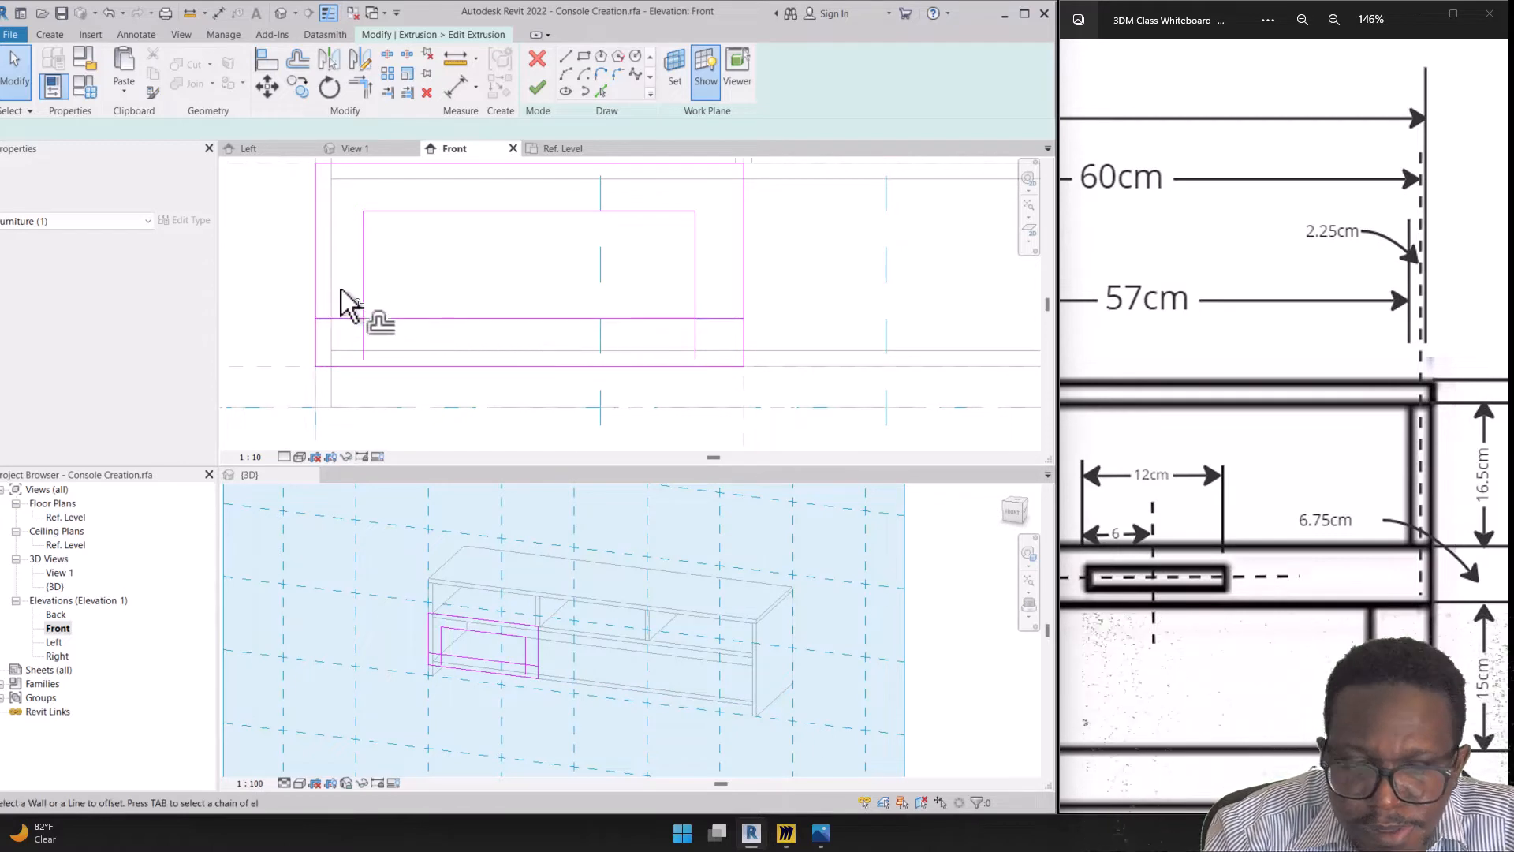
key("t")
key("r")
left_click(366, 299)
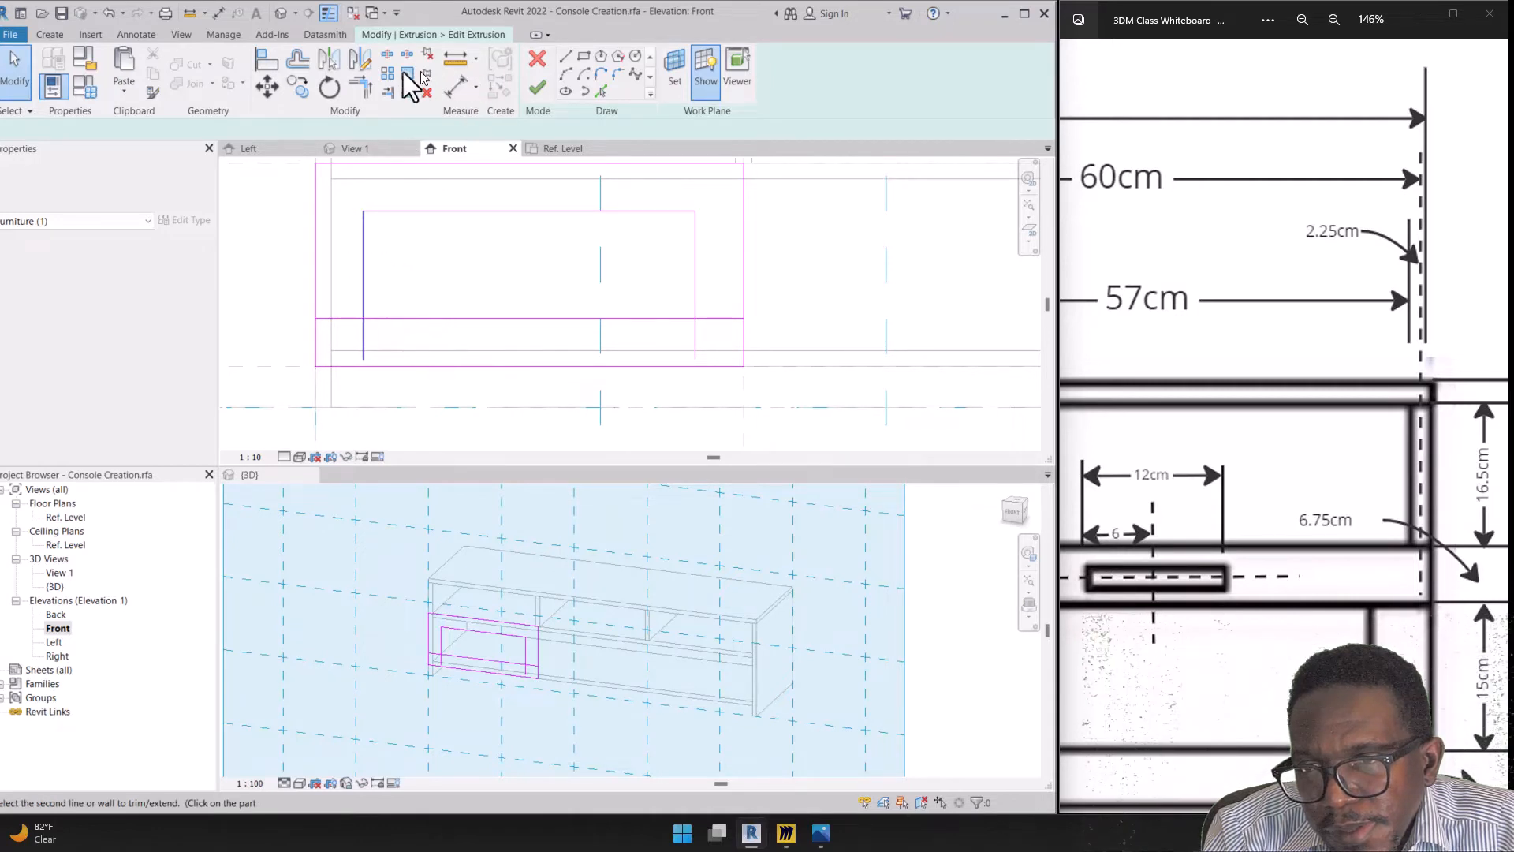
left_click(372, 84)
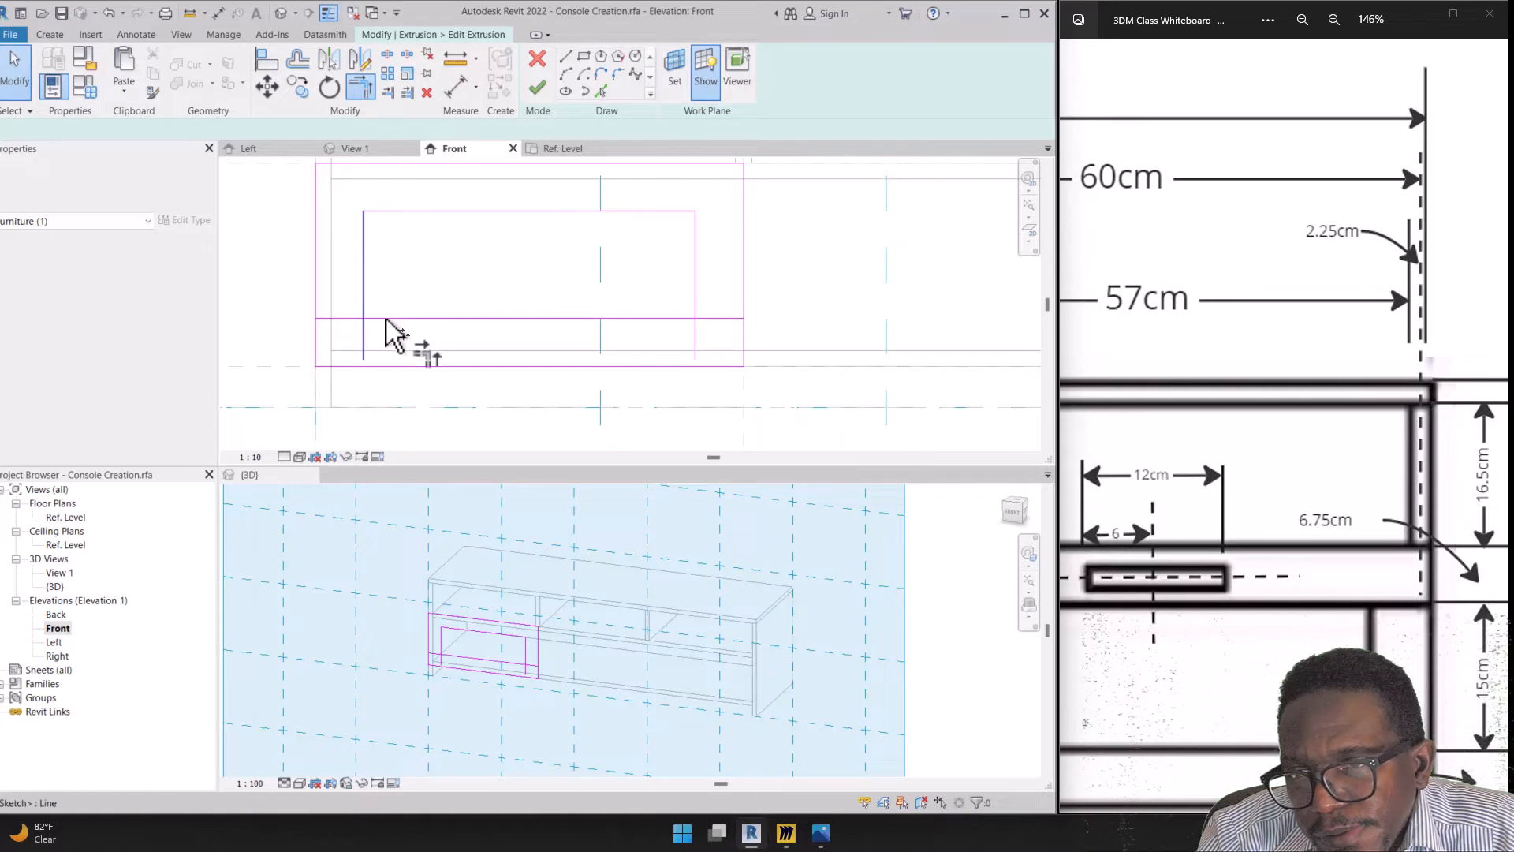
left_click(386, 319)
left_click(366, 296)
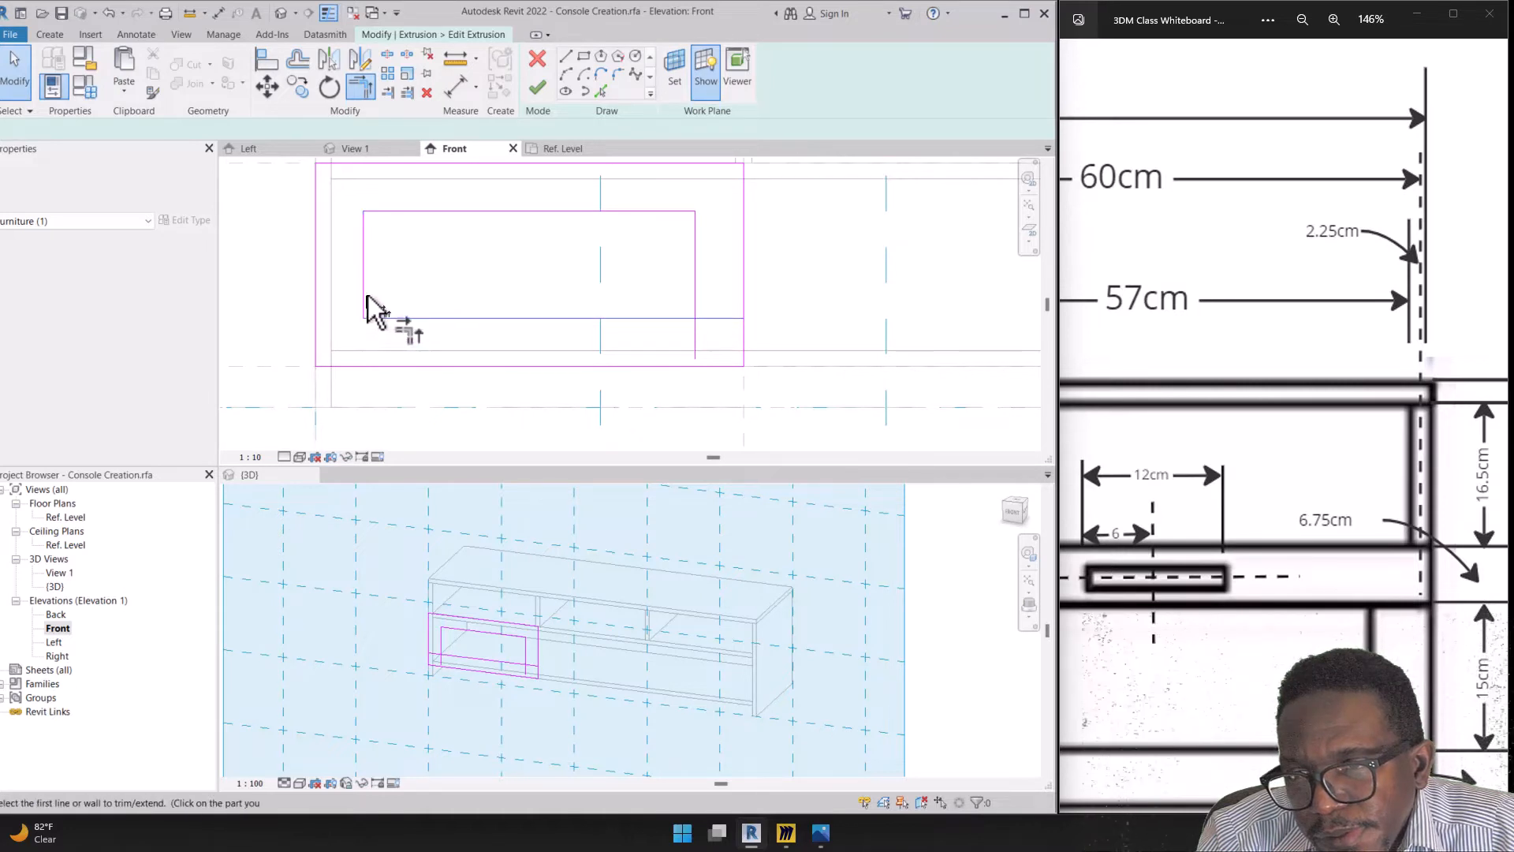
left_click(680, 331)
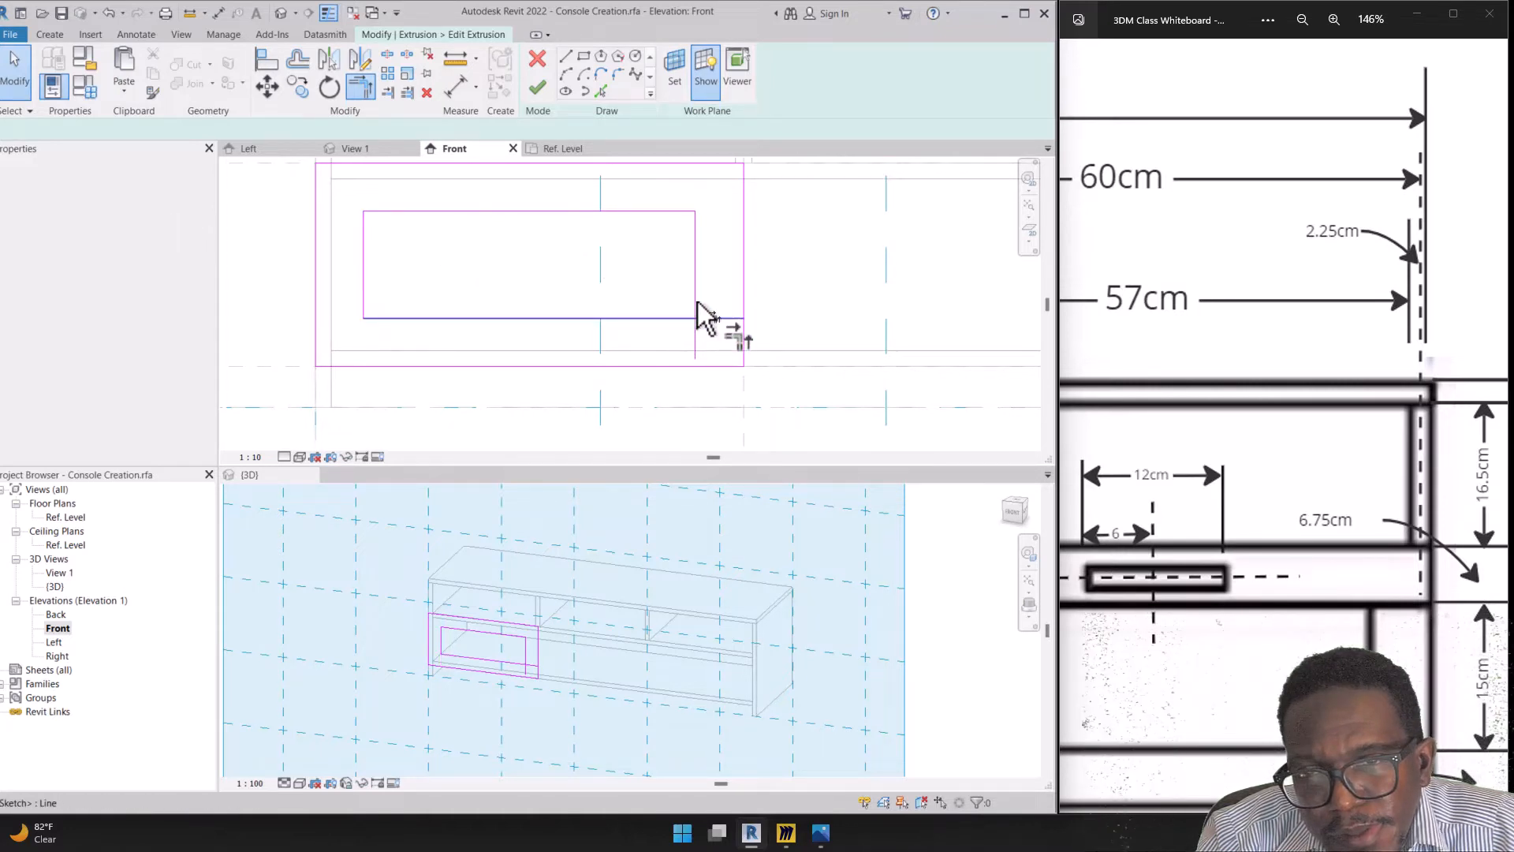
left_click(697, 306)
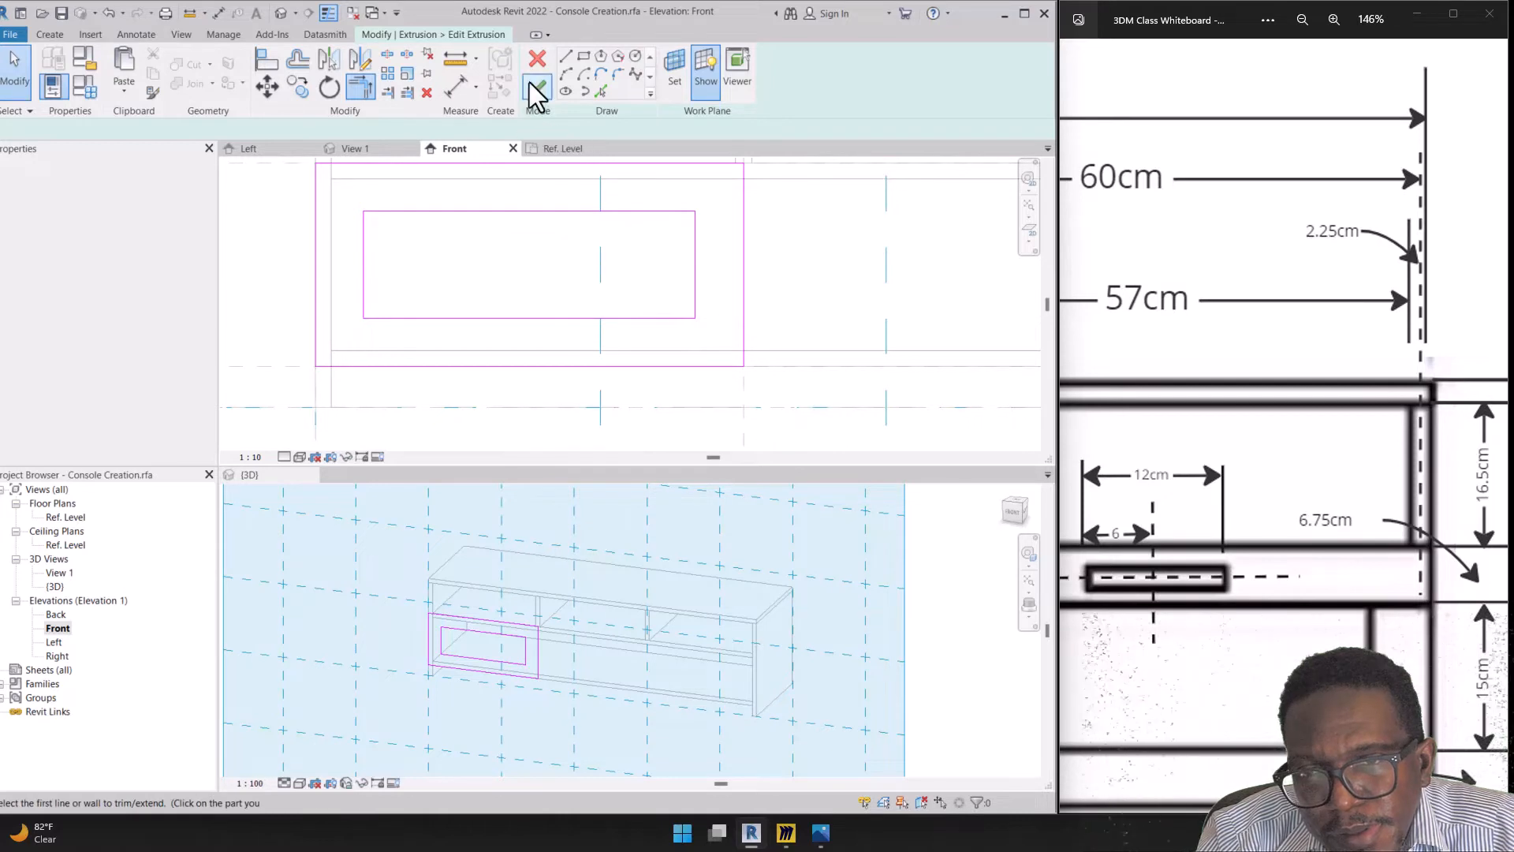
left_click(536, 91)
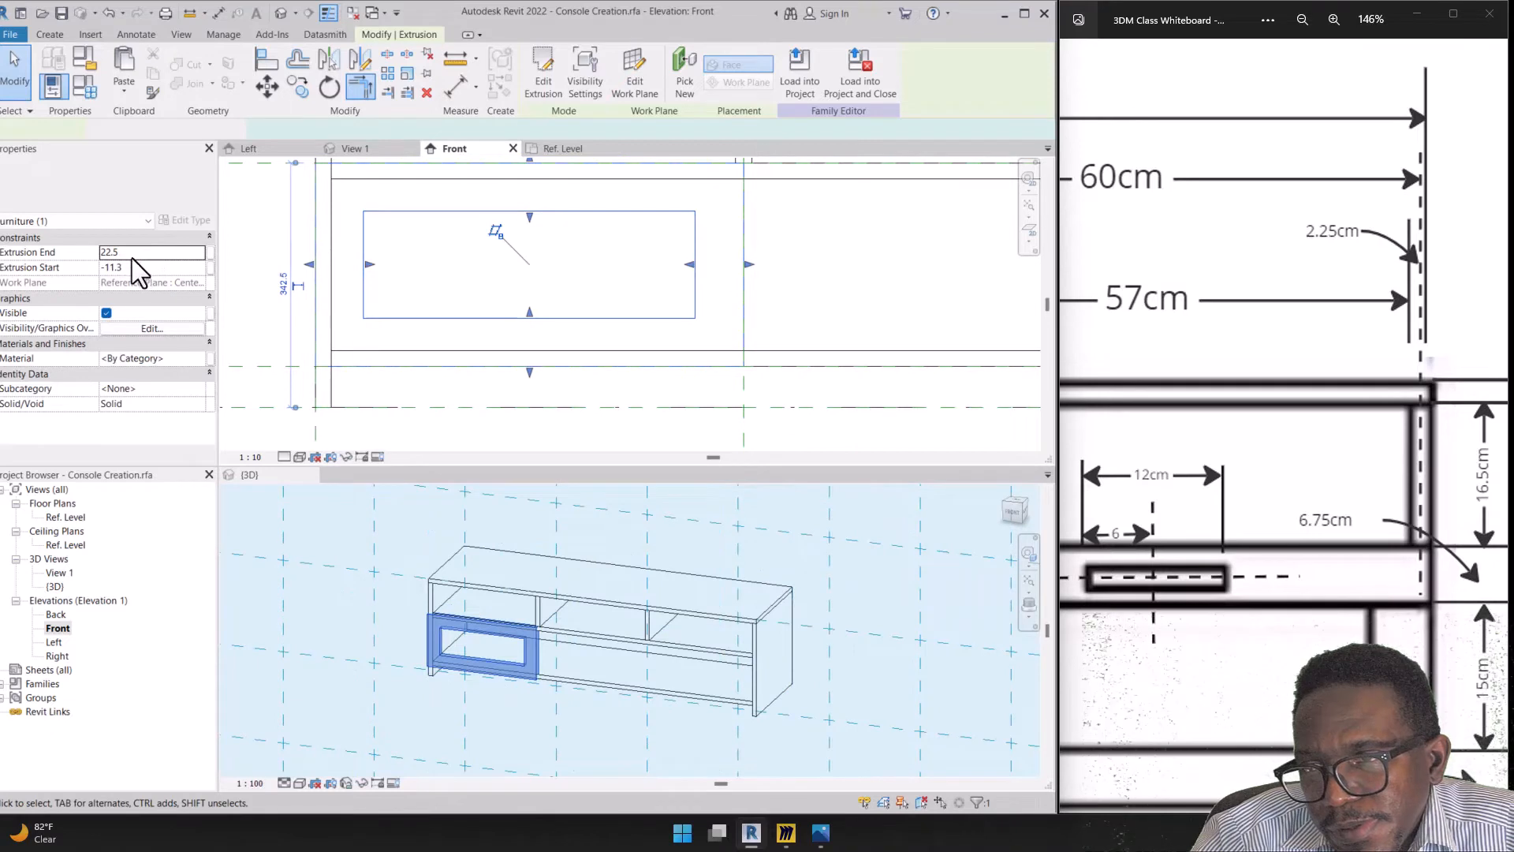
Set the drawer frame's extrusion start to 0
left_click(135, 269)
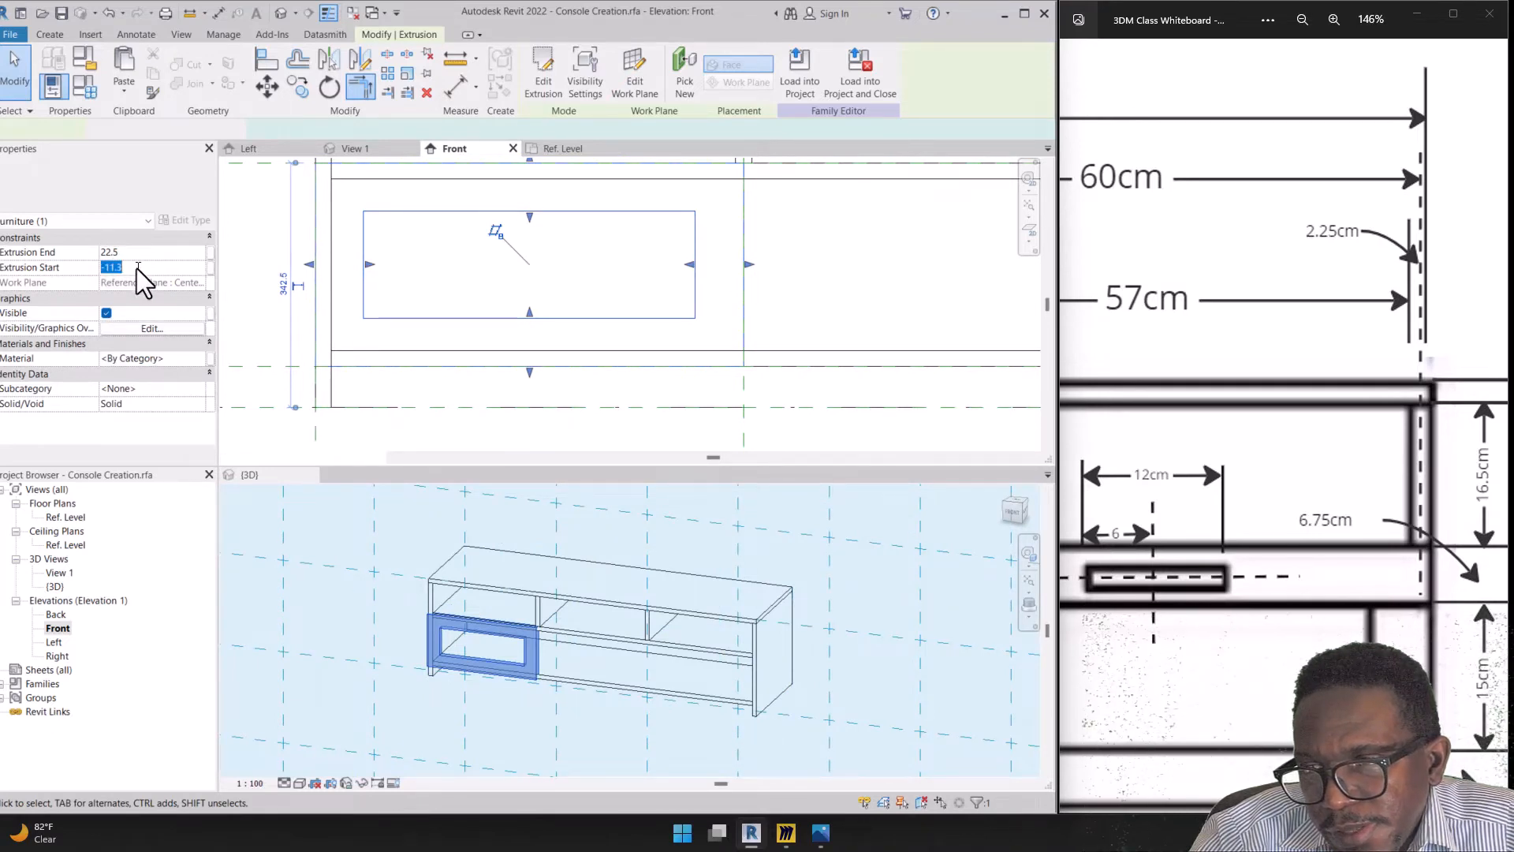
type("0")
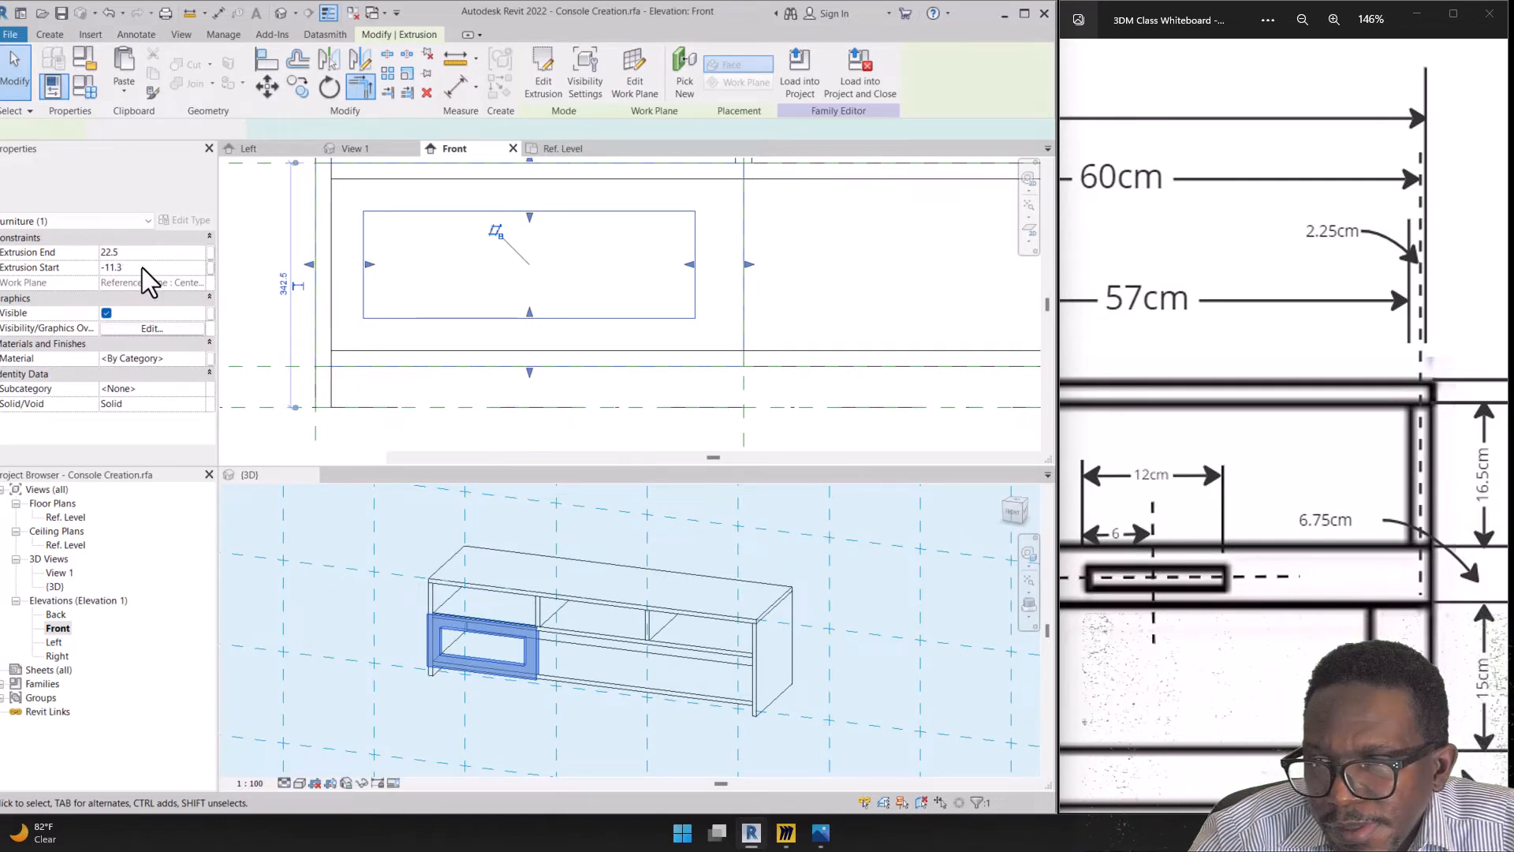
left_click(142, 267)
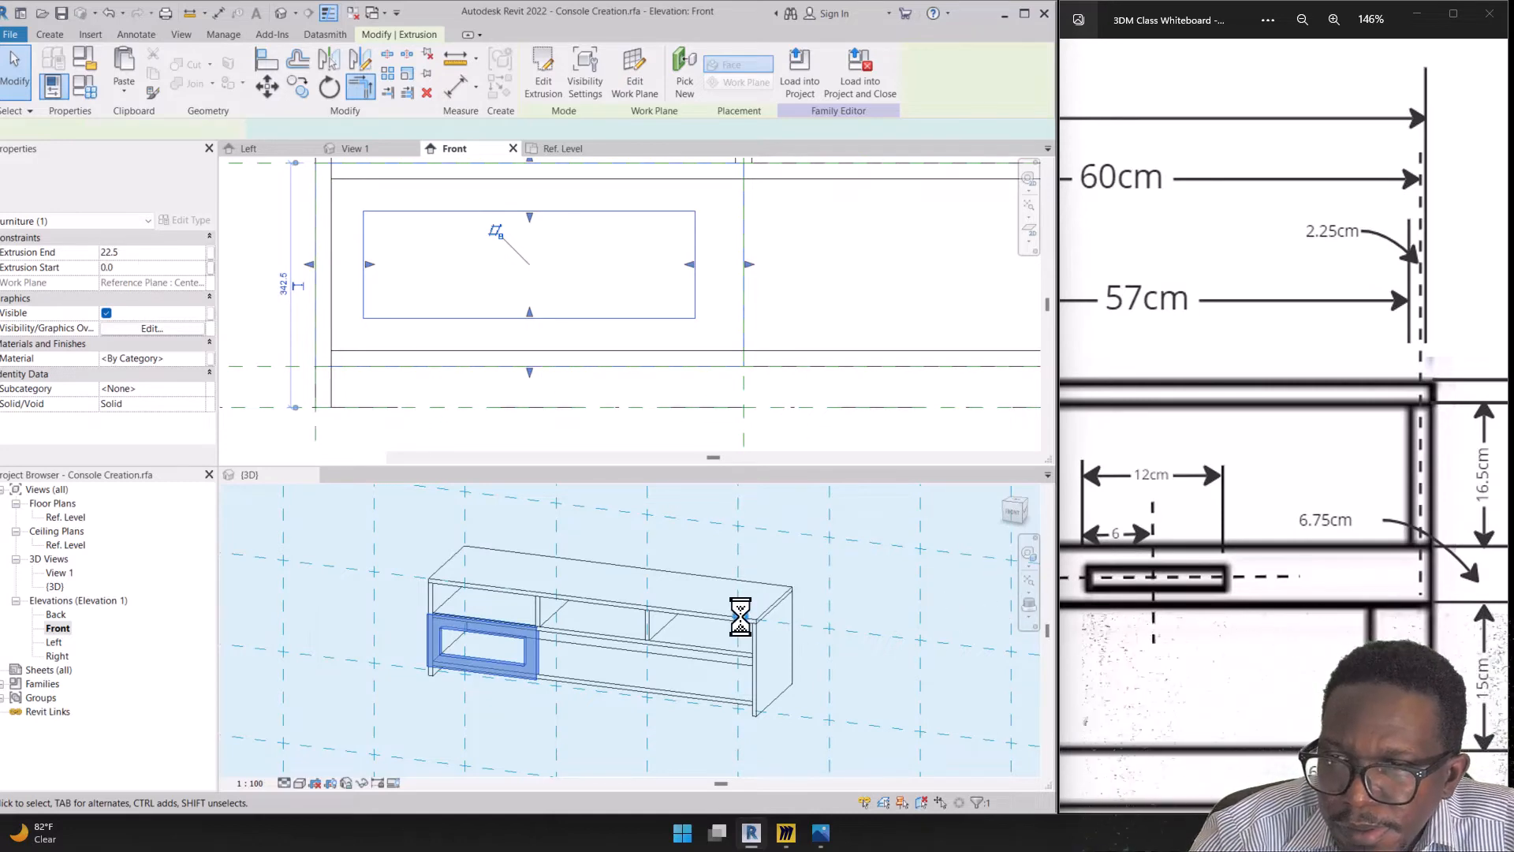
left_click(440, 675)
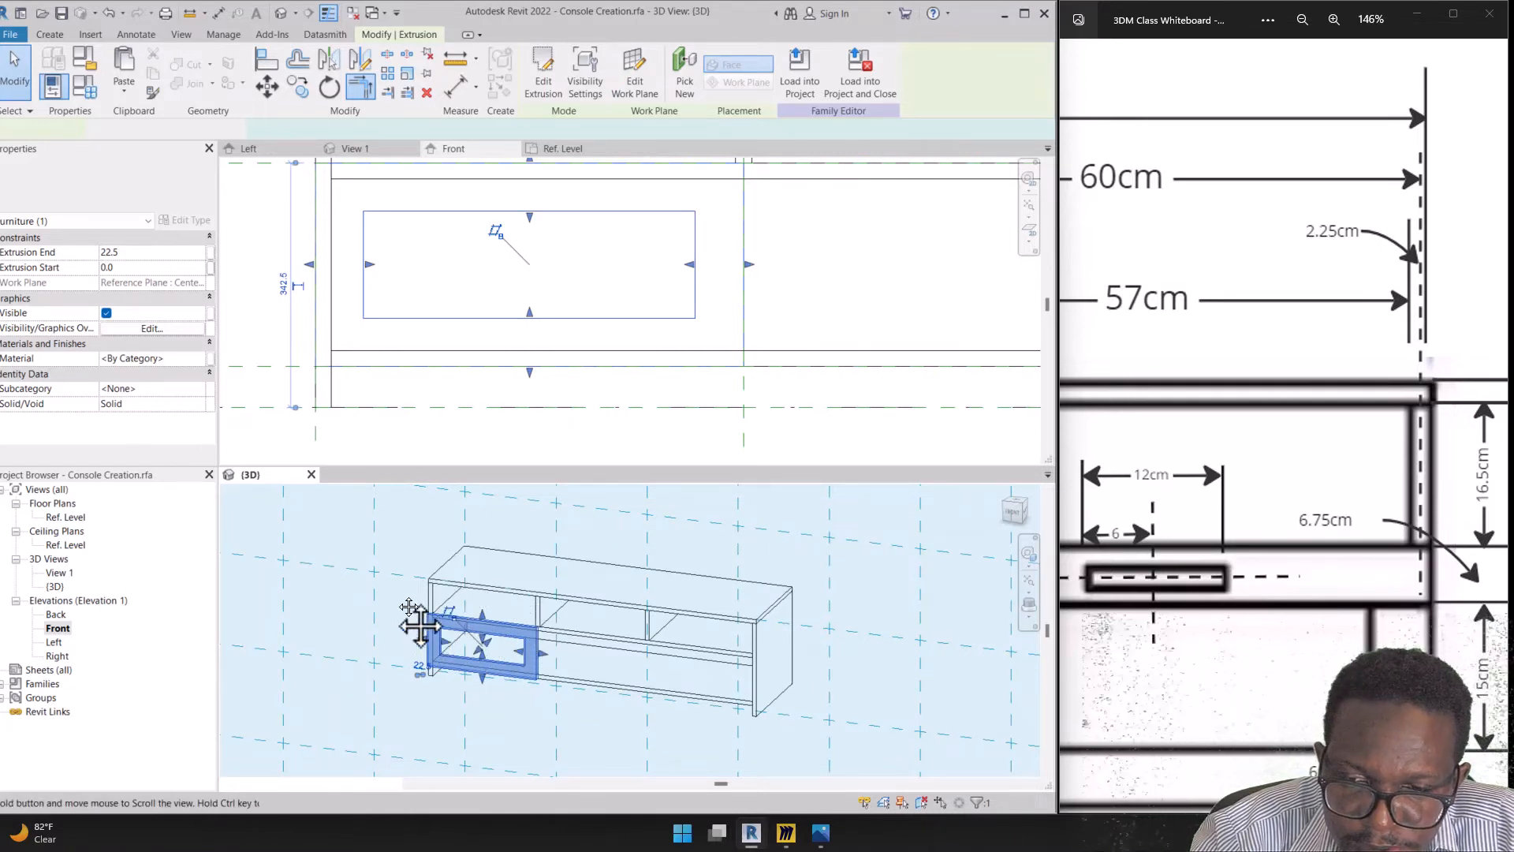
scroll(471, 682, "down", 3)
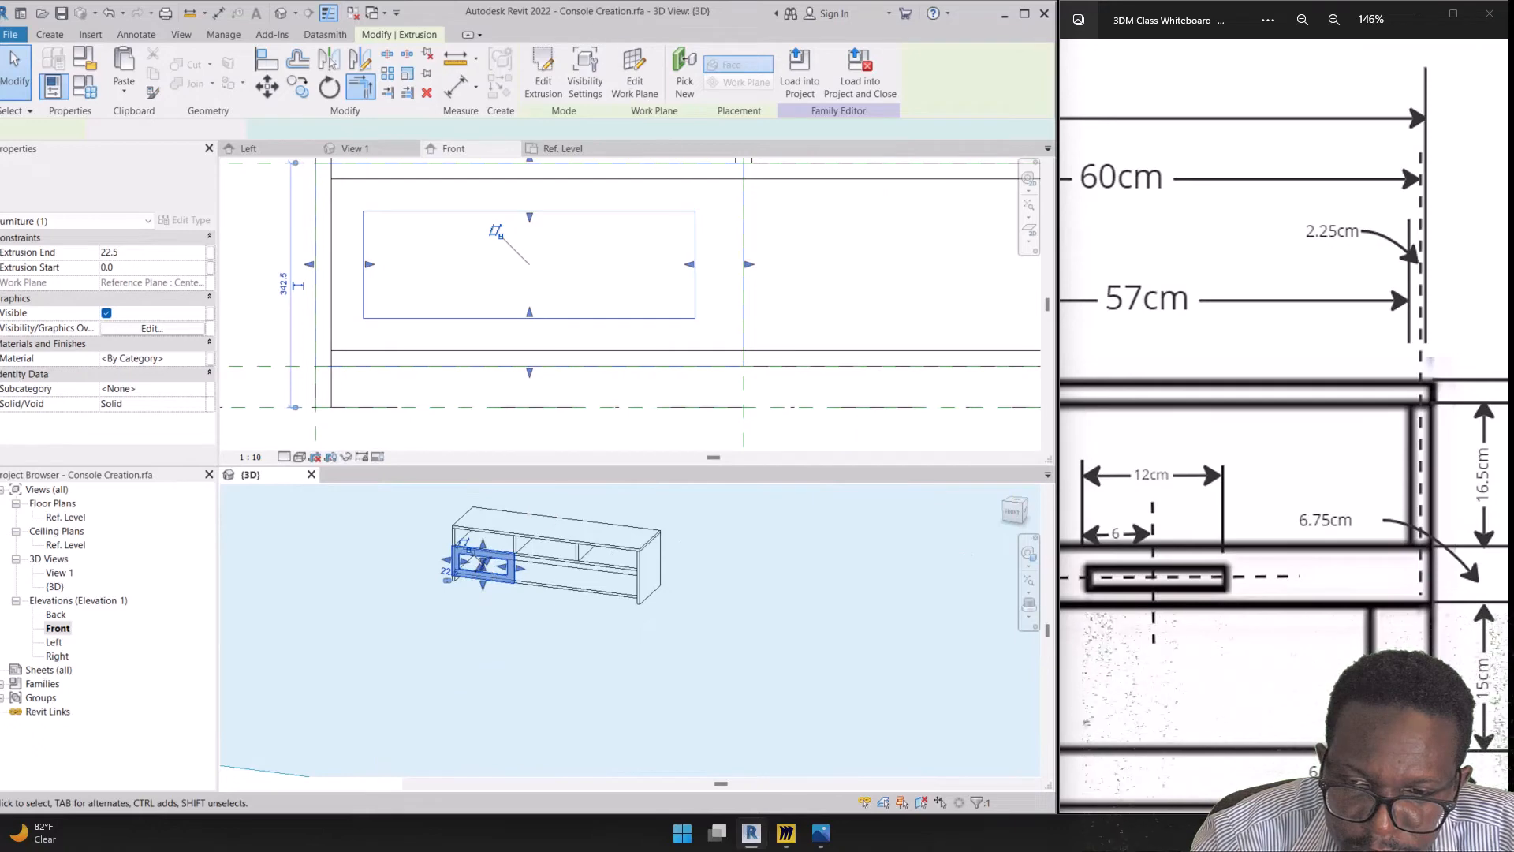
left_click(1024, 502)
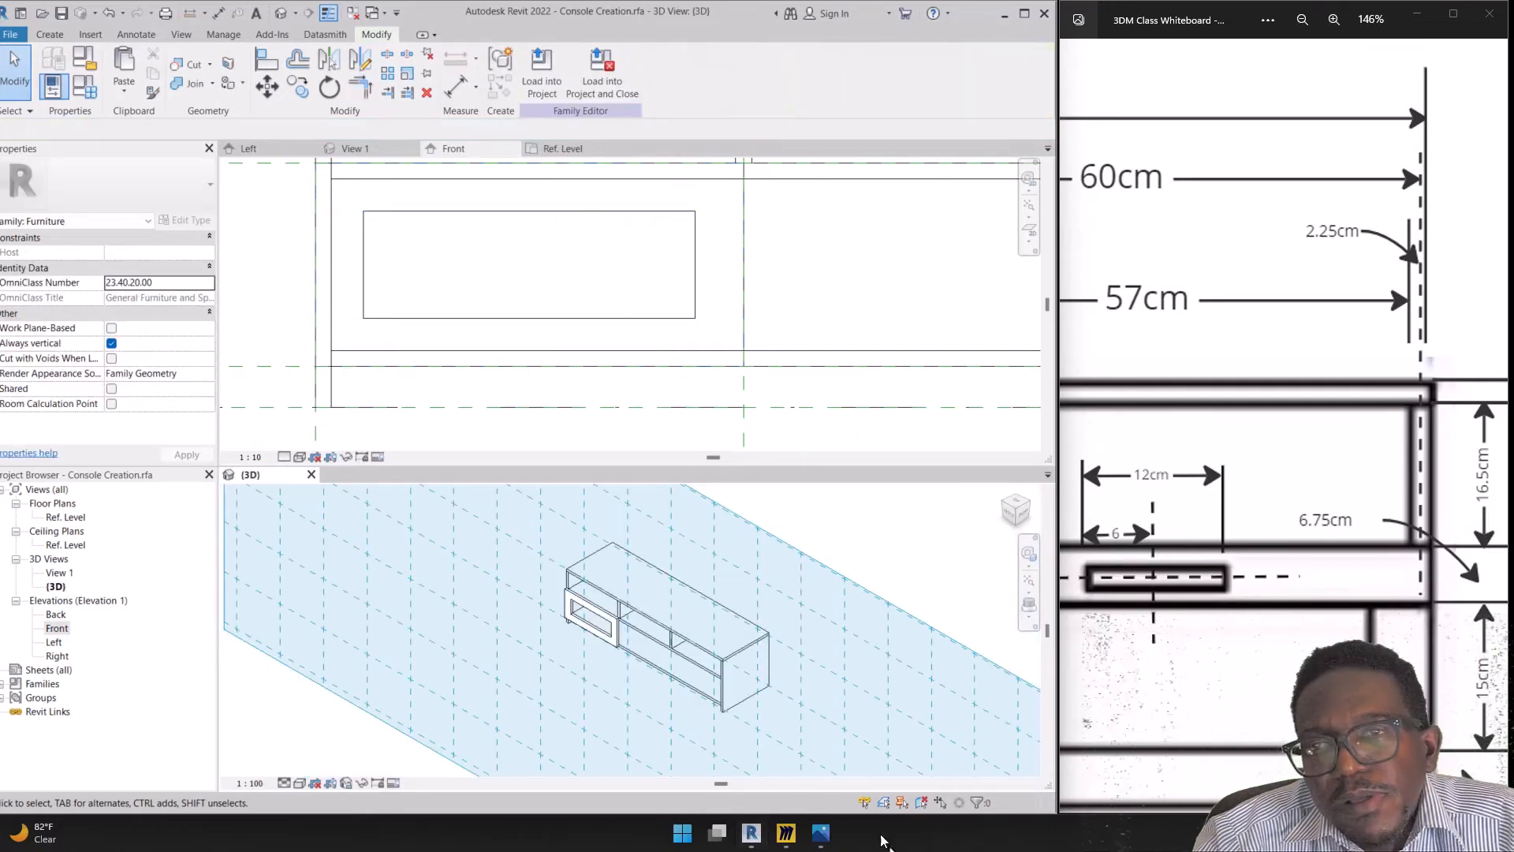
scroll(602, 642, "up", 5)
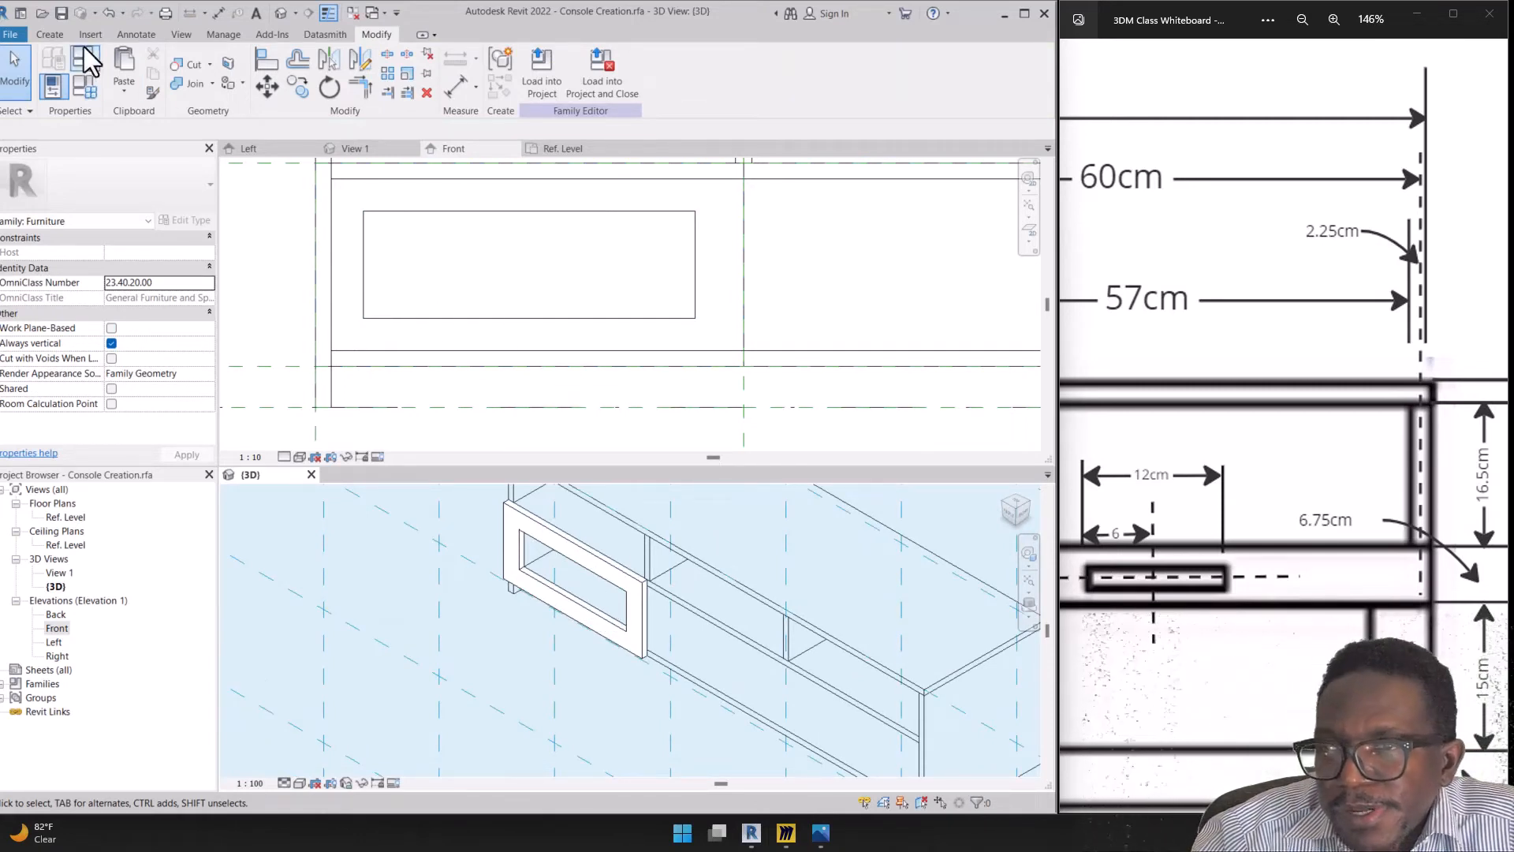
Start a new extrusion and sketch a 150 mm high rectangle in Front elevation, corner to corner in the drawer frame's opening
left_click(55, 34)
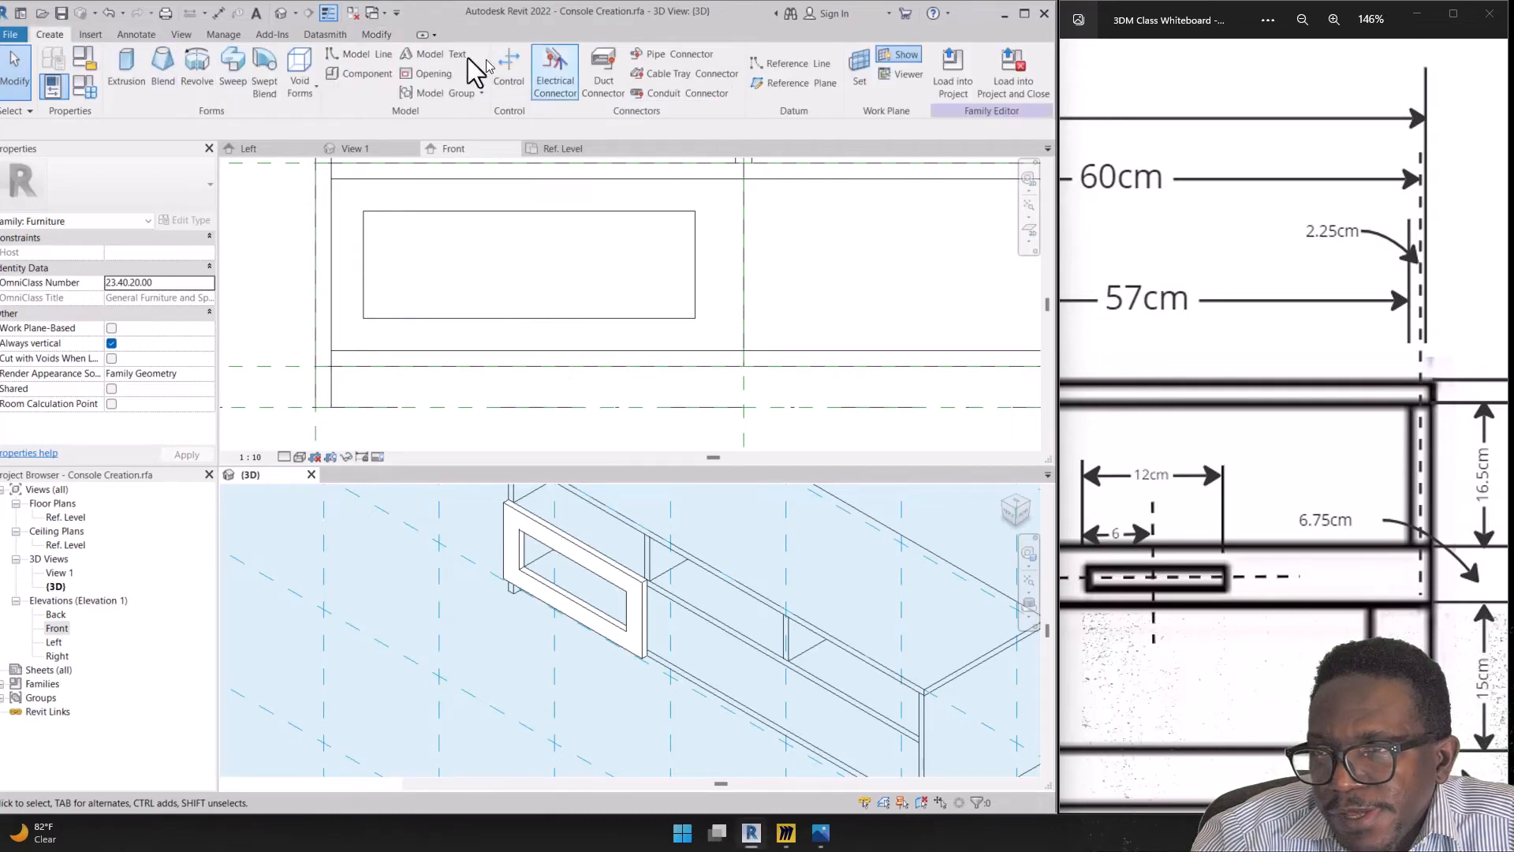
left_click(126, 75)
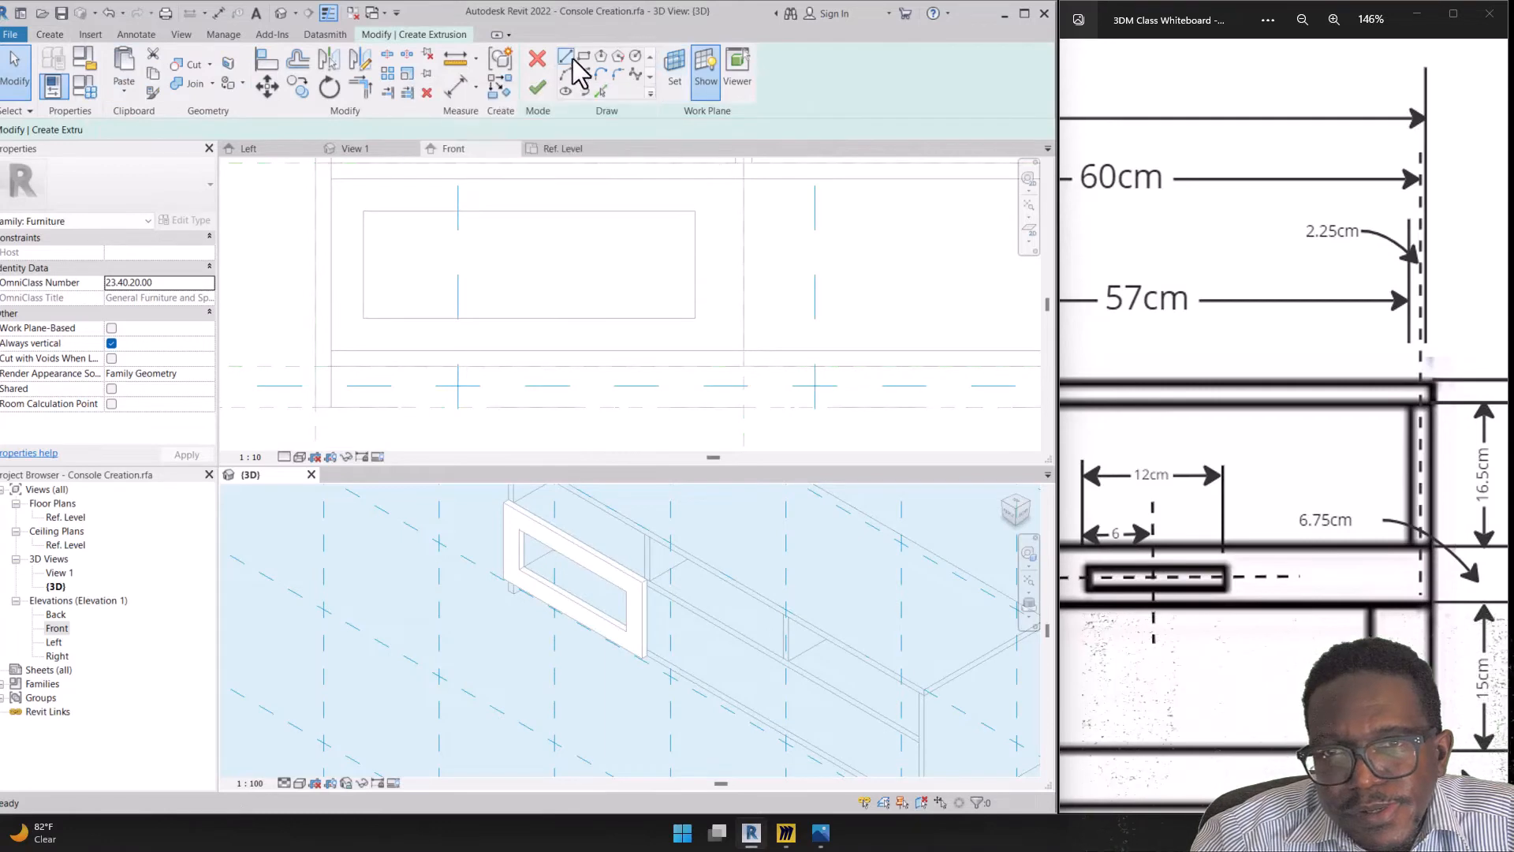
left_click(583, 57)
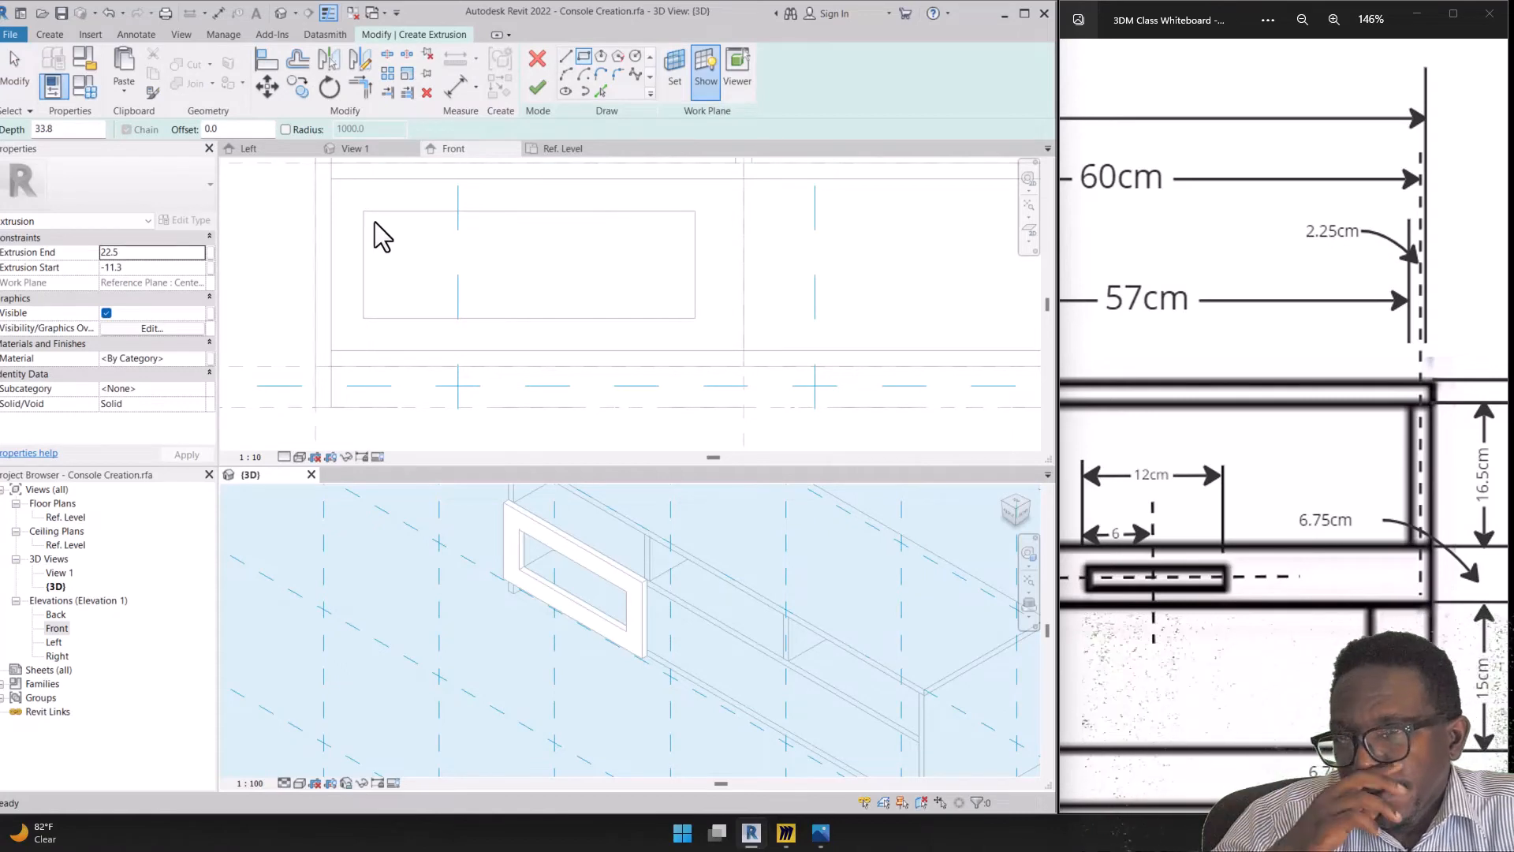
left_click(378, 227)
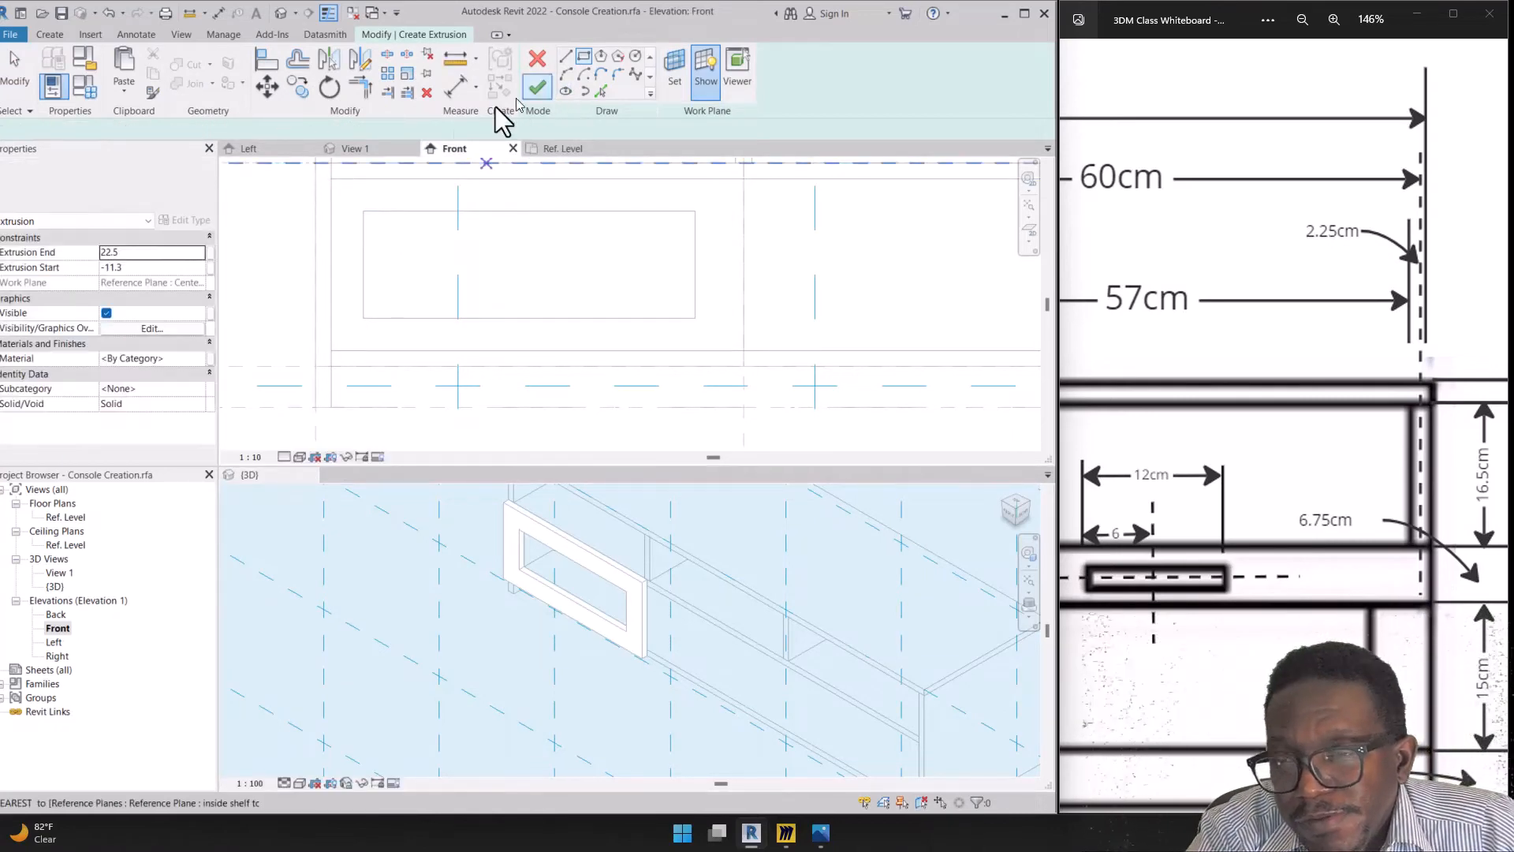
left_click(364, 211)
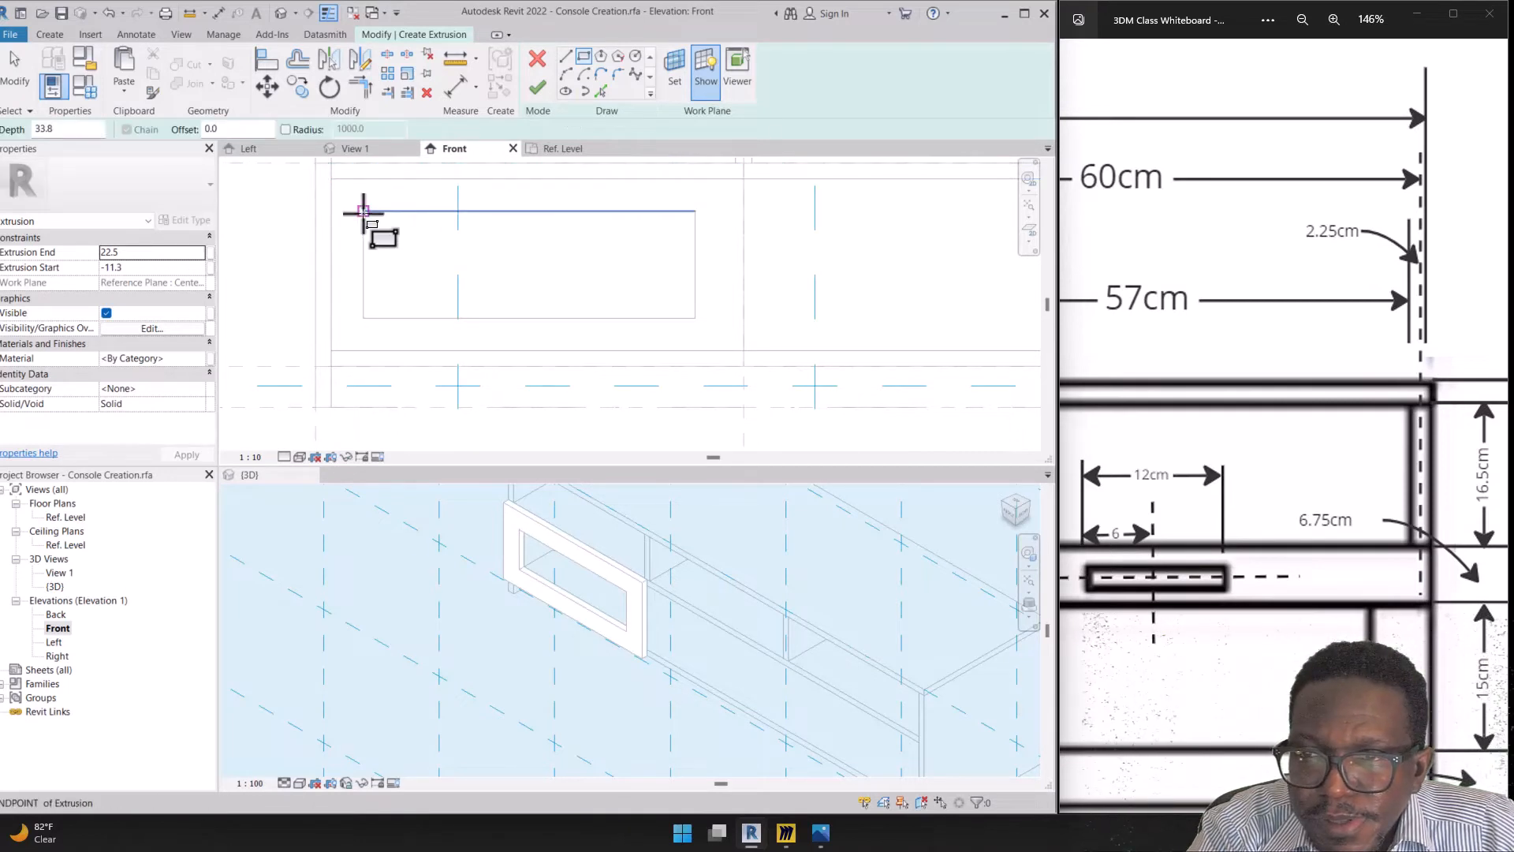
left_click(695, 318)
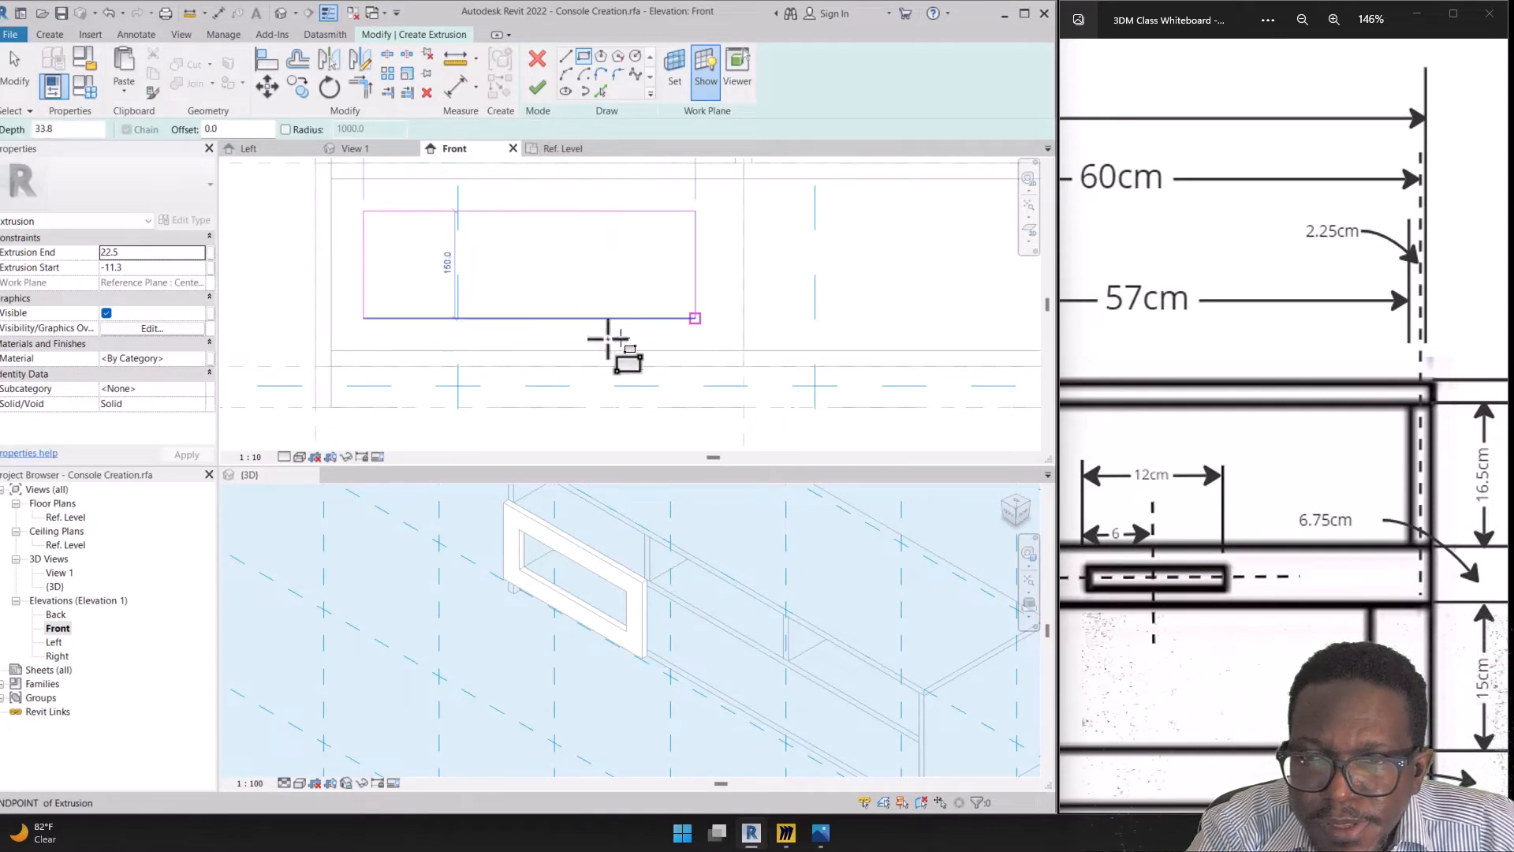
Set the inner panel's extrusion start to 0 and extrusion end to 10 mm
left_click(138, 267)
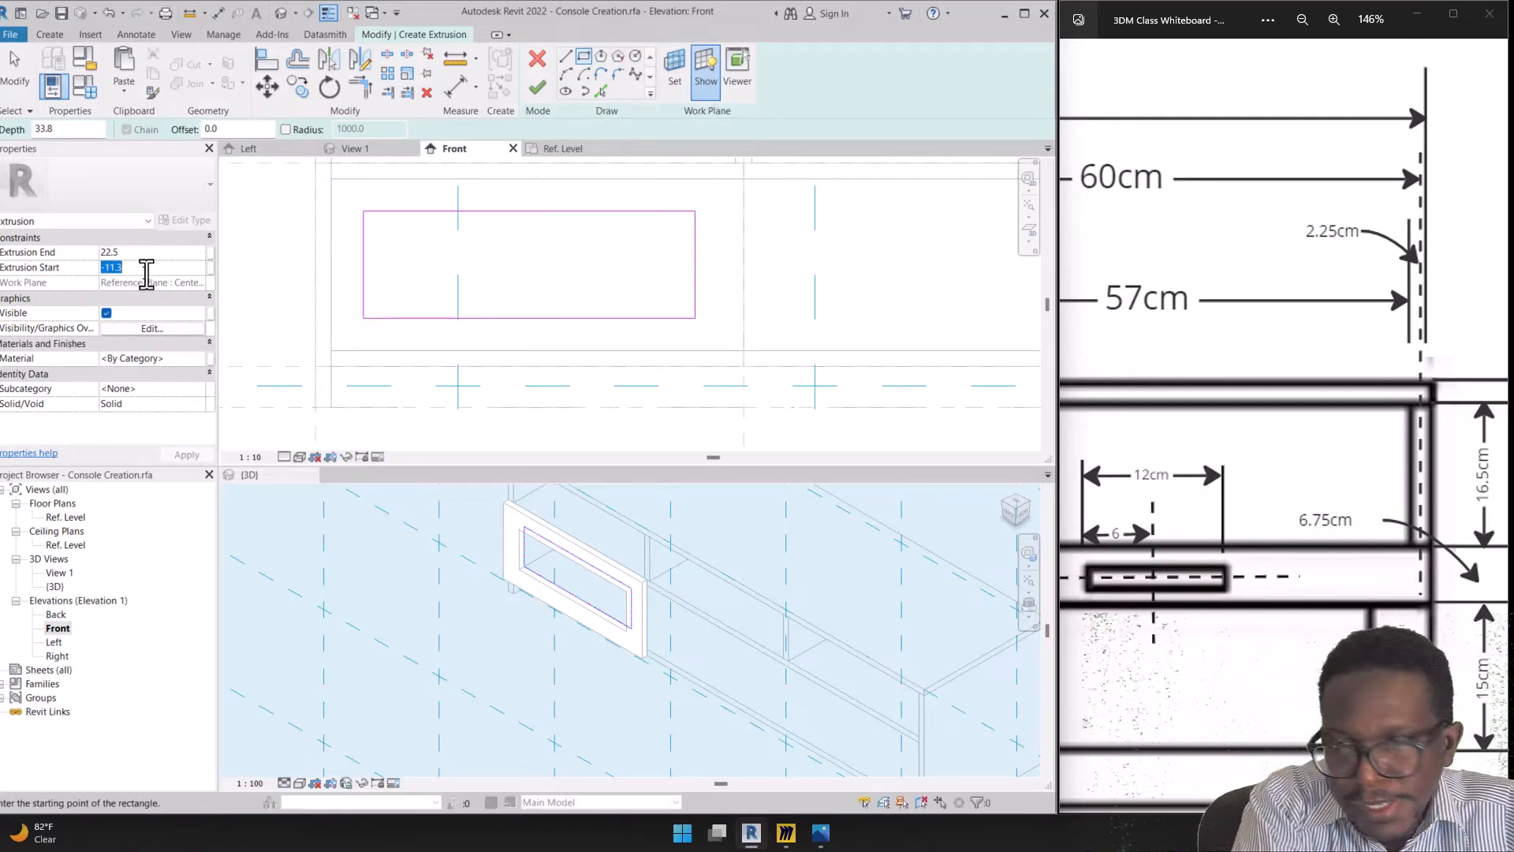
left_click(144, 254)
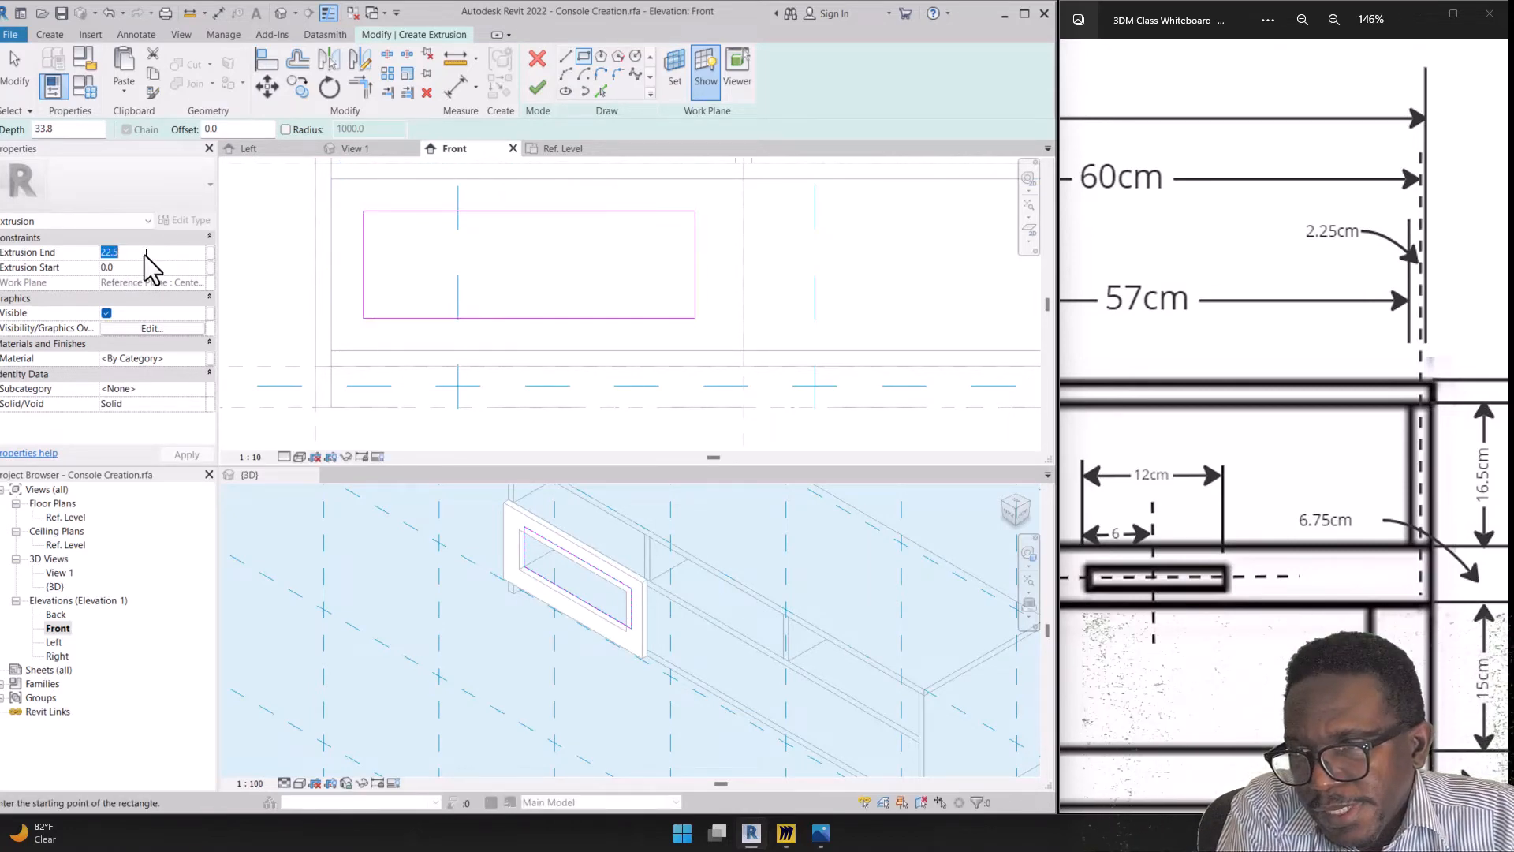
left_click(150, 271)
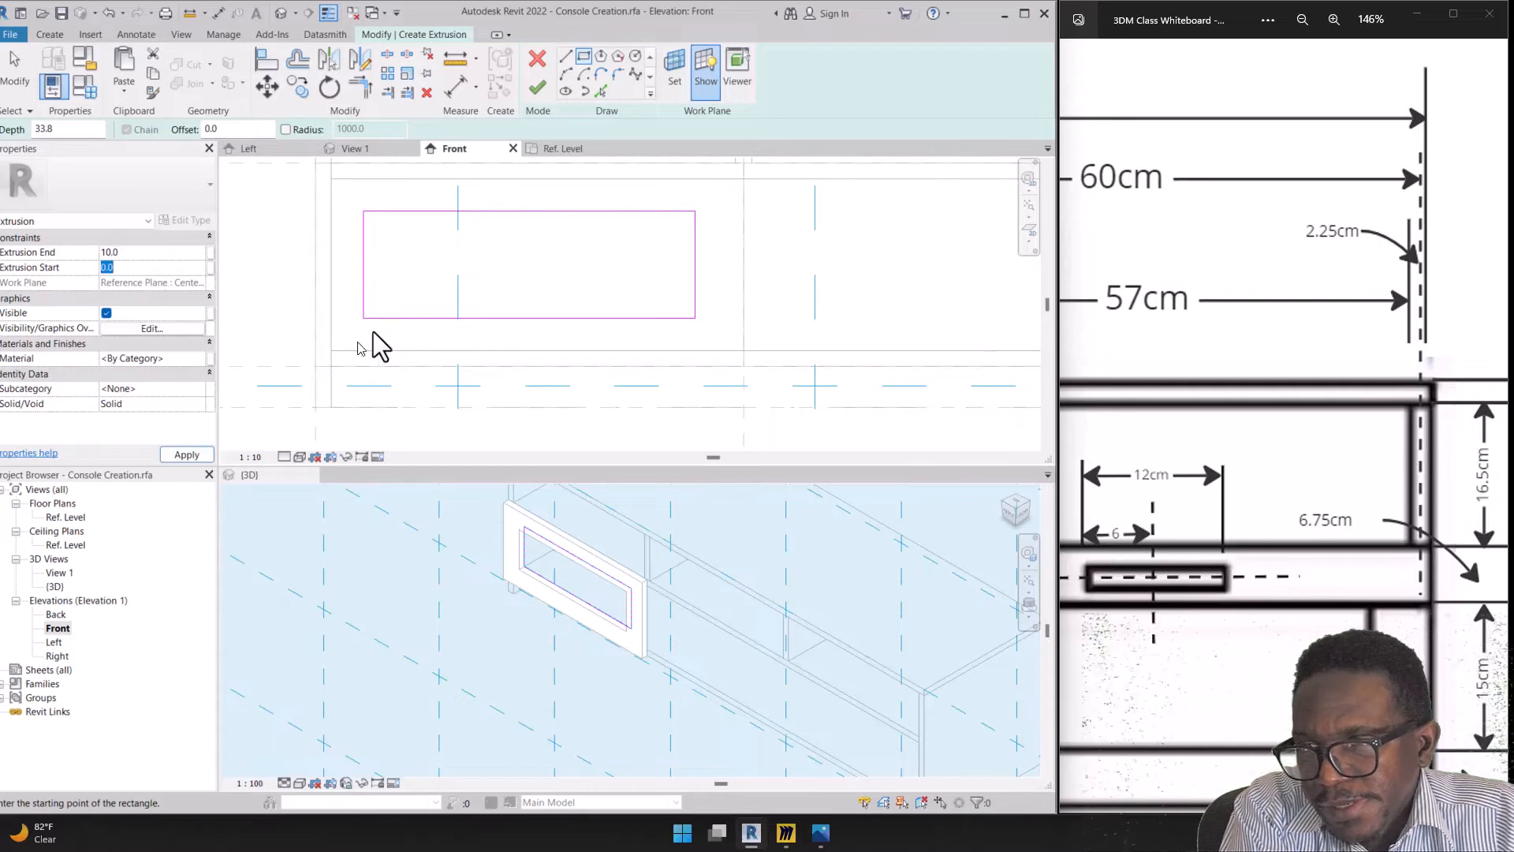
Finish the inner panel's extrusion sketch
left_click(538, 87)
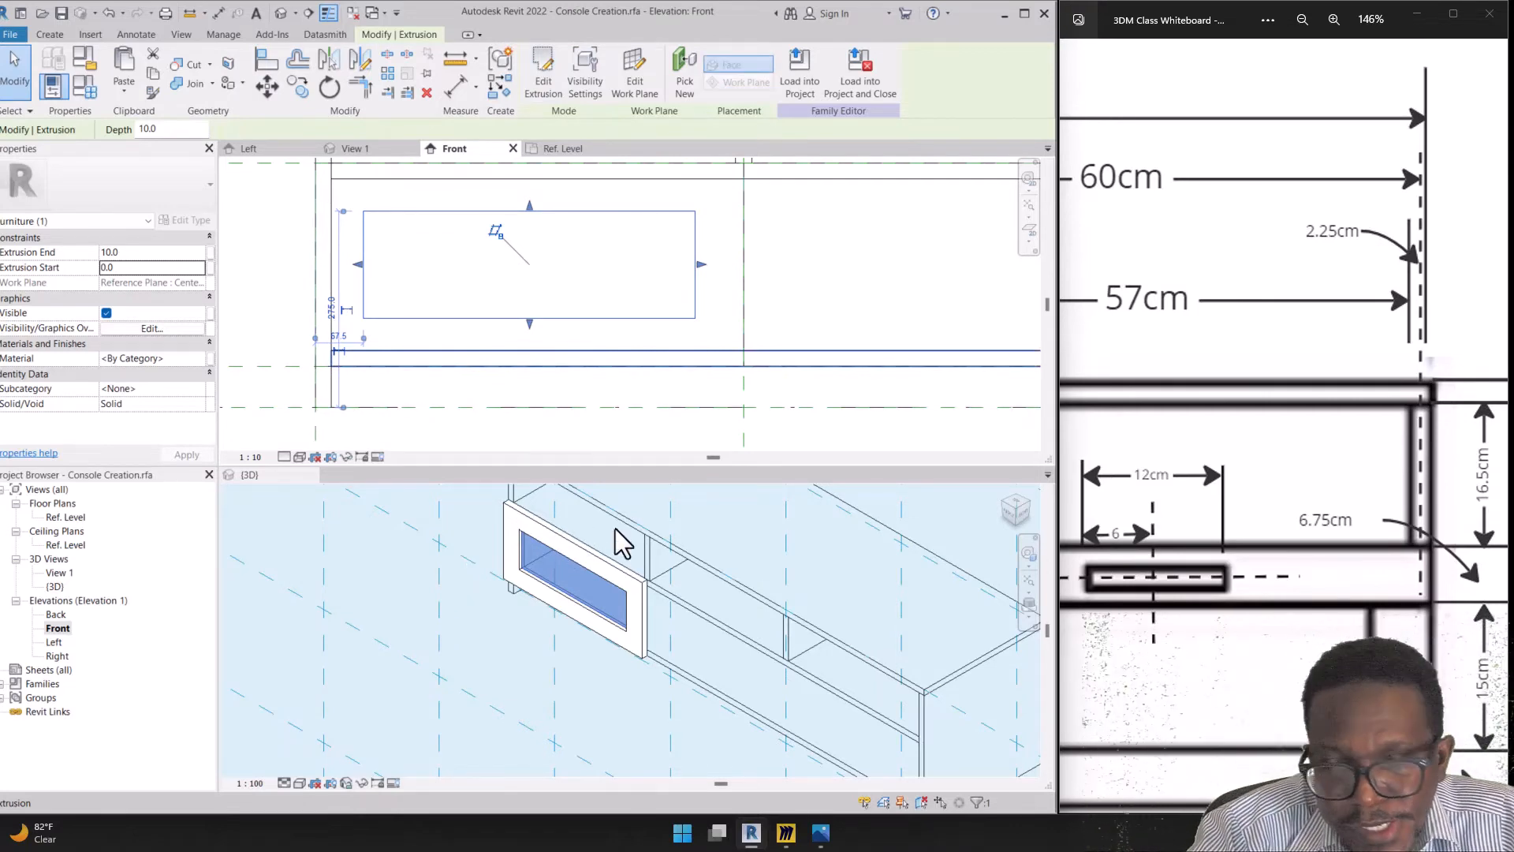
Examine the drawer handle's profile detail, with its lengths and bend angle, in the reference drawing and compare it with the 3D model
scroll(1159, 419, "down", 10, "ctrl")
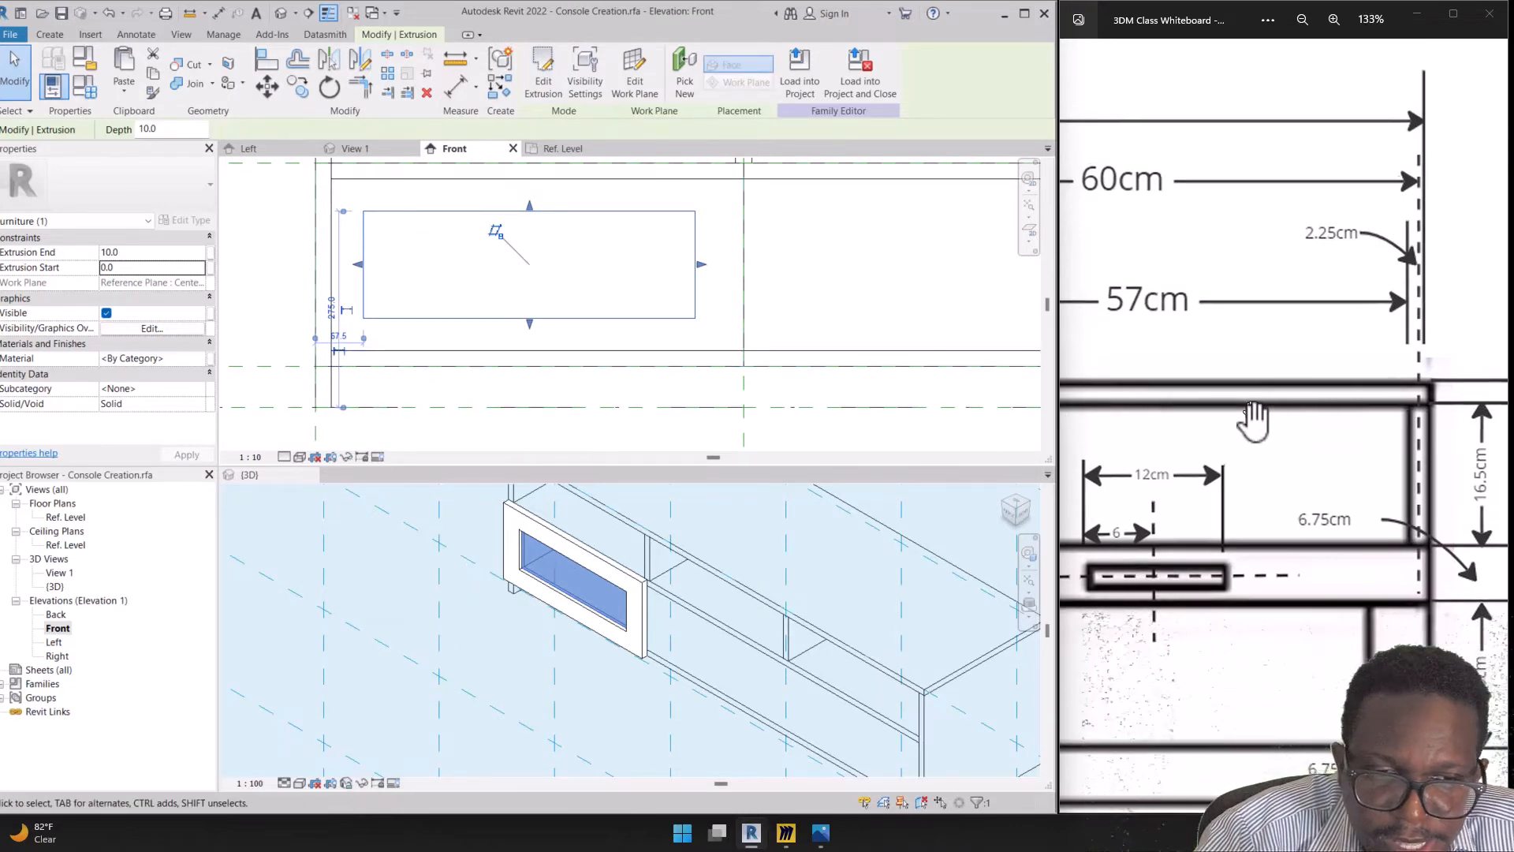
scroll(1270, 454, "down", 4)
scroll(1391, 683, "up", 12)
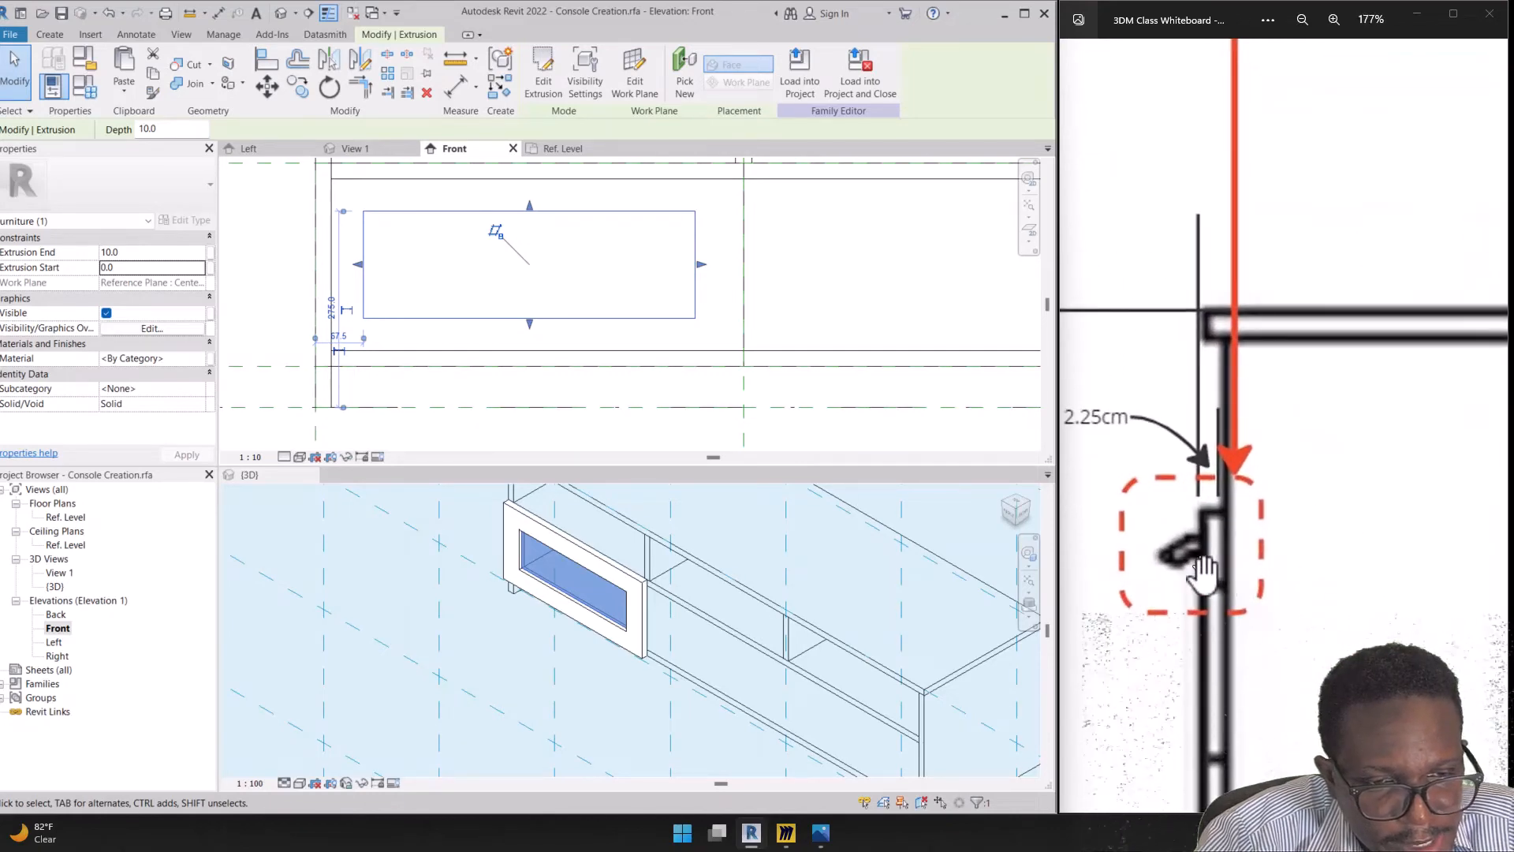
scroll(1175, 562, "down", 5)
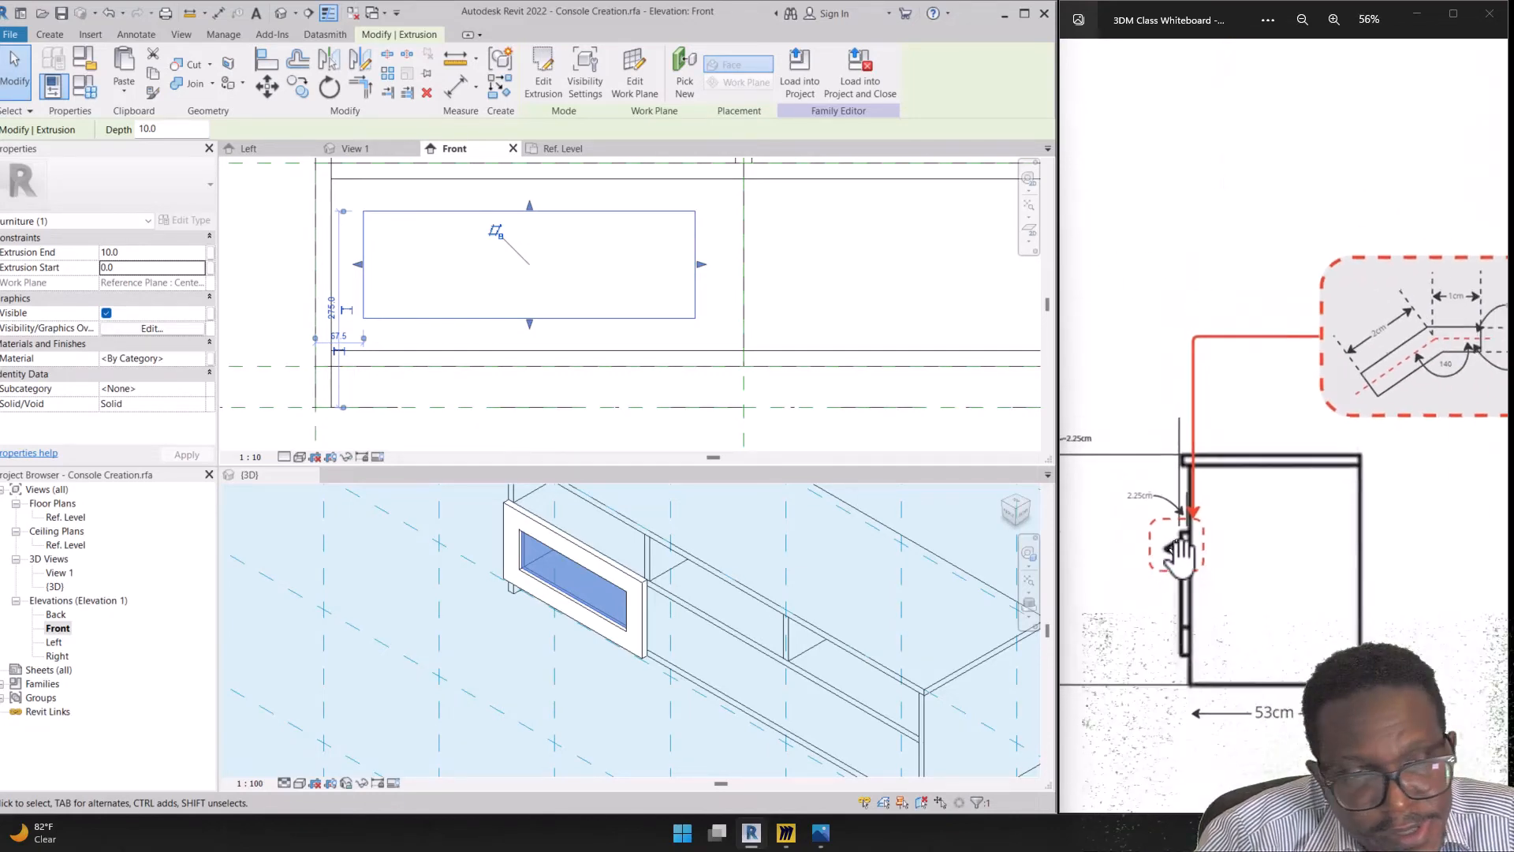
scroll(1420, 382, "up", 4)
left_click_drag(1379, 391, 1359, 423)
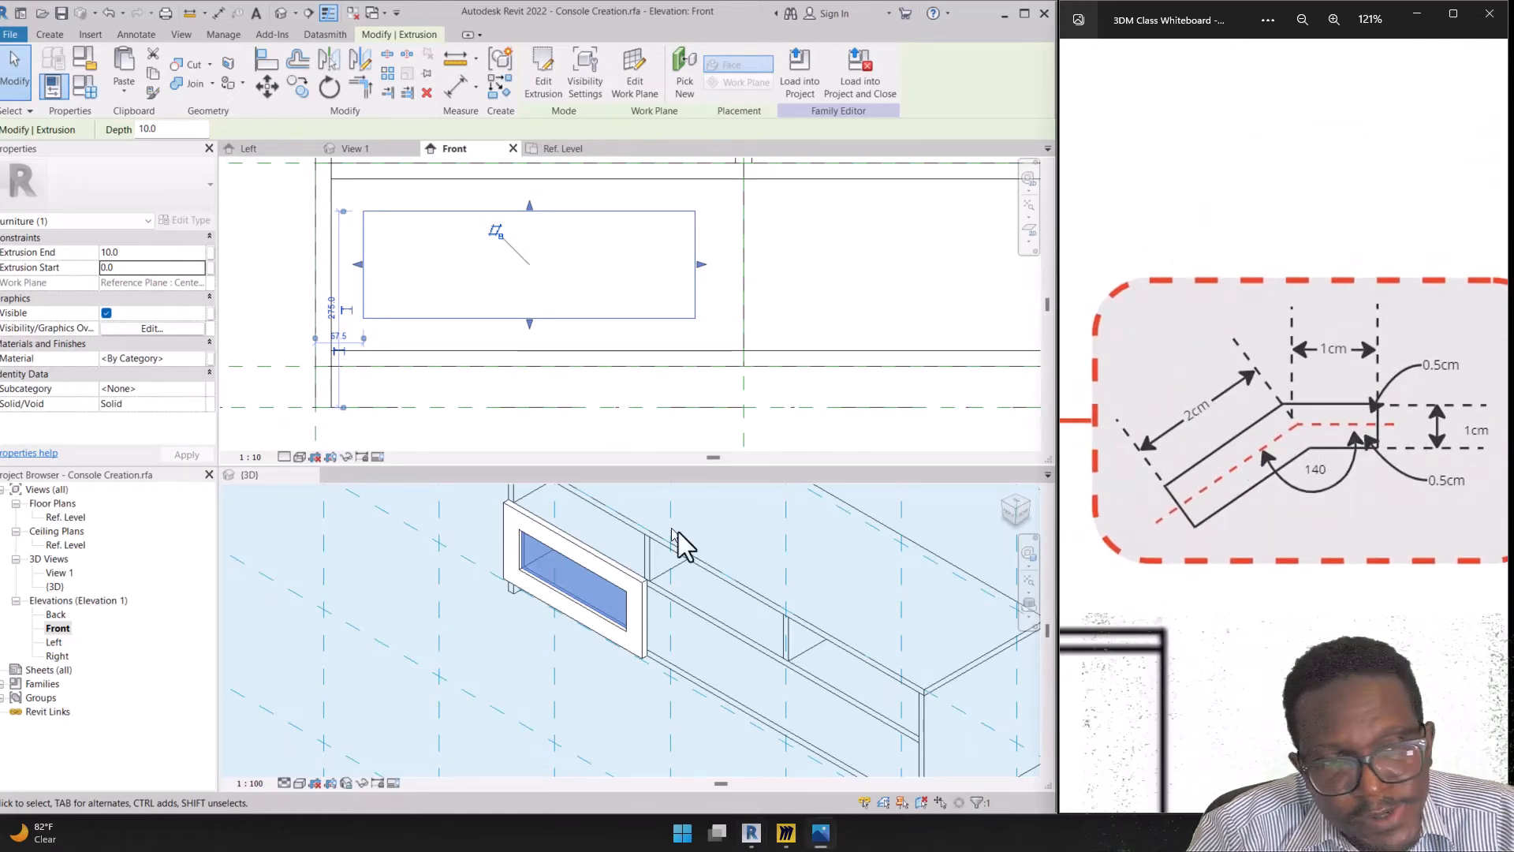
scroll(907, 611, "down", 4)
scroll(853, 615, "up", 2)
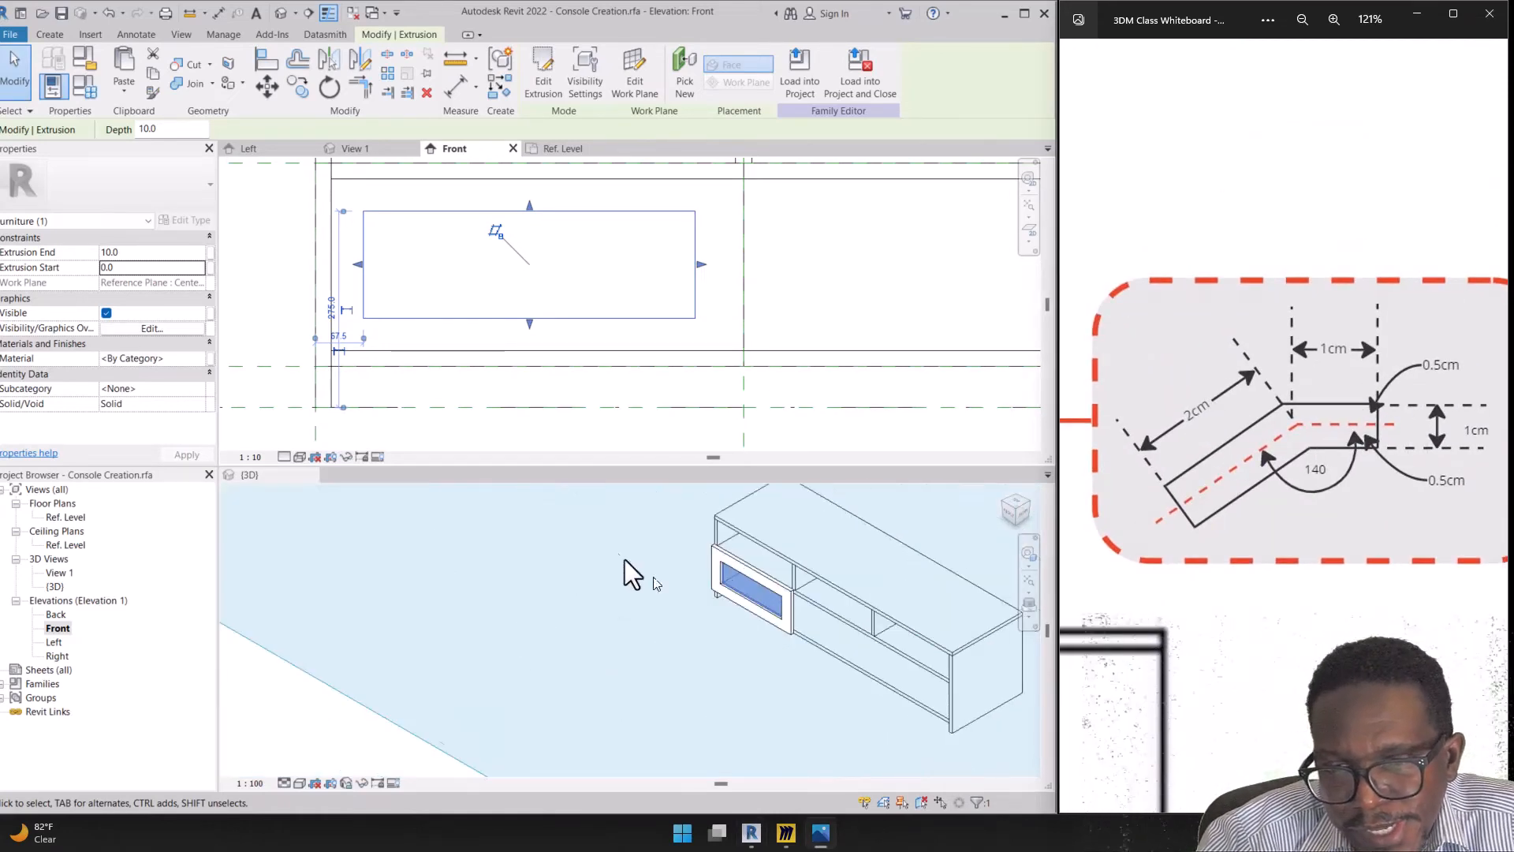
left_click(898, 474)
scroll(741, 276, "down", 1)
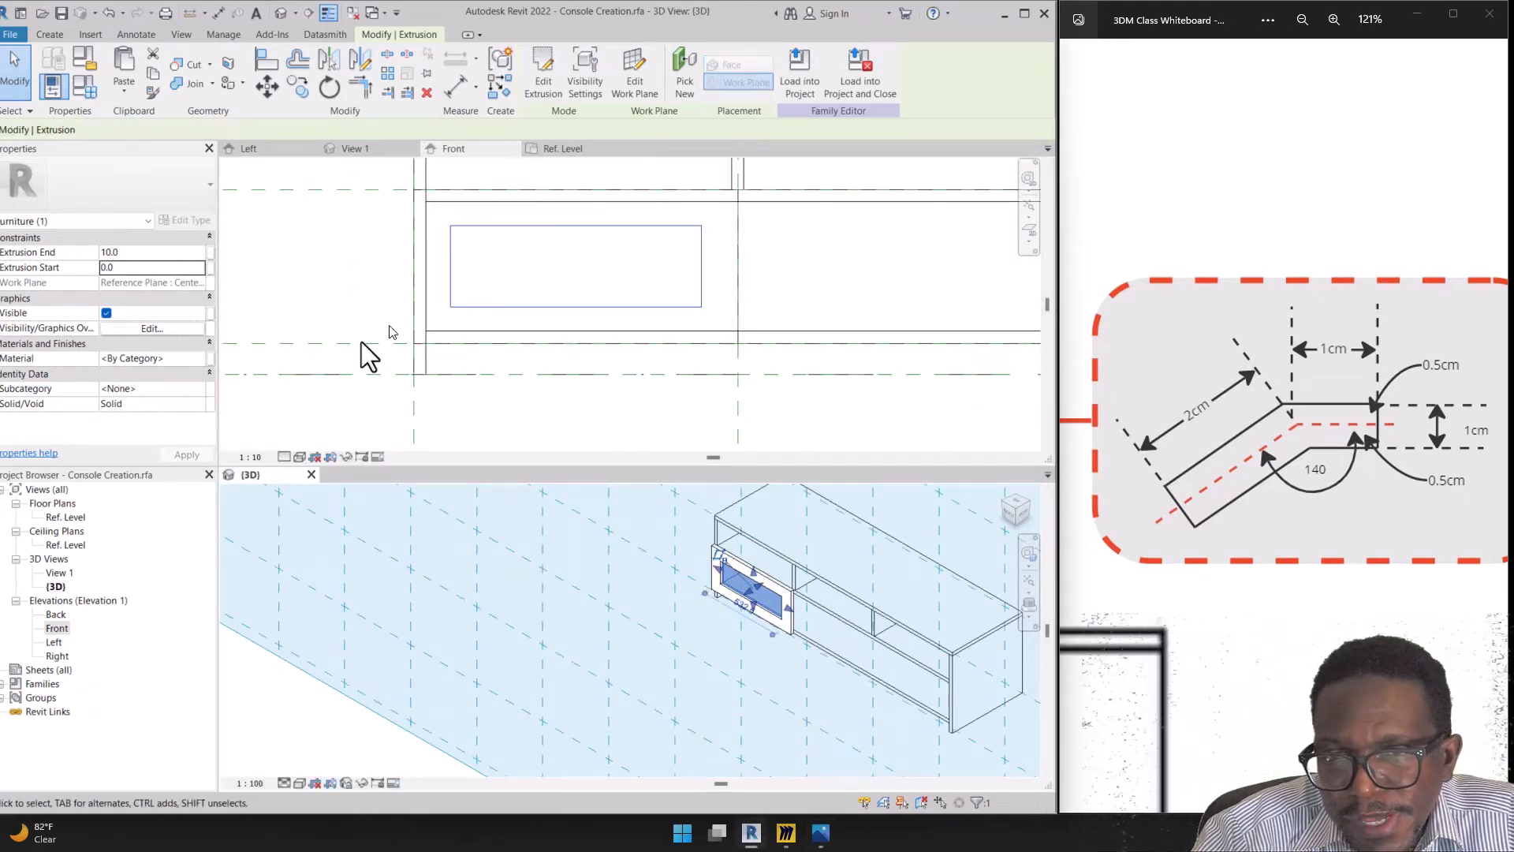
Open the Left elevation to work on the drawer front's side profile
double_click(54, 642)
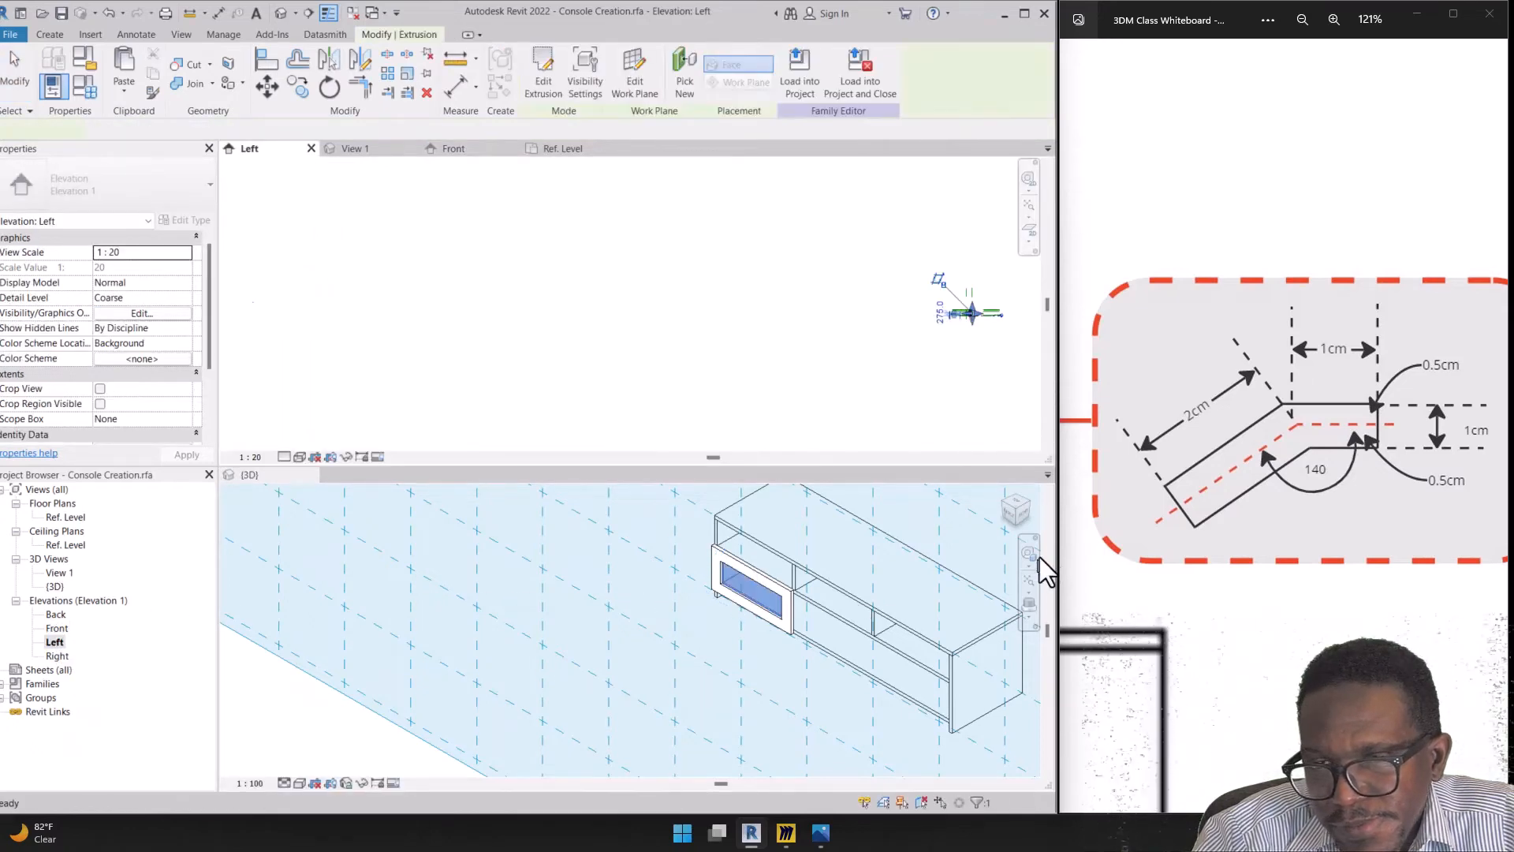
scroll(1033, 513, "up", 3)
scroll(962, 528, "down", 2)
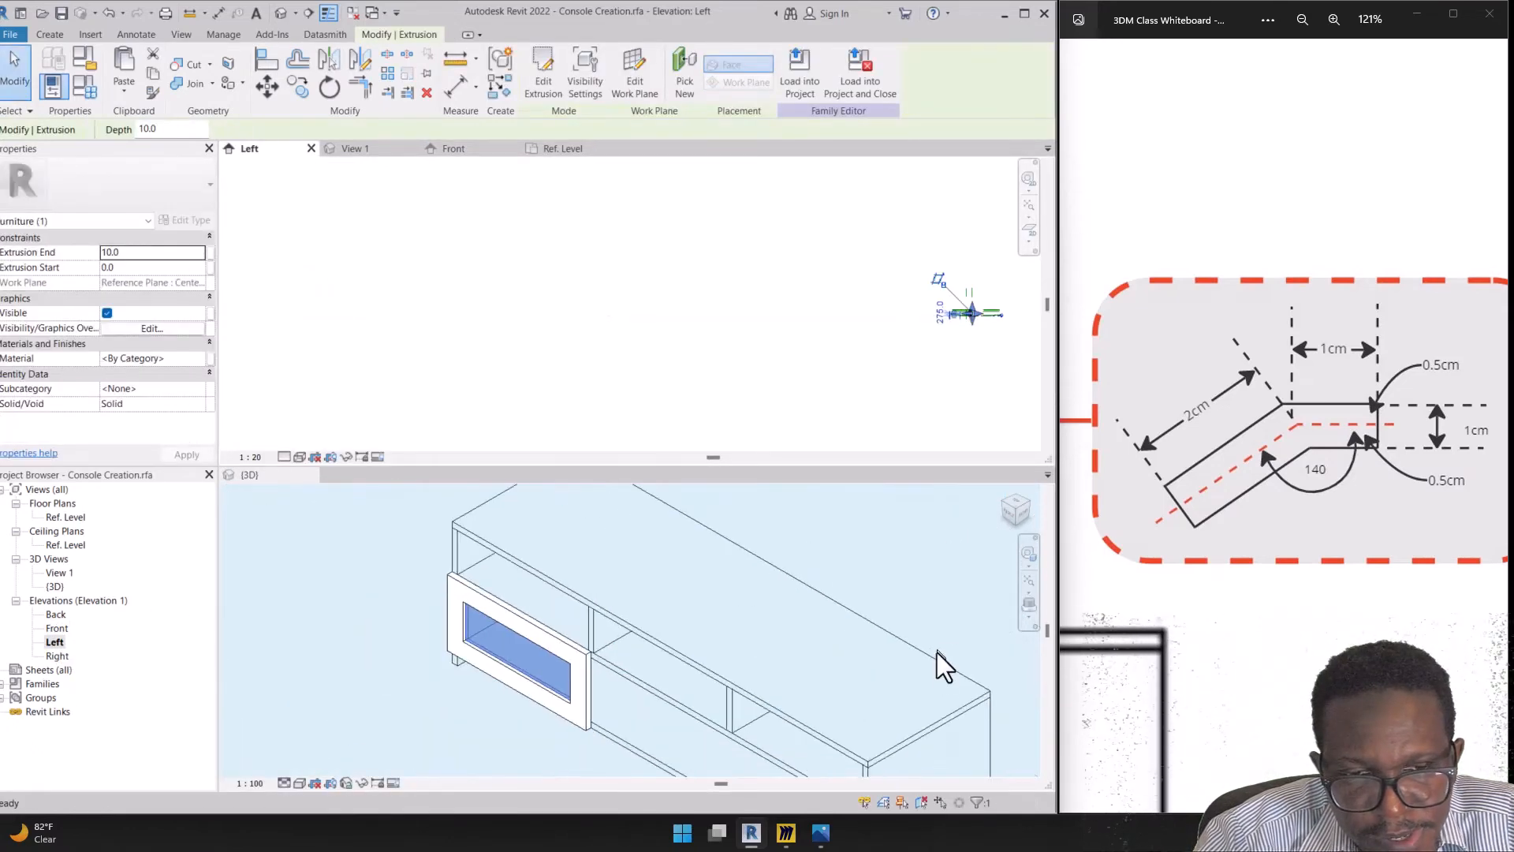
scroll(938, 656, "up", 1)
scroll(953, 342, "up", 4)
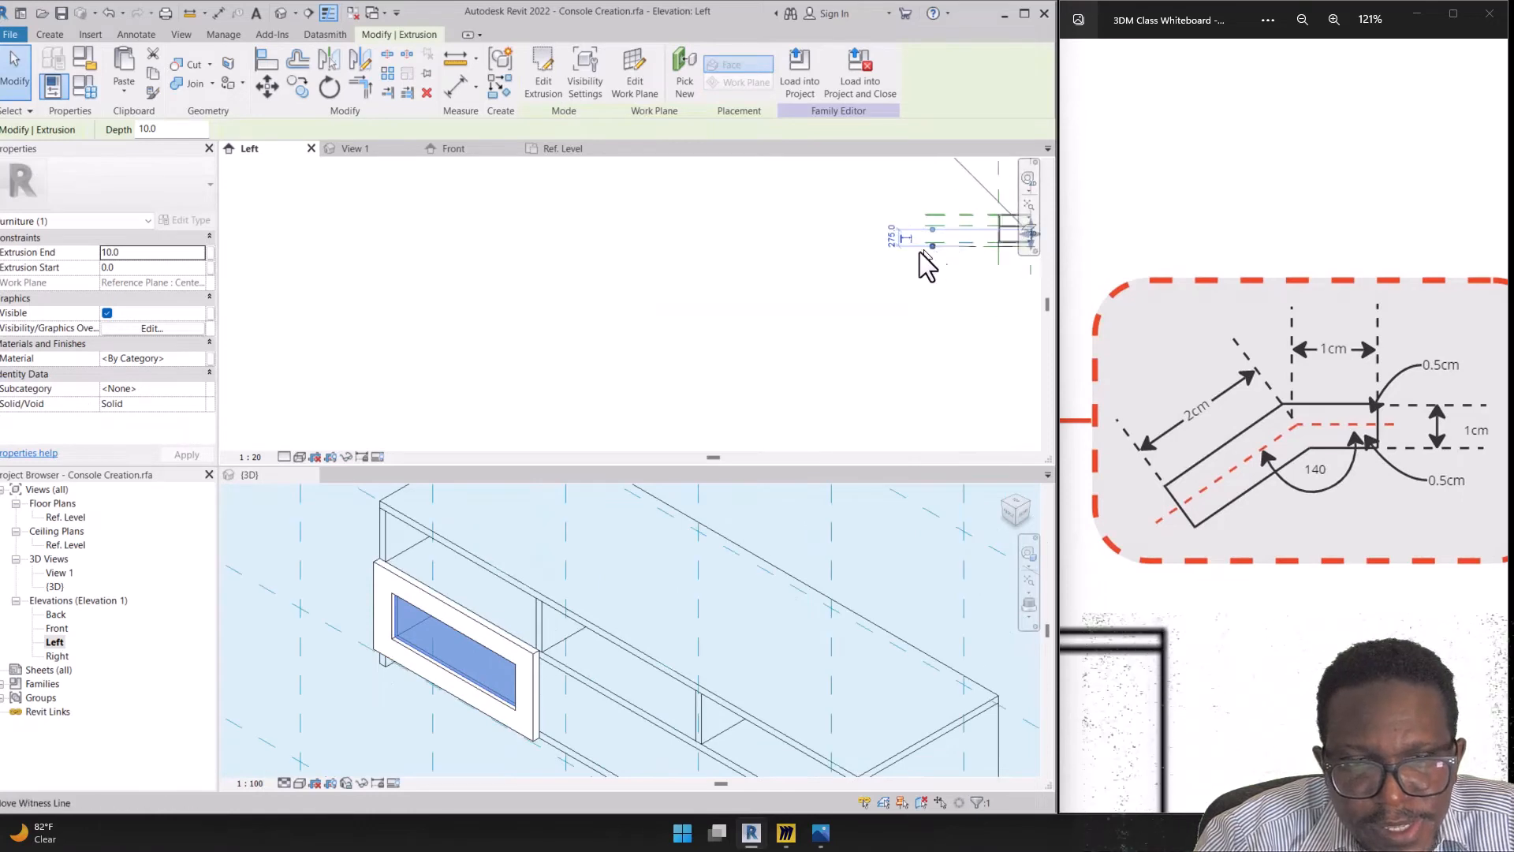
middle_click_drag(1017, 250, 693, 339)
scroll(828, 306, "up", 2)
scroll(828, 306, "up", 1)
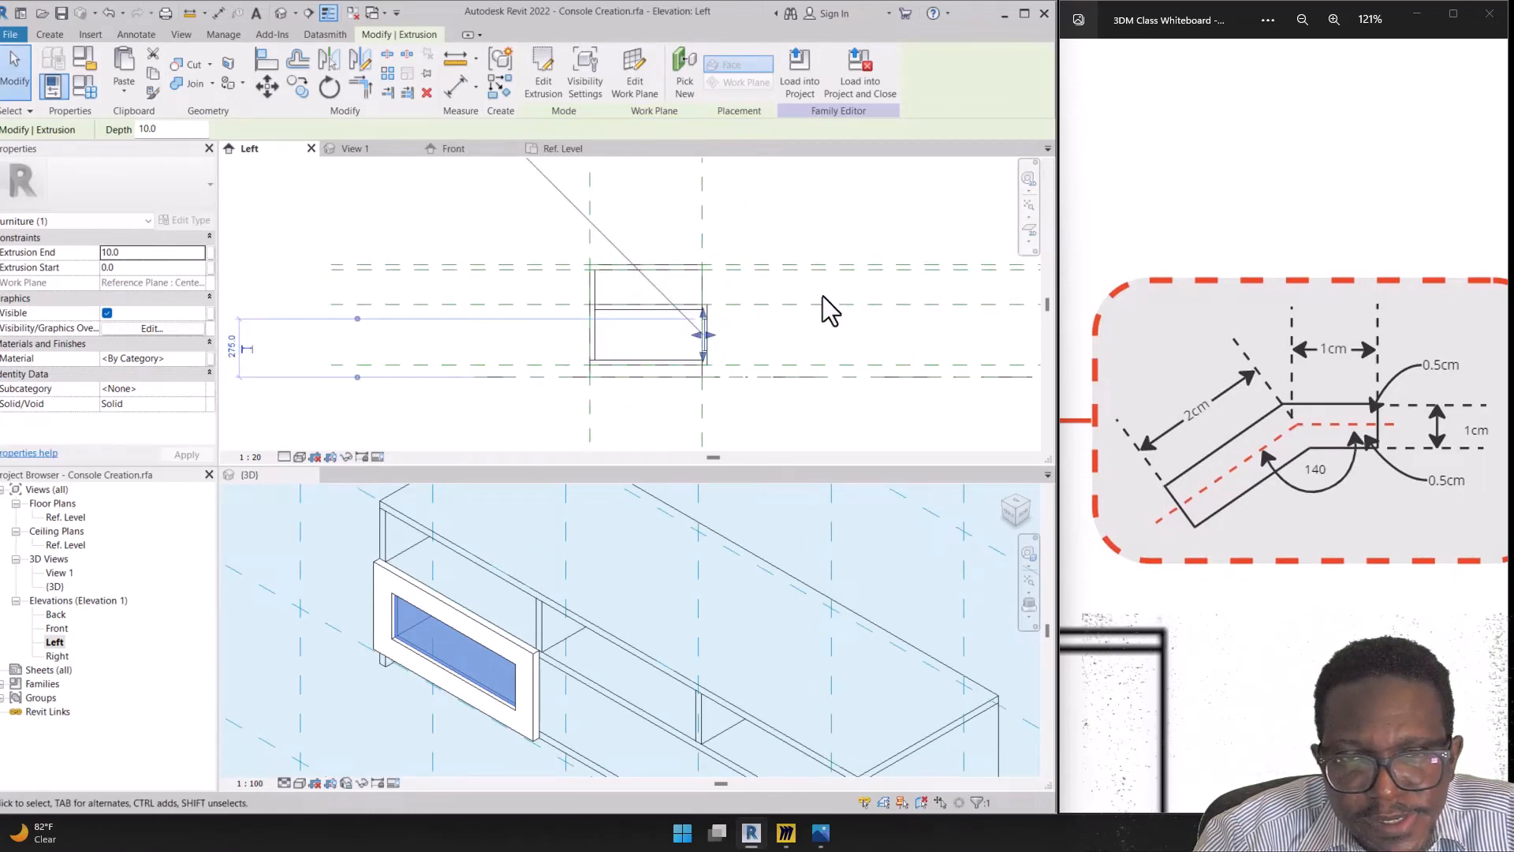
scroll(720, 375, "up", 2)
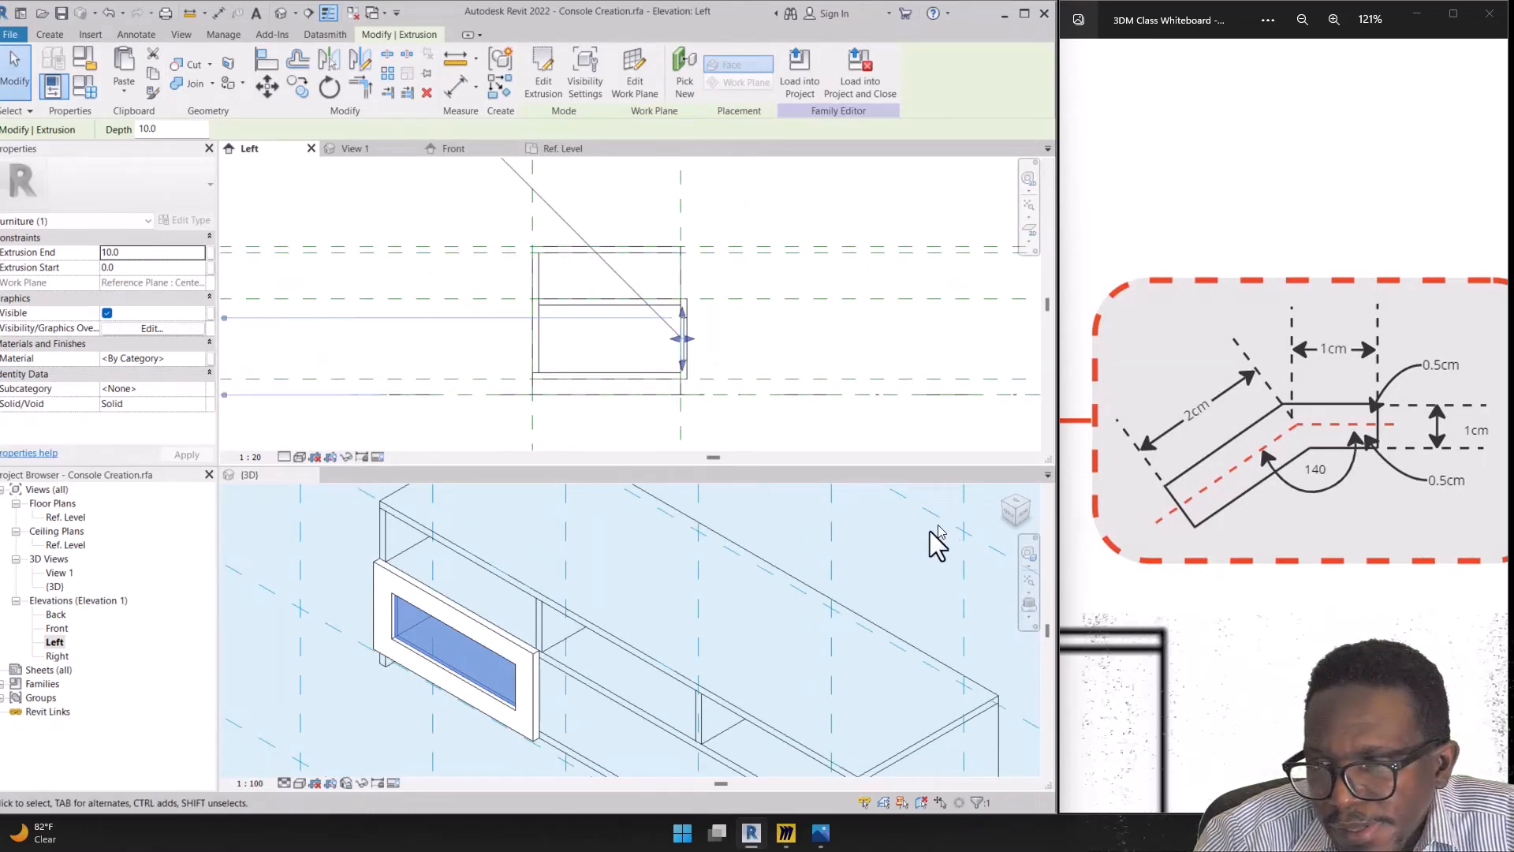
left_click(670, 552)
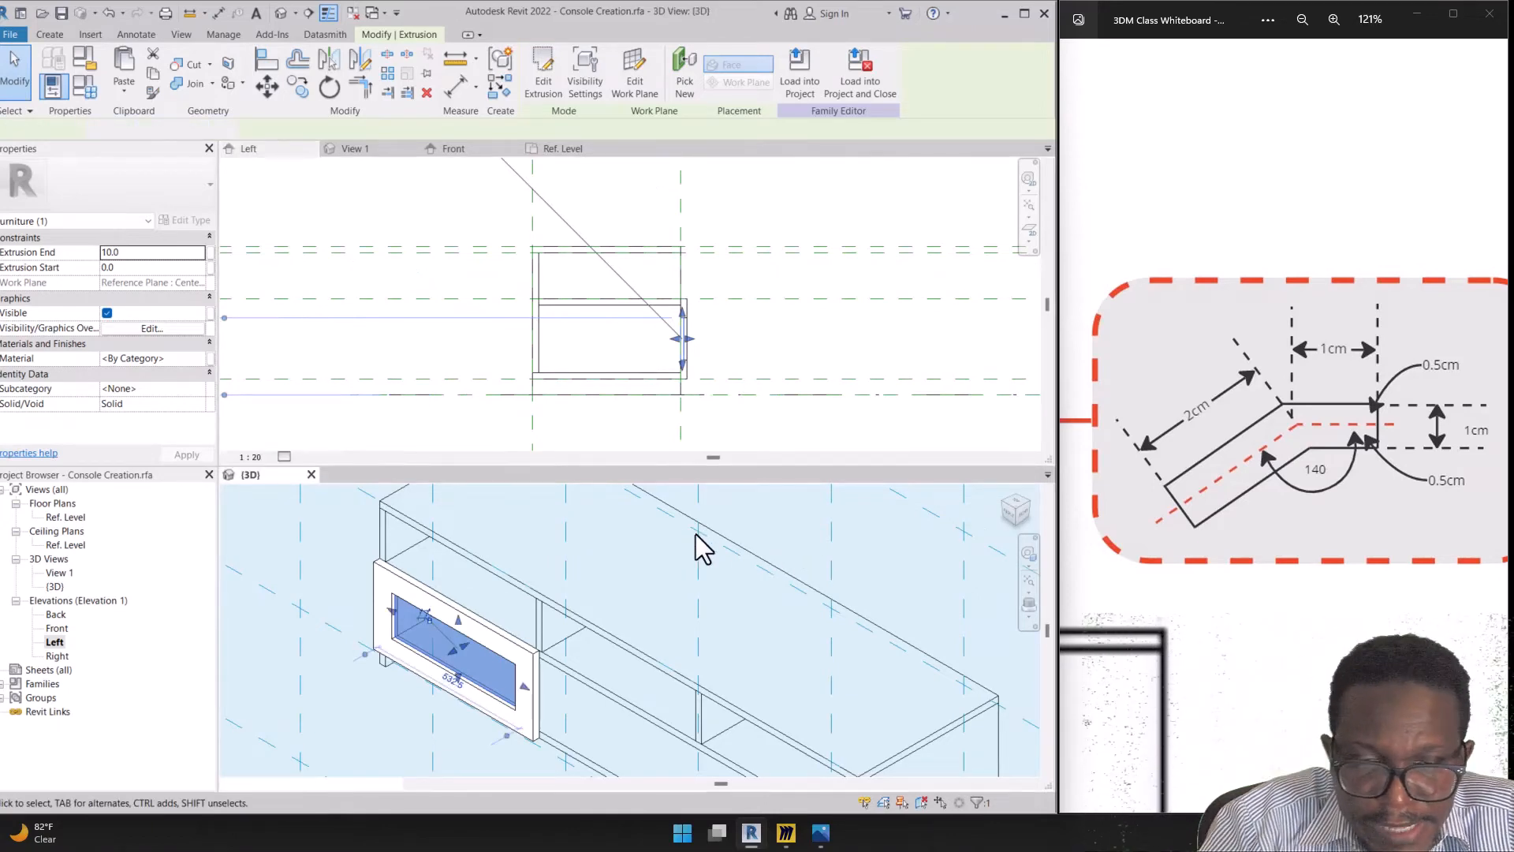
middle_click_drag(750, 575, 668, 575)
left_click(1026, 515)
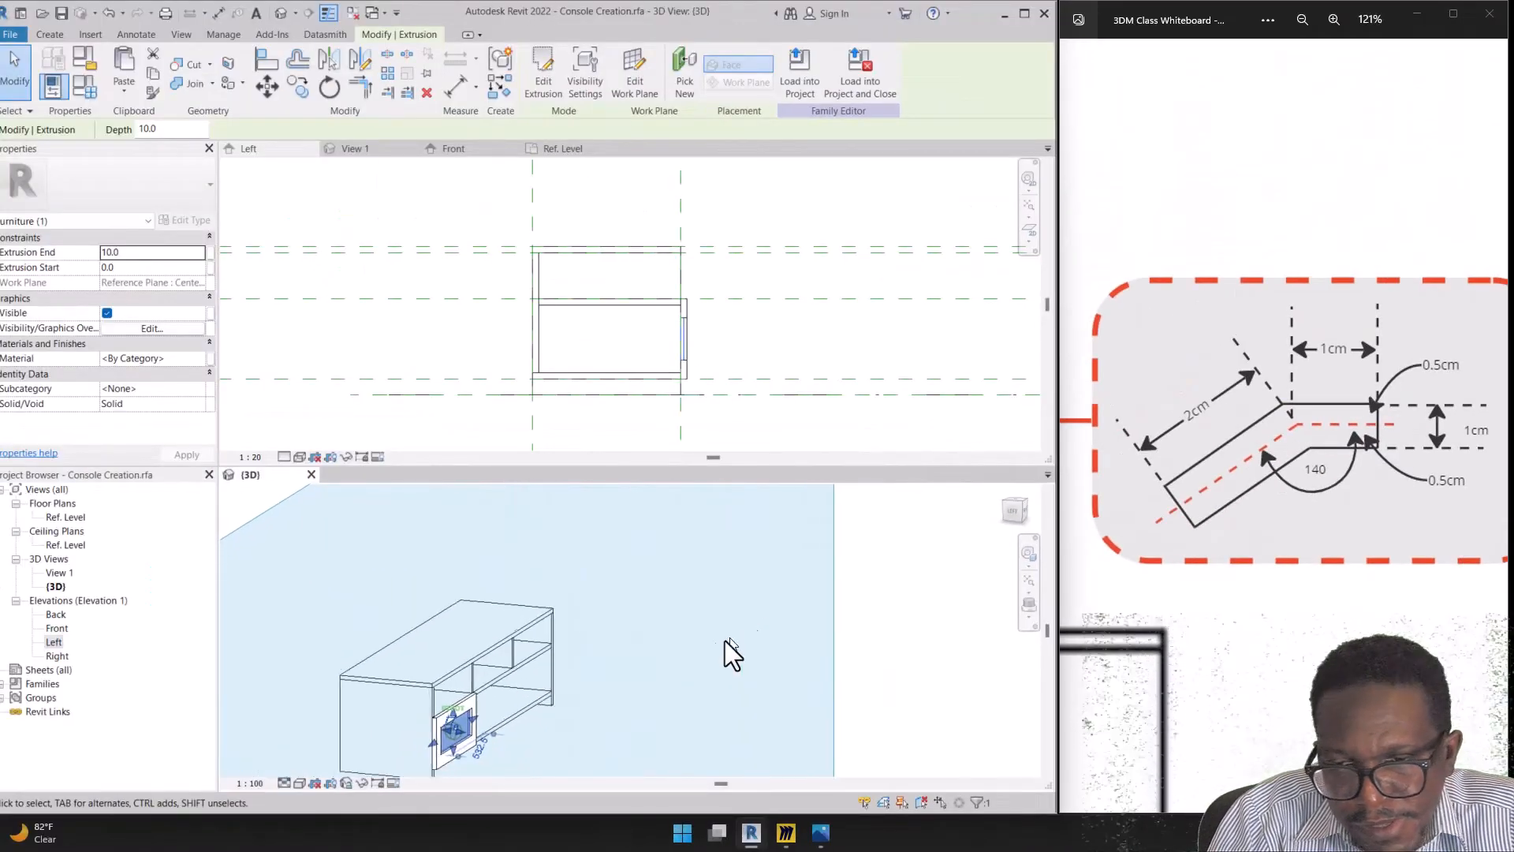
left_click_drag(447, 713, 471, 704)
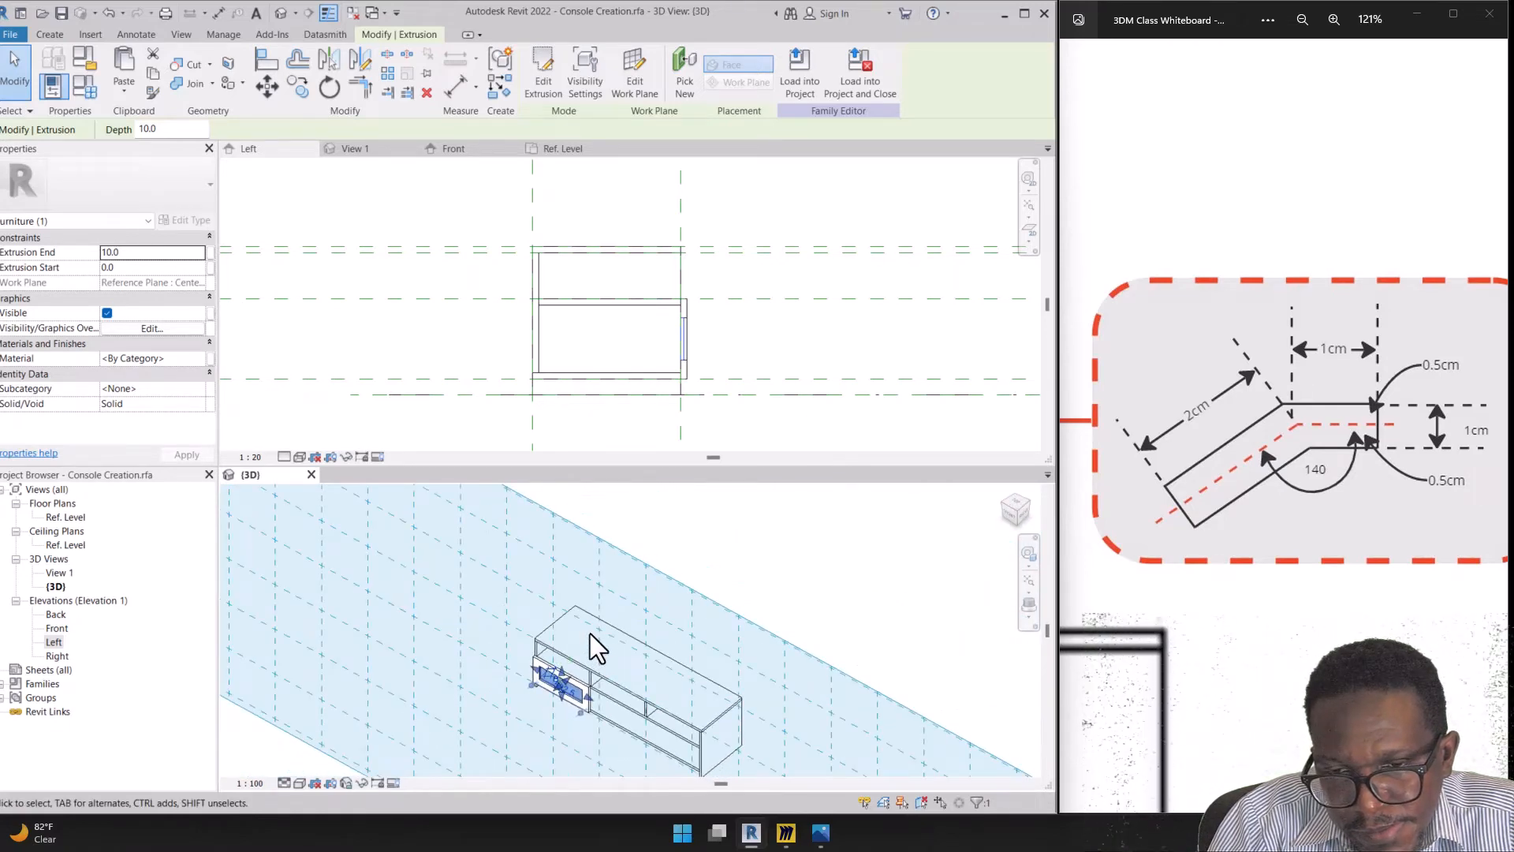
Draw a vertical reference line in Left elevation from the midpoint of the drawer frame's top edge down to the upper rail's lower edge
scroll(661, 324, "down", 4)
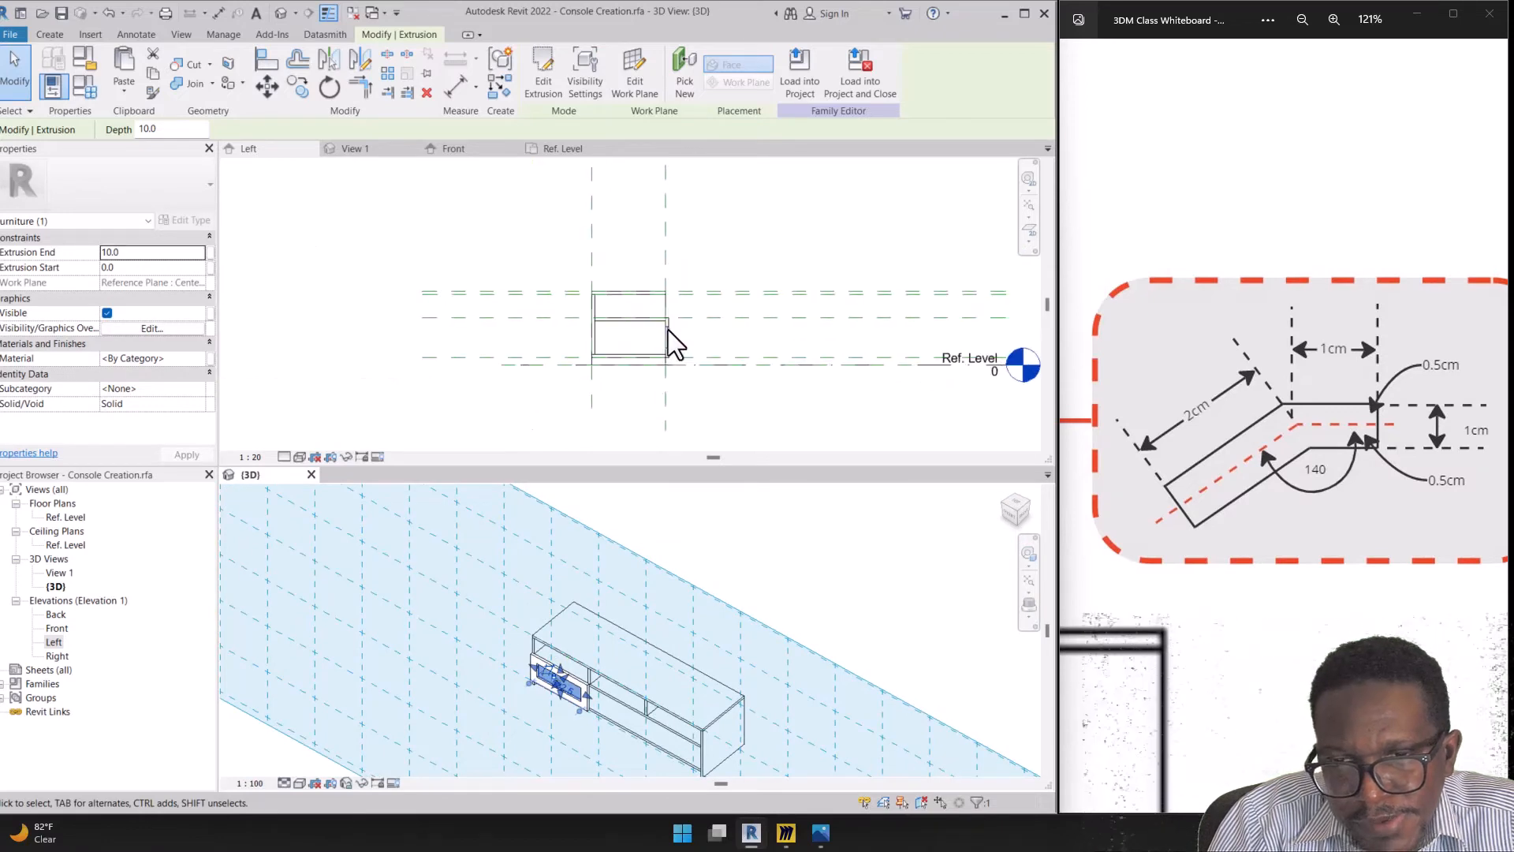
scroll(645, 335, "up", 5)
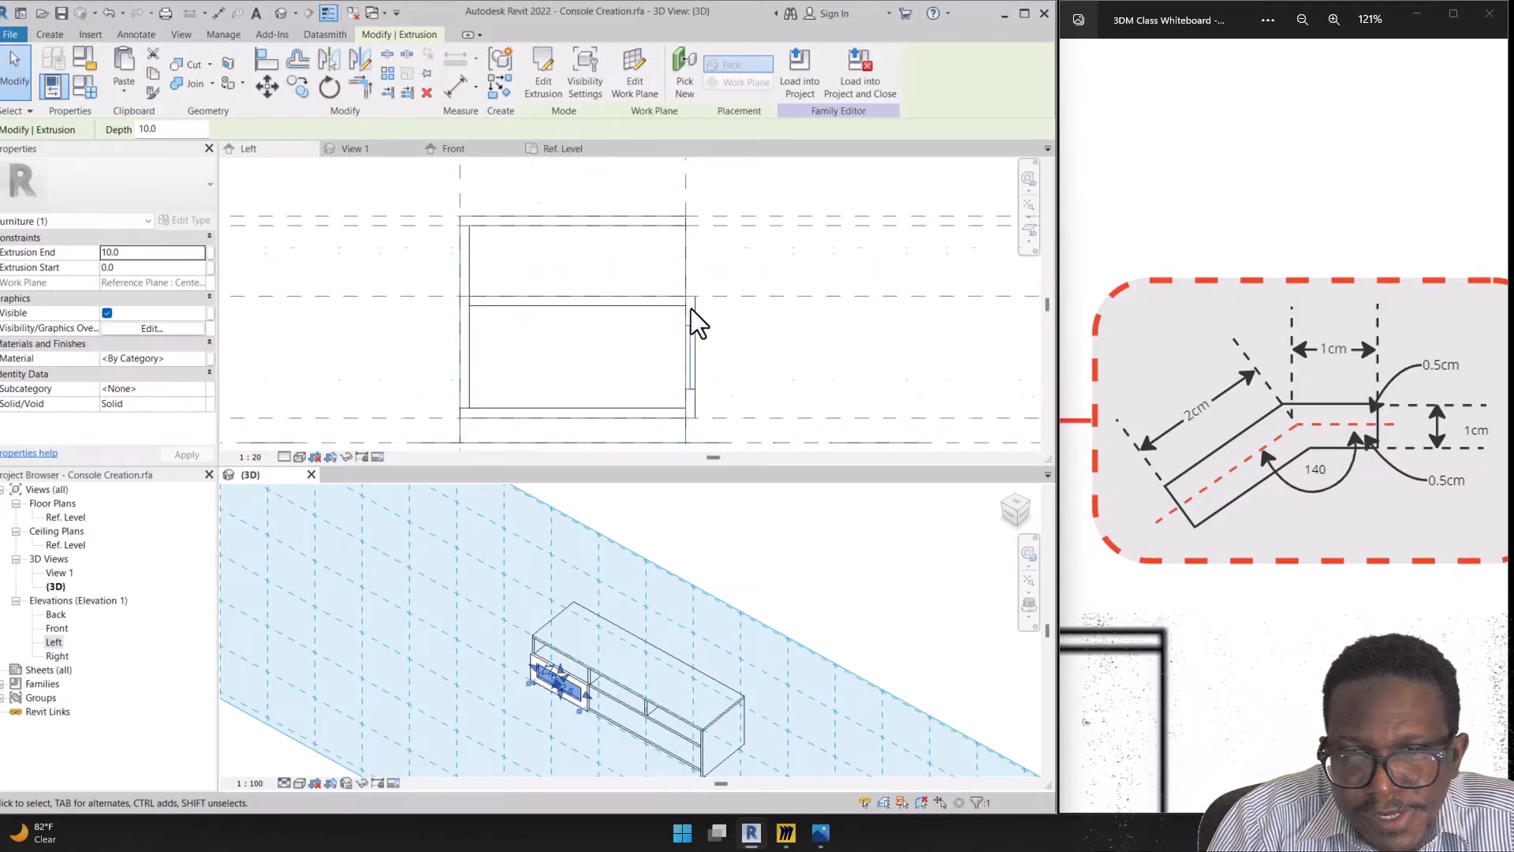
scroll(751, 306, "up", 2)
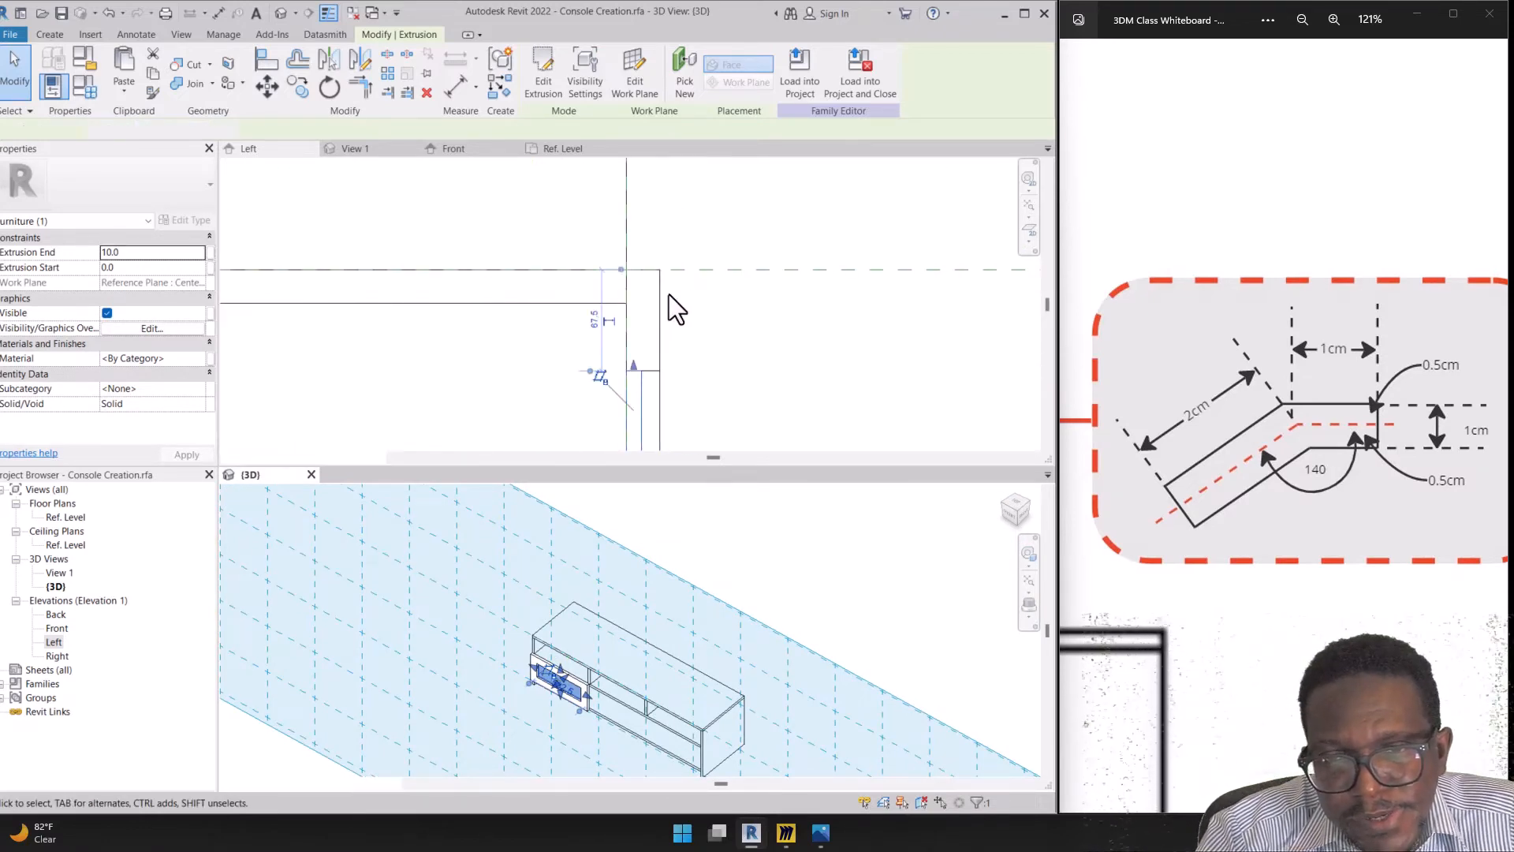
middle_click_drag(720, 314, 676, 323)
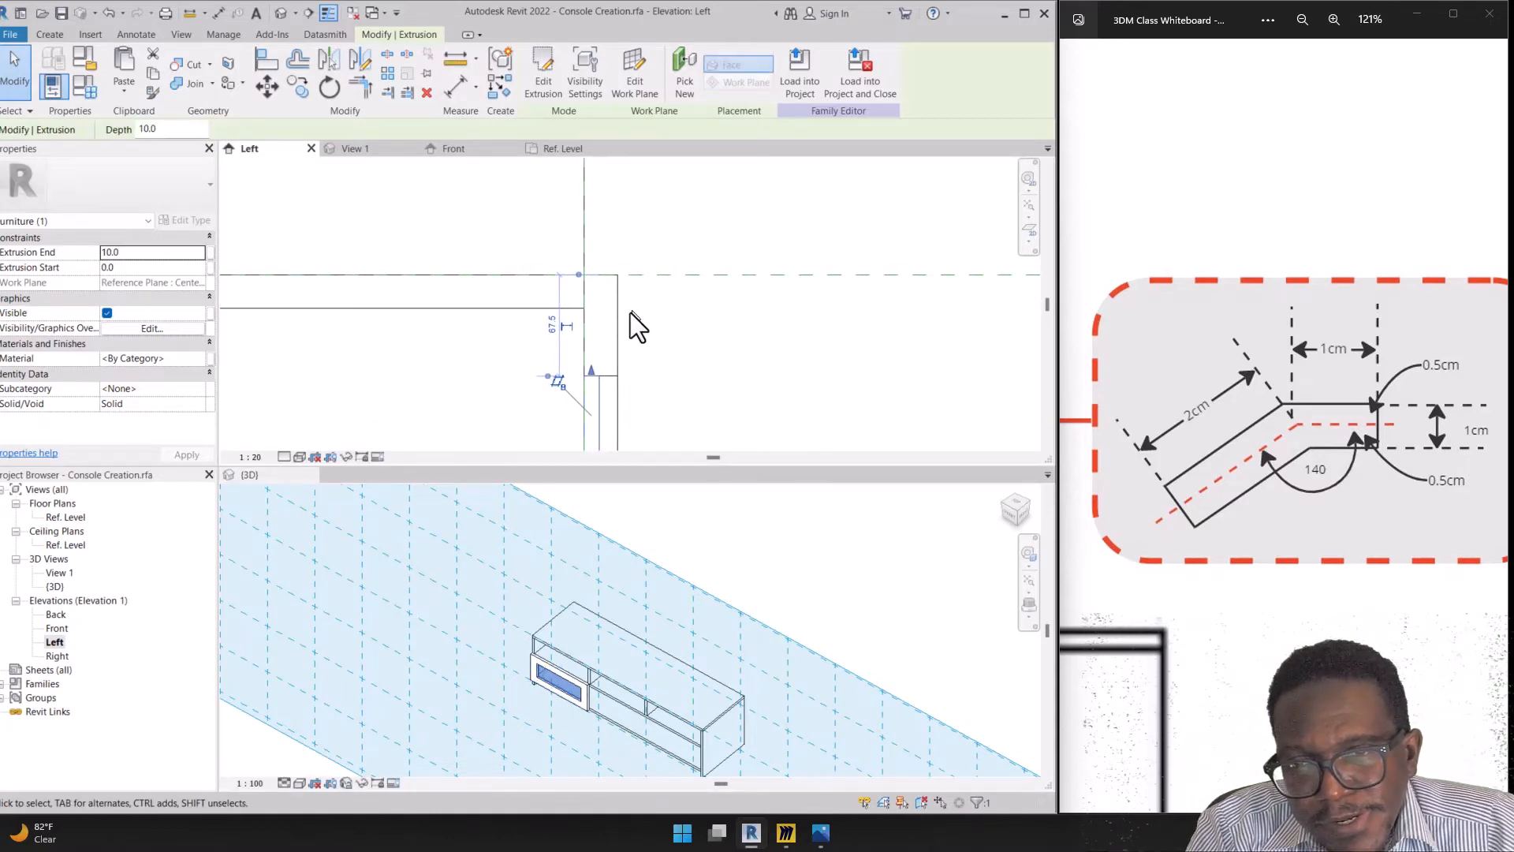
scroll(612, 323, "up", 2)
scroll(612, 323, "up", 1)
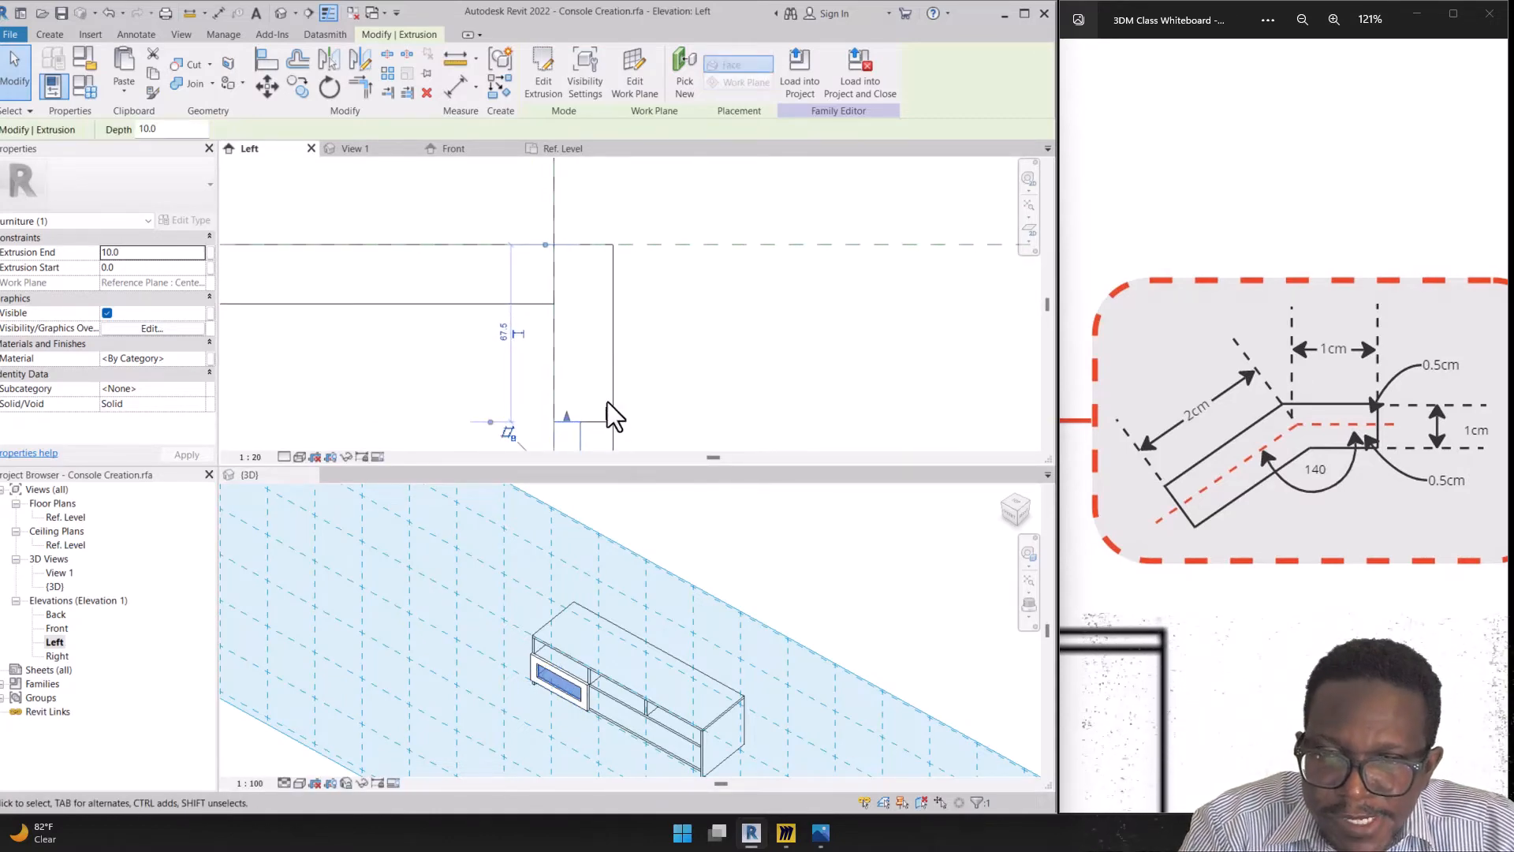
left_click(49, 34)
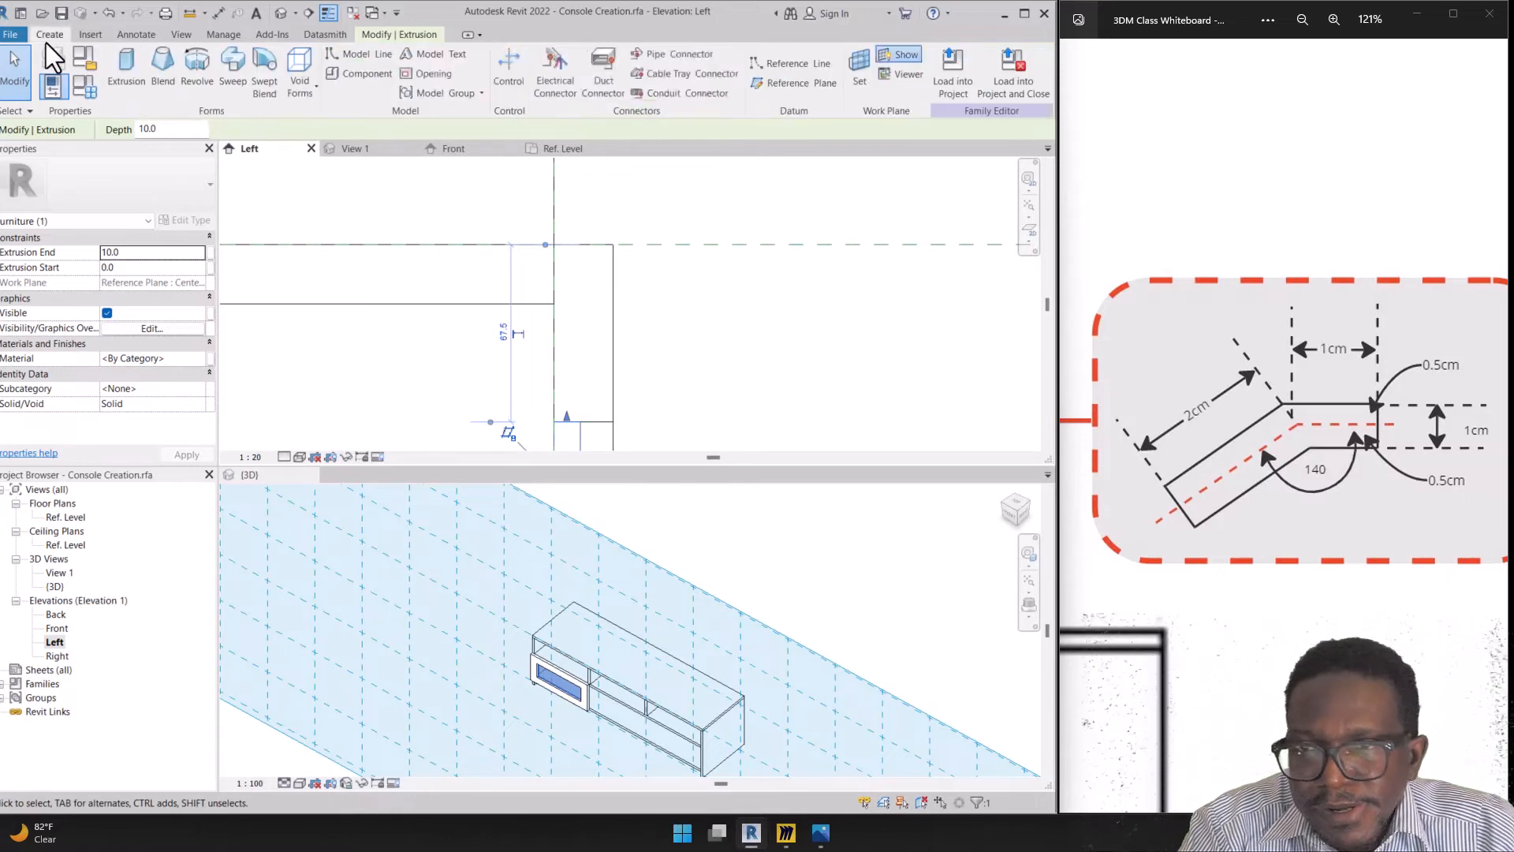
left_click(787, 65)
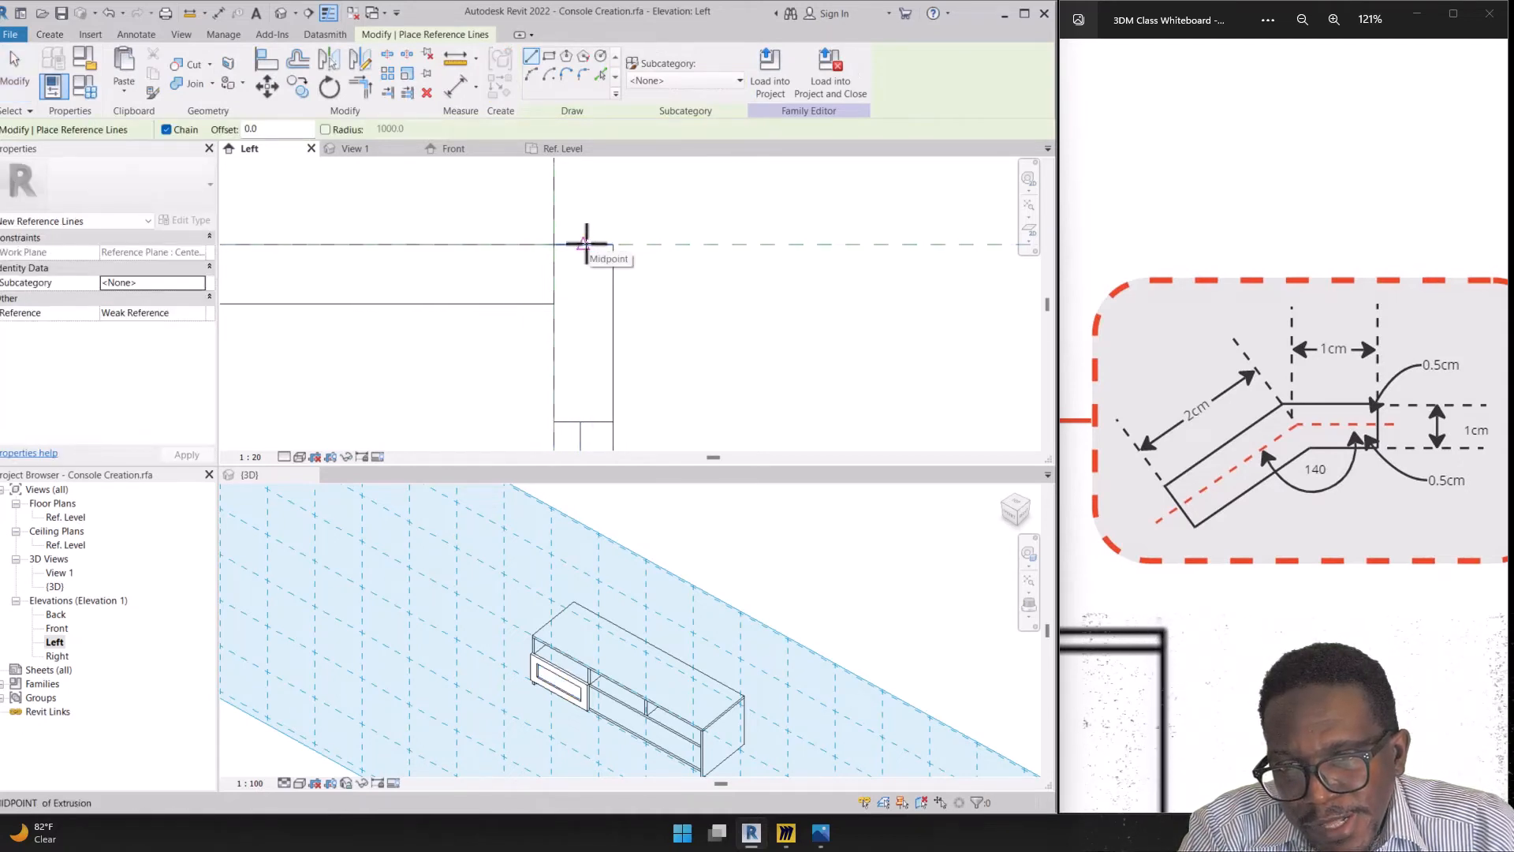
left_click(585, 243)
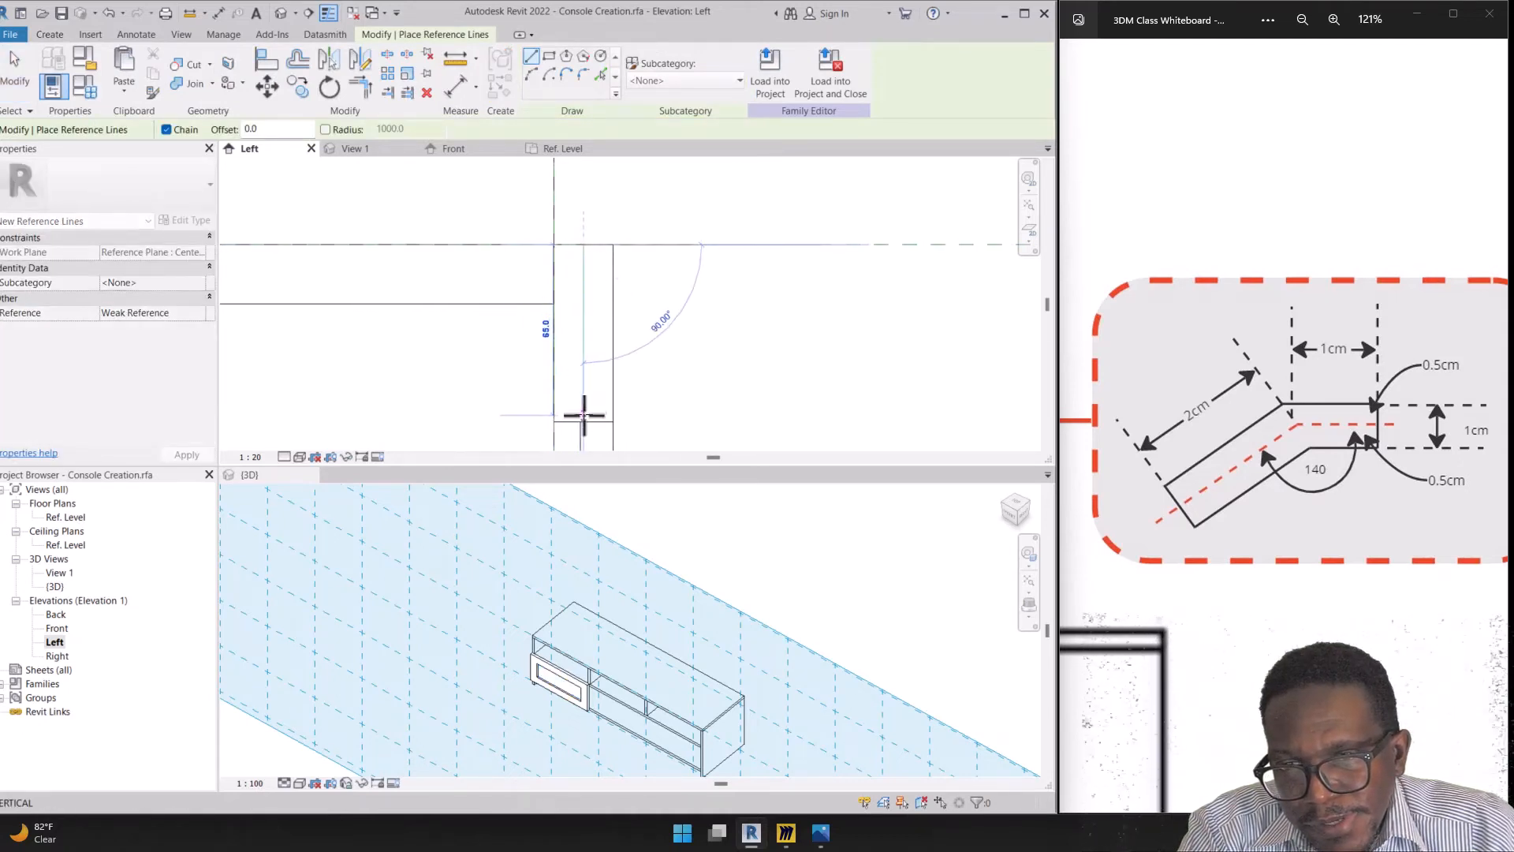
scroll(584, 426, "up", 3)
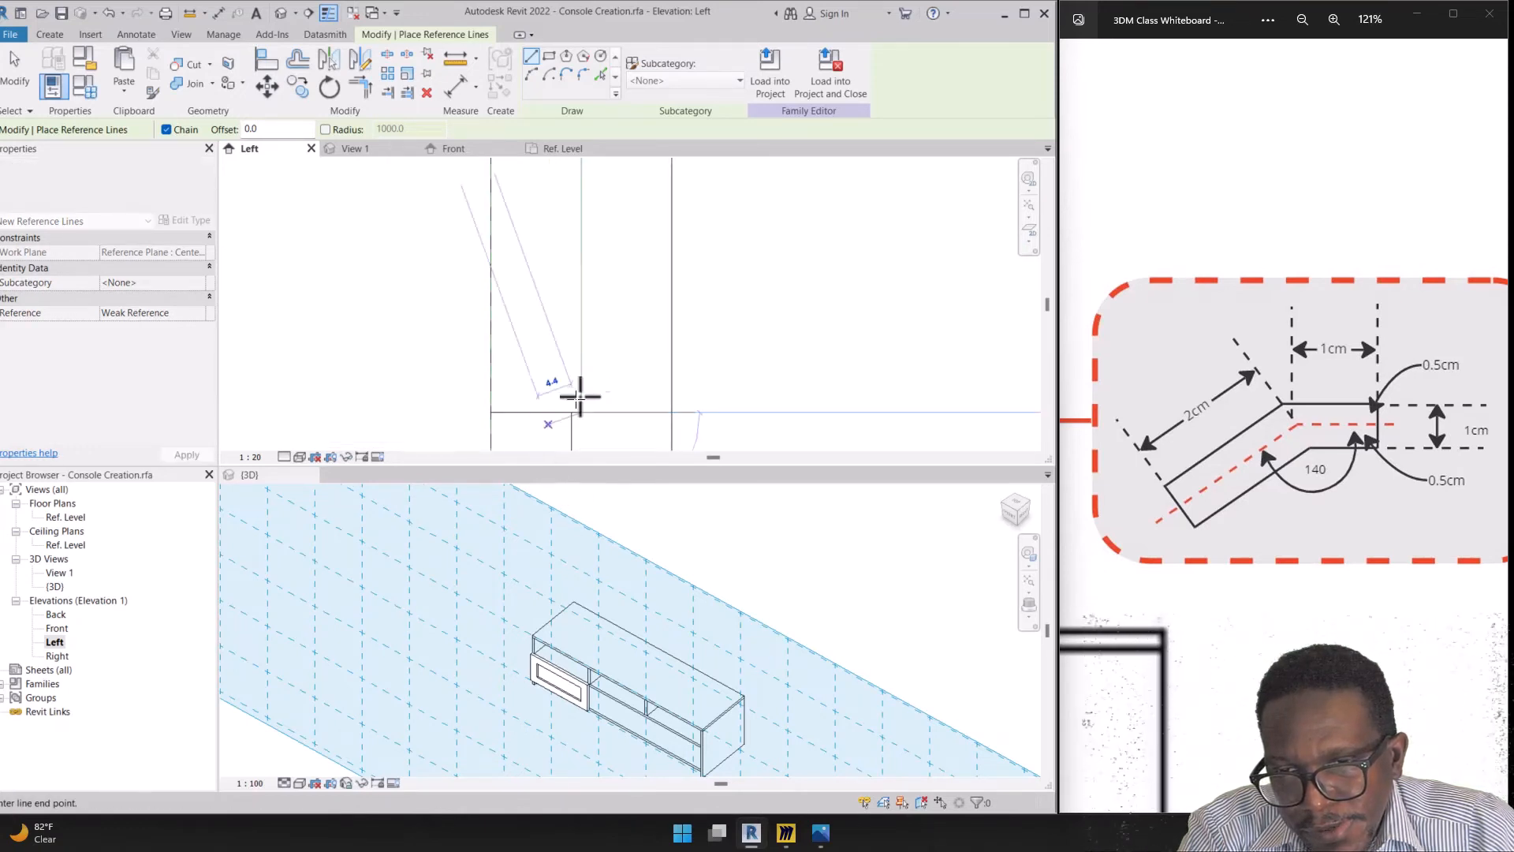
scroll(599, 377, "down", 2)
key("Escape")
scroll(604, 313, "down", 2)
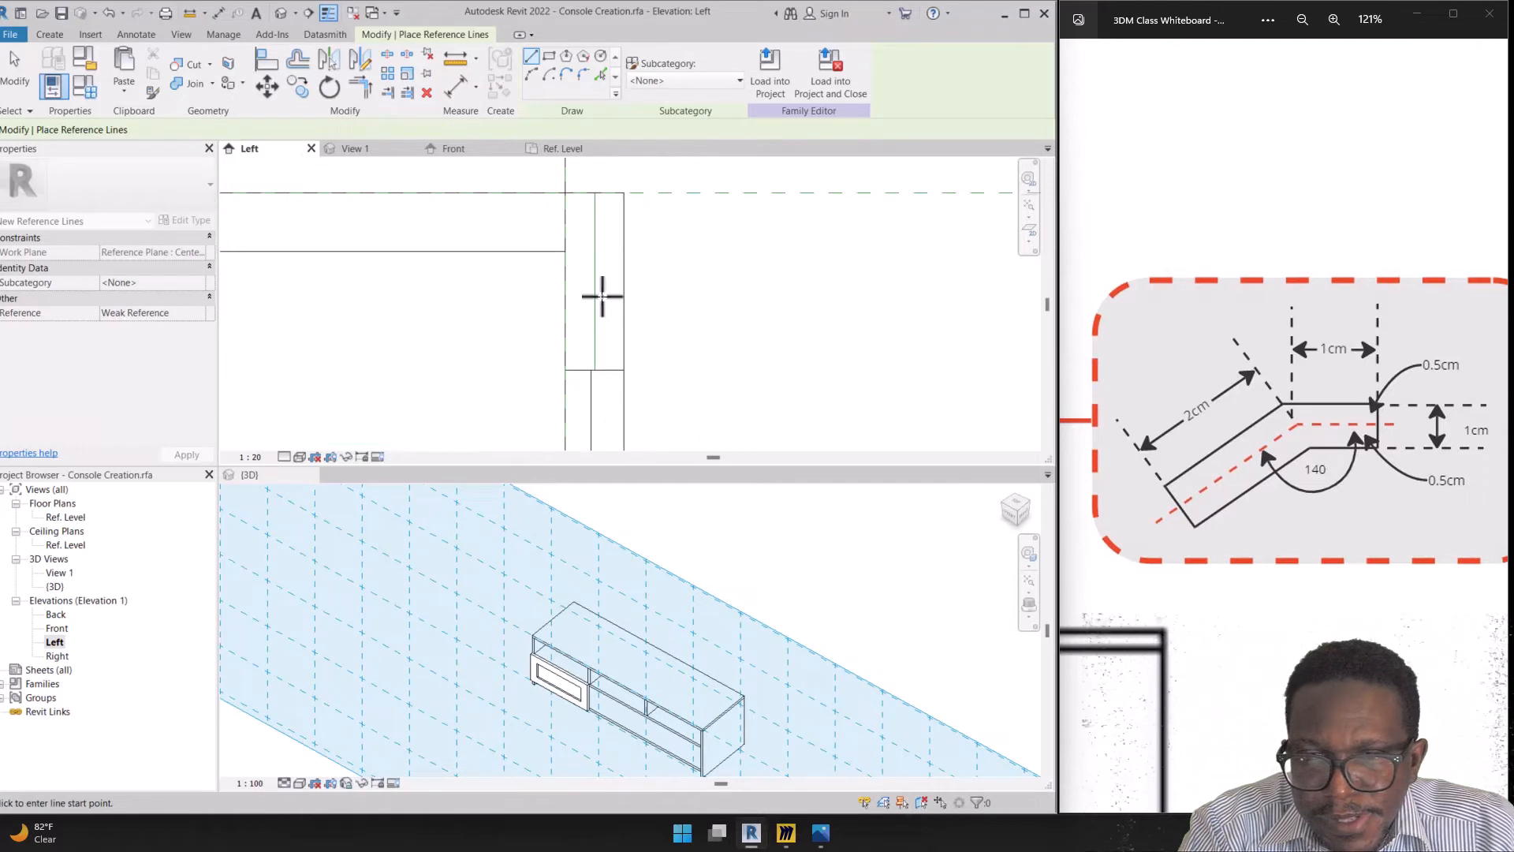
Draw a horizontal reference line about 60 mm long from the vertical reference line's midpoint outward past the drawer's front face
left_click(595, 280)
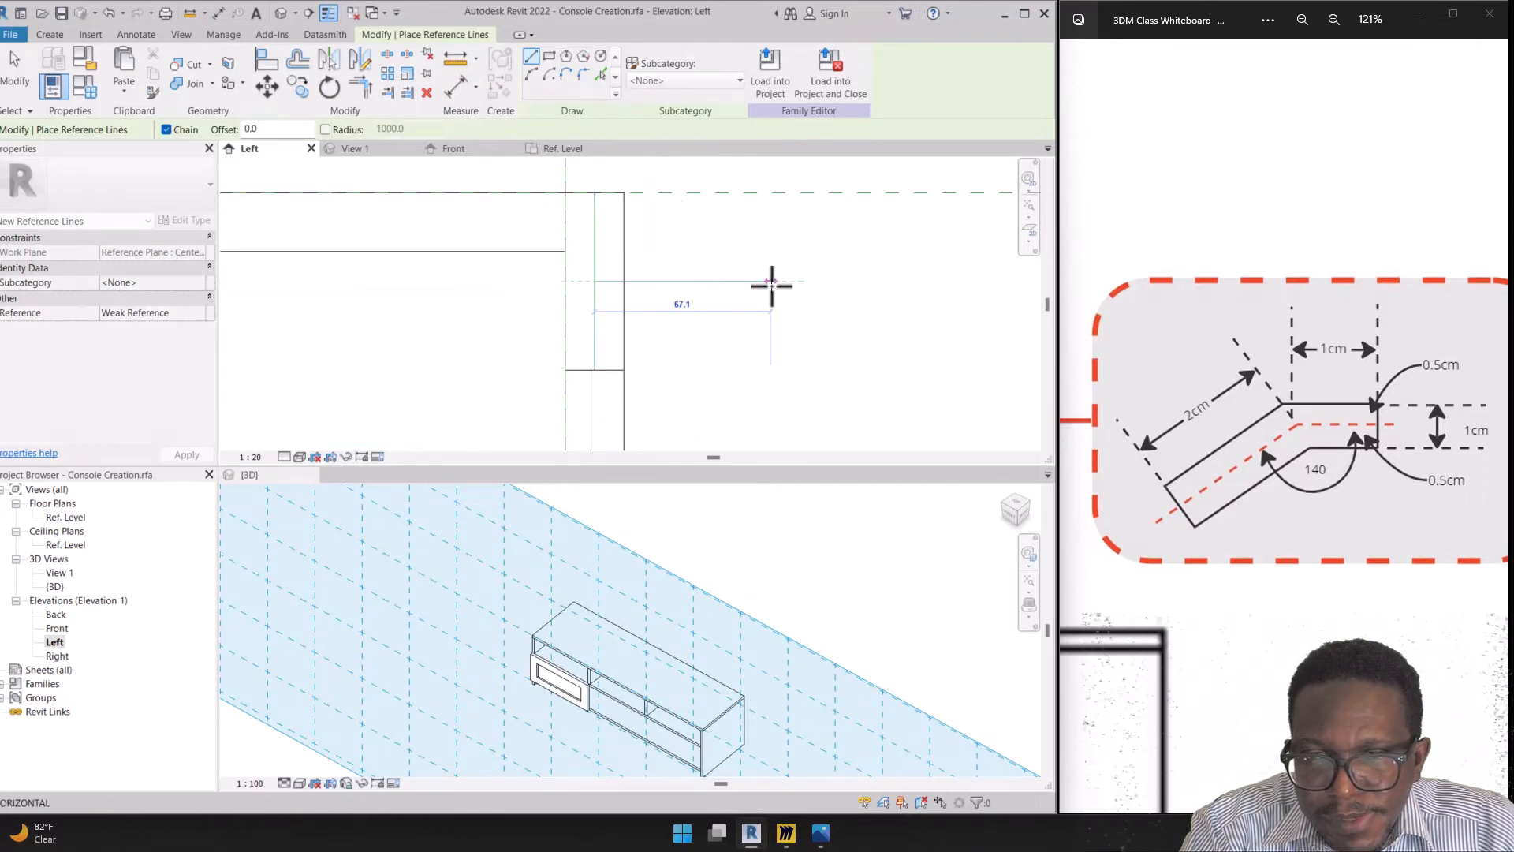
left_click(753, 281)
key("Escape")
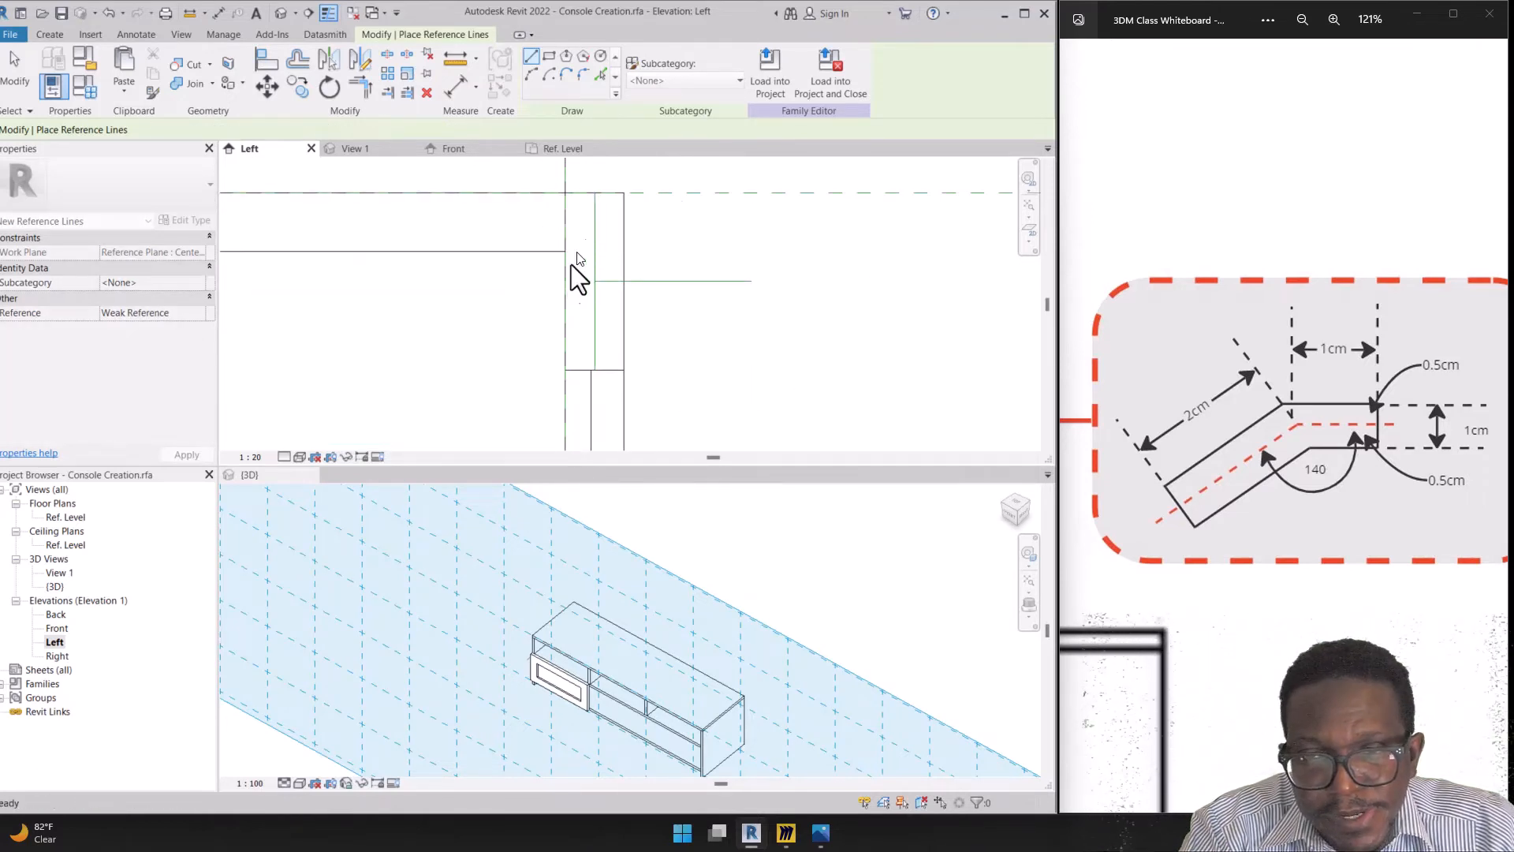
scroll(558, 284, "up", 2)
key("Escape")
scroll(596, 309, "up", 2)
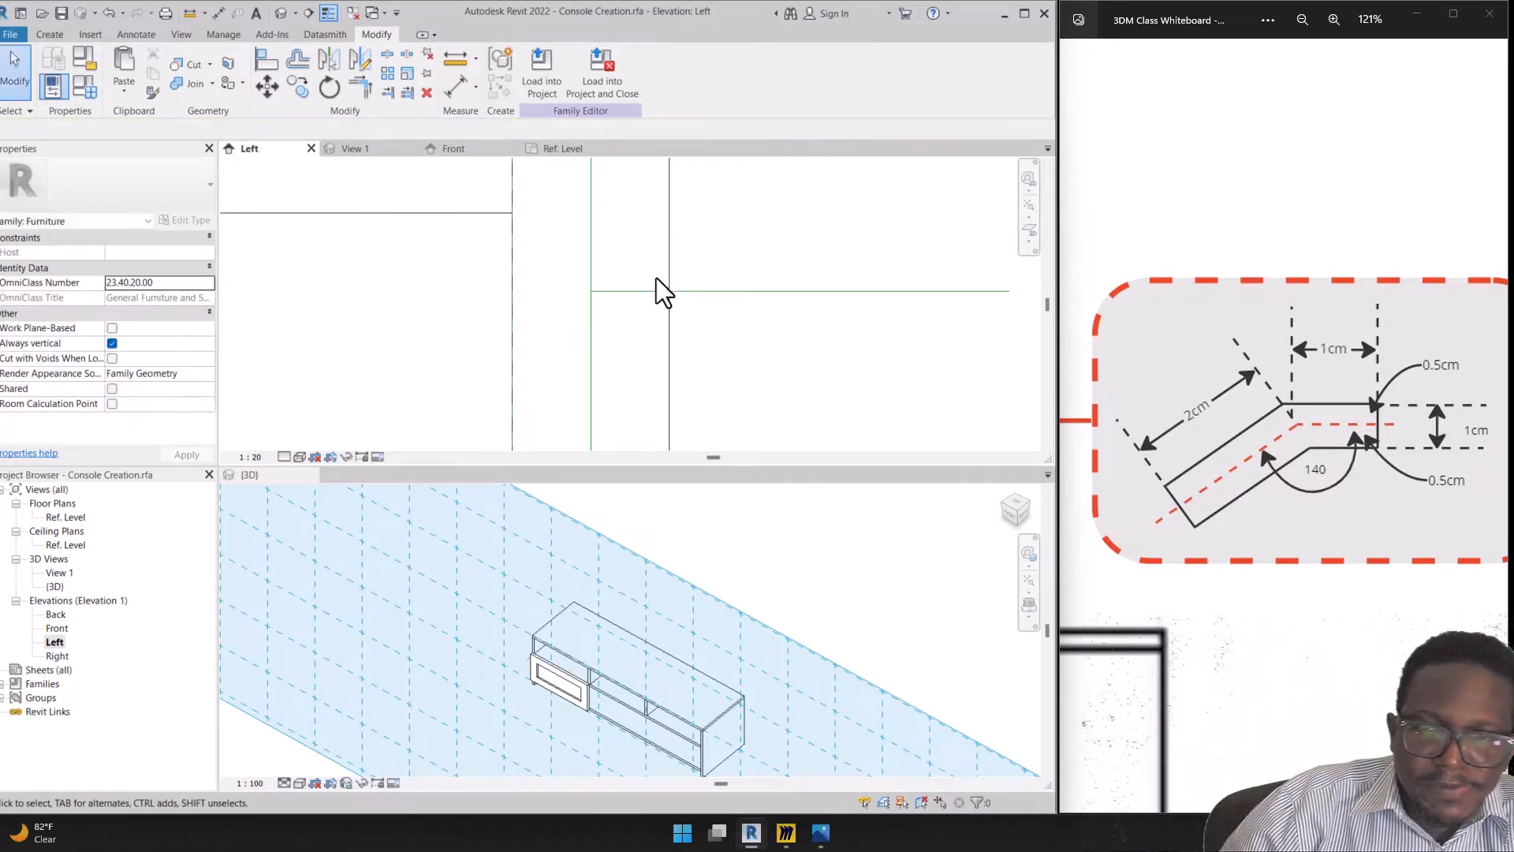
Shorten the horizontal reference line to about 22 mm by moving its outer end toward the drawer's front face
scroll(649, 316, "down", 3)
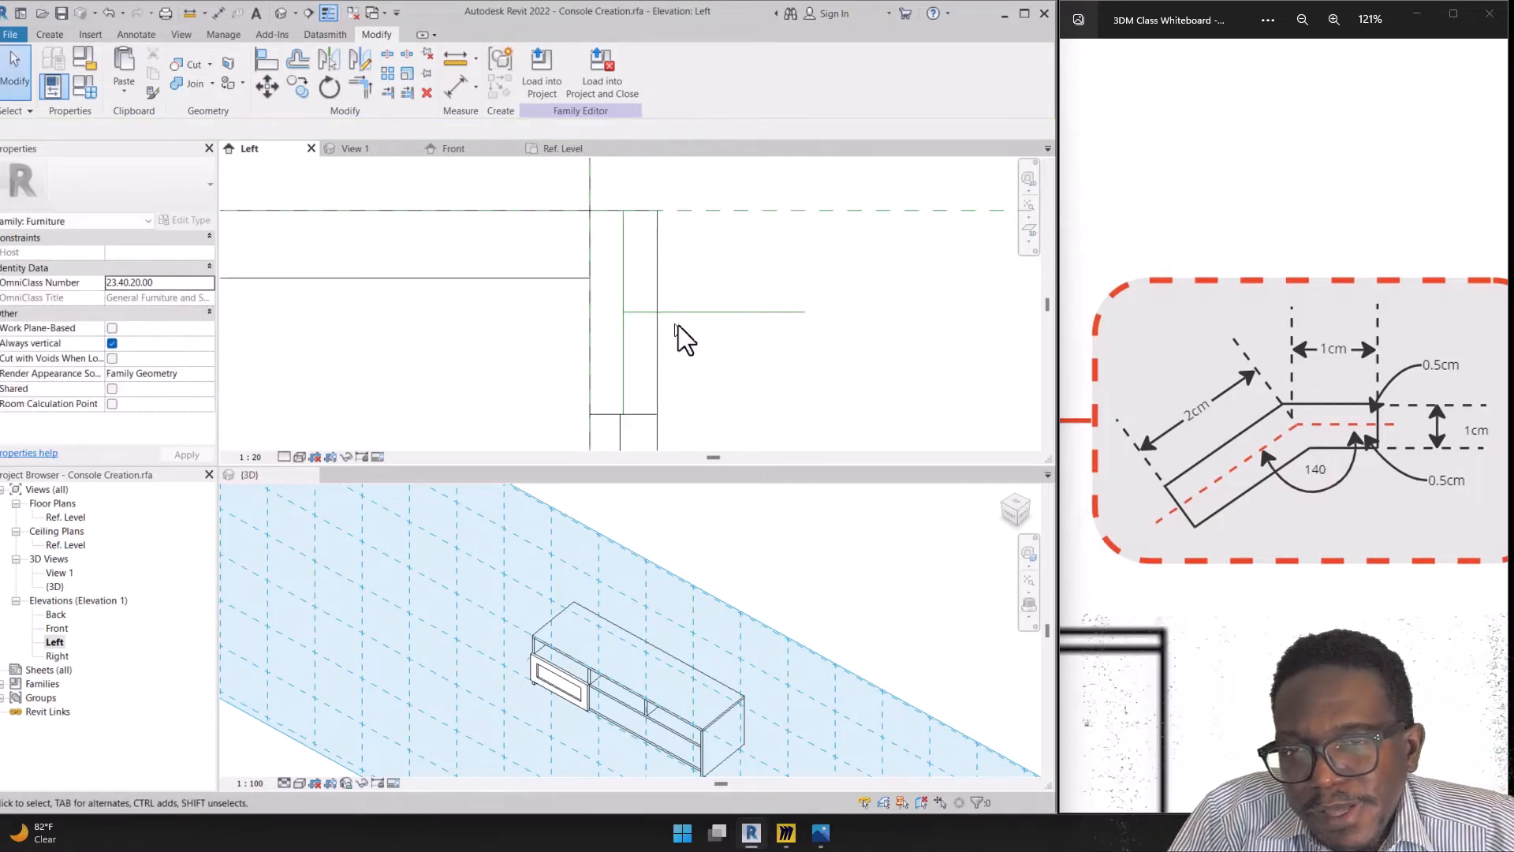
scroll(655, 297, "up", 3)
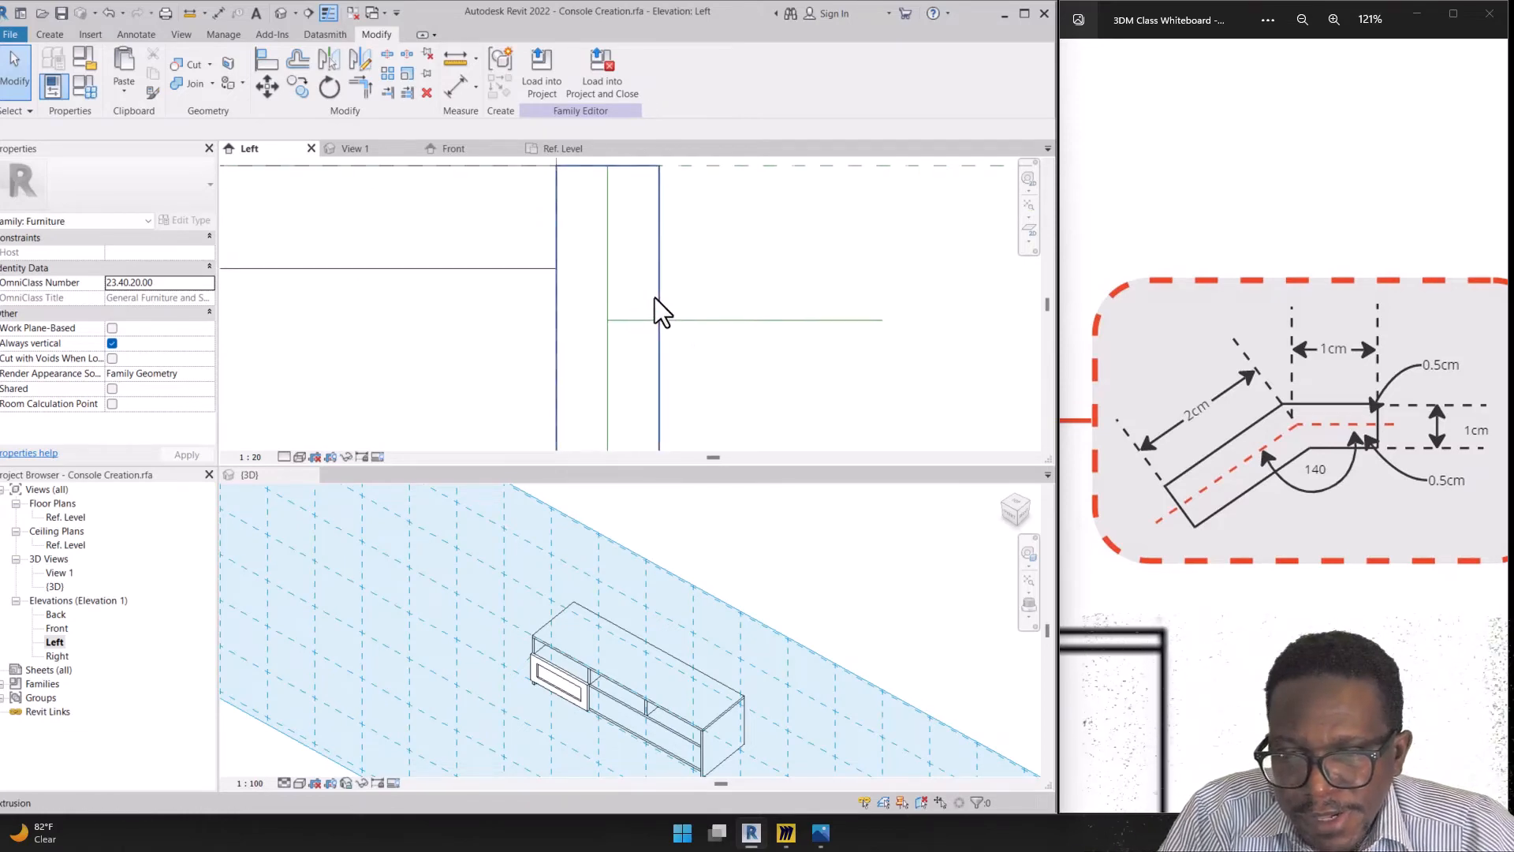
scroll(601, 325, "down", 3)
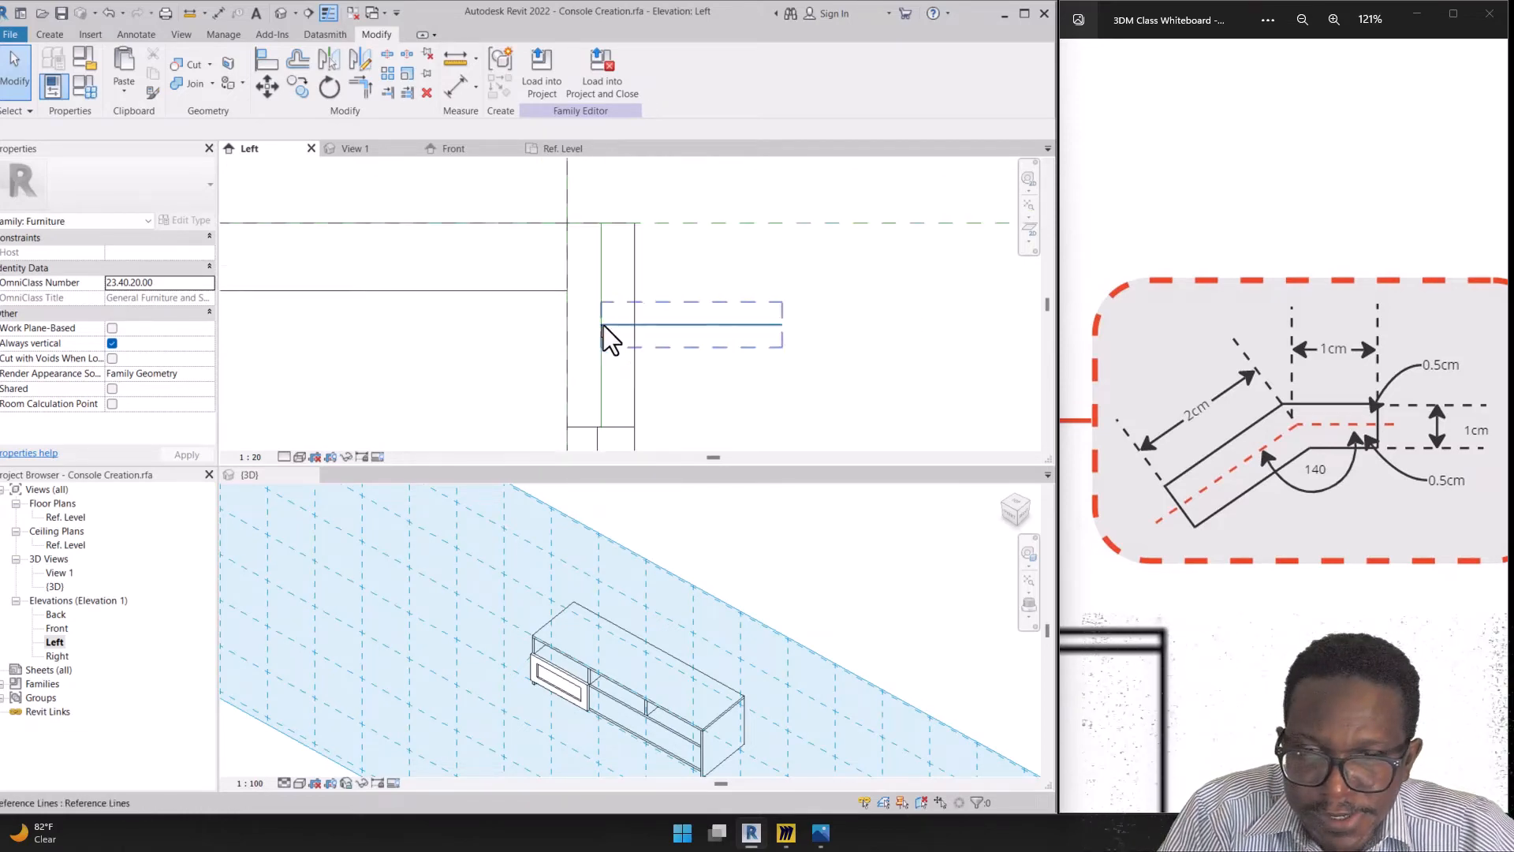
left_click(744, 324)
left_click_drag(754, 325, 639, 327)
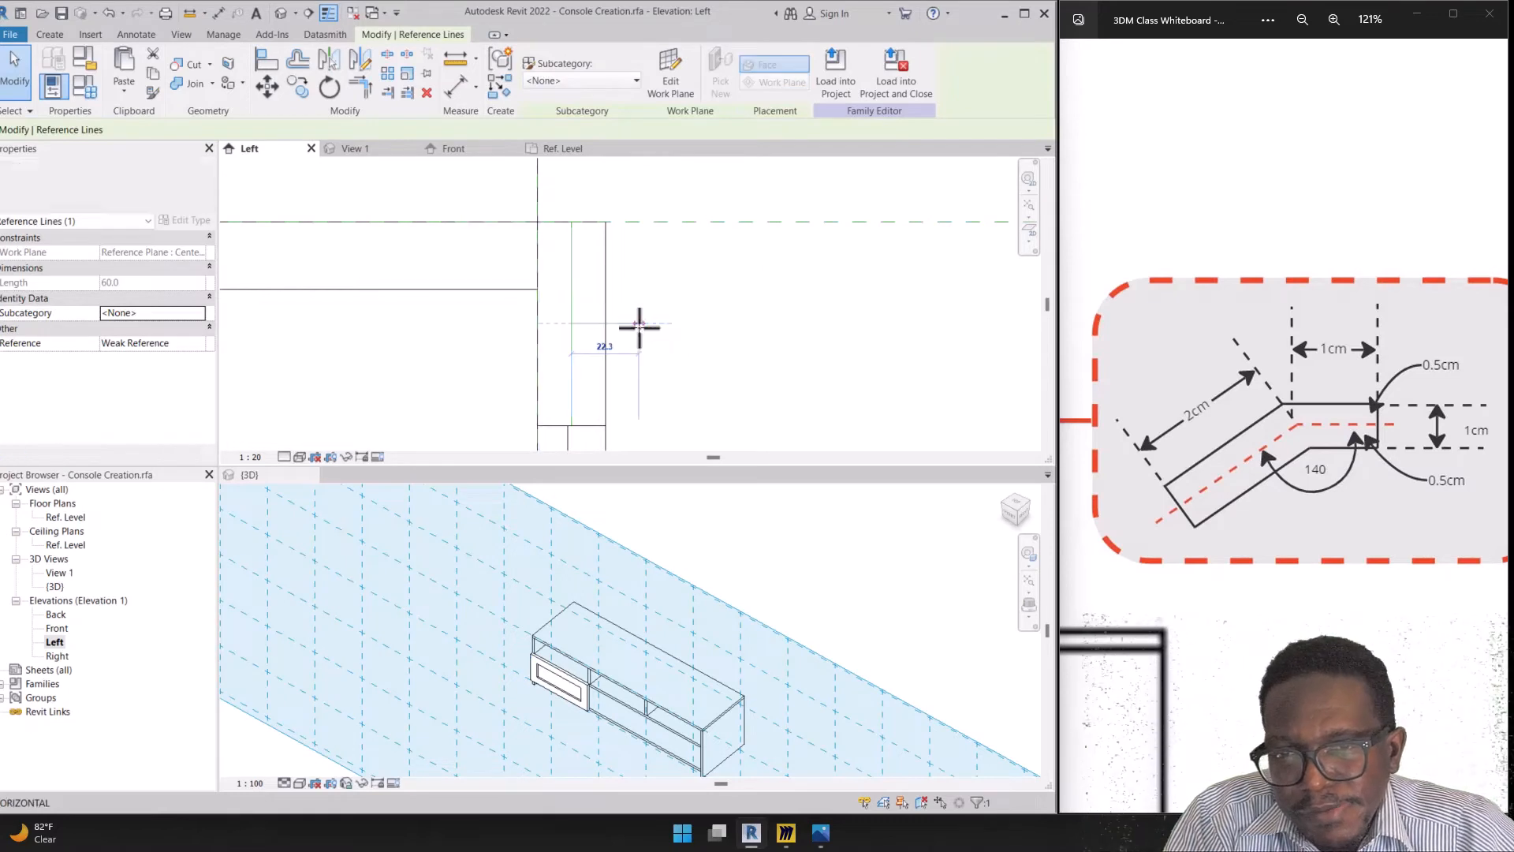
left_click(709, 387)
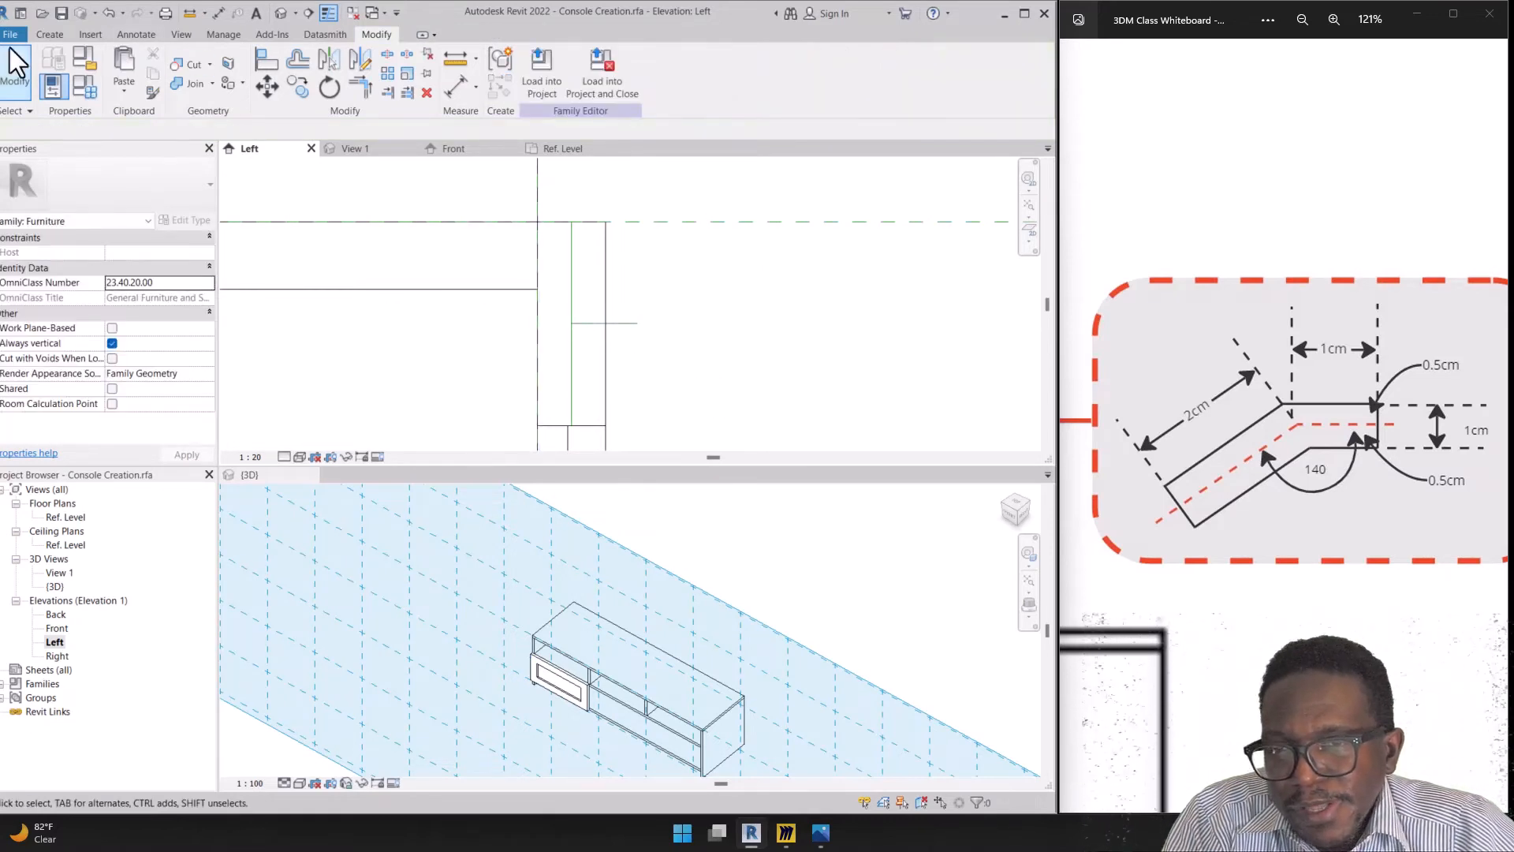
Start a solid Sweep and sketch a 10 mm horizontal path segment outward from the drawer's front face along the horizontal reference line
left_click(48, 36)
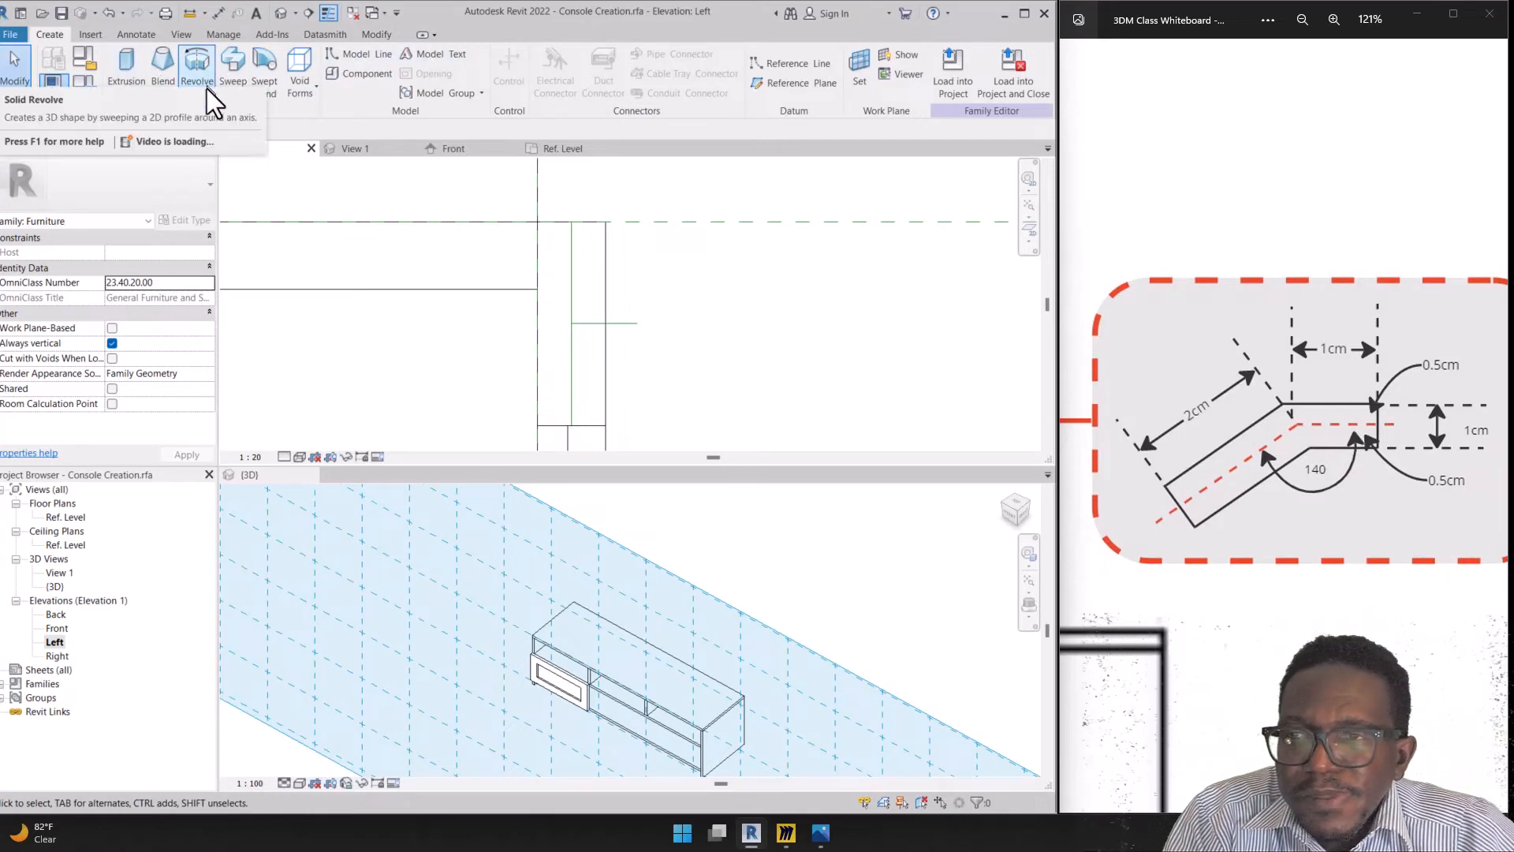
left_click(234, 75)
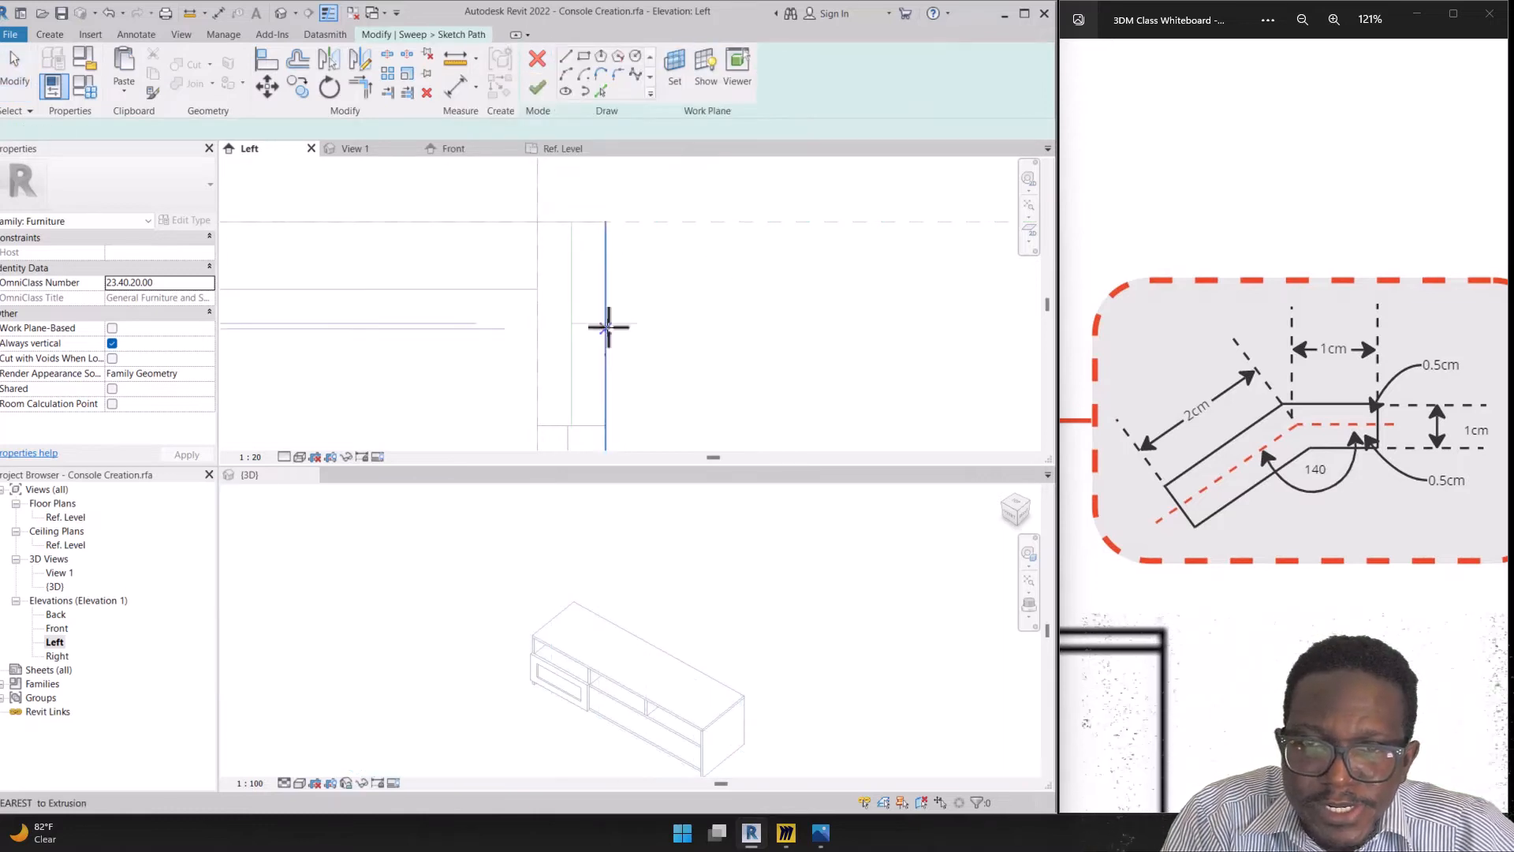
left_click(606, 322)
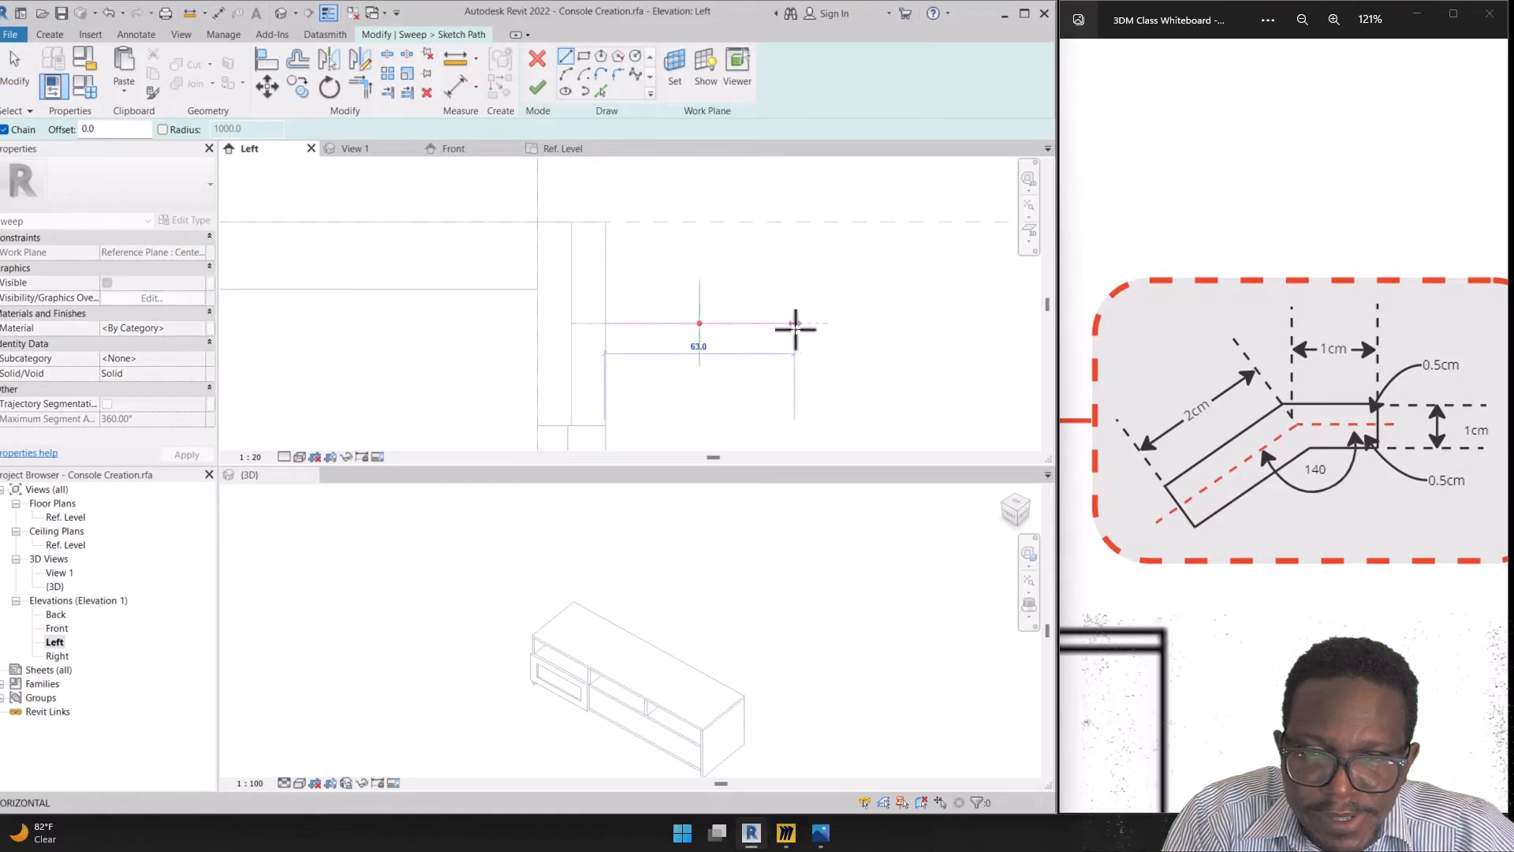
type("1")
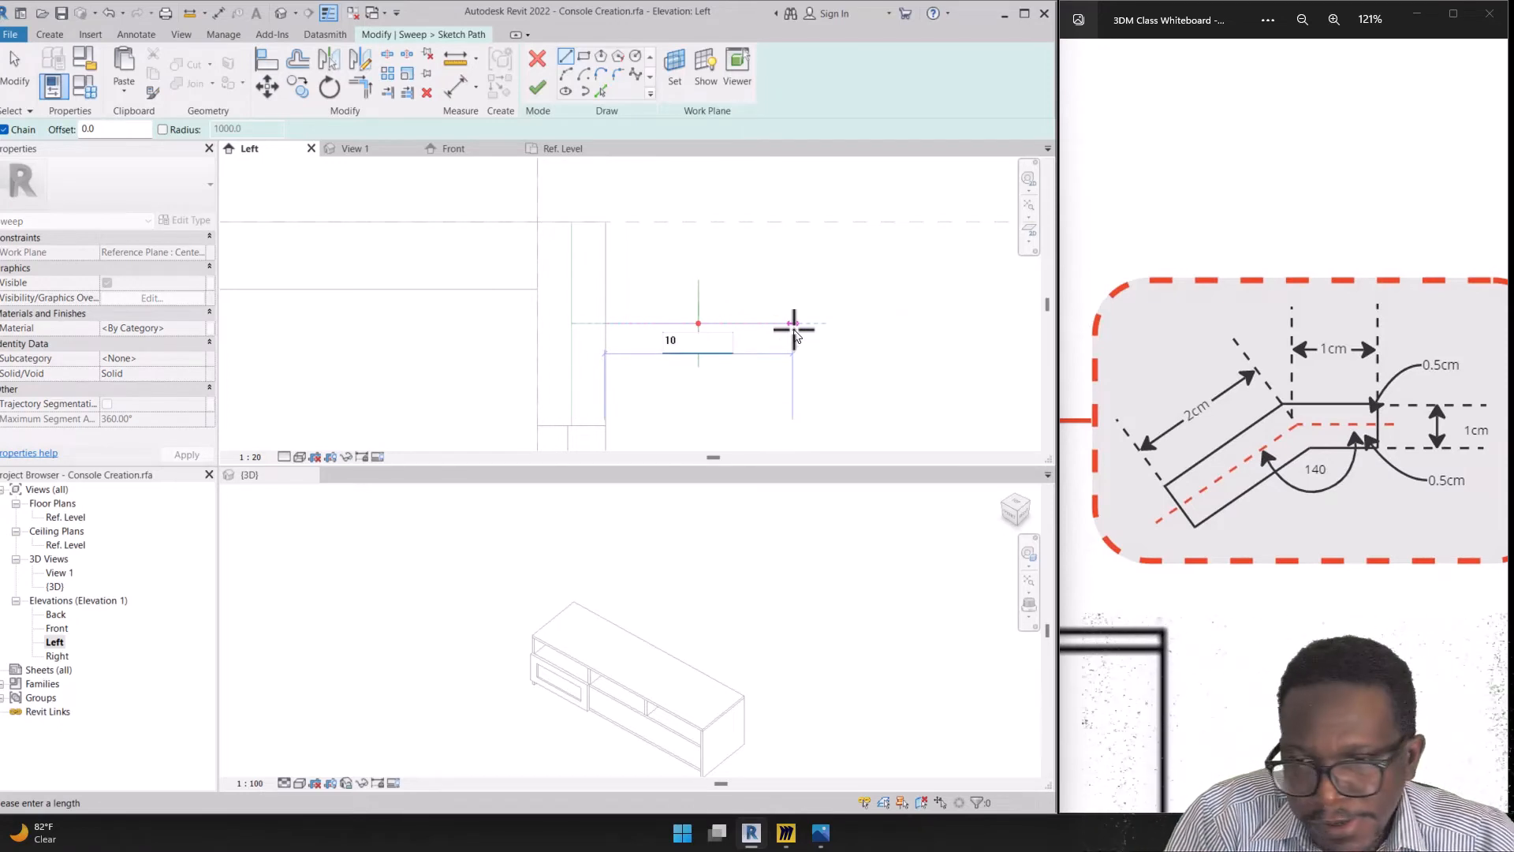
type("0")
key("Return")
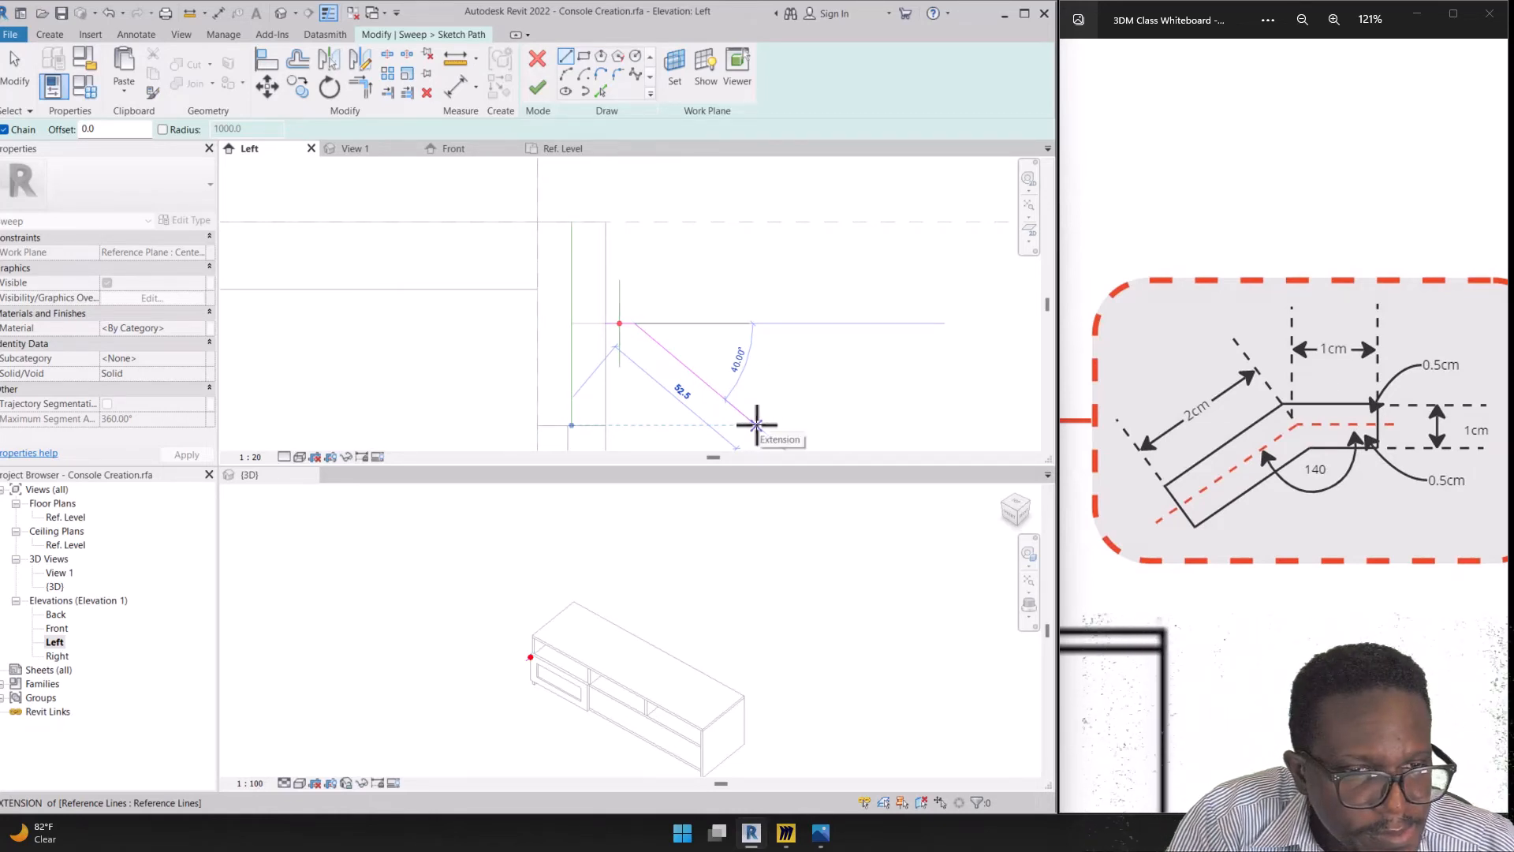
Add a 20 mm path segment sloping 40° downward from the first segment's outer end and finish the sweep path
type("20")
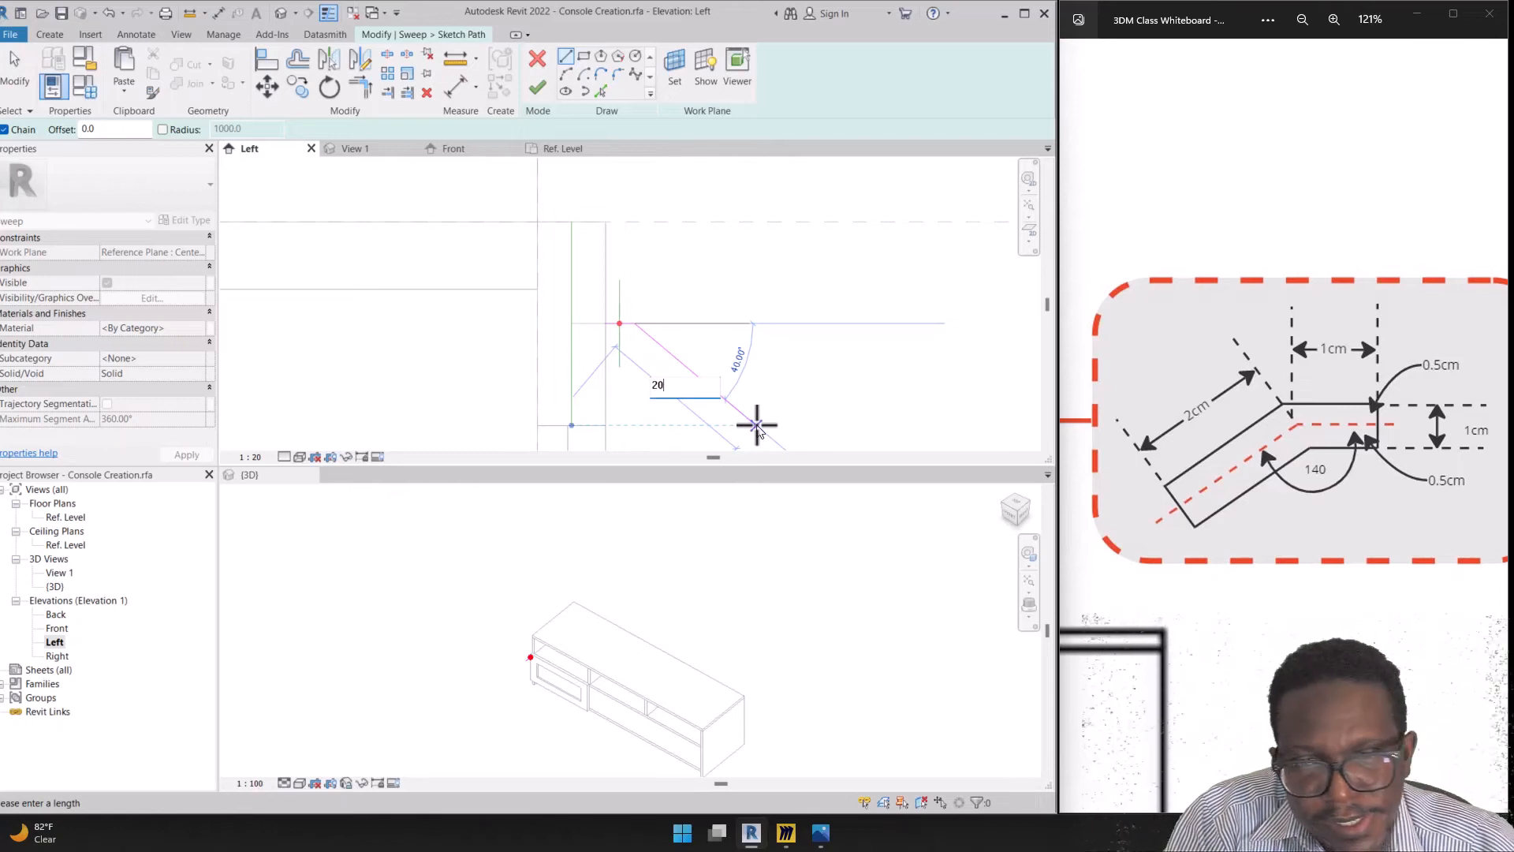
key("Return")
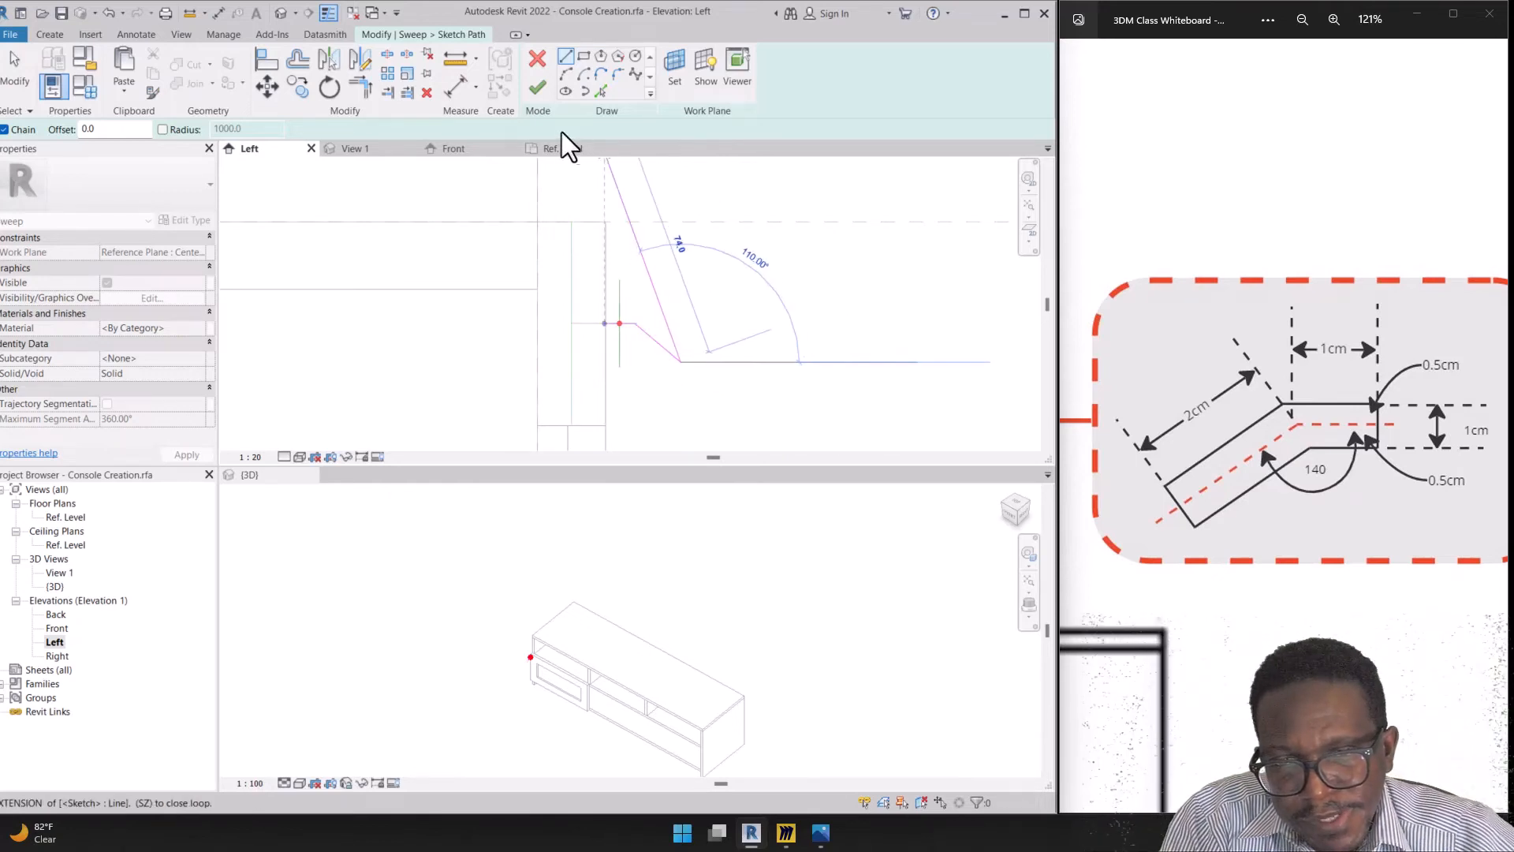
left_click(537, 88)
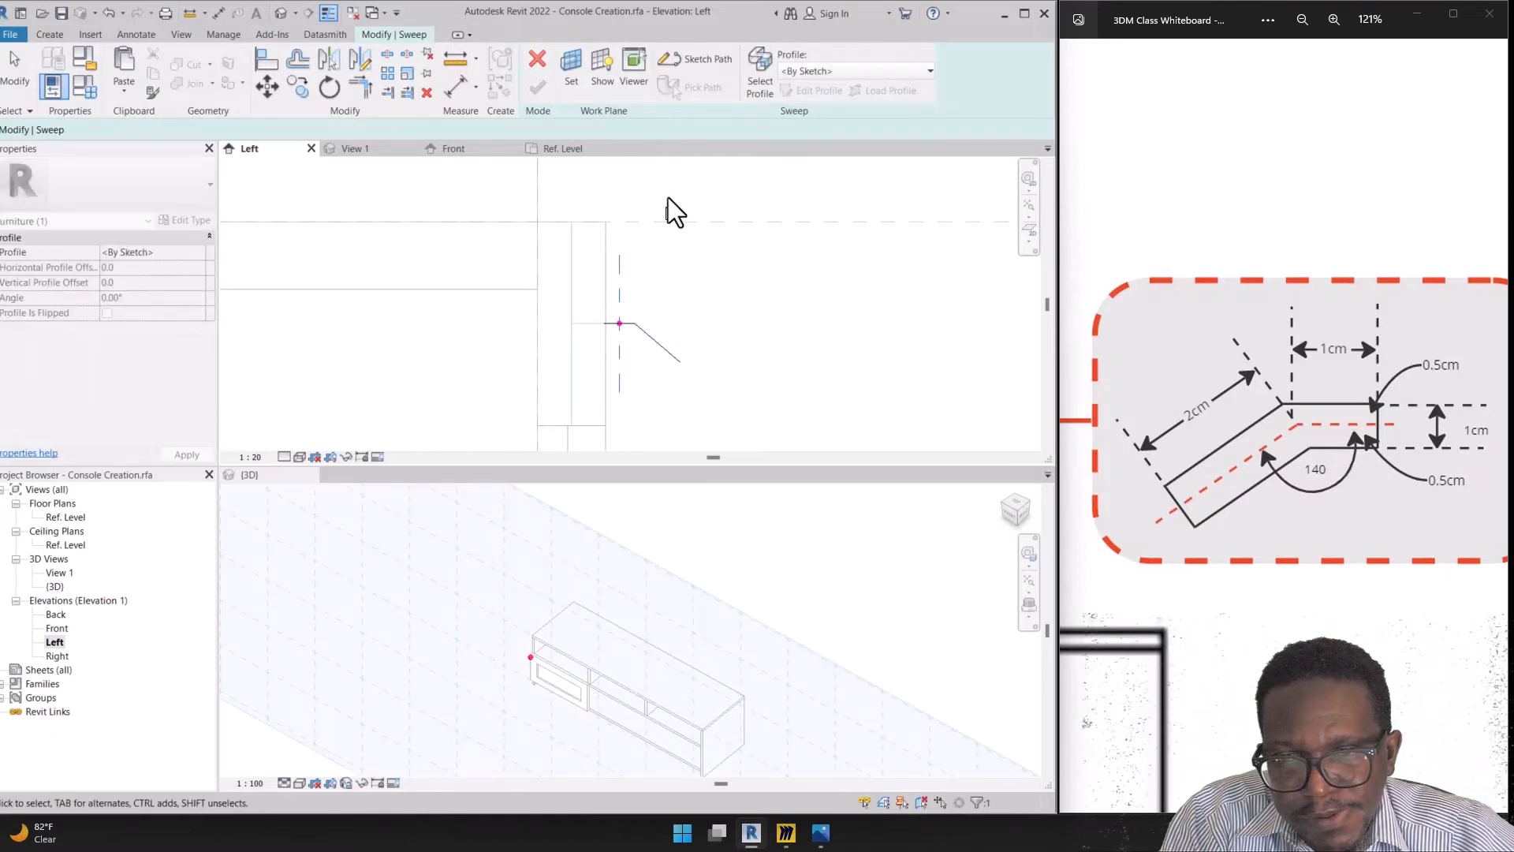
Select the sweep's sketched profile and open it for editing in the 3D view
left_click(761, 76)
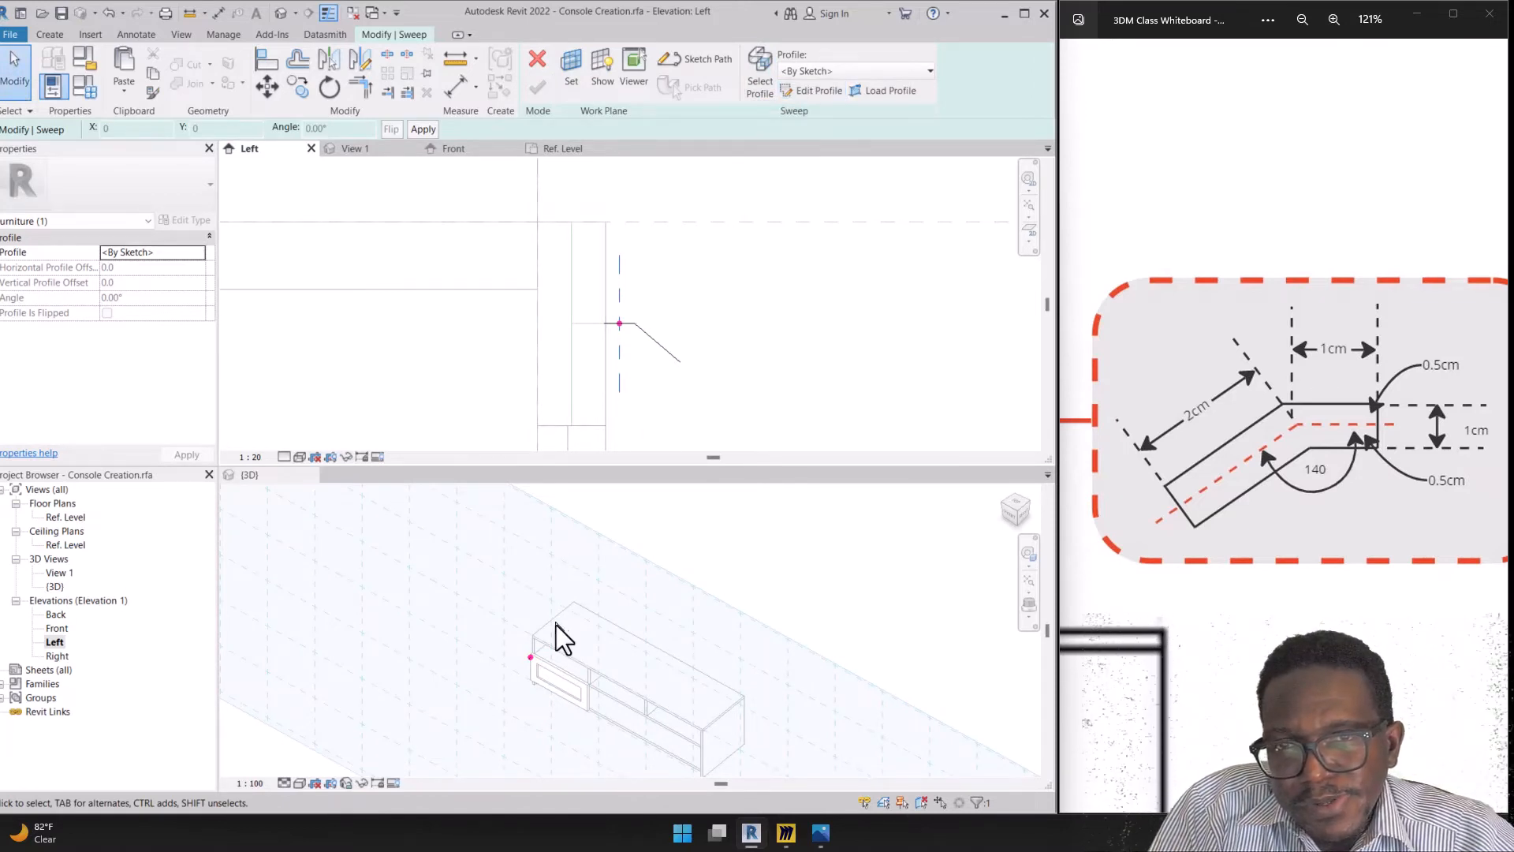
left_click(538, 716)
scroll(549, 707, "up", 2)
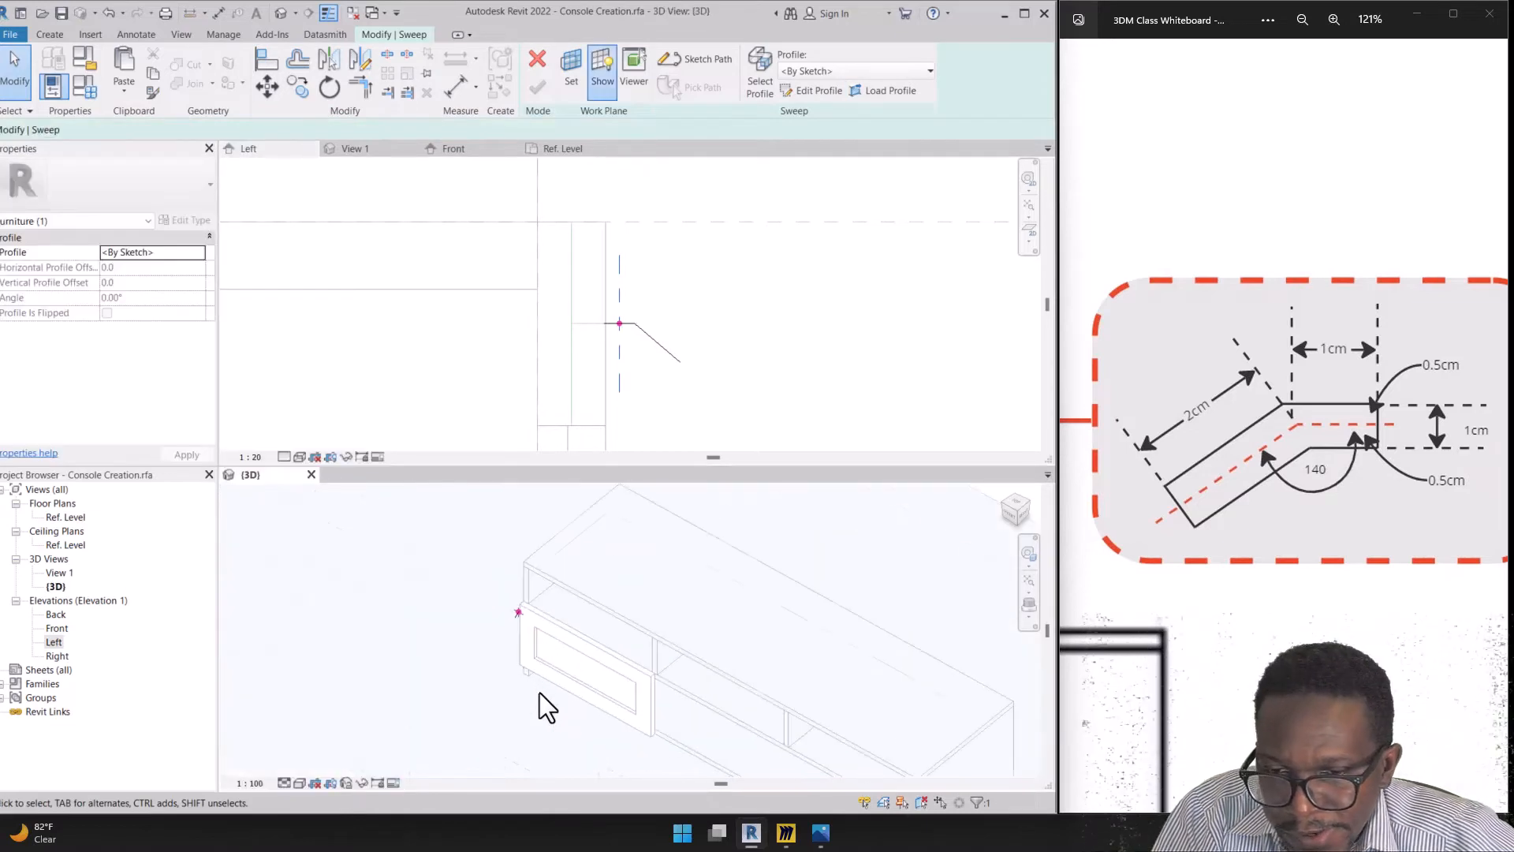
scroll(520, 552, "up", 8)
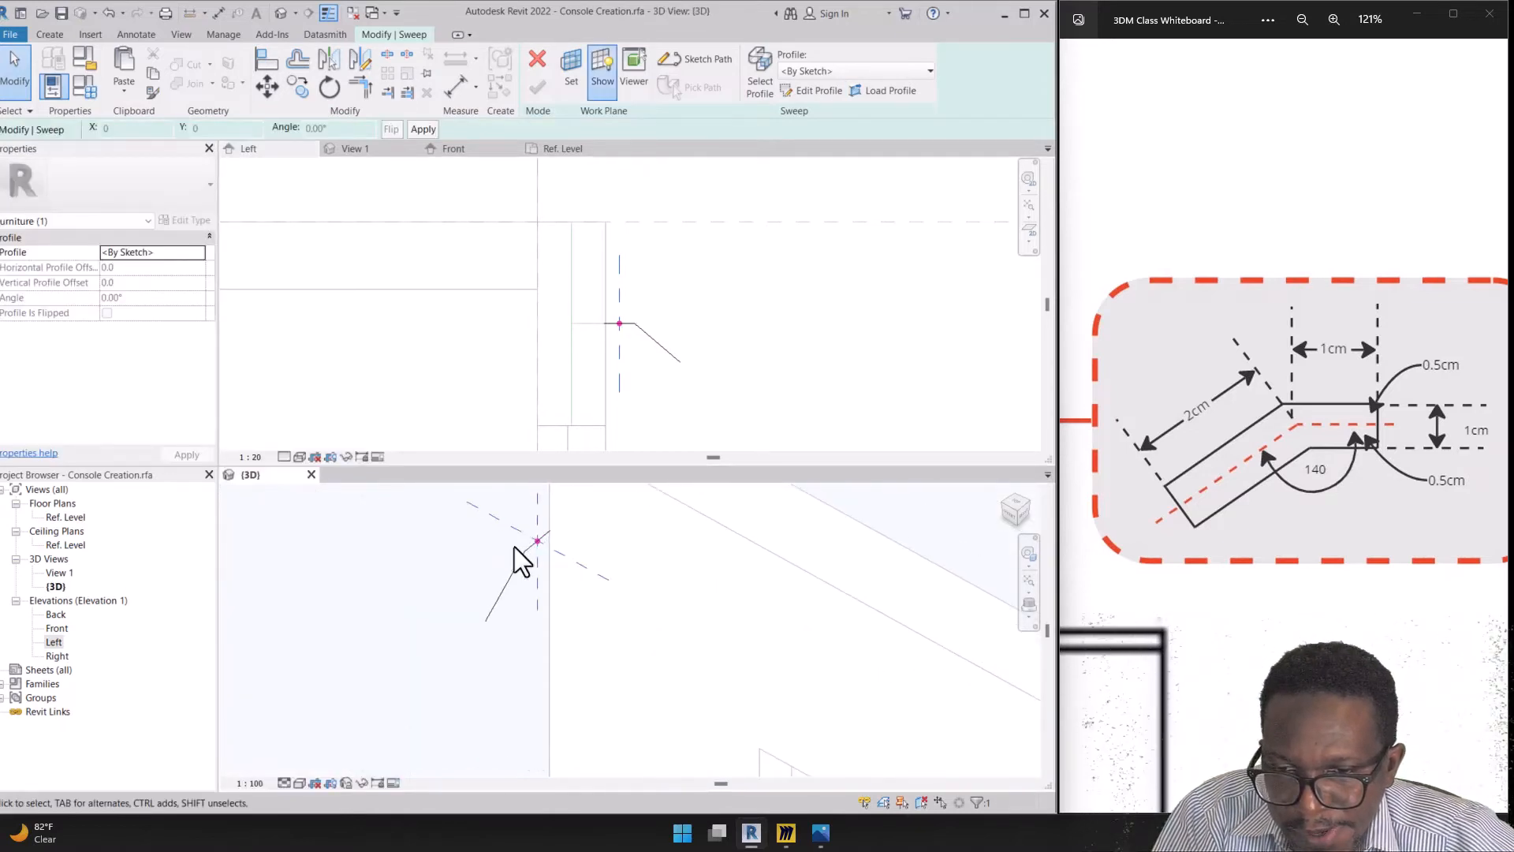
scroll(544, 583, "up", 5)
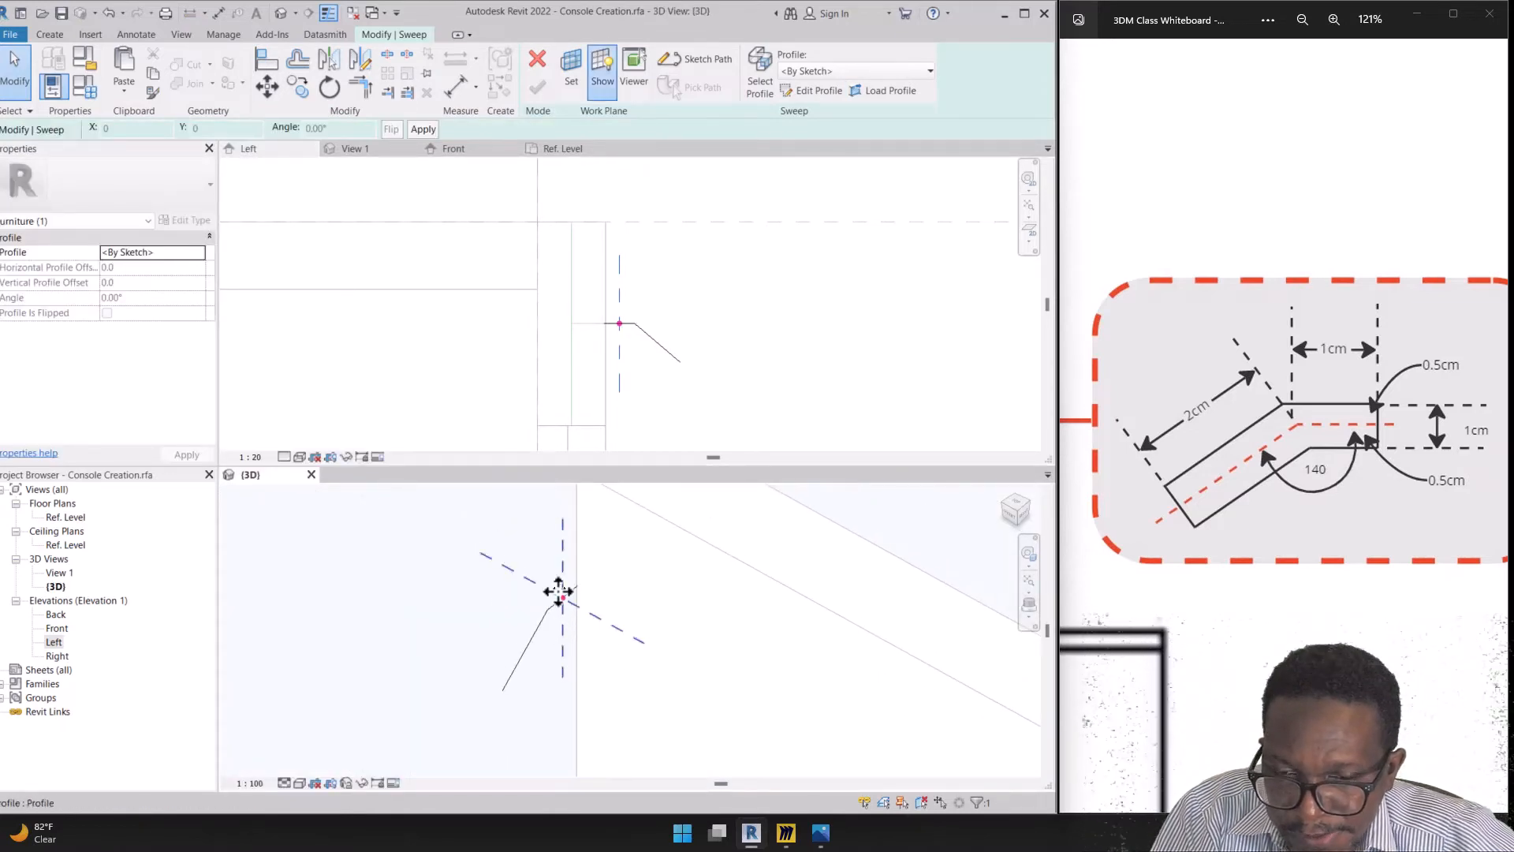
scroll(559, 591, "up", 1)
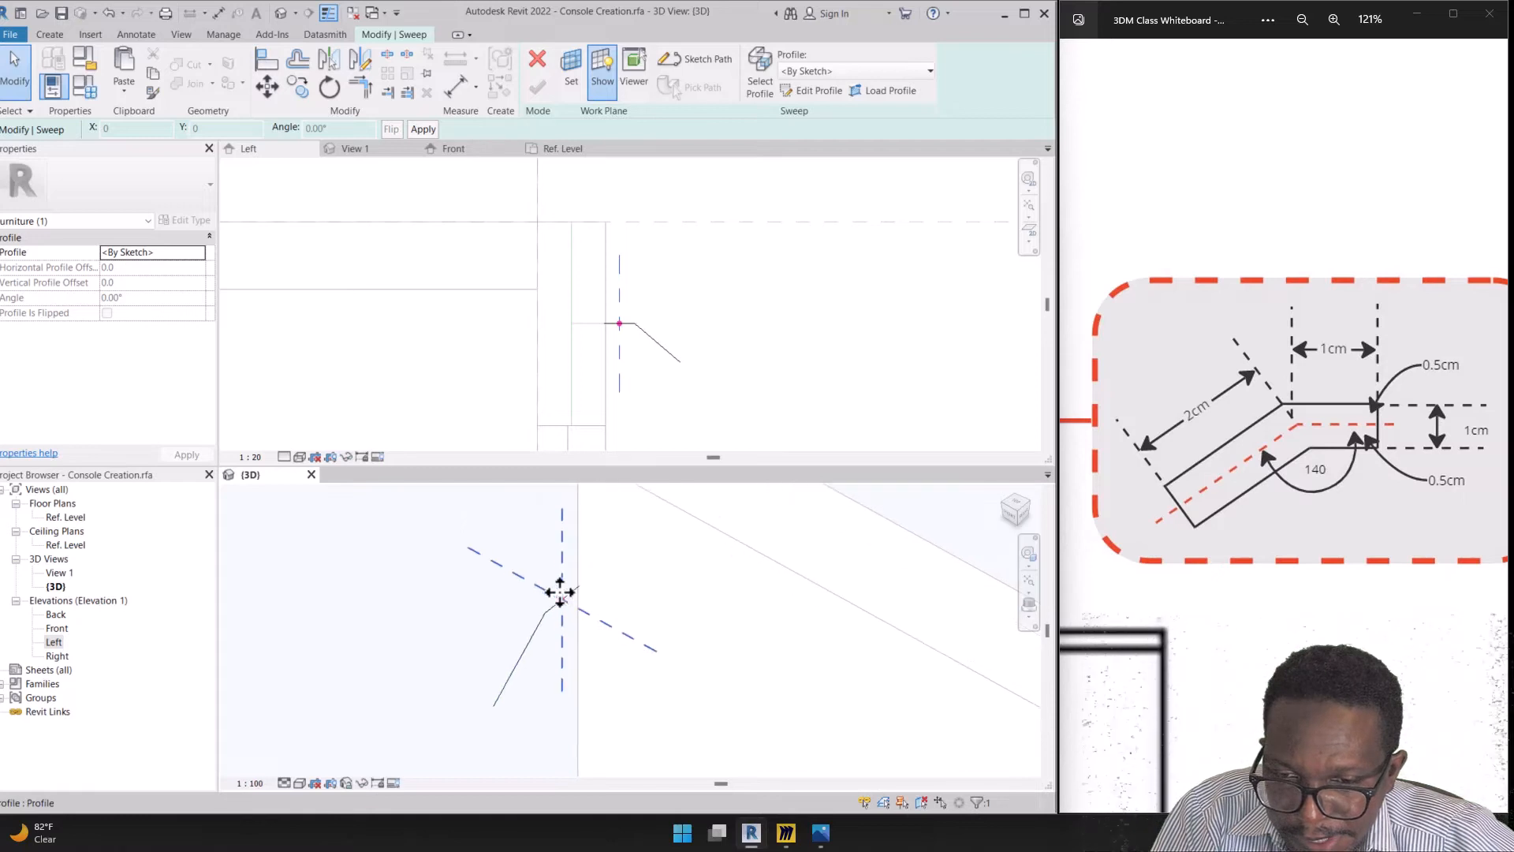
left_click(812, 90)
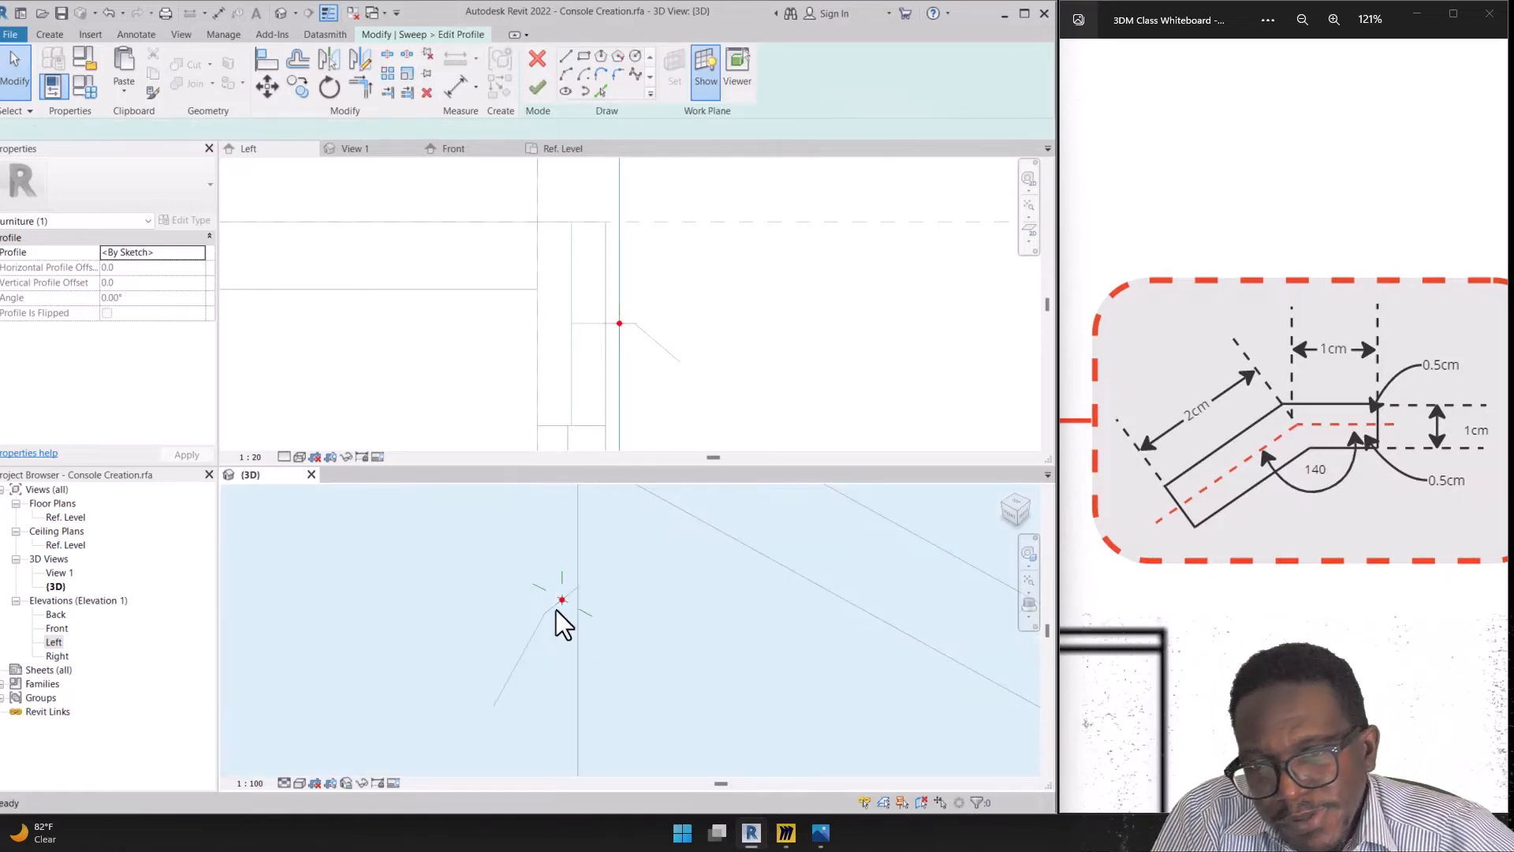
Start the Line tool and examine the drawer handle's length and height in the front view of the reference drawing
key("l")
key("i")
mouse_move(562, 602)
middle_mouse_down()
mouse_move(619, 620)
mouse_move(614, 635)
middle_mouse_up()
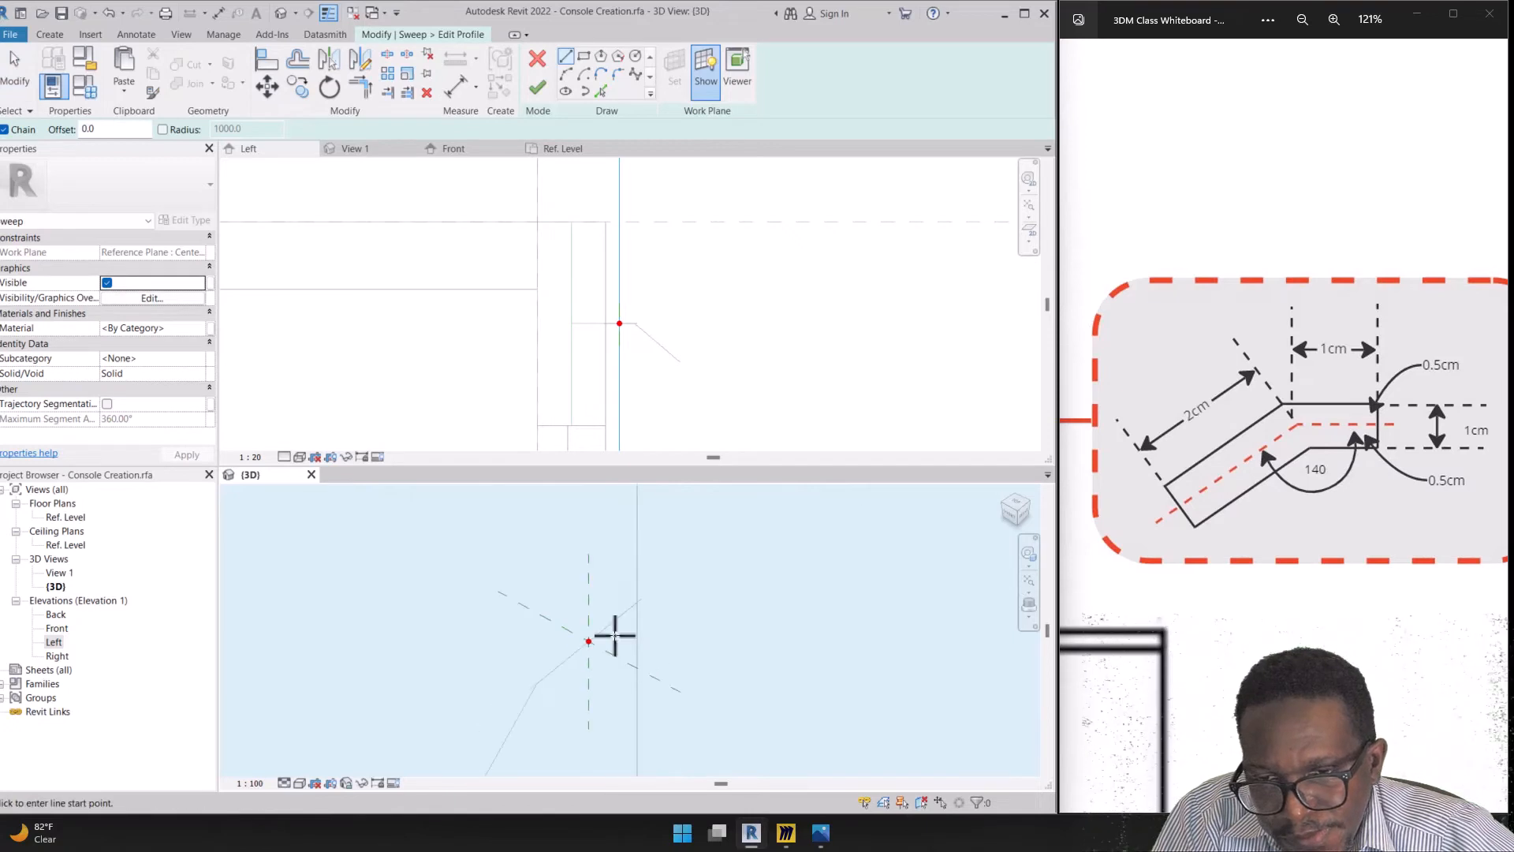
scroll(595, 649, "up", 3)
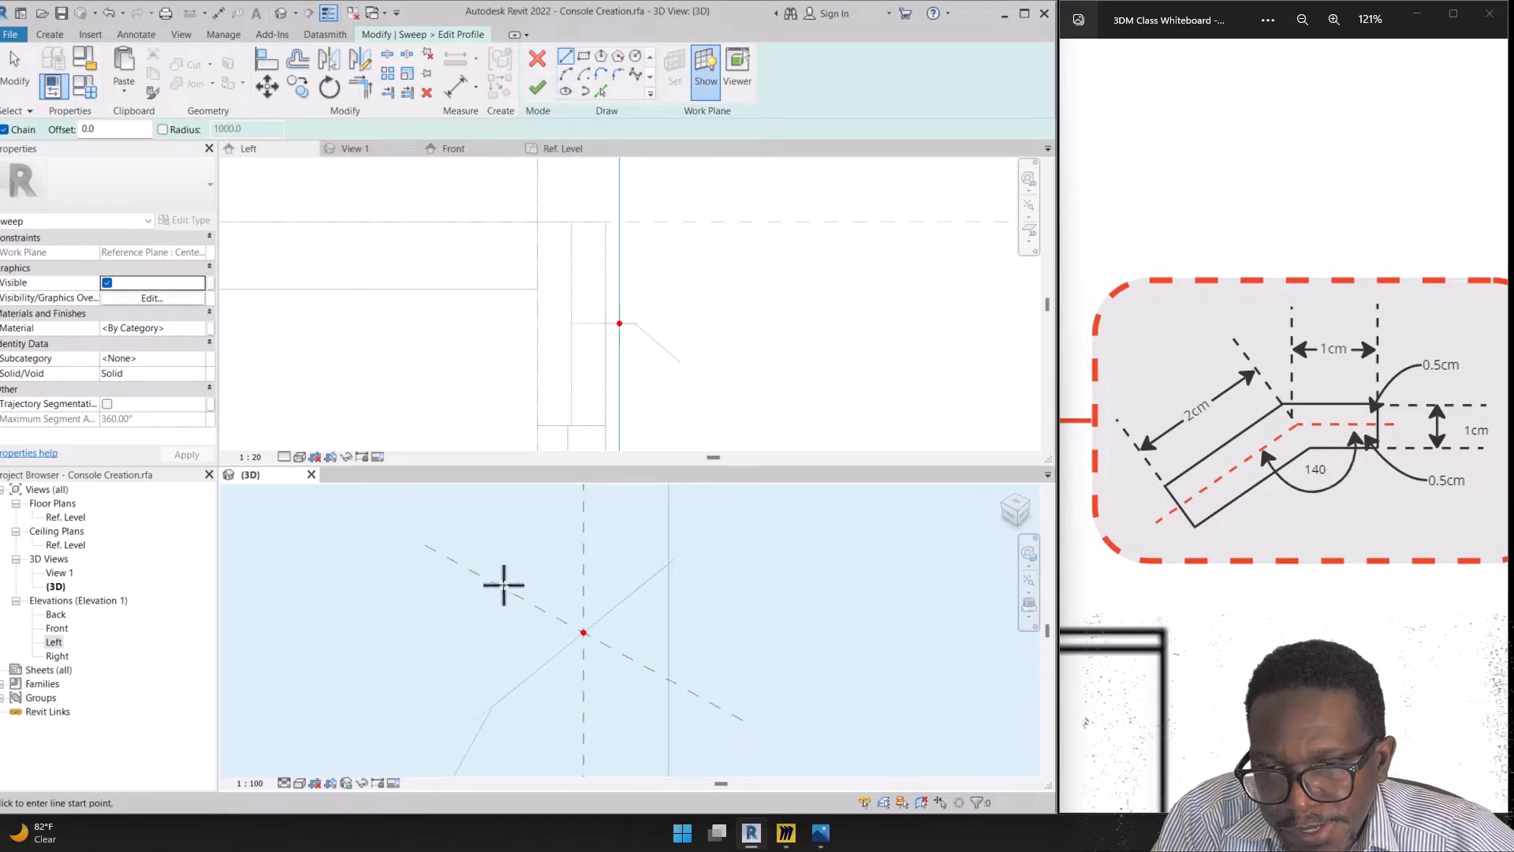
scroll(1215, 326, "down", 6)
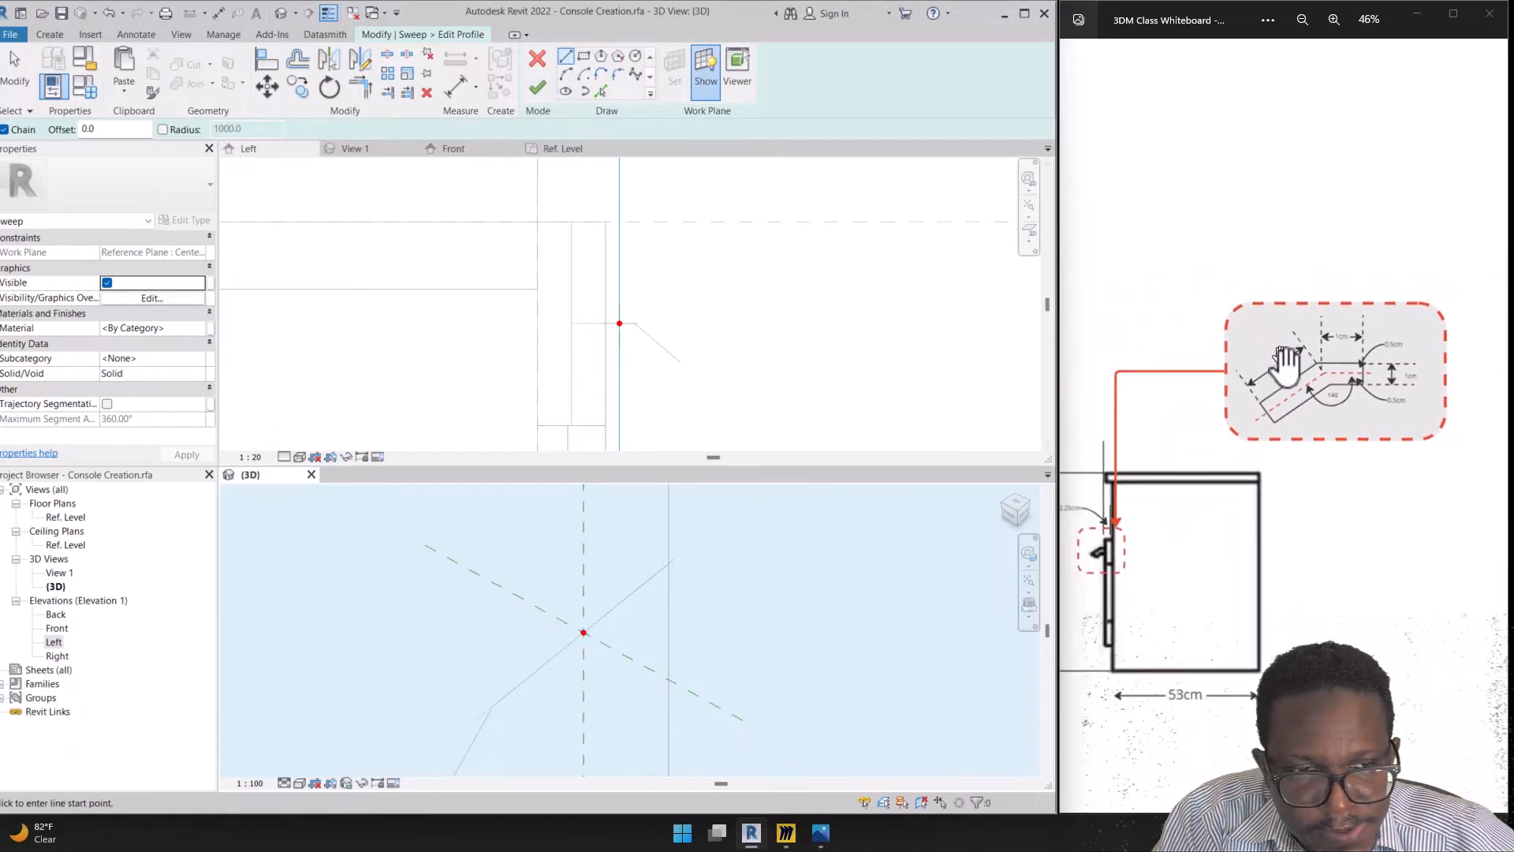
scroll(1203, 677, "up", 7)
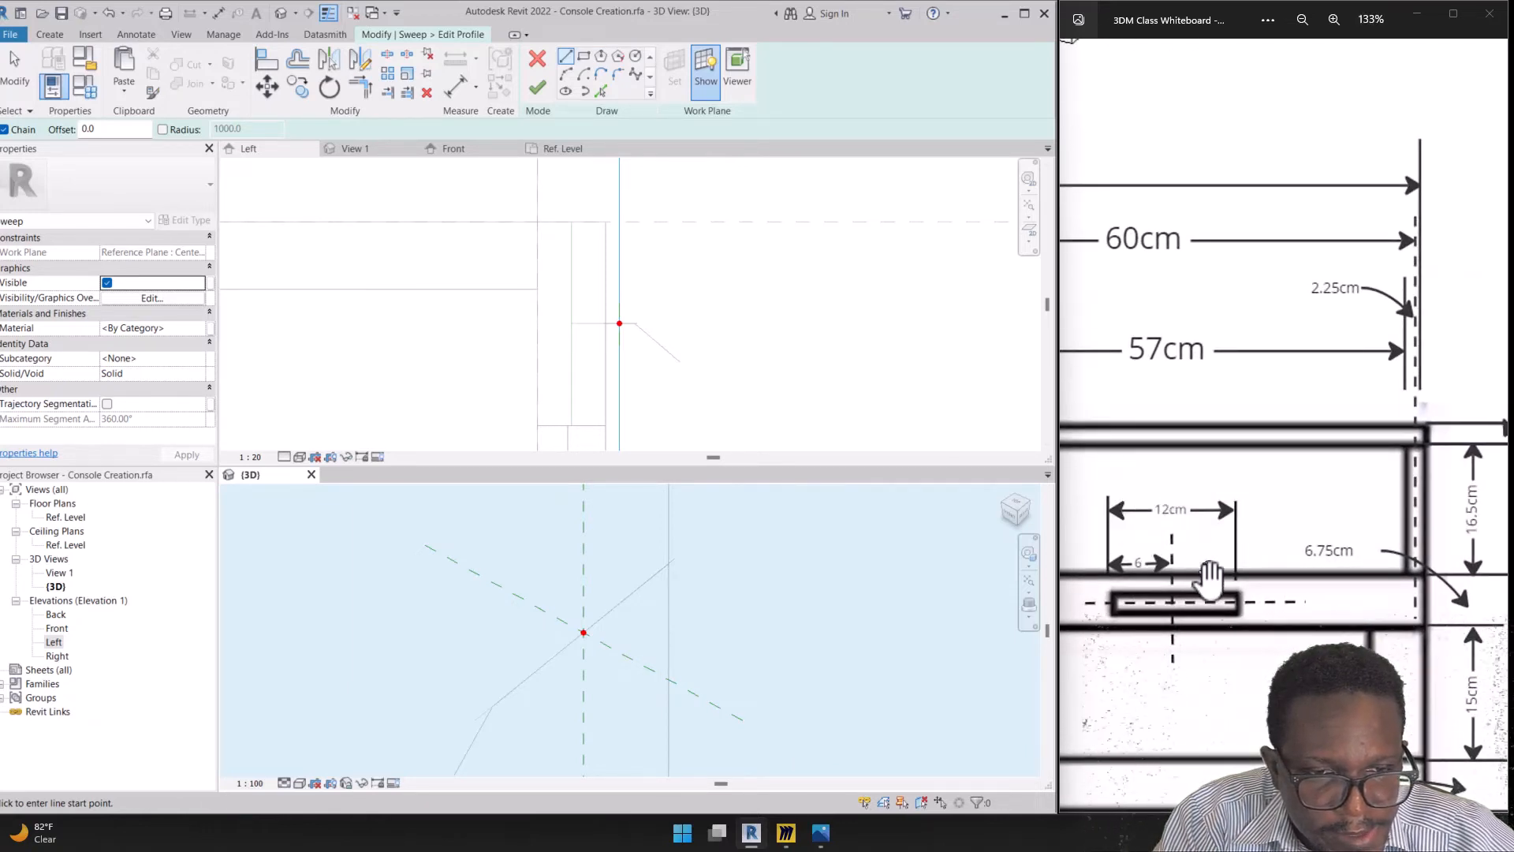
scroll(583, 623, "up", 2)
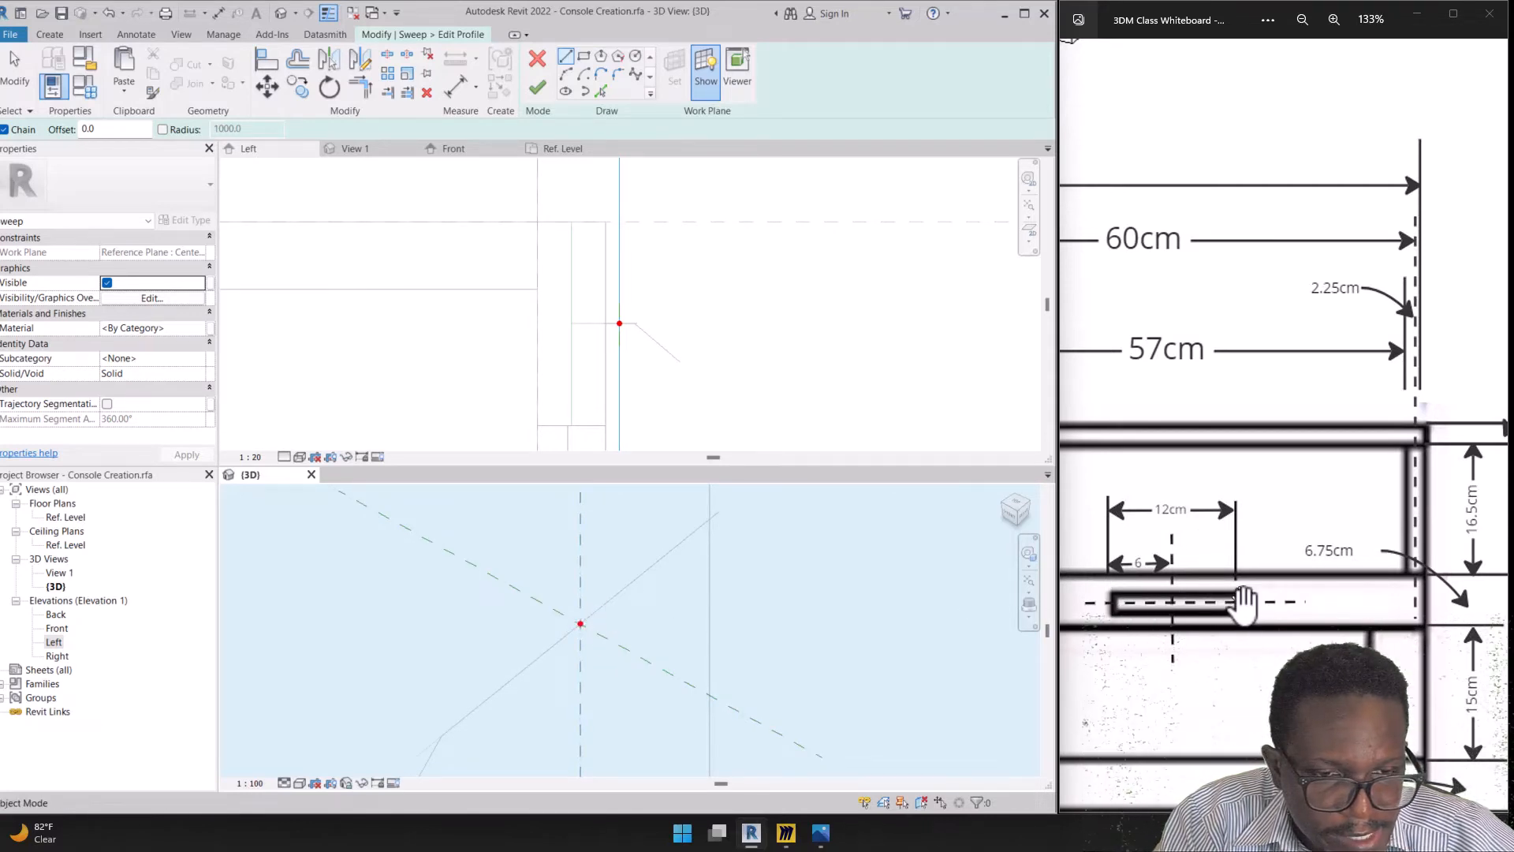
scroll(1191, 558, "down", 3)
scroll(1166, 523, "up", 2)
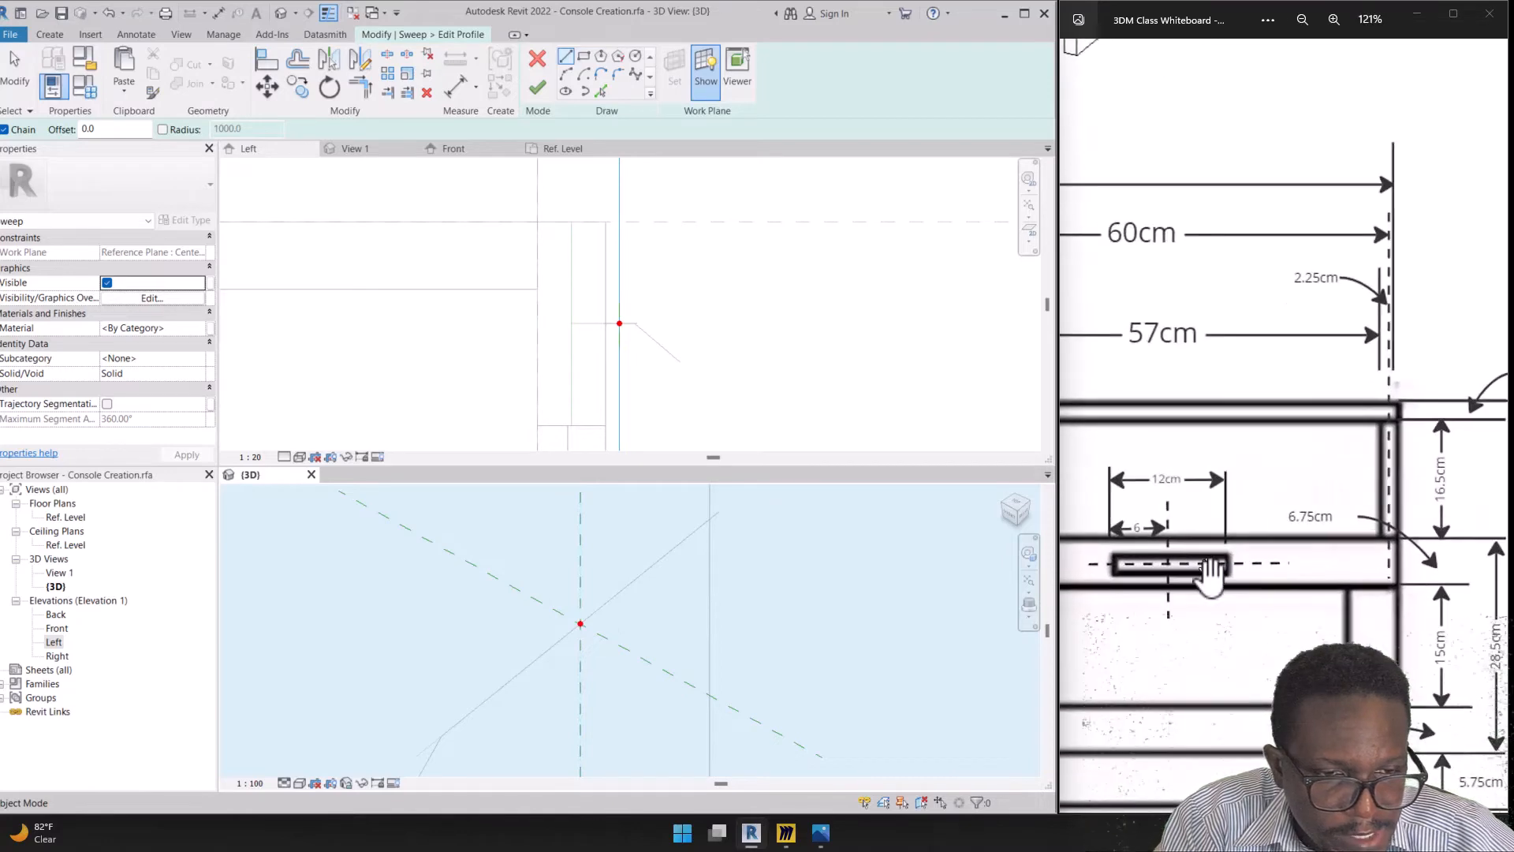
left_click(578, 623)
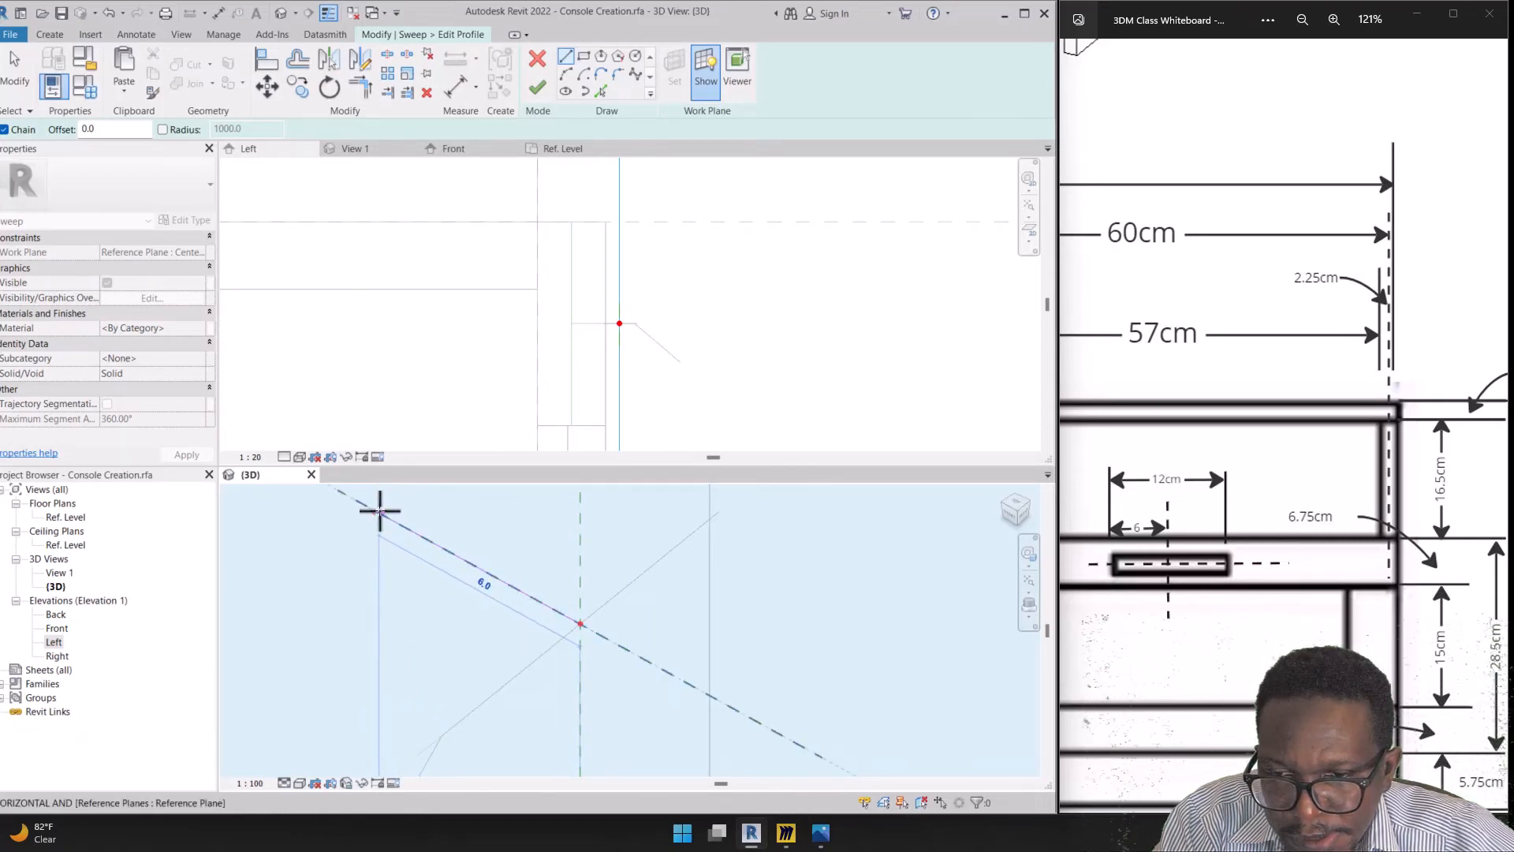
left_click(379, 511)
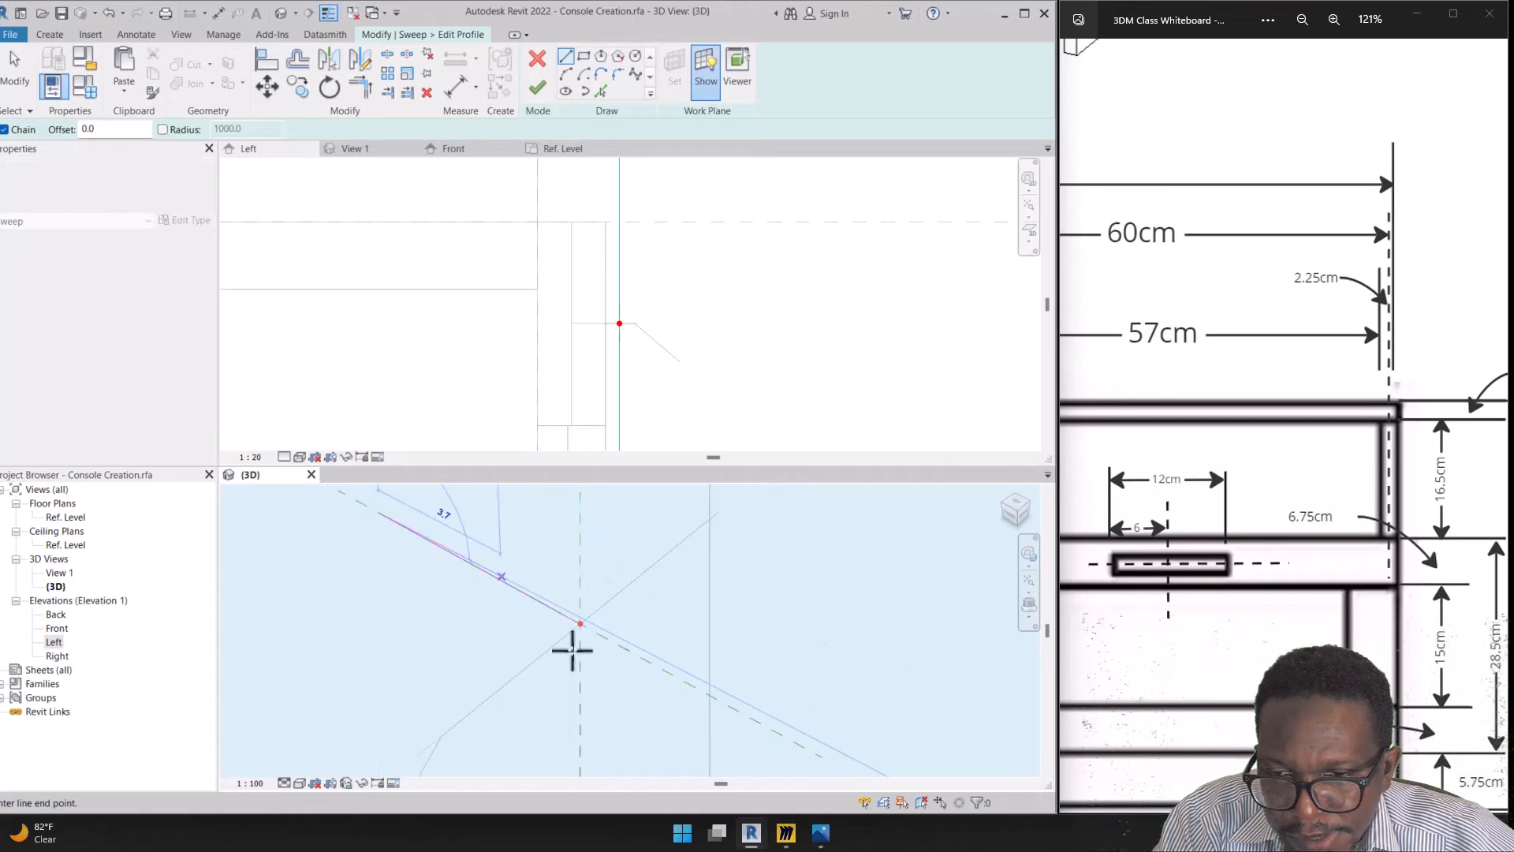
scroll(570, 643, "down", 2)
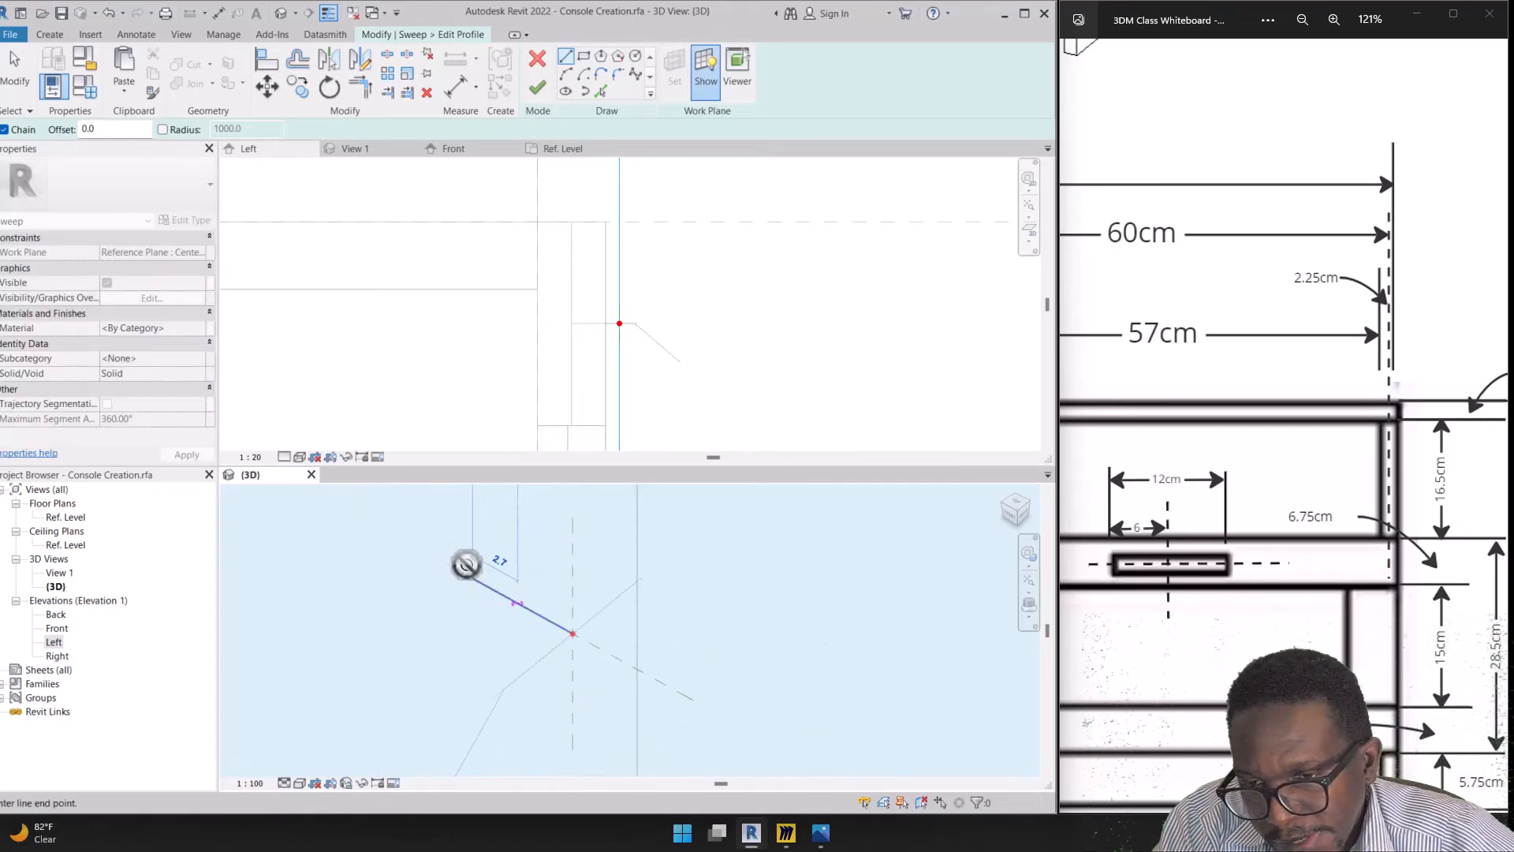
scroll(473, 571, "up", 1)
scroll(467, 560, "up", 1)
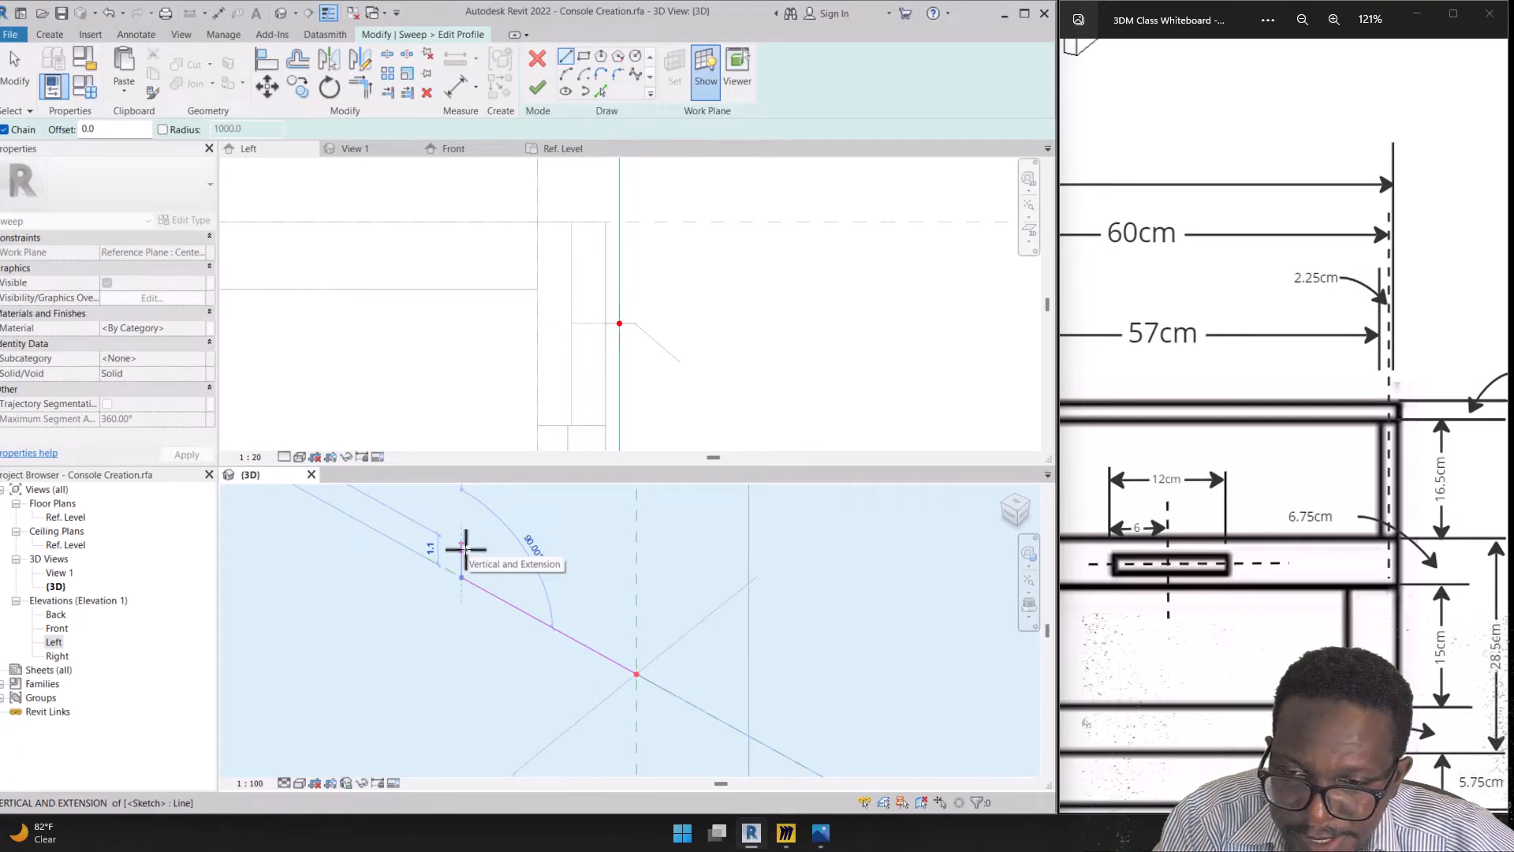
type(".")
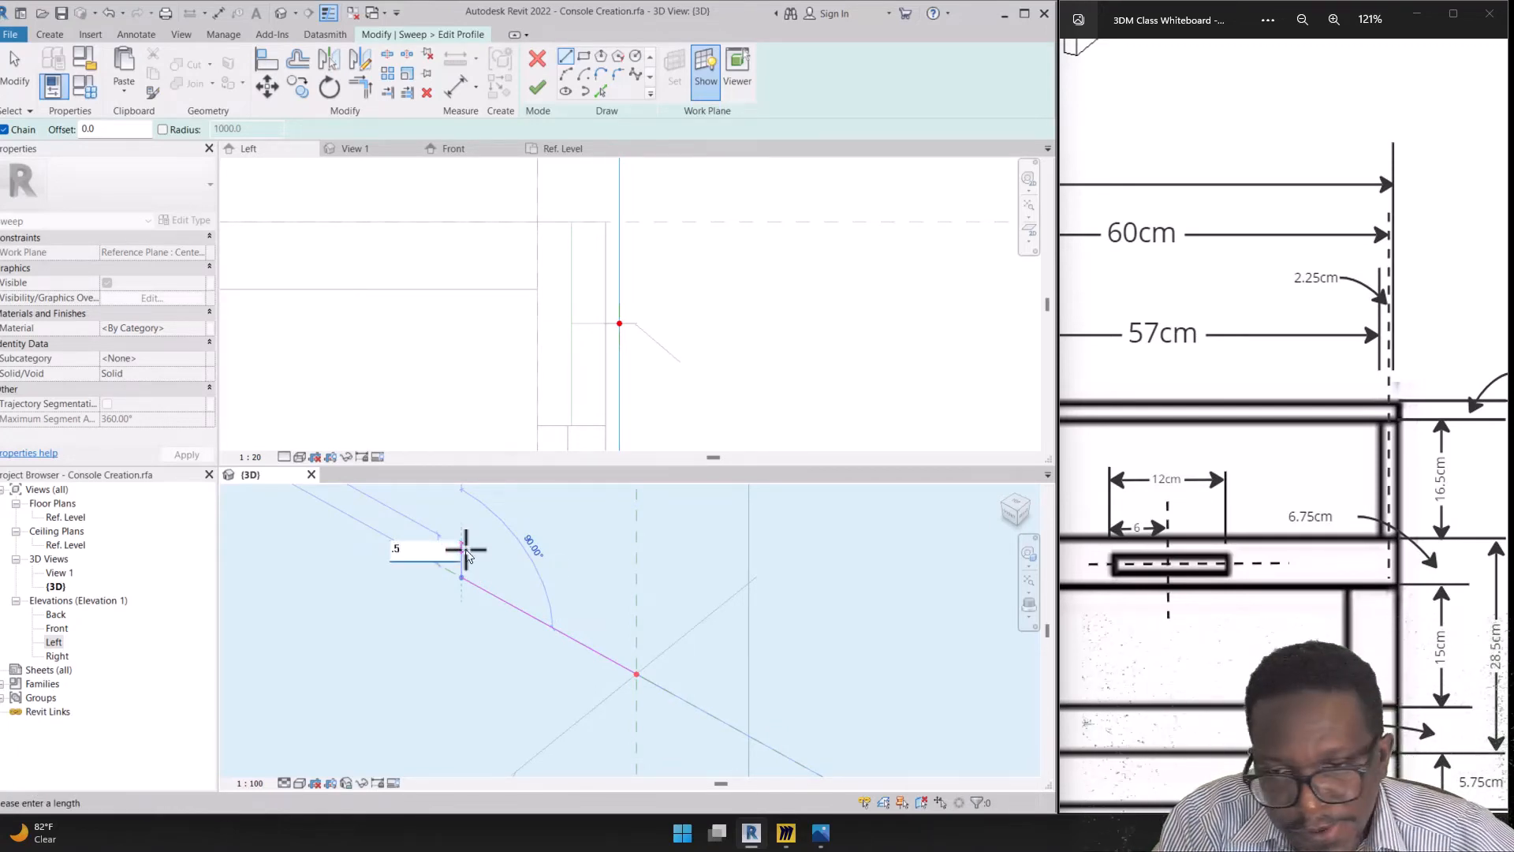
type("5")
key("Return")
key("Escape")
key("Escape")
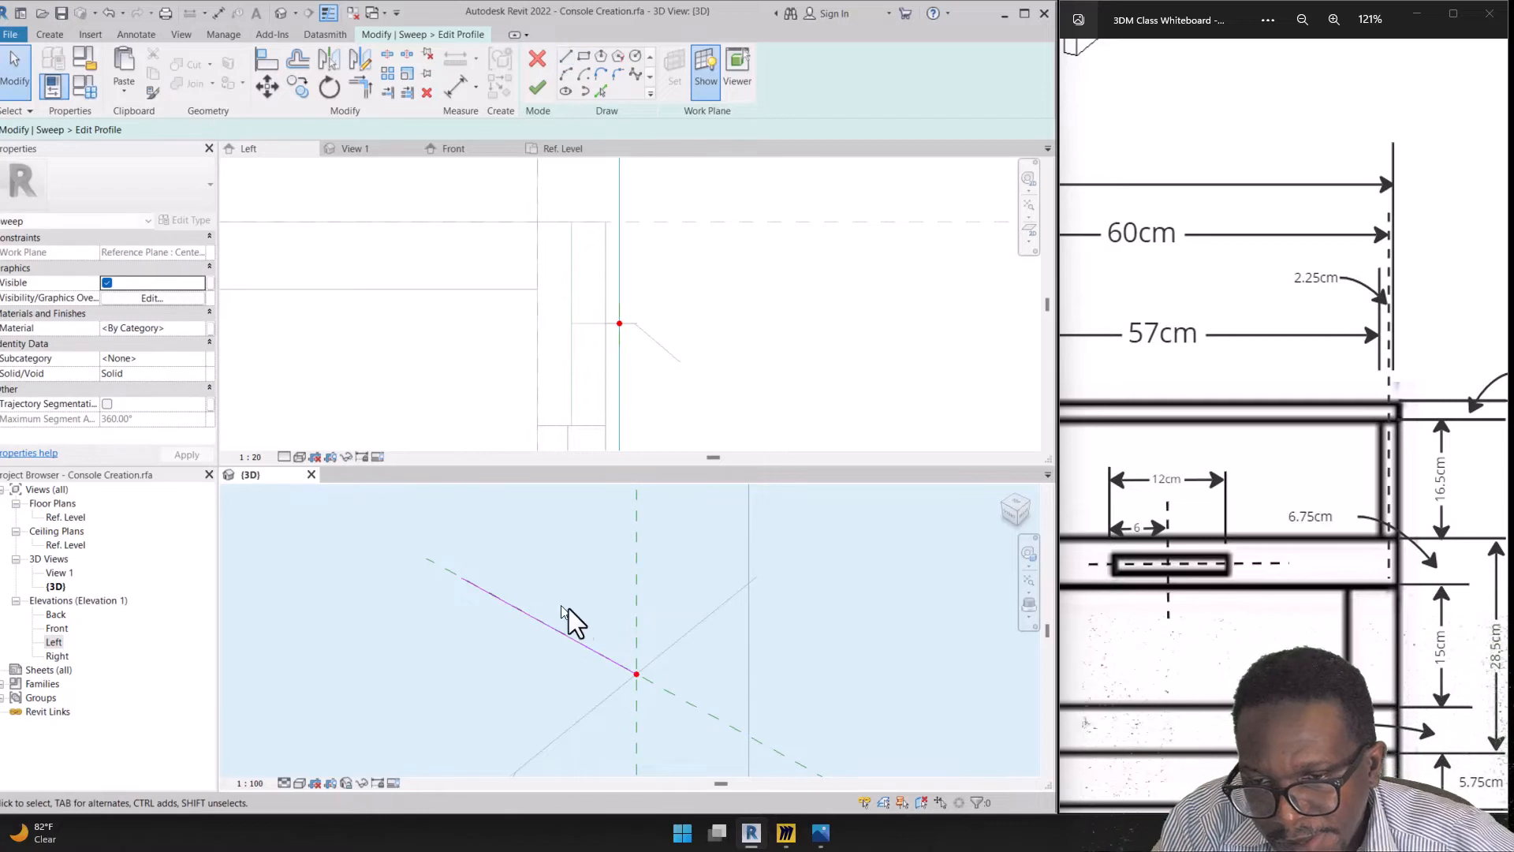
key("ctrl+z")
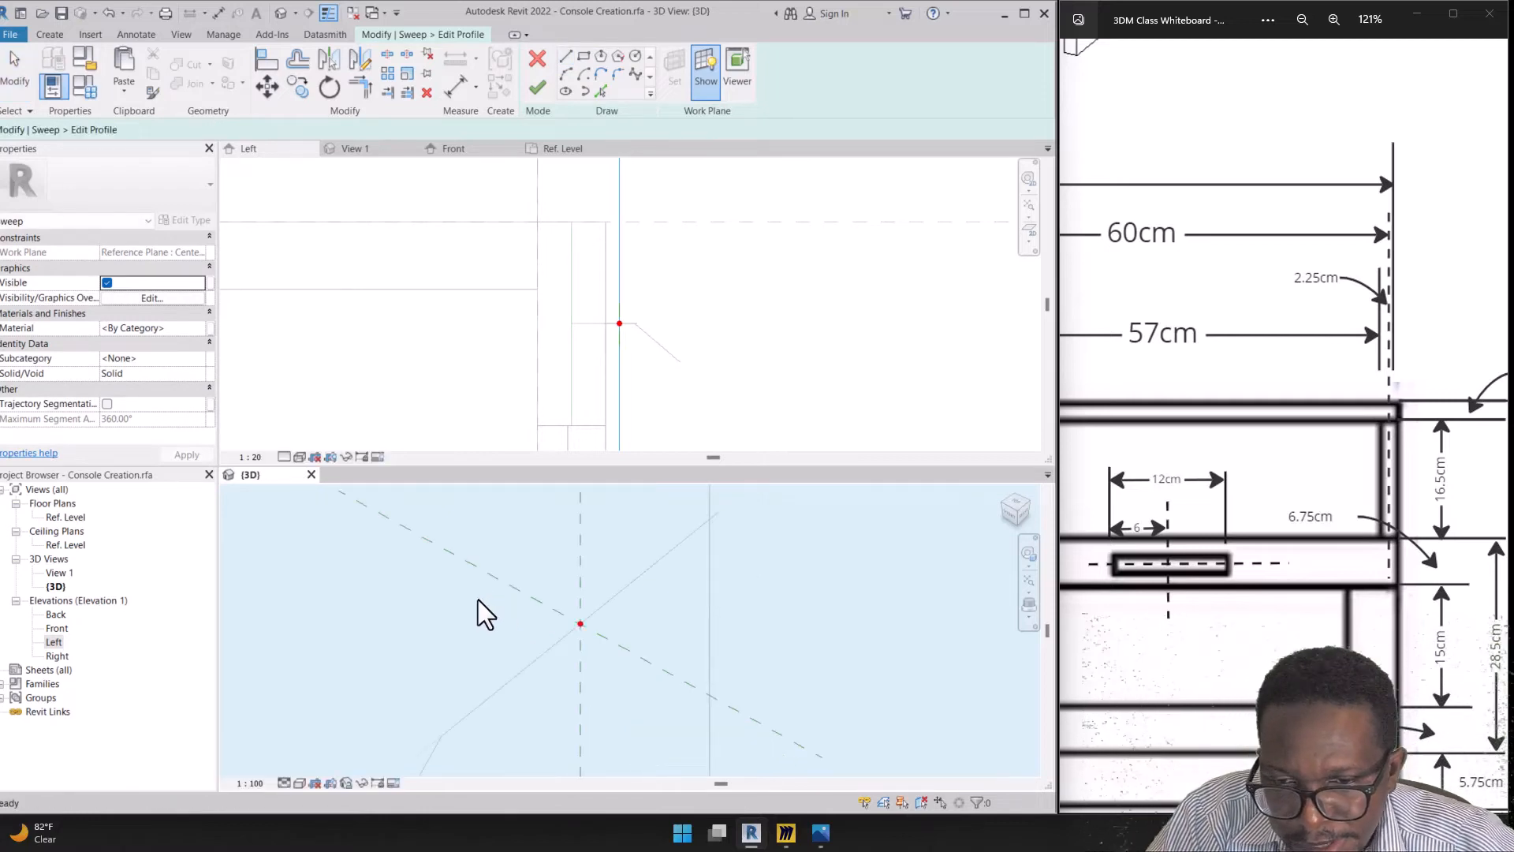
Draw the handle profile's first edges: 6 cm from the path point along the horizontal profile plane and 0.5 cm vertically upward
left_click(580, 623)
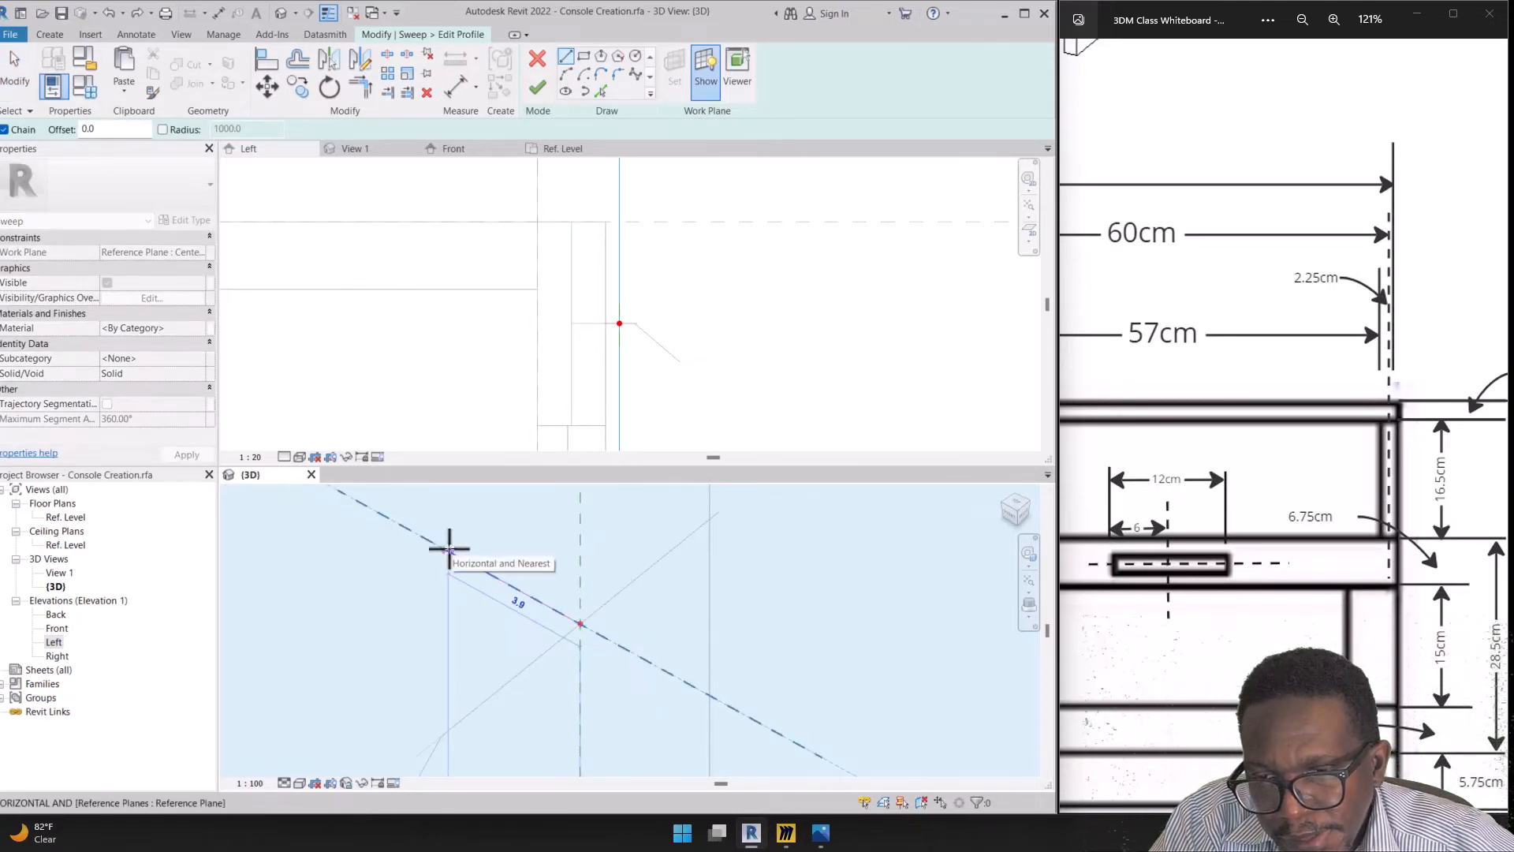
type("6cm")
key("Return")
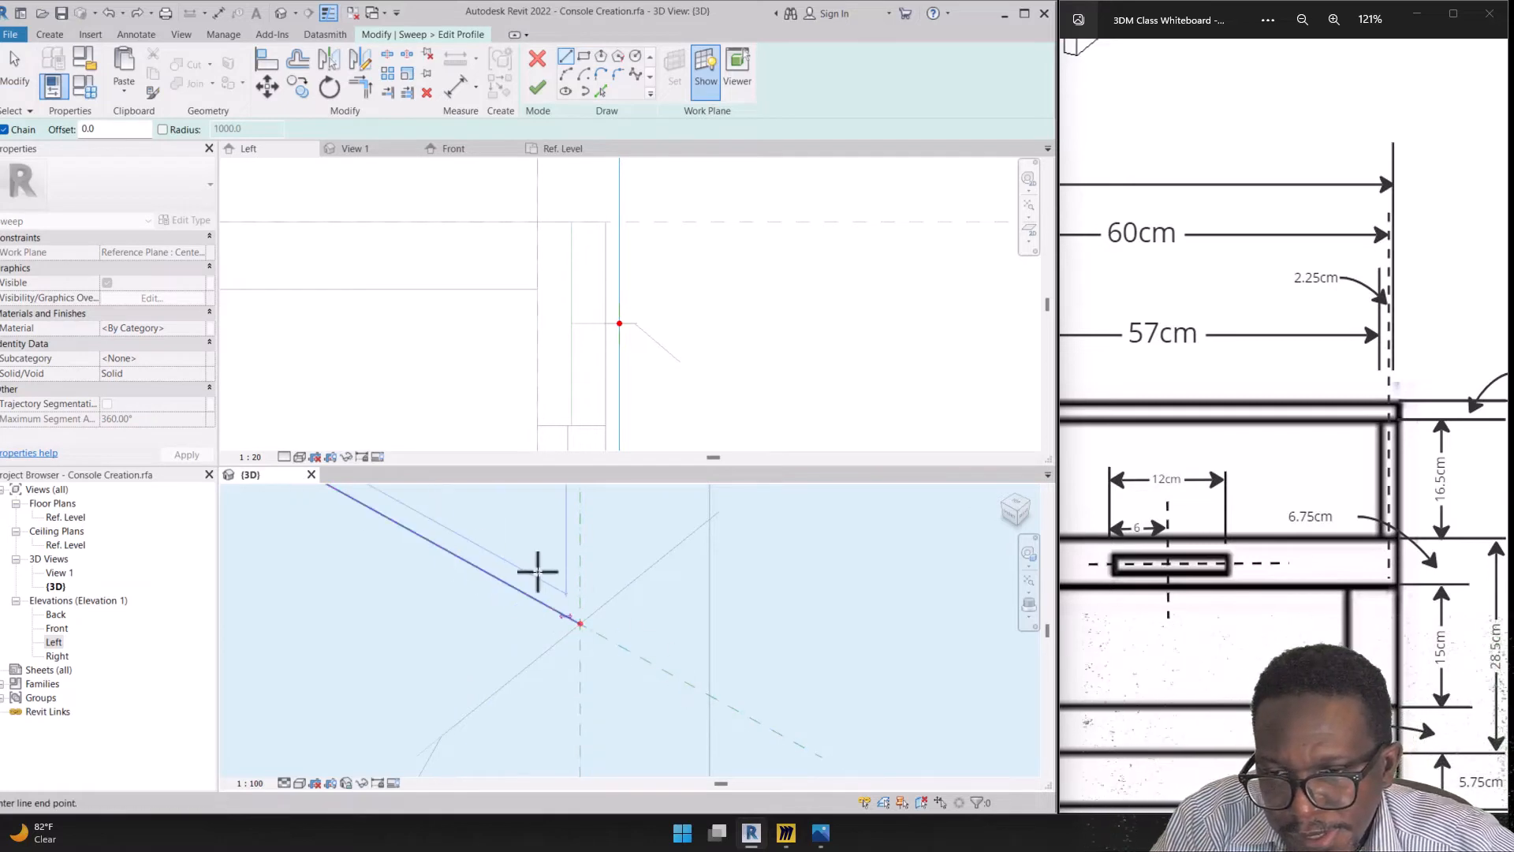
middle_click_drag(462, 571, 581, 744)
scroll(608, 726, "down", 3)
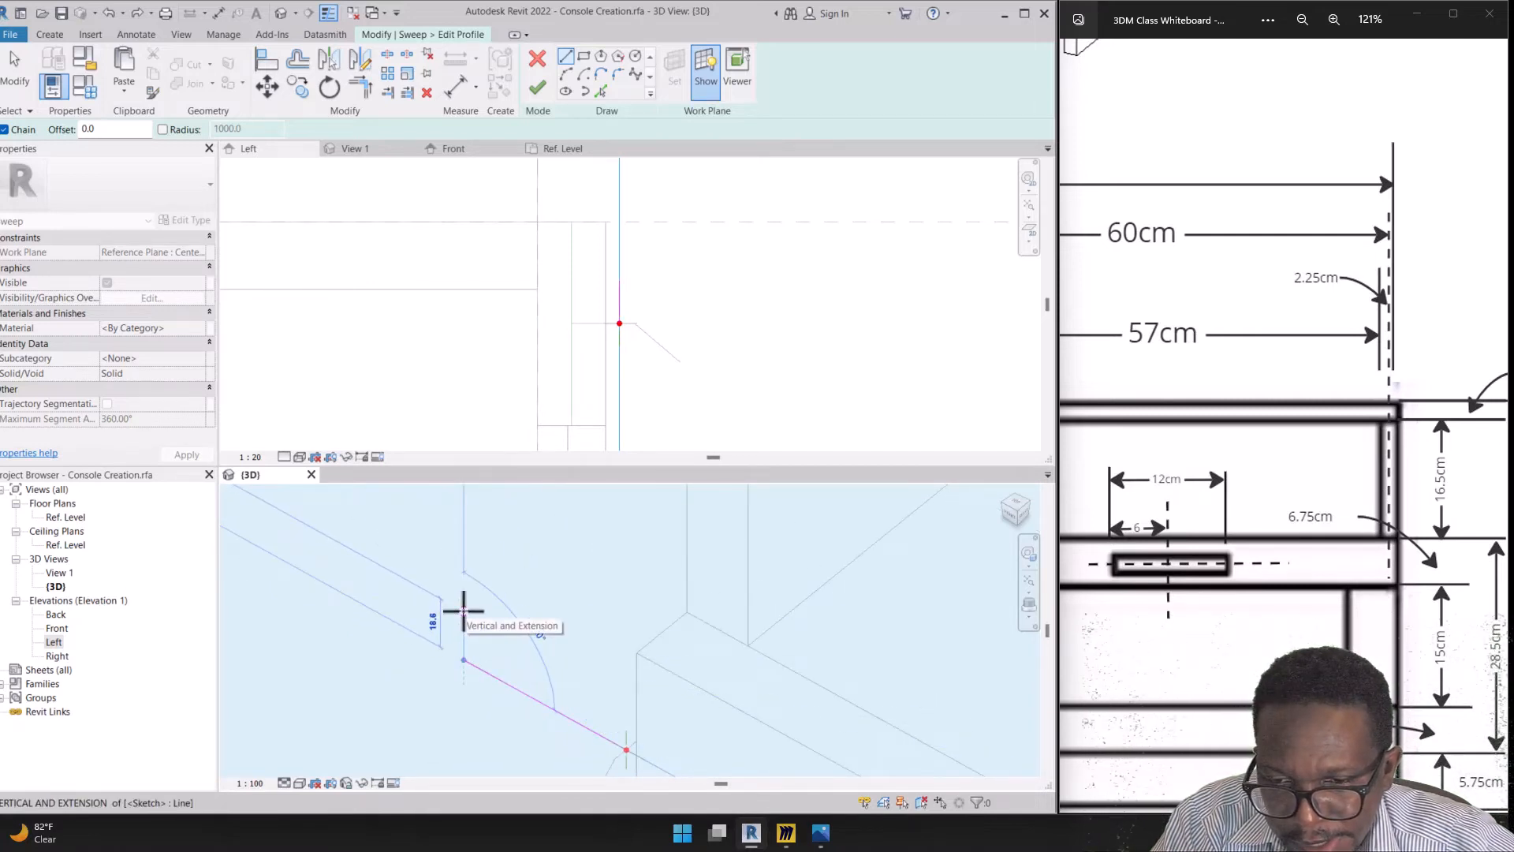
type(".5cm")
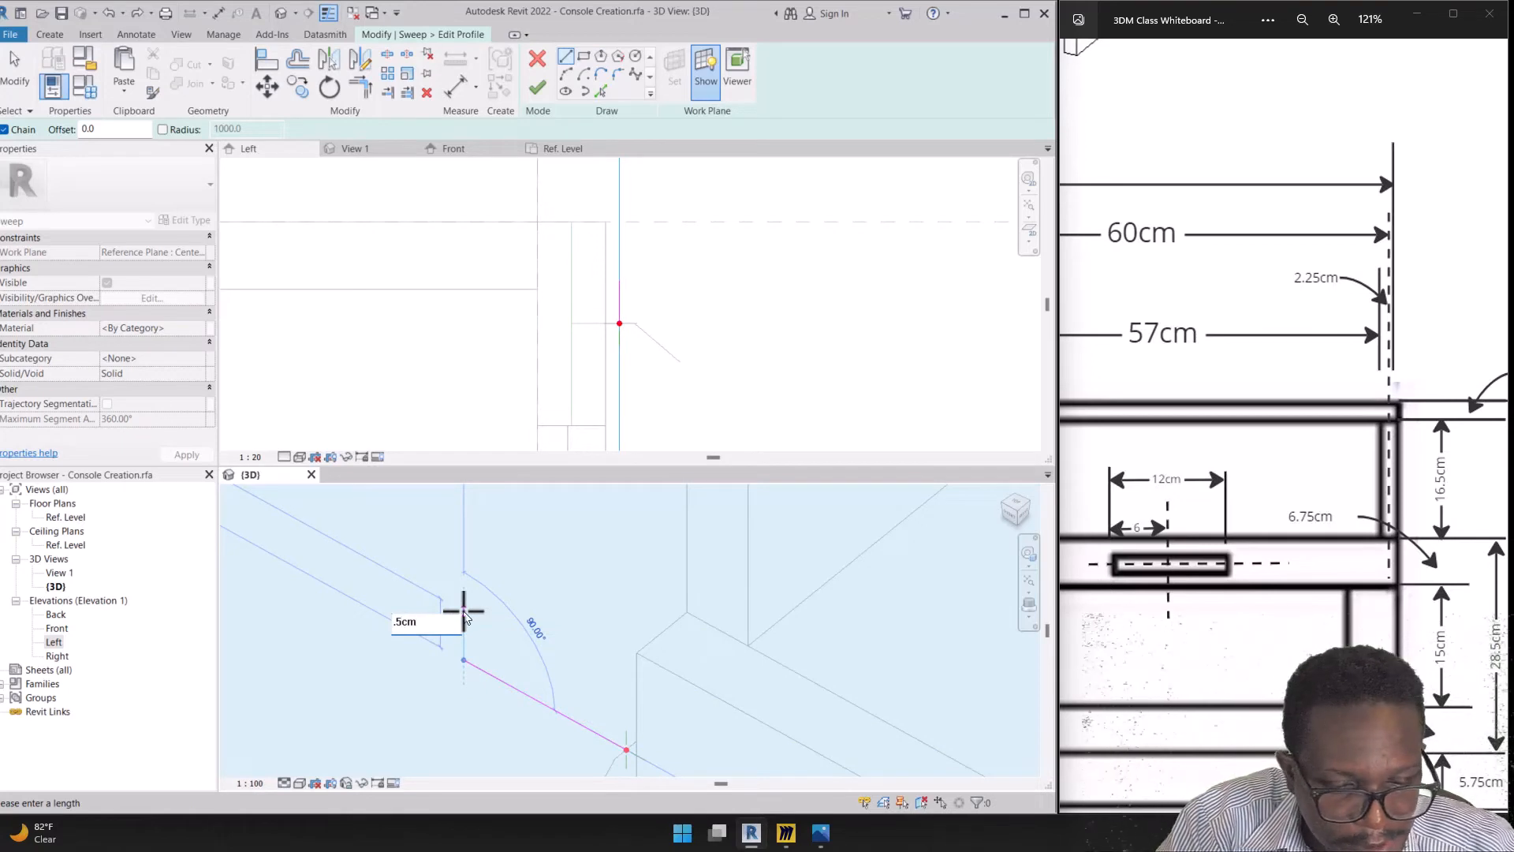
key("Return")
Continue the handle profile with a 12 cm horizontal upper edge across the path point and a 1 cm vertical end edge downward
middle_click_drag(643, 738, 581, 581)
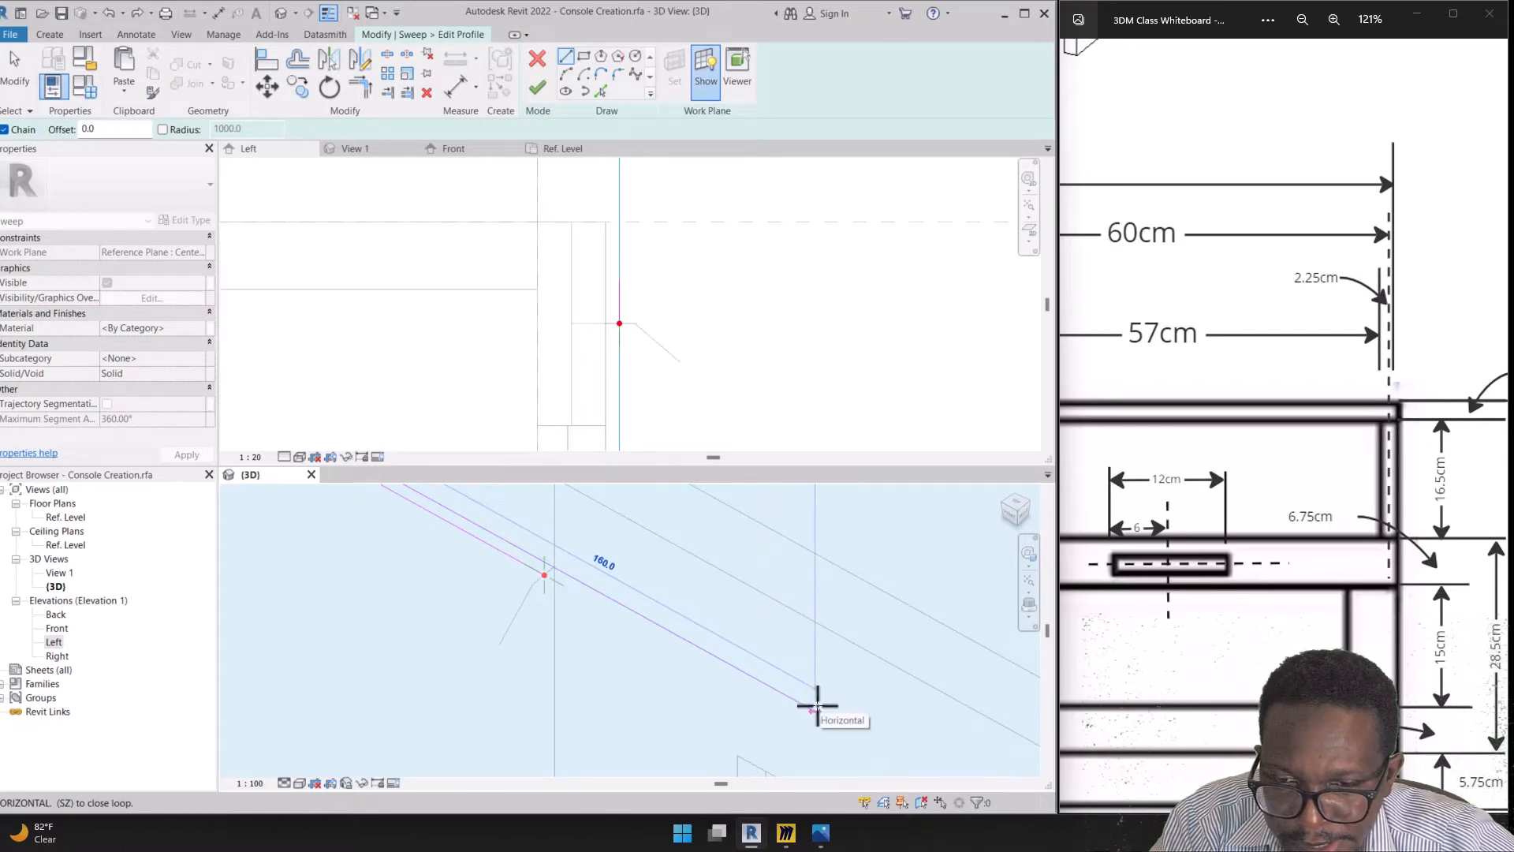
type("12cm")
key("Return")
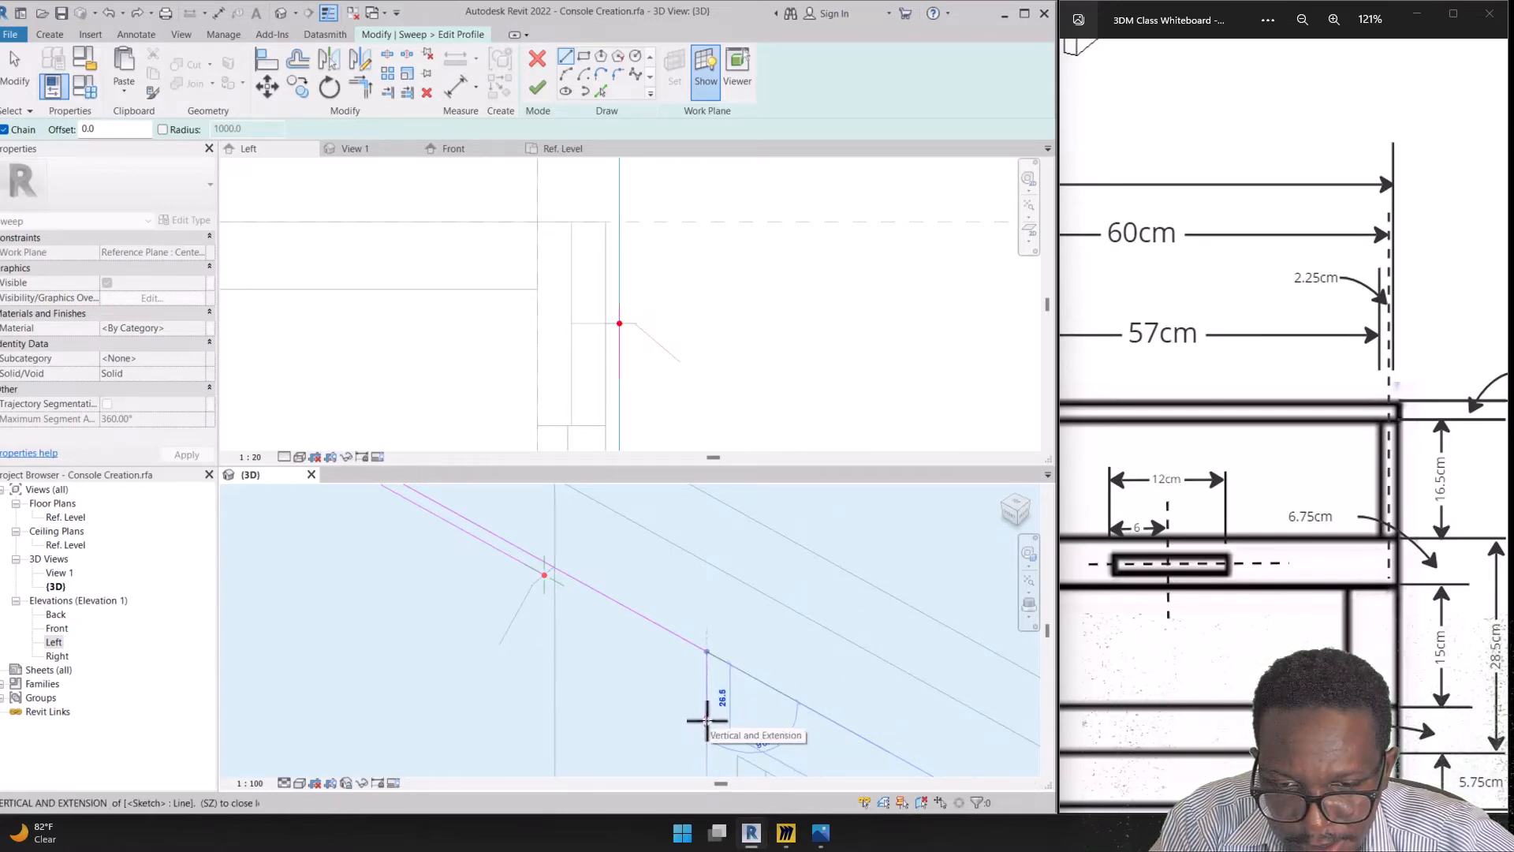
type("1cm")
key("Return")
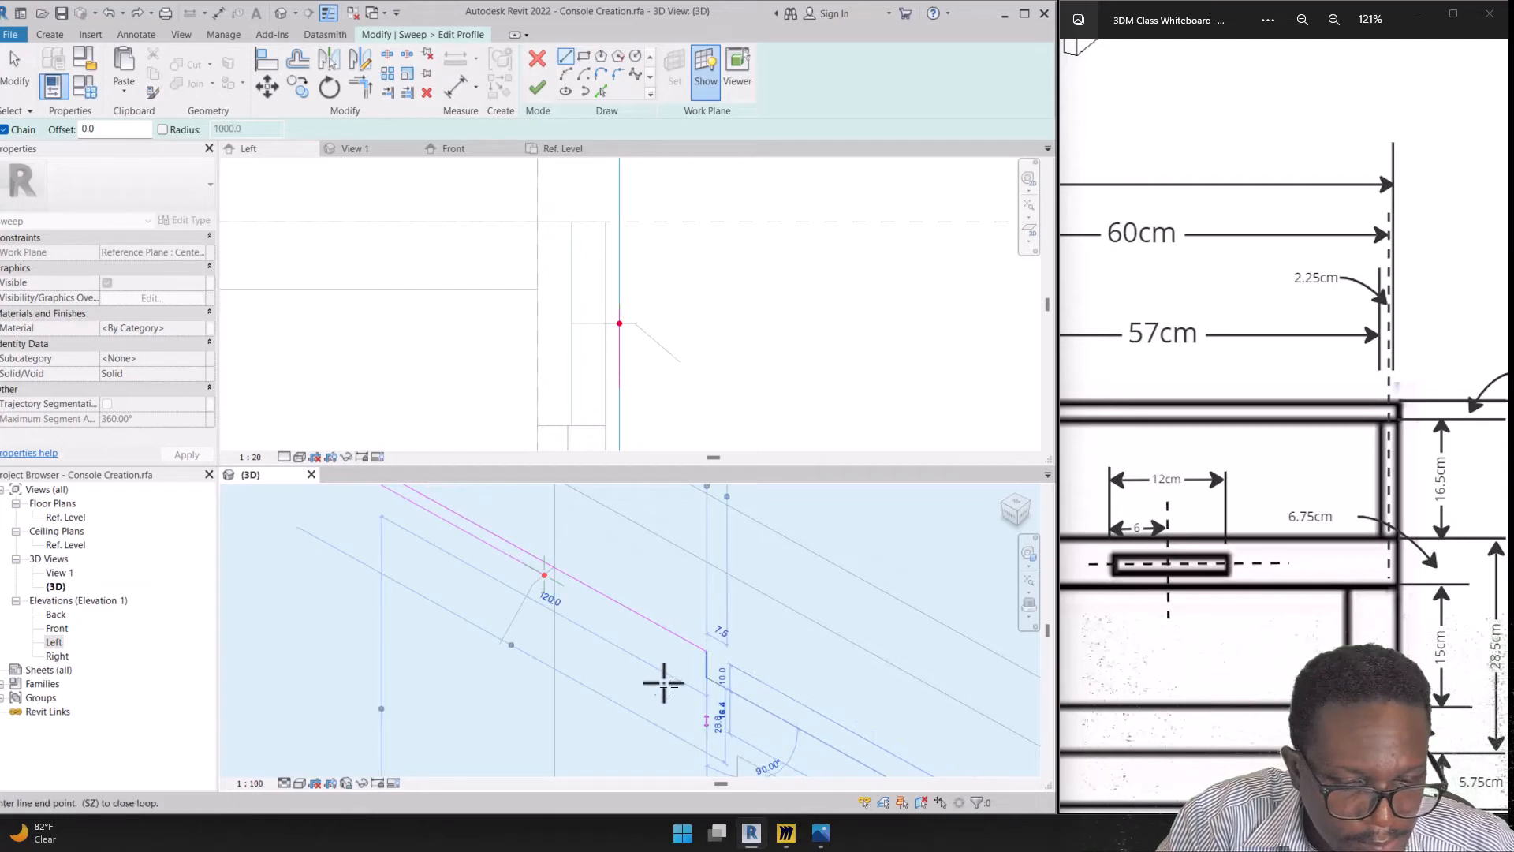
scroll(660, 680, "down", 1)
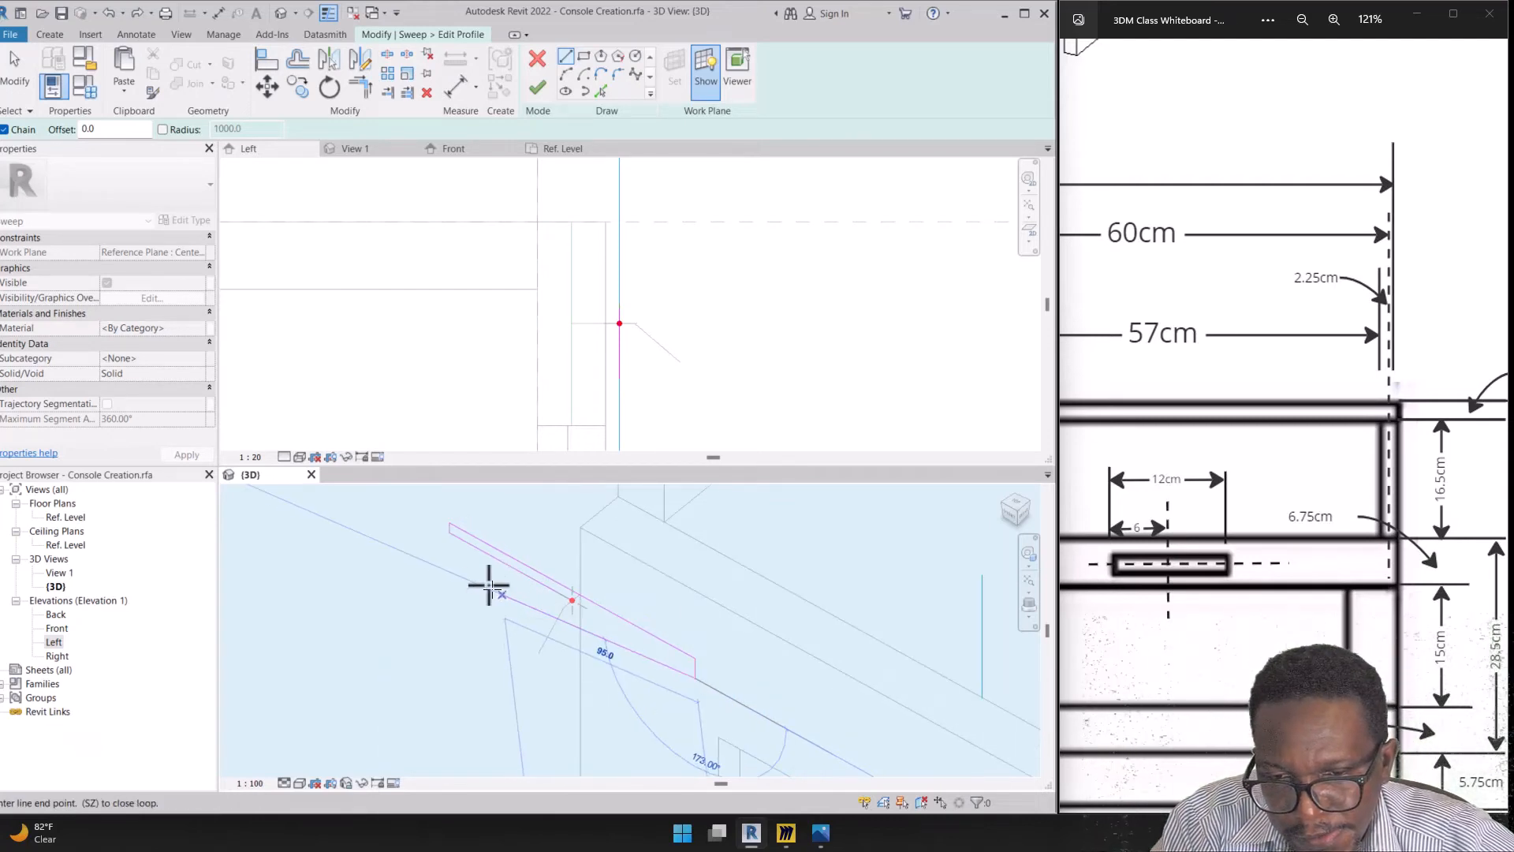
Draw the handle profile's 12 cm lower edge from the end edge back beneath the start of the upper edge
scroll(452, 545, "up", 1)
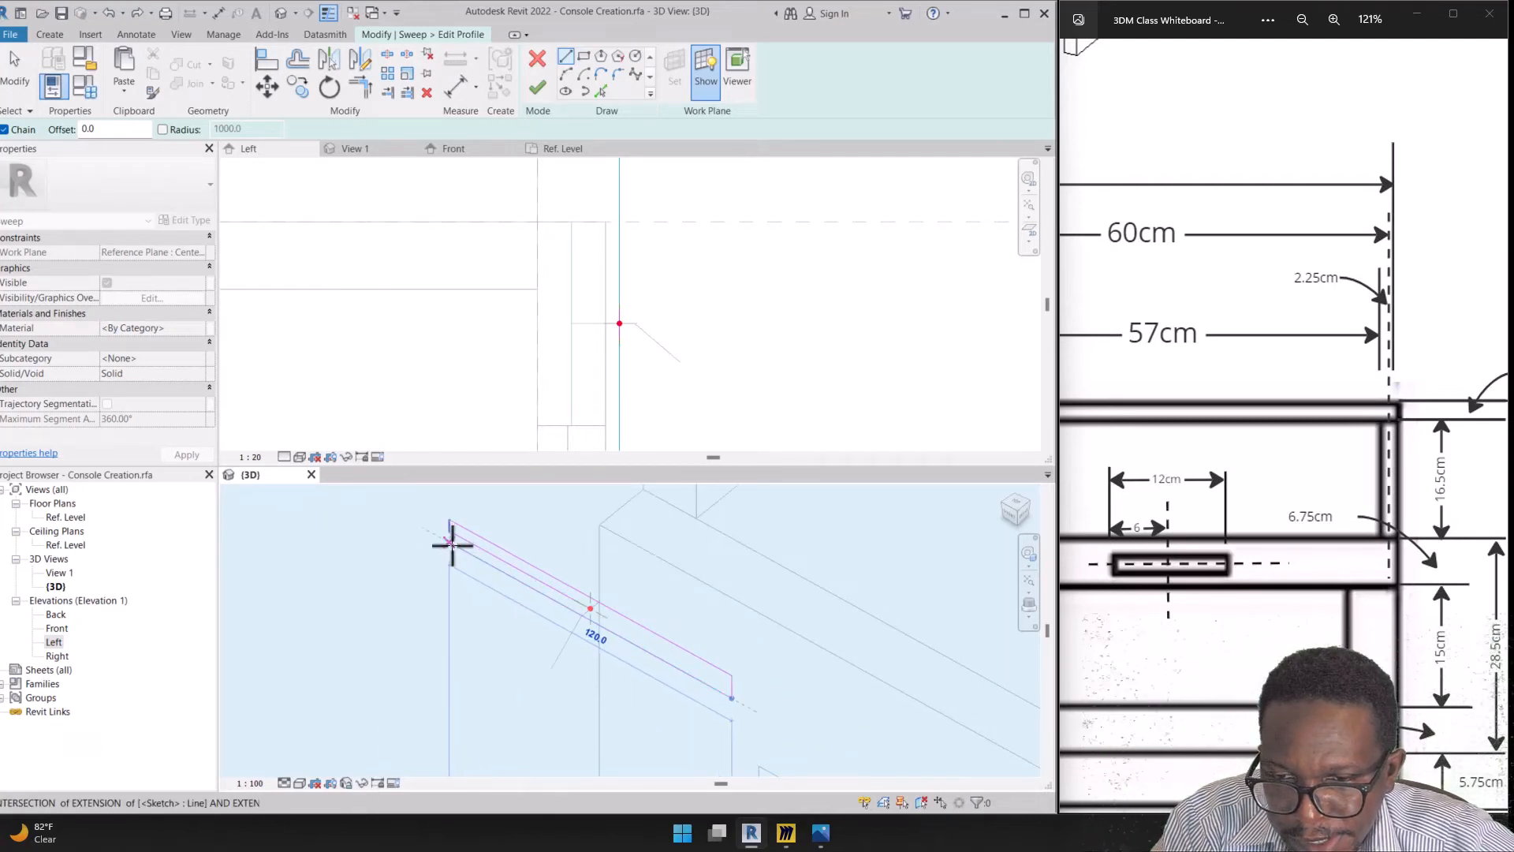
left_click(450, 533)
key("Escape")
key("Escape")
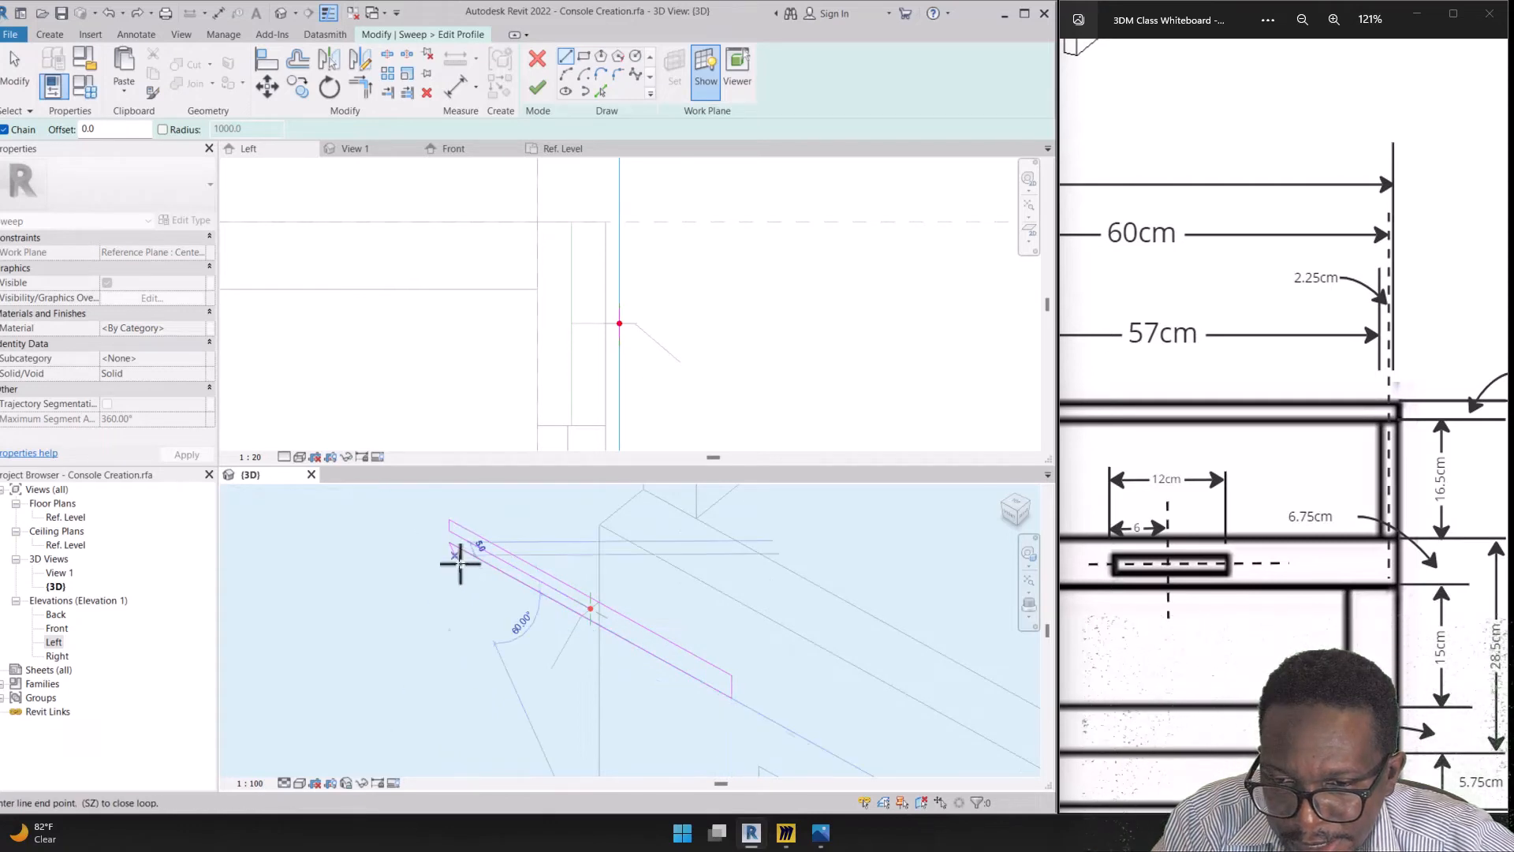
Delete the 6 cm line through the path point and extend the short end edge to 1 cm, meeting the lower edge
scroll(537, 592, "up", 1)
left_click(530, 590)
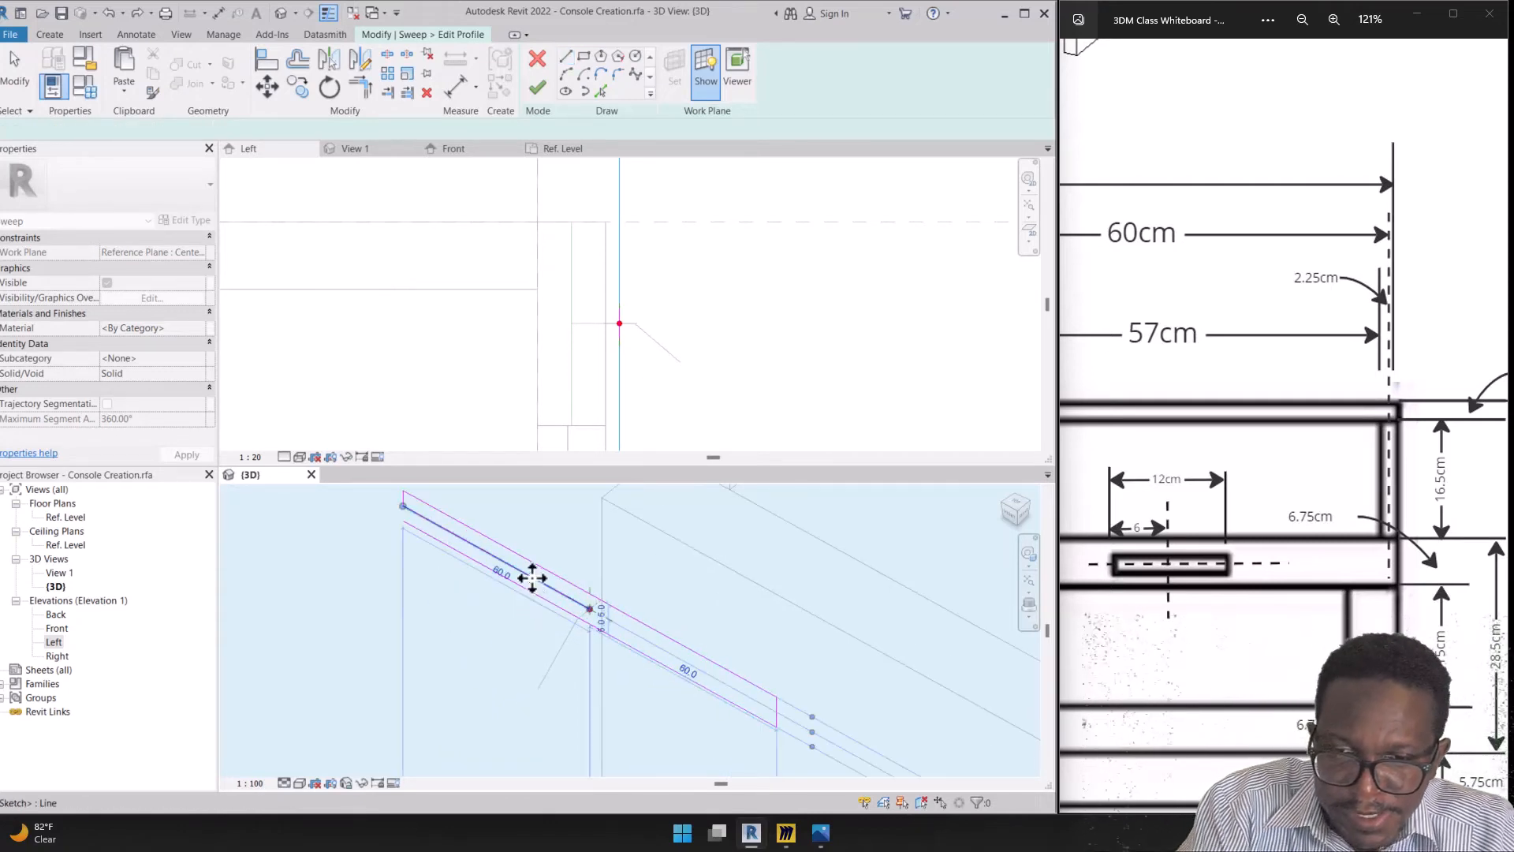
key("Escape")
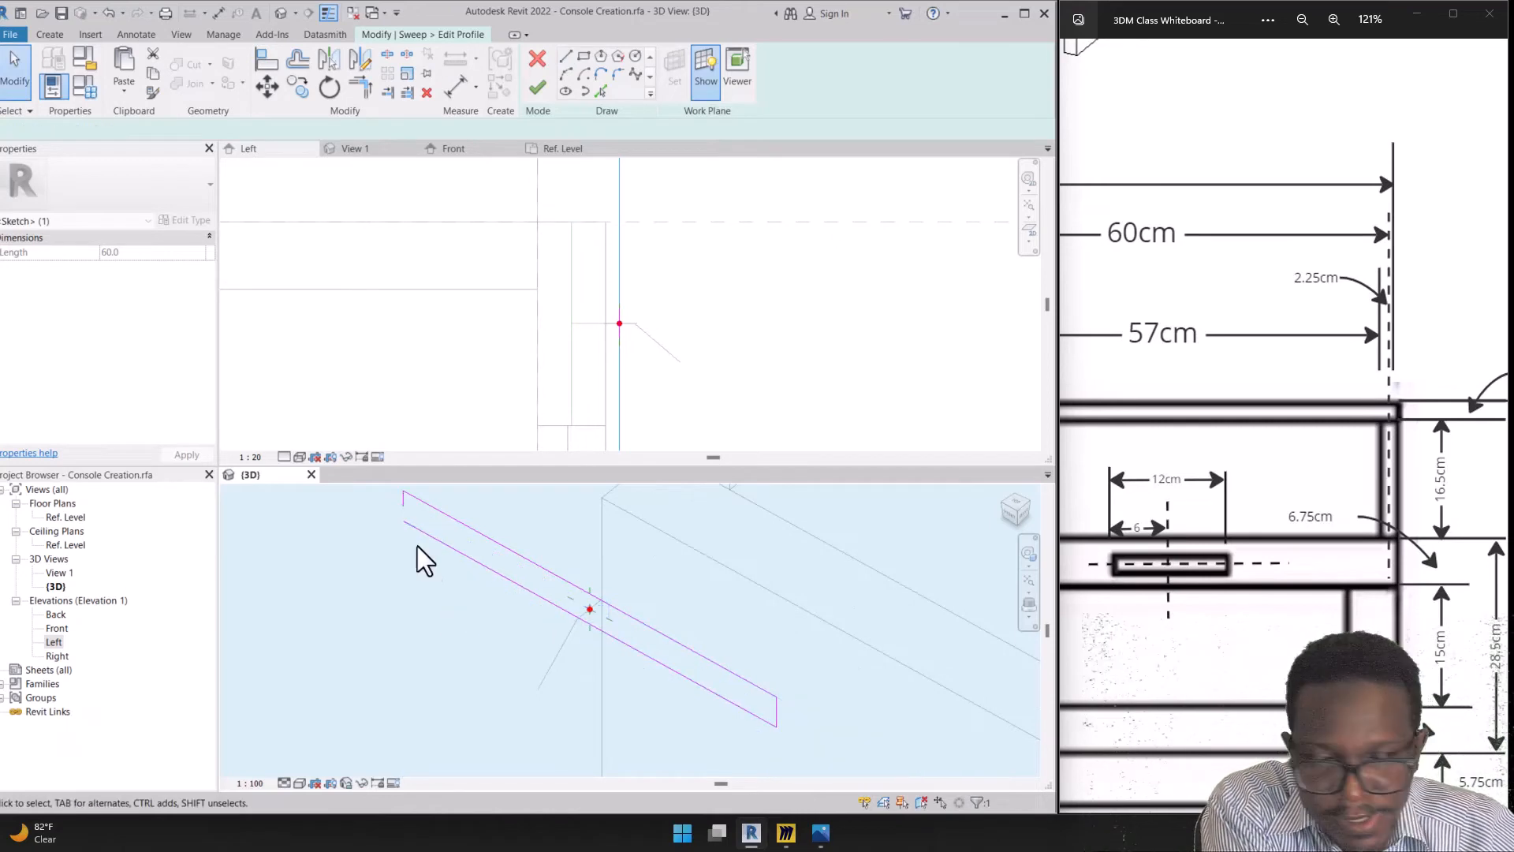
scroll(404, 502, "up", 2)
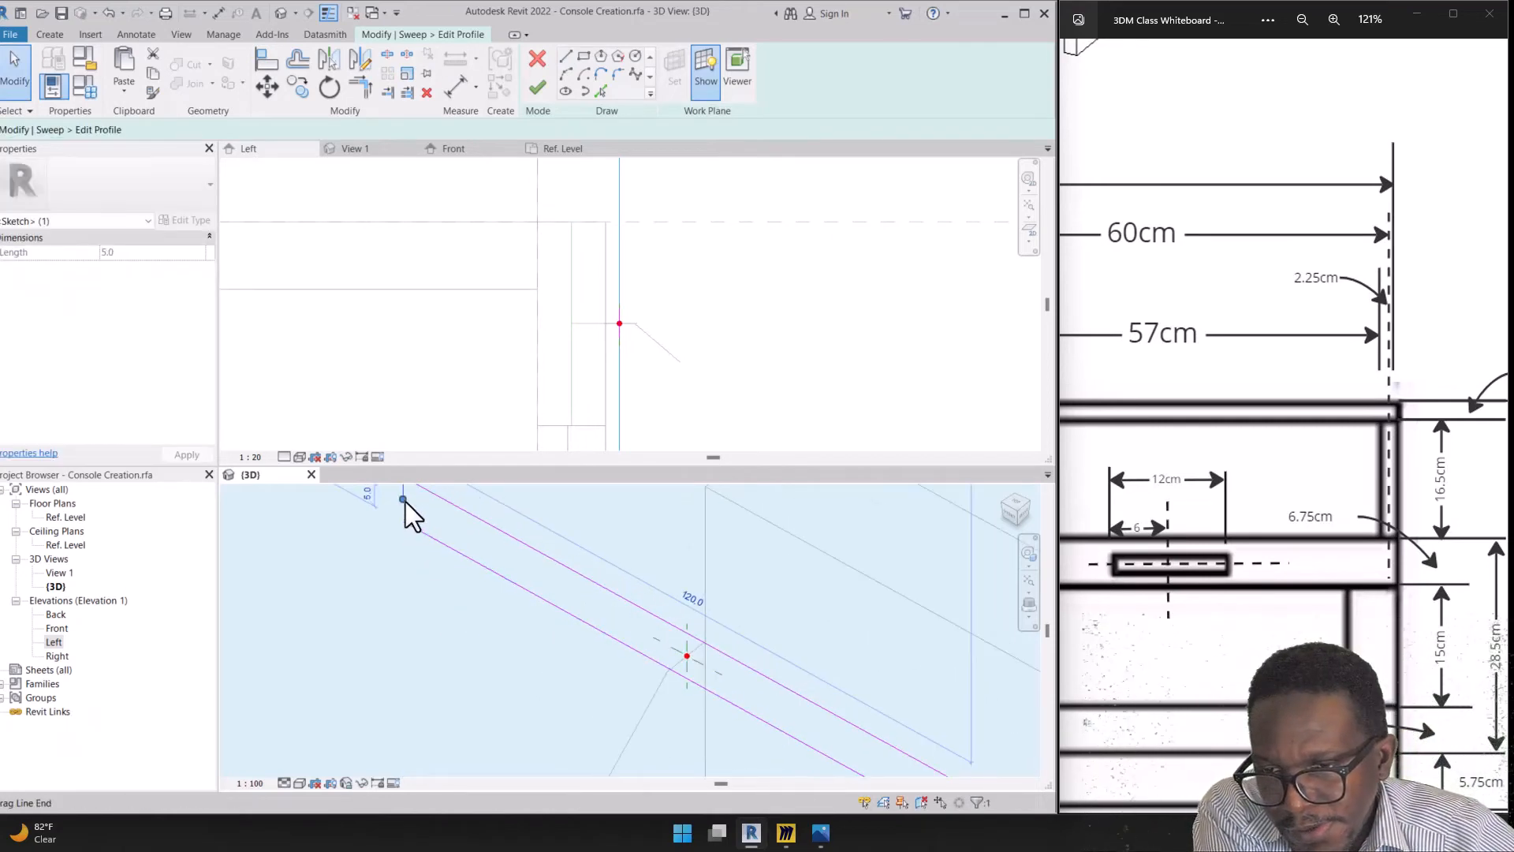
left_click_drag(403, 499, 404, 521)
scroll(508, 614, "down", 2)
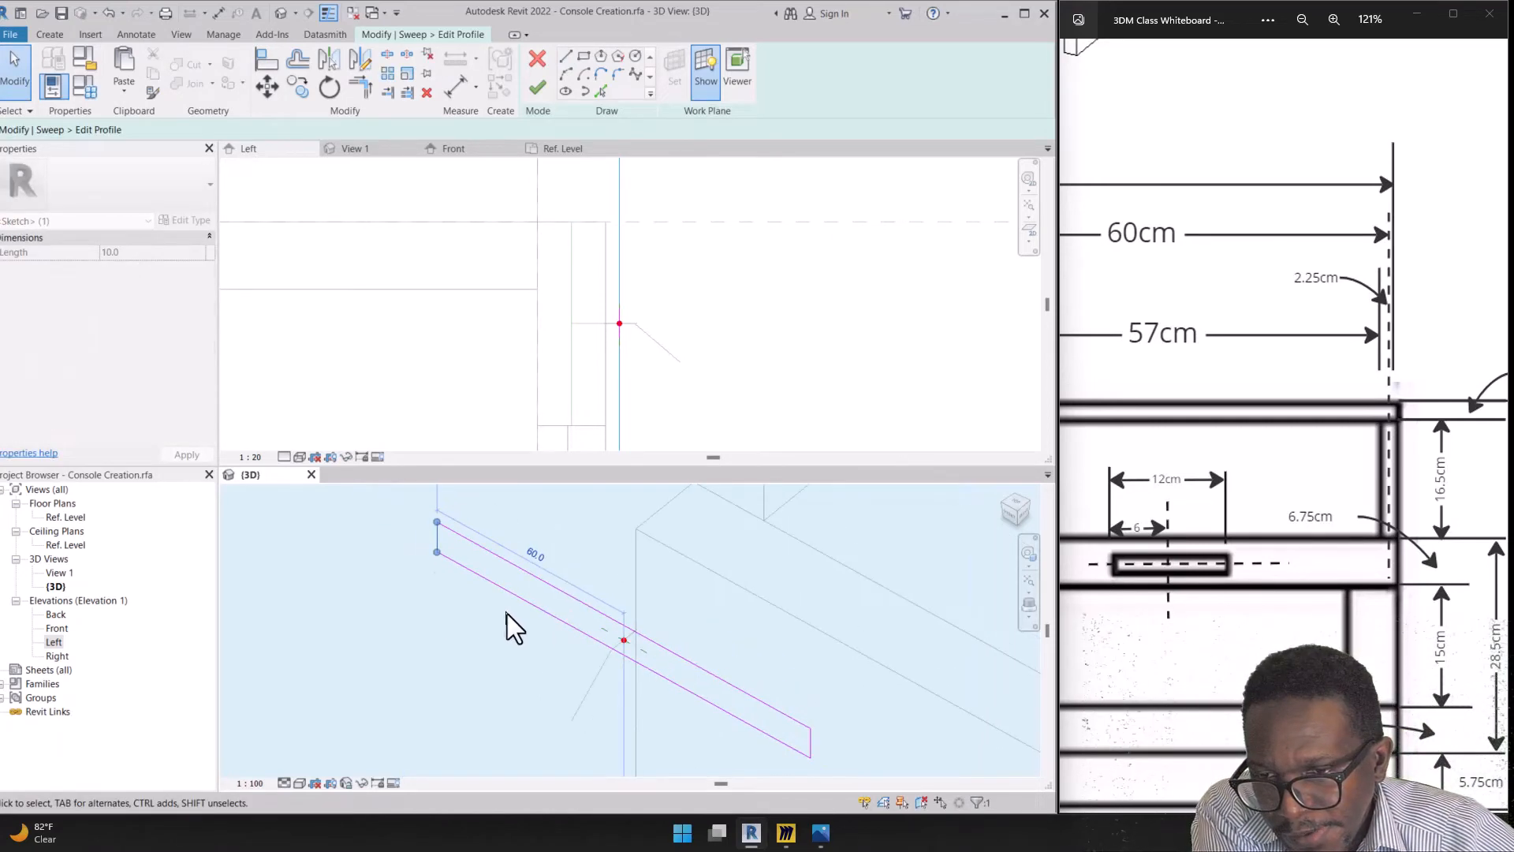
Finish the handle profile and the sweep, and save the project
left_click(529, 95)
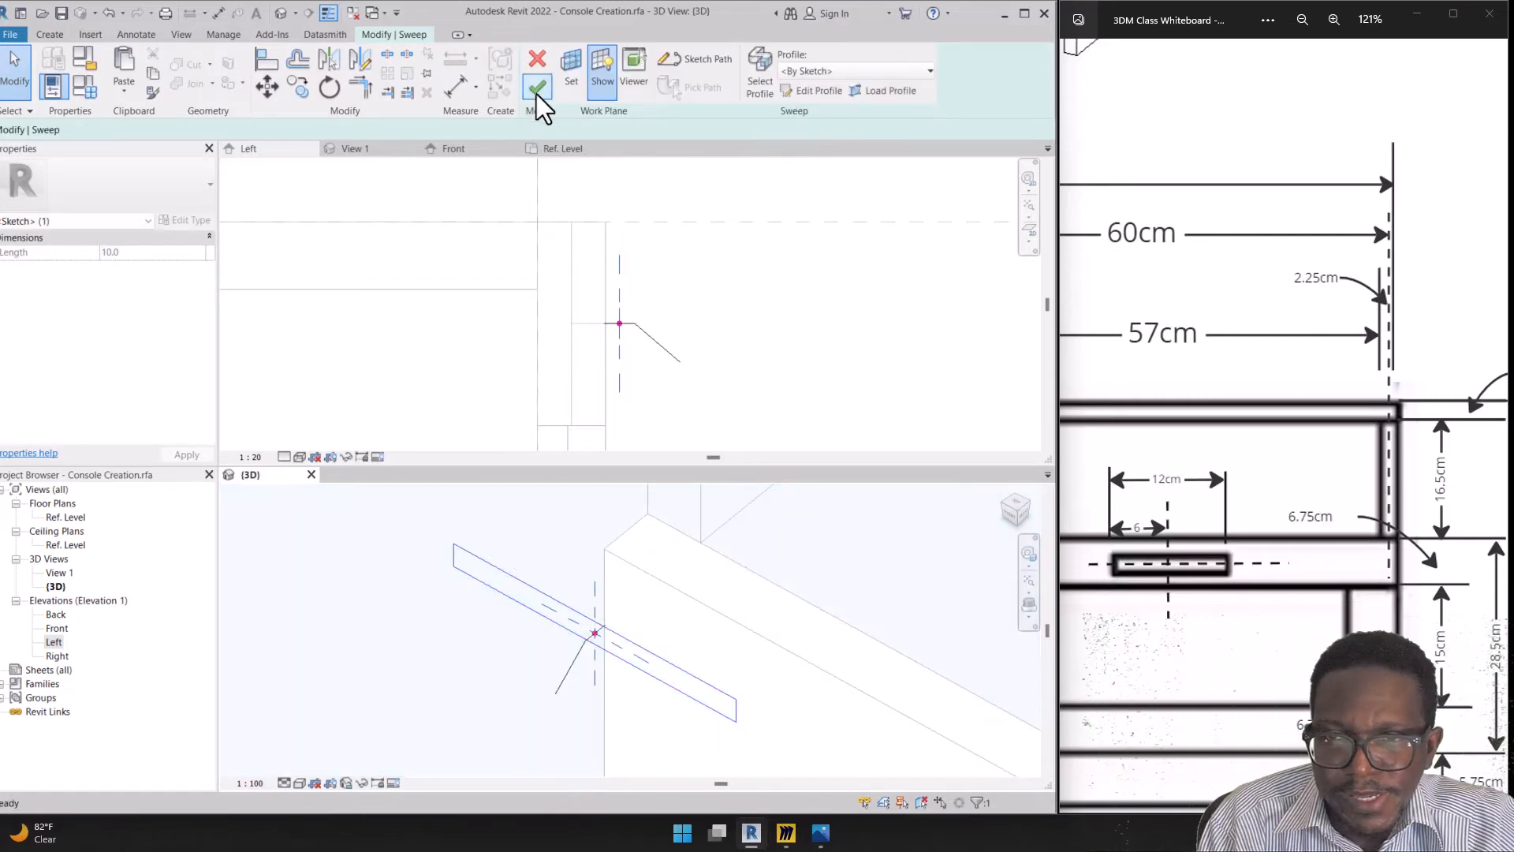
left_click(536, 91)
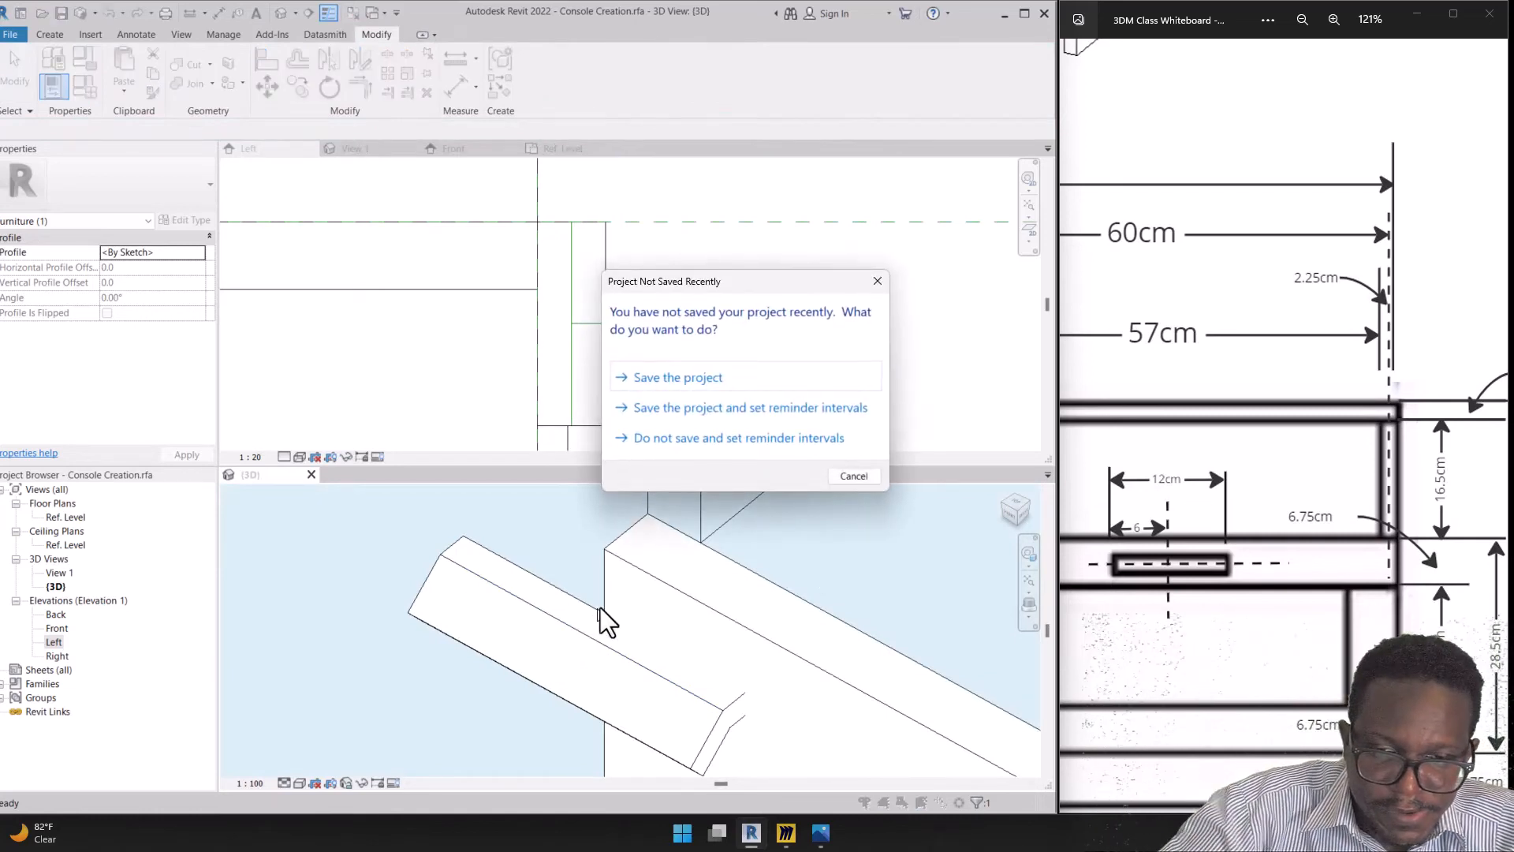
left_click(756, 372)
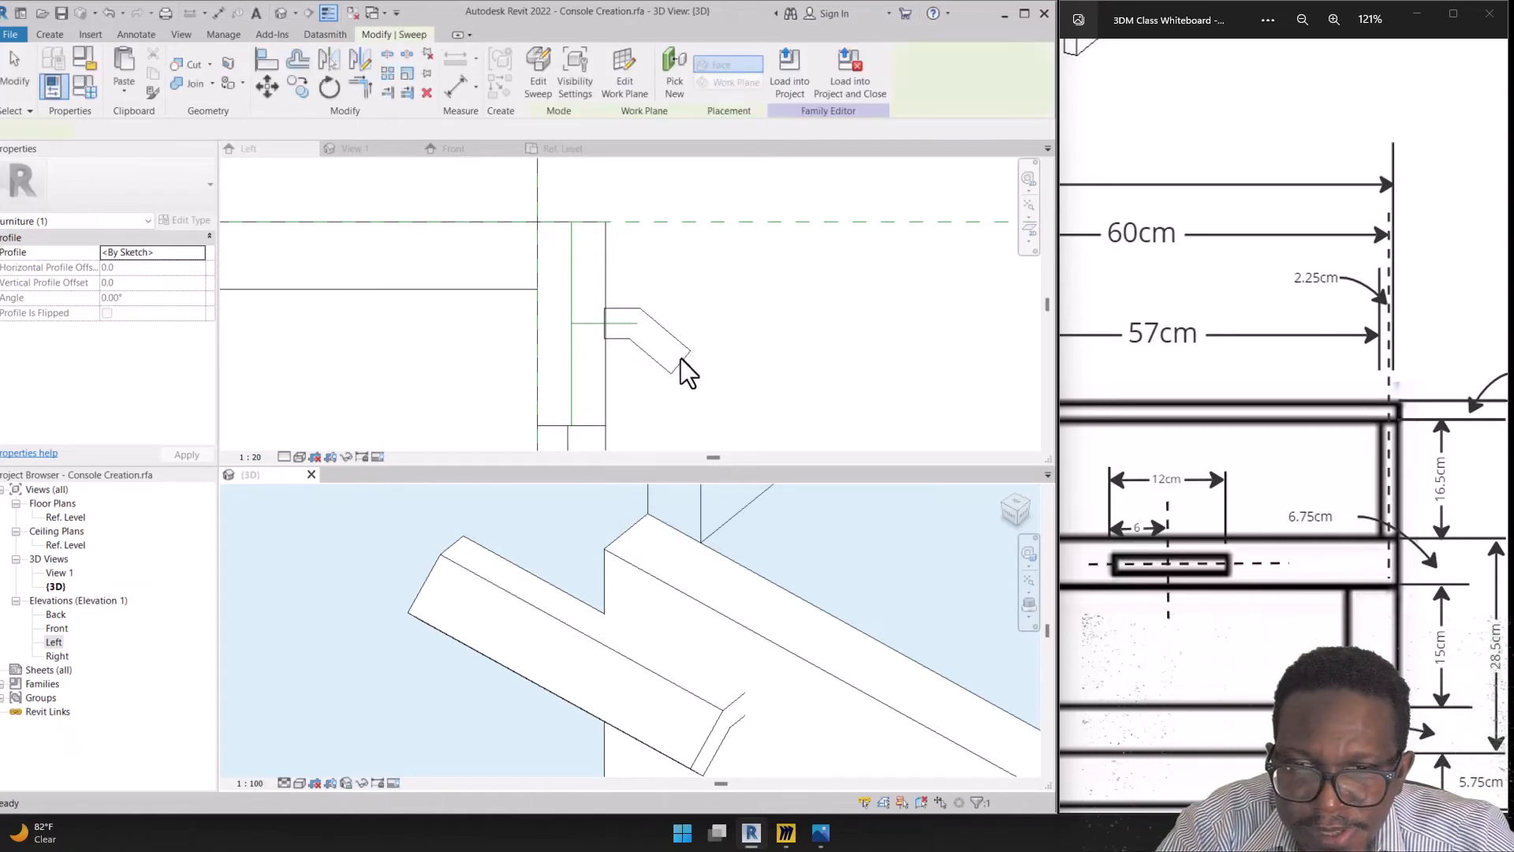
Select the handle sweep in the left elevation and open its path sketch for editing
scroll(632, 328, "up", 3)
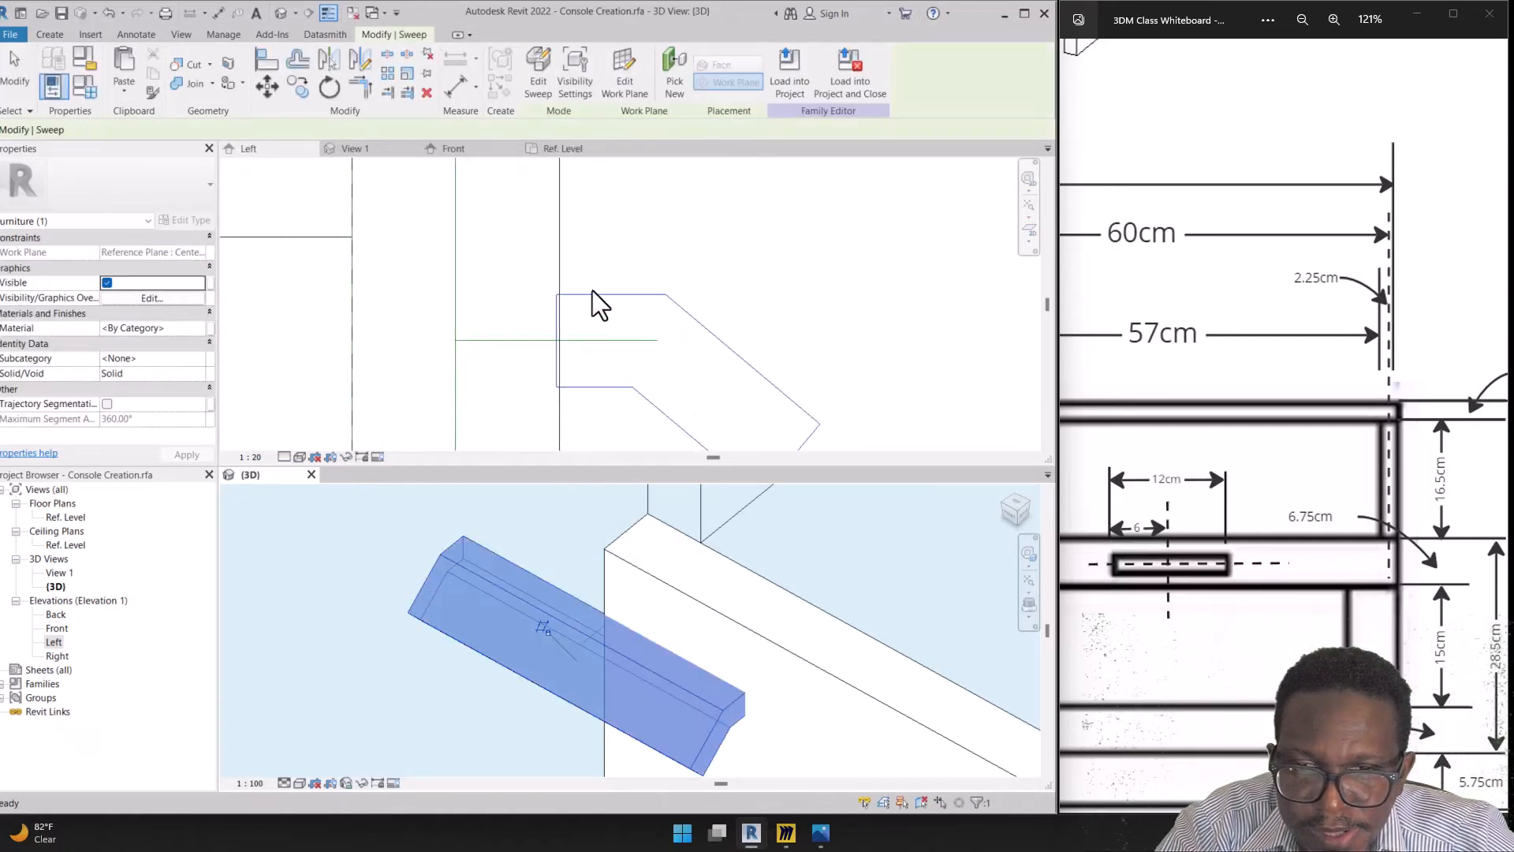
left_click(590, 332)
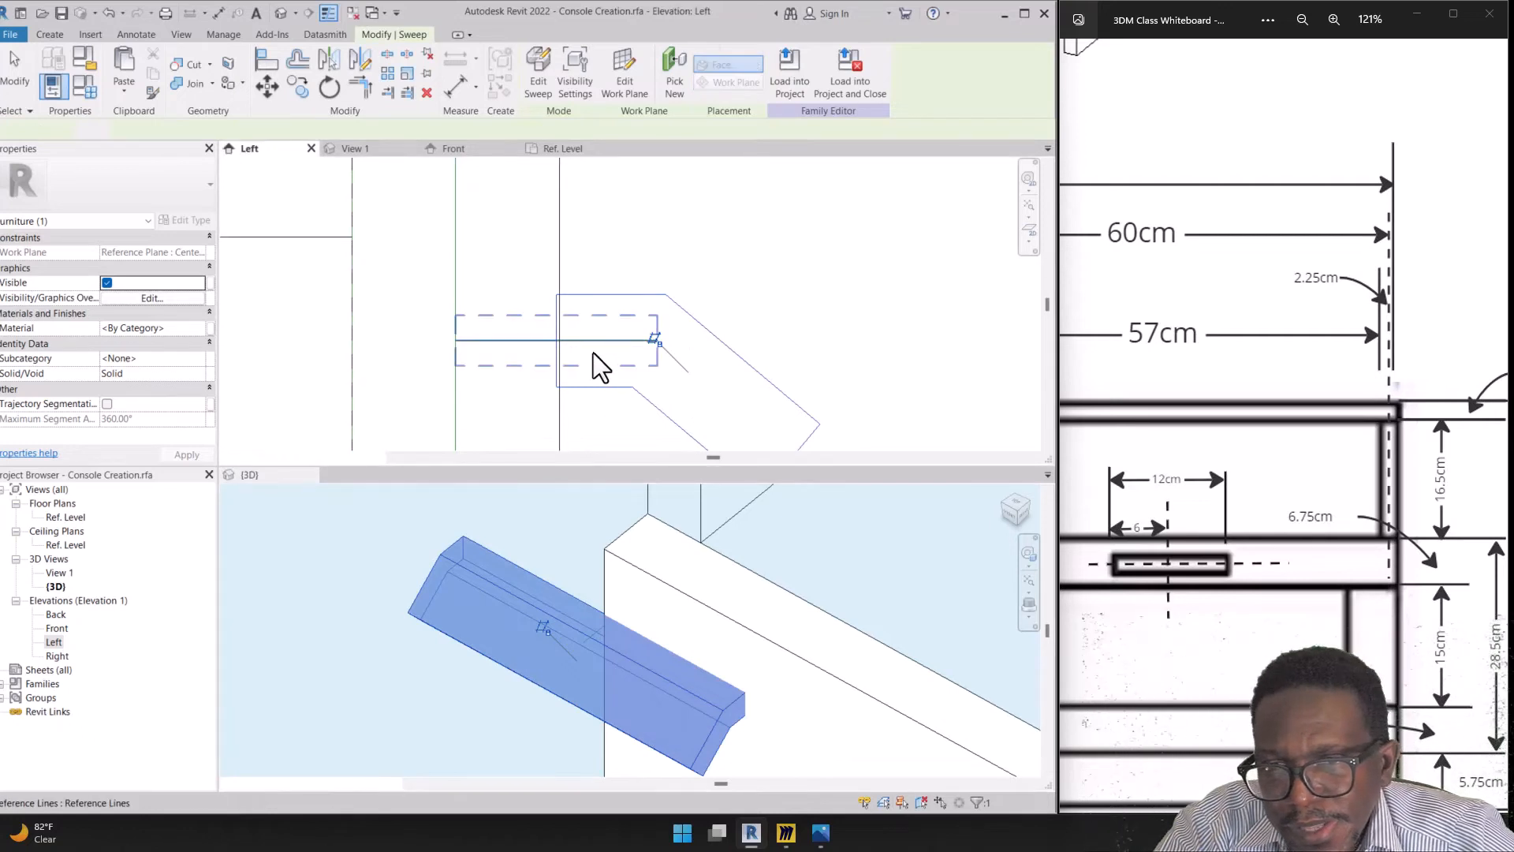
key("Escape")
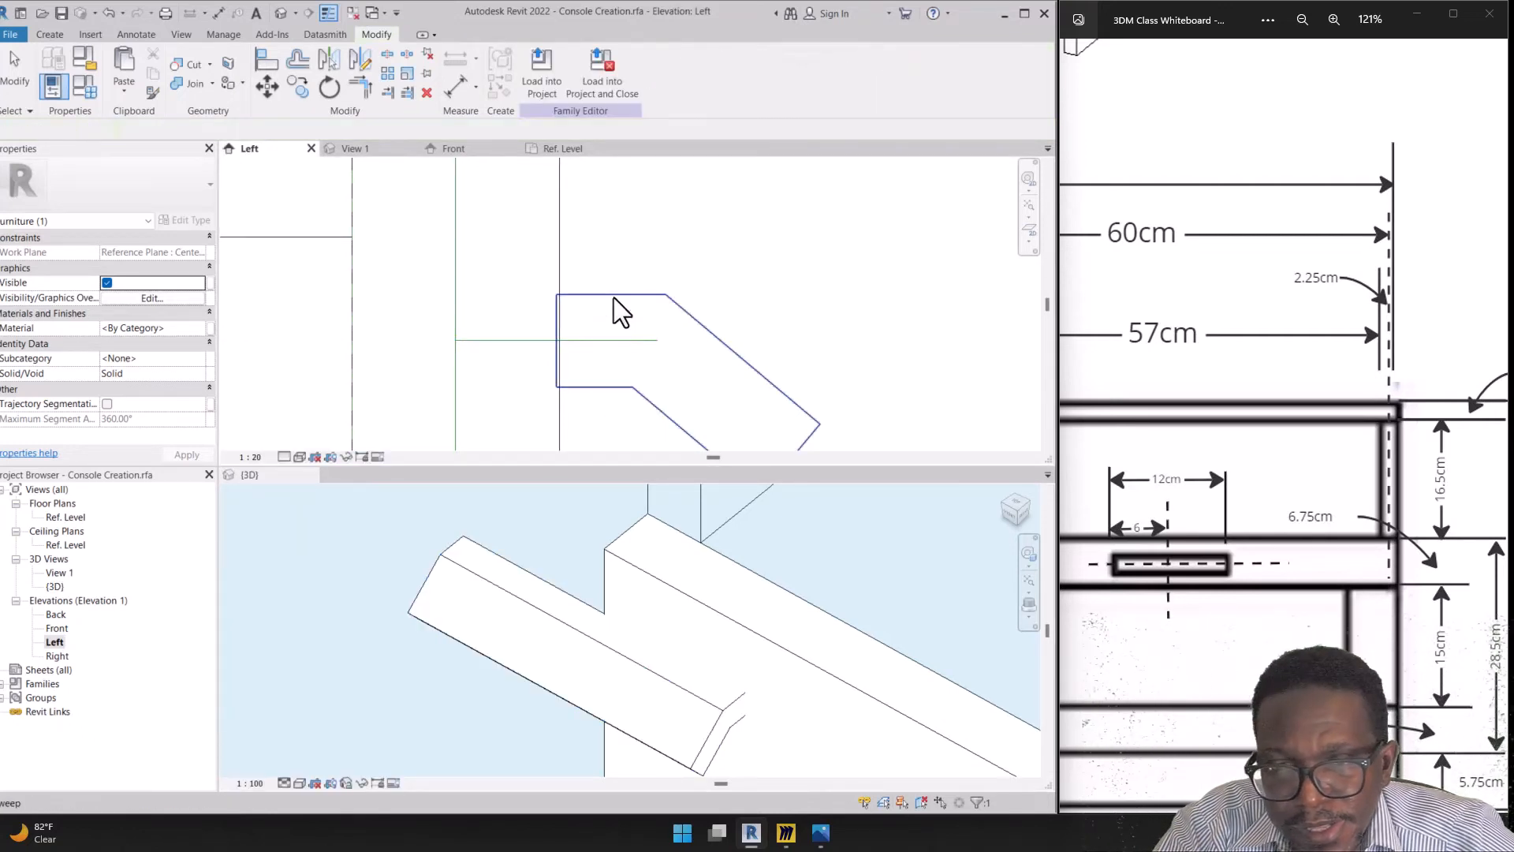
left_click(614, 297)
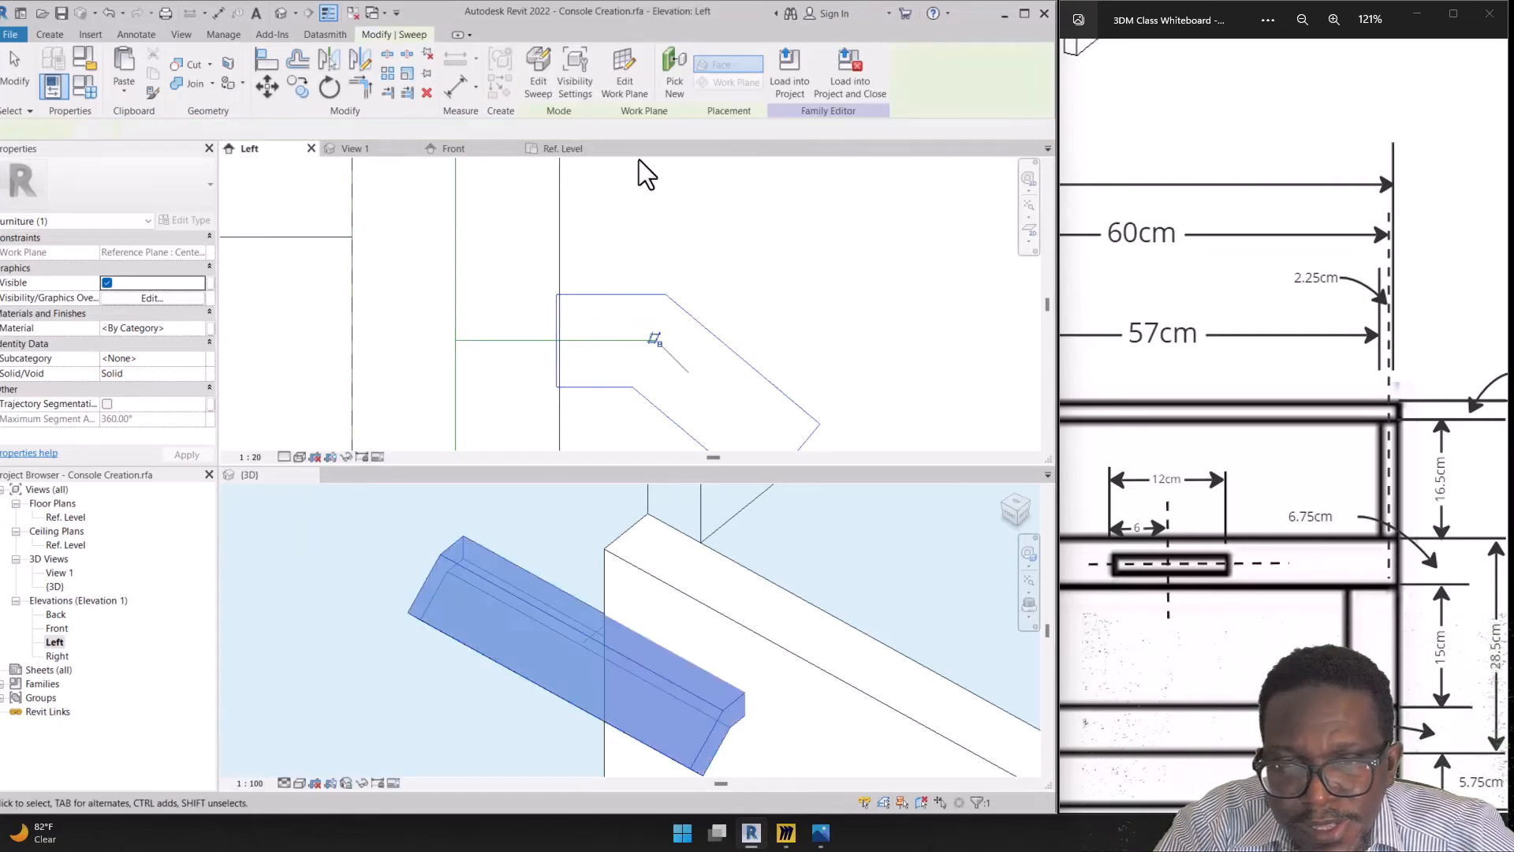
left_click(538, 78)
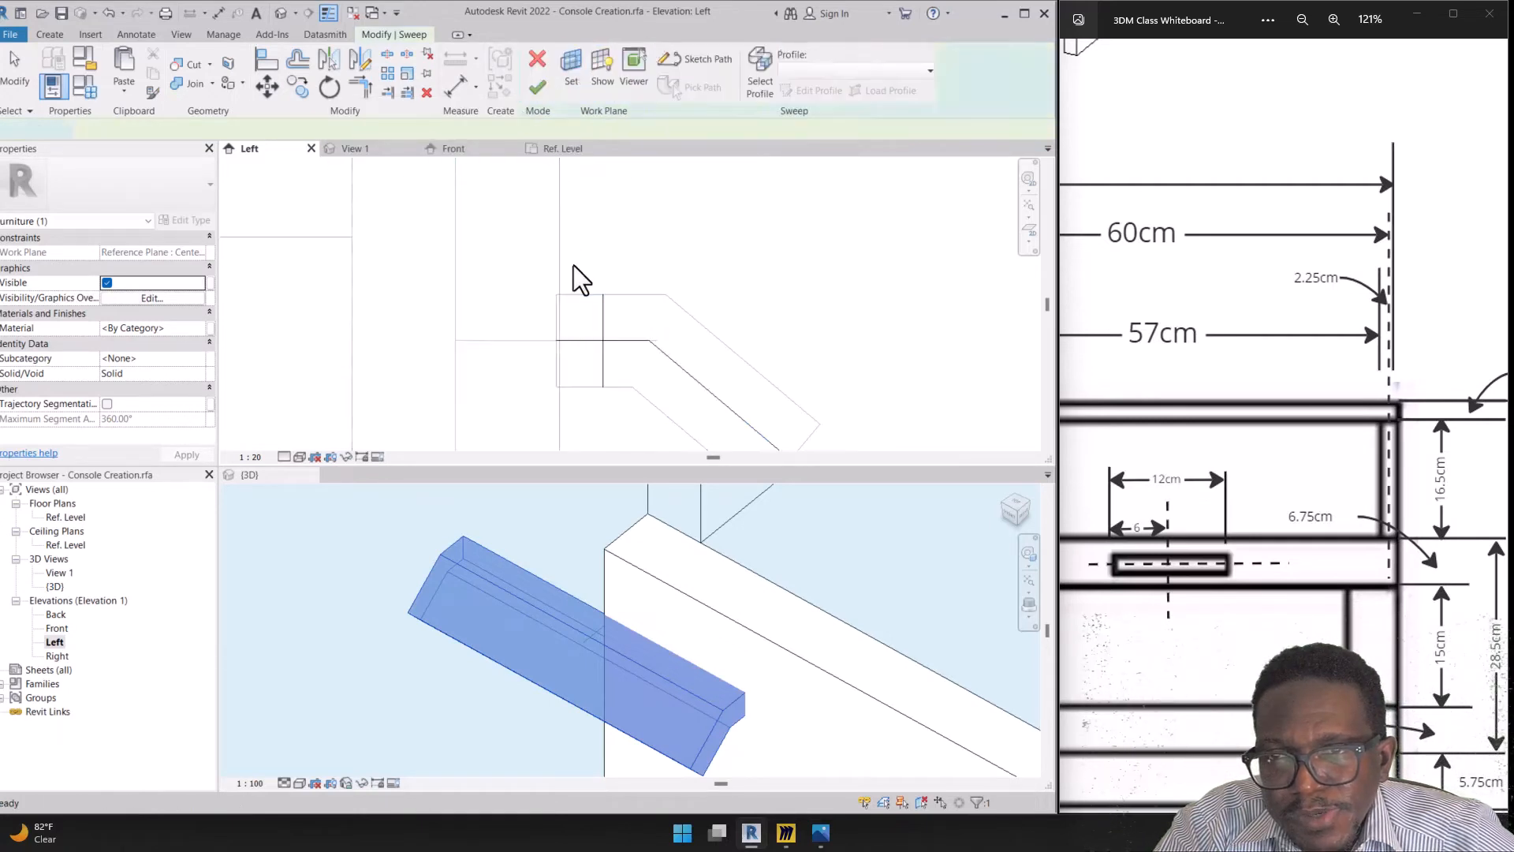
scroll(595, 382, "up", 2)
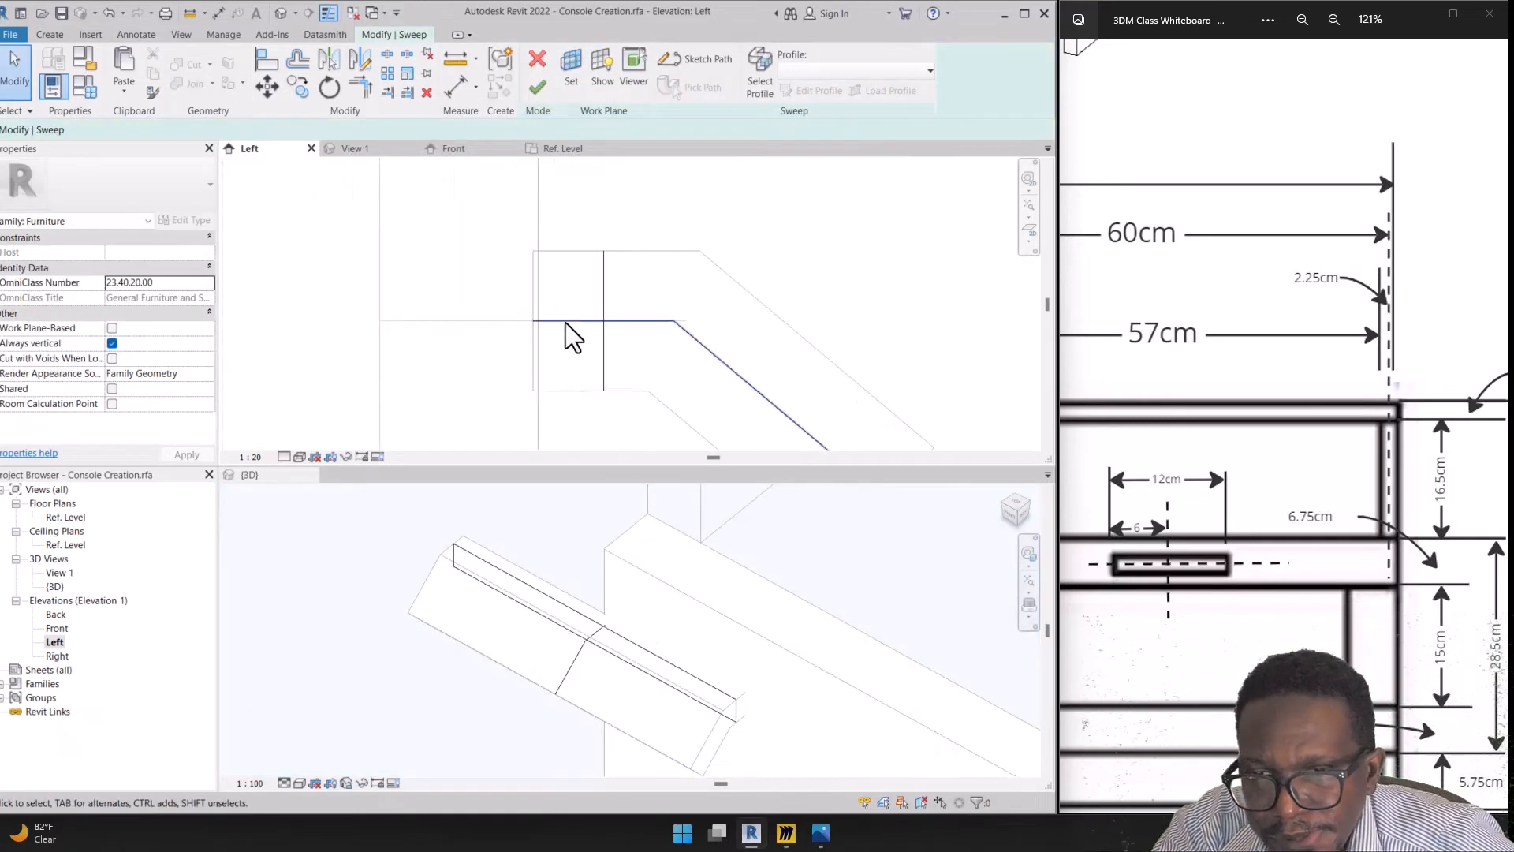
left_click(566, 322)
scroll(535, 330, "up", 2)
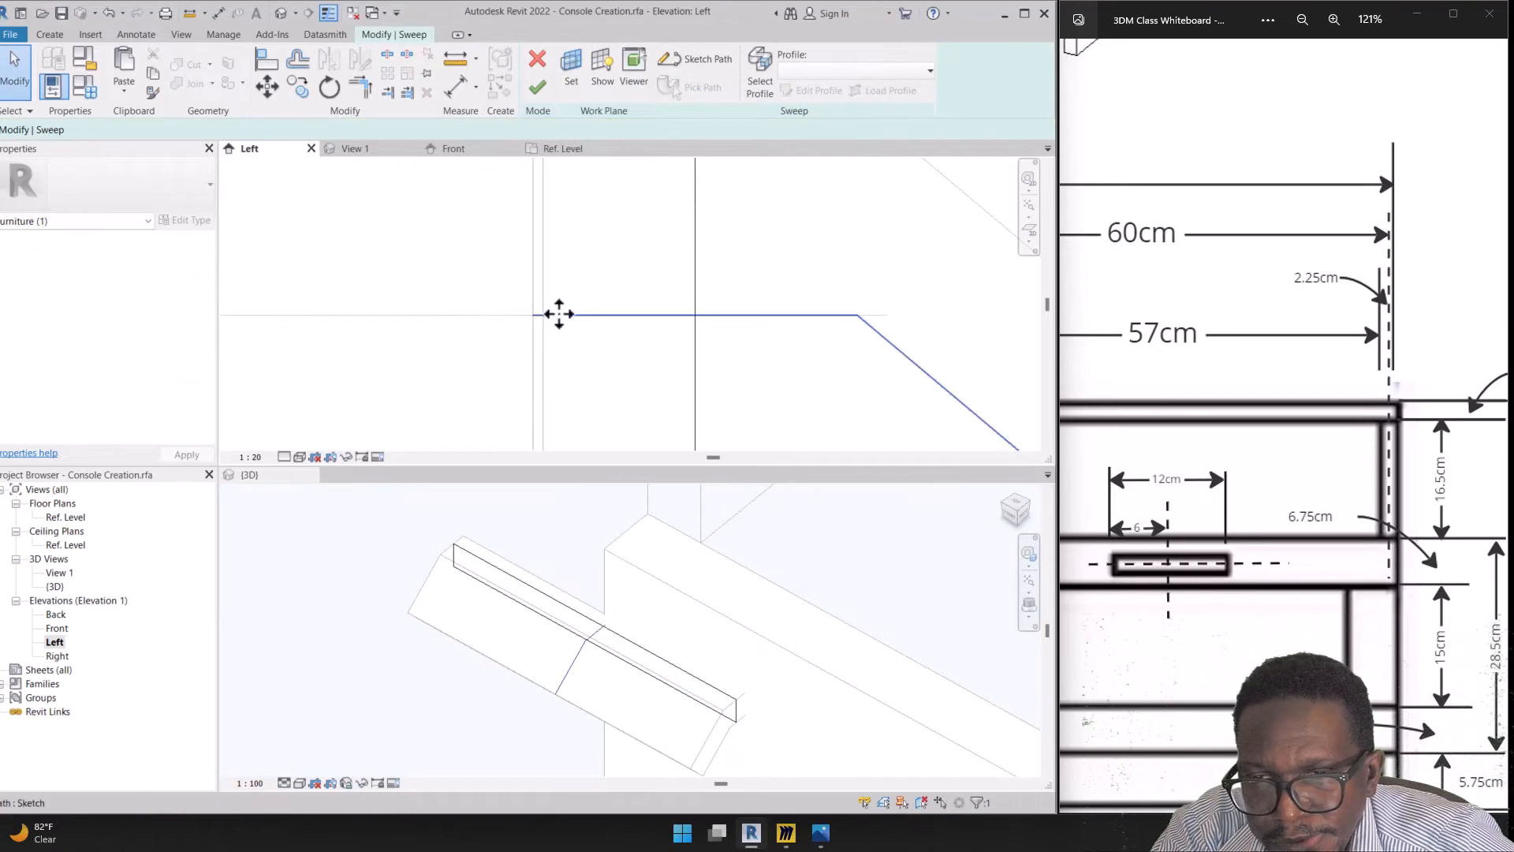
left_click(712, 64)
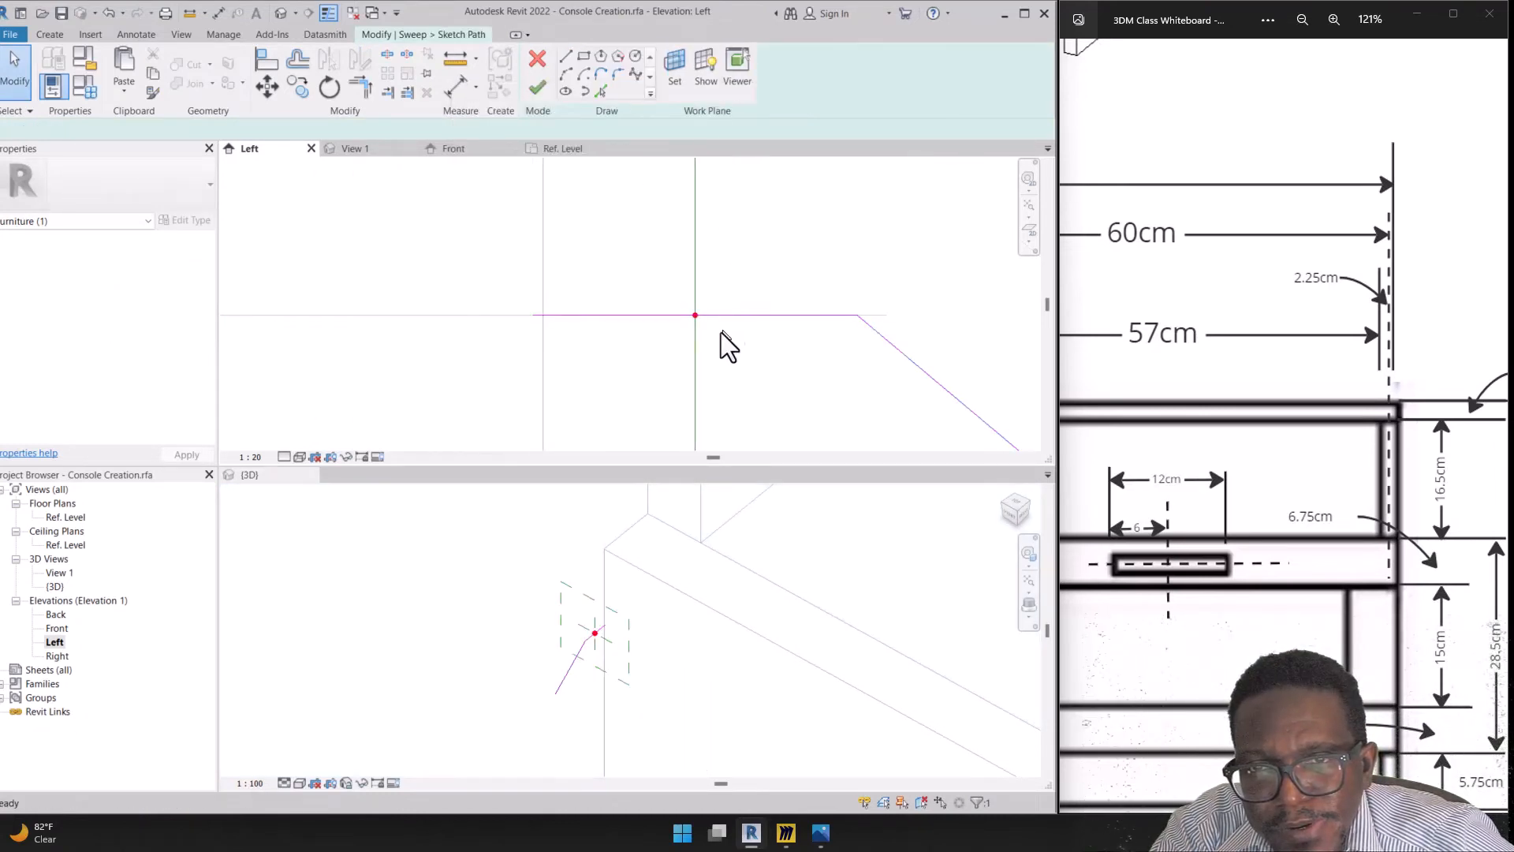
Select both segments of the handle's sweep path in the left elevation
left_click(588, 317)
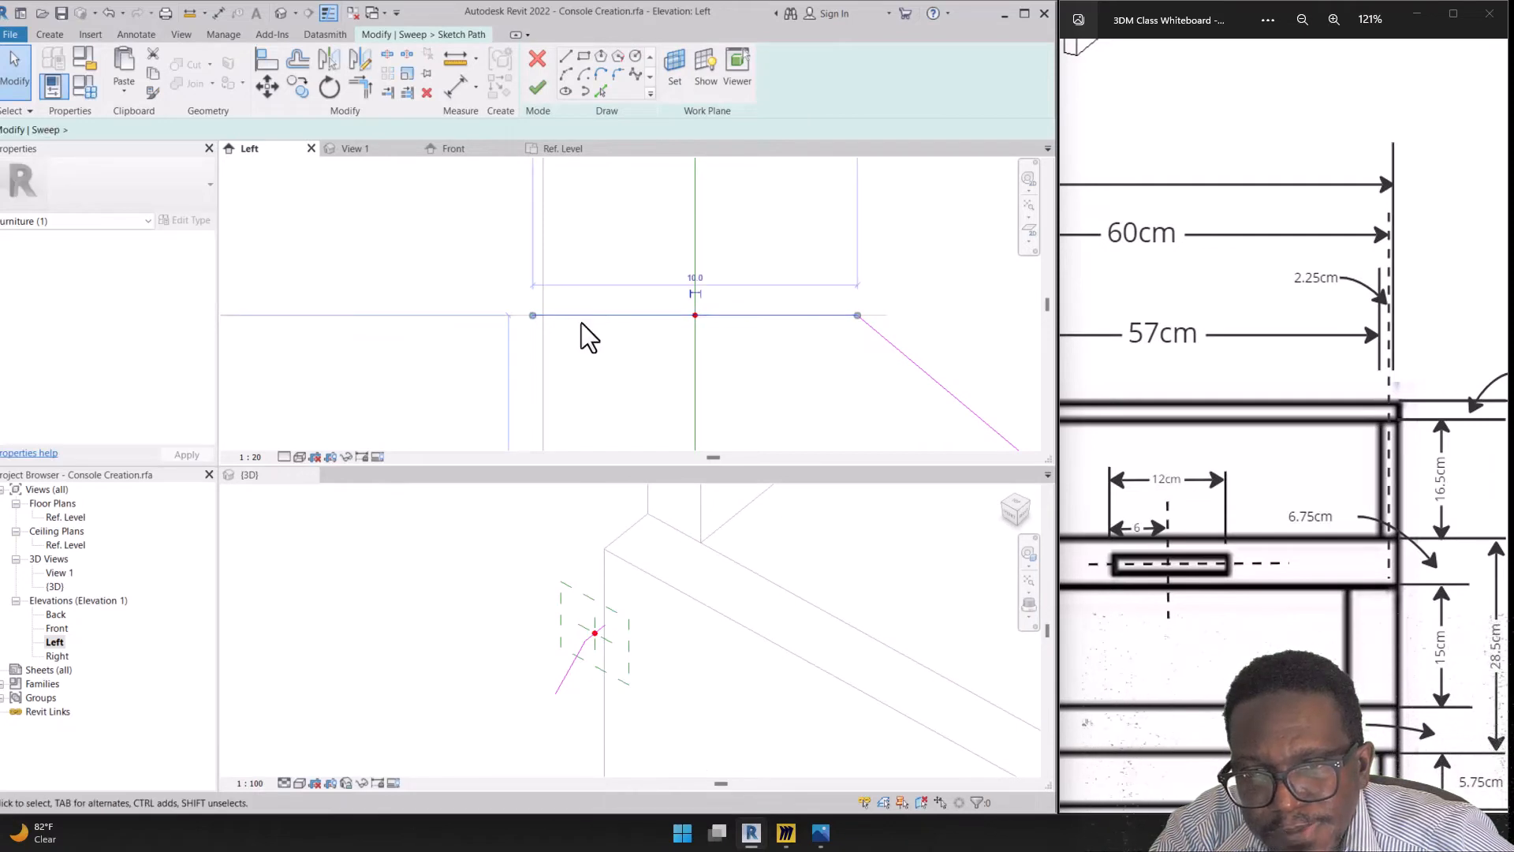
scroll(581, 323, "down", 3)
scroll(593, 322, "down", 2)
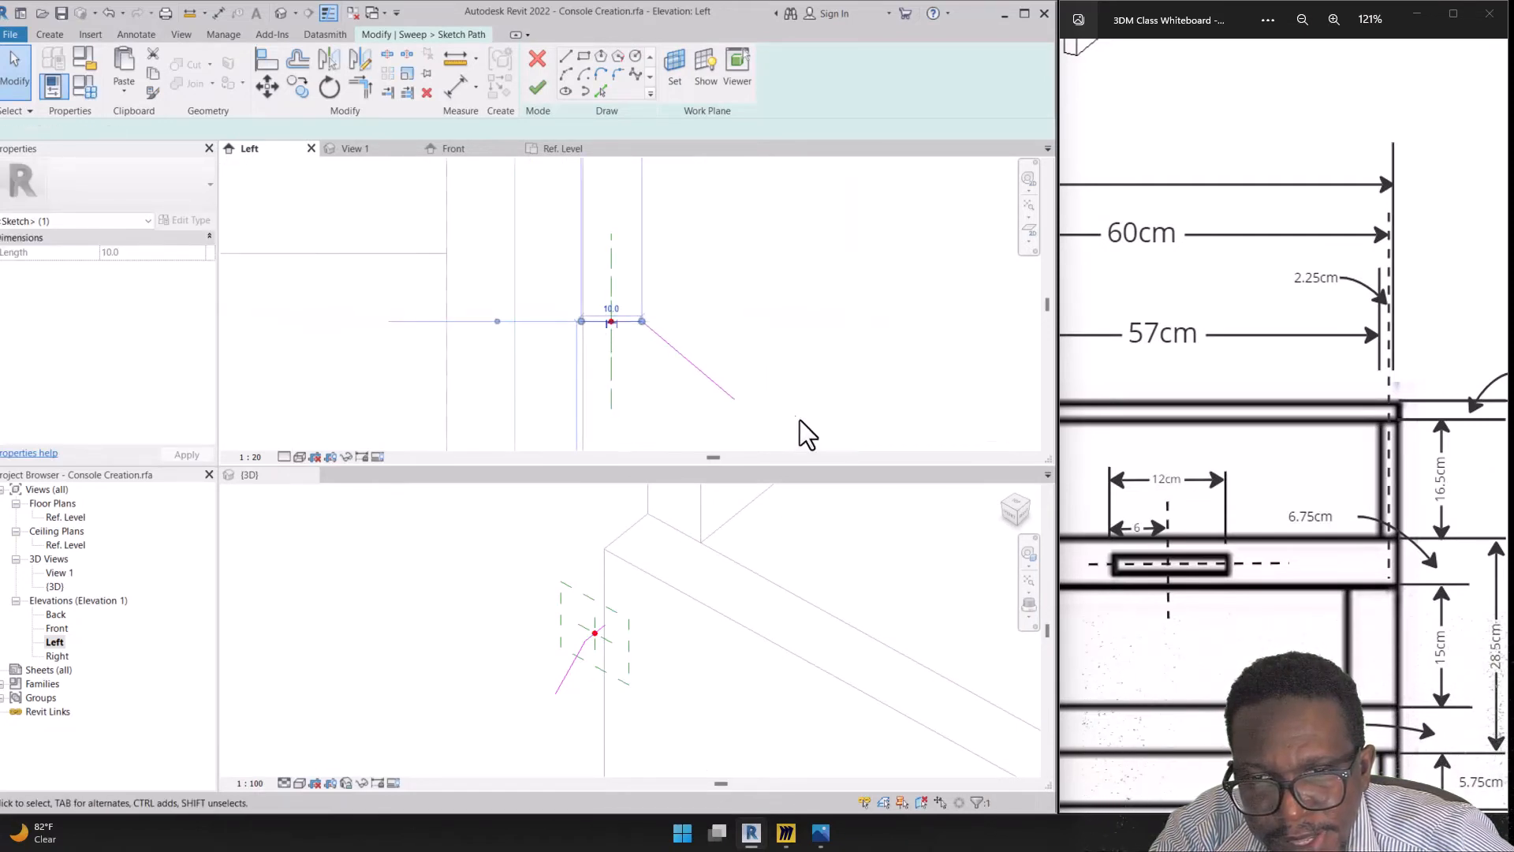
mouse_move(804, 425)
left_mouse_down()
mouse_move(643, 282)
mouse_move(645, 300)
left_mouse_up()
scroll(583, 333, "up", 4)
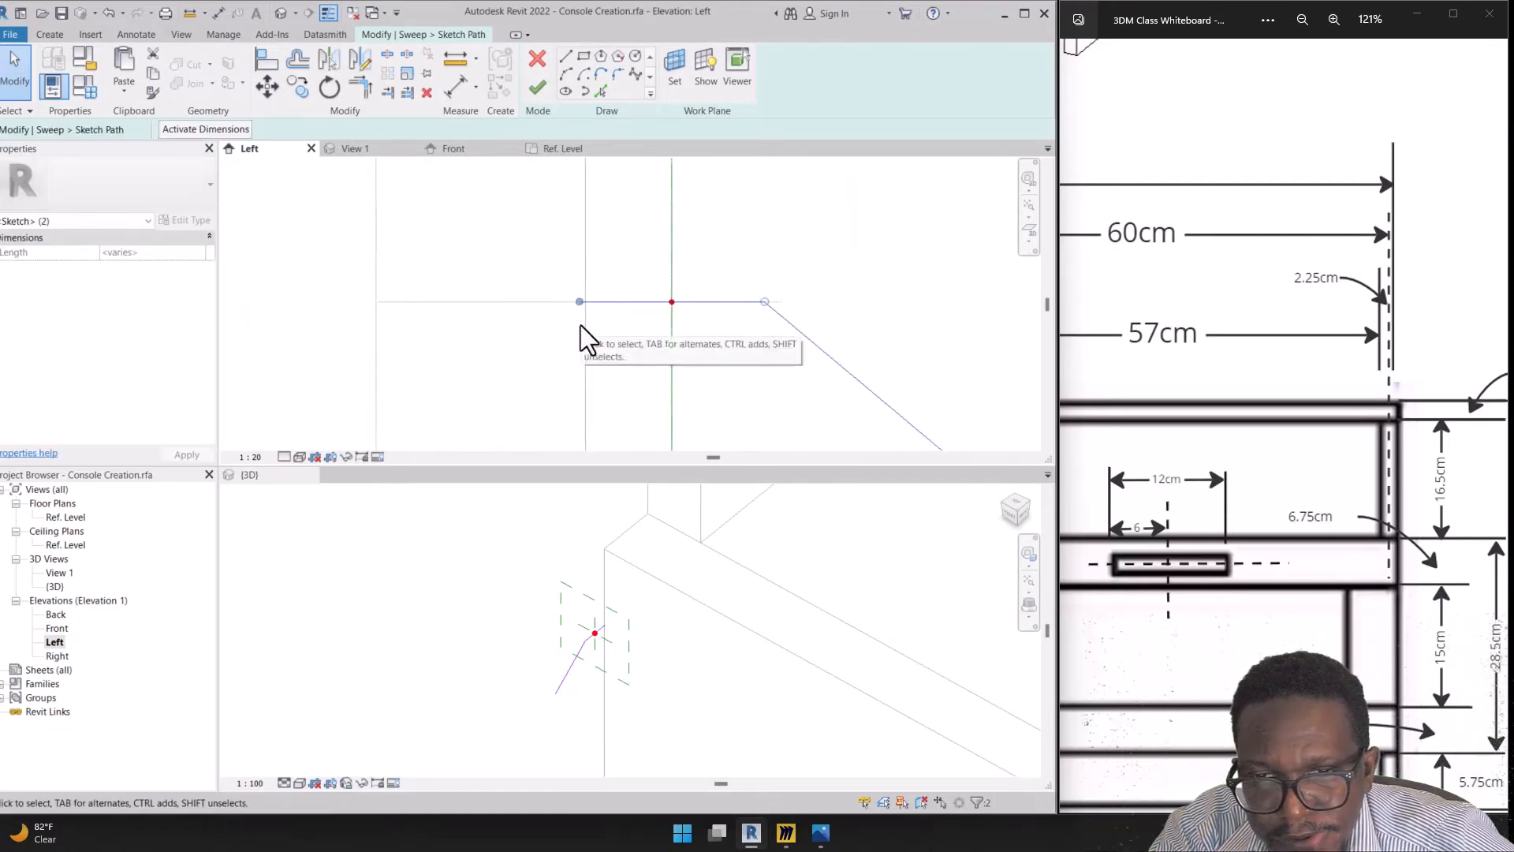
Move the handle's sweep path horizontally so its inner end meets the front face line of the door
scroll(578, 304, "up", 1)
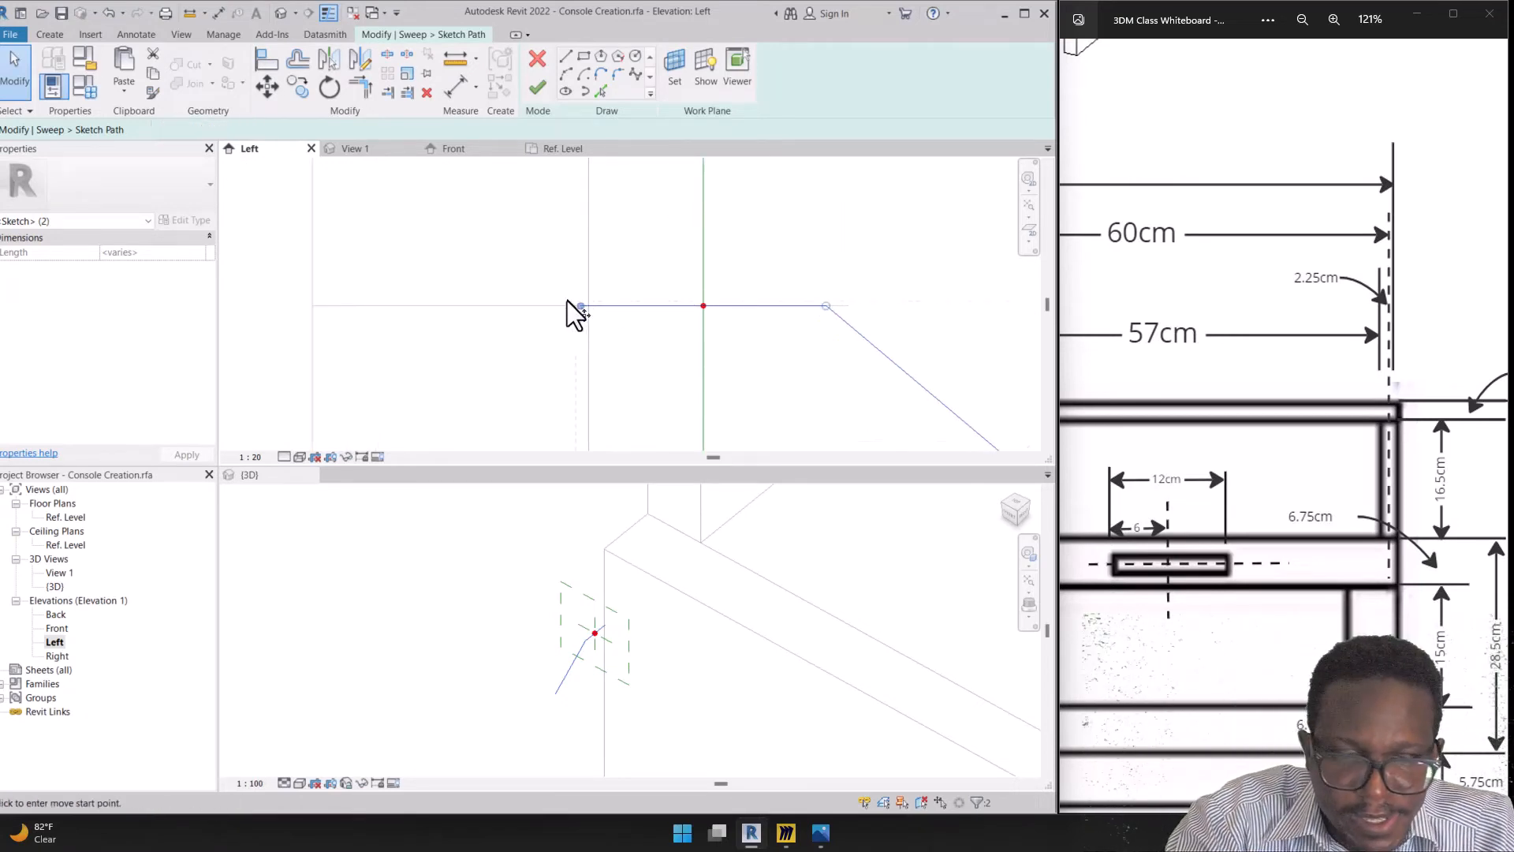
key("m")
key("v")
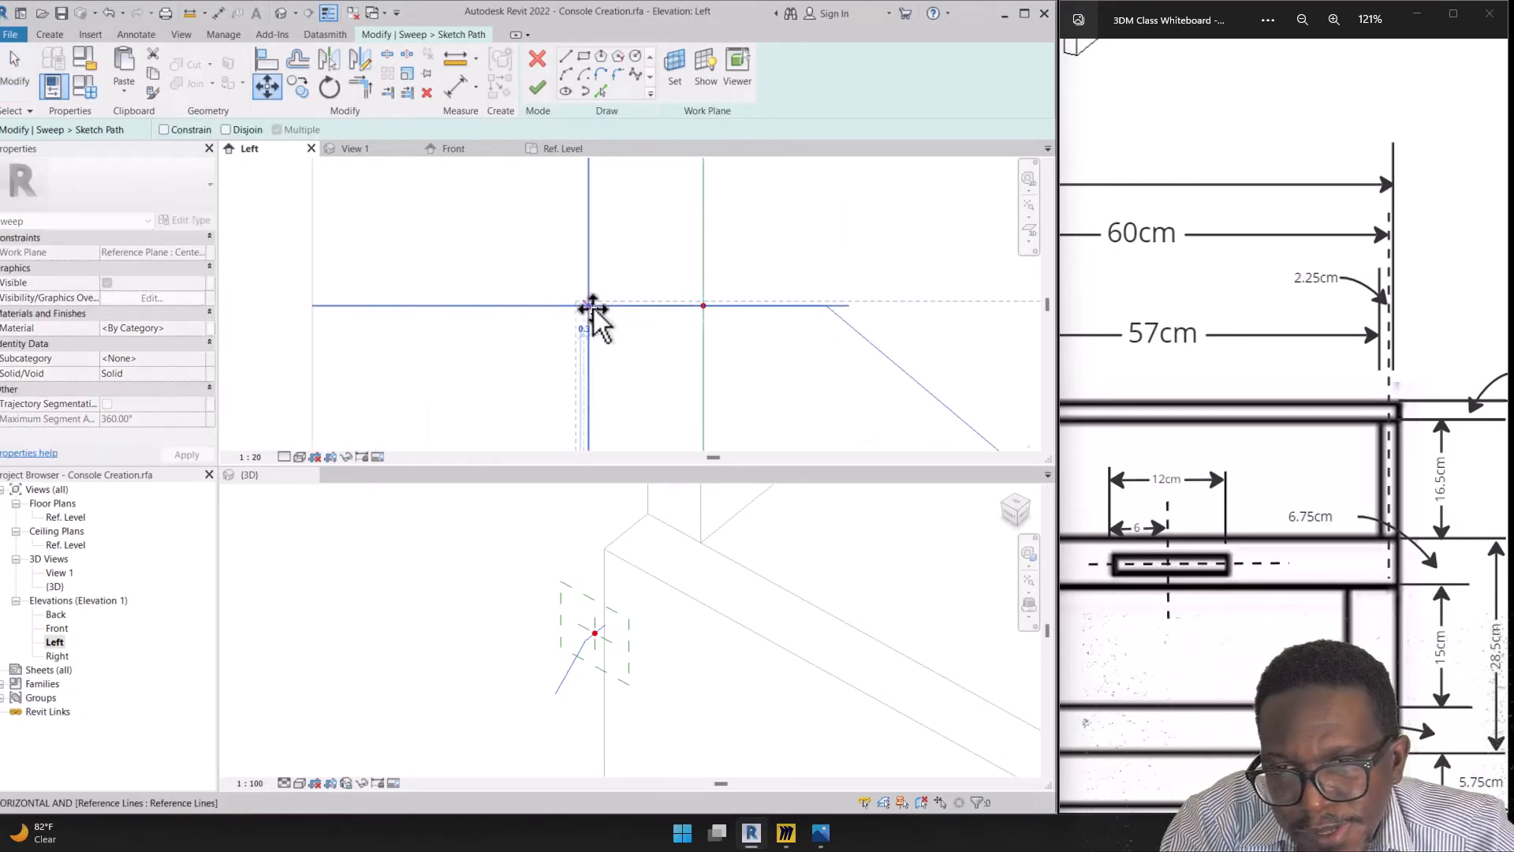
left_click(589, 306)
scroll(603, 254, "down", 3)
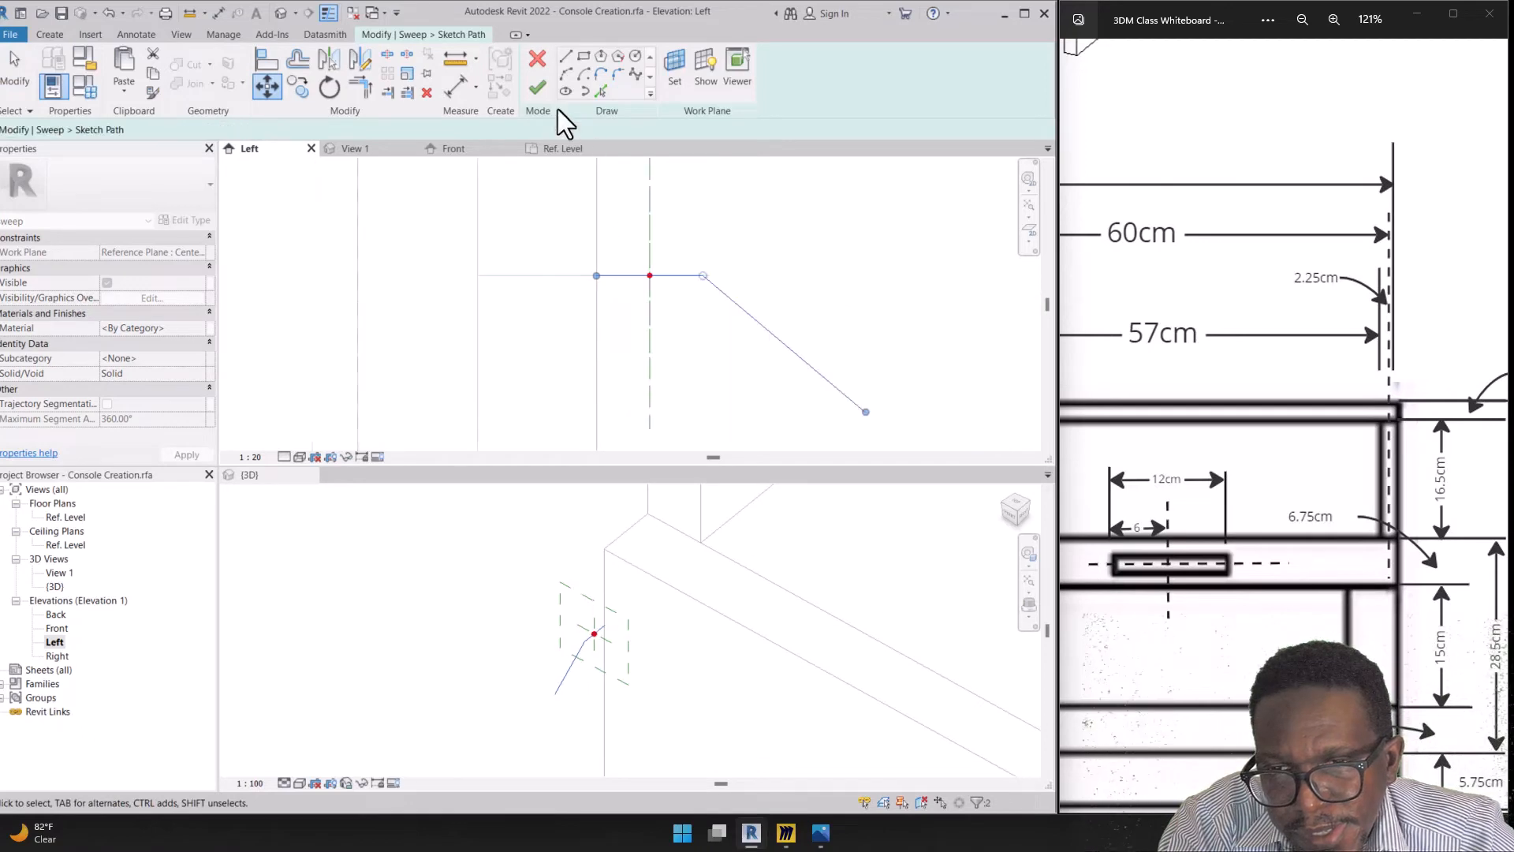
Finish the sweep path and complete the handle sweep
left_click(538, 88)
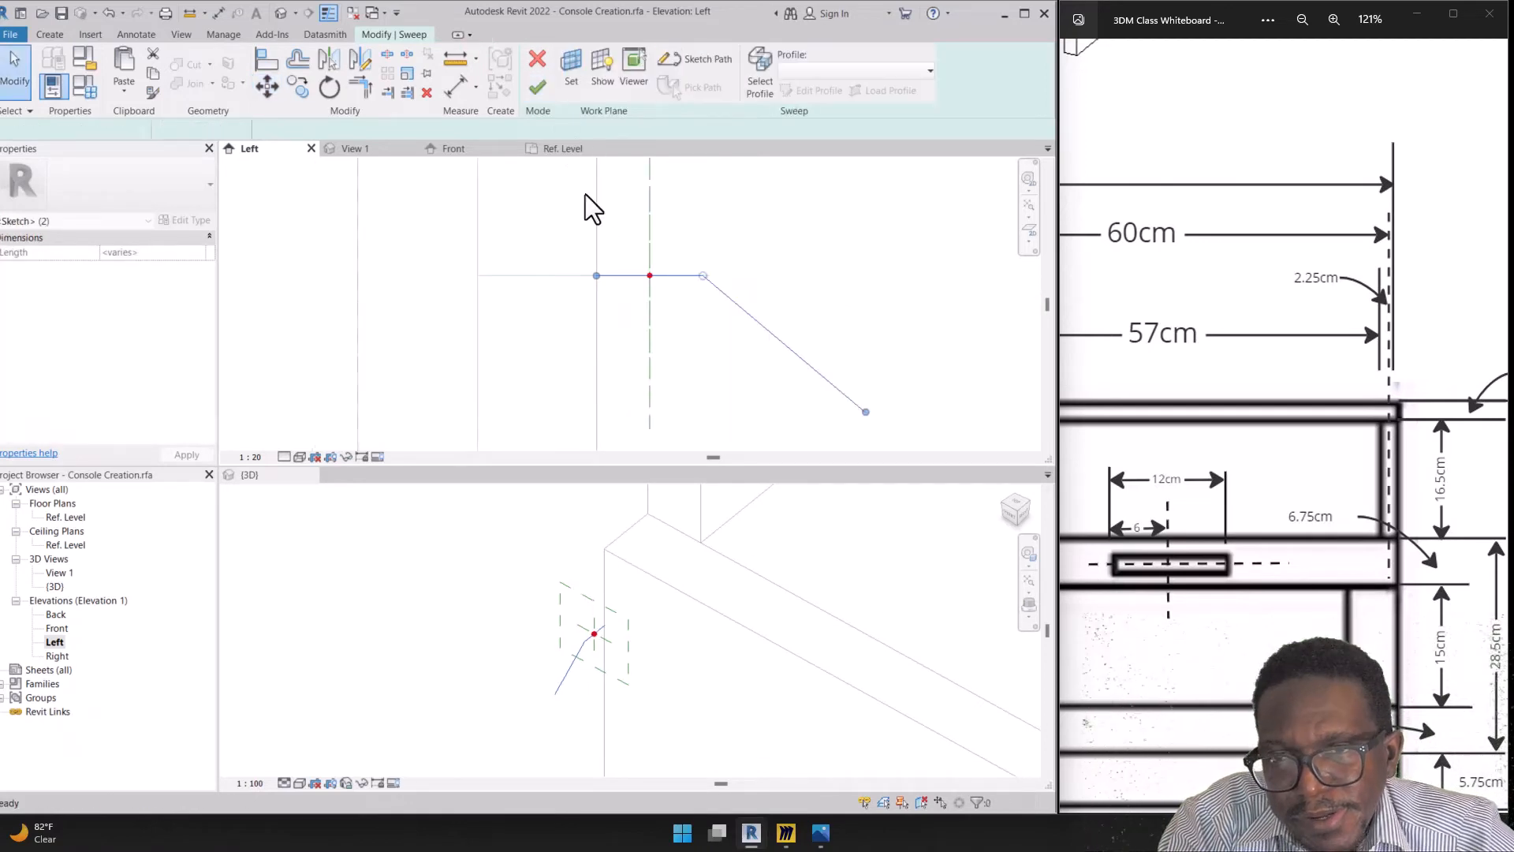
left_click(538, 88)
scroll(553, 542, "down", 3)
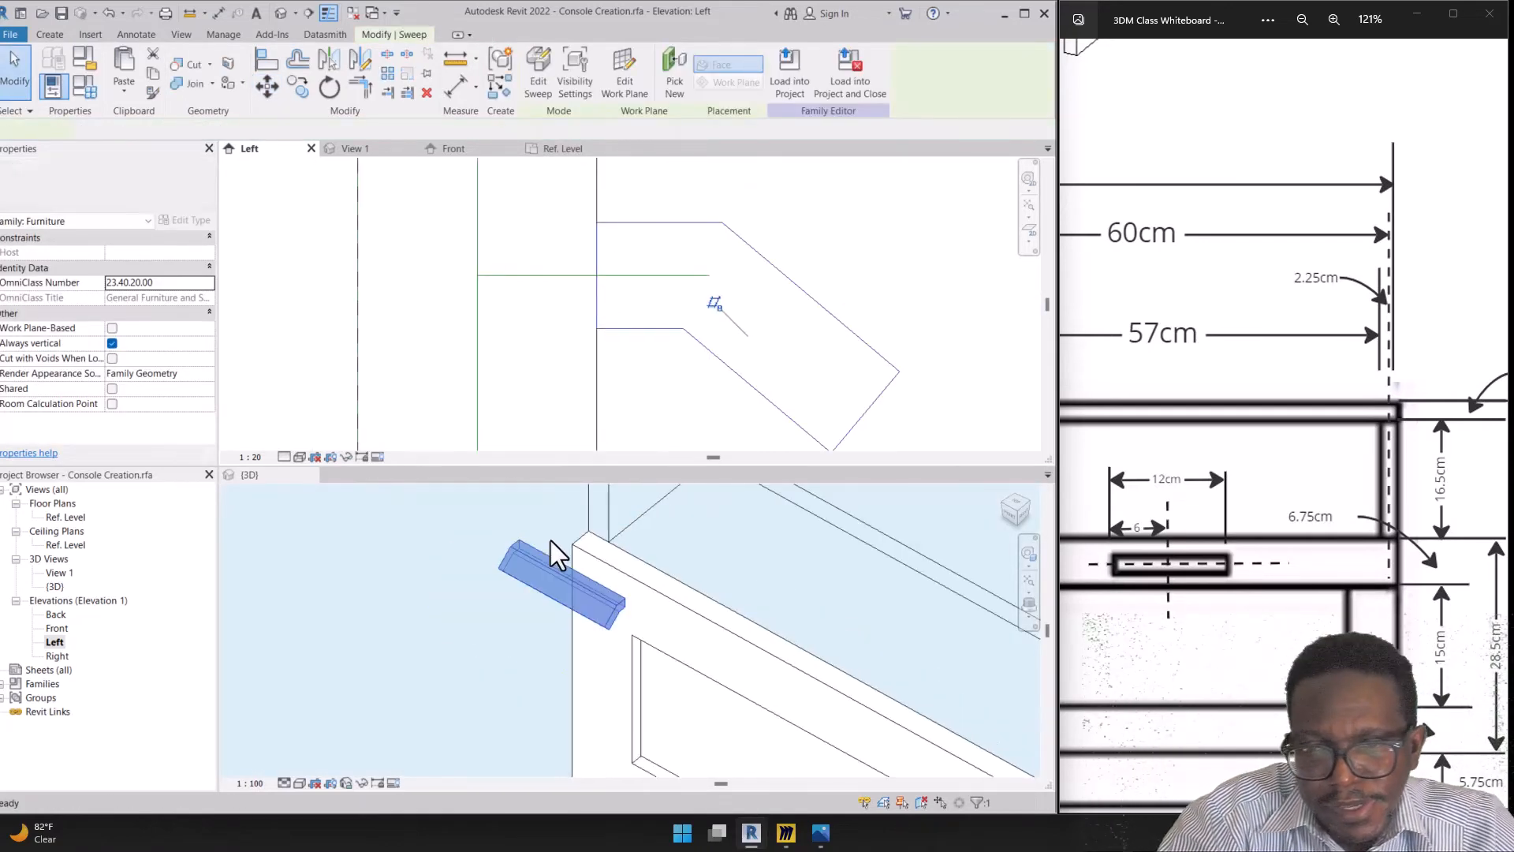
scroll(356, 442, "down", 1)
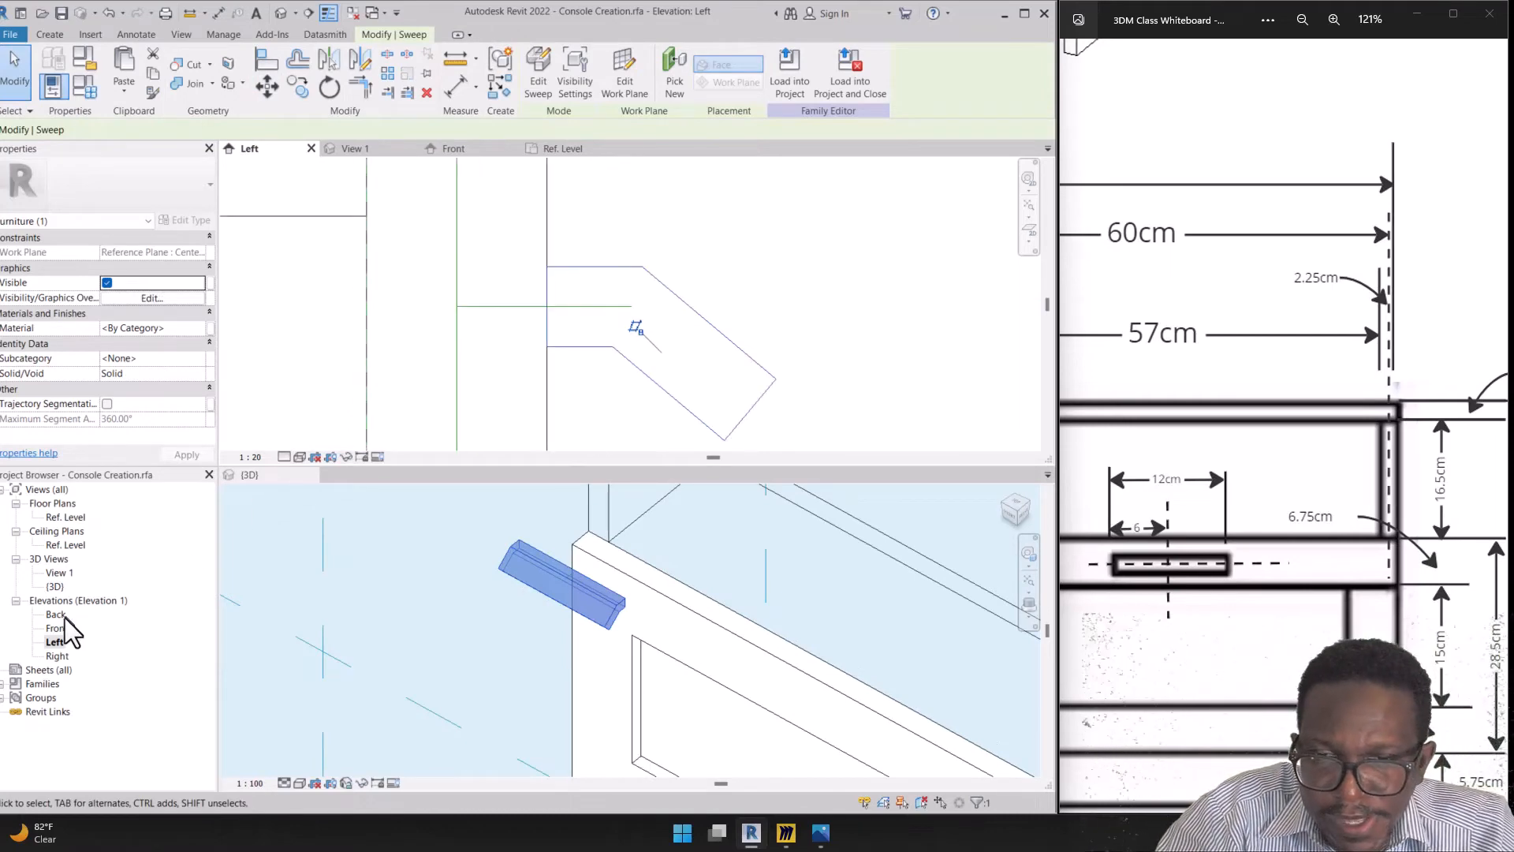
In the Front elevation, move the handle 300 mm horizontally from its midpoint so it is centred above the door's rectangular opening
left_click(54, 630)
double_click(54, 630)
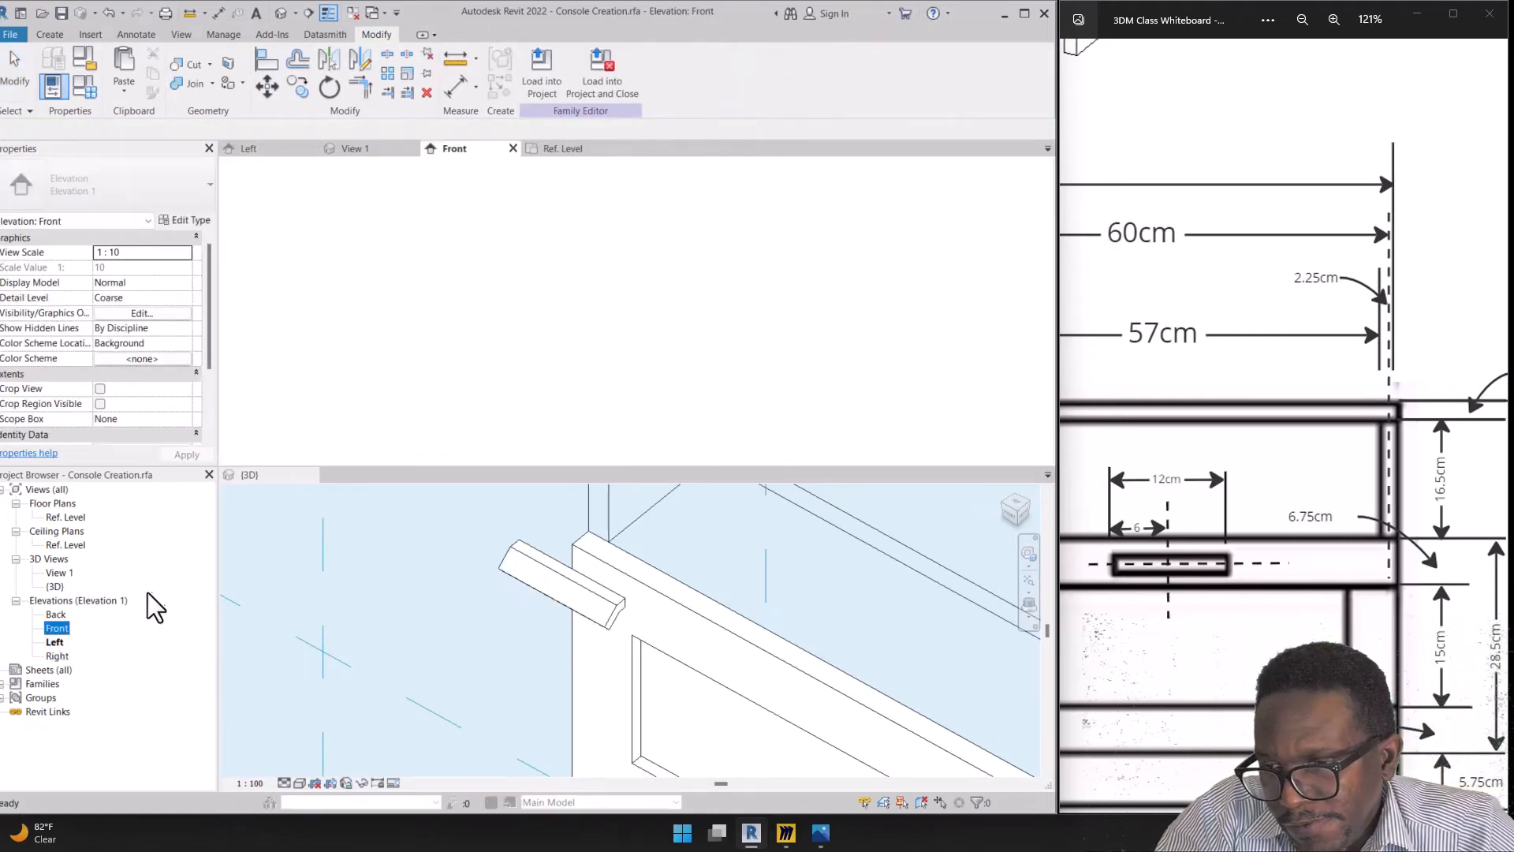
scroll(554, 277, "up", 5)
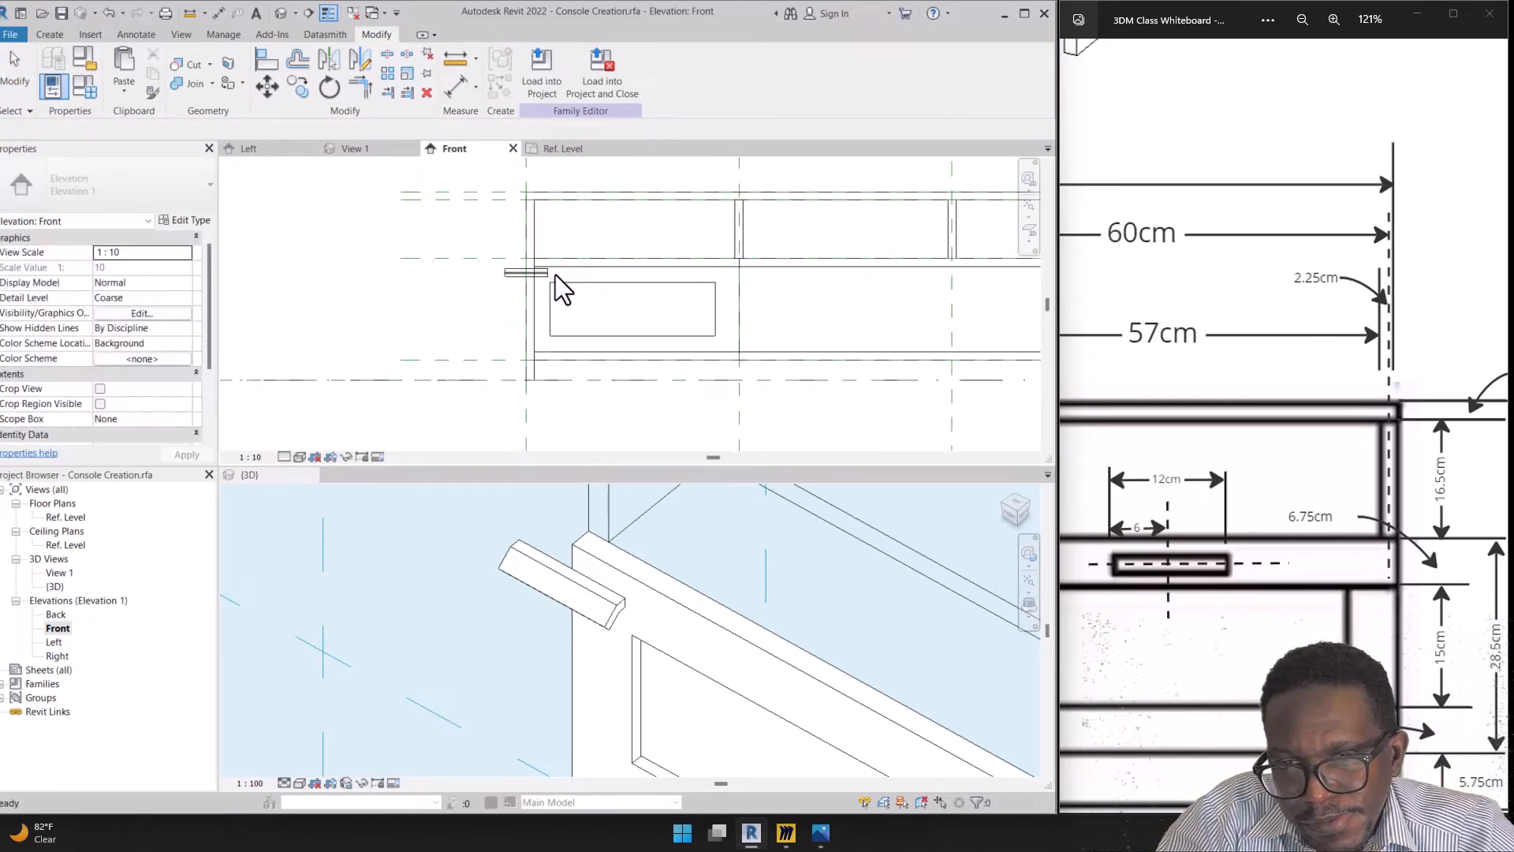
left_click(539, 274)
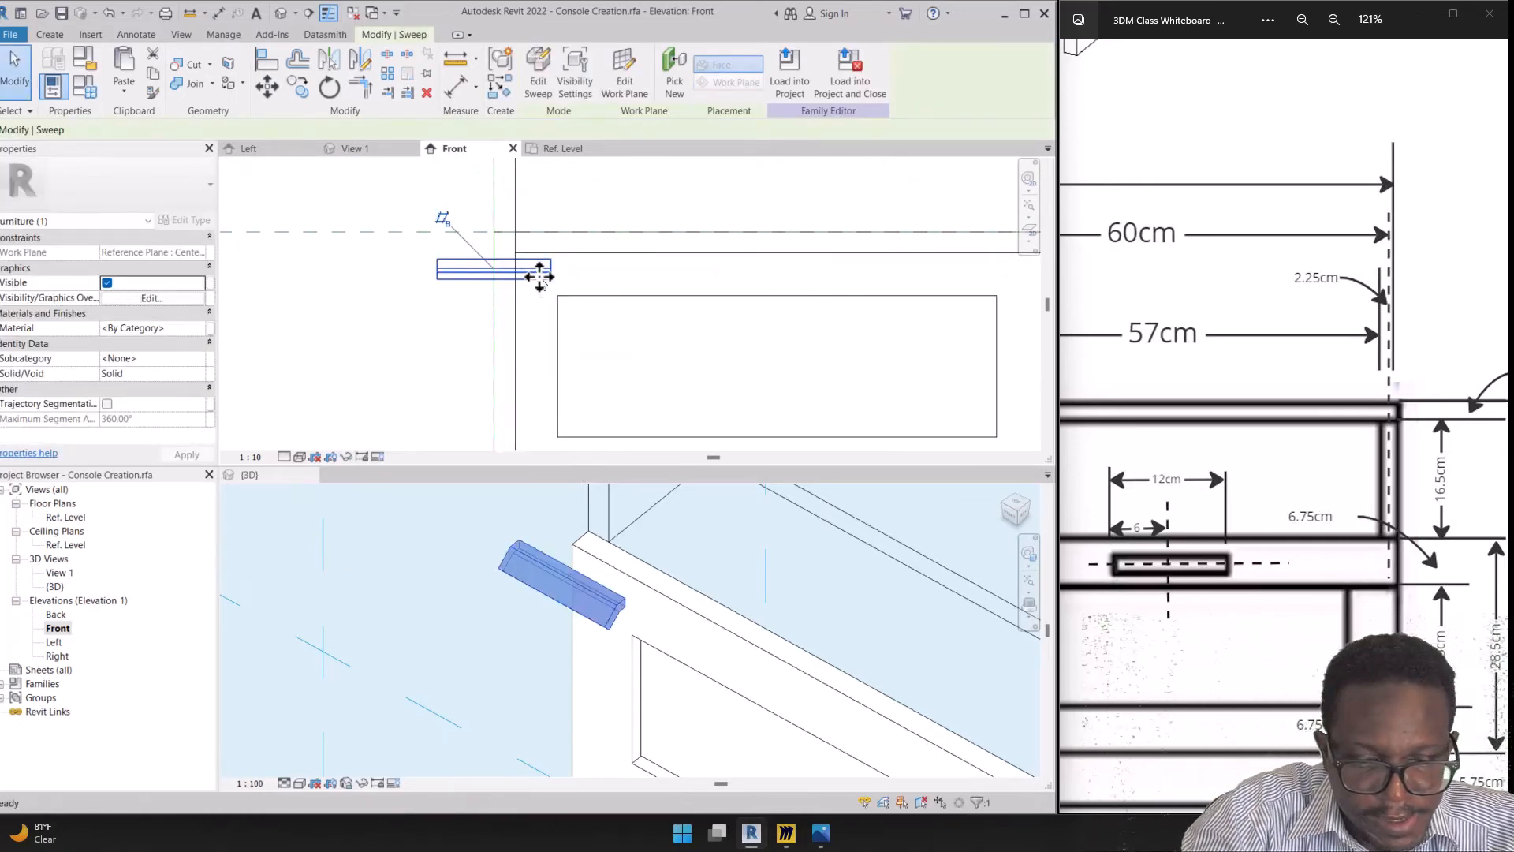
left_click_drag(540, 275, 494, 257)
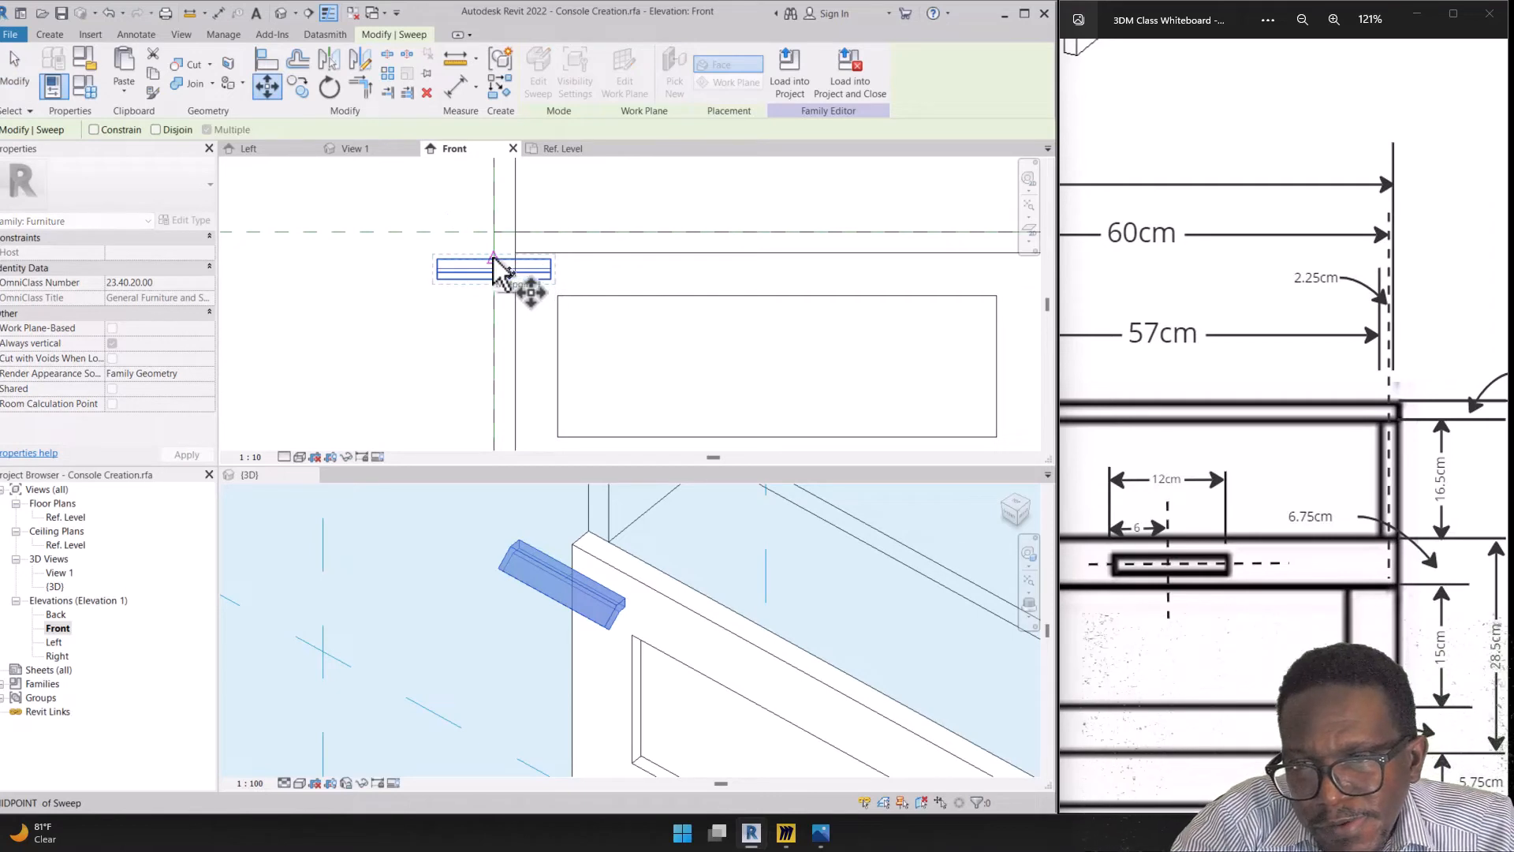
scroll(494, 270, "up", 1)
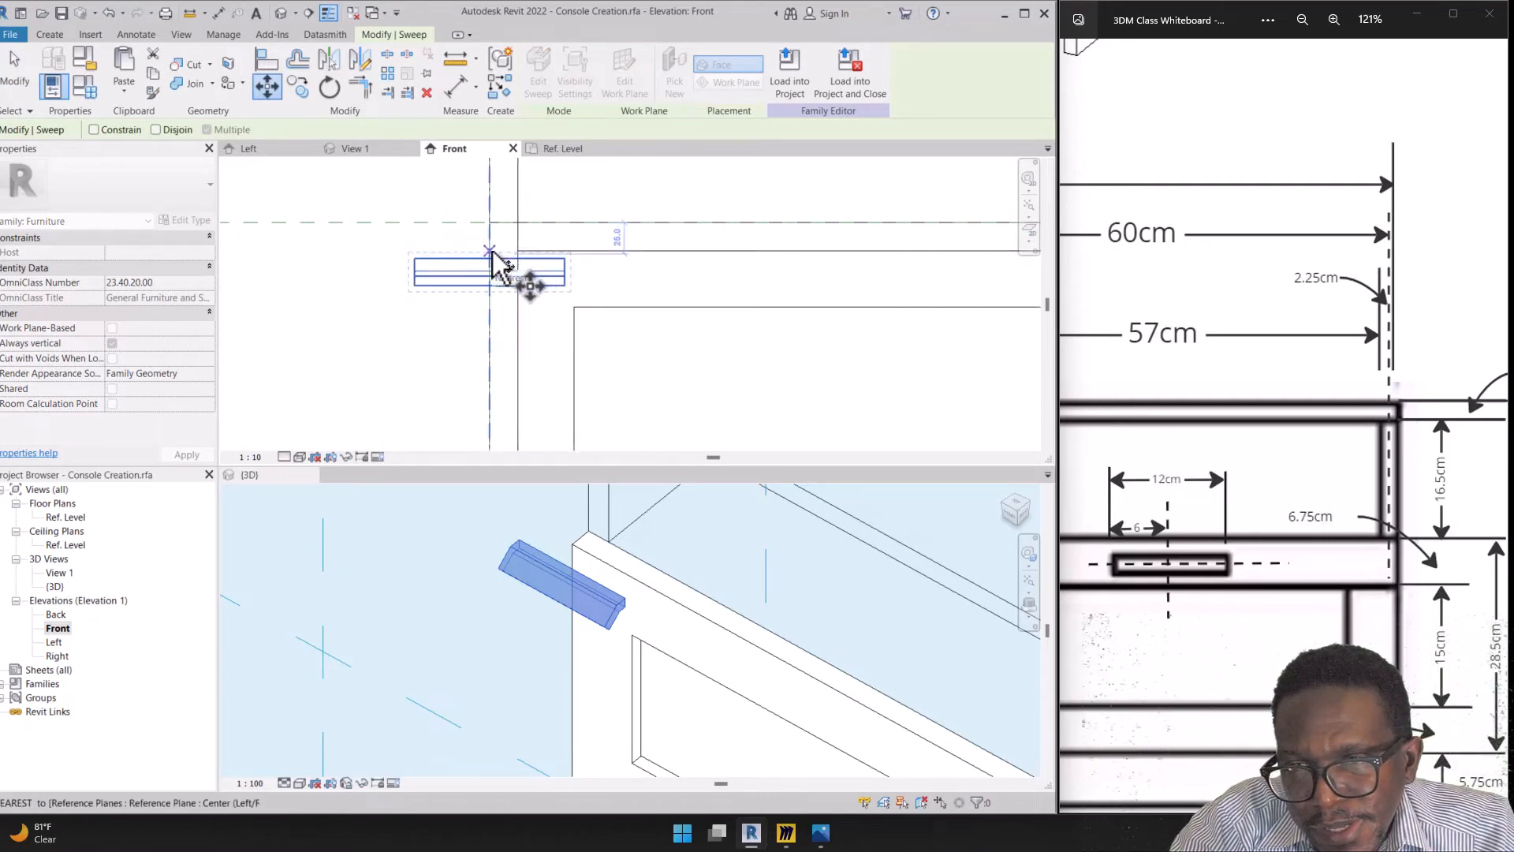
left_click(490, 253)
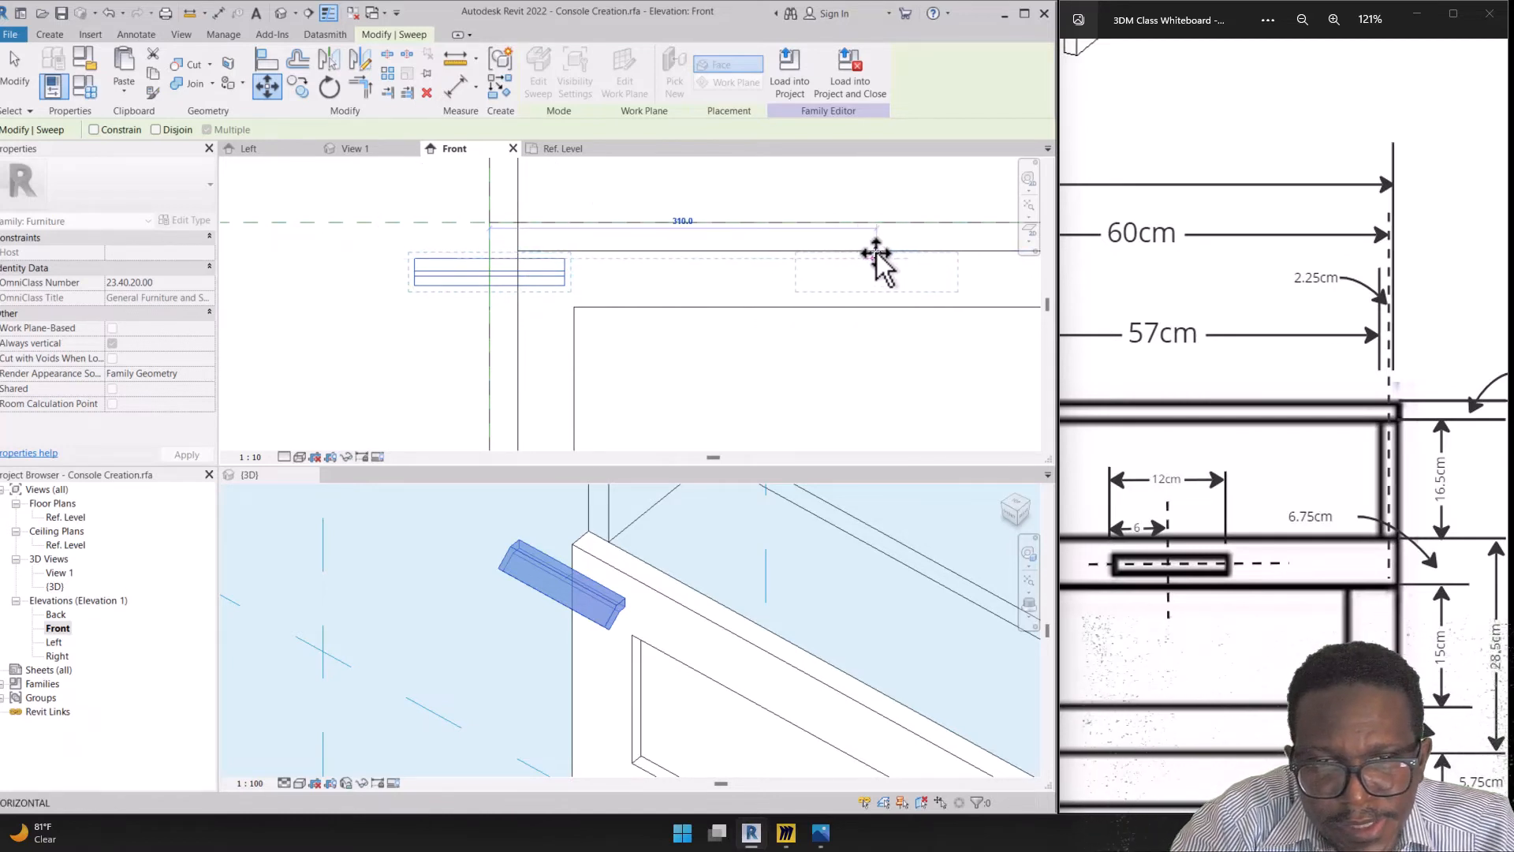
scroll(649, 321, "down", 2)
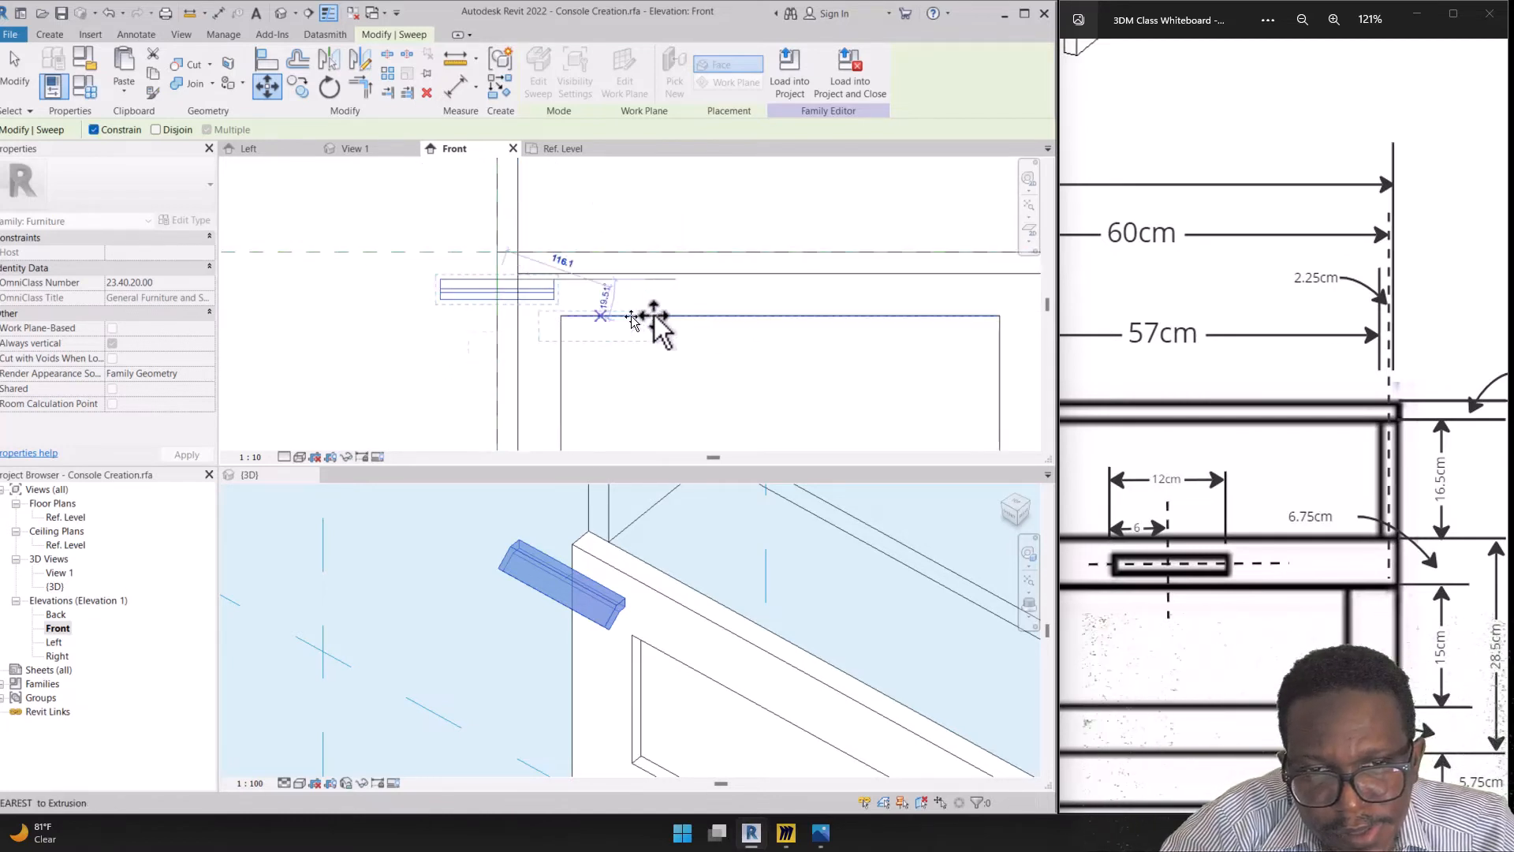
key("shift")
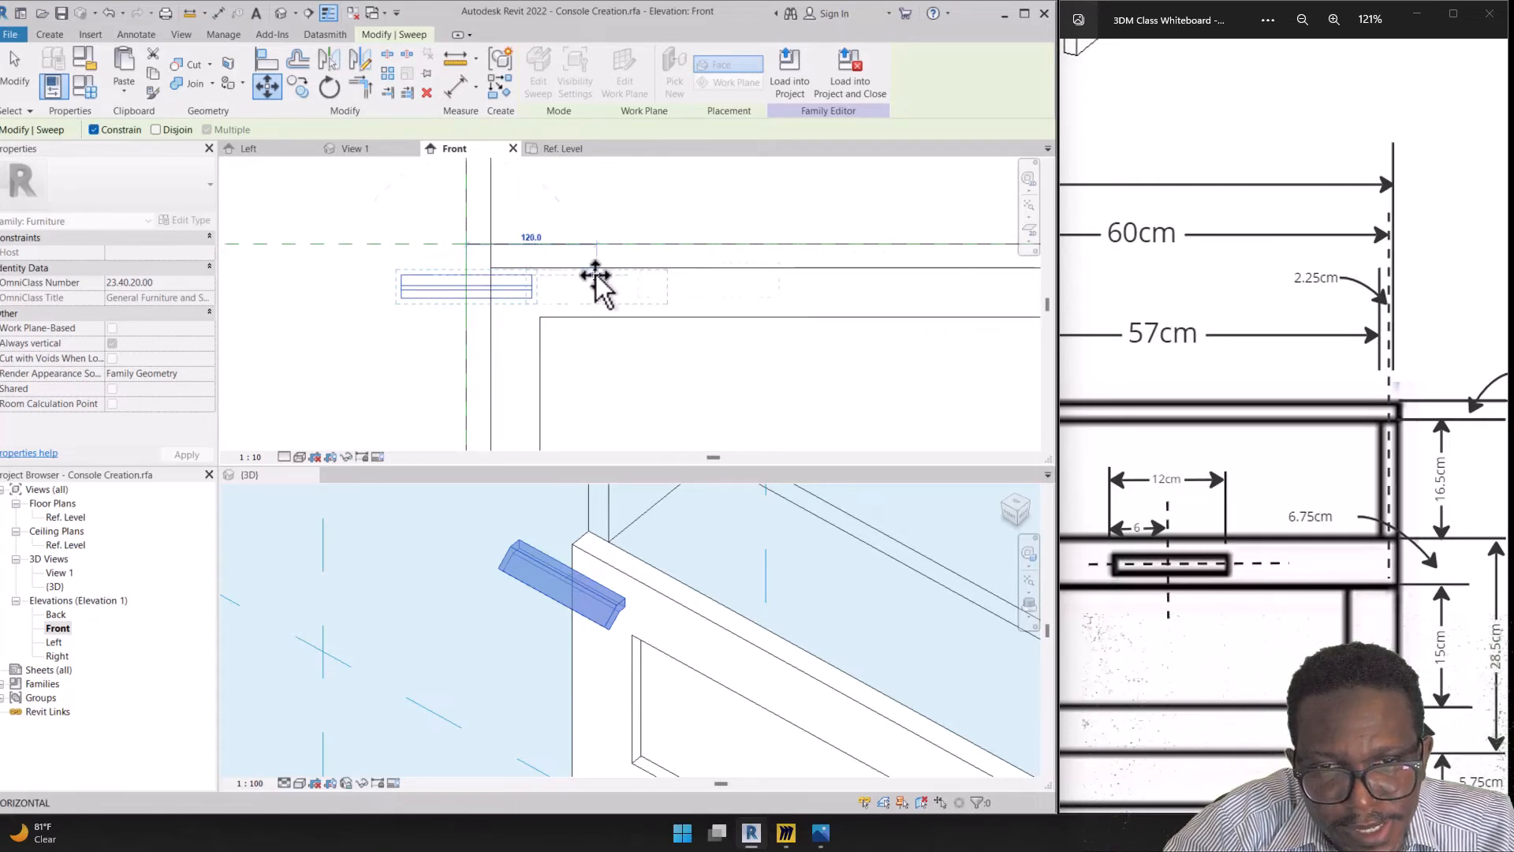
scroll(595, 281, "down", 1)
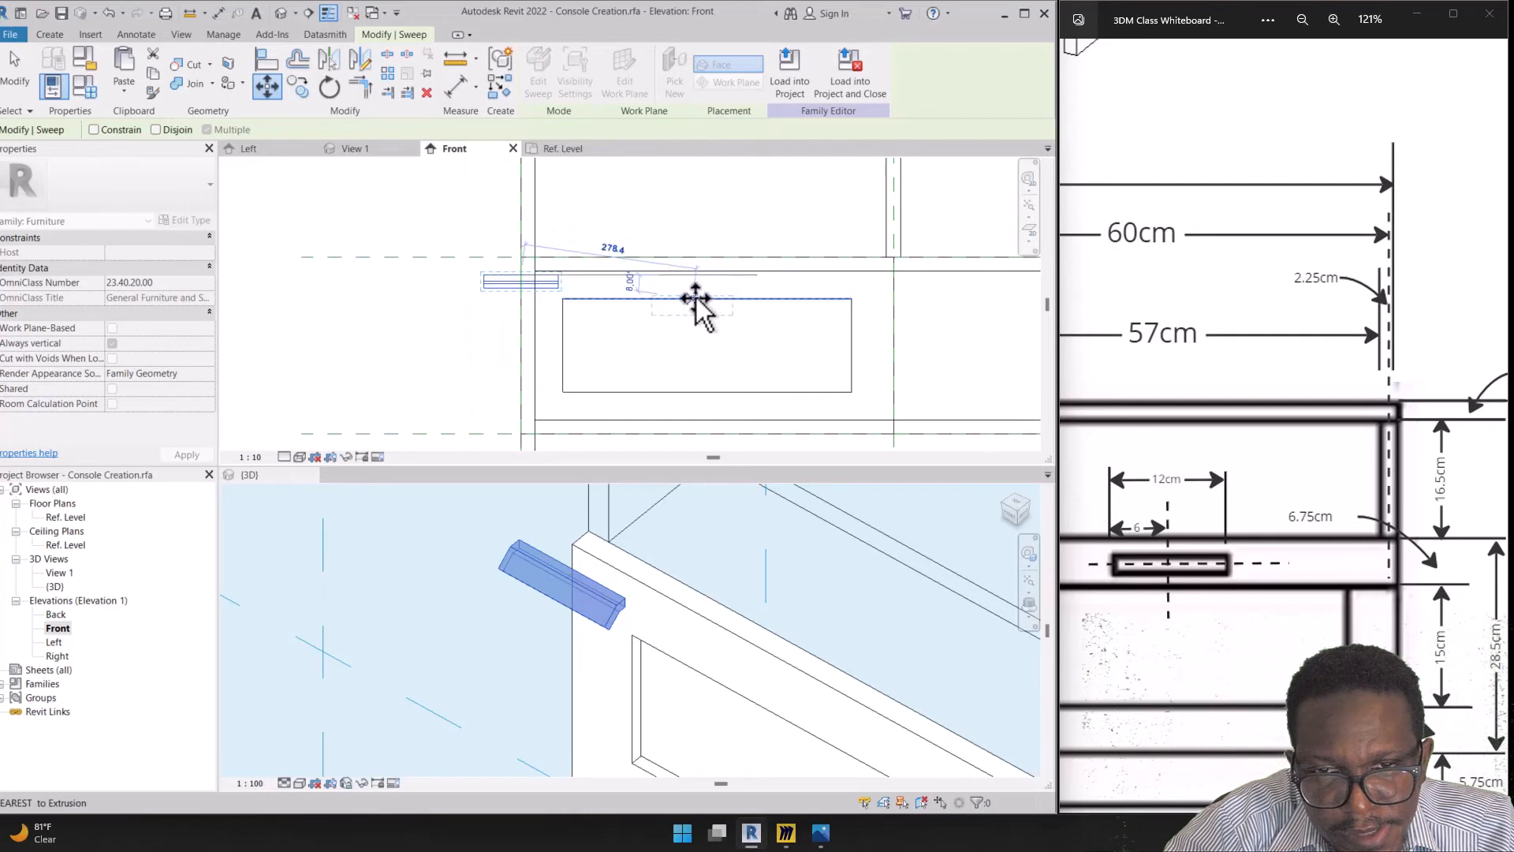
key("shift")
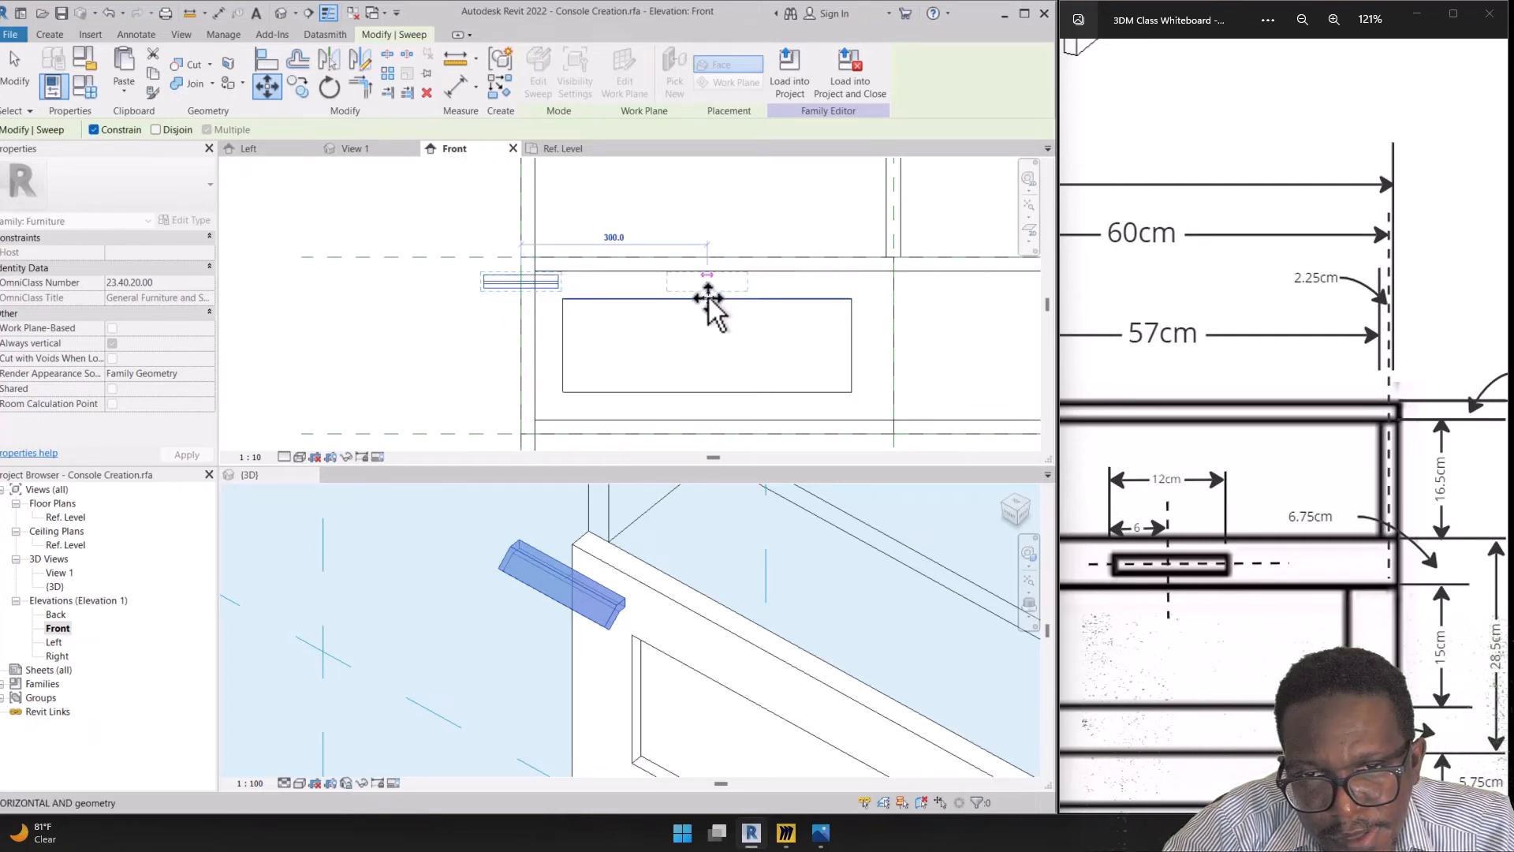
left_click(708, 300)
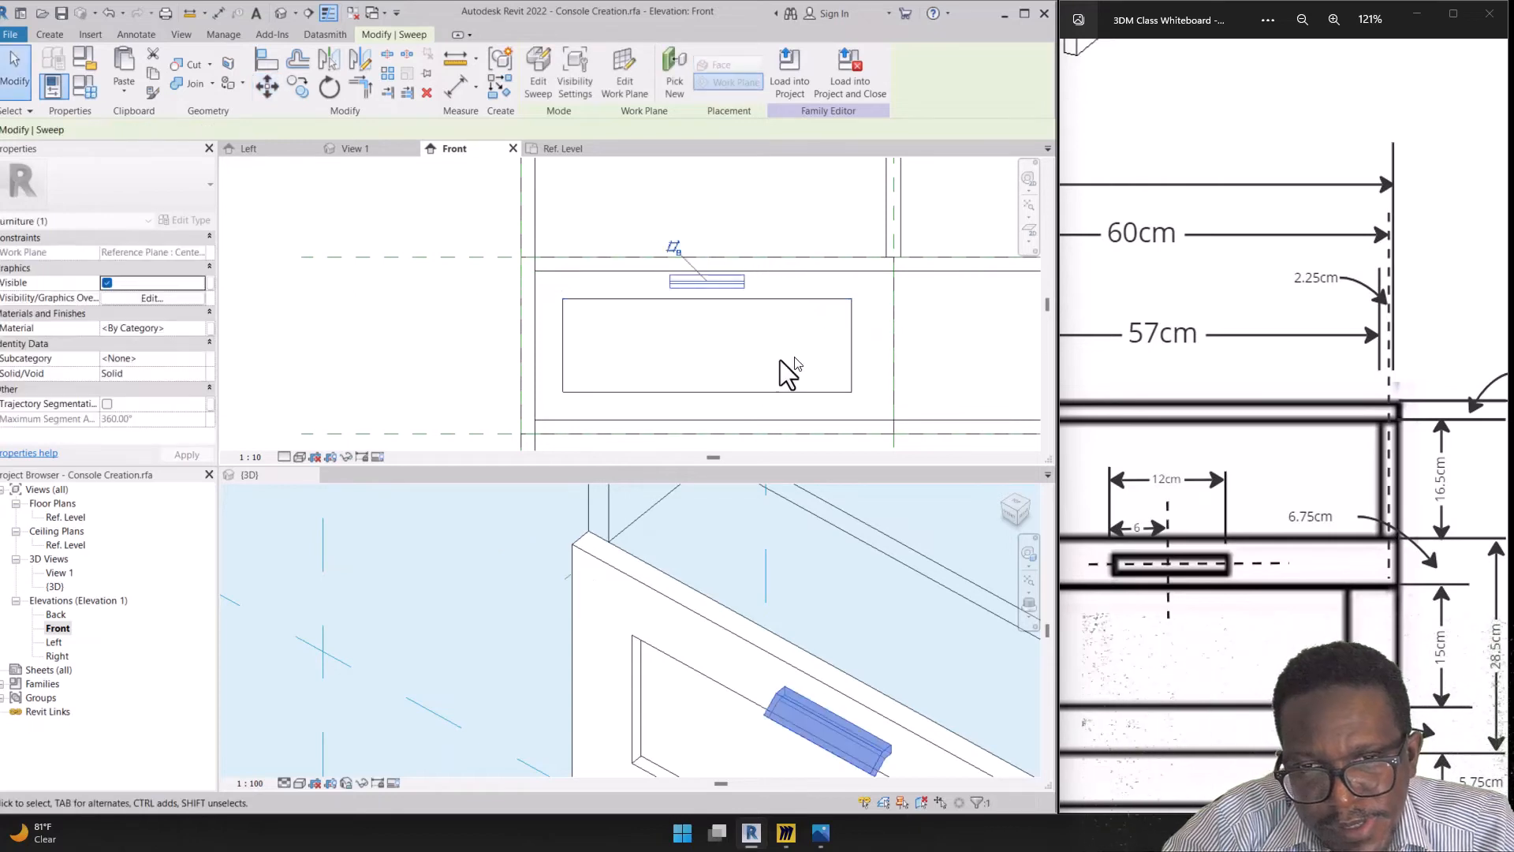
key("Escape")
scroll(552, 311, "down", 3)
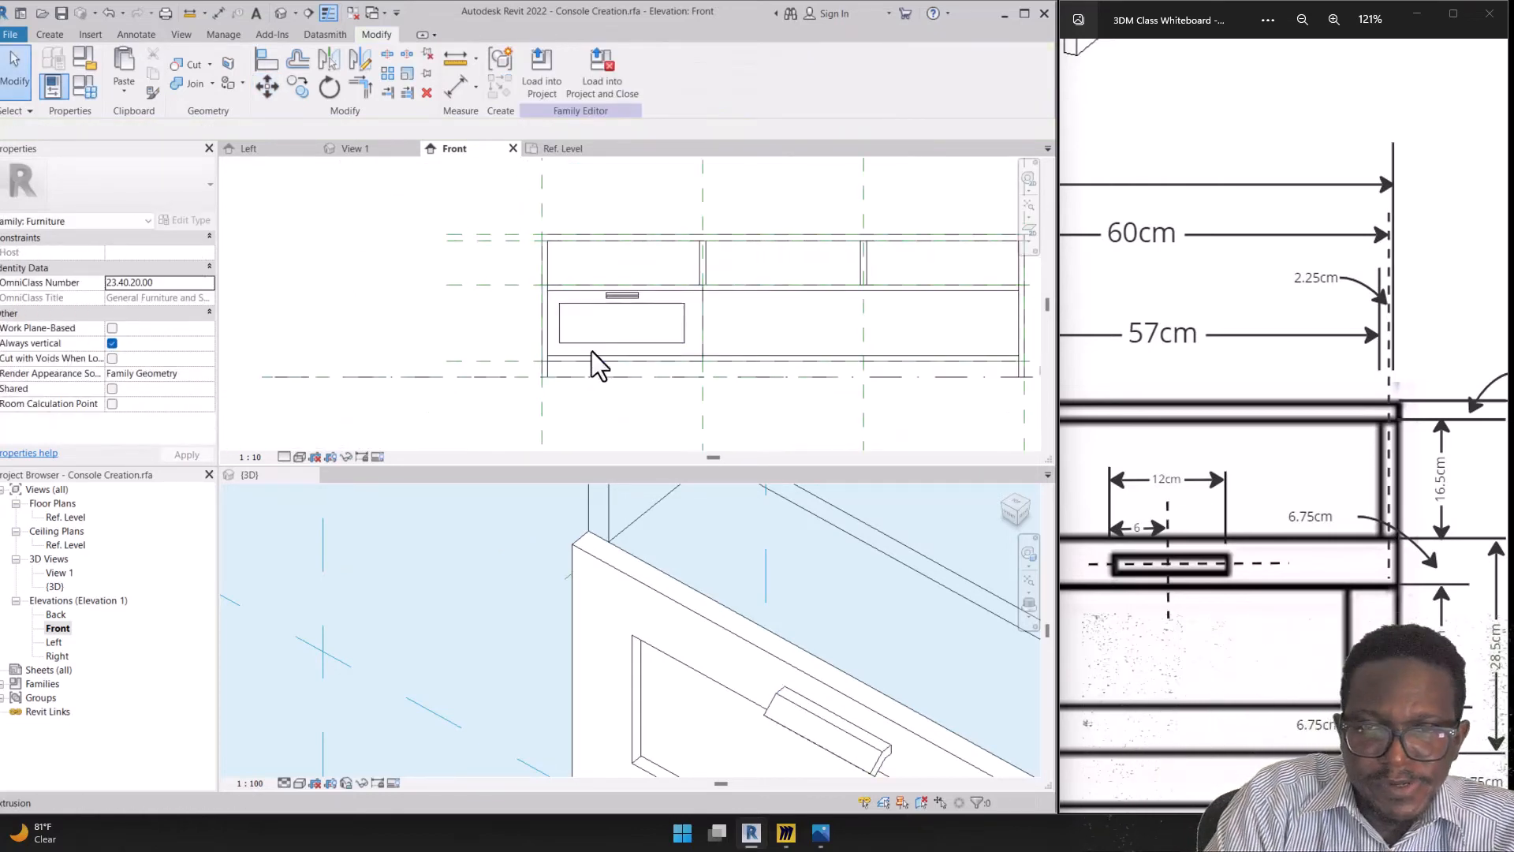
scroll(633, 339, "up", 1)
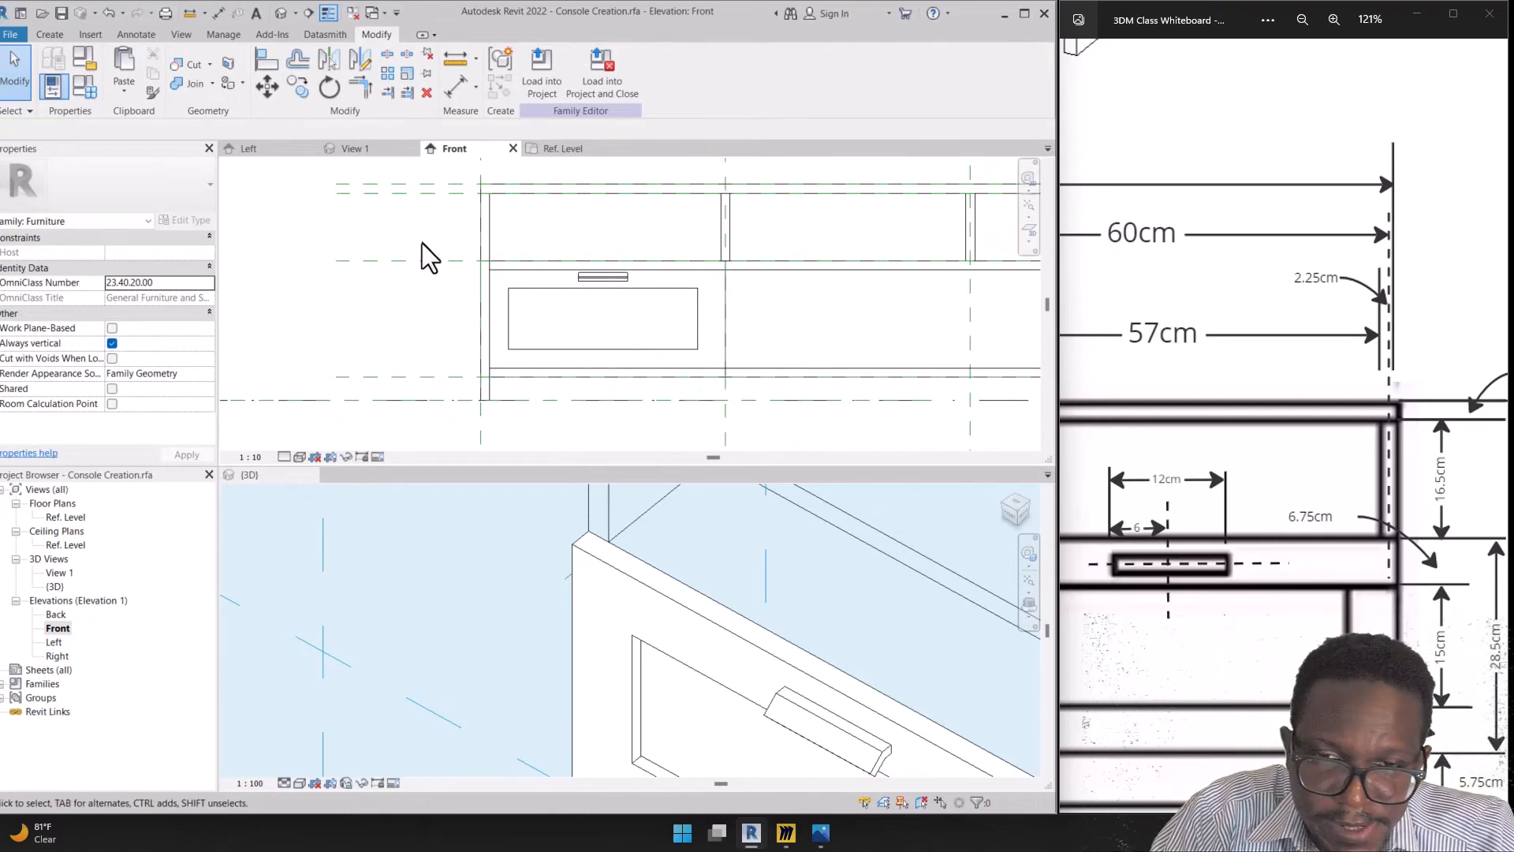
left_click_drag(436, 235, 409, 289)
left_click(471, 251)
scroll(473, 260, "up", 3)
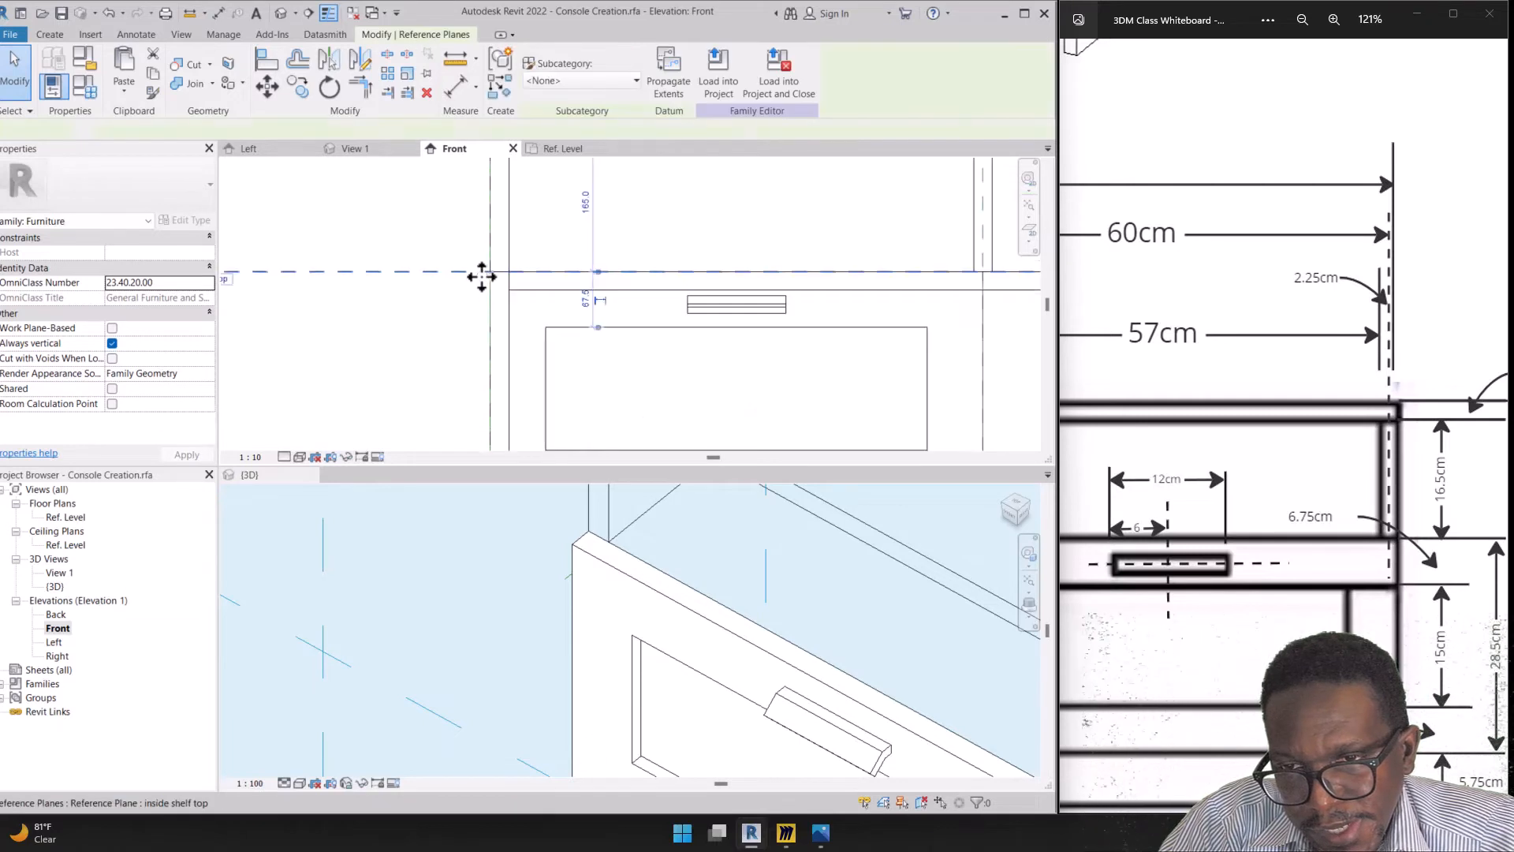
scroll(576, 599, "up", 2)
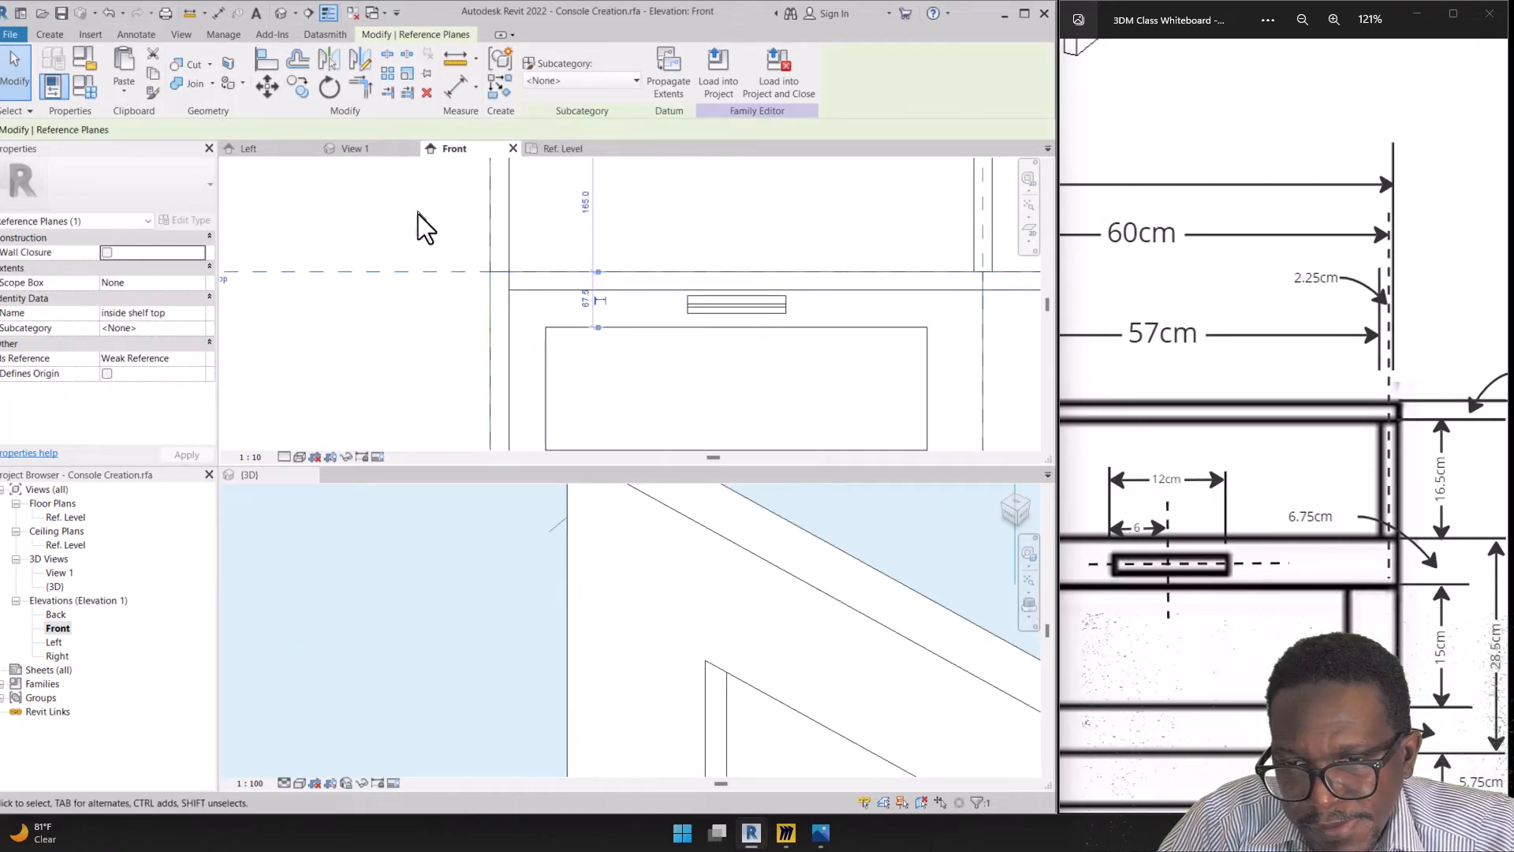
left_click_drag(418, 214, 509, 380)
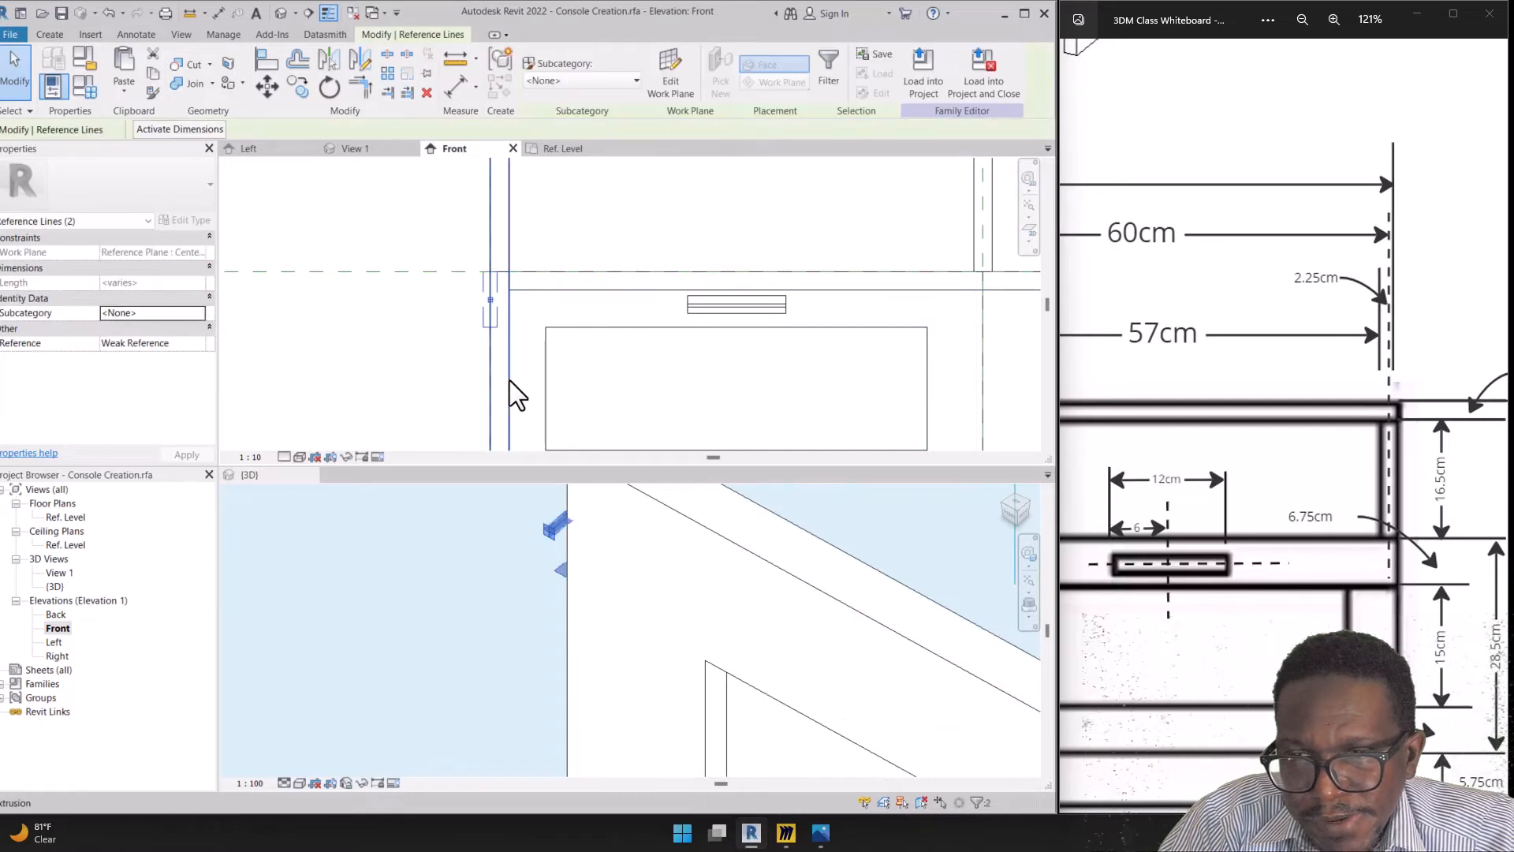
key("Escape")
Group the door extrusions in the first bay with their handle as a model group named Door
scroll(469, 282, "down", 2)
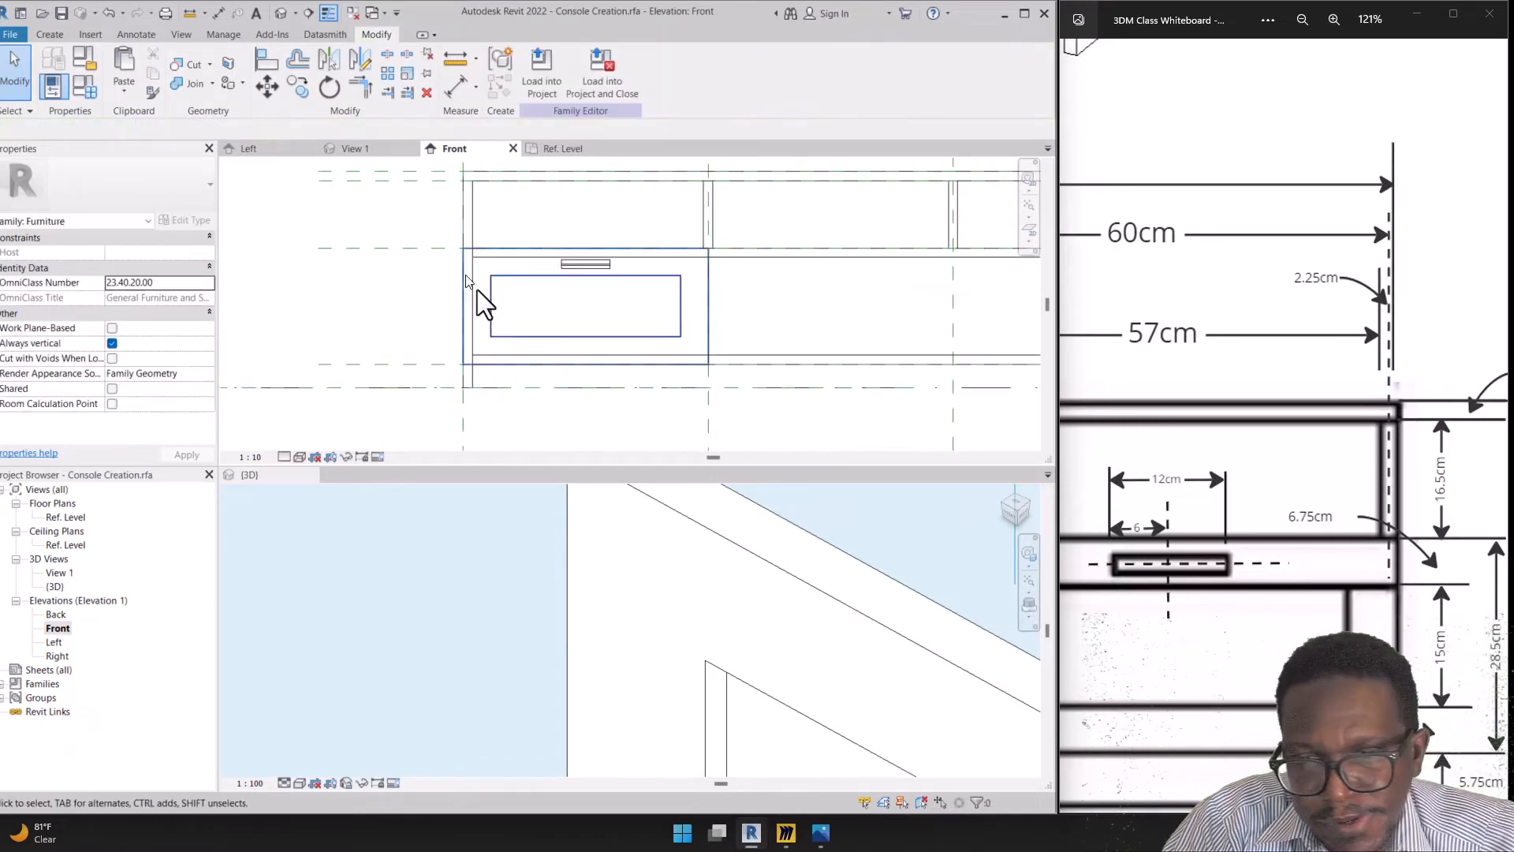
scroll(599, 291, "up", 2)
scroll(415, 221, "down", 1)
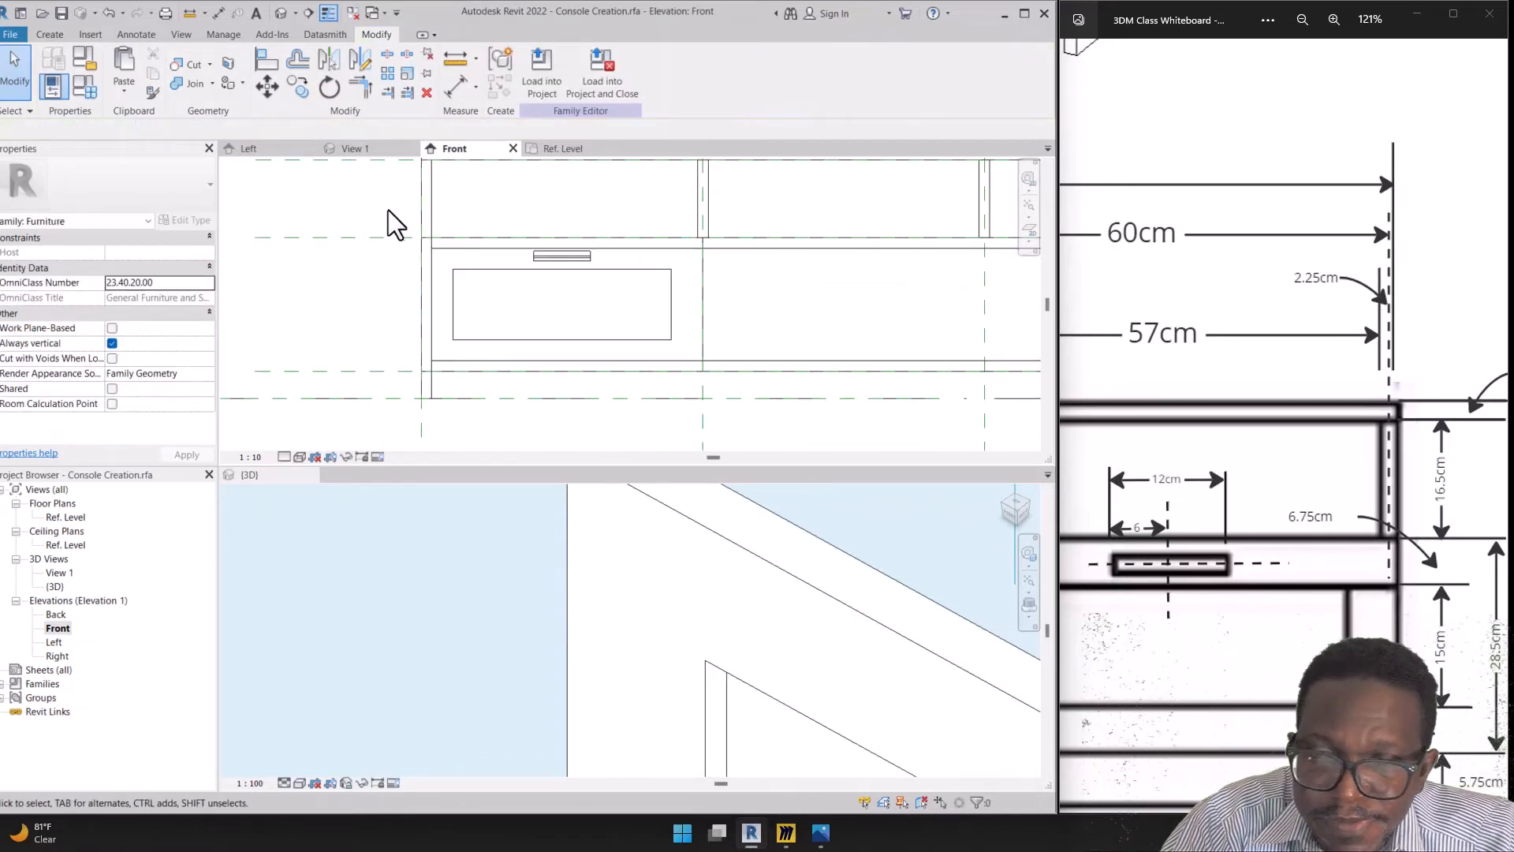
left_click_drag(388, 209, 781, 420)
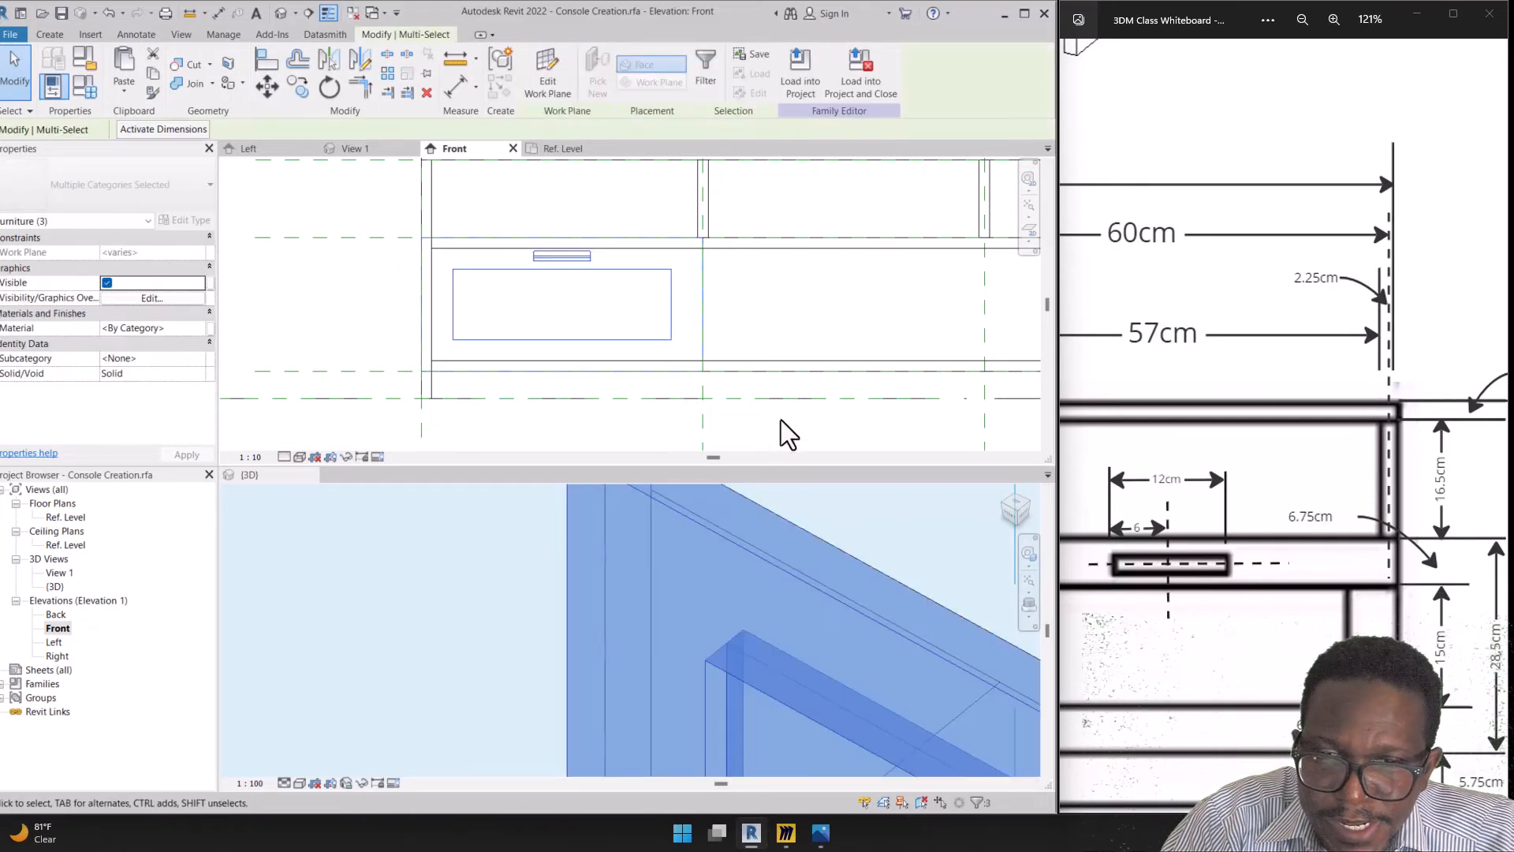
left_click(502, 58)
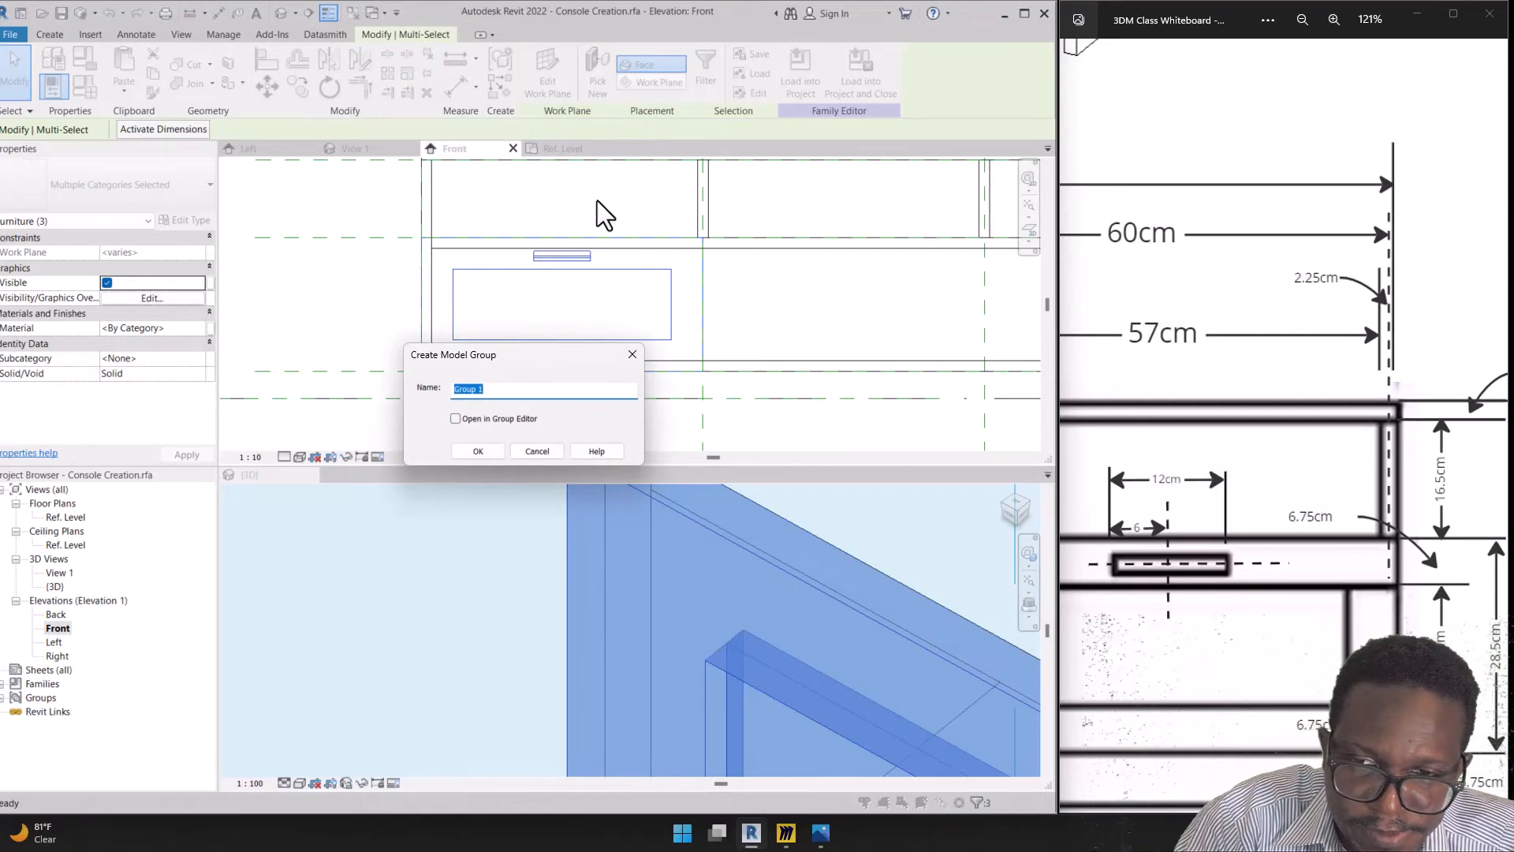
type("Door")
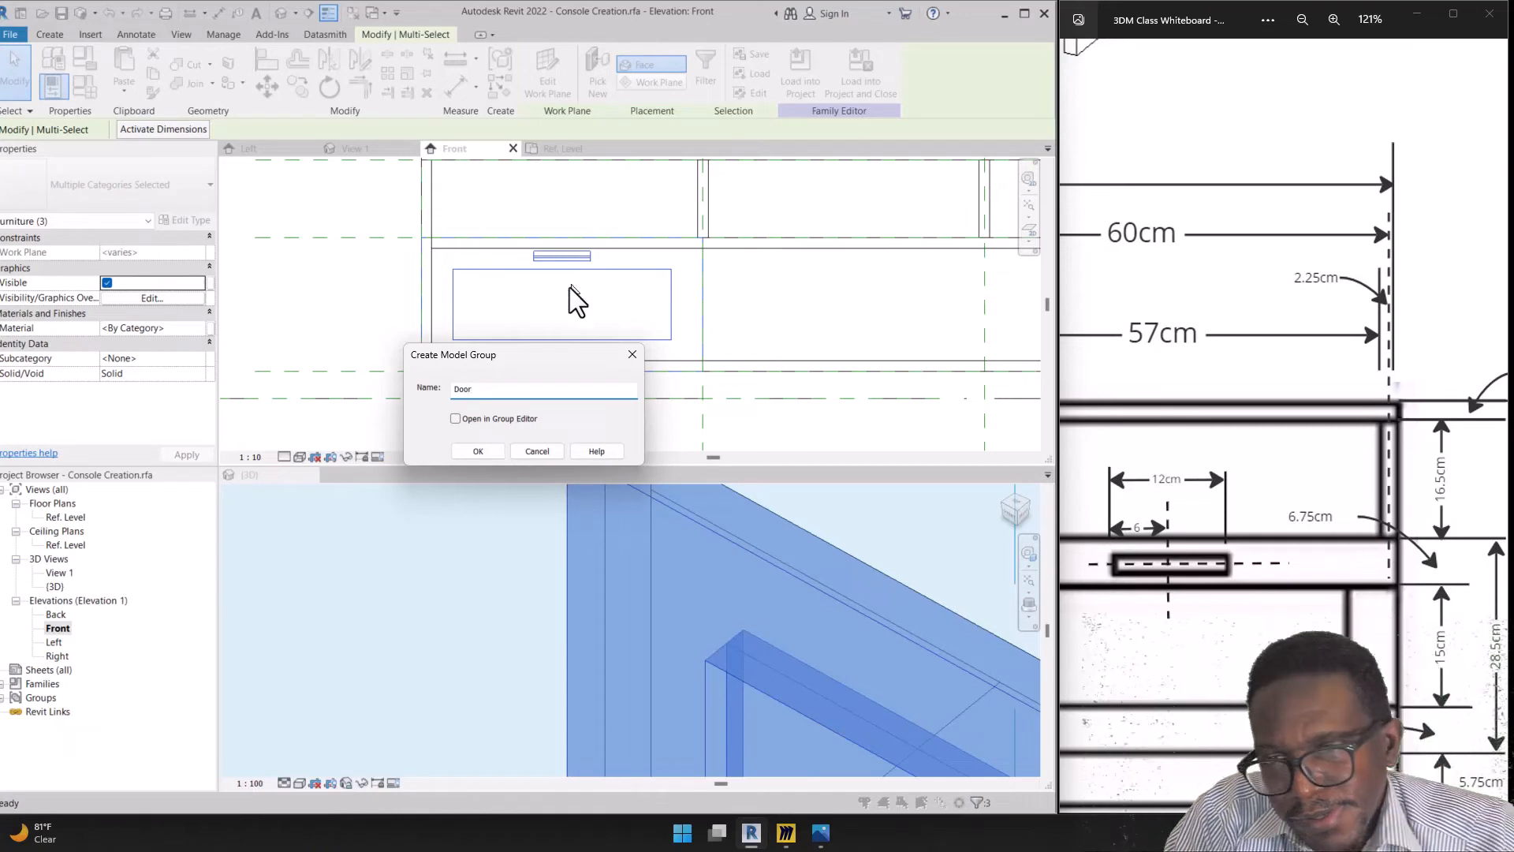
left_click(491, 451)
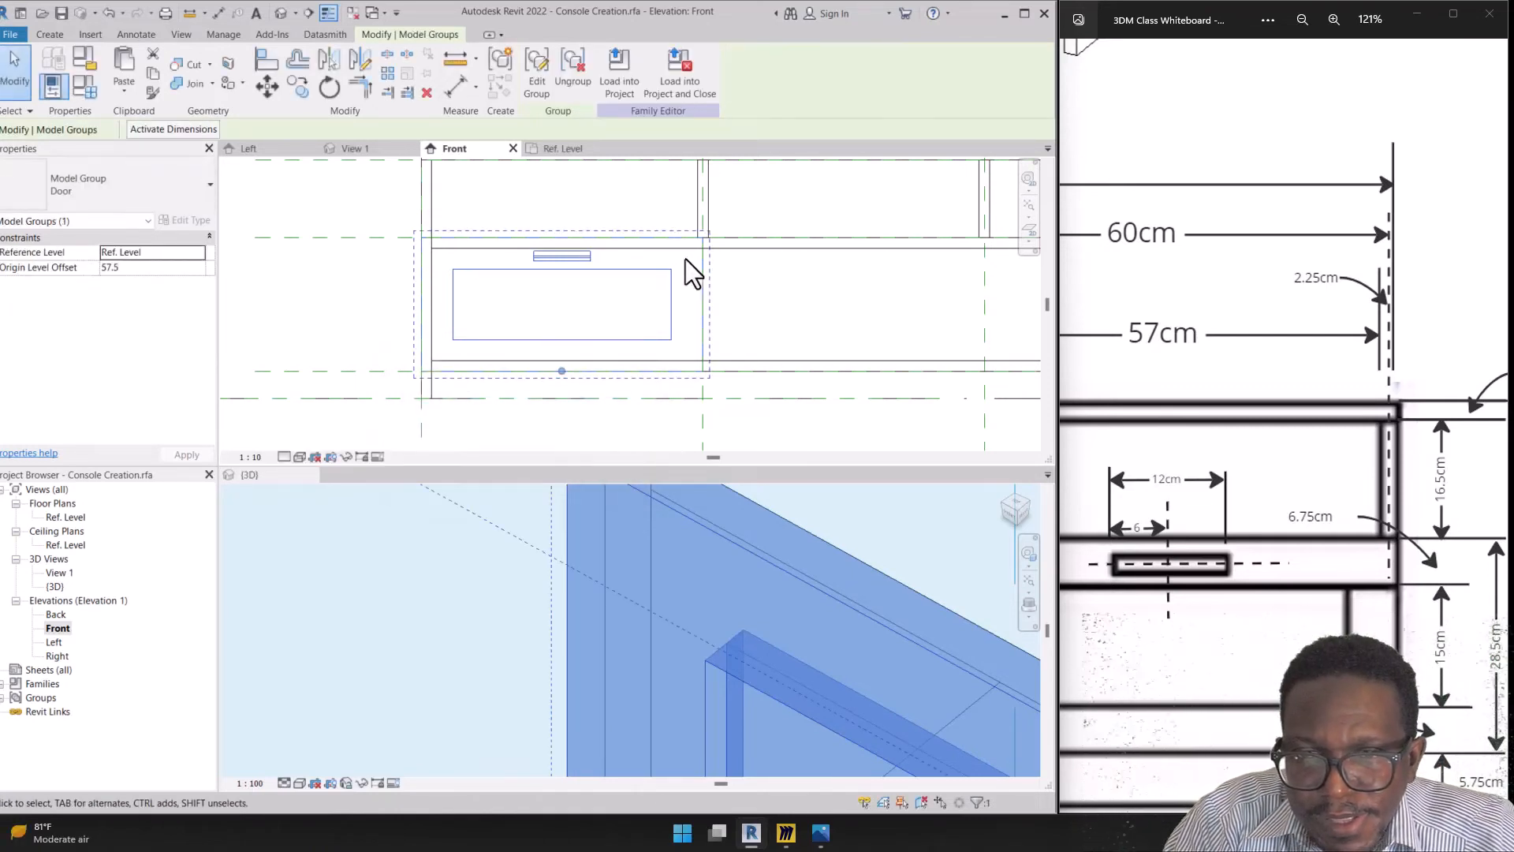
Copy the Door group 600 mm horizontally into the middle bay, with multiple copies enabled
key("c")
key("o")
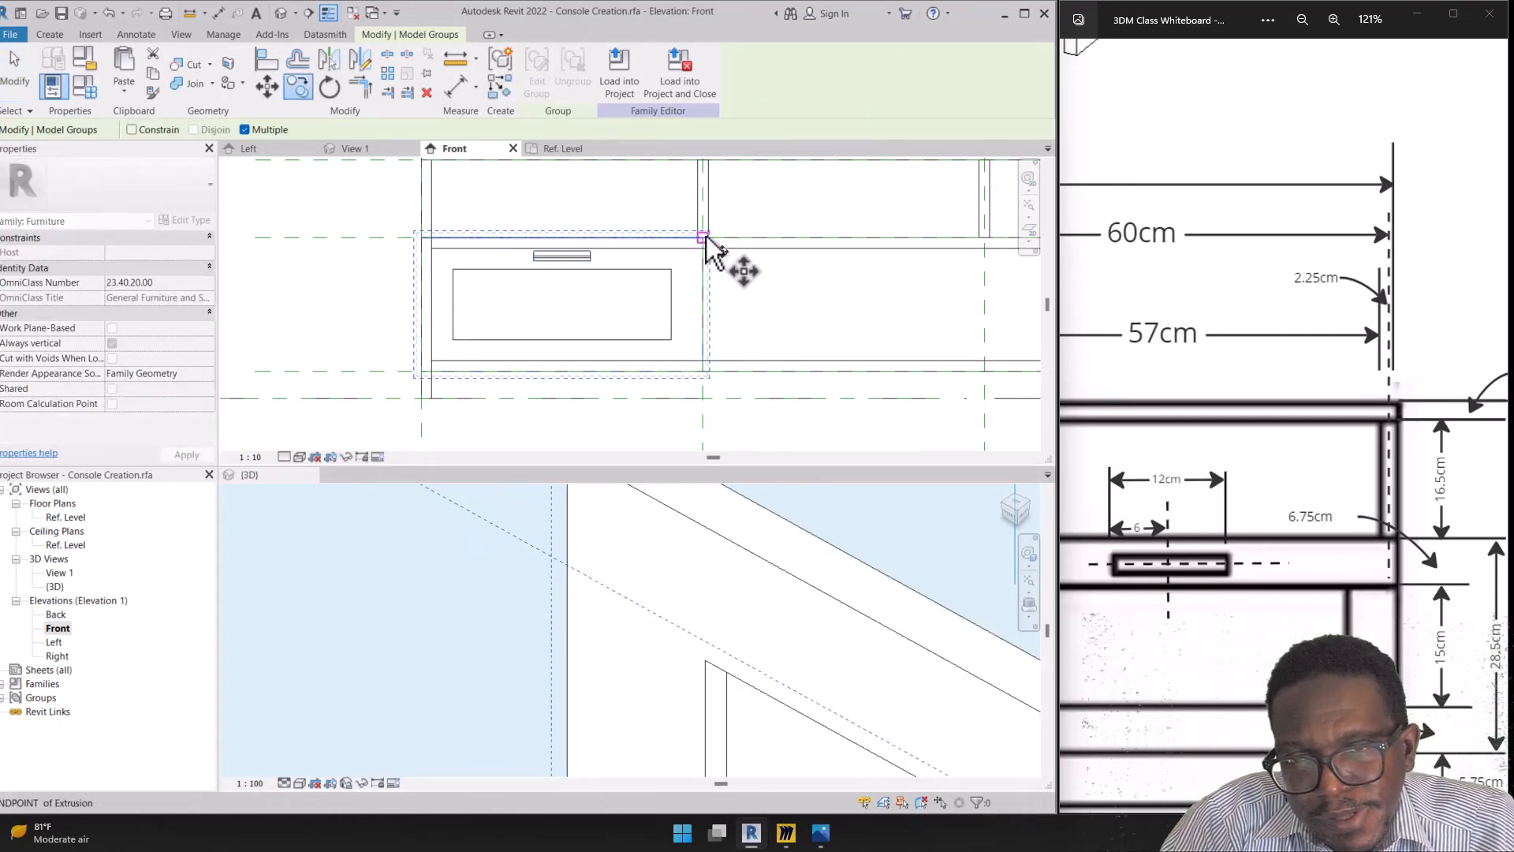
left_click(706, 235)
middle_click_drag(990, 249, 784, 247)
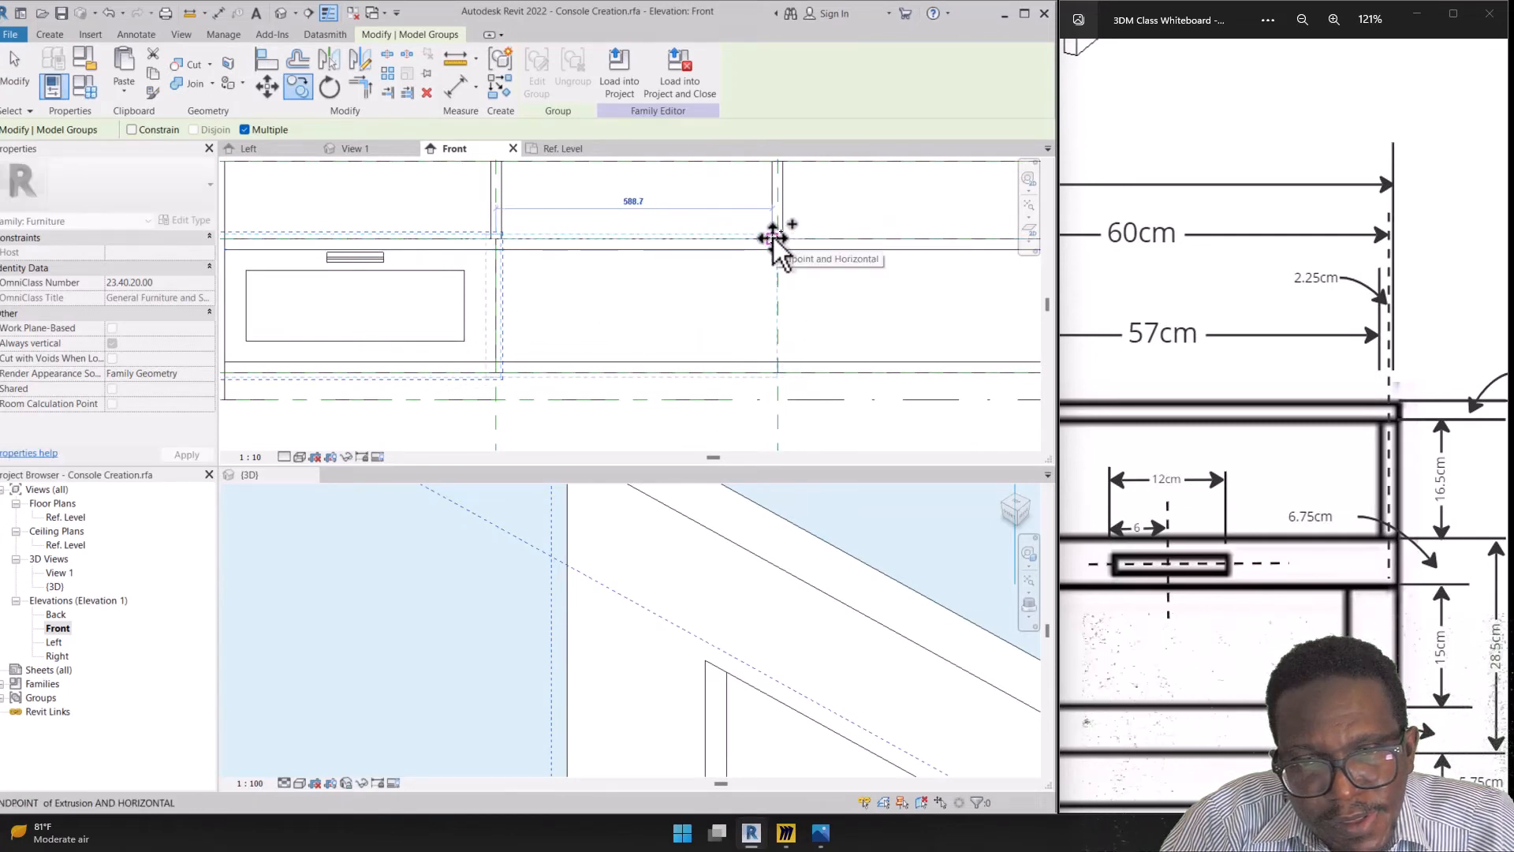
scroll(774, 238, "up", 2)
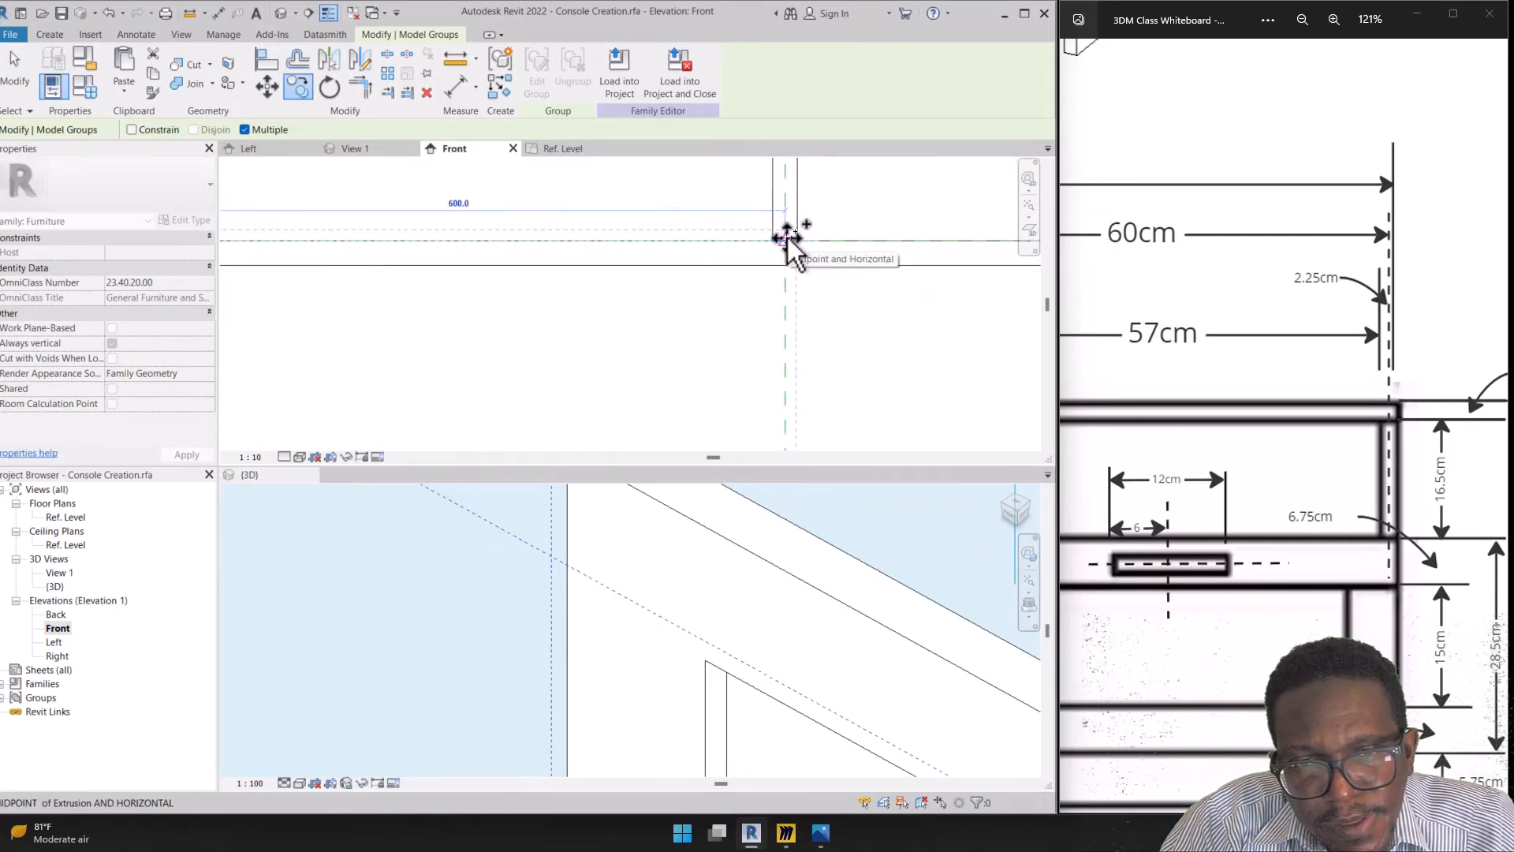
scroll(796, 240, "down", 5)
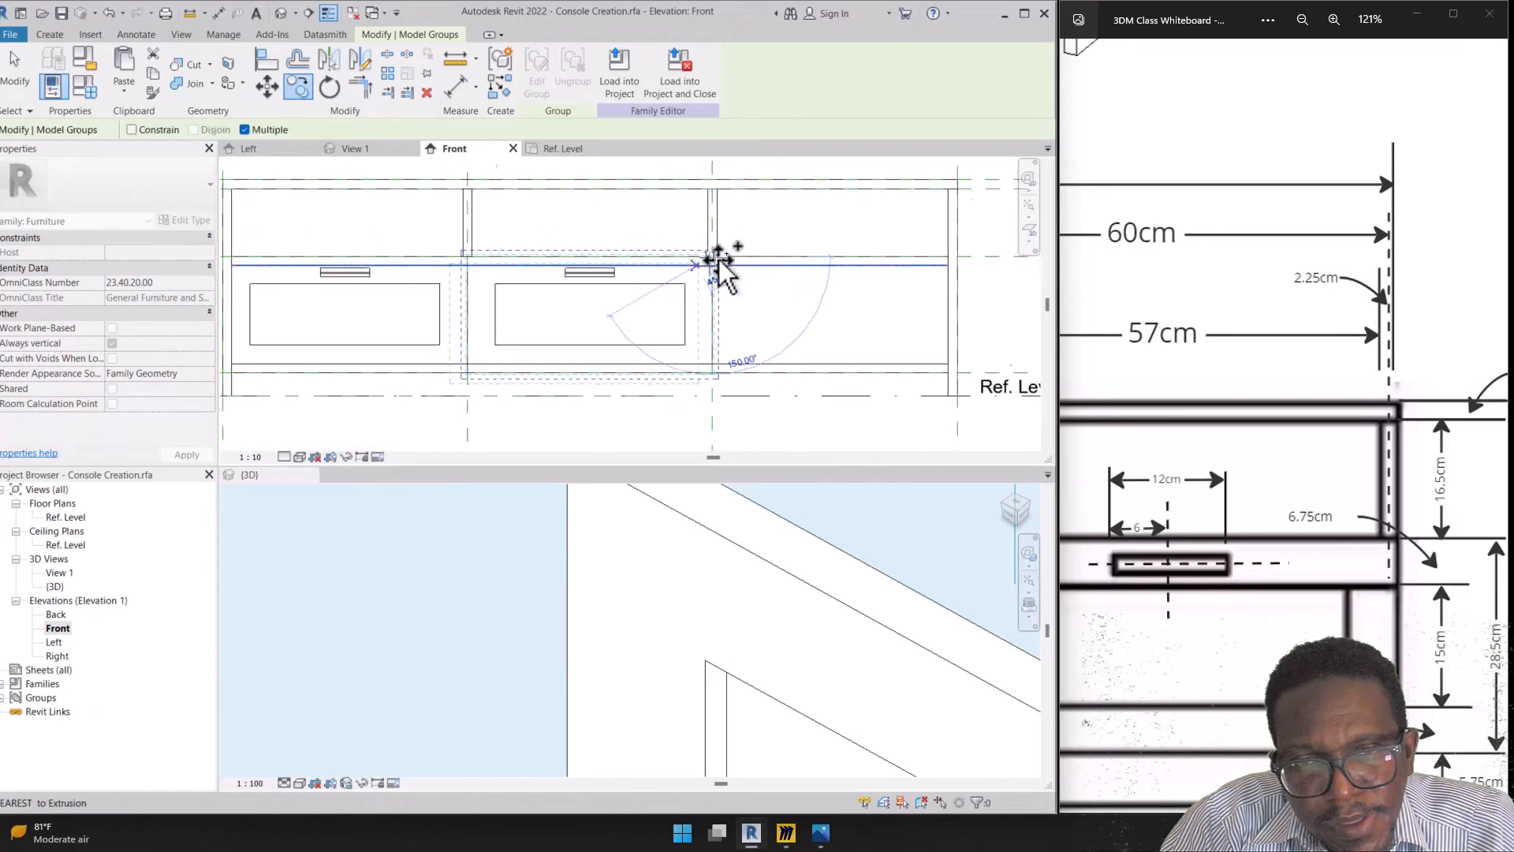
Place another copy of the Door group in the last bay, aligned to the console's outer edge, and end the Copy command
scroll(907, 260, "up", 5)
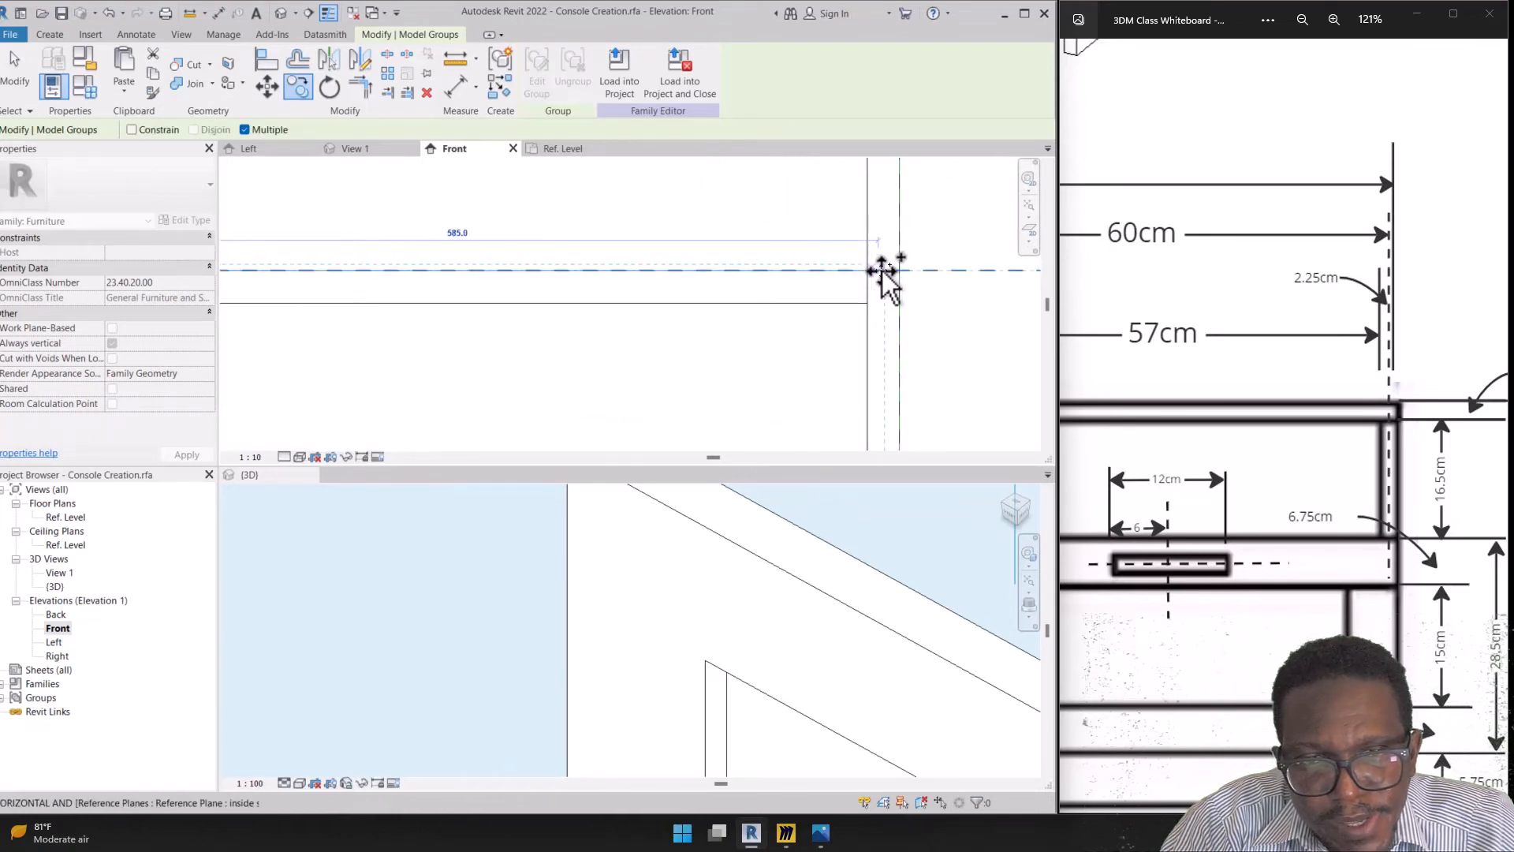
left_click(900, 271)
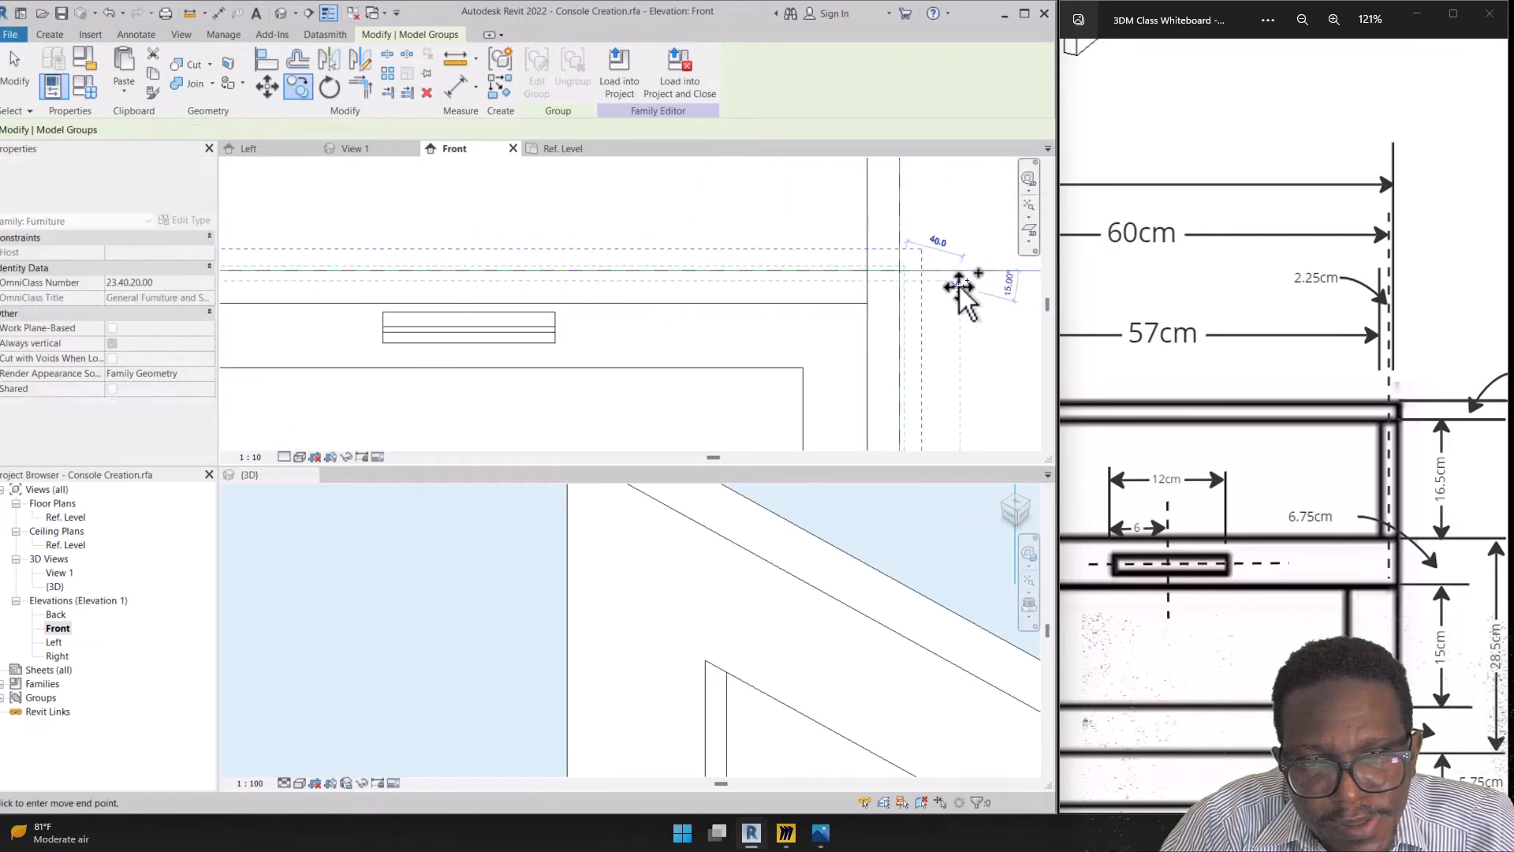
scroll(960, 290, "down", 4)
scroll(693, 318, "up", 3)
key("Escape")
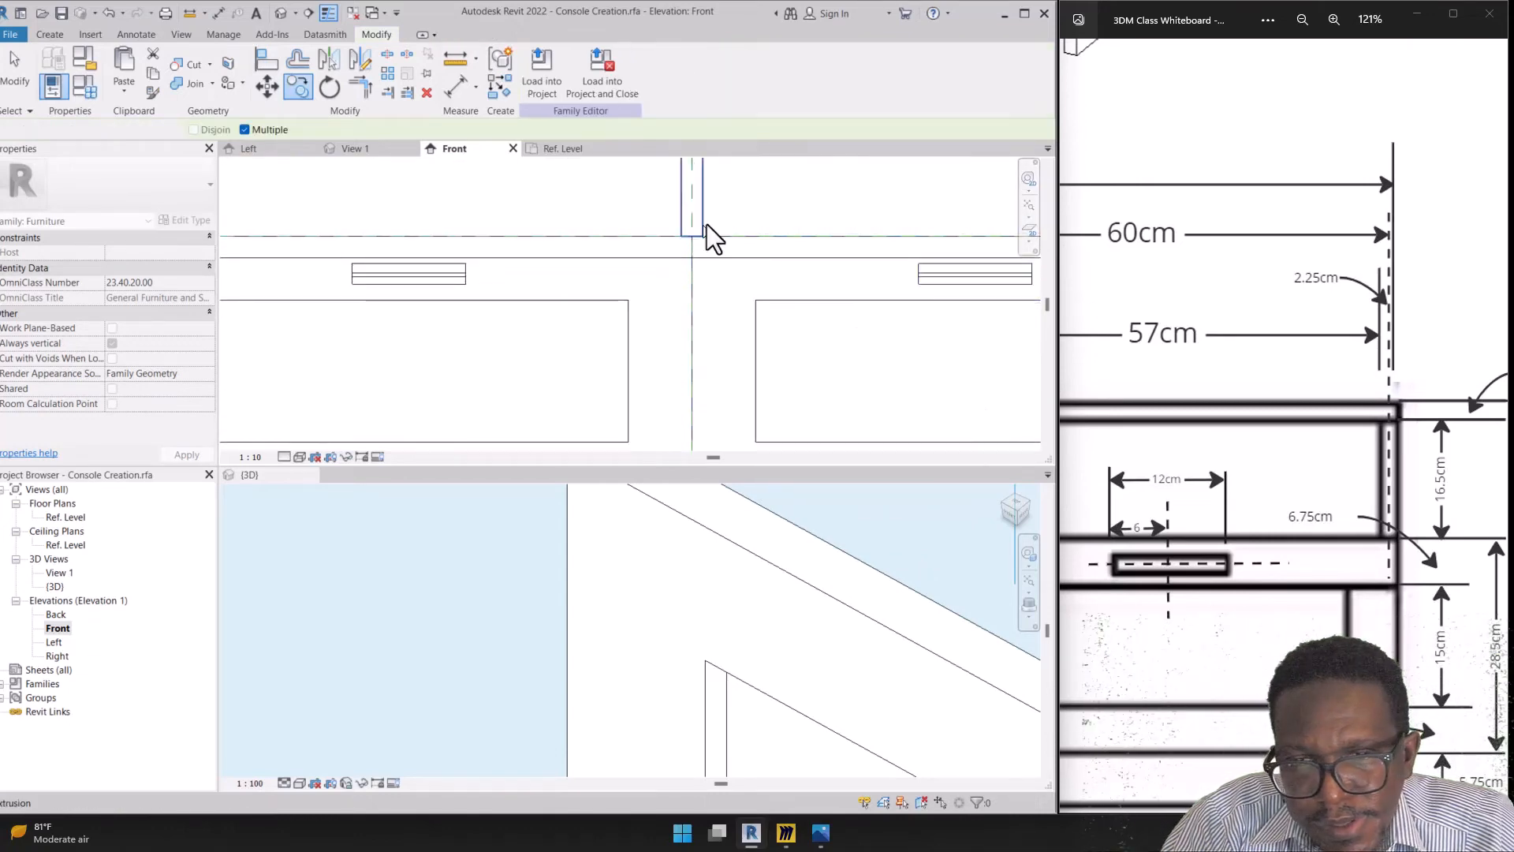
End the Copy command and turn off the work plane display in the console family's 3D view
scroll(708, 223, "up", 5)
key("Escape")
scroll(710, 230, "down", 4)
scroll(698, 592, "down", 8)
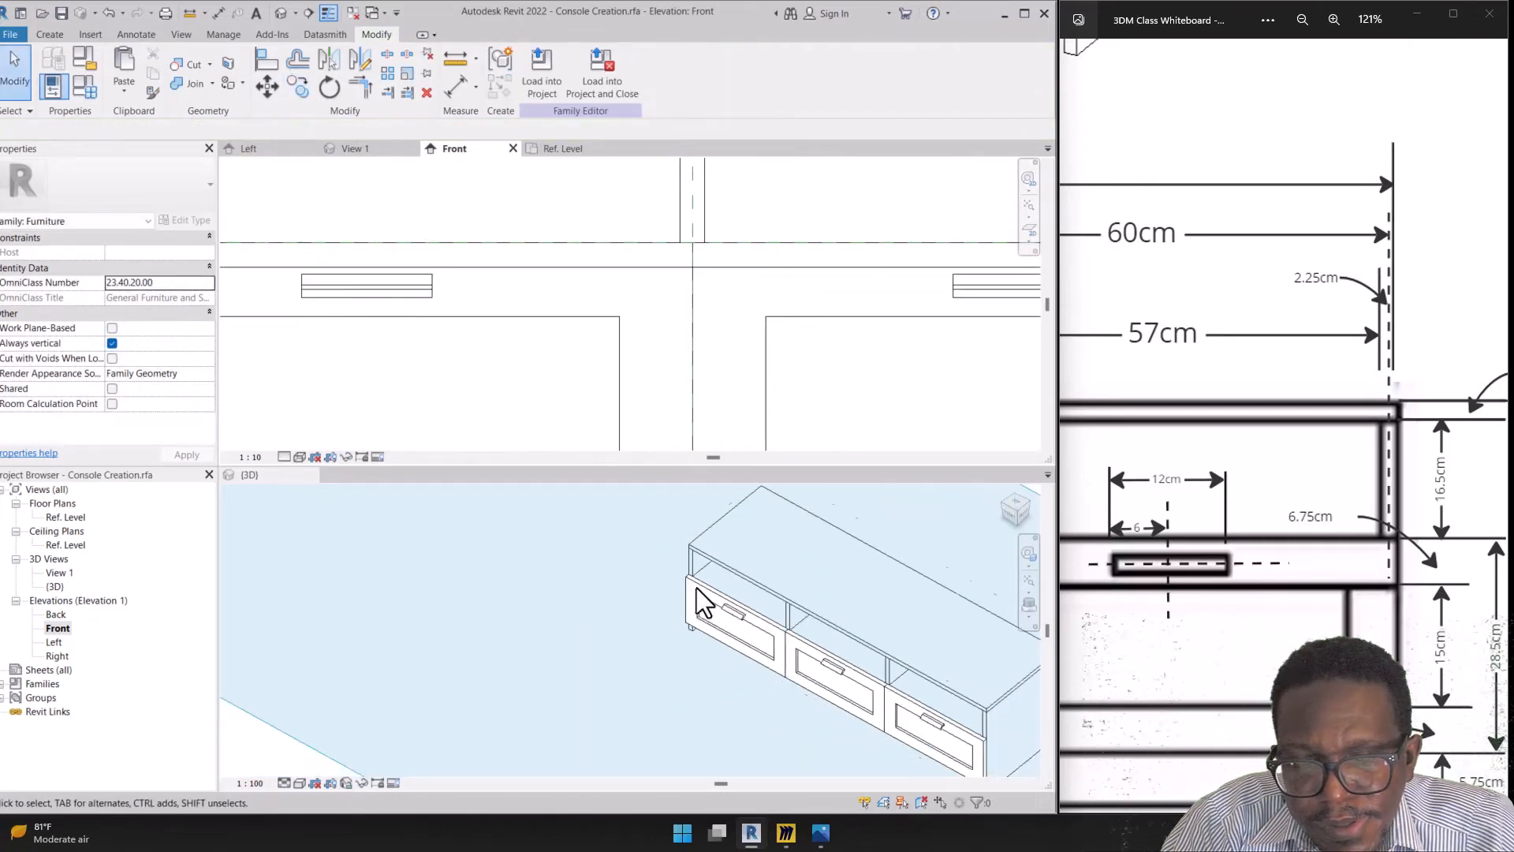
left_click(887, 651)
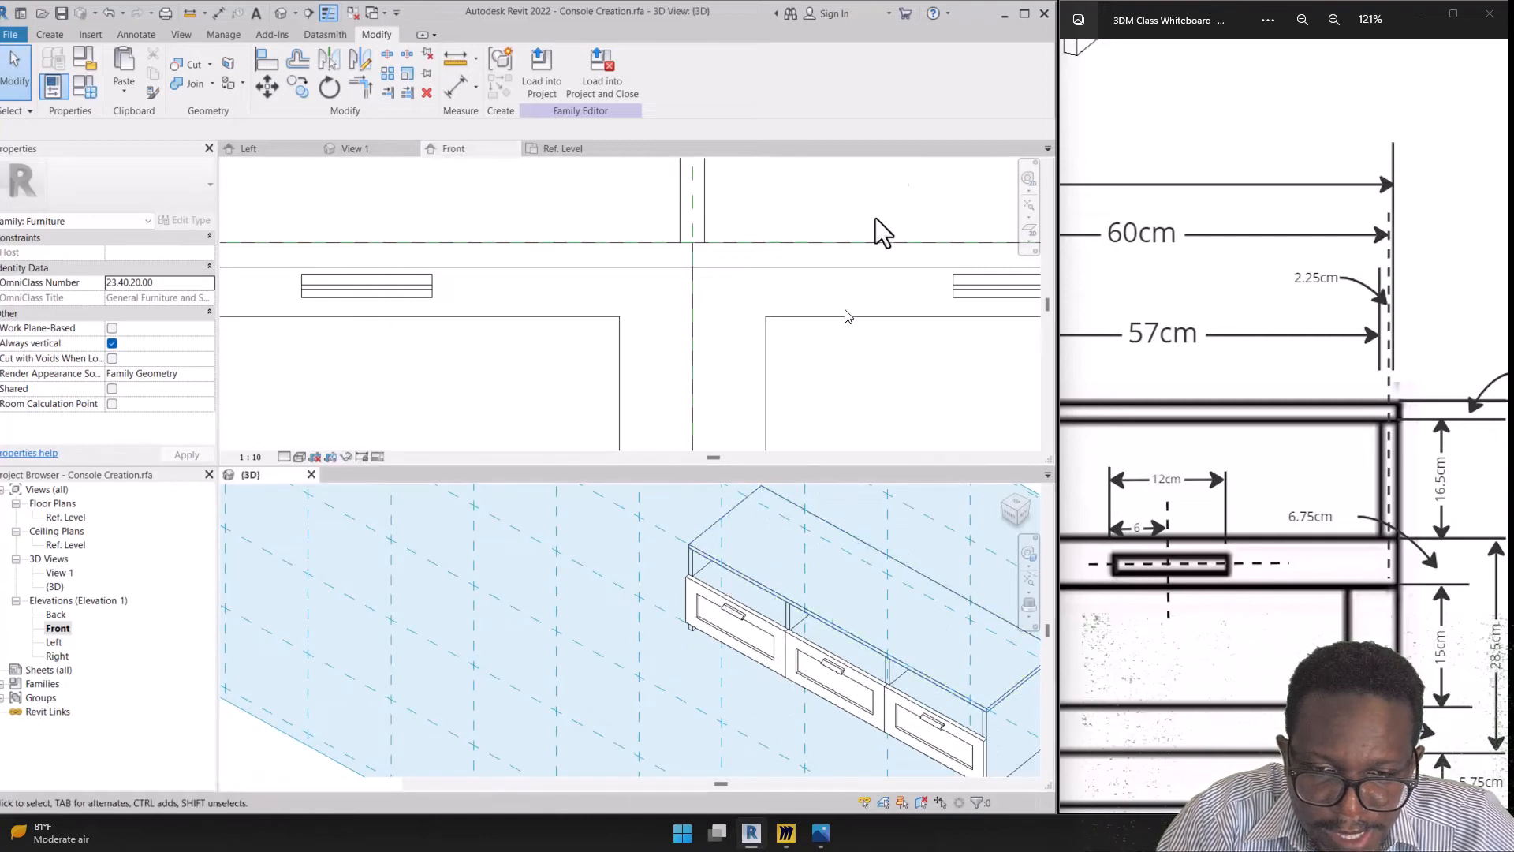
left_click(48, 33)
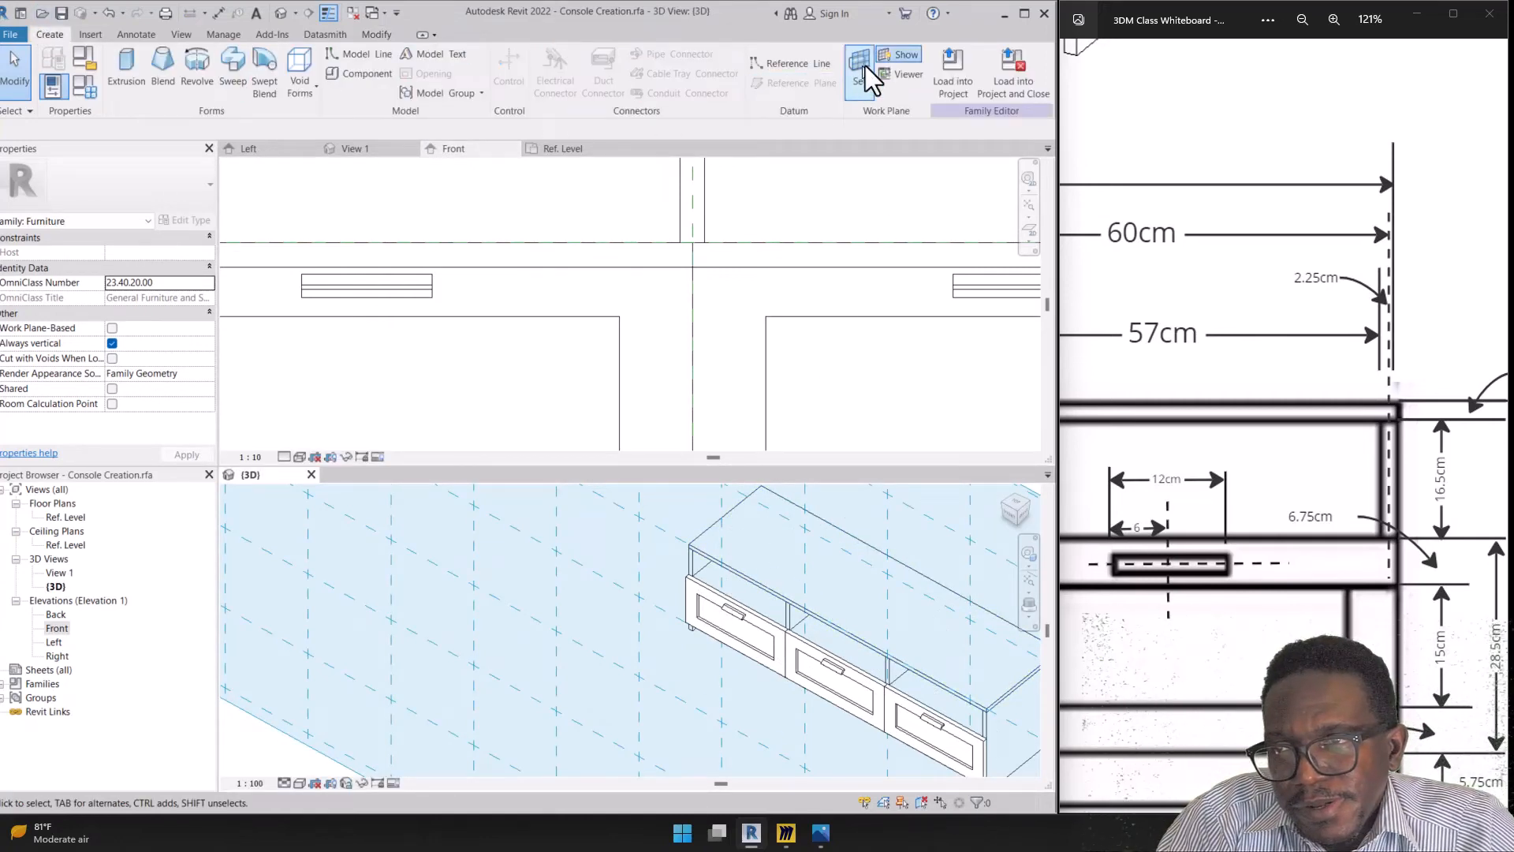
left_click(906, 55)
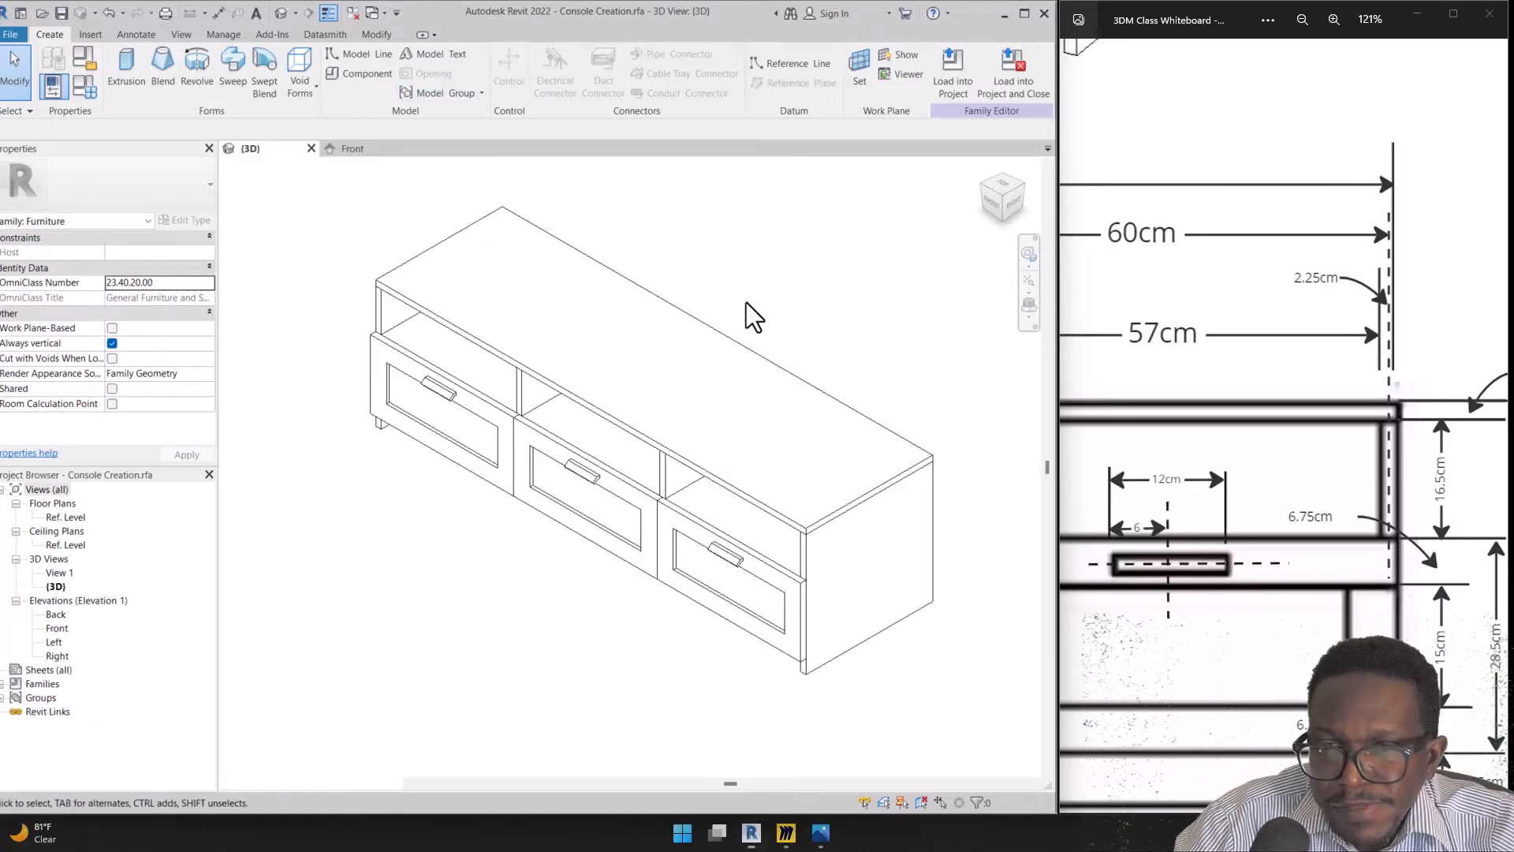
Save the console as a new family file named Console Creation complete.rfa
middle_click_drag(744, 309, 697, 435, "shift")
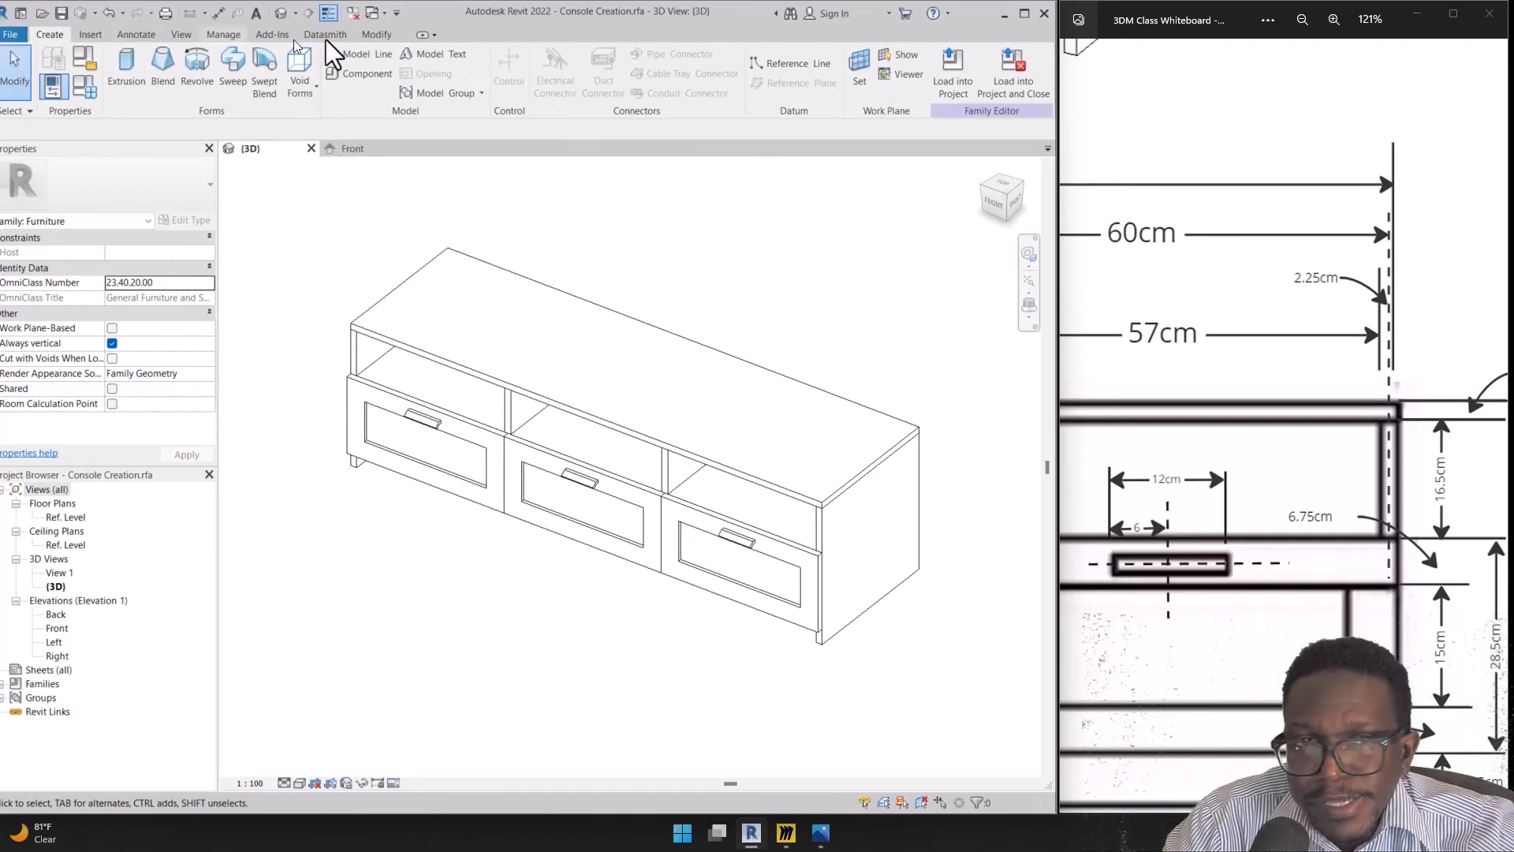
left_click_drag(429, 12, 439, 12)
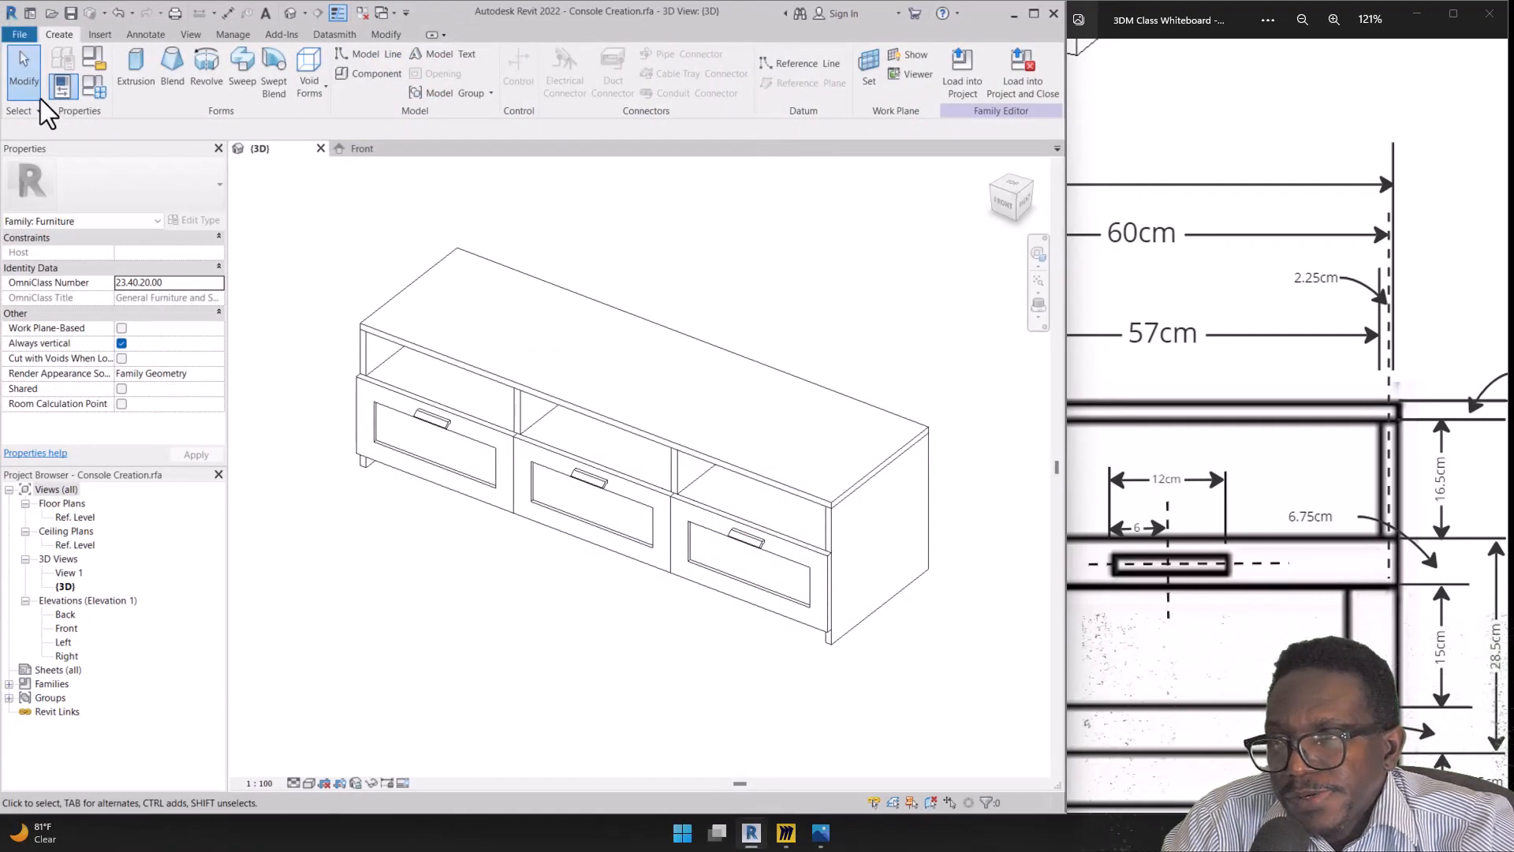
left_click(19, 34)
mouse_move(59, 239)
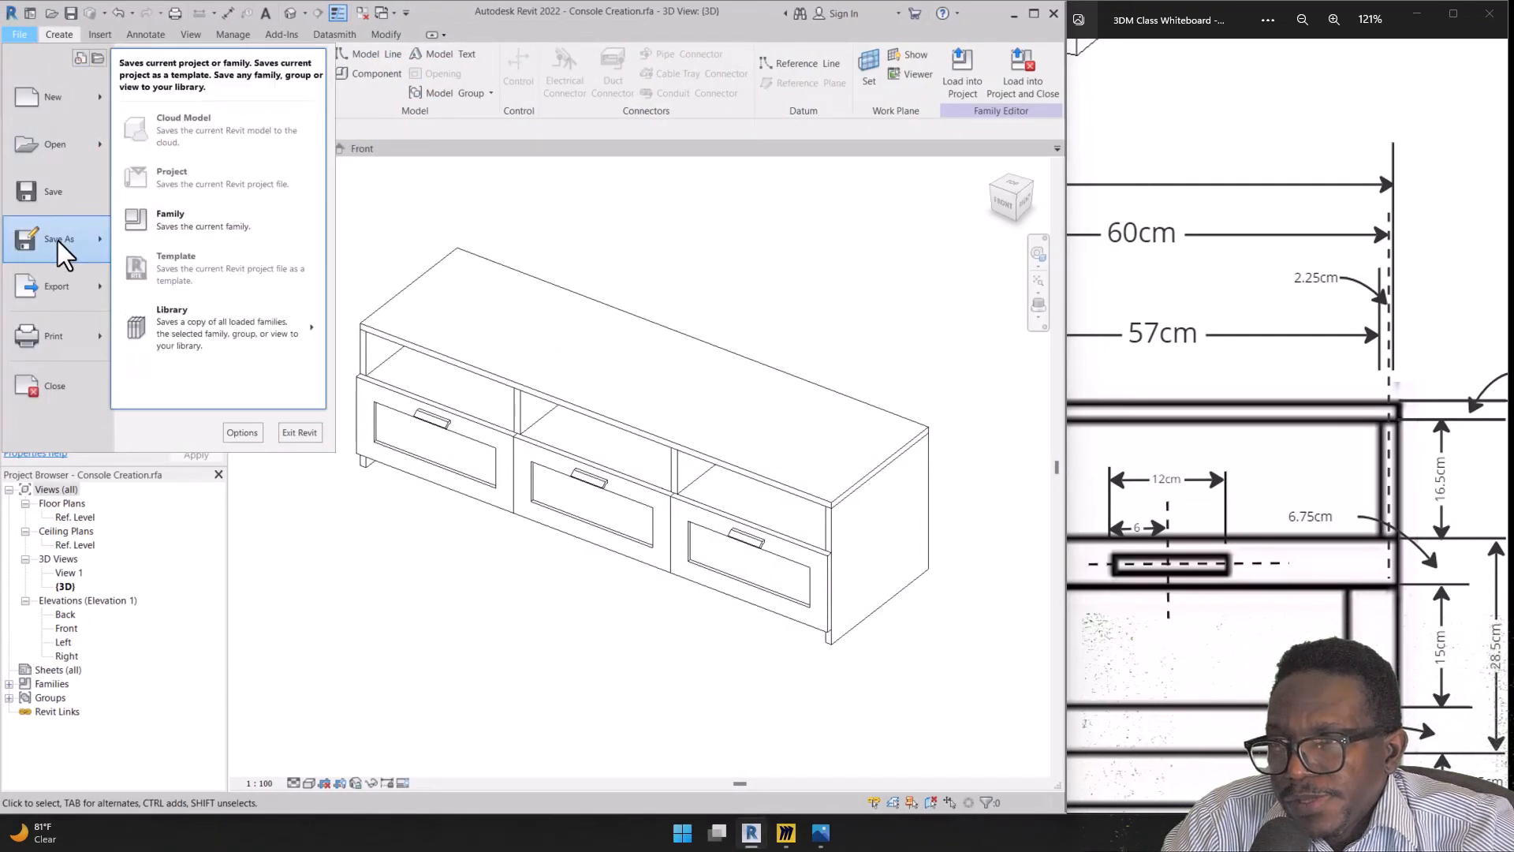
left_click(207, 221)
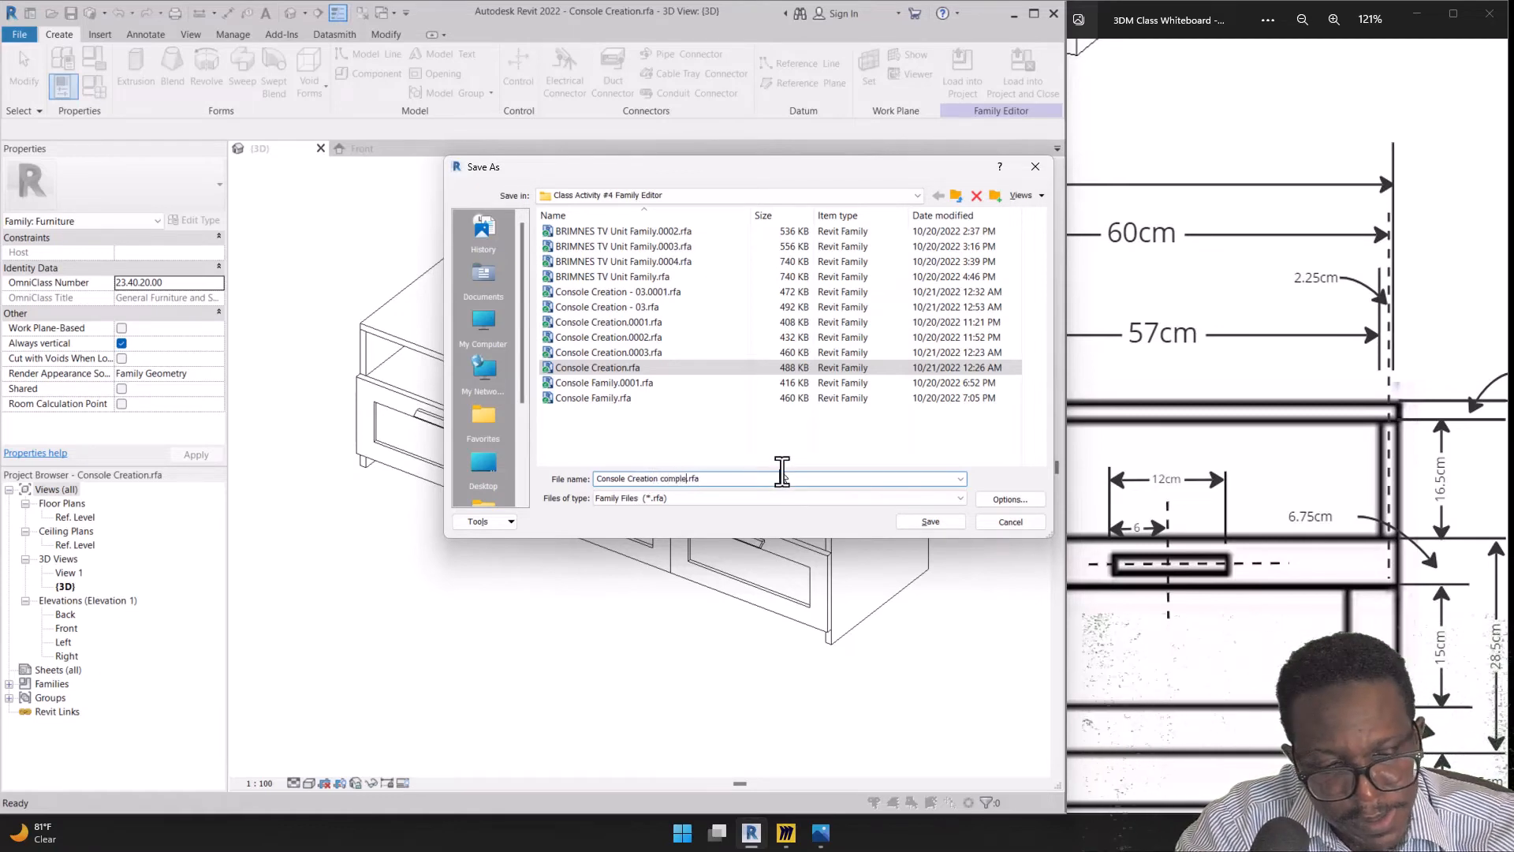
key("Return")
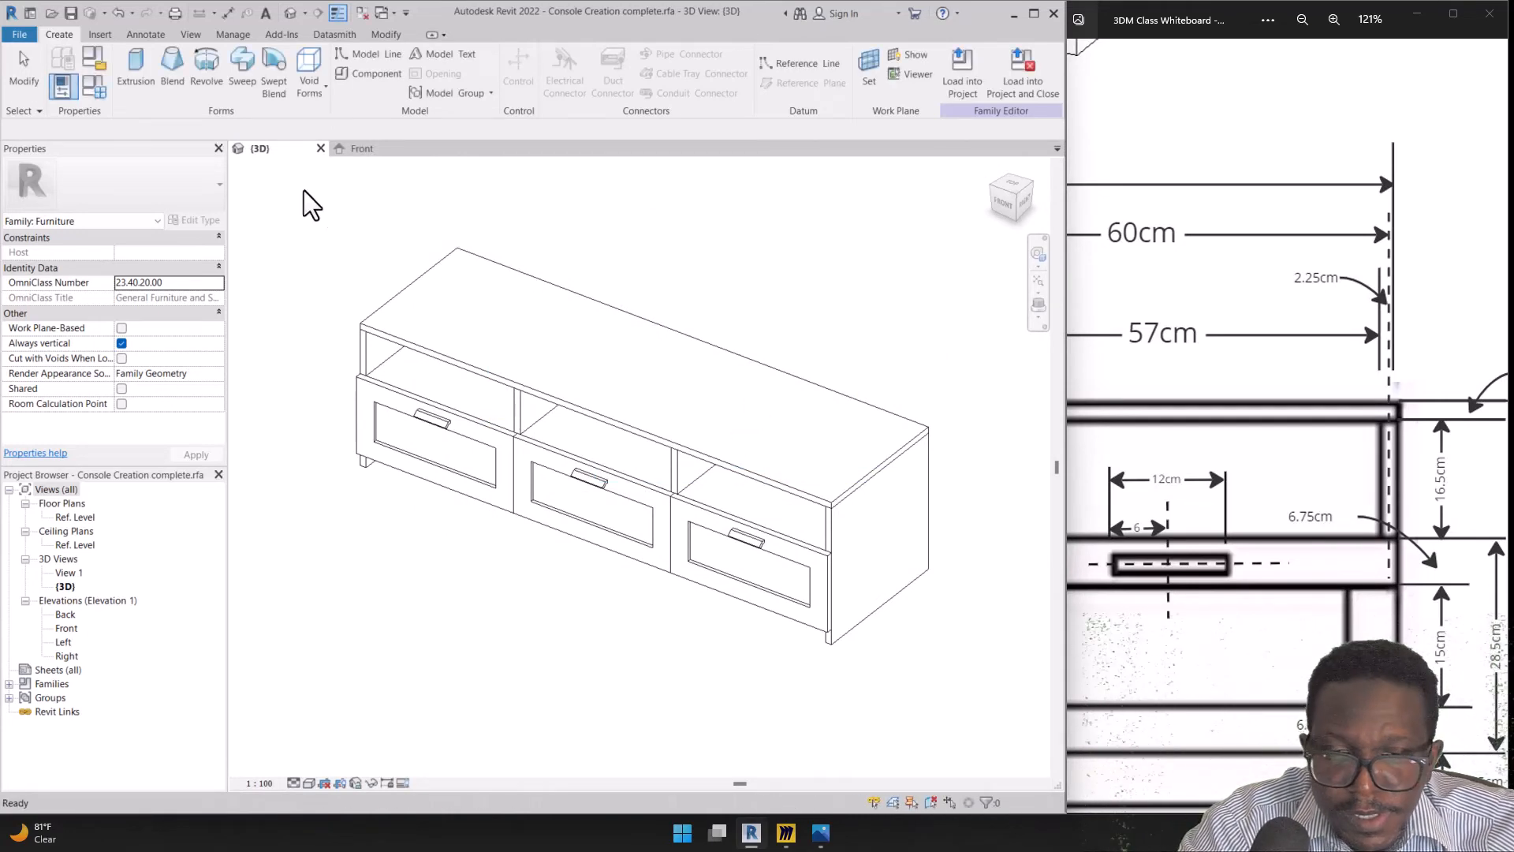
Close the console family's 3D and Front views and open the recent project Floor Plan (for tudents)
left_click(320, 149)
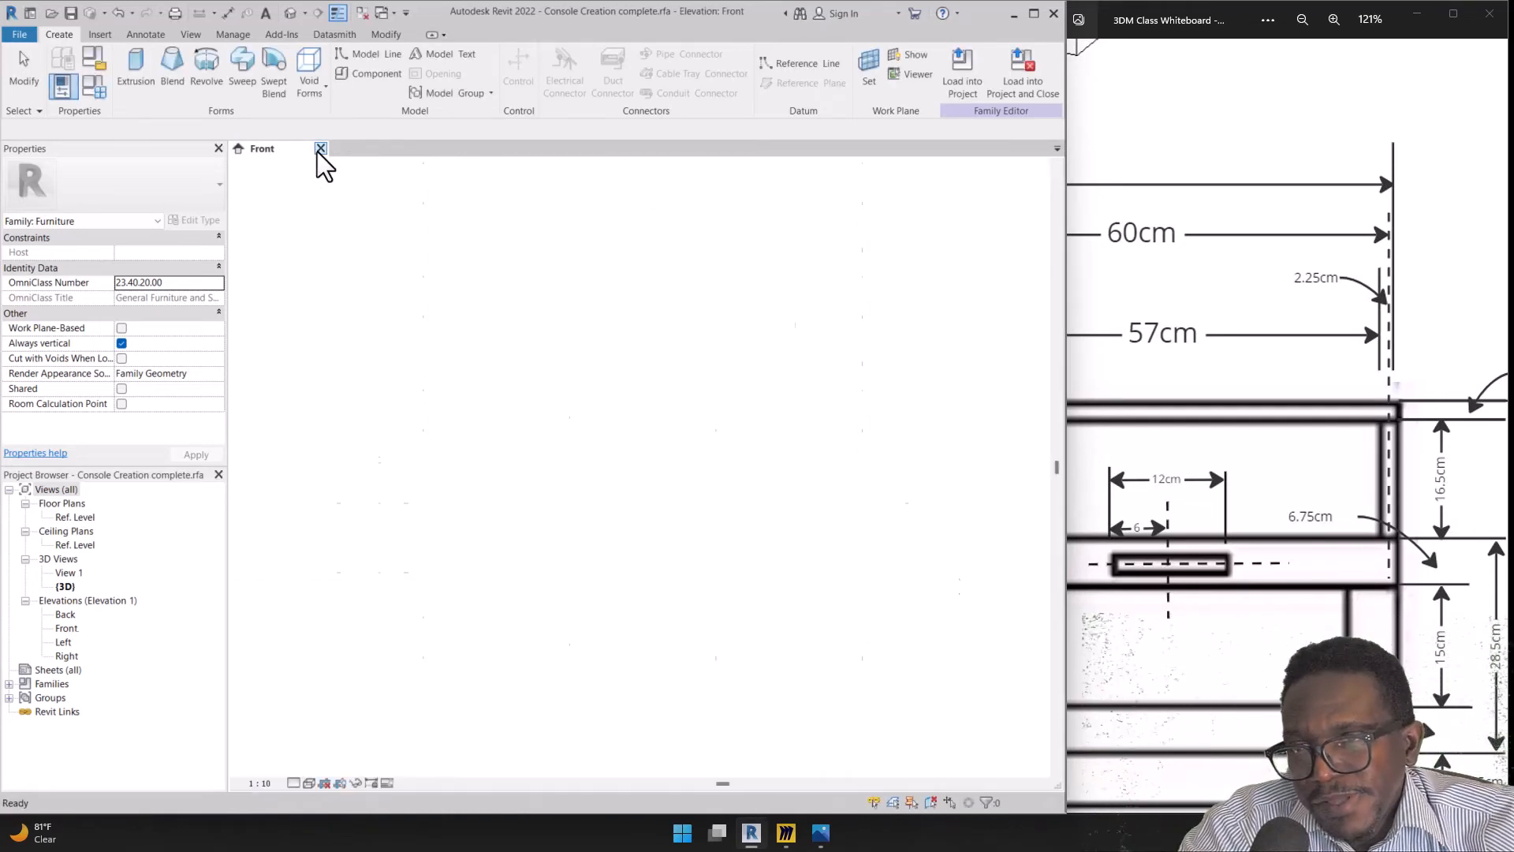
left_click(319, 149)
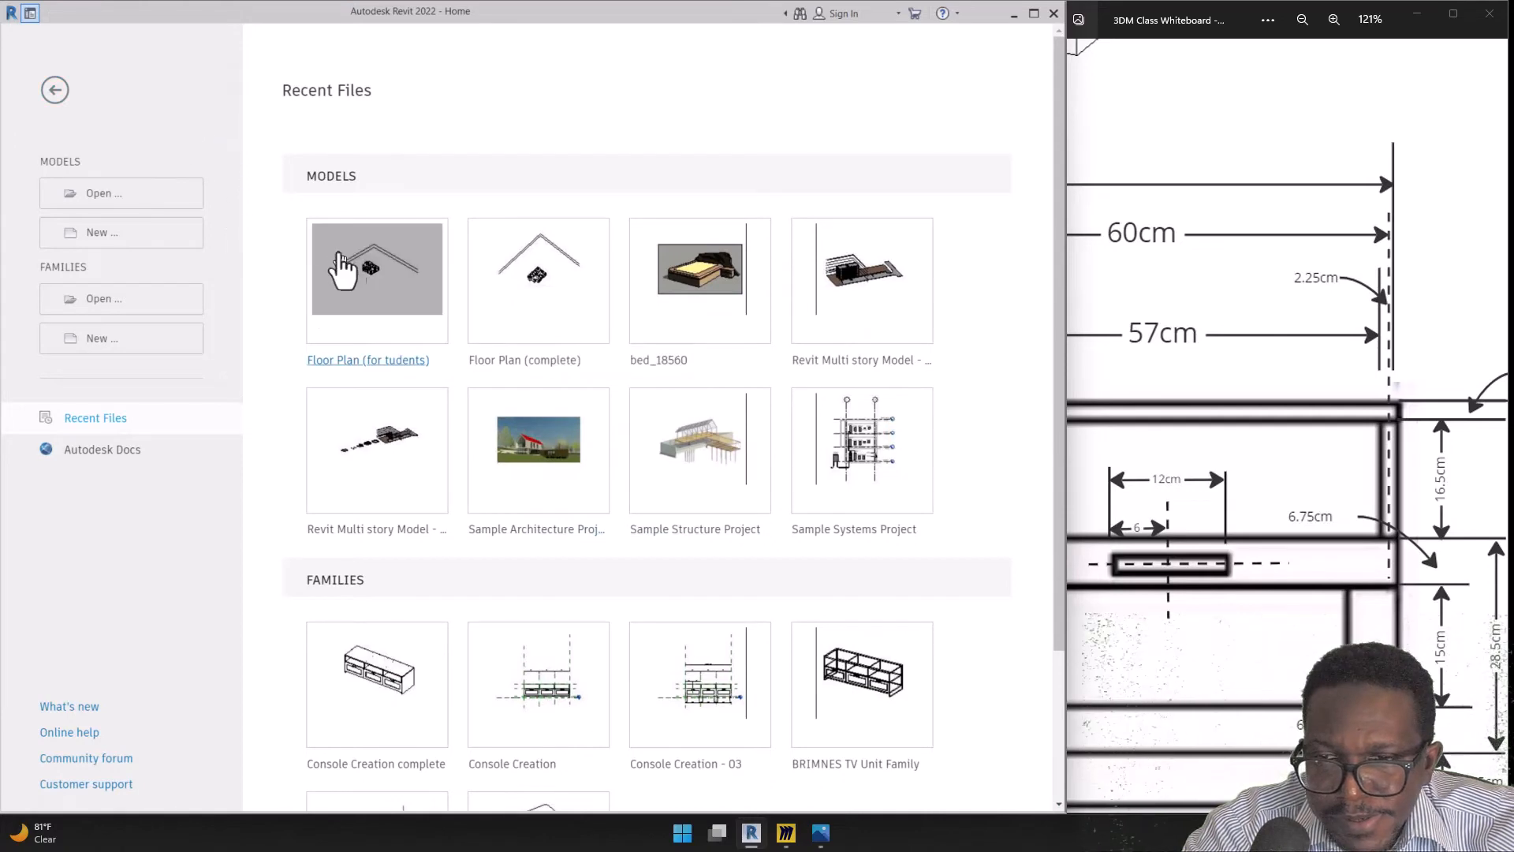
left_click(416, 277)
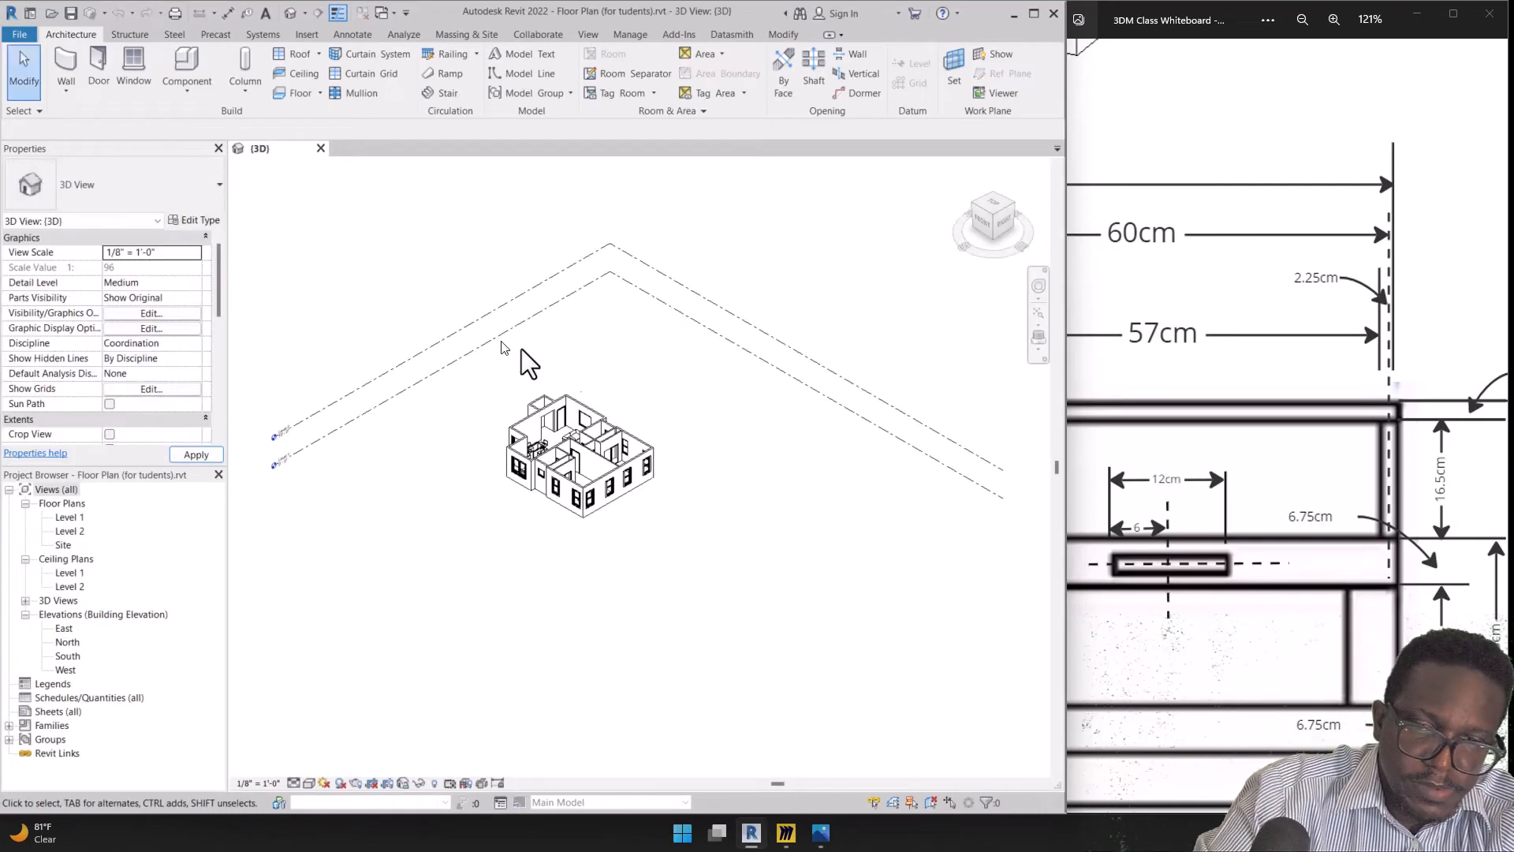
Start placing a component in the project's living room and bring up the dialog for loading a family
scroll(579, 452, "up", 4)
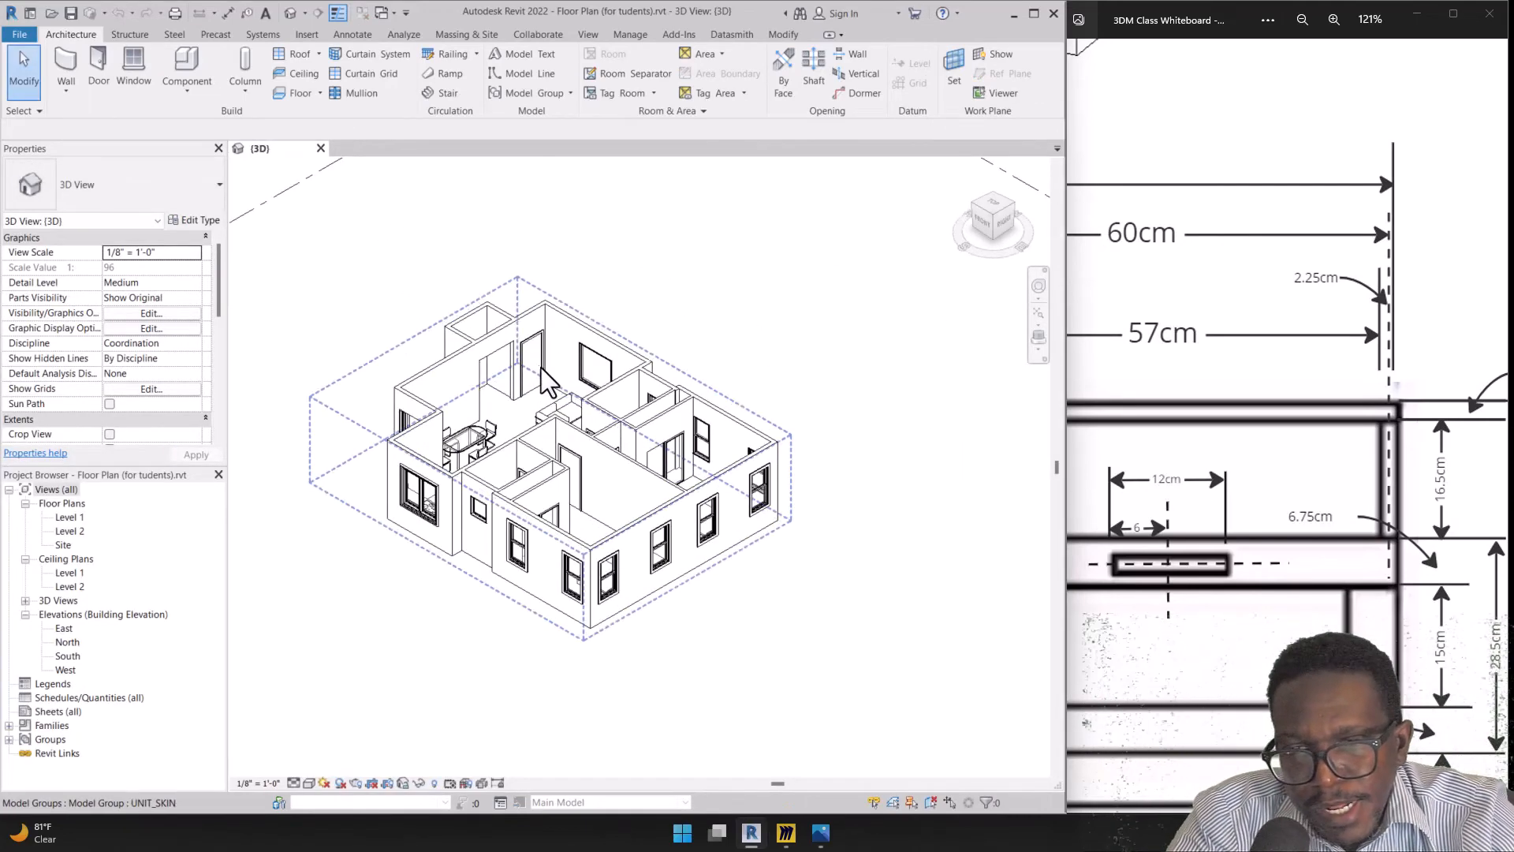
middle_click_drag(546, 367, 658, 409, "shift")
scroll(580, 367, "up", 8)
middle_click_drag(554, 401, 629, 410)
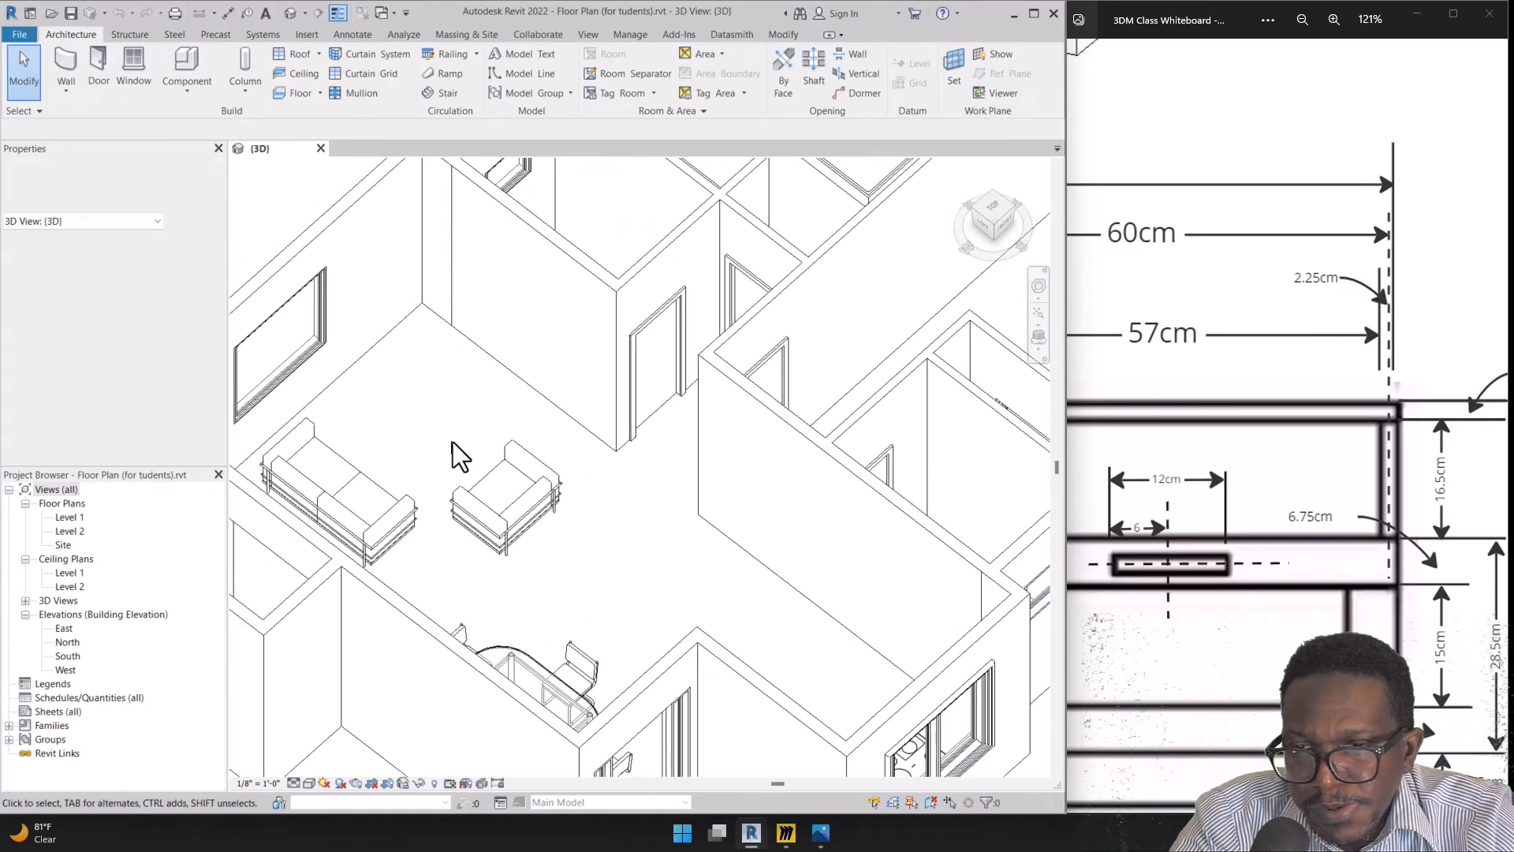
middle_click_drag(400, 439, 448, 377, "shift")
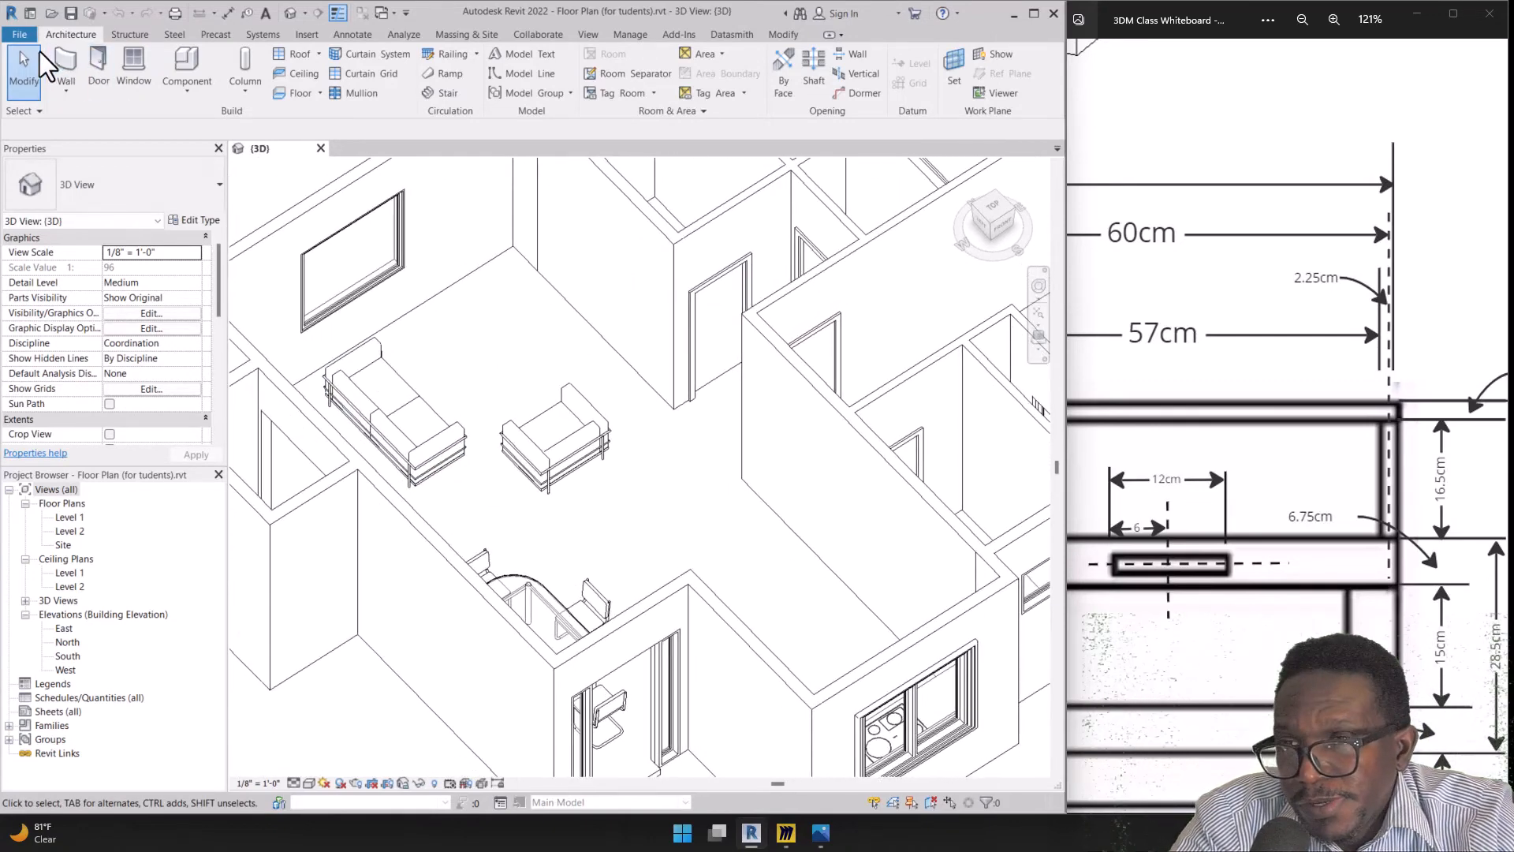
left_click(206, 83)
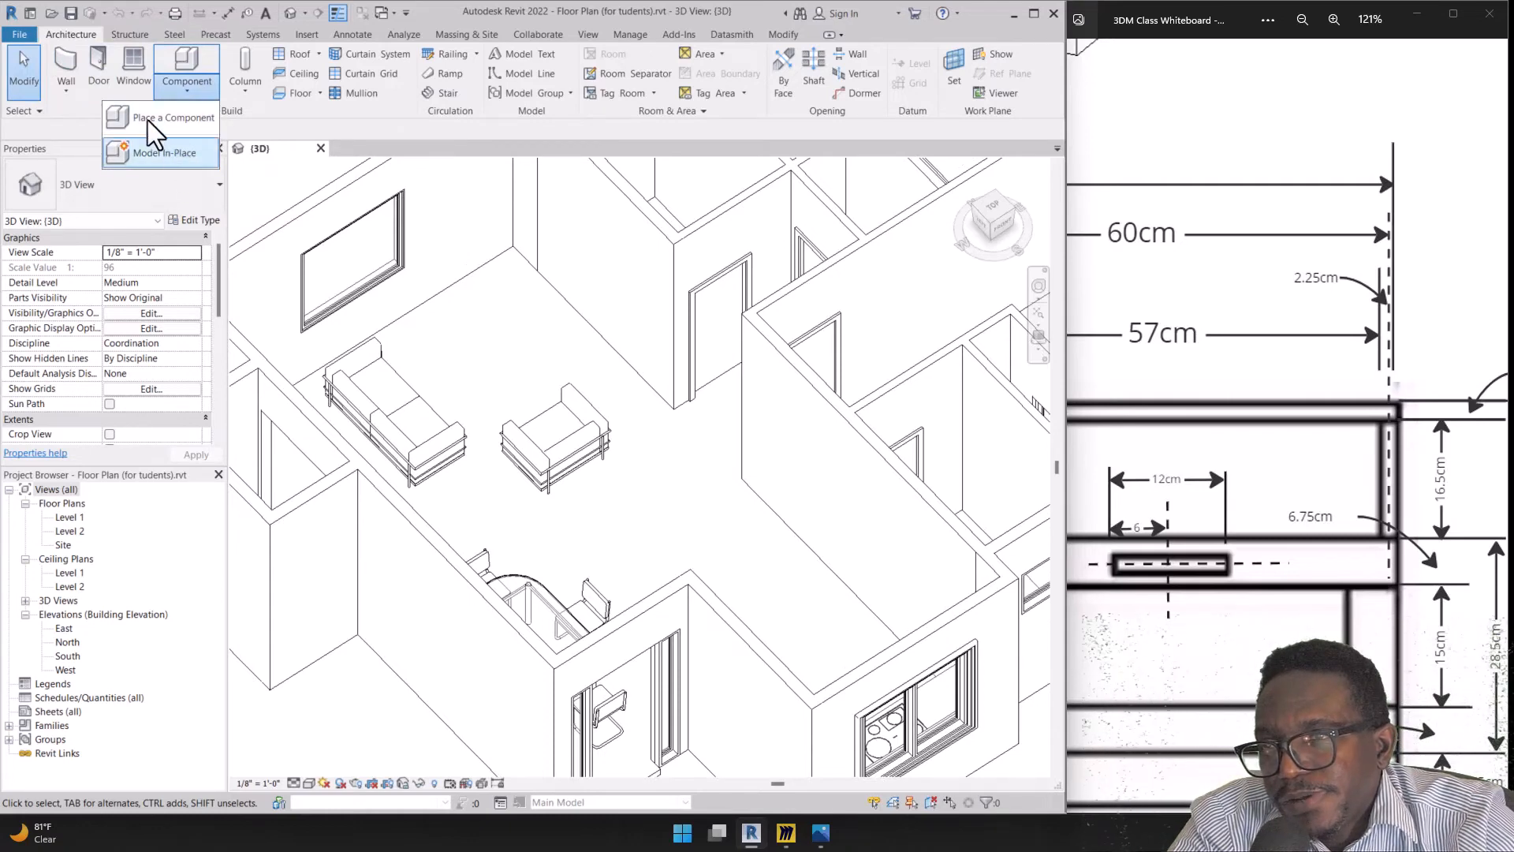
left_click(200, 65)
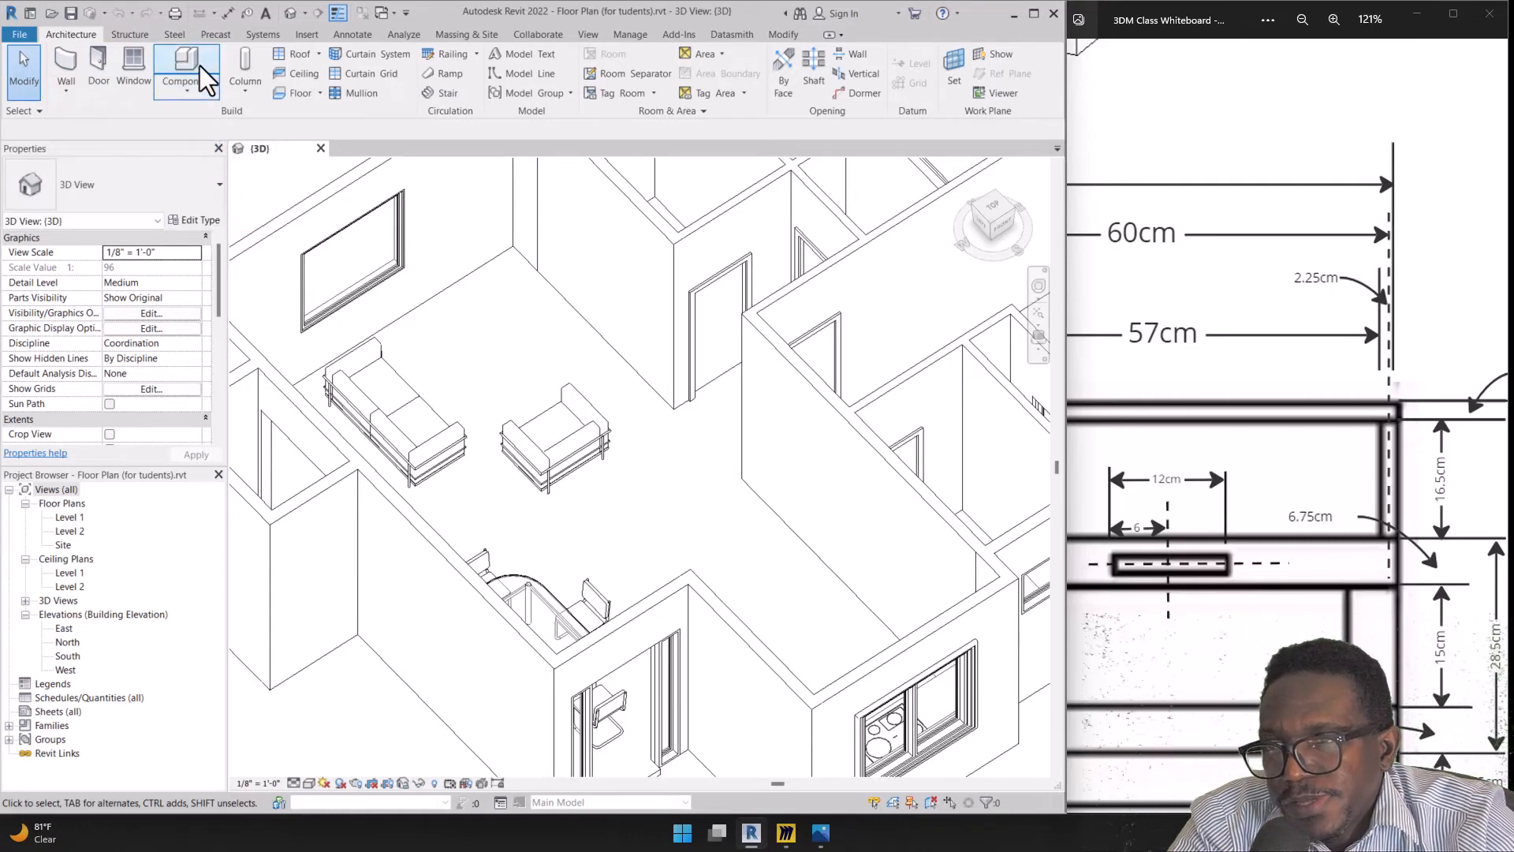
left_click(202, 70)
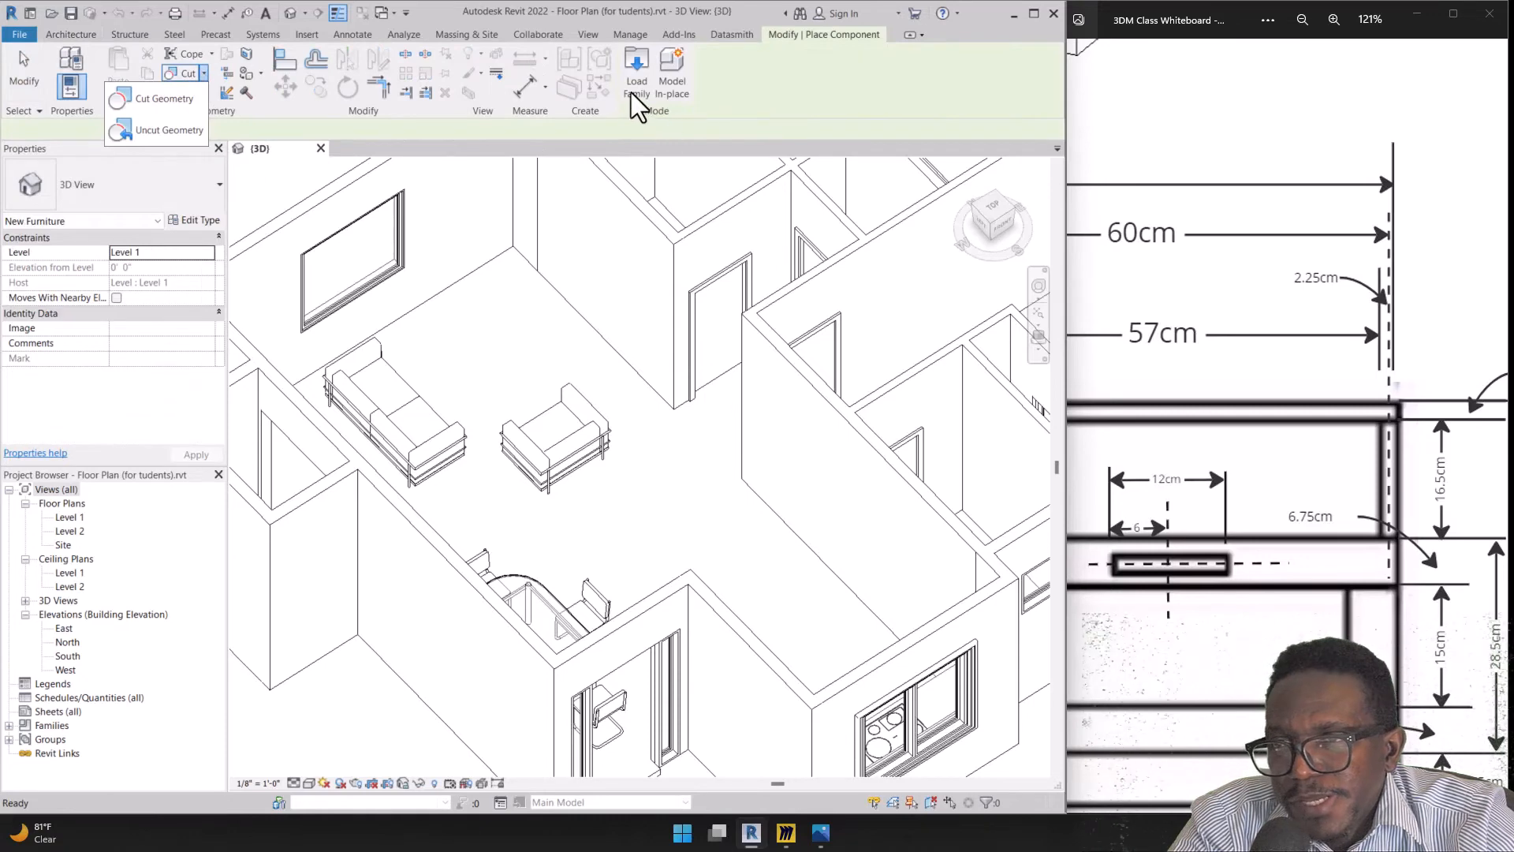
key("Escape")
key("Escape")
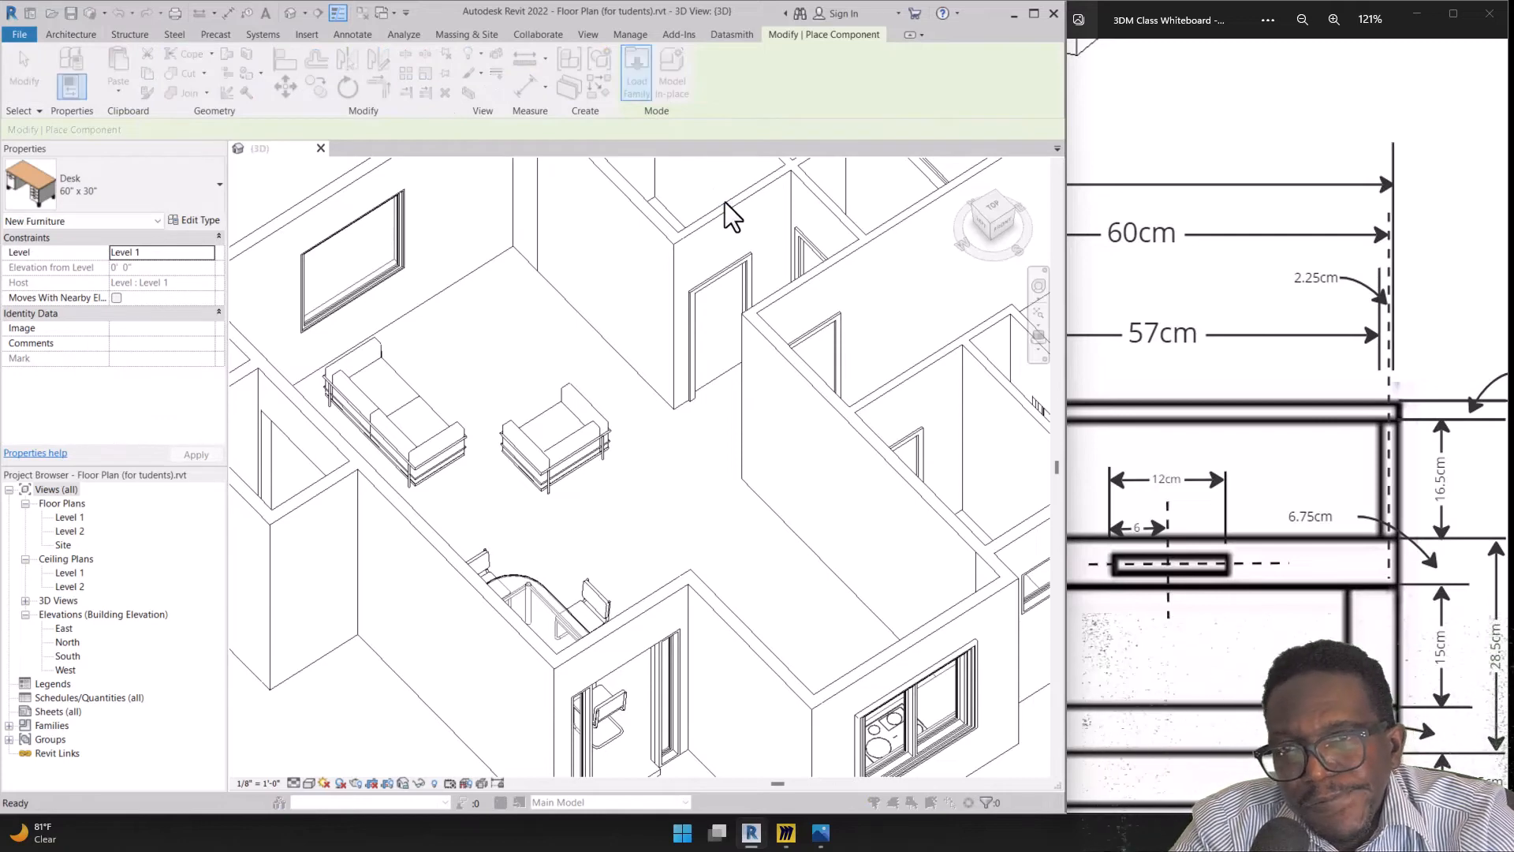
Load the family Console Creation complete.rfa from the Class Activity #4 Family Editor folder into the project
left_click_drag(685, 212, 524, 201)
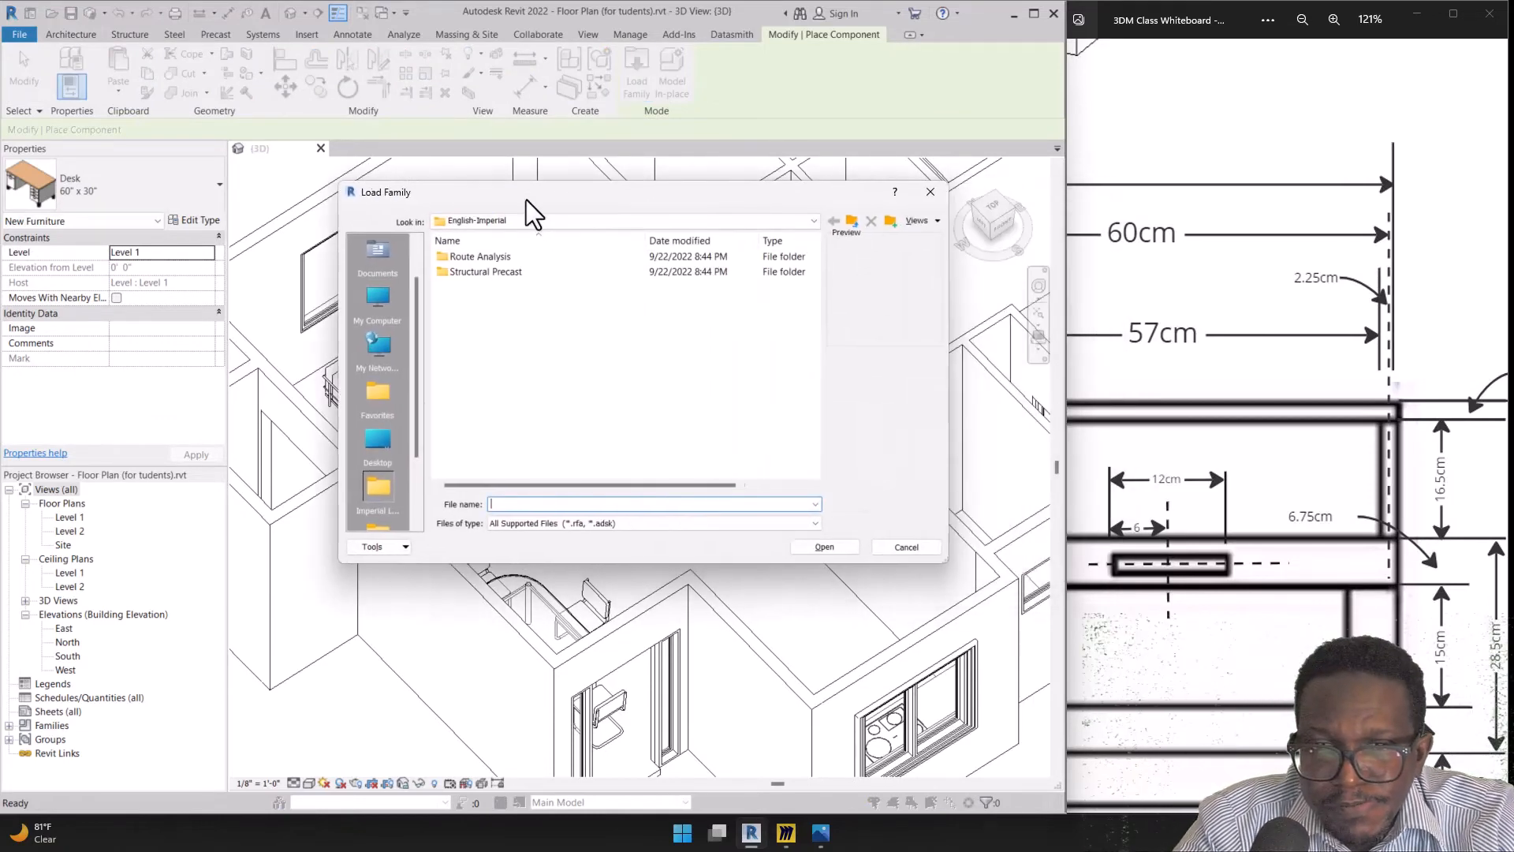
mouse_move(368, 292)
left_mouse_down()
mouse_move(425, 377)
mouse_move(422, 486)
mouse_move(408, 347)
left_mouse_up()
left_click(391, 318)
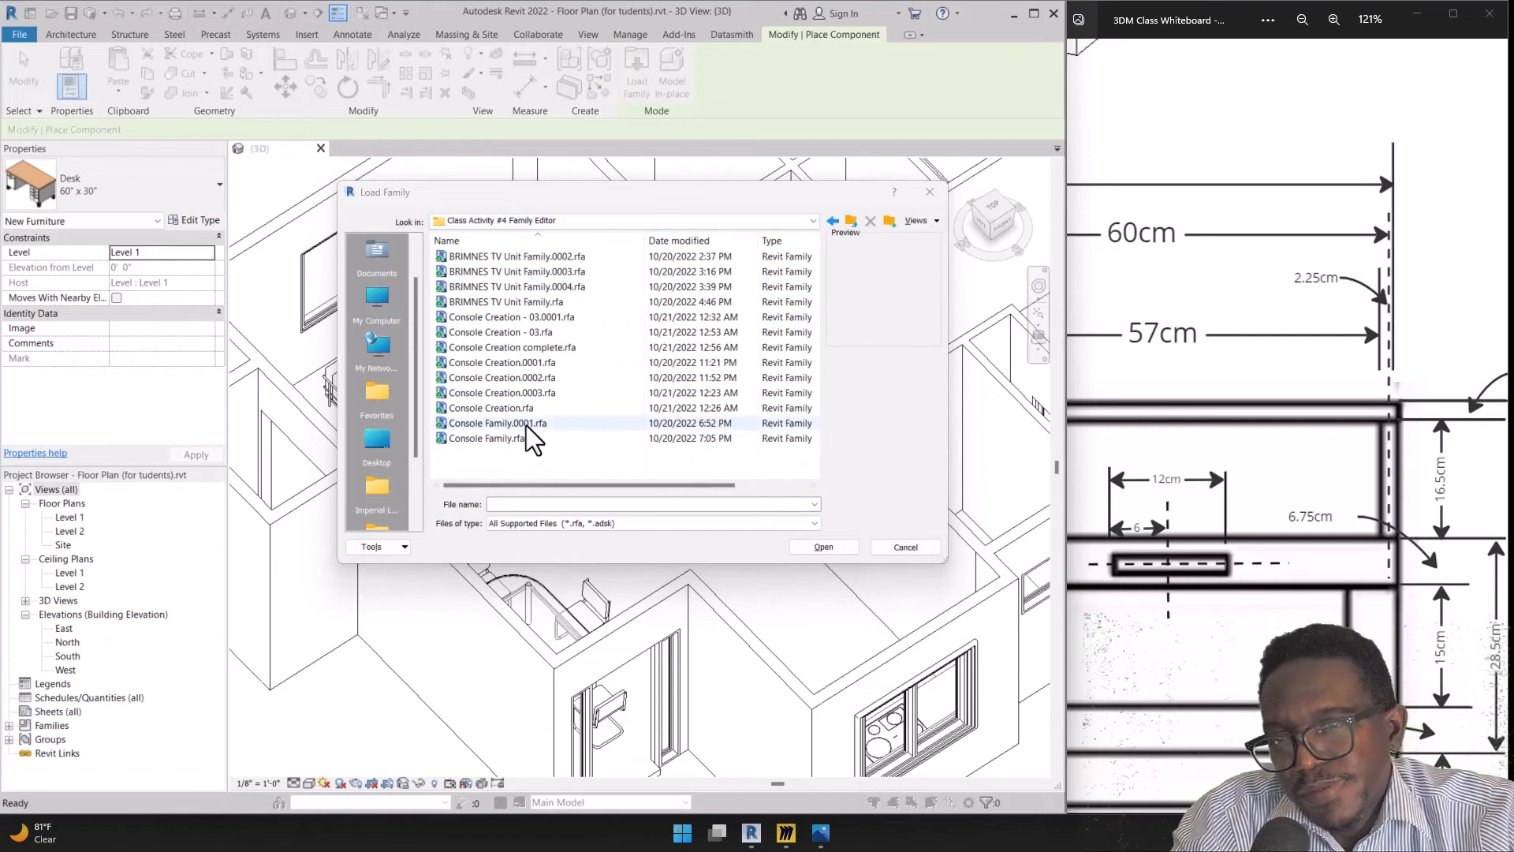
left_click(514, 347)
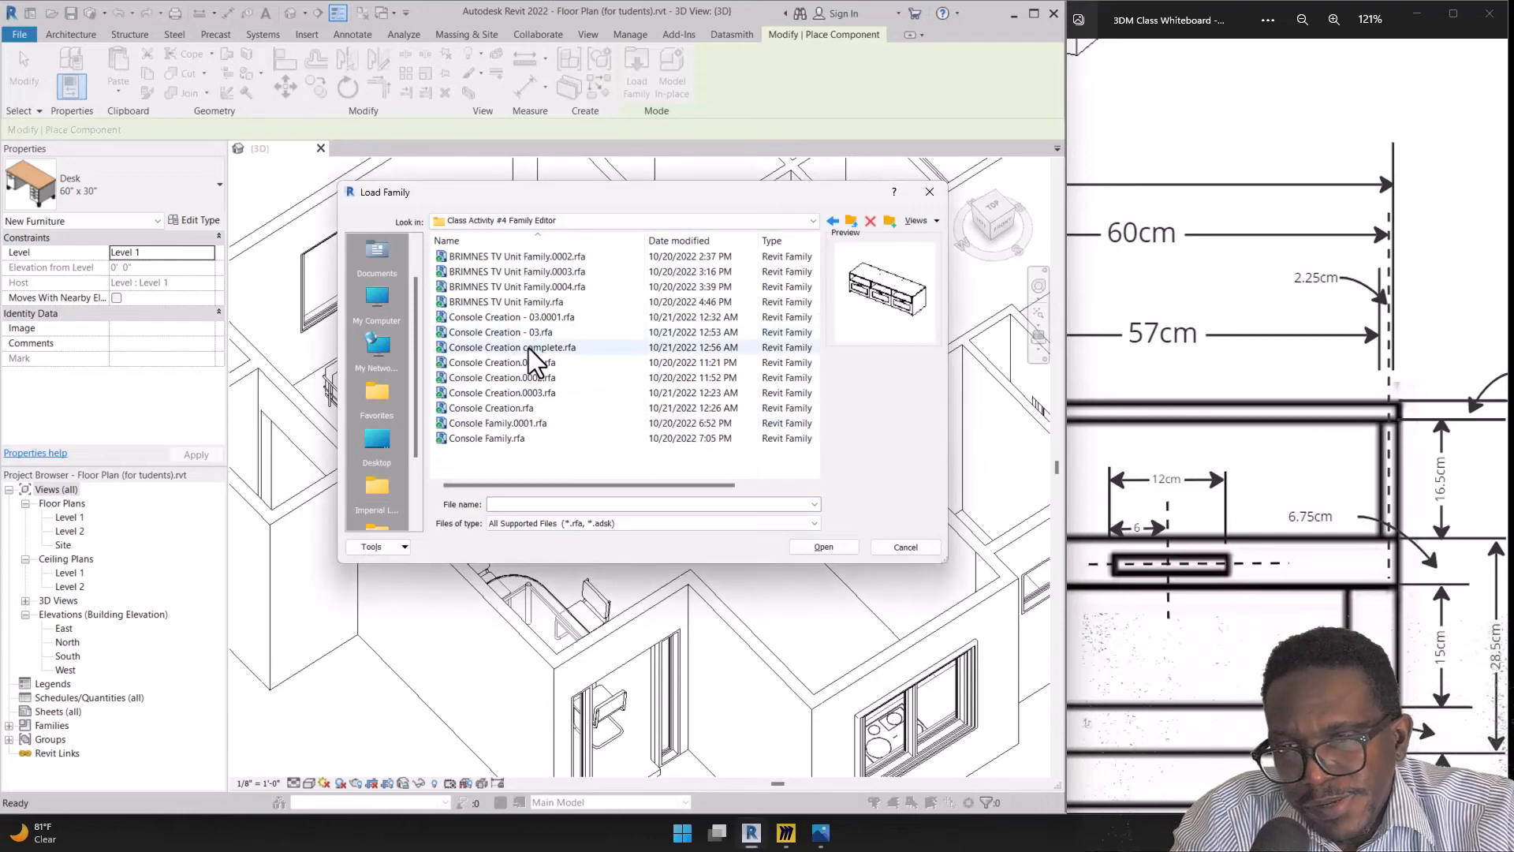
double_click(528, 348)
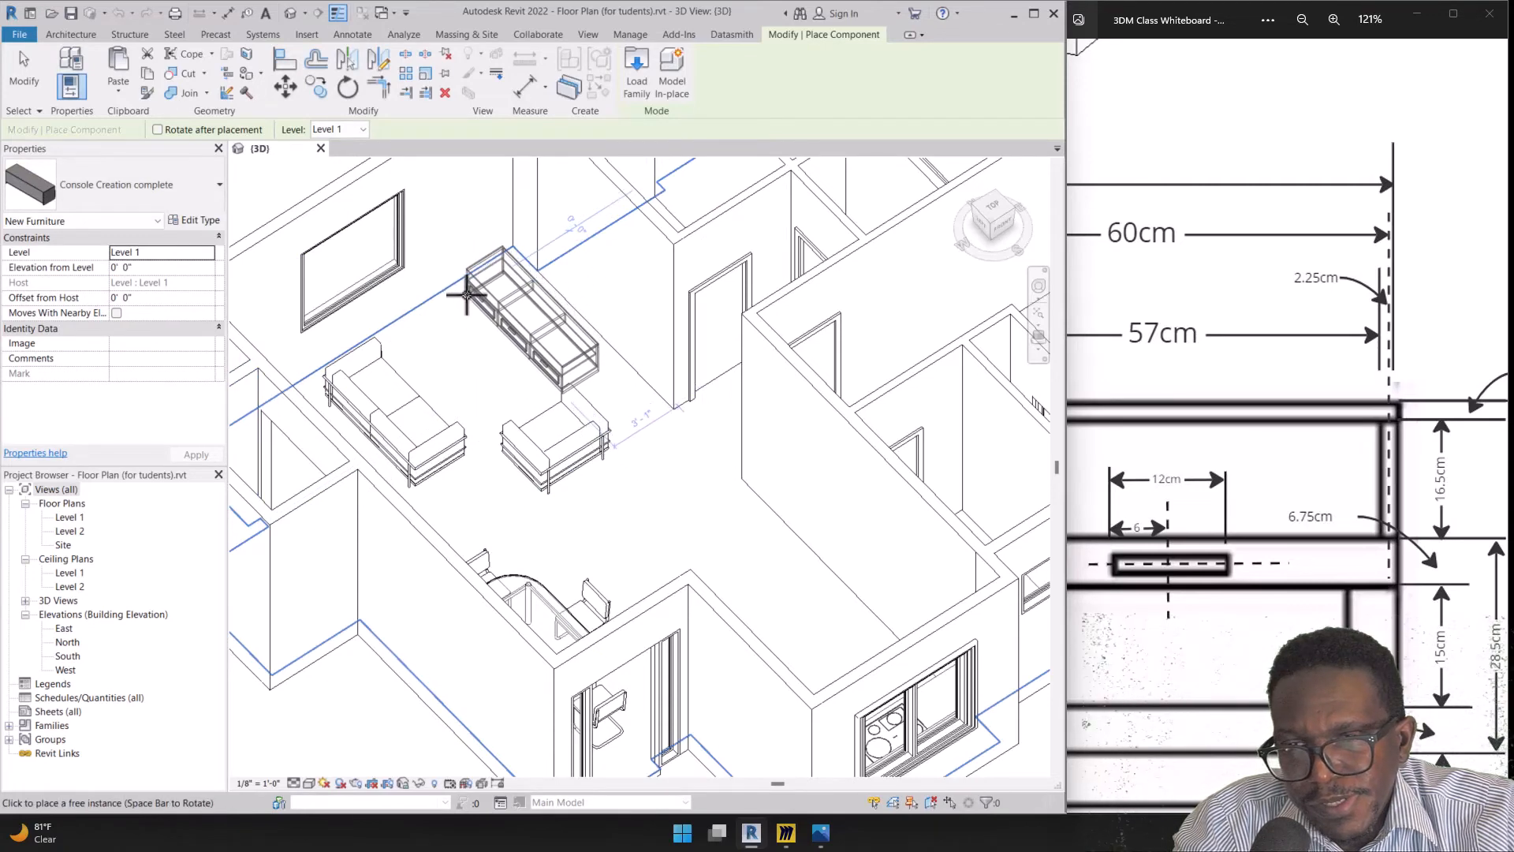
Place one console on Level 1 along the living room wall near the window corner and end component placement
left_click(468, 293)
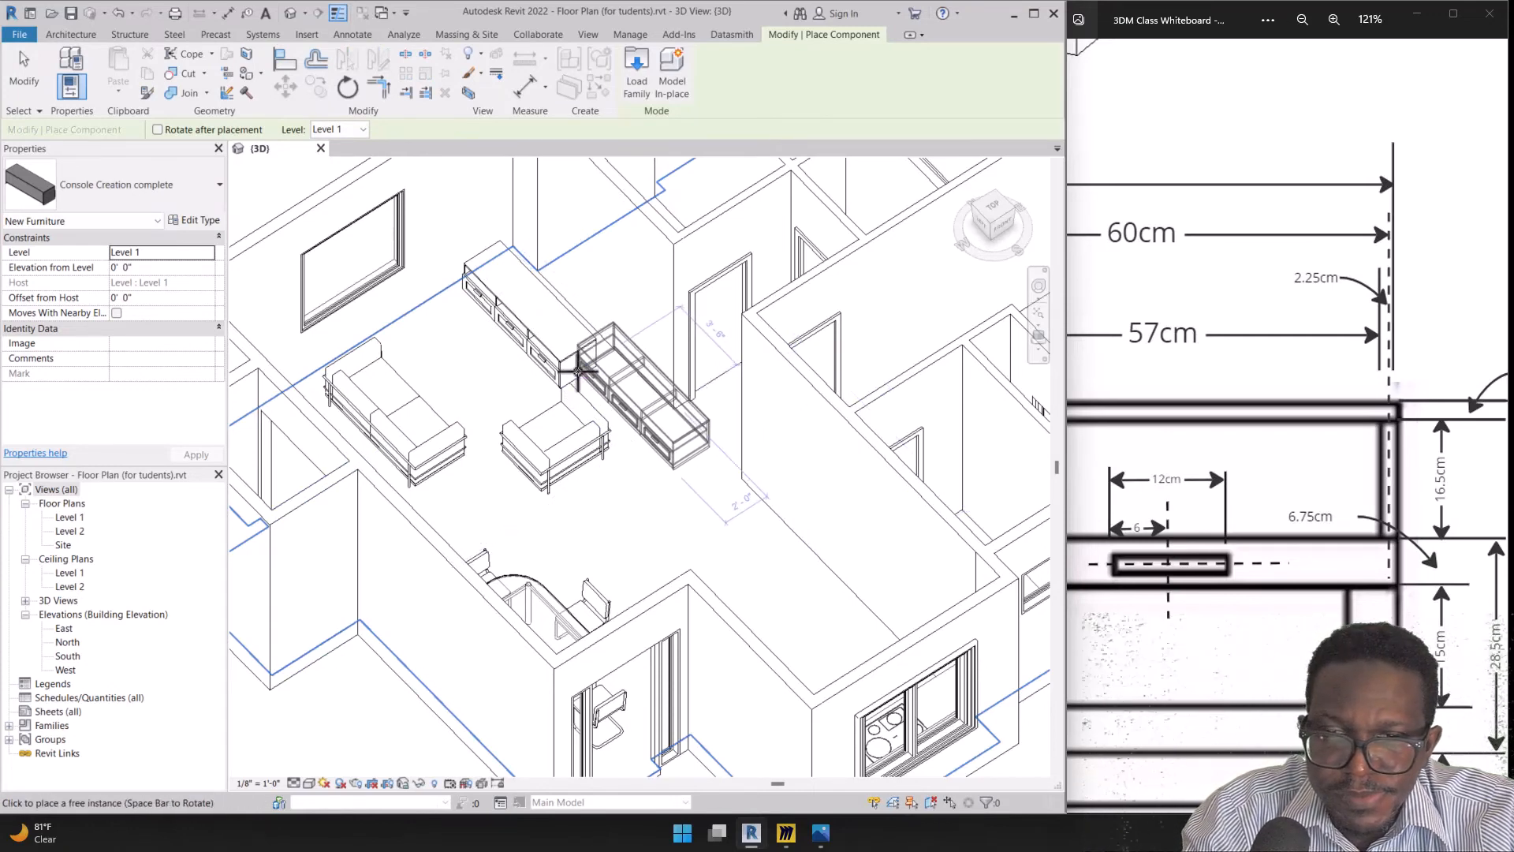
key("Escape")
key("Escape")
Examine the placed console from several angles, checking how it sits against the living room wall and beside the armchair
scroll(555, 357, "up", 1)
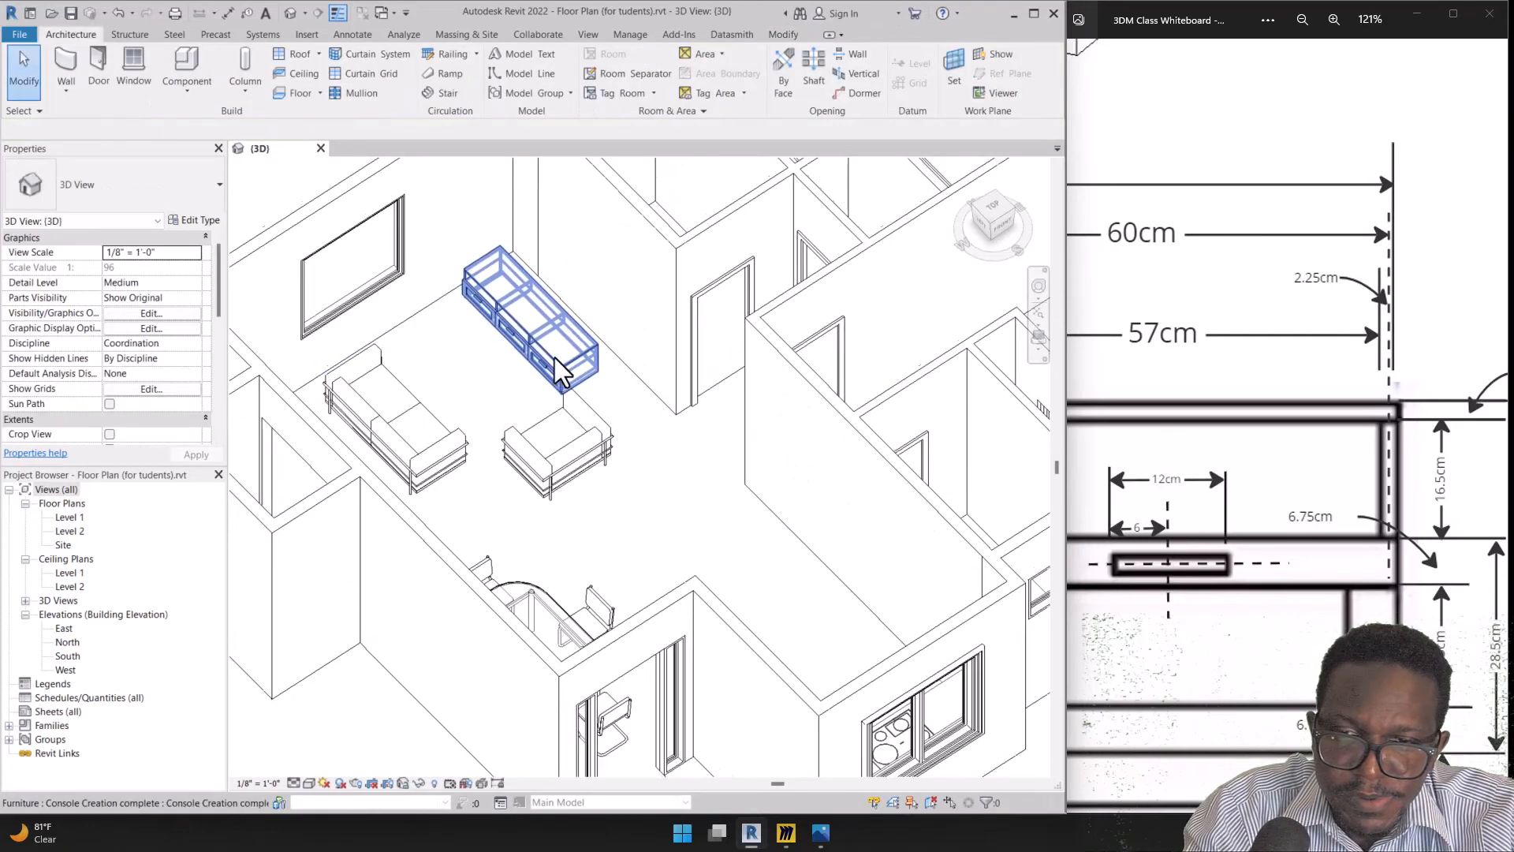
middle_click_drag(555, 357, 726, 430, "shift")
scroll(753, 388, "up", 2)
left_click(726, 433)
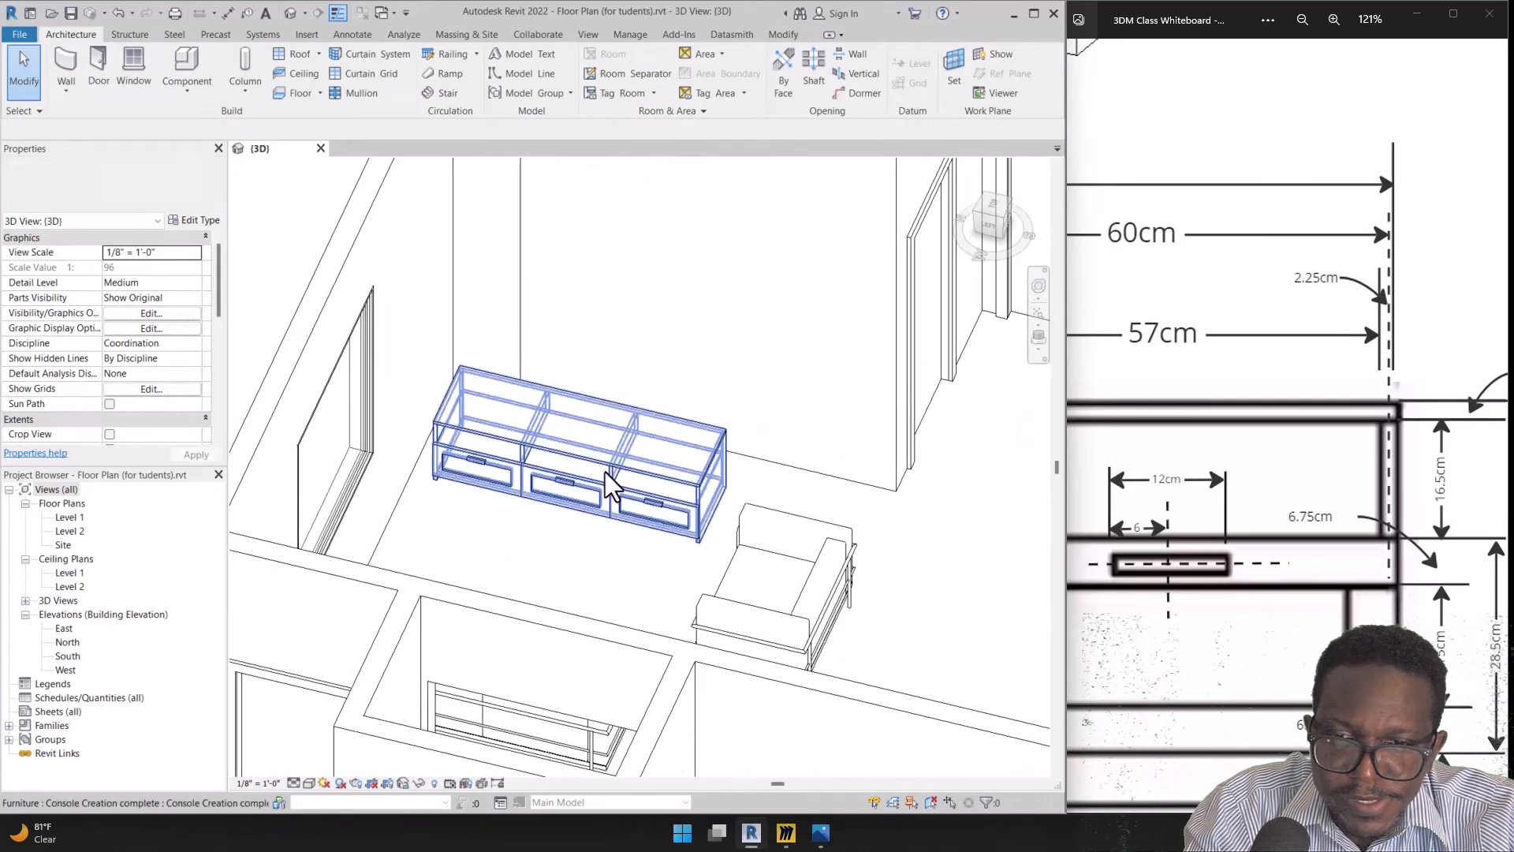
left_click(604, 469)
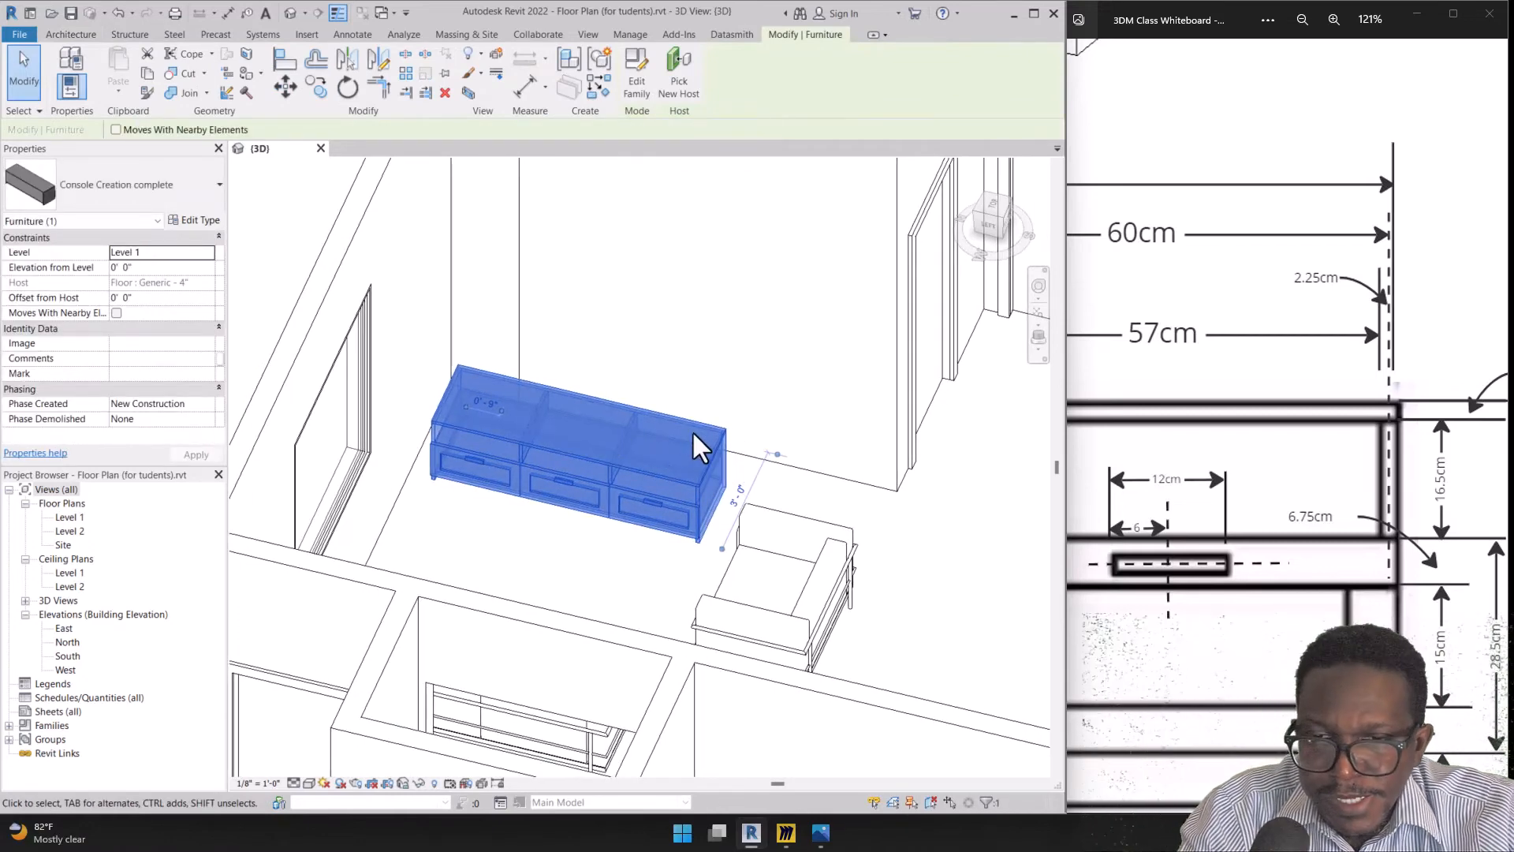
mouse_move(693, 429)
middle_mouse_down("shift")
mouse_move(240, 398)
mouse_move(187, 376)
mouse_move(186, 332)
mouse_move(537, 422)
mouse_move(639, 473)
mouse_move(636, 489)
mouse_move(507, 507)
mouse_move(693, 616)
middle_mouse_up("shift")
mouse_move(442, 473)
middle_mouse_down("shift")
mouse_move(524, 476)
mouse_move(795, 580)
middle_mouse_up("shift")
left_click(543, 556)
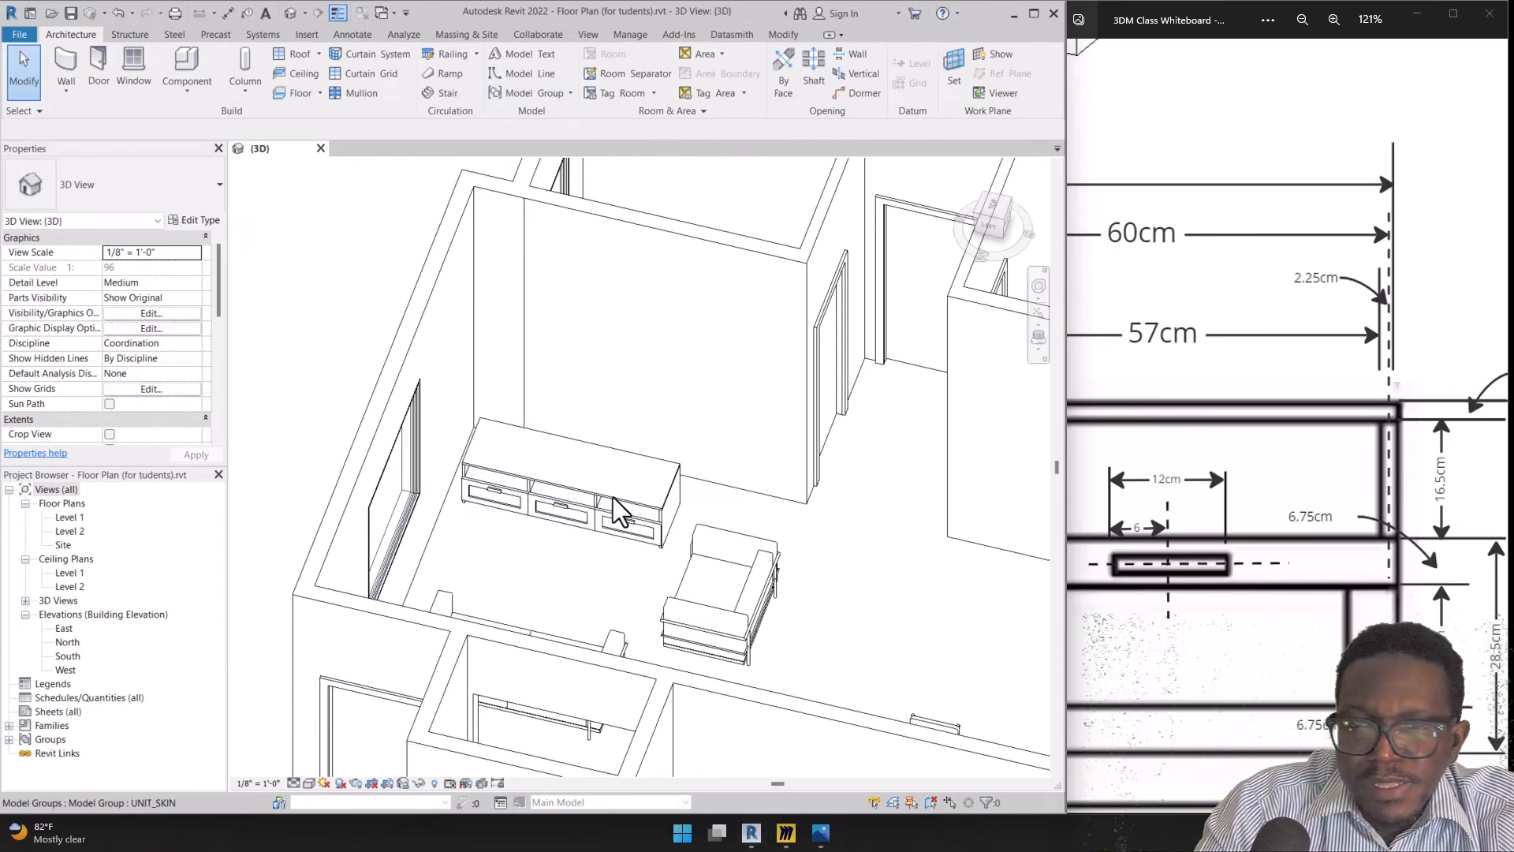
mouse_move(619, 513)
middle_mouse_down("shift")
mouse_move(407, 454)
mouse_move(303, 305)
mouse_move(325, 292)
mouse_move(260, 297)
middle_mouse_up("shift")
left_click(578, 500)
middle_click_drag(667, 550, 678, 534, "shift")
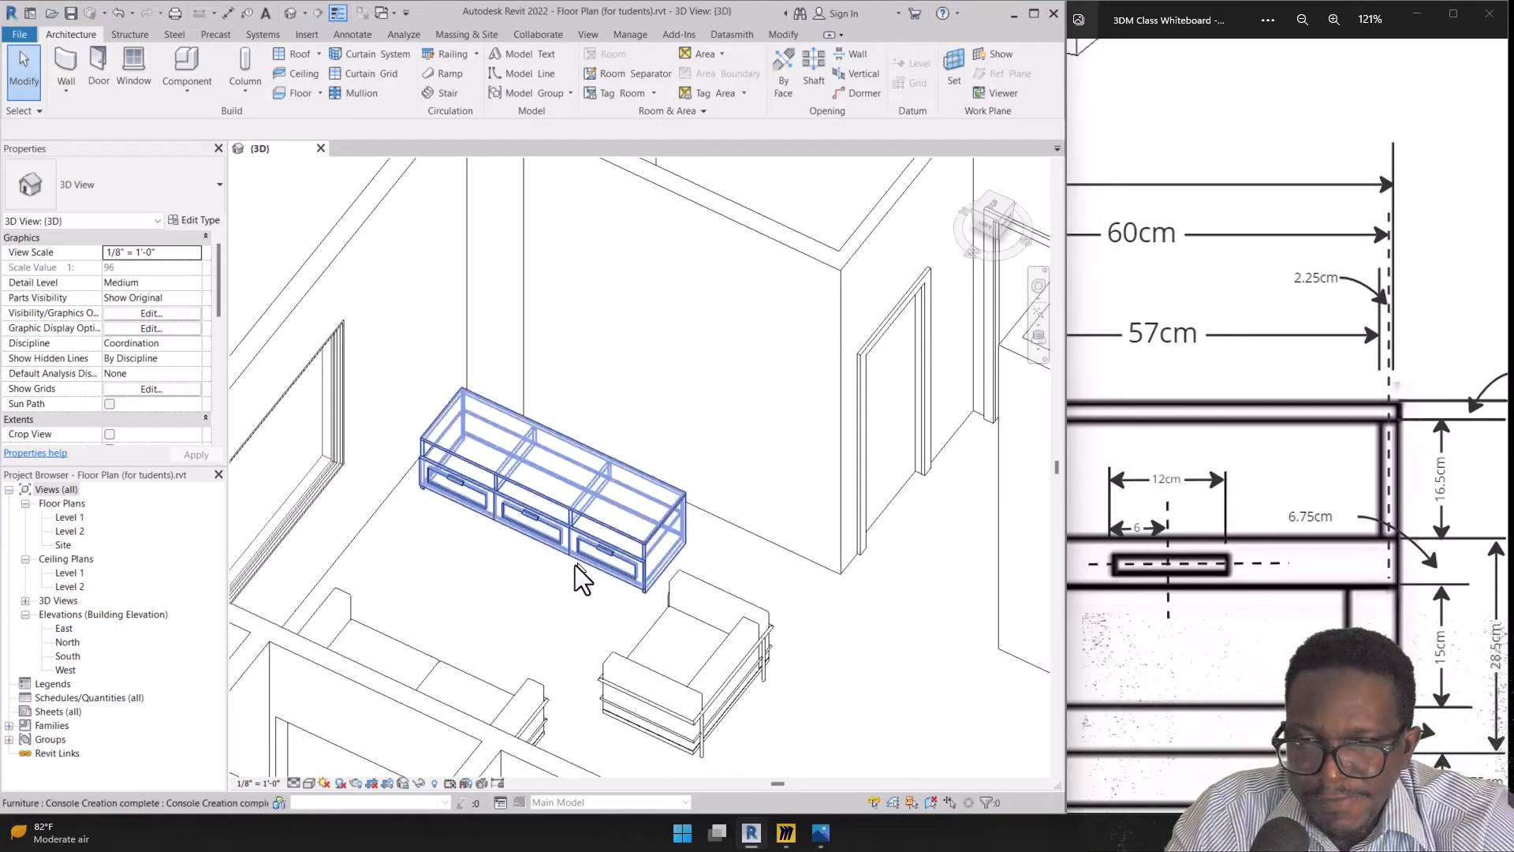
Examine the type parameters of the 3D view and cancel the type properties without changes
left_click(195, 224)
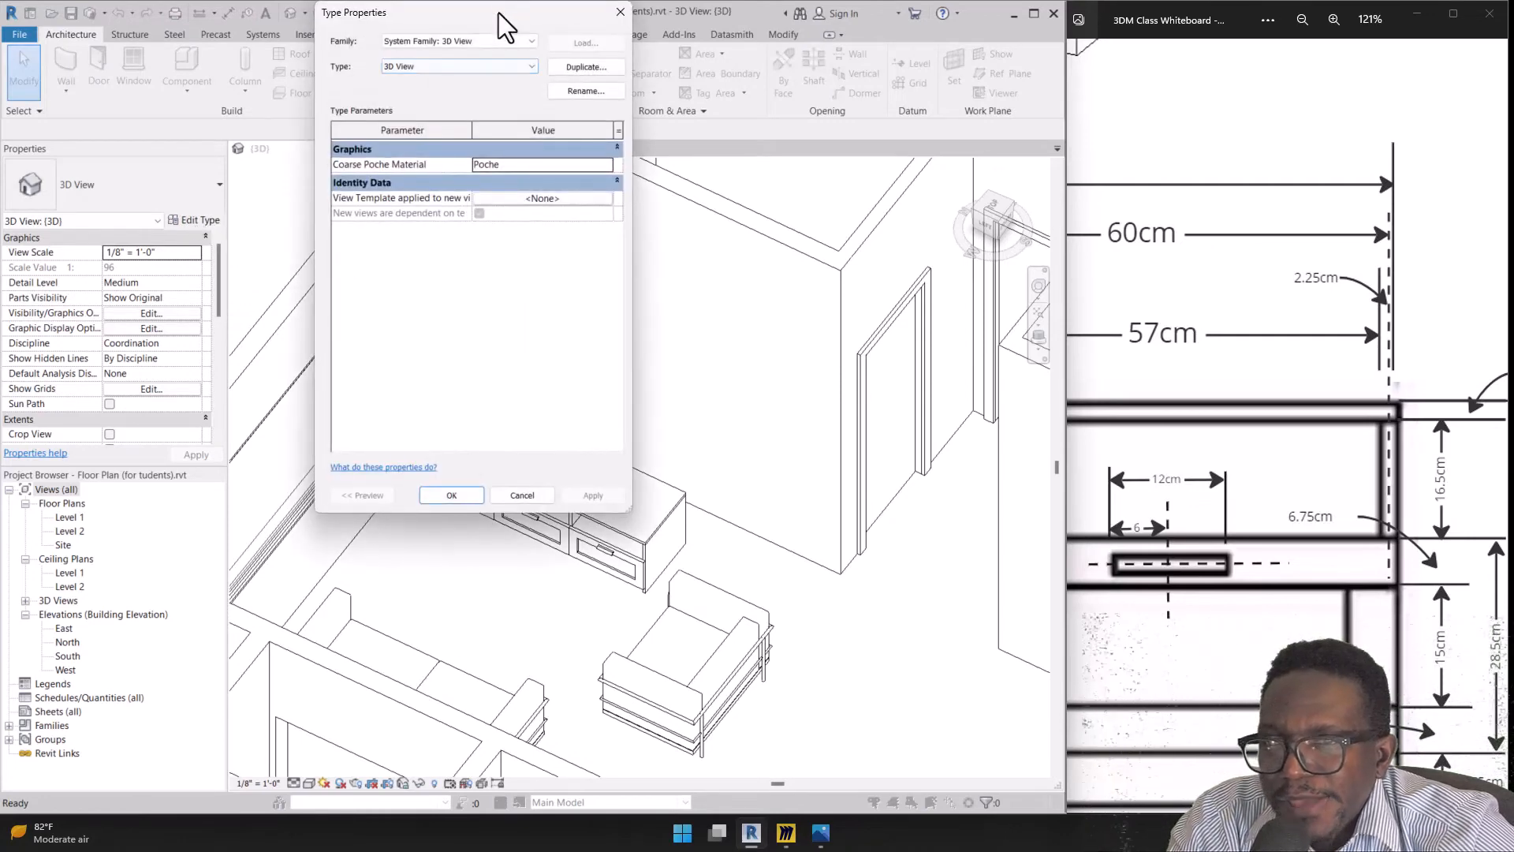
left_click_drag(499, 12, 440, 131)
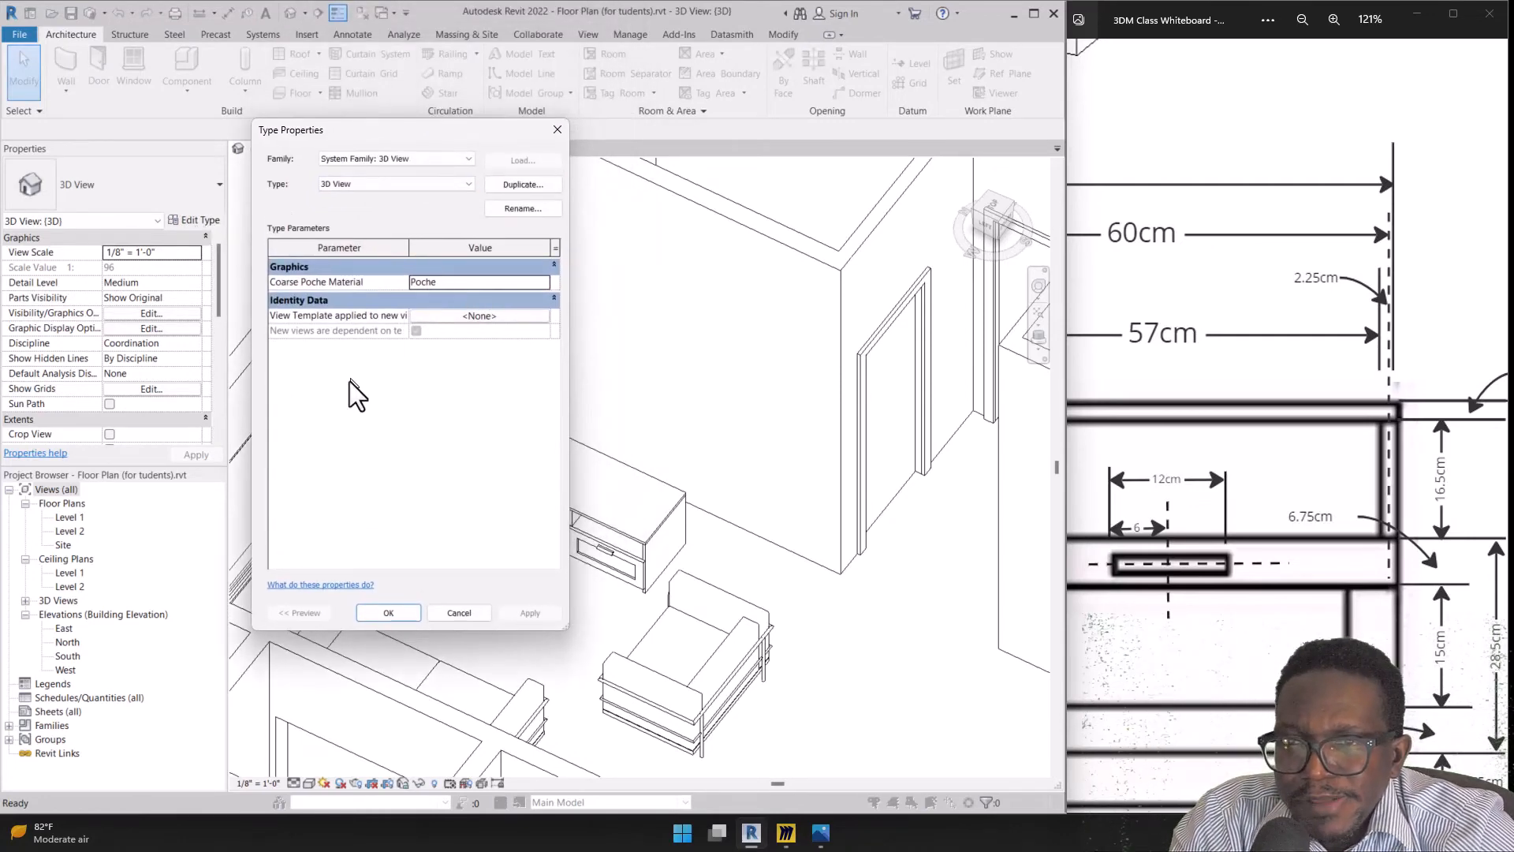
mouse_move(280, 355)
left_mouse_down()
mouse_move(298, 397)
mouse_move(311, 386)
mouse_move(339, 406)
mouse_move(350, 385)
mouse_move(387, 383)
mouse_move(416, 399)
left_mouse_up()
left_click_drag(276, 410, 478, 419)
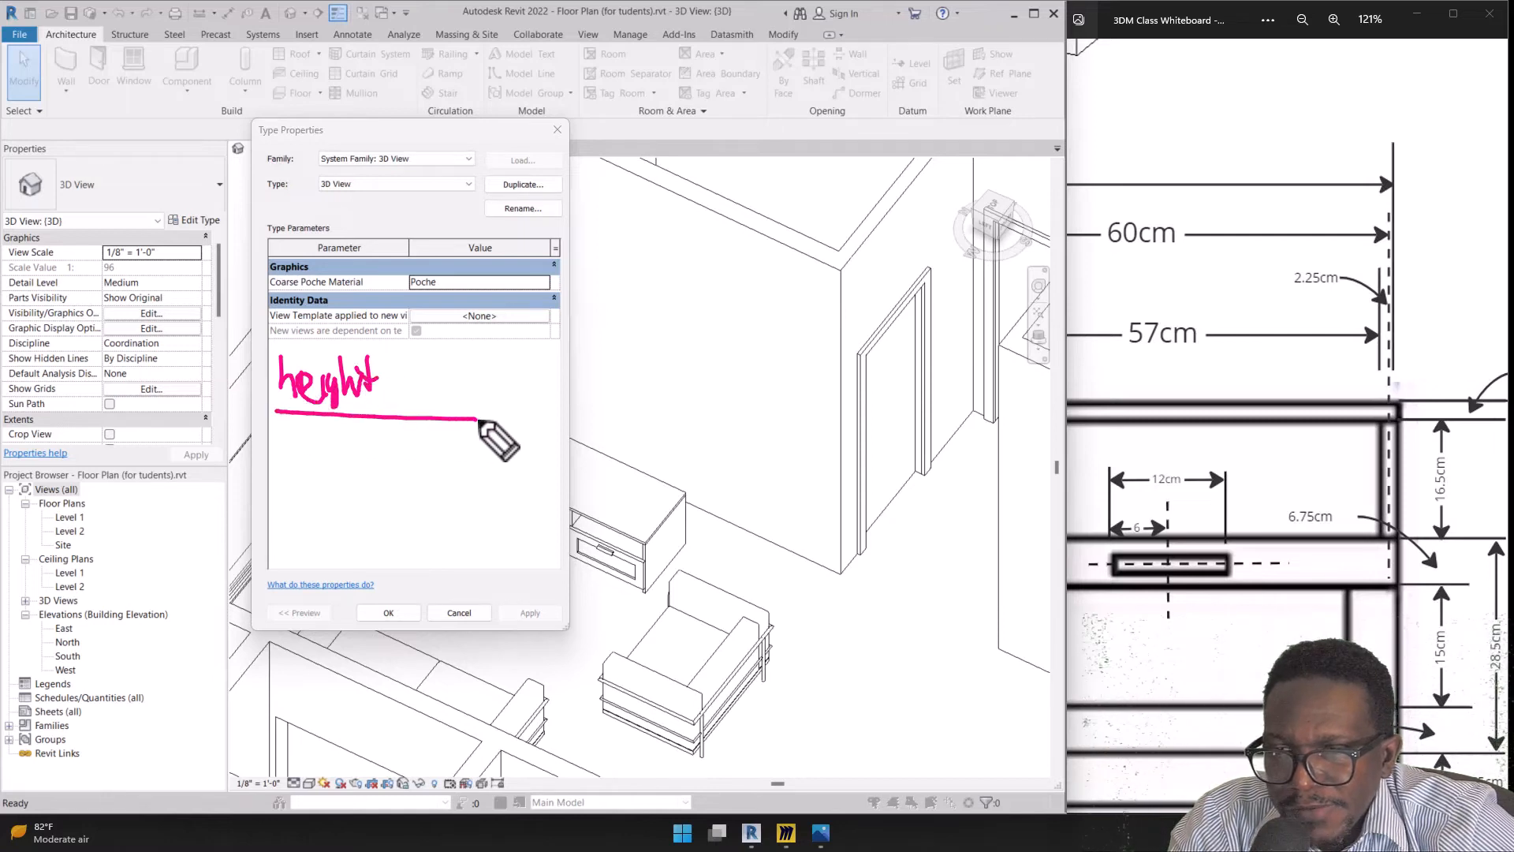
left_click_drag(404, 338, 409, 453)
mouse_move(439, 361)
left_mouse_down()
mouse_move(441, 388)
mouse_move(476, 362)
left_mouse_up()
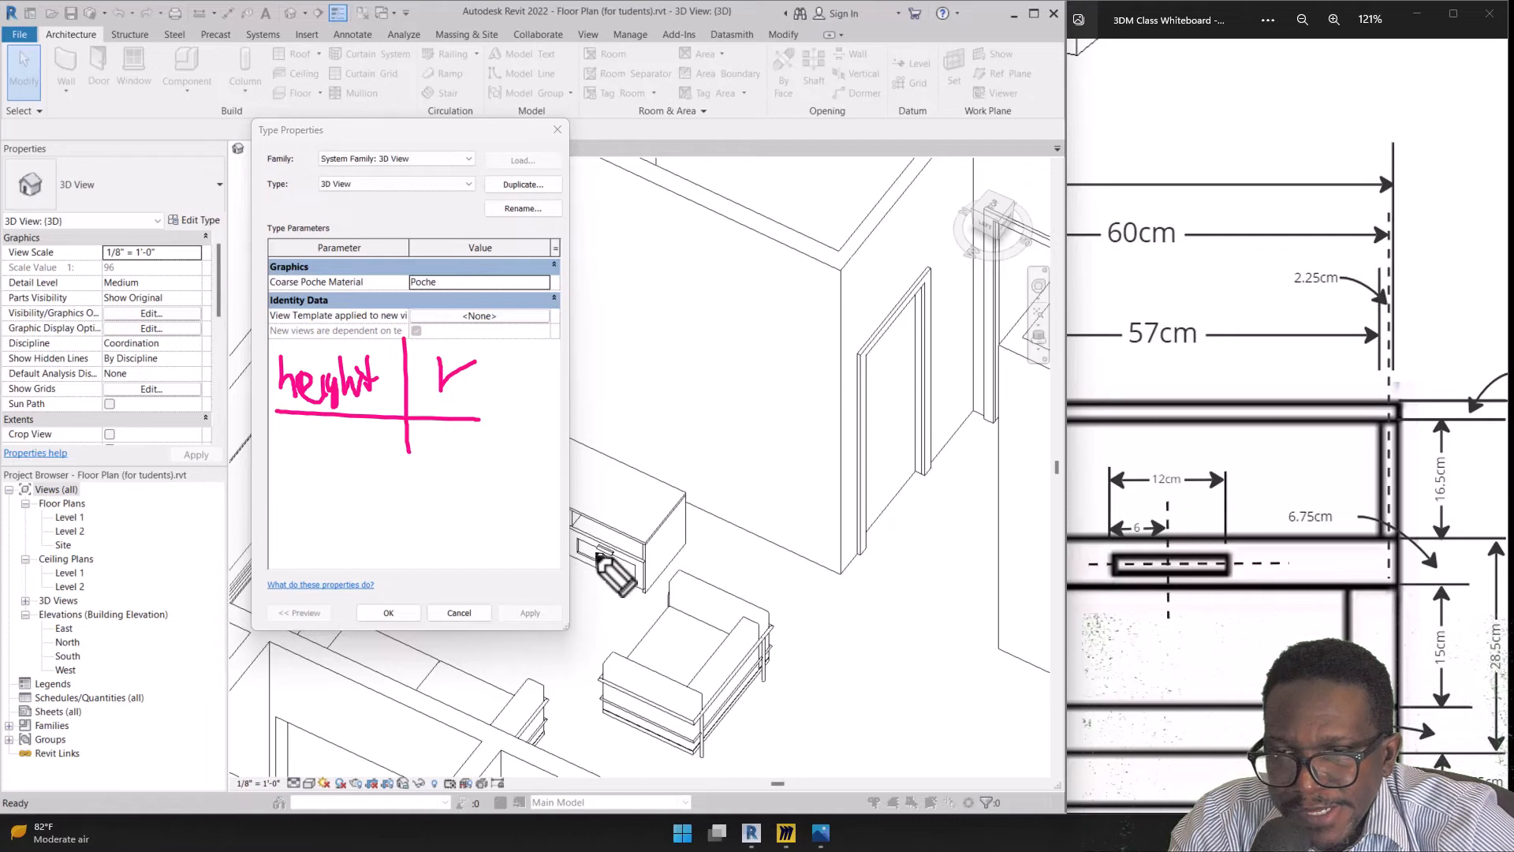
mouse_move(652, 549)
left_mouse_down()
mouse_move(675, 563)
mouse_move(647, 582)
mouse_move(375, 399)
mouse_move(314, 398)
mouse_move(364, 386)
left_mouse_up()
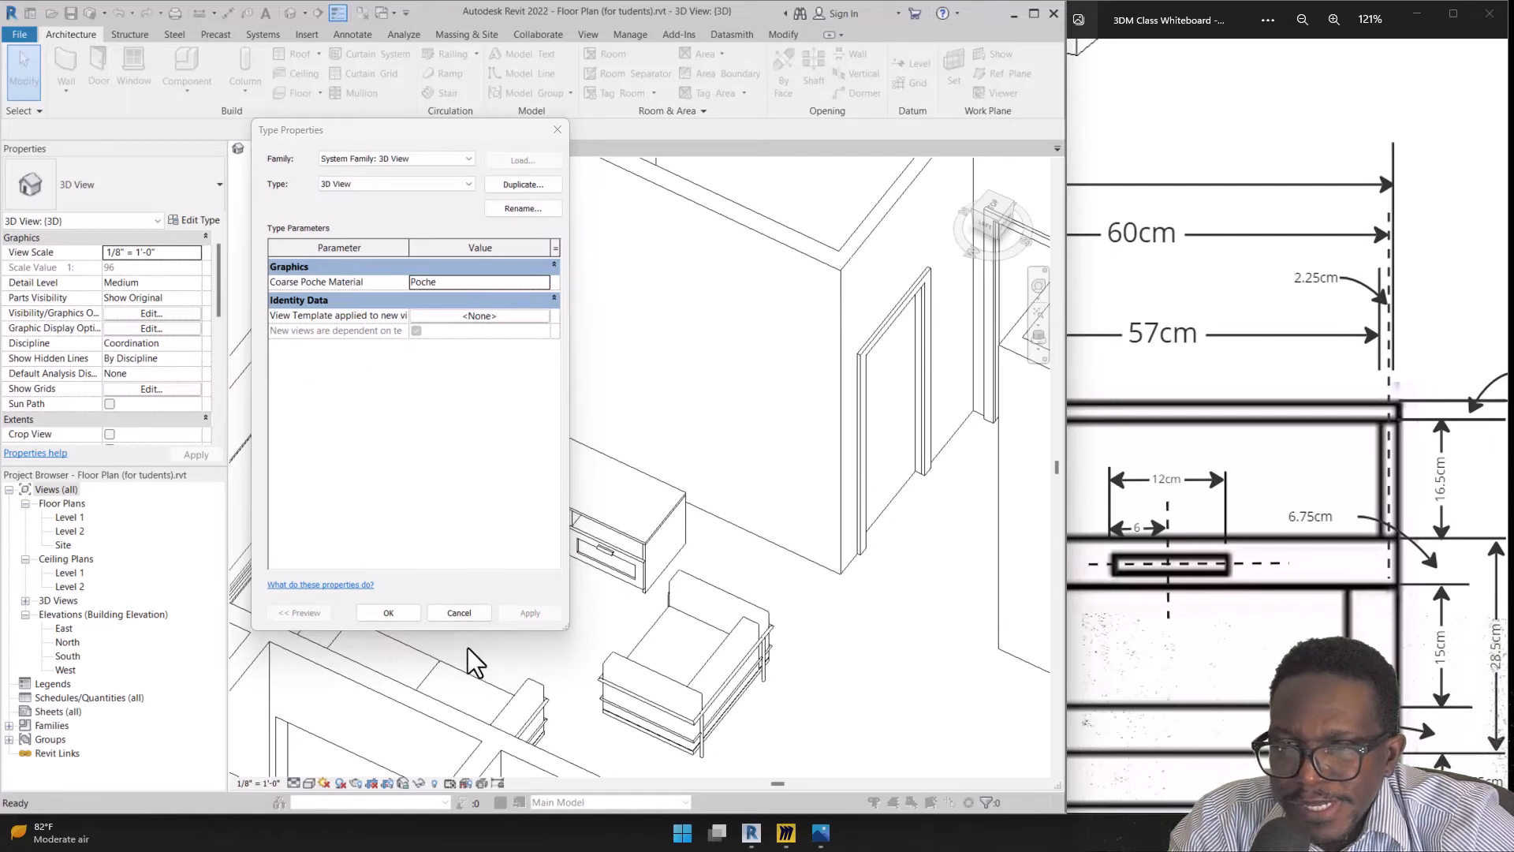
left_click(472, 620)
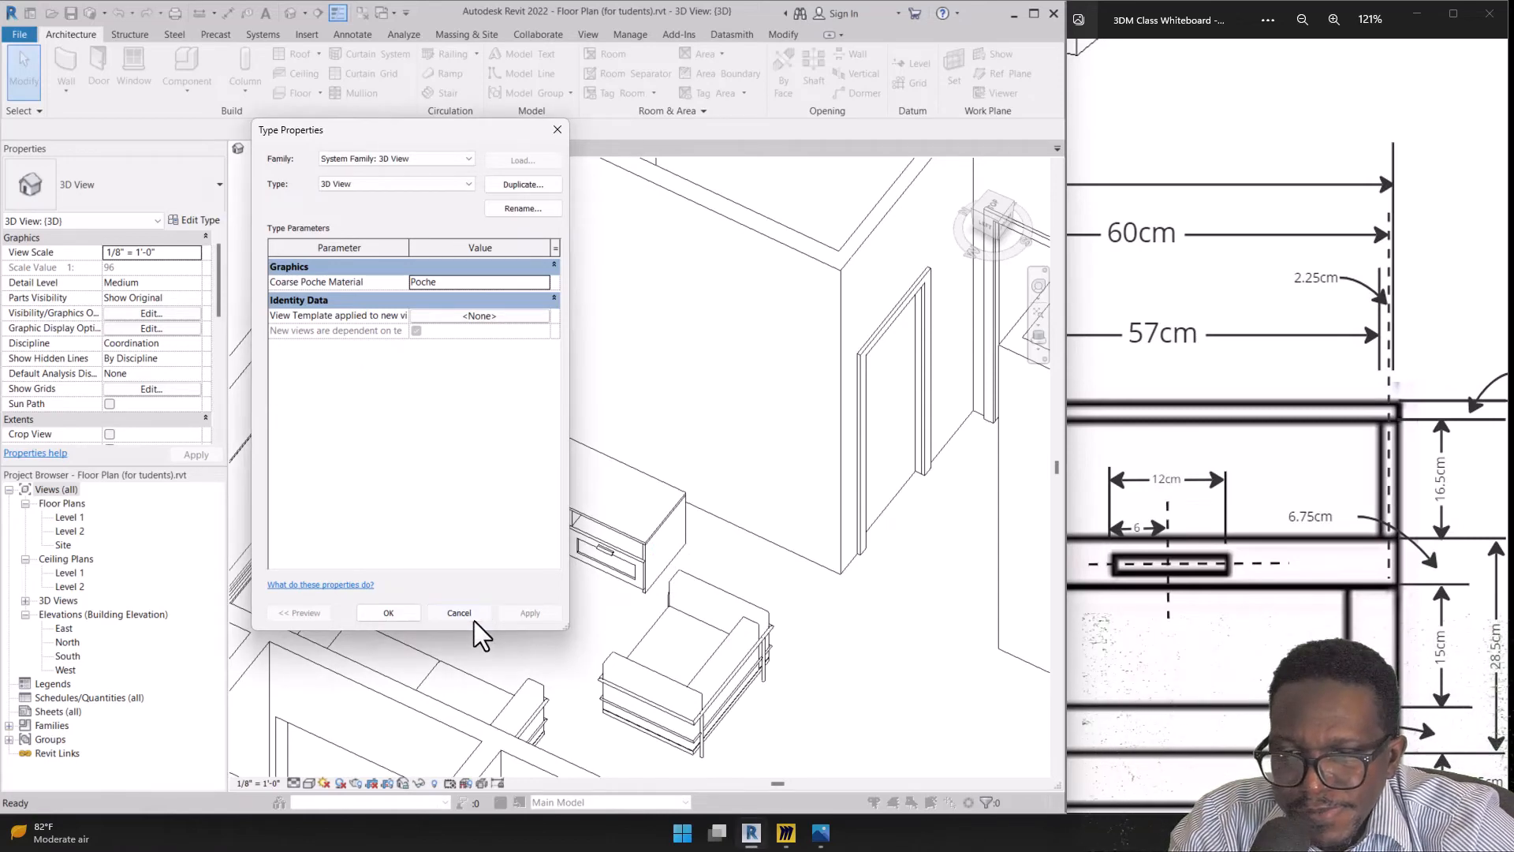
Cancel the 3D view's type properties and examine the open shelf height of the placed console up close
left_click(474, 620)
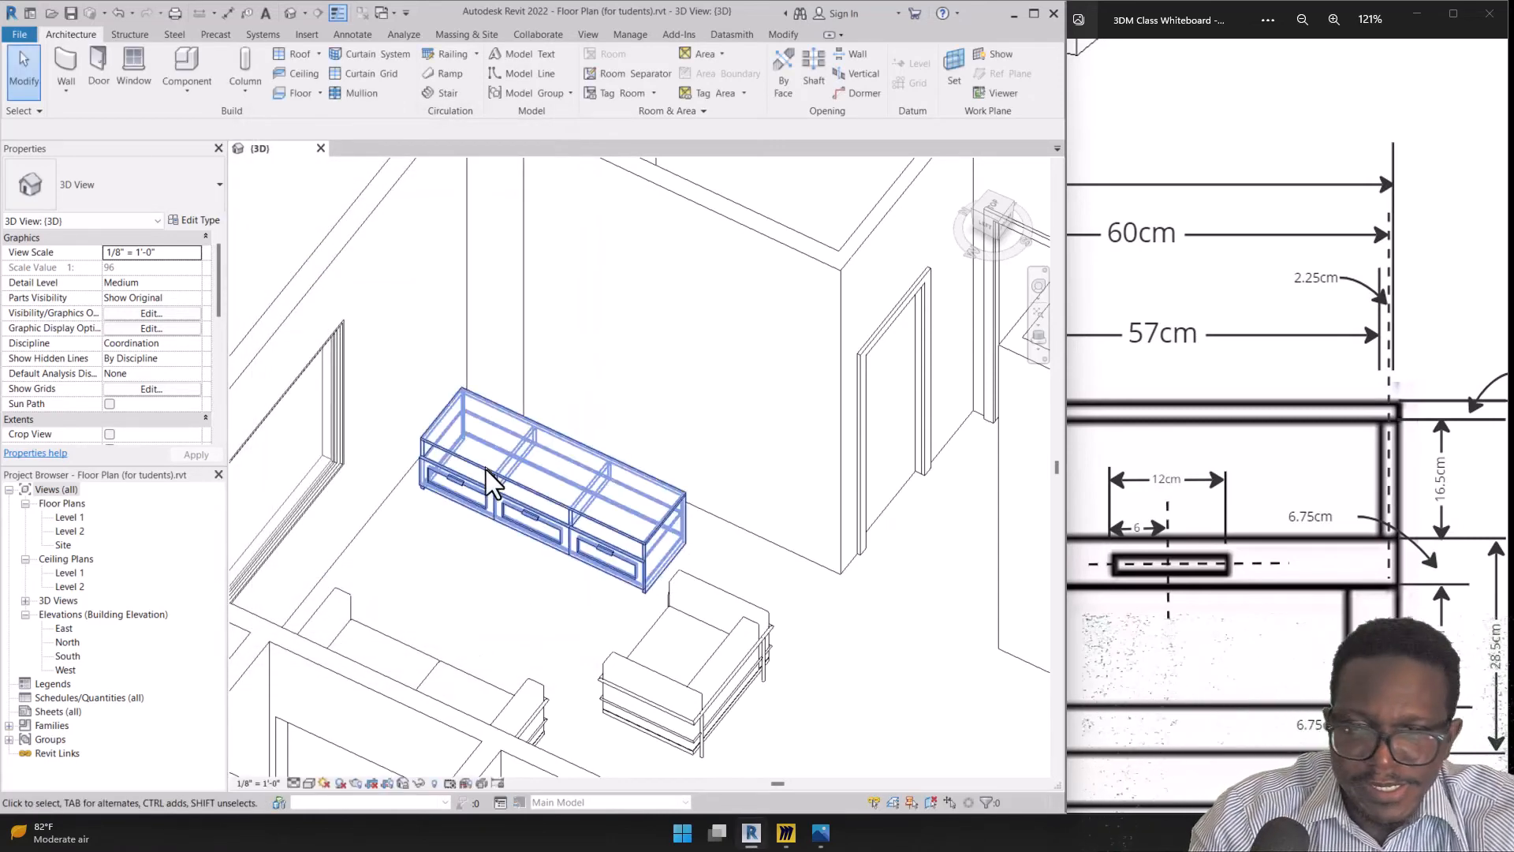
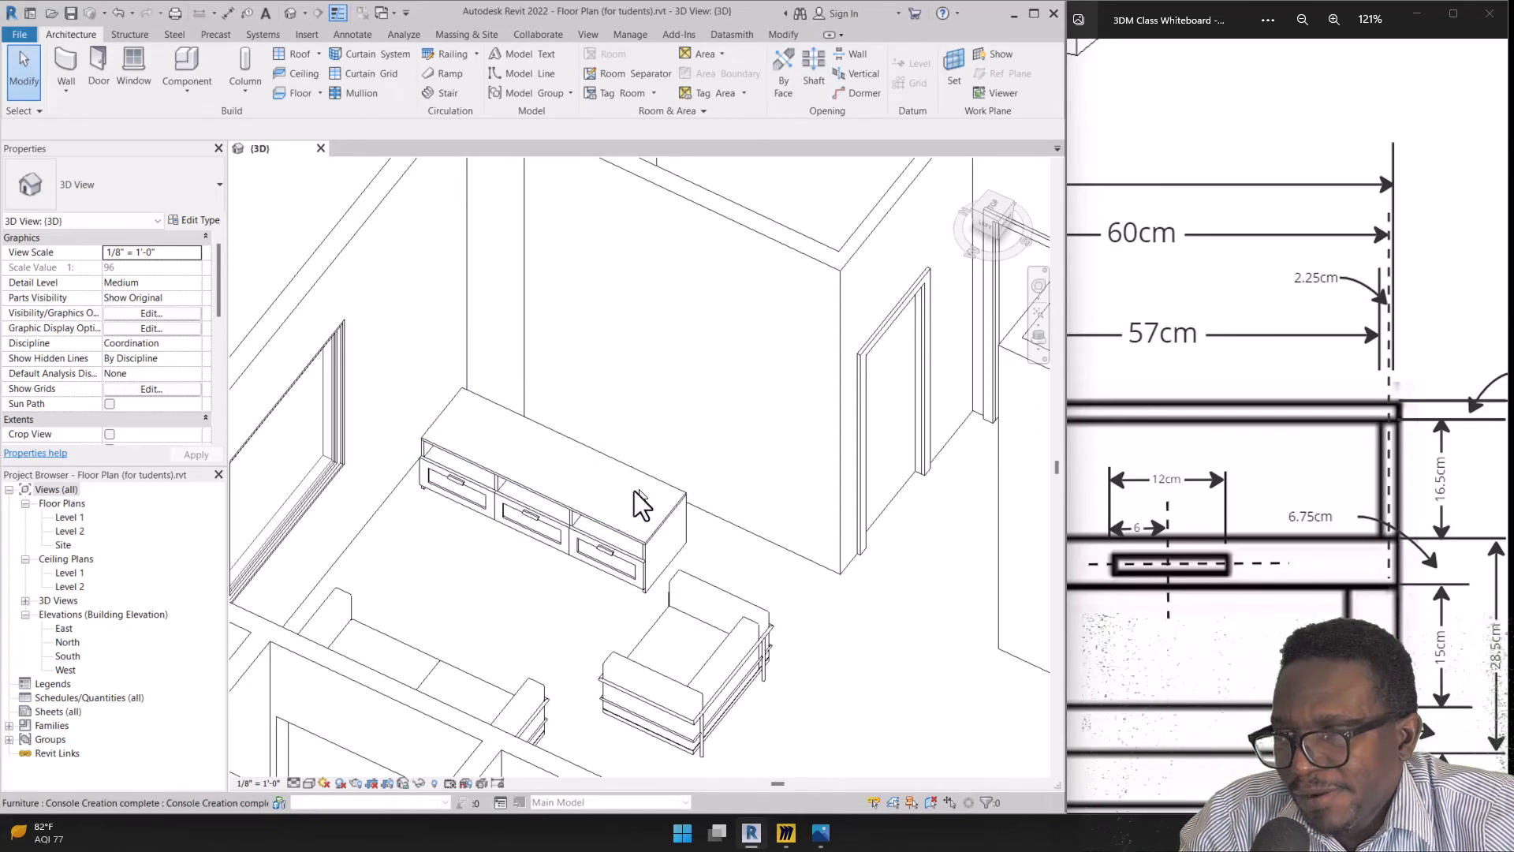
scroll(520, 541, "up", 5)
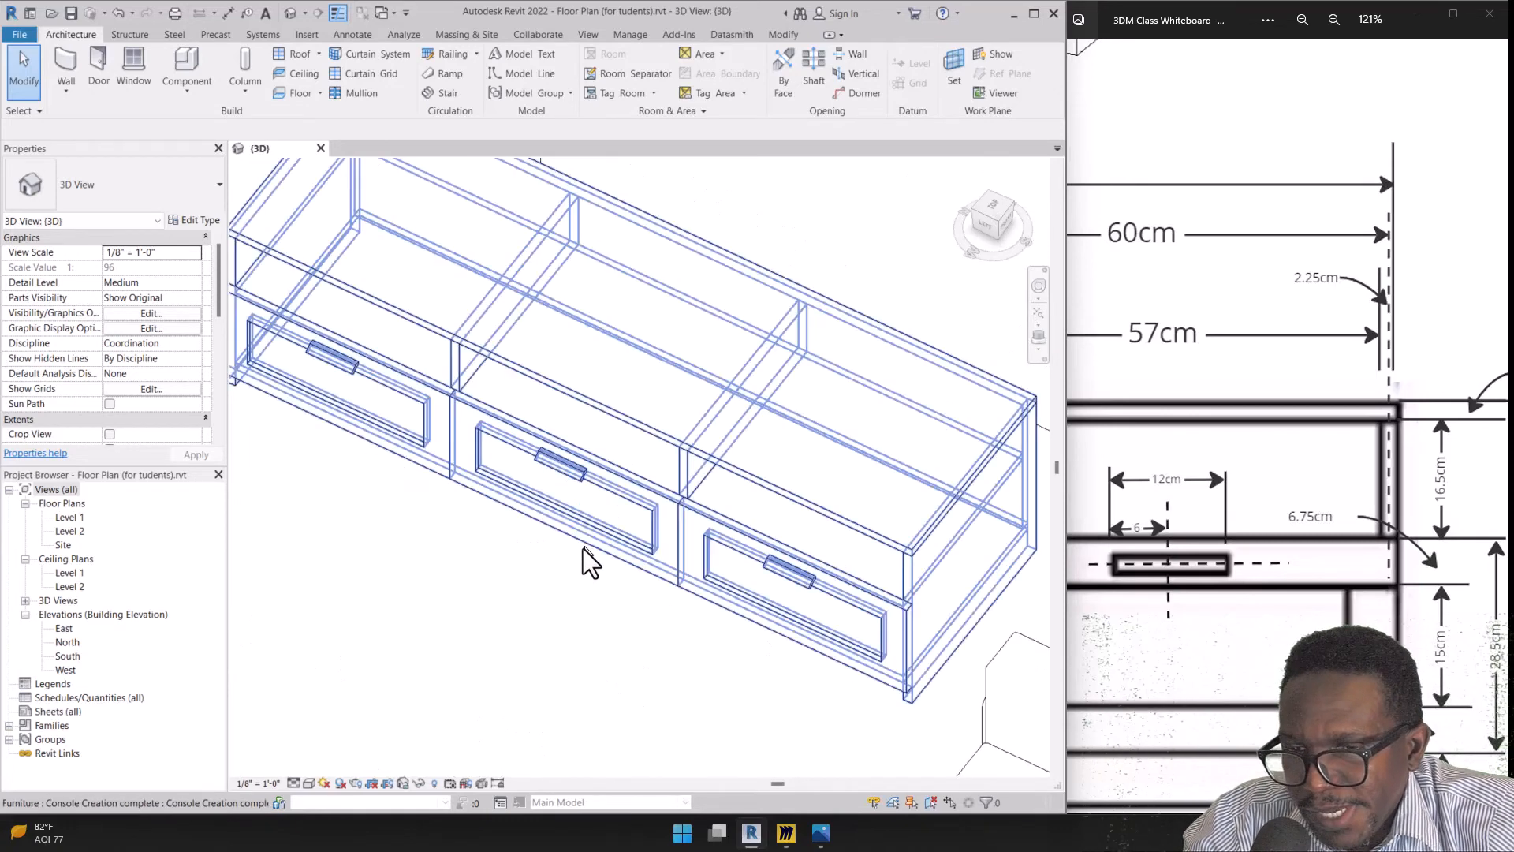
key("ctrl+2")
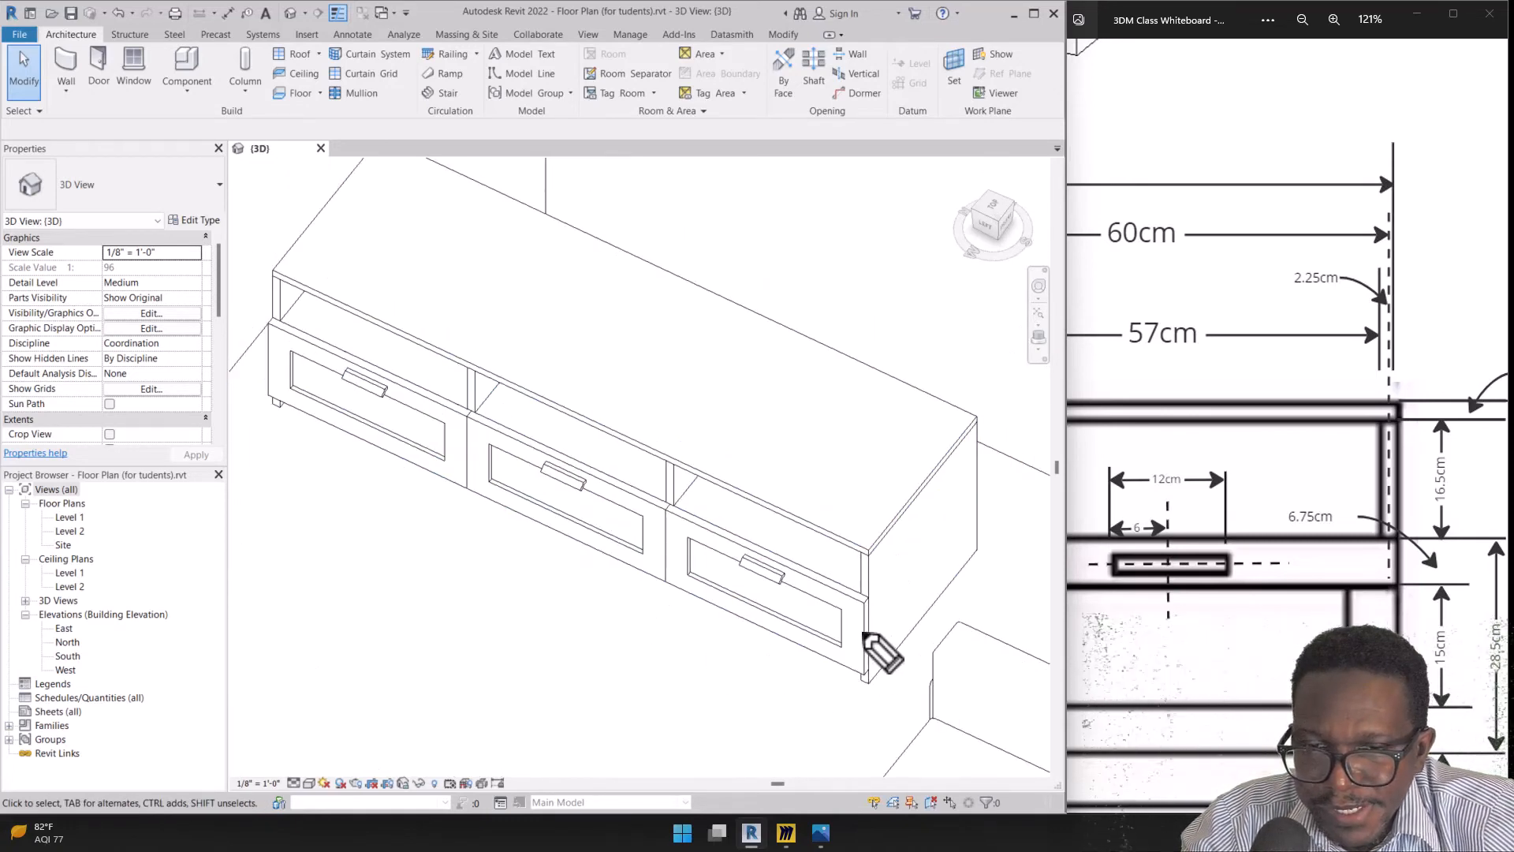
left_click_drag(866, 604, 923, 621)
mouse_move(863, 552)
left_mouse_down()
mouse_move(919, 588)
mouse_move(906, 615)
mouse_move(919, 609)
left_mouse_up()
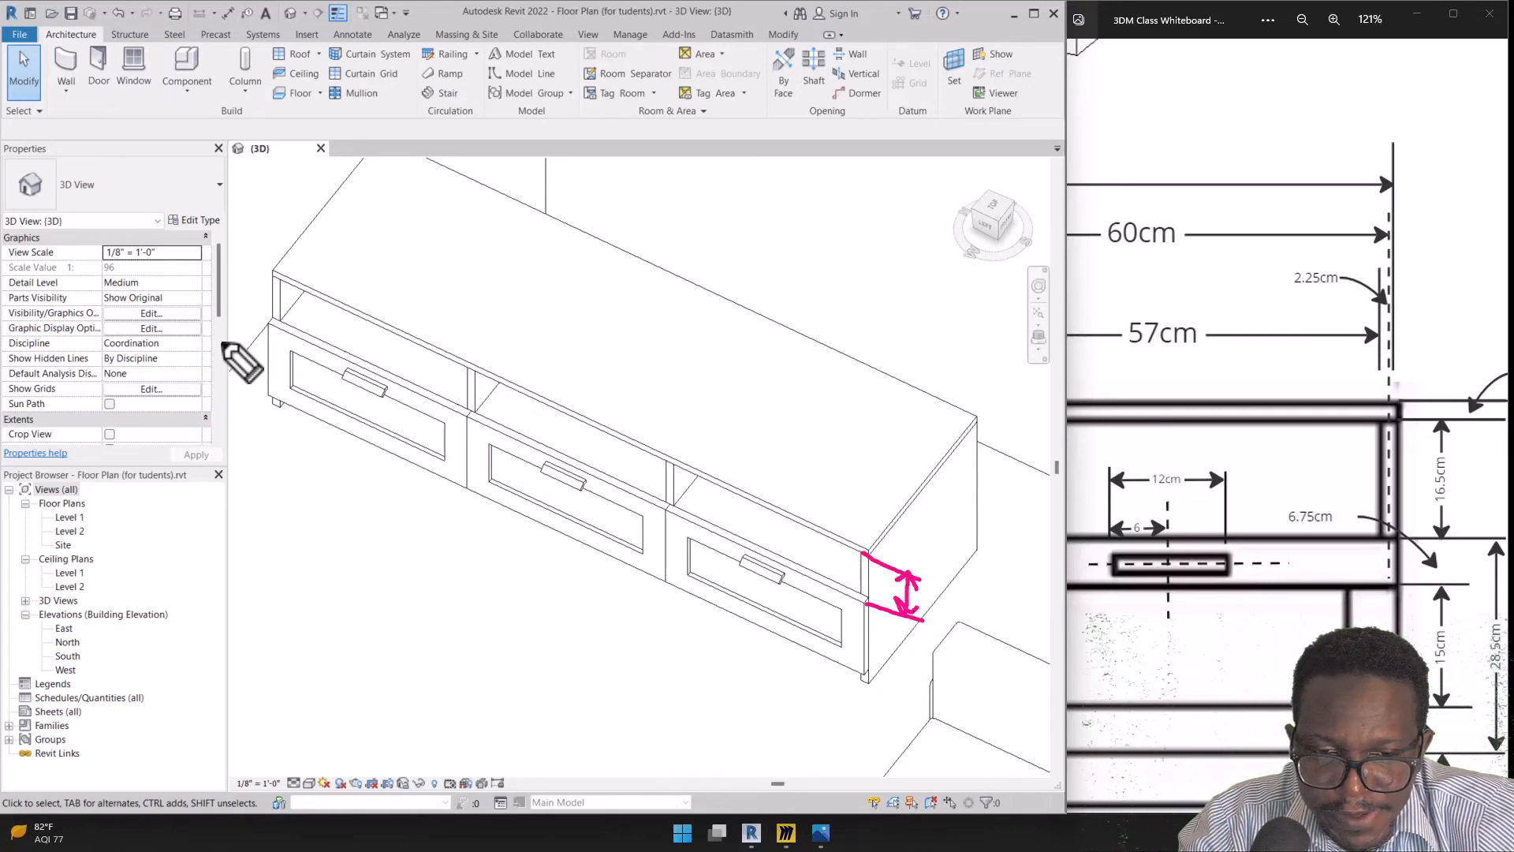
mouse_move(204, 309)
left_mouse_down()
mouse_move(57, 414)
mouse_move(134, 418)
left_mouse_up()
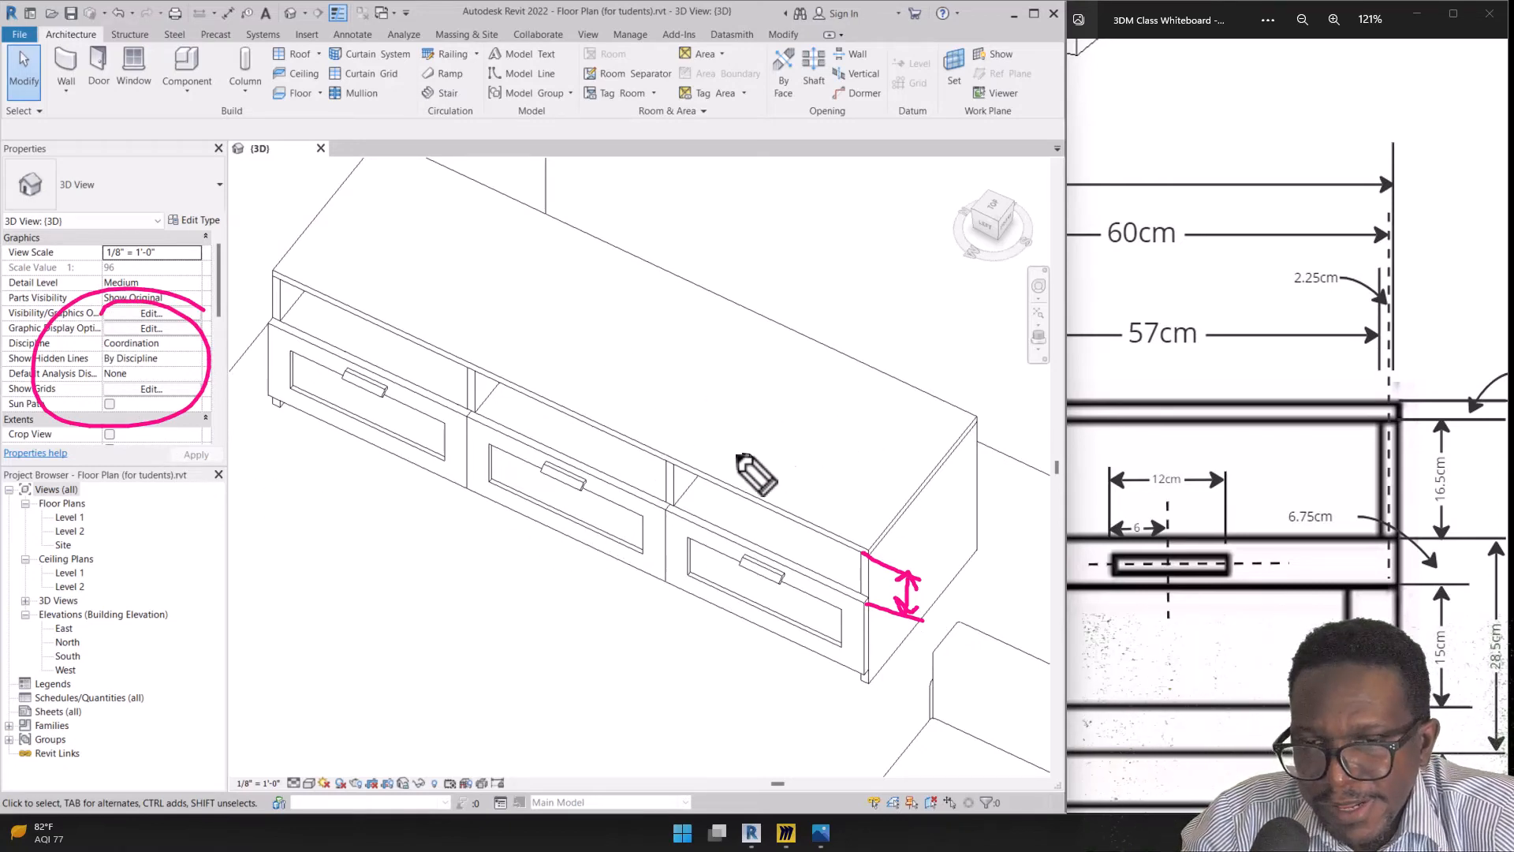
key("ctrl+shift+5")
left_click_drag(172, 248, 171, 429)
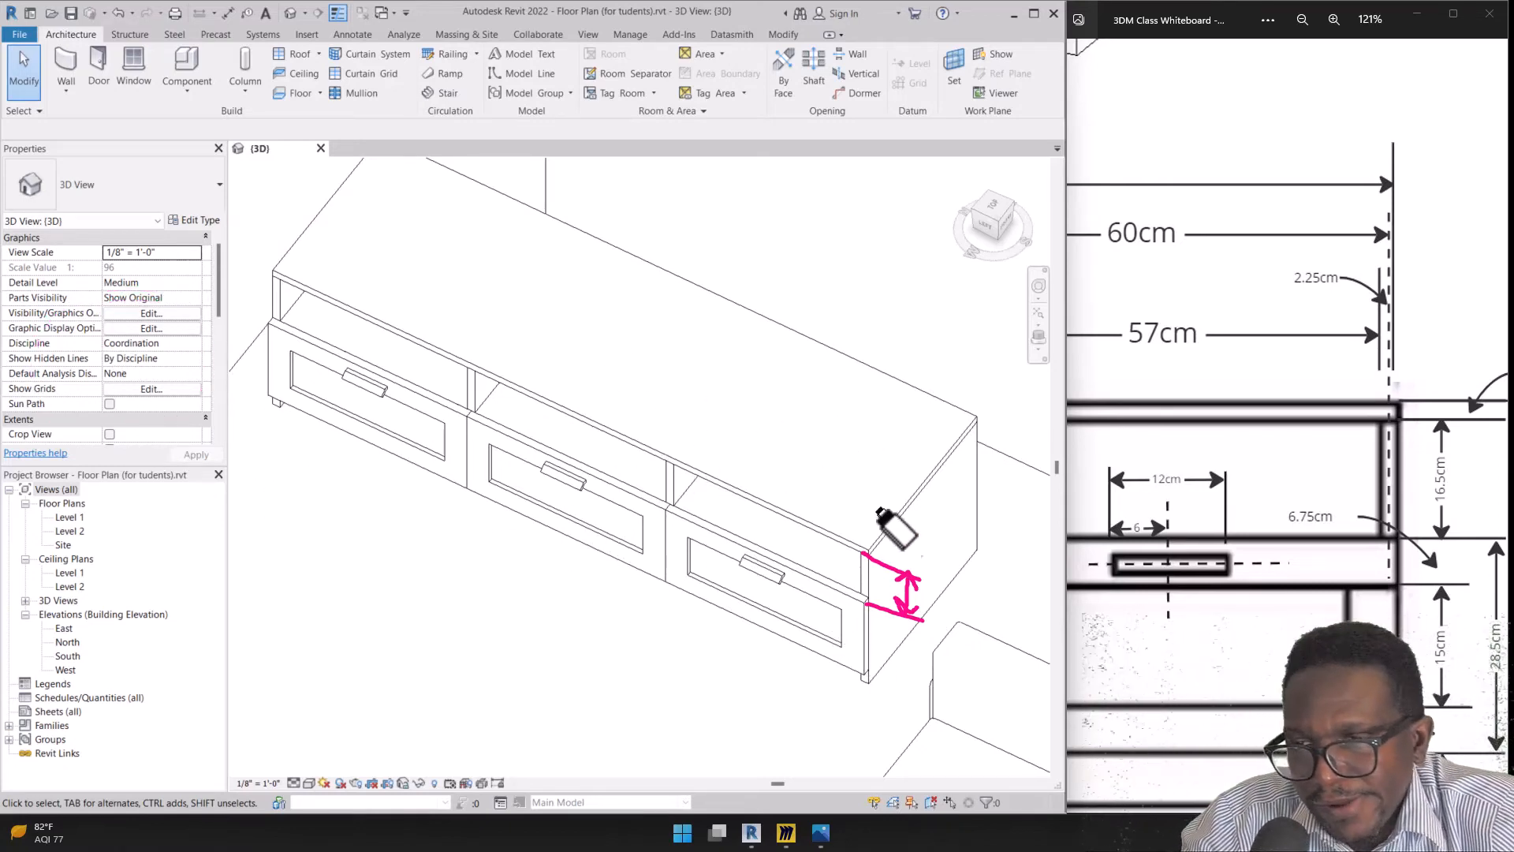
left_click_drag(892, 525, 934, 655)
scroll(576, 533, "down", 5)
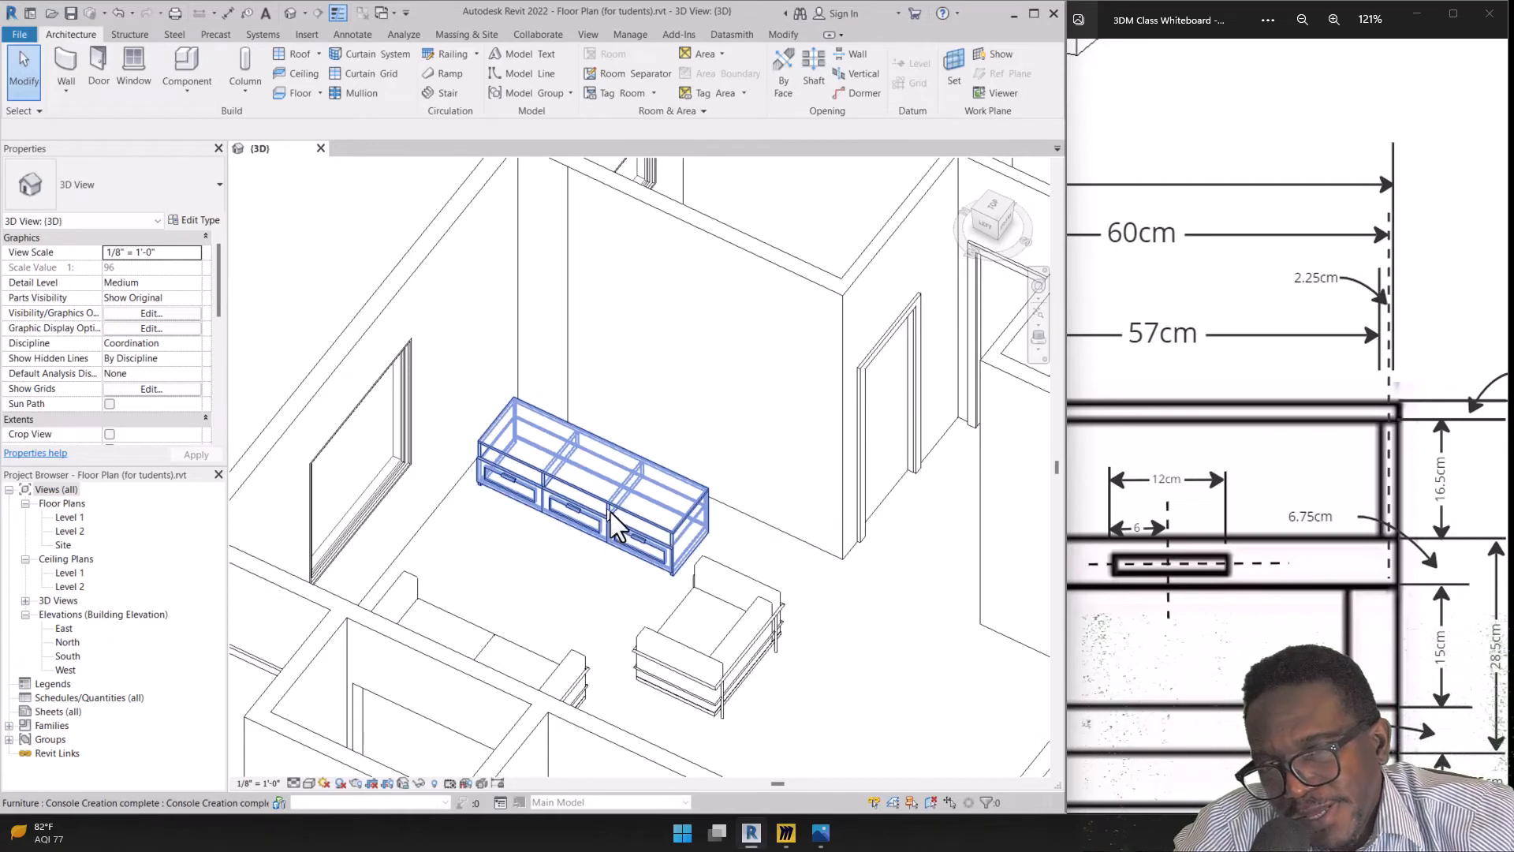
Open the placed console's family for editing and show the whole console in its Front elevation
left_click(607, 532)
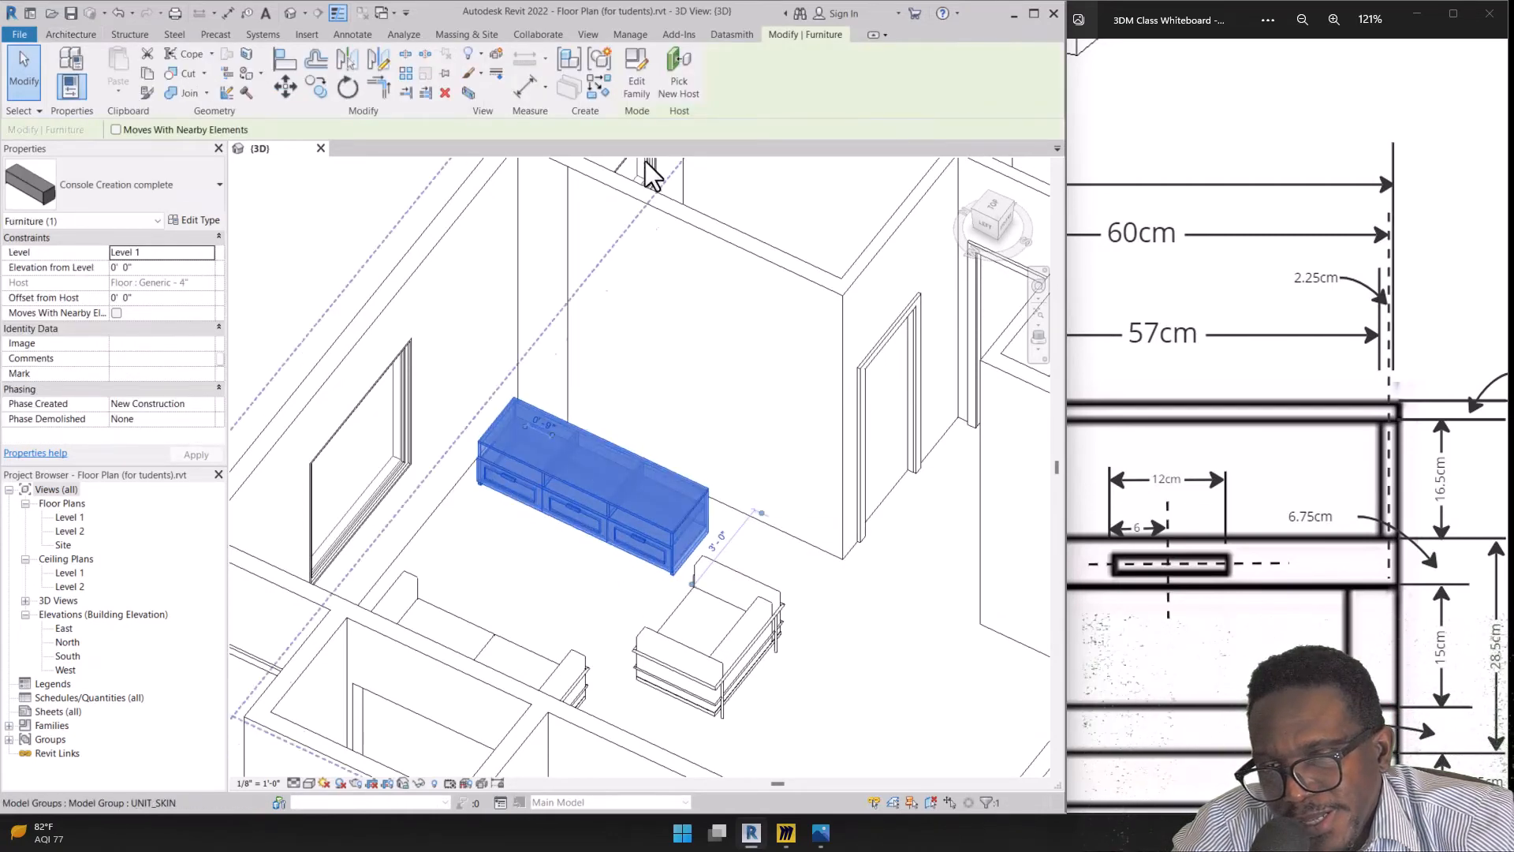
left_click(646, 92)
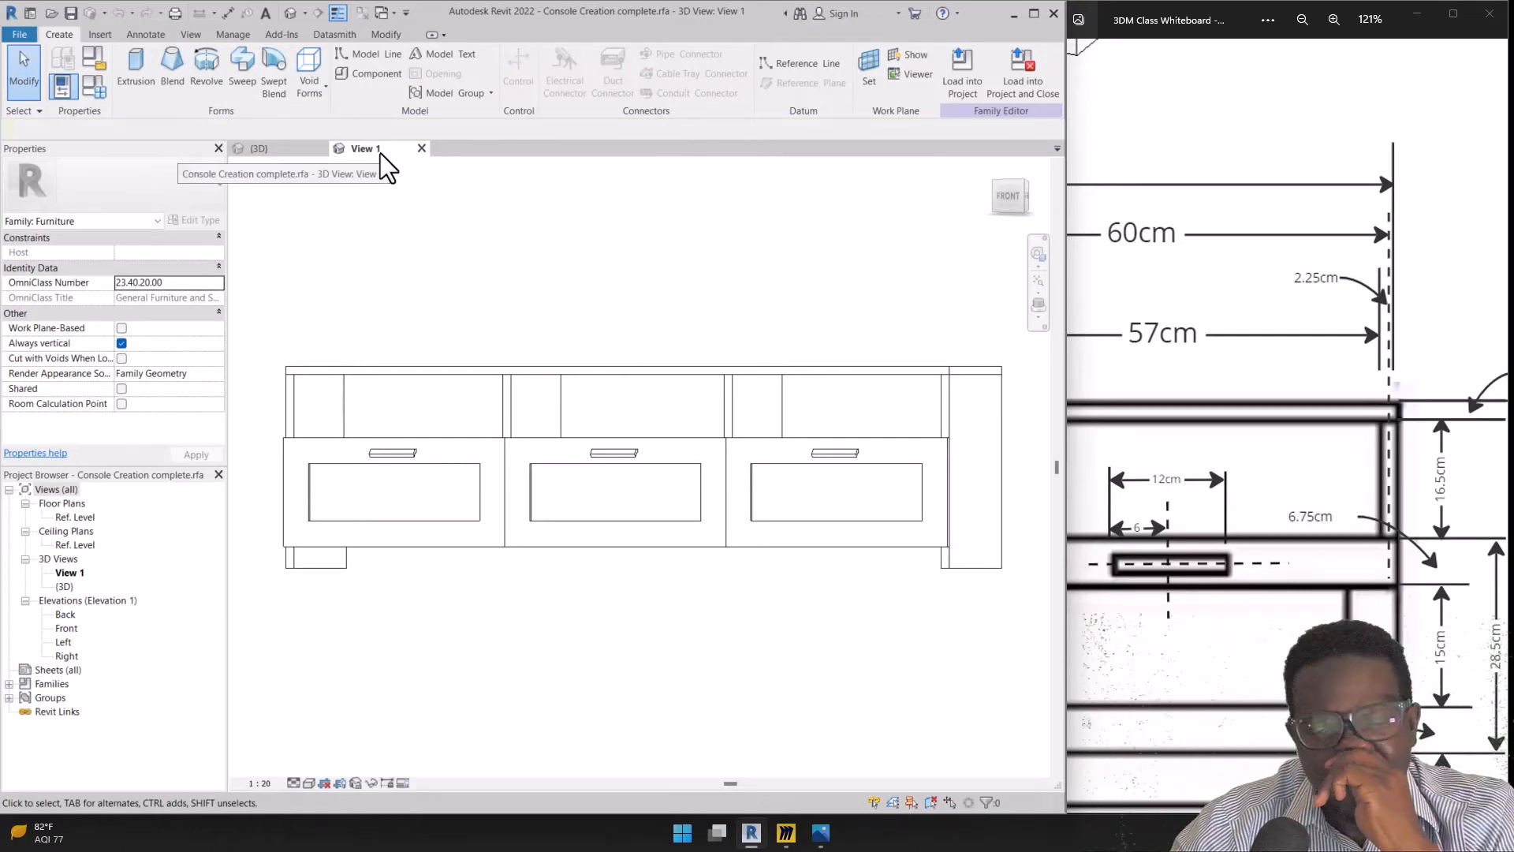
middle_click_drag(524, 304, 531, 296, "shift")
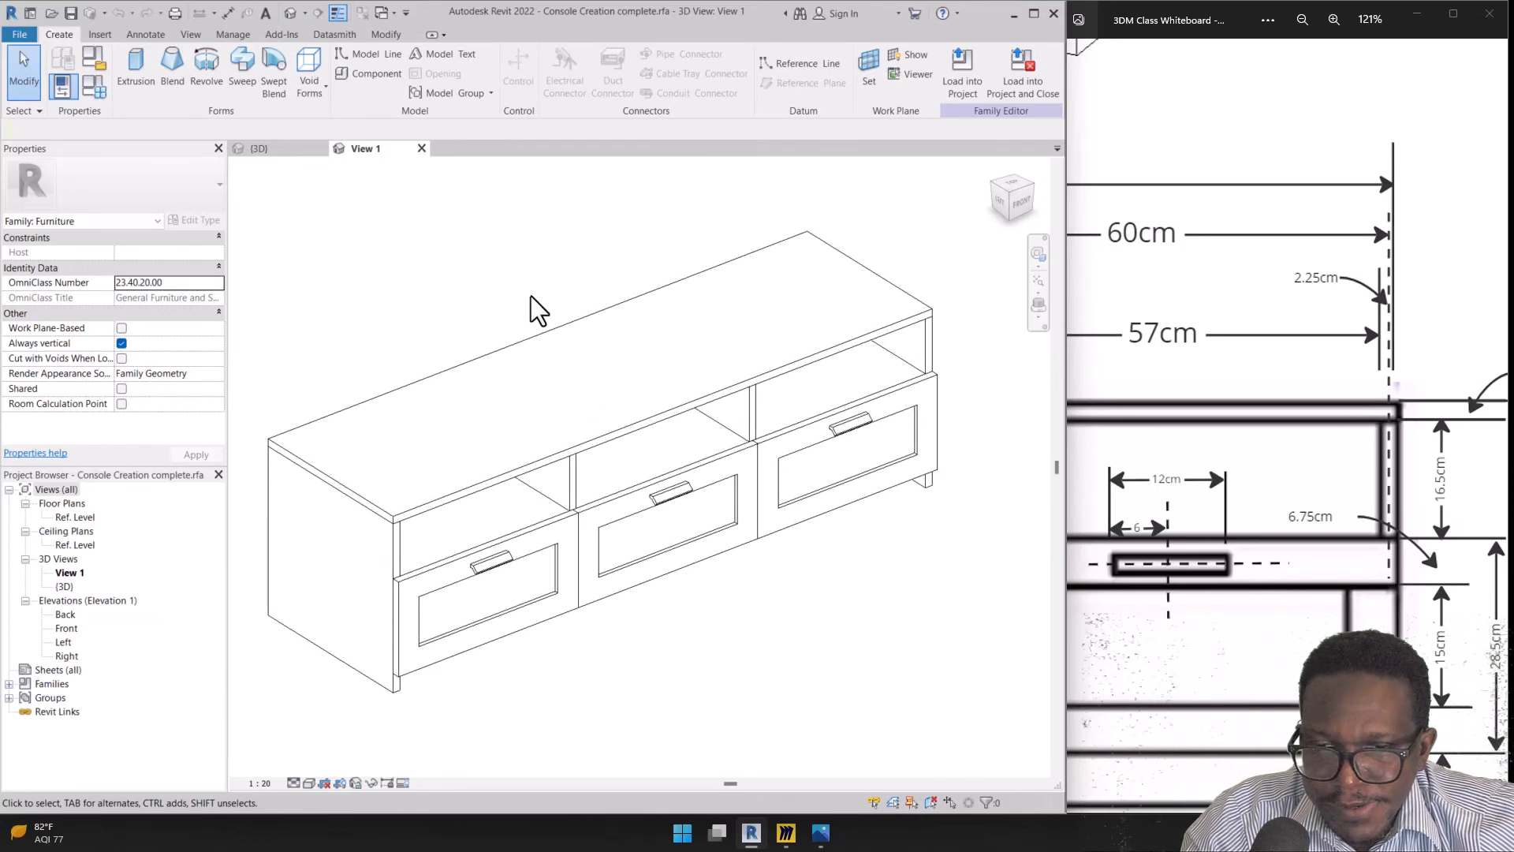
double_click(73, 633)
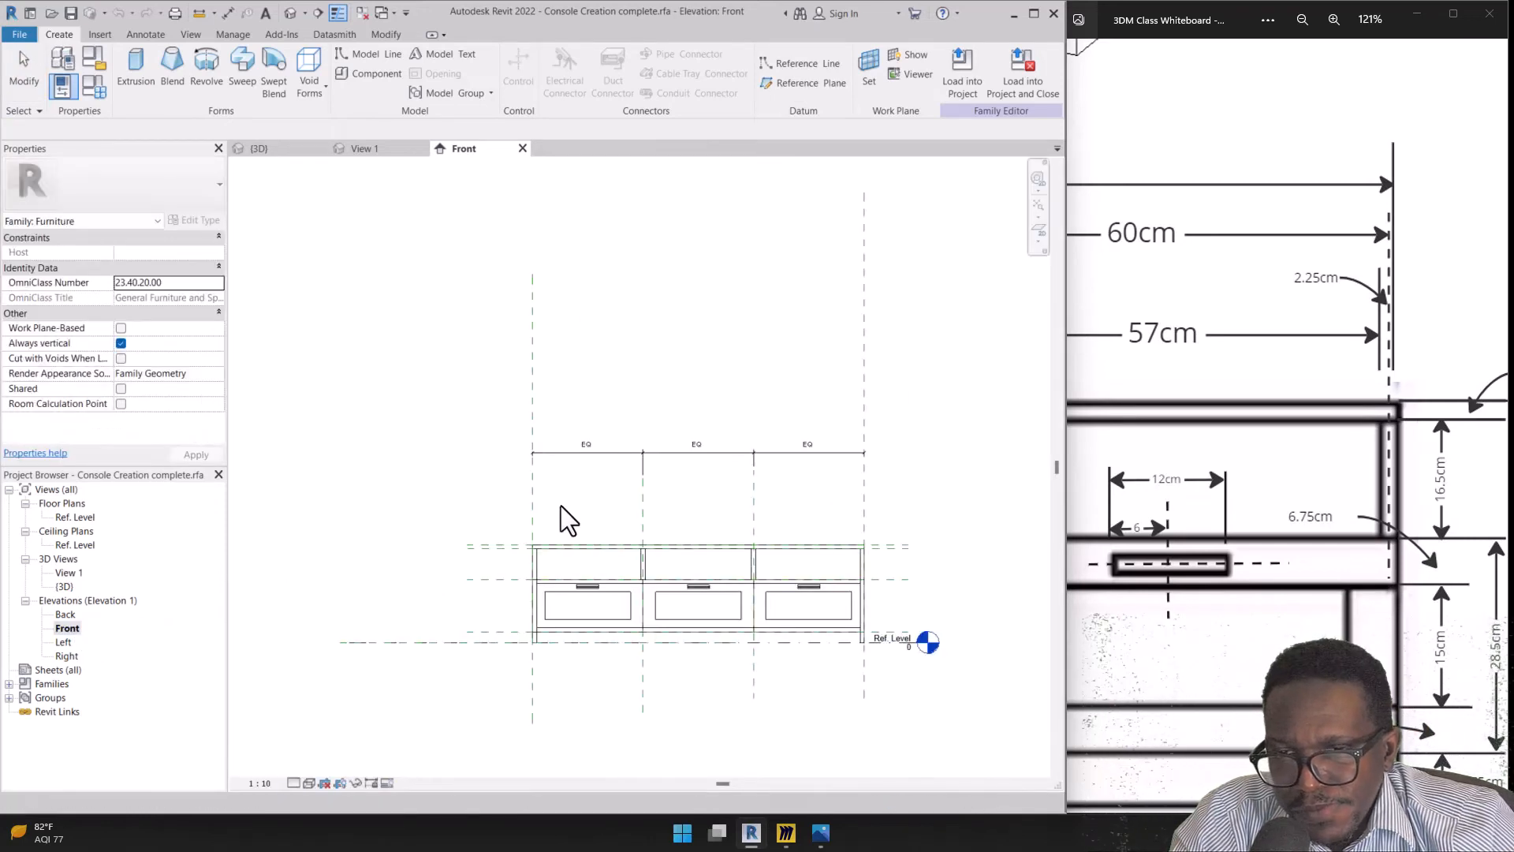
scroll(594, 623, "up", 3)
scroll(683, 583, "down", 3)
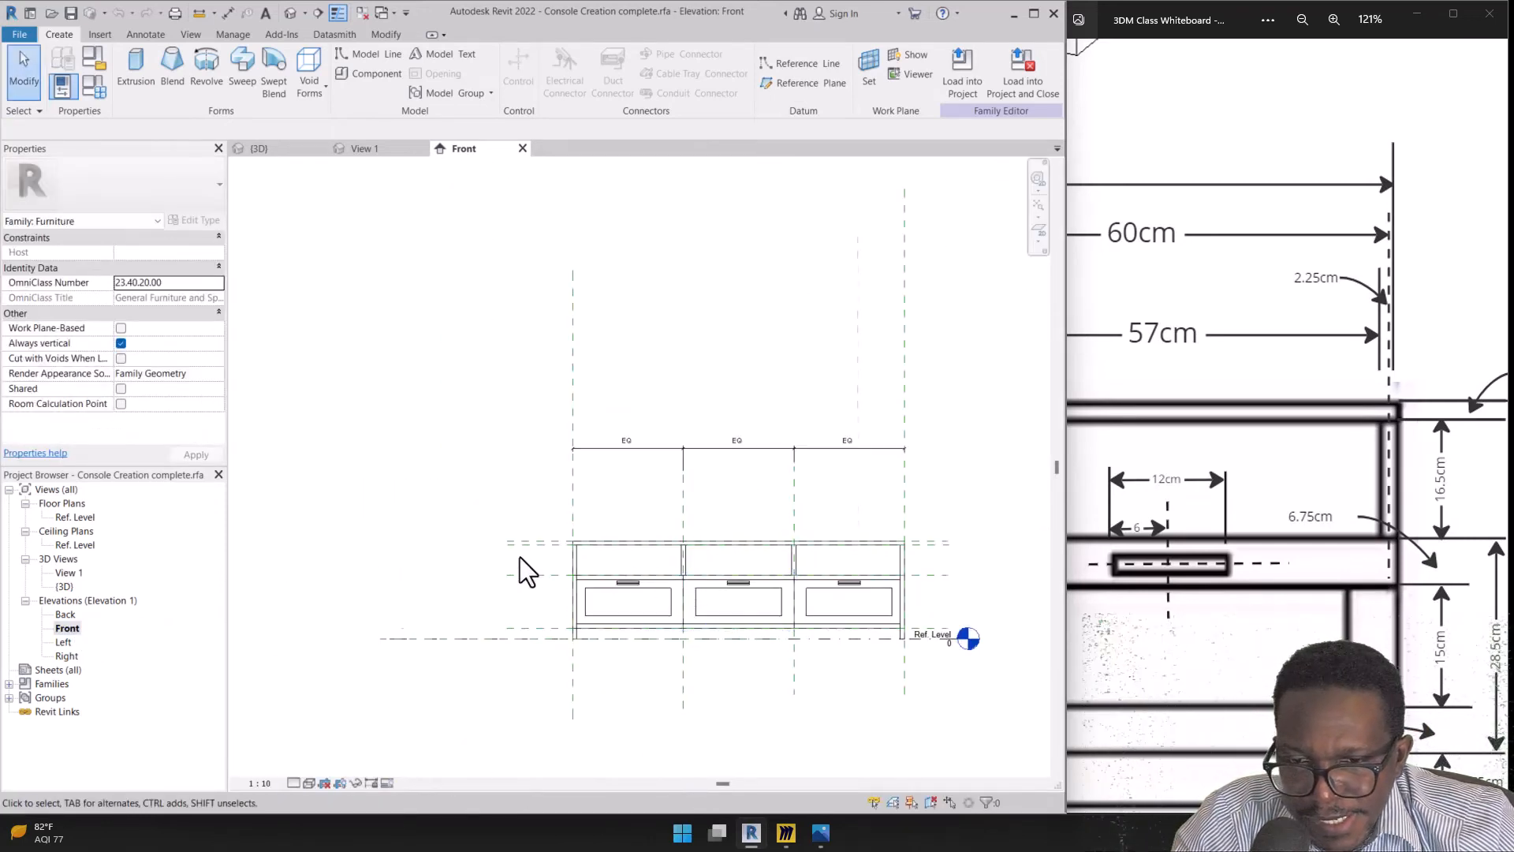
scroll(522, 562, "up", 2)
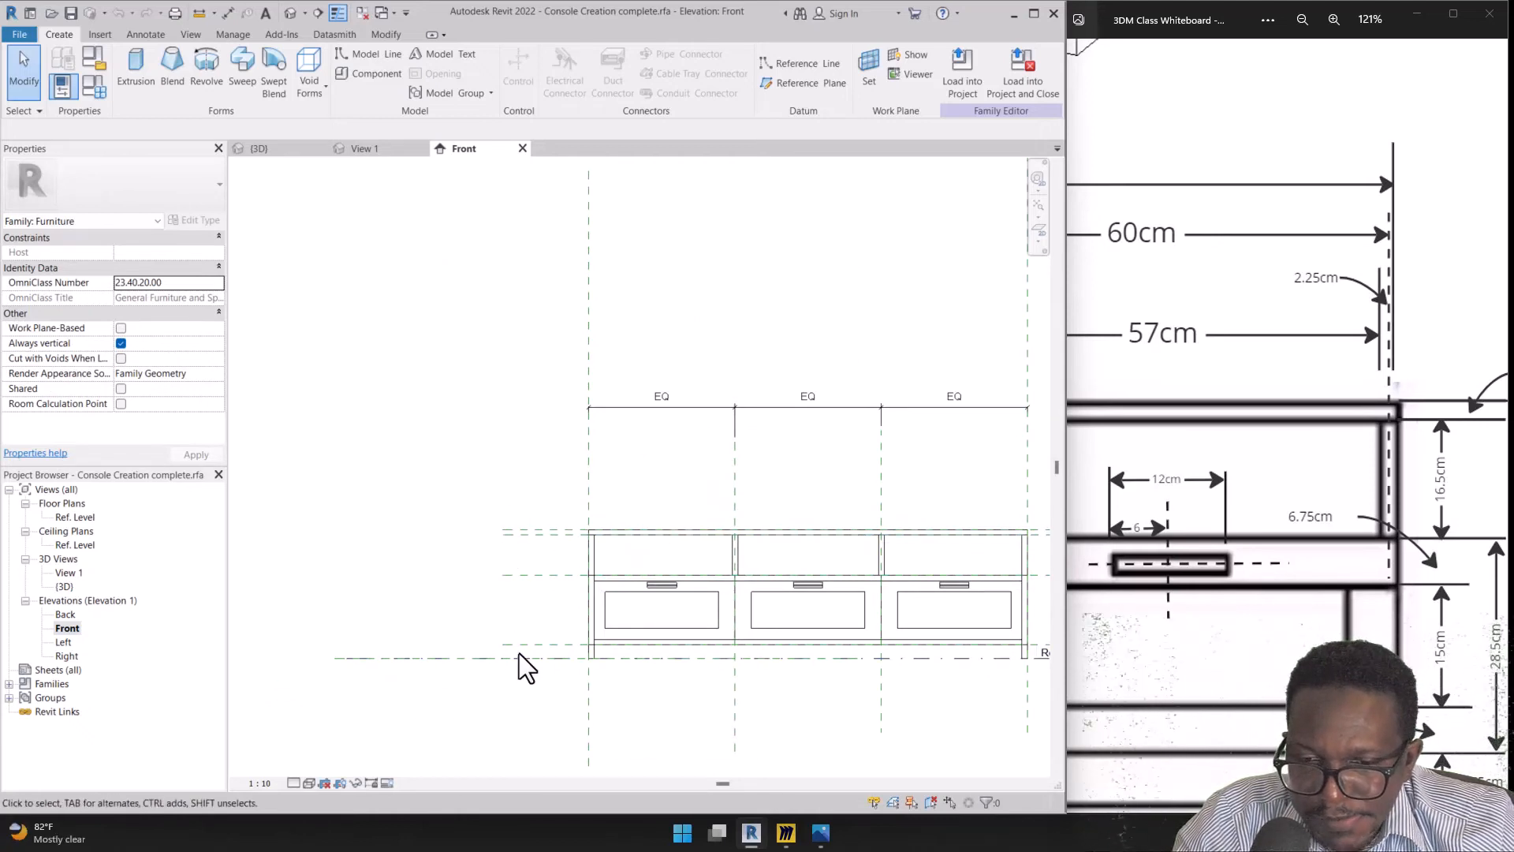
middle_click_drag(553, 597, 507, 565)
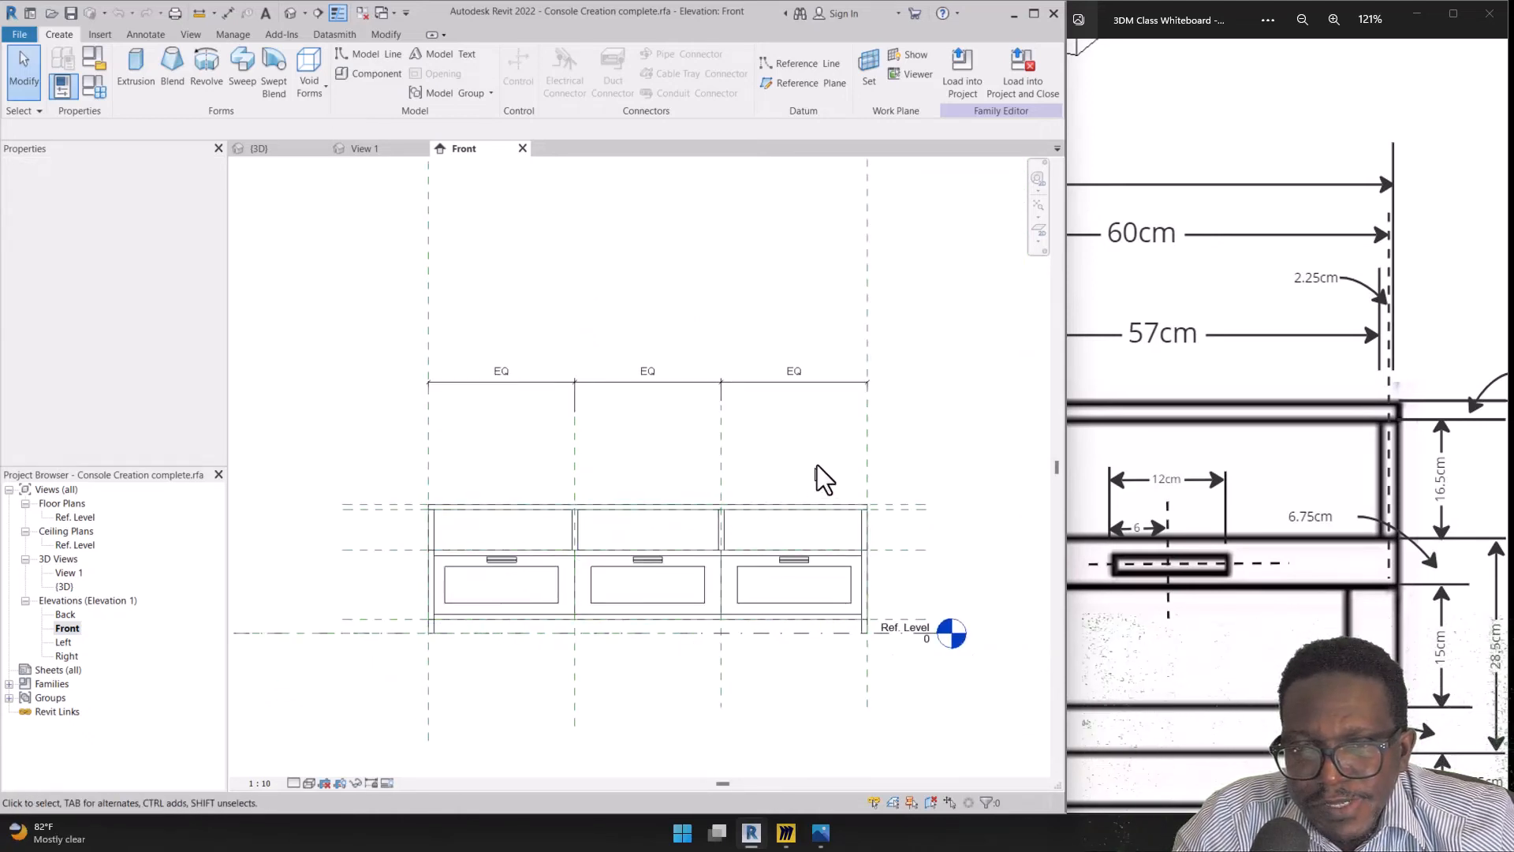
Try to widen the console by moving its right end reference plane outward, and undo the move
scroll(818, 465, "down", 2)
left_click(843, 356)
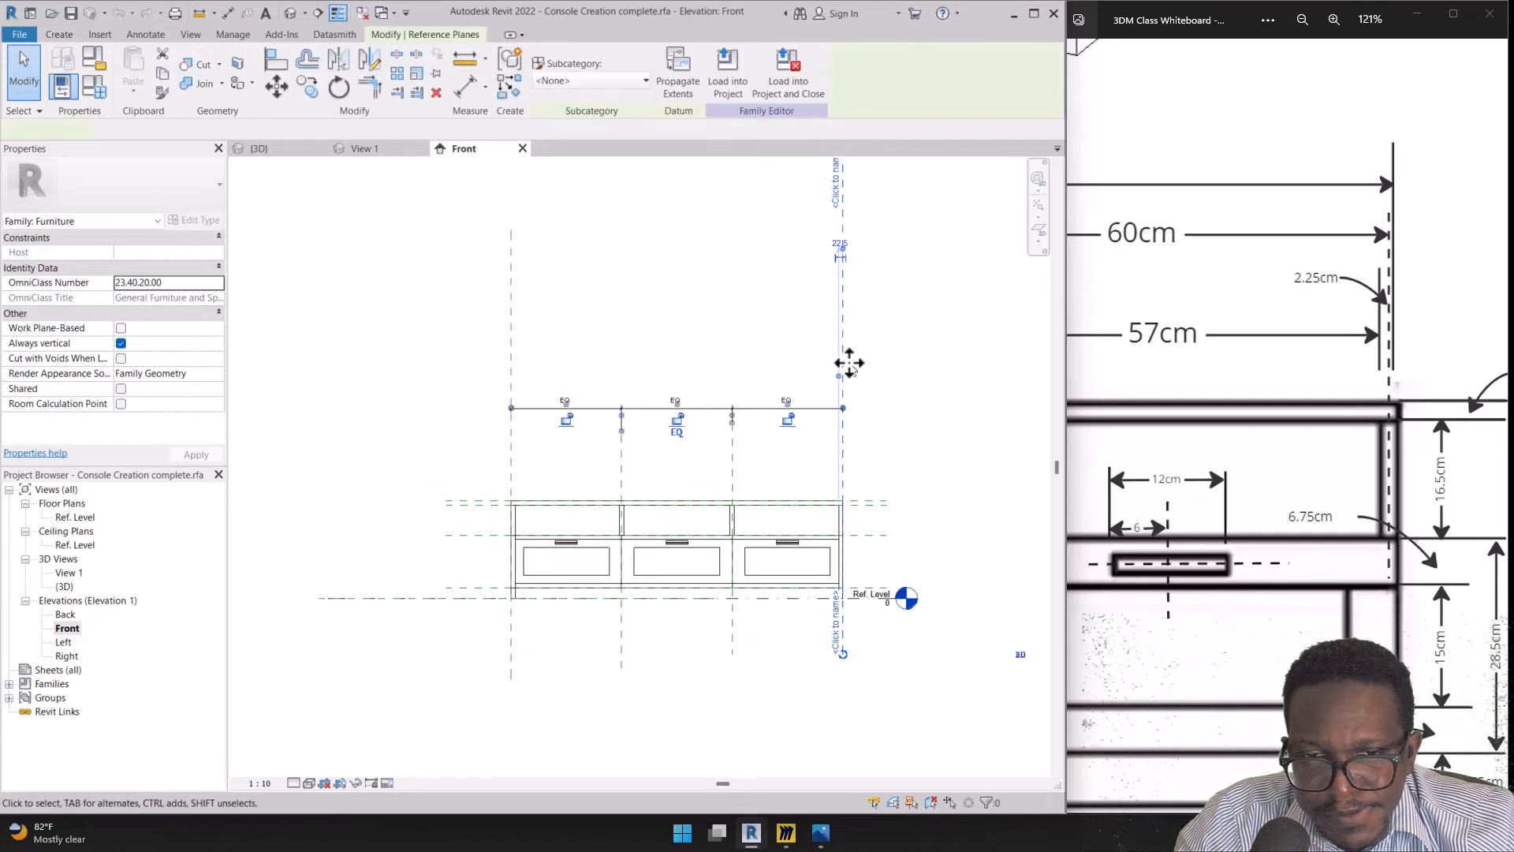
left_click_drag(848, 356, 908, 358)
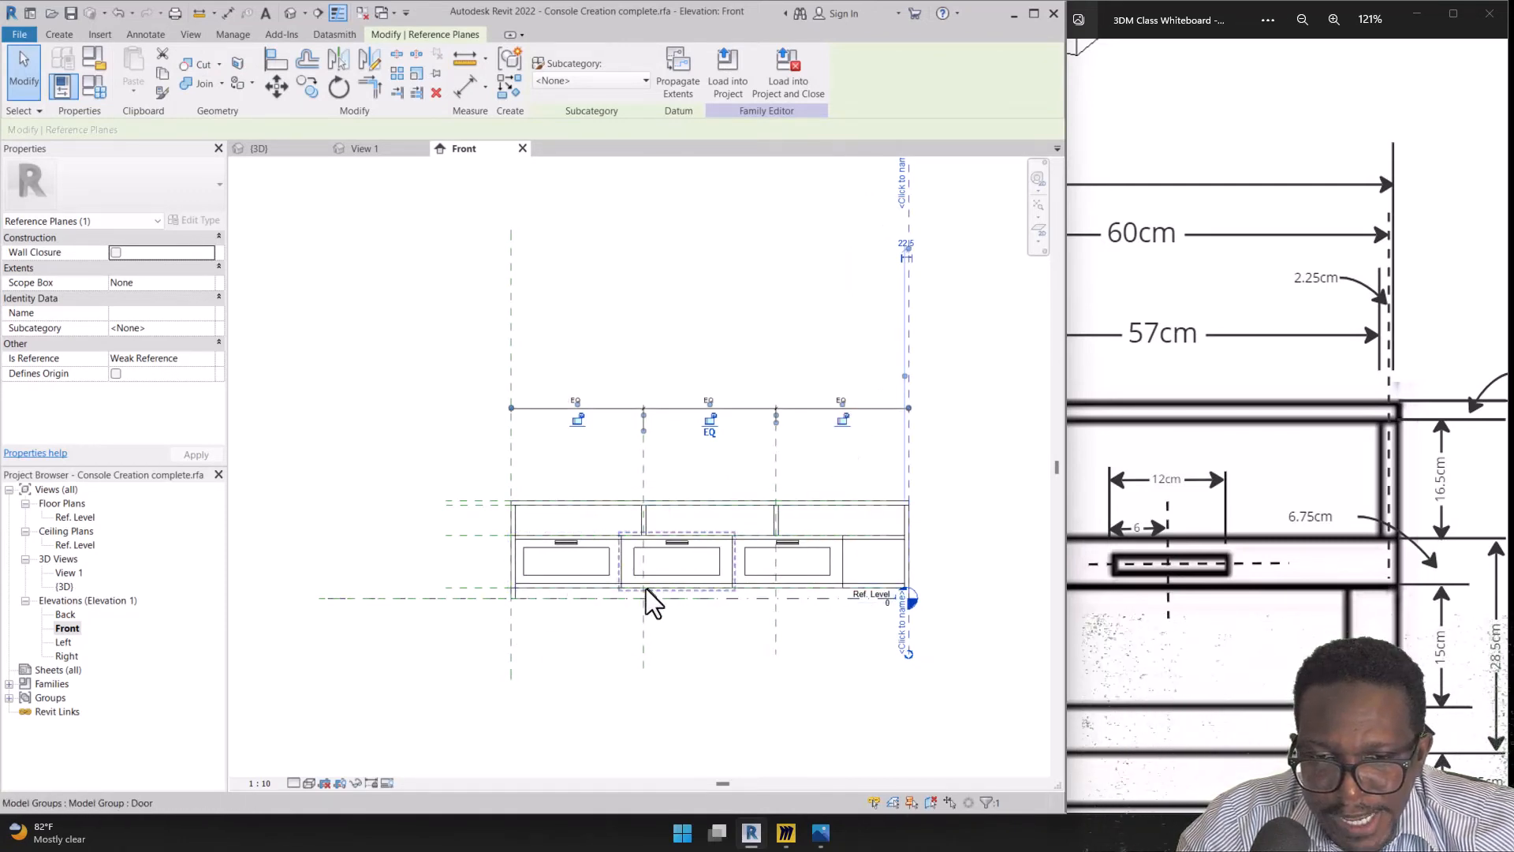
key("ctrl+z")
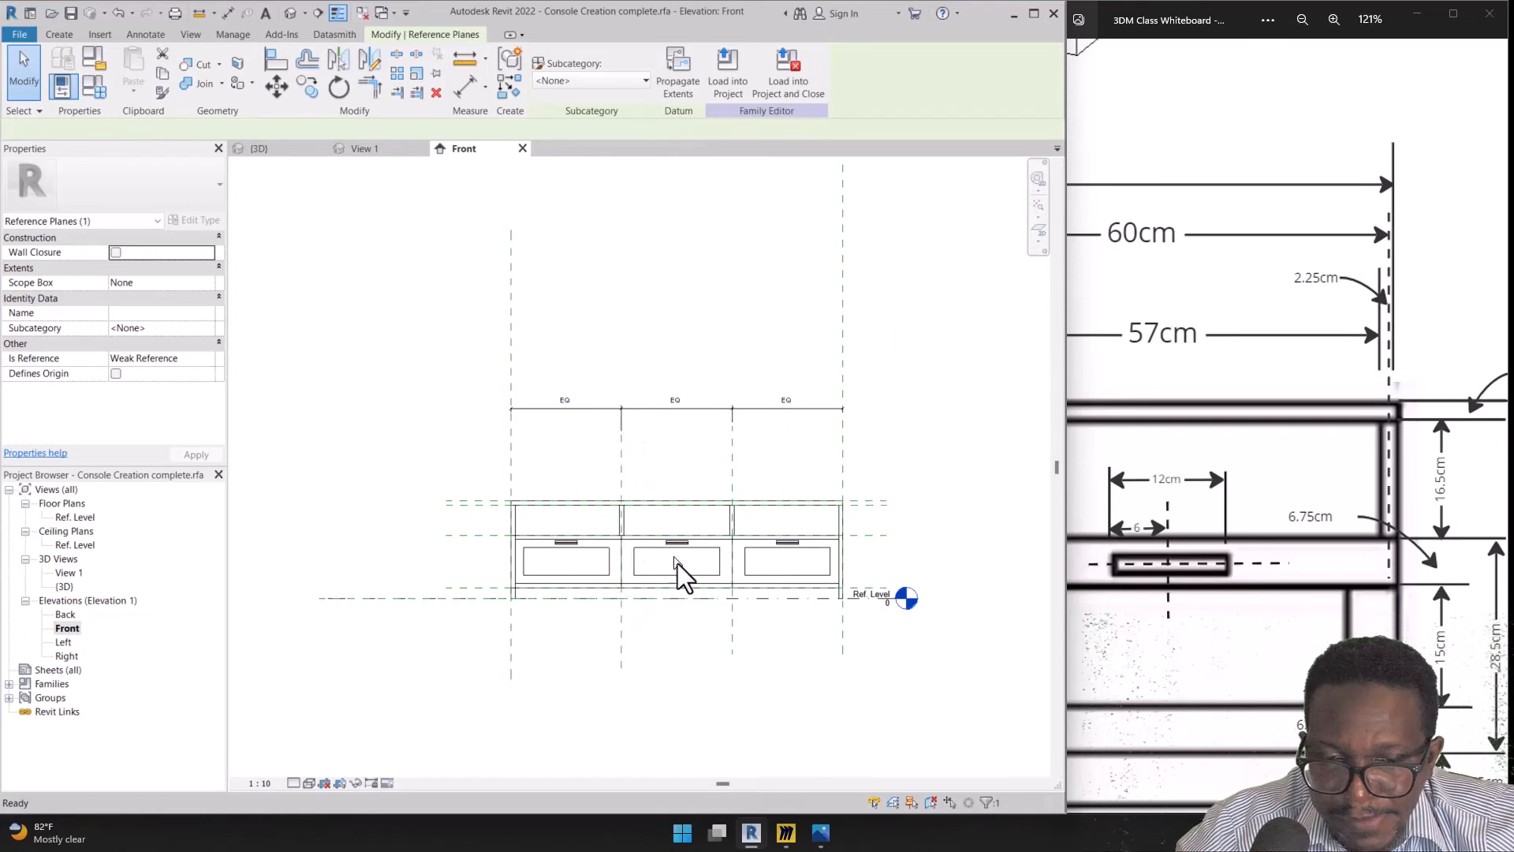
Examine the open shelf height between the console top and the drawers in the Front elevation
scroll(470, 544, "up", 3)
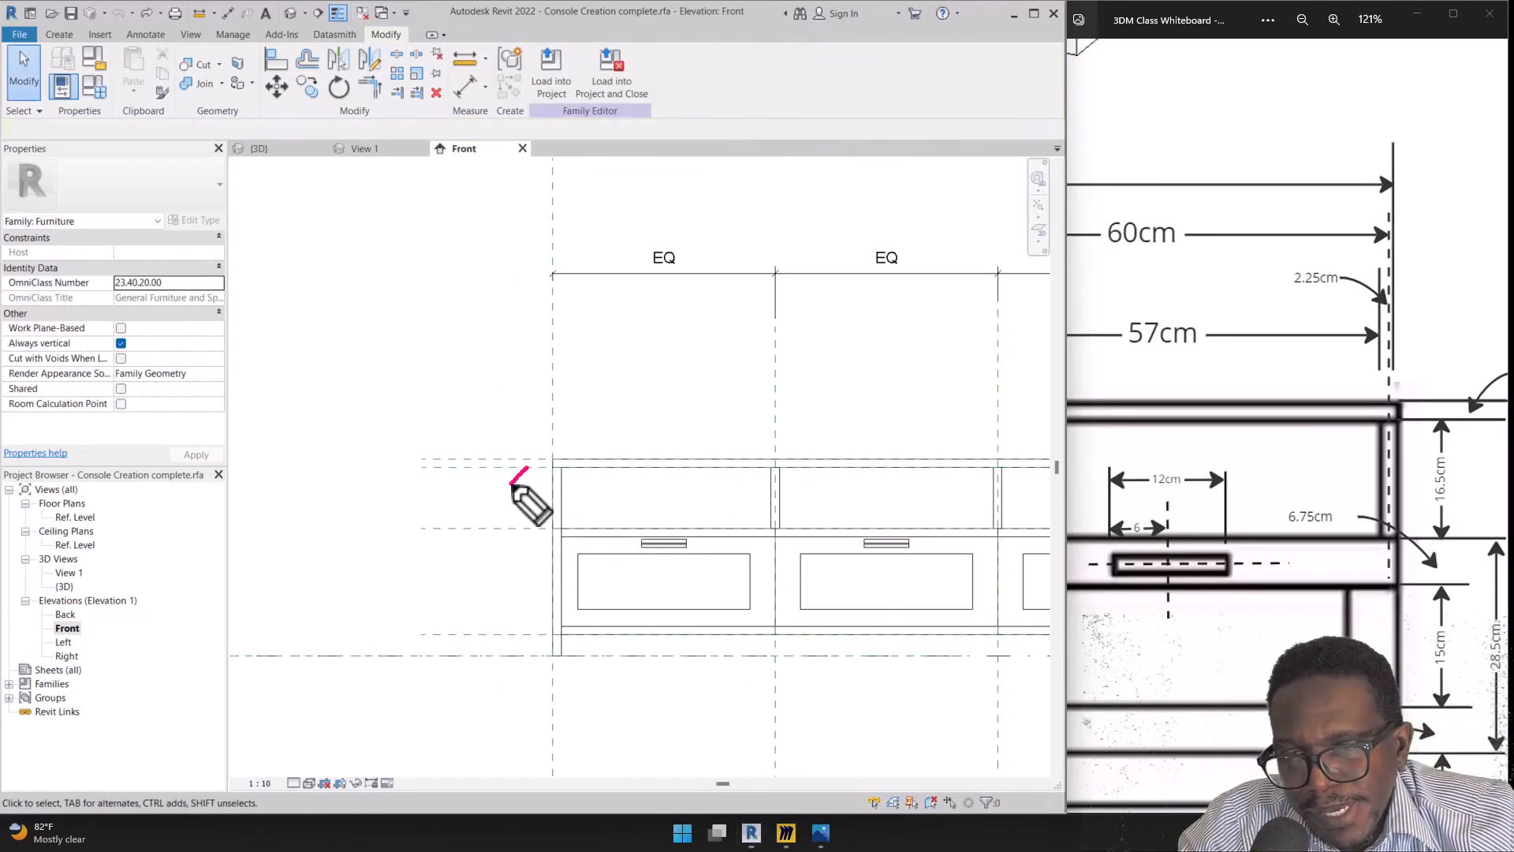
mouse_move(511, 481)
left_mouse_down()
mouse_move(530, 479)
mouse_move(520, 518)
left_mouse_up()
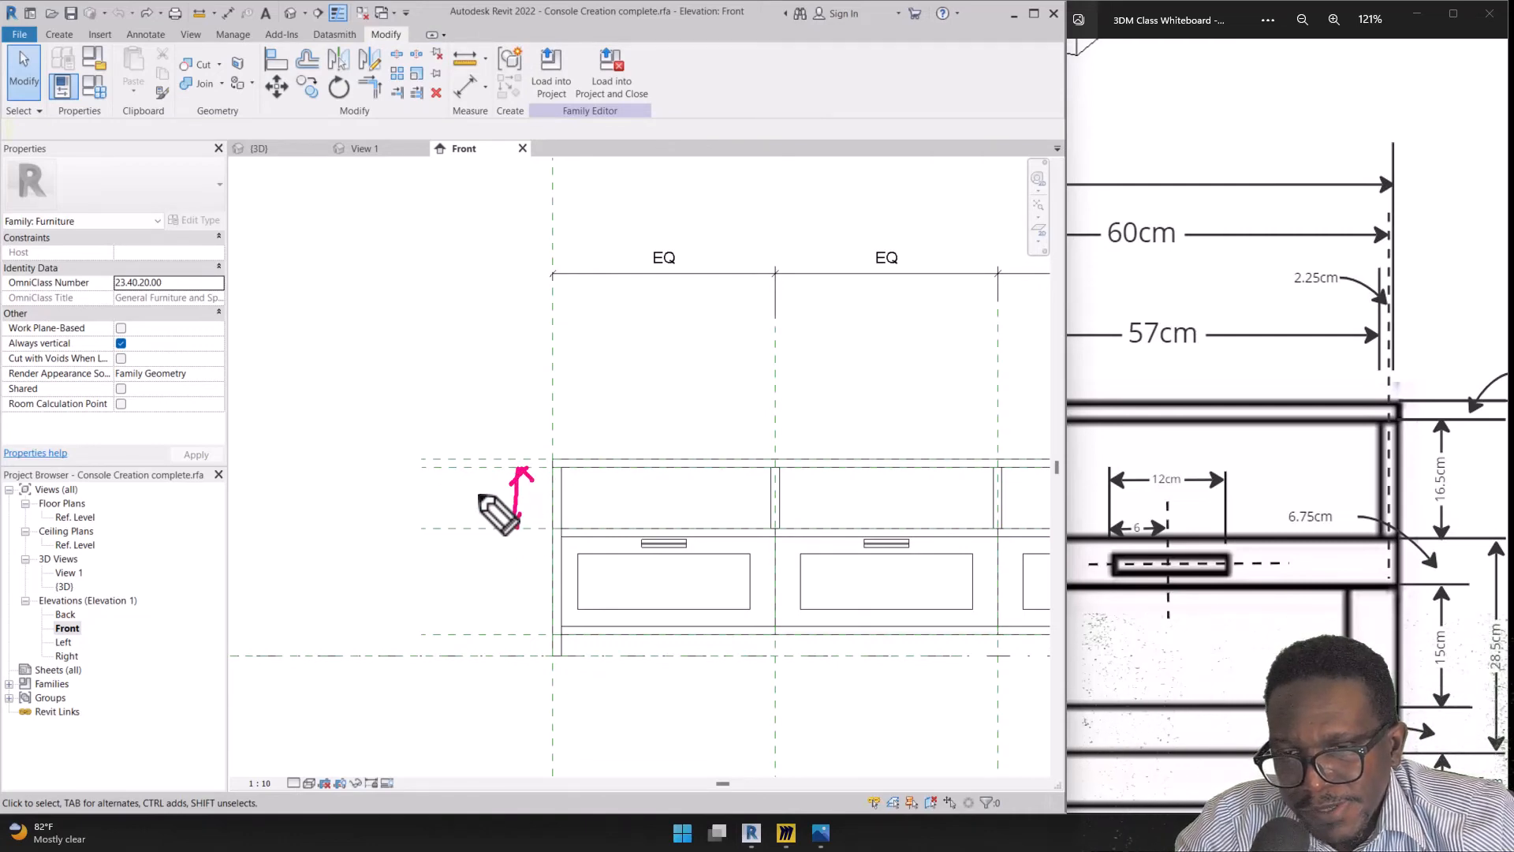
left_click_drag(483, 503, 506, 491)
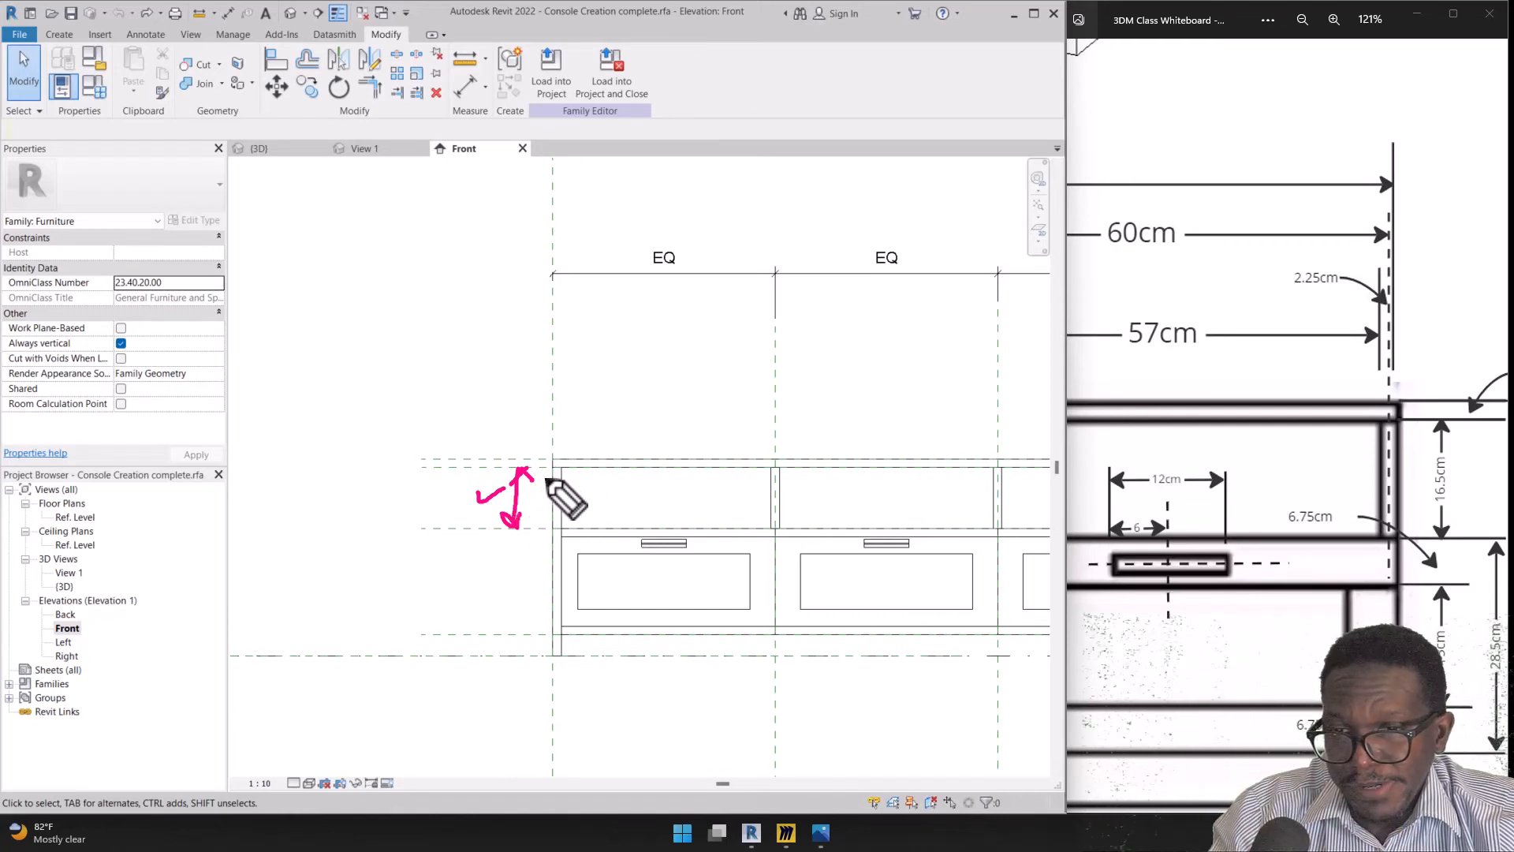
mouse_move(615, 481)
left_mouse_down()
mouse_move(603, 400)
mouse_move(623, 422)
left_mouse_up()
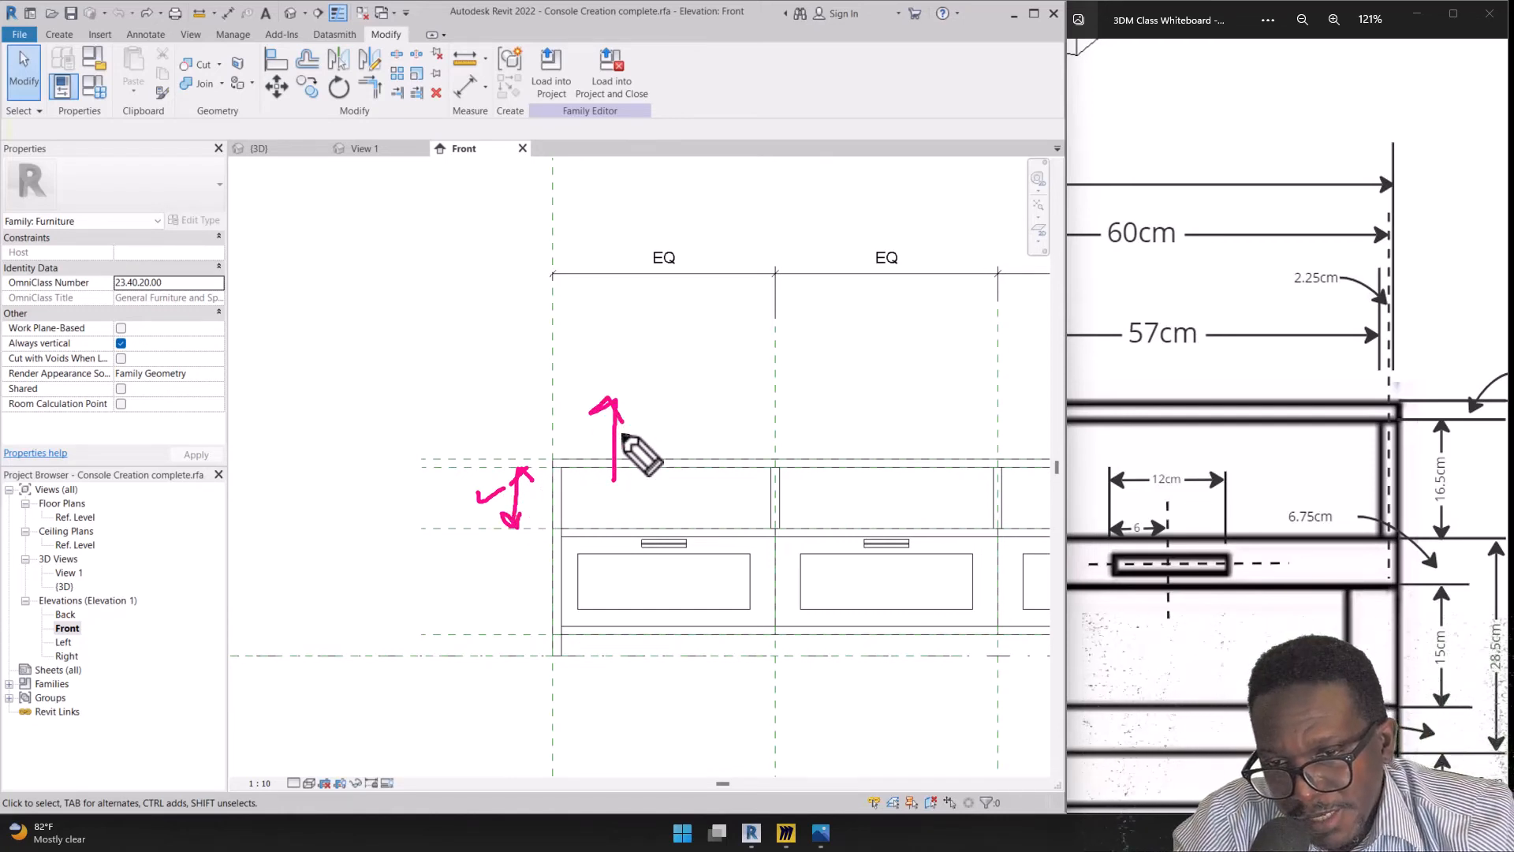
mouse_move(513, 412)
left_mouse_down()
mouse_move(551, 474)
mouse_move(493, 494)
mouse_move(552, 521)
mouse_move(574, 407)
left_mouse_up()
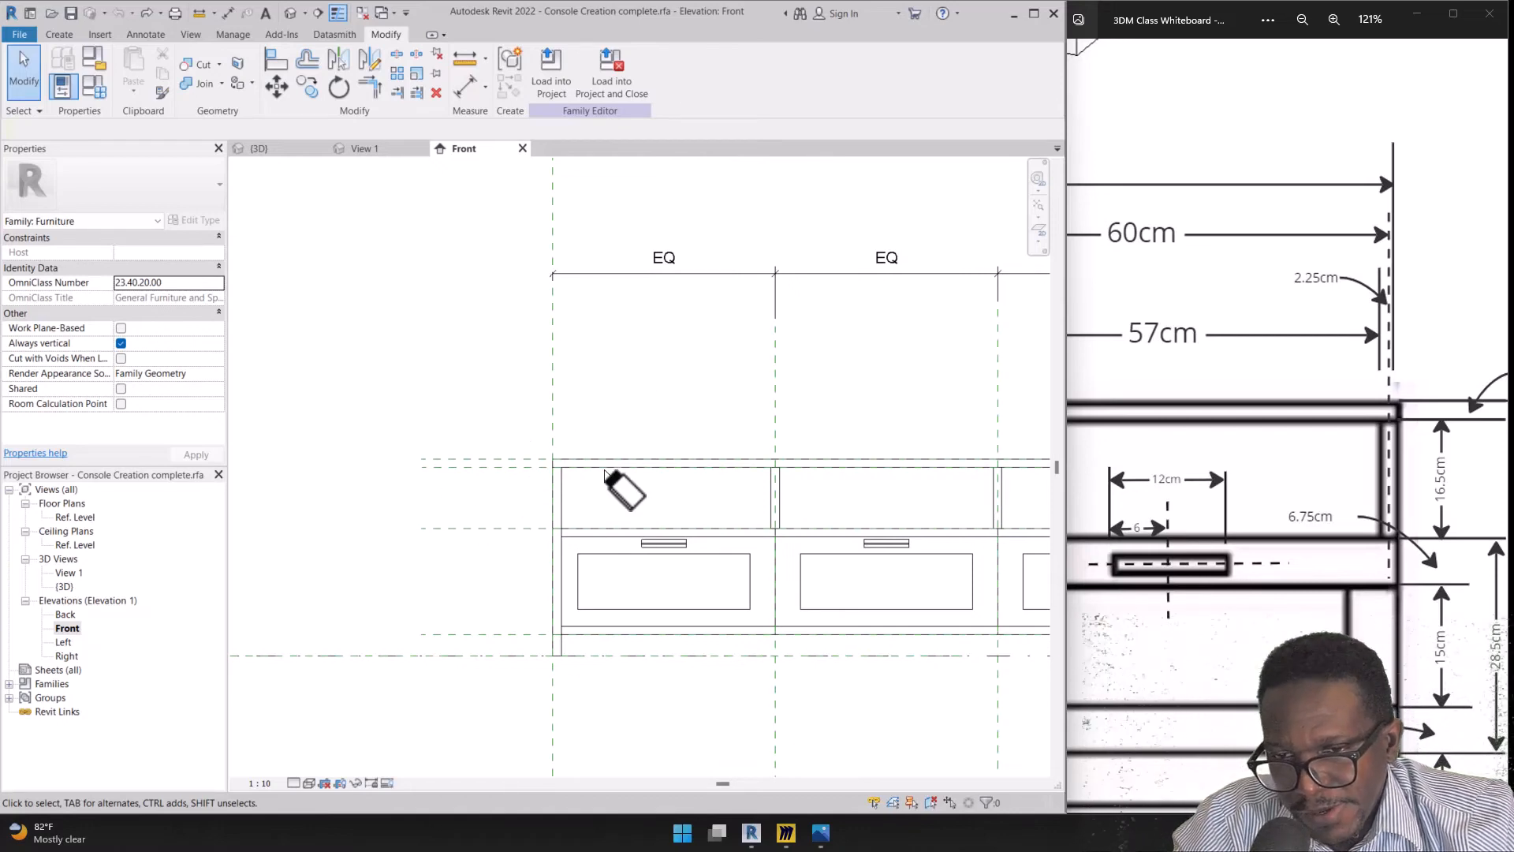
scroll(466, 451, "down", 1)
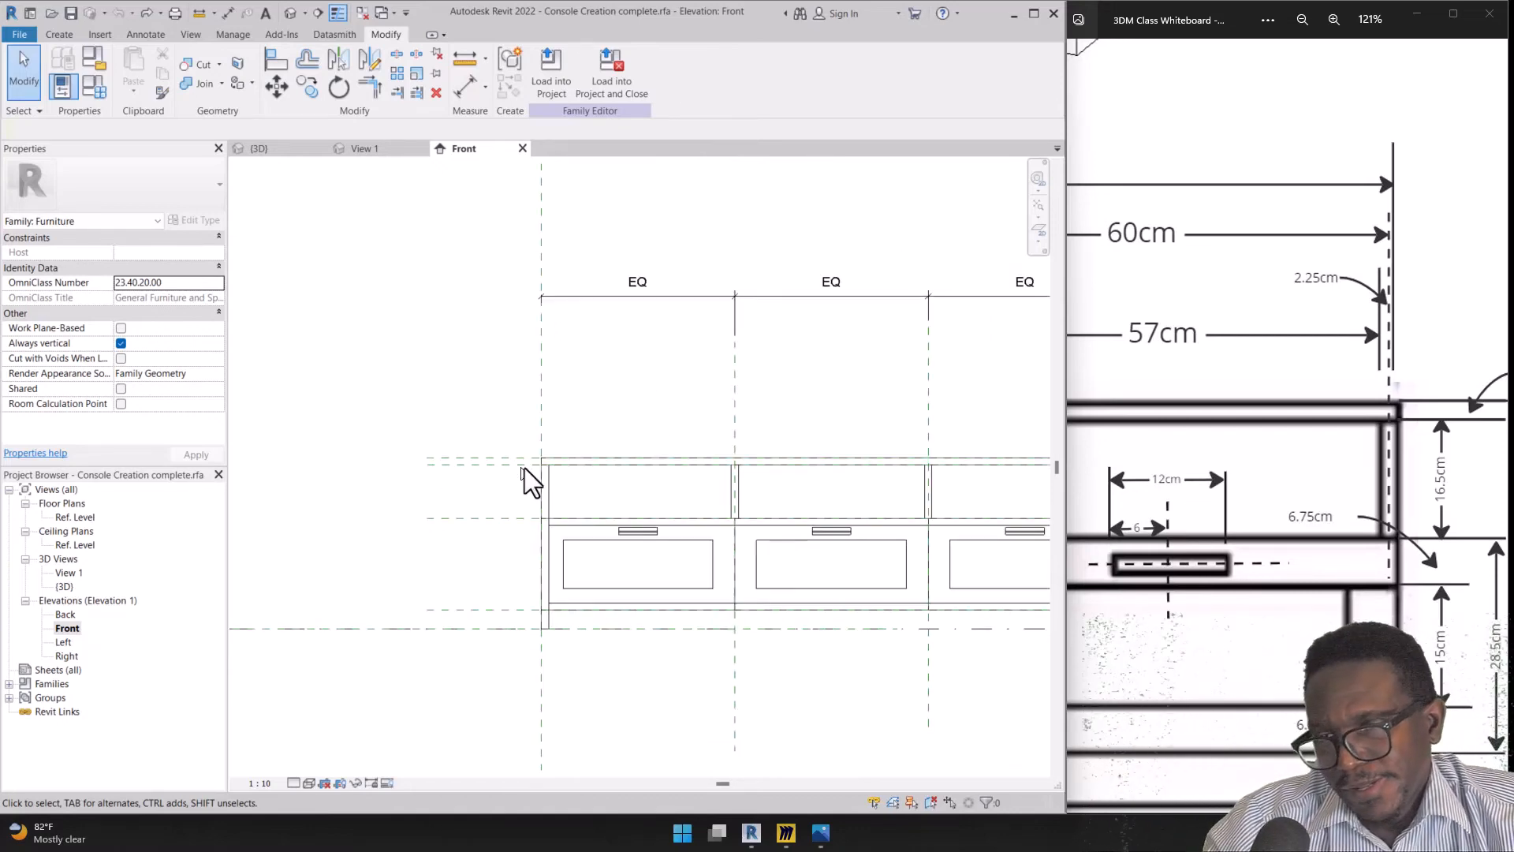
scroll(522, 468, "up", 1)
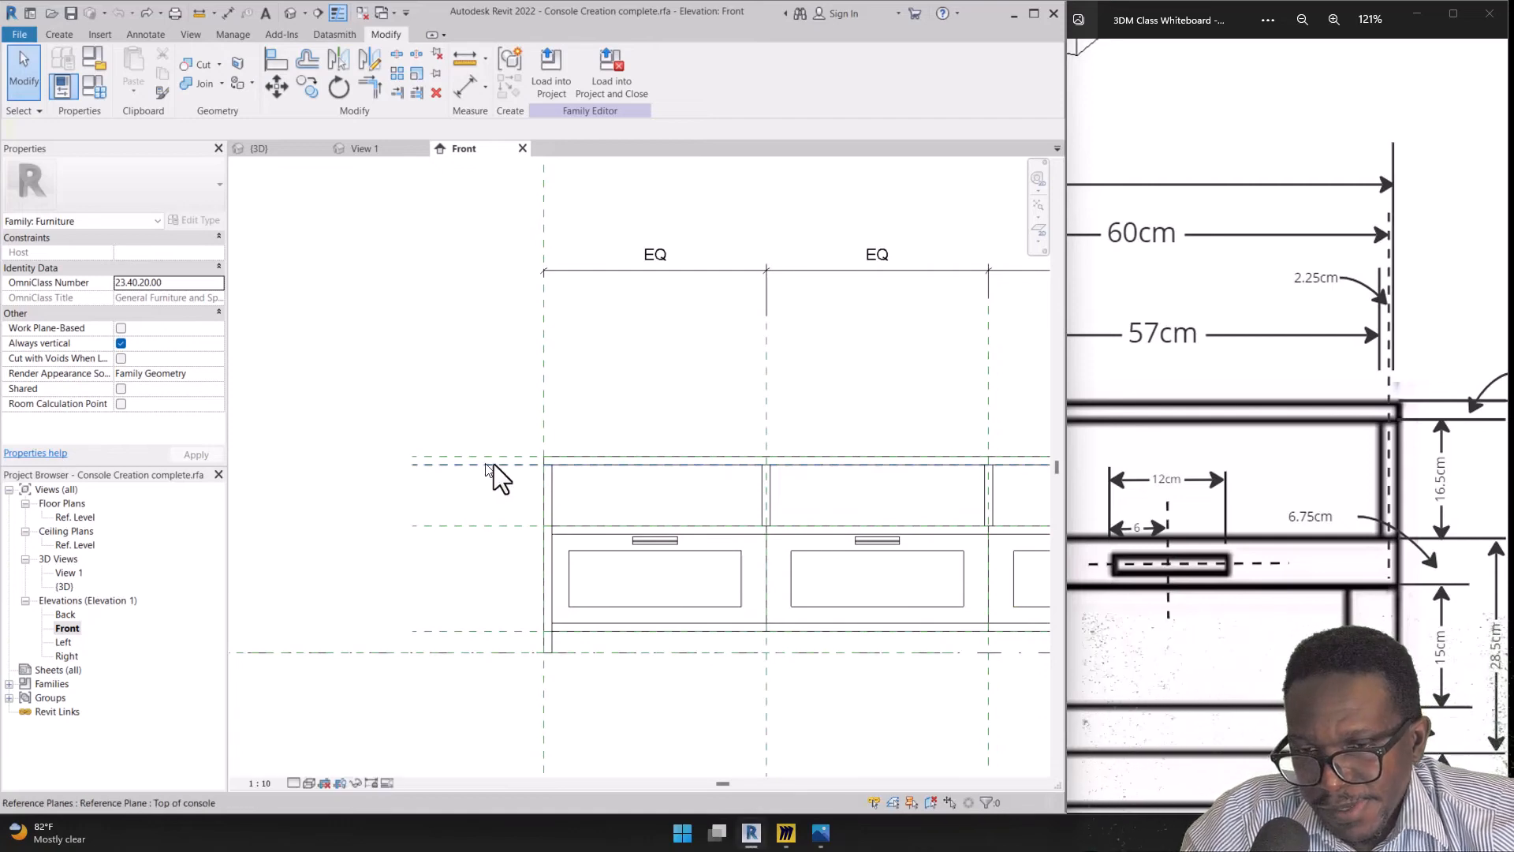
middle_click_drag(534, 489, 433, 487)
scroll(384, 455, "up", 1)
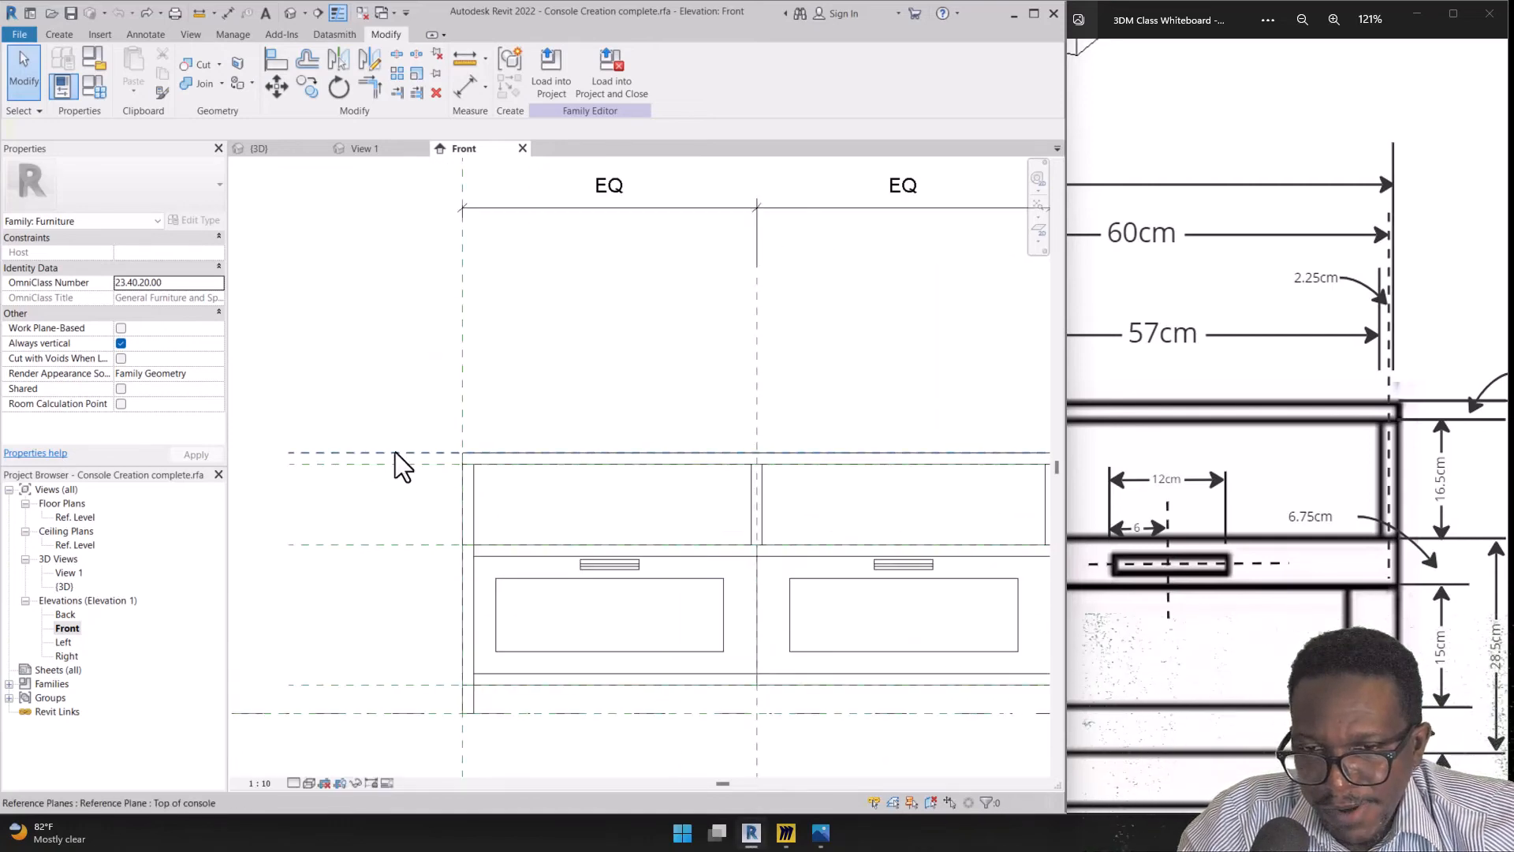
Move the Top of console reference plane upward in the Front elevation, well above the shelf dividers, and deselect it
left_click(395, 452)
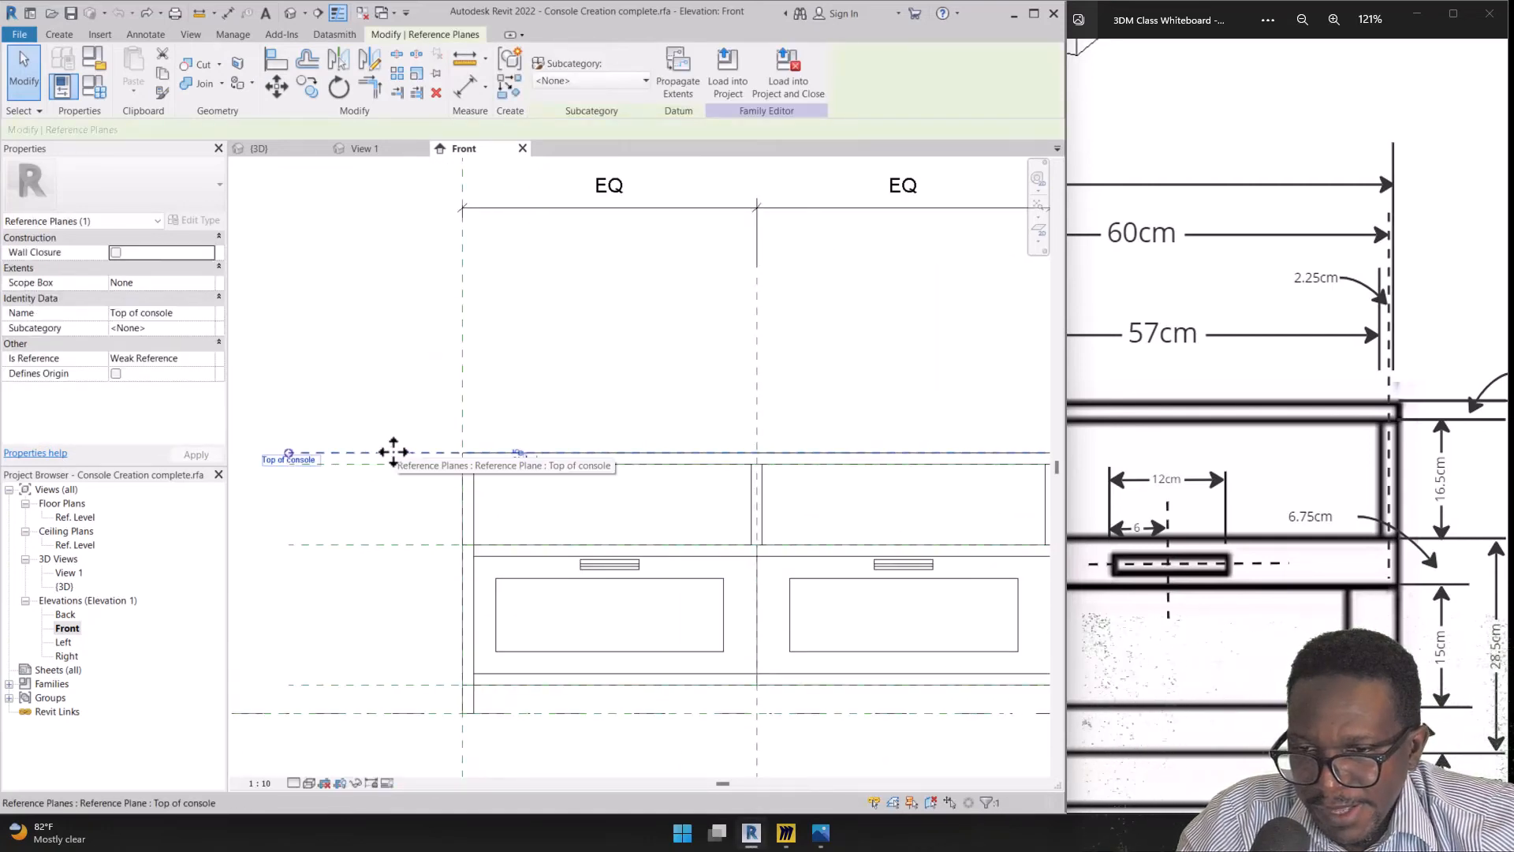
left_click_drag(393, 452, 389, 328)
left_click(418, 391)
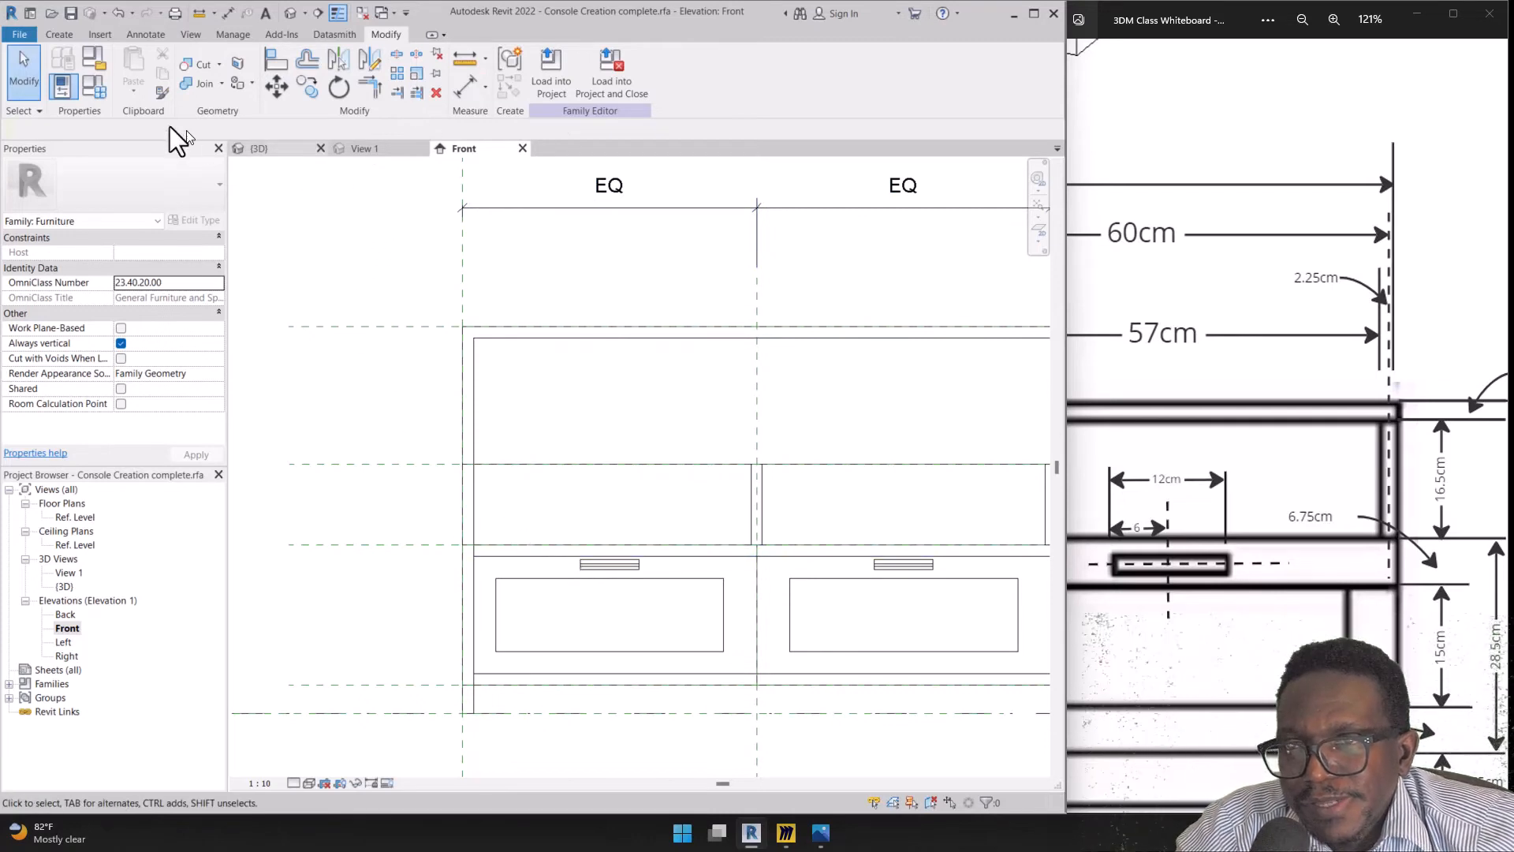
Open the family's default 3D view, dock it below the Front elevation, and turn it to face the drawer side
left_click(288, 13)
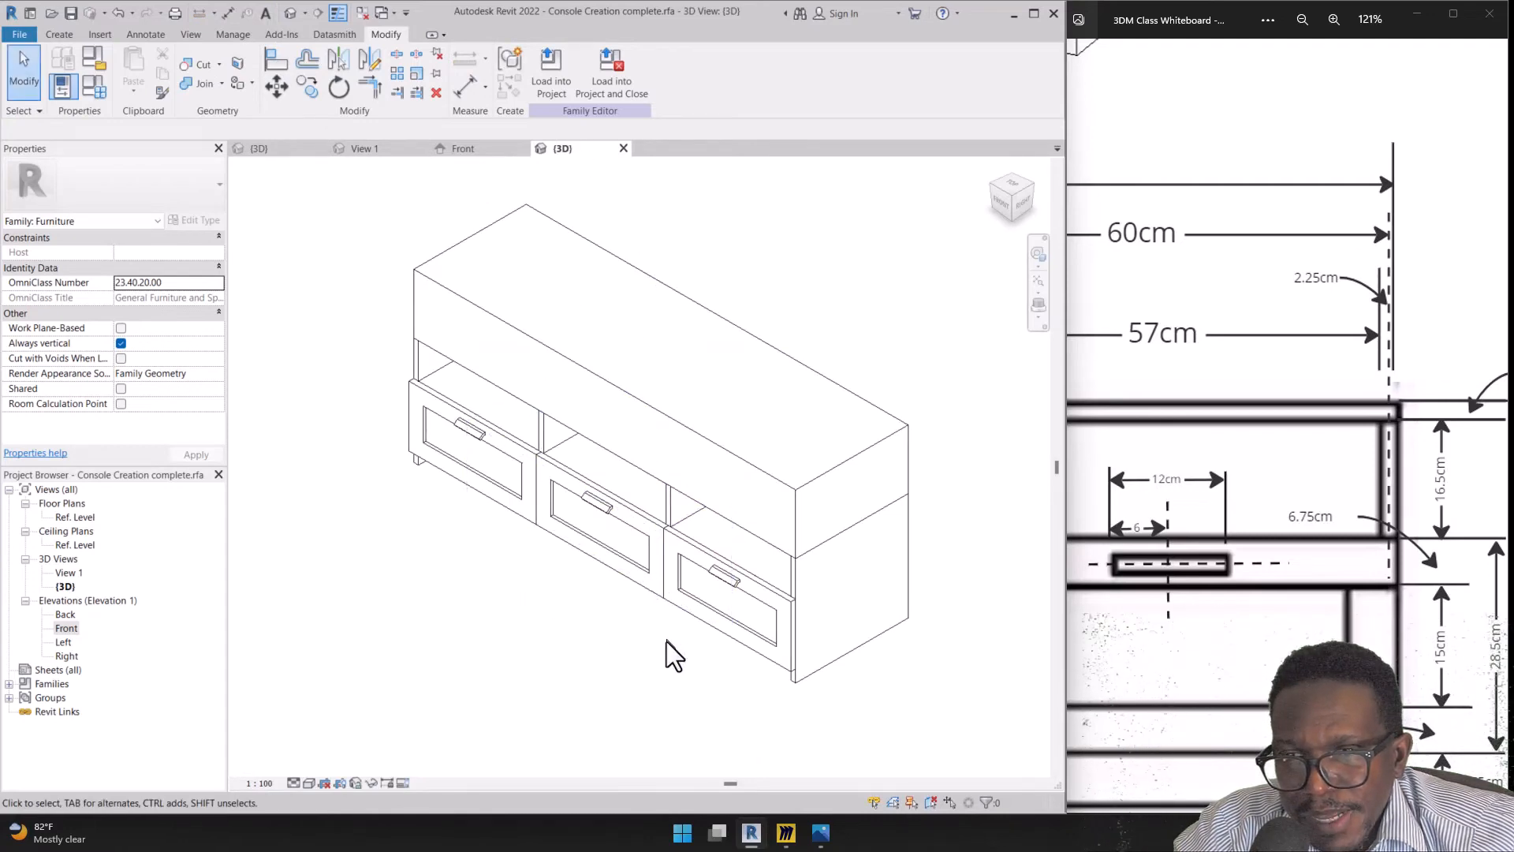
left_click_drag(570, 155, 646, 281)
left_click_drag(646, 551, 566, 785)
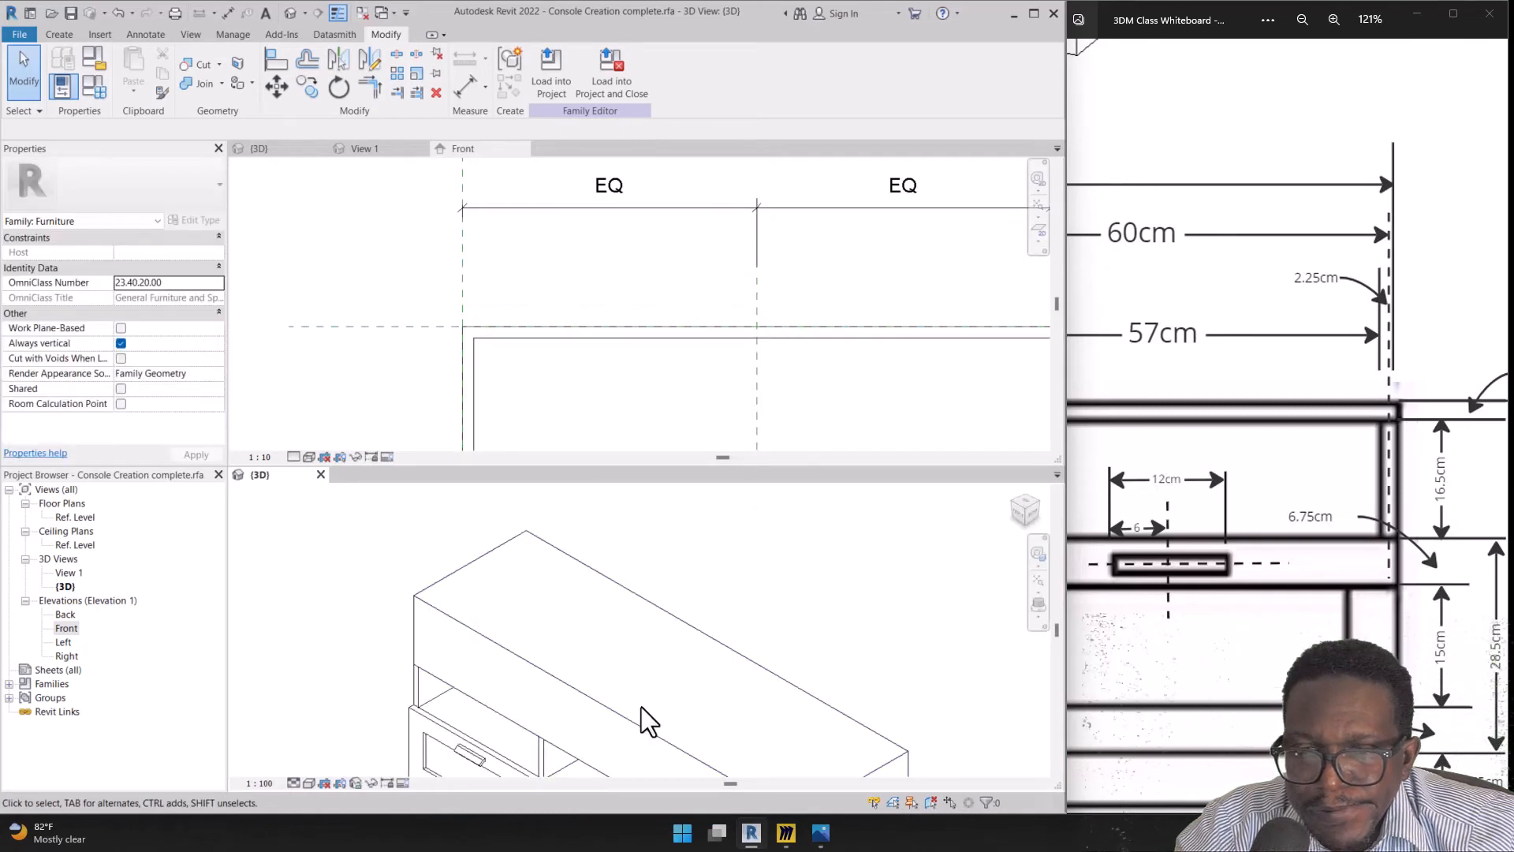
middle_click_drag(643, 712, 489, 647, "shift")
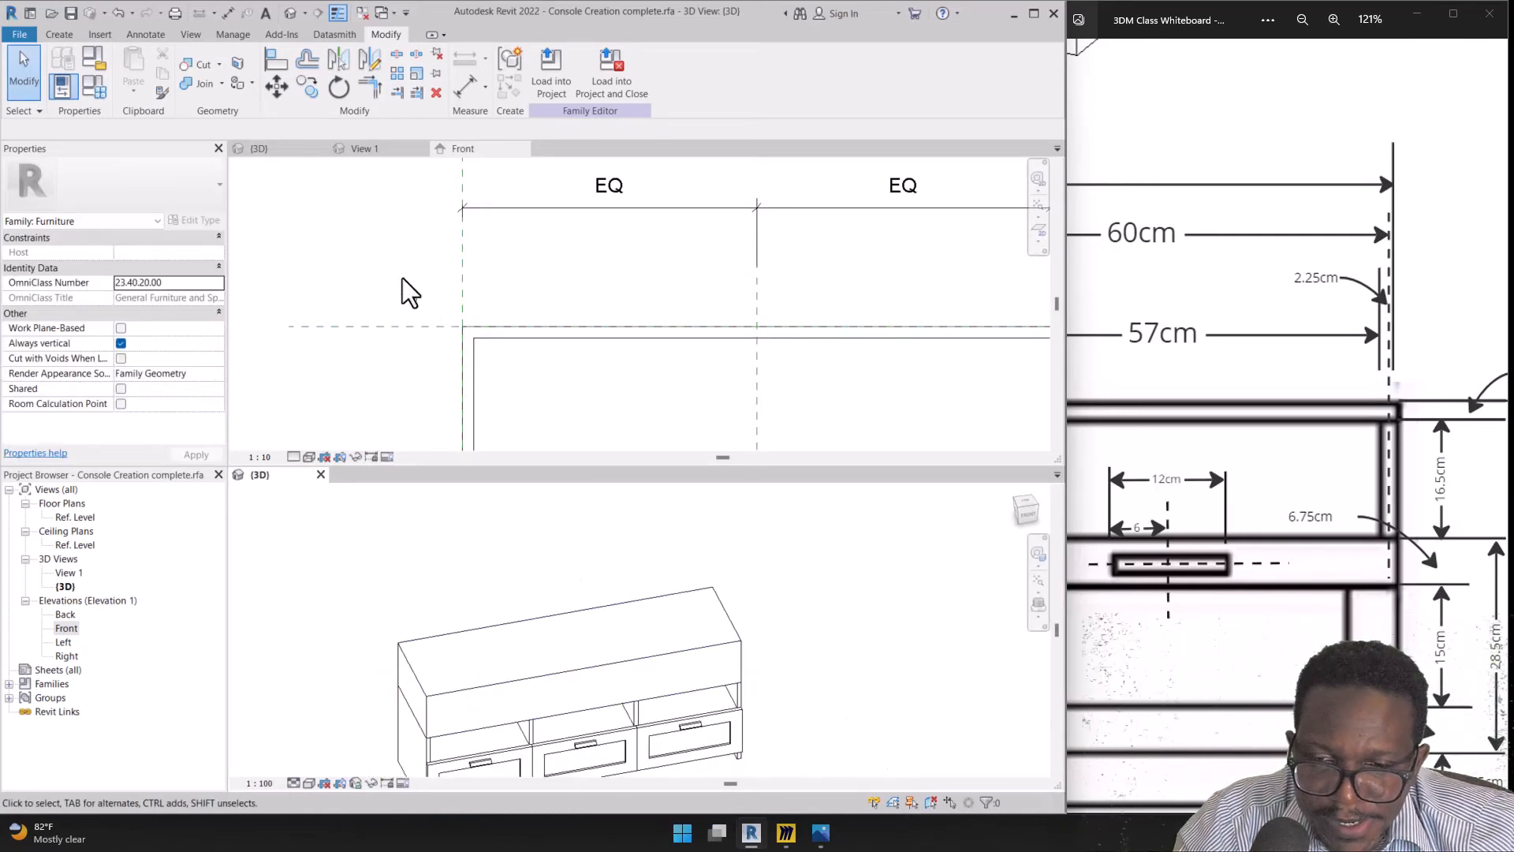
Lower the Top of console reference plane in the Front elevation to about halfway down toward the tops of the shelf dividers
scroll(403, 277, "down", 2)
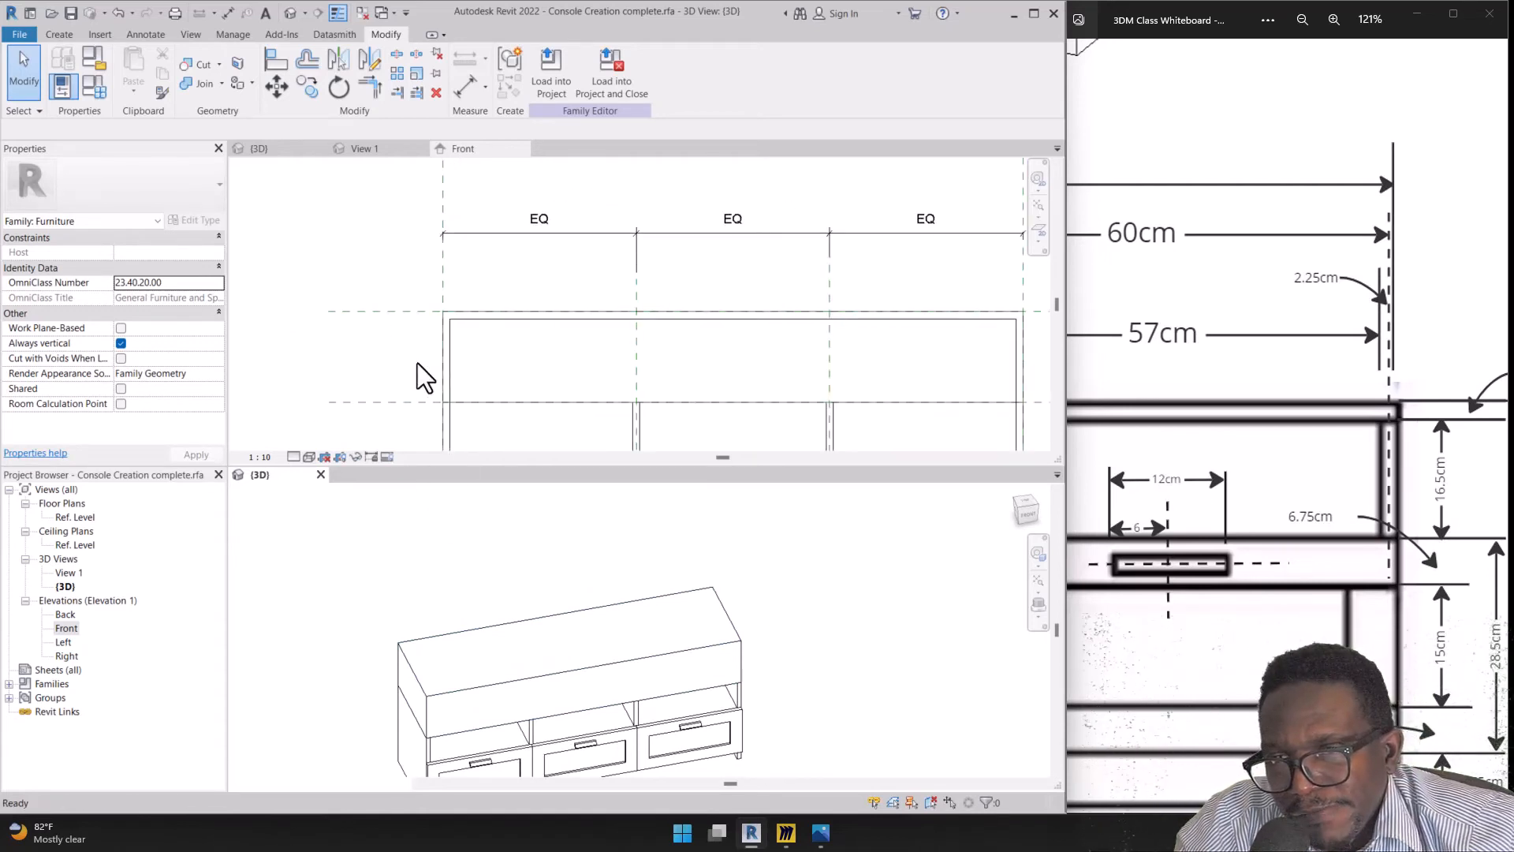
left_click(414, 347)
left_click(407, 314)
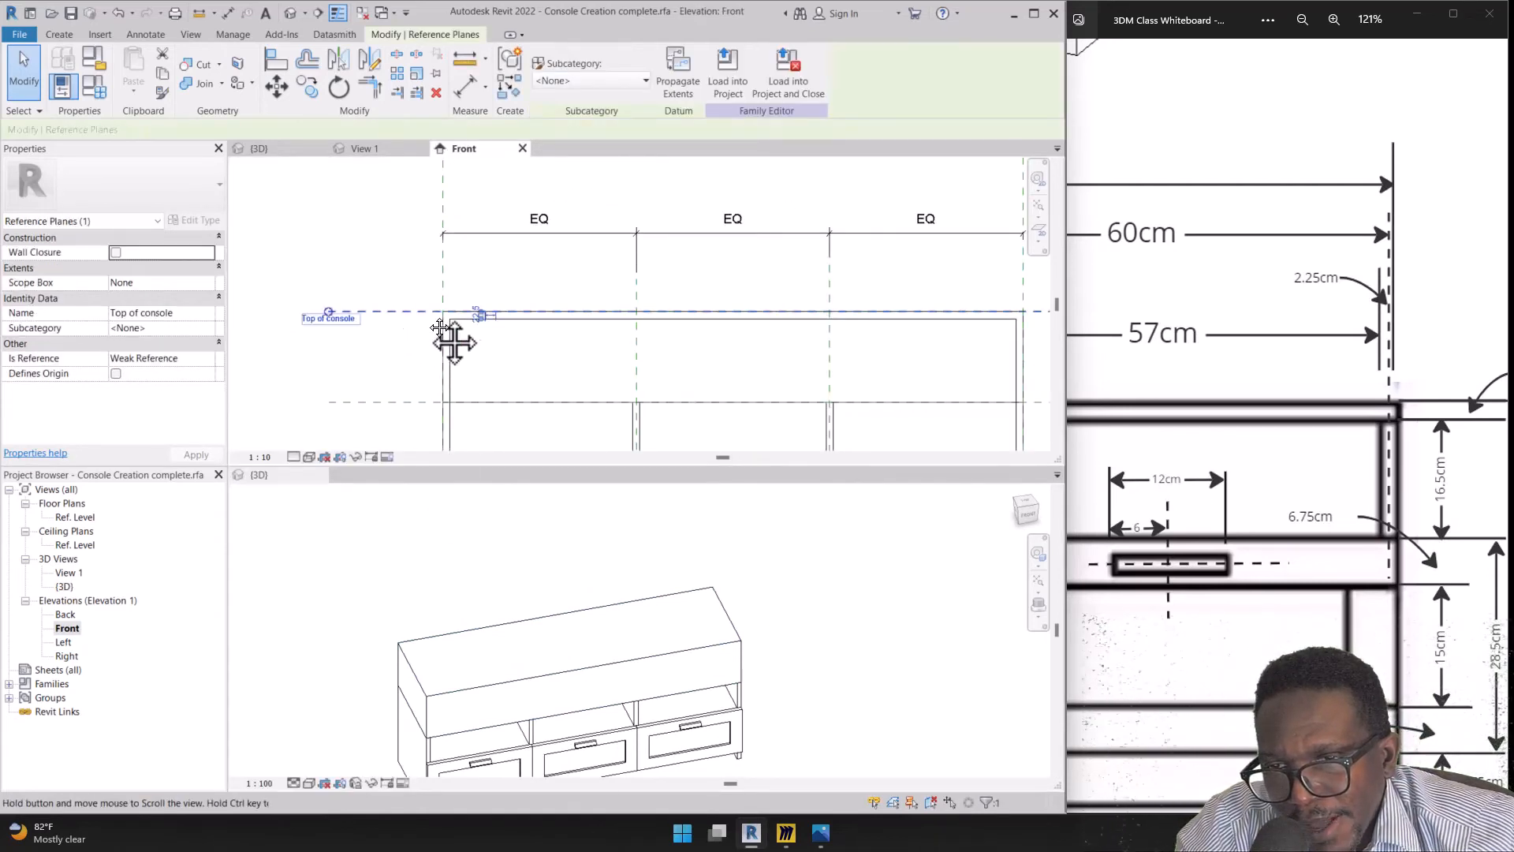
middle_click_drag(450, 339, 524, 322)
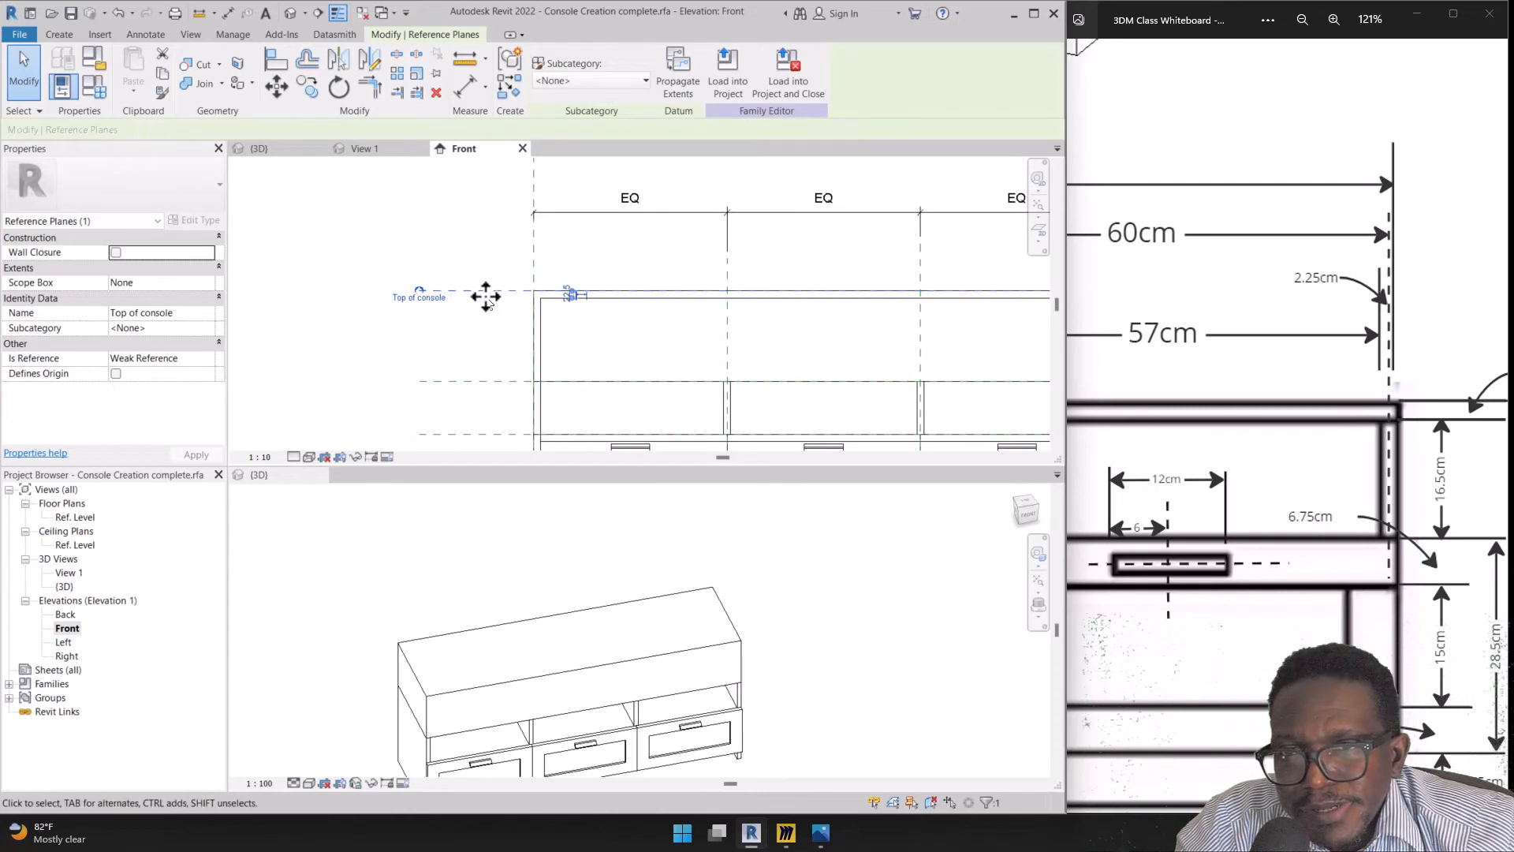
left_click_drag(493, 286, 498, 331, "ctrl")
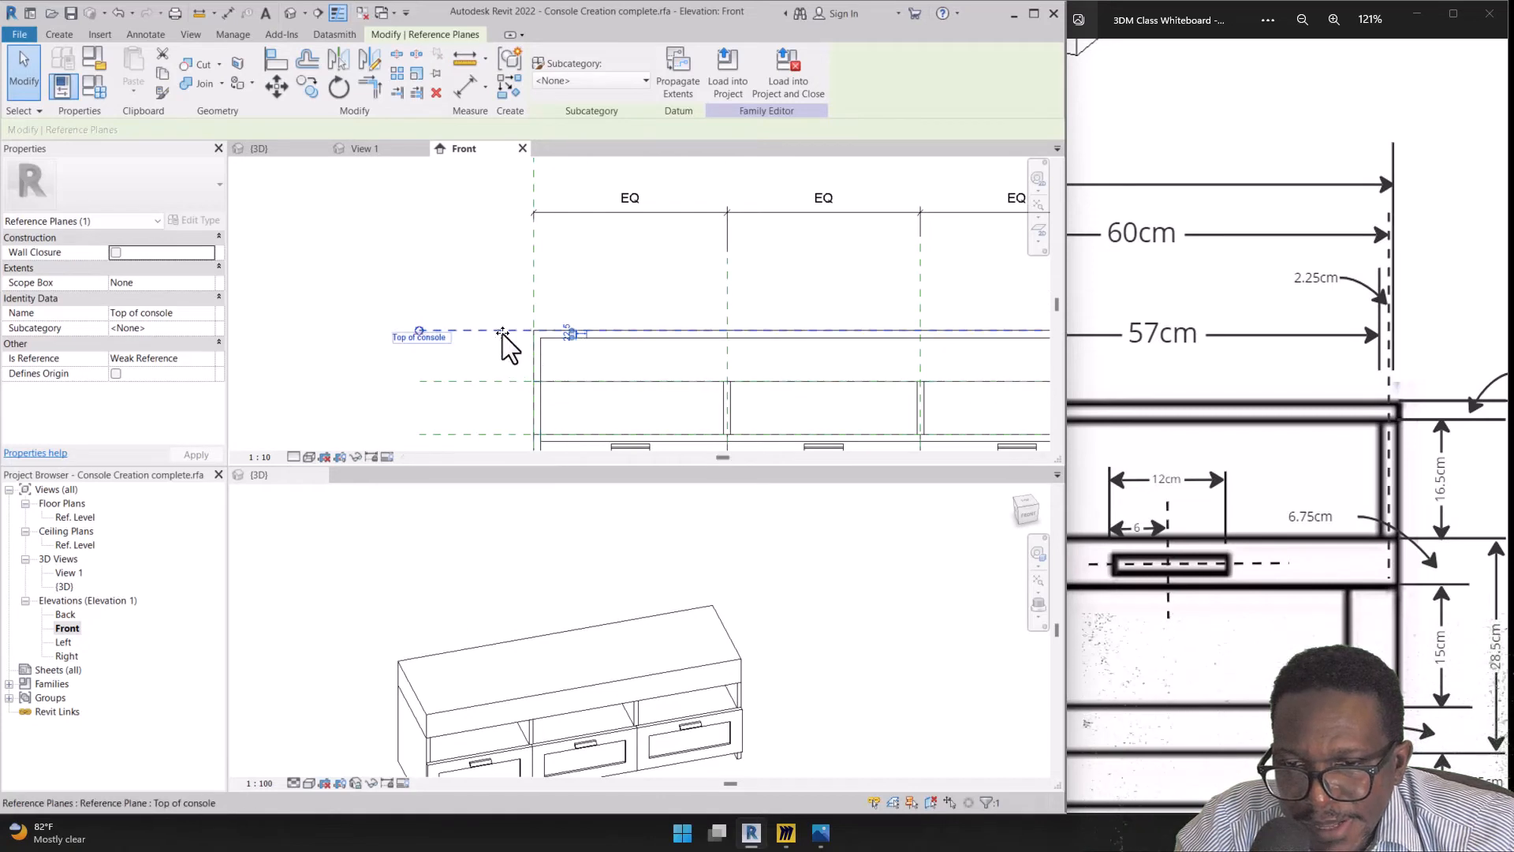
Test the Top of console reference plane at a higher and a lower position in the Front elevation, using hidden line display
left_click_drag(504, 332, 498, 274)
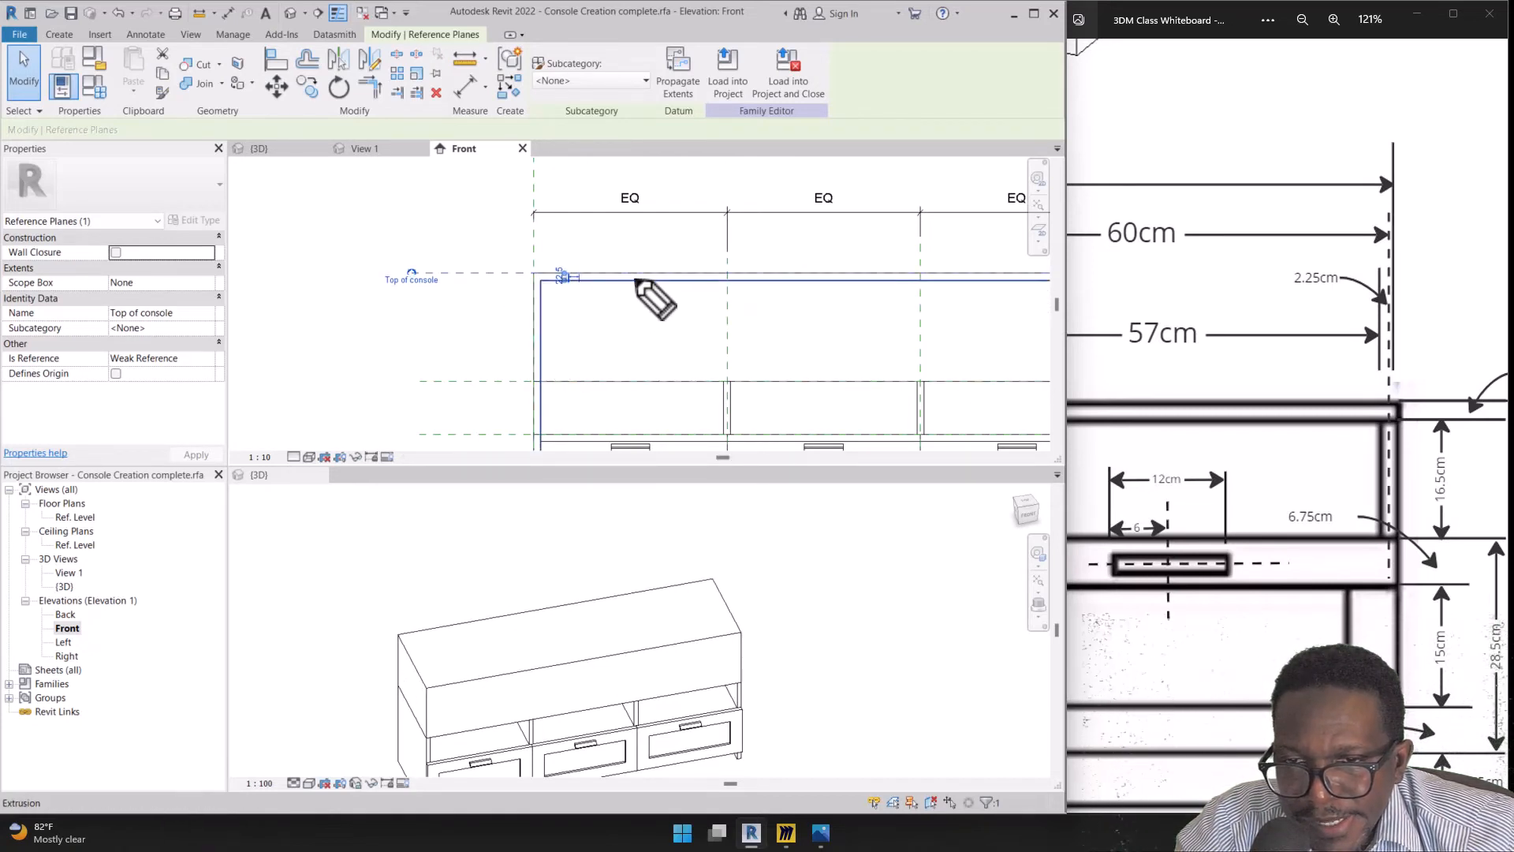
left_click(491, 305)
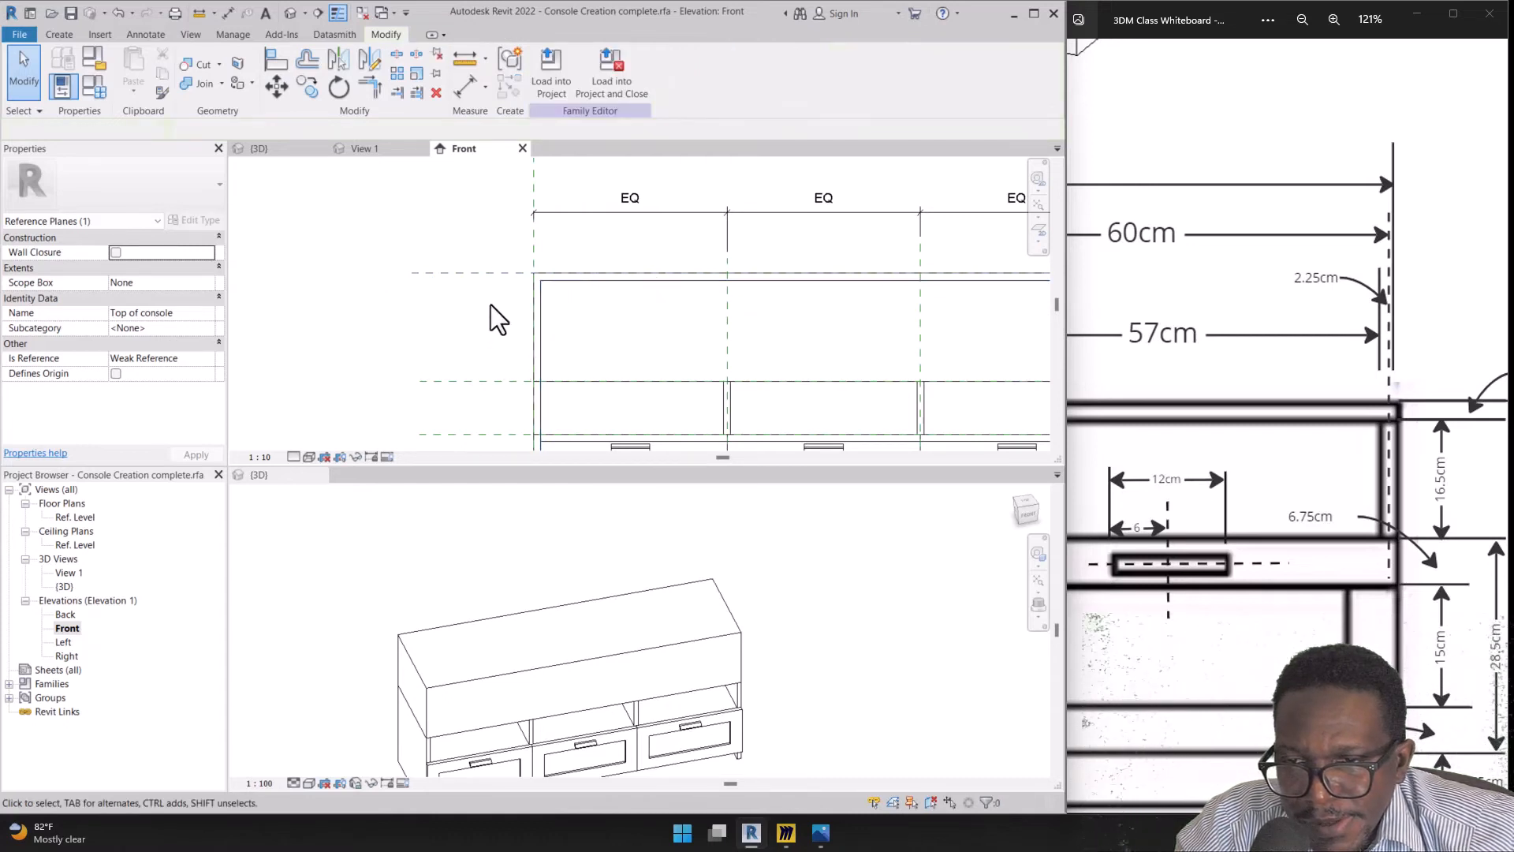
left_click(307, 458)
left_click(372, 394)
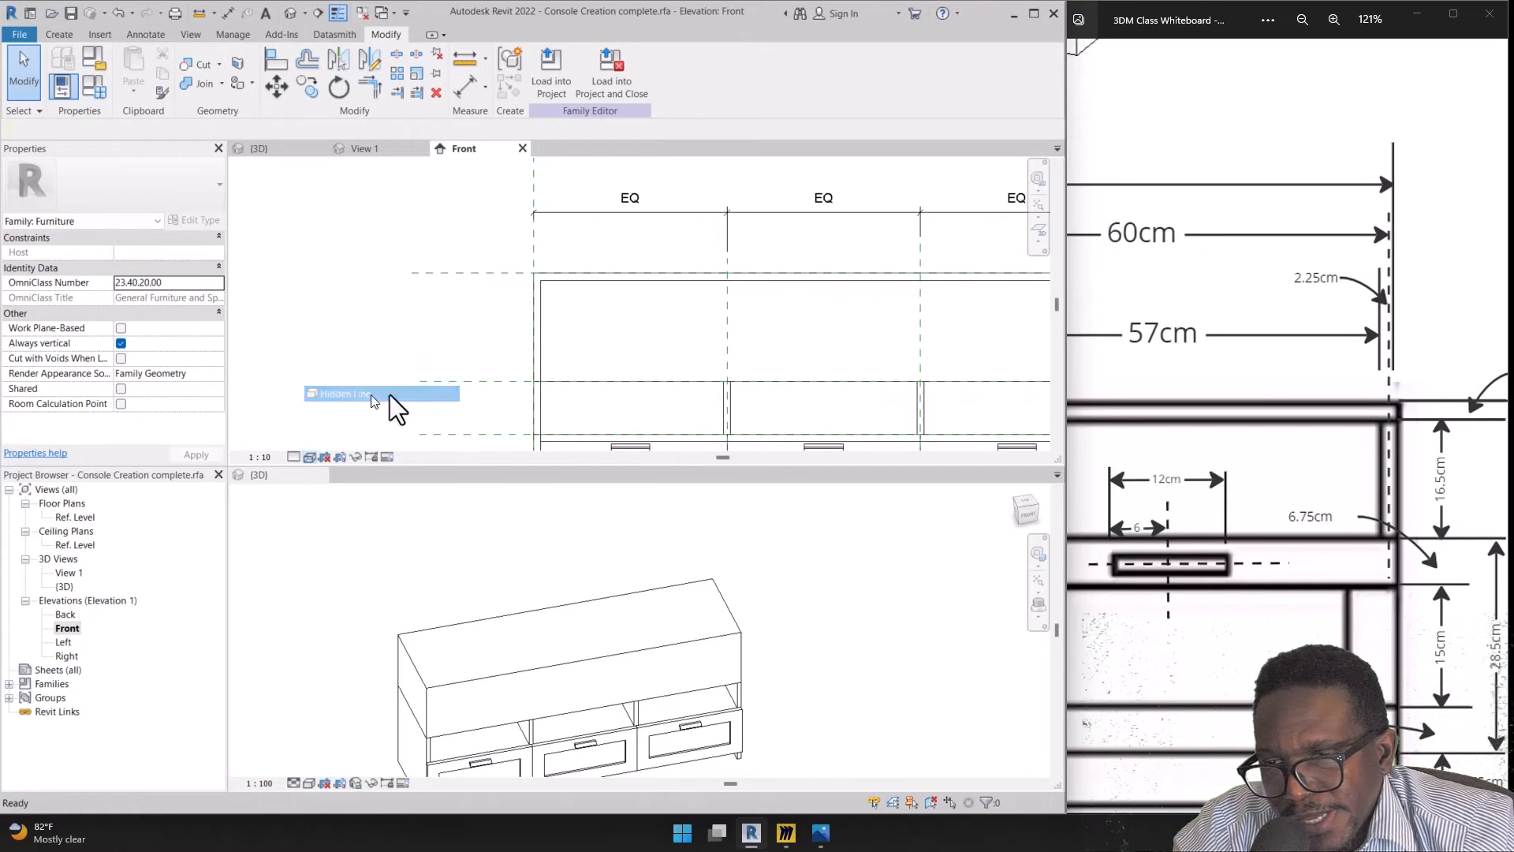
left_click(511, 274)
left_click_drag(514, 298, 513, 323)
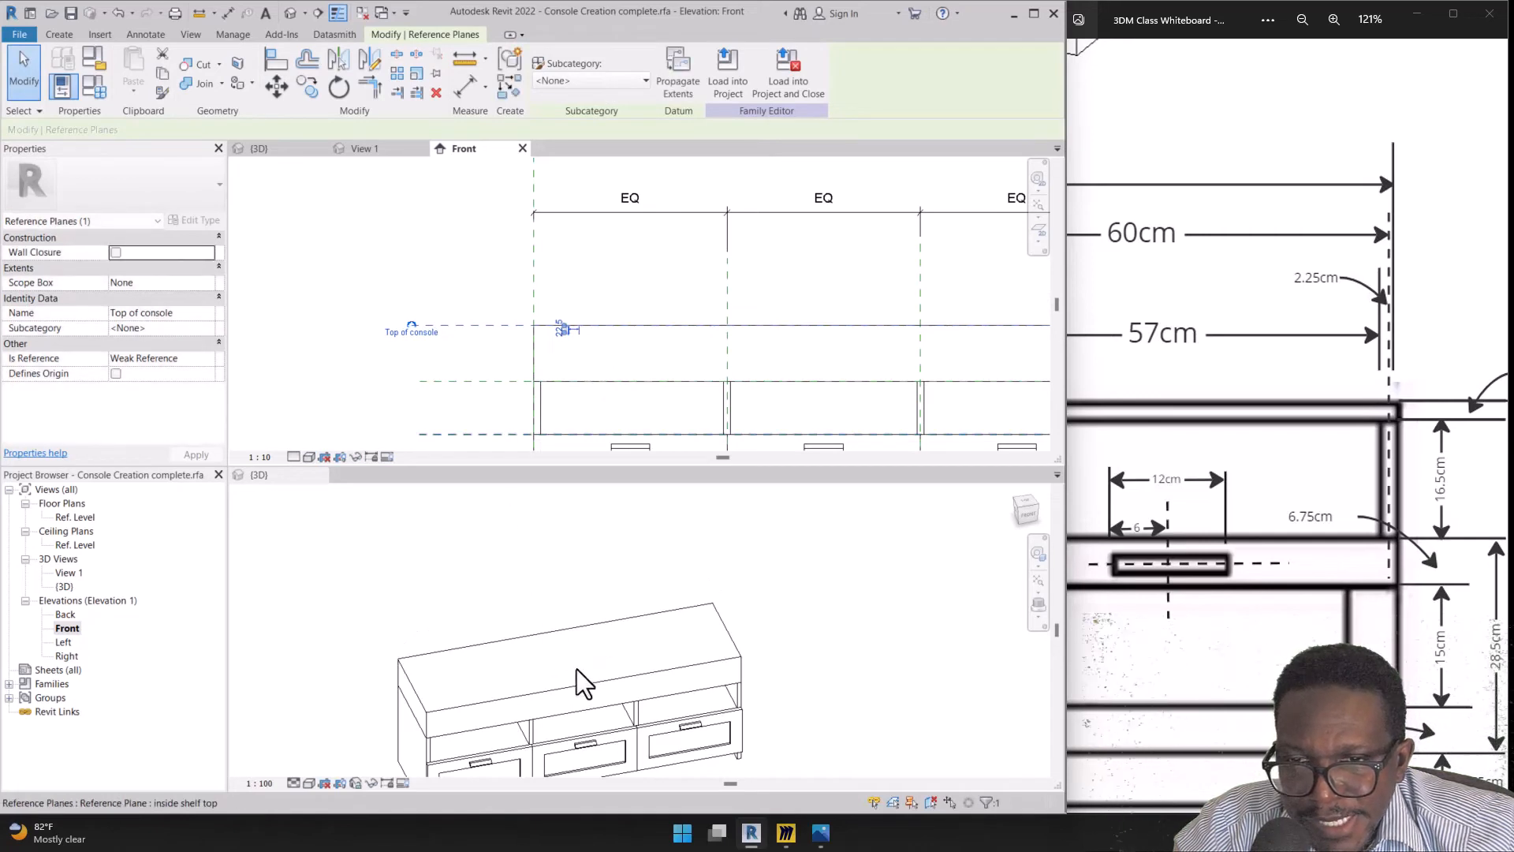
mouse_move(592, 671)
left_mouse_down()
mouse_move(612, 680)
mouse_move(568, 671)
mouse_move(383, 514)
mouse_move(466, 348)
mouse_move(453, 334)
mouse_move(471, 344)
left_mouse_up()
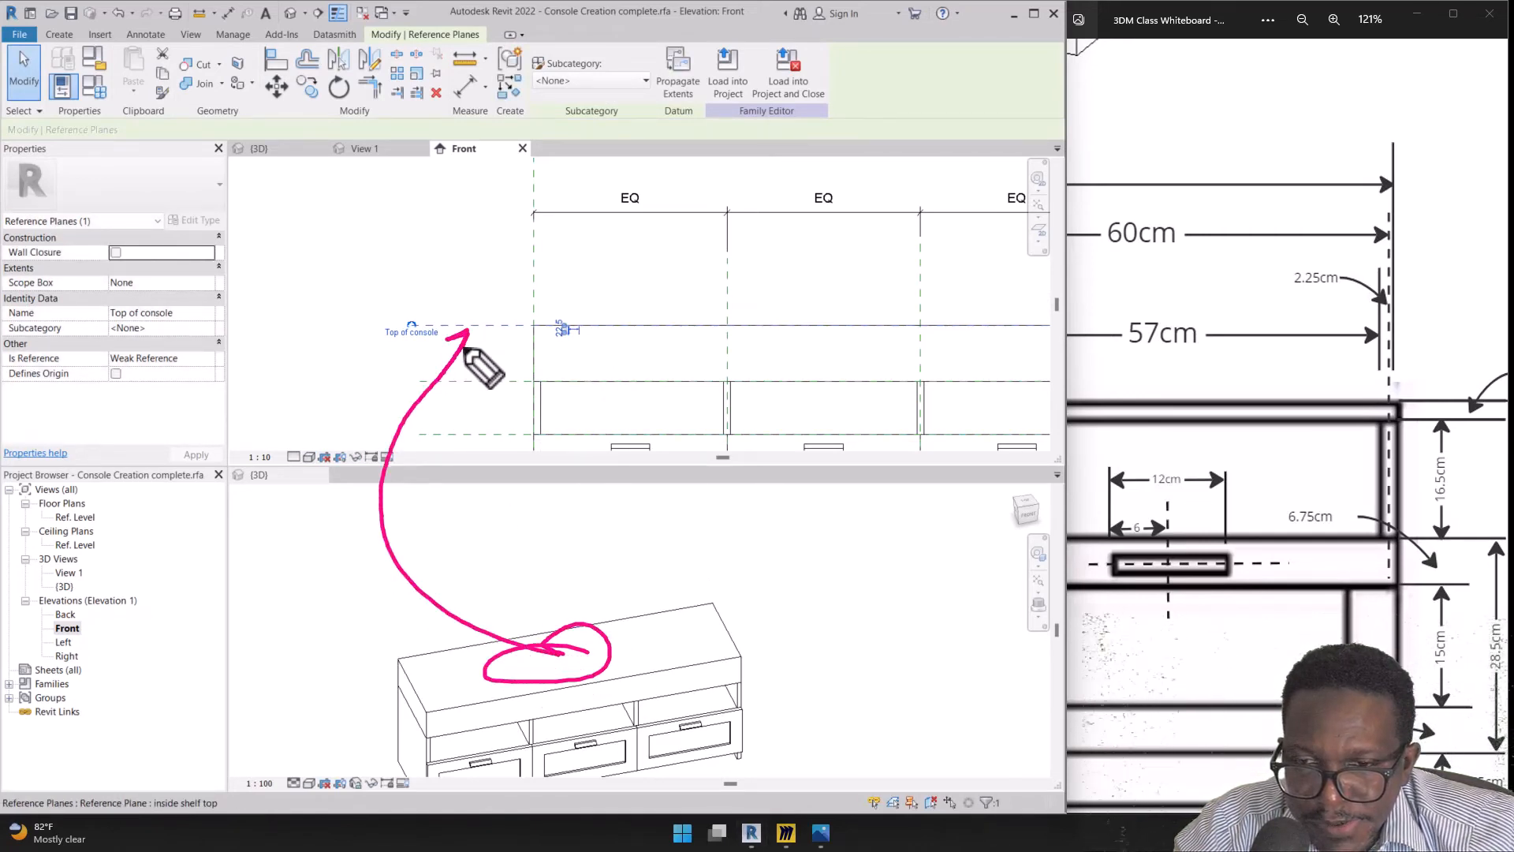
mouse_move(783, 741)
left_mouse_down()
mouse_move(689, 701)
mouse_move(689, 728)
mouse_move(527, 578)
left_mouse_up()
key("ctrl+shift+5")
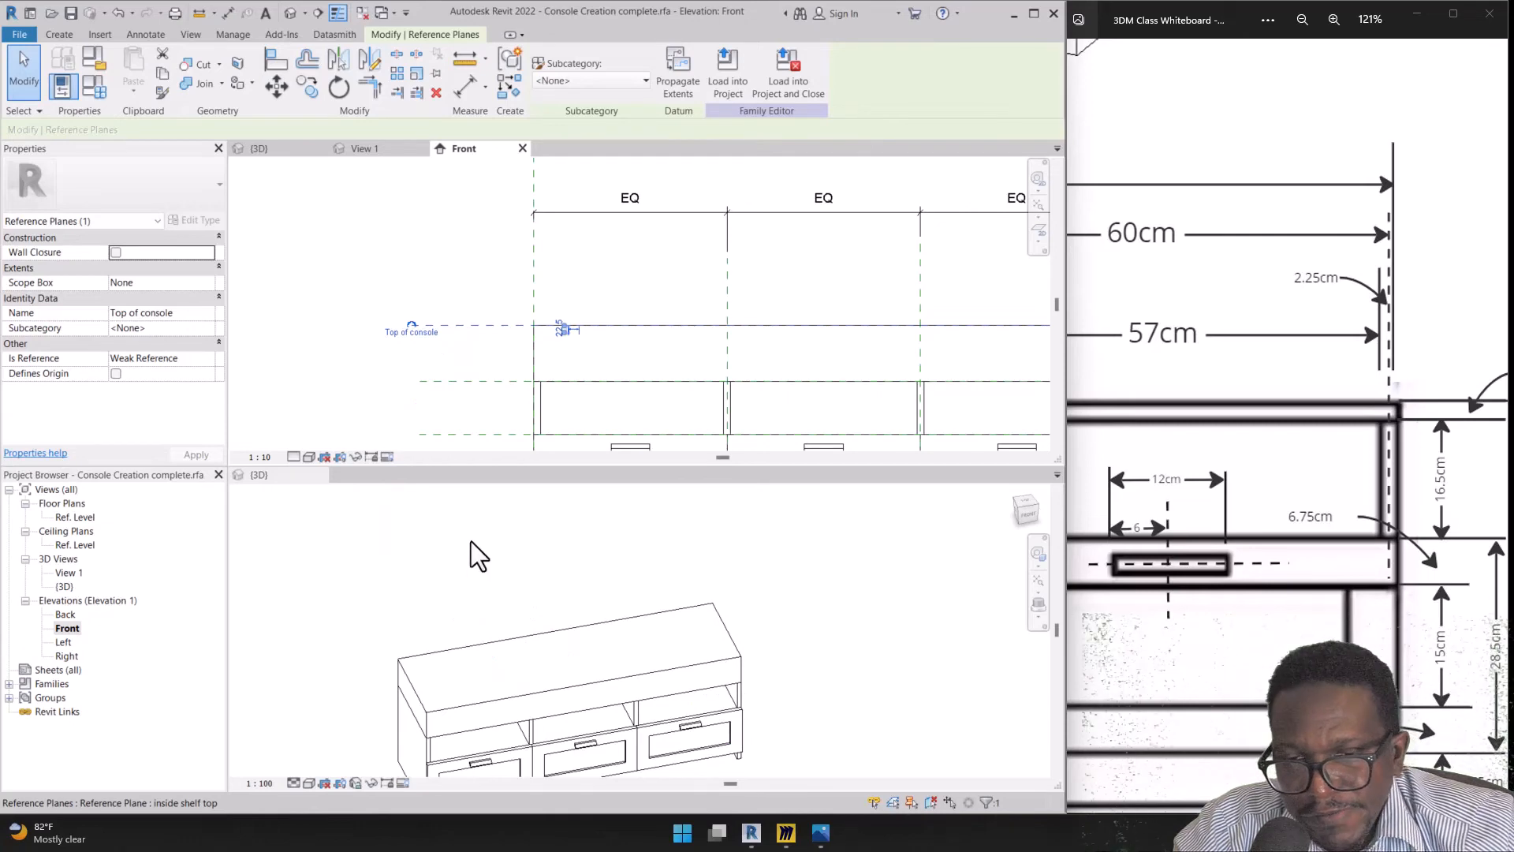
Undo the trial moves of the Top of console reference plane and the Front elevation's visual style change
key("ctrl+z")
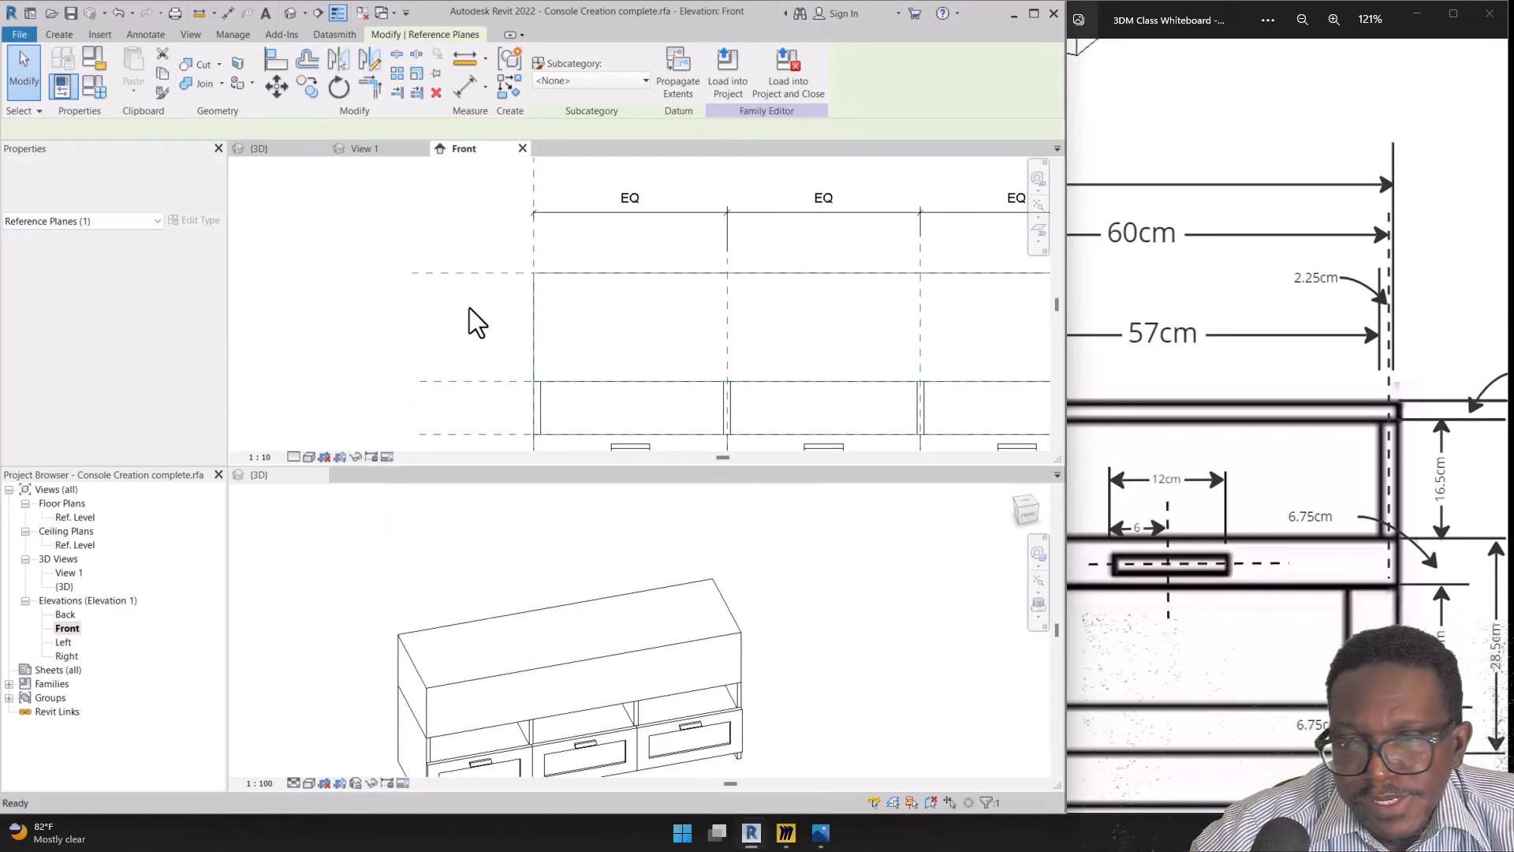
key("ctrl+z")
key("ctrl+z")
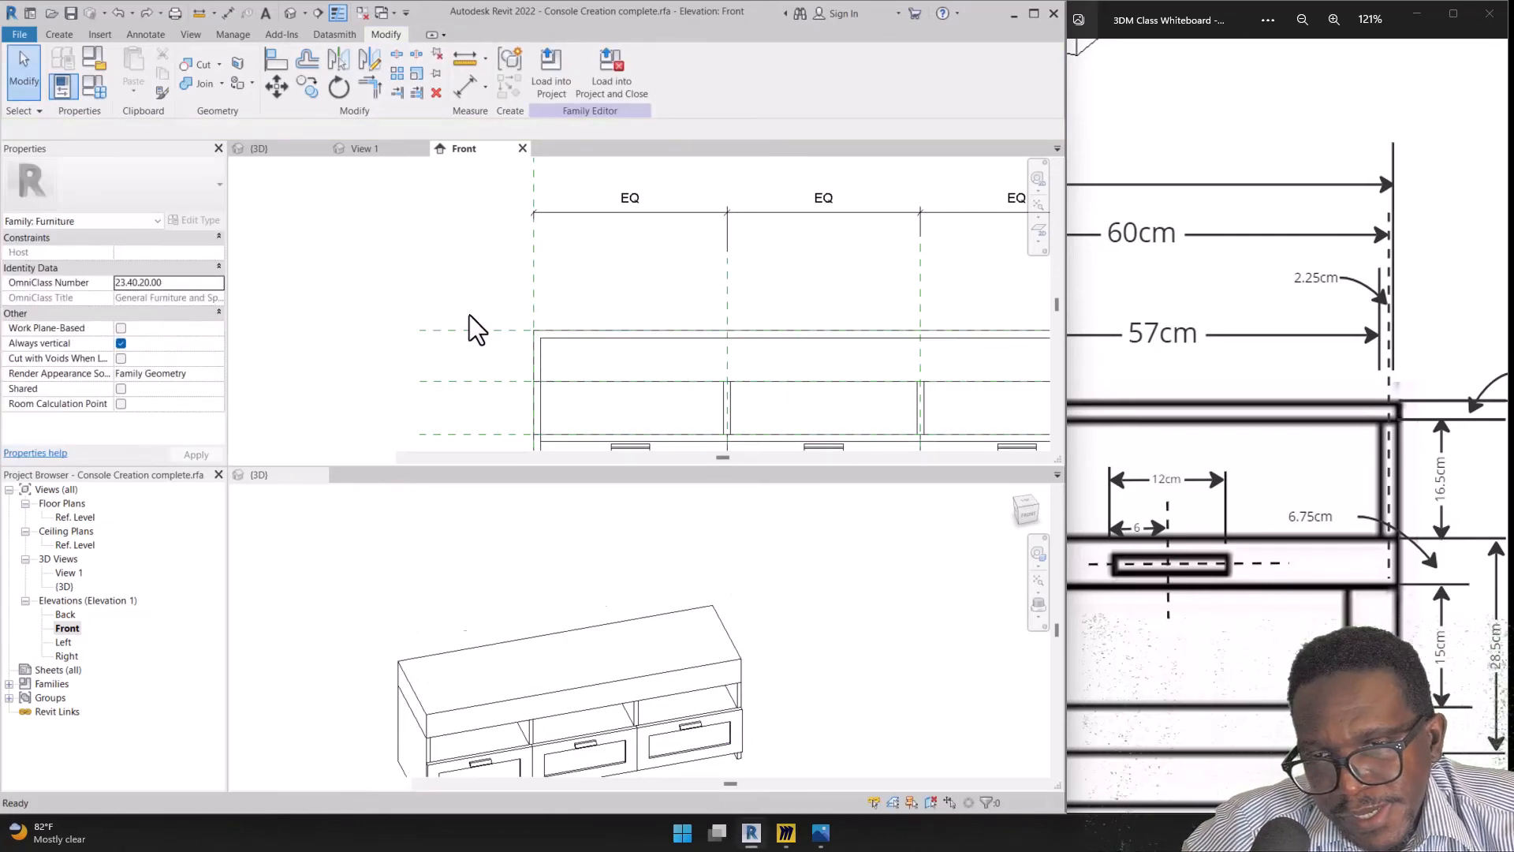
key("ctrl+z")
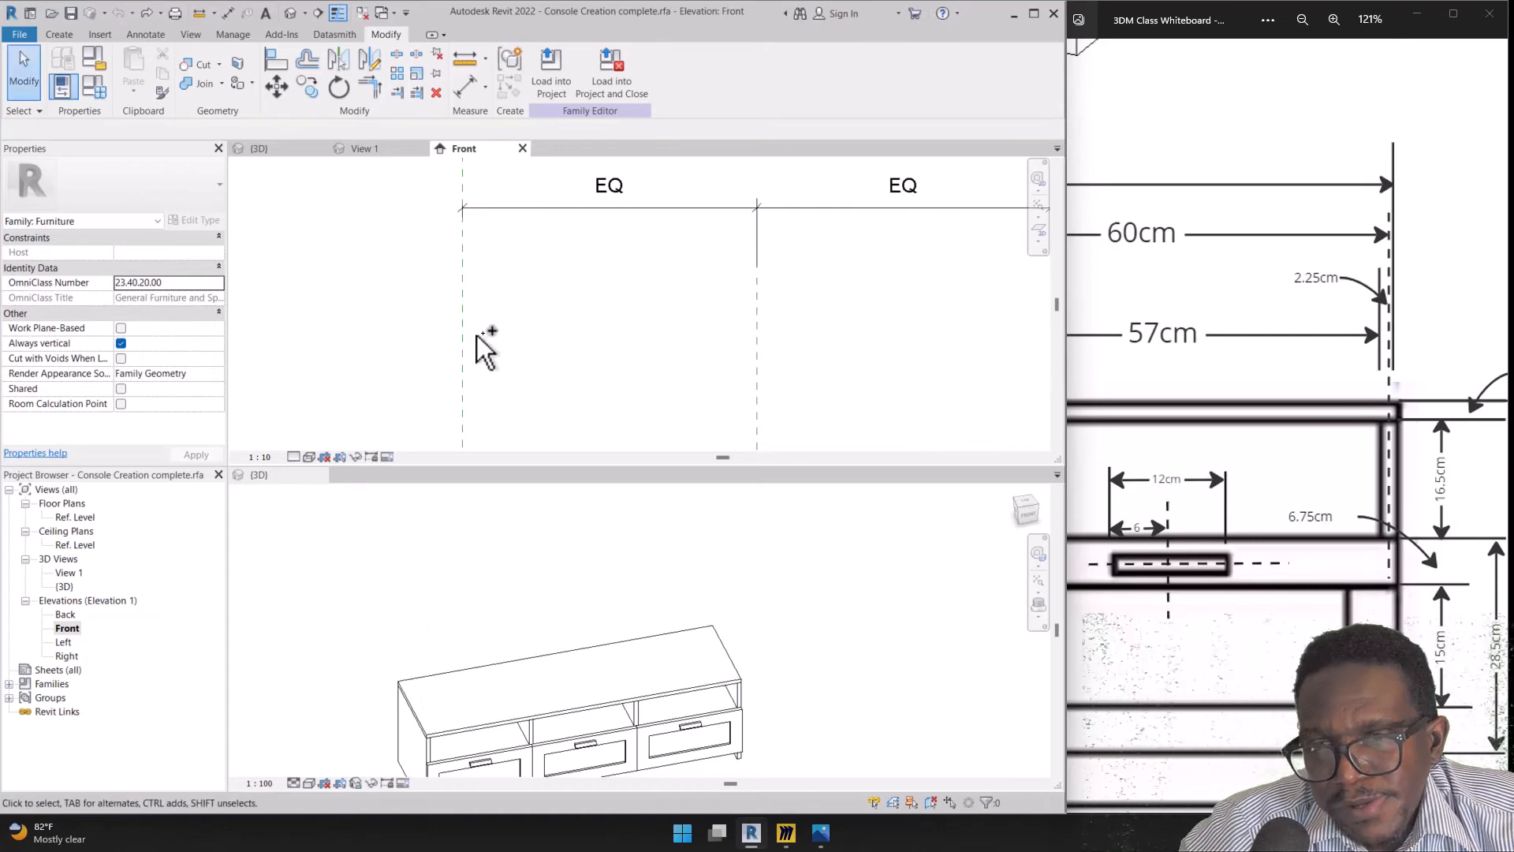
Add an aligned dimension in the Front elevation between the Top of console reference plane and the plane just below it
scroll(551, 315, "down", 3)
scroll(524, 392, "up", 2)
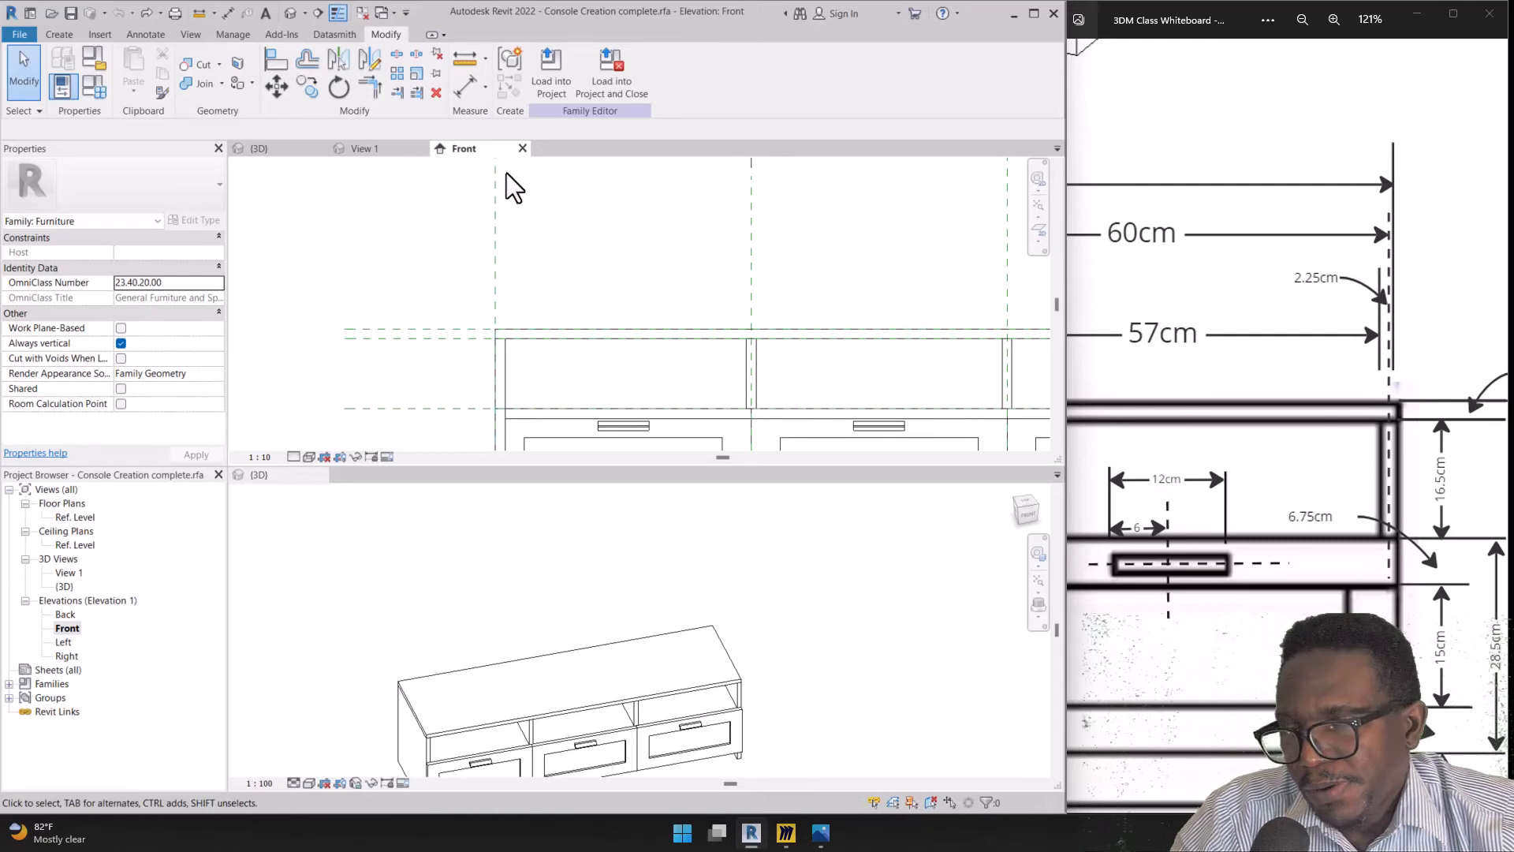
scroll(472, 305, "up", 1)
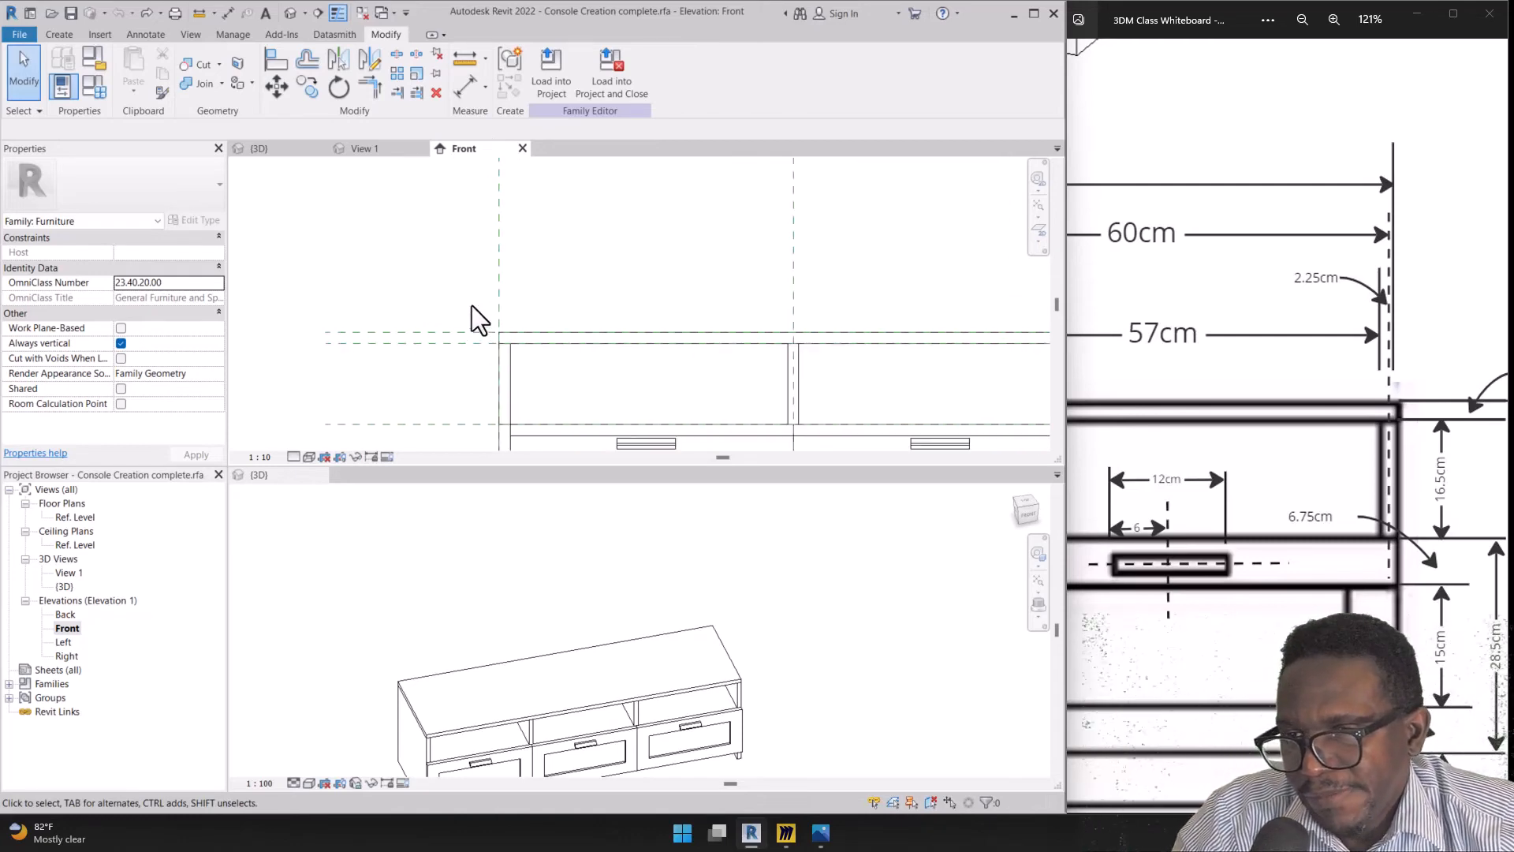
left_click(455, 93)
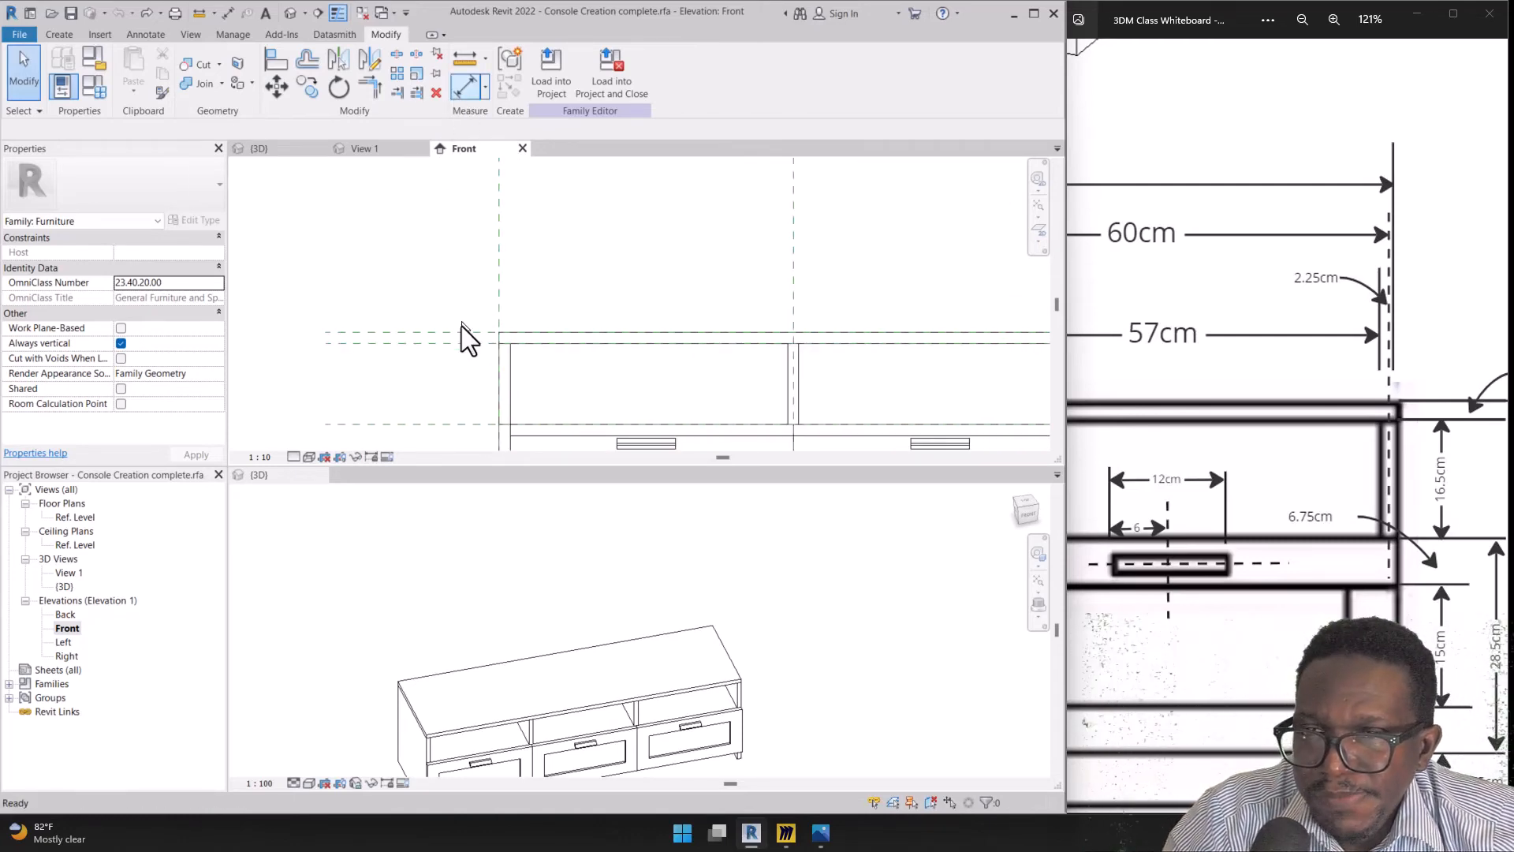
scroll(471, 359, "up", 2)
left_click(444, 319)
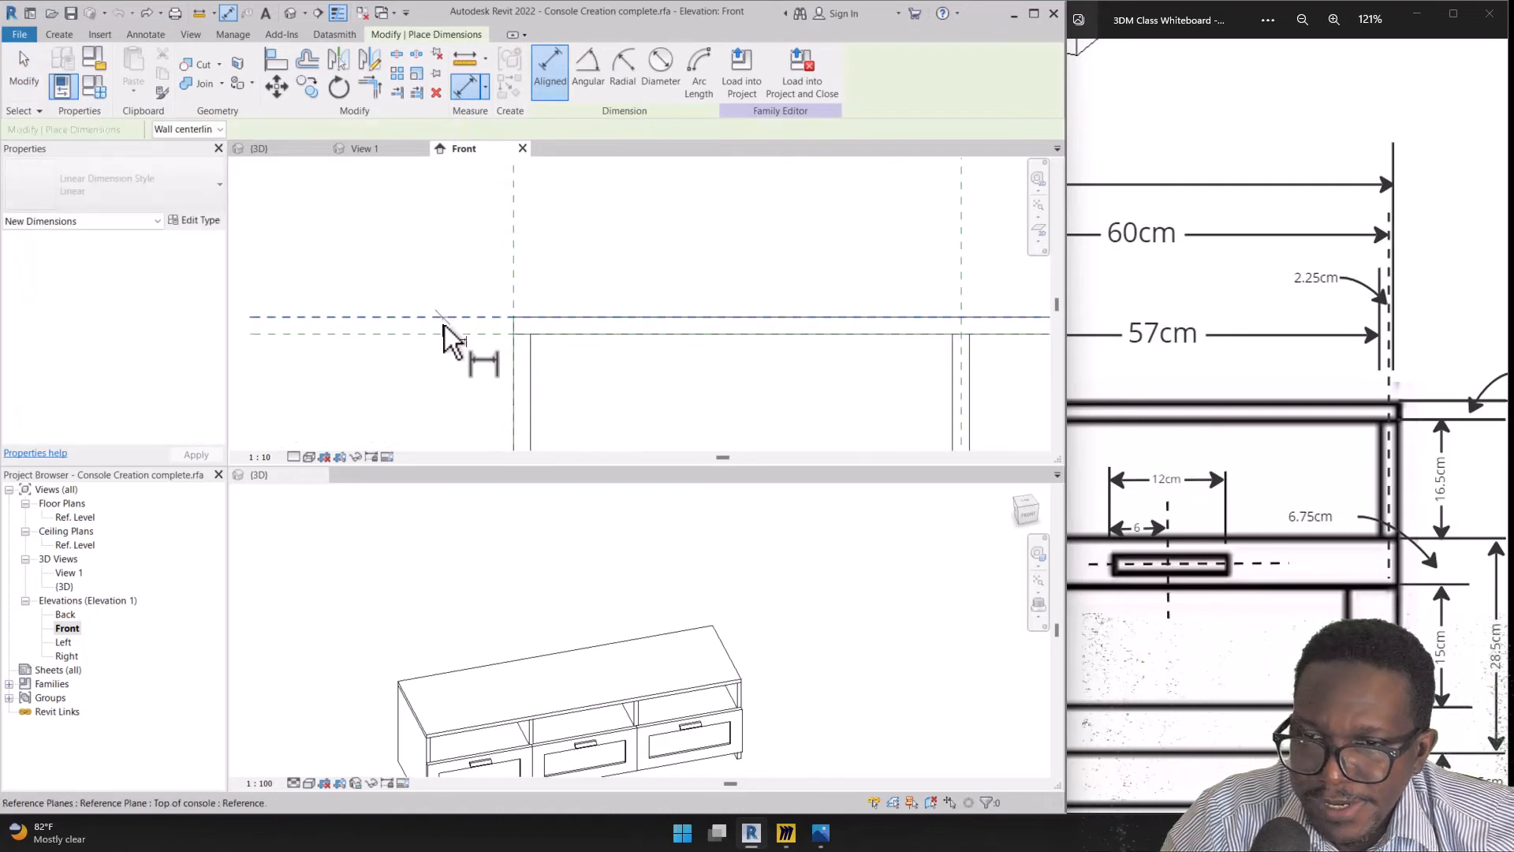
left_click(447, 333)
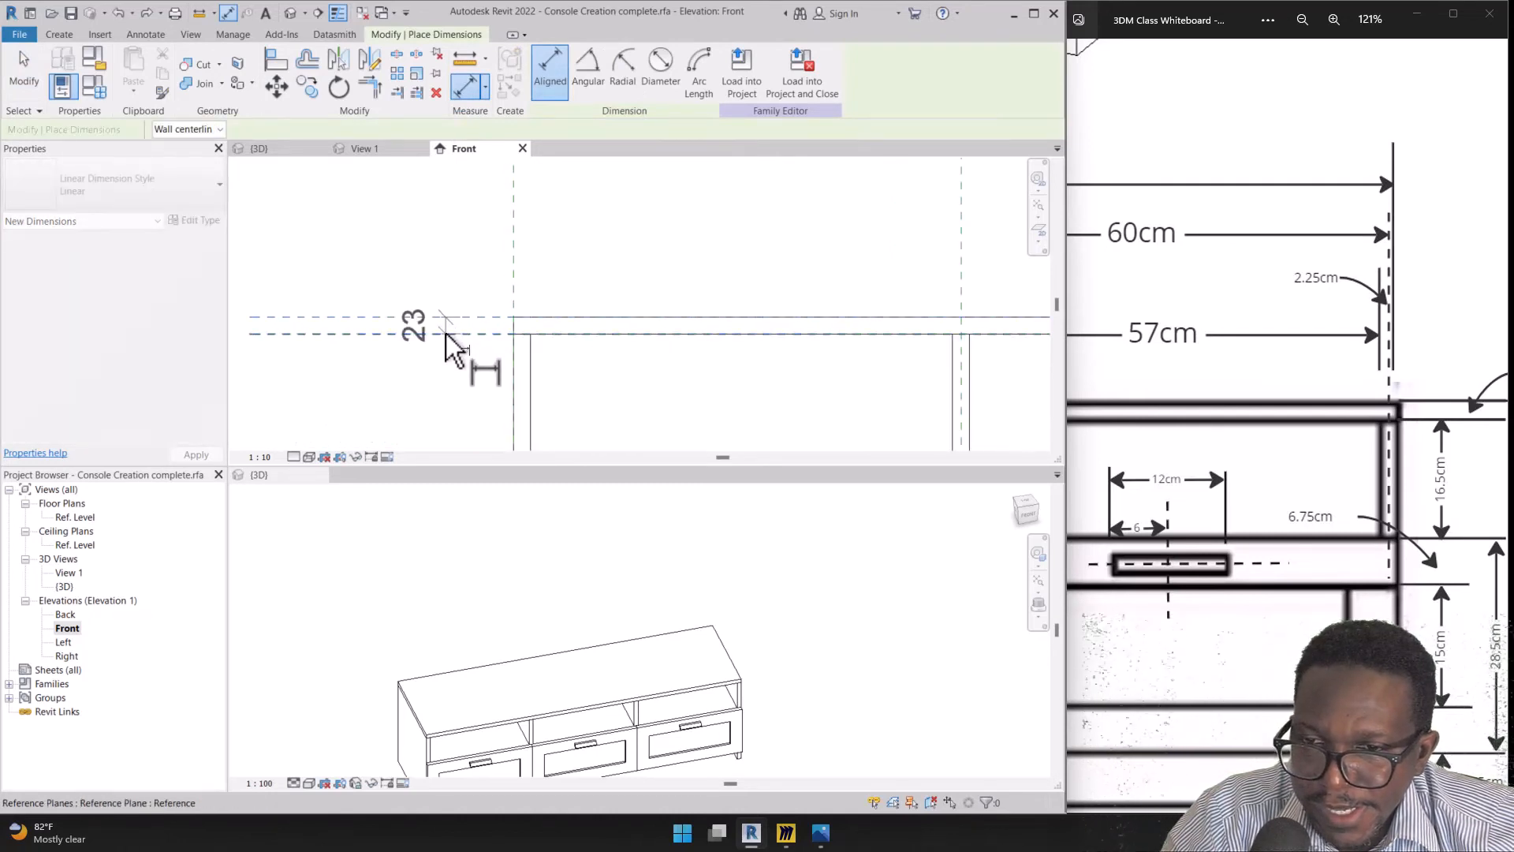
left_click(411, 363)
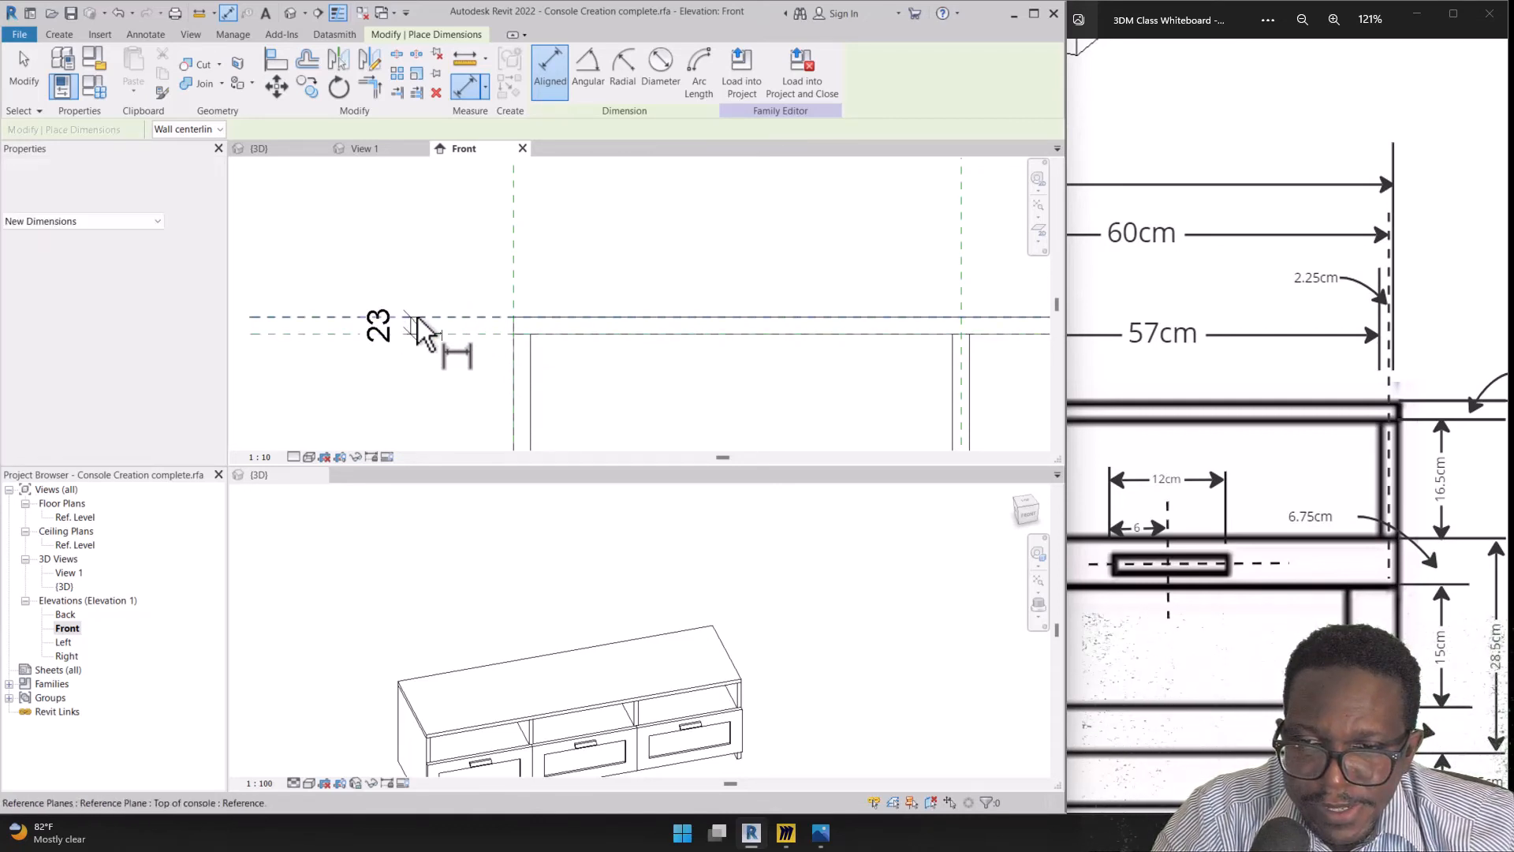
left_click(473, 319)
key("Escape")
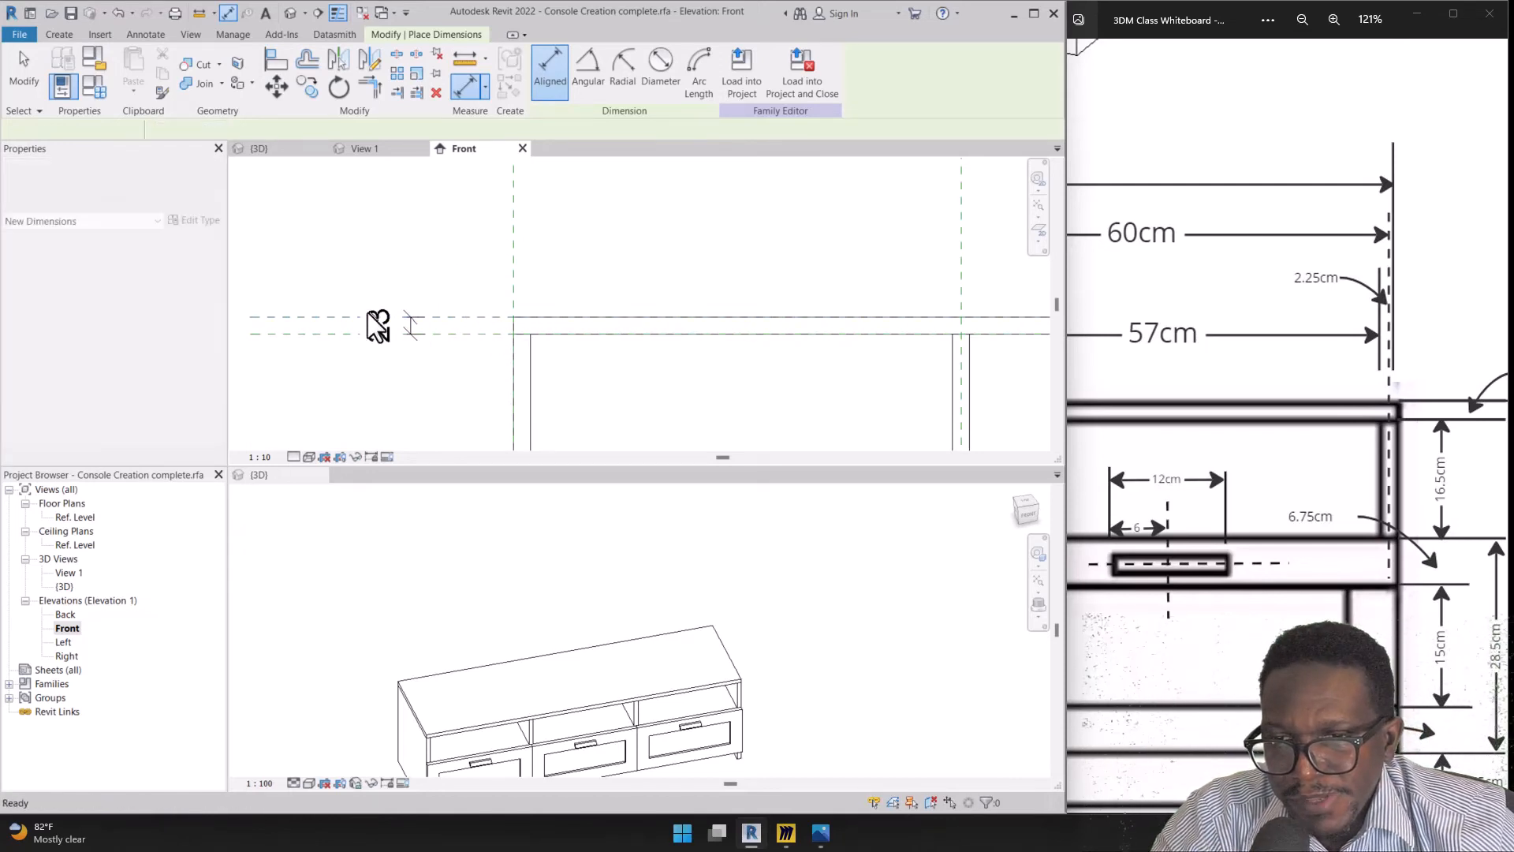
key("Escape")
Test raising the Top of console reference plane to about 200 mm above the plane below it, and undo the move
left_click(316, 319)
left_click_drag(316, 318, 322, 192)
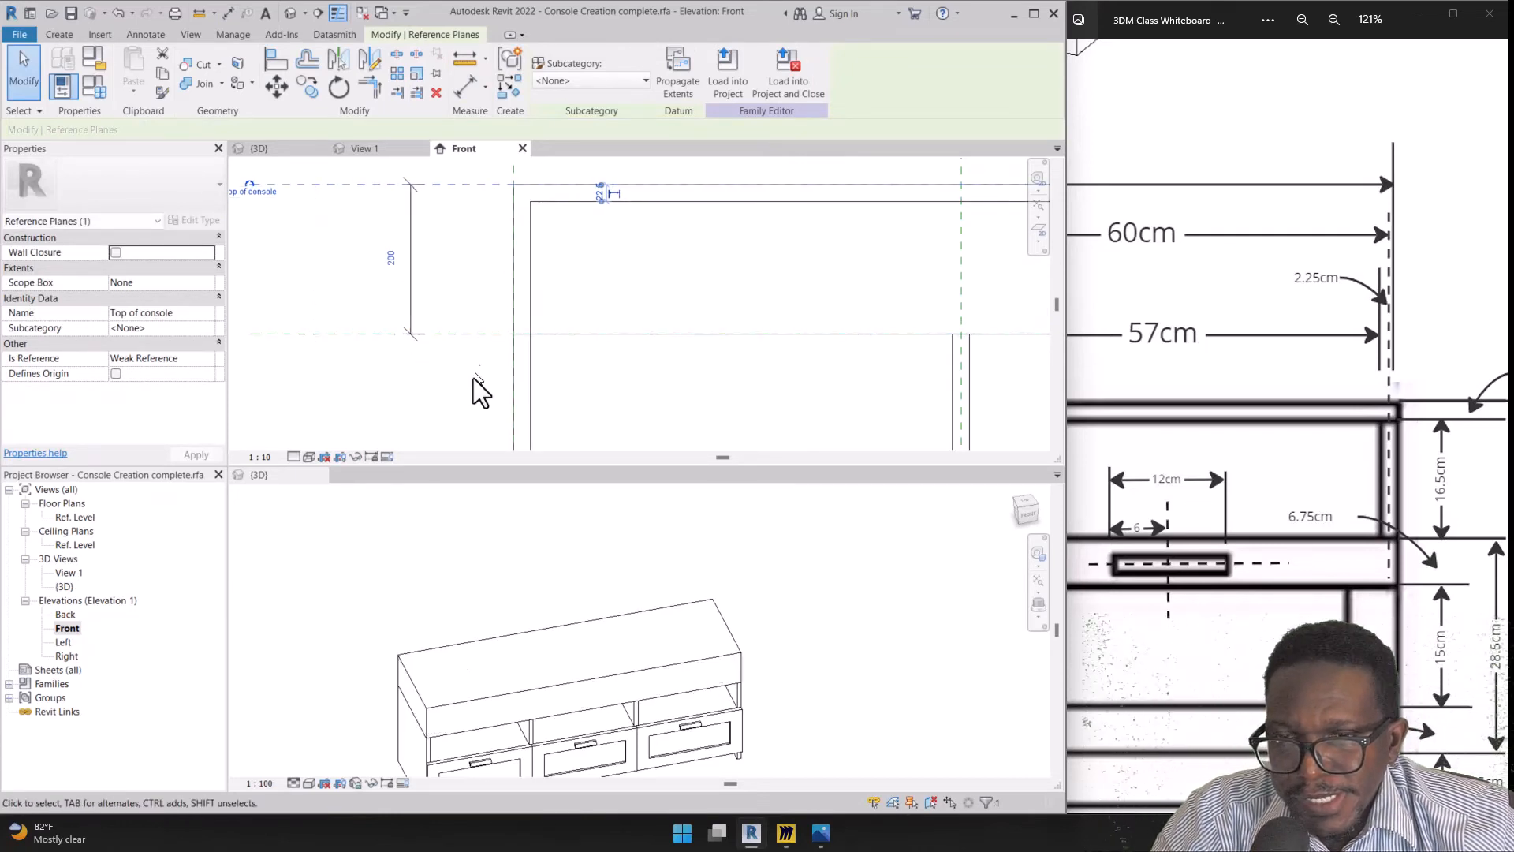
left_click(465, 396)
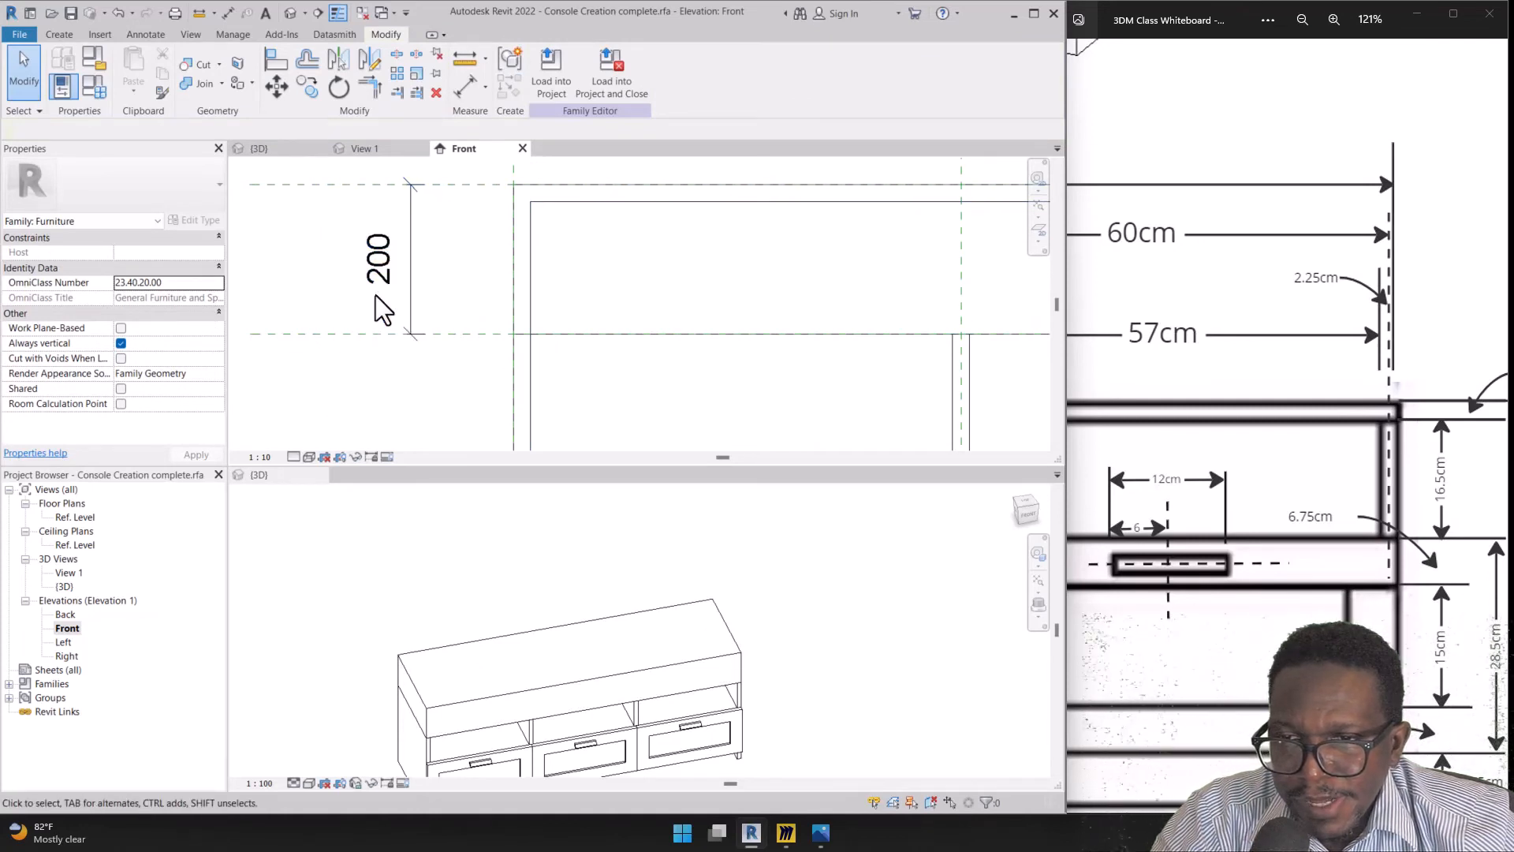
key("ctrl+z")
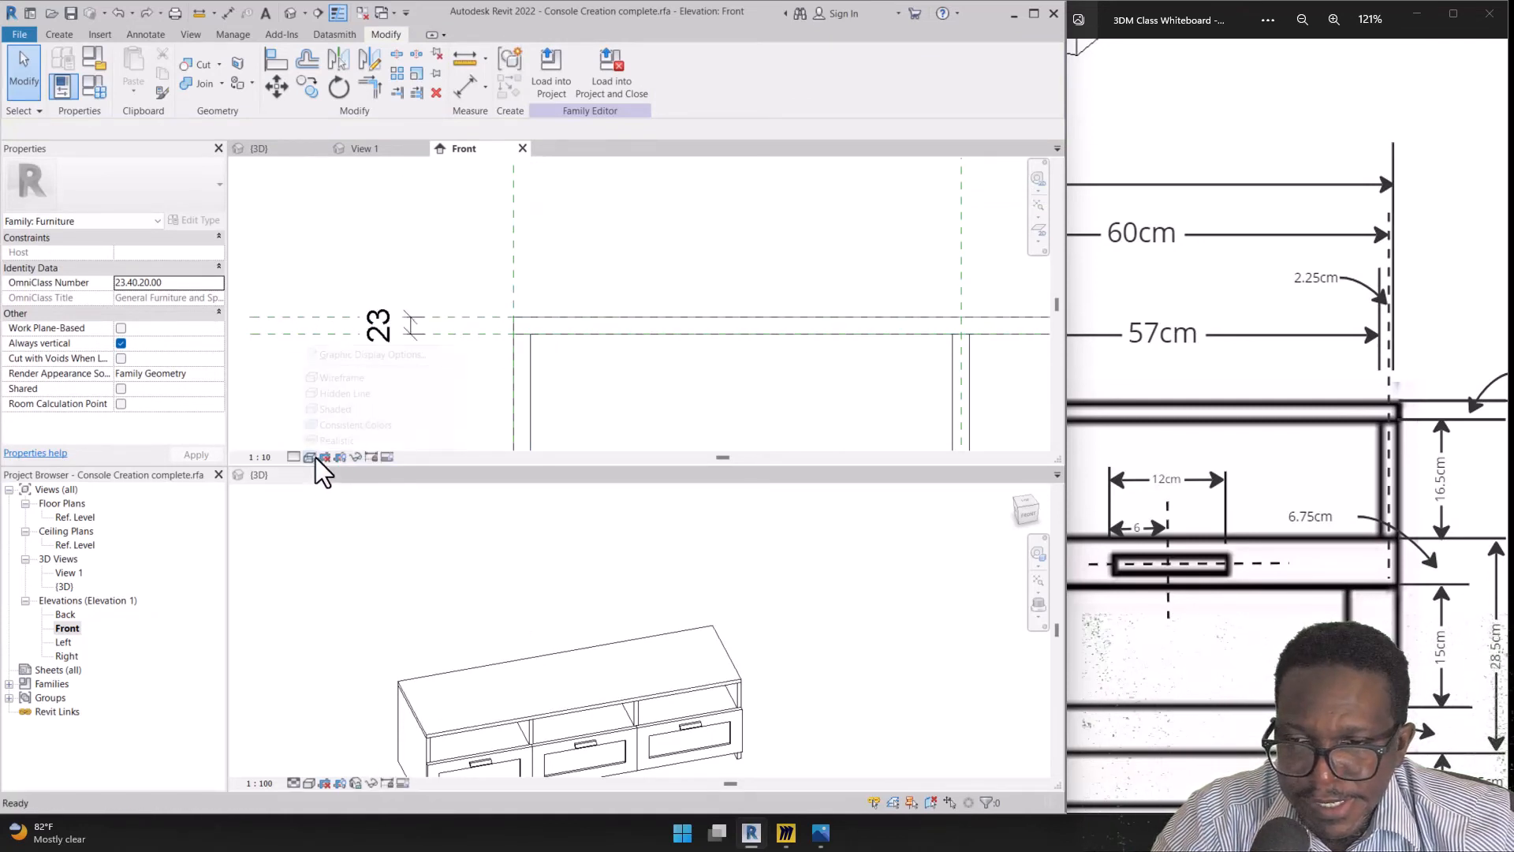
Set the Front elevation to hidden line display and lock the dimension between the Top of console plane and the plane below
left_click(315, 458)
left_click(331, 396)
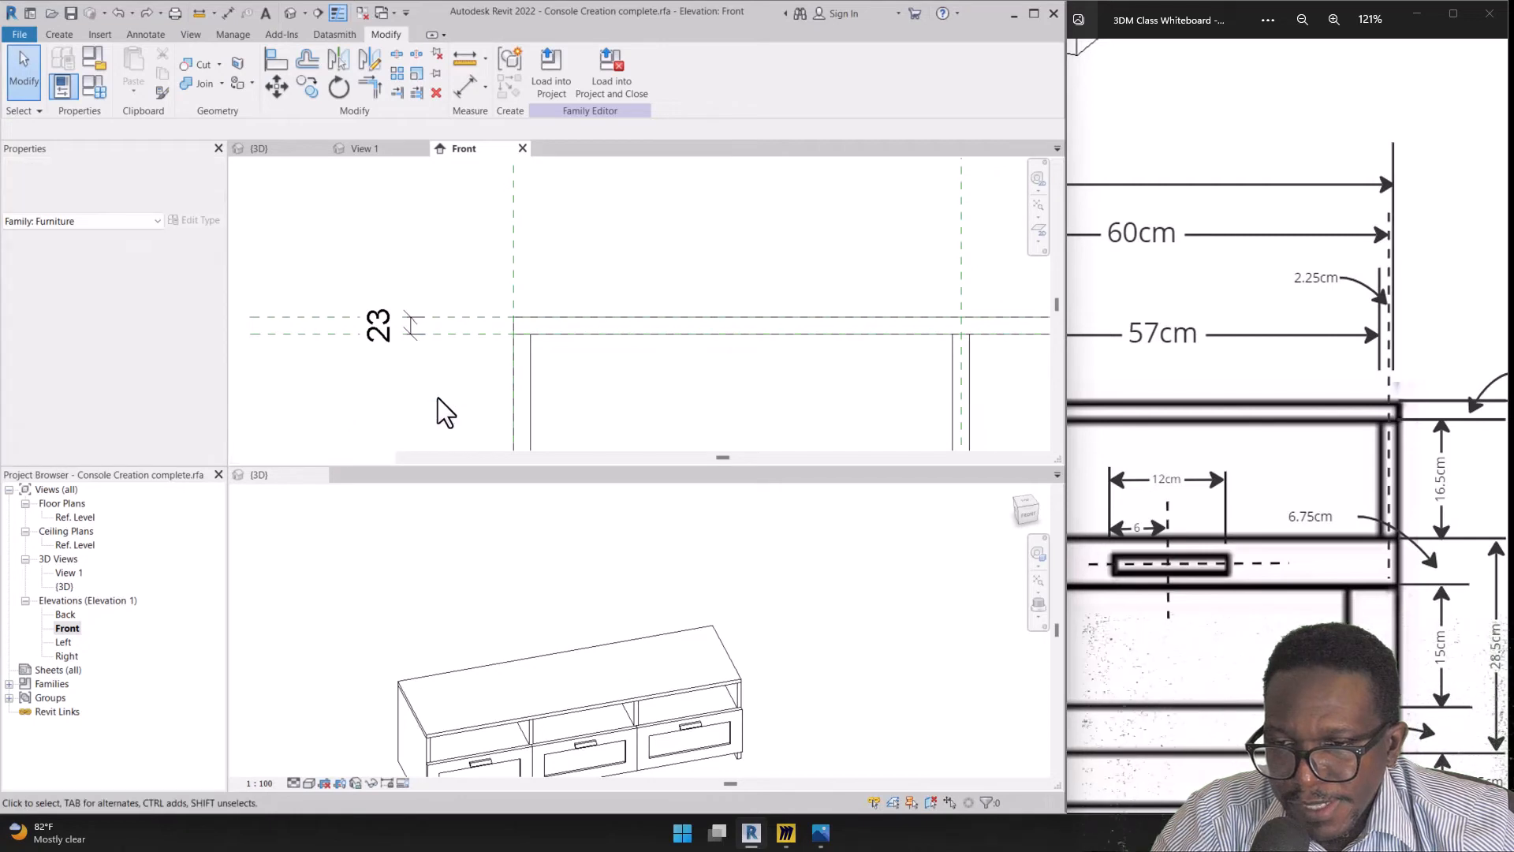
left_click(403, 336)
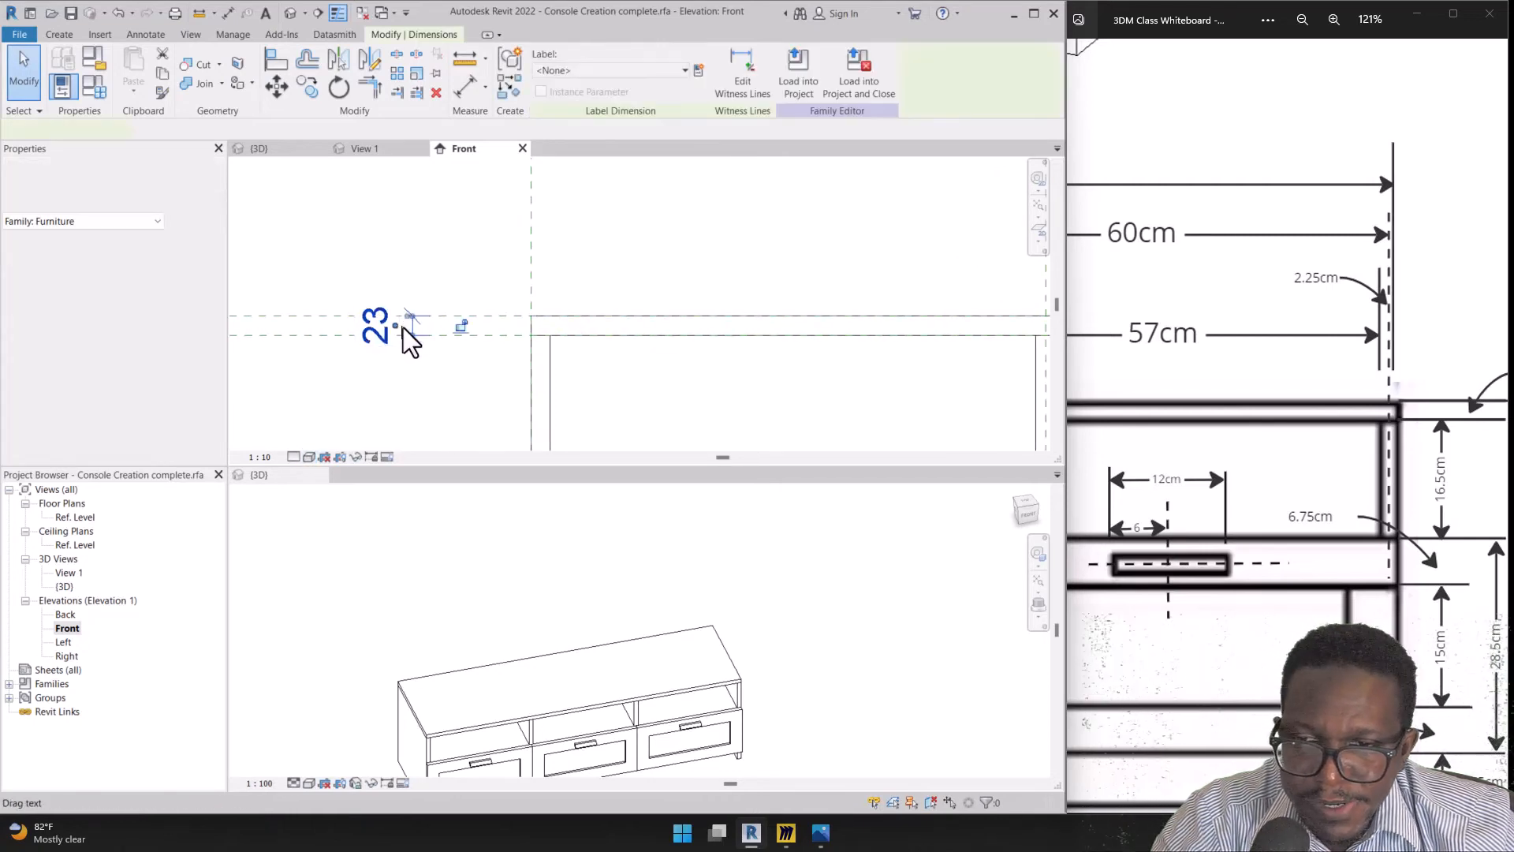
left_click(451, 360)
Test the locked dimension by moving the Top of console reference plane upward twice in the Front elevation
scroll(523, 376, "down", 2)
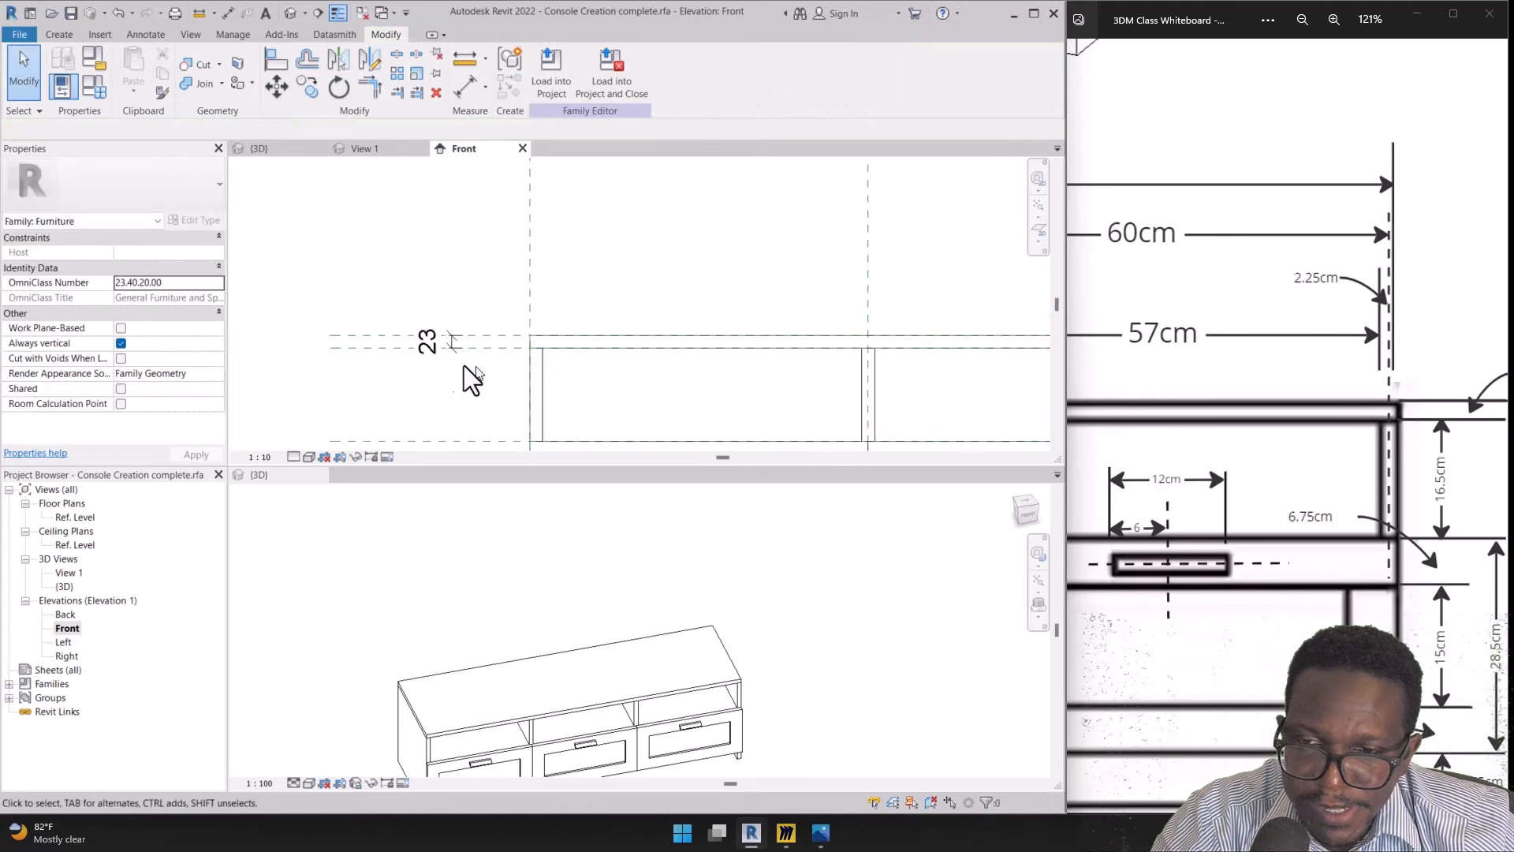
left_click(395, 339)
left_click_drag(393, 335, 396, 271)
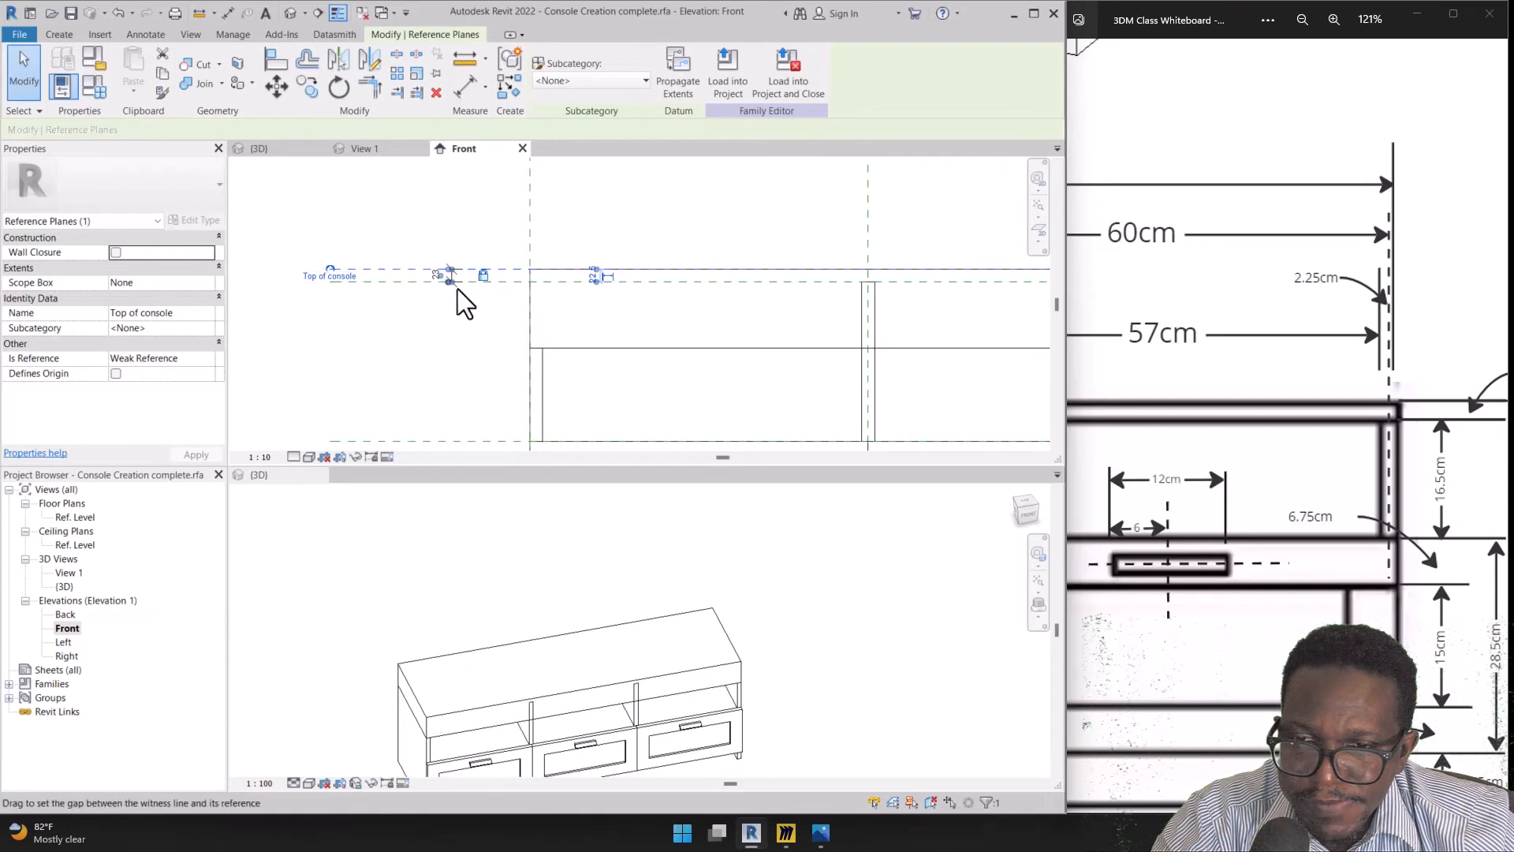
scroll(433, 273, "up", 3)
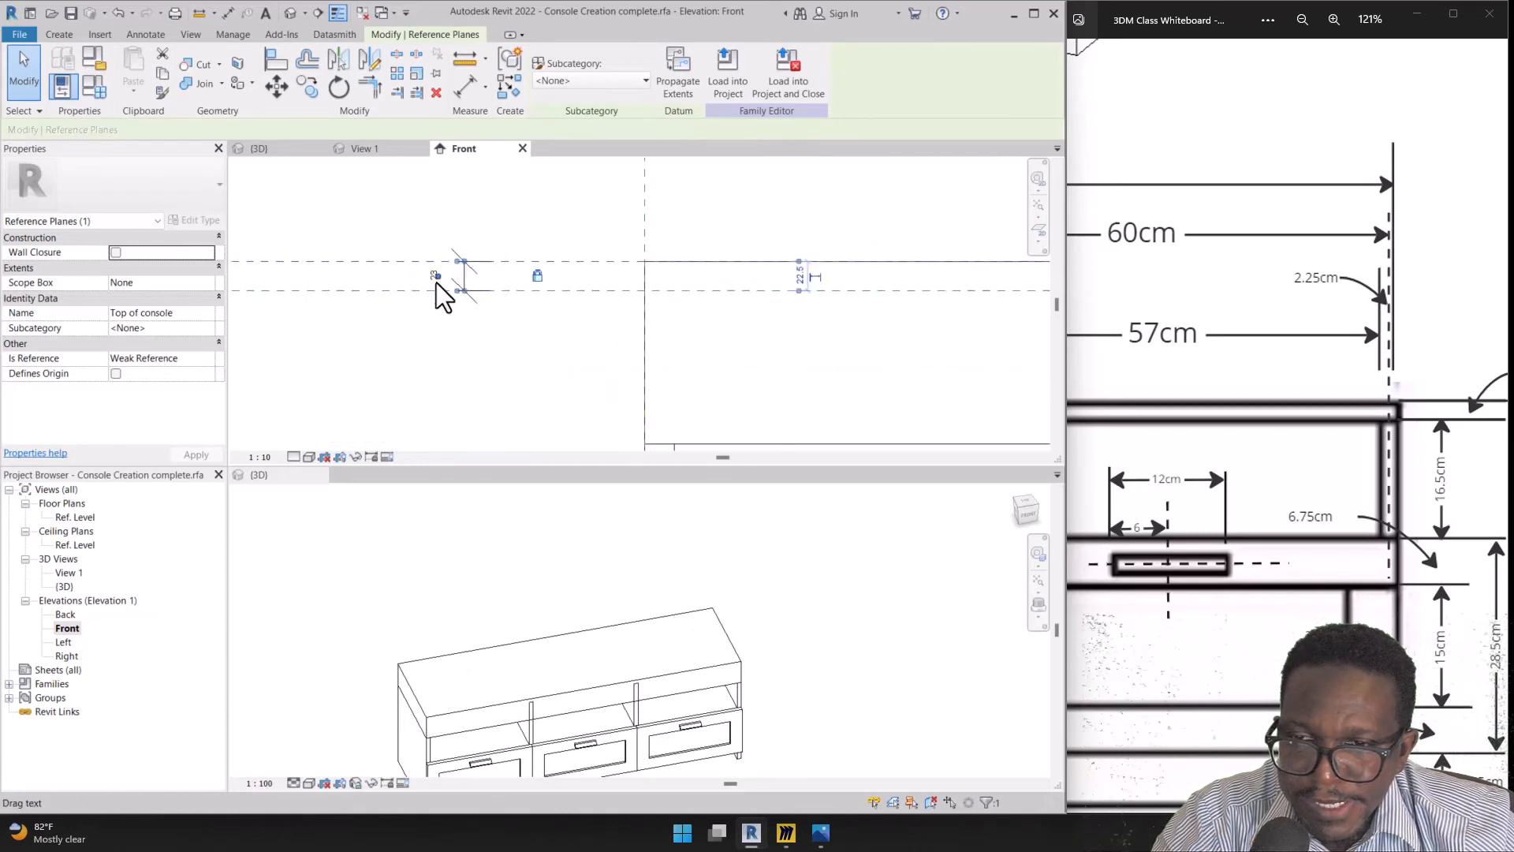
scroll(587, 260, "down", 3)
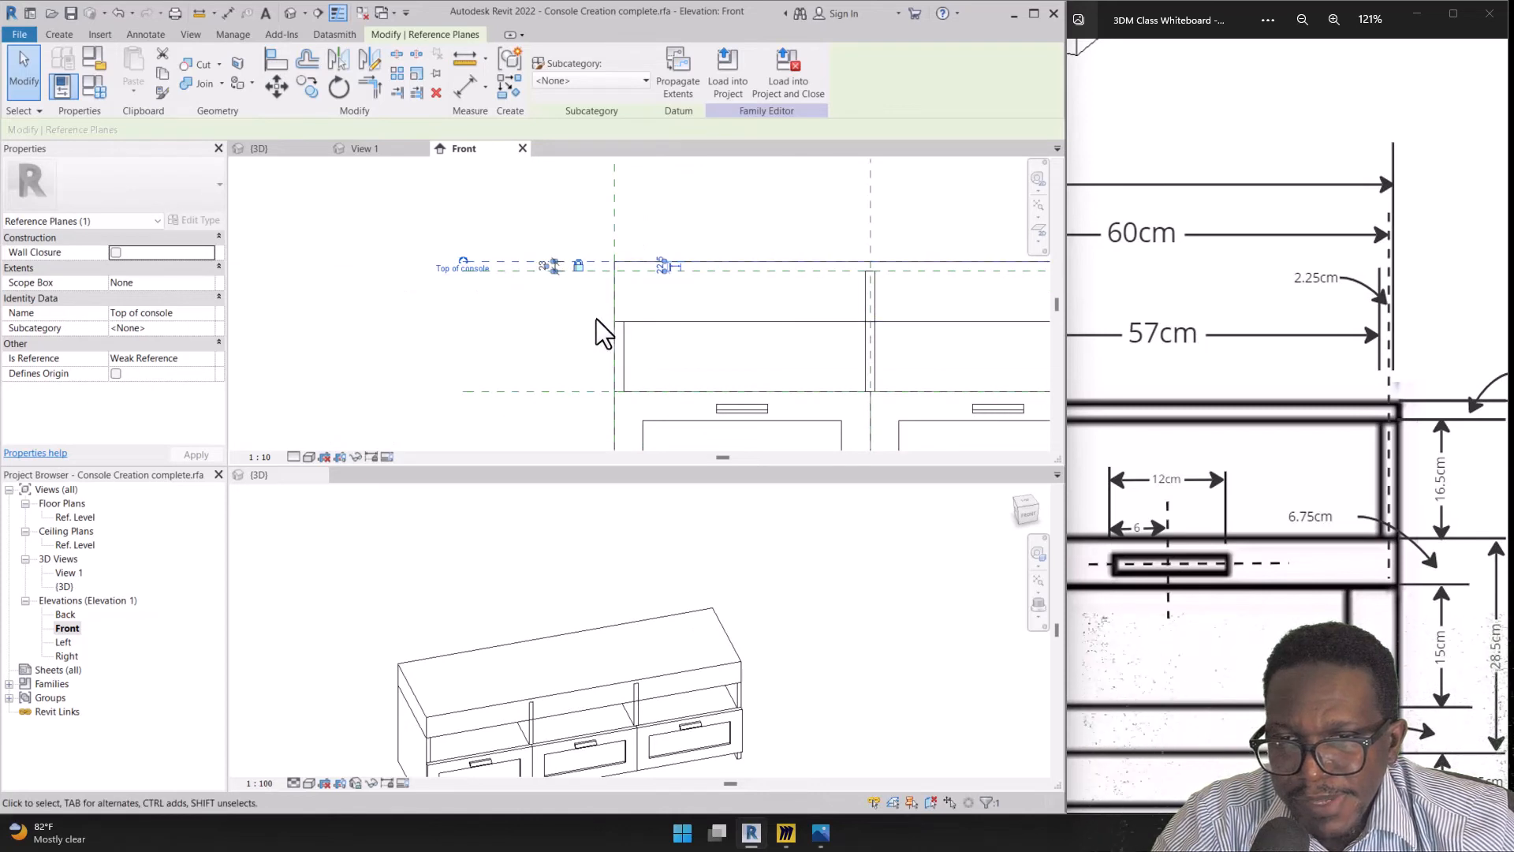
left_click_drag(525, 244, 524, 180)
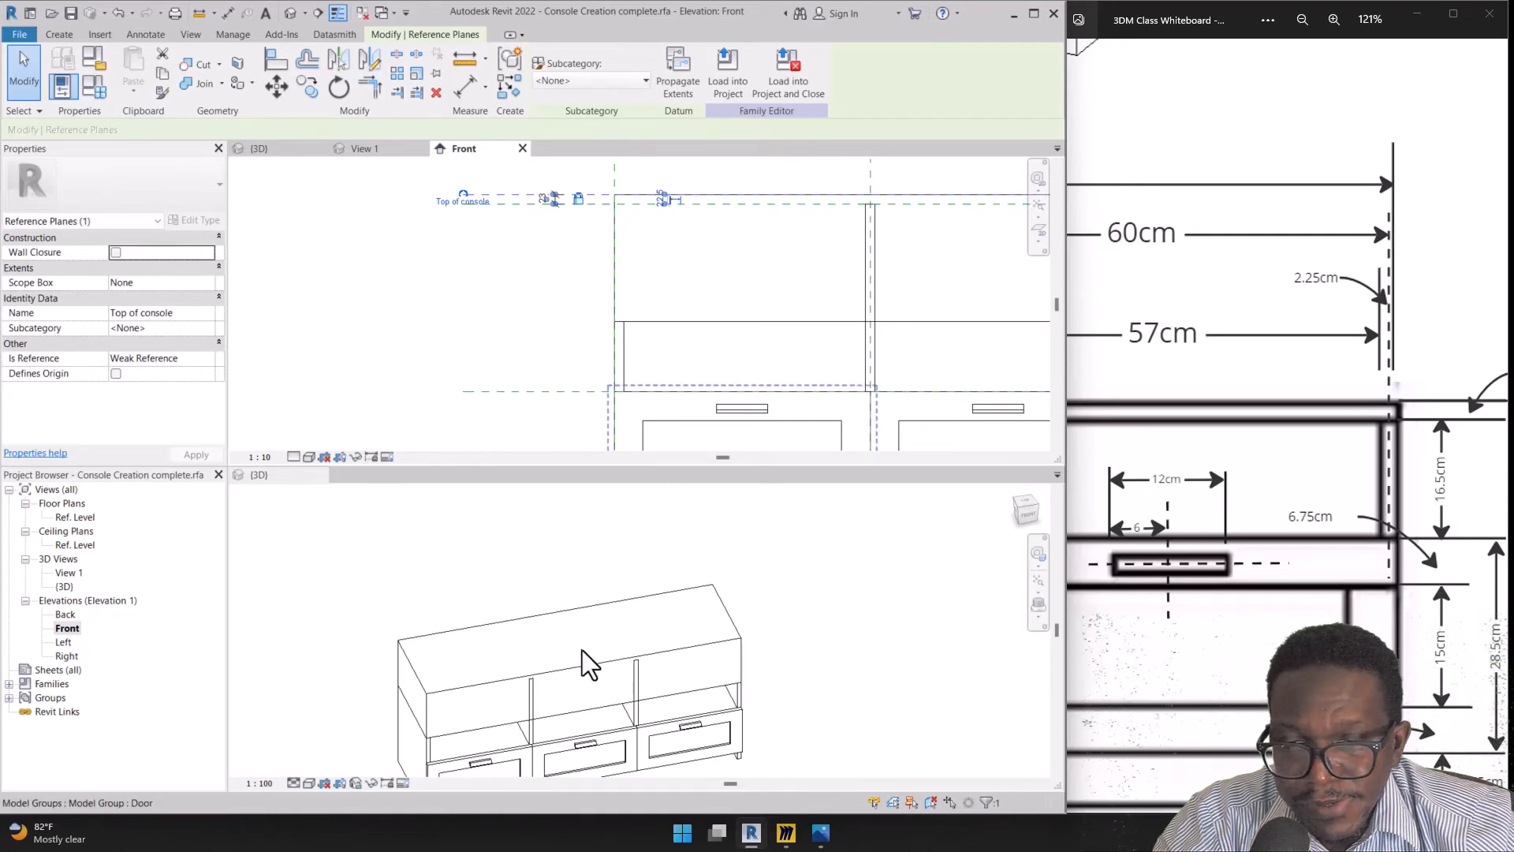
key("ctrl+2")
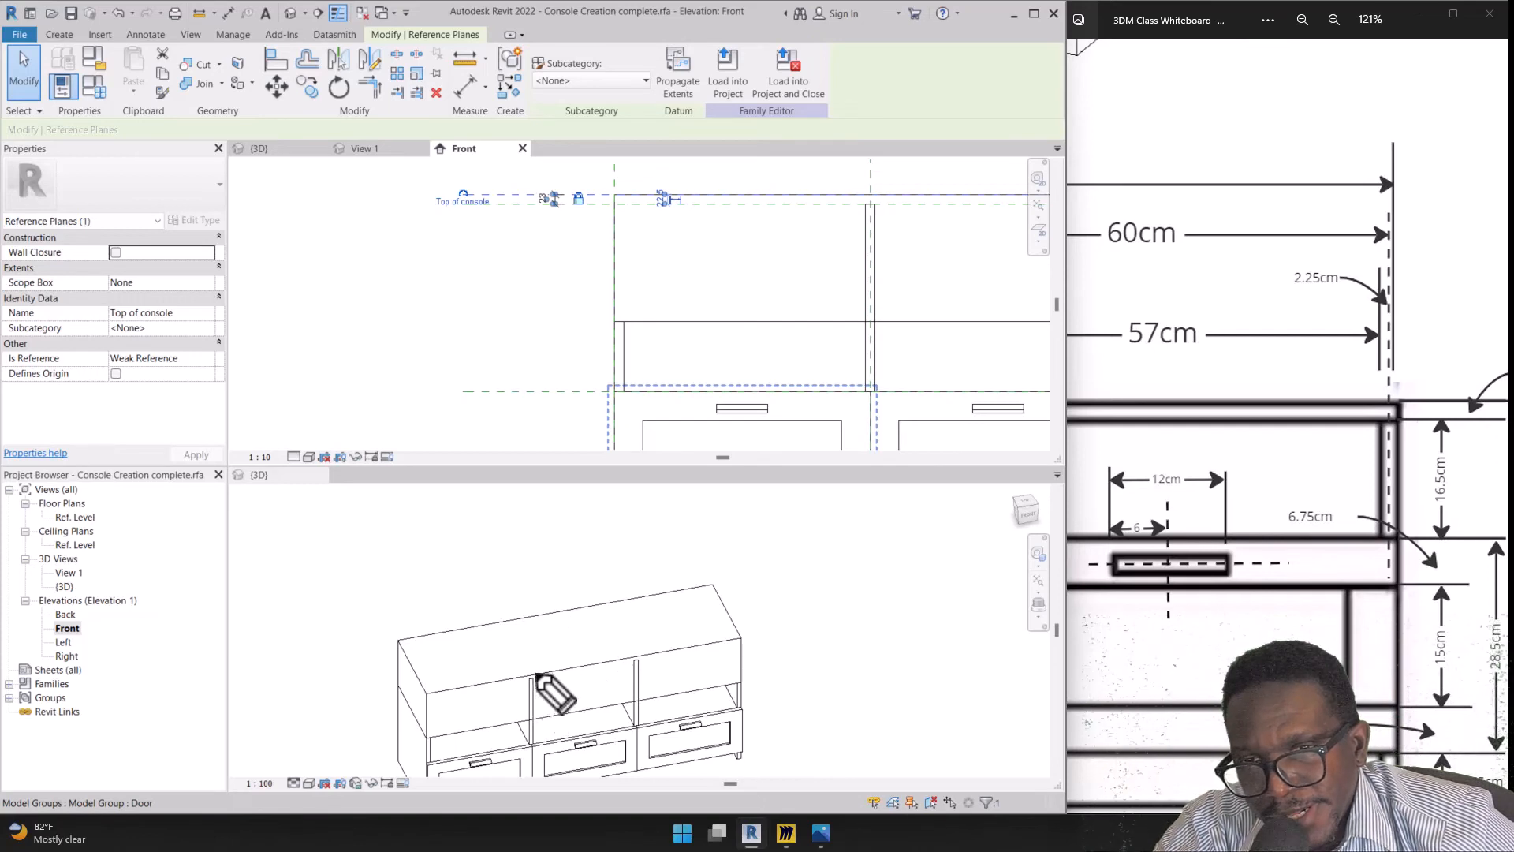
mouse_move(534, 671)
left_mouse_down()
mouse_move(550, 685)
mouse_move(538, 663)
left_mouse_up()
mouse_move(633, 669)
left_mouse_down()
mouse_move(640, 648)
mouse_move(497, 348)
mouse_move(505, 205)
mouse_move(488, 228)
mouse_move(517, 247)
left_mouse_up()
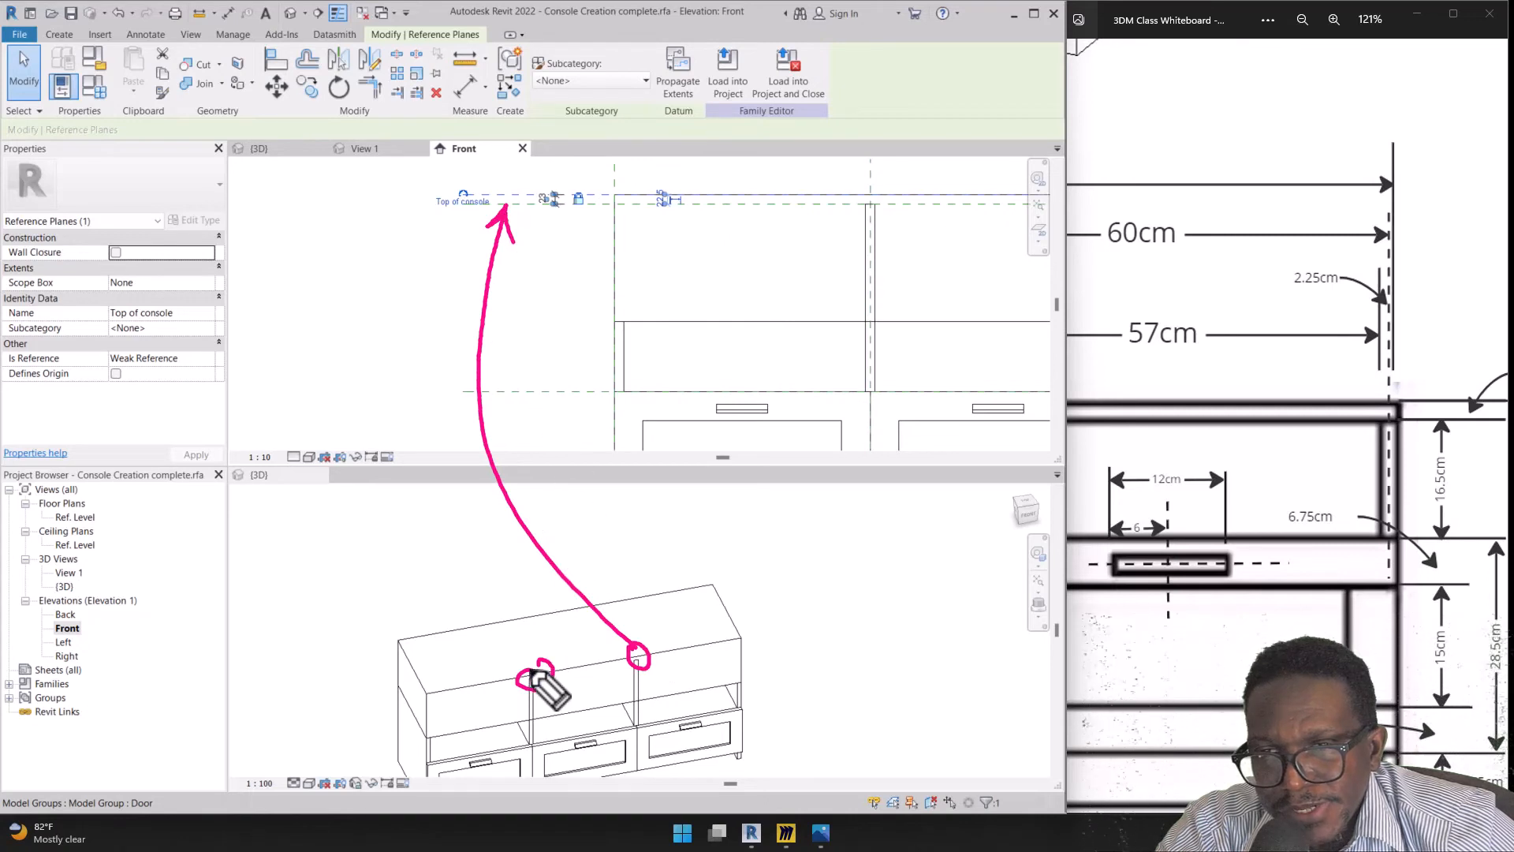
mouse_move(535, 663)
left_mouse_down()
mouse_move(561, 213)
mouse_move(553, 222)
mouse_move(571, 227)
left_mouse_up()
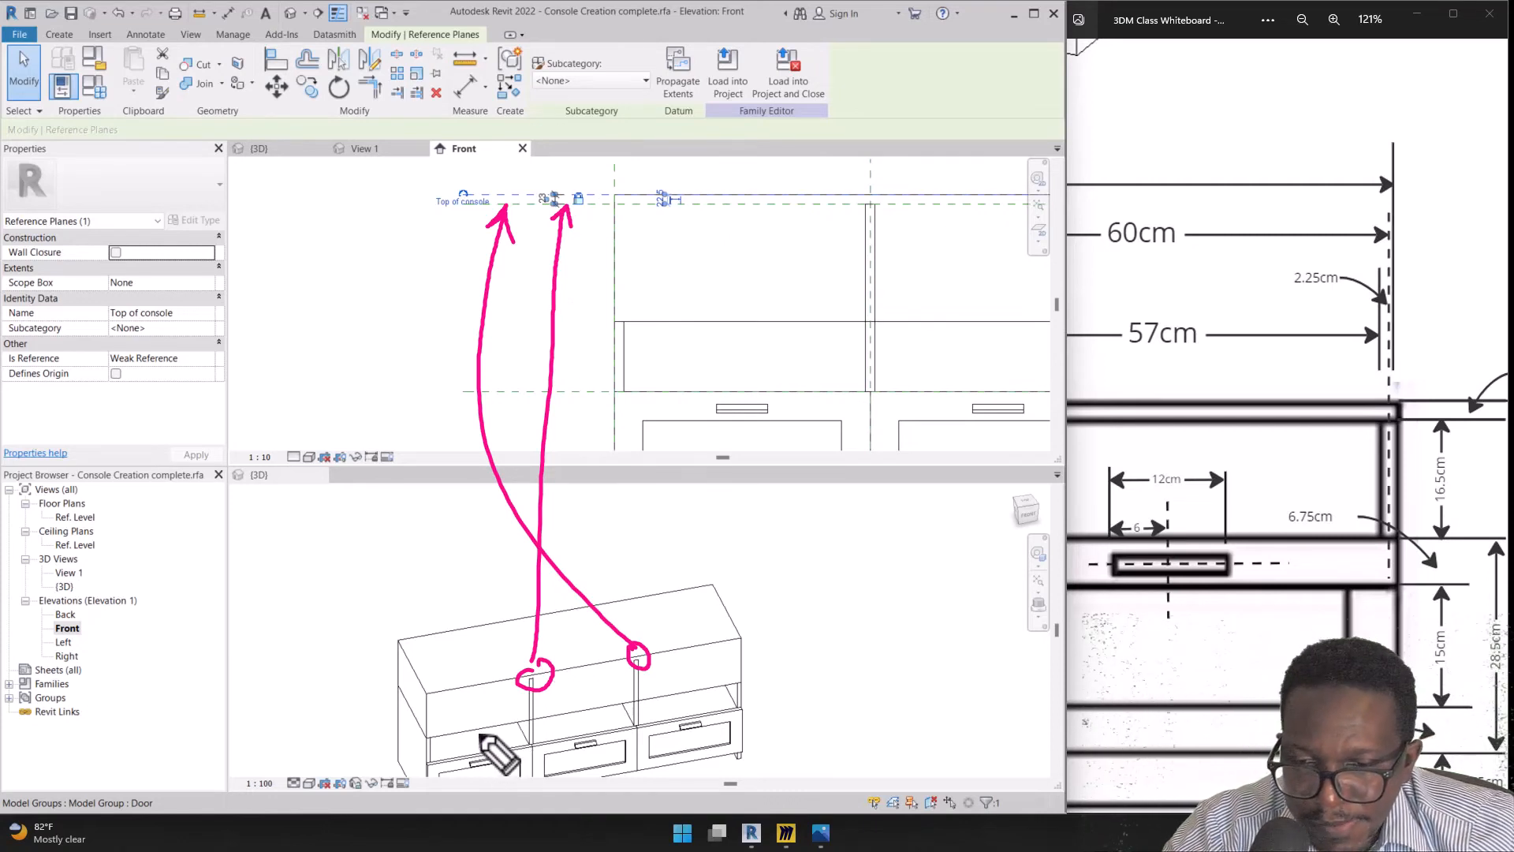
mouse_move(477, 739)
left_mouse_down()
mouse_move(490, 725)
mouse_move(498, 745)
left_mouse_up()
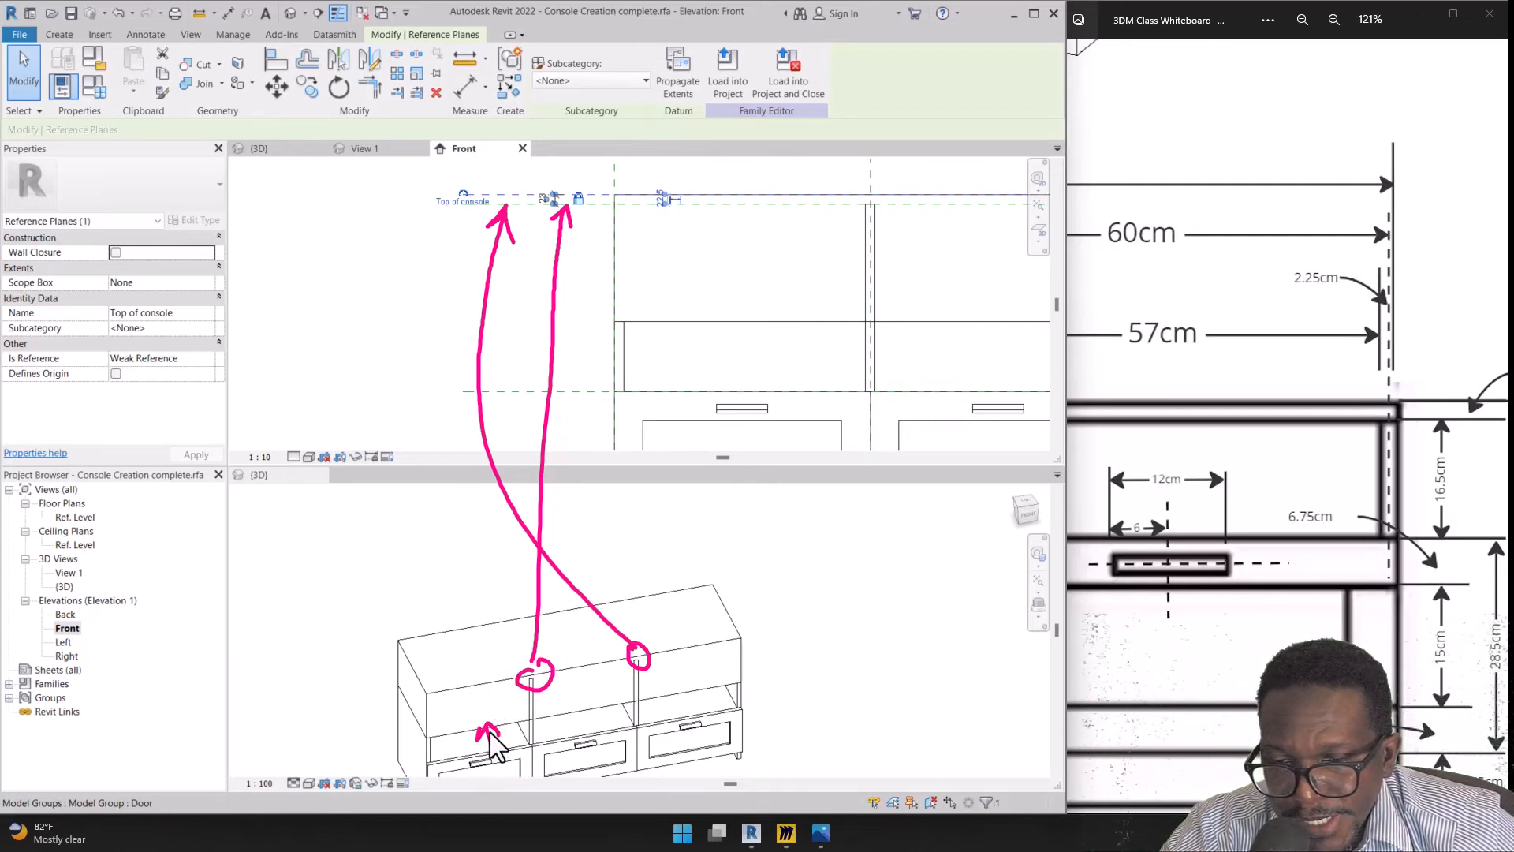
left_click(351, 700)
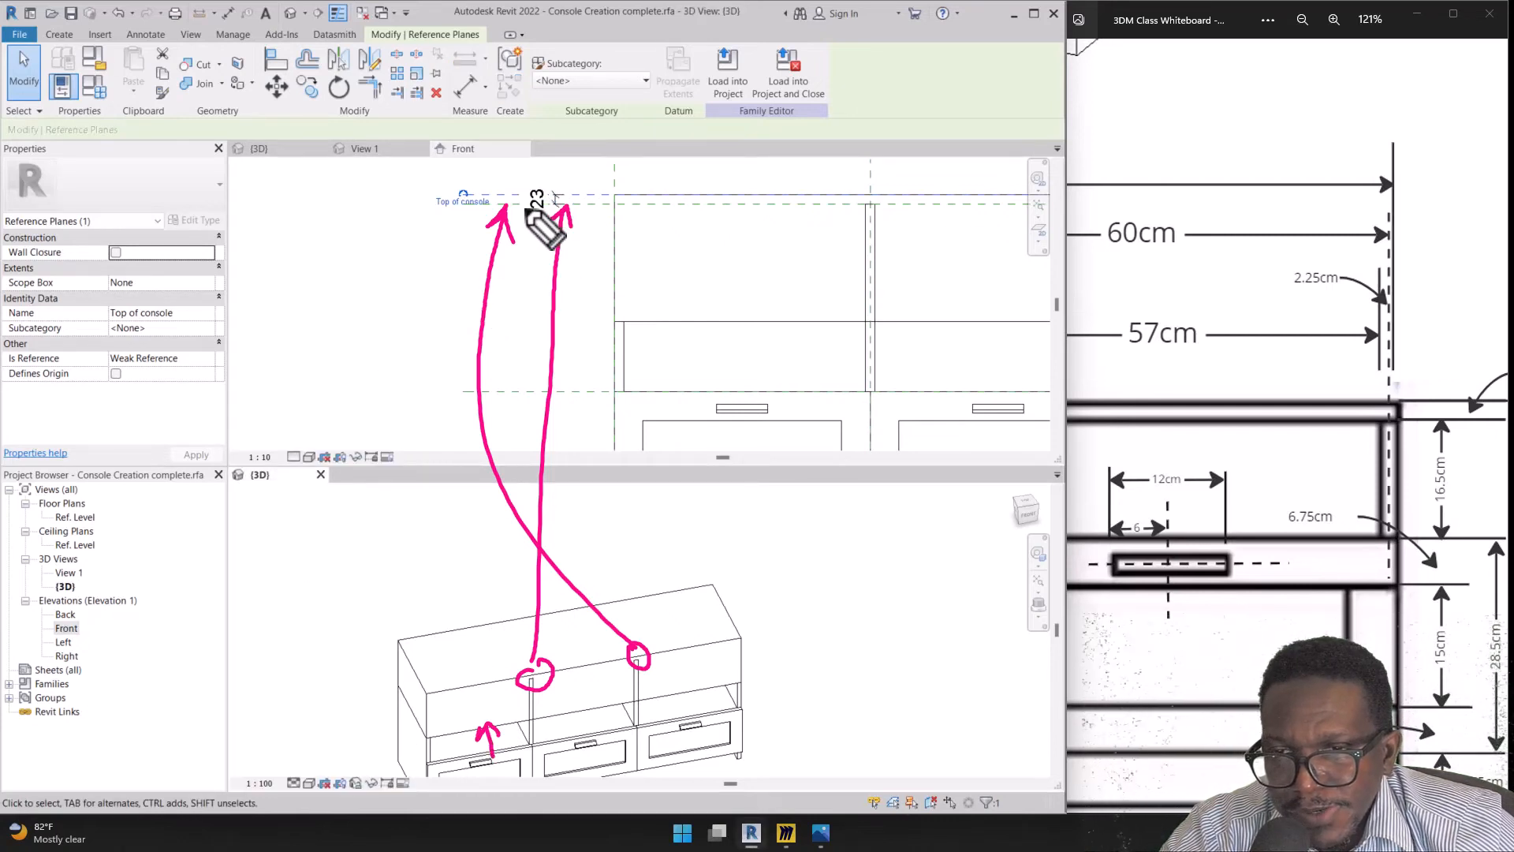
mouse_move(522, 207)
left_mouse_down()
mouse_move(429, 560)
mouse_move(496, 740)
left_mouse_up()
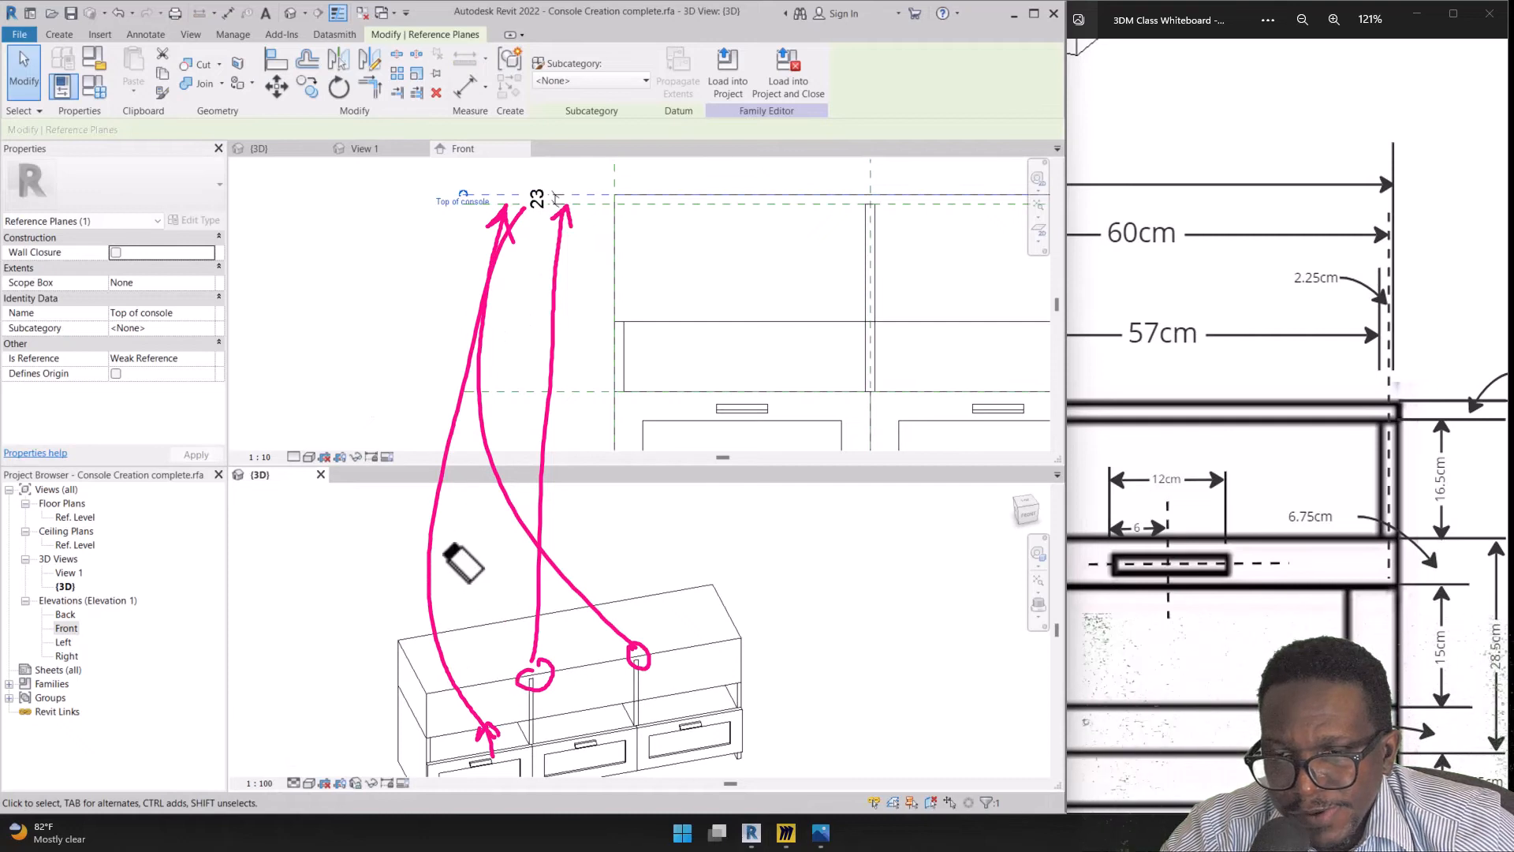
left_click_drag(445, 546, 430, 575)
mouse_move(505, 730)
left_mouse_down()
mouse_move(659, 652)
mouse_move(589, 622)
mouse_move(568, 328)
left_mouse_up()
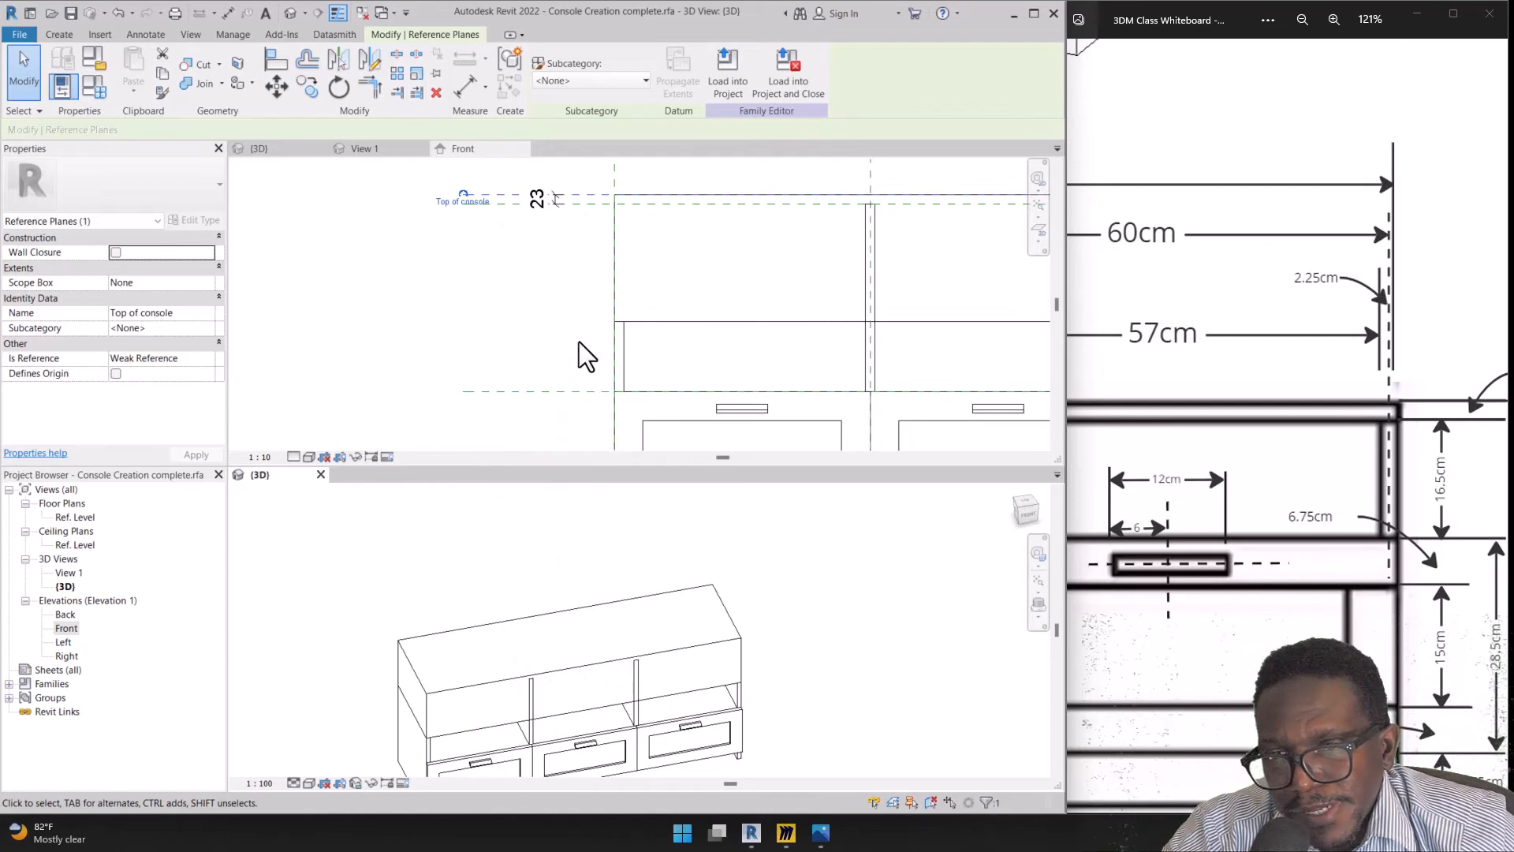
Undo both upward moves of the Top of console reference plane made with the locked dimension
left_click(628, 381)
key("ctrl+z")
key("ctrl+z")
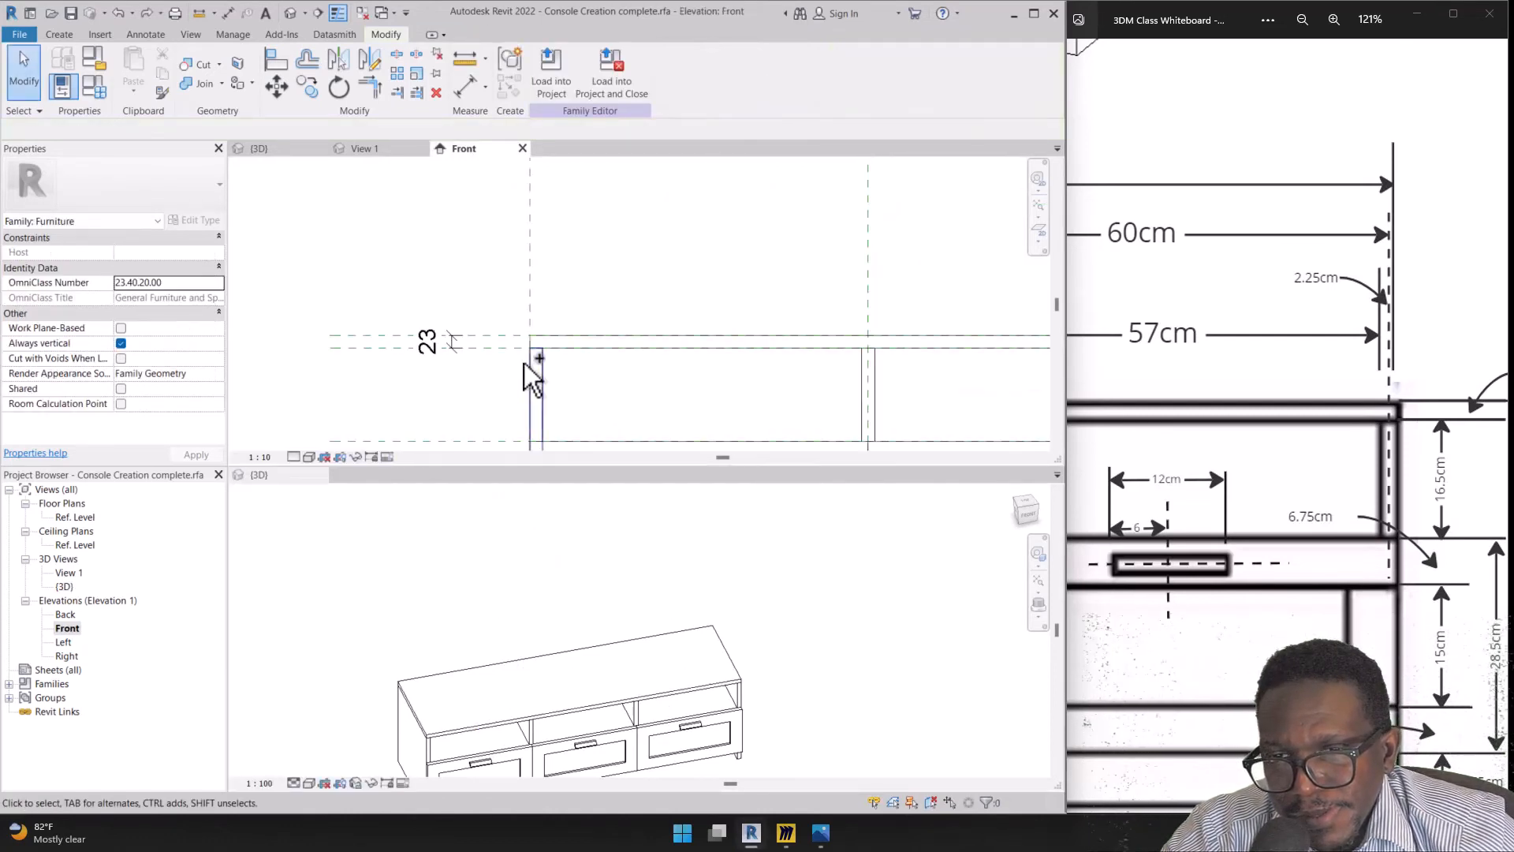
middle_click_drag(552, 377, 726, 167)
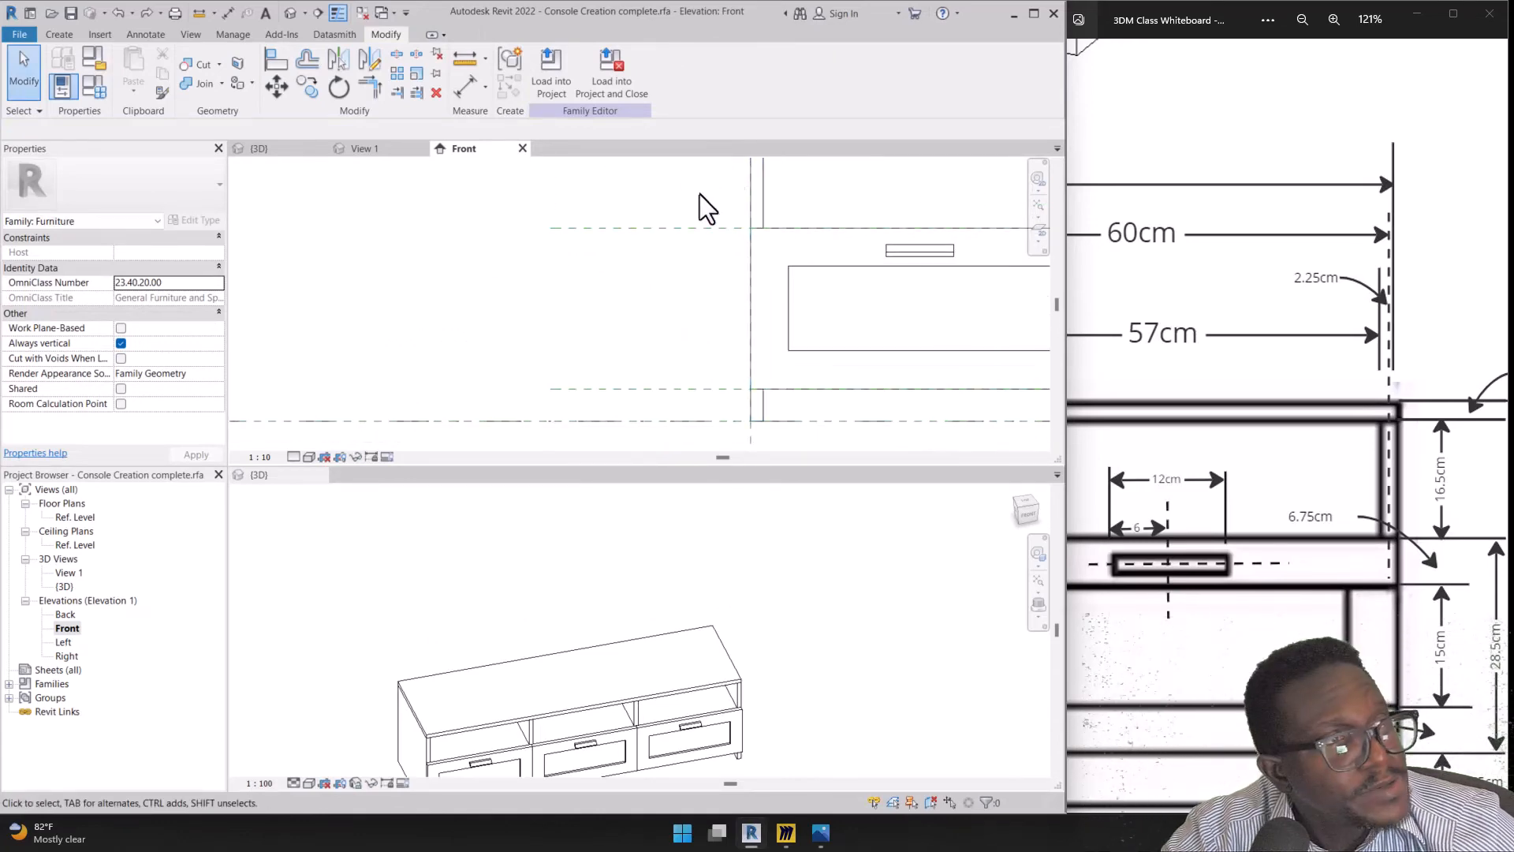
Select the tabletop extrusion in the Front elevation to examine its work plane and extrusion depth
middle_click_drag(760, 377, 653, 575)
scroll(698, 321, "up", 1)
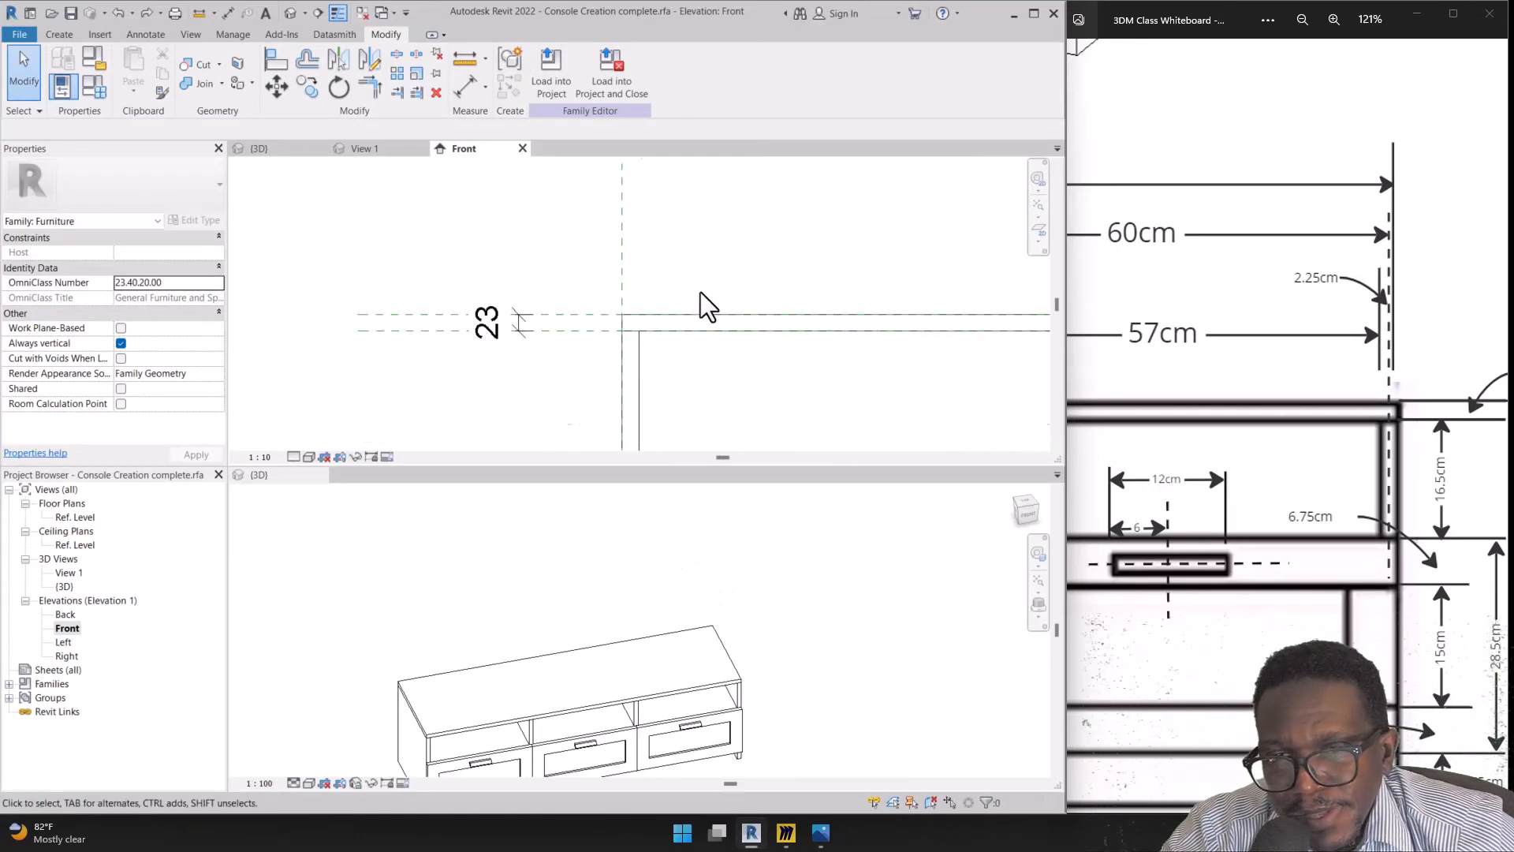
left_click(660, 316)
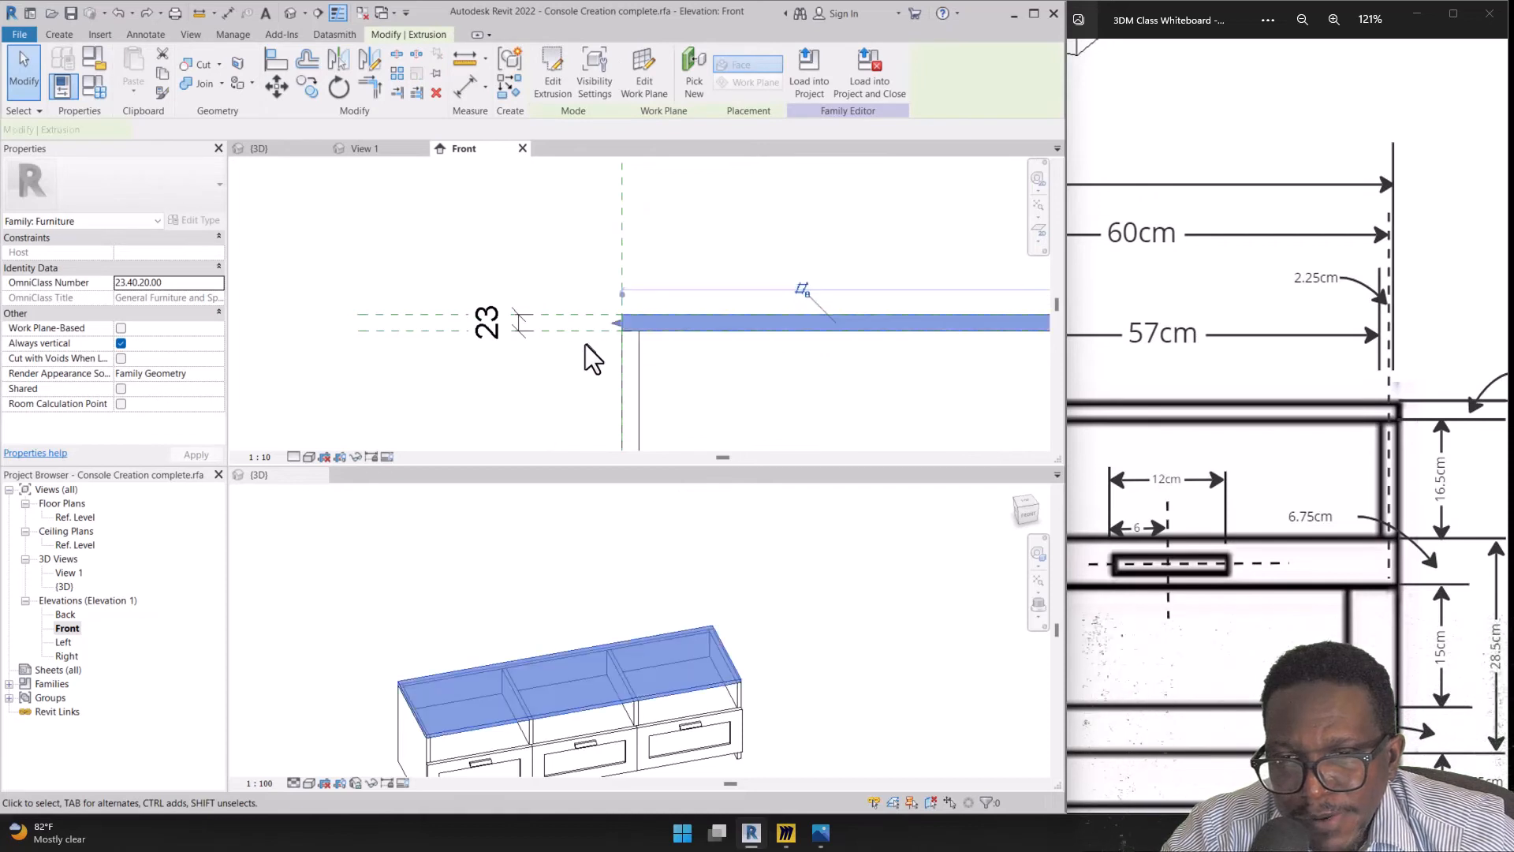
scroll(536, 335, "down", 1)
scroll(702, 355, "up", 1)
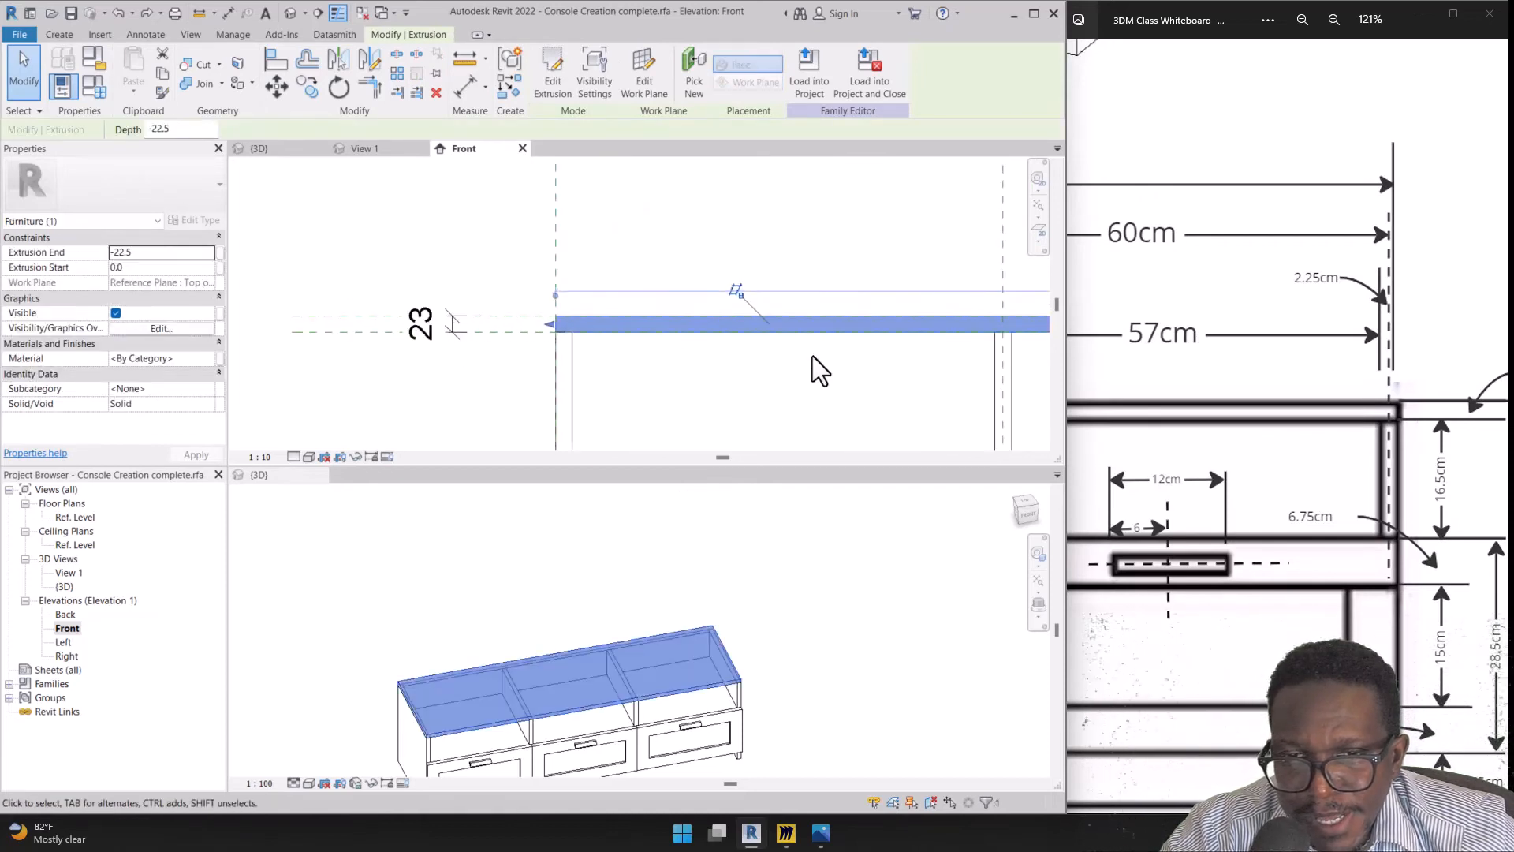
mouse_move(745, 247)
left_mouse_down()
mouse_move(672, 296)
mouse_move(727, 322)
left_mouse_up()
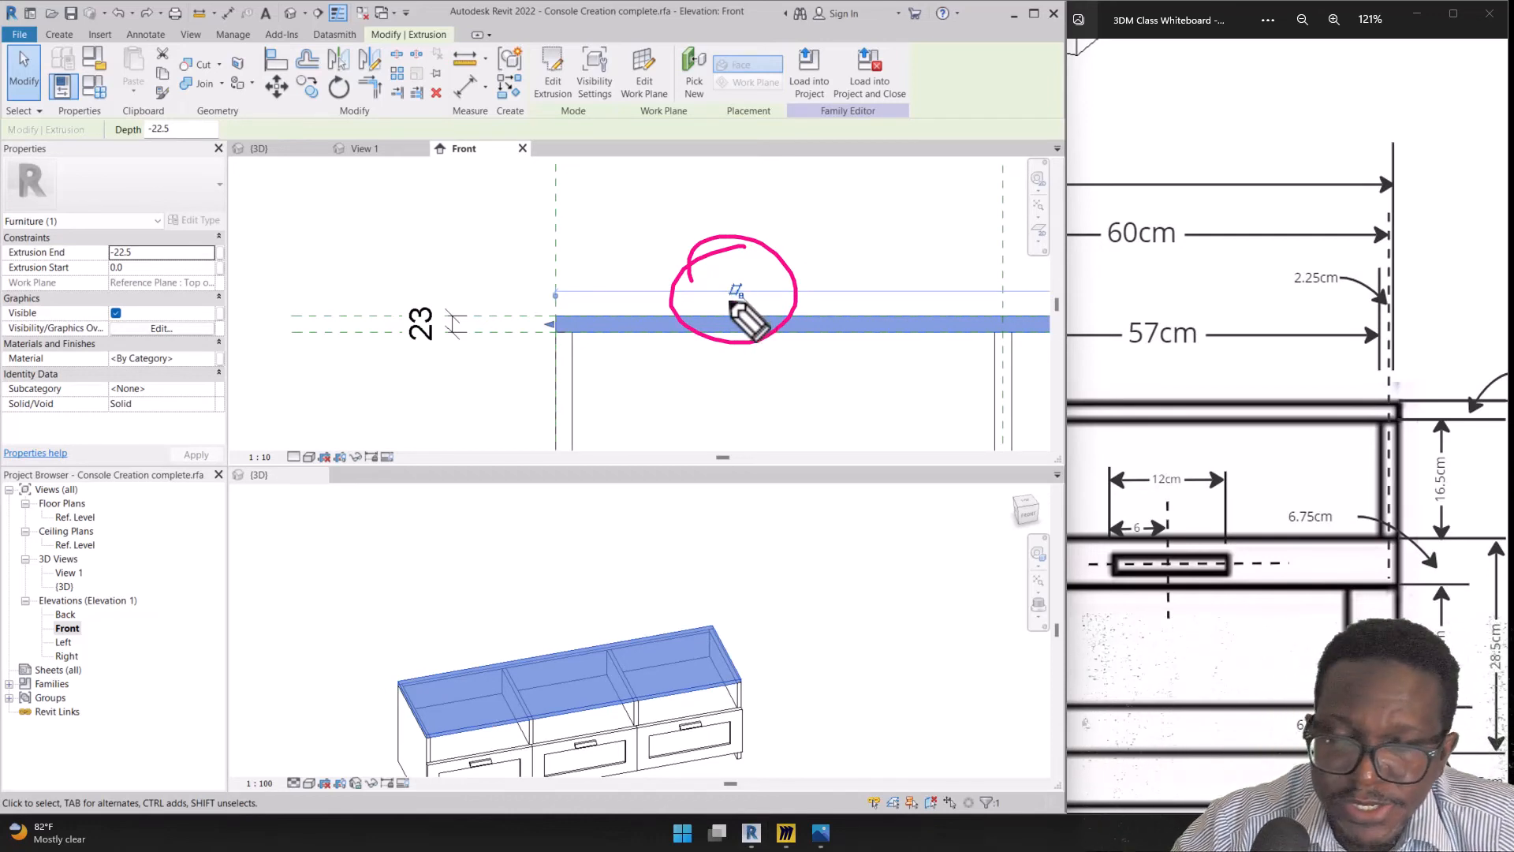
mouse_move(728, 294)
left_mouse_down()
mouse_move(483, 310)
mouse_move(502, 292)
left_mouse_up()
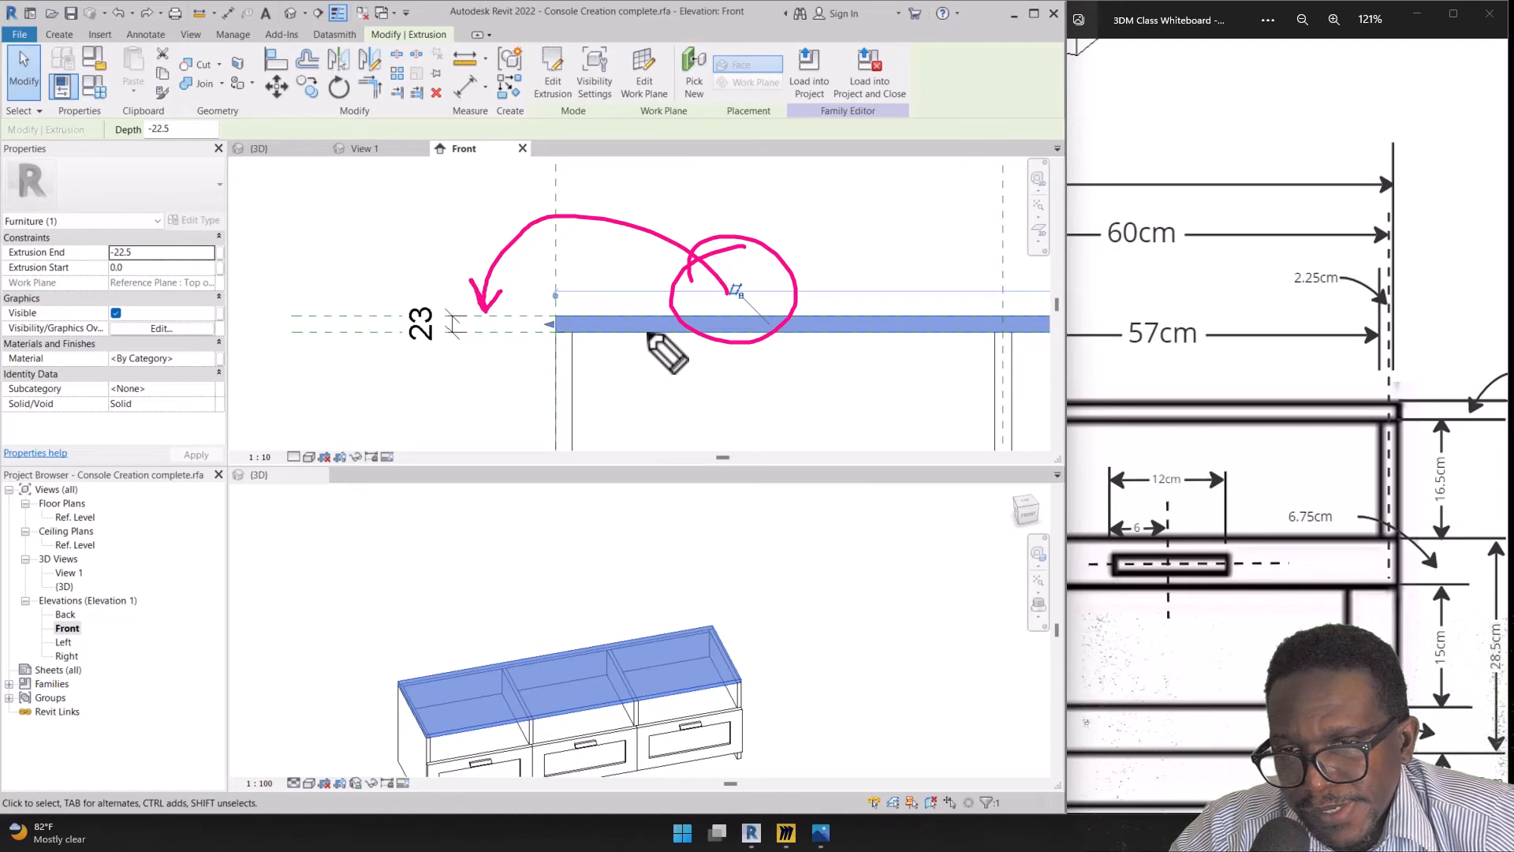
mouse_move(649, 332)
left_mouse_down()
mouse_move(641, 371)
mouse_move(543, 418)
mouse_move(497, 335)
left_mouse_up()
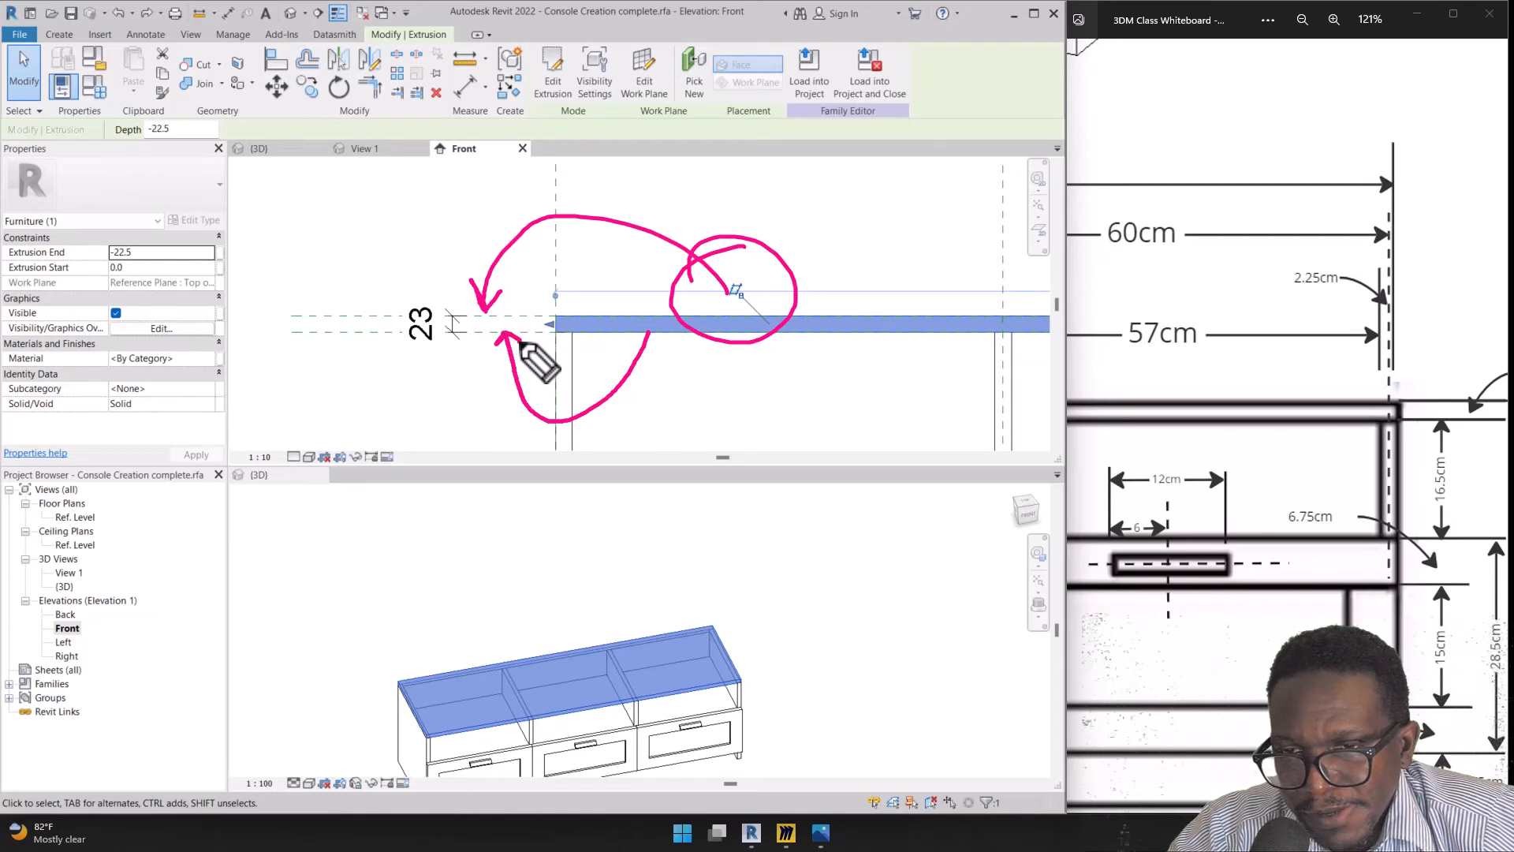
mouse_move(381, 335)
left_mouse_down()
mouse_move(347, 352)
mouse_move(288, 320)
mouse_move(328, 302)
mouse_move(331, 323)
left_mouse_up()
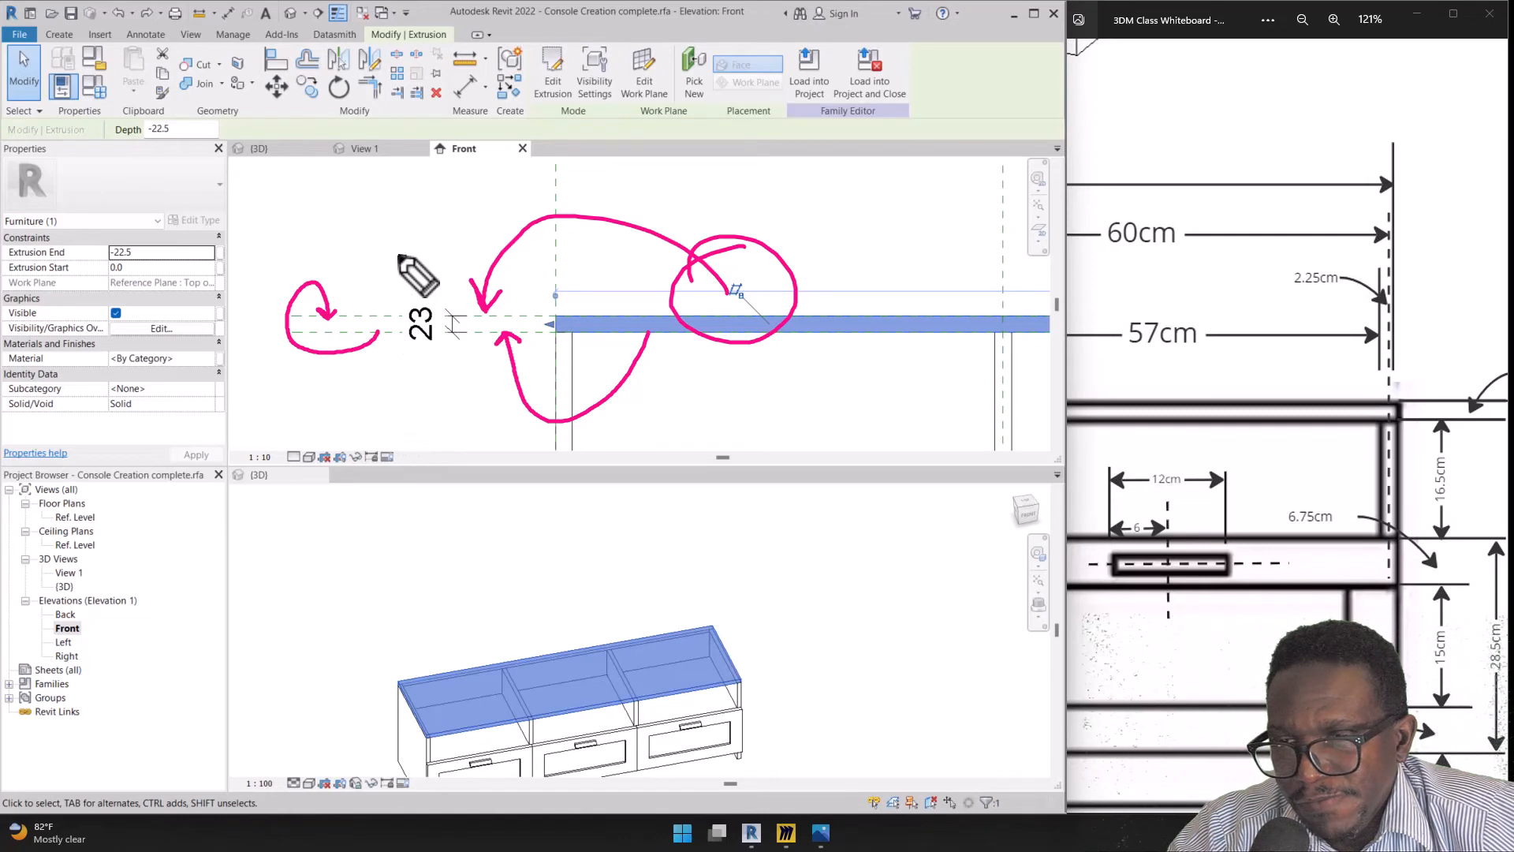
left_click_drag(405, 249, 383, 318)
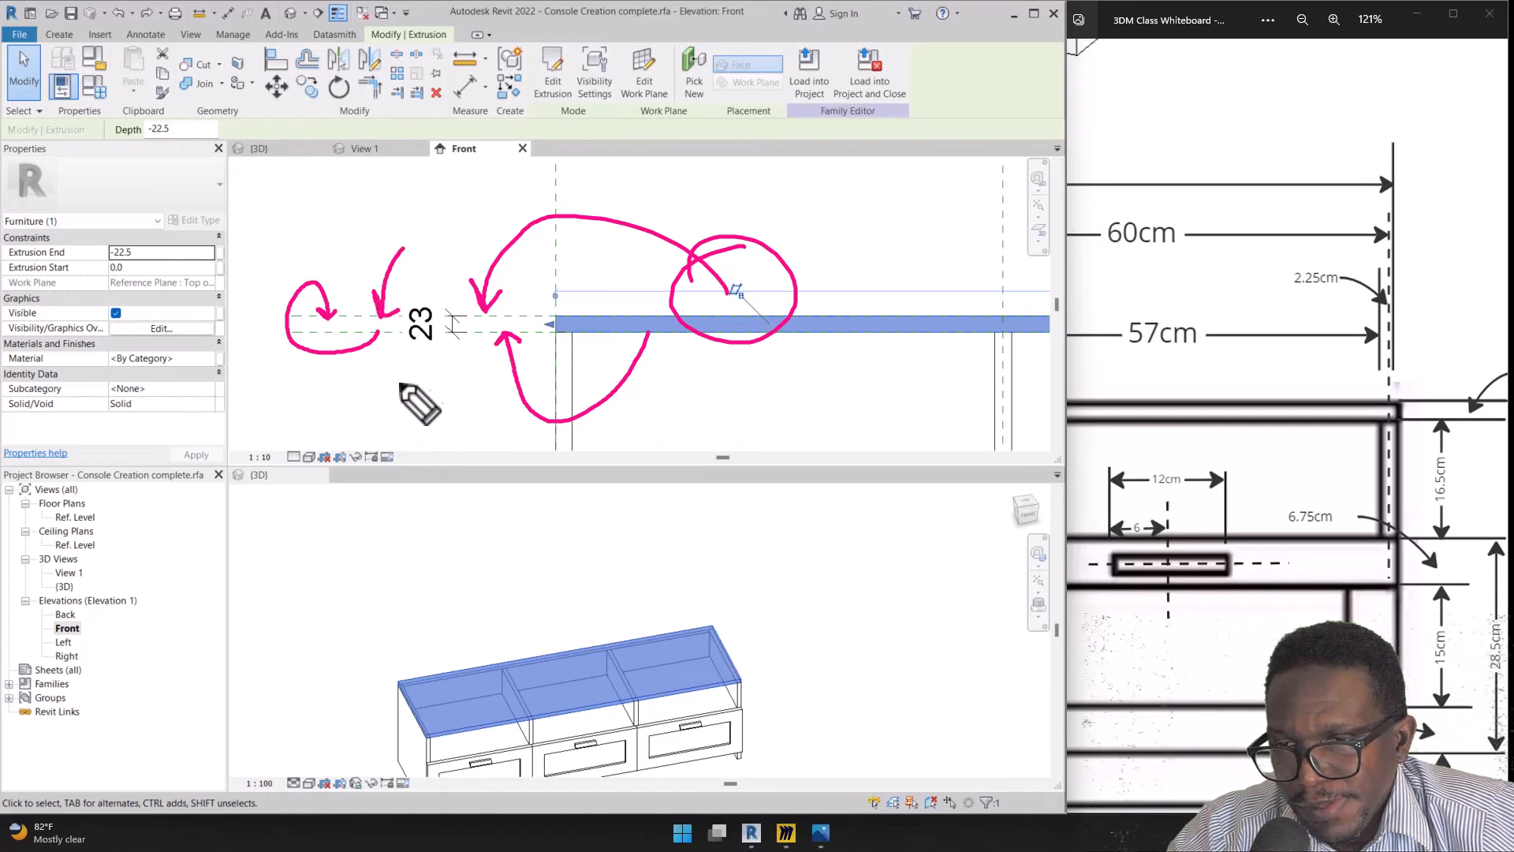
key("ctrl+shift+5")
left_click(312, 284)
mouse_move(466, 306)
left_mouse_down()
mouse_move(355, 314)
mouse_move(771, 257)
left_mouse_up()
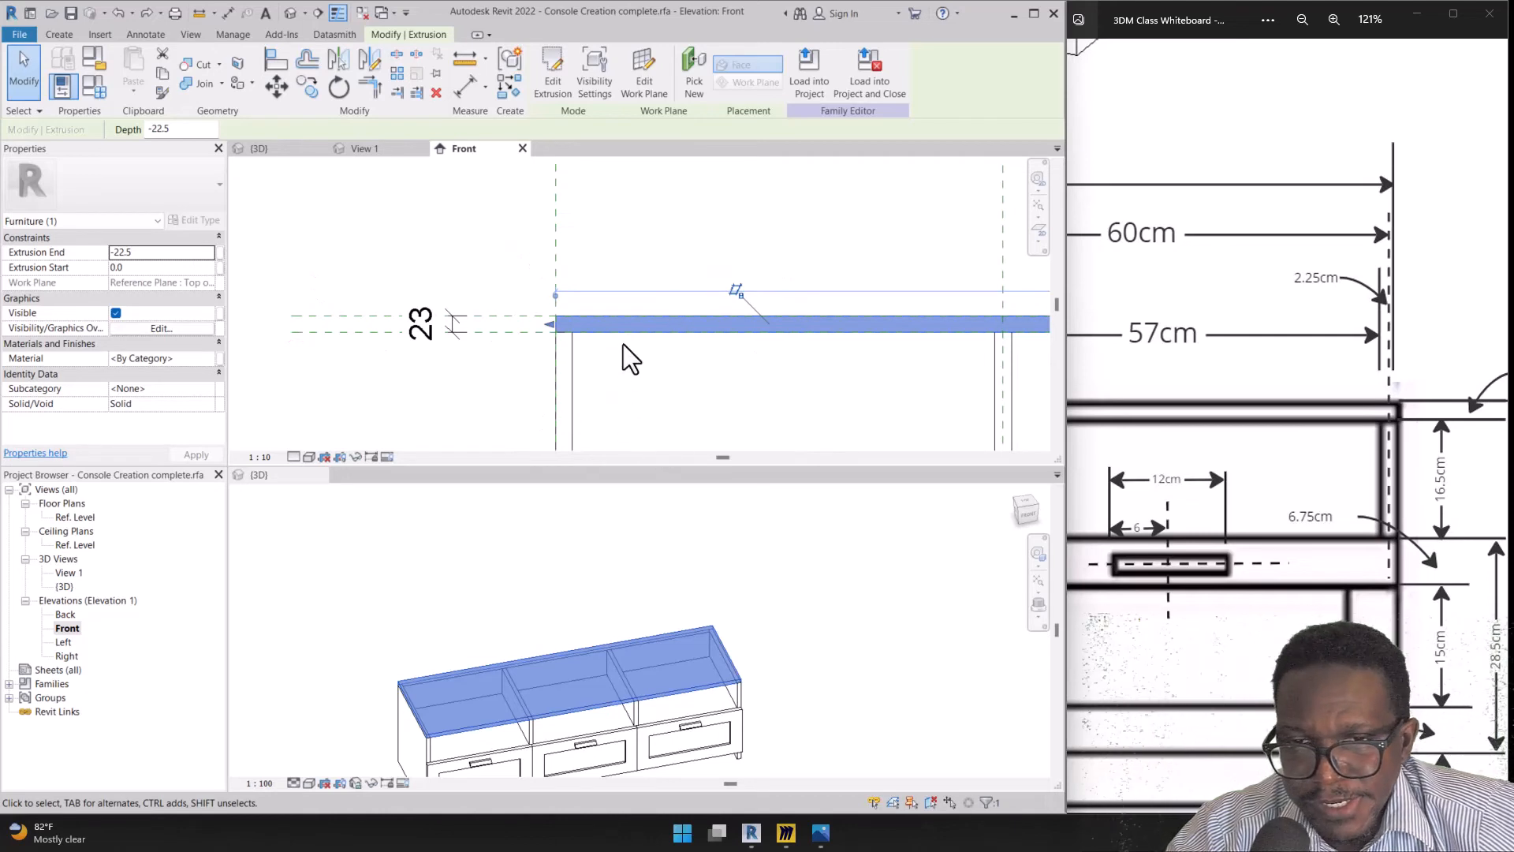
Open the tabletop extrusion's sketch in the {3D} view, inspect its outline, and finish the sketch edit
left_click(568, 79)
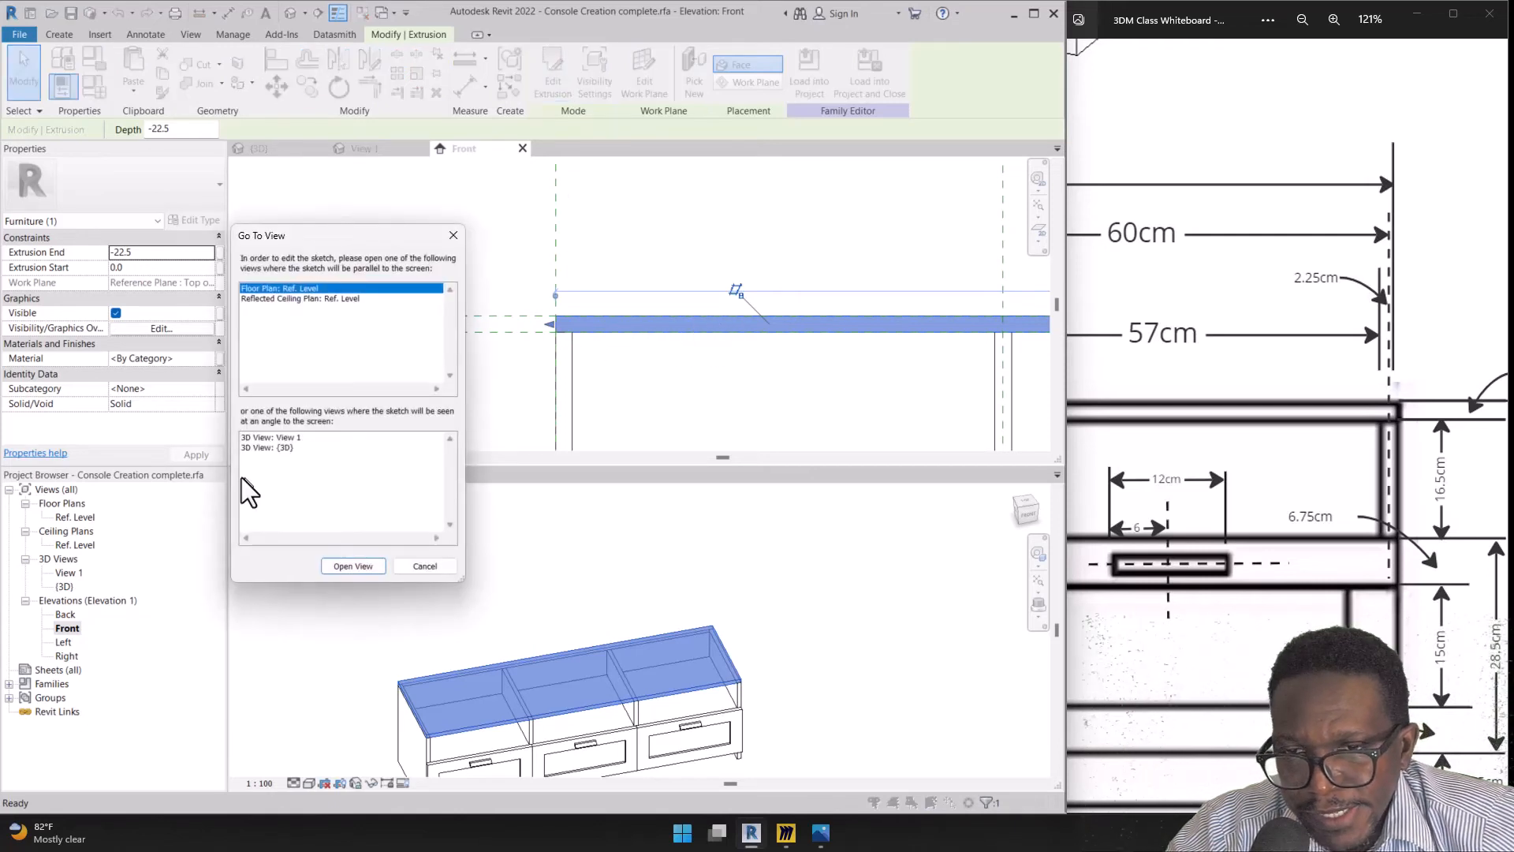
left_click(276, 448)
left_click(351, 566)
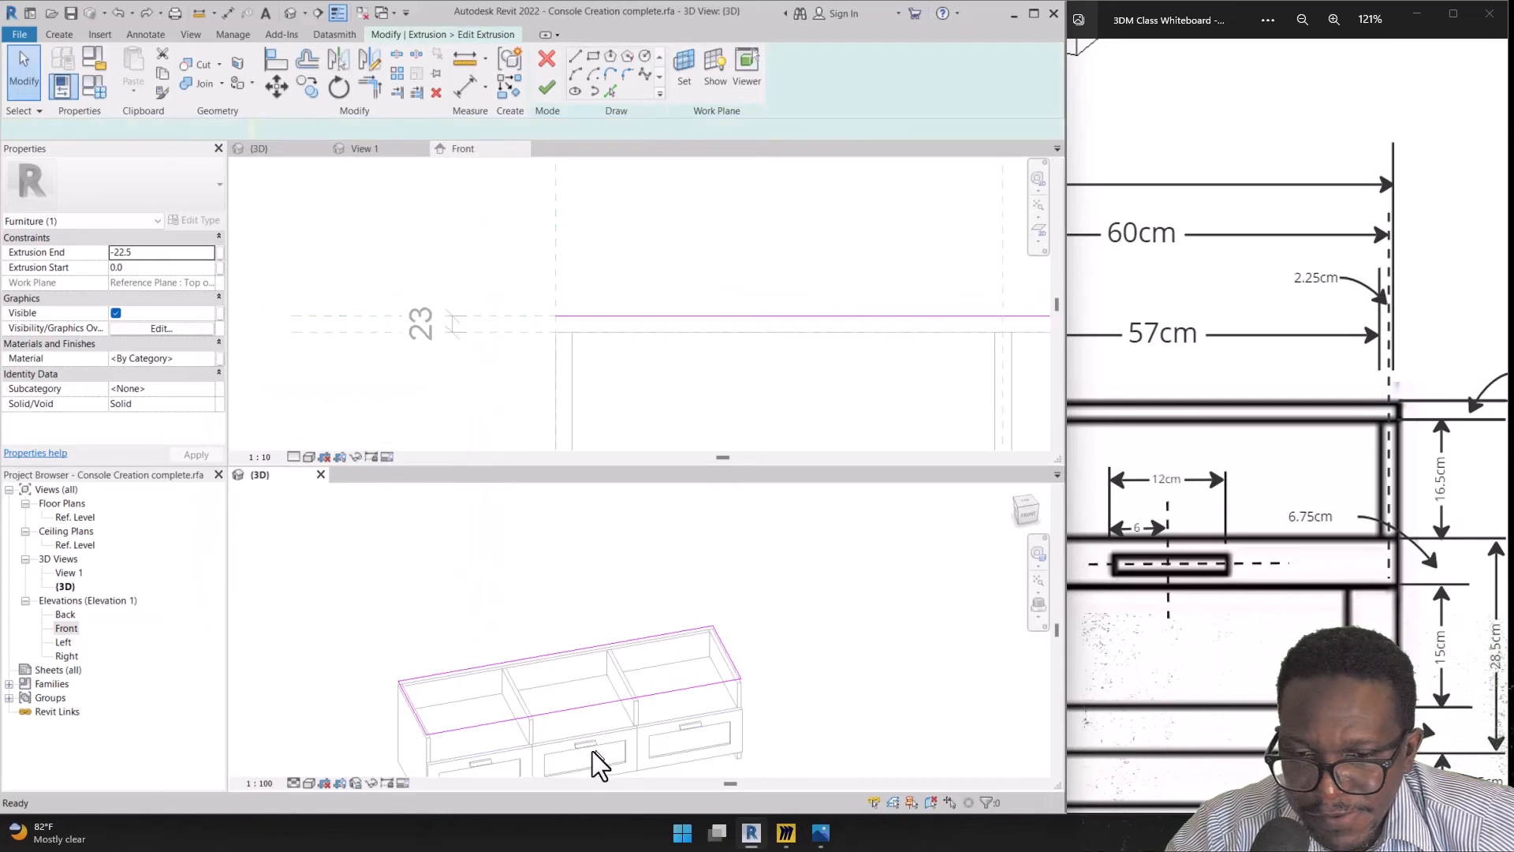
scroll(593, 751, "up", 4)
middle_click_drag(508, 708, 702, 658)
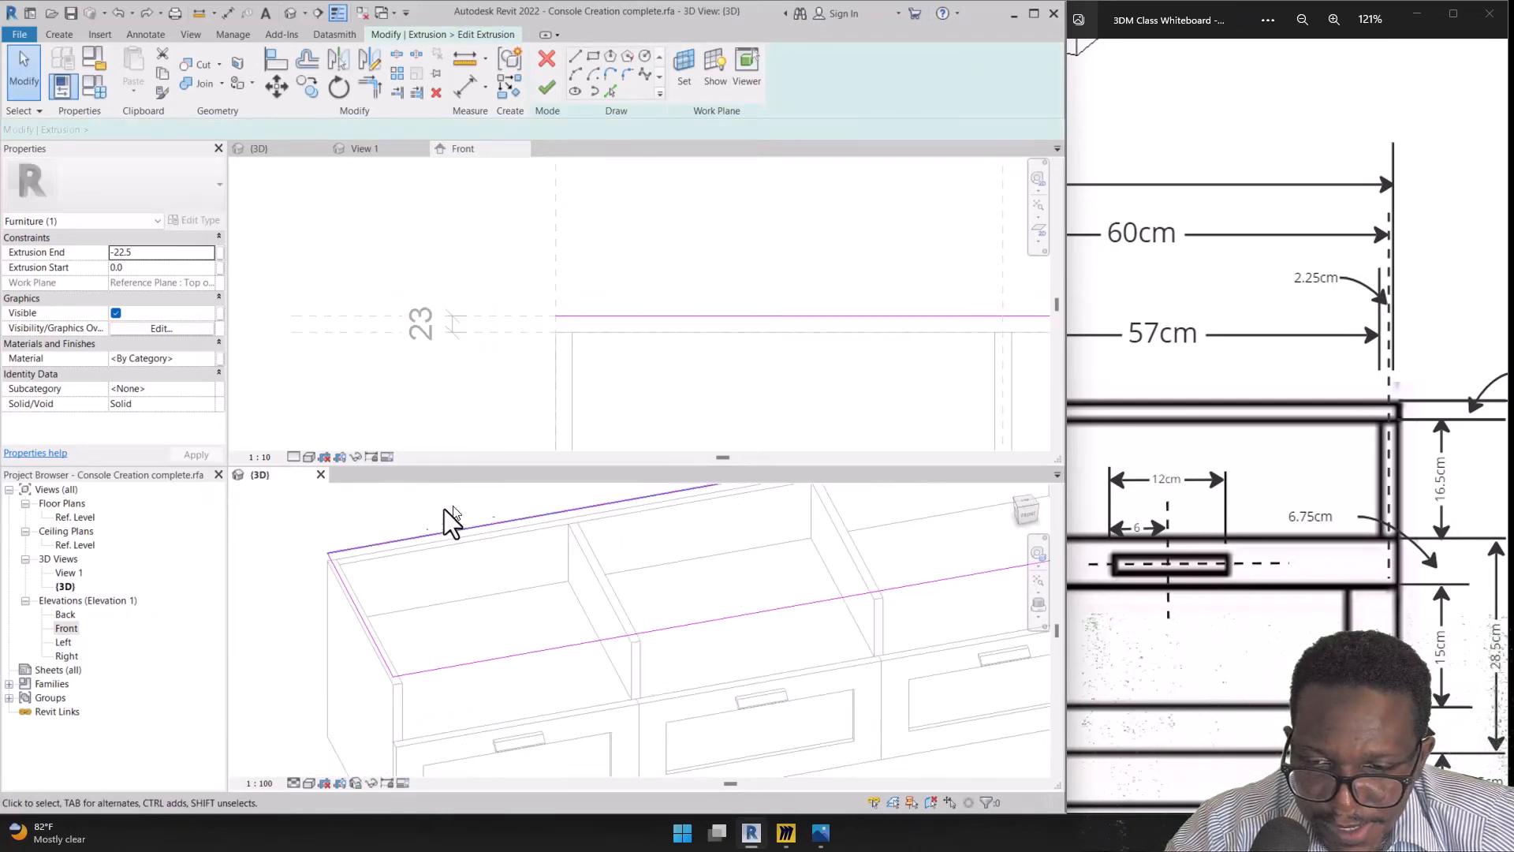
left_click(546, 86)
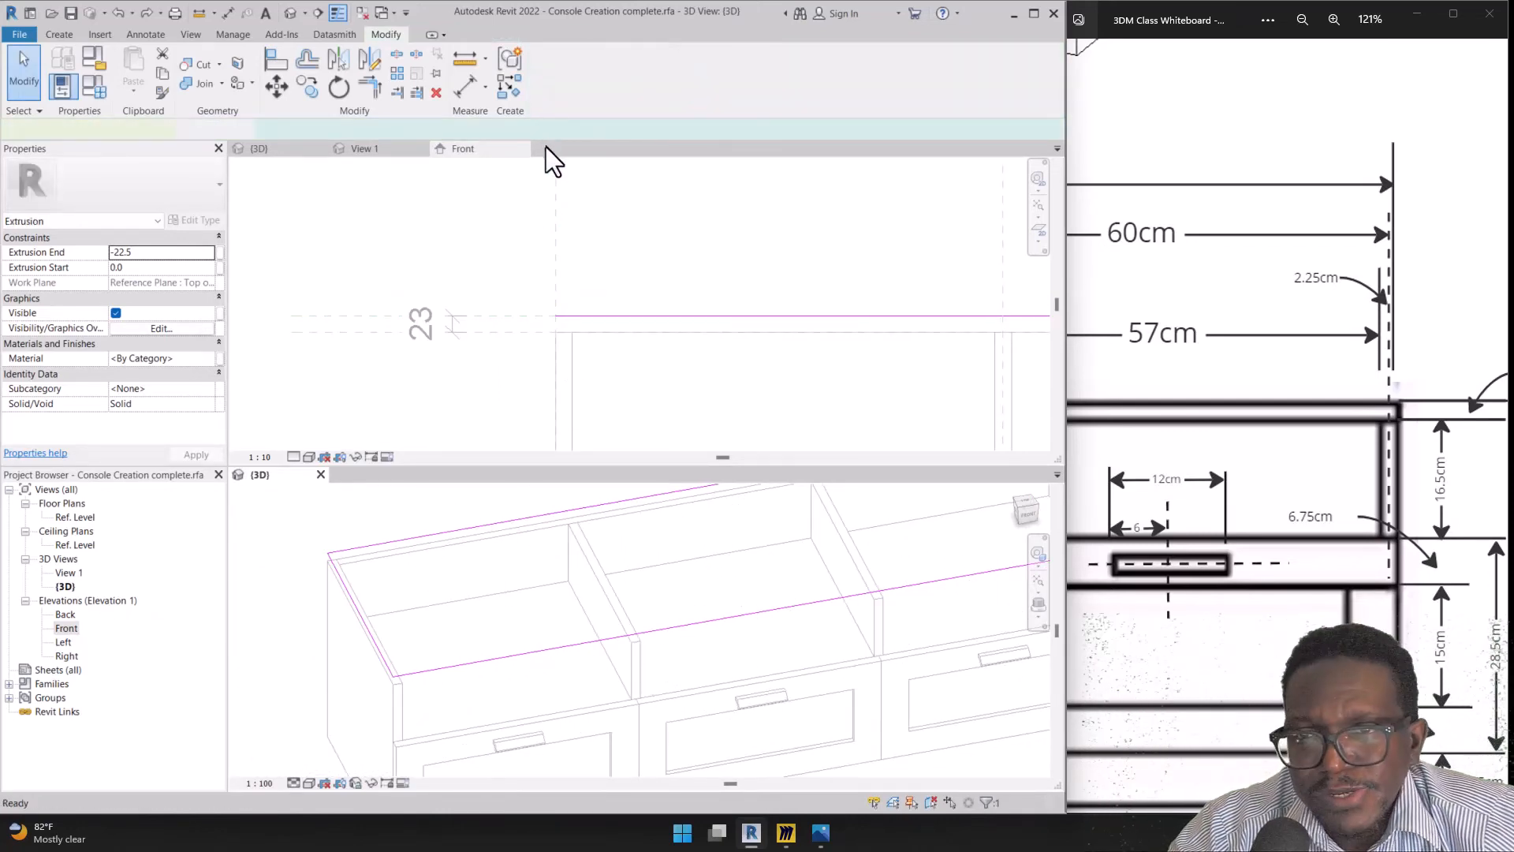
Stretch the tabletop's underside down to a depth of about -114, and pull it back up onto the reference plane just below Top of console
scroll(348, 353, "down", 3)
middle_click_drag(661, 389, 594, 366)
left_click(598, 330)
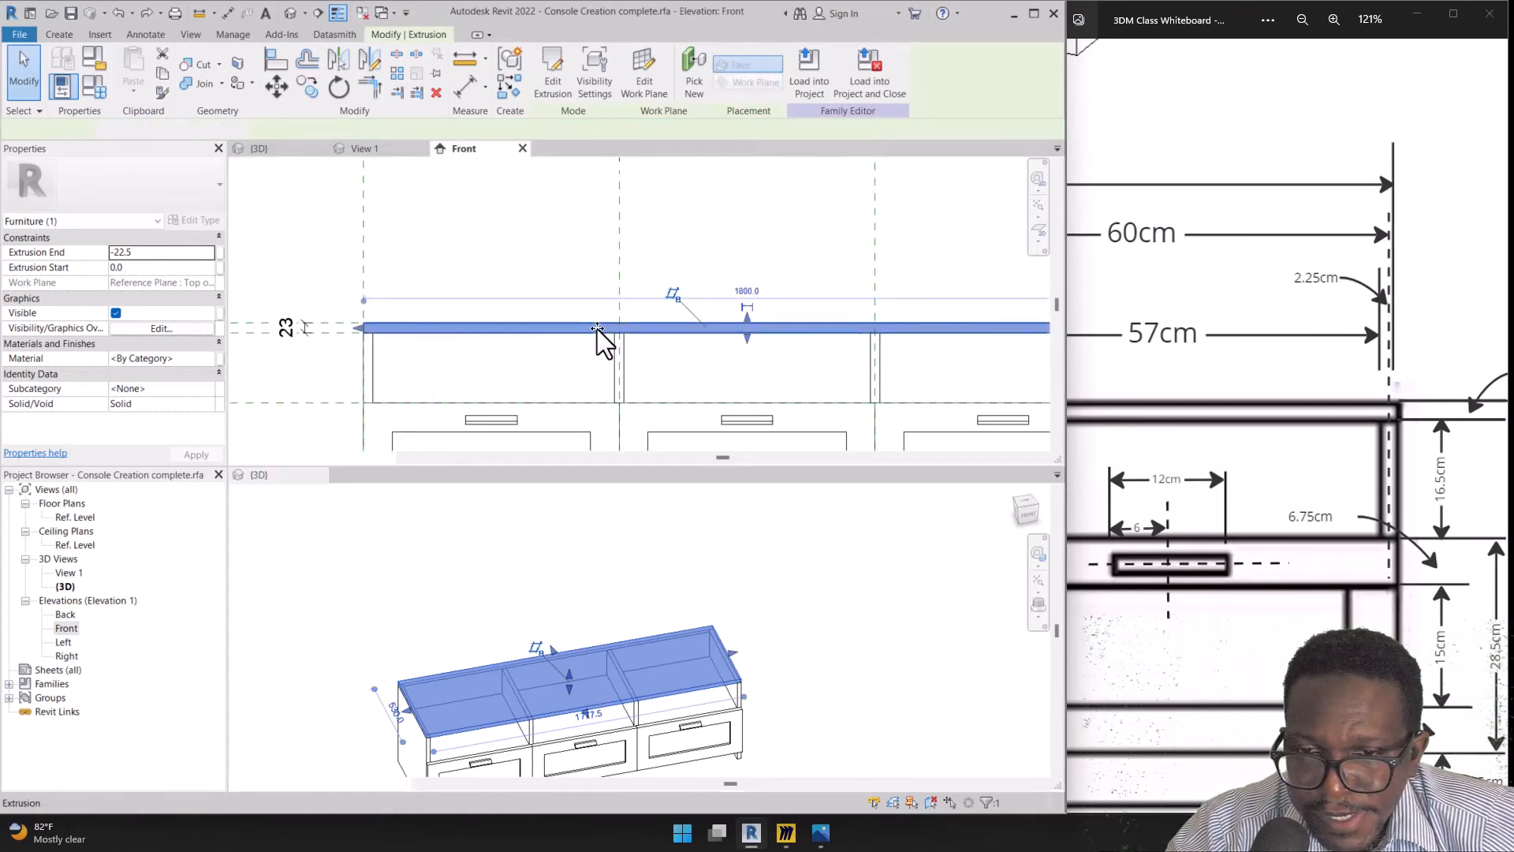
left_click_drag(747, 337, 749, 380)
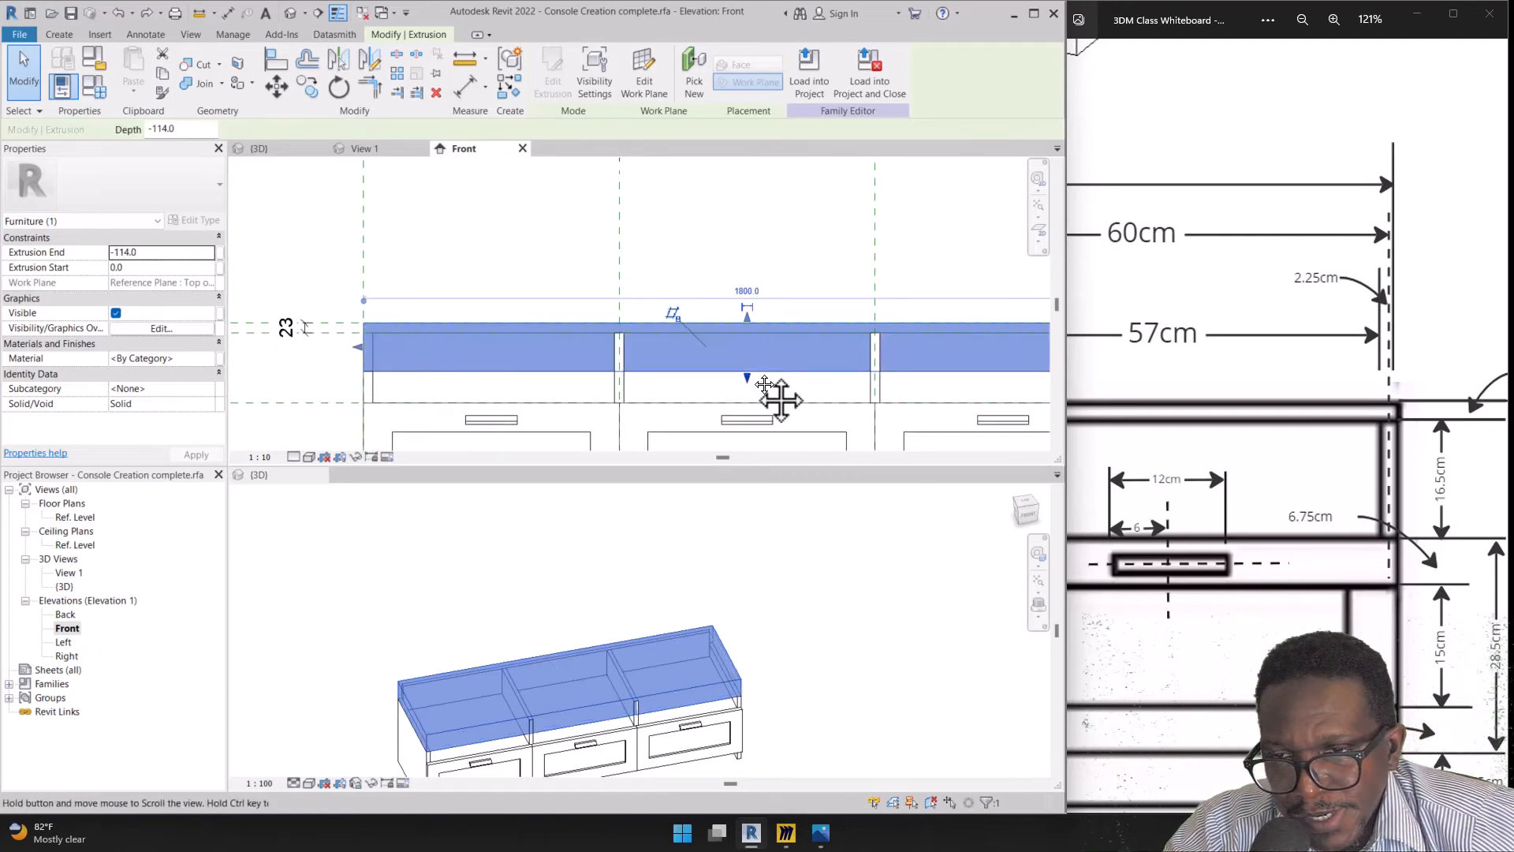
middle_click_drag(769, 394, 894, 372)
left_click(874, 352)
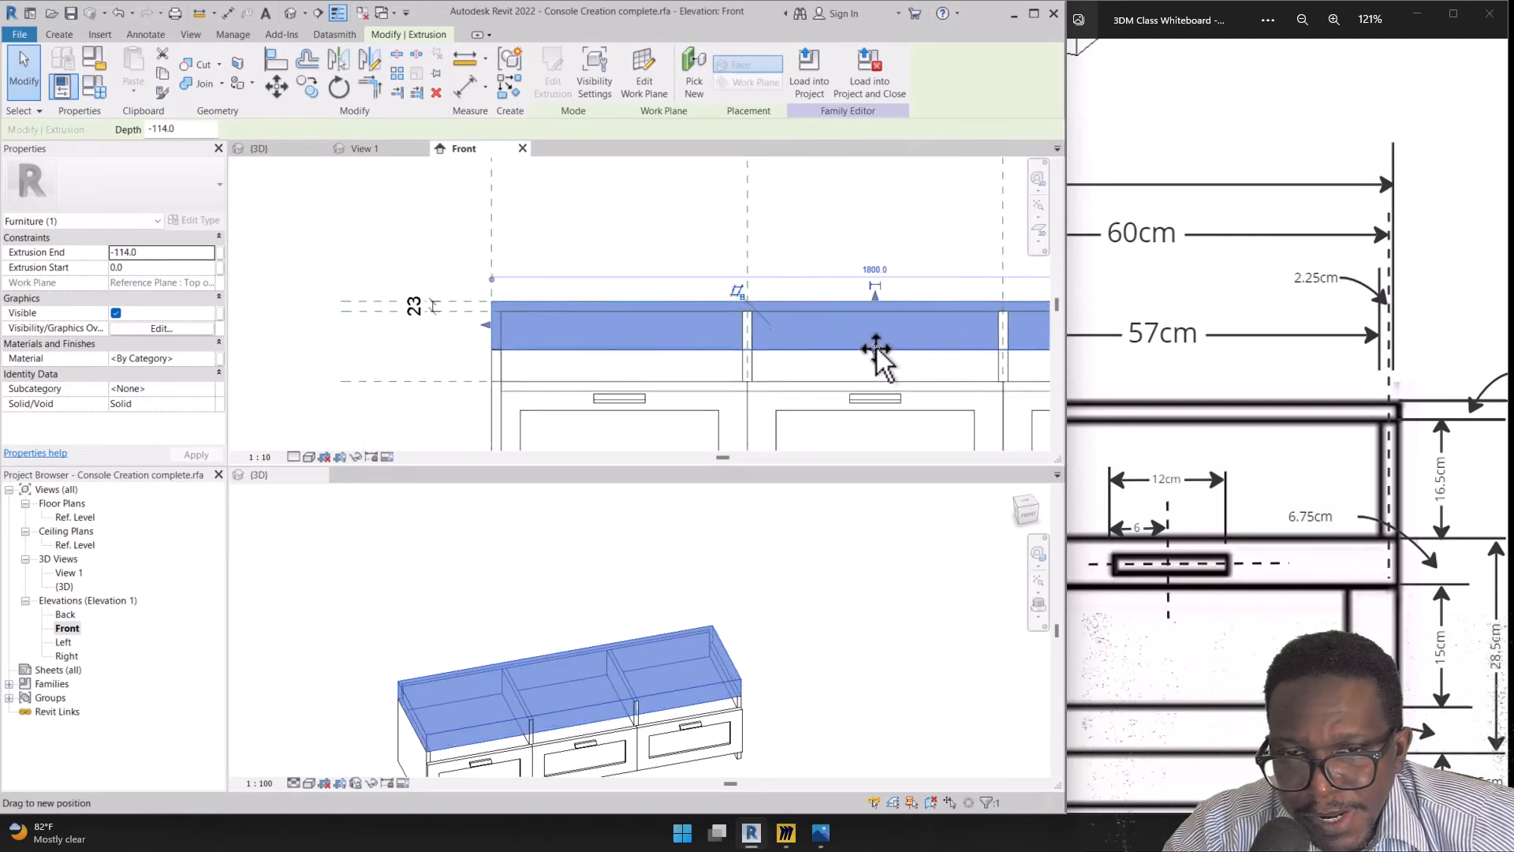
left_click_drag(511, 320, 477, 311)
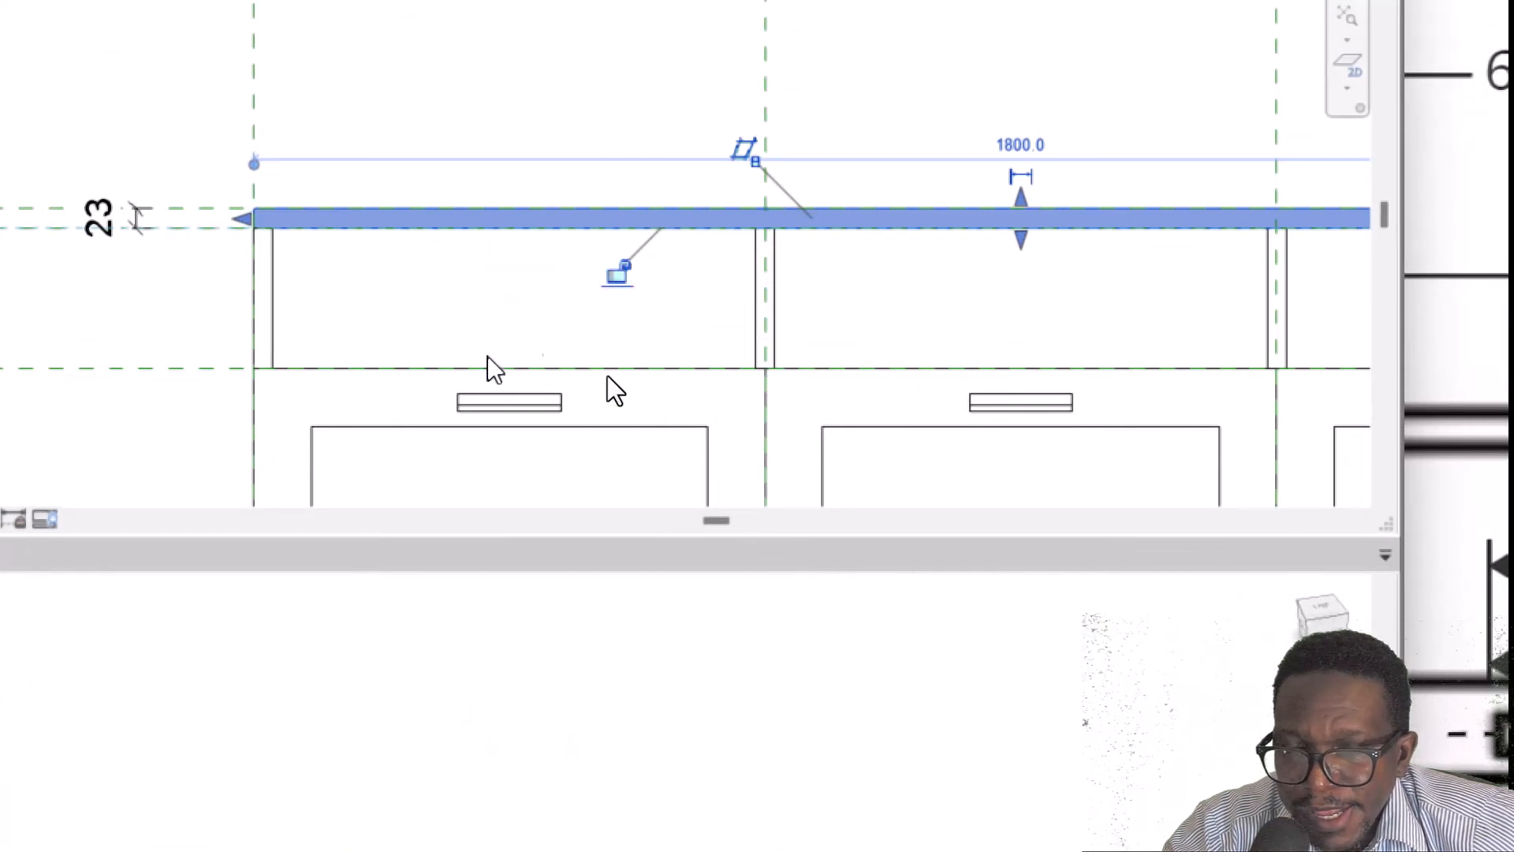
key("ctrl+shift+3")
left_click_drag(765, 231, 978, 231)
mouse_move(842, 234)
left_mouse_down()
mouse_move(719, 387)
mouse_move(173, 323)
mouse_move(142, 212)
mouse_move(183, 247)
left_mouse_up()
key("ctrl+shift+5")
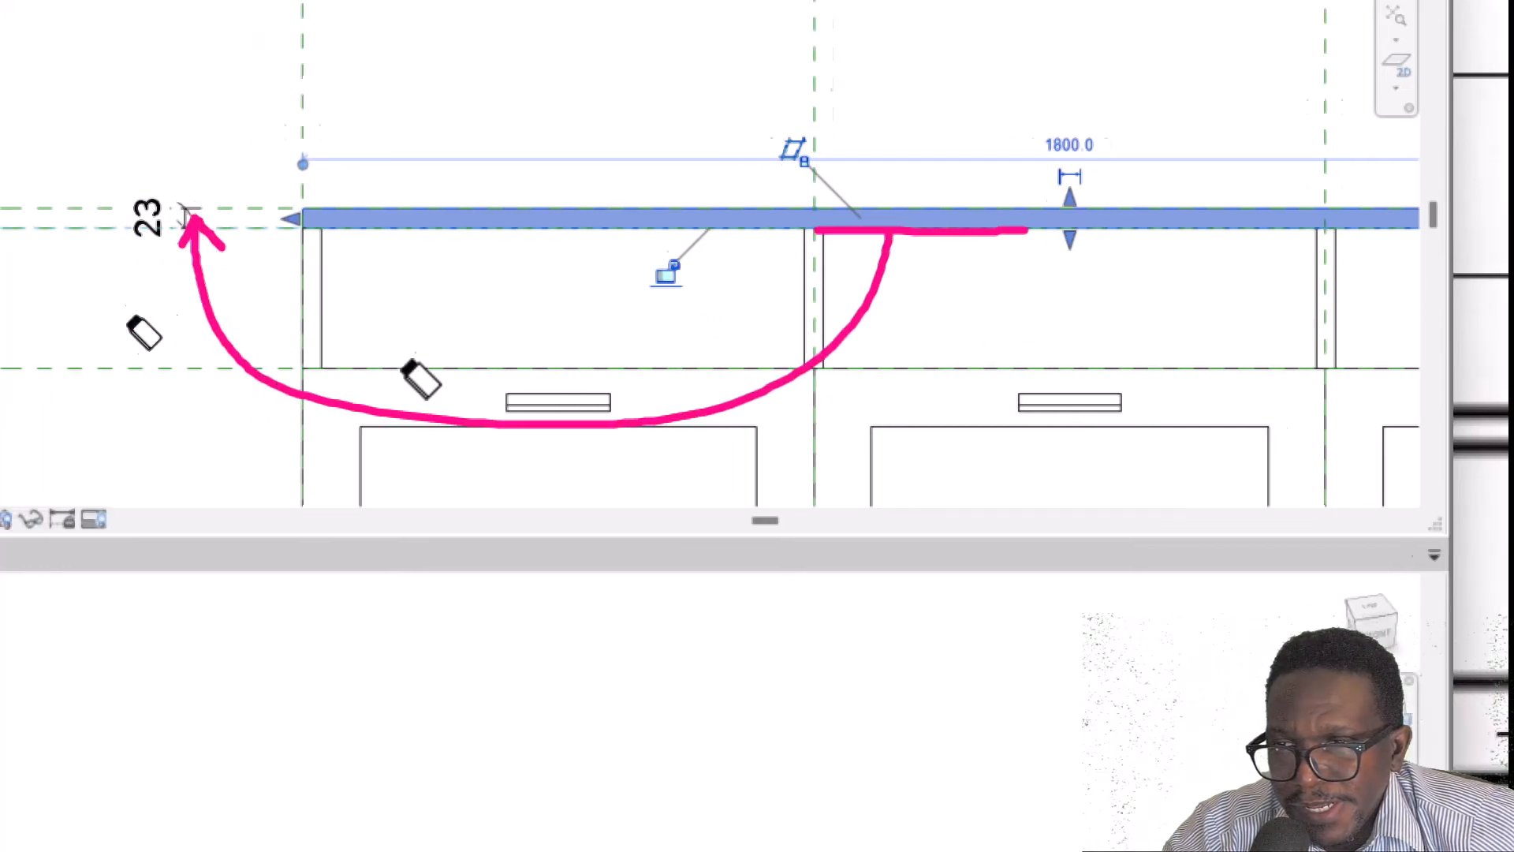
left_click_drag(126, 323, 304, 410)
key("ctrl+shift+3")
mouse_move(974, 232)
left_mouse_down()
mouse_move(974, 257)
mouse_move(284, 347)
mouse_move(226, 236)
mouse_move(257, 246)
left_mouse_up()
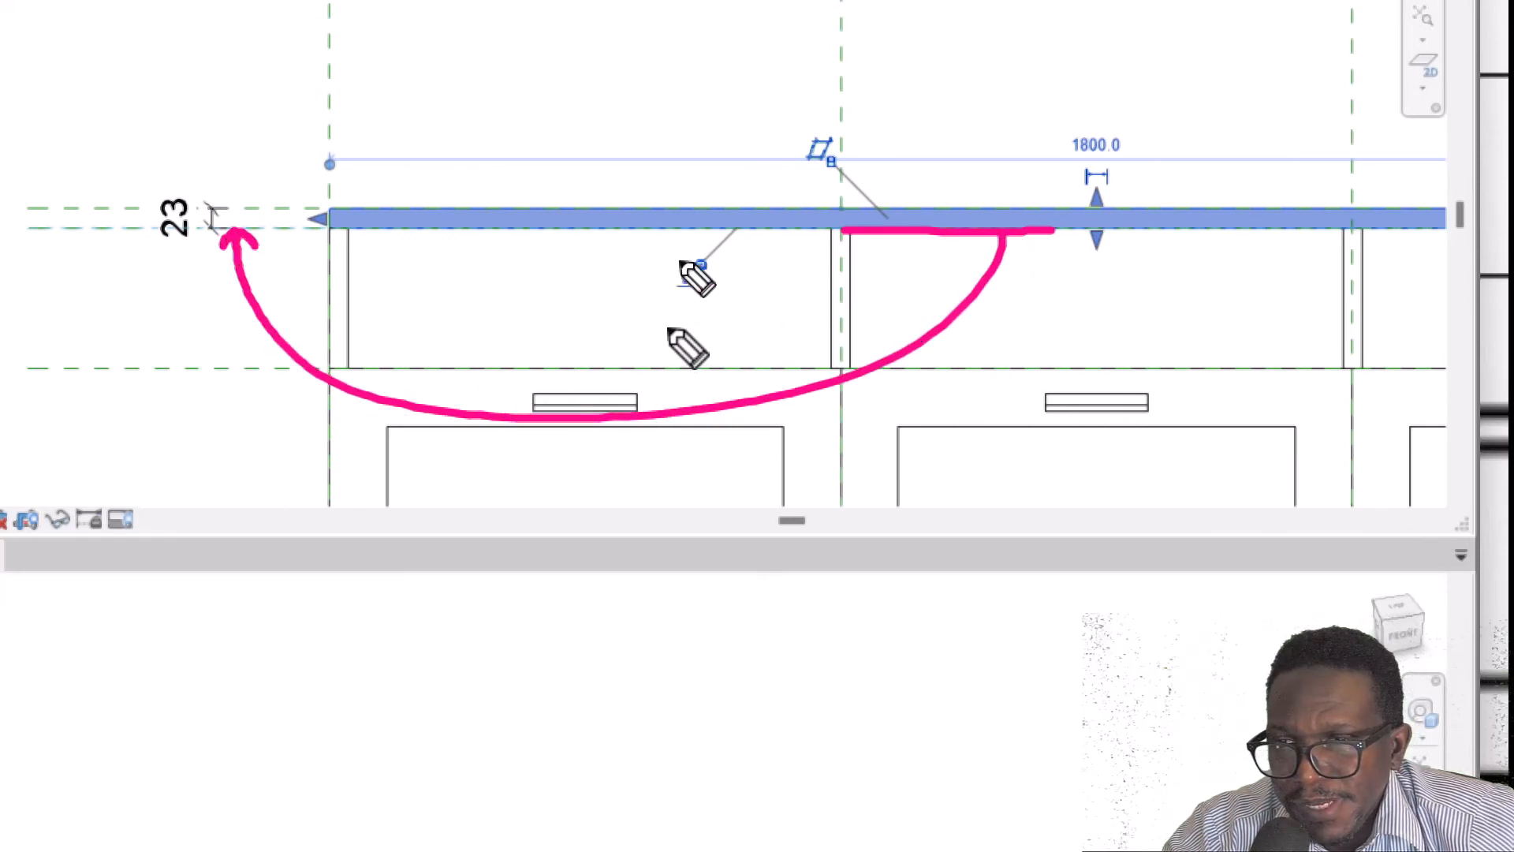
left_click_drag(710, 253, 735, 266)
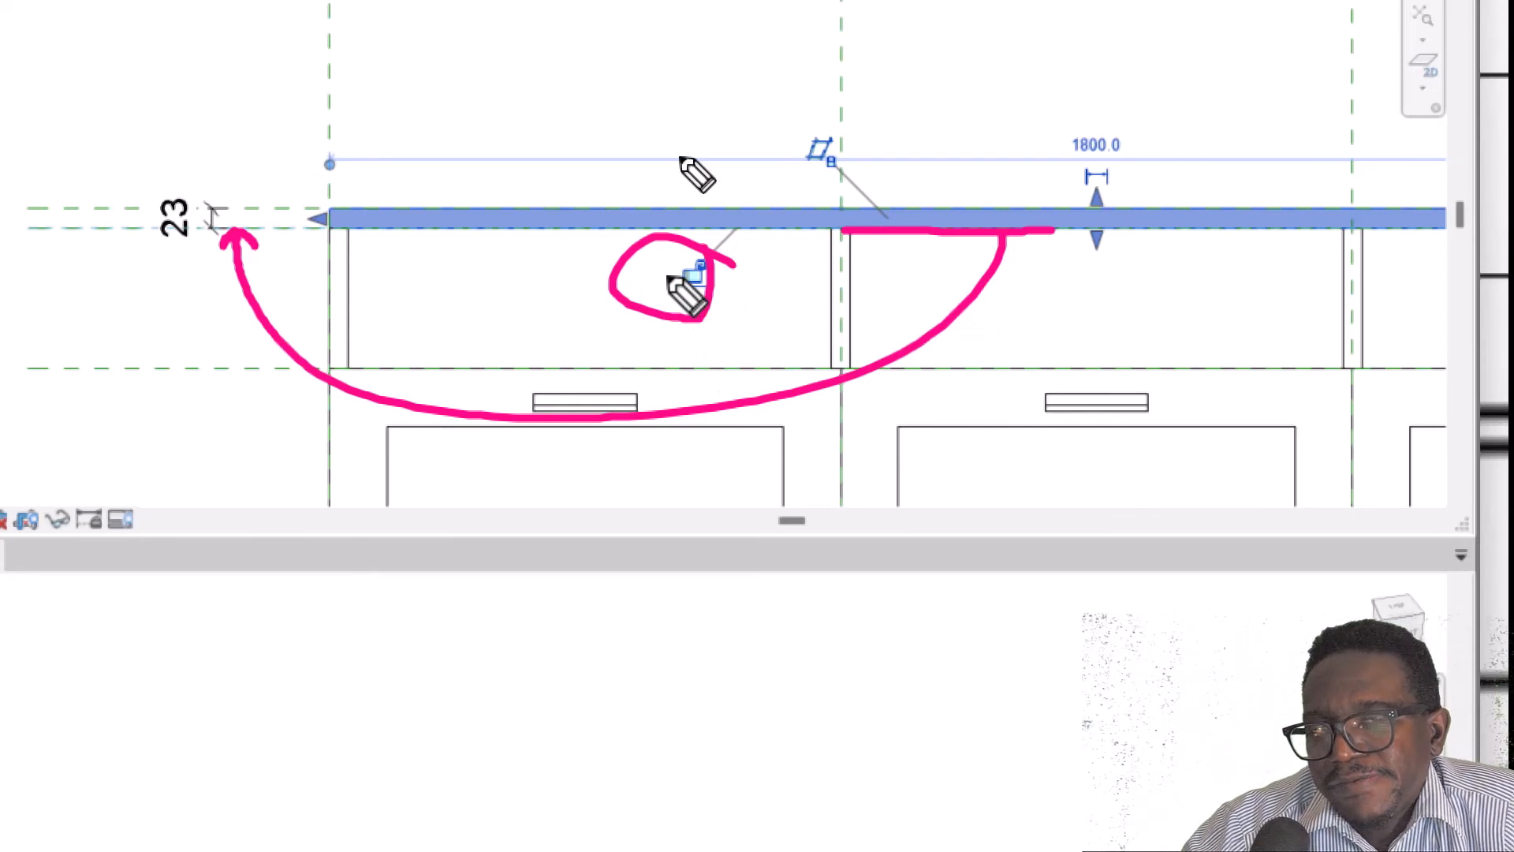
left_click_drag(686, 297, 720, 466)
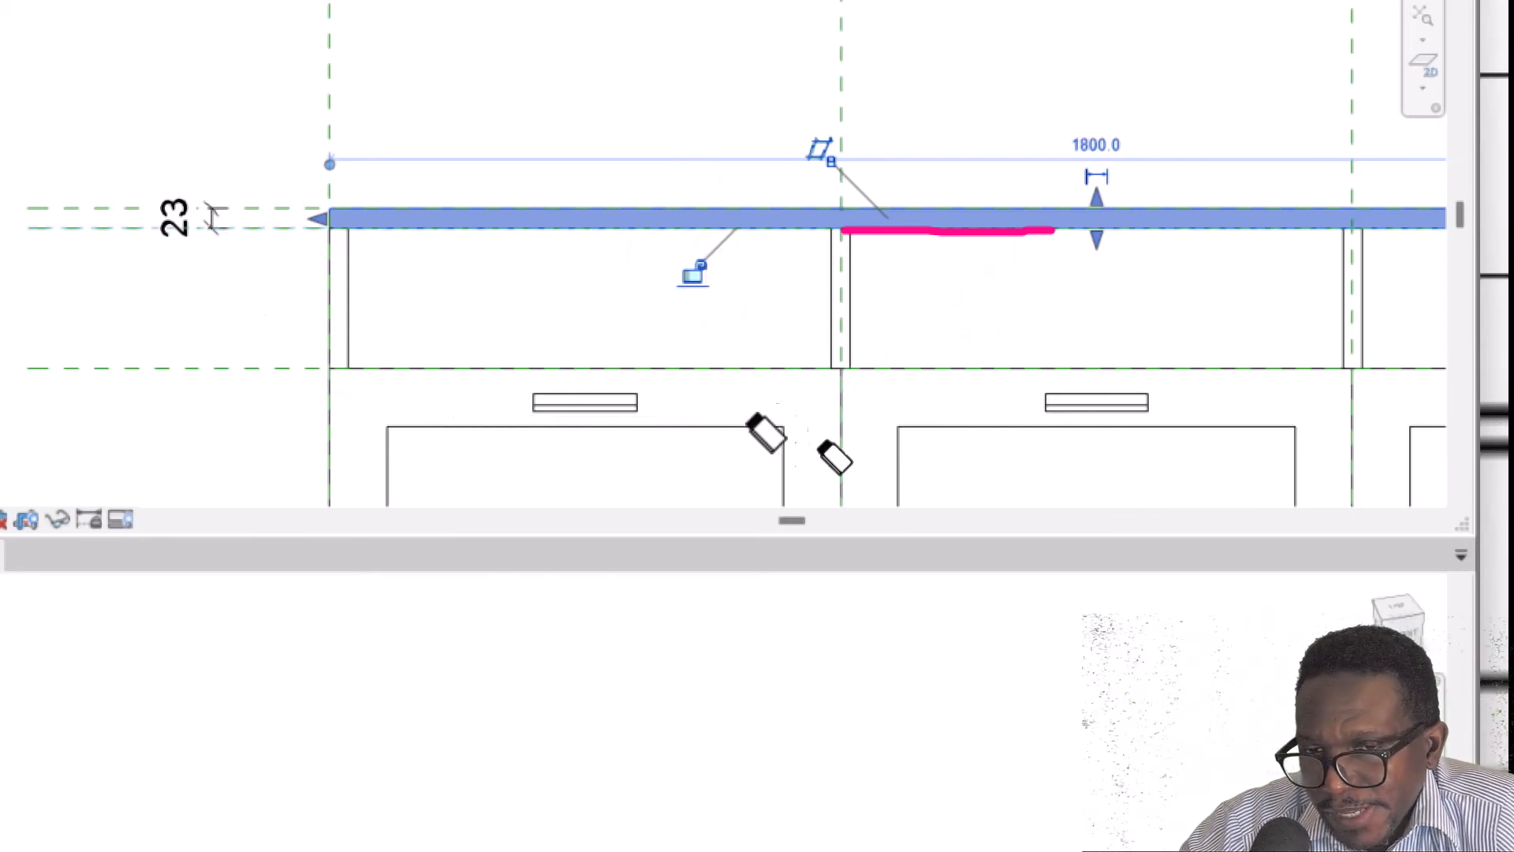
left_click_drag(963, 396, 845, 190)
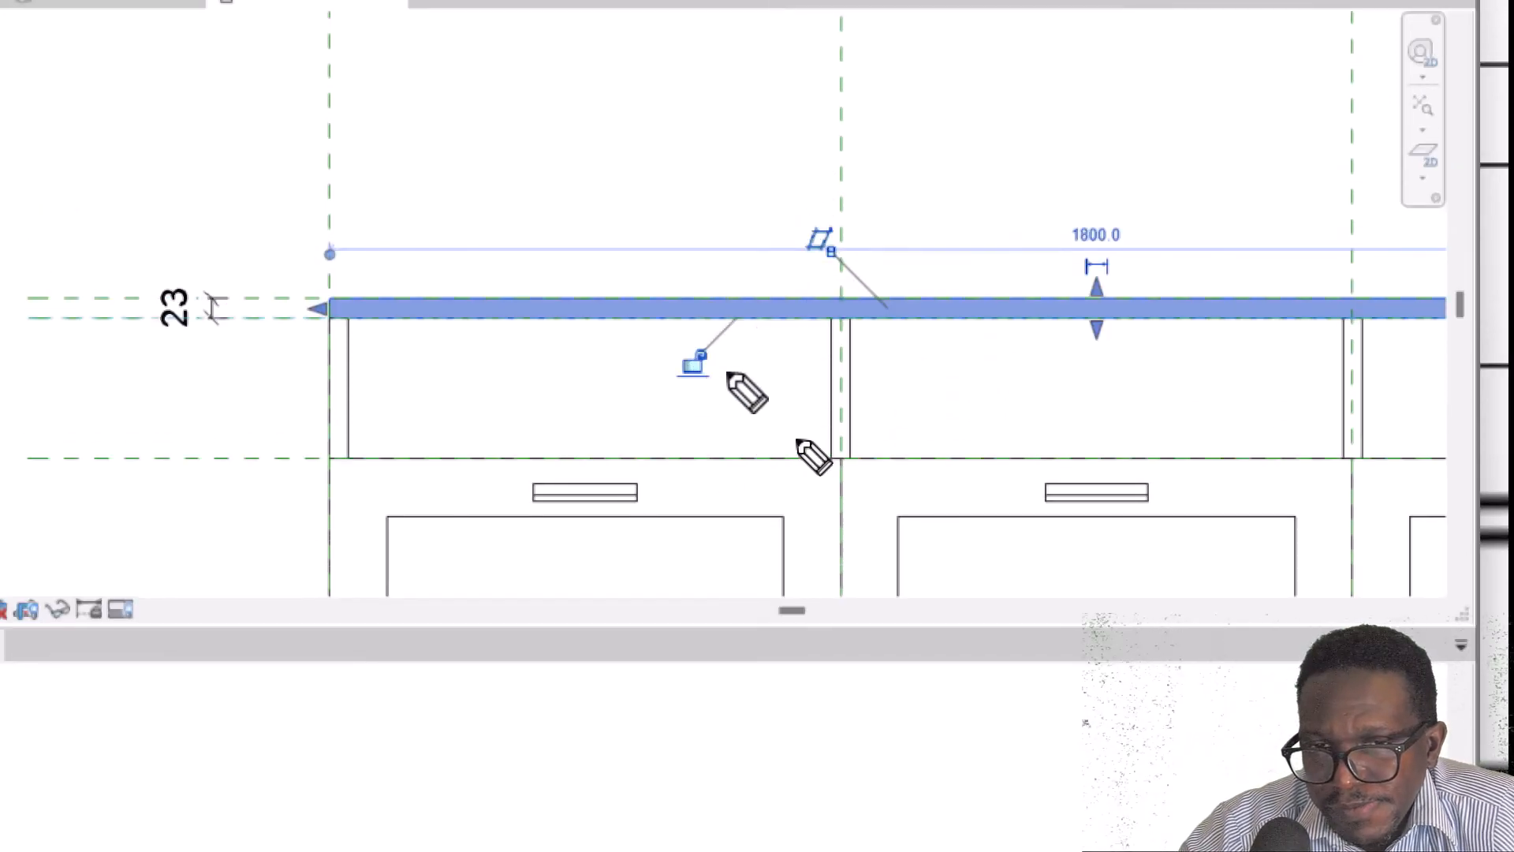
Lock the tabletop's underside to the reference plane just below Top of console and deselect the extrusion
key("Escape")
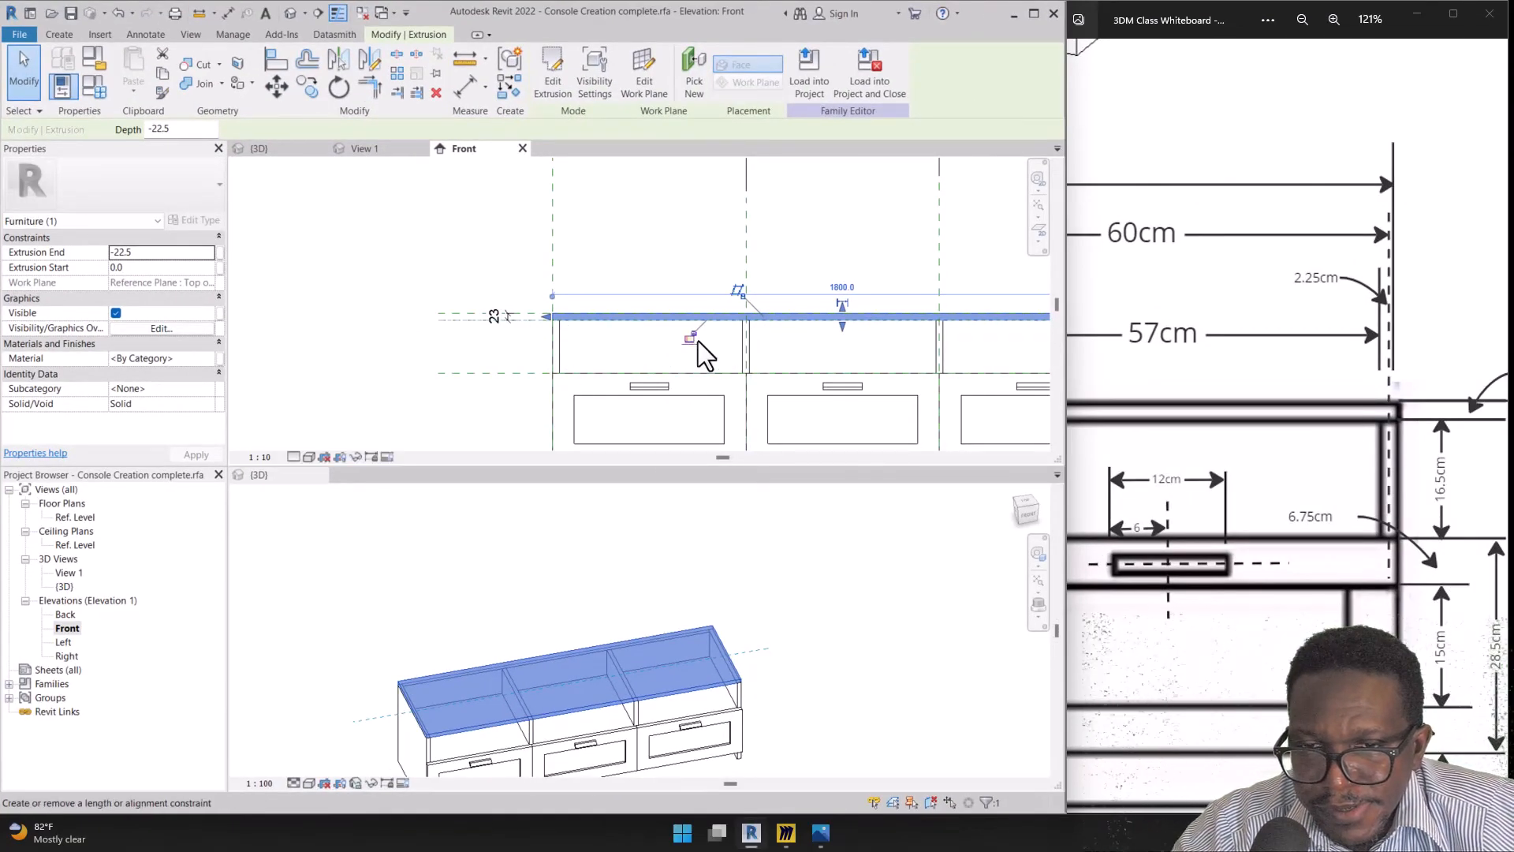
left_click(692, 339)
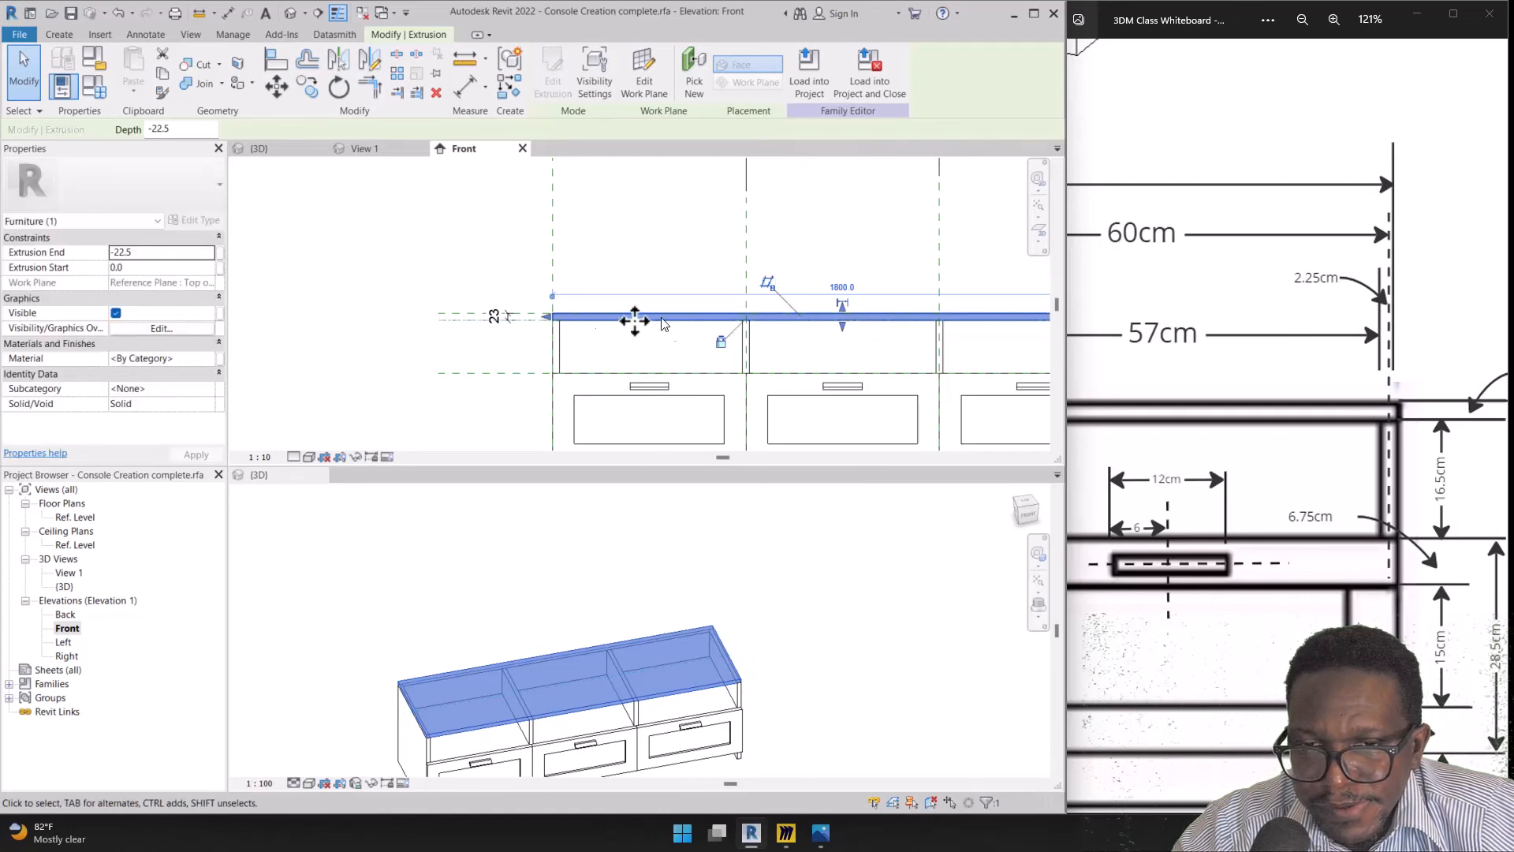
left_click(451, 295)
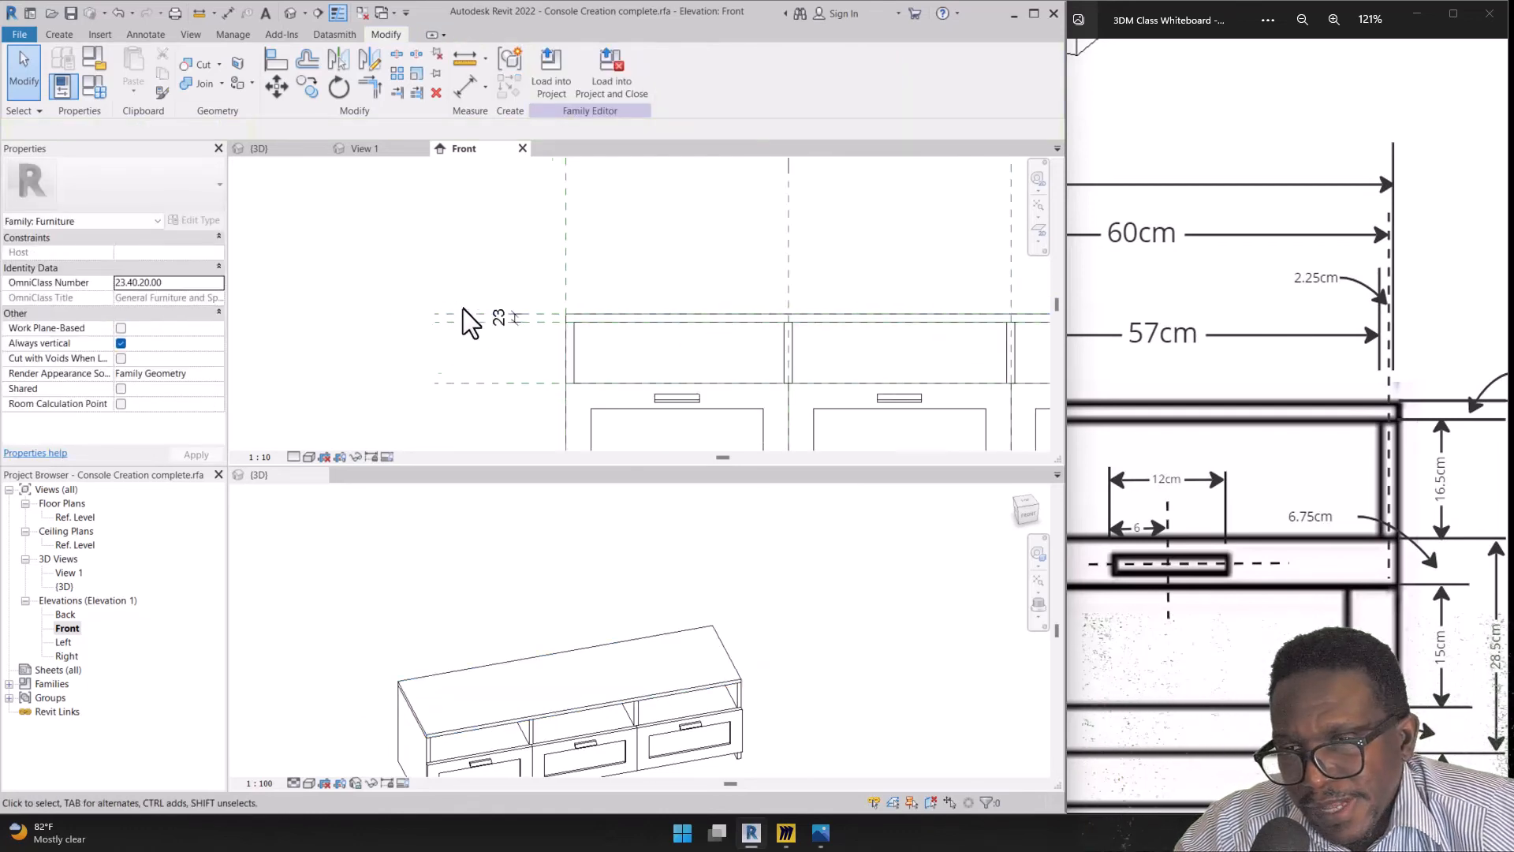
Test the locked tabletop by moving the Top of console reference plane upward twice, undoing the move each time
scroll(463, 309, "up", 1)
left_click(470, 314)
left_click_drag(472, 315, 484, 209, "ctrl")
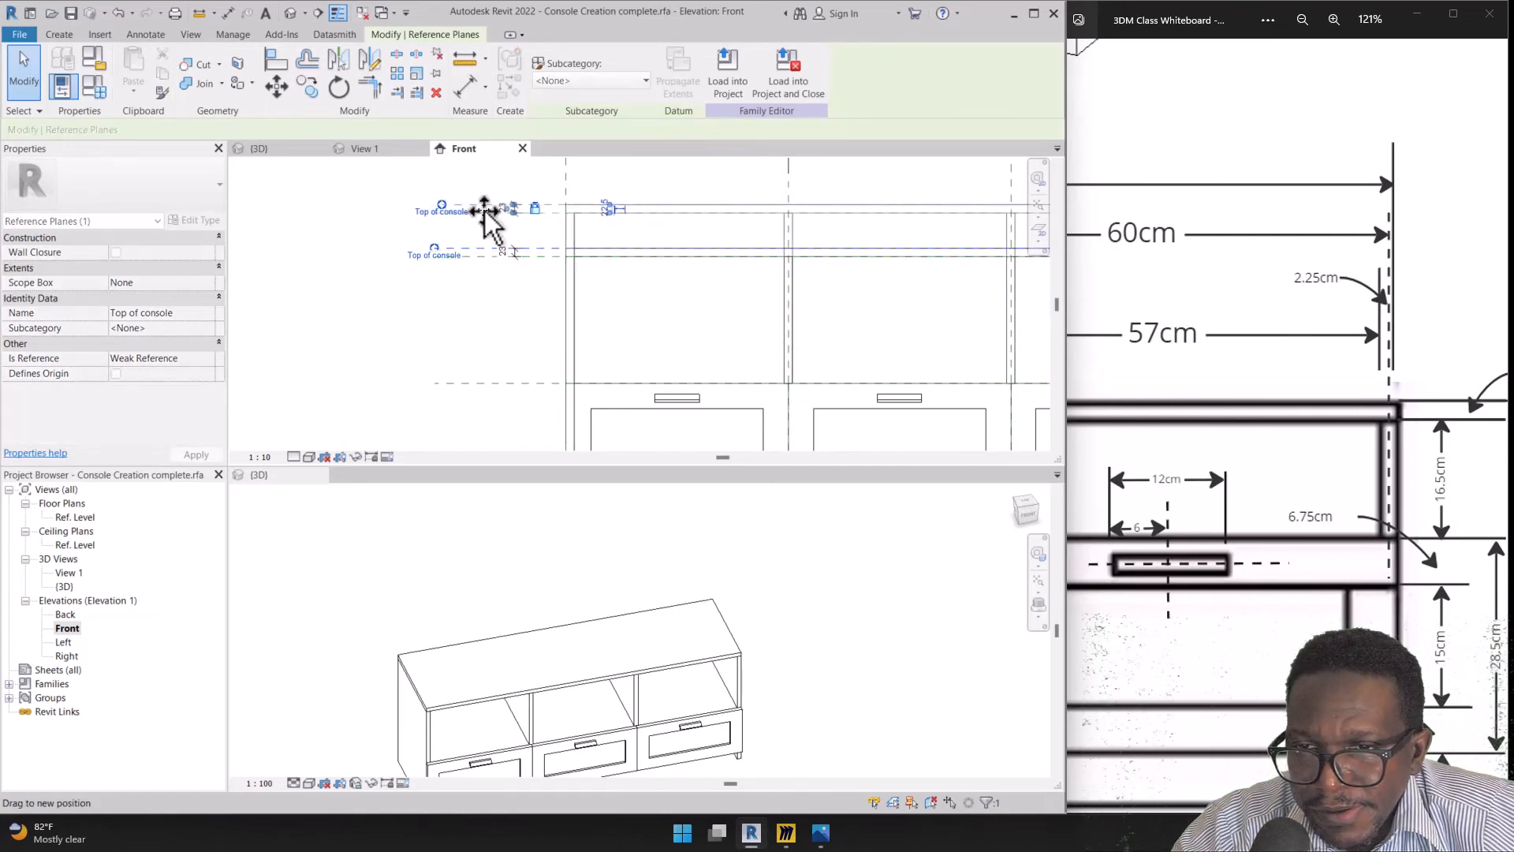
key("ctrl+z")
key("ctrl+z")
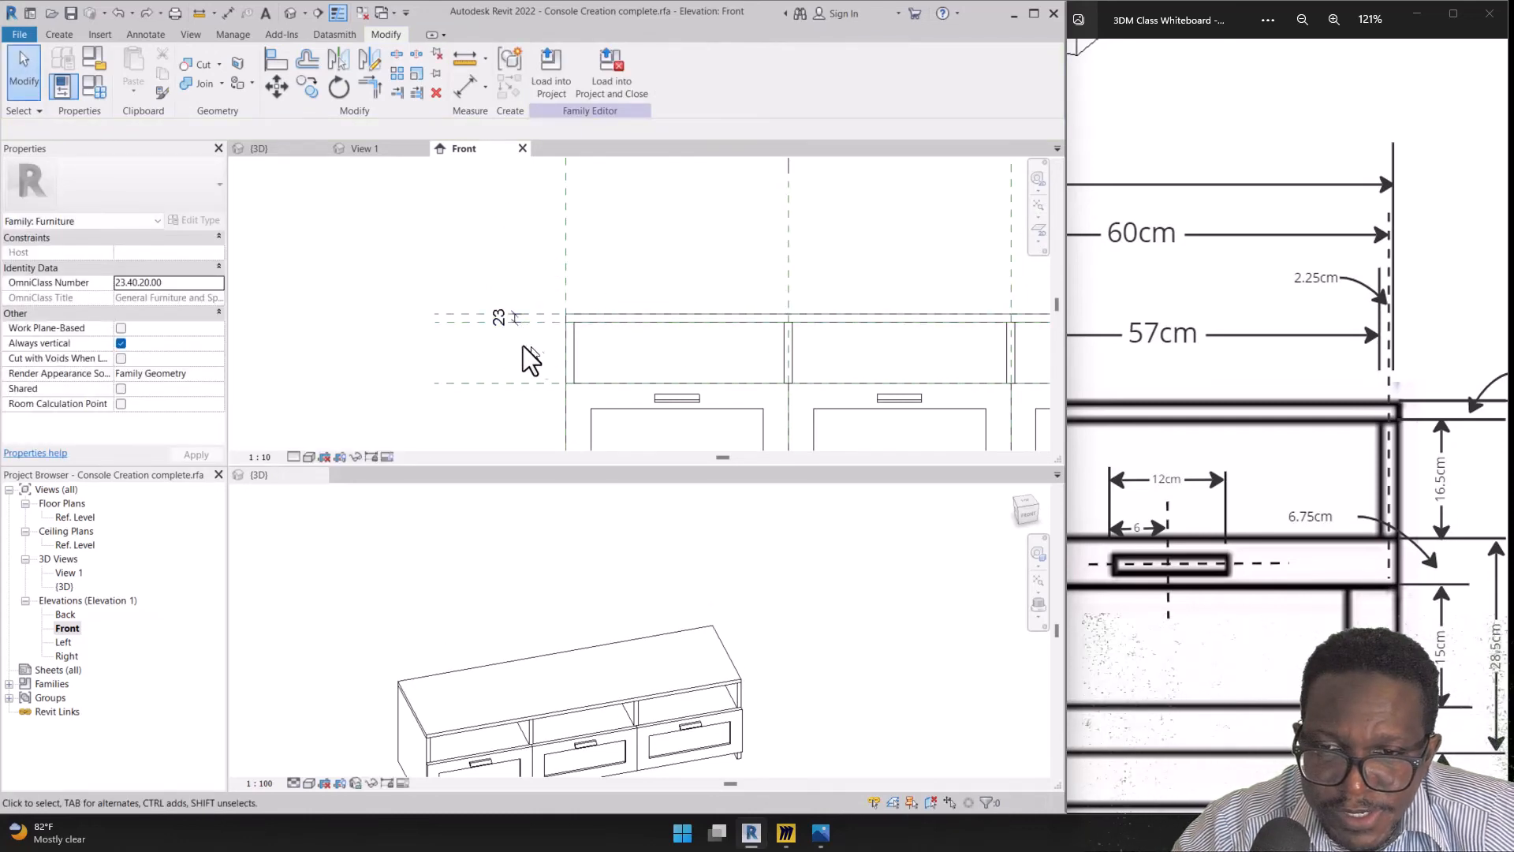
middle_click_drag(483, 321, 362, 278)
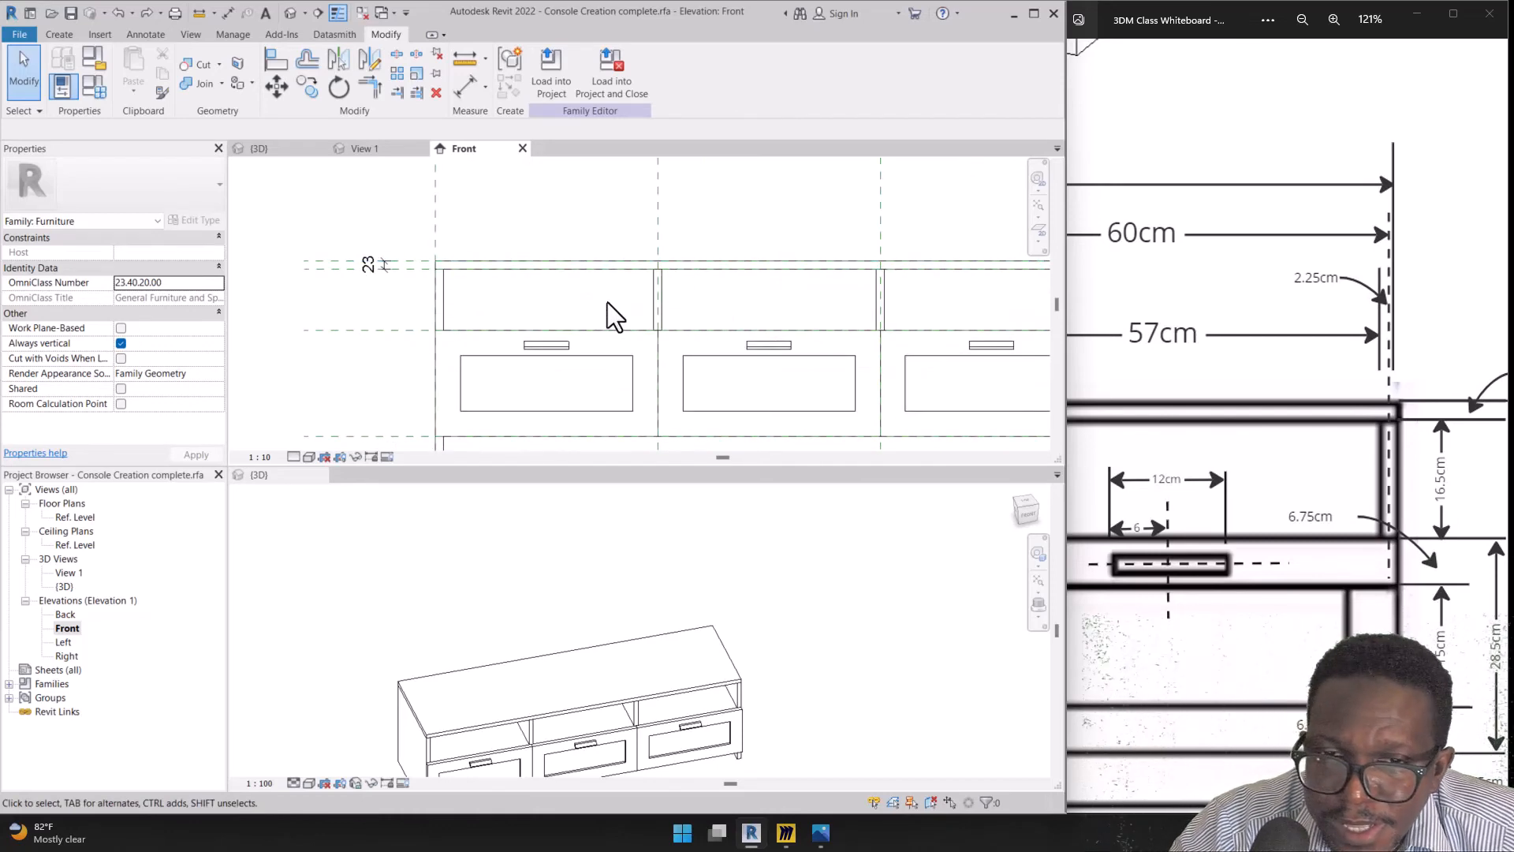
left_click(328, 262)
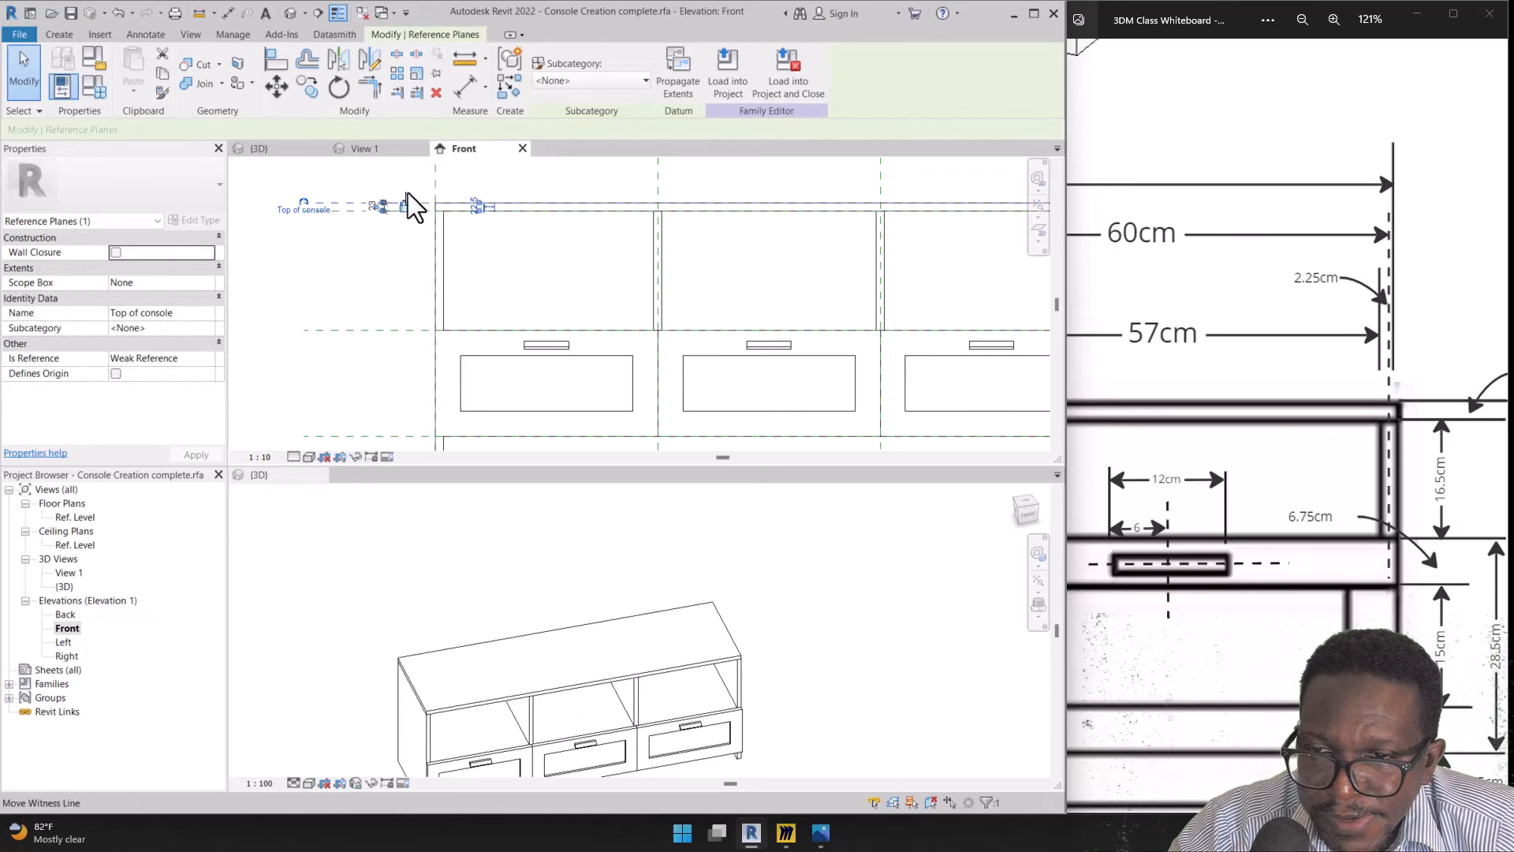
key("ctrl+z")
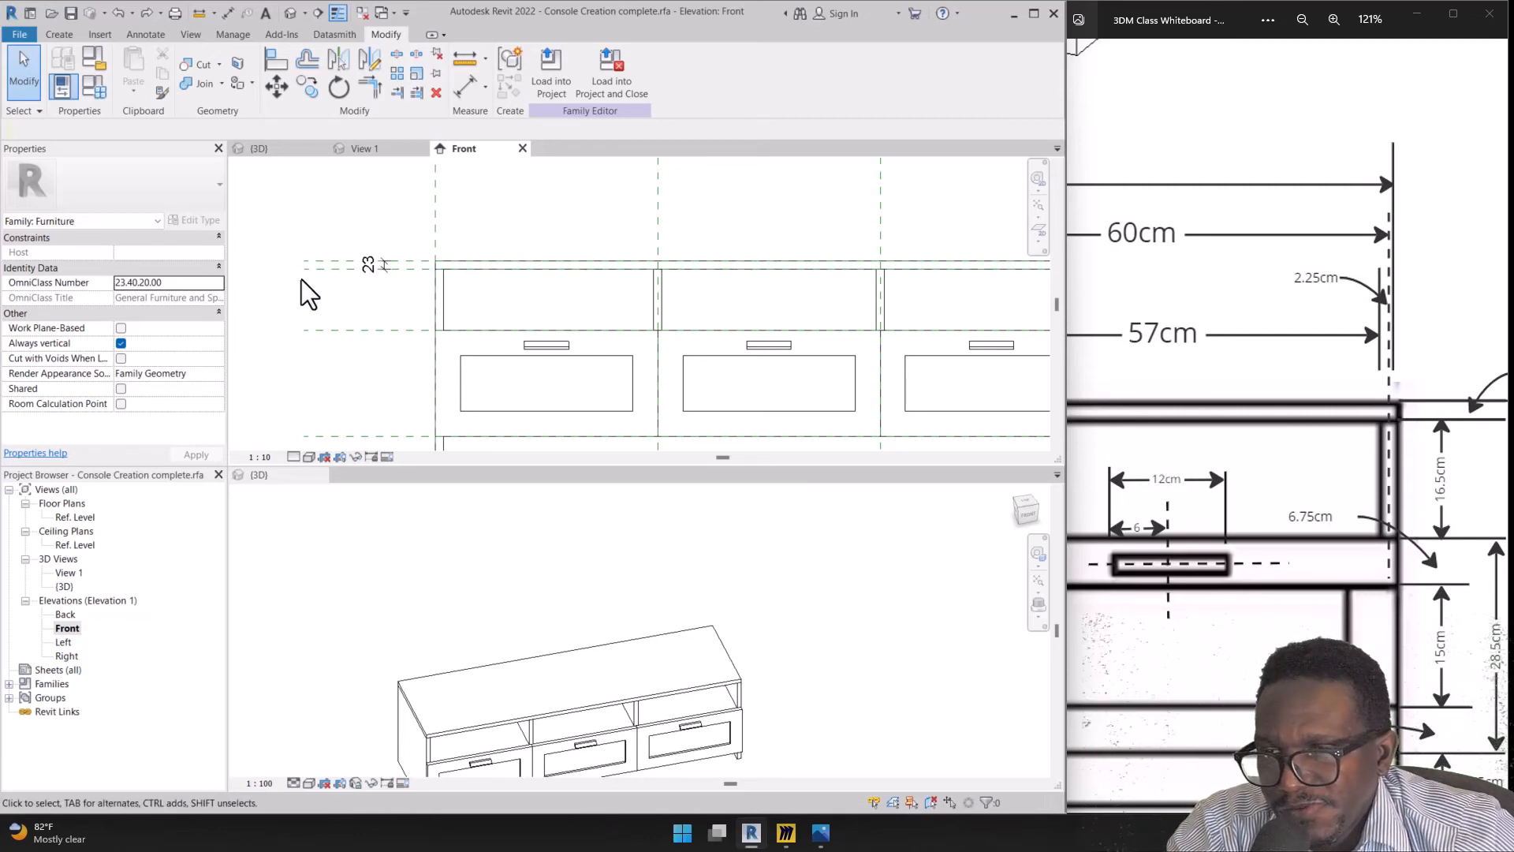
Place an aligned dimension between the Top of console plane and the plane at the base of the open shelves in the Front elevation
scroll(311, 278, "up", 1)
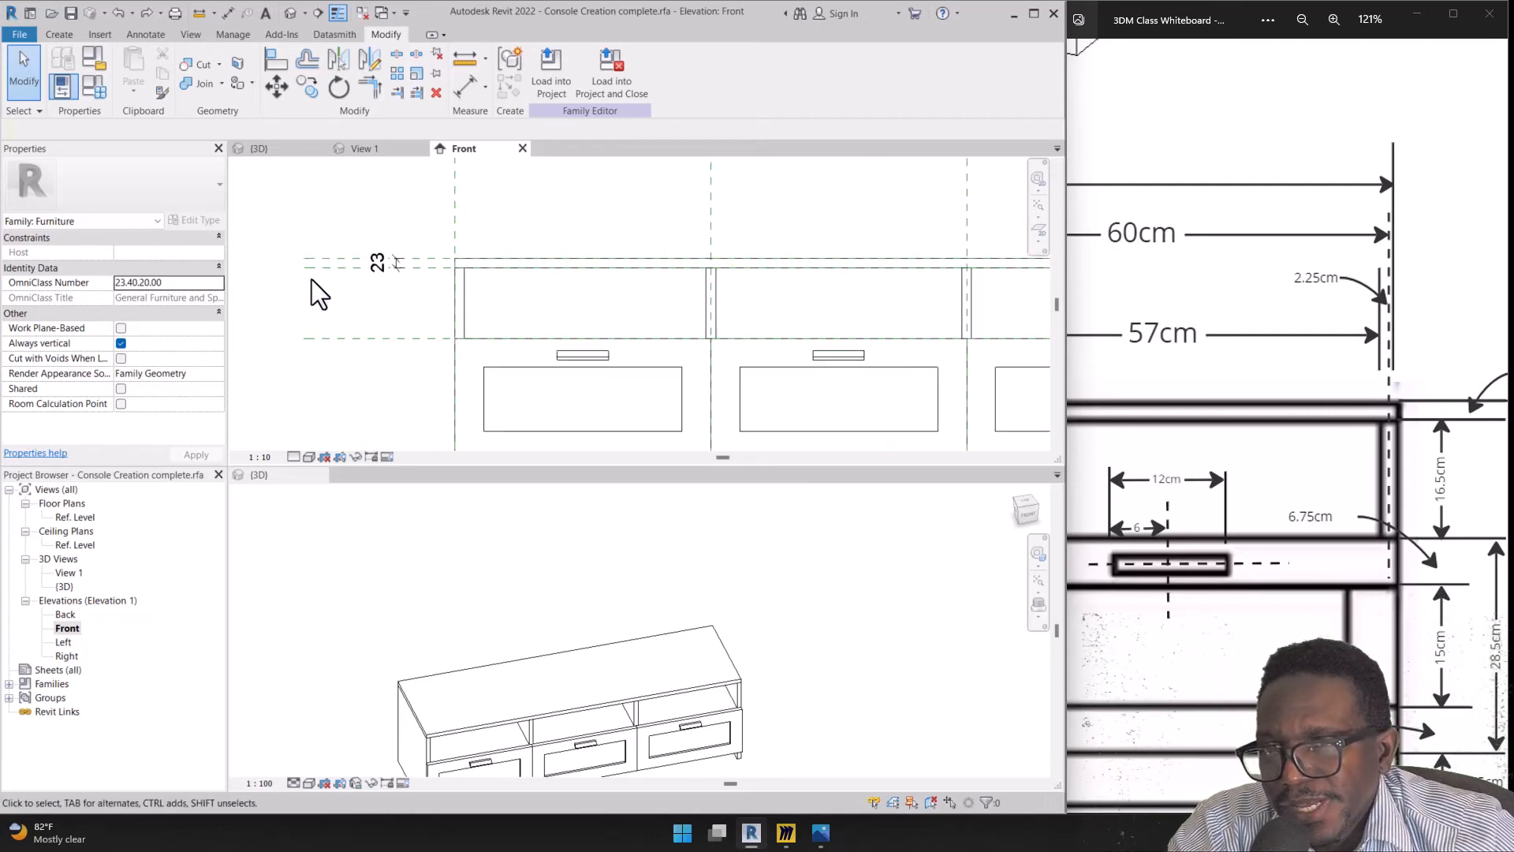
left_click(469, 87)
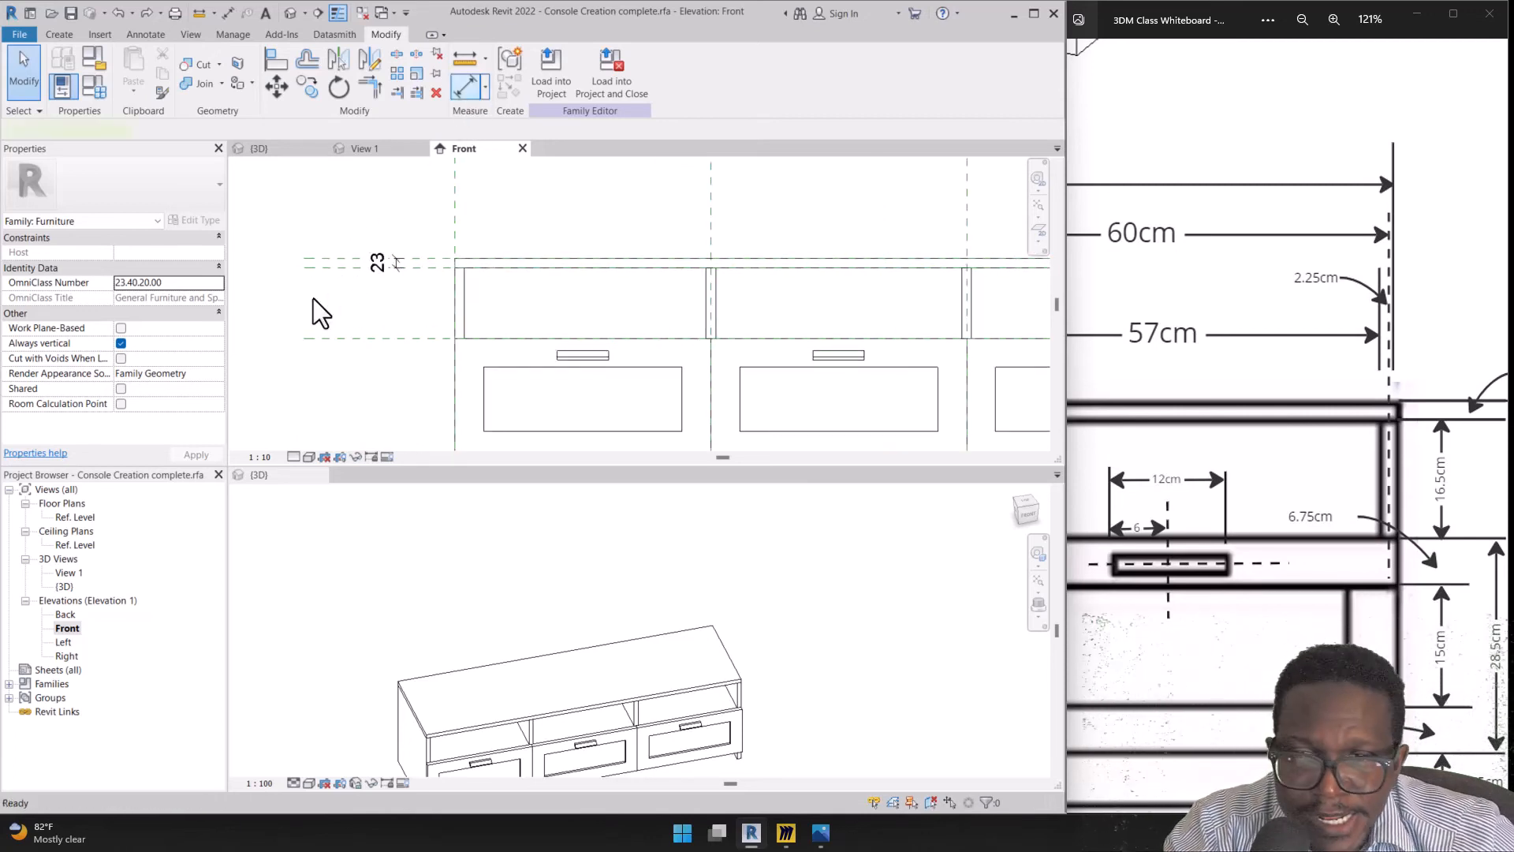
left_click(336, 257)
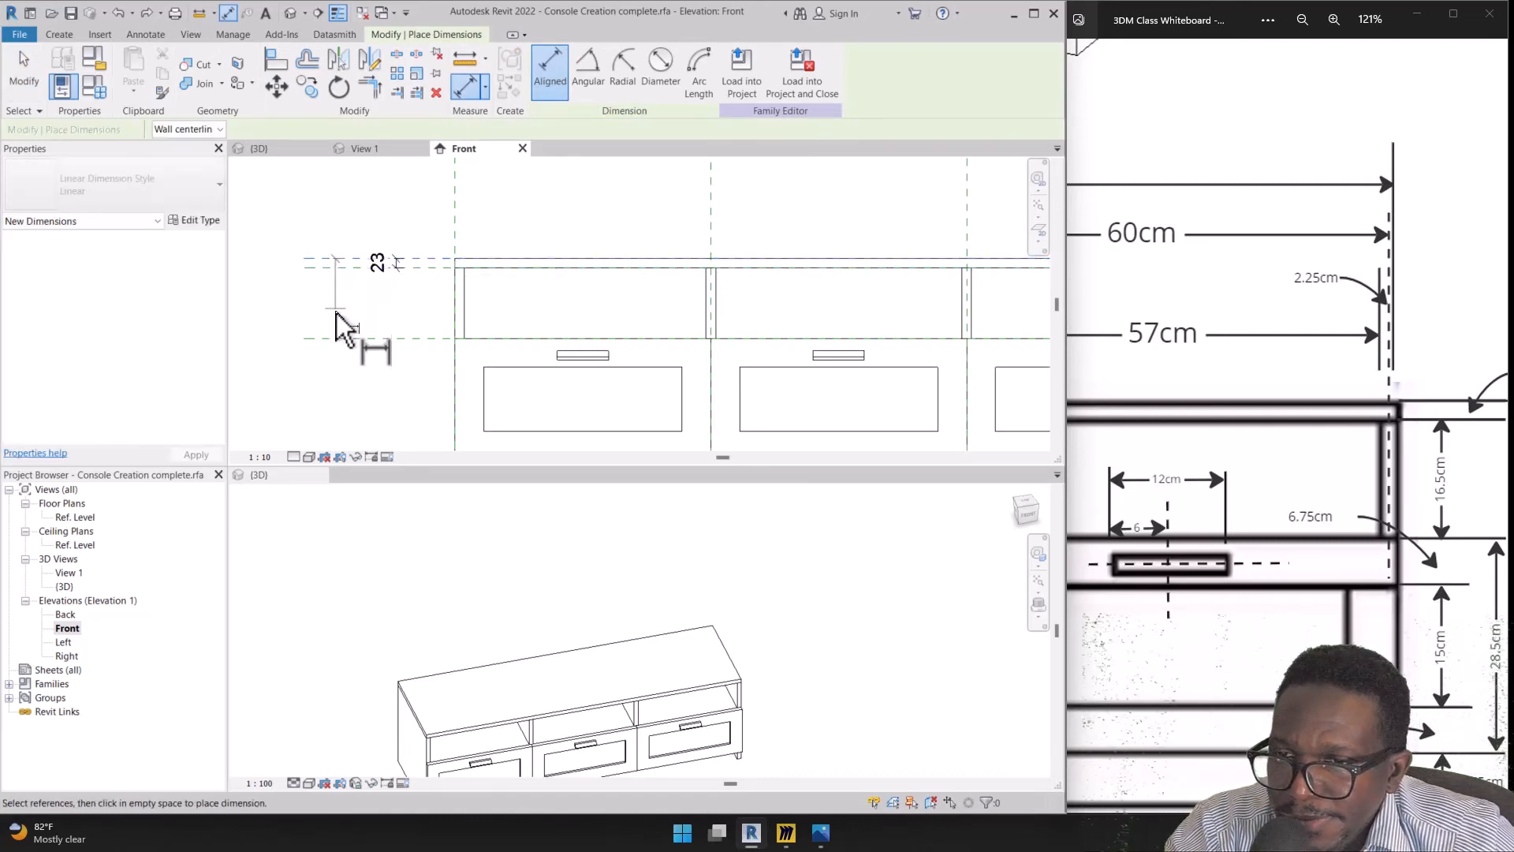
left_click(342, 336)
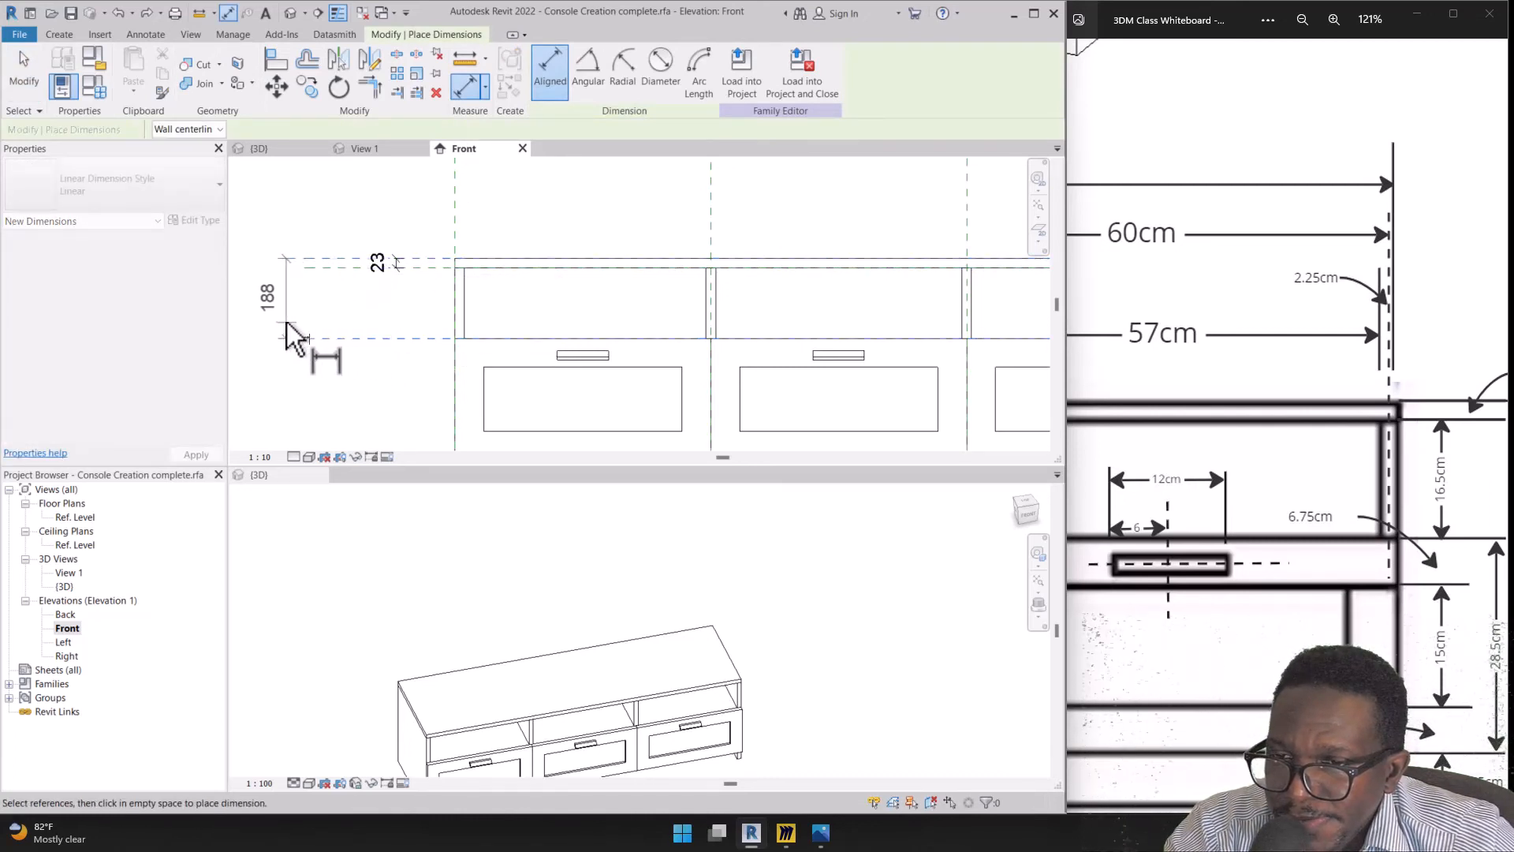
left_click(287, 323)
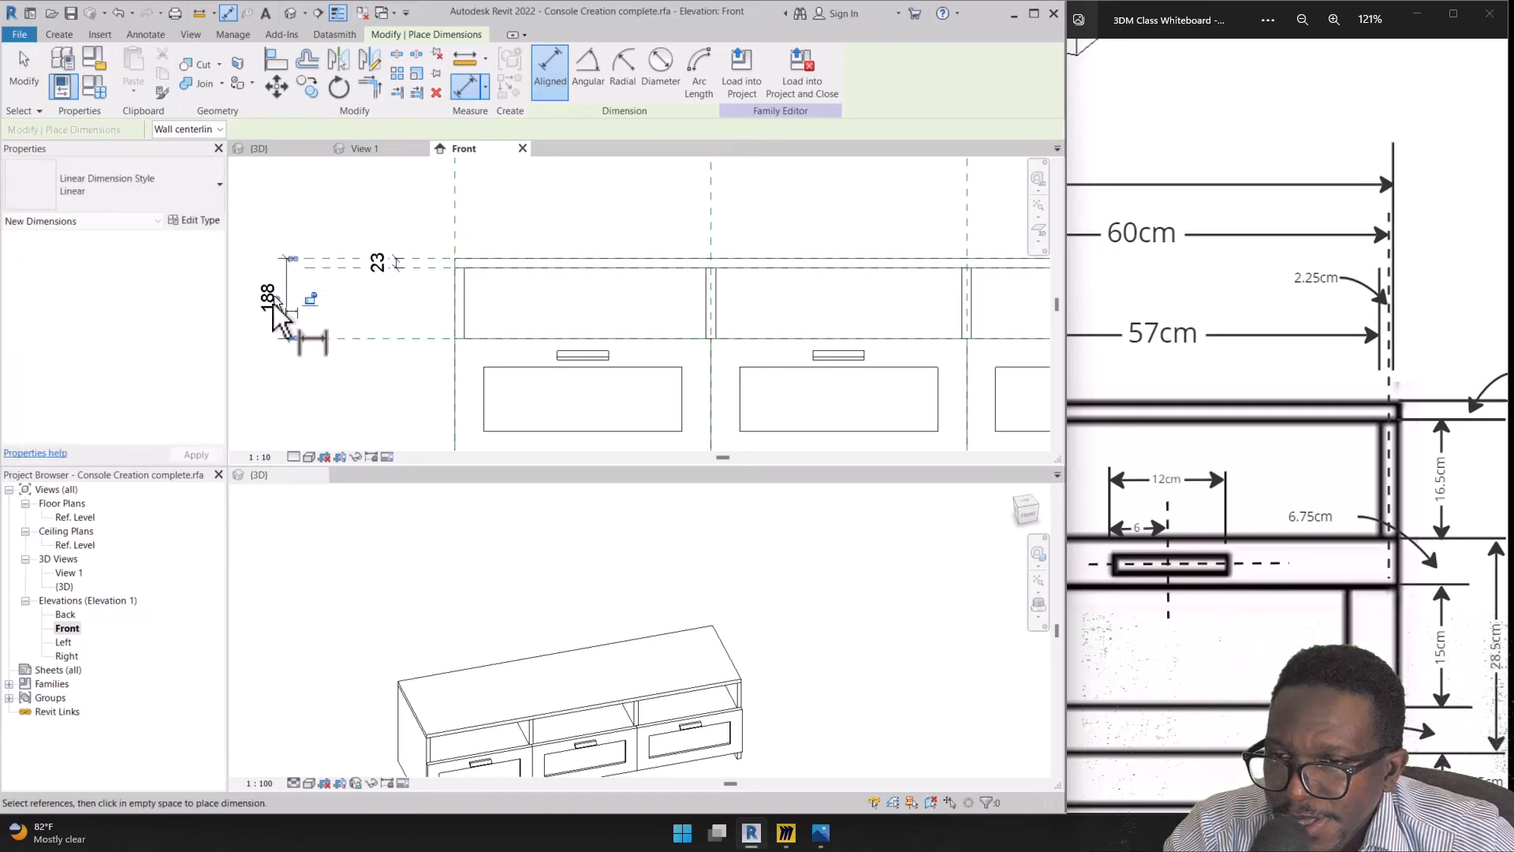
Label the dimension between the Top of console and shelf base planes with a new type-based family parameter named shelf Height
scroll(280, 315, "up", 2)
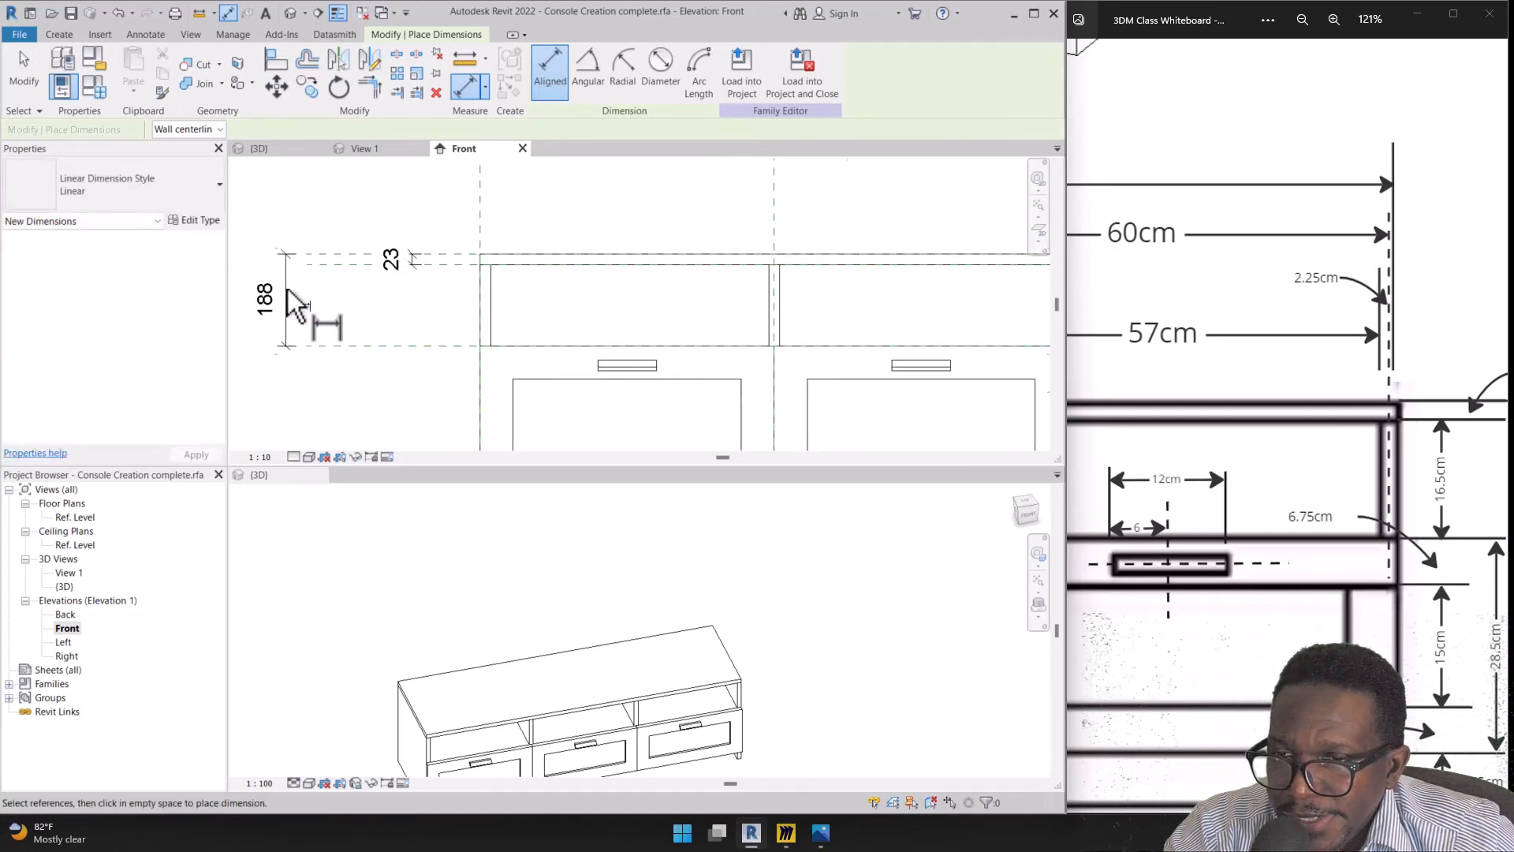
key("Escape")
left_click(286, 334)
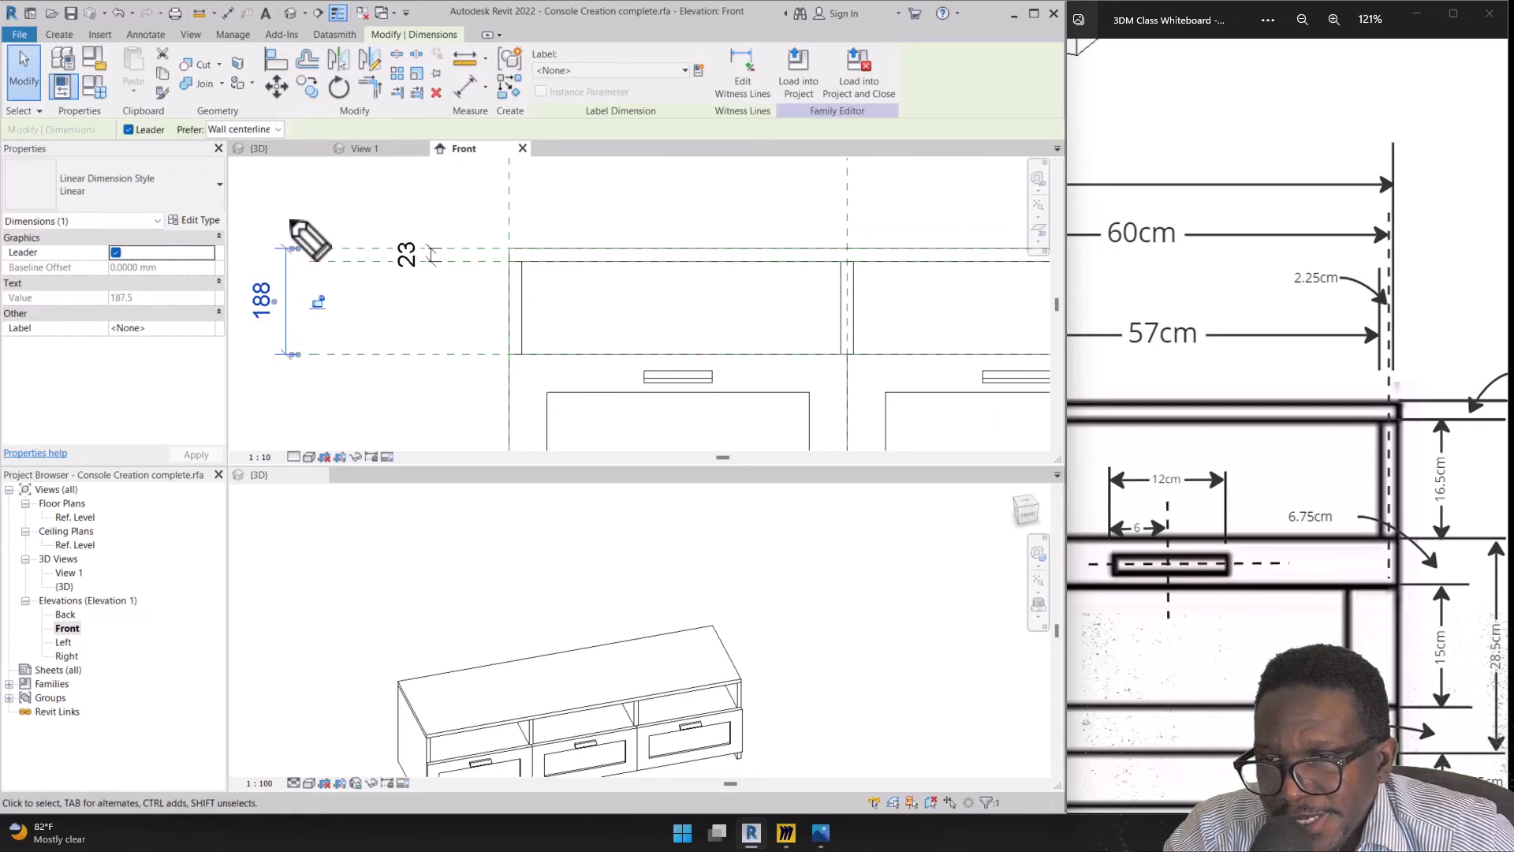
mouse_move(290, 219)
left_mouse_down()
mouse_move(231, 386)
mouse_move(330, 252)
mouse_move(300, 203)
left_mouse_up()
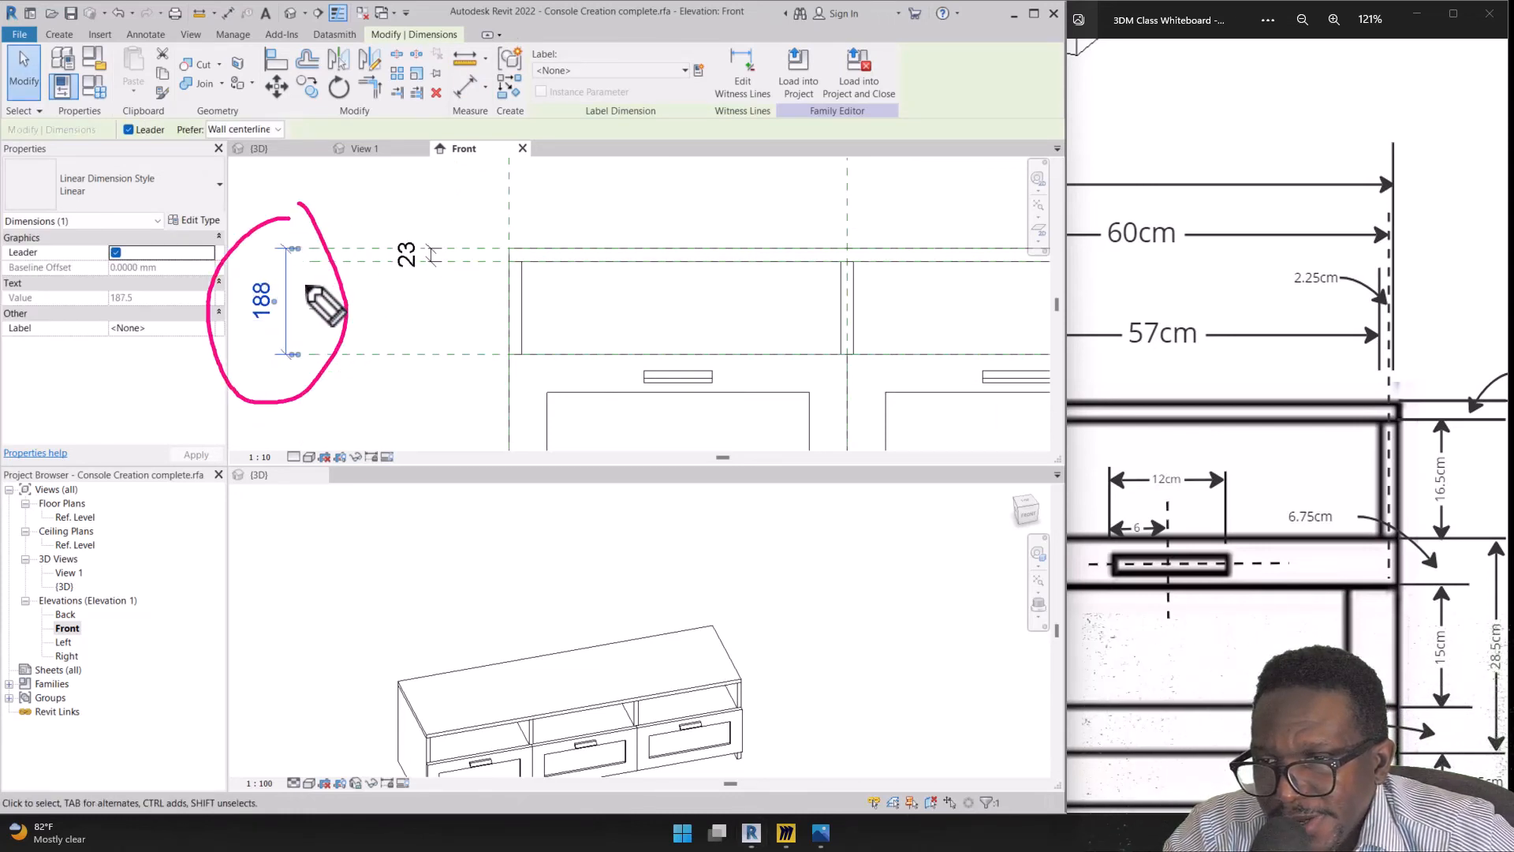
mouse_move(450, 407)
left_mouse_down()
mouse_move(285, 324)
mouse_move(274, 344)
mouse_move(373, 289)
mouse_move(371, 251)
left_mouse_up()
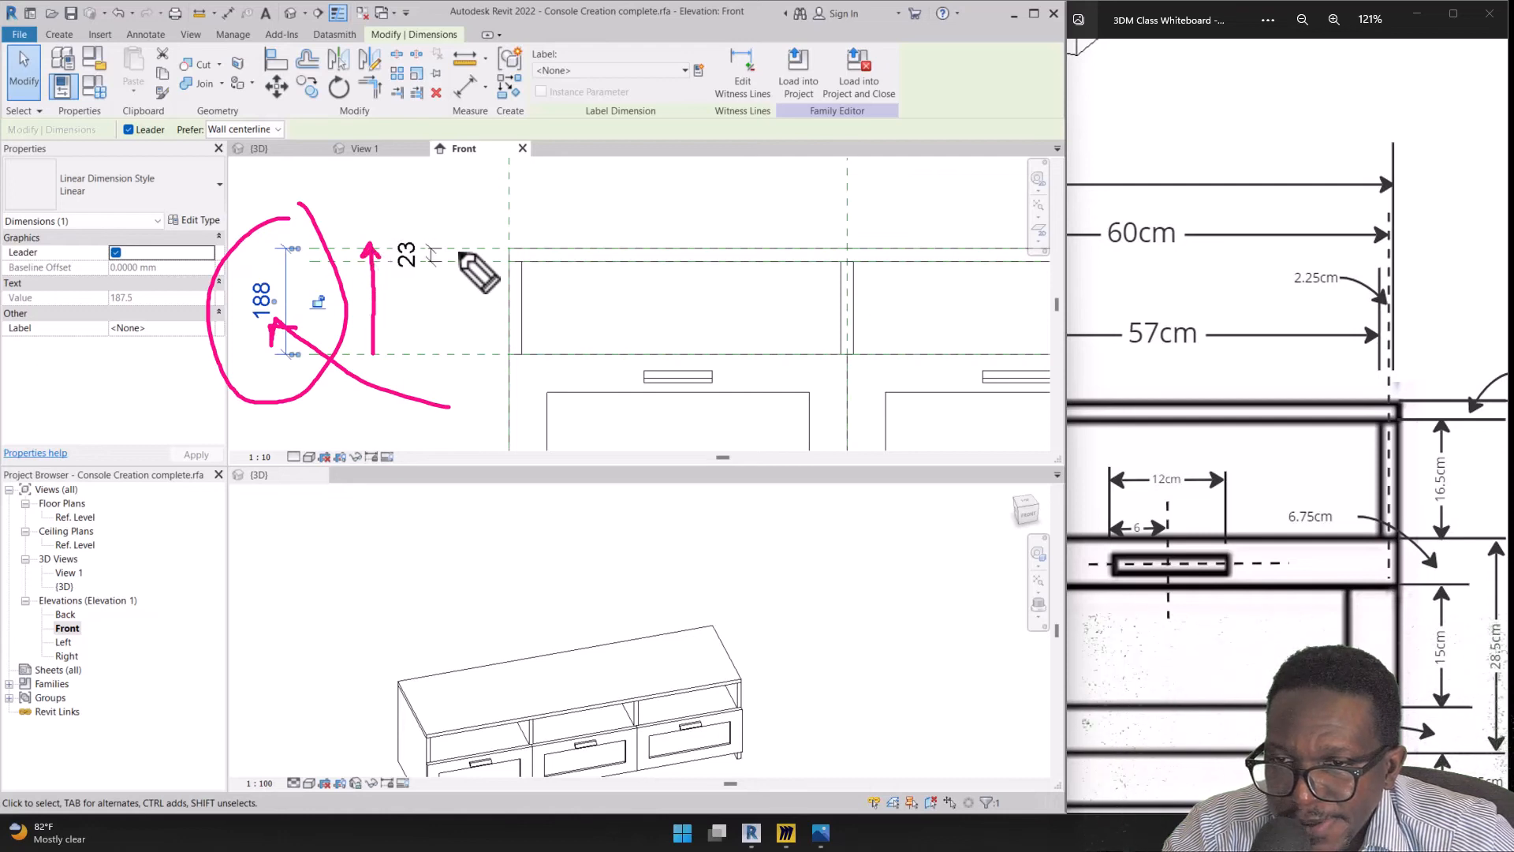
mouse_move(462, 237)
left_mouse_down()
mouse_move(467, 291)
mouse_move(476, 272)
mouse_move(593, 363)
mouse_move(694, 319)
mouse_move(710, 266)
mouse_move(702, 278)
mouse_move(717, 281)
mouse_move(593, 375)
mouse_move(447, 241)
mouse_move(401, 246)
mouse_move(351, 416)
left_mouse_up()
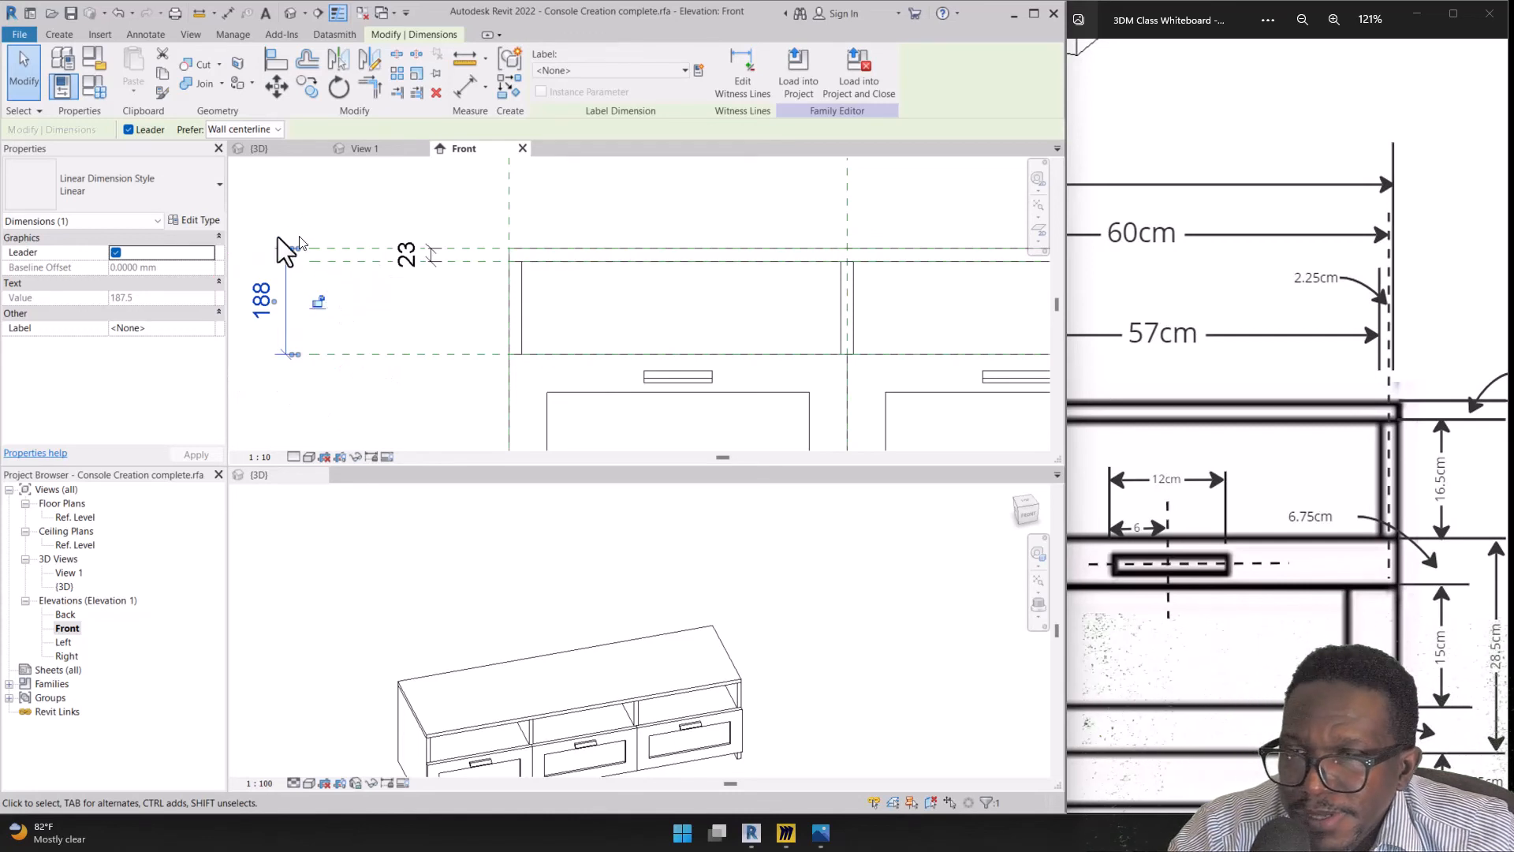
left_click(407, 422)
left_click(292, 304)
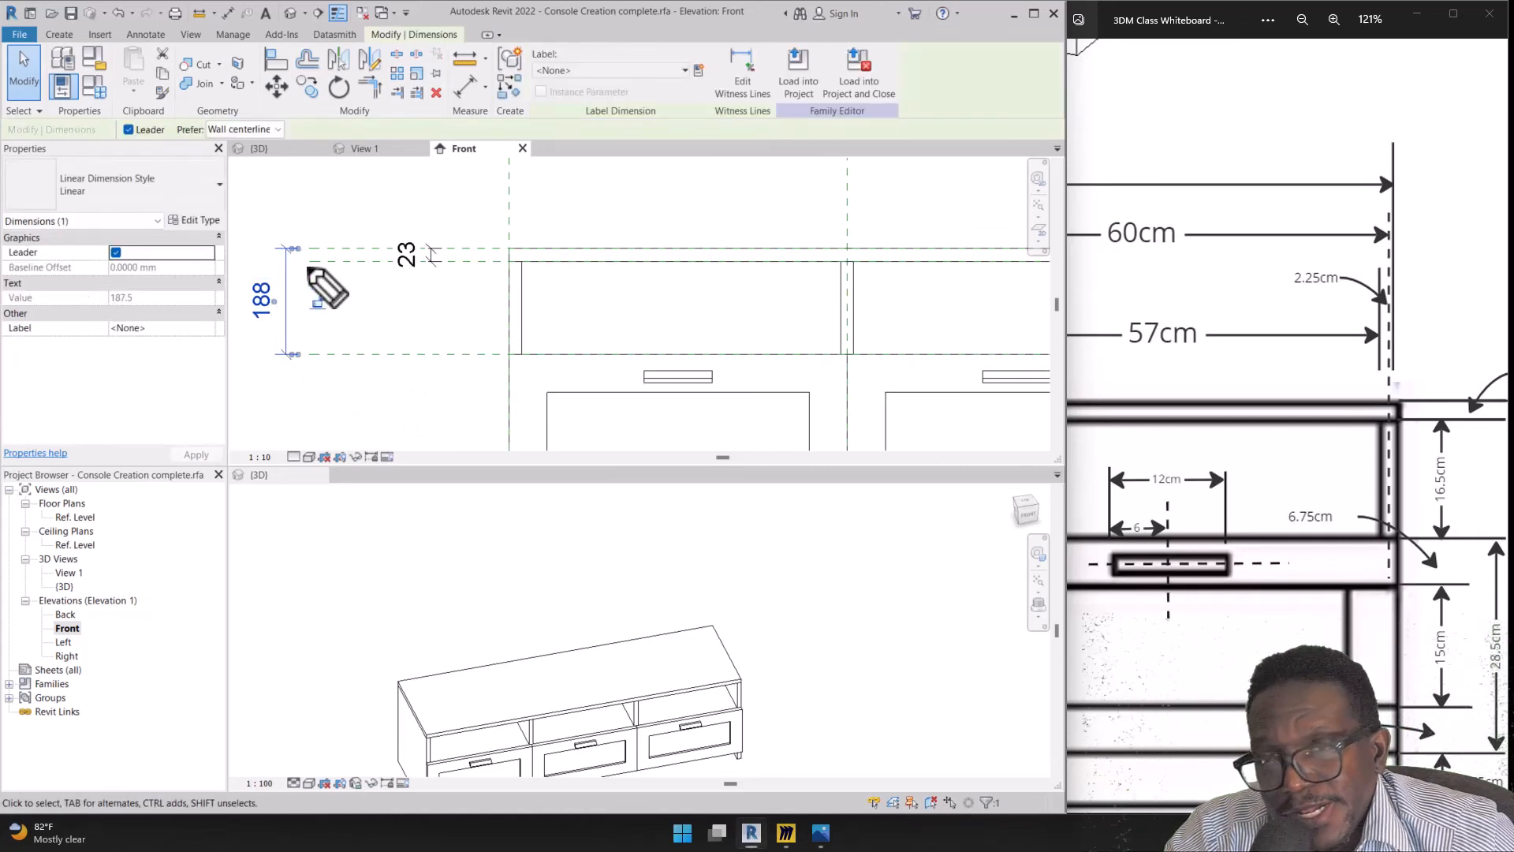
mouse_move(313, 286)
left_mouse_down()
mouse_move(584, 284)
mouse_move(700, 112)
mouse_move(691, 96)
mouse_move(715, 111)
left_mouse_up()
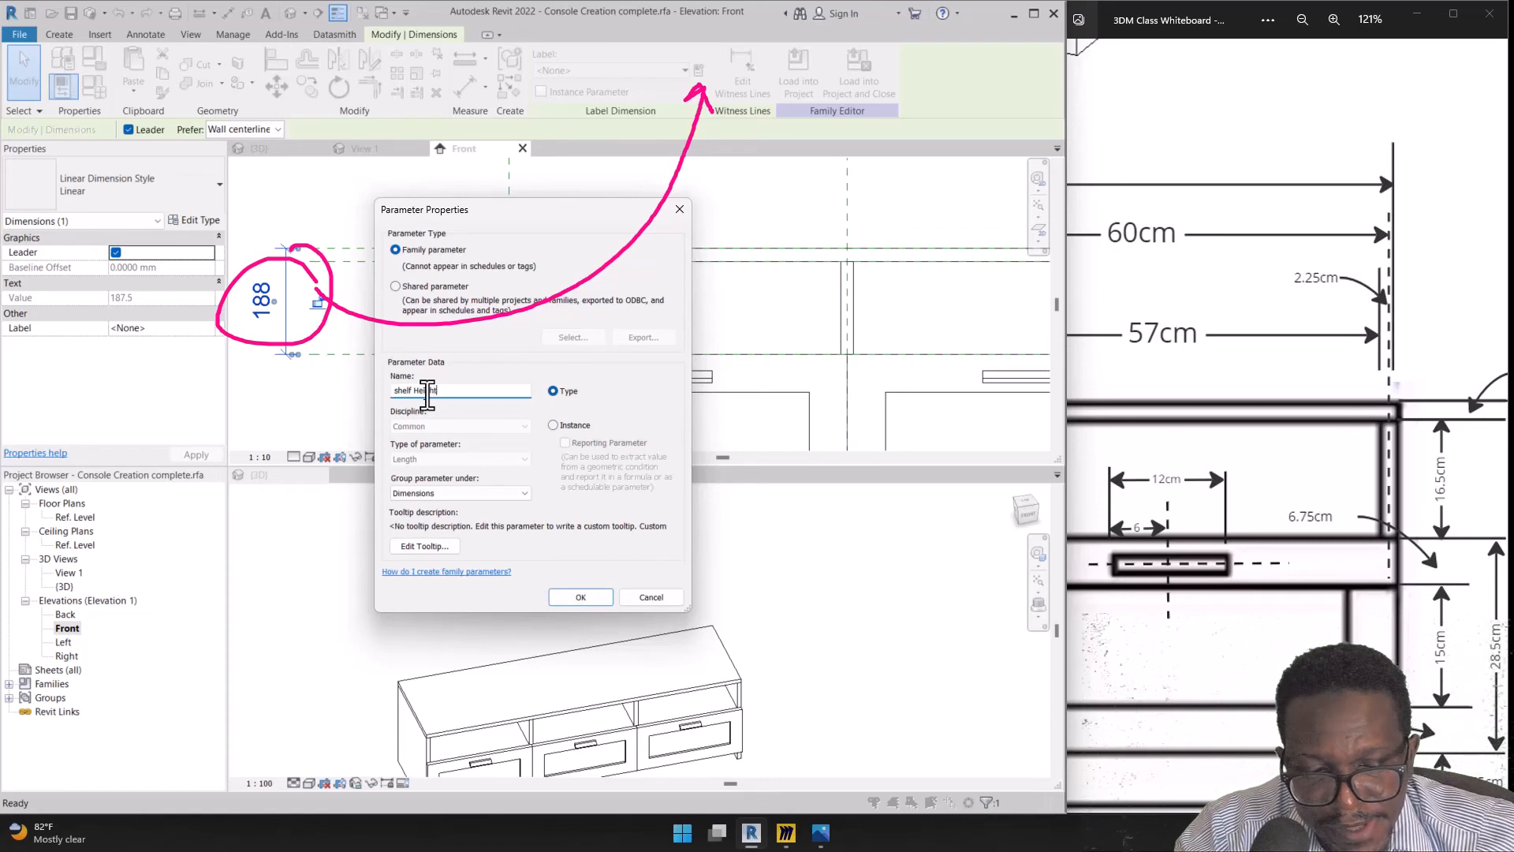
left_click(570, 600)
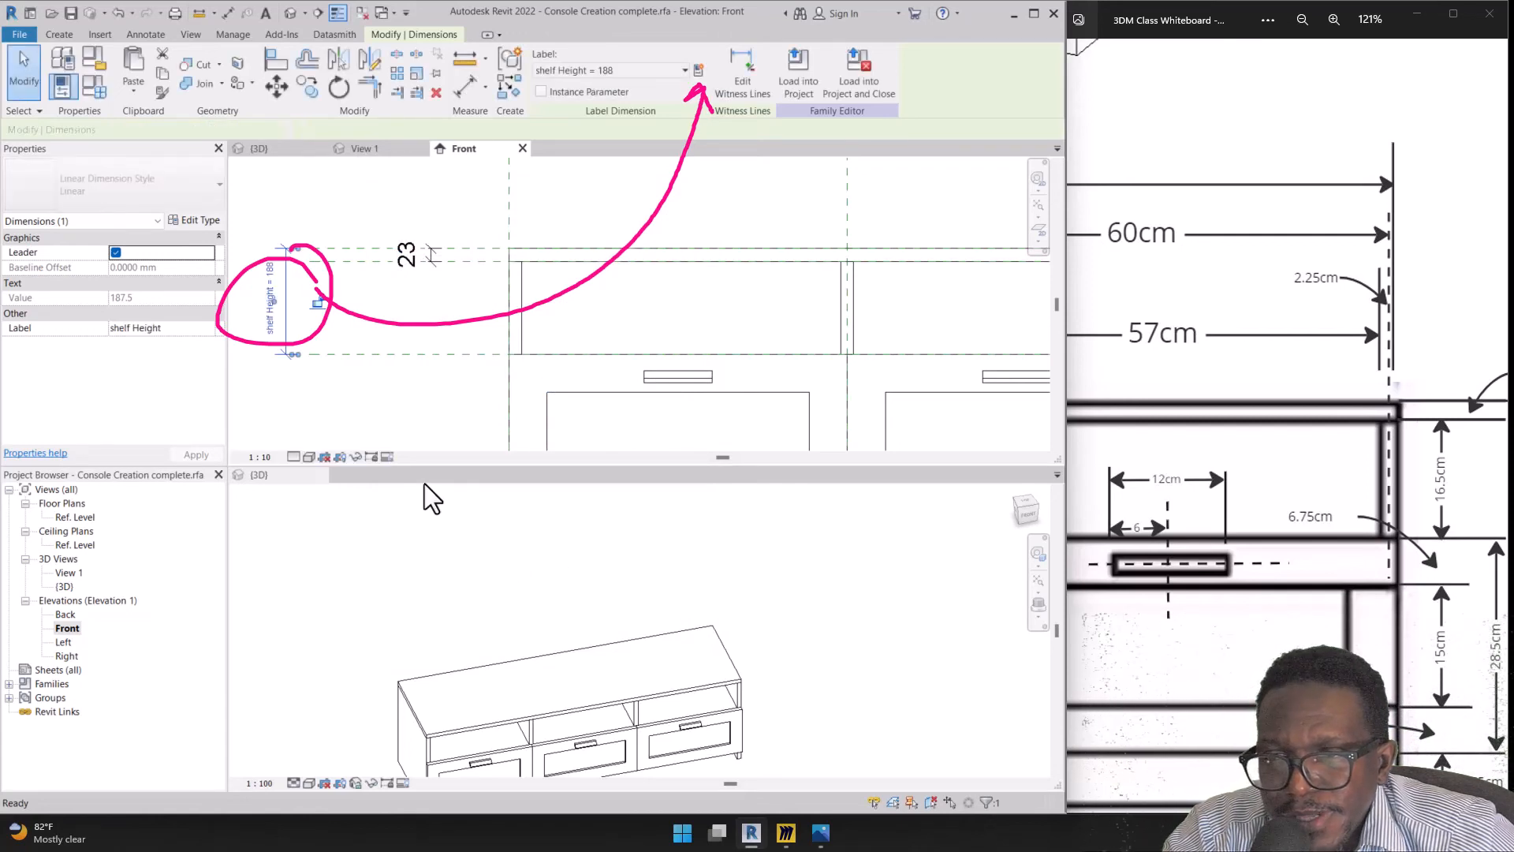
Deselect the labelled dimension and review the shelf Height parameter in Family Types
mouse_move(337, 254)
left_mouse_down()
mouse_move(321, 321)
mouse_move(507, 378)
left_mouse_up()
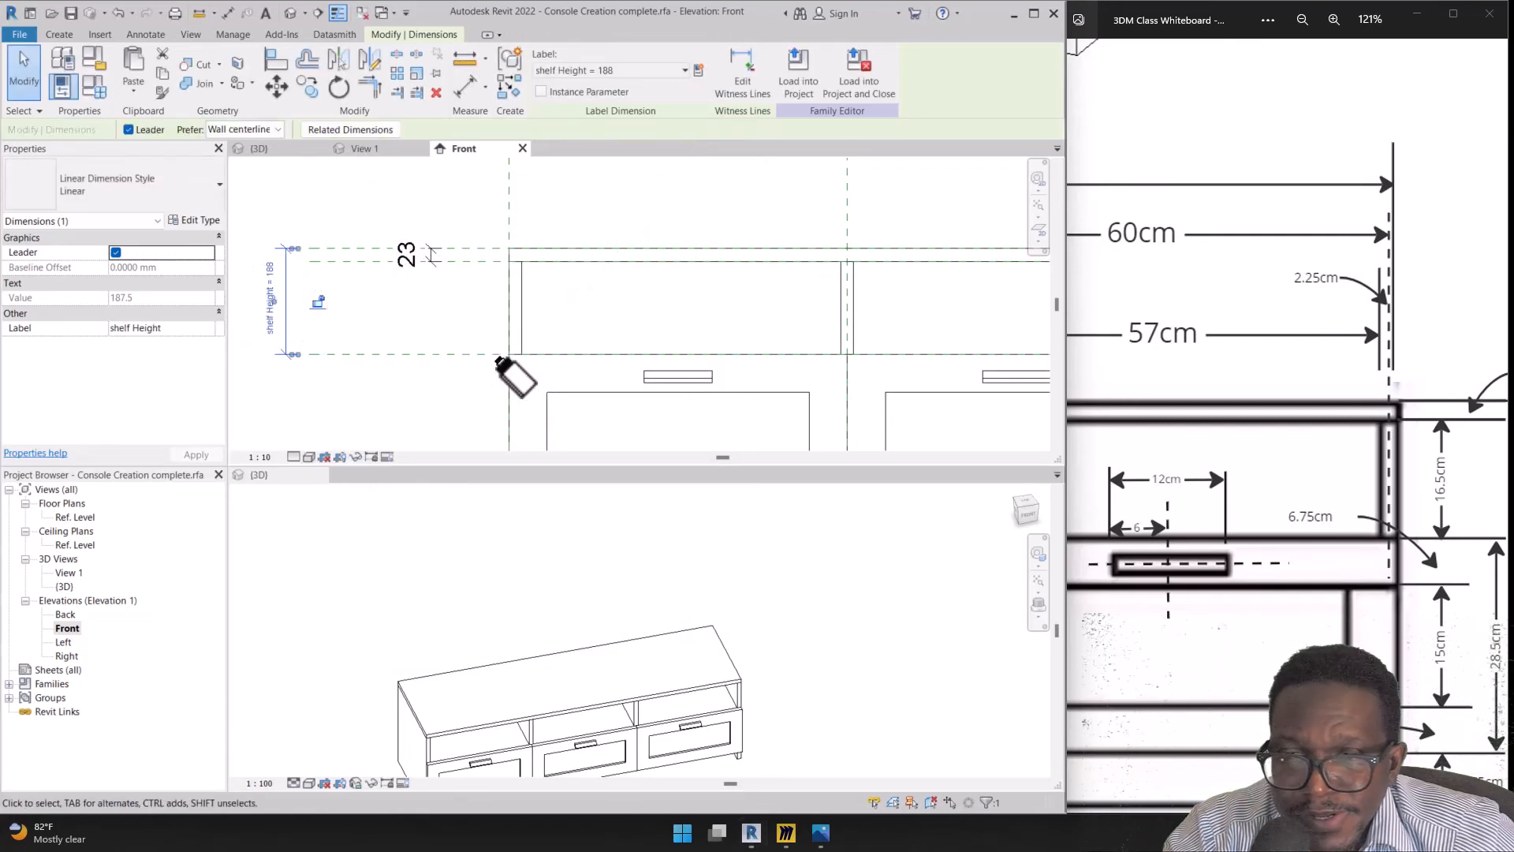
scroll(244, 309, "up", 2)
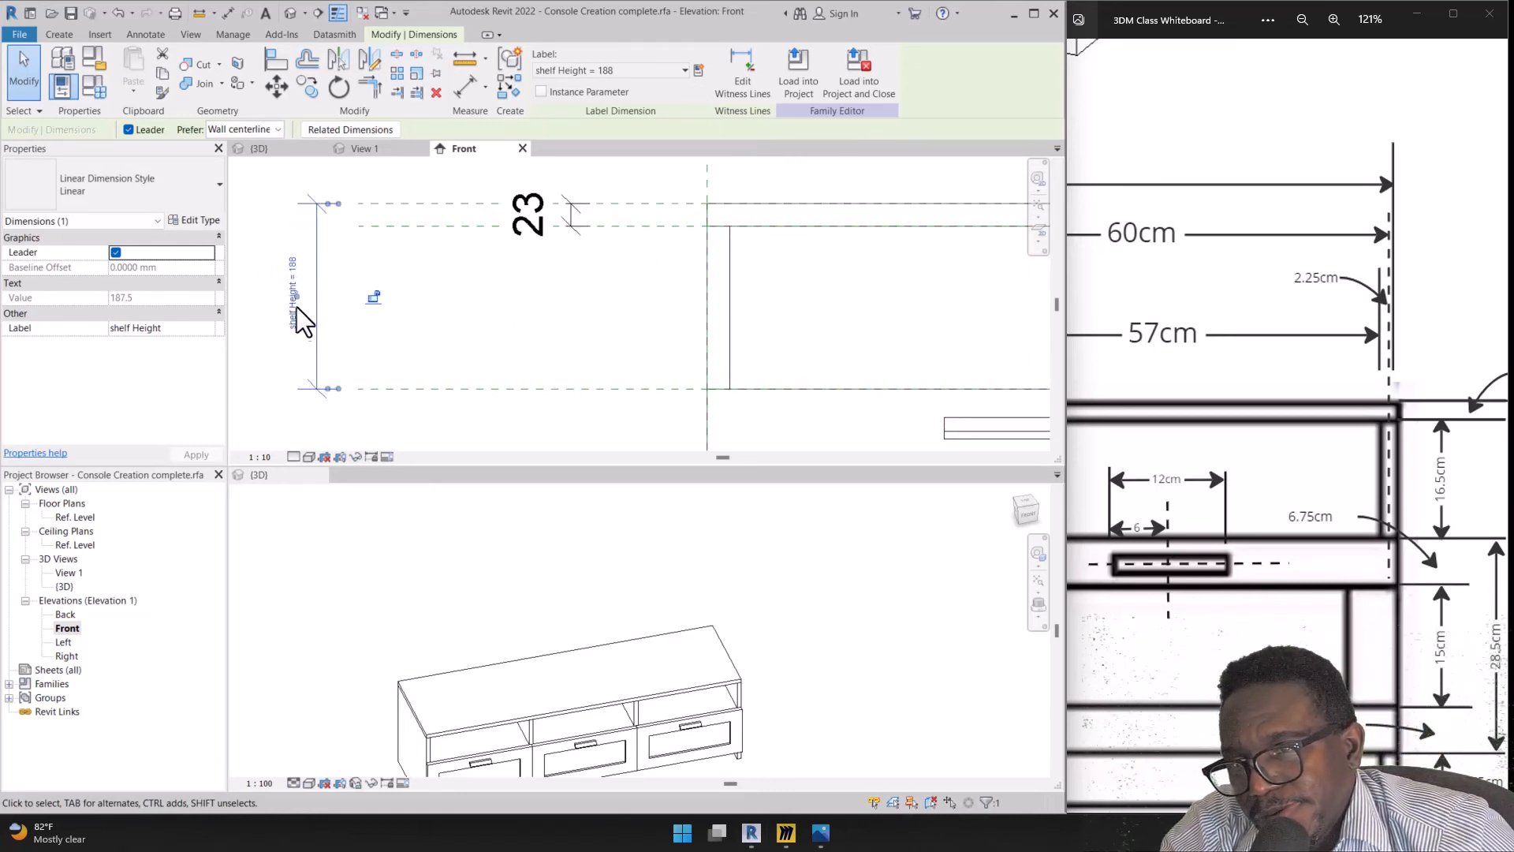
scroll(332, 314, "down", 2)
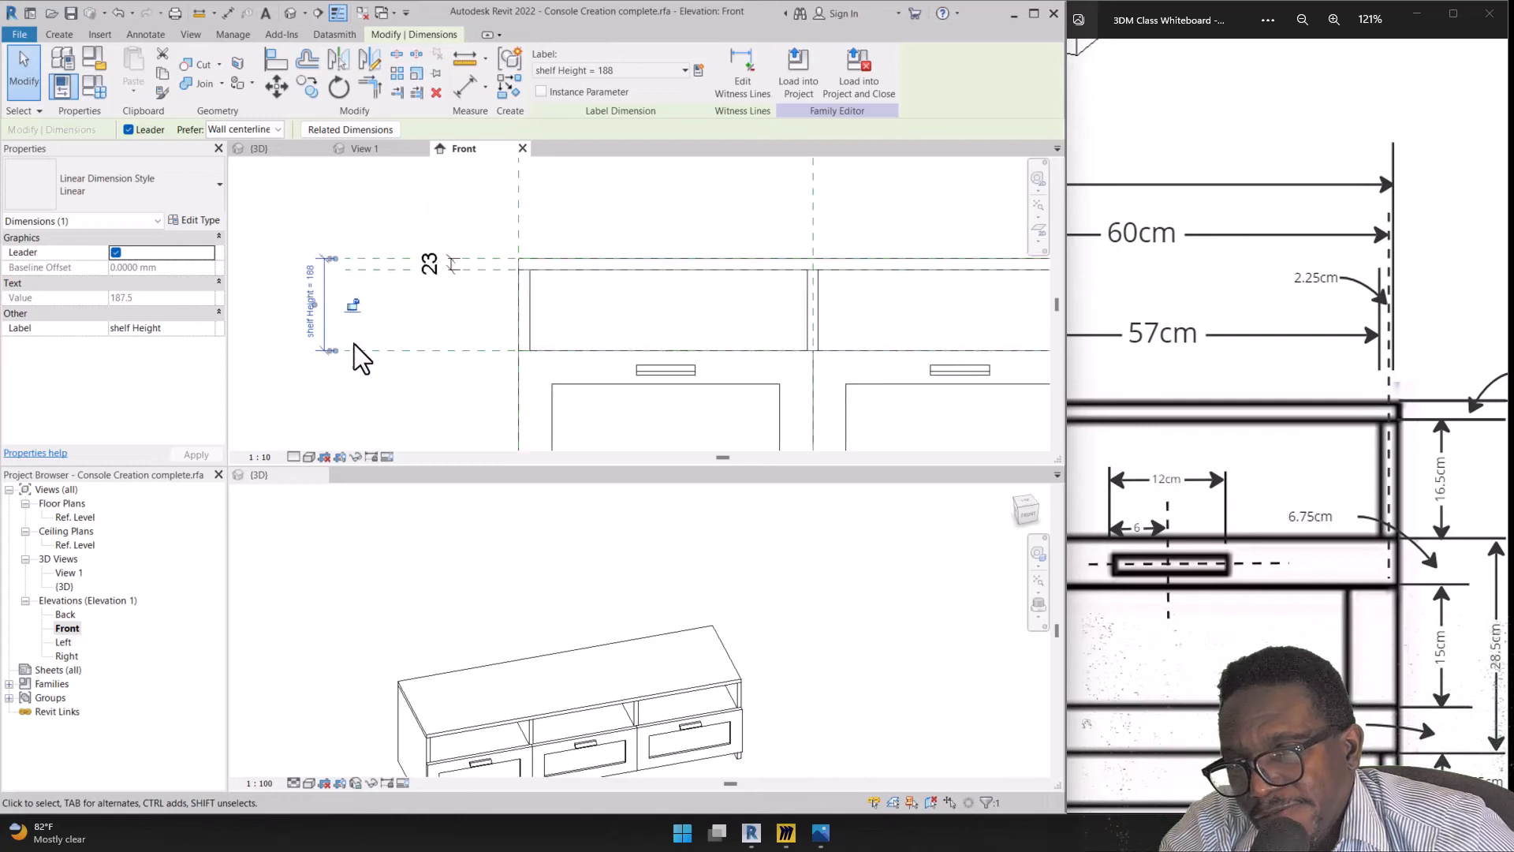
scroll(371, 378, "up", 1)
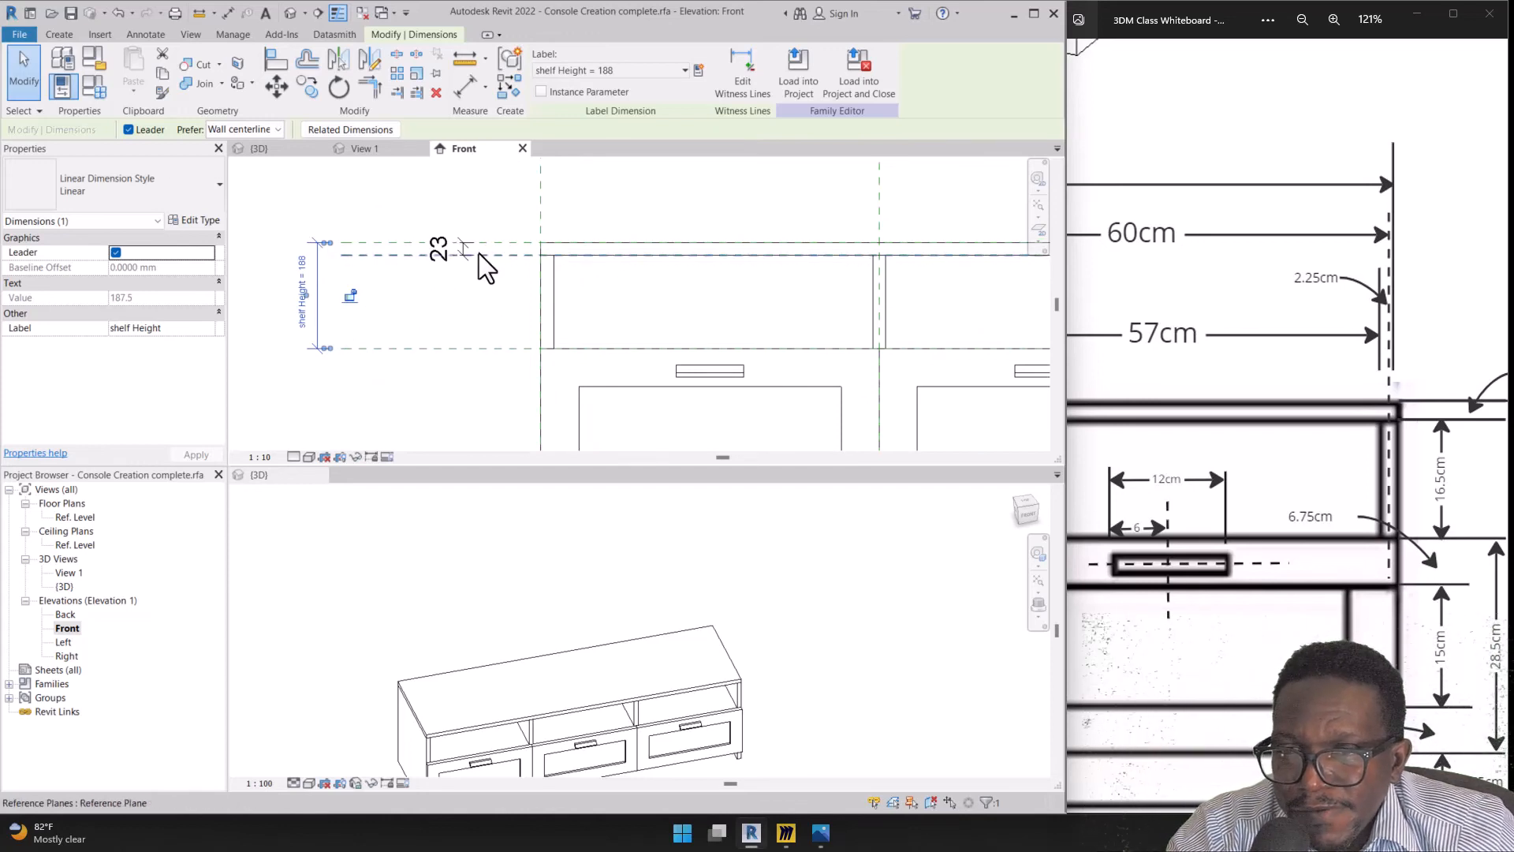
left_click(271, 213)
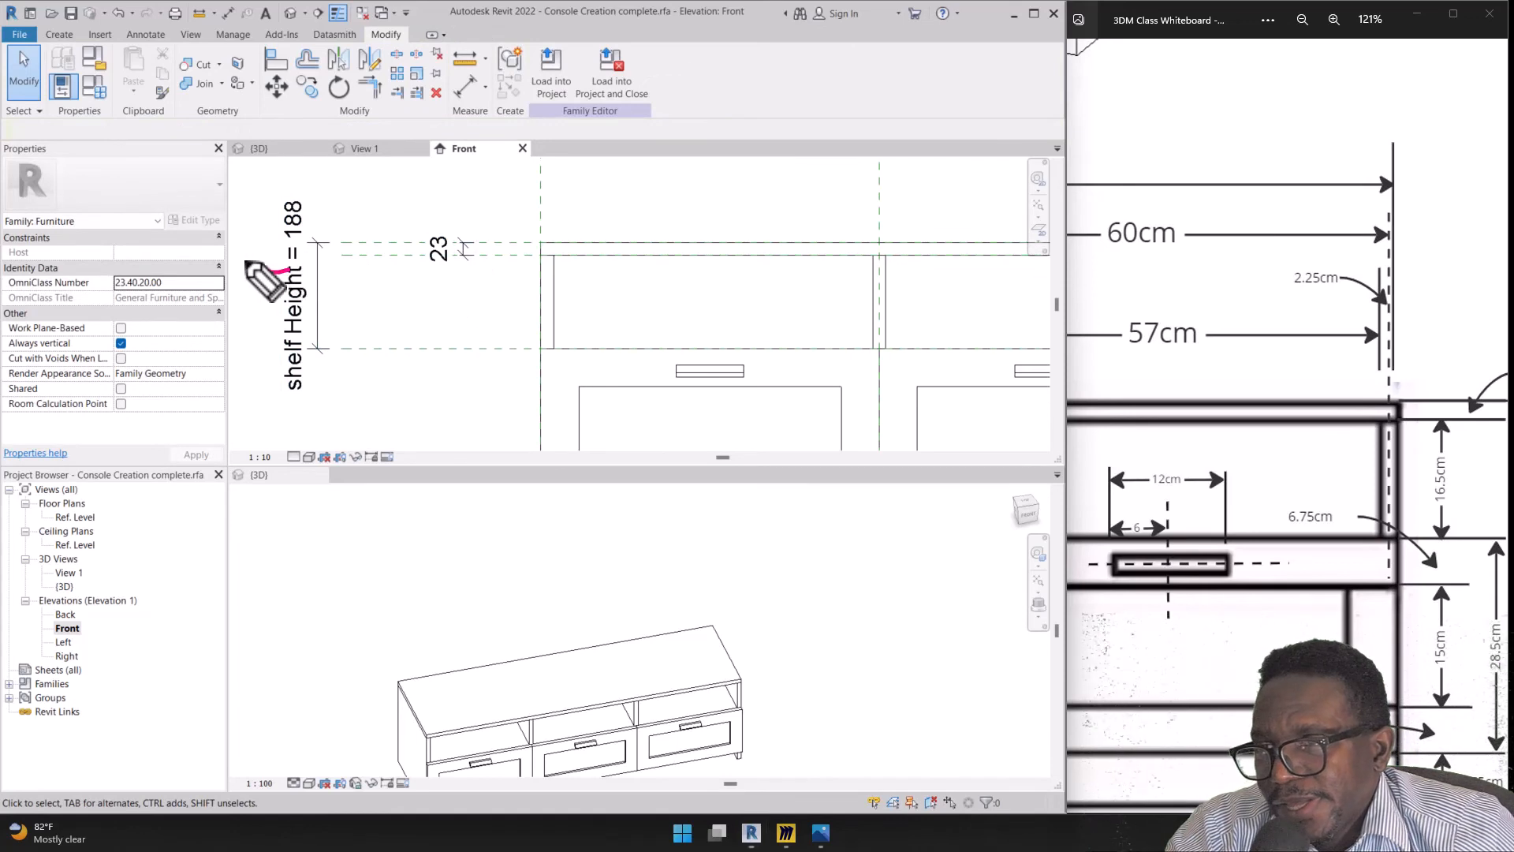
mouse_move(247, 264)
left_mouse_down()
mouse_move(106, 103)
mouse_move(127, 101)
left_mouse_up()
key("ctrl+shift+2")
left_click(86, 87)
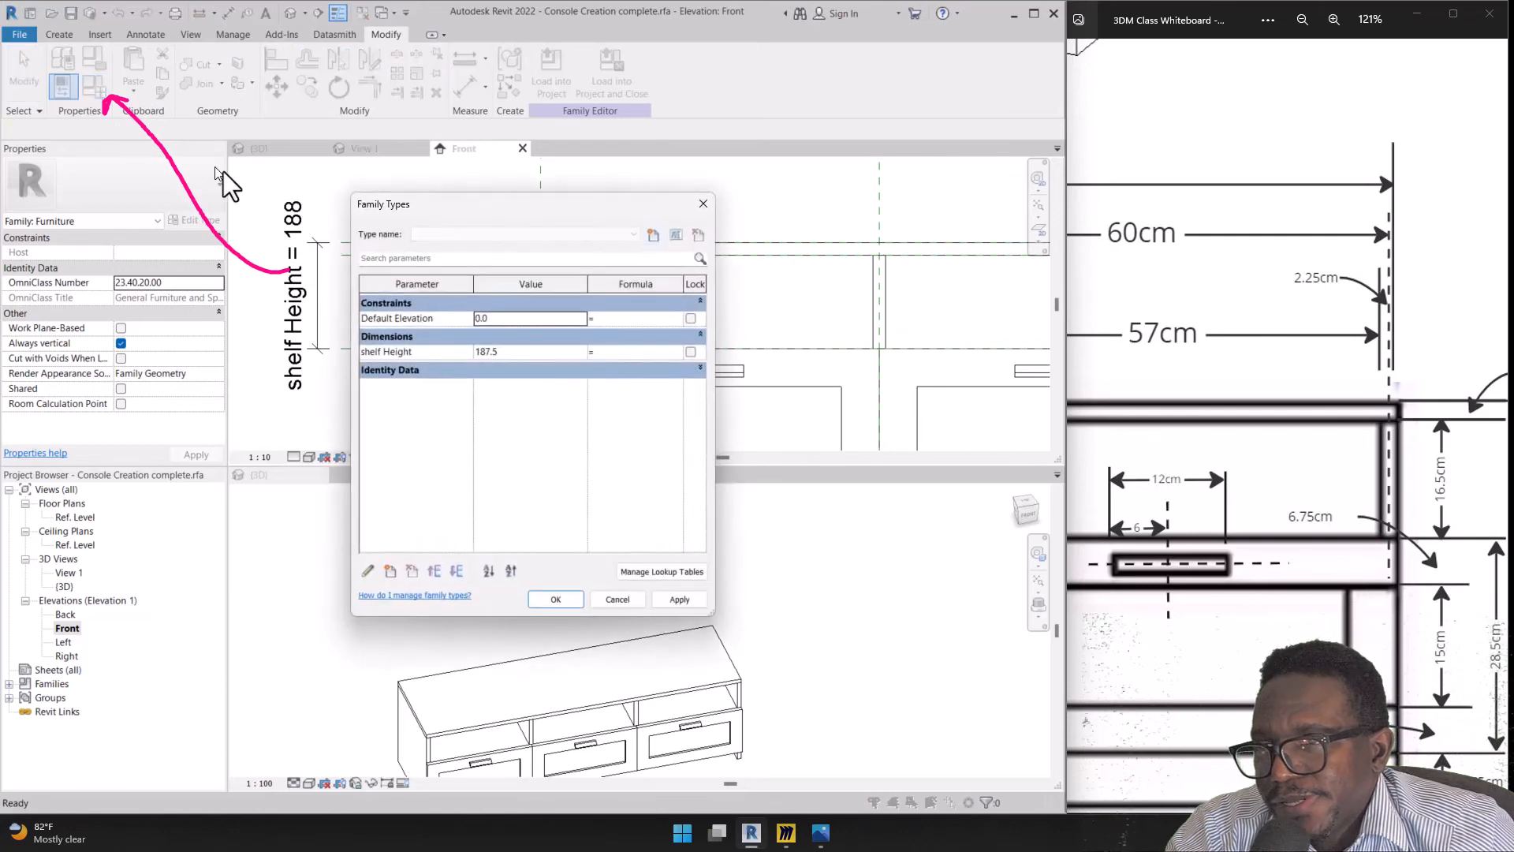
left_click_drag(585, 208, 833, 172)
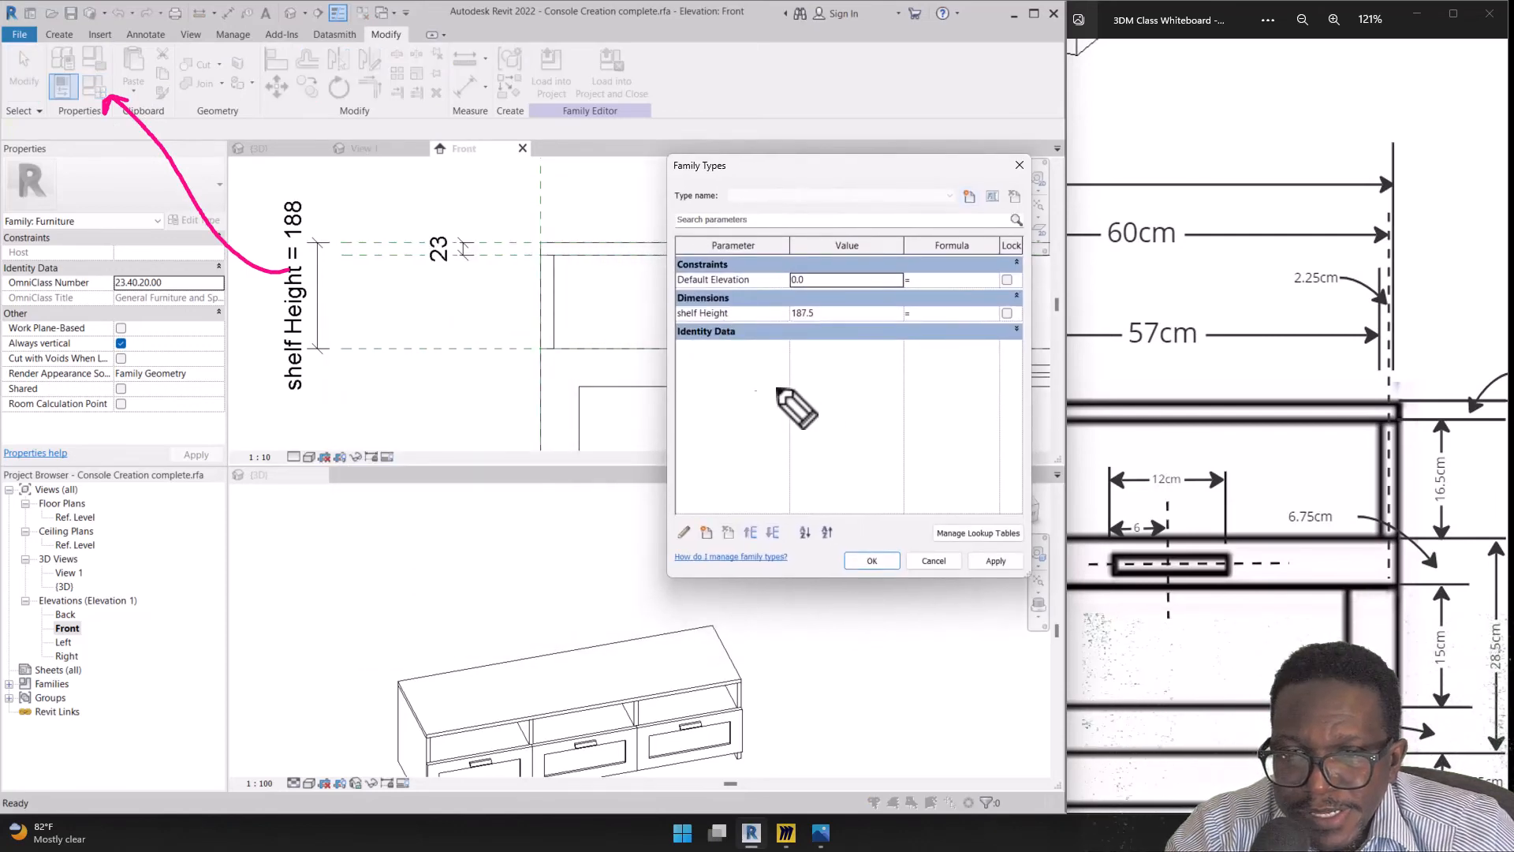
mouse_move(769, 388)
left_mouse_down()
mouse_move(781, 335)
mouse_move(687, 309)
mouse_move(736, 333)
left_mouse_up()
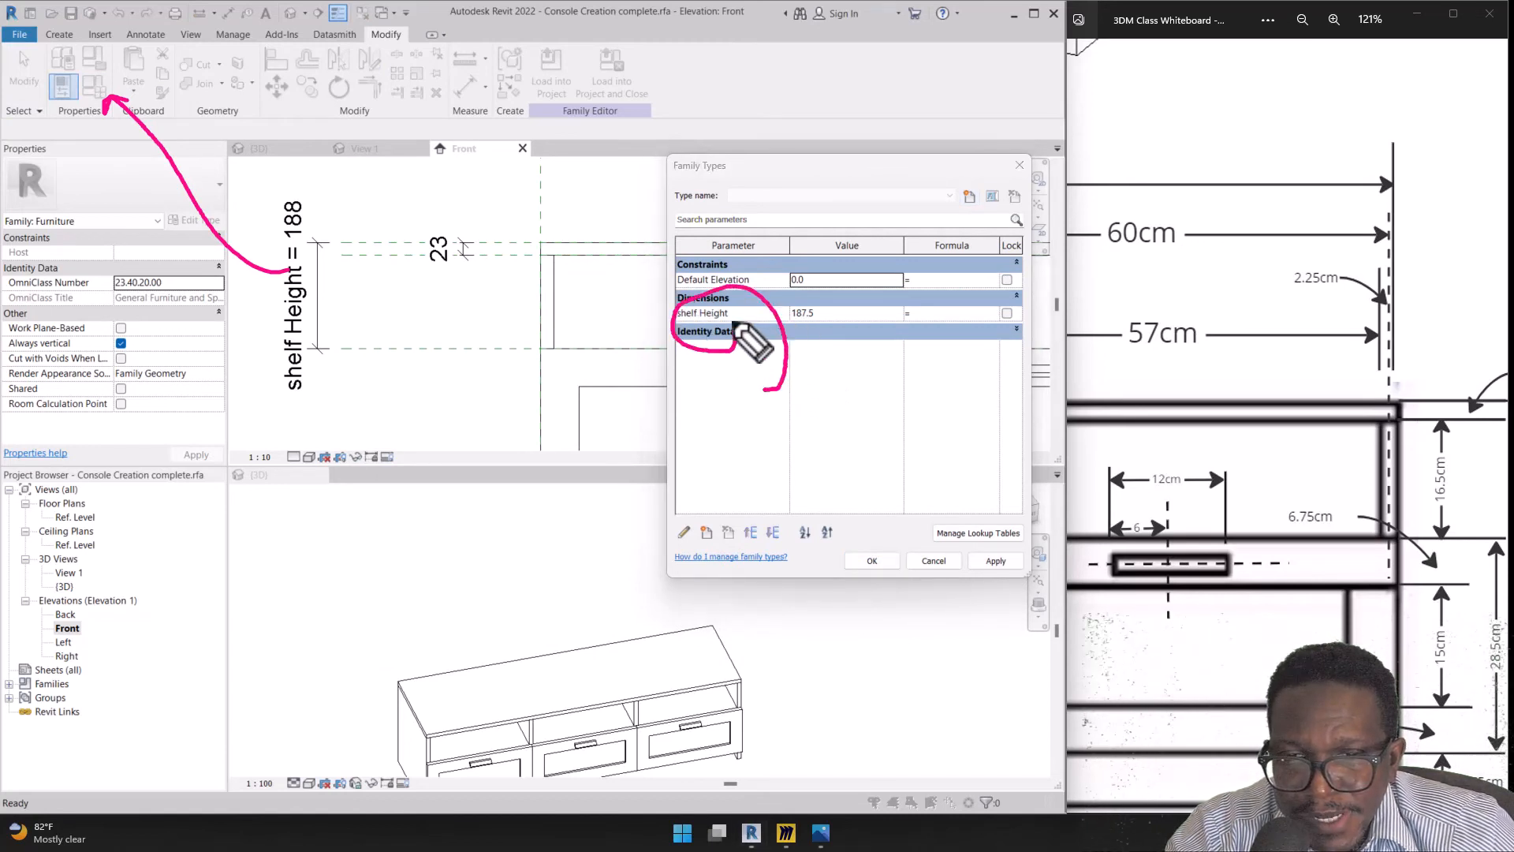
mouse_move(767, 388)
left_mouse_down()
mouse_move(820, 358)
mouse_move(806, 341)
mouse_move(819, 320)
mouse_move(760, 311)
left_mouse_up()
key("ctrl+shift+4")
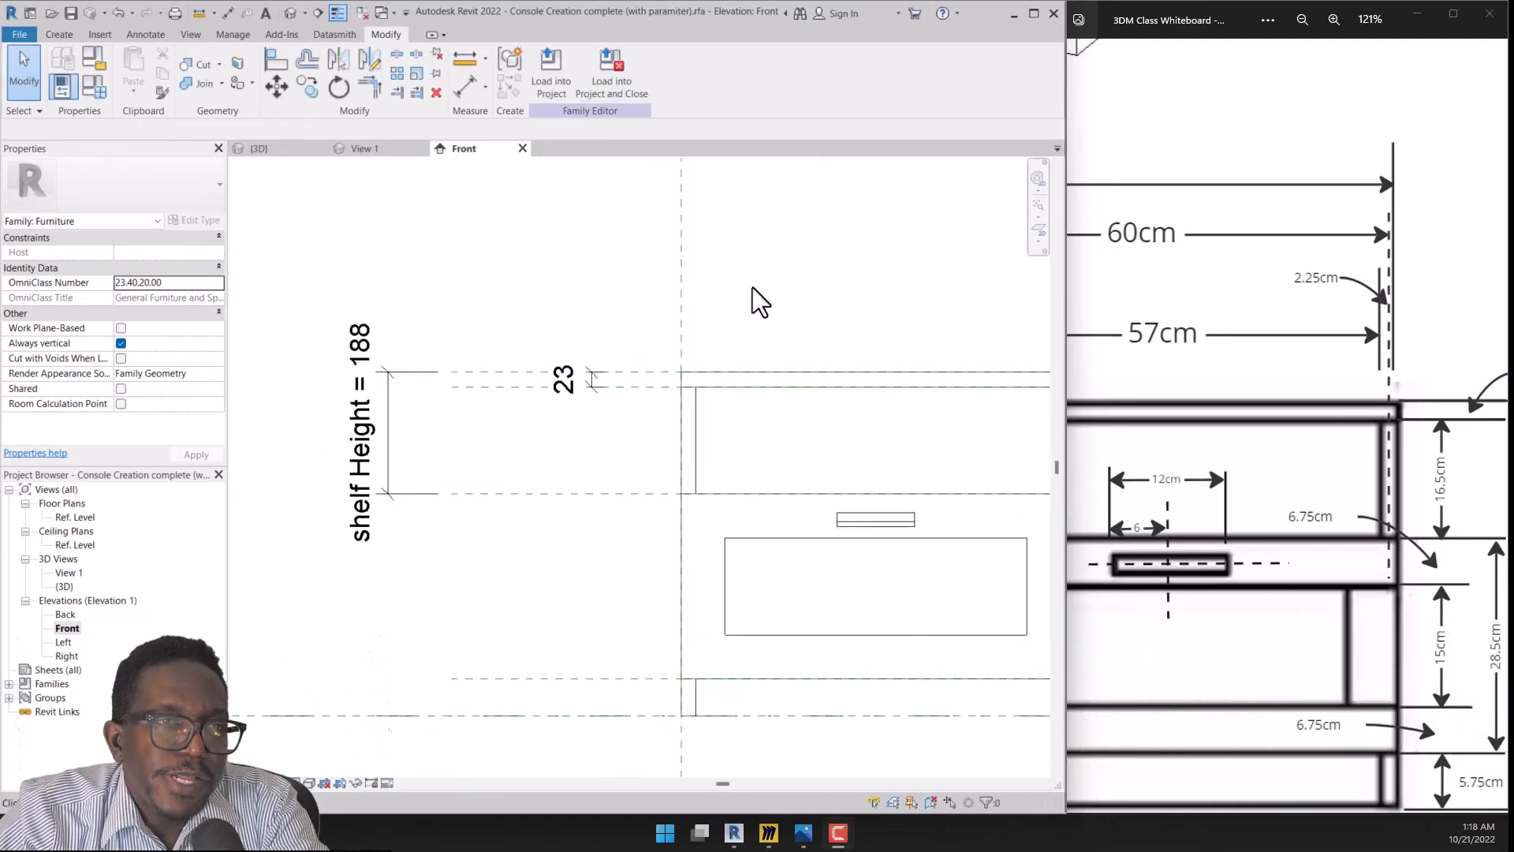
Test the shelf Height parameter by applying a value of 250 in Family Types, and discard the change
left_click(88, 93)
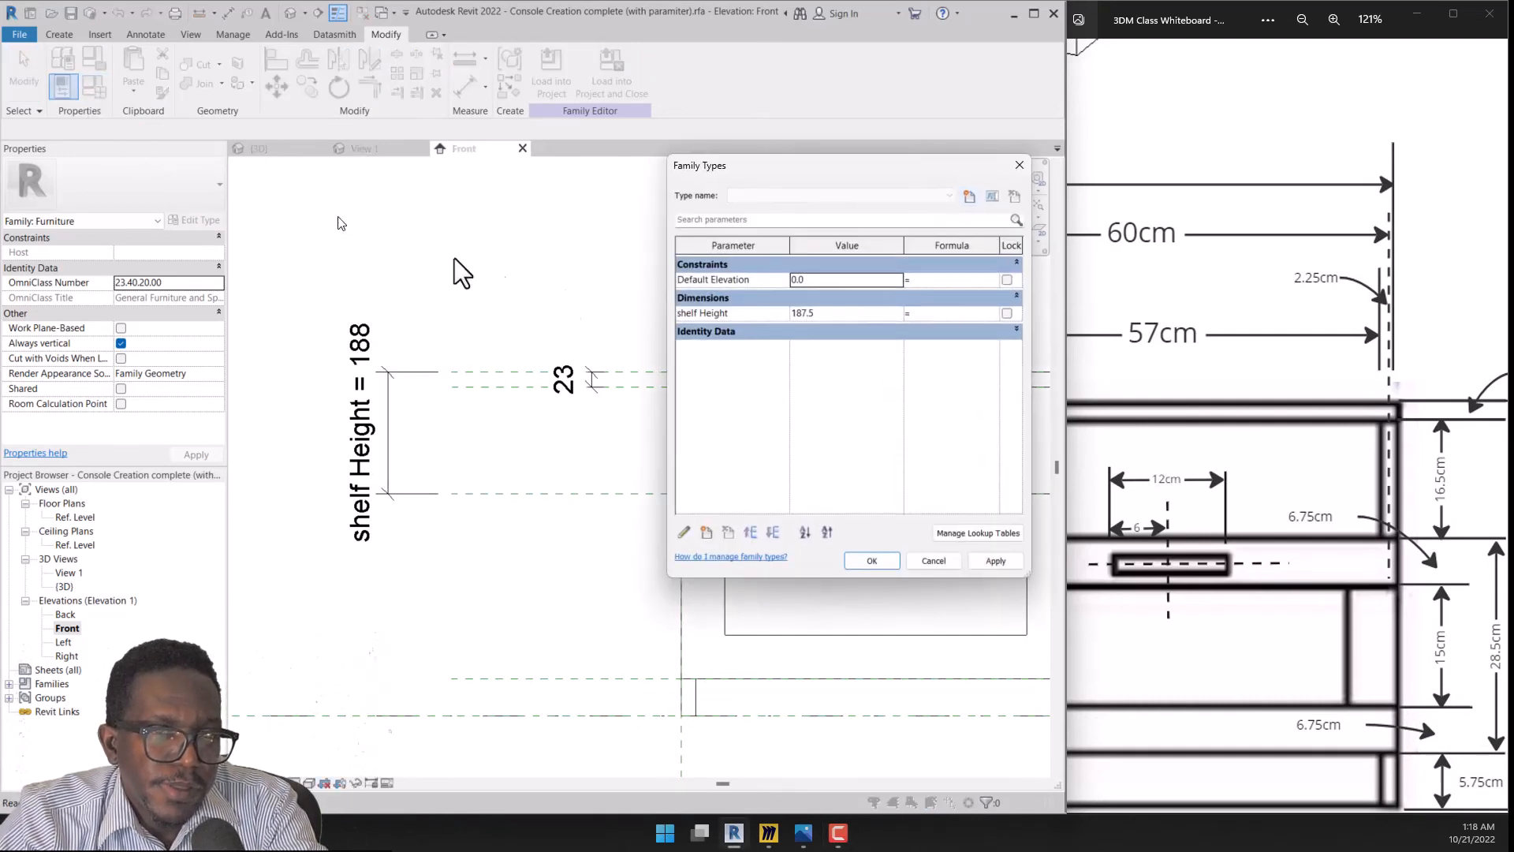
left_click_drag(787, 170, 272, 140)
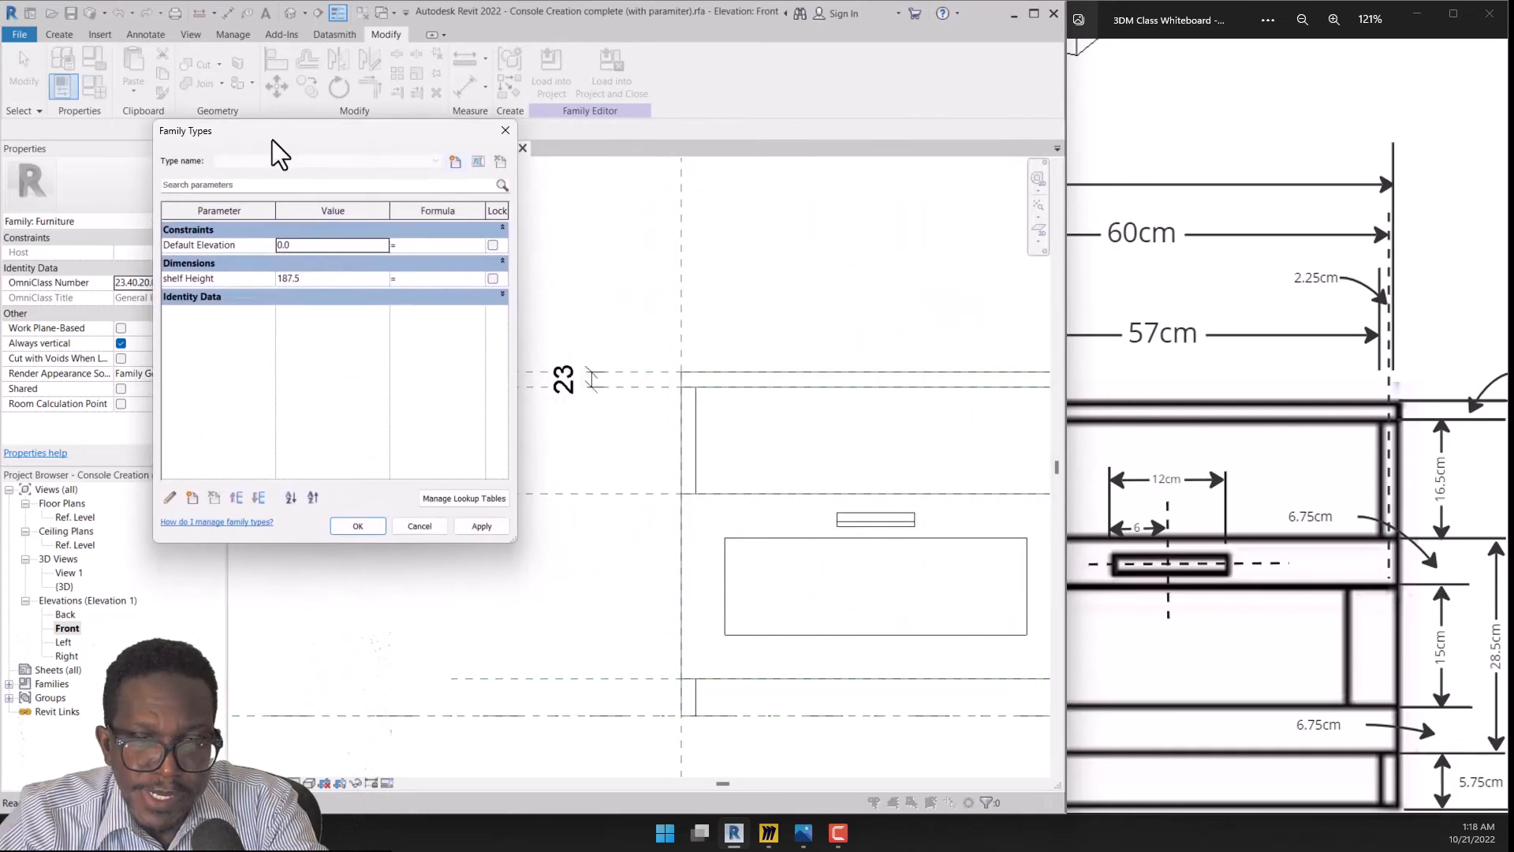
left_click(312, 277)
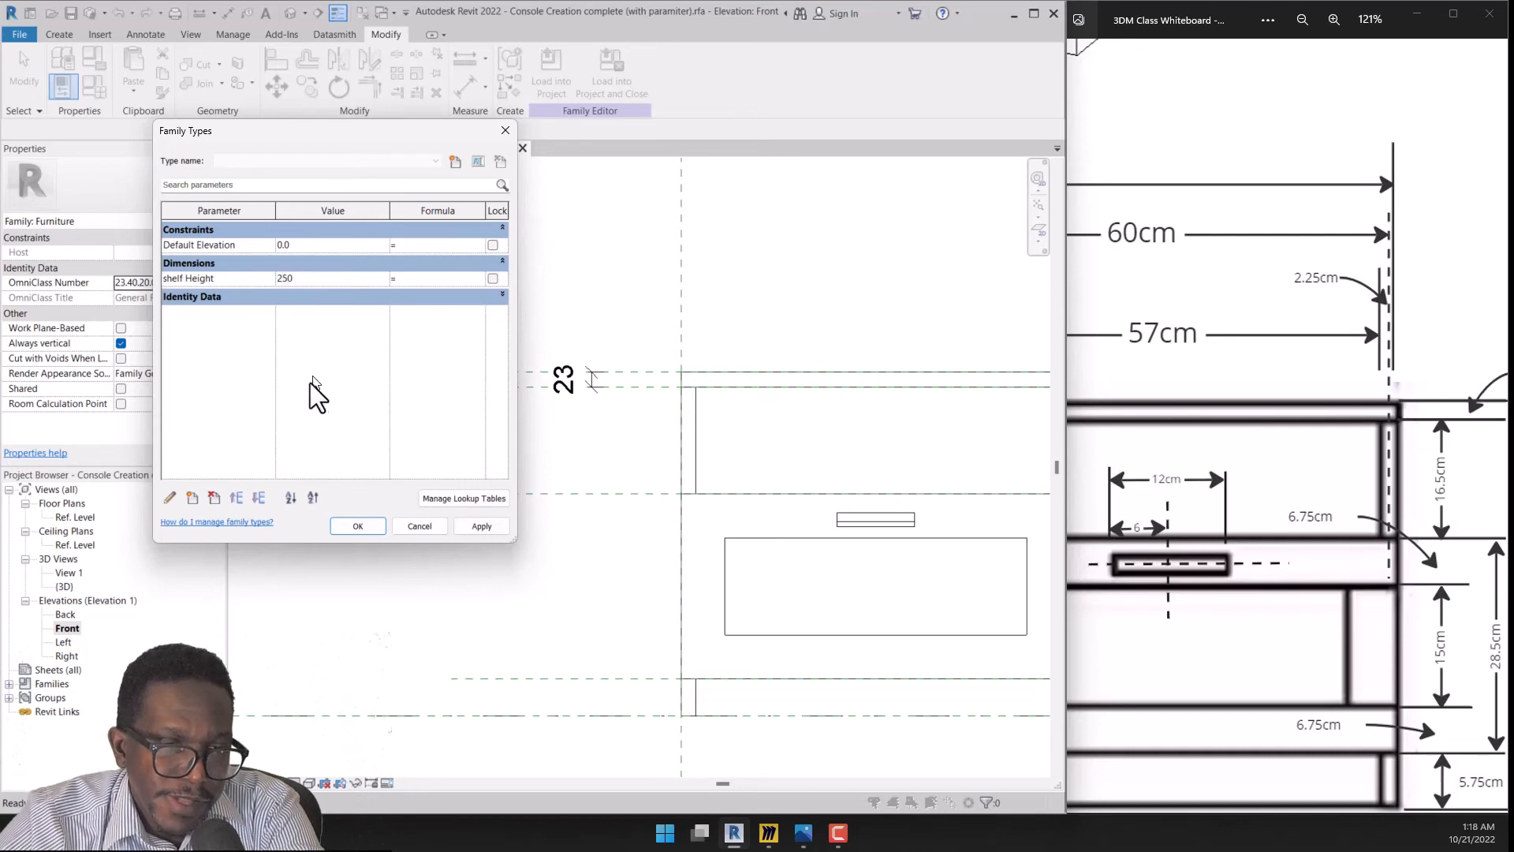
left_click(476, 529)
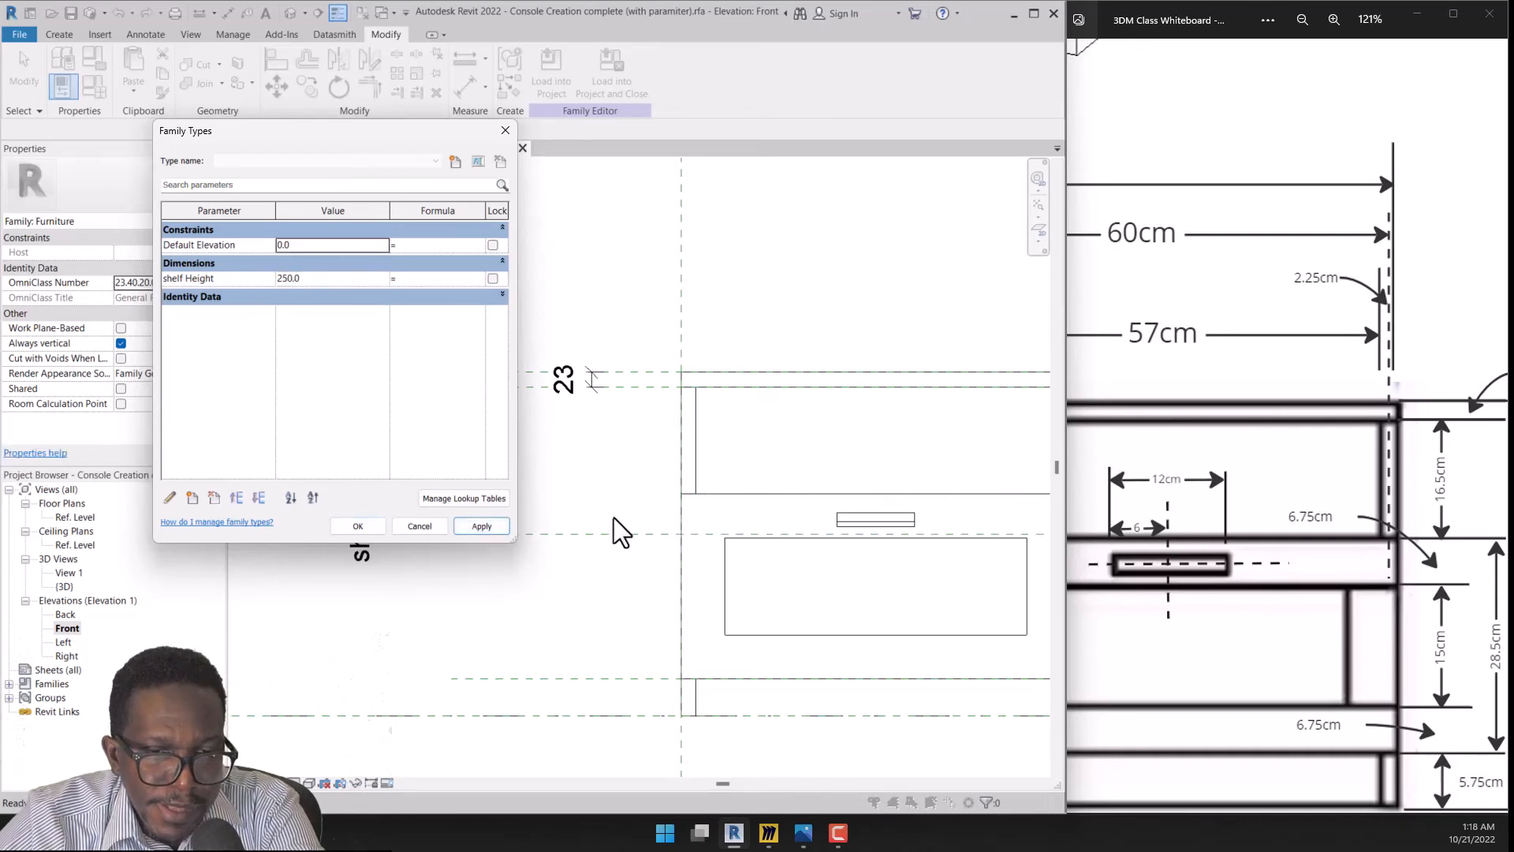
left_click_drag(383, 135, 170, 126)
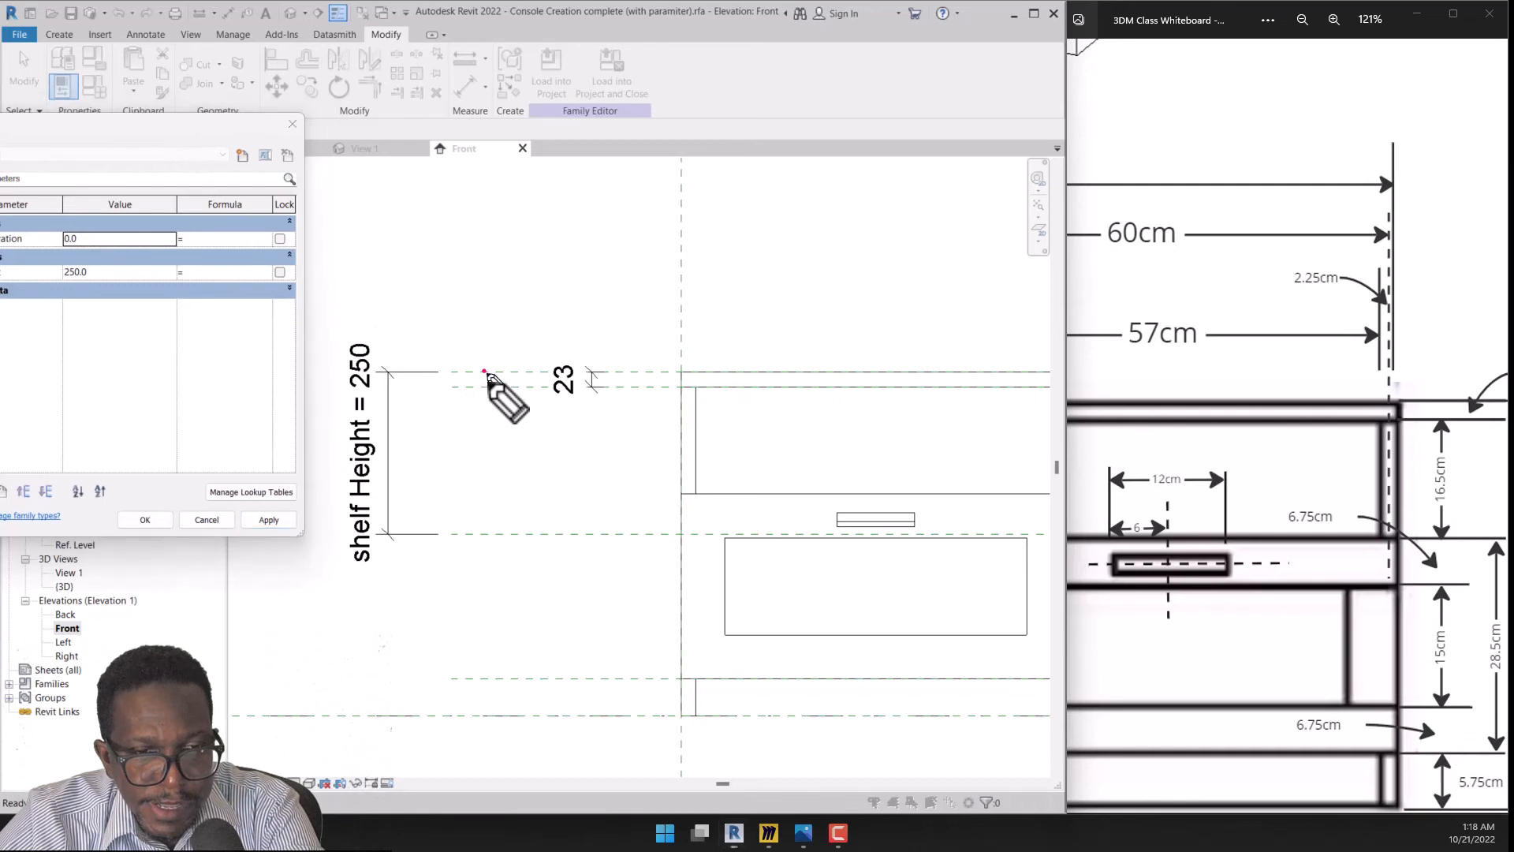
mouse_move(484, 371)
left_mouse_down()
mouse_move(487, 530)
mouse_move(505, 503)
left_mouse_up()
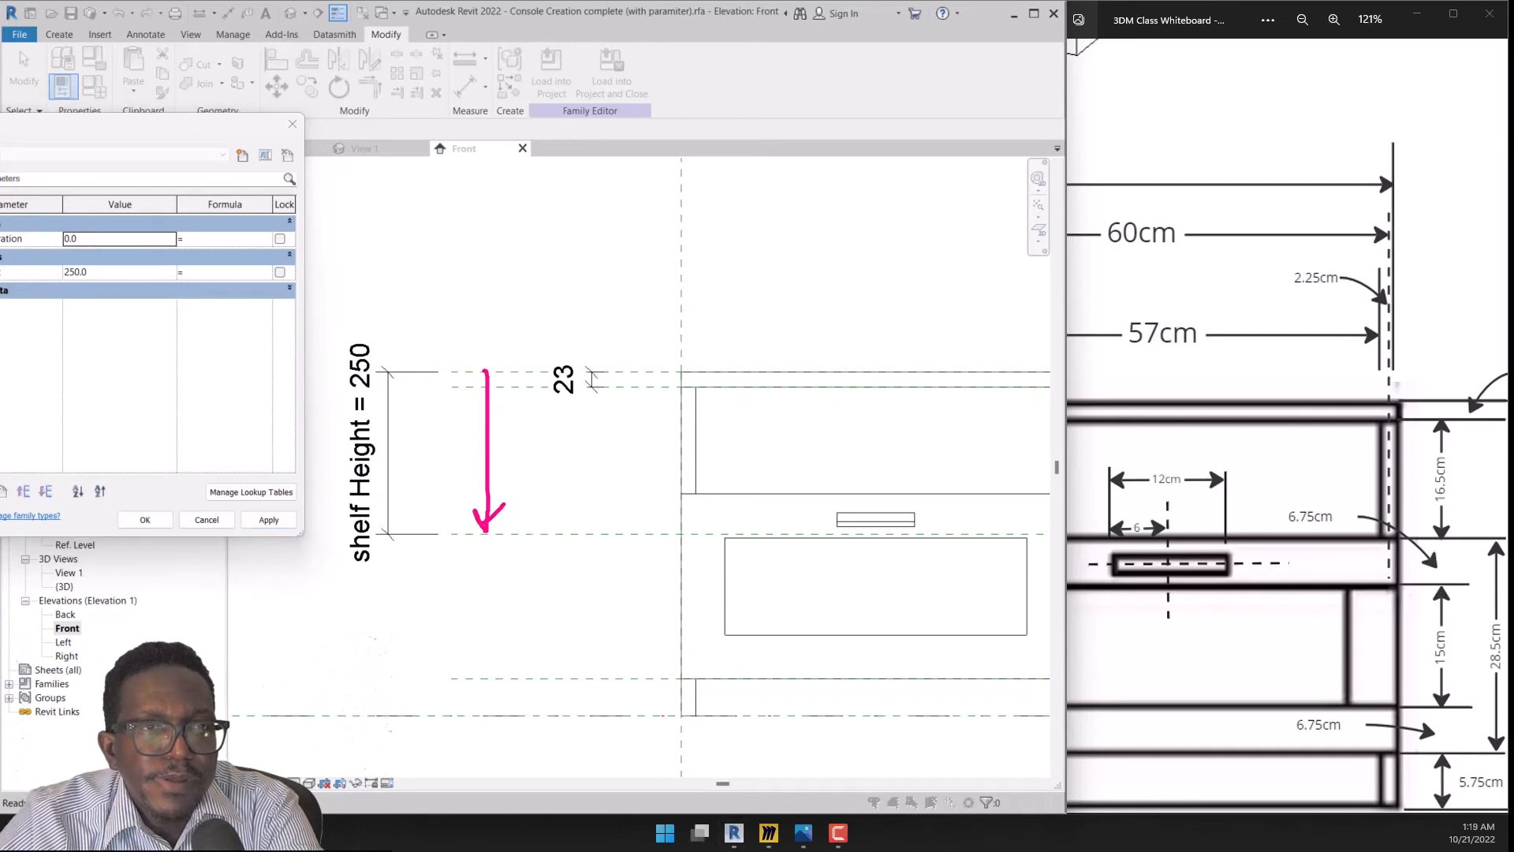
left_click_drag(157, 123, 238, 78)
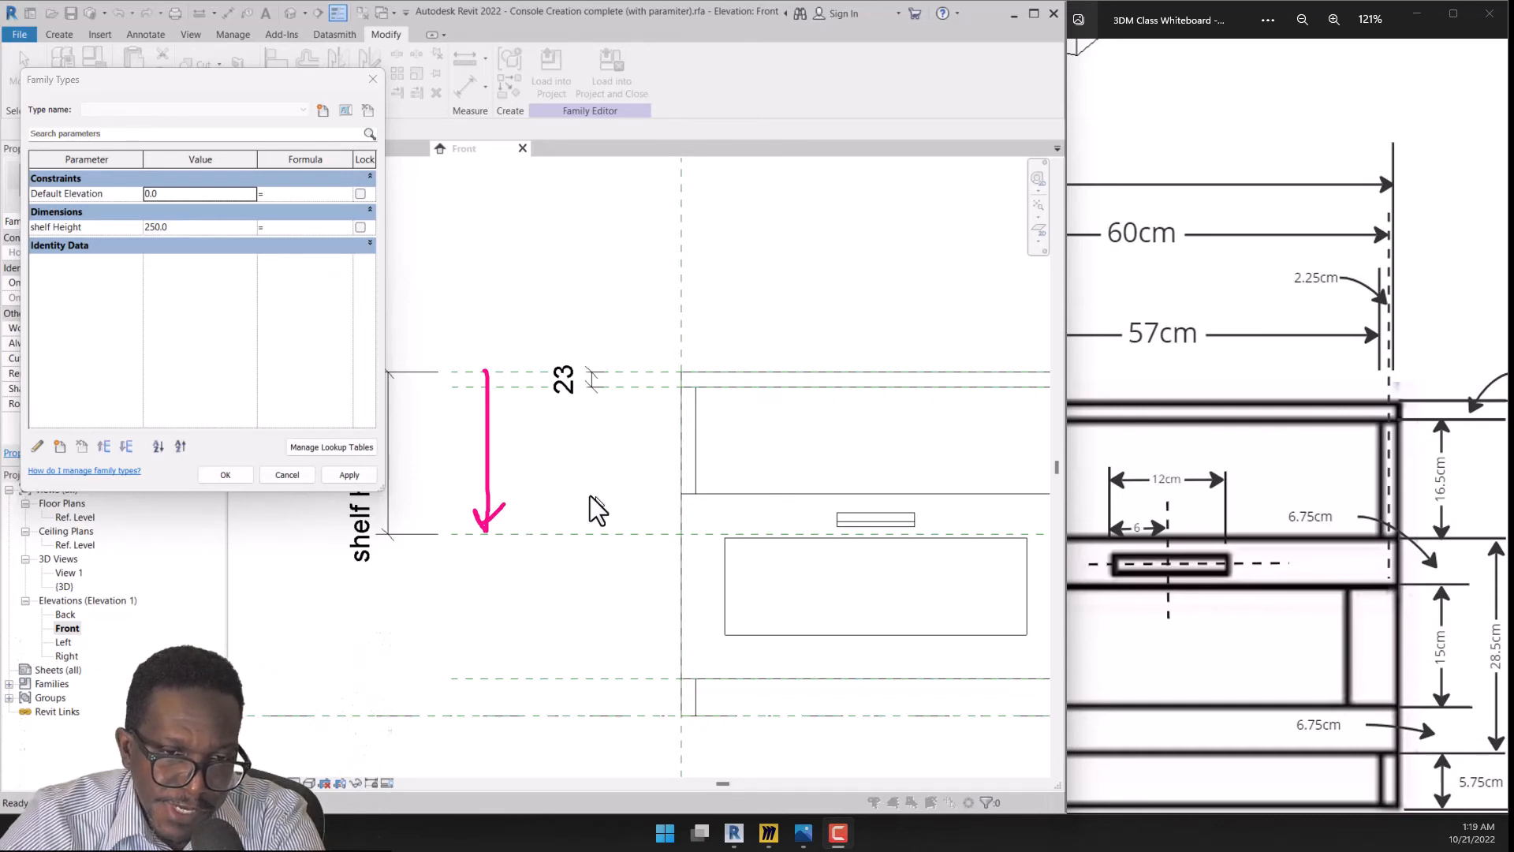
left_click(518, 410)
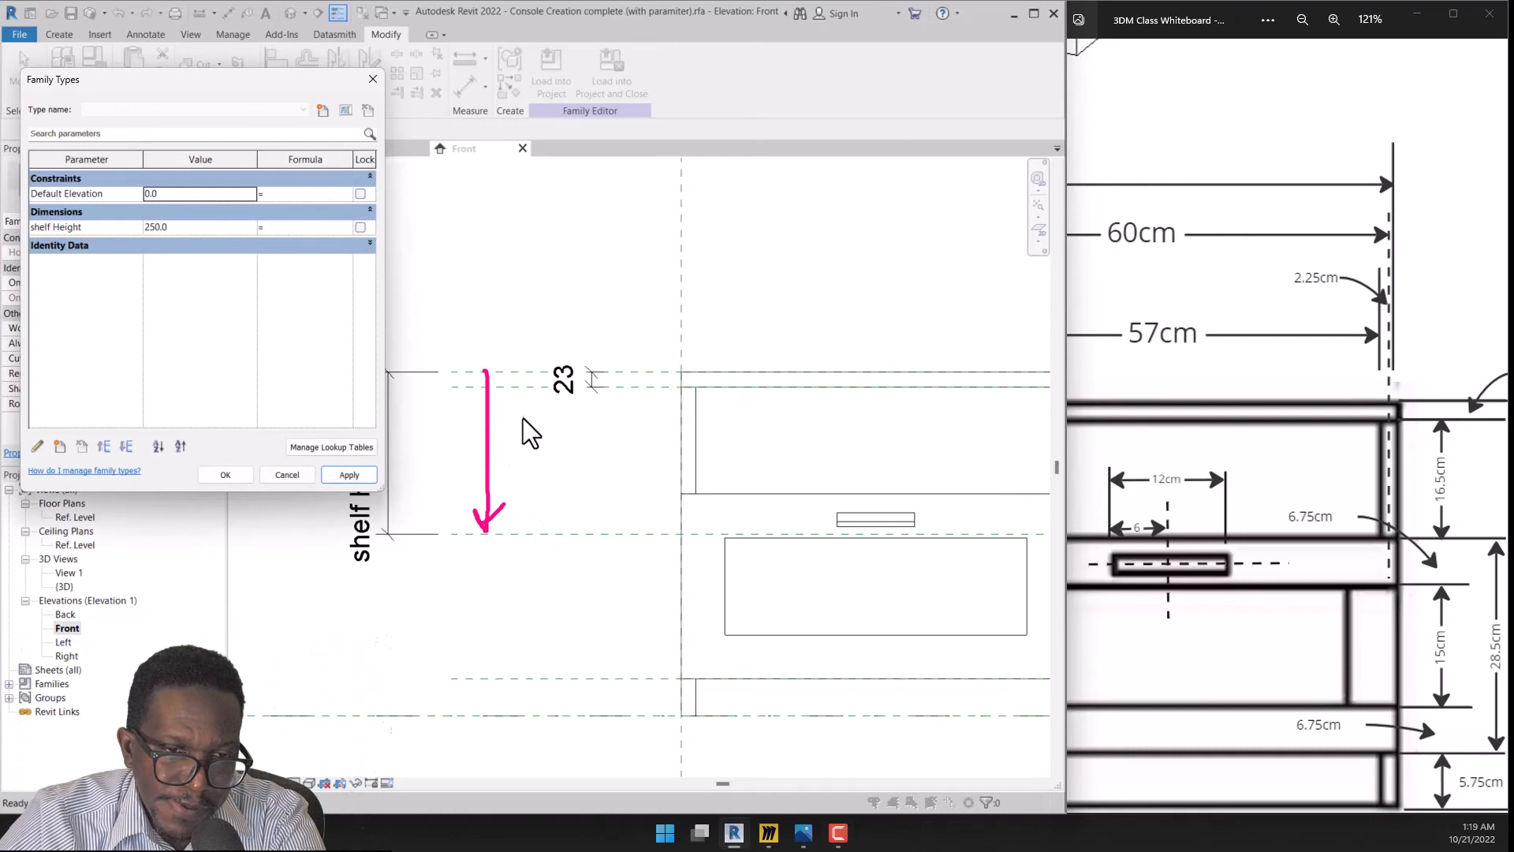
left_click_drag(528, 428, 535, 375)
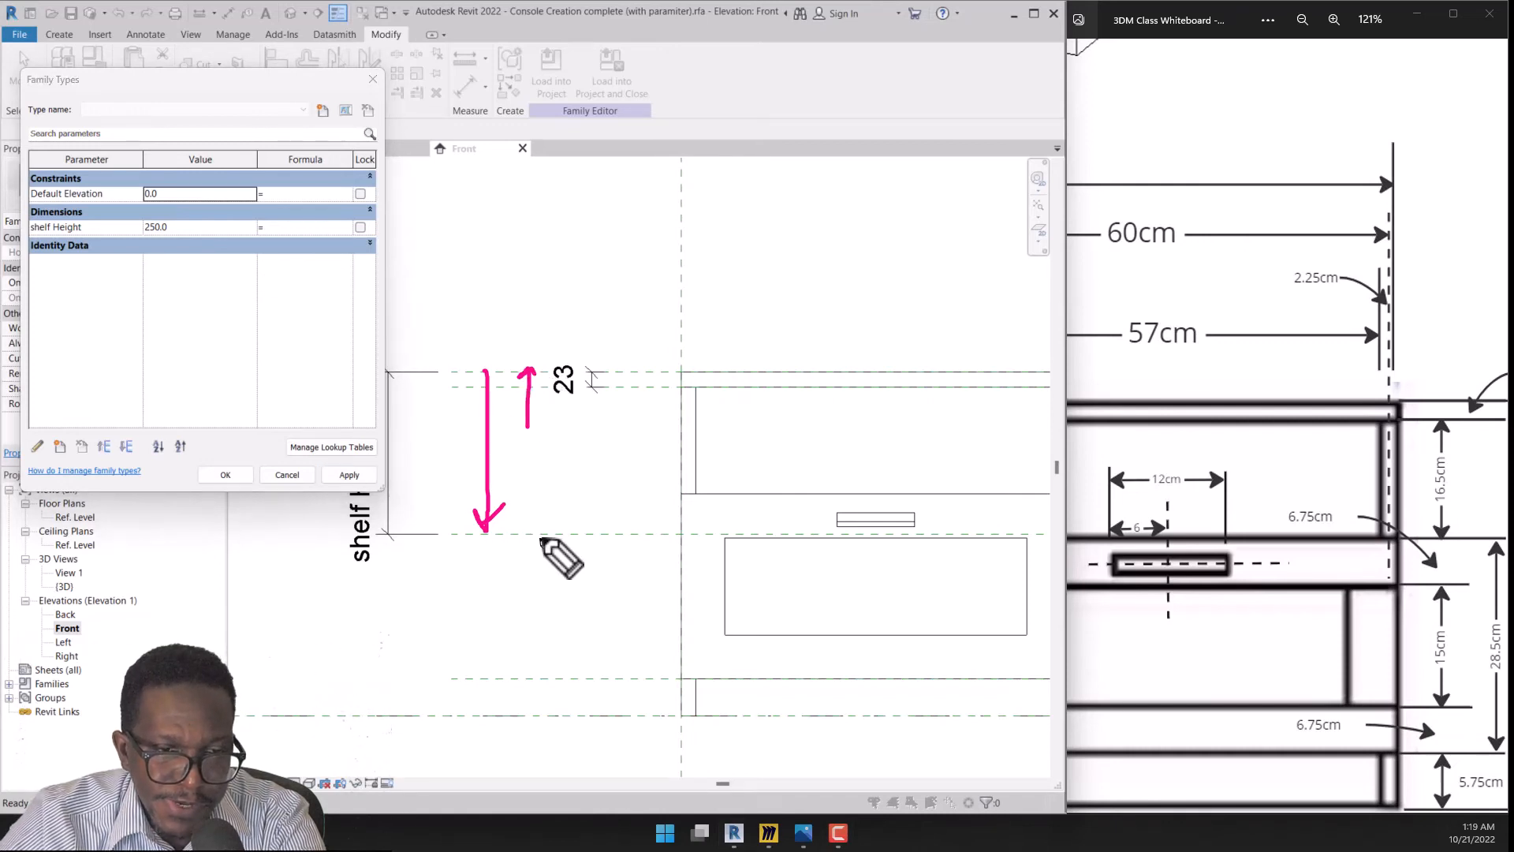
left_click_drag(554, 460, 544, 529)
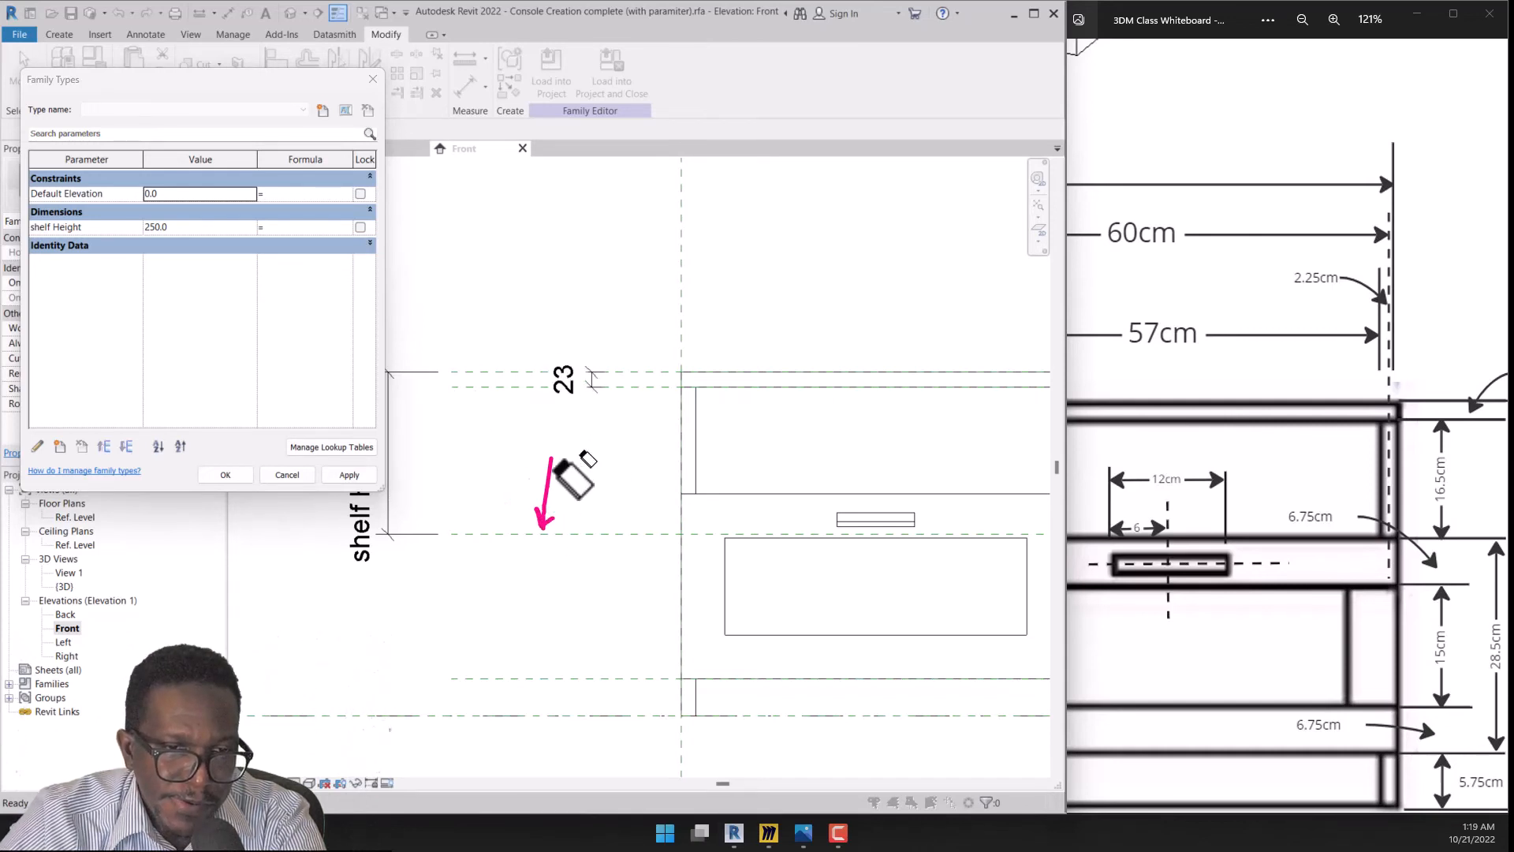
left_click(303, 476)
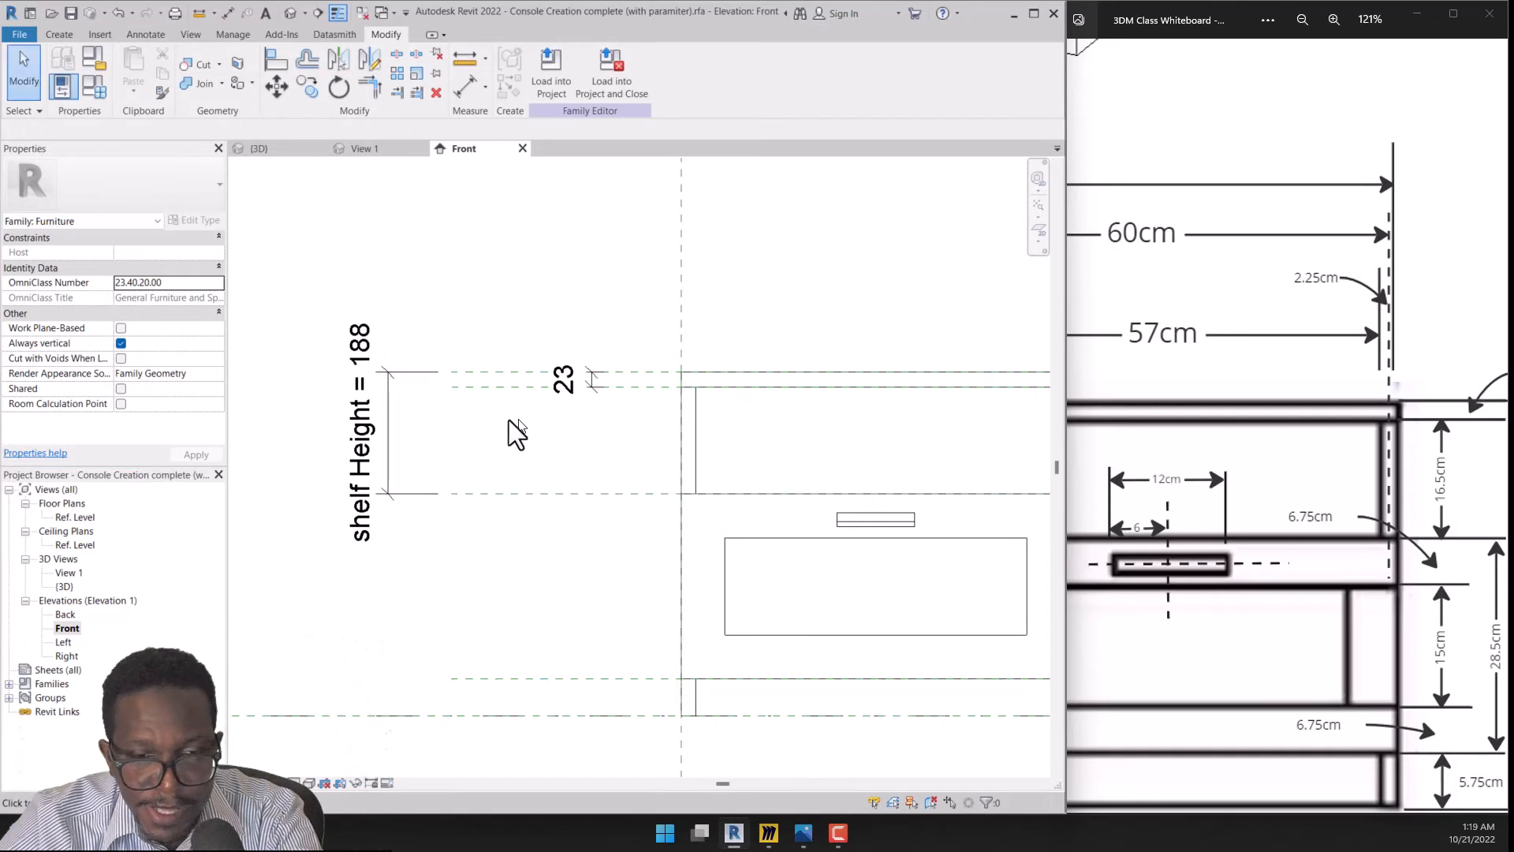
Place an aligned dimension between the shelf base reference plane and the reference level in the Front elevation, and lock it
middle_click_drag(387, 497, 360, 455)
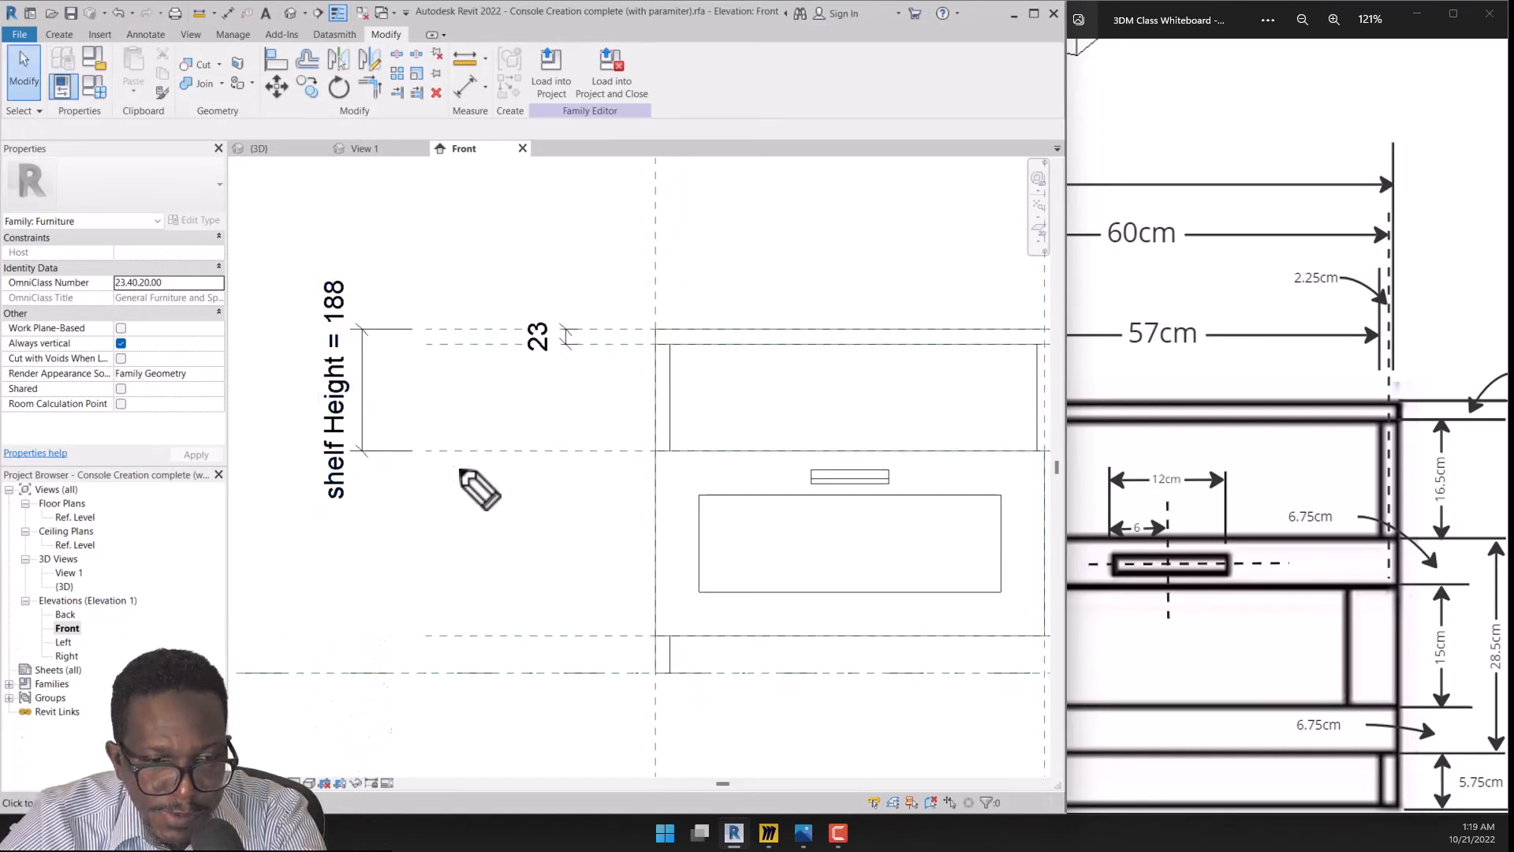
mouse_move(403, 493)
left_mouse_down()
mouse_move(452, 448)
mouse_move(467, 479)
mouse_move(441, 675)
mouse_move(422, 650)
mouse_move(459, 649)
left_mouse_up()
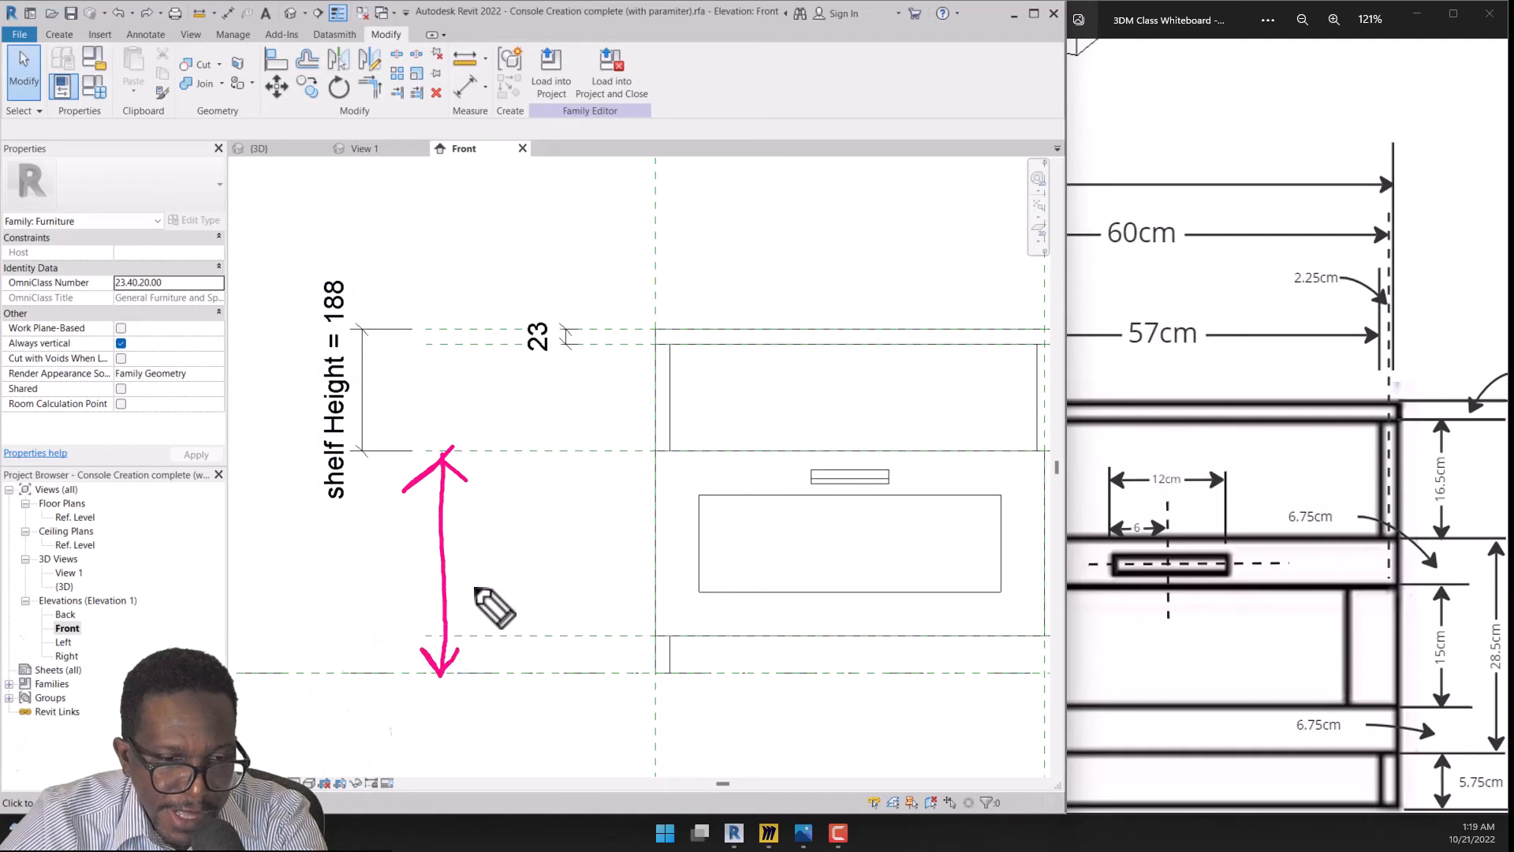
mouse_move(456, 551)
left_mouse_down()
mouse_move(483, 577)
mouse_move(453, 553)
mouse_move(479, 555)
left_mouse_up()
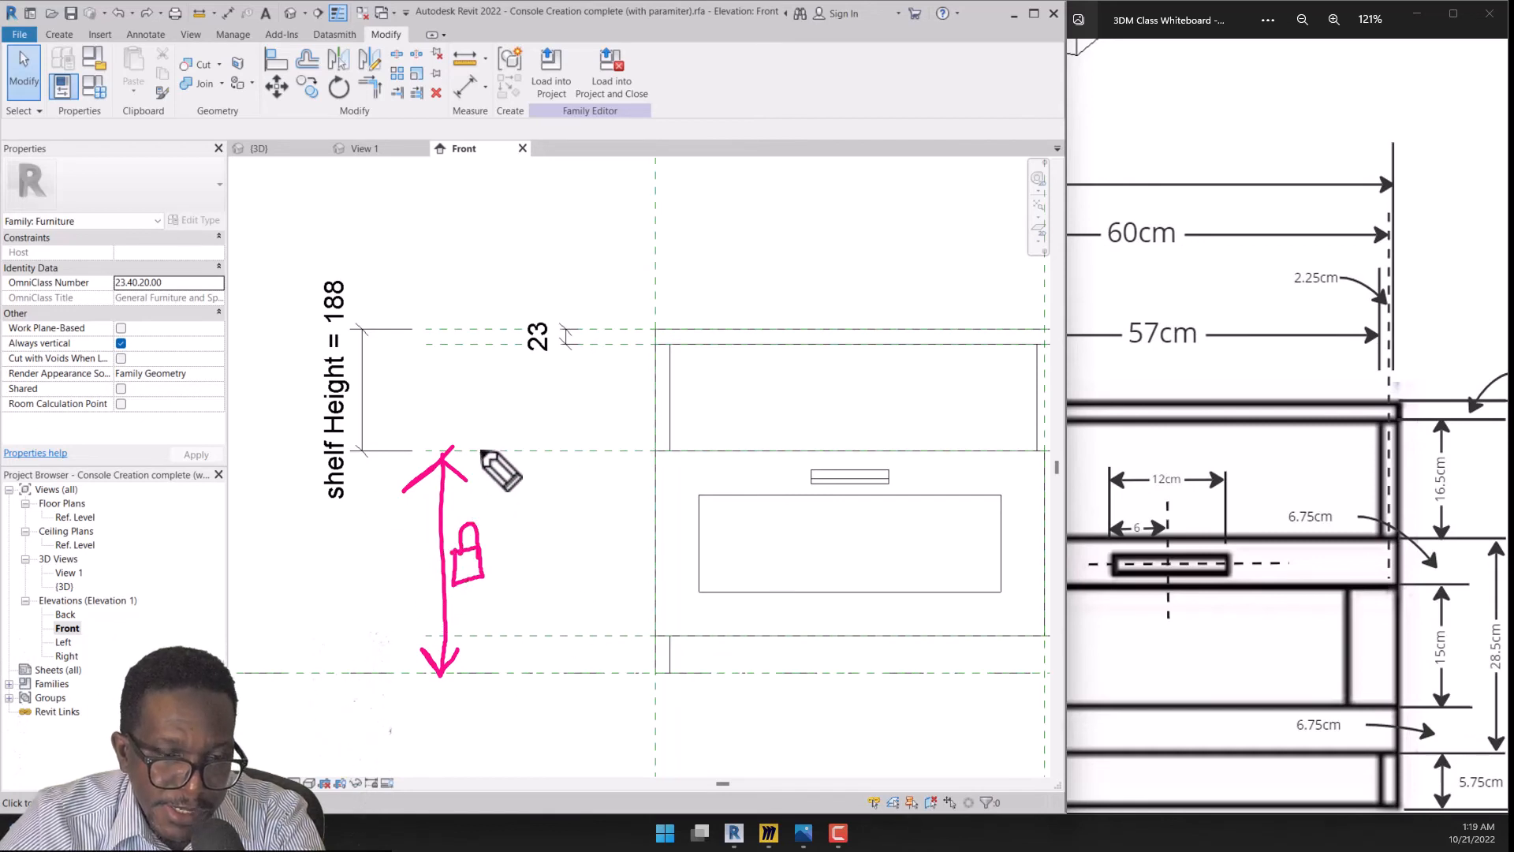
mouse_move(444, 451)
left_mouse_down()
mouse_move(464, 329)
mouse_move(448, 266)
mouse_move(491, 272)
mouse_move(480, 237)
mouse_move(466, 531)
mouse_move(527, 582)
mouse_move(510, 616)
left_mouse_up()
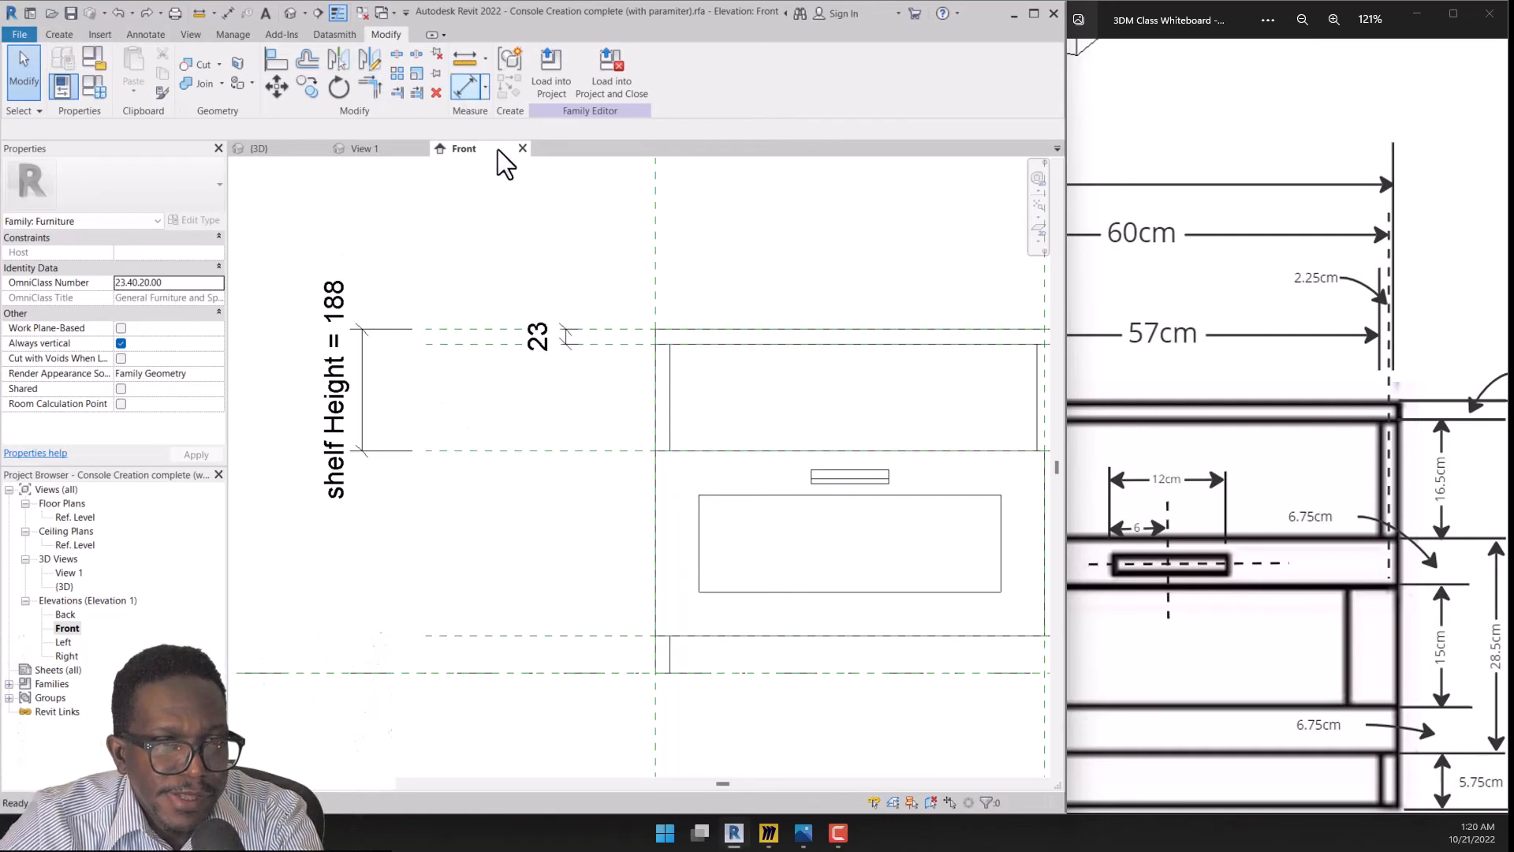
key("d")
key("i")
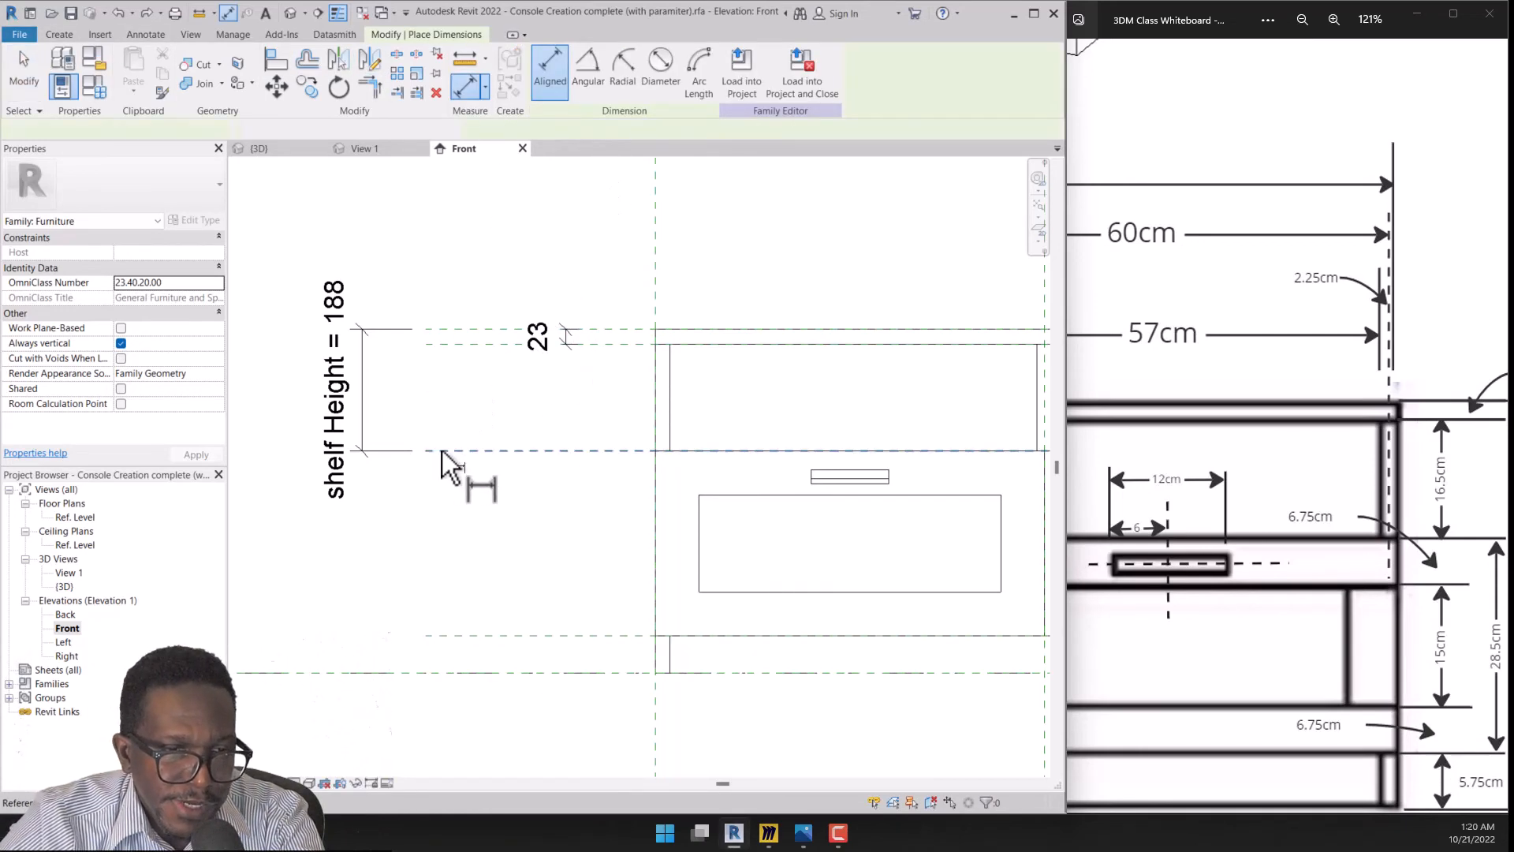
left_click(442, 450)
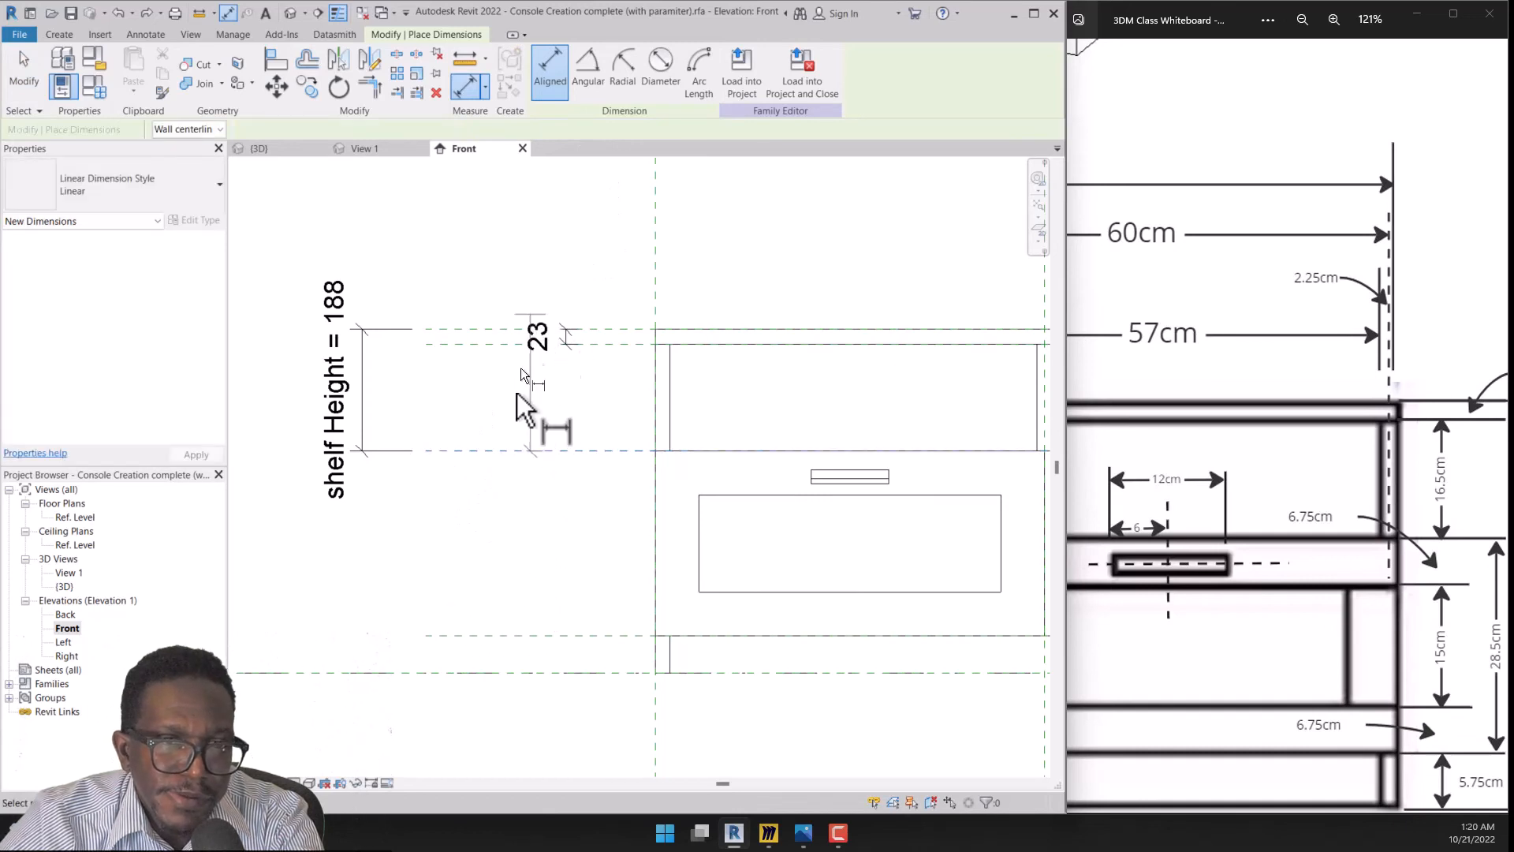
left_click(431, 665)
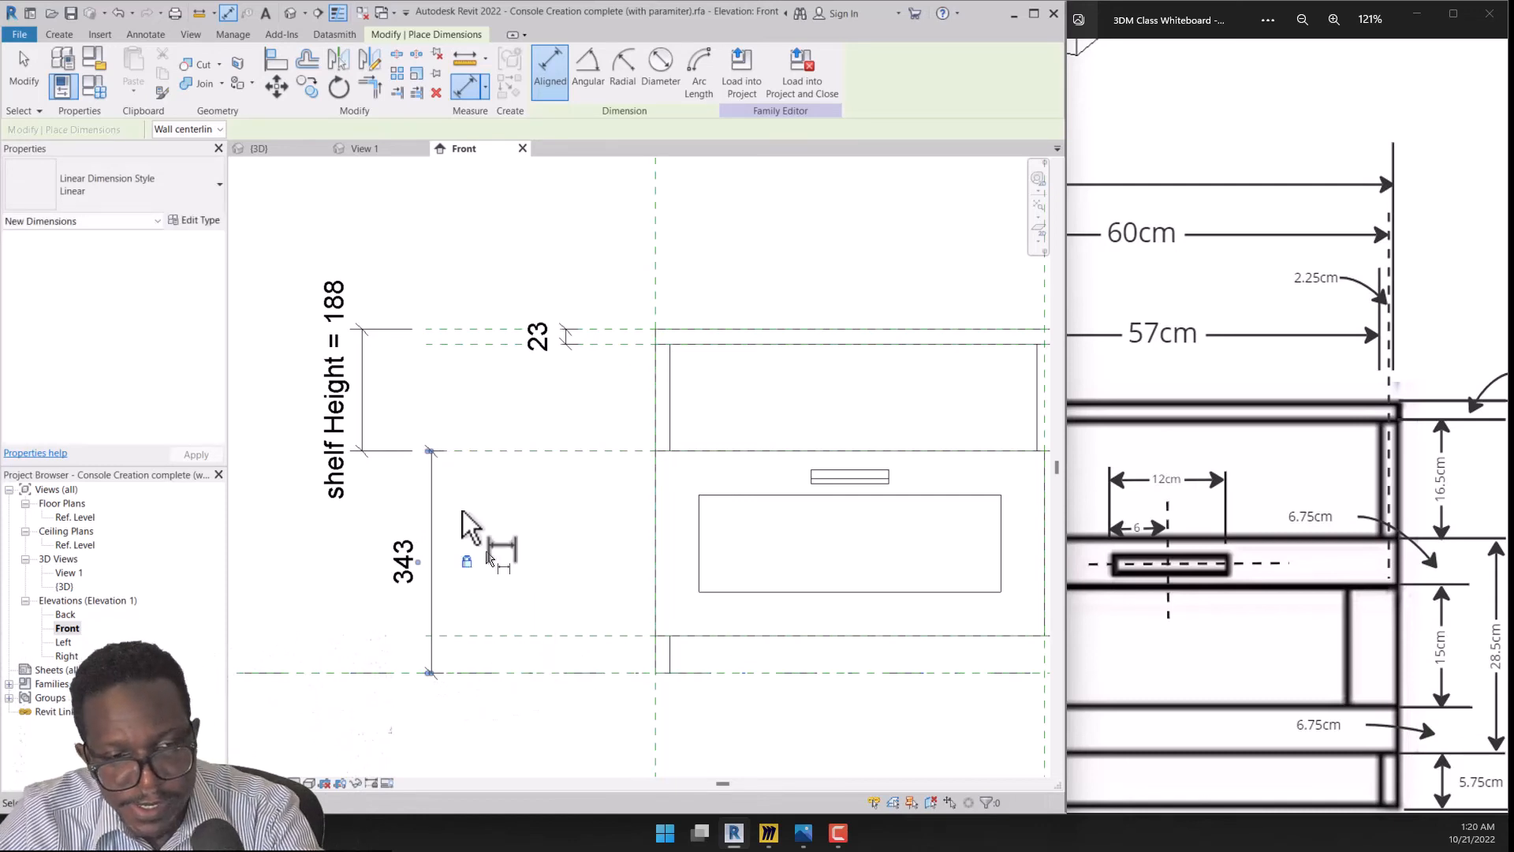
Test the shelf Height parameter against the locked lower dimension by applying a value of 250 in Family Types
left_click(426, 546)
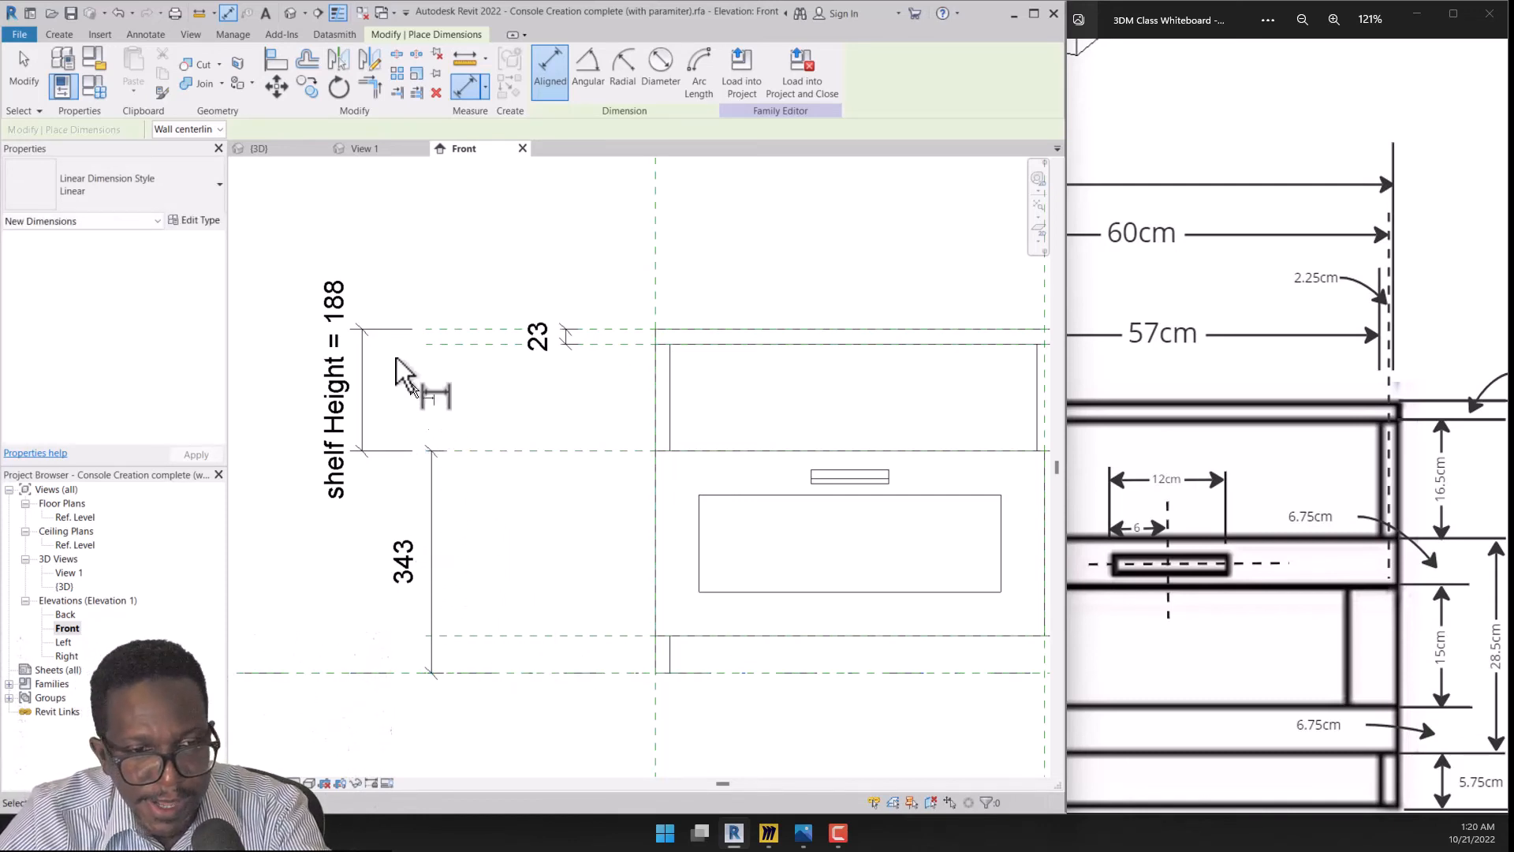
key("Escape")
key("Escape")
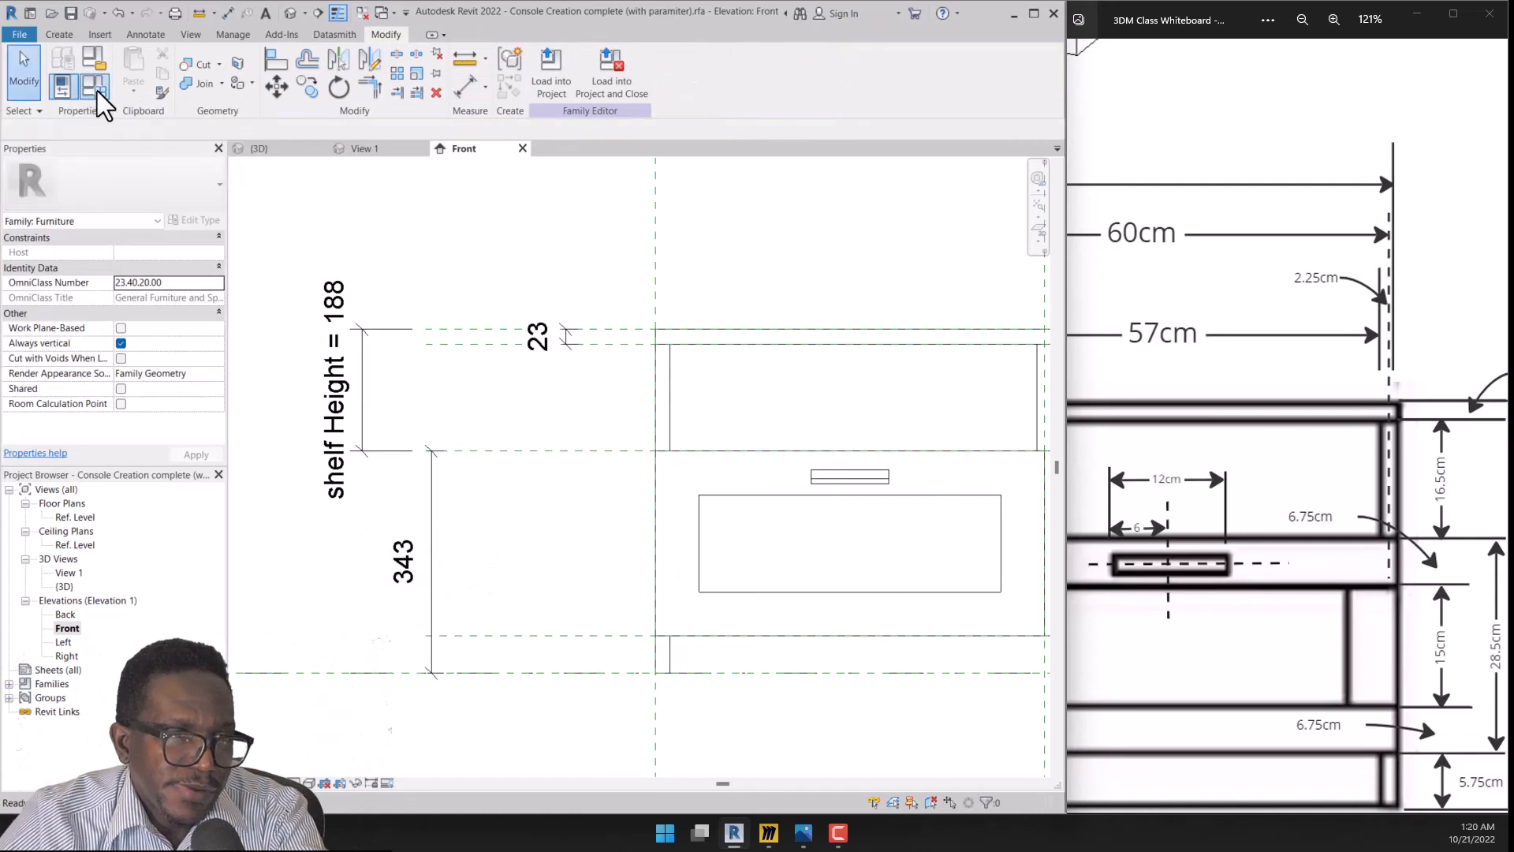
left_click(94, 85)
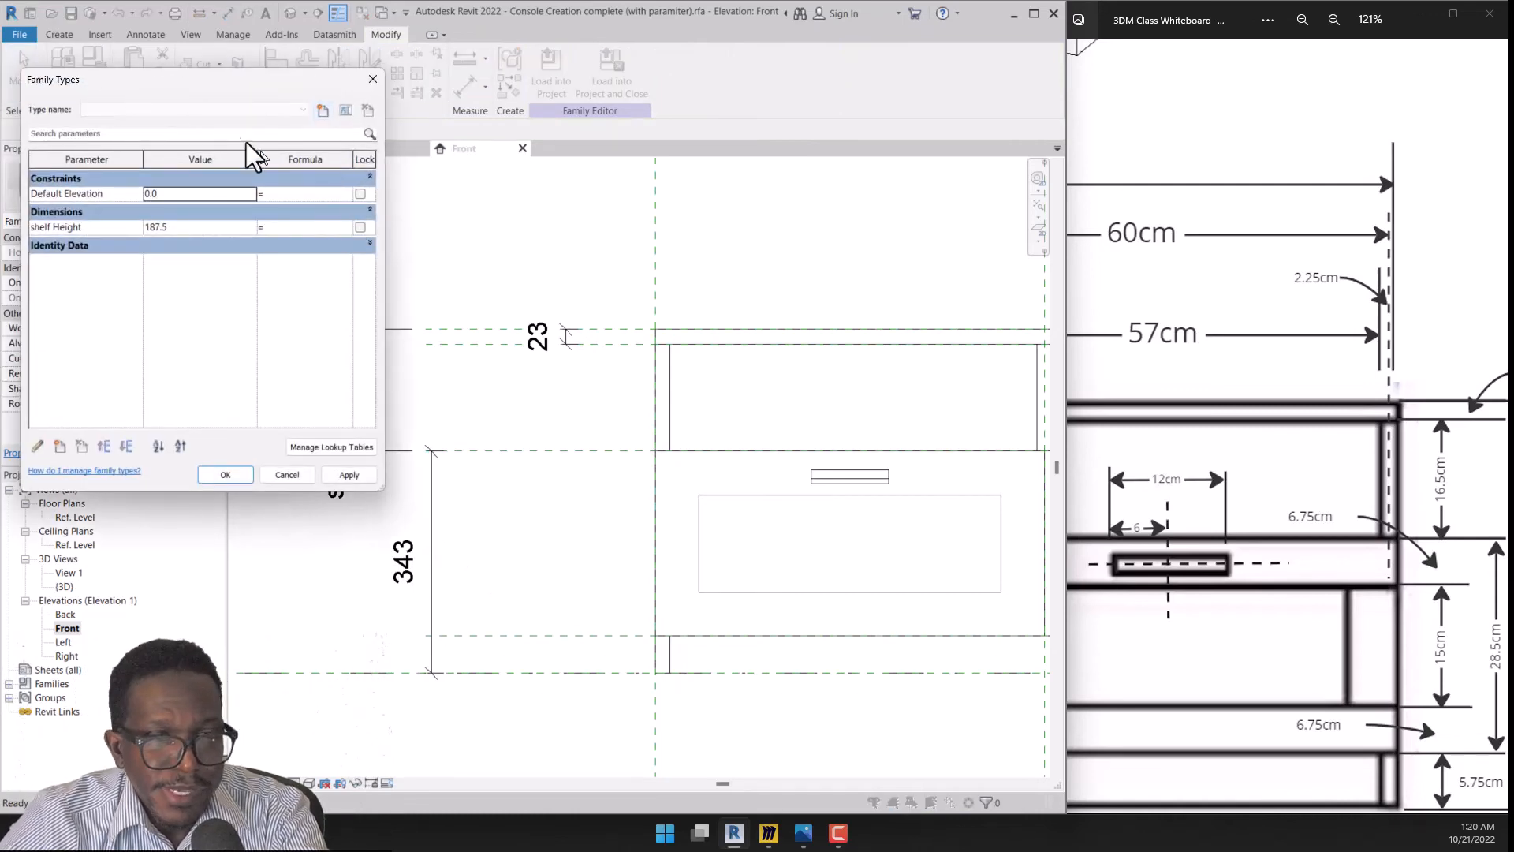
left_click_drag(230, 83, 248, 114)
left_click(202, 263)
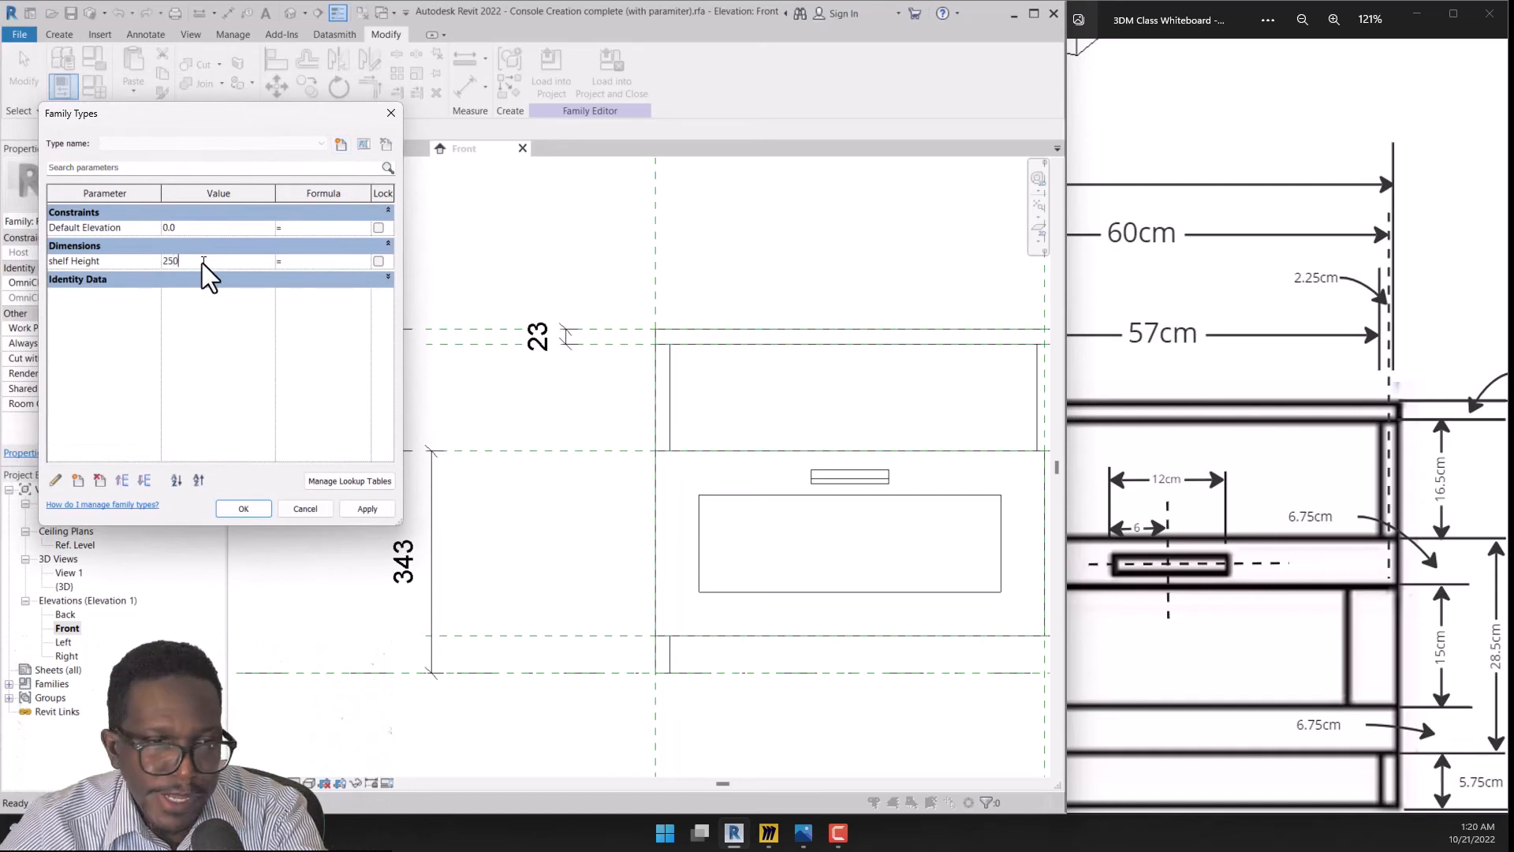
left_click(367, 508)
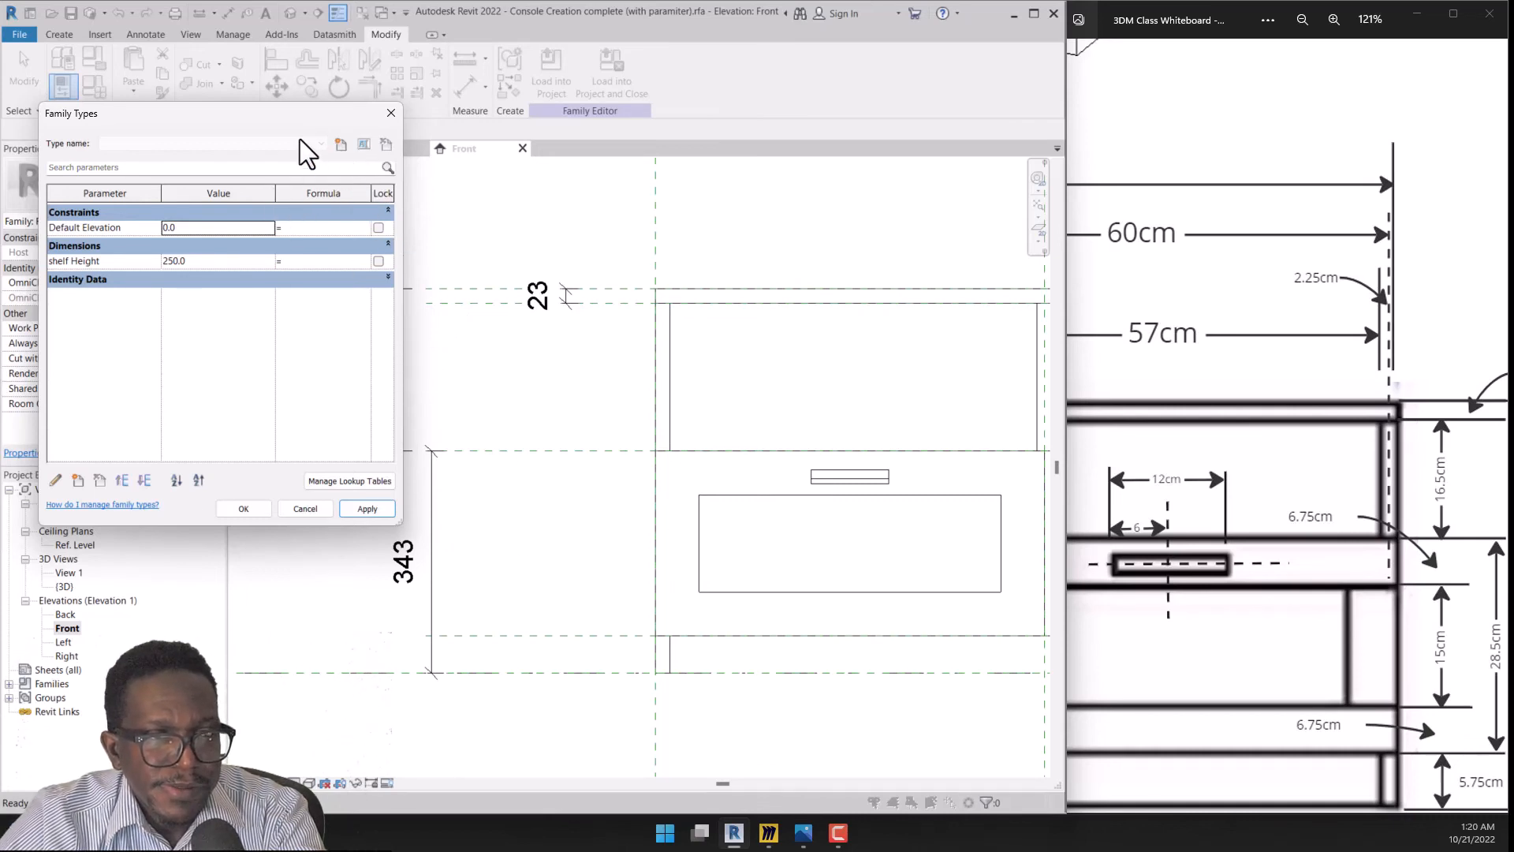
mouse_move(318, 115)
left_mouse_down()
mouse_move(196, 118)
mouse_move(218, 111)
left_mouse_up()
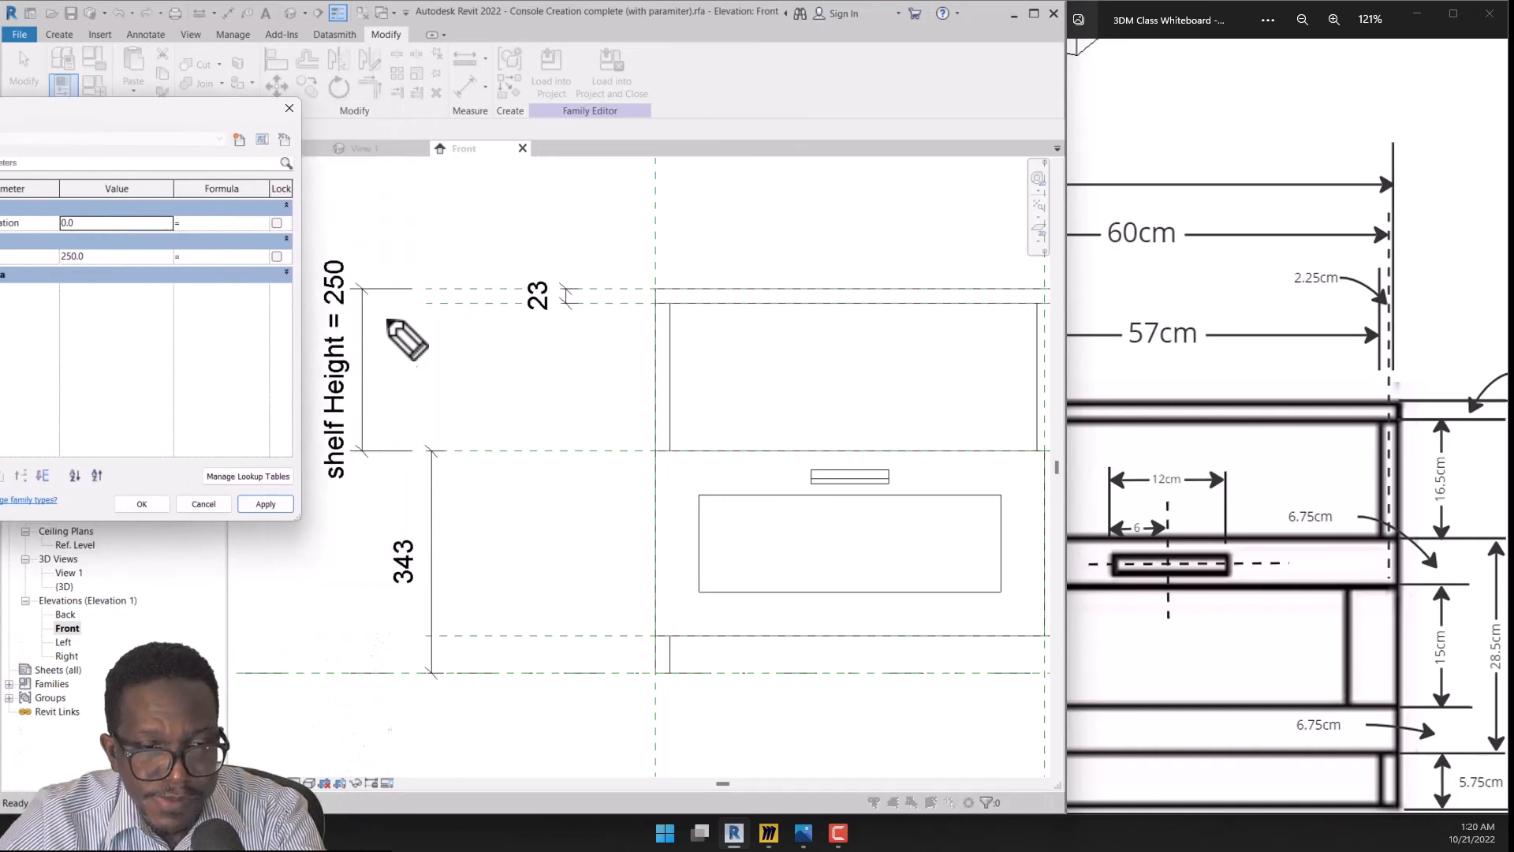
left_click_drag(426, 509, 352, 533)
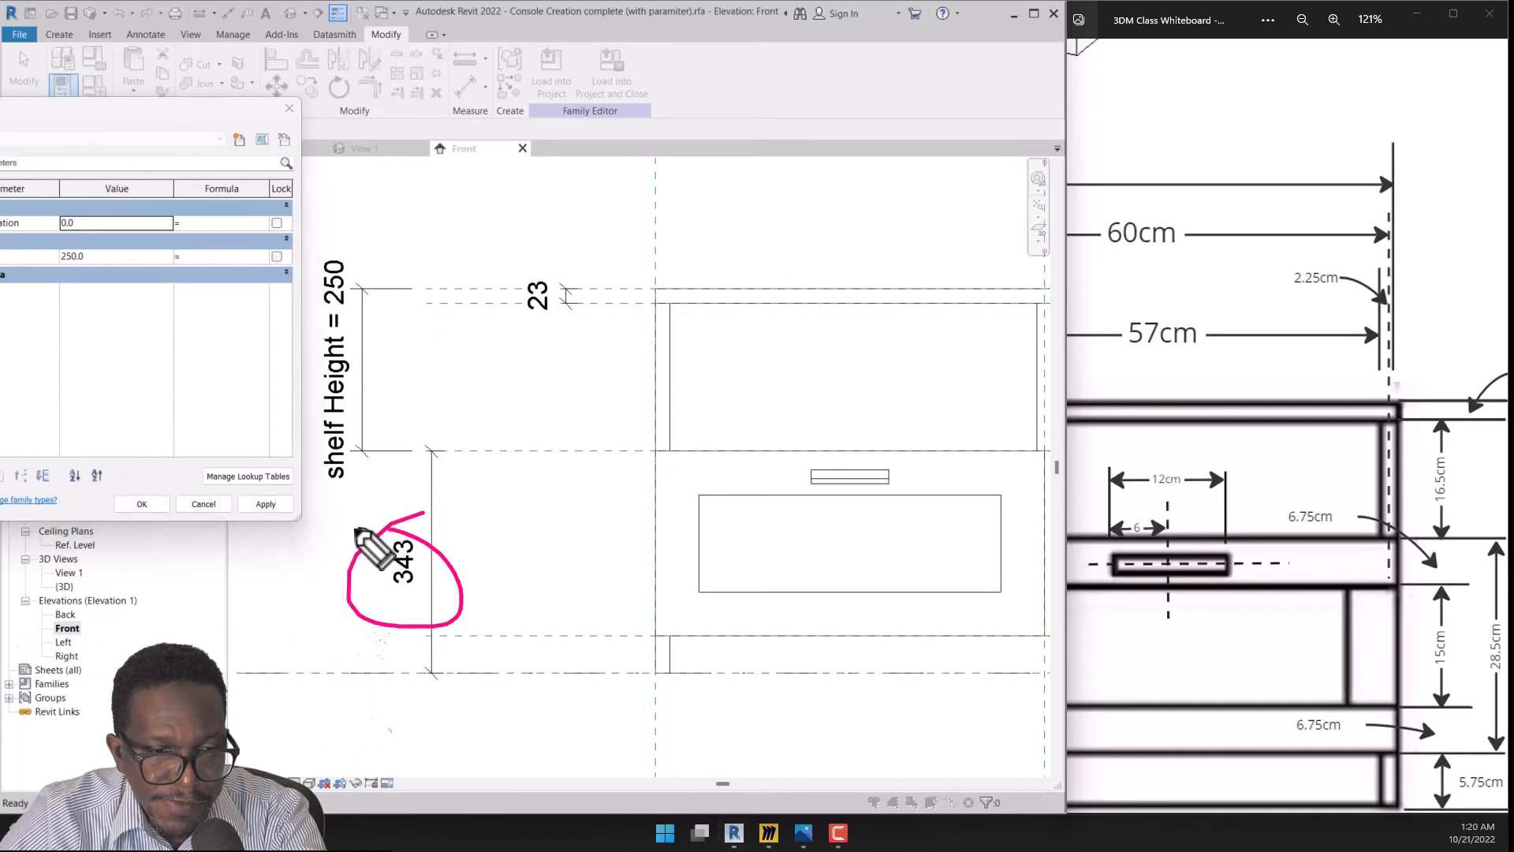
mouse_move(472, 582)
left_mouse_down()
mouse_move(544, 587)
mouse_move(513, 547)
mouse_move(461, 588)
mouse_move(454, 618)
mouse_move(518, 615)
mouse_move(519, 577)
left_mouse_up()
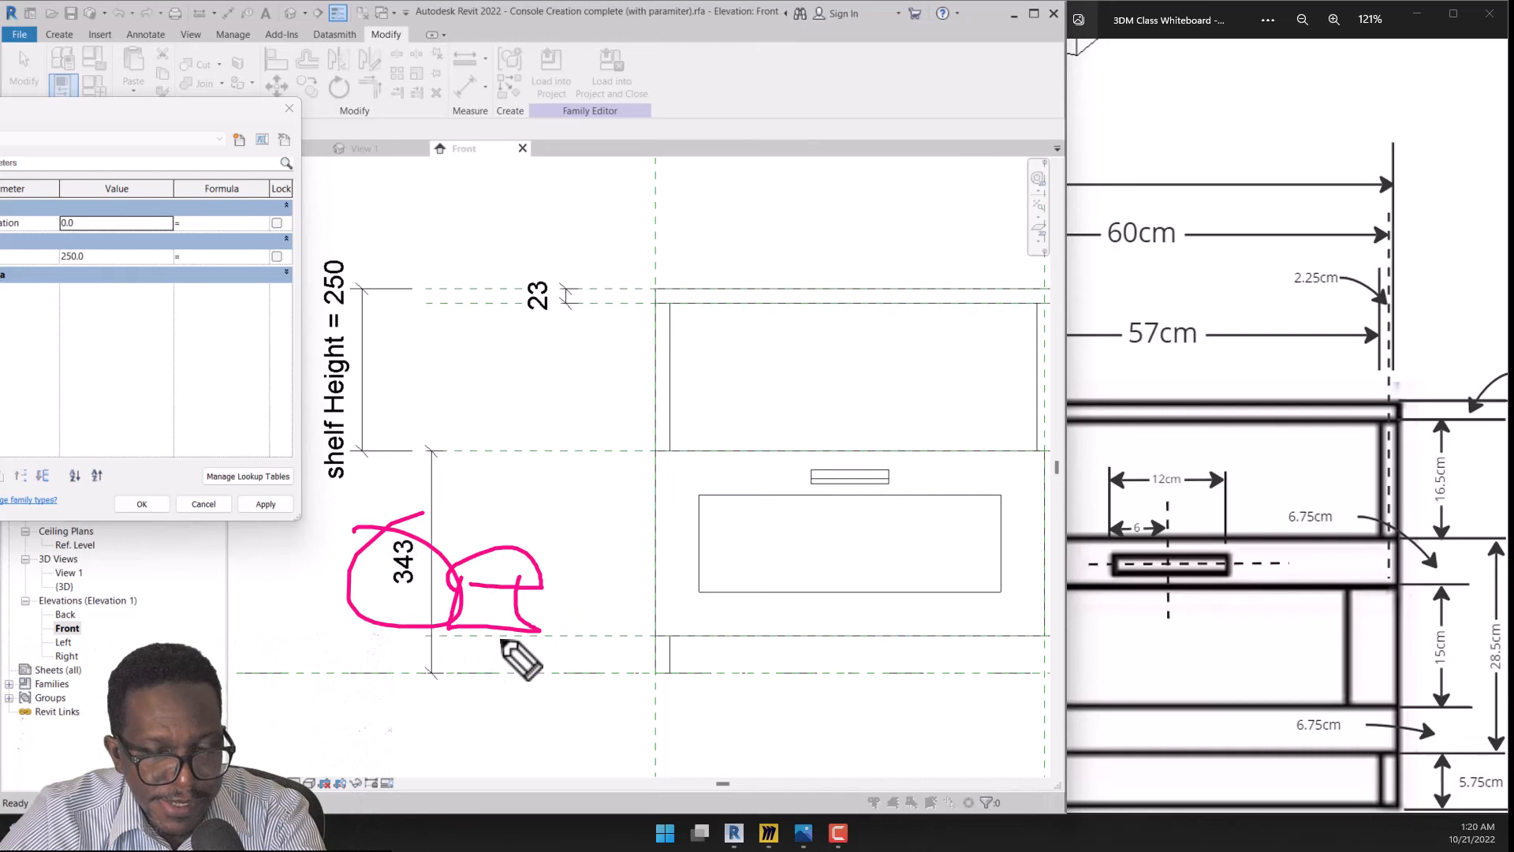
key("ctrl+z")
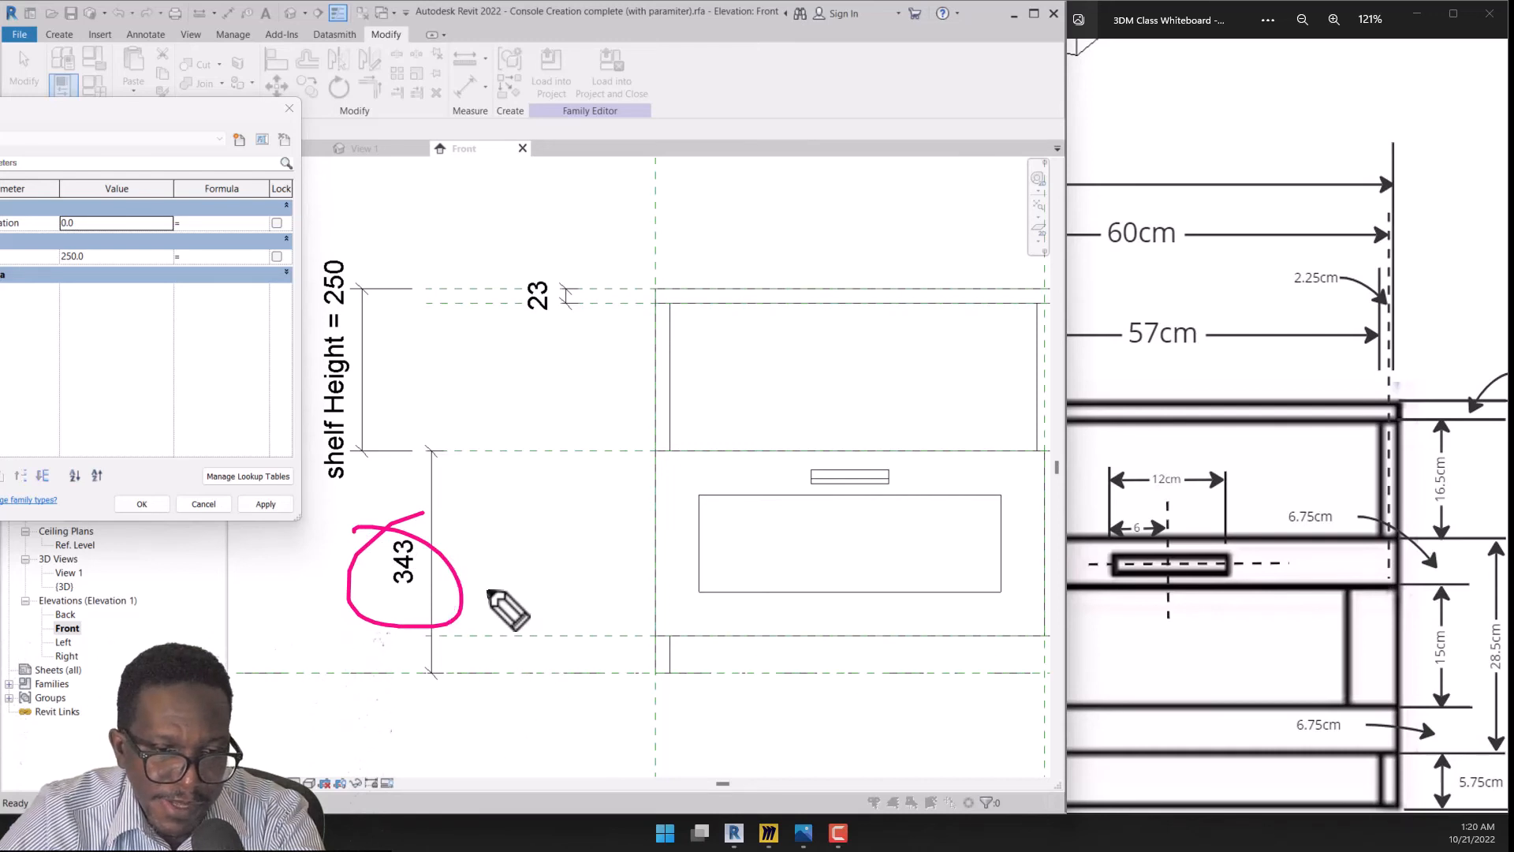
mouse_move(486, 588)
left_mouse_down()
mouse_move(506, 559)
mouse_move(520, 590)
mouse_move(484, 591)
mouse_move(520, 592)
mouse_move(493, 613)
mouse_move(521, 590)
left_mouse_up()
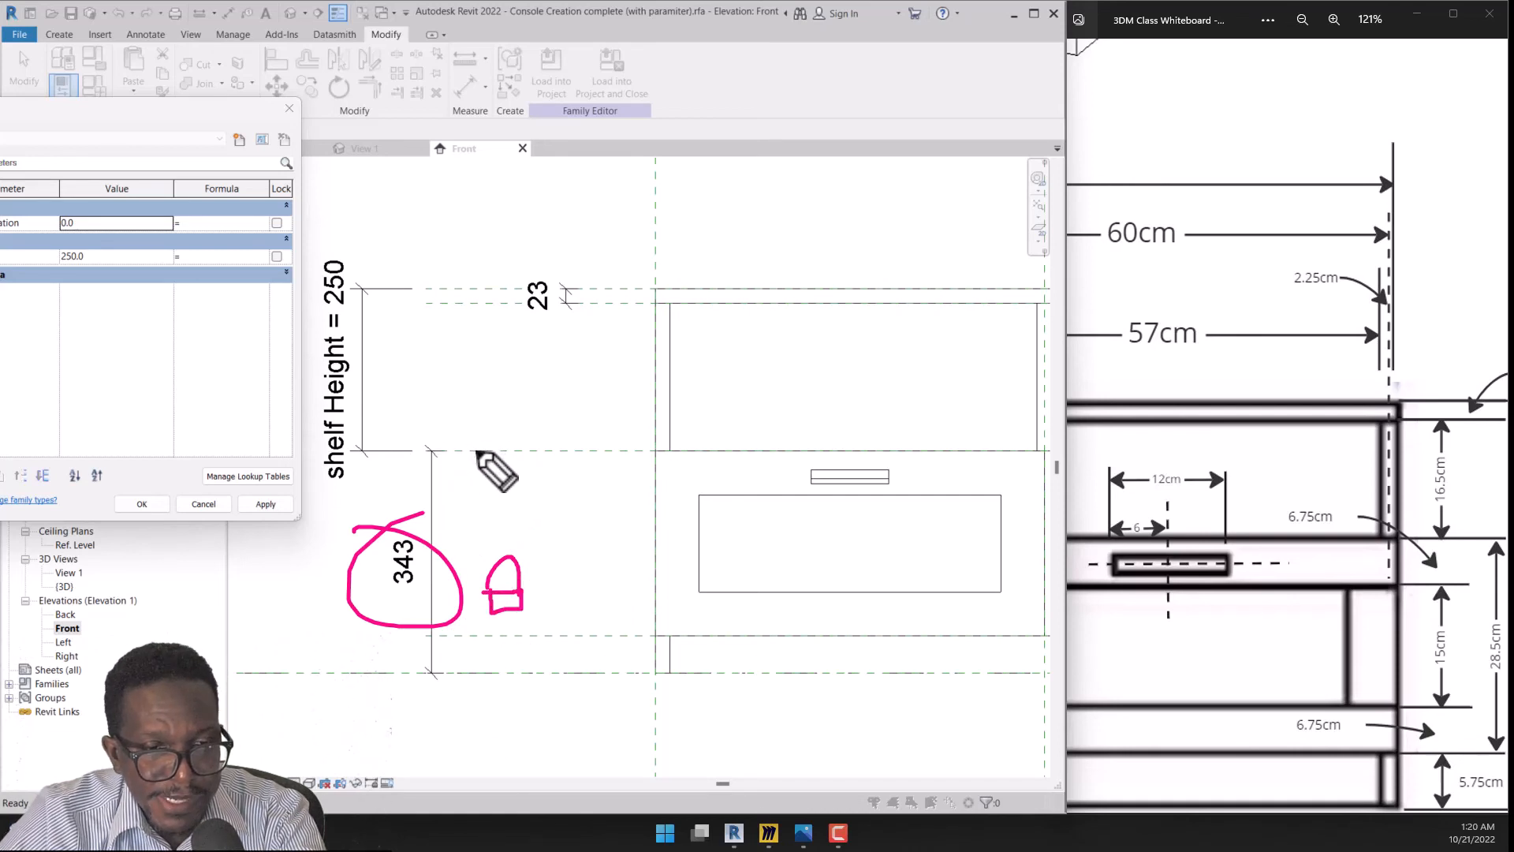
mouse_move(476, 452)
left_mouse_down()
mouse_move(477, 285)
mouse_move(490, 306)
left_mouse_up()
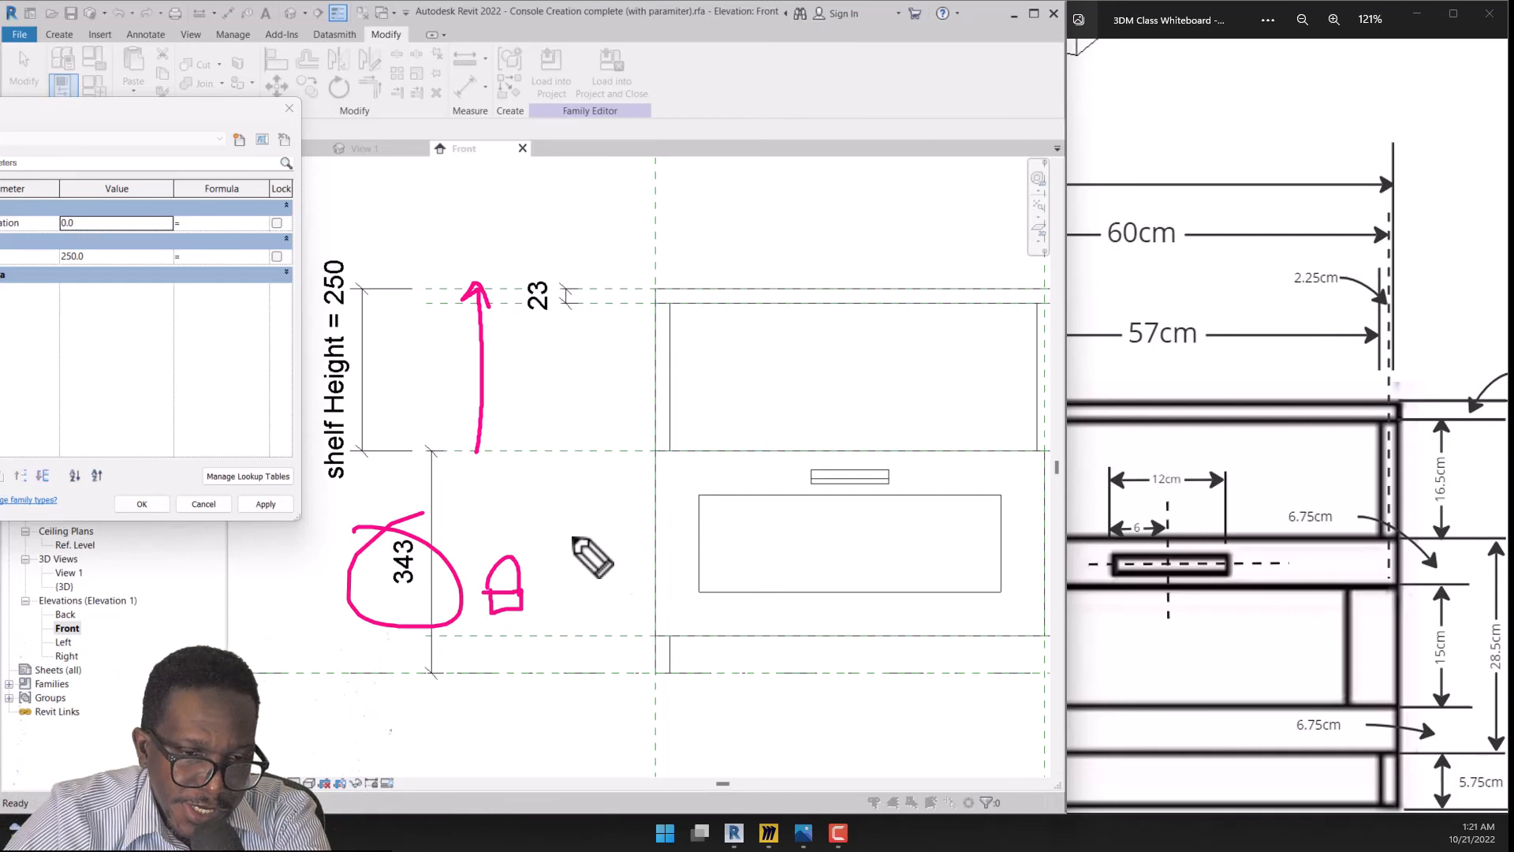
mouse_move(416, 196)
left_mouse_down()
mouse_move(517, 395)
mouse_move(534, 602)
mouse_move(487, 619)
left_mouse_up()
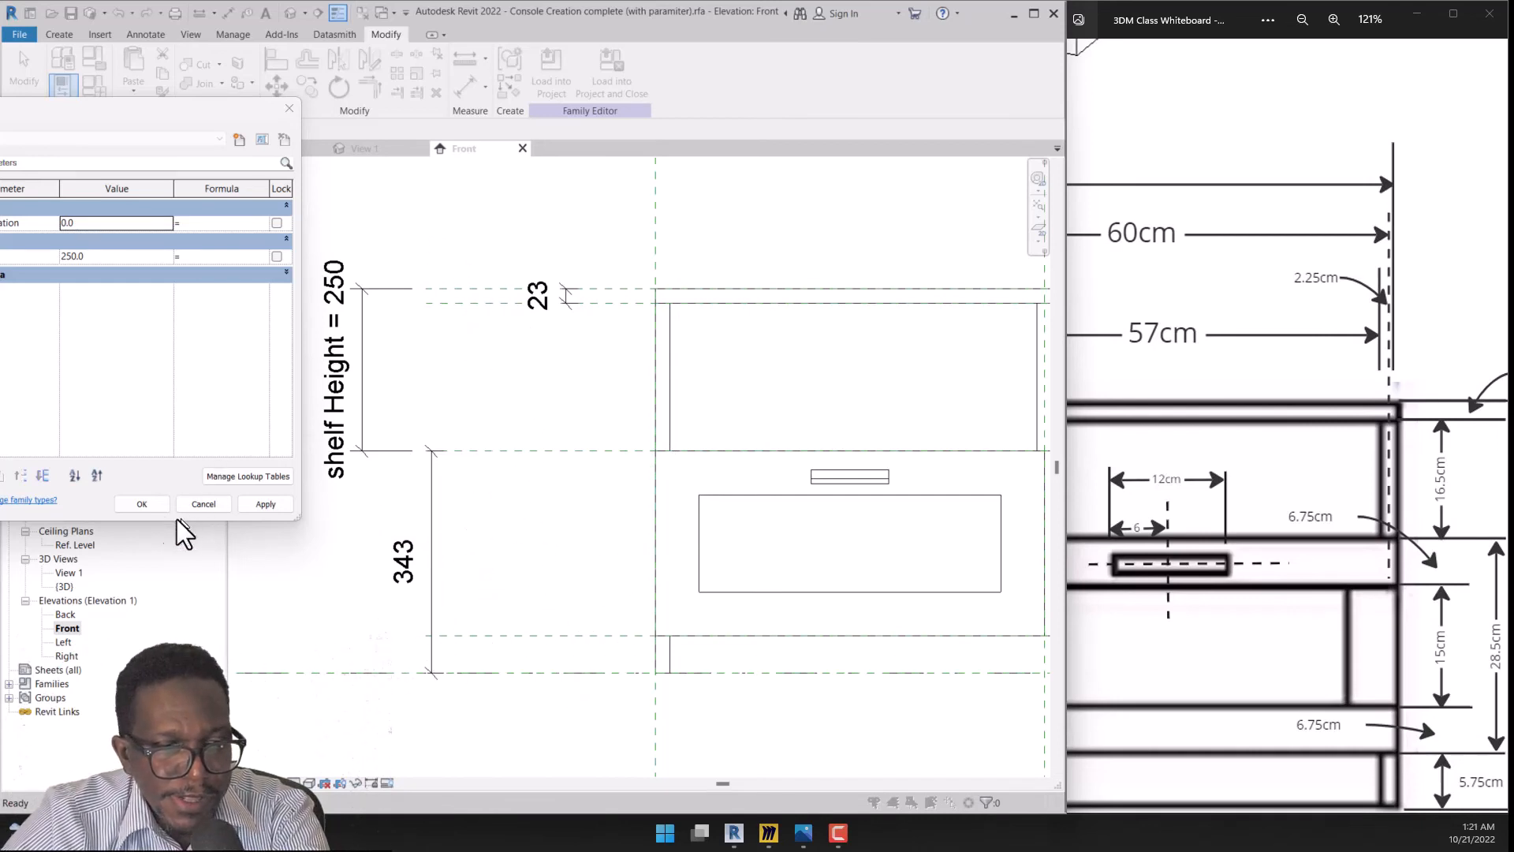
Discard the shelf Height test value and close Family Types to return to the full Front elevation
left_click(142, 505)
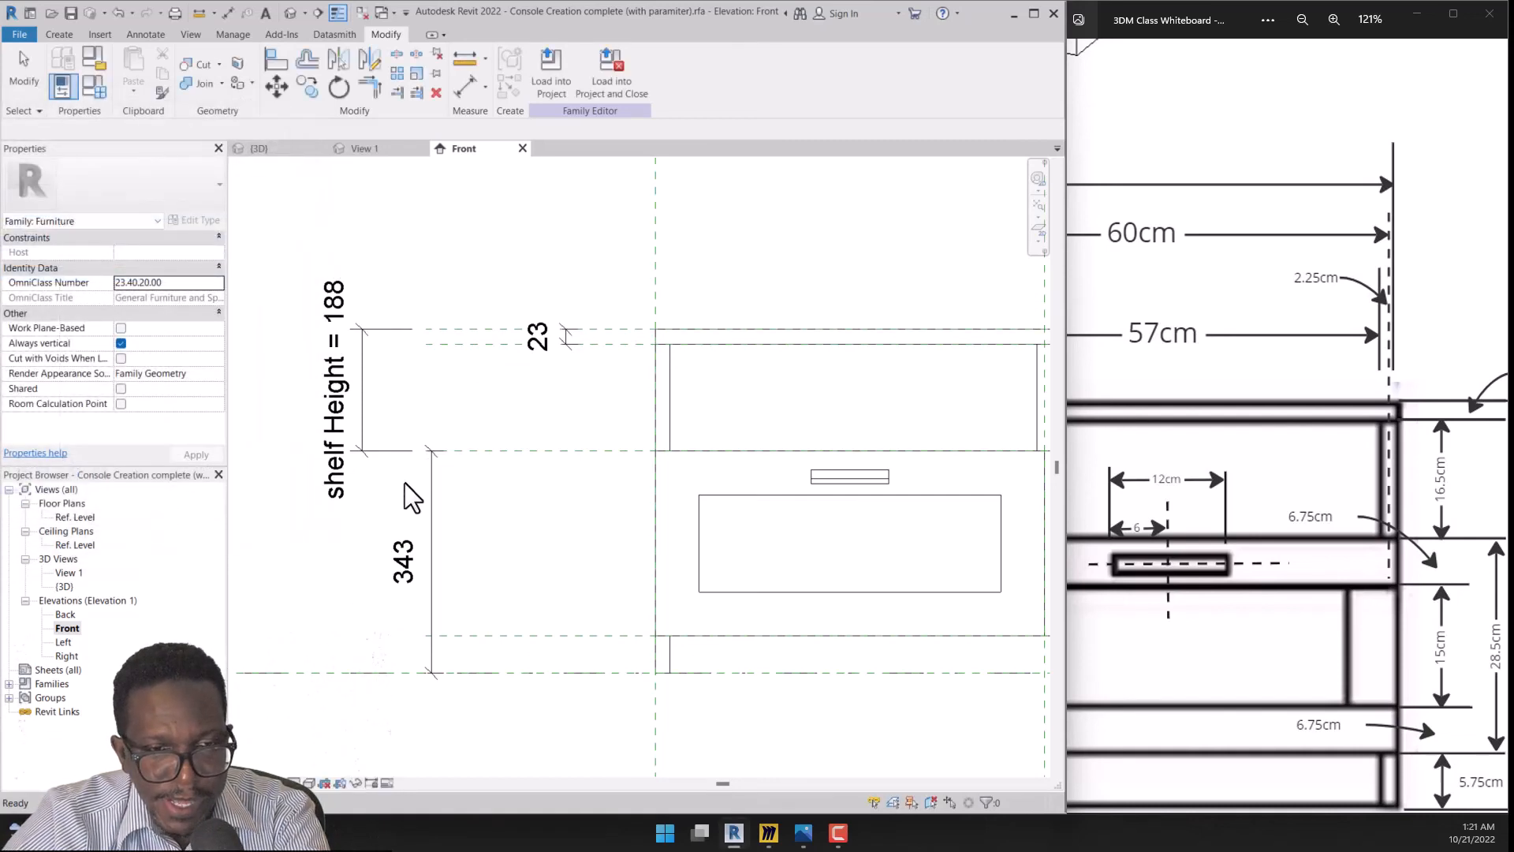
scroll(310, 472, "down", 4)
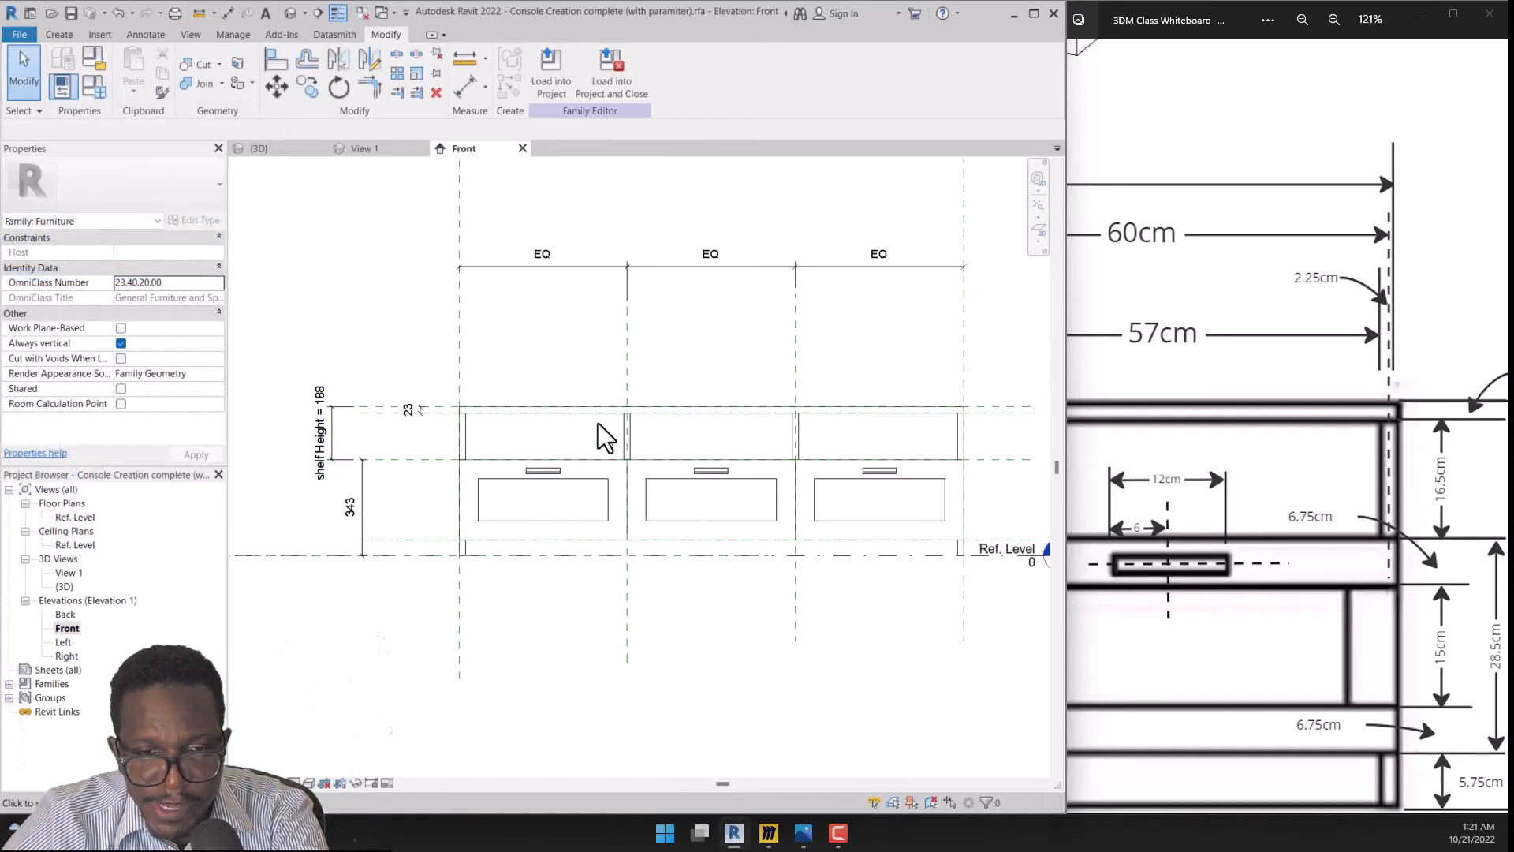
scroll(381, 366, "down", 1)
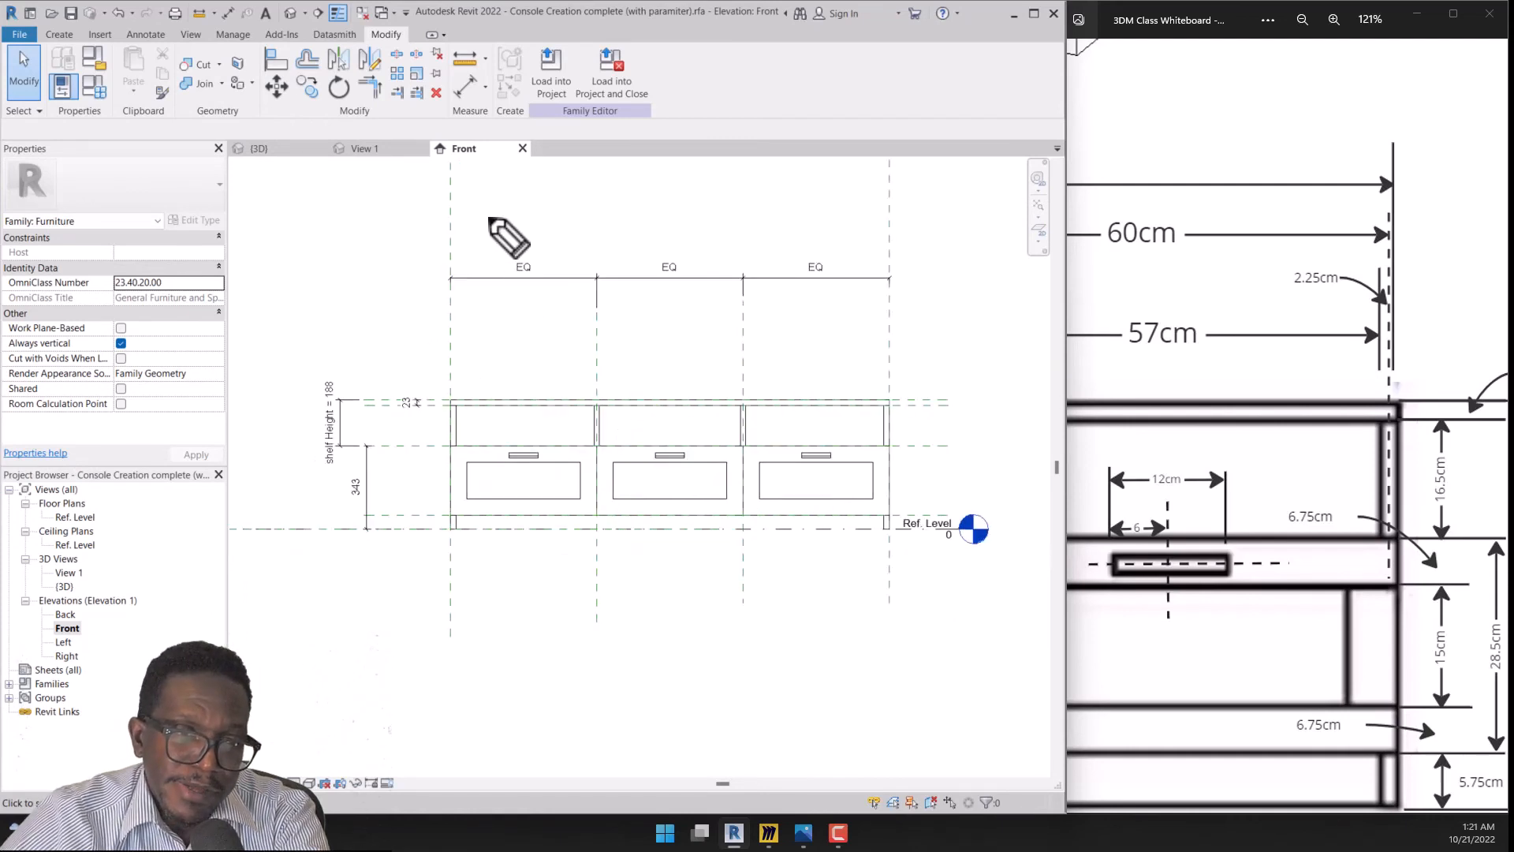
mouse_move(482, 194)
left_mouse_down()
mouse_move(450, 213)
mouse_move(882, 231)
mouse_move(862, 198)
left_mouse_up()
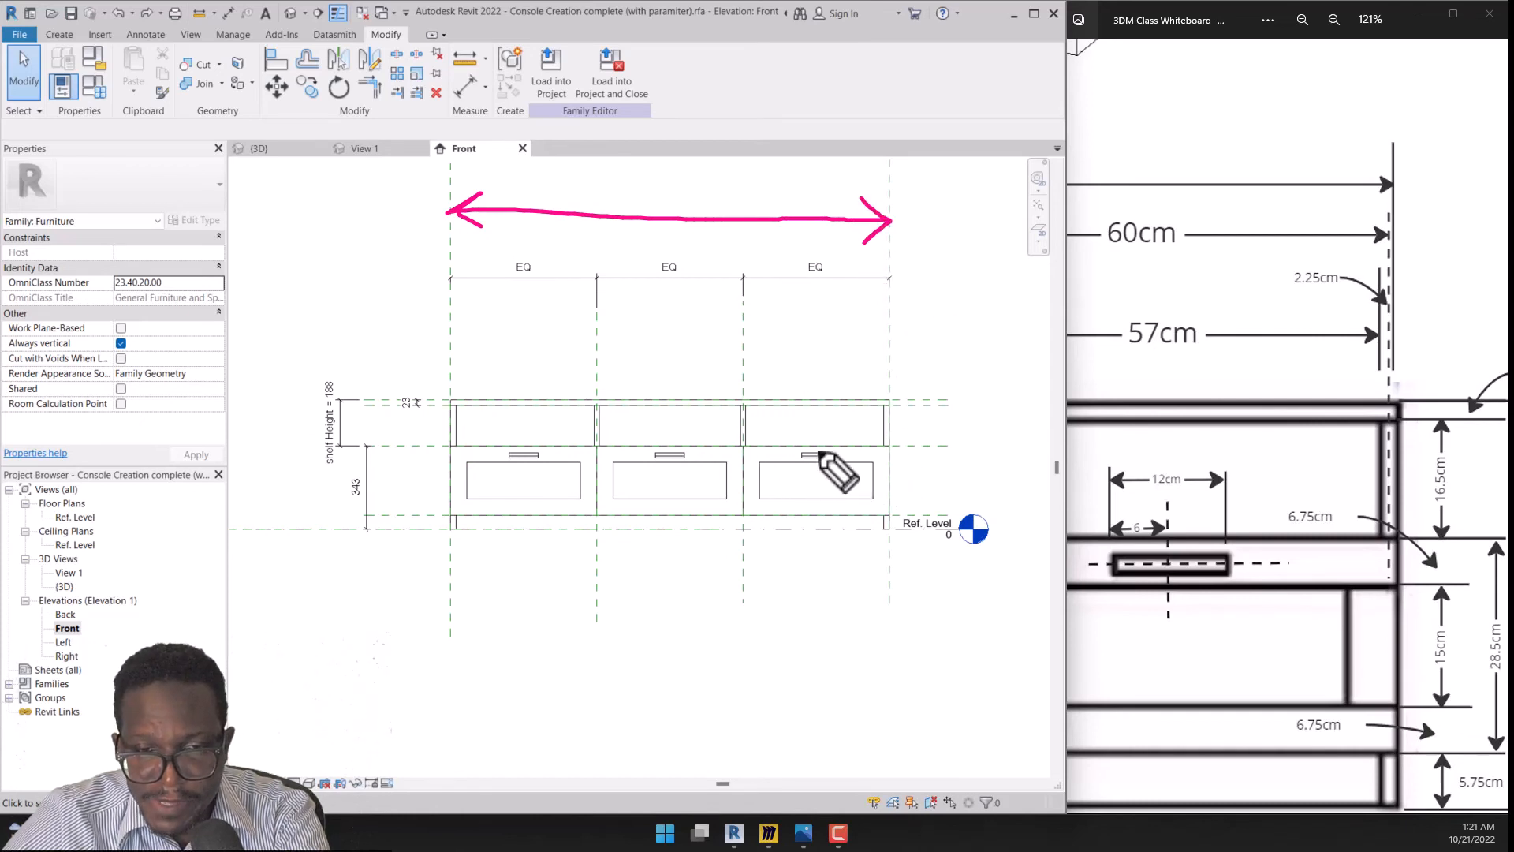
left_click_drag(762, 486, 885, 477)
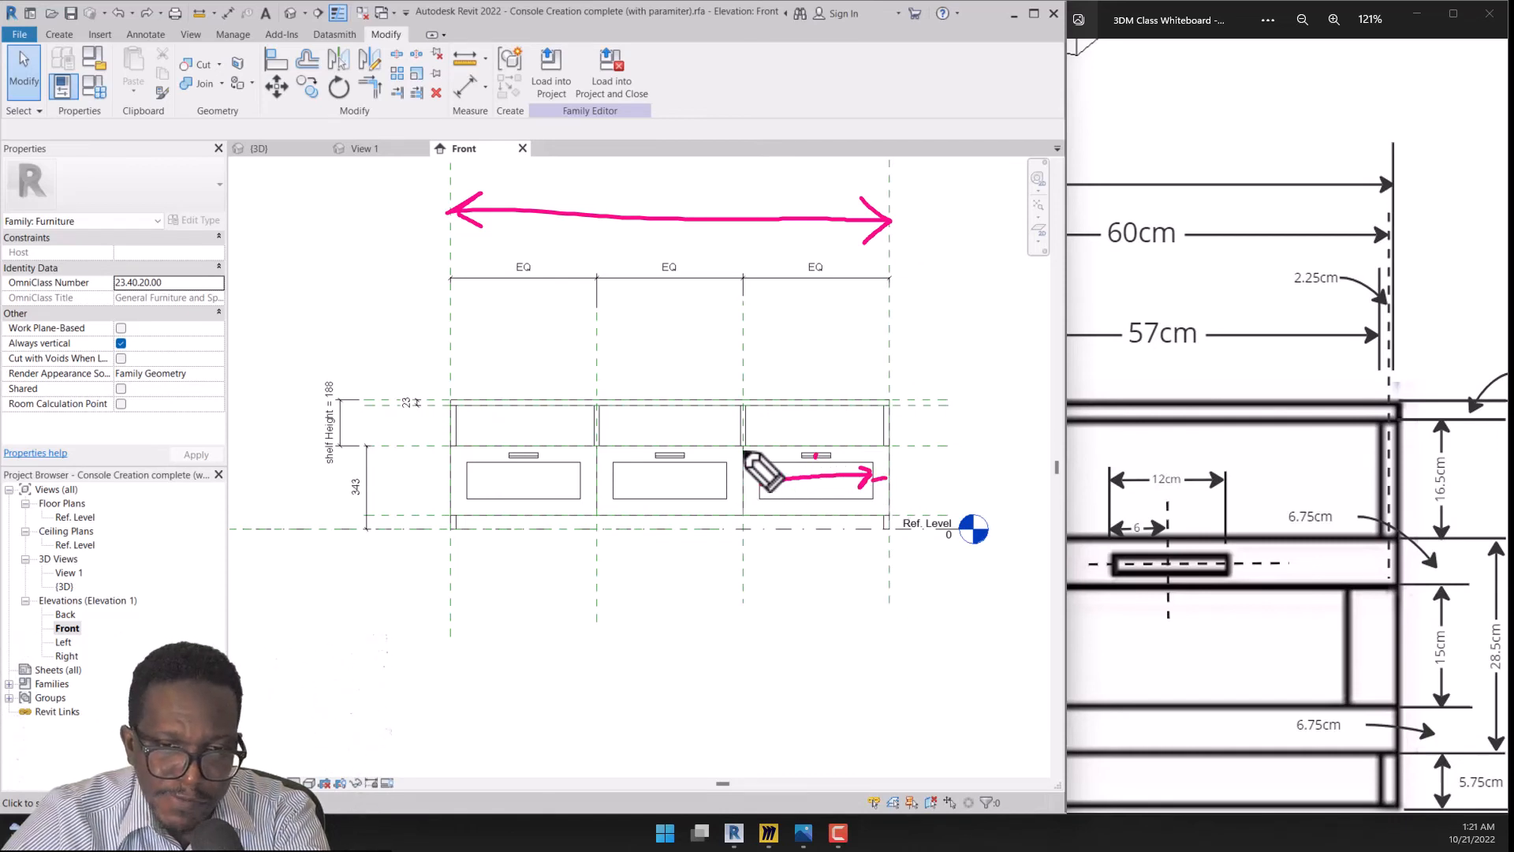
mouse_move(746, 453)
left_mouse_down()
mouse_move(806, 456)
mouse_move(784, 523)
left_mouse_up()
key("ctrl+shift+5")
left_click_drag(865, 462, 805, 456)
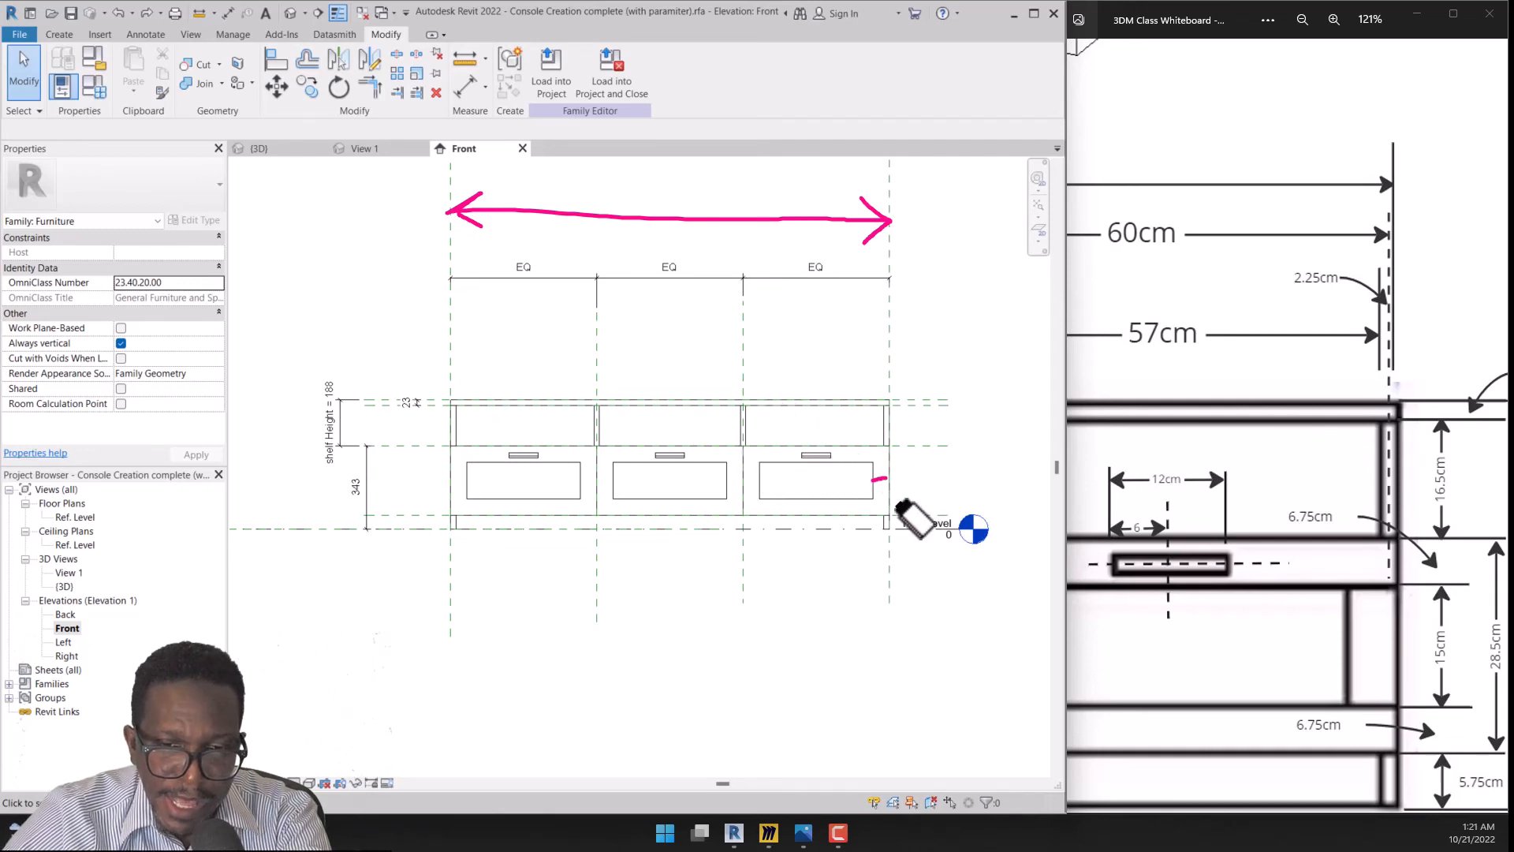
left_click_drag(904, 509, 880, 479)
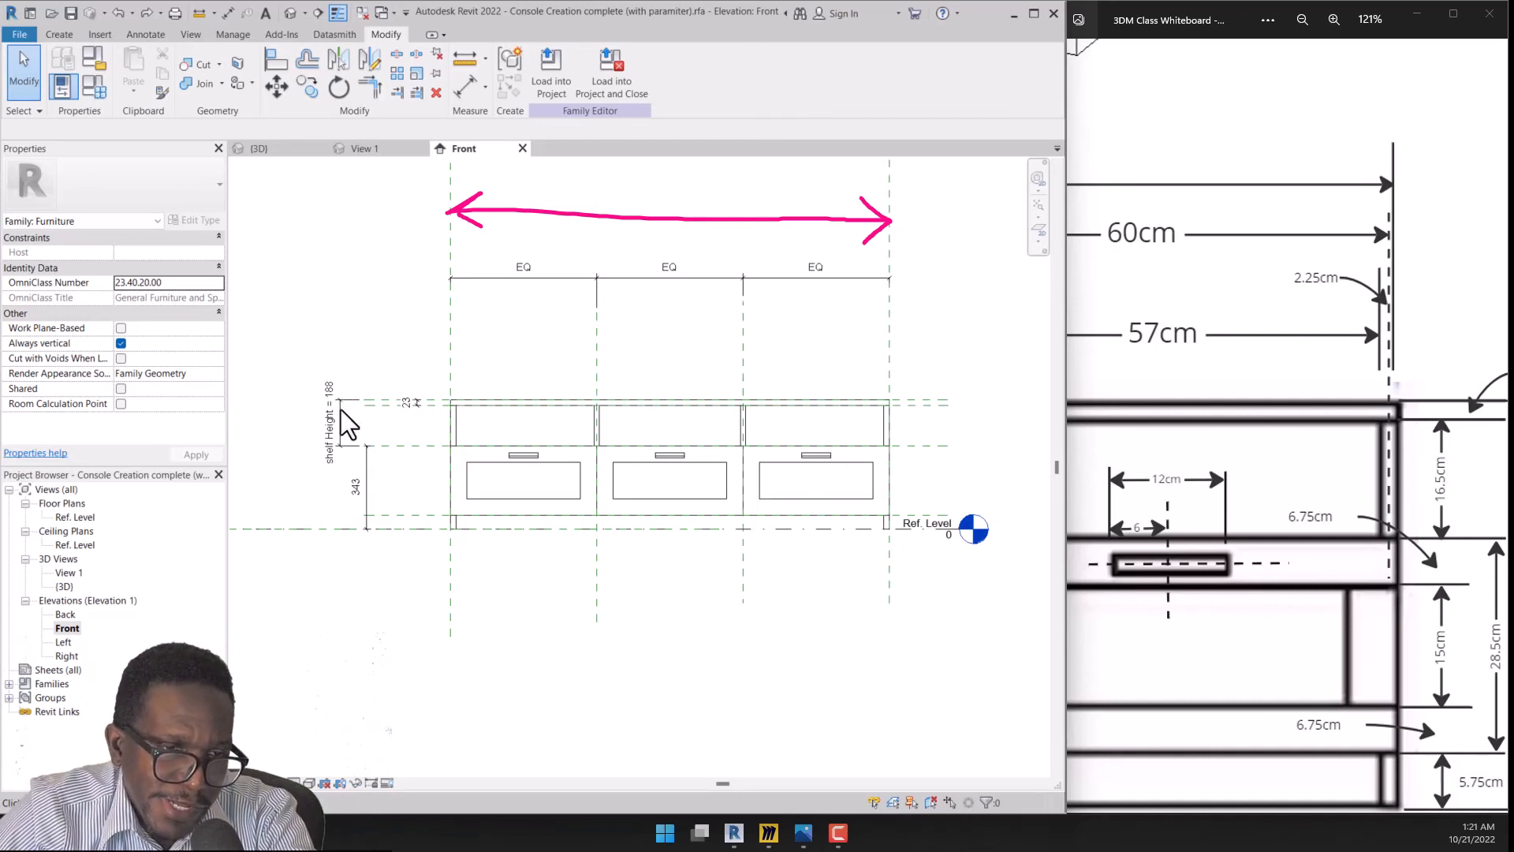
key("ctrl+shift+5")
left_click_drag(461, 204, 456, 268)
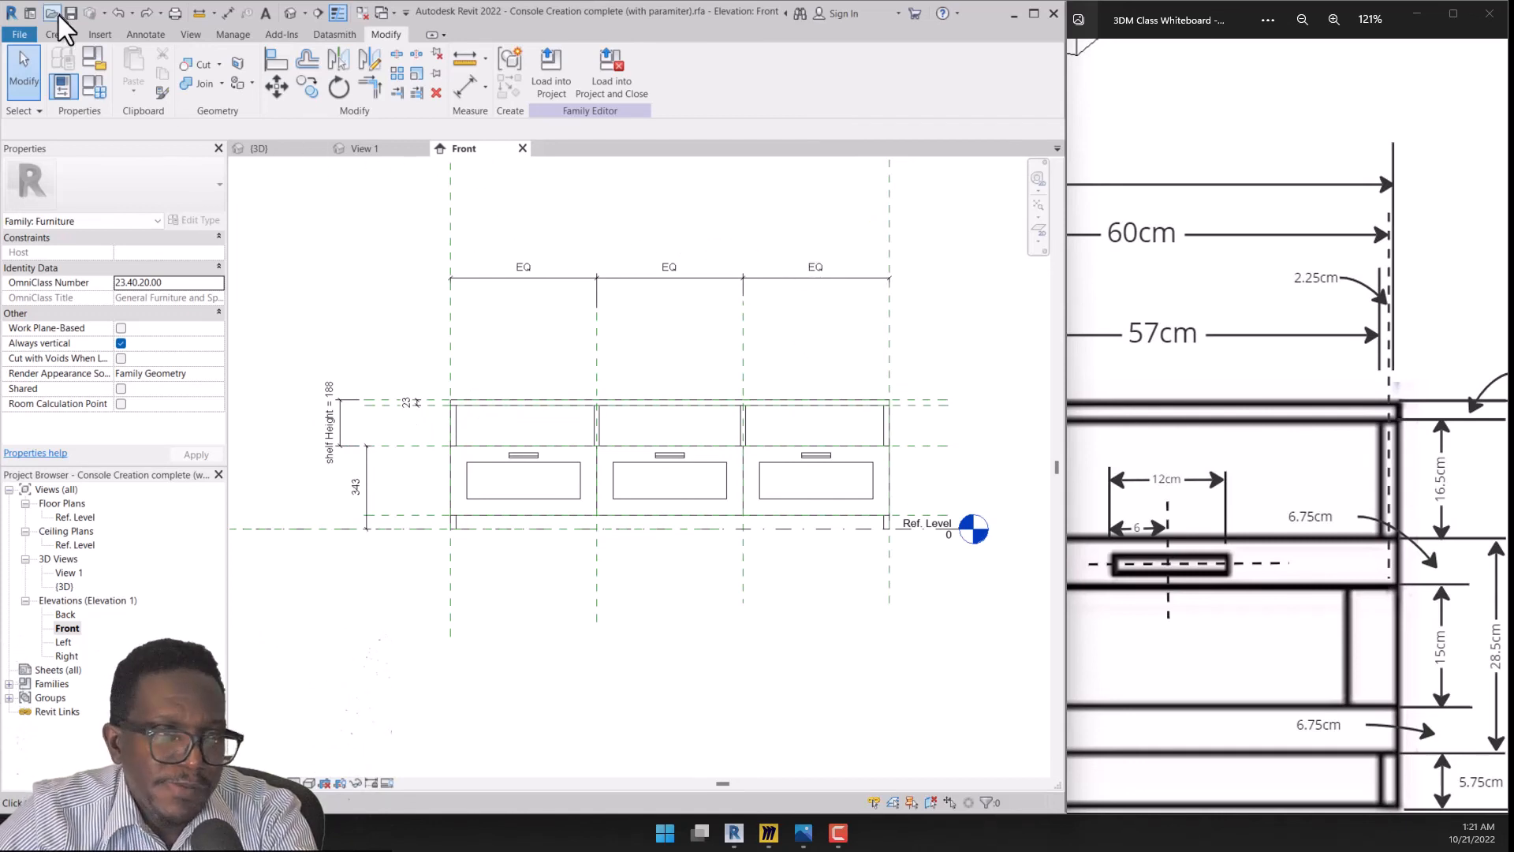
Save the family over the existing Console Creation complete (with paramiter).rfa file in the Class Activity #4 Family Editor folder
left_click(19, 34)
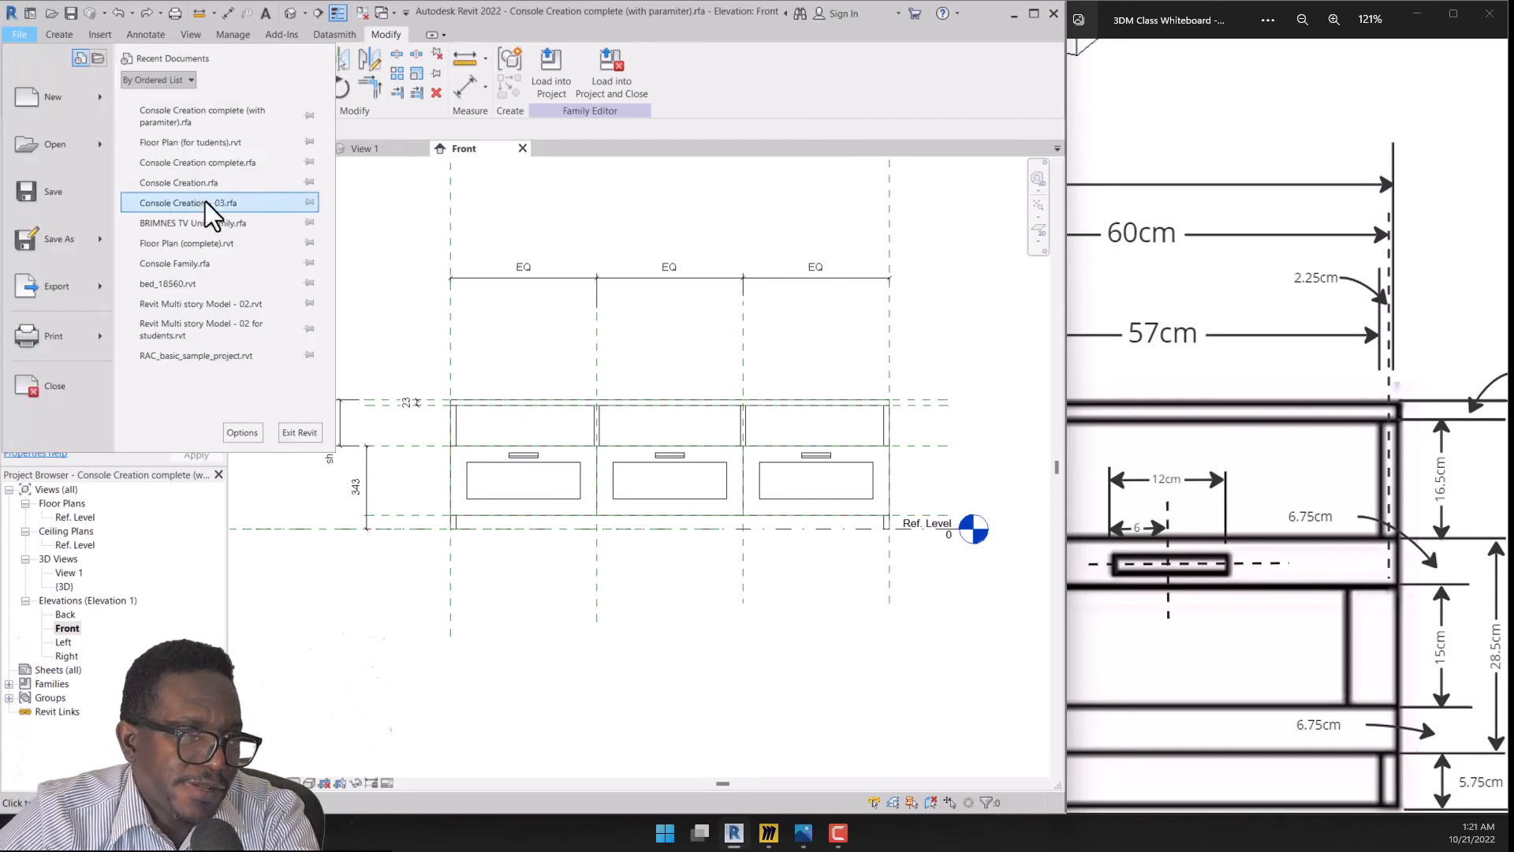
mouse_move(66, 245)
left_click(162, 225)
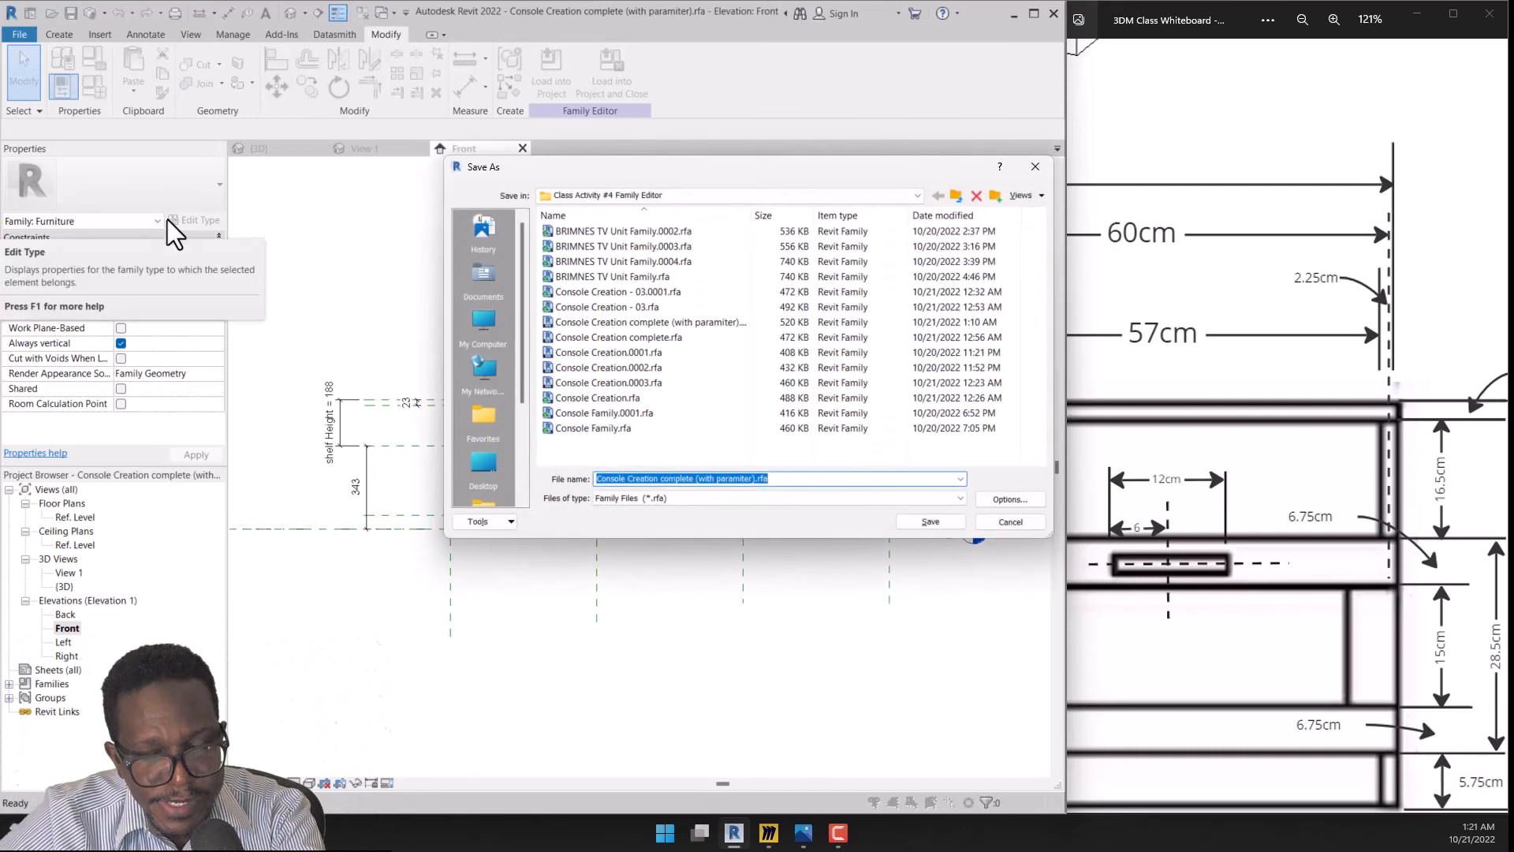
left_click(653, 338)
left_click(677, 321)
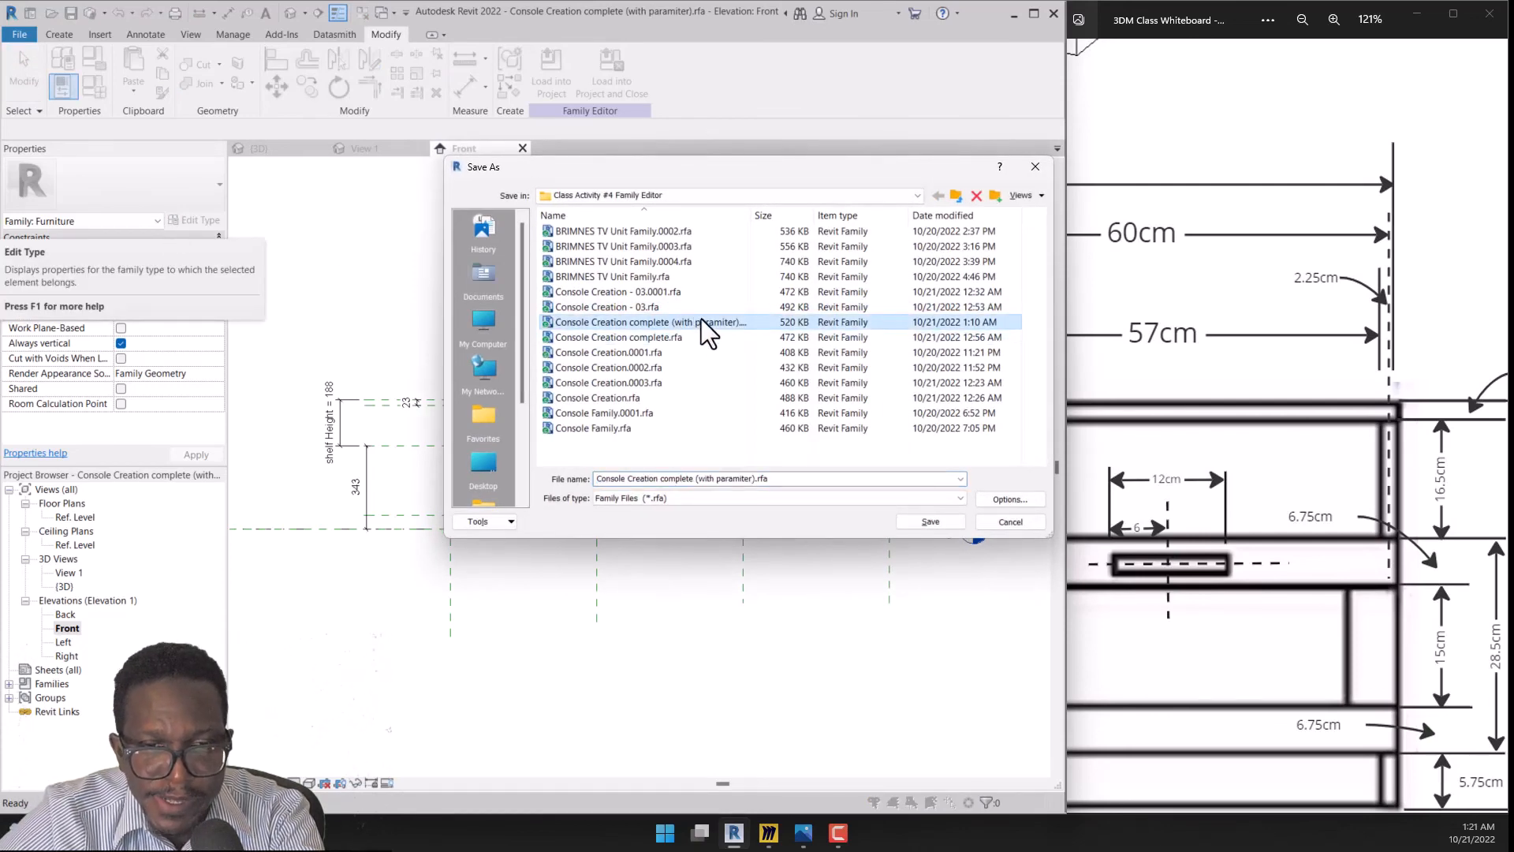
double_click(702, 321)
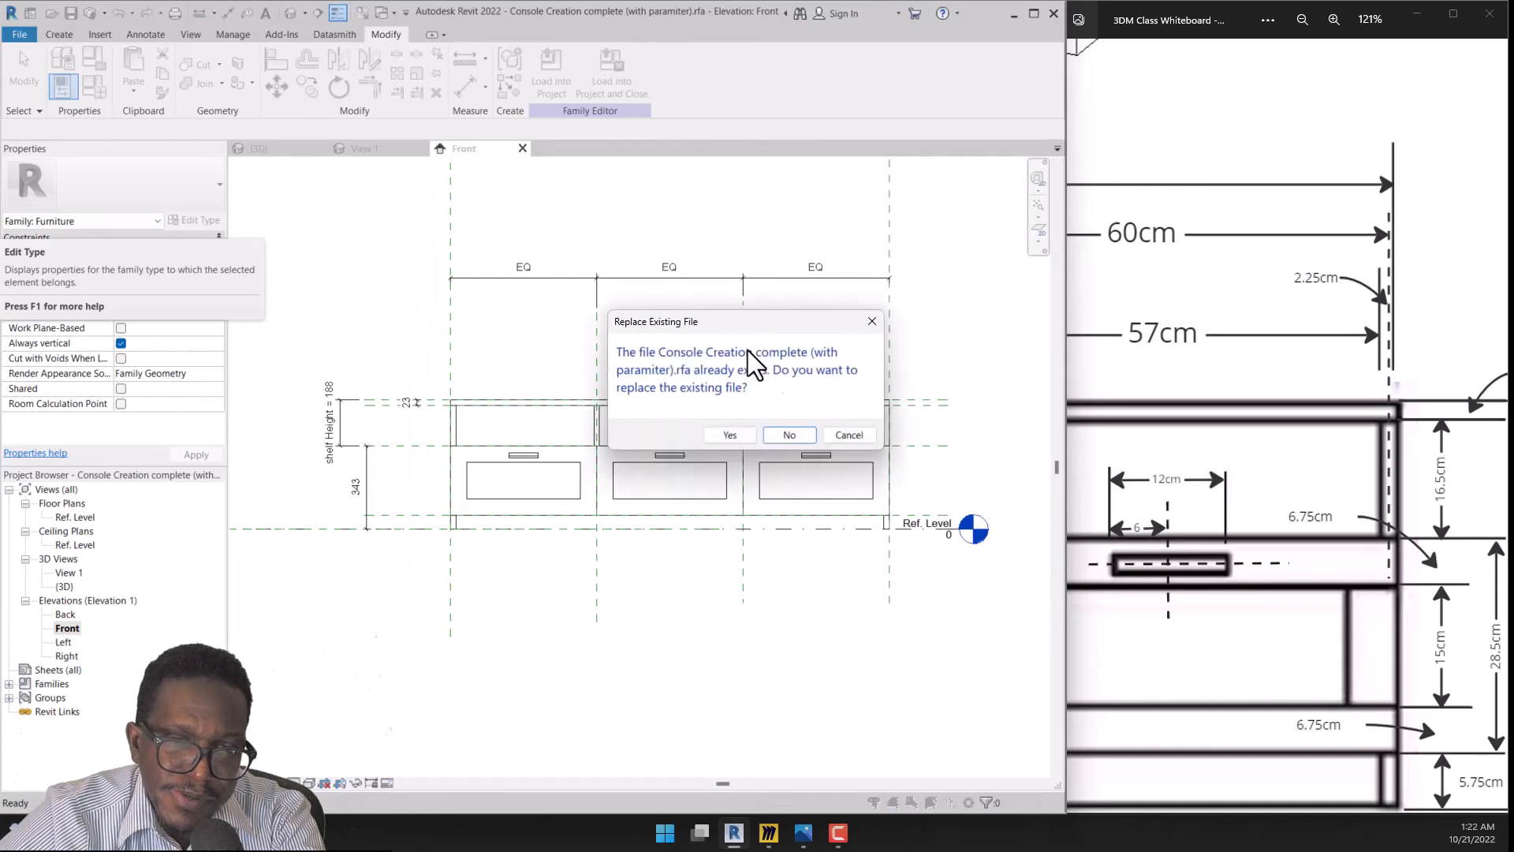
left_click(730, 432)
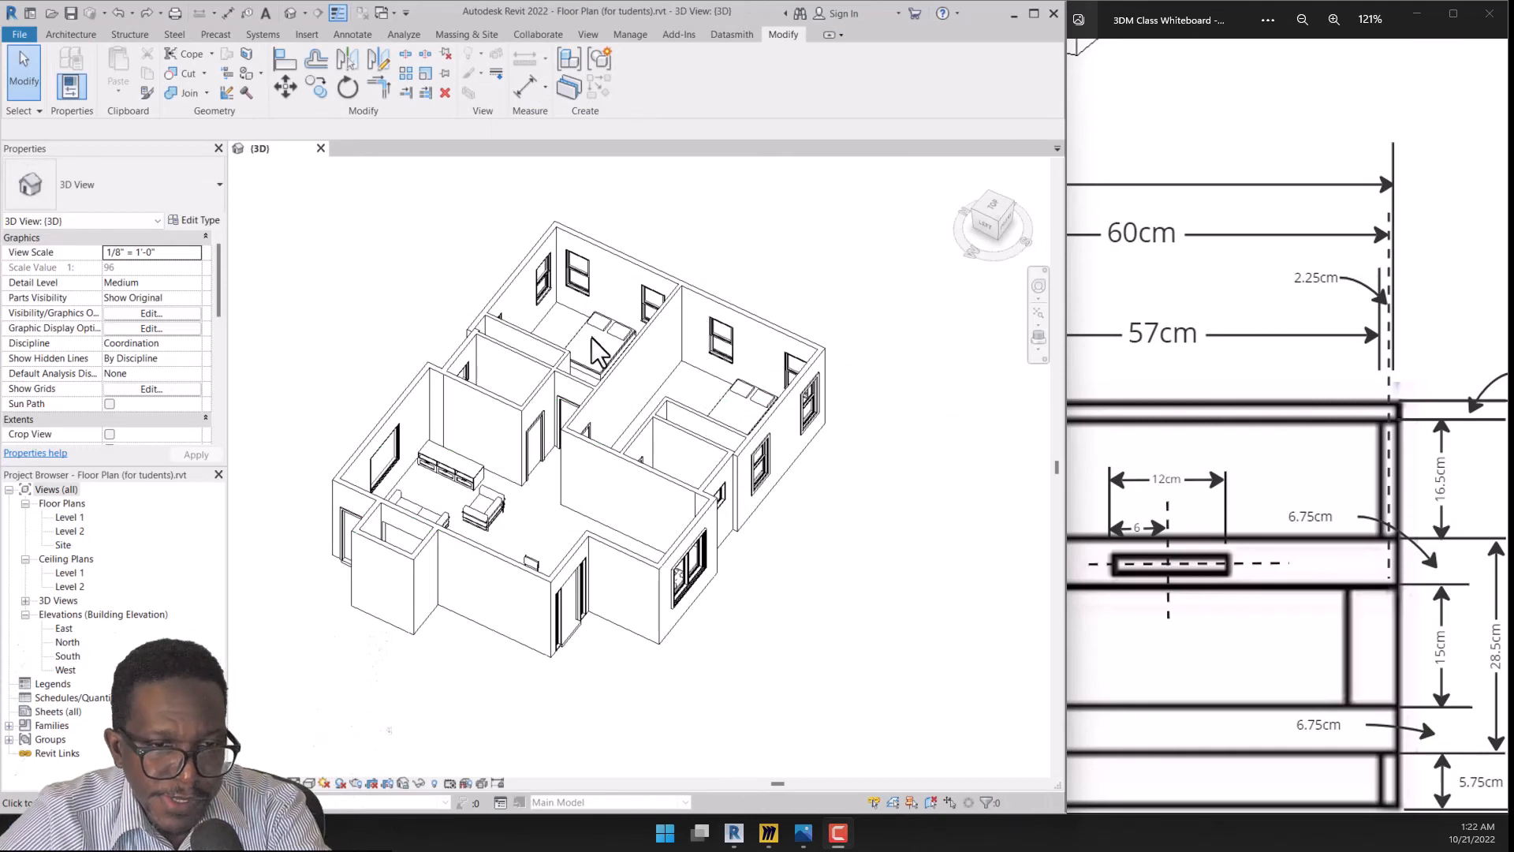
In the Floor Plan (for tudents) project, load the updated console family from Console Creation complete (with paramiter).rfa
scroll(595, 347, "down", 3)
scroll(550, 354, "up", 8)
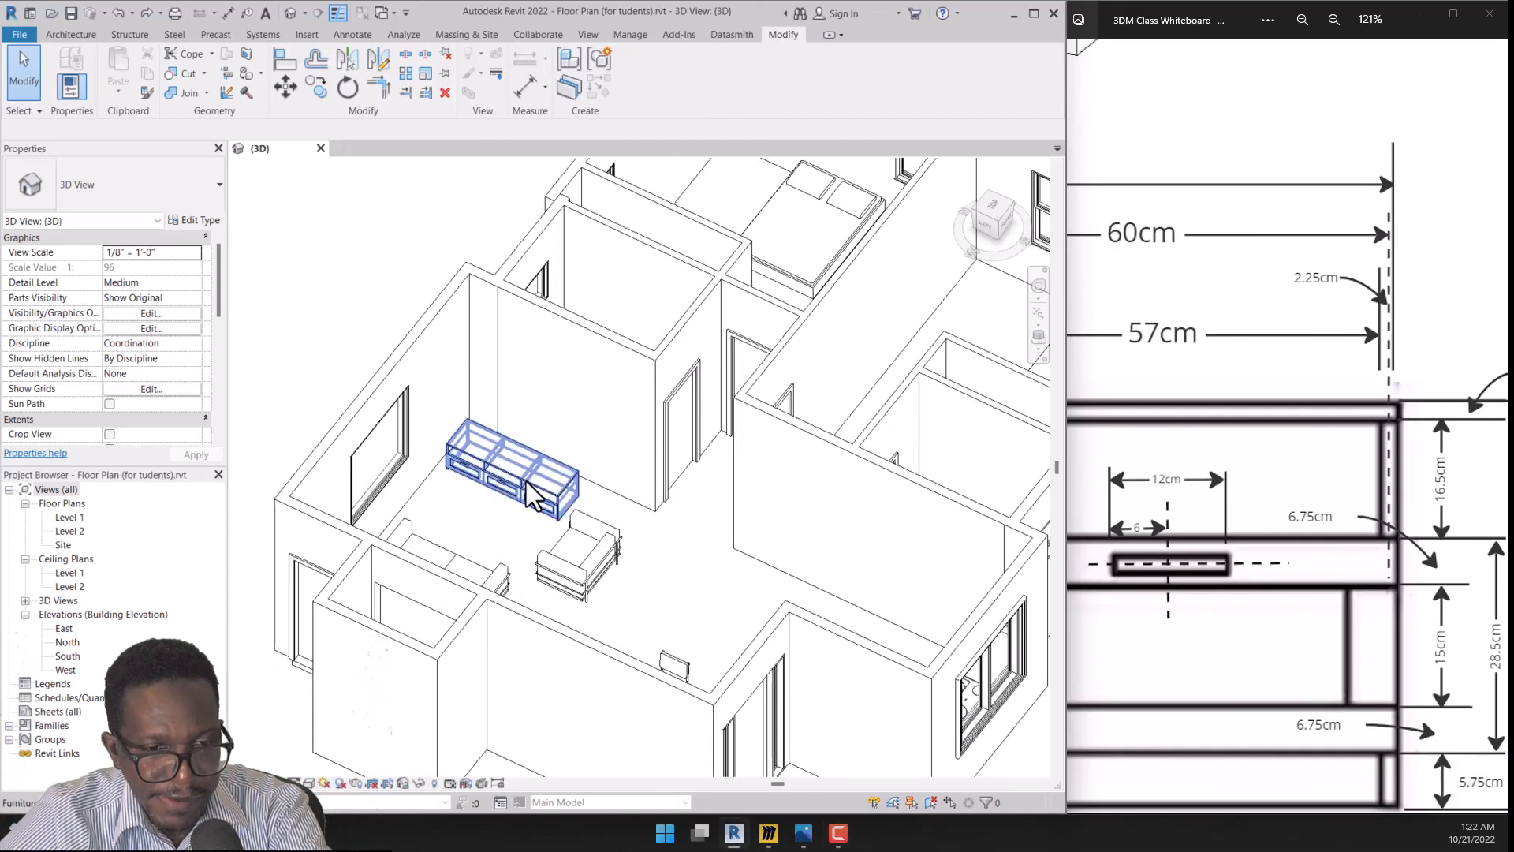
left_click(528, 484)
left_click(357, 324)
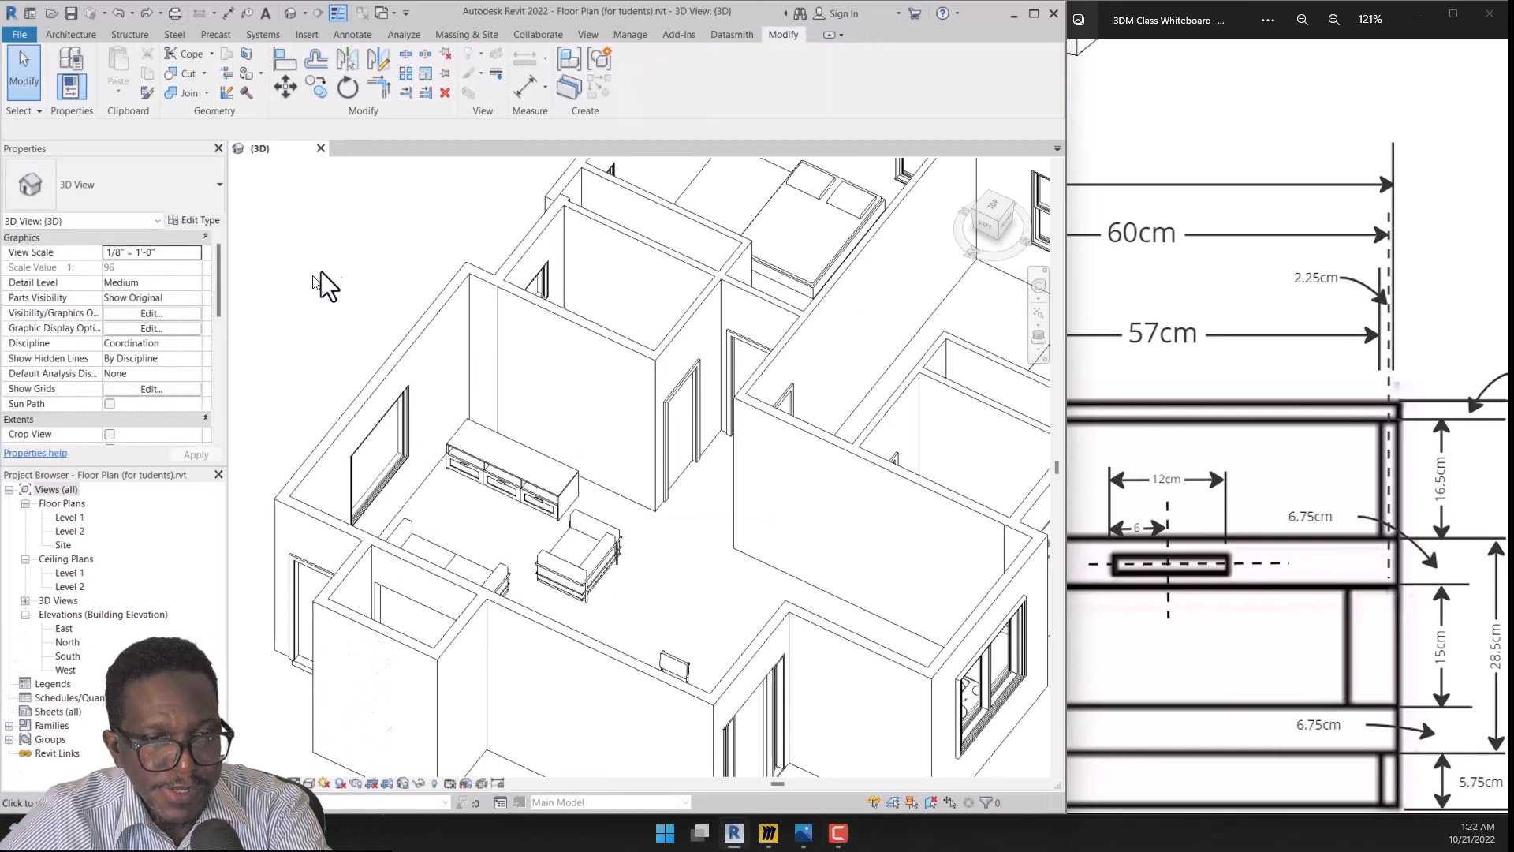
left_click(68, 34)
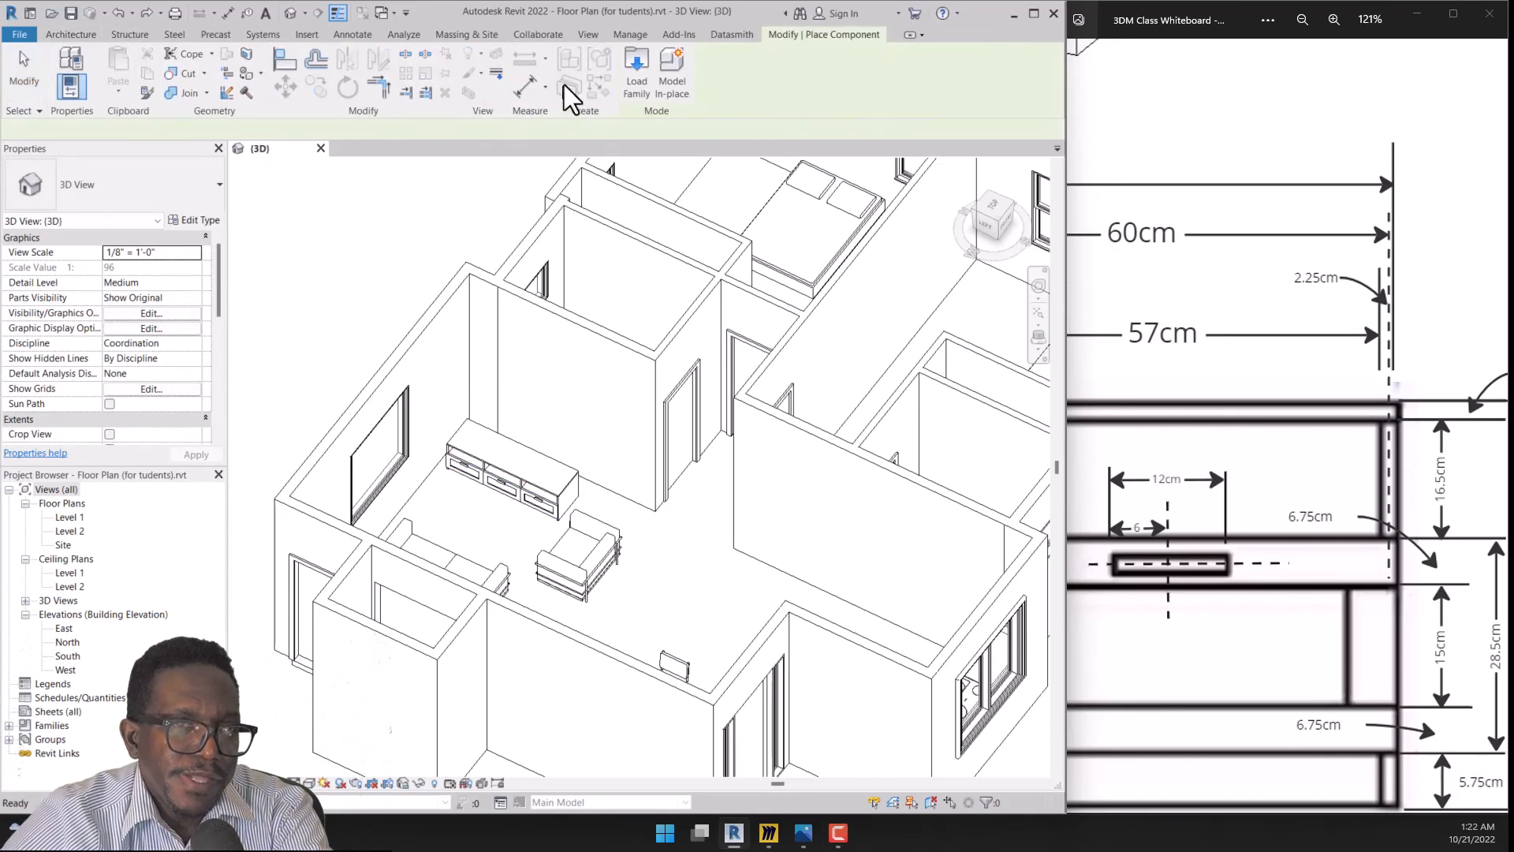
left_click(636, 68)
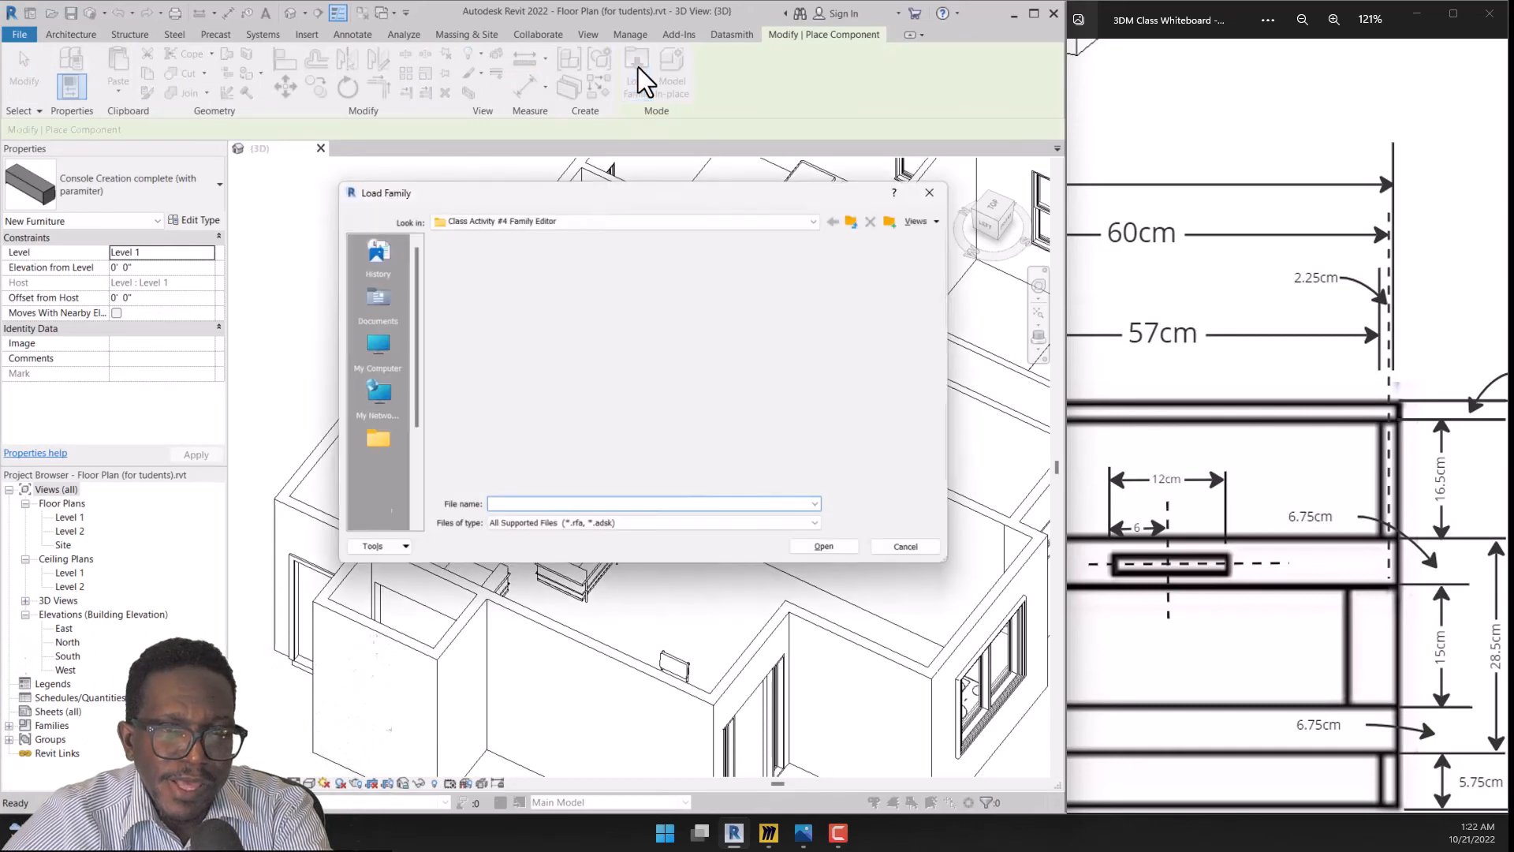
left_click_drag(641, 196, 448, 190)
left_click(334, 310)
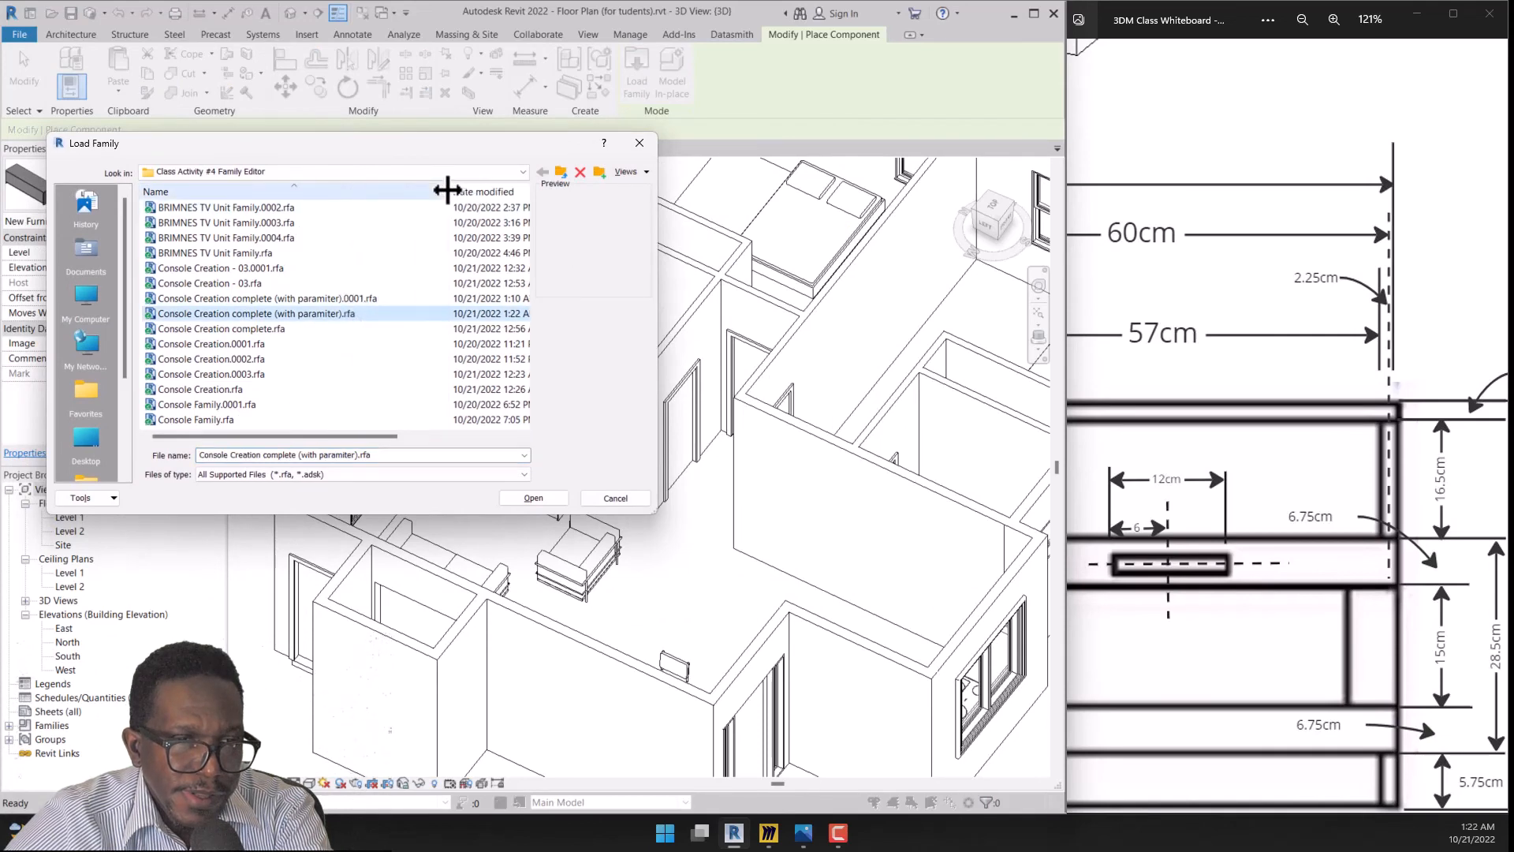
double_click(328, 312)
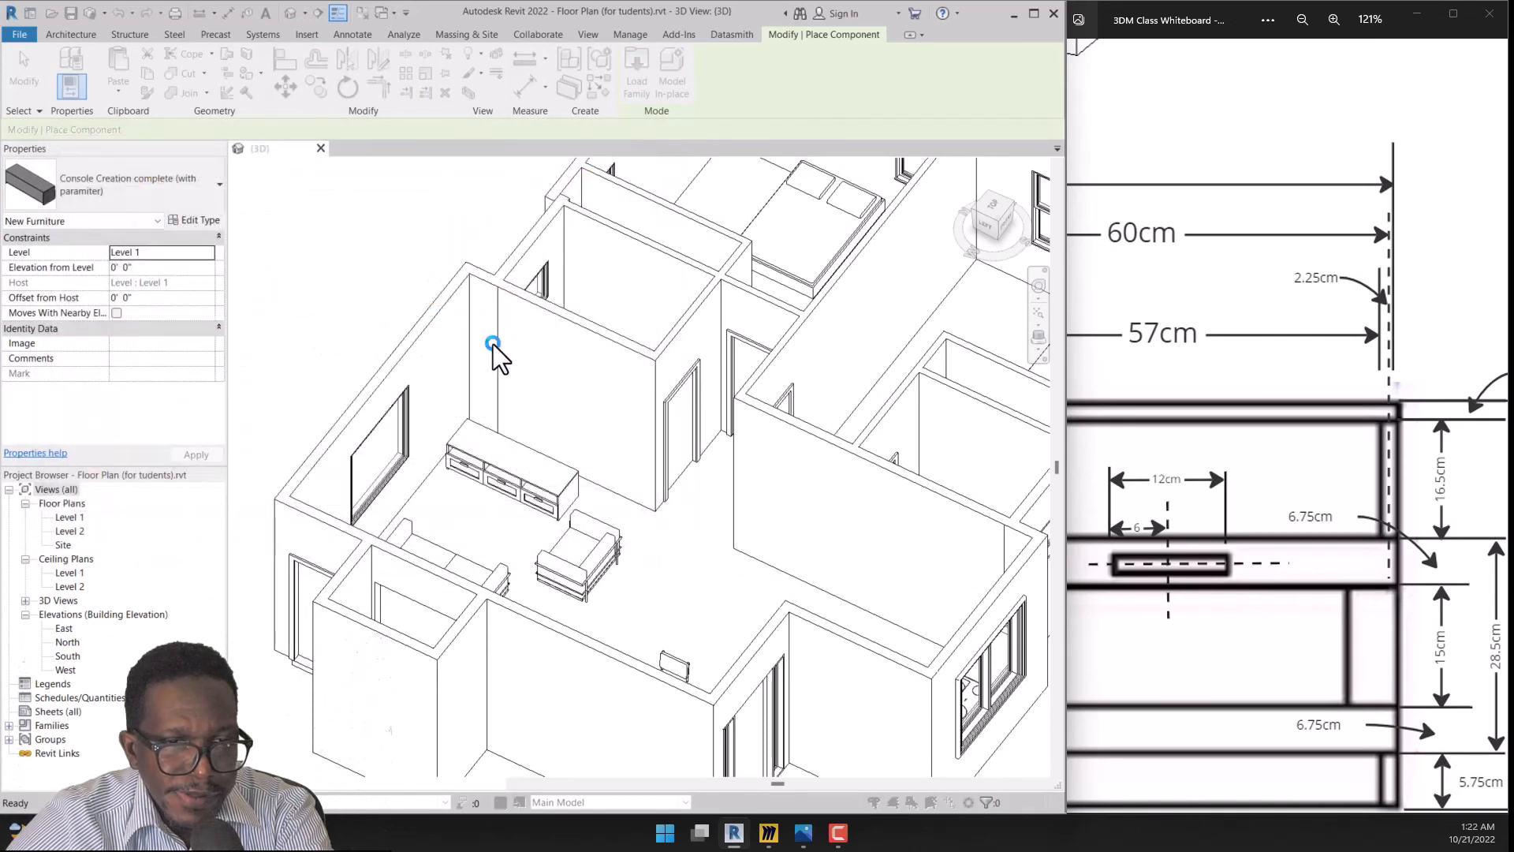
left_click(706, 412)
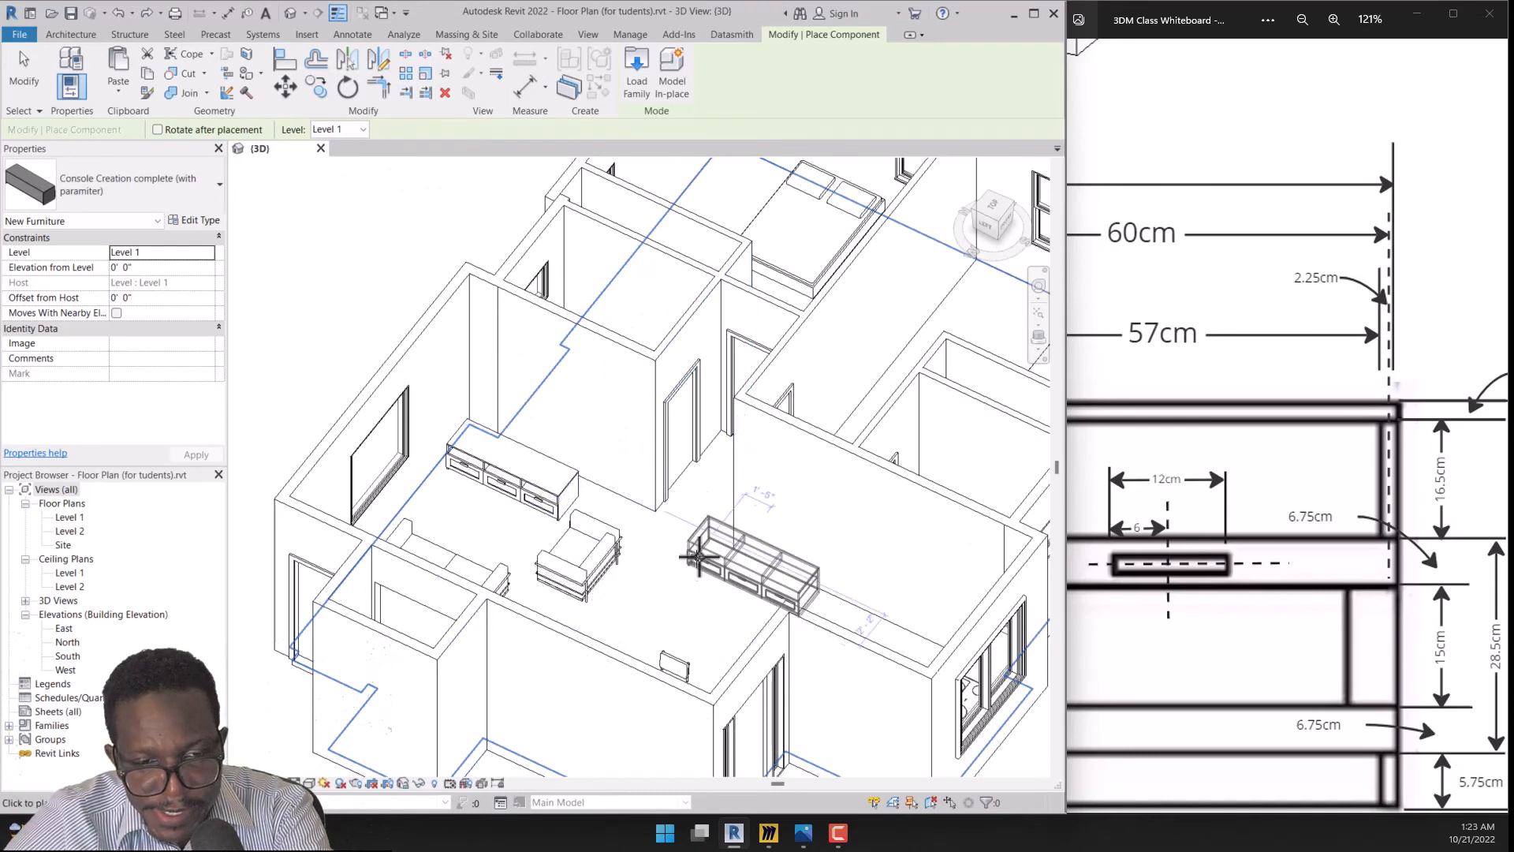
Place one instance of the loaded console on Level 1, in the open floor area beside the armchair, and end placement
left_click(739, 540)
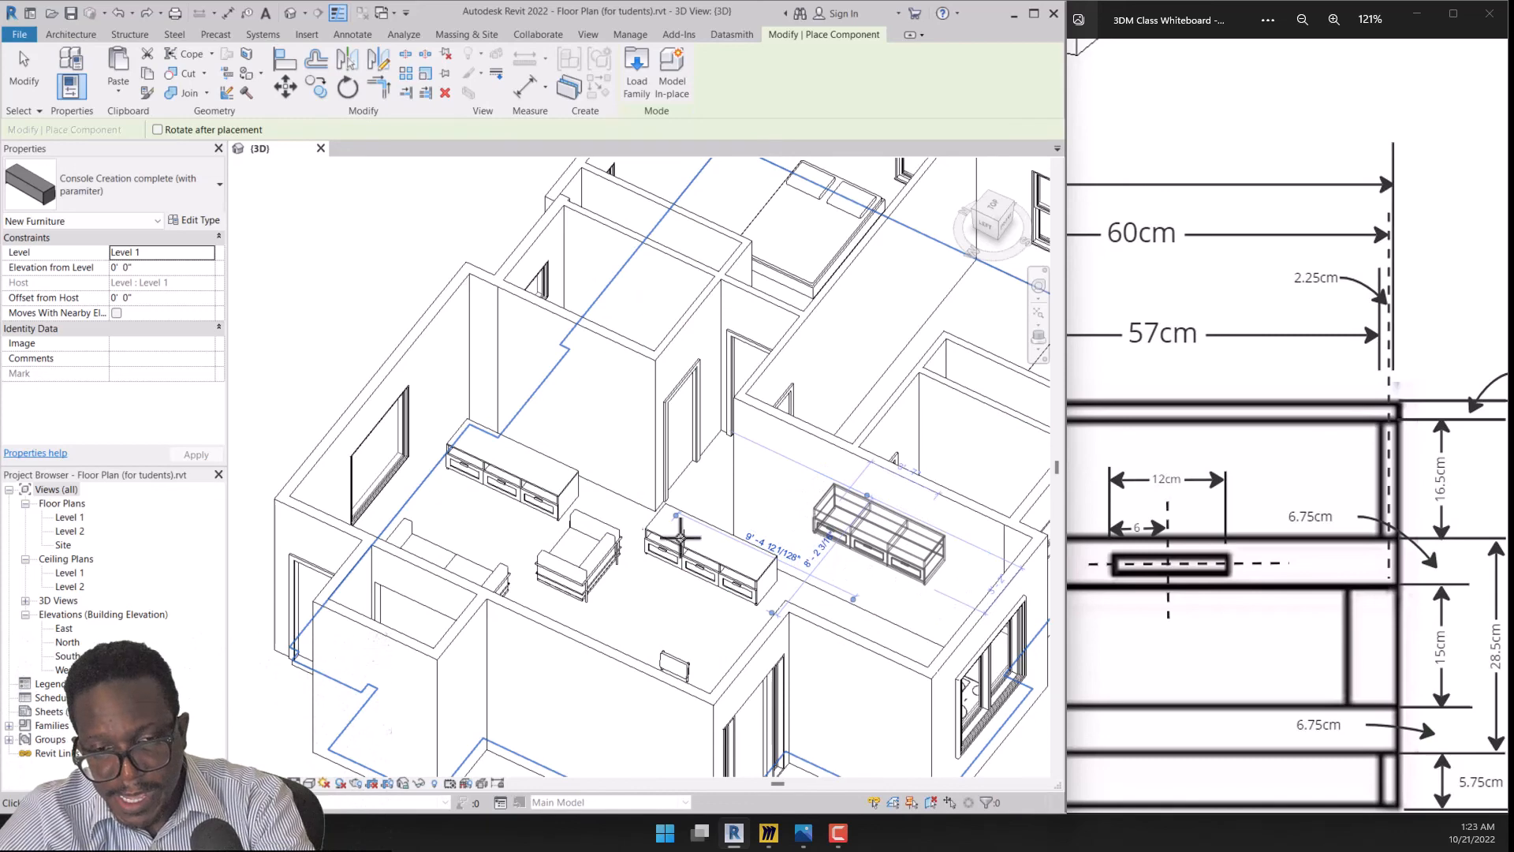
key("Escape")
key("Escape")
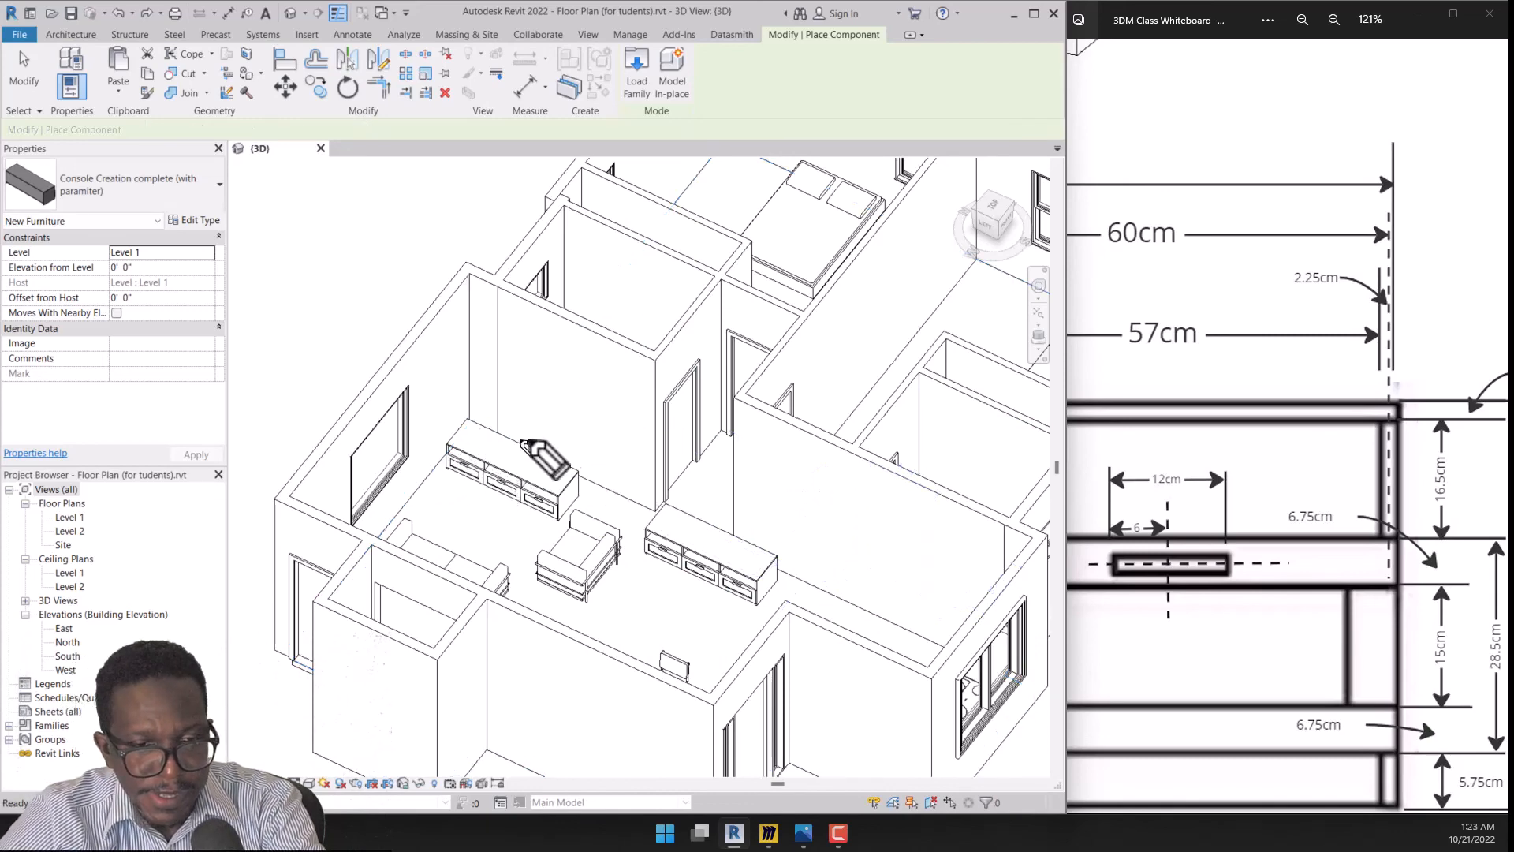
mouse_move(496, 368)
left_mouse_down()
mouse_move(561, 541)
mouse_move(478, 369)
mouse_move(423, 400)
left_mouse_up()
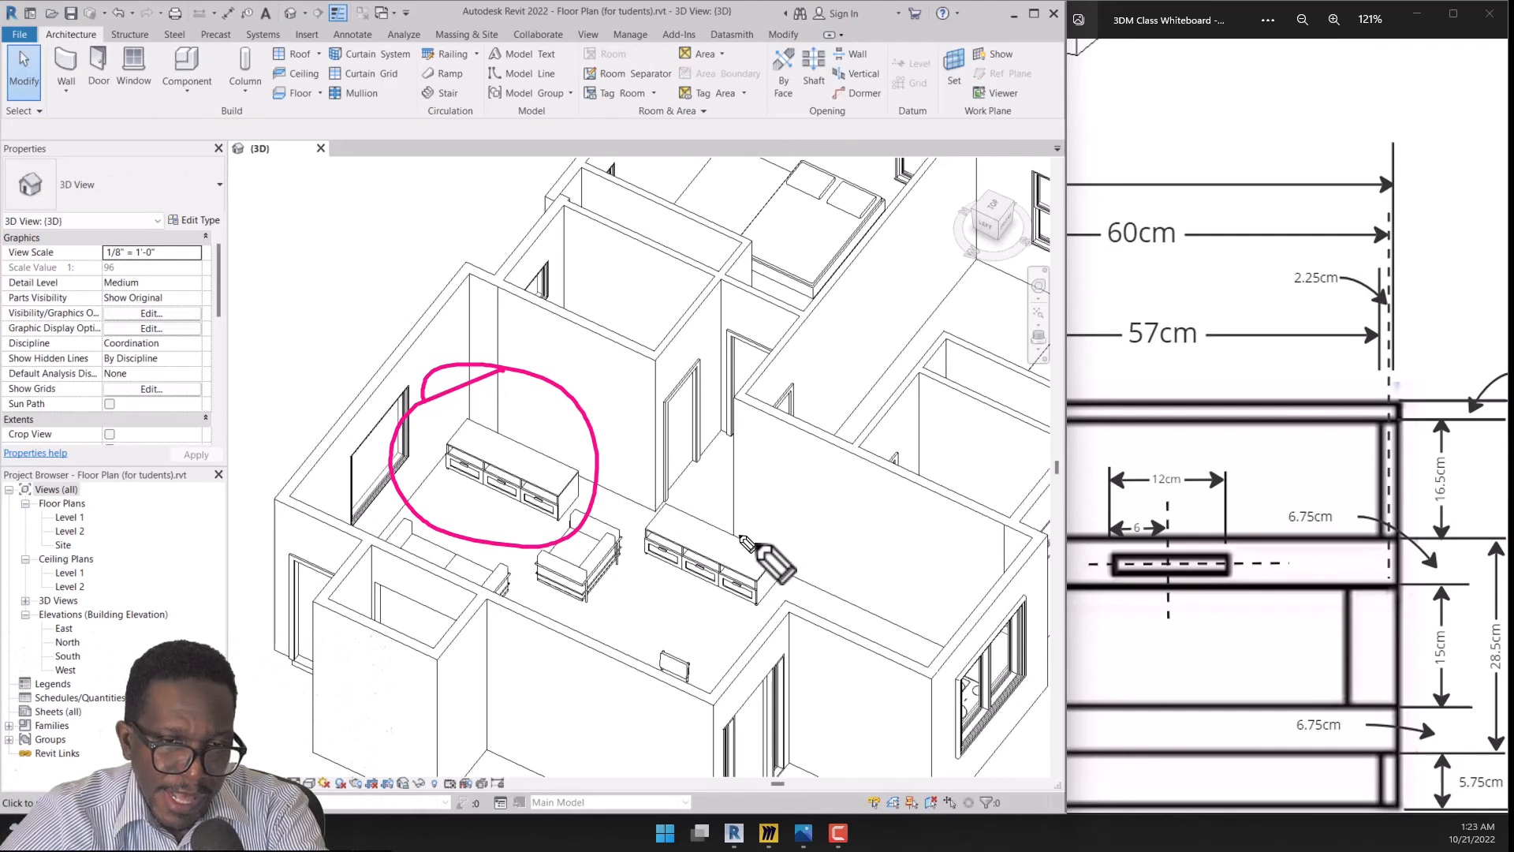
mouse_move(759, 467)
left_mouse_down()
mouse_move(631, 521)
mouse_move(836, 606)
mouse_move(727, 479)
left_mouse_up()
left_click_drag(985, 432, 836, 509)
mouse_move(854, 461)
left_mouse_down()
mouse_move(845, 485)
mouse_move(915, 511)
left_mouse_up()
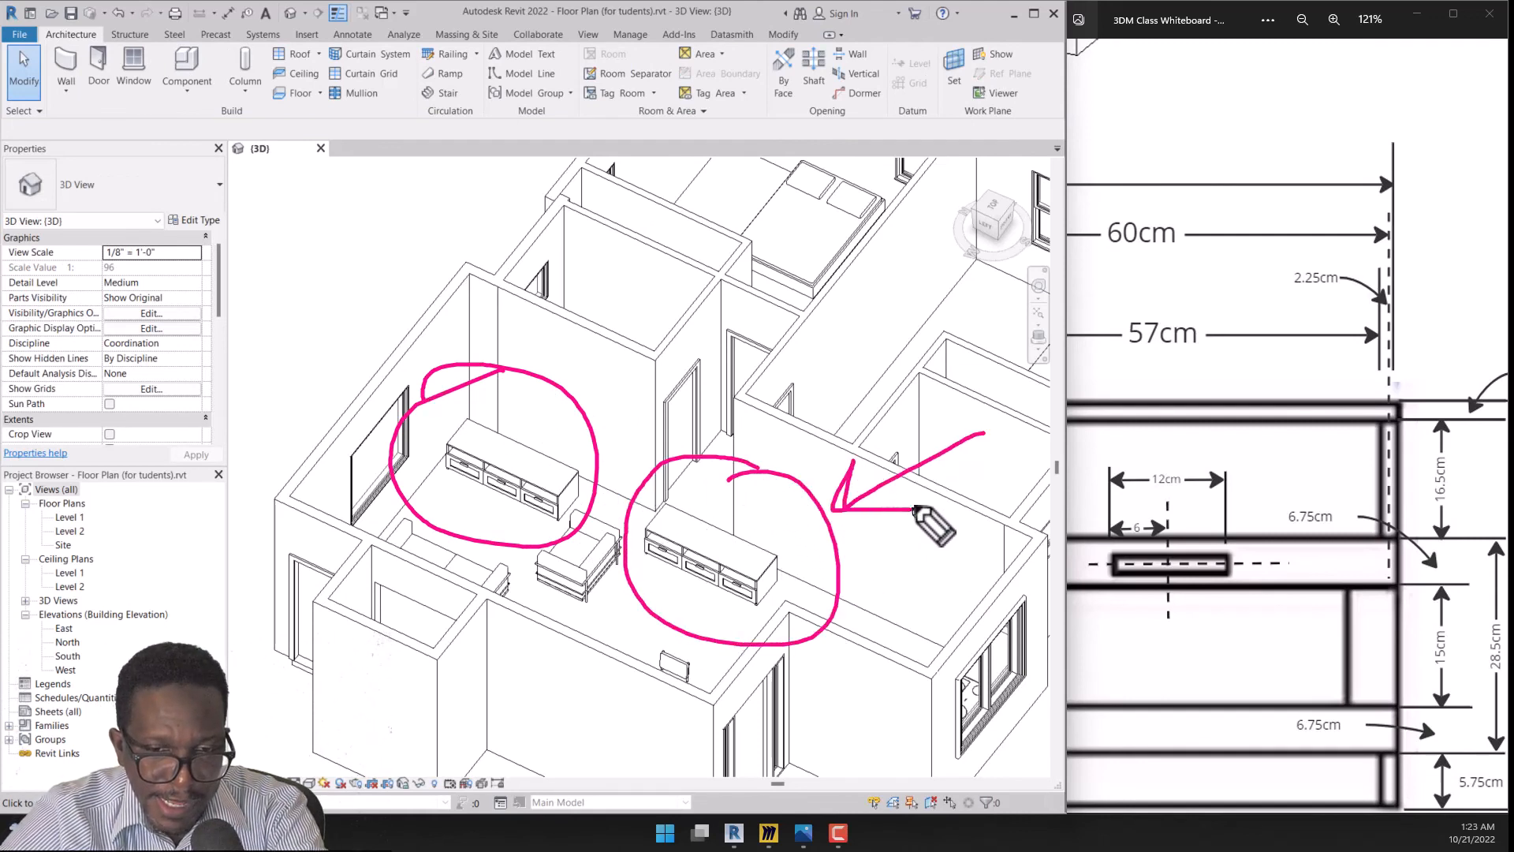
left_click_drag(975, 375, 999, 455)
left_click_drag(983, 394, 990, 426)
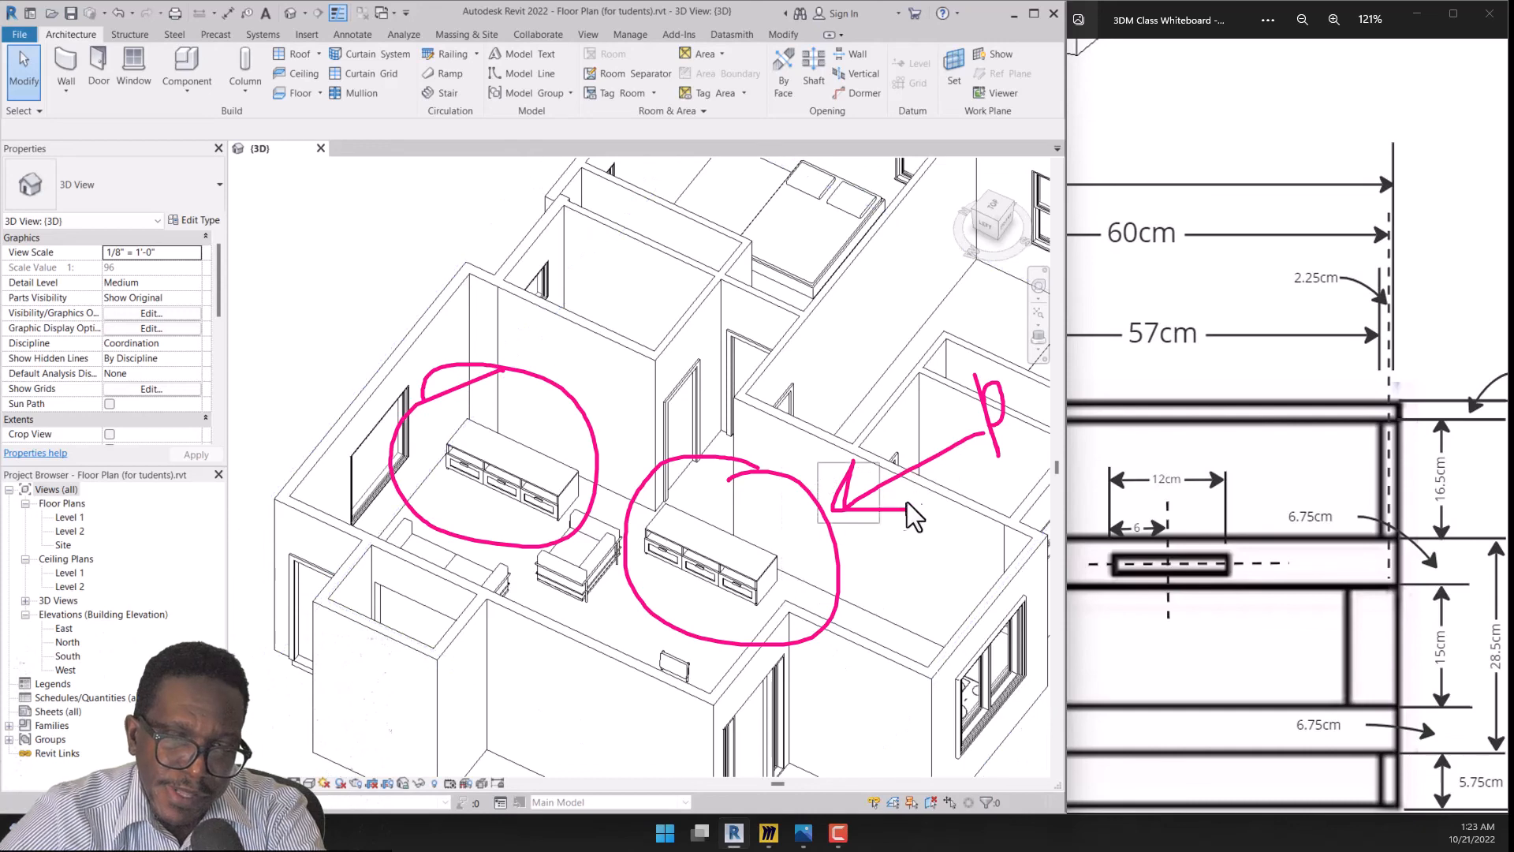
mouse_move(815, 382)
left_mouse_down()
mouse_move(777, 445)
mouse_move(840, 557)
left_mouse_up()
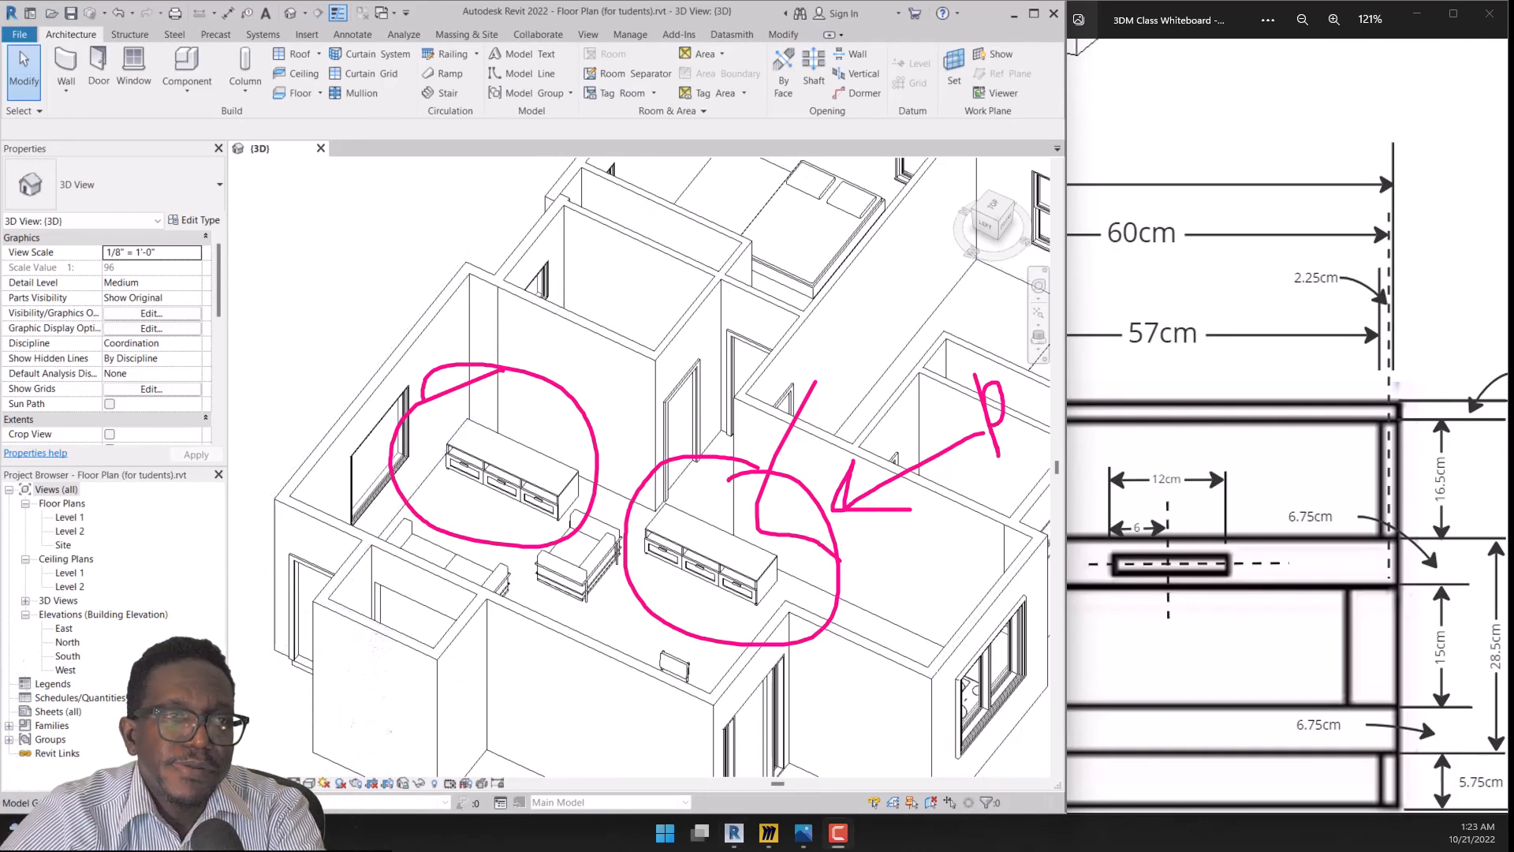
key("Escape")
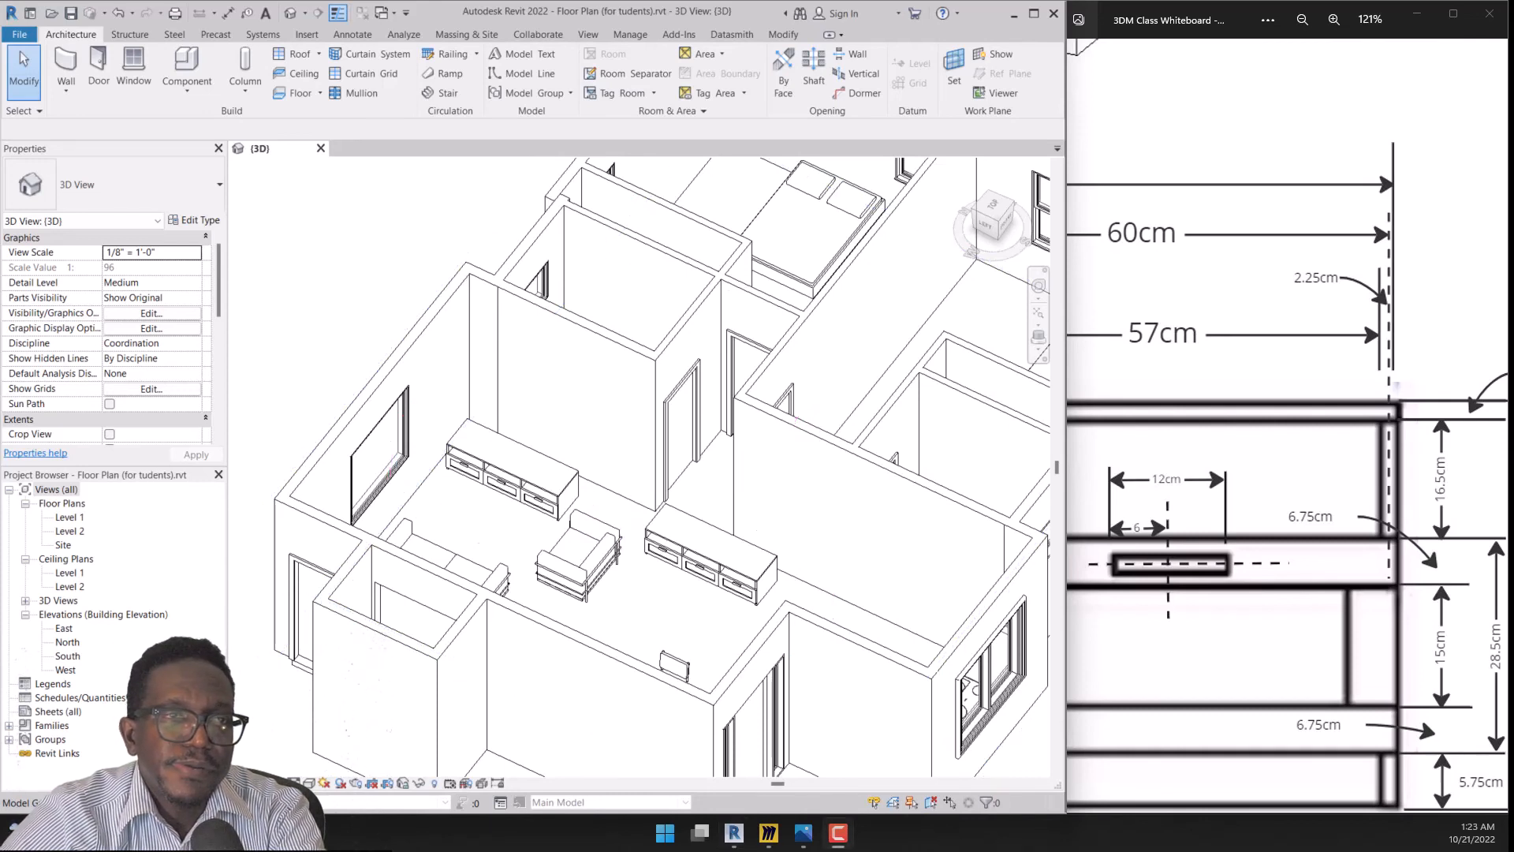
Set the shelf Height type parameter of the console beside the armchair to 10" and deselect the console
left_click(712, 552)
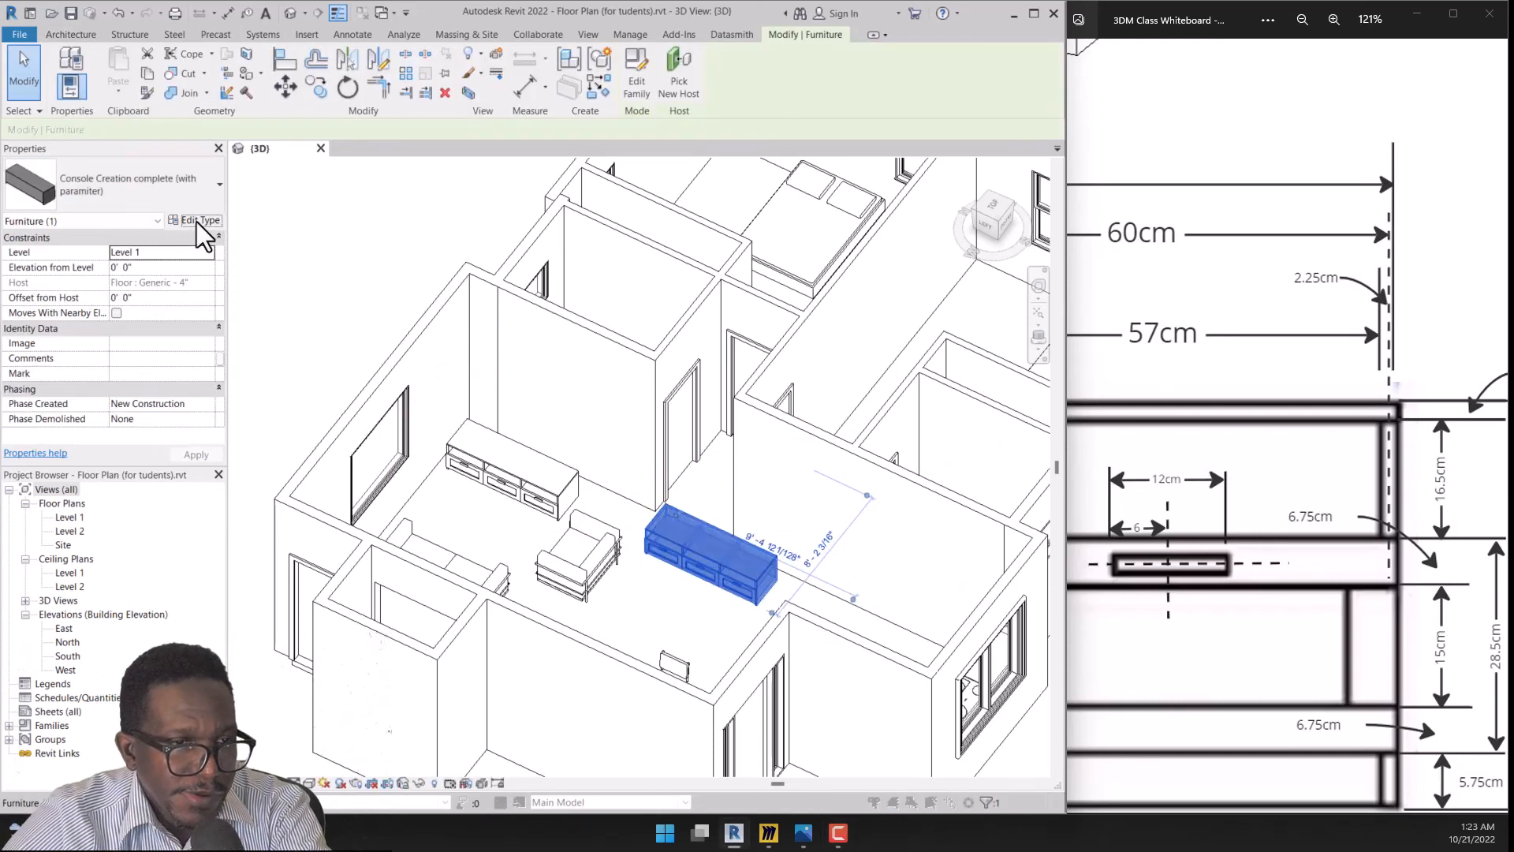
left_click(199, 221)
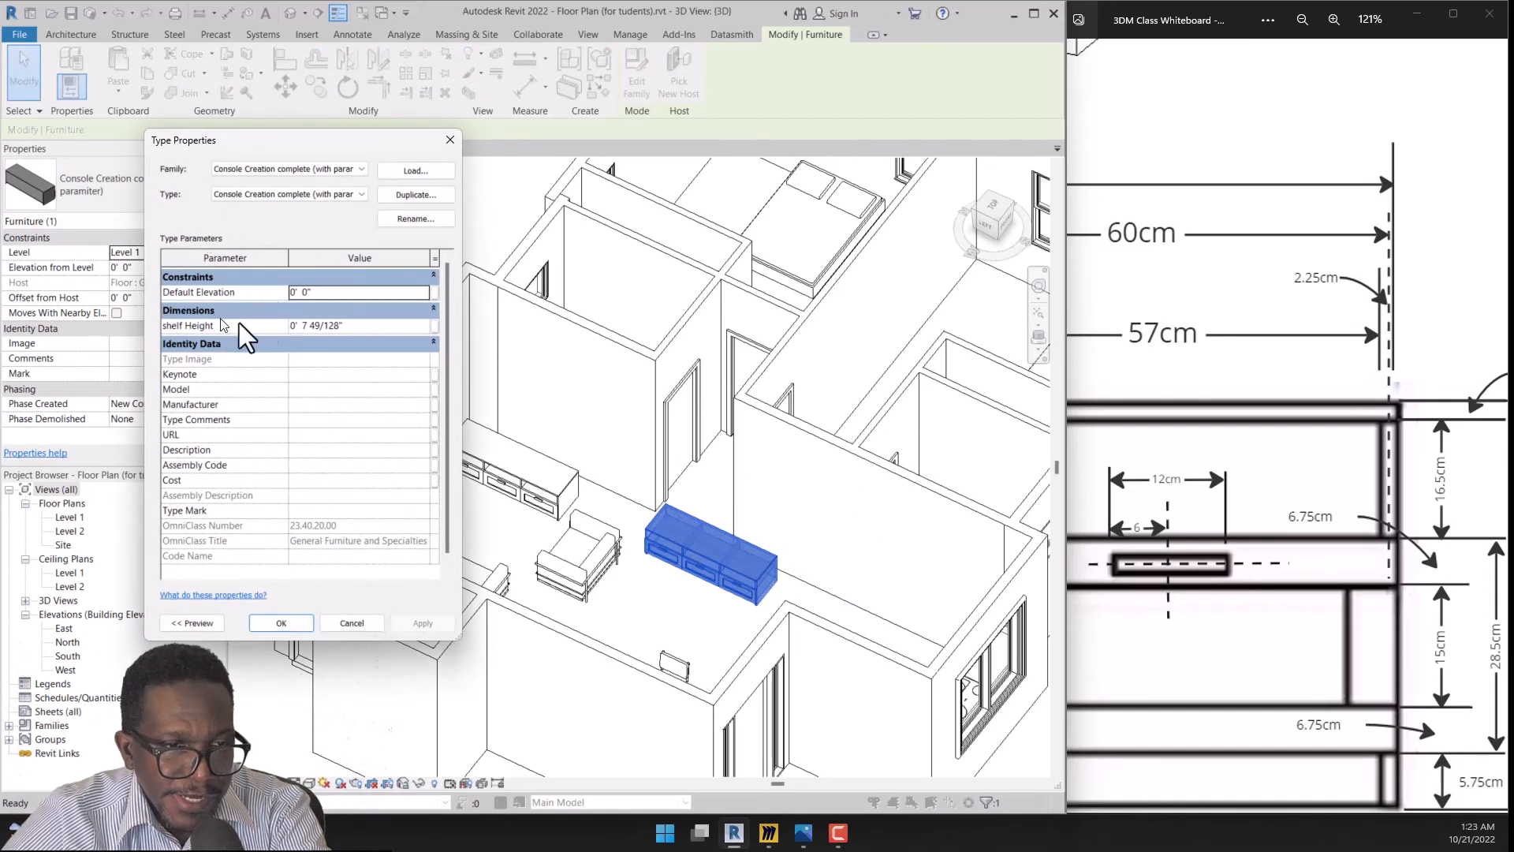
left_click(316, 316)
left_click(322, 313)
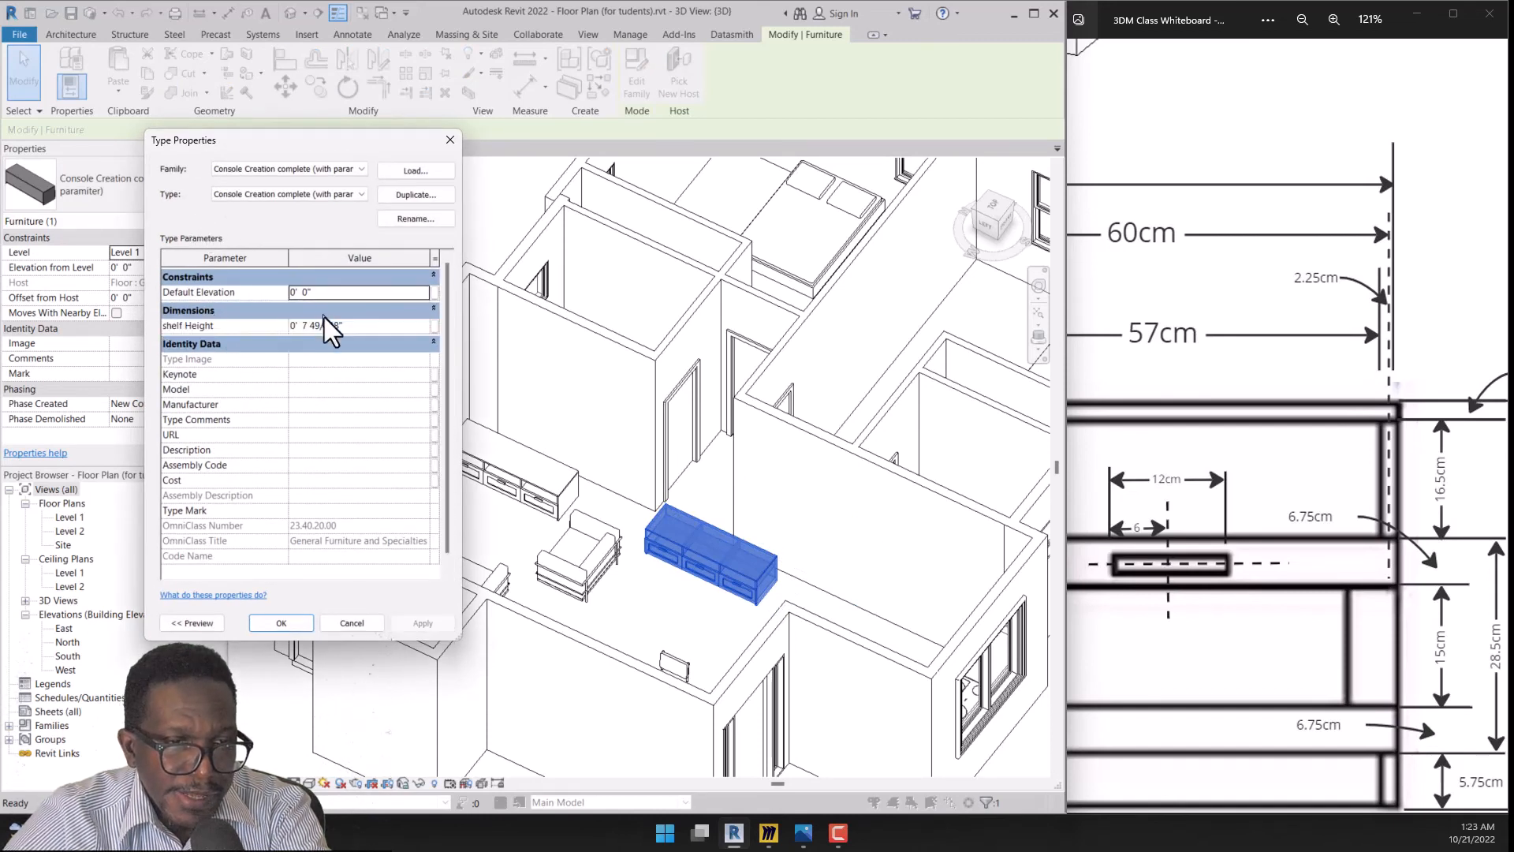
left_click_drag(351, 326, 236, 334)
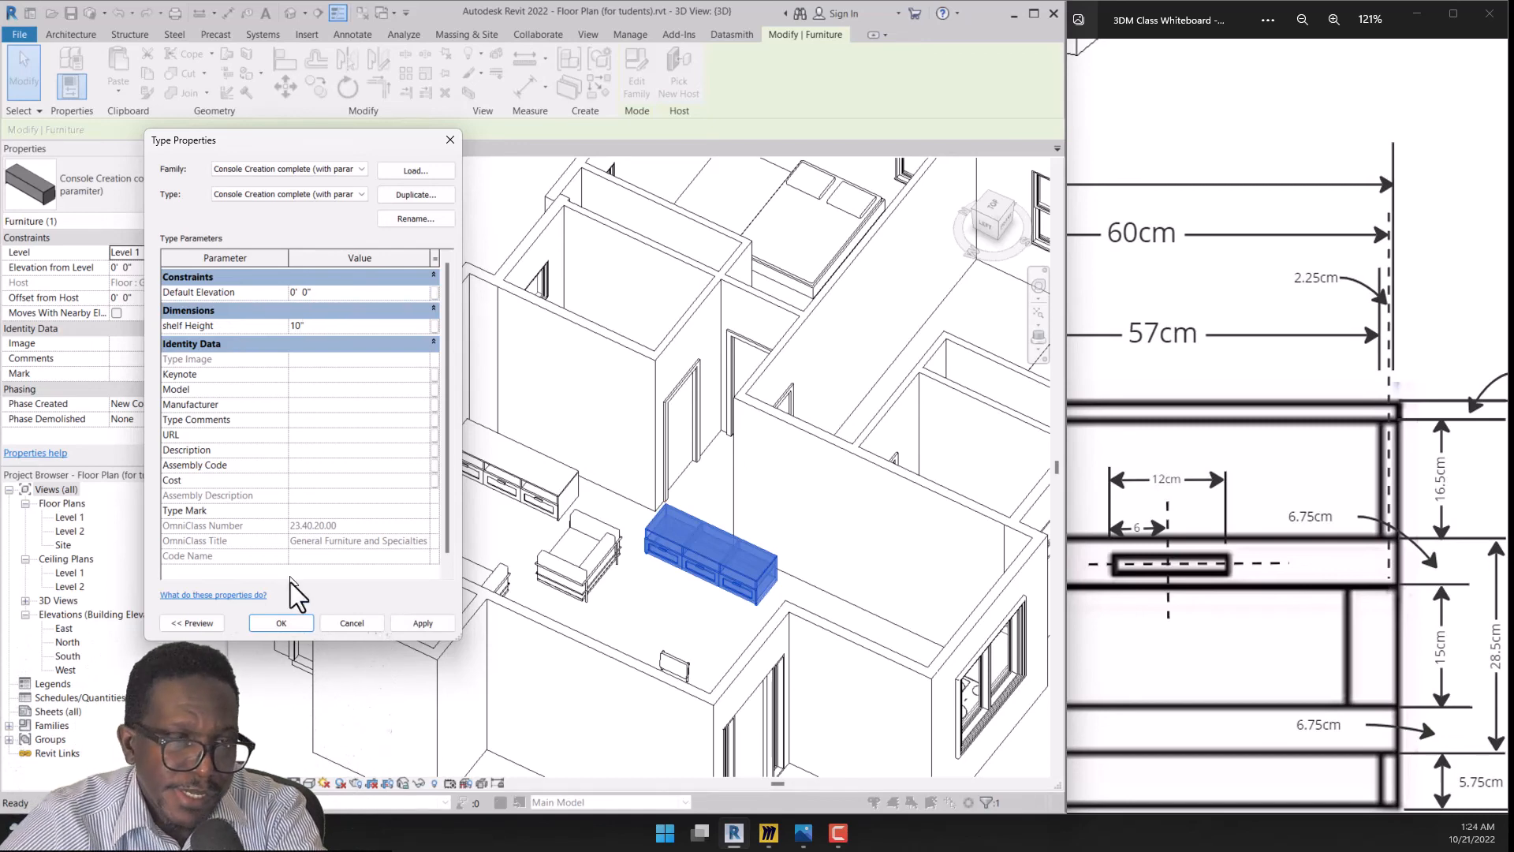
left_click(294, 626)
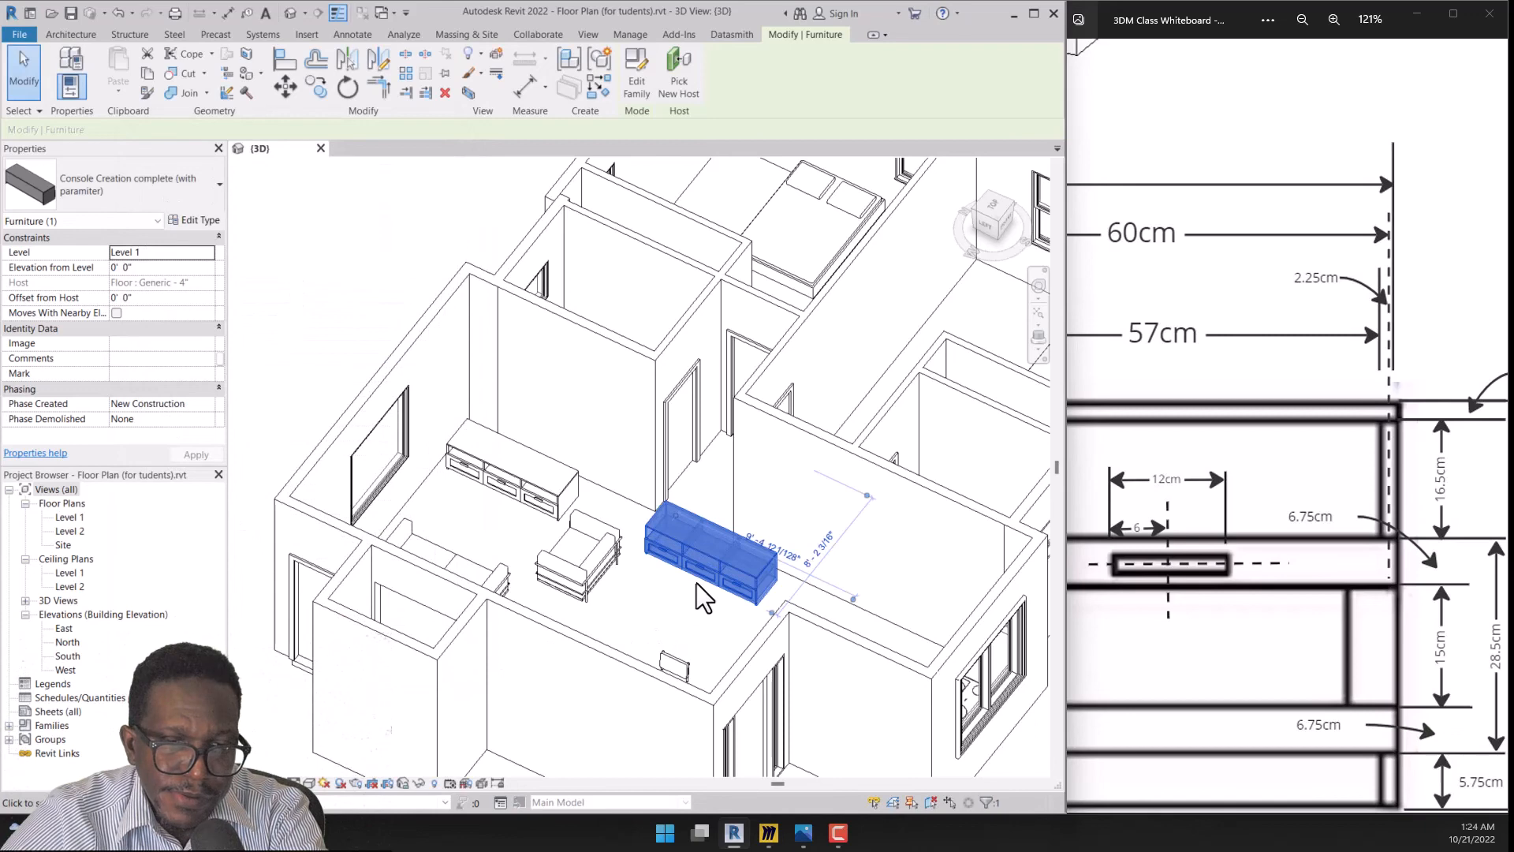
scroll(697, 584, "up", 5)
key("Escape")
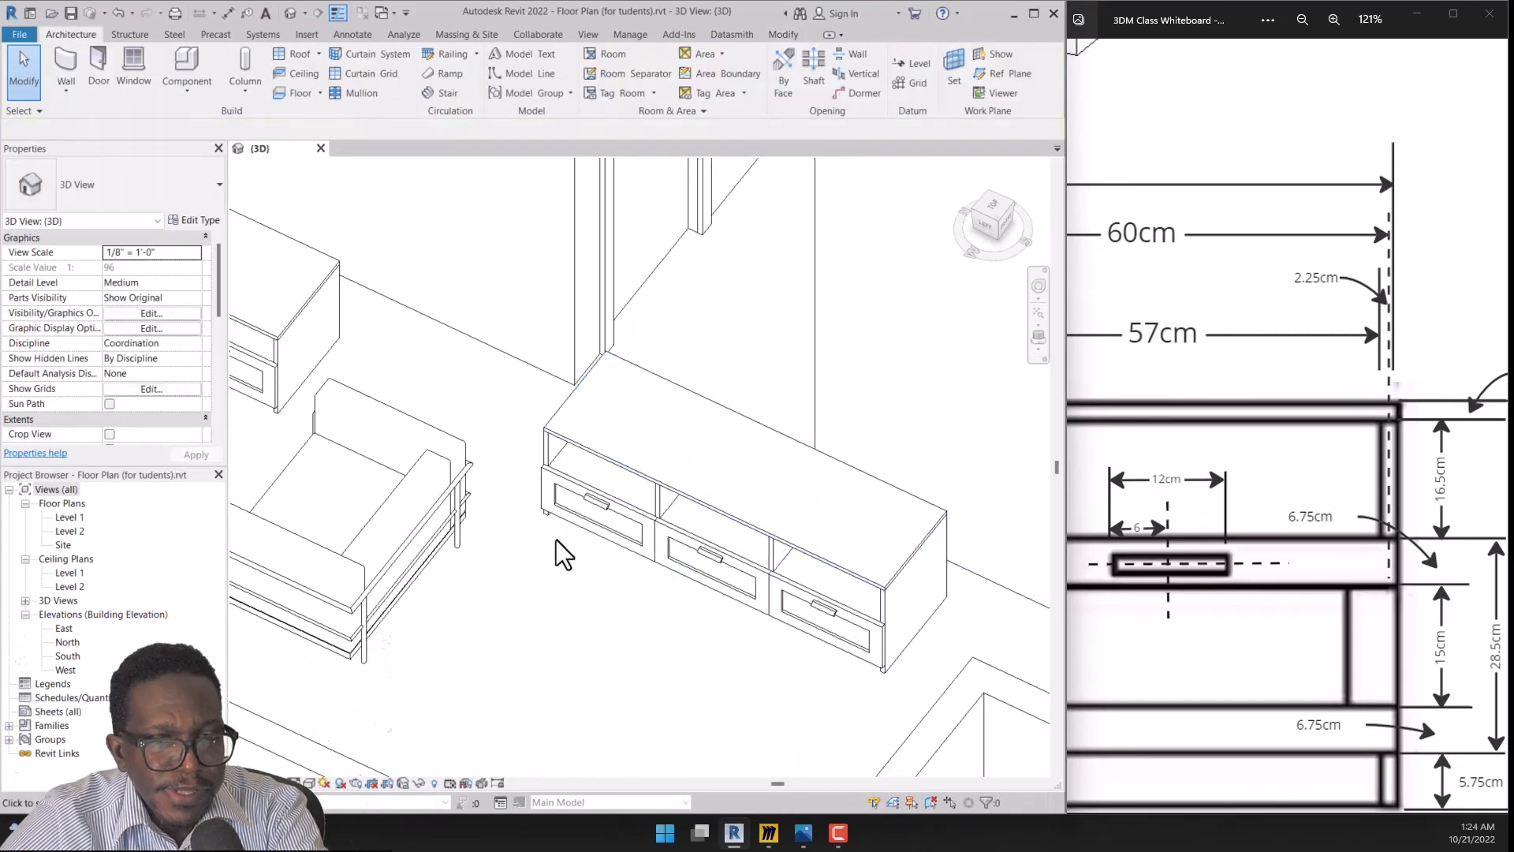
Copy the console with the 10" shelf height once onto the open floor directly in front of it and end the copy command
left_click(677, 489)
scroll(685, 483, "down", 3)
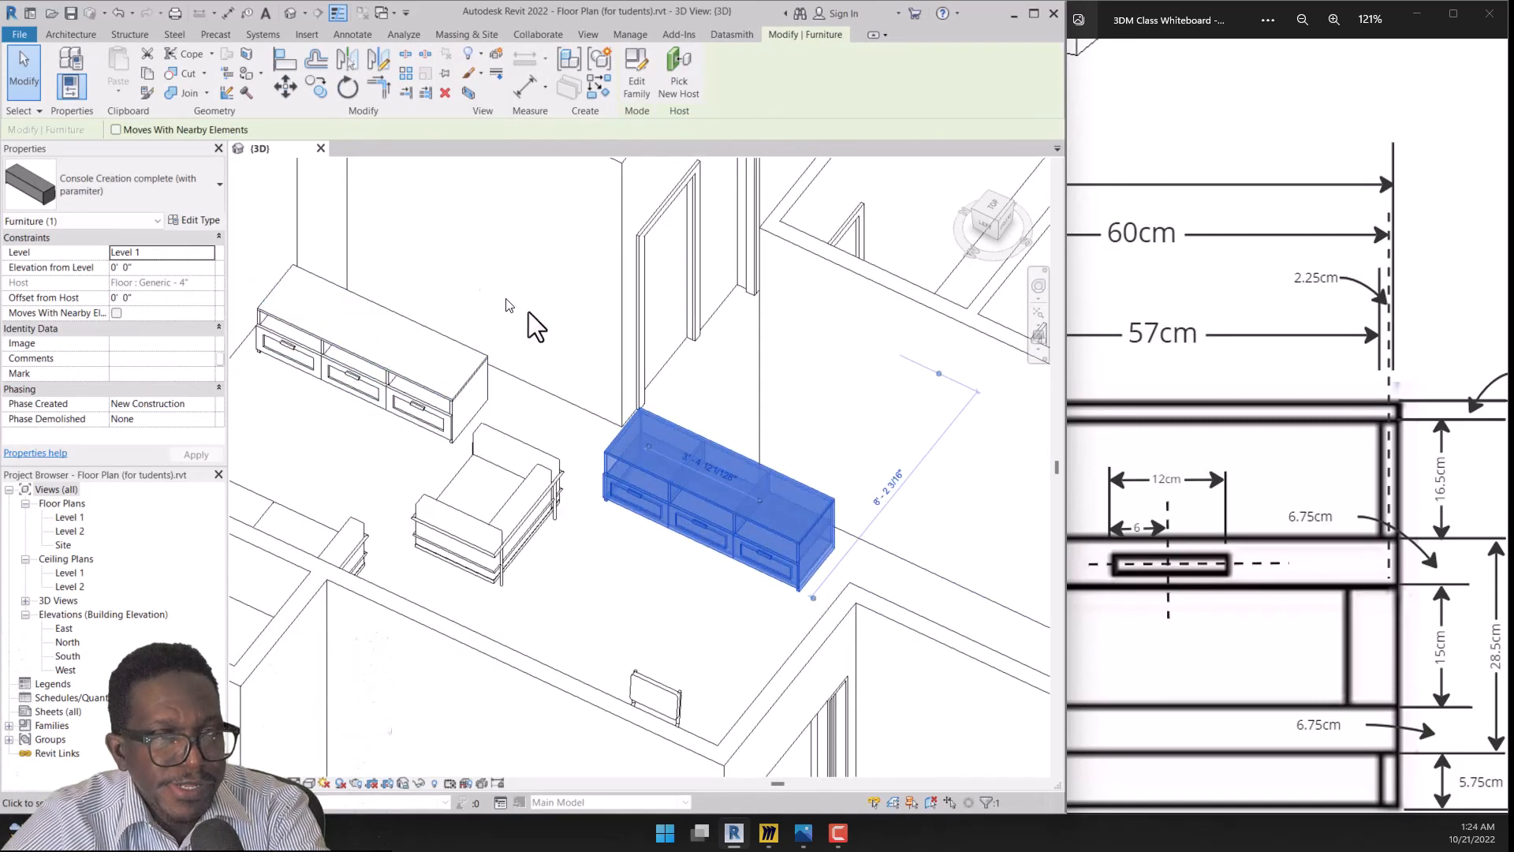
scroll(770, 456, "down", 5)
middle_click_drag(856, 485, 887, 564)
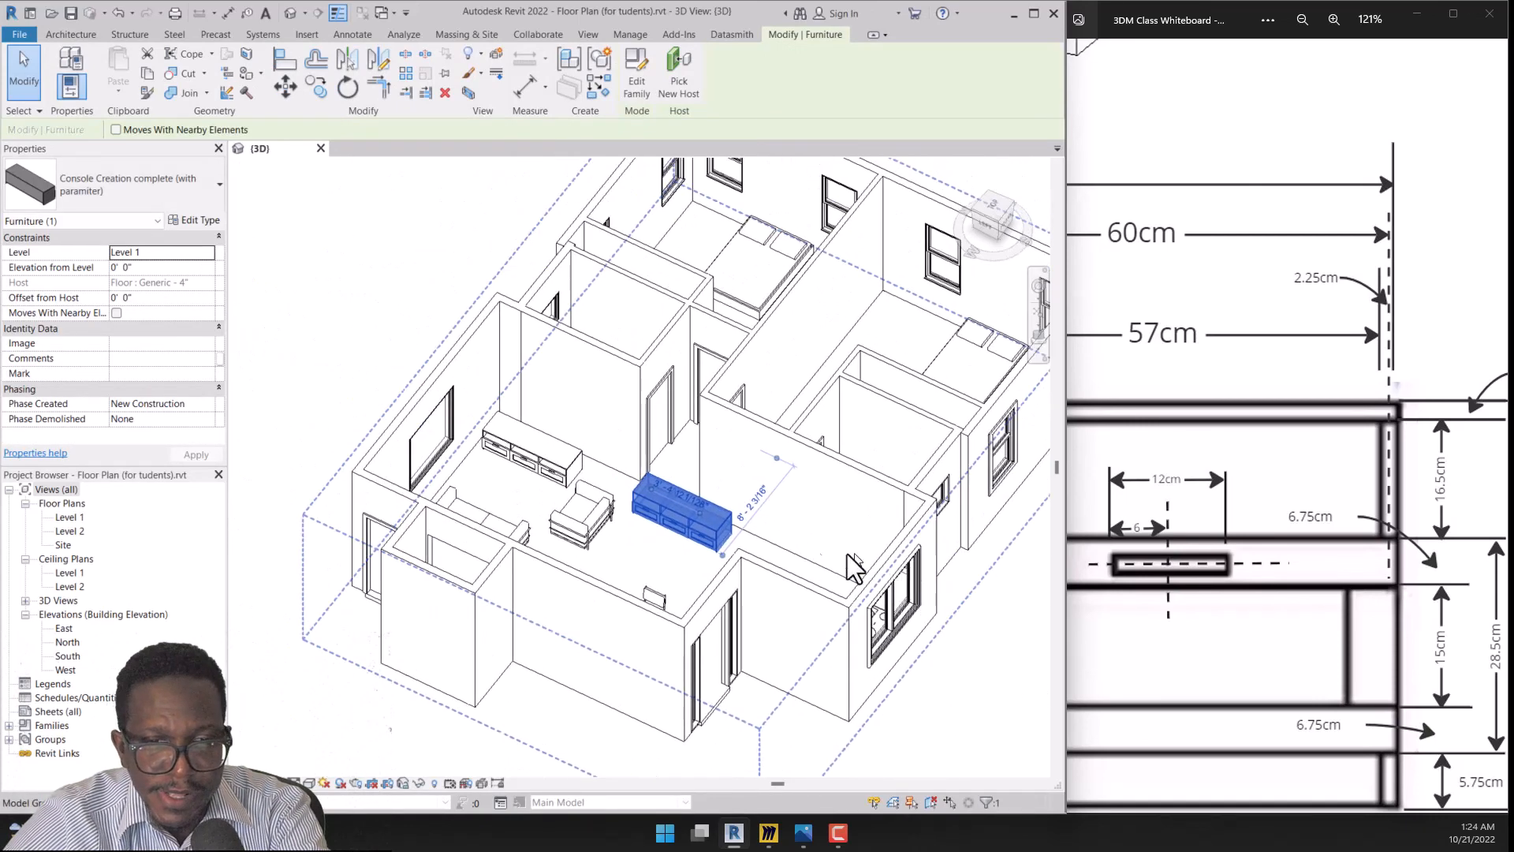
scroll(650, 547, "up", 3)
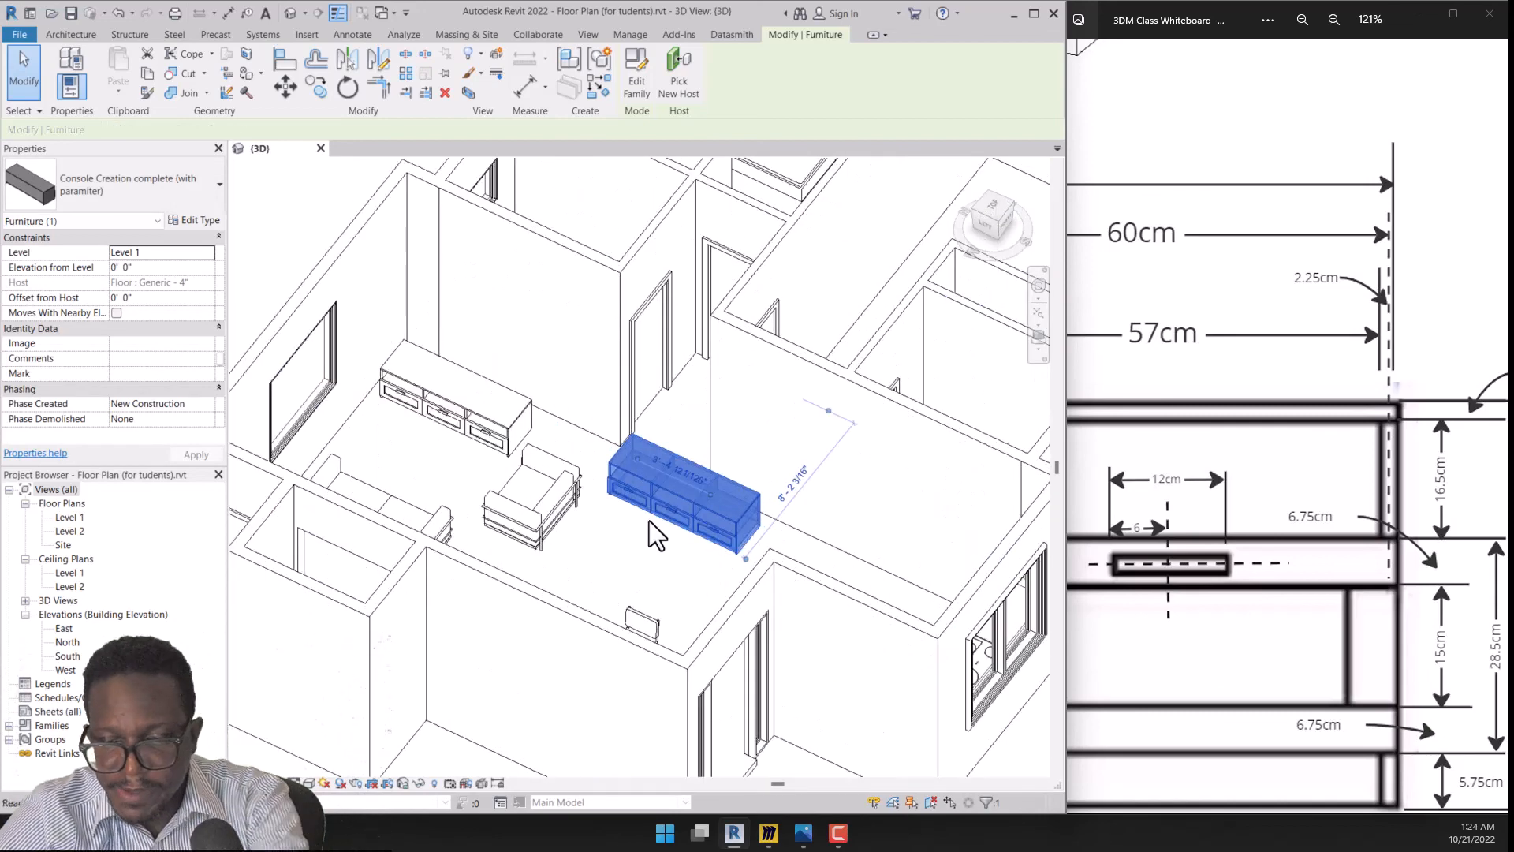
key("c")
key("o")
left_click(676, 541)
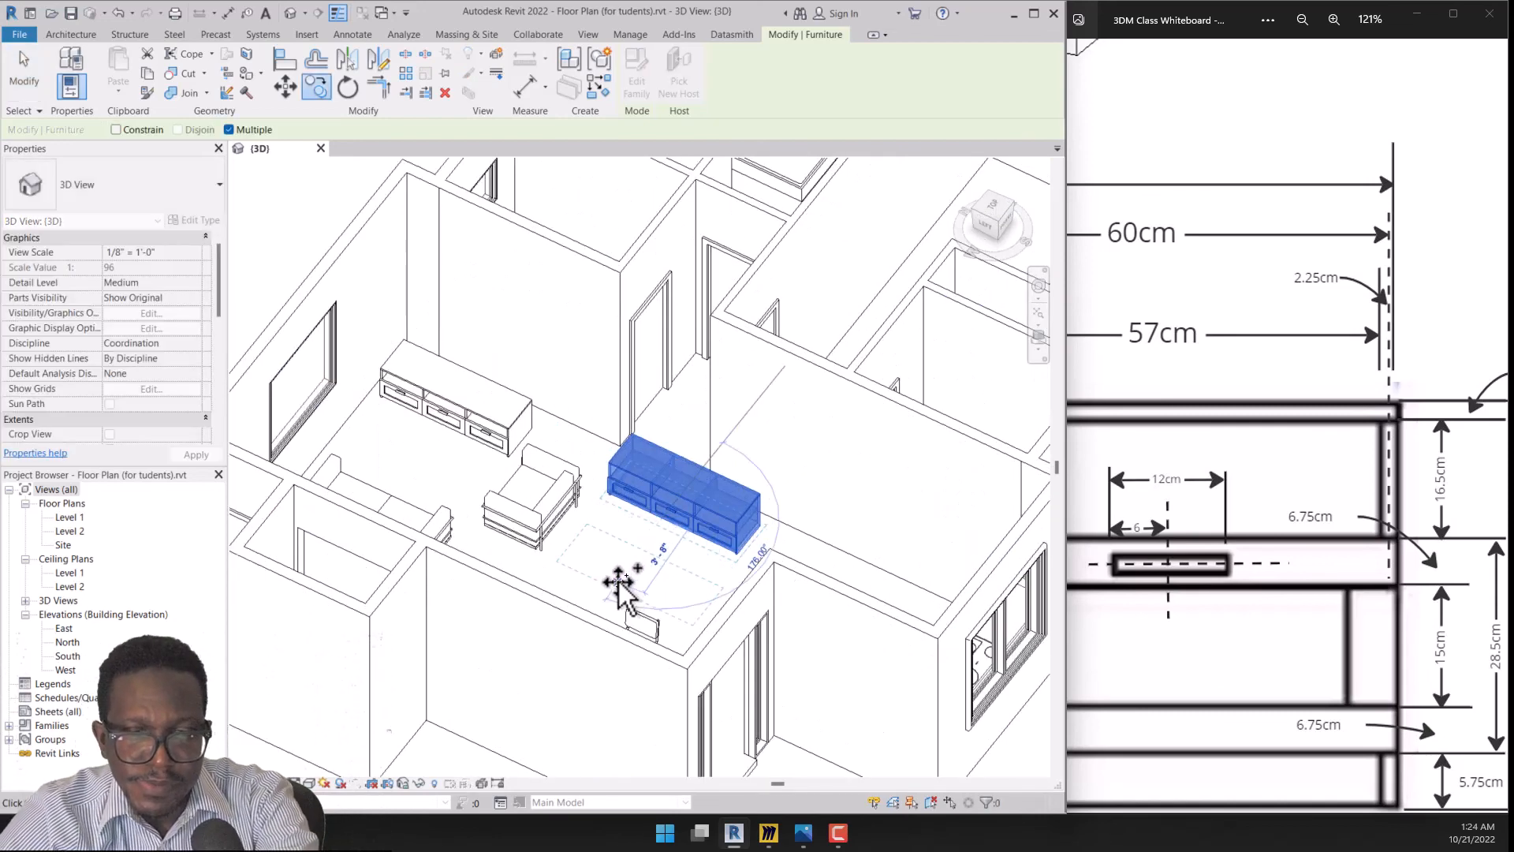
left_click(623, 574)
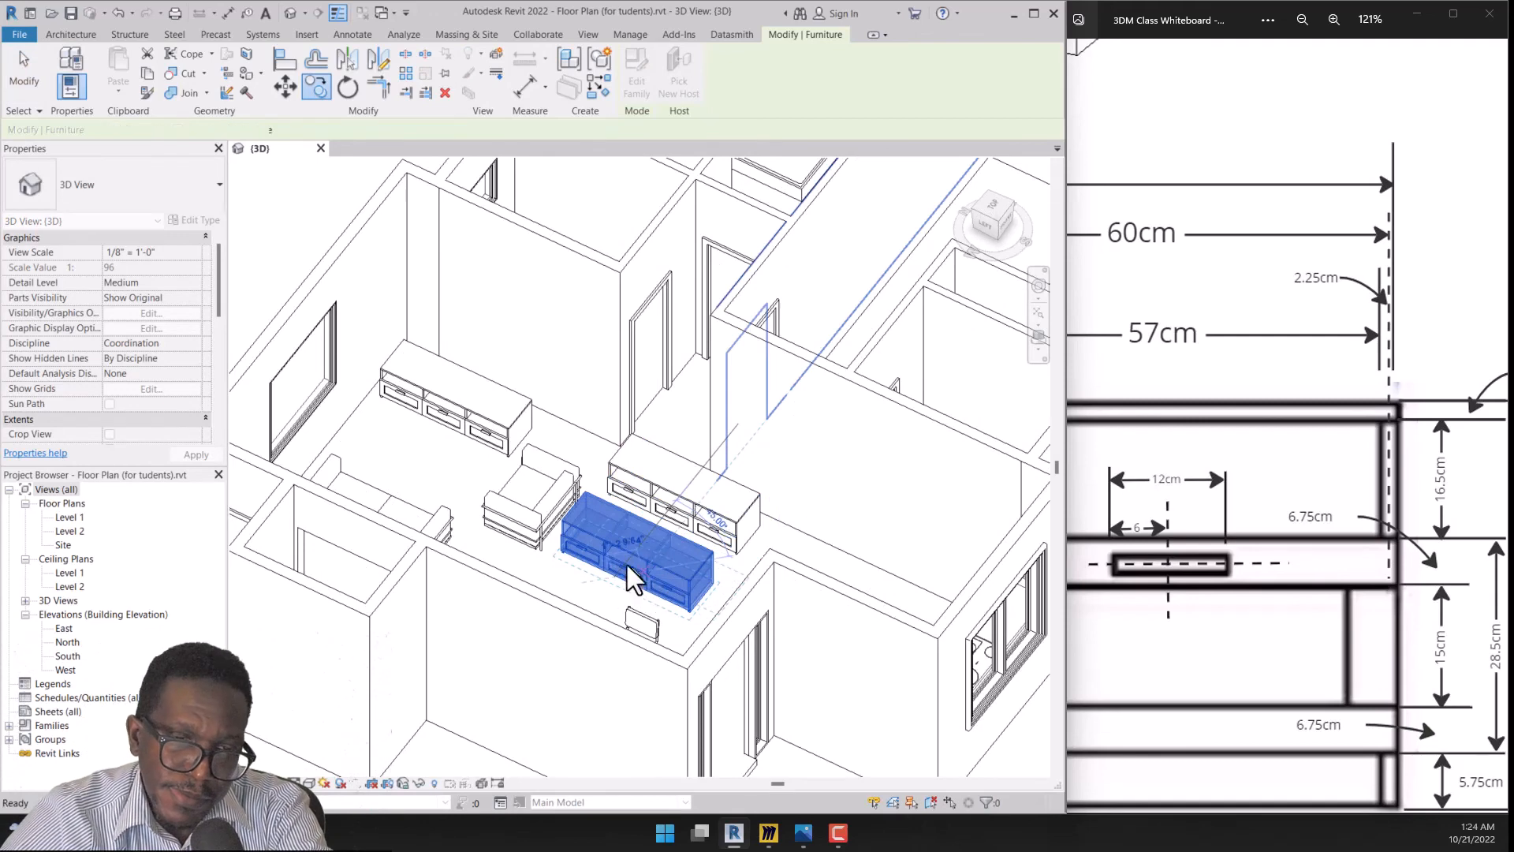
key("Escape")
key("Escape")
Duplicate the copied console's family type under the name Console Creation complete (with paramiter) 2 and apply it to that copy
left_click(588, 538)
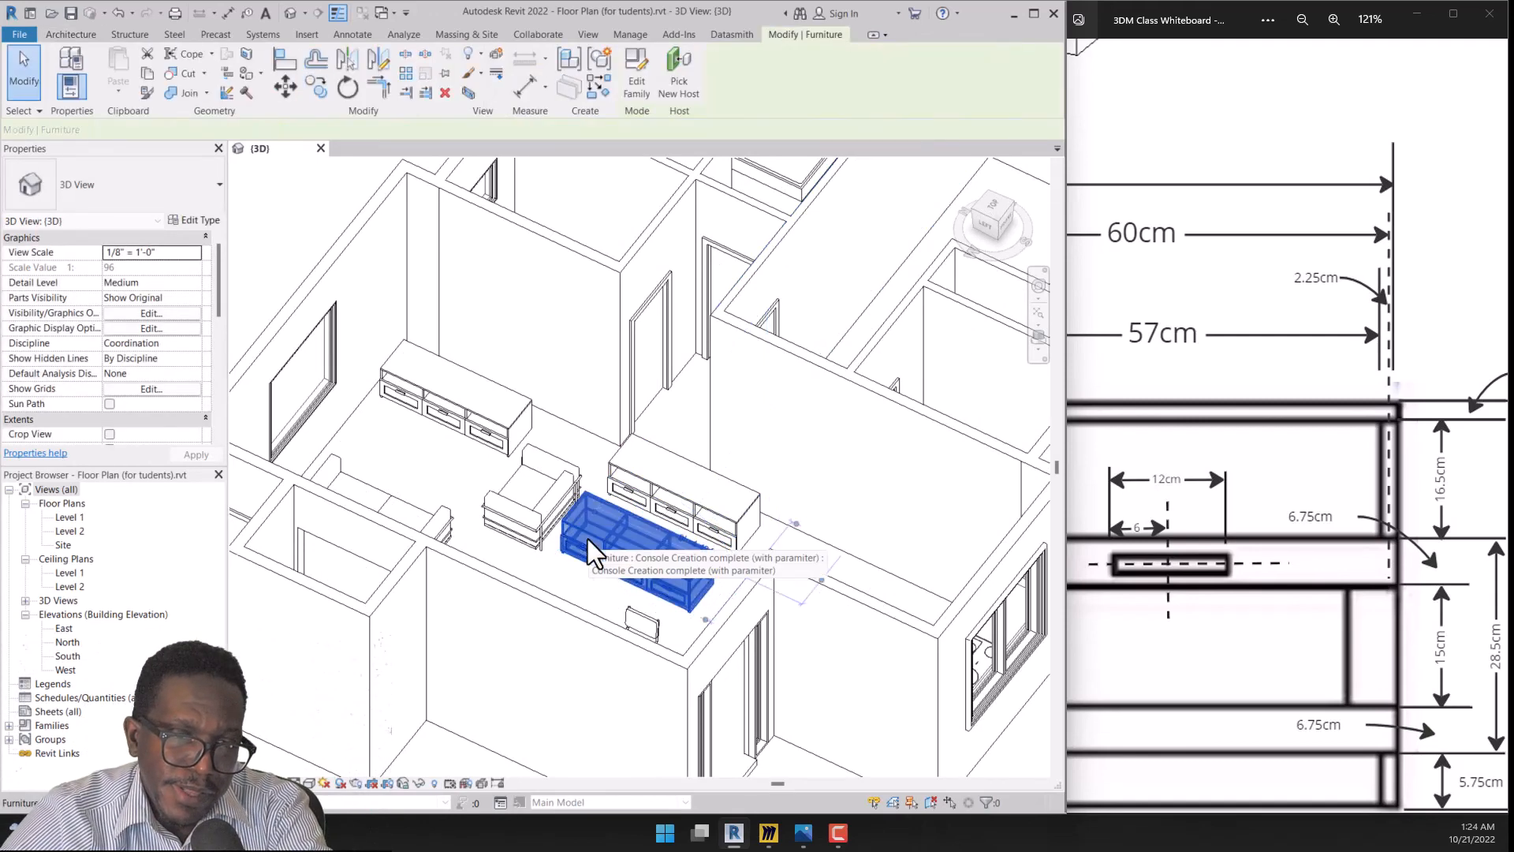
left_click(195, 221)
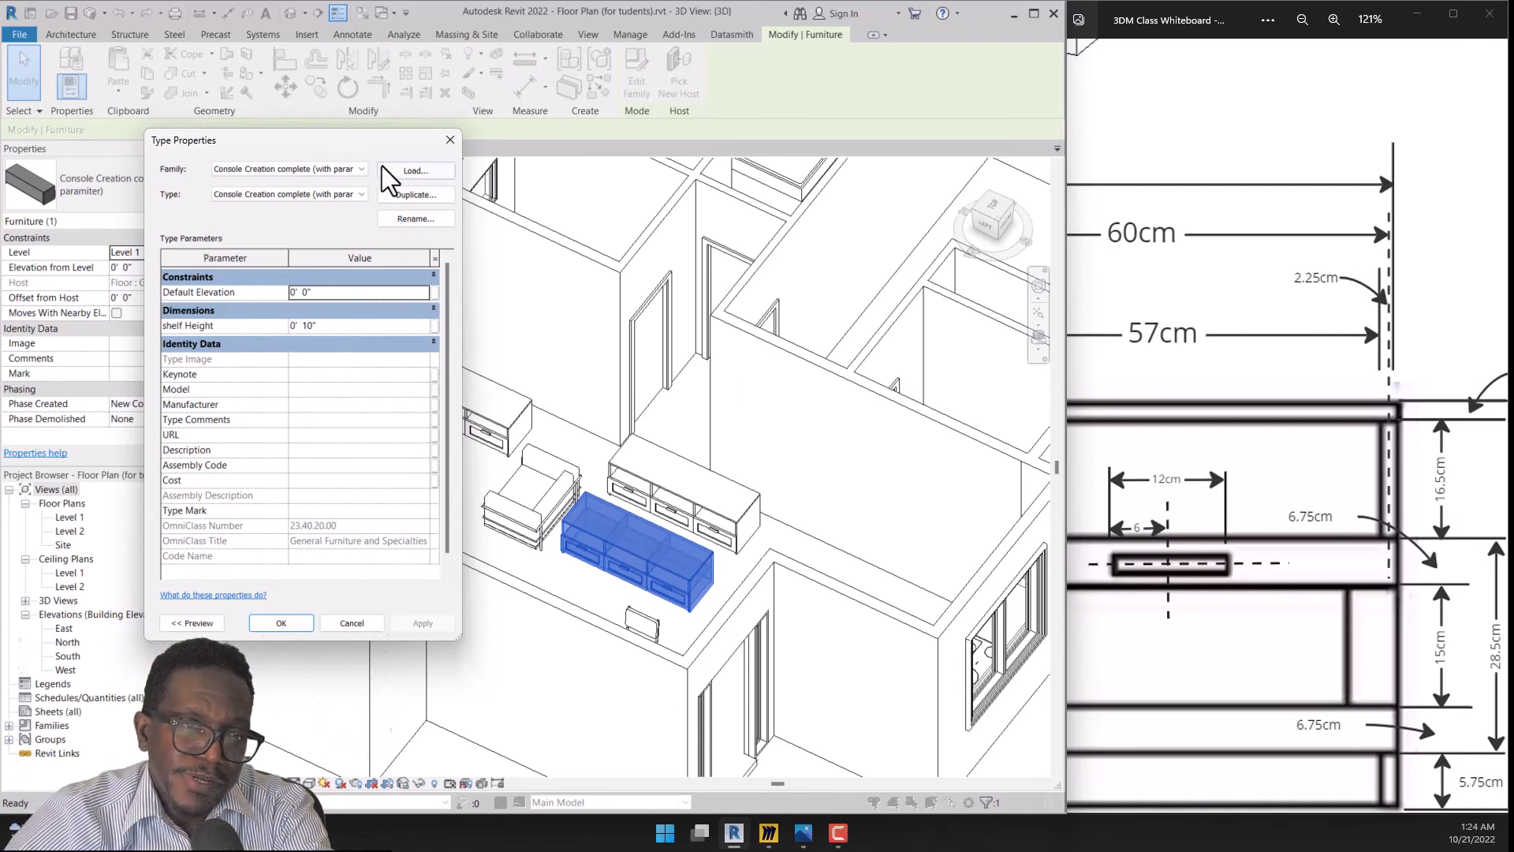
left_click(419, 197)
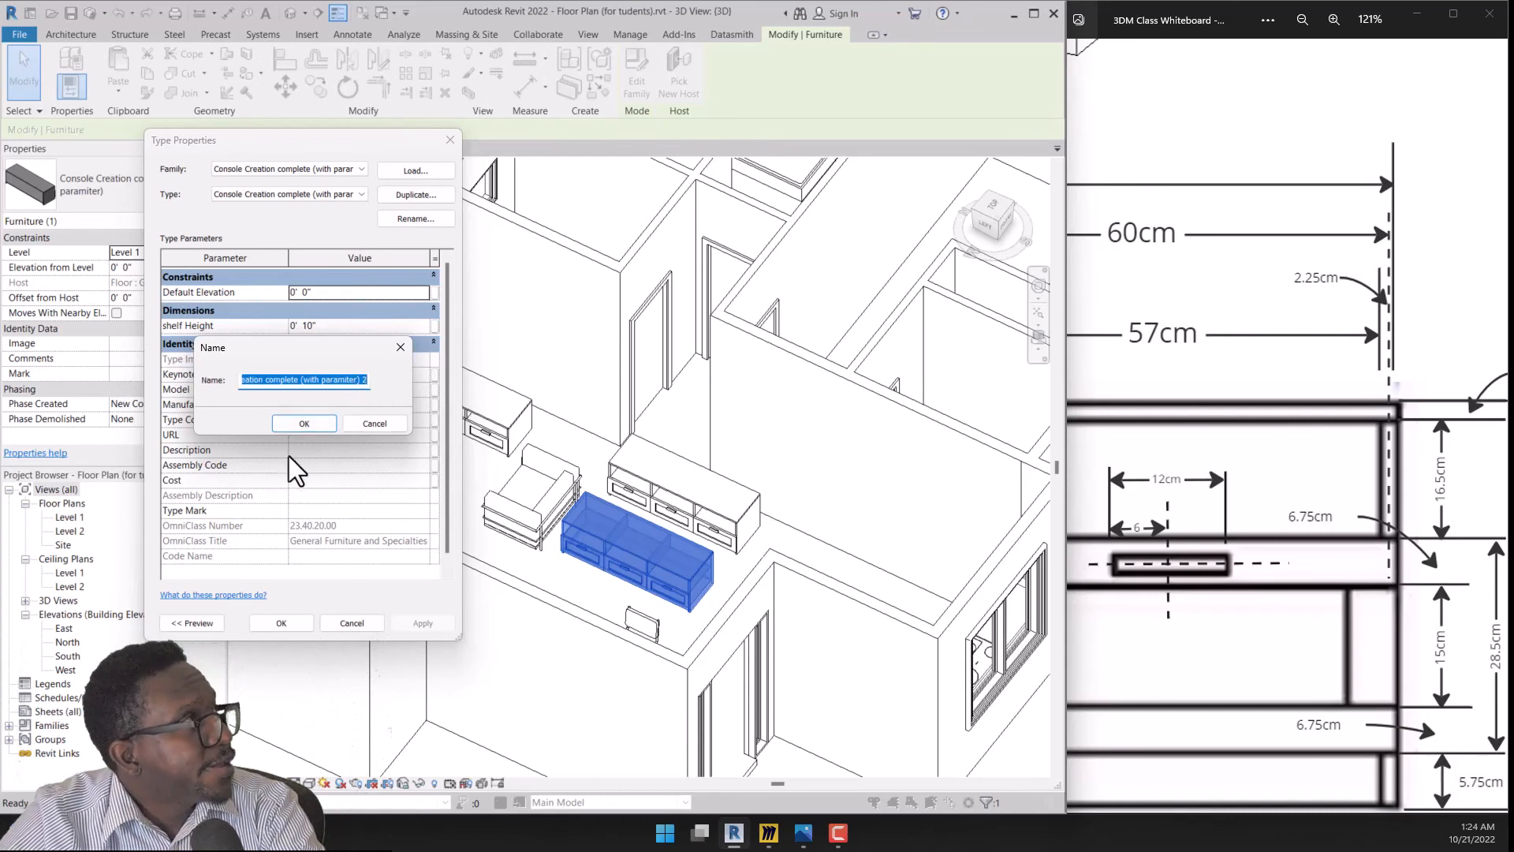
left_click(302, 429)
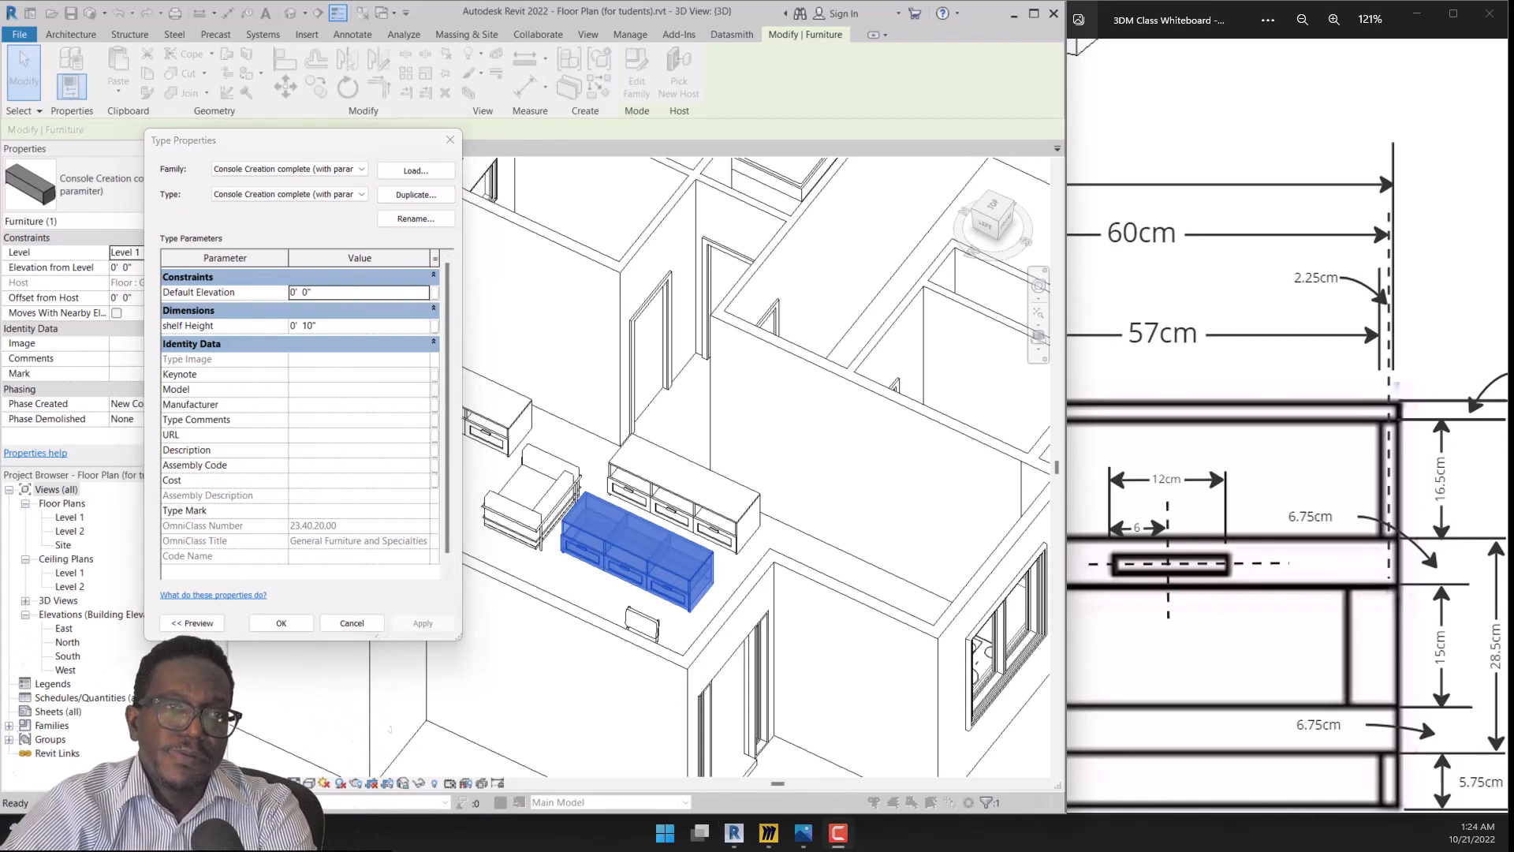
left_click(260, 623)
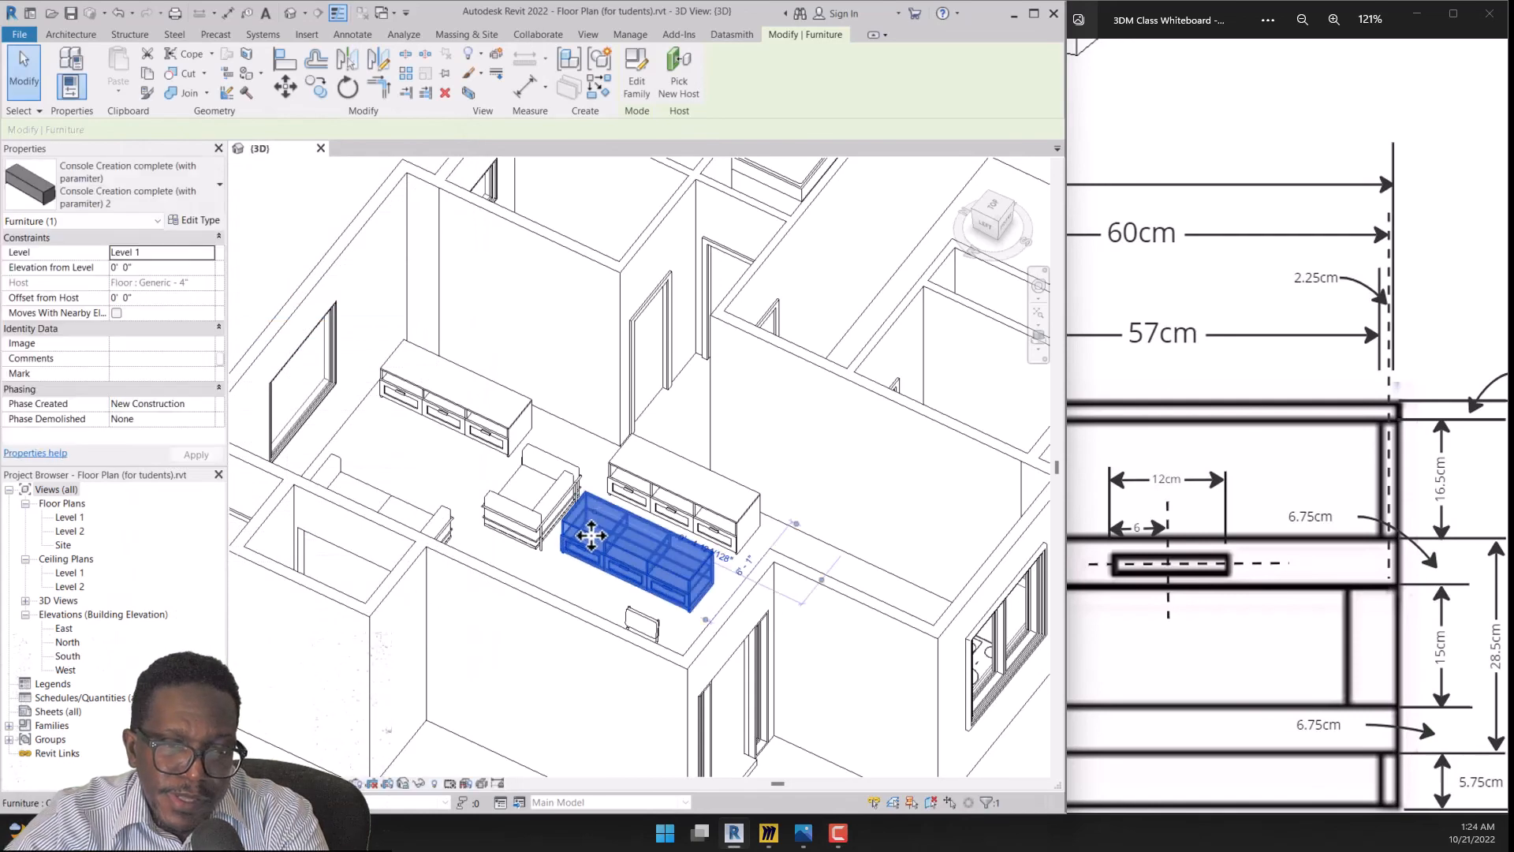
Set the shelf Height of the copied console's duplicated type to 1.5 feet and deselect the console
left_click(197, 223)
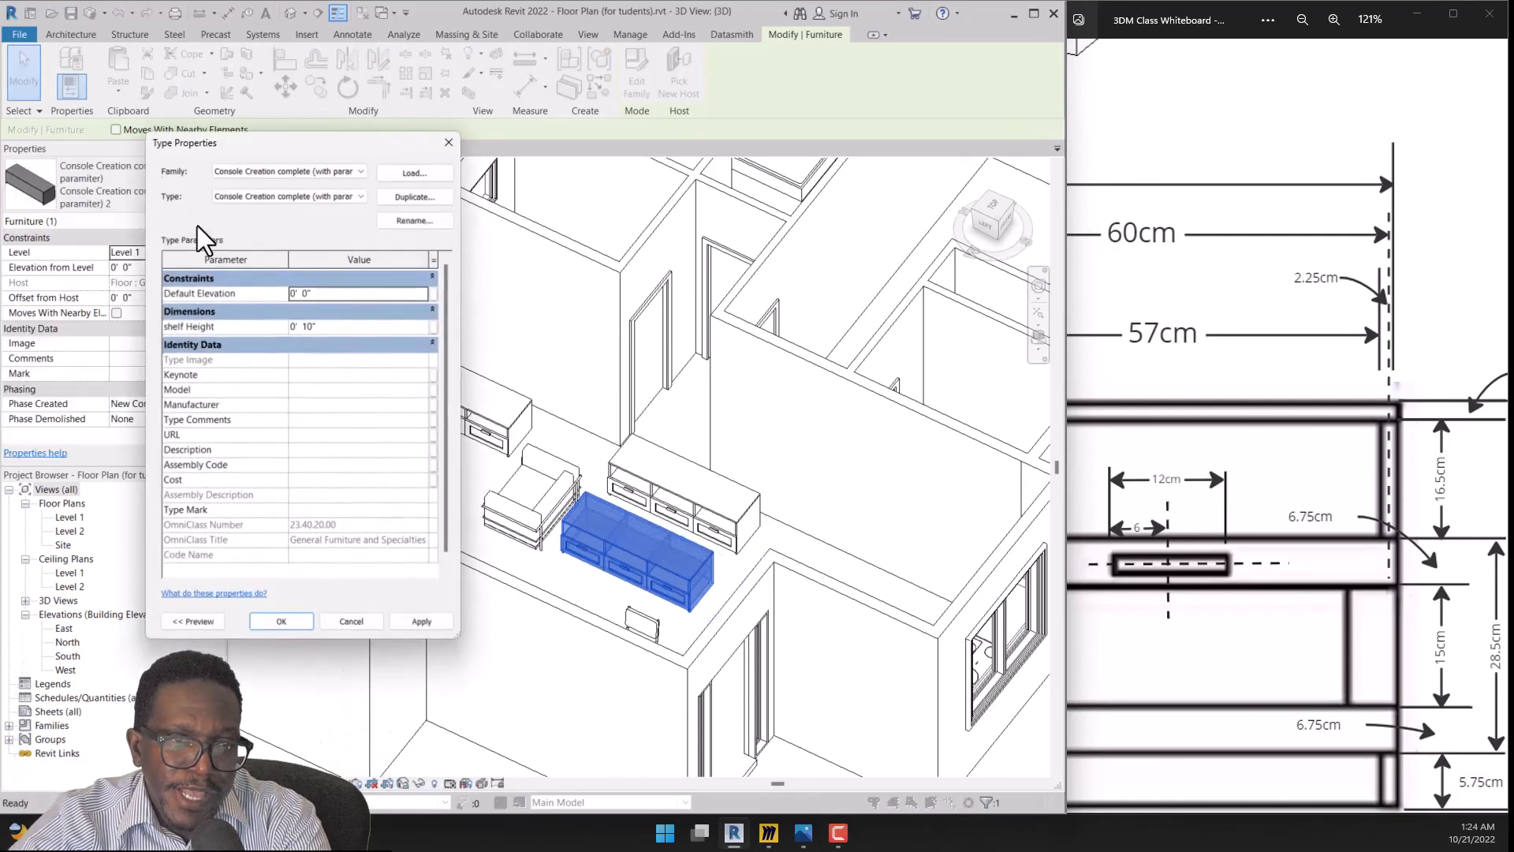
left_click(361, 323)
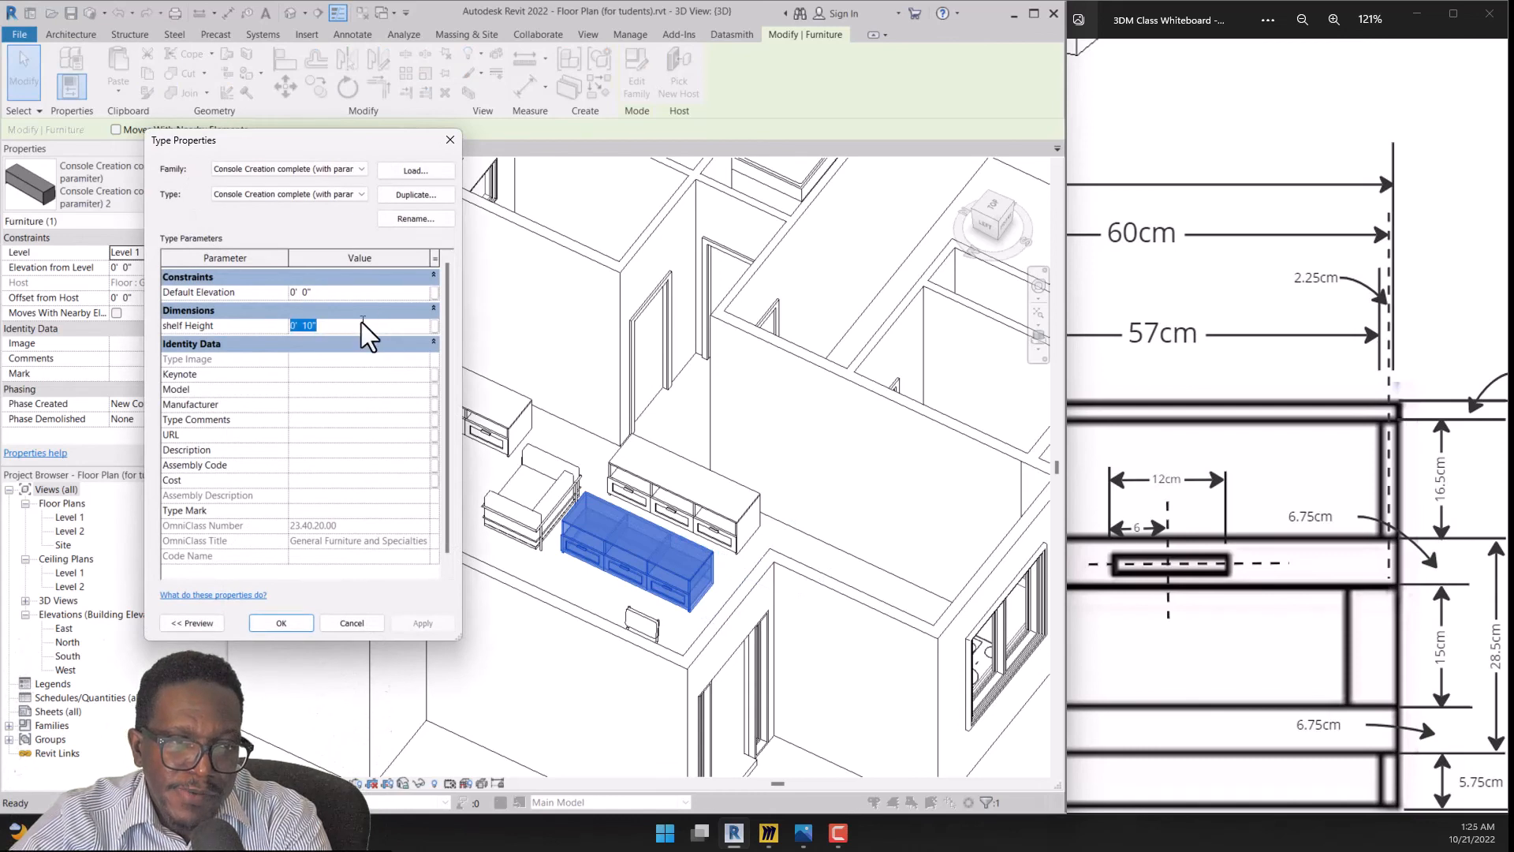
type("1.")
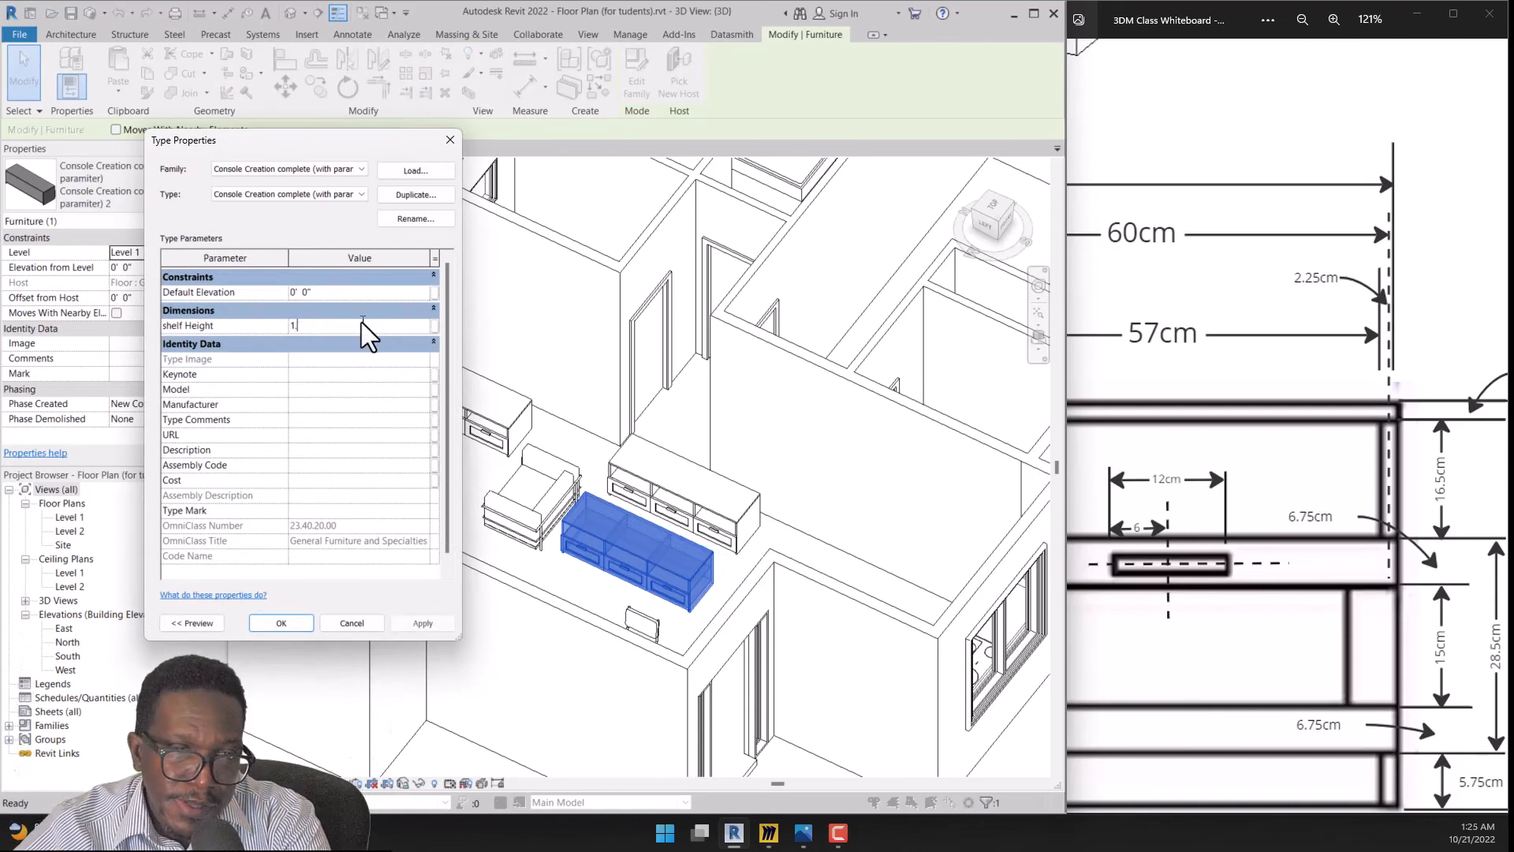
type("5")
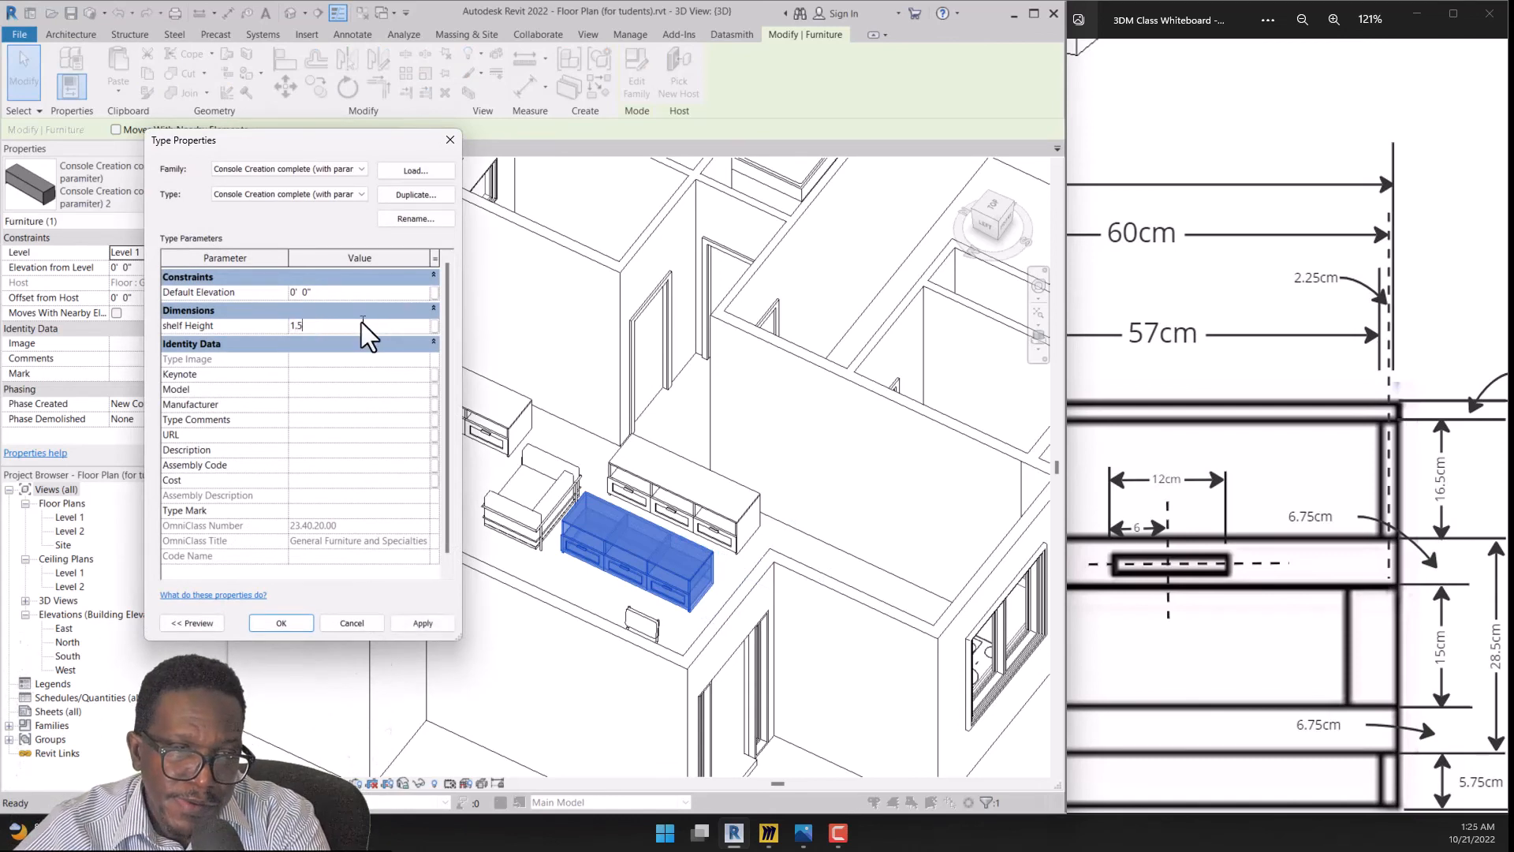
left_click(291, 620)
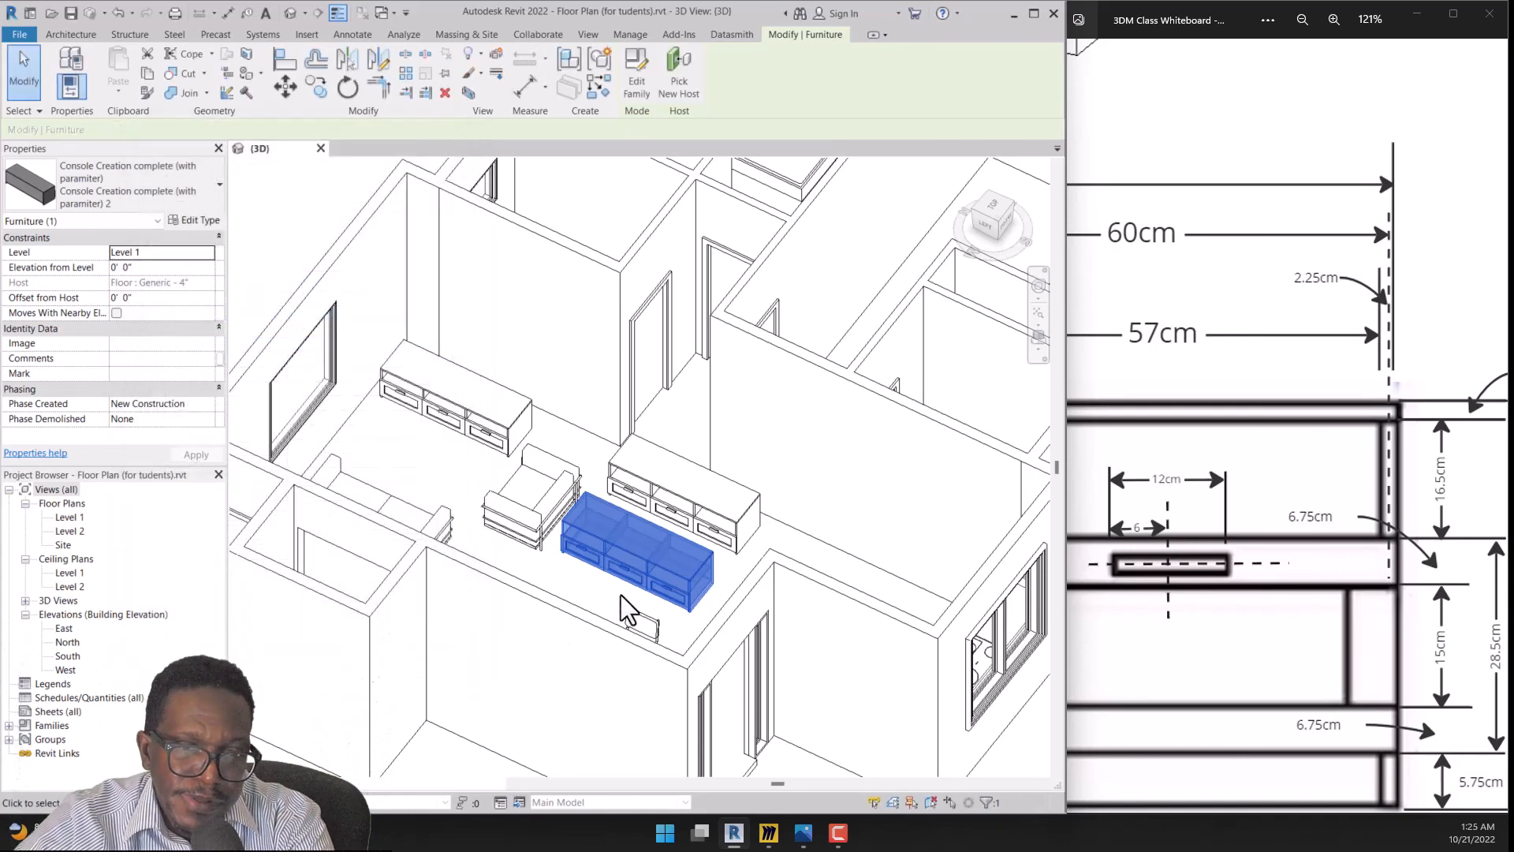
key("Escape")
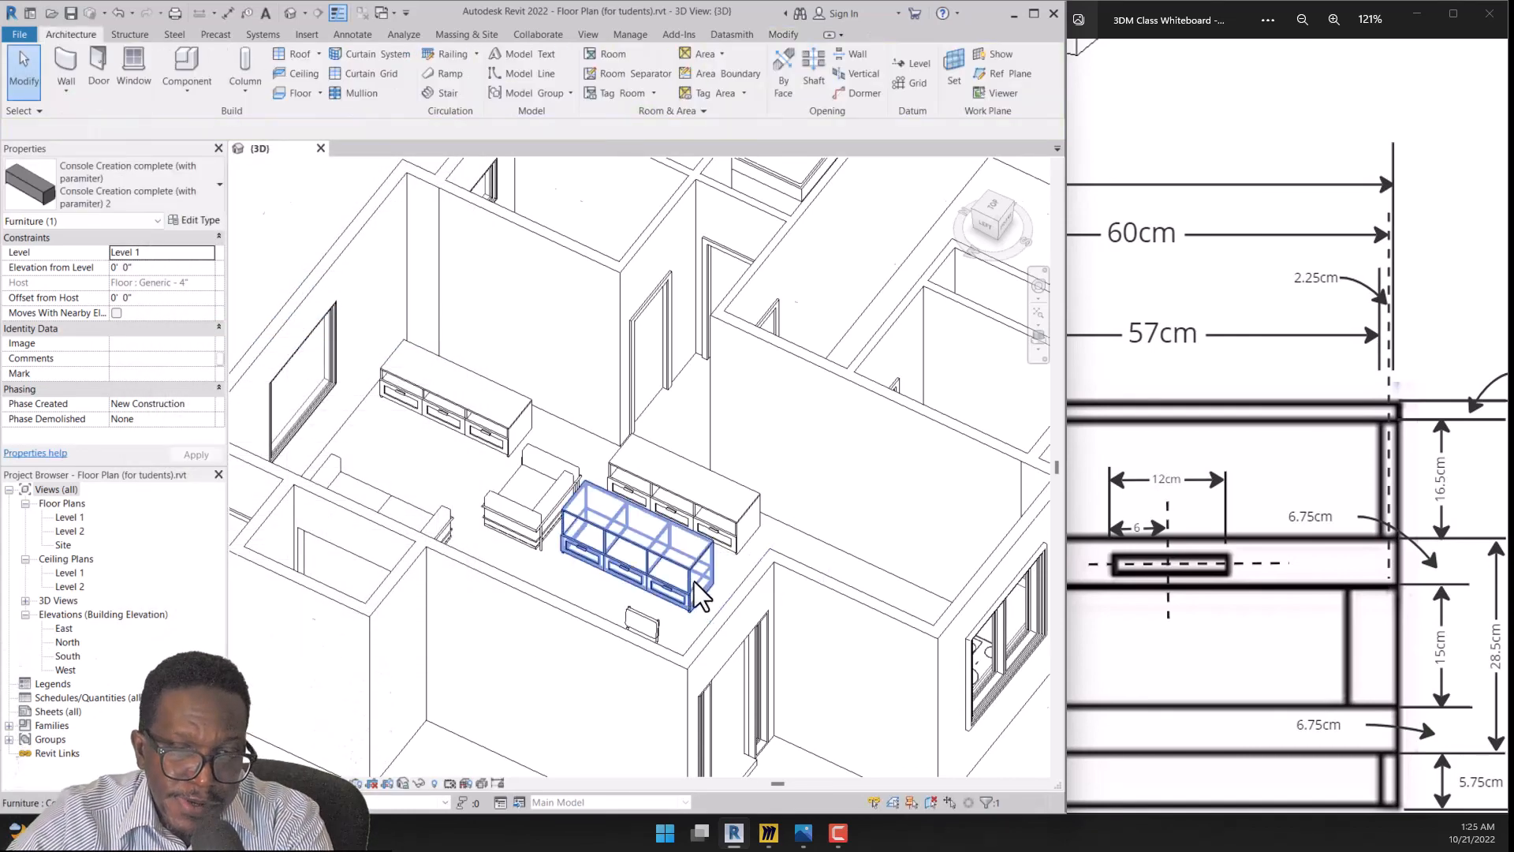
Examine the copied console's shelves and drawers up close and compare its shelf height with the neighbouring consoles
scroll(694, 584, "up", 3)
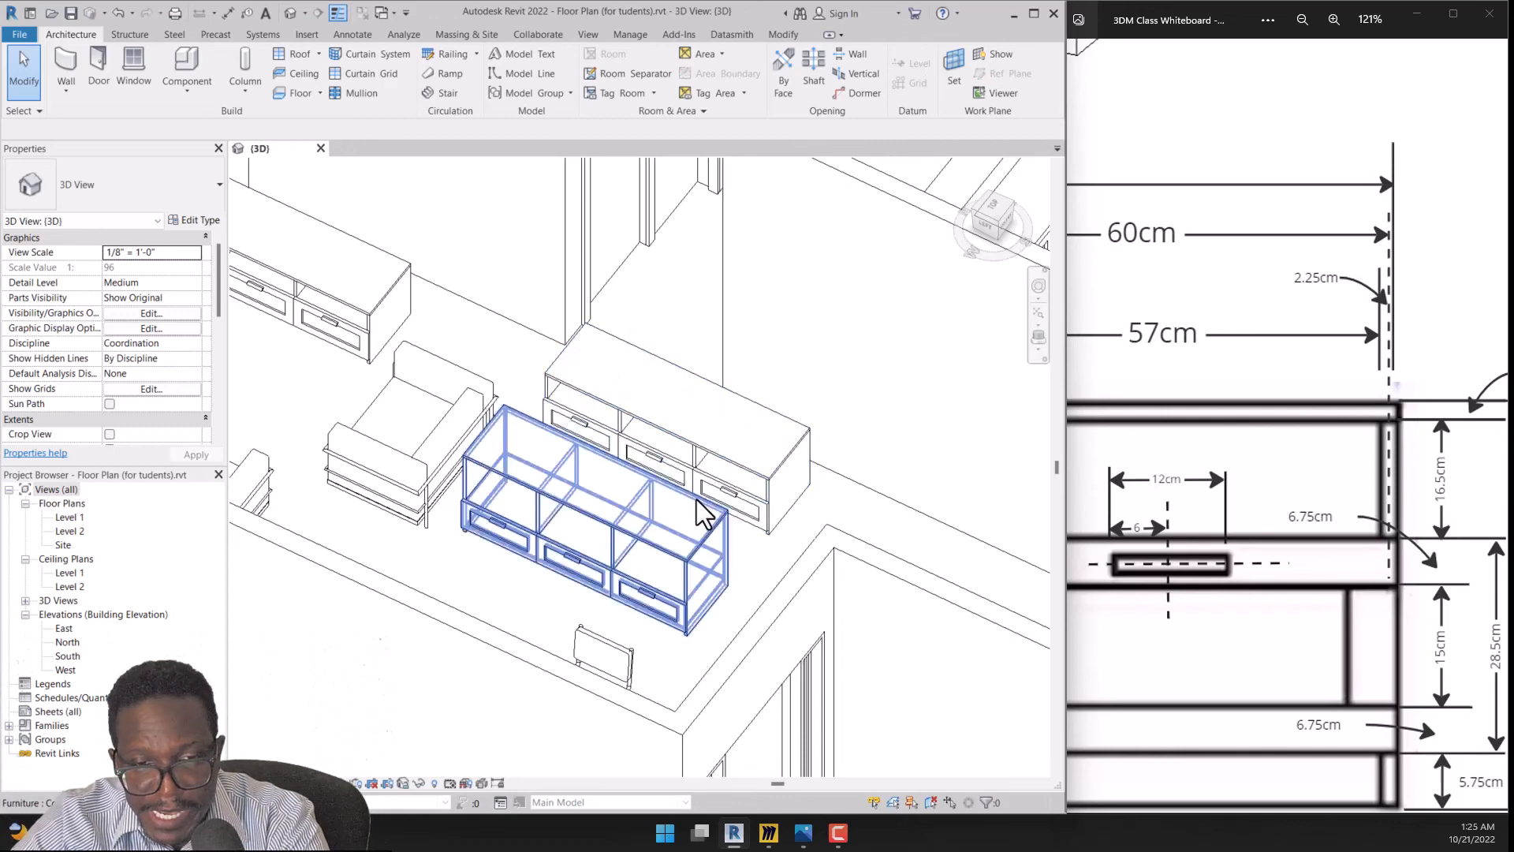
middle_click_drag(705, 514, 763, 523)
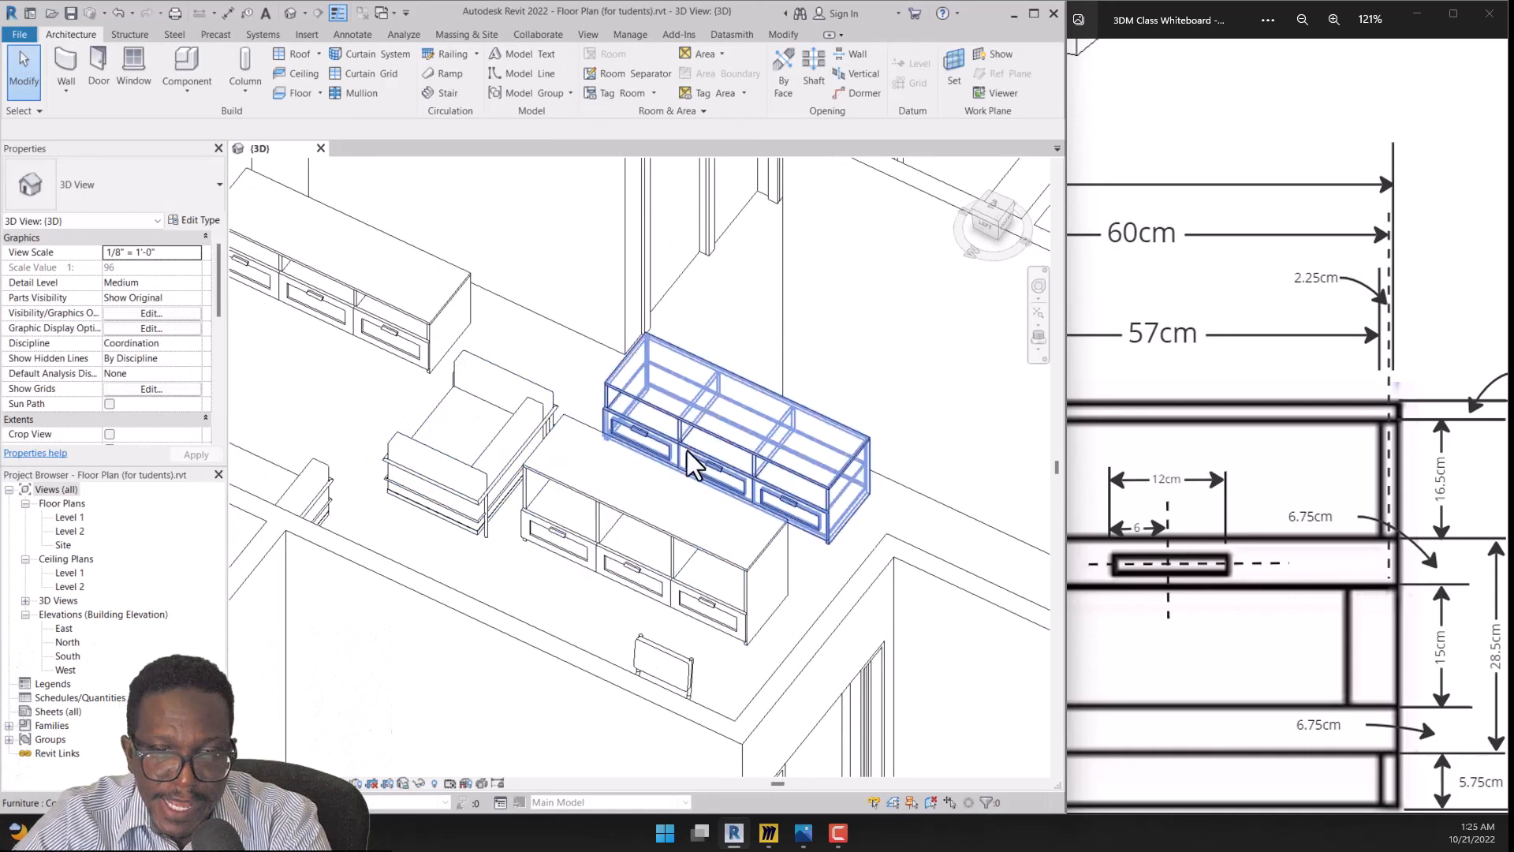
middle_click_drag(581, 456, 727, 531)
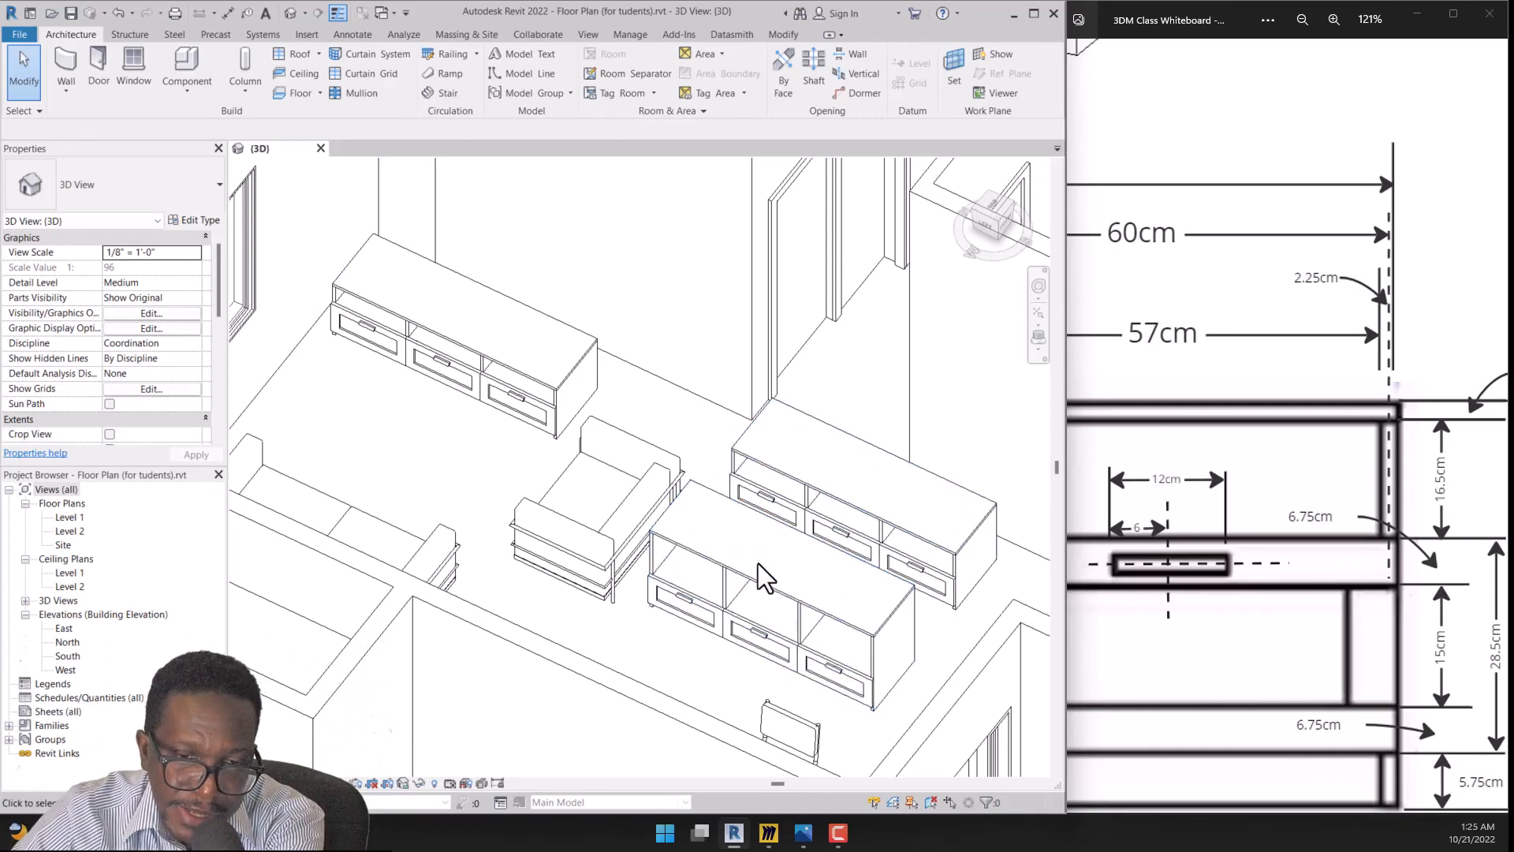
scroll(691, 601, "up", 3)
scroll(689, 587, "up", 2)
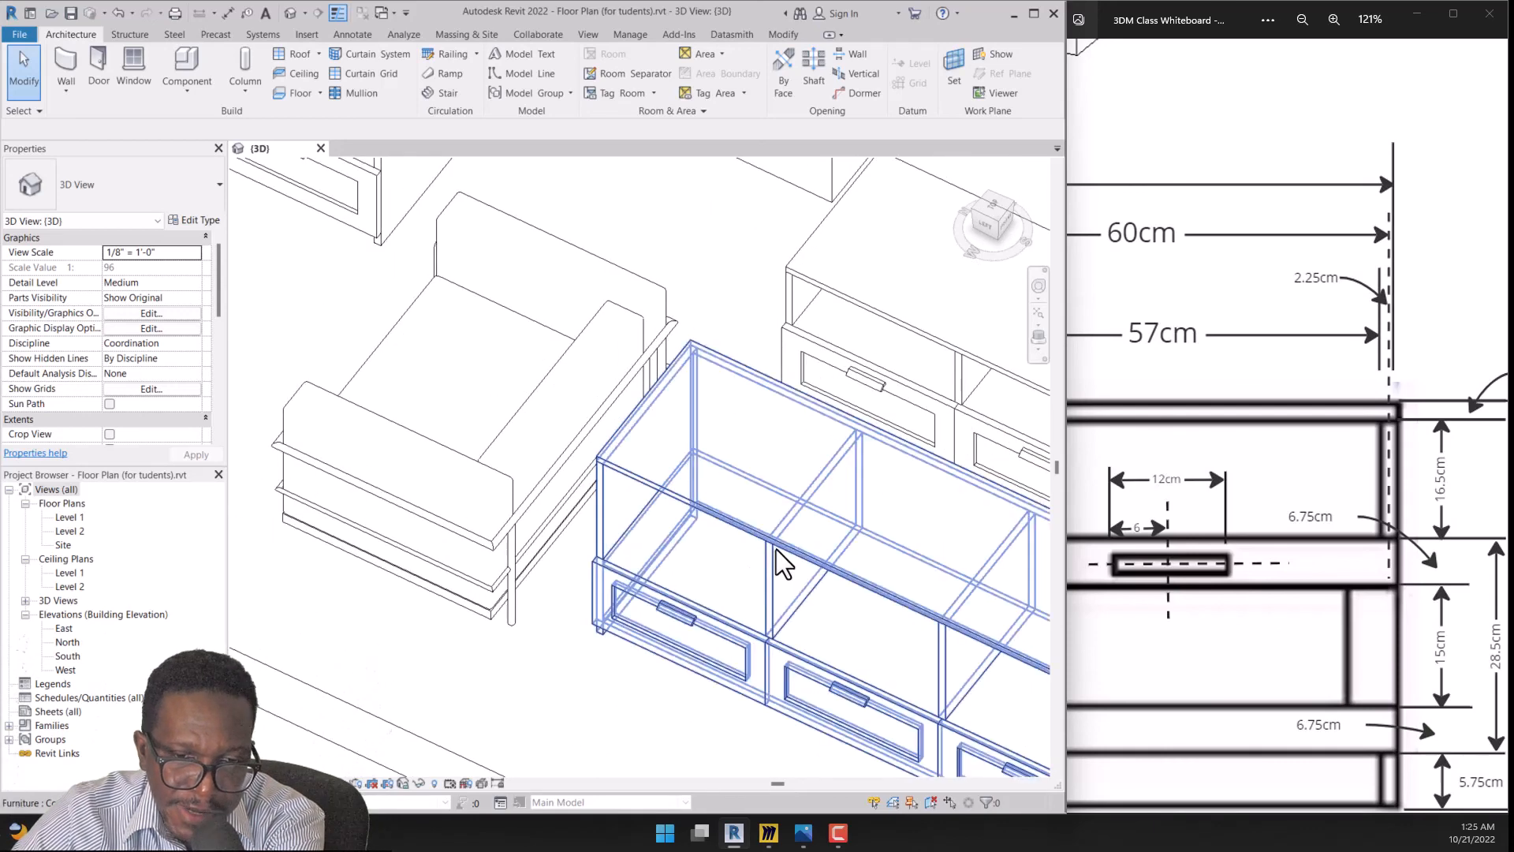
scroll(709, 557, "down", 3)
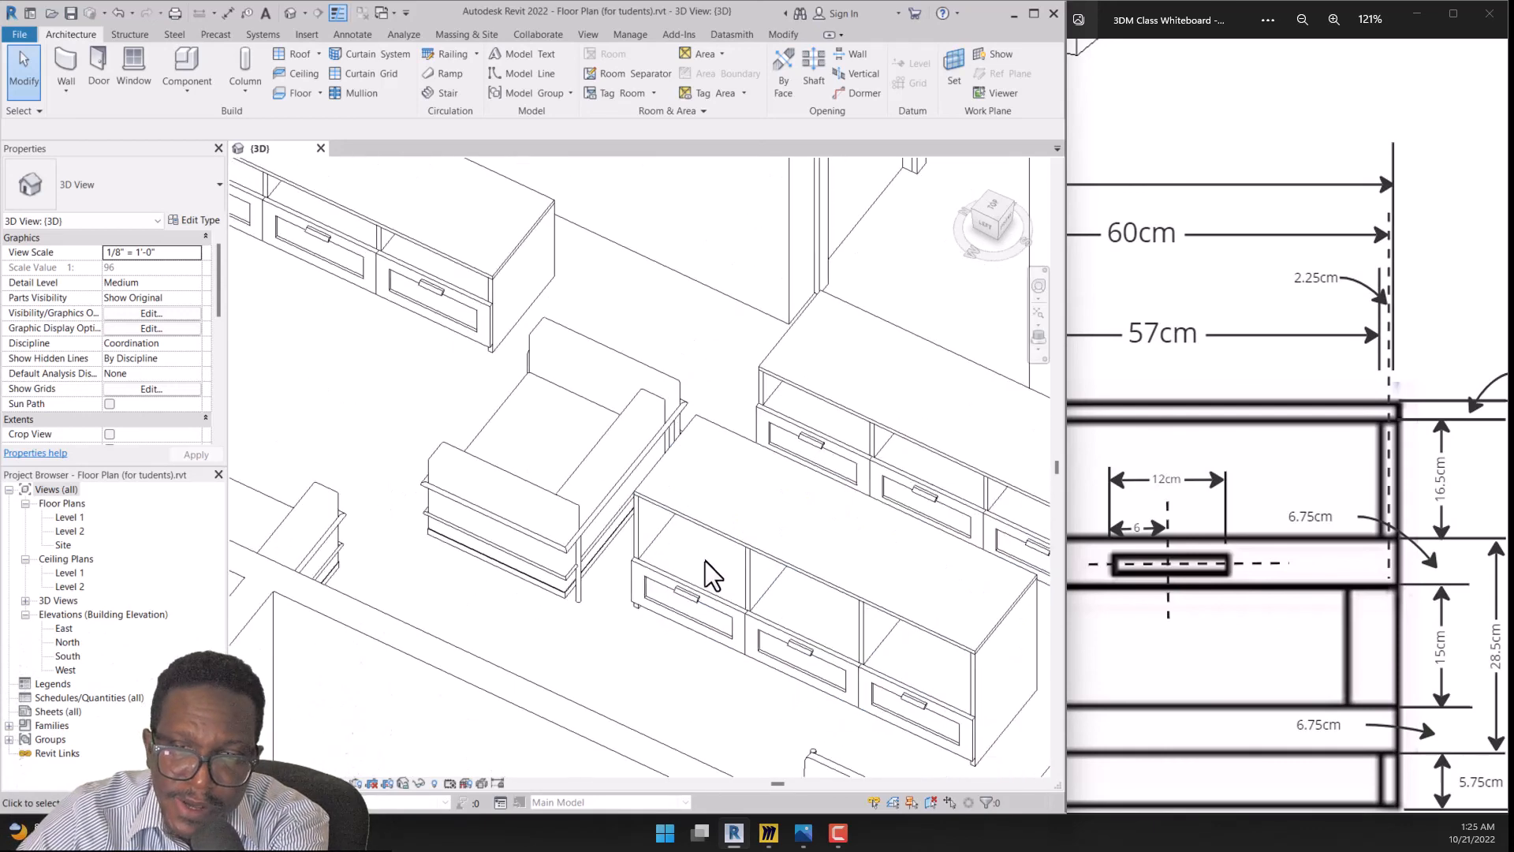
scroll(689, 599, "up", 5)
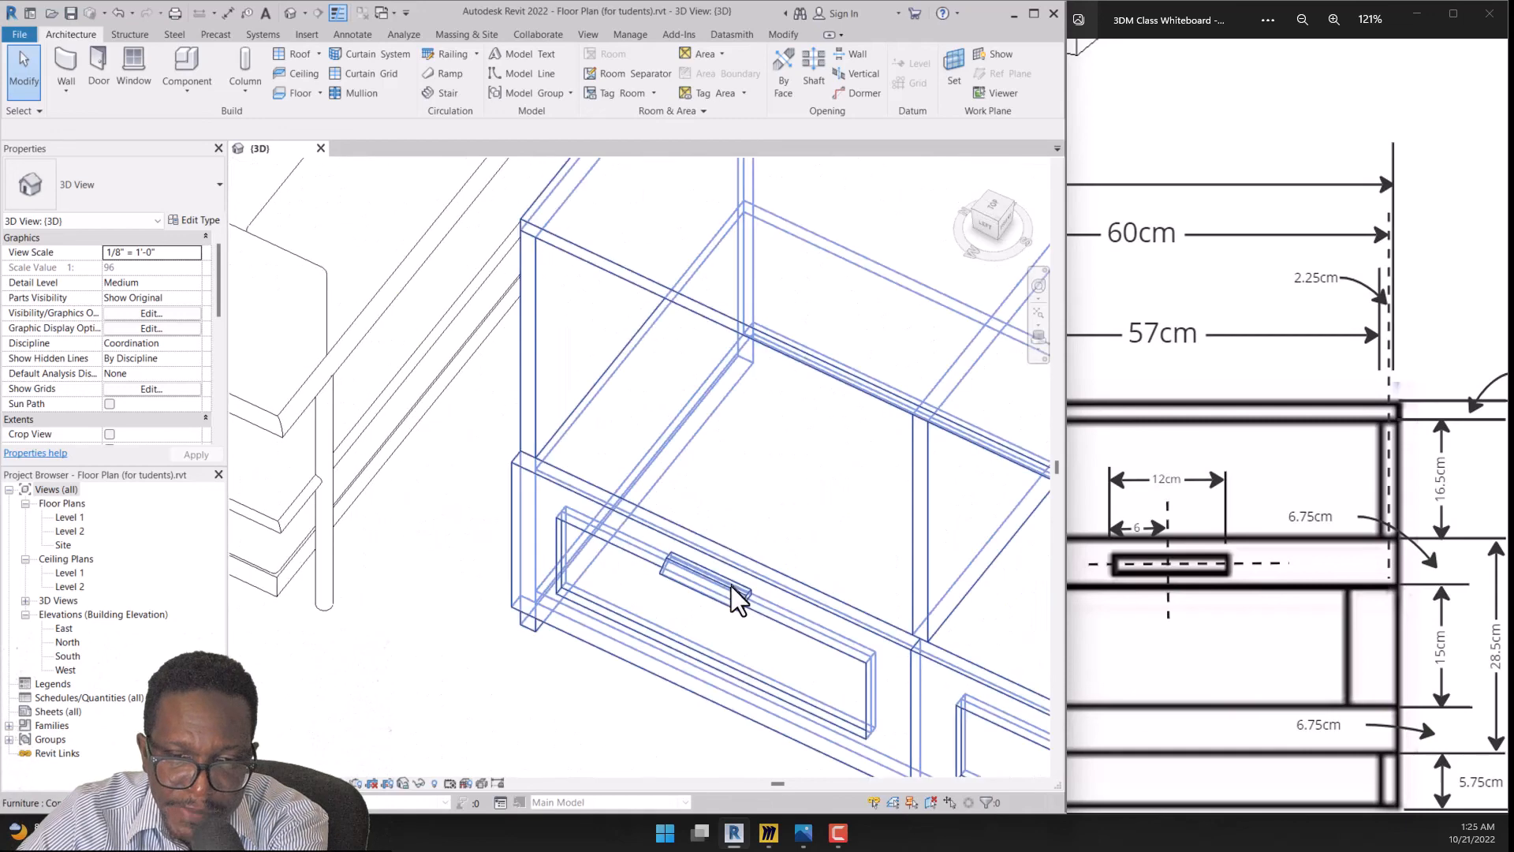
scroll(755, 585, "down", 3)
scroll(531, 564, "up", 2)
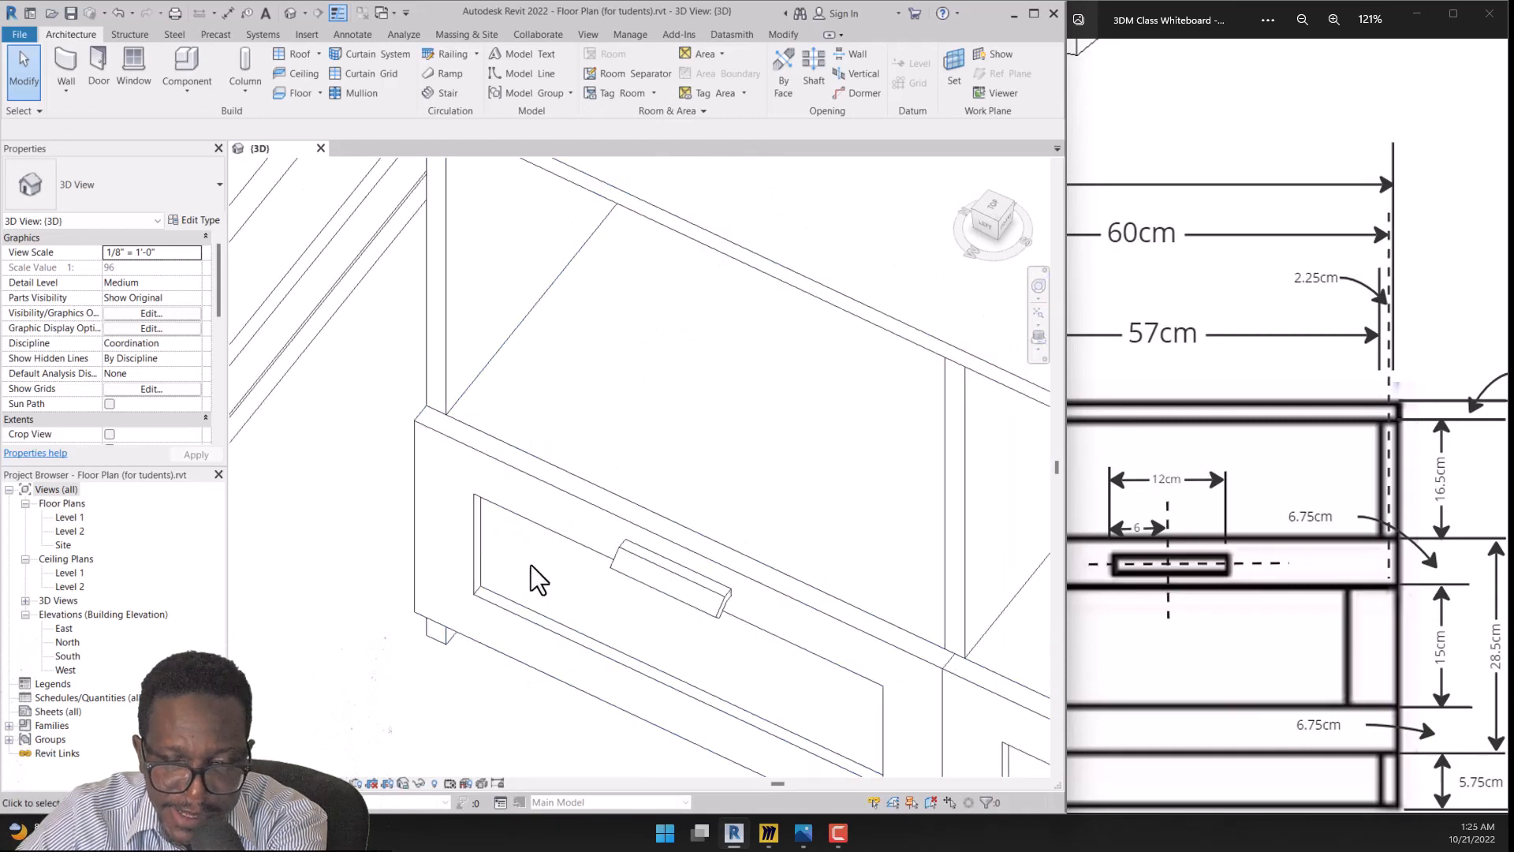
scroll(518, 597, "down", 4)
scroll(557, 642, "up", 1)
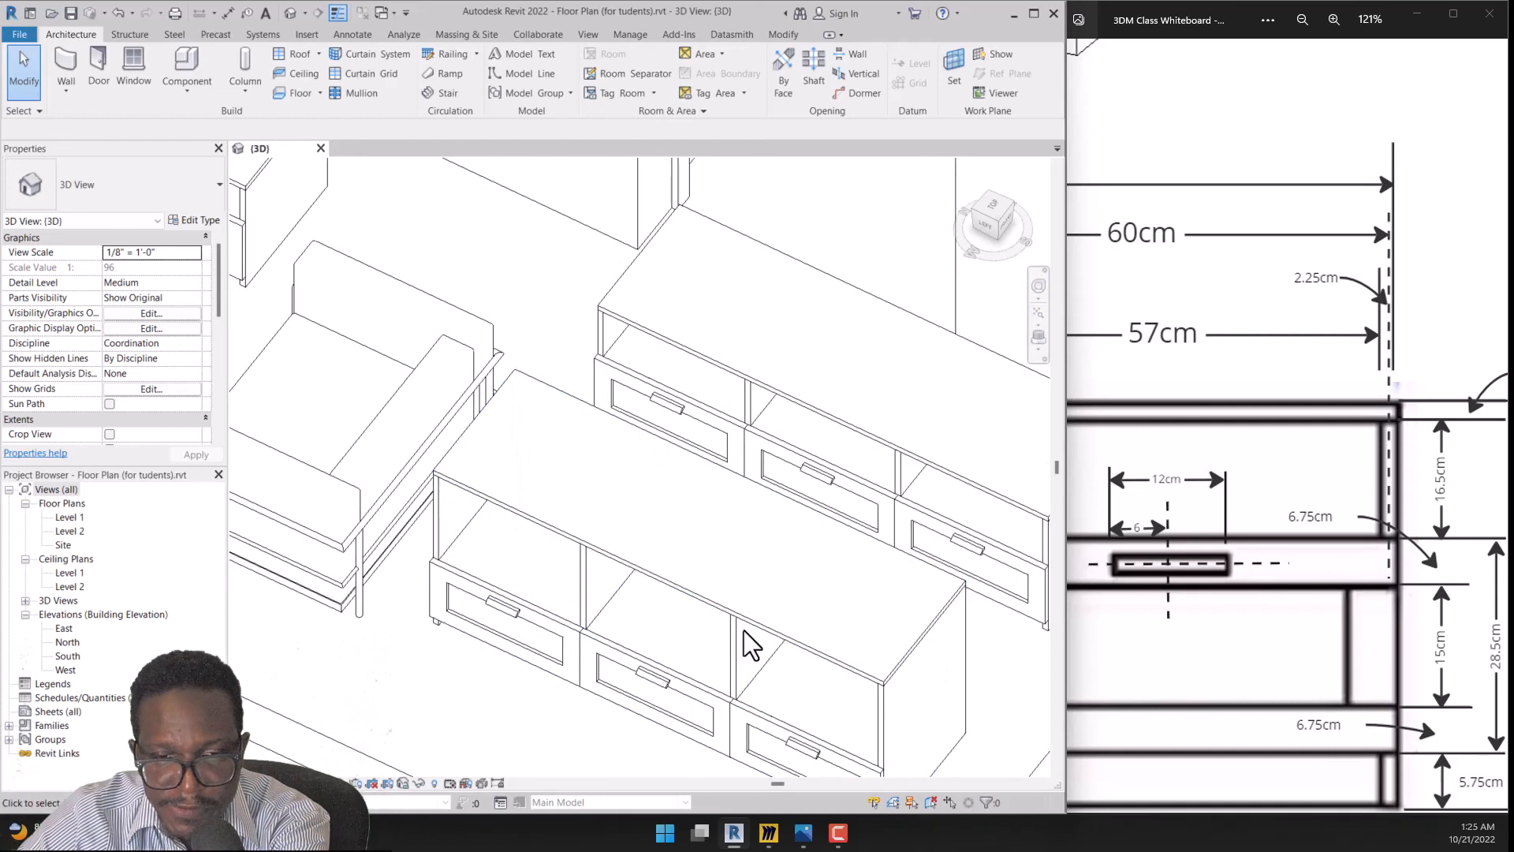
scroll(744, 631, "down", 2)
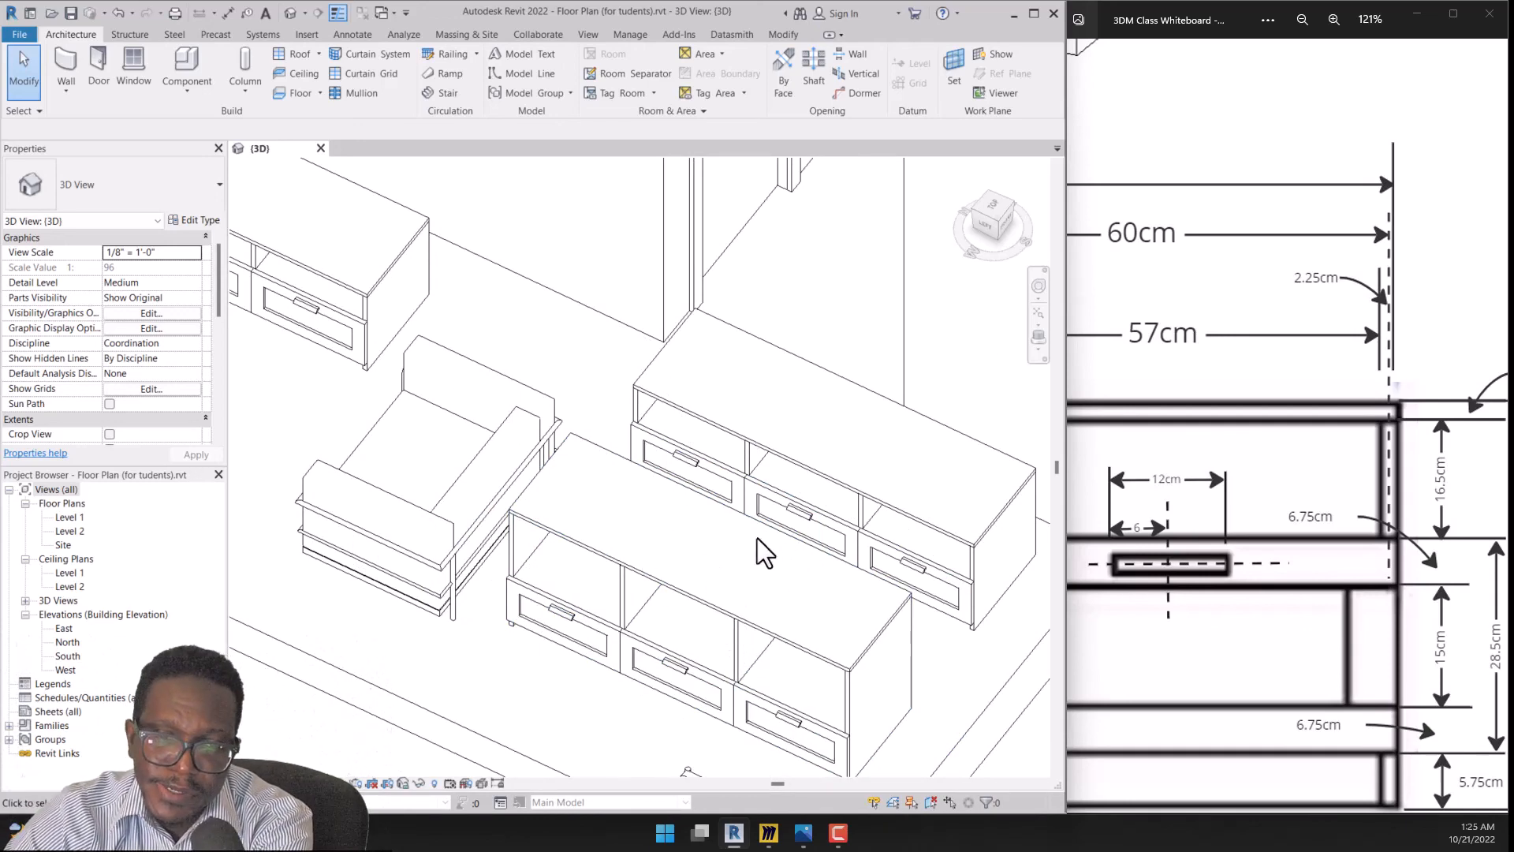
Delete the 1.5-foot-shelf console copy on the open floor and the console standing against the far wall
scroll(689, 608, "down", 4)
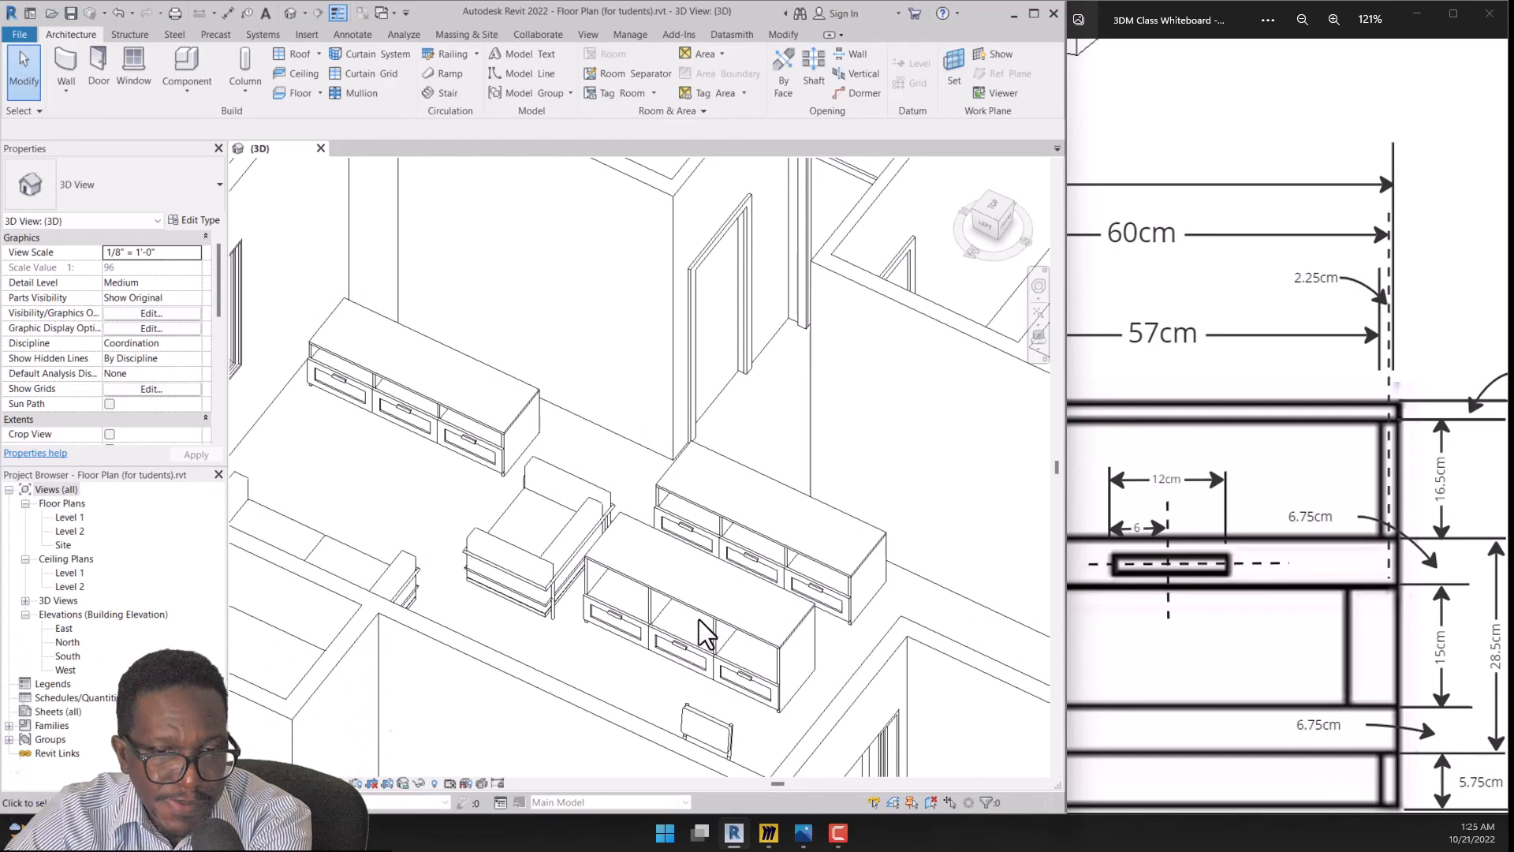
left_click(700, 617)
key("Delete")
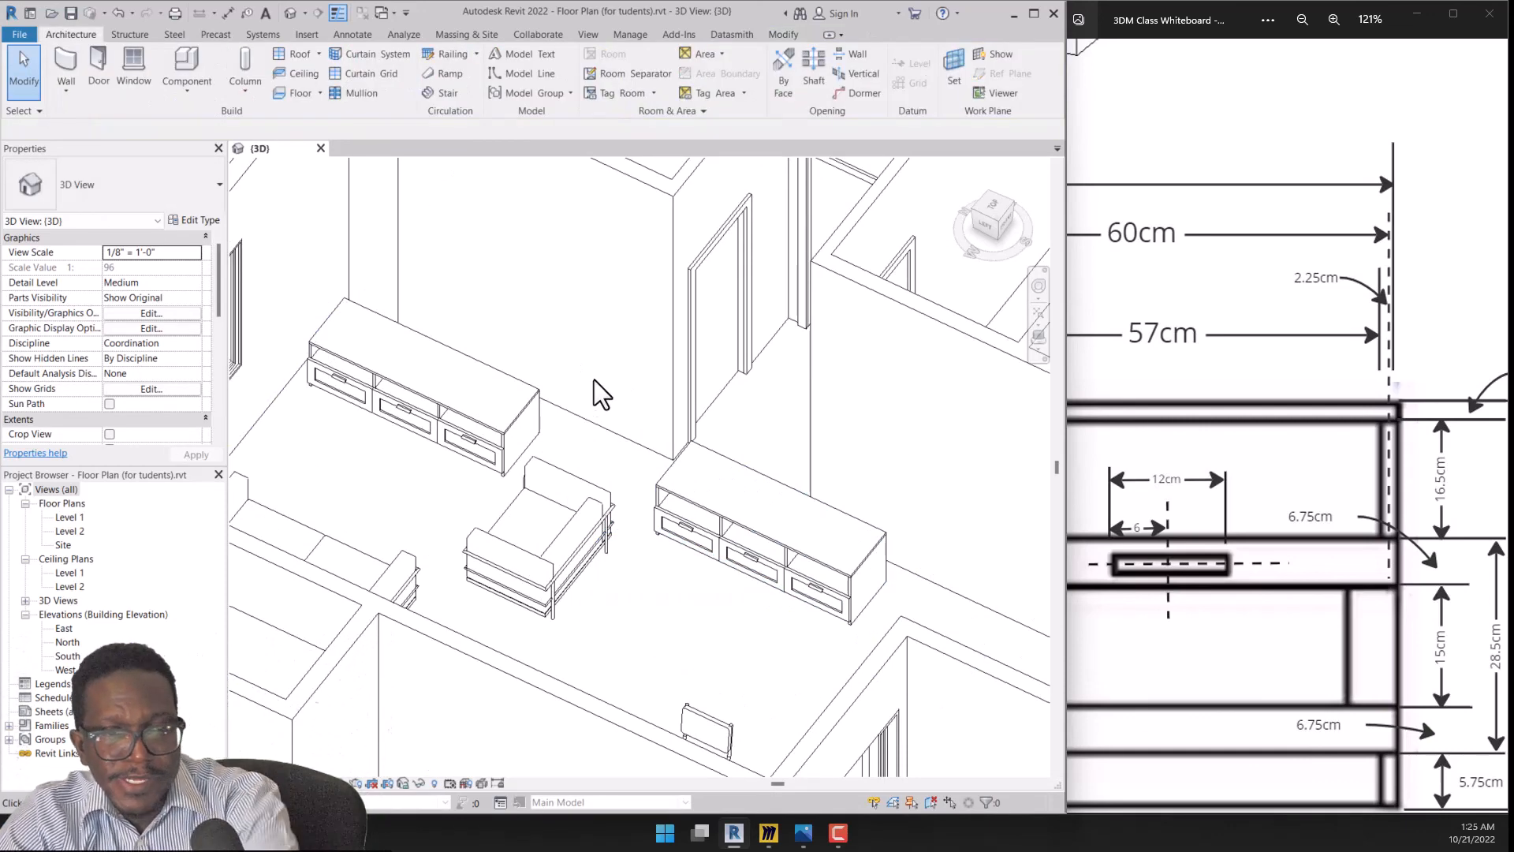
scroll(598, 382, "up", 2)
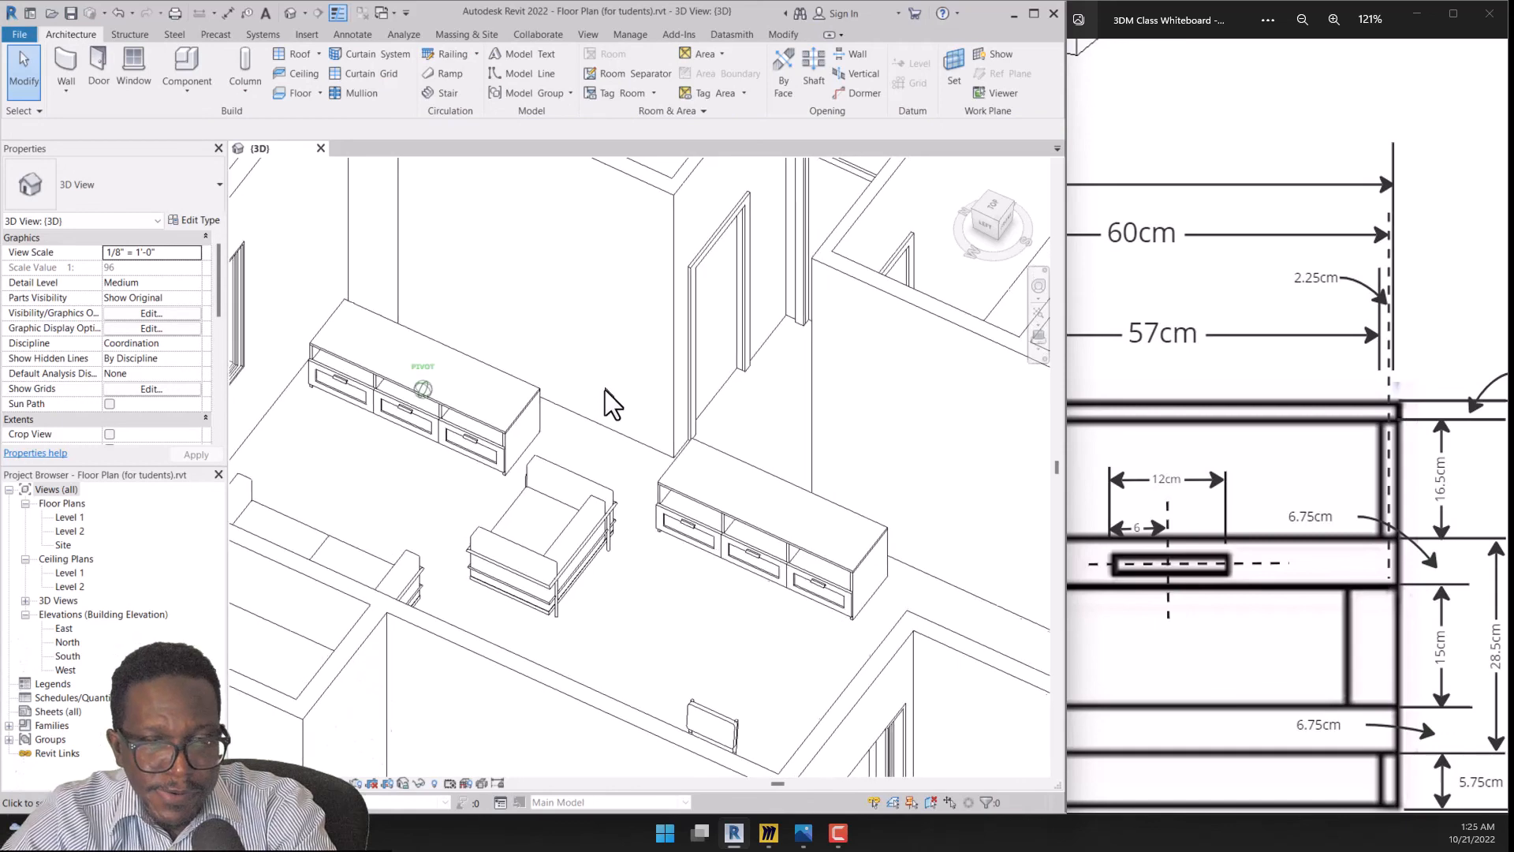
left_click(502, 436)
key("Delete")
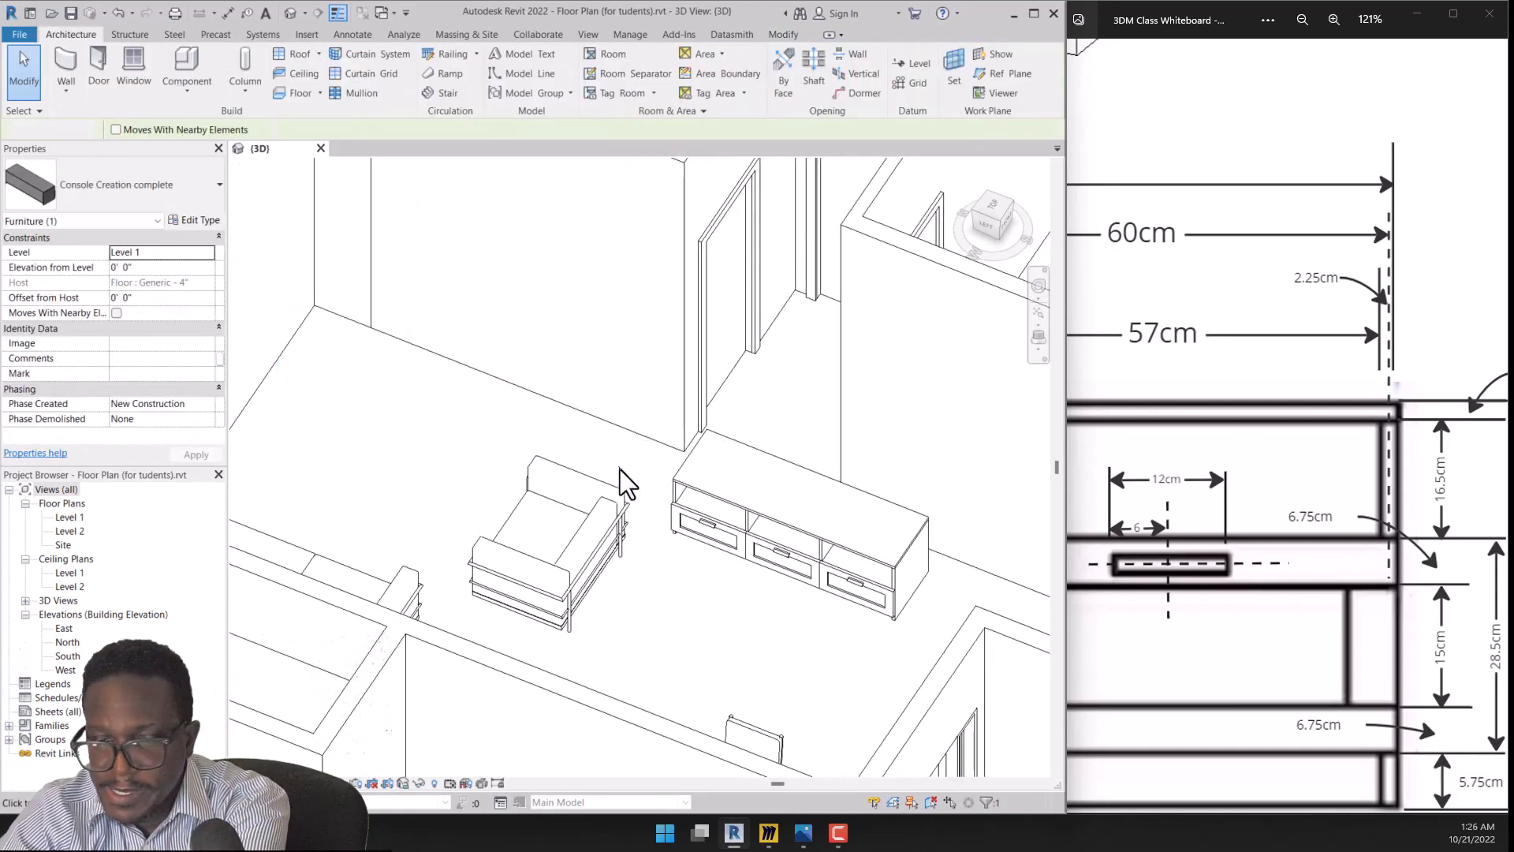
Reposition the remaining parametric console against the far wall and delete the one left at its original spot beside the armchair
left_click(694, 498)
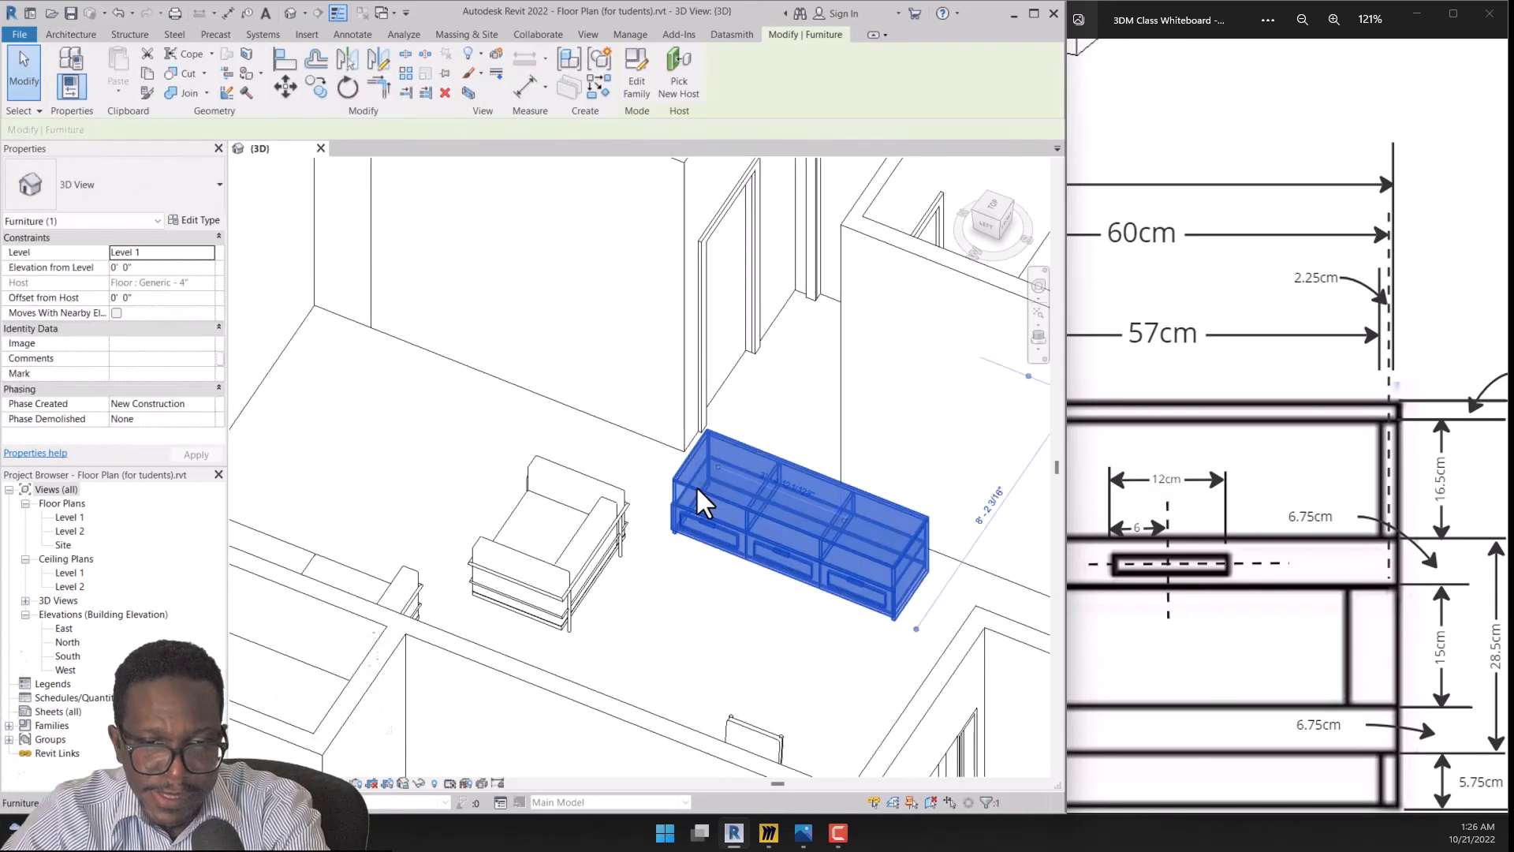
key("m")
key("v")
left_click(674, 540)
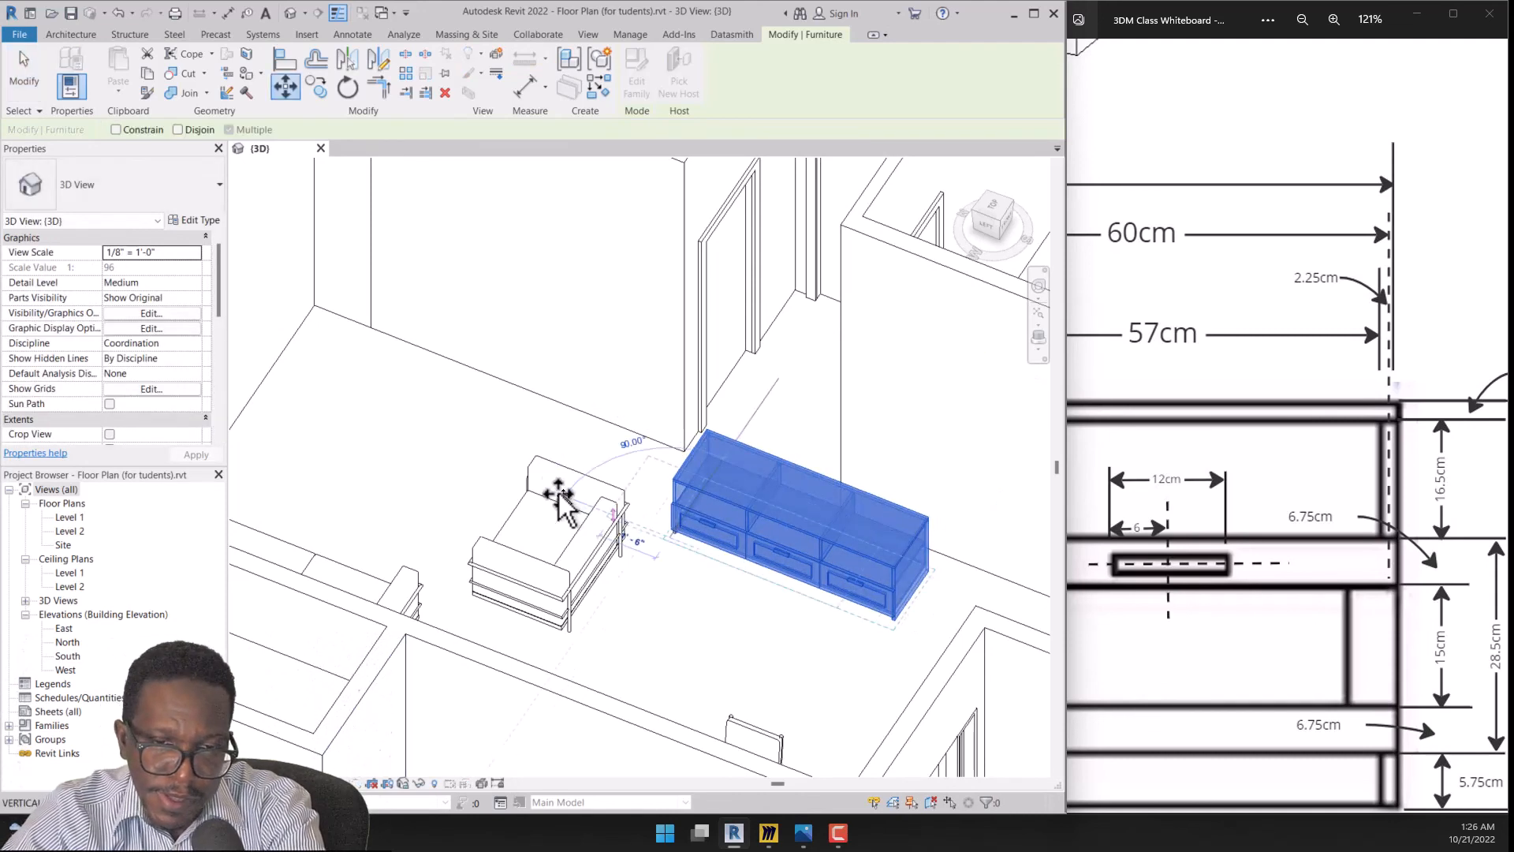
left_click(298, 368)
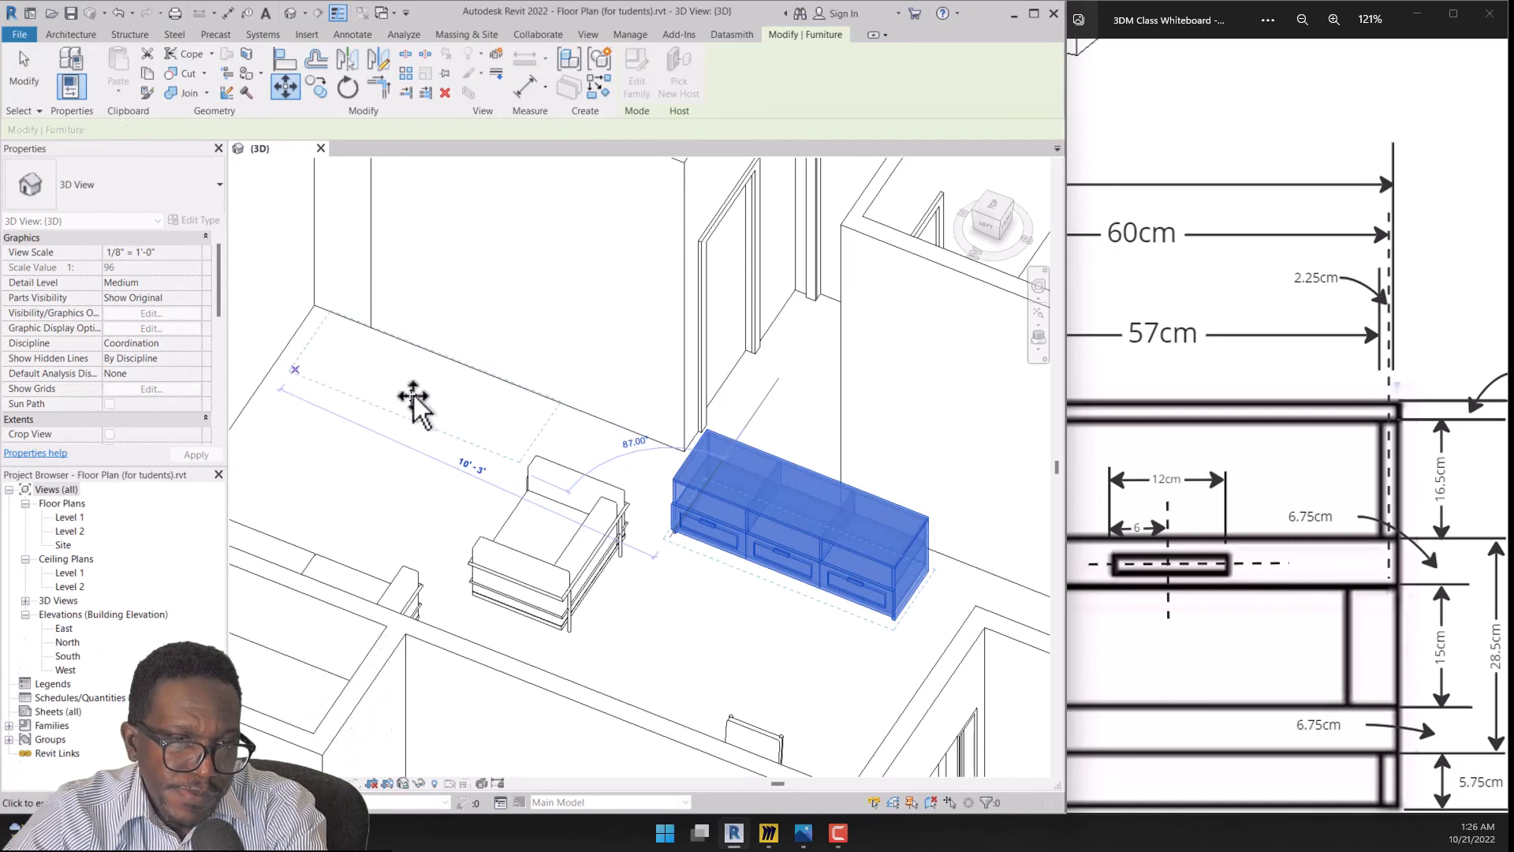
key("Escape")
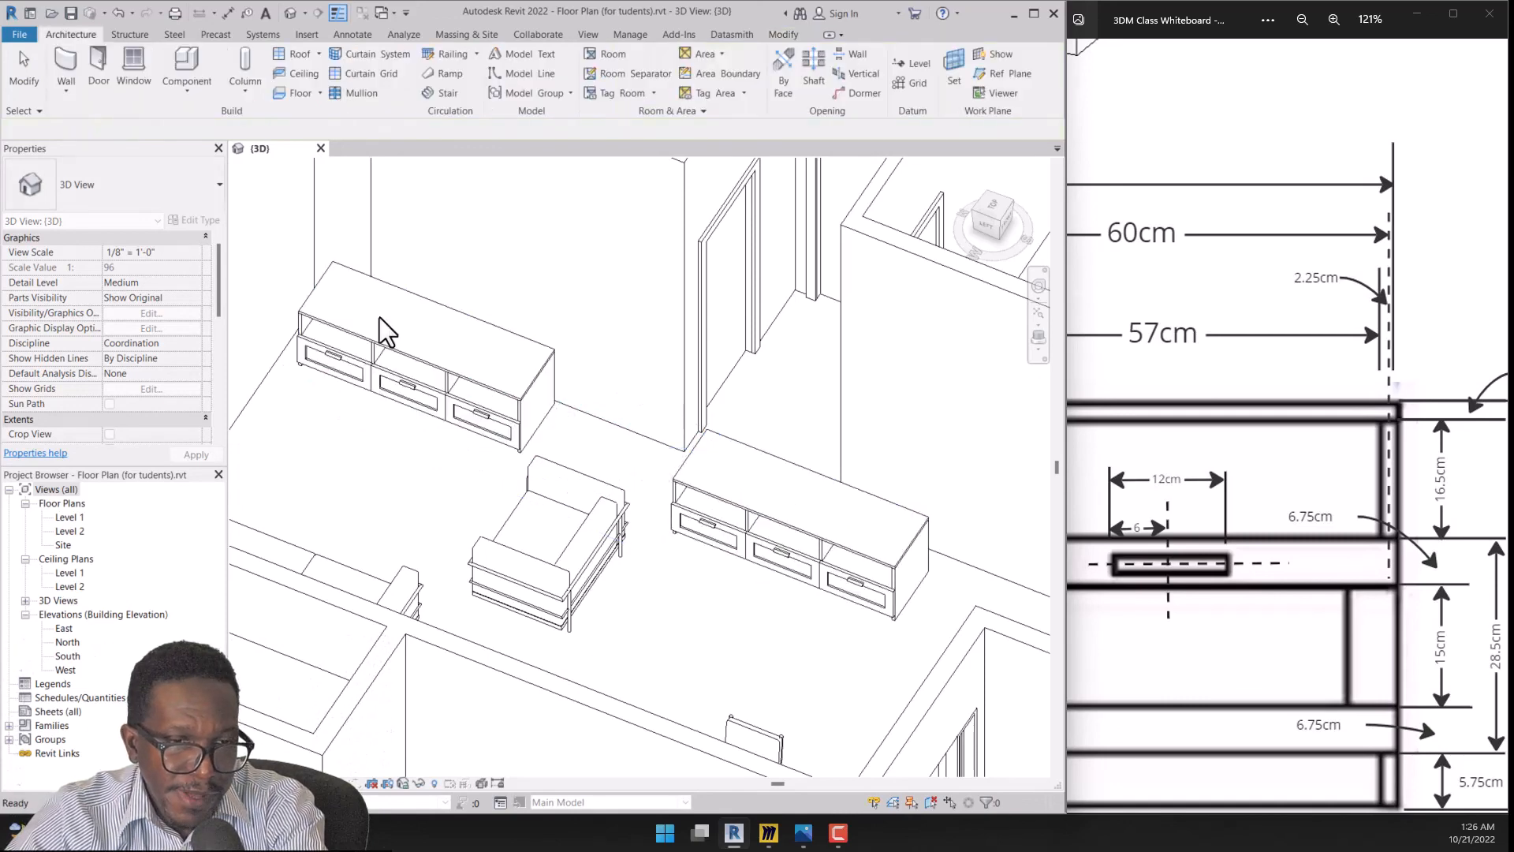
left_click(709, 491)
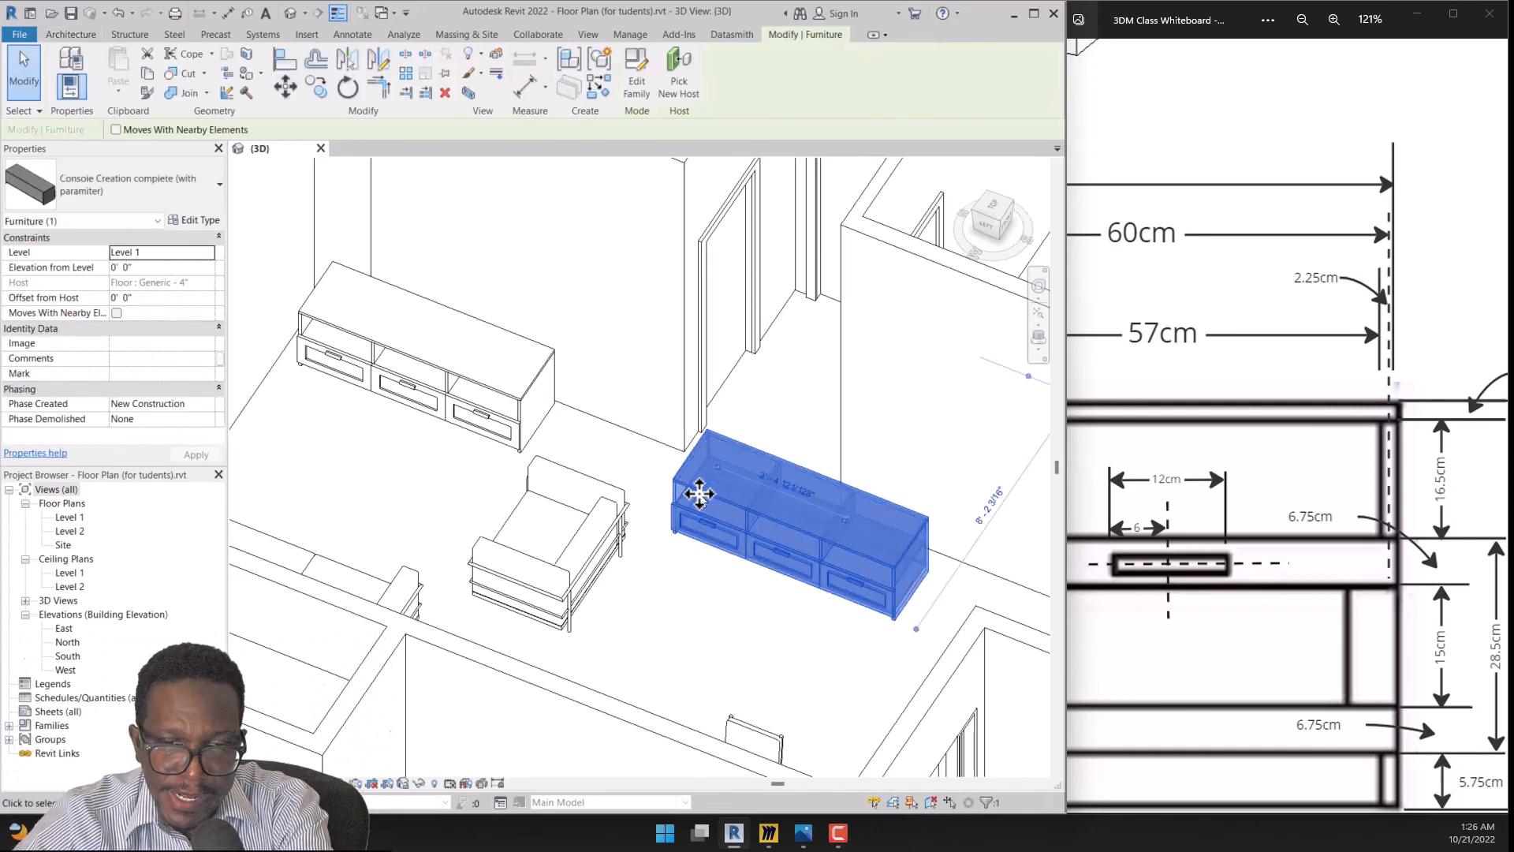
key("Delete")
Load the TV - Flat Screen.rfa family from the Furniture folder of the US Imperial library as the component to place
scroll(298, 223, "up", 2)
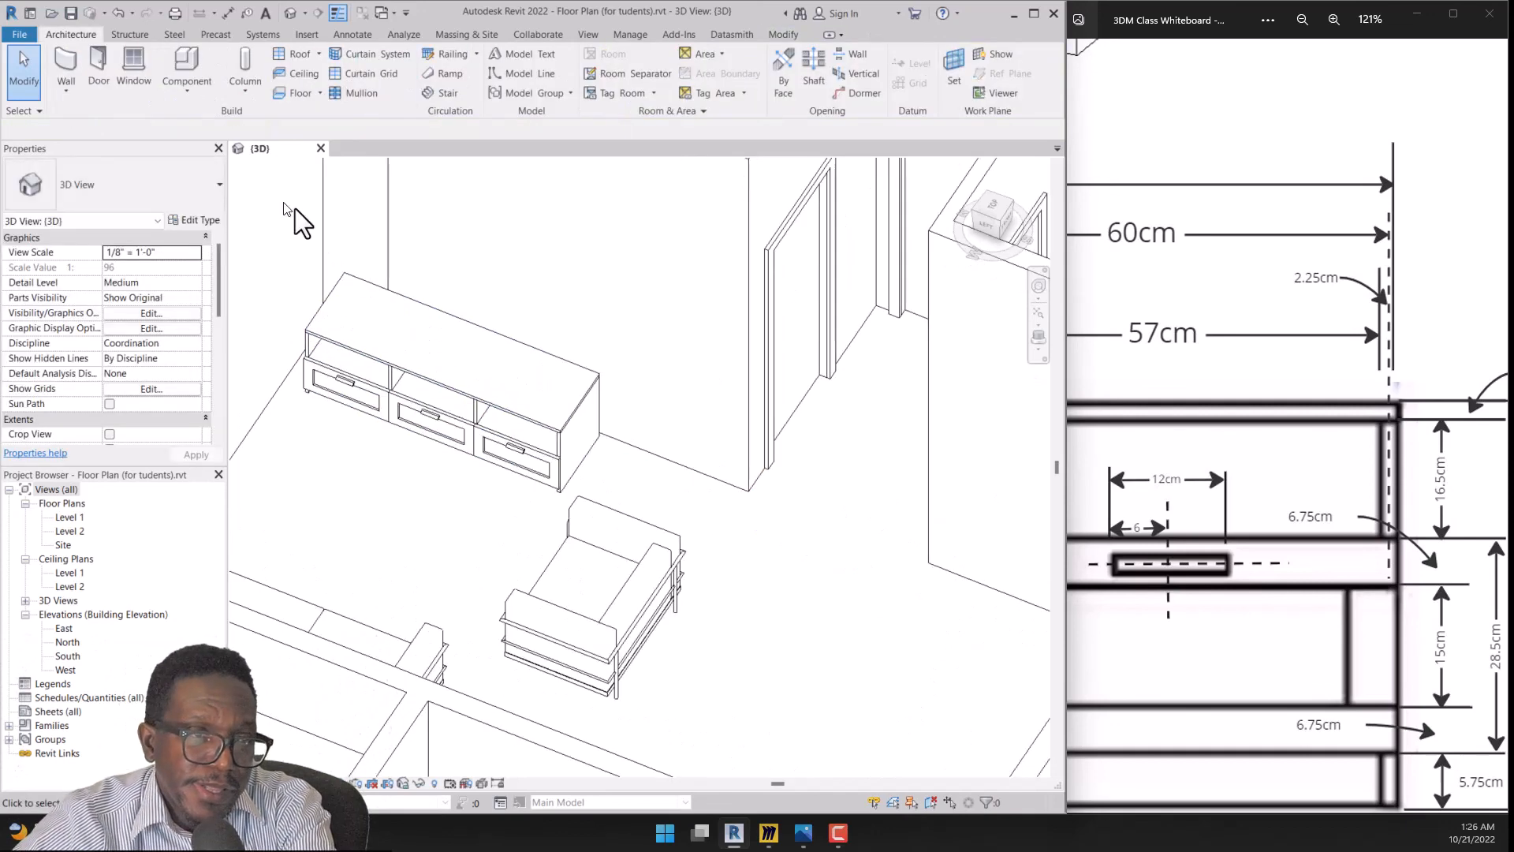
middle_click_drag(297, 223, 505, 441)
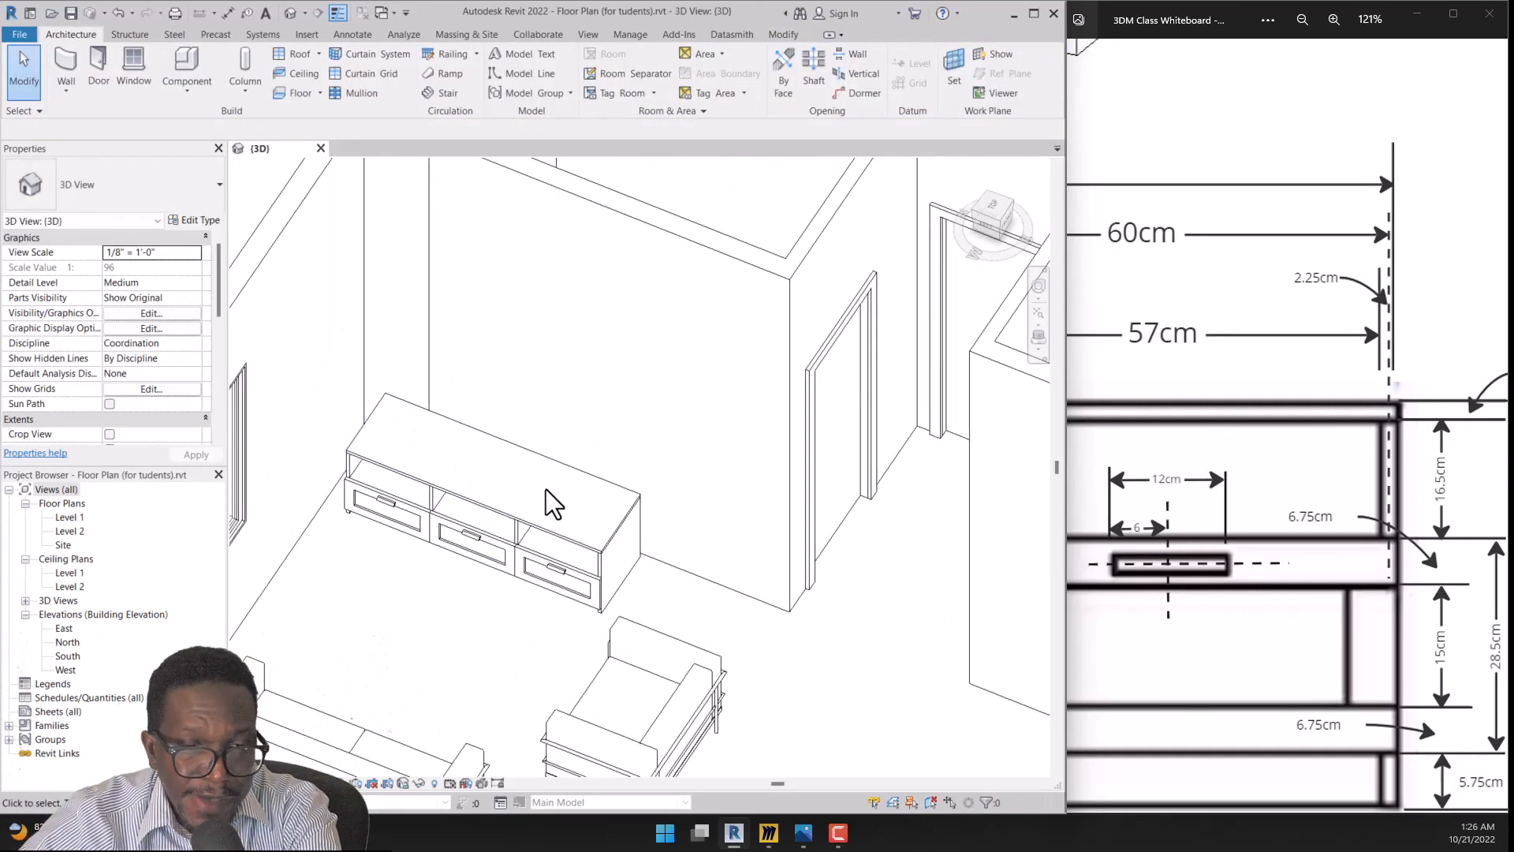
left_click(197, 73)
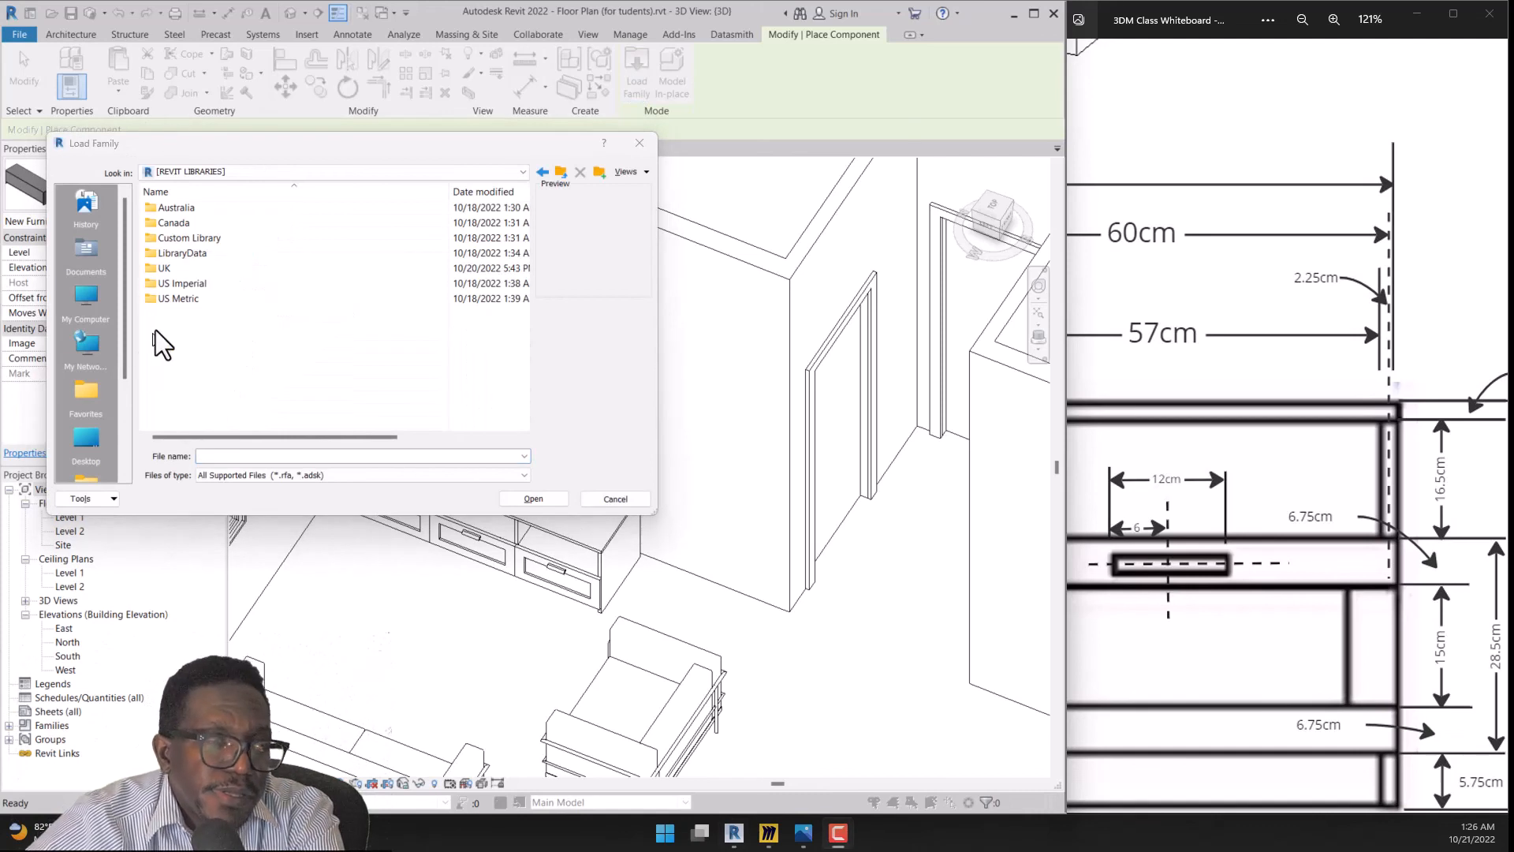
double_click(178, 298)
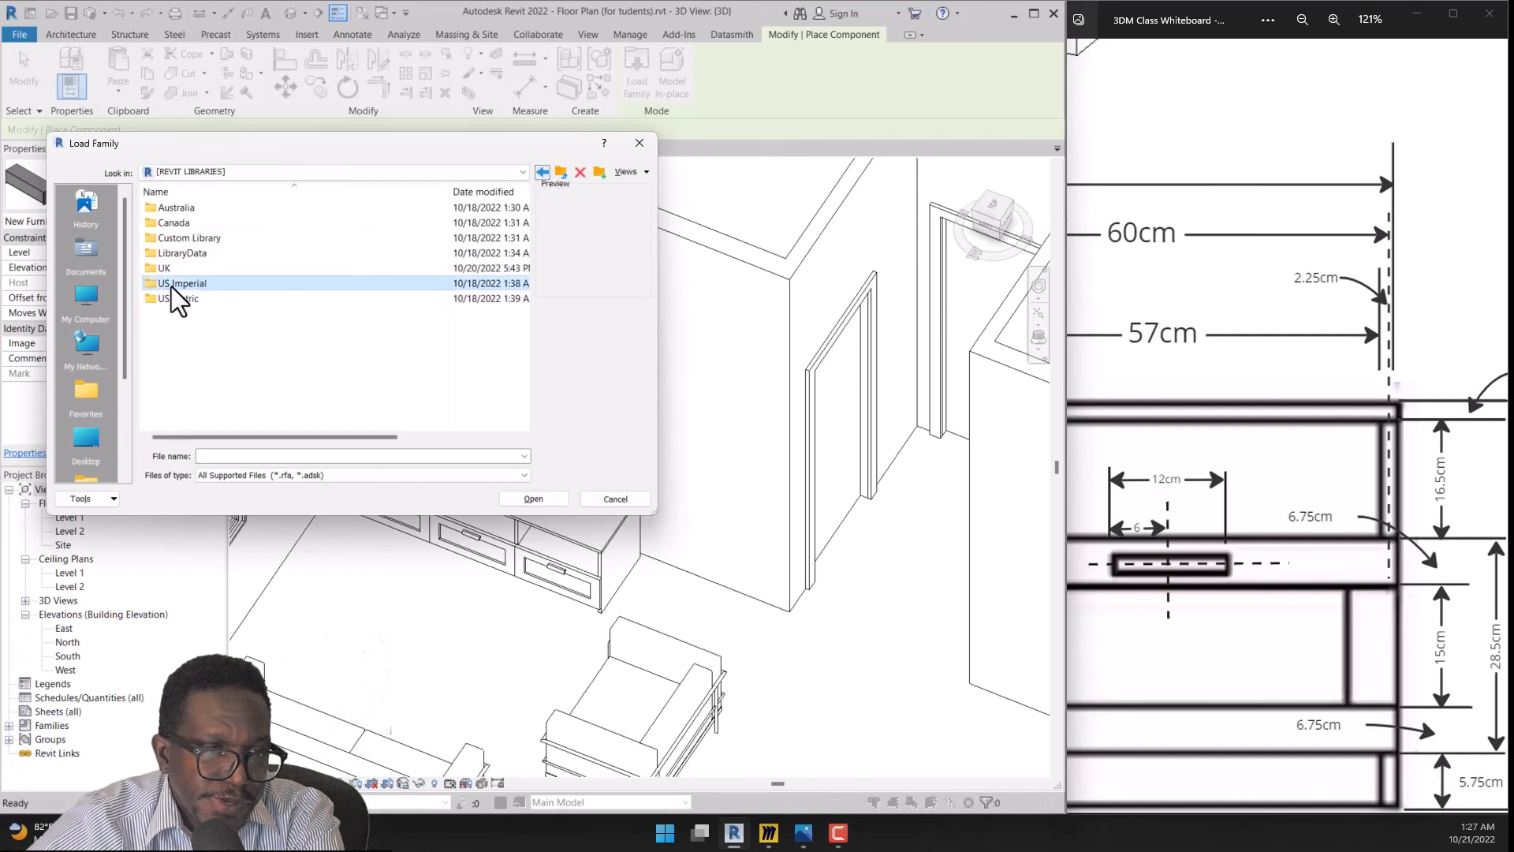
double_click(172, 286)
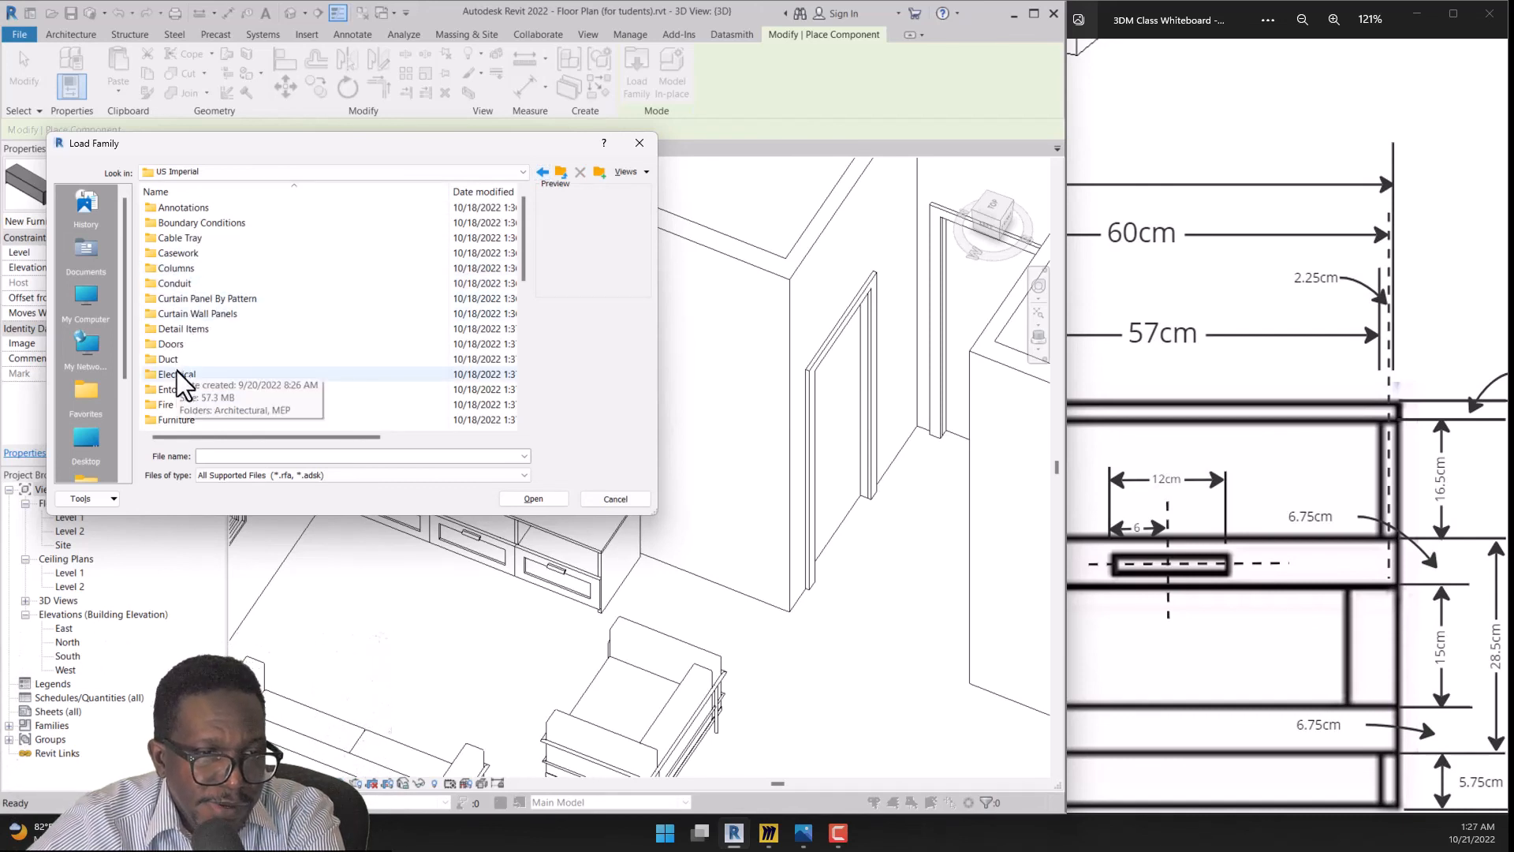
double_click(181, 422)
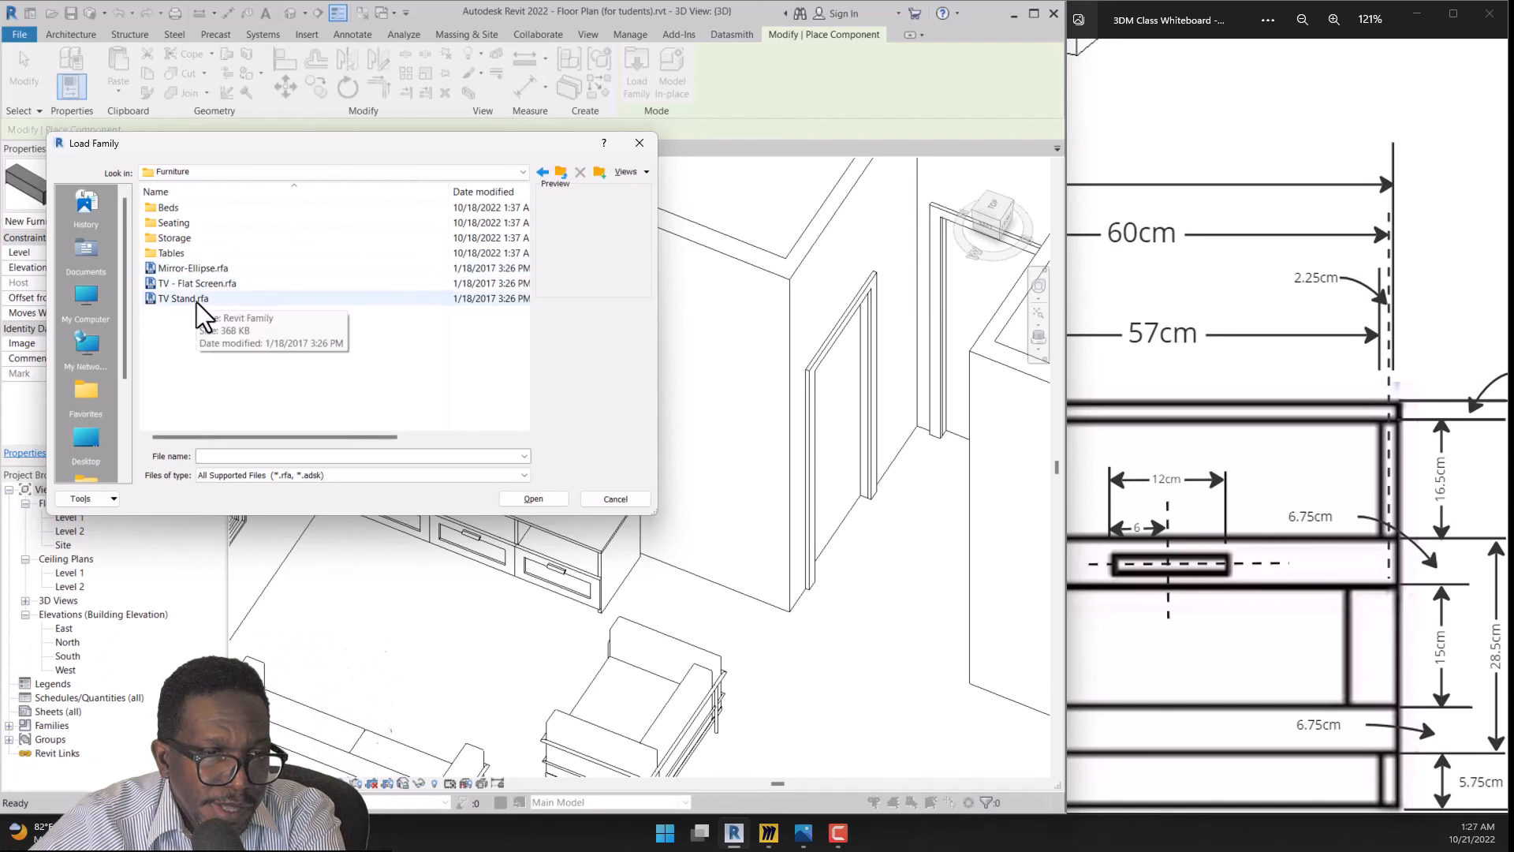
left_click(206, 289)
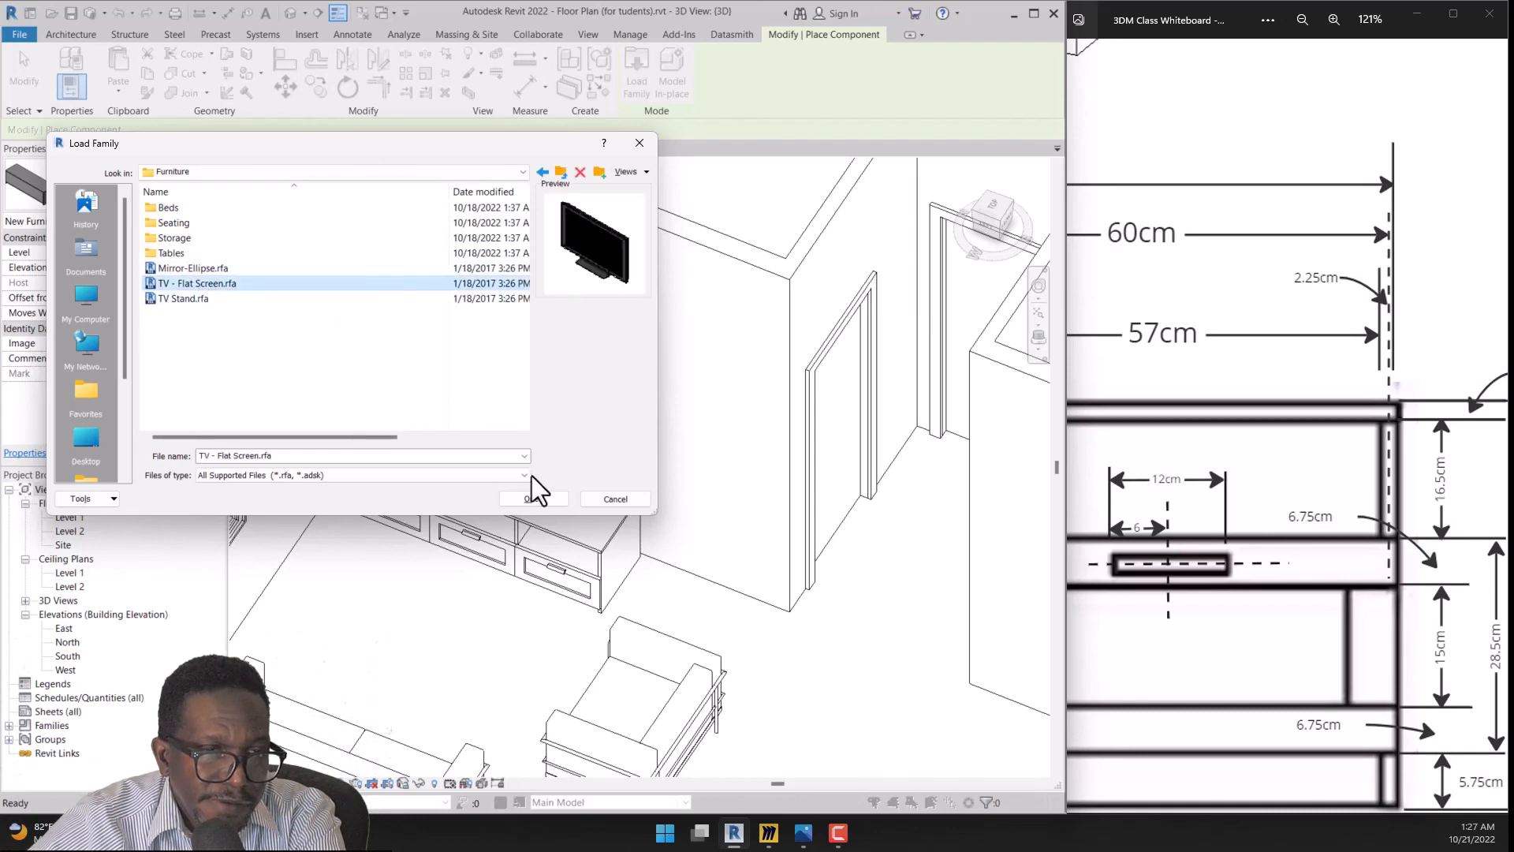
left_click(527, 495)
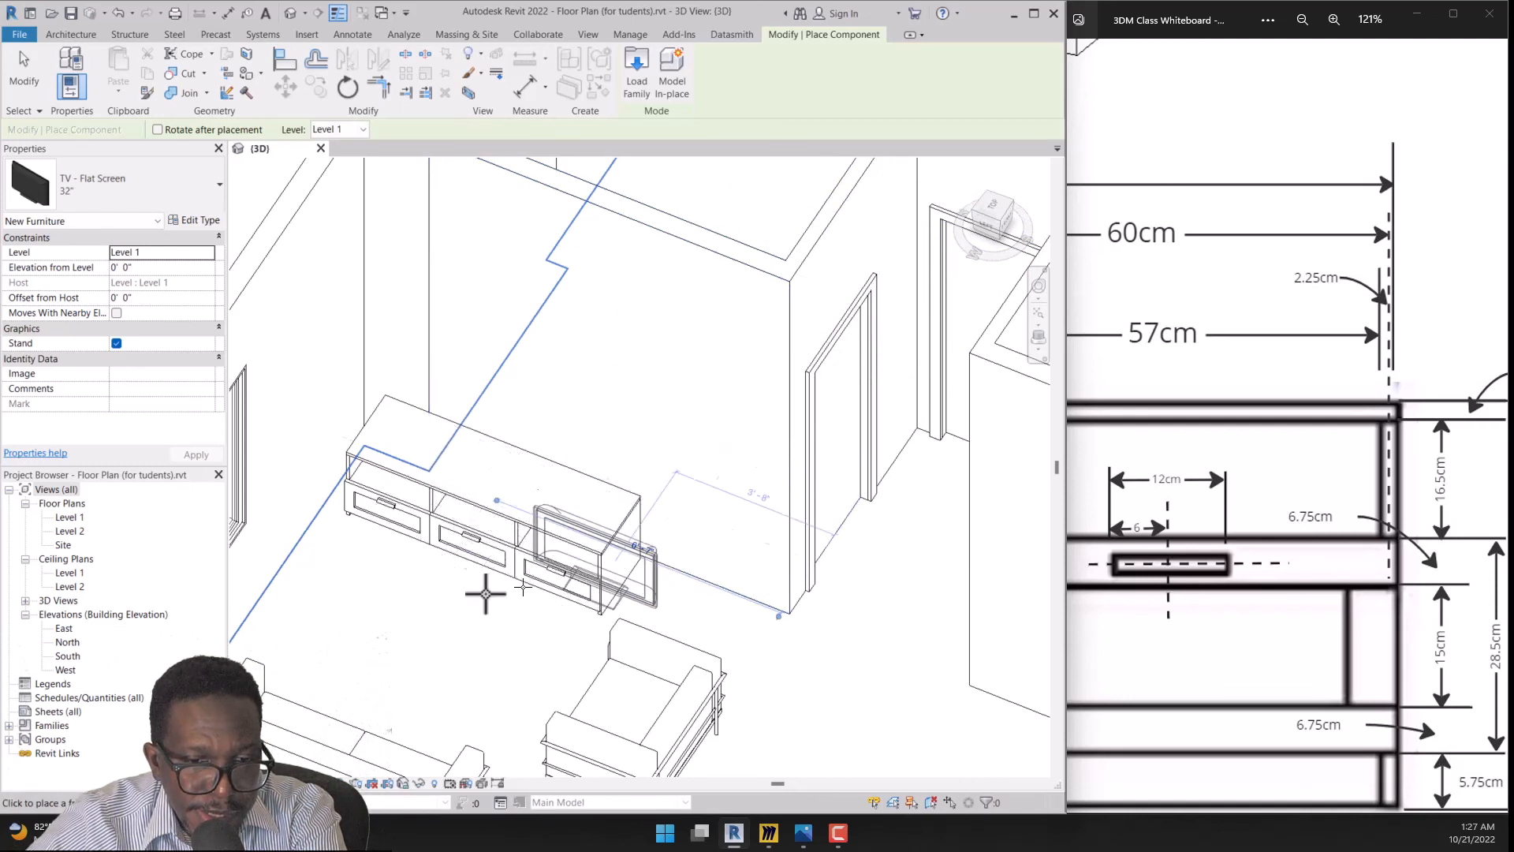
Place one 32" flat screen TV on the floor in front of the console and end the placement
left_click(440, 593)
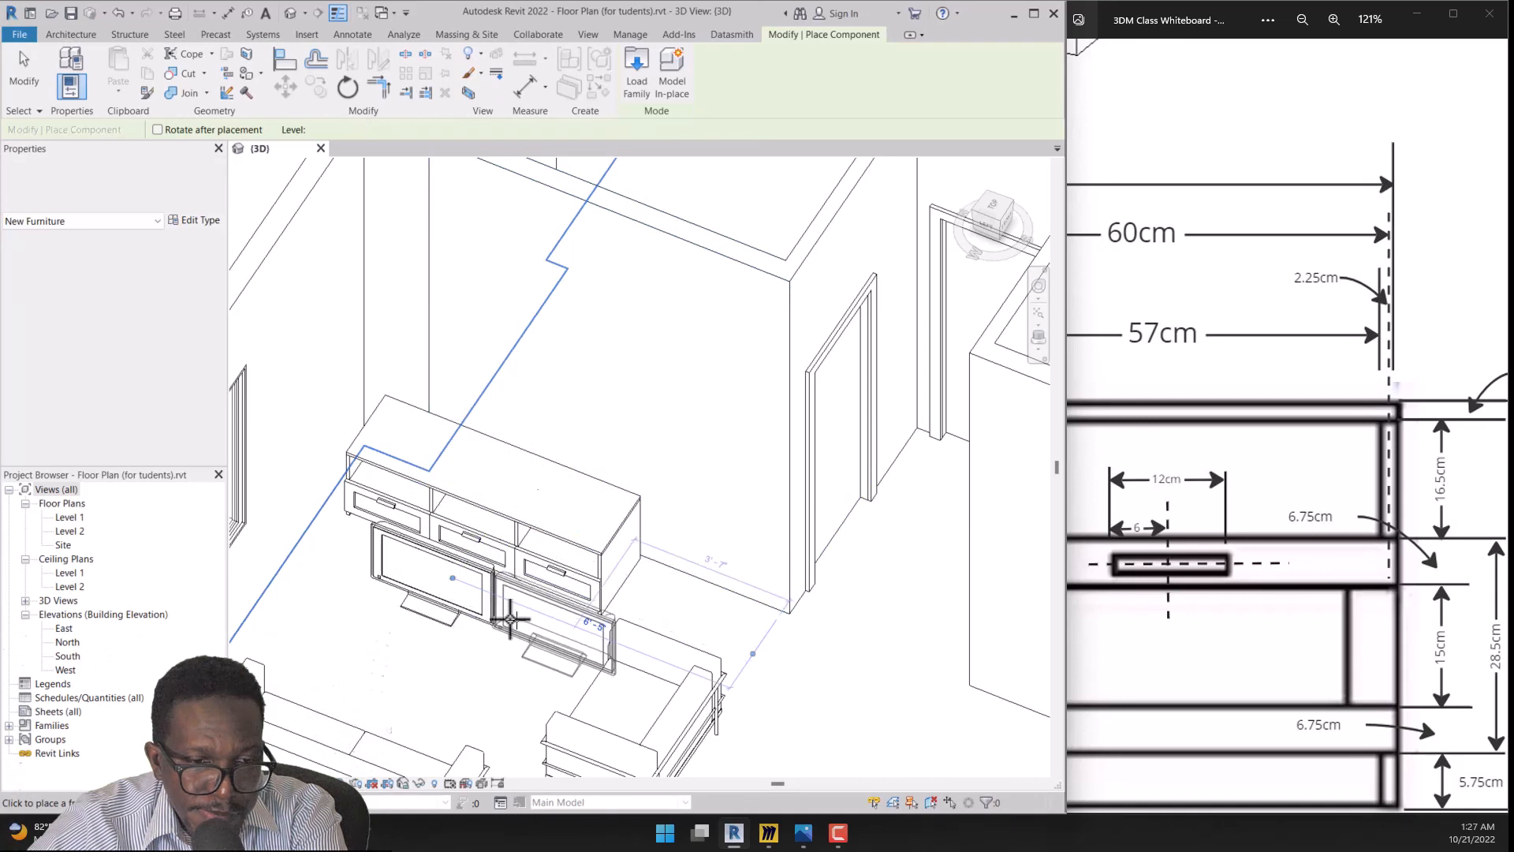
key("Escape")
key("Escape")
scroll(440, 495, "up", 3)
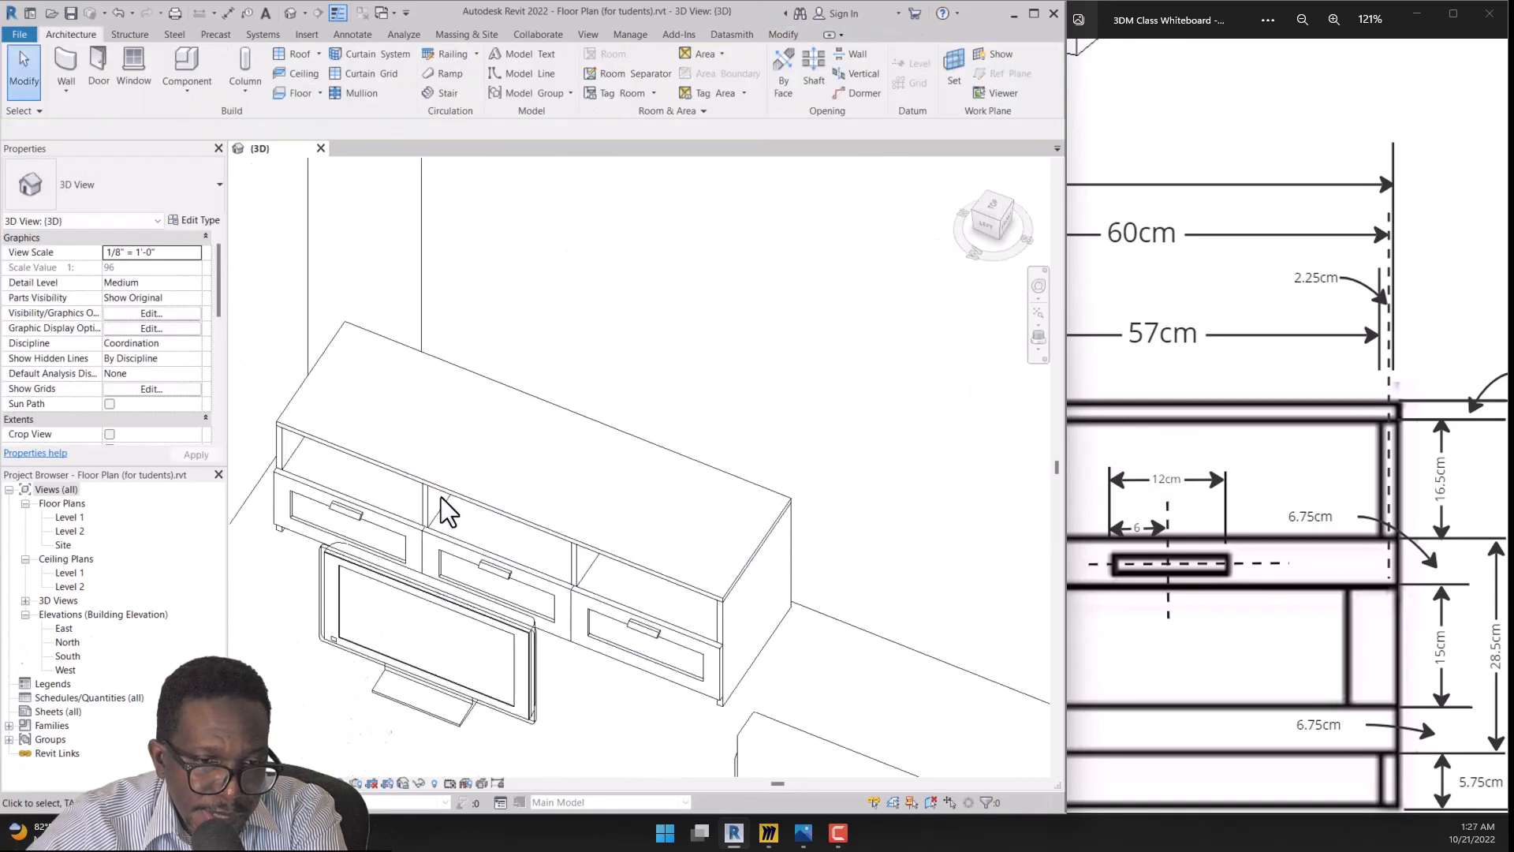
Move the flat screen TV closer to the console, towards the middle of its front
middle_click_drag(441, 497, 582, 608, "shift")
left_click(462, 487)
key("Escape")
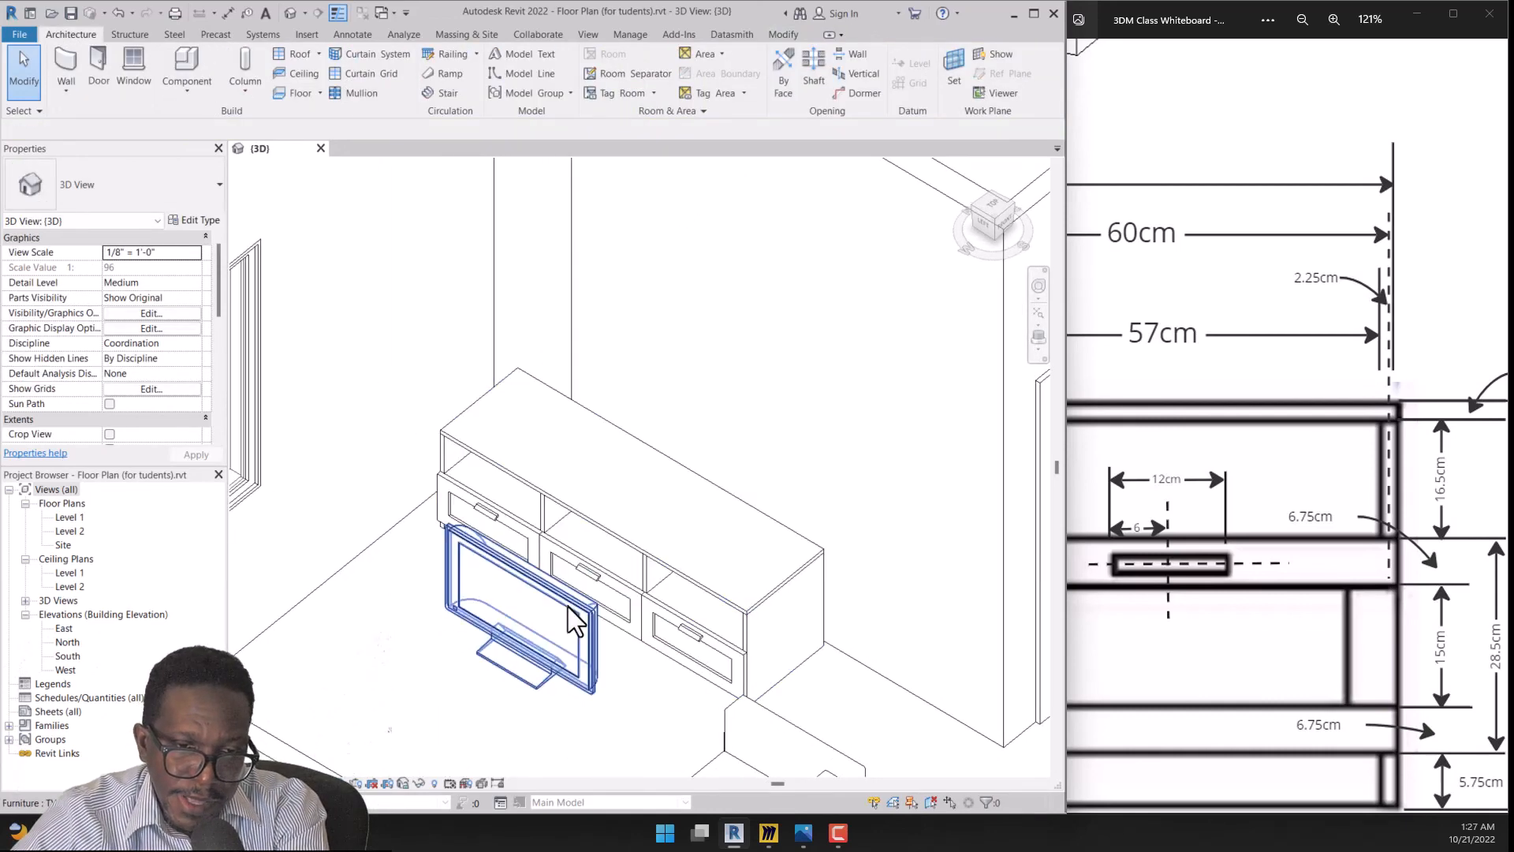
left_click(569, 612)
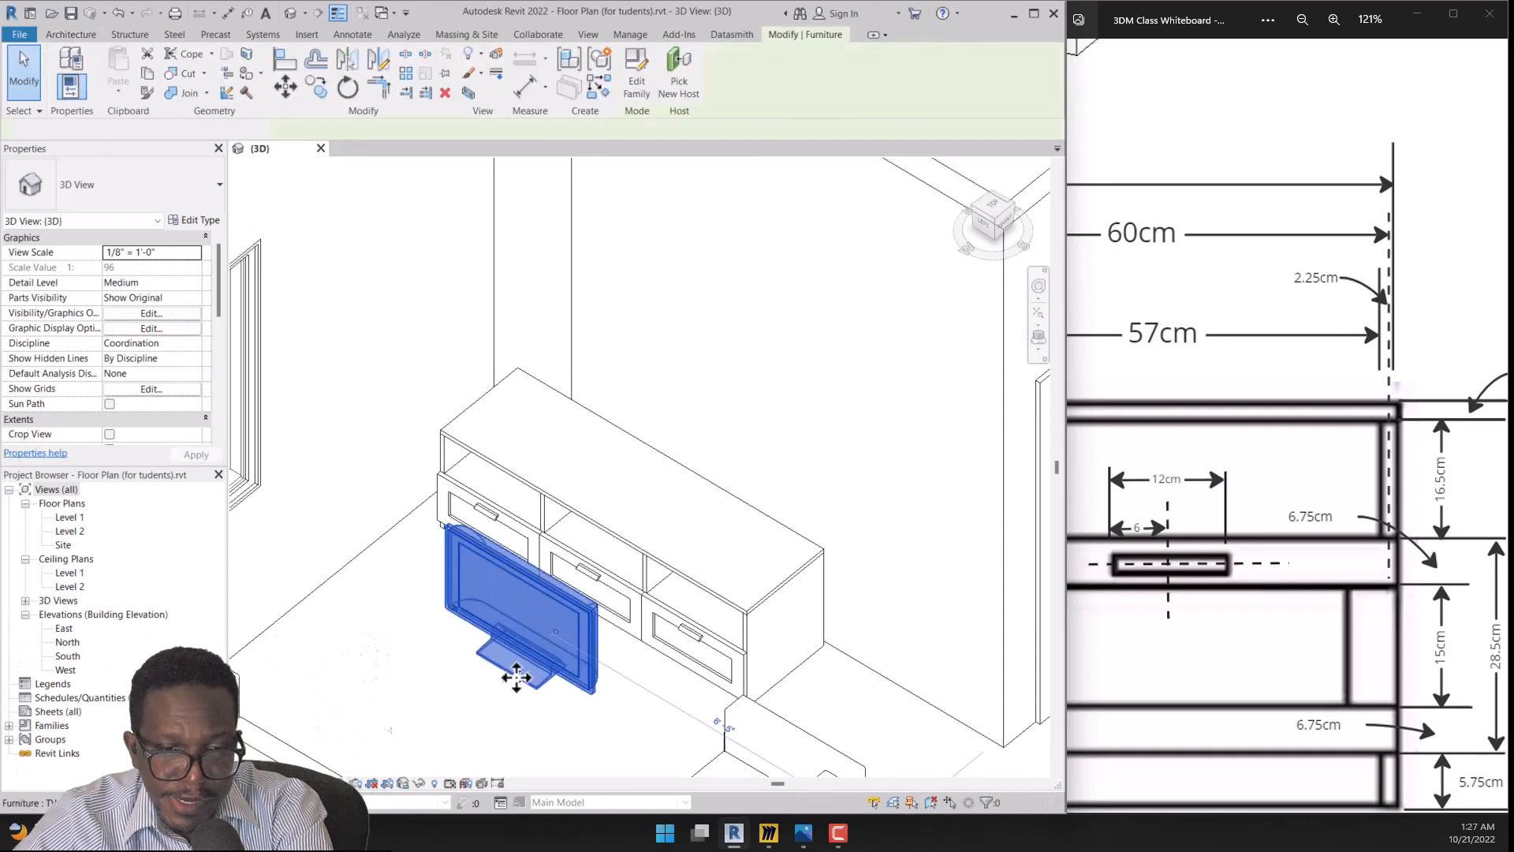
left_click_drag(513, 677, 556, 626)
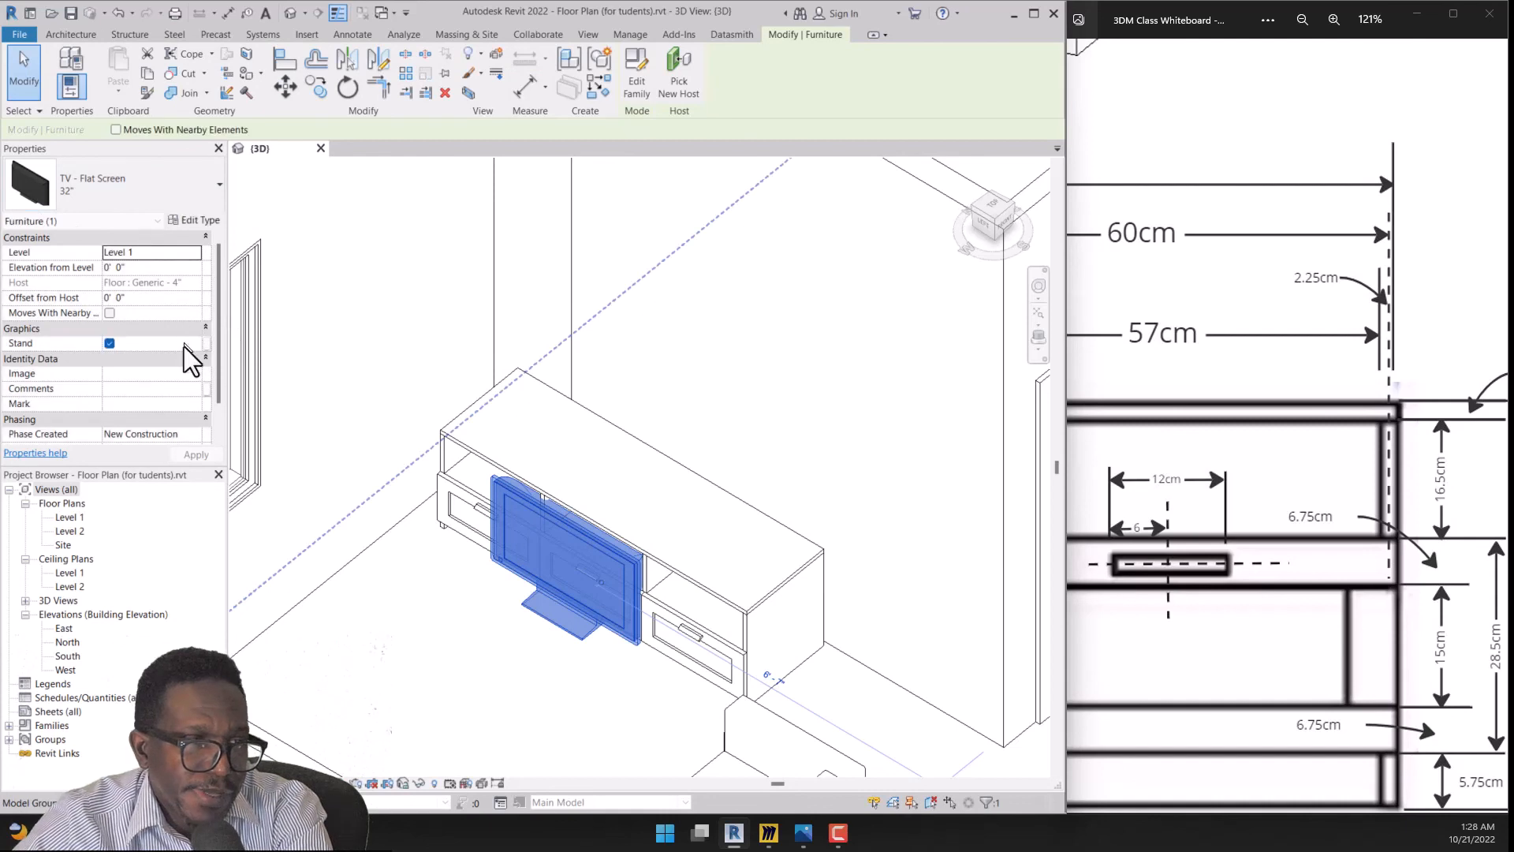
Set the flat screen TV's Elevation from Level to 3 feet
left_click(142, 300)
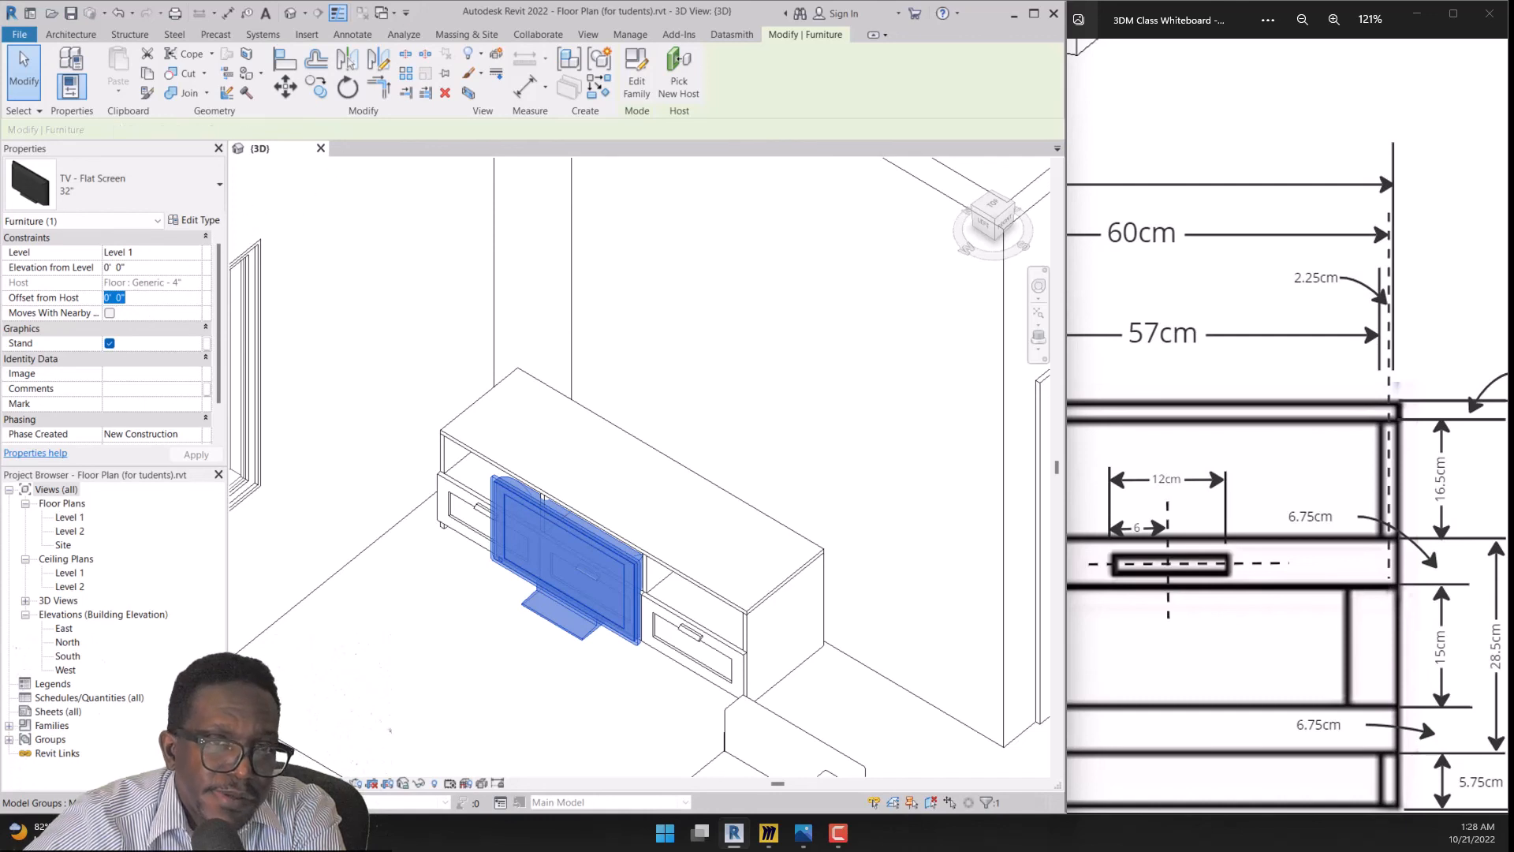
key("Escape")
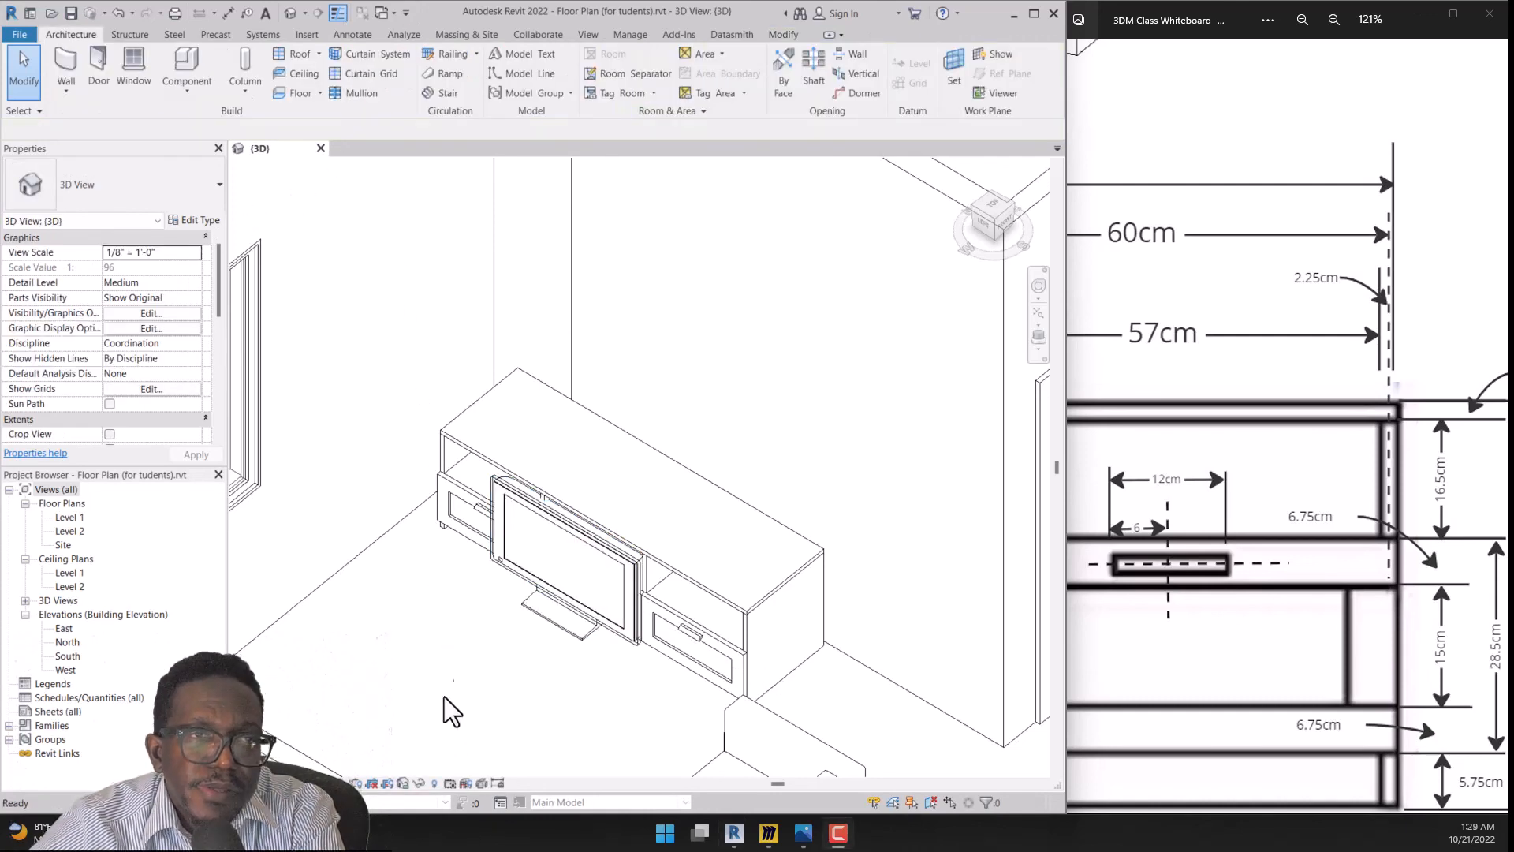
left_click(599, 620)
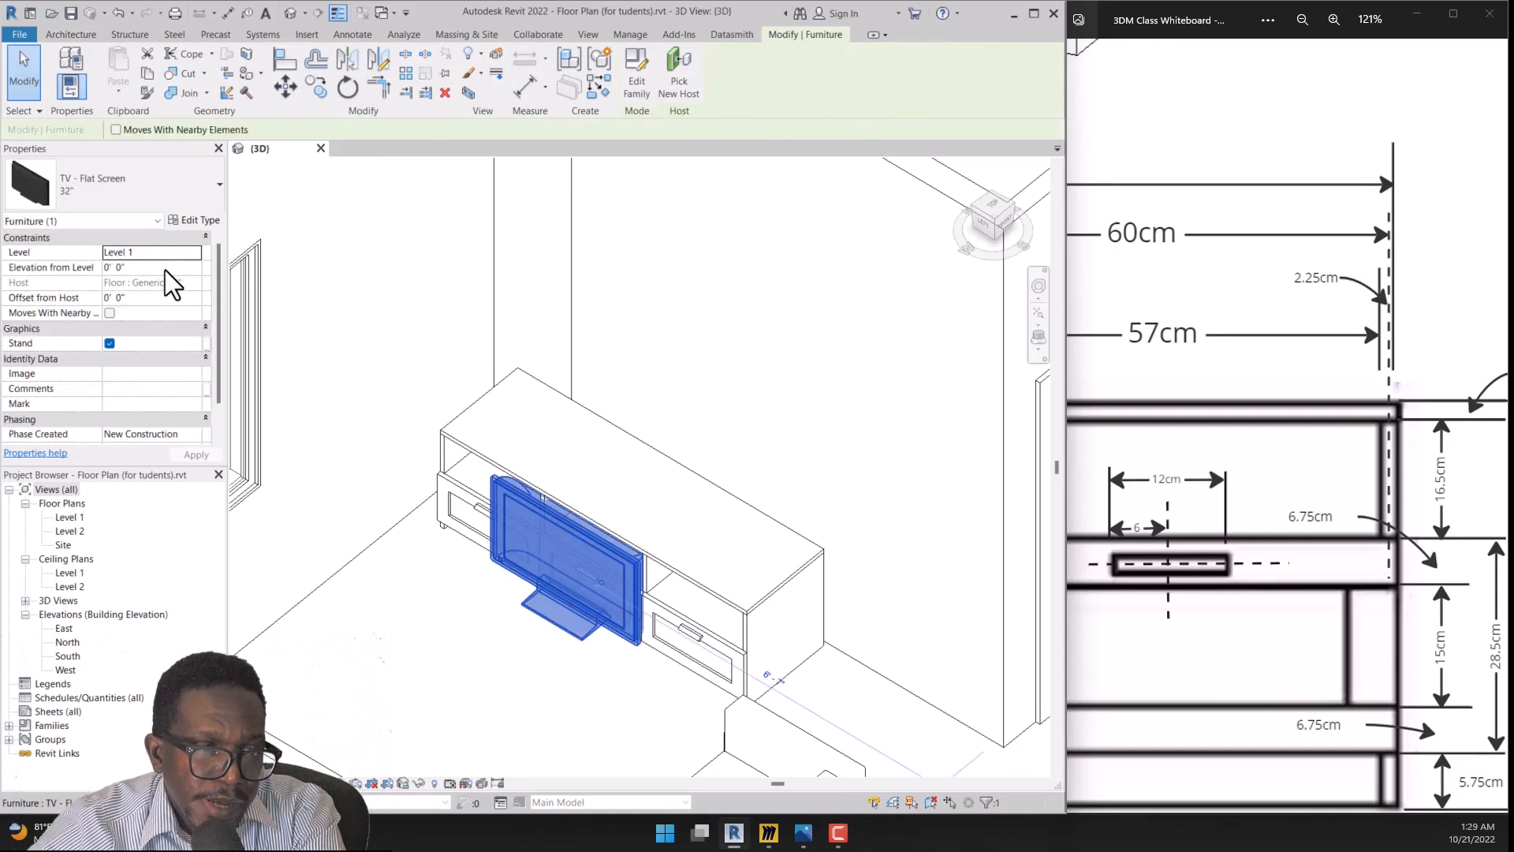
left_click(165, 269)
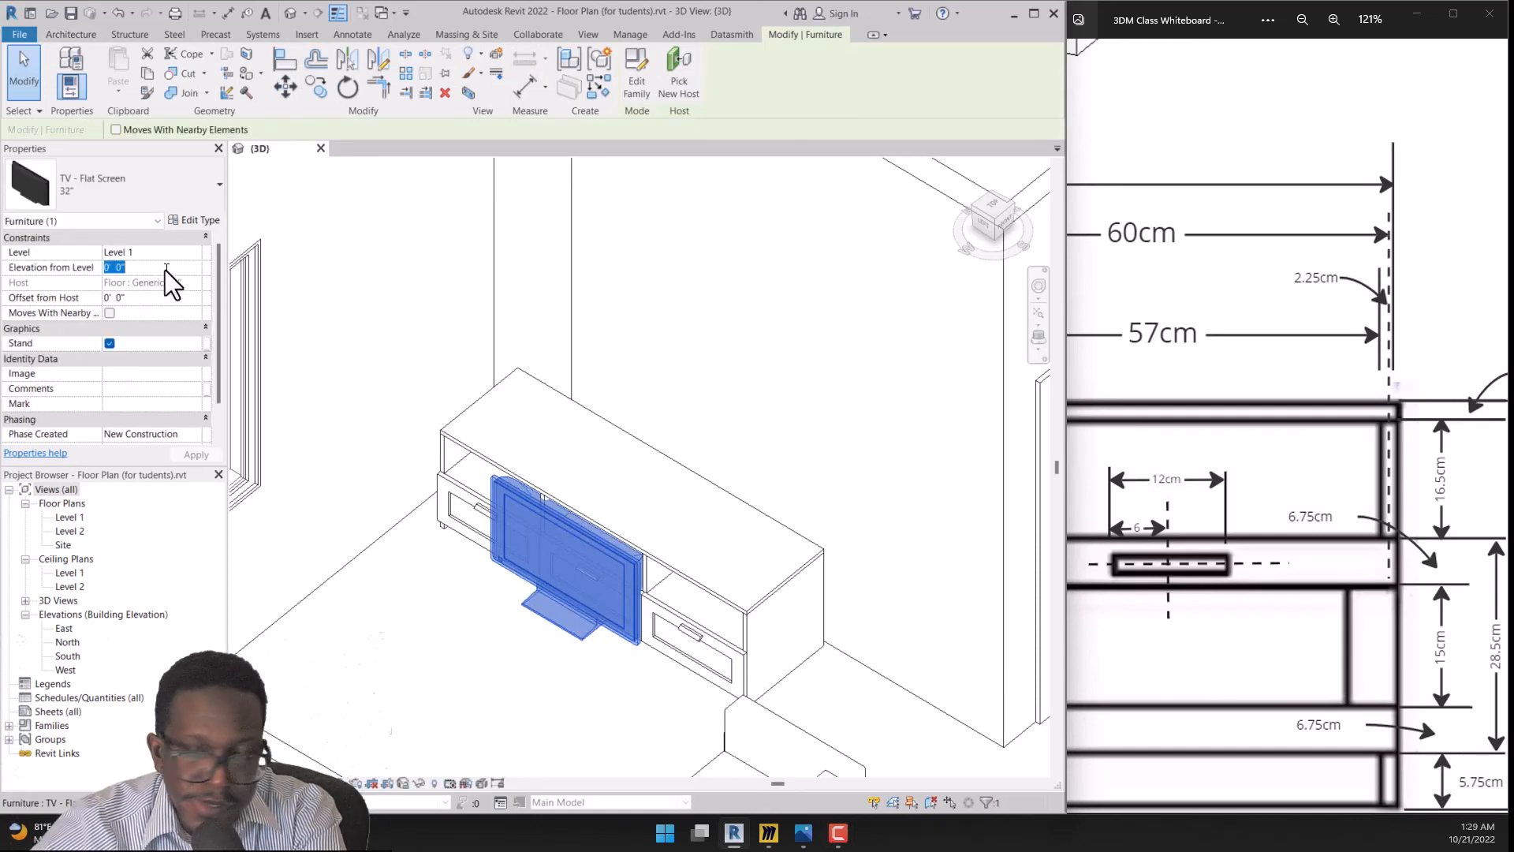
type("3")
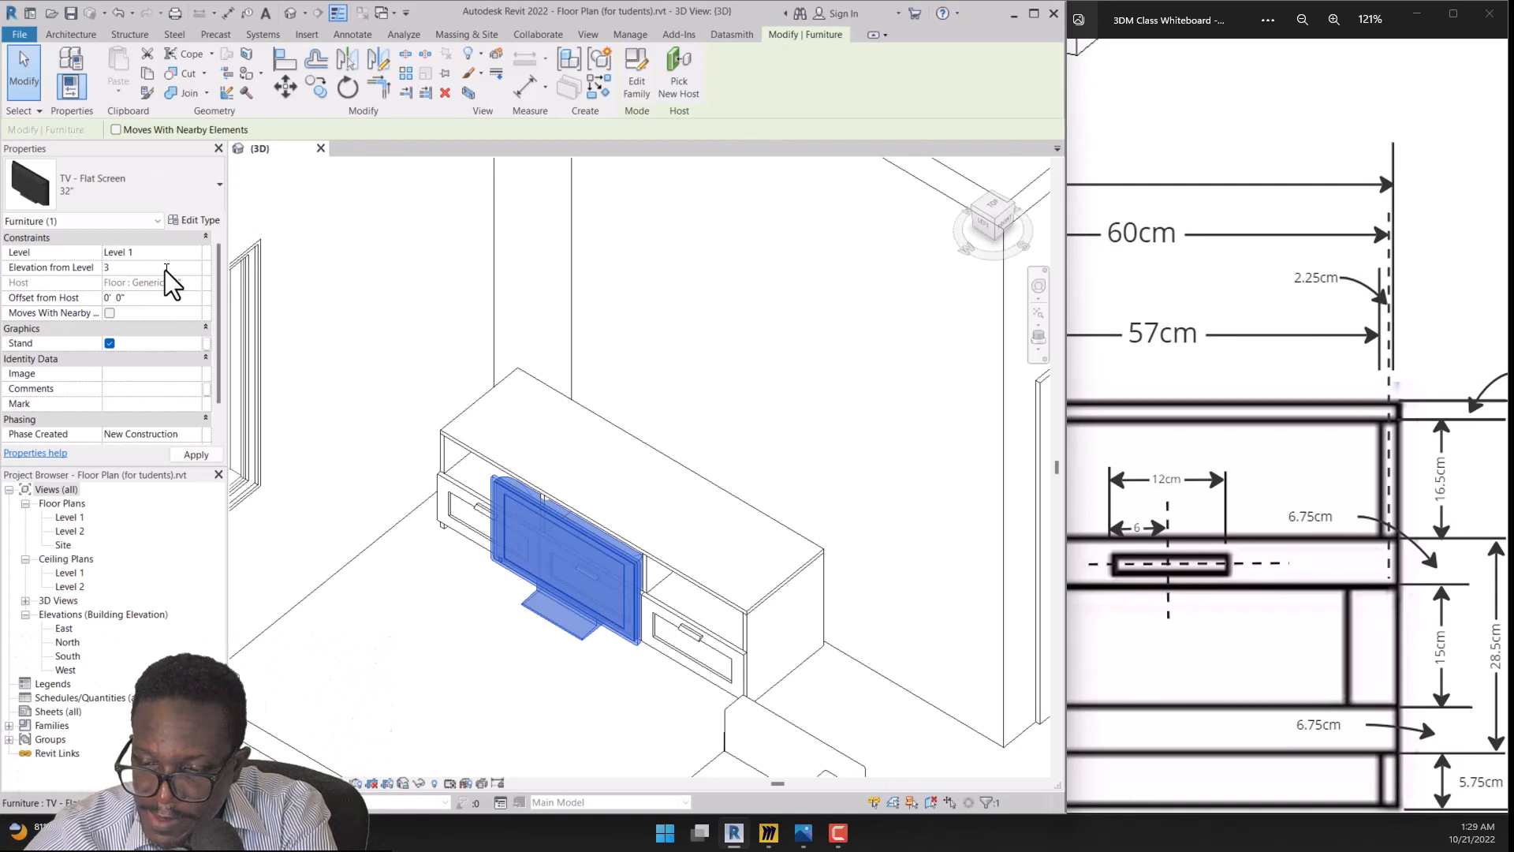
key("Return")
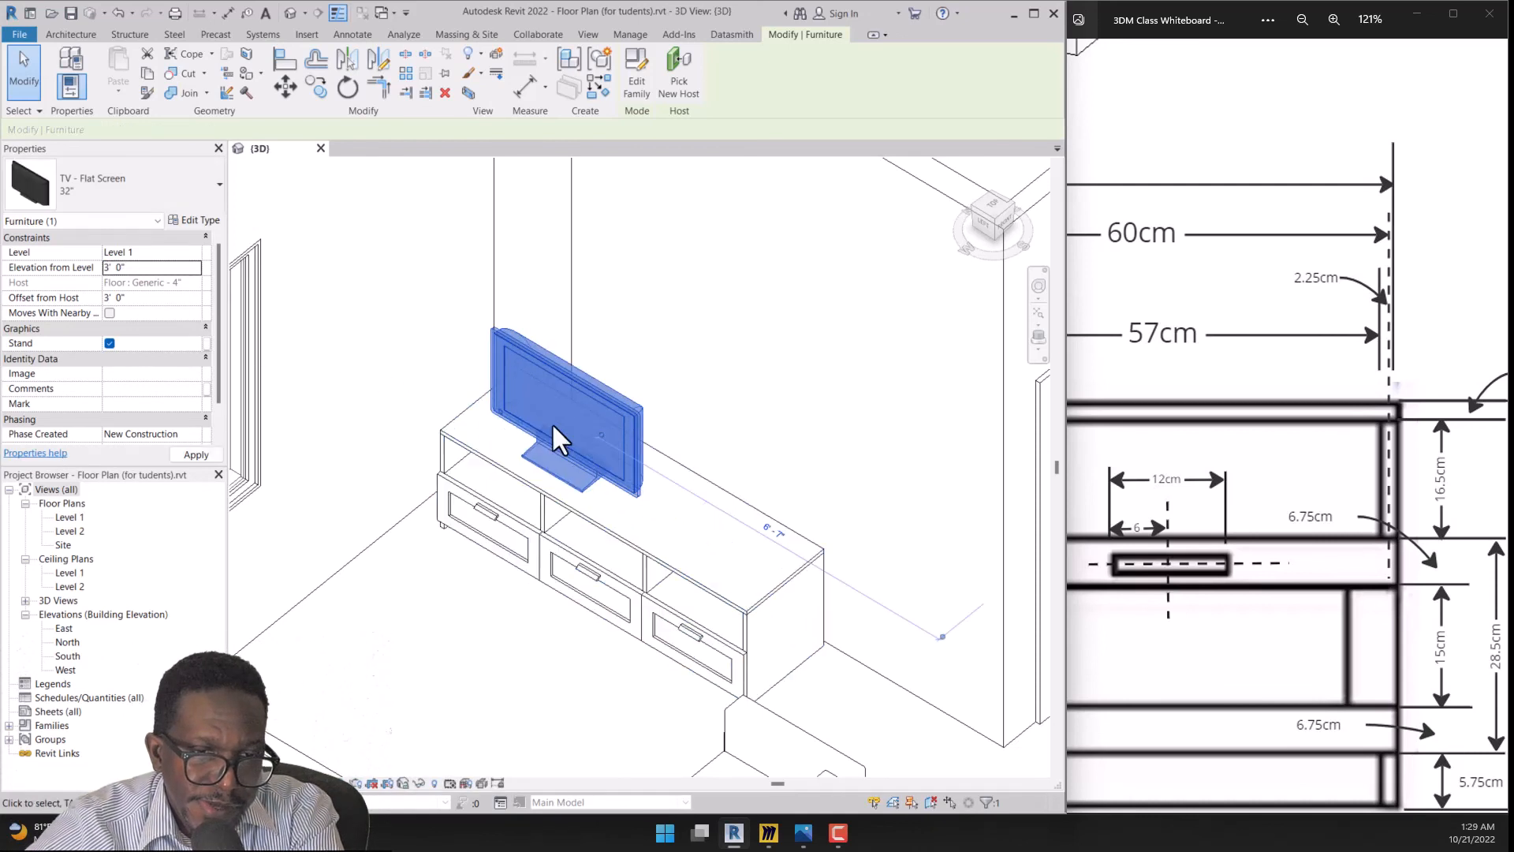
left_click_drag(571, 409, 574, 405)
mouse_move(574, 405)
middle_mouse_down("shift")
mouse_move(580, 418)
mouse_move(349, 311)
middle_mouse_up("shift")
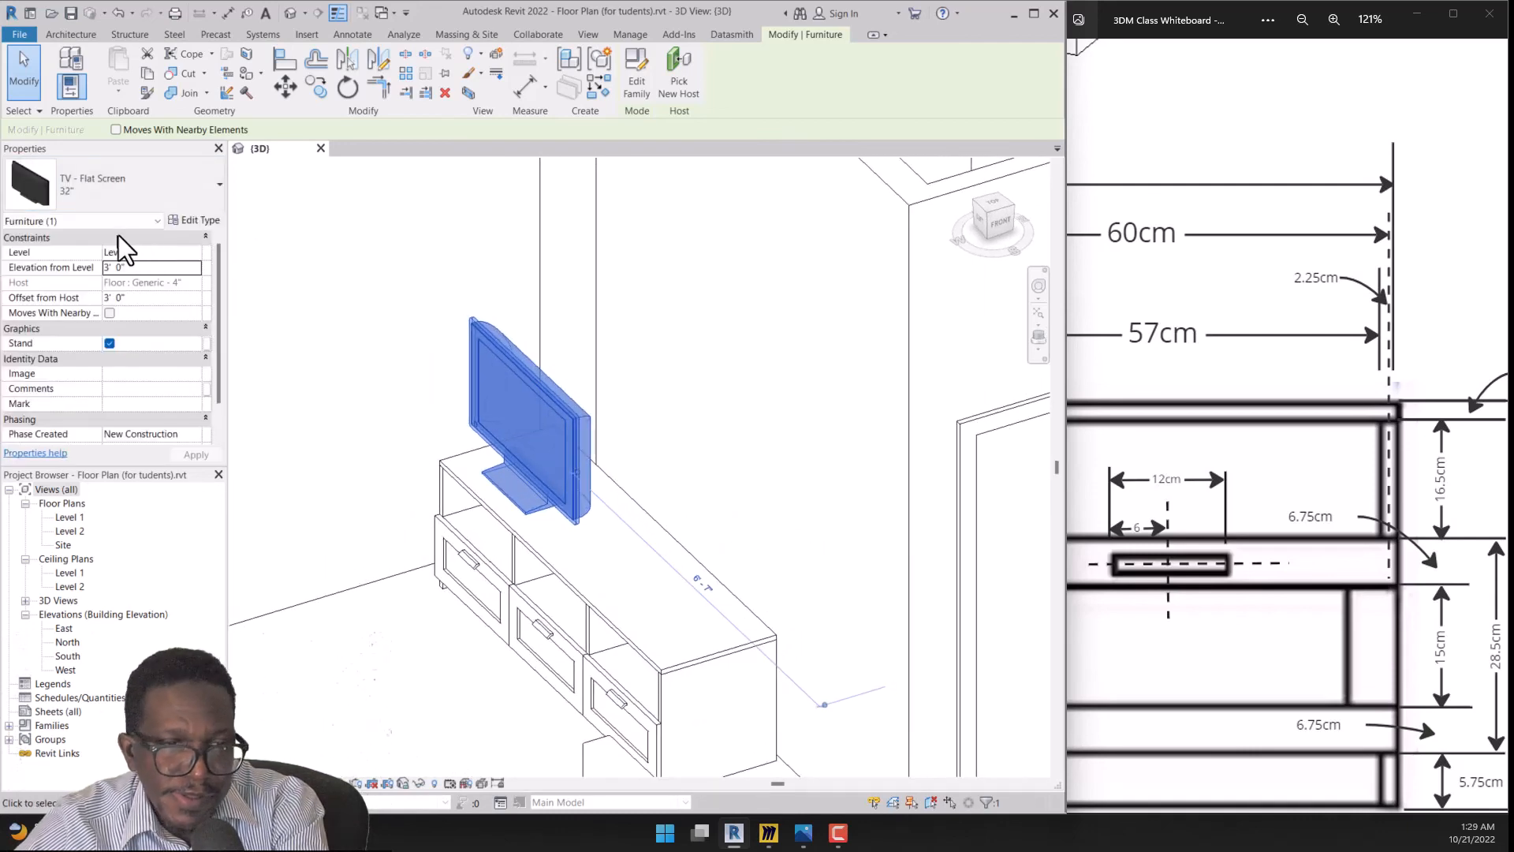
left_click(125, 267)
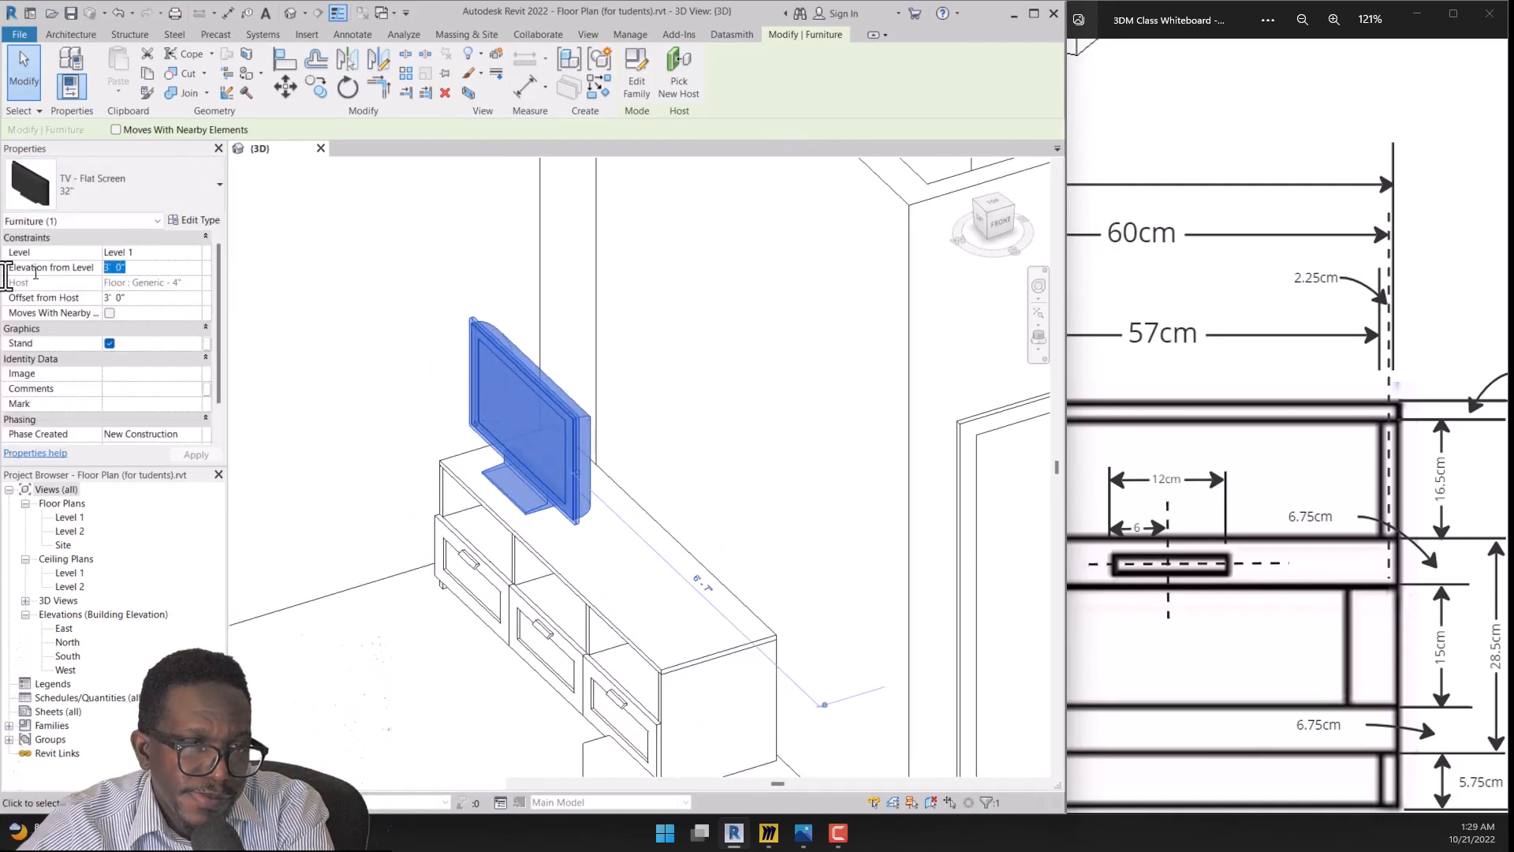
left_click(352, 396)
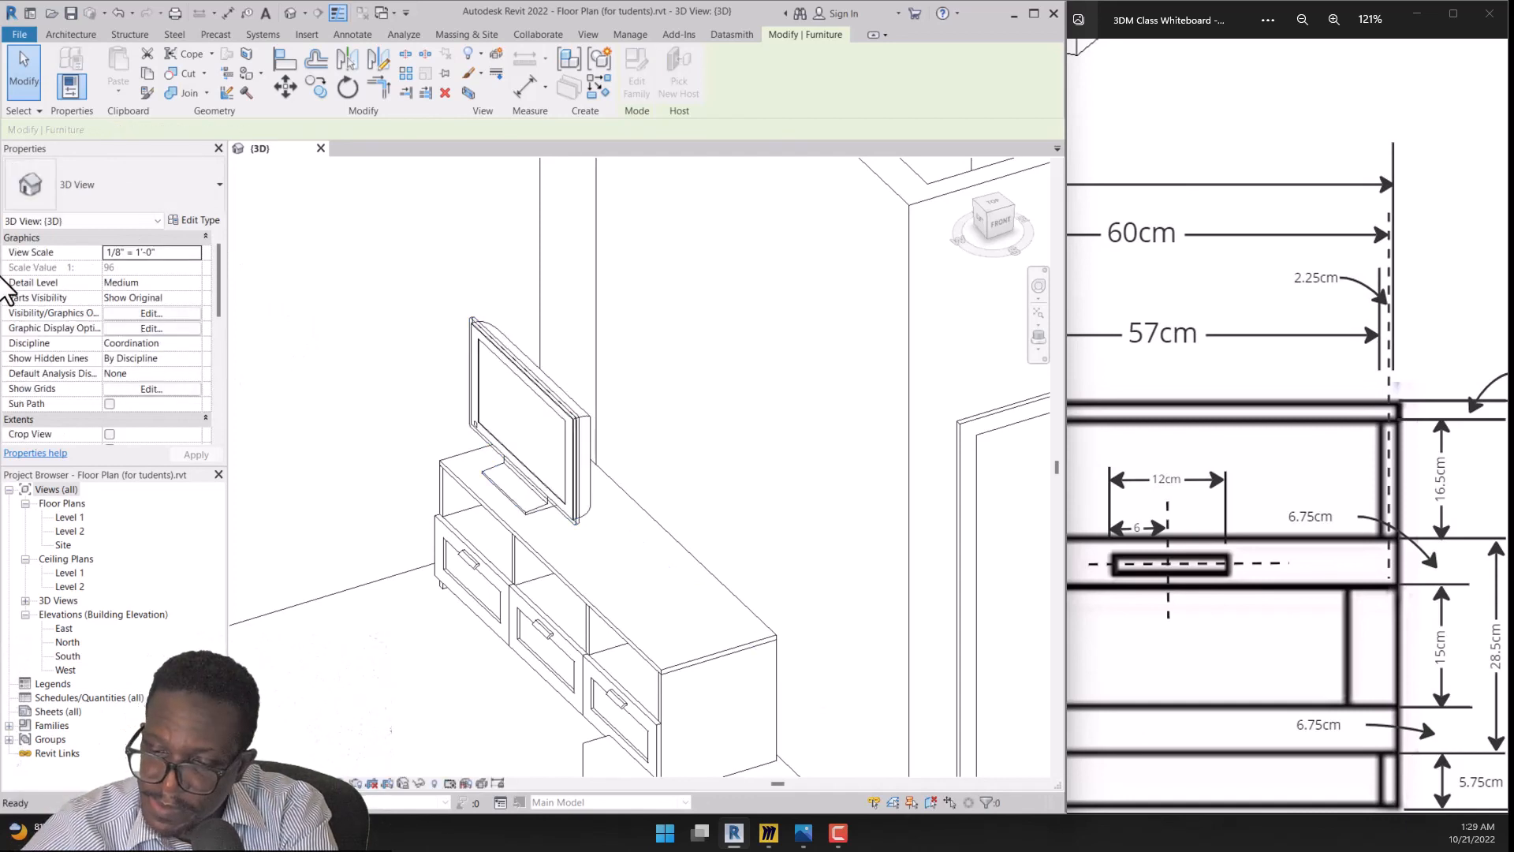
key("Escape")
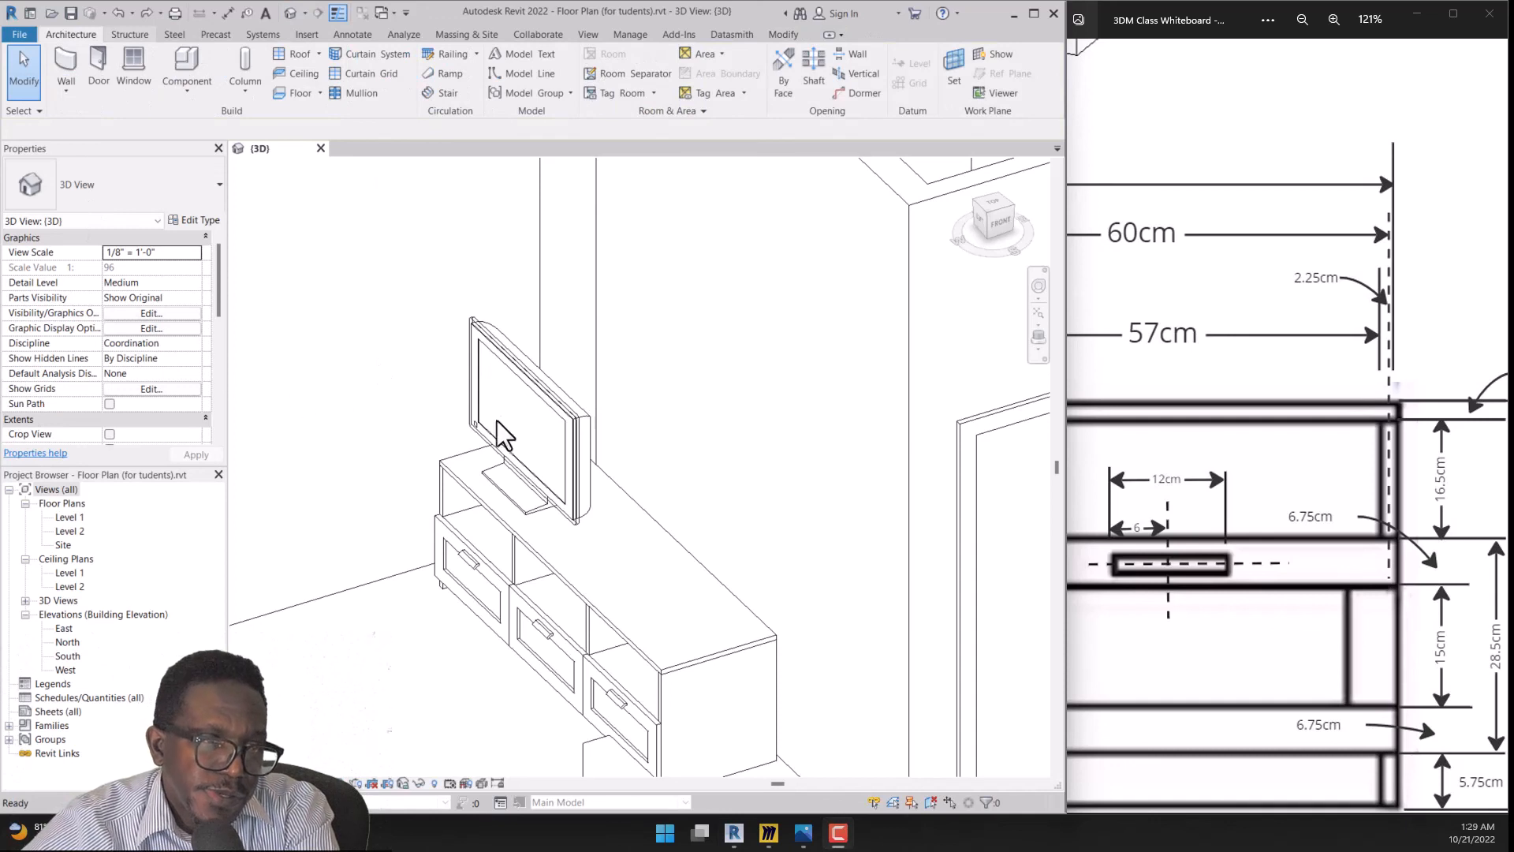
Set the flat screen TV's Offset from Host to 2 feet
left_click(519, 383)
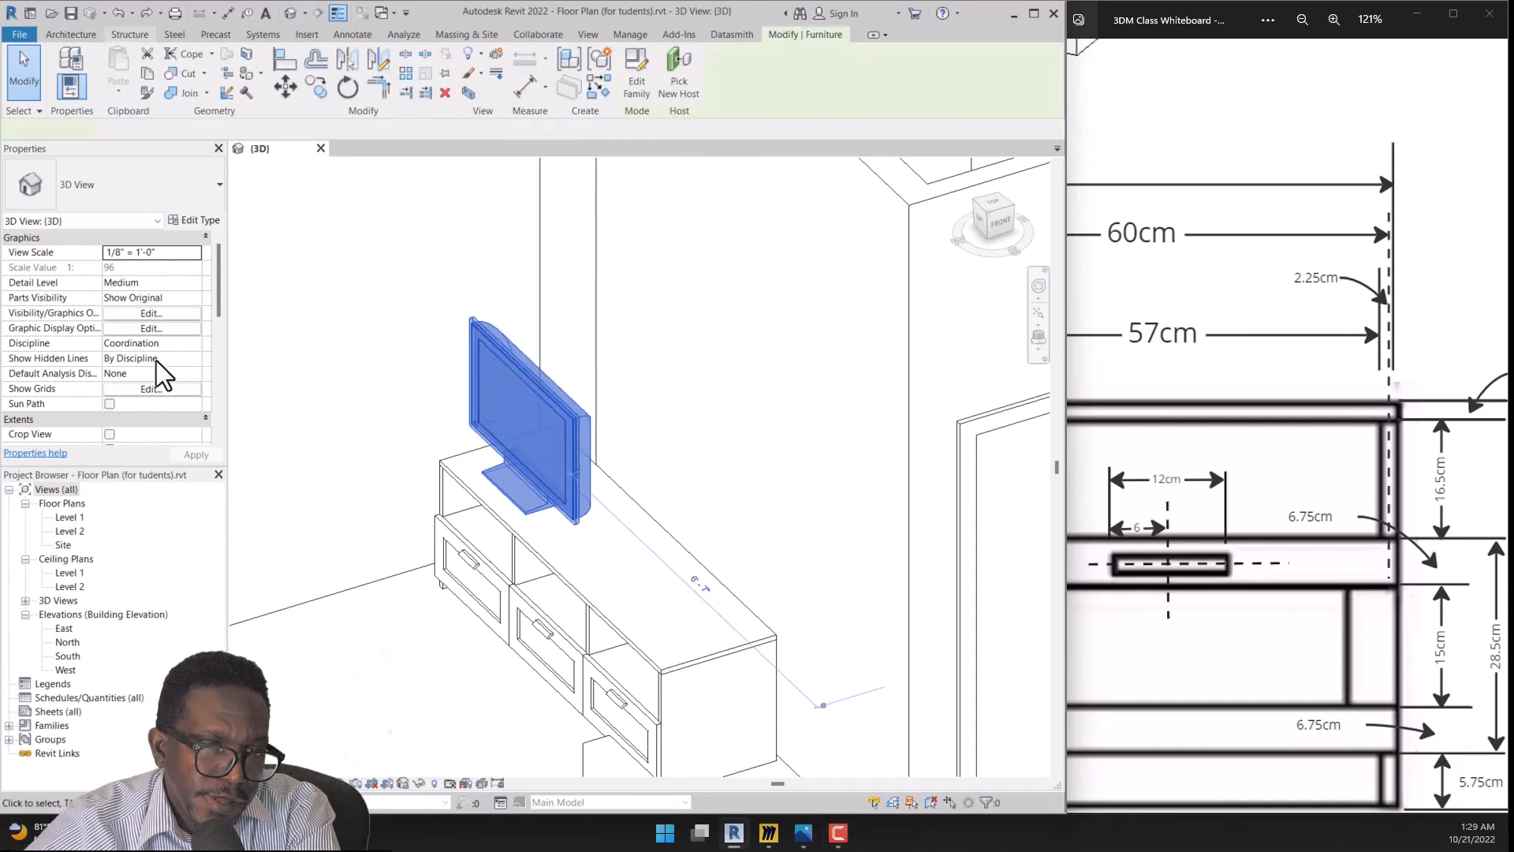
left_click(161, 297)
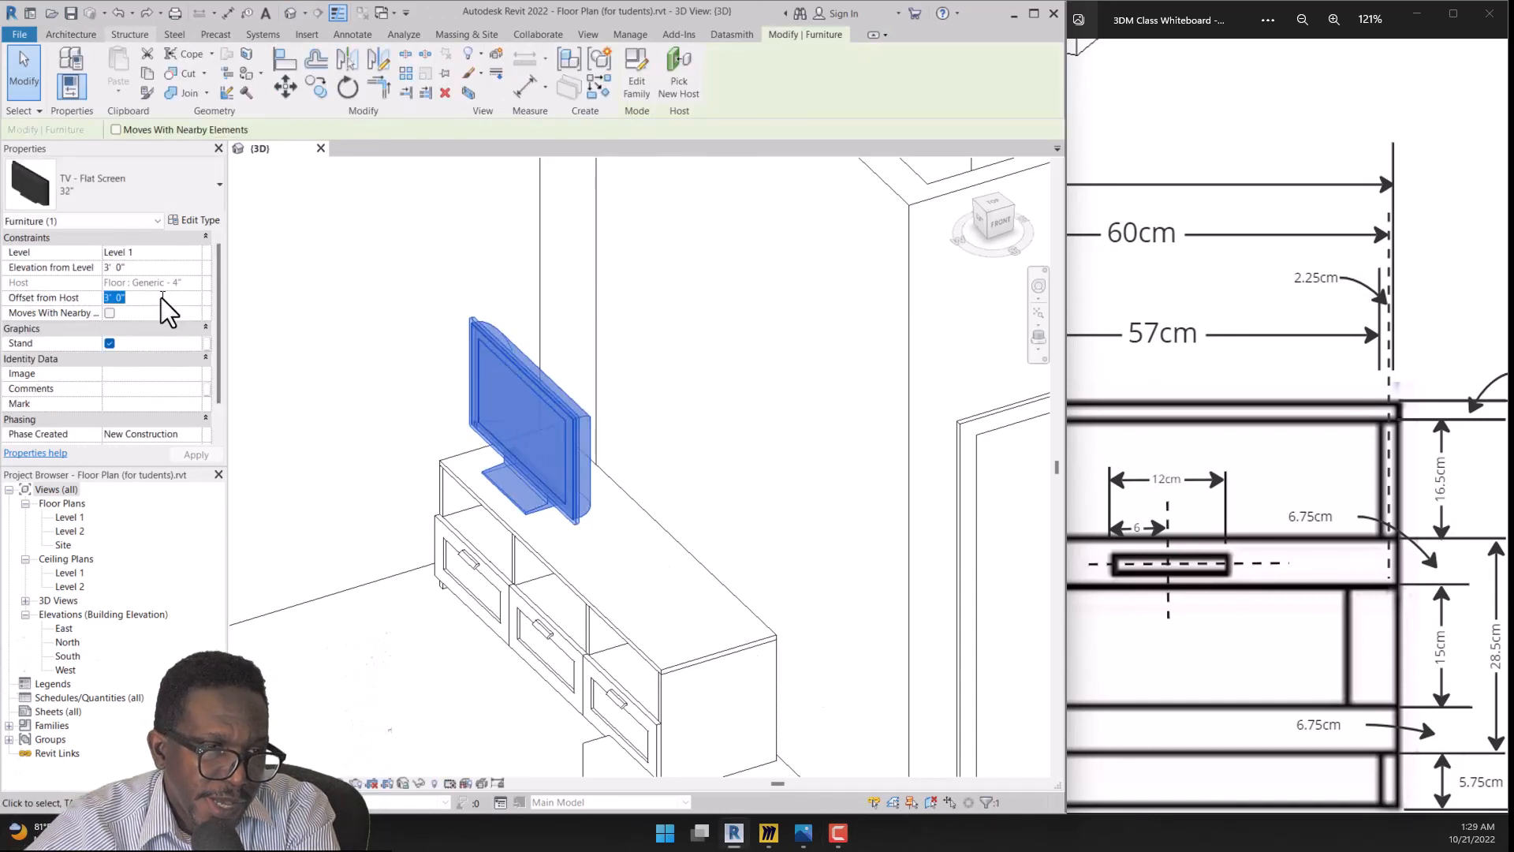
type("2")
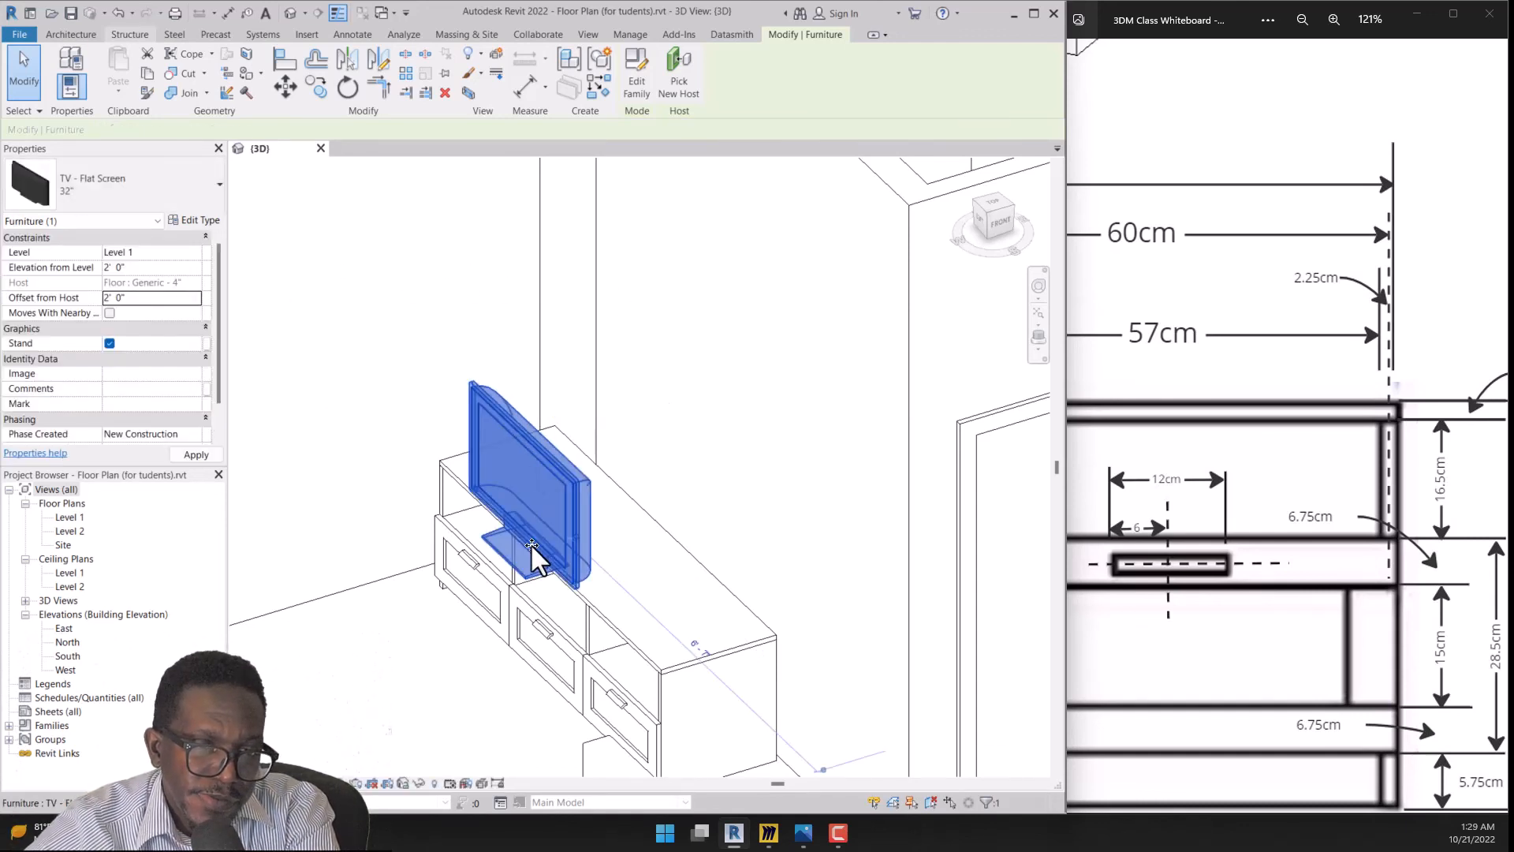
Move the flat screen TV back onto the middle of the console's top and leave nothing selected
left_click_drag(568, 551, 629, 588)
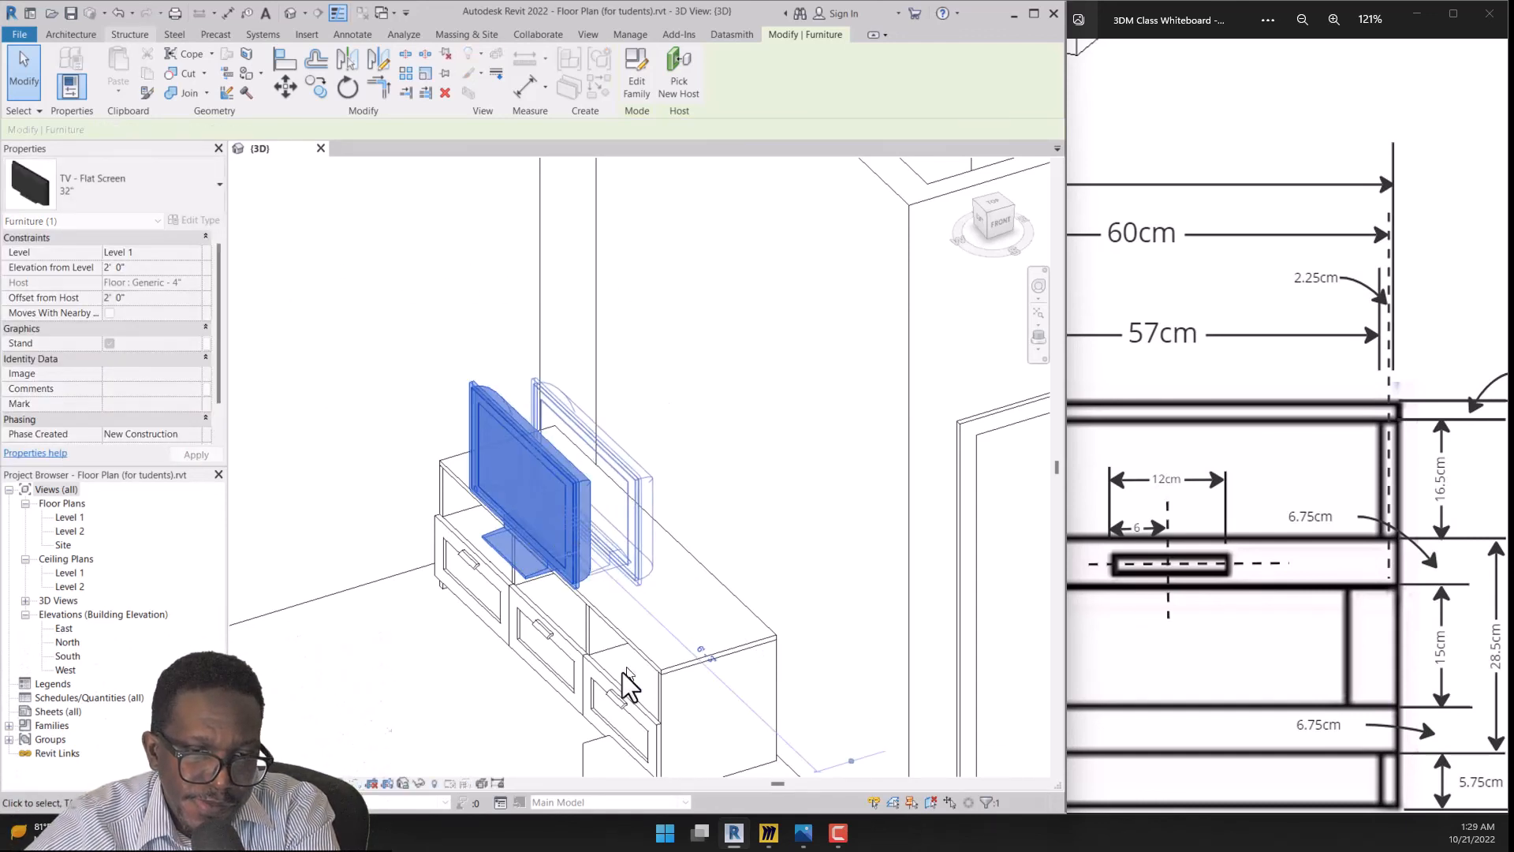
middle_click_drag(534, 727, 679, 698, "shift")
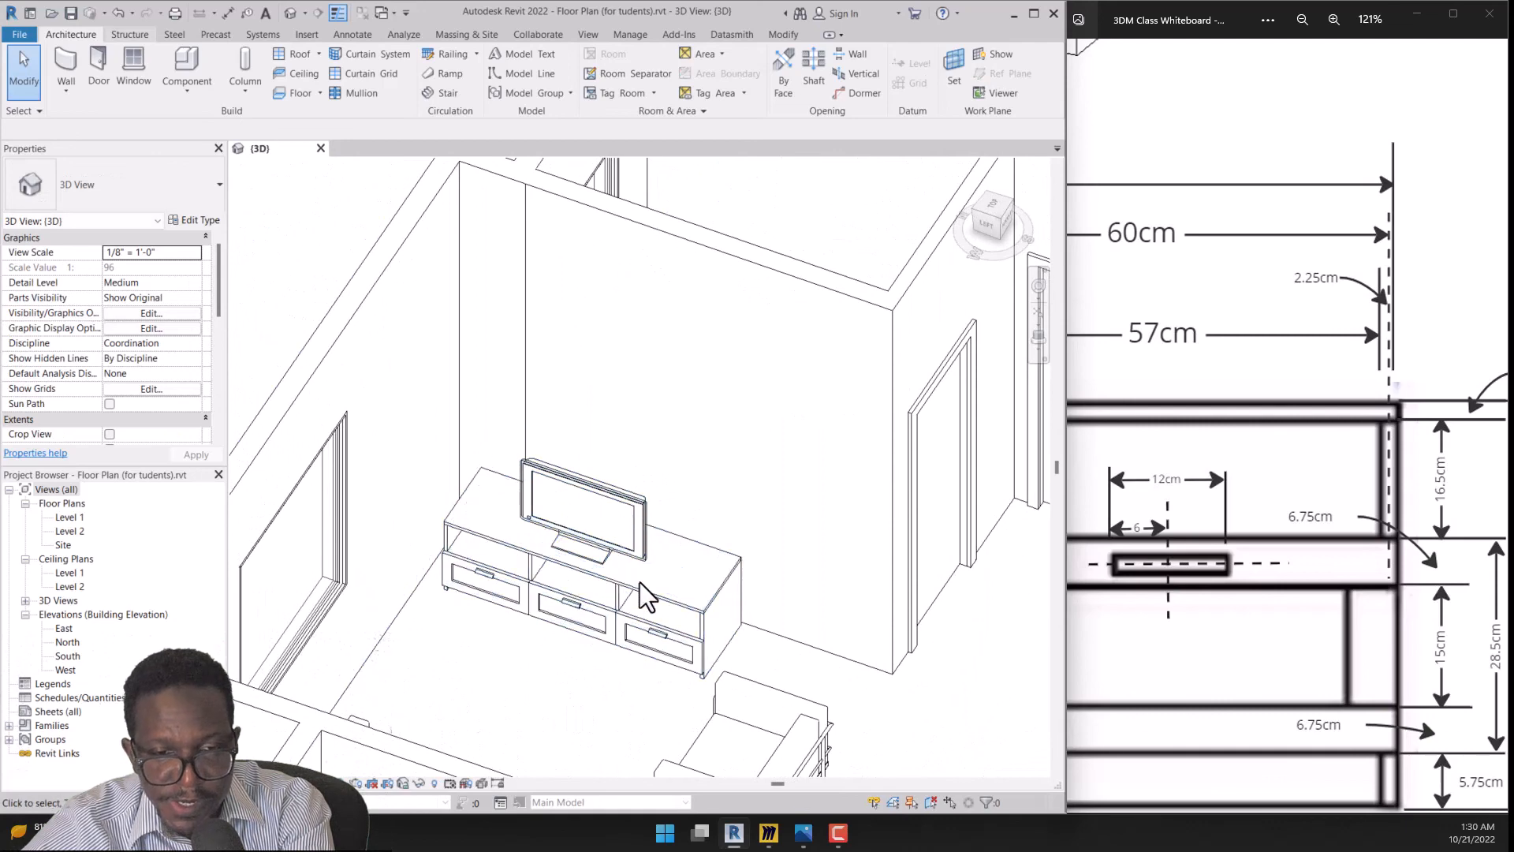
left_click(635, 613)
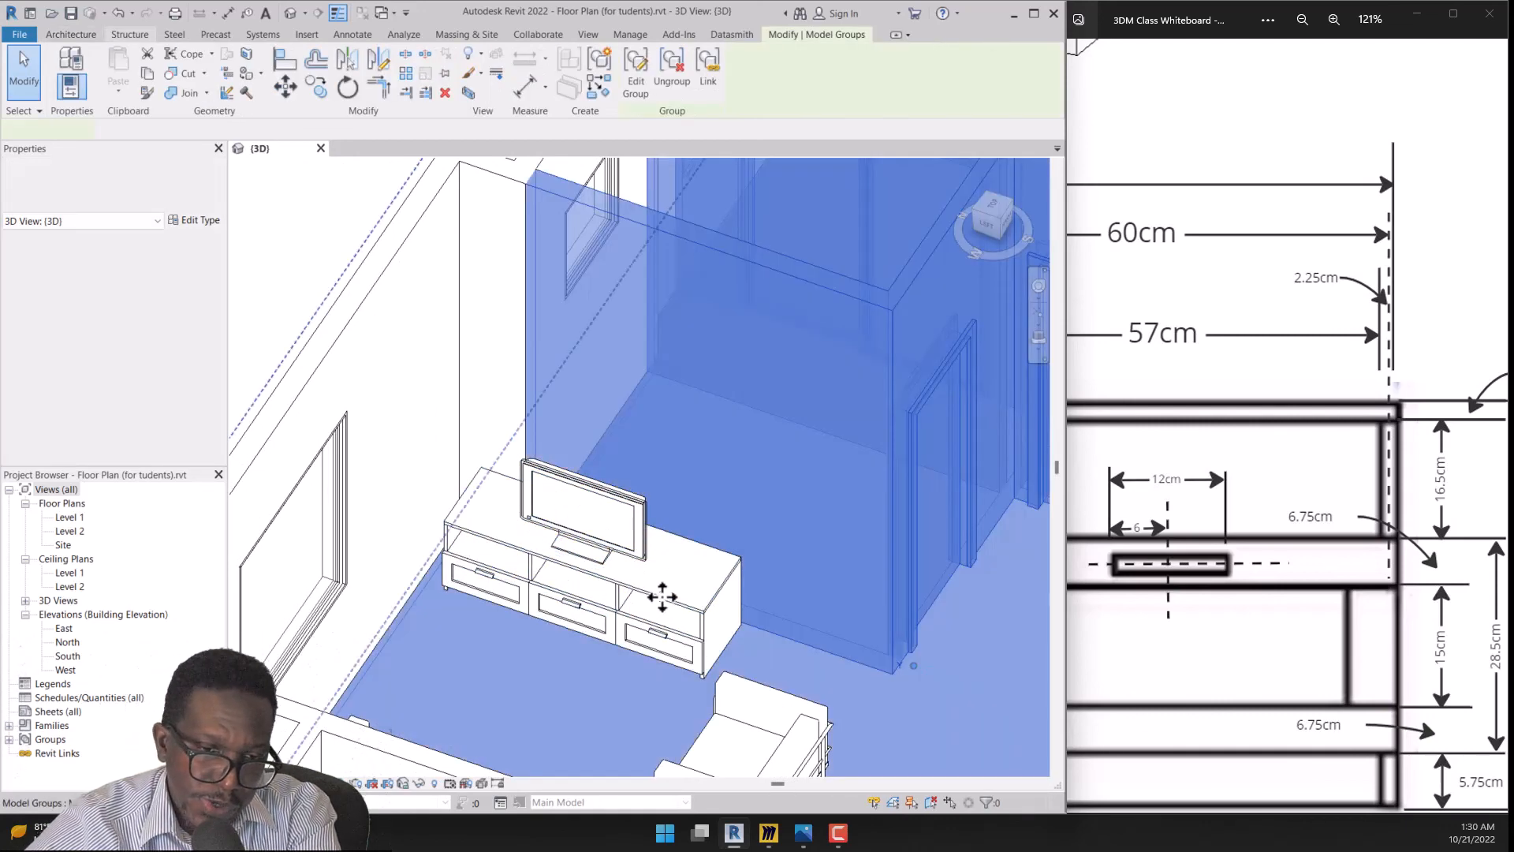
key("Escape")
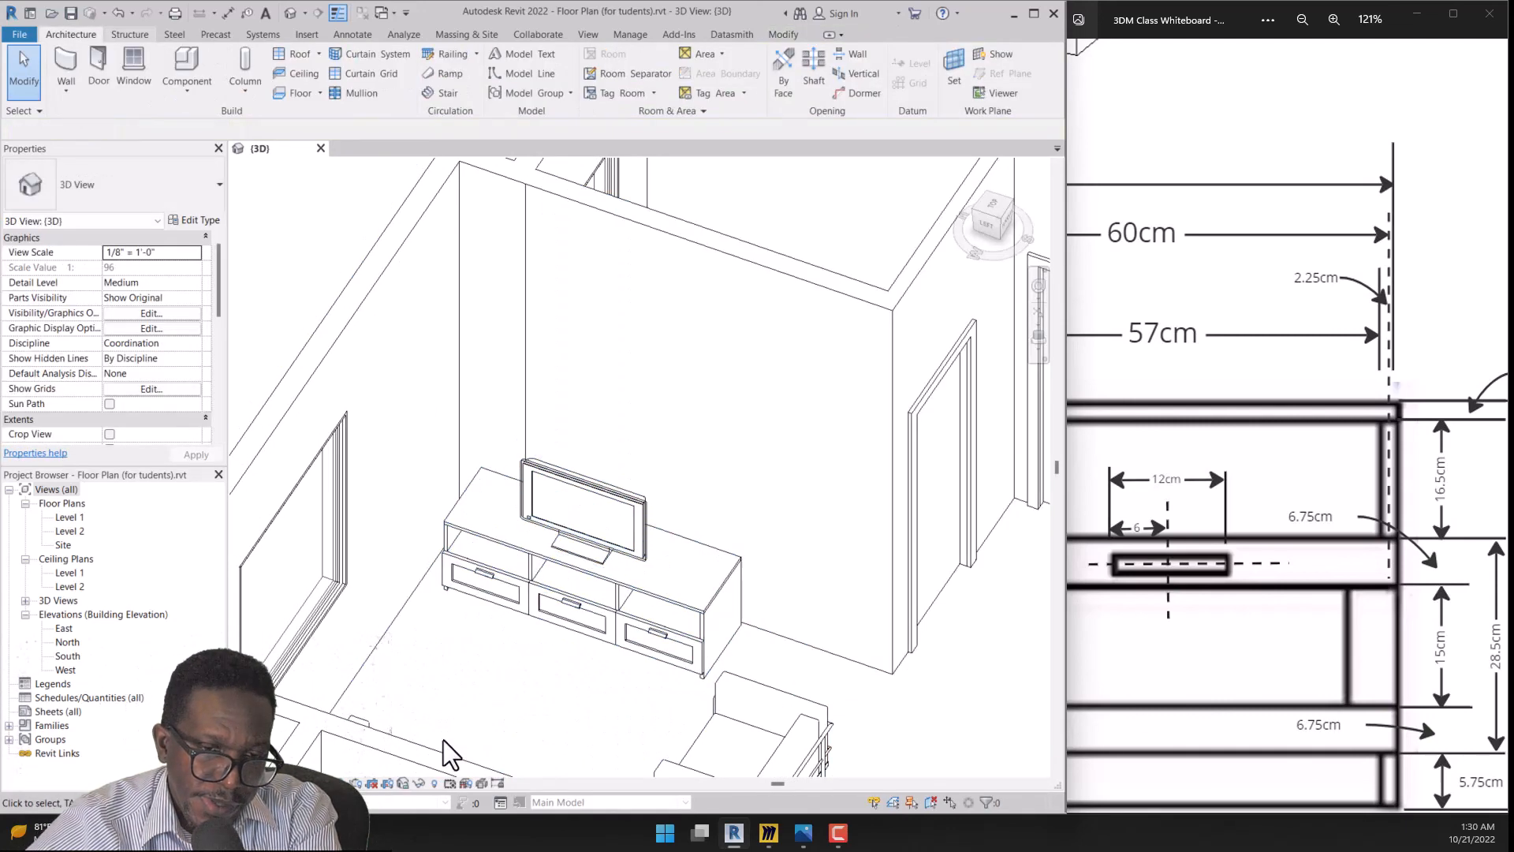